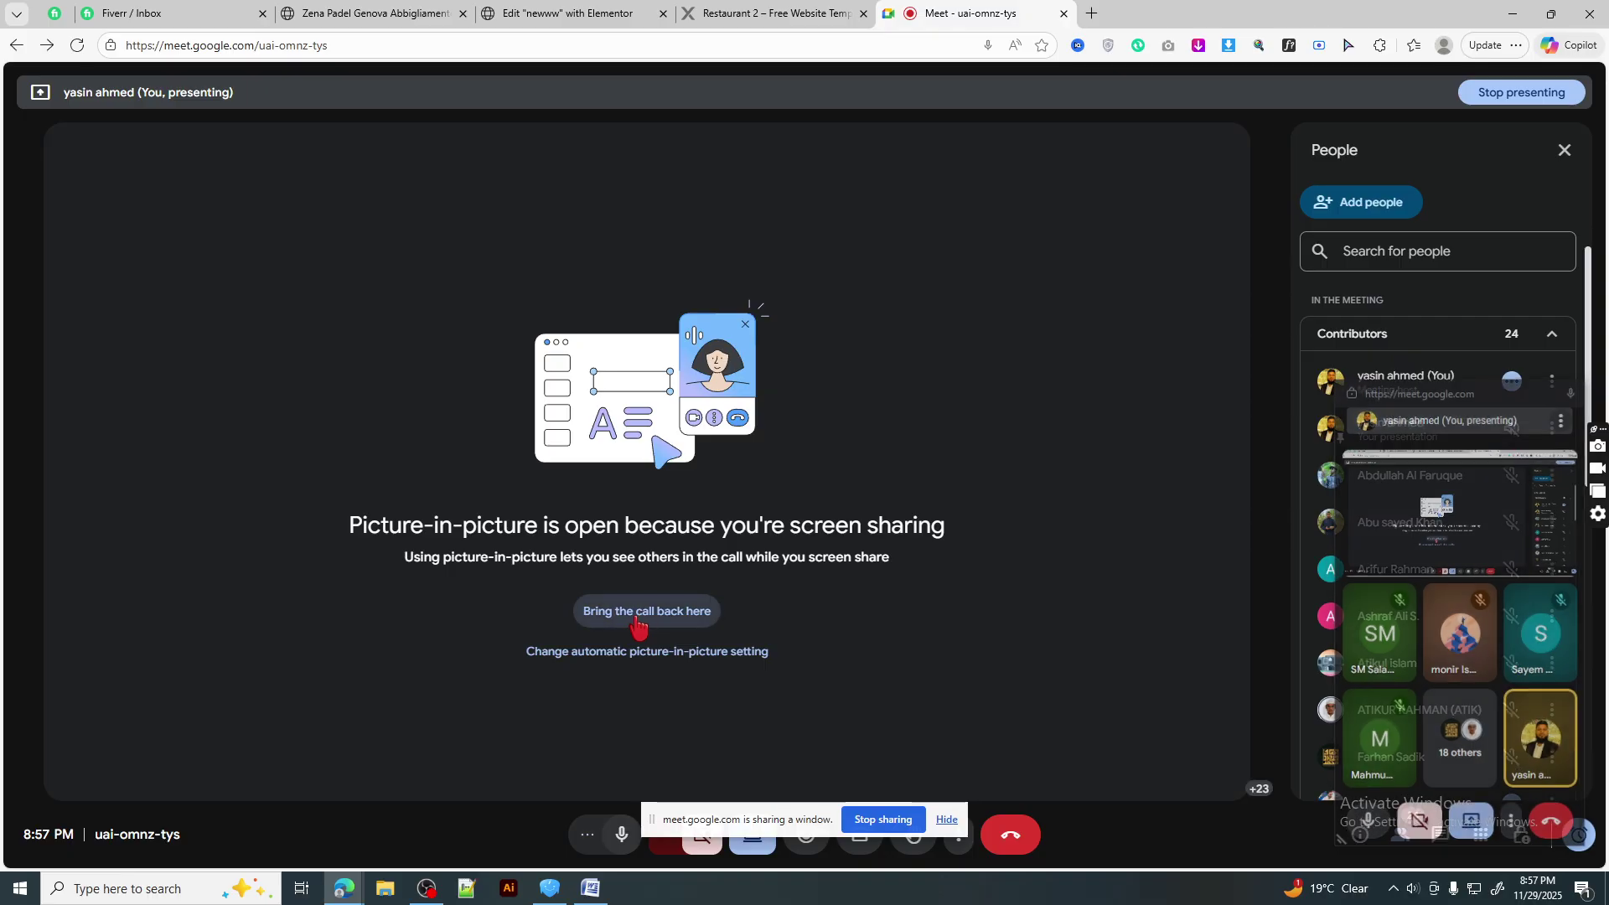
- Bring the Meet call back into its own page and switch to the Elementor editor
{"action": "left_click", "coordinate": [409, 503]}
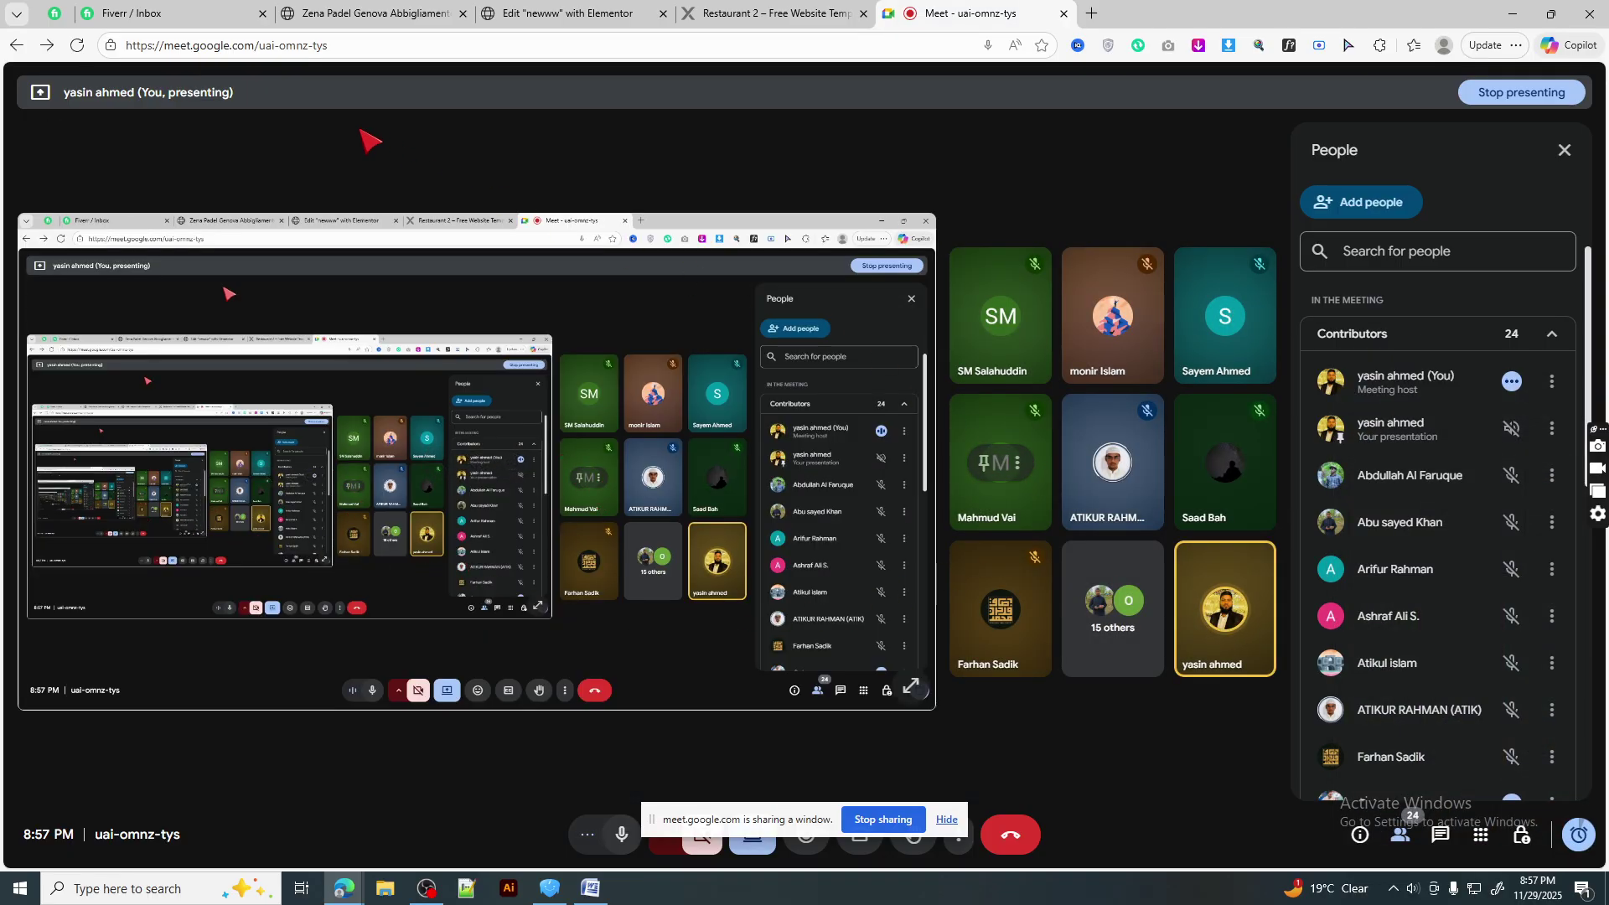
{"action": "left_click", "coordinate": [825, 7]}
{"action": "left_click", "coordinate": [567, 7]}
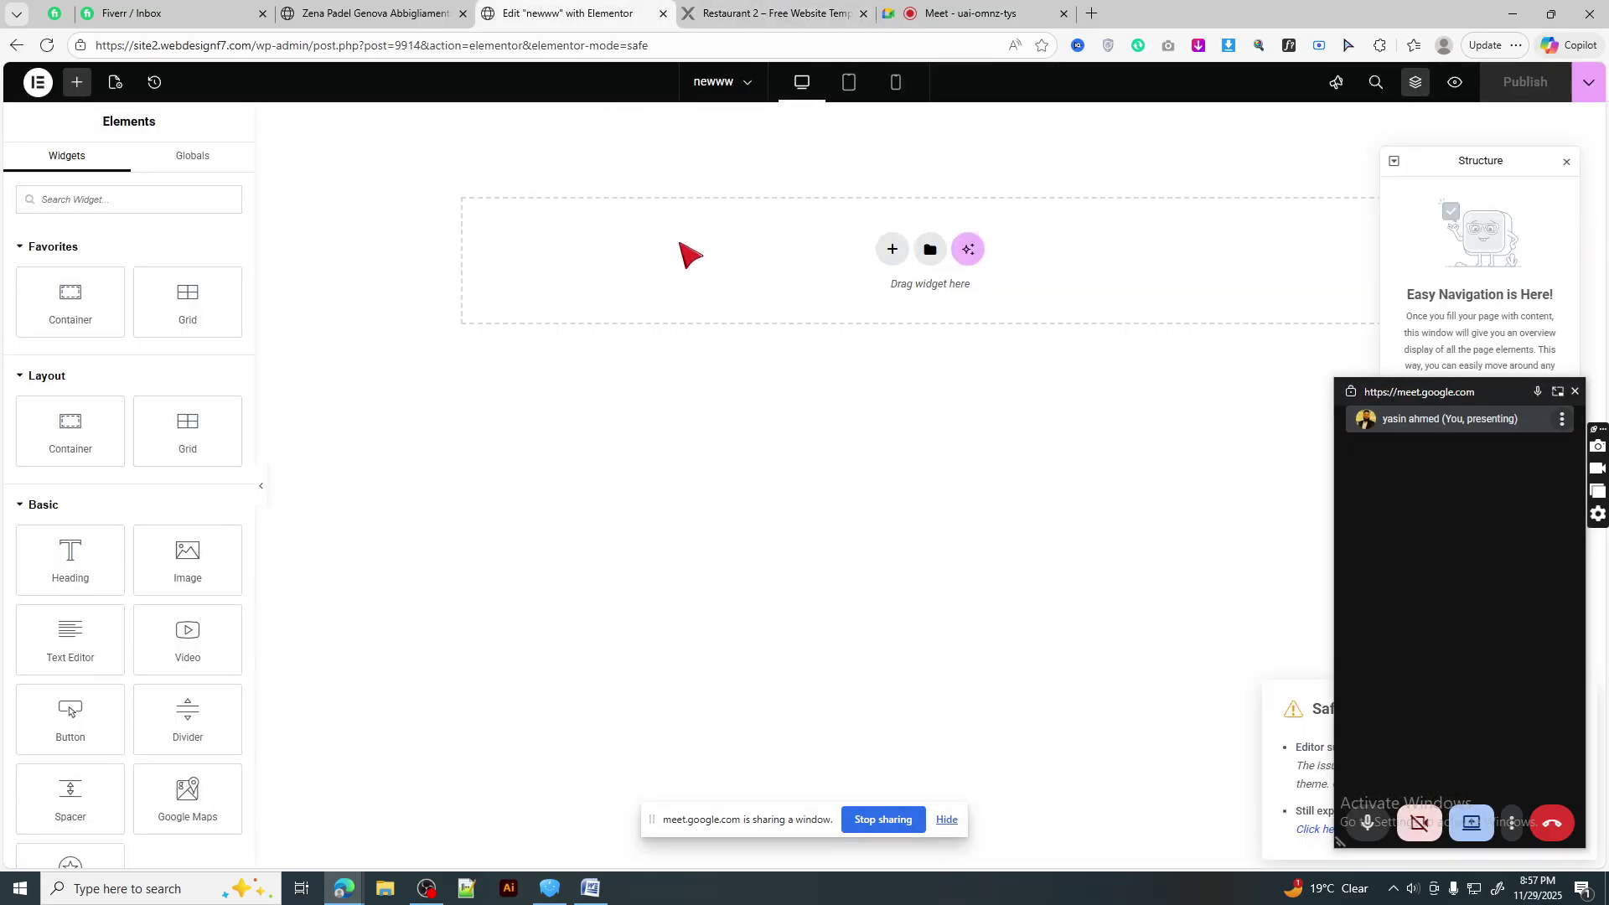
- Examine the Restaurant 2 template page from its hero banner through the chef and menu sections
{"action": "left_click", "coordinate": [830, 12]}
{"action": "scroll", "coordinate": [964, 401], "scroll_direction": "down", "scroll_amount": 10}
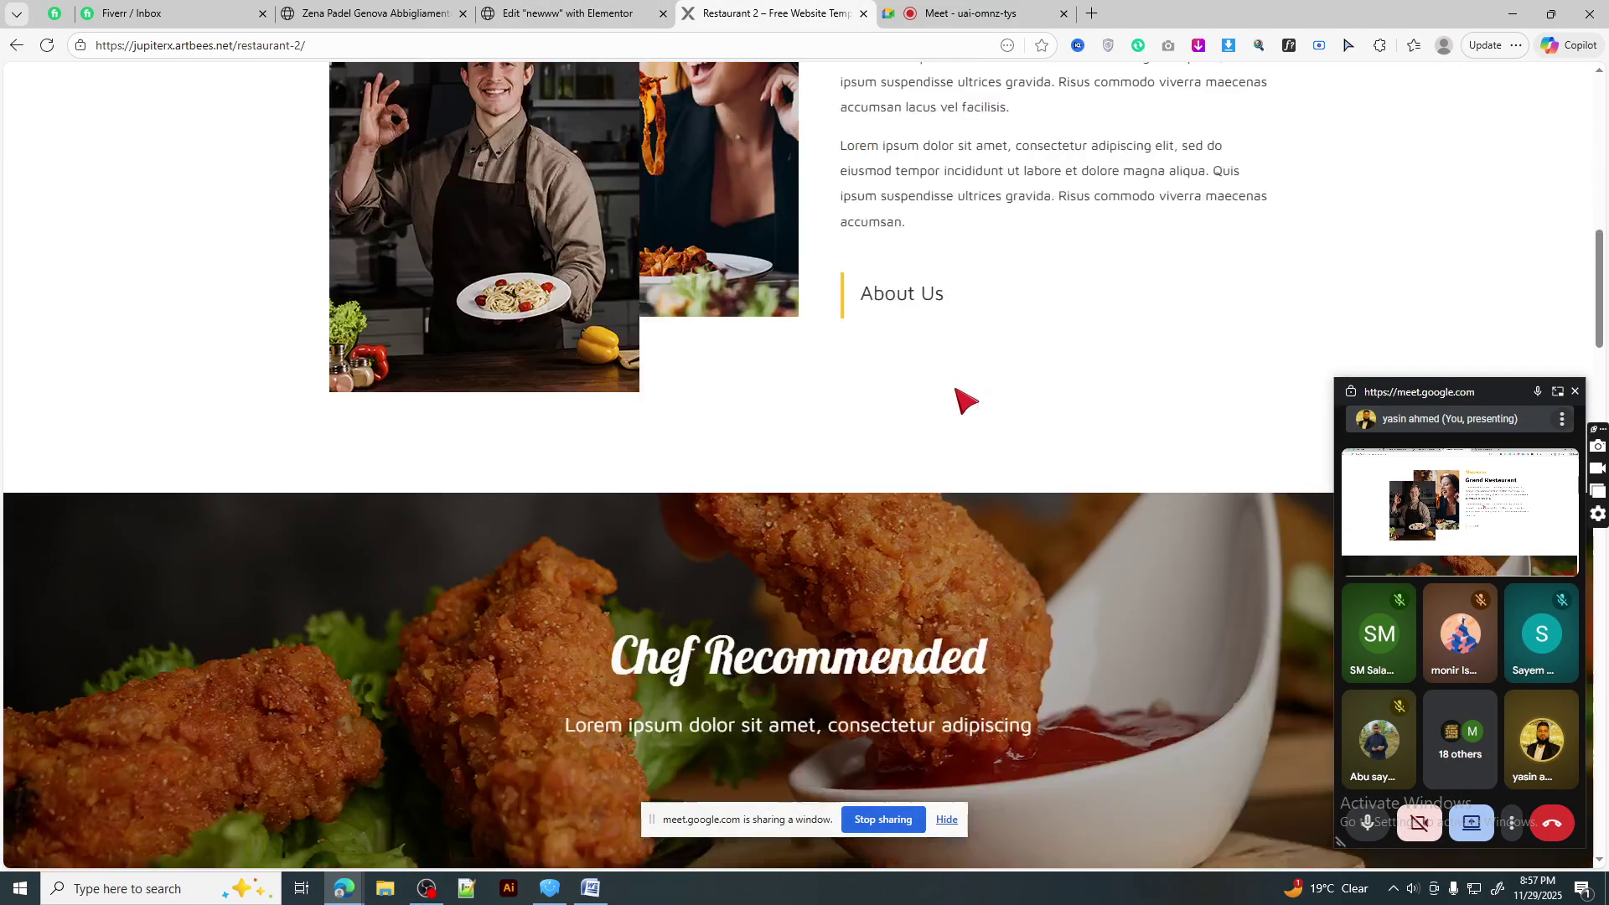
{"action": "scroll", "coordinate": [963, 401], "scroll_direction": "down", "scroll_amount": 8}
{"action": "scroll", "coordinate": [964, 401], "scroll_direction": "up", "scroll_amount": 18}
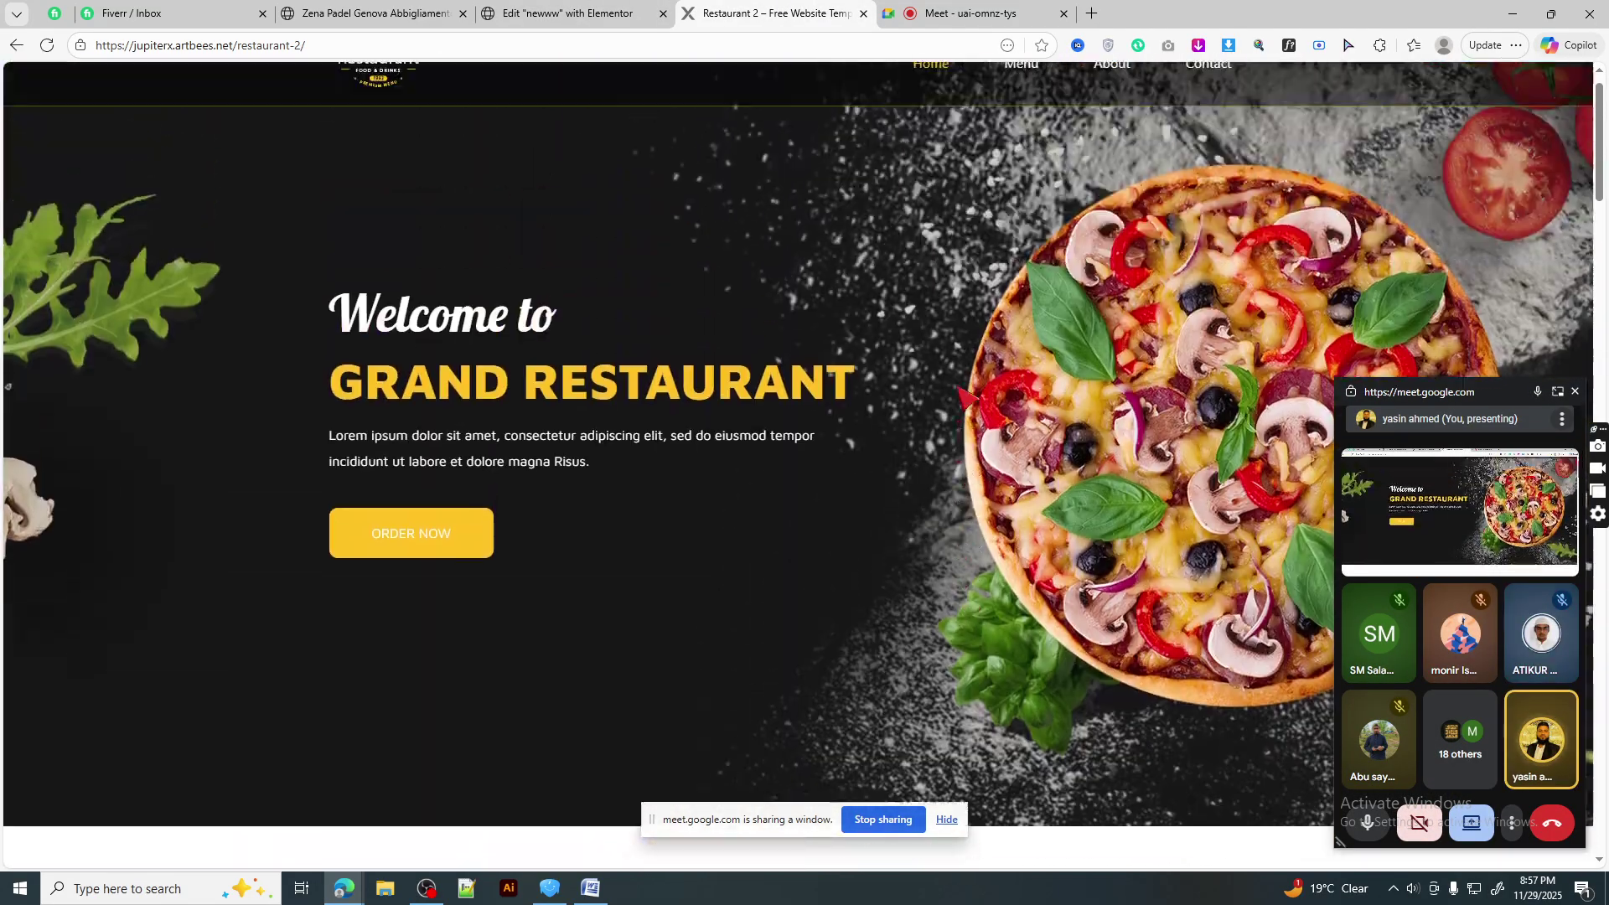
{"action": "scroll", "coordinate": [964, 396], "scroll_direction": "down", "scroll_amount": 18}
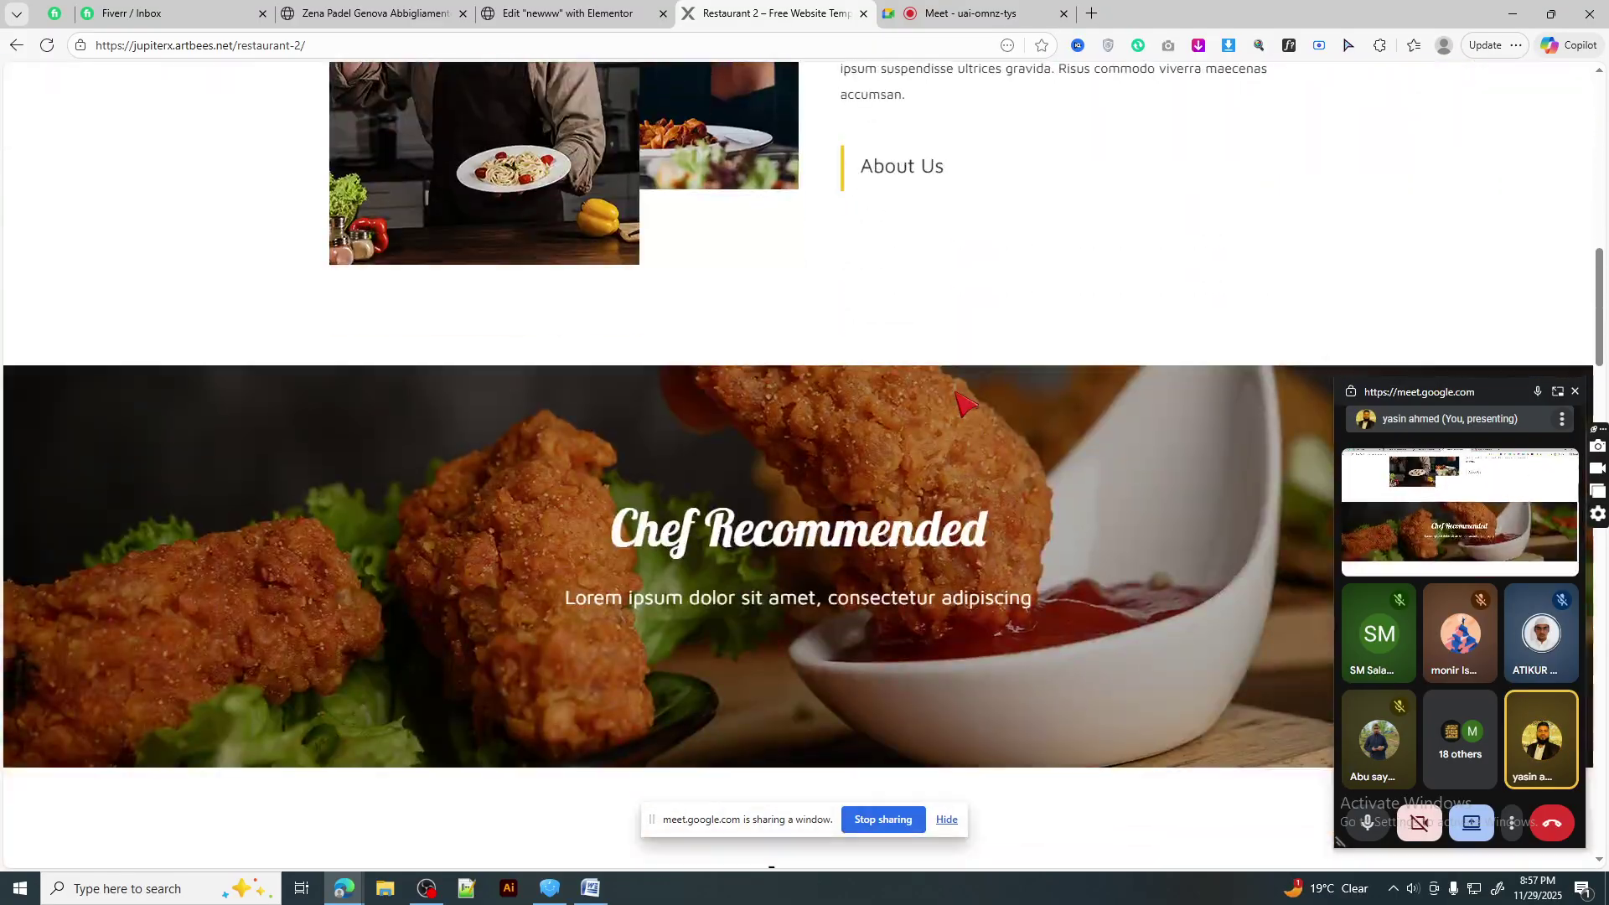
{"action": "scroll", "coordinate": [965, 396], "scroll_direction": "down", "scroll_amount": 12}
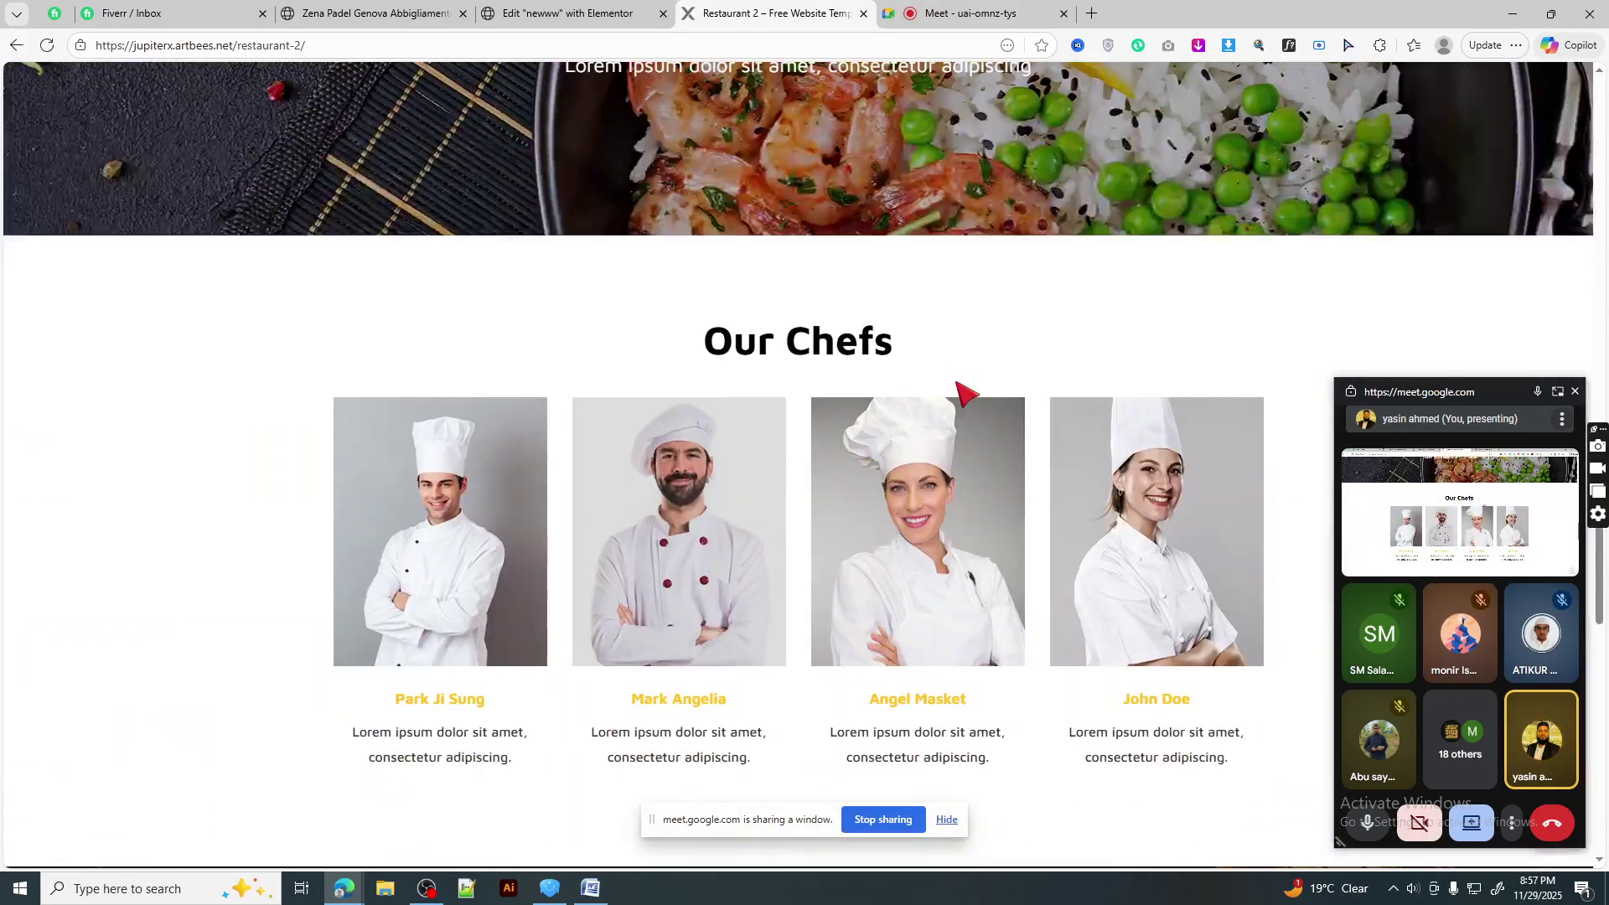
{"action": "scroll", "coordinate": [965, 394], "scroll_direction": "up", "scroll_amount": 11}
{"action": "scroll", "coordinate": [965, 394], "scroll_direction": "up", "scroll_amount": 7}
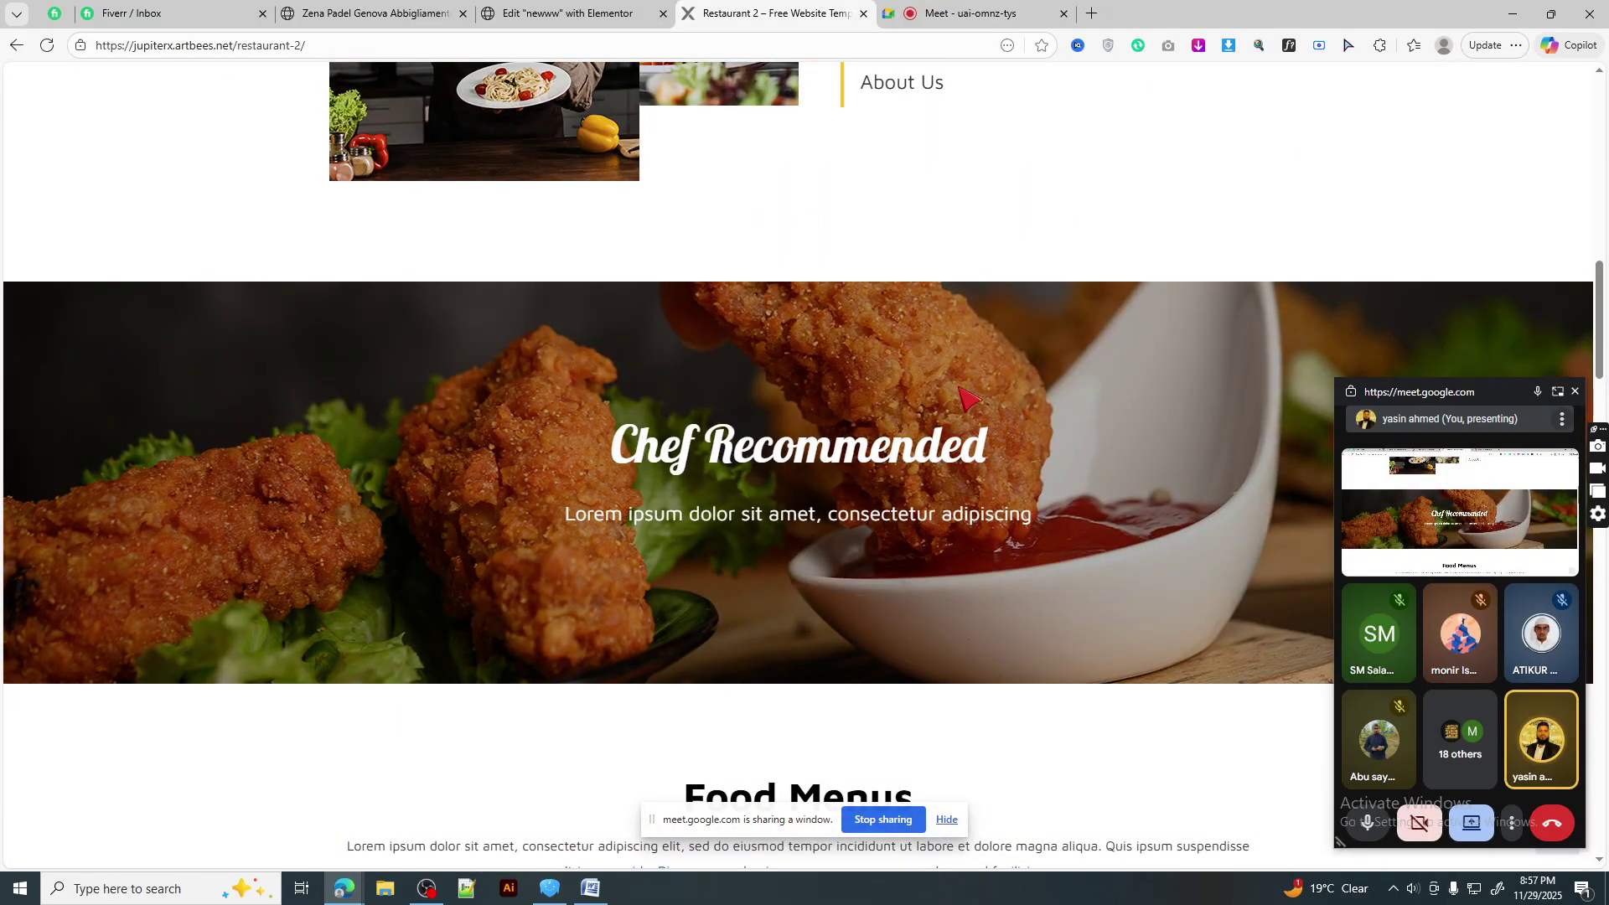
{"action": "scroll", "coordinate": [966, 395], "scroll_direction": "up", "scroll_amount": 12}
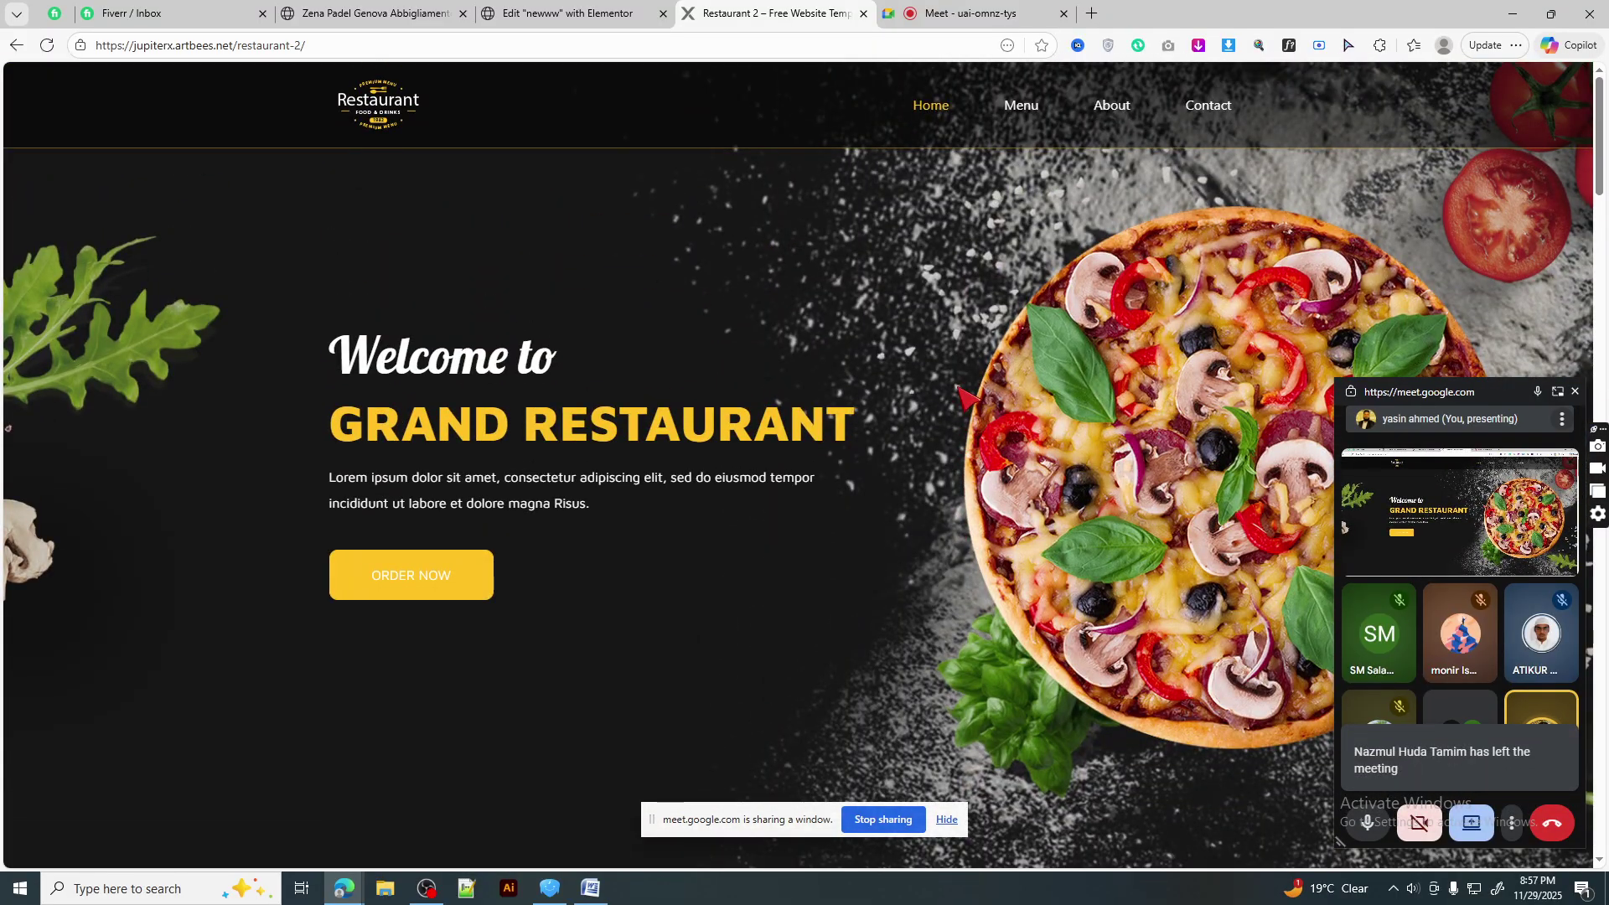
- Check the contributors list in the Google Meet call
{"action": "left_click", "coordinate": [893, 8]}
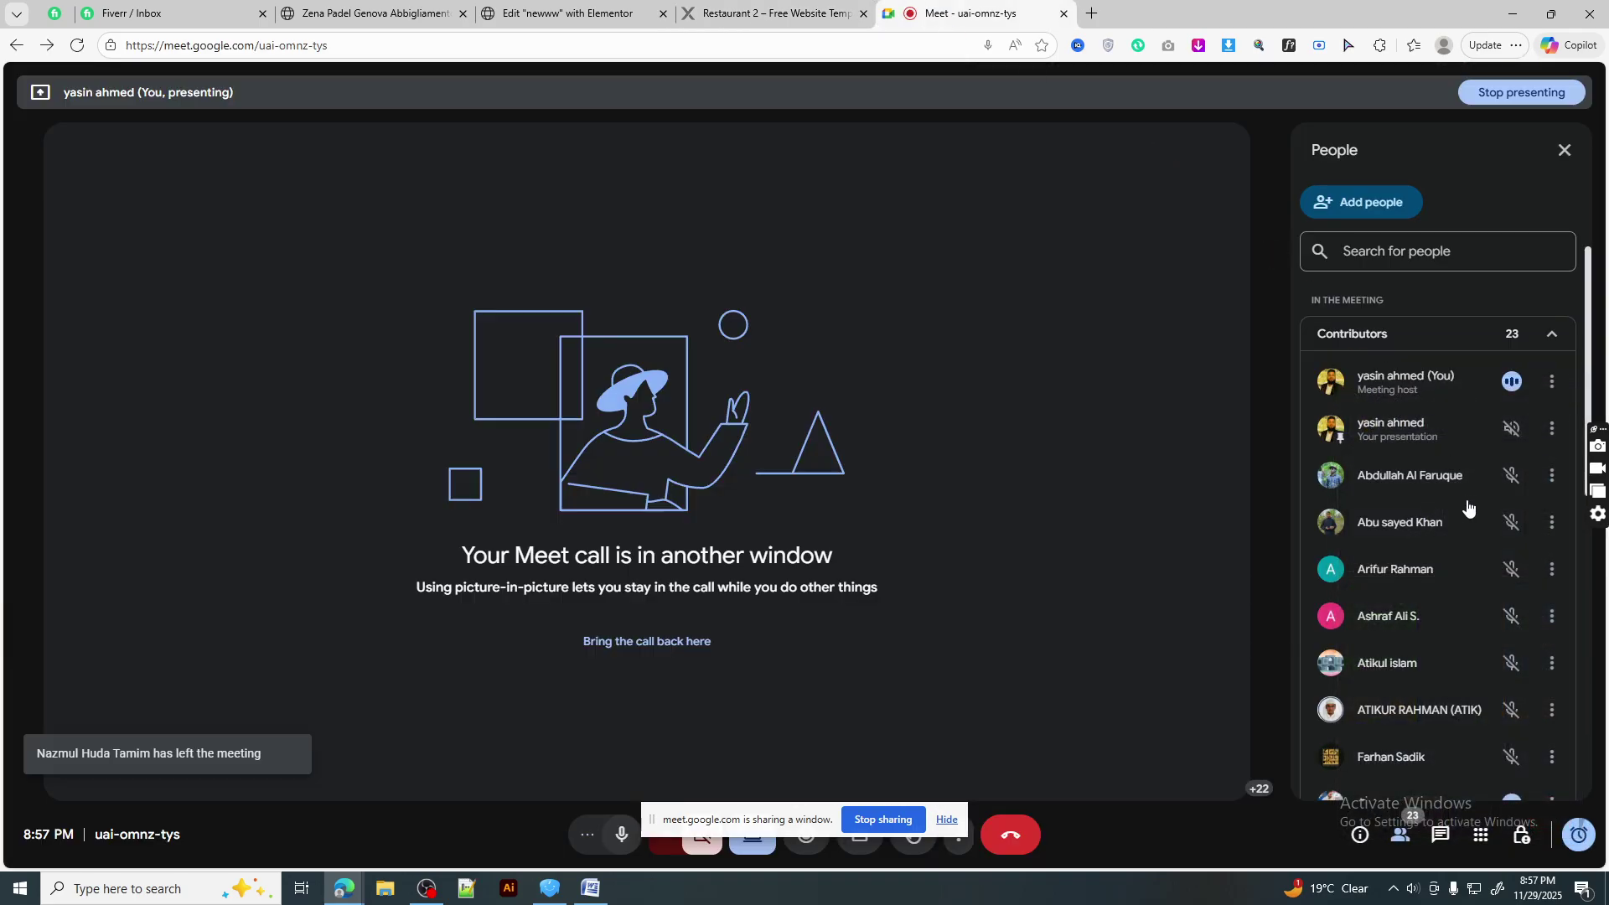
{"action": "scroll", "coordinate": [1469, 541], "scroll_direction": "down", "scroll_amount": 6}
{"action": "scroll", "coordinate": [1469, 541], "scroll_direction": "up", "scroll_amount": 6}
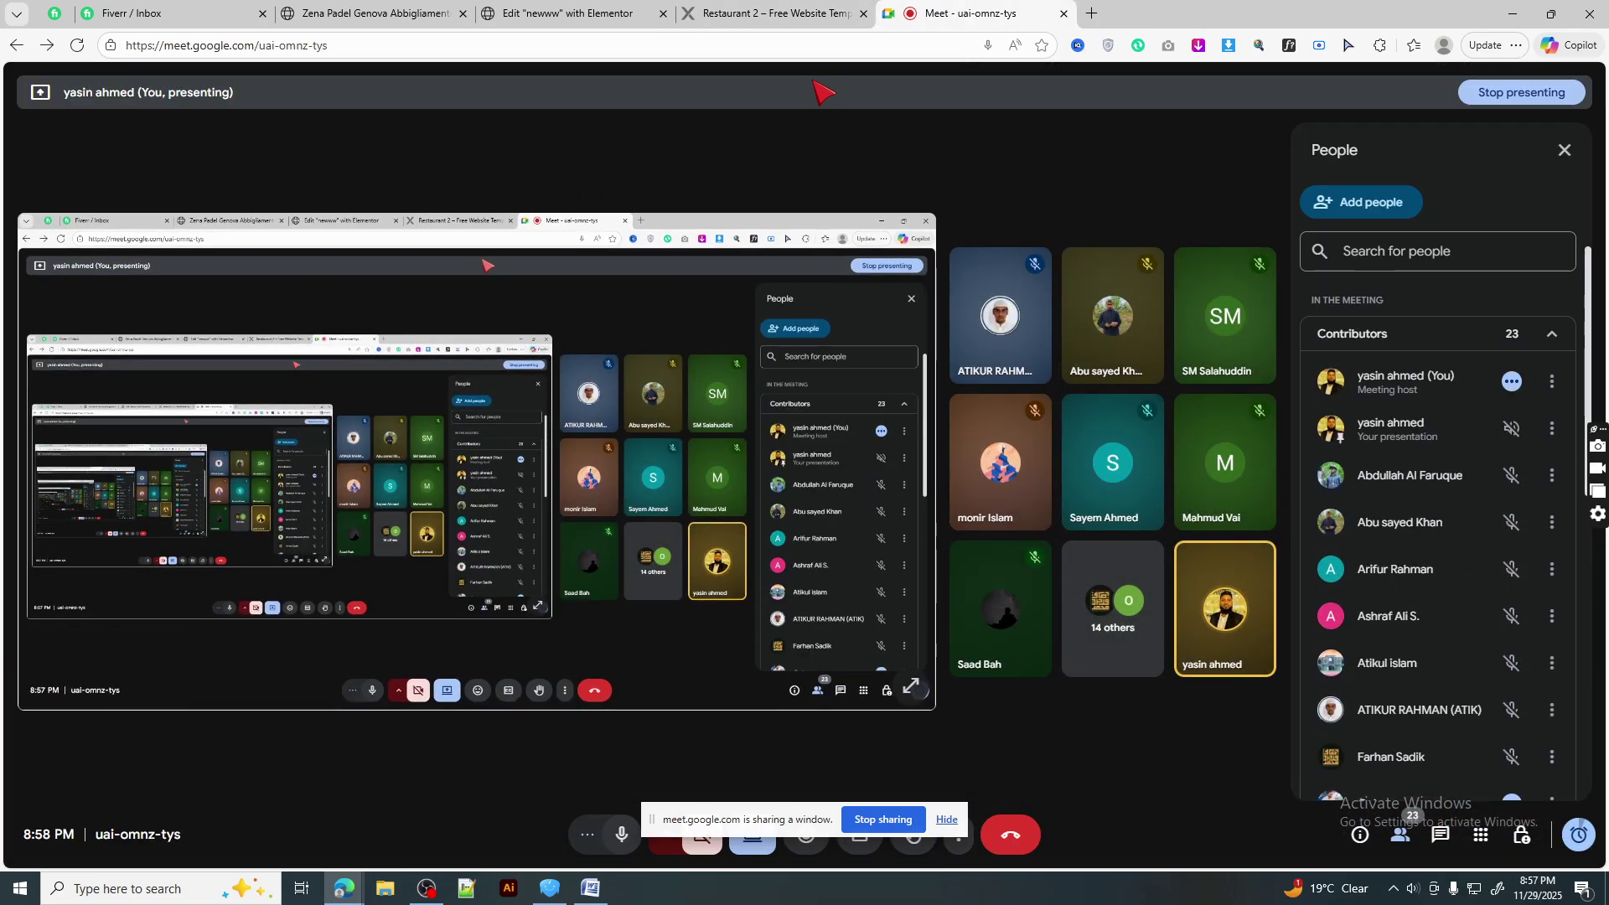
- Compare the restaurant template's hero section with the empty page in the Elementor editor
{"action": "left_click", "coordinate": [738, 7]}
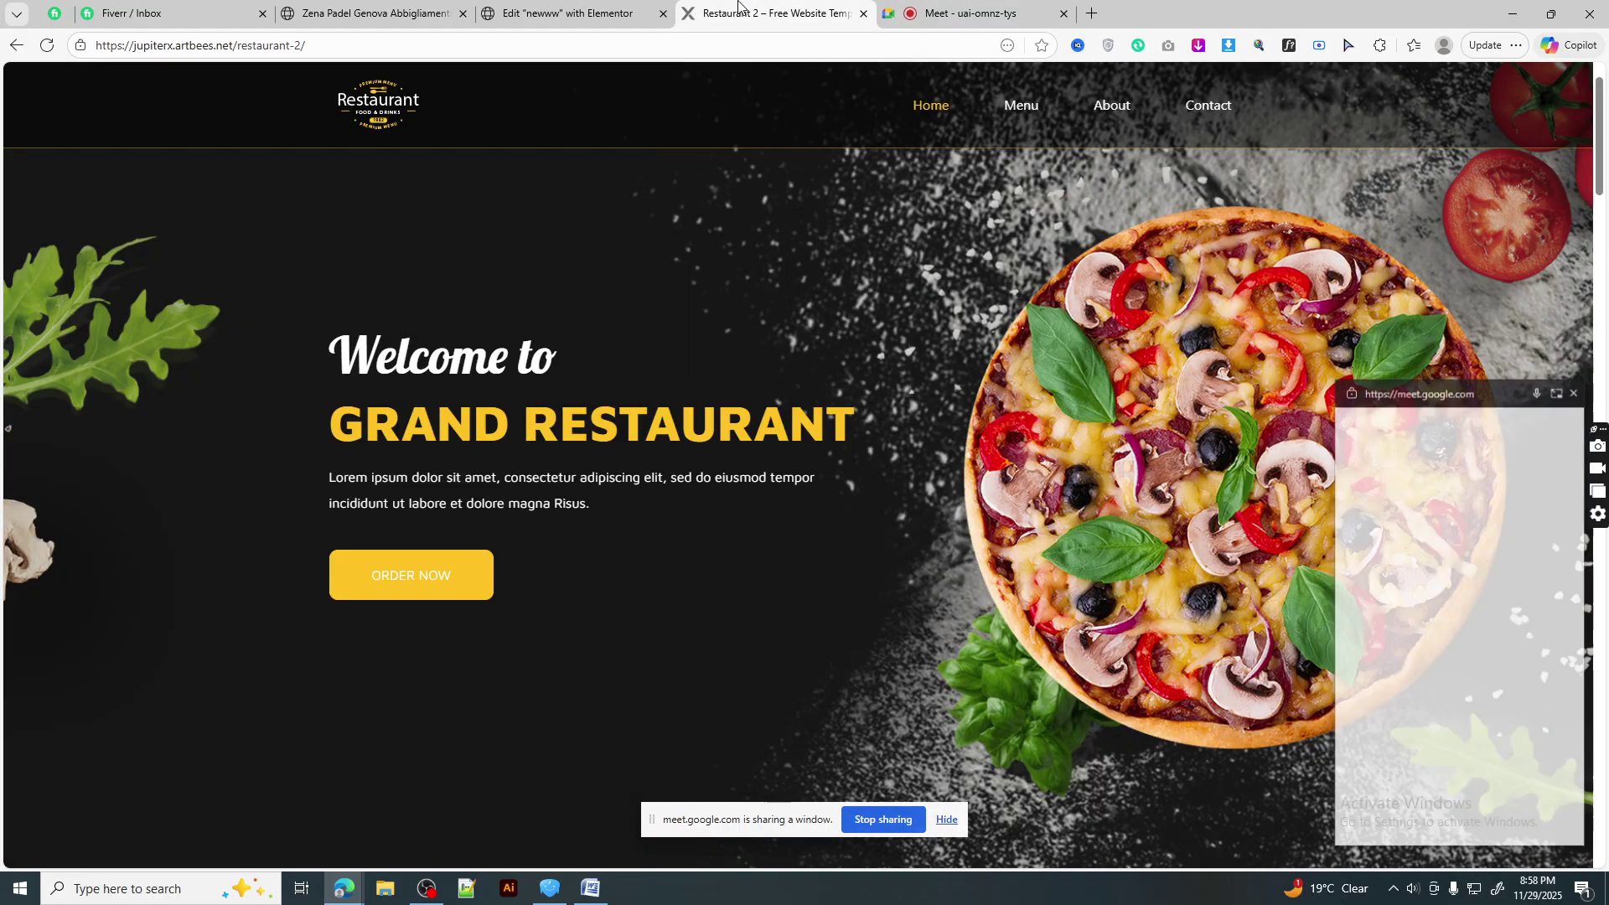
{"action": "left_click", "coordinate": [597, 19]}
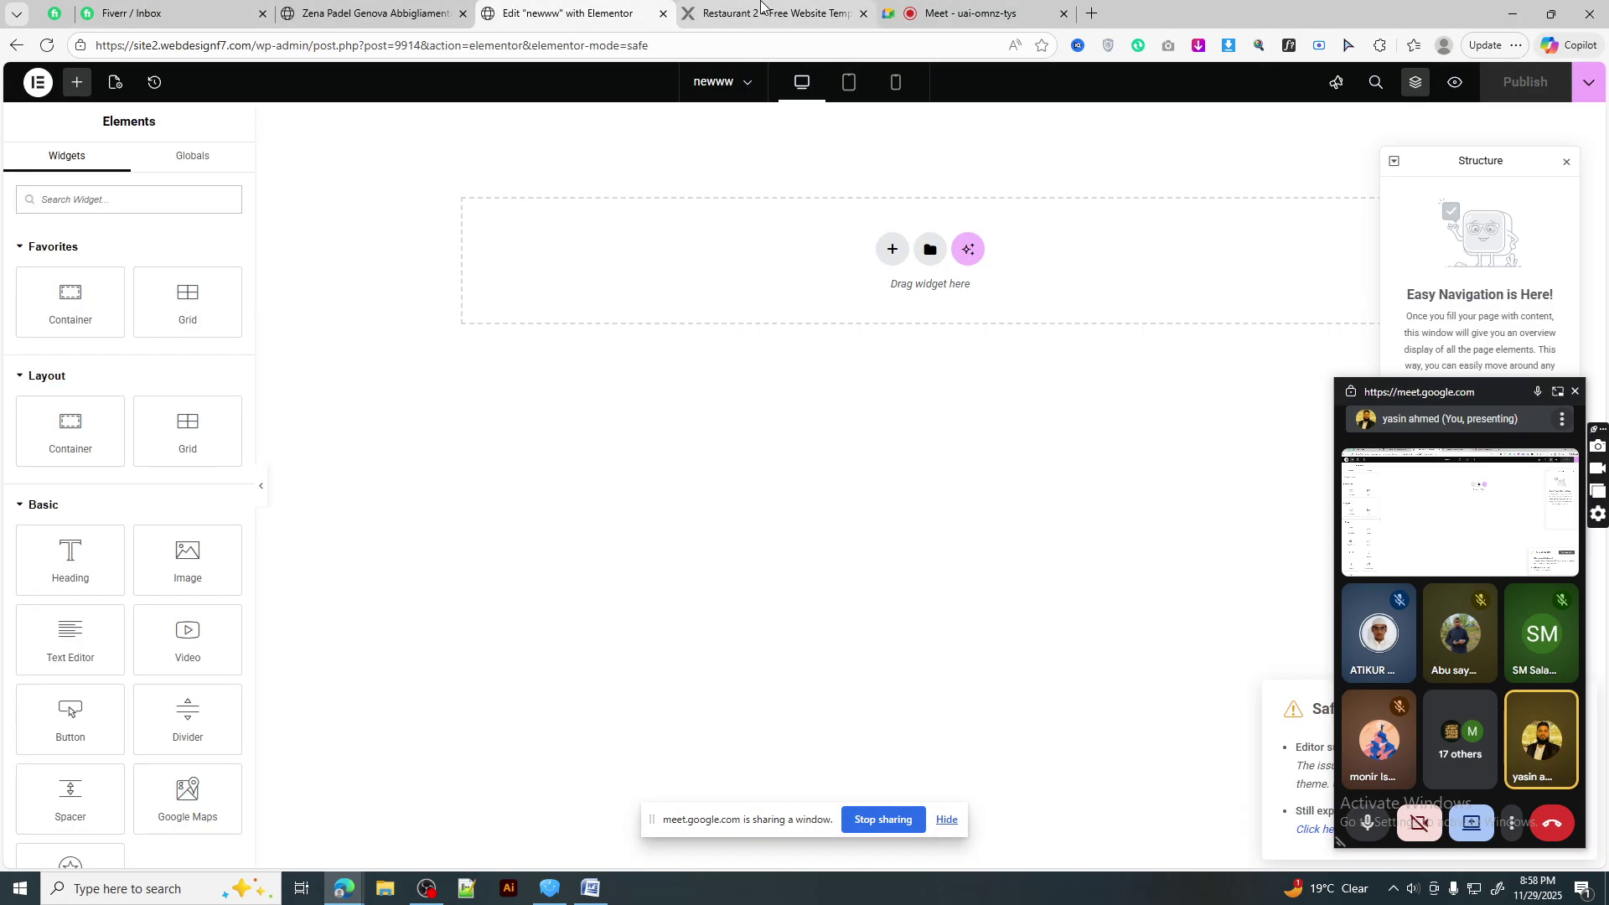
{"action": "left_click", "coordinate": [761, 7]}
{"action": "left_click", "coordinate": [569, 10]}
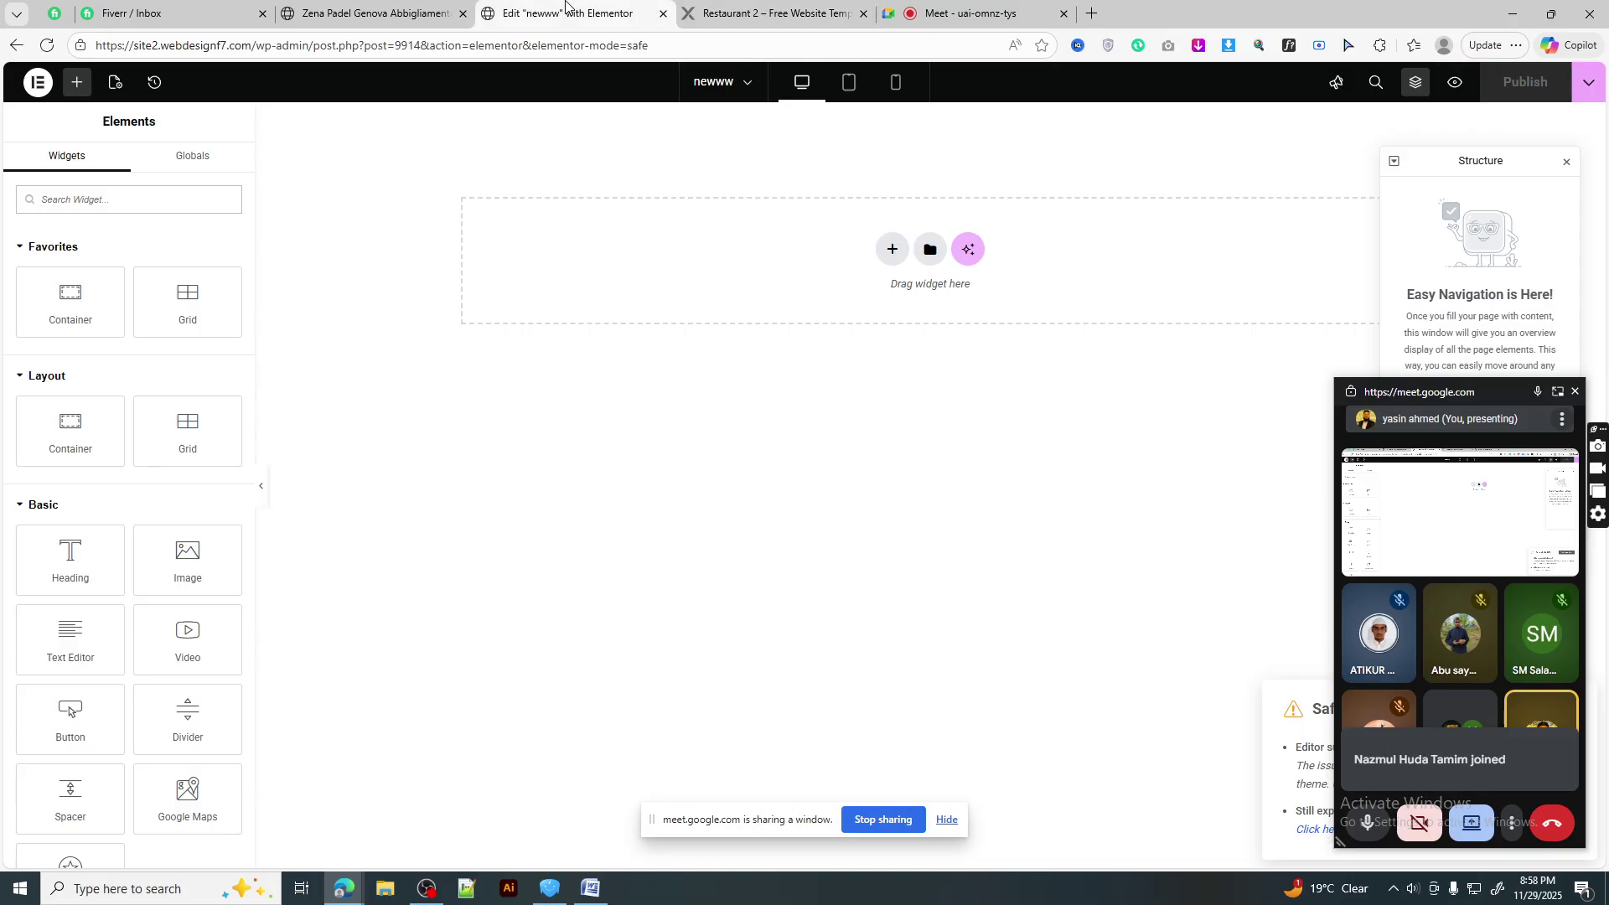
{"action": "left_click", "coordinate": [764, 11]}
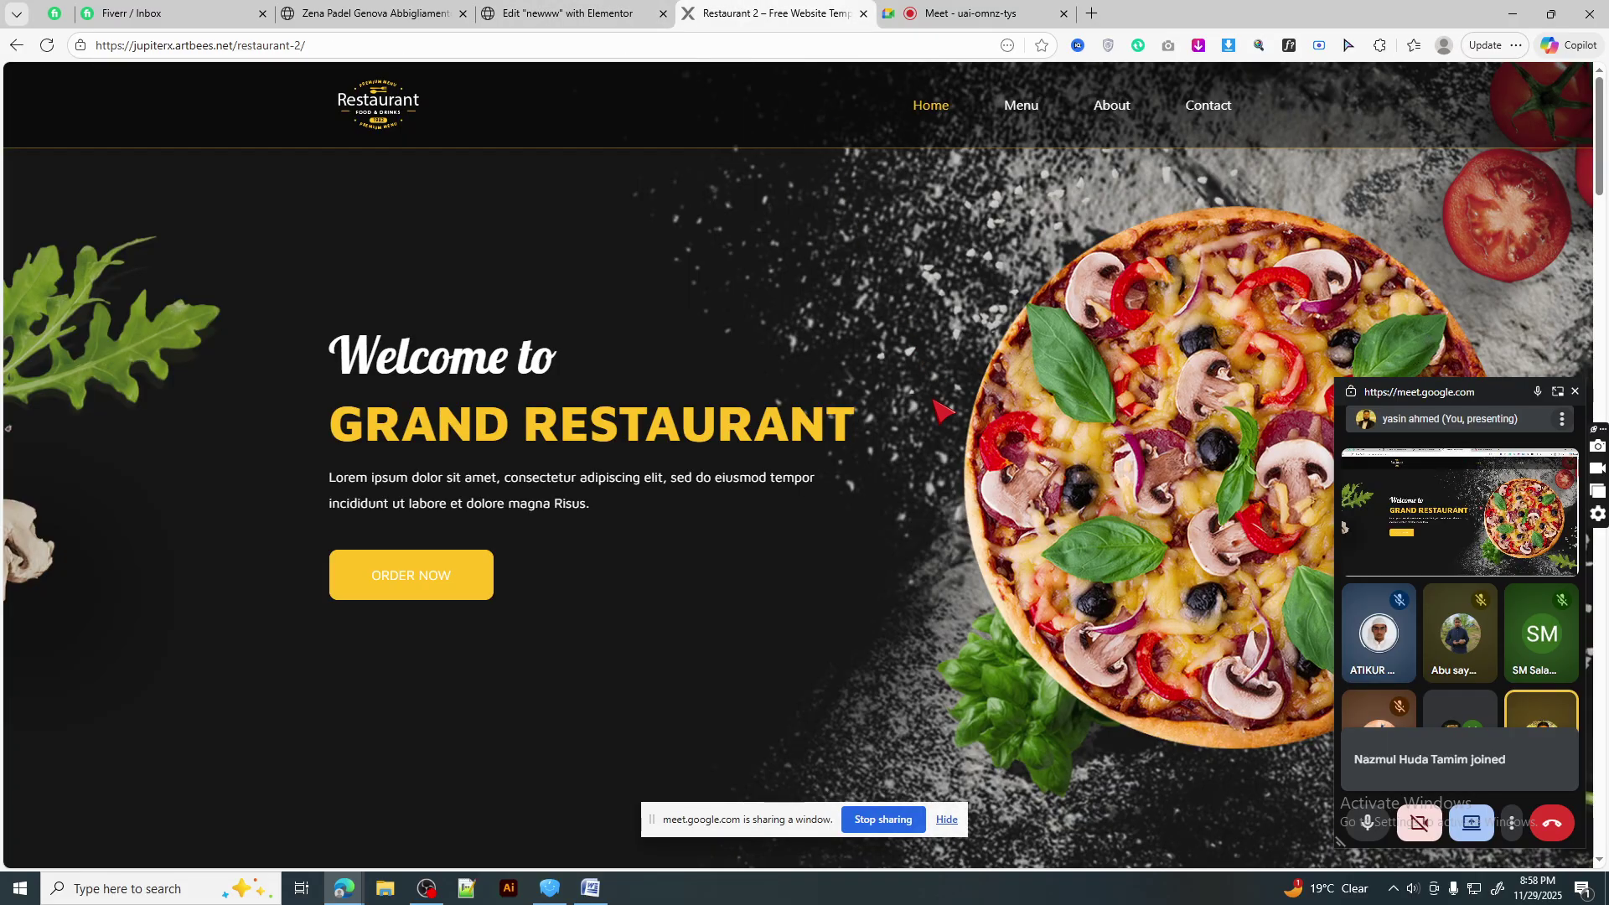
{"action": "scroll", "coordinate": [945, 410], "scroll_direction": "down", "scroll_amount": 3}
{"action": "scroll", "coordinate": [945, 410], "scroll_direction": "up", "scroll_amount": 3}
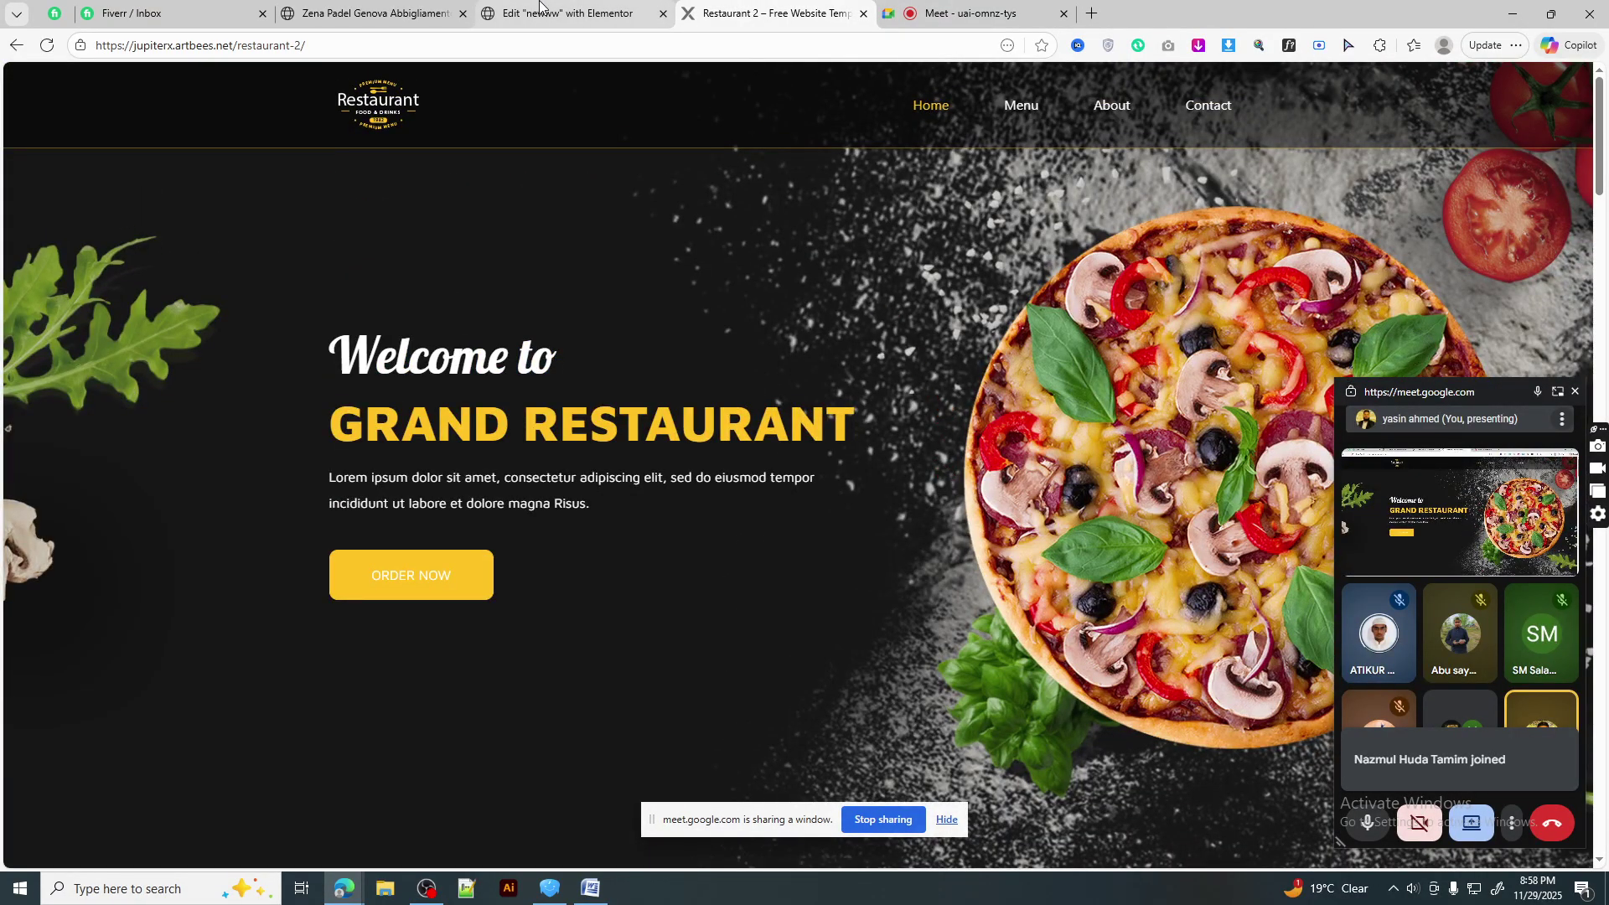
- Add a Flexbox container with two equal columns to the empty Elementor page
{"action": "left_click", "coordinate": [569, 12]}
{"action": "left_click", "coordinate": [894, 252]}
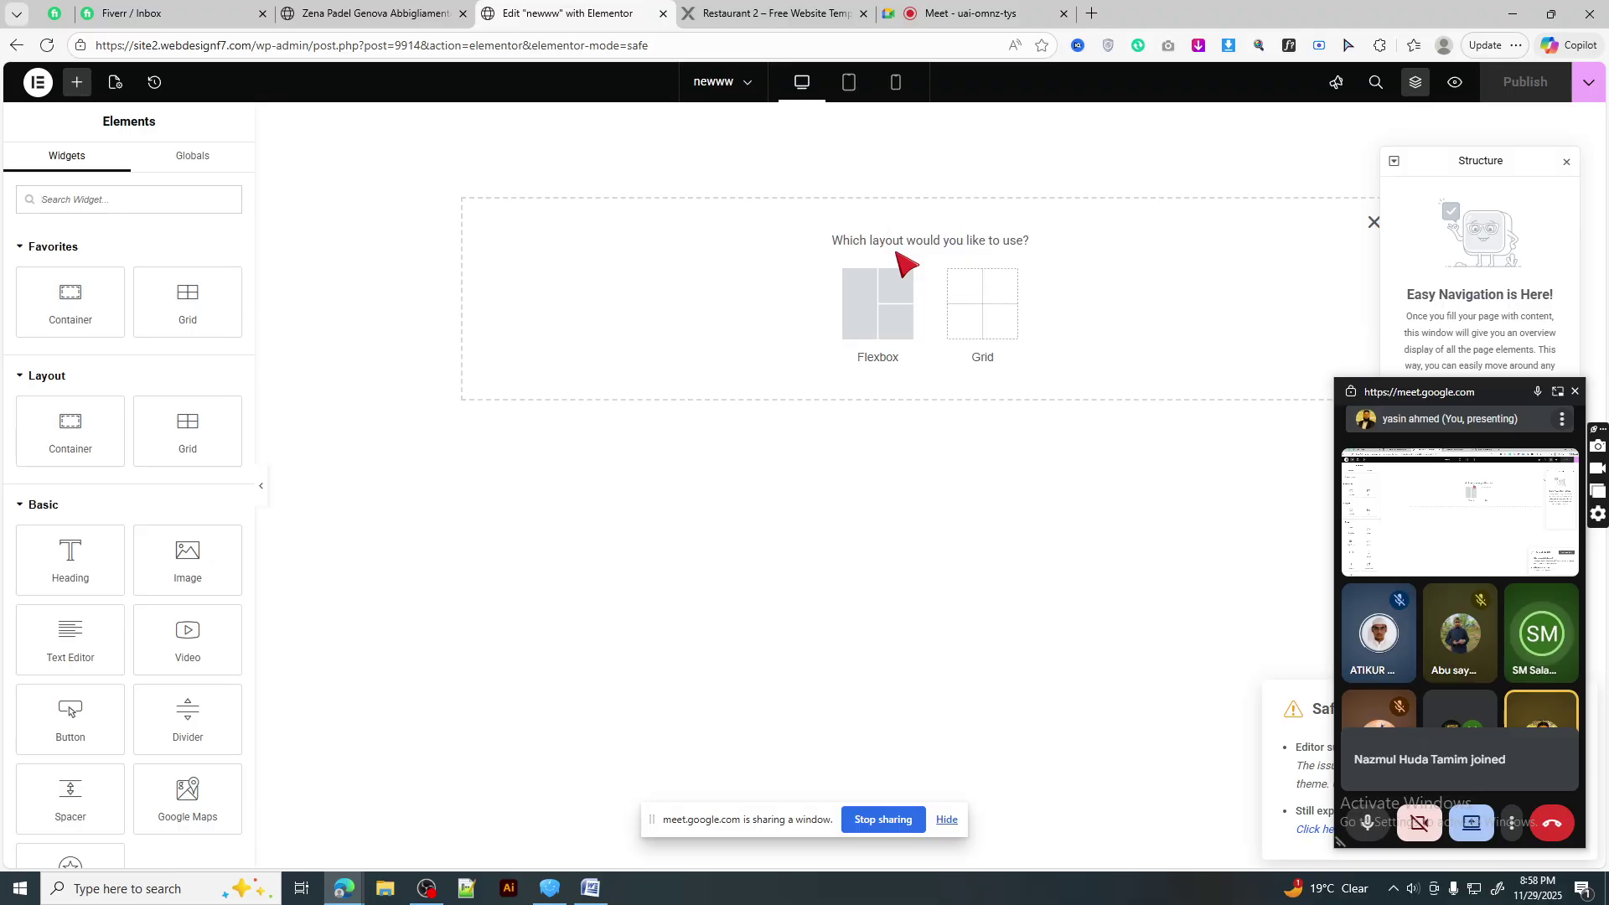
{"action": "left_click", "coordinate": [851, 312]}
{"action": "left_click", "coordinate": [766, 9]}
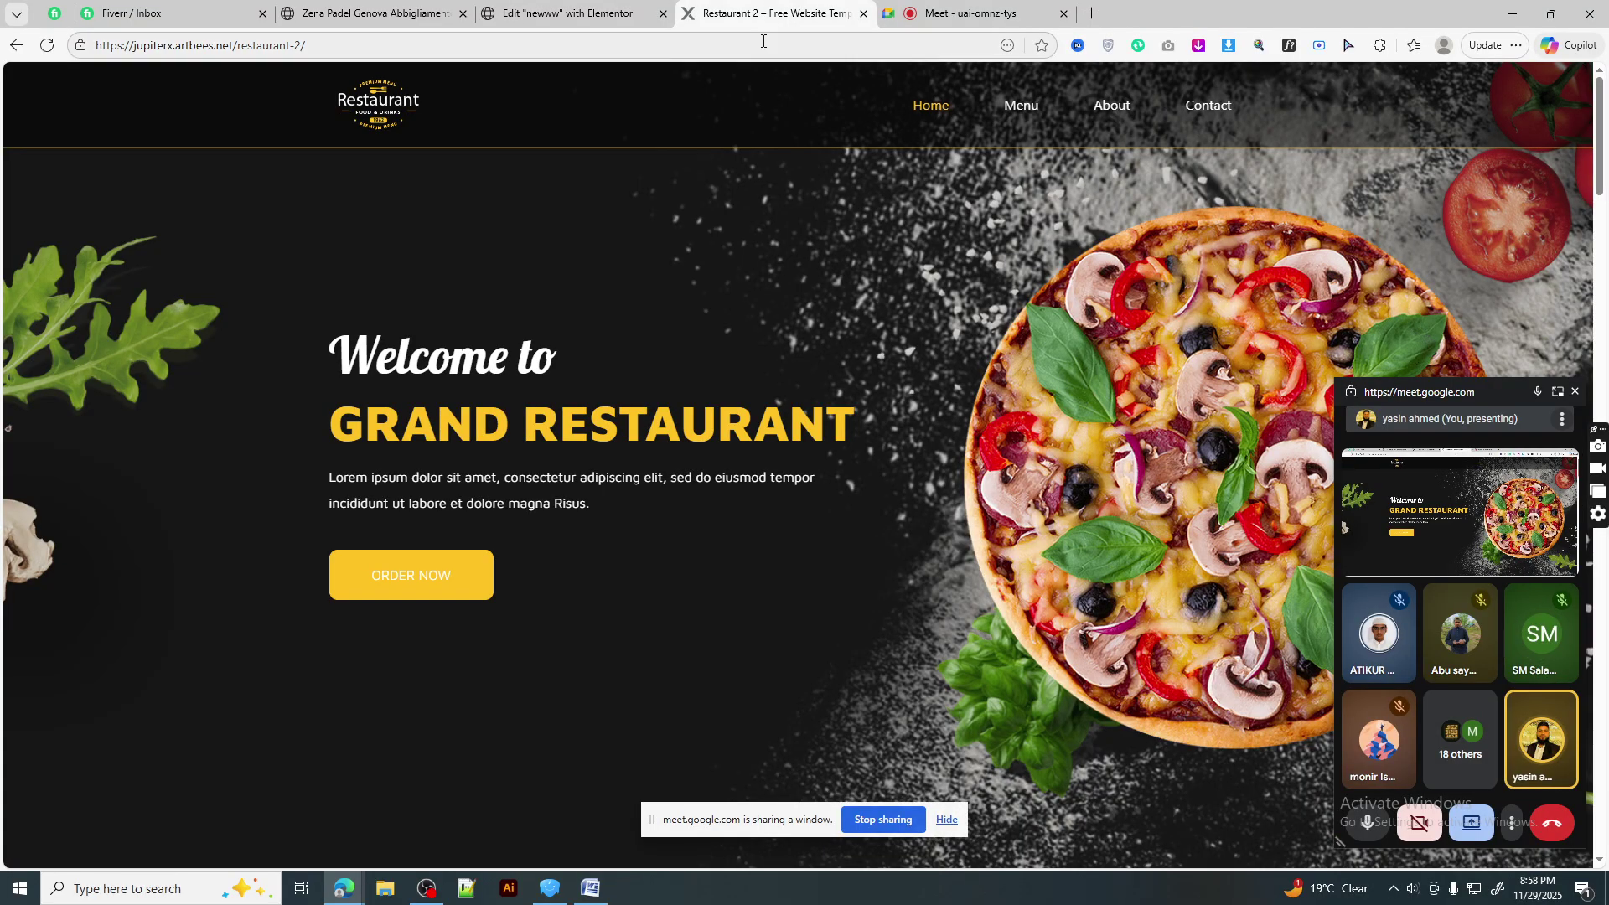
{"action": "left_click", "coordinate": [607, 10]}
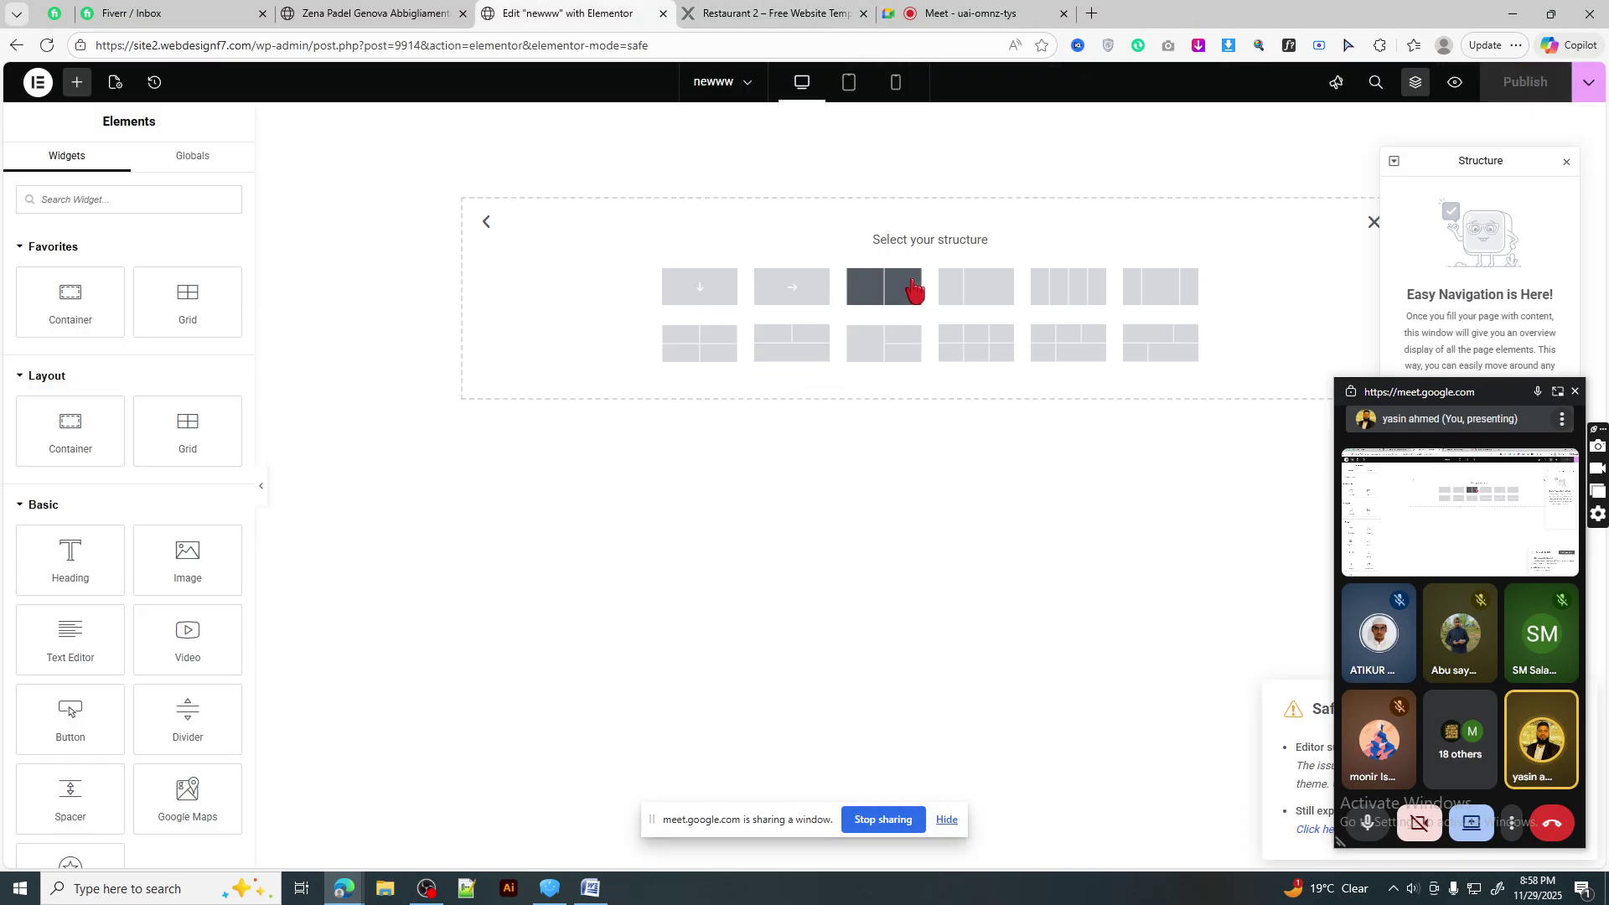
{"action": "left_click", "coordinate": [893, 301]}
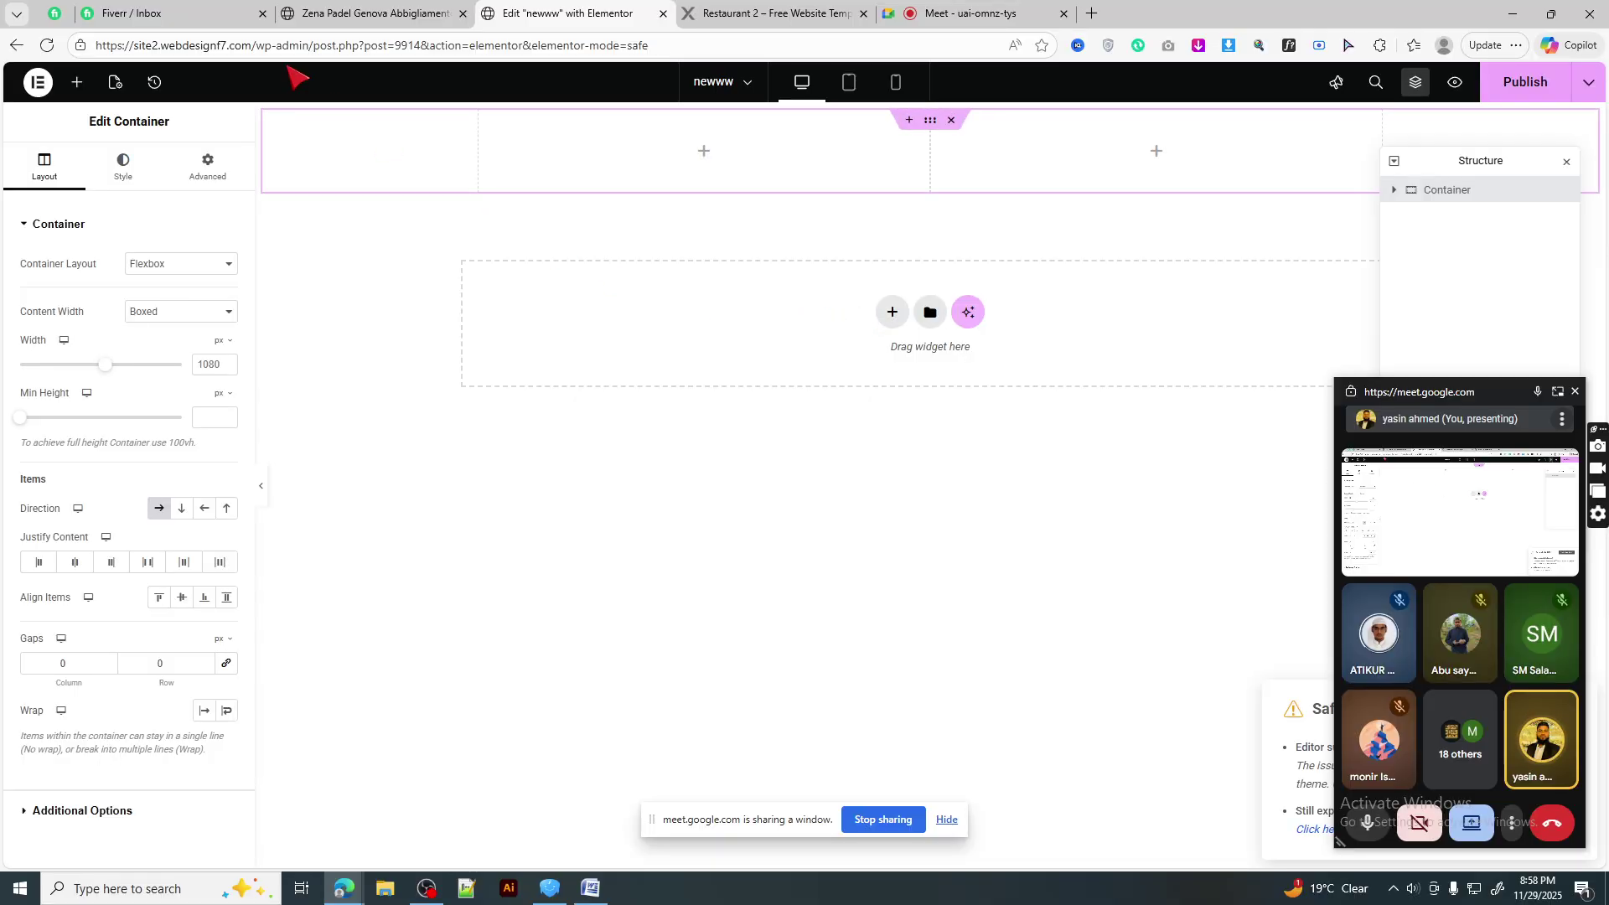
- Download the 1920x938 pizza hero image from the restaurant template page with the Imageye image downloader
{"action": "left_click", "coordinate": [816, 4]}
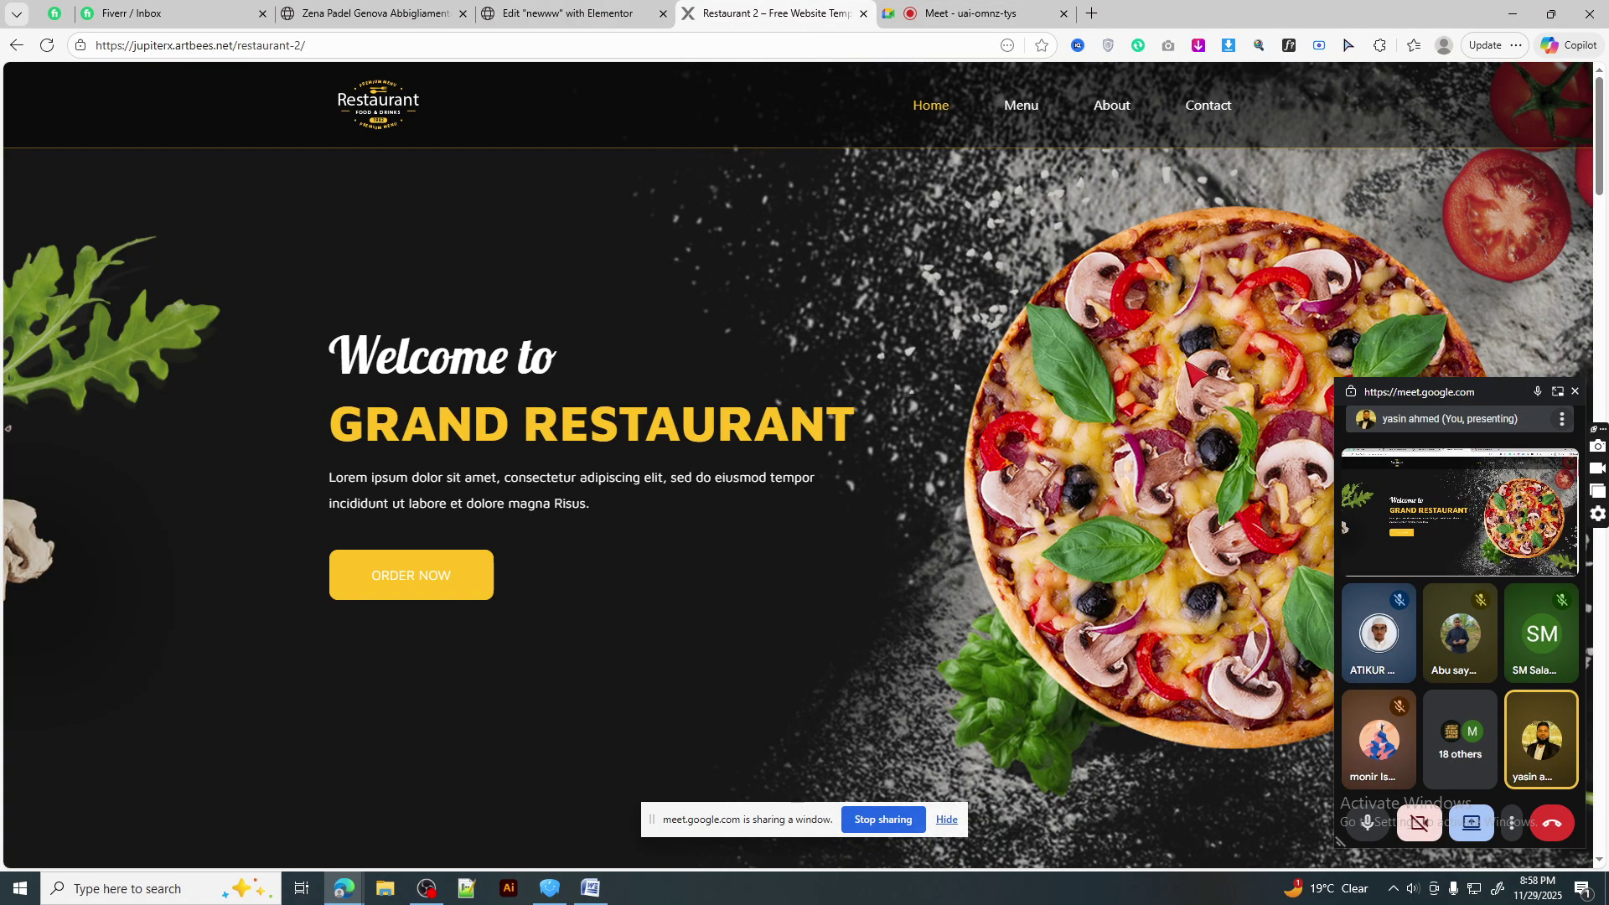
{"action": "scroll", "coordinate": [1195, 373], "scroll_direction": "down", "scroll_amount": 10}
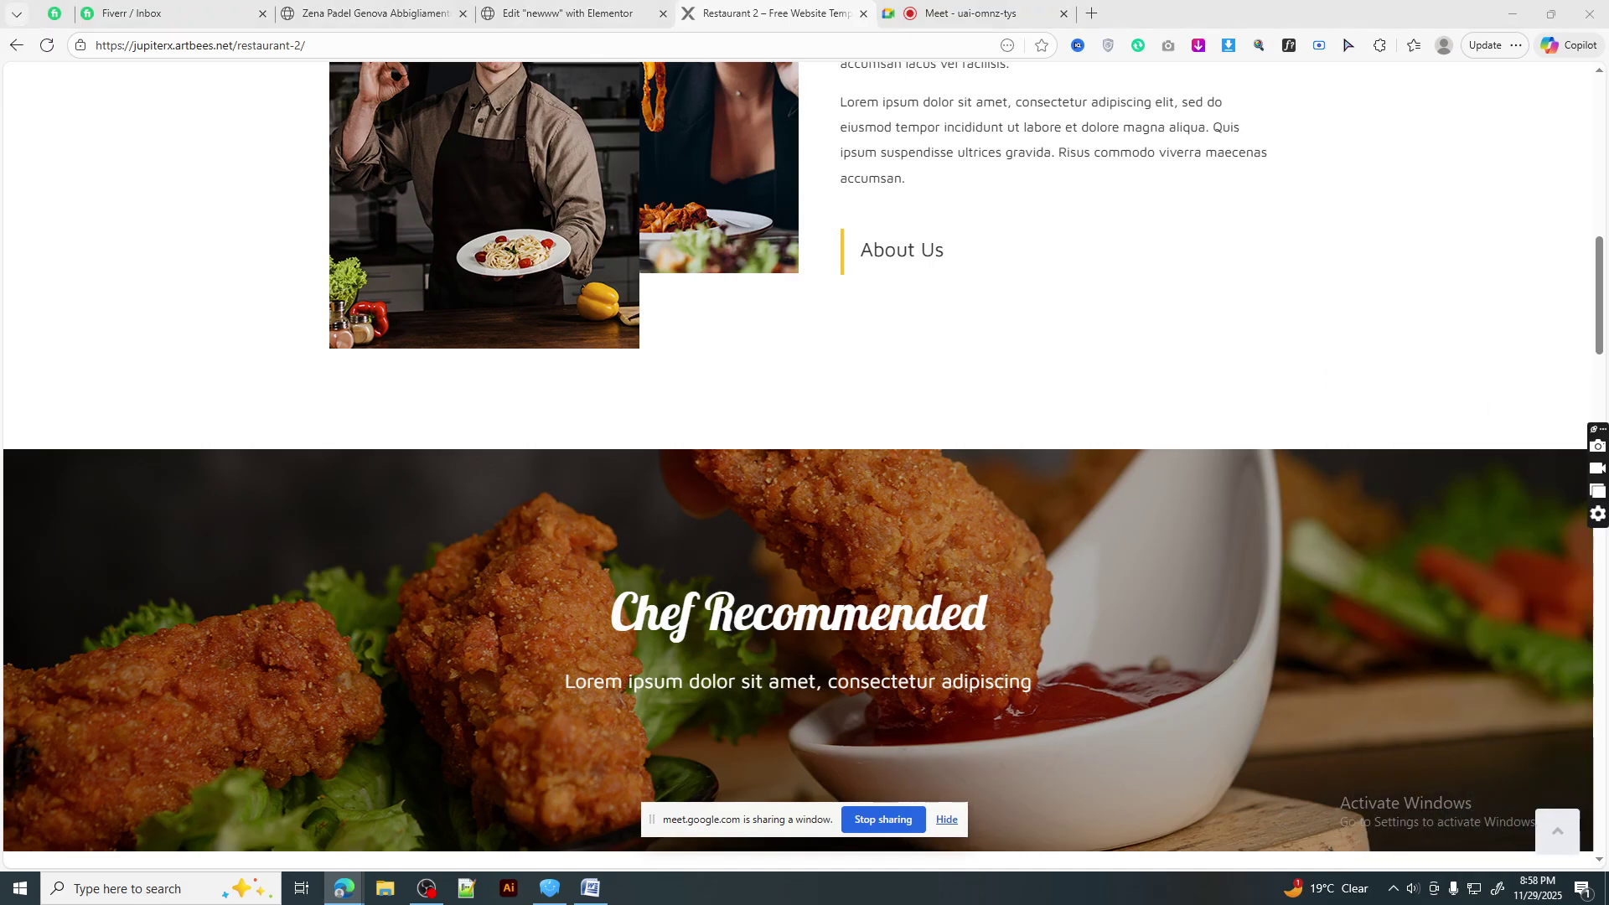
{"action": "scroll", "coordinate": [1539, 367], "scroll_direction": "up", "scroll_amount": 10}
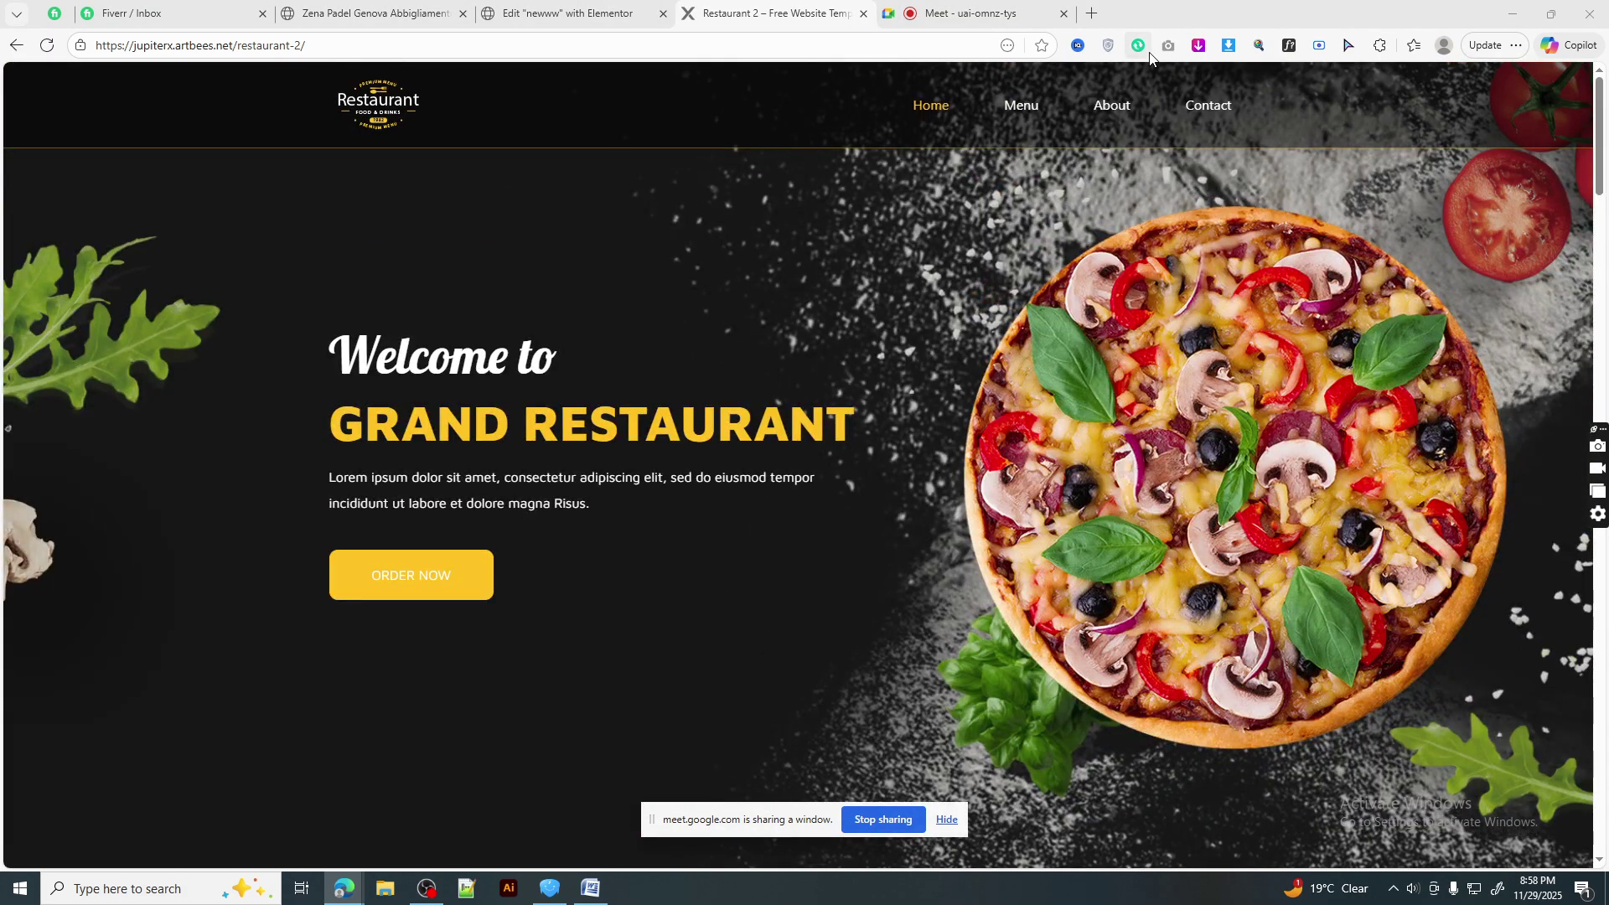
{"action": "left_click", "coordinate": [1200, 46]}
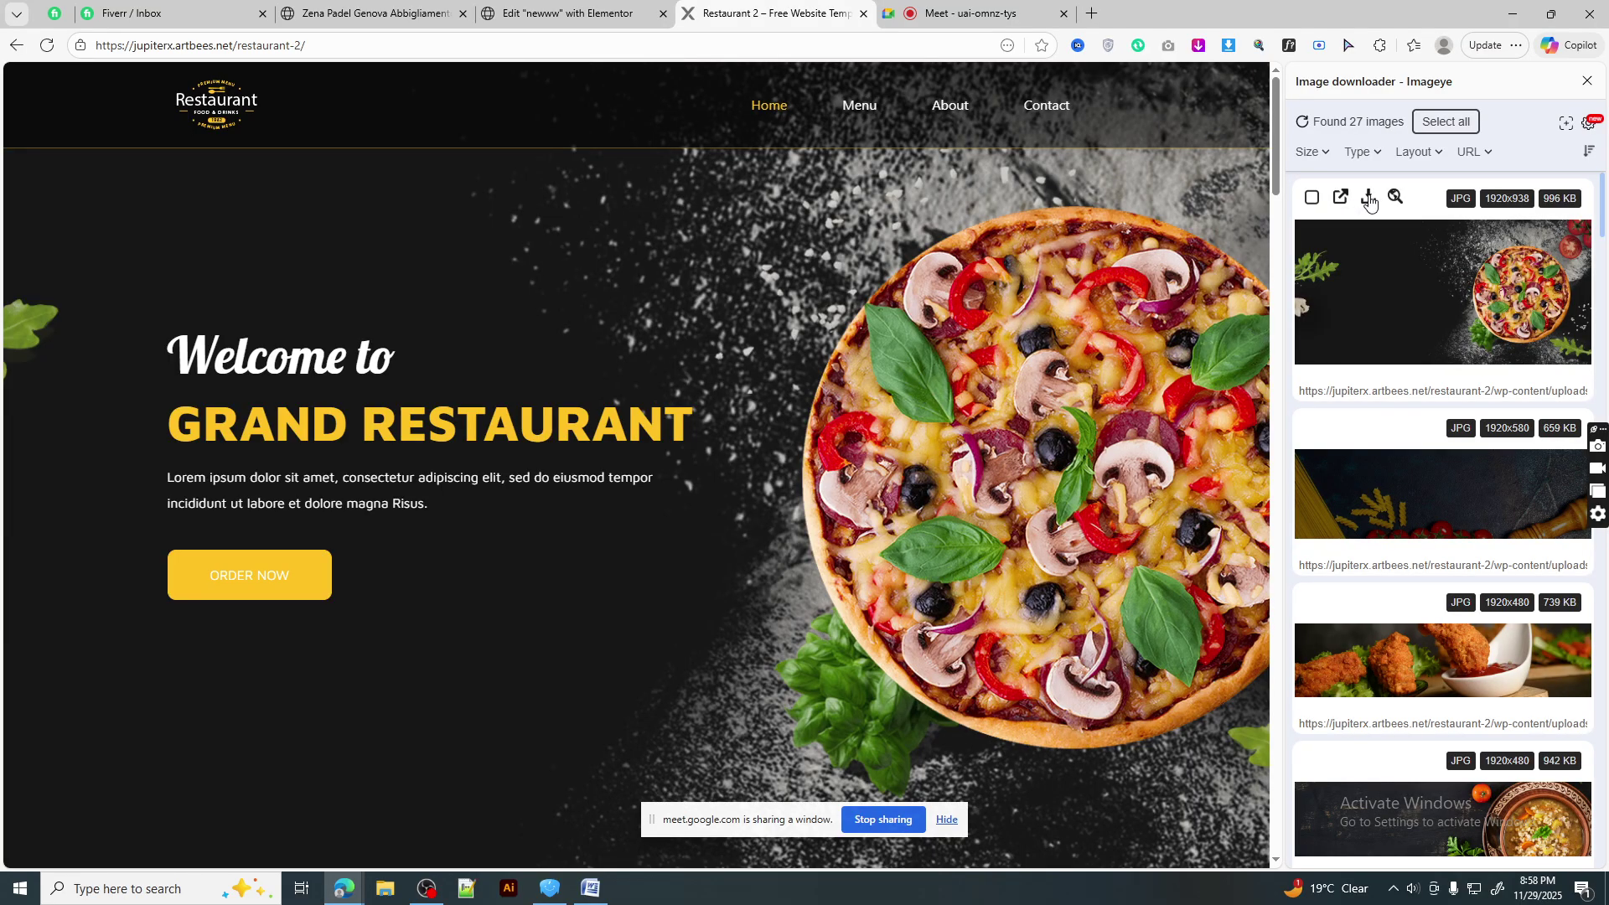
{"action": "left_click", "coordinate": [1369, 198]}
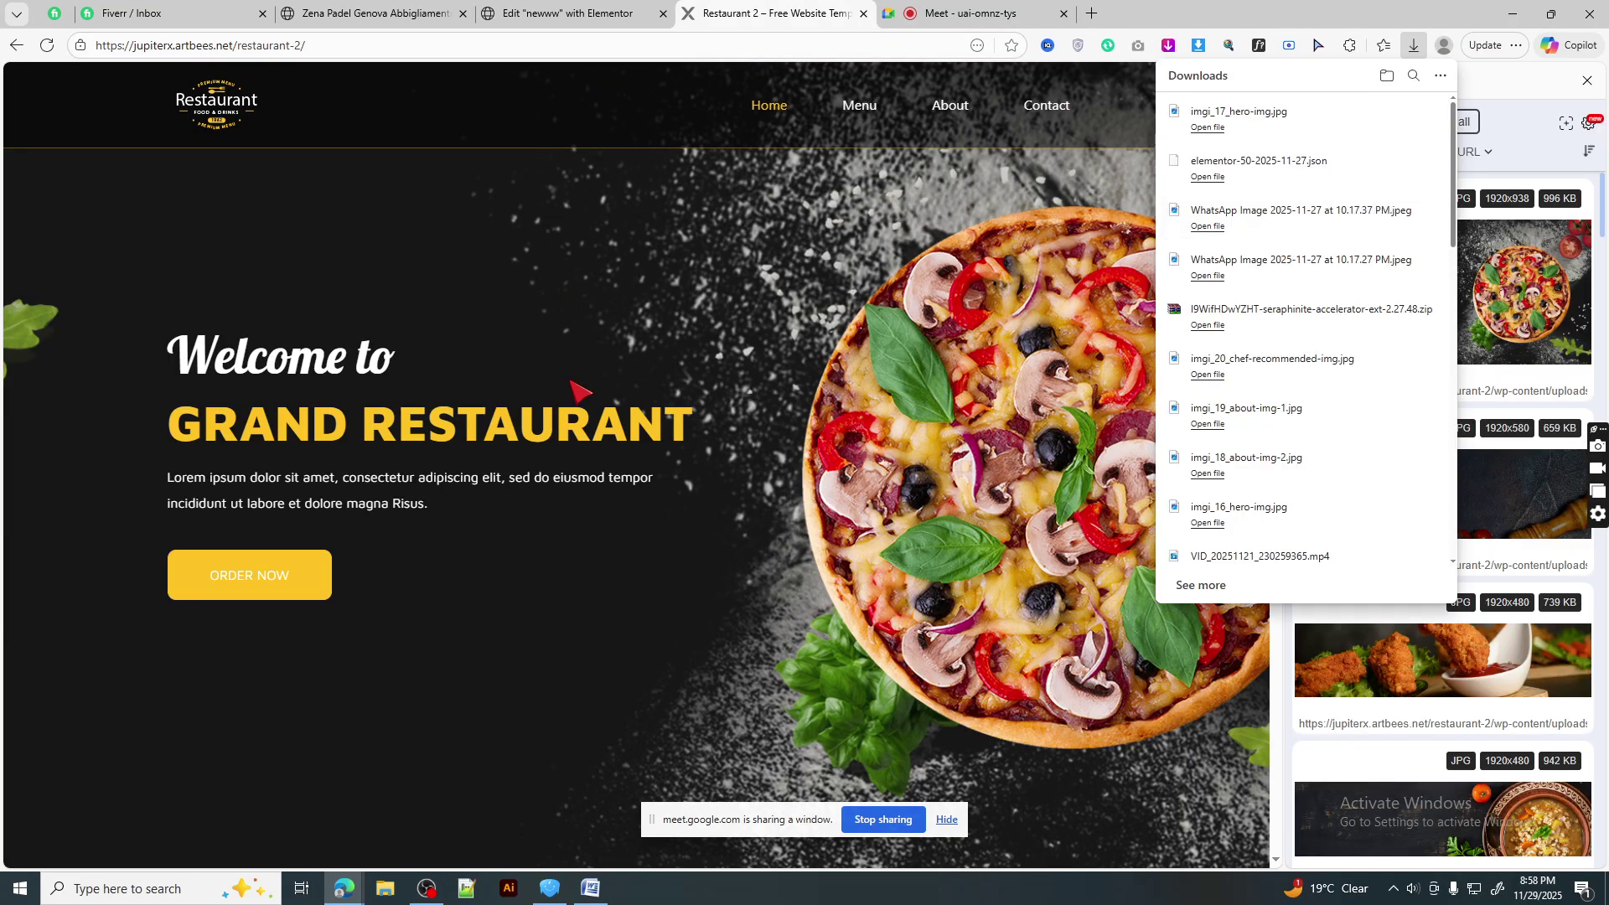
- Reload the Fiverr inbox to check for messages and look in on the Meet call
{"action": "left_click", "coordinate": [546, 14]}
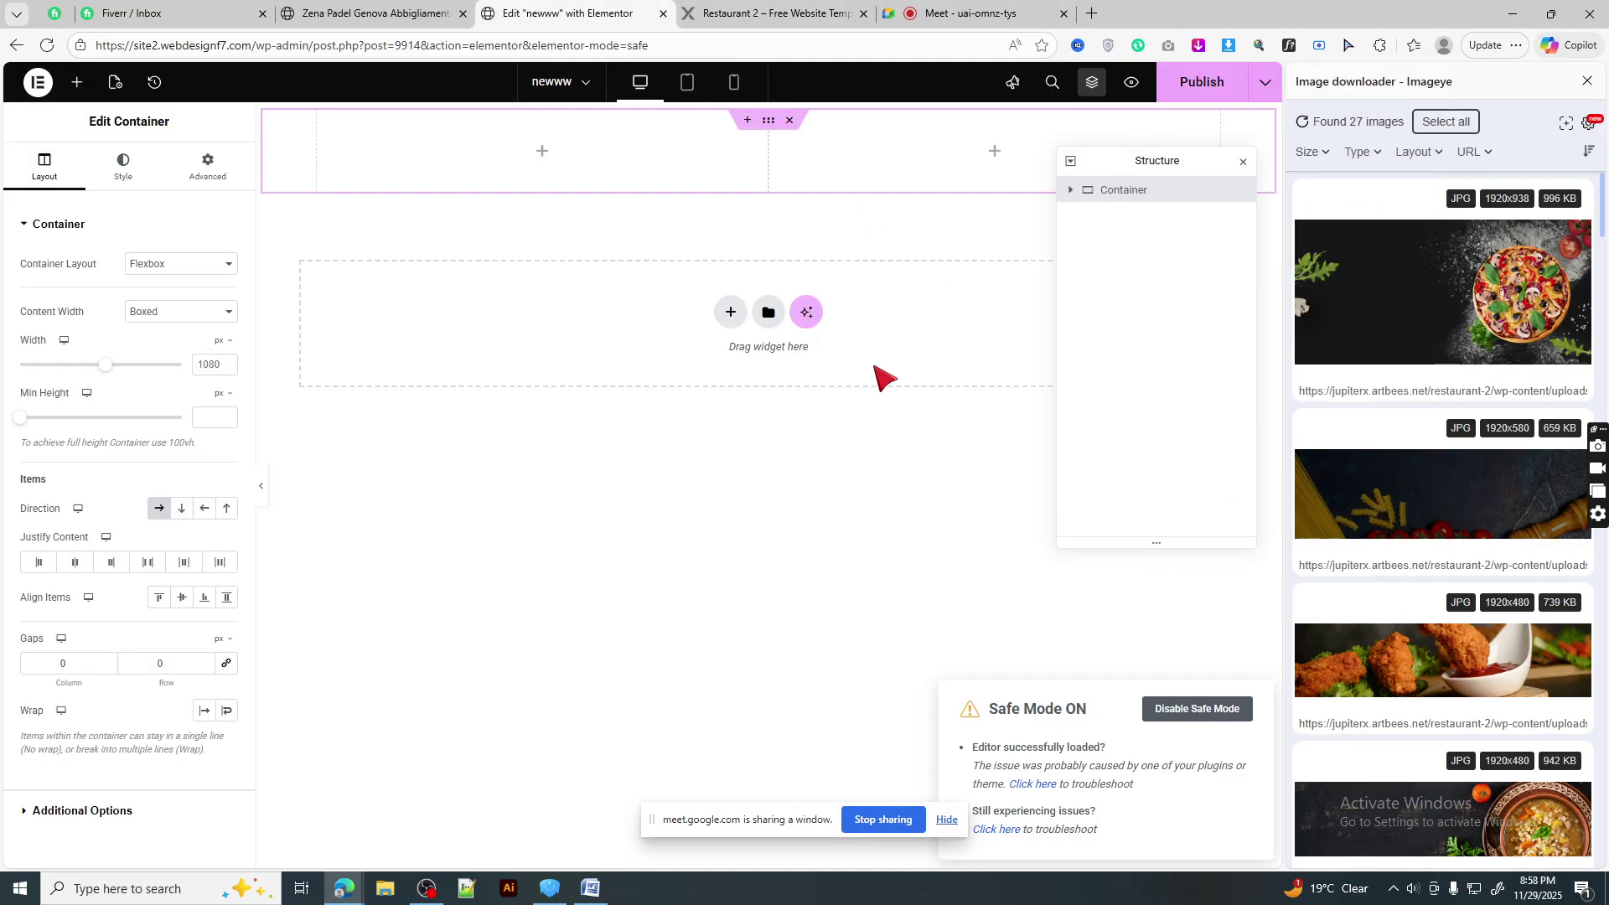
{"action": "left_click", "coordinate": [177, 12]}
{"action": "left_click", "coordinate": [47, 46]}
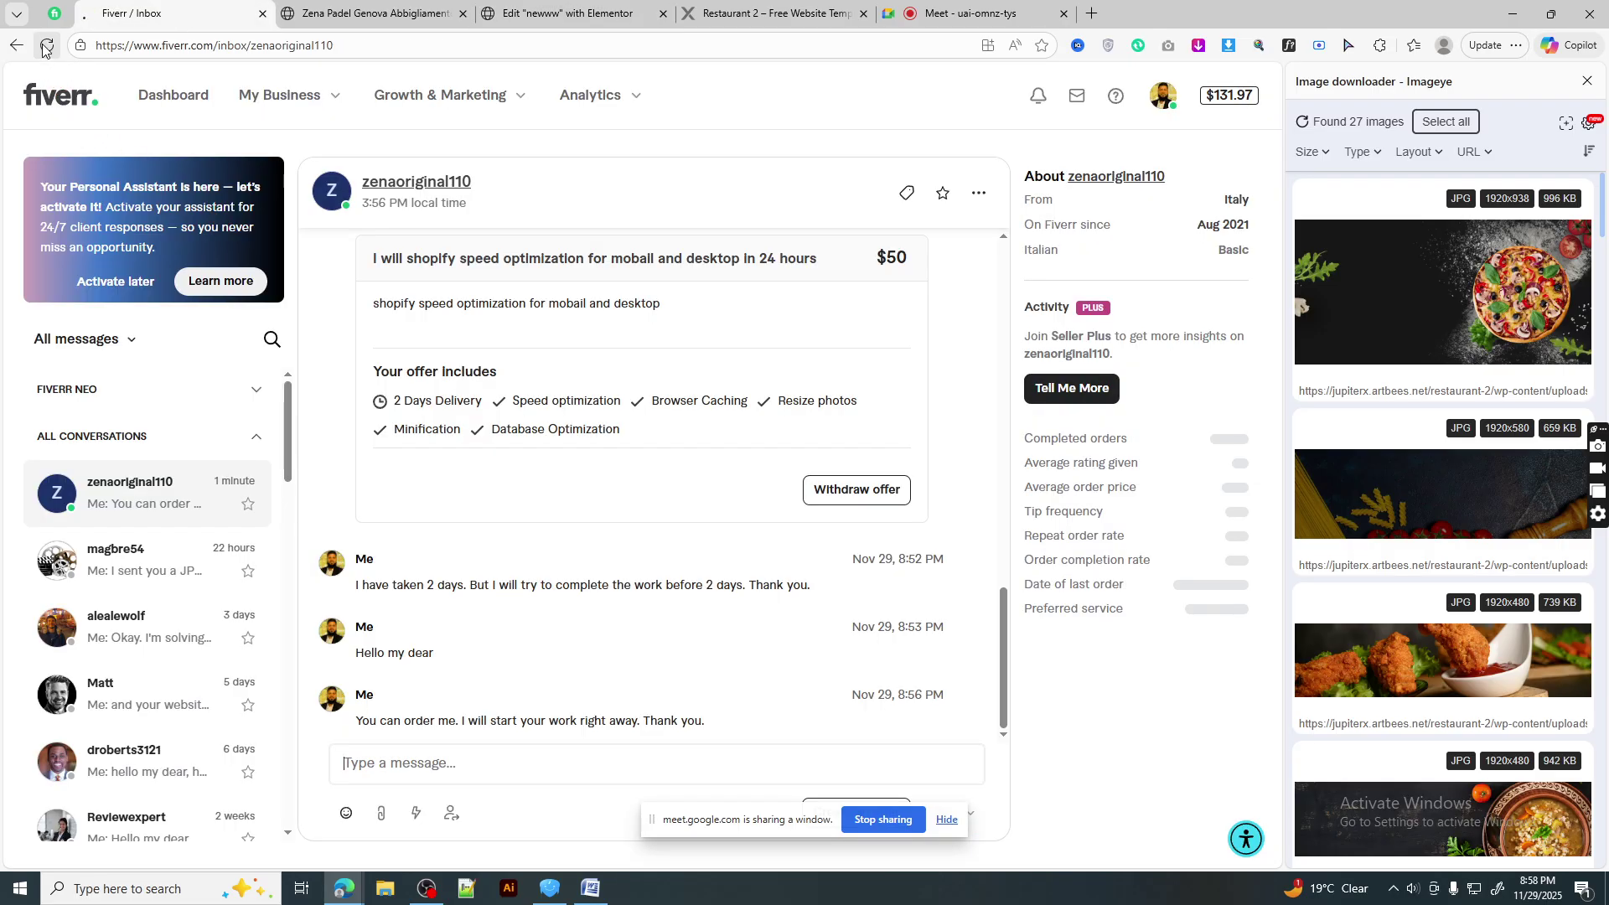
{"action": "left_click", "coordinate": [892, 10]}
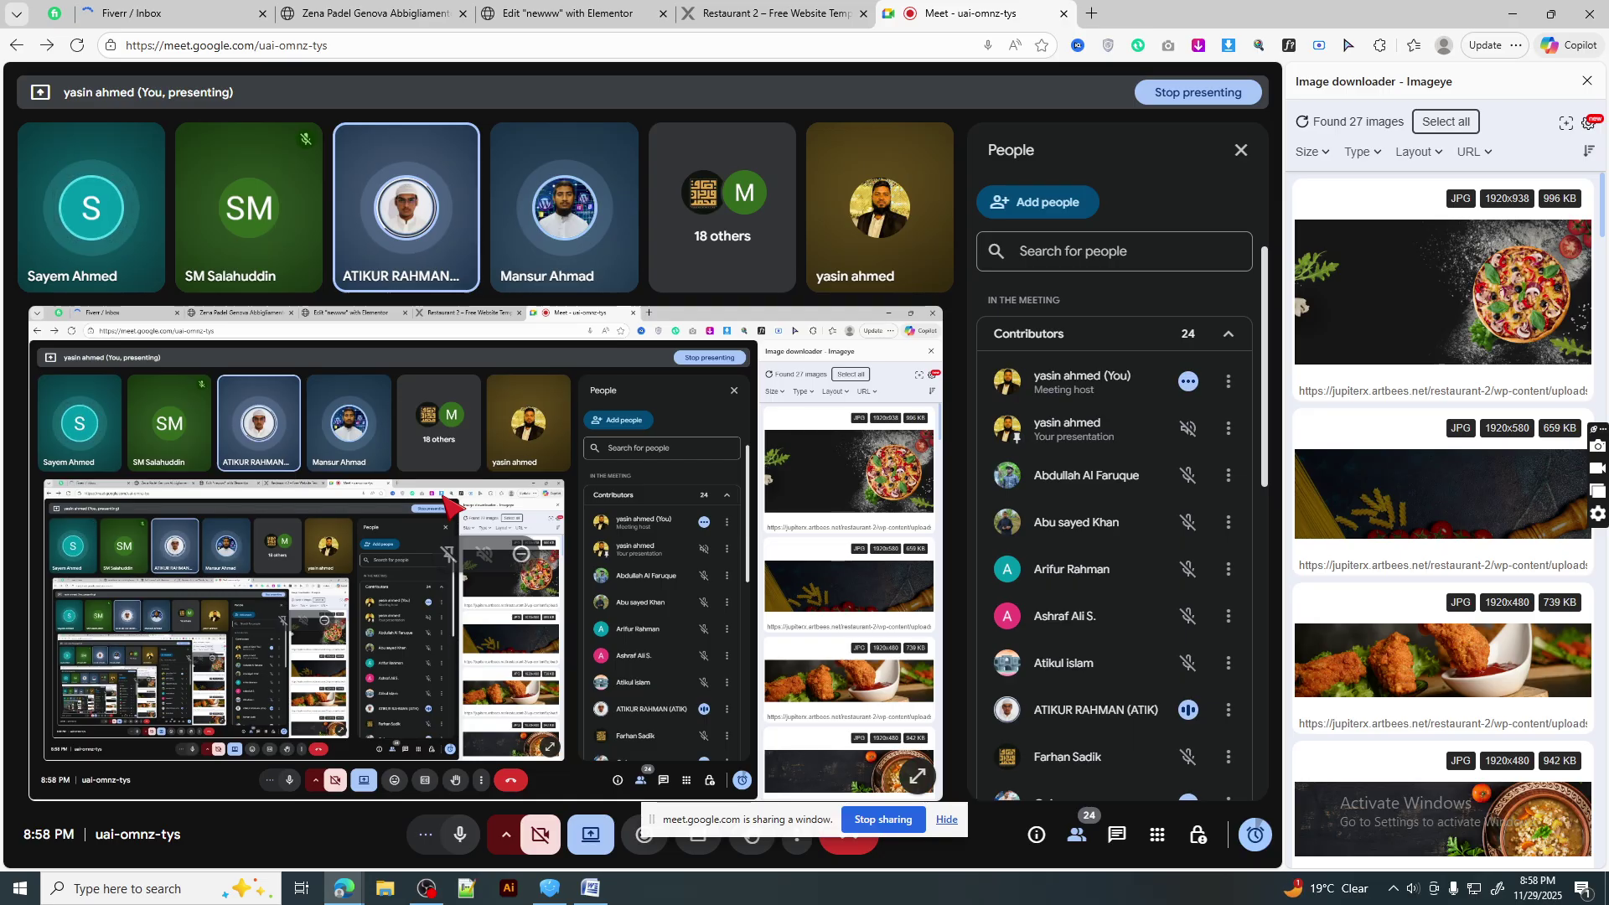
{"action": "left_click", "coordinate": [570, 13]}
{"action": "left_click", "coordinate": [186, 4]}
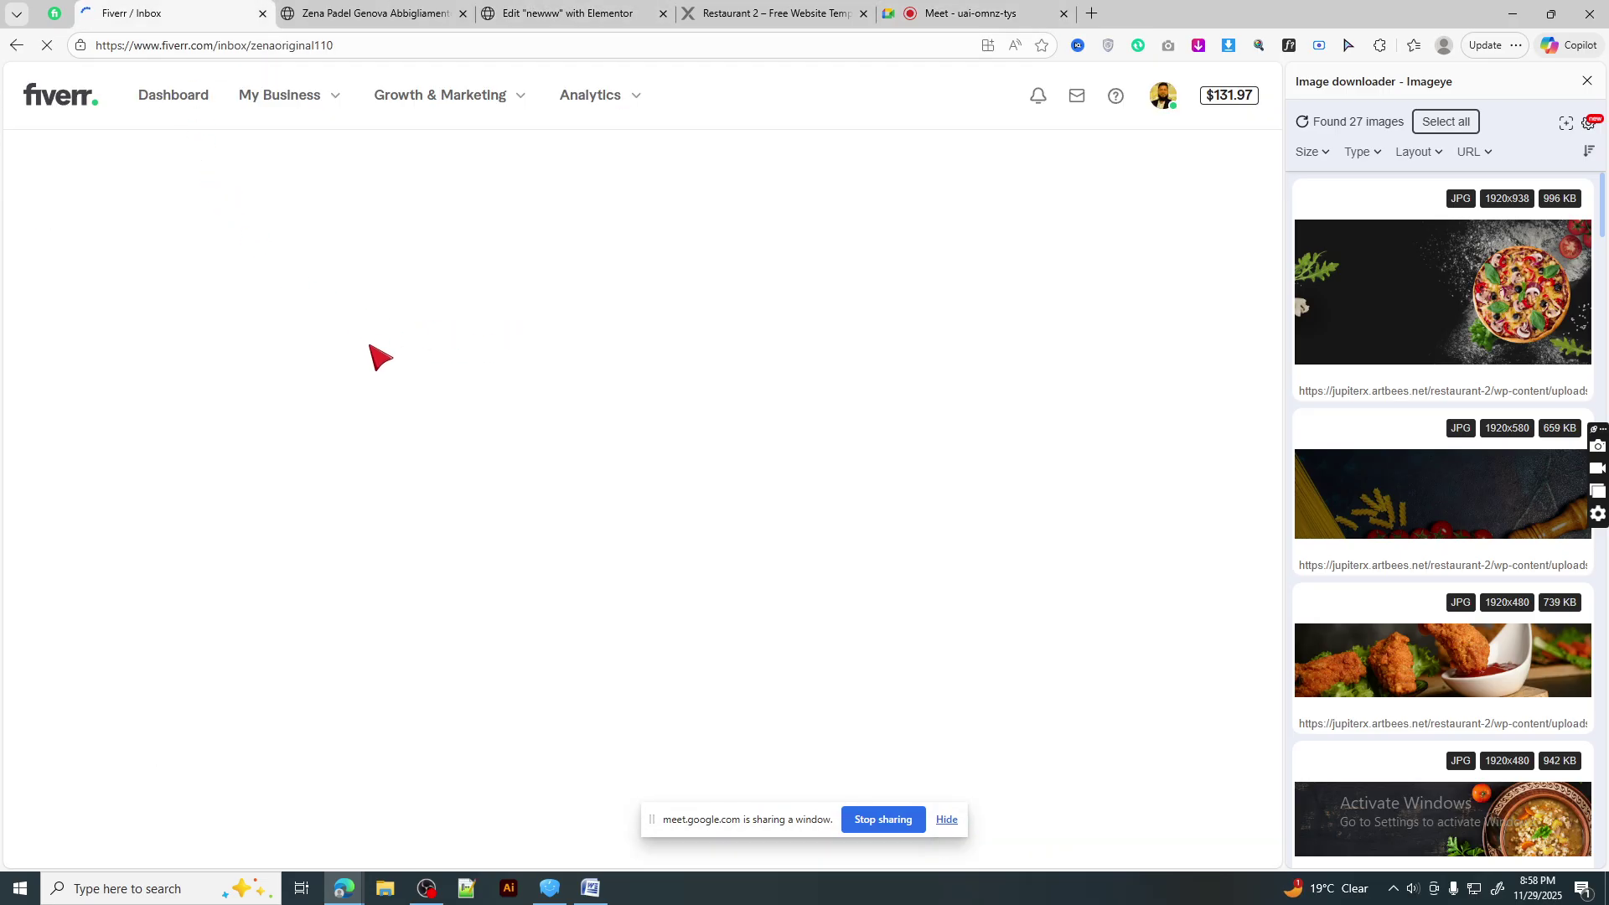
{"action": "mouse_move", "coordinate": [1385, 201]}
{"action": "left_click", "coordinate": [972, 13]}
{"action": "left_click", "coordinate": [734, 7]}
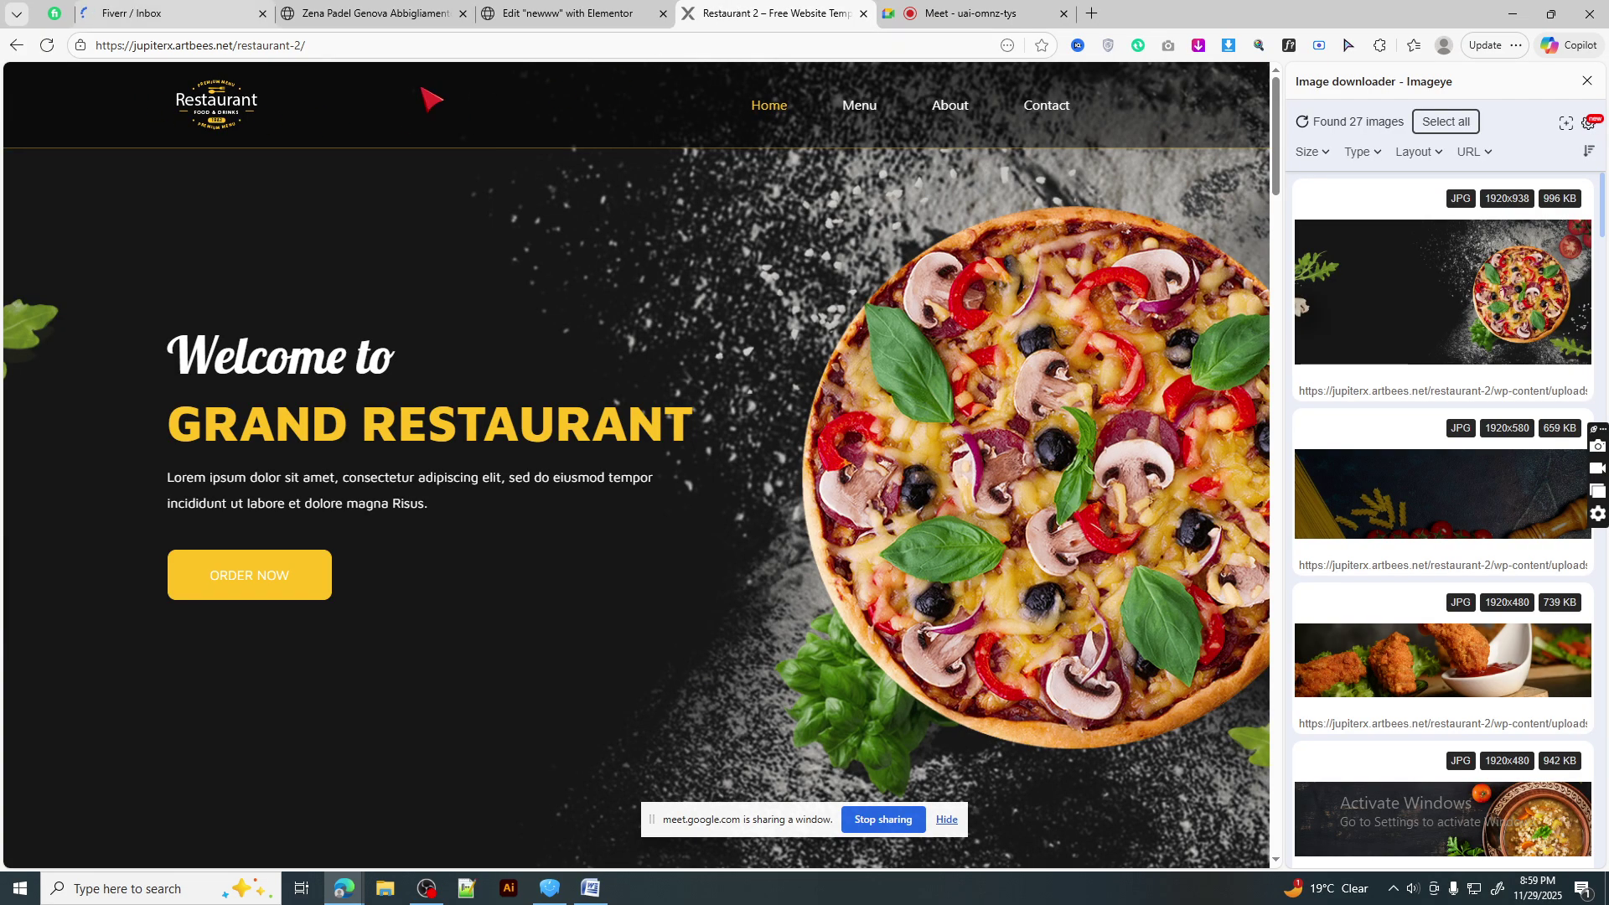
{"action": "left_click", "coordinate": [972, 12]}
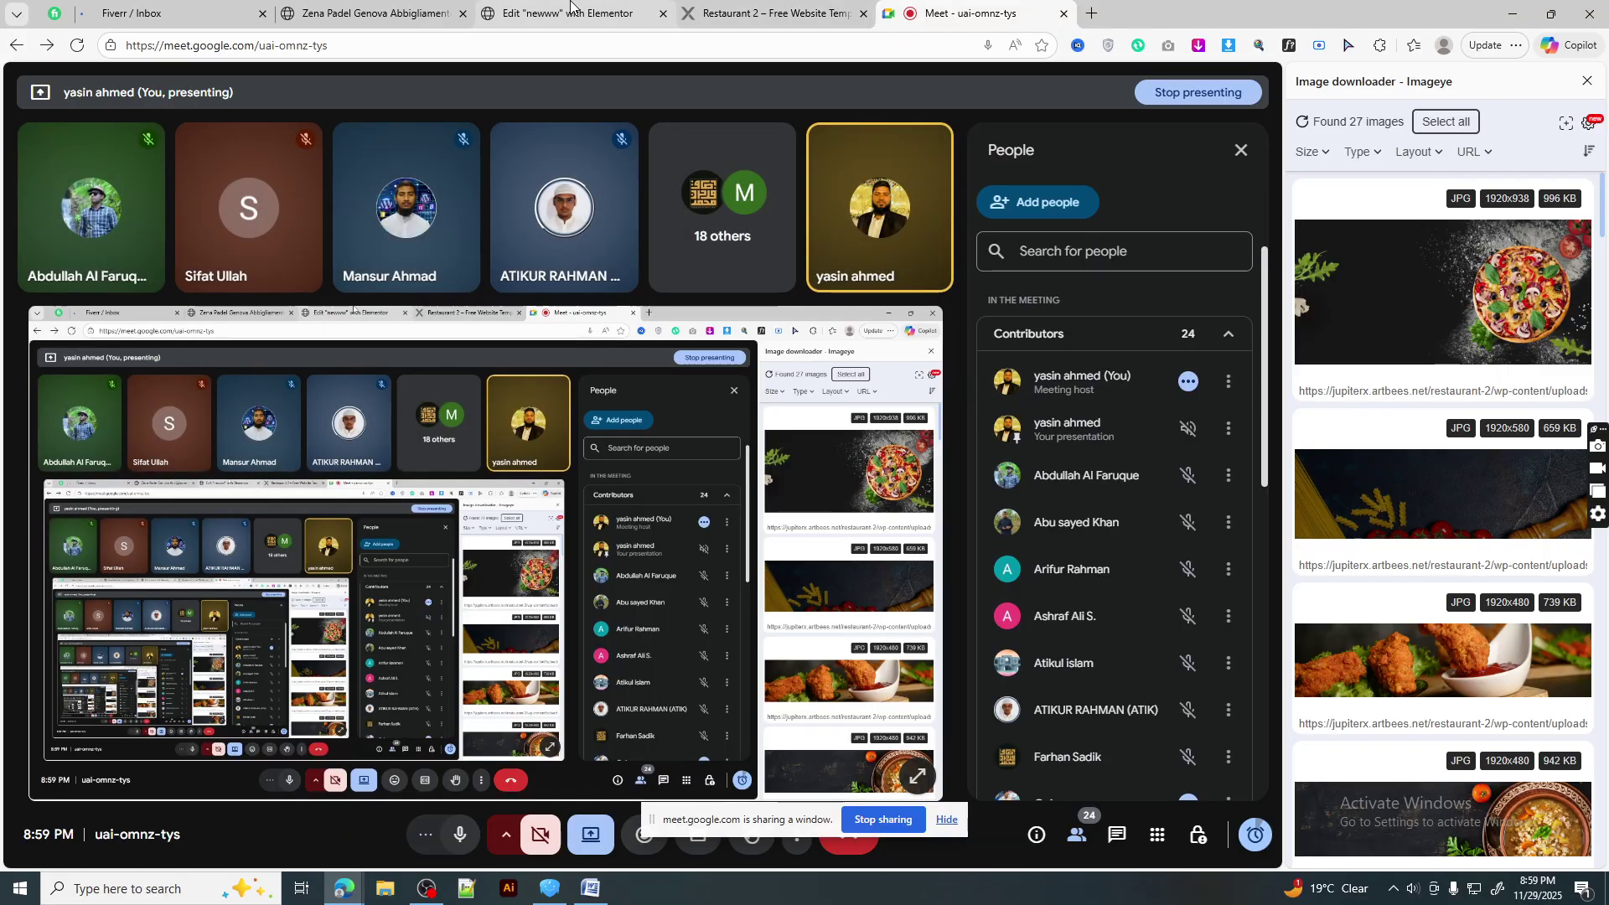
- Upload the pizza hero image imgi_16_hero-img.jpg and set it as the container's classic background image
{"action": "left_click", "coordinate": [571, 10]}
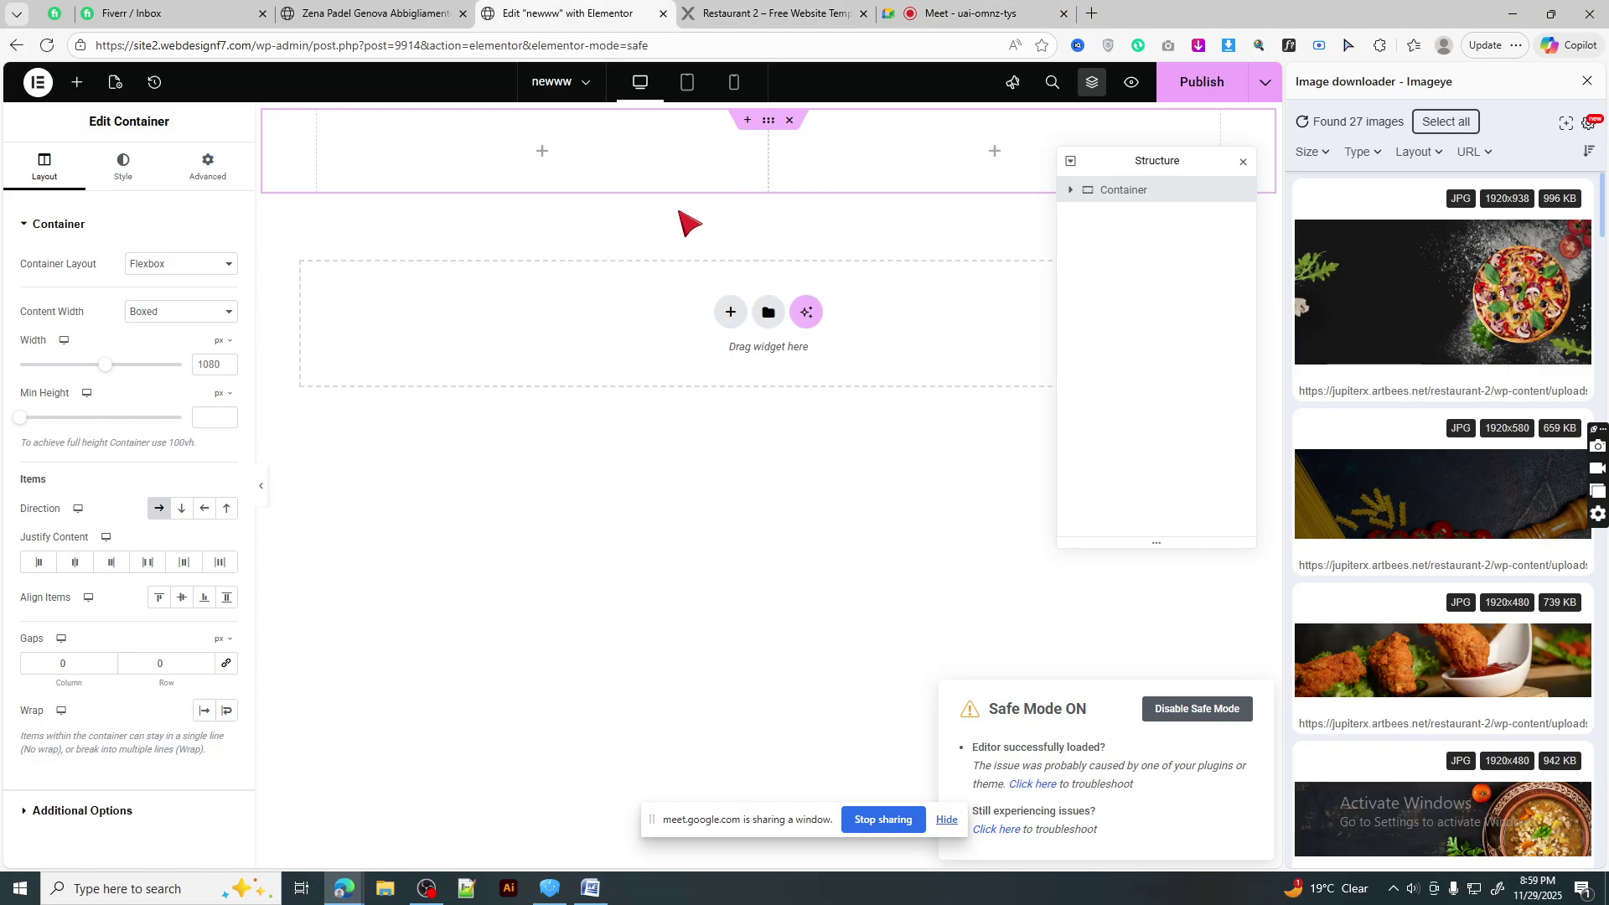
{"action": "left_click", "coordinate": [749, 10]}
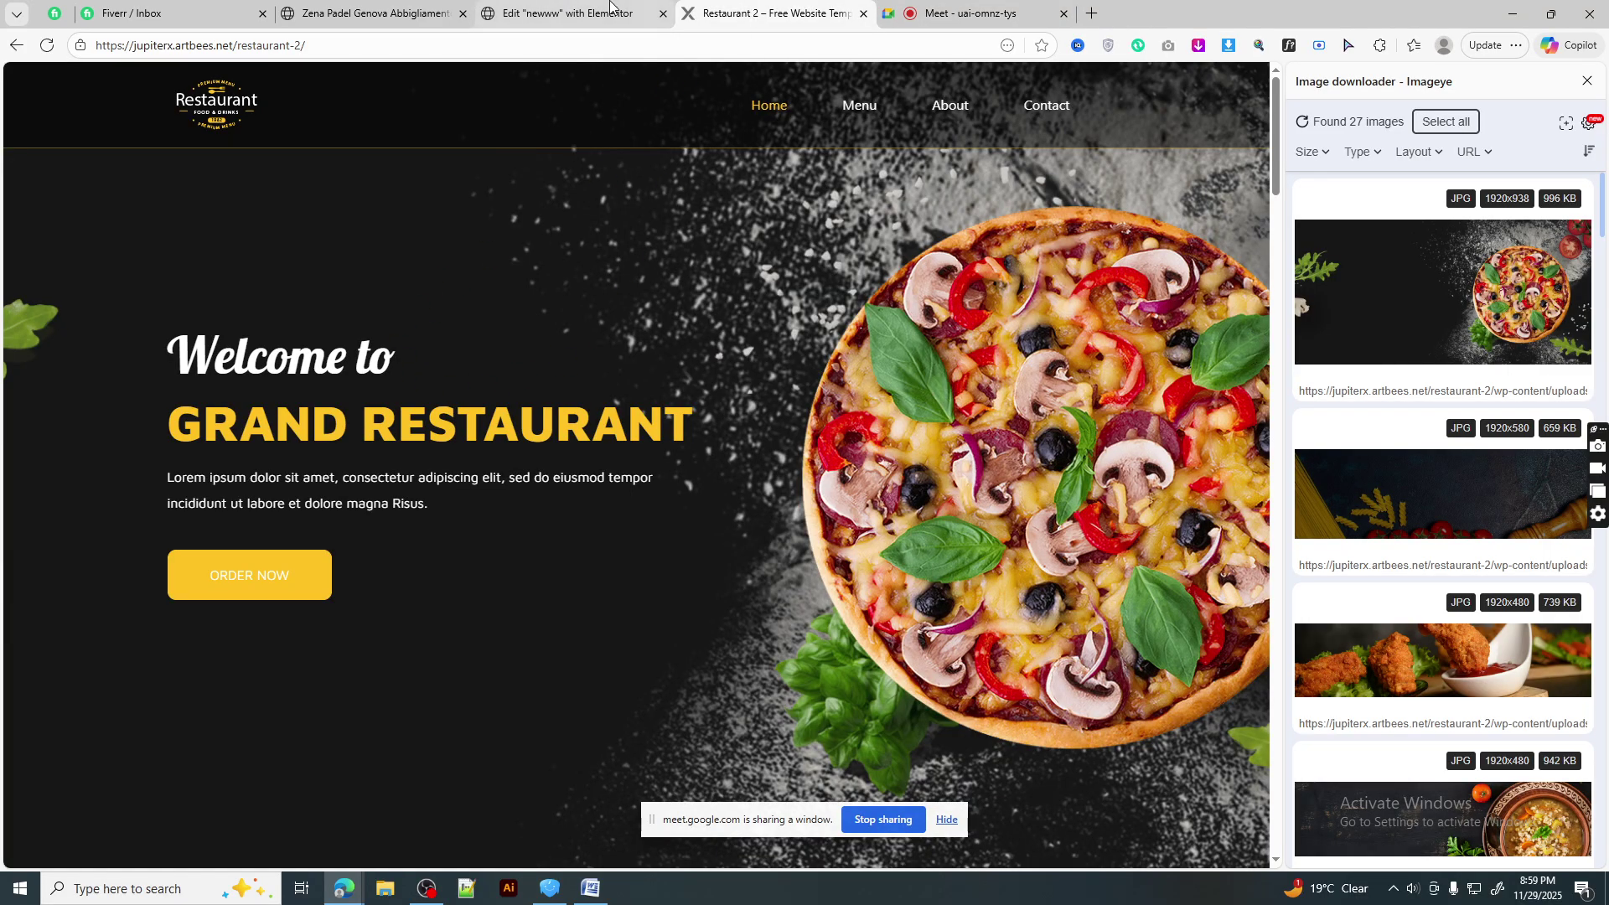
{"action": "left_click", "coordinate": [643, 13]}
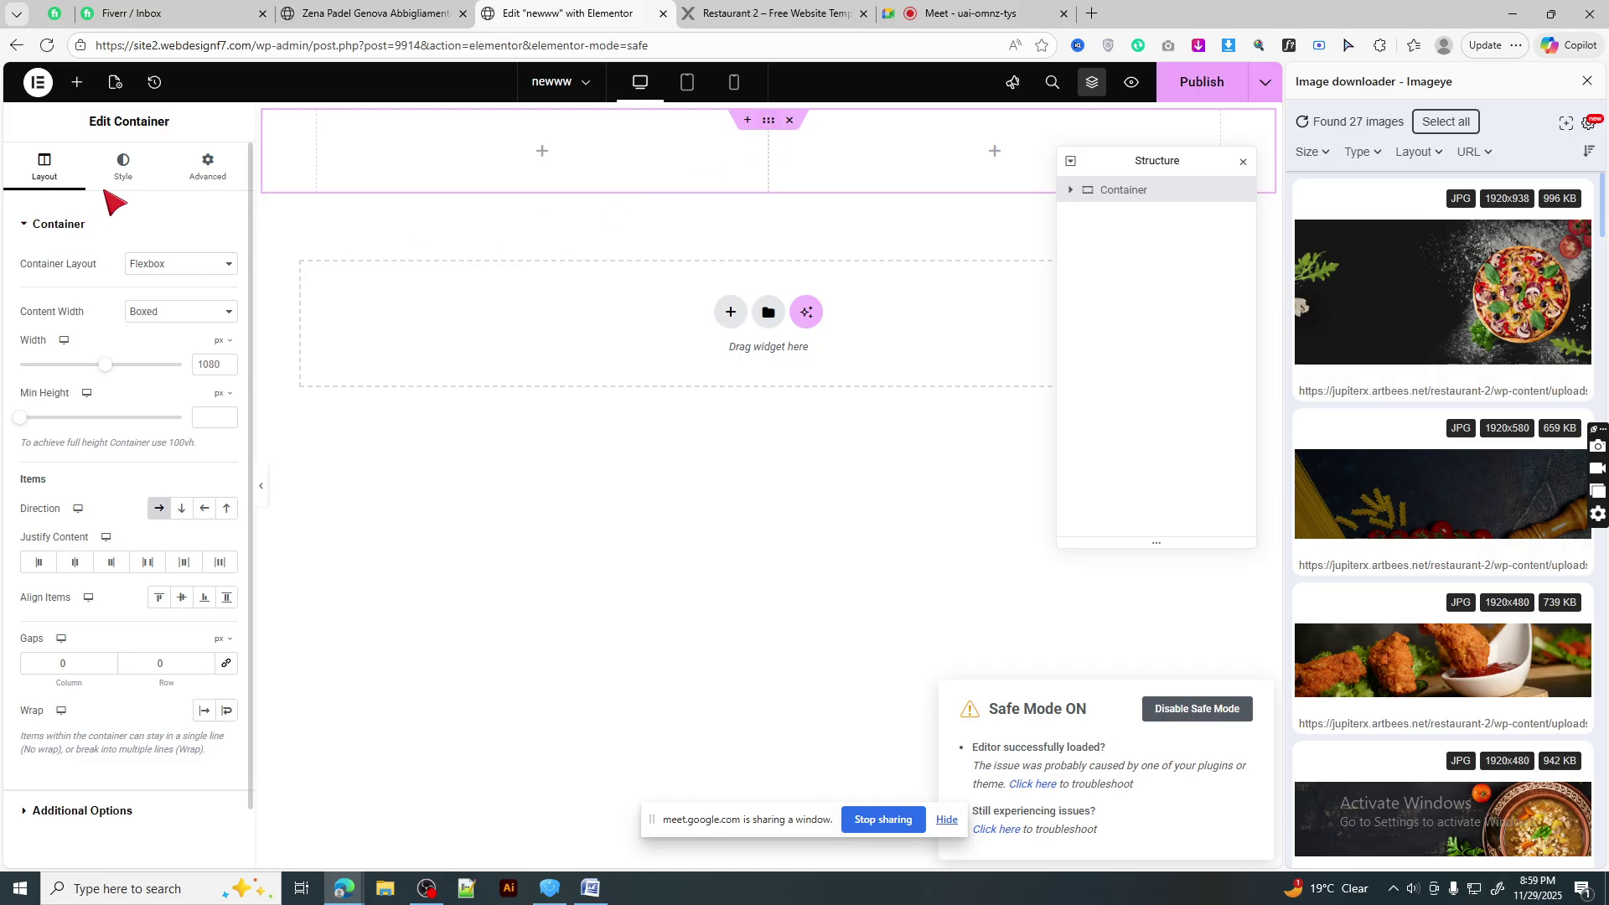
{"action": "left_click", "coordinate": [123, 172]}
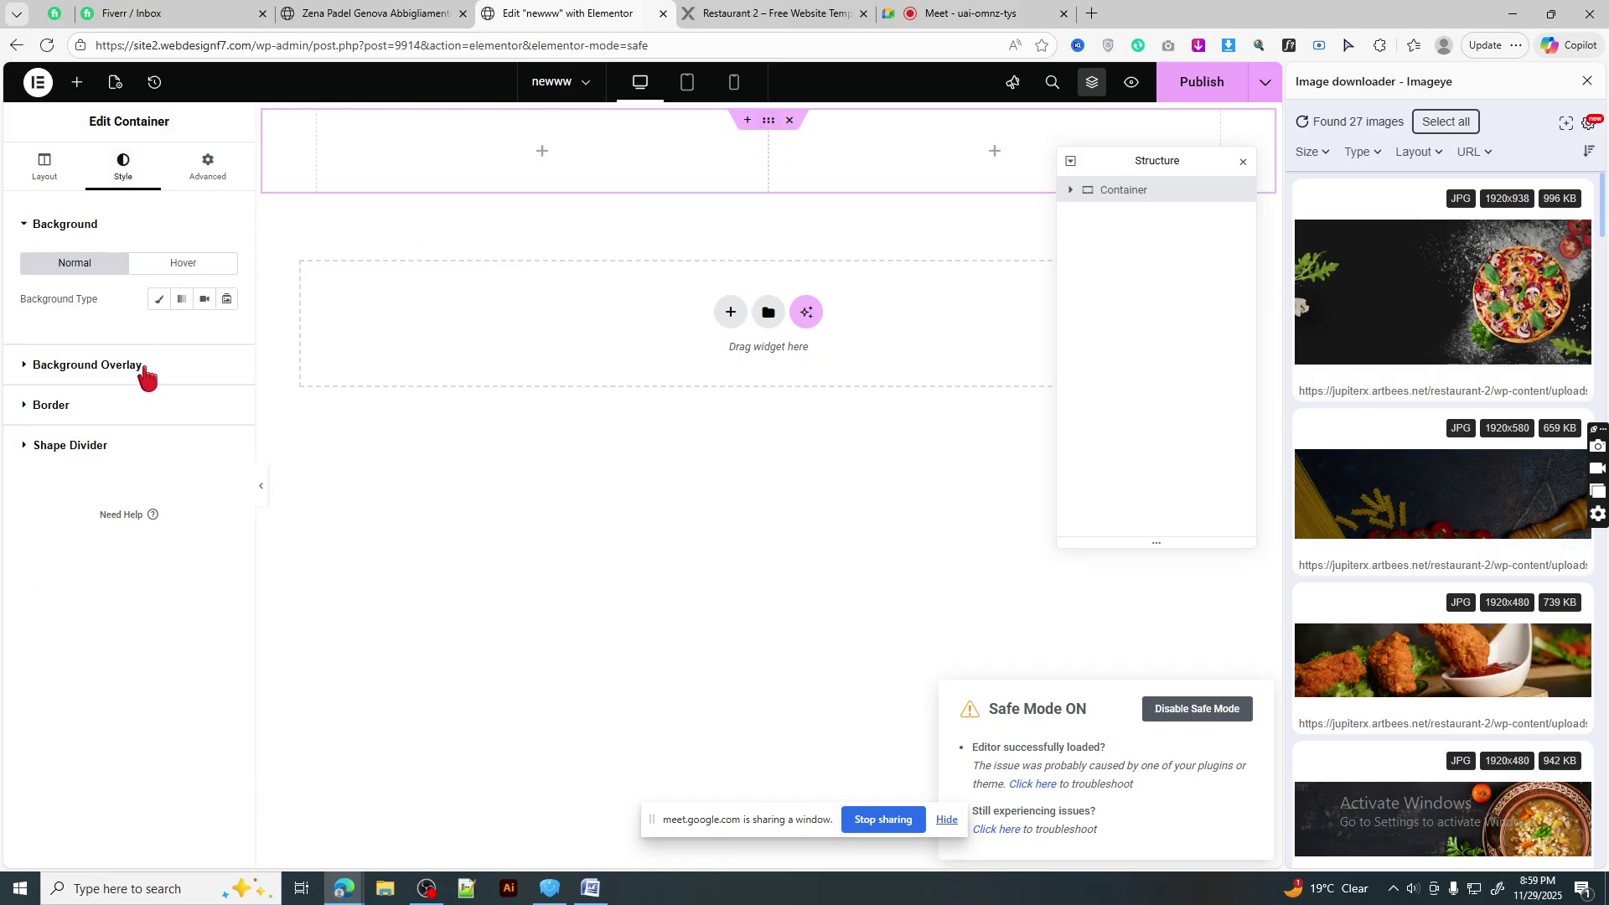
{"action": "left_click", "coordinate": [159, 300]}
{"action": "left_click", "coordinate": [148, 419]}
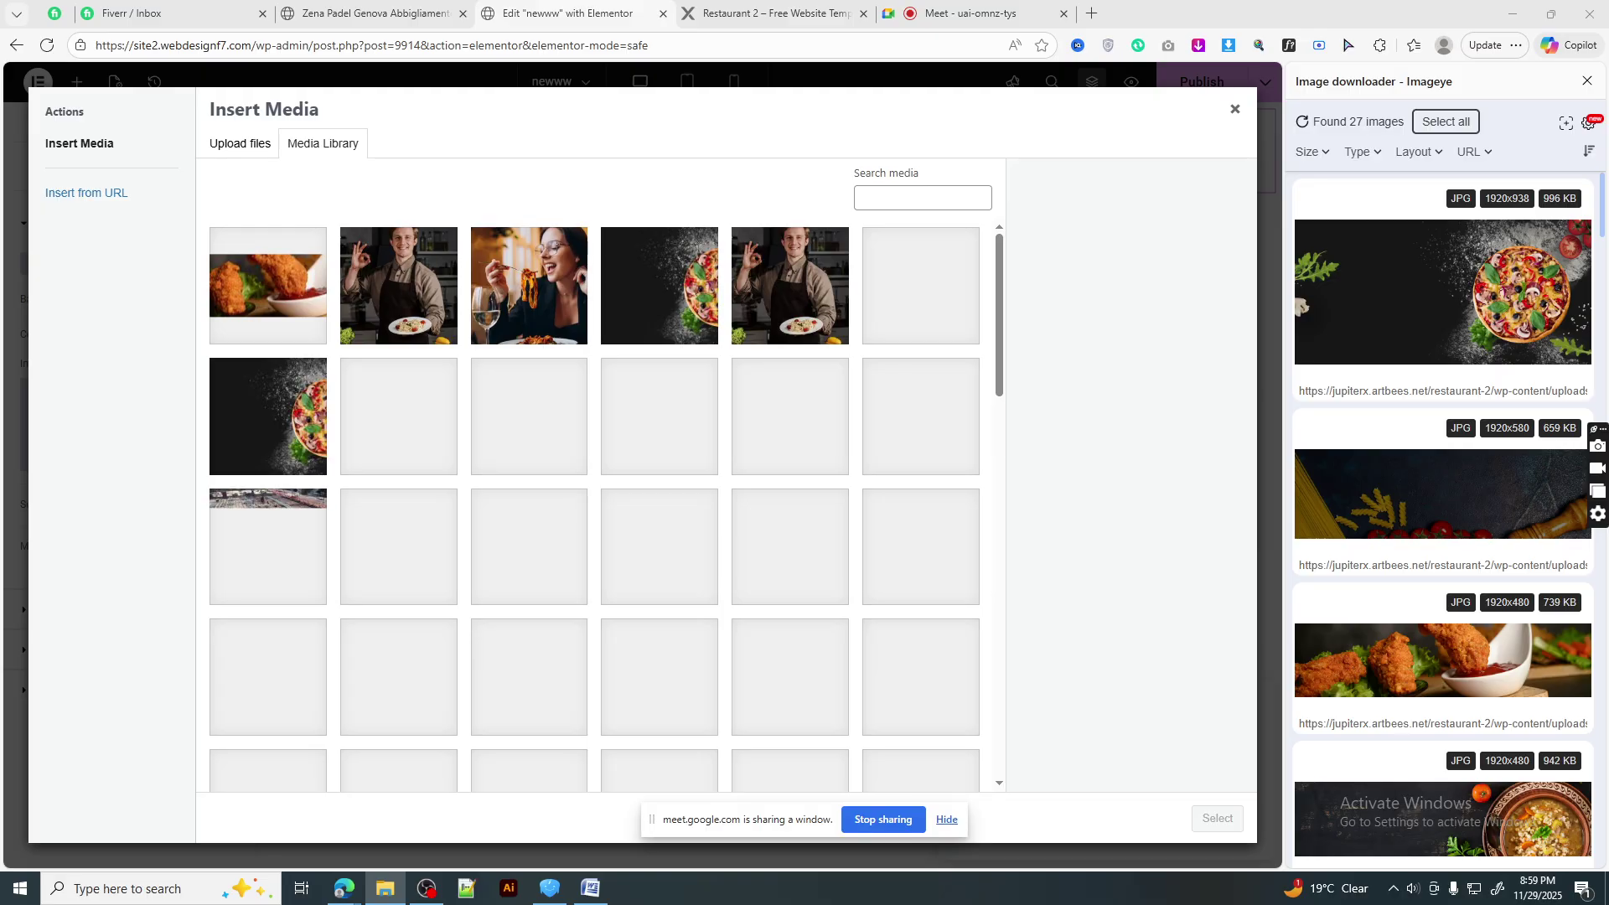
{"action": "left_click_drag", "start_coordinate": [503, 444], "coordinate": [289, 381]}
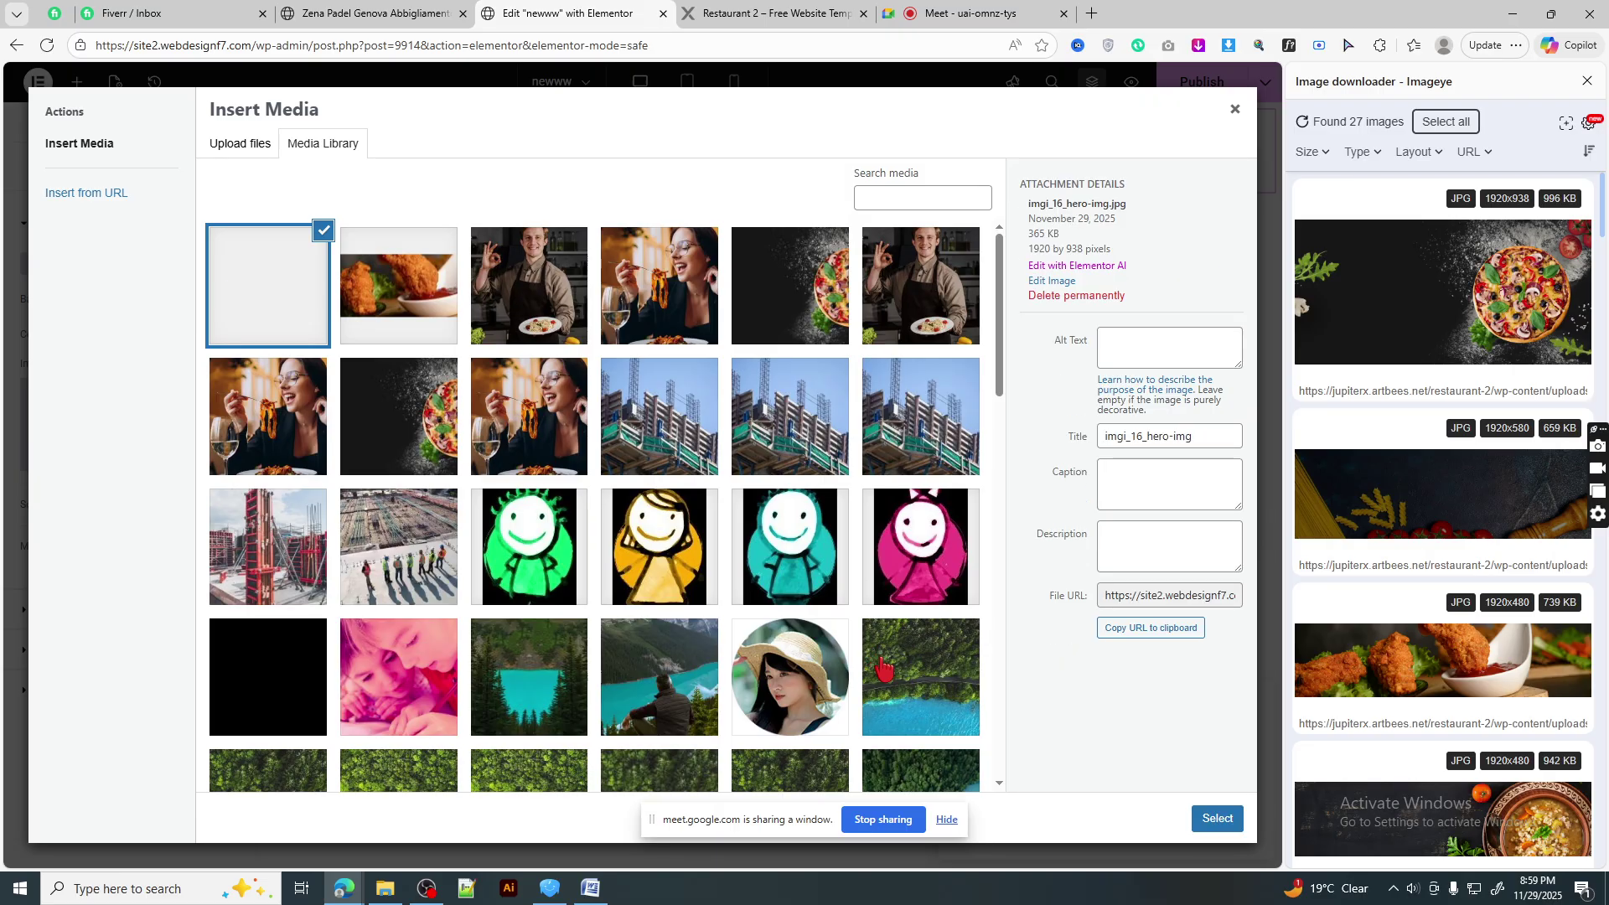
{"action": "left_click", "coordinate": [1218, 819]}
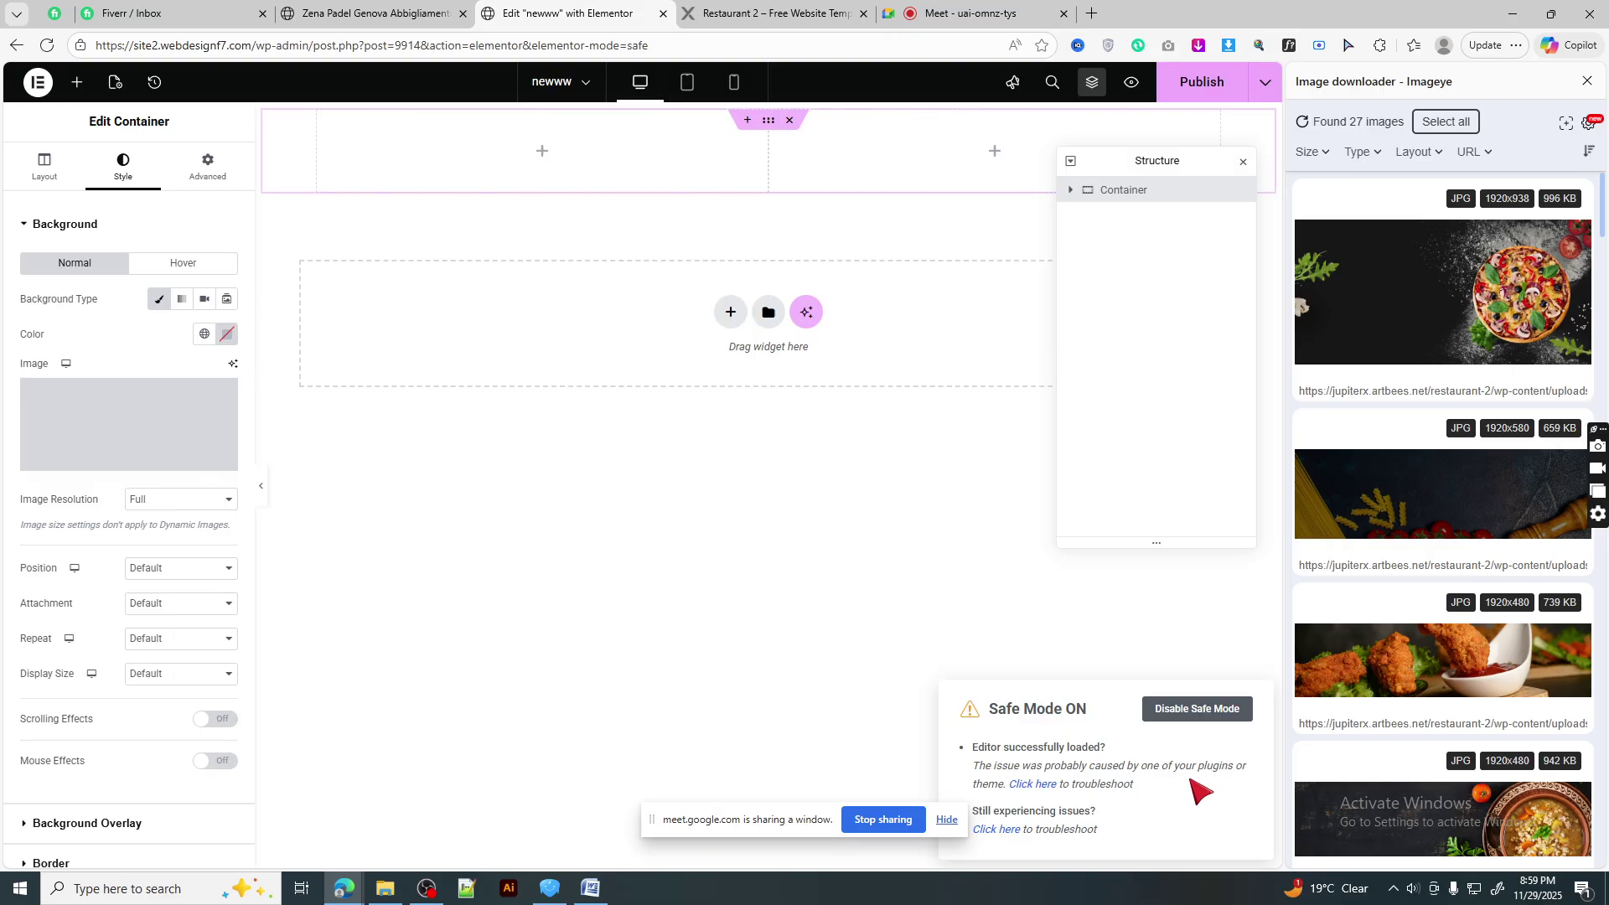
- Check the Fiverr inbox and the Meet call, and return to the Elementor editor
{"action": "left_click", "coordinate": [135, 14]}
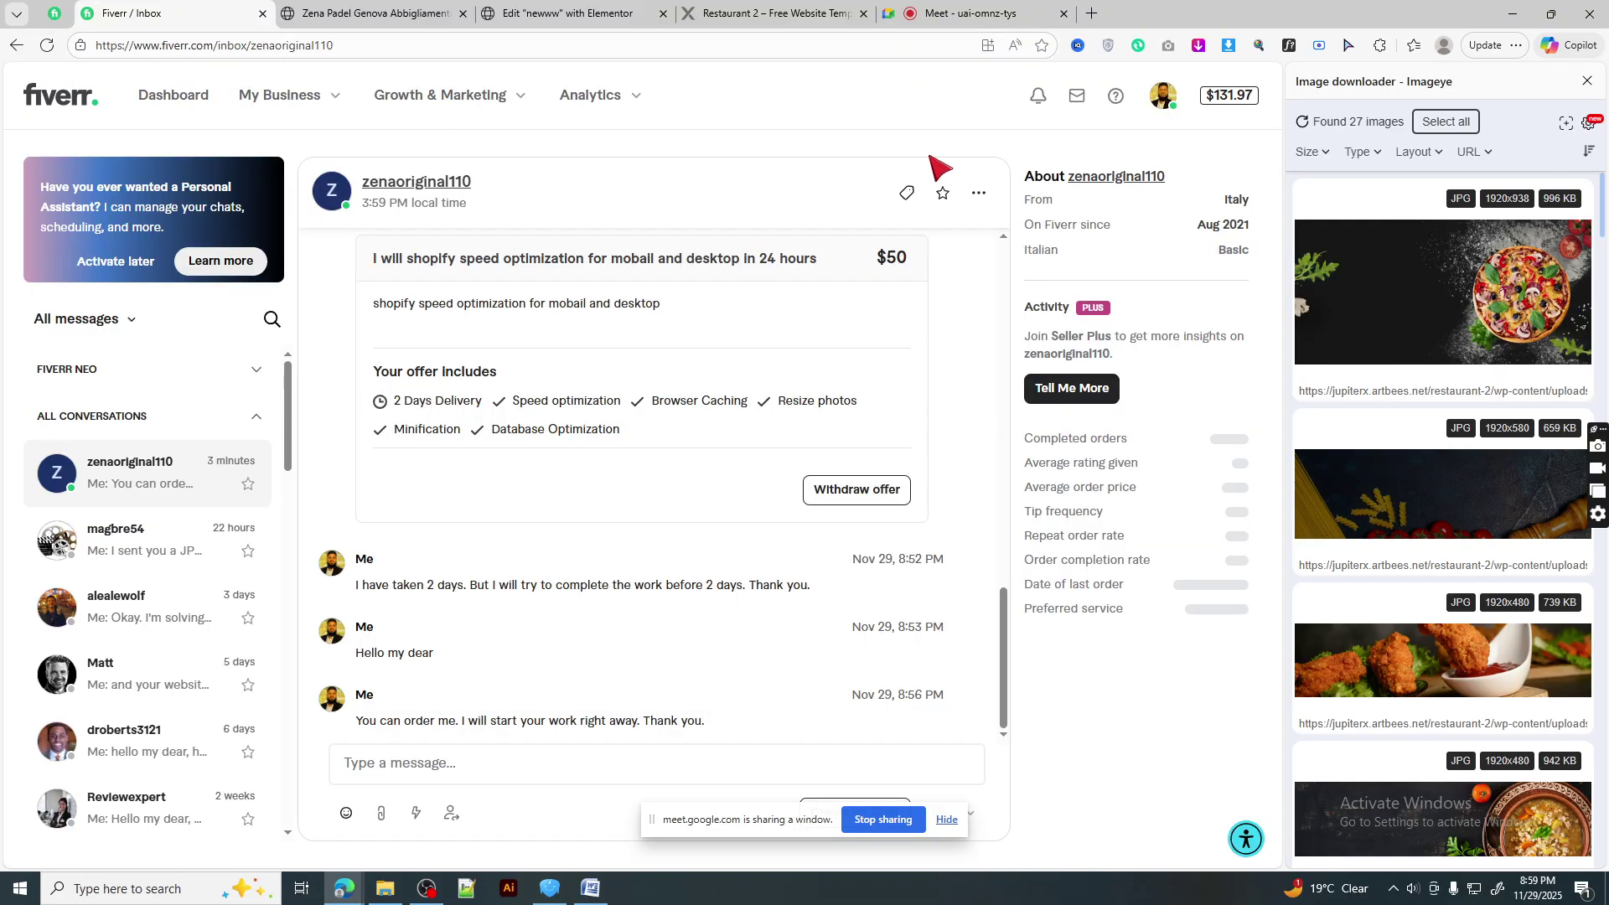
{"action": "left_click", "coordinate": [963, 14]}
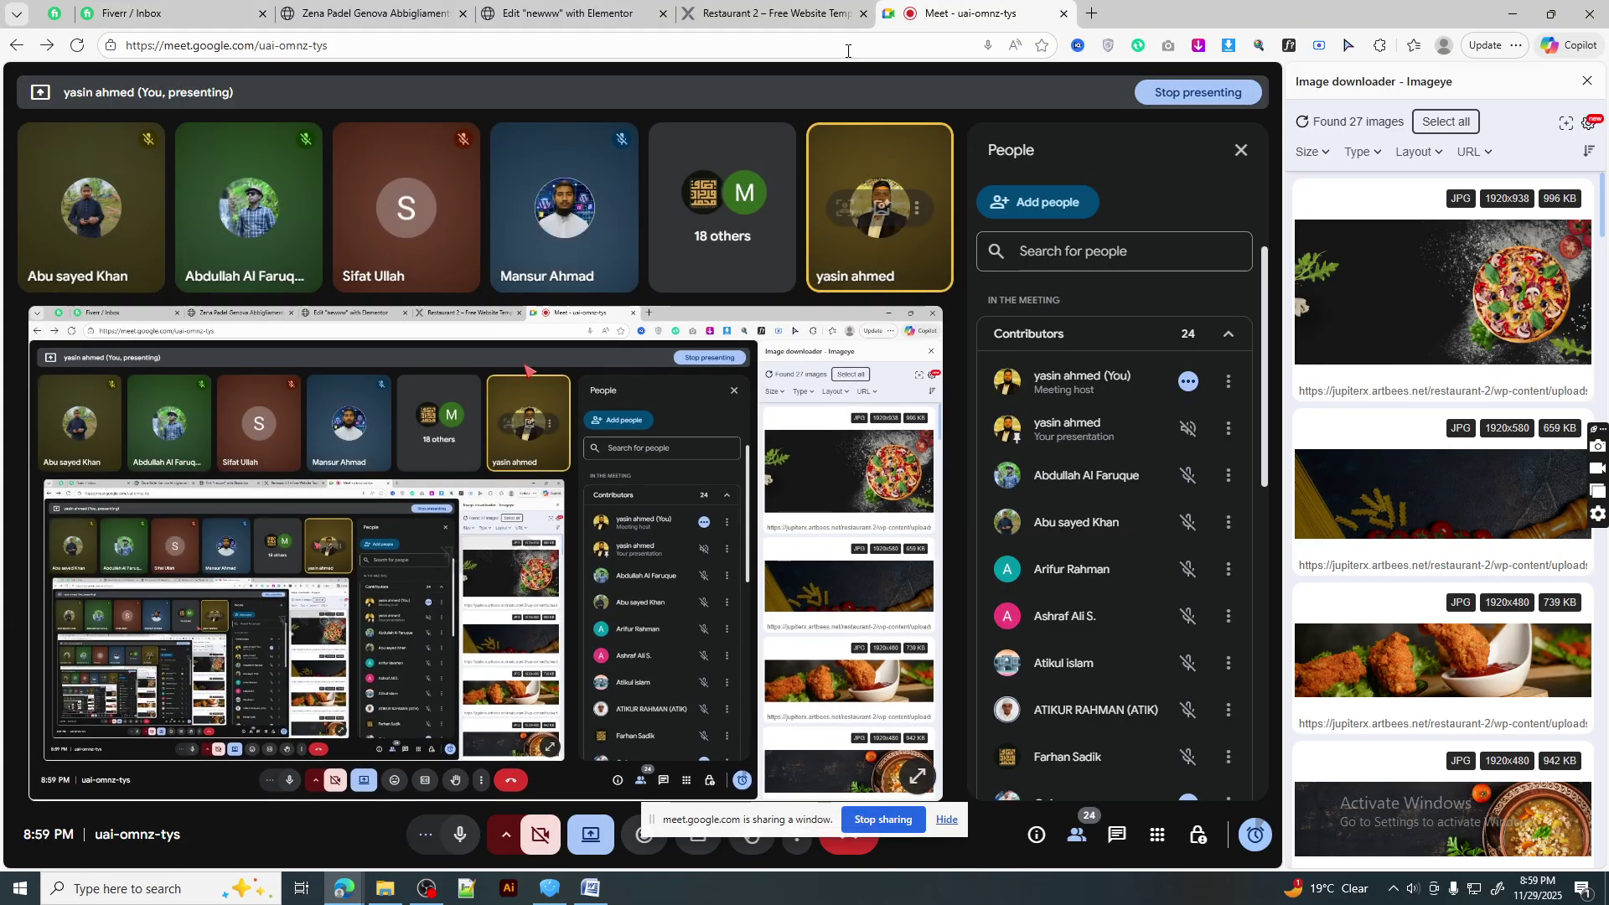
{"action": "key", "text": "ctrl+shift+Tab"}
{"action": "key", "text": "ctrl+shift+Tab"}
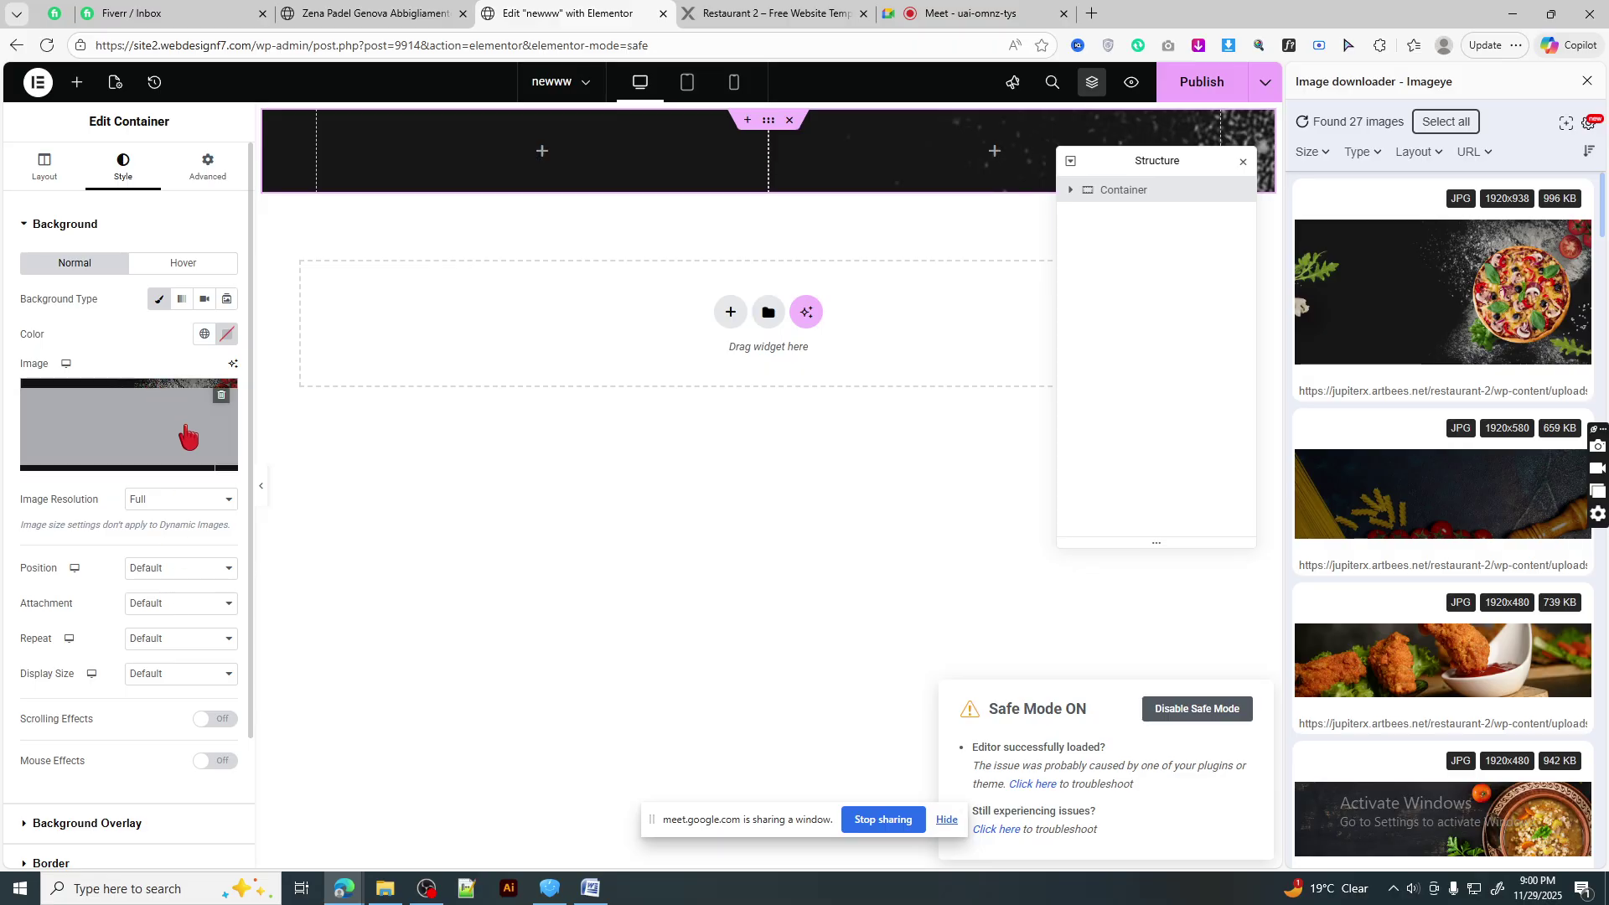
- Set the container's background image position to Center Center and its display size to Cover
{"action": "left_click", "coordinate": [149, 568]}
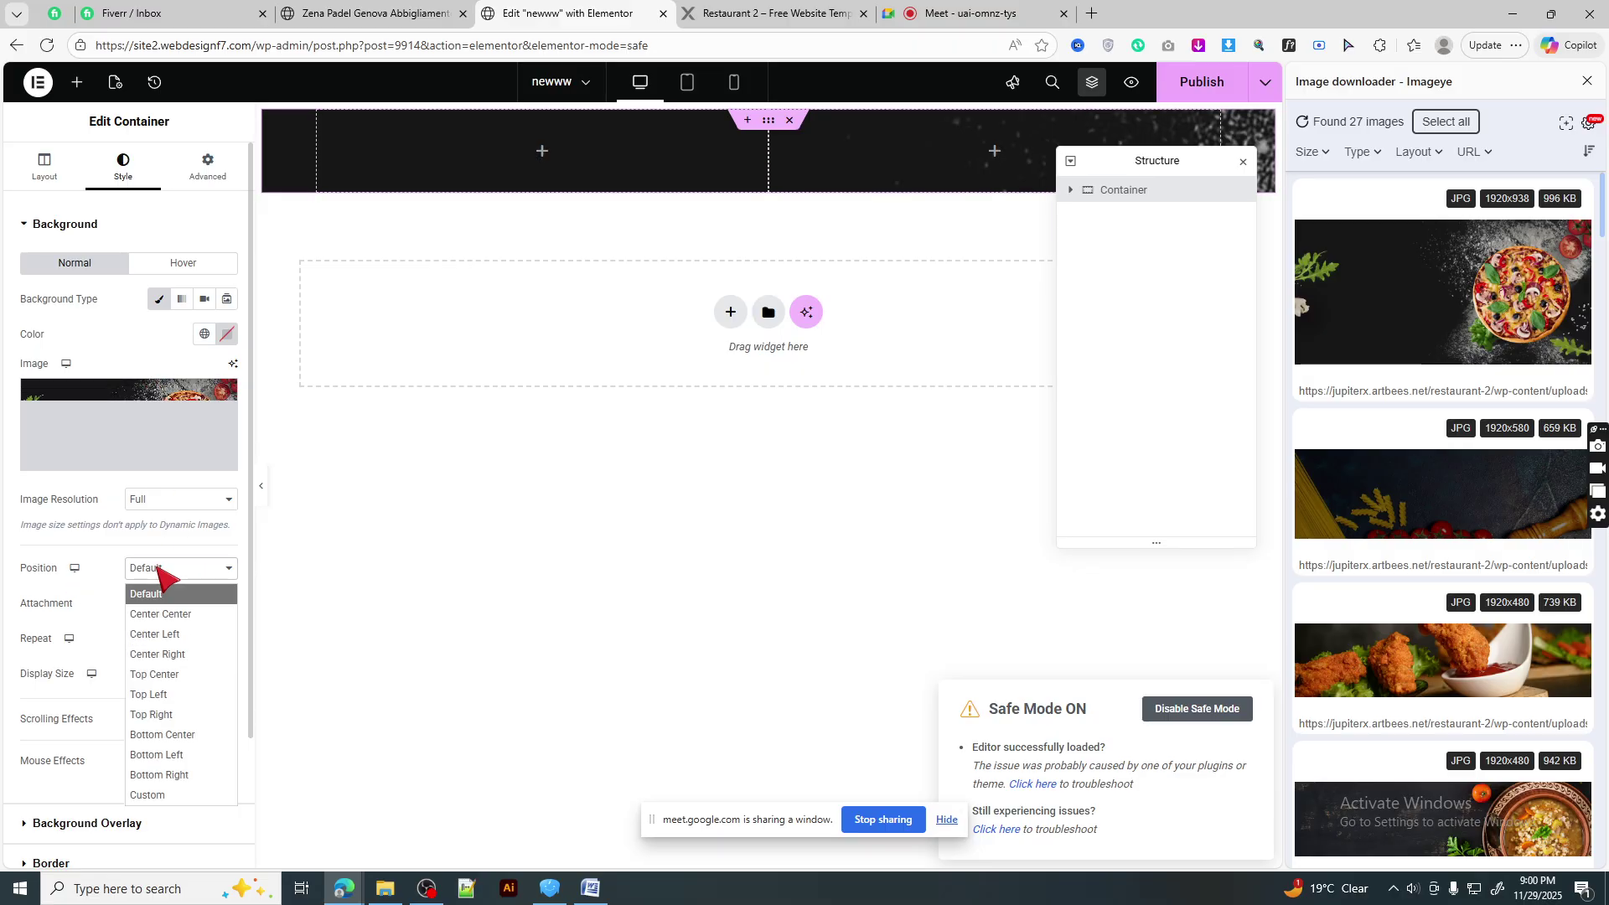
{"action": "left_click", "coordinate": [165, 614]}
{"action": "left_click", "coordinate": [171, 675]}
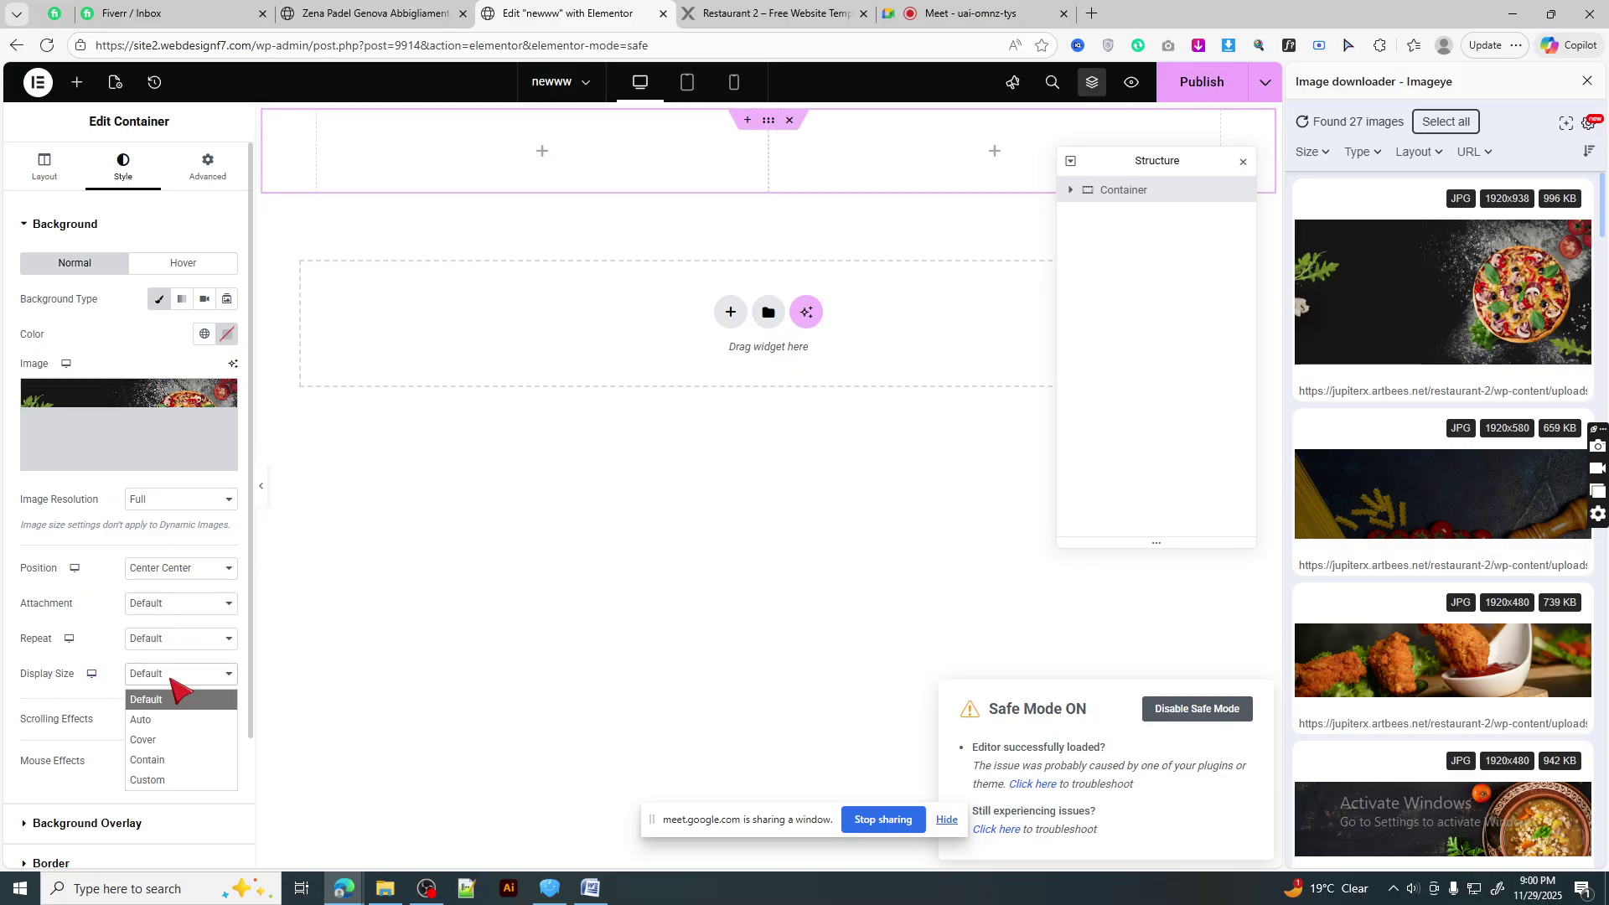
{"action": "left_click", "coordinate": [179, 738]}
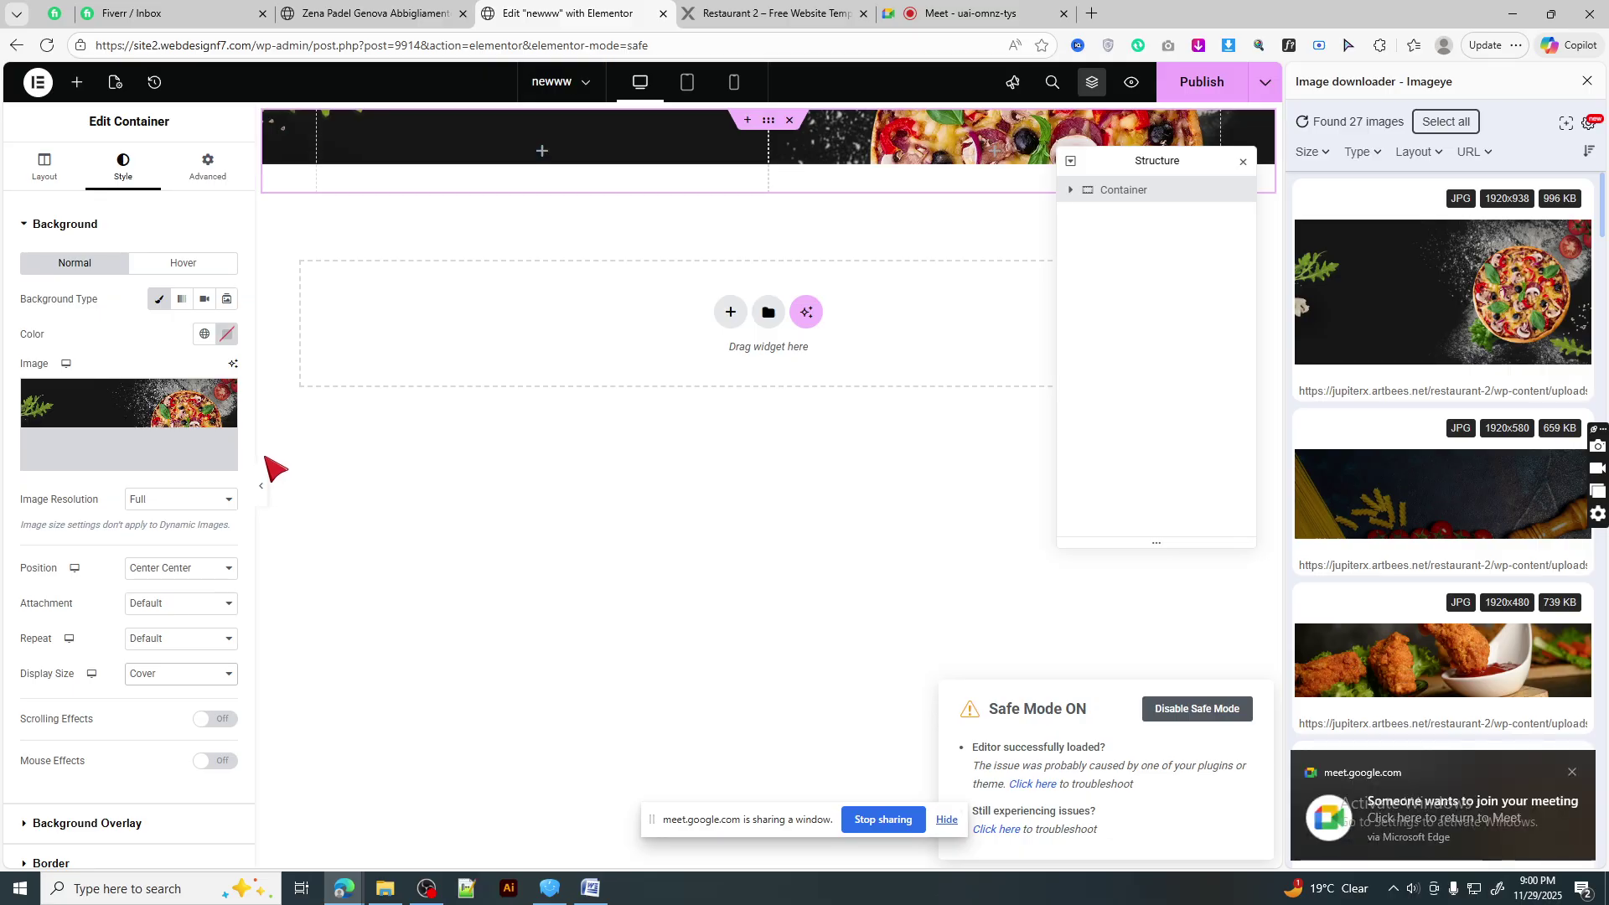
- Admit the waiting participant to the Meet call and return to the Elementor editor
{"action": "left_click", "coordinate": [1043, 7]}
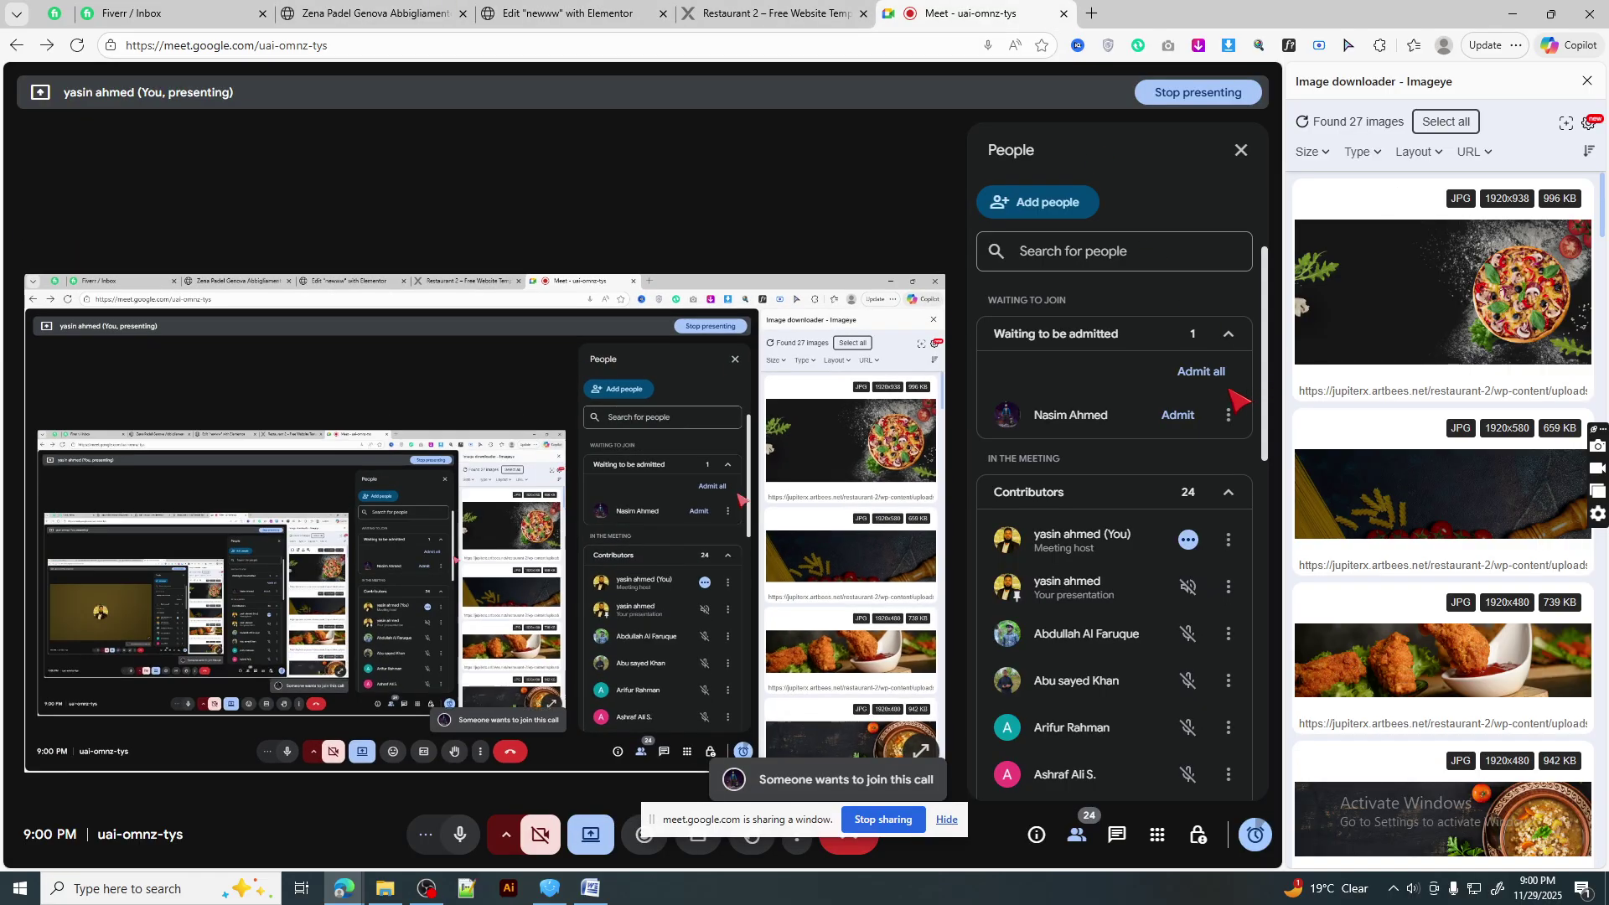
{"action": "left_click", "coordinate": [1178, 417]}
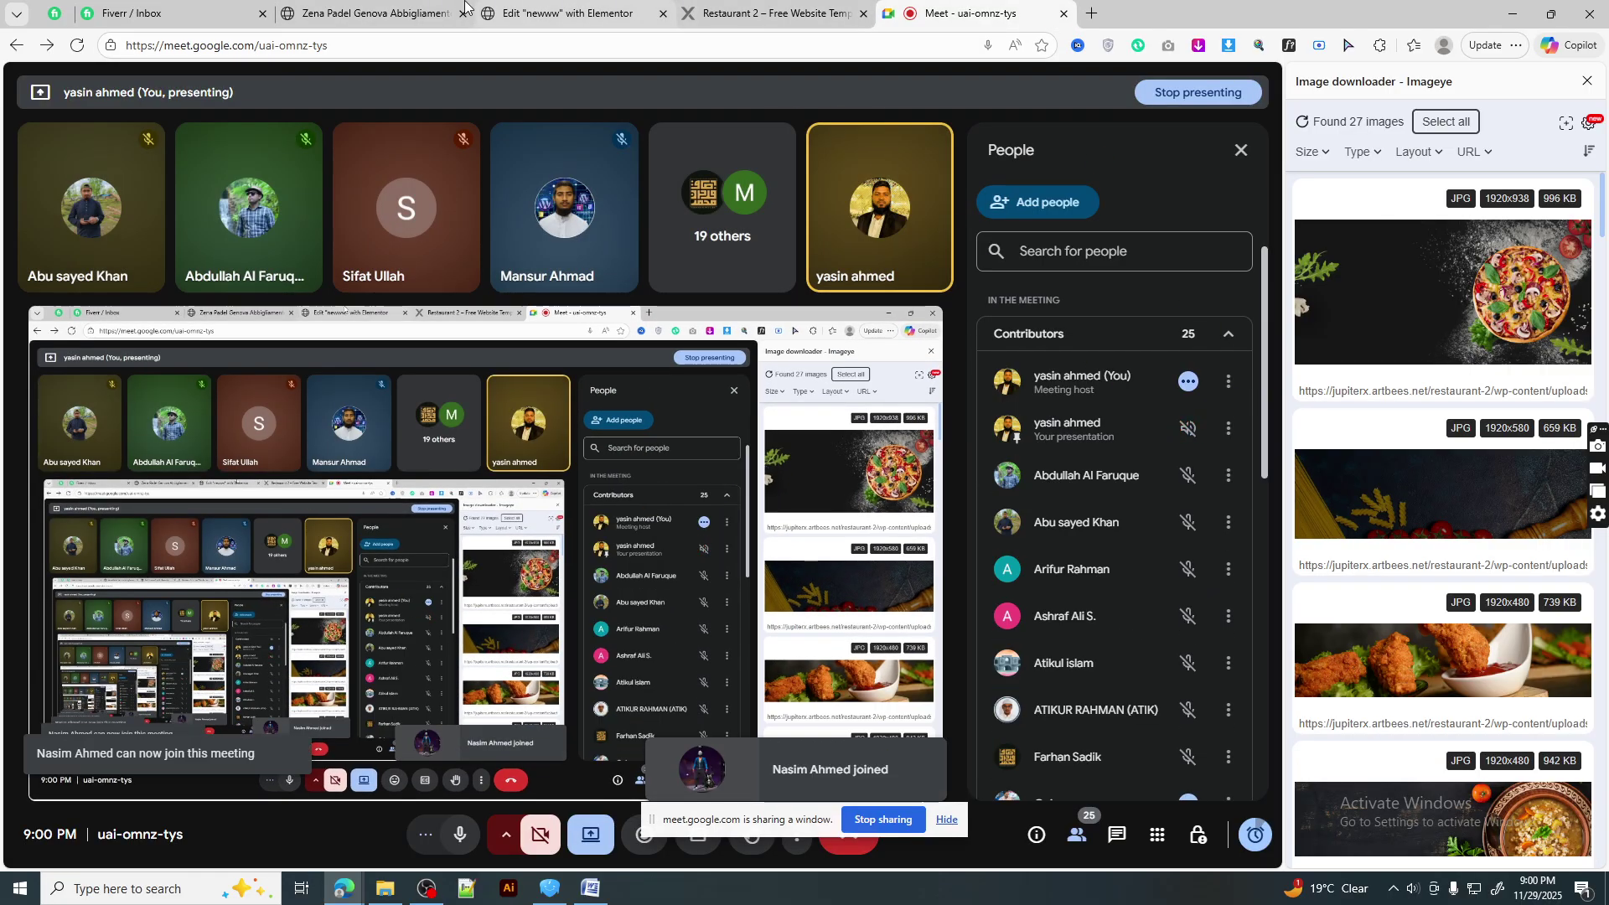
{"action": "left_click", "coordinate": [549, 10]}
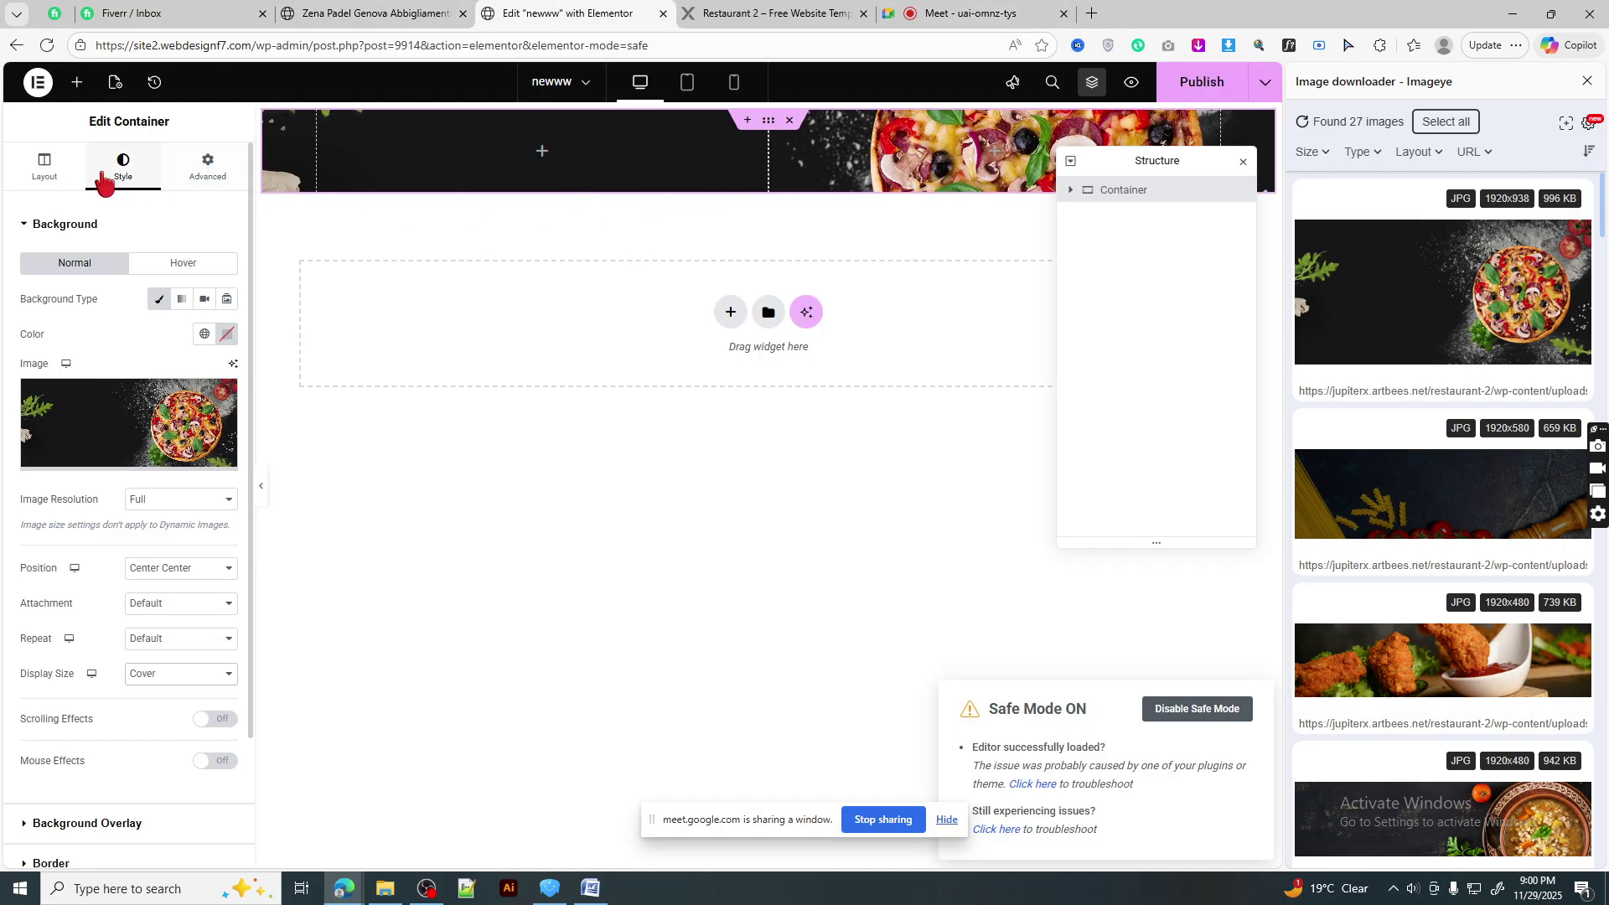
- Set the container's minimum height to 856 px and close the Imageye image downloader
{"action": "left_click", "coordinate": [44, 172]}
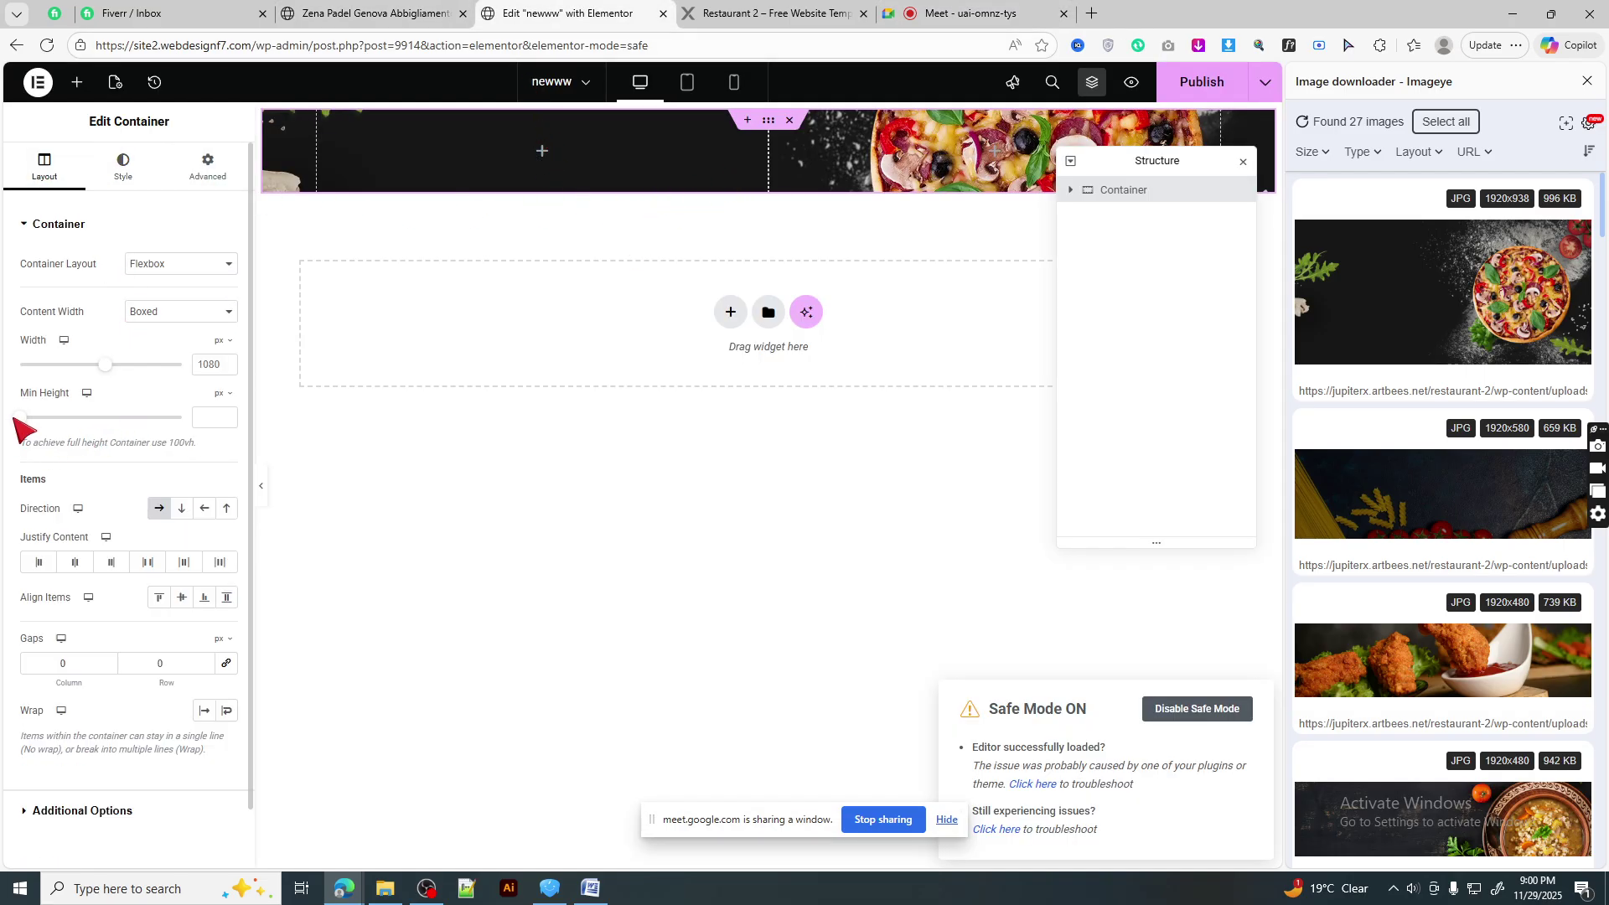
{"action": "left_click_drag", "start_coordinate": [19, 417], "coordinate": [109, 437]}
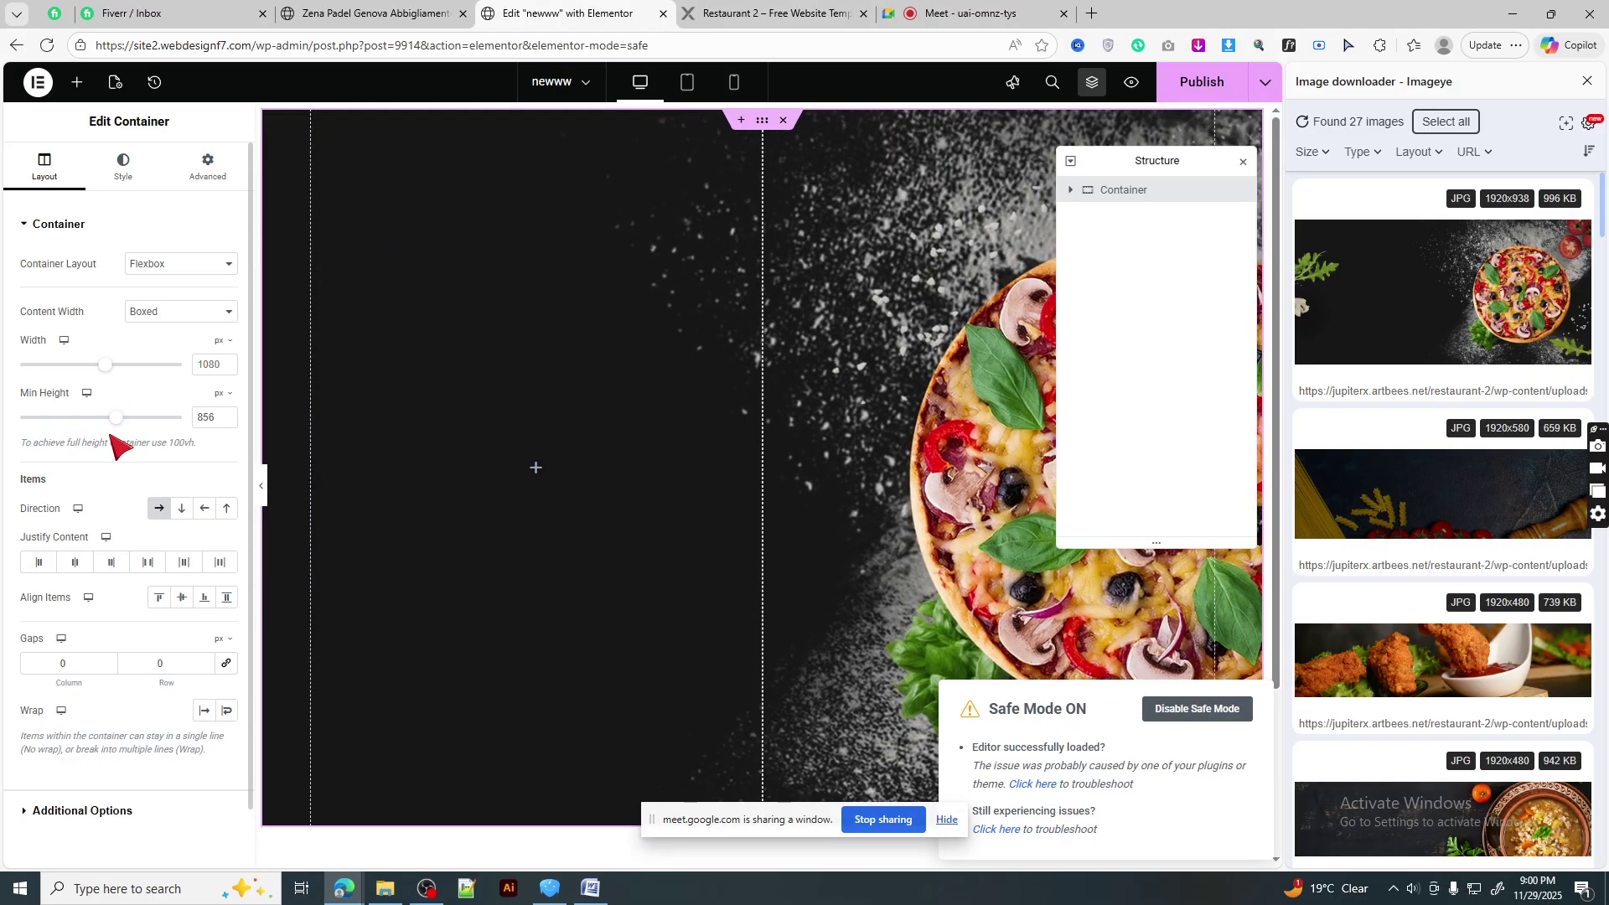
{"action": "left_click", "coordinate": [1586, 82]}
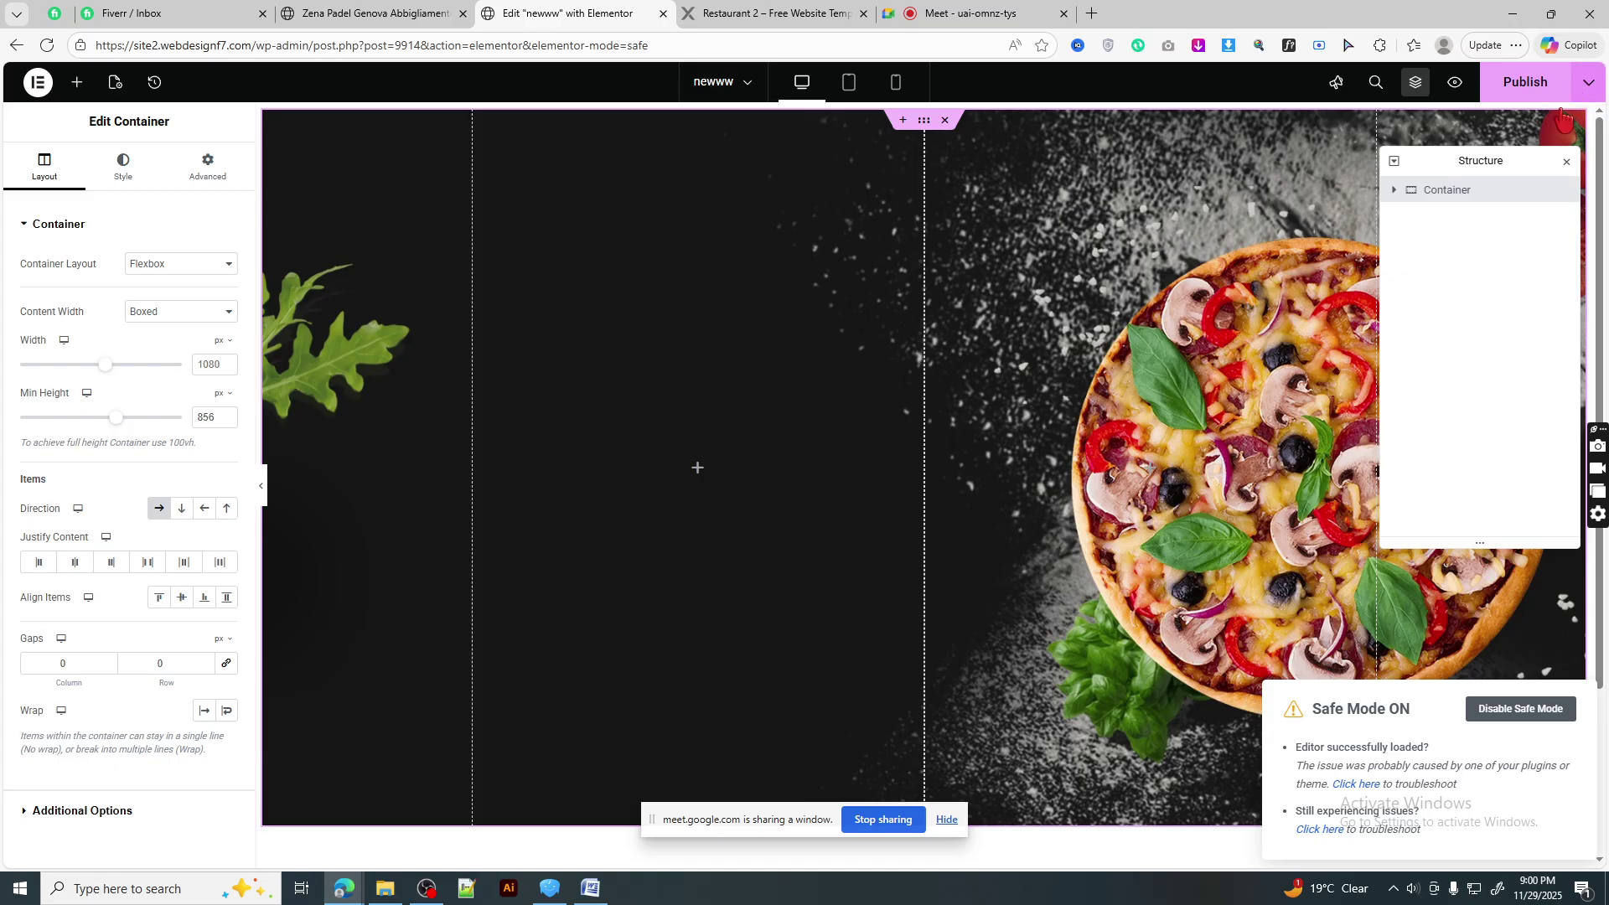
- Add a Heading widget to the container's first column with the text "Welcome to" copied from the restaurant template
{"action": "left_click", "coordinate": [832, 12]}
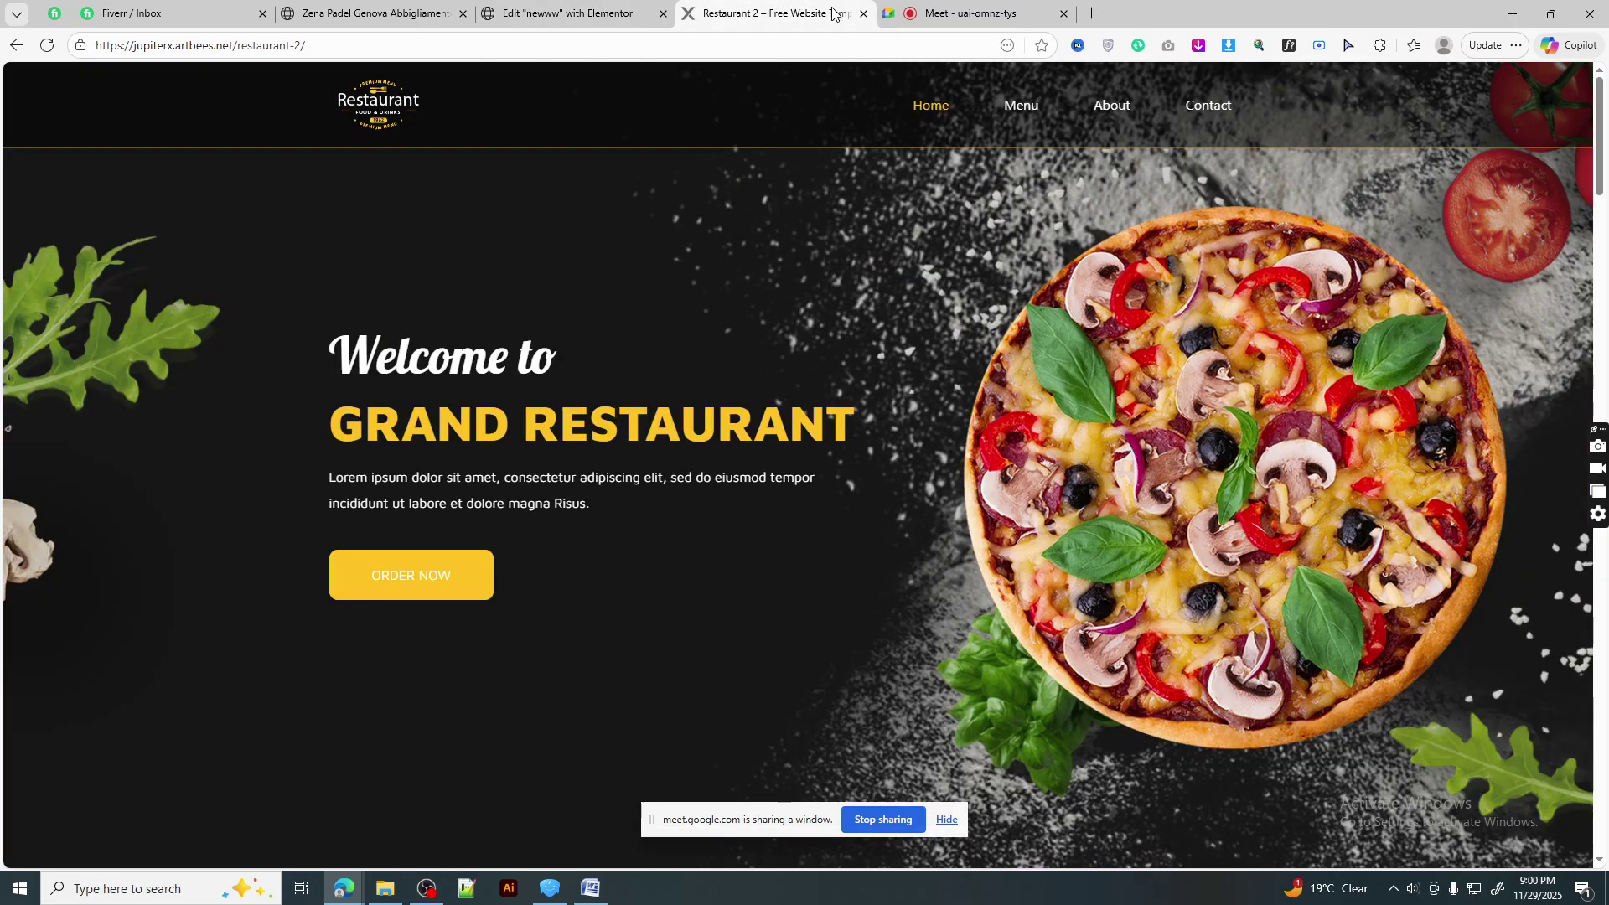
{"action": "triple_click", "coordinate": [493, 362]}
{"action": "key", "text": "ctrl+c"}
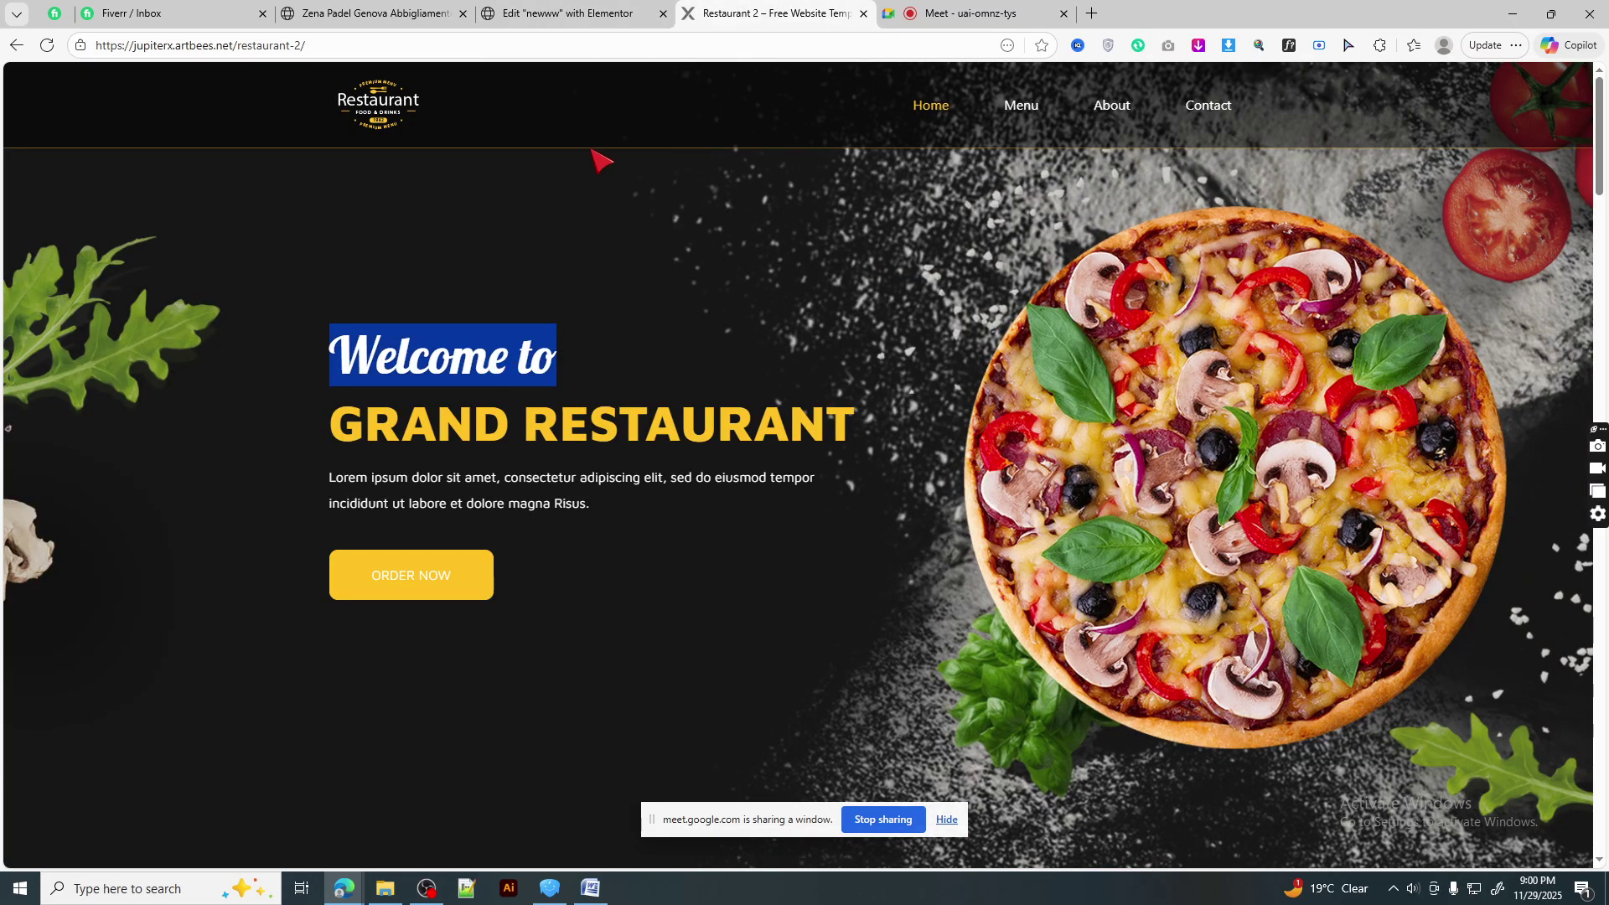
{"action": "left_click", "coordinate": [604, 14]}
{"action": "left_click", "coordinate": [81, 82]}
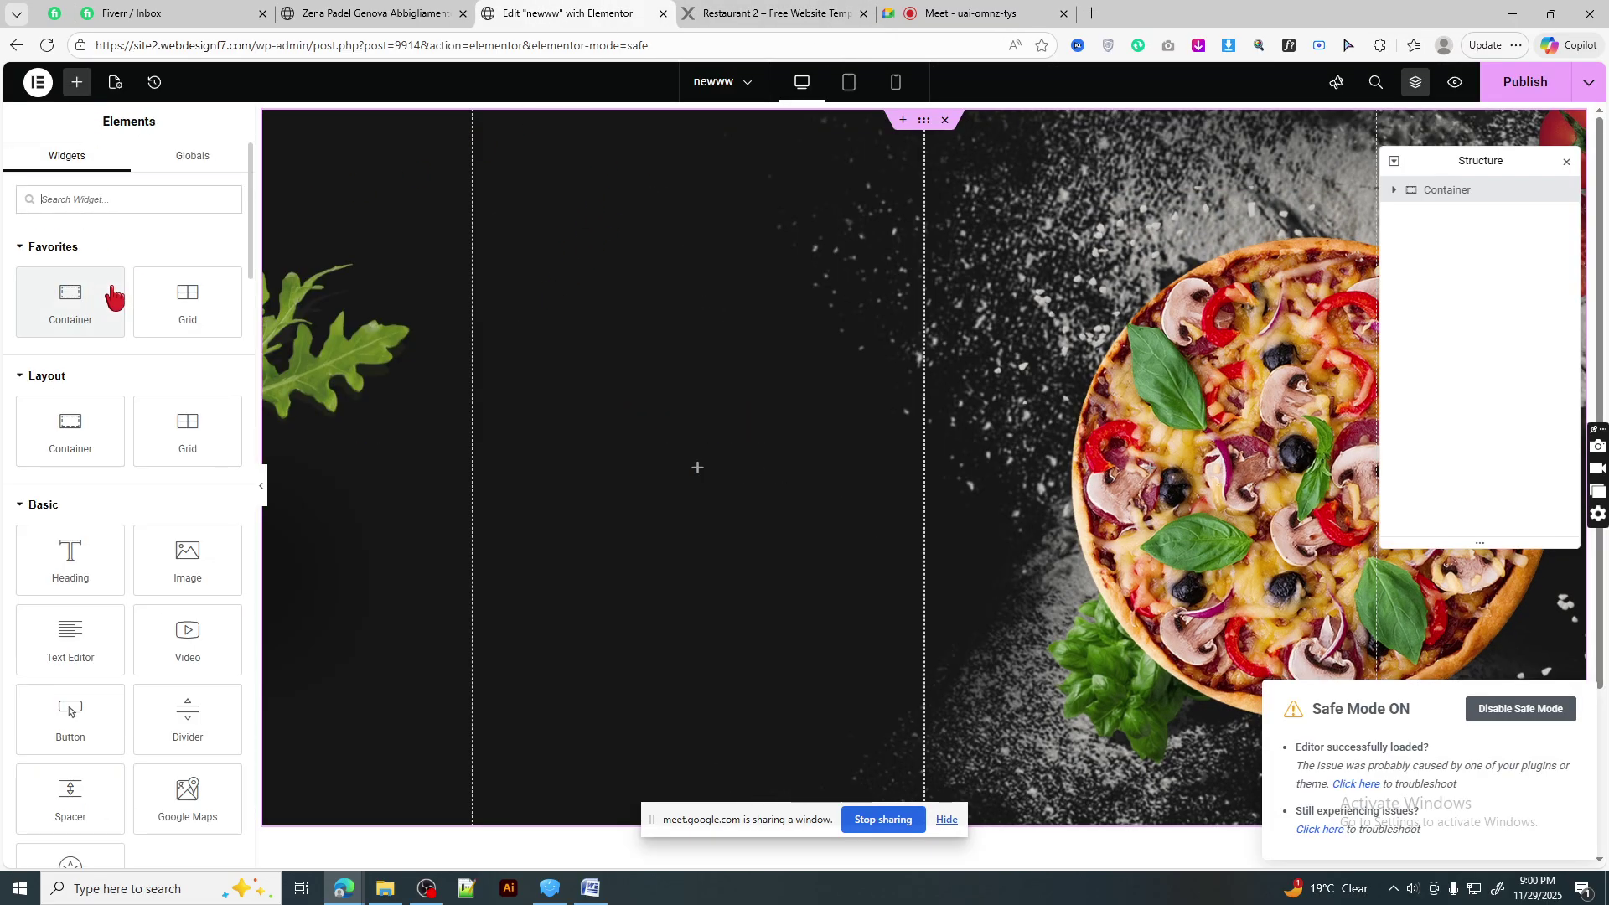
{"action": "left_click_drag", "start_coordinate": [108, 554], "coordinate": [692, 511]}
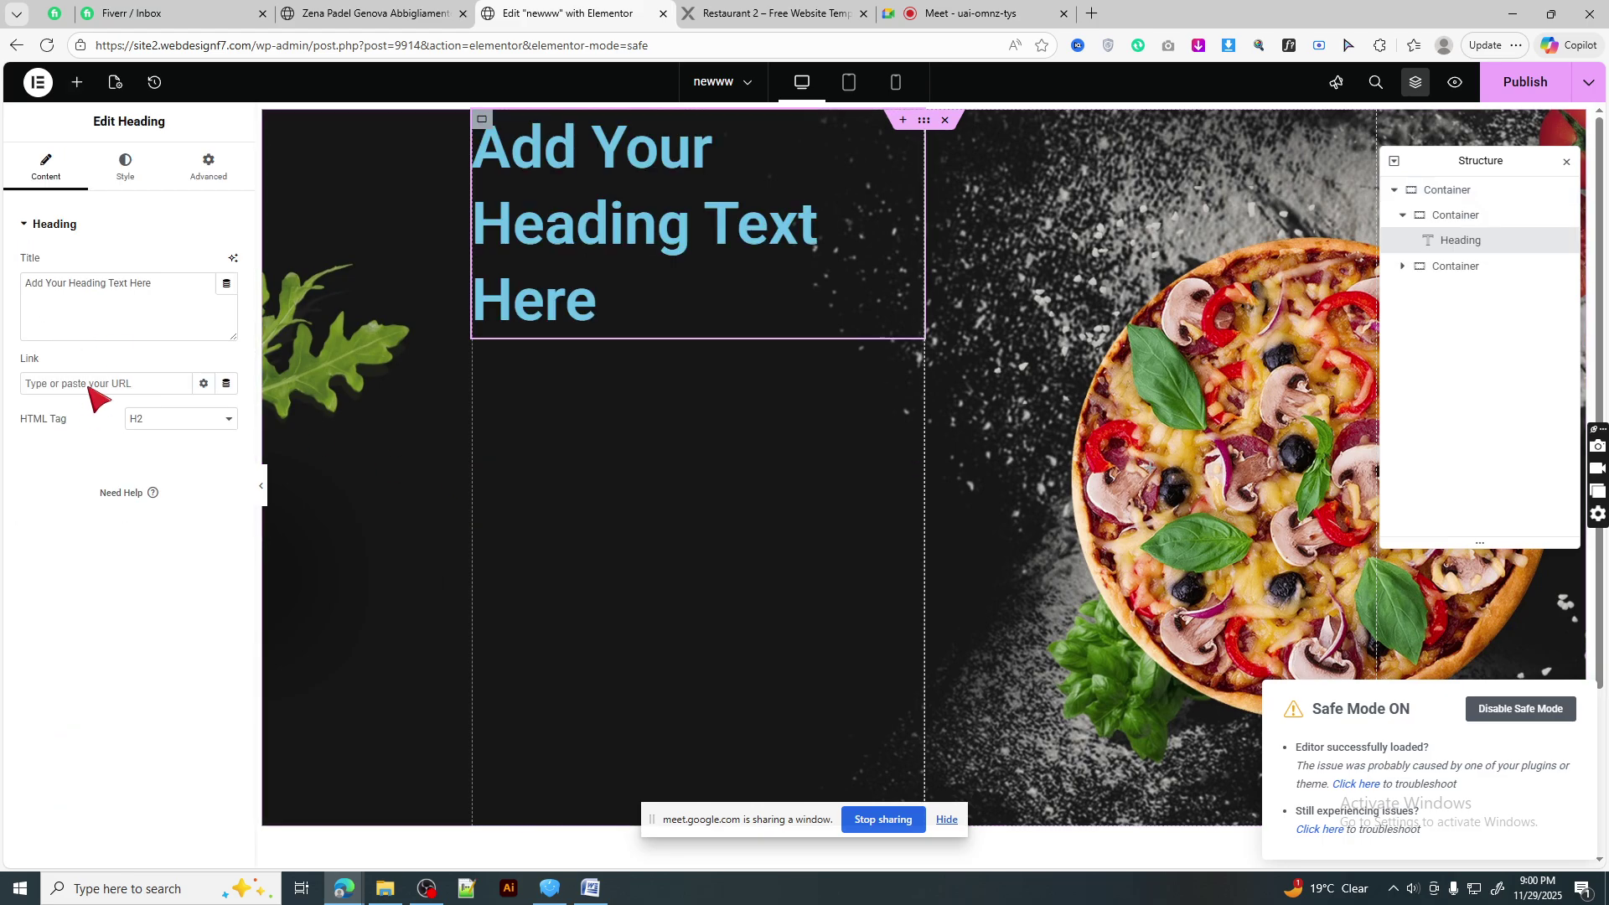
{"action": "triple_click", "coordinate": [82, 278]}
{"action": "key", "text": "ctrl+v"}
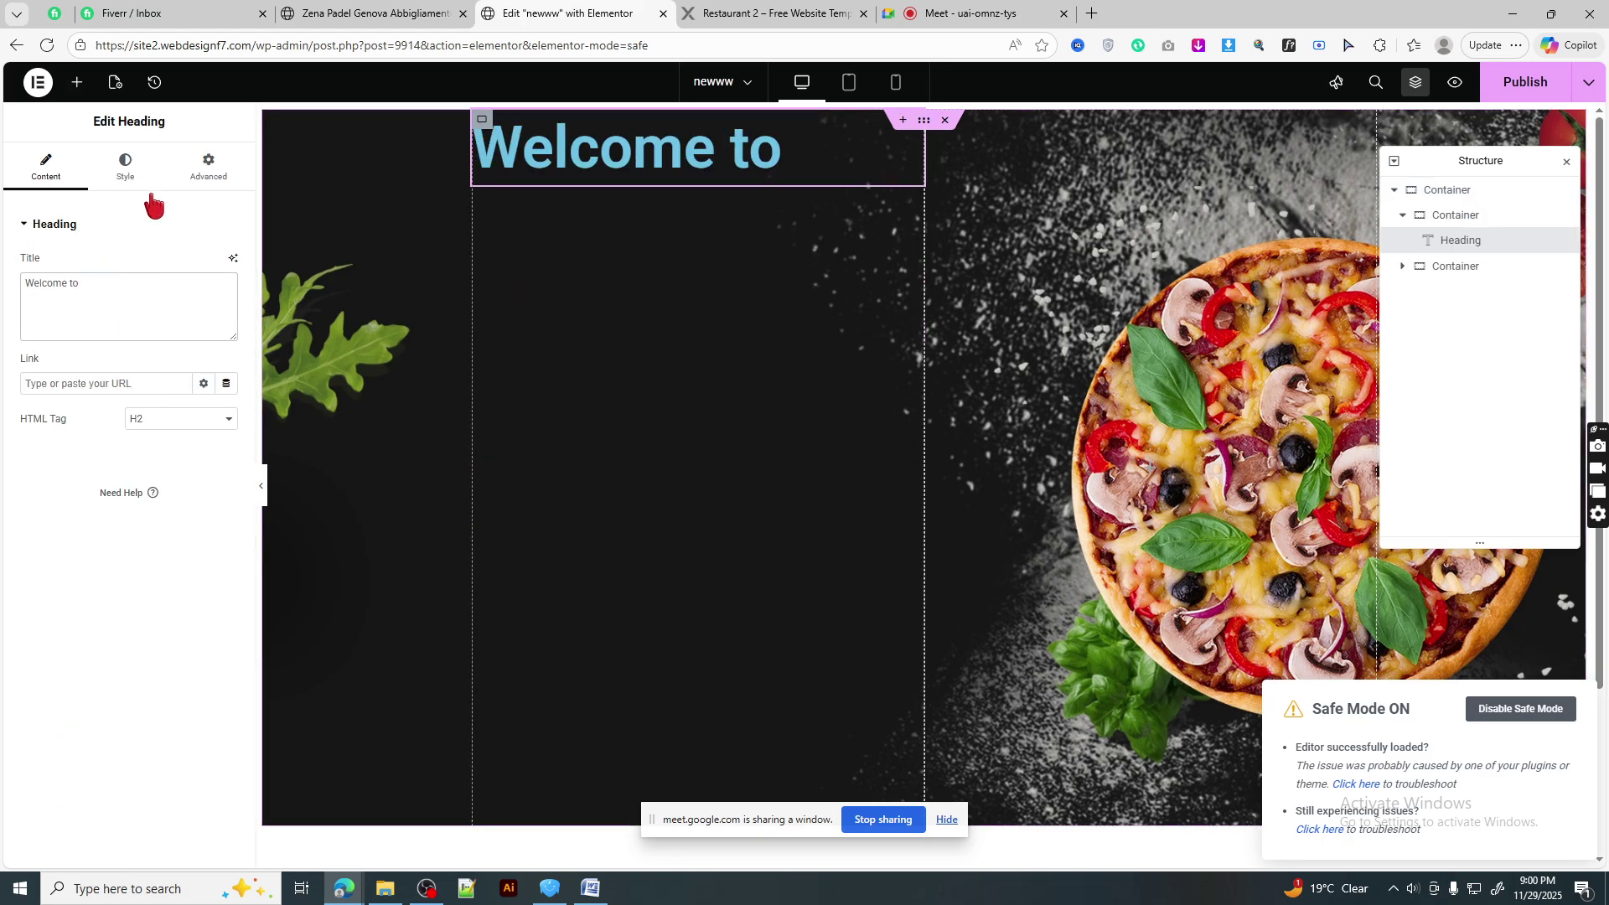
- Duplicate the "Welcome to" heading and change the copy's title to the template's "grand restaurant"
{"action": "left_click", "coordinate": [754, 14]}
{"action": "left_click", "coordinate": [468, 370]}
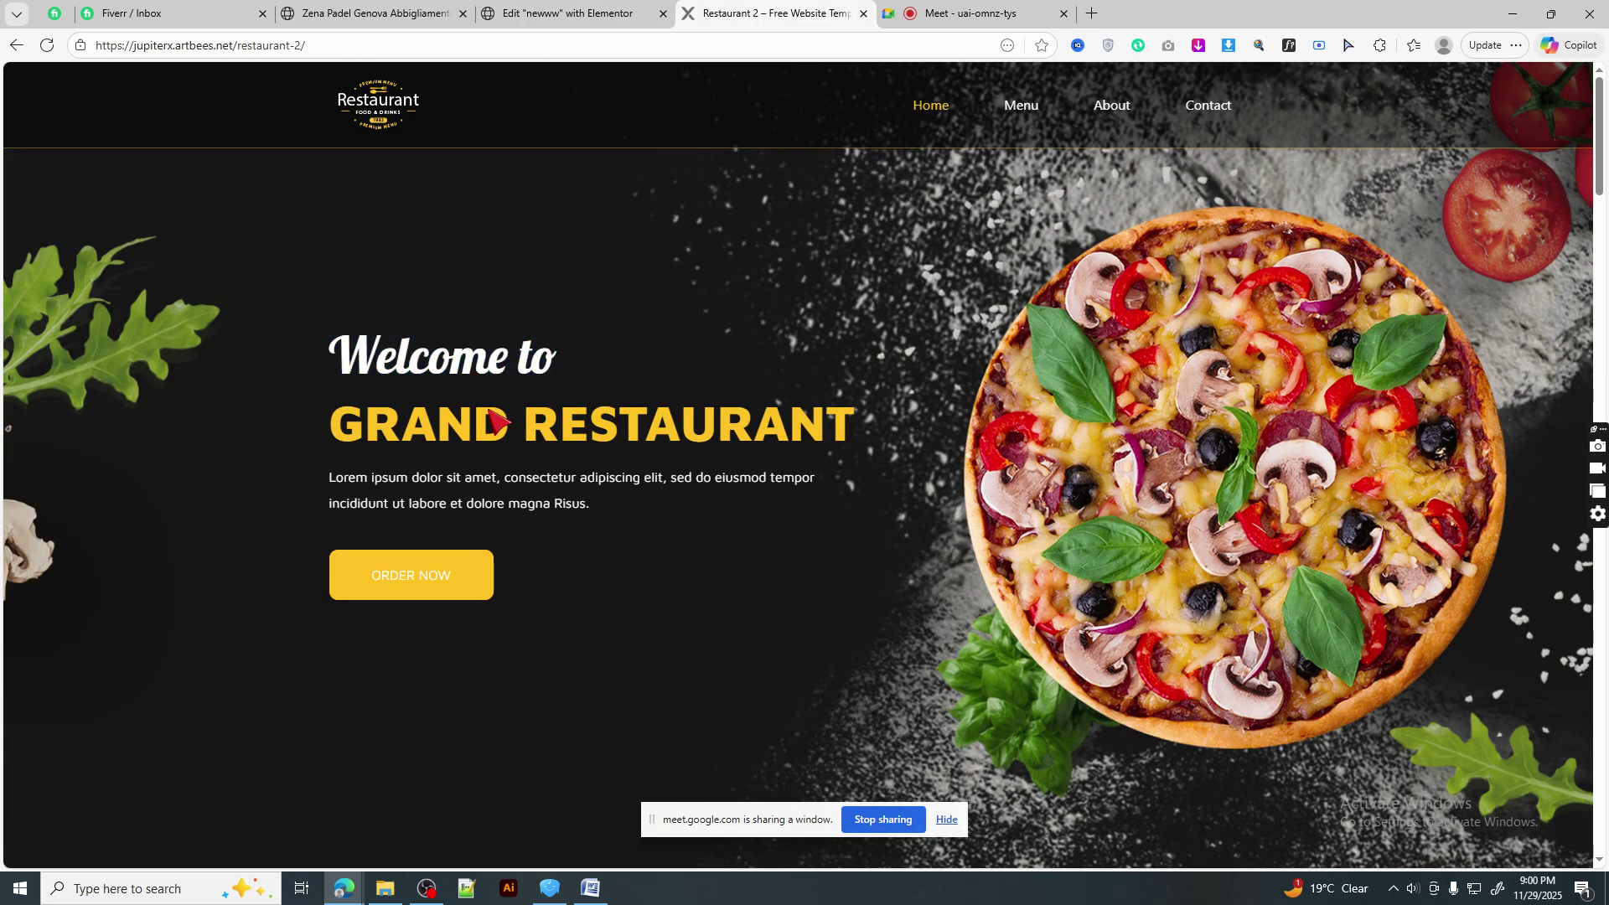
{"action": "triple_click", "coordinate": [492, 417]}
{"action": "left_click", "coordinate": [562, 14]}
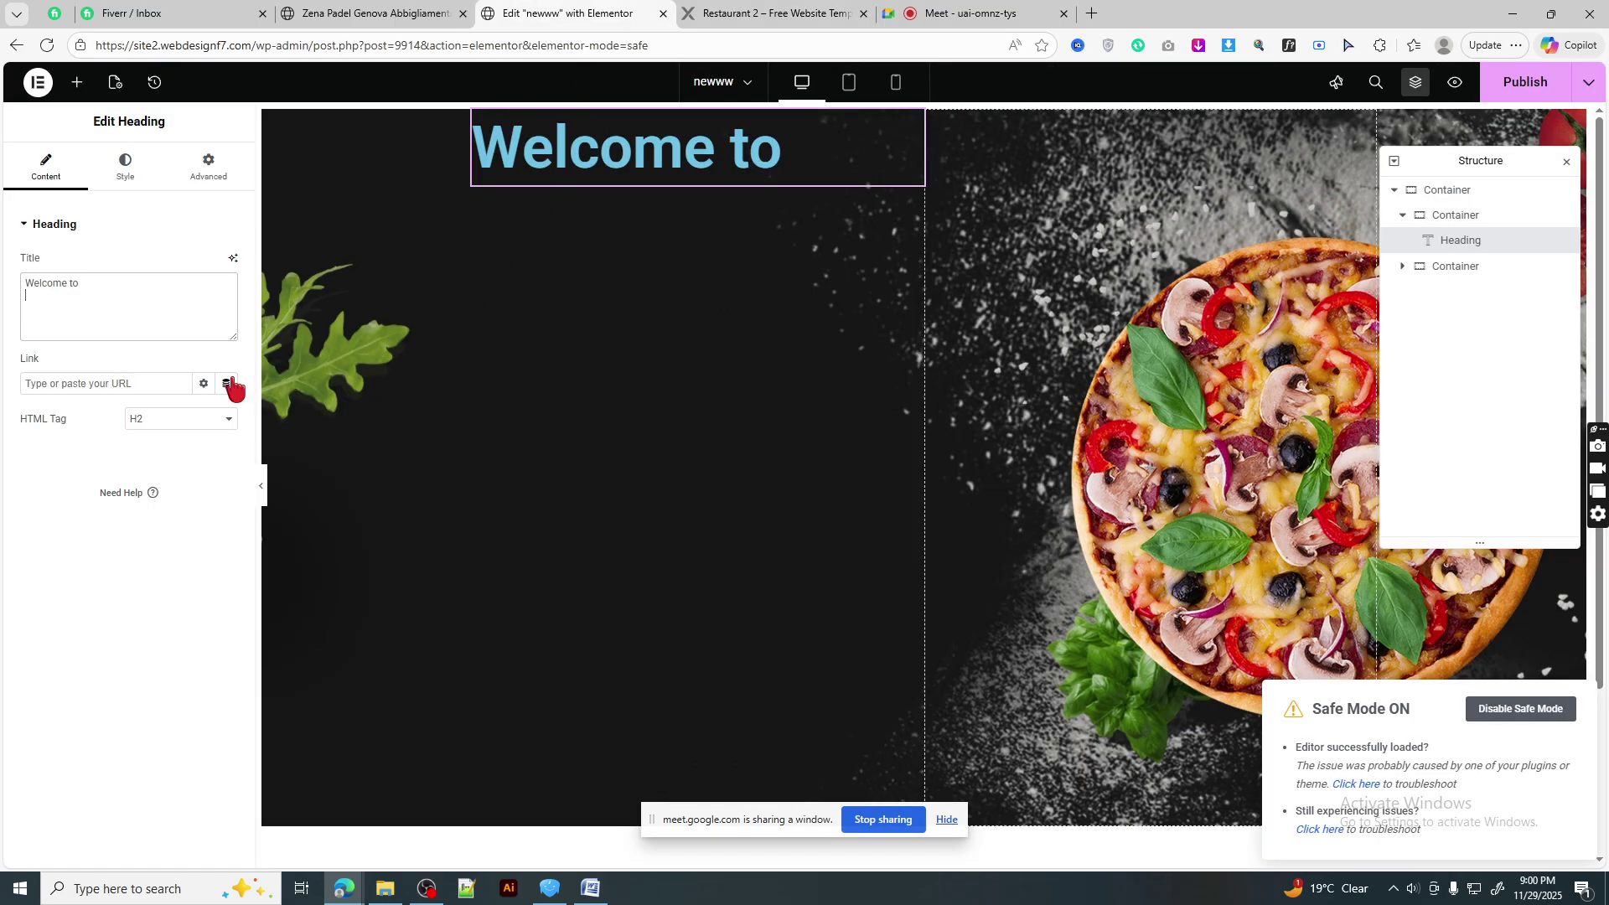
{"action": "right_click", "coordinate": [637, 146]}
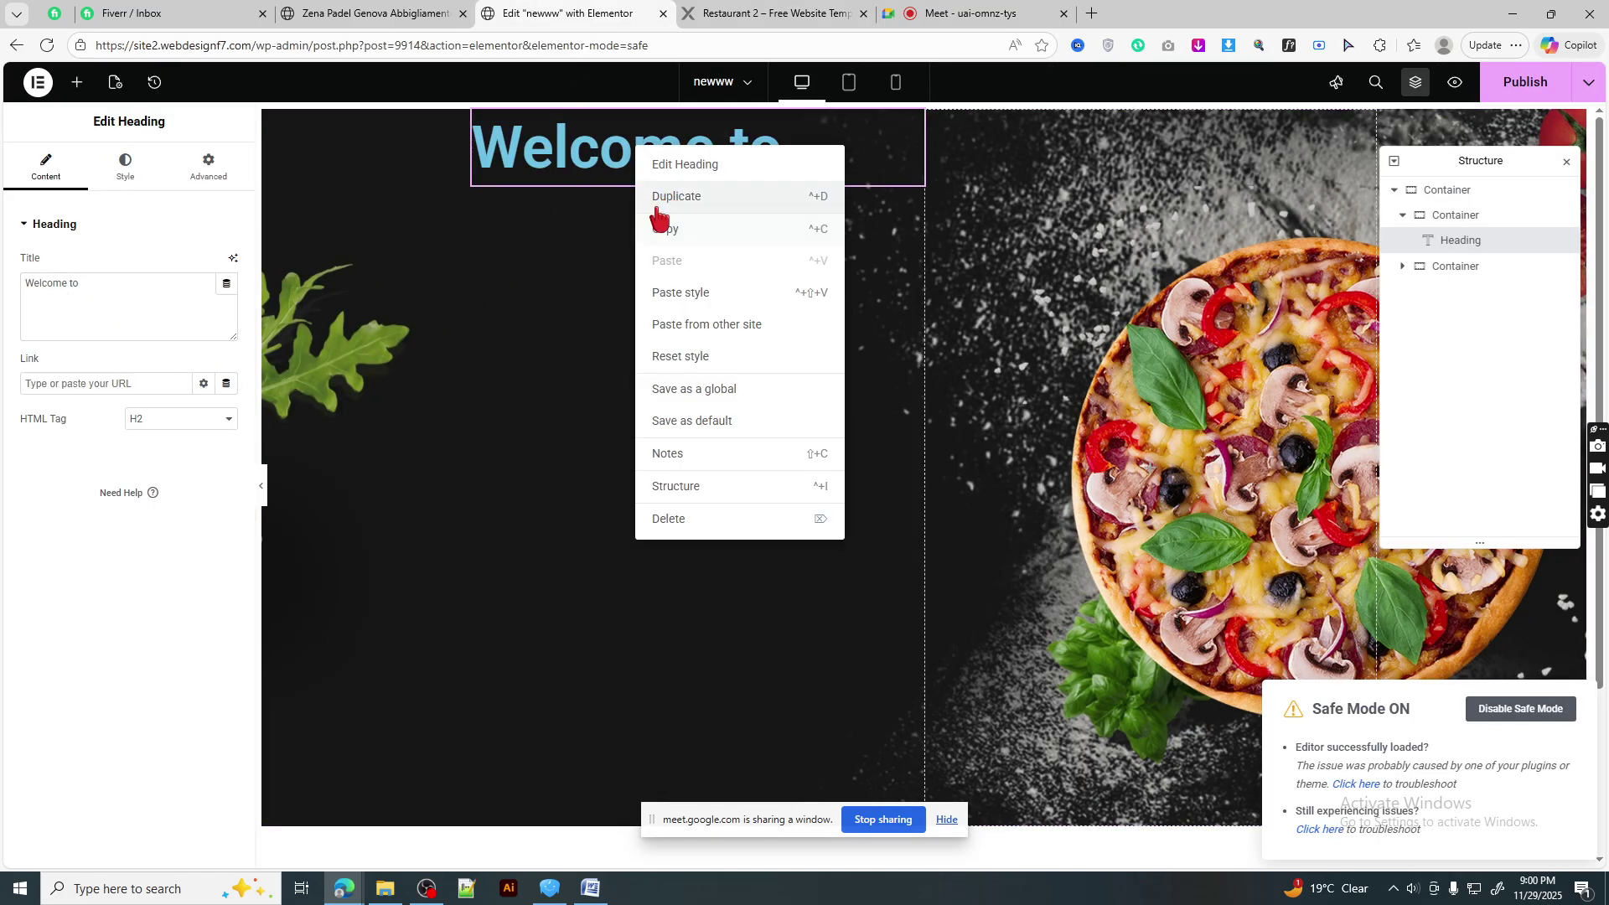
{"action": "left_click", "coordinate": [659, 205]}
{"action": "left_click_drag", "start_coordinate": [103, 283], "coordinate": [0, 273]}
{"action": "type", "text": "grand restaurant"}
{"action": "type", "text": "grand restaurant"}
- Select the template's hero paragraph and add a Text Editor widget below the two headings in Elementor
{"action": "left_click", "coordinate": [721, 12]}
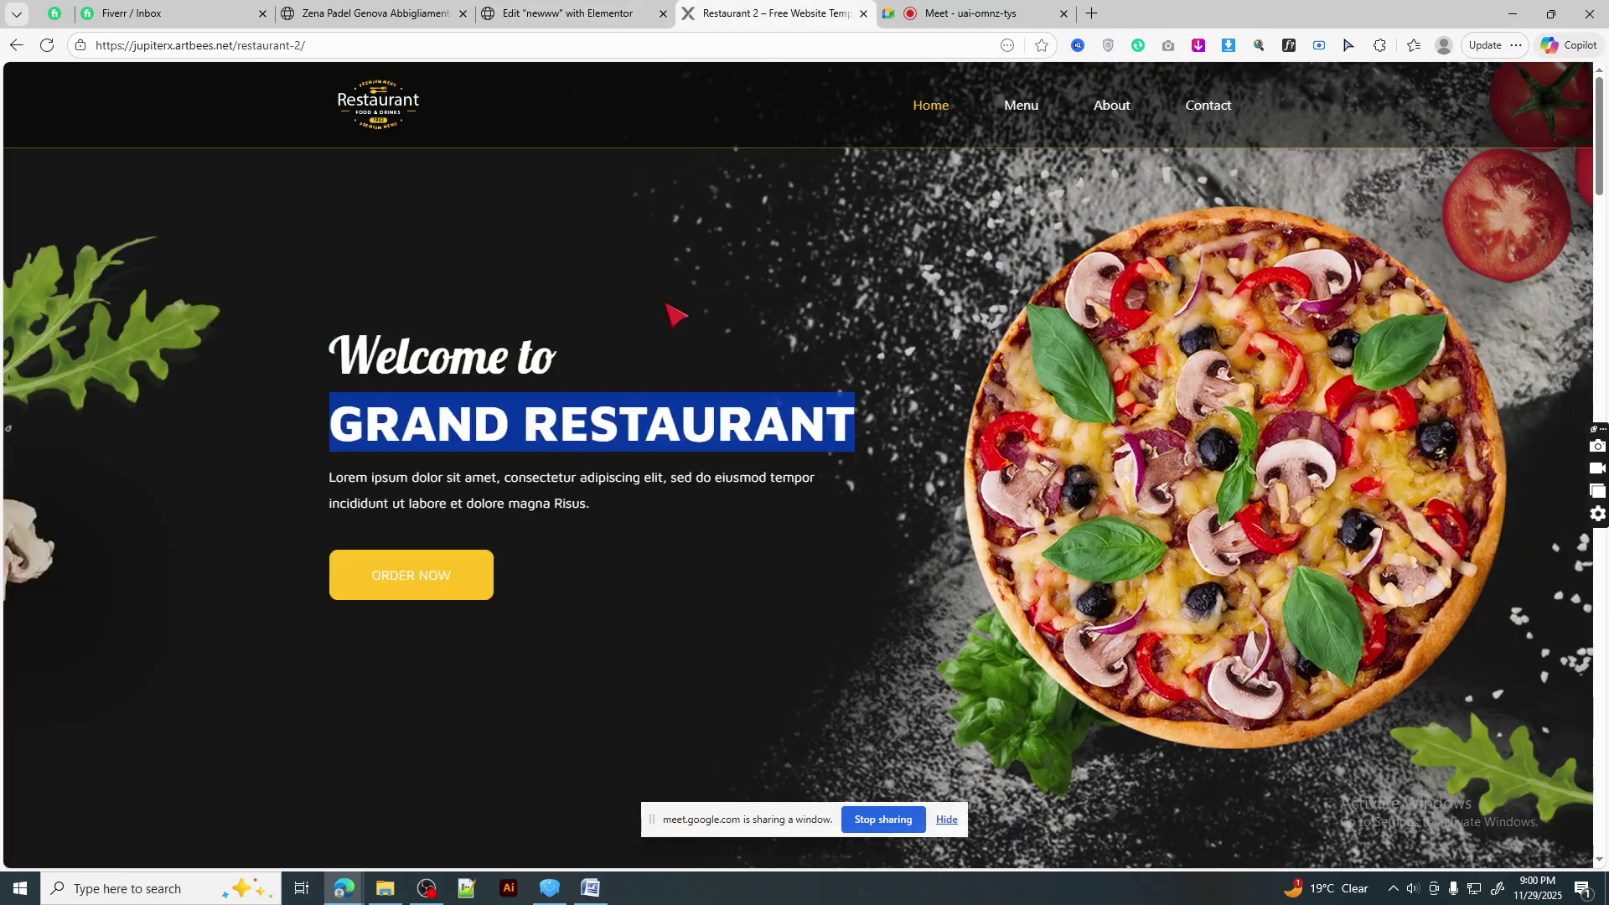
{"action": "left_click", "coordinate": [414, 526]}
{"action": "triple_click", "coordinate": [416, 500]}
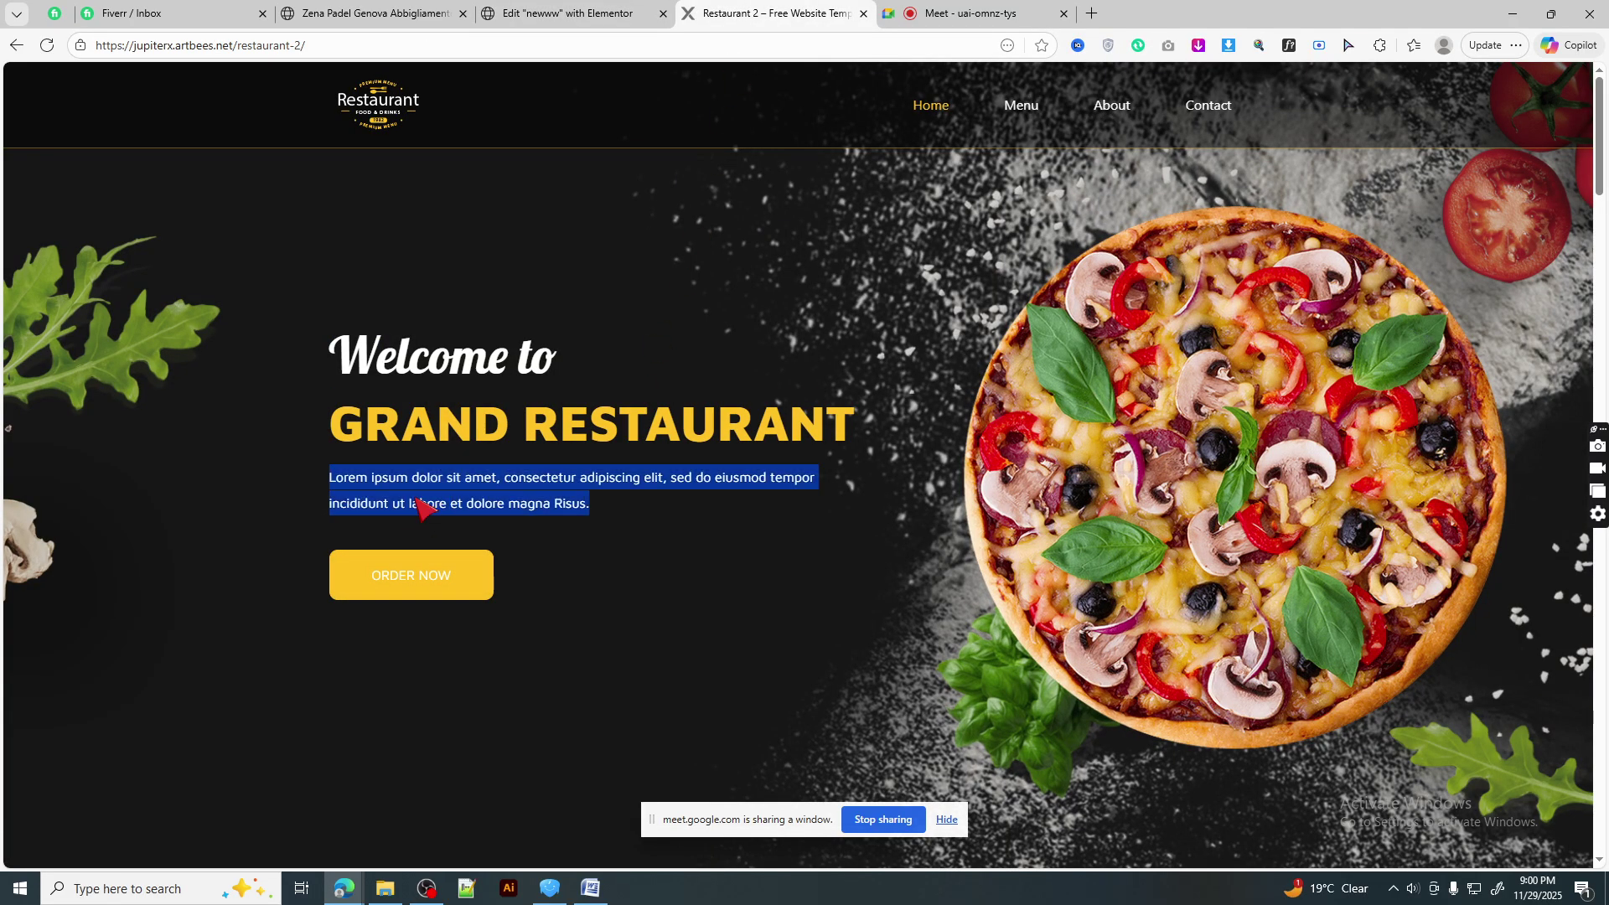
{"action": "key", "text": "ctrl+shift+Tab"}
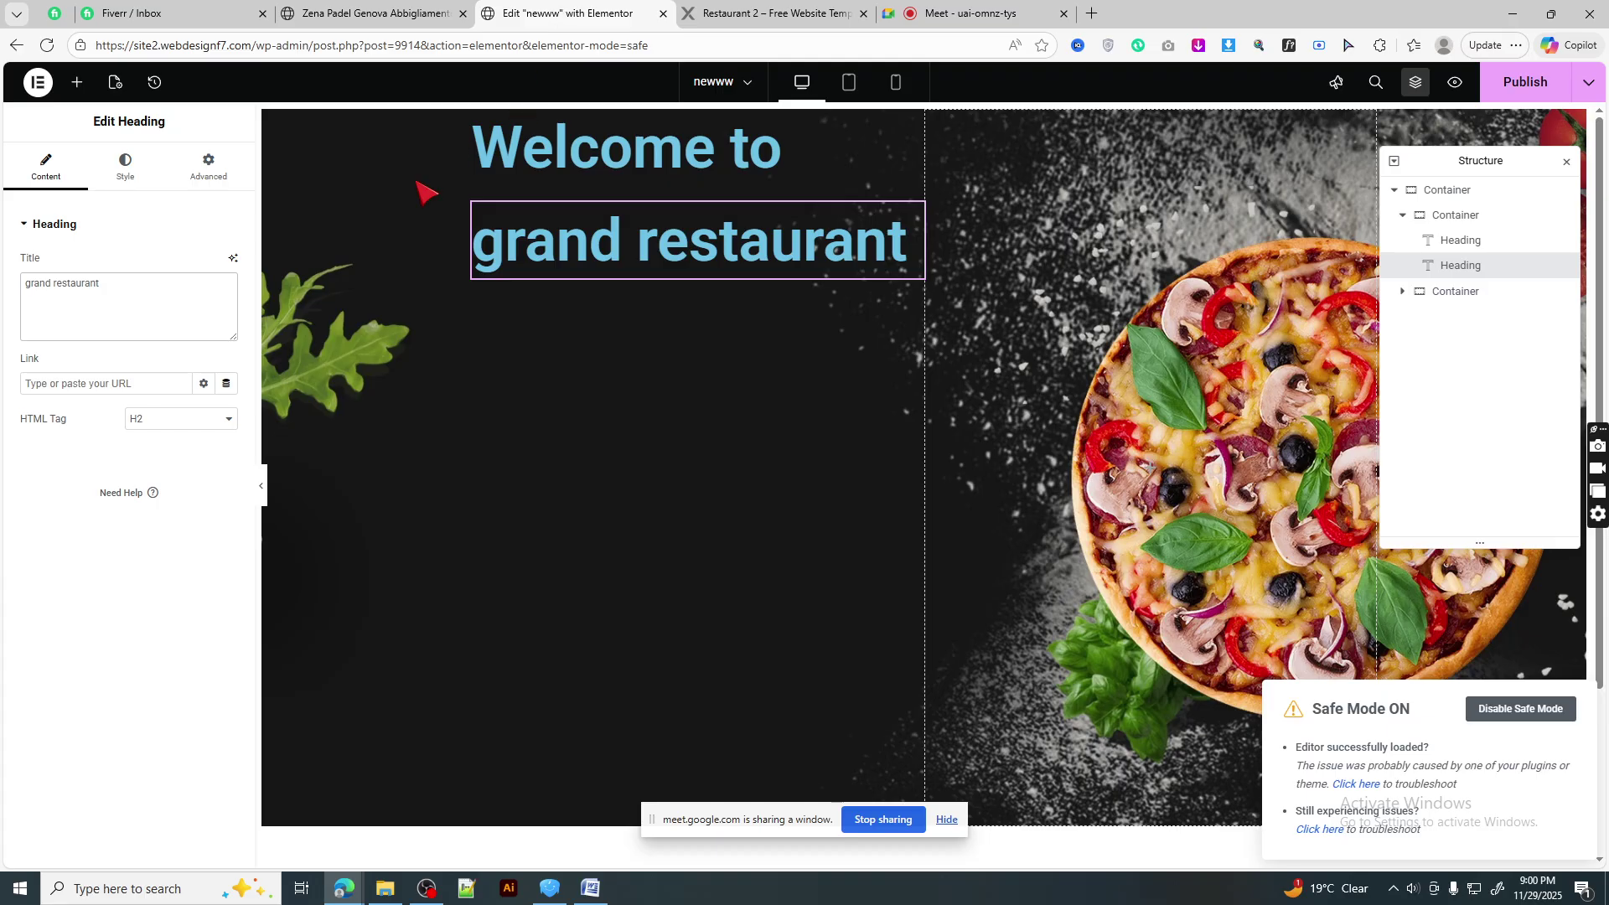
{"action": "left_click", "coordinate": [76, 81]}
{"action": "left_click_drag", "start_coordinate": [96, 639], "coordinate": [718, 280]}
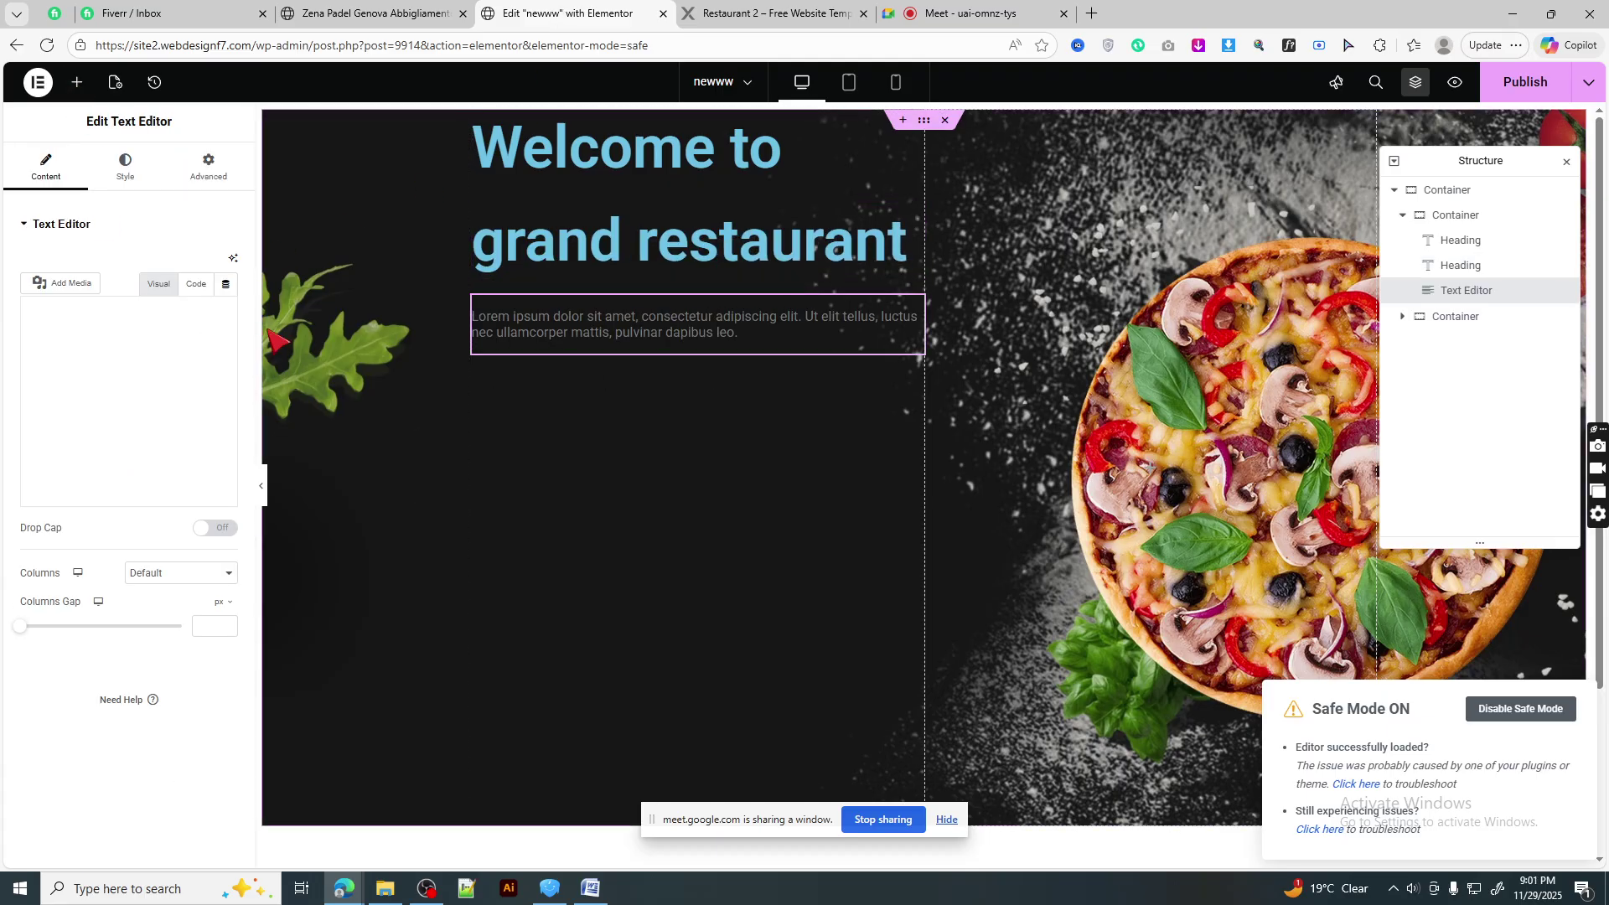
- Replace the Text Editor widget's placeholder paragraph with the text "grand restaurant"
{"action": "left_click", "coordinate": [196, 284]}
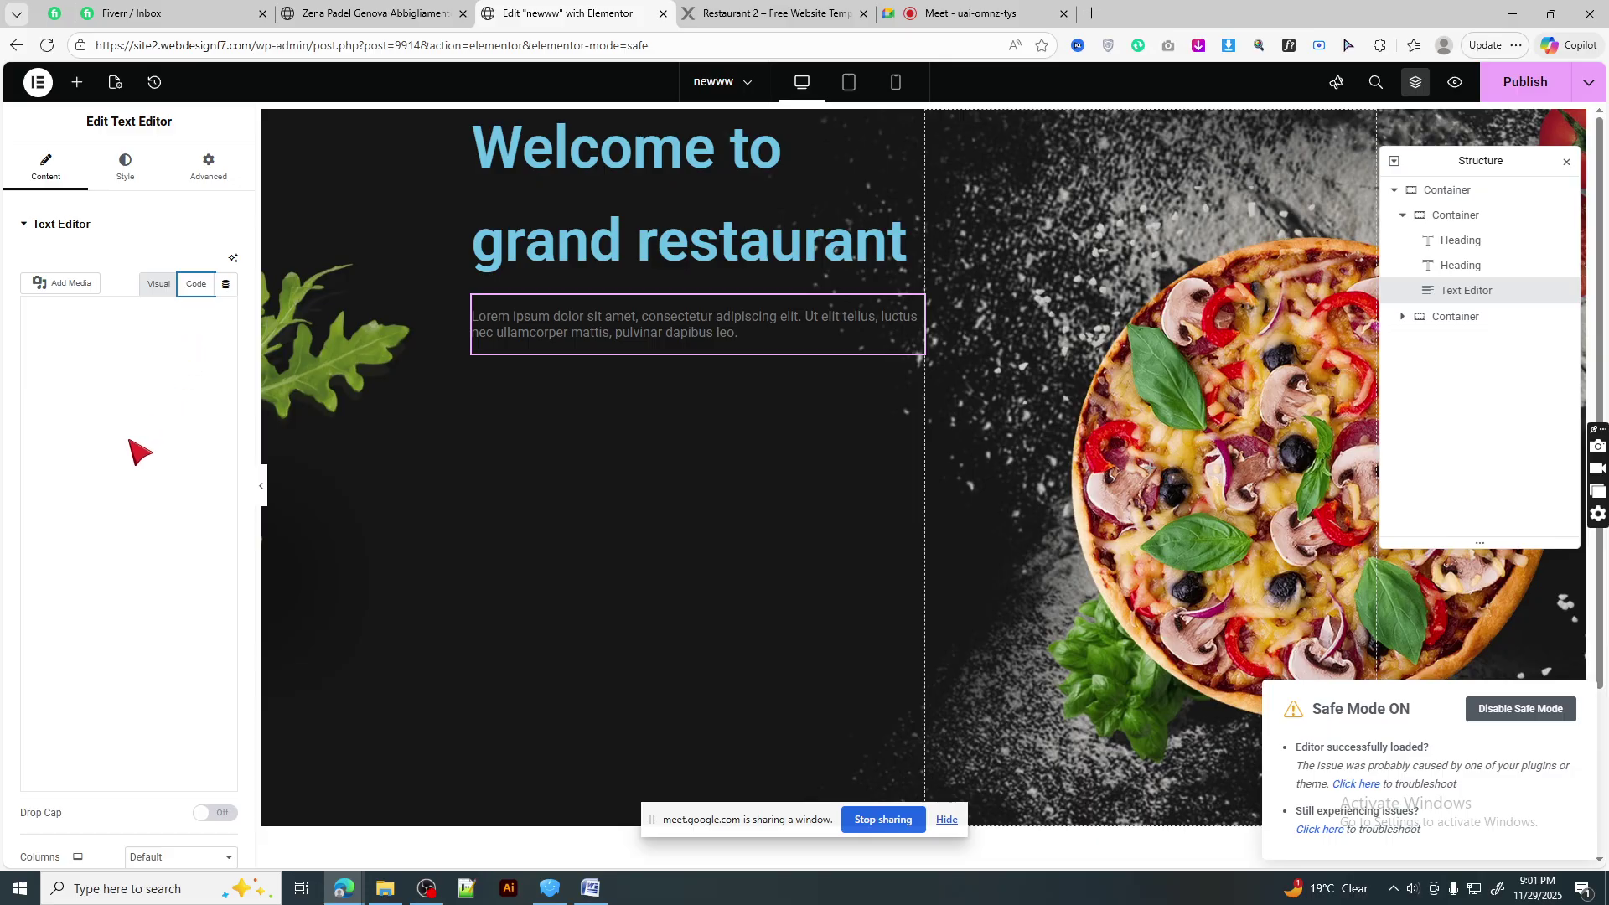
{"action": "left_click_drag", "start_coordinate": [215, 438], "coordinate": [8, 339]}
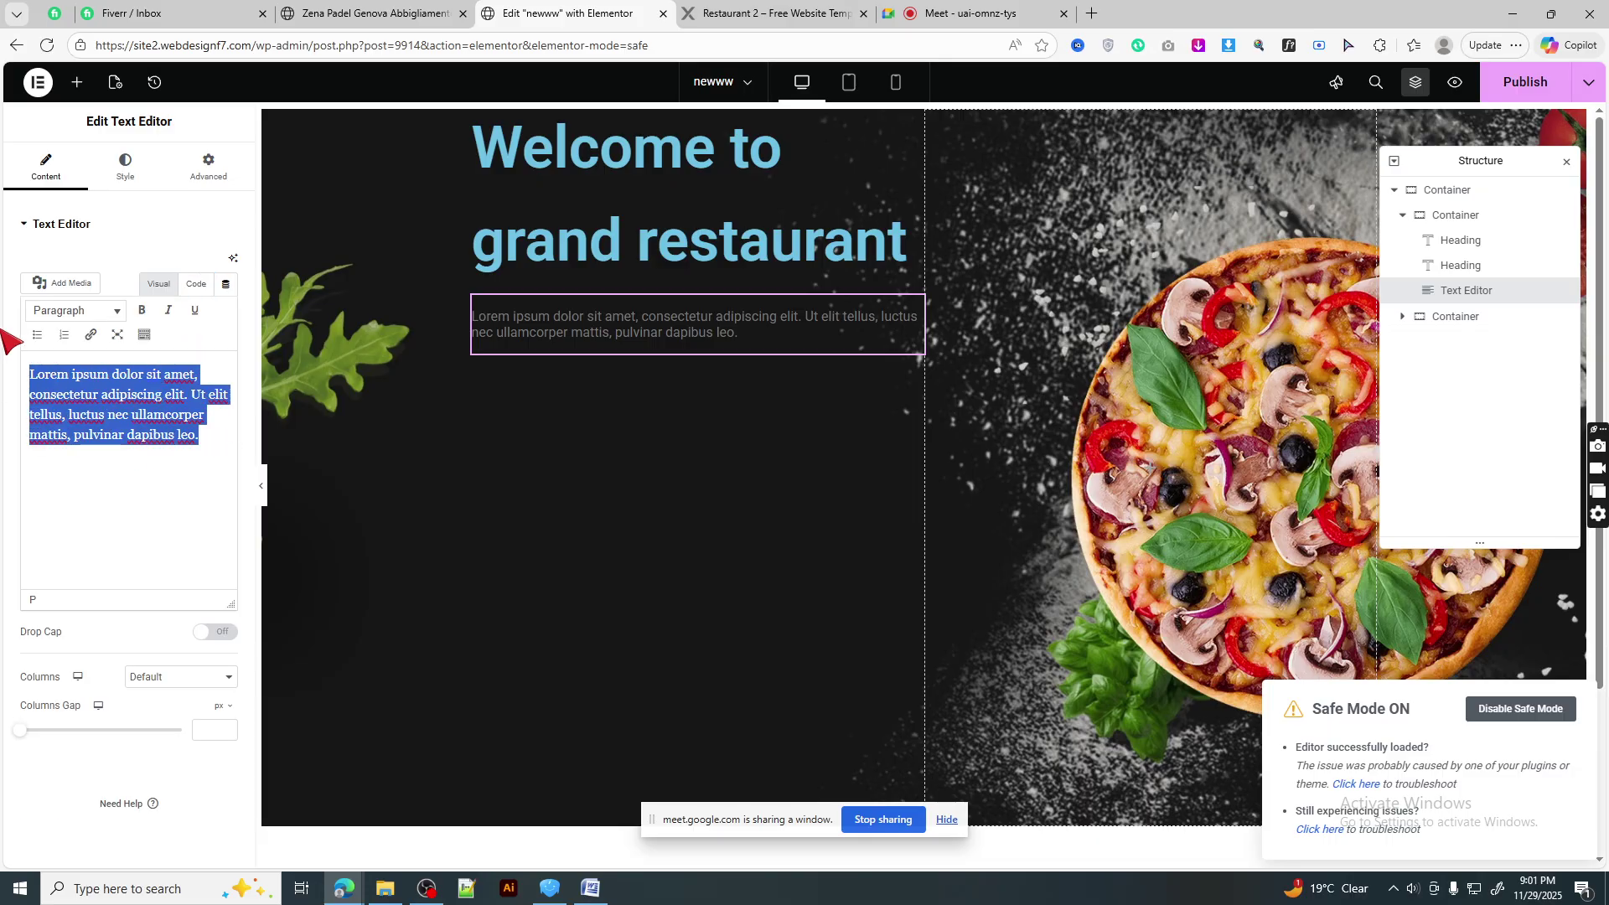
{"action": "type", "text": "grand restaurant"}
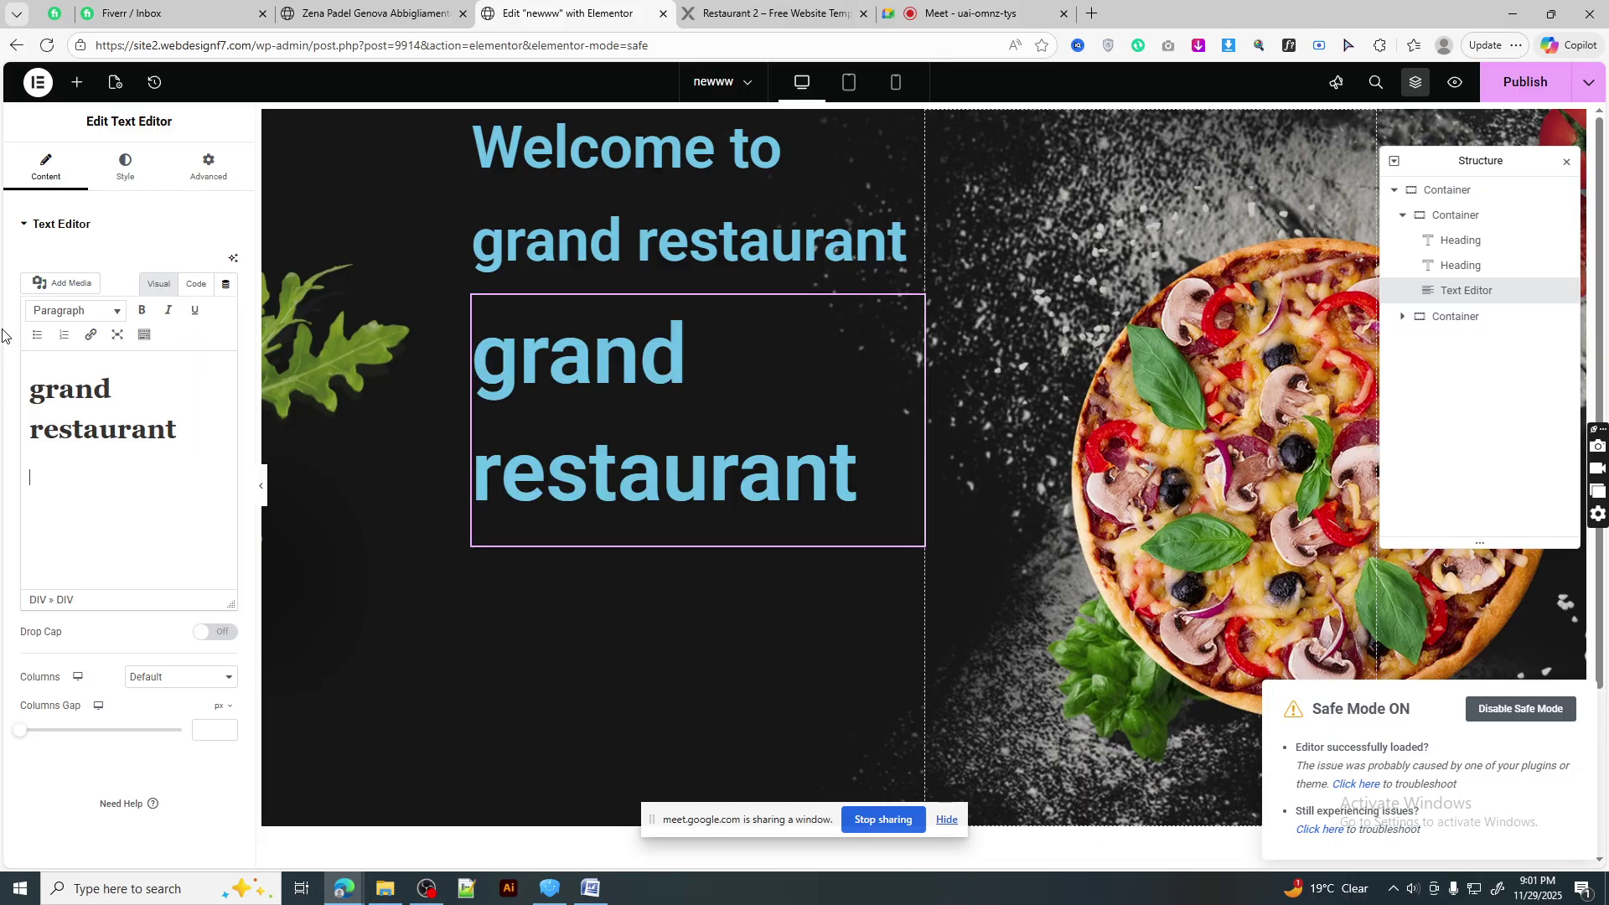
- Delete the Text Editor widget that contains the large "grand restaurant" text below the two headings
{"action": "right_click", "coordinate": [477, 365]}
{"action": "right_click", "coordinate": [794, 480]}
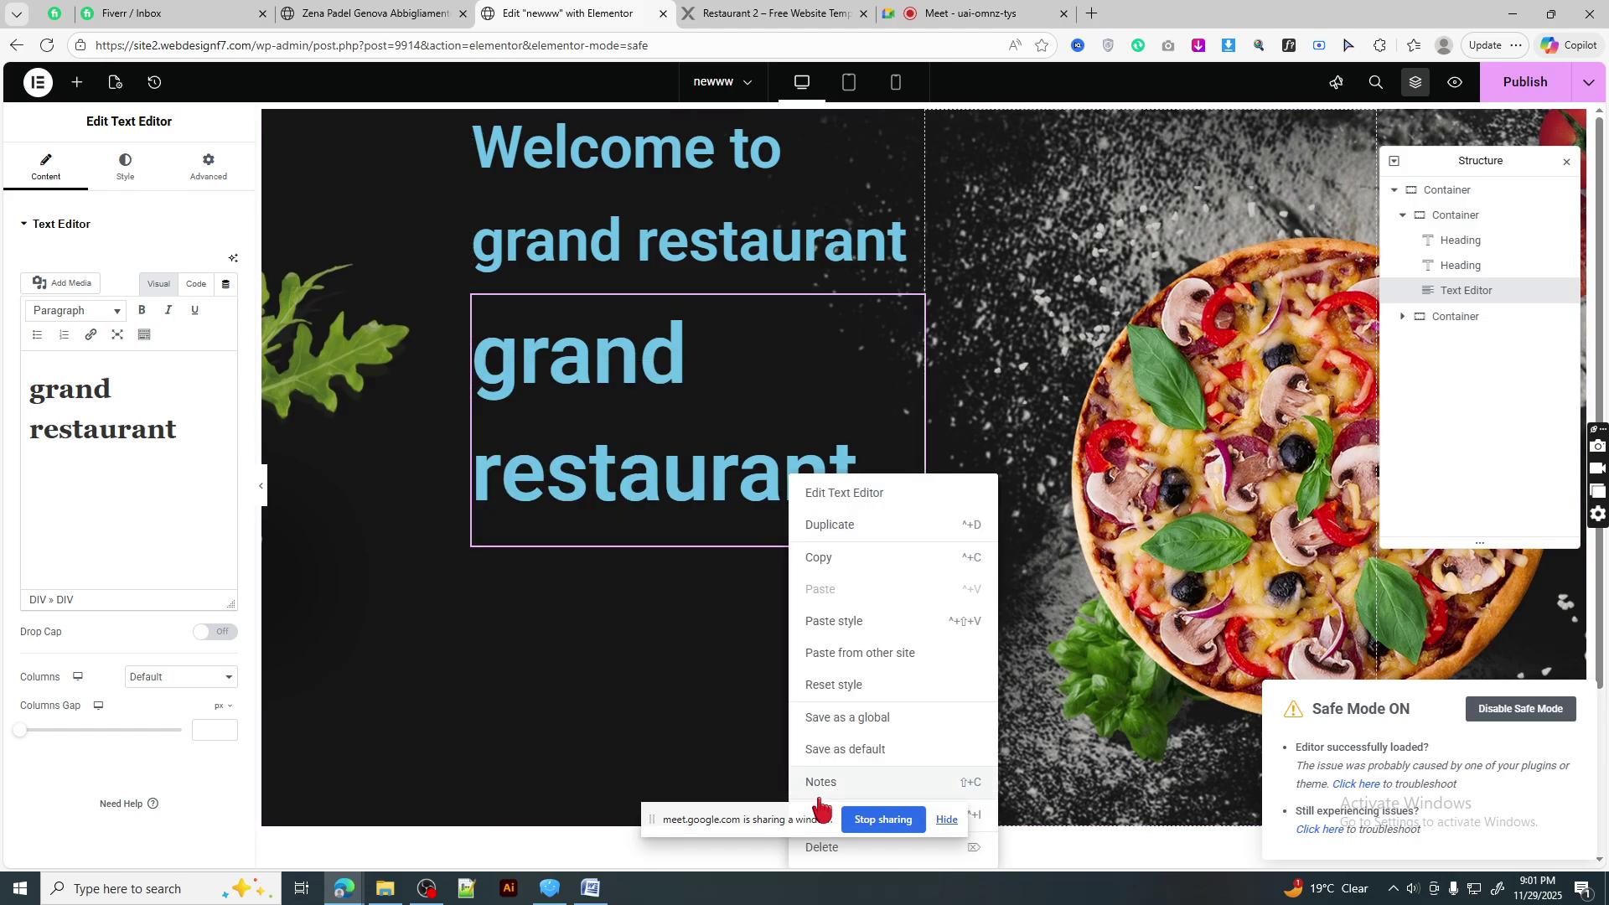
{"action": "right_click", "coordinate": [621, 364]}
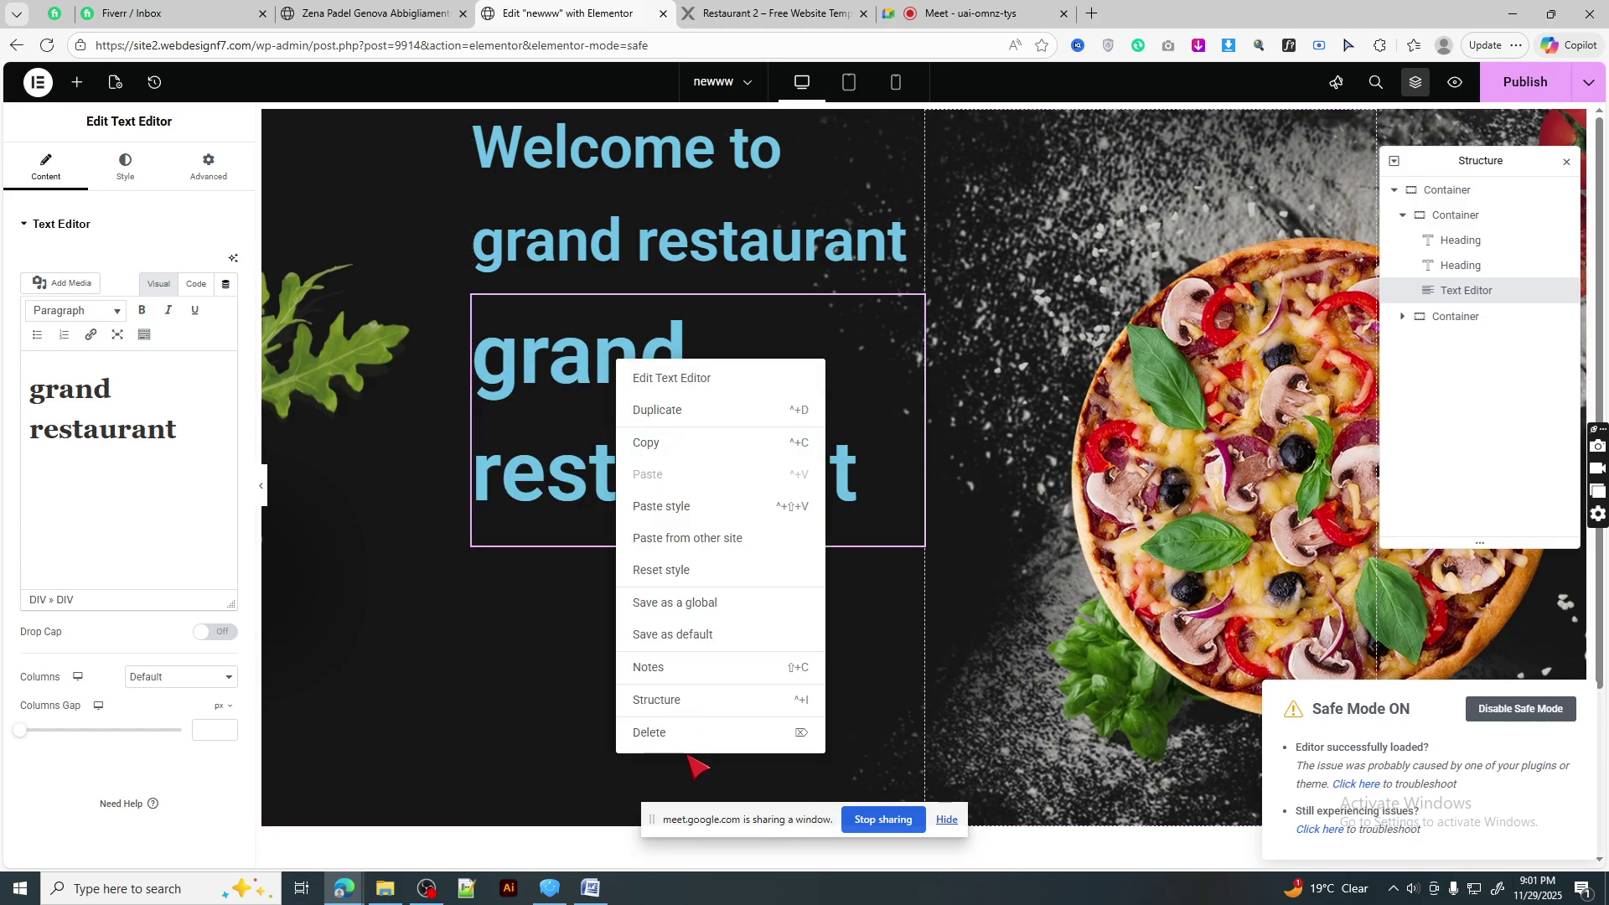
{"action": "left_click", "coordinate": [666, 732]}
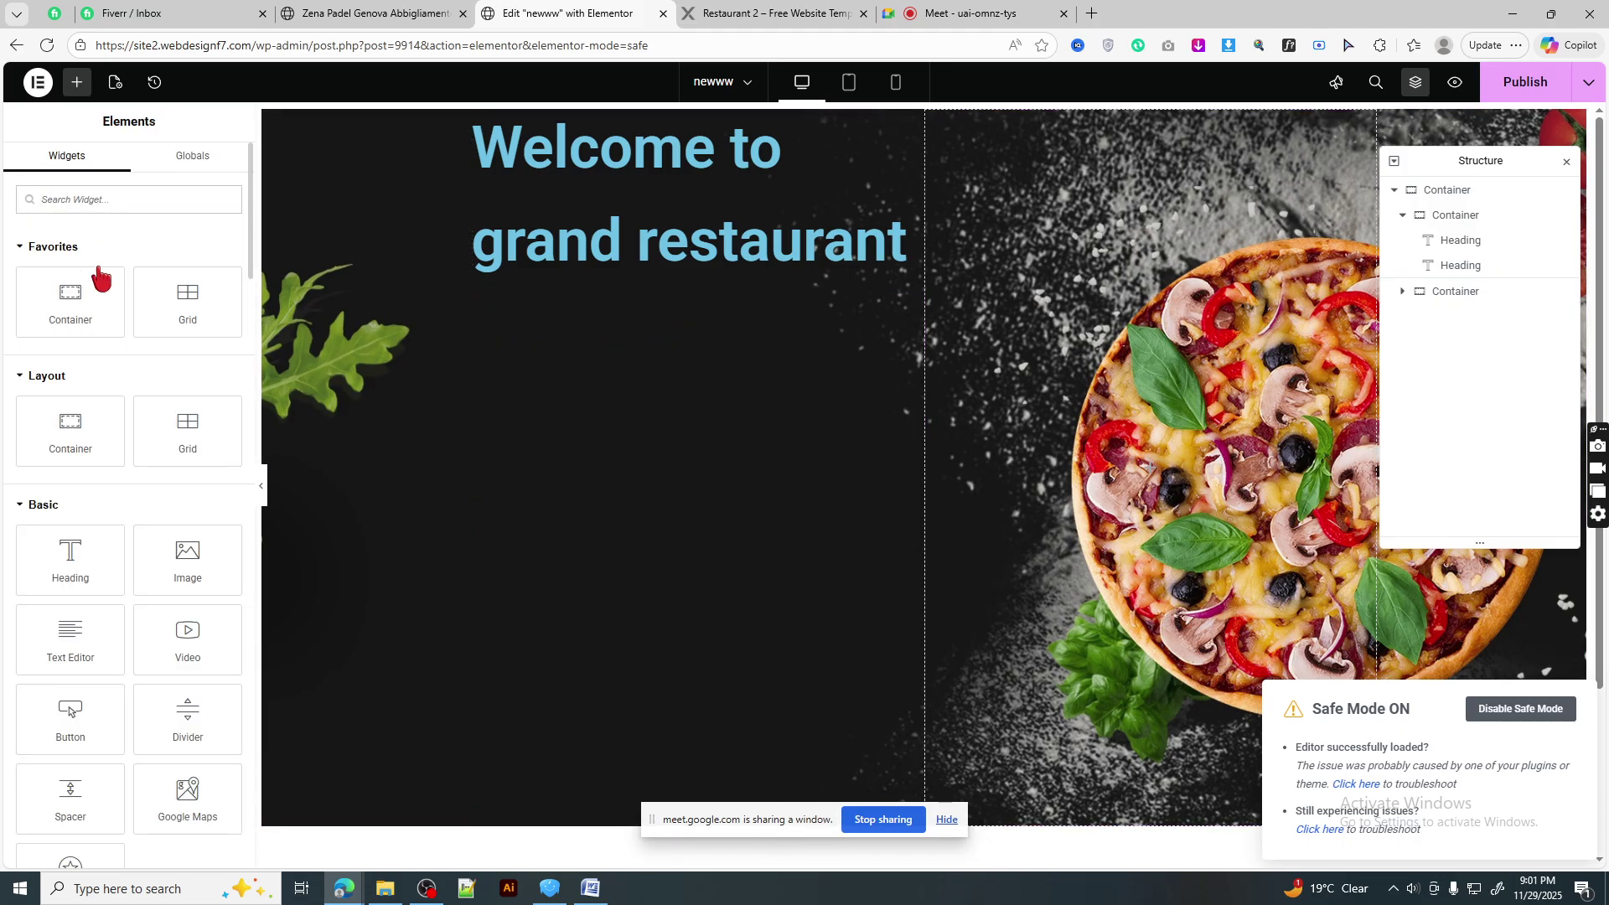
- Add a new Text Editor widget below the headings and replace its placeholder text with the template's hero paragraph
{"action": "left_click_drag", "start_coordinate": [99, 620], "coordinate": [588, 250]}
{"action": "left_click", "coordinate": [762, 5]}
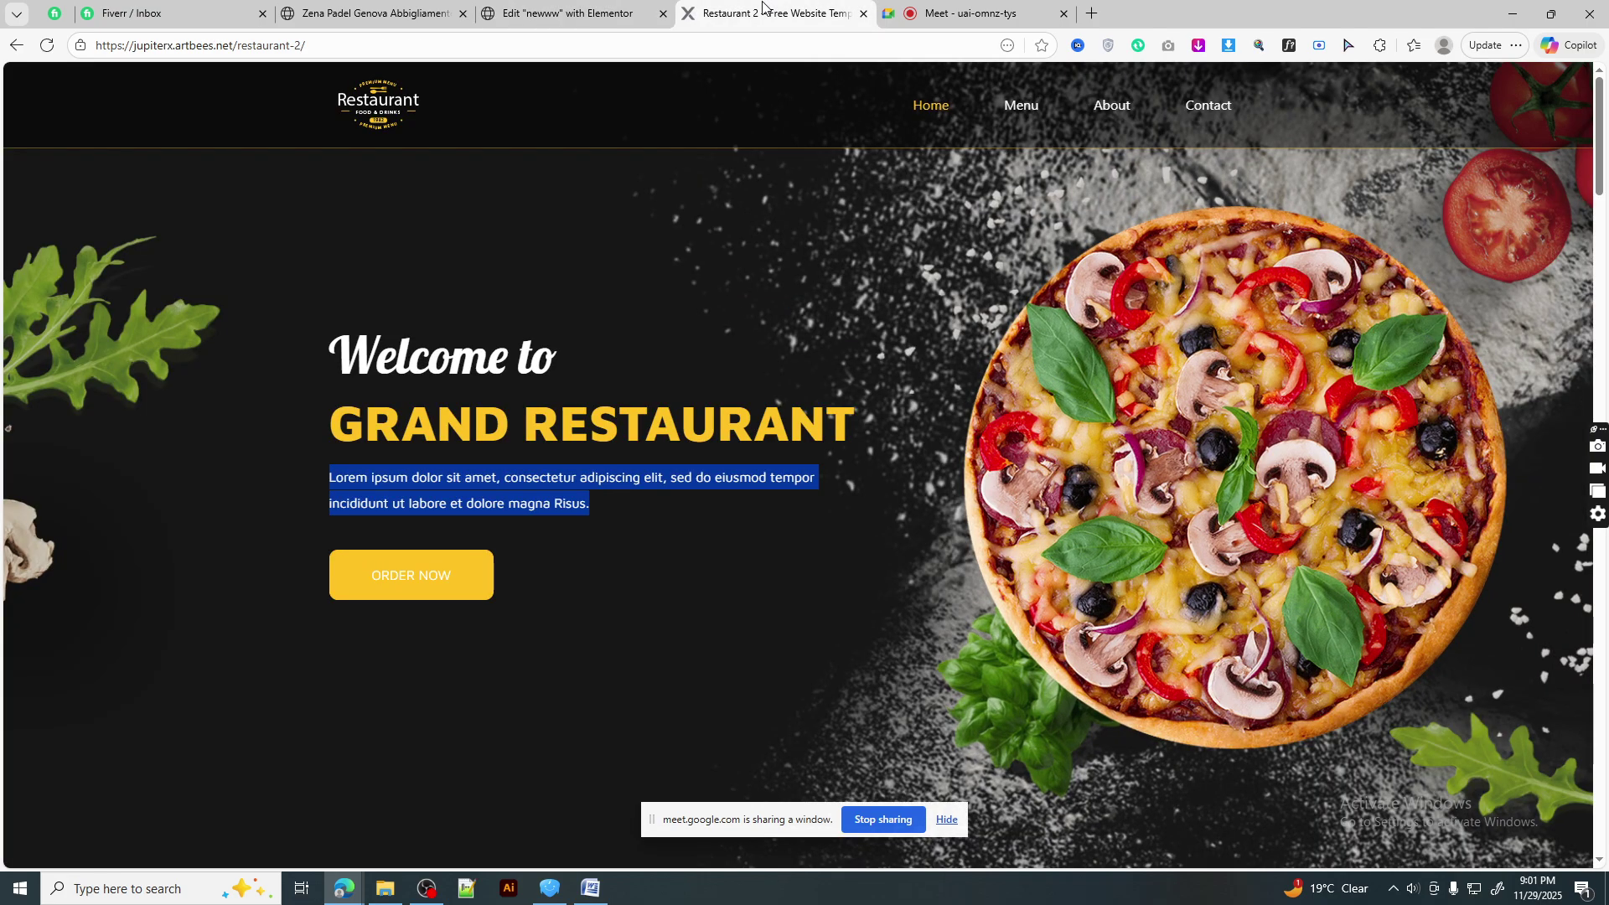
{"action": "right_click", "coordinate": [423, 488]}
{"action": "left_click", "coordinate": [460, 500]}
{"action": "left_click", "coordinate": [536, 10]}
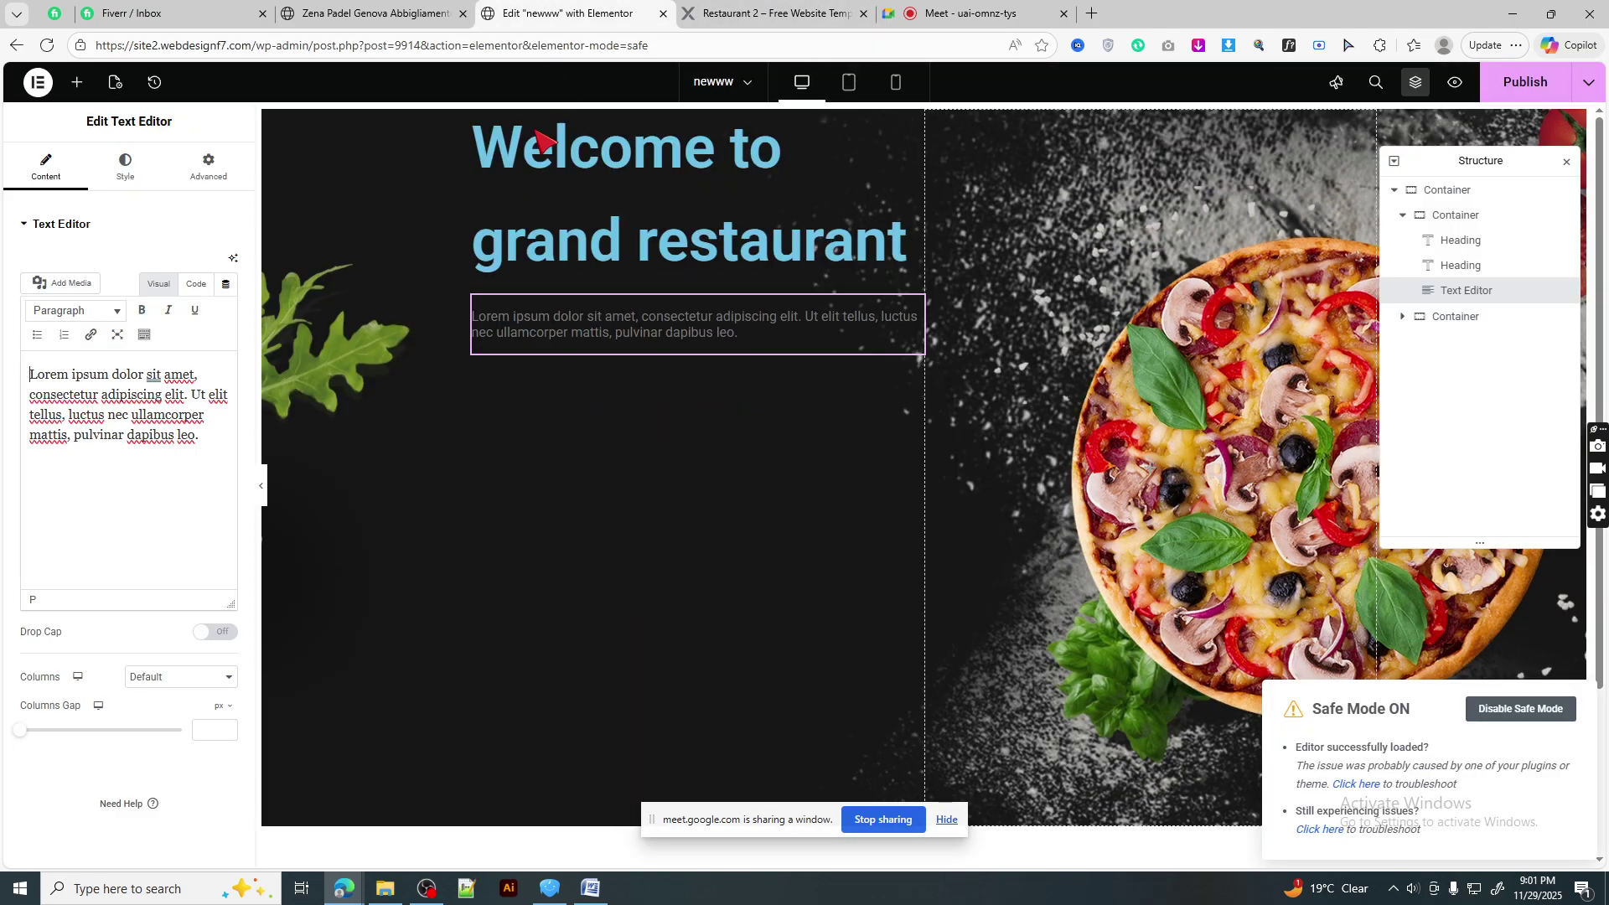
{"action": "left_click", "coordinate": [196, 283]}
{"action": "left_click_drag", "start_coordinate": [148, 464], "coordinate": [2, 306]}
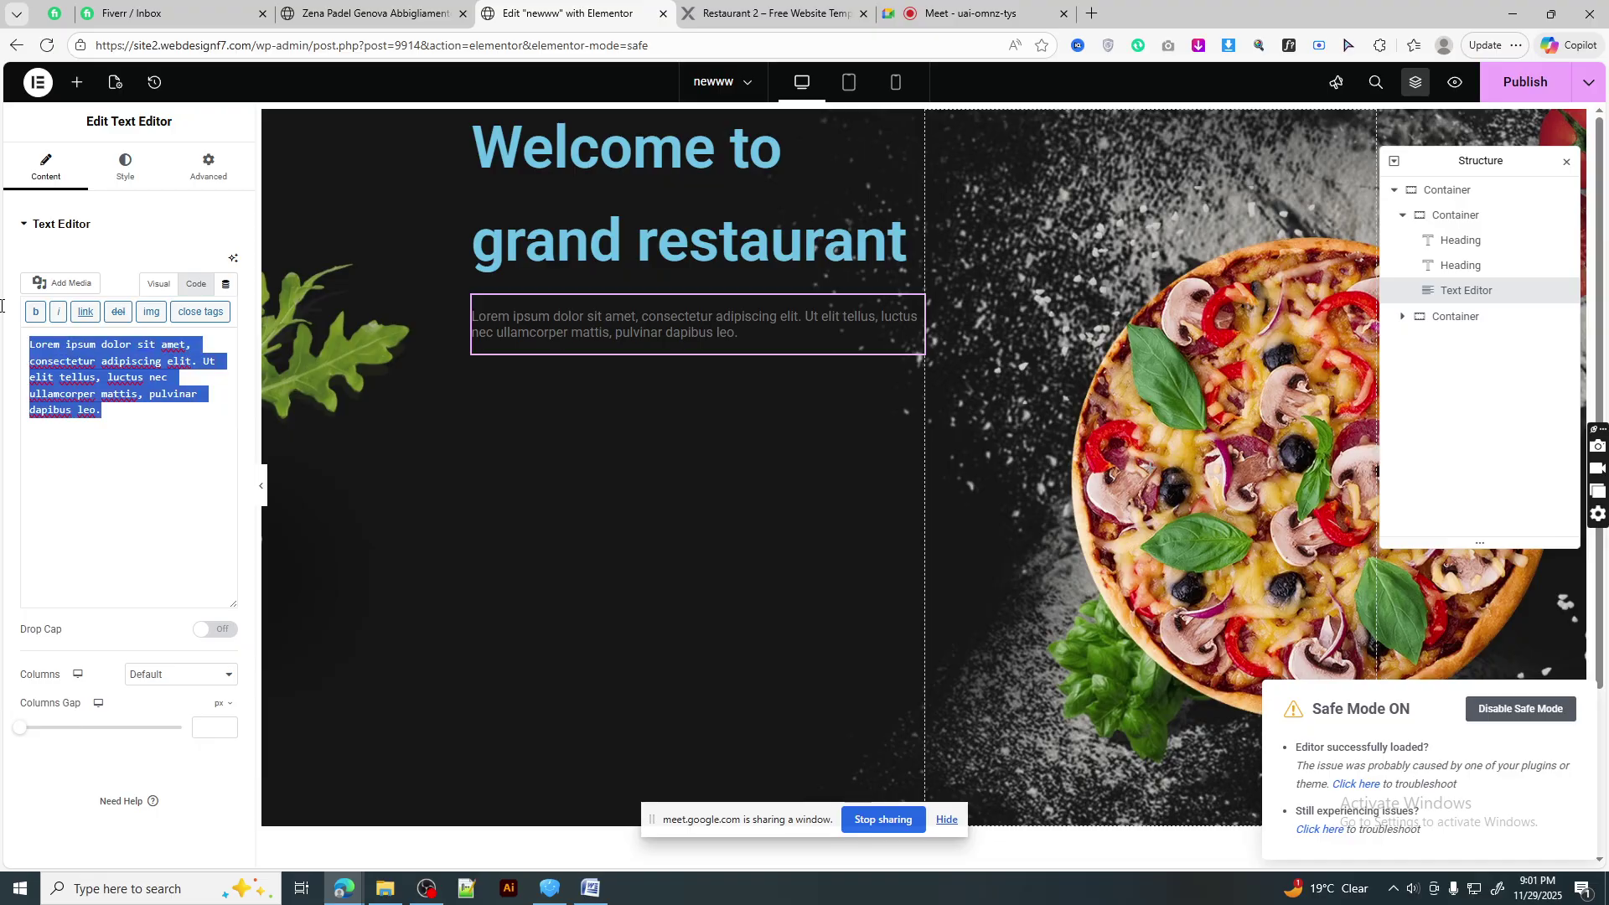
{"action": "key", "text": "ctrl+v"}
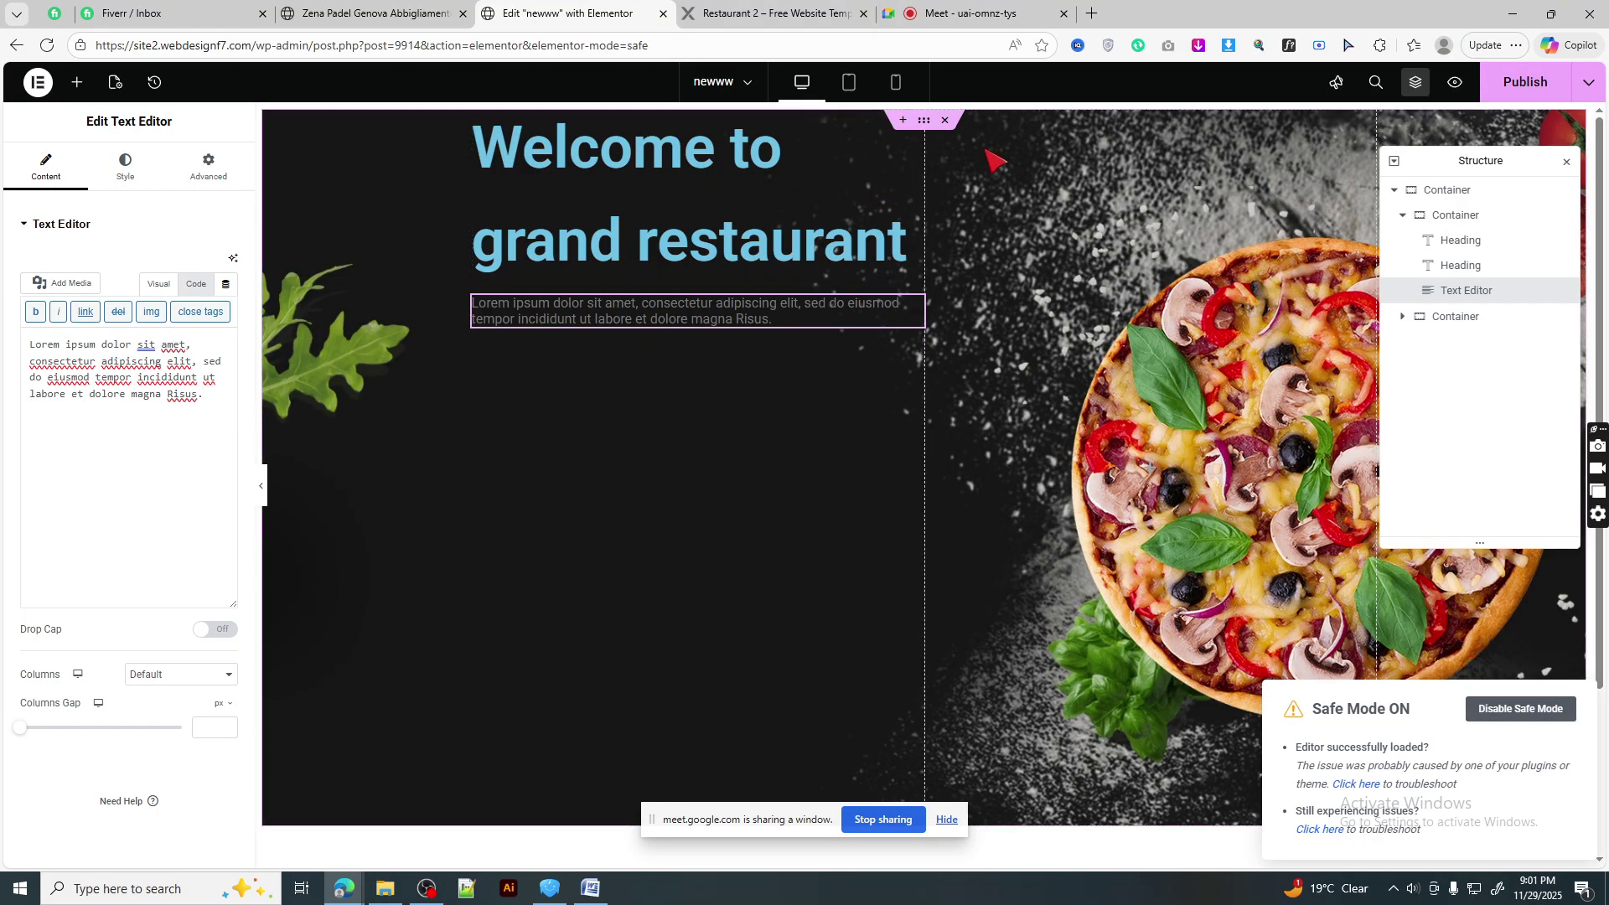
- Add a Button widget below the paragraph in the first column
{"action": "left_click", "coordinate": [756, 10]}
{"action": "left_click", "coordinate": [578, 13]}
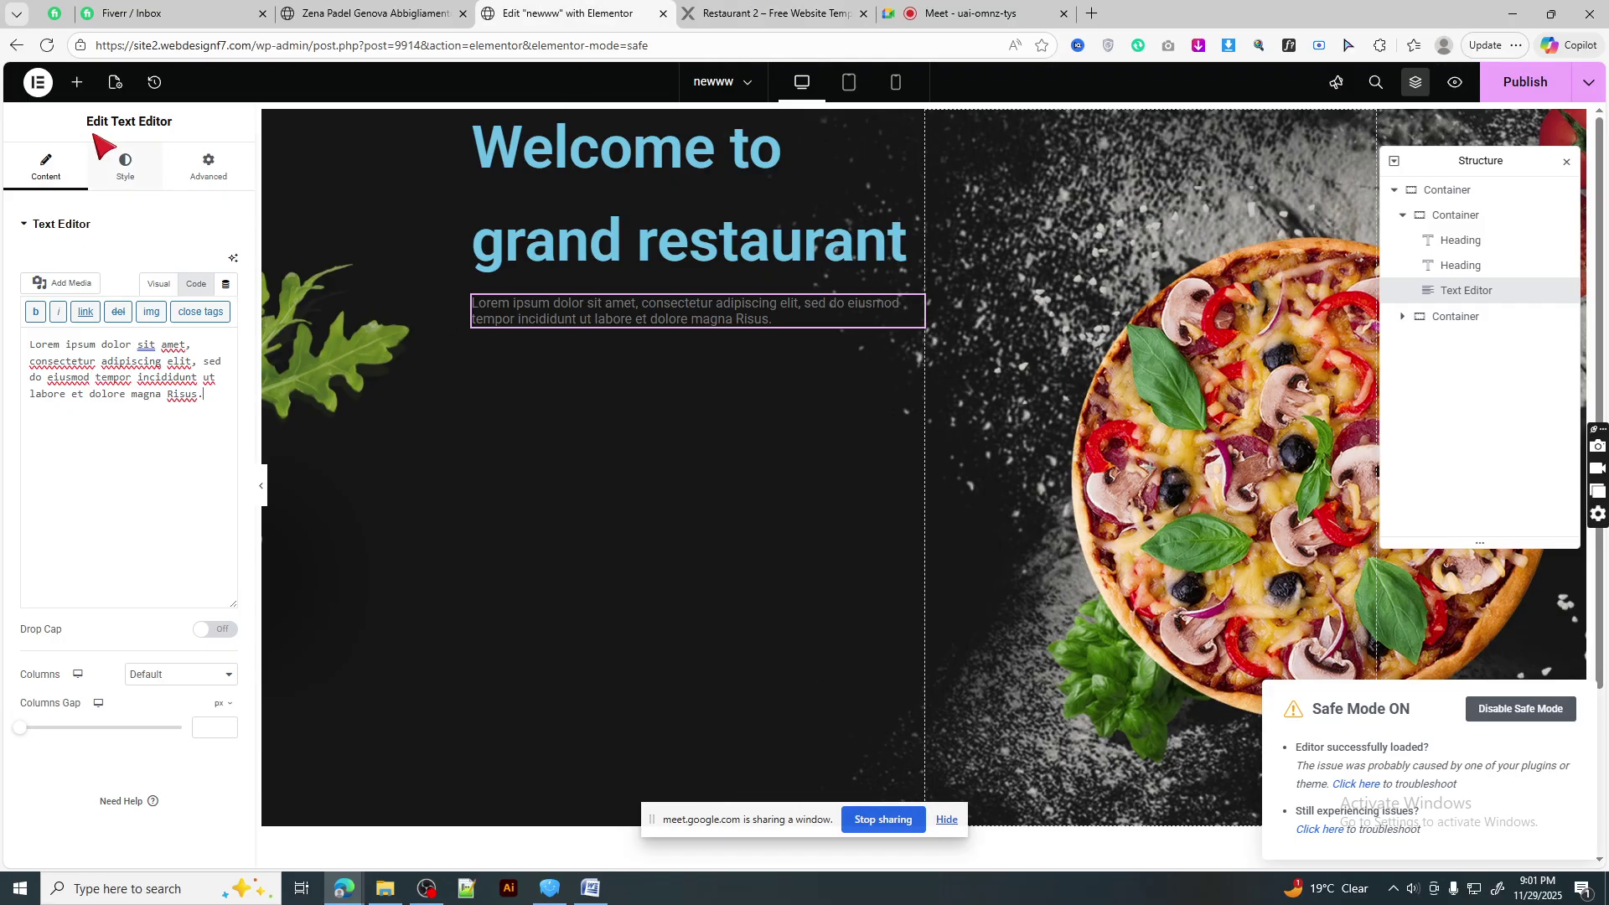
{"action": "left_click", "coordinate": [76, 81]}
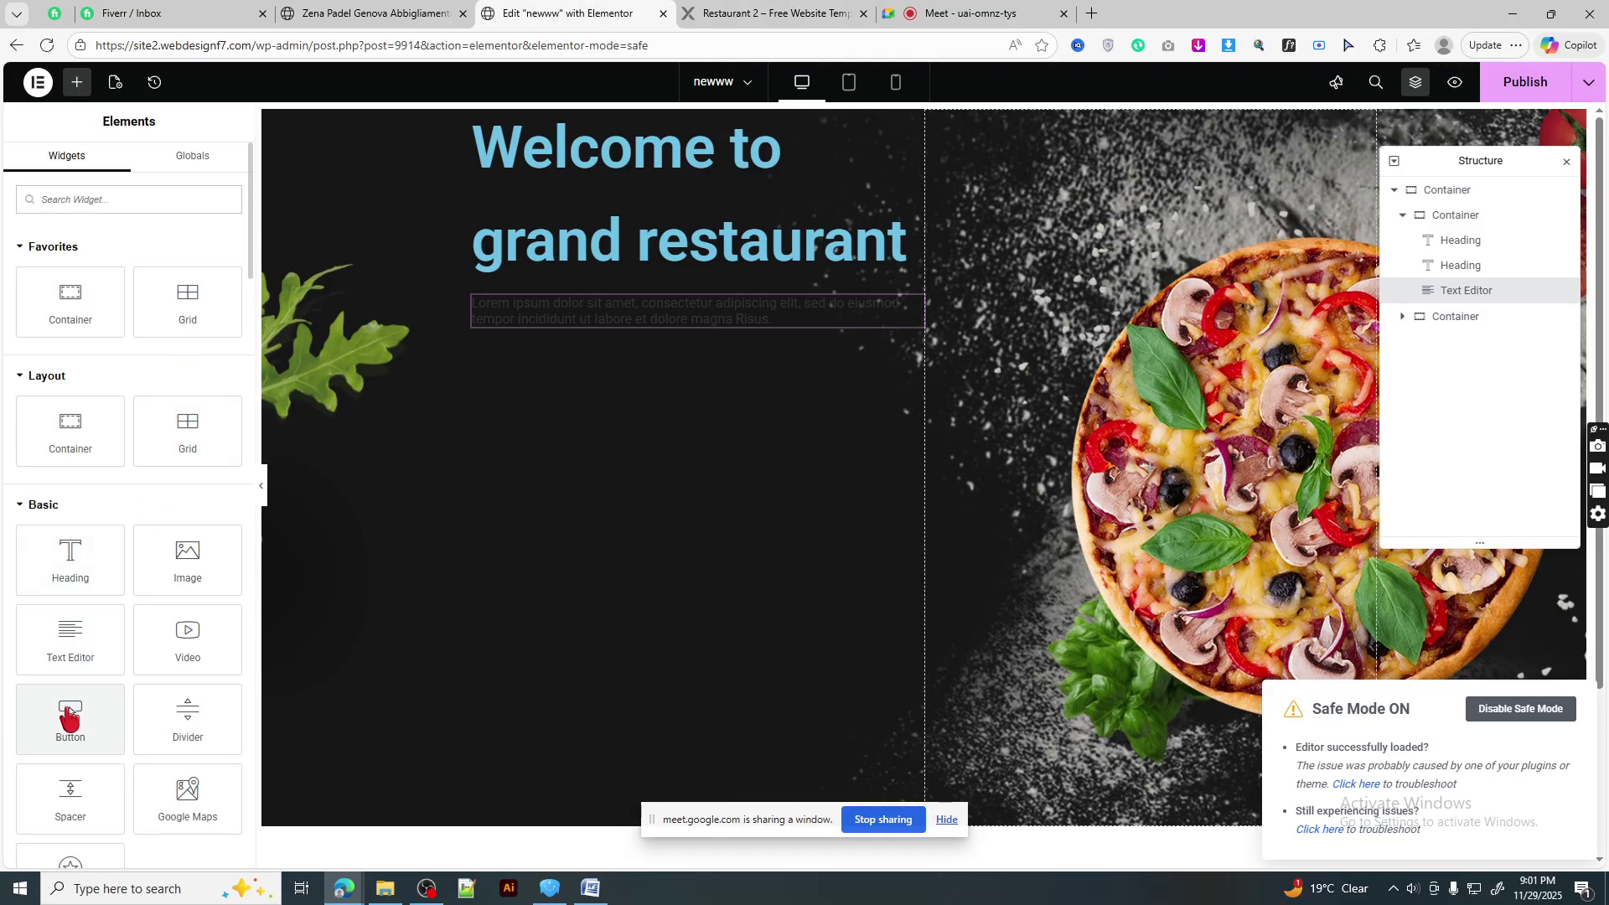
{"action": "left_click_drag", "start_coordinate": [69, 712], "coordinate": [659, 330]}
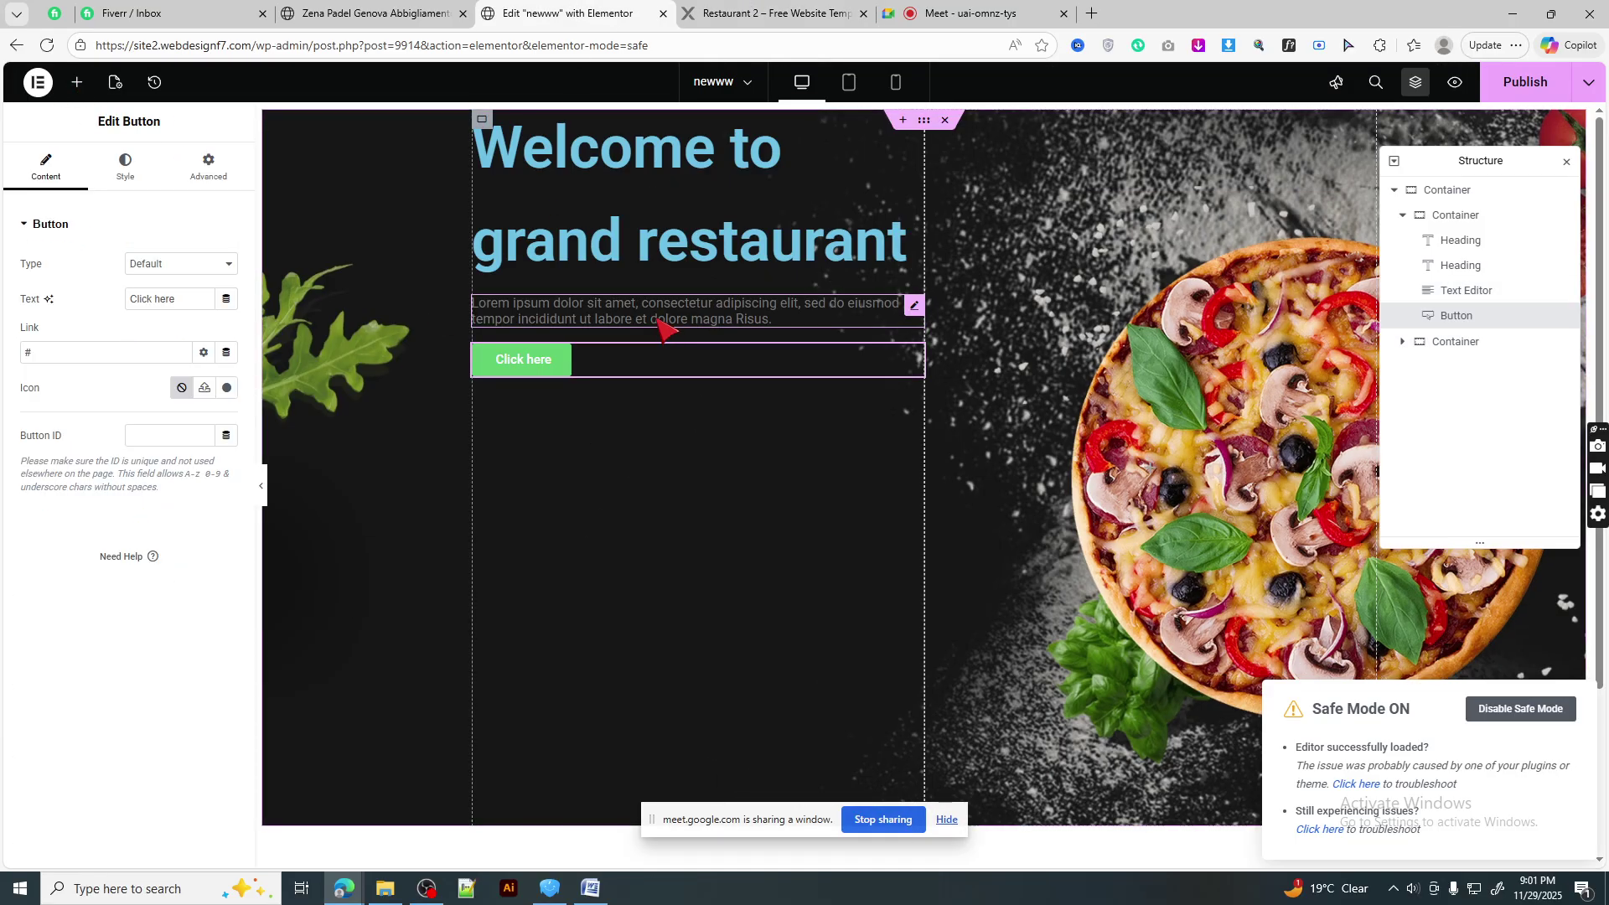
- Inspect the template's "Welcome to" heading with WhatFont to read its font family, size, and line height
{"action": "left_click", "coordinate": [775, 13]}
{"action": "left_click", "coordinate": [528, 494]}
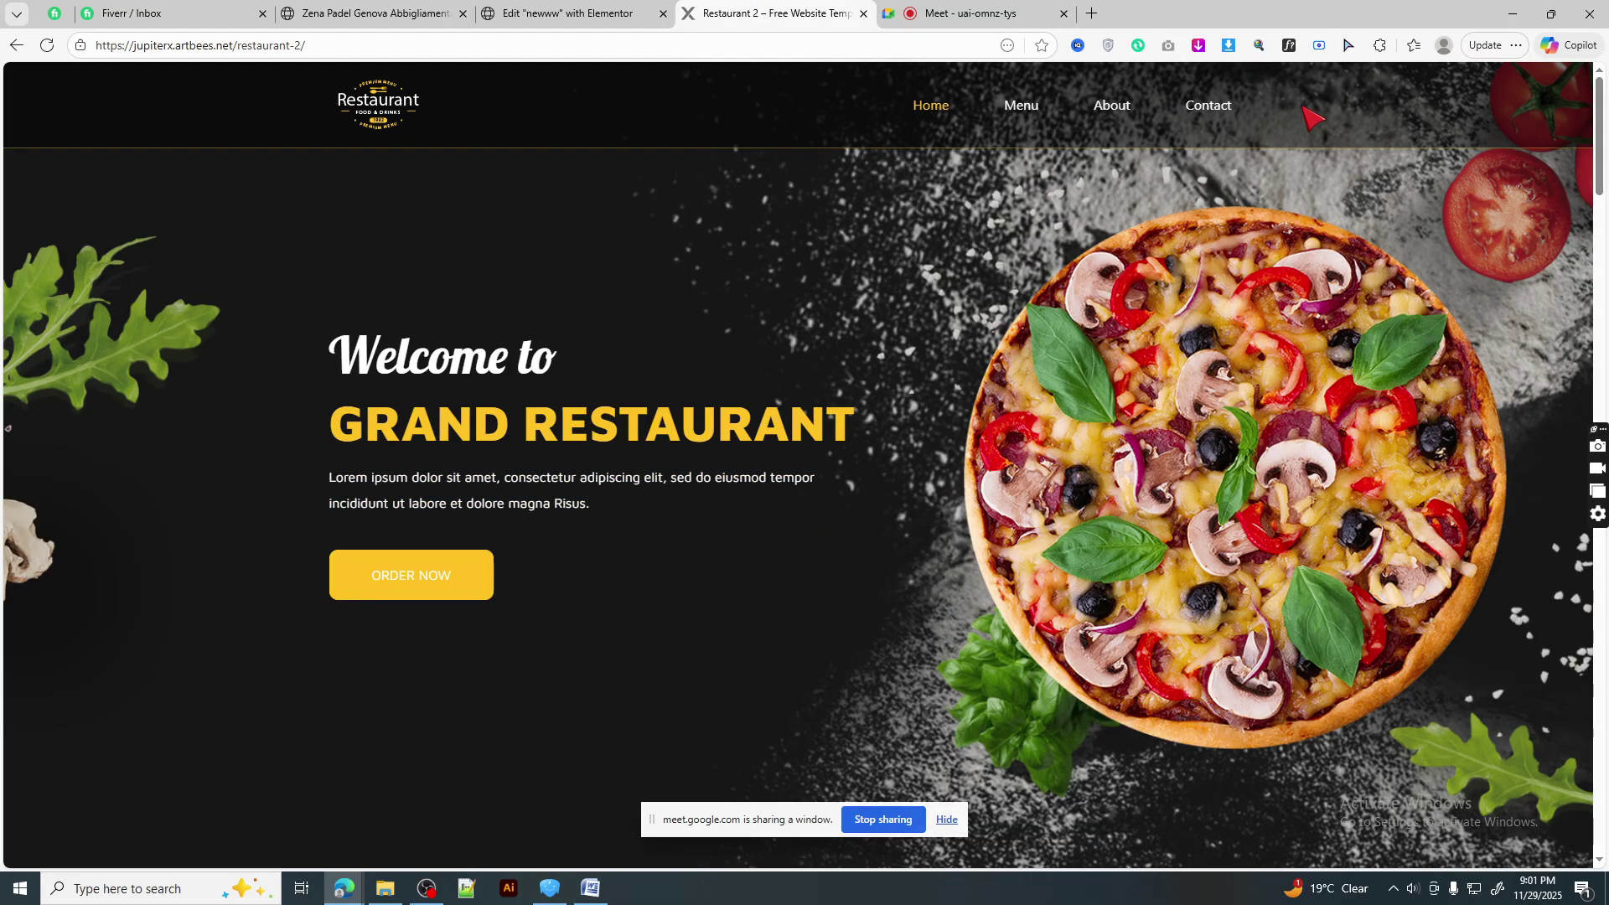
{"action": "left_click", "coordinate": [1289, 46]}
{"action": "left_click", "coordinate": [489, 364]}
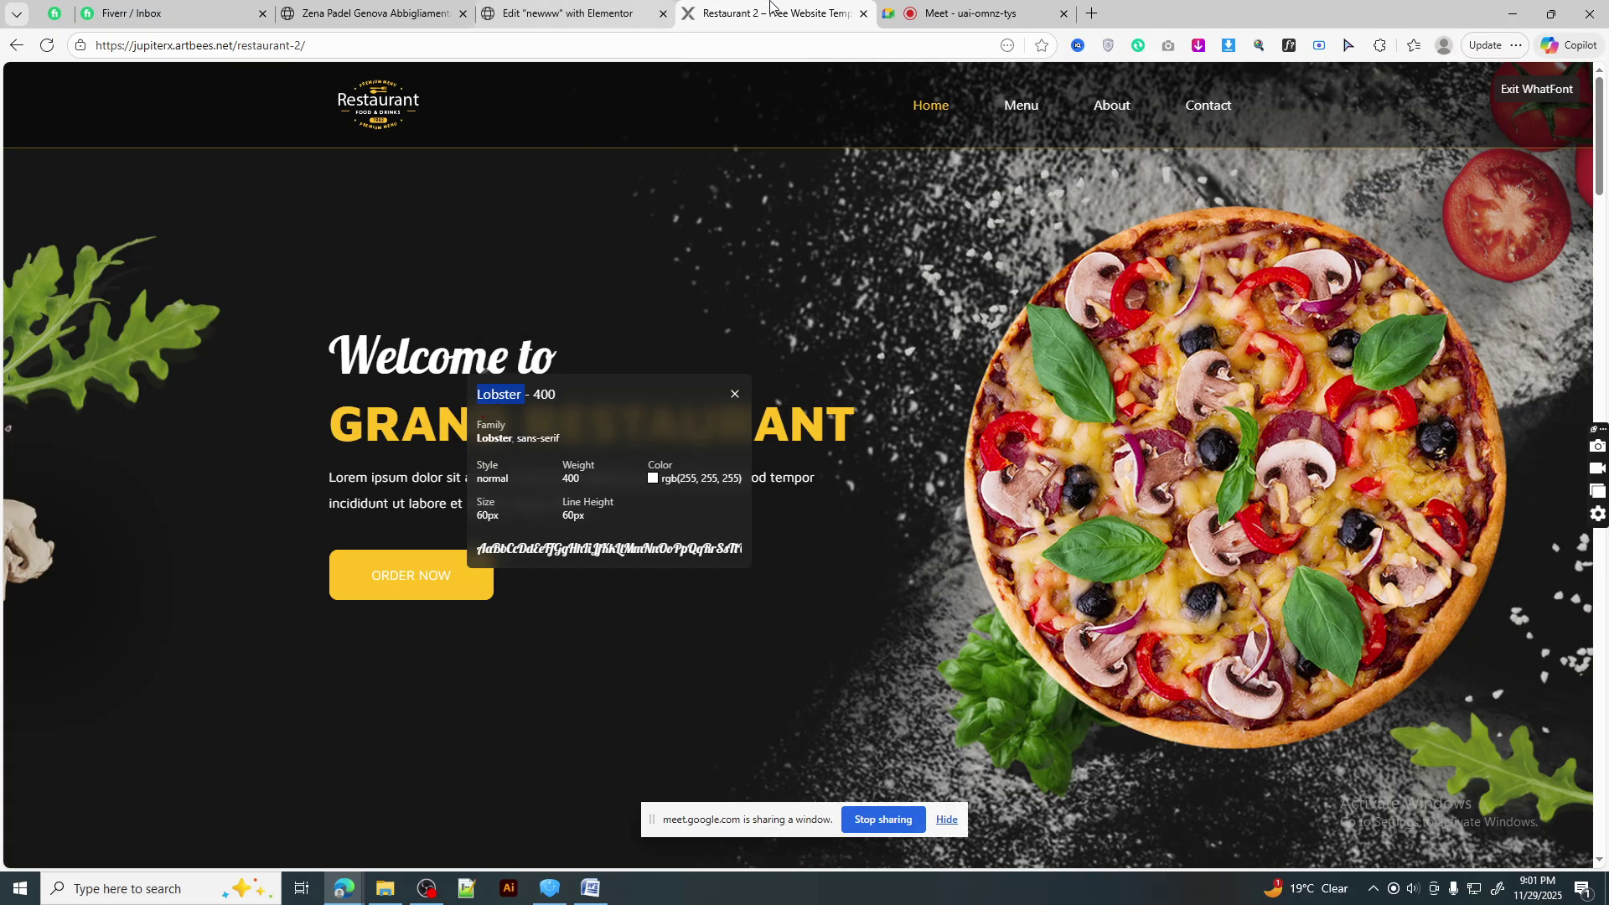
- Set the Elementor "Welcome to" heading's font size to 60 px and its line height to 60 px
{"action": "left_click", "coordinate": [599, 13]}
{"action": "left_click", "coordinate": [537, 230]}
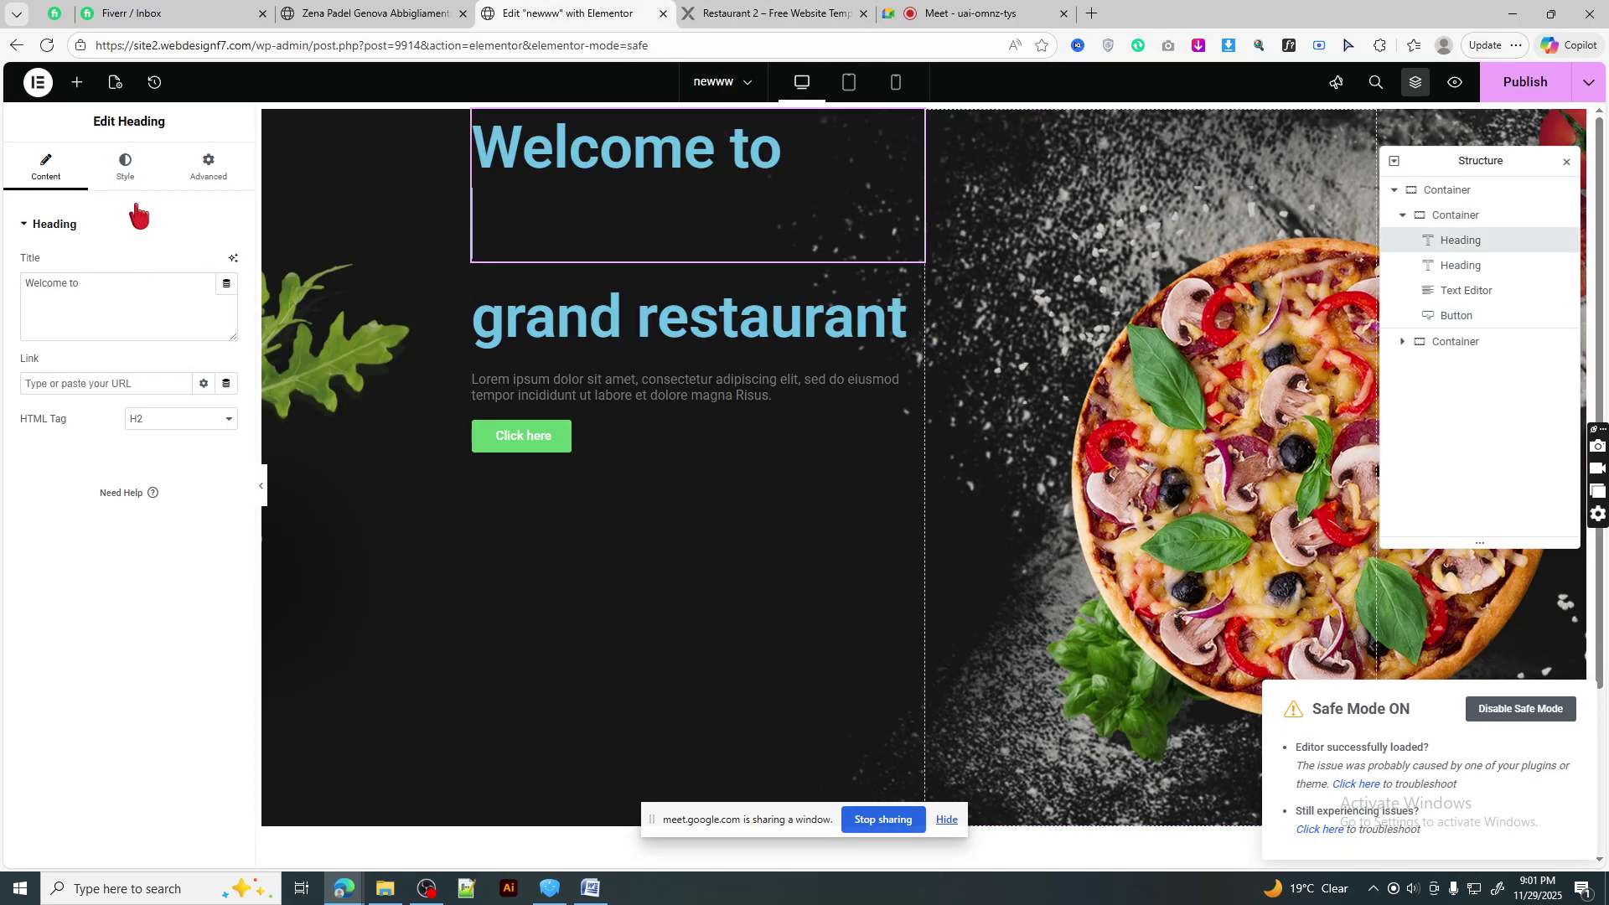
{"action": "left_click", "coordinate": [125, 166]}
{"action": "left_click", "coordinate": [227, 311]}
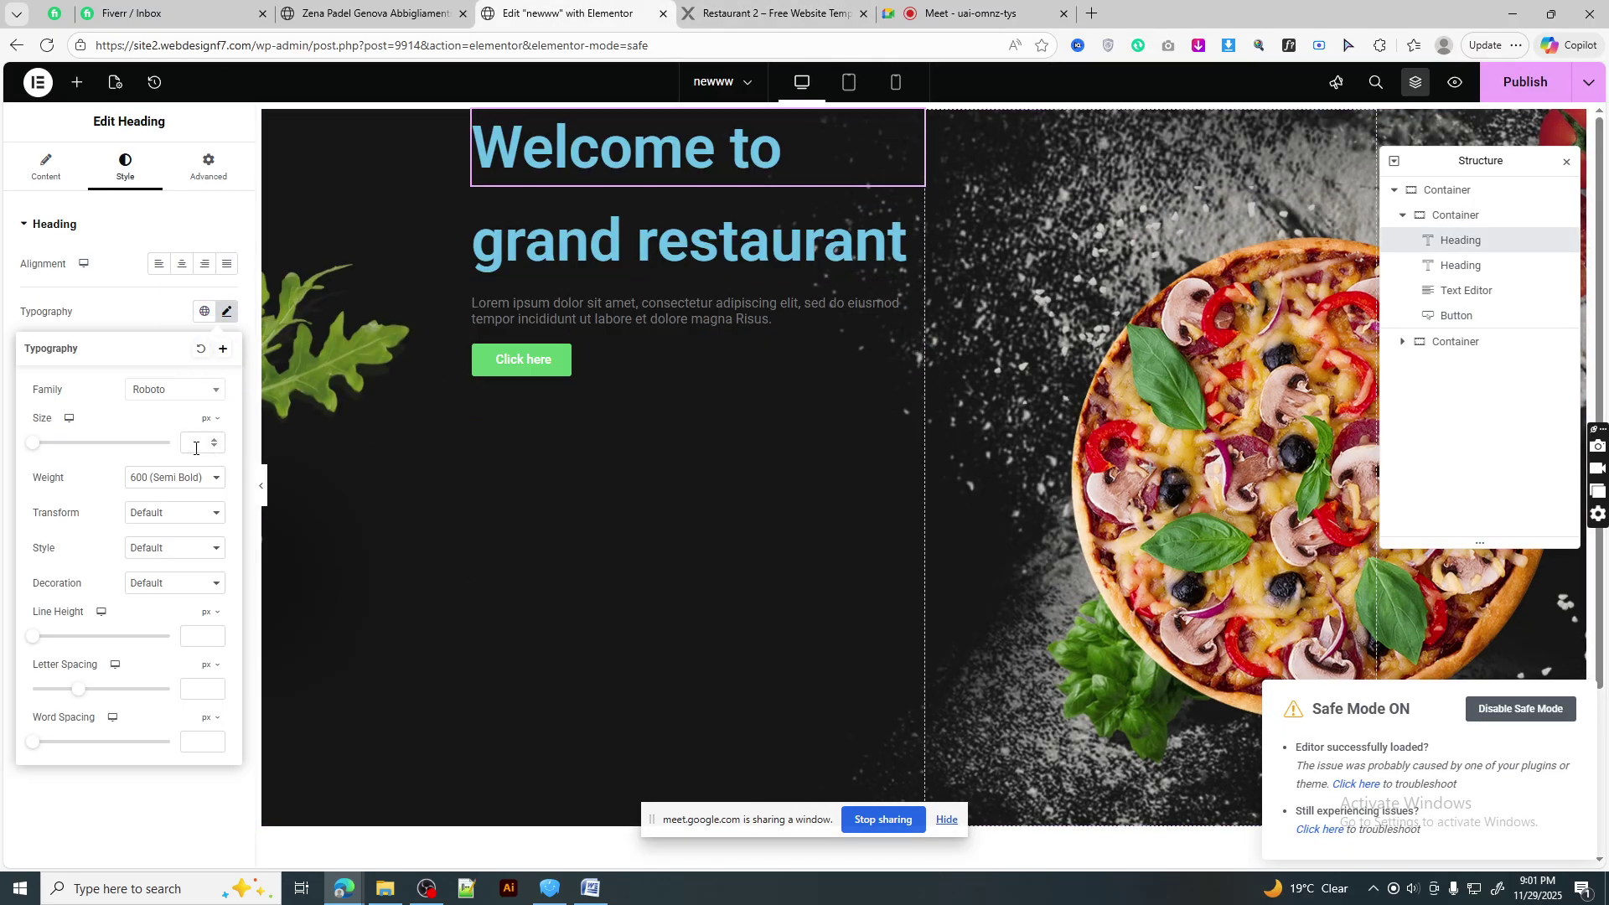
{"action": "type", "text": "60"}
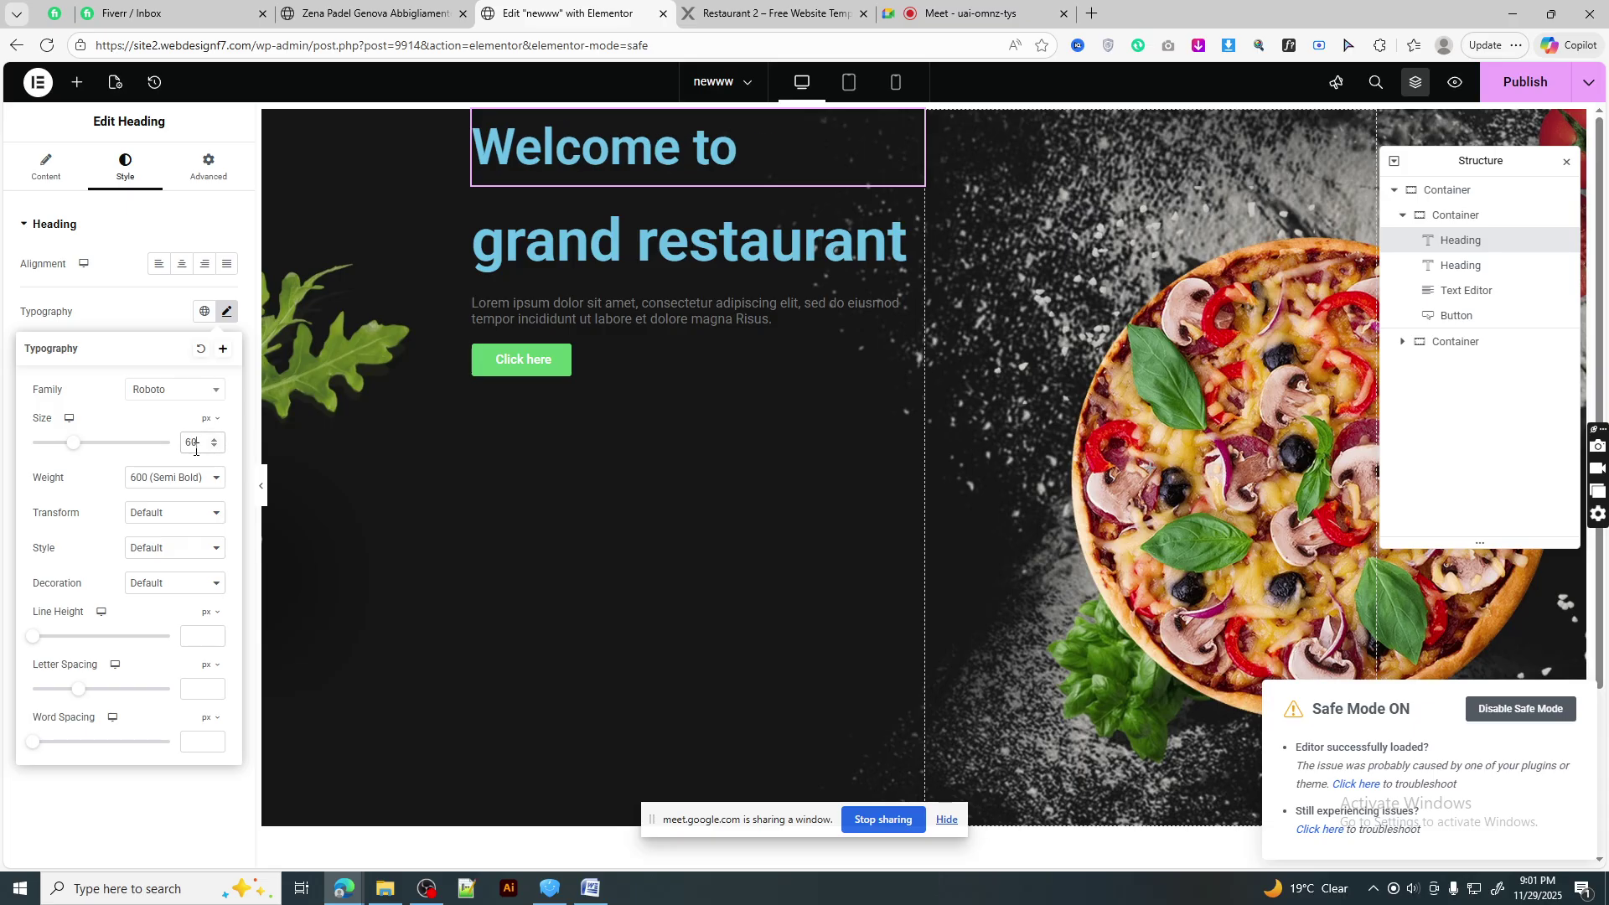
{"action": "left_click", "coordinate": [191, 637]}
{"action": "type", "text": "60"}
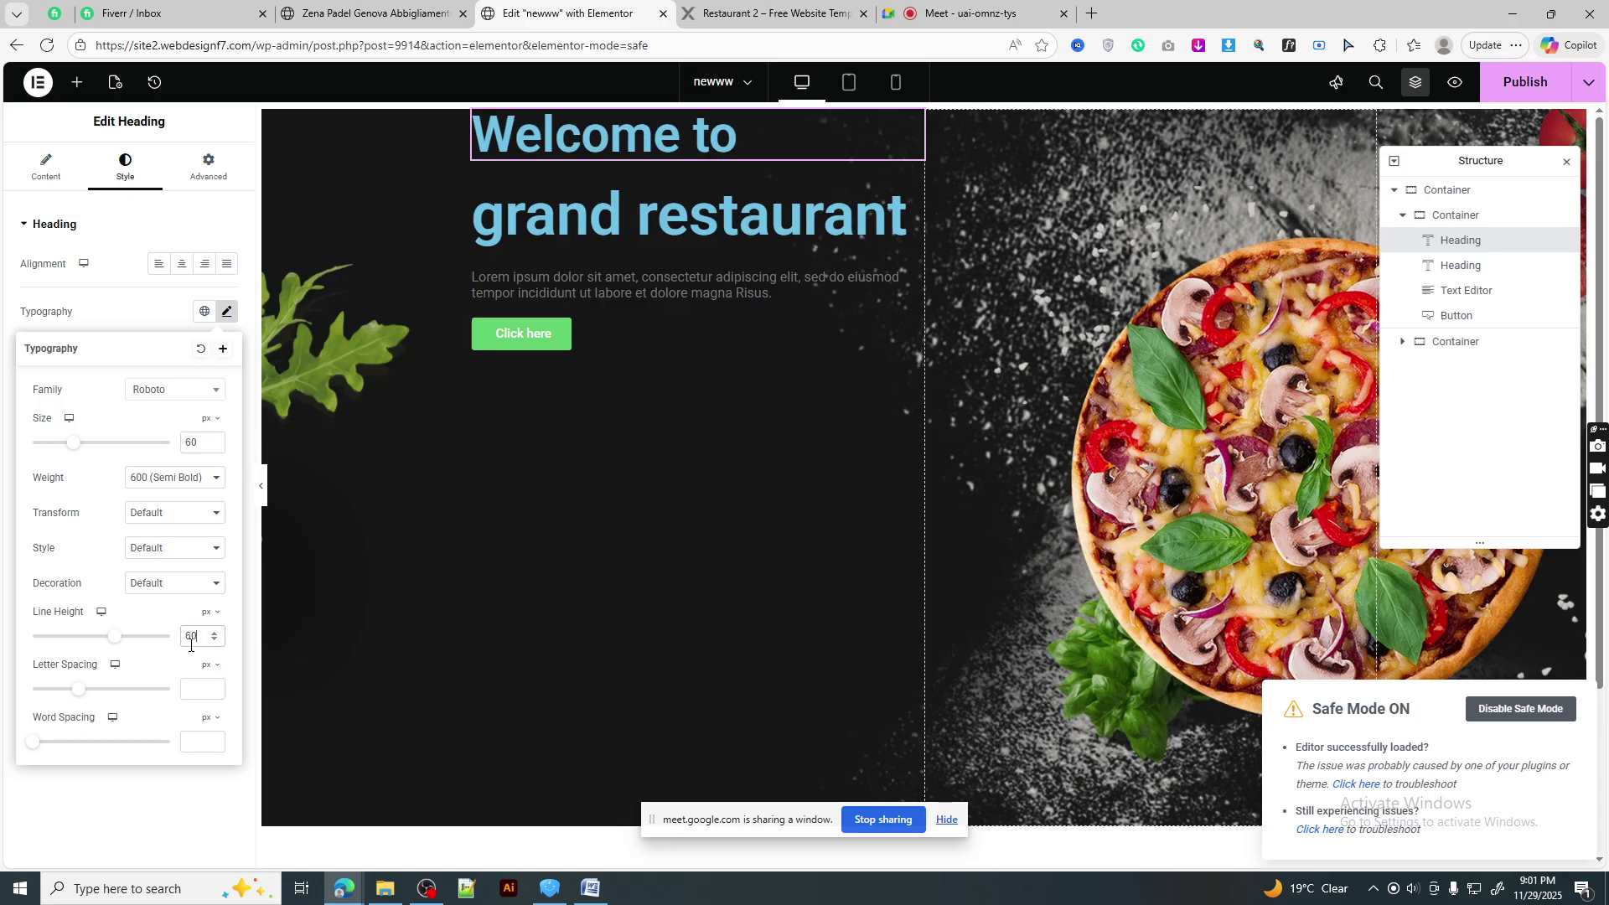
- Set the "Welcome to" heading's font family to Lobster Two and its font style to Italic
{"action": "left_click", "coordinate": [162, 390]}
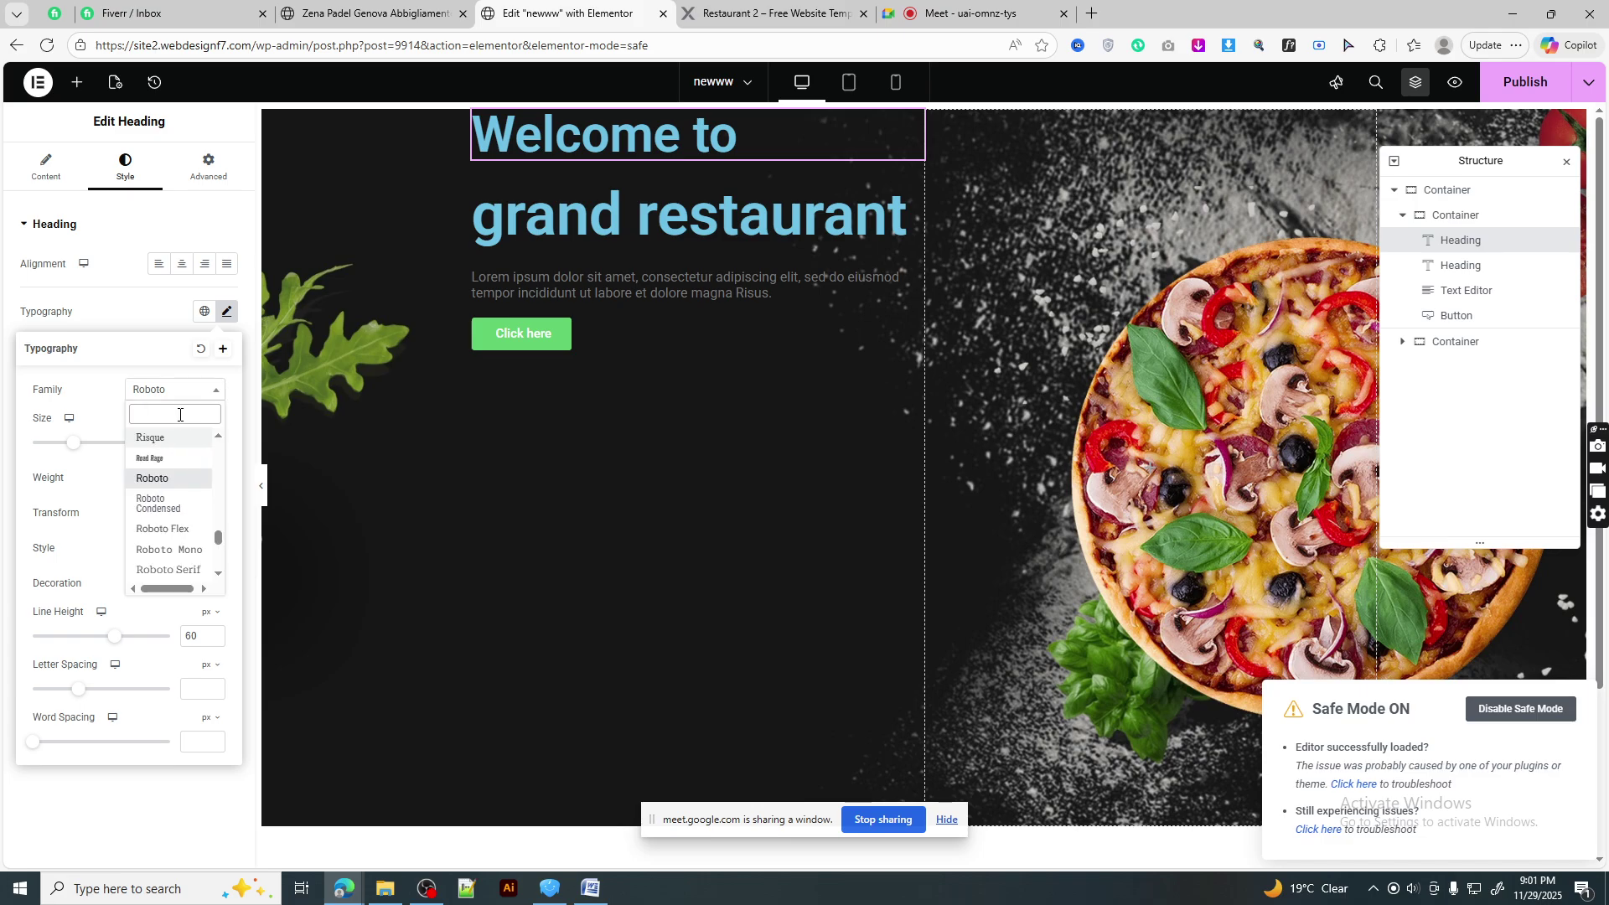
{"action": "type", "text": "Lobster"}
{"action": "left_click", "coordinate": [159, 458]}
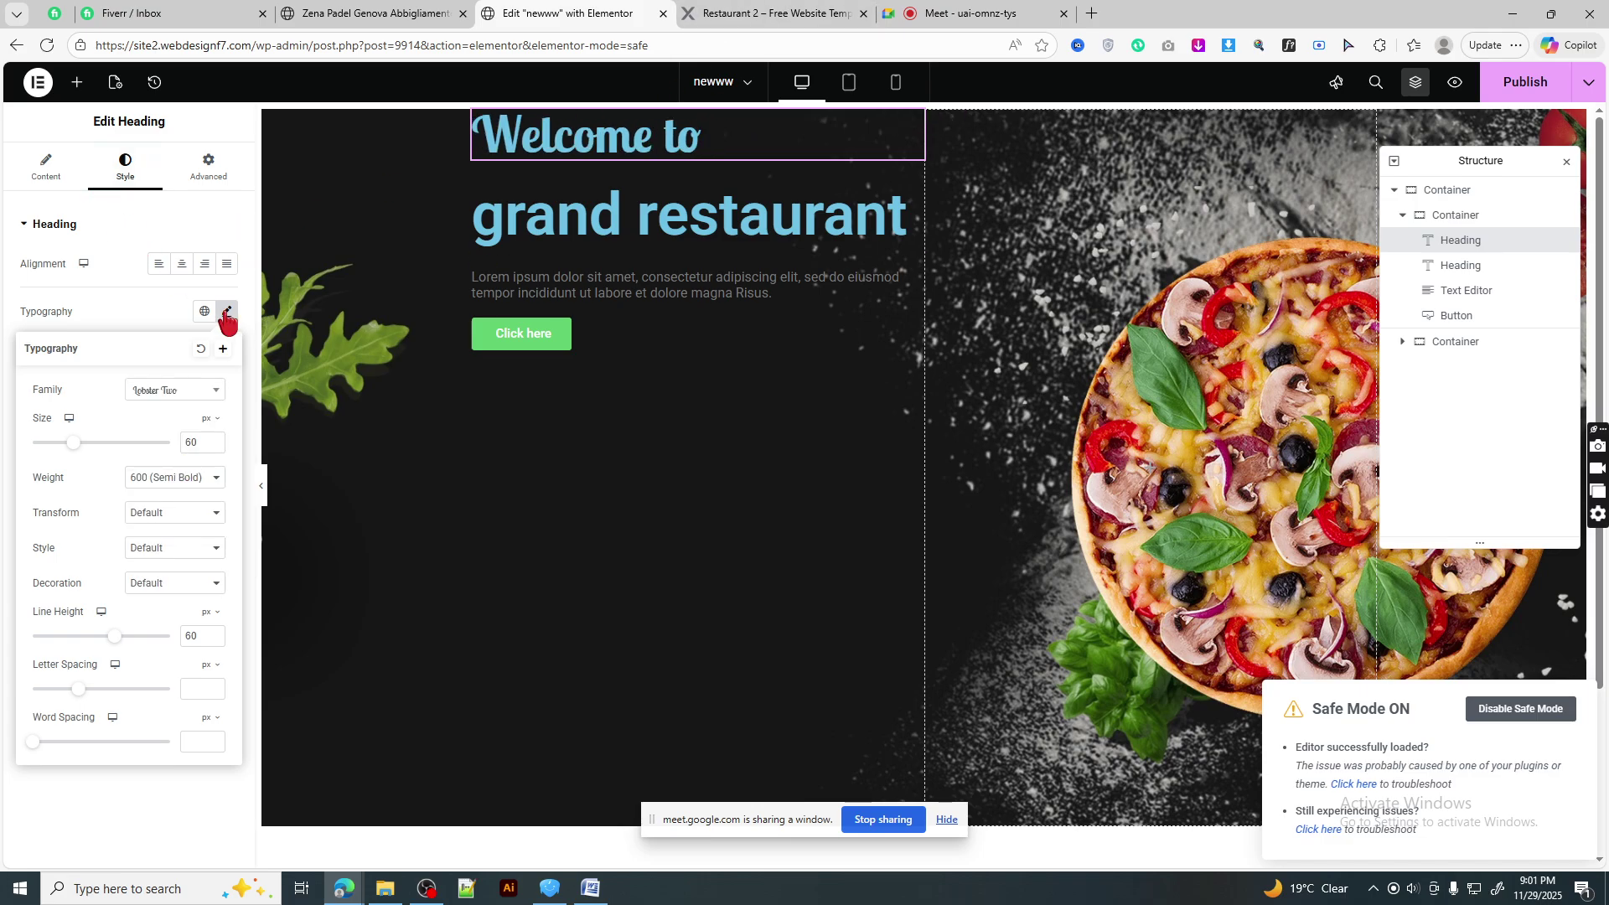
{"action": "left_click", "coordinate": [162, 584]}
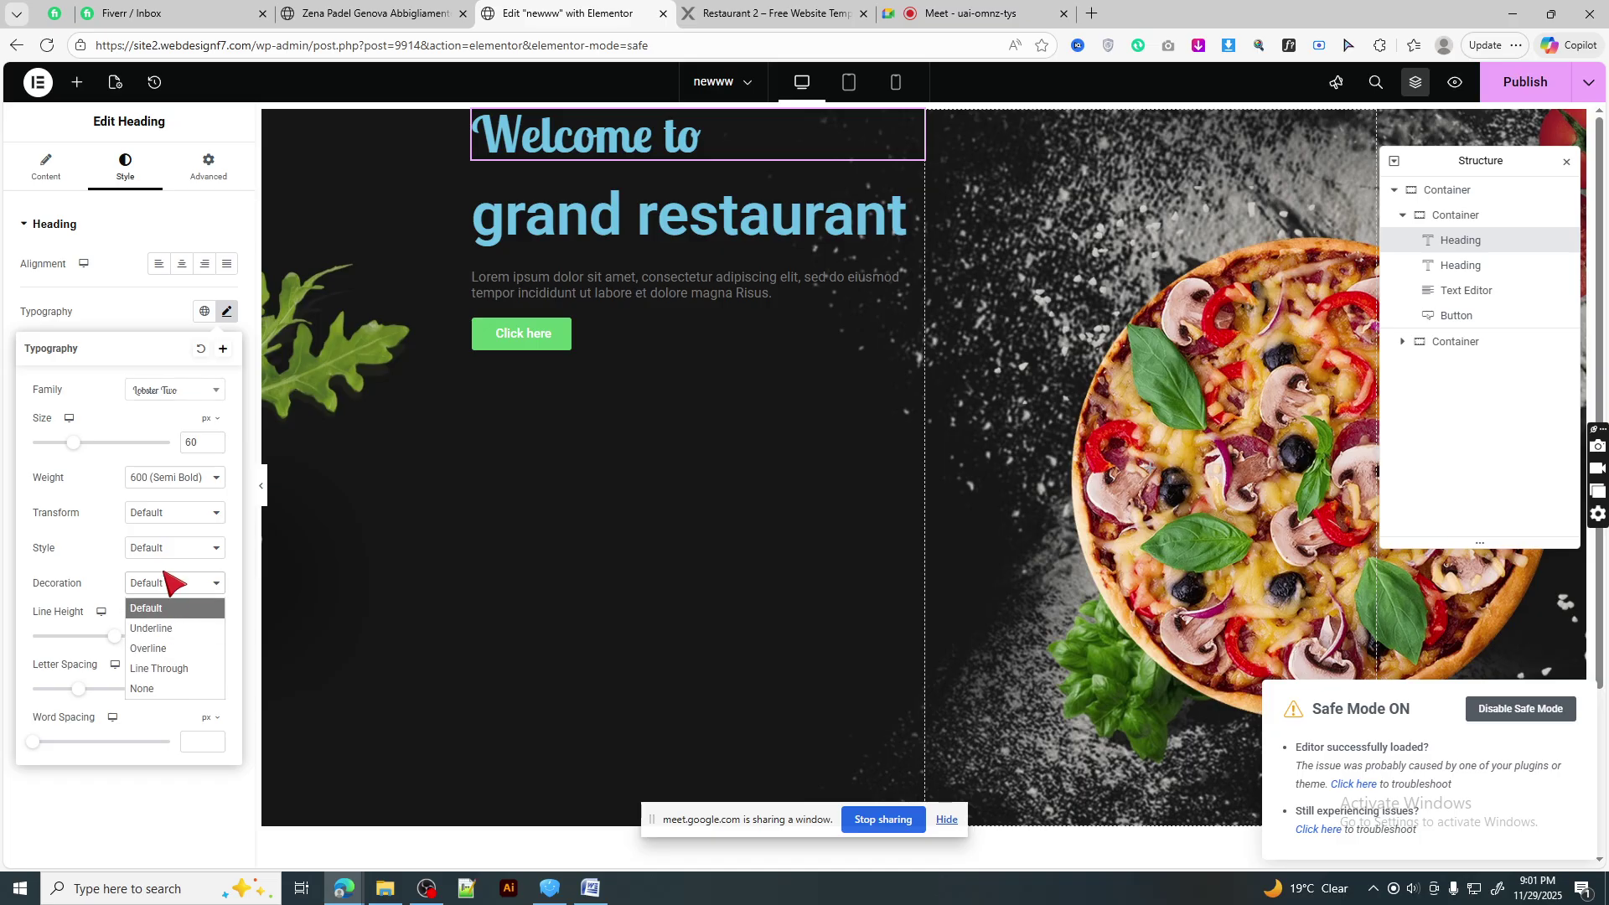
{"action": "left_click", "coordinate": [176, 548]}
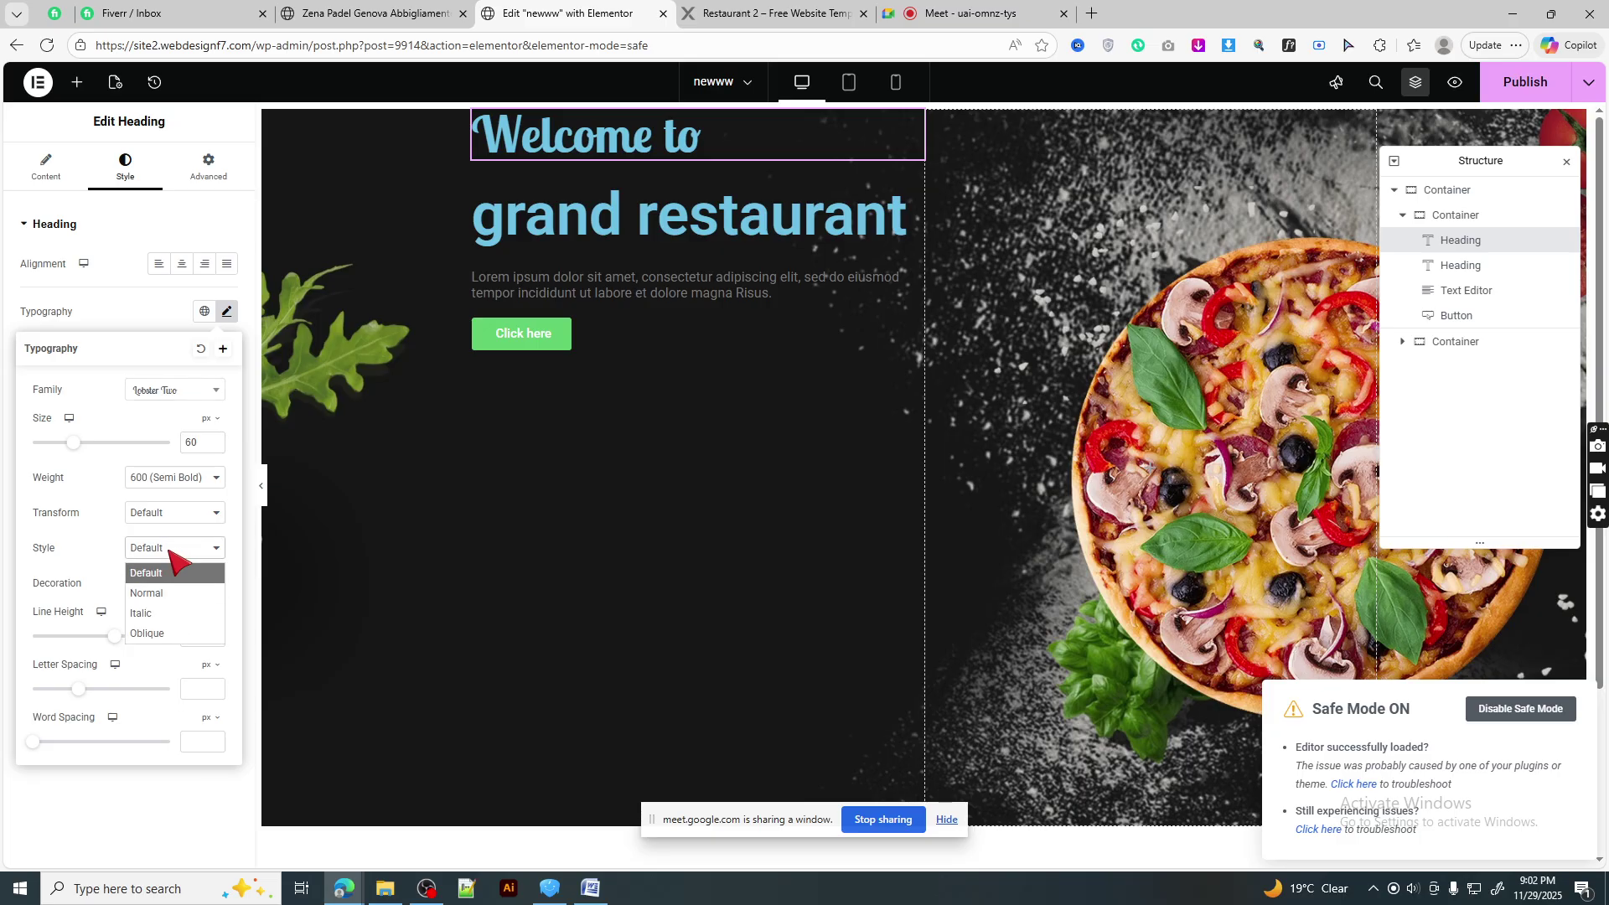
{"action": "left_click", "coordinate": [154, 614]}
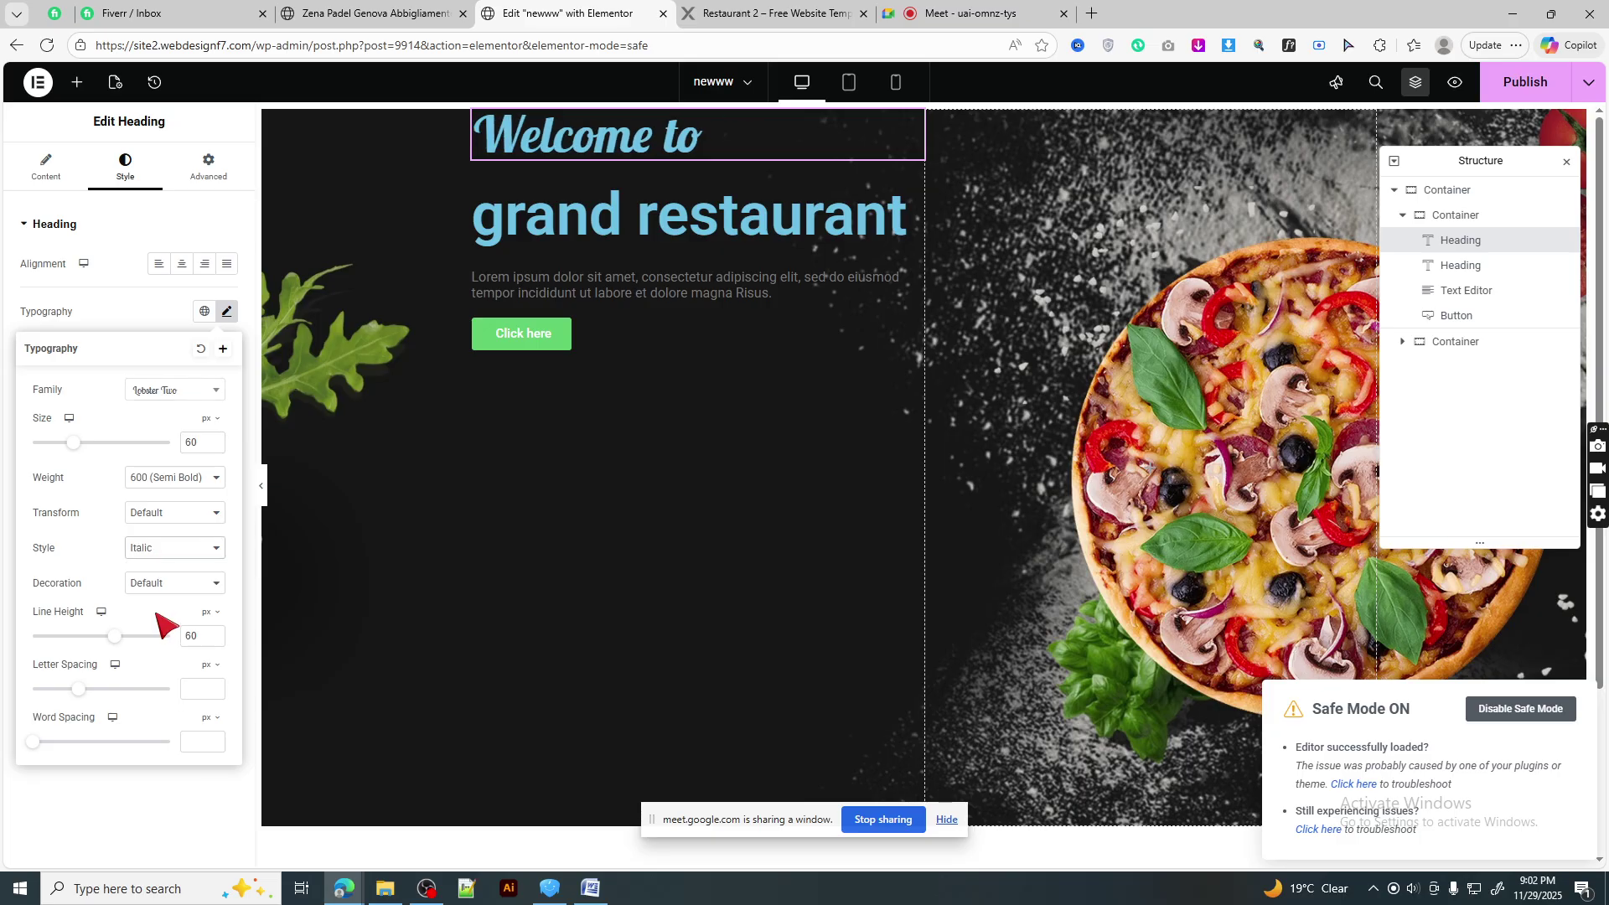
{"action": "left_click", "coordinate": [176, 553]}
{"action": "left_click", "coordinate": [176, 553]}
{"action": "left_click", "coordinate": [147, 7]}
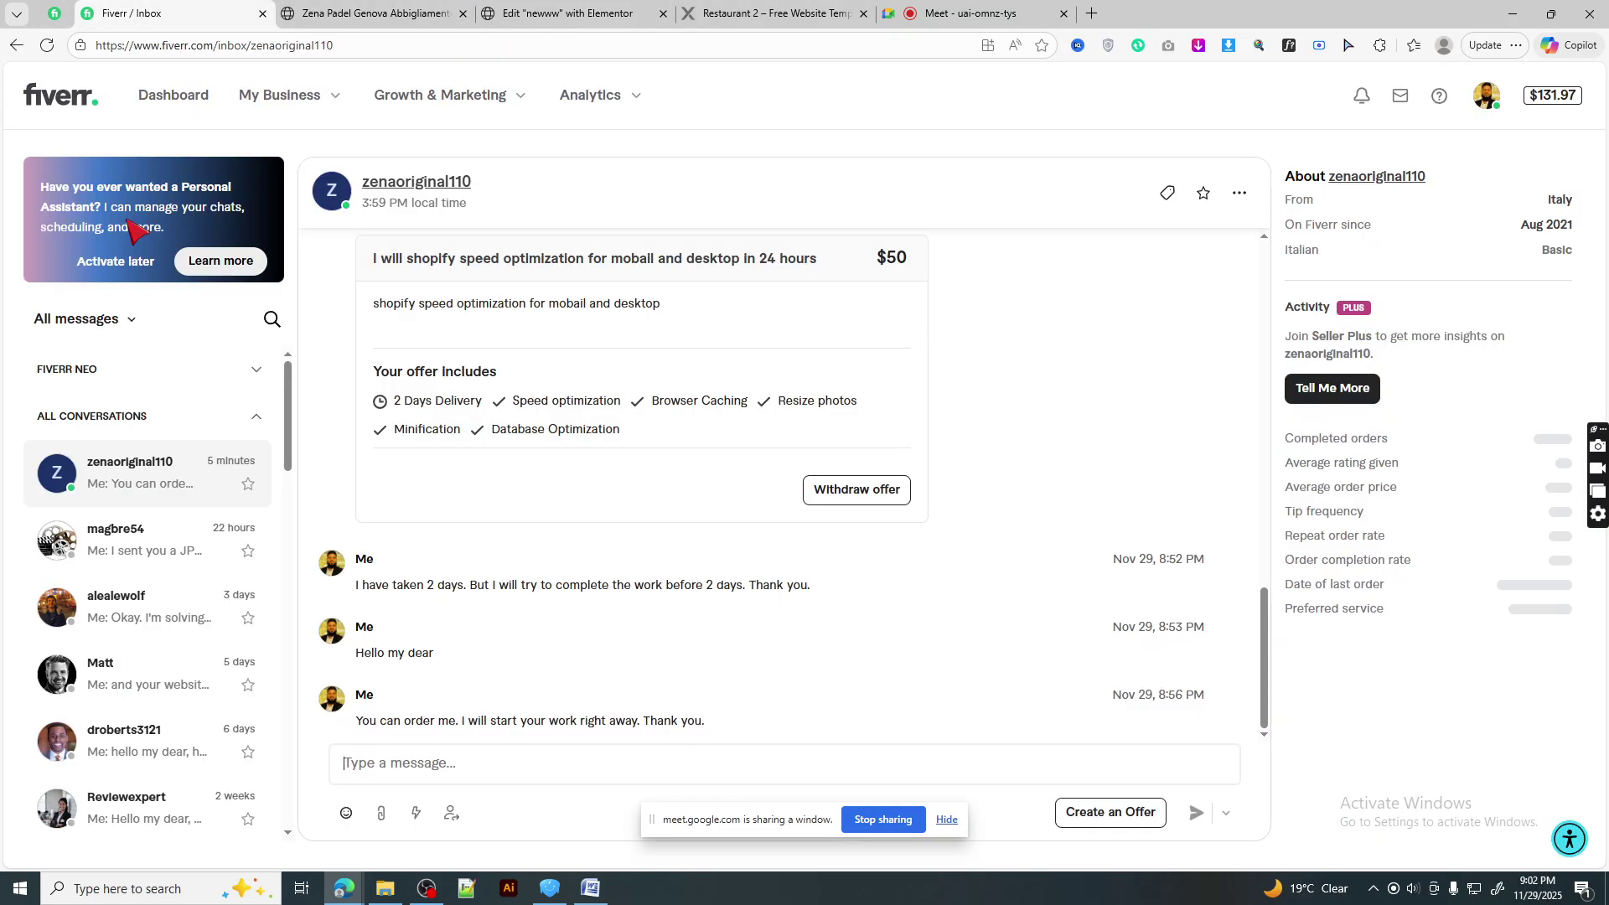
{"action": "left_click", "coordinate": [47, 52]}
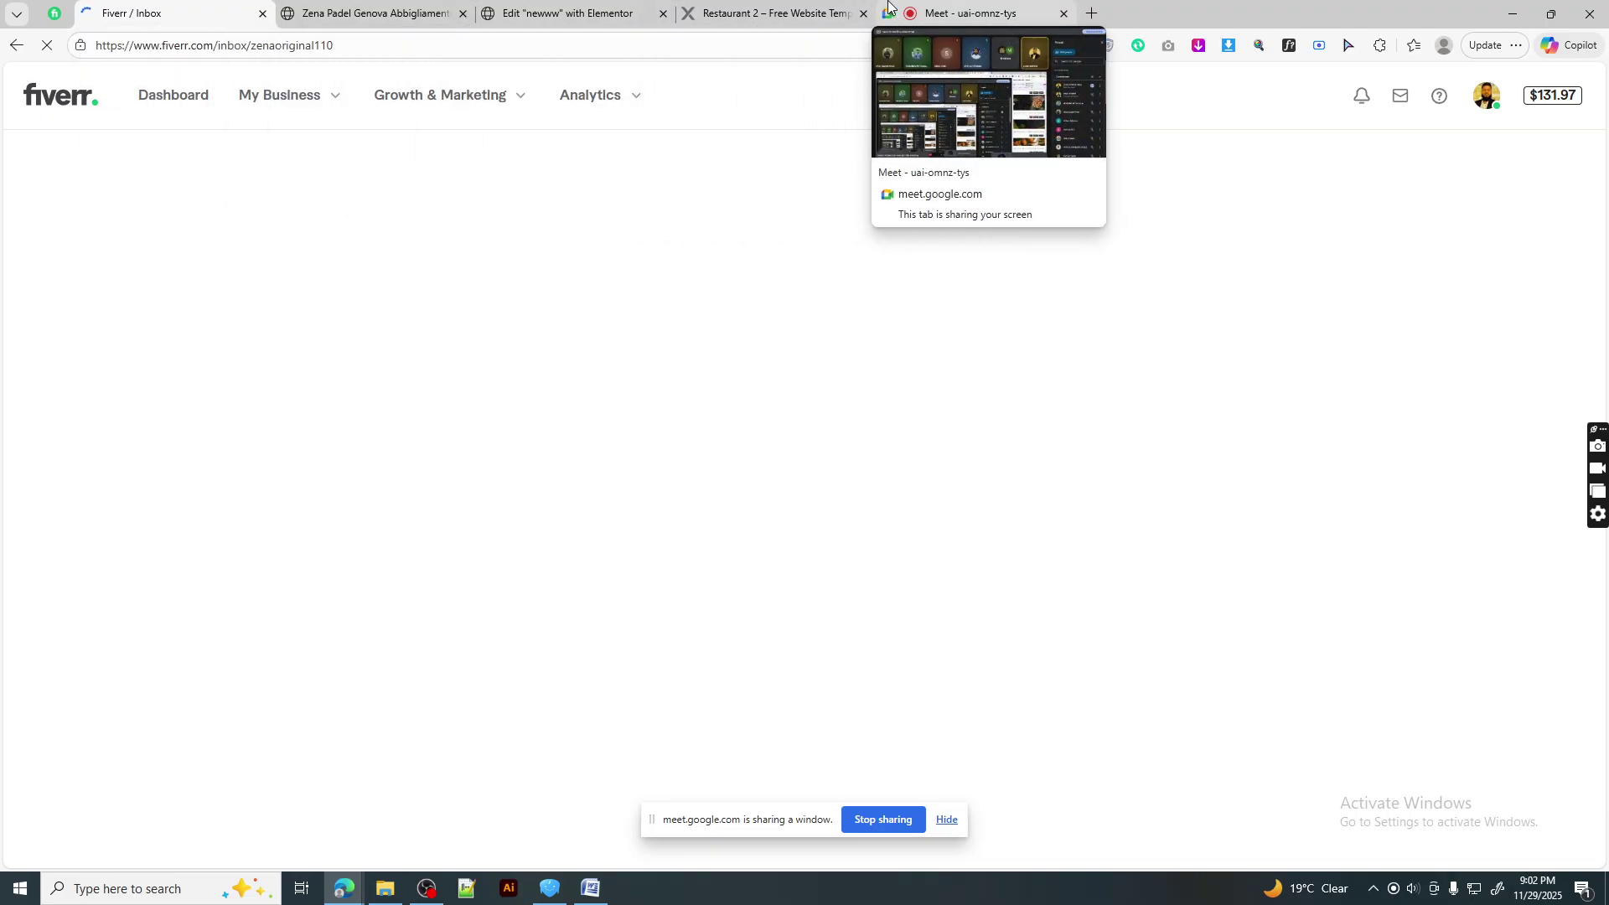
- Inspect the template's "Grand Restaurant" heading with WhatFont and copy its color code #ffc222
{"action": "left_click", "coordinate": [840, 8]}
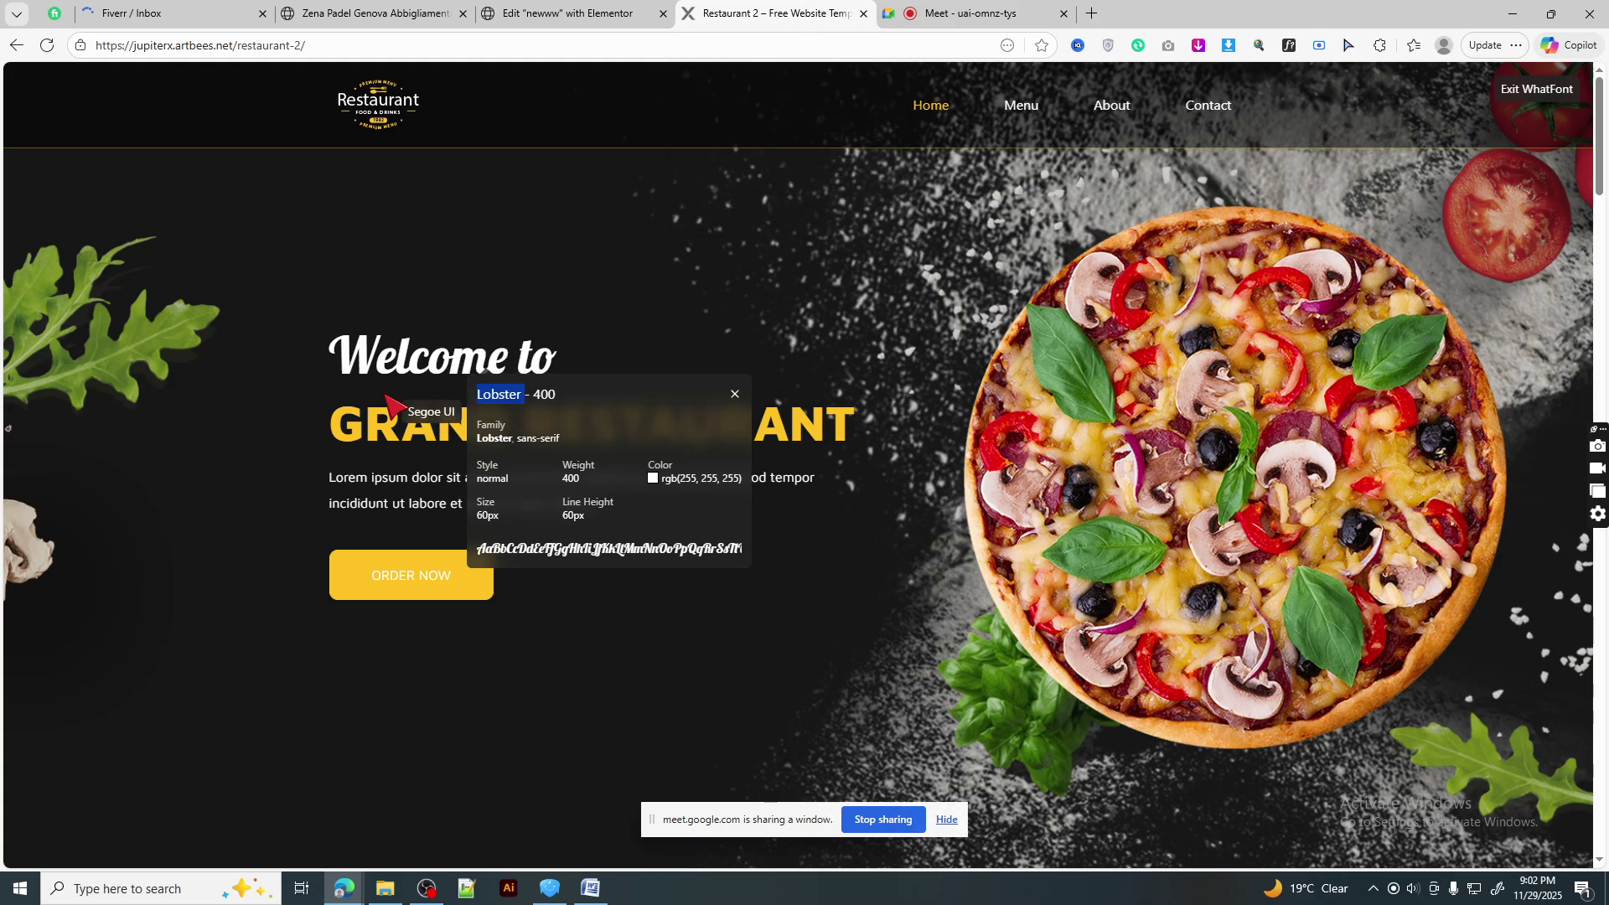
{"action": "left_click", "coordinate": [840, 429]}
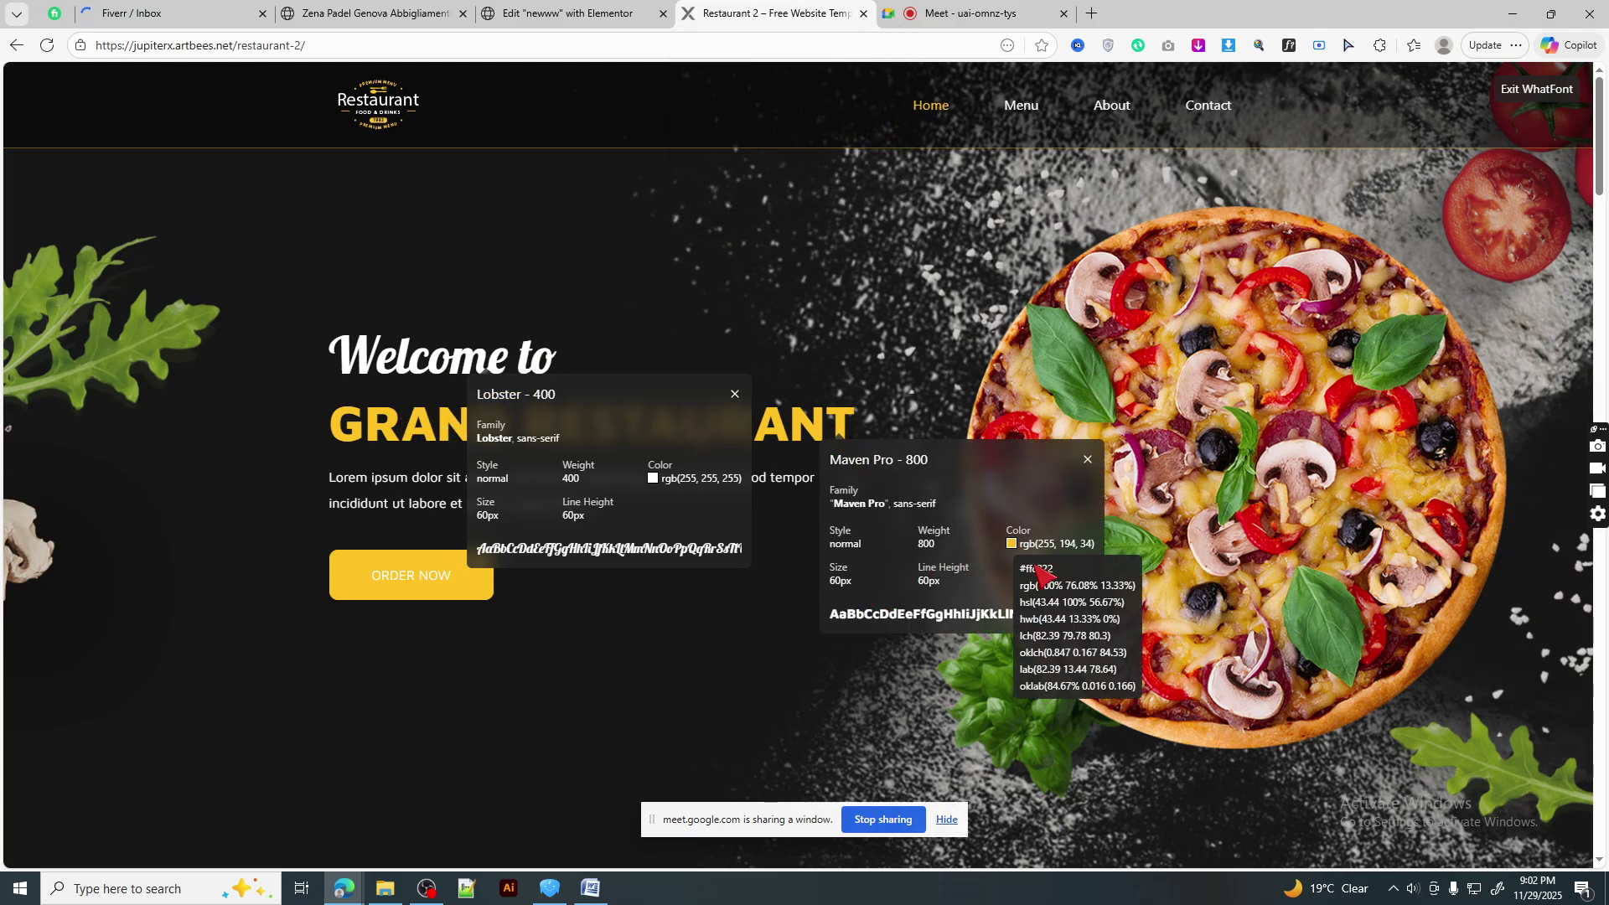
{"action": "triple_click", "coordinate": [1041, 570]}
{"action": "right_click", "coordinate": [1037, 567]}
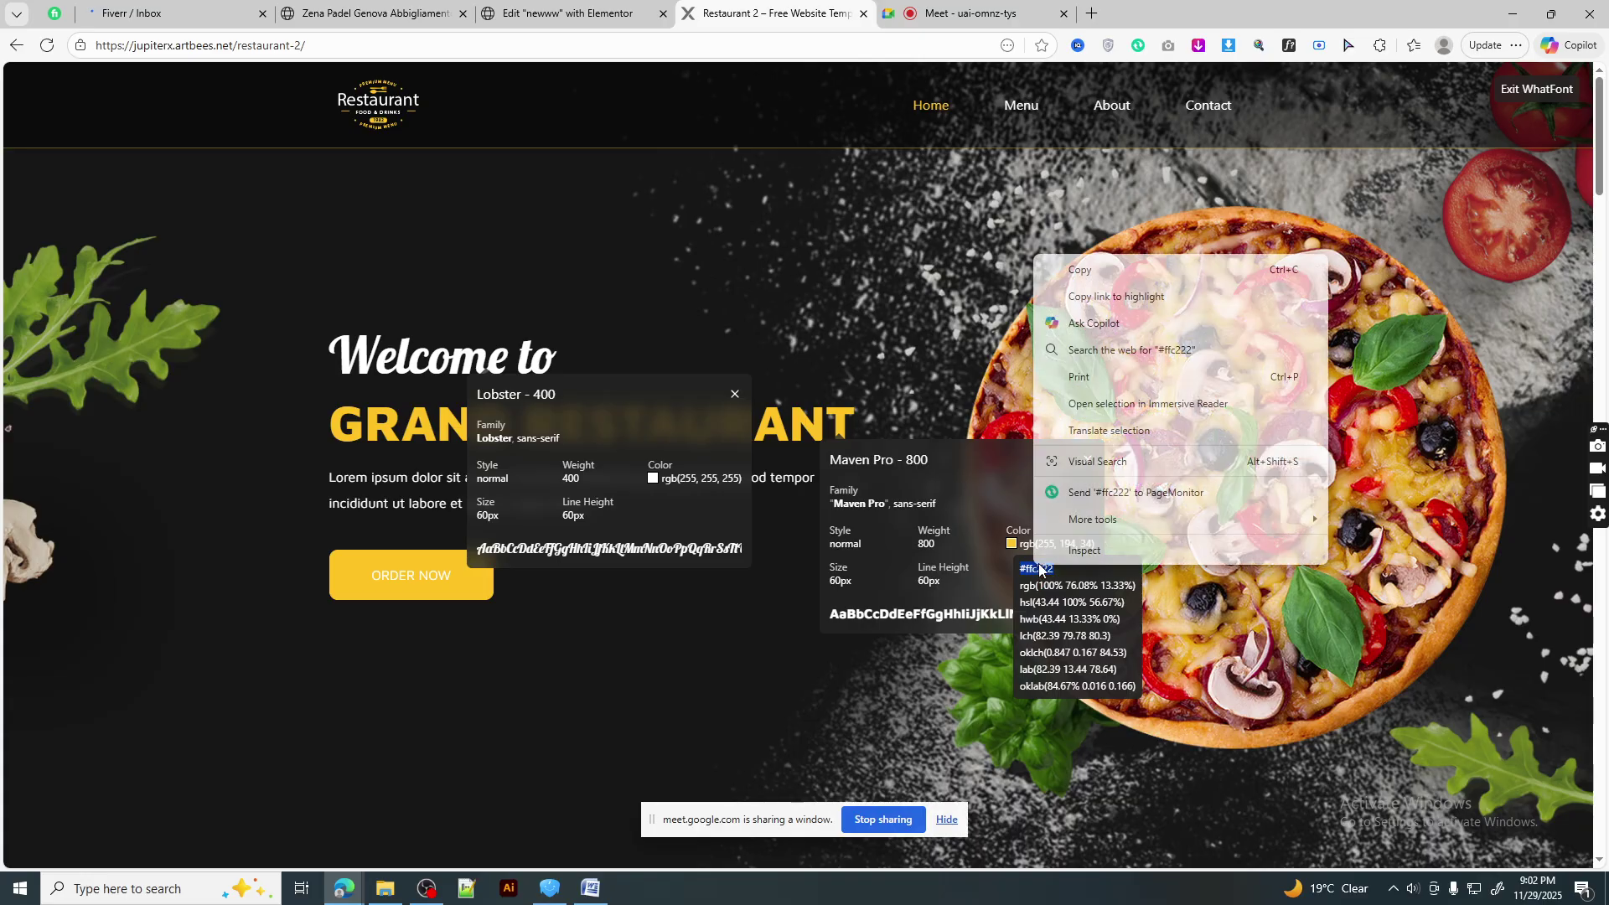
{"action": "left_click", "coordinate": [1098, 270]}
- Set the font family of the "grand restaurant" heading in Elementor to Poppins
{"action": "key", "text": "ctrl+shift+Tab"}
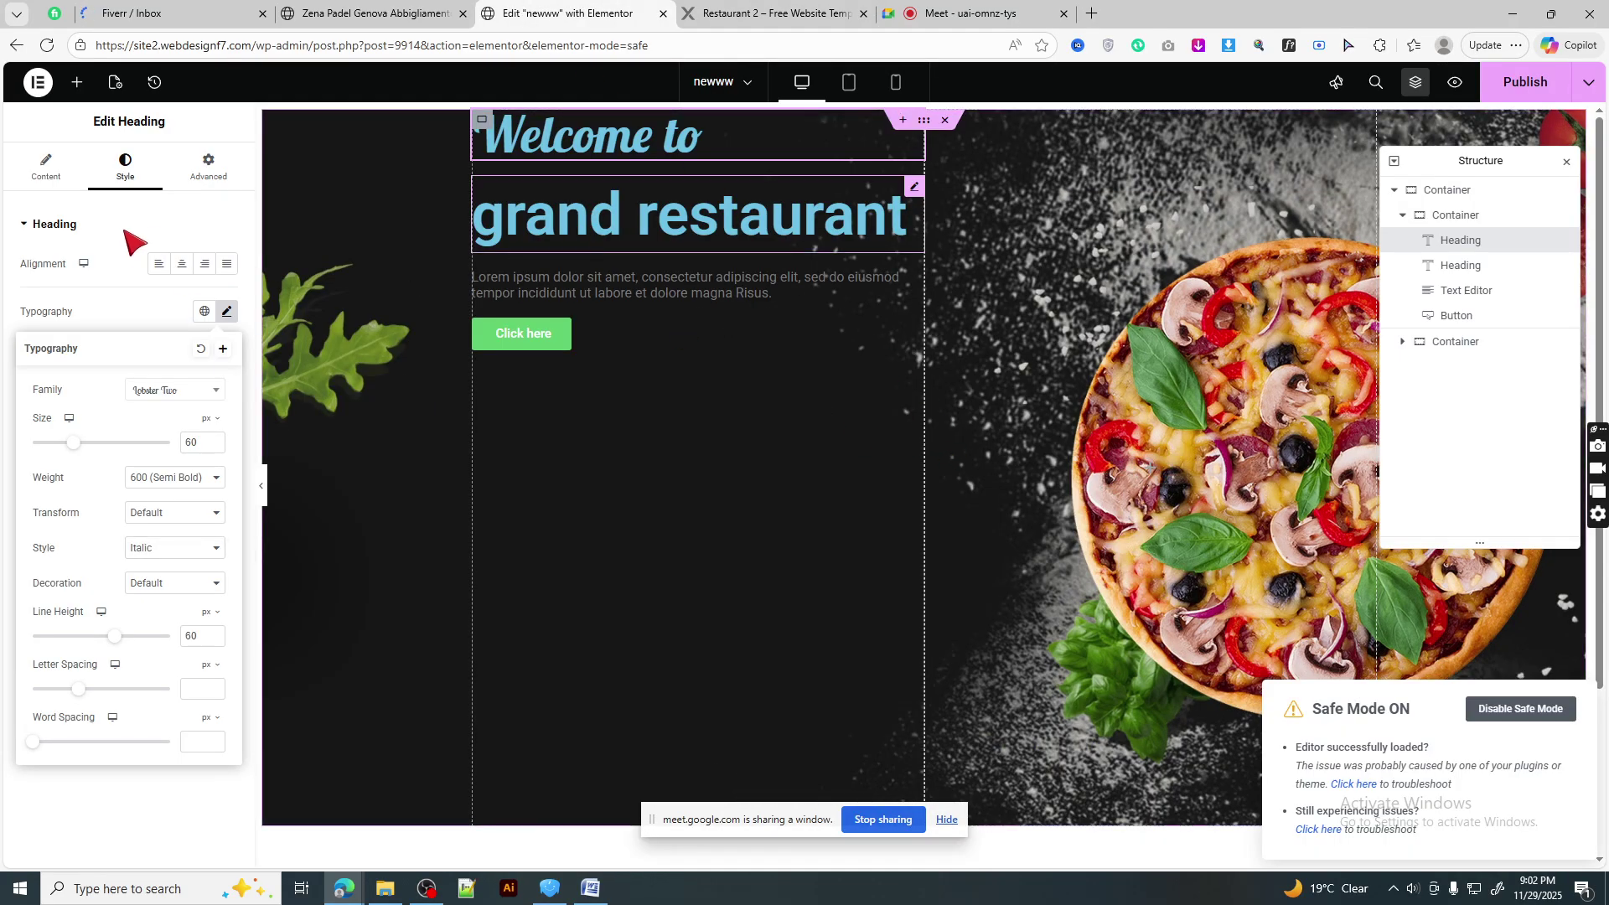
{"action": "left_click", "coordinate": [123, 178]}
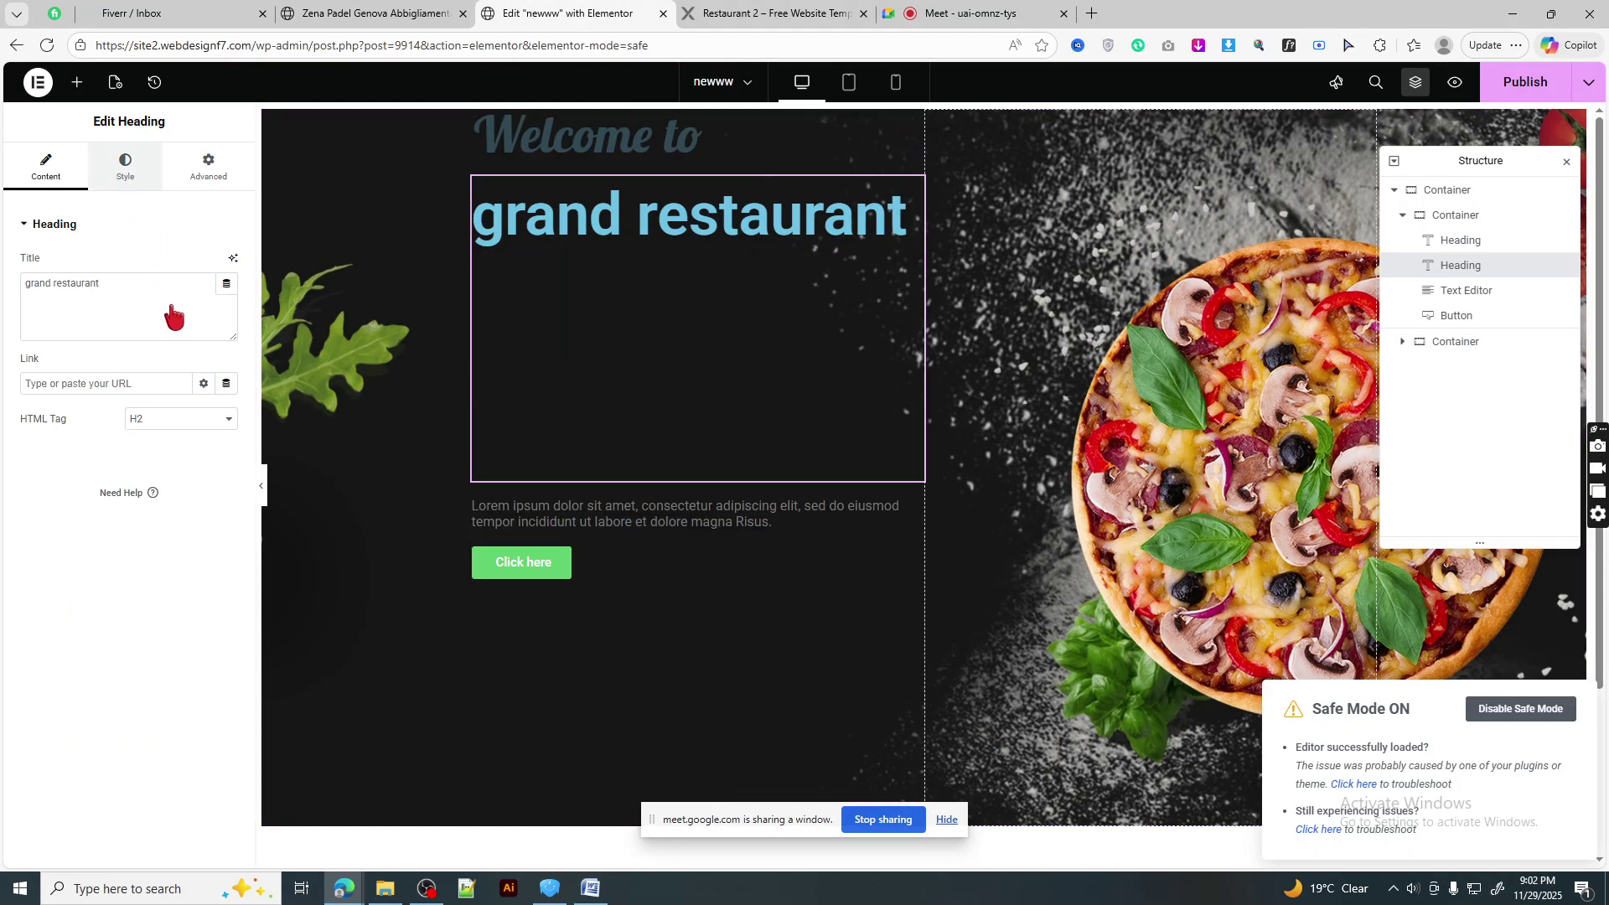
{"action": "left_click", "coordinate": [226, 311]}
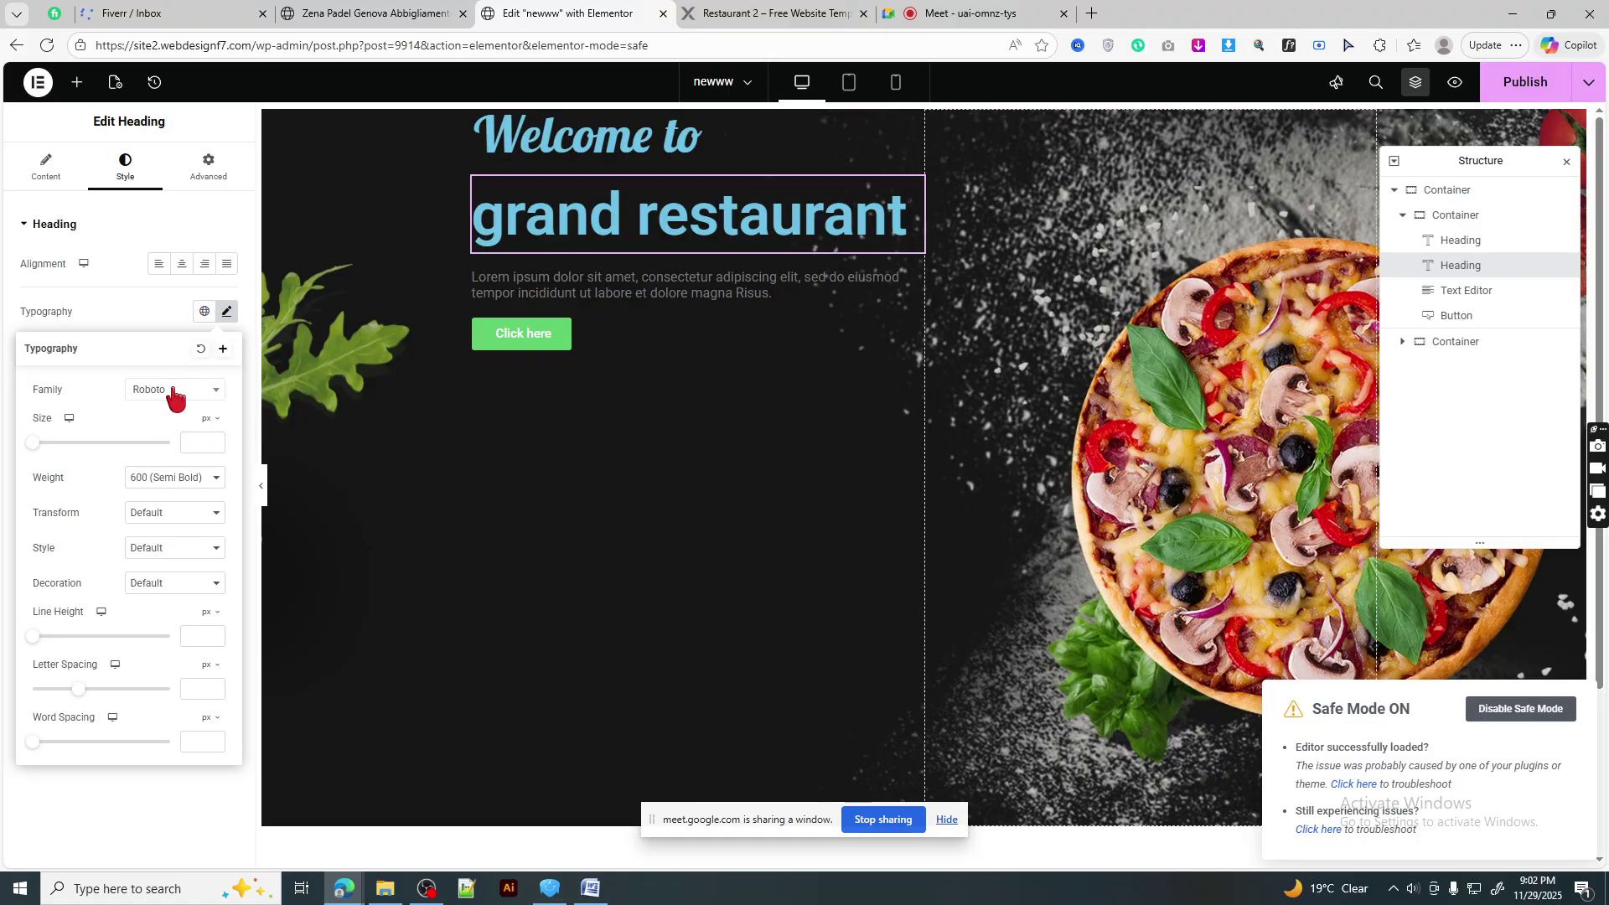
{"action": "left_click", "coordinate": [174, 390]}
{"action": "type", "text": "ড়গড়ড়"}
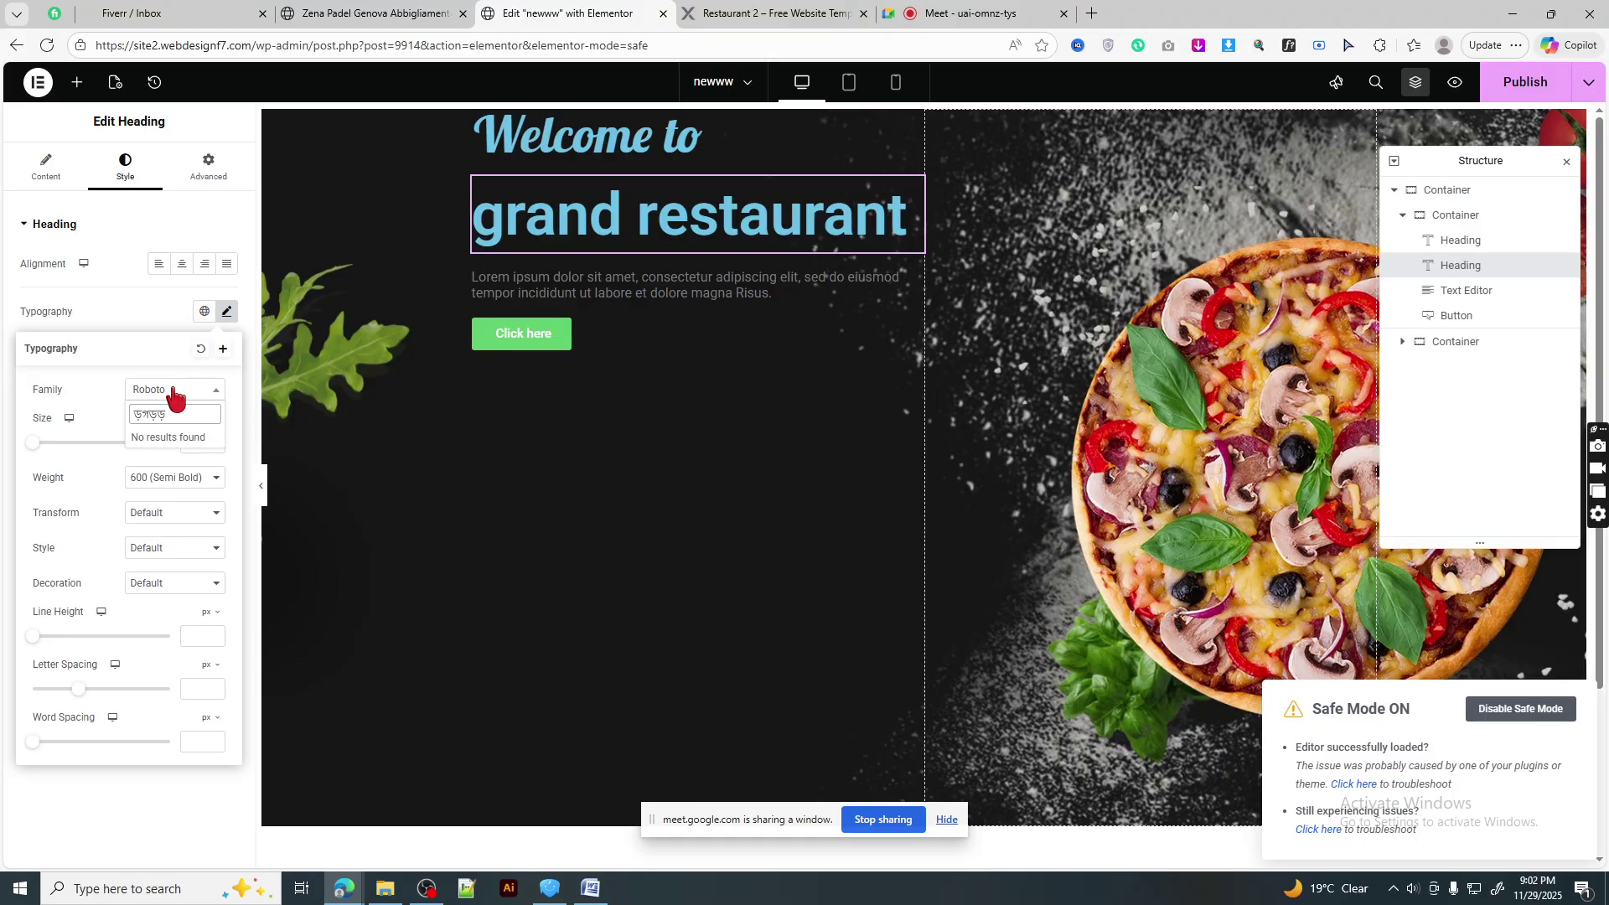
{"action": "key", "text": "BackSpace"}
{"action": "key", "text": "BackSpace"}
{"action": "key", "text": "BackSpace"}
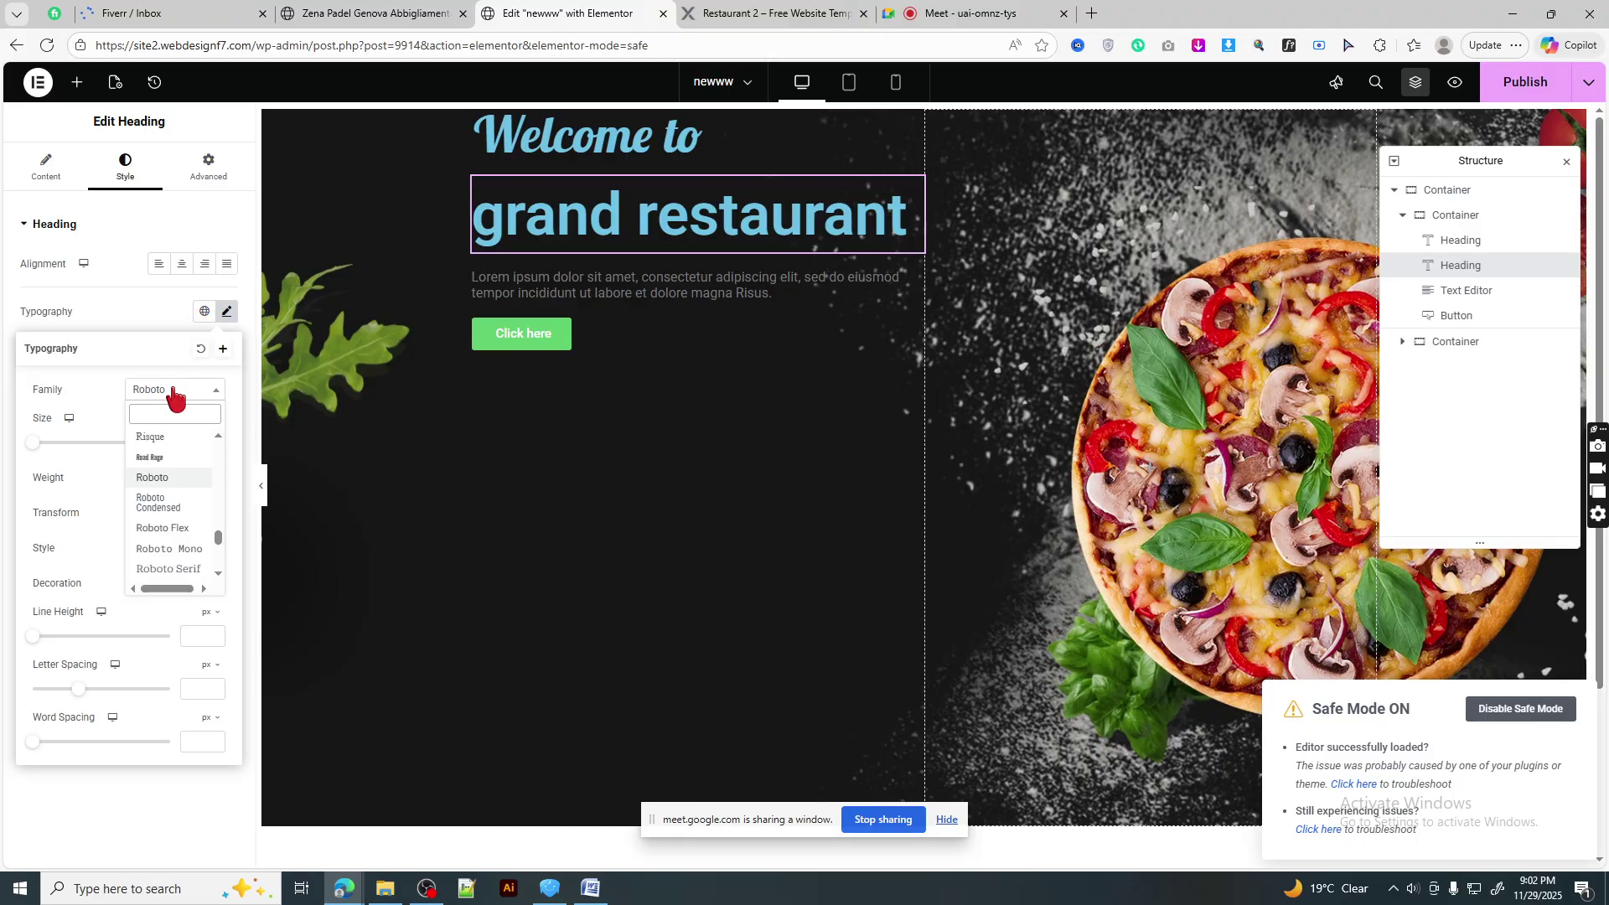
{"action": "type", "text": "poppins"}
{"action": "key", "text": "Return"}
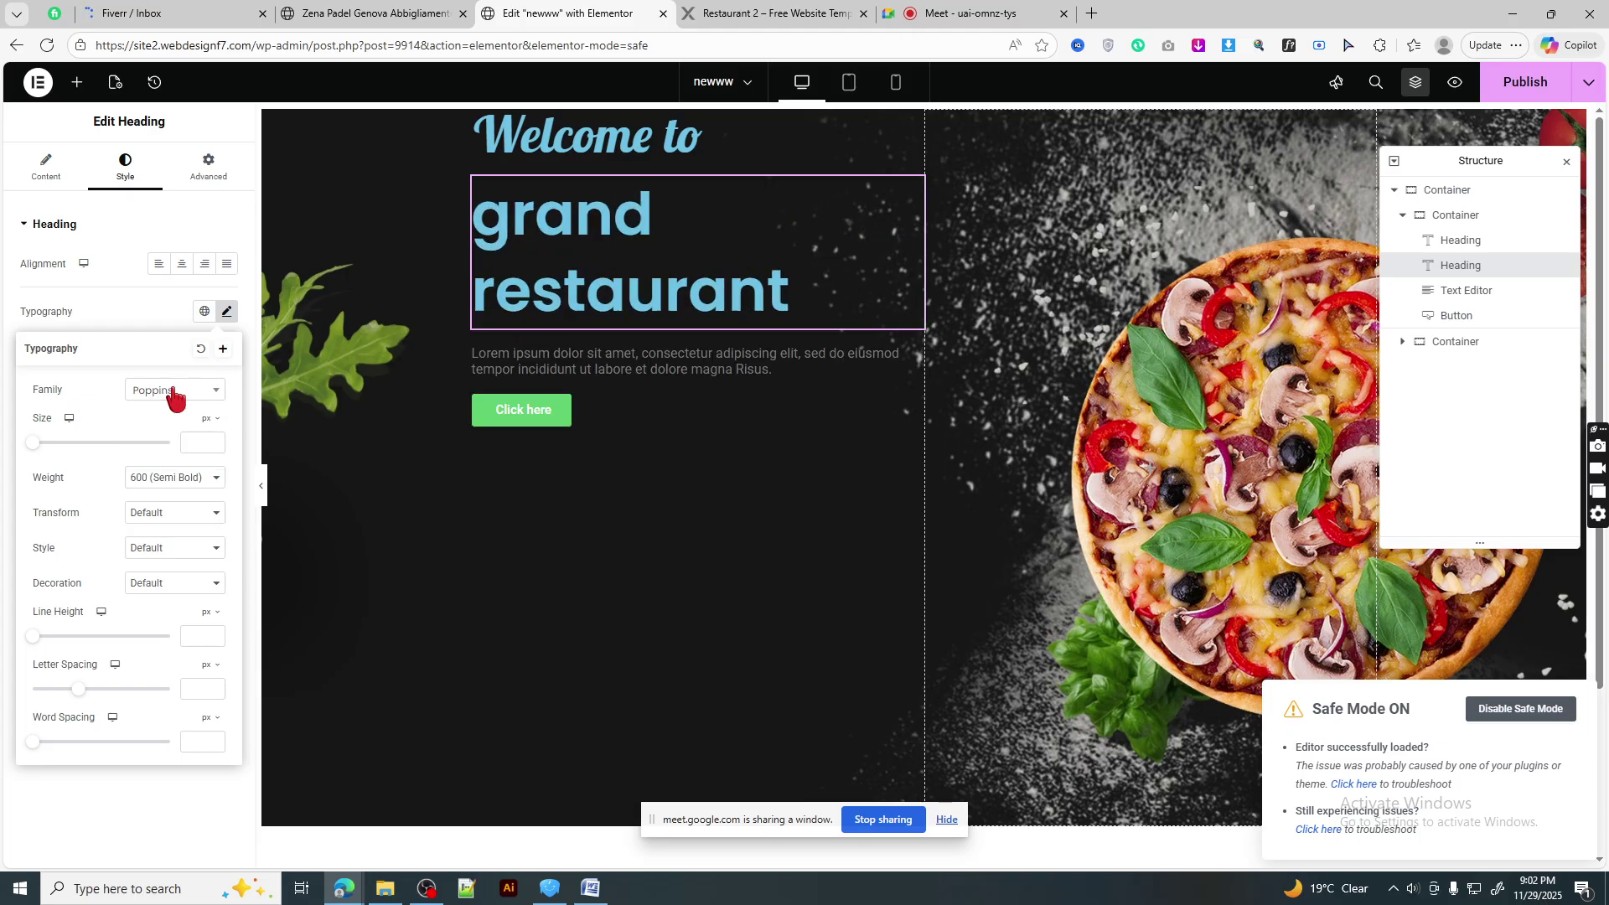
- Set the "grand restaurant" heading's font size to 60 px and its line height to 60 px
{"action": "left_click", "coordinate": [203, 444]}
{"action": "type", "text": "60"}
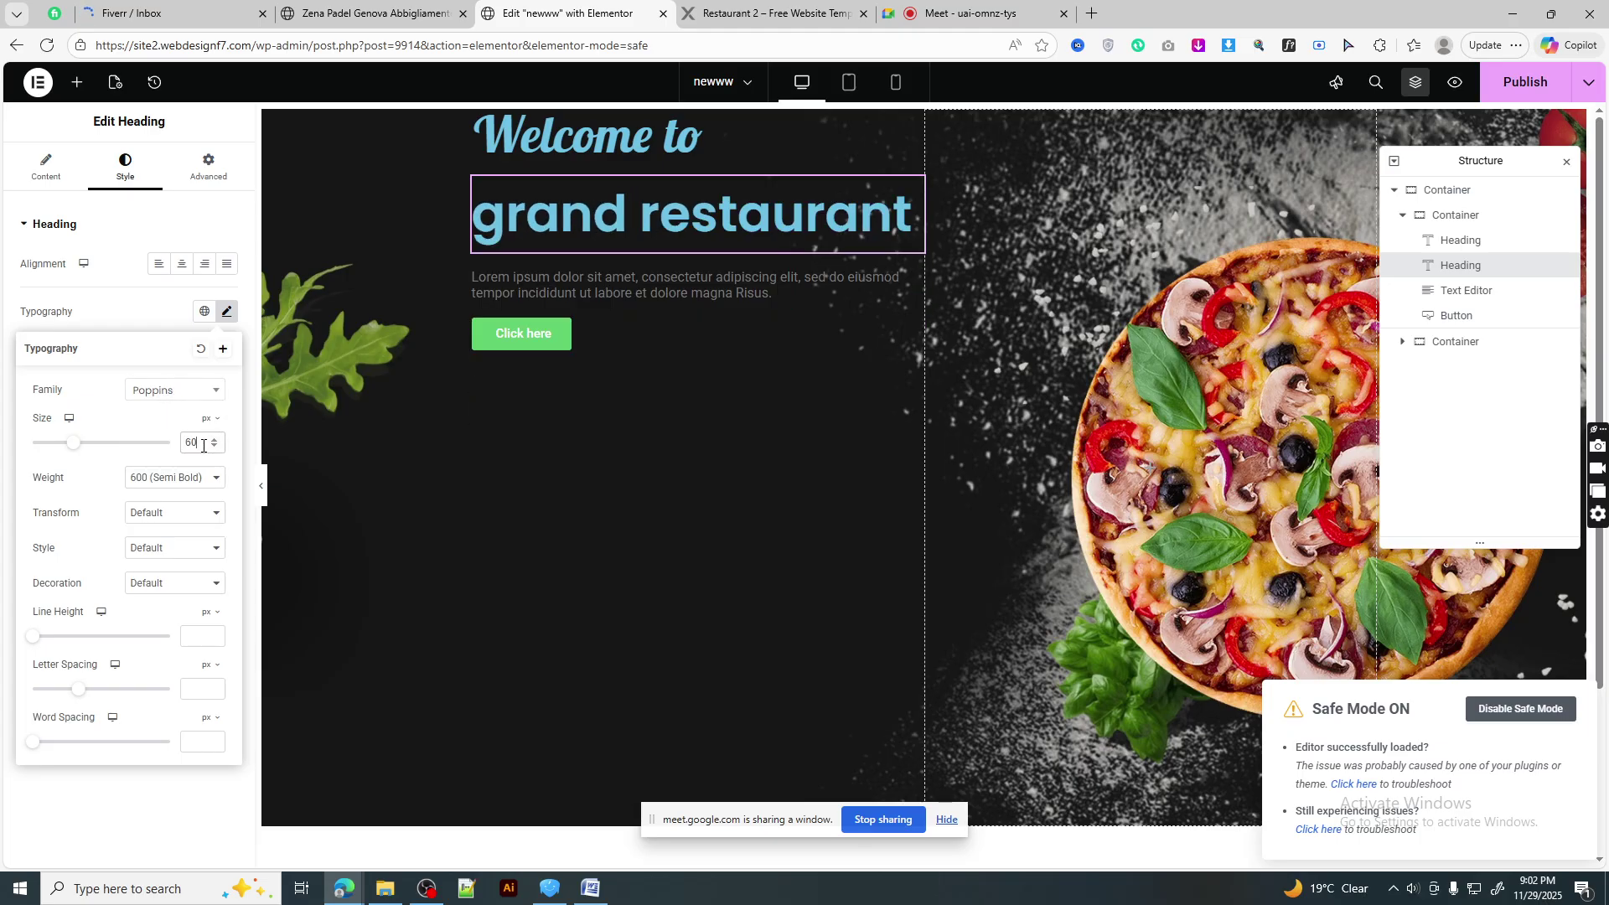
{"action": "left_click", "coordinate": [194, 634]}
{"action": "type", "text": "60"}
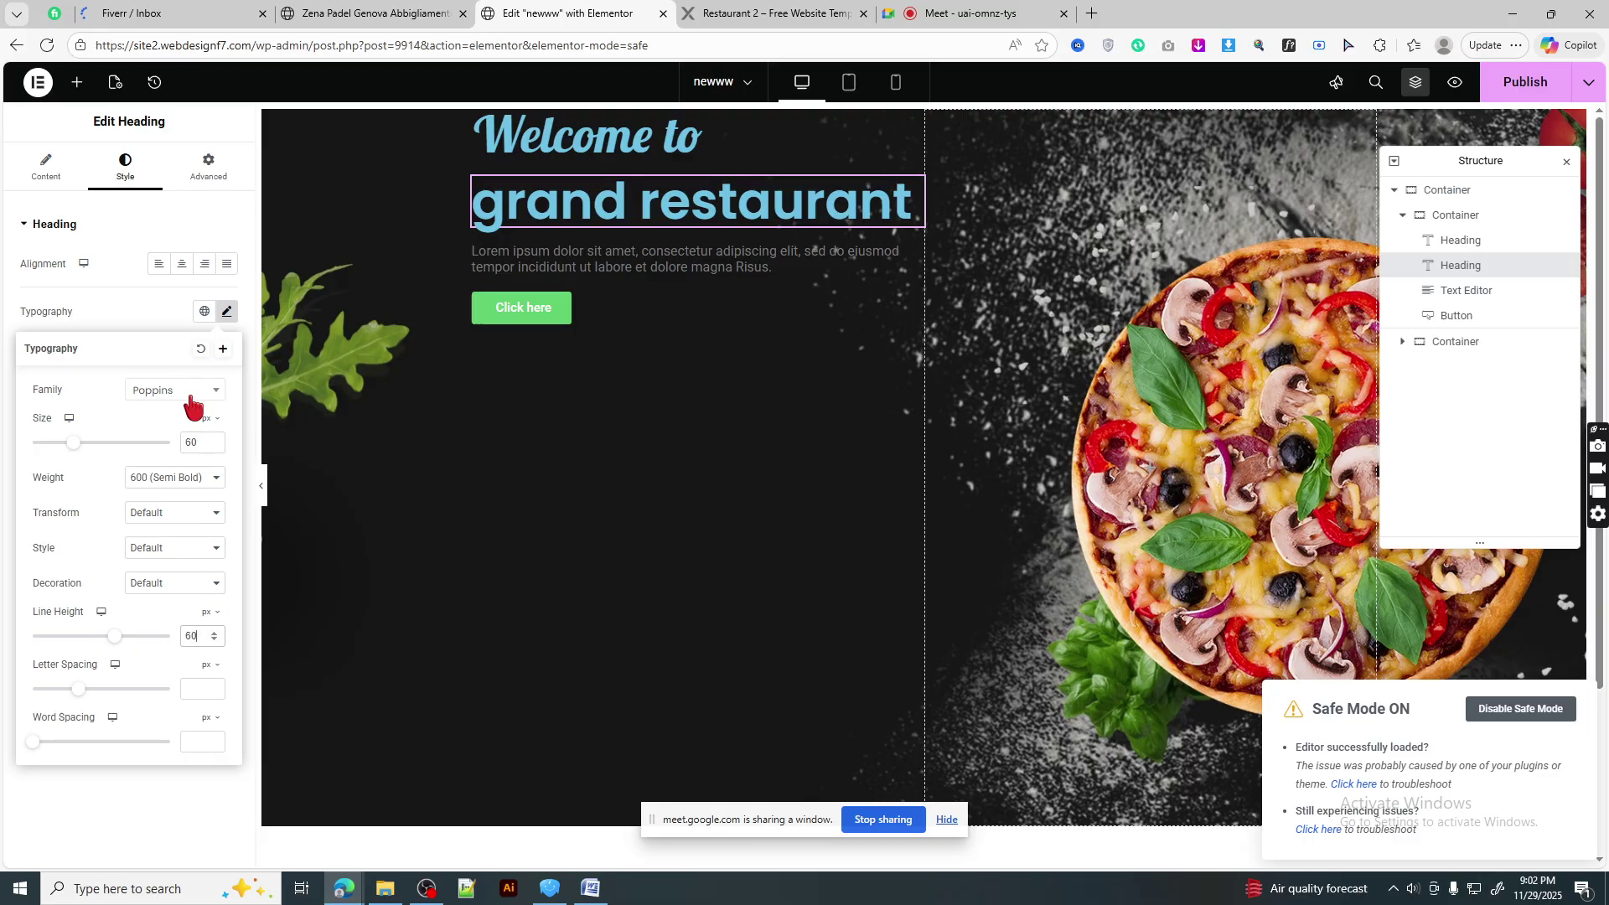
- Set the text color of the "grand restaurant" heading to the copied #ffc222
{"action": "left_click", "coordinate": [226, 311]}
{"action": "left_click", "coordinate": [227, 500]}
{"action": "key", "text": "ctrl+v"}
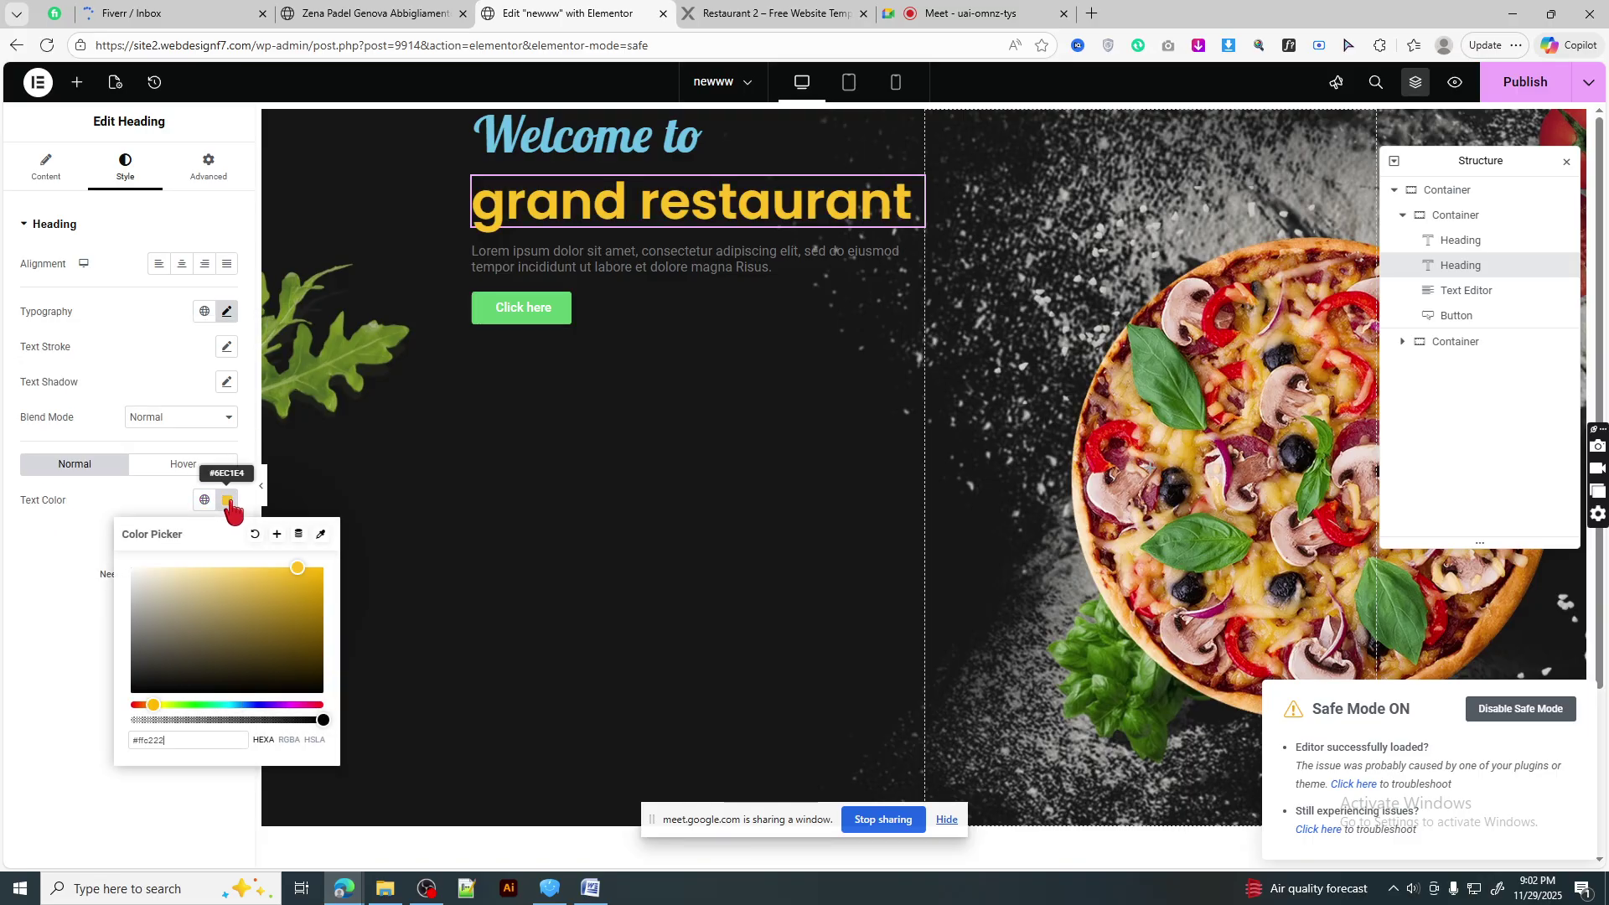
- Set the text transform of the "grand restaurant" heading to Capitalize
{"action": "left_click", "coordinate": [226, 502]}
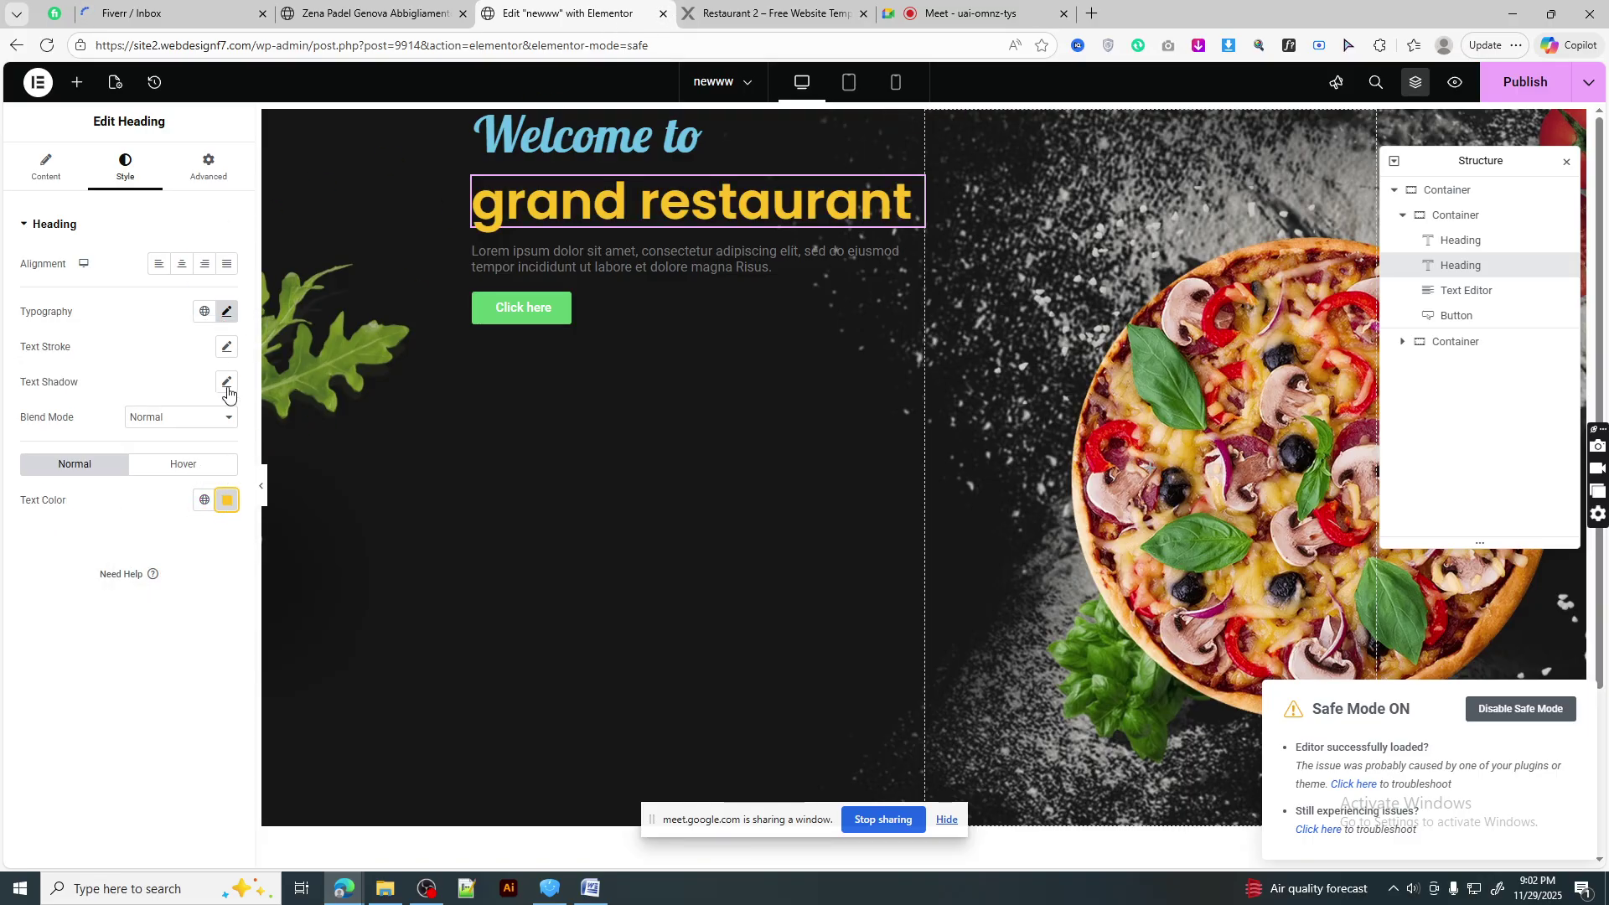
{"action": "left_click", "coordinate": [227, 311]}
{"action": "left_click", "coordinate": [176, 515]}
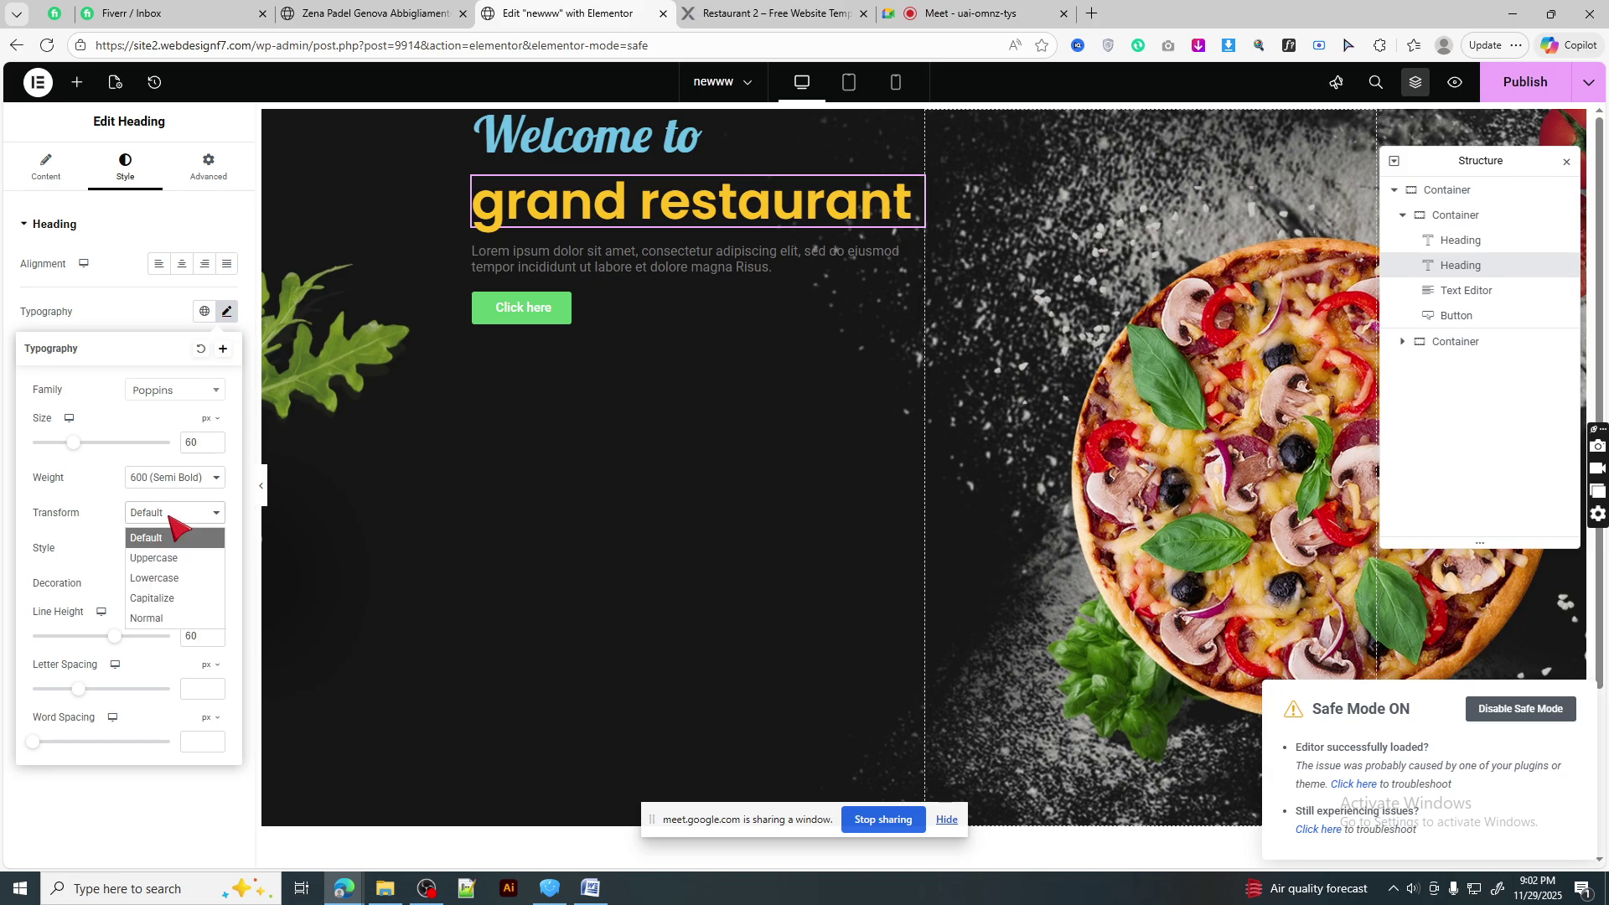
{"action": "left_click", "coordinate": [176, 598]}
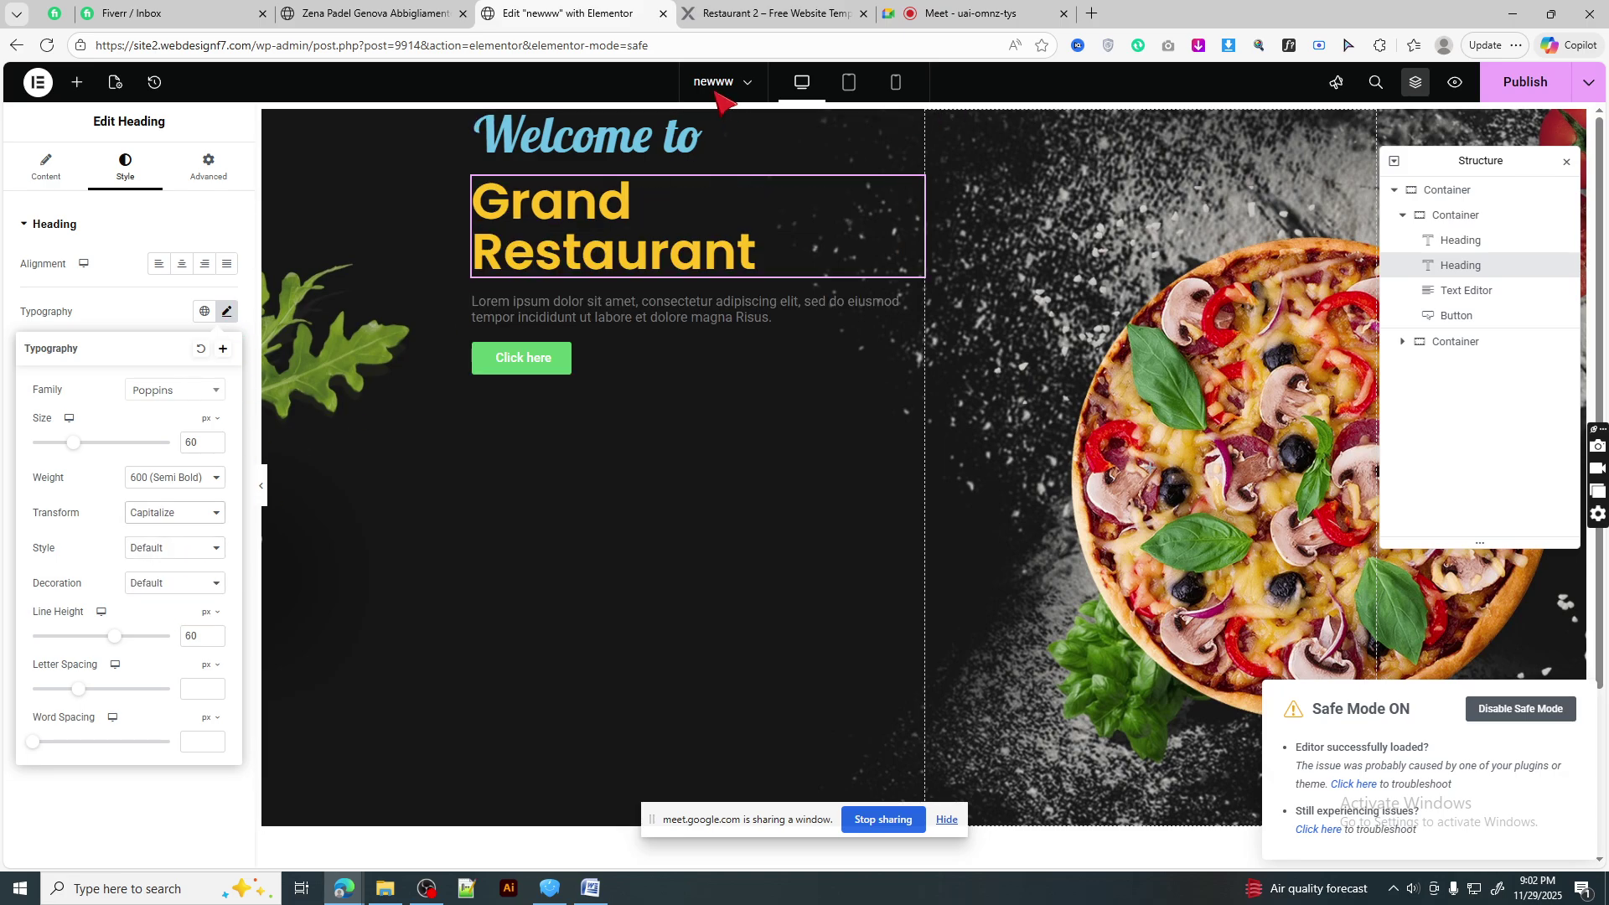
- Compare with the template, and set the "grand restaurant" heading's transform to Uppercase and its weight to 800 (Extra Bold)
{"action": "left_click", "coordinate": [745, 8]}
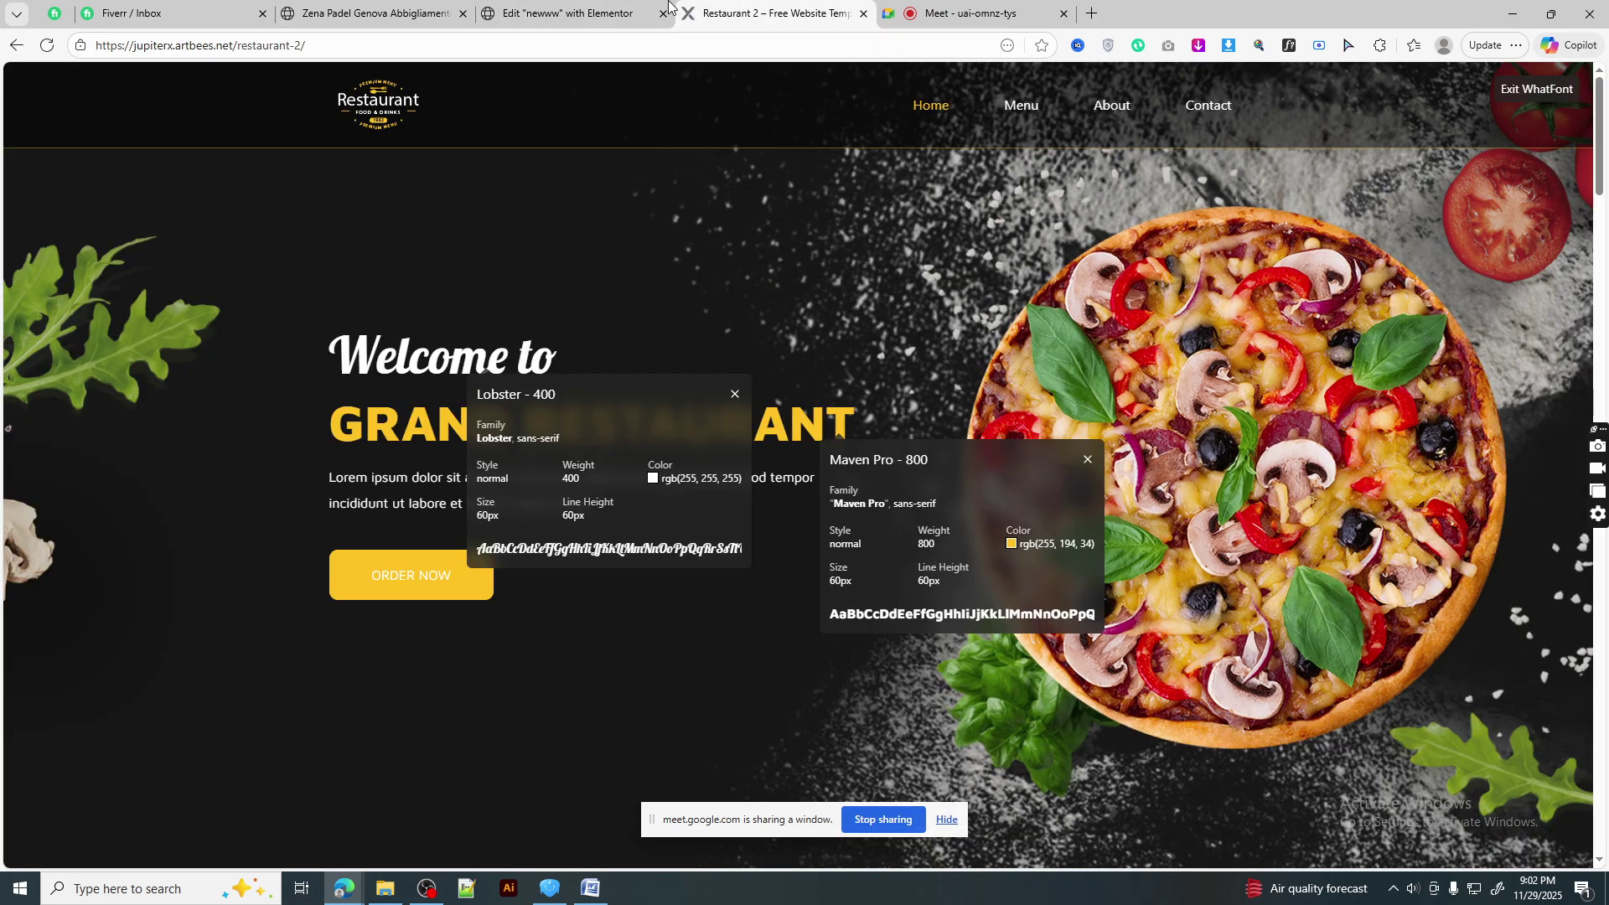
{"action": "left_click", "coordinate": [628, 10]}
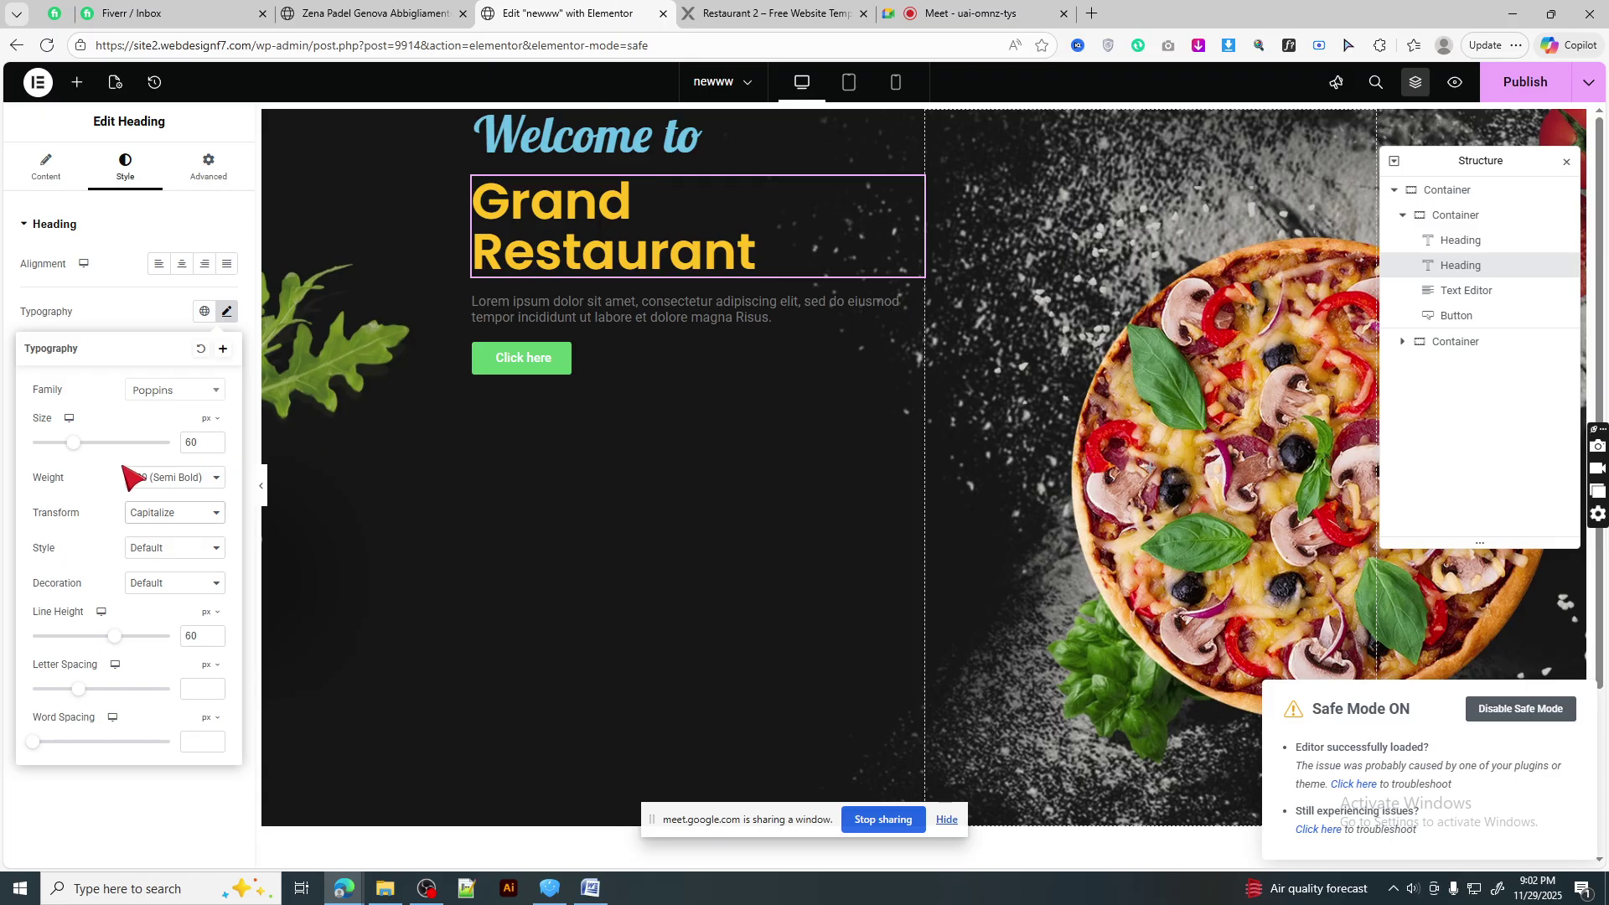
{"action": "left_click", "coordinate": [157, 514]}
{"action": "left_click", "coordinate": [165, 566]}
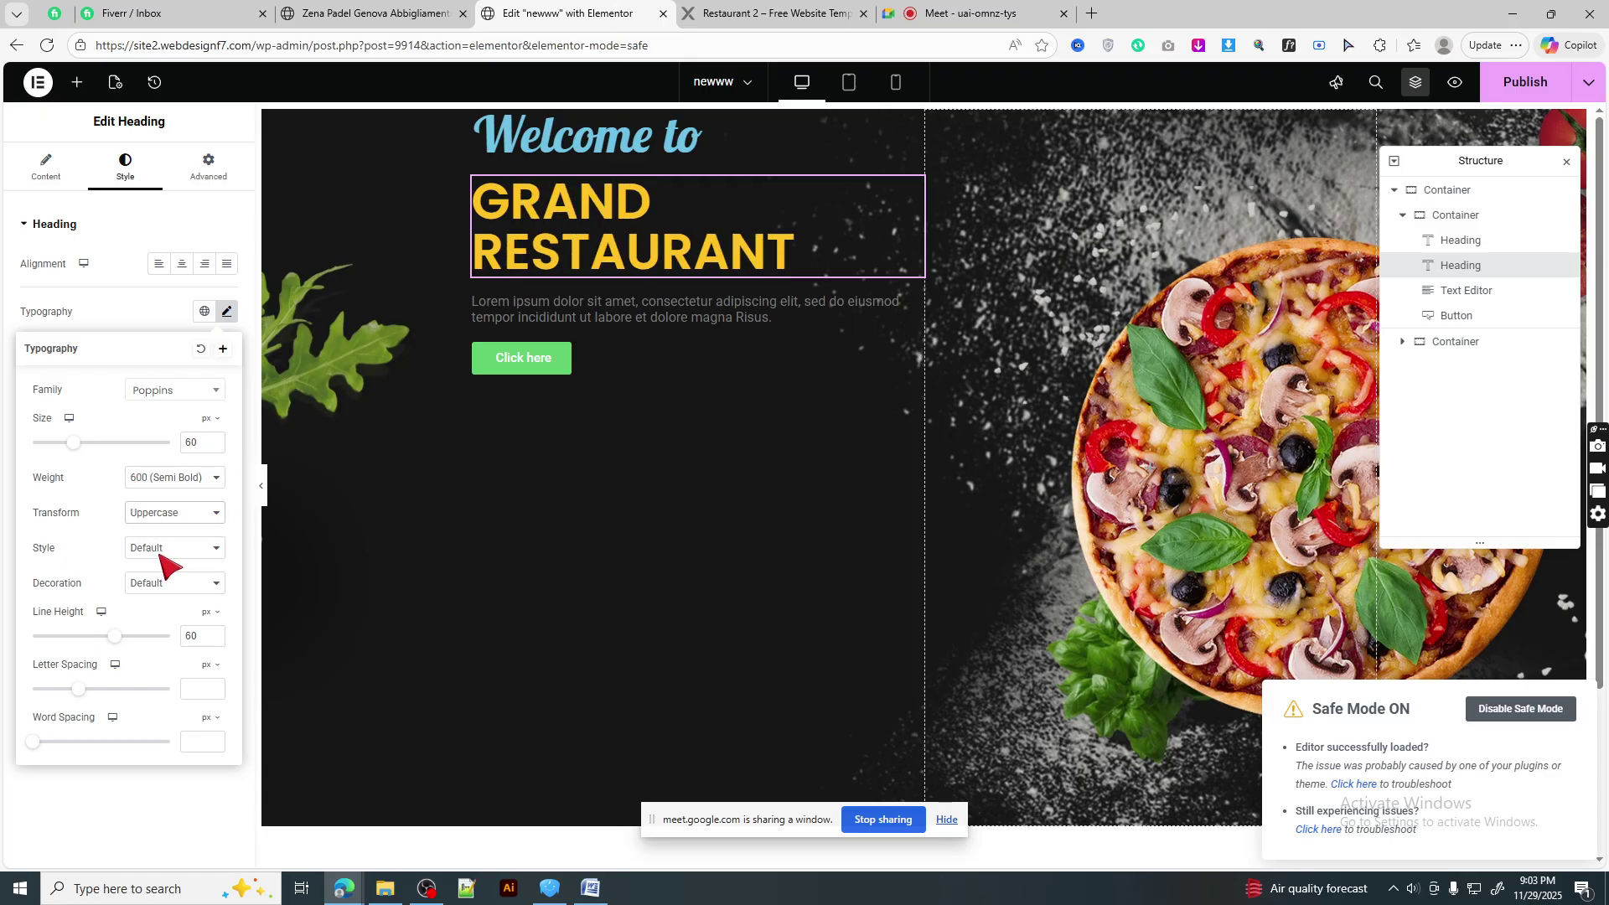
{"action": "left_click", "coordinate": [172, 478]}
{"action": "left_click", "coordinate": [170, 637]}
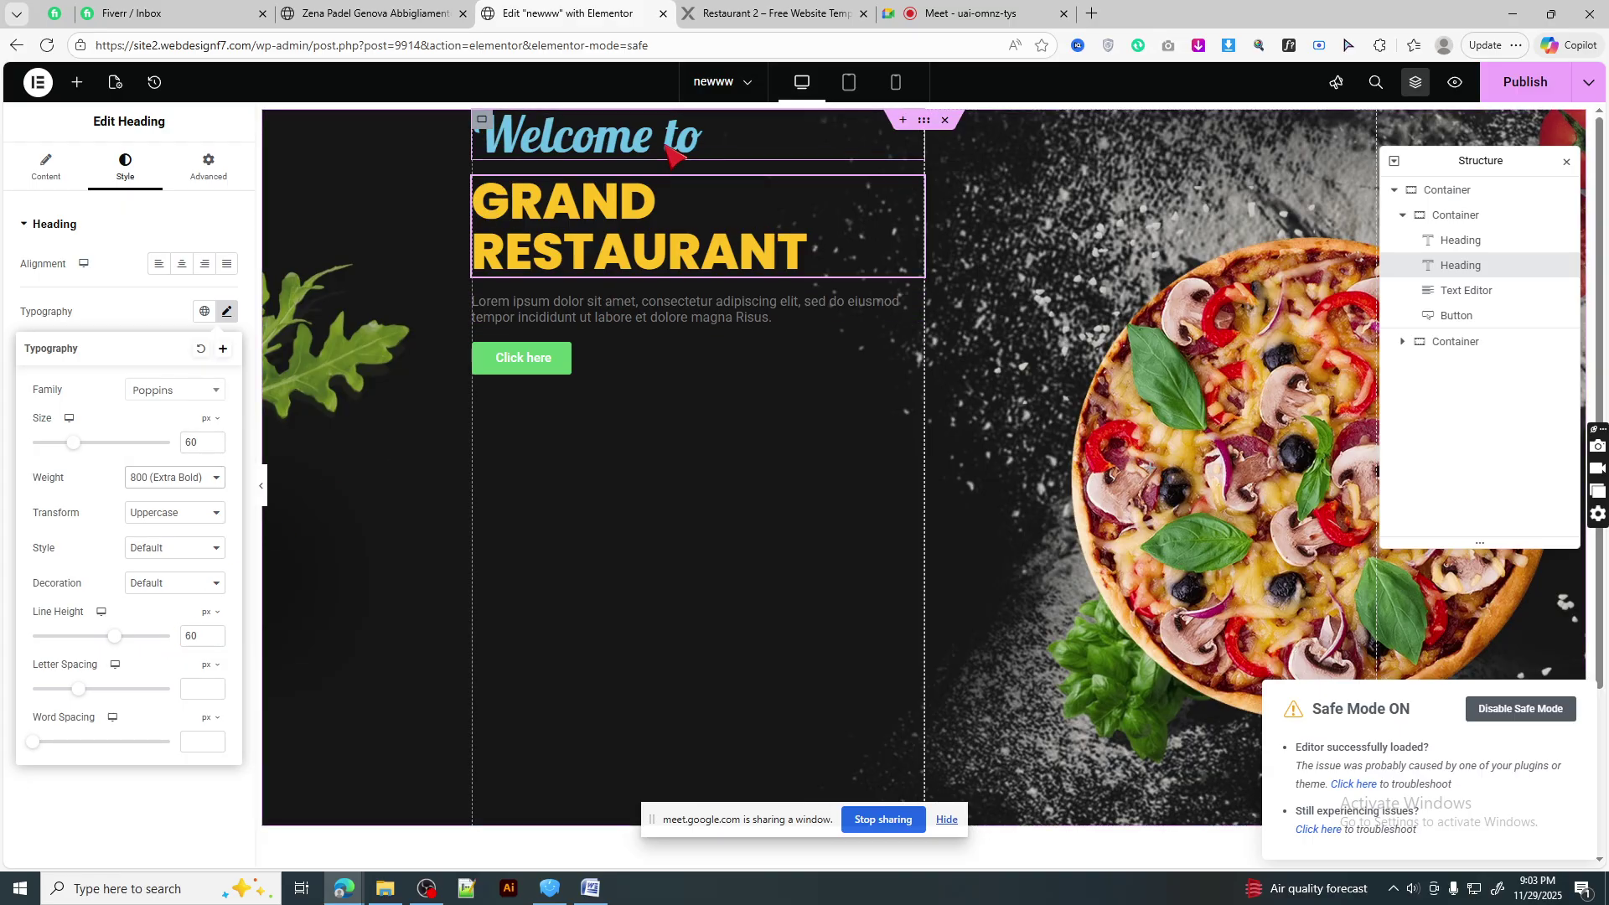
- Set the width of the empty inner container to 40% and the one holding the headings to 60%
{"action": "left_click", "coordinate": [1456, 341]}
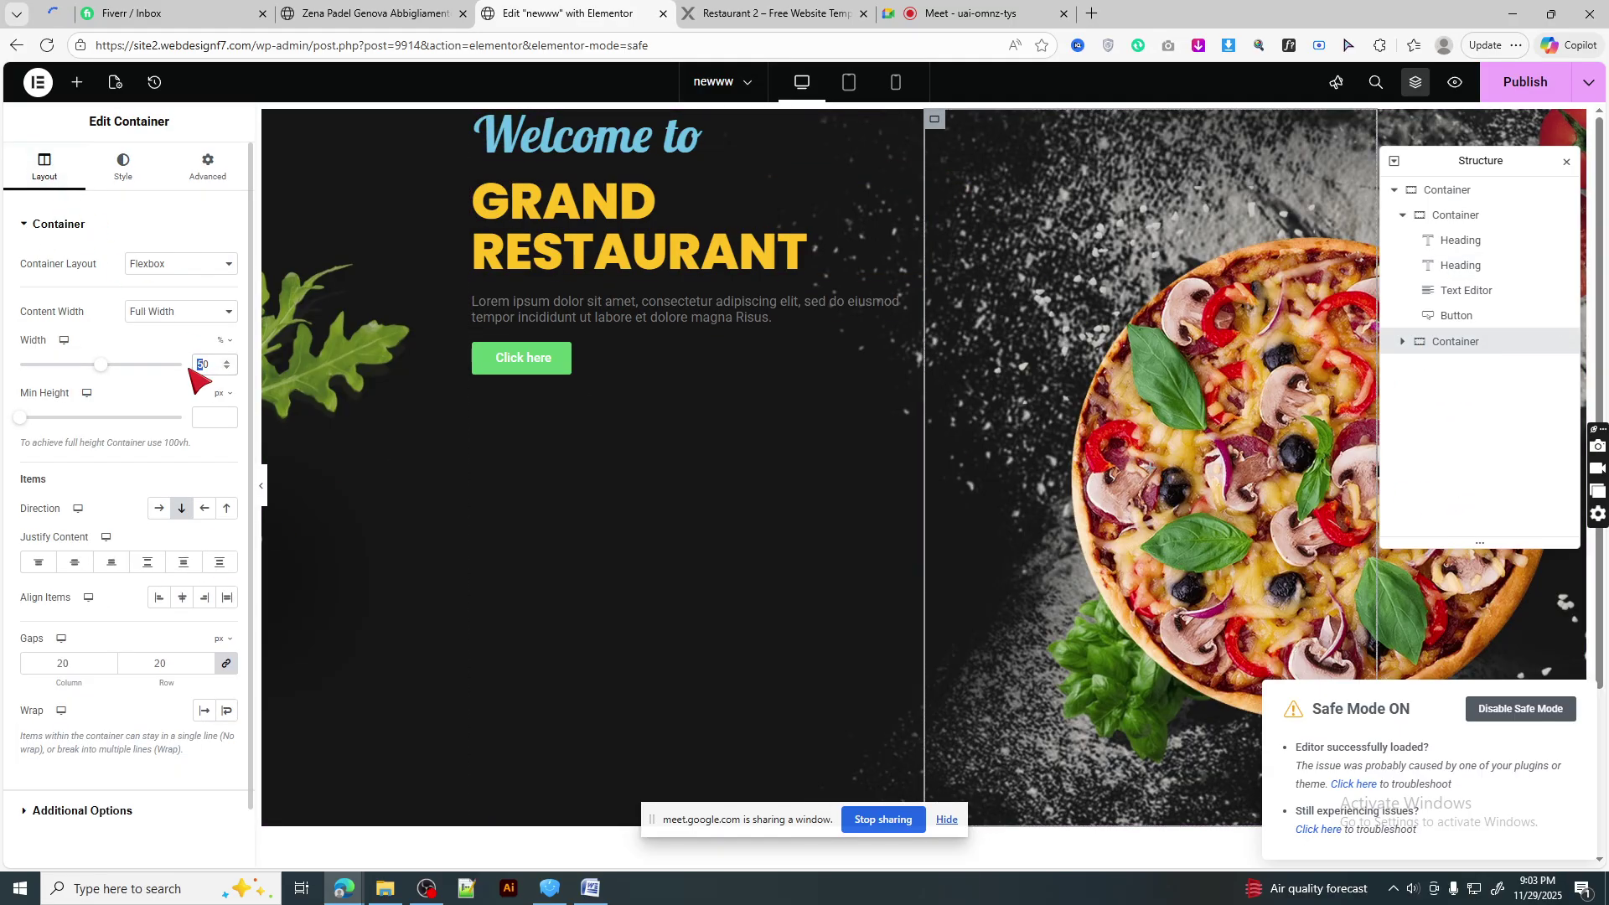
{"action": "type", "text": "4"}
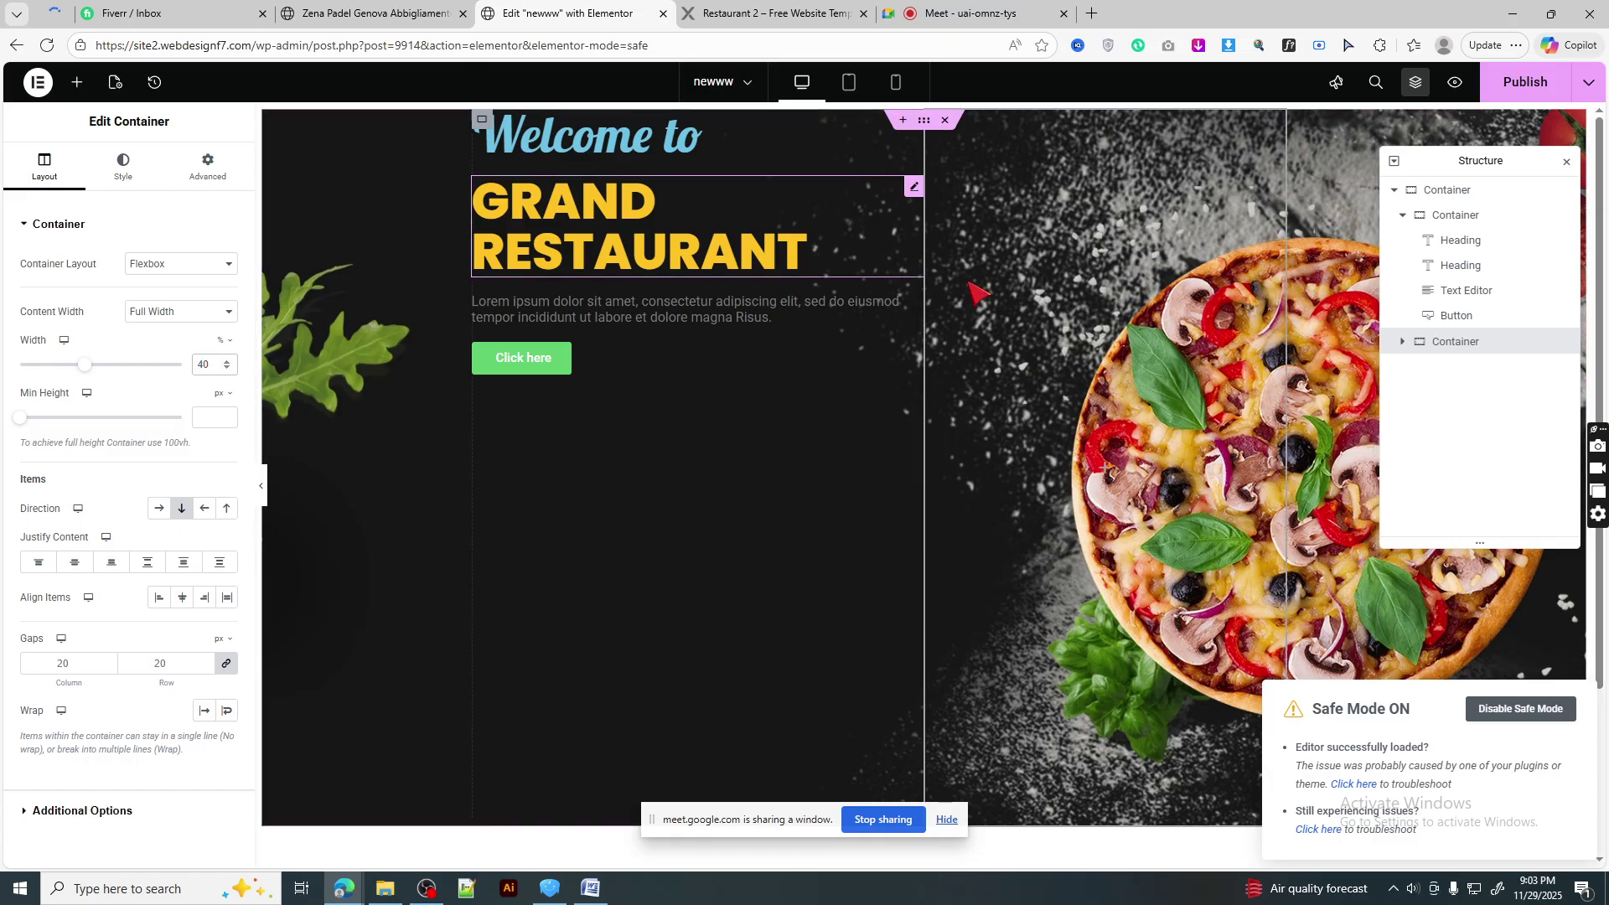
{"action": "left_click", "coordinate": [1438, 216]}
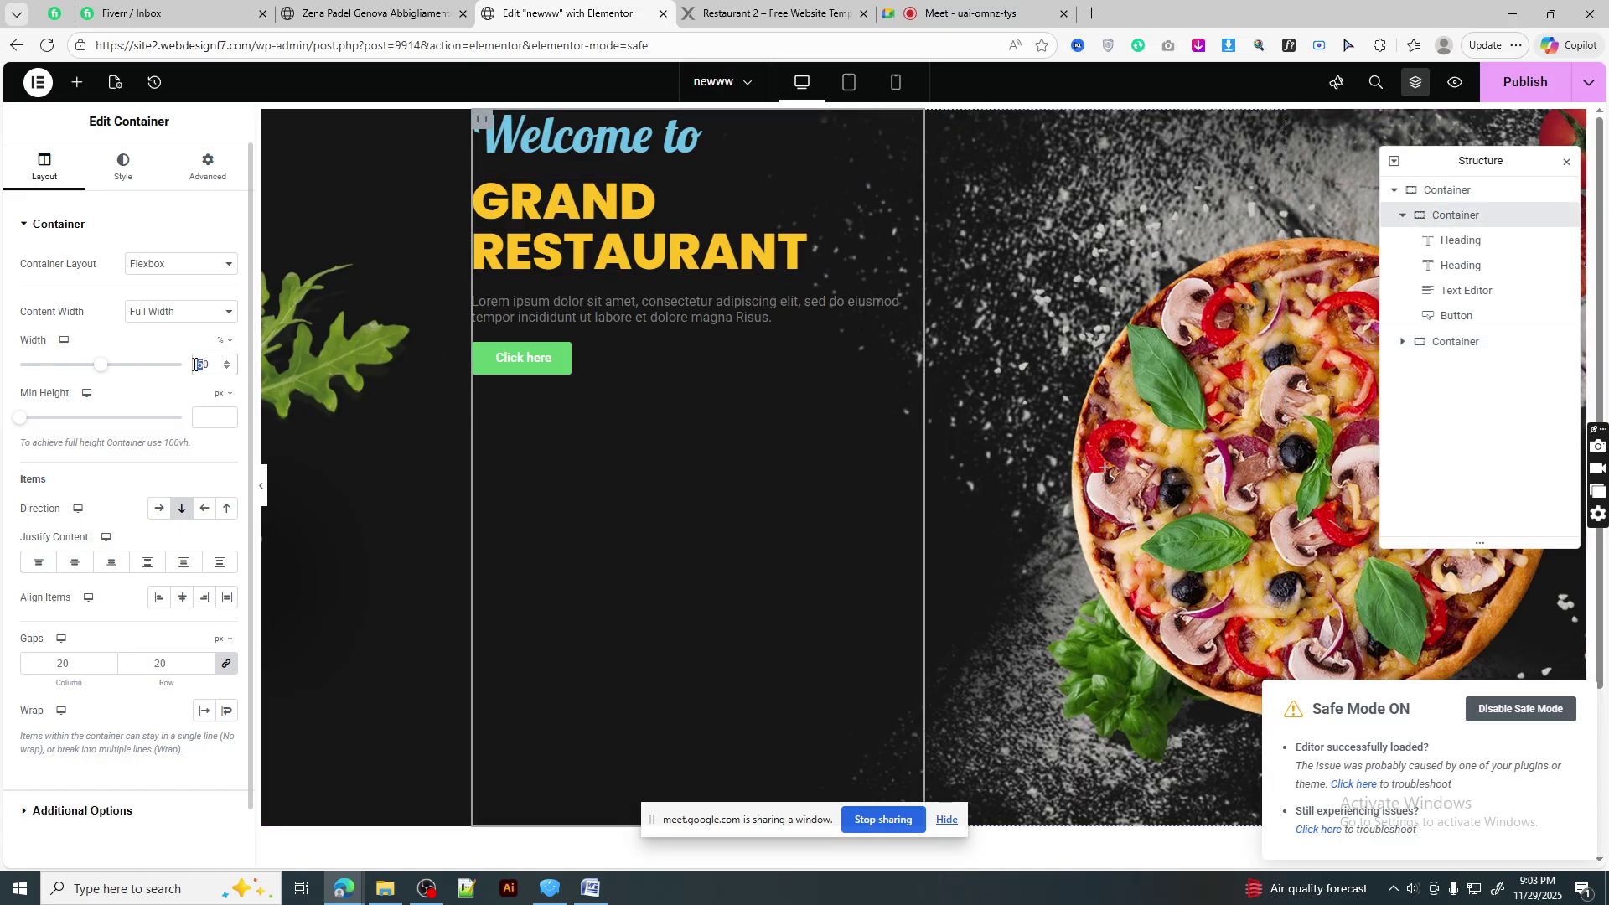
{"action": "type", "text": "6"}
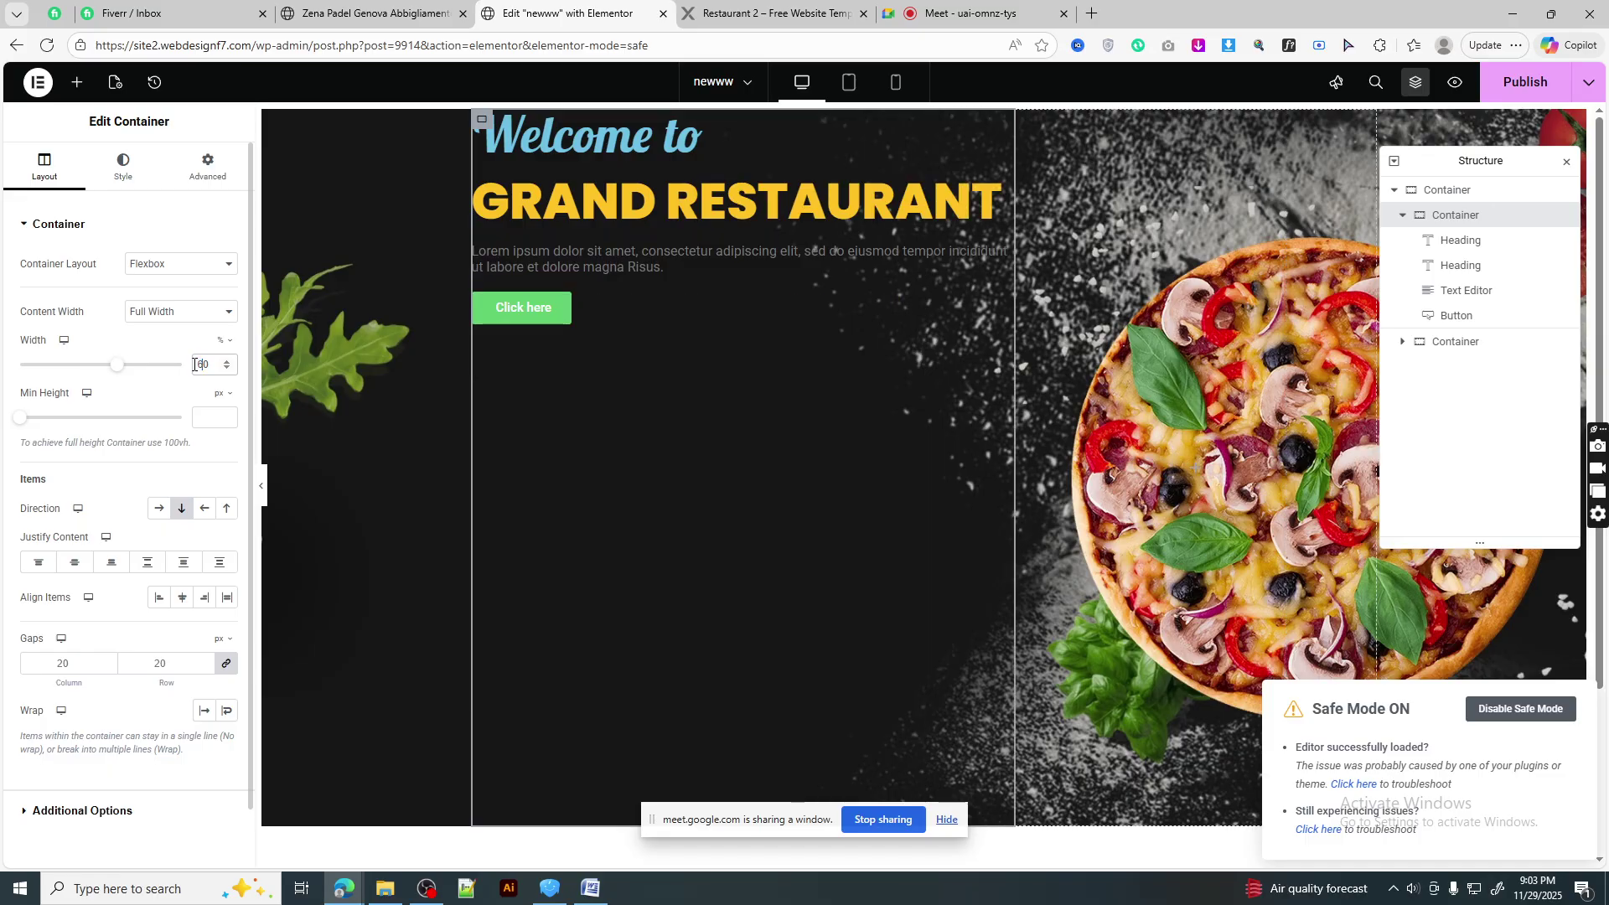
- Set the text color of the Lorem ipsum paragraph to white, #FFFFFF
{"action": "left_click", "coordinate": [572, 260]}
{"action": "left_click", "coordinate": [125, 167]}
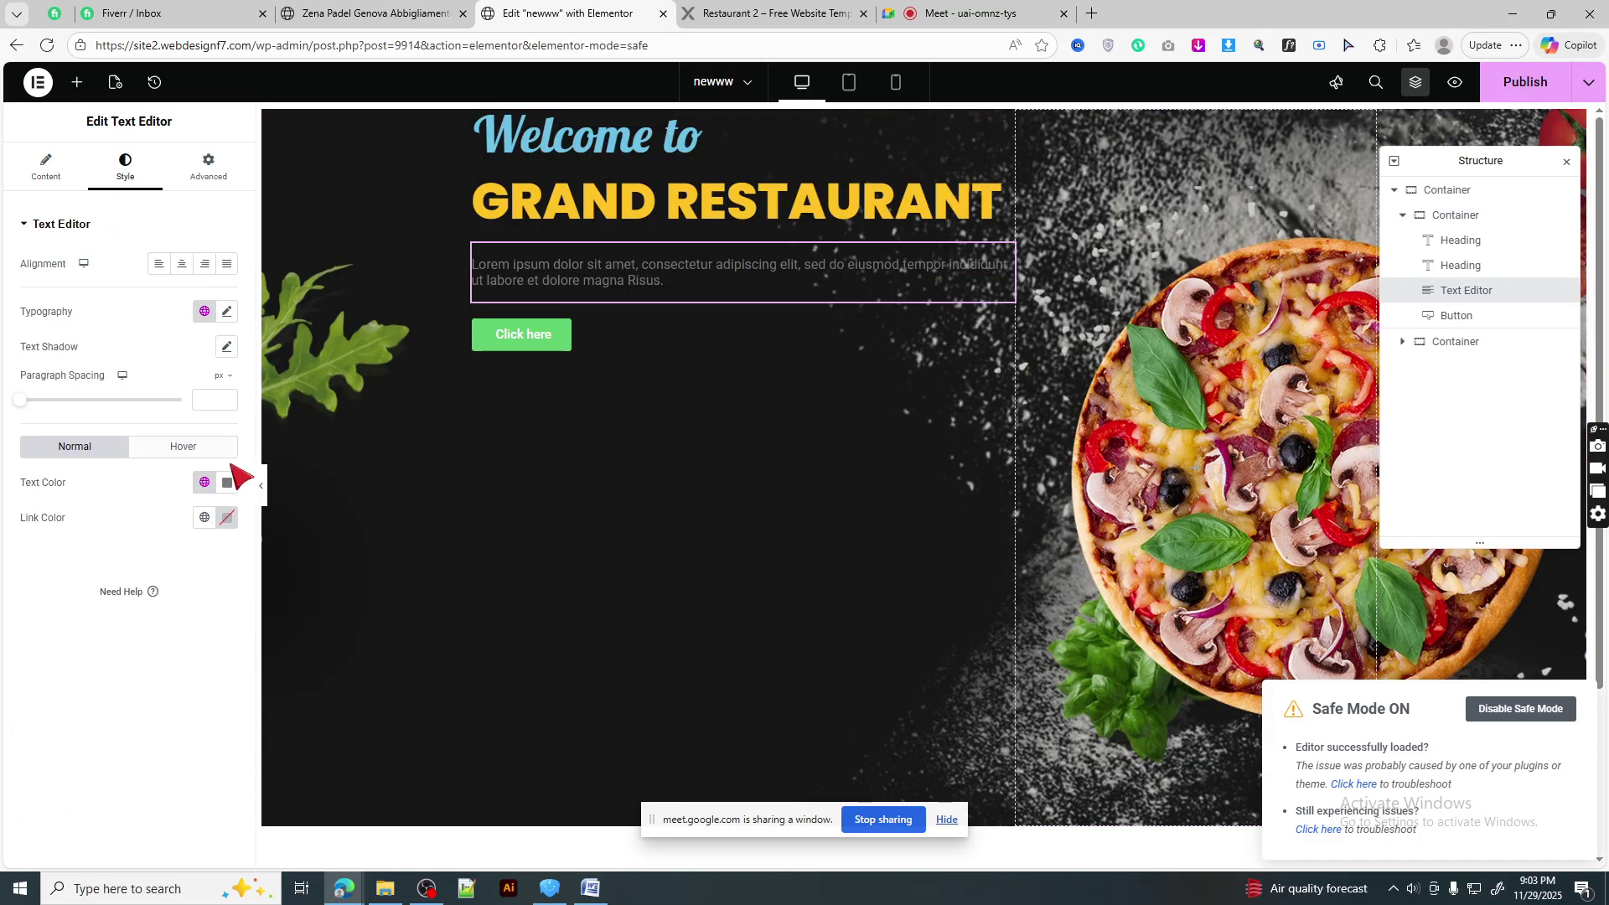
{"action": "left_click", "coordinate": [227, 482]}
{"action": "left_click", "coordinate": [131, 551]}
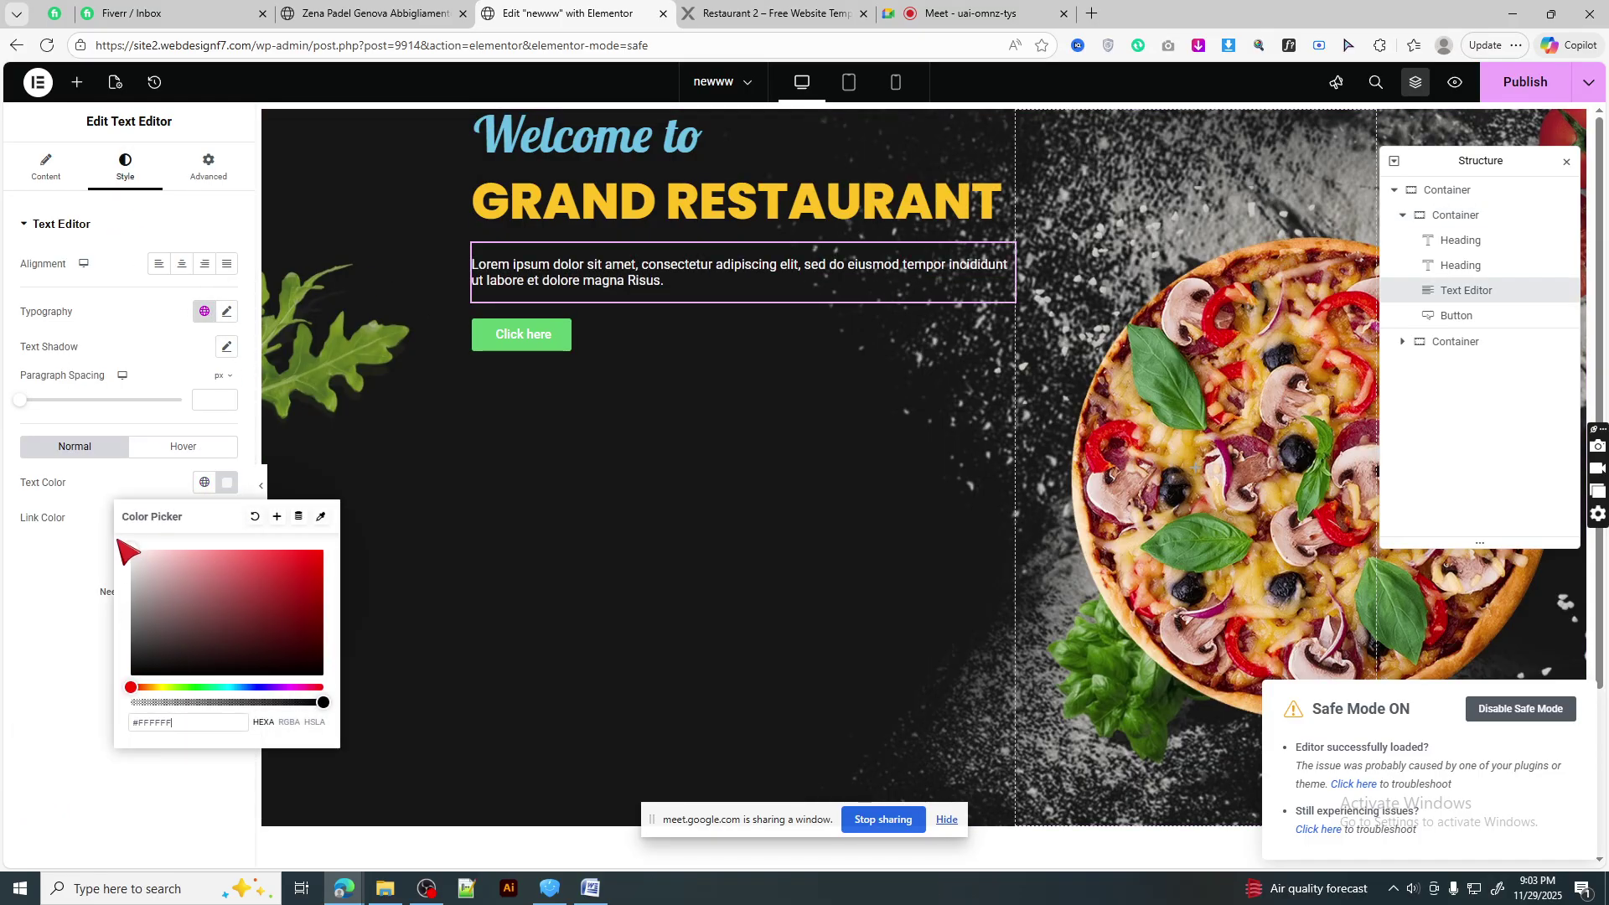
{"action": "left_click", "coordinate": [227, 484]}
- Set the paragraph's font size to 16 px and its line height to 25 px
{"action": "left_click", "coordinate": [227, 311]}
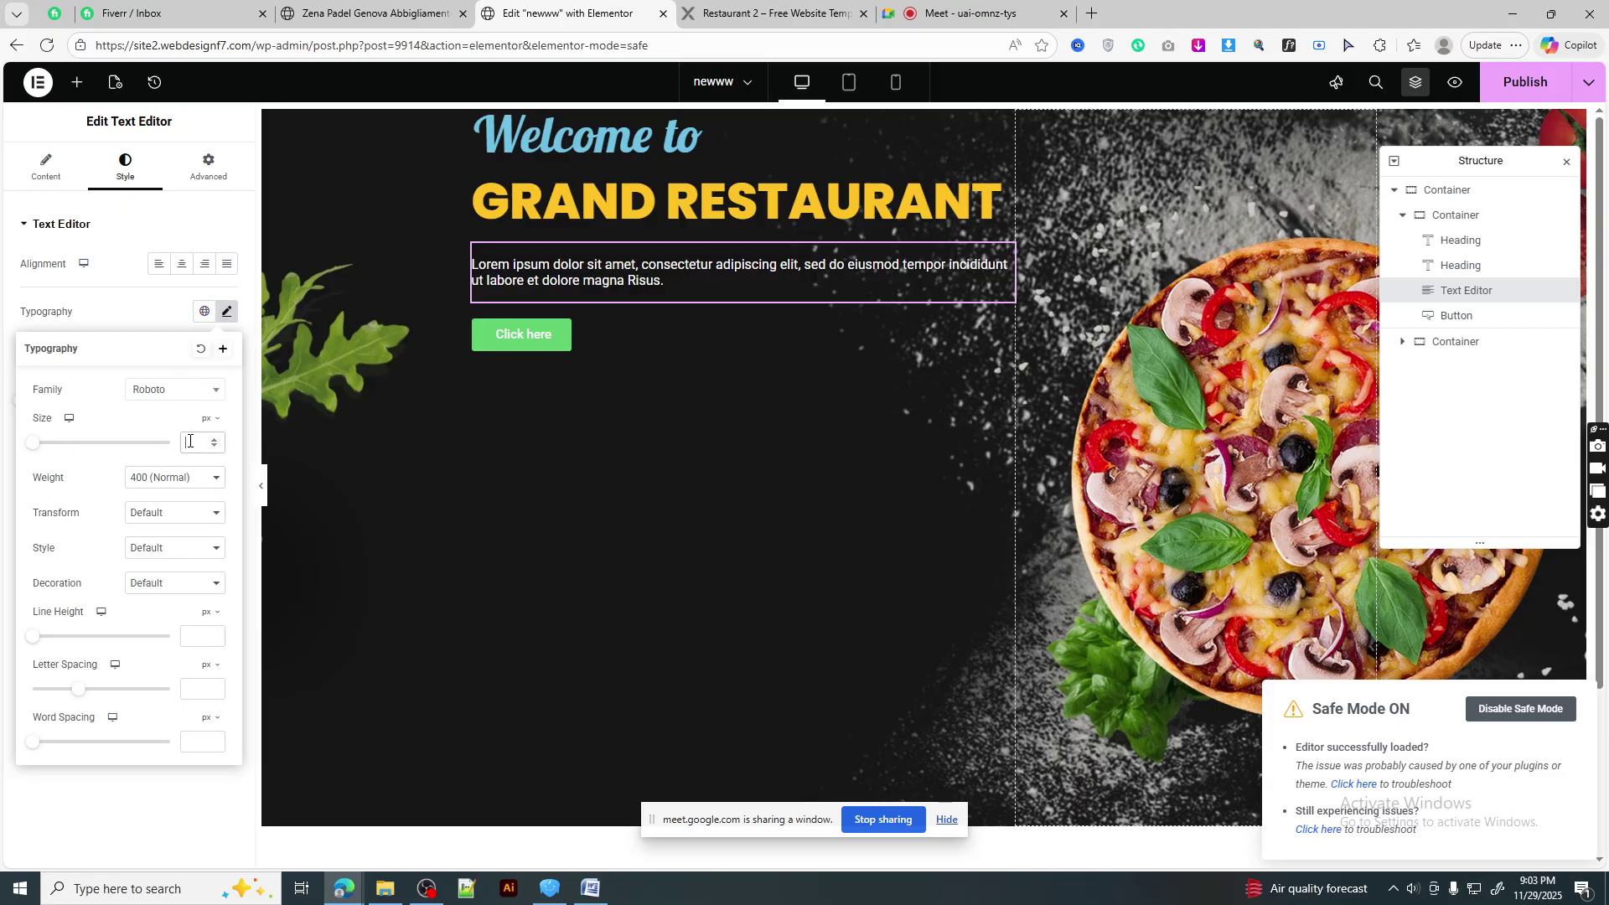
{"action": "type", "text": "16"}
{"action": "type", "text": "25"}
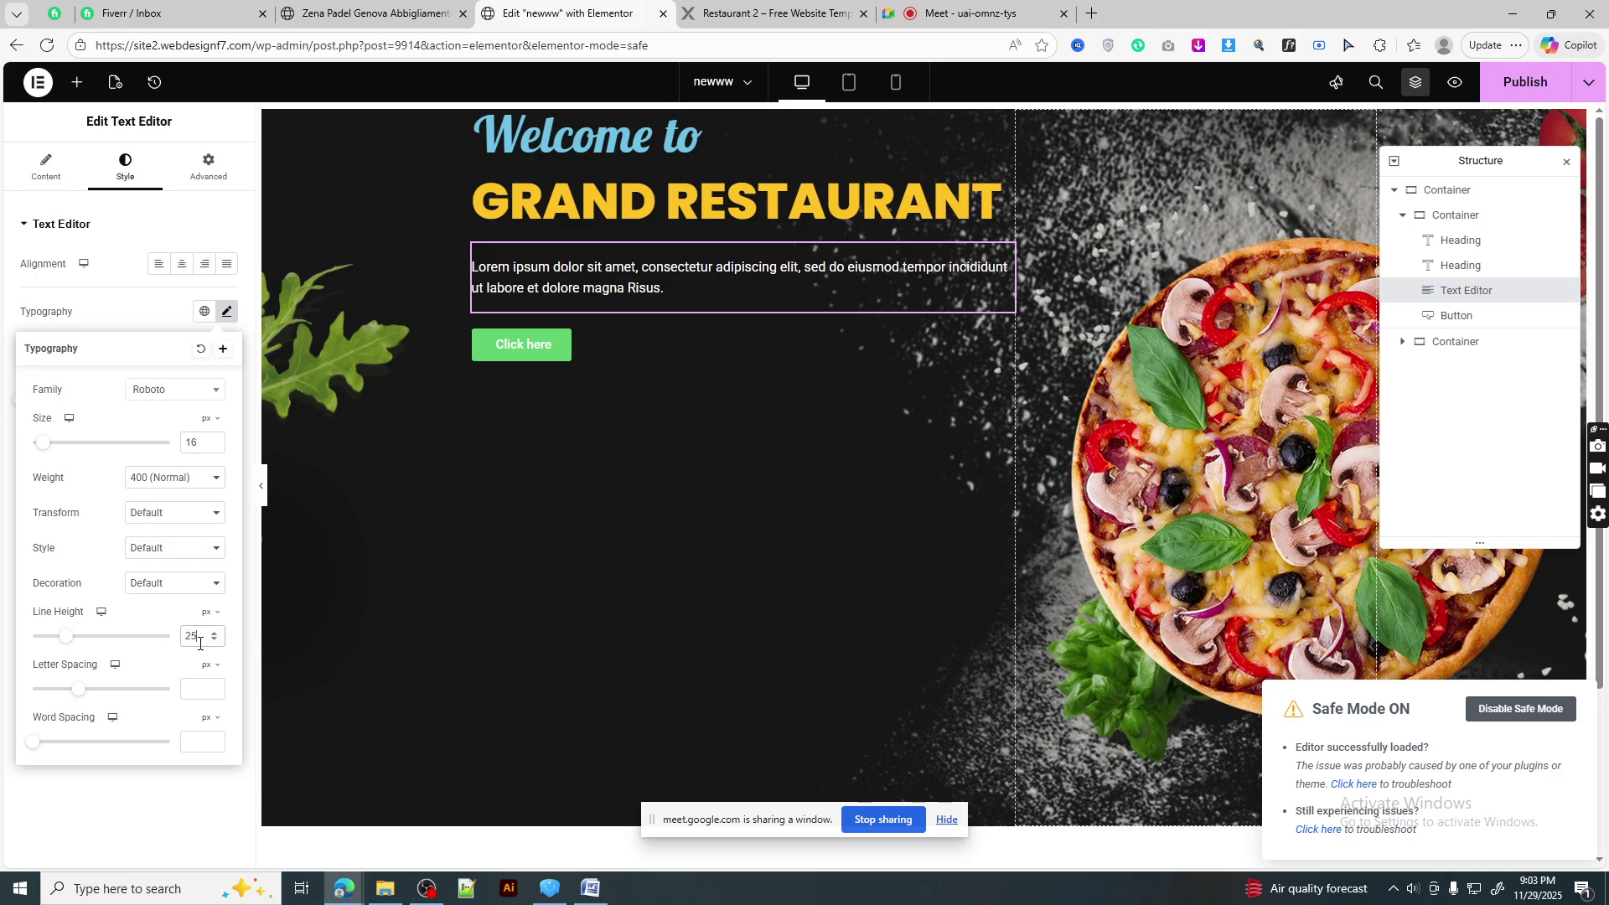
{"action": "left_click", "coordinate": [227, 311]}
{"action": "left_click", "coordinate": [210, 11]}
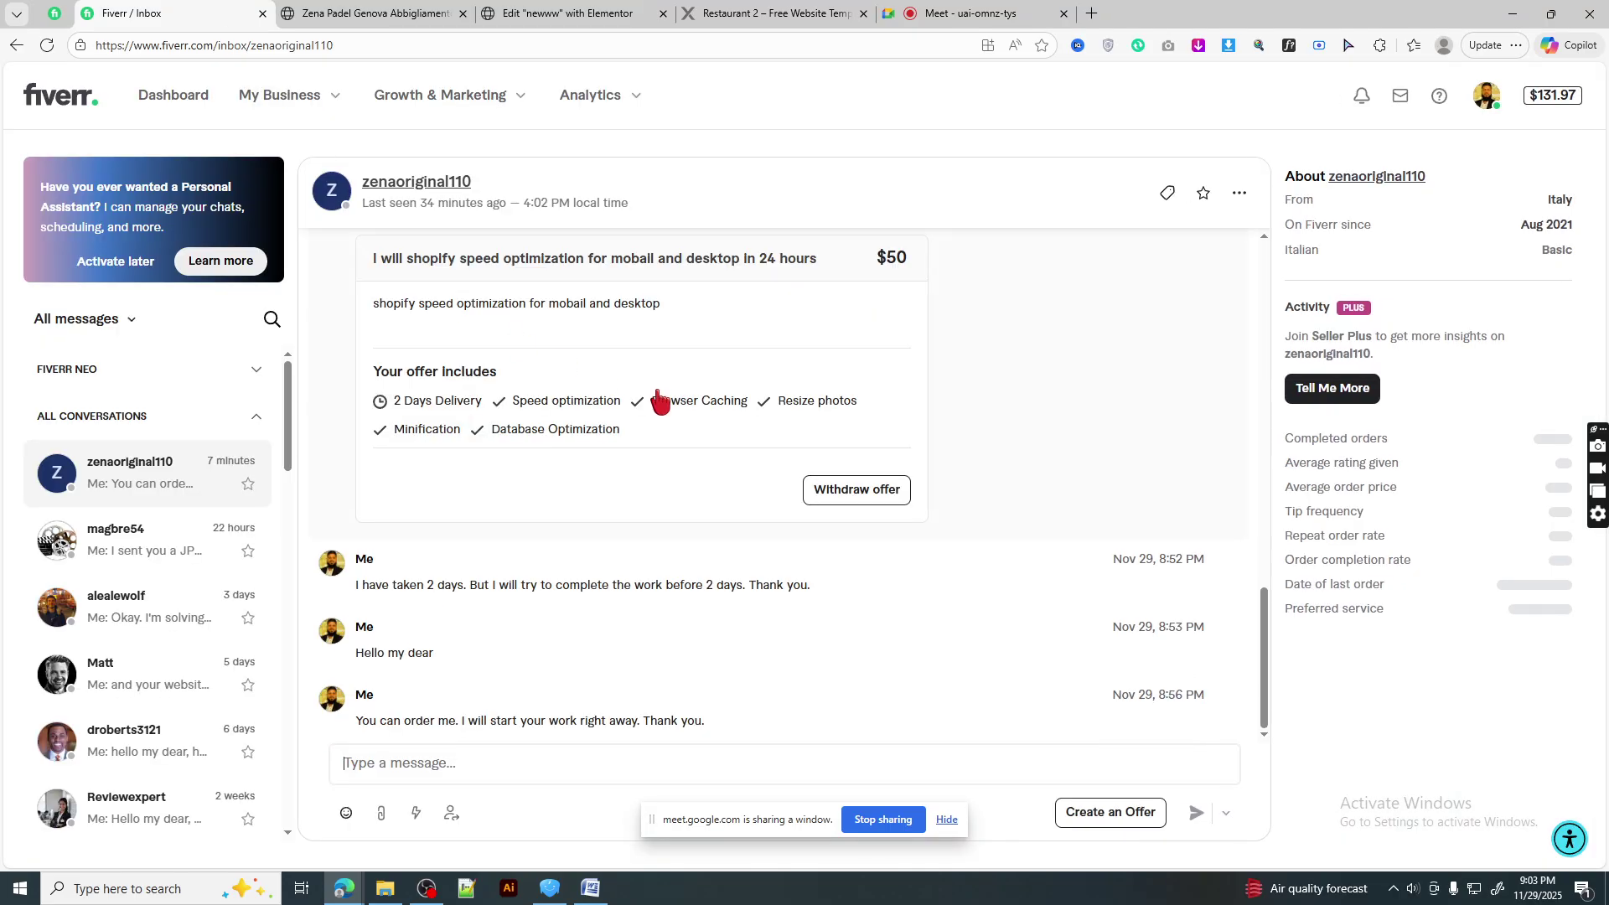
{"action": "left_click", "coordinate": [980, 7]}
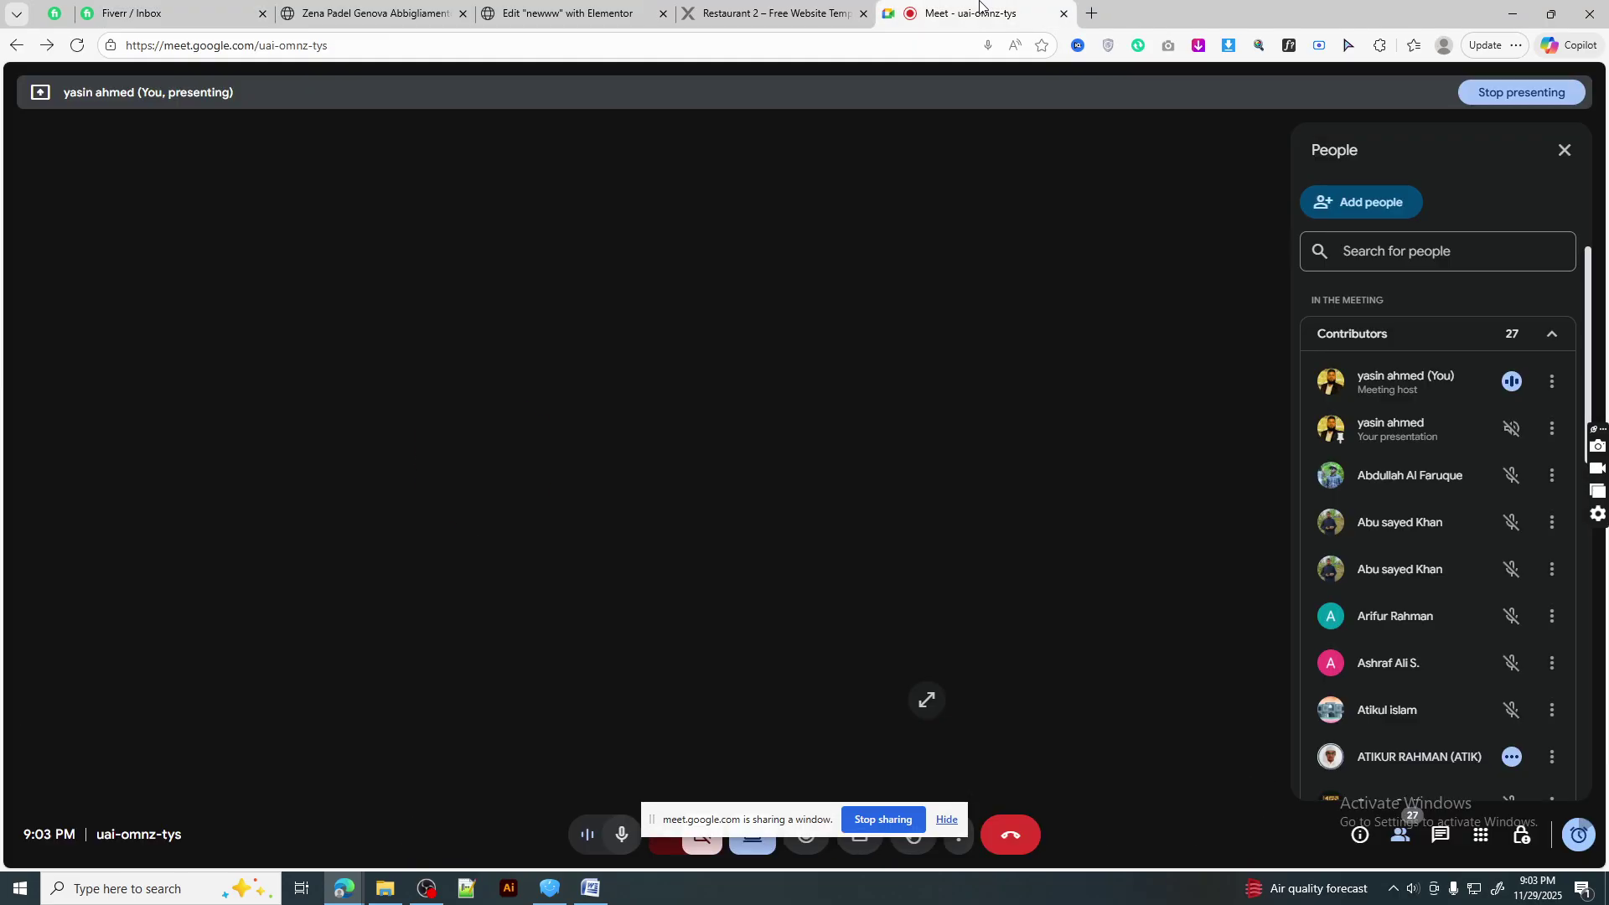
{"action": "left_click", "coordinate": [728, 7]}
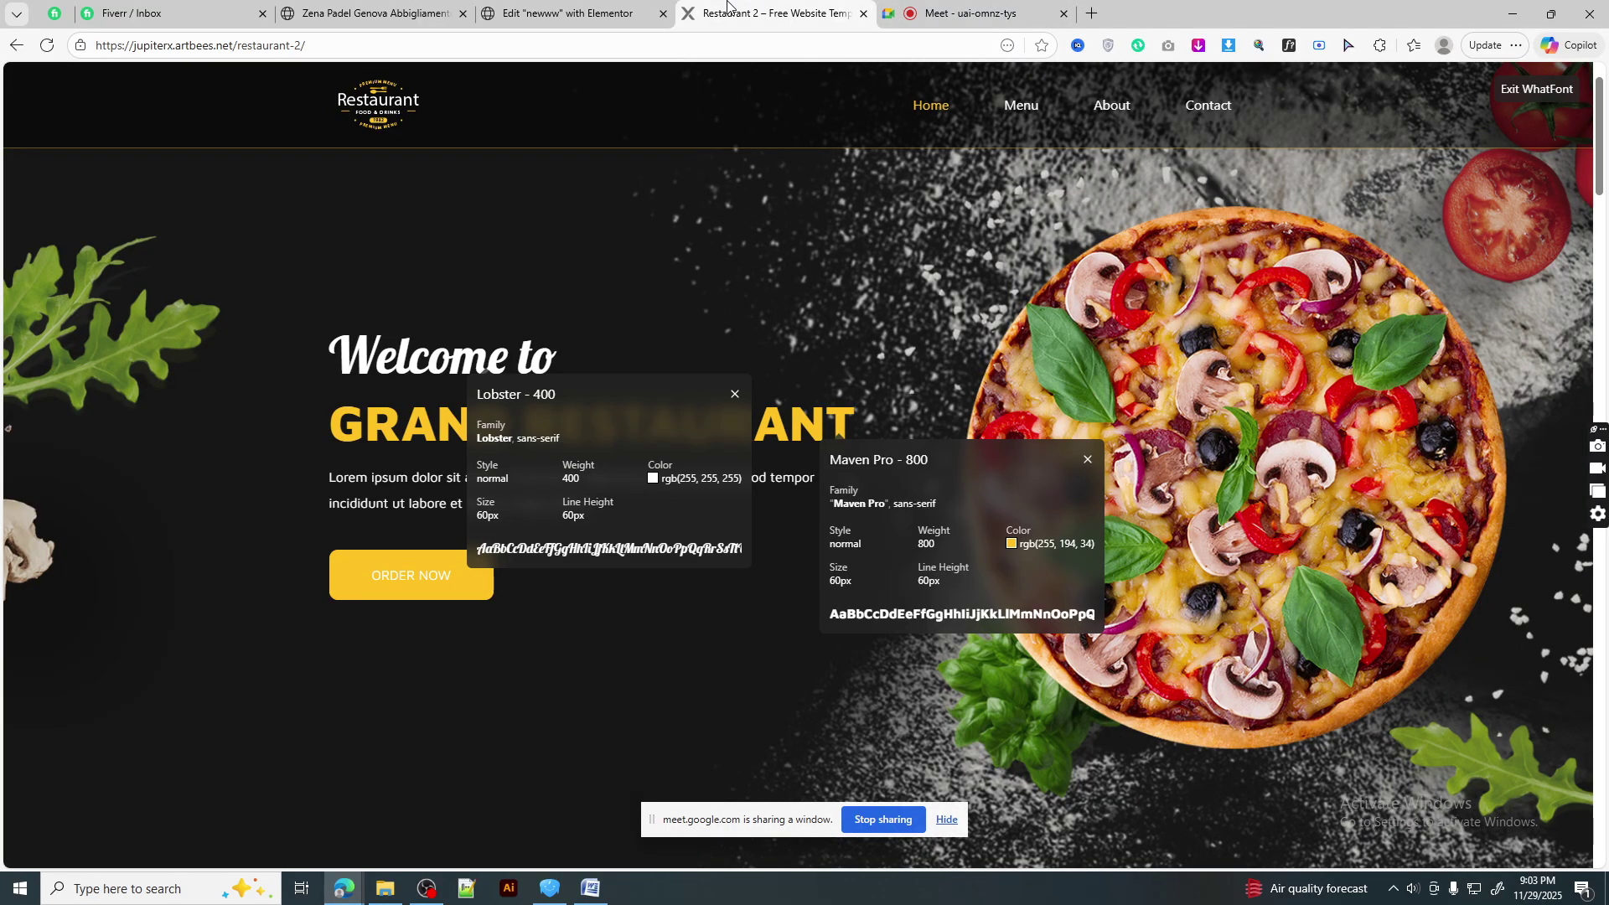
{"action": "left_click", "coordinate": [547, 9]}
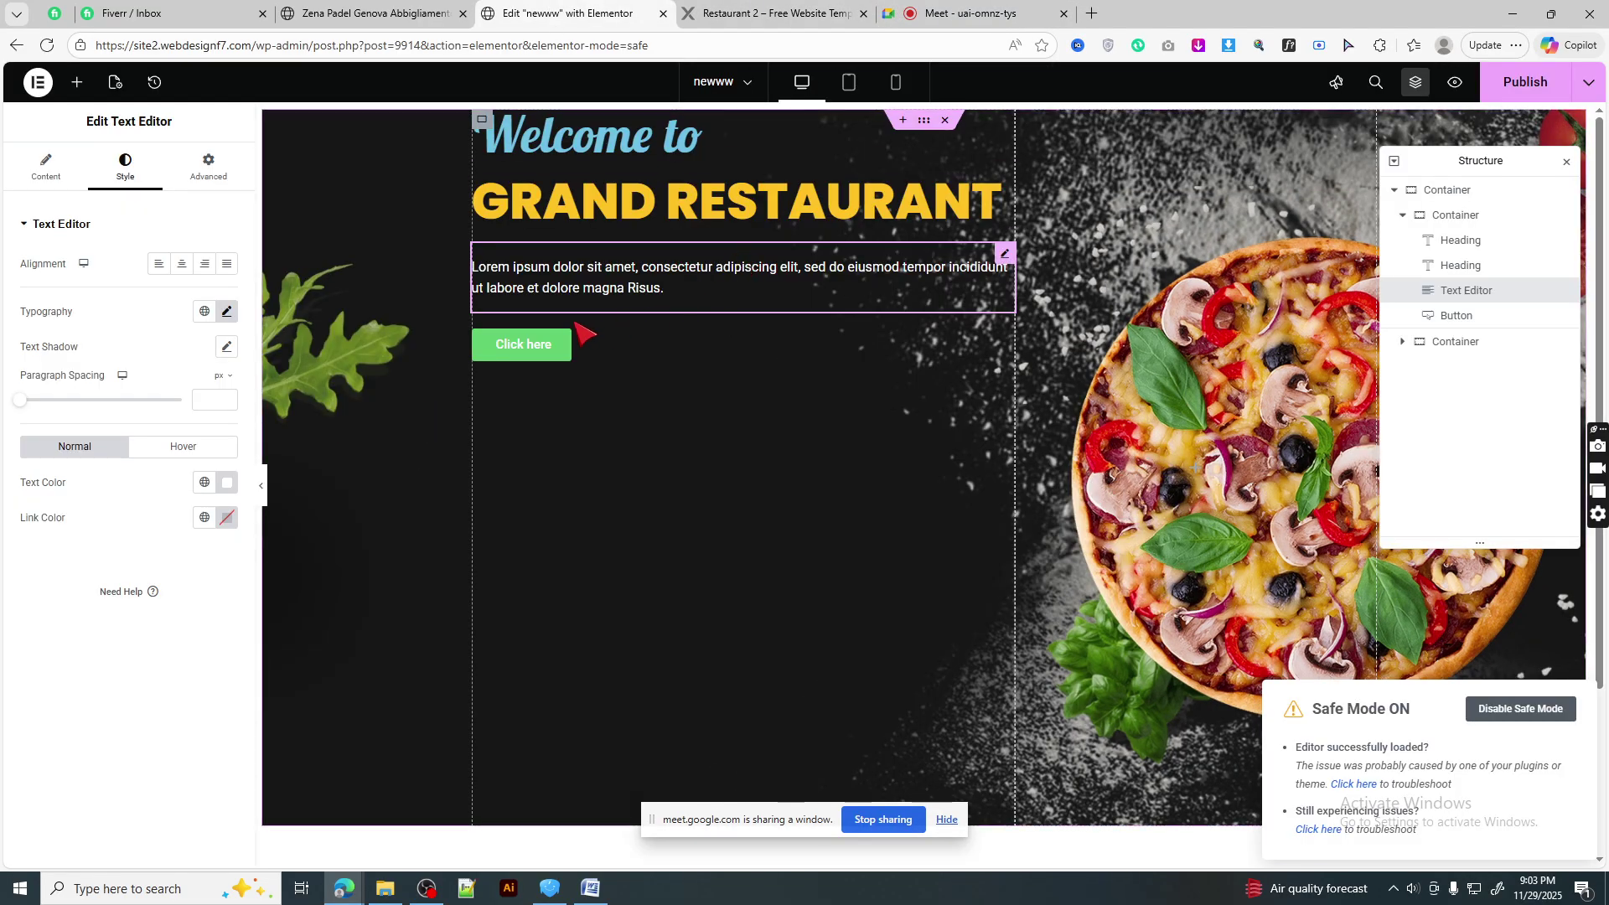
{"action": "left_click", "coordinate": [774, 7]}
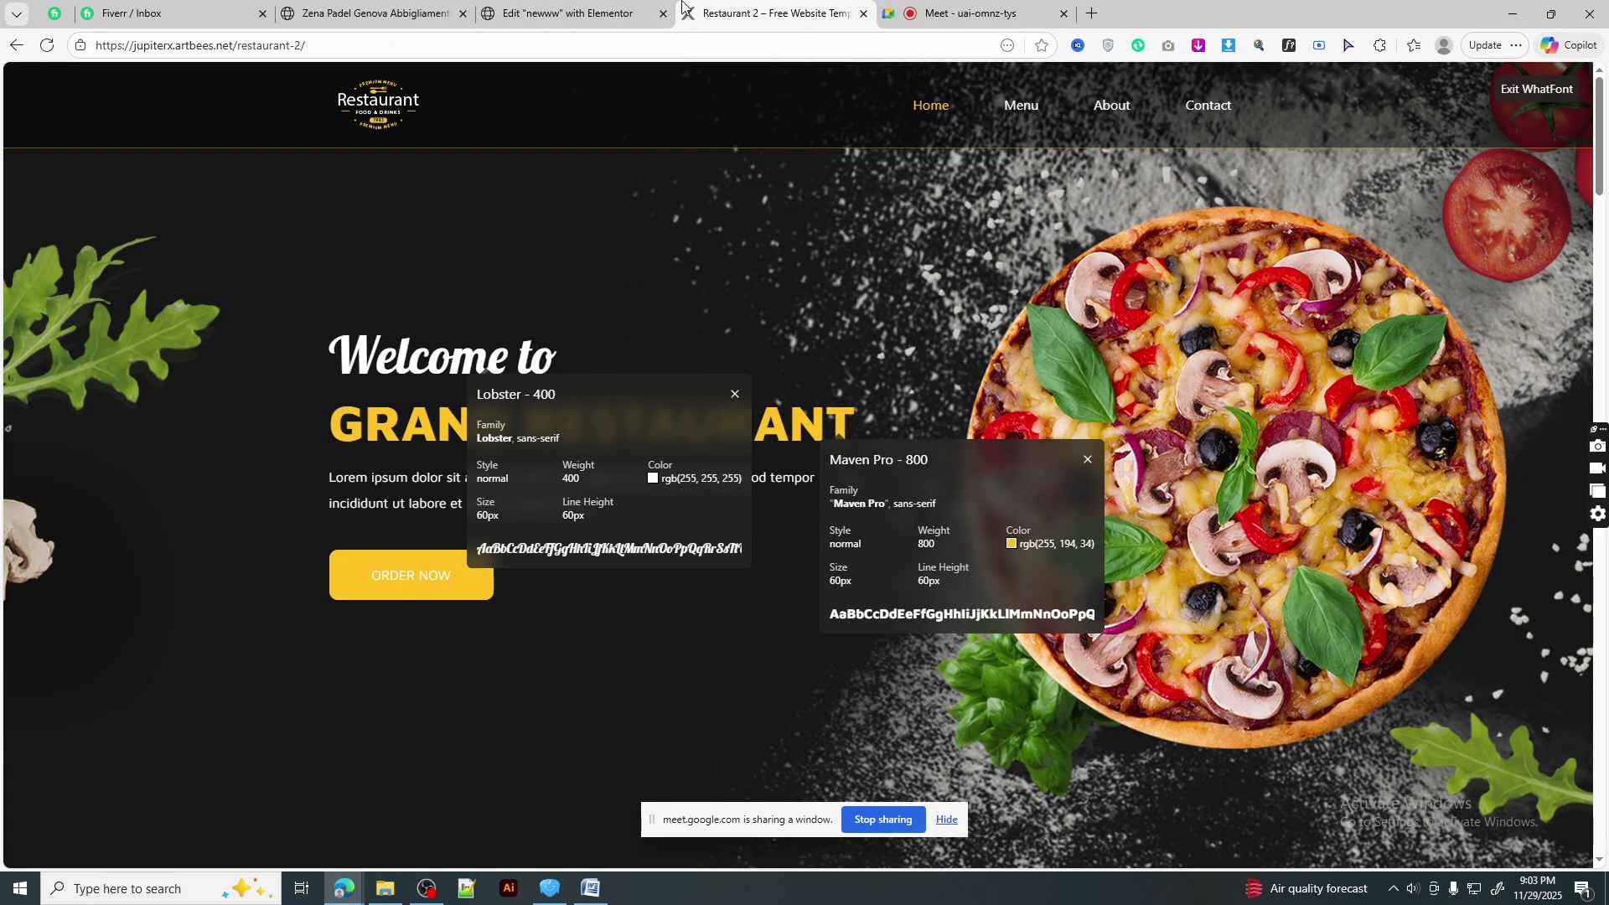
{"action": "left_click", "coordinate": [579, 10]}
- Save the "Grand Restaurant" heading's yellow text color as a new global color, keeping the name New Global Color
{"action": "left_click", "coordinate": [620, 203]}
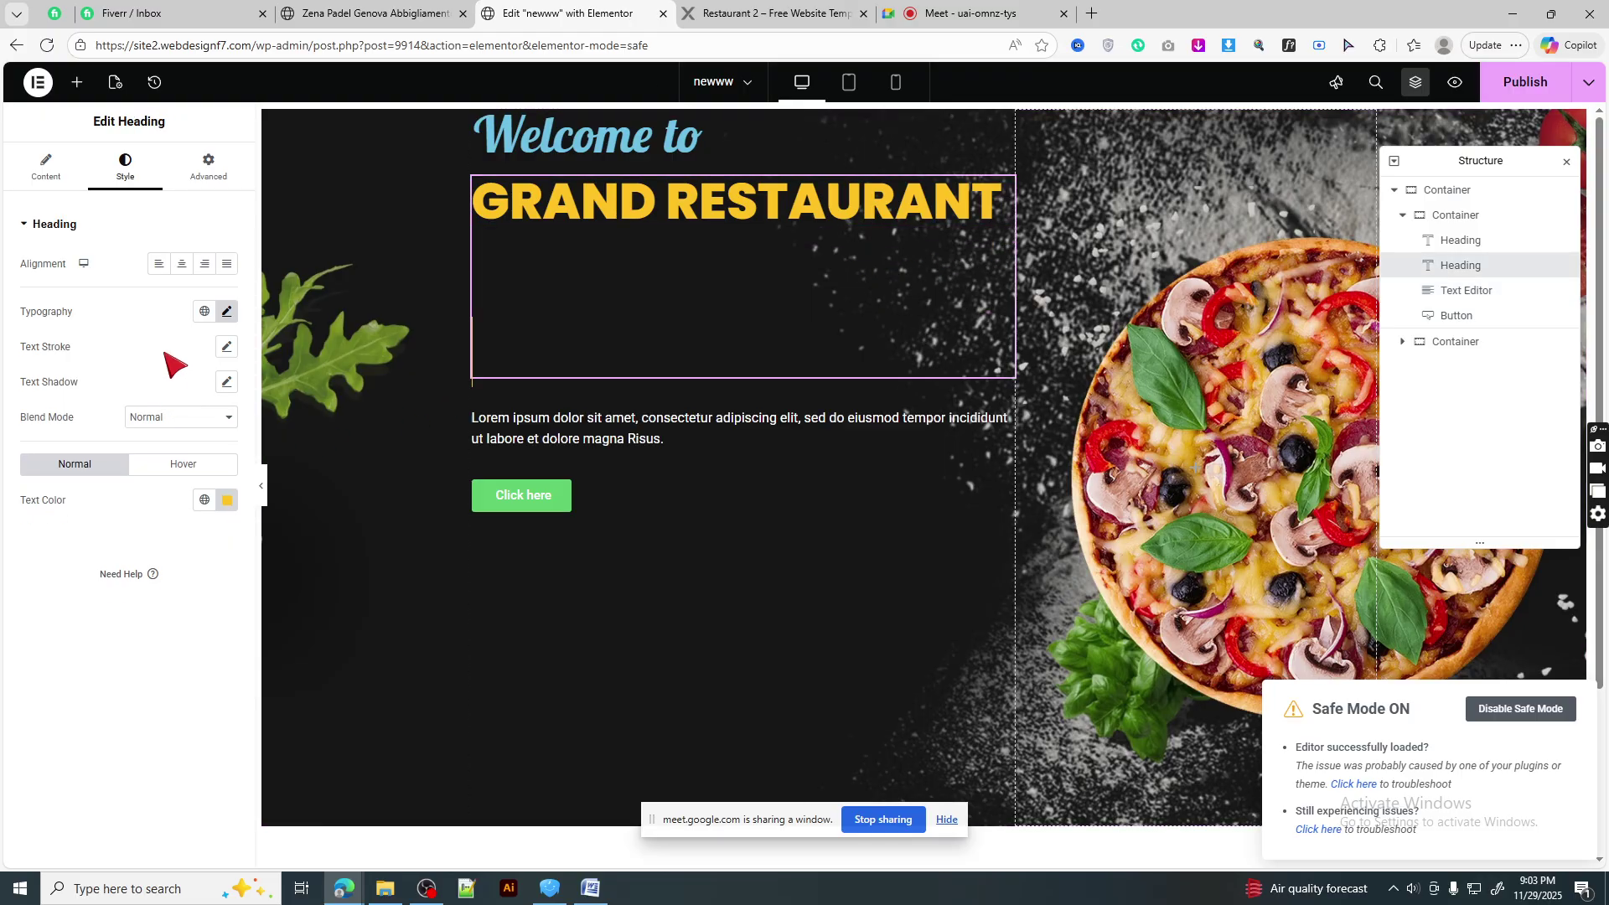
{"action": "left_click", "coordinate": [227, 501]}
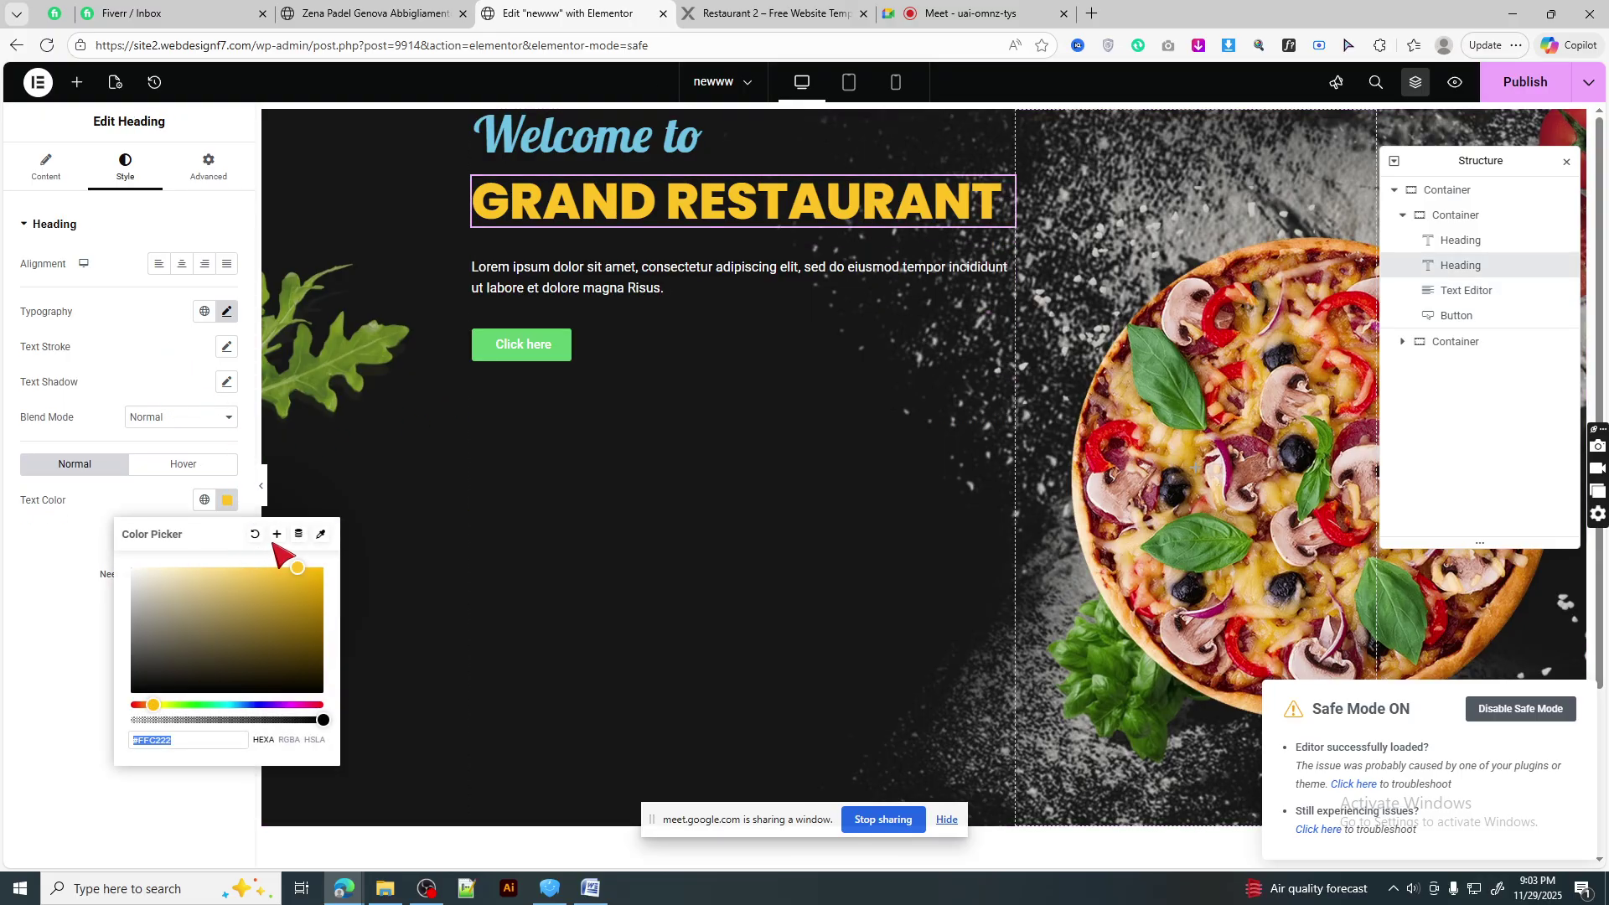
{"action": "left_click", "coordinate": [269, 536]}
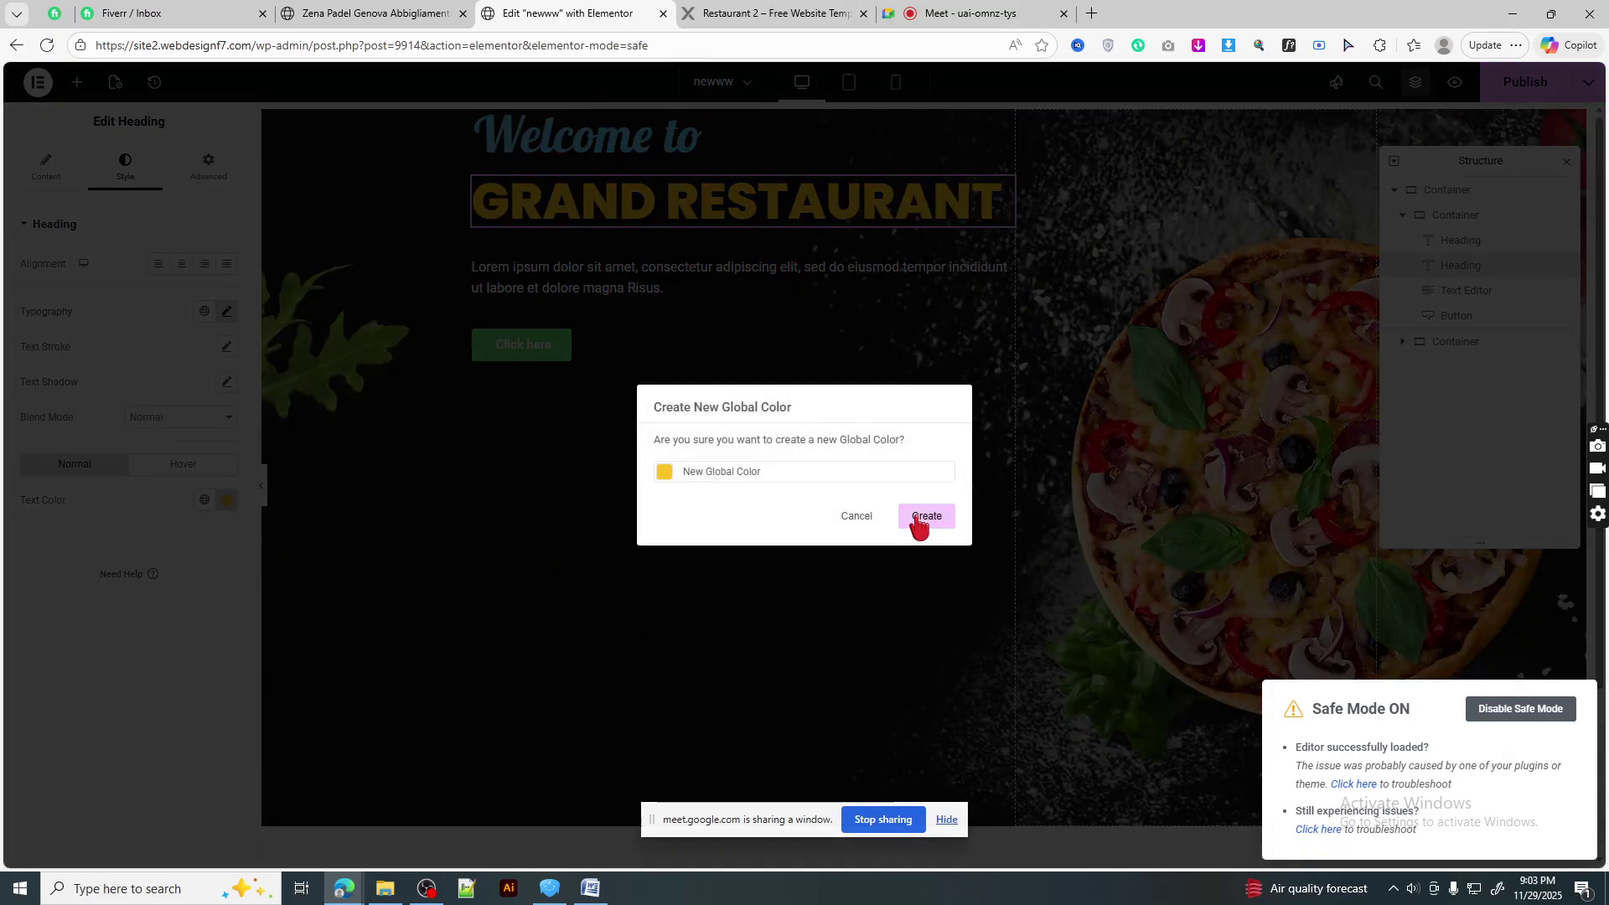
{"action": "left_click", "coordinate": [922, 520]}
- Set the text color of the "Welcome to" heading to white, #FFFFFF
{"action": "left_click", "coordinate": [587, 142]}
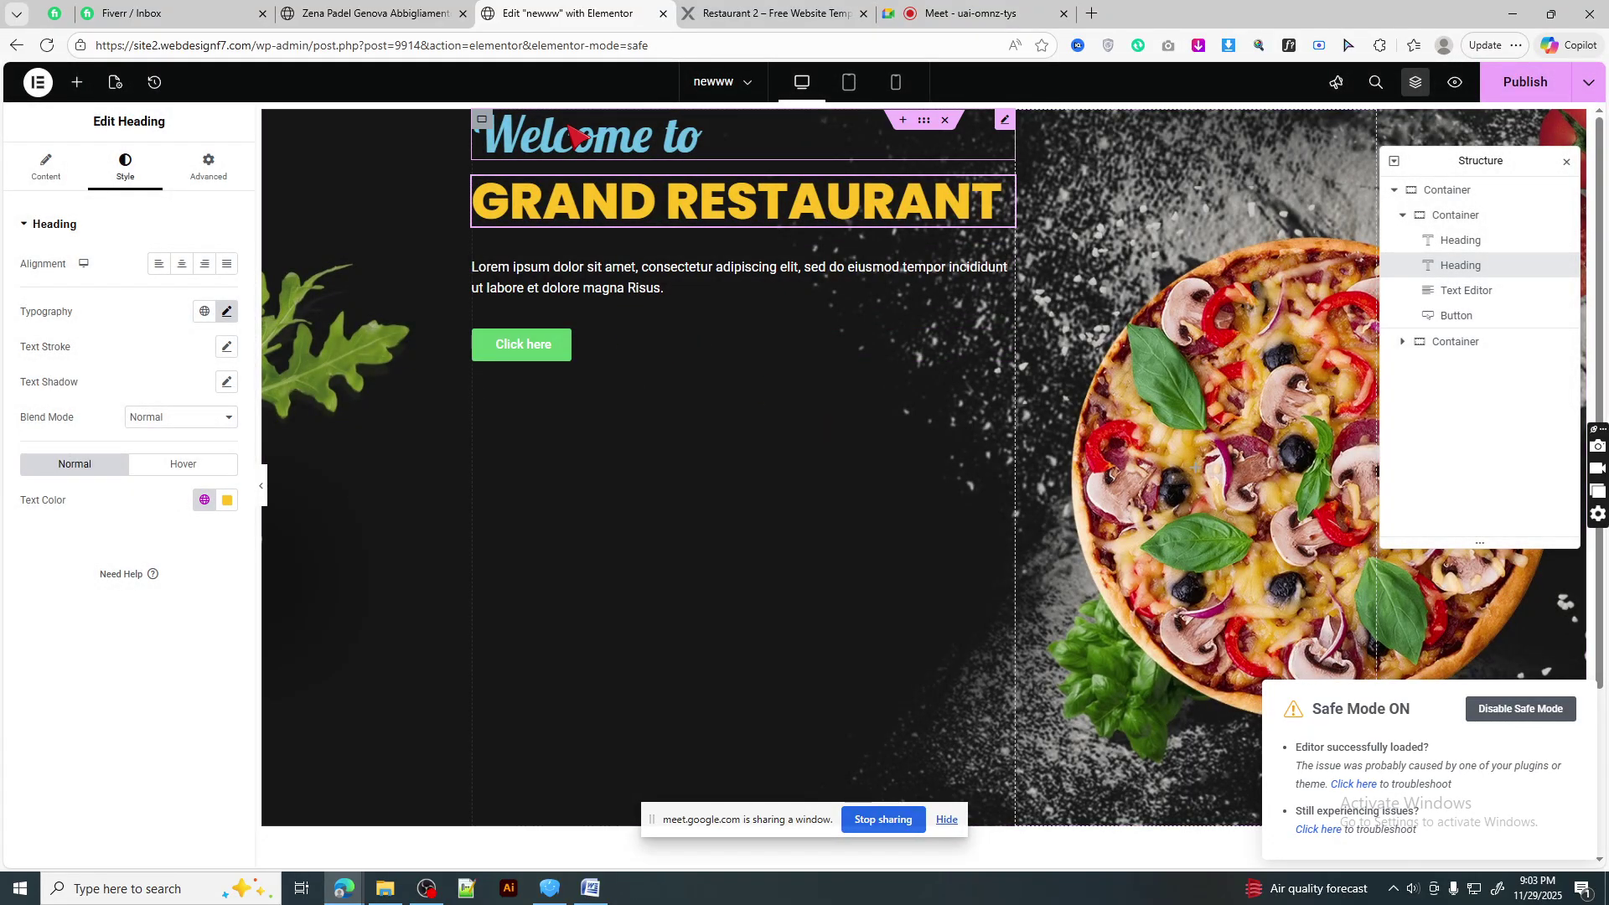
{"action": "left_click", "coordinate": [227, 501]}
{"action": "left_click_drag", "start_coordinate": [165, 584], "coordinate": [127, 565]}
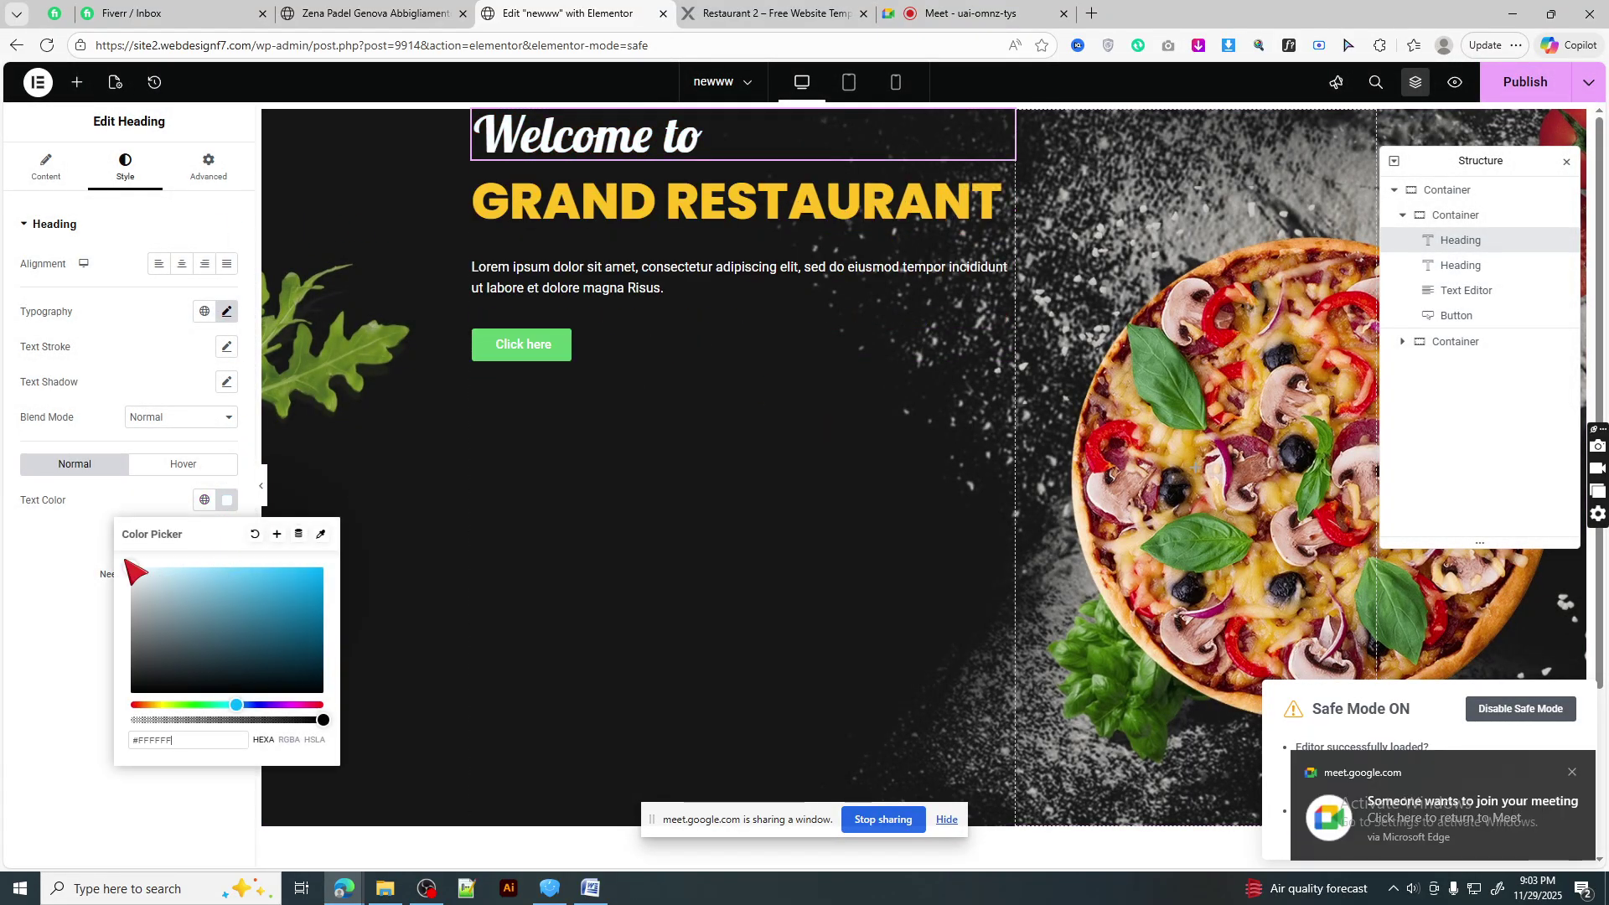
{"action": "left_click", "coordinate": [227, 501]}
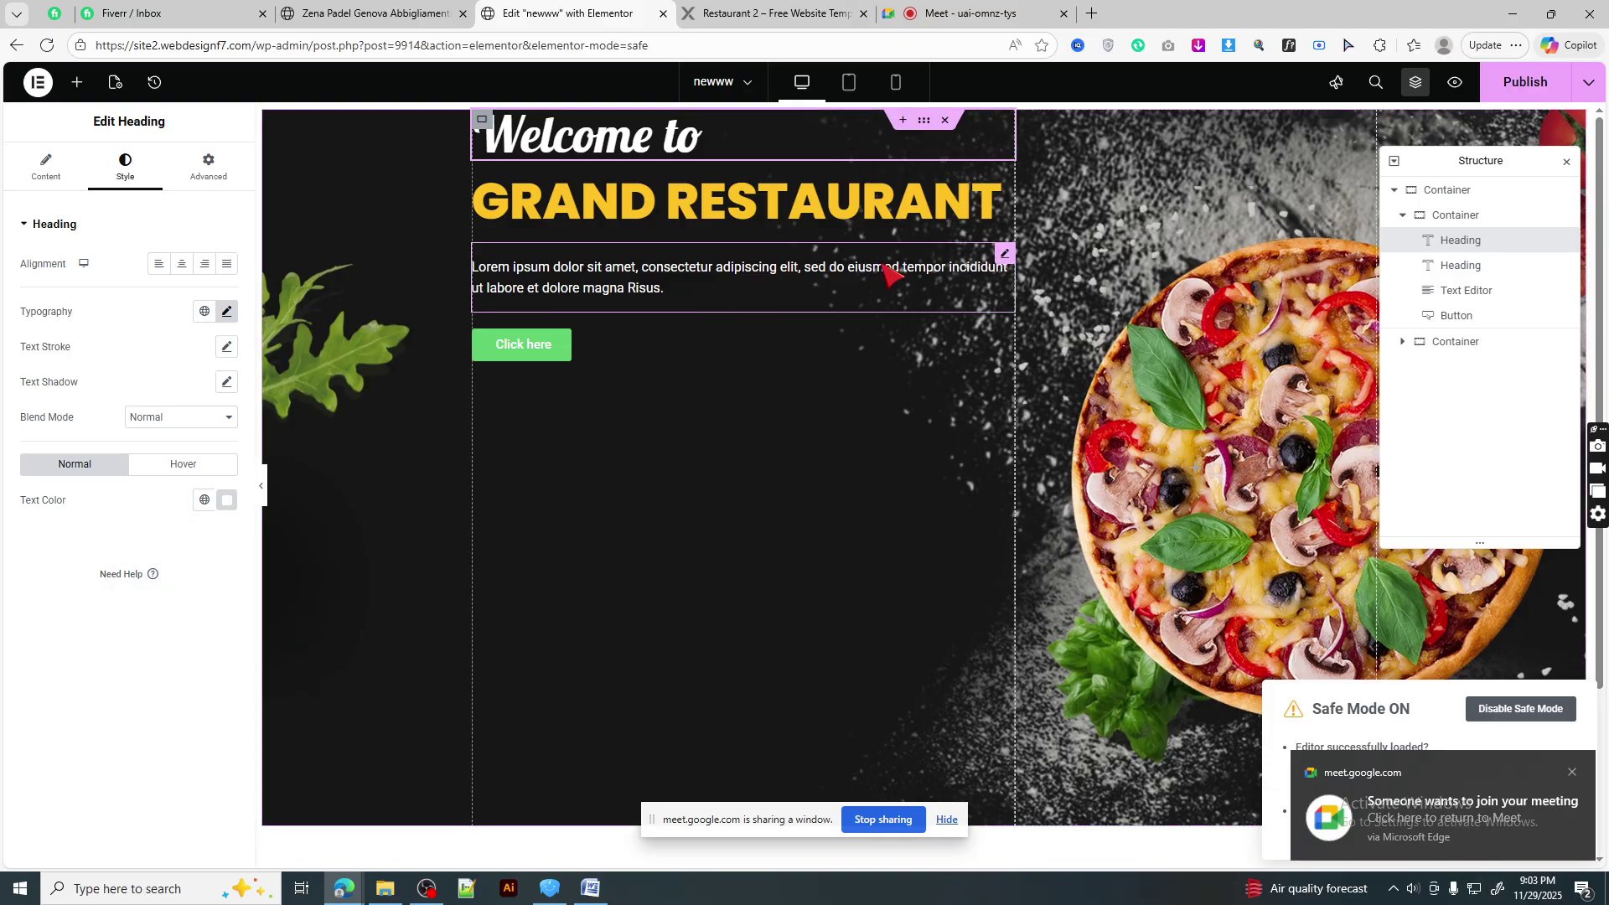
{"action": "left_click", "coordinate": [923, 120]}
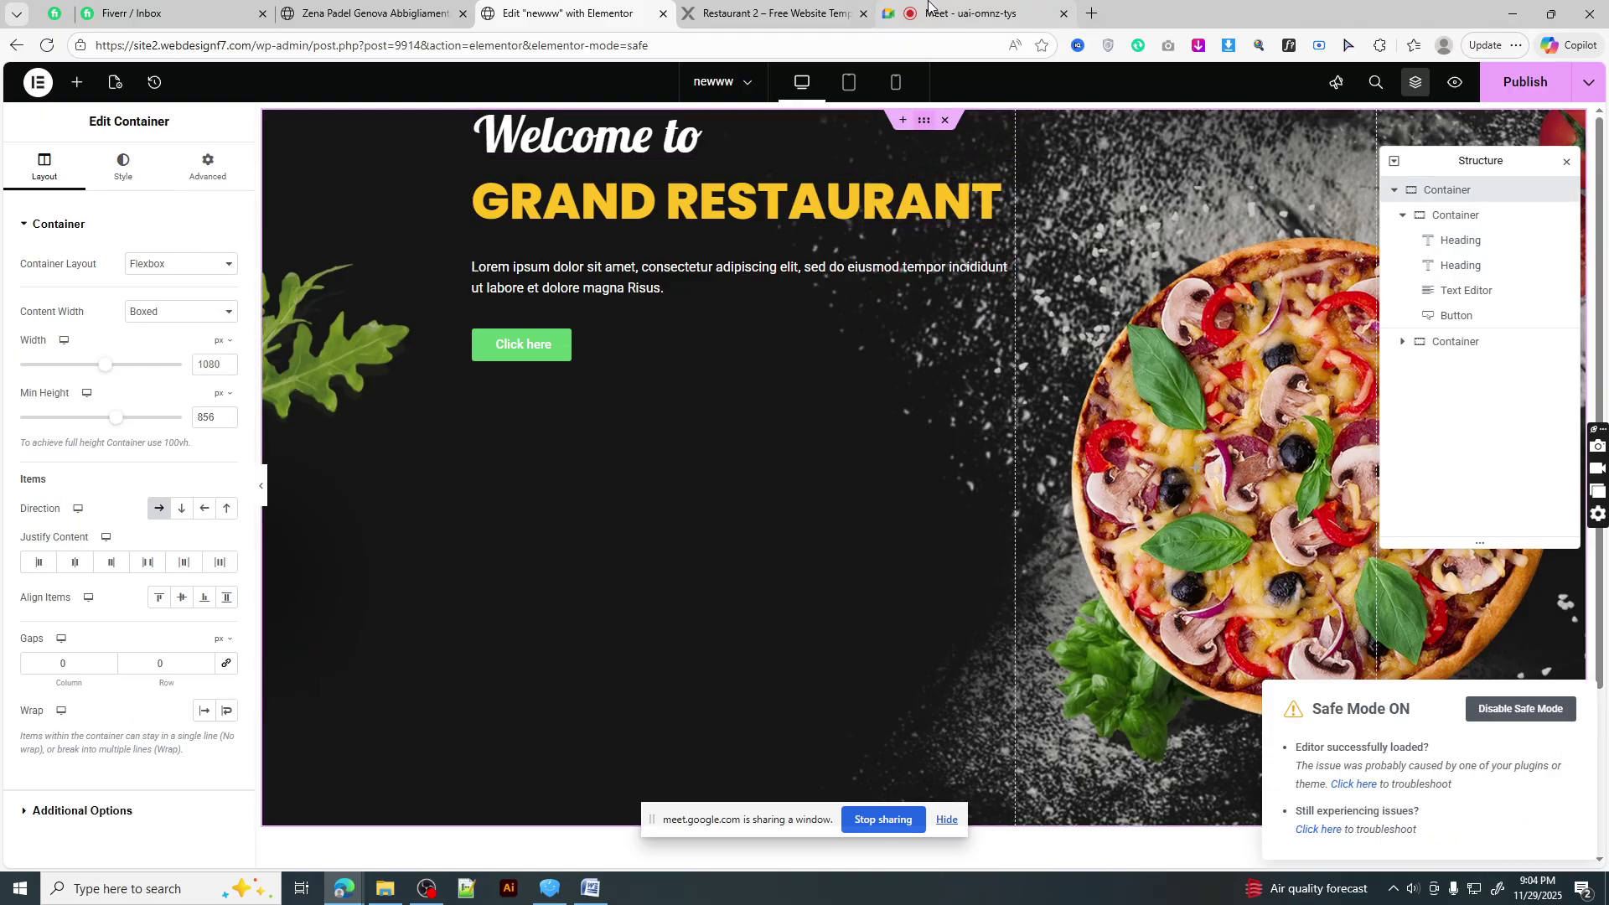
{"action": "left_click", "coordinate": [928, 6]}
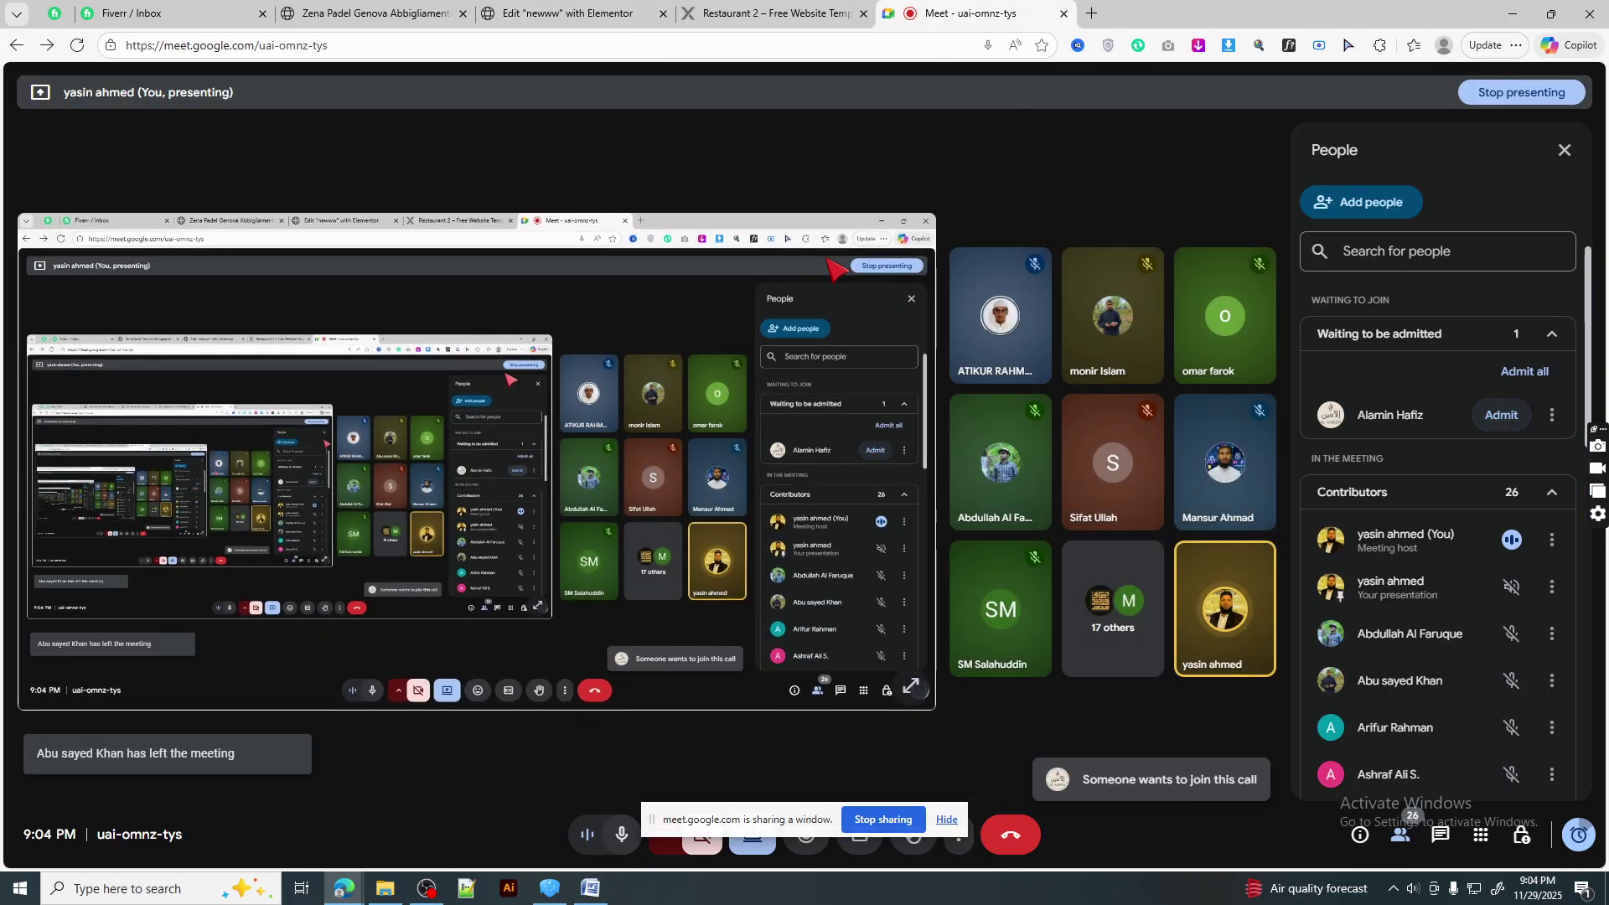
{"action": "left_click", "coordinate": [767, 14]}
{"action": "left_click", "coordinate": [570, 13]}
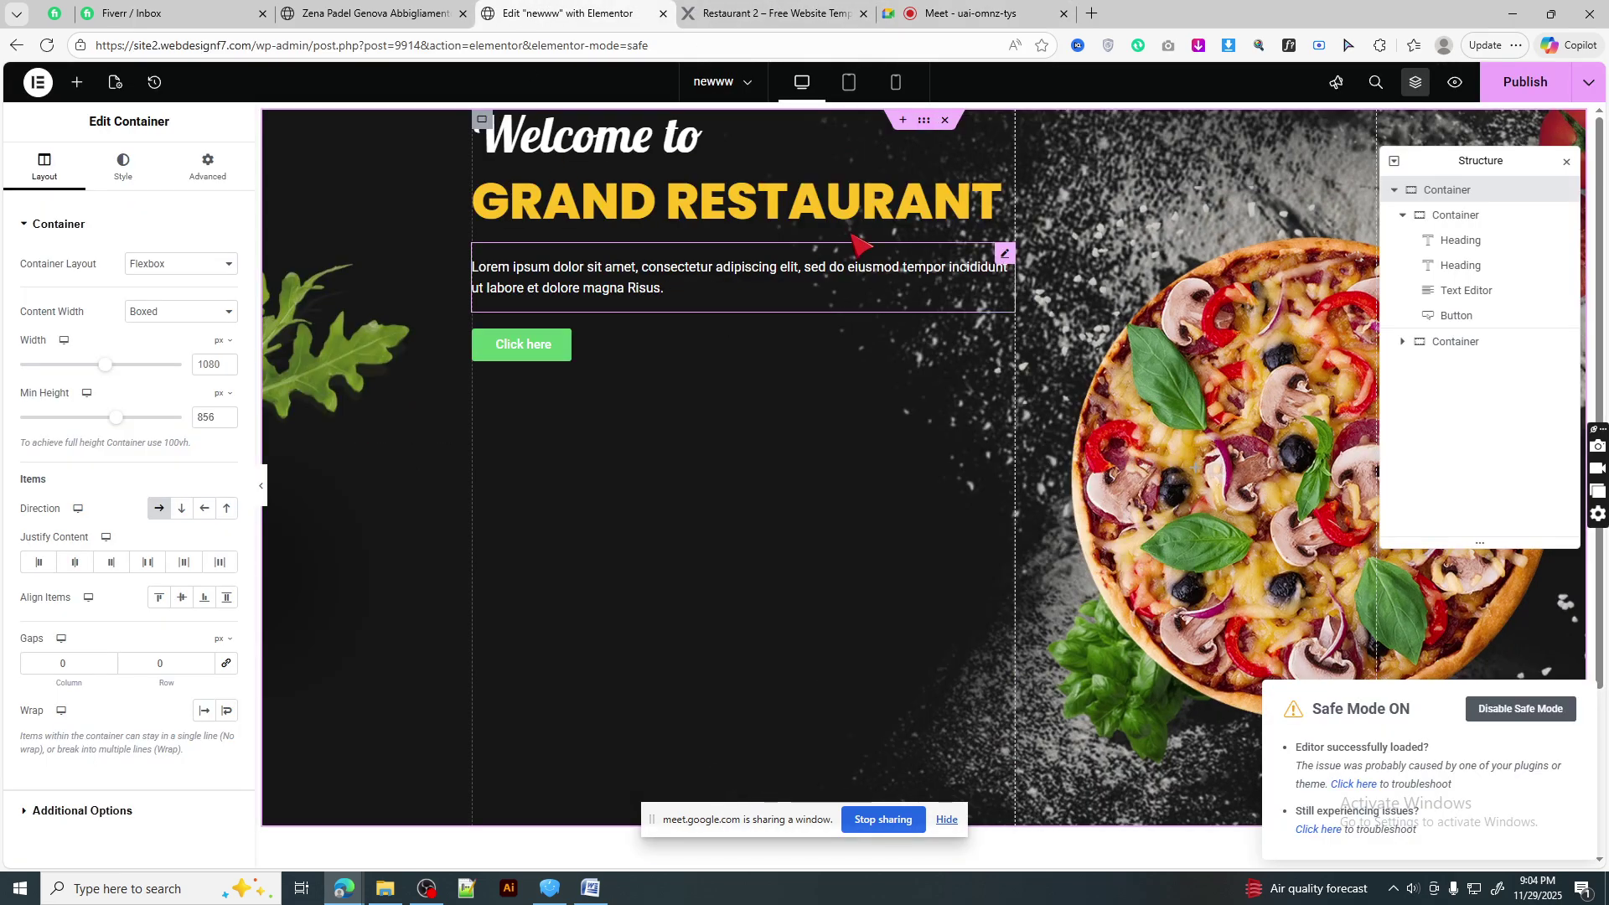
- Set the "Click here" button's padding to 18 px top and bottom and 45 px on the right and left
{"action": "left_click", "coordinate": [503, 356]}
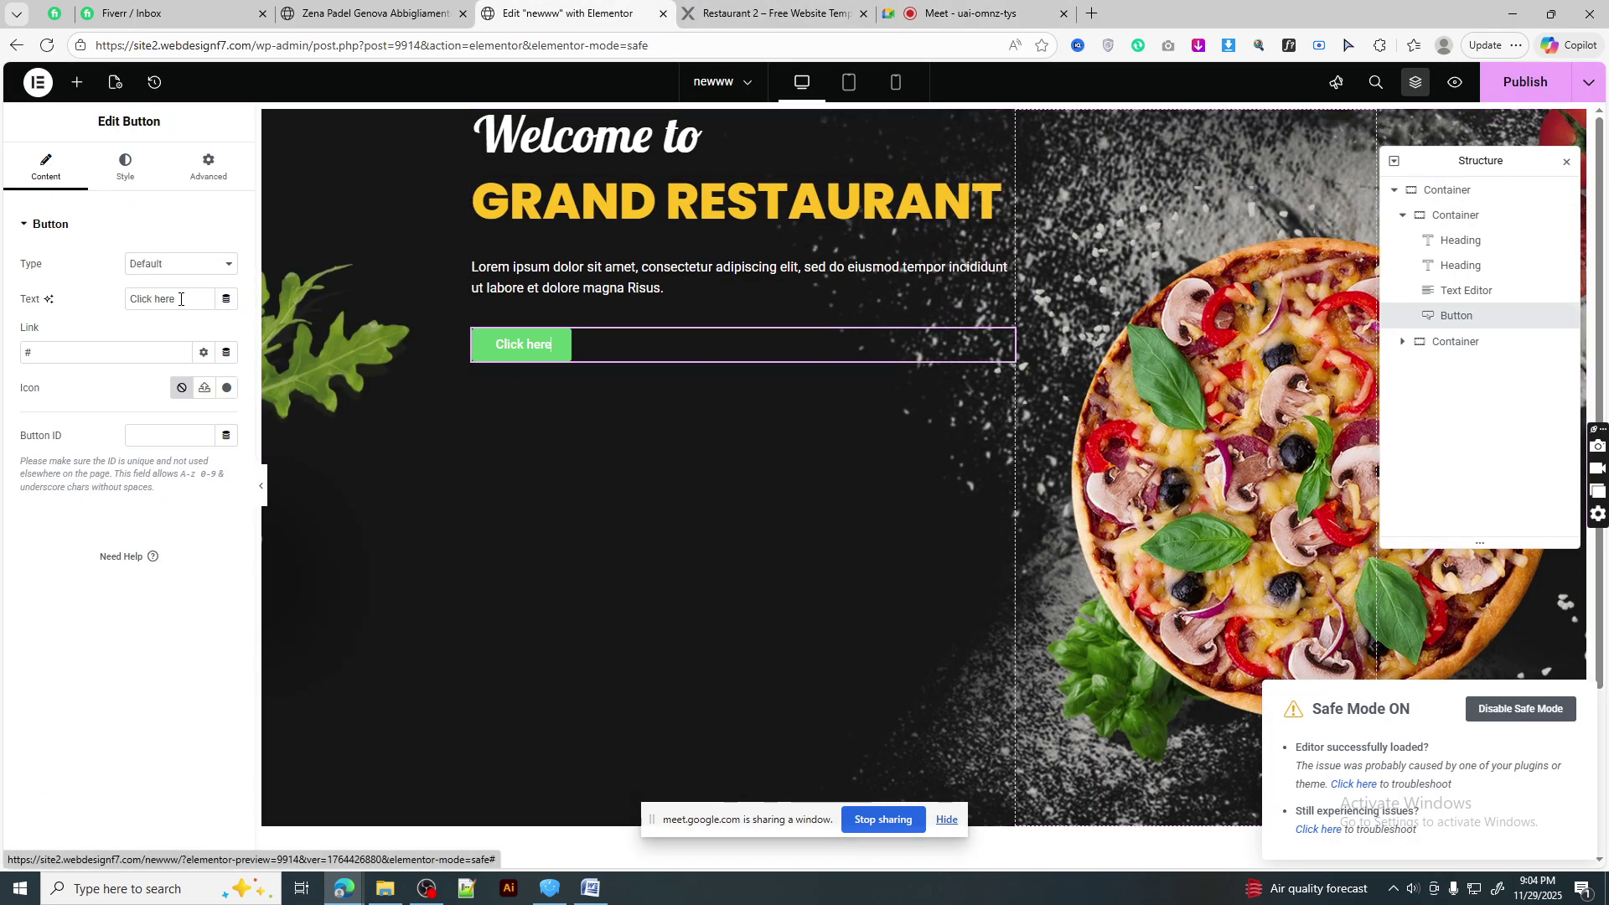
{"action": "left_click", "coordinate": [119, 171]}
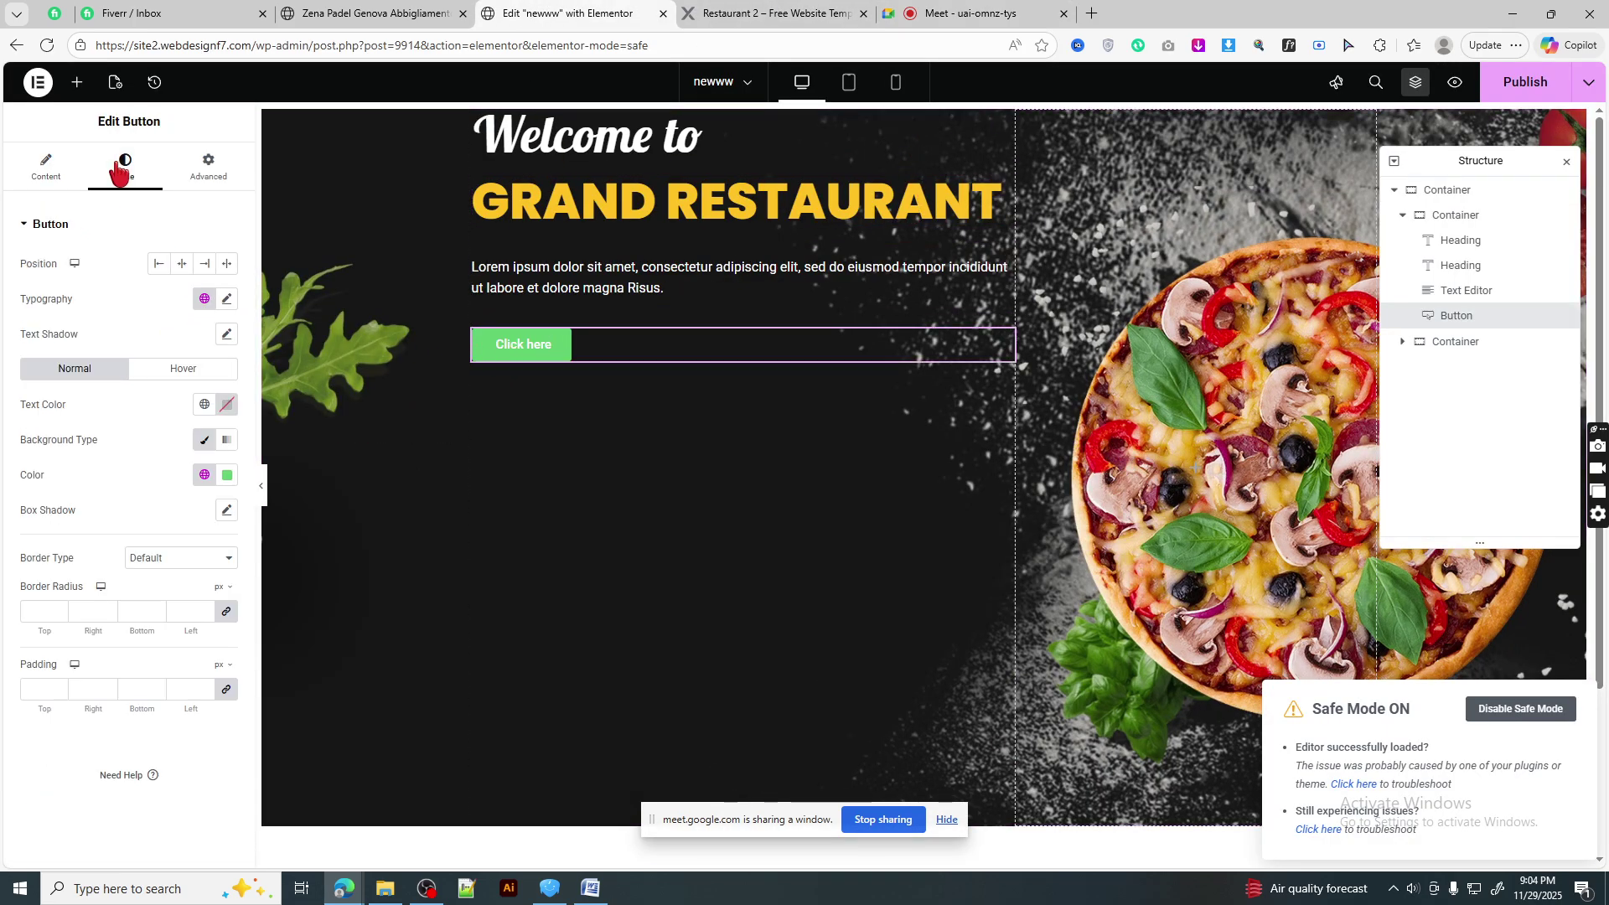
{"action": "left_click", "coordinate": [188, 690]}
{"action": "type", "text": "18"}
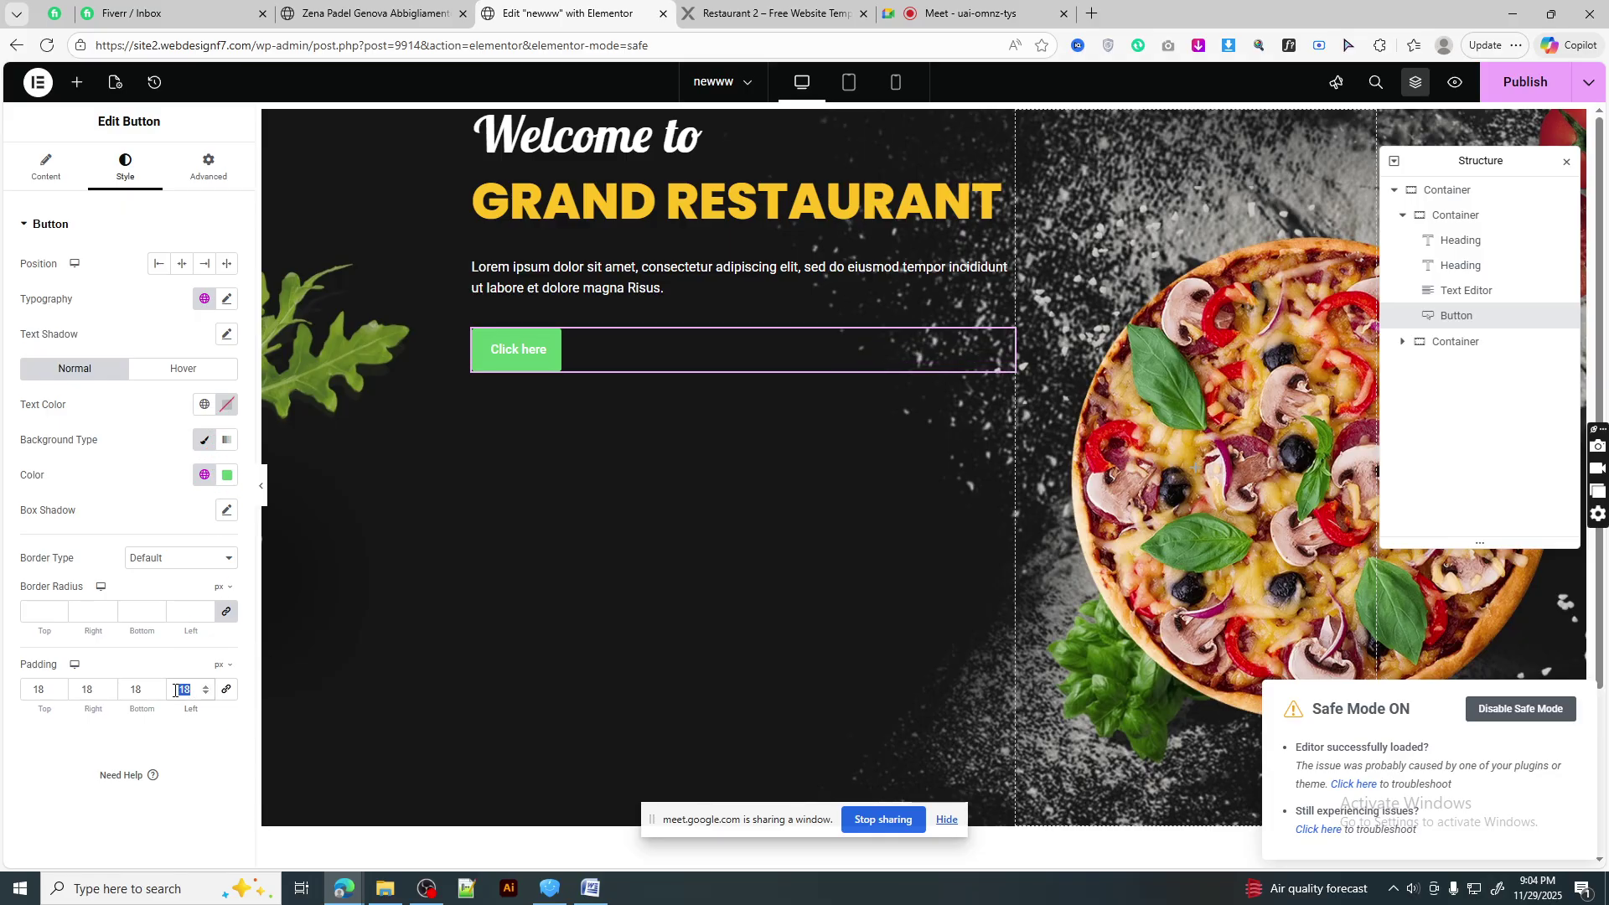
{"action": "type", "text": "45"}
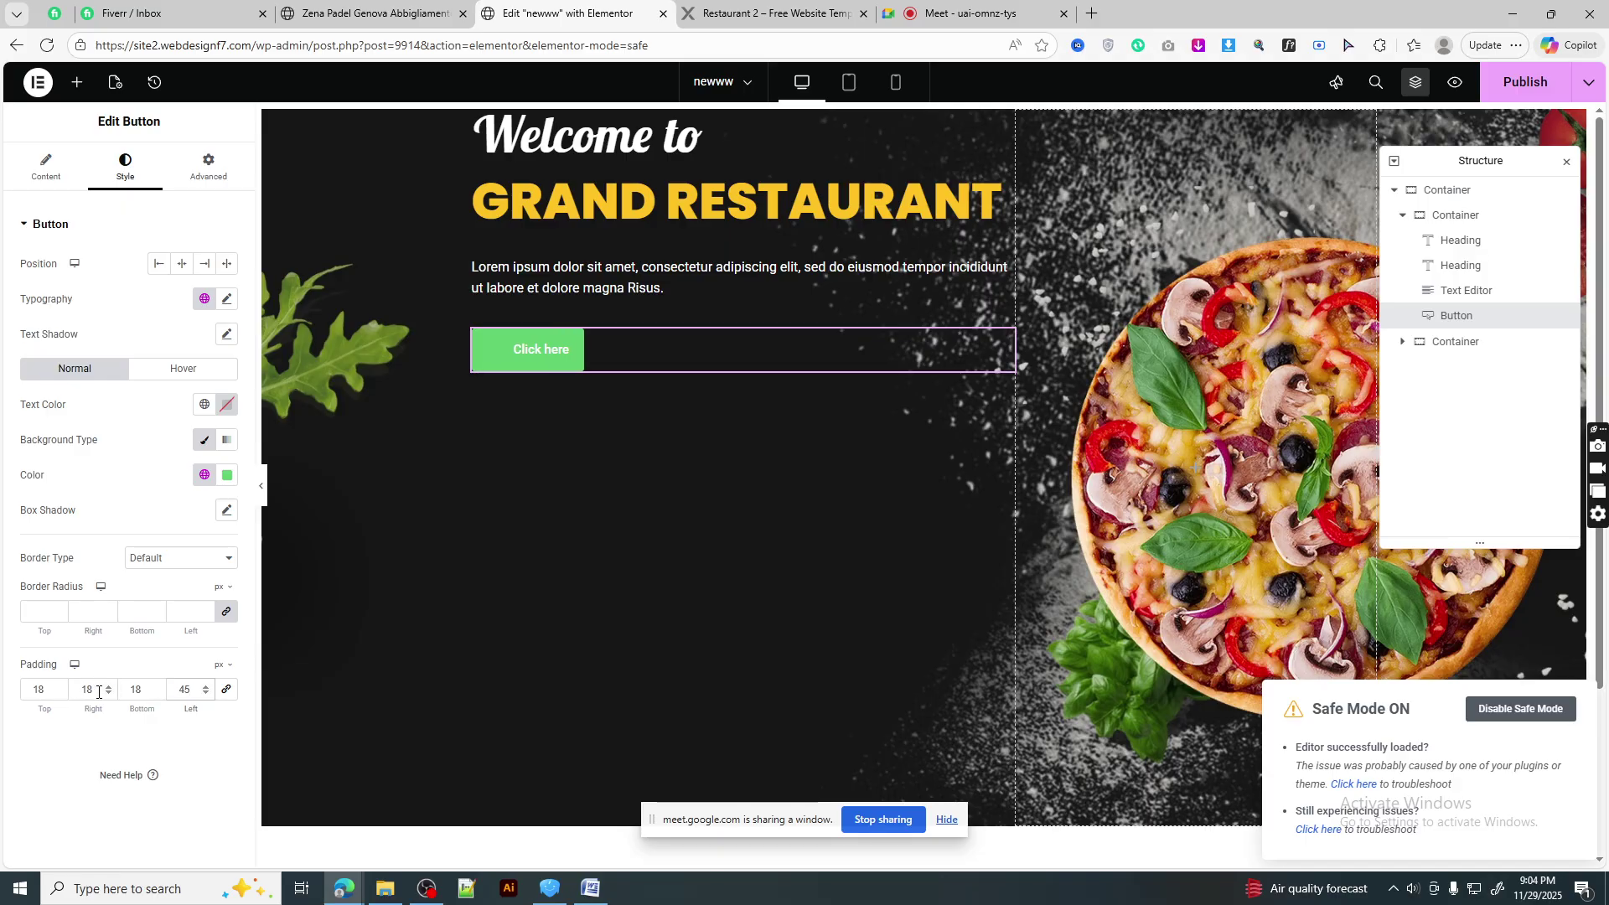
{"action": "type", "text": "45"}
- Check the template's button, and set the "Click here" button's border radius to 6 px on all corners
{"action": "left_click", "coordinate": [760, 6]}
{"action": "left_click", "coordinate": [578, 13]}
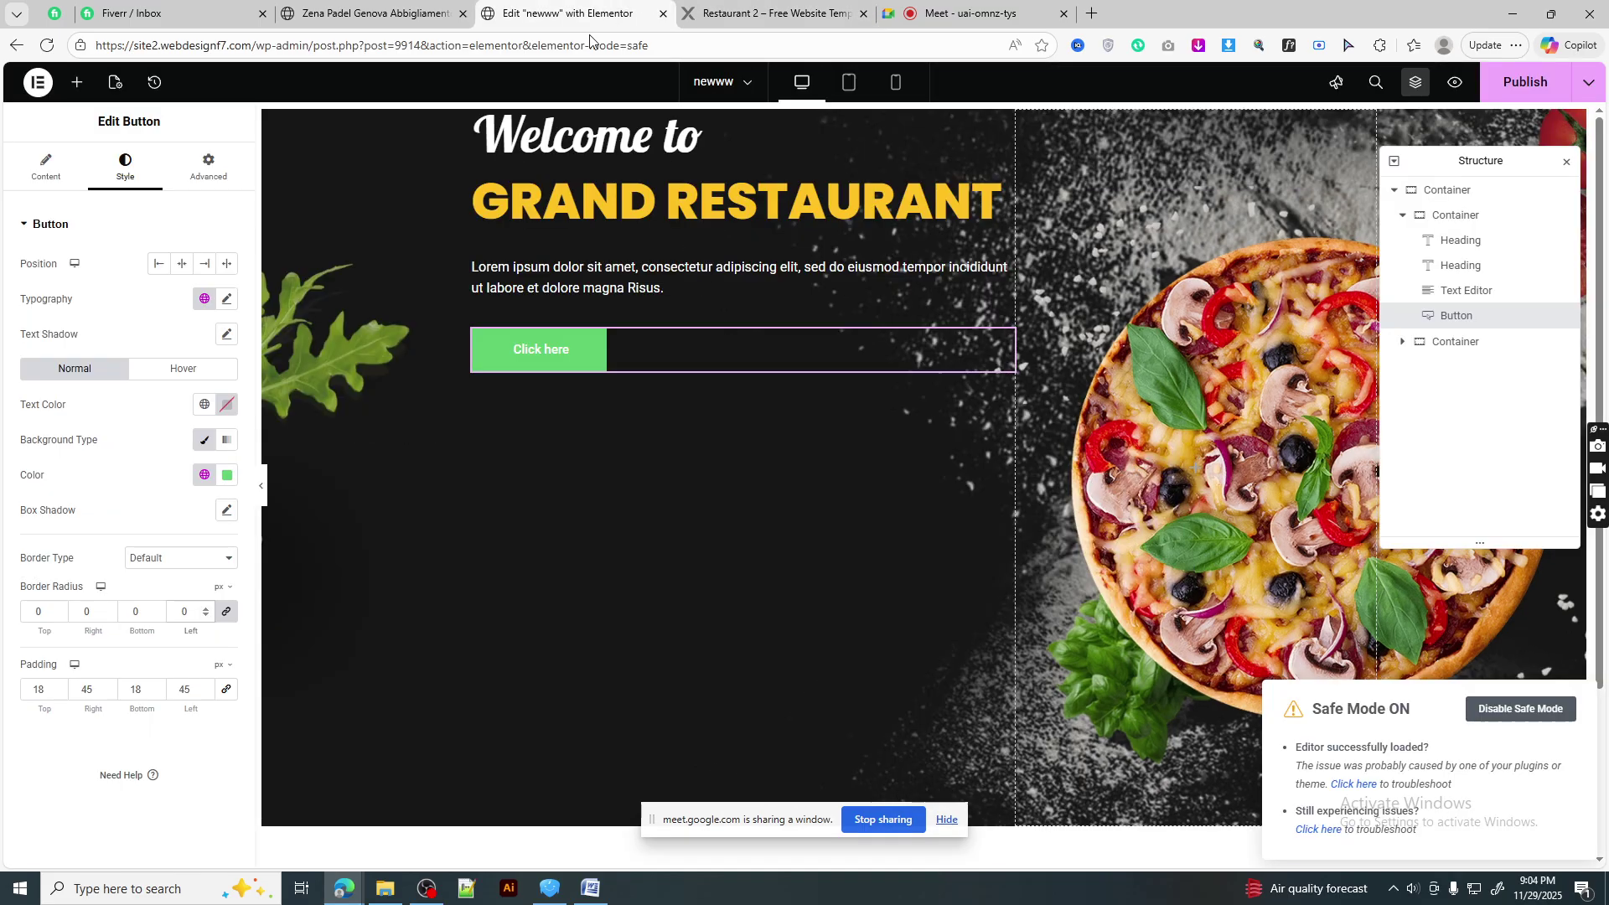
{"action": "double_click", "coordinate": [177, 613]}
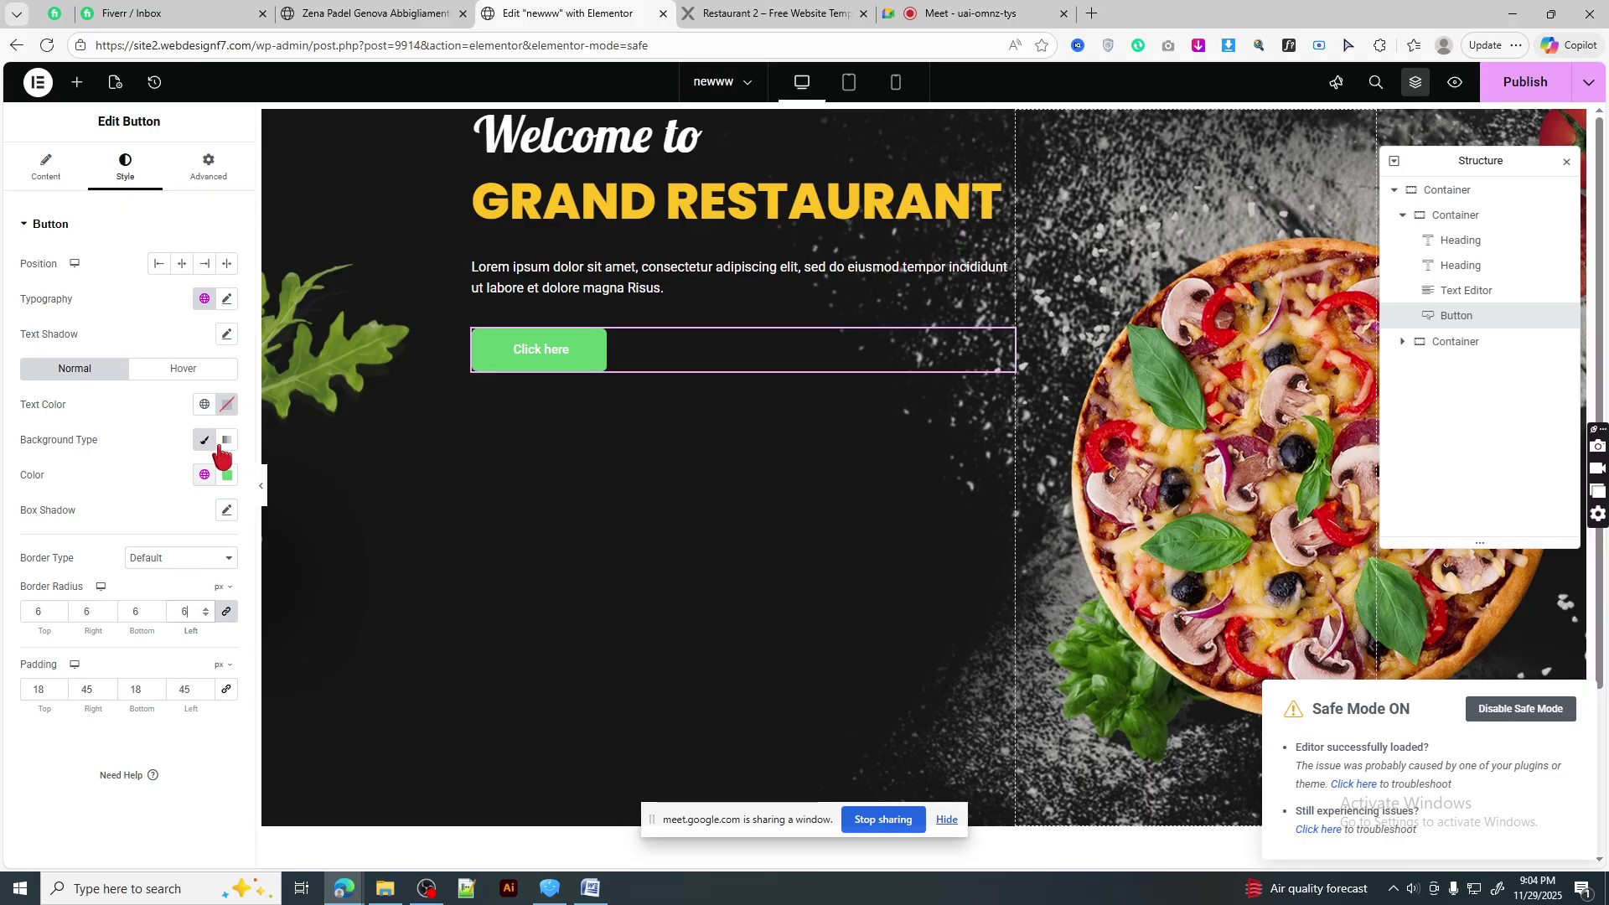
- Set the "Click here" button's background to the yellow New Global Color and check the hover look of the template's button
{"action": "left_click", "coordinate": [204, 474]}
{"action": "left_click", "coordinate": [110, 854]}
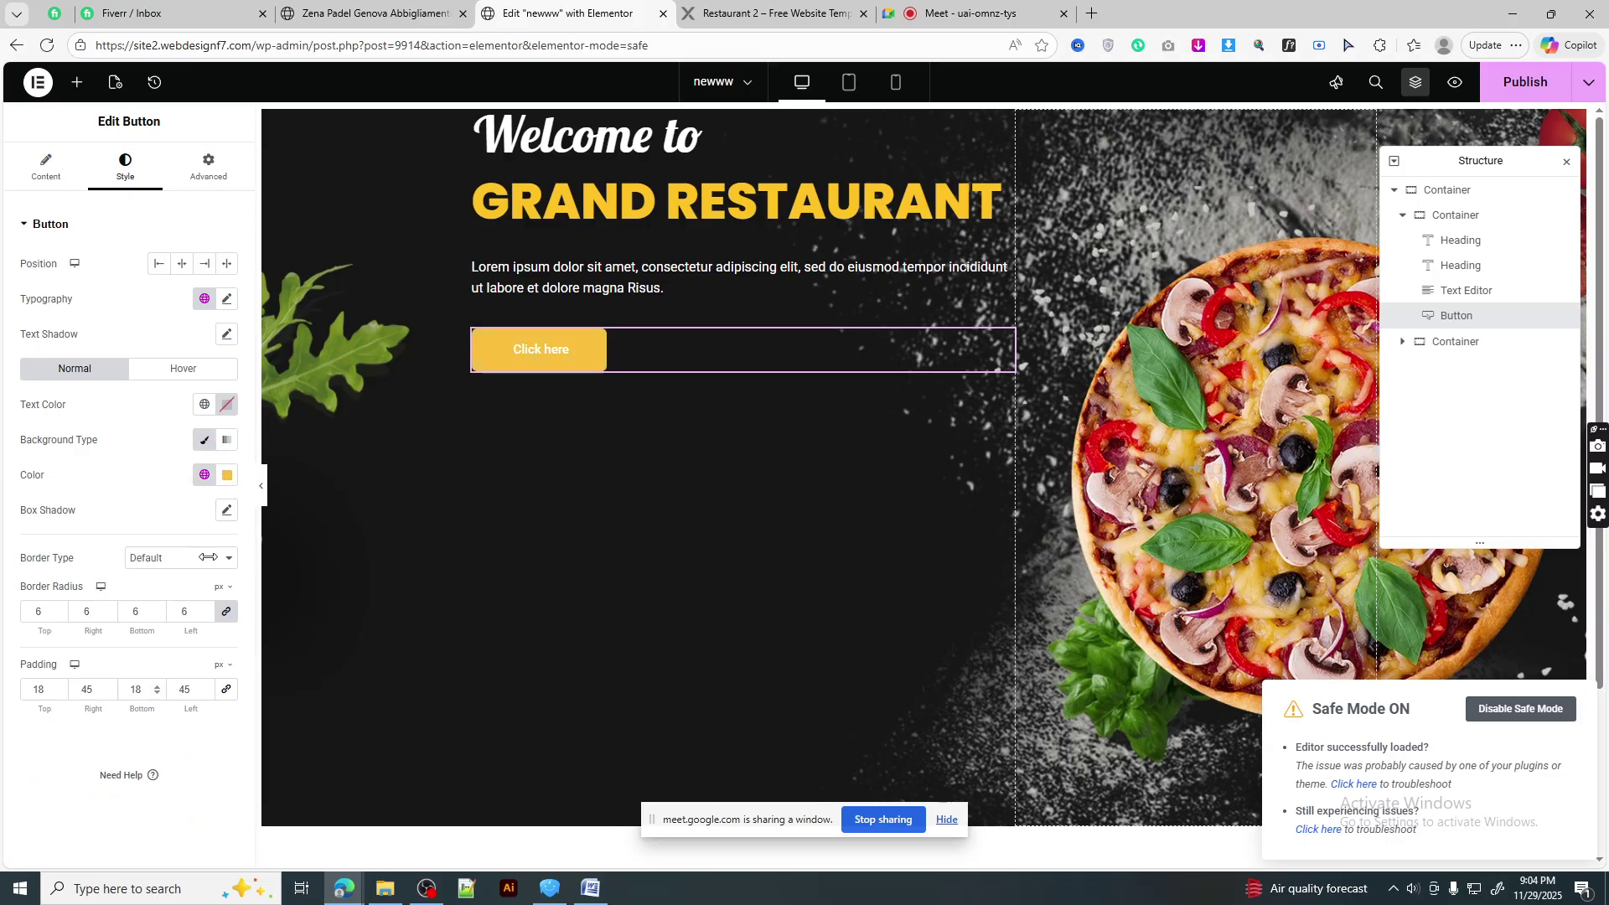
{"action": "left_click", "coordinate": [767, 13]}
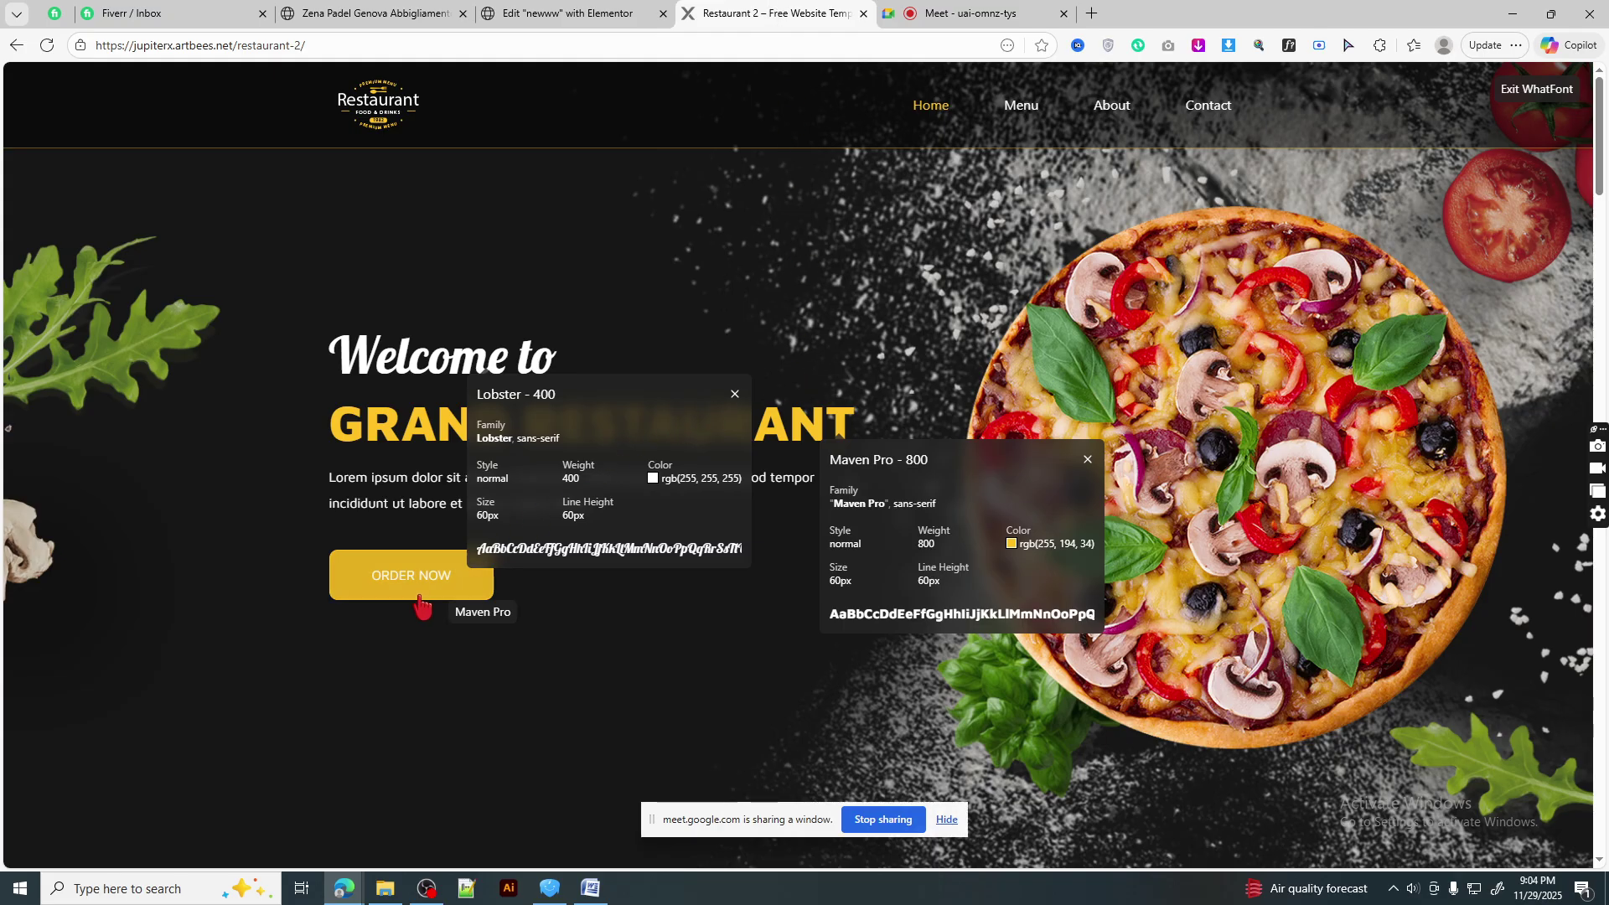
{"action": "left_click", "coordinate": [567, 13]}
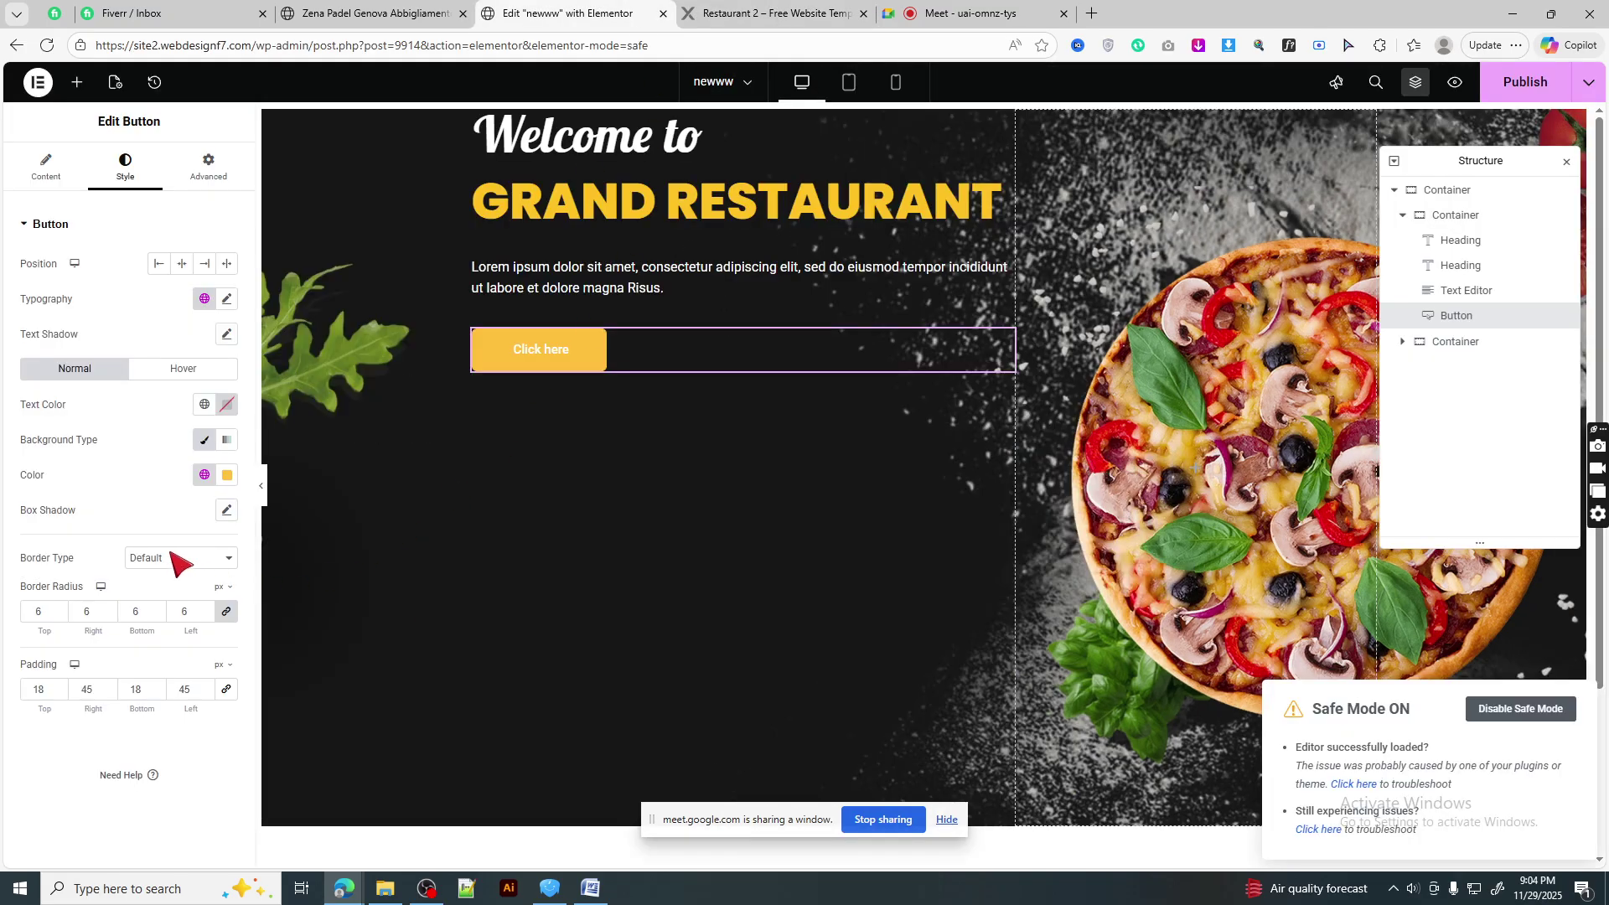
- Set the "Click here" button's hover text color to the yellow New Global Color
{"action": "left_click", "coordinate": [180, 371]}
{"action": "left_click", "coordinate": [204, 404]}
{"action": "scroll", "coordinate": [142, 721], "scroll_direction": "down", "scroll_amount": 2}
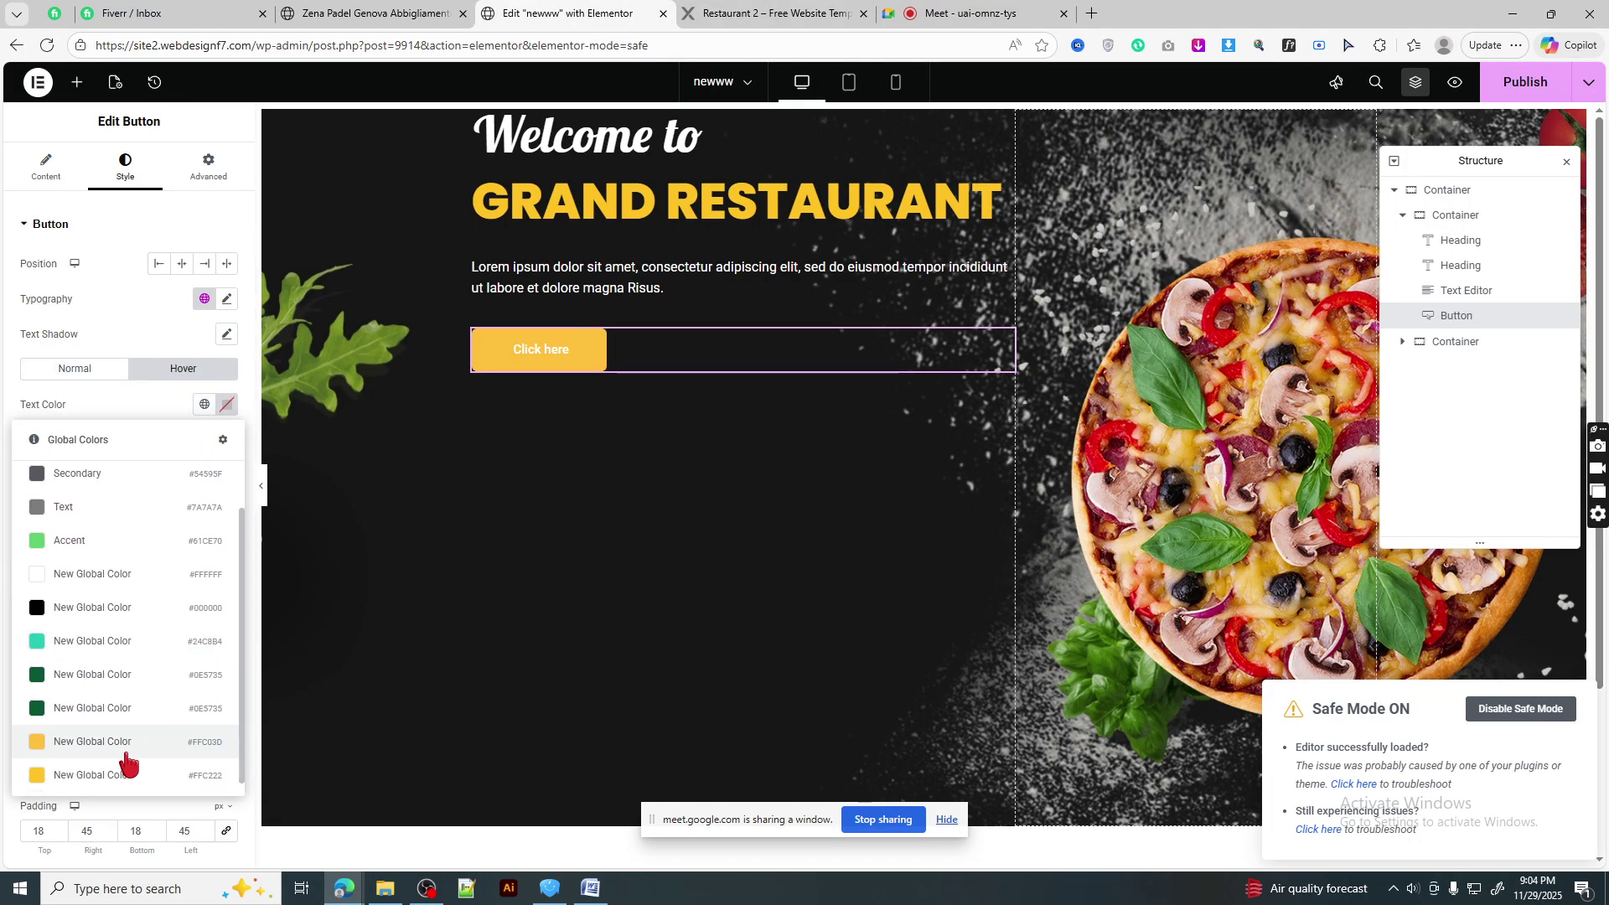
{"action": "left_click", "coordinate": [125, 762]}
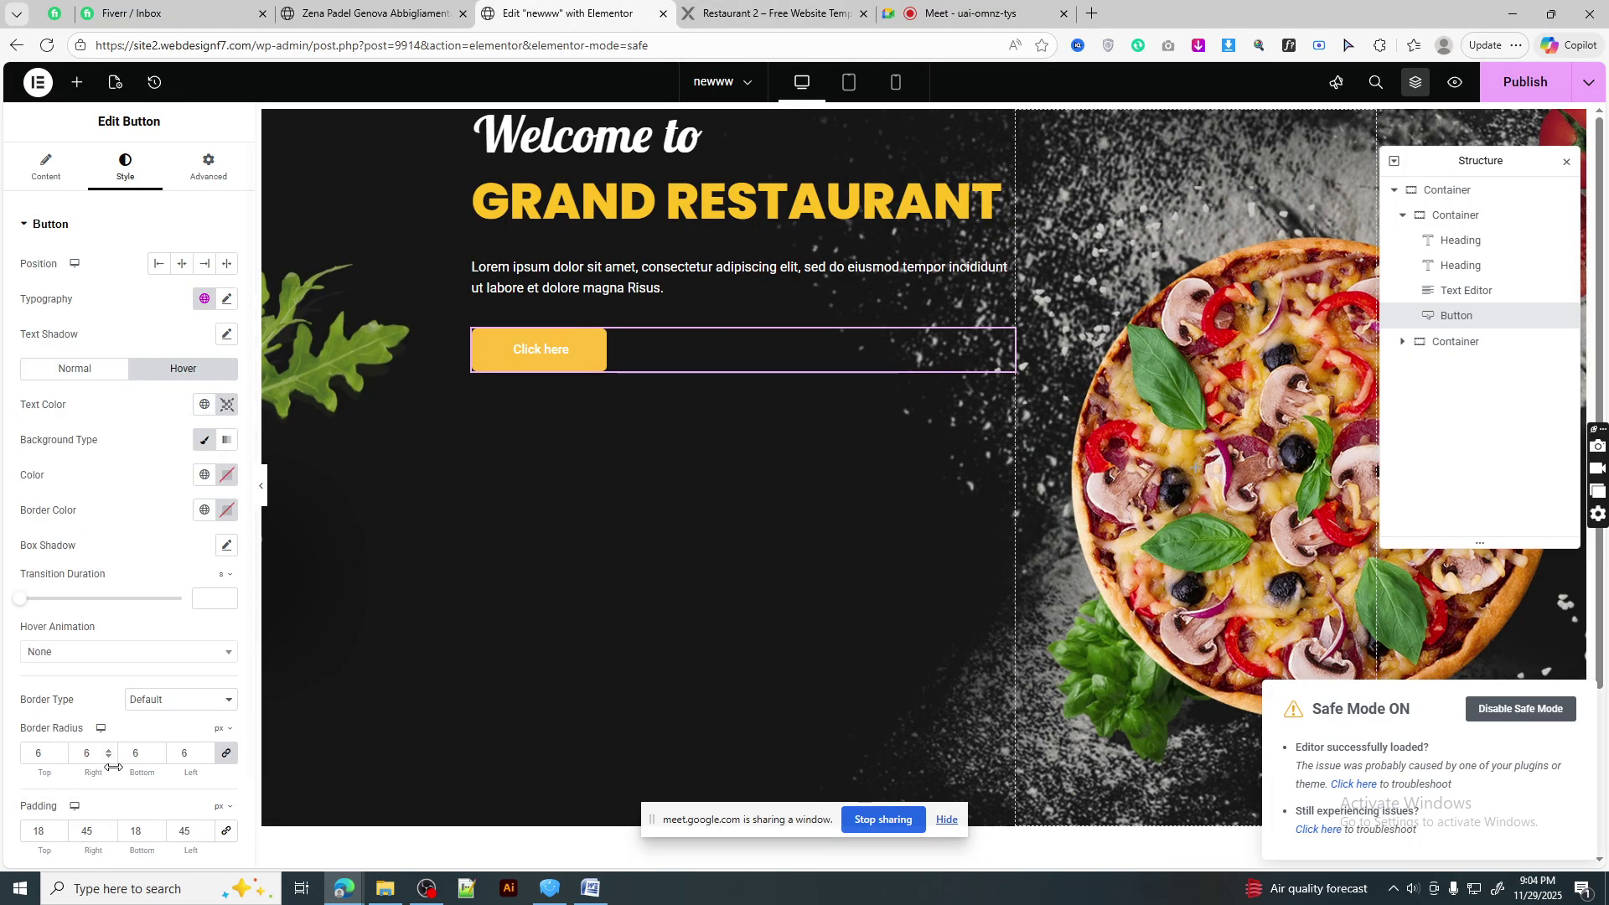
- Make the button's hover background color fully transparent, #02010100
{"action": "left_click", "coordinate": [205, 510]}
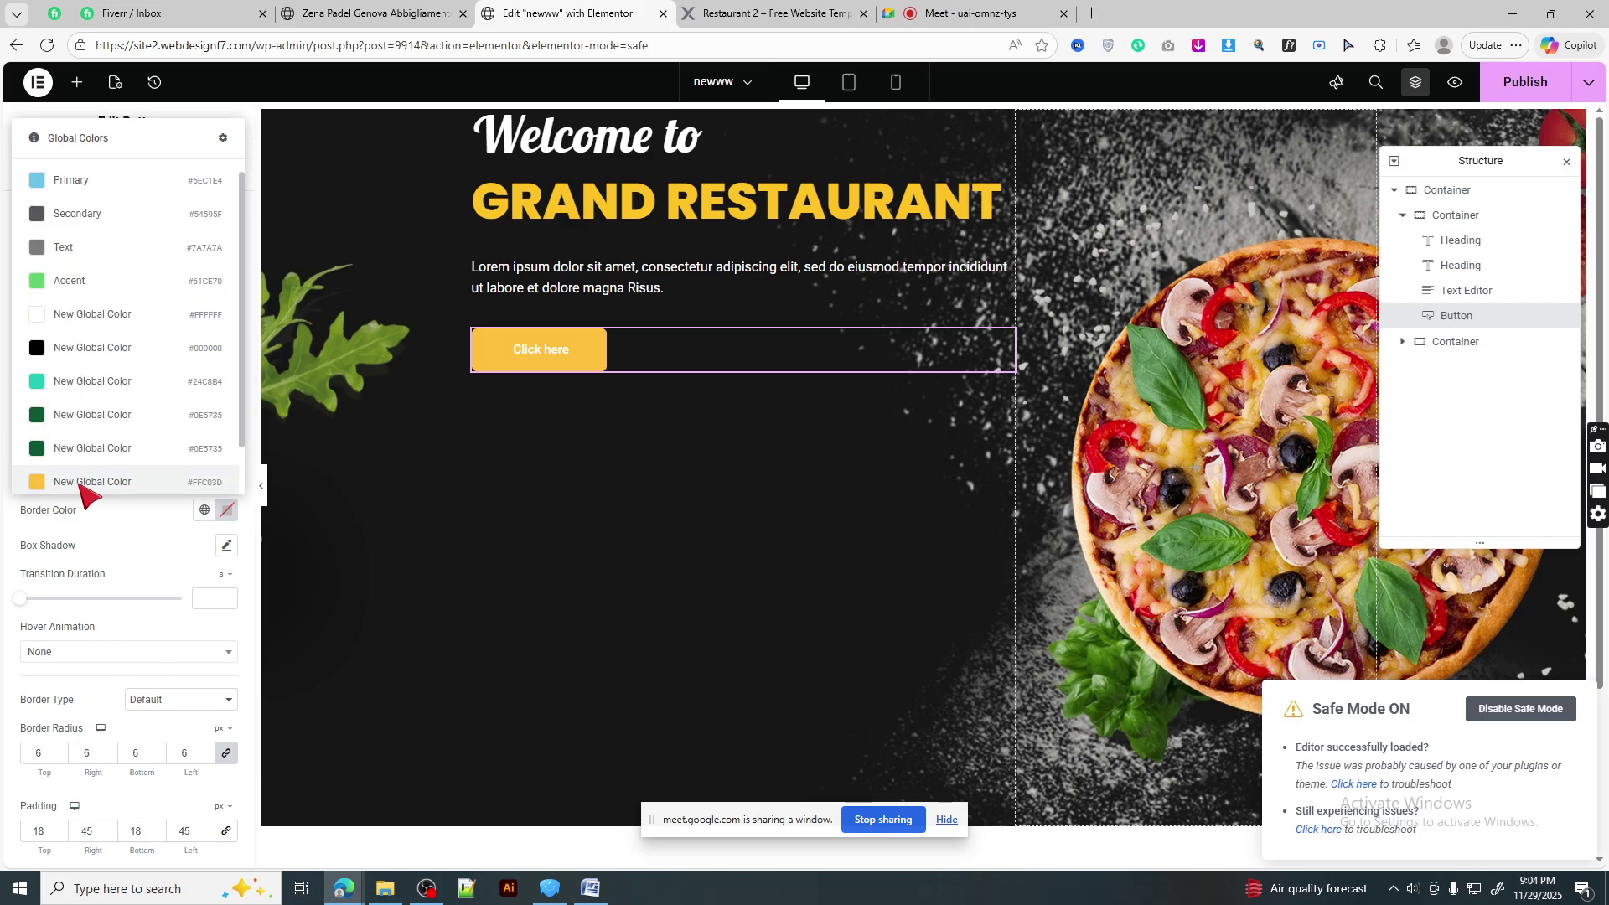
{"action": "left_click", "coordinate": [80, 475]}
{"action": "left_click", "coordinate": [226, 475]}
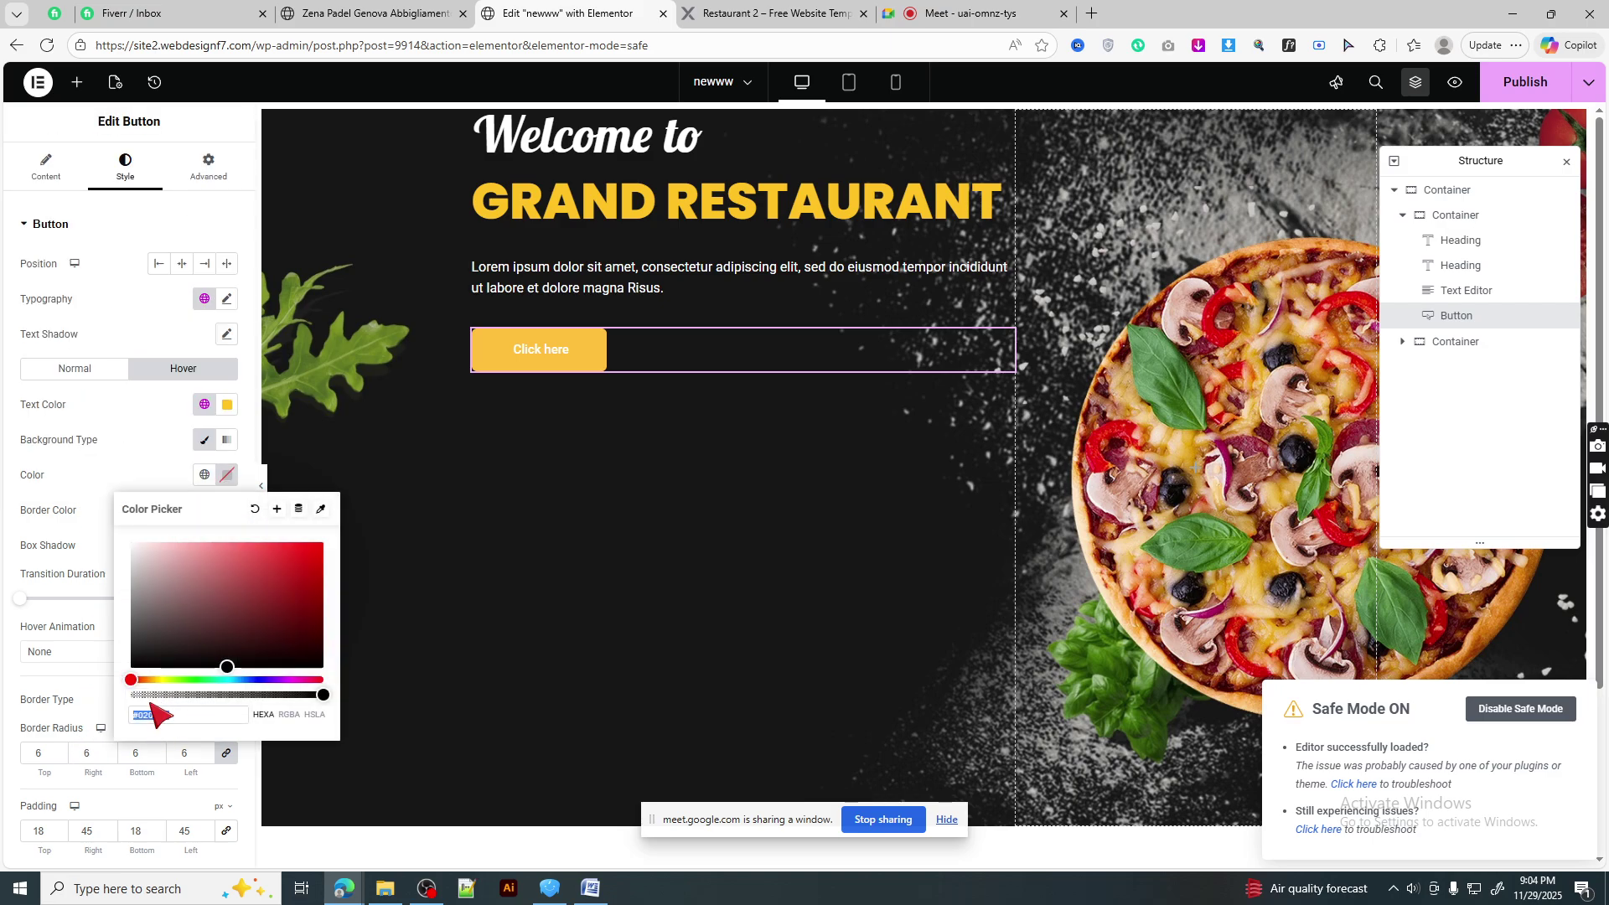
{"action": "left_click_drag", "start_coordinate": [145, 696], "coordinate": [128, 697]}
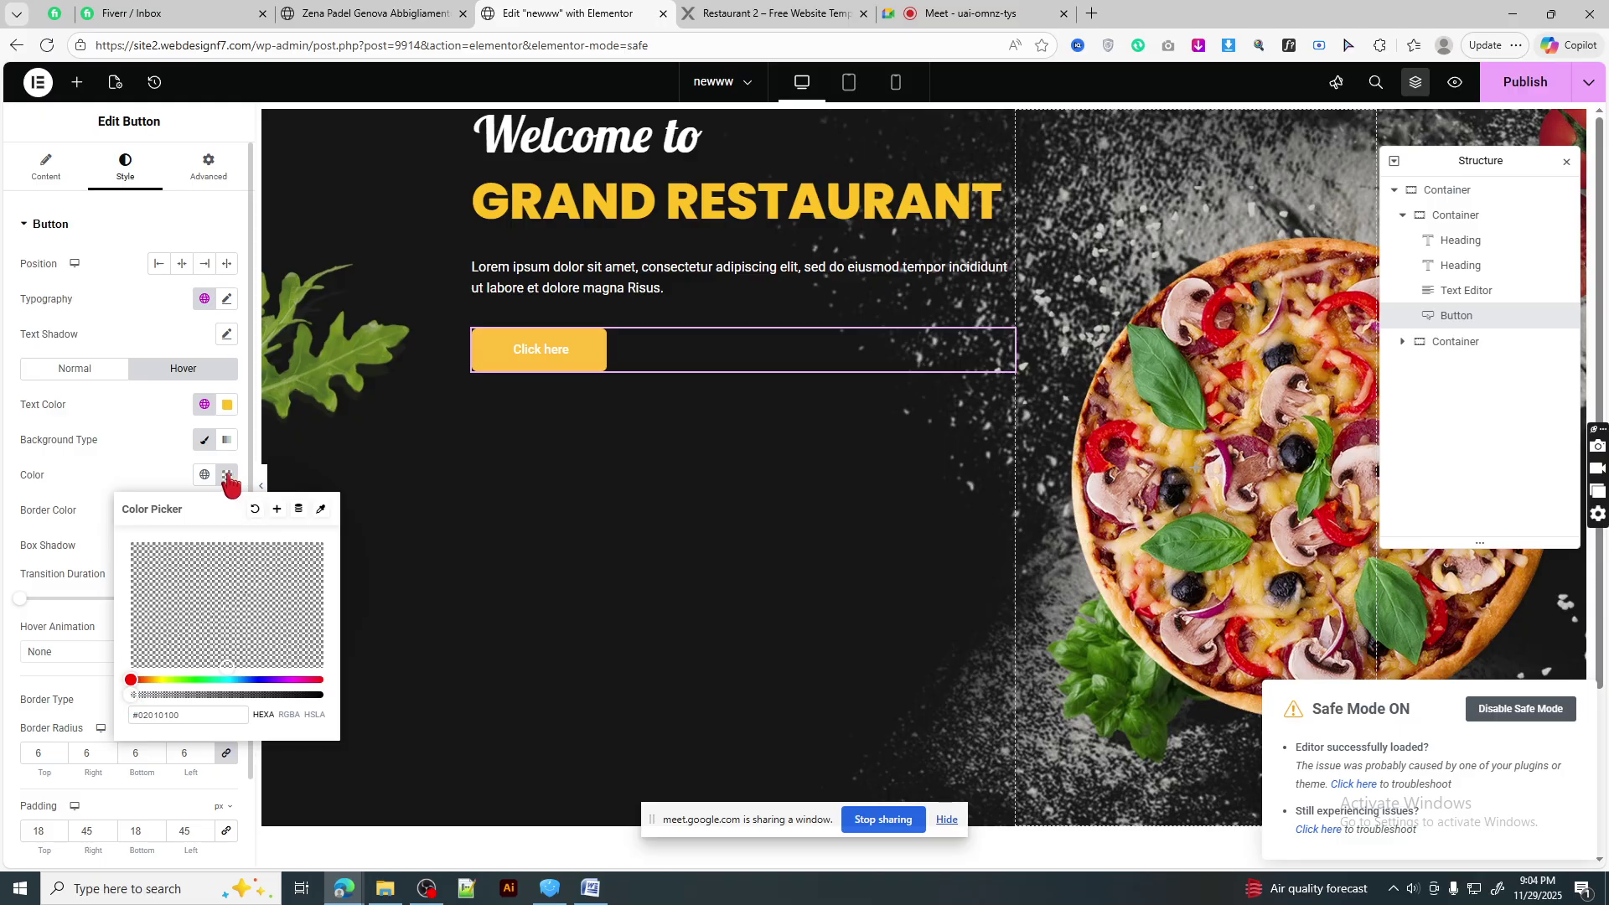
- Give the button a solid 2 px border in the global color #FFC03D for its normal state, and compare it with the template's button
{"action": "left_click", "coordinate": [107, 373]}
{"action": "left_click", "coordinate": [170, 558]}
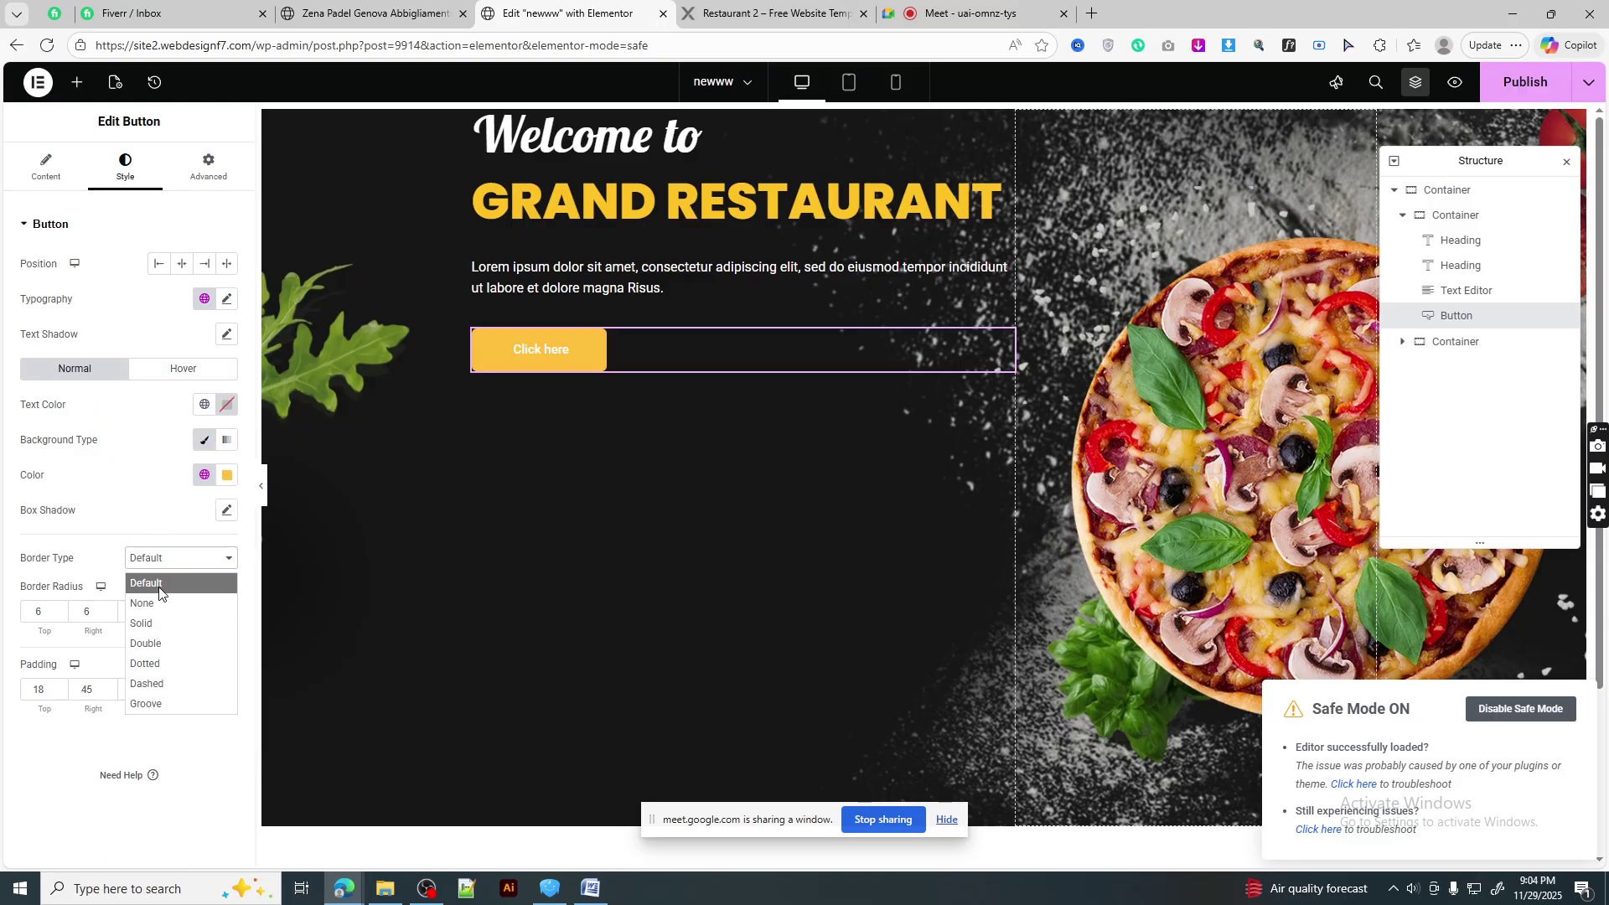
{"action": "left_click", "coordinate": [157, 624]}
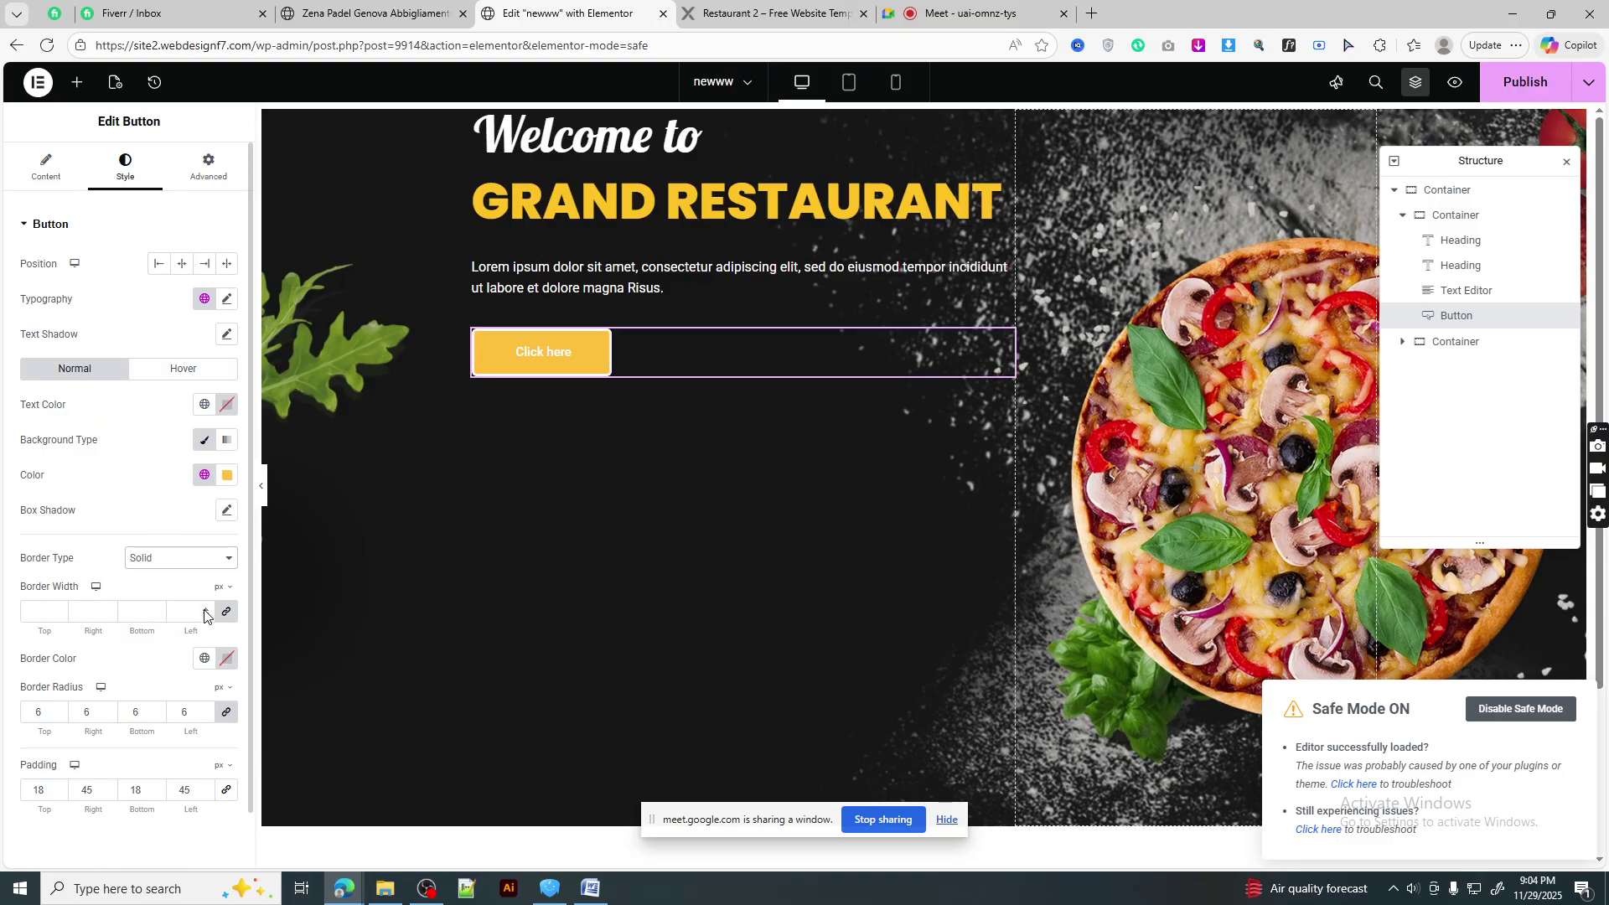
{"action": "left_click", "coordinate": [204, 658]}
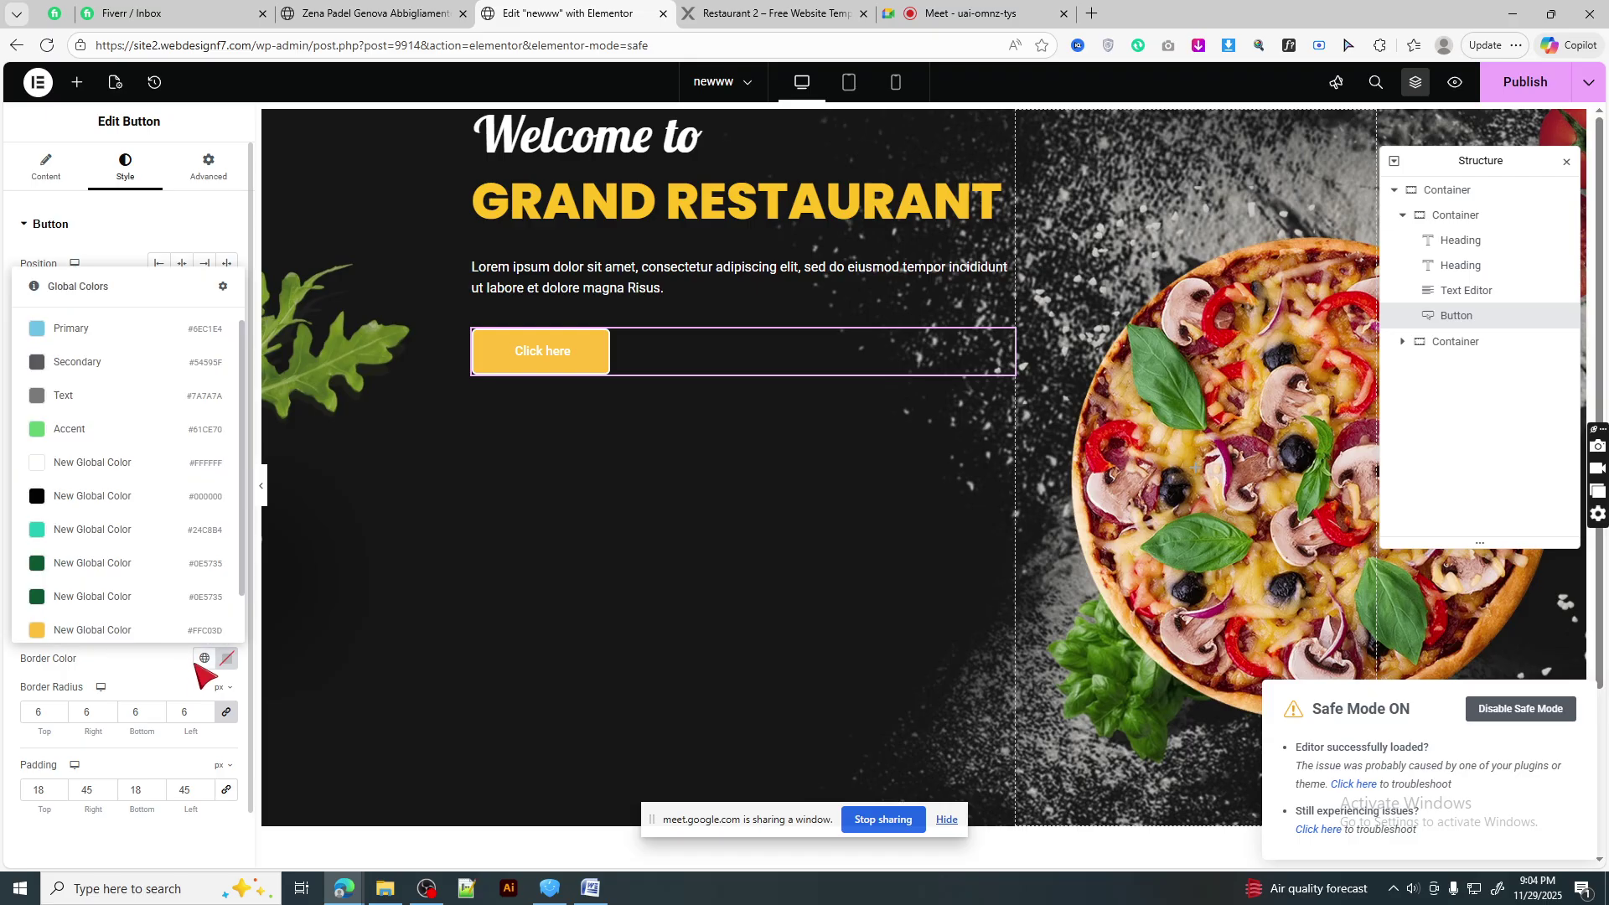
{"action": "left_click", "coordinate": [119, 634]}
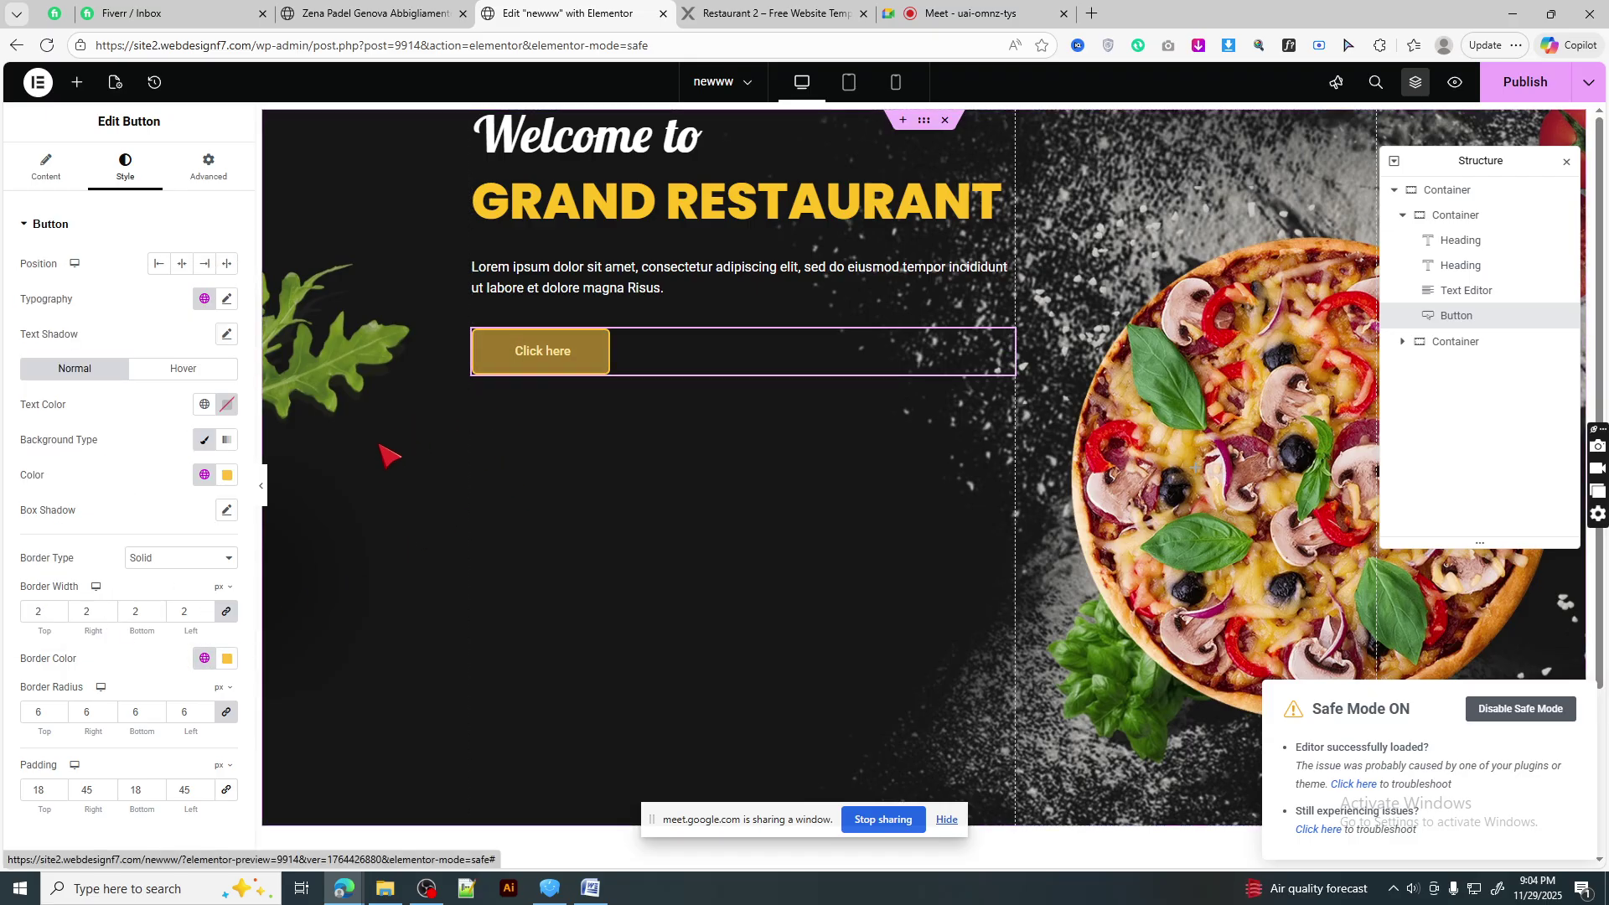
{"action": "left_click", "coordinate": [263, 501]}
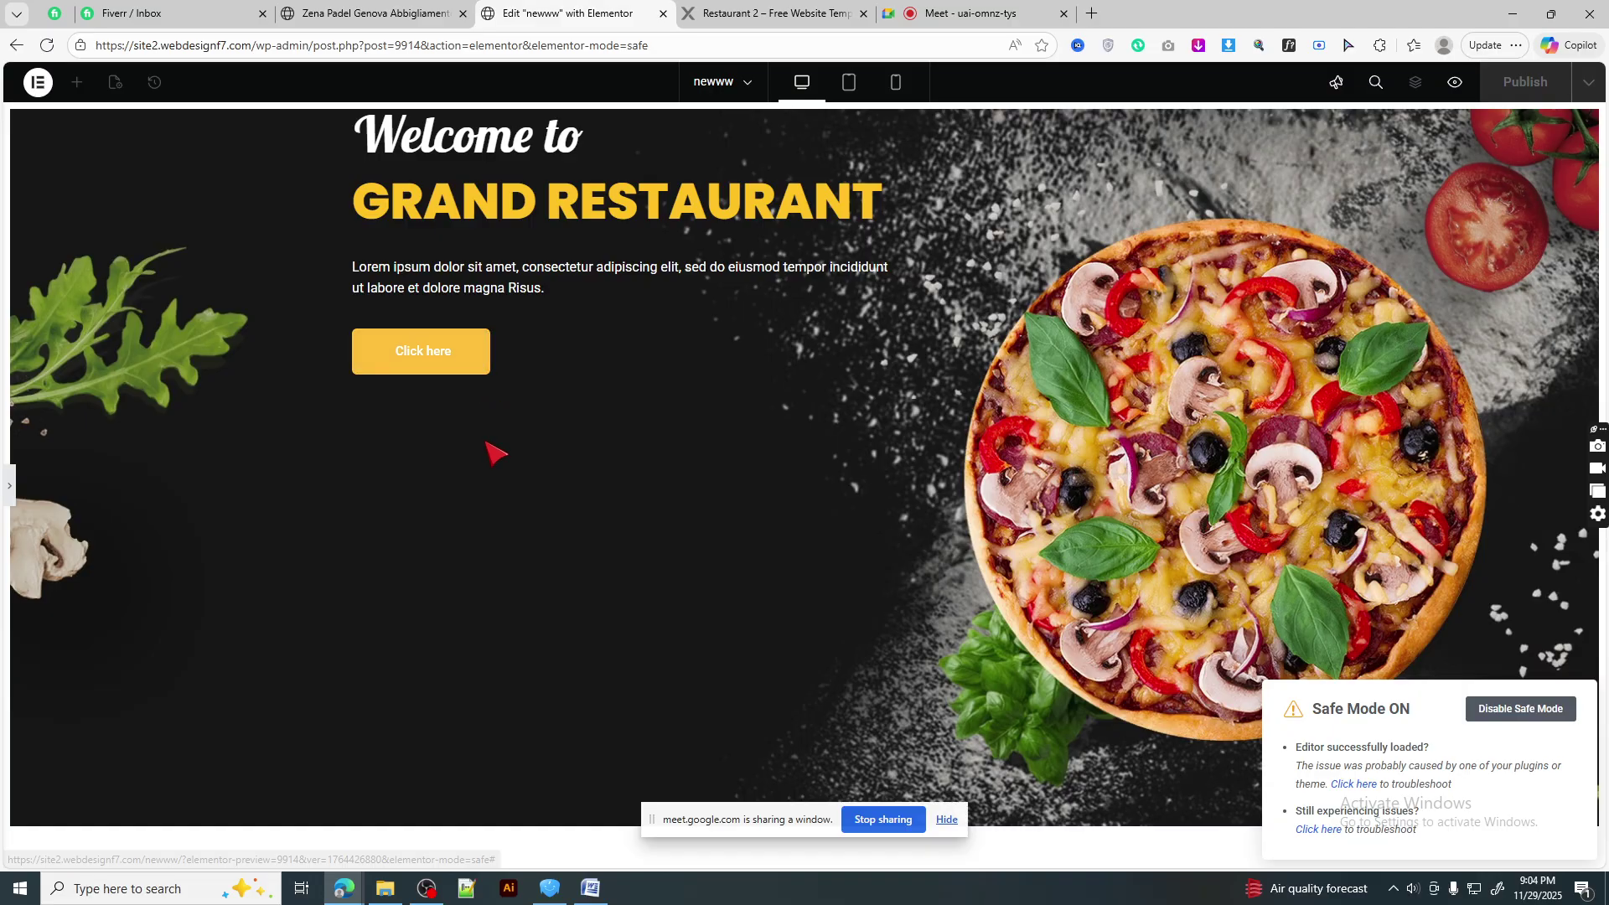
{"action": "left_click", "coordinate": [744, 13]}
{"action": "left_click", "coordinate": [624, 7]}
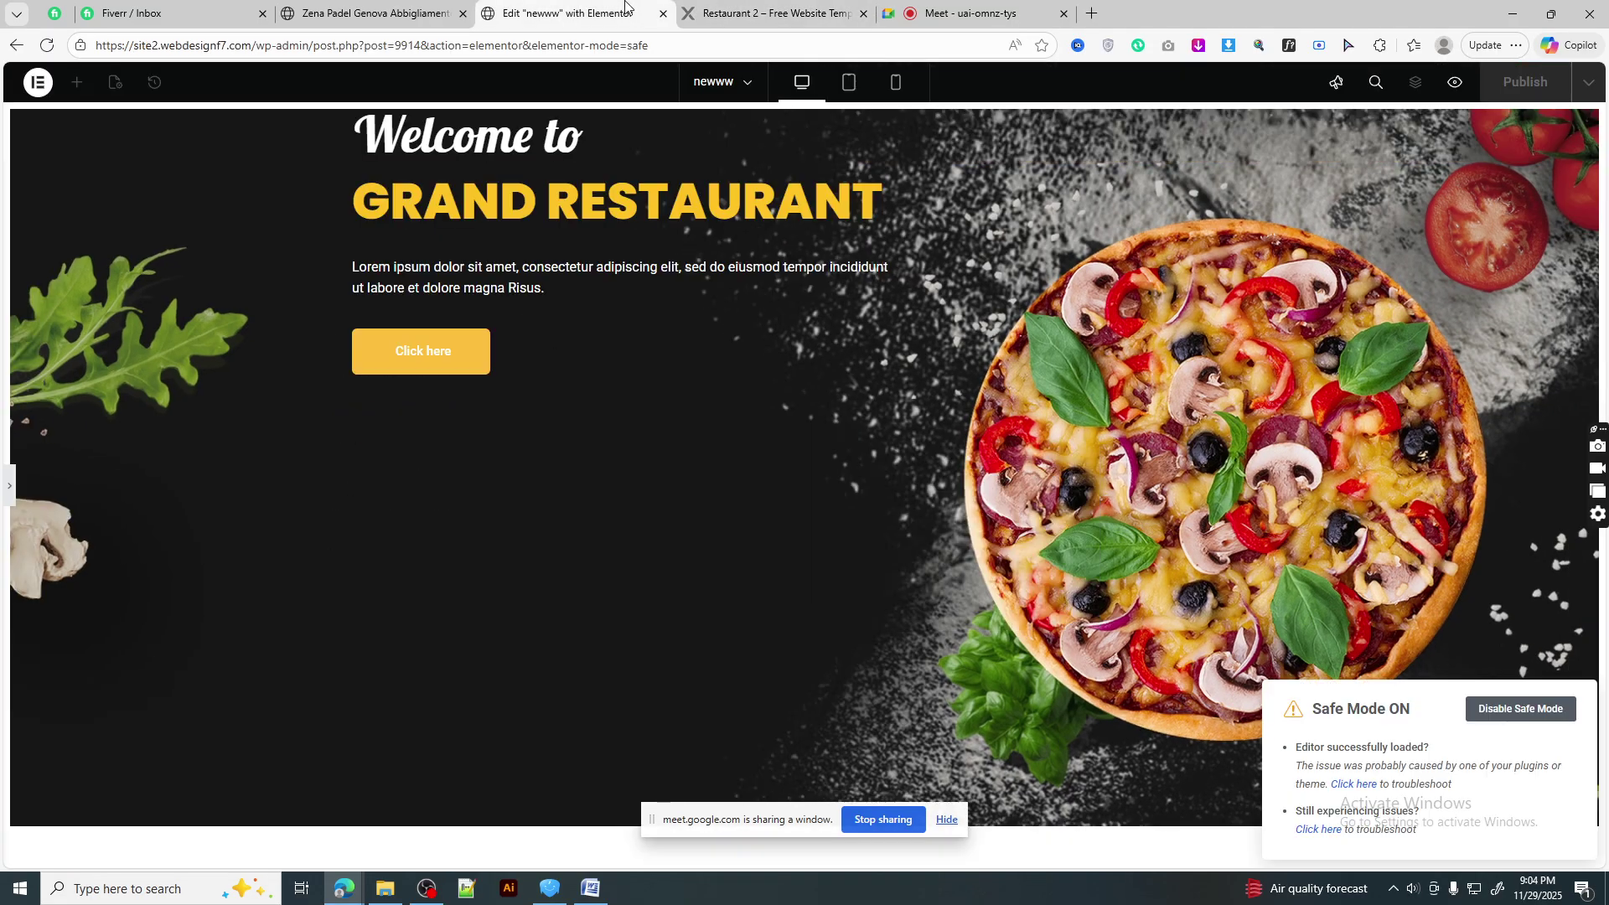
{"action": "left_click", "coordinate": [10, 490]}
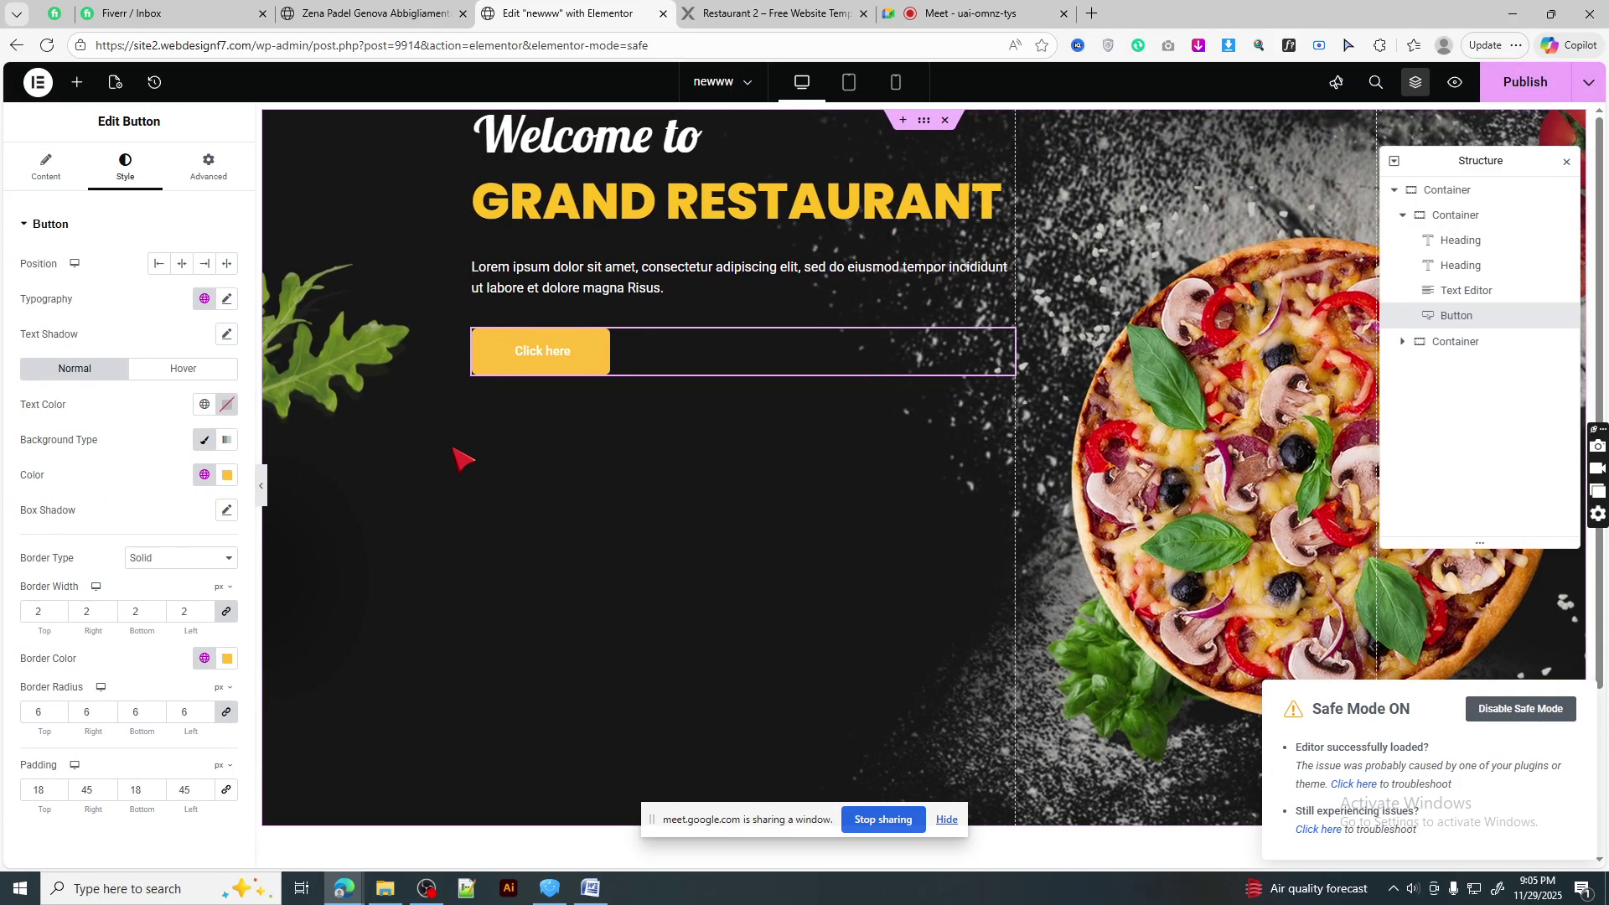
- Set the button text to uppercase with a font size of 16 px
{"action": "left_click", "coordinate": [226, 299]}
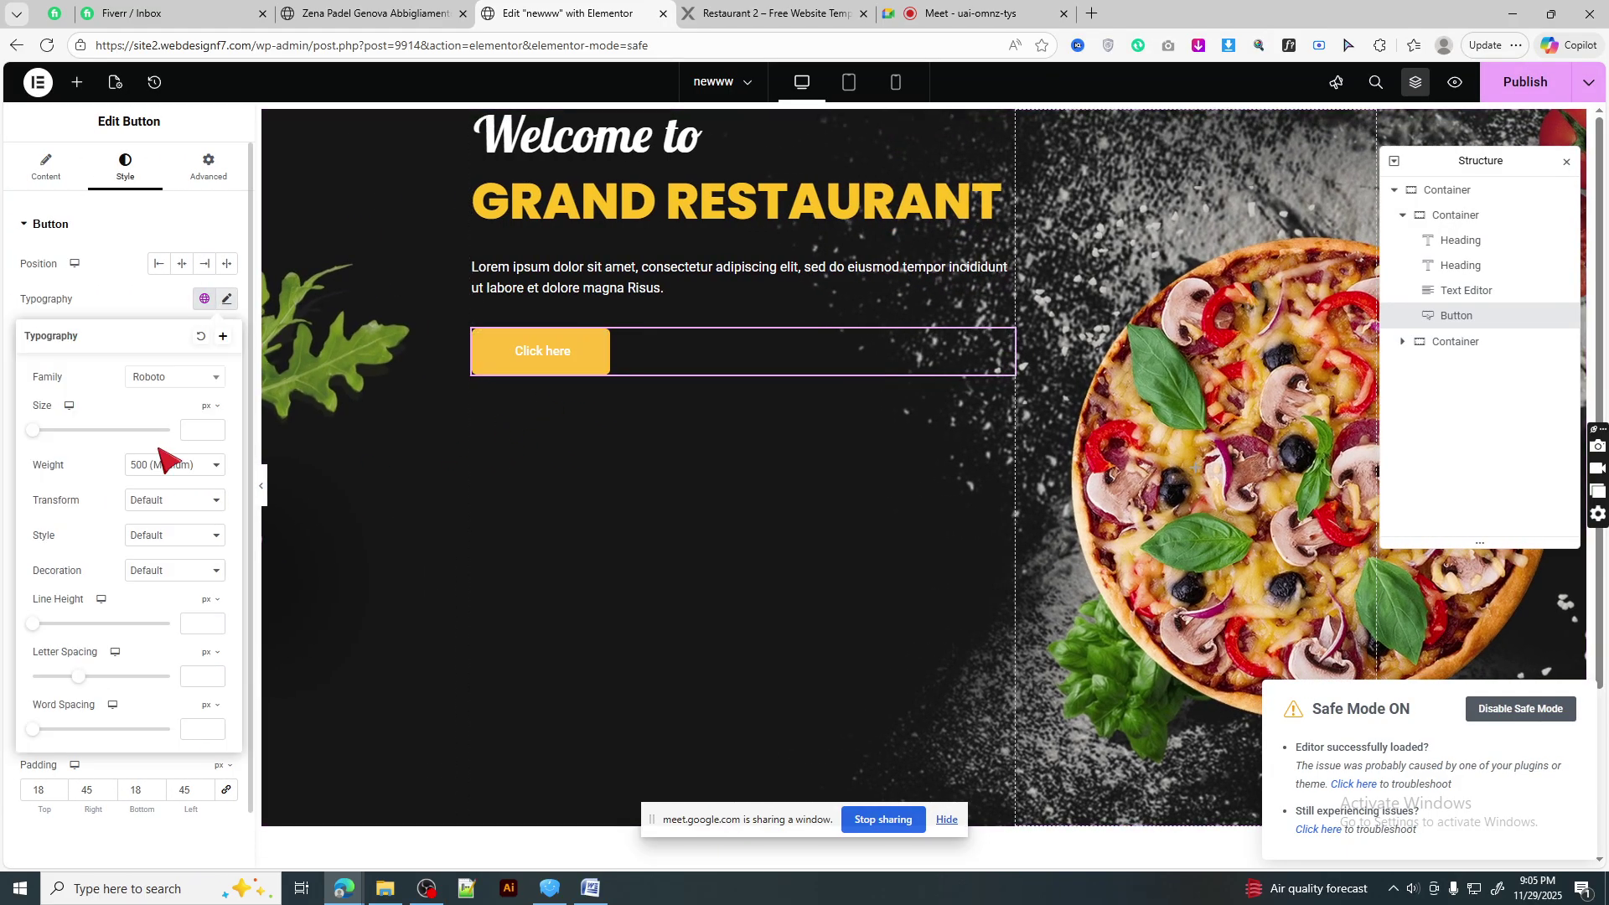
{"action": "left_click", "coordinate": [174, 501]}
{"action": "left_click", "coordinate": [171, 540]}
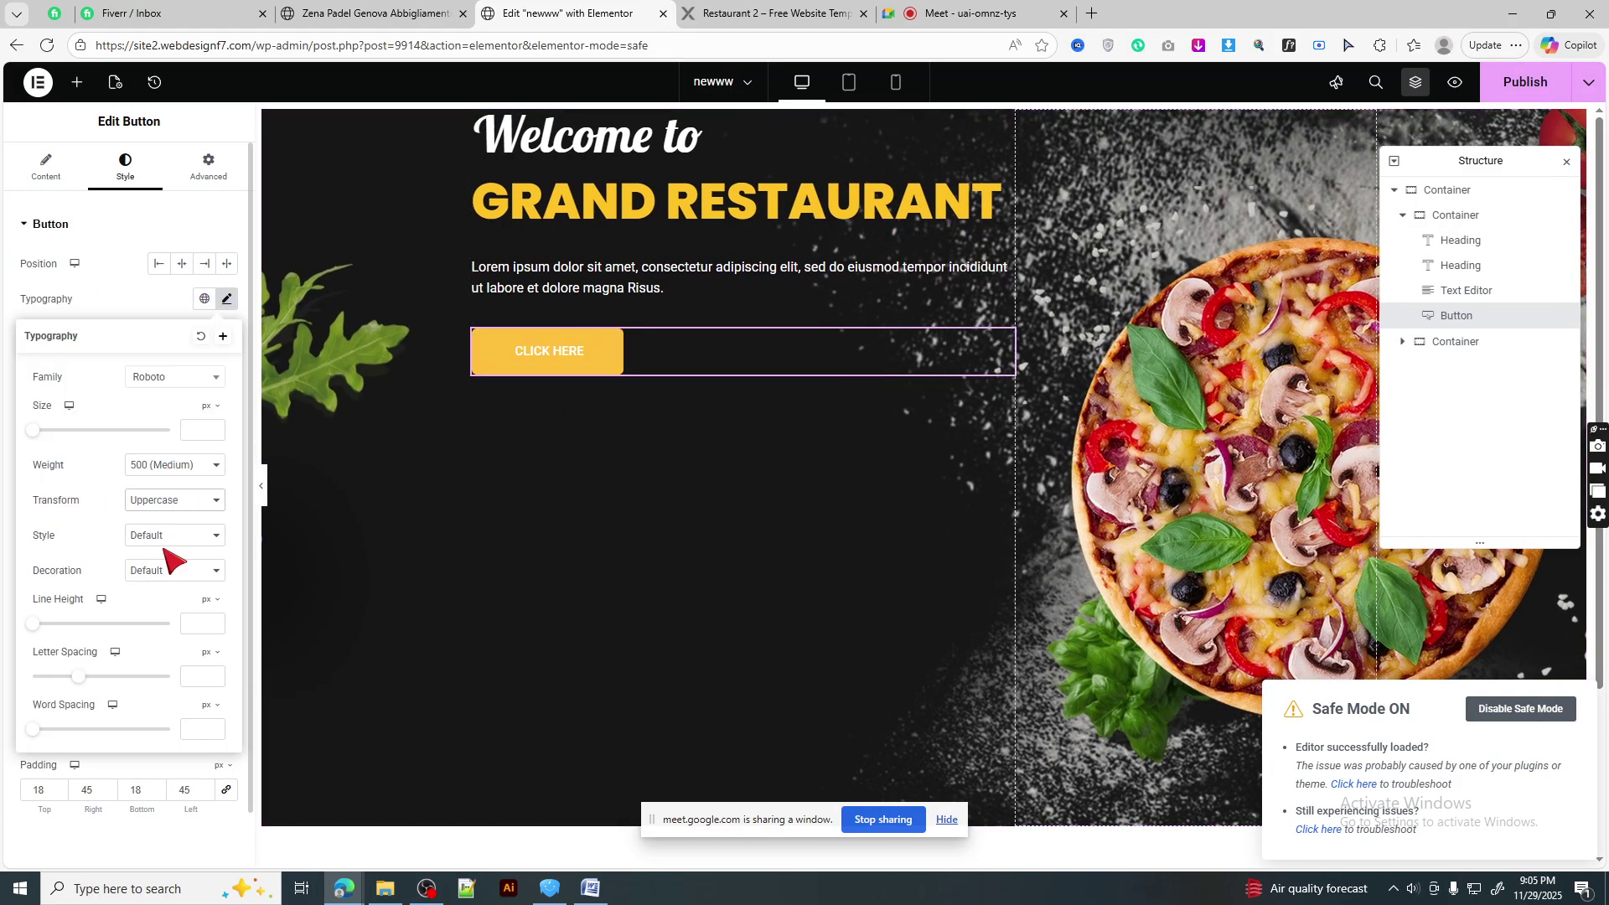
{"action": "left_click", "coordinate": [193, 431]}
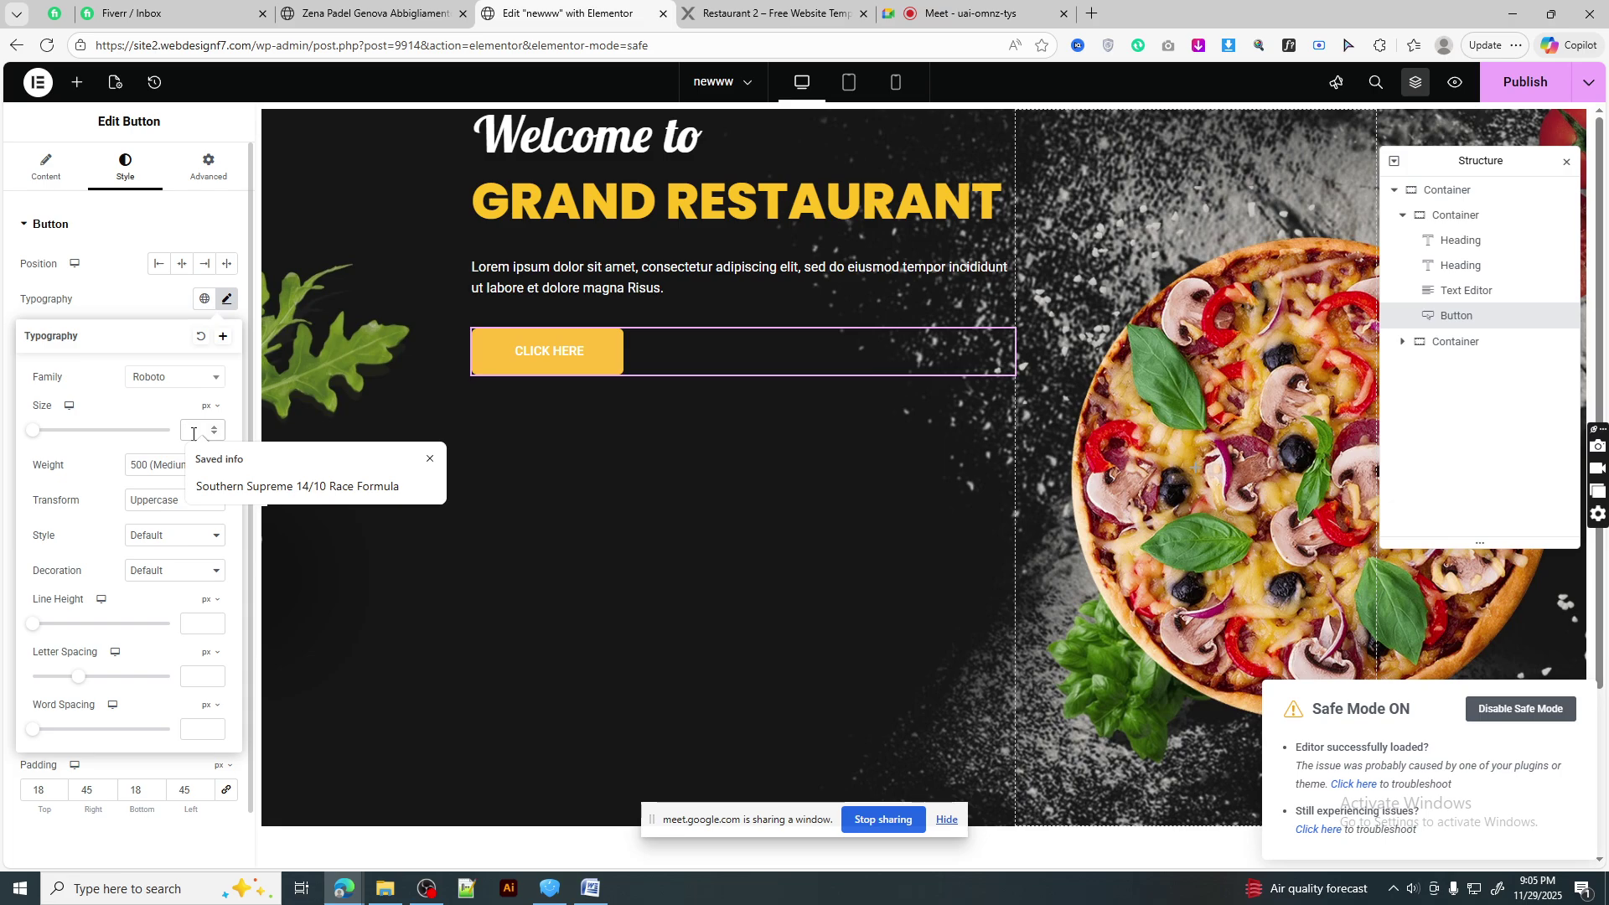
{"action": "key", "text": "BackSpace"}
{"action": "type", "text": "6"}
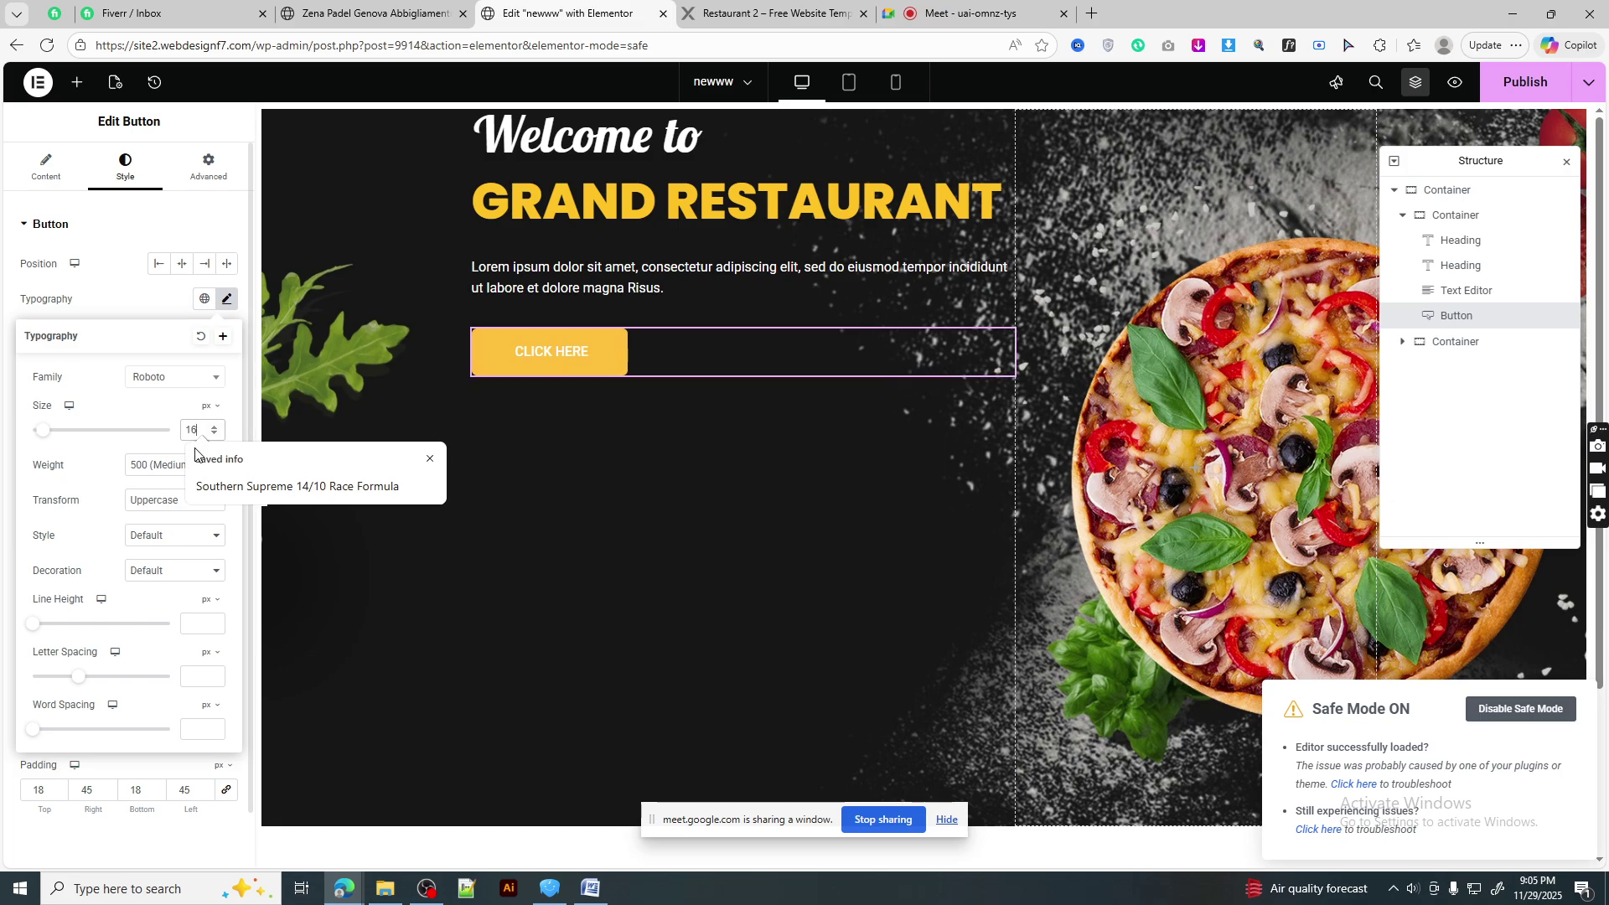
- Change the button's font family to Poppins with weight 400 (Normal)
{"action": "left_click", "coordinate": [172, 385]}
{"action": "type", "text": "poppins"}
{"action": "key", "text": "Return"}
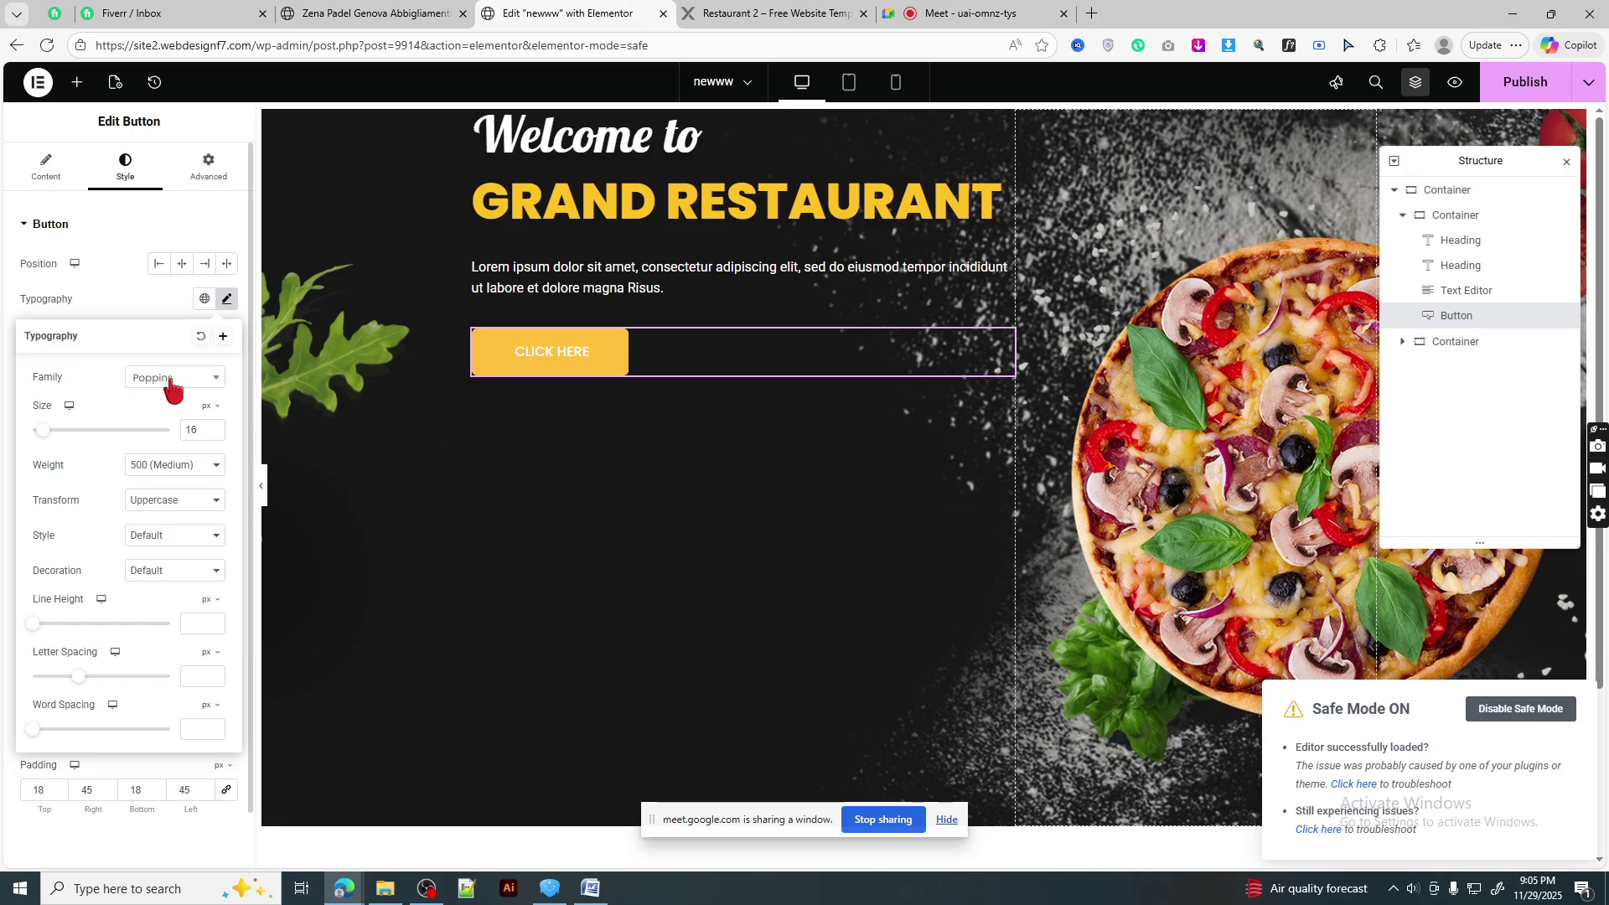
{"action": "left_click", "coordinate": [176, 465]}
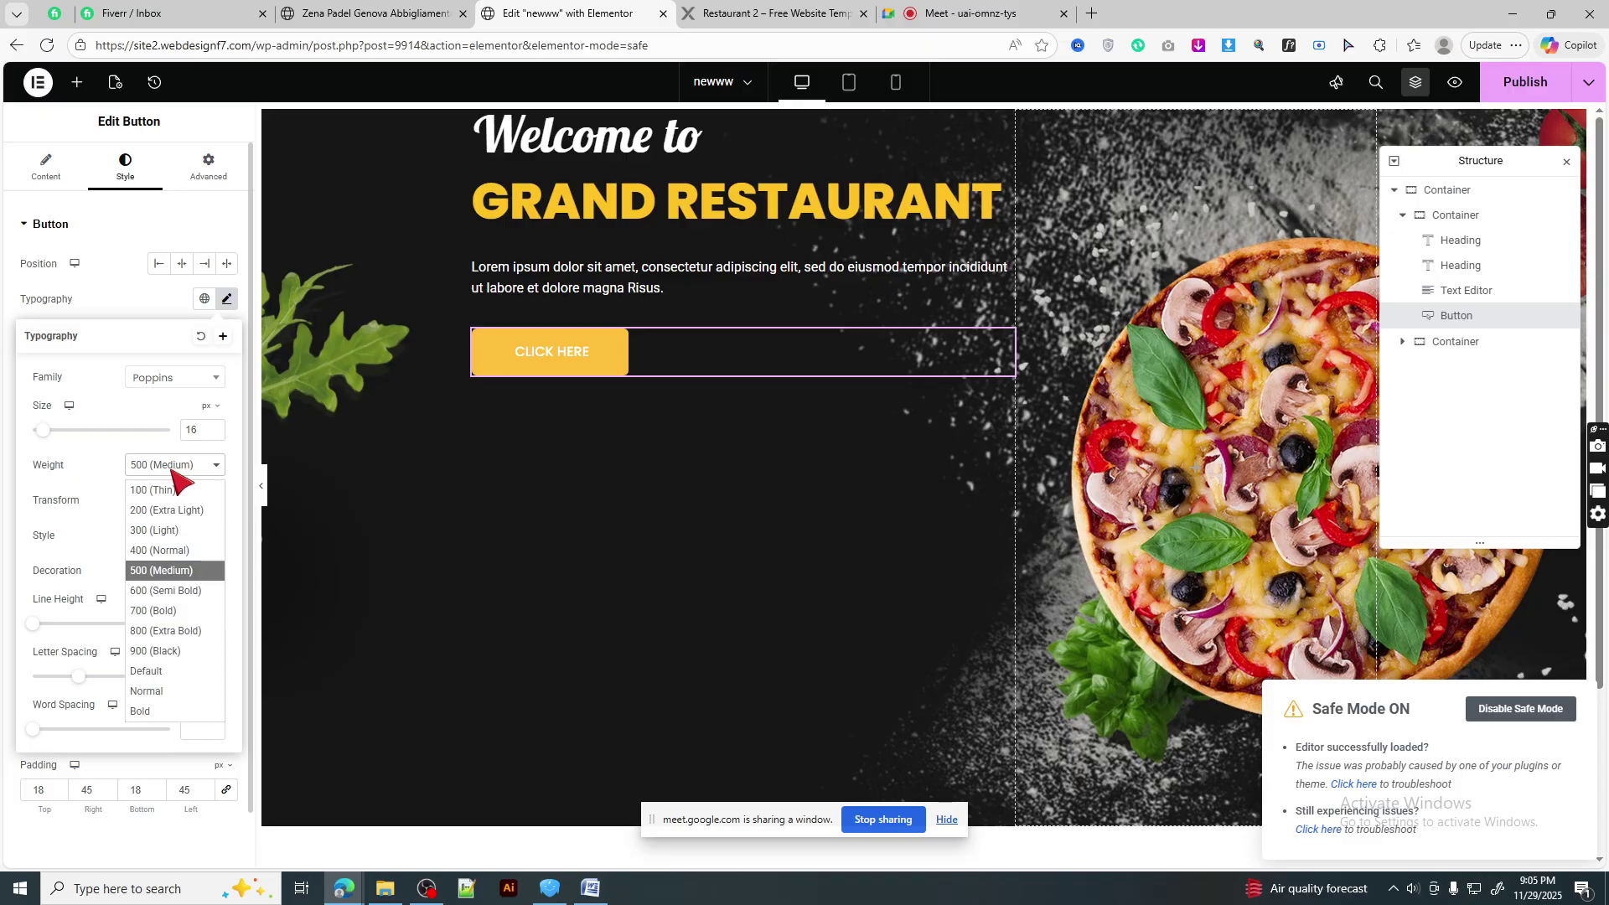
{"action": "left_click", "coordinate": [163, 536]}
{"action": "left_click", "coordinate": [178, 467]}
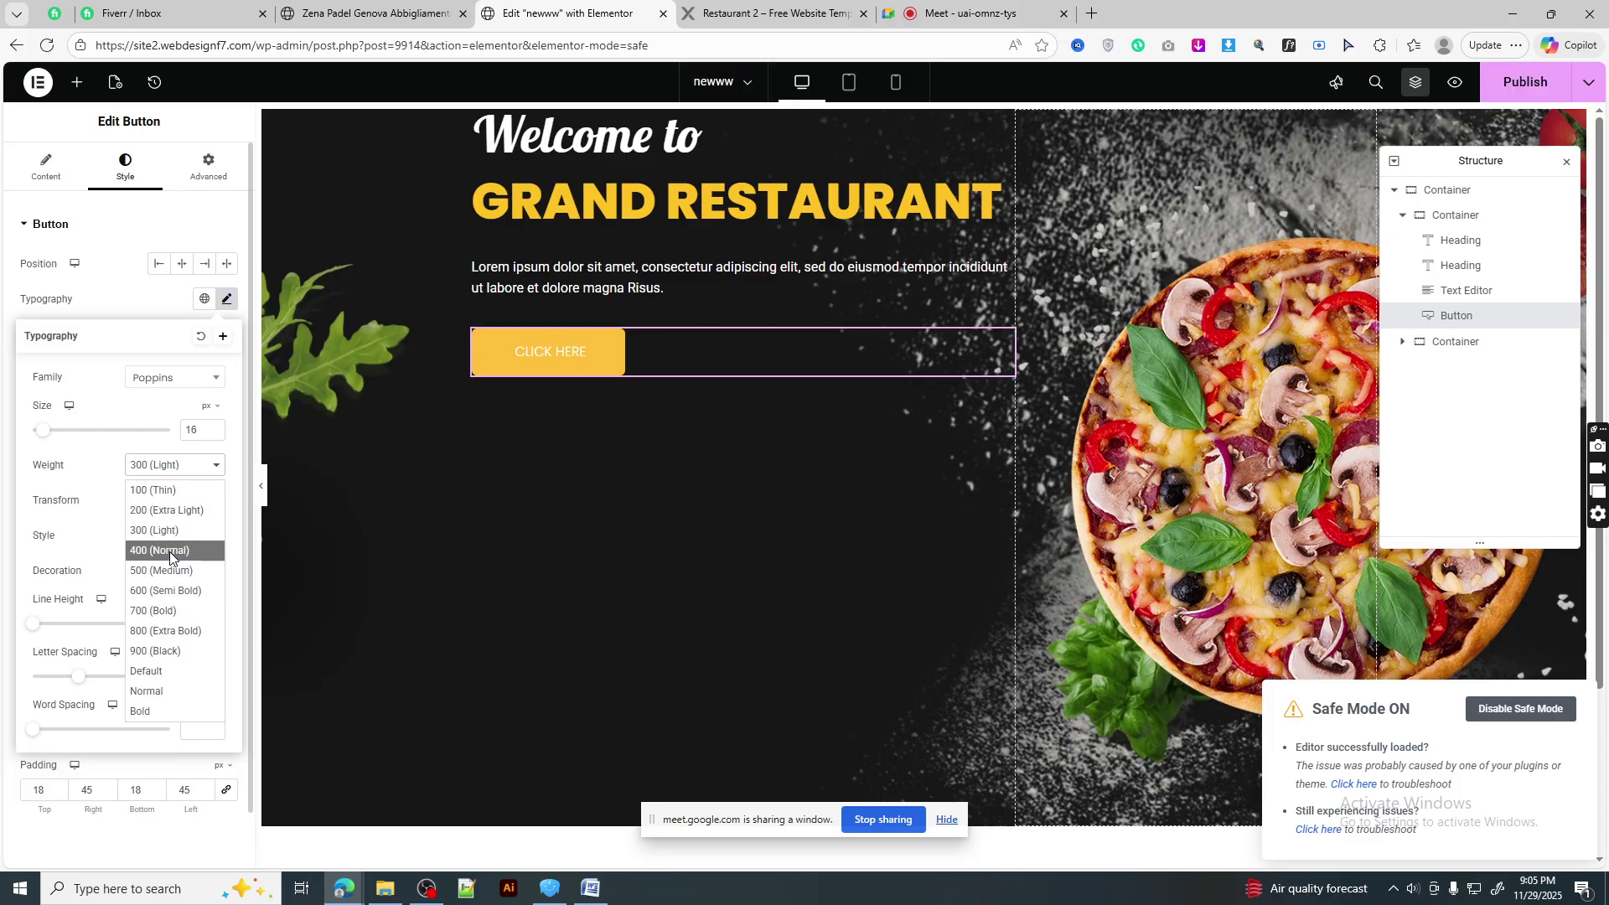
{"action": "left_click", "coordinate": [170, 552]}
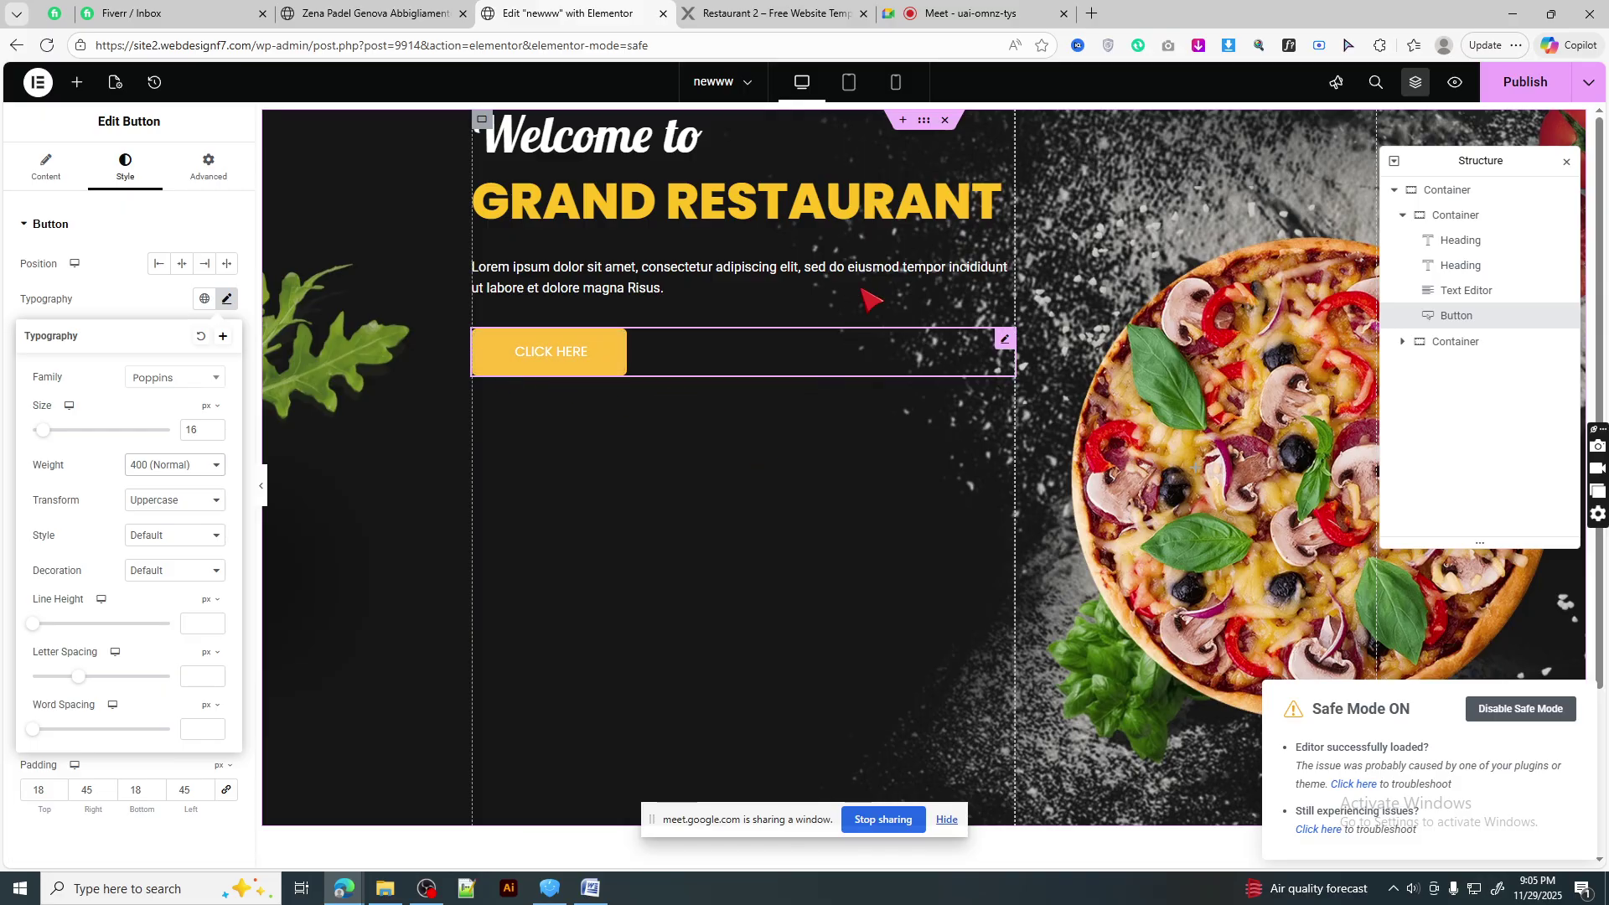
- Open the outer container's advanced layout settings and compare the hero section without the side panel against the Restaurant 2 template
{"action": "left_click", "coordinate": [924, 122]}
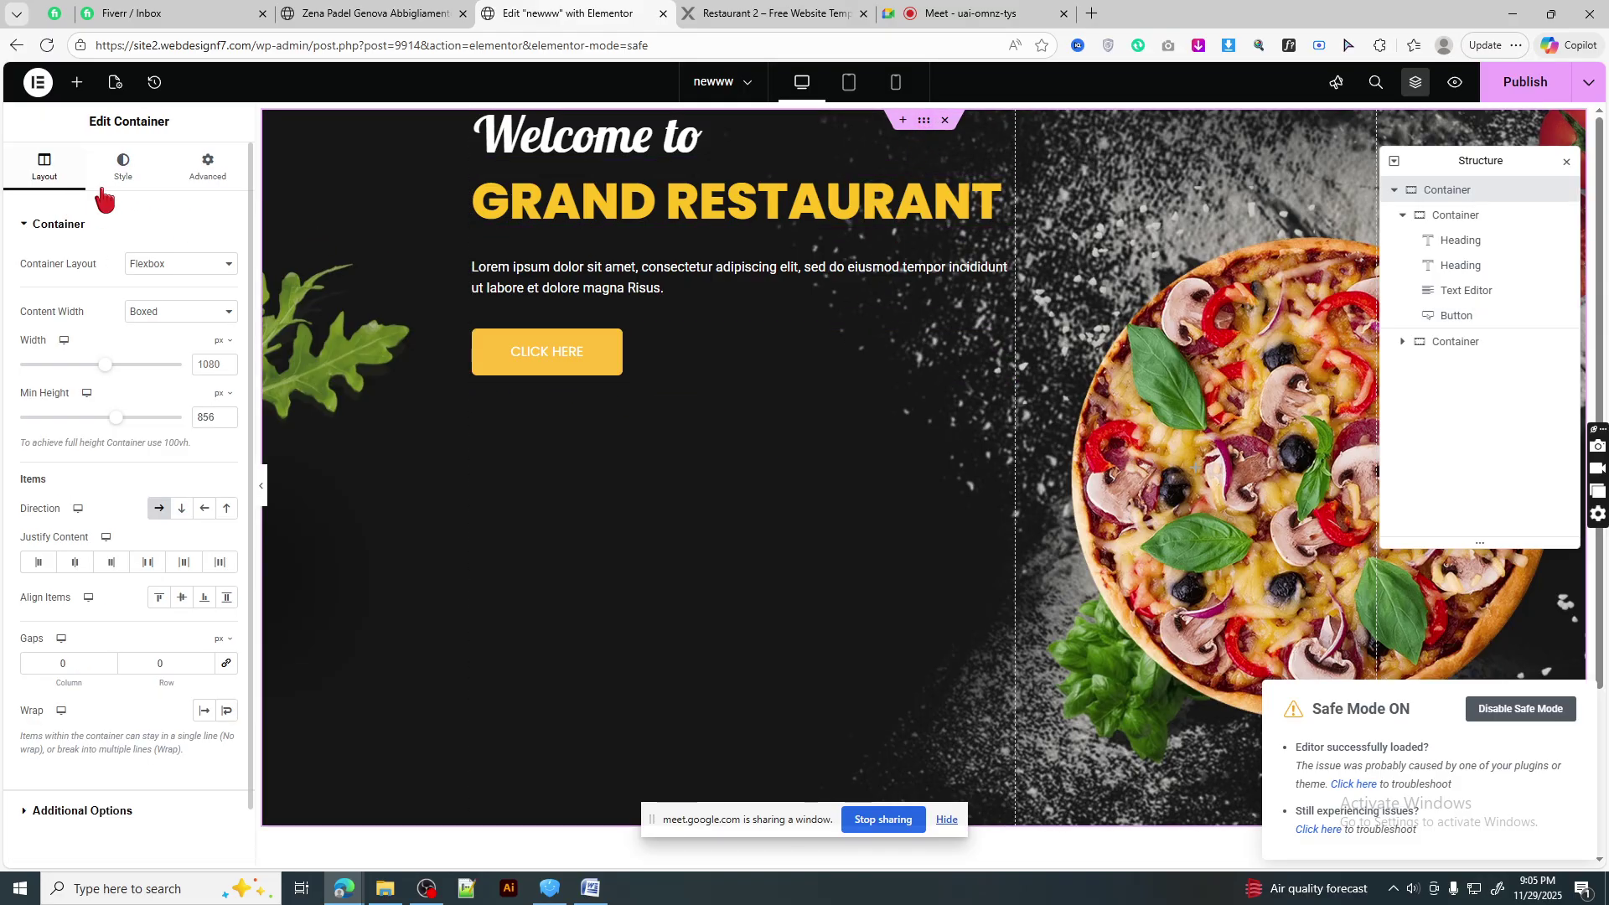
{"action": "left_click", "coordinate": [201, 172]}
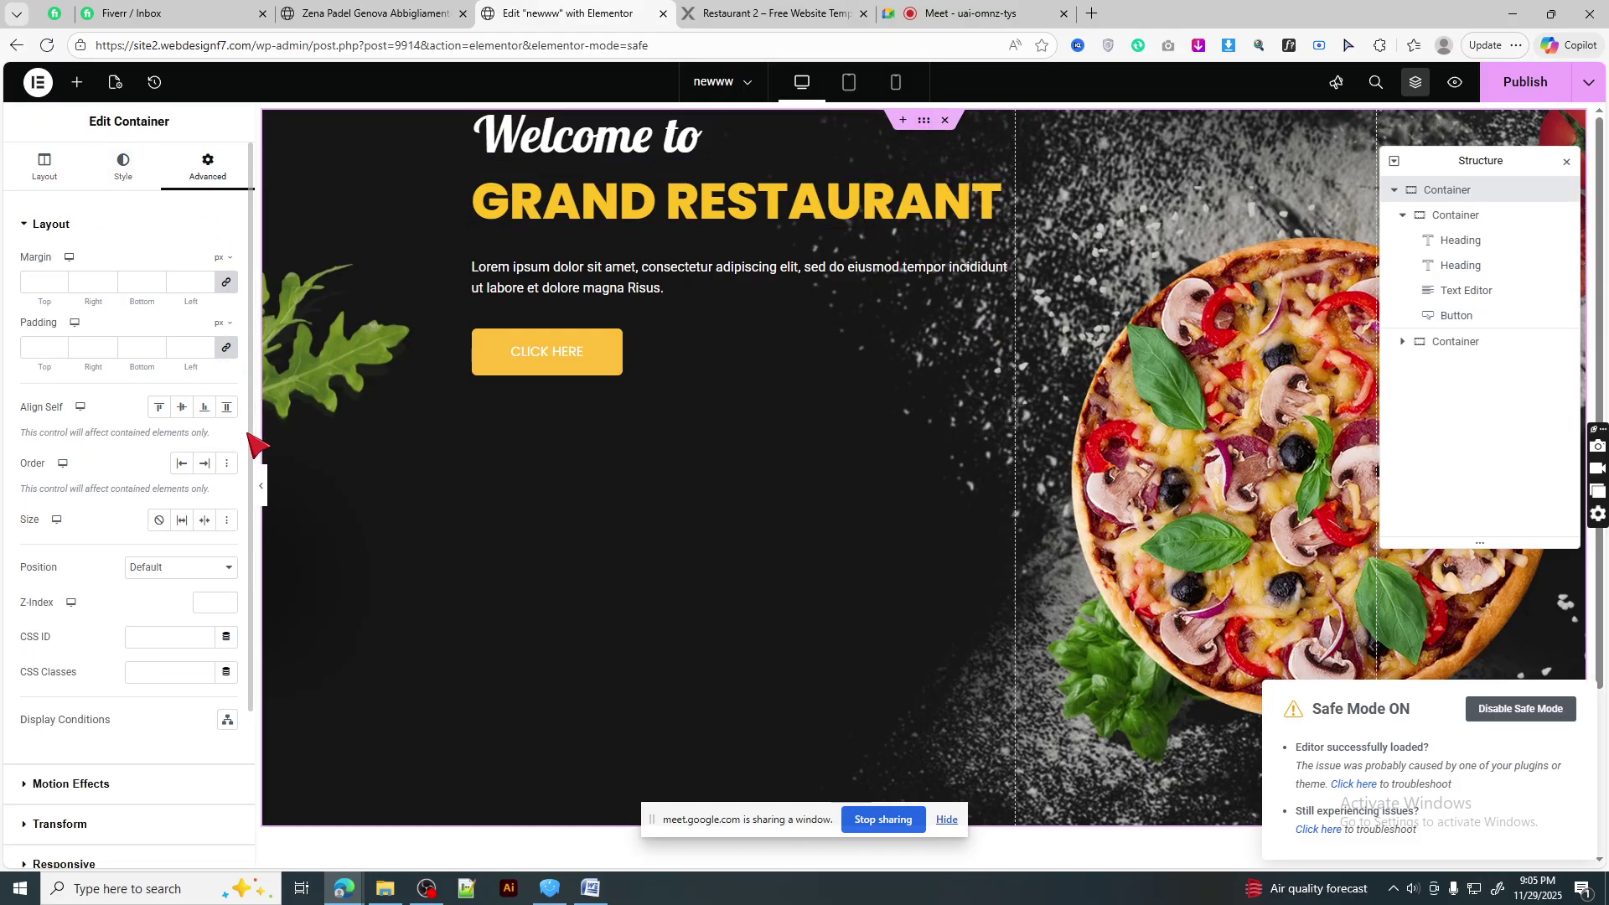
{"action": "left_click", "coordinate": [260, 486]}
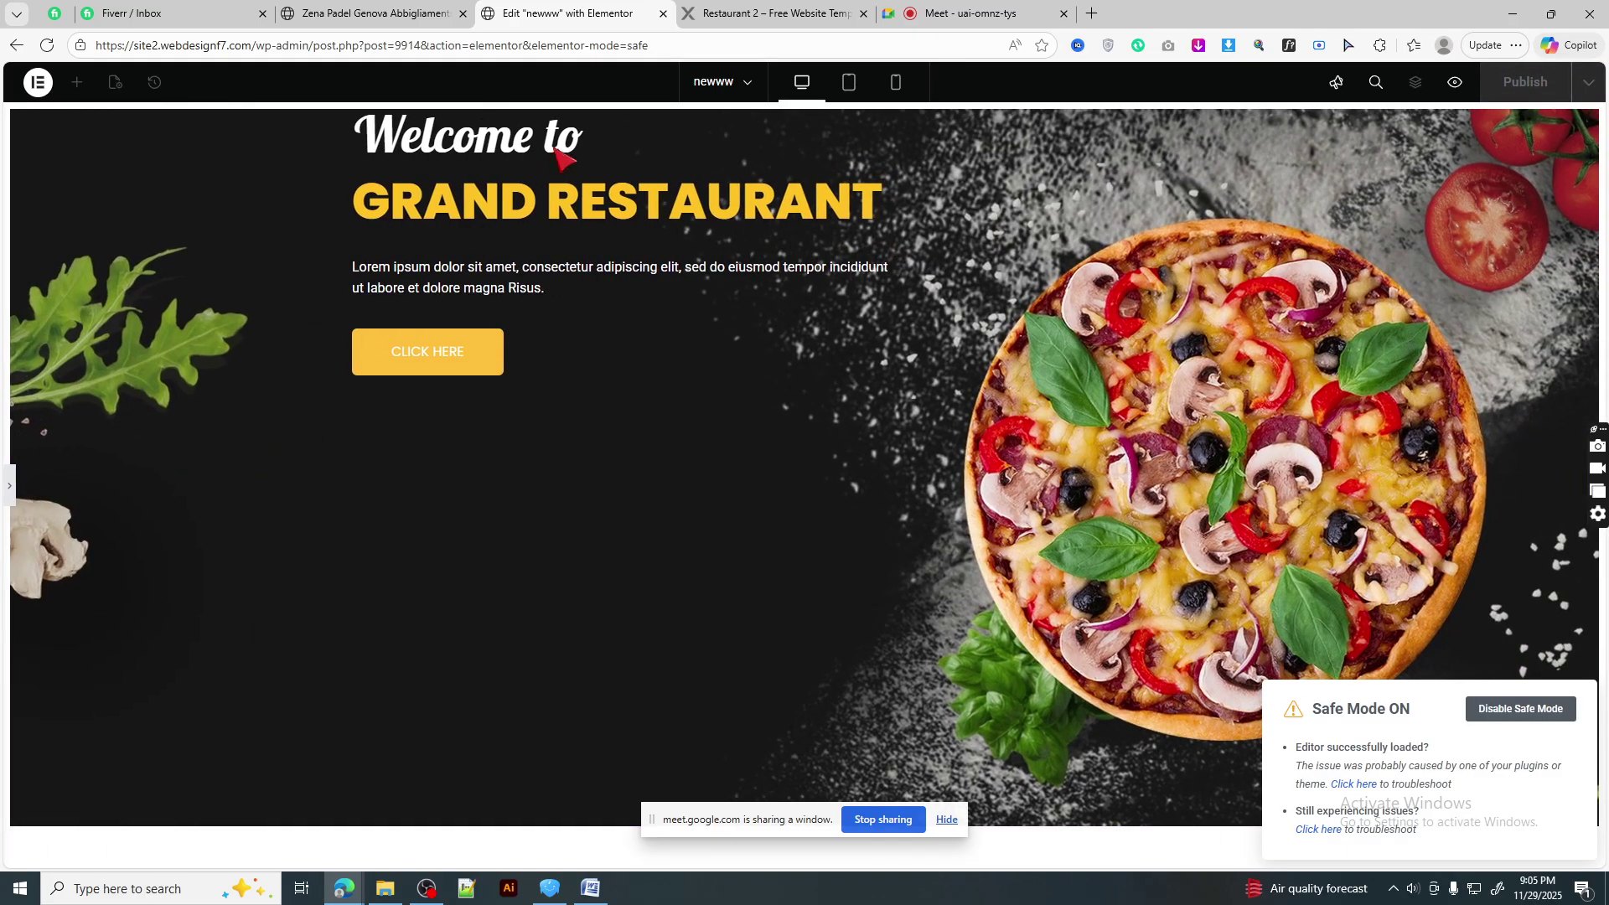
{"action": "left_click", "coordinate": [705, 10]}
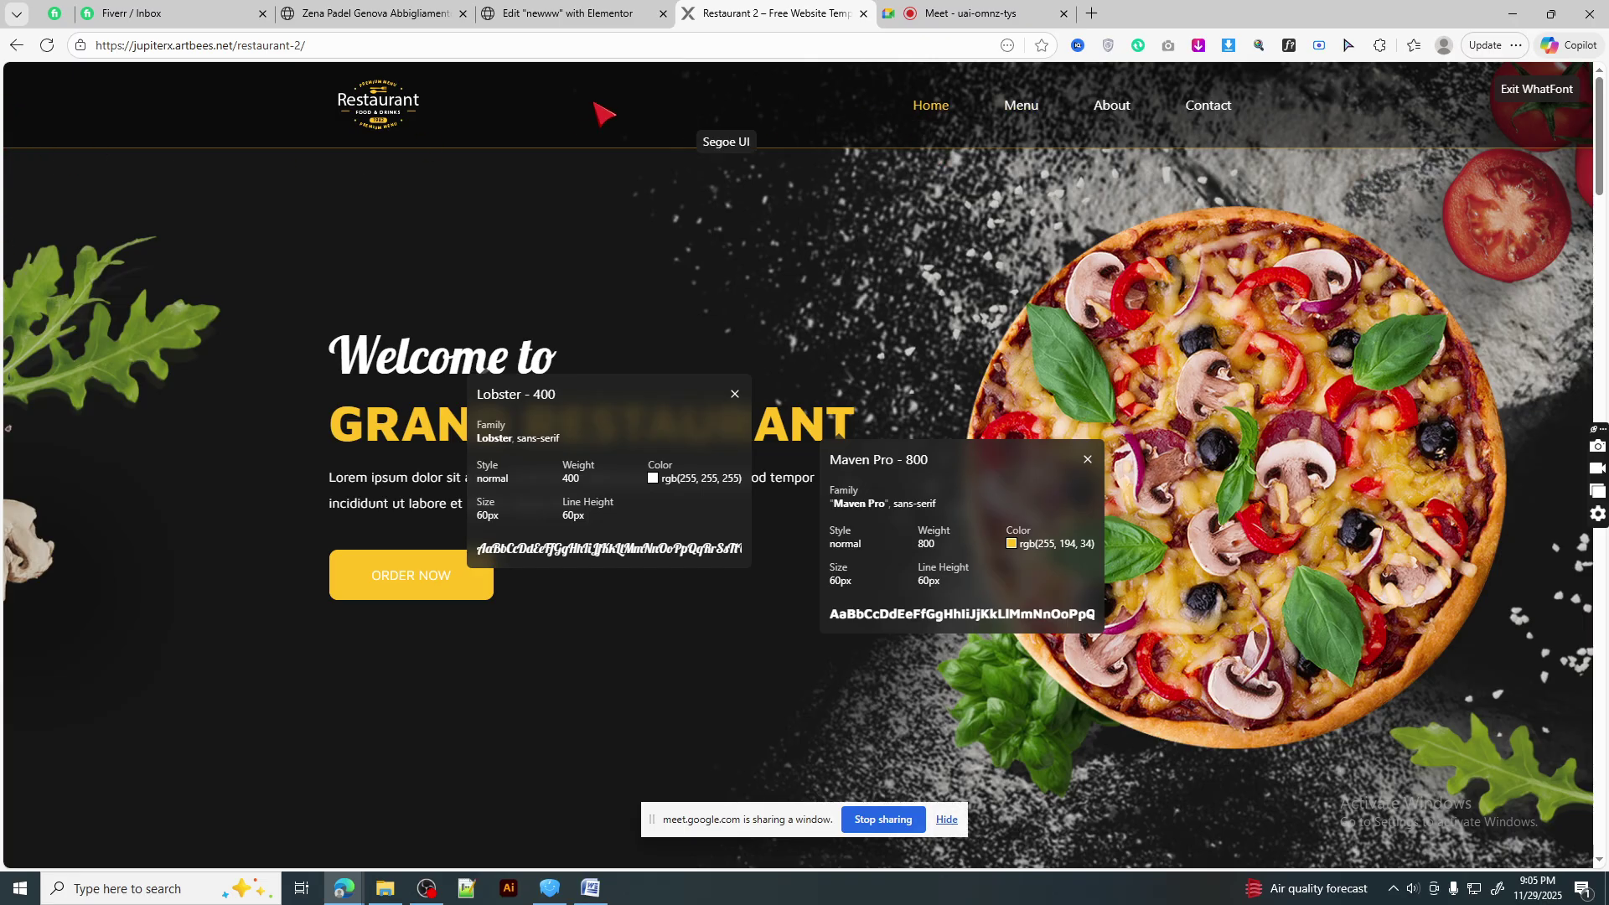
{"action": "left_click", "coordinate": [595, 10]}
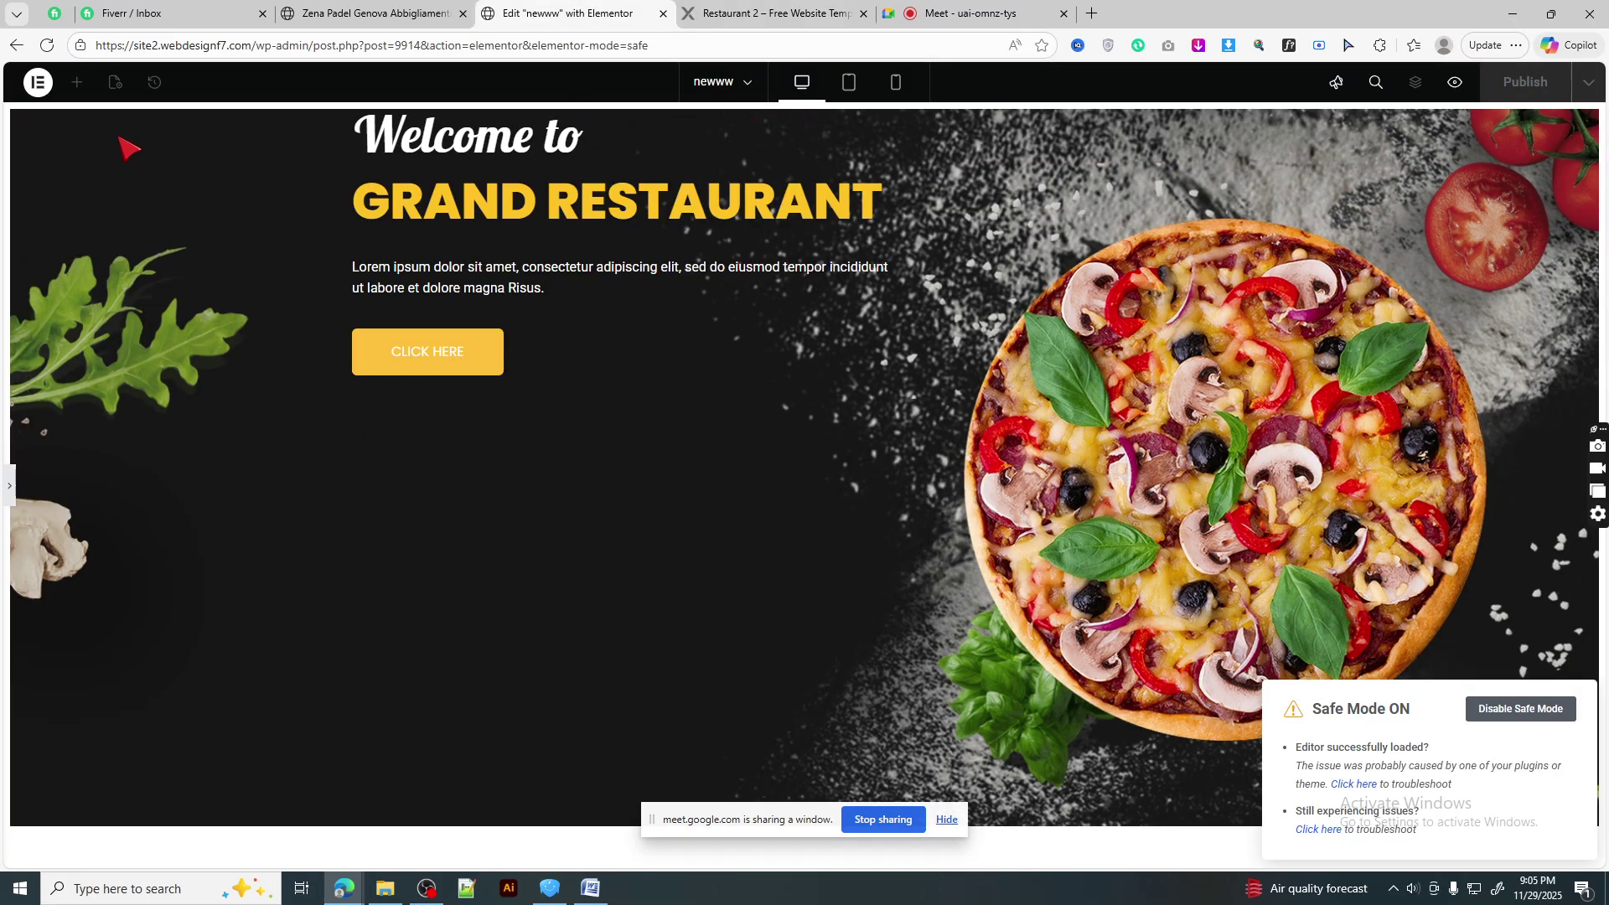
{"action": "left_click", "coordinate": [12, 490]}
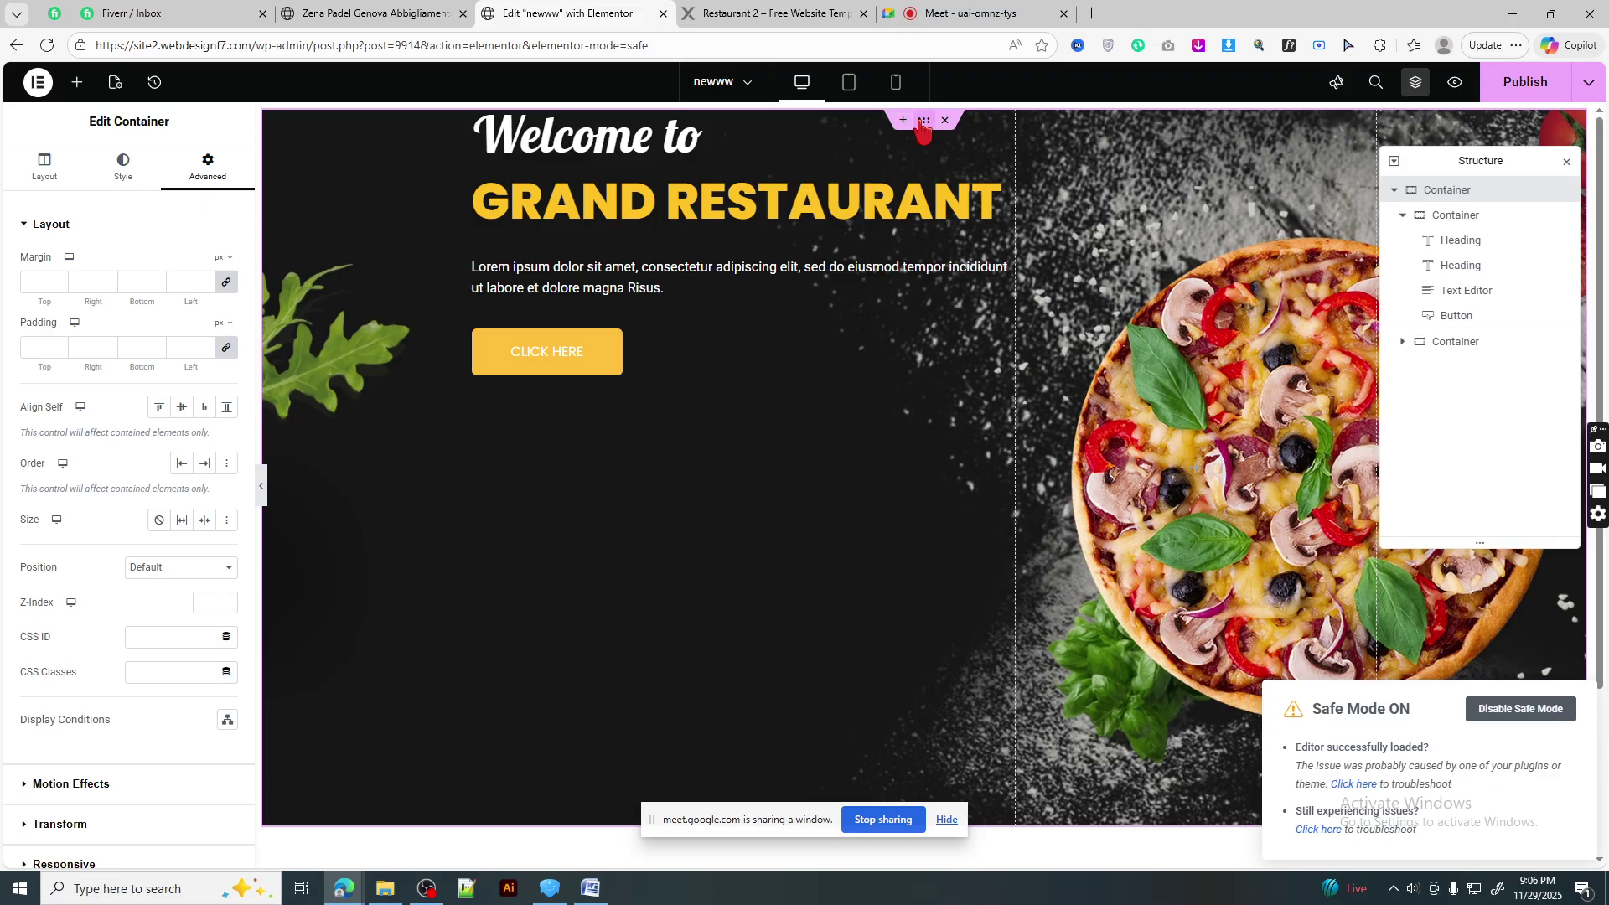
{"action": "left_click", "coordinate": [957, 6]}
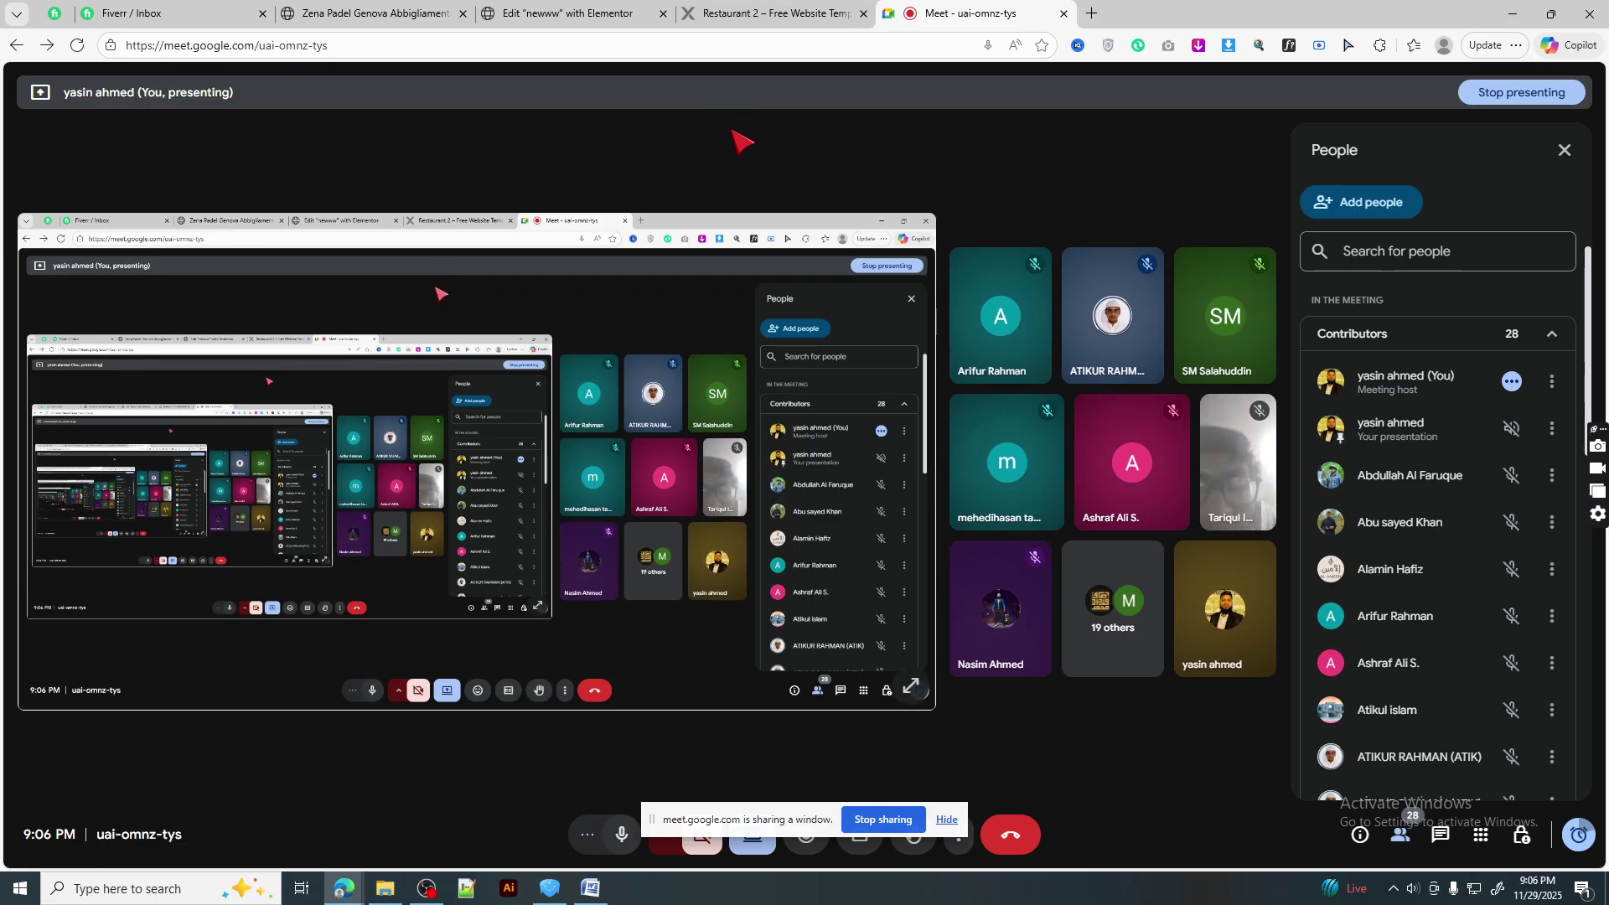
{"action": "left_click", "coordinate": [553, 10]}
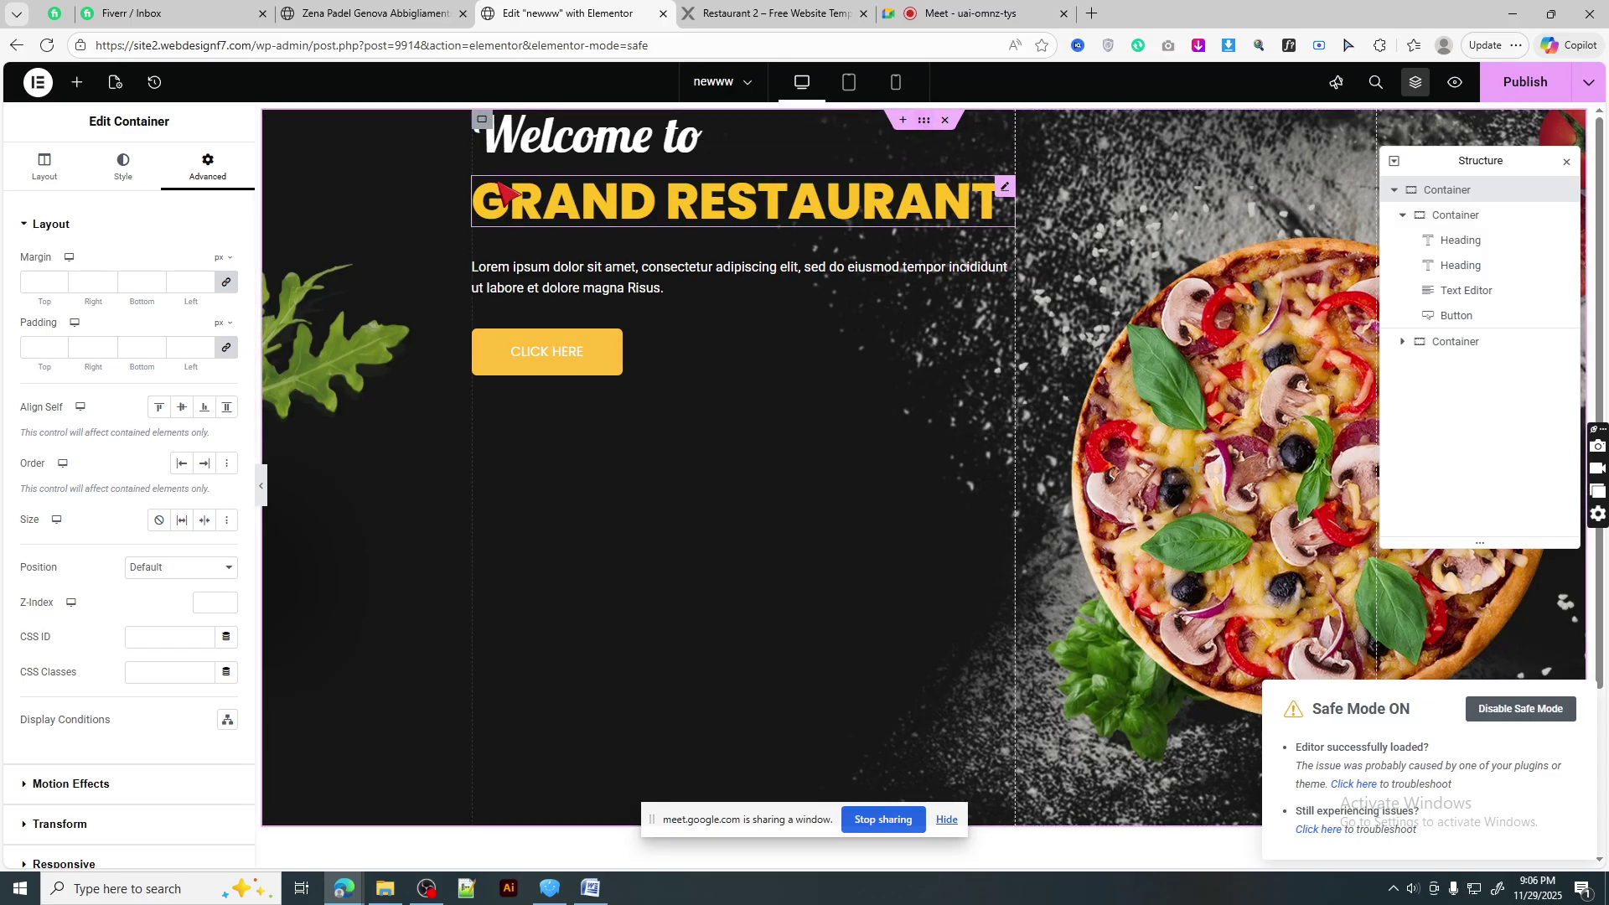
- Unlink the side values of the outer container's padding and margin, and preview the hero section at full width
{"action": "left_click", "coordinate": [223, 351]}
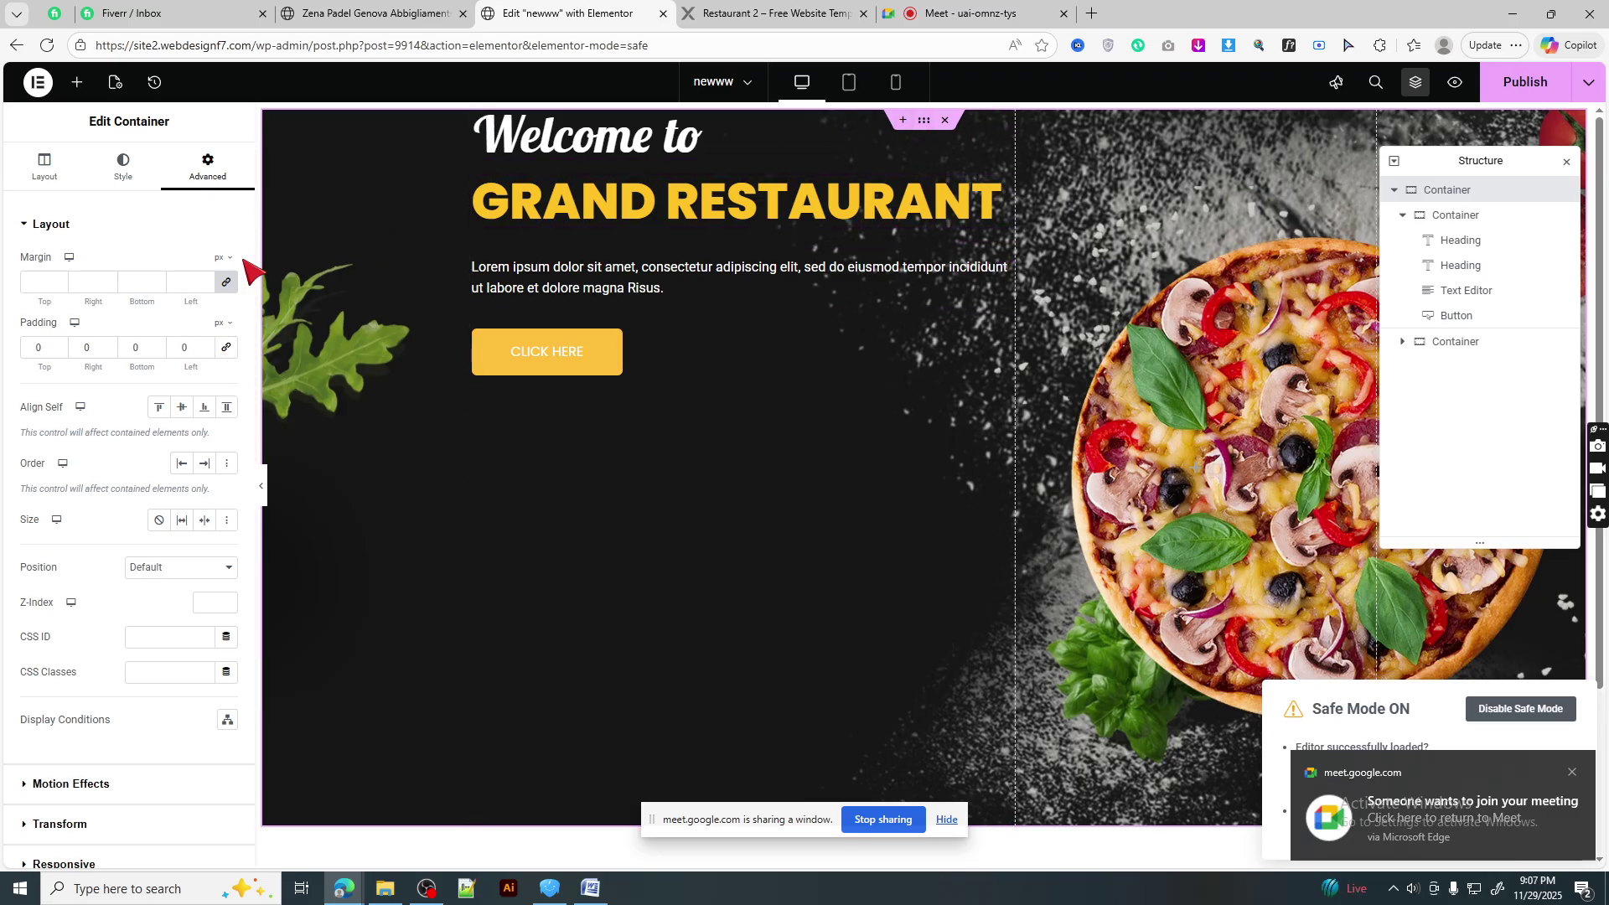
{"action": "left_click", "coordinate": [225, 281]}
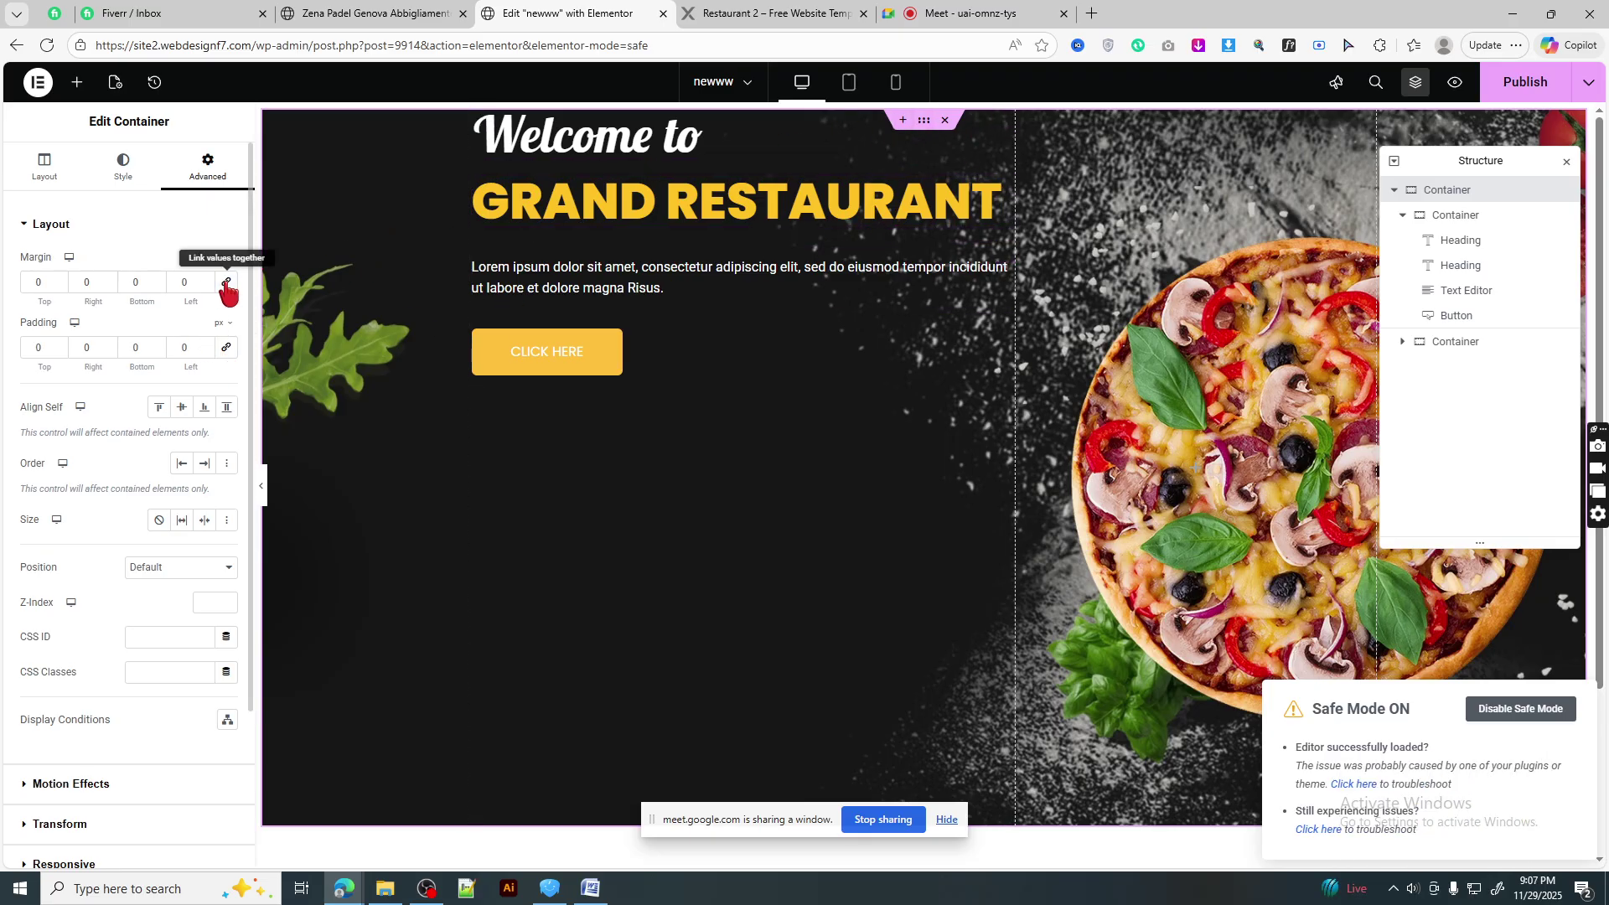
{"action": "left_click", "coordinate": [260, 486]}
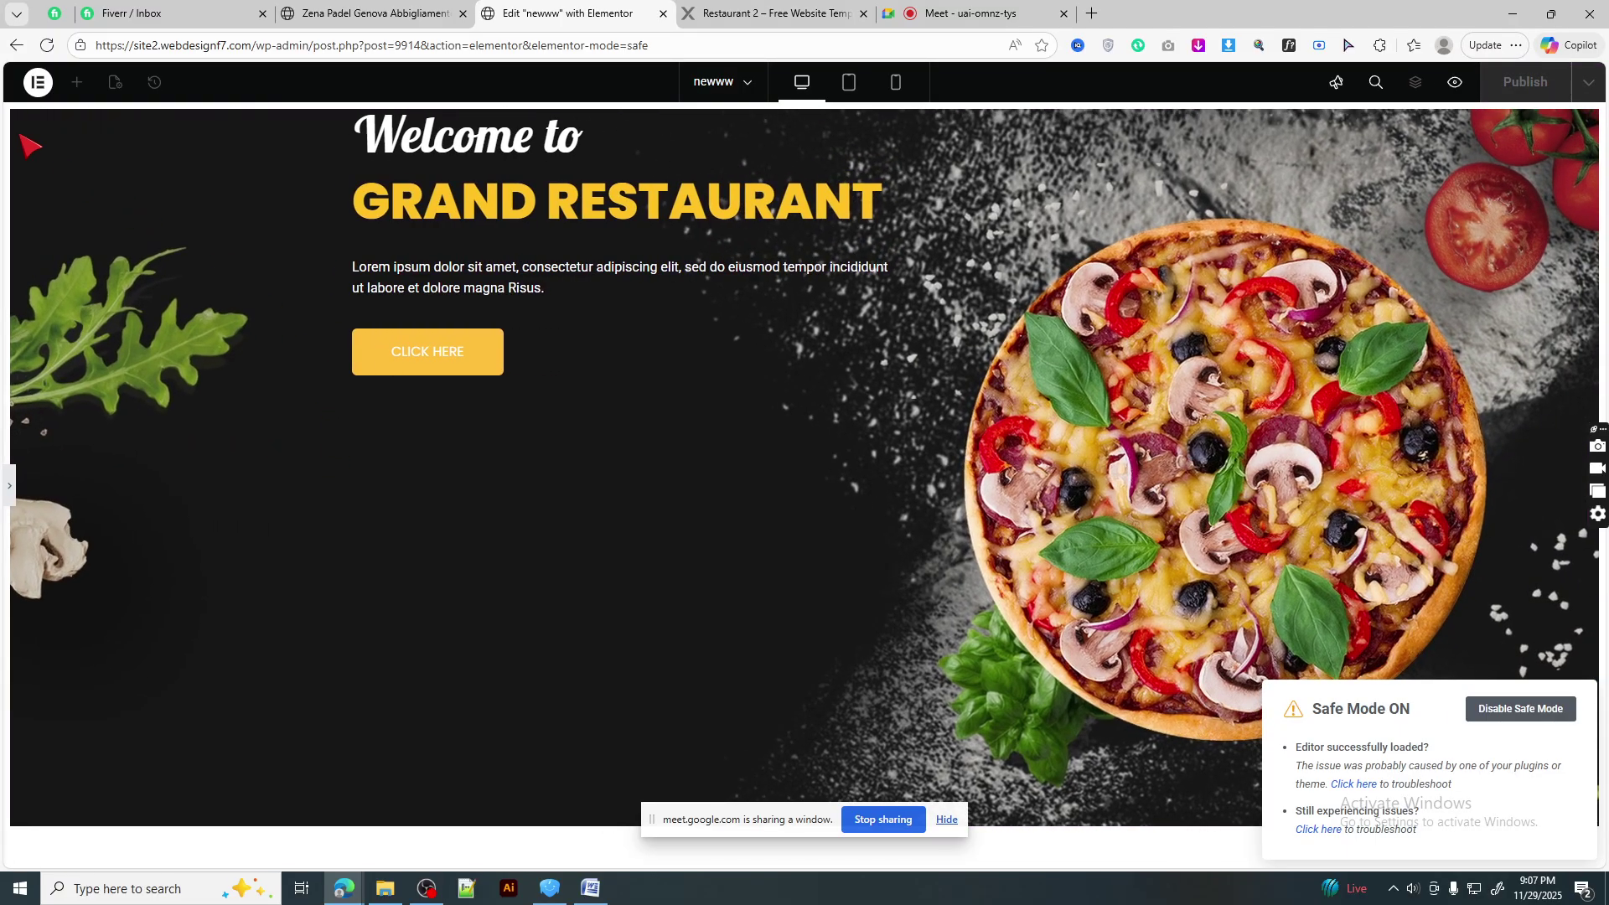
{"action": "left_click", "coordinate": [12, 490]}
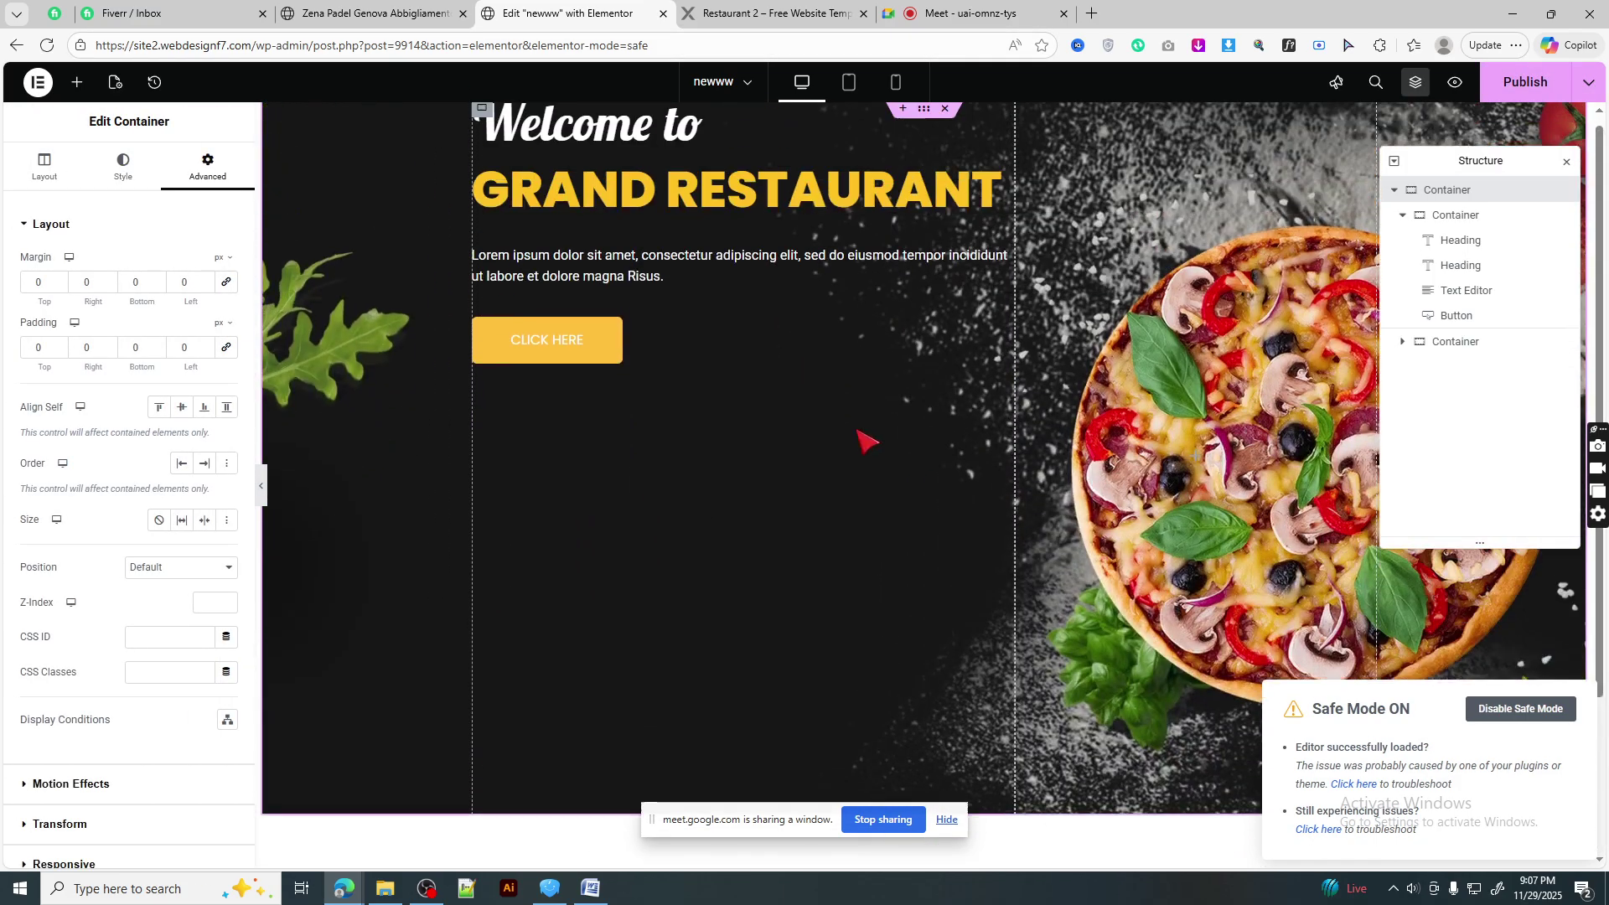
- Set the outer container's Align Items to Center so the hero content is vertically centred, and save the page
{"action": "scroll", "coordinate": [754, 433], "scroll_direction": "down", "scroll_amount": 3}
{"action": "scroll", "coordinate": [758, 420], "scroll_direction": "up", "scroll_amount": 3}
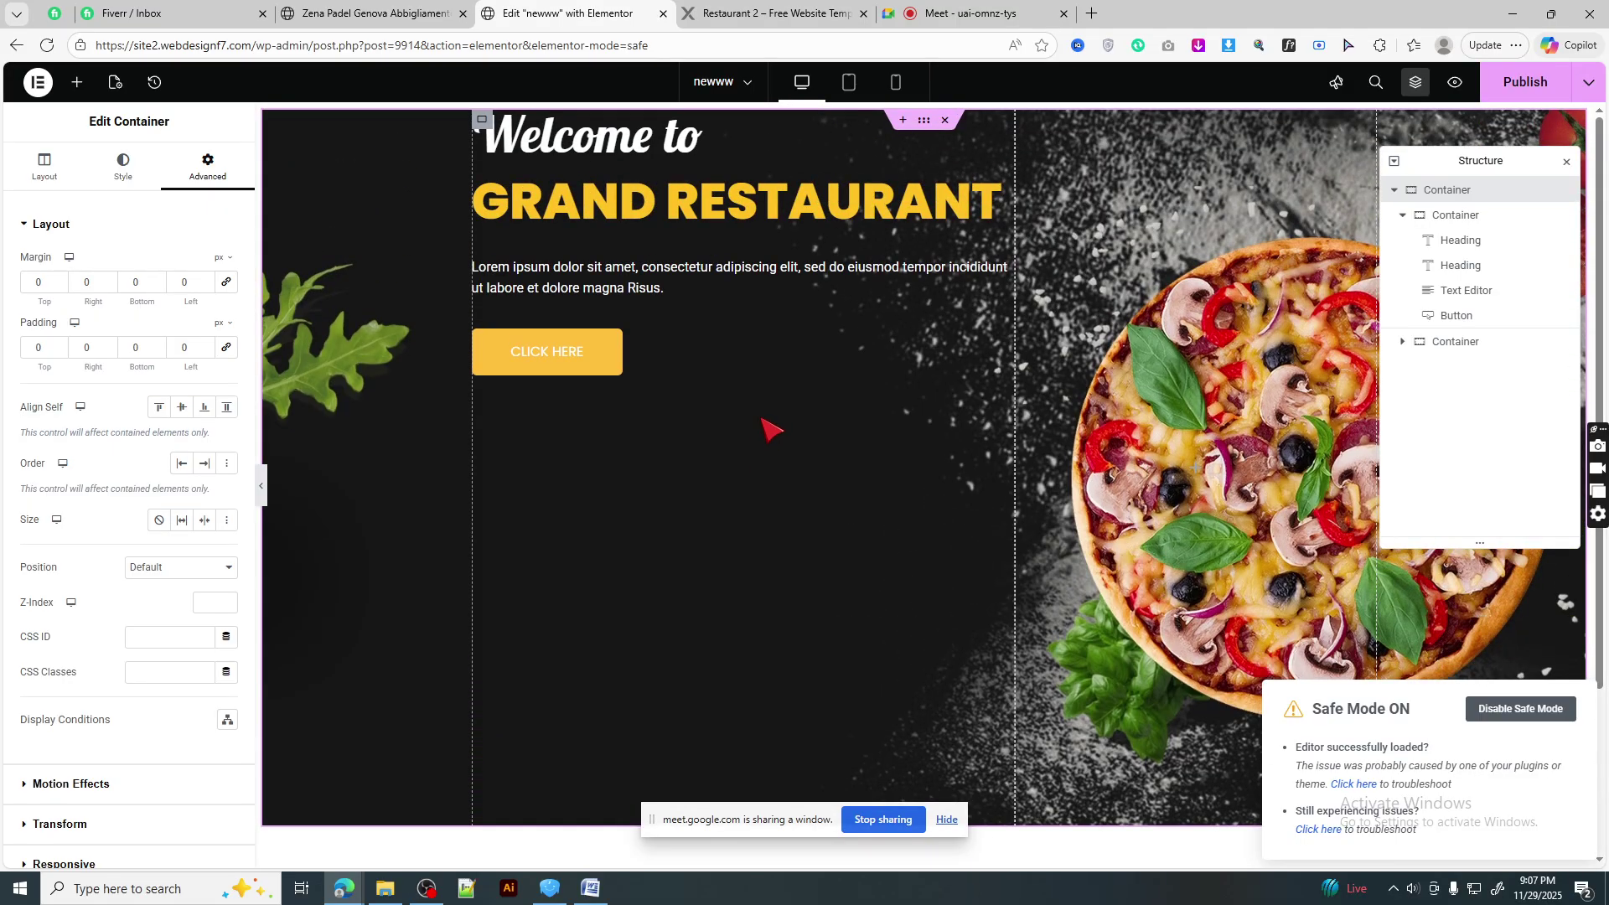
{"action": "left_click", "coordinate": [482, 119]}
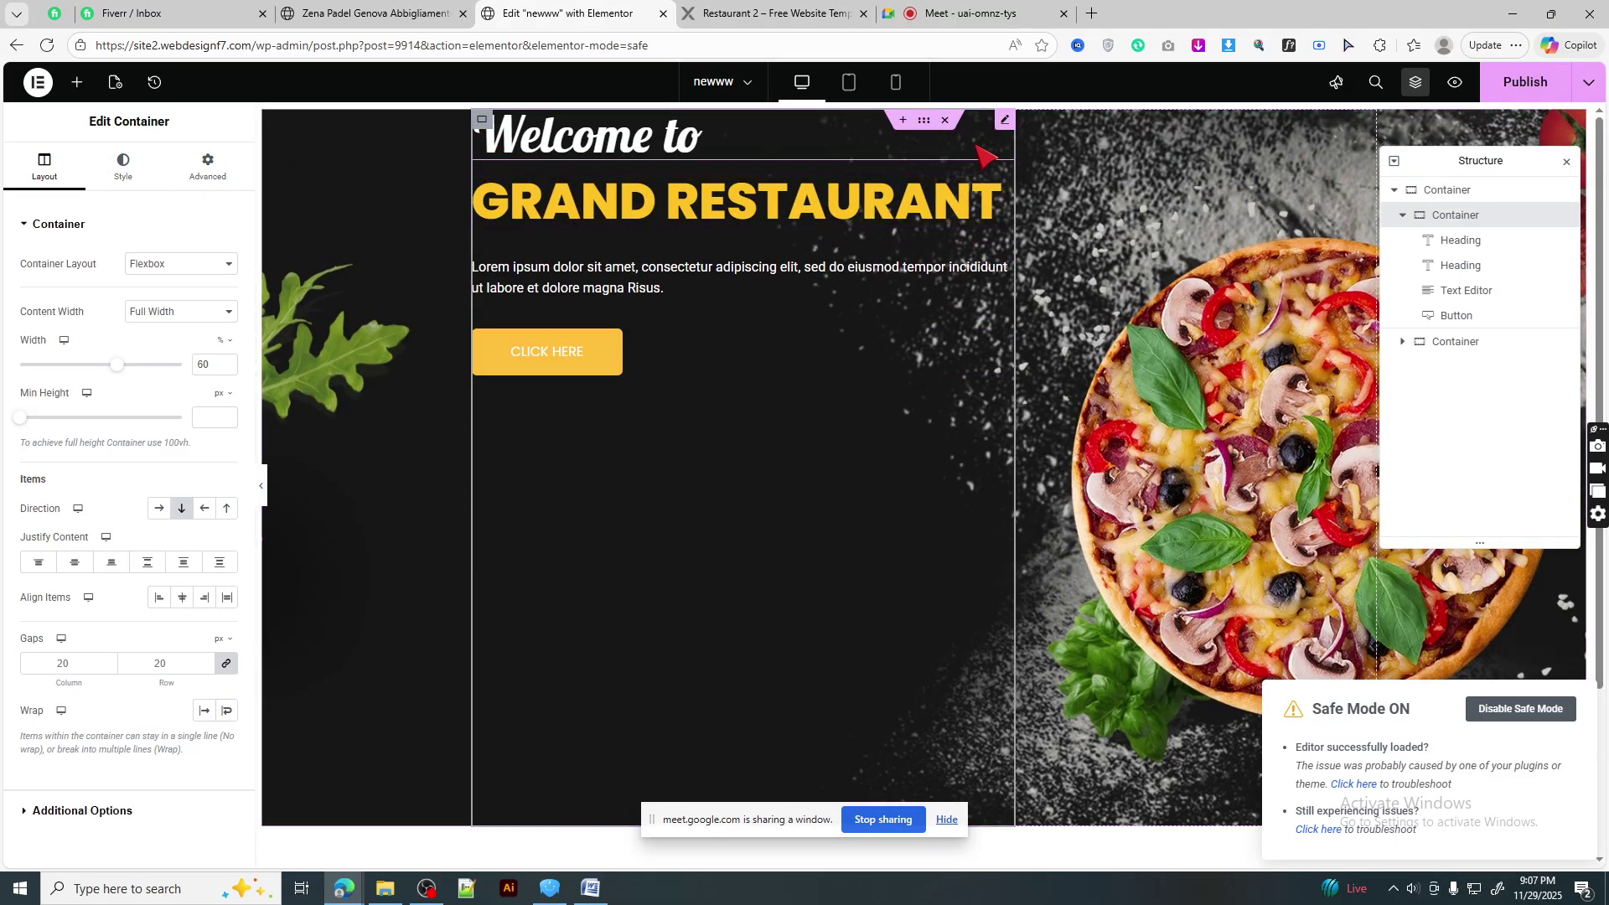
{"action": "left_click", "coordinate": [923, 120]}
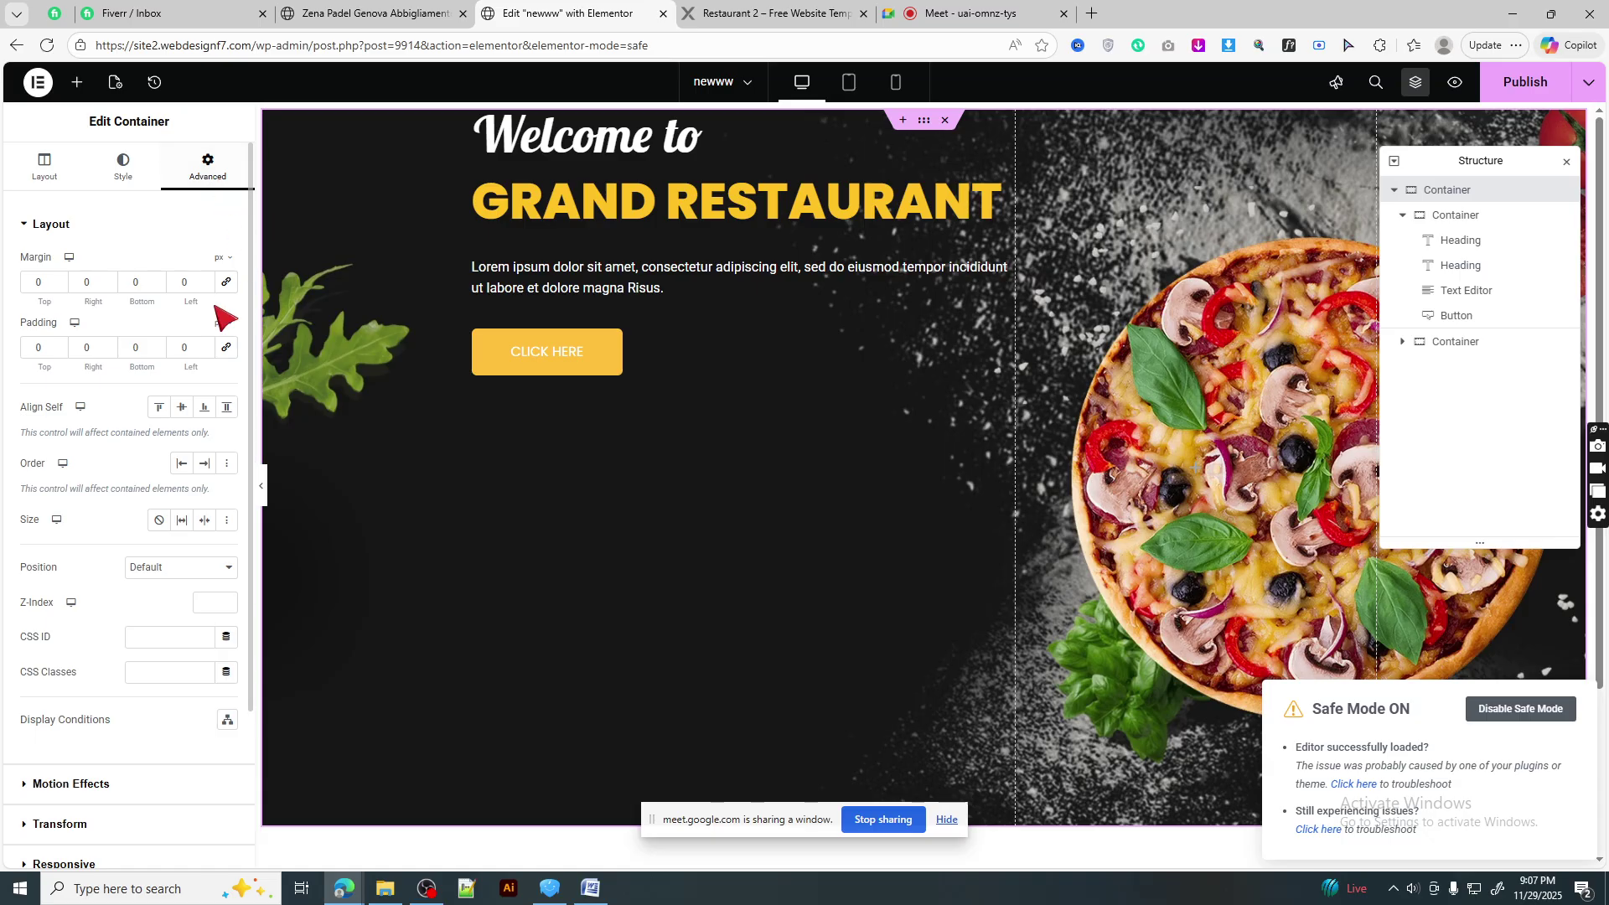
{"action": "left_click", "coordinate": [35, 182]}
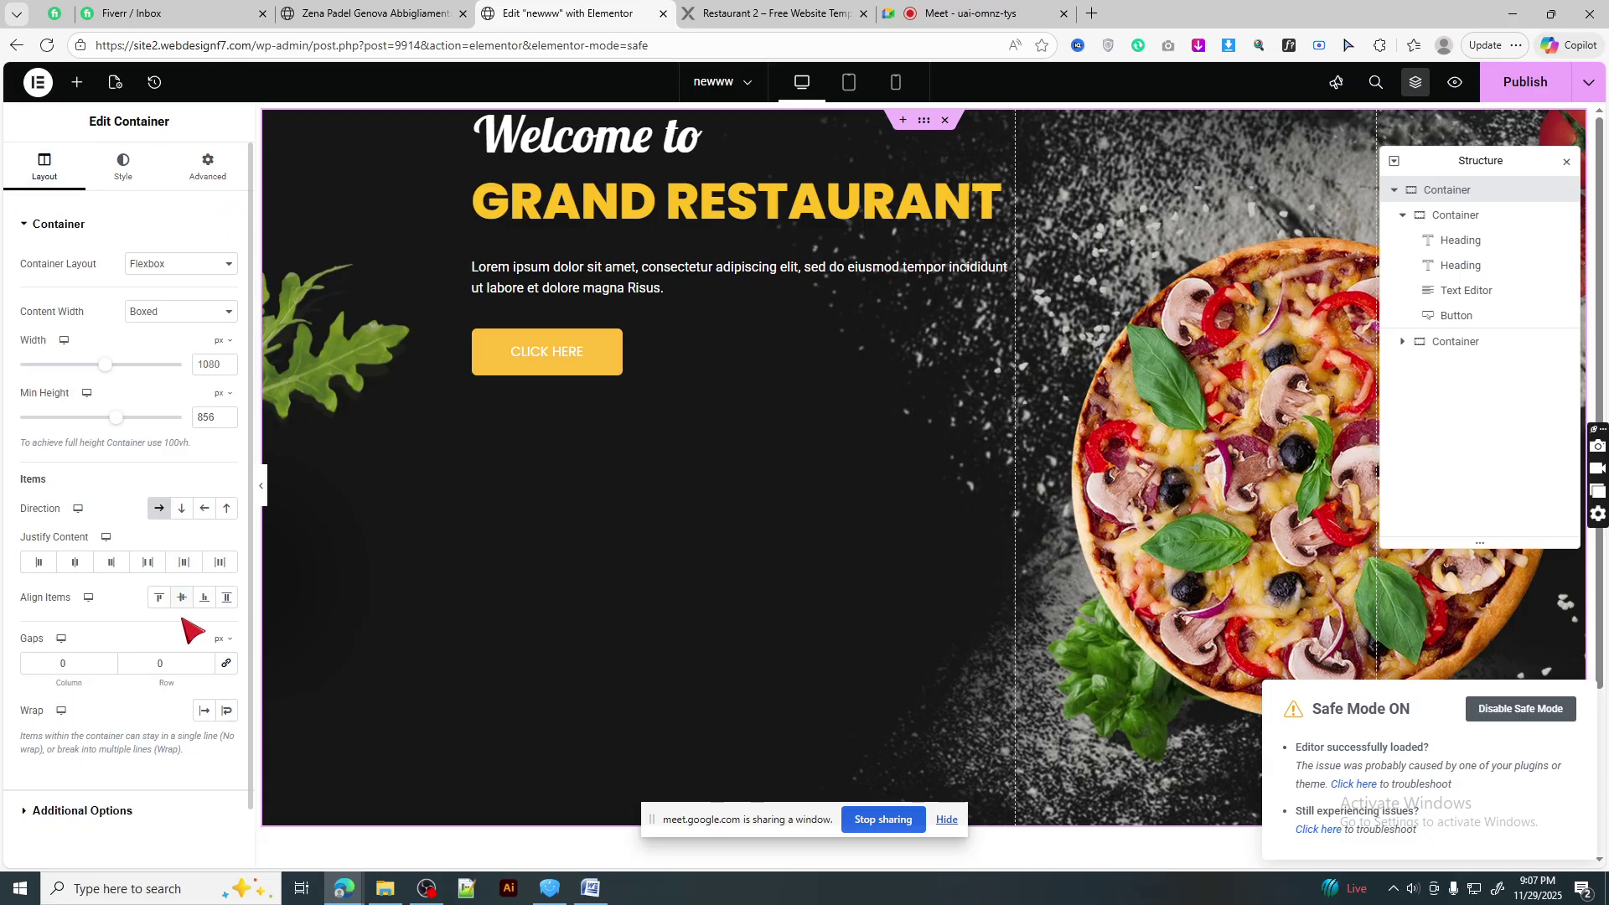
{"action": "left_click", "coordinate": [183, 599]}
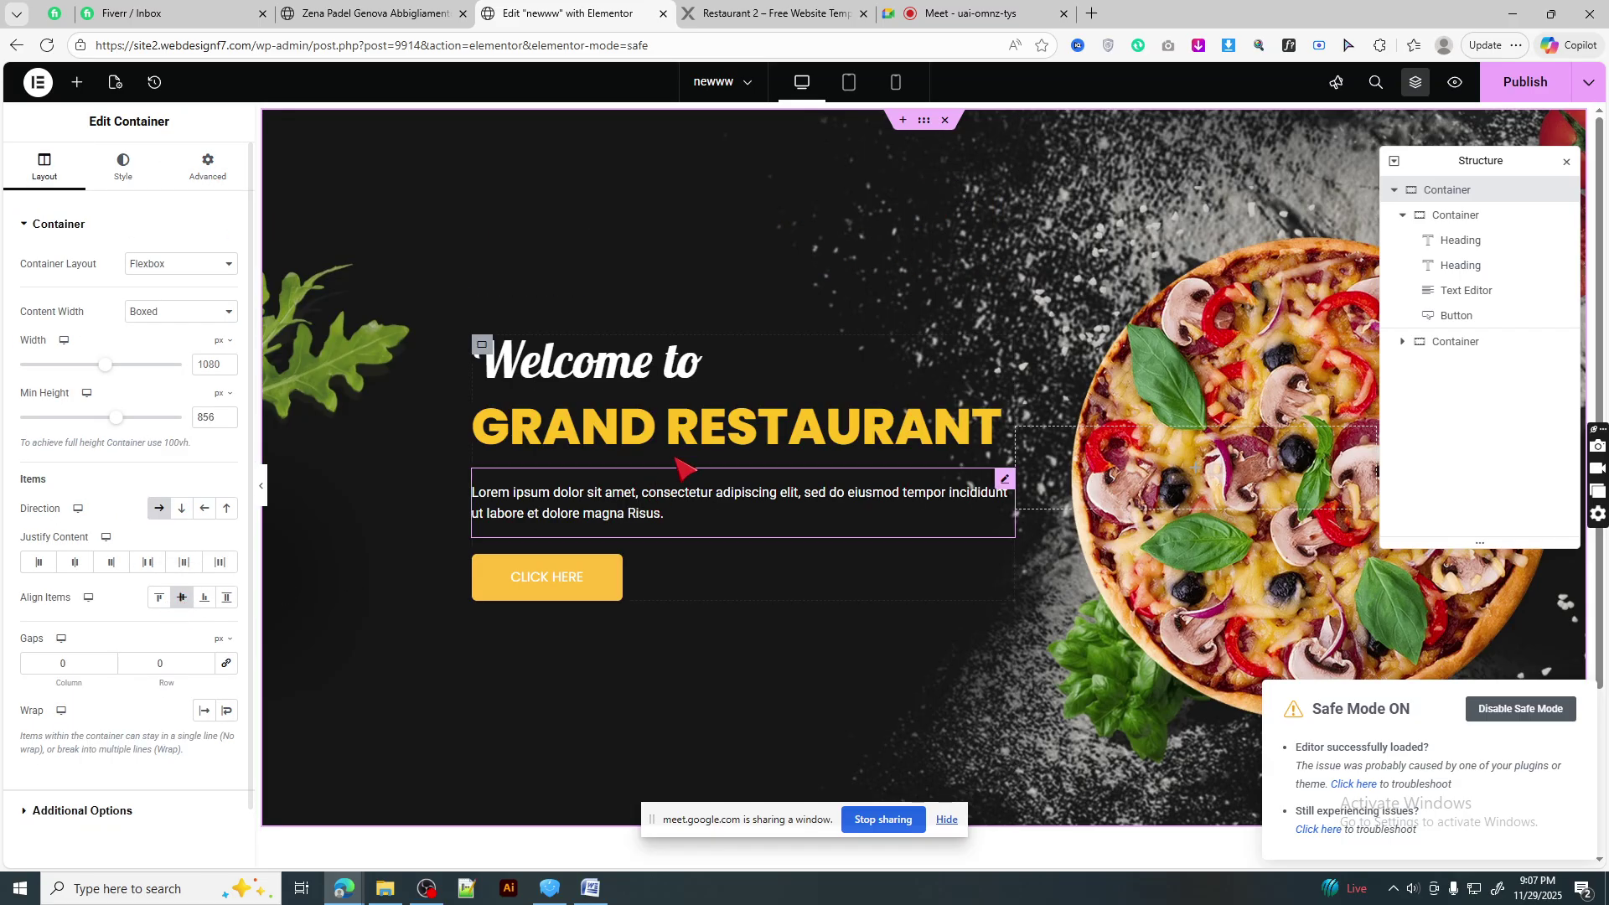
{"action": "key", "text": "ctrl+s"}
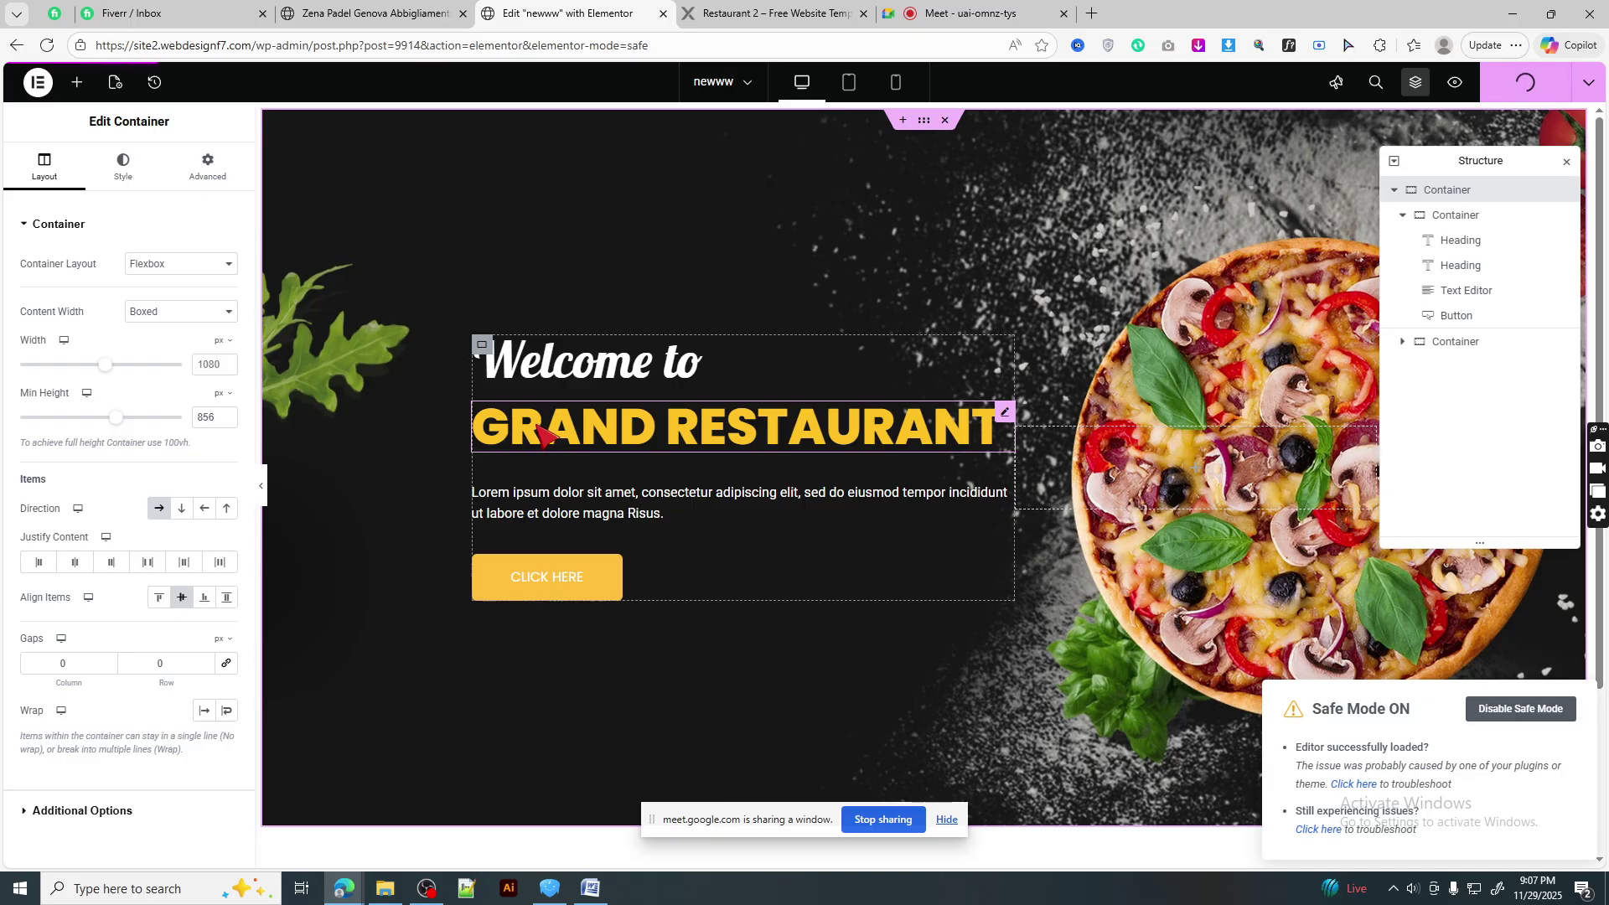
- Switch to the Google Meet call and admit the participant who is waiting to join
{"action": "left_click", "coordinate": [99, 12]}
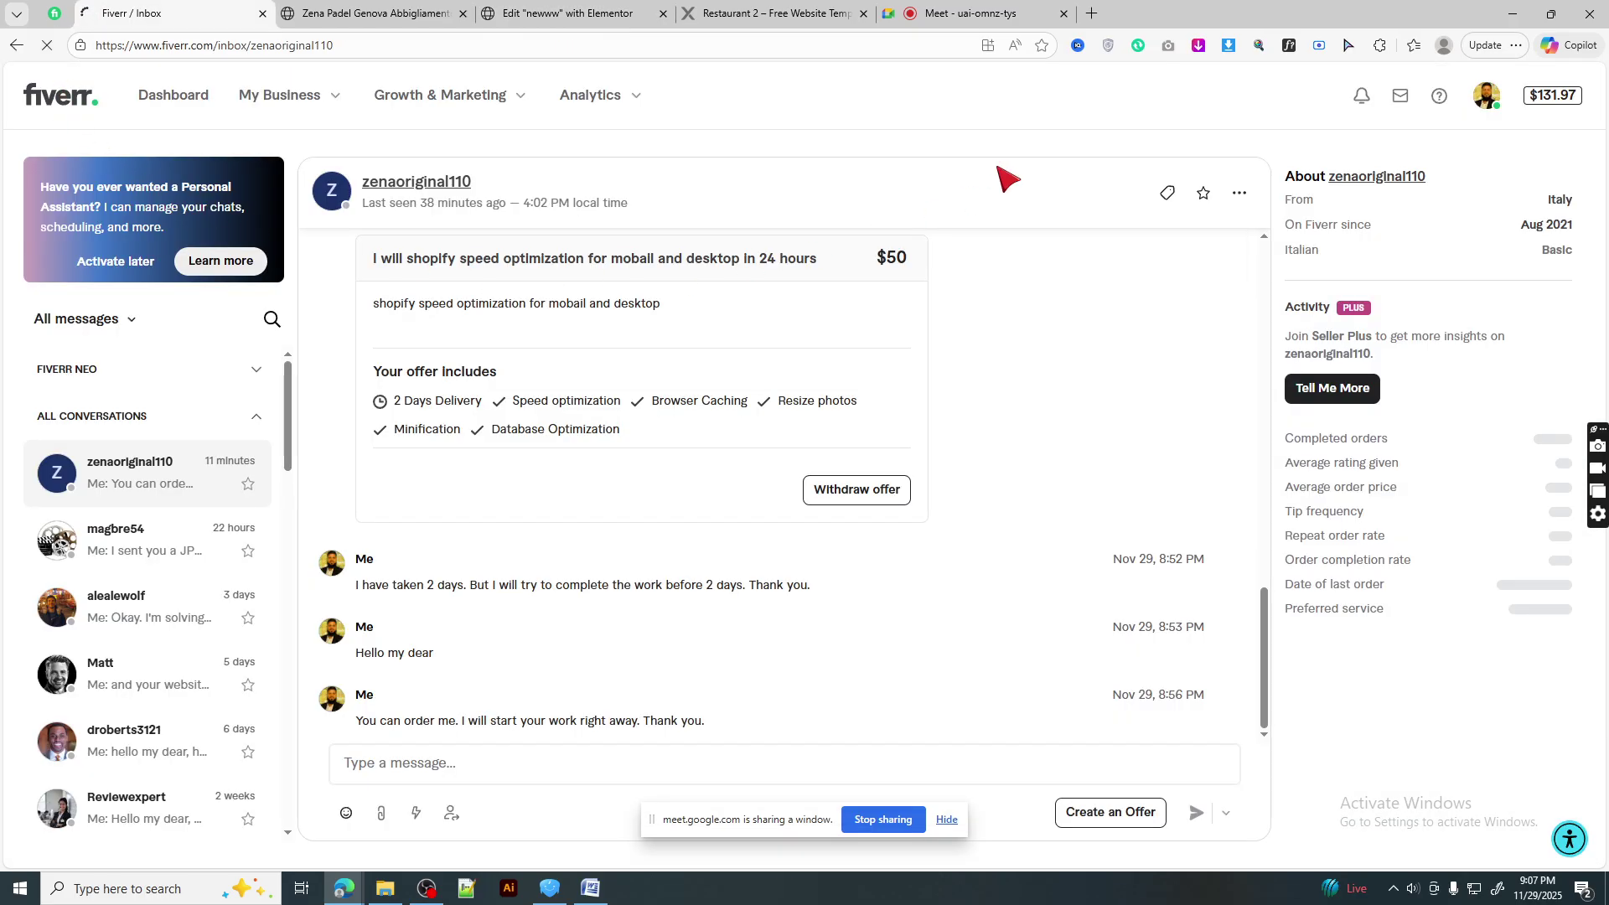
{"action": "mouse_move", "coordinate": [966, 6]}
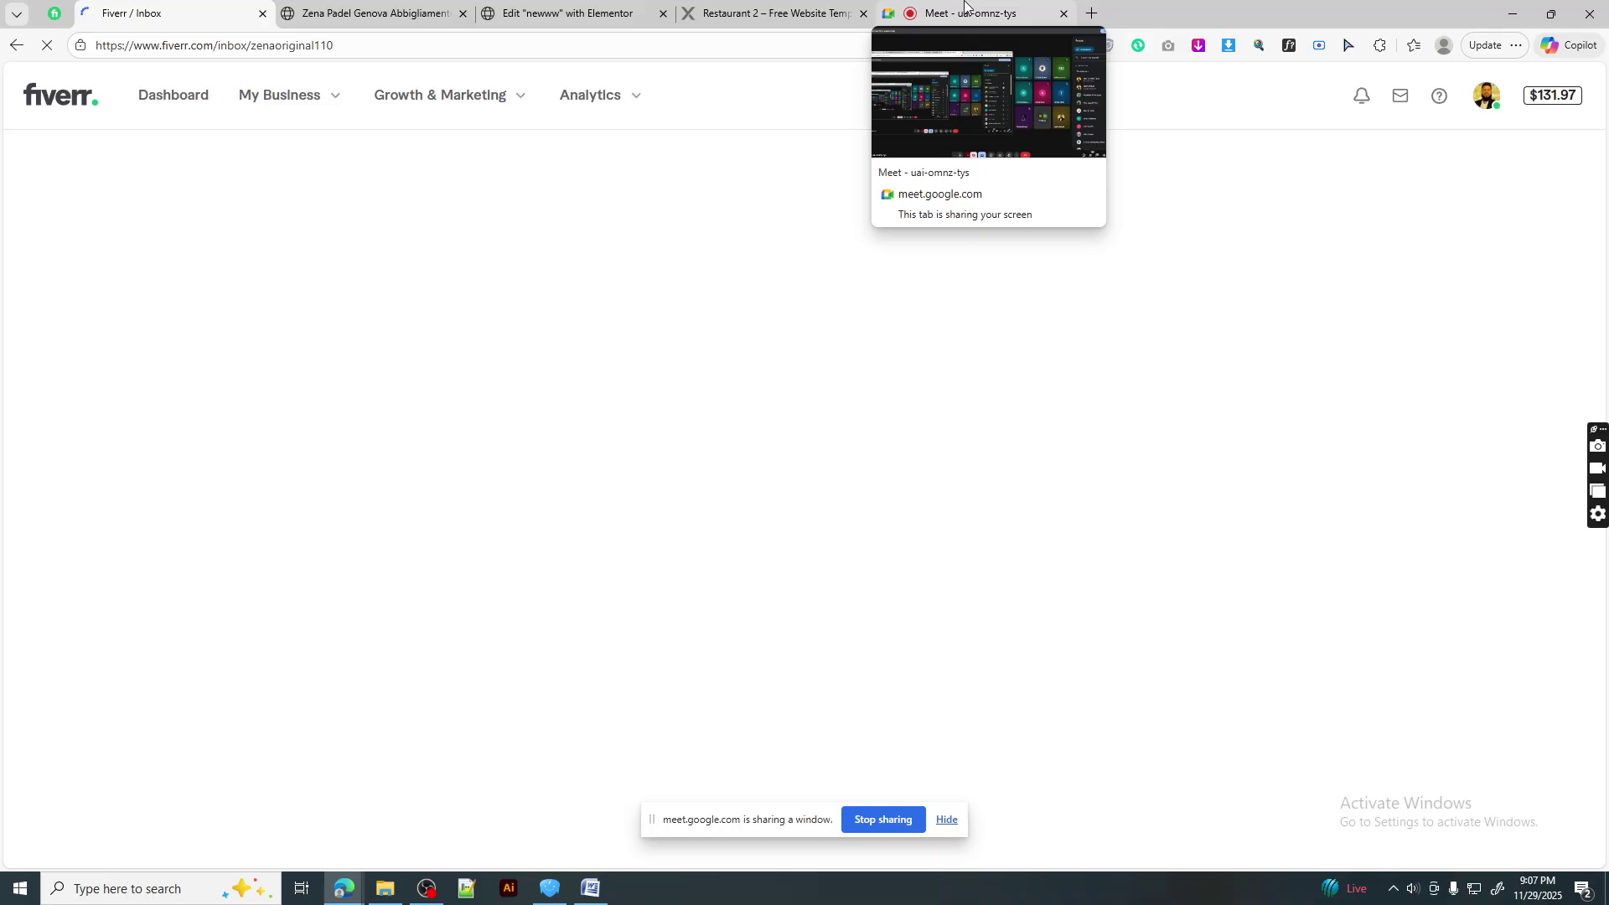
{"action": "left_click", "coordinate": [964, 7]}
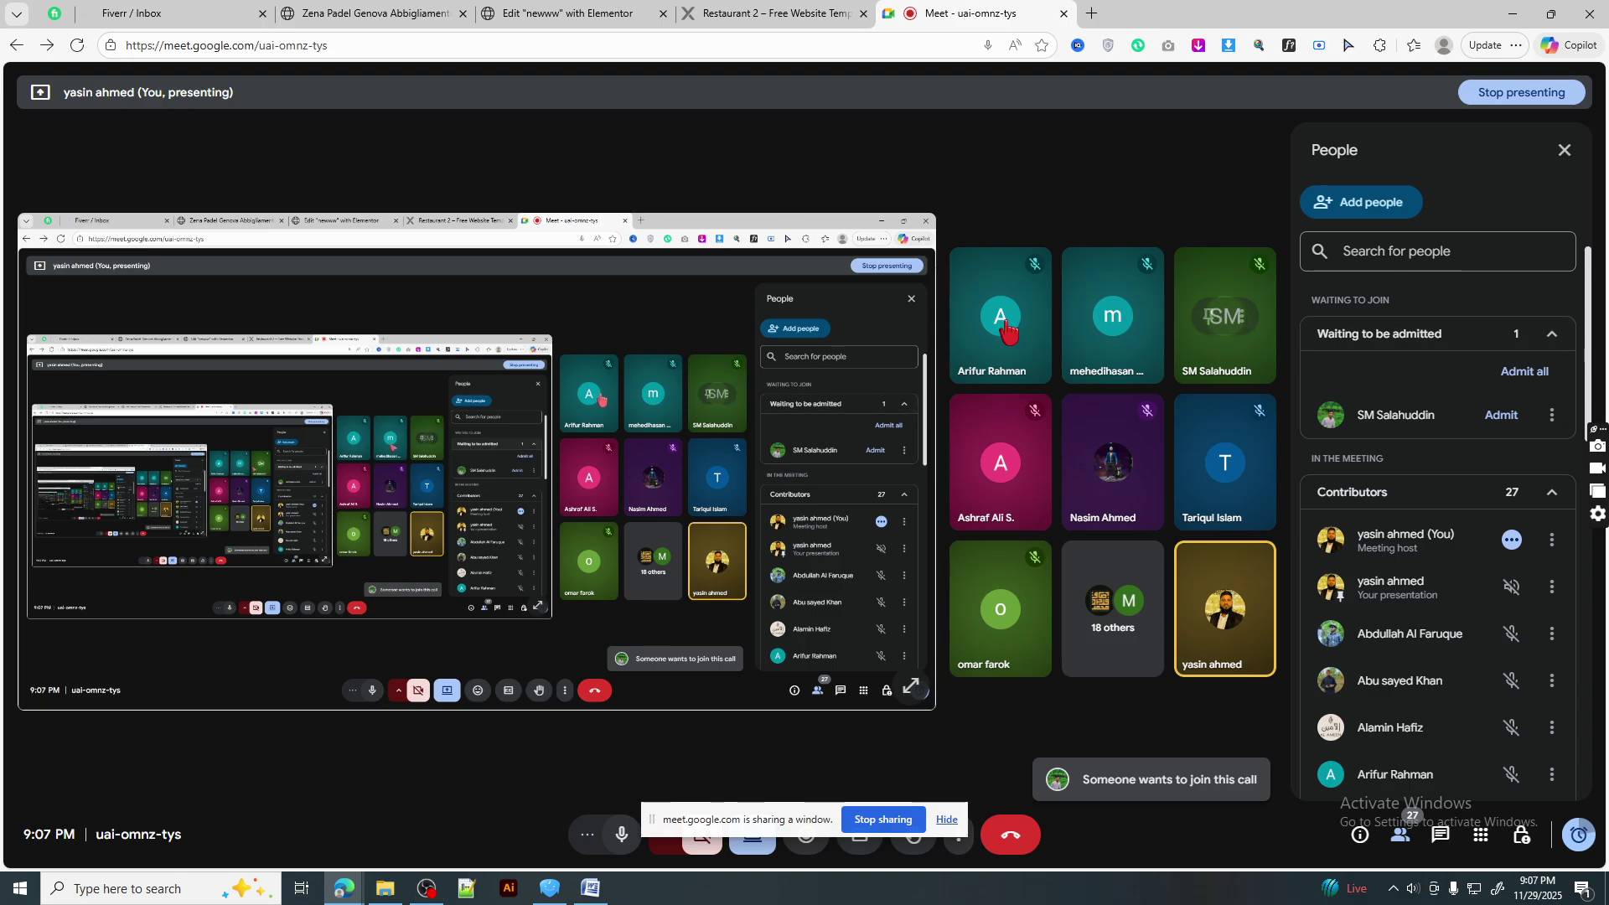
{"action": "left_click", "coordinate": [1501, 414]}
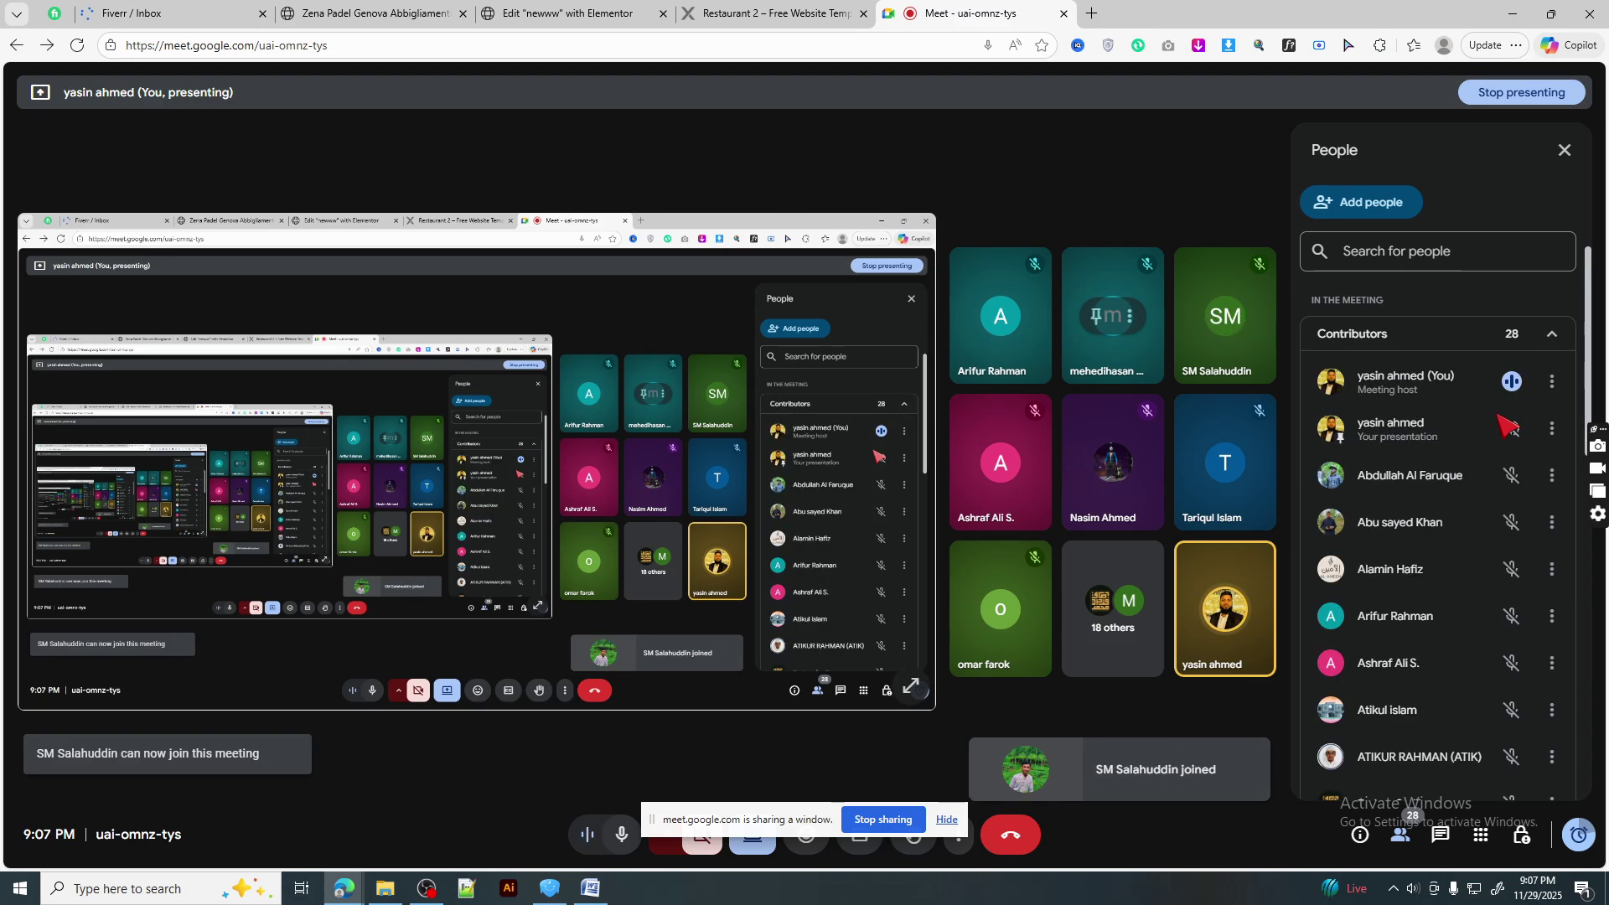
- Return to the Elementor editor and compare its hero section with the Restaurant 2 template page
{"action": "left_click", "coordinate": [699, 13]}
{"action": "left_click", "coordinate": [604, 4]}
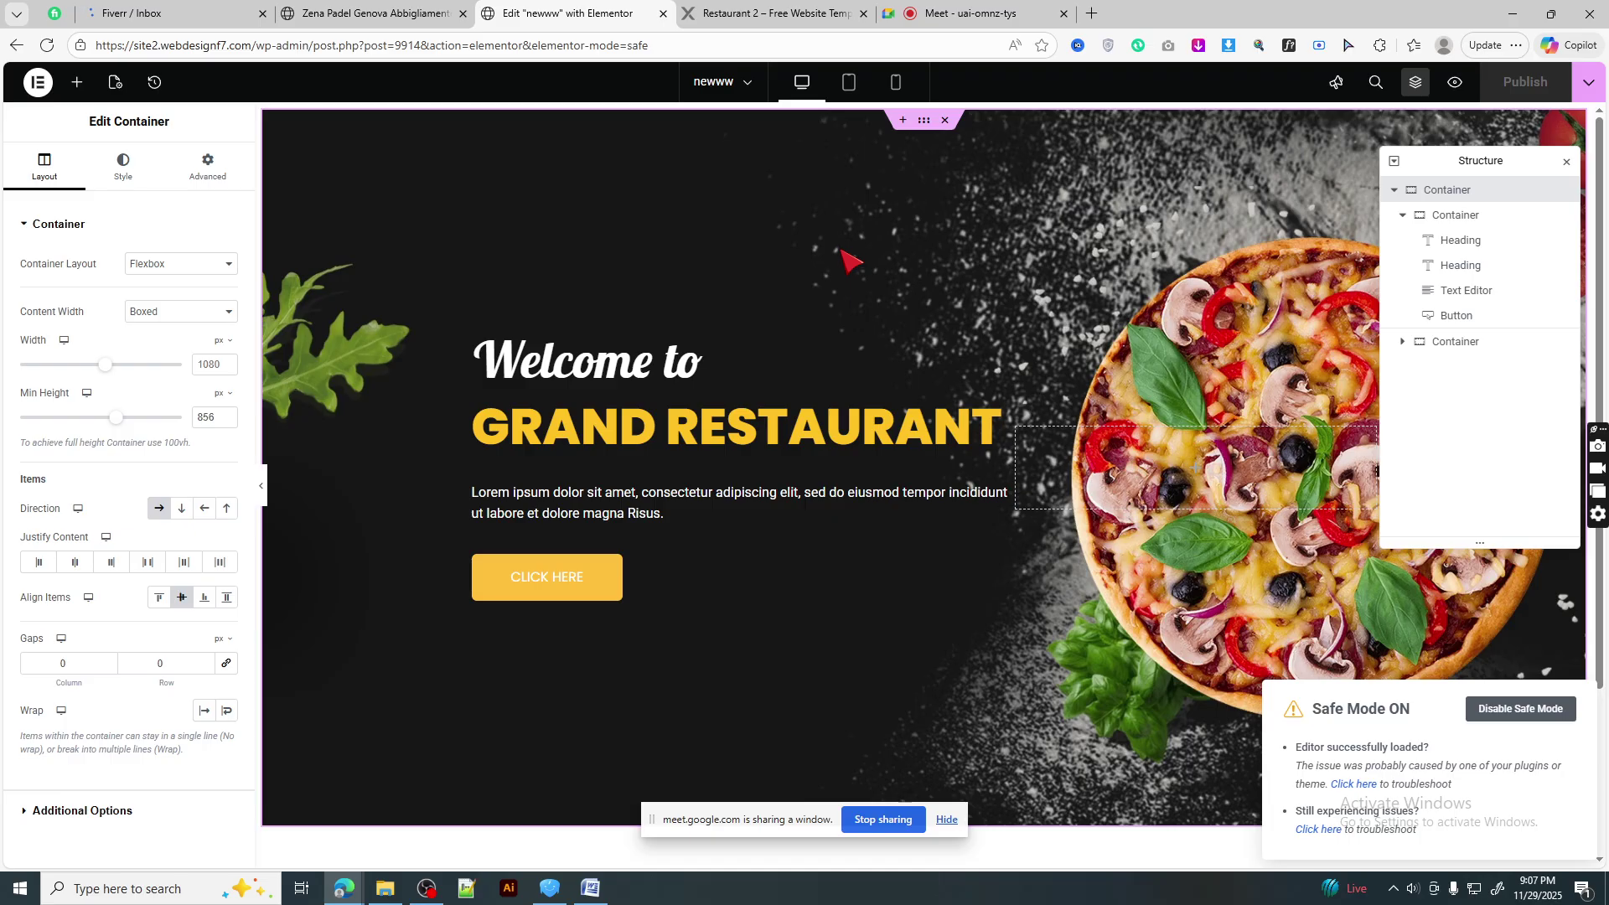
{"action": "scroll", "coordinate": [964, 352], "scroll_direction": "down", "scroll_amount": 2}
{"action": "scroll", "coordinate": [997, 401], "scroll_direction": "up", "scroll_amount": 2}
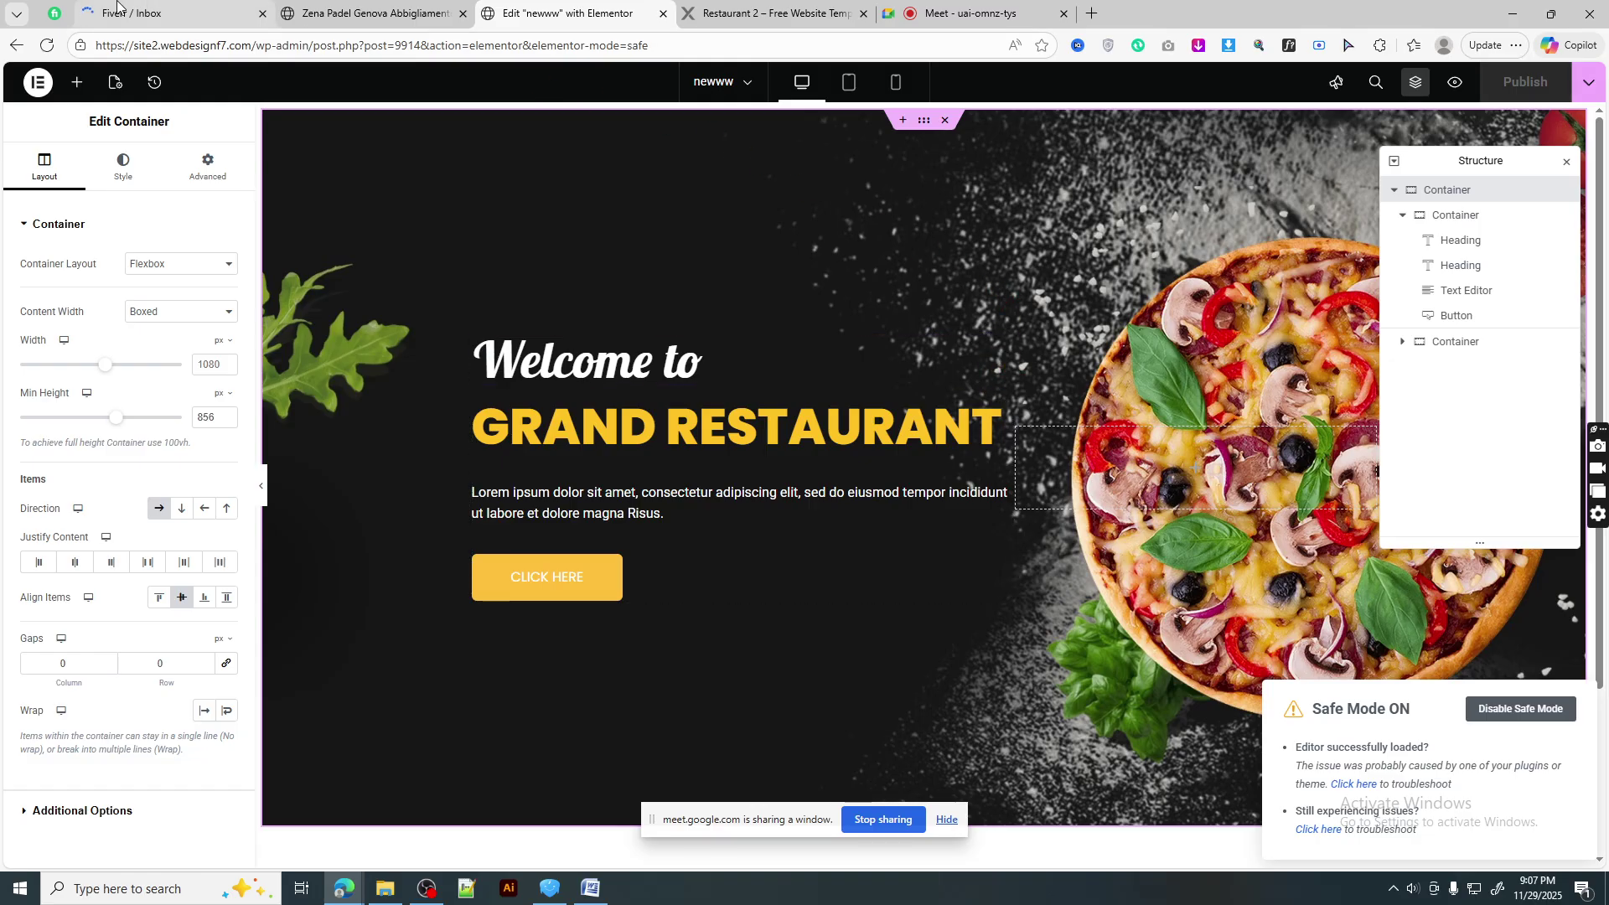
{"action": "left_click", "coordinate": [148, 12]}
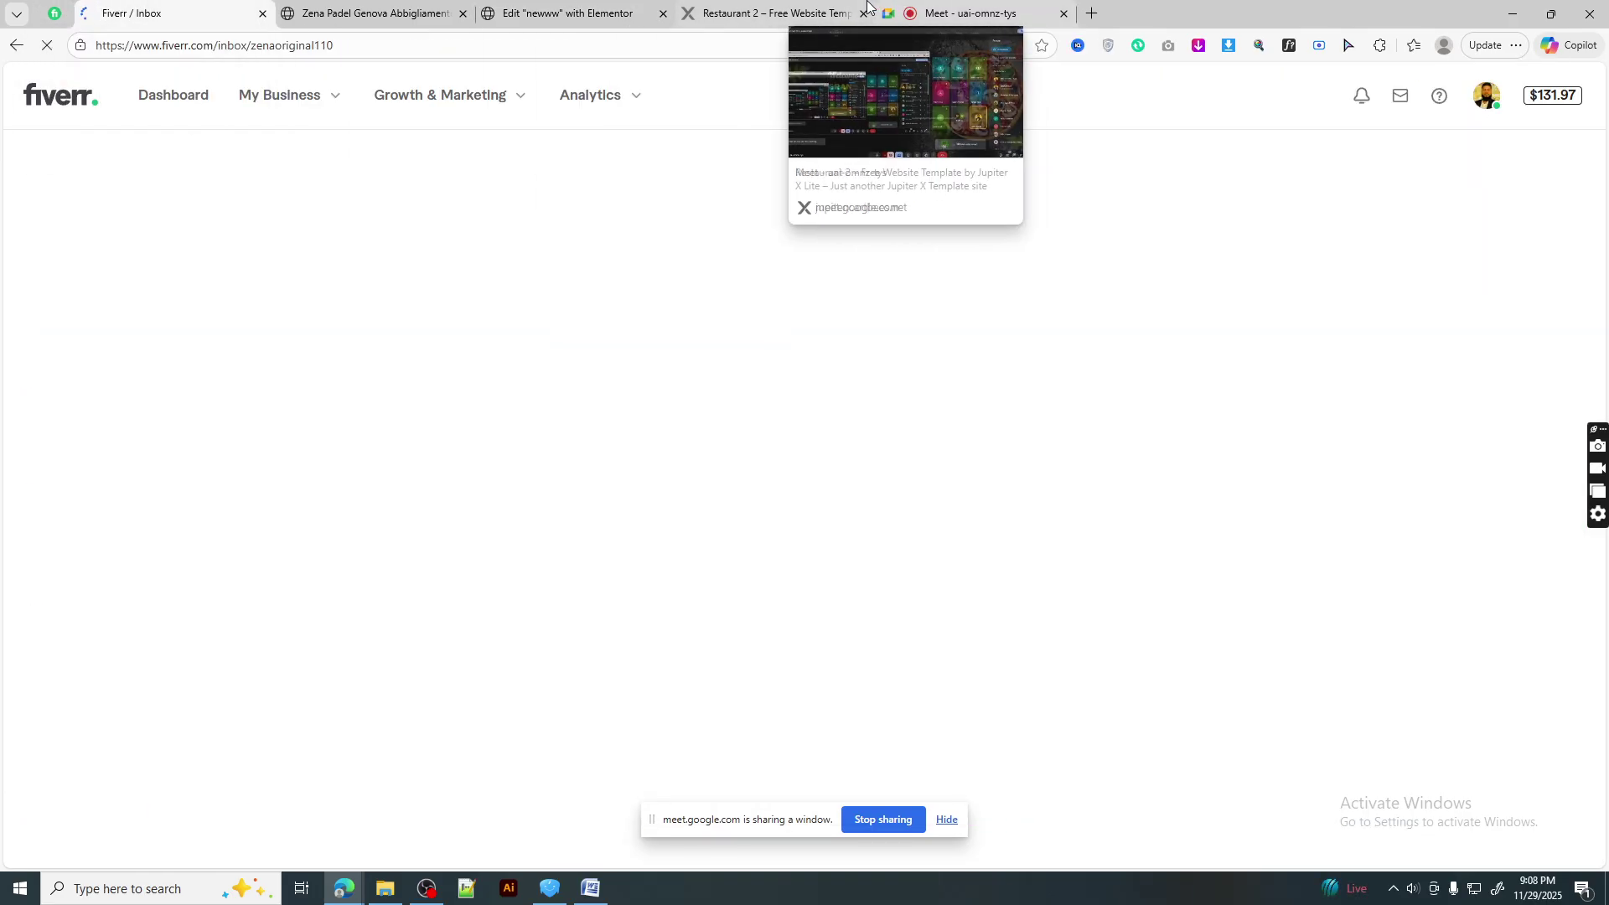
{"action": "left_click", "coordinate": [771, 11]}
{"action": "left_click", "coordinate": [963, 8]}
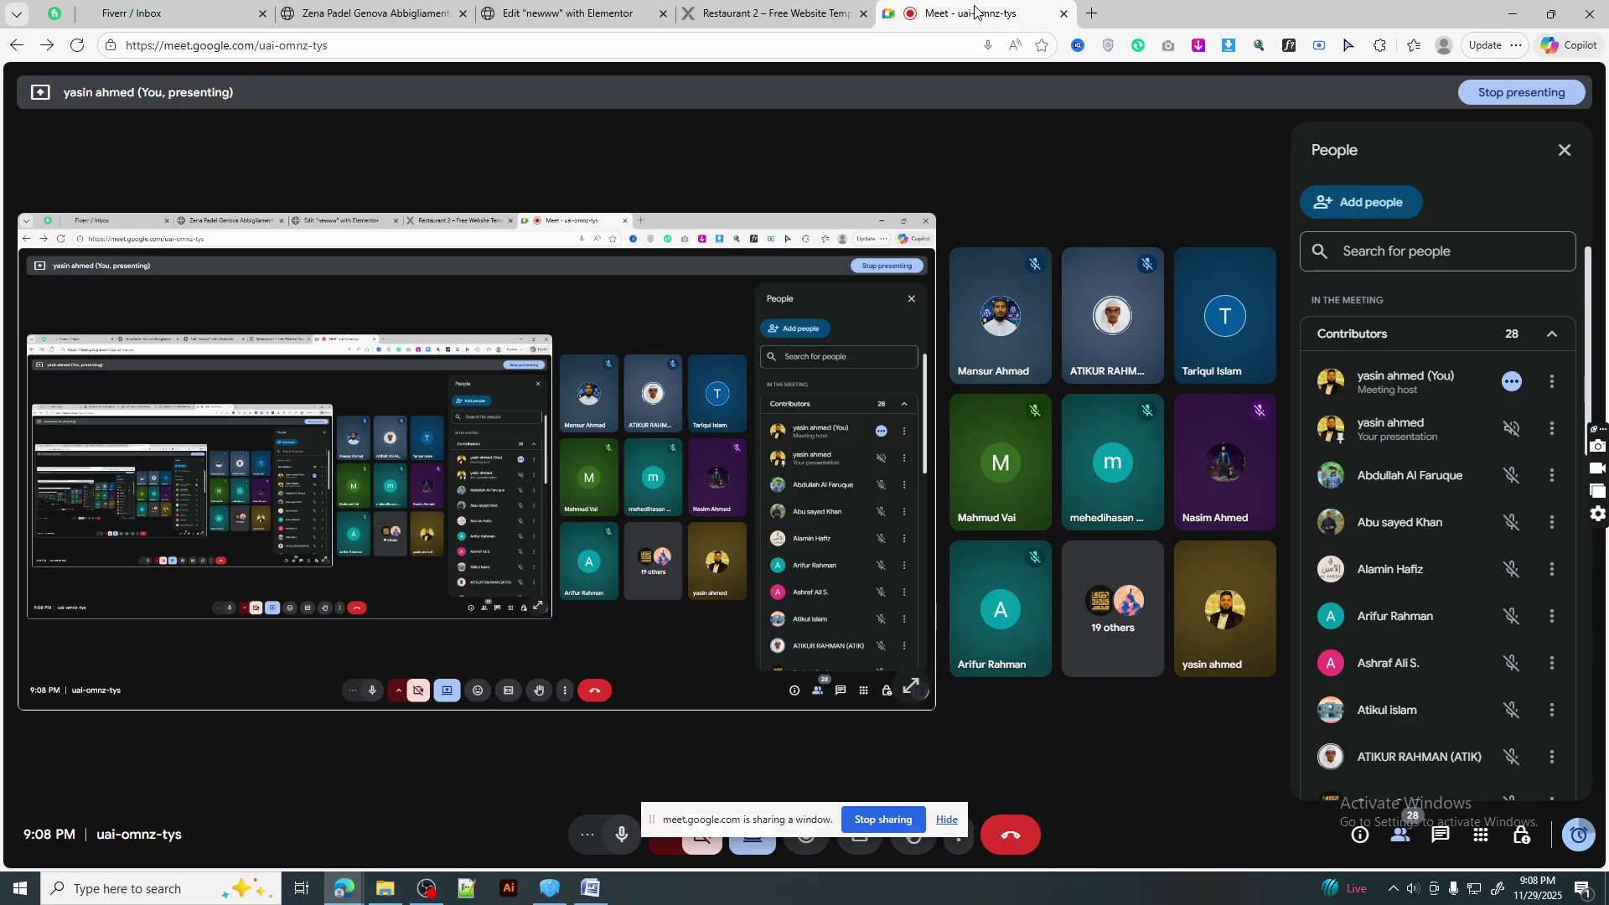
{"action": "left_click", "coordinate": [801, 7]}
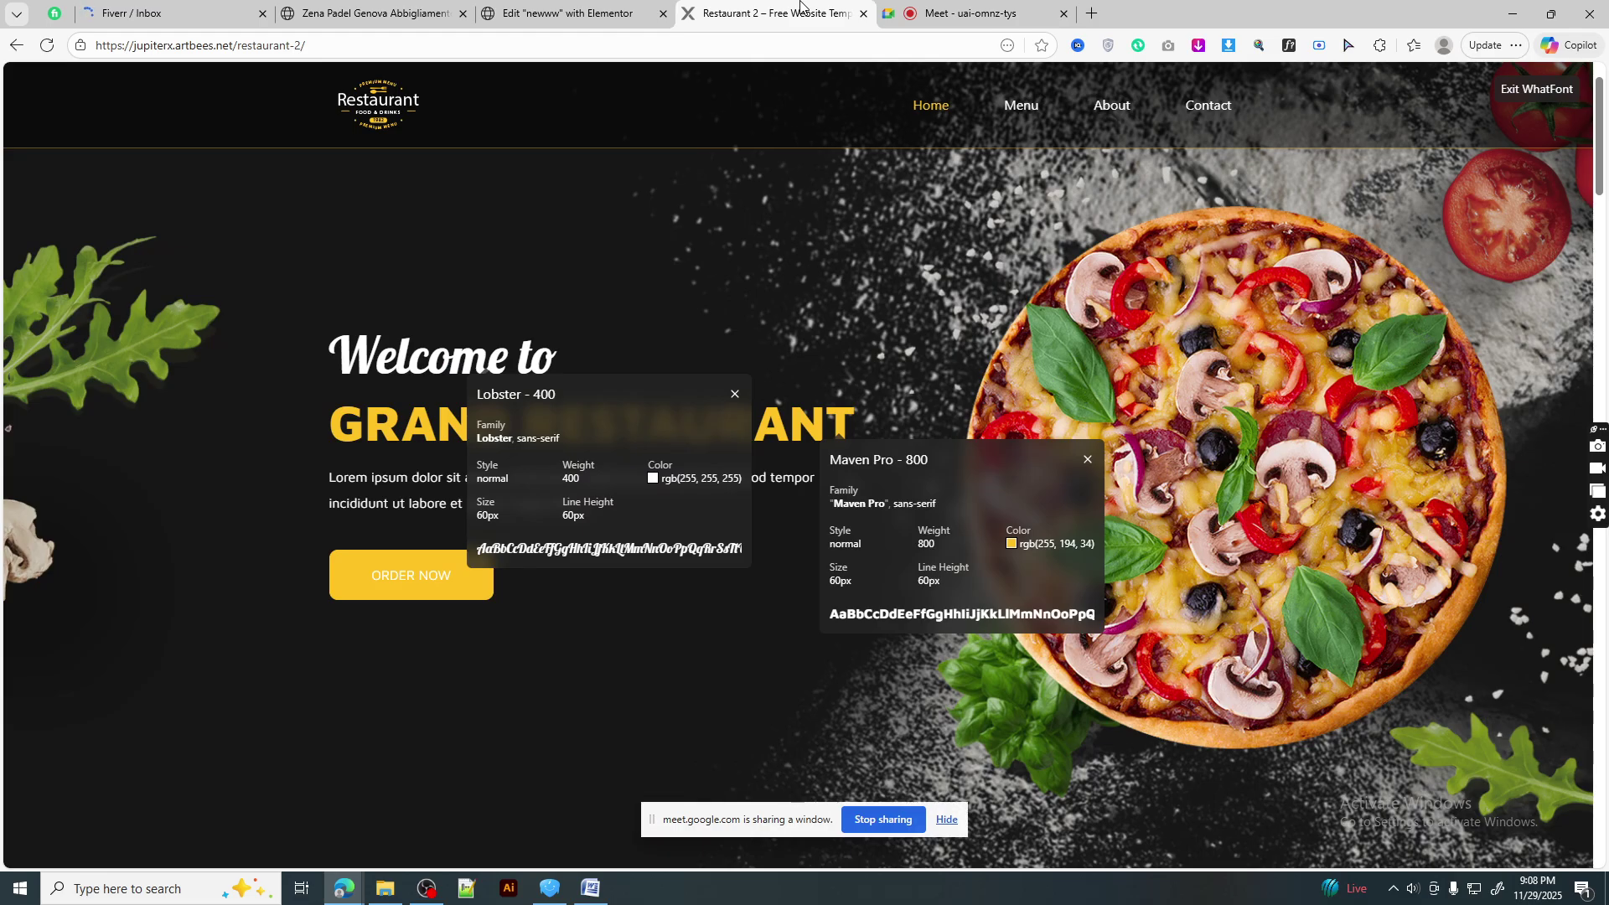
{"action": "left_click", "coordinate": [552, 10]}
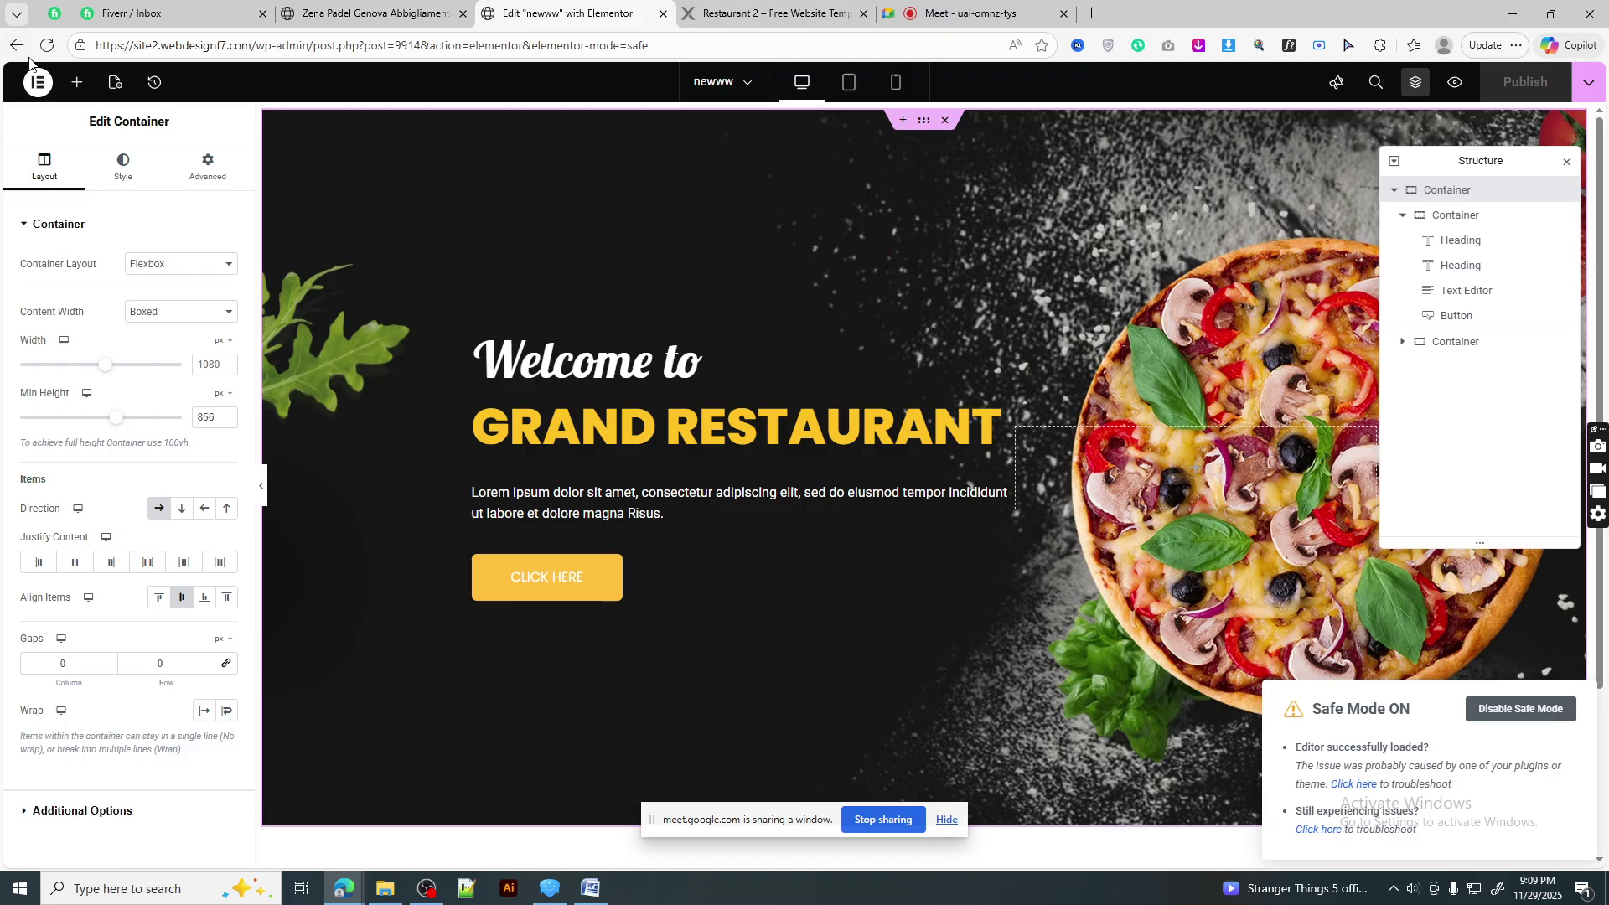
- Switch to the Google Meet call and look through the full list of contributors in the meeting
{"action": "left_click", "coordinate": [151, 12]}
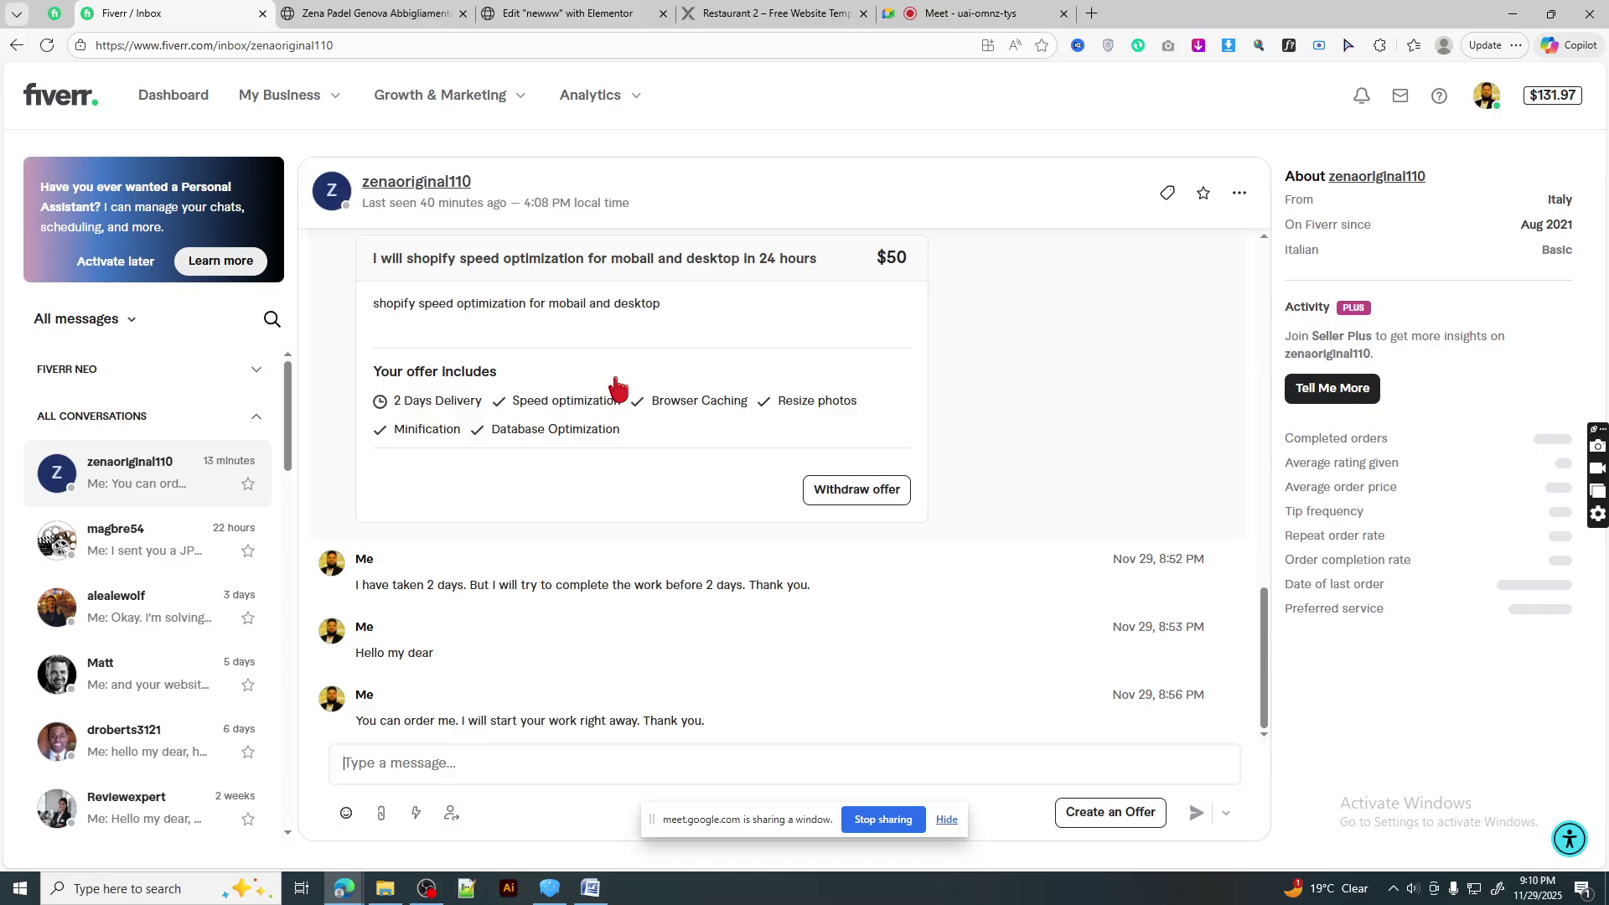
{"action": "left_click", "coordinate": [984, 13]}
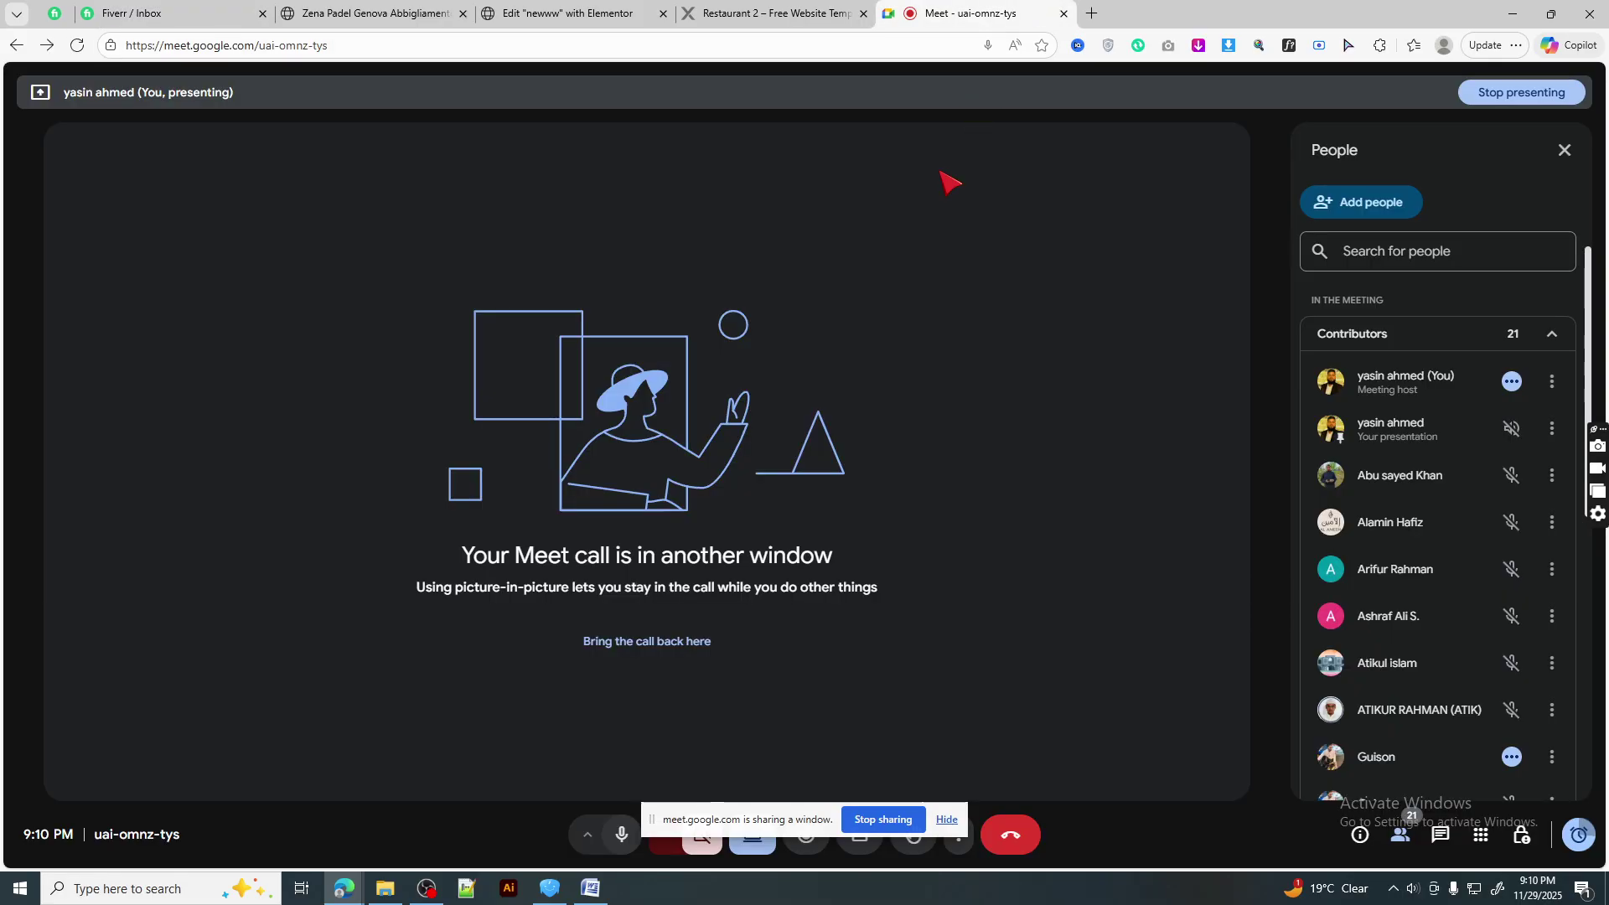
{"action": "scroll", "coordinate": [1459, 502], "scroll_direction": "down", "scroll_amount": 3}
{"action": "scroll", "coordinate": [1465, 508], "scroll_direction": "down", "scroll_amount": 4}
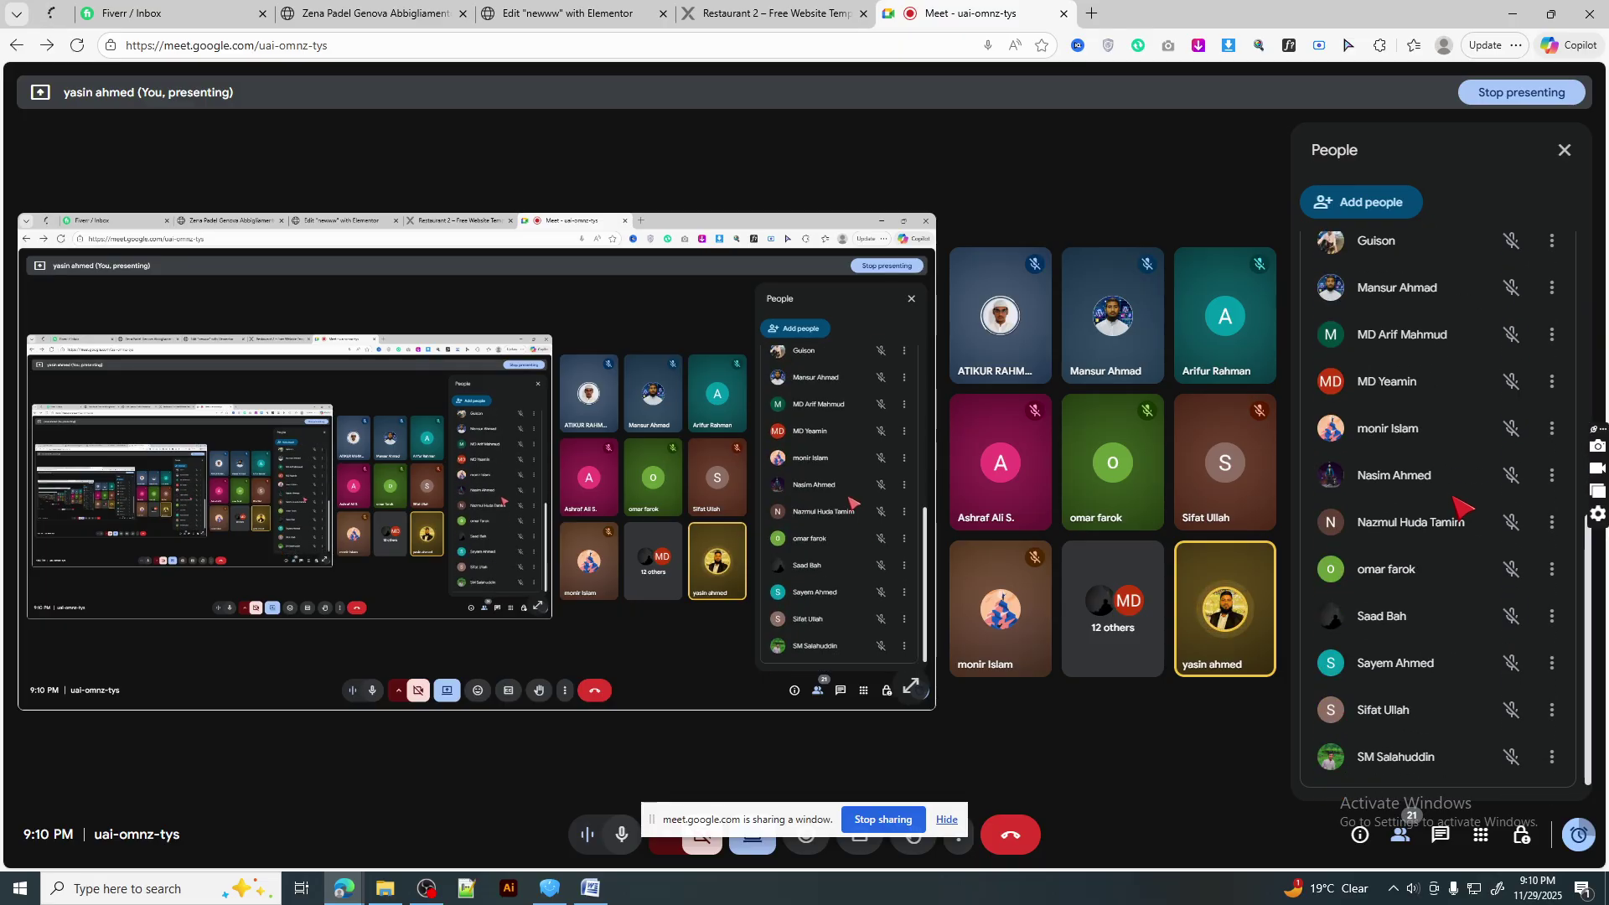
{"action": "scroll", "coordinate": [1465, 506], "scroll_direction": "up", "scroll_amount": 8}
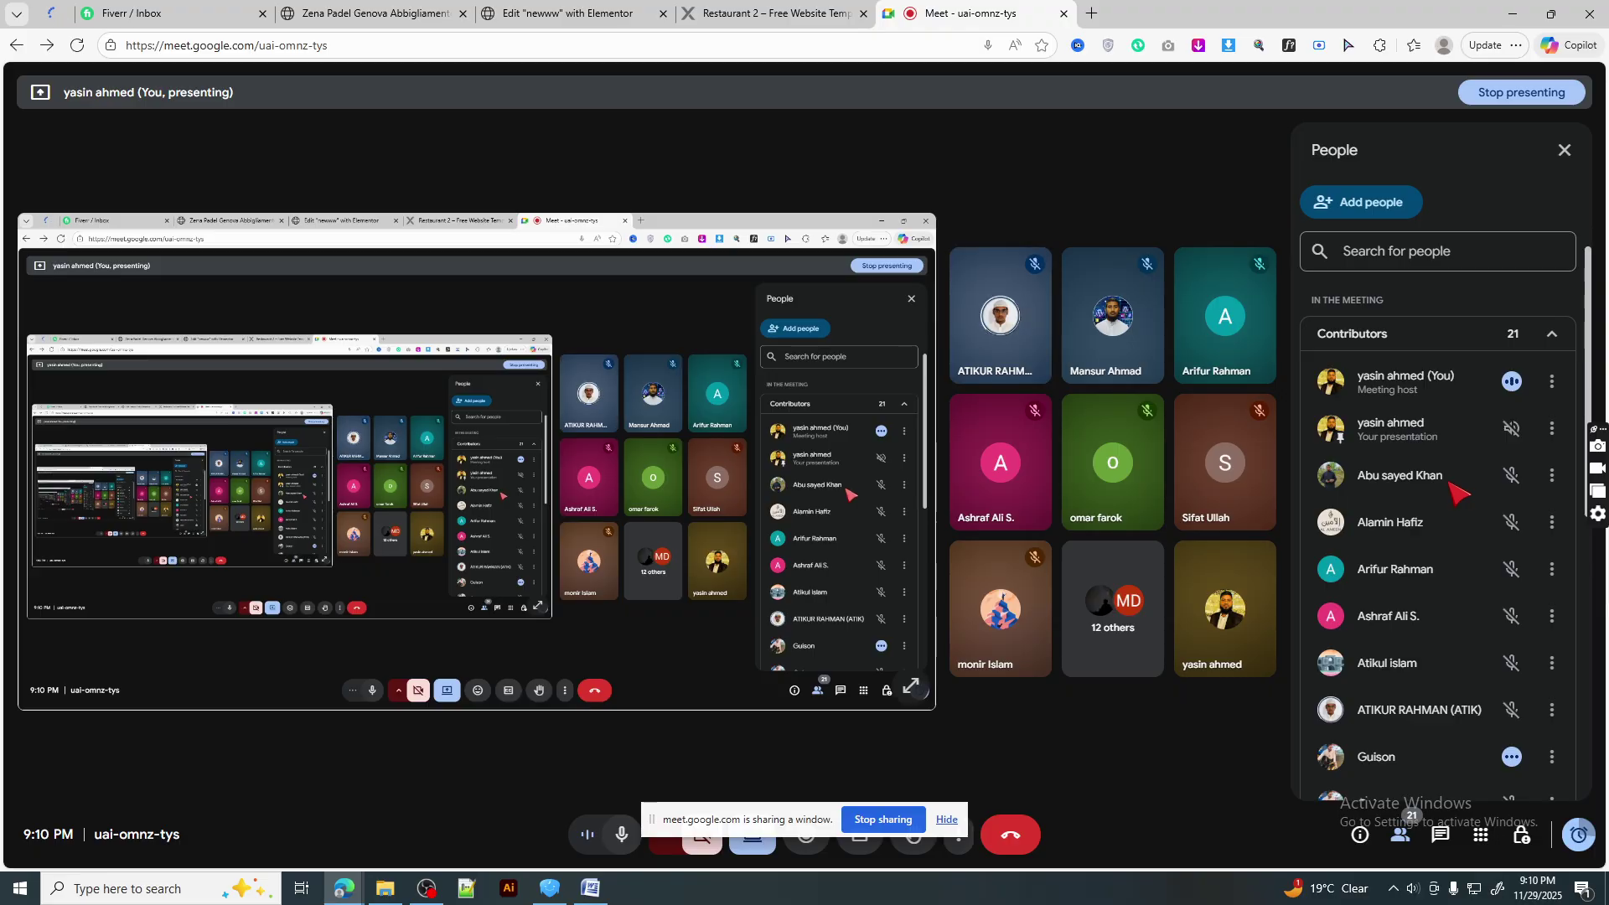
{"action": "scroll", "coordinate": [1458, 490], "scroll_direction": "down", "scroll_amount": 6}
{"action": "scroll", "coordinate": [1458, 485], "scroll_direction": "up", "scroll_amount": 6}
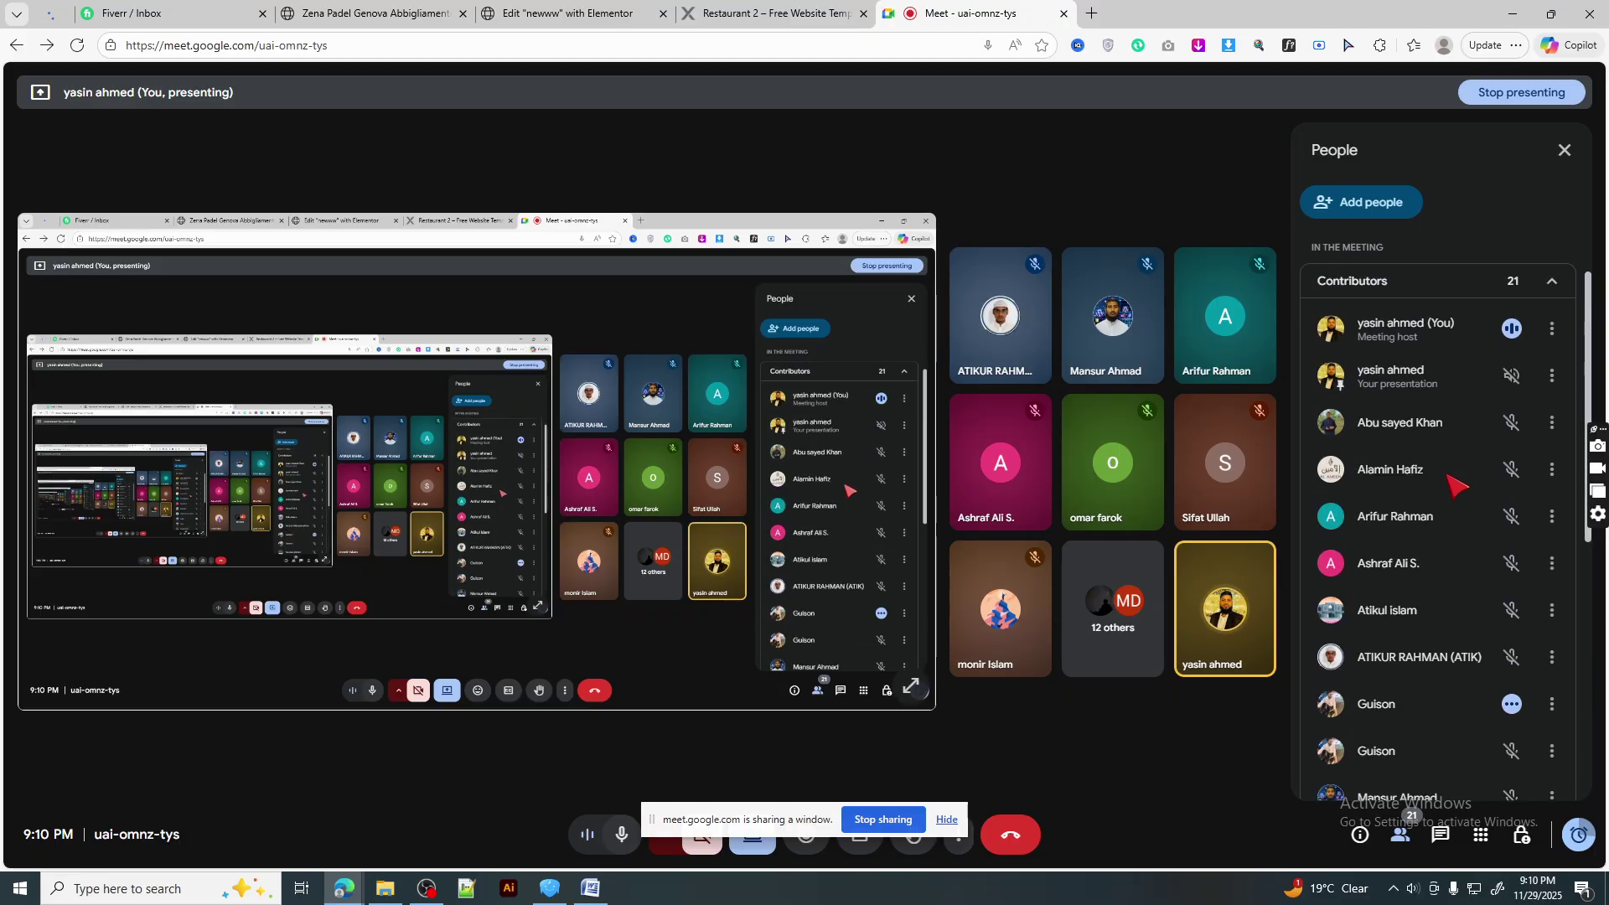
{"action": "scroll", "coordinate": [1458, 484], "scroll_direction": "up", "scroll_amount": 1}
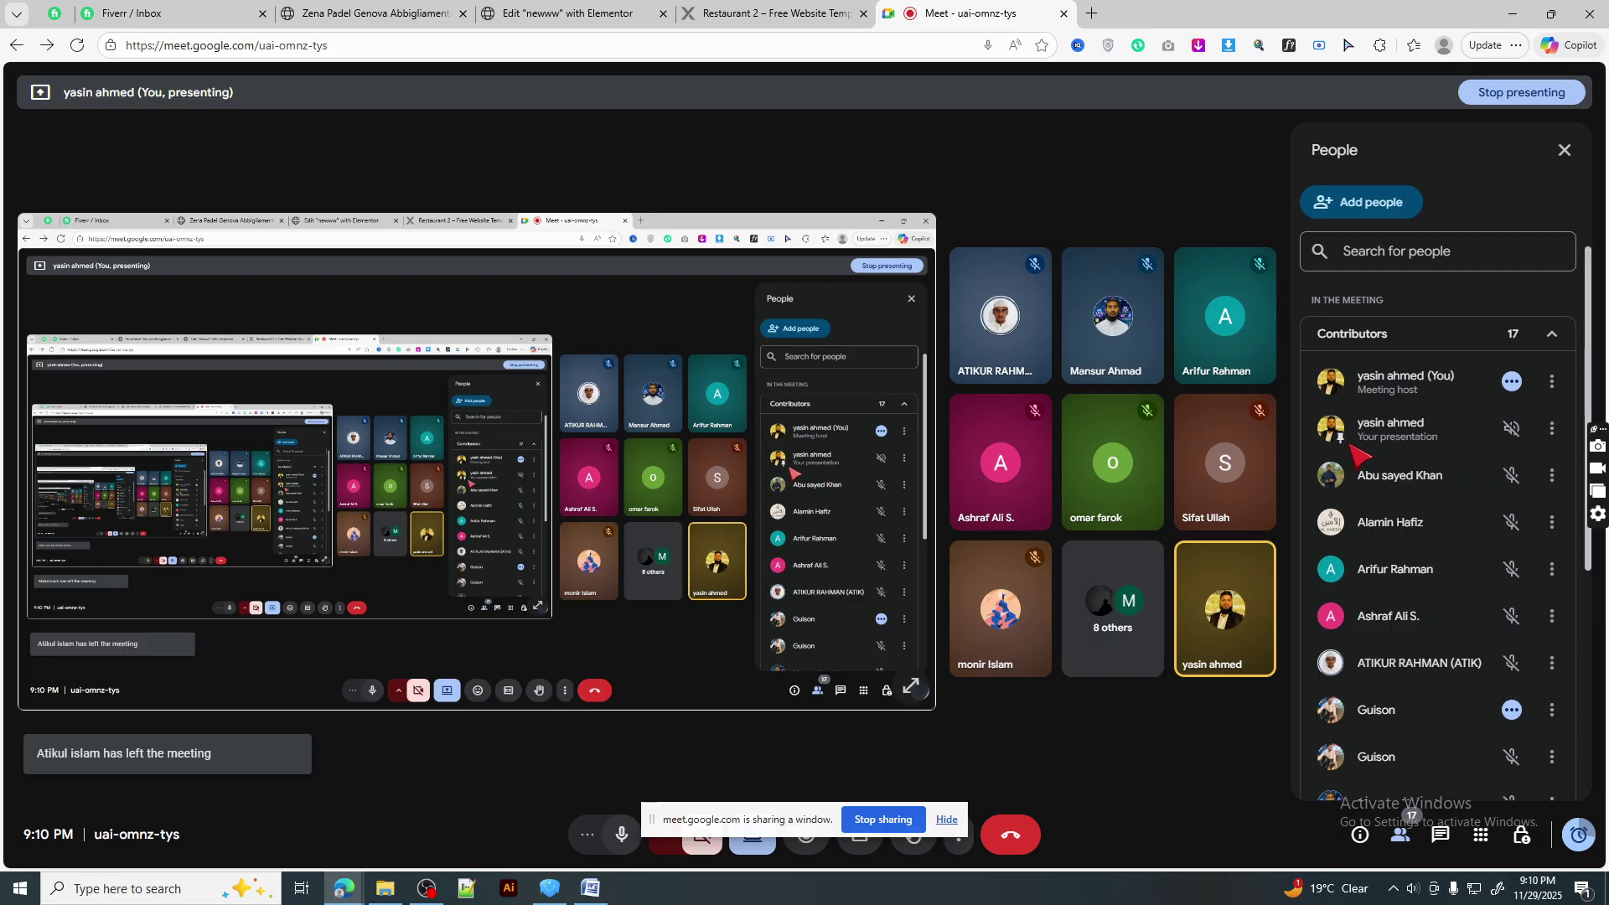
- Switch to Fiverr and check the open inbox conversation and the client profile page
{"action": "left_click", "coordinate": [111, 8]}
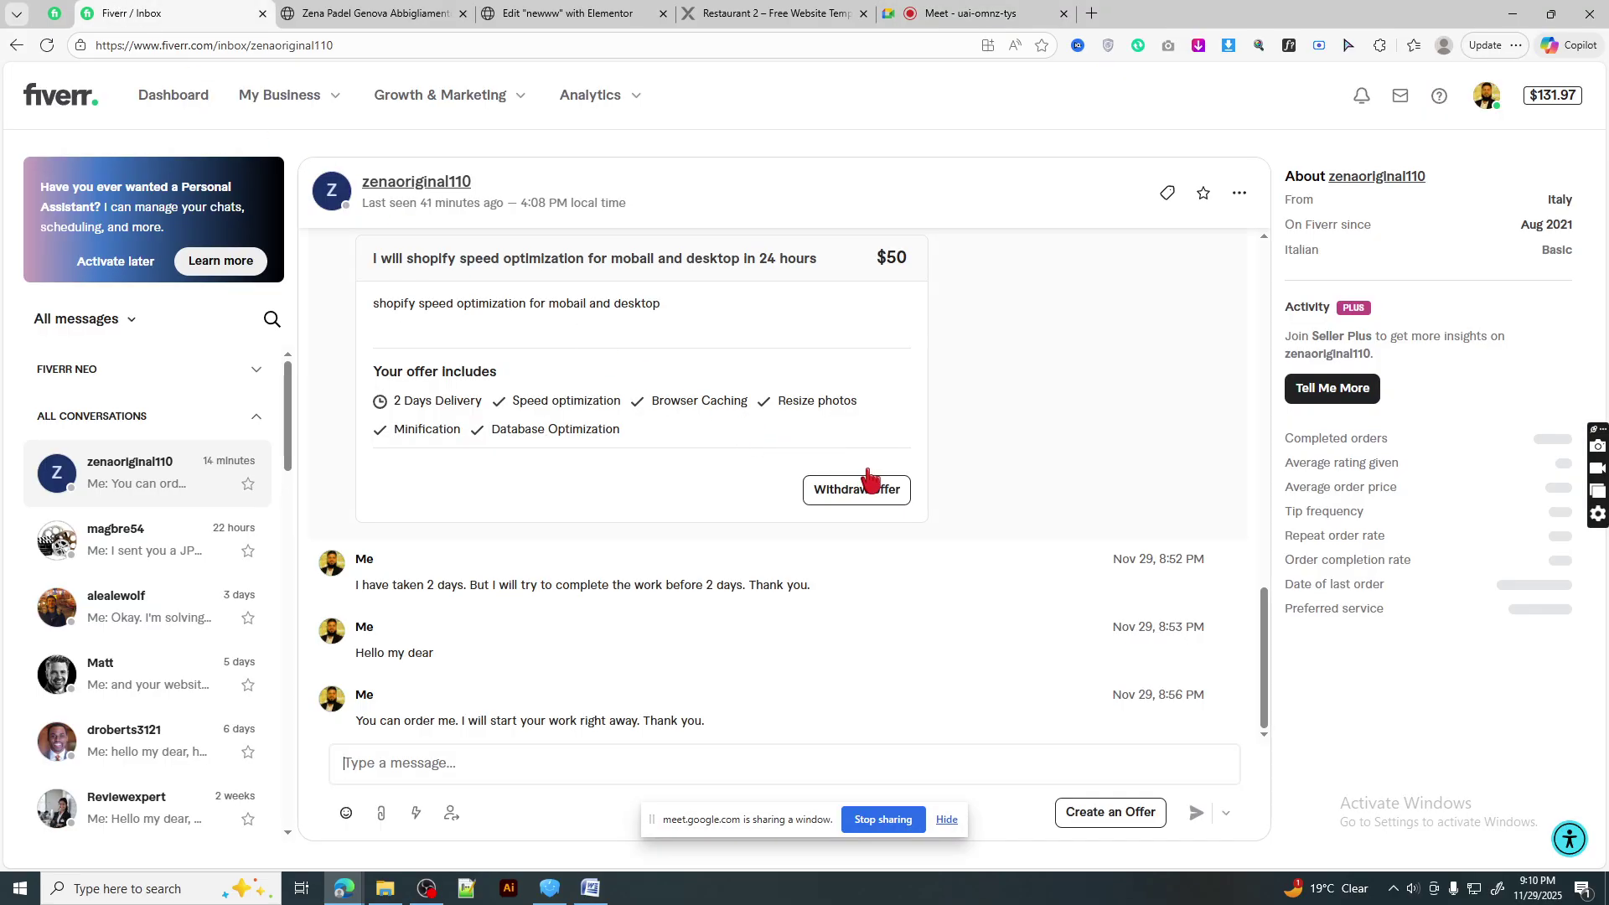
{"action": "left_click", "coordinate": [49, 50]}
{"action": "left_click", "coordinate": [57, 9]}
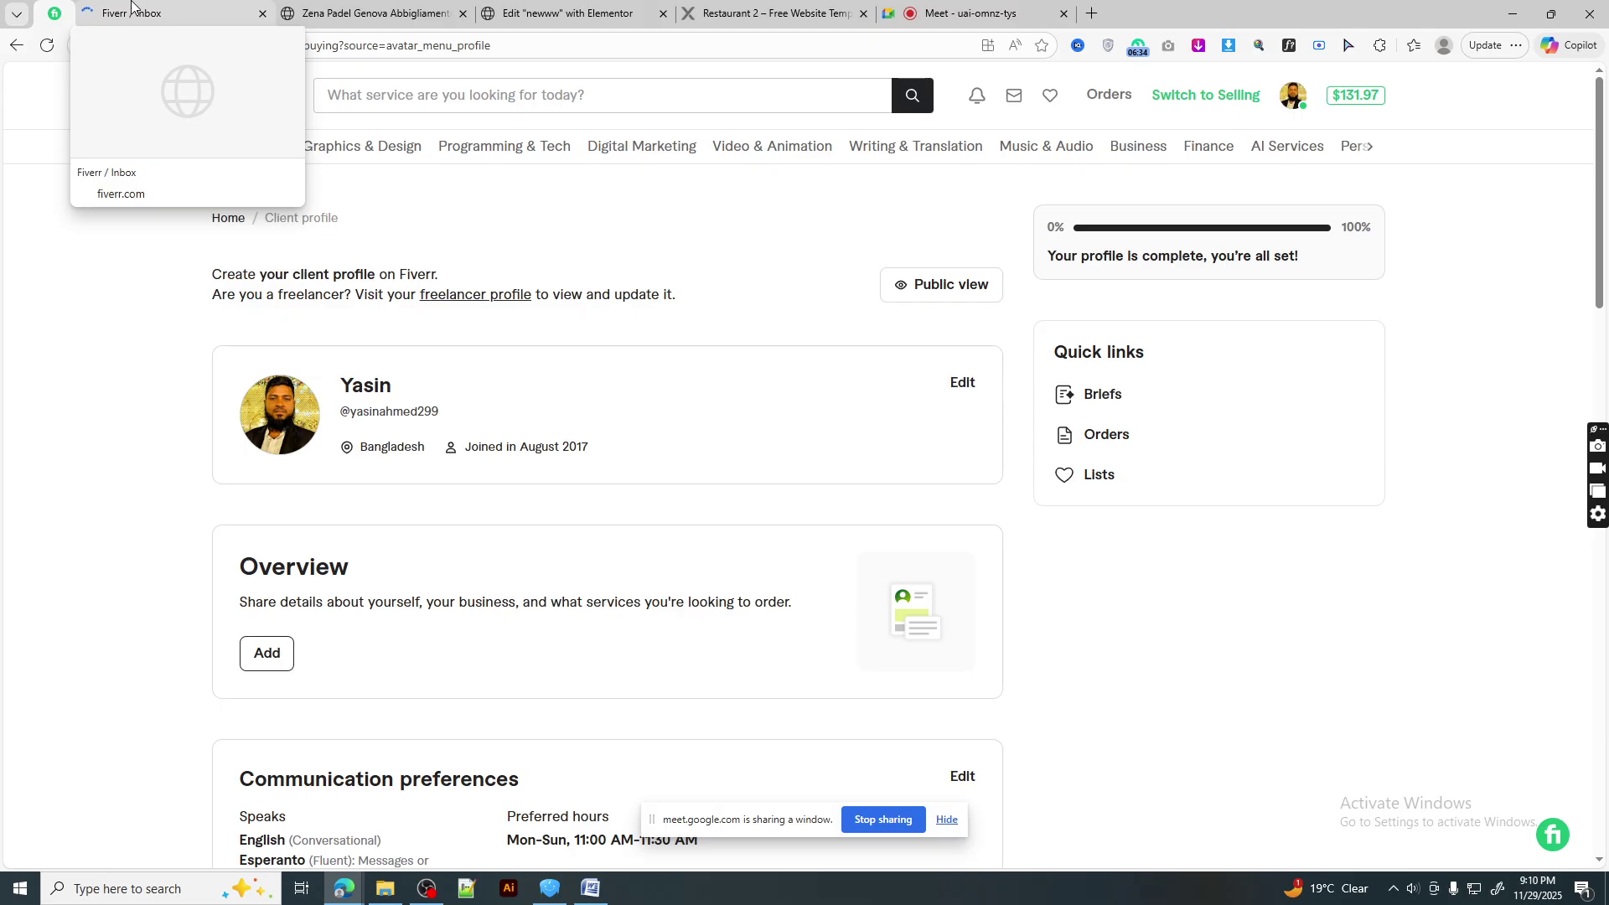
{"action": "left_click", "coordinate": [131, 7]}
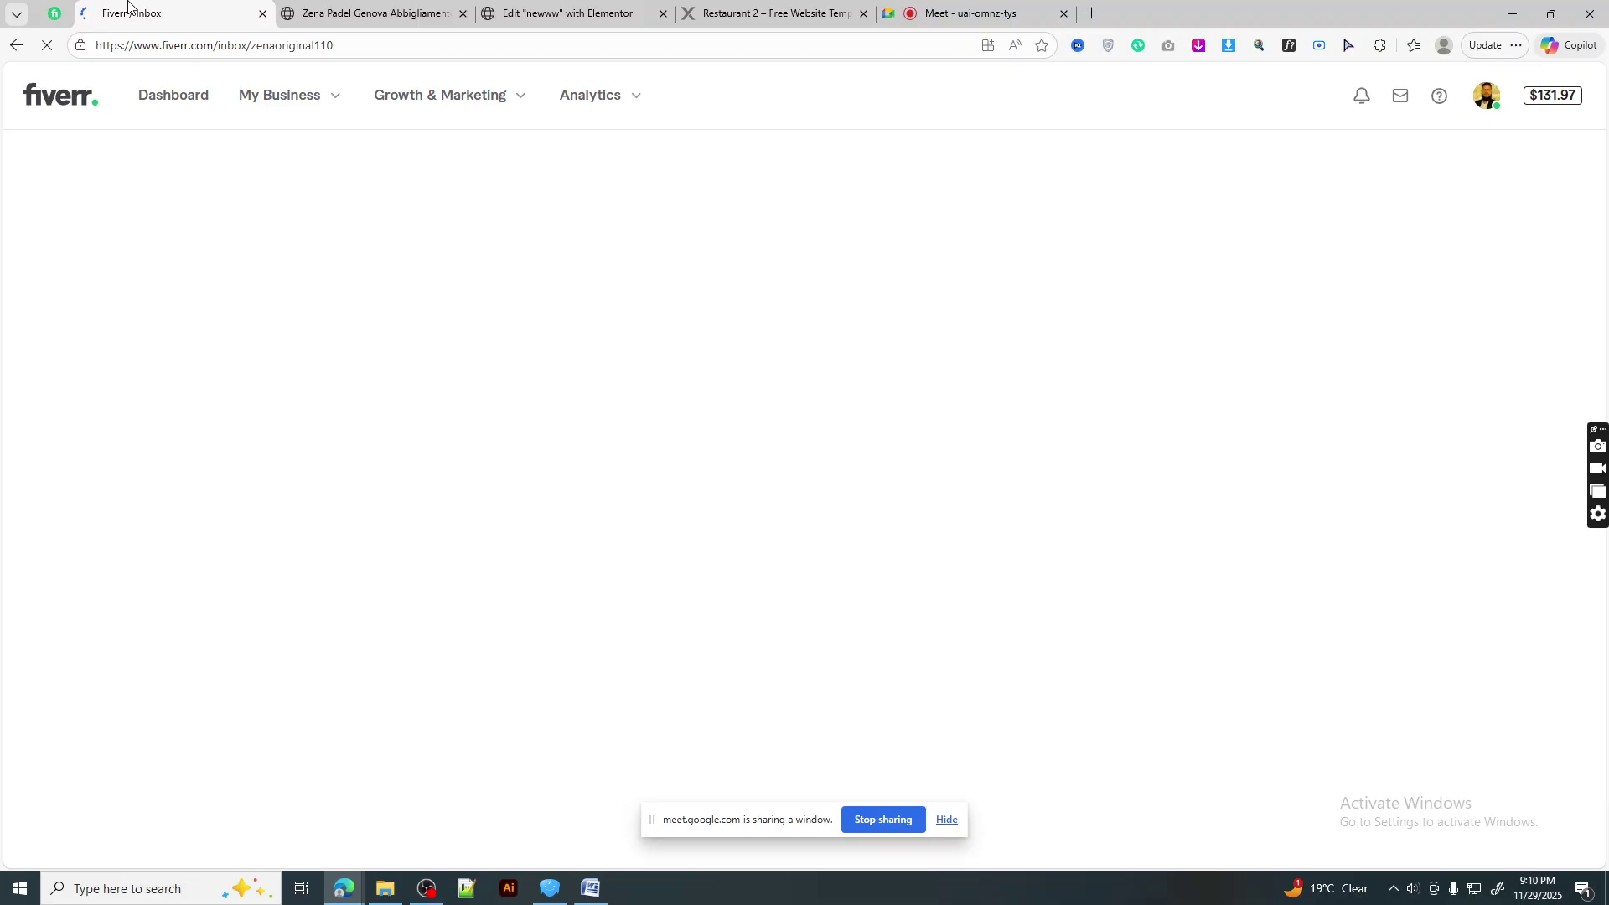
- Go back to the Google Meet call and review the contributors list again
{"action": "left_click", "coordinate": [920, 14]}
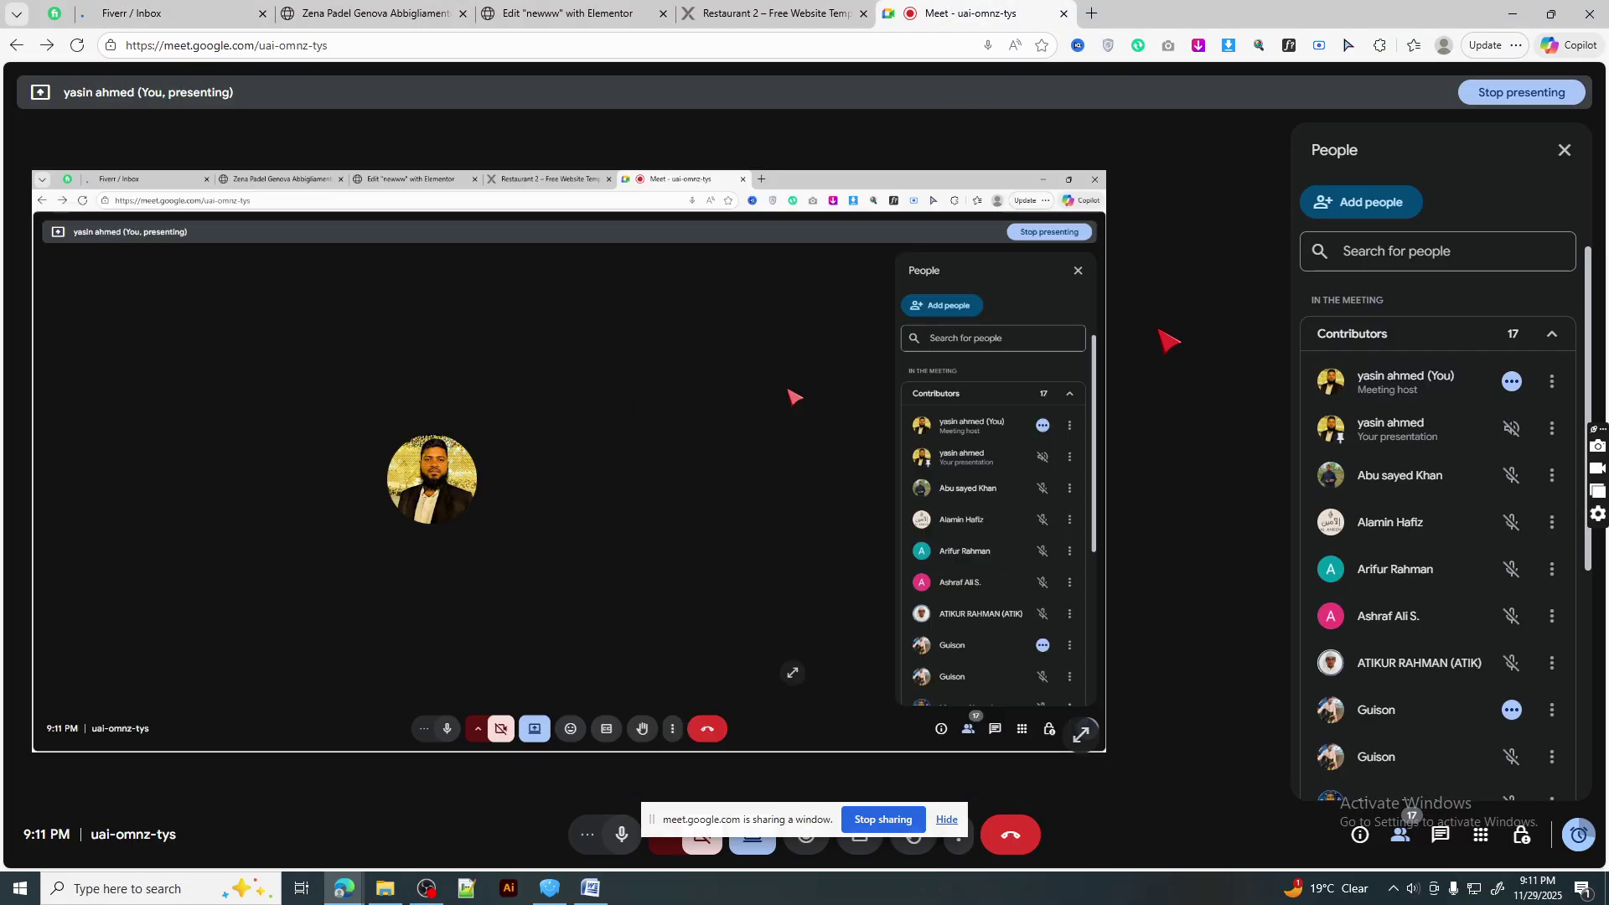
{"action": "scroll", "coordinate": [1407, 481], "scroll_direction": "down", "scroll_amount": 5}
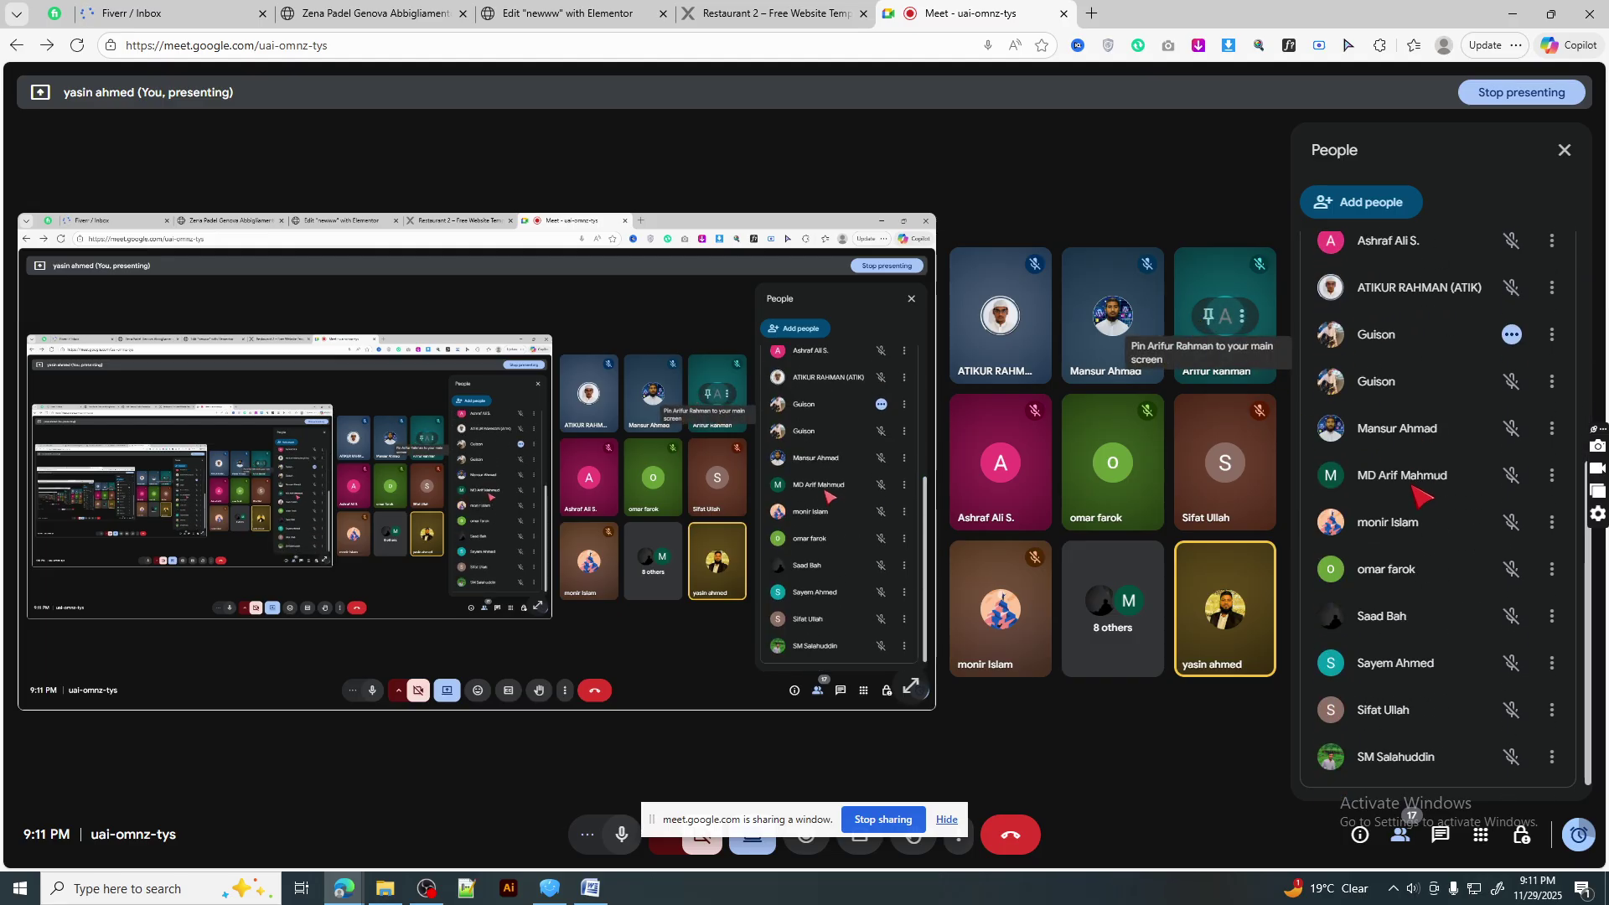
{"action": "scroll", "coordinate": [1421, 484], "scroll_direction": "up", "scroll_amount": 5}
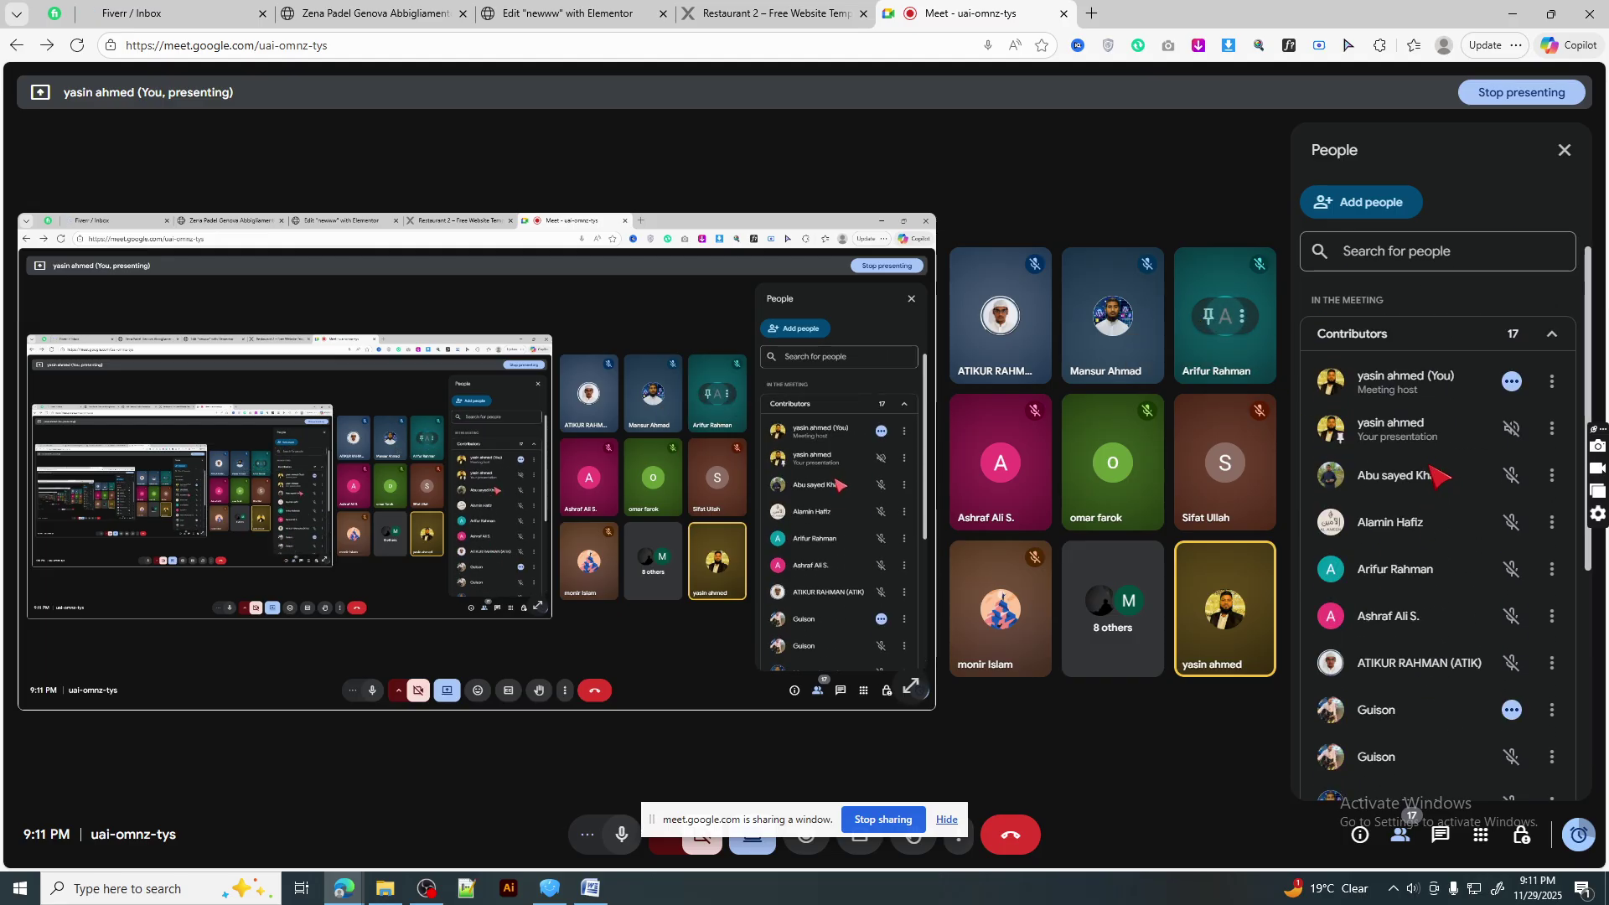
{"action": "scroll", "coordinate": [1437, 476], "scroll_direction": "down", "scroll_amount": 4}
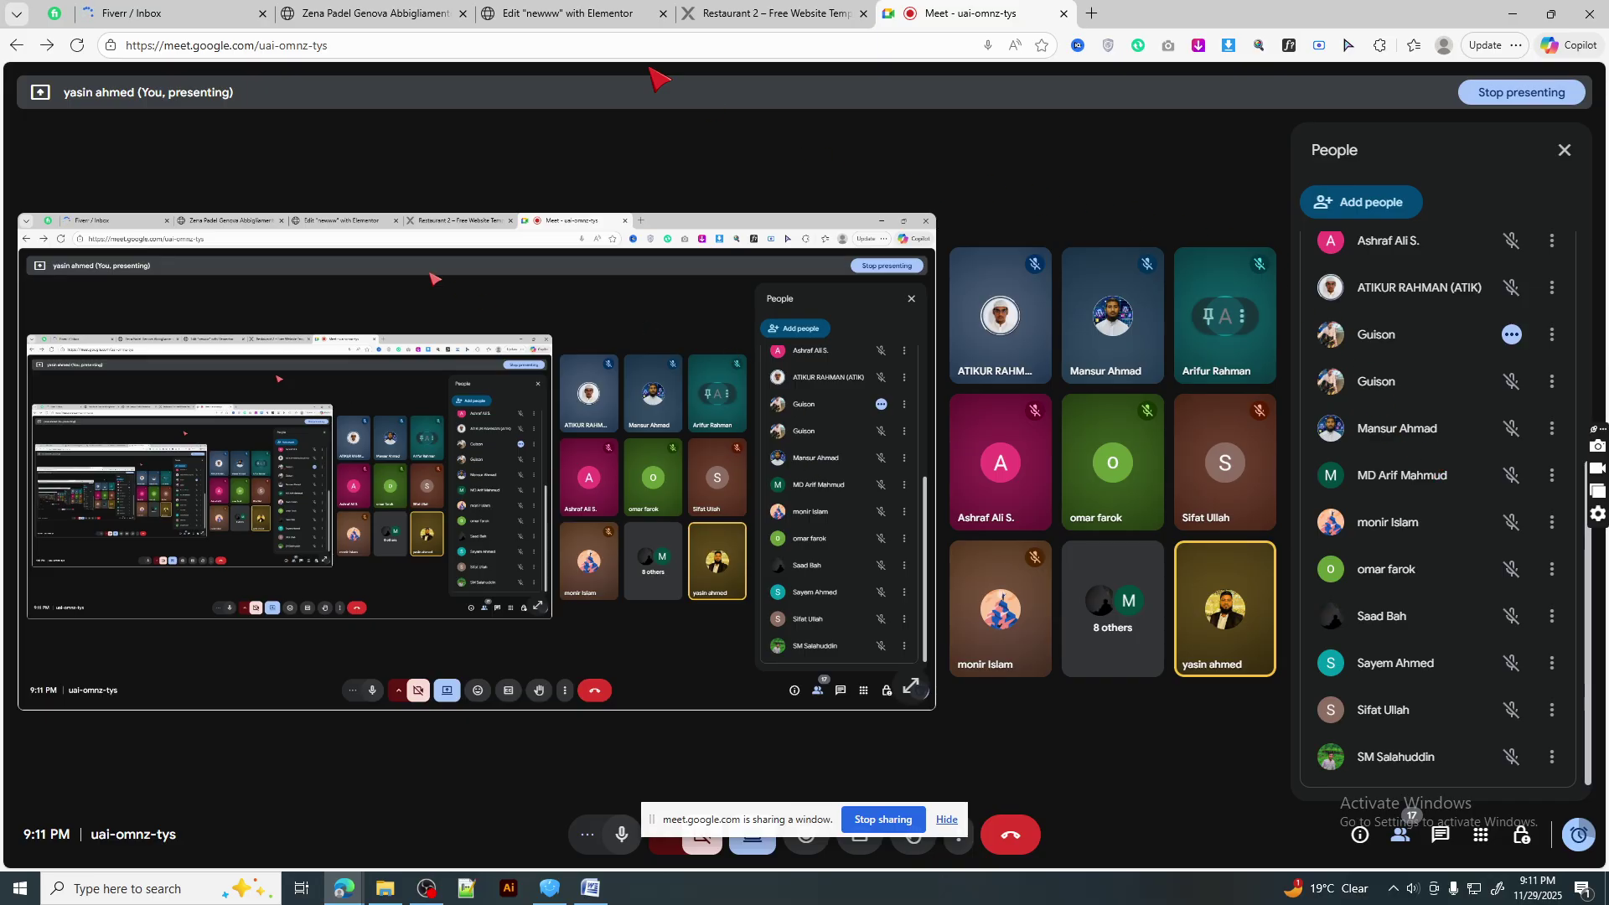
{"action": "left_click", "coordinate": [116, 14]}
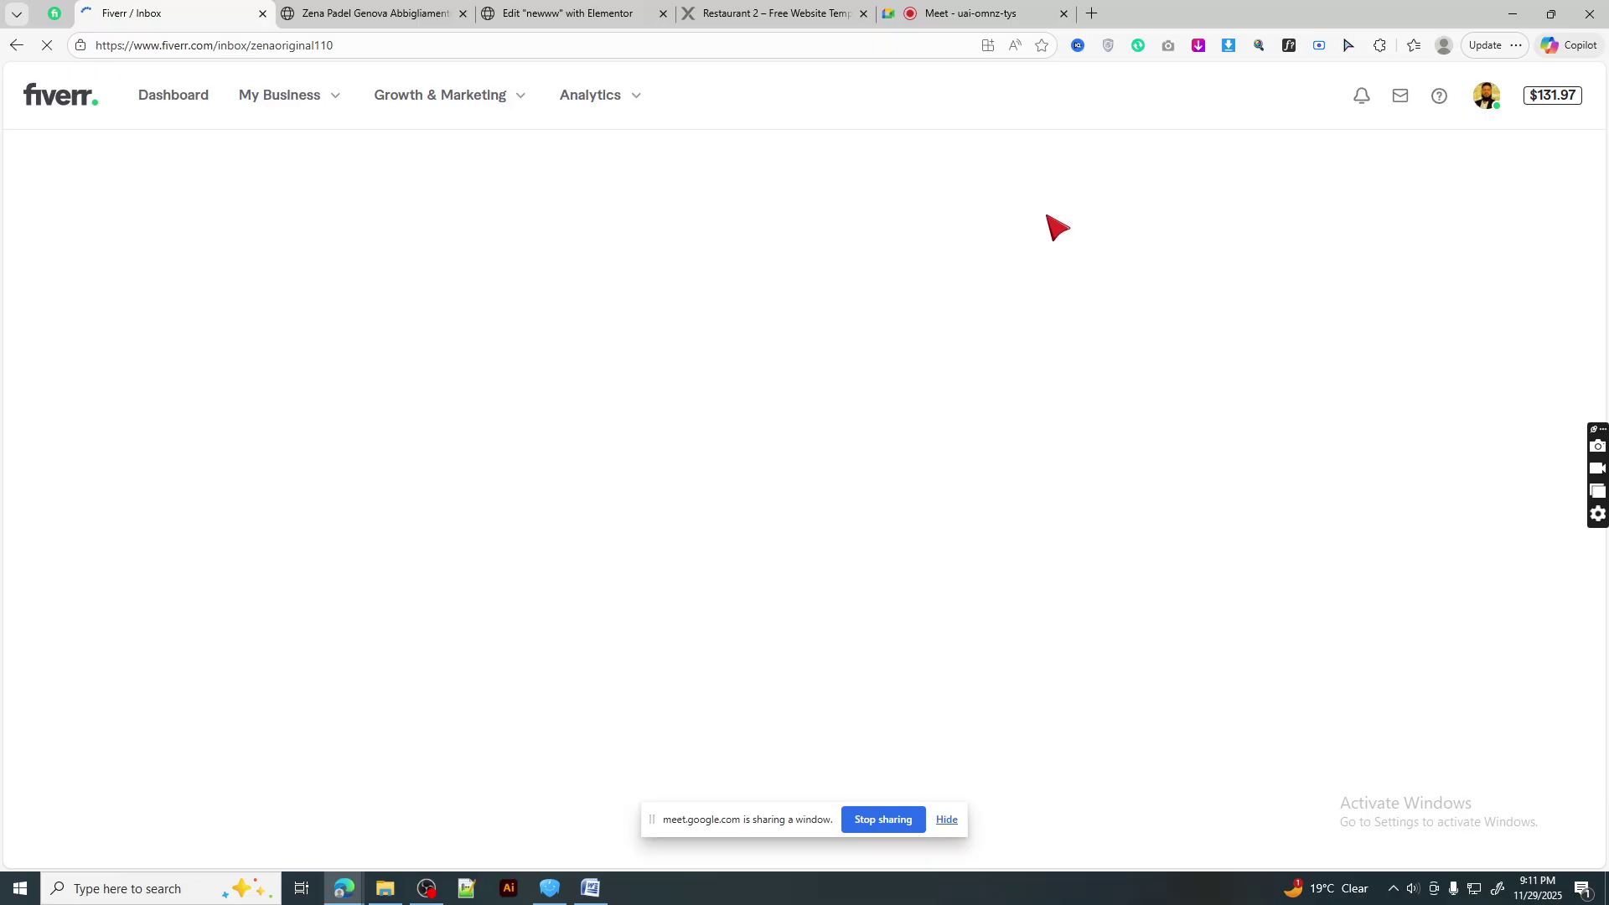
{"action": "left_click", "coordinate": [67, 10]}
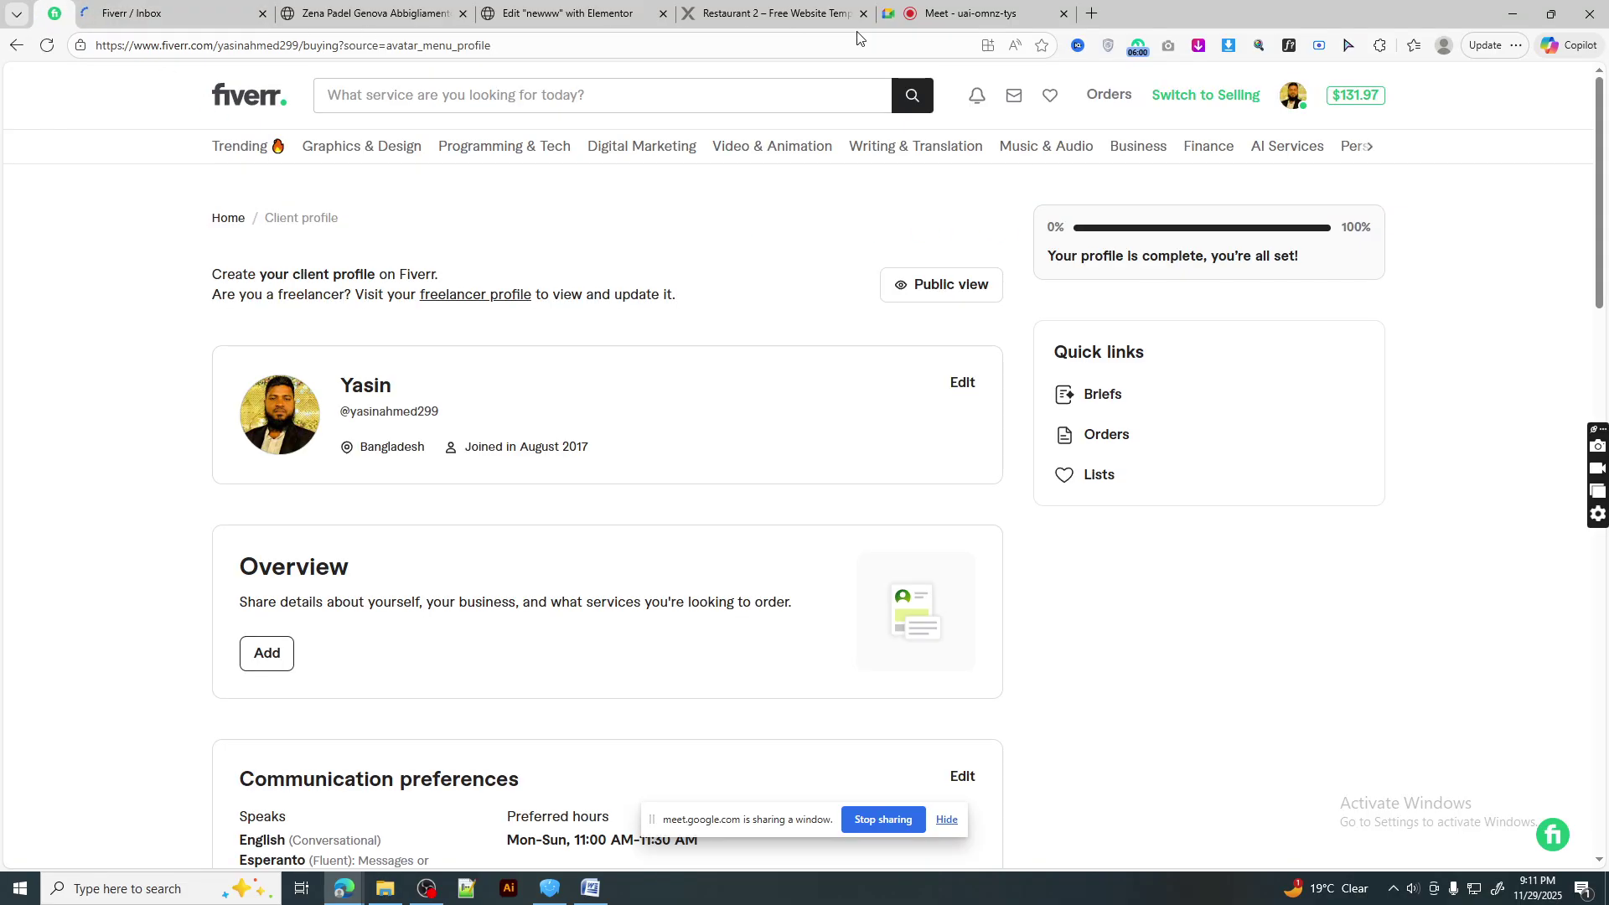
{"action": "left_click", "coordinate": [953, 15]}
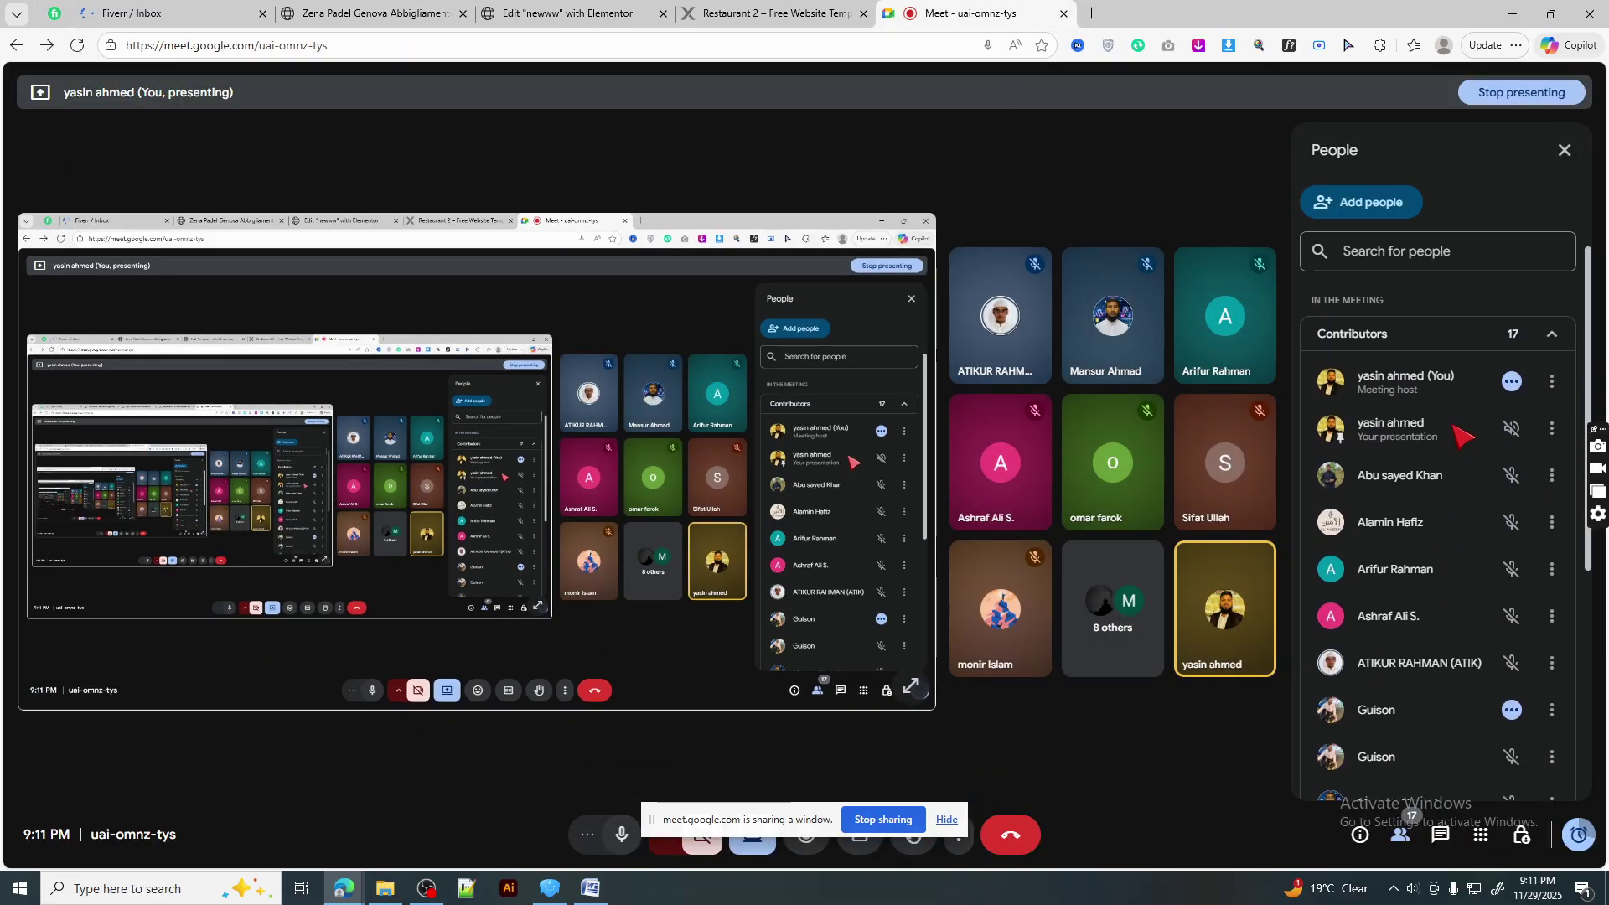
{"action": "left_click", "coordinate": [771, 13]}
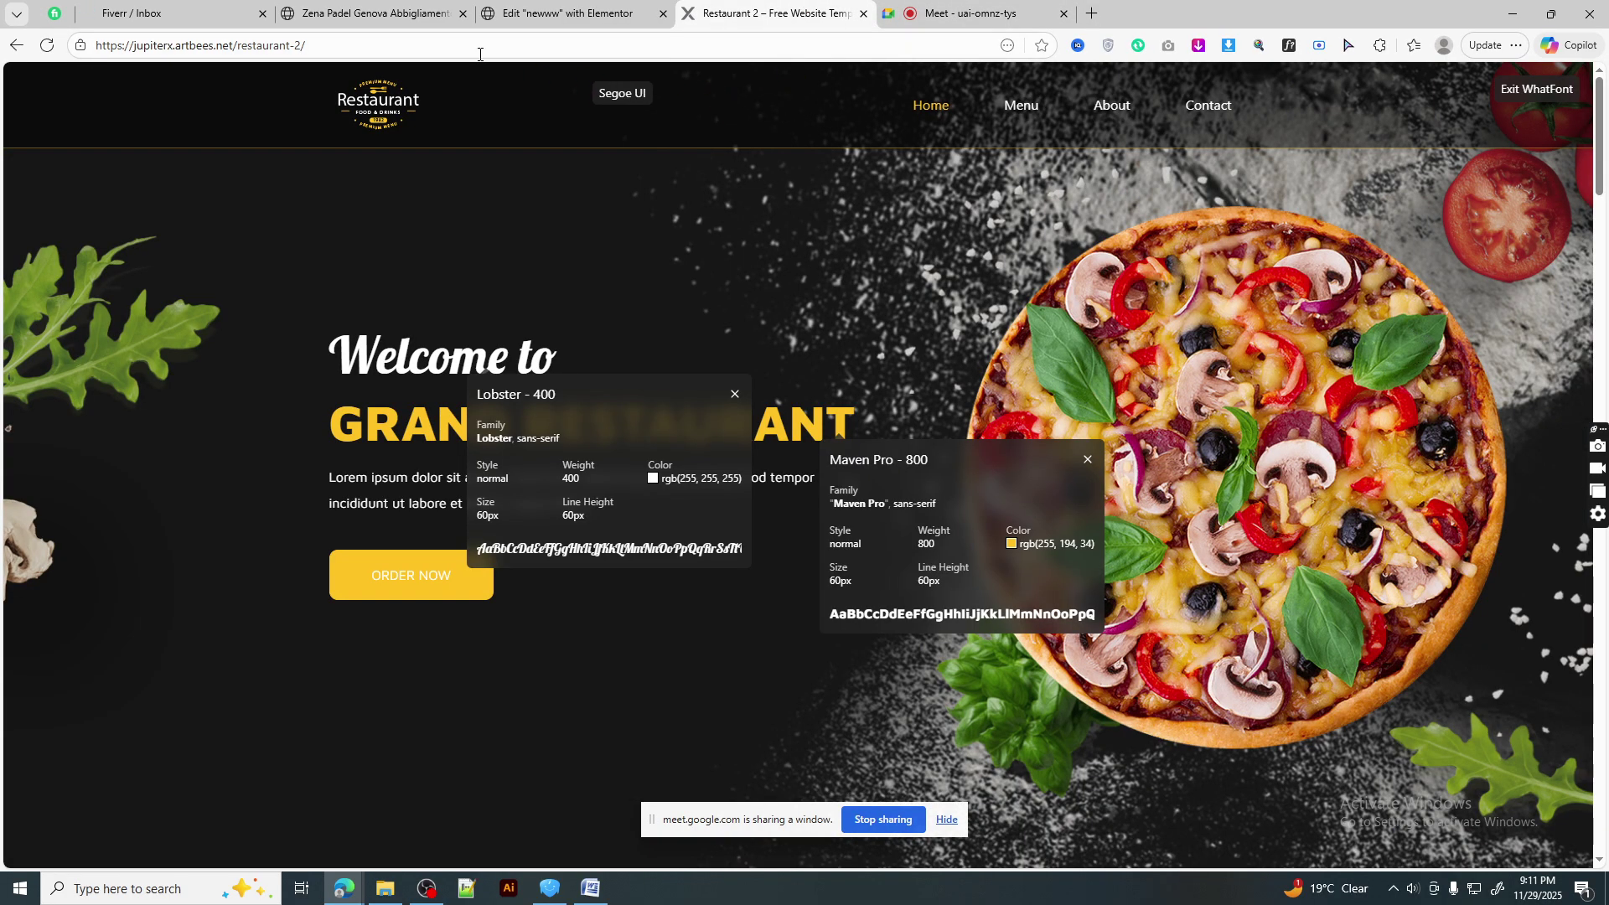
{"action": "left_click", "coordinate": [130, 4]}
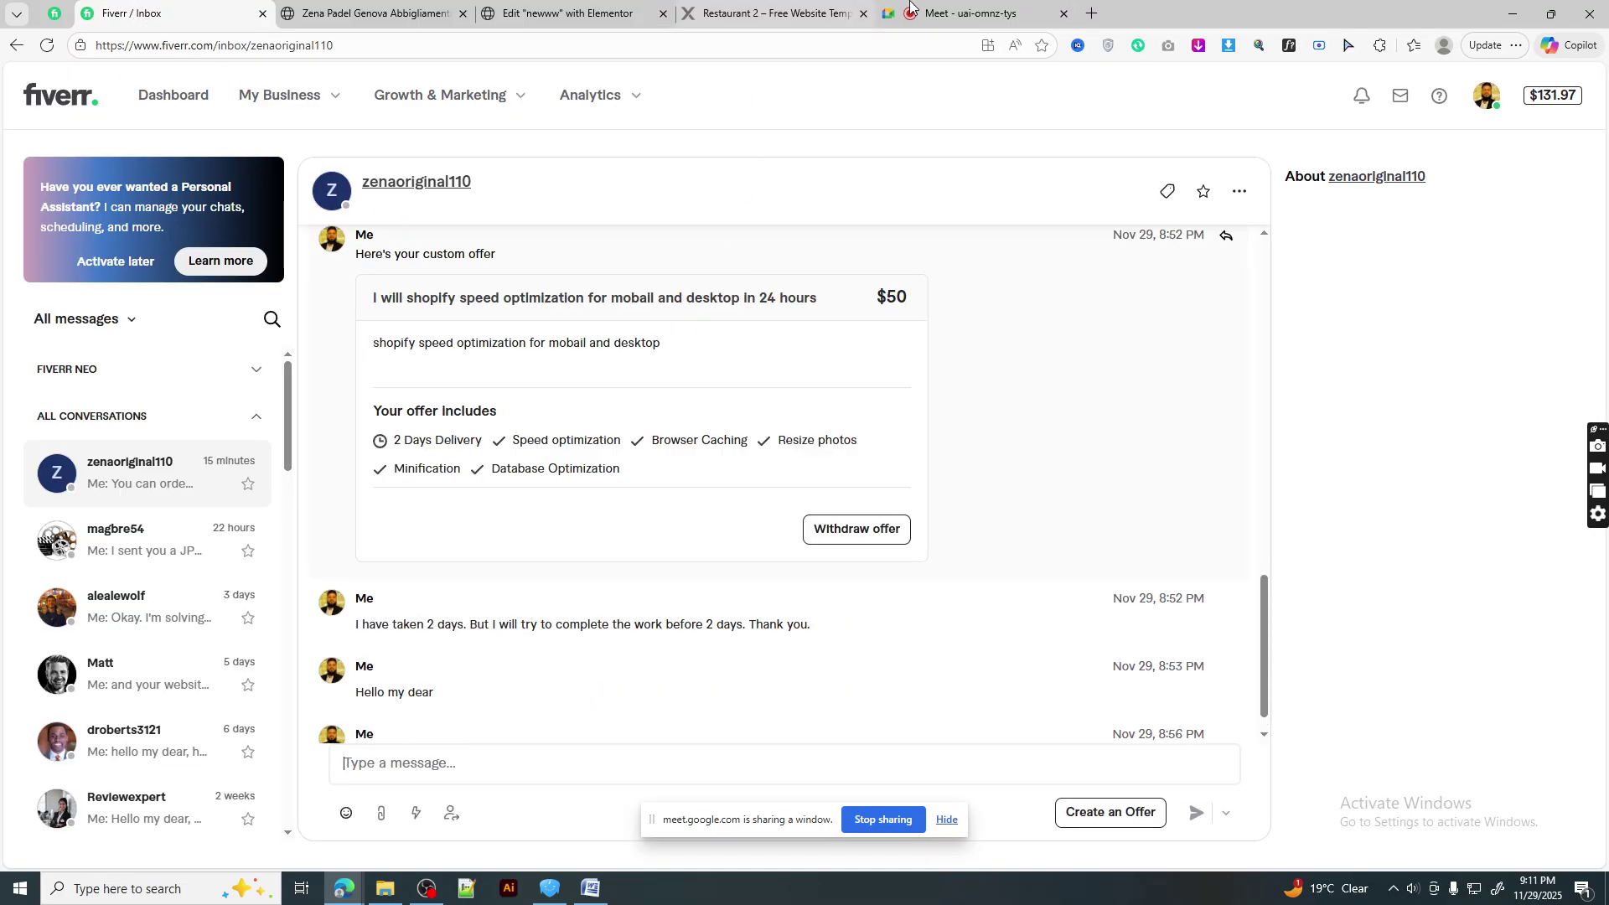
{"action": "left_click", "coordinate": [950, 5]}
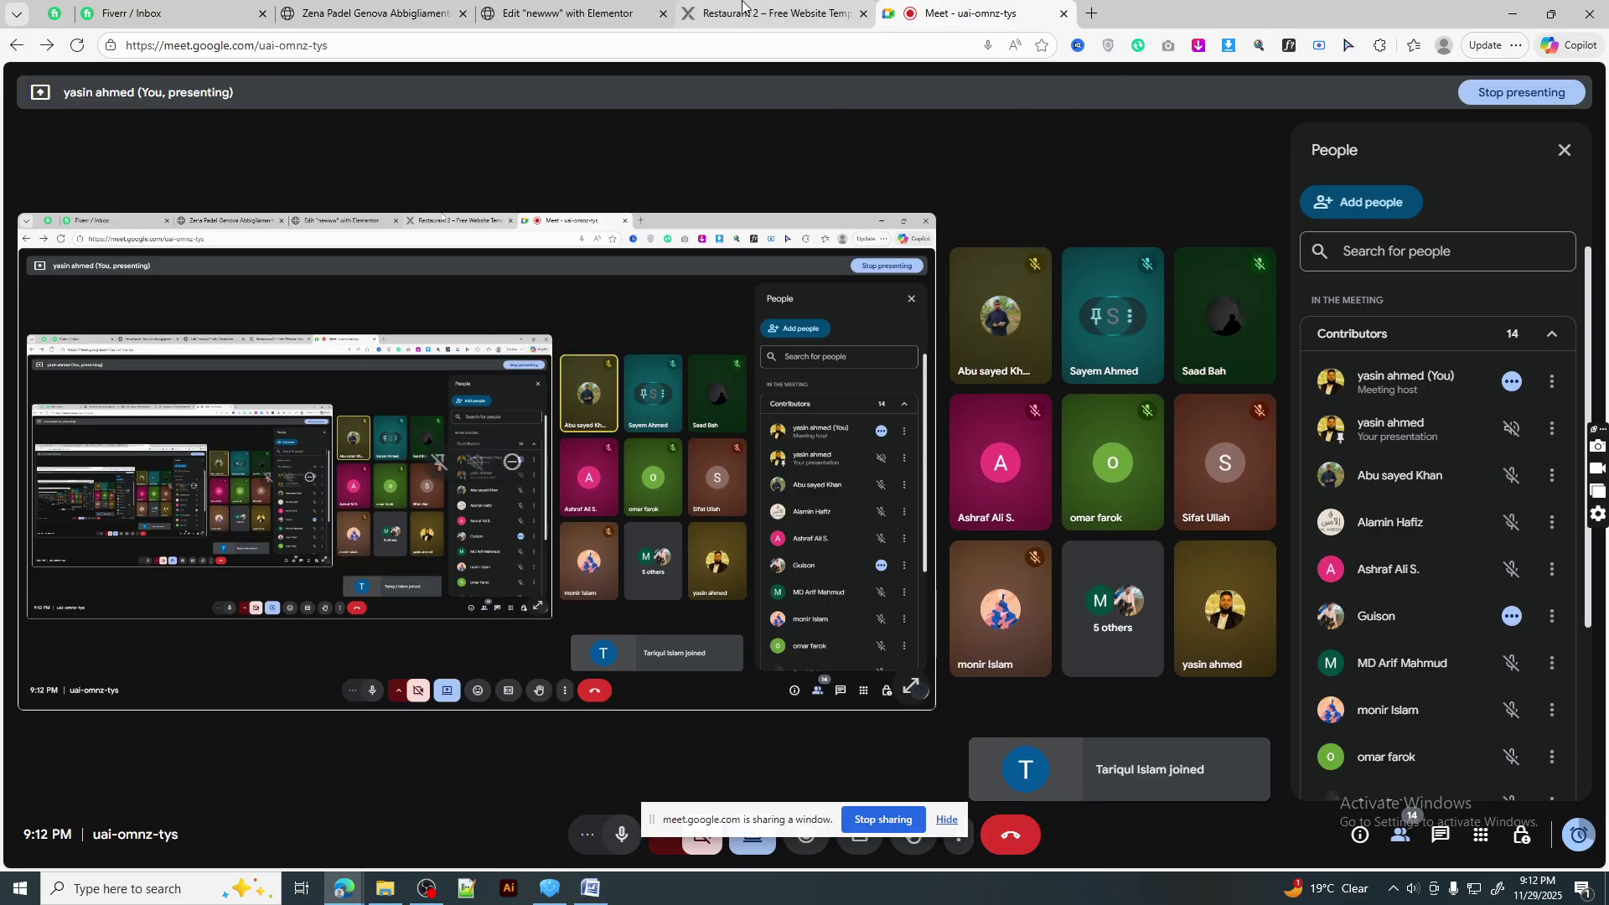
- Compare the Restaurant 2 template's hero section with the version in the Elementor editor, and check the Google Meet call
{"action": "left_click", "coordinate": [771, 13]}
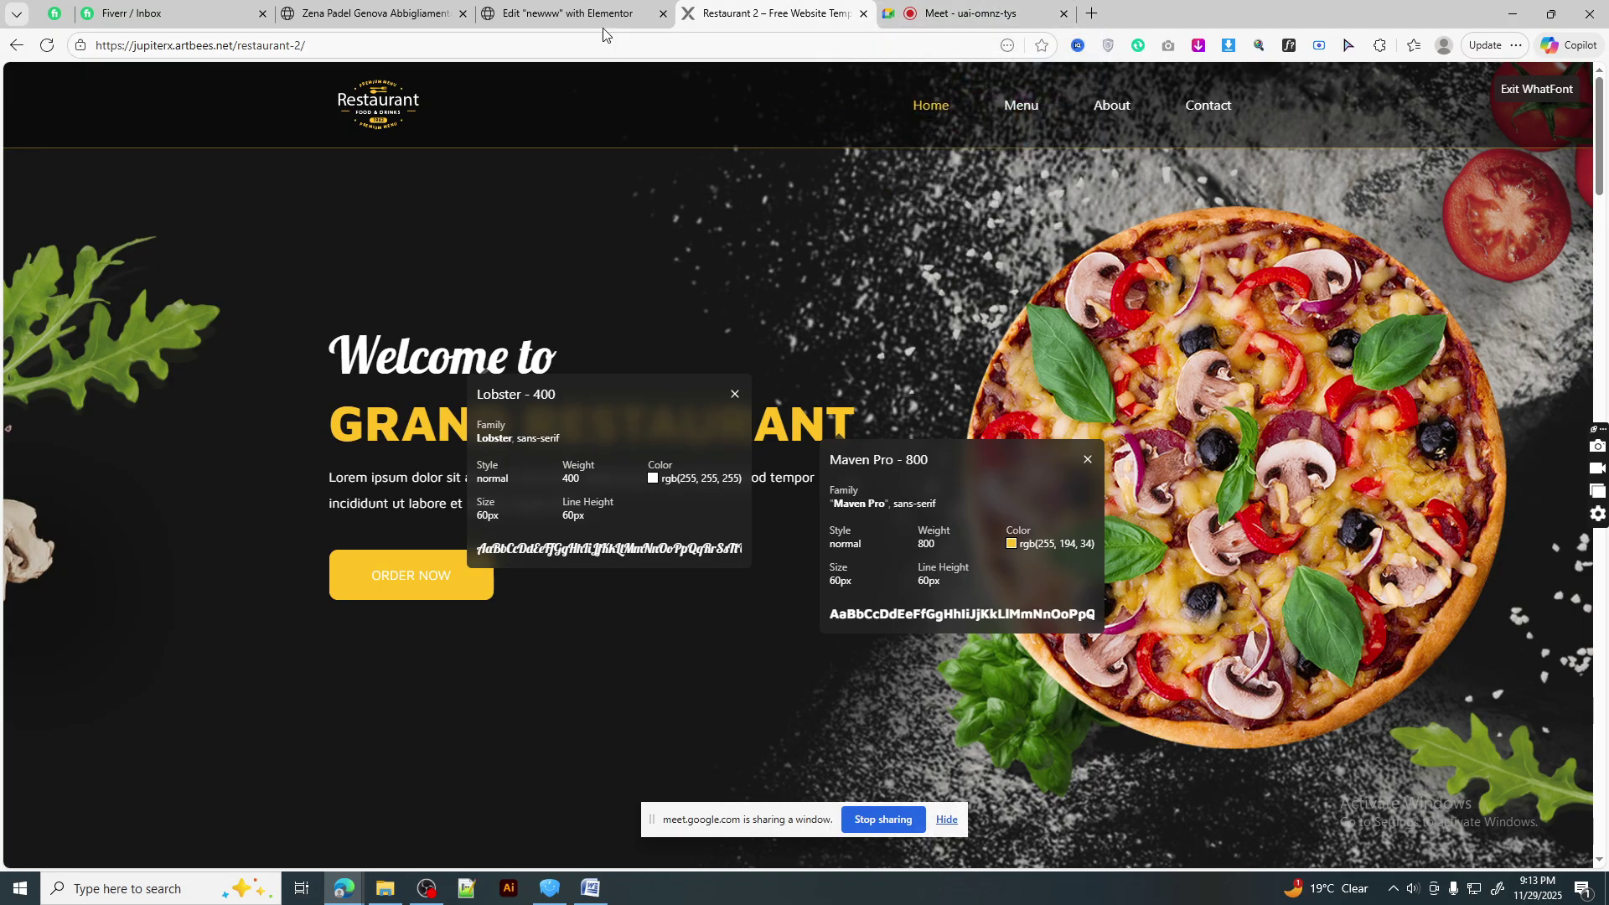
{"action": "left_click", "coordinate": [575, 12]}
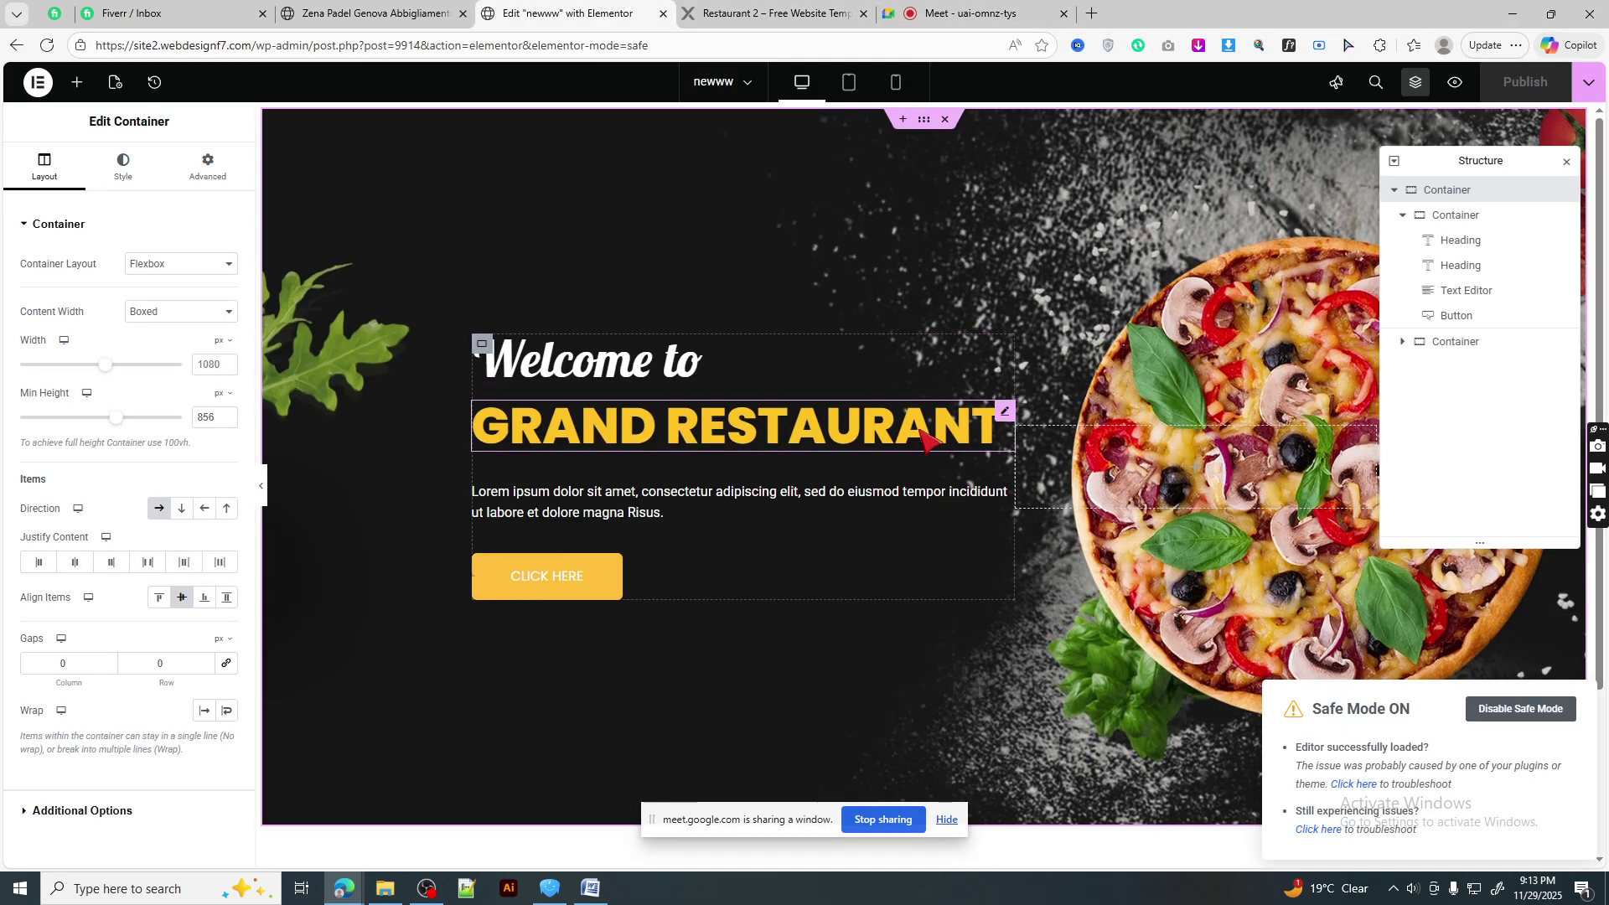
{"action": "scroll", "coordinate": [947, 436], "scroll_direction": "down", "scroll_amount": 3}
{"action": "scroll", "coordinate": [977, 432], "scroll_direction": "up", "scroll_amount": 3}
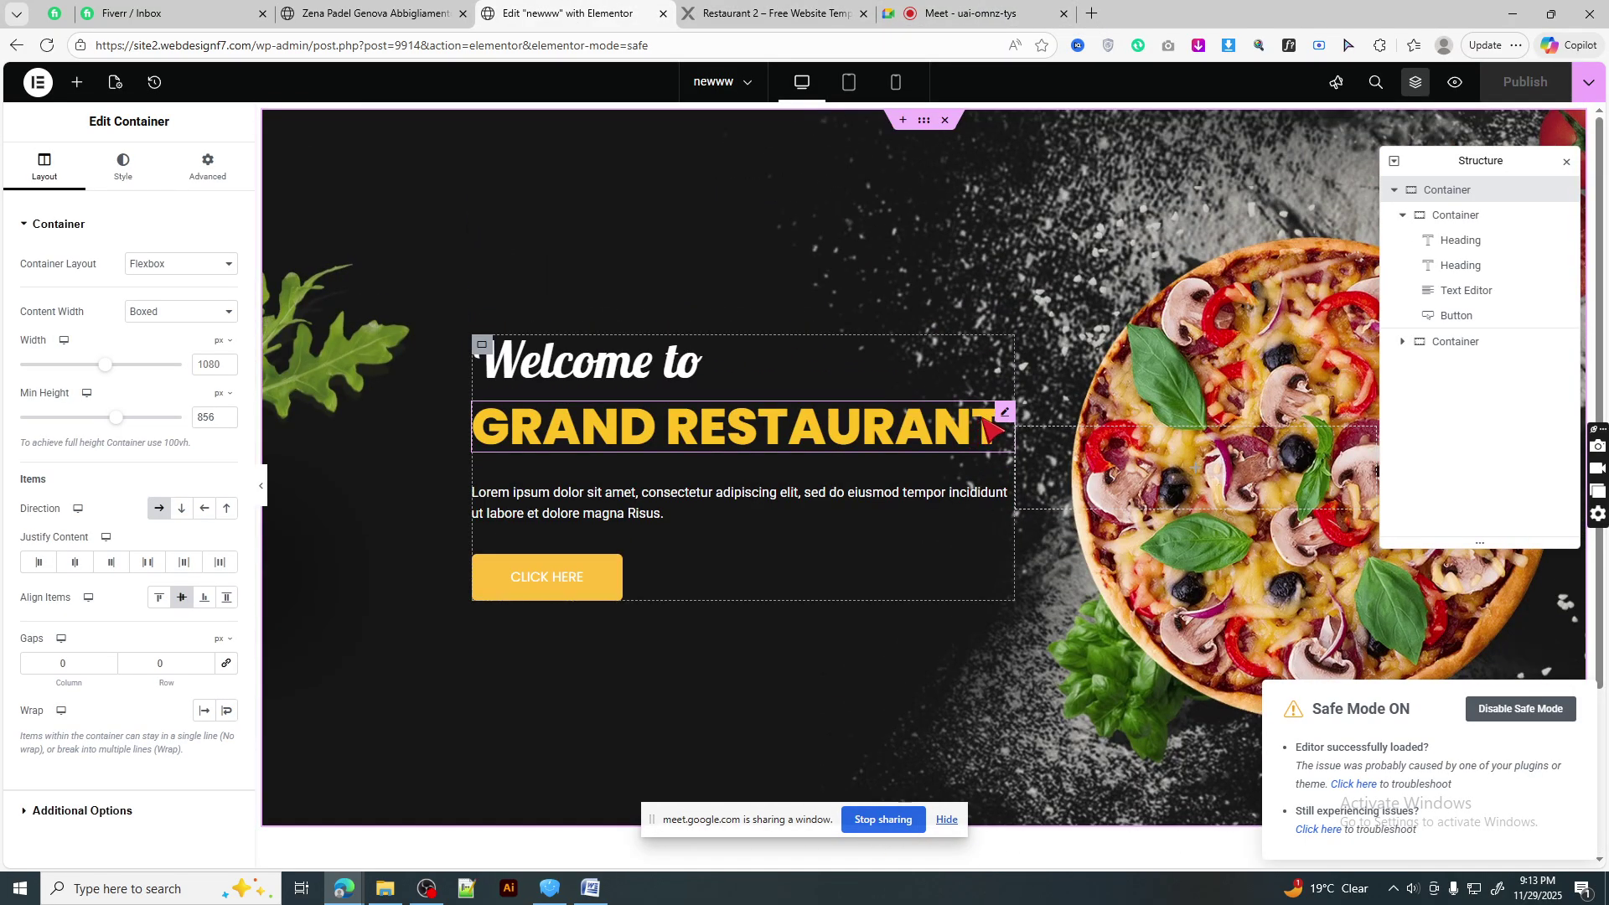
{"action": "left_click", "coordinate": [922, 13]}
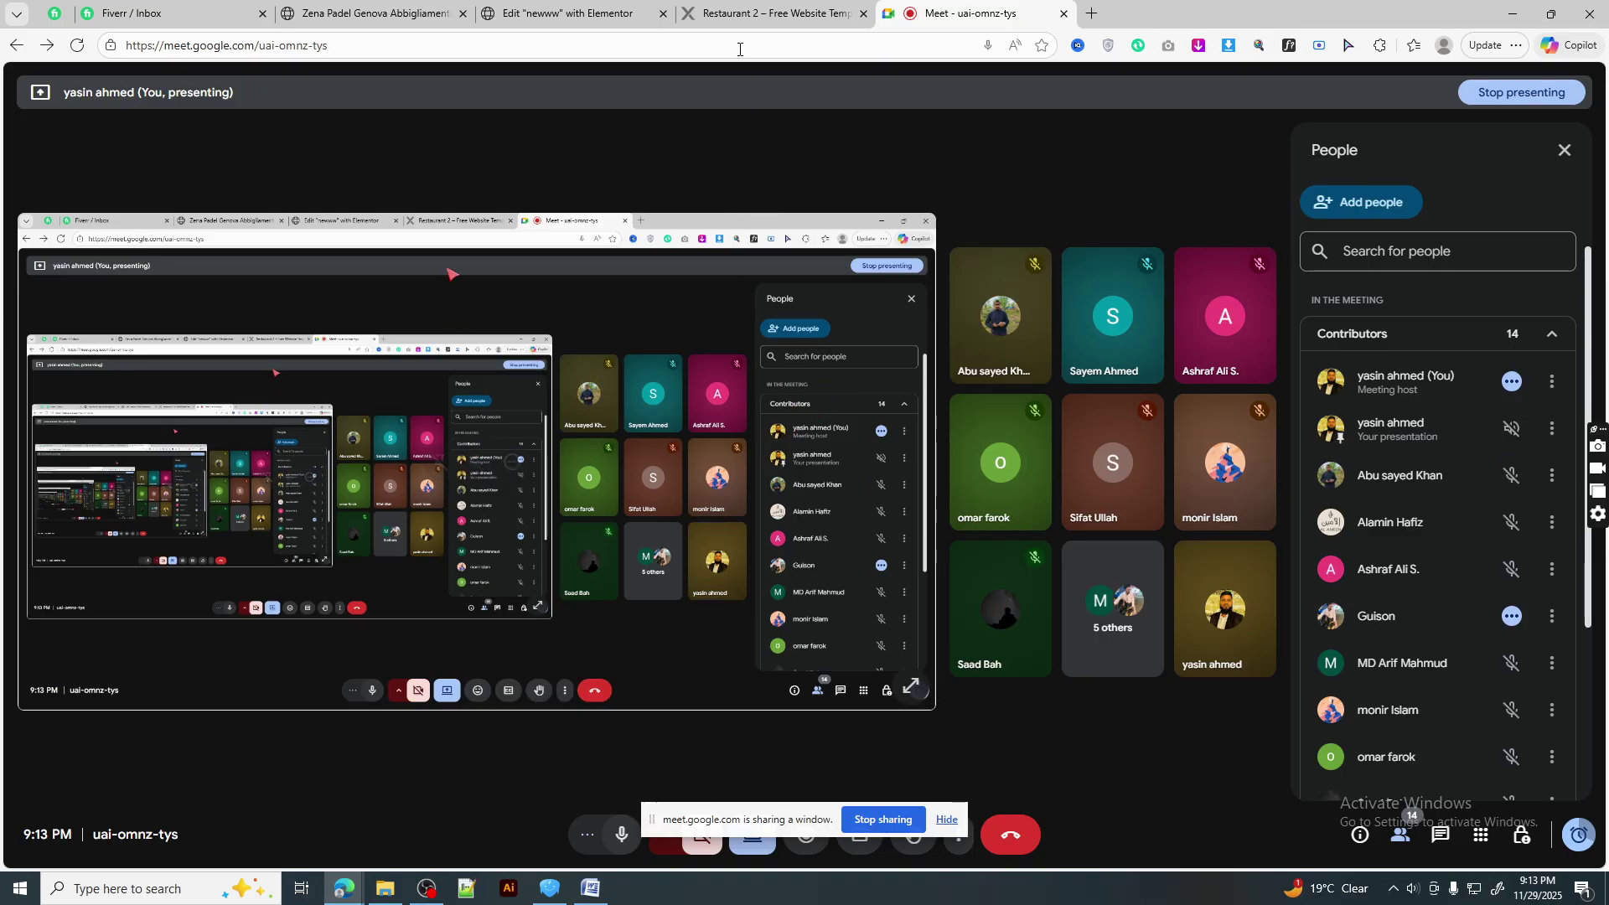
- Return to the Restaurant 2 template page and examine the Welcome section that follows the hero
{"action": "left_click", "coordinate": [750, 10]}
{"action": "key", "text": "ctrl+shift+Tab"}
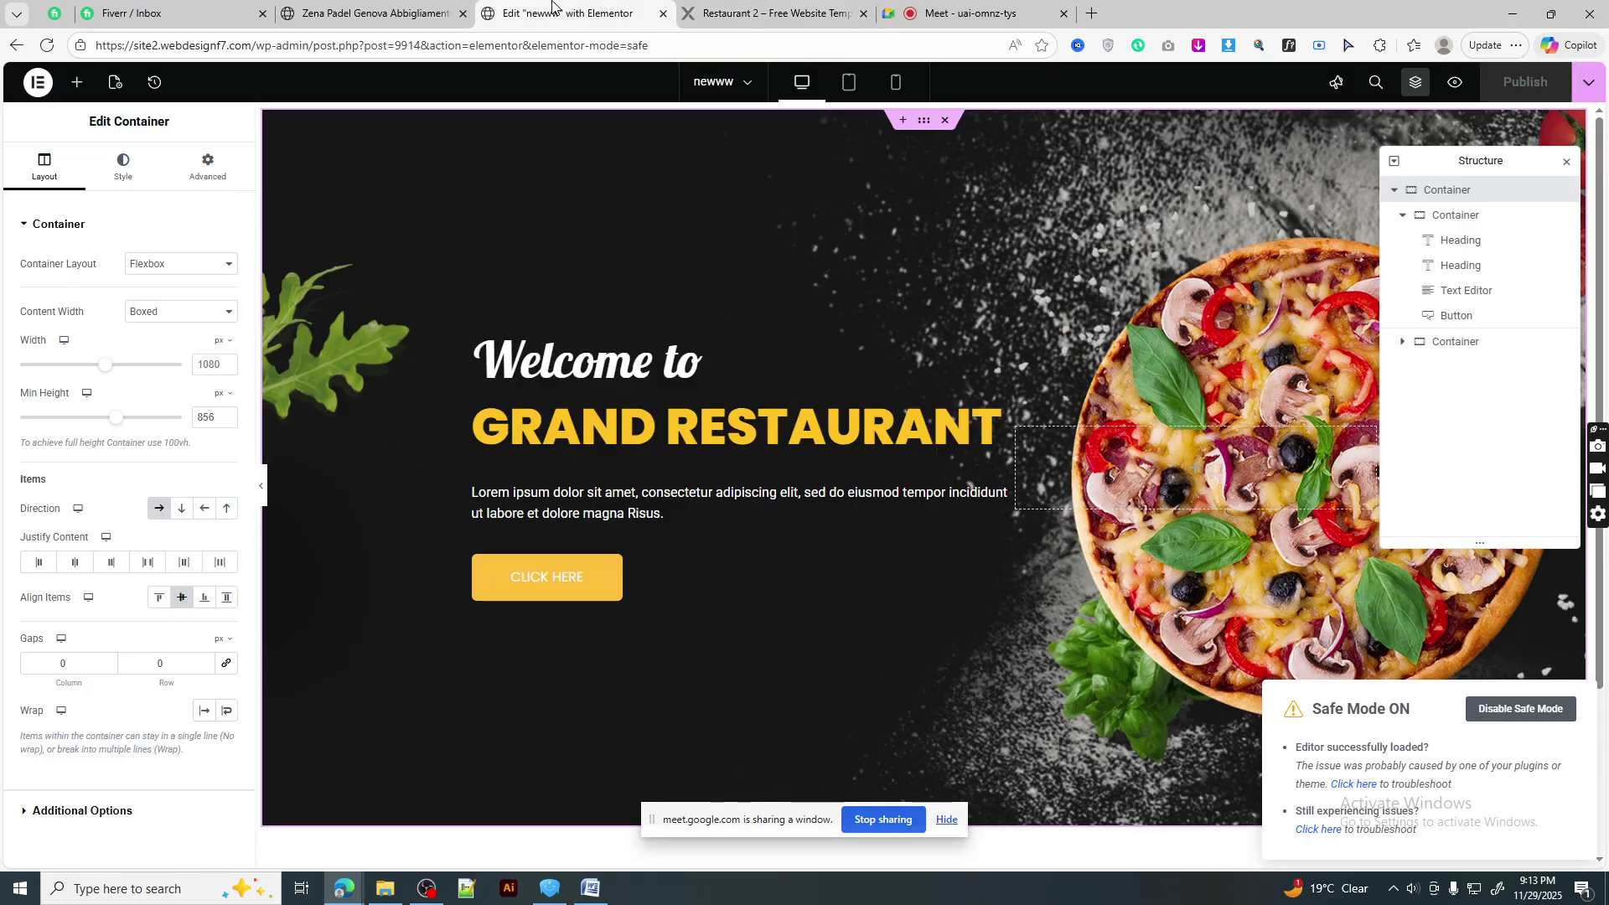
{"action": "key", "text": "ctrl+Tab"}
{"action": "scroll", "coordinate": [918, 411], "scroll_direction": "down", "scroll_amount": 7}
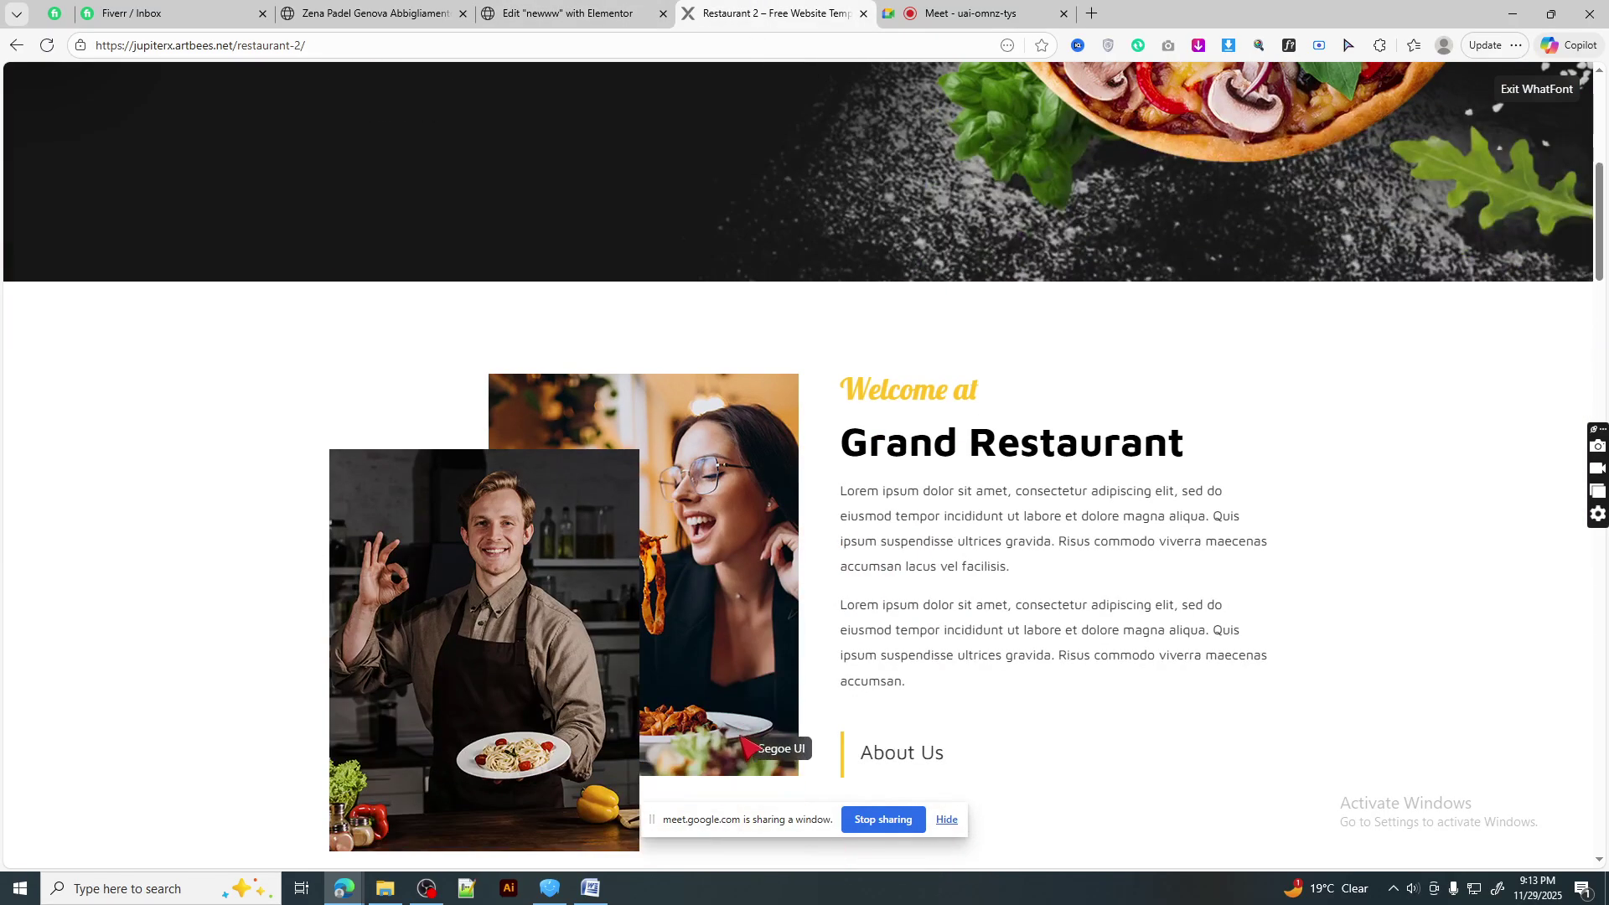
{"action": "scroll", "coordinate": [917, 411], "scroll_direction": "up", "scroll_amount": 5}
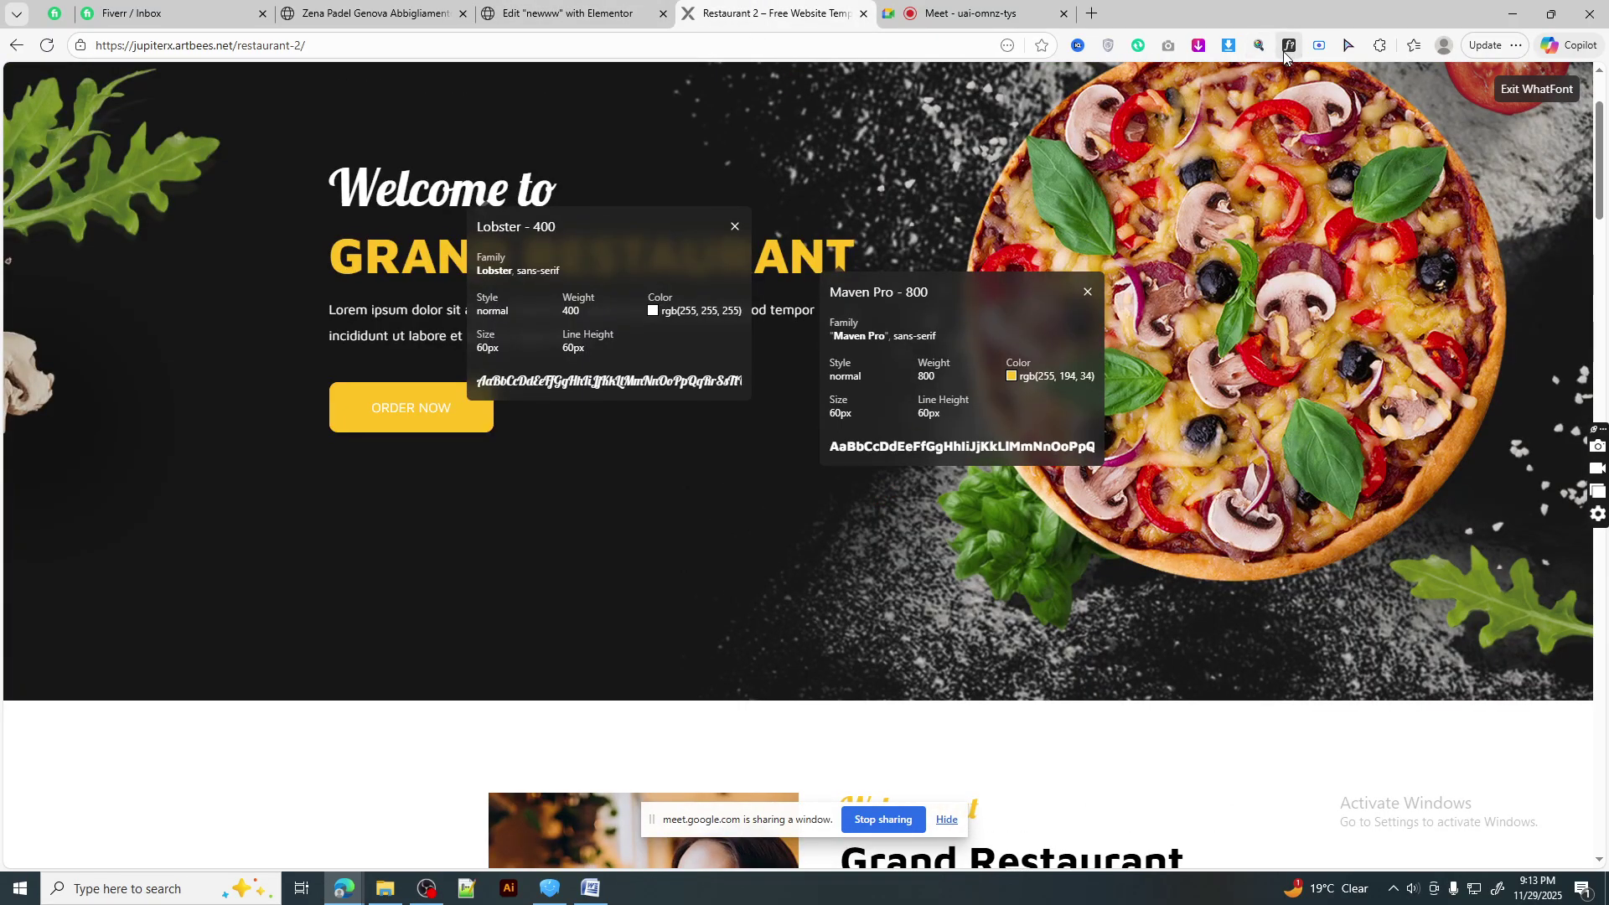
{"action": "scroll", "coordinate": [975, 568], "scroll_direction": "down", "scroll_amount": 5}
{"action": "scroll", "coordinate": [984, 534], "scroll_direction": "up", "scroll_amount": 6}
{"action": "scroll", "coordinate": [1018, 310], "scroll_direction": "down", "scroll_amount": 10}
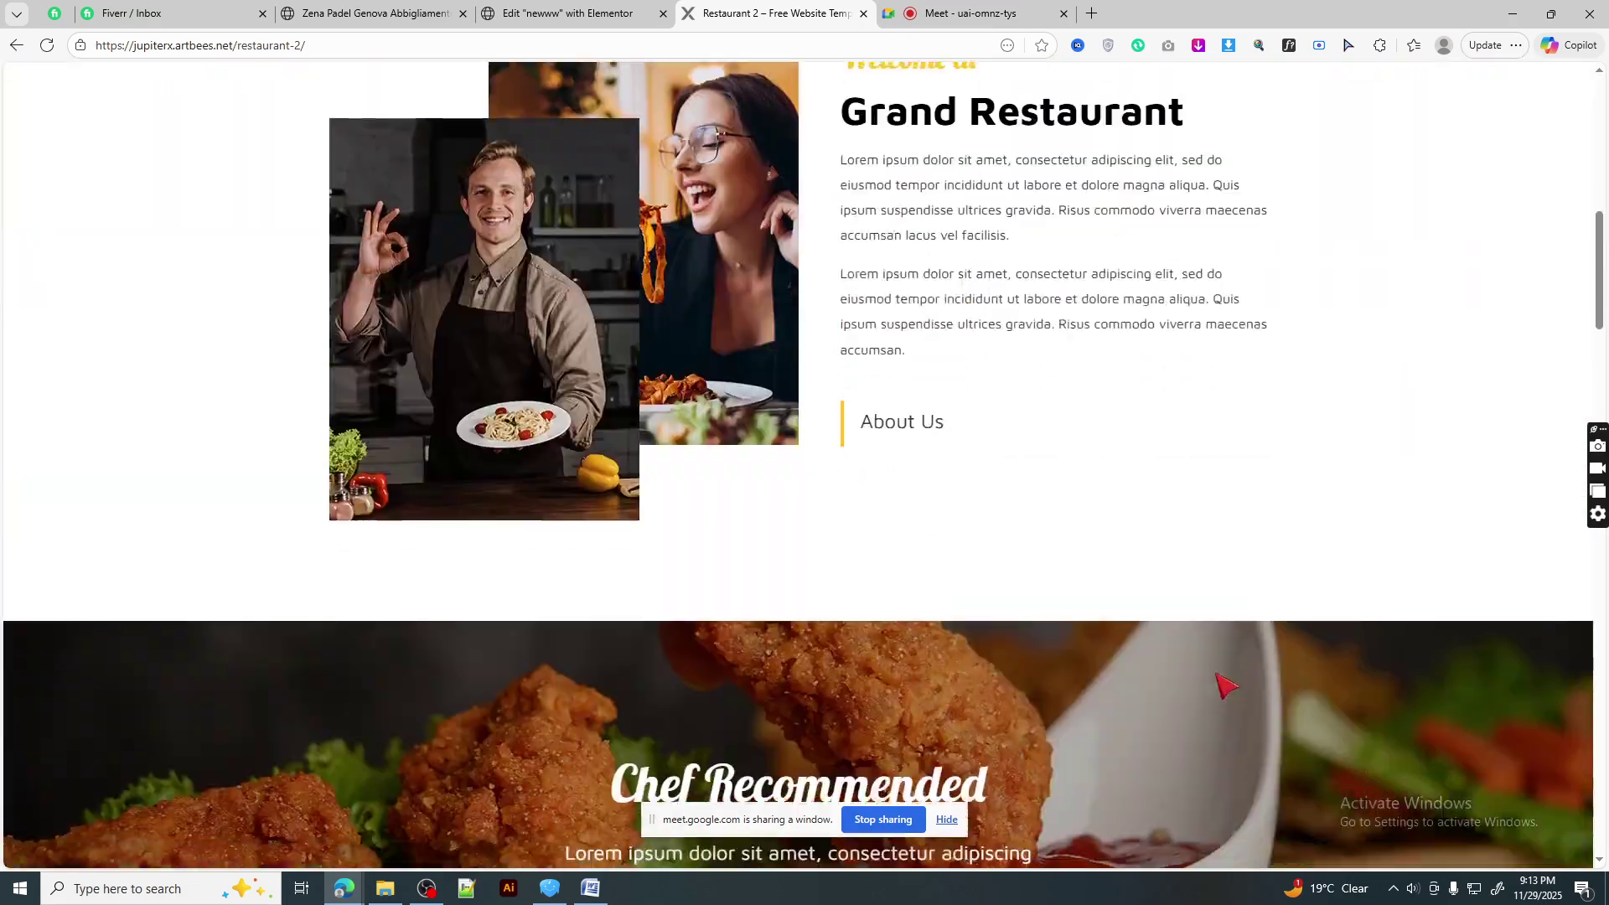
- Add a new two-column container below the hero section in the Elementor editor
{"action": "left_click", "coordinate": [620, 13]}
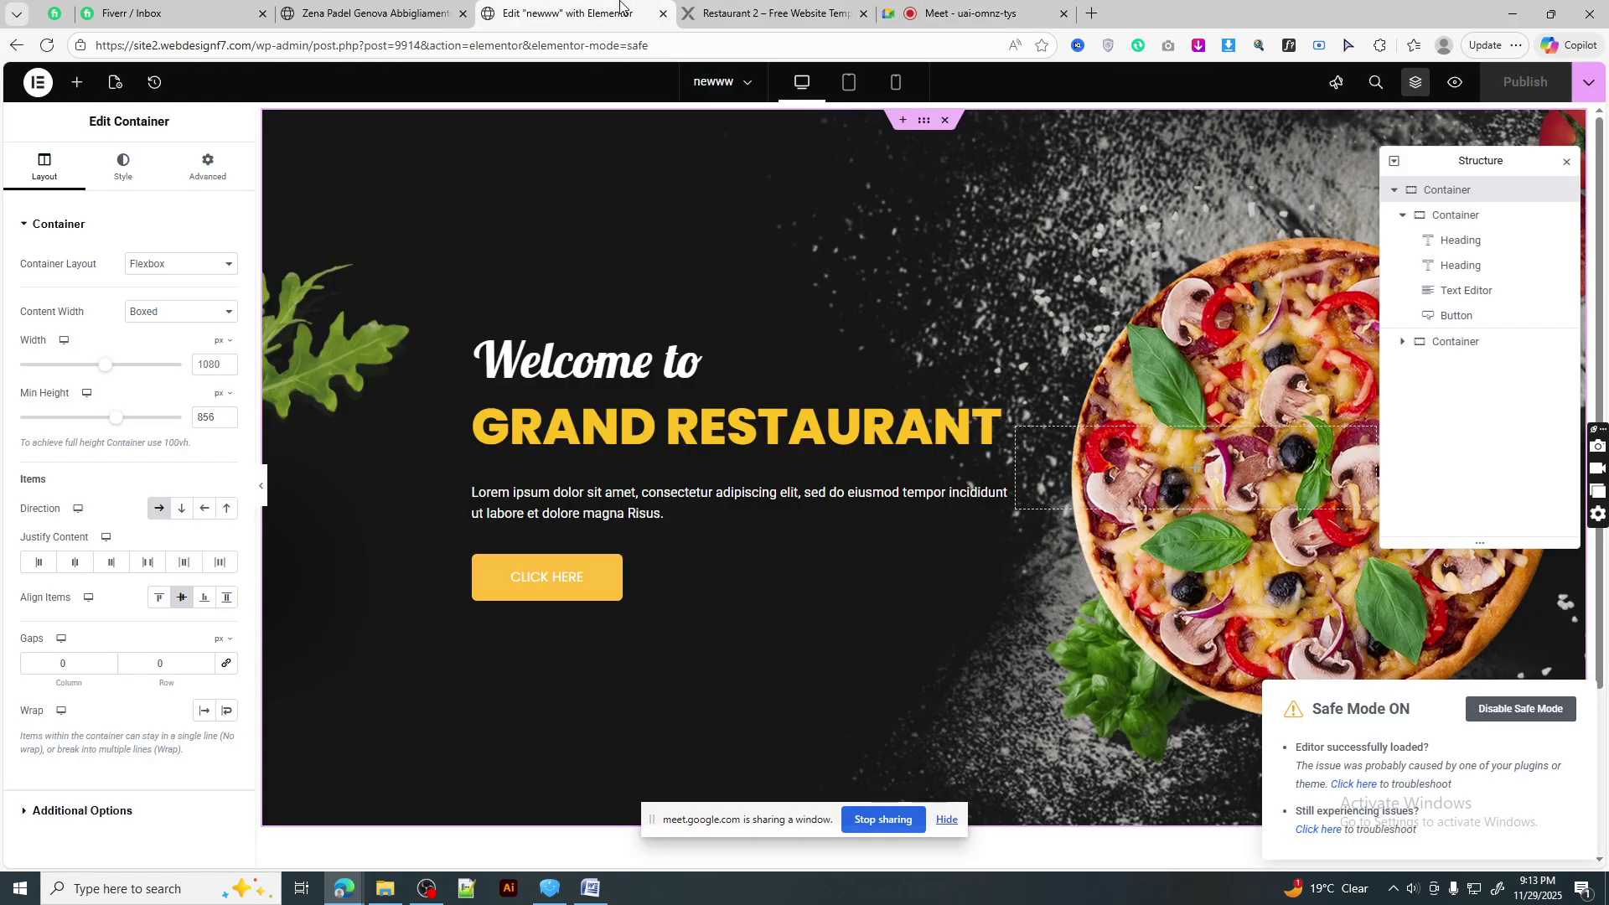
{"action": "scroll", "coordinate": [905, 528], "scroll_direction": "down", "scroll_amount": 3}
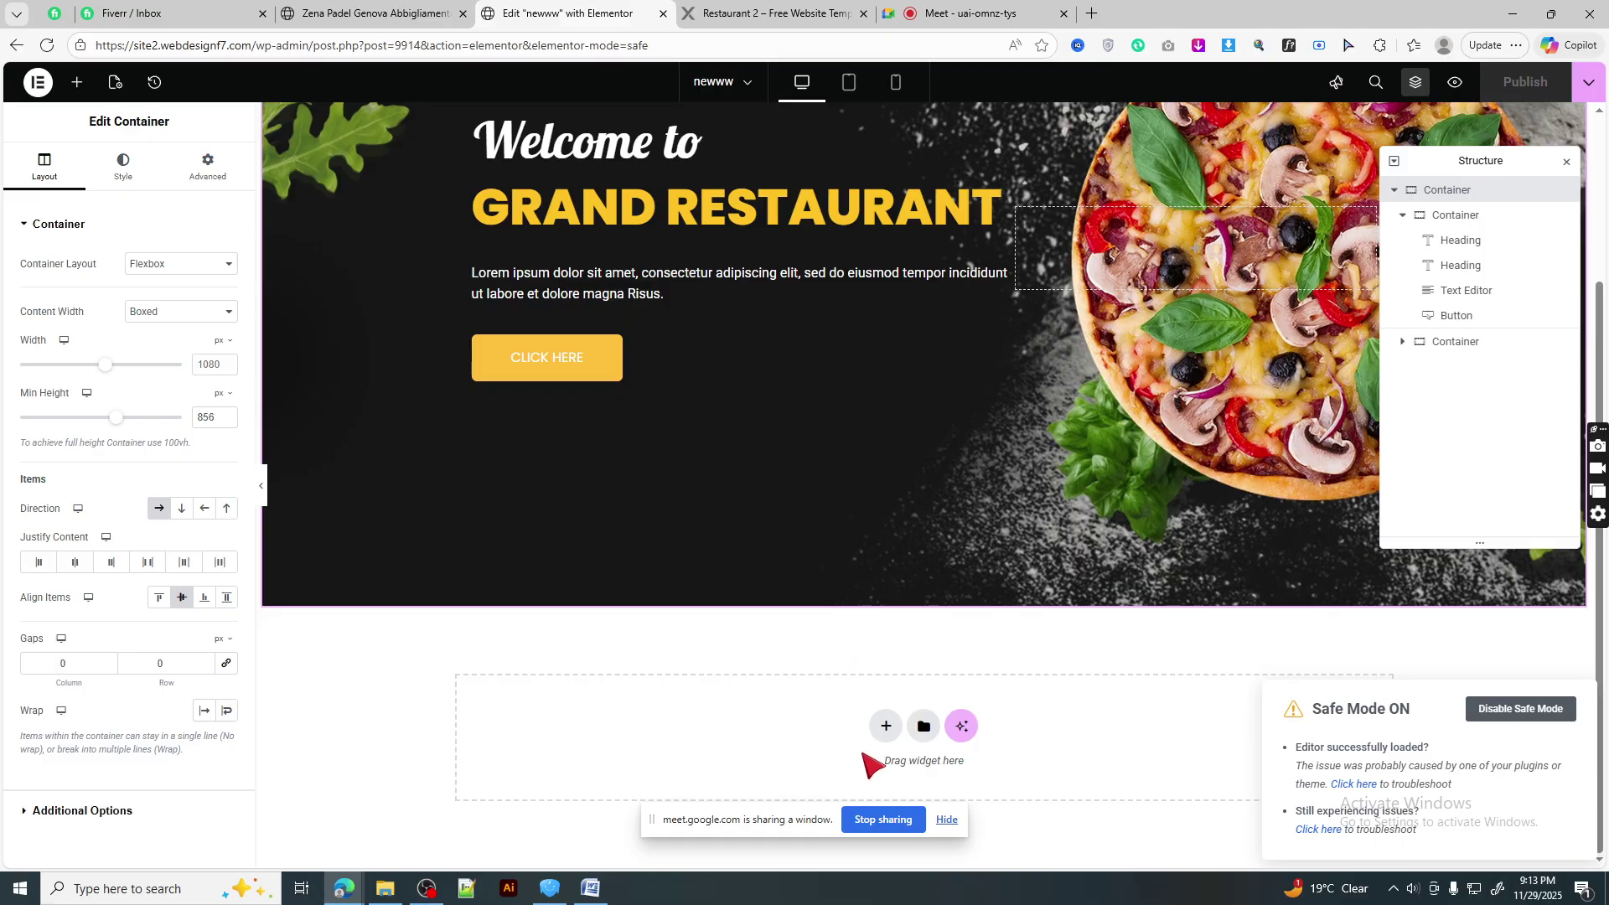
{"action": "left_click", "coordinate": [885, 736]}
{"action": "left_click", "coordinate": [845, 769]}
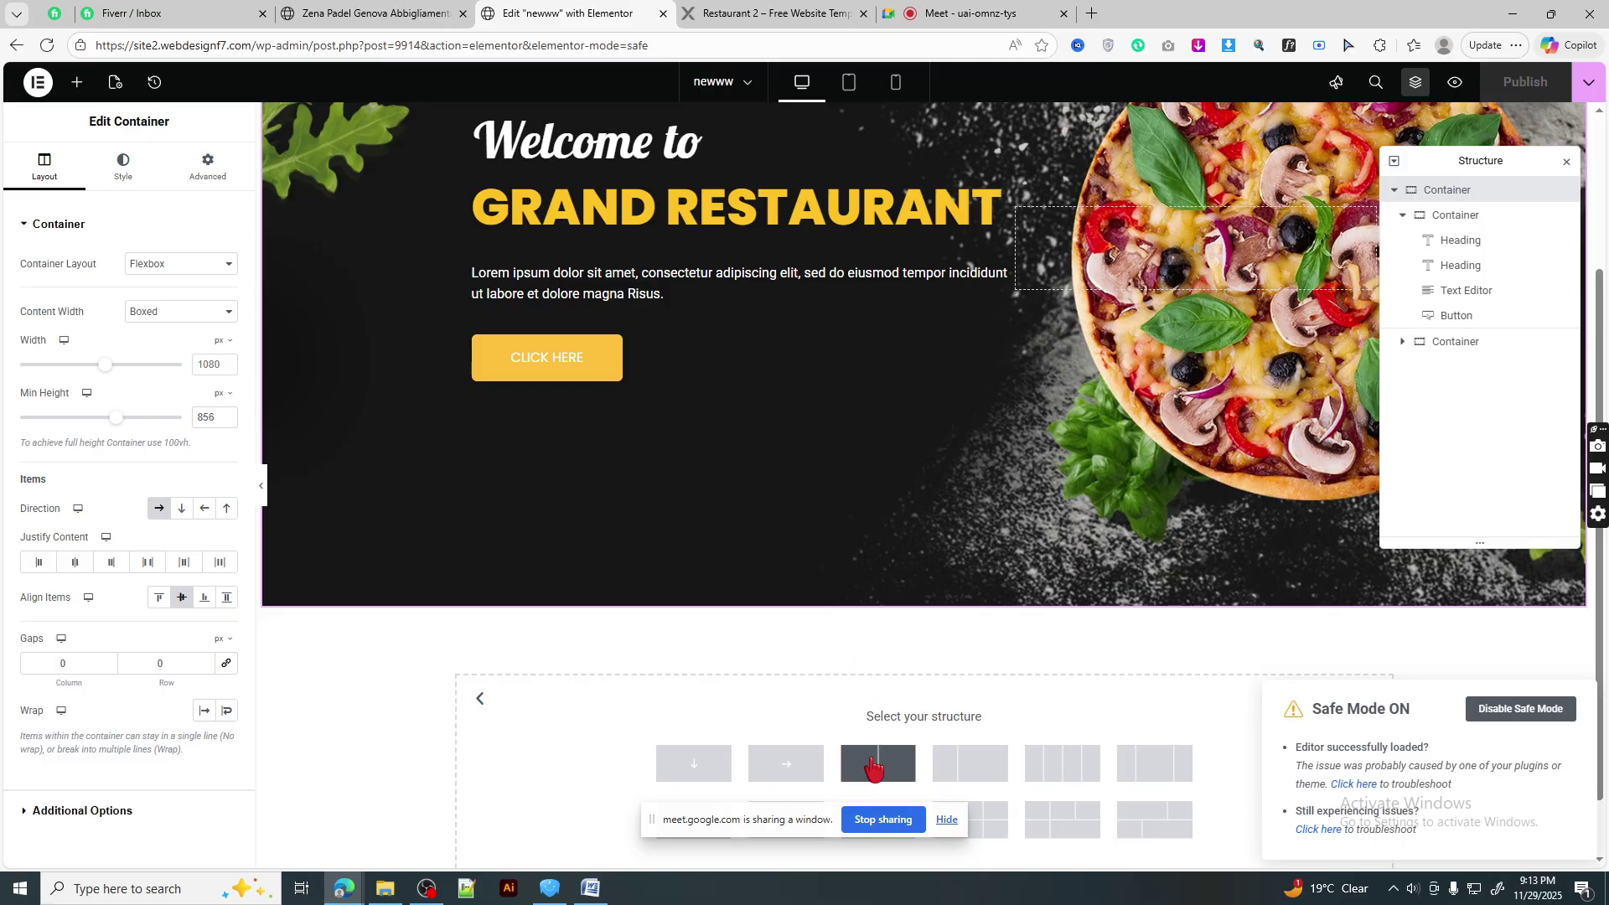
{"action": "left_click", "coordinate": [877, 762]}
- Copy the "Welcome at" heading text from the Restaurant 2 template page
{"action": "left_click", "coordinate": [771, 12]}
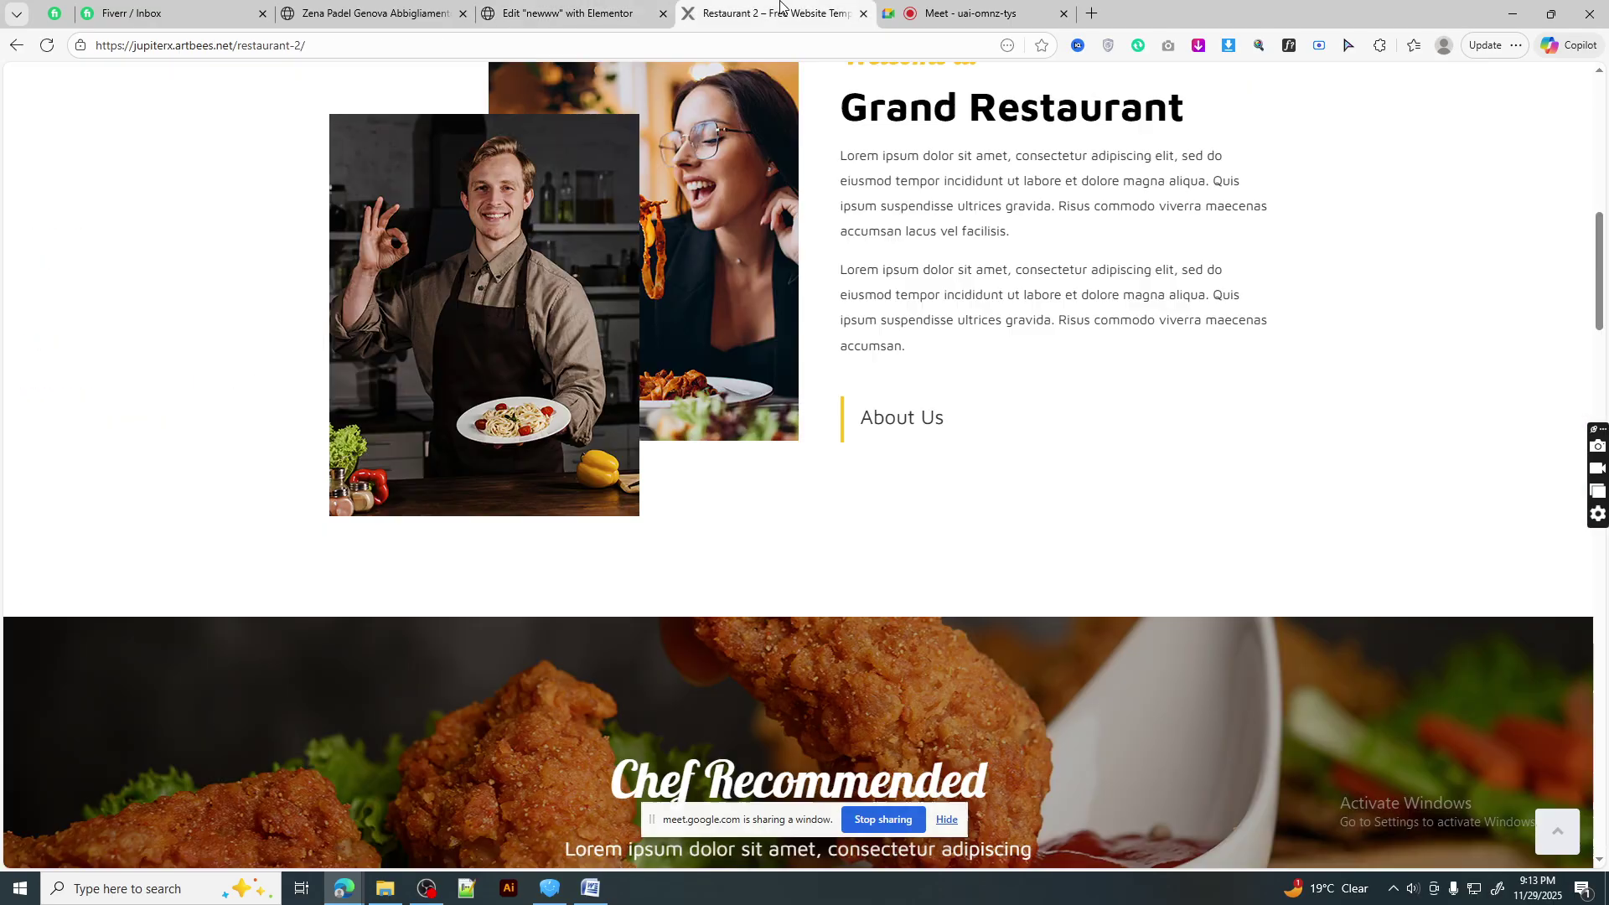
{"action": "scroll", "coordinate": [1085, 423], "scroll_direction": "up", "scroll_amount": 4}
{"action": "triple_click", "coordinate": [922, 395]}
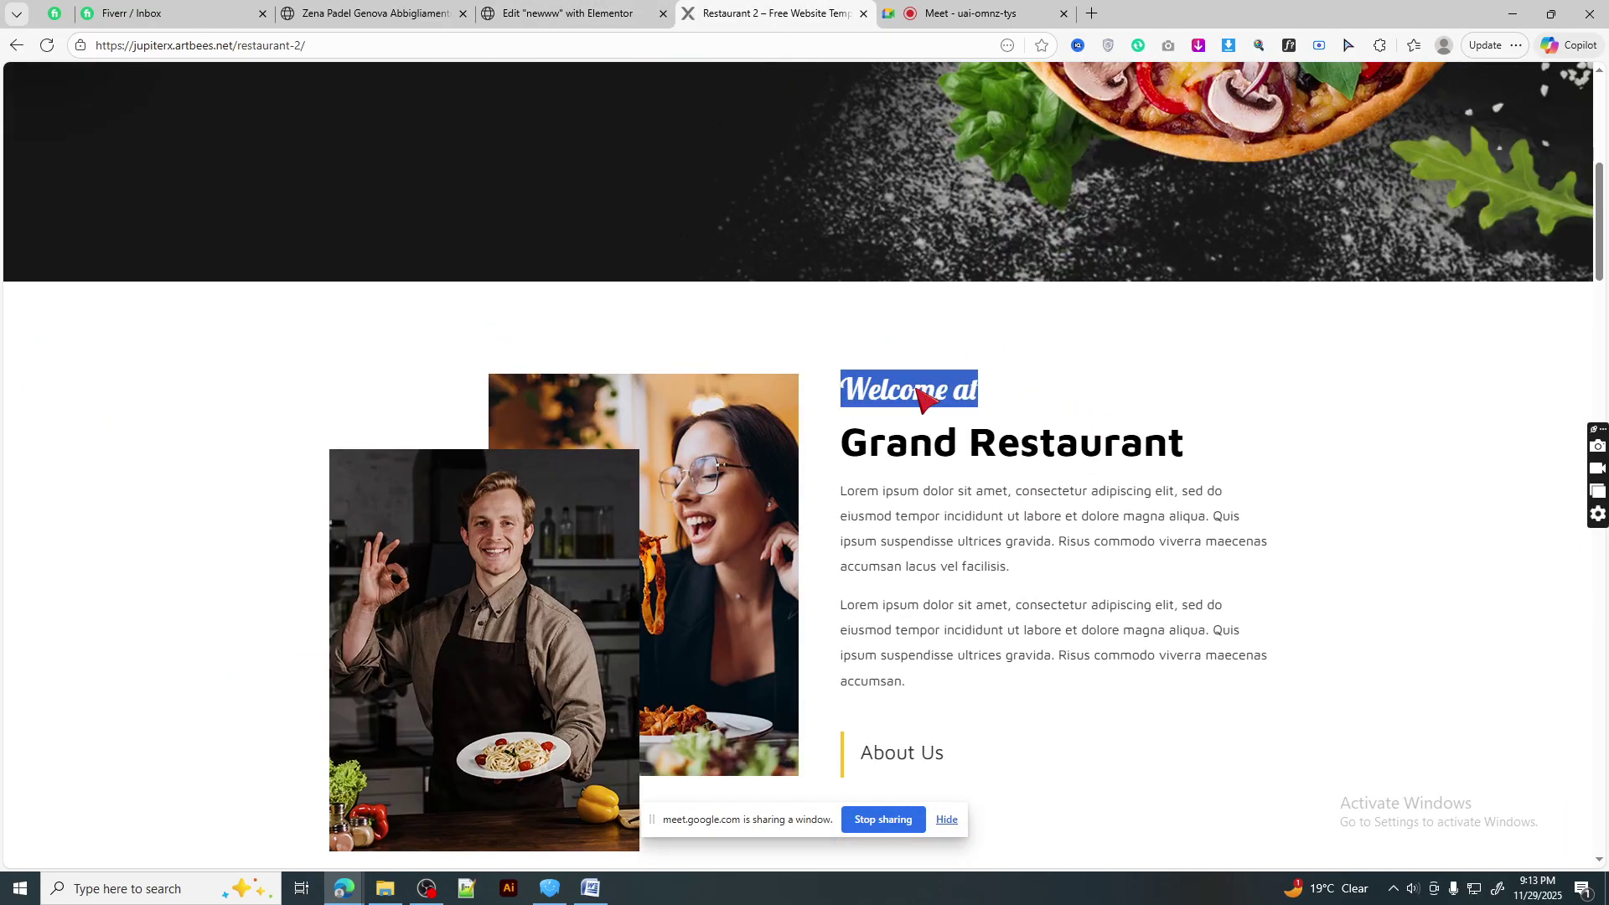
{"action": "right_click", "coordinate": [919, 394]}
{"action": "left_click", "coordinate": [964, 405]}
{"action": "left_click", "coordinate": [972, 13]}
- Duplicate the hero's "Welcome to" heading in Elementor and move the copy into the new container's right column
{"action": "left_click", "coordinate": [568, 13]}
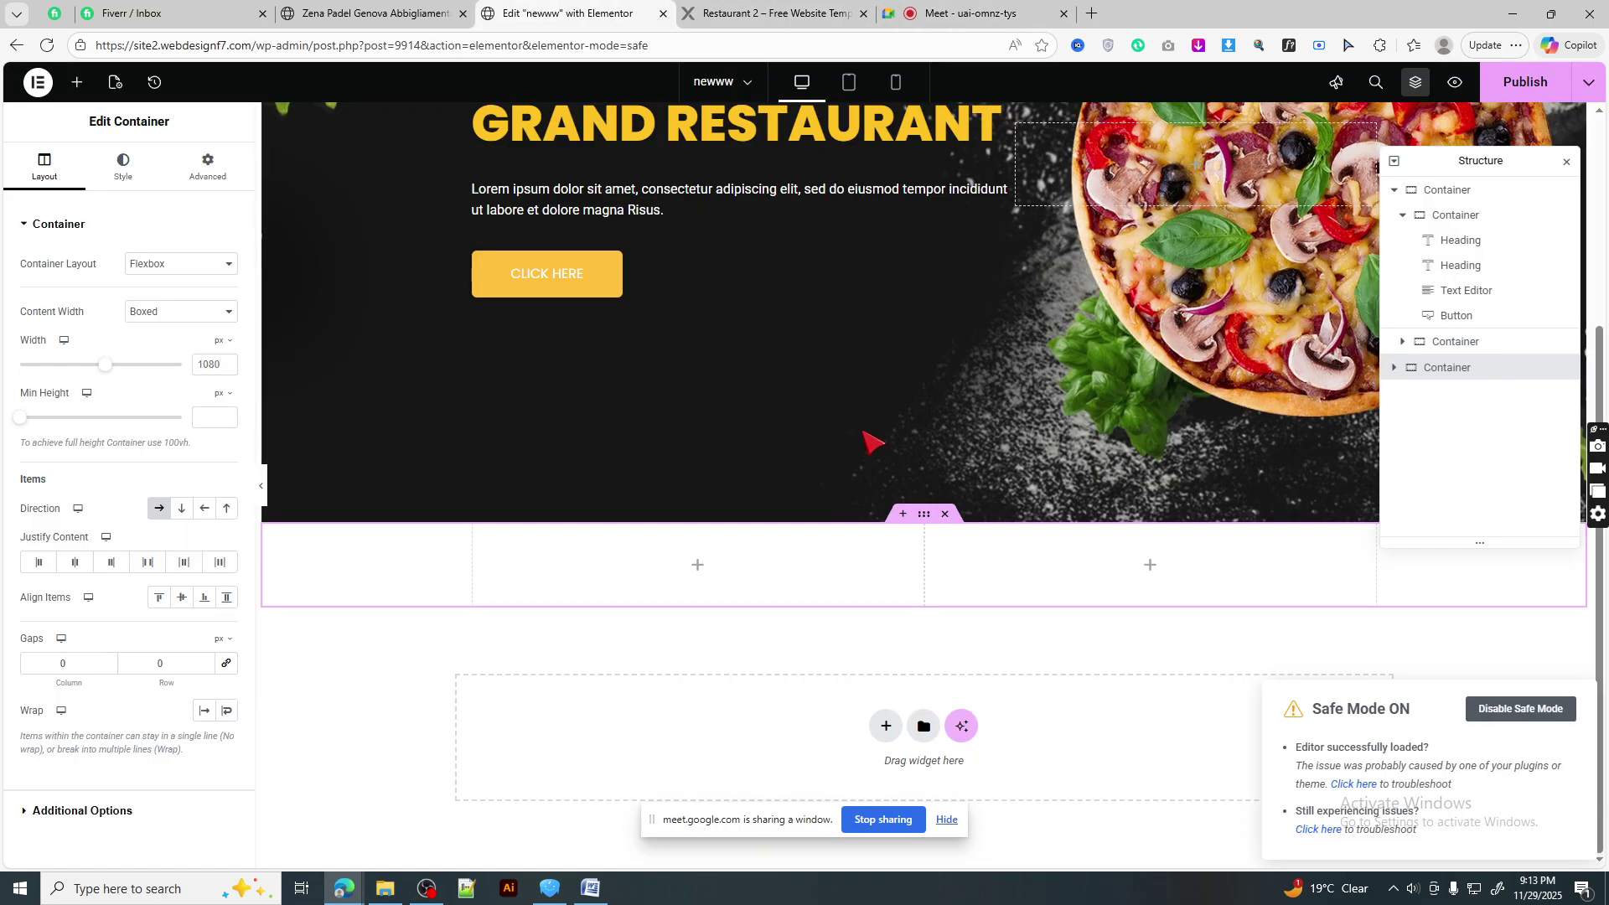
{"action": "scroll", "coordinate": [759, 466], "scroll_direction": "up", "scroll_amount": 4}
{"action": "right_click", "coordinate": [630, 404]}
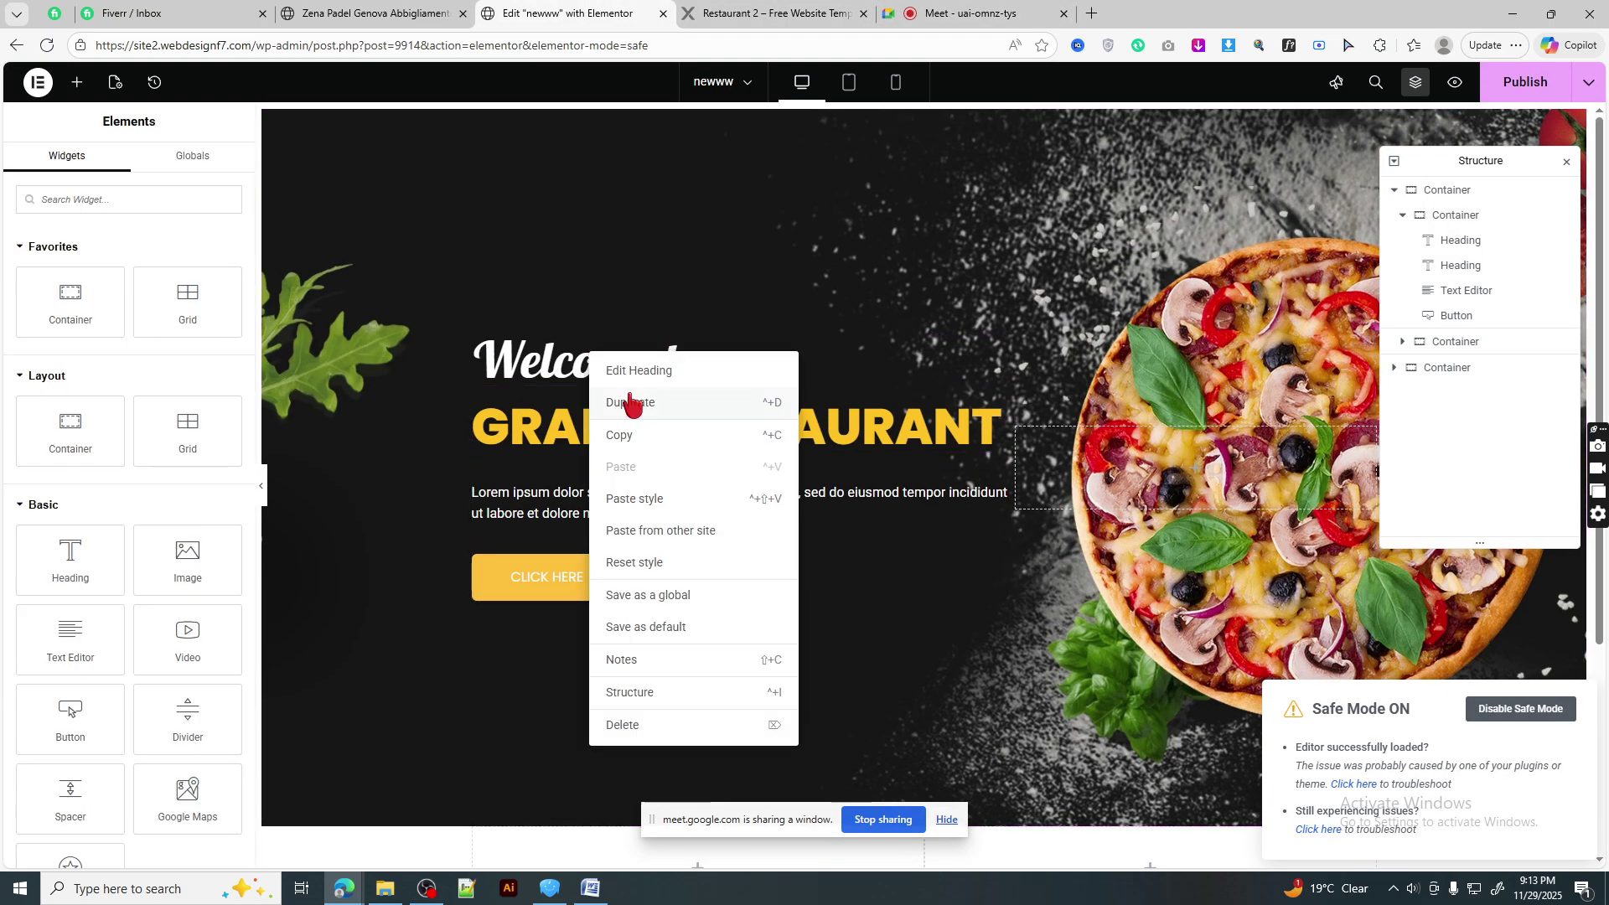
{"action": "left_click", "coordinate": [628, 403]}
{"action": "scroll", "coordinate": [807, 385], "scroll_direction": "down", "scroll_amount": 3}
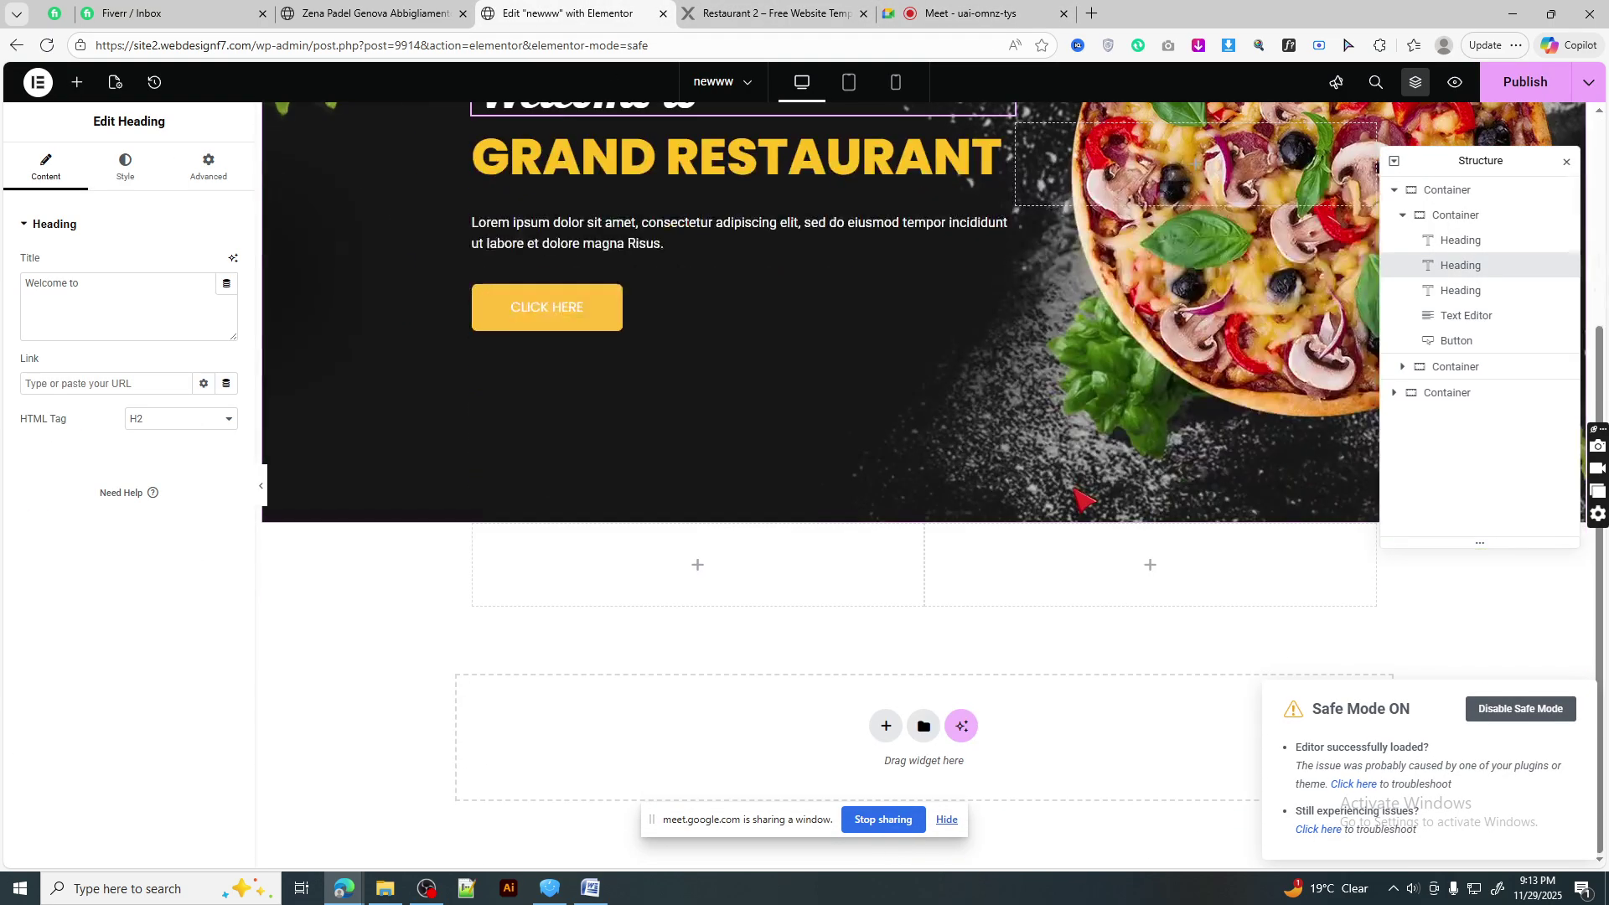
{"action": "scroll", "coordinate": [807, 385], "scroll_direction": "up", "scroll_amount": 1}
{"action": "left_click_drag", "start_coordinate": [603, 176], "coordinate": [1123, 651]}
- Change the moved heading's title to "Welcome at" and apply the yellow global color to its text
{"action": "left_click", "coordinate": [59, 283]}
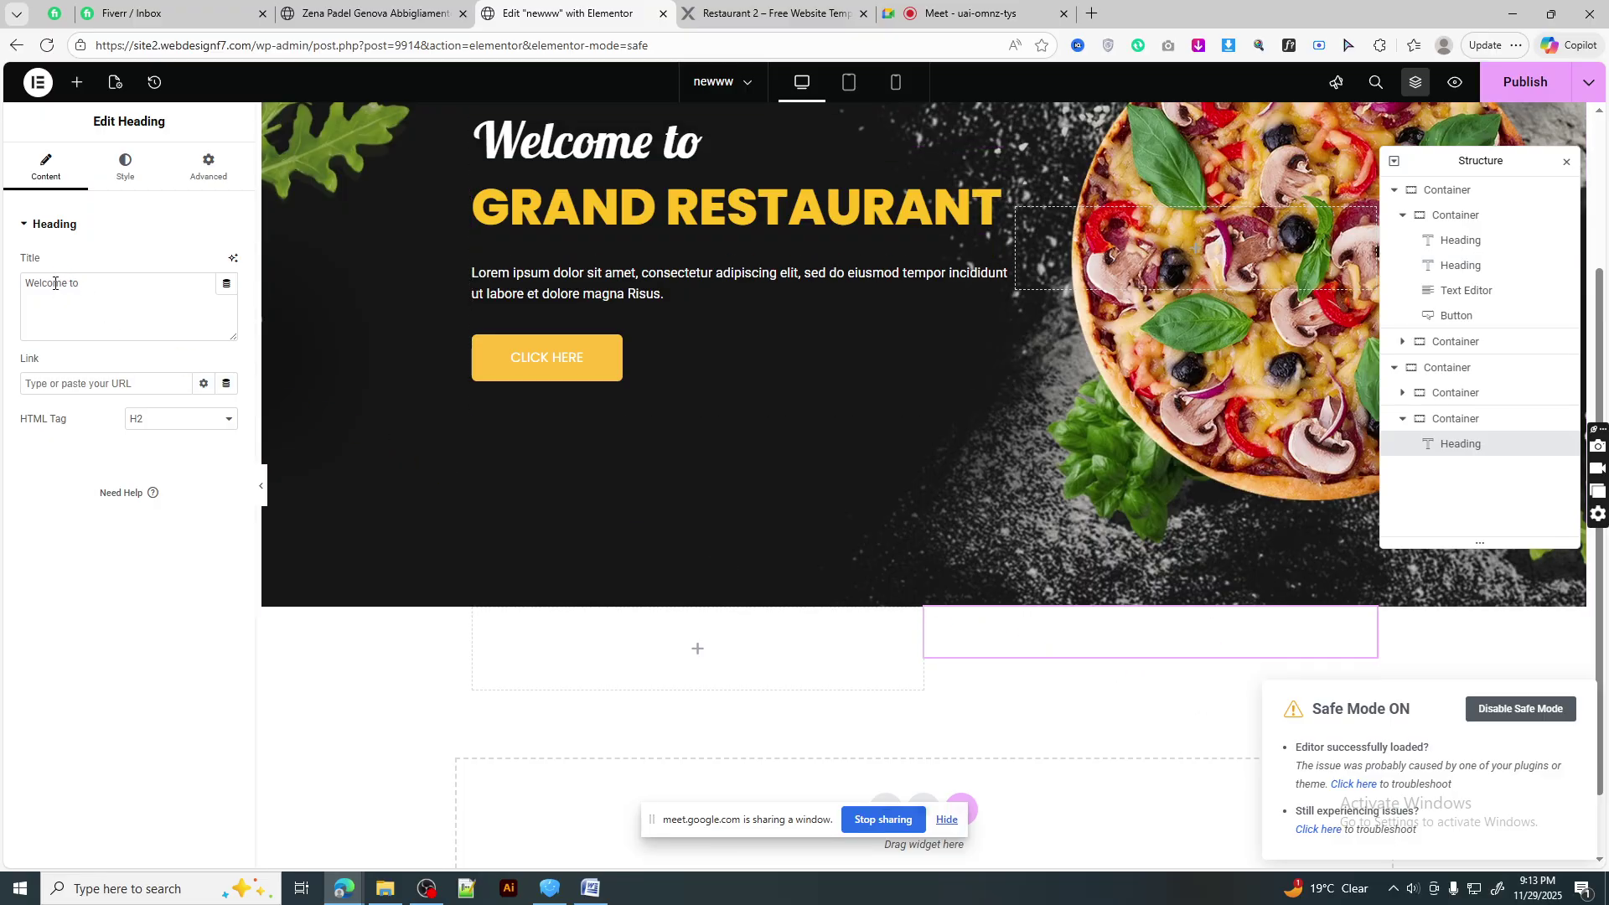
{"action": "key", "text": "ctrl+a"}
{"action": "key", "text": "ctrl+v"}
{"action": "left_click", "coordinate": [125, 165]}
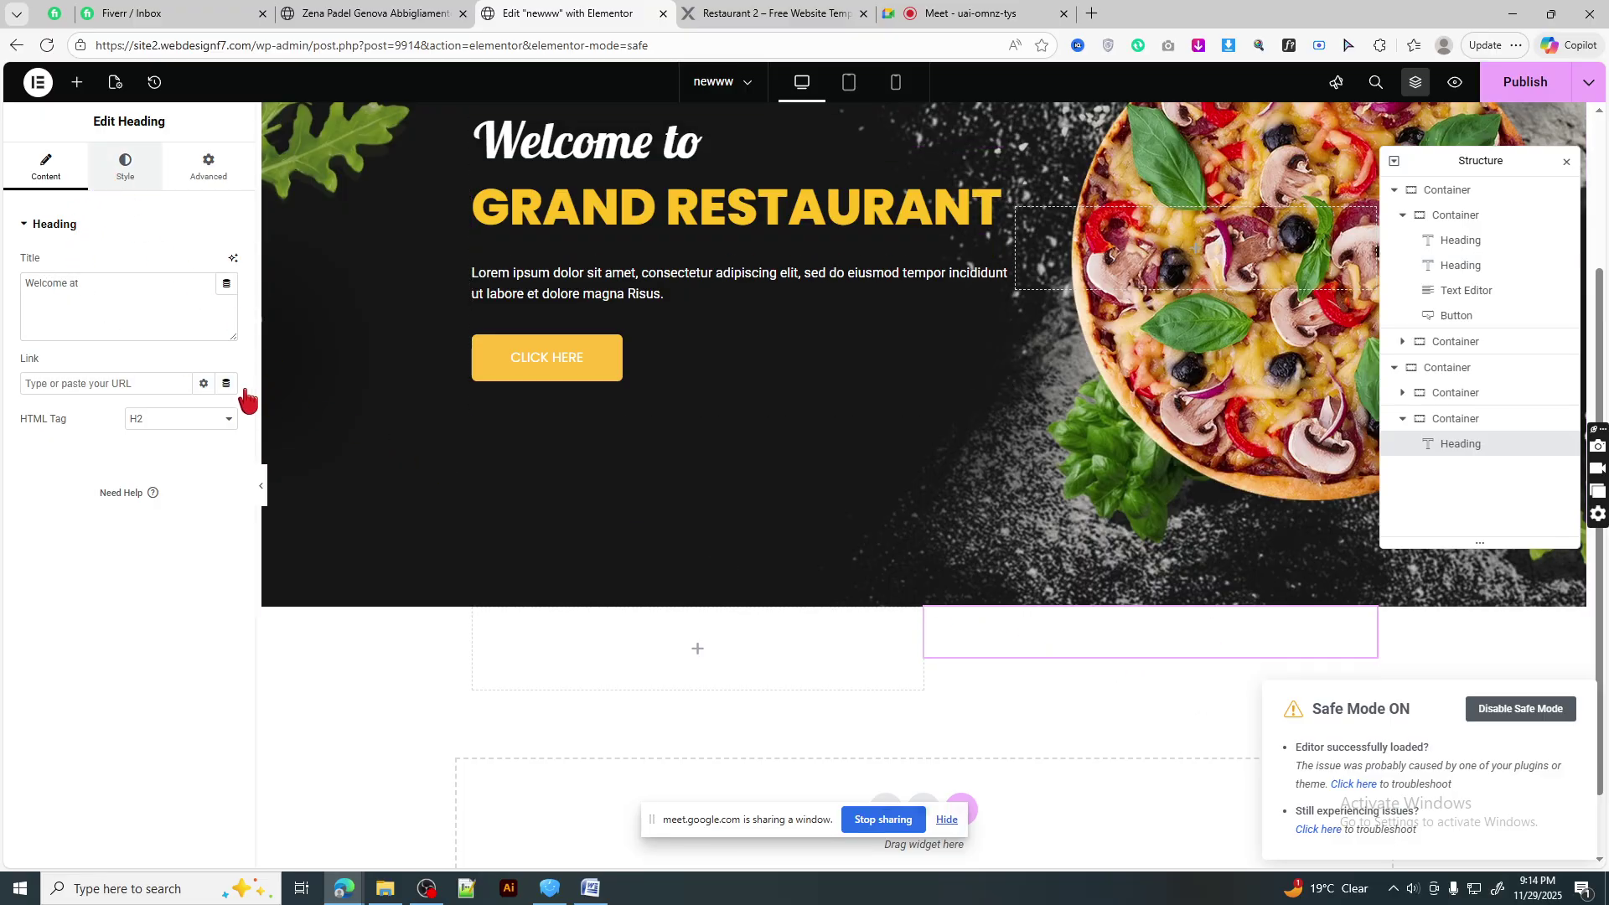
{"action": "left_click", "coordinate": [204, 500]}
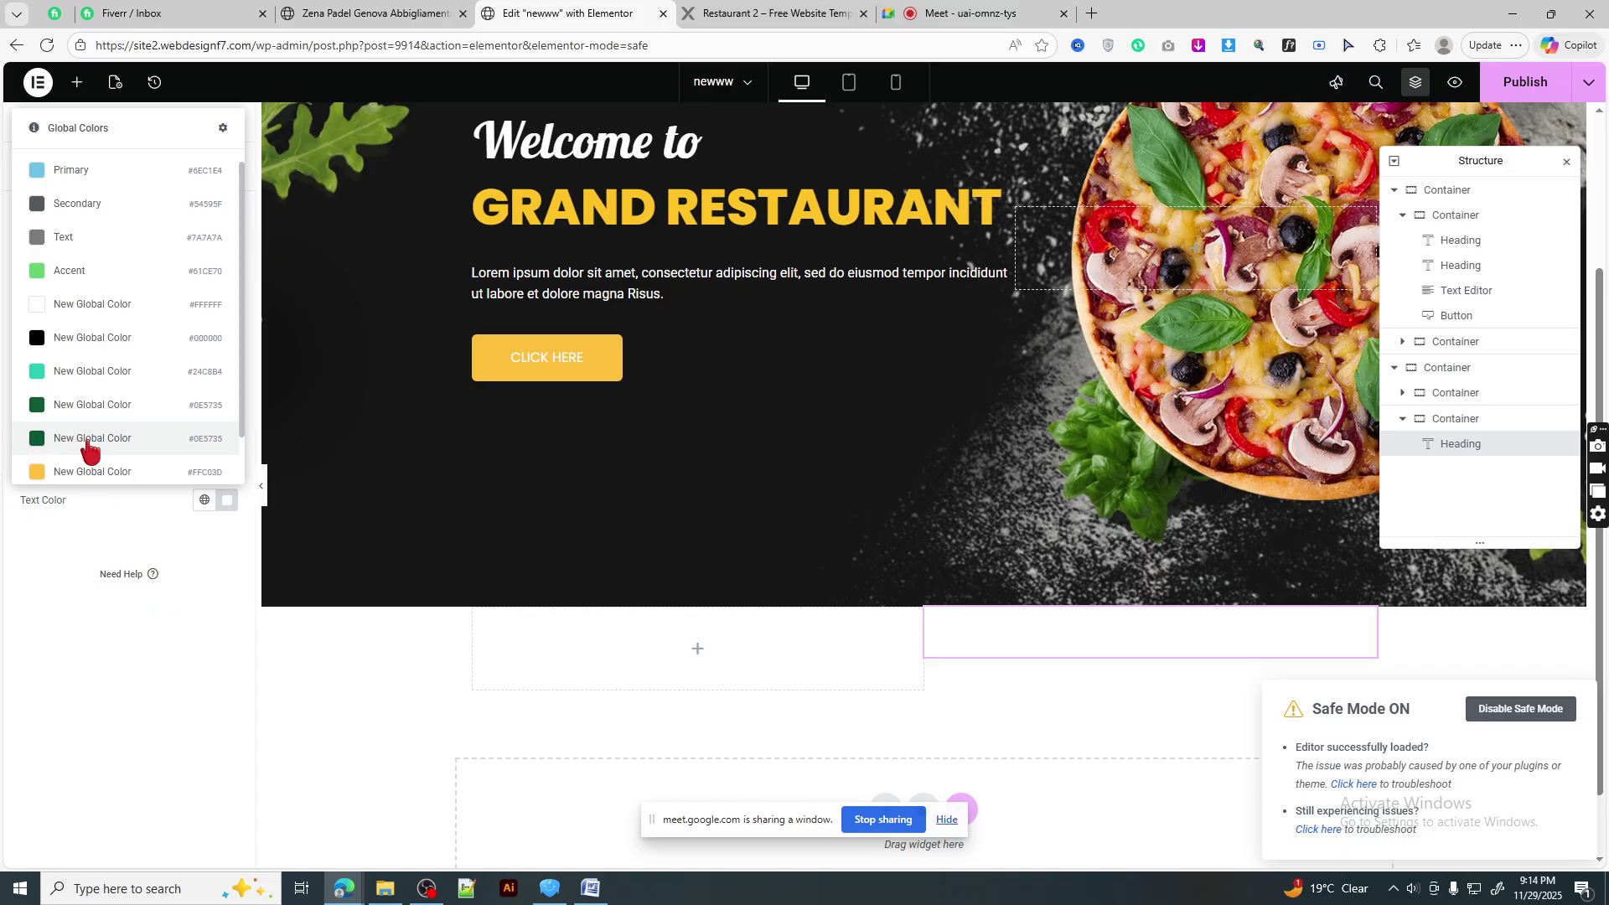
{"action": "scroll", "coordinate": [105, 461], "scroll_direction": "down", "scroll_amount": 1}
{"action": "left_click", "coordinate": [108, 463]}
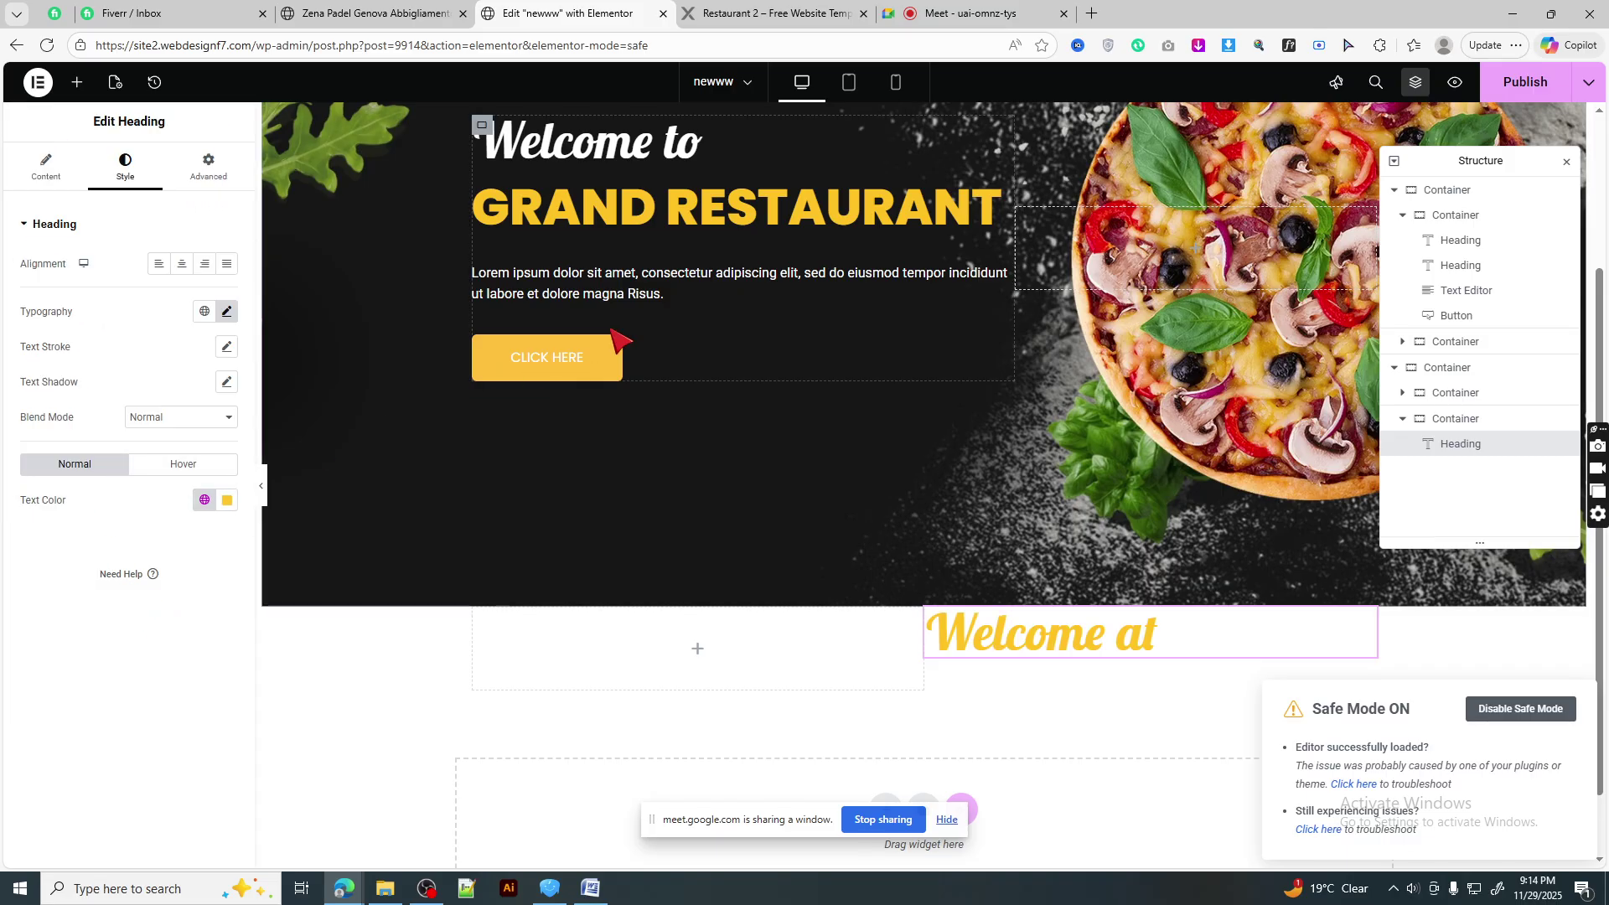
- Copy the "Grand Restaurant" heading text from the Restaurant 2 template's Welcome section
{"action": "left_click", "coordinate": [731, 13]}
{"action": "scroll", "coordinate": [1031, 449], "scroll_direction": "down", "scroll_amount": 2}
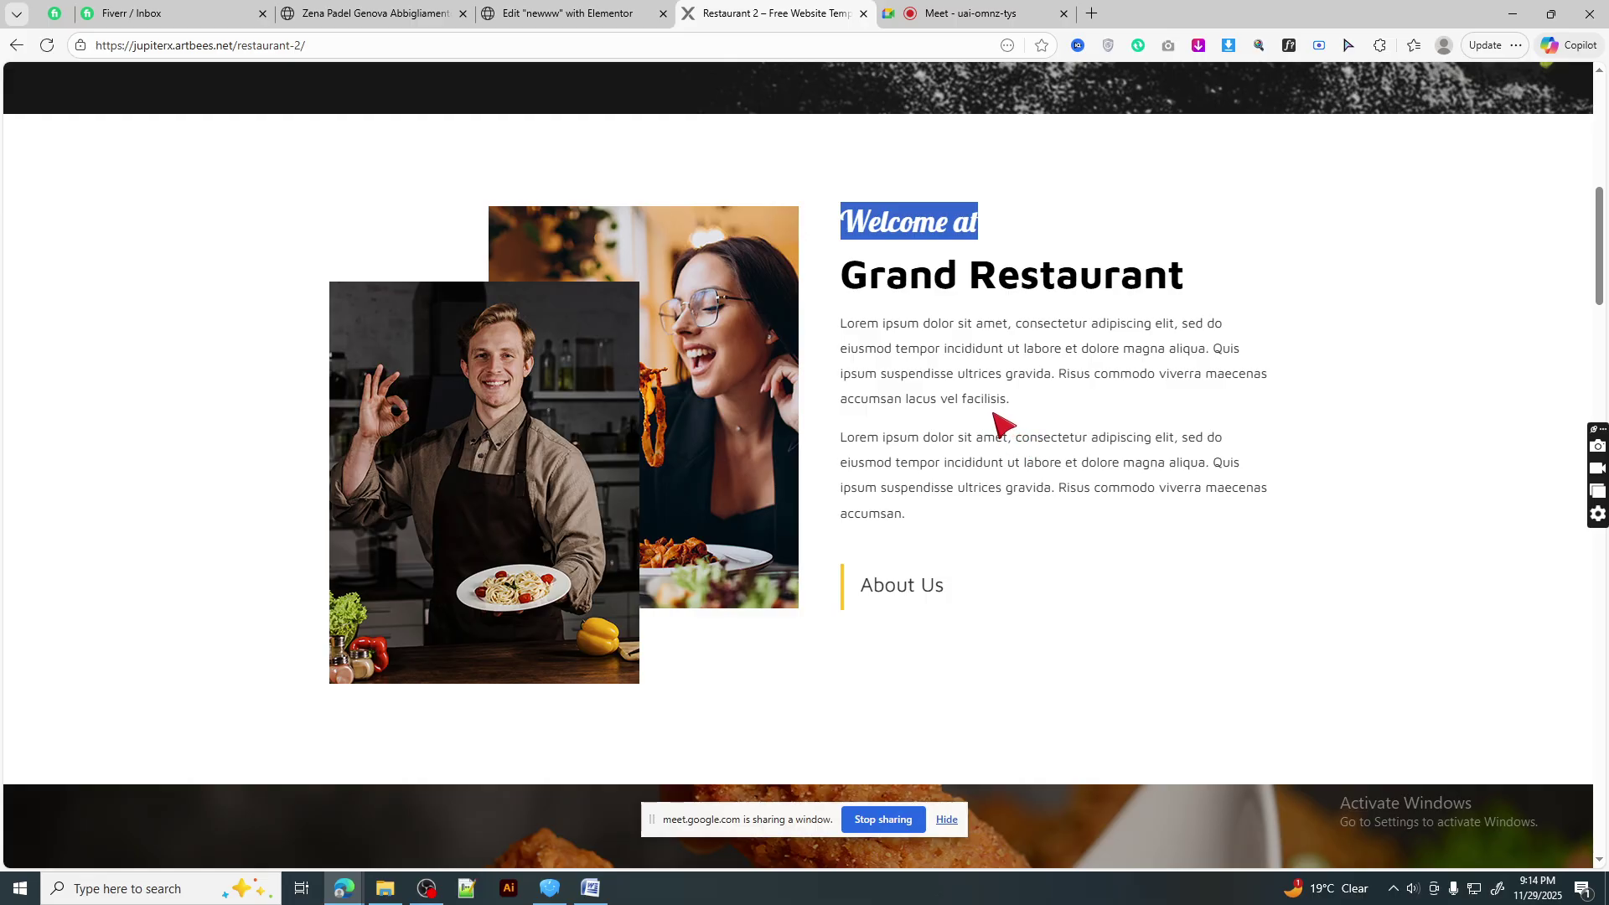
{"action": "triple_click", "coordinate": [1042, 276]}
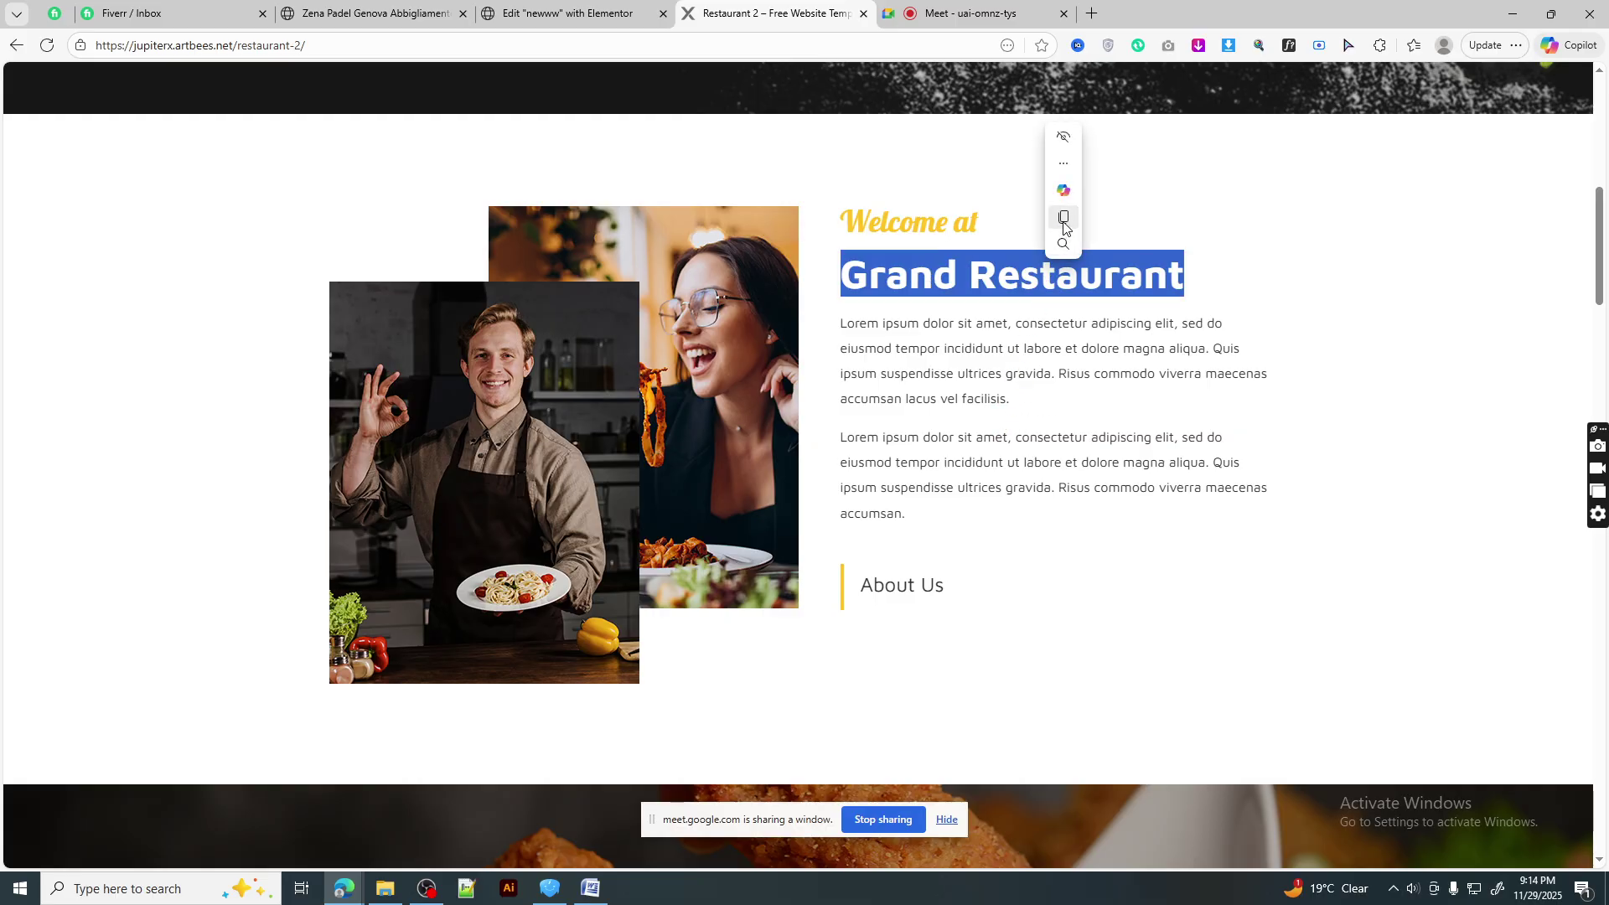
{"action": "left_click", "coordinate": [1059, 221]}
{"action": "left_click", "coordinate": [972, 13]}
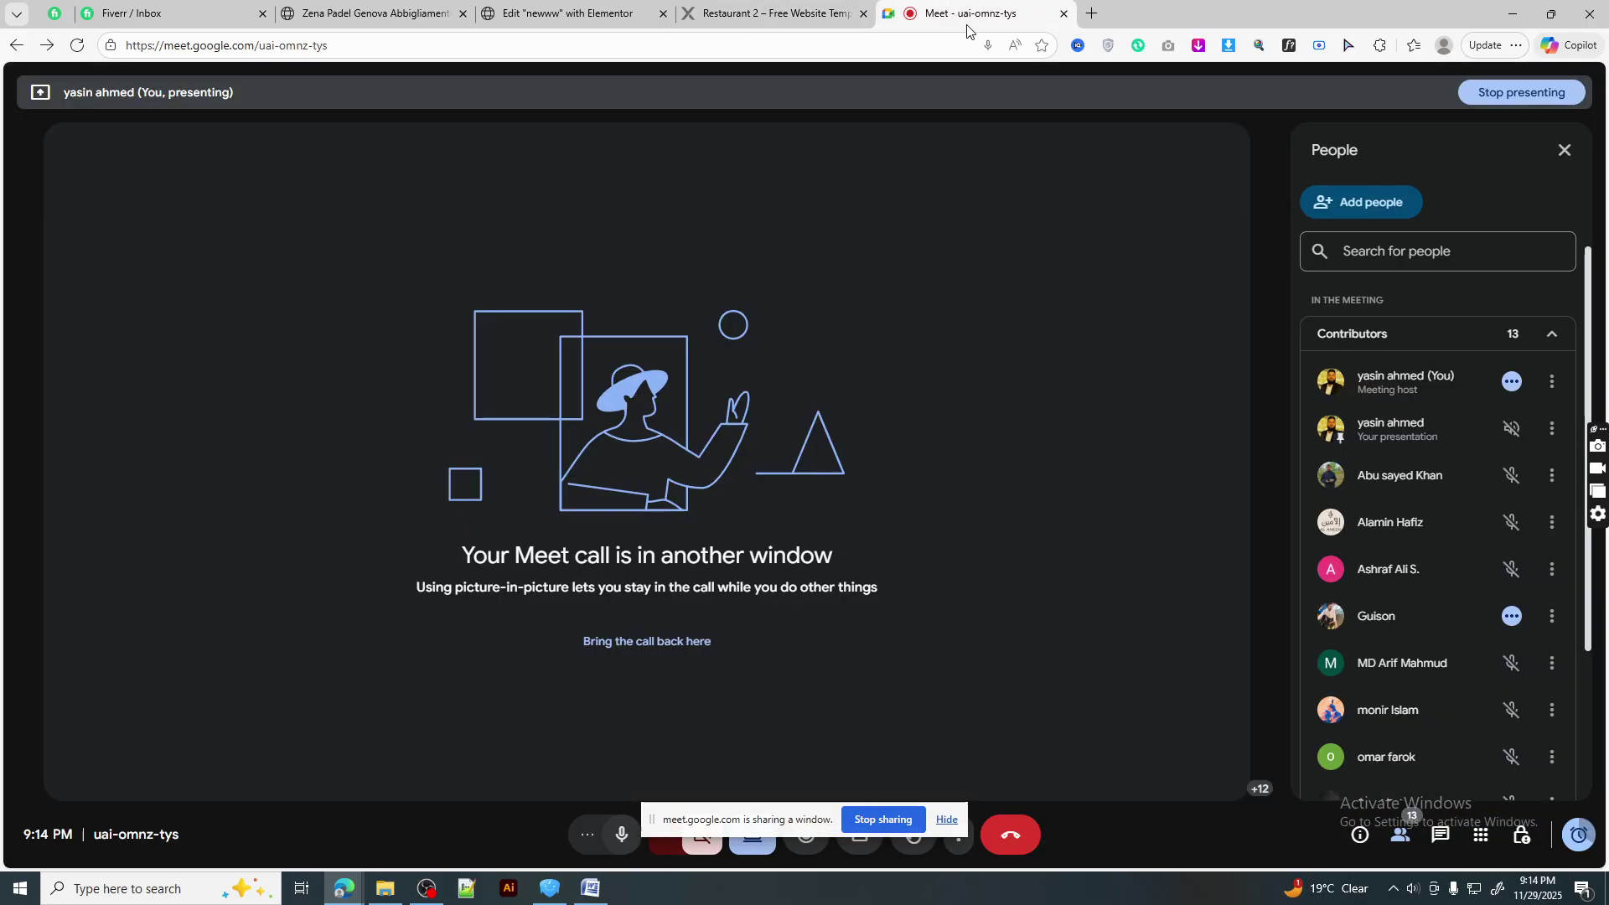
{"action": "left_click", "coordinate": [642, 7]}
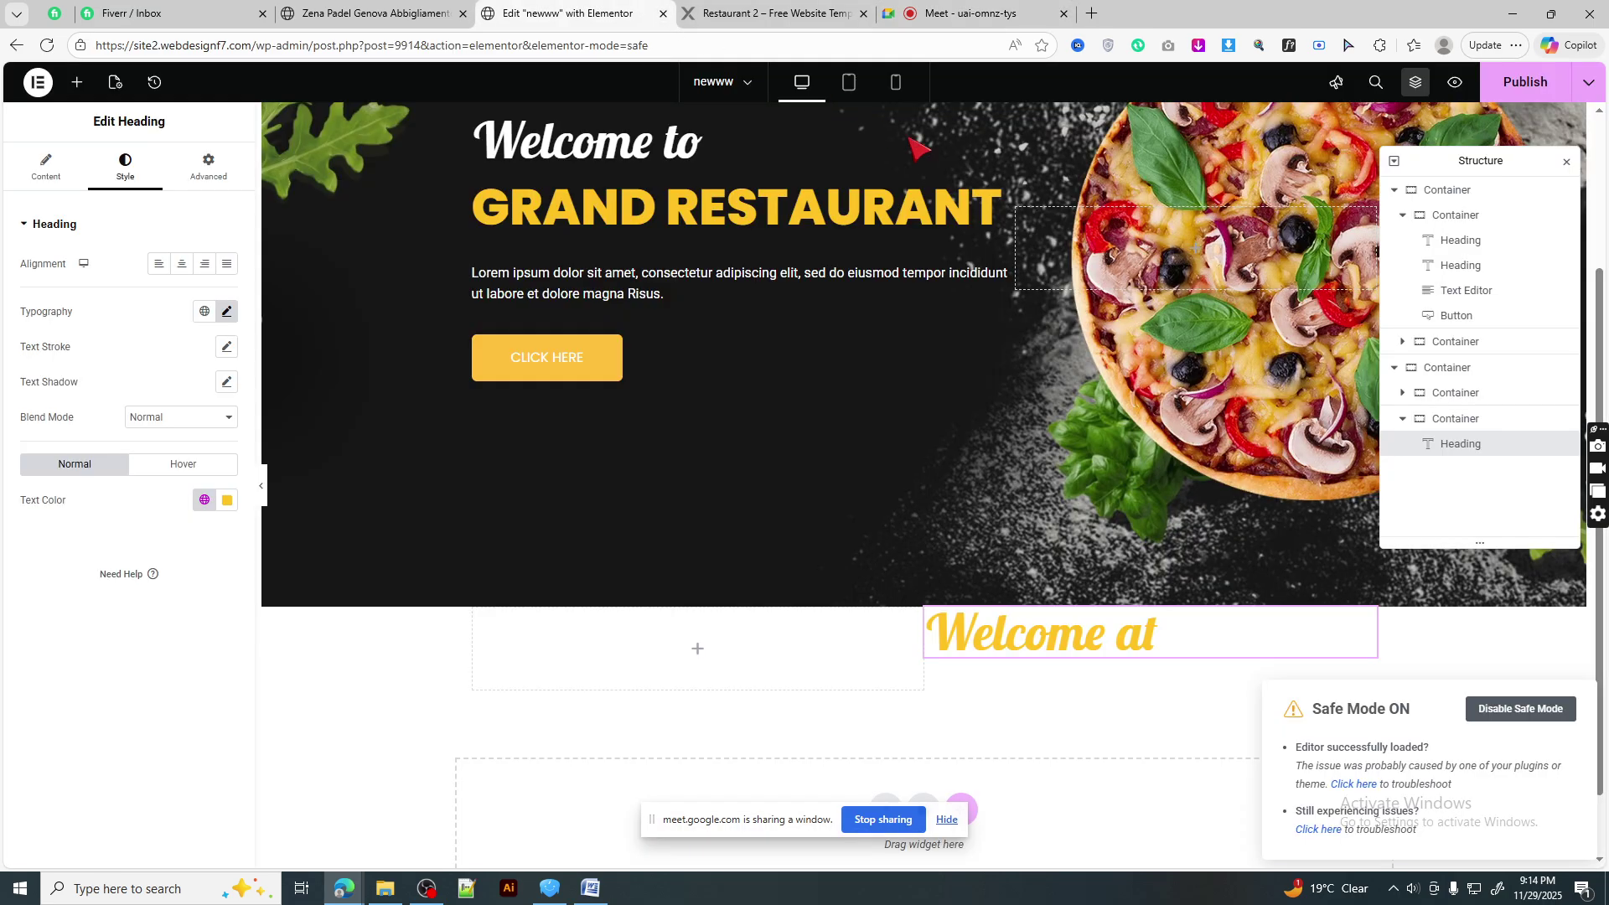
{"action": "left_click", "coordinate": [771, 13]}
- Duplicate the hero's "Grand Restaurant" heading in Elementor and place the copy under the "Welcome at" heading
{"action": "left_click", "coordinate": [570, 13]}
{"action": "left_click", "coordinate": [78, 83]}
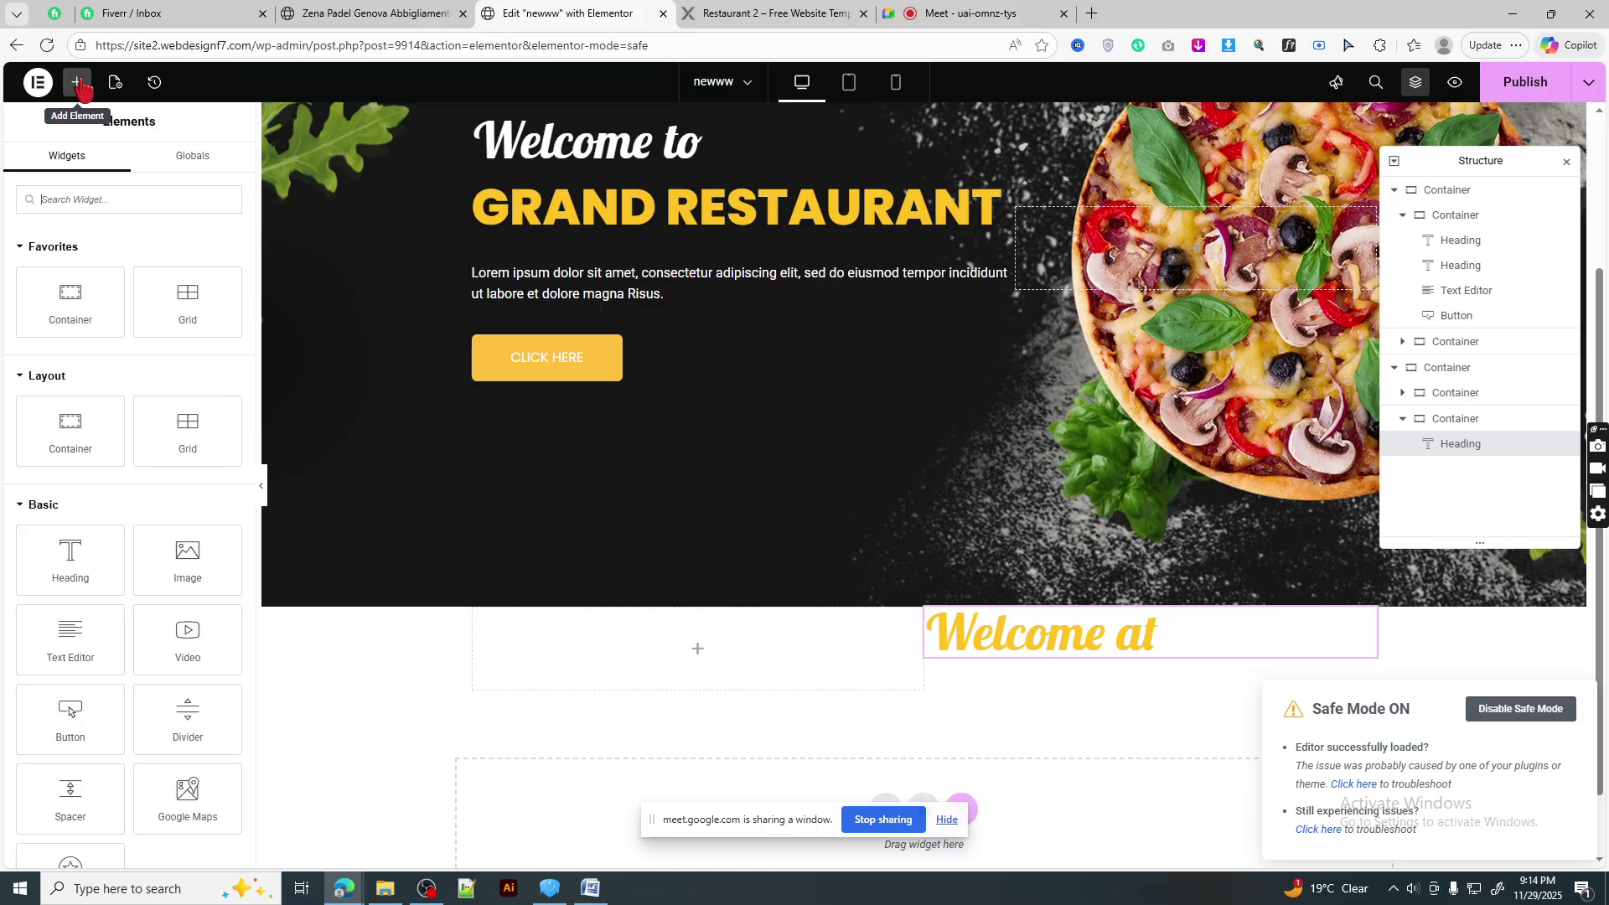
{"action": "right_click", "coordinate": [617, 213]}
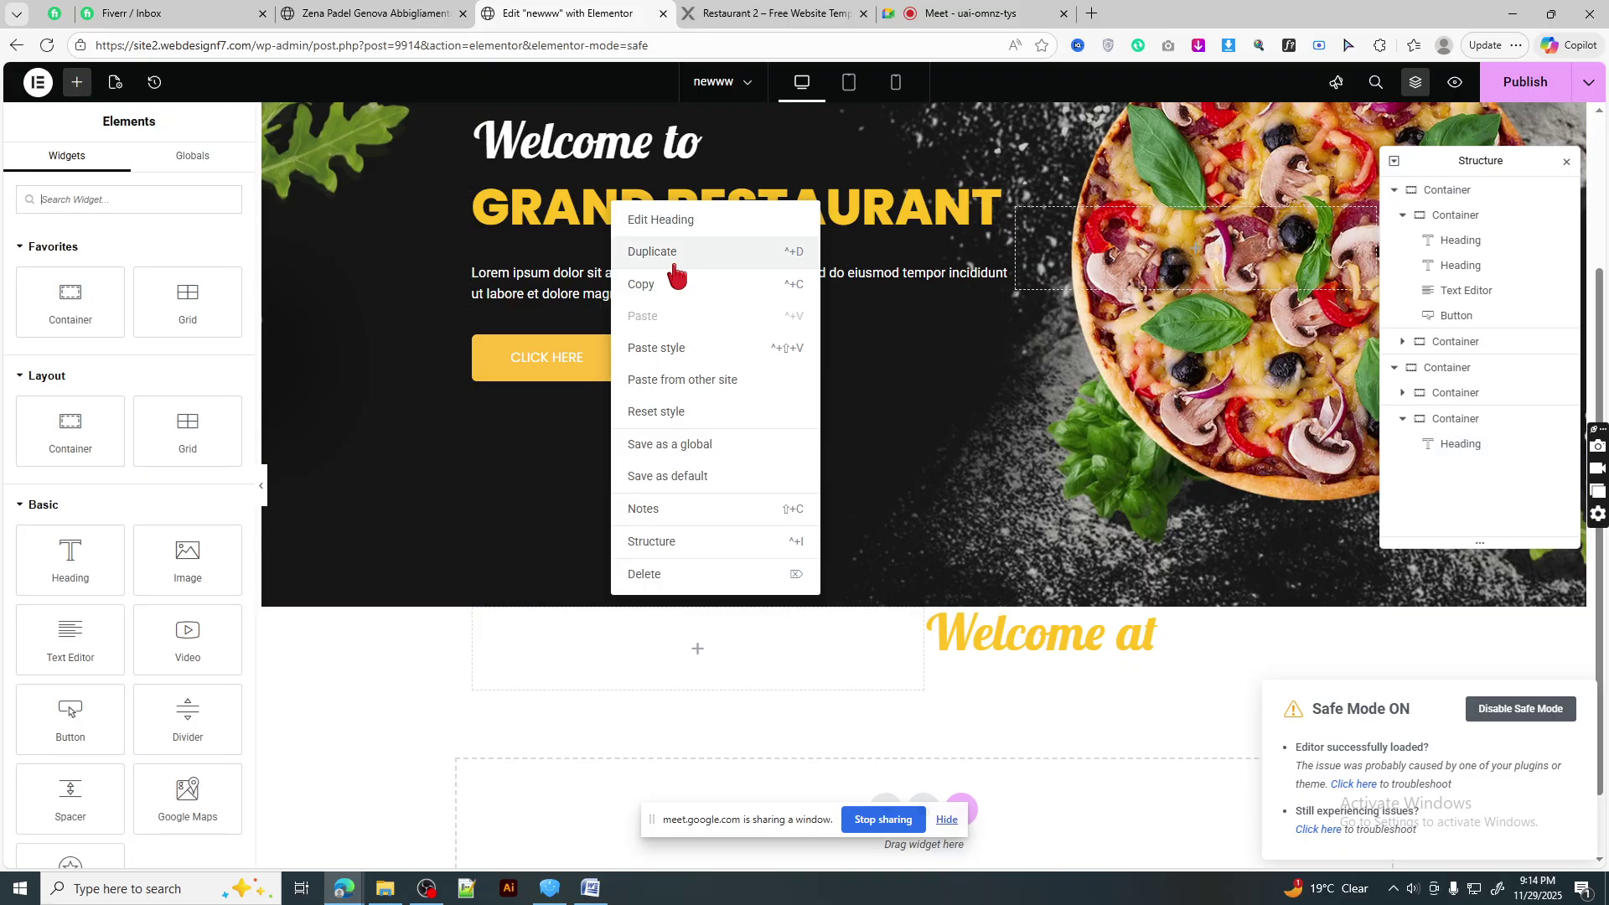
{"action": "key", "text": "ctrl+d"}
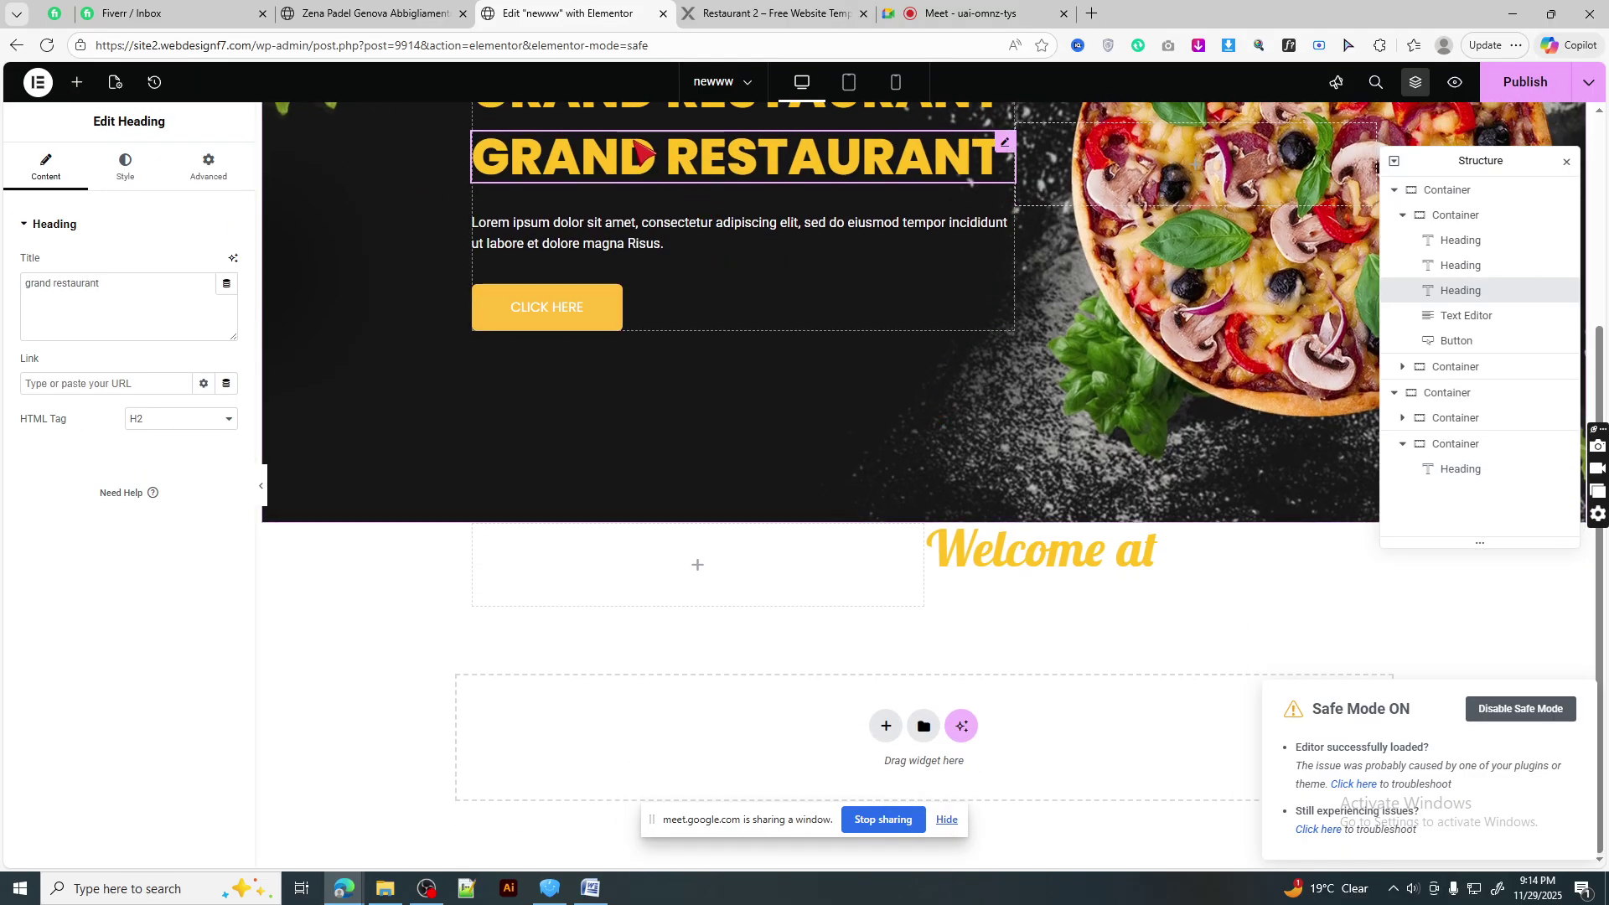
{"action": "left_click_drag", "start_coordinate": [636, 147], "coordinate": [1064, 566]}
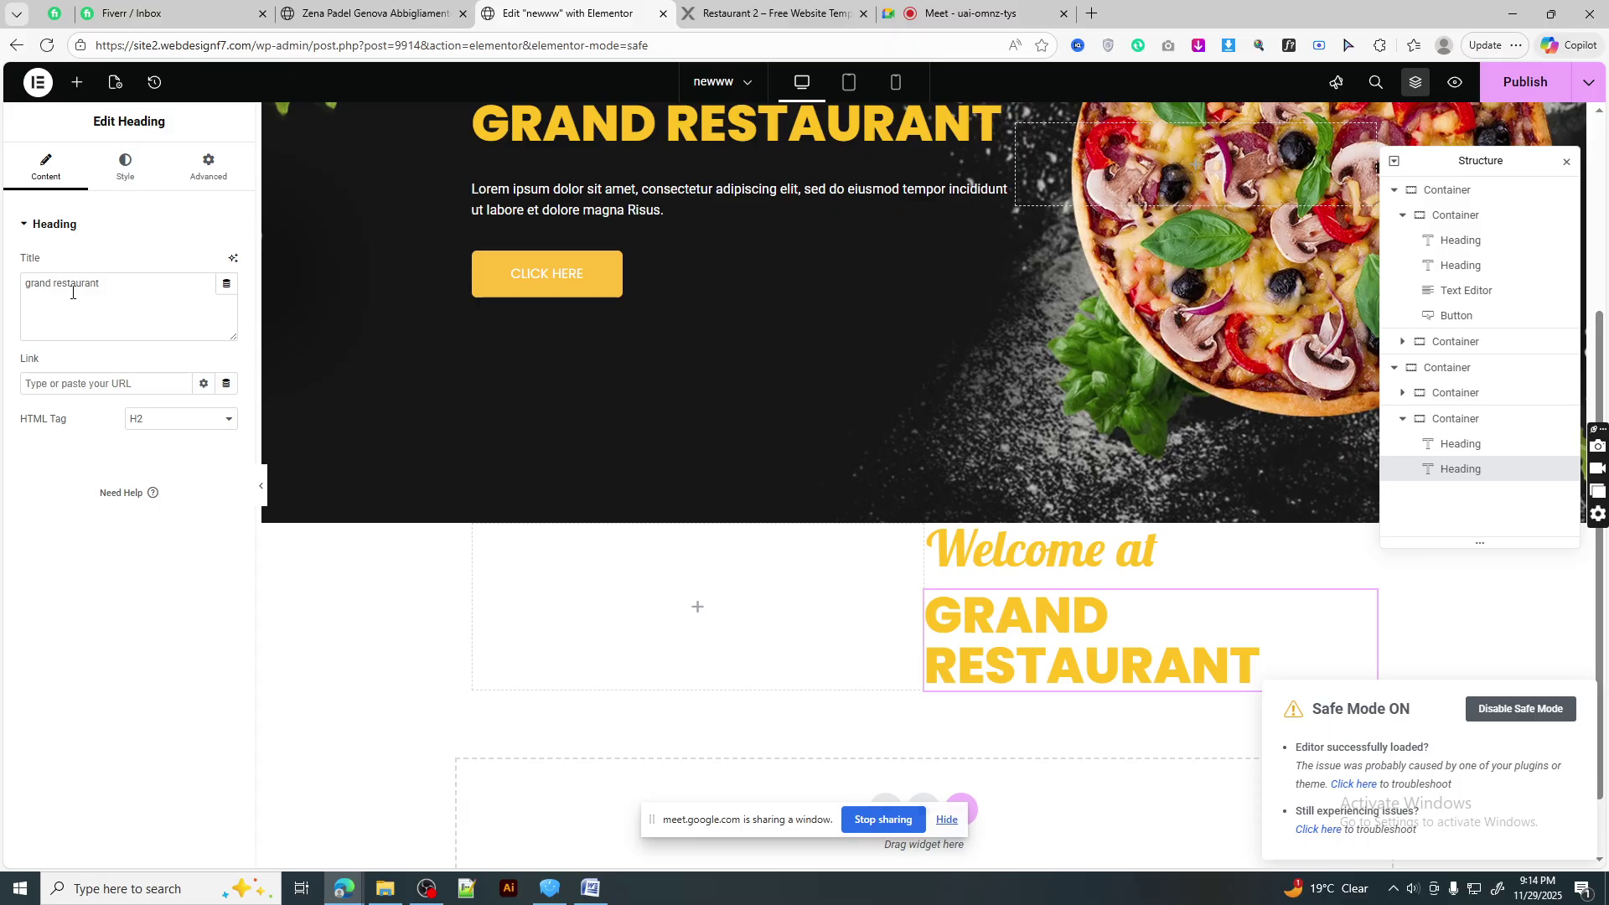
- Replace the moved heading's title with "Grand Restaurant" and set its text color to black #000000
{"action": "key", "text": "ctrl+a"}
{"action": "key", "text": "ctrl+v"}
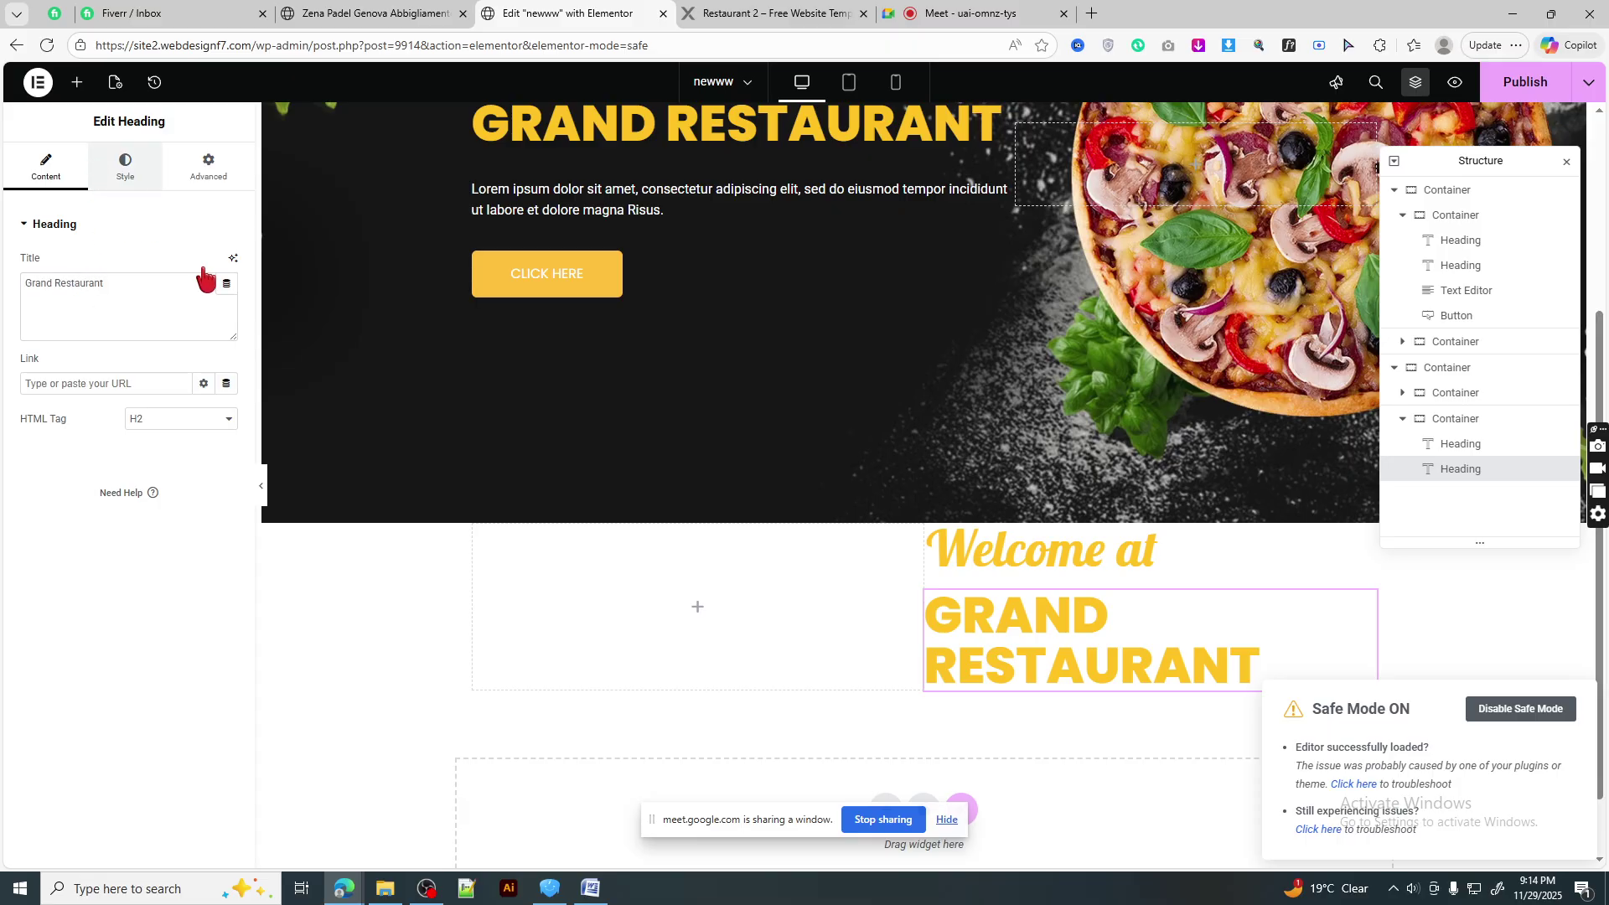
{"action": "left_click", "coordinate": [206, 501]}
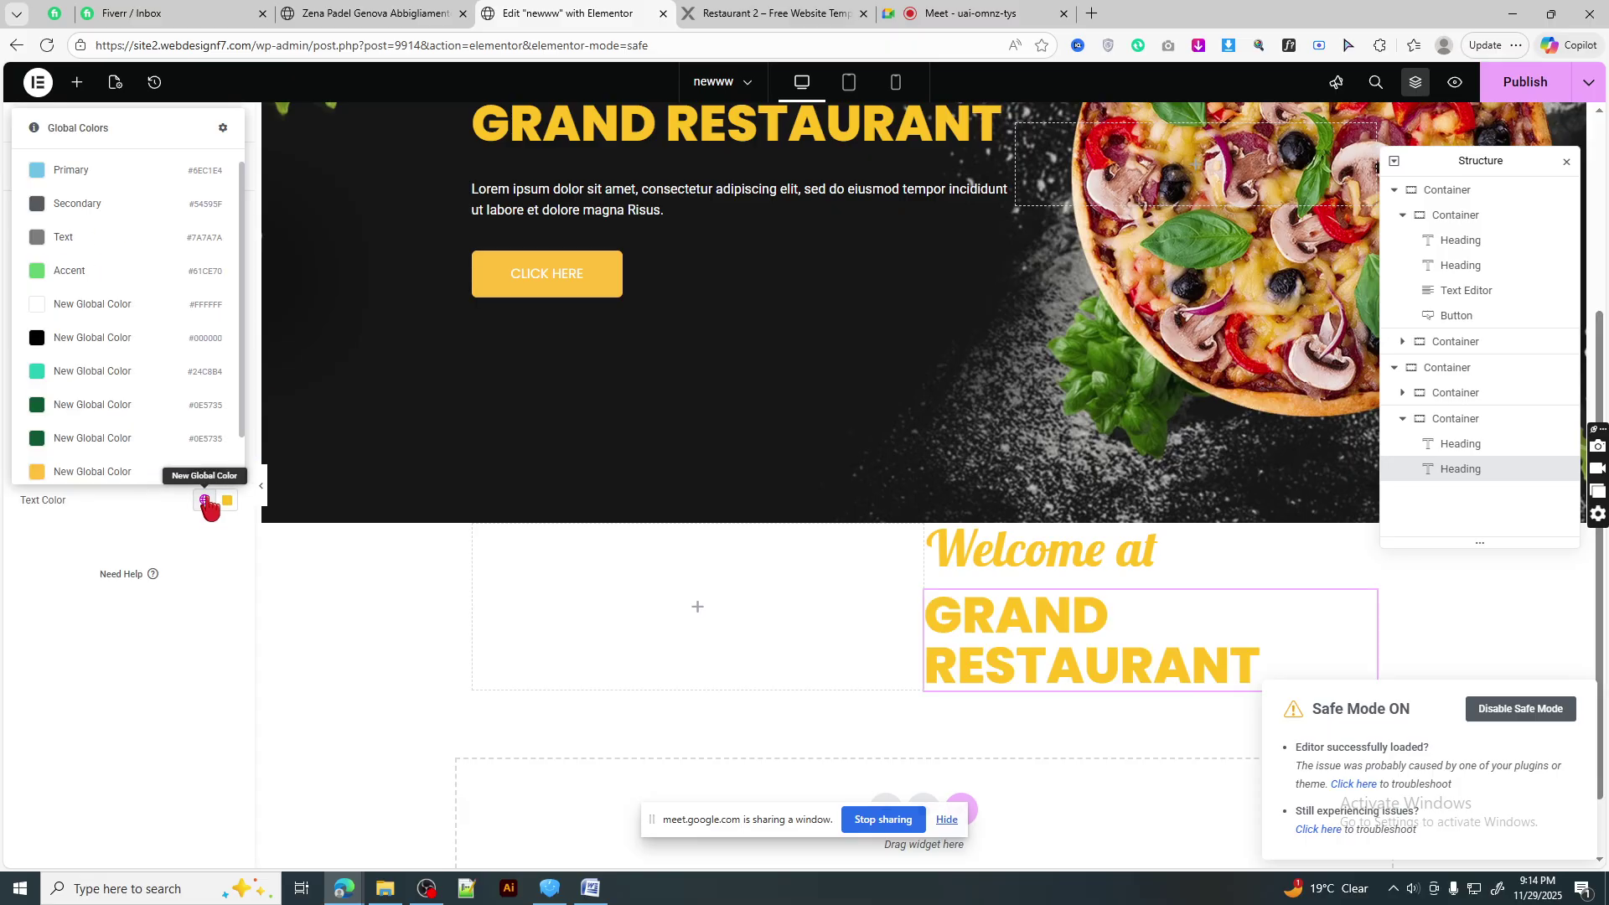
{"action": "left_click", "coordinate": [228, 503]}
{"action": "left_click_drag", "start_coordinate": [295, 567], "coordinate": [335, 713]}
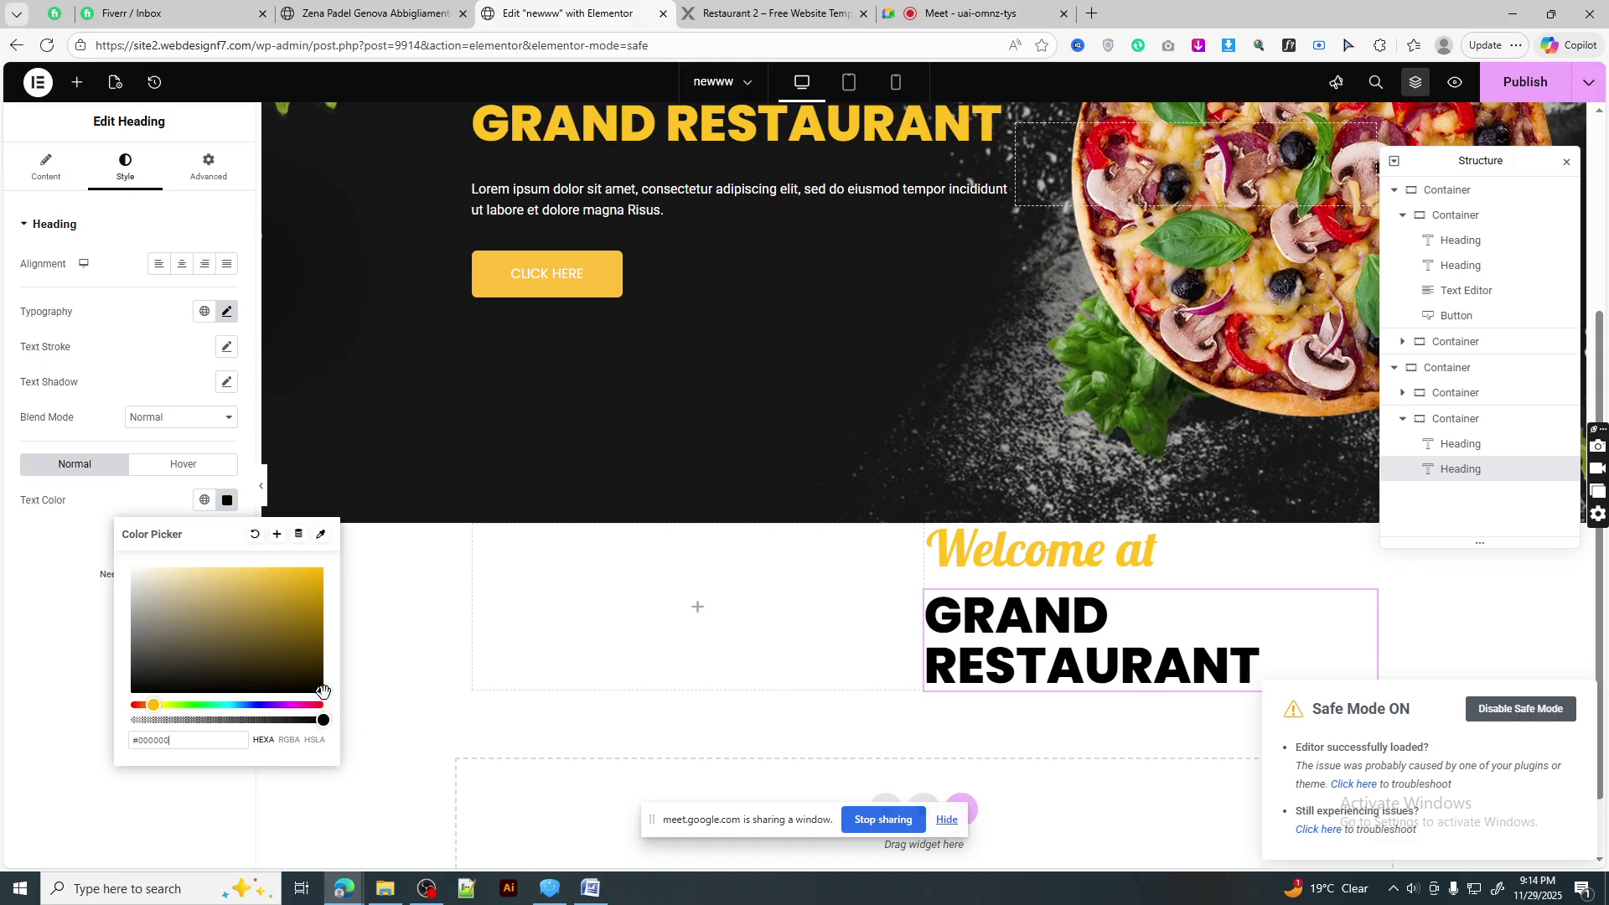
{"action": "left_click", "coordinate": [226, 502]}
- Inspect the font details of the template's "Grand Restaurant" and "Welcome at" headings with WhatFont, and return to the Elementor editor
{"action": "left_click", "coordinate": [721, 14]}
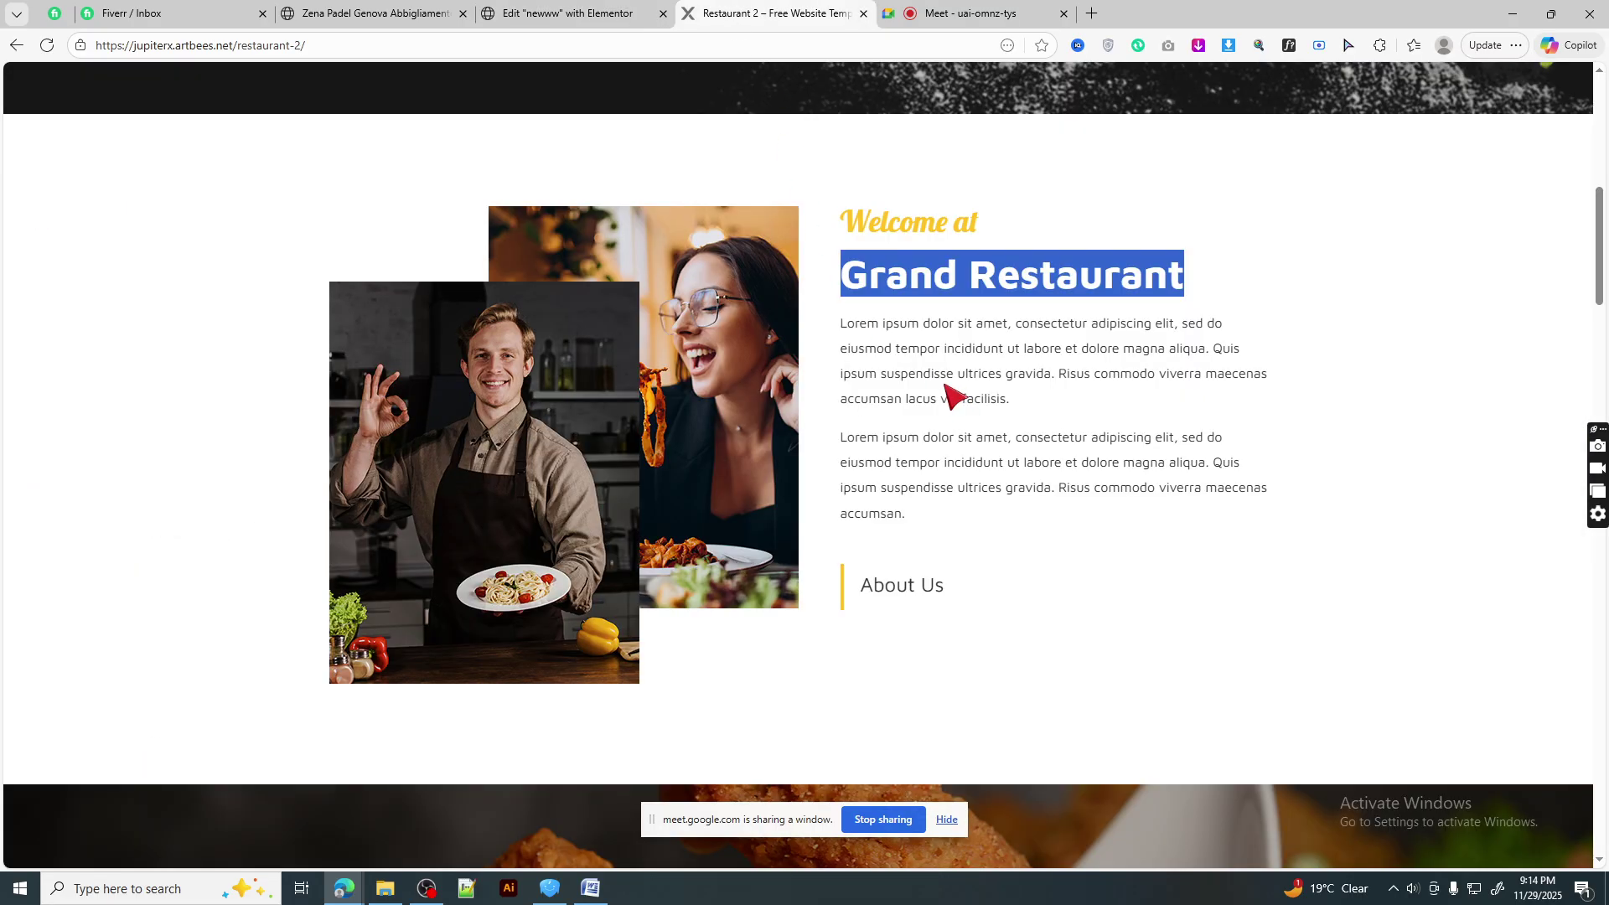
{"action": "left_click", "coordinate": [1053, 285]}
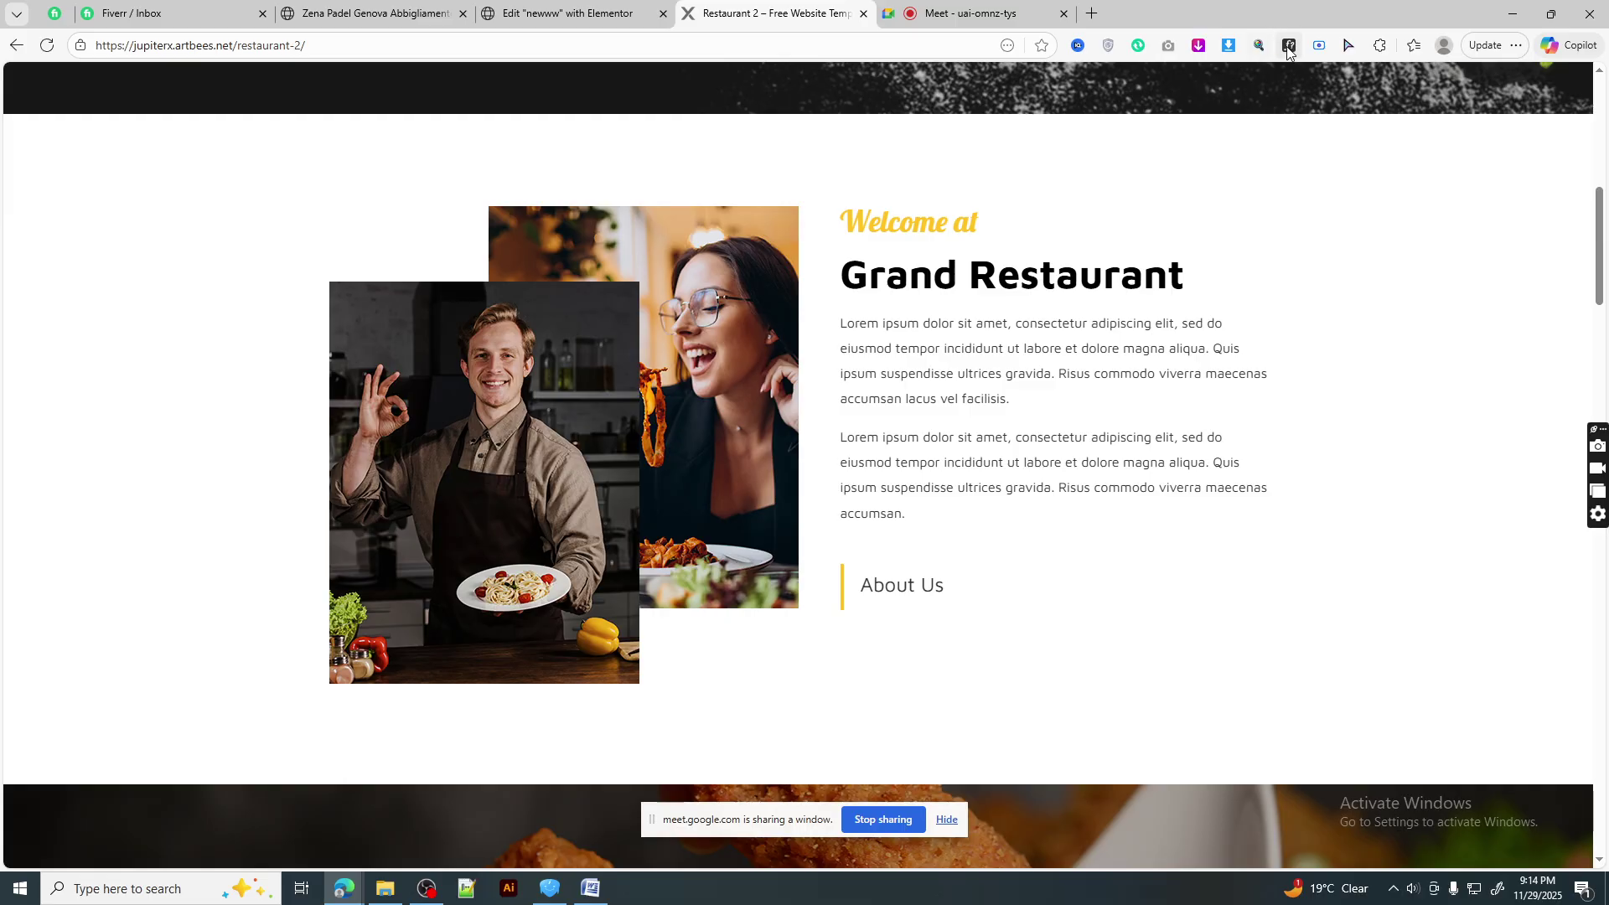
{"action": "left_click", "coordinate": [1035, 279]}
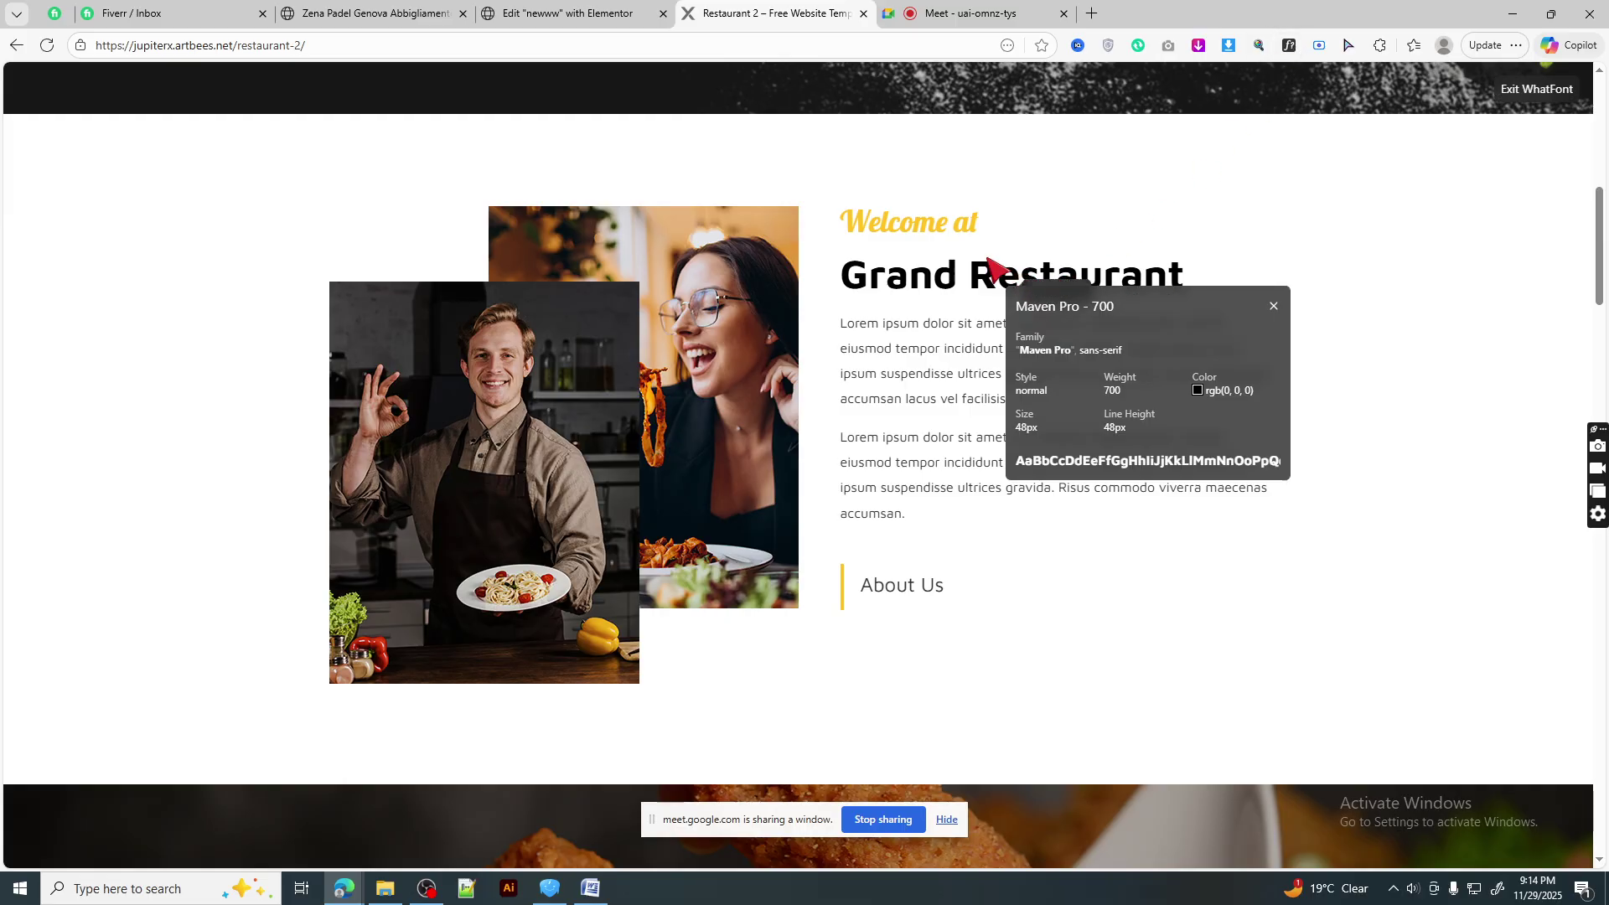
{"action": "left_click", "coordinate": [936, 226]}
{"action": "left_click", "coordinate": [616, 8]}
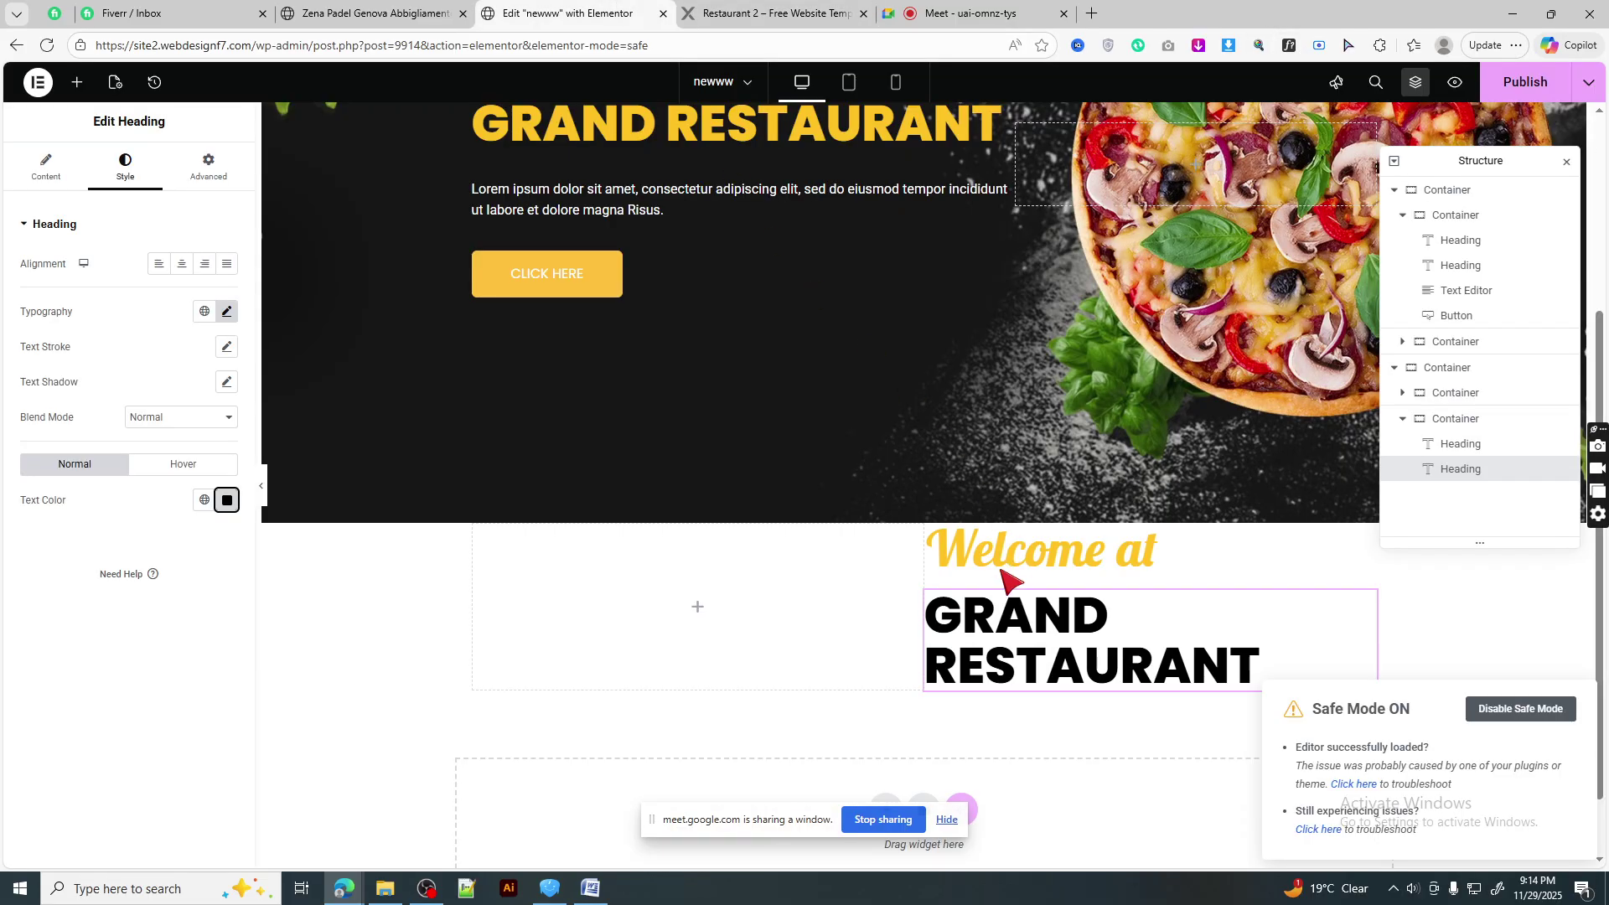
- Set font size and line height to 36 px for the "Welcome at" heading and 48 px for the black "Grand Restaurant" heading
{"action": "left_click", "coordinate": [226, 311]}
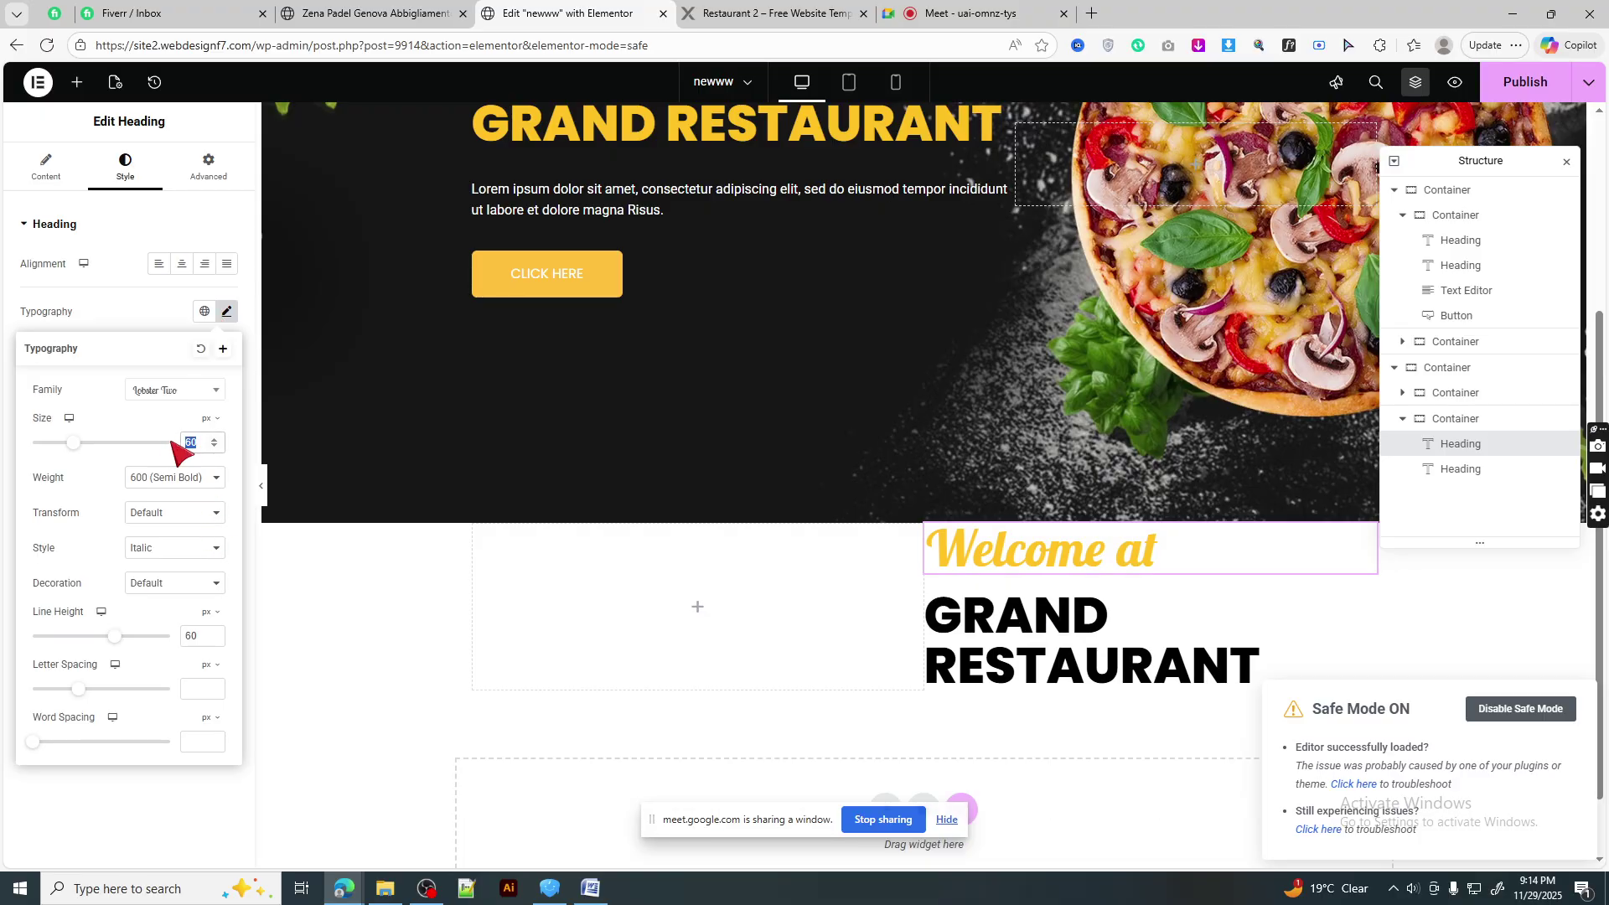
{"action": "type", "text": "3636"}
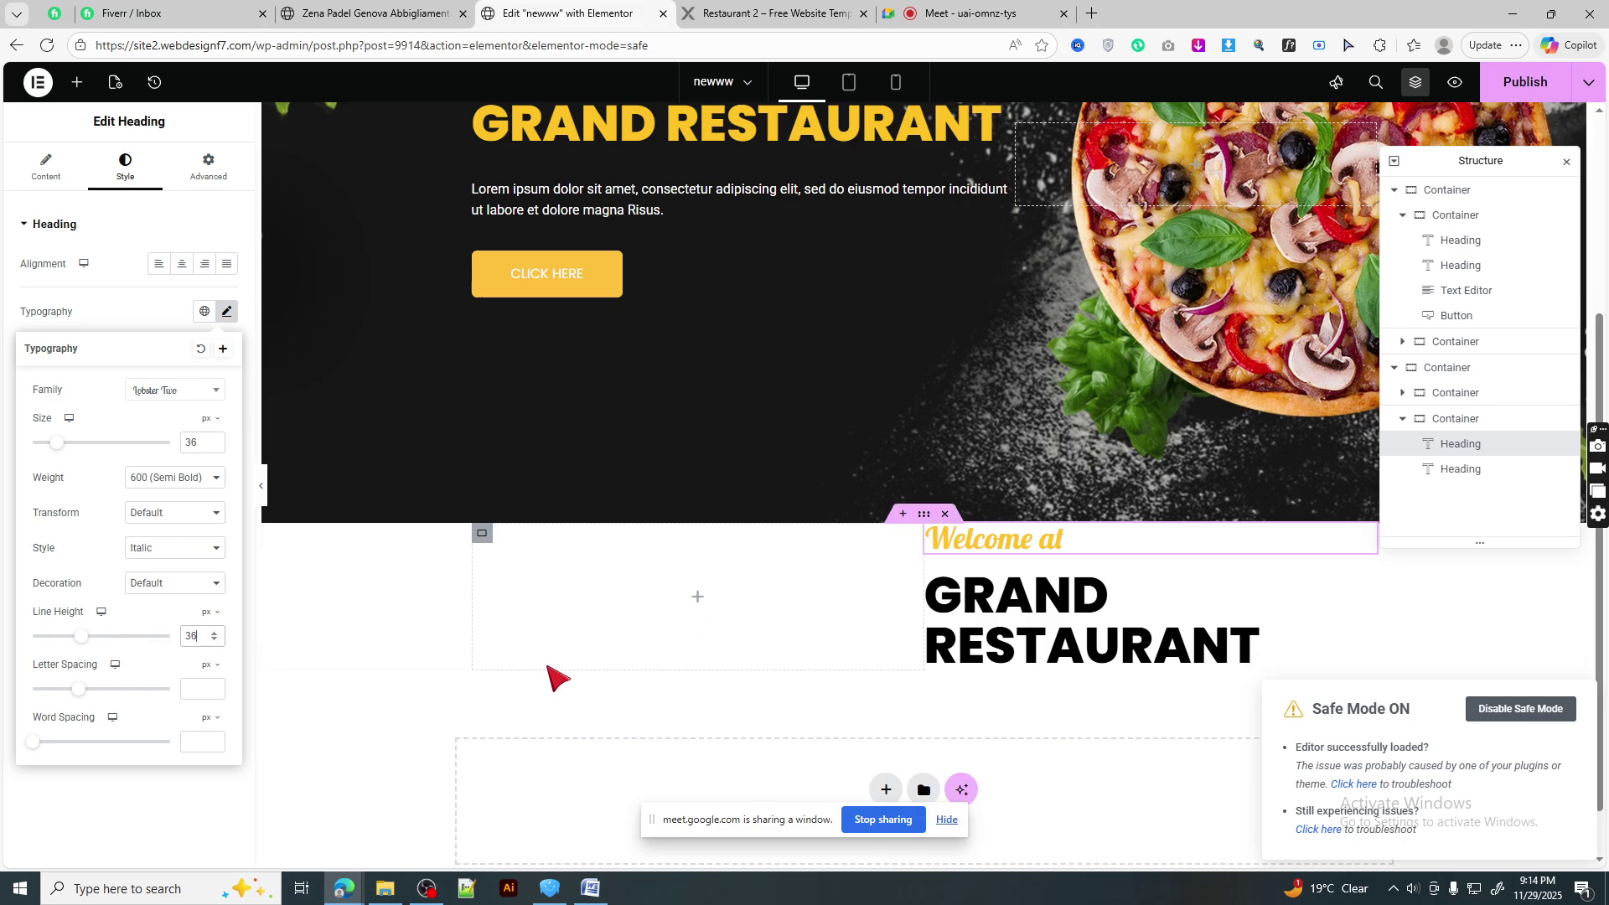
{"action": "left_click", "coordinate": [227, 312]}
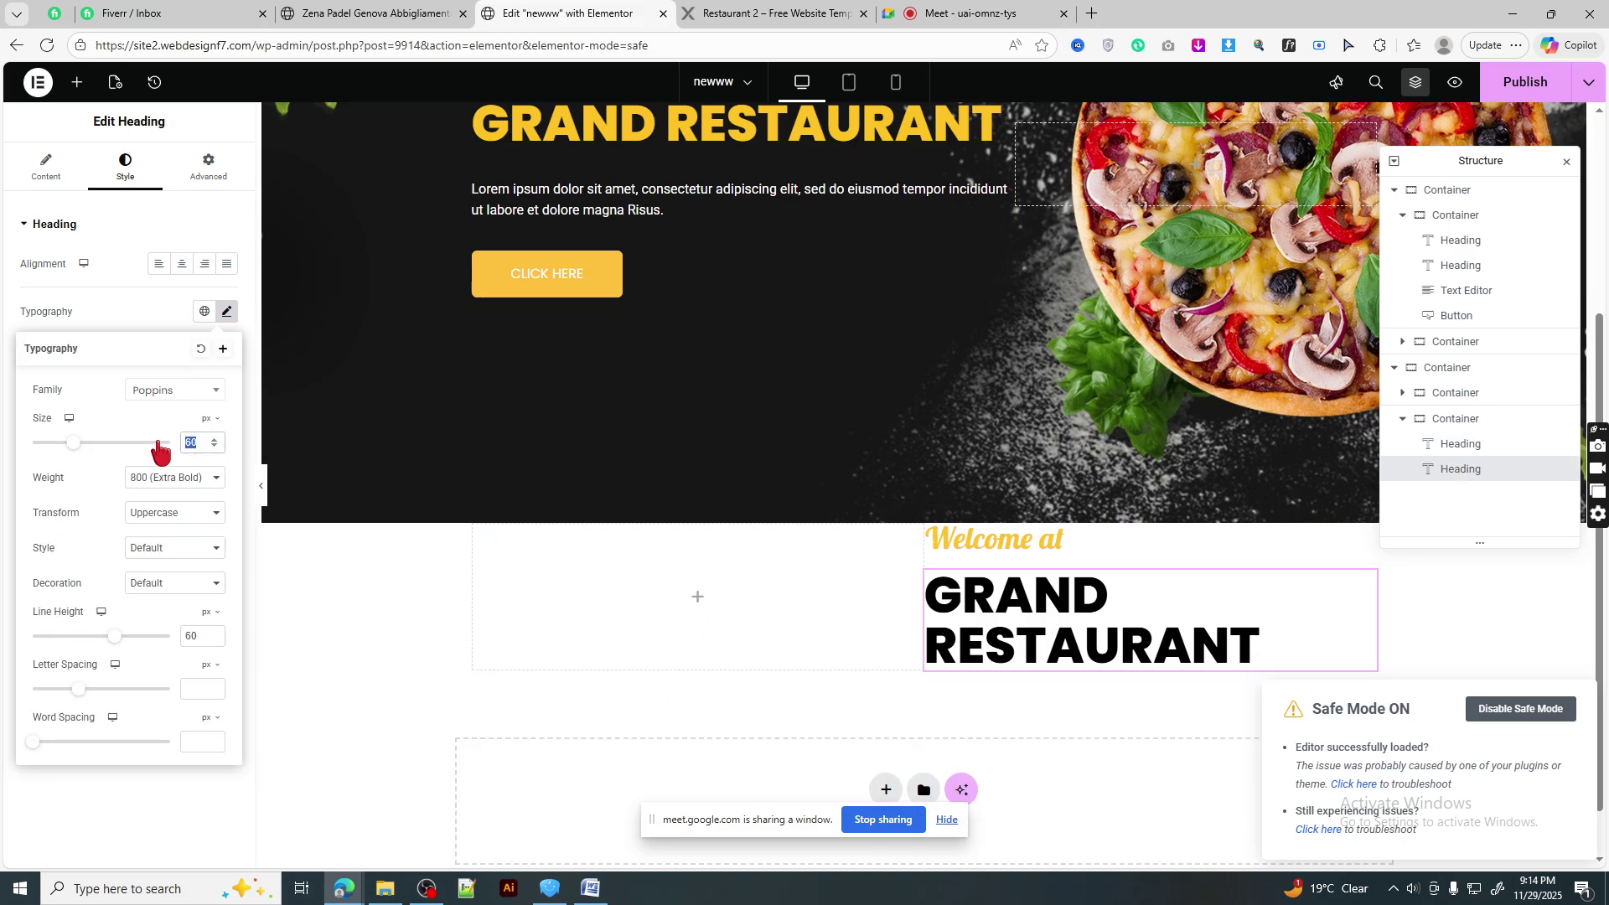
{"action": "type", "text": "48"}
{"action": "left_click_drag", "start_coordinate": [199, 637], "coordinate": [146, 633]}
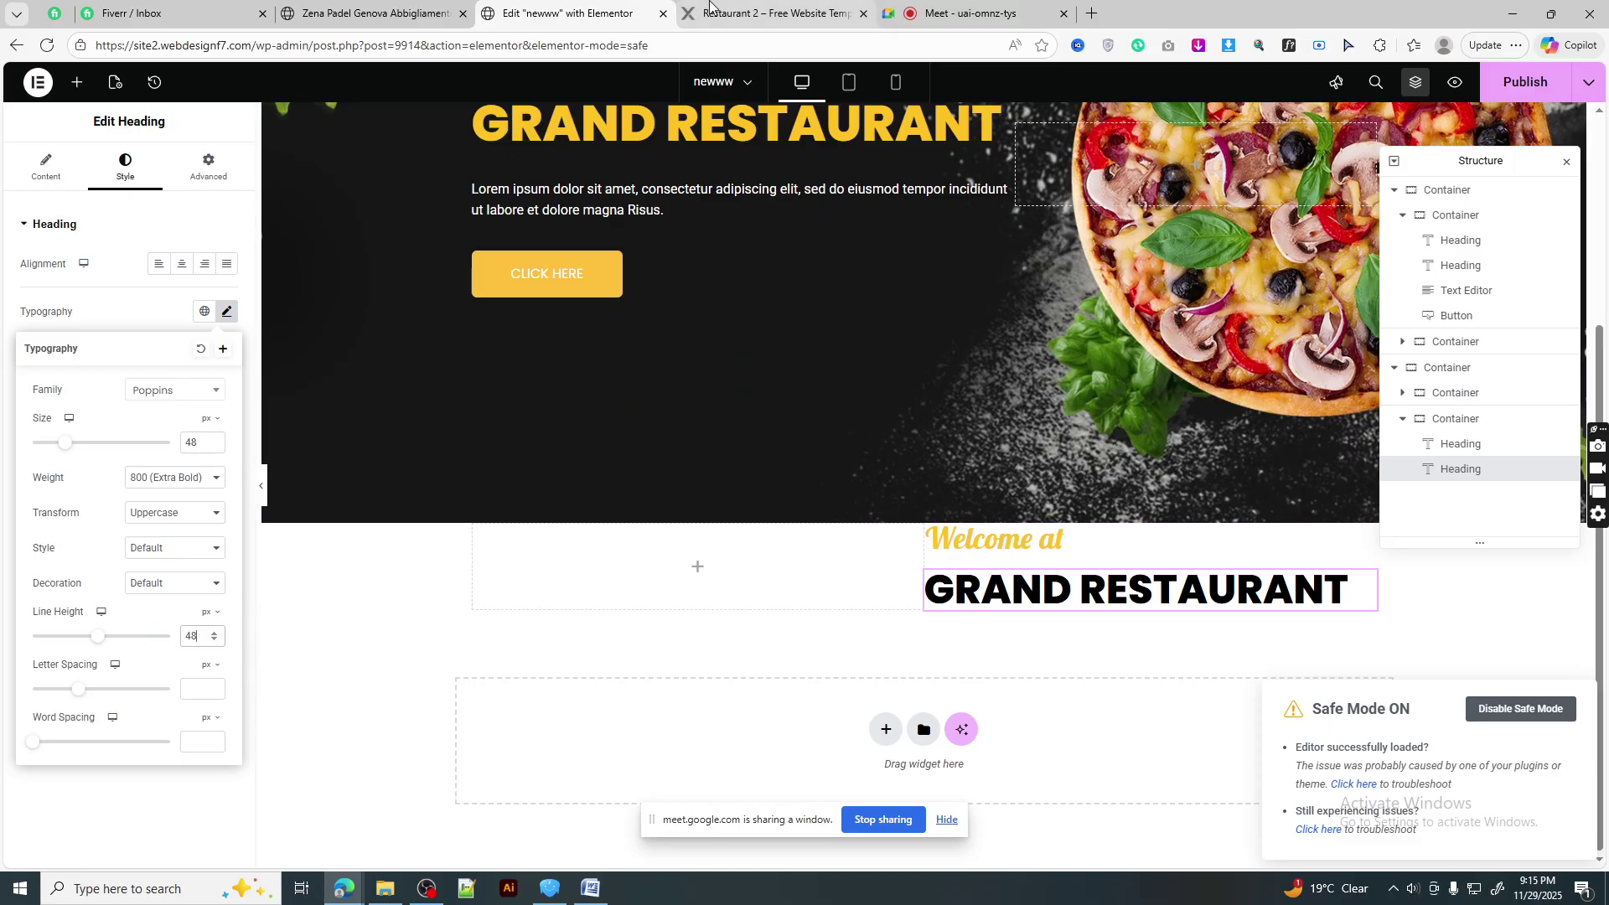
- Copy both Lorem ipsum paragraphs from the Restaurant 2 template's Welcome section and return to the Elementor editor
{"action": "left_click", "coordinate": [771, 14]}
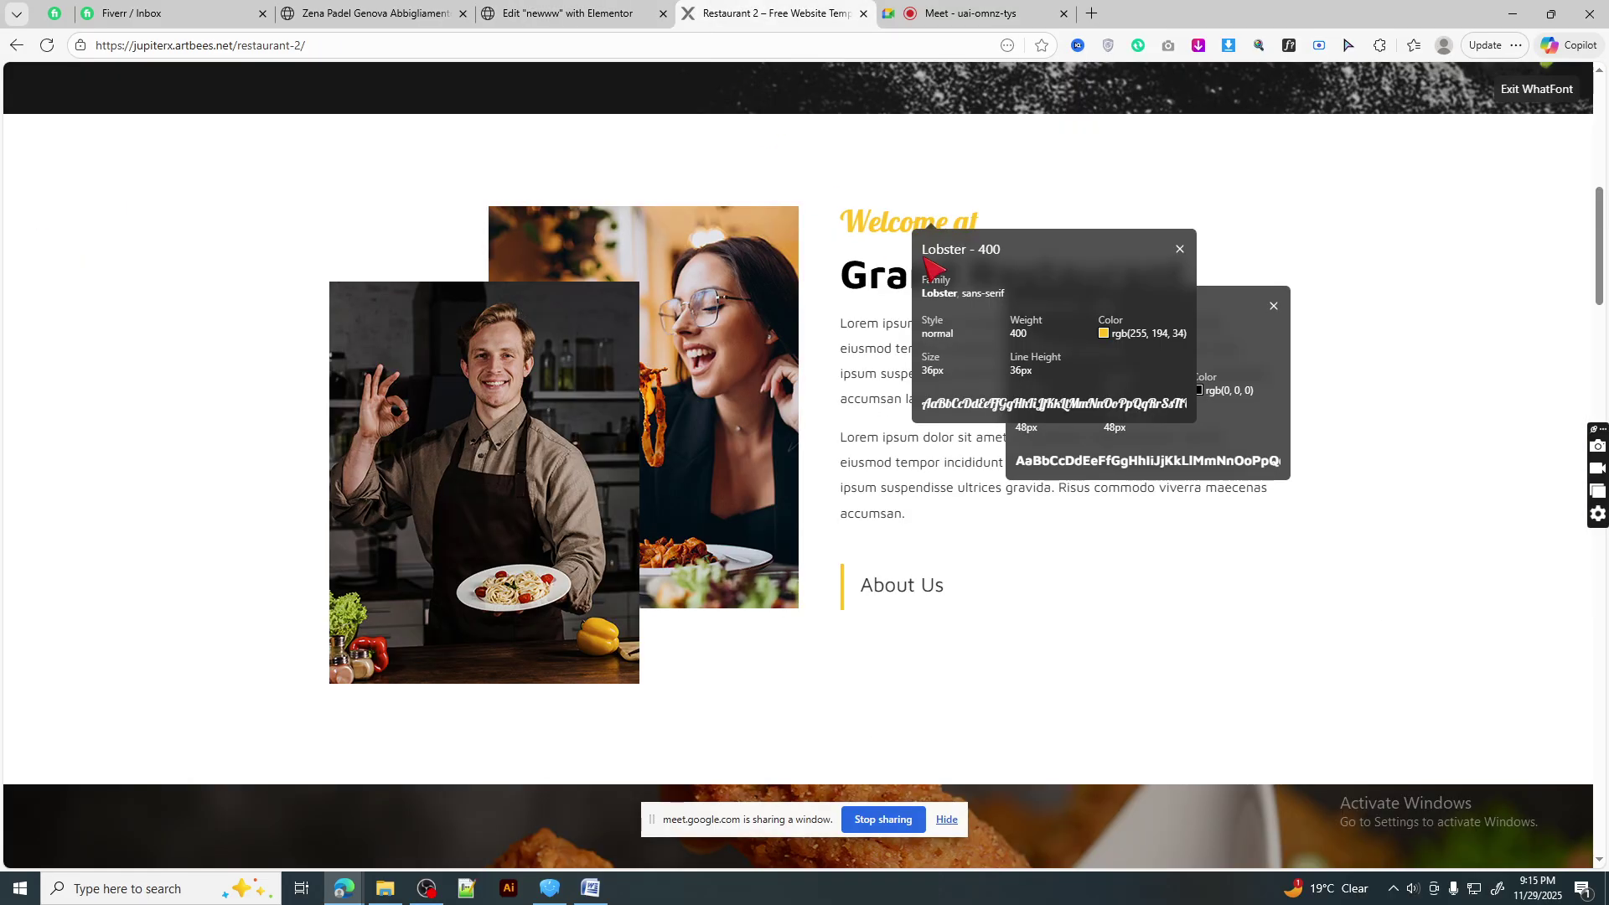
{"action": "left_click", "coordinate": [1289, 45]}
{"action": "left_click_drag", "start_coordinate": [911, 513], "coordinate": [840, 321]}
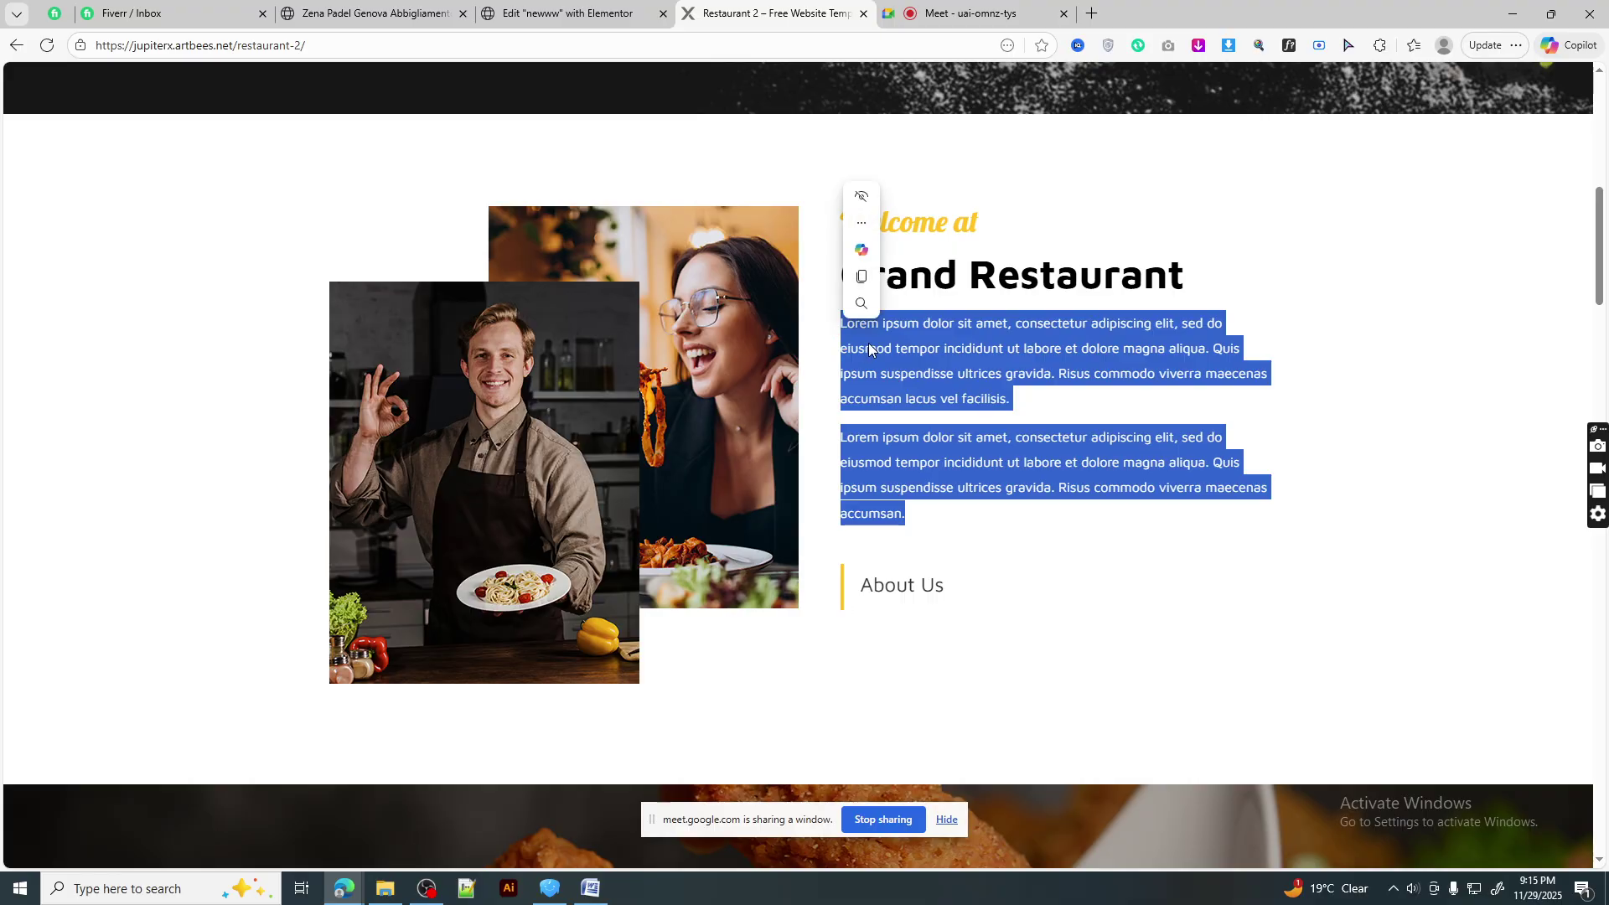
{"action": "right_click", "coordinate": [867, 335]}
{"action": "left_click", "coordinate": [905, 364]}
{"action": "left_click", "coordinate": [570, 13]}
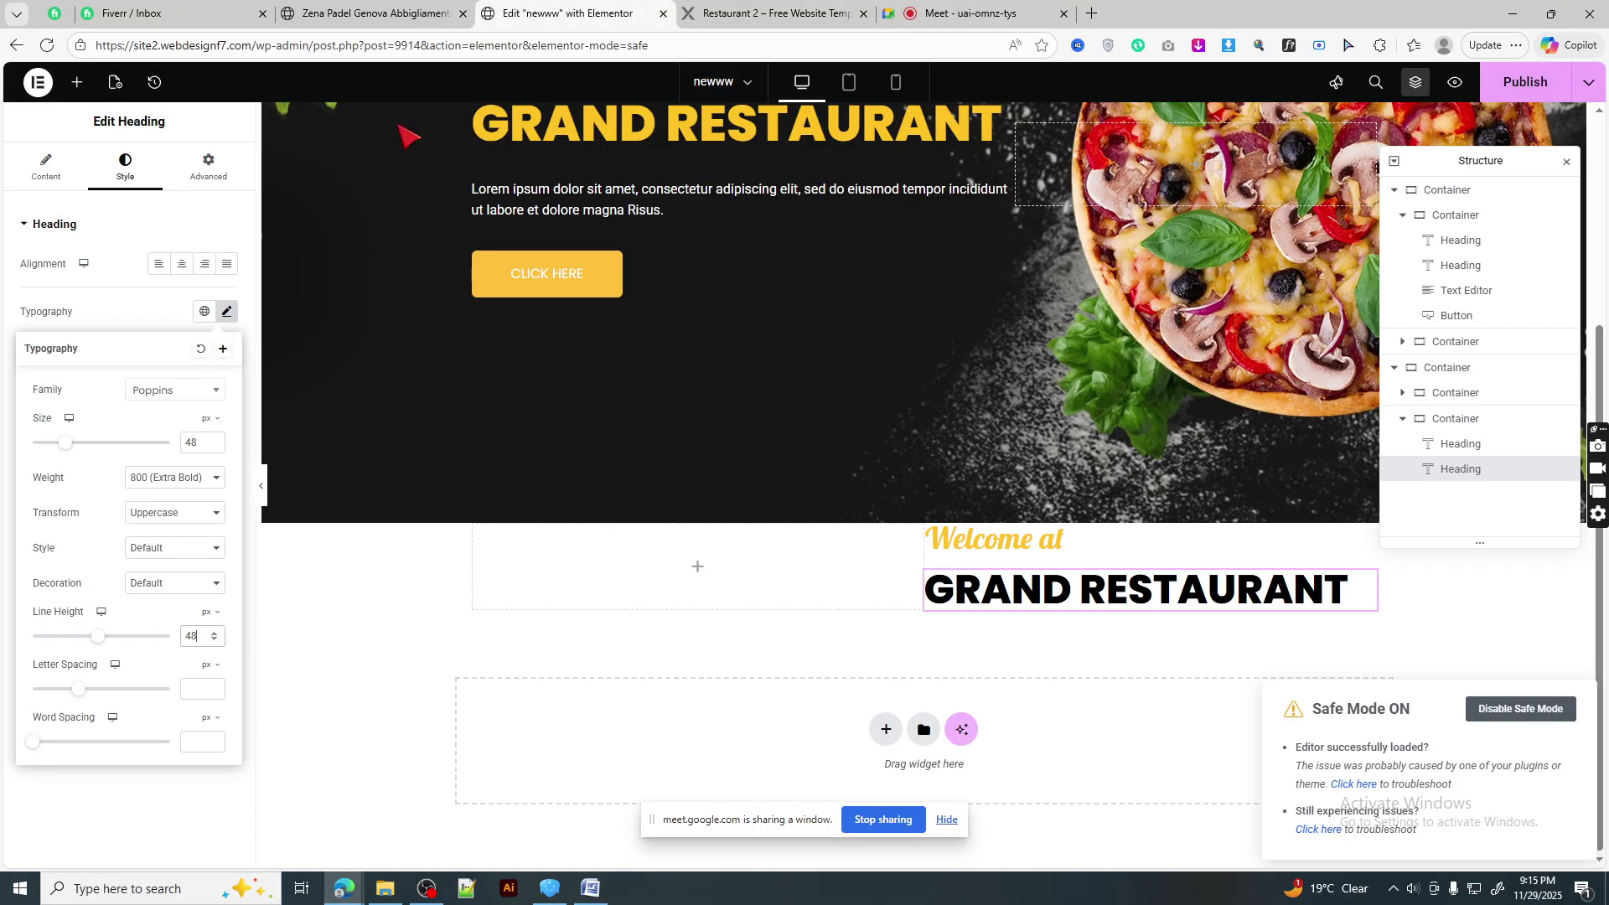
- Add a Text Editor widget below the black "Grand Restaurant" heading and replace its placeholder text with the two copied paragraphs
{"action": "left_click", "coordinate": [99, 116]}
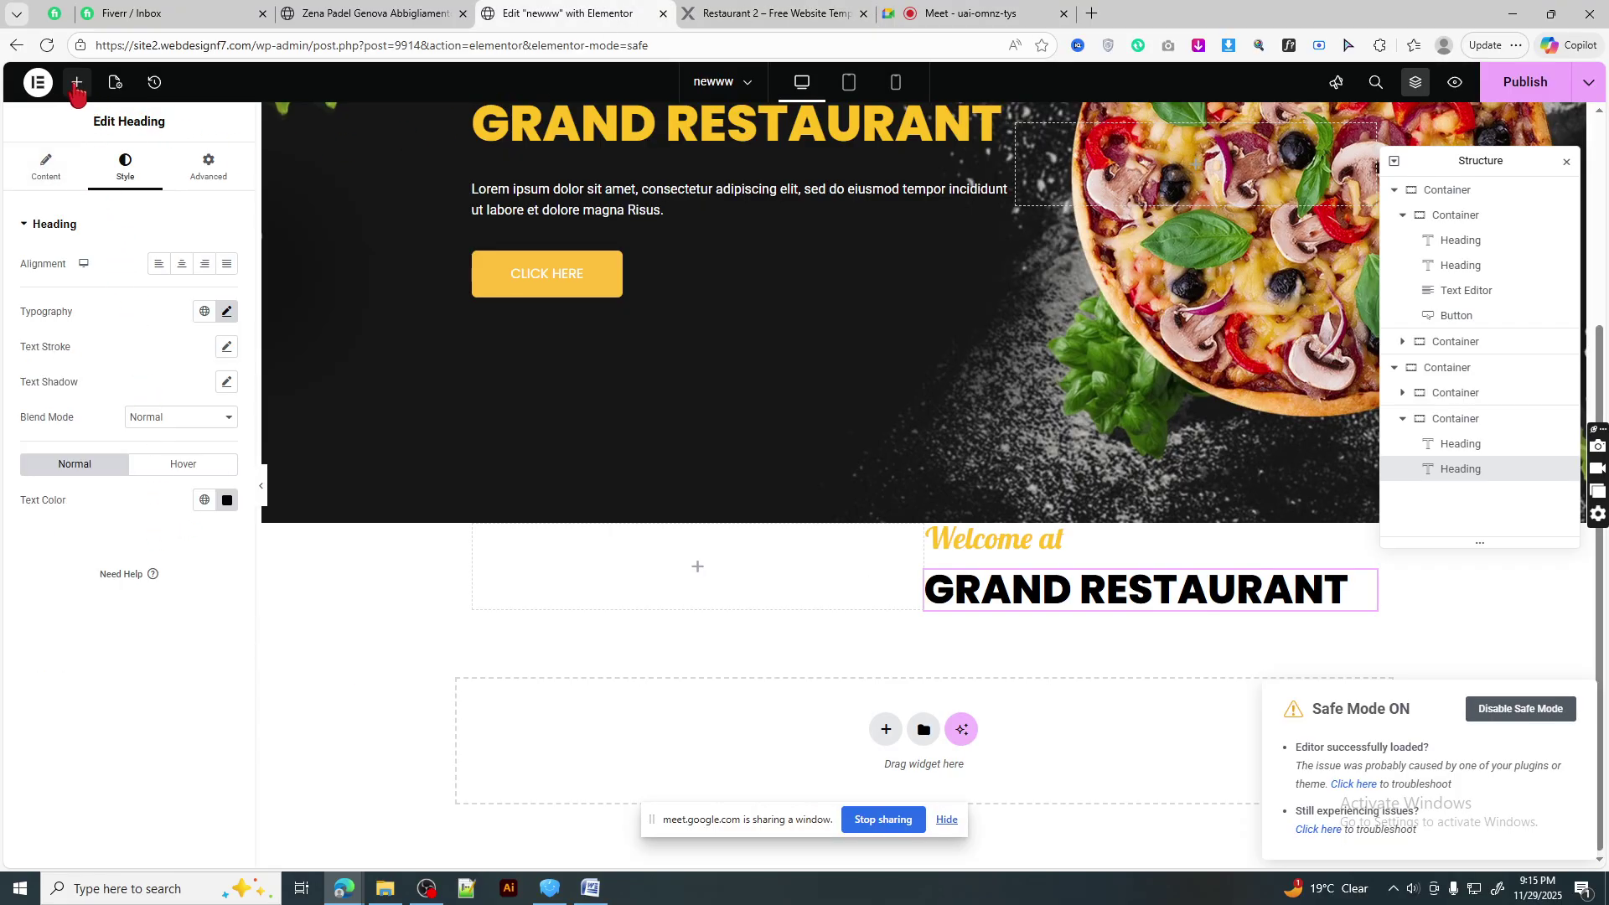
{"action": "left_click_drag", "start_coordinate": [91, 660], "coordinate": [1085, 603]}
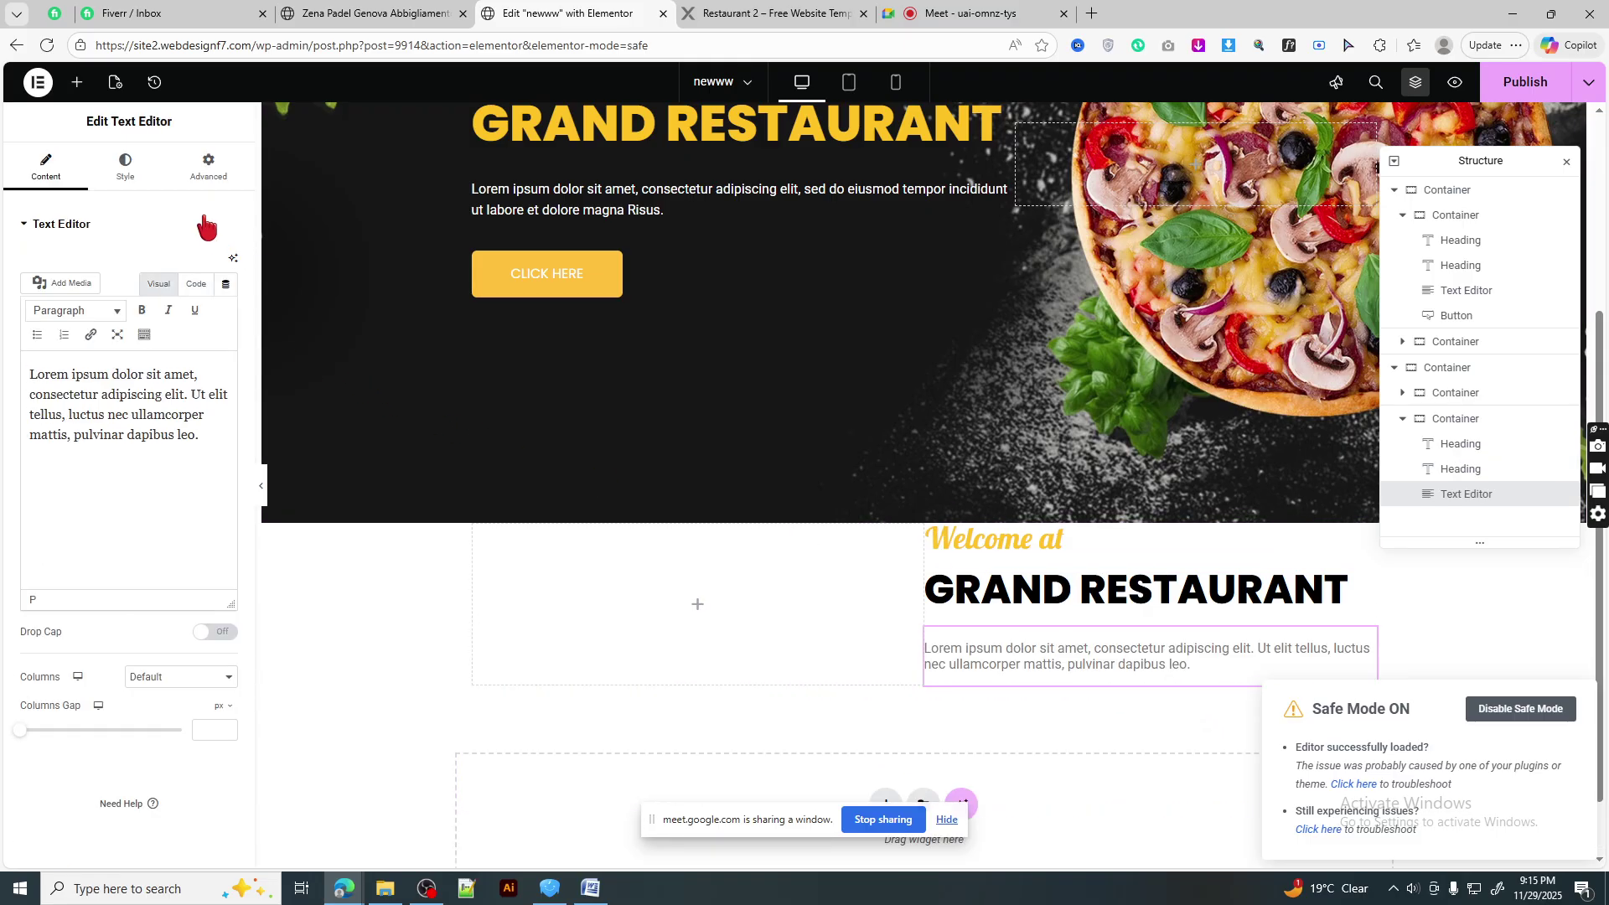
{"action": "left_click", "coordinate": [196, 287]}
{"action": "left_click", "coordinate": [158, 284]}
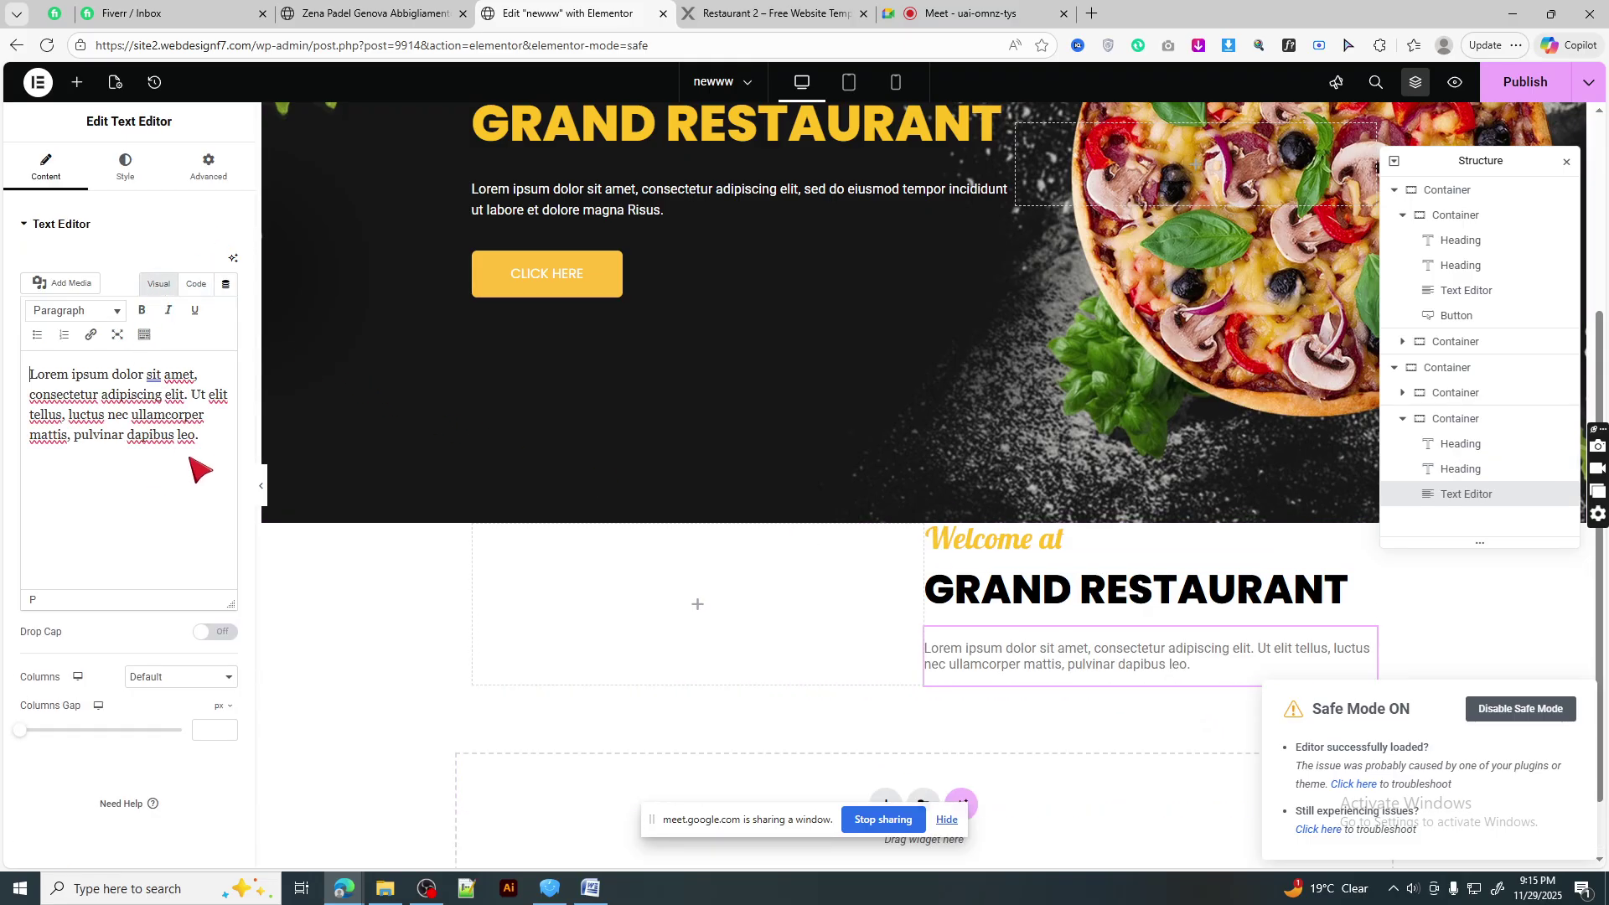
{"action": "left_click", "coordinate": [191, 287]}
{"action": "left_click_drag", "start_coordinate": [105, 412], "coordinate": [0, 293]}
{"action": "key", "text": "ctrl+v"}
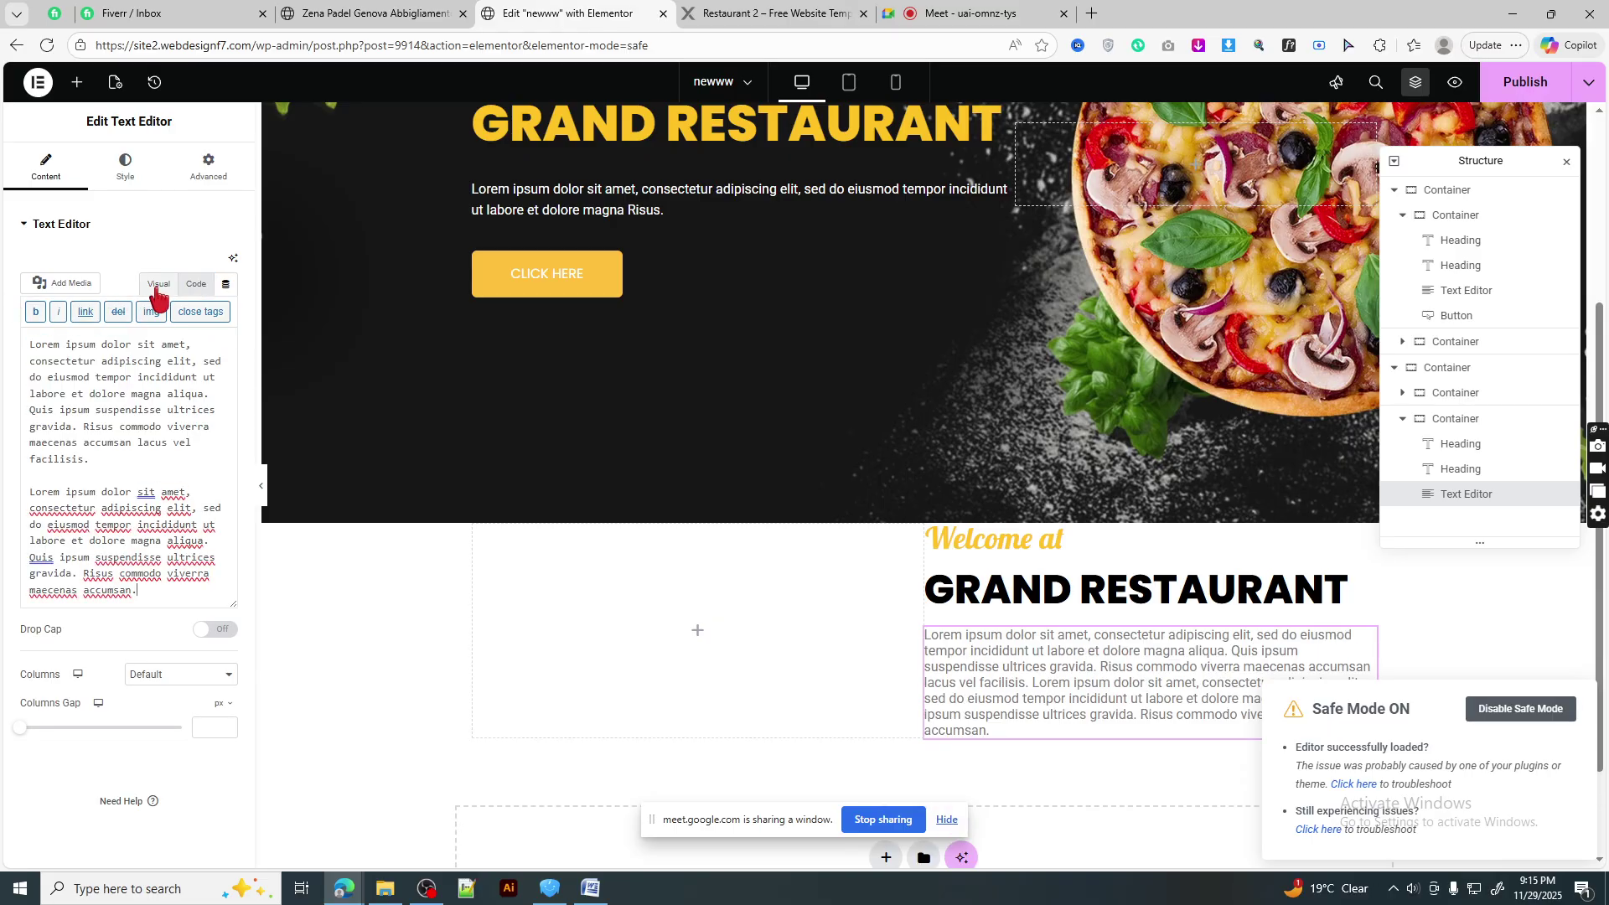
{"action": "left_click", "coordinate": [159, 284]}
- Add blank lines after the second paragraph in the Welcome section's text
{"action": "scroll", "coordinate": [132, 486], "scroll_direction": "down", "scroll_amount": 3}
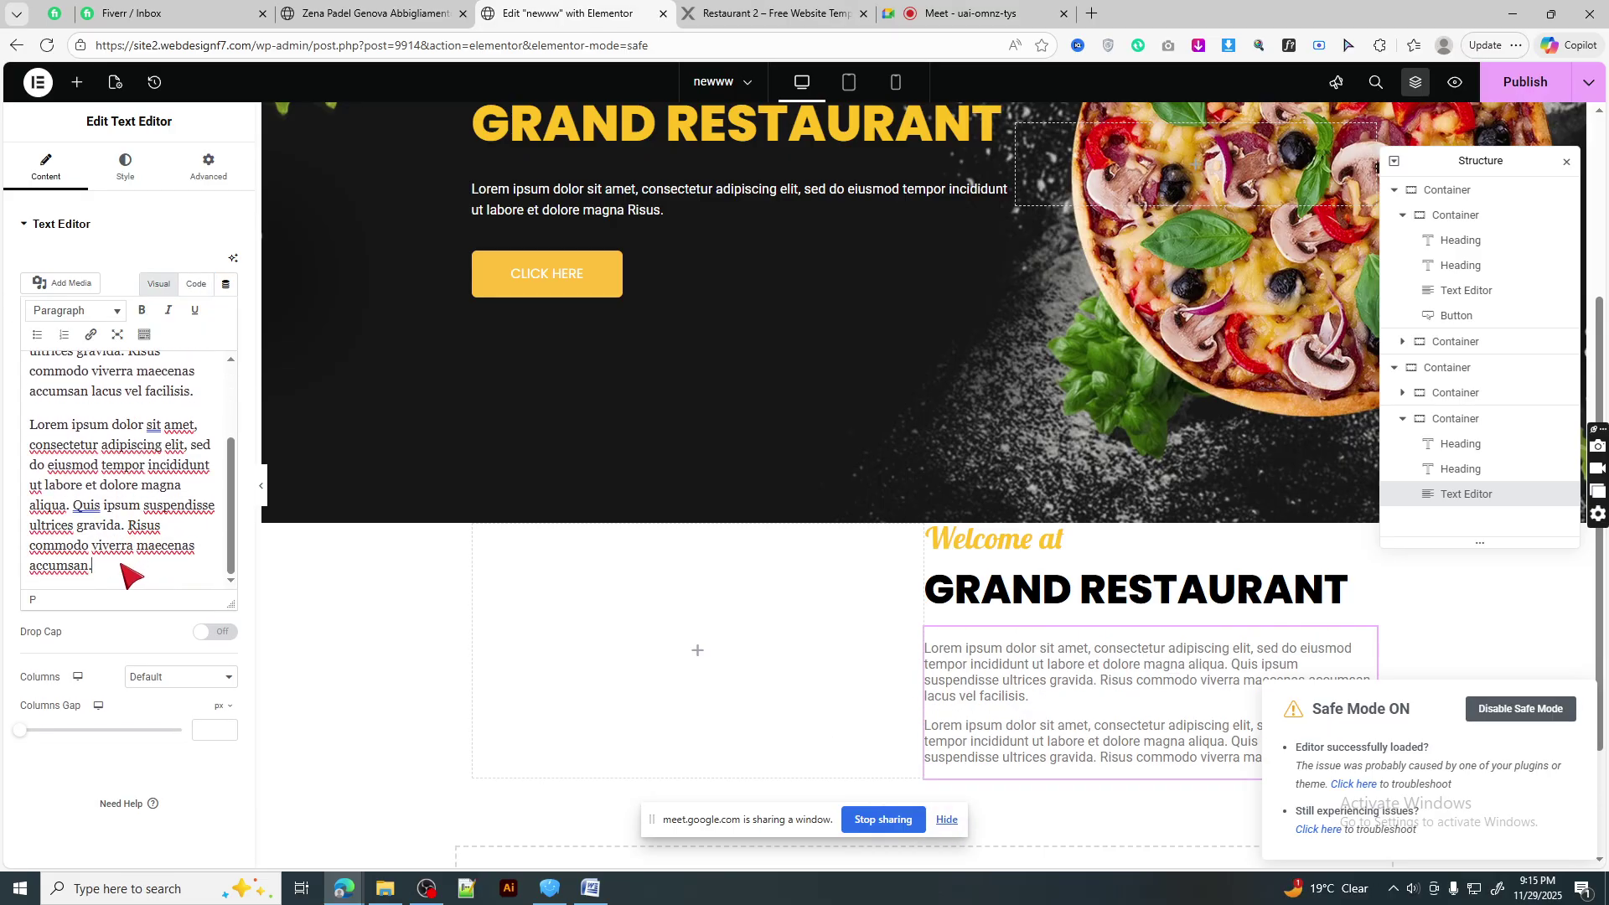
{"action": "left_click", "coordinate": [126, 570]}
{"action": "key", "text": "Return"}
{"action": "scroll", "coordinate": [897, 611], "scroll_direction": "down", "scroll_amount": 3}
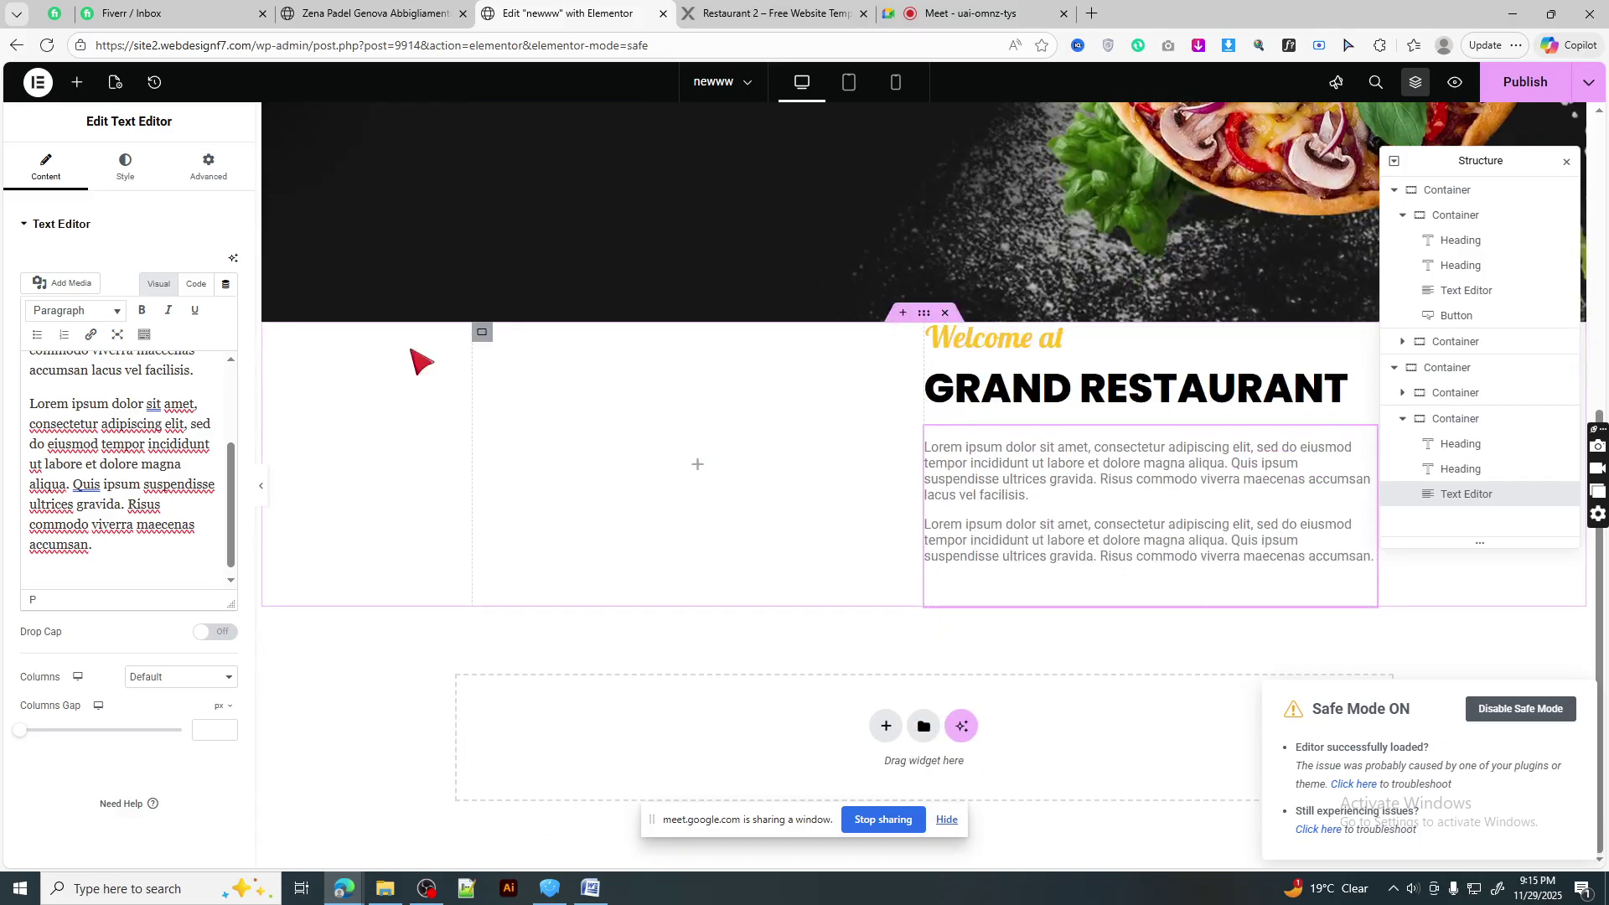
- Set the Welcome paragraphs' font family to Poppins and their size to 16 px
{"action": "left_click", "coordinate": [125, 168]}
{"action": "left_click", "coordinate": [226, 311]}
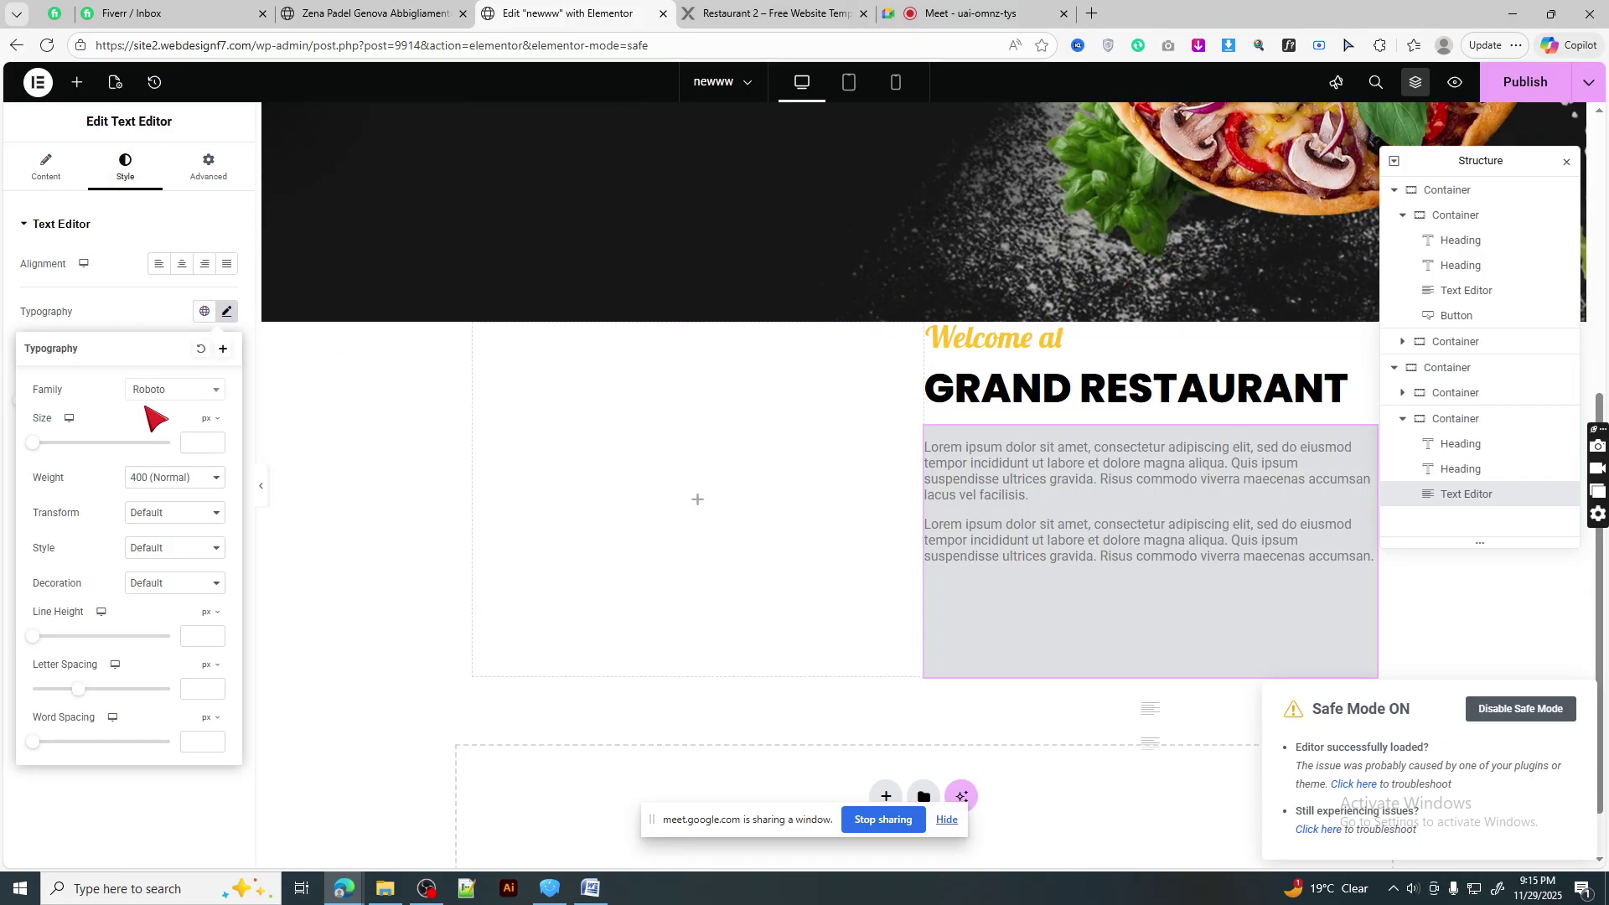
{"action": "left_click", "coordinate": [165, 398]}
{"action": "type", "text": "popp"}
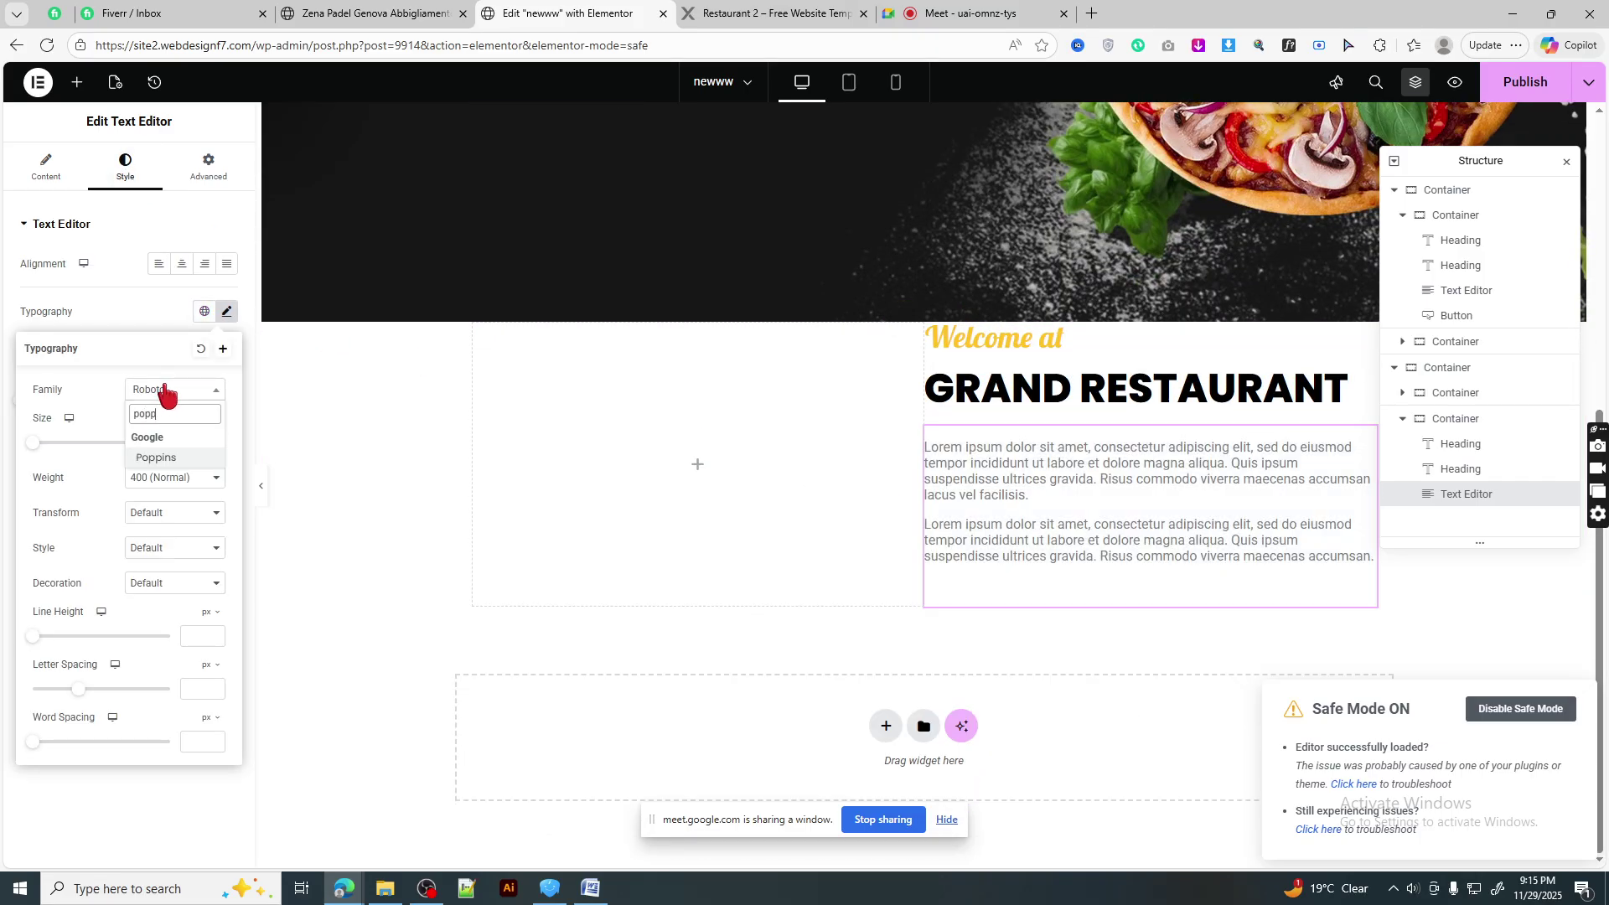
{"action": "left_click", "coordinate": [188, 458]}
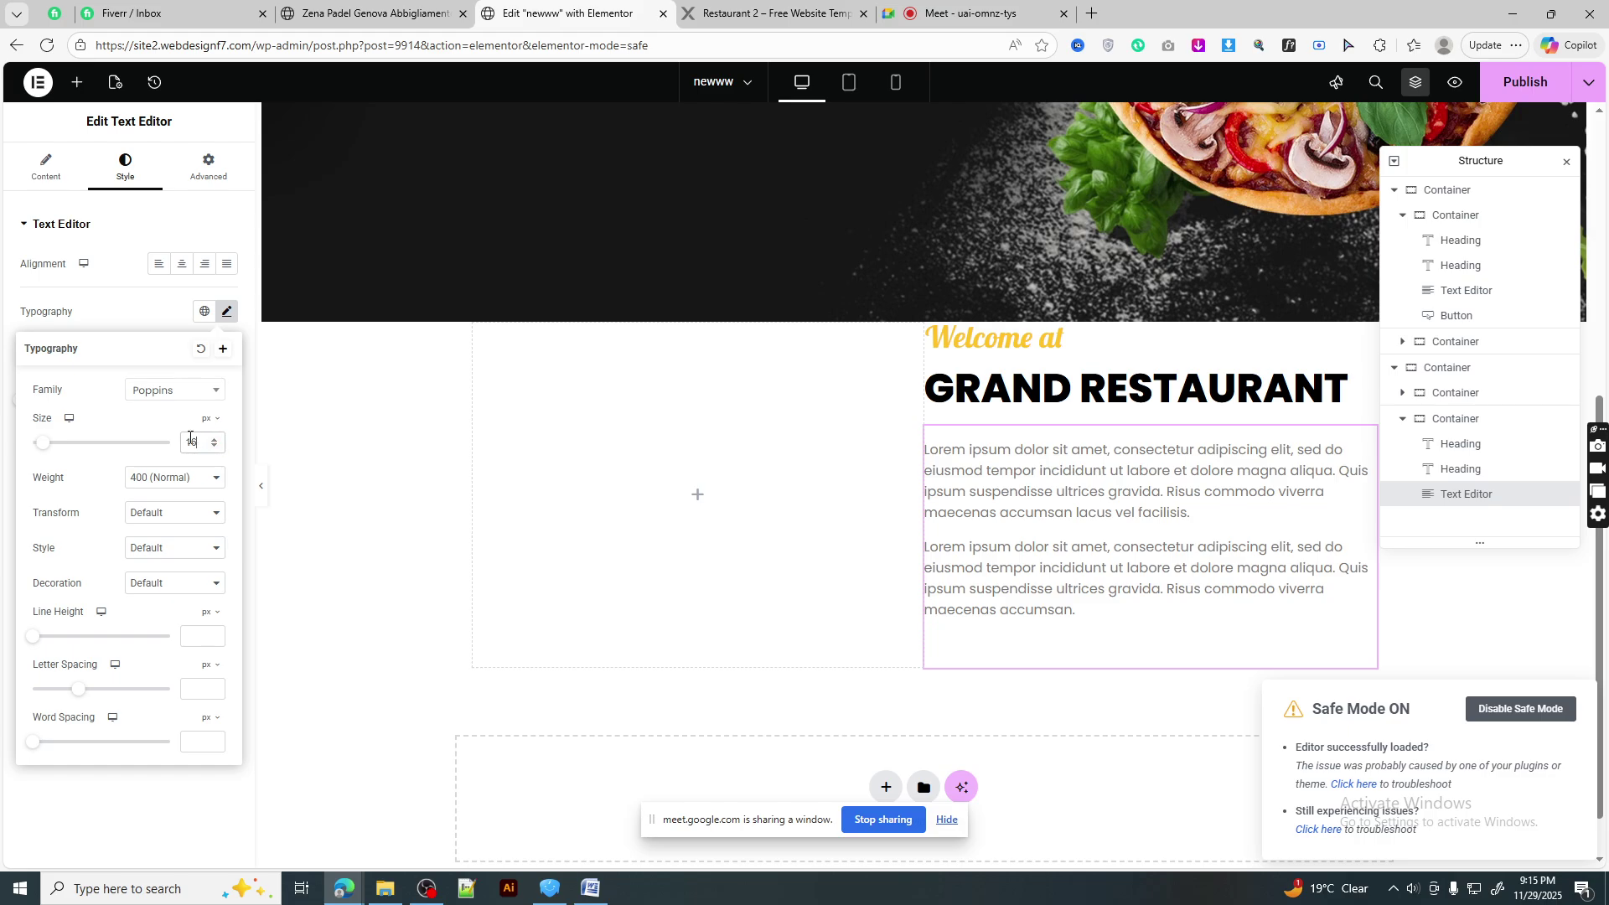
{"action": "left_click", "coordinate": [226, 311]}
- Set the Welcome paragraphs' text color to near-black #0C0000 and compare with the Restaurant 2 template page
{"action": "left_click", "coordinate": [227, 483]}
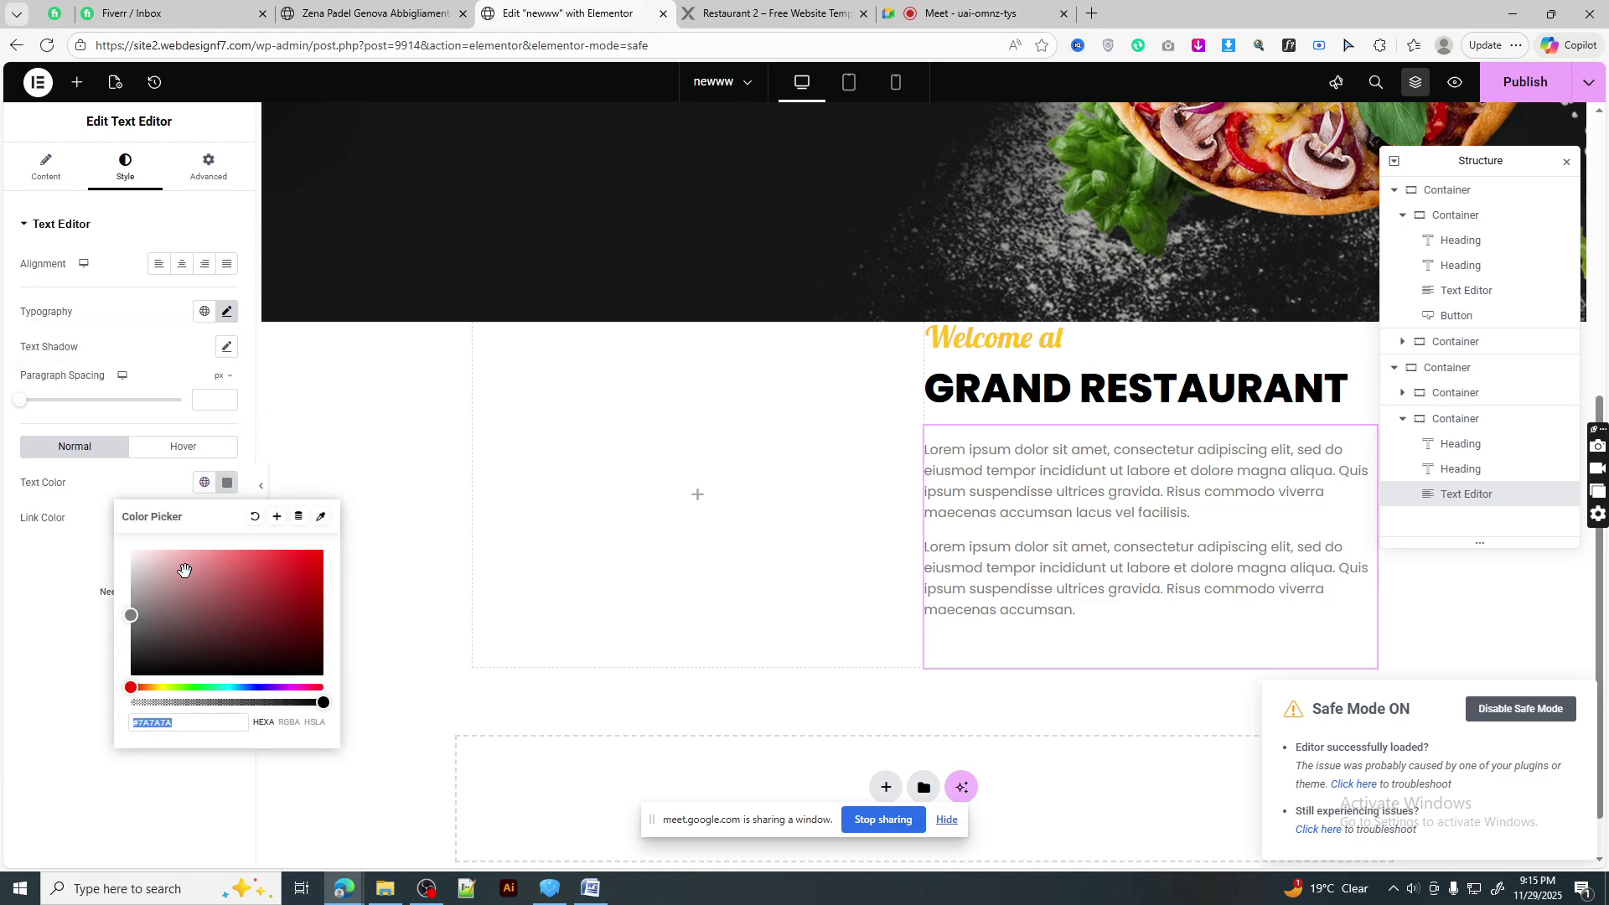
{"action": "left_click_drag", "start_coordinate": [185, 571], "coordinate": [327, 669]}
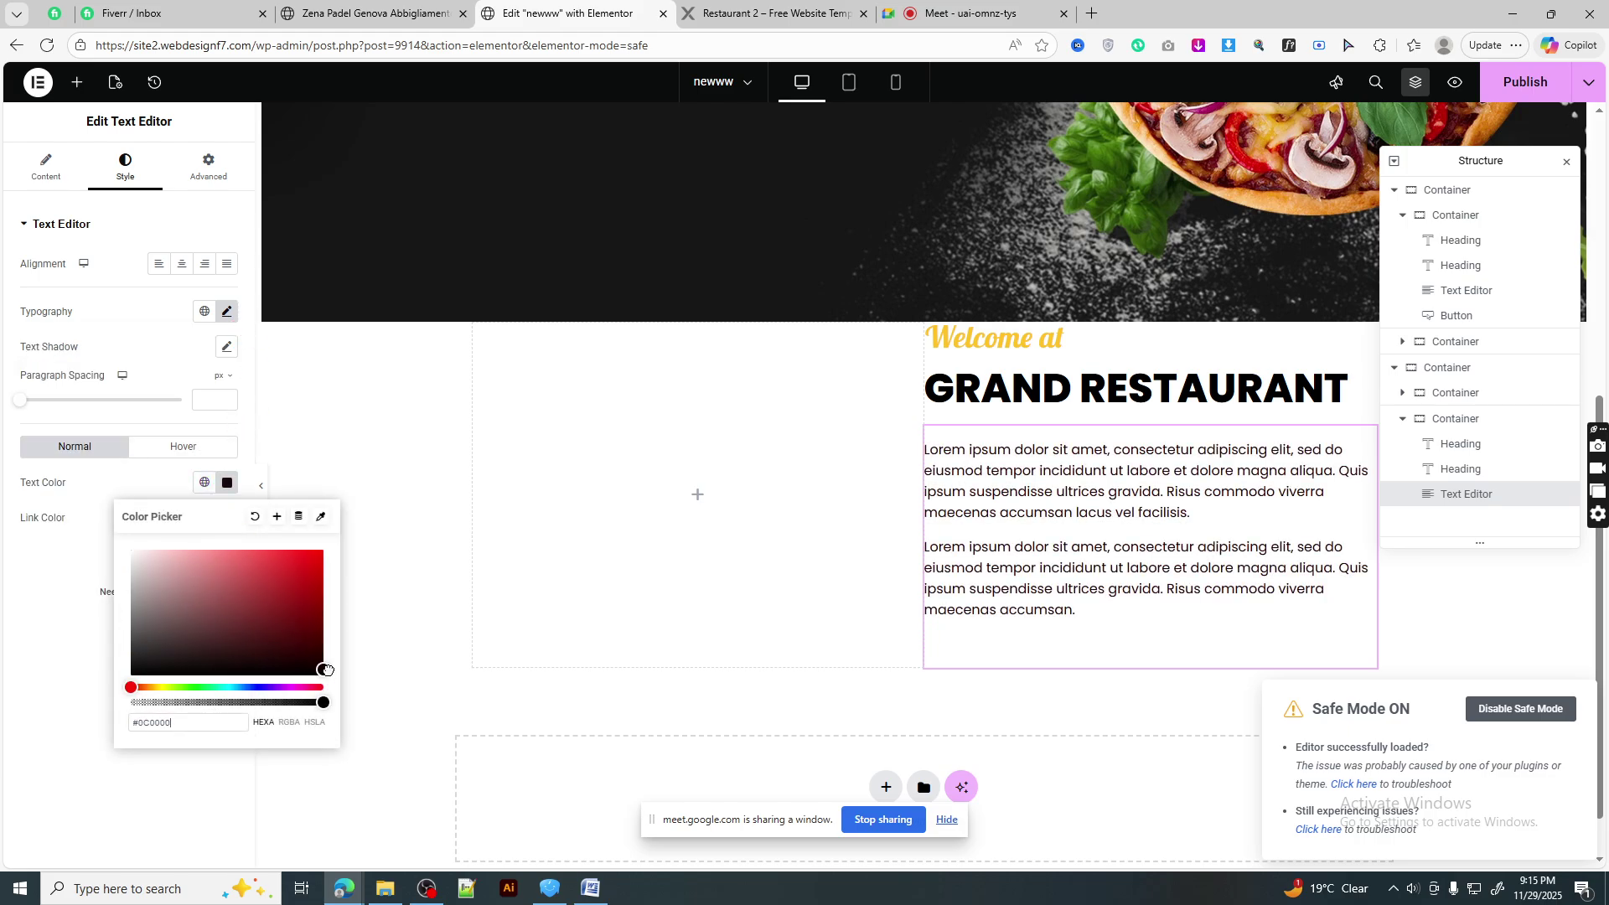
{"action": "left_click", "coordinate": [227, 483]}
{"action": "left_click", "coordinate": [743, 12]}
{"action": "left_click", "coordinate": [605, 15]}
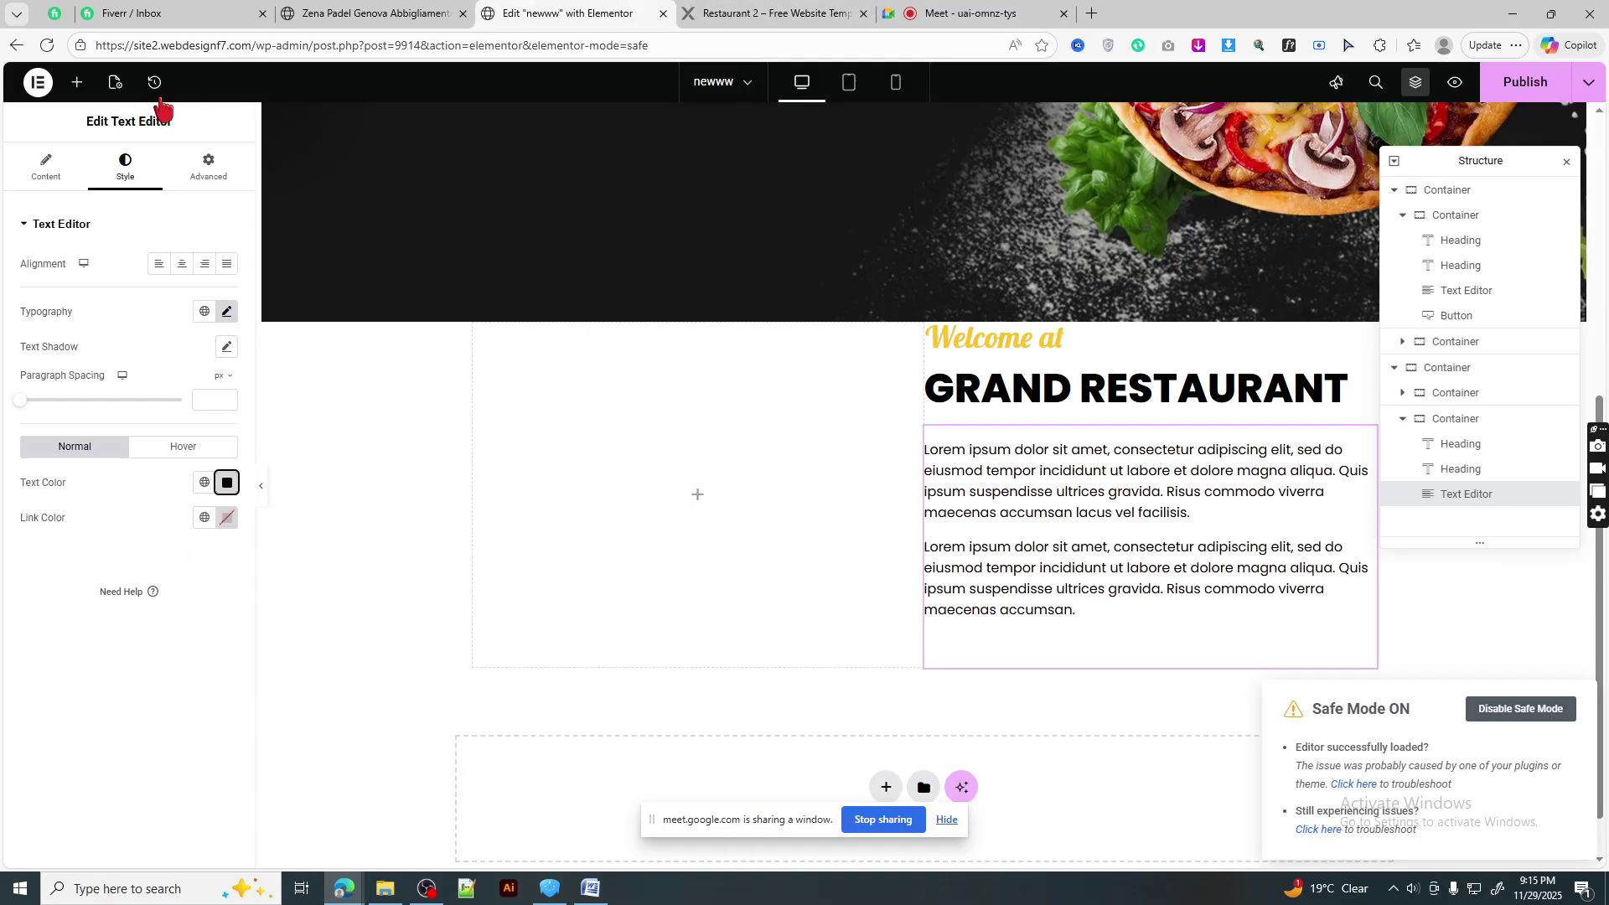
- Remove the blank lines at the end of the Welcome section's paragraph text
{"action": "left_click", "coordinate": [76, 83]}
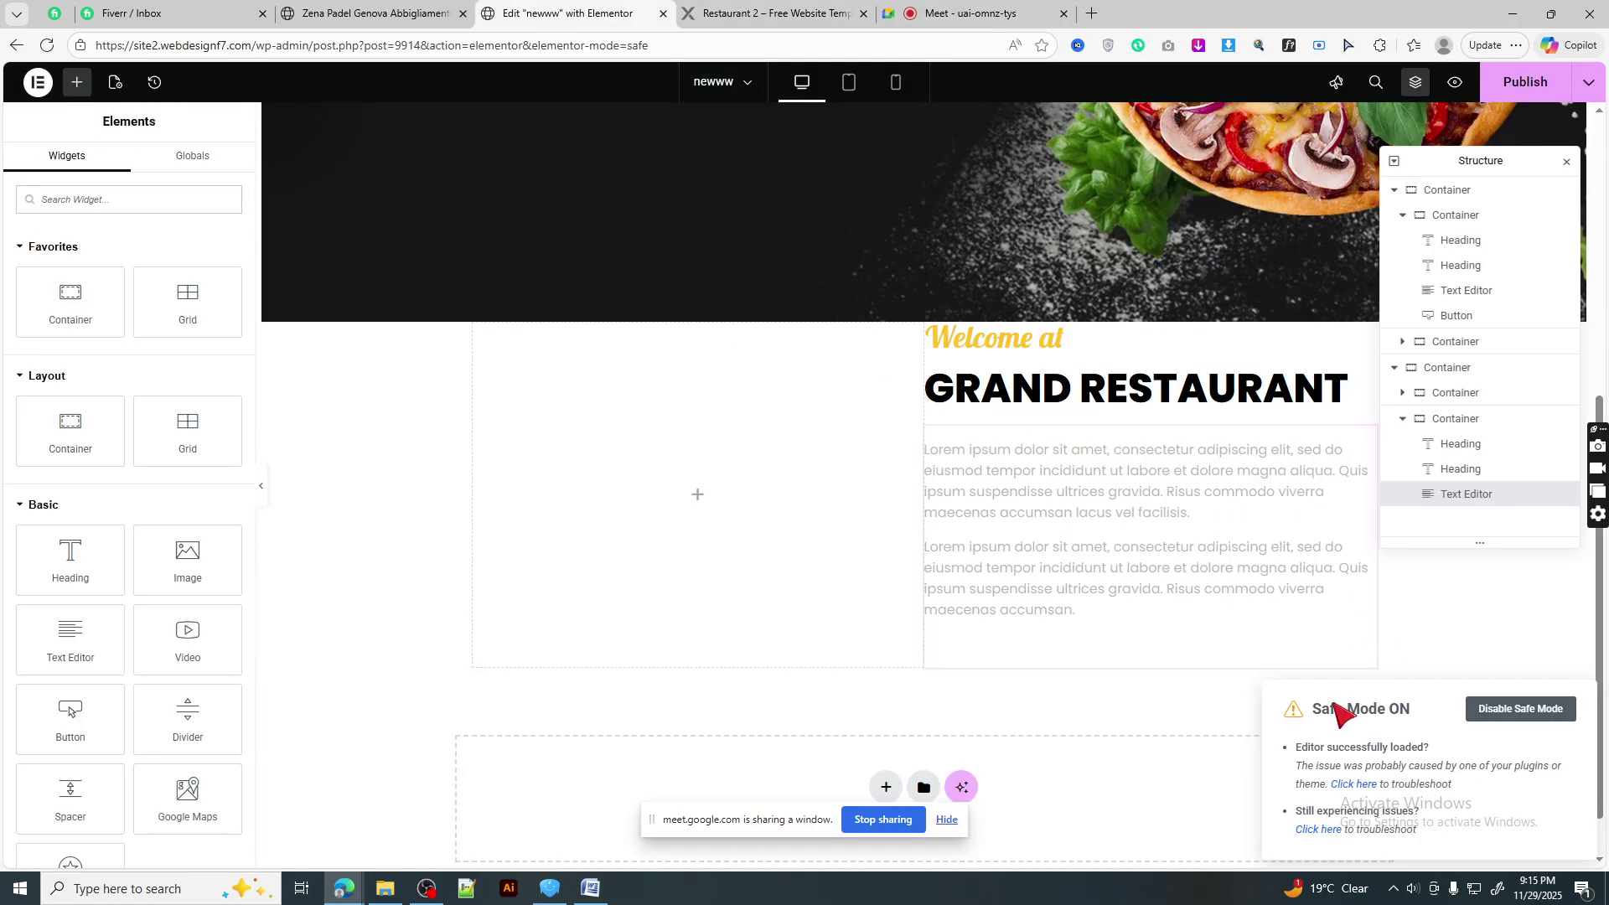
{"action": "scroll", "coordinate": [712, 545], "scroll_direction": "down", "scroll_amount": 1}
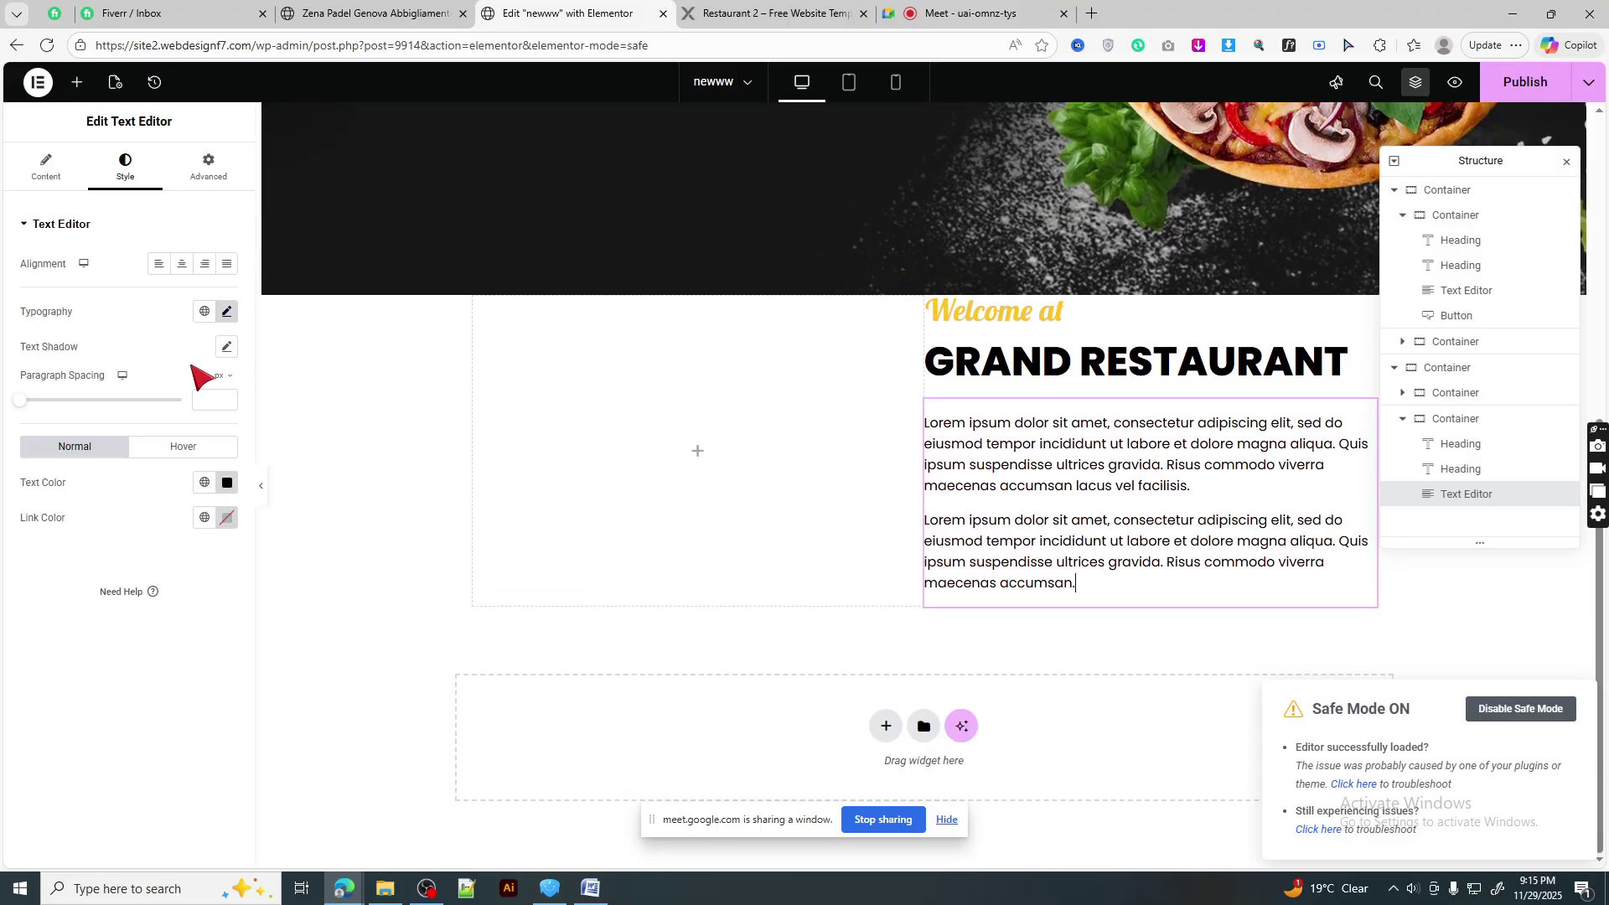
{"action": "scroll", "coordinate": [151, 426], "scroll_direction": "down", "scroll_amount": 3}
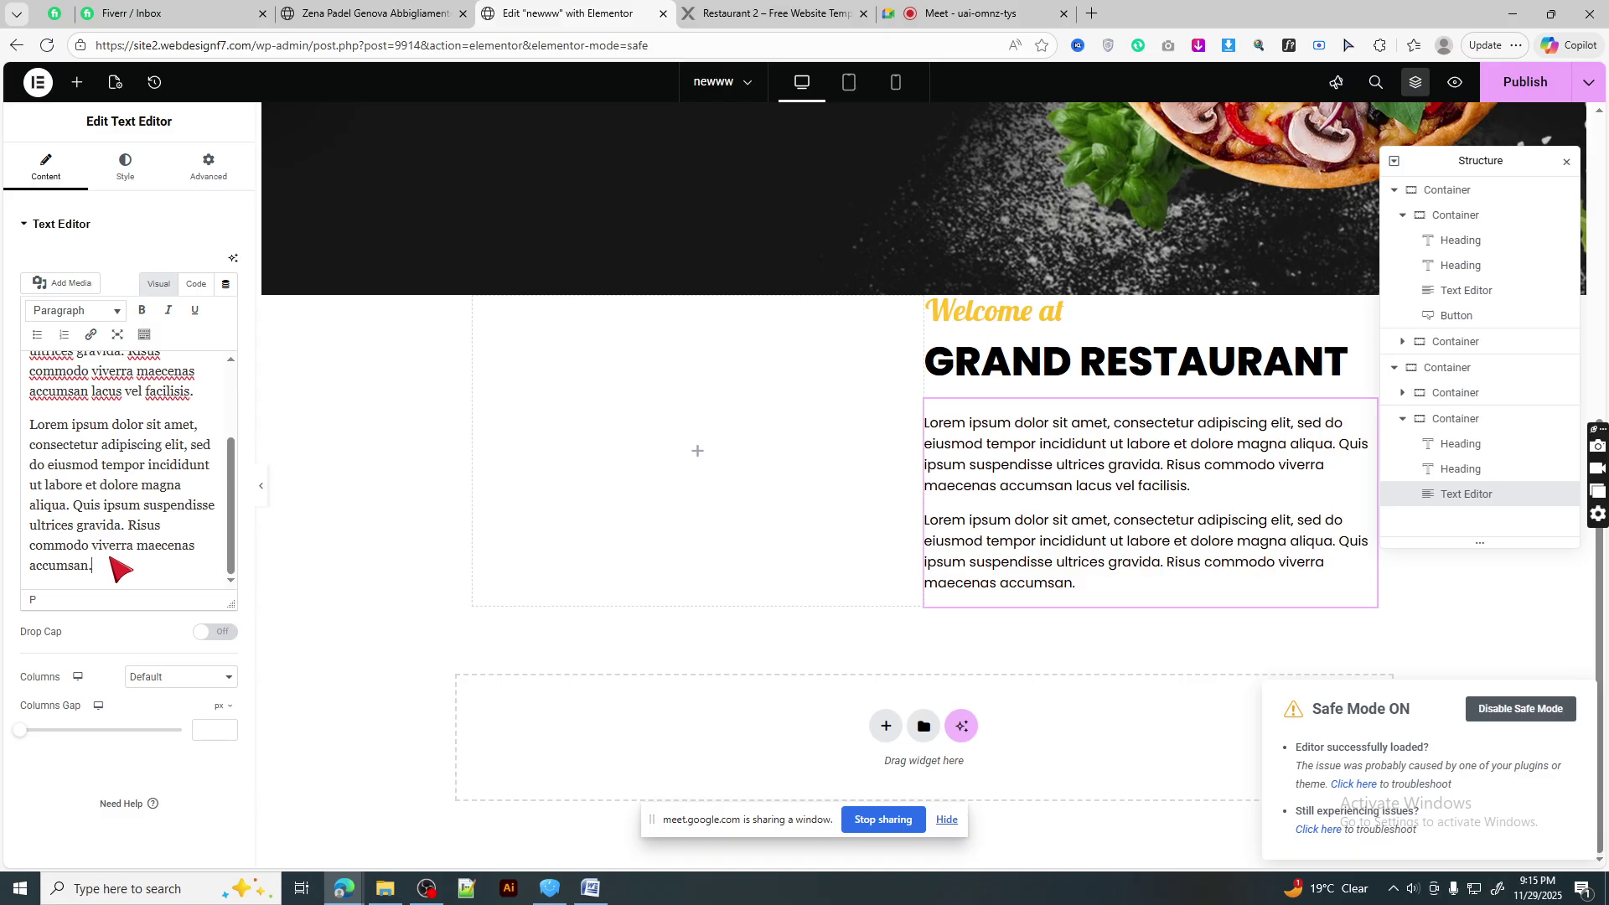
- Add a Heading widget below the Welcome paragraphs and replace its title with "About Us", copied from the Restaurant 2 template
{"action": "left_click", "coordinate": [76, 82]}
{"action": "left_click_drag", "start_coordinate": [79, 560], "coordinate": [1036, 524]}
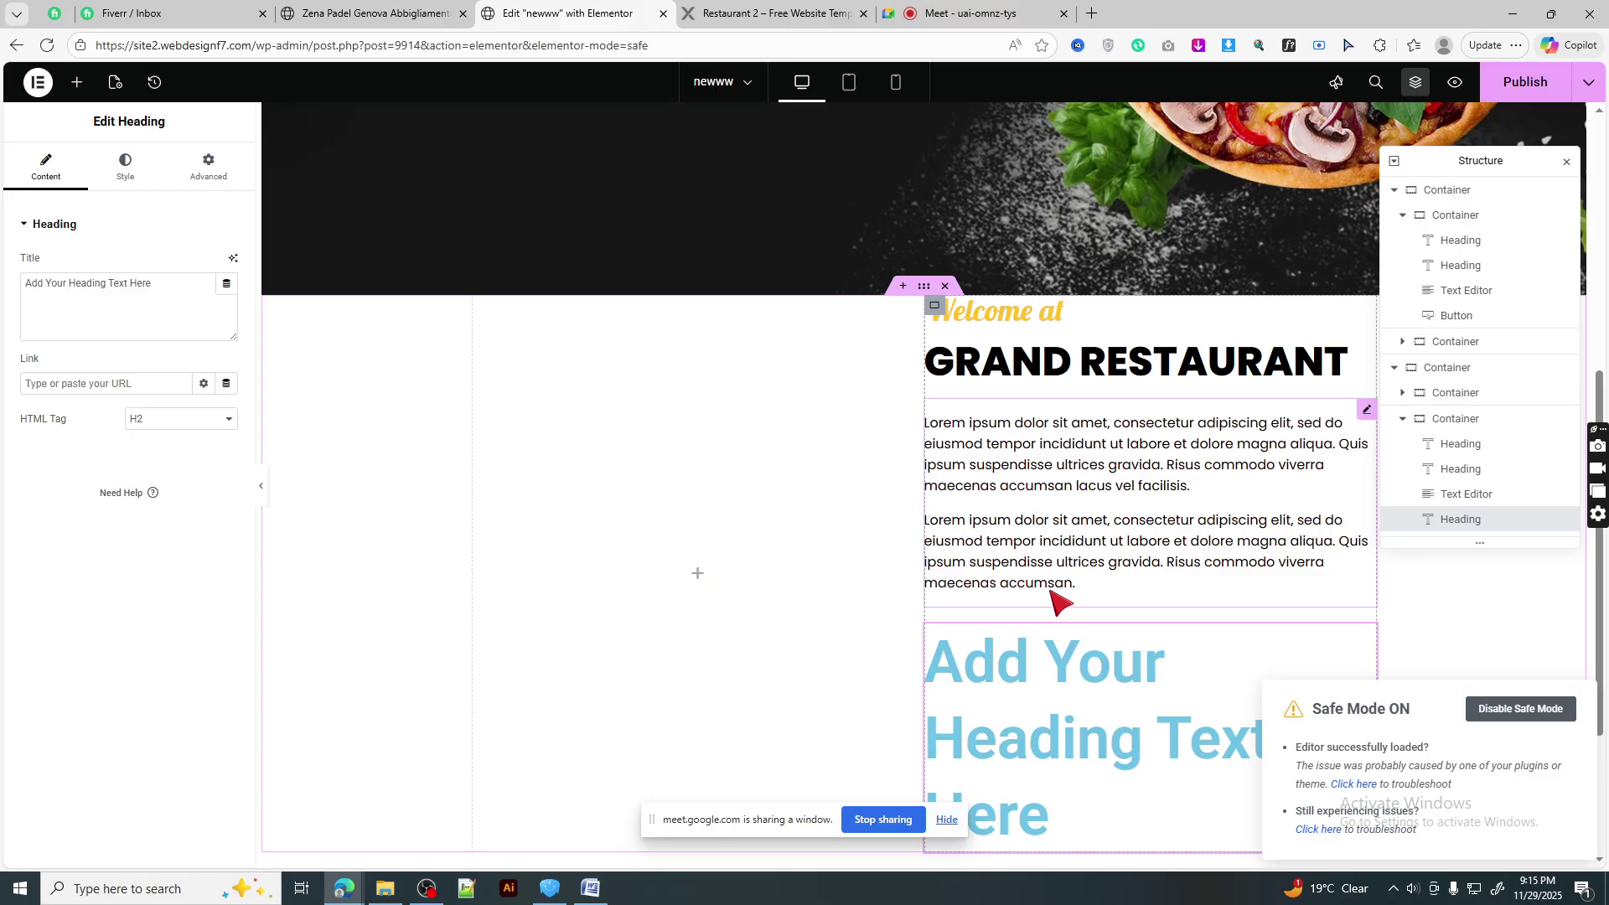
{"action": "left_click", "coordinate": [727, 13]}
{"action": "left_click_drag", "start_coordinate": [962, 597], "coordinate": [861, 591]}
{"action": "key", "text": "ctrl+c"}
{"action": "left_click", "coordinate": [579, 15]}
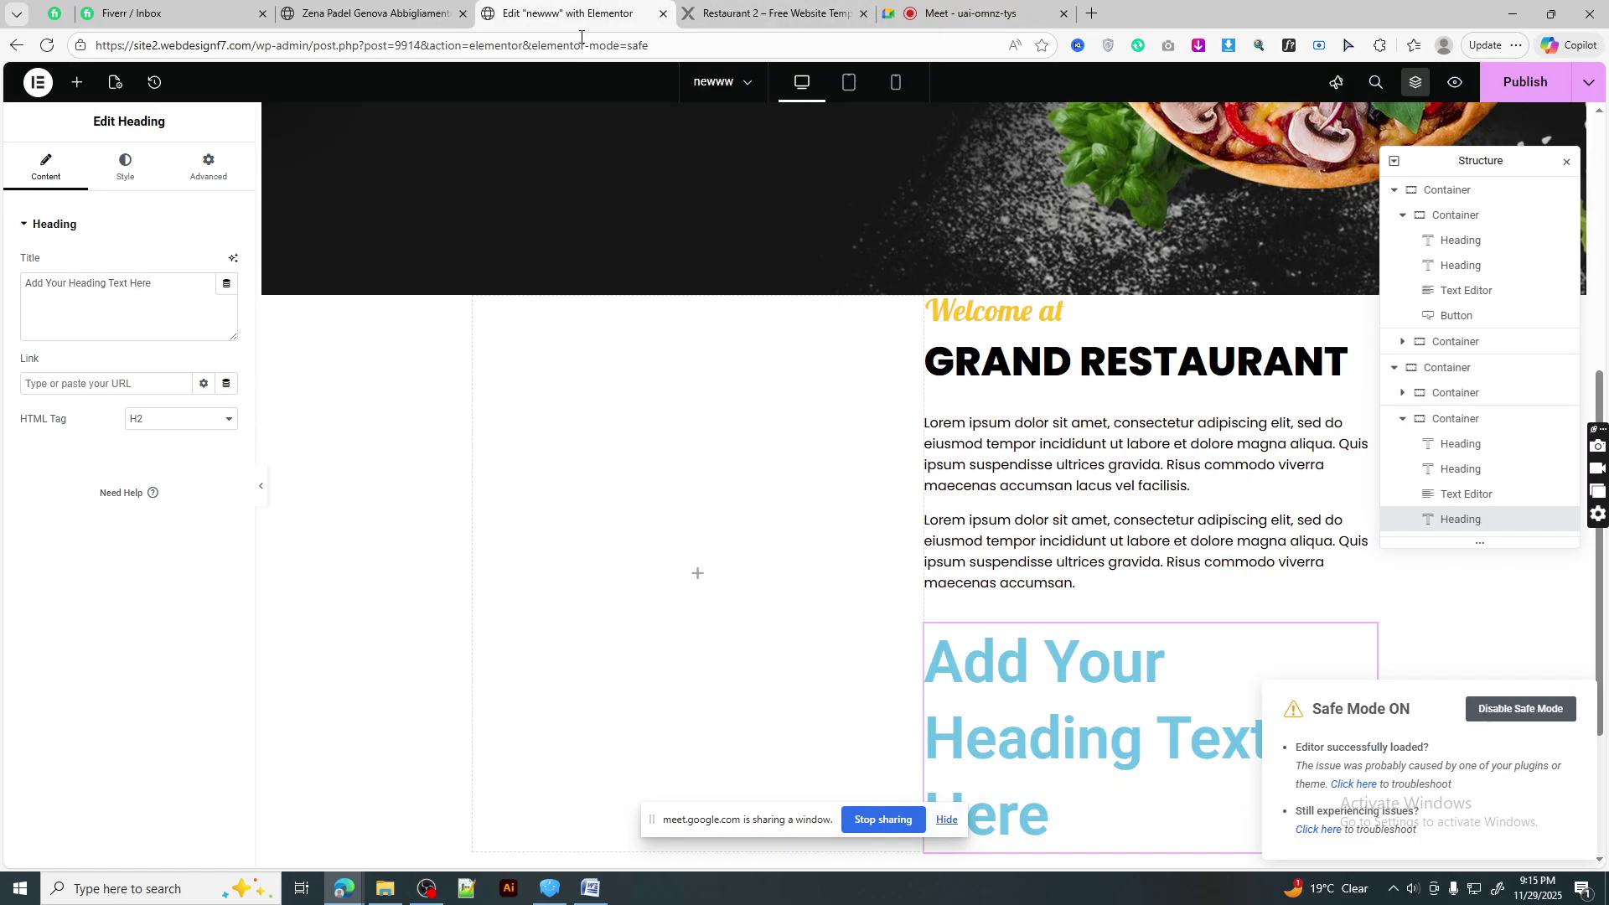
{"action": "left_click_drag", "start_coordinate": [131, 297], "coordinate": [13, 285]}
{"action": "key", "text": "ctrl+v"}
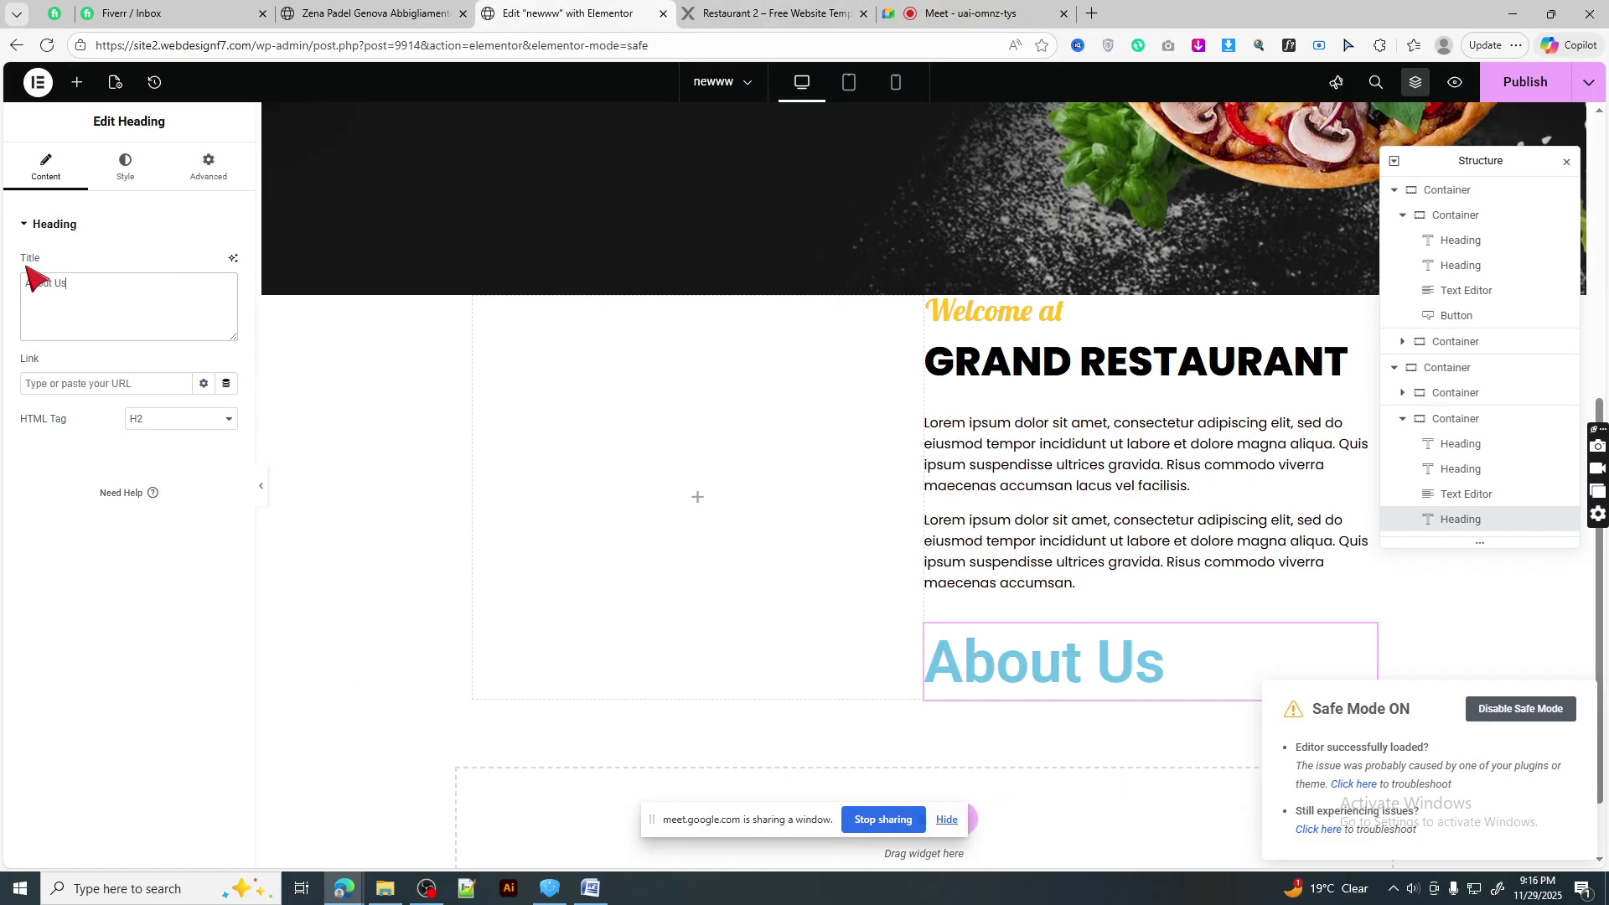
- Style the "About Us" heading with size 40 px, line height 40 px, weight 300 (Light) and text color black #000000
{"action": "left_click", "coordinate": [125, 168]}
{"action": "left_click", "coordinate": [226, 312]}
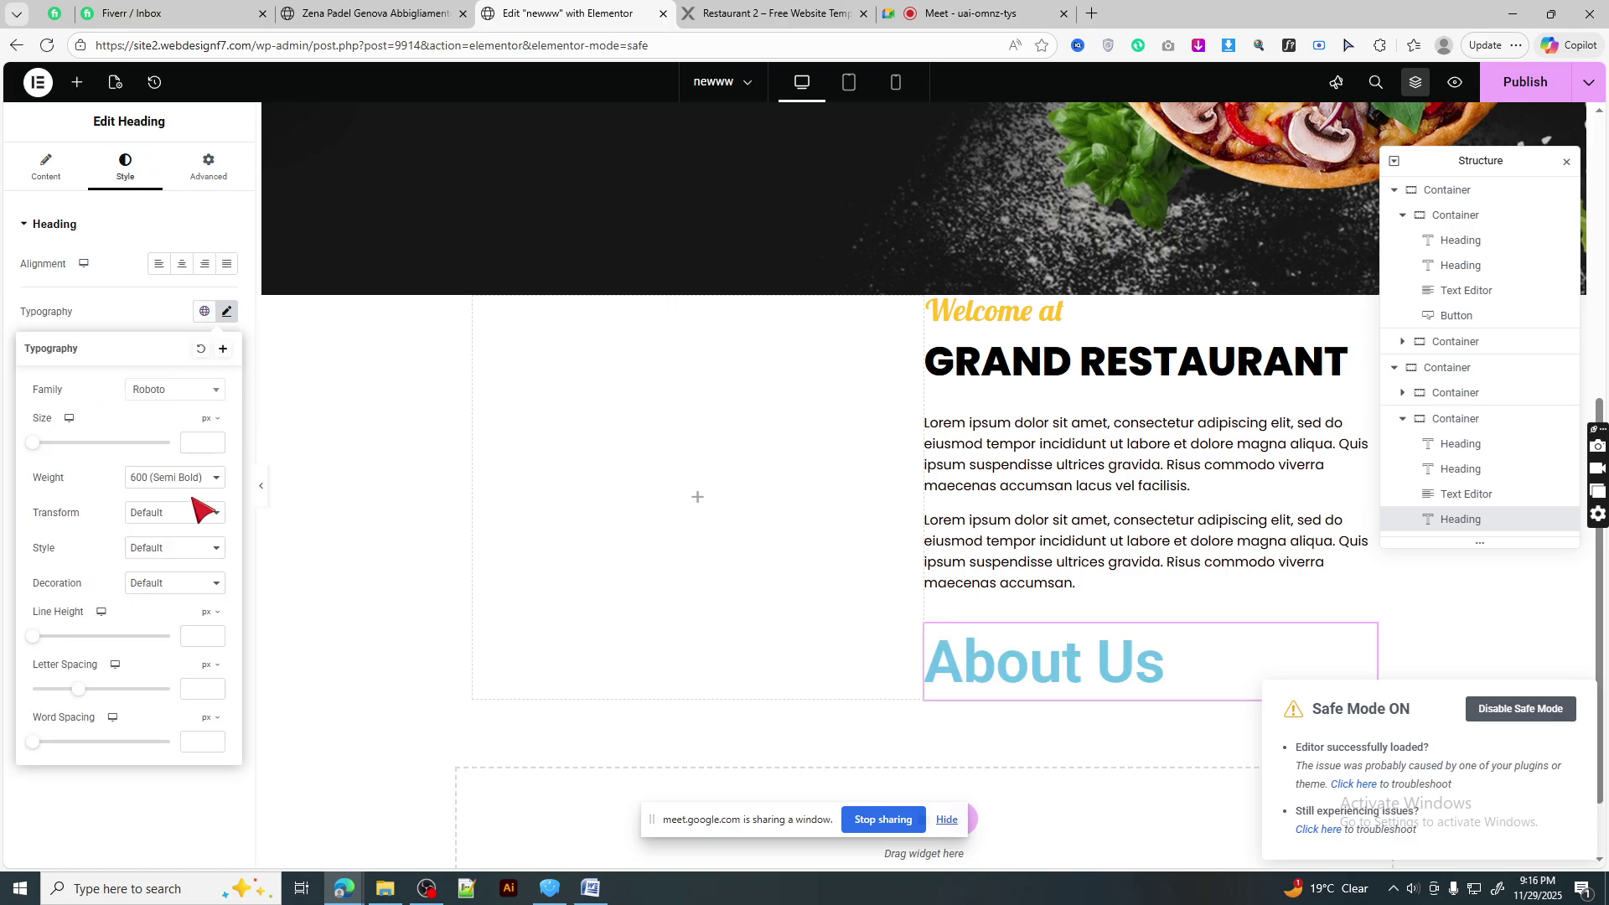
{"action": "left_click", "coordinate": [192, 437]}
{"action": "type", "text": "40"}
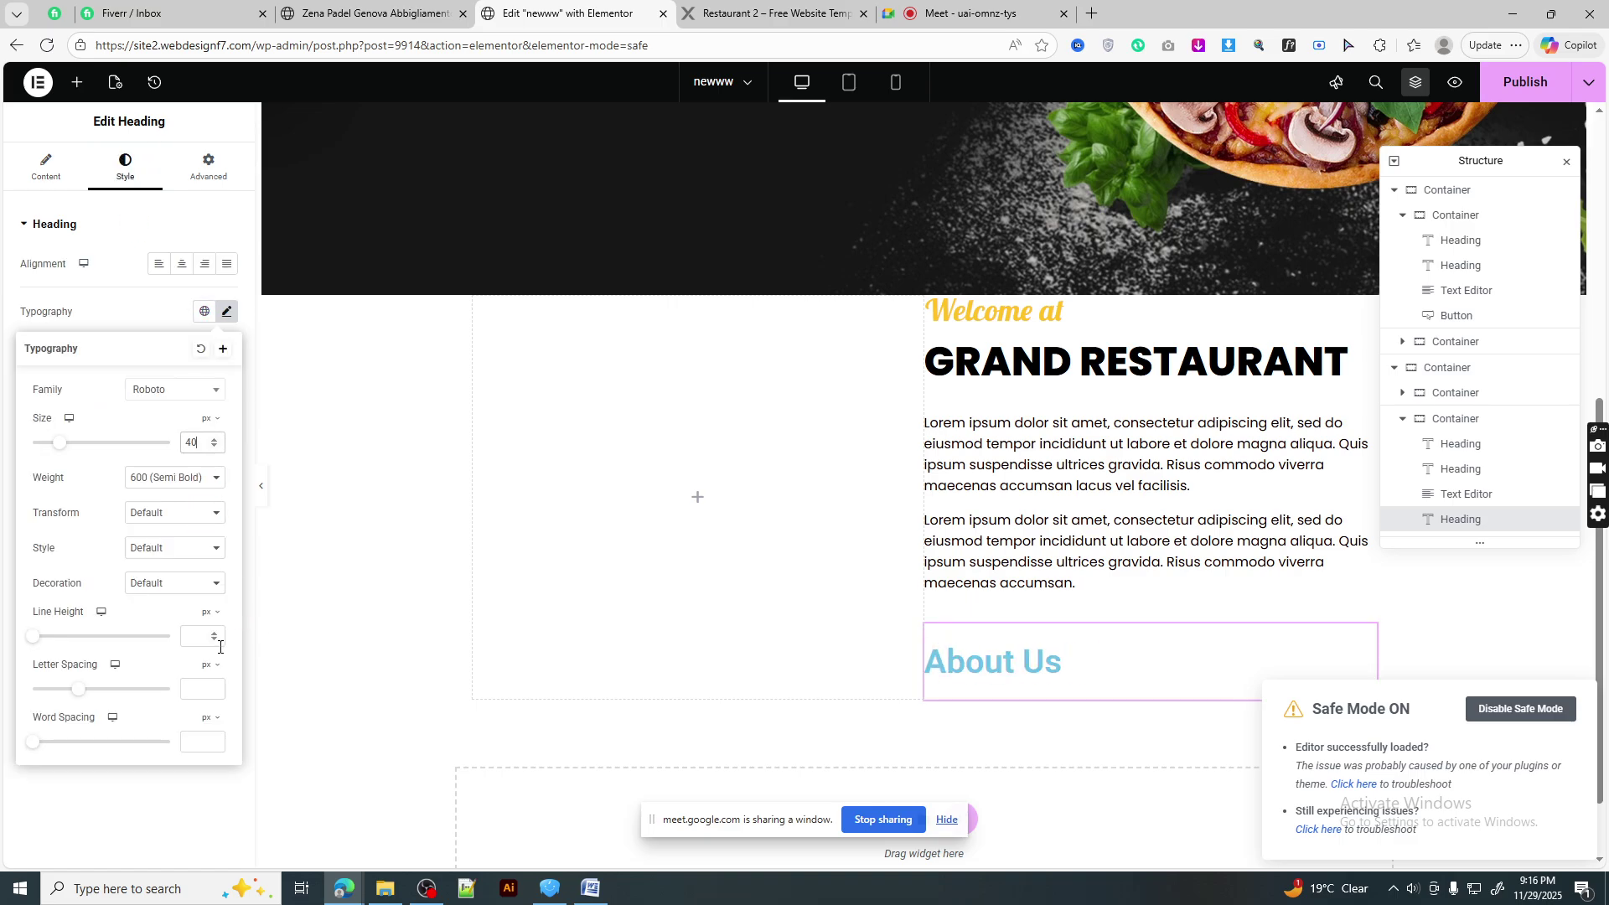
{"action": "type", "text": "40"}
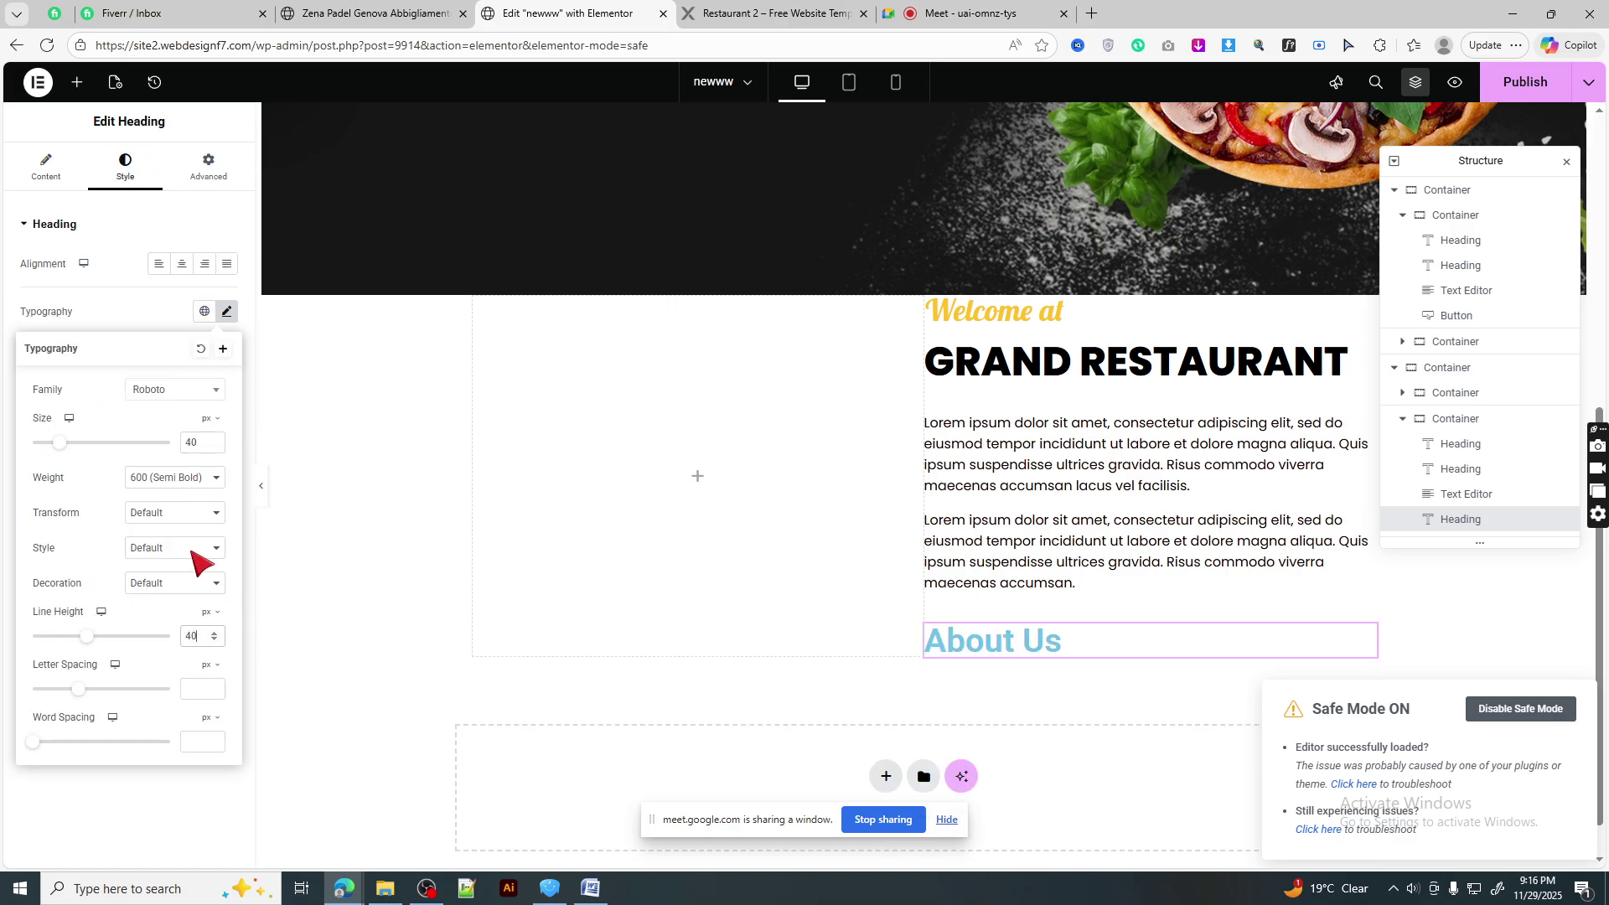
{"action": "left_click", "coordinate": [195, 476]}
{"action": "left_click", "coordinate": [156, 550]}
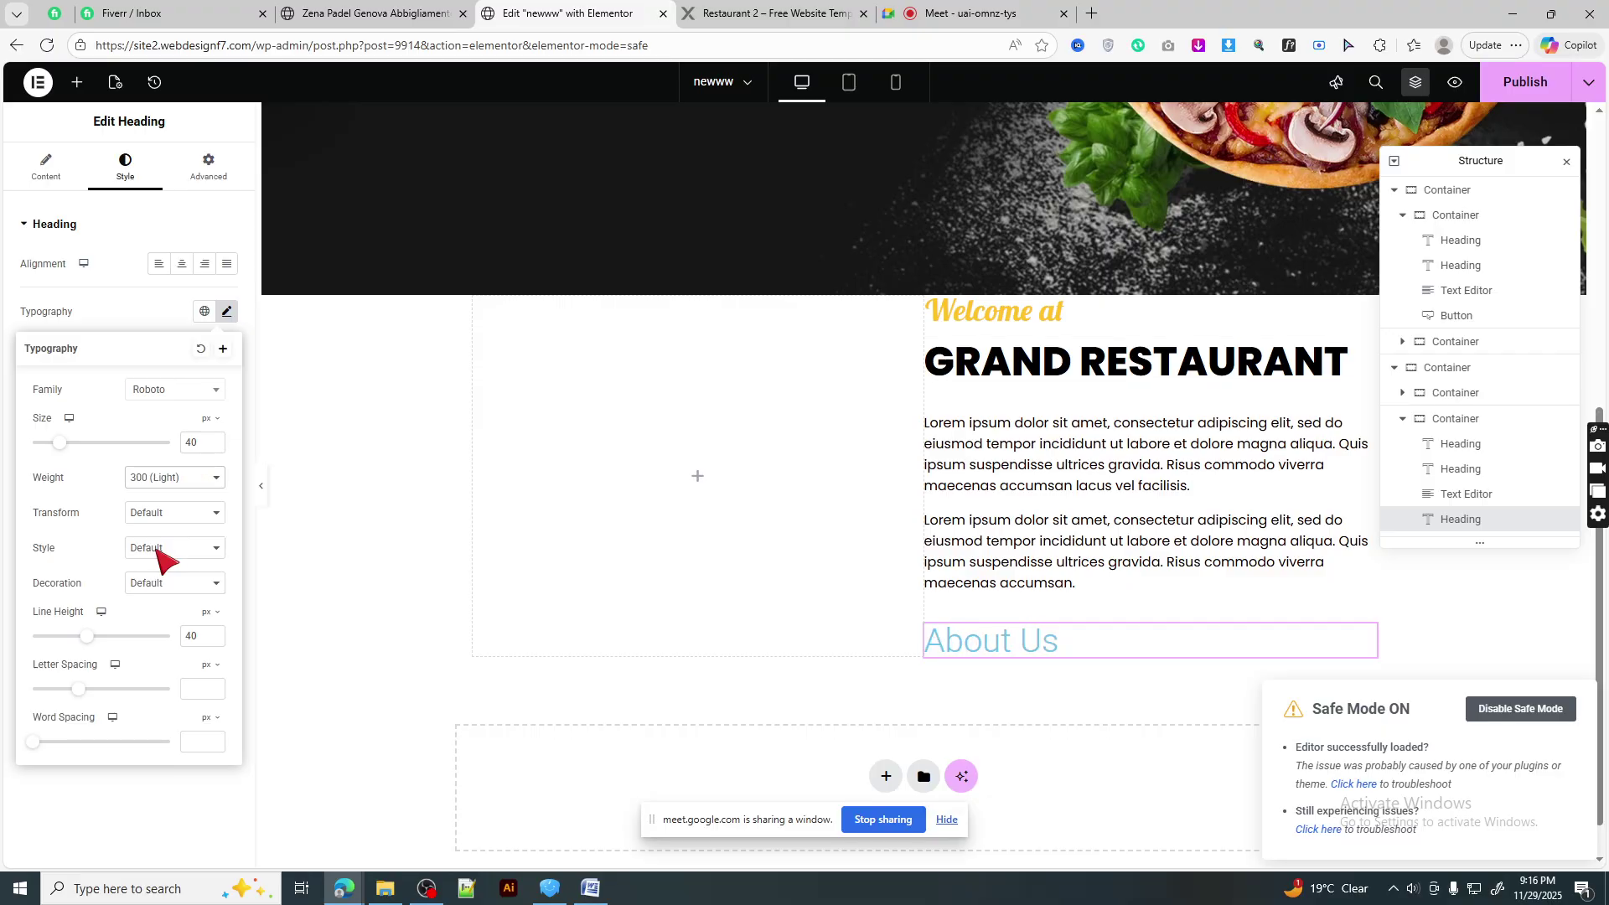
{"action": "left_click", "coordinate": [227, 311]}
{"action": "left_click", "coordinate": [227, 501]}
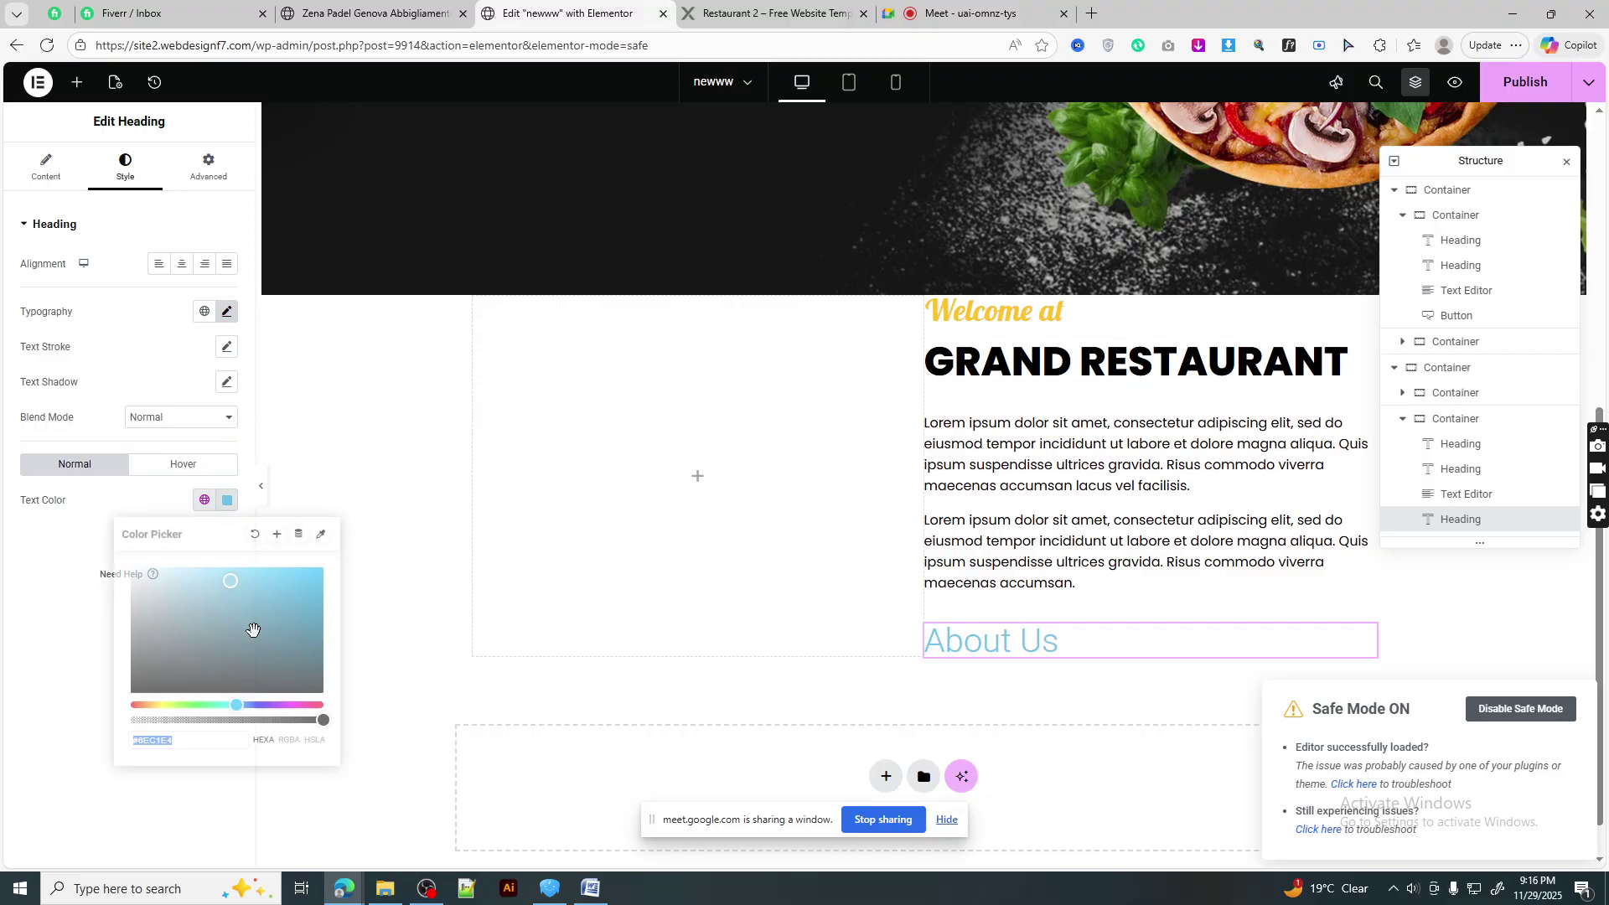
{"action": "left_click", "coordinate": [316, 689]}
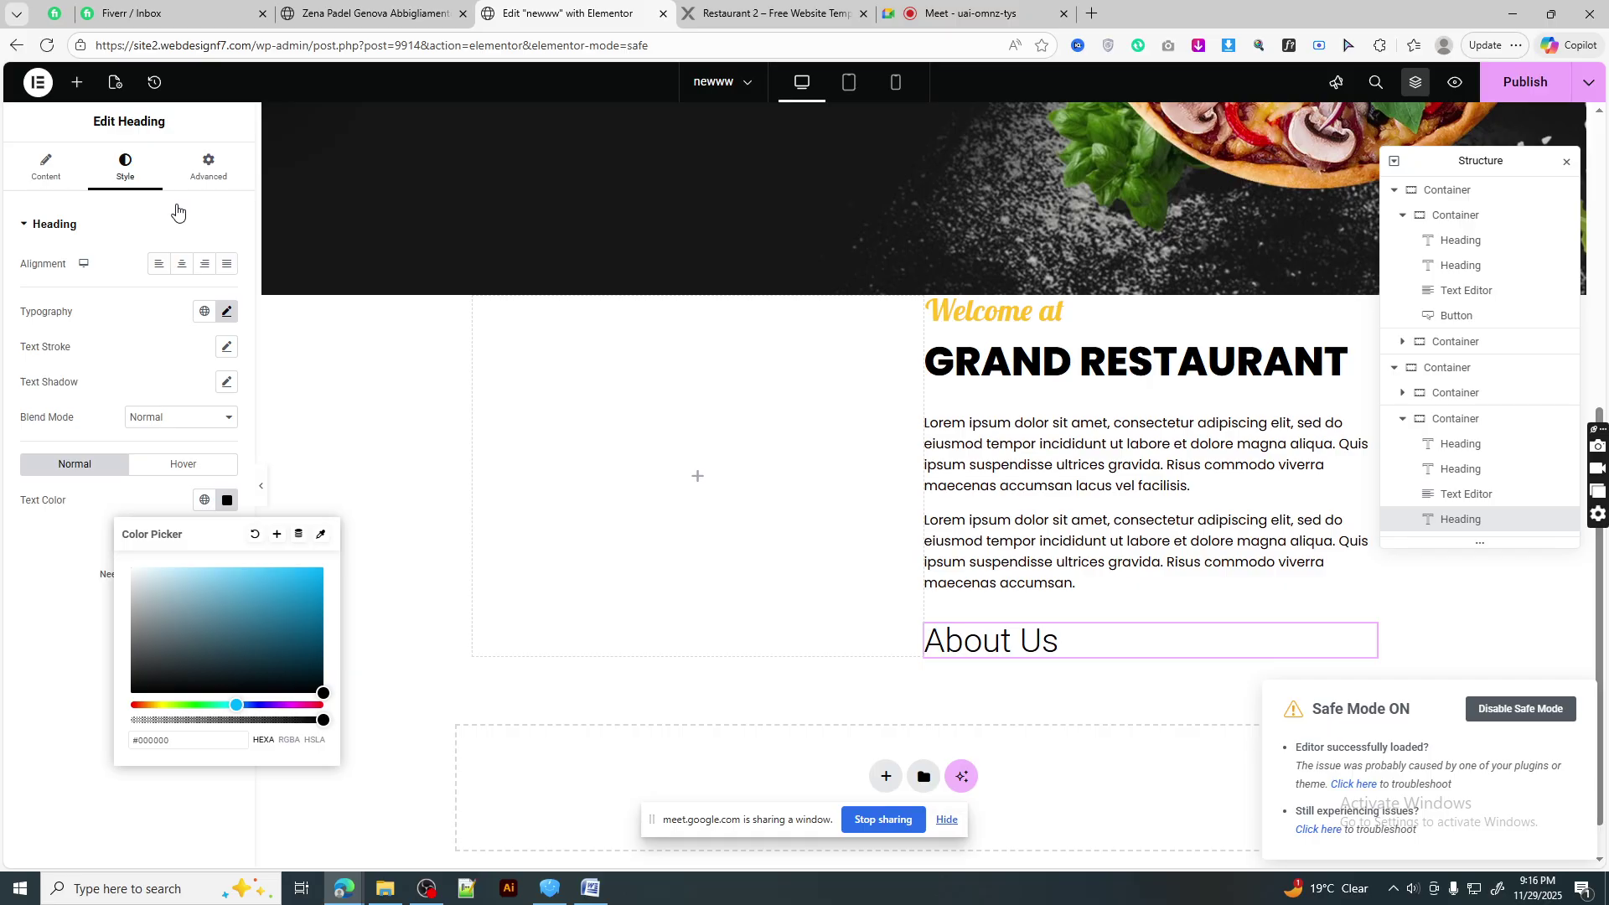
- Set the "About Us" heading's padding to 20 px on all sides
{"action": "left_click", "coordinate": [209, 168]}
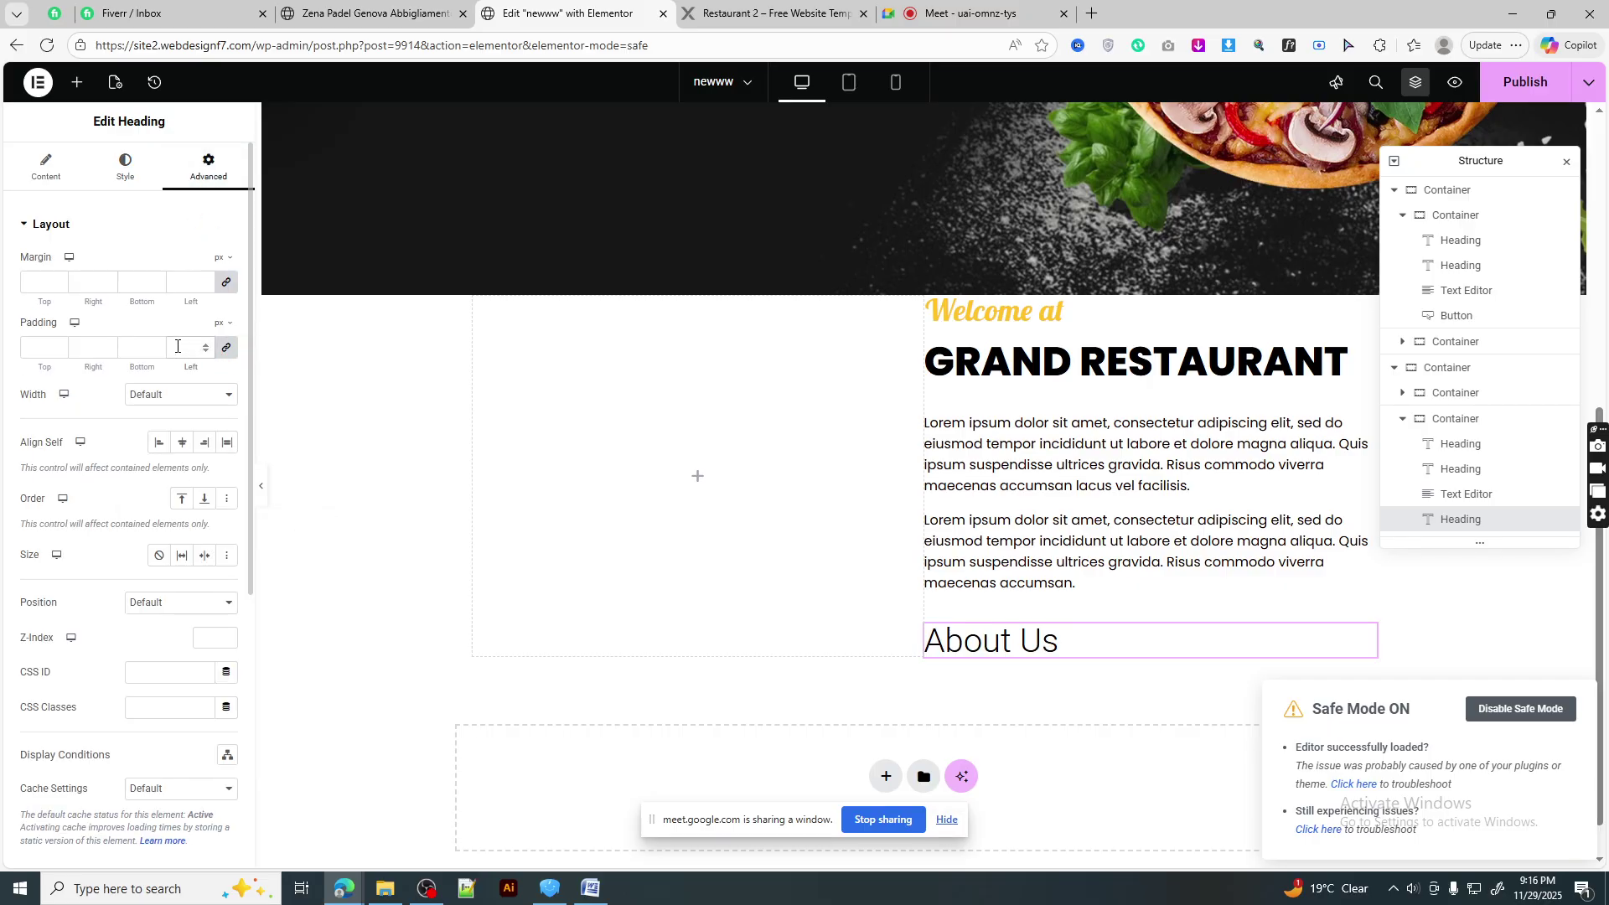
{"action": "left_click", "coordinate": [170, 344]}
{"action": "type", "text": "20"}
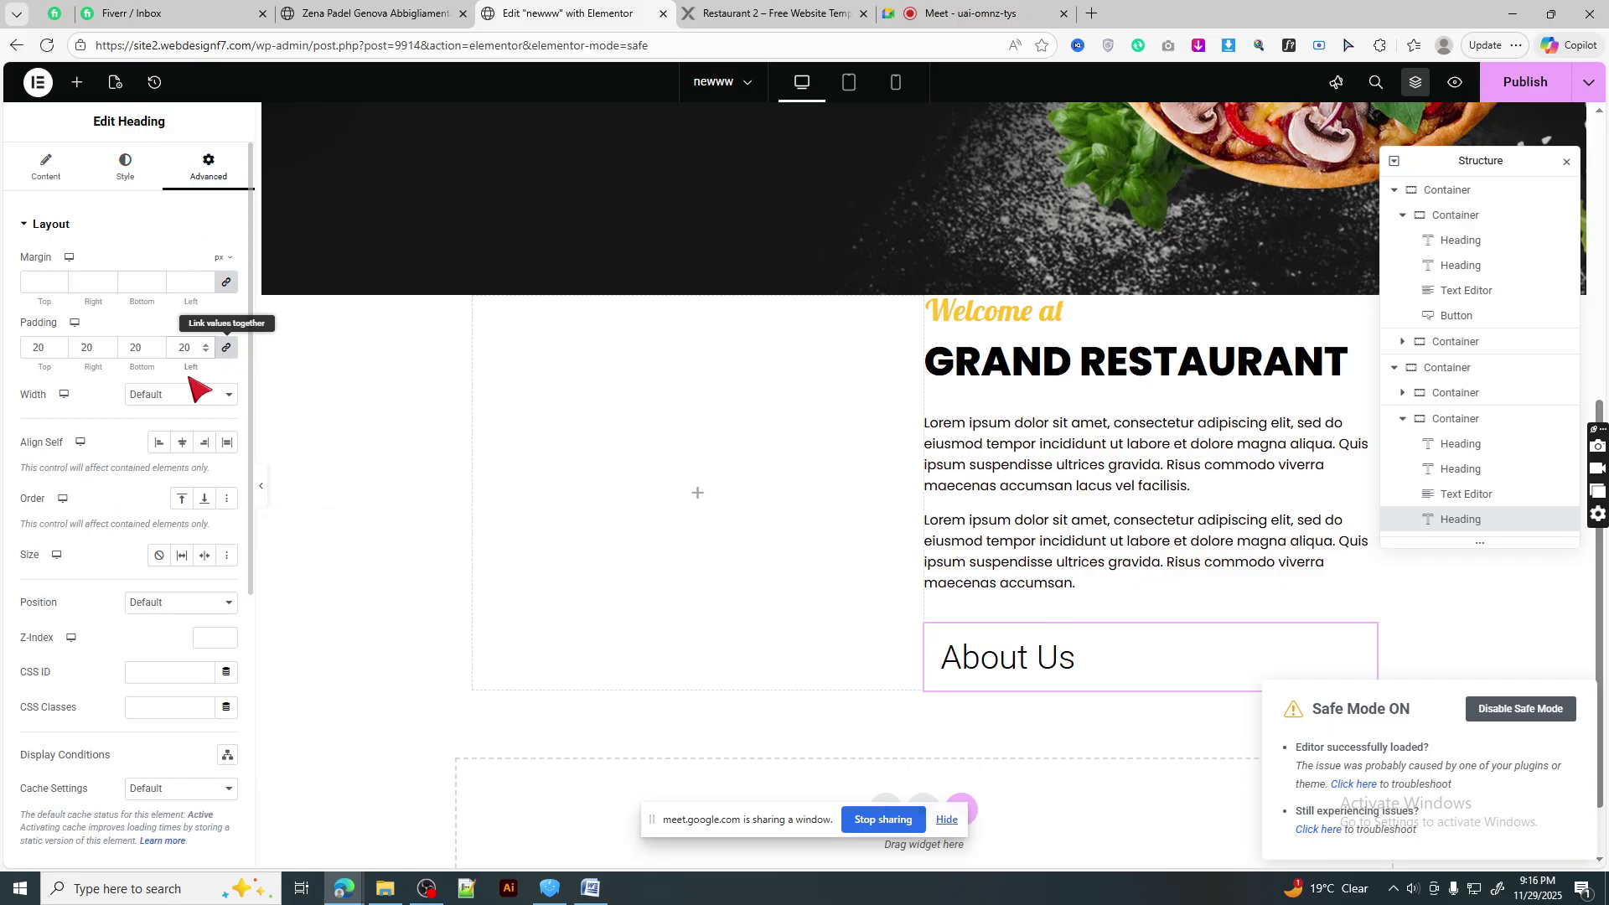
- Set the "About Us" heading's border type to Solid
{"action": "scroll", "coordinate": [193, 503], "scroll_direction": "down", "scroll_amount": 5}
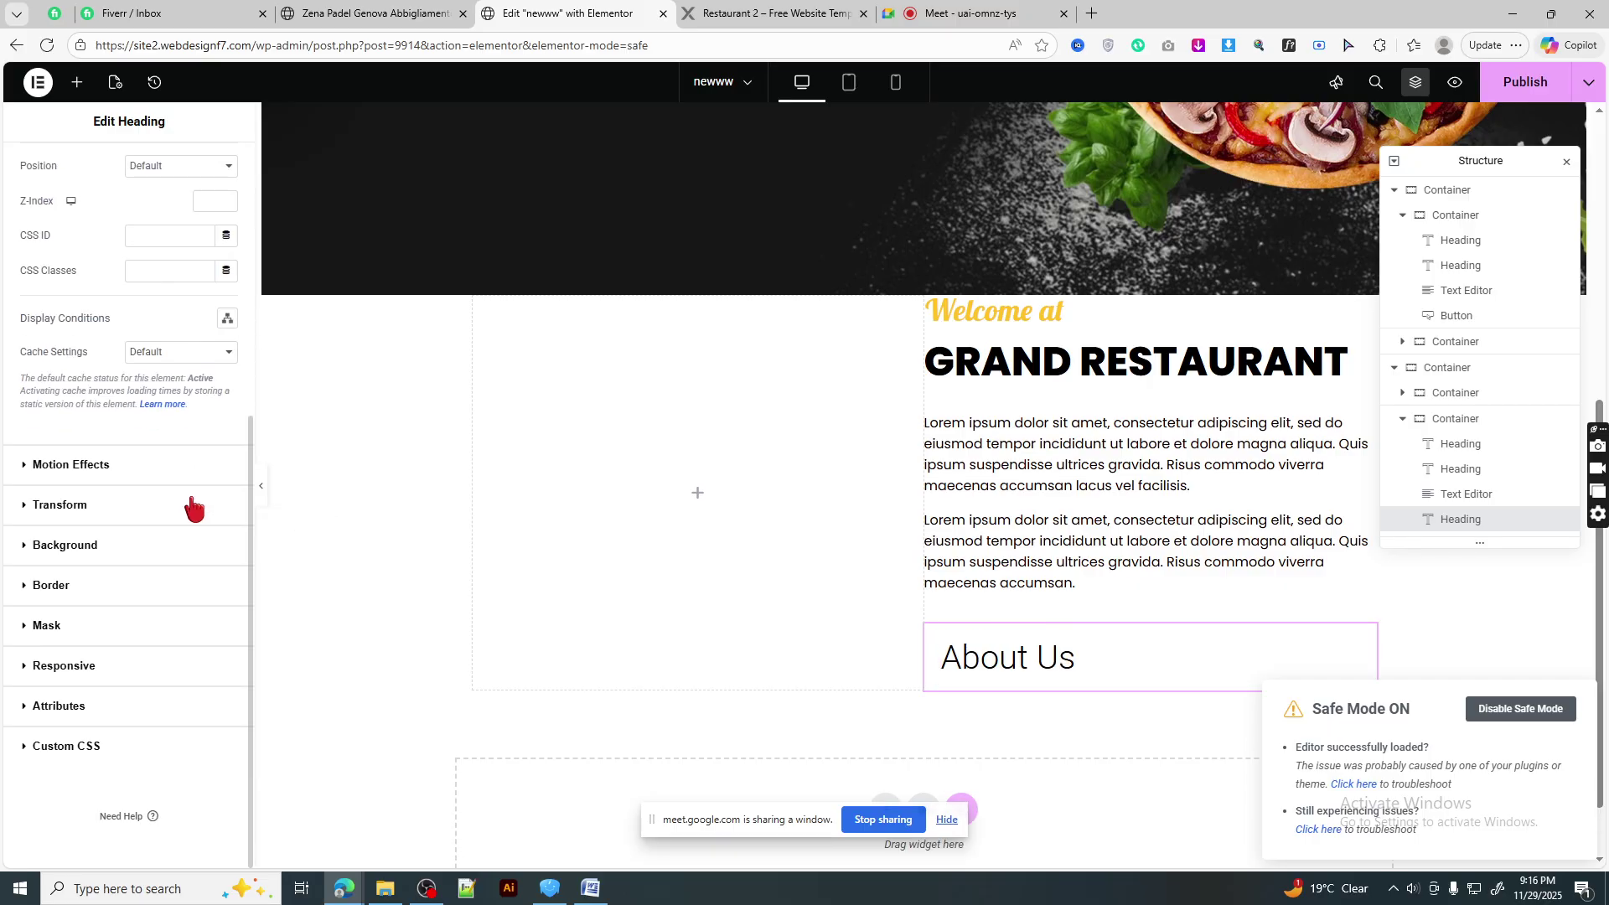
{"action": "left_click", "coordinate": [180, 580]}
{"action": "left_click", "coordinate": [180, 460]}
{"action": "left_click", "coordinate": [163, 526]}
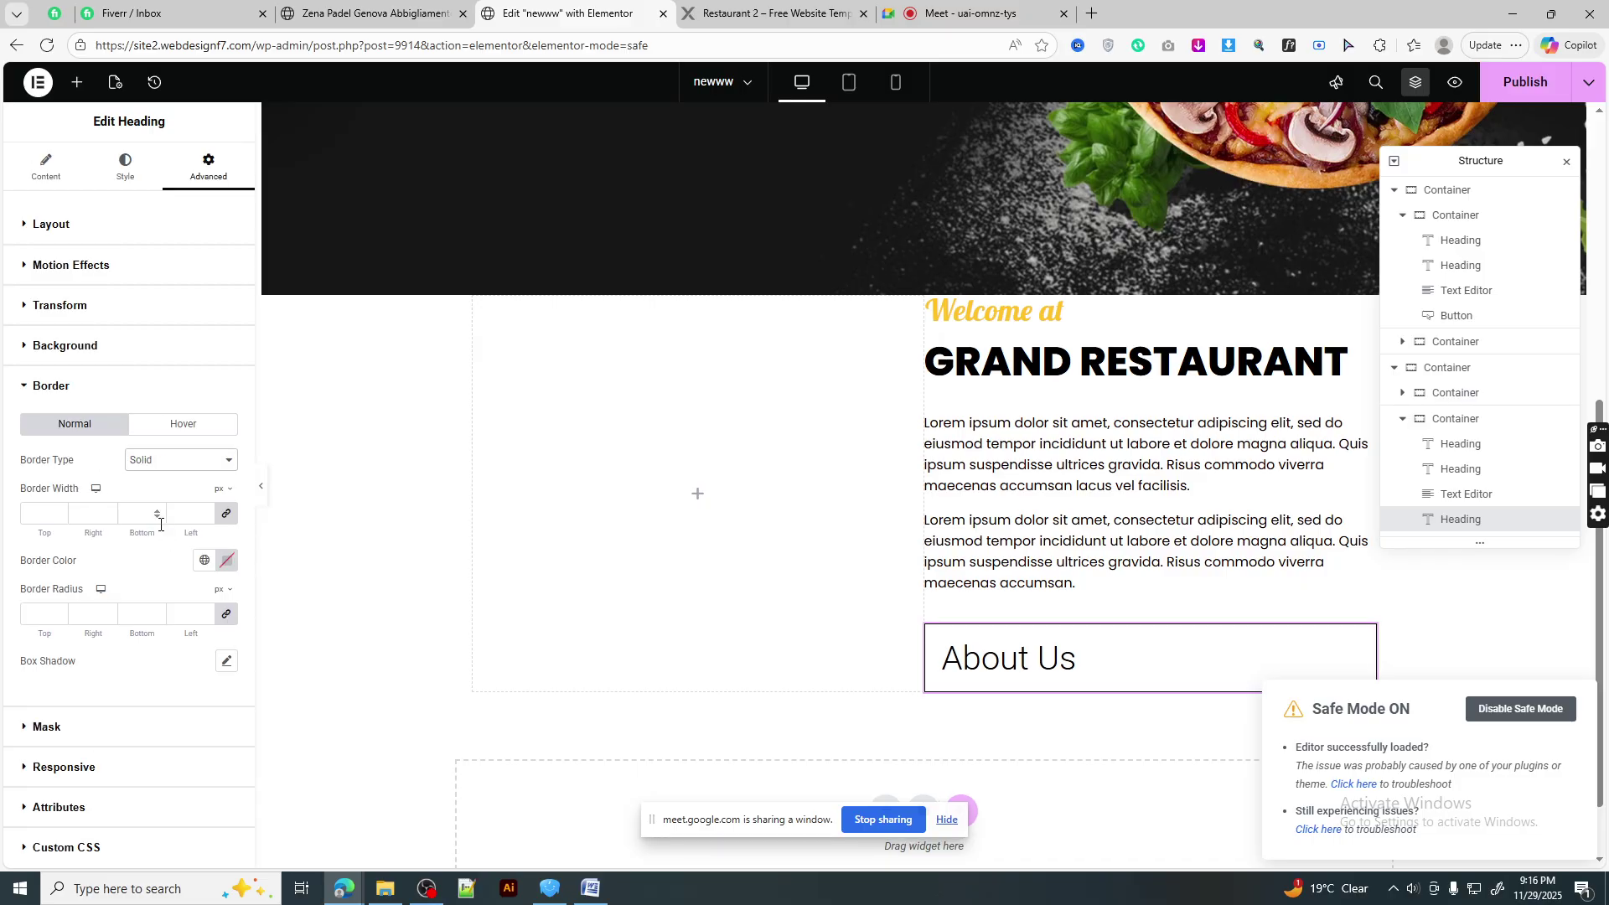
- Give the About Us heading a border on its left side only, 4 px wide, in the yellow #FFC03D global color
{"action": "left_click", "coordinate": [225, 515]}
{"action": "left_click", "coordinate": [206, 510]}
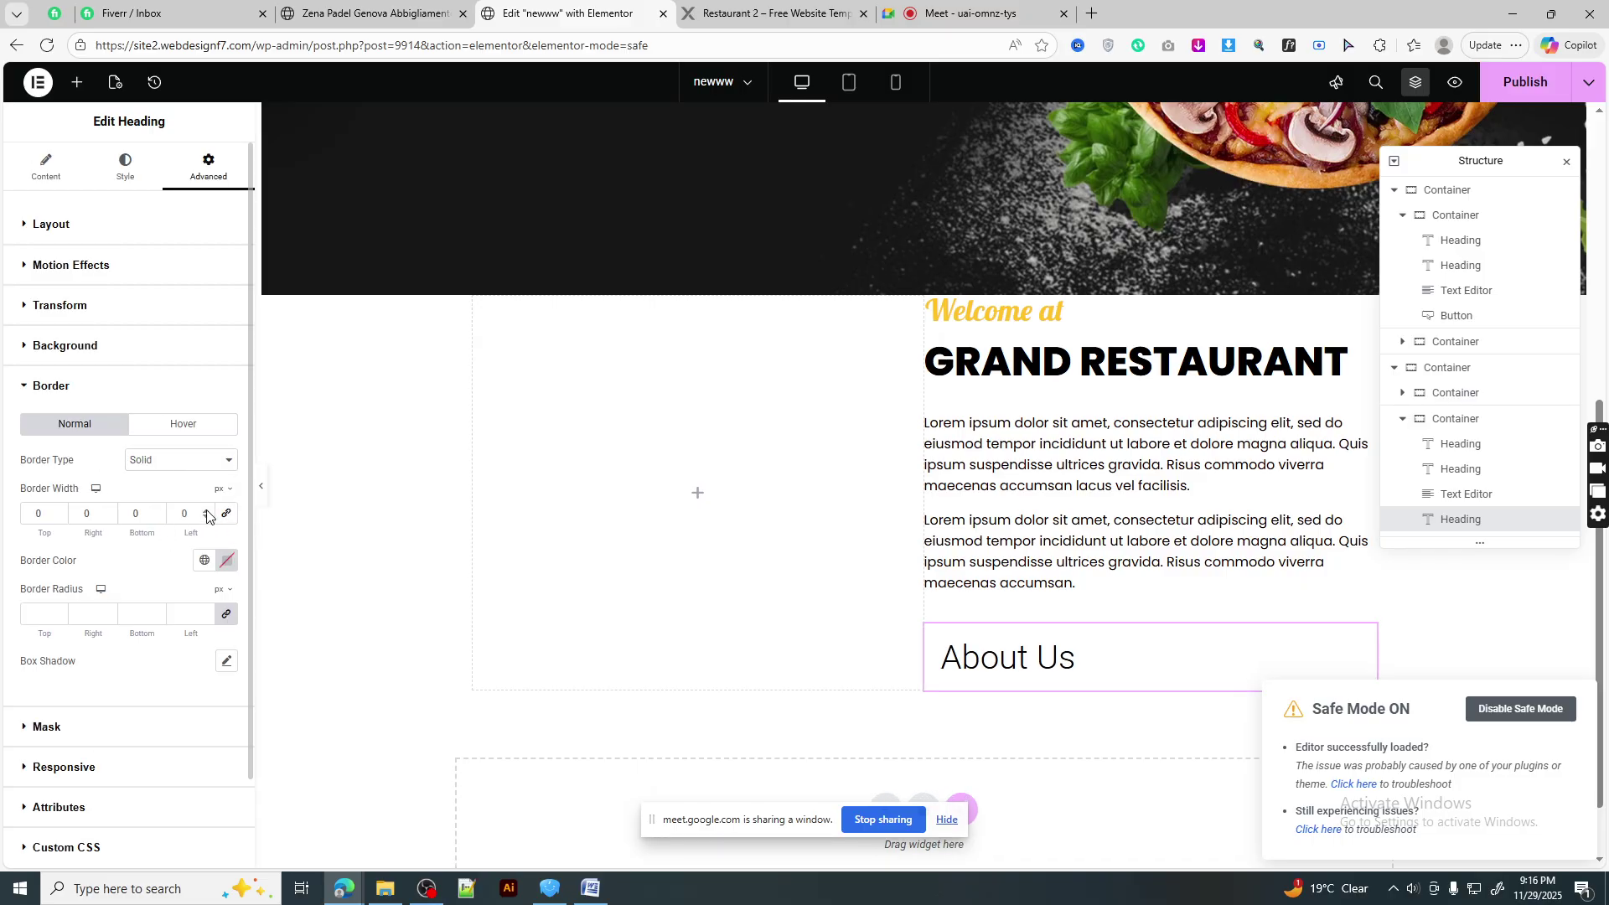
{"action": "left_click", "coordinate": [206, 510]}
{"action": "left_click", "coordinate": [205, 560]}
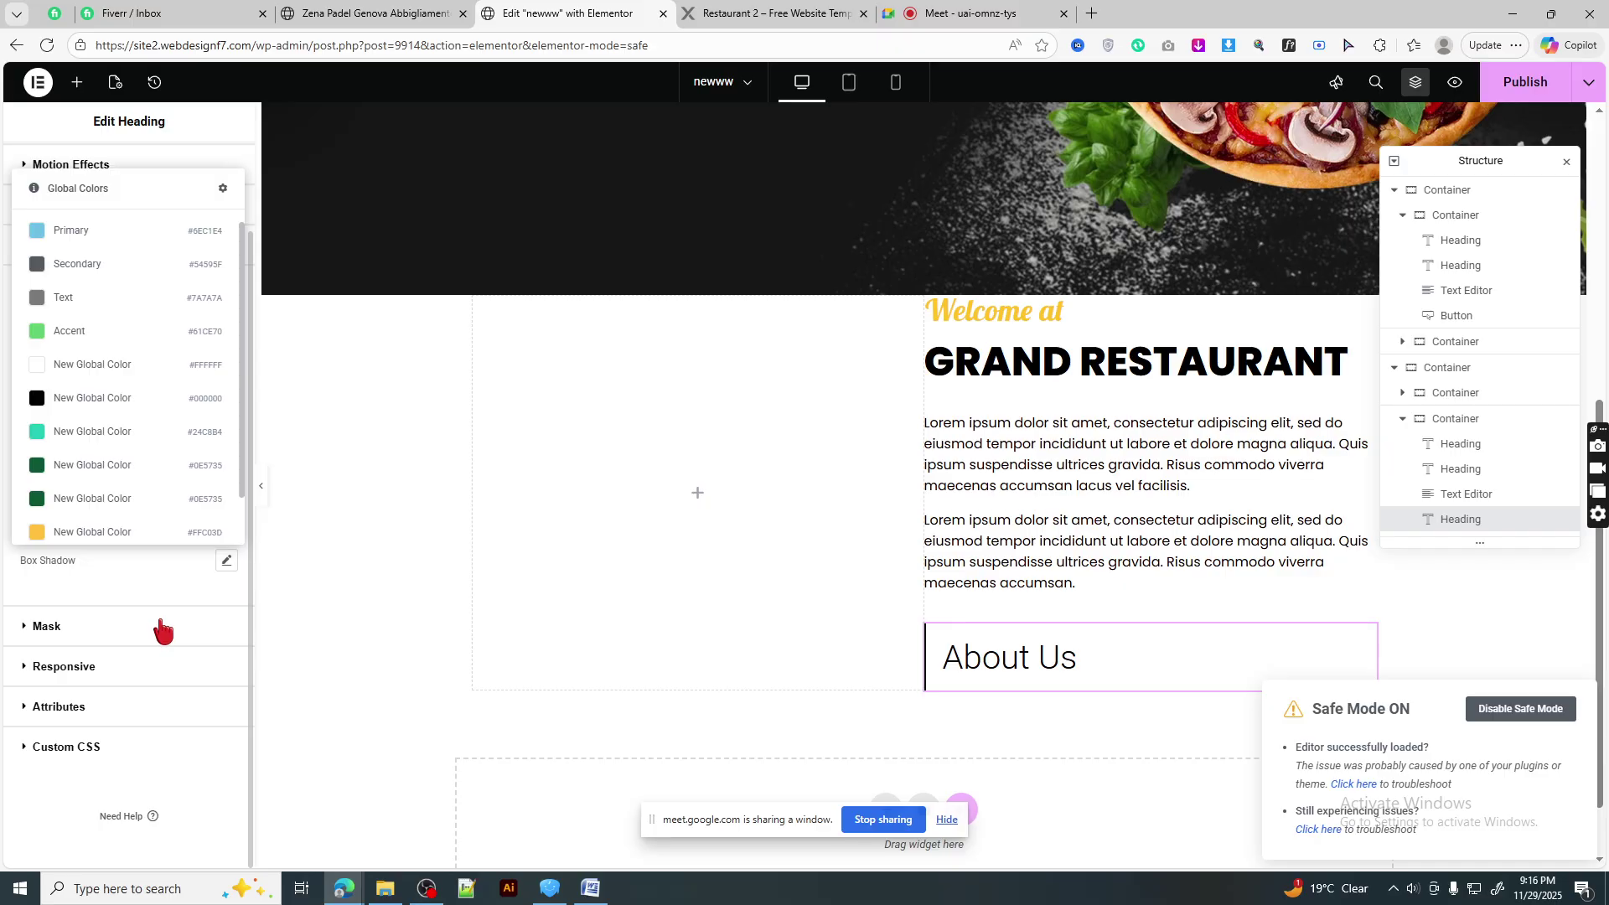
{"action": "left_click", "coordinate": [108, 531]}
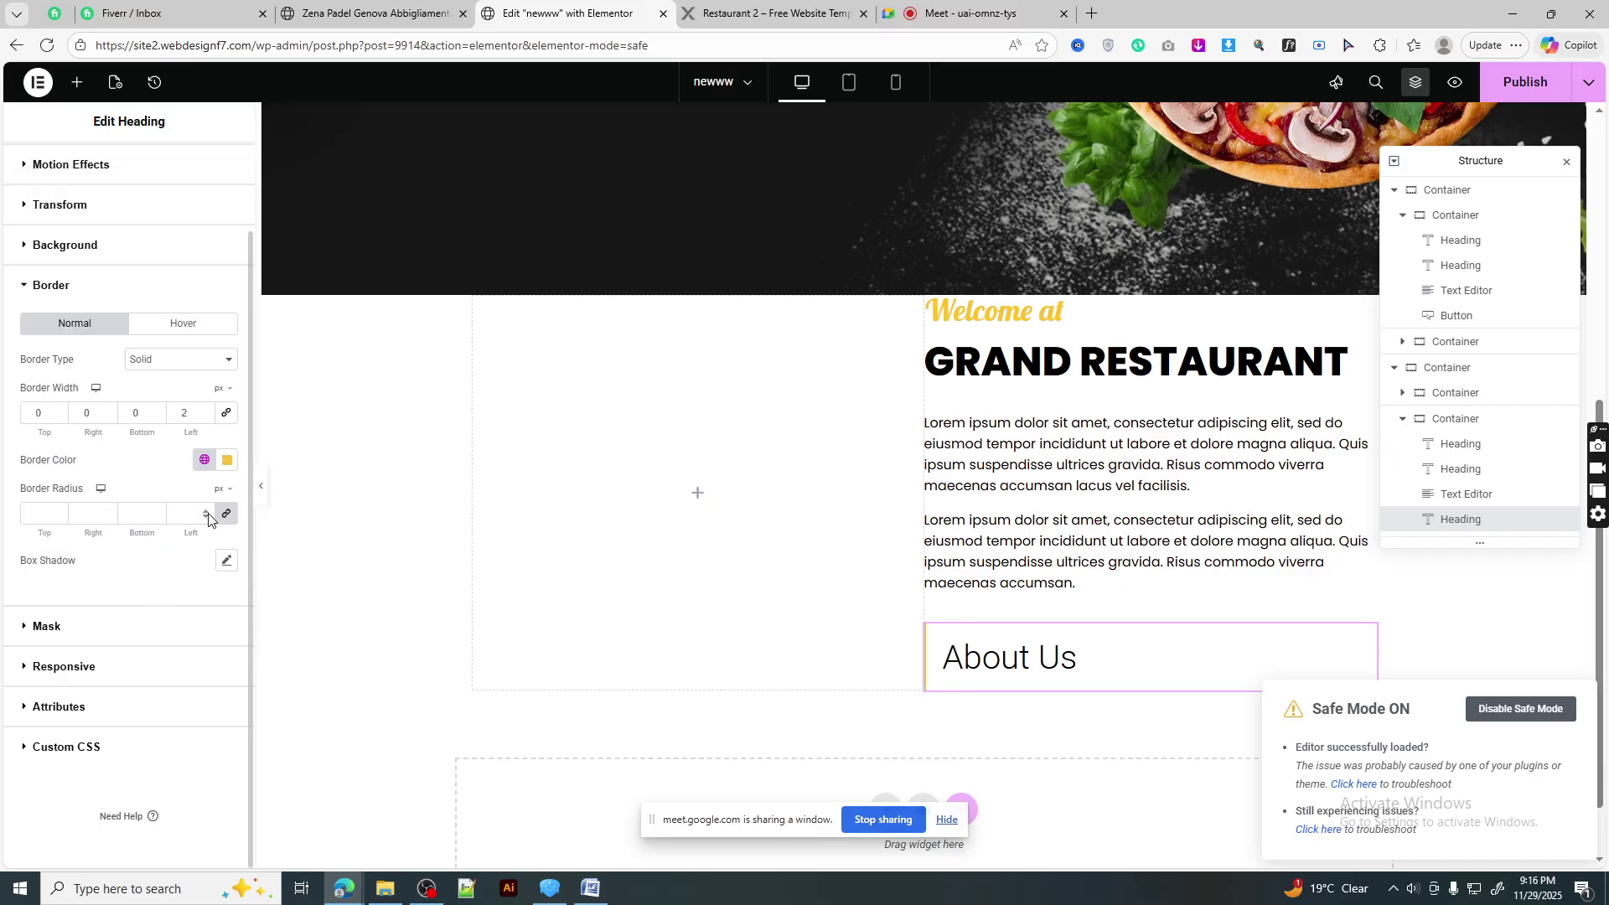
{"action": "left_click", "coordinate": [206, 411]}
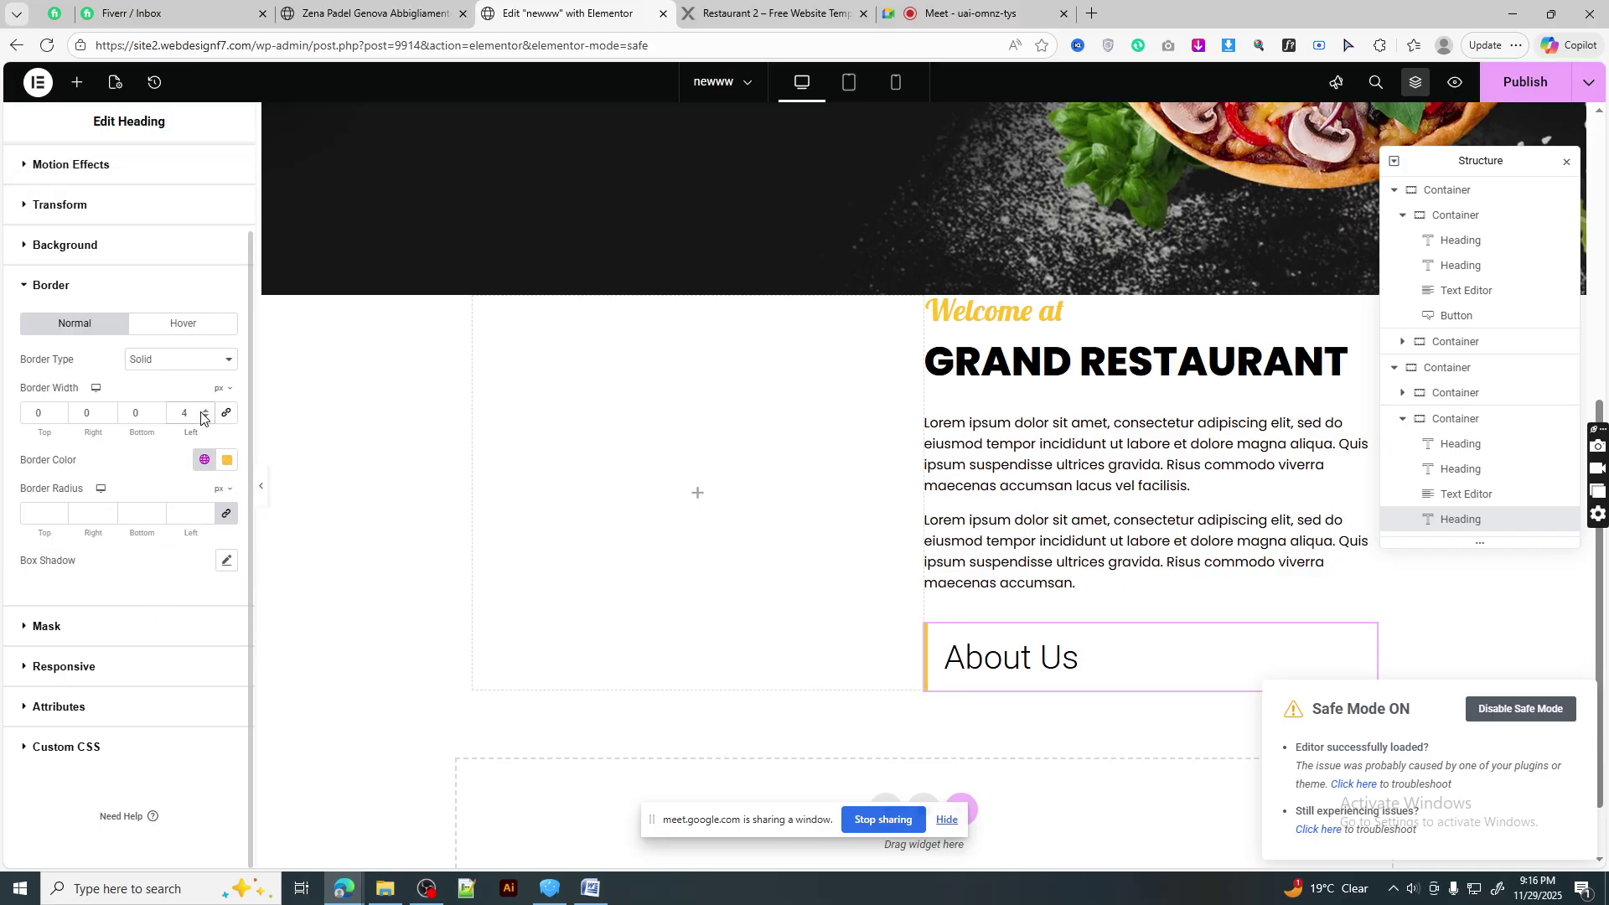
- Set the About Us heading's padding to 14 px on all four sides
{"action": "scroll", "coordinate": [159, 419], "scroll_direction": "up", "scroll_amount": 2}
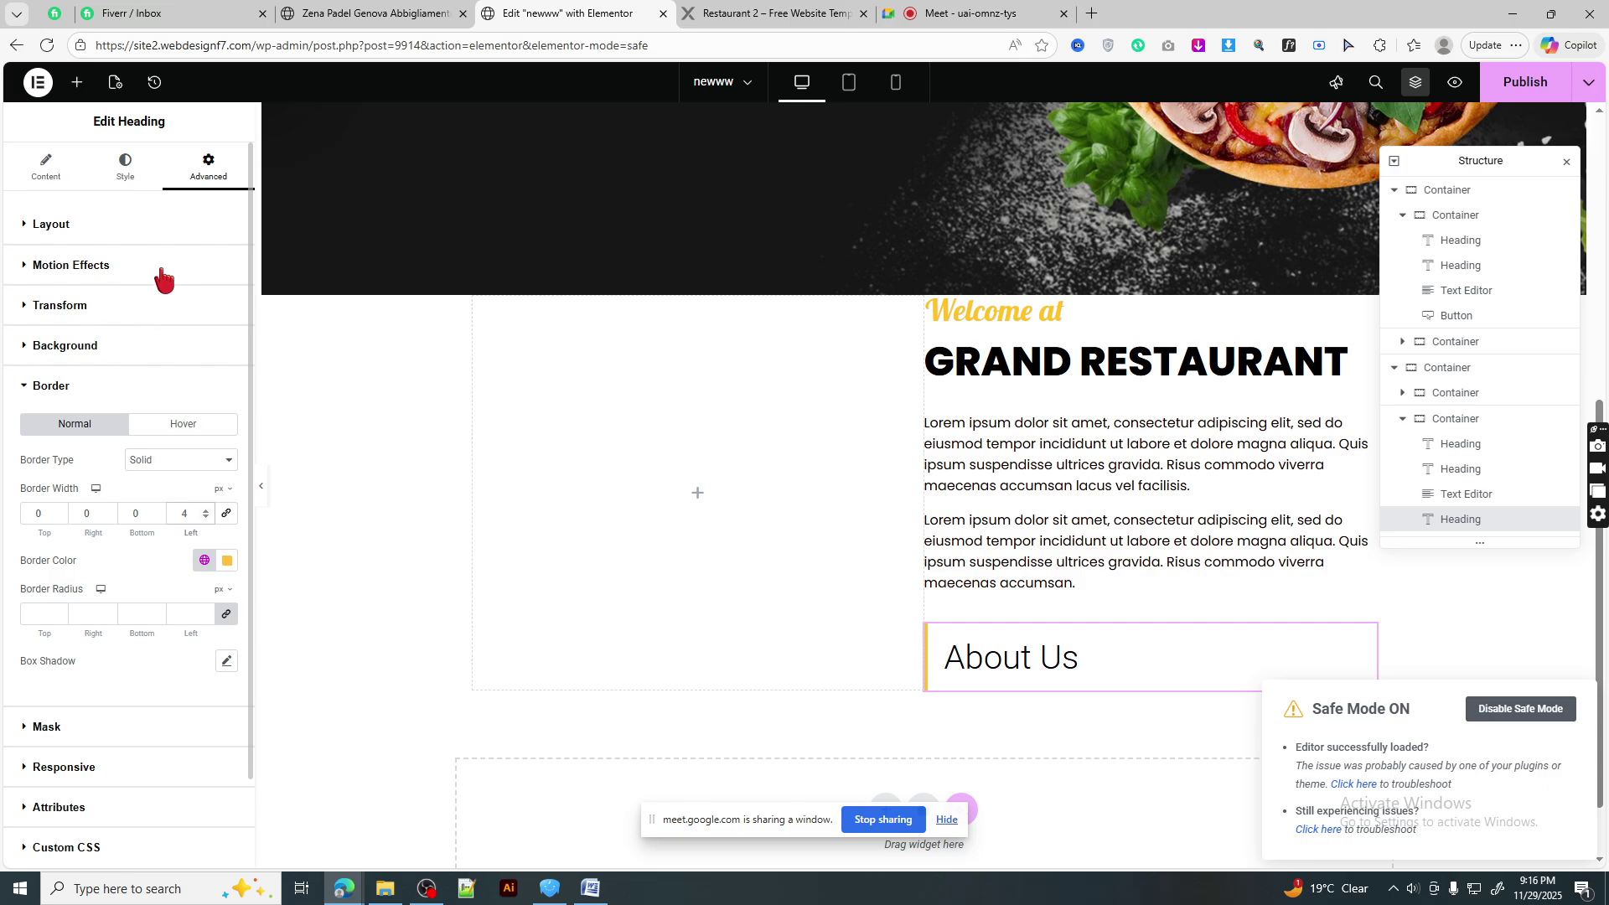
{"action": "left_click", "coordinate": [159, 242]}
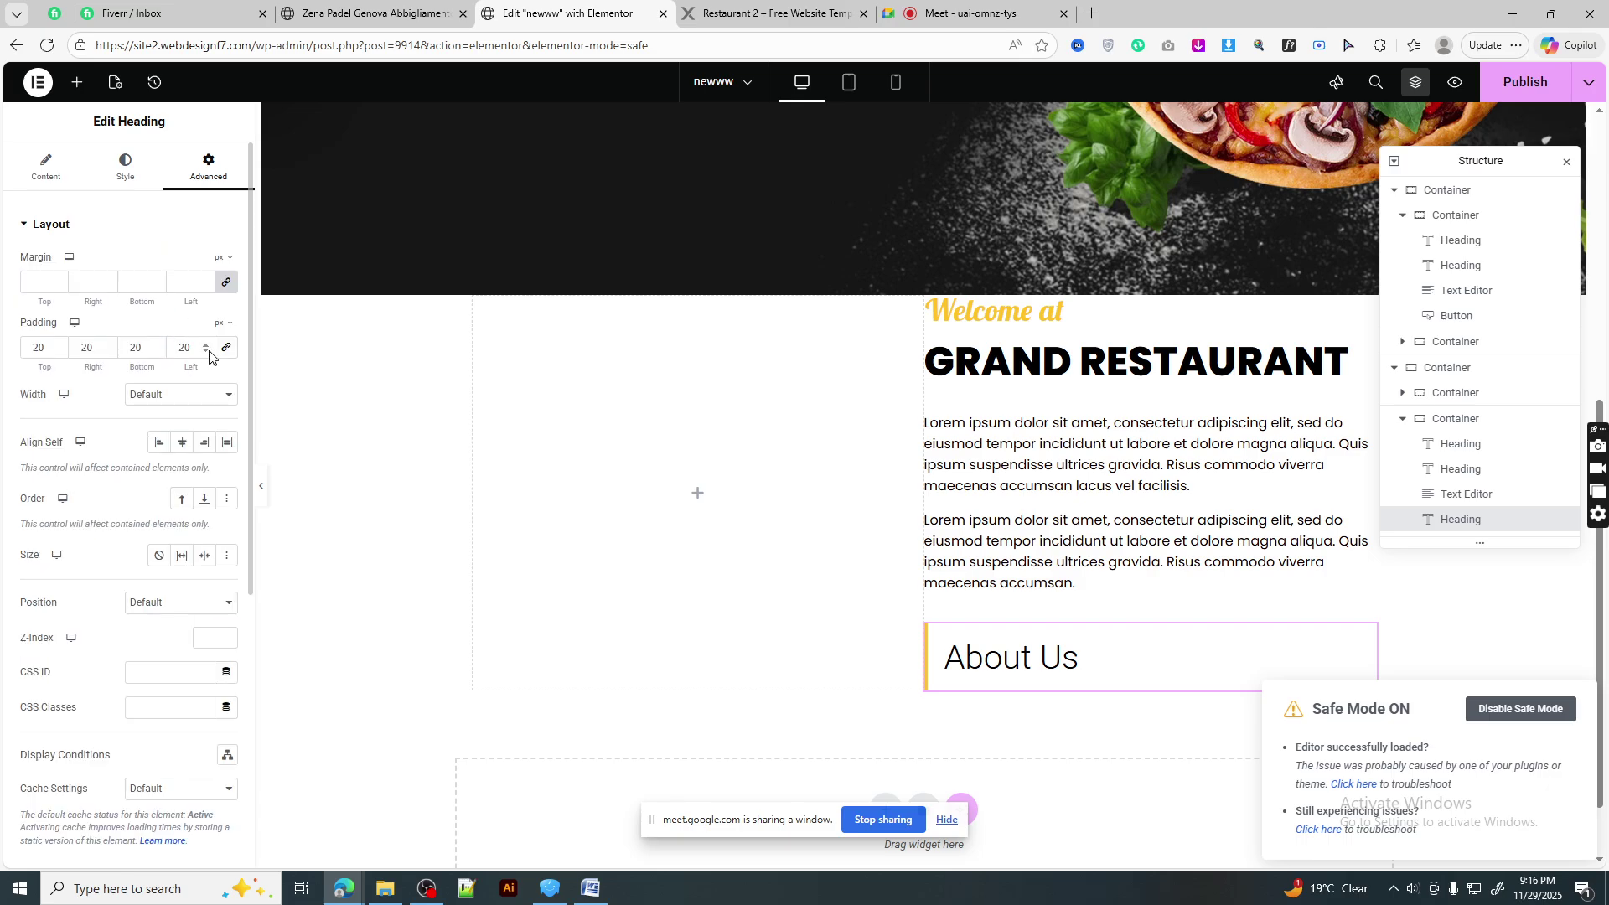
{"action": "left_click", "coordinate": [206, 351]}
{"action": "left_click", "coordinate": [206, 351]}
{"action": "left_click", "coordinate": [206, 352]}
{"action": "left_click", "coordinate": [206, 351]}
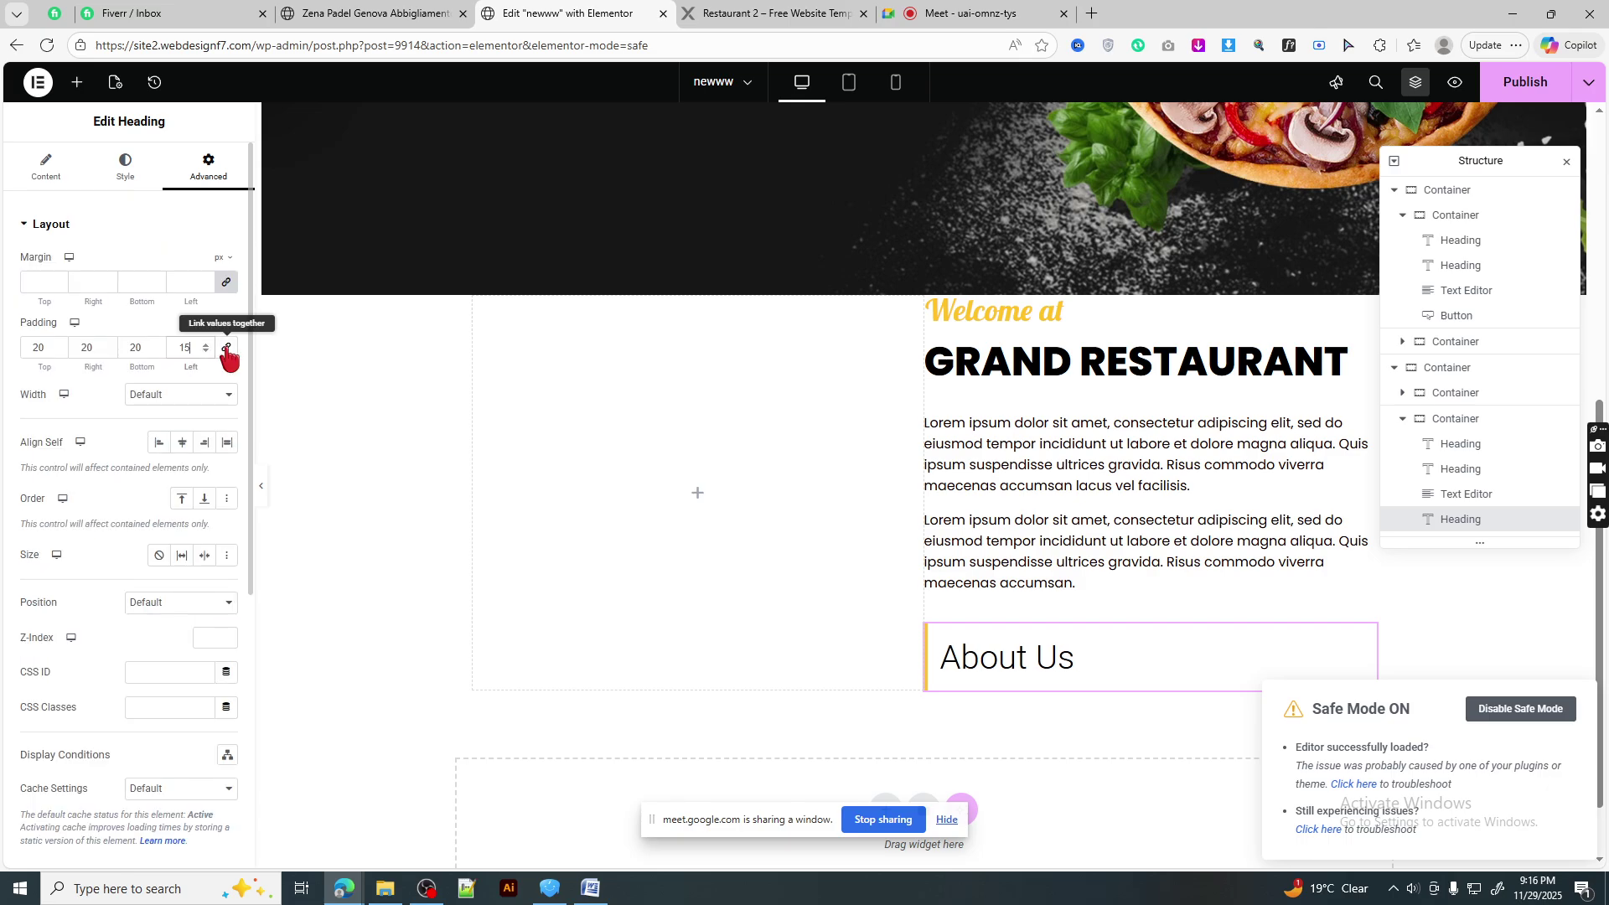
{"action": "left_click", "coordinate": [227, 350]}
{"action": "left_click", "coordinate": [206, 352]}
{"action": "left_click", "coordinate": [207, 352]}
{"action": "left_click", "coordinate": [207, 352]}
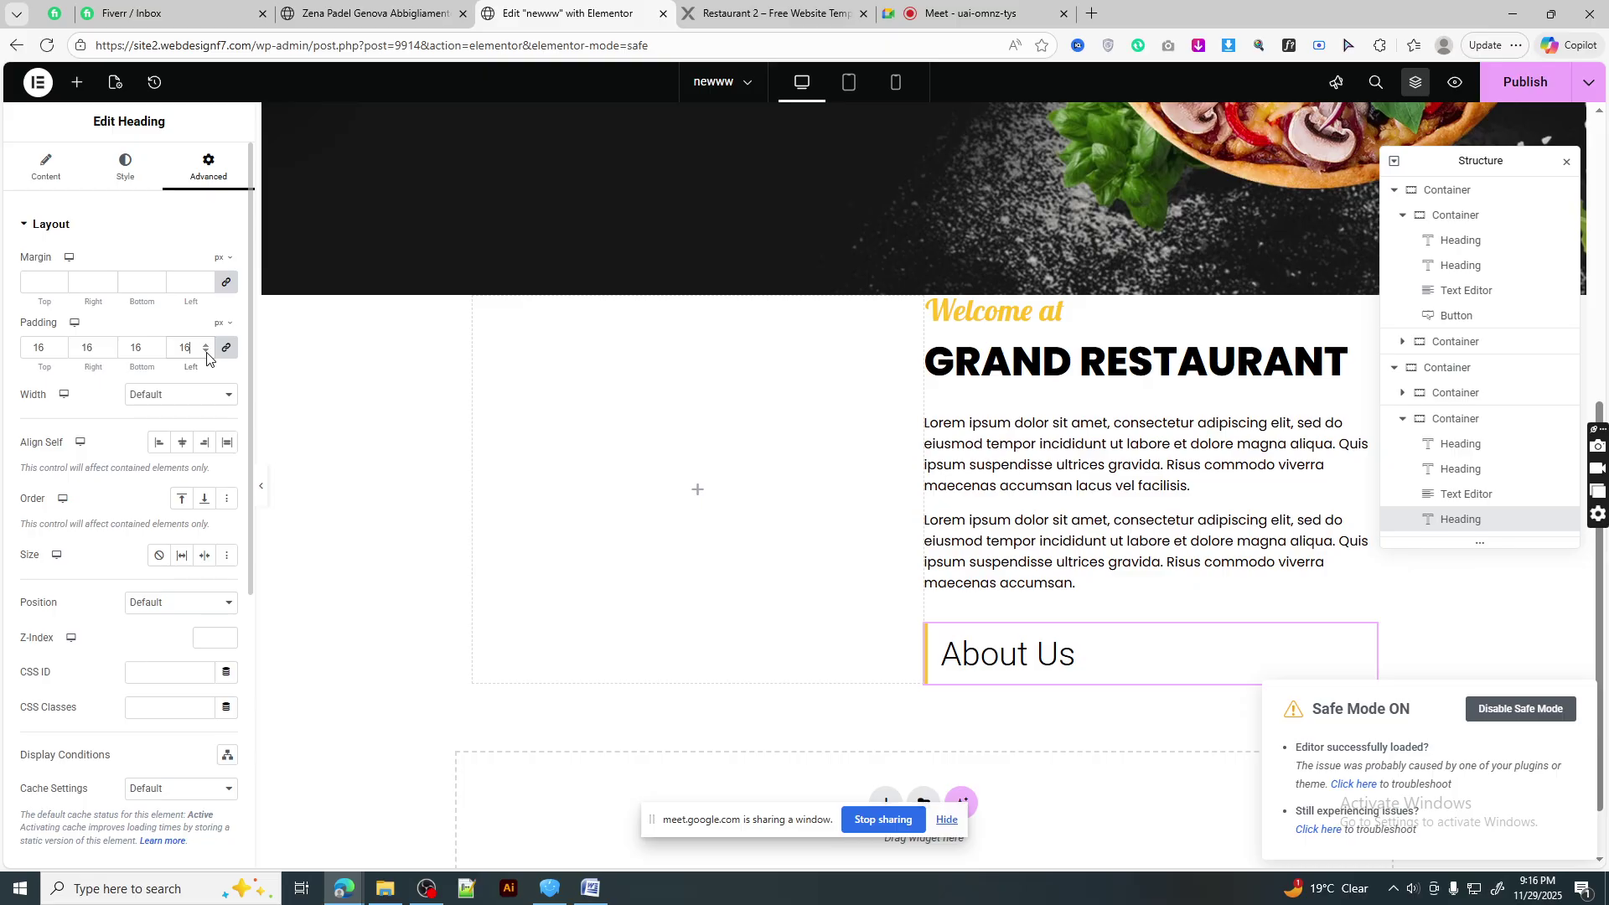
{"action": "left_click", "coordinate": [206, 352]}
{"action": "left_click", "coordinate": [206, 352]}
{"action": "left_click", "coordinate": [201, 352]}
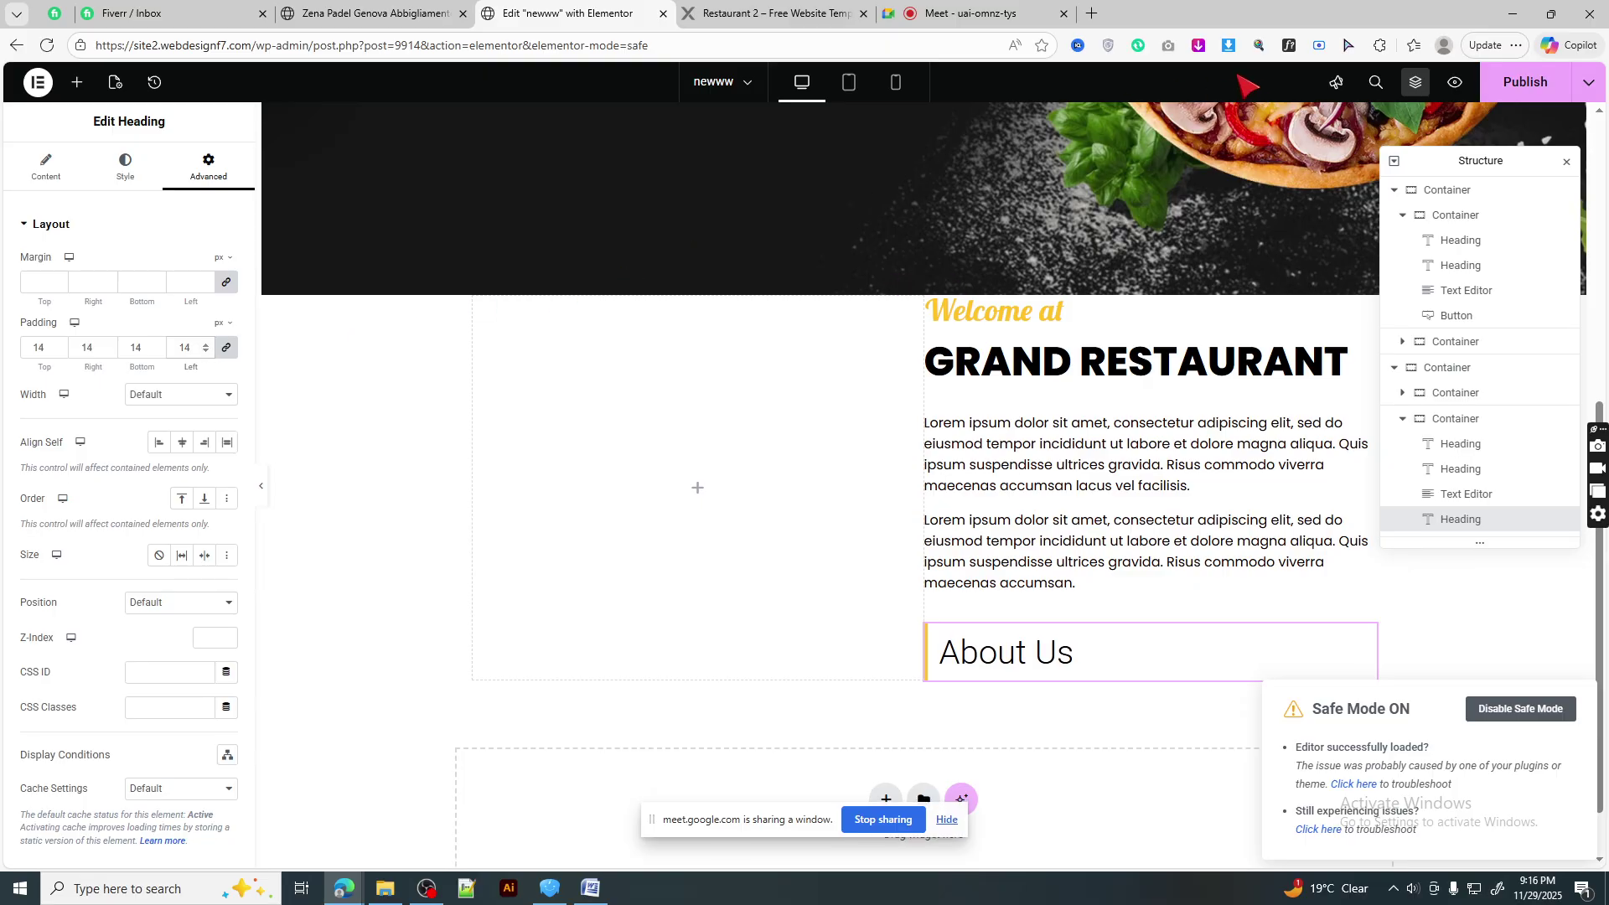
- Check the welcome section on the reference page, and add an Image widget to the empty container beside the welcome text
{"action": "left_click", "coordinate": [764, 13]}
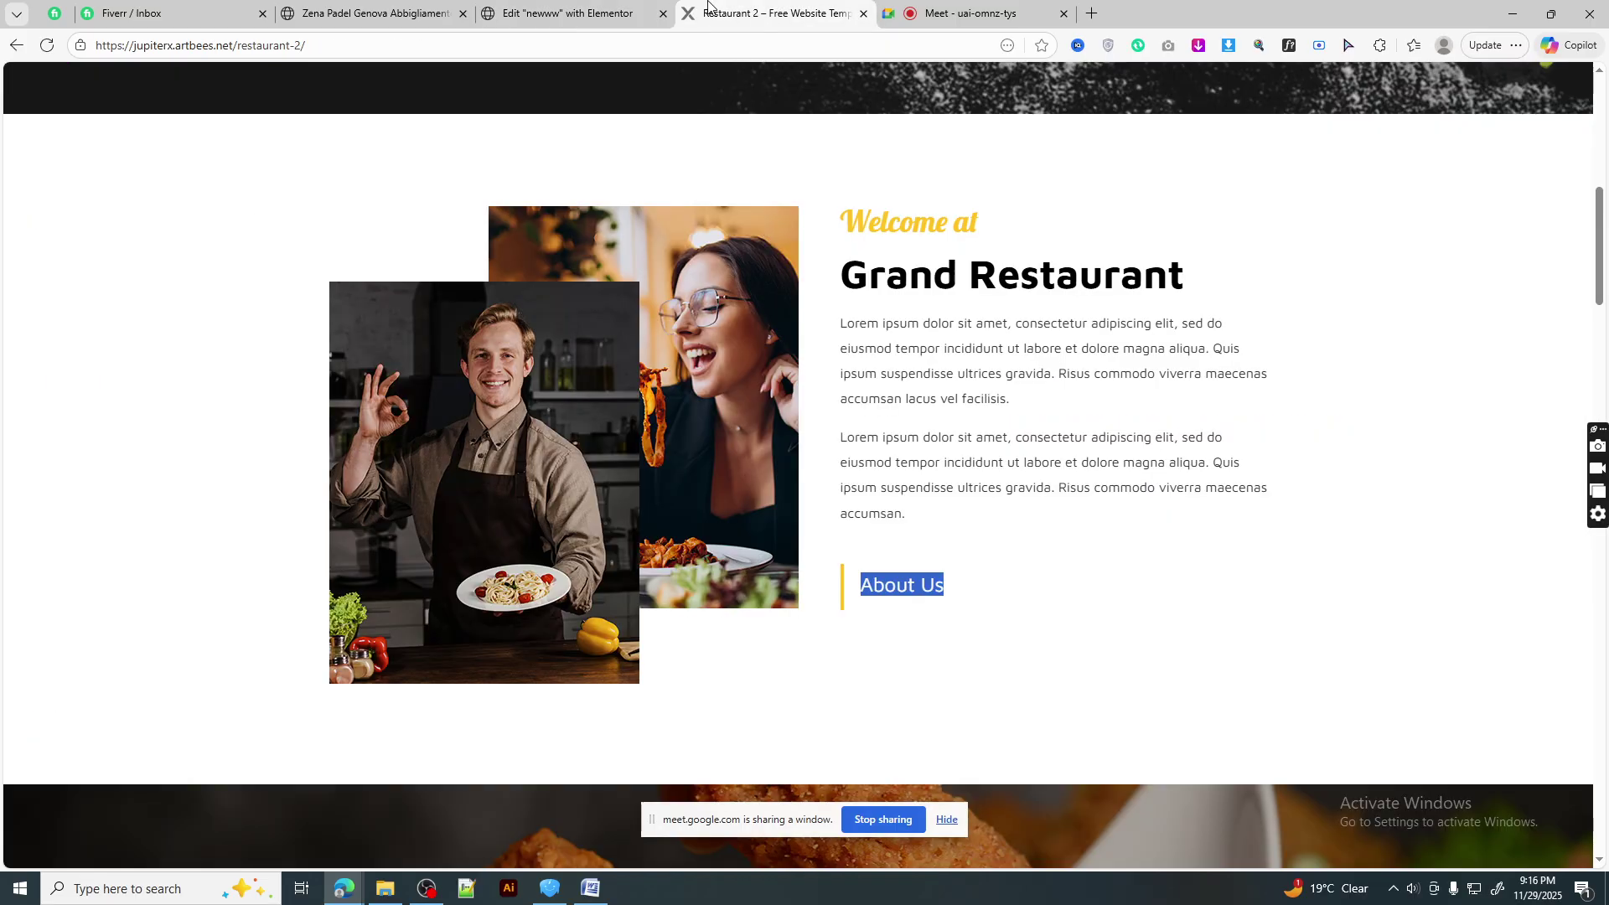
{"action": "left_click", "coordinate": [574, 12]}
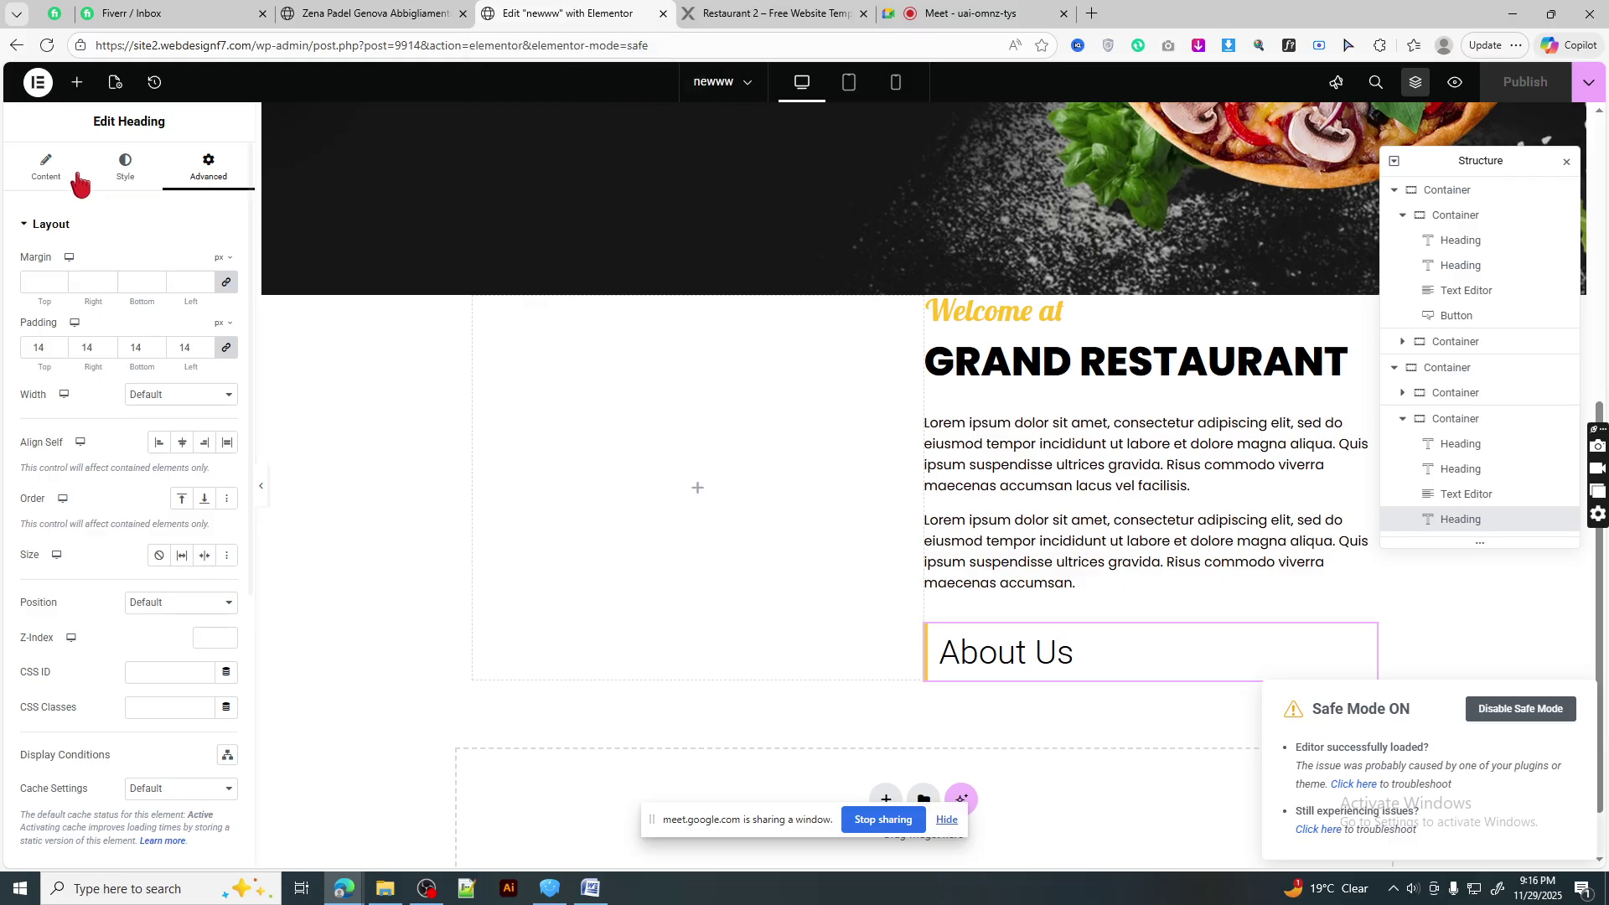
{"action": "left_click", "coordinate": [76, 81]}
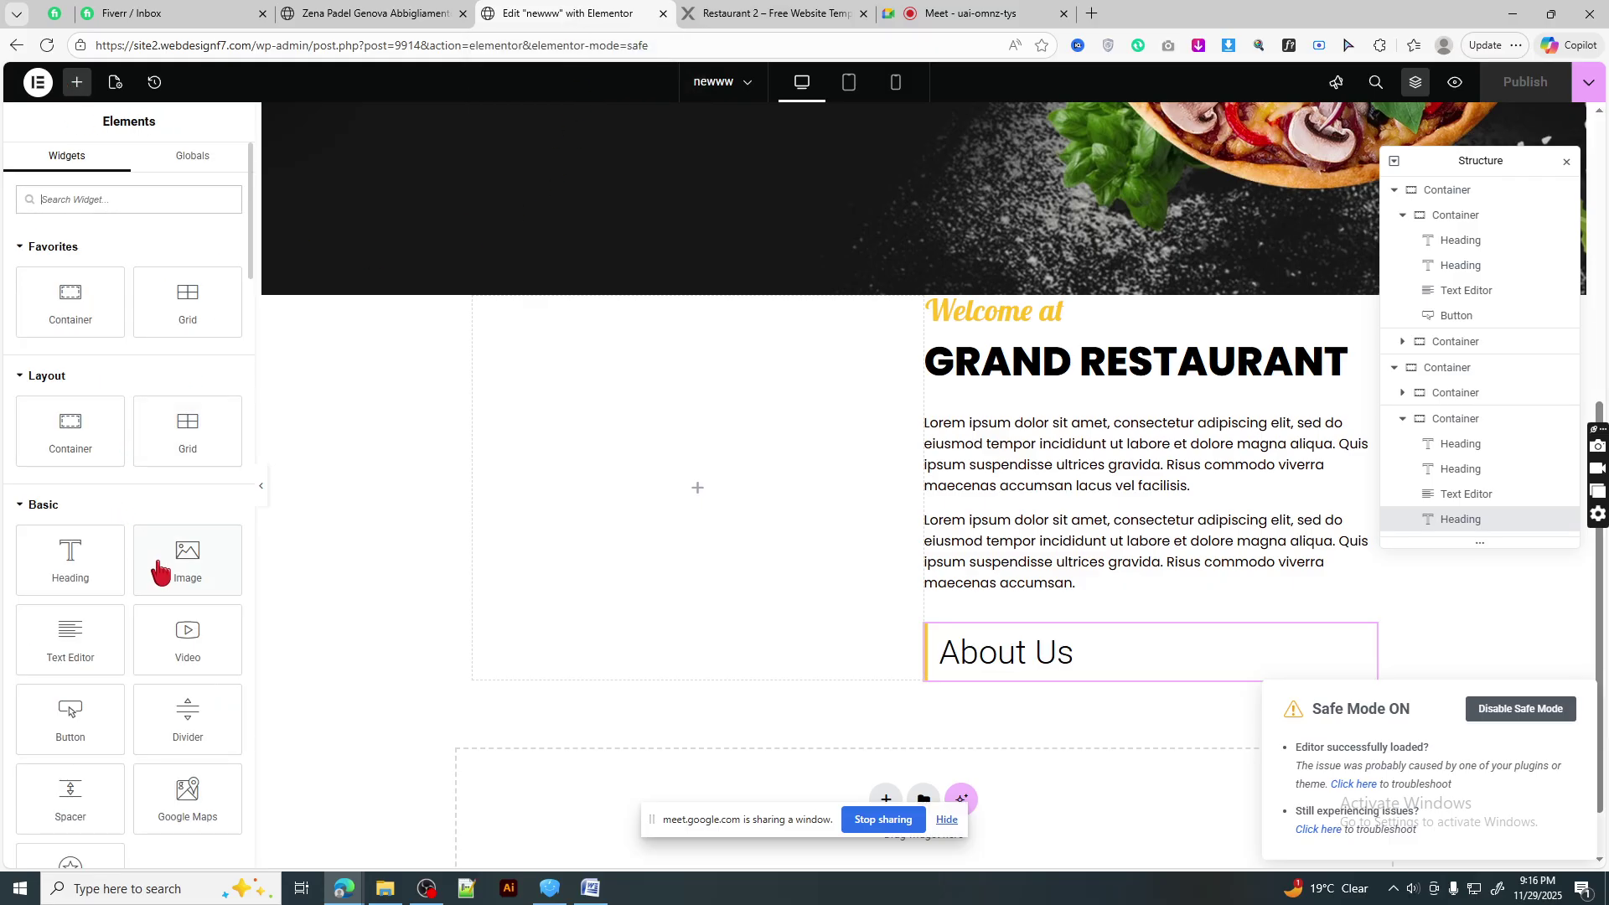
{"action": "left_click_drag", "start_coordinate": [158, 568], "coordinate": [652, 530]}
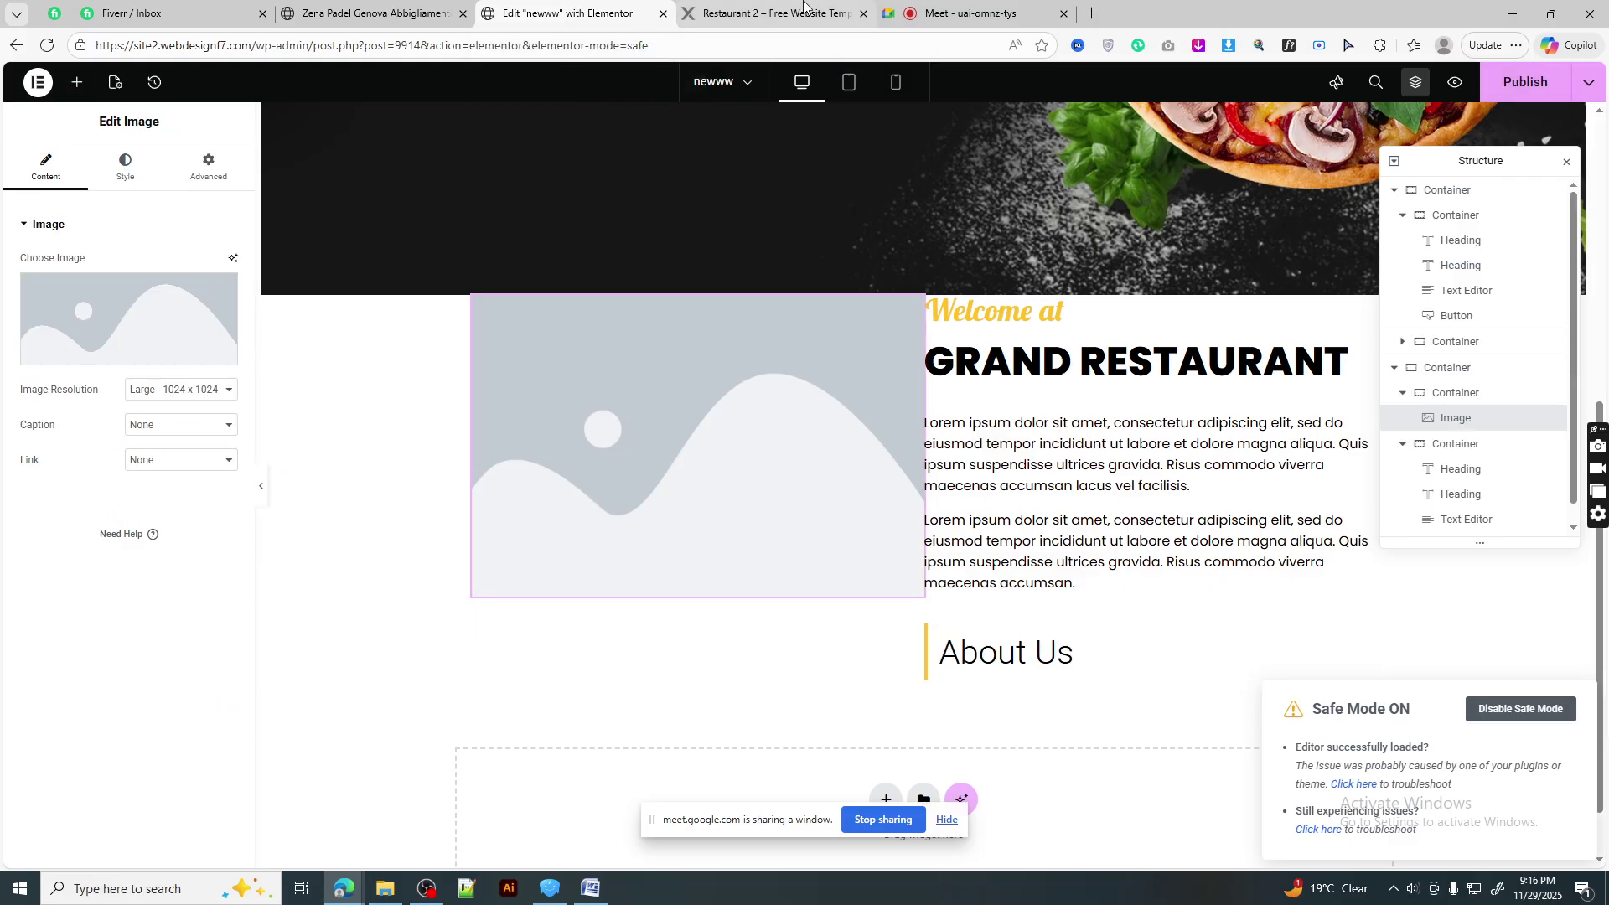
- Find the 370x480 chef photo on the Restaurant 2 reference page with the Imageye downloader and download it
{"action": "left_click", "coordinate": [764, 14]}
{"action": "left_click", "coordinate": [1198, 47]}
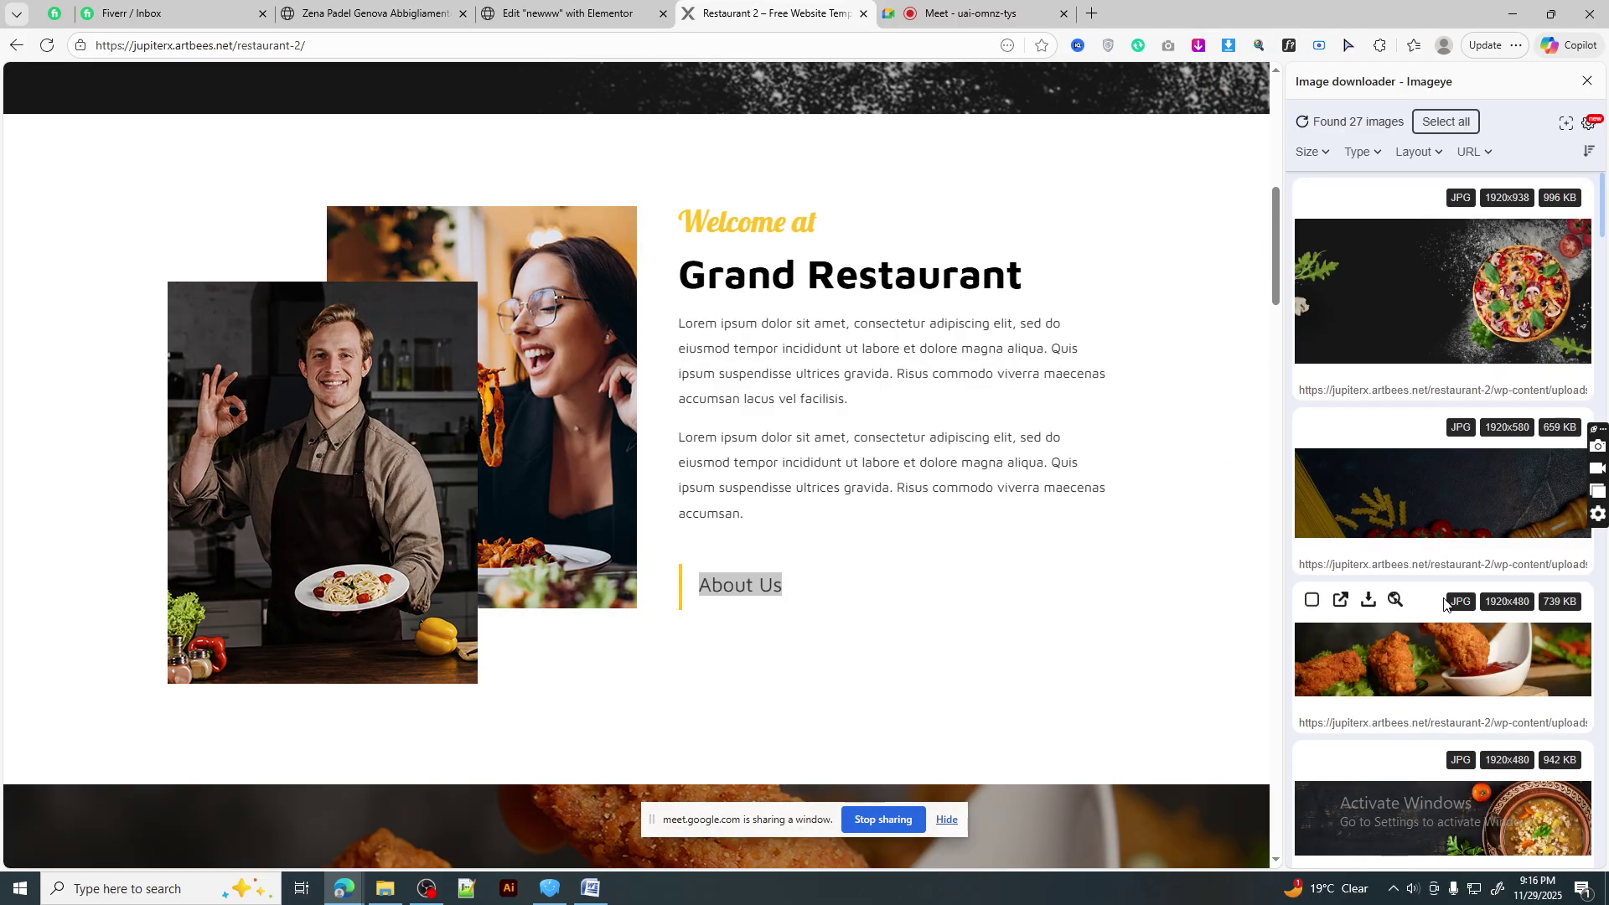
{"action": "scroll", "coordinate": [1443, 599], "scroll_direction": "down", "scroll_amount": 6}
{"action": "scroll", "coordinate": [1443, 591], "scroll_direction": "down", "scroll_amount": 3}
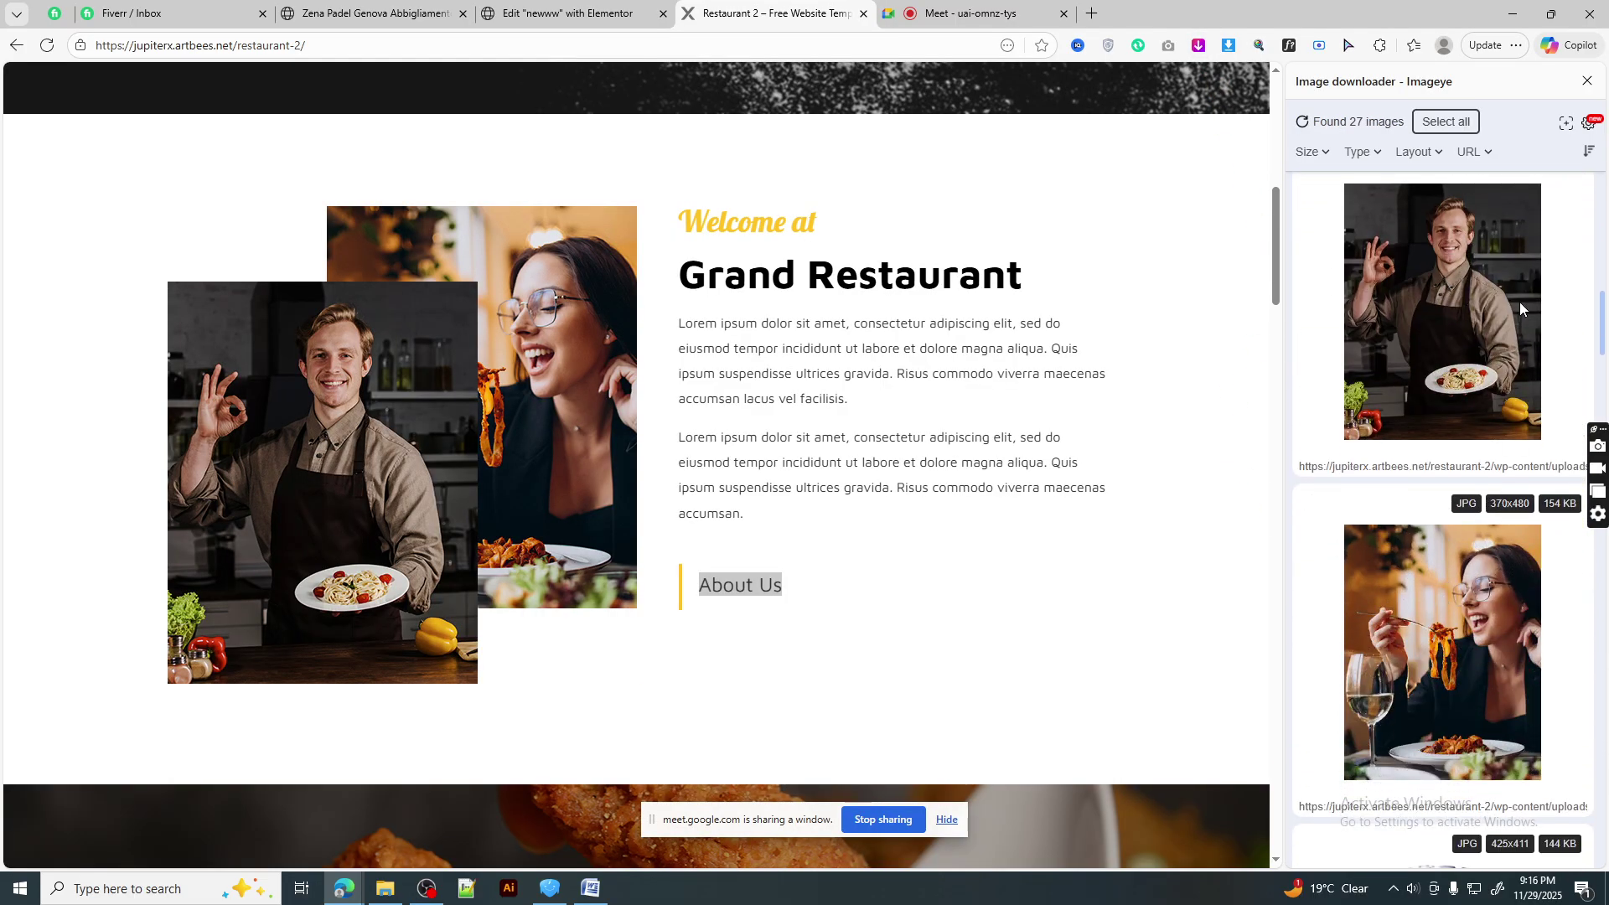
{"action": "scroll", "coordinate": [1446, 284], "scroll_direction": "up", "scroll_amount": 2}
{"action": "left_click", "coordinate": [1368, 329]}
{"action": "left_click", "coordinate": [1425, 461]}
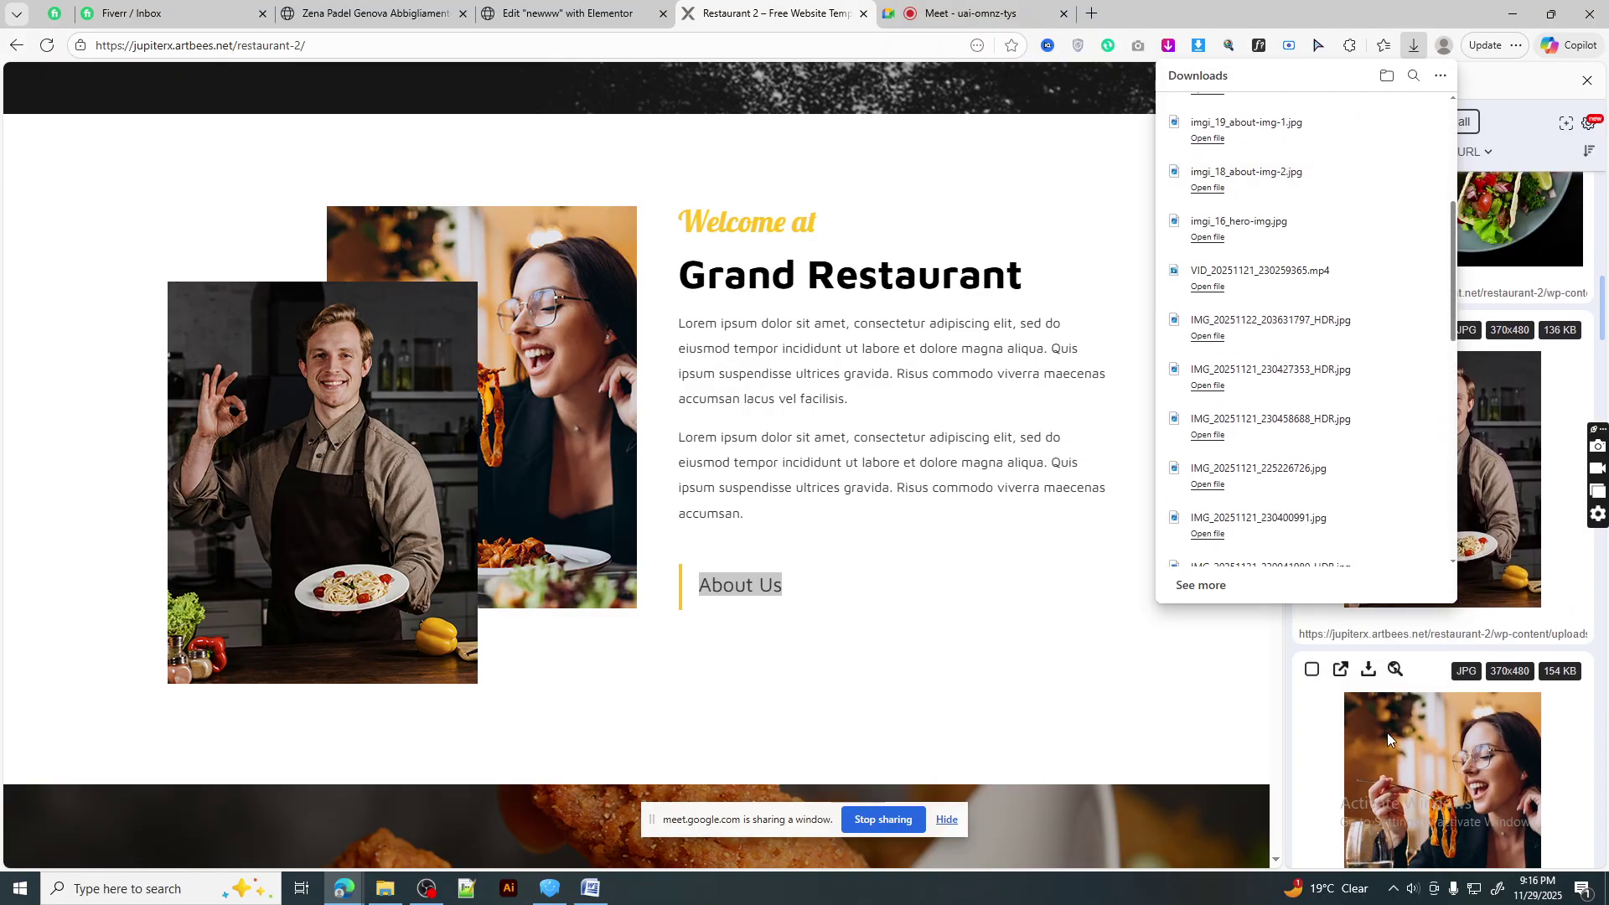
{"action": "left_click", "coordinate": [578, 14]}
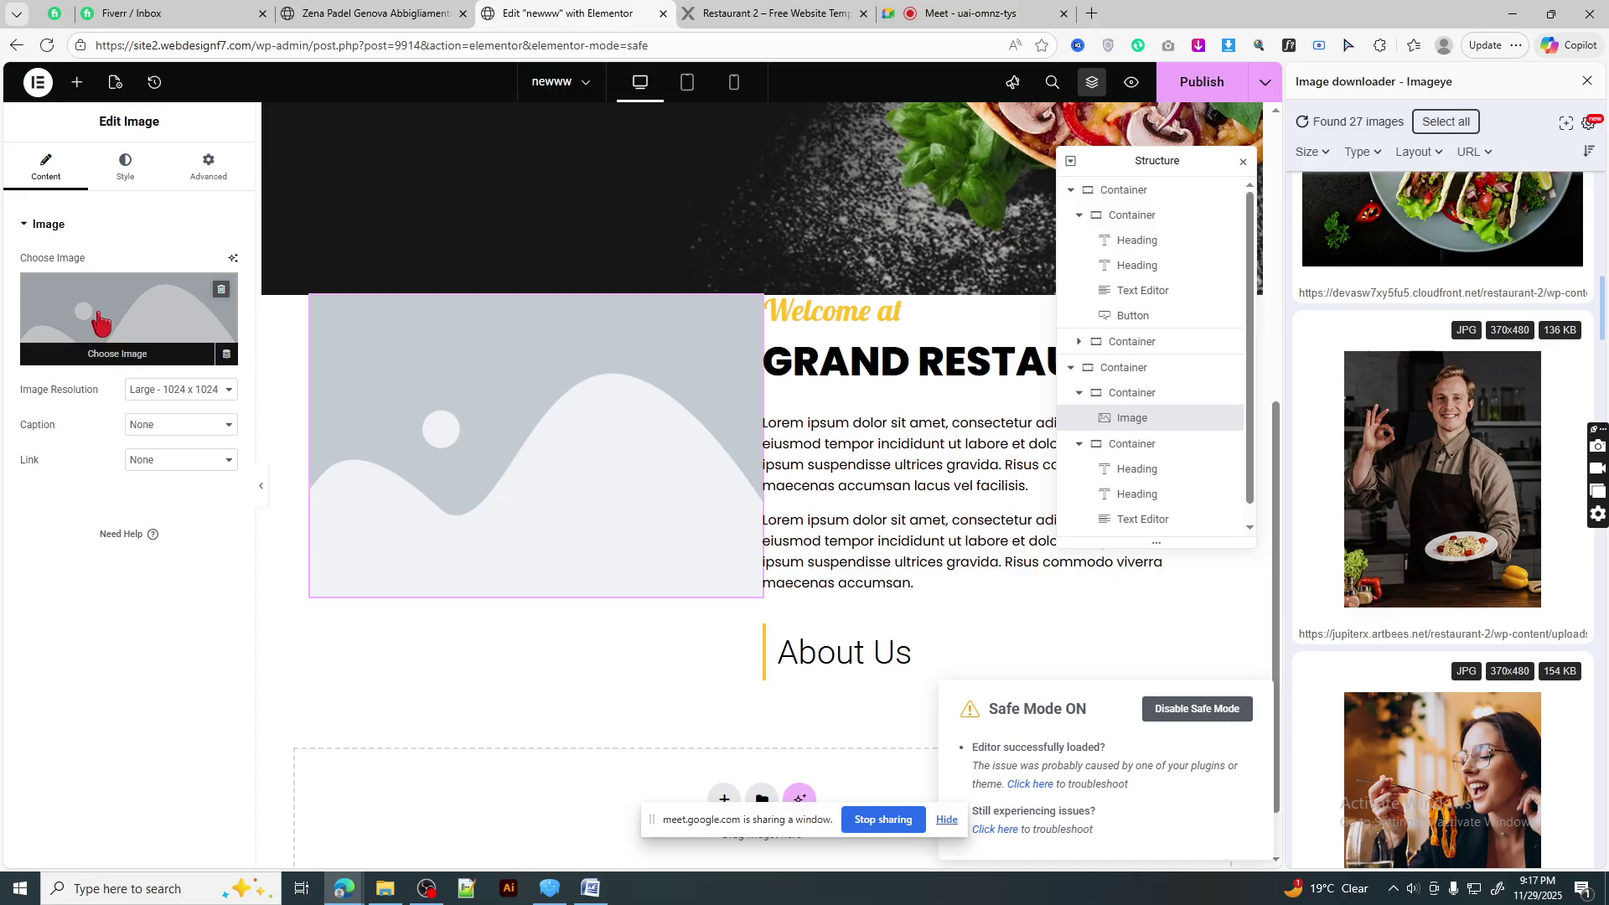
- Insert about-img-2.jpg, the photo of the woman eating pasta, from the media library into the image widget
{"action": "left_click", "coordinate": [101, 323]}
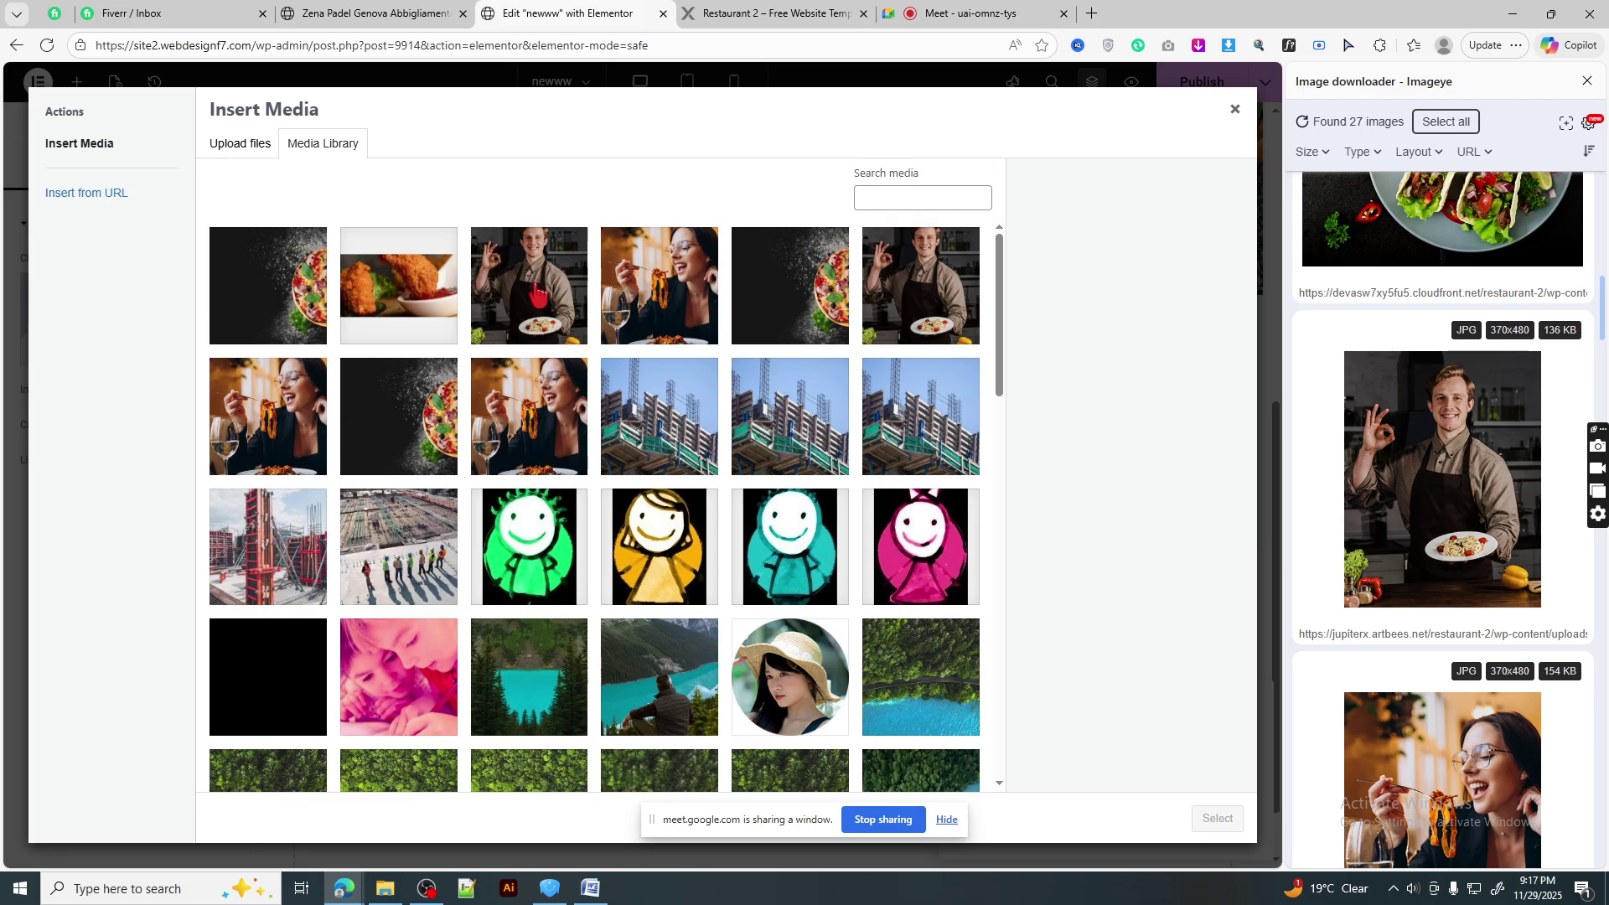
{"action": "left_click", "coordinate": [635, 310]}
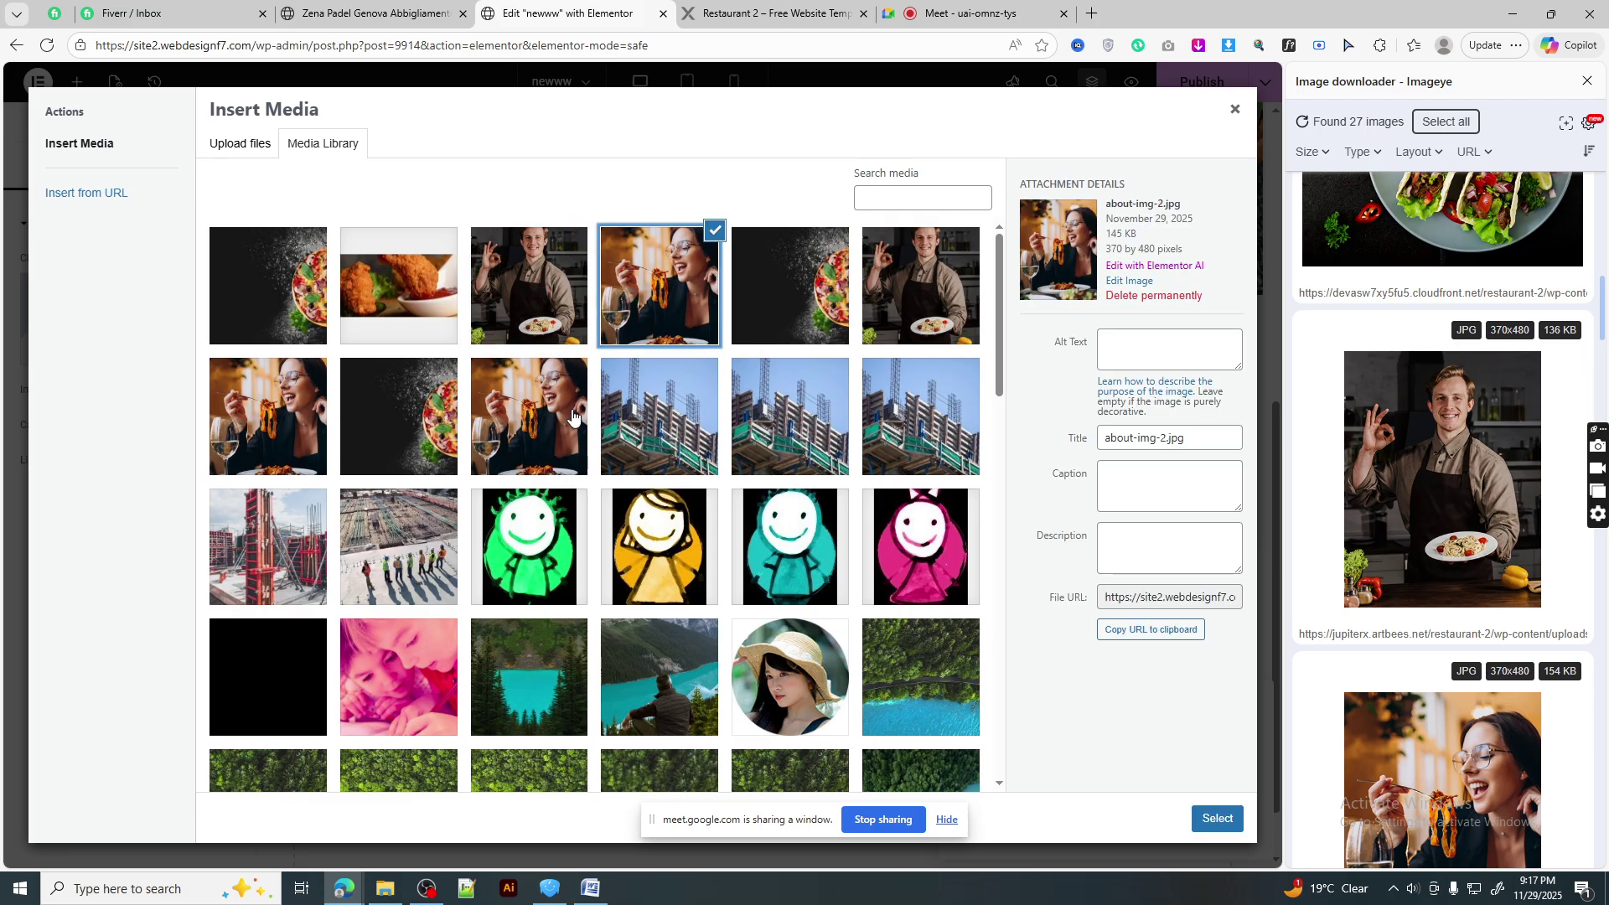
{"action": "left_click", "coordinate": [1217, 817]}
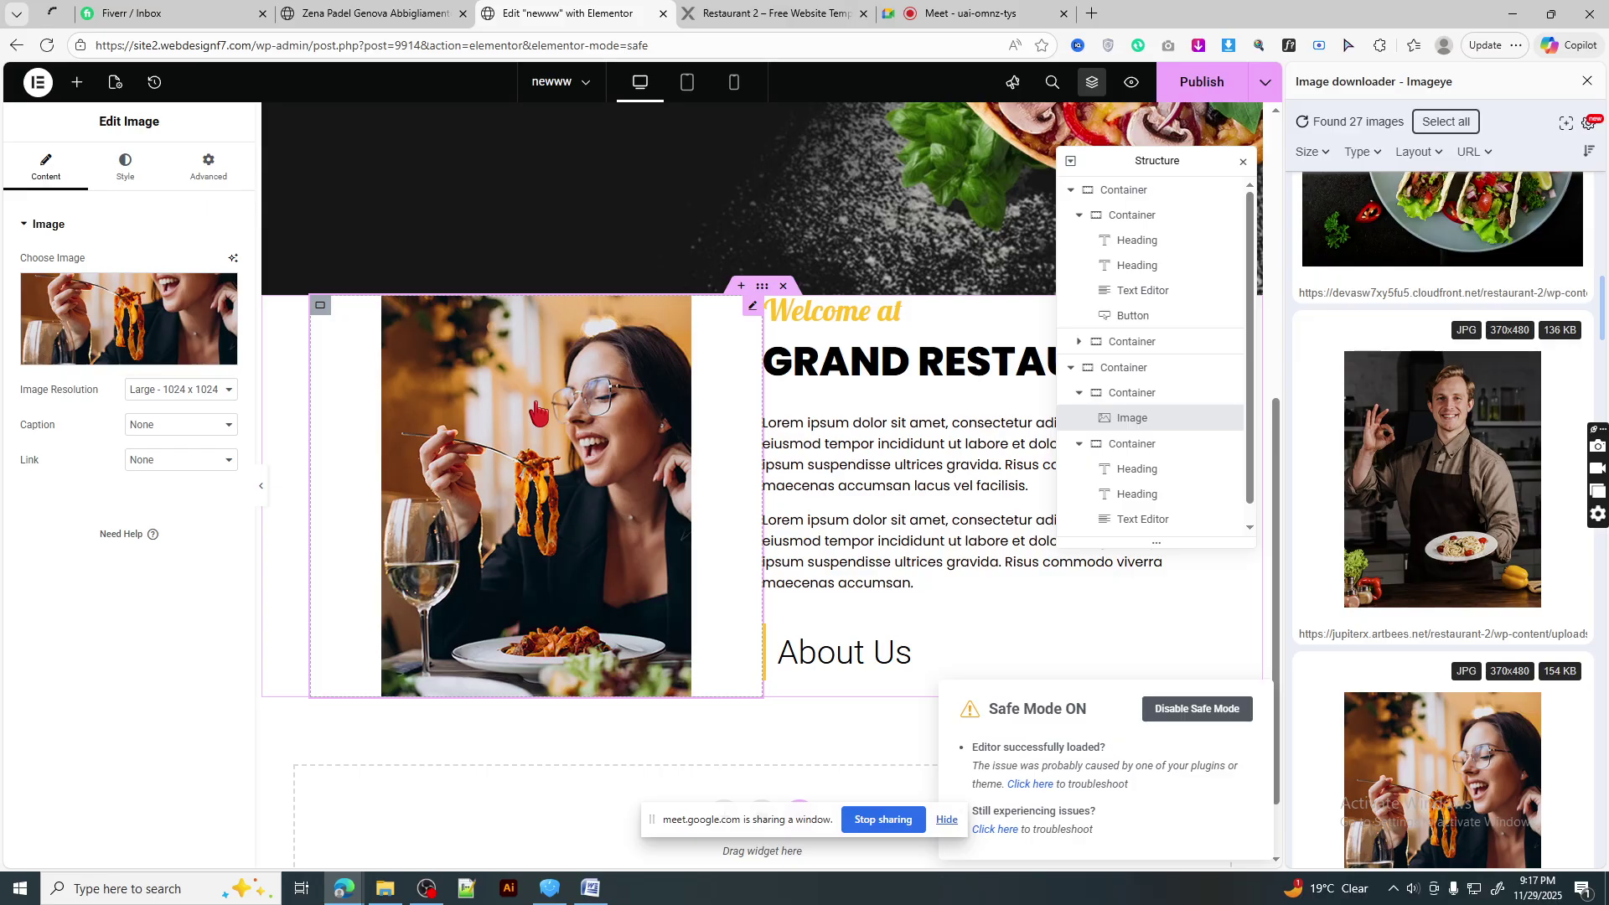
- Duplicate the image widget and replace the copy's picture with the chef photo from the media library
{"action": "right_click", "coordinate": [550, 452]}
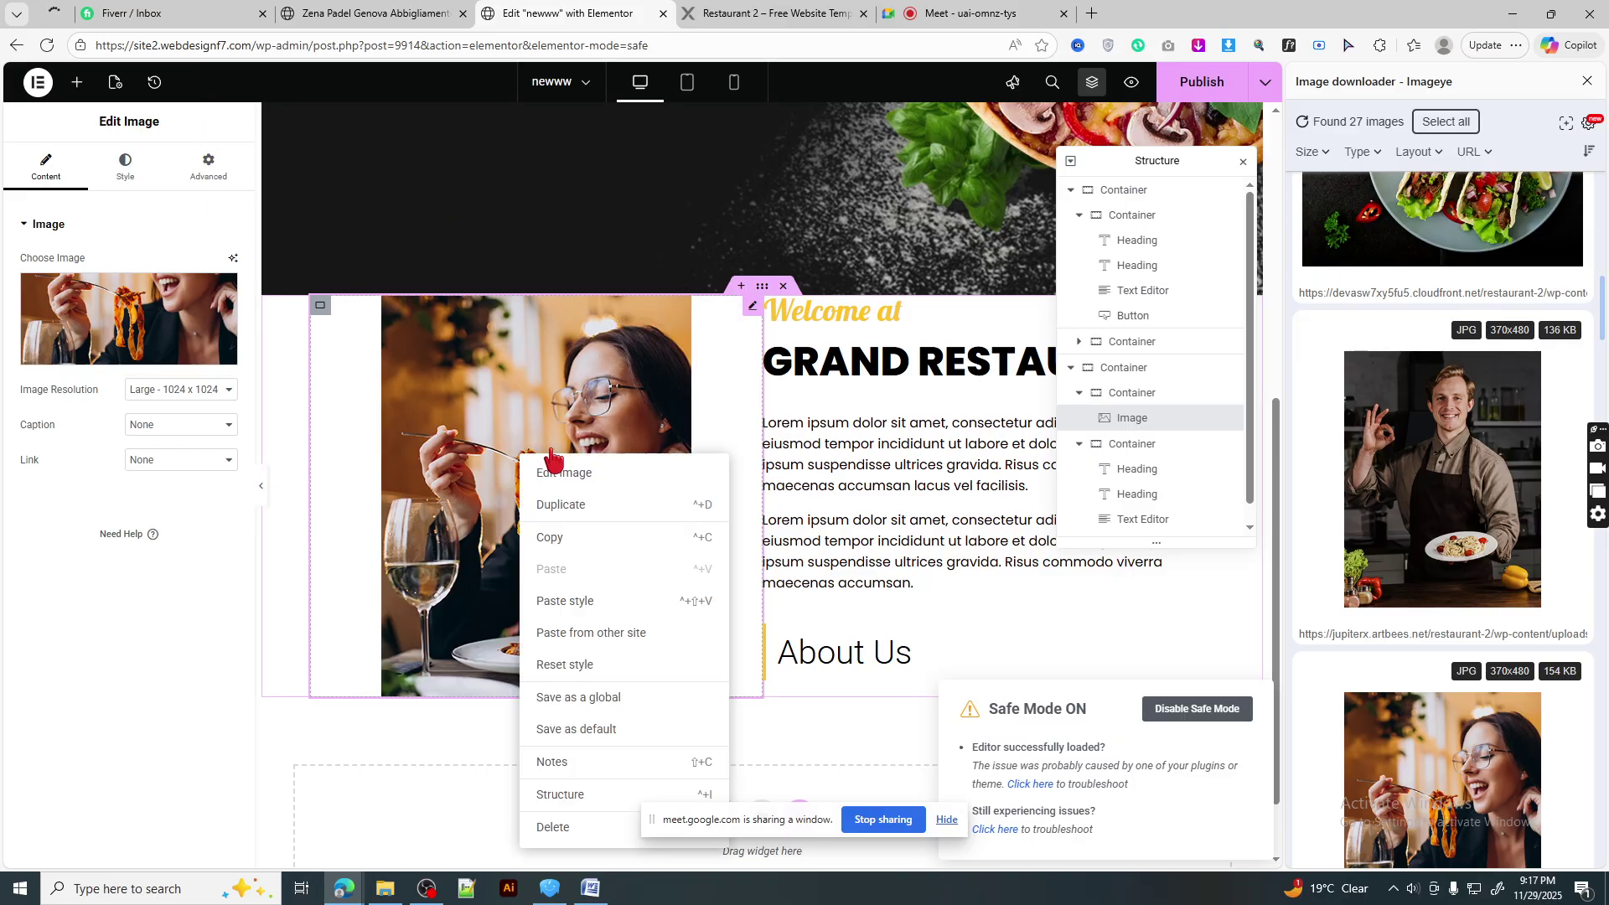
{"action": "left_click", "coordinate": [558, 506]}
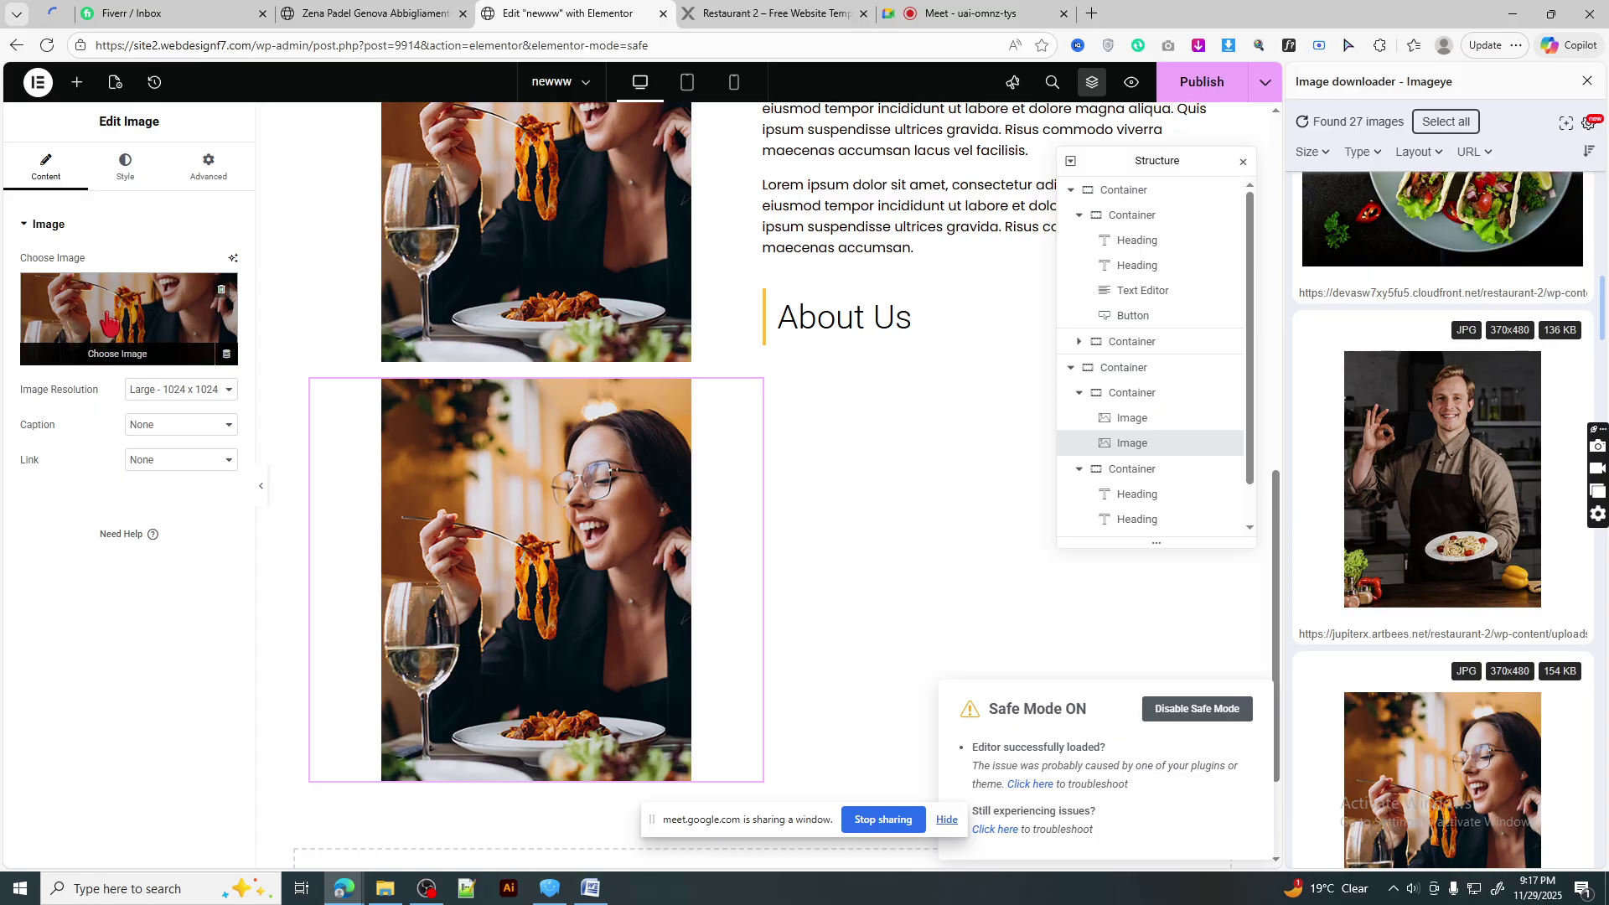
{"action": "left_click", "coordinate": [109, 323]}
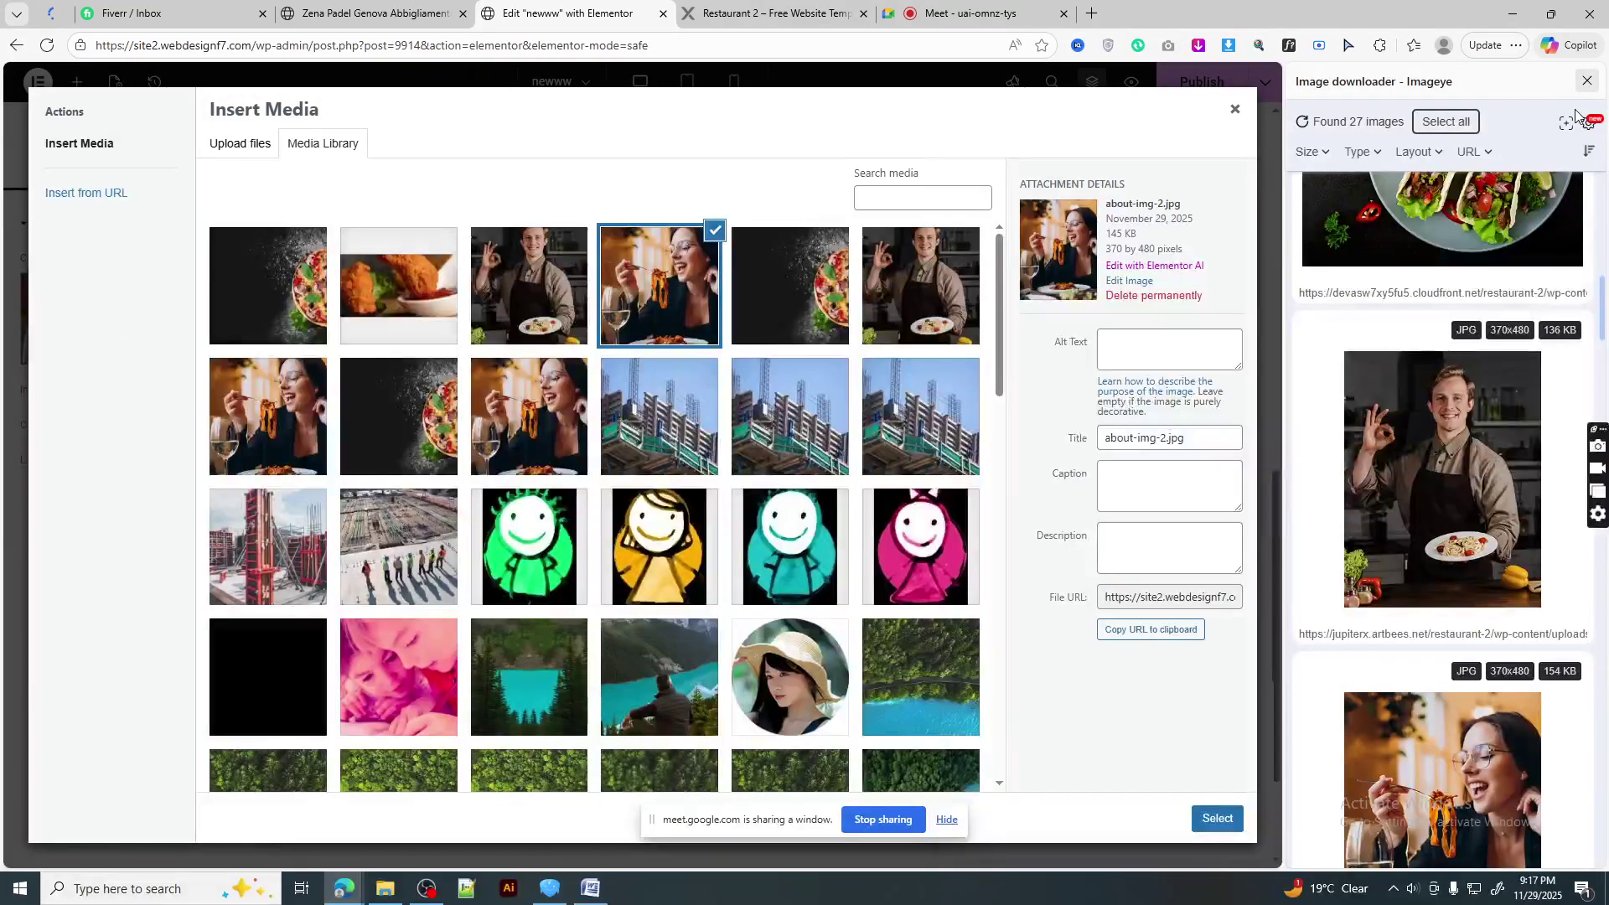
{"action": "left_click", "coordinate": [1587, 81]}
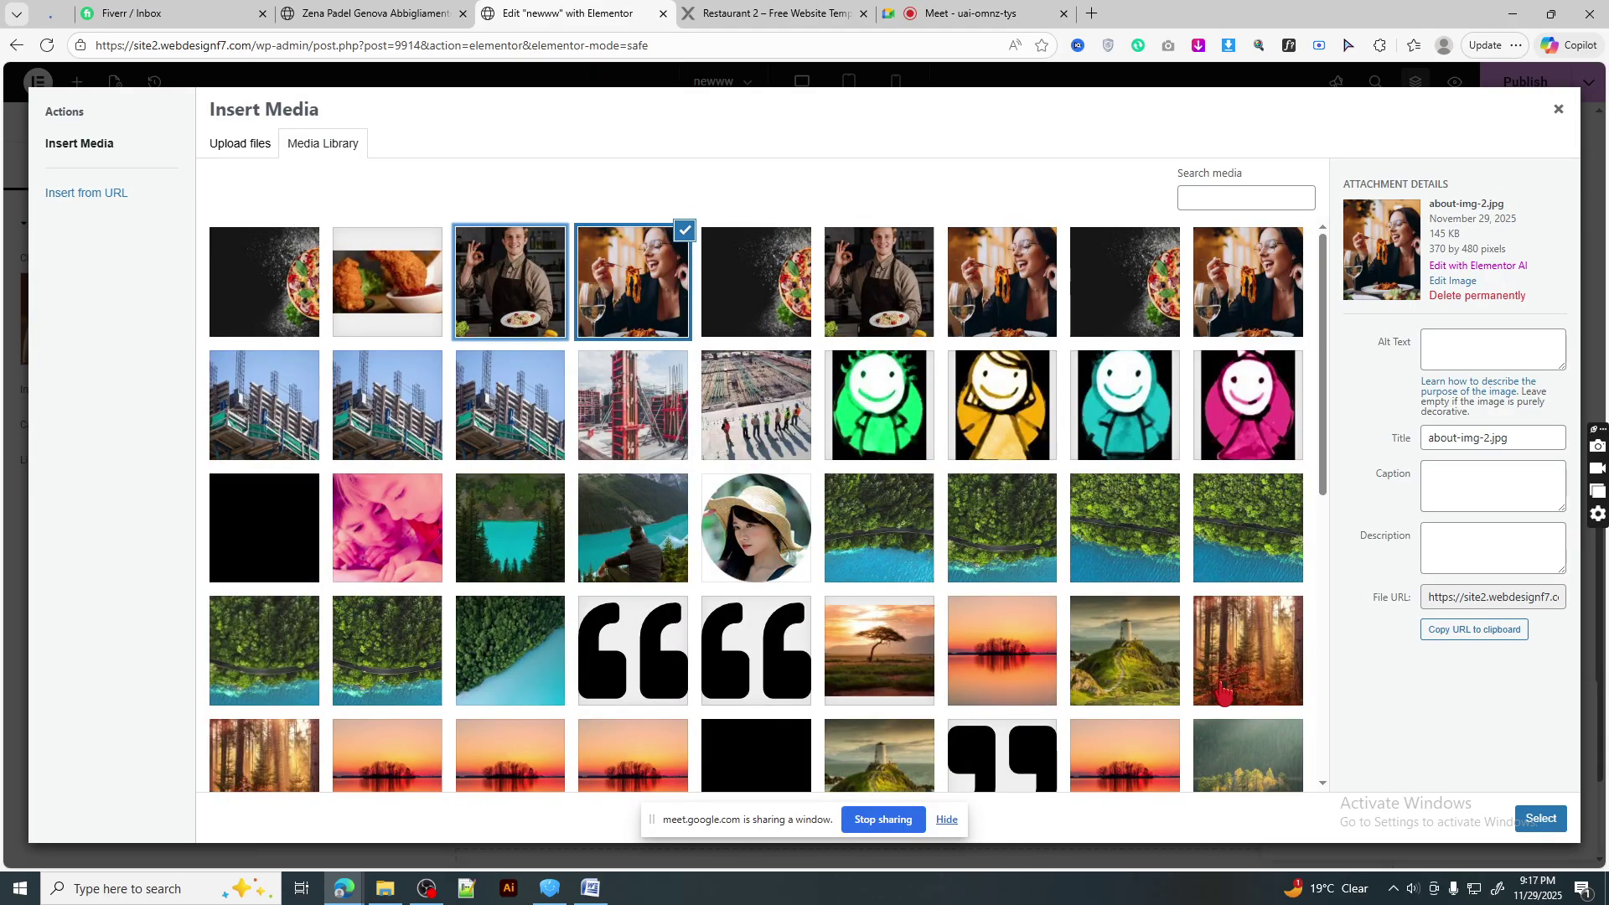
{"action": "left_click", "coordinate": [518, 270]}
{"action": "left_click", "coordinate": [1540, 819]}
- Align the photo of the woman eating pasta to the right of its container
{"action": "scroll", "coordinate": [795, 573], "scroll_direction": "up", "scroll_amount": 2}
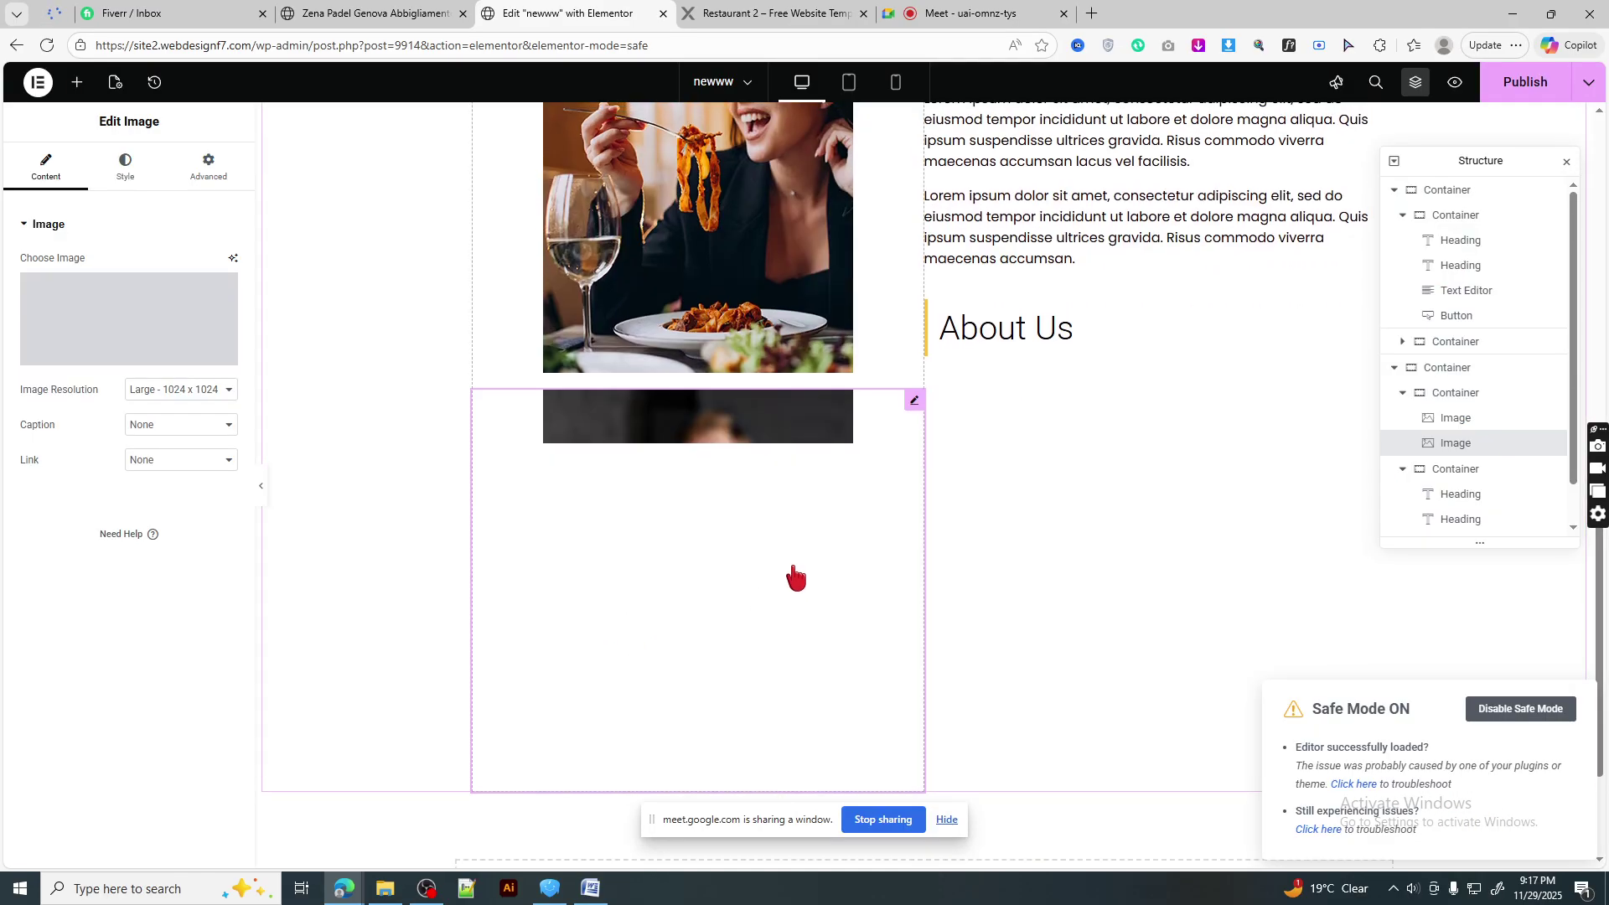
{"action": "left_click", "coordinate": [734, 345]}
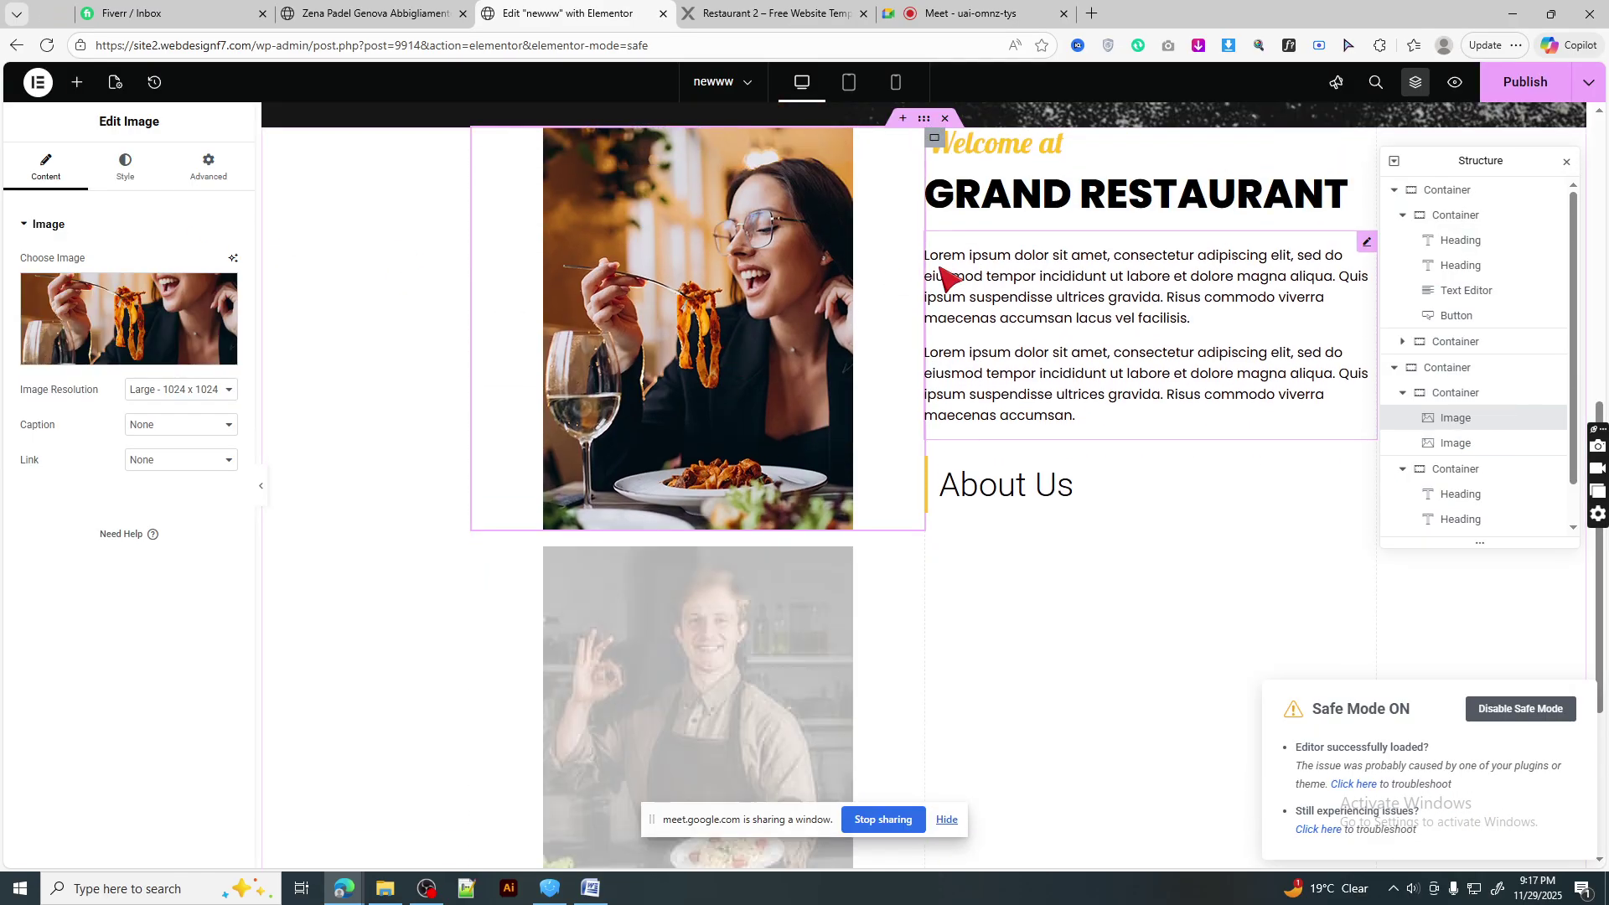
{"action": "left_click", "coordinate": [142, 173]}
{"action": "left_click", "coordinate": [226, 264]}
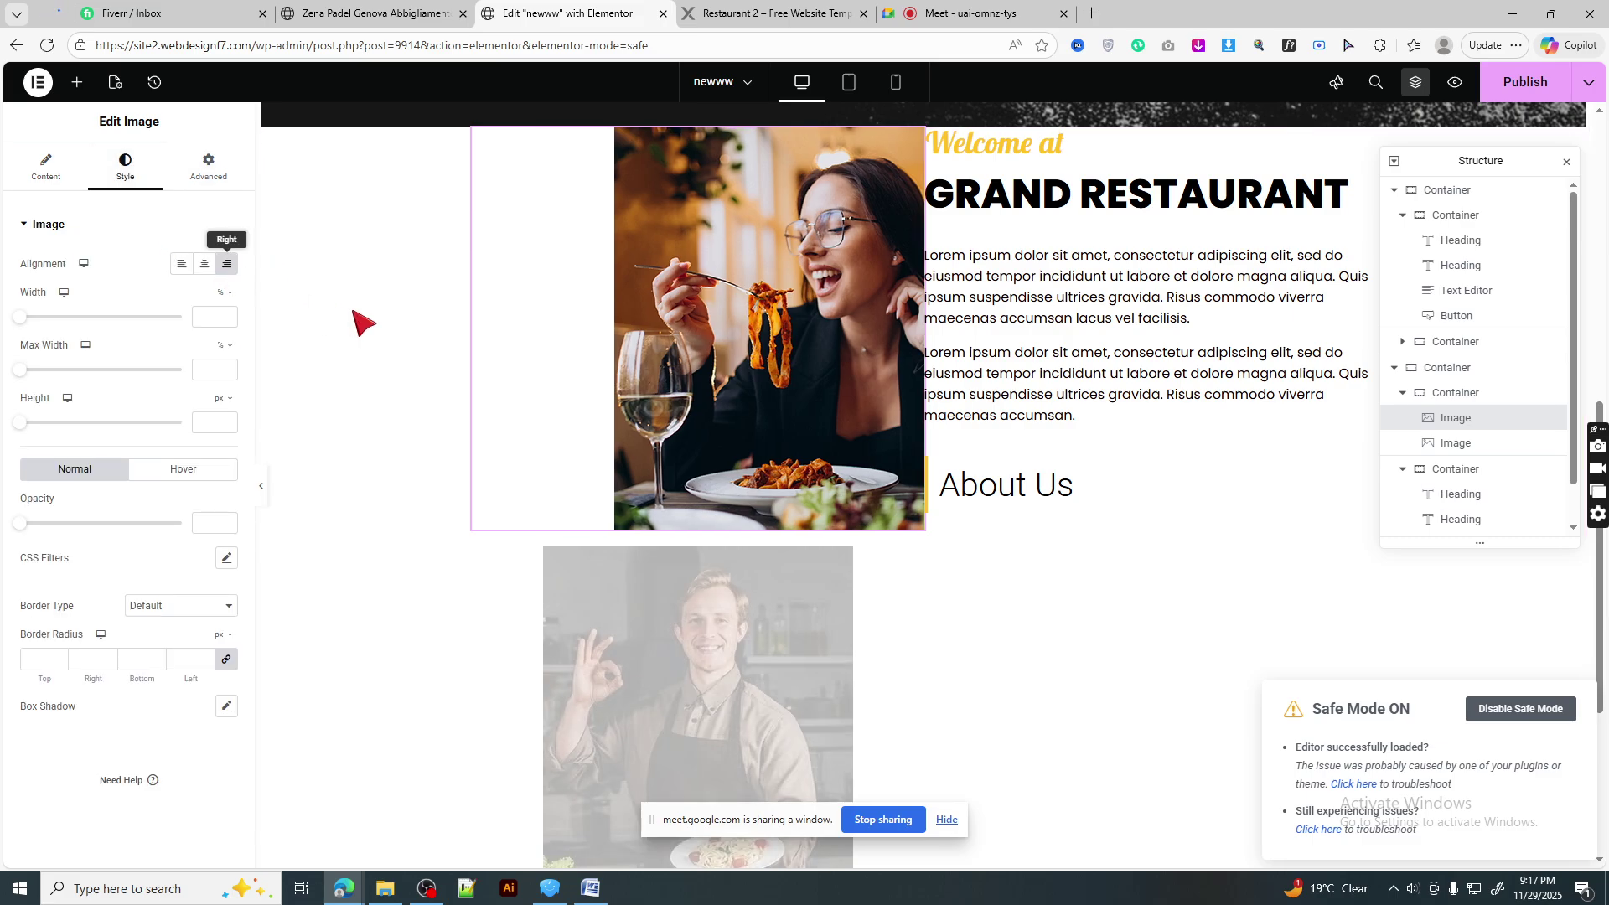
- Duplicate the faded chef image and delete the original, keeping the copy
{"action": "scroll", "coordinate": [743, 420], "scroll_direction": "down", "scroll_amount": 3}
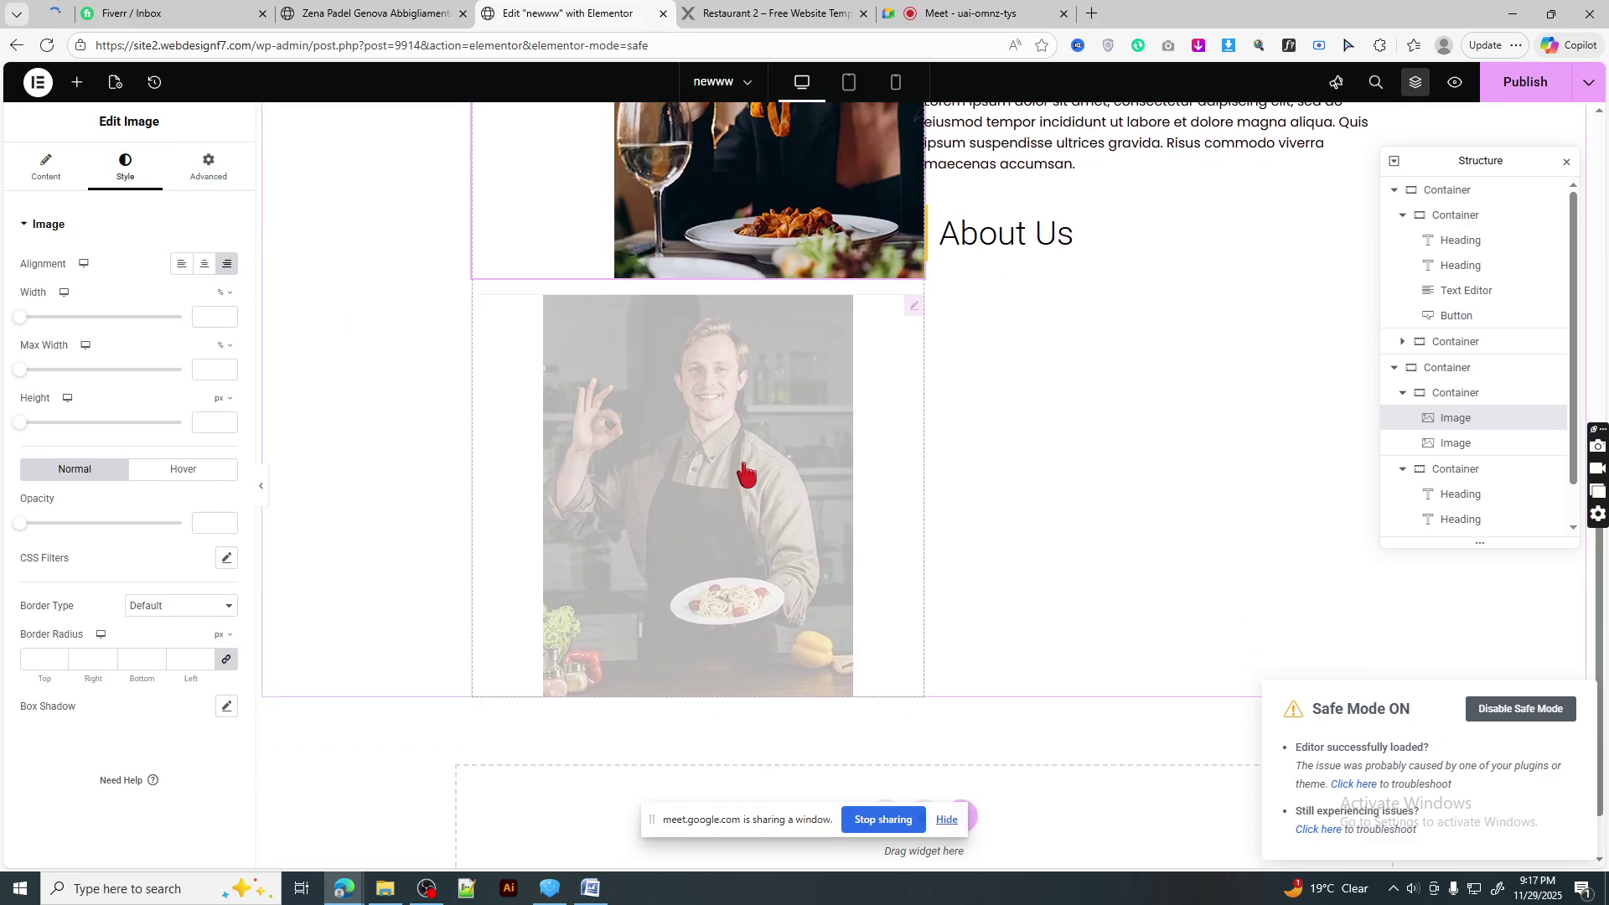
{"action": "left_click", "coordinate": [662, 434]}
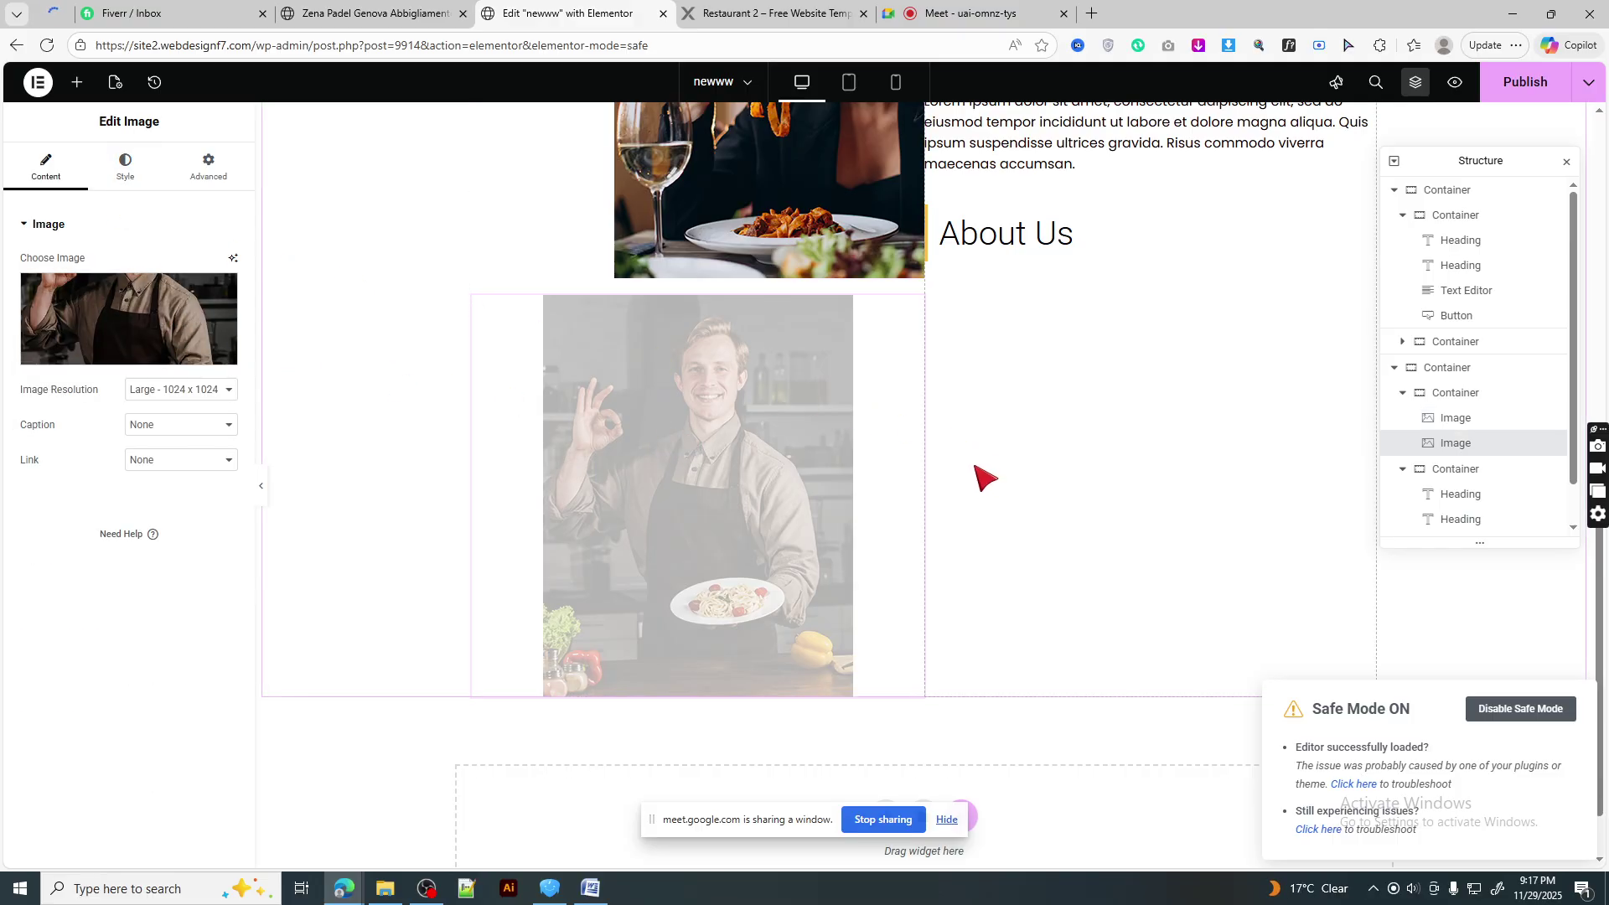
{"action": "right_click", "coordinate": [685, 369]}
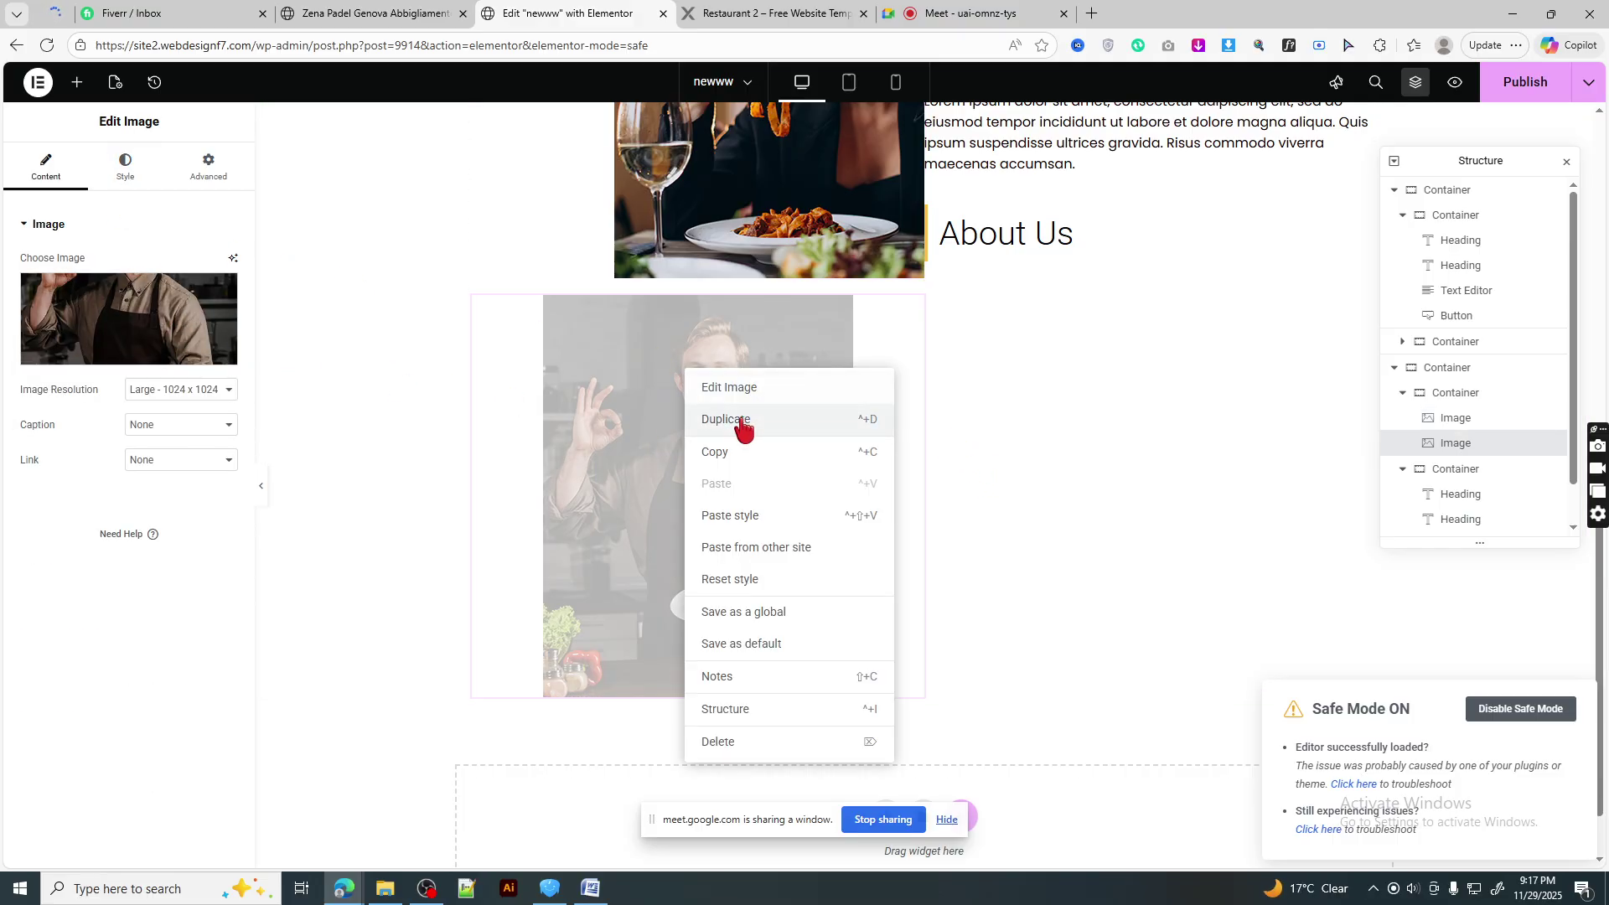
{"action": "left_click", "coordinate": [742, 423]}
{"action": "right_click", "coordinate": [726, 394]}
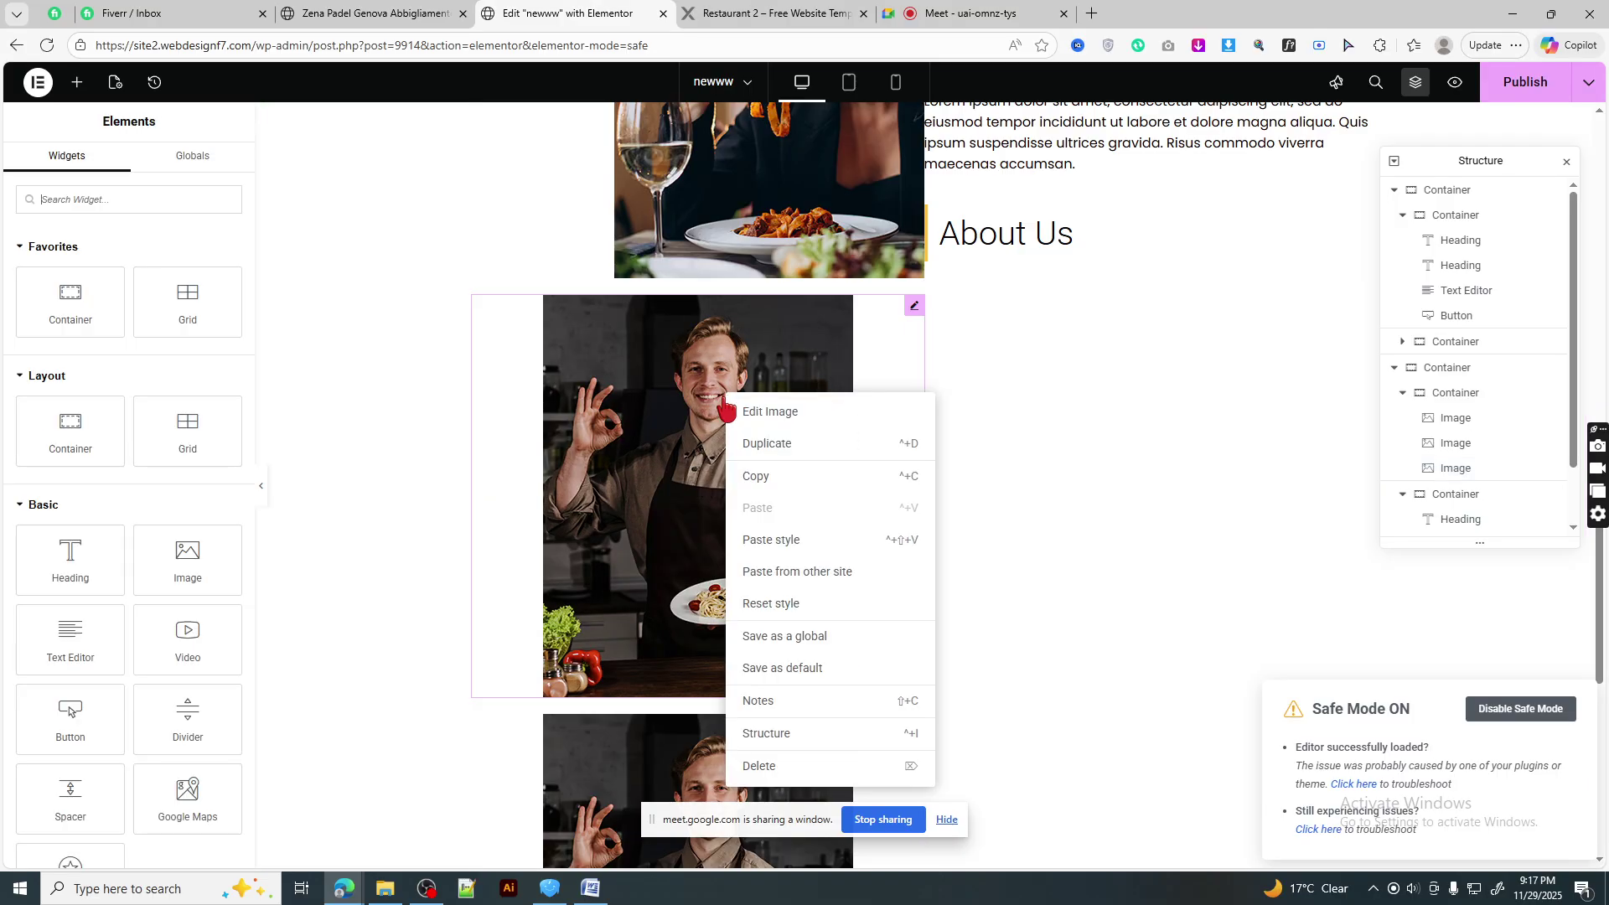
{"action": "left_click", "coordinate": [780, 765]}
- Align the remaining chef photo to the left of its container
{"action": "left_click", "coordinate": [640, 344]}
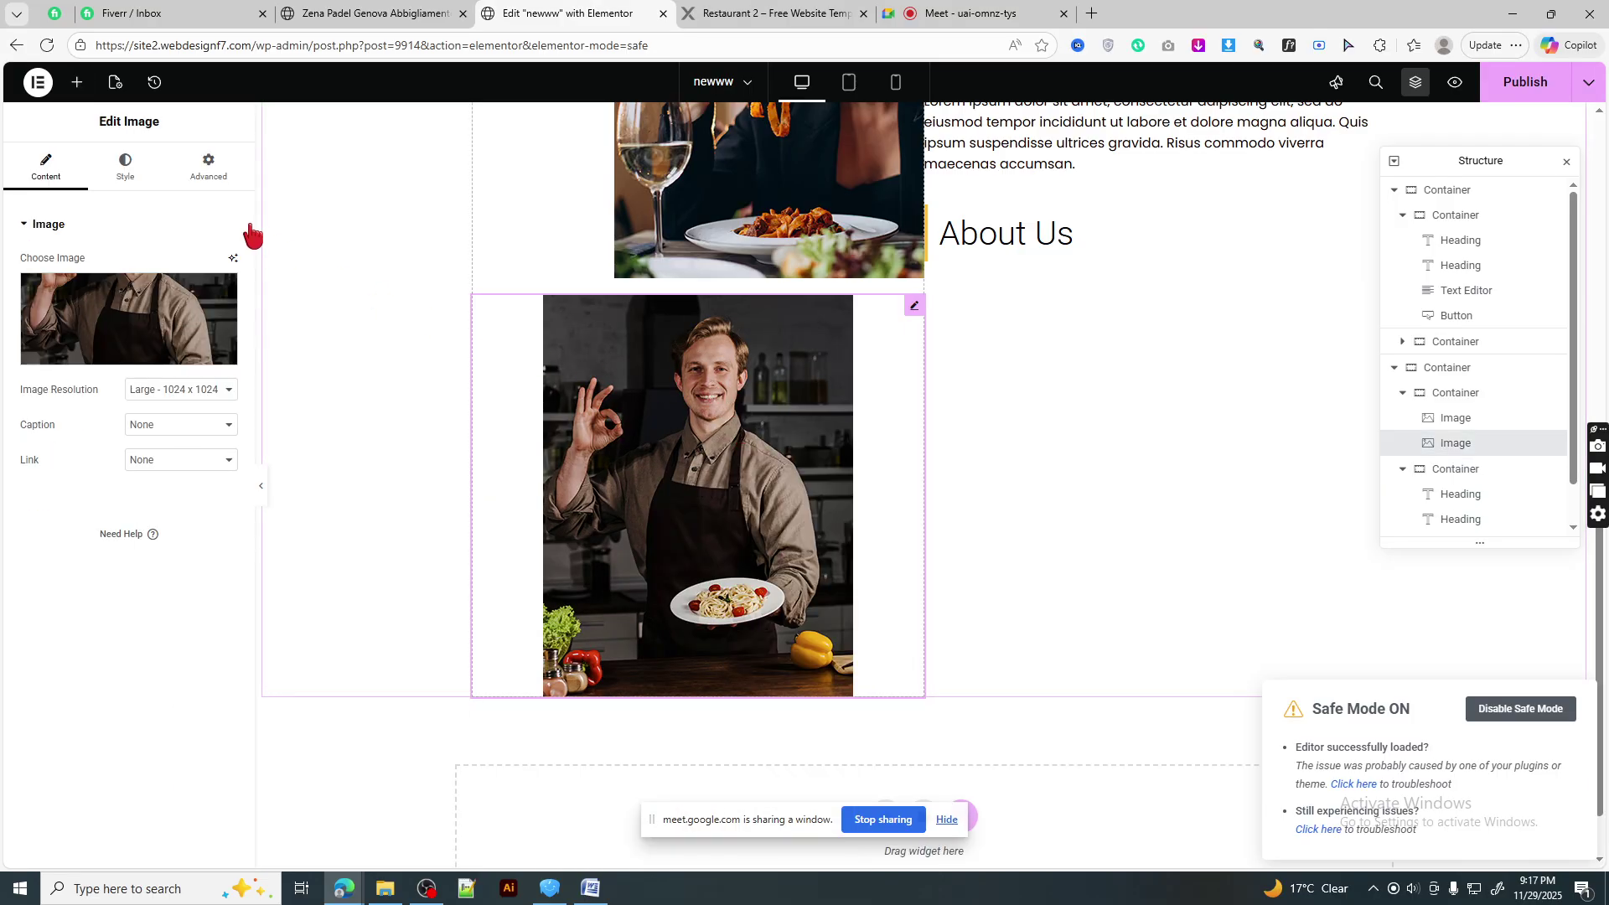
{"action": "left_click", "coordinate": [125, 166]}
{"action": "left_click", "coordinate": [181, 263]}
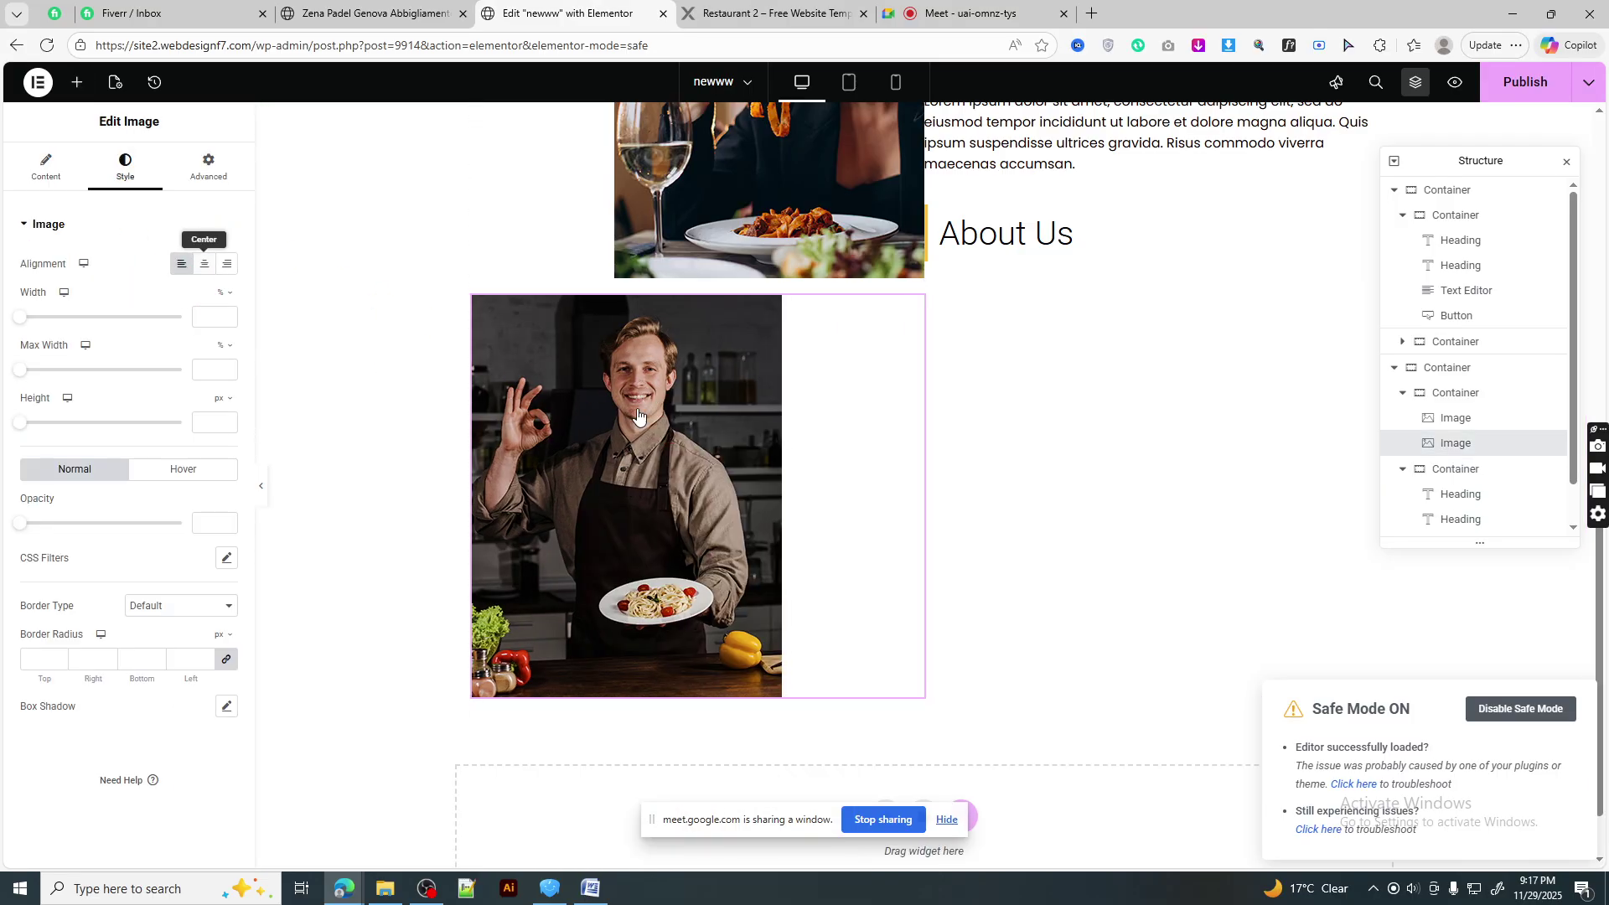
- Set the chef photo's position to Absolute
{"action": "scroll", "coordinate": [289, 279], "scroll_direction": "up", "scroll_amount": 3}
{"action": "left_click", "coordinate": [218, 170]}
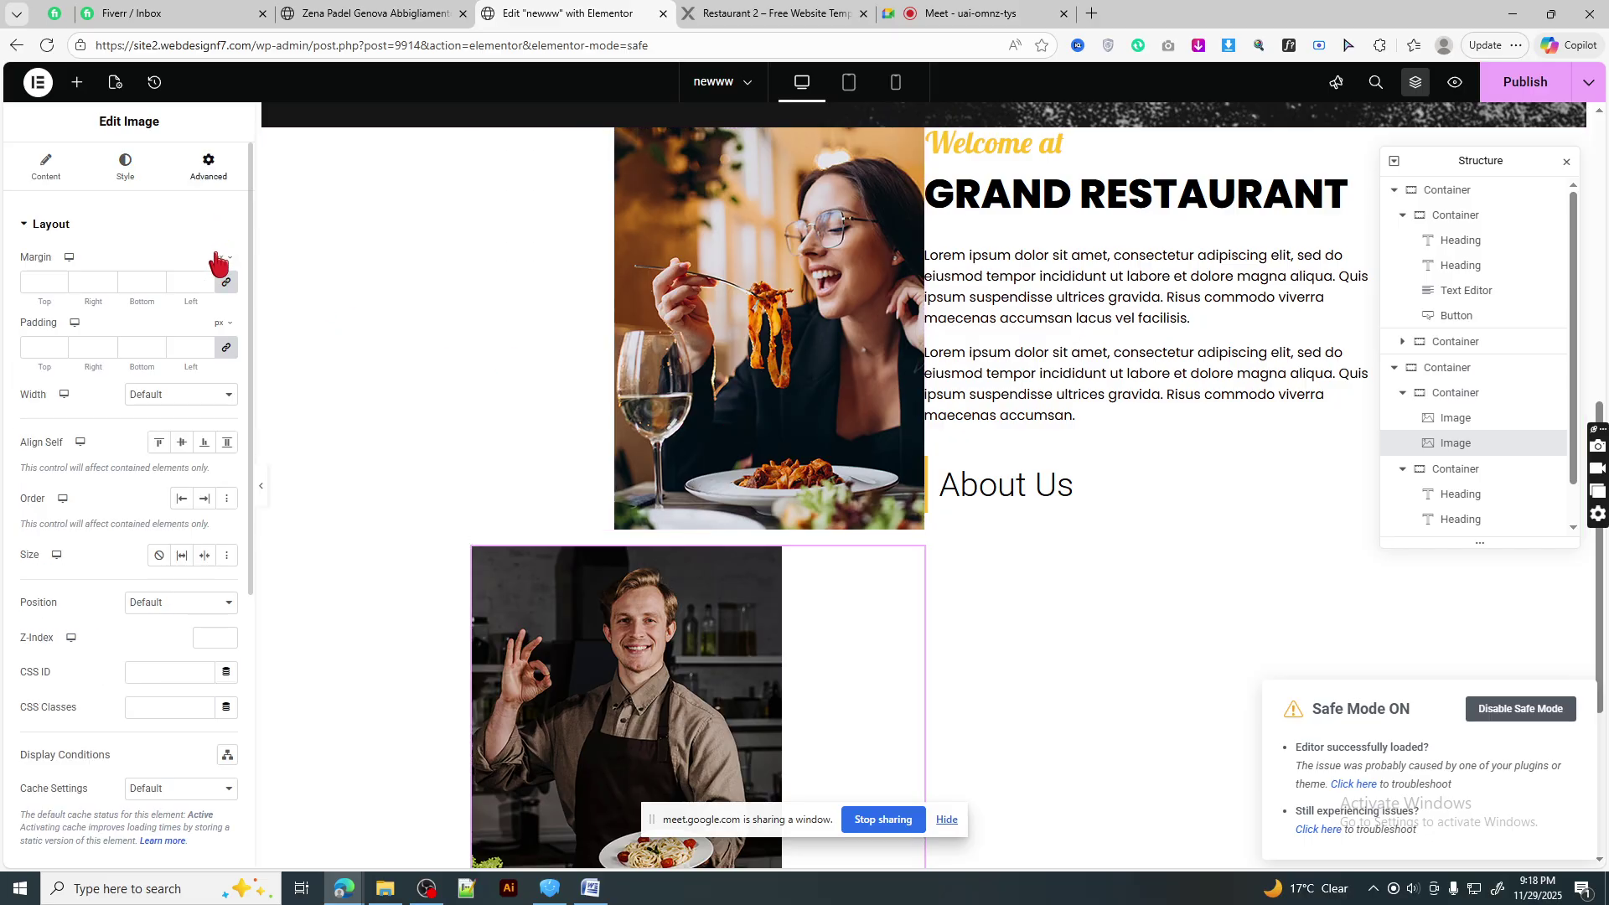
{"action": "scroll", "coordinate": [174, 427], "scroll_direction": "down", "scroll_amount": 4}
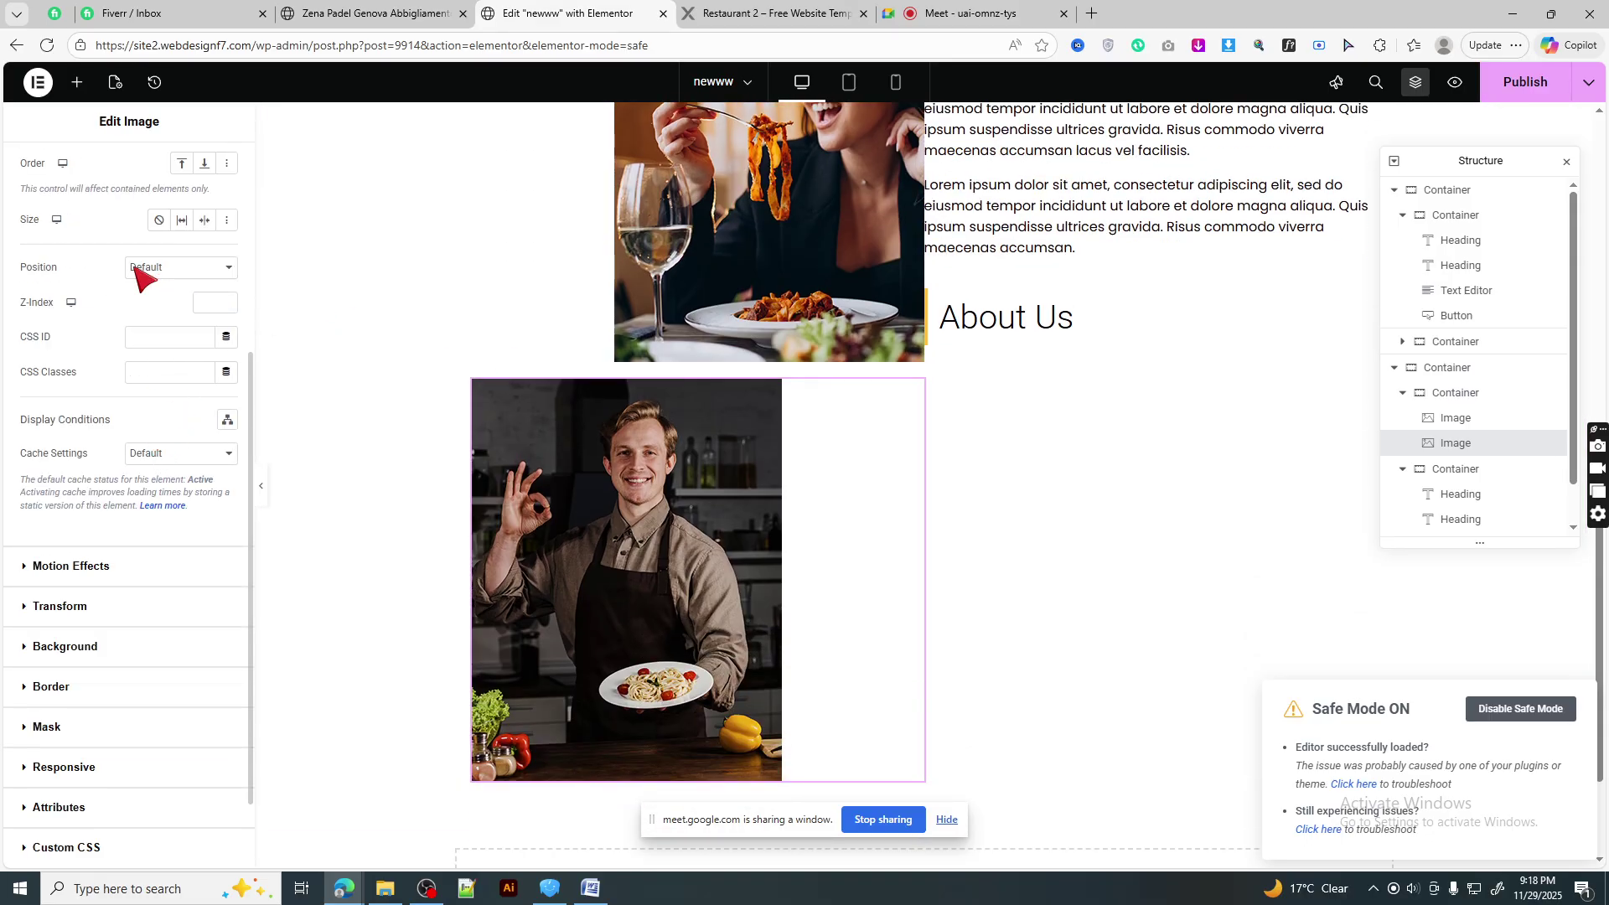
{"action": "left_click", "coordinate": [176, 268]}
{"action": "left_click", "coordinate": [172, 311]}
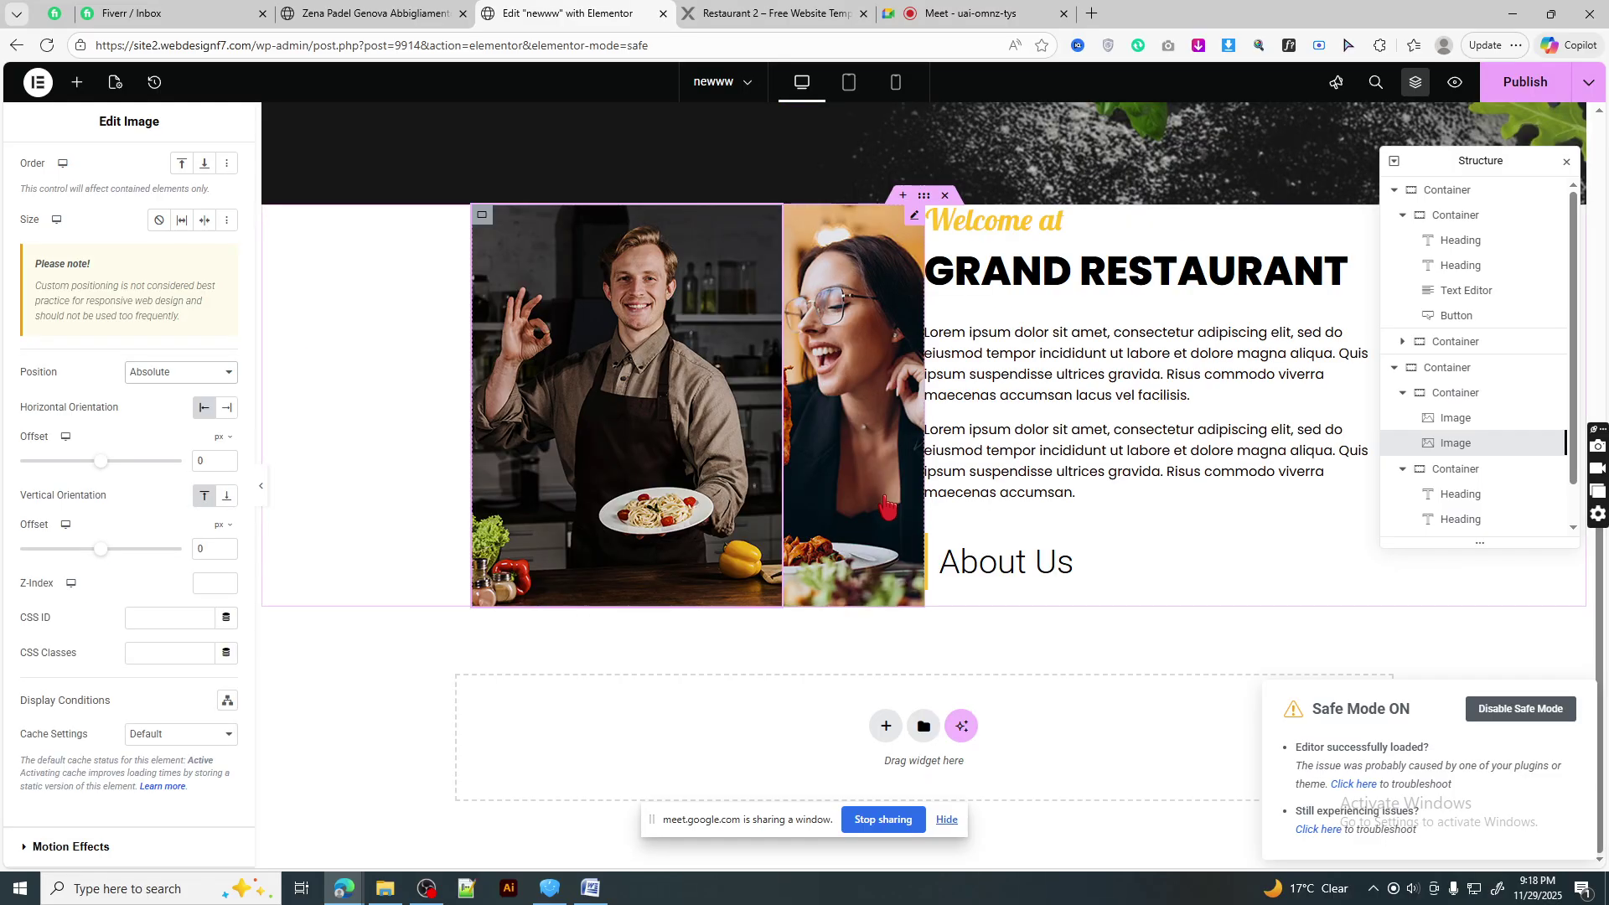
- Try shifting the chef photo sideways, clear its horizontal offset, and lower it with a vertical offset of 145 px
{"action": "scroll", "coordinate": [887, 505], "scroll_direction": "up", "scroll_amount": 2}
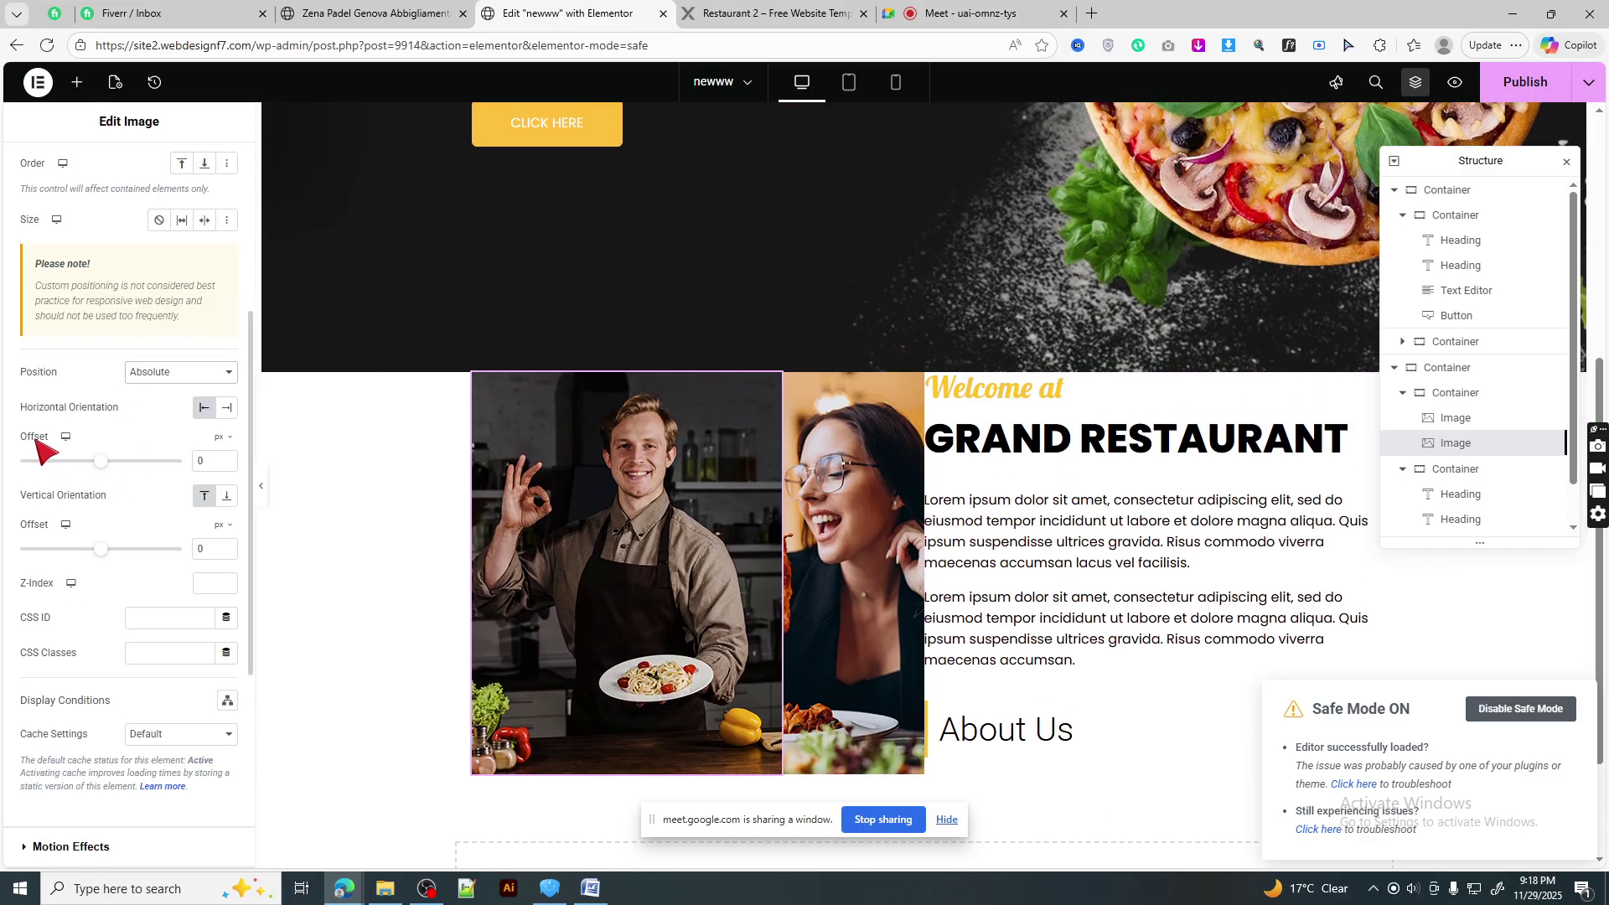
{"action": "mouse_move", "coordinate": [101, 463]}
{"action": "left_mouse_down"}
{"action": "mouse_move", "coordinate": [138, 466]}
{"action": "mouse_move", "coordinate": [103, 467]}
{"action": "left_mouse_up"}
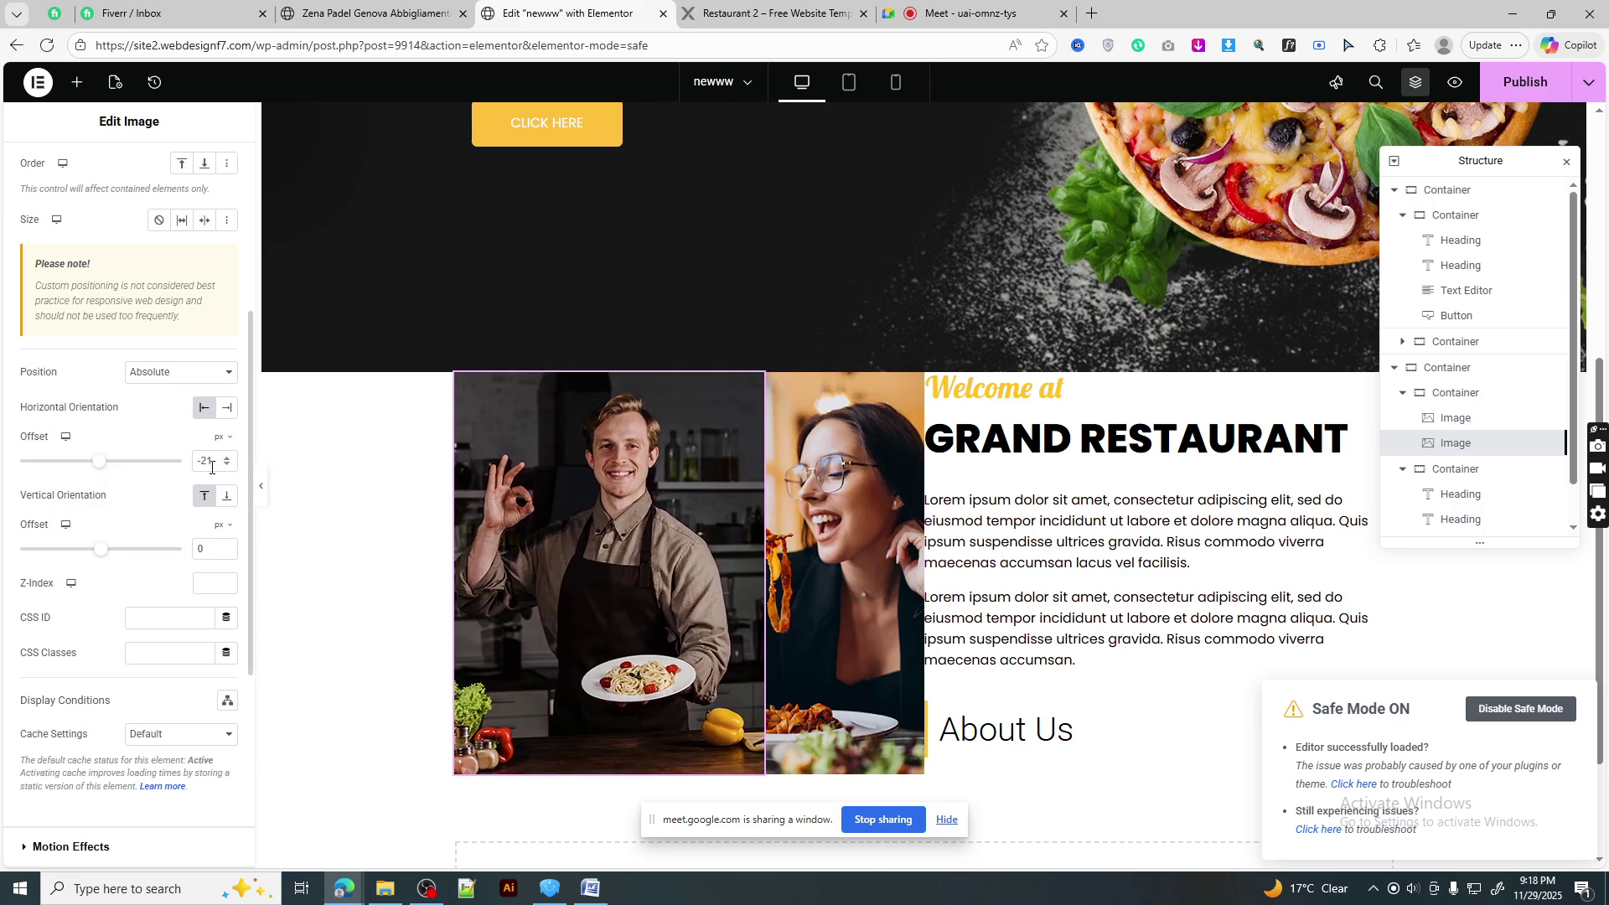
{"action": "key", "text": "BackSpace"}
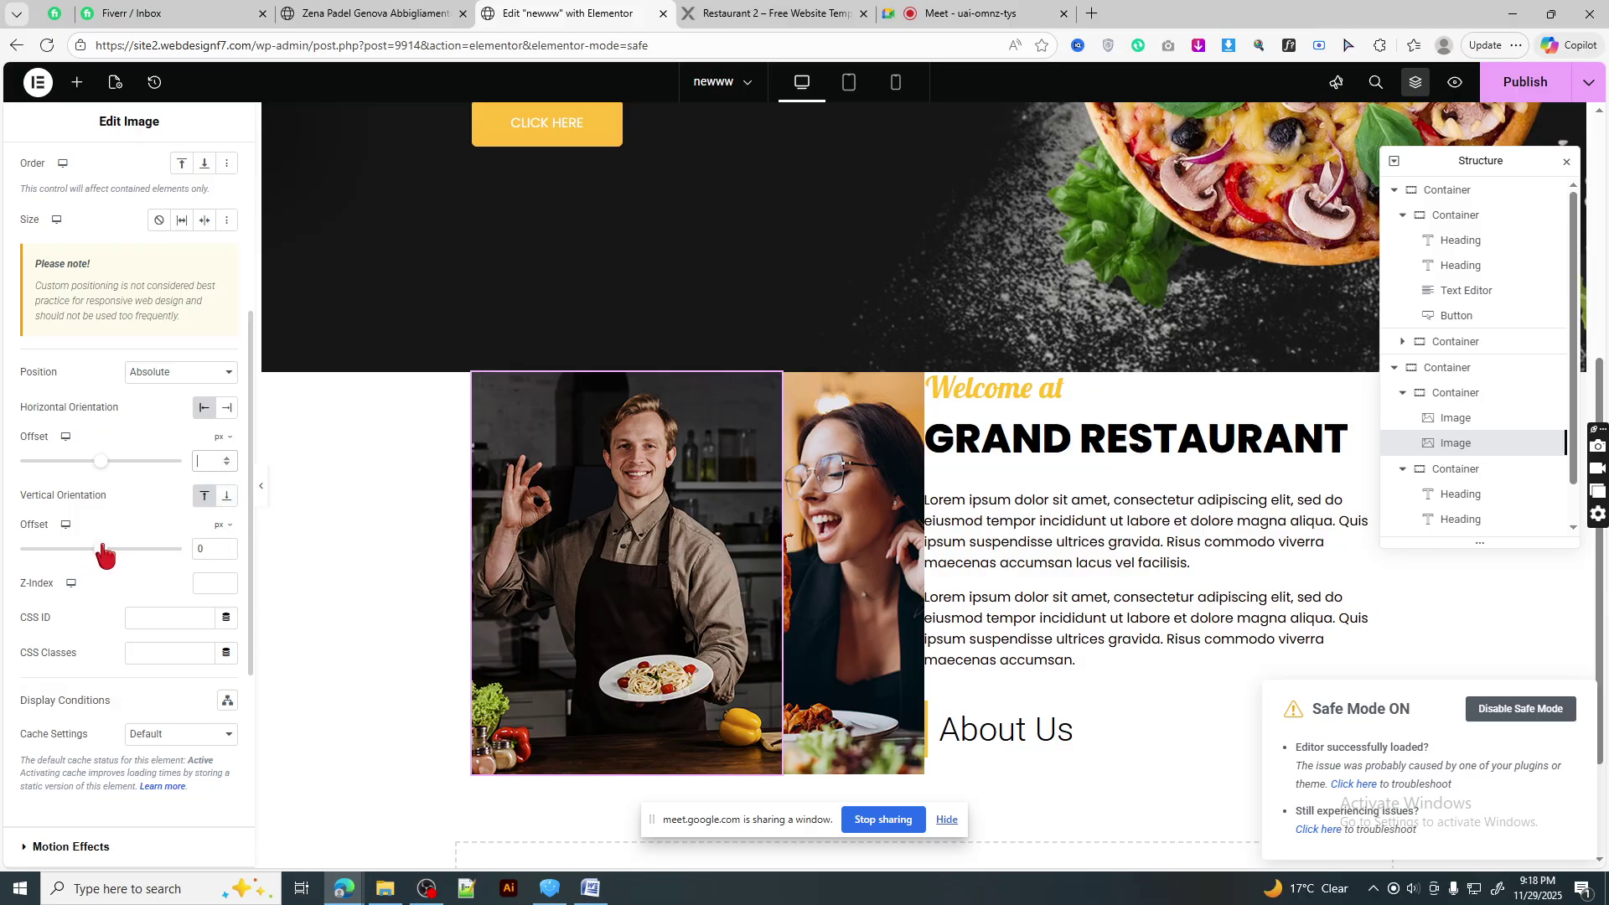
{"action": "left_click_drag", "start_coordinate": [102, 555], "coordinate": [114, 555]}
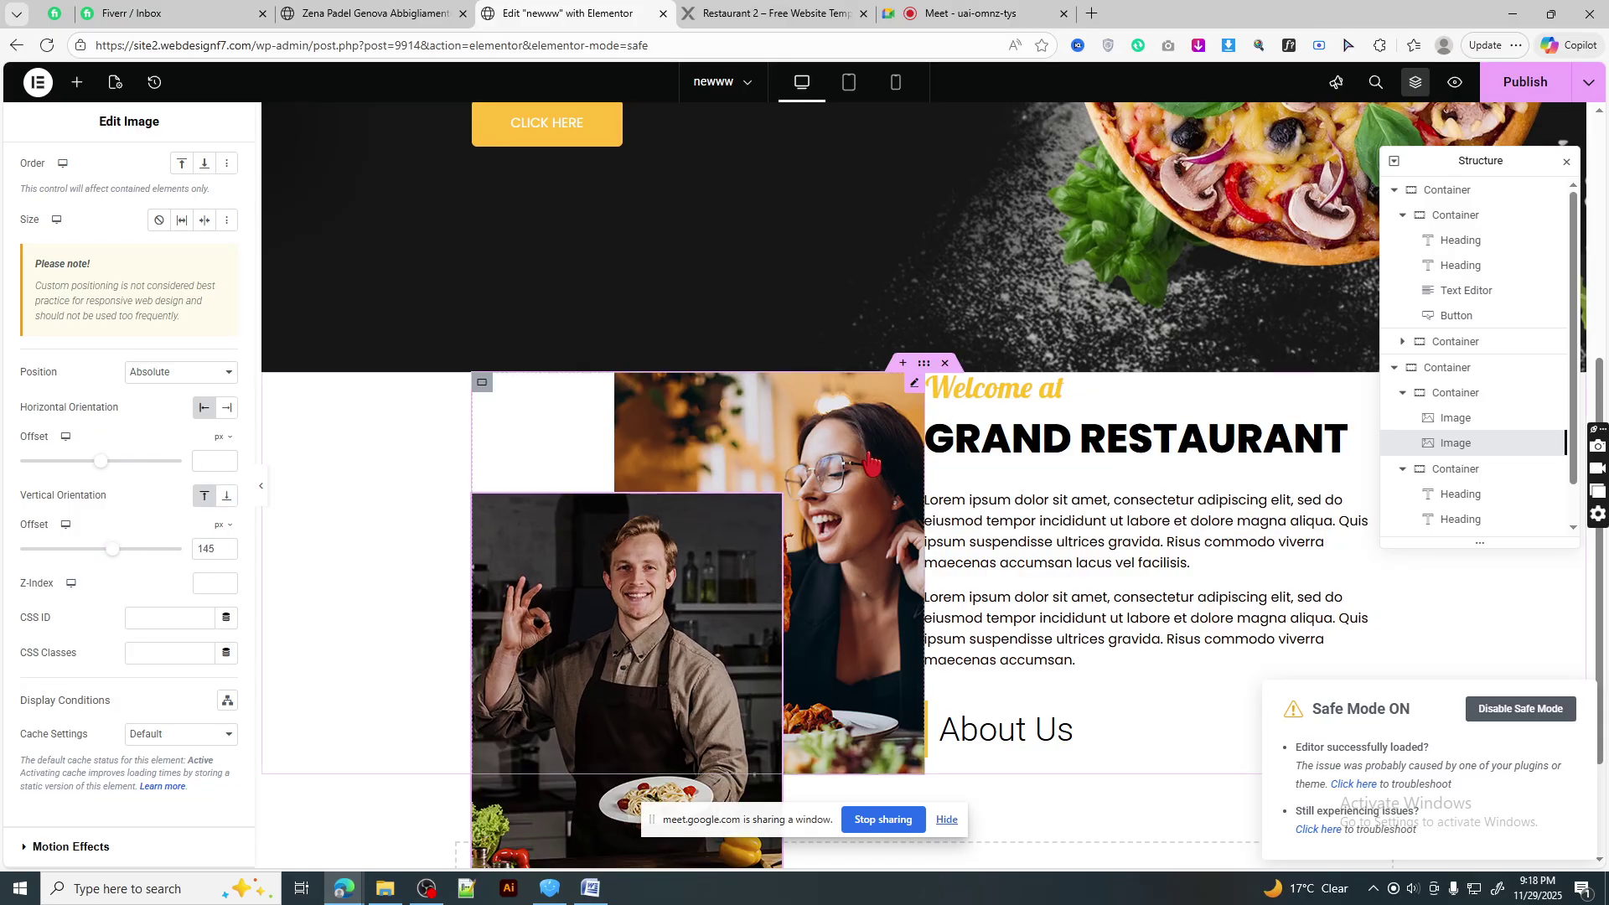
- Check the reference template's photo overlap and set the chef photo's vertical offset to 114 px and horizontal offset to -10 px
{"action": "left_click", "coordinate": [771, 13]}
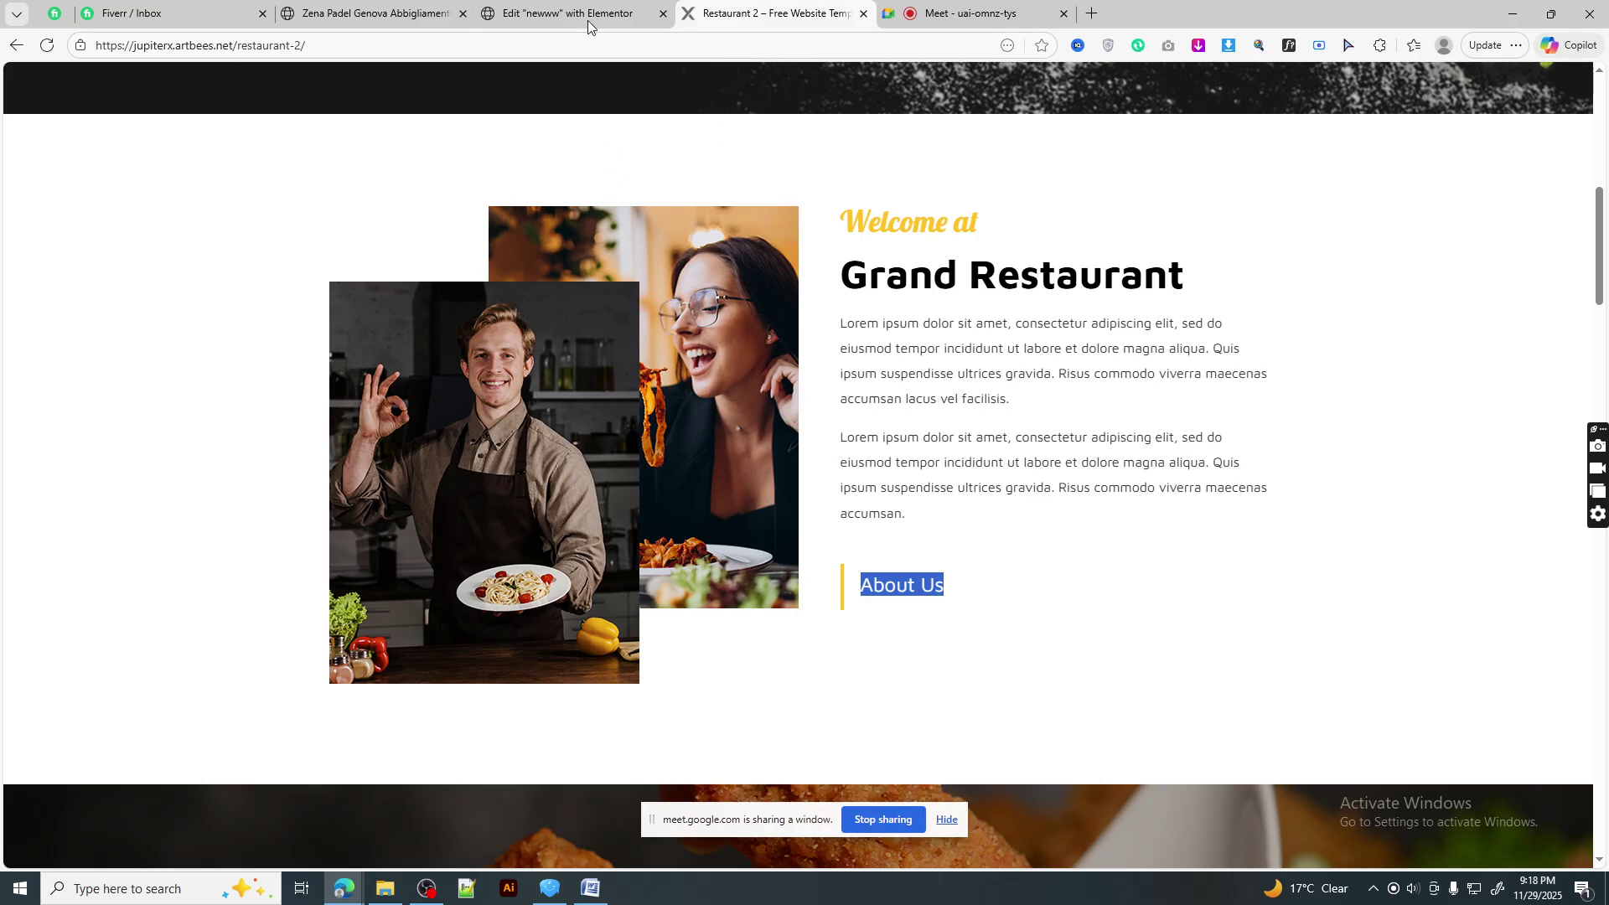
{"action": "mouse_move", "coordinate": [586, 6]}
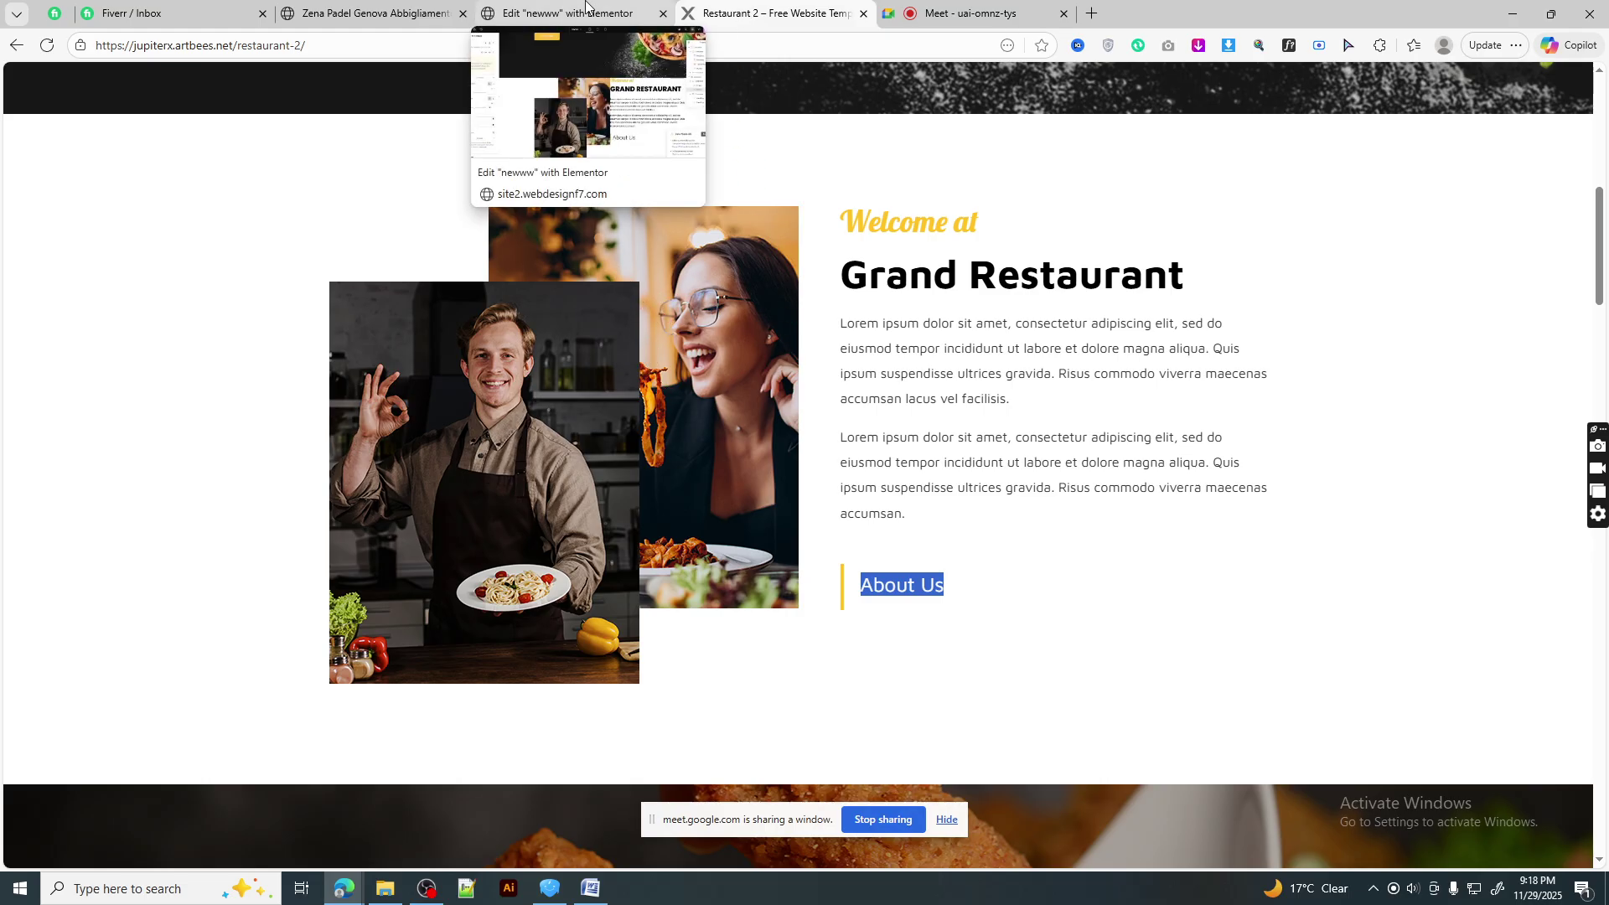
{"action": "left_click", "coordinate": [586, 6]}
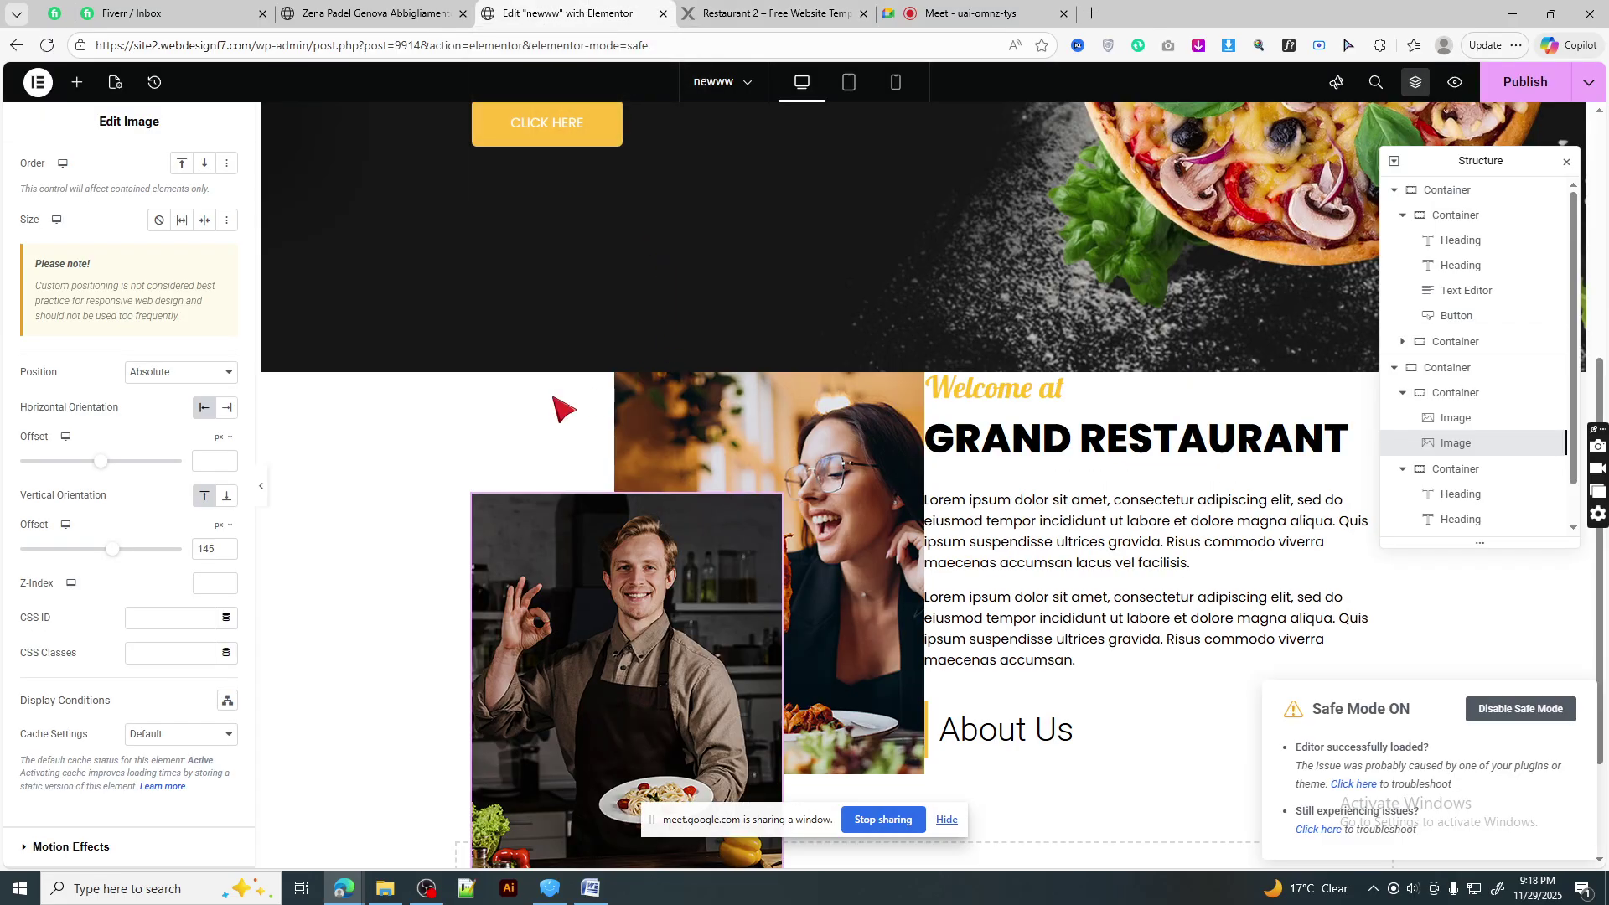
{"action": "left_click_drag", "start_coordinate": [111, 559], "coordinate": [110, 559]}
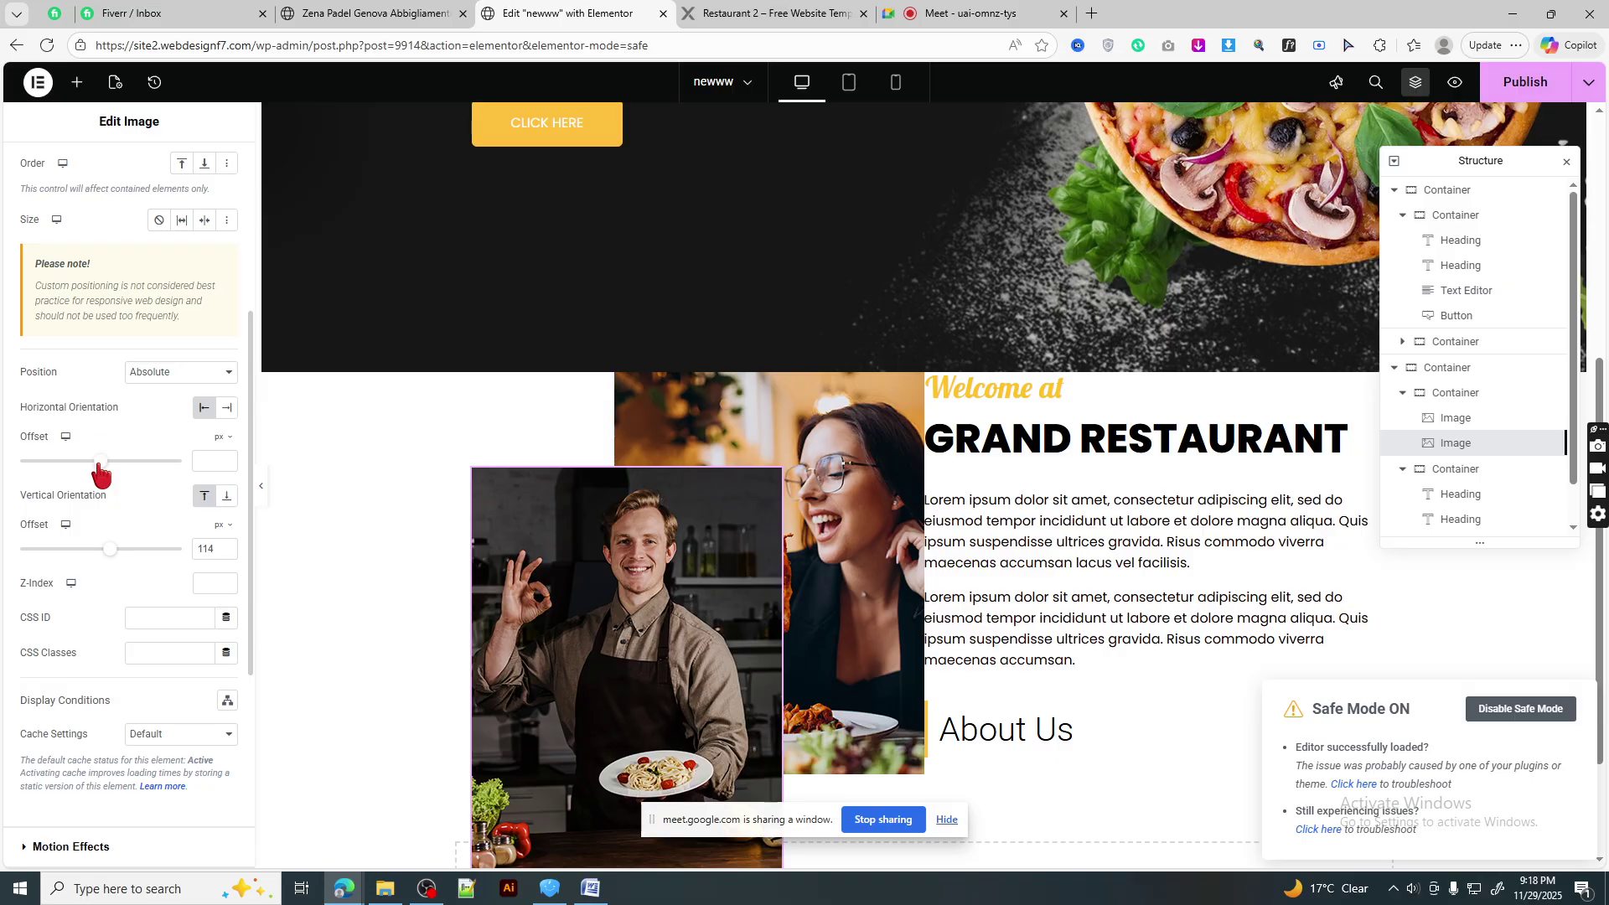
{"action": "left_click_drag", "start_coordinate": [100, 472], "coordinate": [126, 467]}
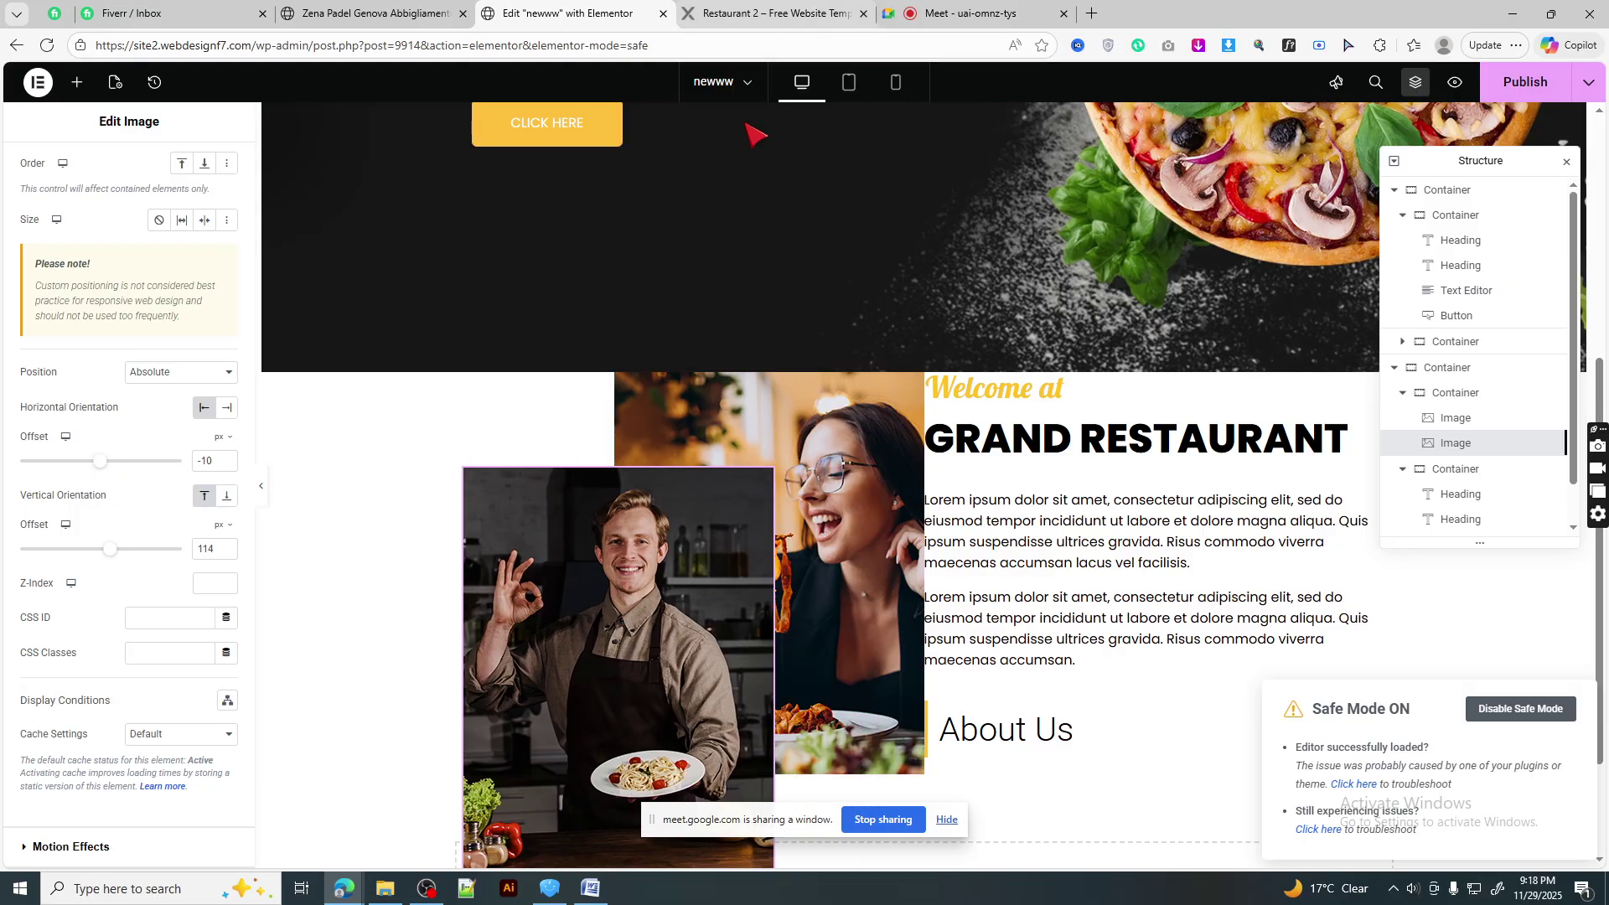
- Compare the photo overlap and the spacing beside the text with the reference template's welcome section
{"action": "scroll", "coordinate": [909, 446], "scroll_direction": "down", "scroll_amount": 2}
{"action": "scroll", "coordinate": [909, 446], "scroll_direction": "up", "scroll_amount": 2}
{"action": "left_click", "coordinate": [726, 6]}
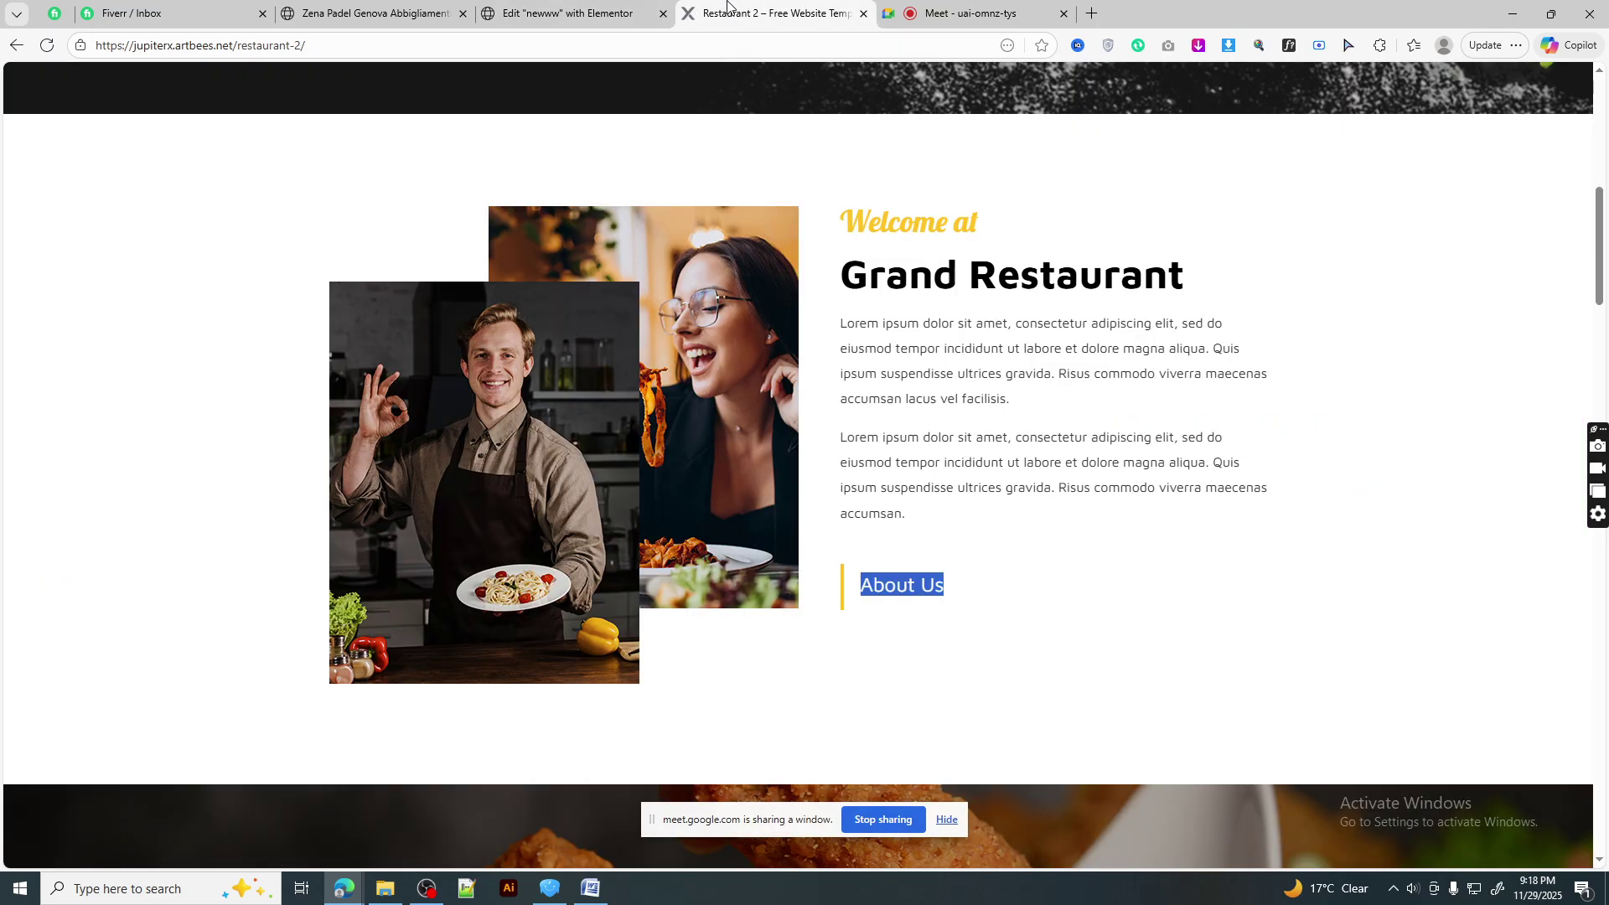
{"action": "left_click", "coordinate": [608, 6]}
{"action": "left_click", "coordinate": [743, 15]}
{"action": "left_click", "coordinate": [557, 15]}
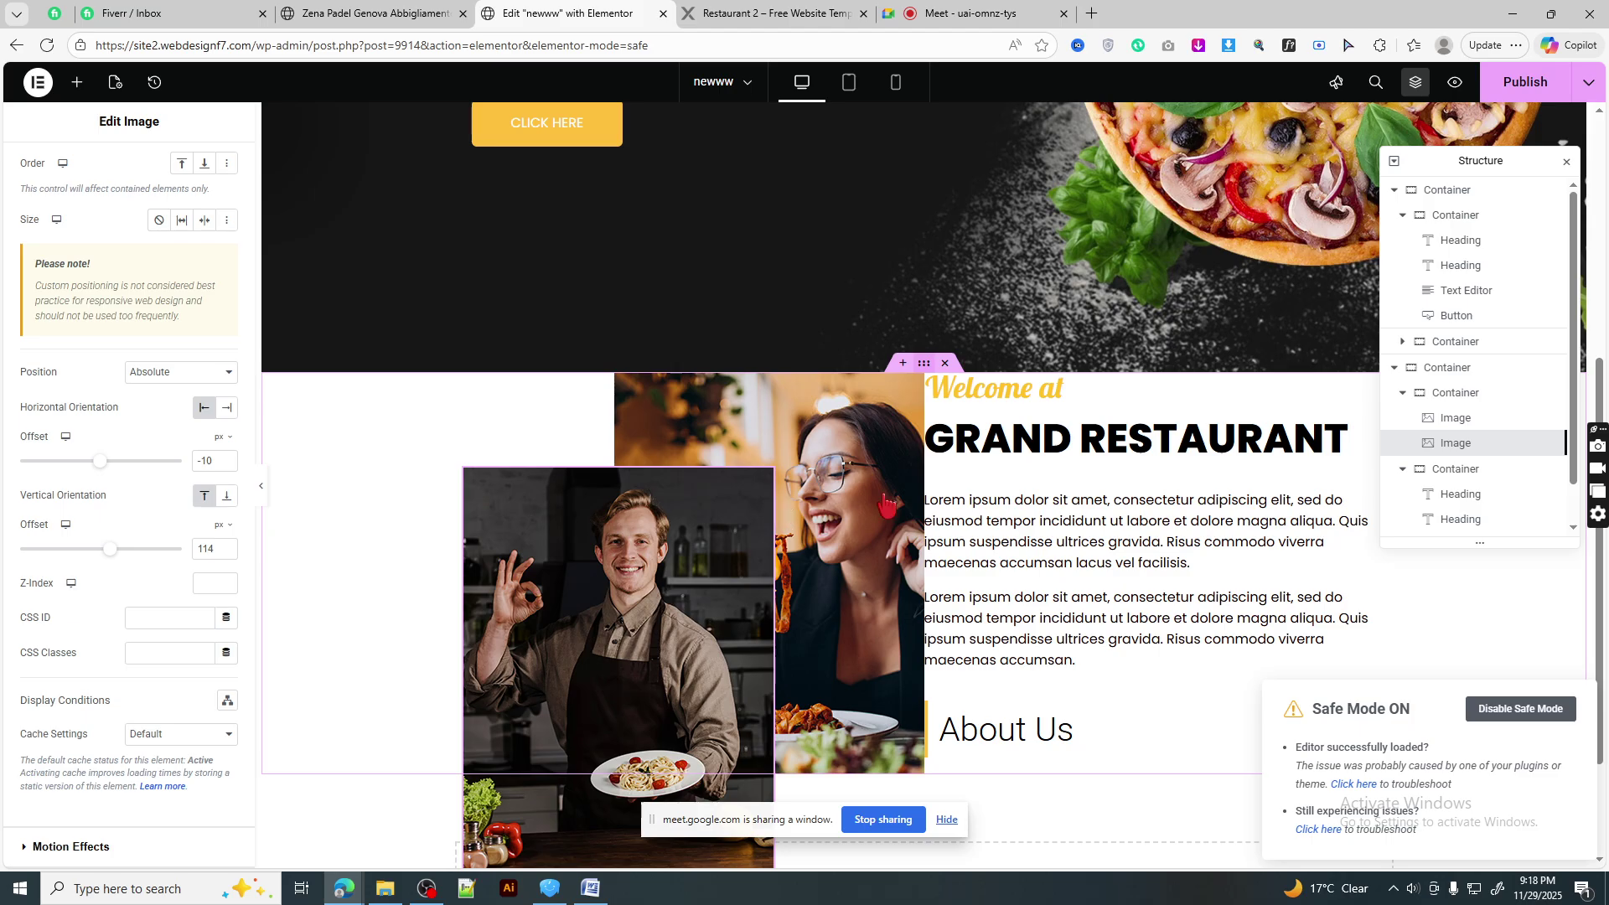
- Set the column and row gaps of the welcome section's outer container to 40 px
{"action": "left_click", "coordinate": [919, 382]}
{"action": "left_click", "coordinate": [919, 390]}
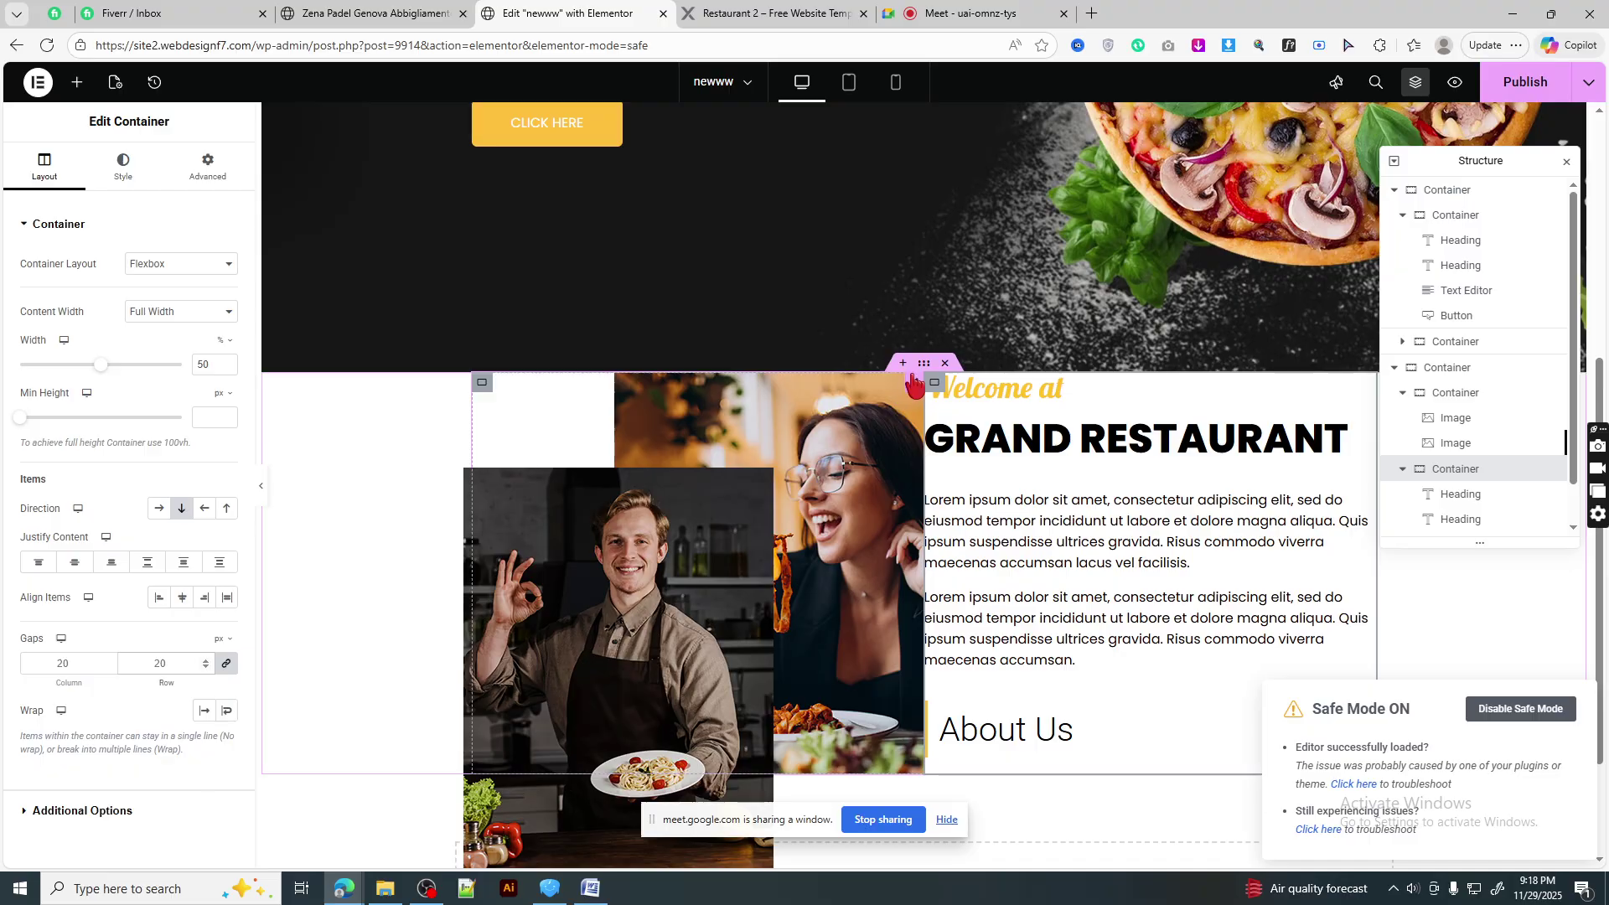
{"action": "left_click", "coordinate": [926, 369]}
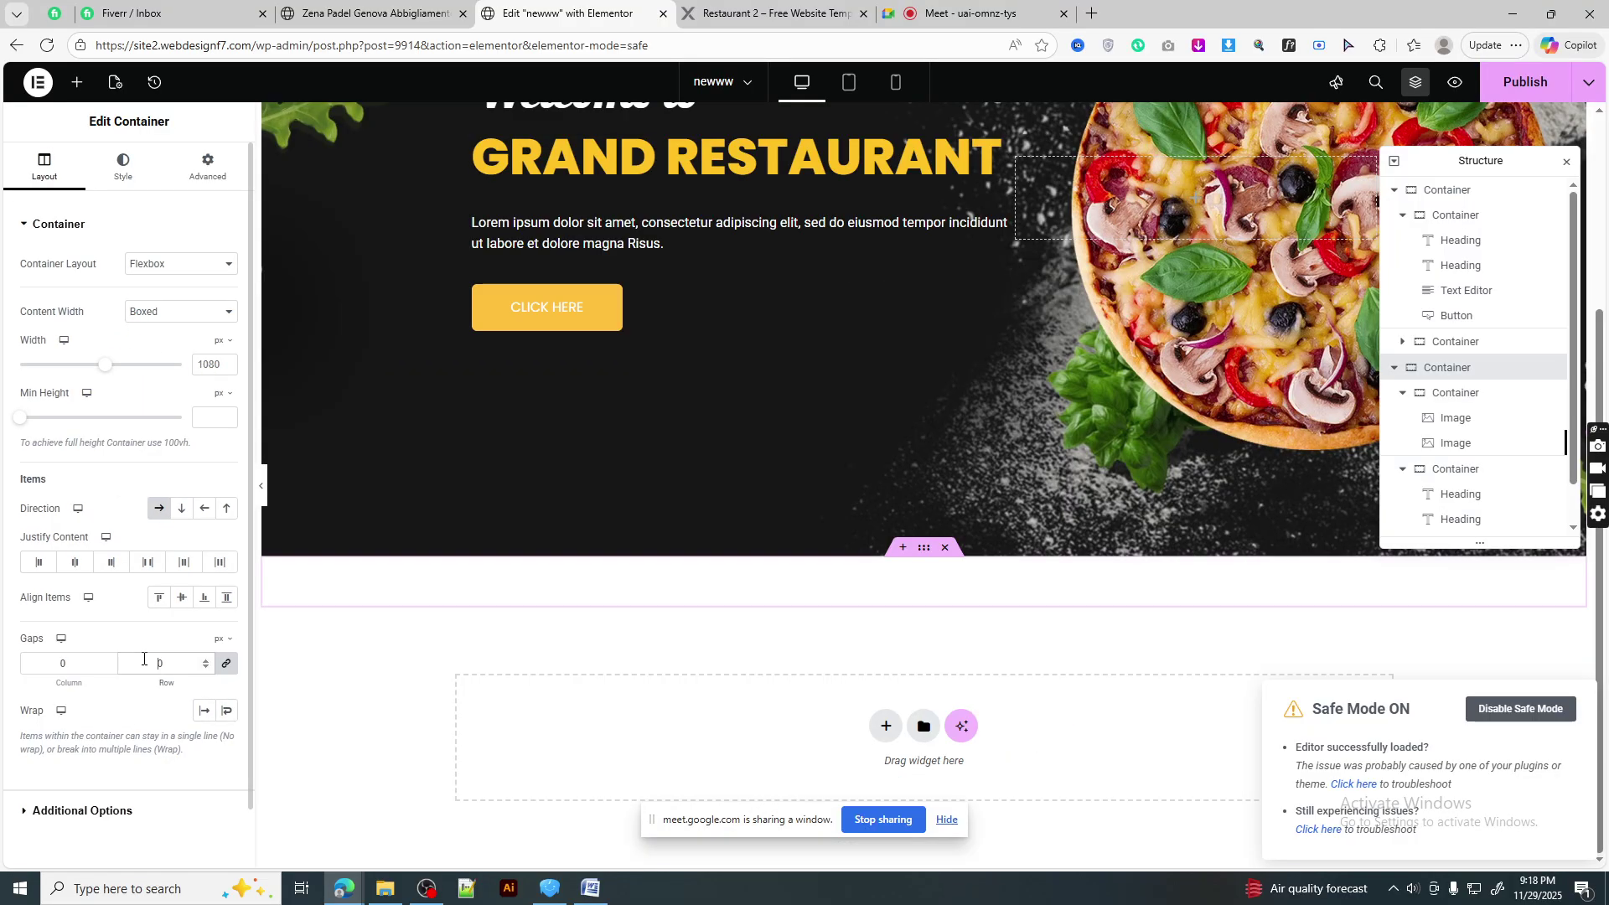
{"action": "left_click", "coordinate": [141, 660]}
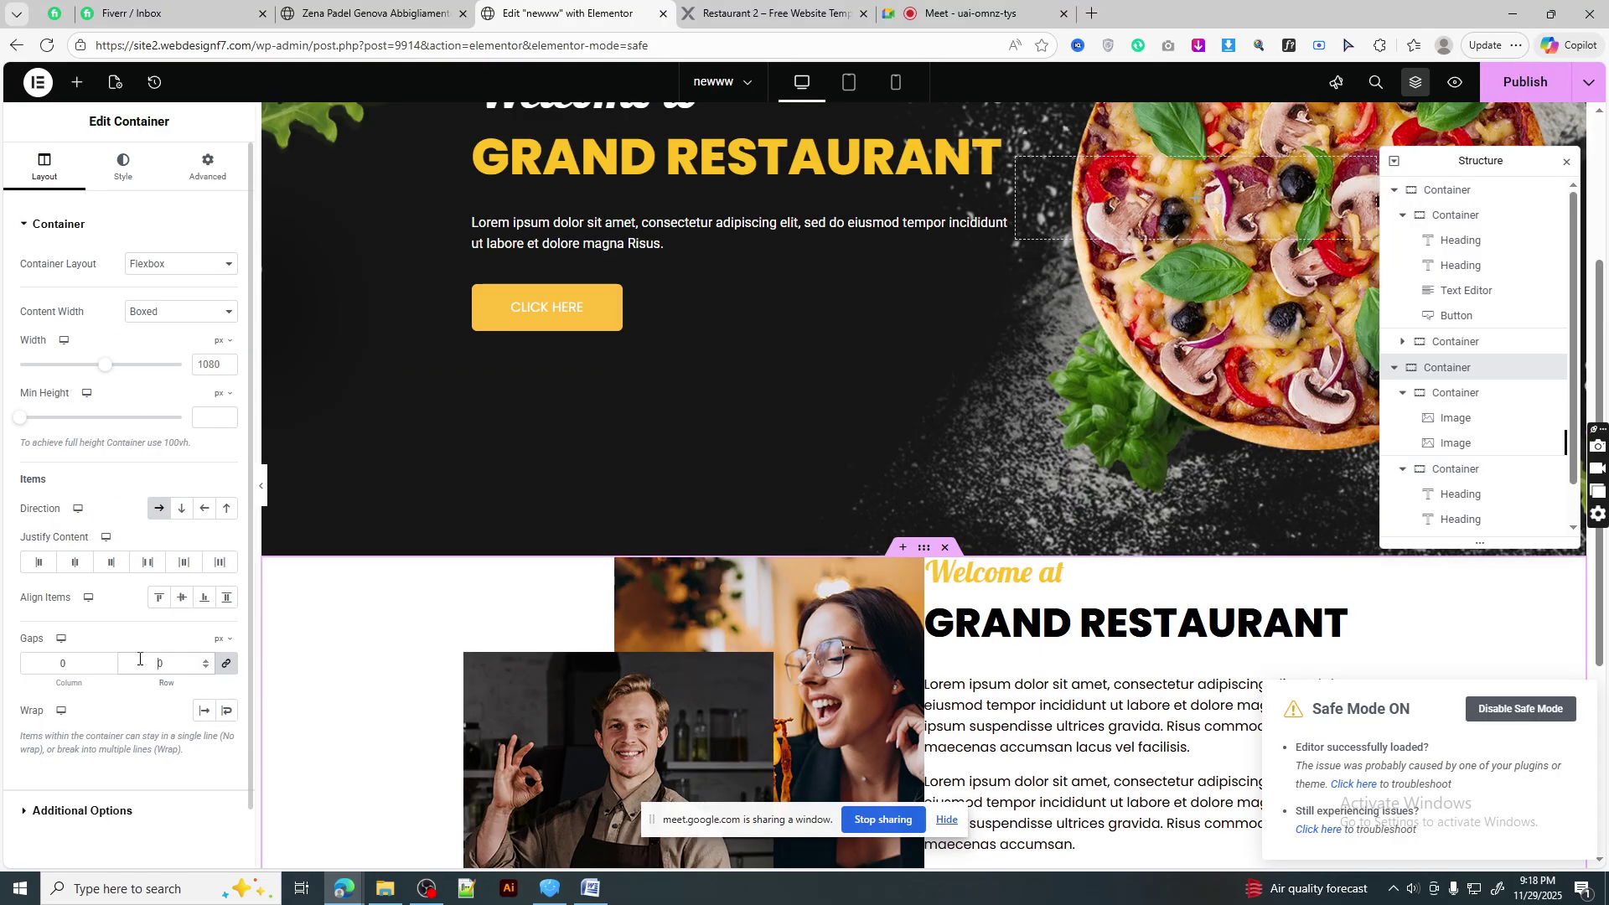
{"action": "type", "text": "4"}
{"action": "scroll", "coordinate": [926, 693], "scroll_direction": "down", "scroll_amount": 4}
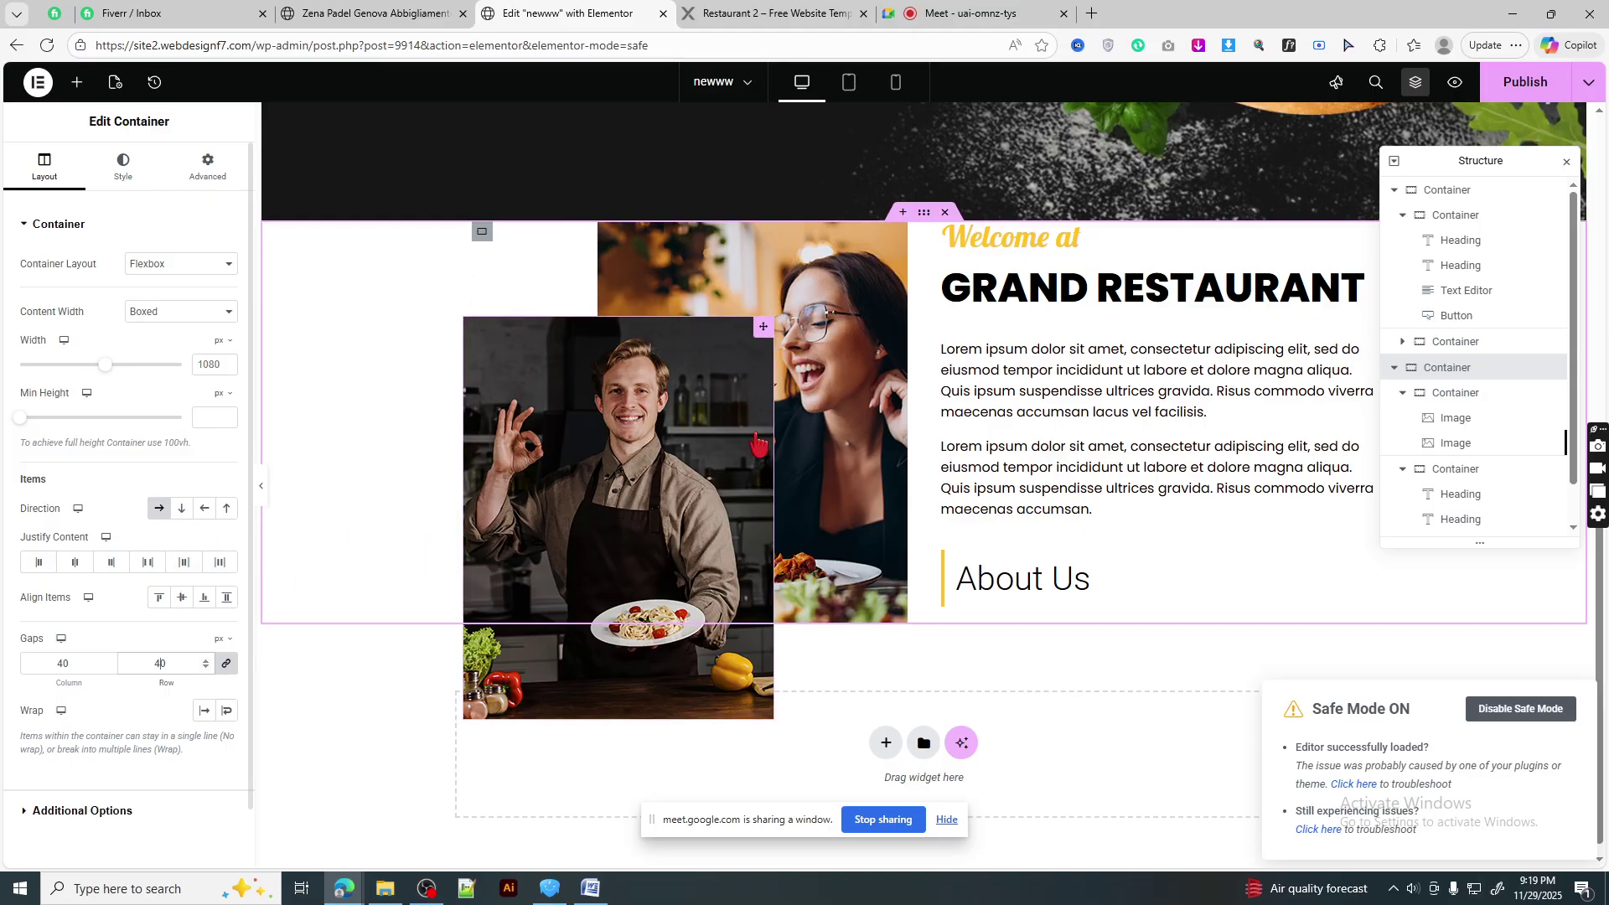
- Set the welcome section container's padding to 100 px at top and bottom and 20 px at left and right
{"action": "scroll", "coordinate": [947, 369], "scroll_direction": "up", "scroll_amount": 2}
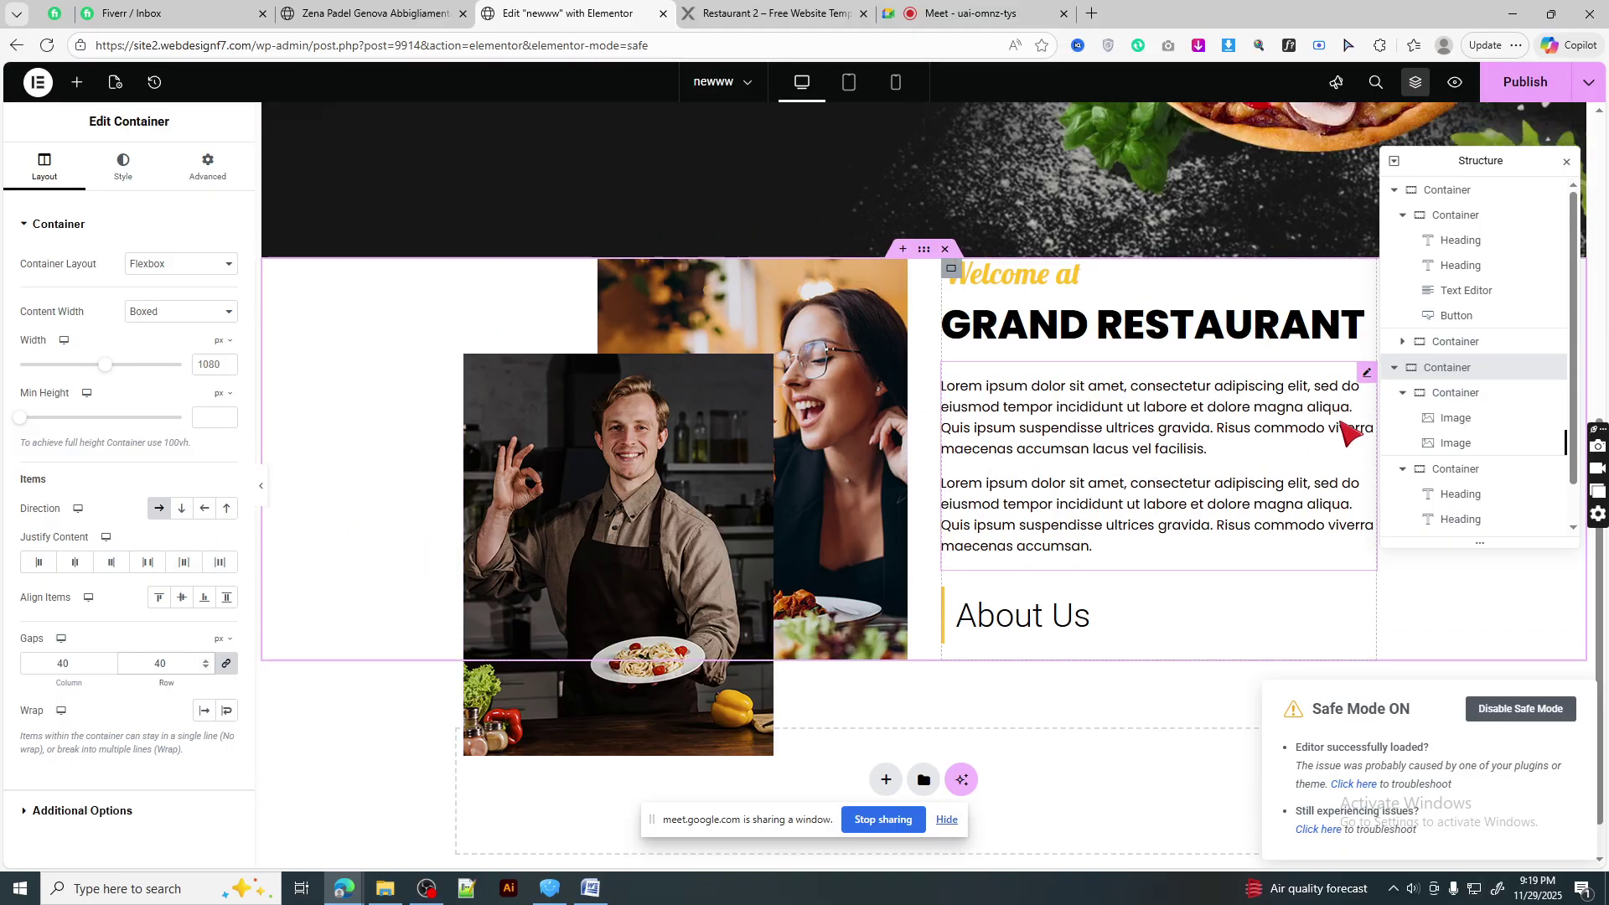
{"action": "left_click", "coordinate": [207, 169]}
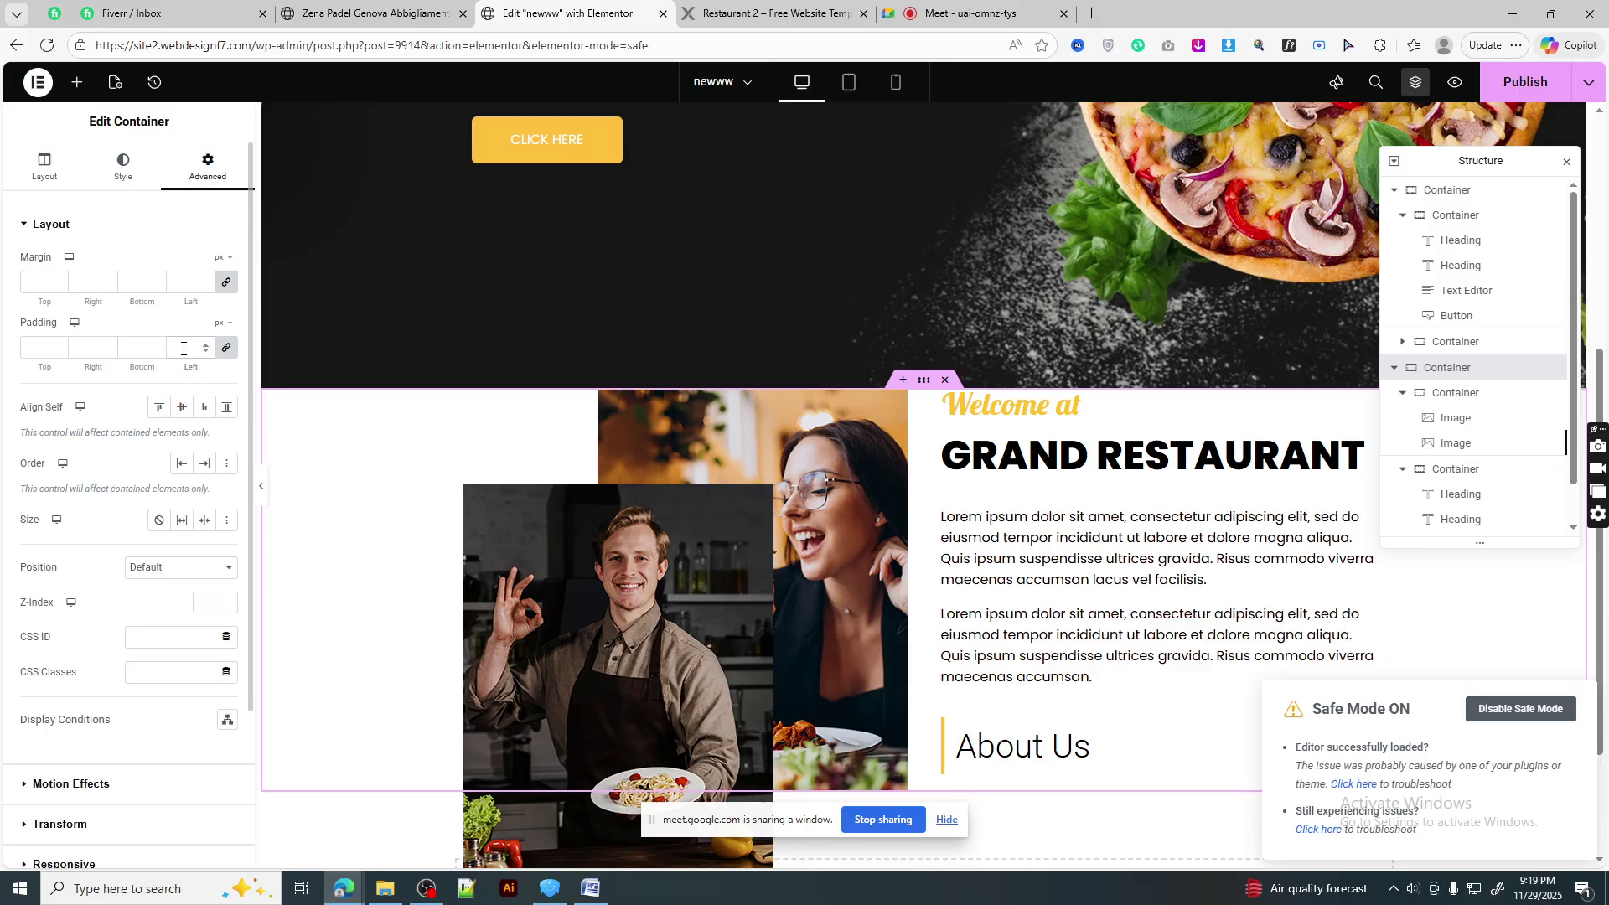
{"action": "left_click", "coordinate": [184, 348]}
{"action": "type", "text": "20"}
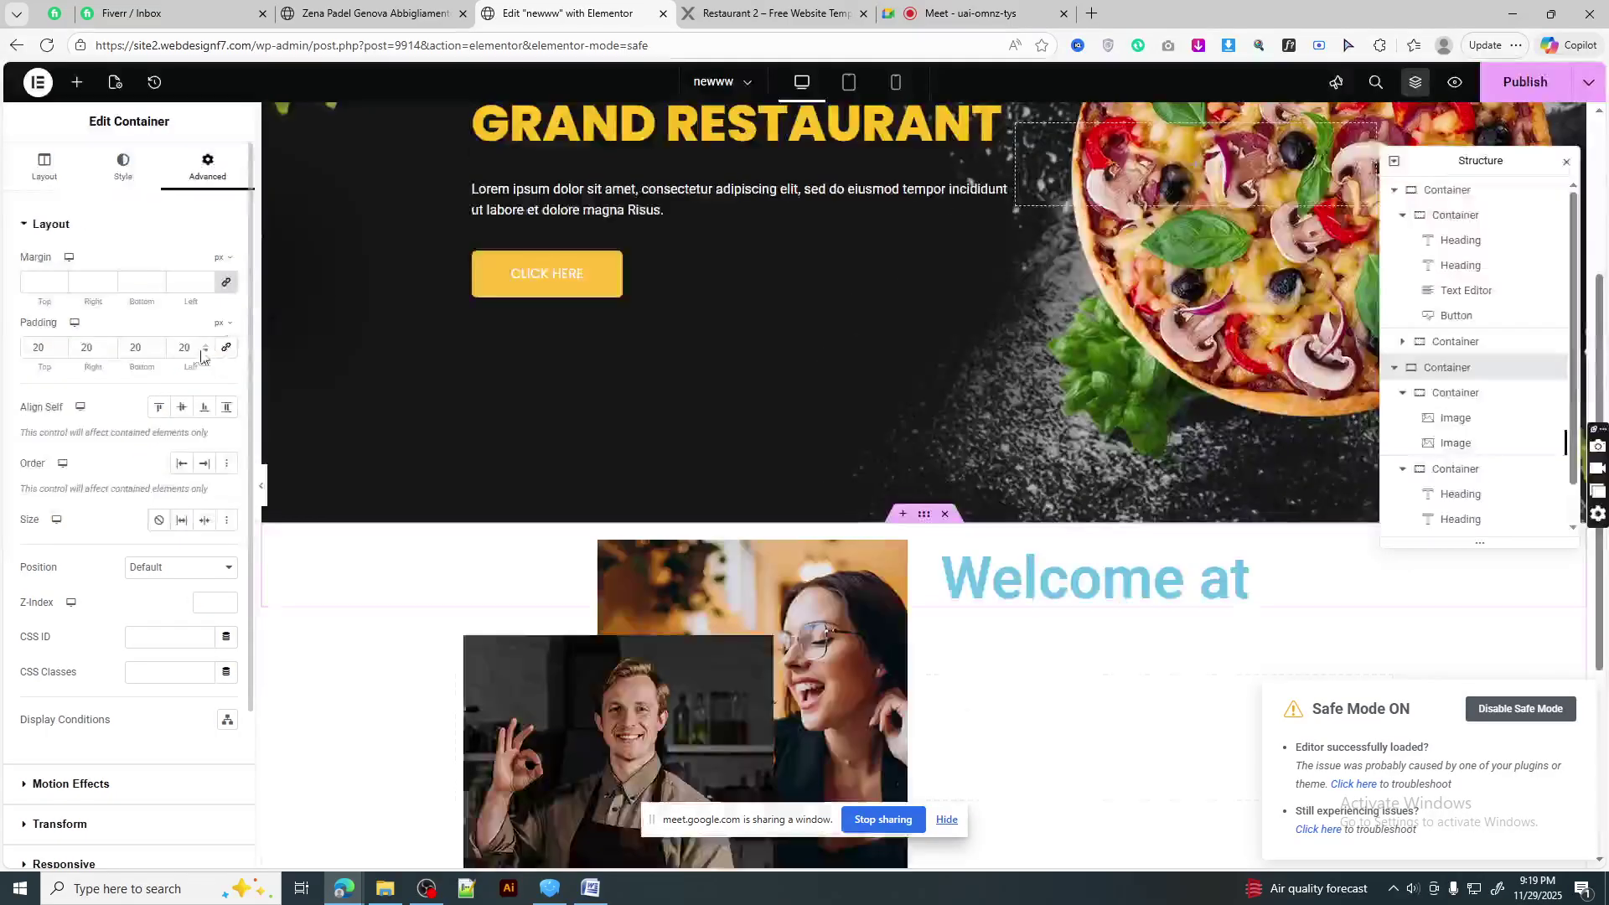
{"action": "type", "text": "100"}
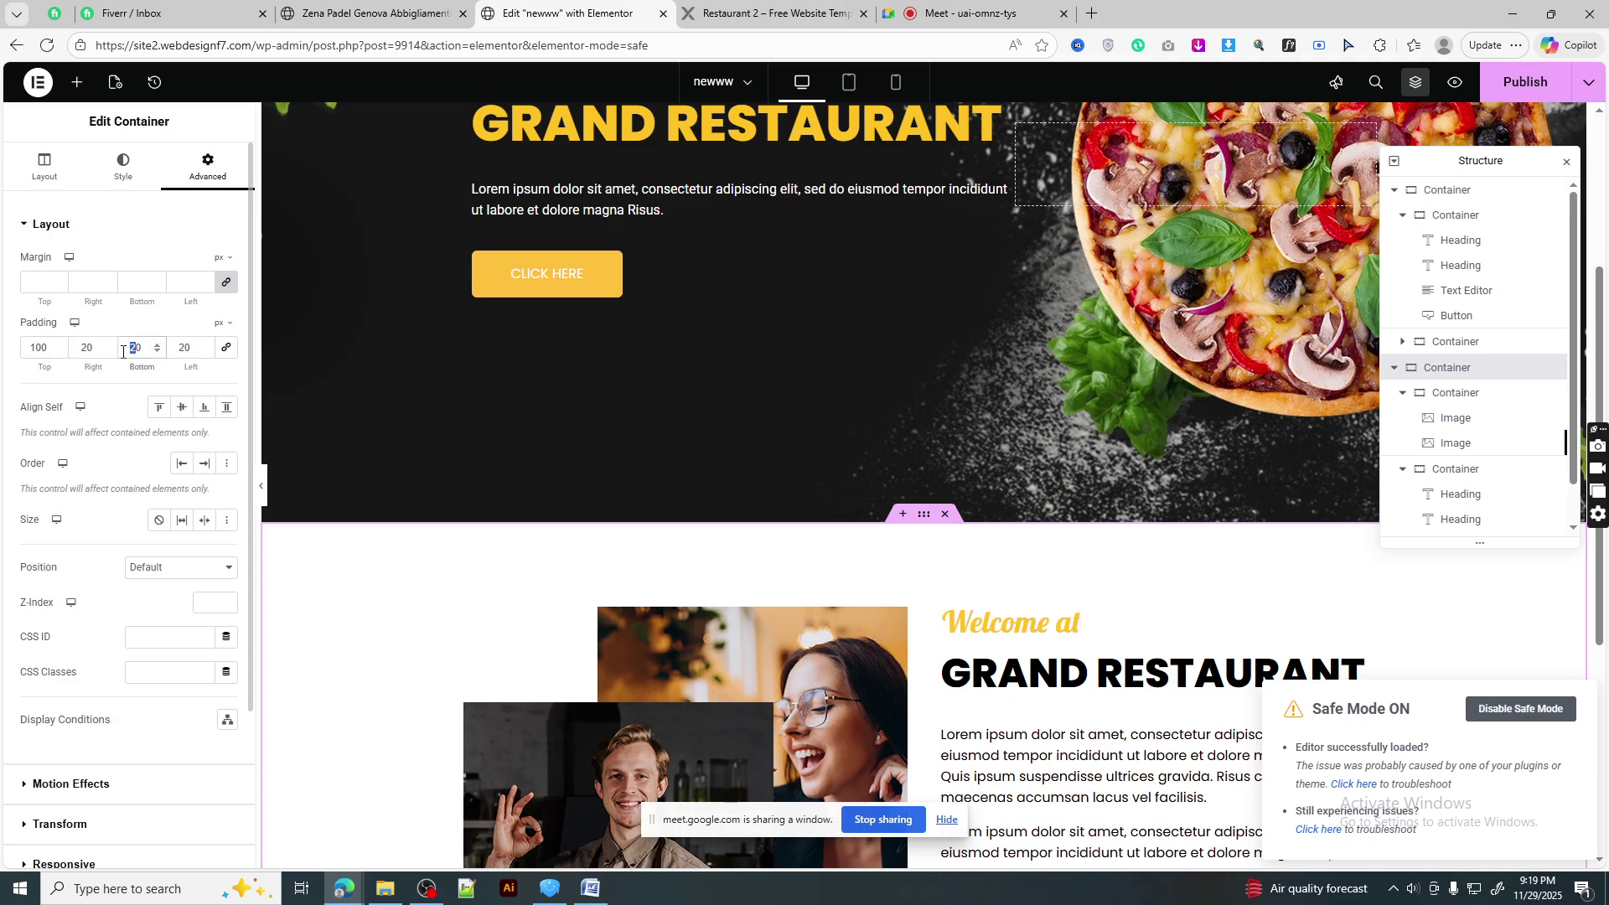
{"action": "scroll", "coordinate": [906, 524], "scroll_direction": "down", "scroll_amount": 5}
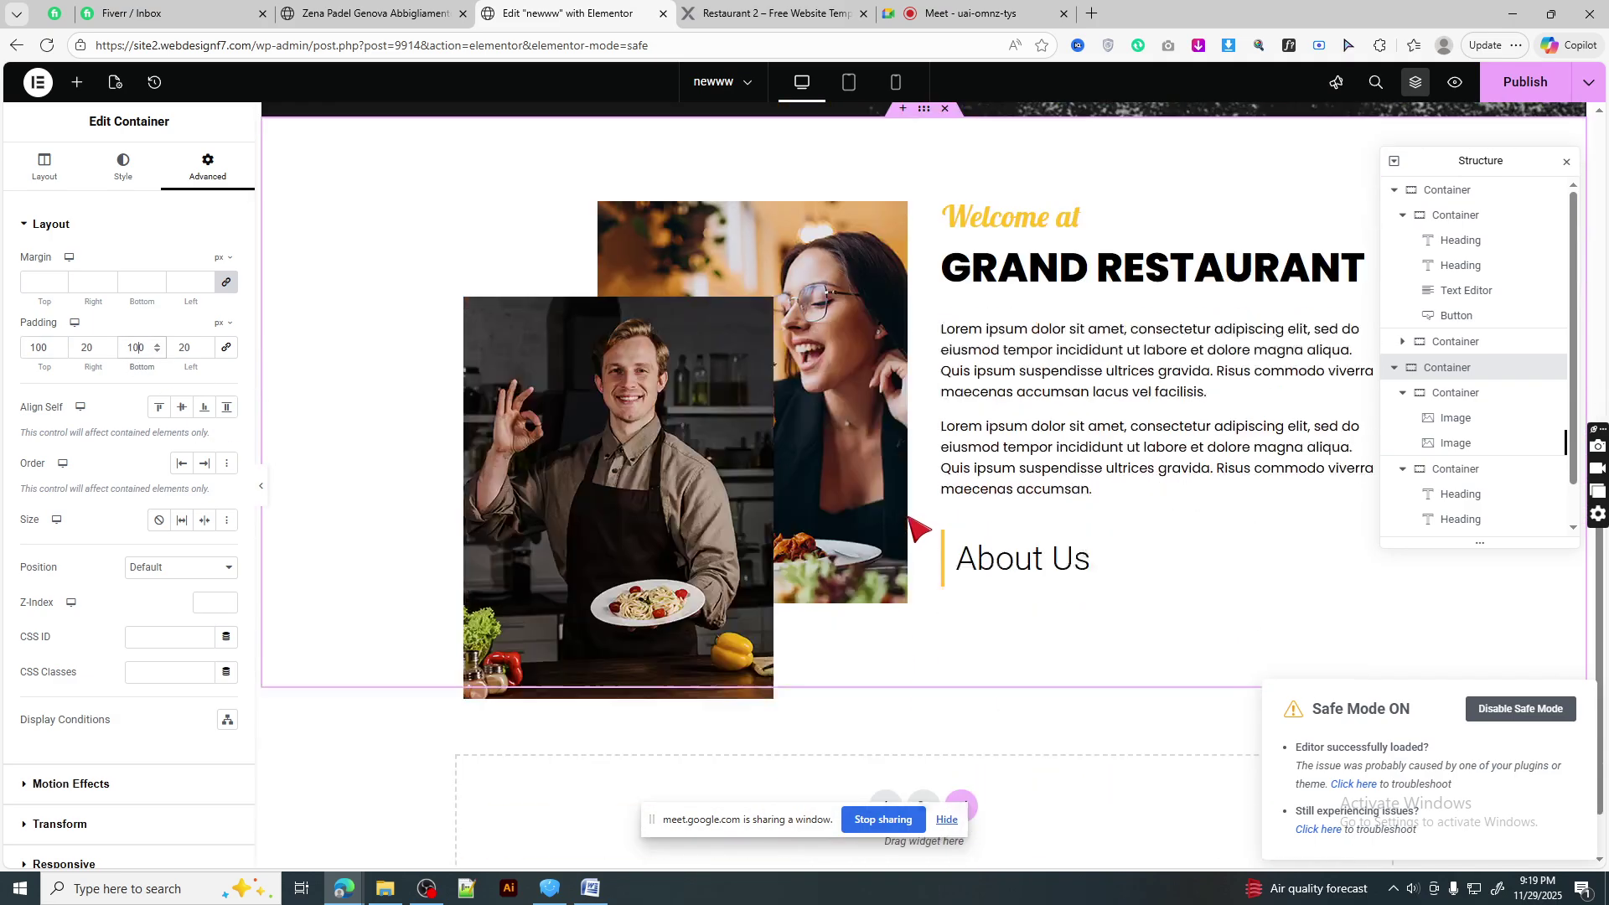
- Examine how the welcome section's photos and text lay out in the tablet, mobile and desktop previews
{"action": "left_click", "coordinate": [849, 83]}
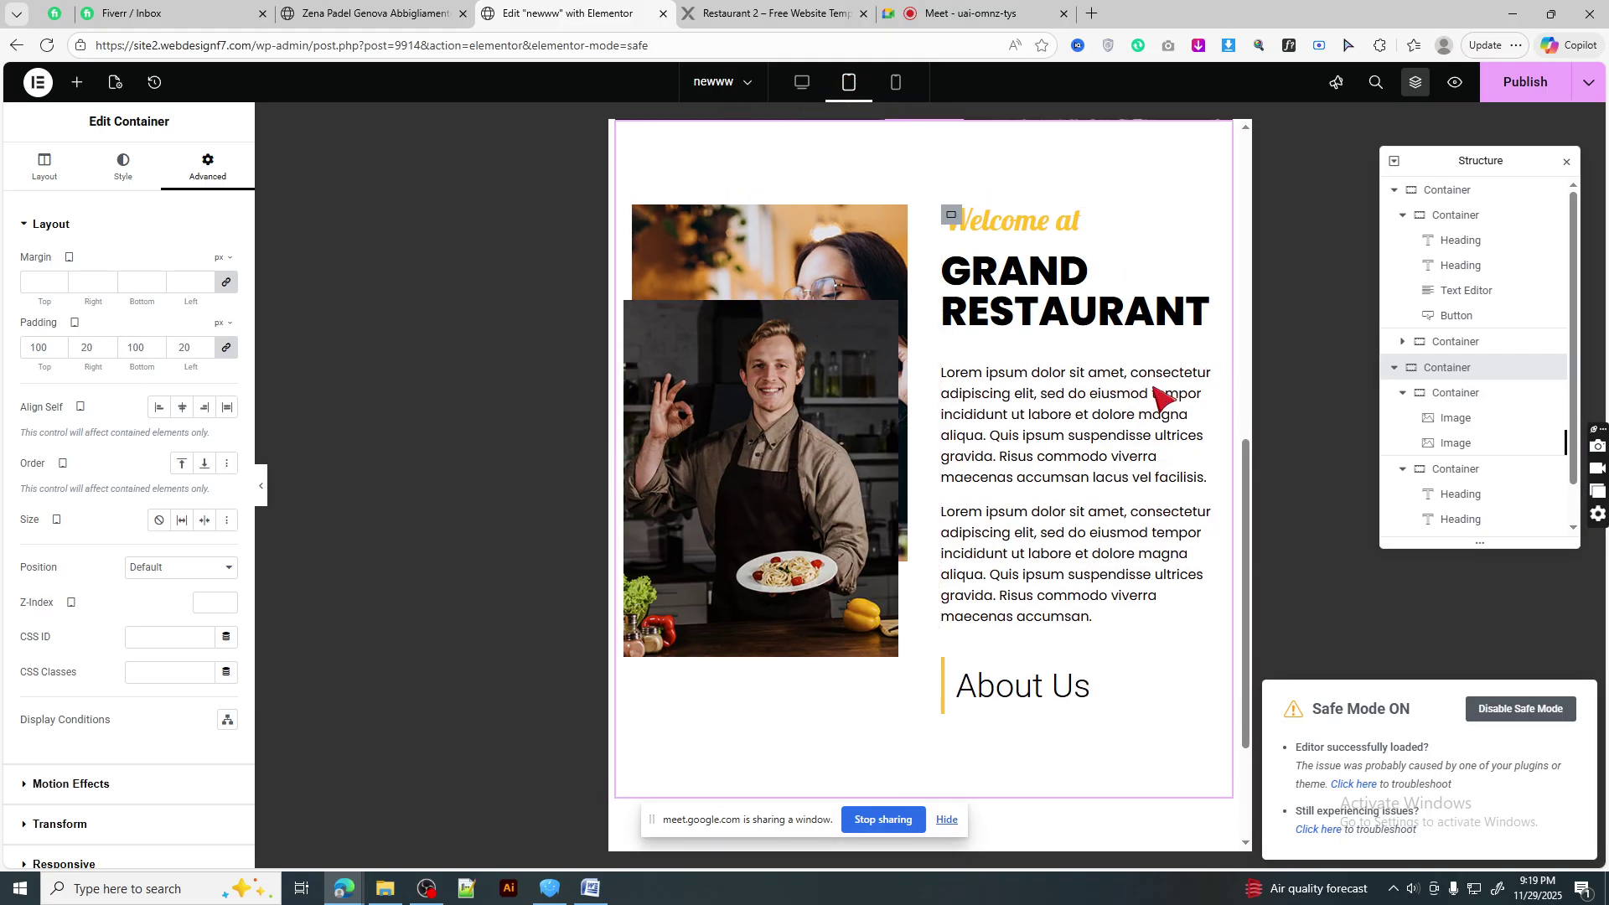
{"action": "left_click", "coordinate": [896, 83]}
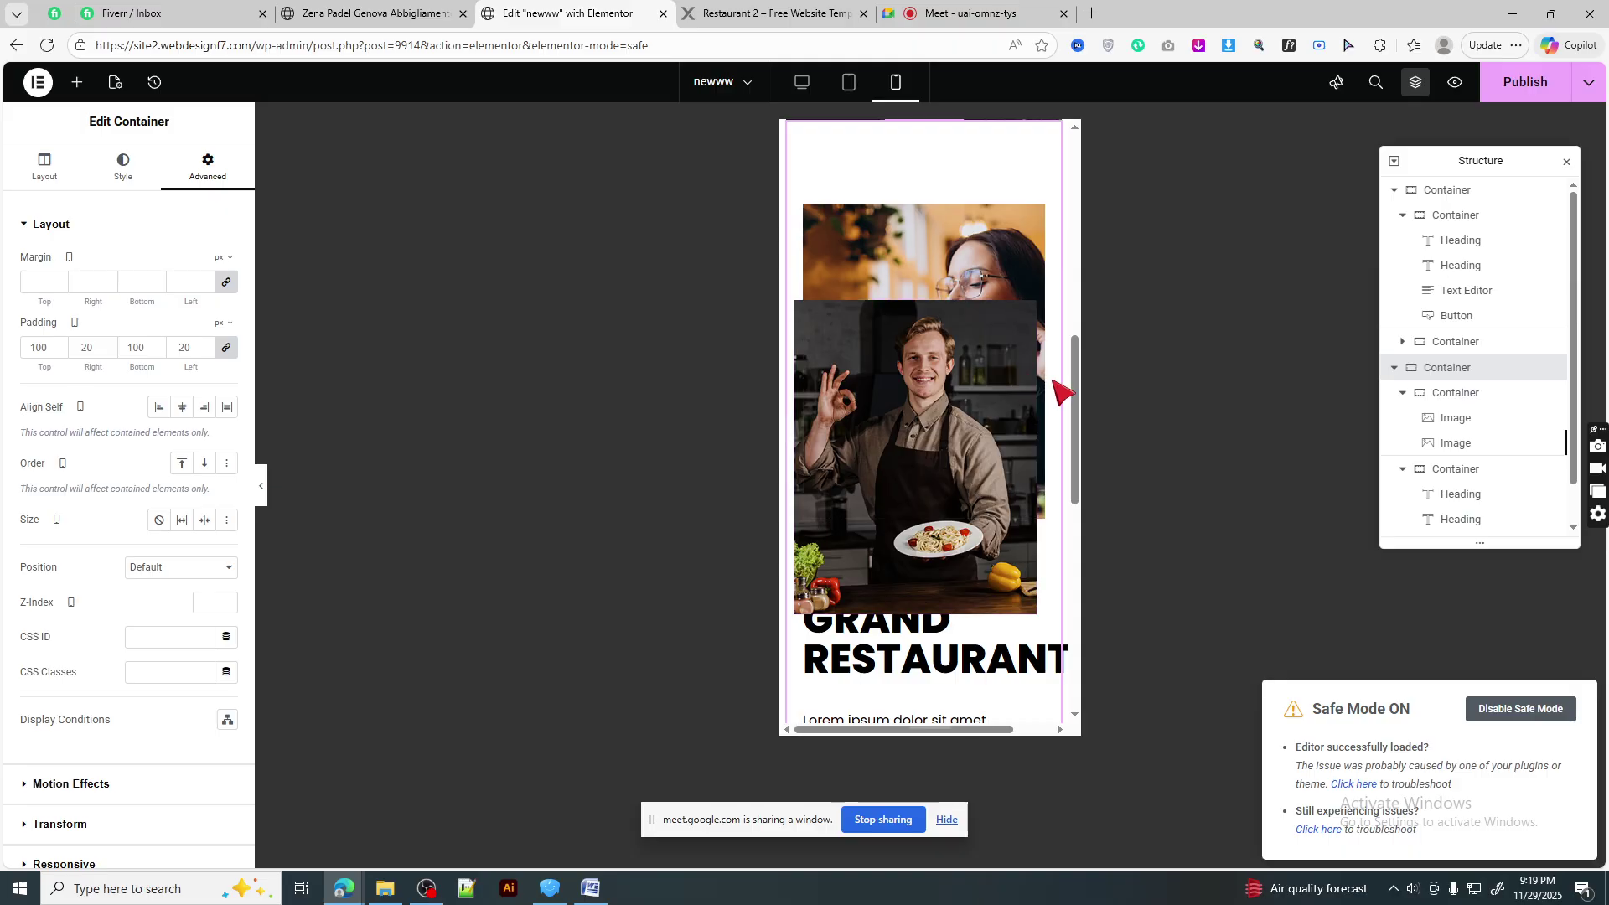
{"action": "scroll", "coordinate": [1060, 393], "scroll_direction": "down", "scroll_amount": 5}
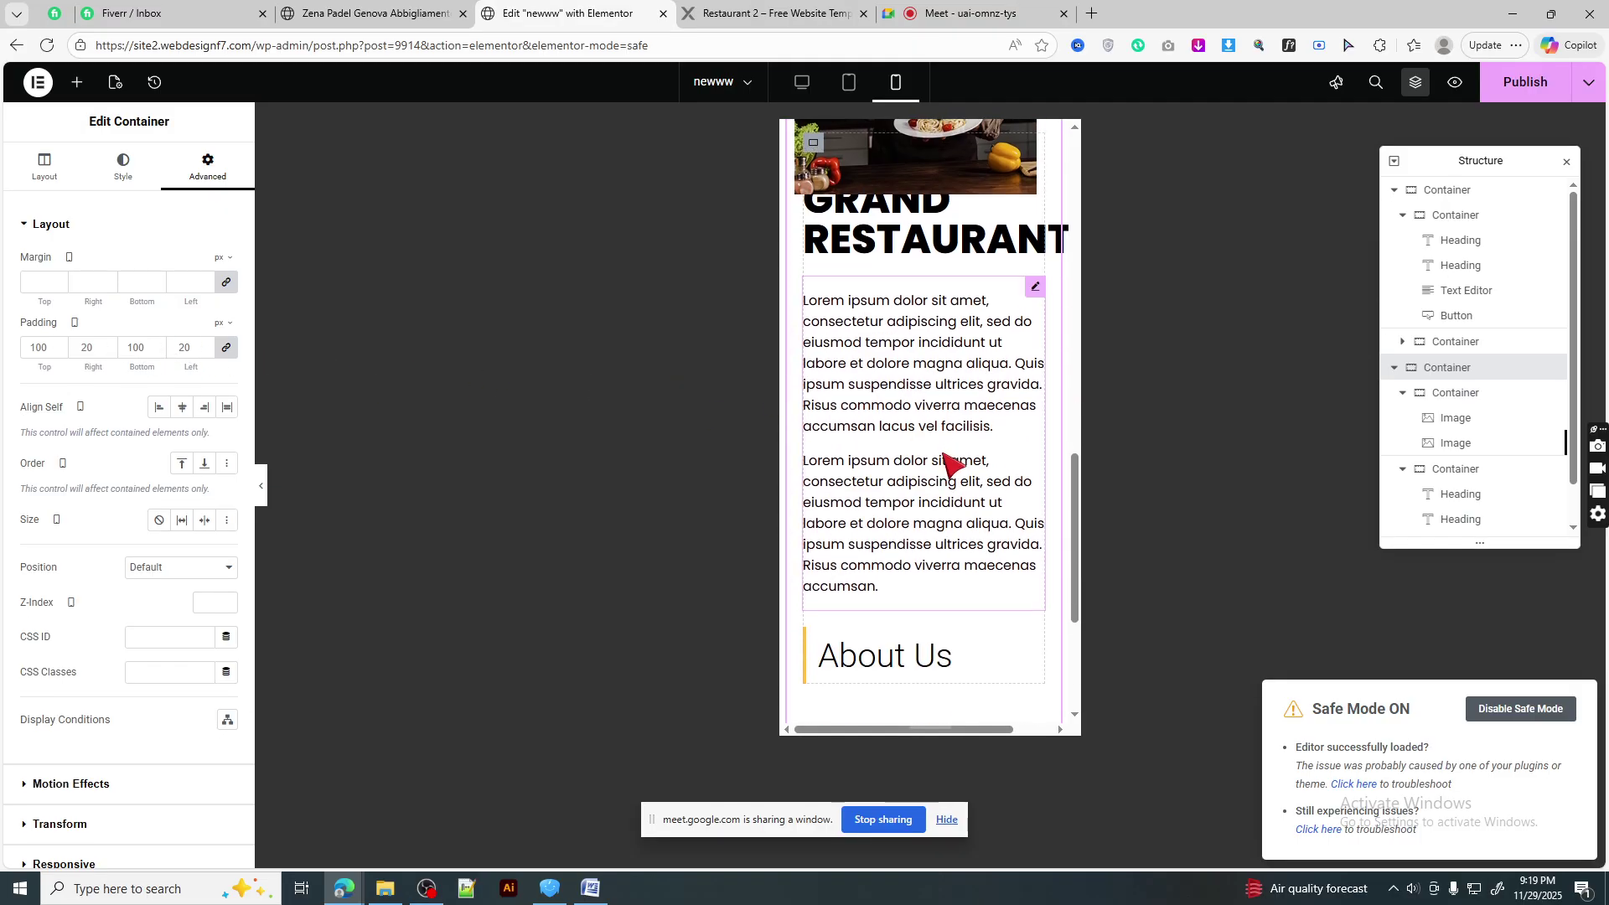
{"action": "scroll", "coordinate": [952, 460], "scroll_direction": "down", "scroll_amount": 4}
{"action": "scroll", "coordinate": [949, 462], "scroll_direction": "up", "scroll_amount": 10}
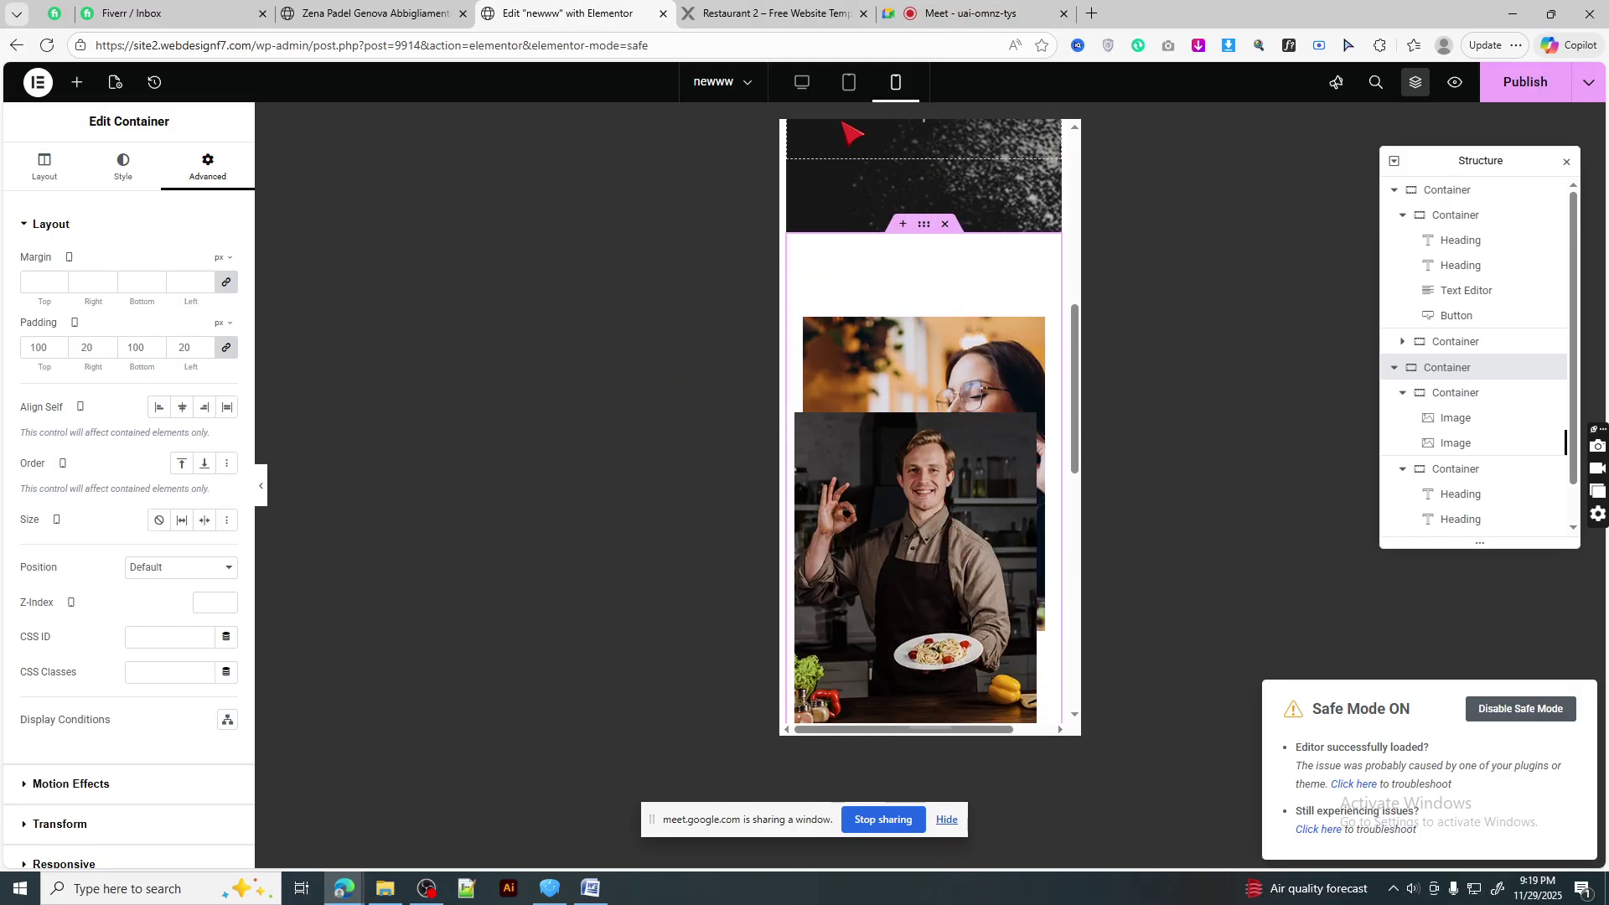
{"action": "left_click", "coordinate": [842, 85]}
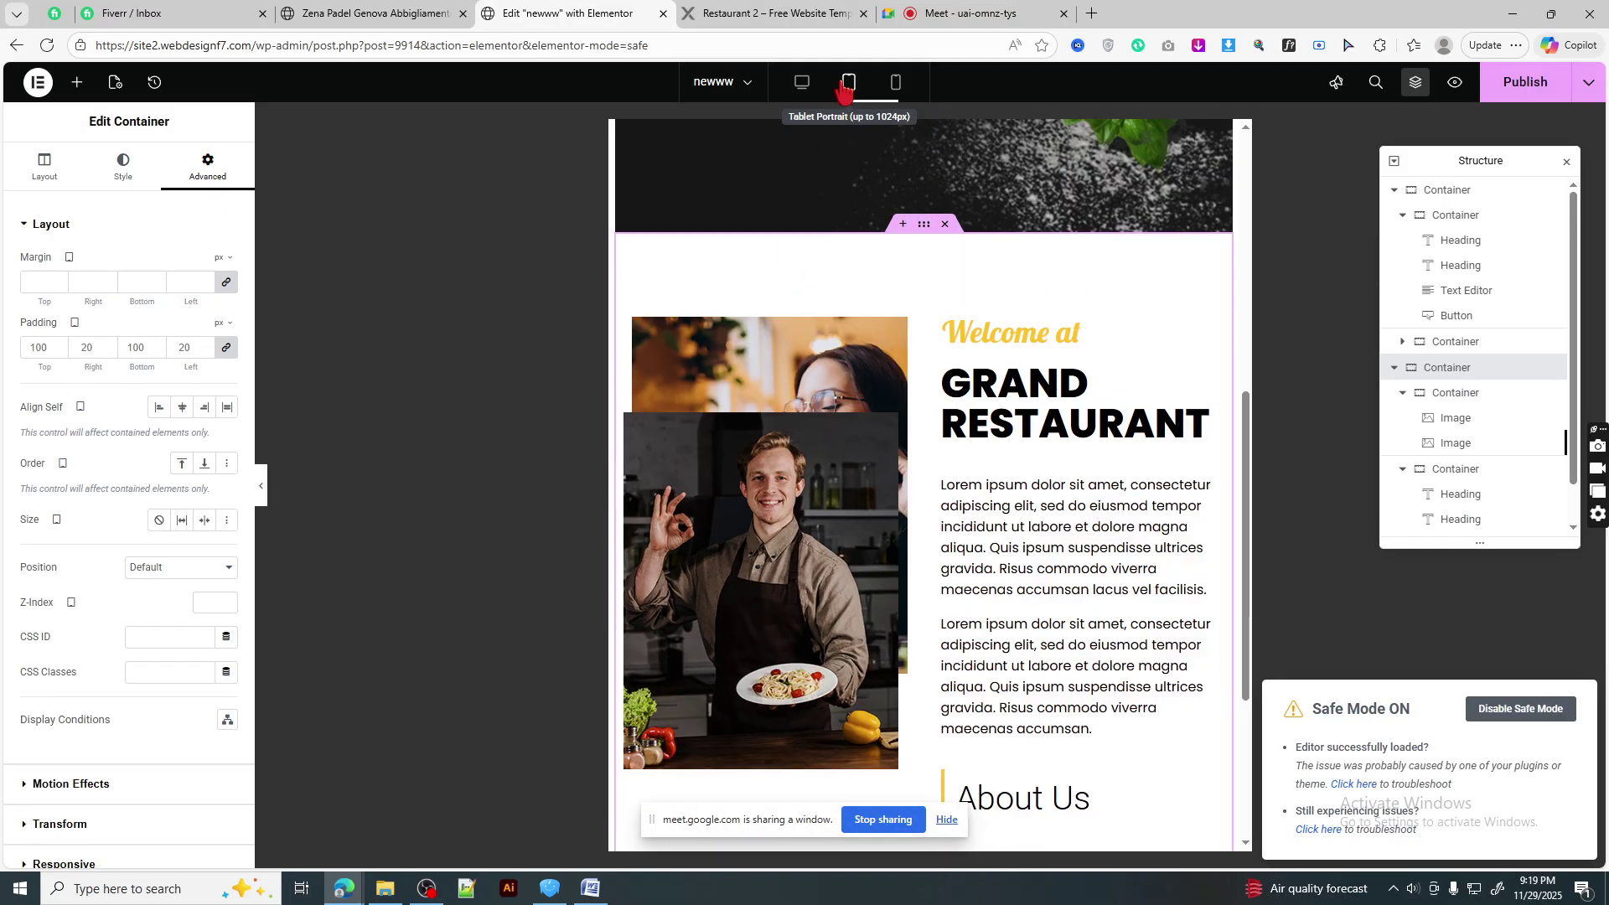
{"action": "left_click", "coordinate": [802, 83]}
{"action": "scroll", "coordinate": [1132, 469], "scroll_direction": "down", "scroll_amount": 2}
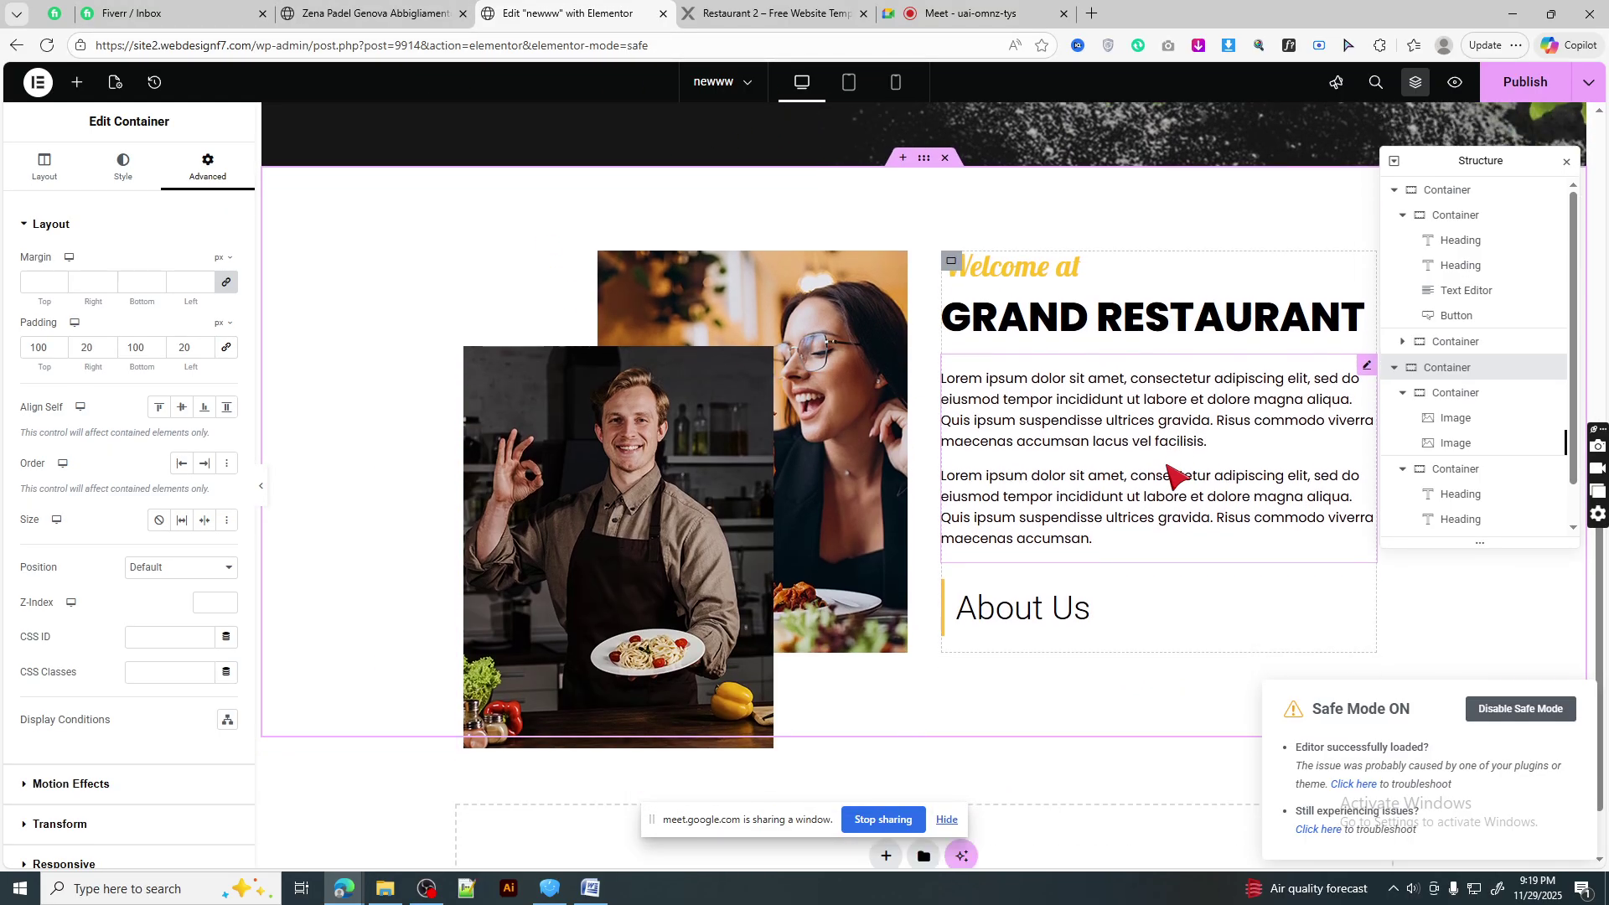
{"action": "scroll", "coordinate": [1169, 471], "scroll_direction": "up", "scroll_amount": 9}
{"action": "scroll", "coordinate": [1180, 479], "scroll_direction": "down", "scroll_amount": 10}
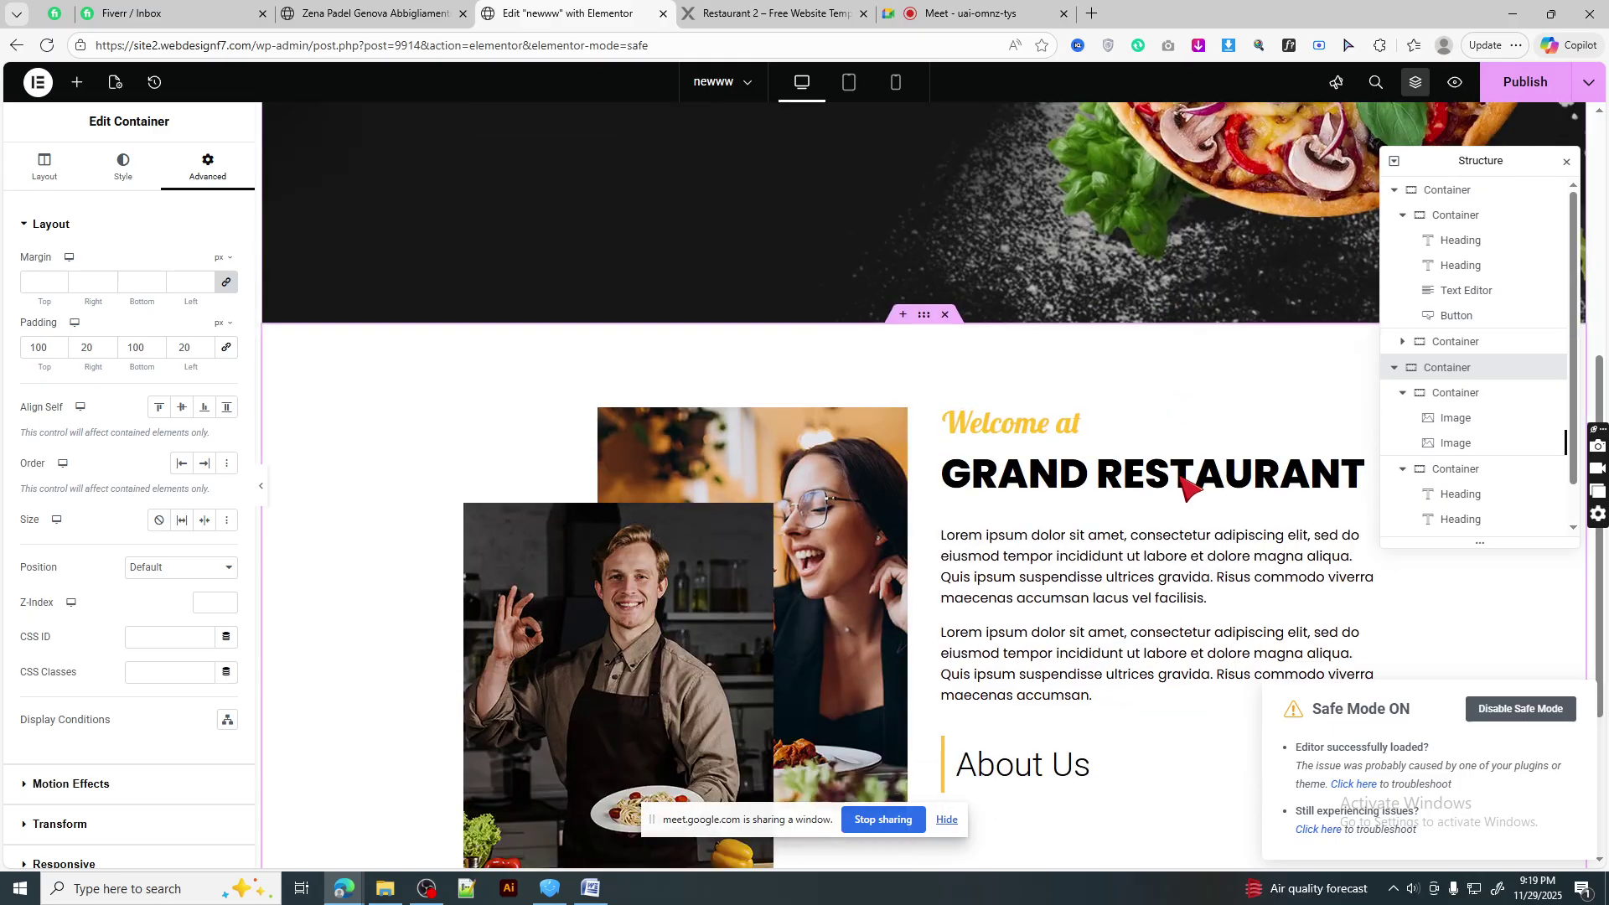
- Set the hero container's padding to 20 px on all sides and check its text margin in the tablet preview
{"action": "left_click", "coordinate": [850, 82]}
{"action": "scroll", "coordinate": [1001, 362], "scroll_direction": "up", "scroll_amount": 4}
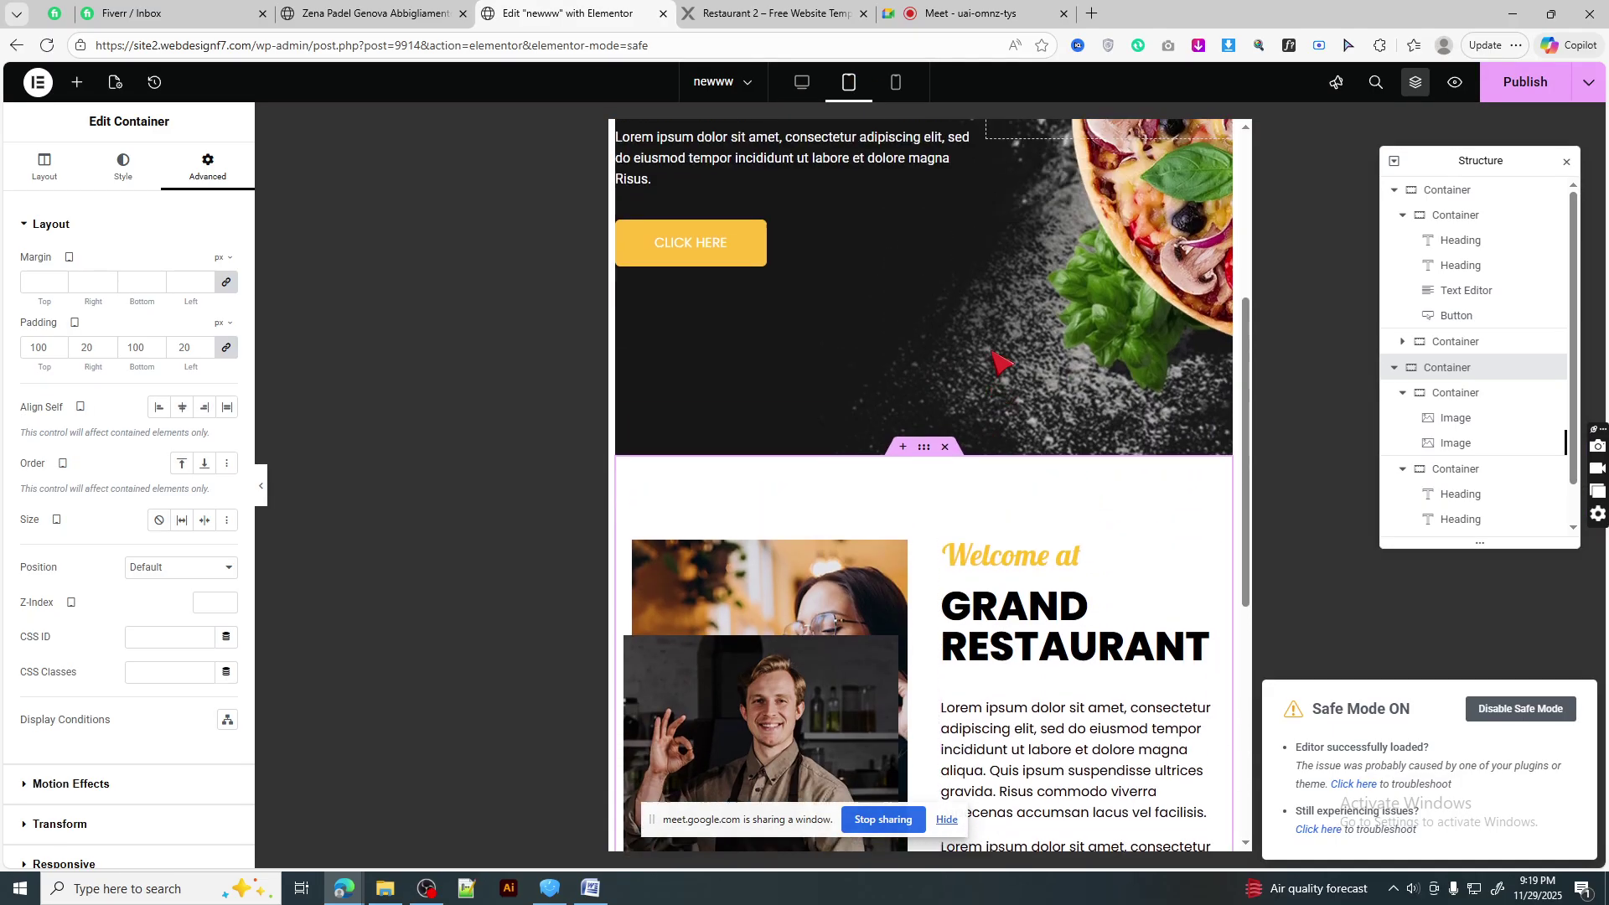
{"action": "scroll", "coordinate": [1002, 362], "scroll_direction": "up", "scroll_amount": 5}
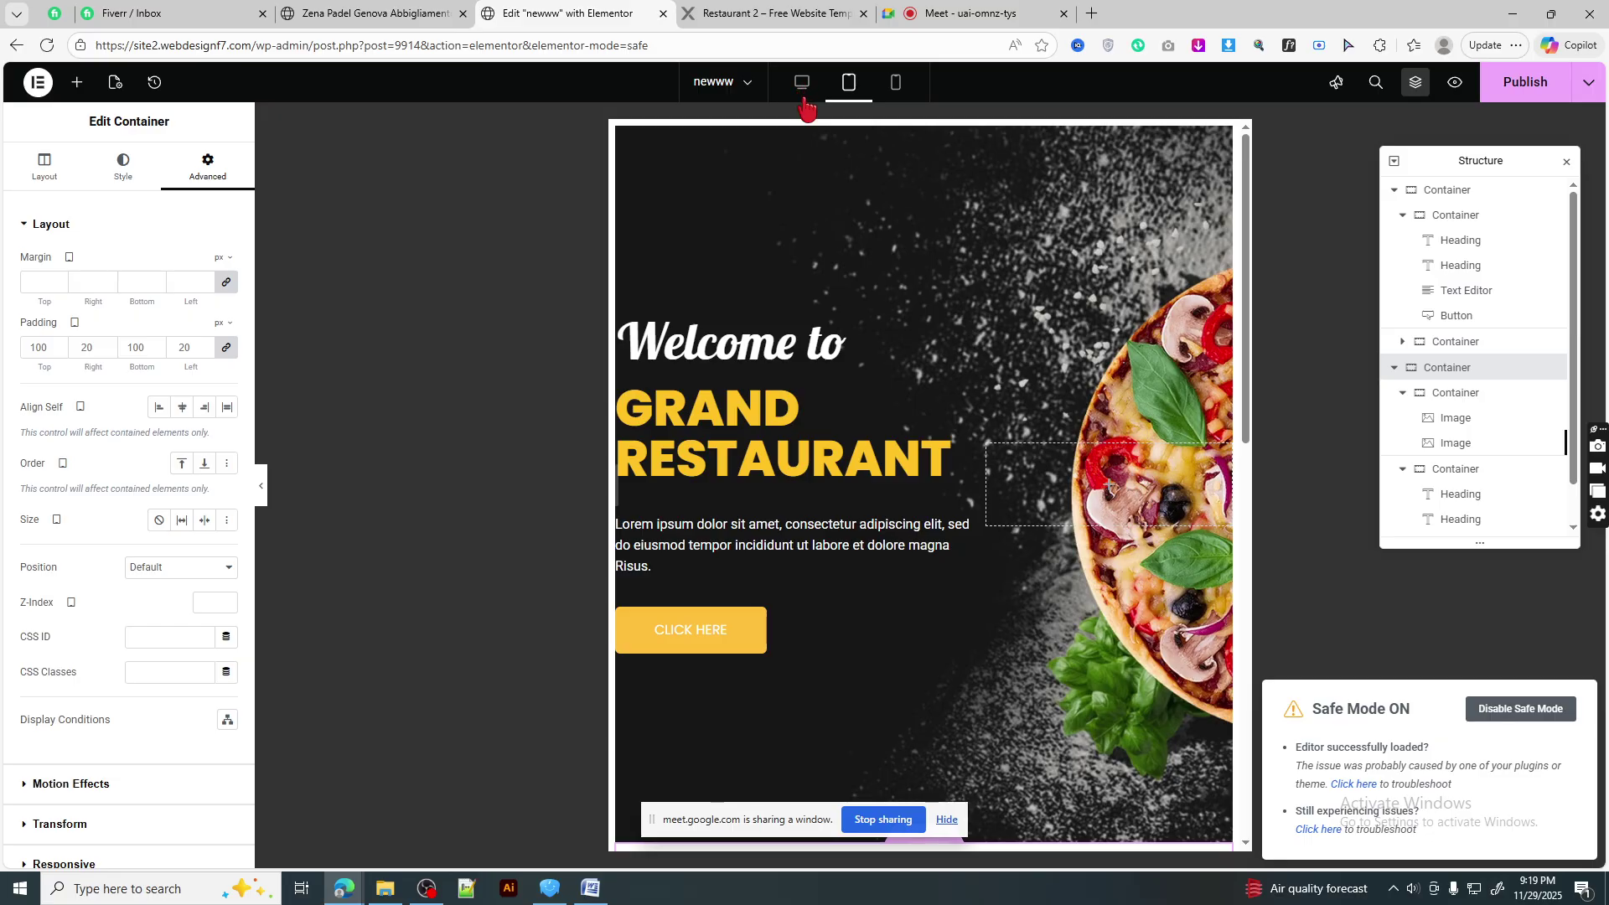
{"action": "left_click", "coordinate": [803, 98]}
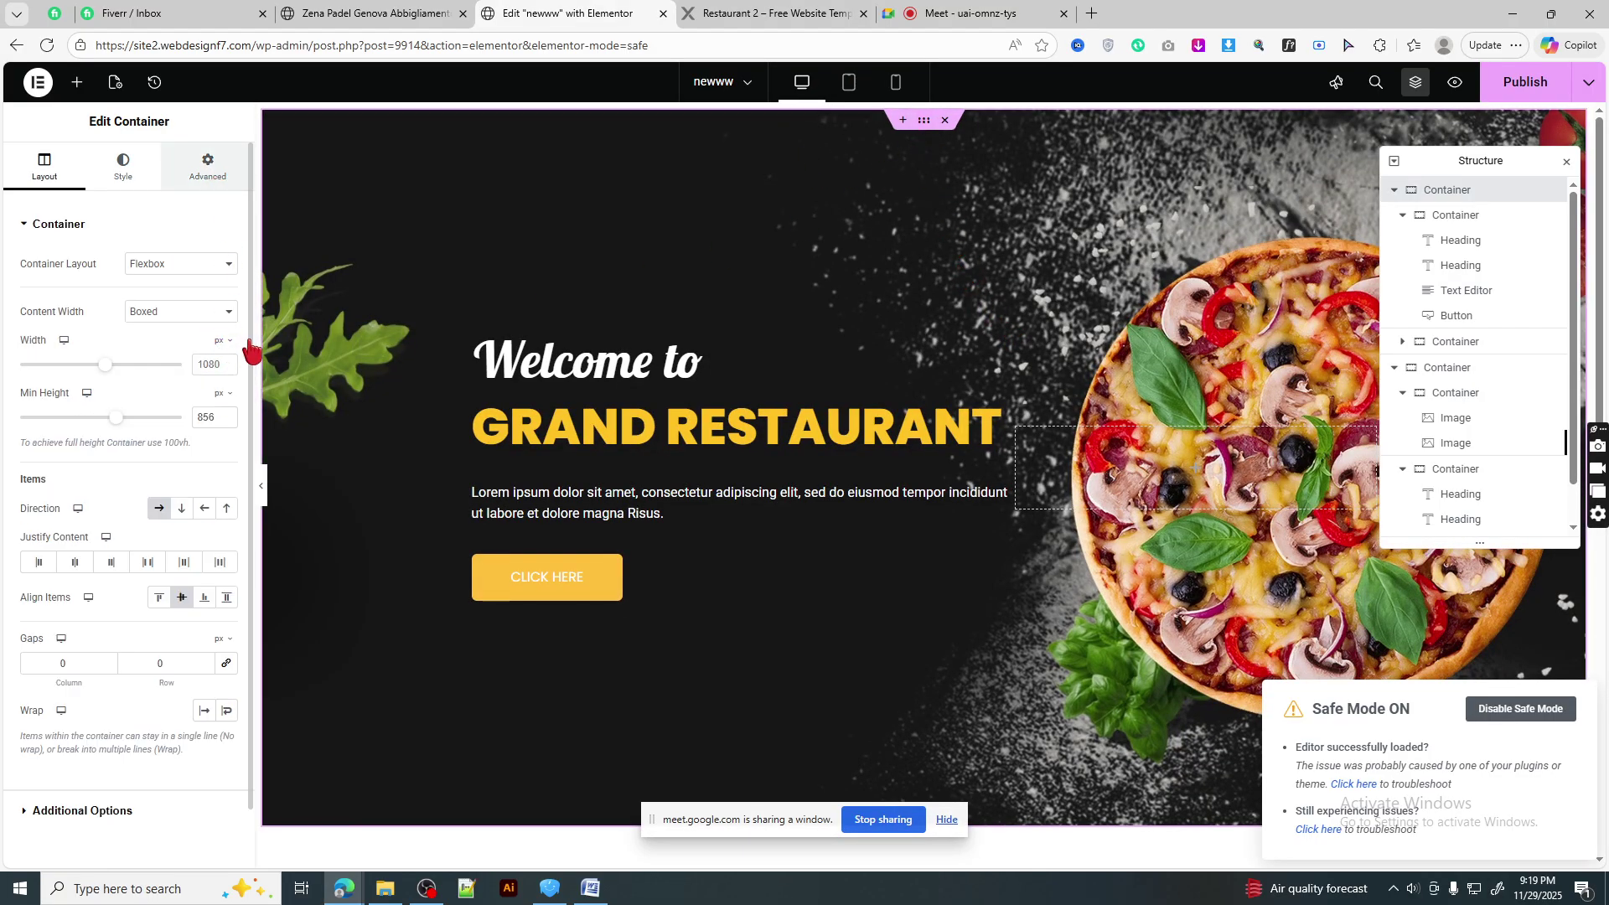
{"action": "left_click", "coordinate": [227, 348]}
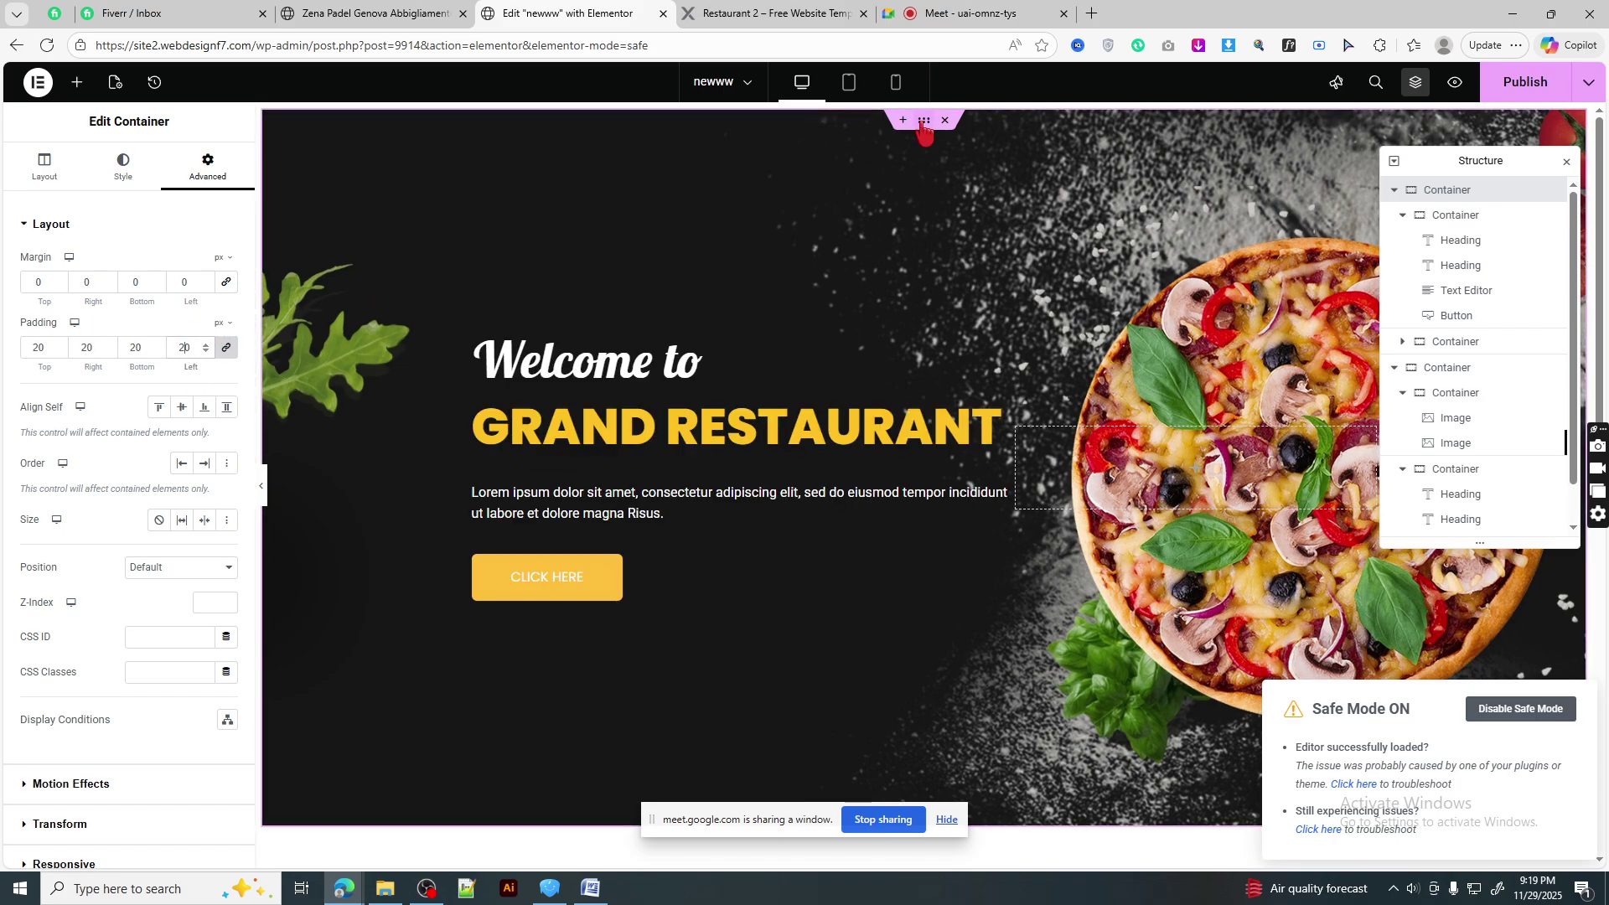
{"action": "left_click", "coordinate": [847, 83]}
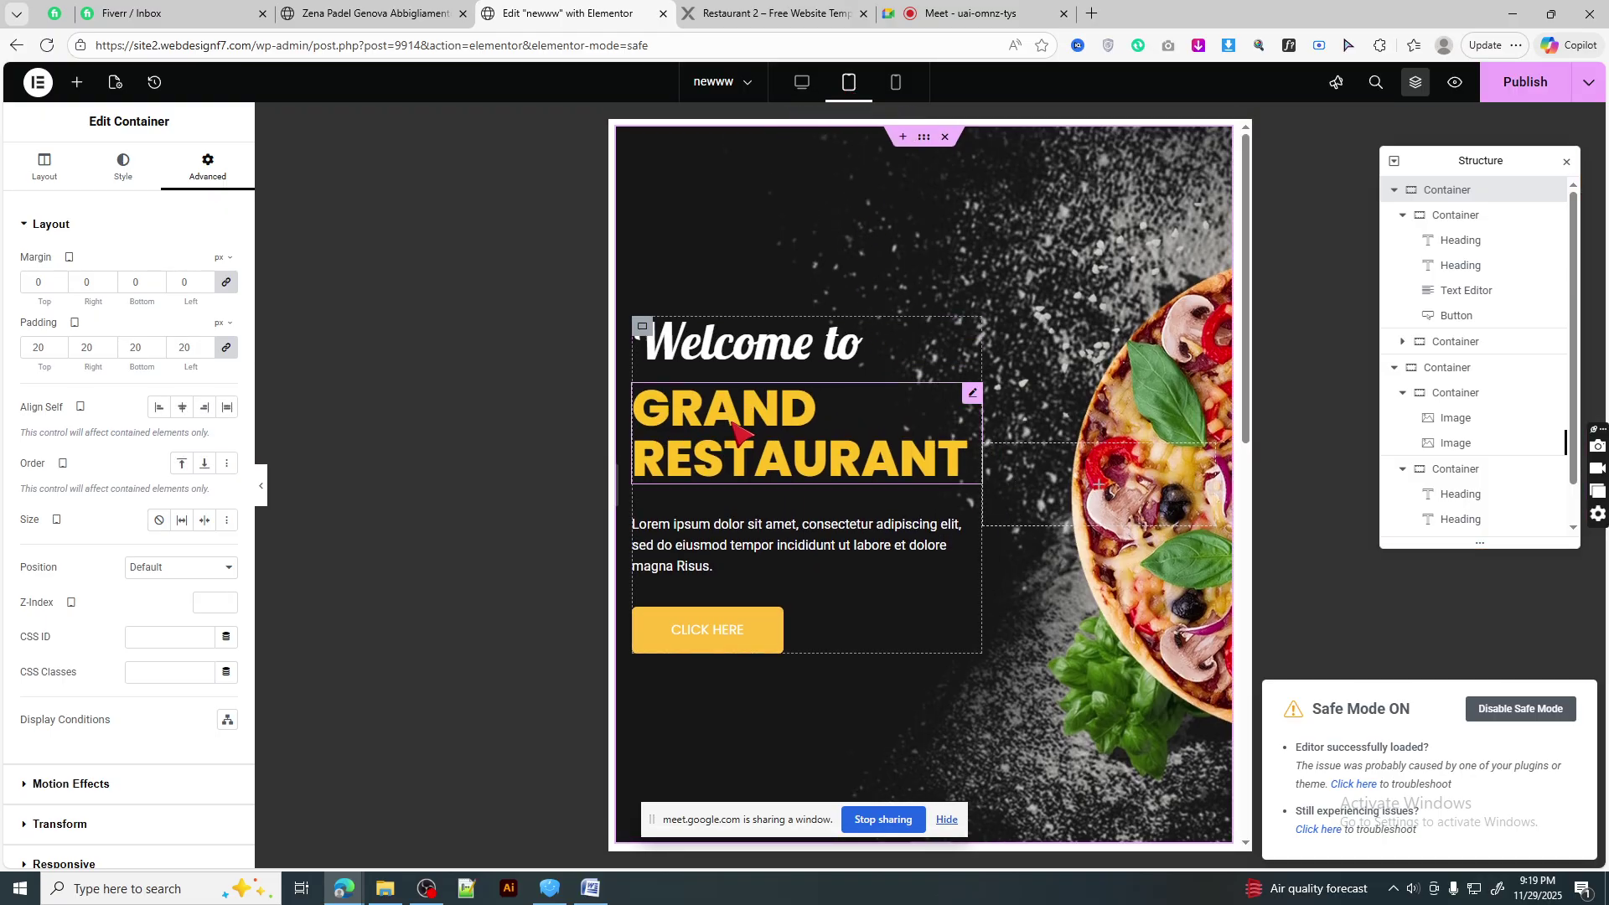
- Set the tablet font size of the hero's GRAND RESTAURANT heading to 40 px and its "Welcome to" heading to 45 px
{"action": "left_click", "coordinate": [738, 431]}
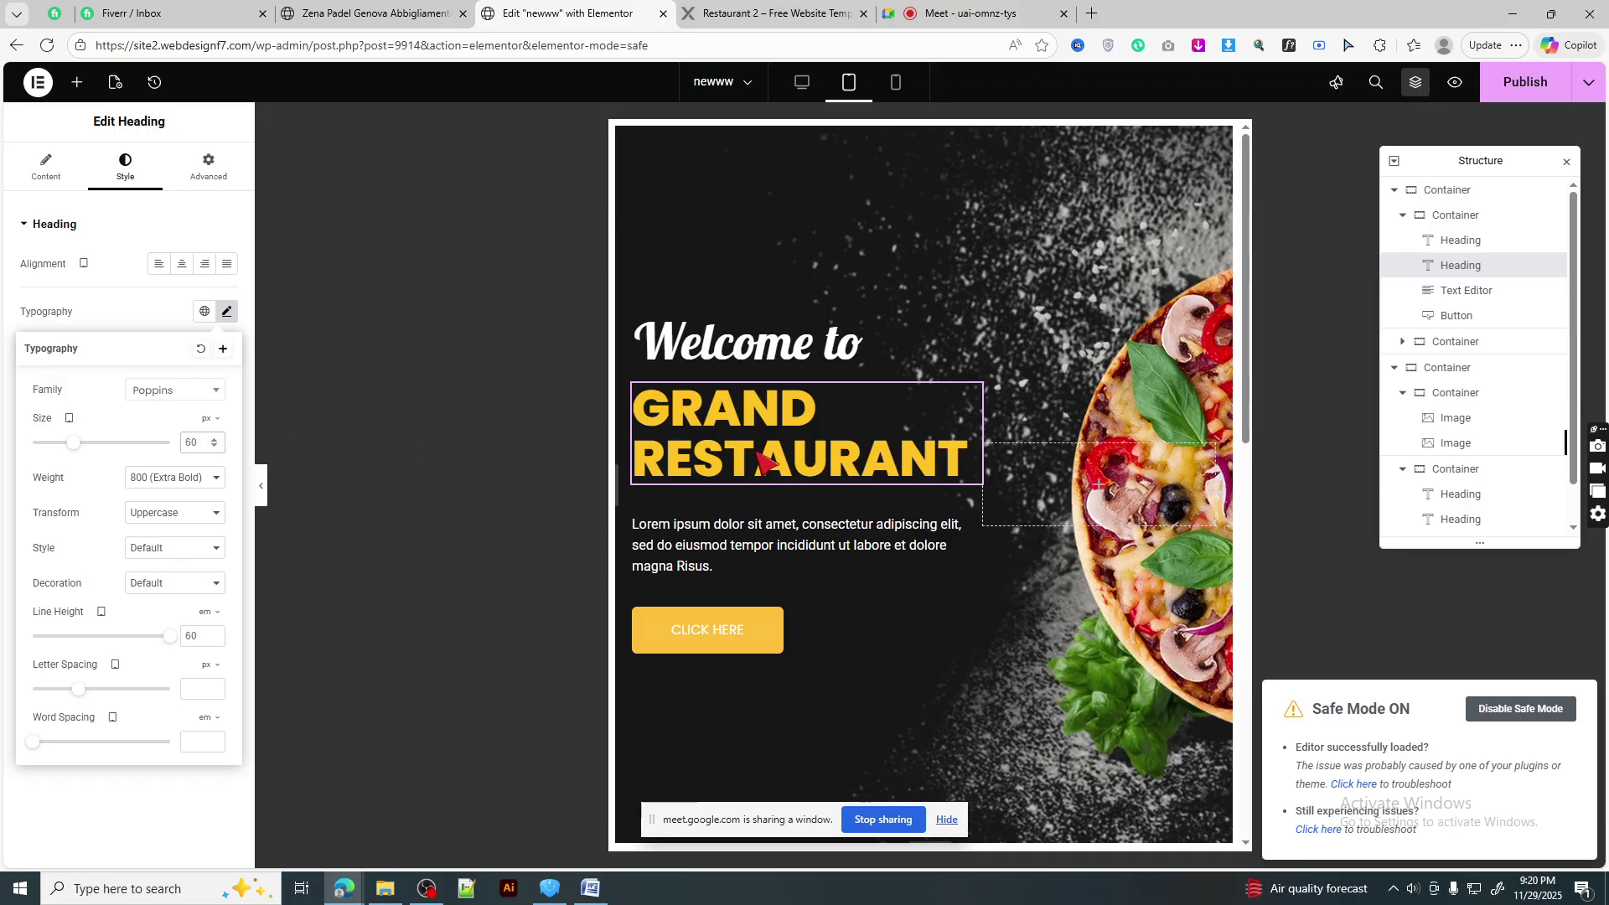
{"action": "type", "text": "45"}
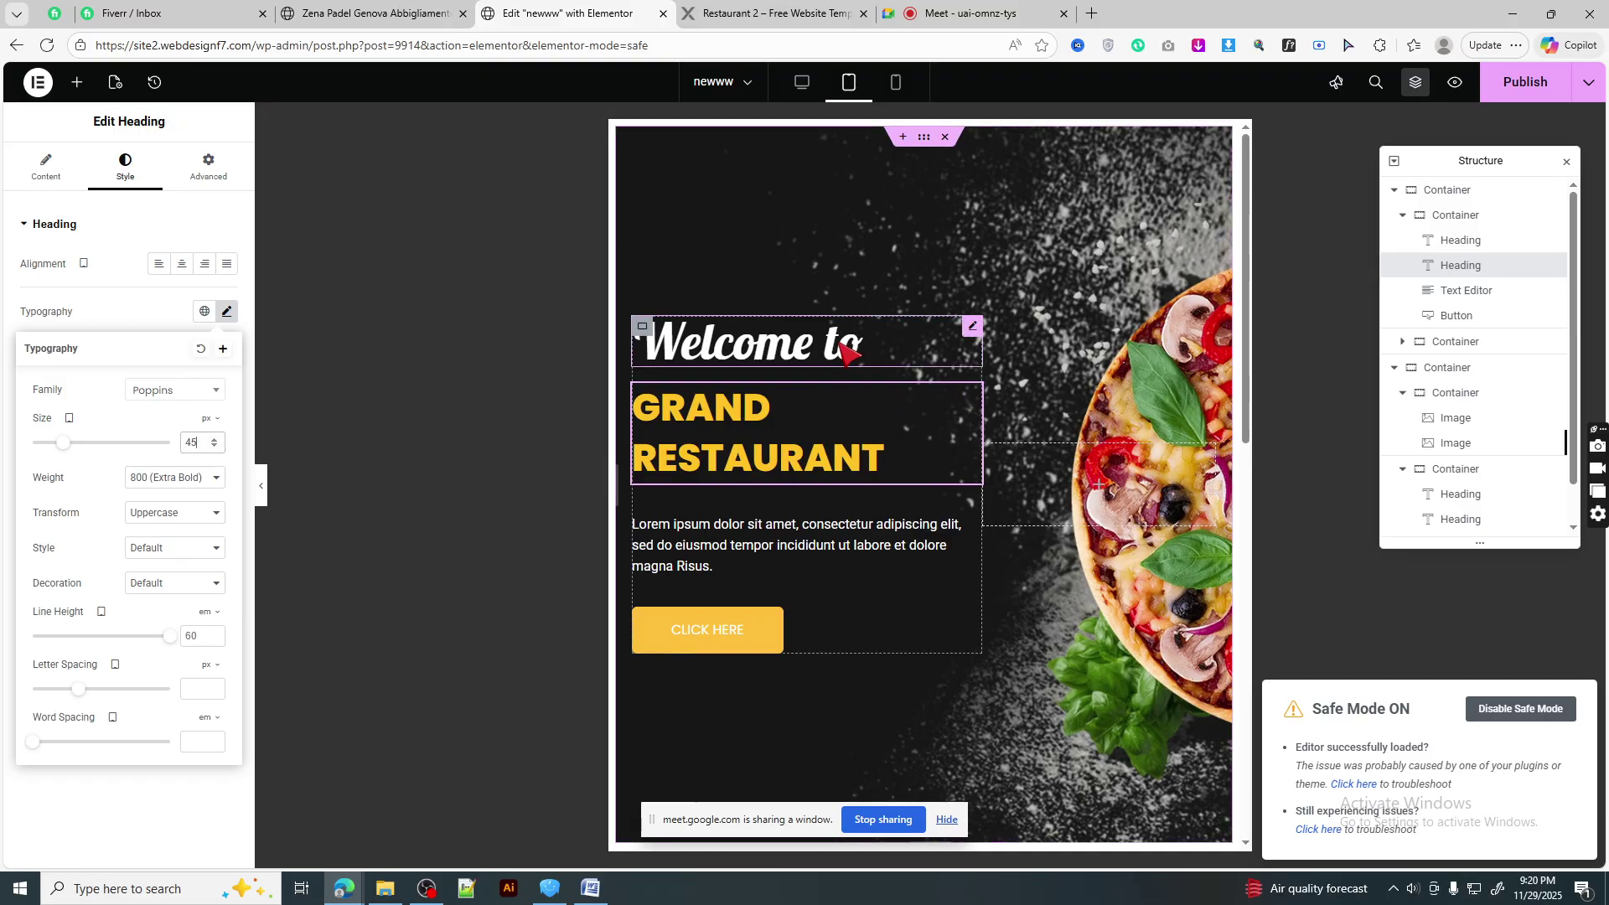
{"action": "left_click", "coordinate": [214, 448]}
{"action": "left_click", "coordinate": [213, 448]}
{"action": "left_click", "coordinate": [213, 448]}
{"action": "left_click", "coordinate": [214, 448]}
{"action": "left_click", "coordinate": [214, 449]}
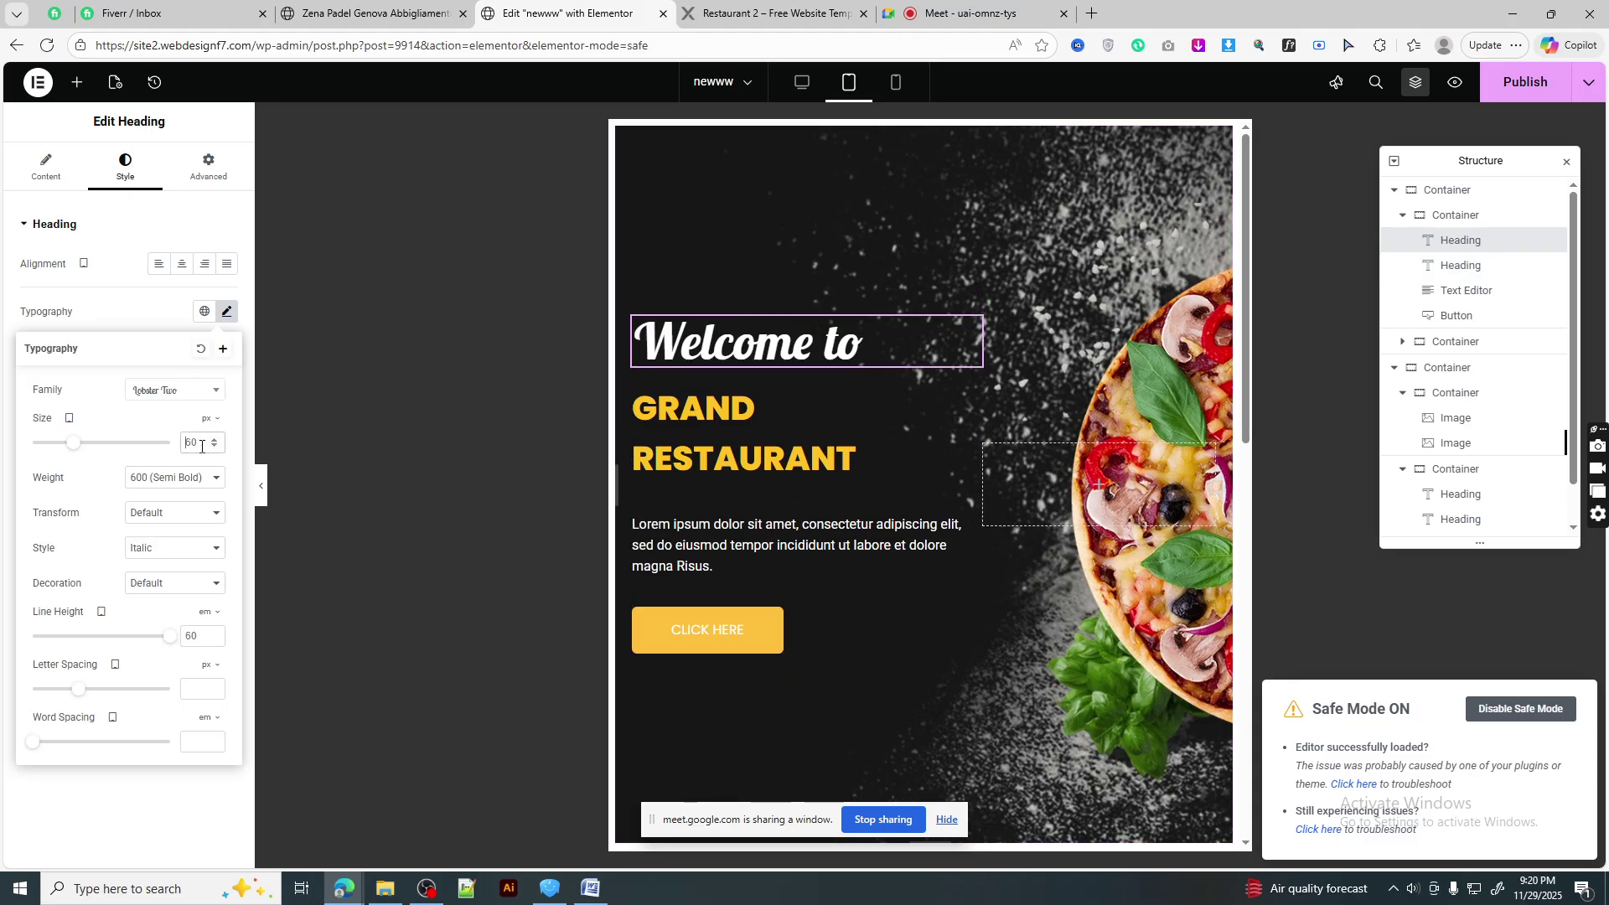
{"action": "type", "text": "45"}
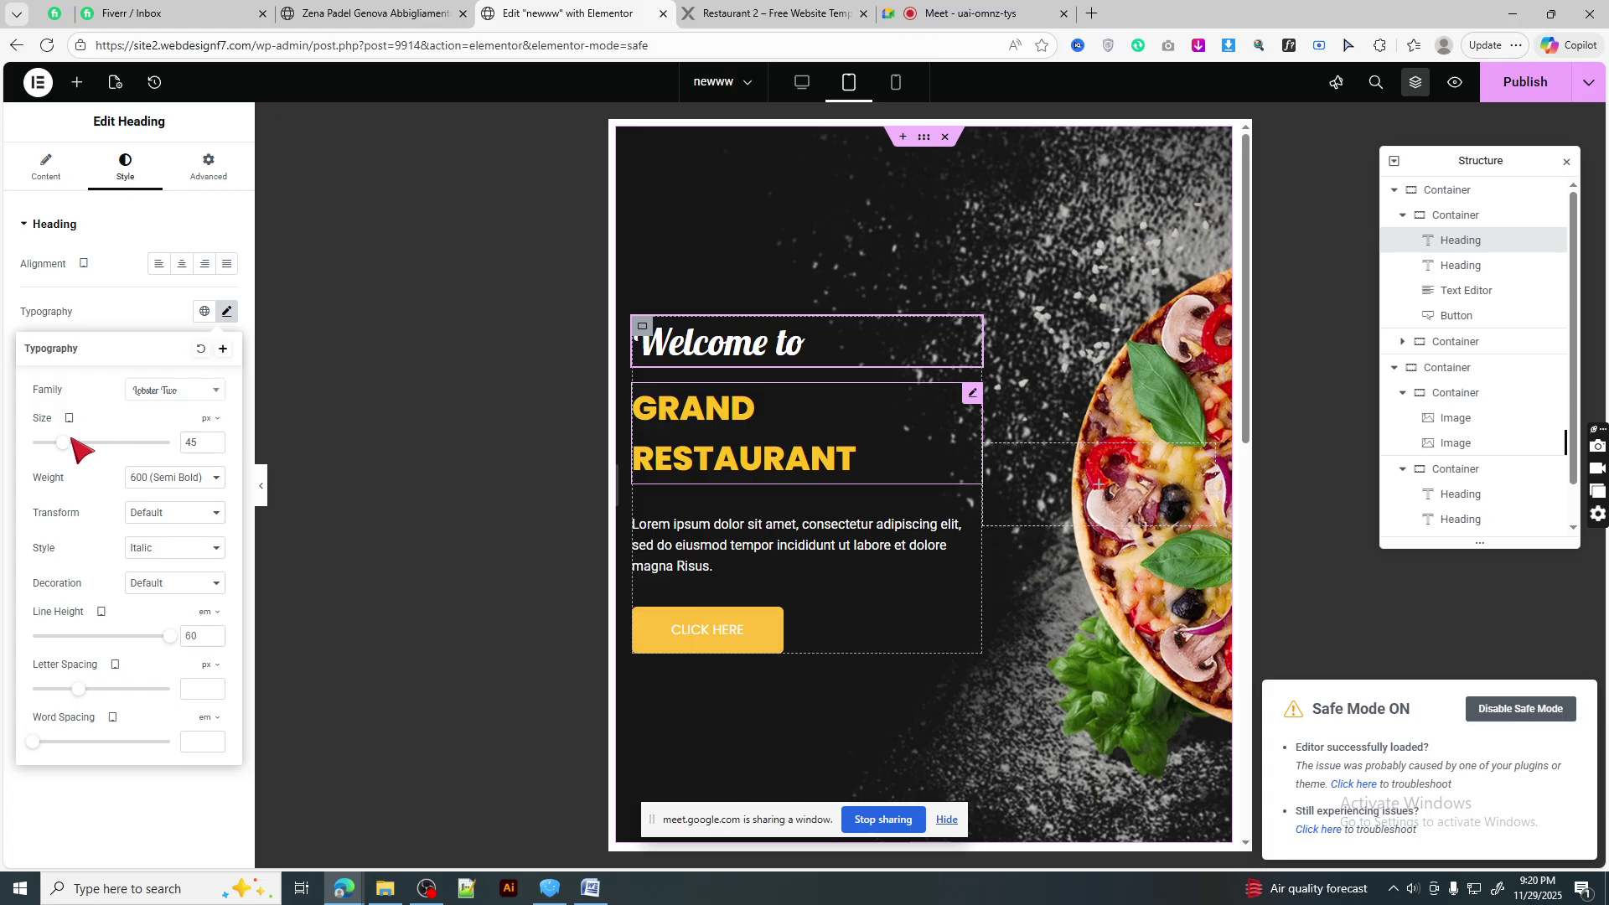
- Set the hero's GRAND RESTAURANT heading line height to 42 px for tablet
{"action": "left_click", "coordinate": [226, 310]}
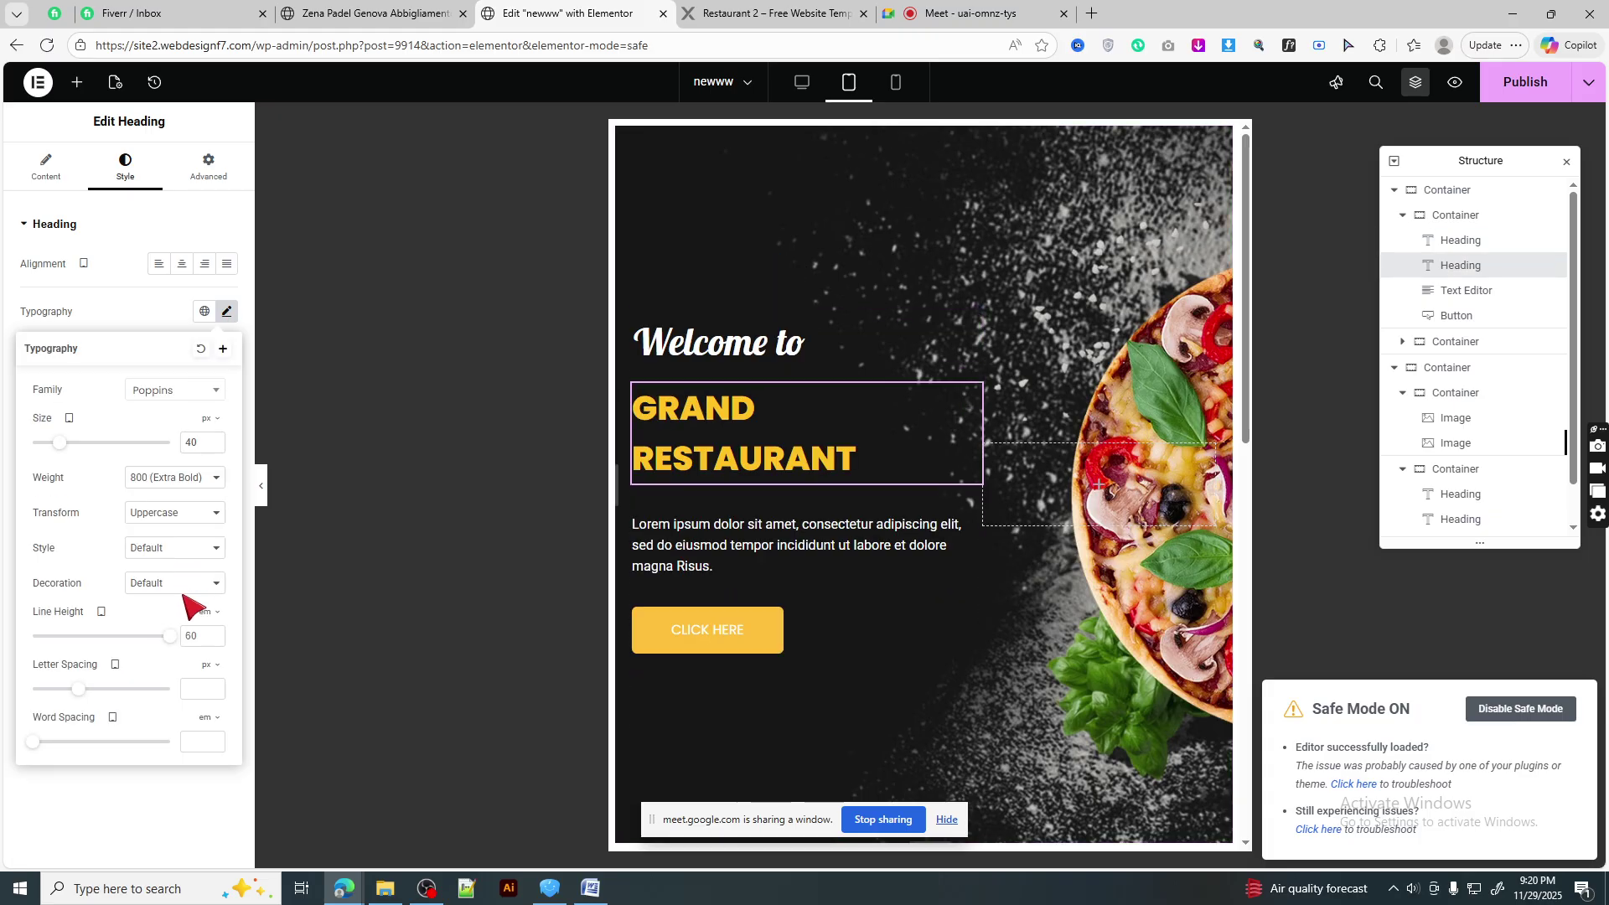
{"action": "left_click", "coordinate": [205, 612]}
{"action": "left_click_drag", "start_coordinate": [110, 636], "coordinate": [89, 636]}
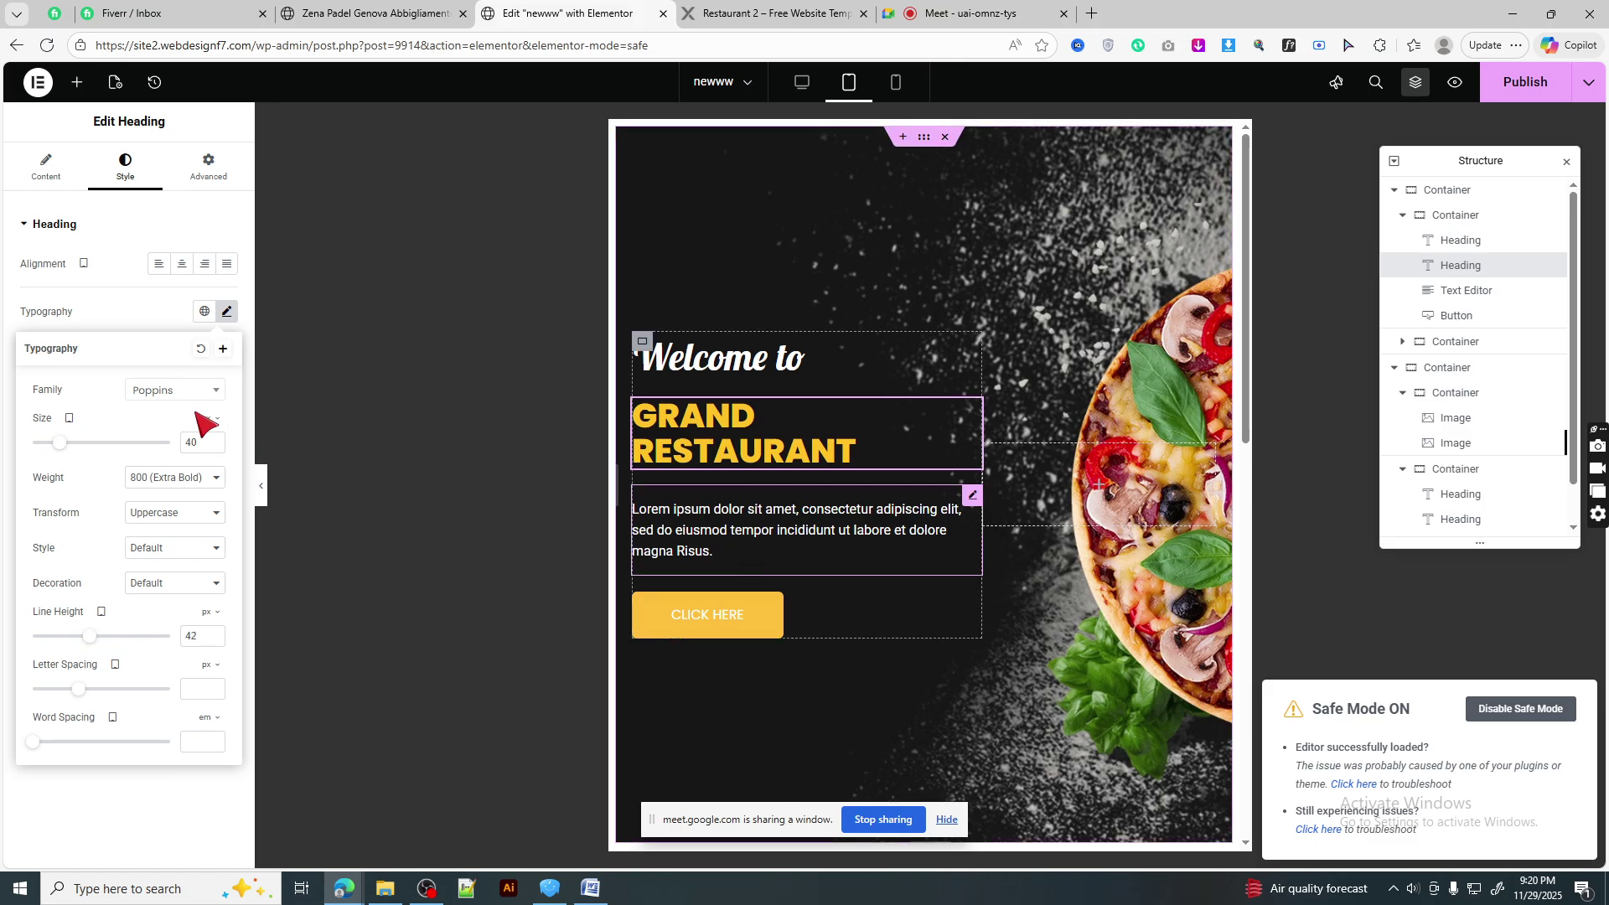
- Check the hero paragraph's source code, then unlink its tablet margin and padding sides with every value at 0
{"action": "left_click", "coordinate": [46, 168]}
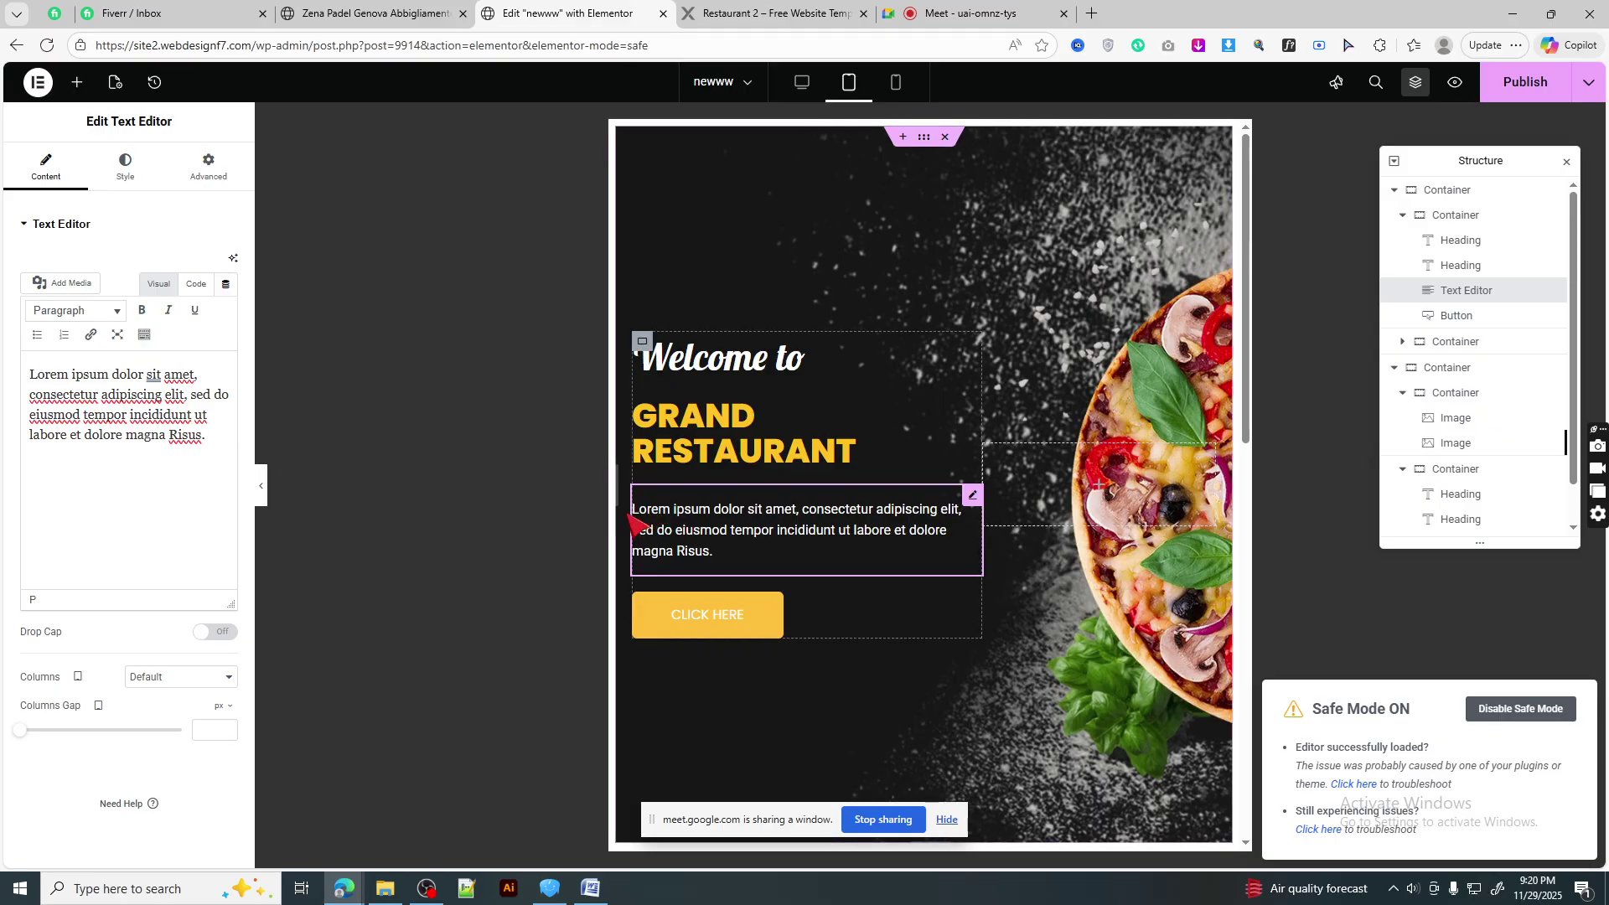
{"action": "left_click", "coordinate": [196, 284]}
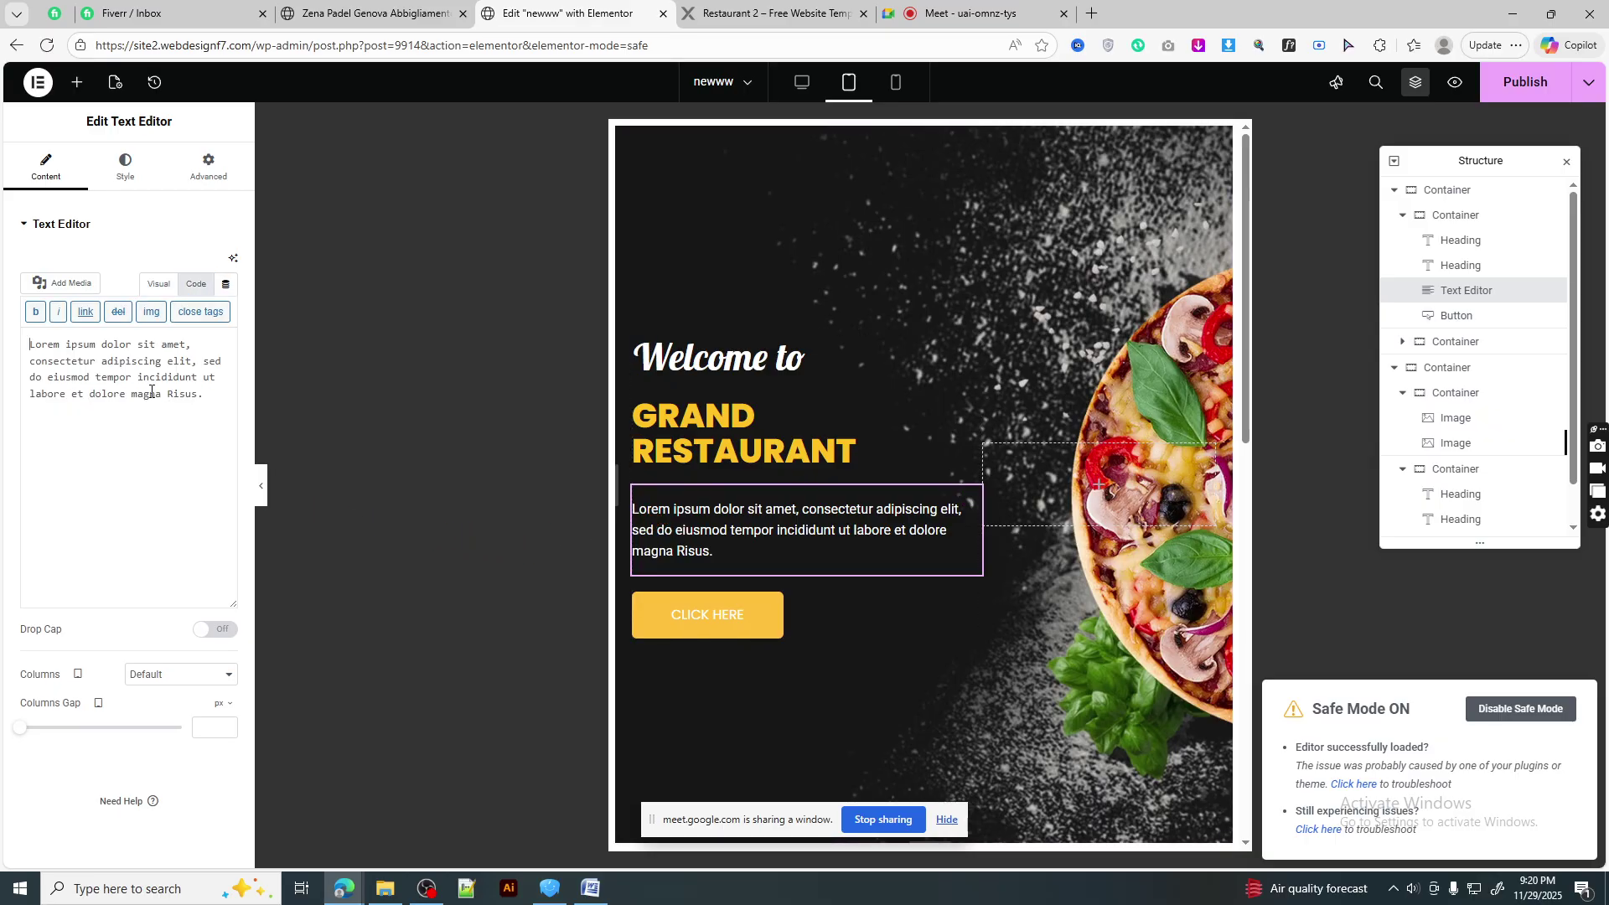
{"action": "left_click", "coordinate": [208, 168]}
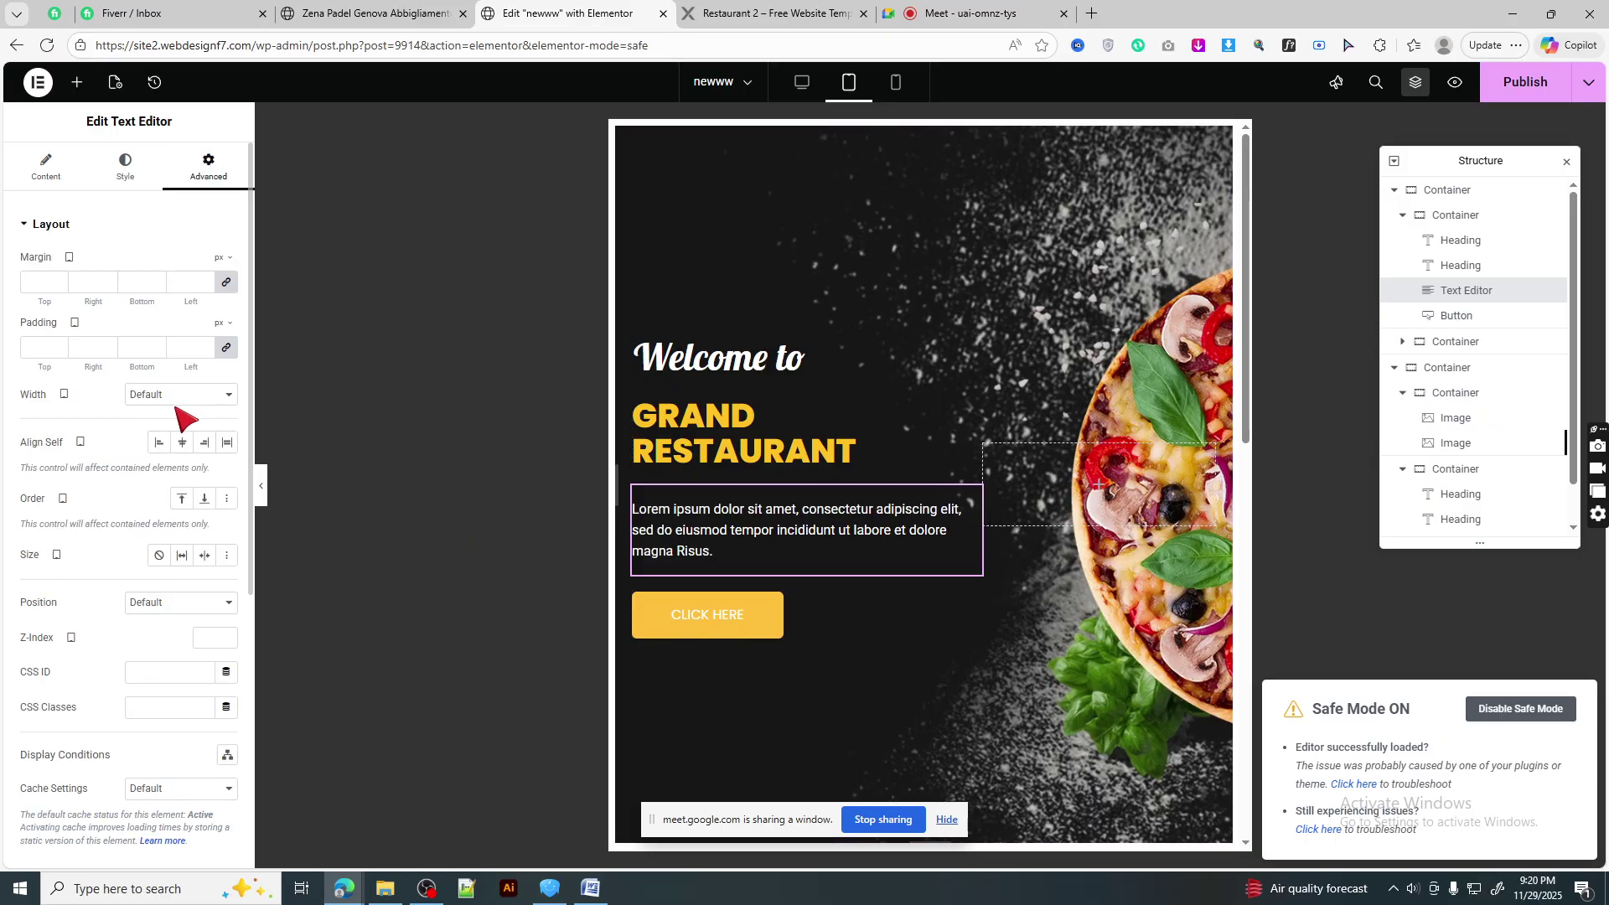
{"action": "left_click", "coordinate": [226, 348]}
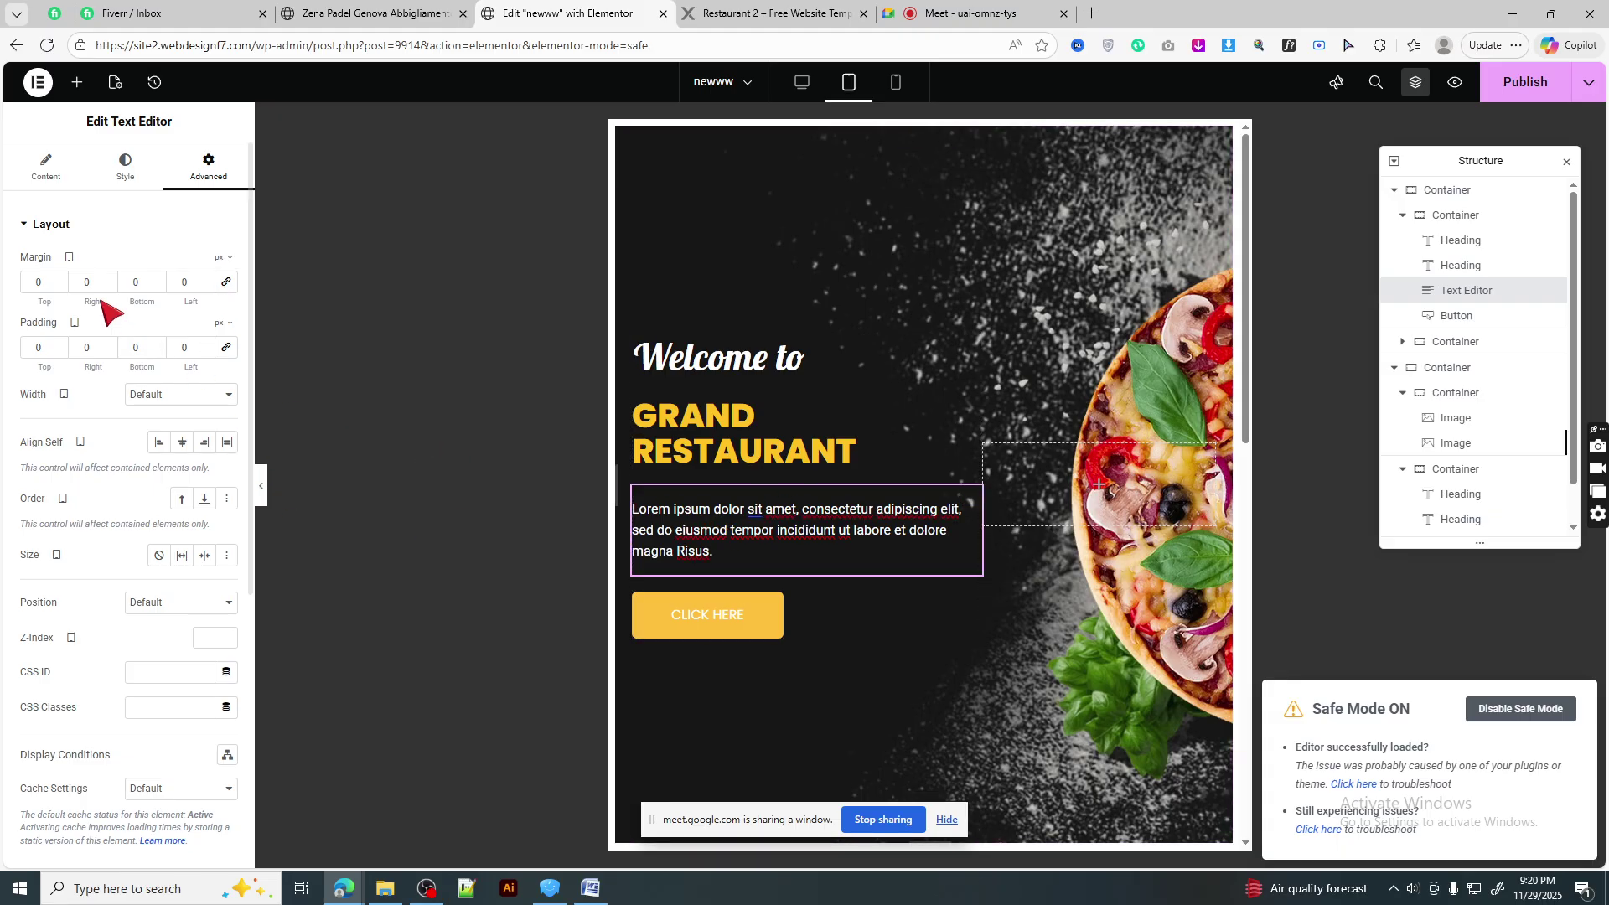
{"action": "left_click", "coordinate": [46, 168]}
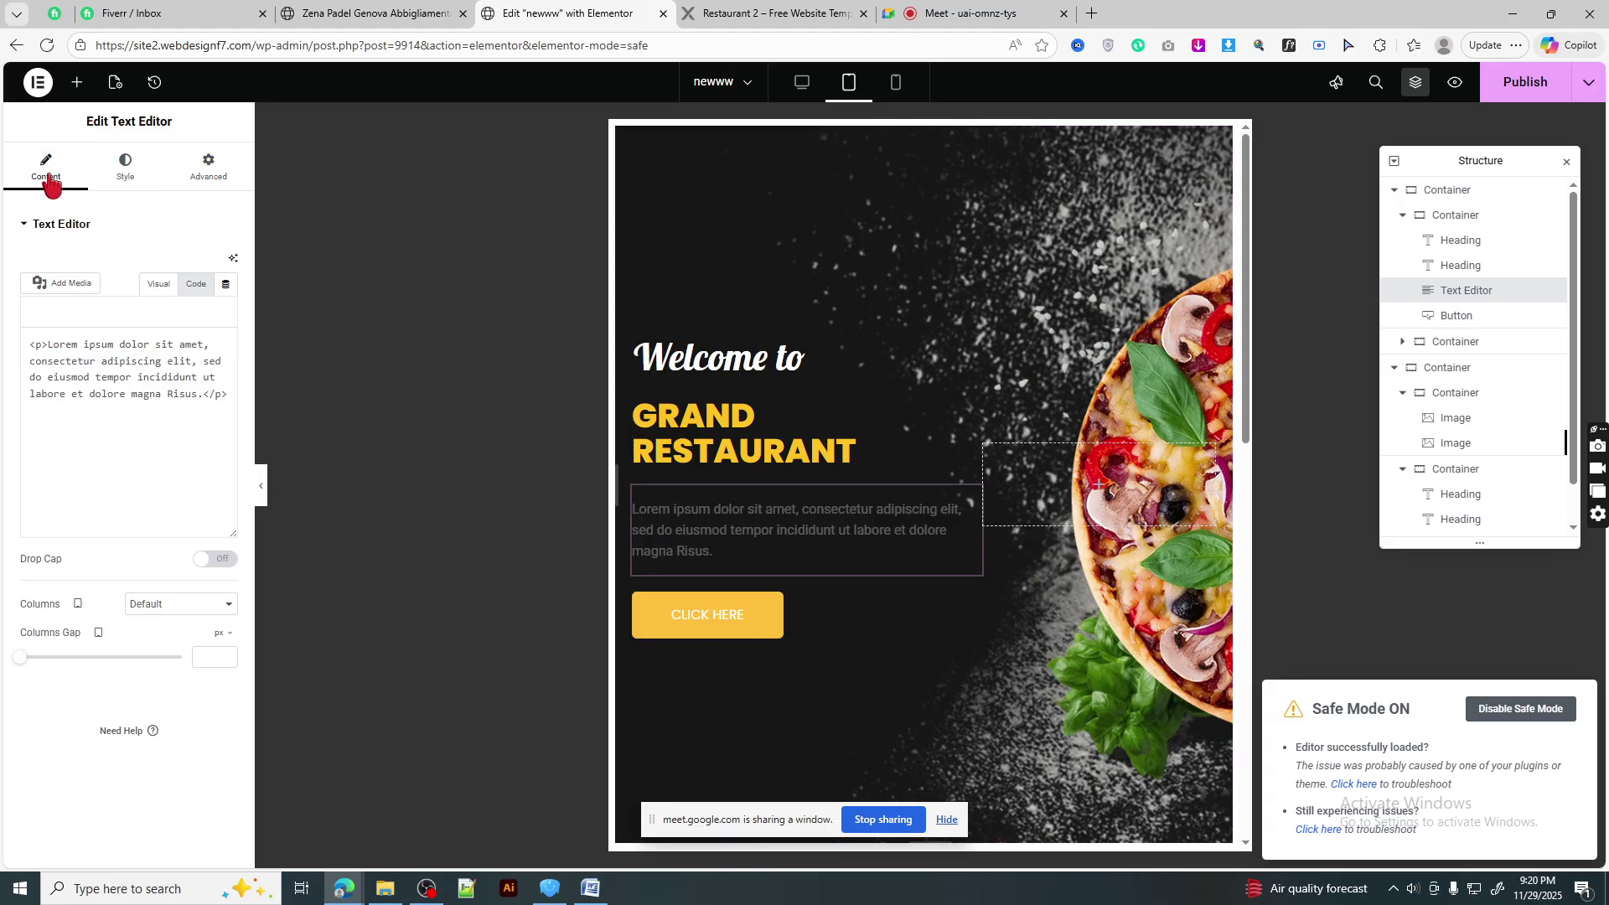
{"action": "left_click", "coordinate": [808, 529]}
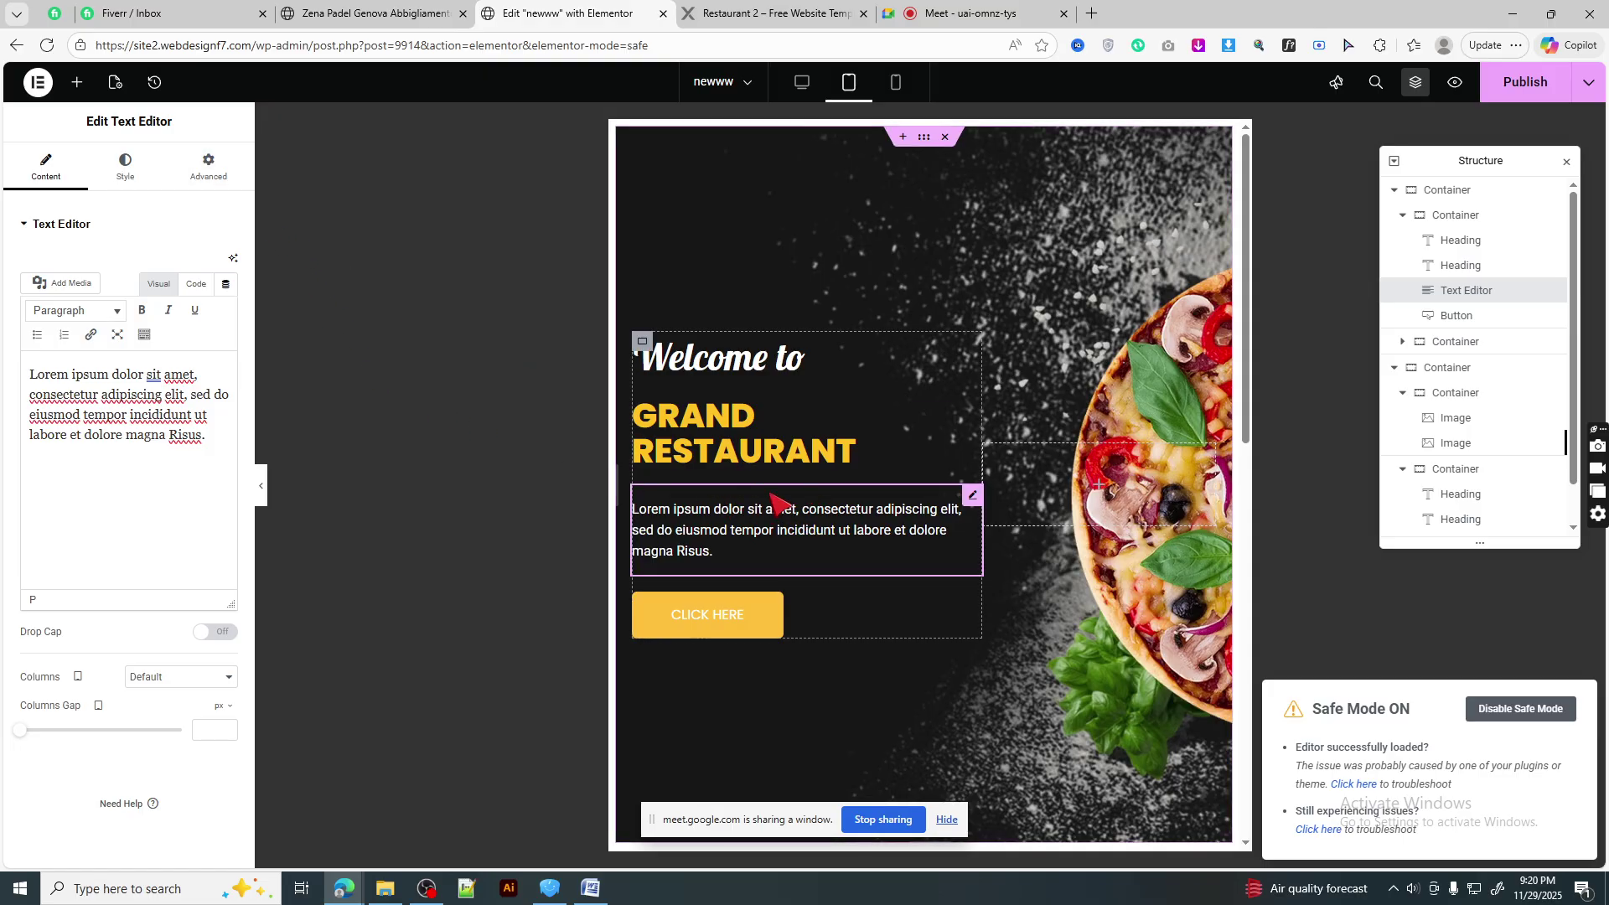
- Reduce the hero container's minimum height to 528 px in the tablet view and check the spacing to the section below
{"action": "scroll", "coordinate": [922, 528], "scroll_direction": "down", "scroll_amount": 3}
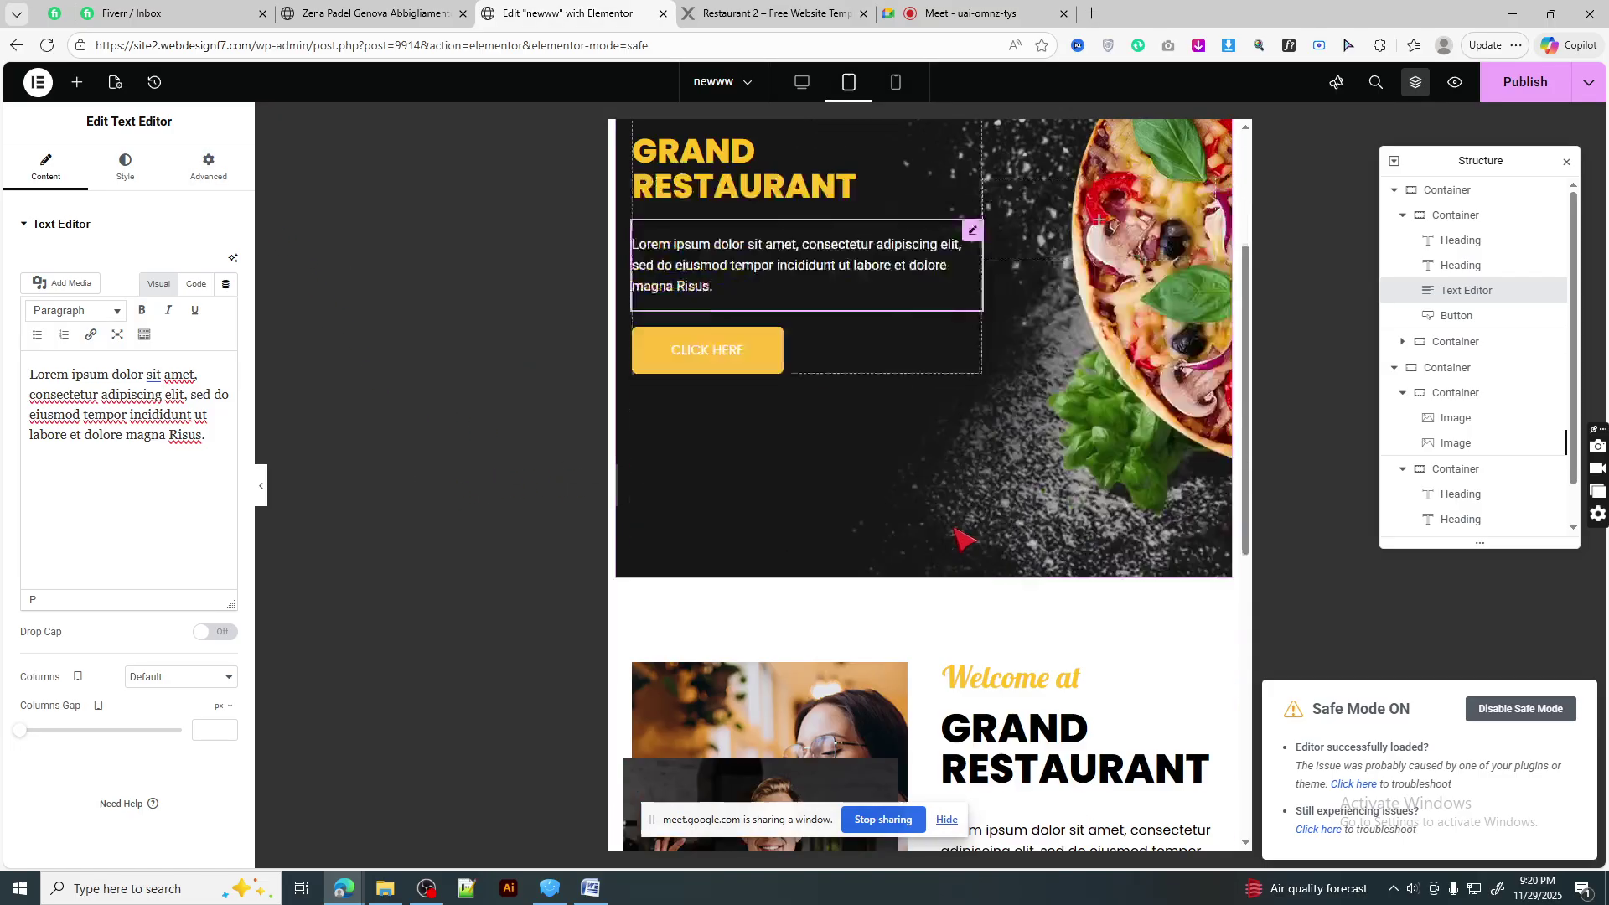
{"action": "scroll", "coordinate": [888, 461], "scroll_direction": "up", "scroll_amount": 1}
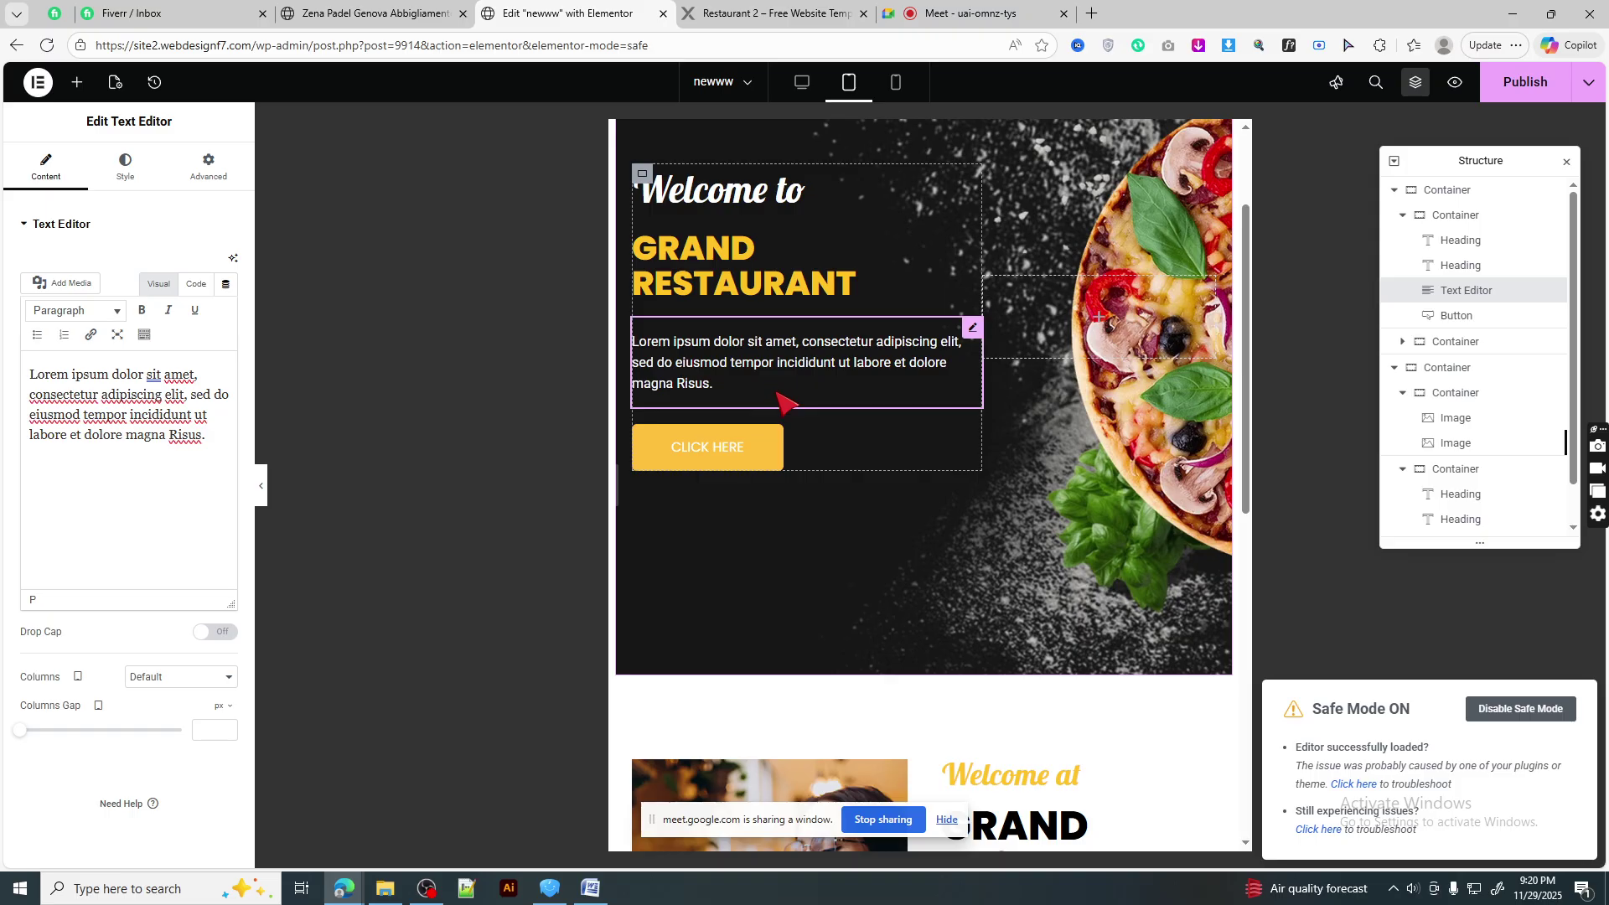
{"action": "scroll", "coordinate": [871, 399], "scroll_direction": "up", "scroll_amount": 2}
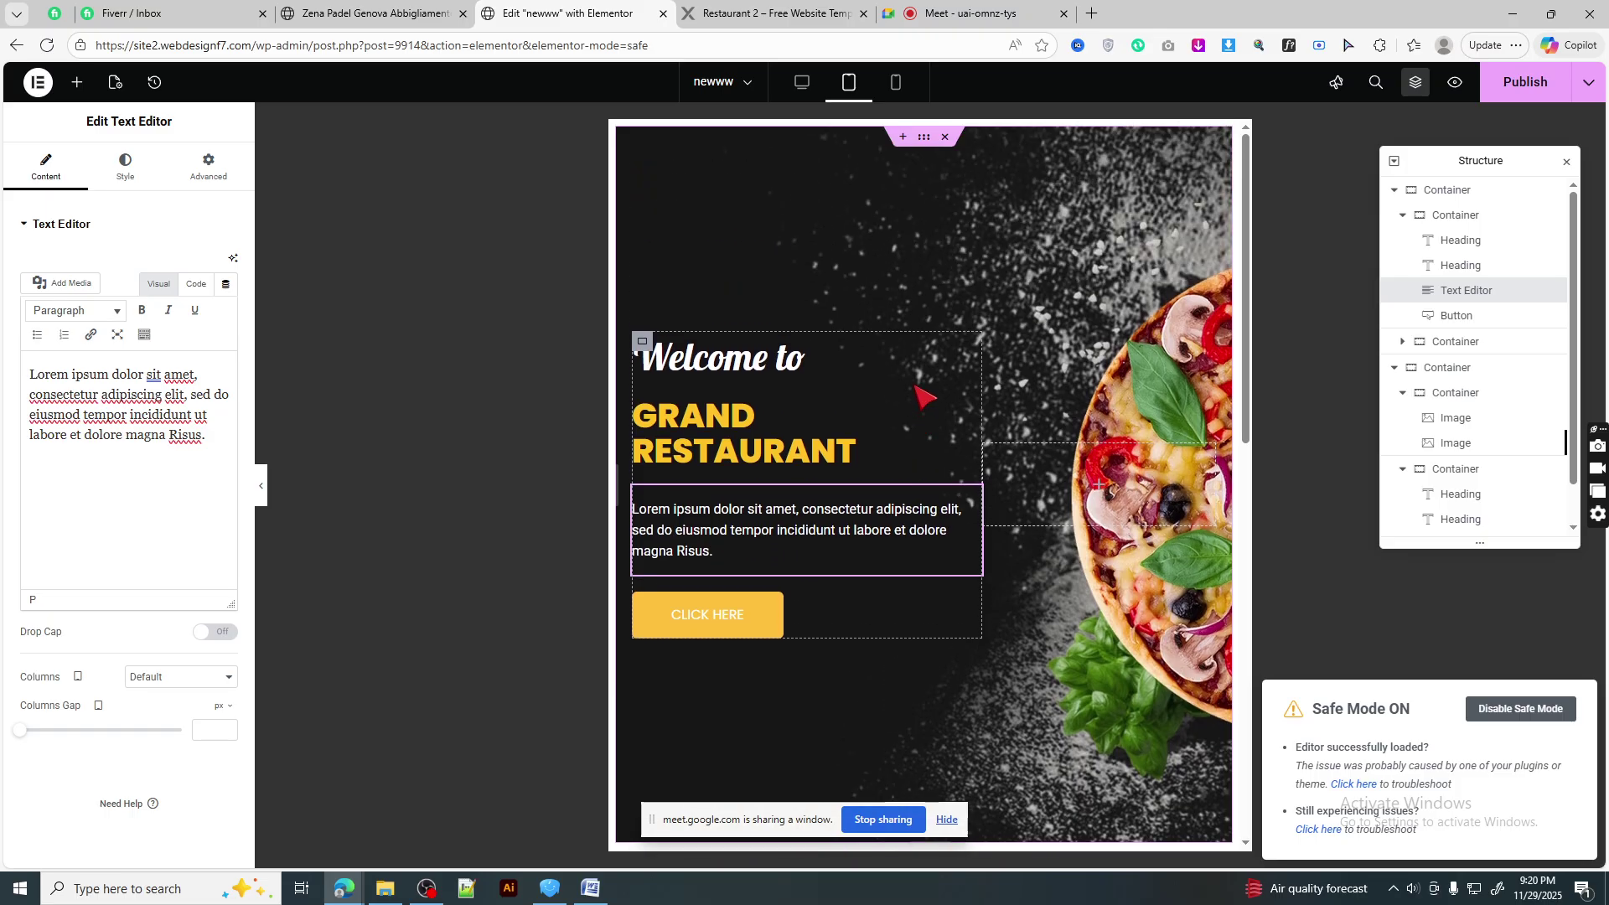
{"action": "left_click", "coordinate": [922, 139]}
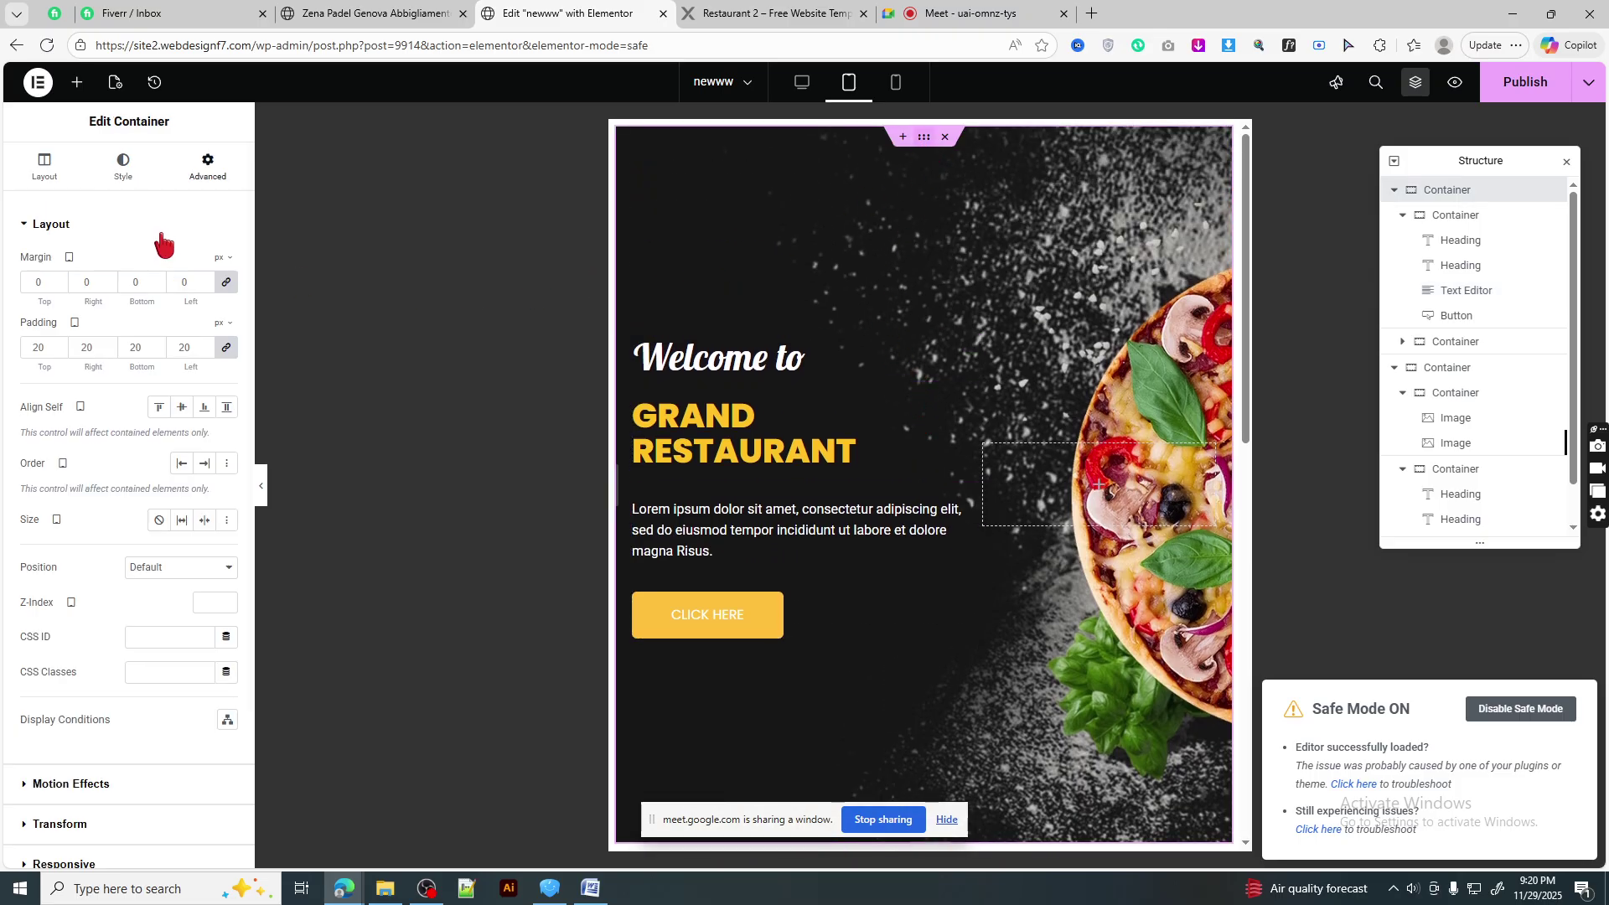
{"action": "left_click", "coordinate": [18, 178]}
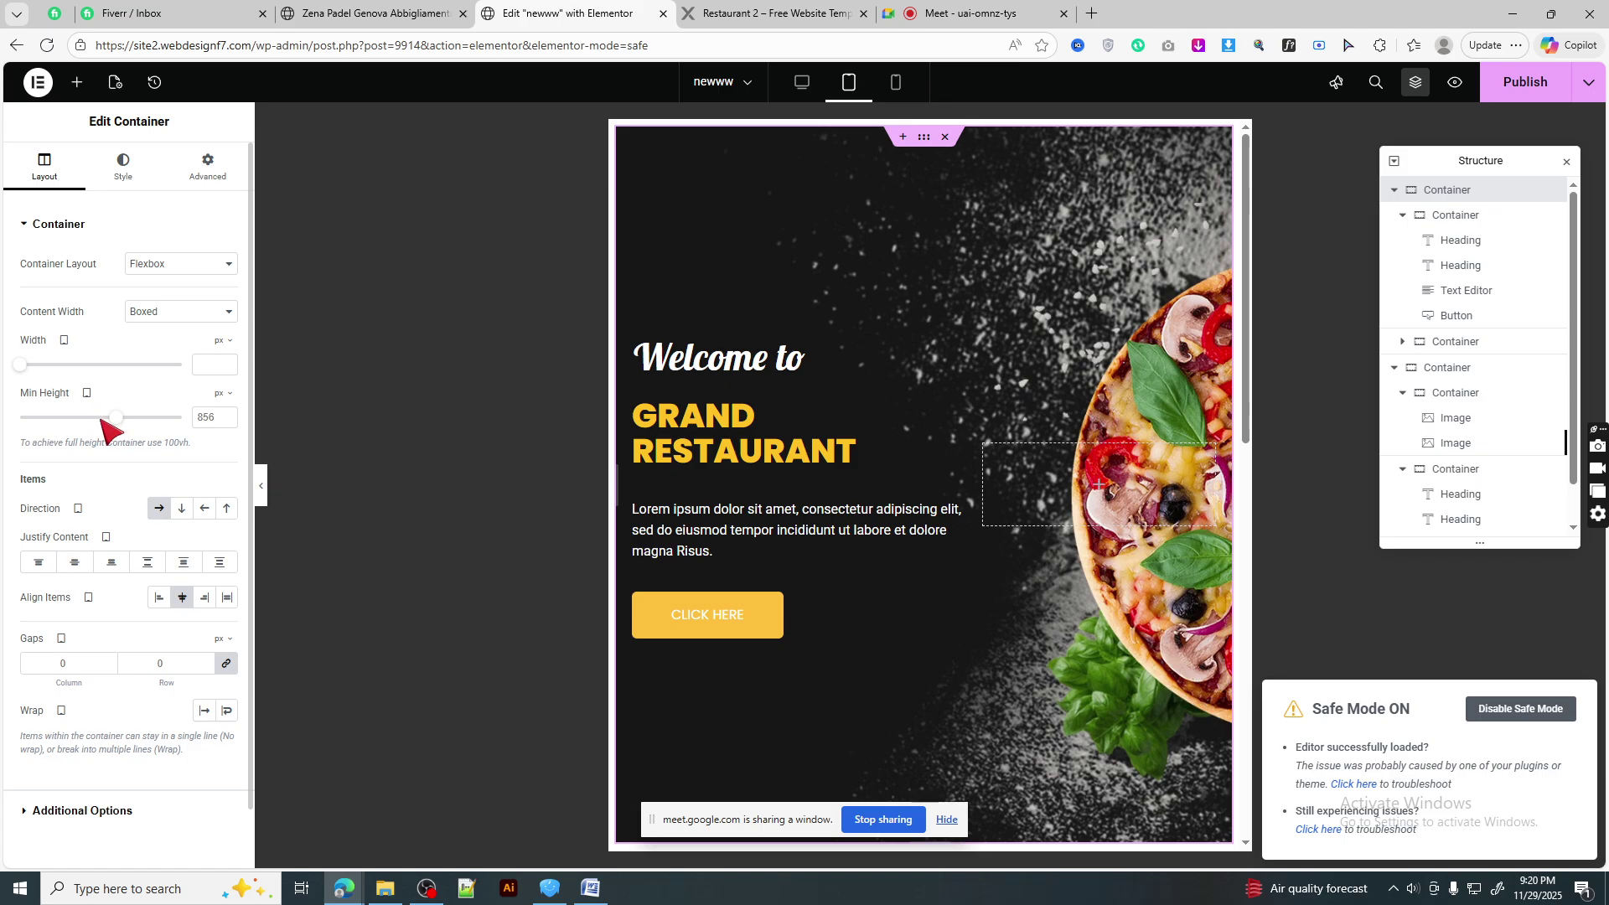
{"action": "left_click_drag", "start_coordinate": [115, 419], "coordinate": [82, 430]}
{"action": "scroll", "coordinate": [1065, 450], "scroll_direction": "down", "scroll_amount": 3}
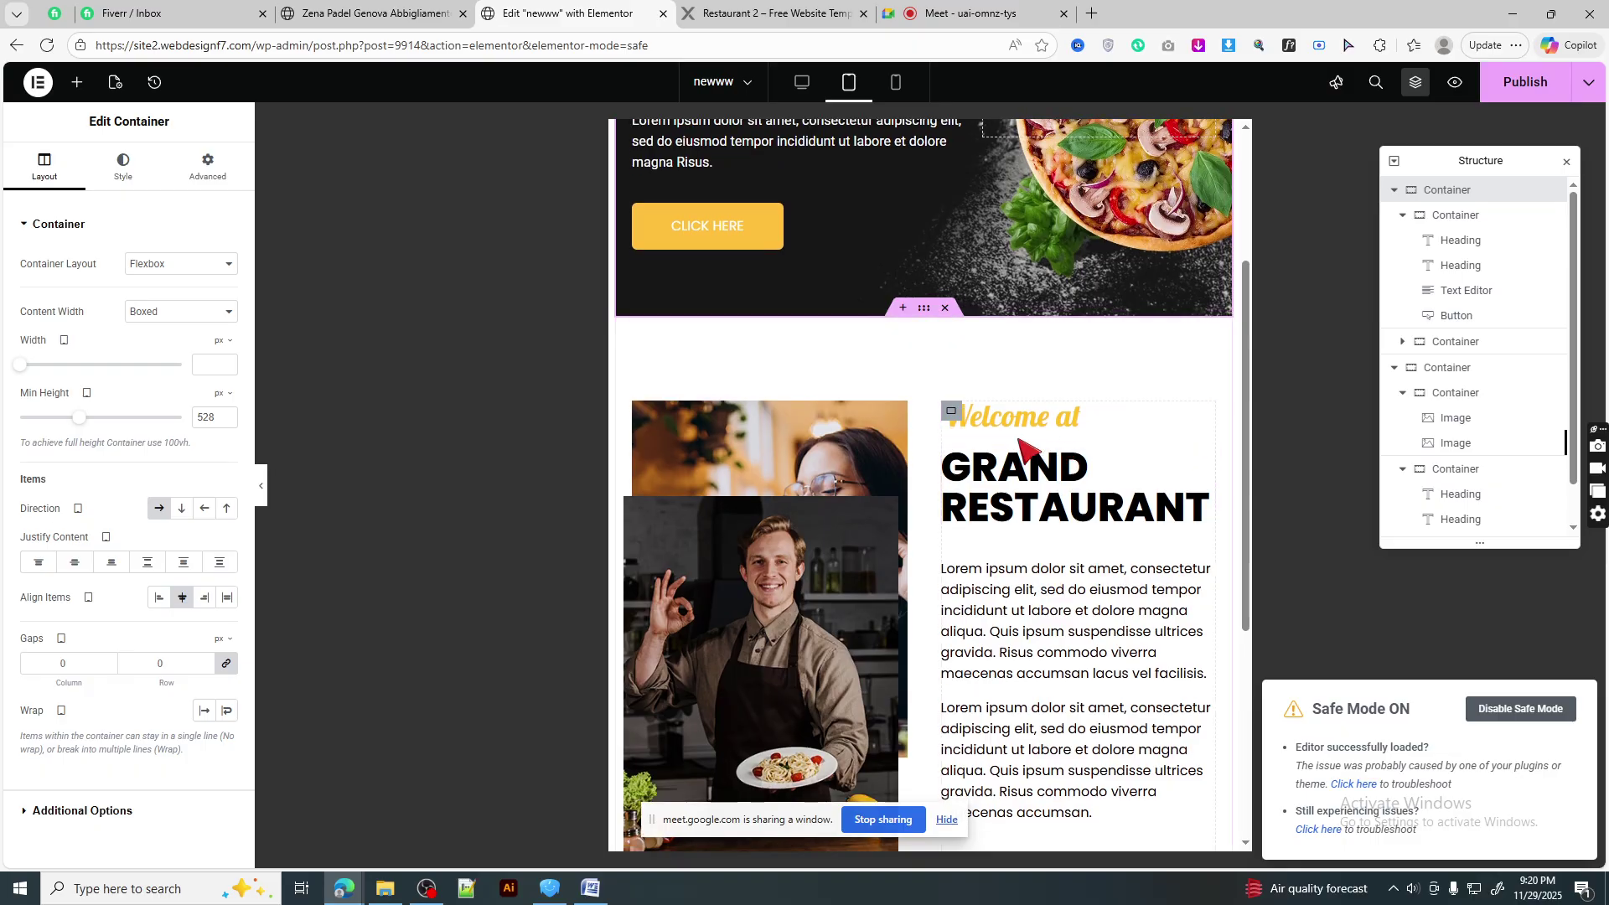
{"action": "scroll", "coordinate": [910, 251], "scroll_direction": "up", "scroll_amount": 3}
- Switch to the mobile preview and set the hero's "Welcome to" heading font size to 30 px
{"action": "left_click", "coordinate": [898, 83]}
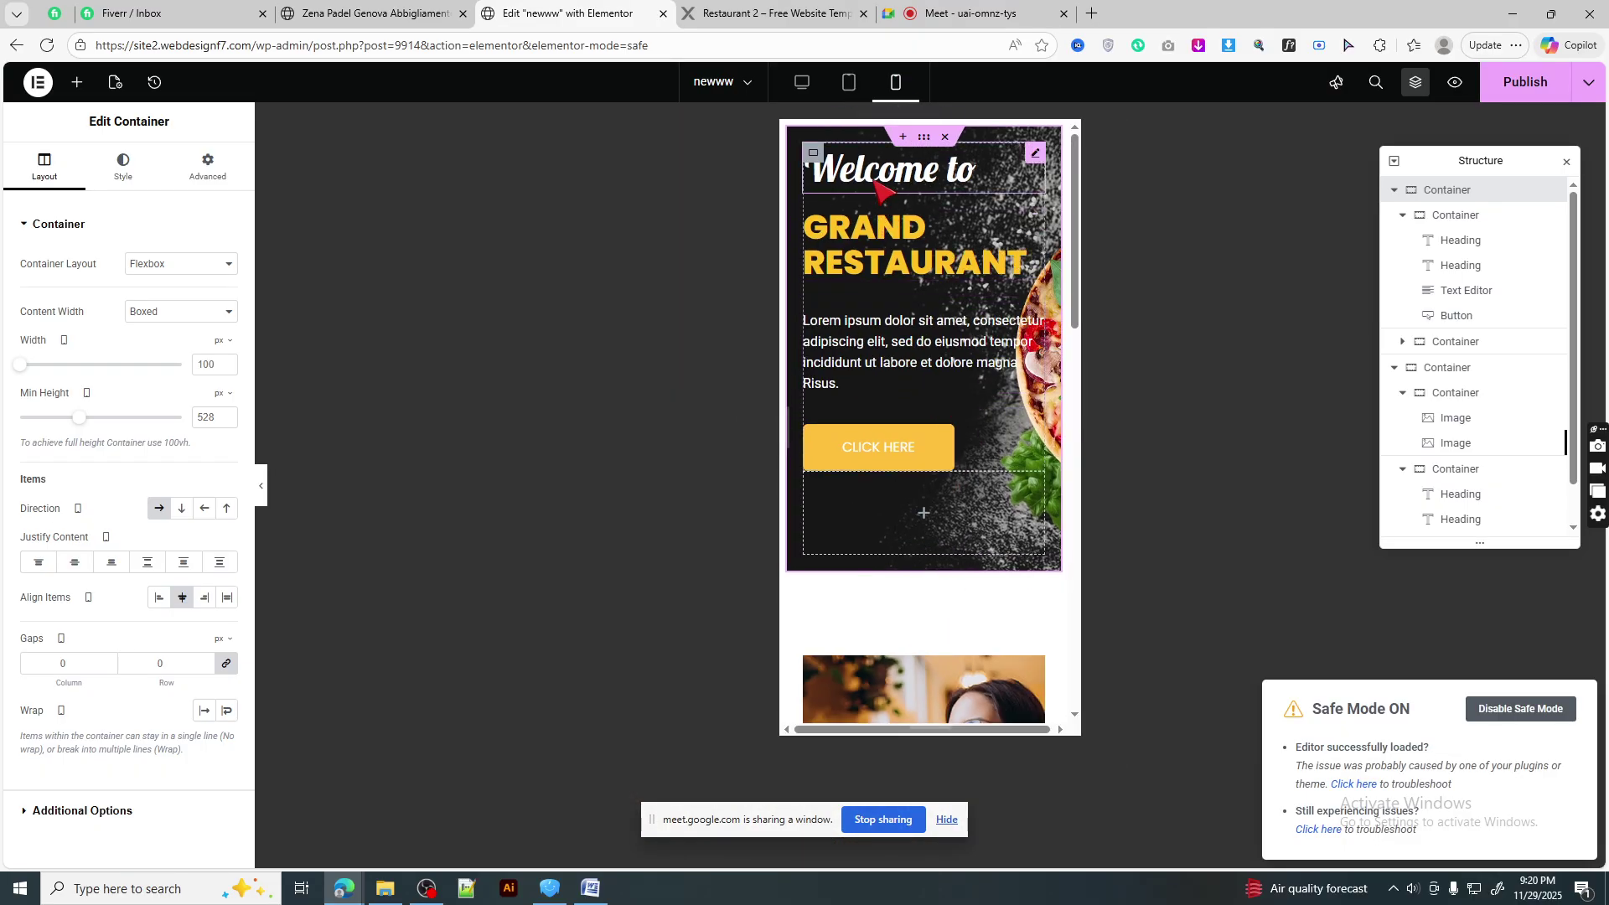
{"action": "left_click", "coordinate": [878, 184]}
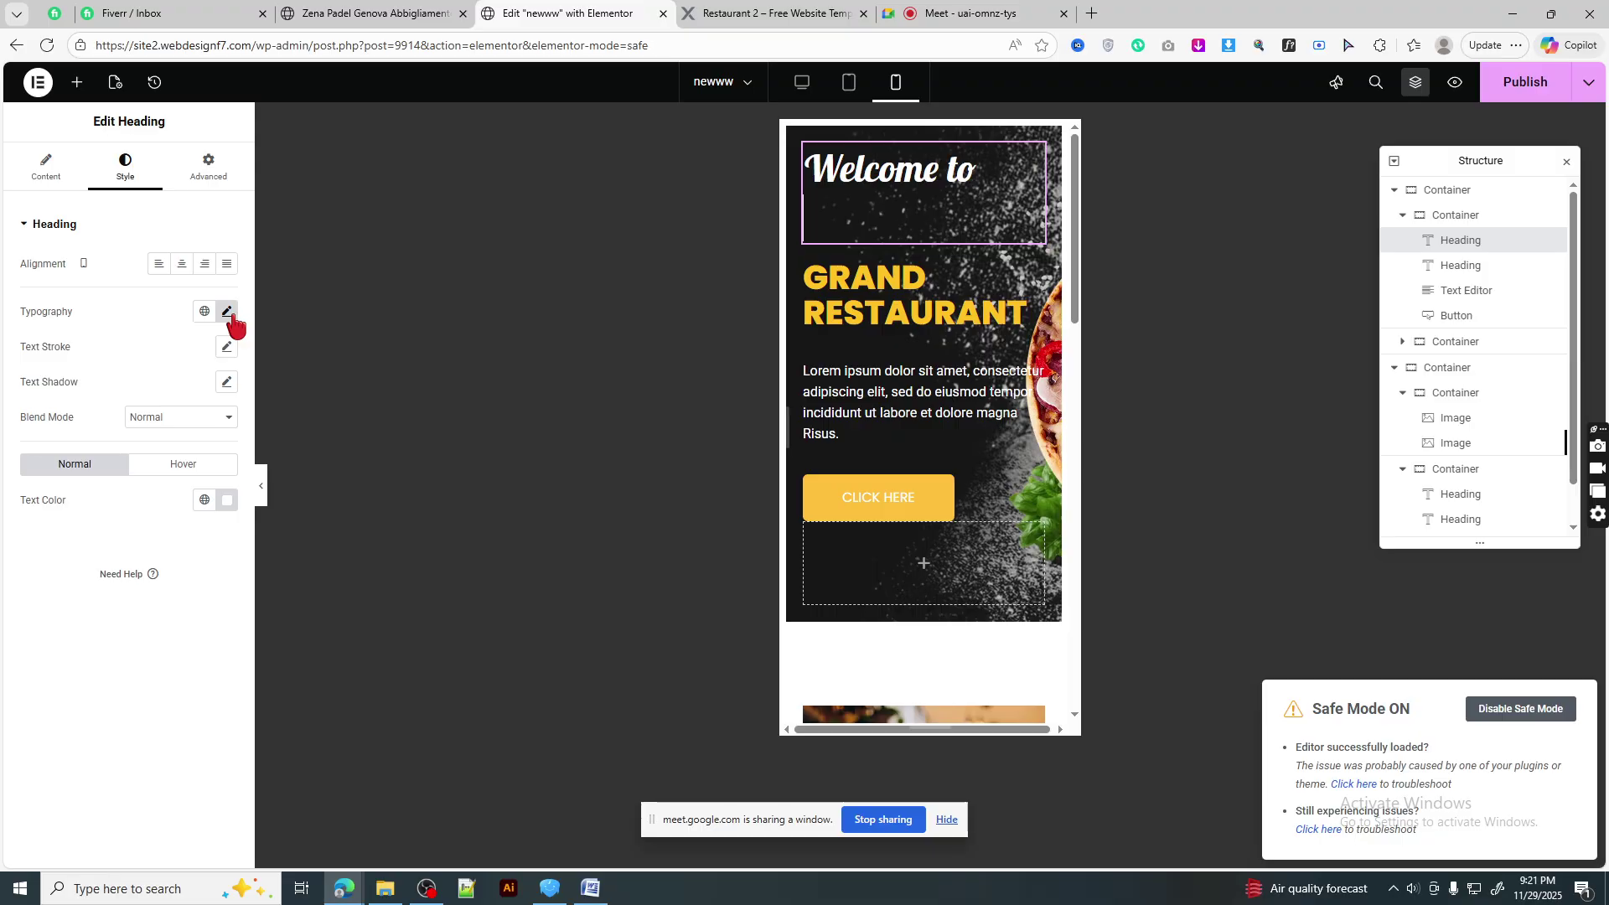
{"action": "left_click", "coordinate": [227, 312]}
{"action": "double_click", "coordinate": [196, 442]}
{"action": "type", "text": "30"}
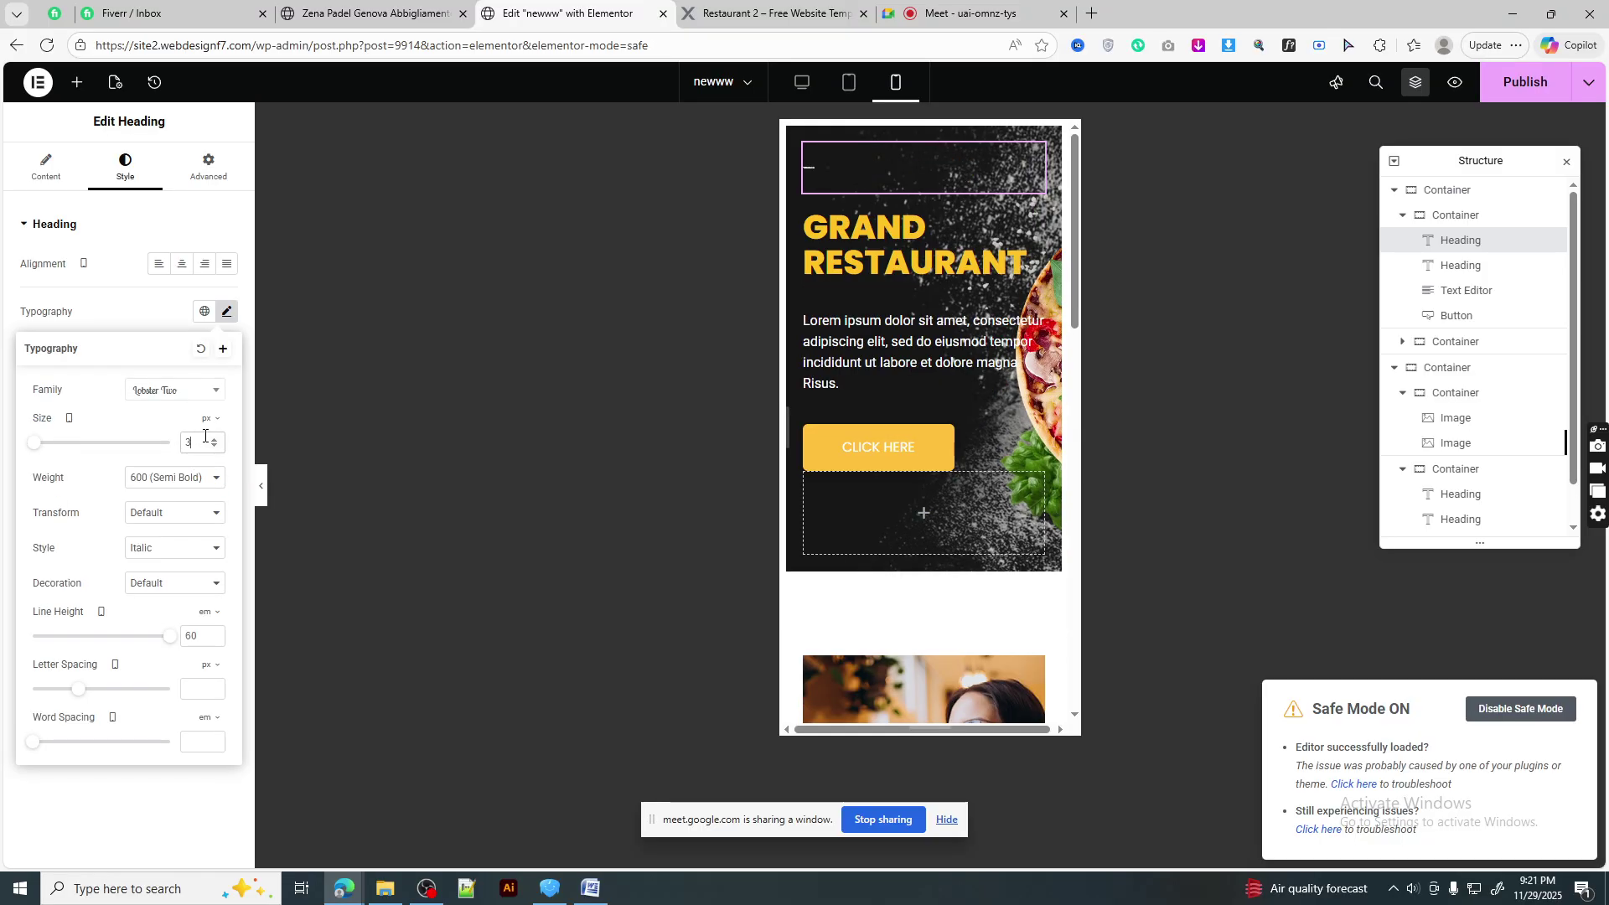
- Set the mobile font size of the hero's GRAND RESTAURANT heading to 30 px
{"action": "left_click", "coordinate": [909, 253]}
{"action": "left_click", "coordinate": [227, 312]}
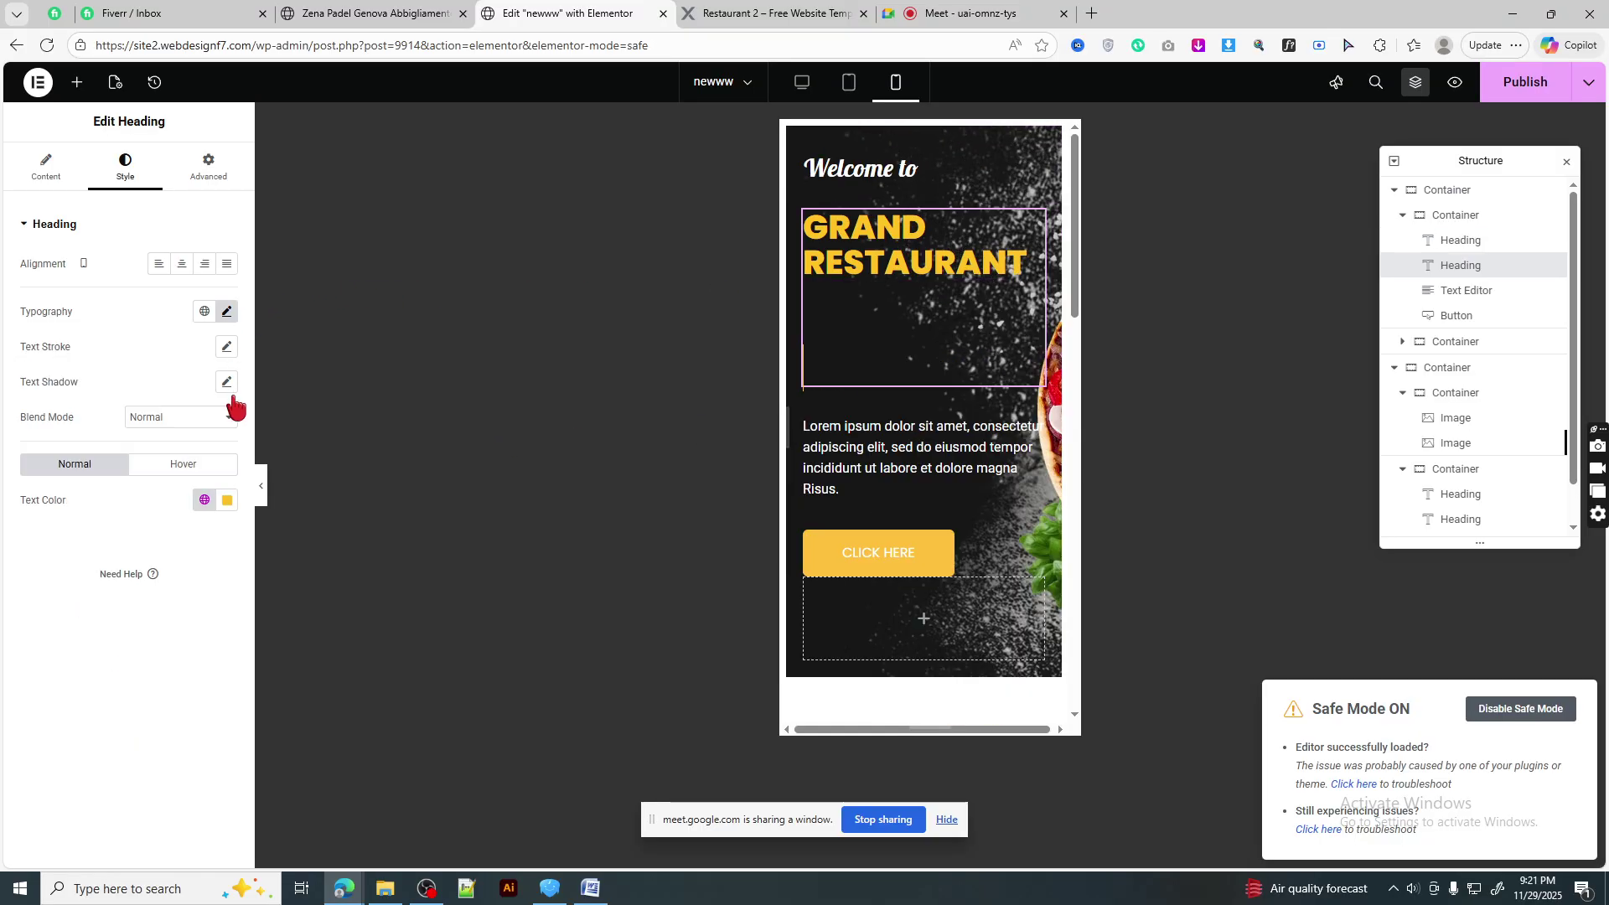
{"action": "double_click", "coordinate": [196, 442]}
{"action": "type", "text": "30"}
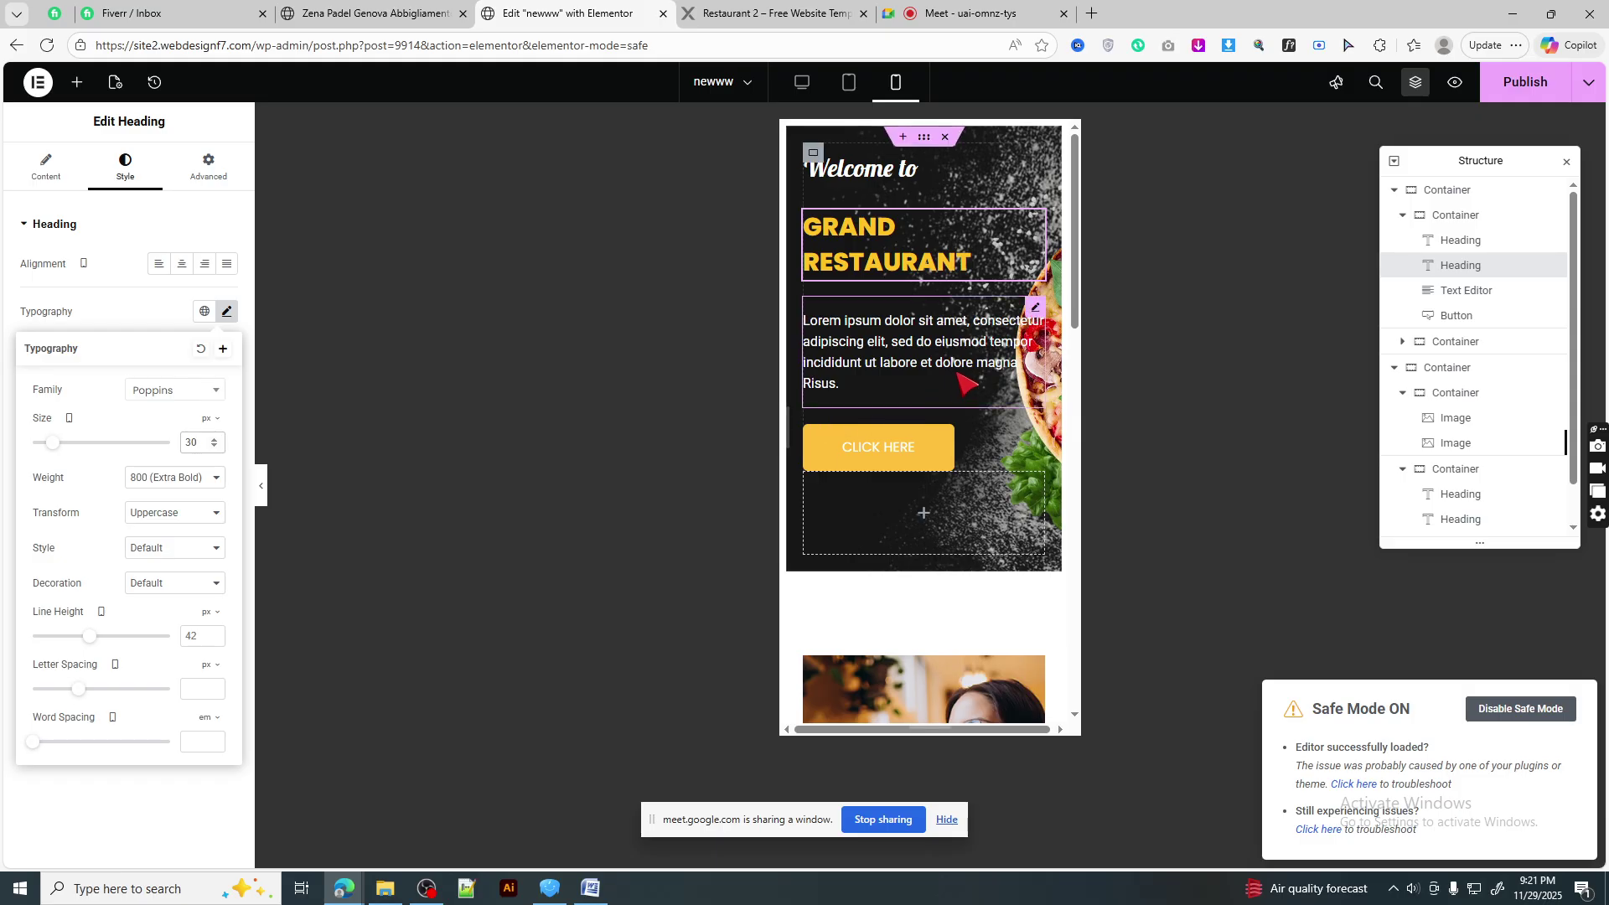
- Set the mobile font size of the hero's lorem ipsum paragraph to 14 px
{"action": "left_click", "coordinate": [151, 186]}
{"action": "left_click", "coordinate": [227, 312]}
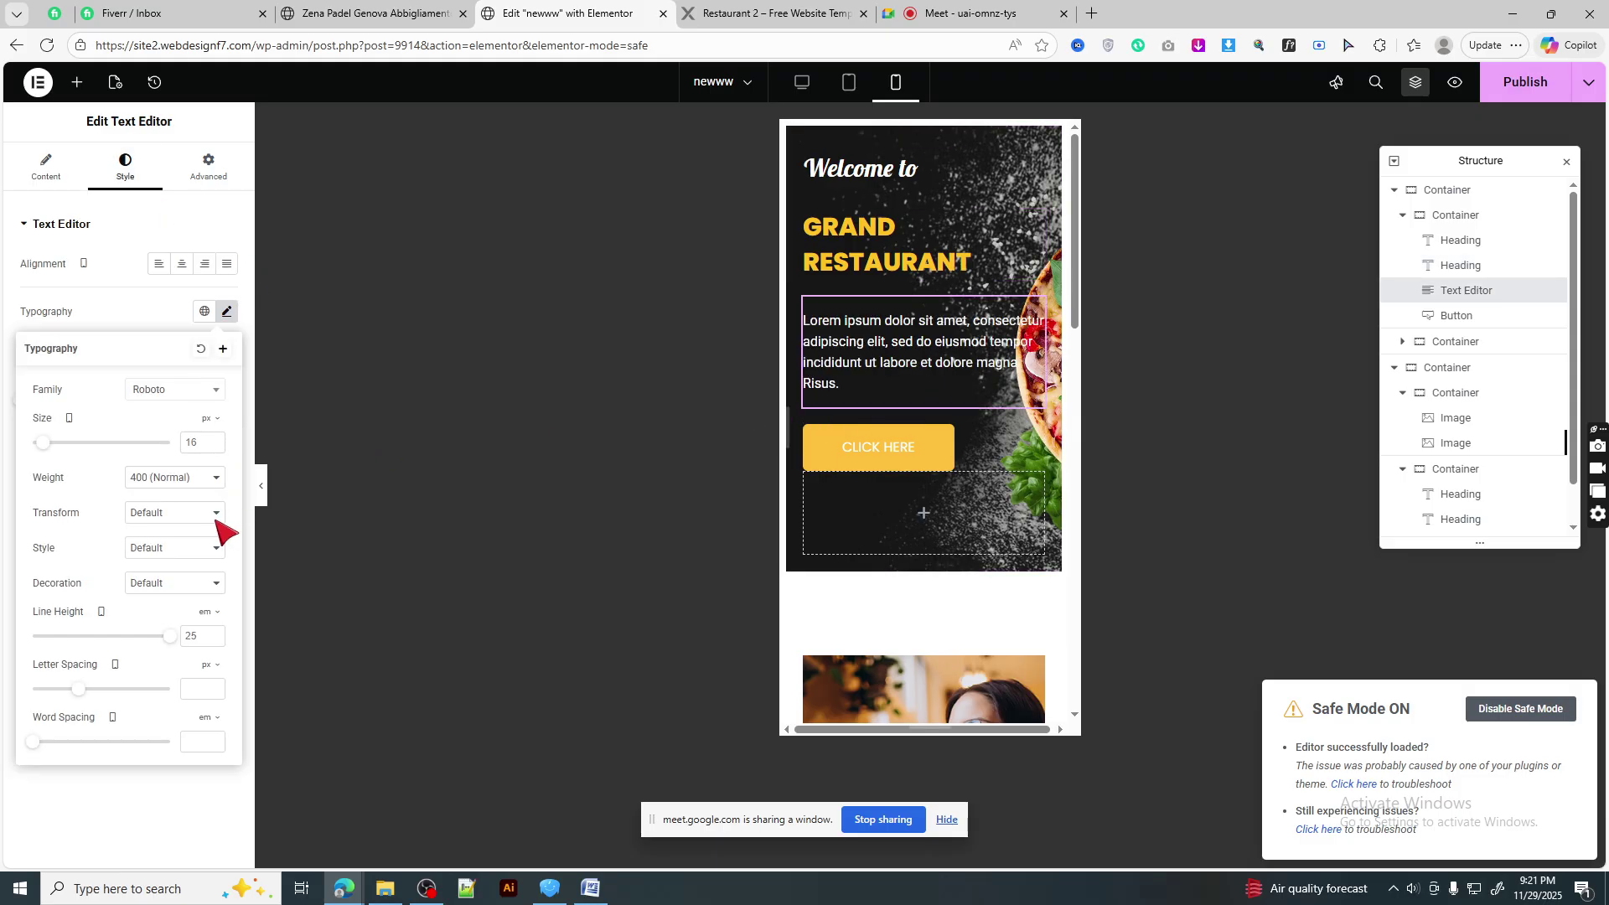
{"action": "double_click", "coordinate": [195, 441]}
{"action": "type", "text": "14"}
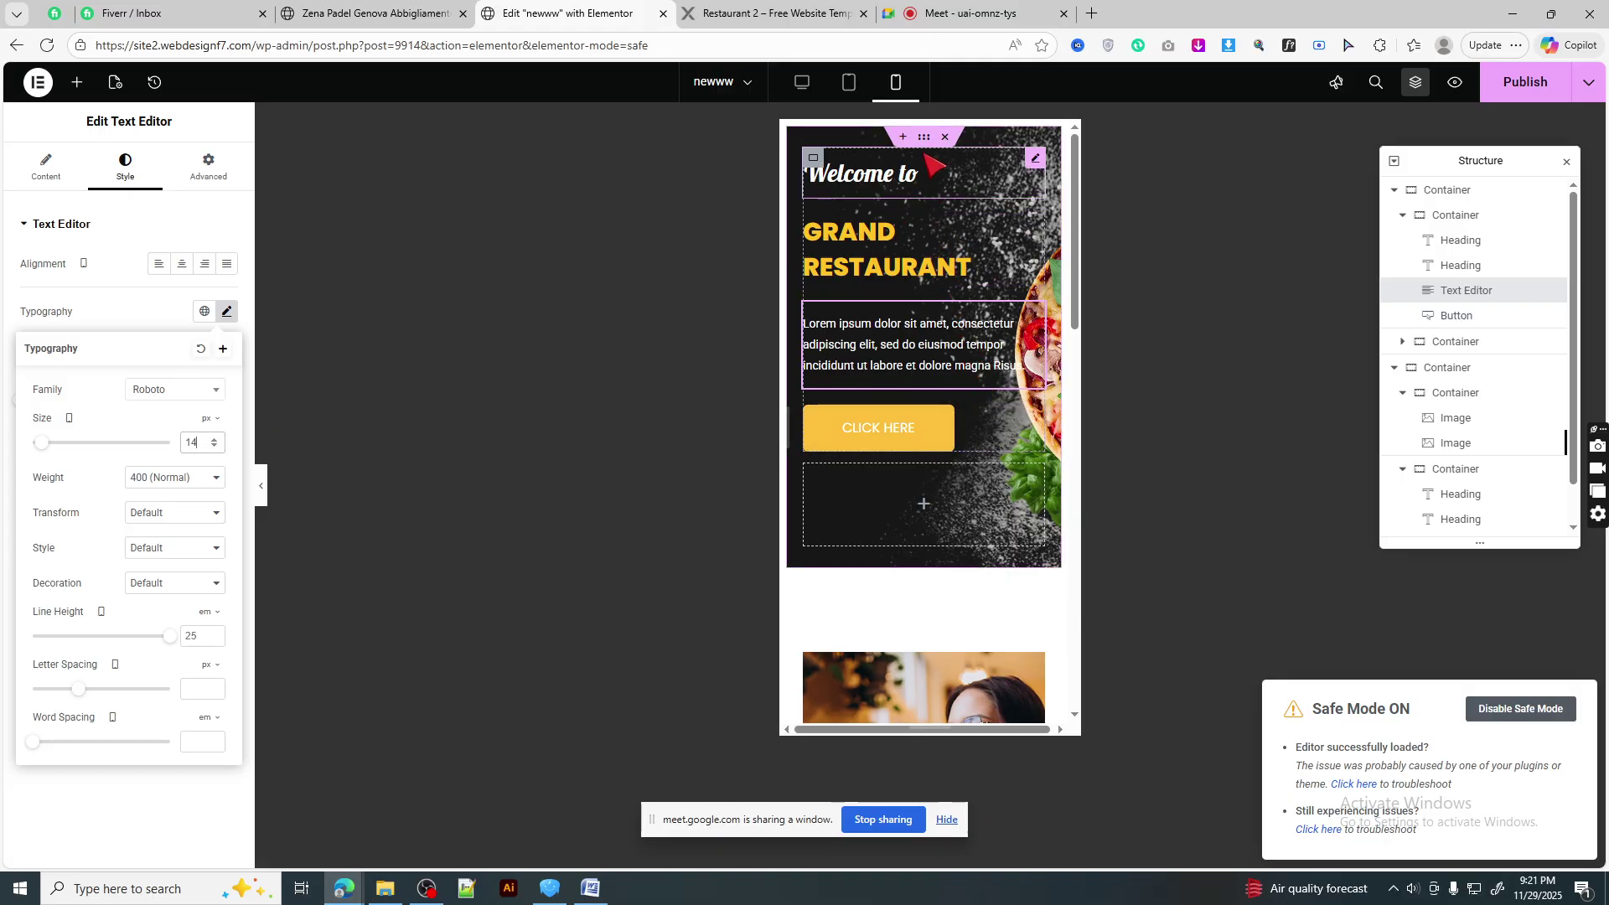
- Change the mobile line height of the hero's "Welcome to" heading to 30 px, switching its unit from em to px
{"action": "left_click", "coordinate": [227, 314]}
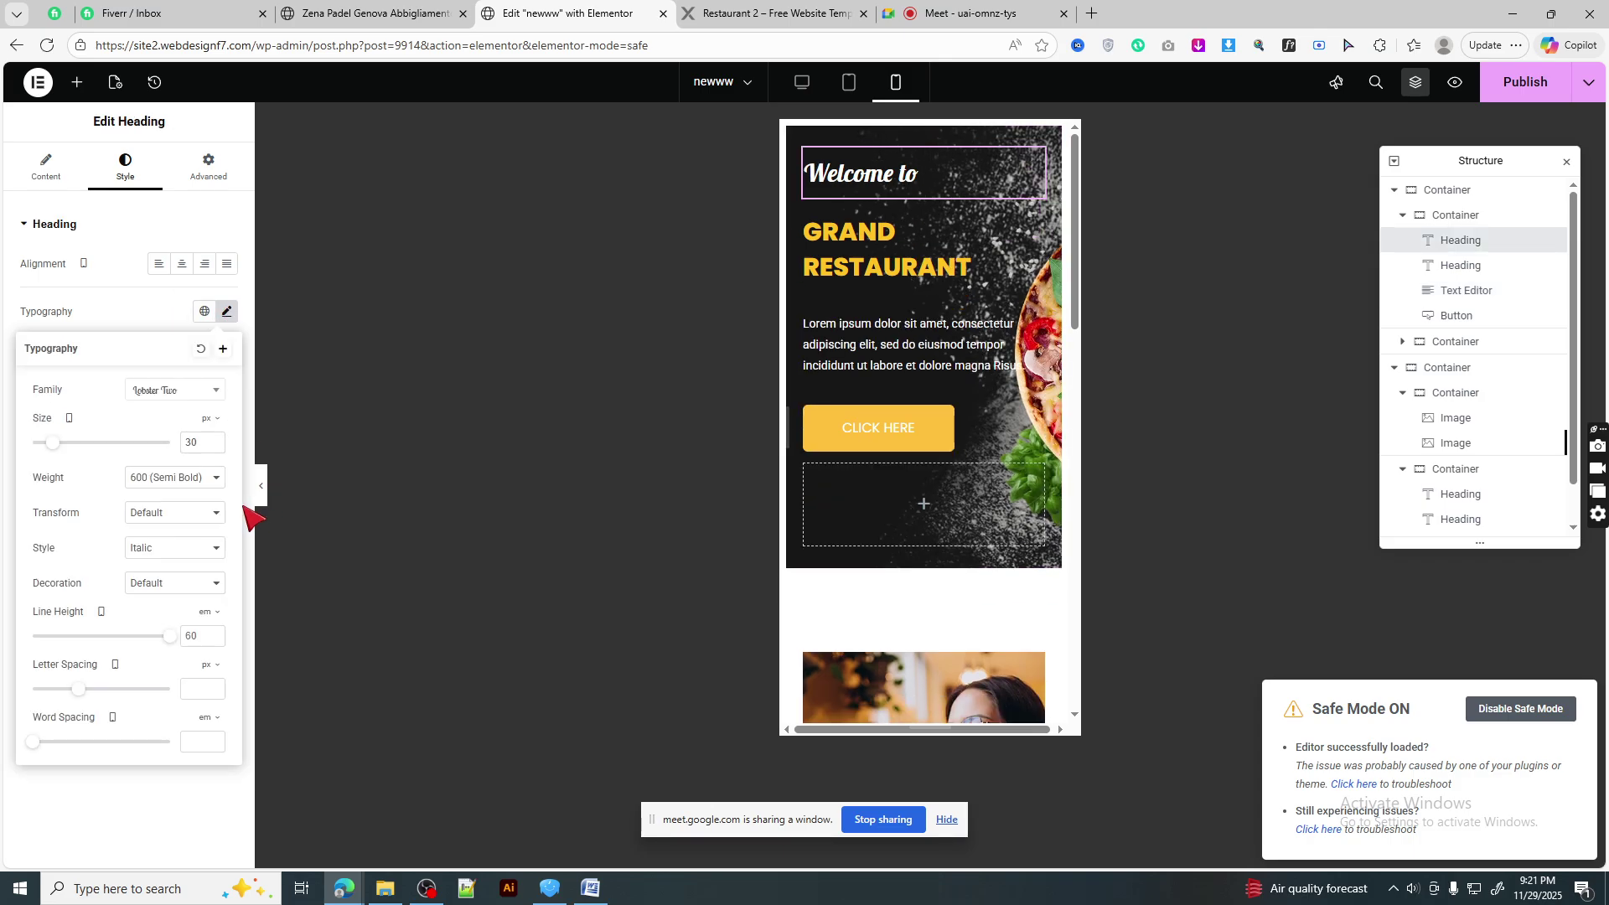
{"action": "left_click", "coordinate": [206, 612]}
{"action": "left_click", "coordinate": [212, 621]}
{"action": "double_click", "coordinate": [188, 637]}
{"action": "type", "text": "30"}
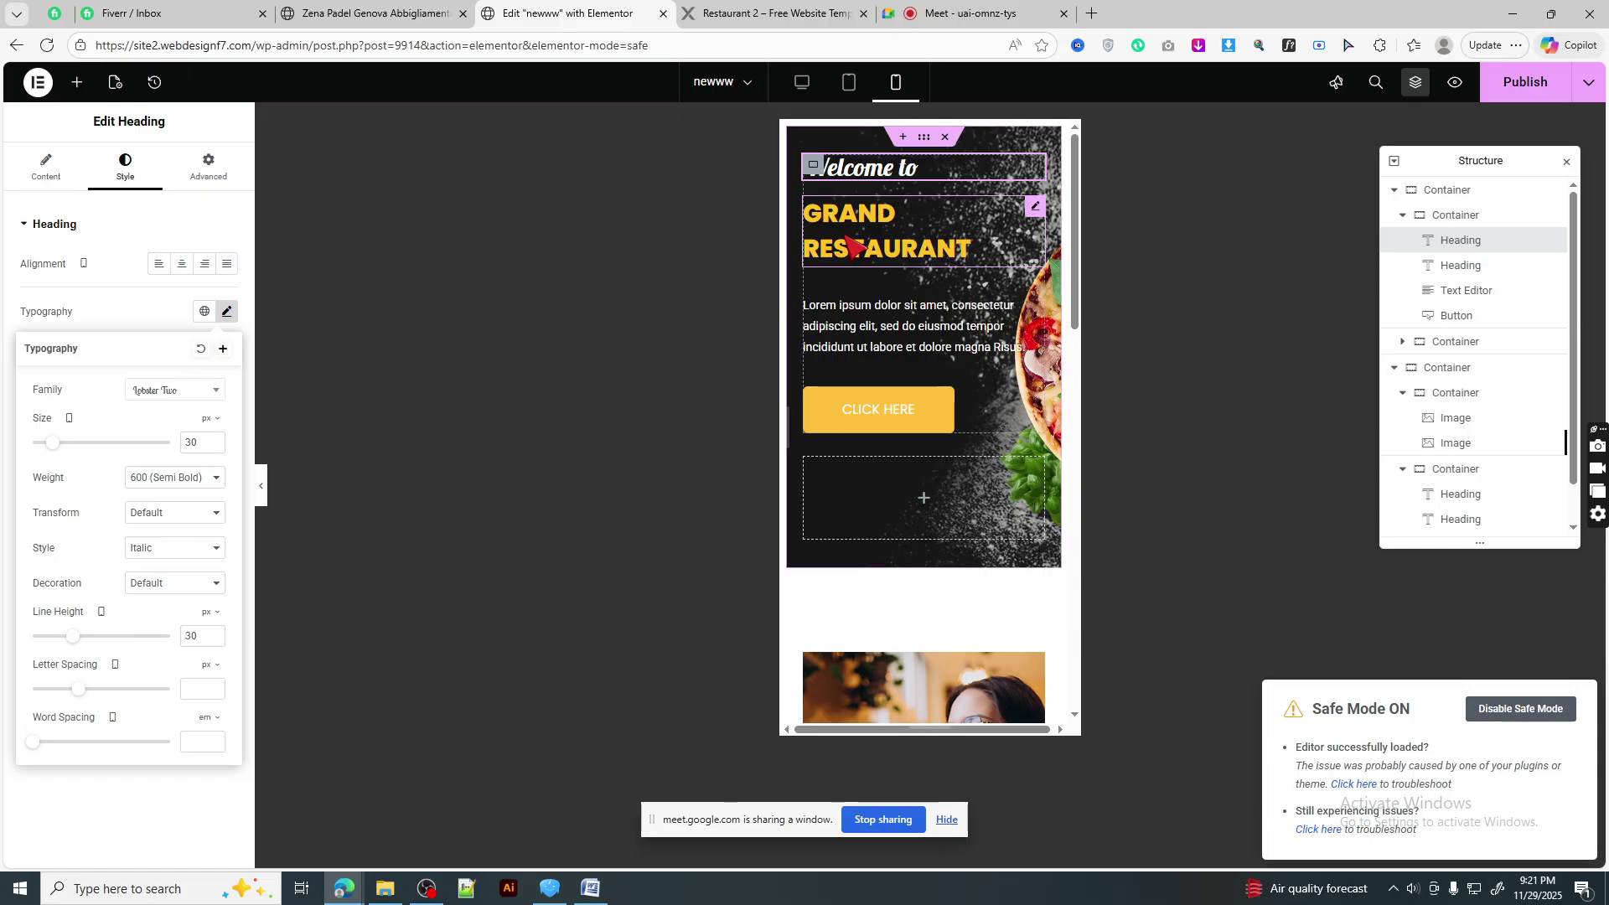
- Set the mobile line height of the hero's GRAND RESTAURANT heading to 30 px
{"action": "left_click", "coordinate": [225, 313]}
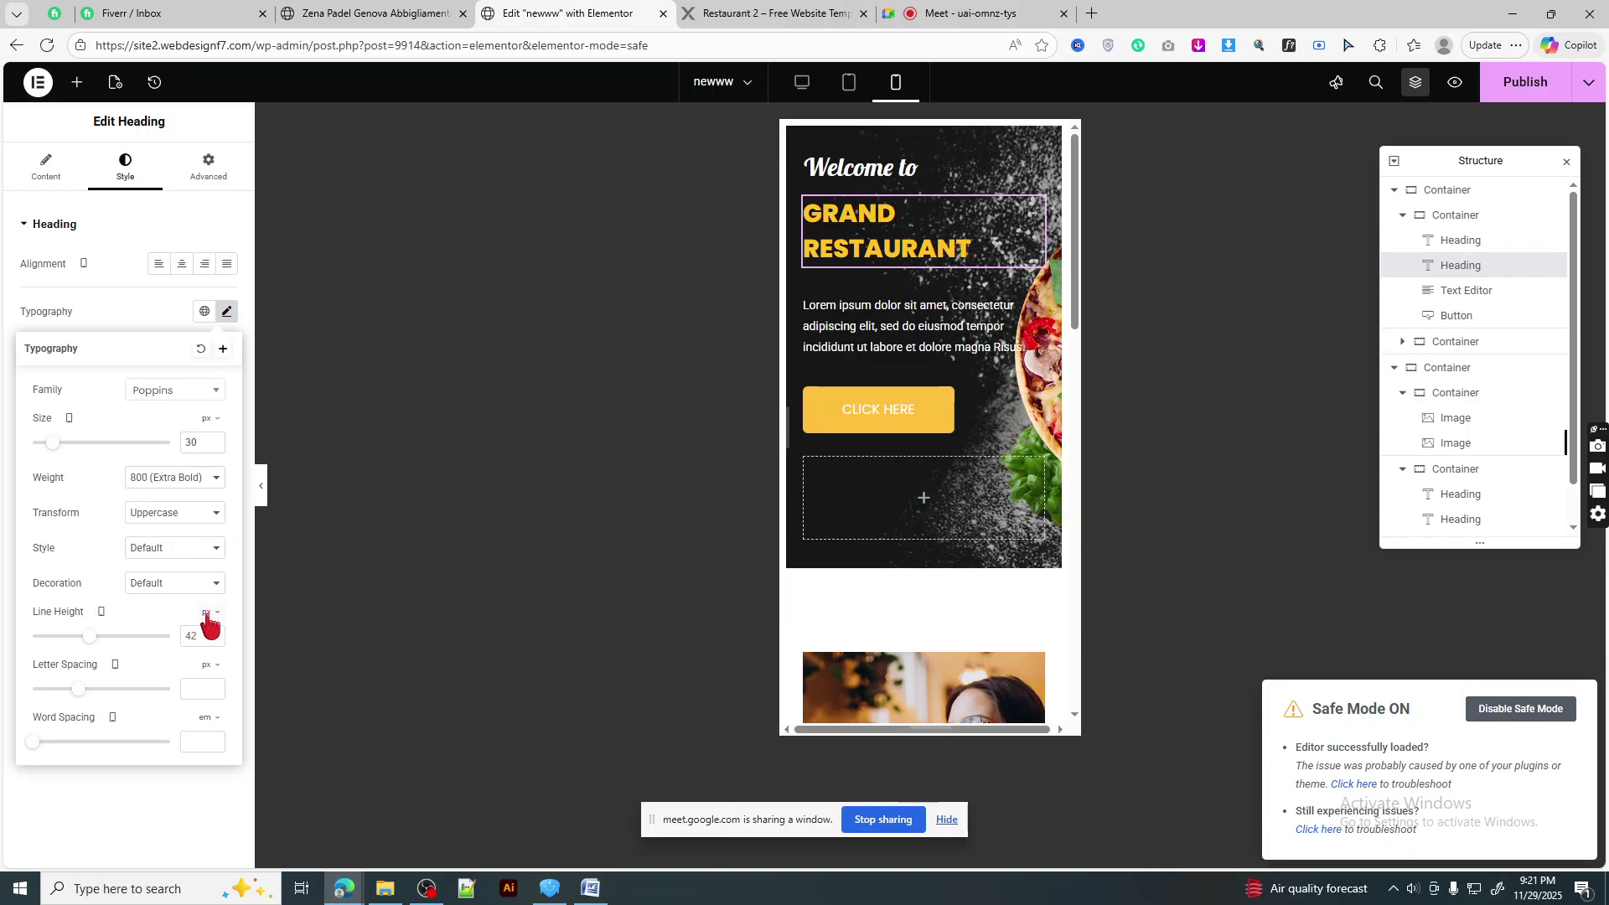
{"action": "double_click", "coordinate": [199, 642]}
{"action": "type", "text": "30"}
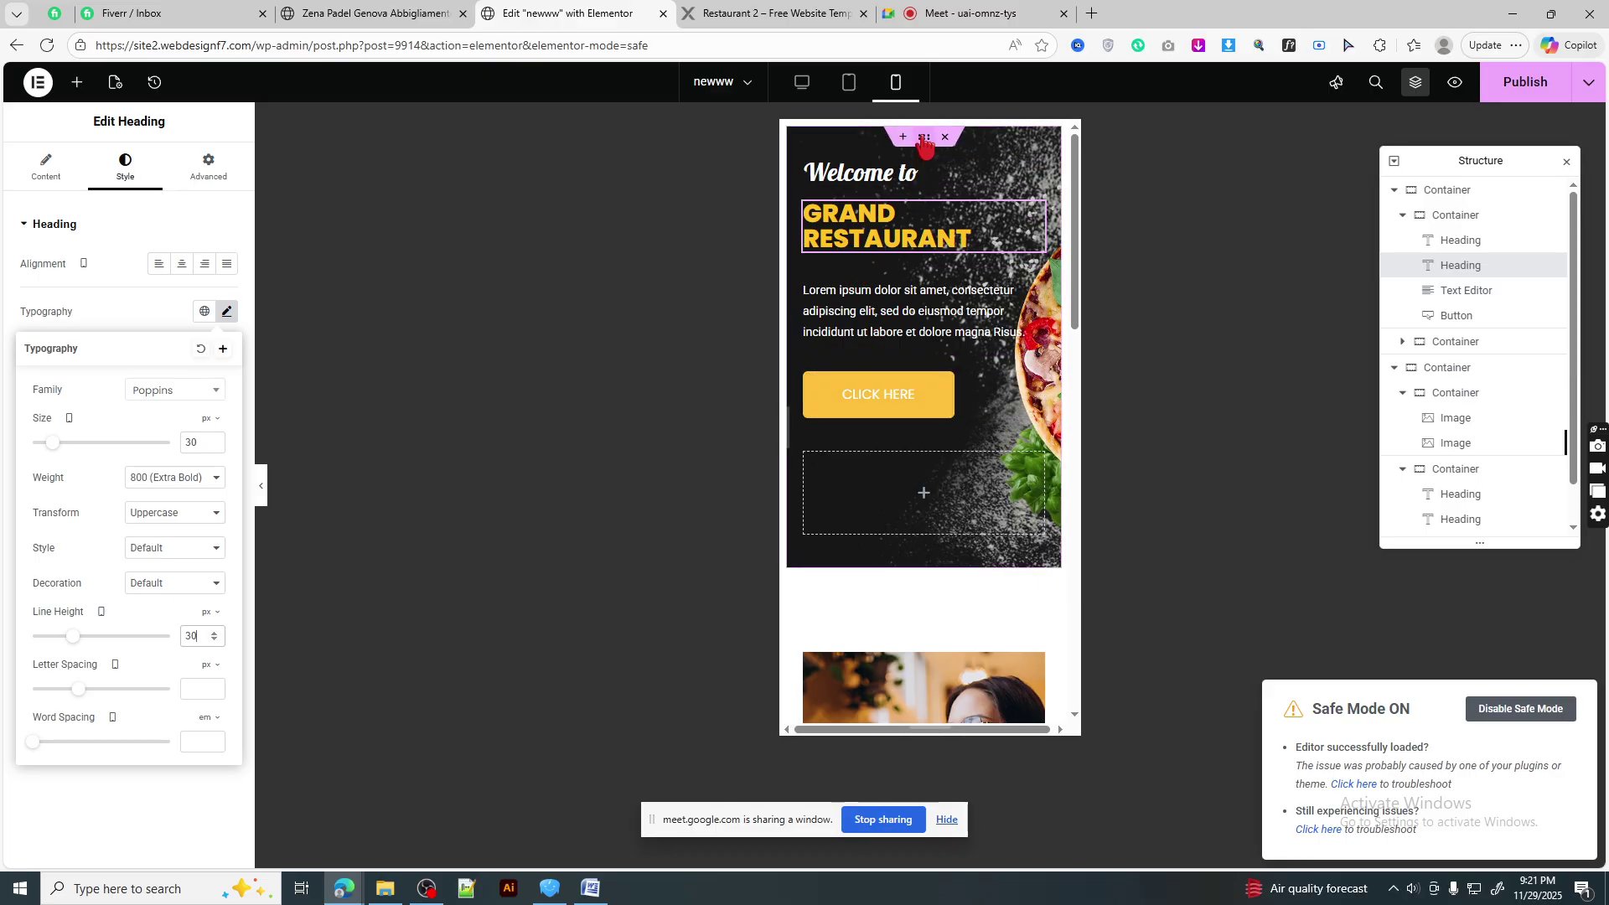
- Check the hero without the editing panels and reduce its container's mobile minimum height to 468 px
{"action": "left_click", "coordinate": [823, 178]}
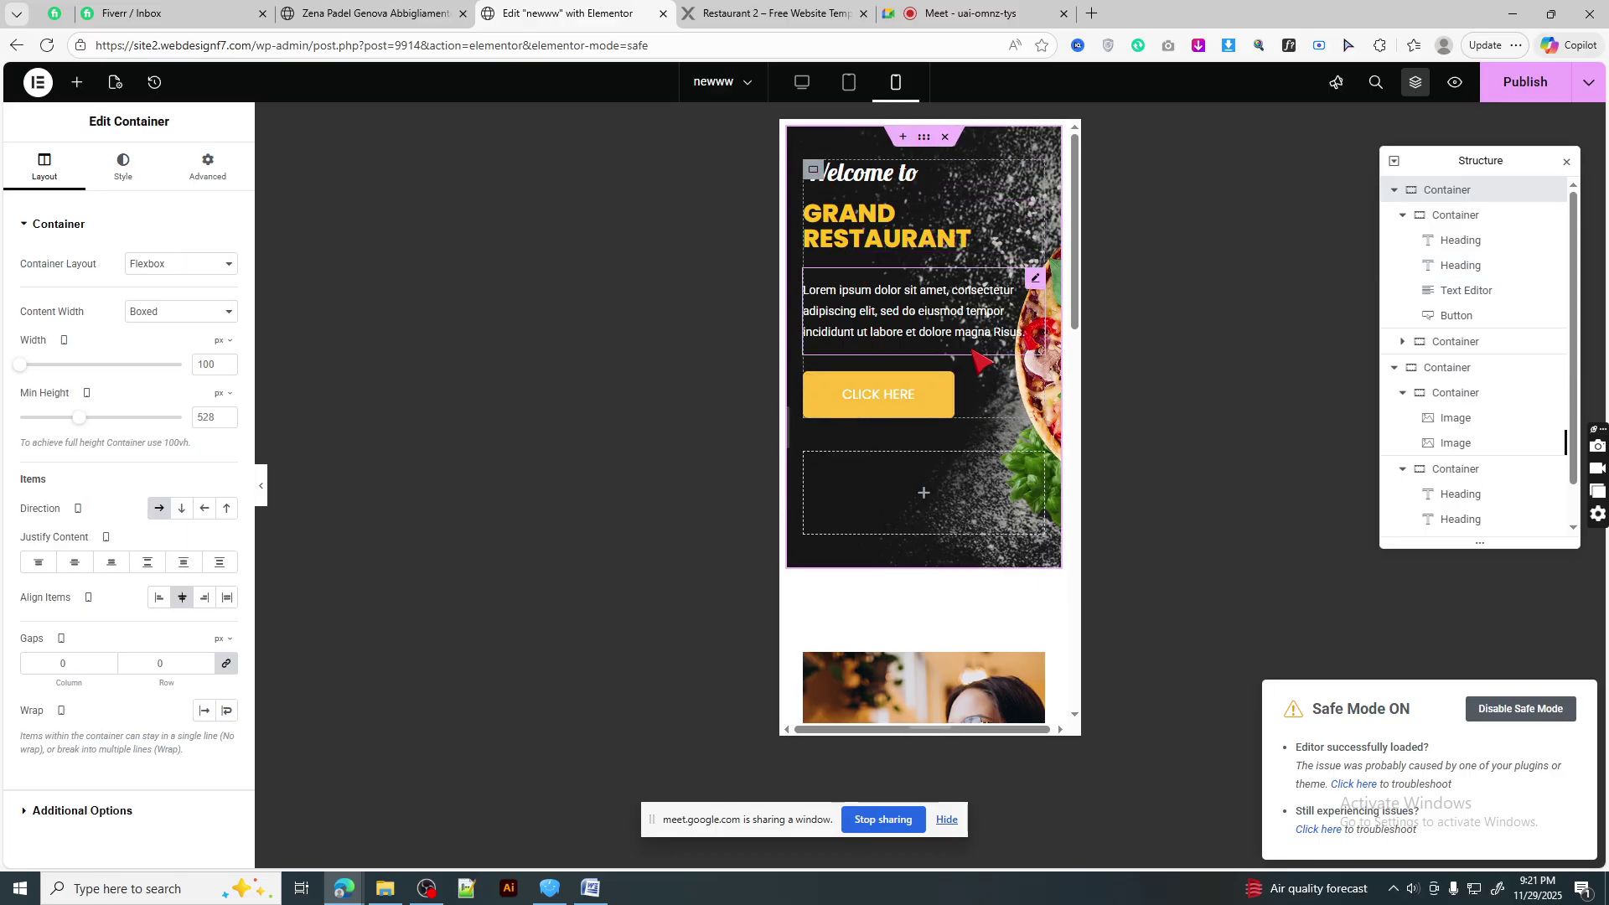
{"action": "left_click", "coordinate": [261, 493]}
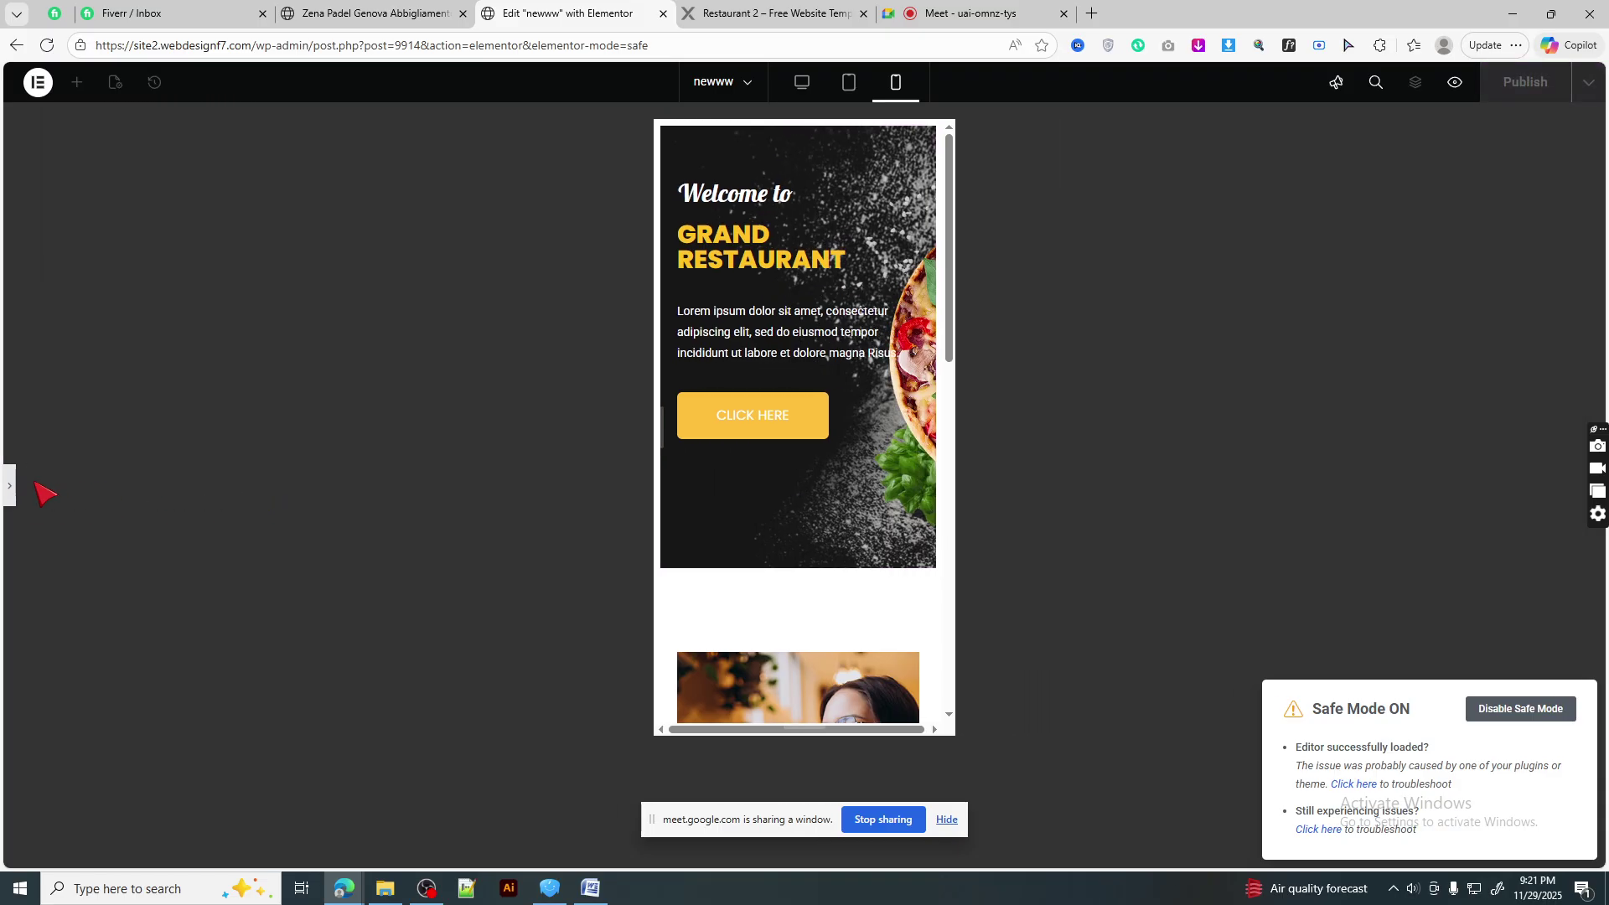
{"action": "left_click", "coordinate": [8, 493]}
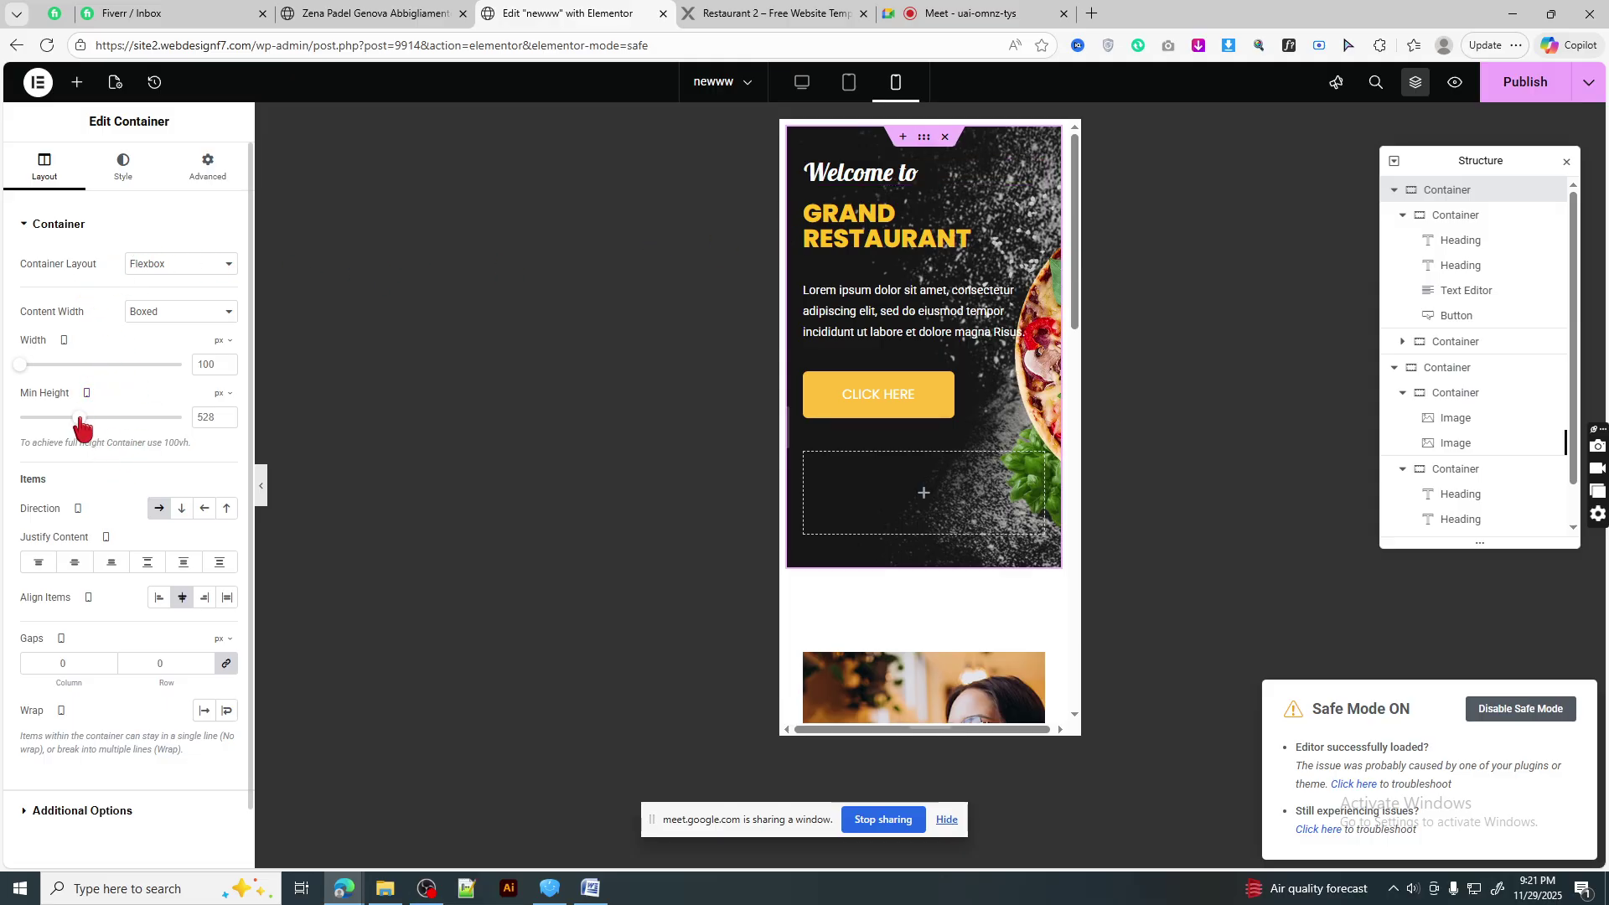
{"action": "left_click_drag", "start_coordinate": [83, 429], "coordinate": [72, 426]}
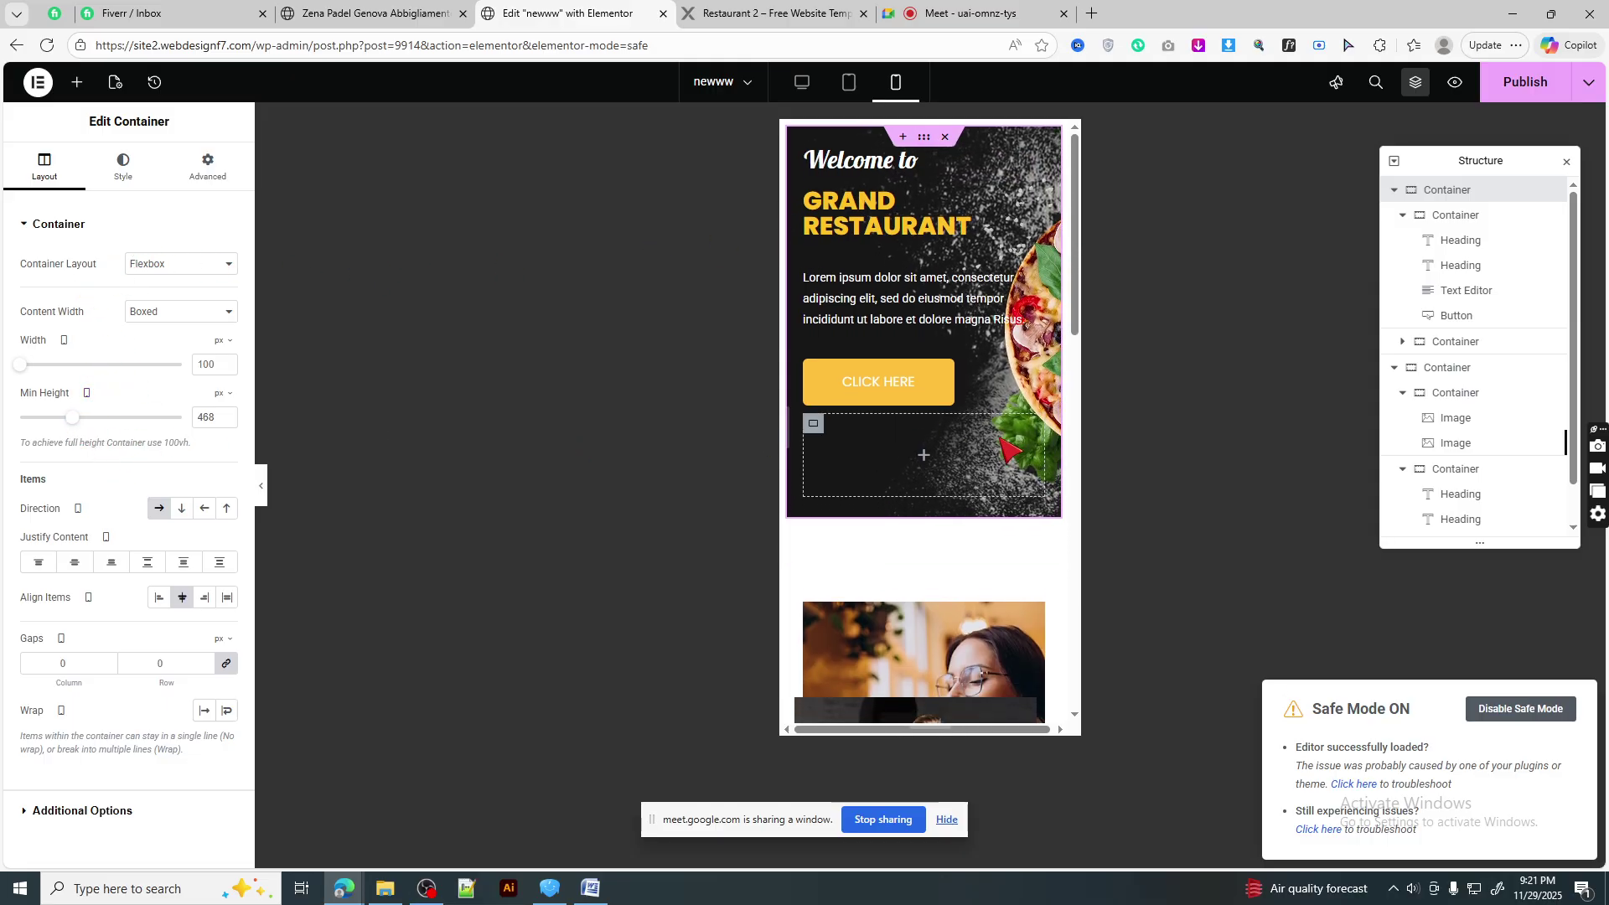
- Set the mobile width of the right-aligned photo of the woman in the welcome section to 80%
{"action": "scroll", "coordinate": [1010, 450], "scroll_direction": "down", "scroll_amount": 5}
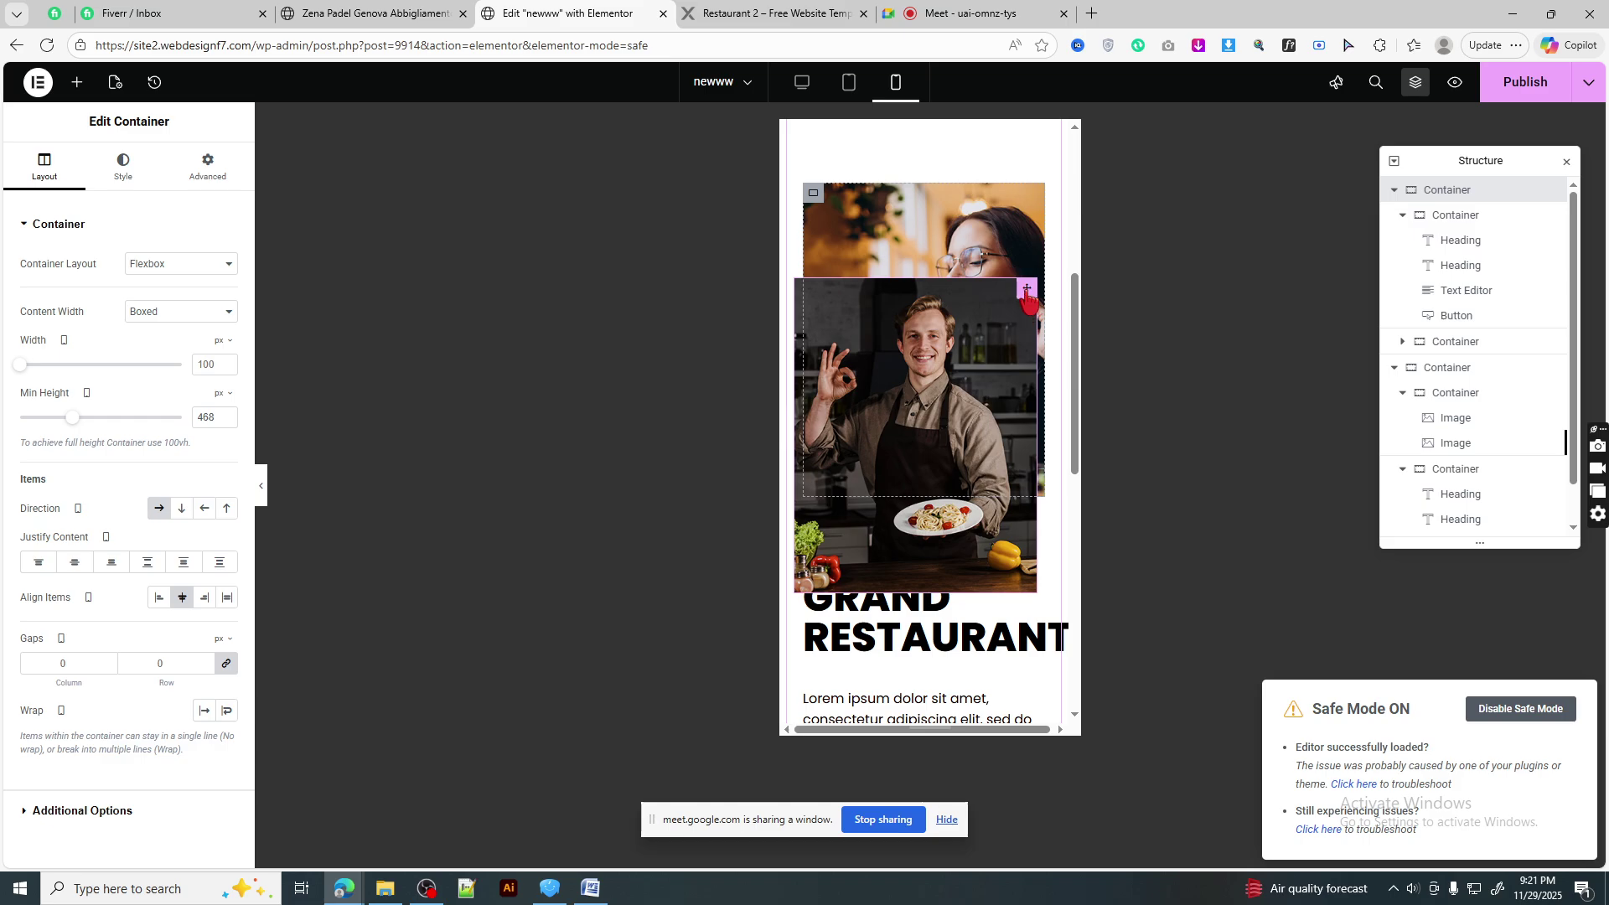
{"action": "left_click", "coordinate": [1024, 310]}
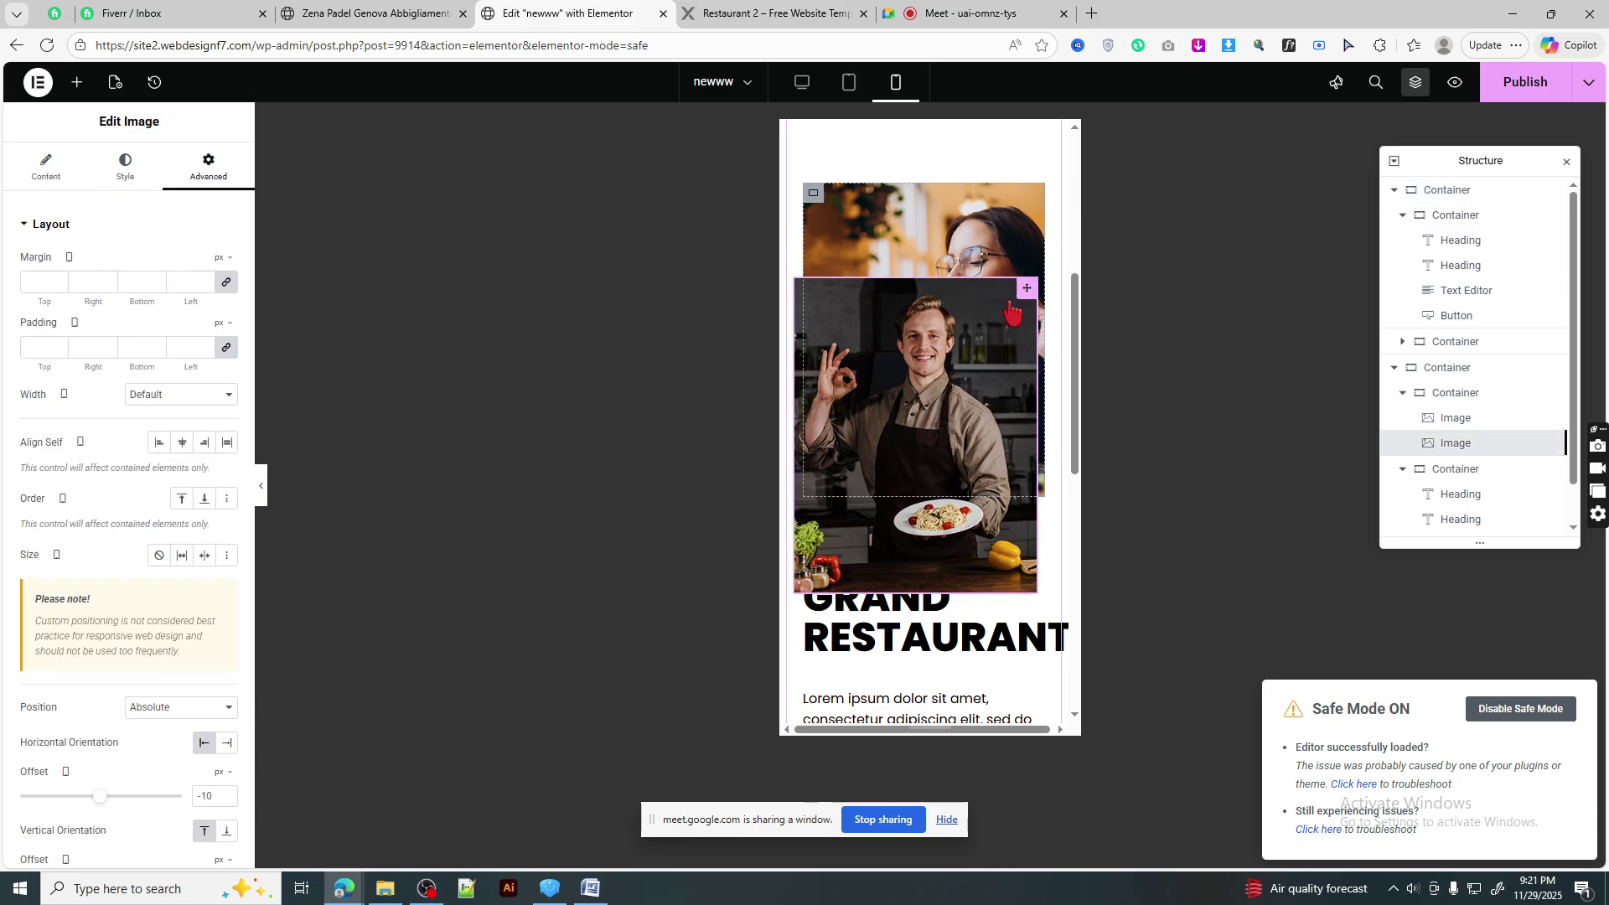
{"action": "left_click", "coordinate": [922, 249]}
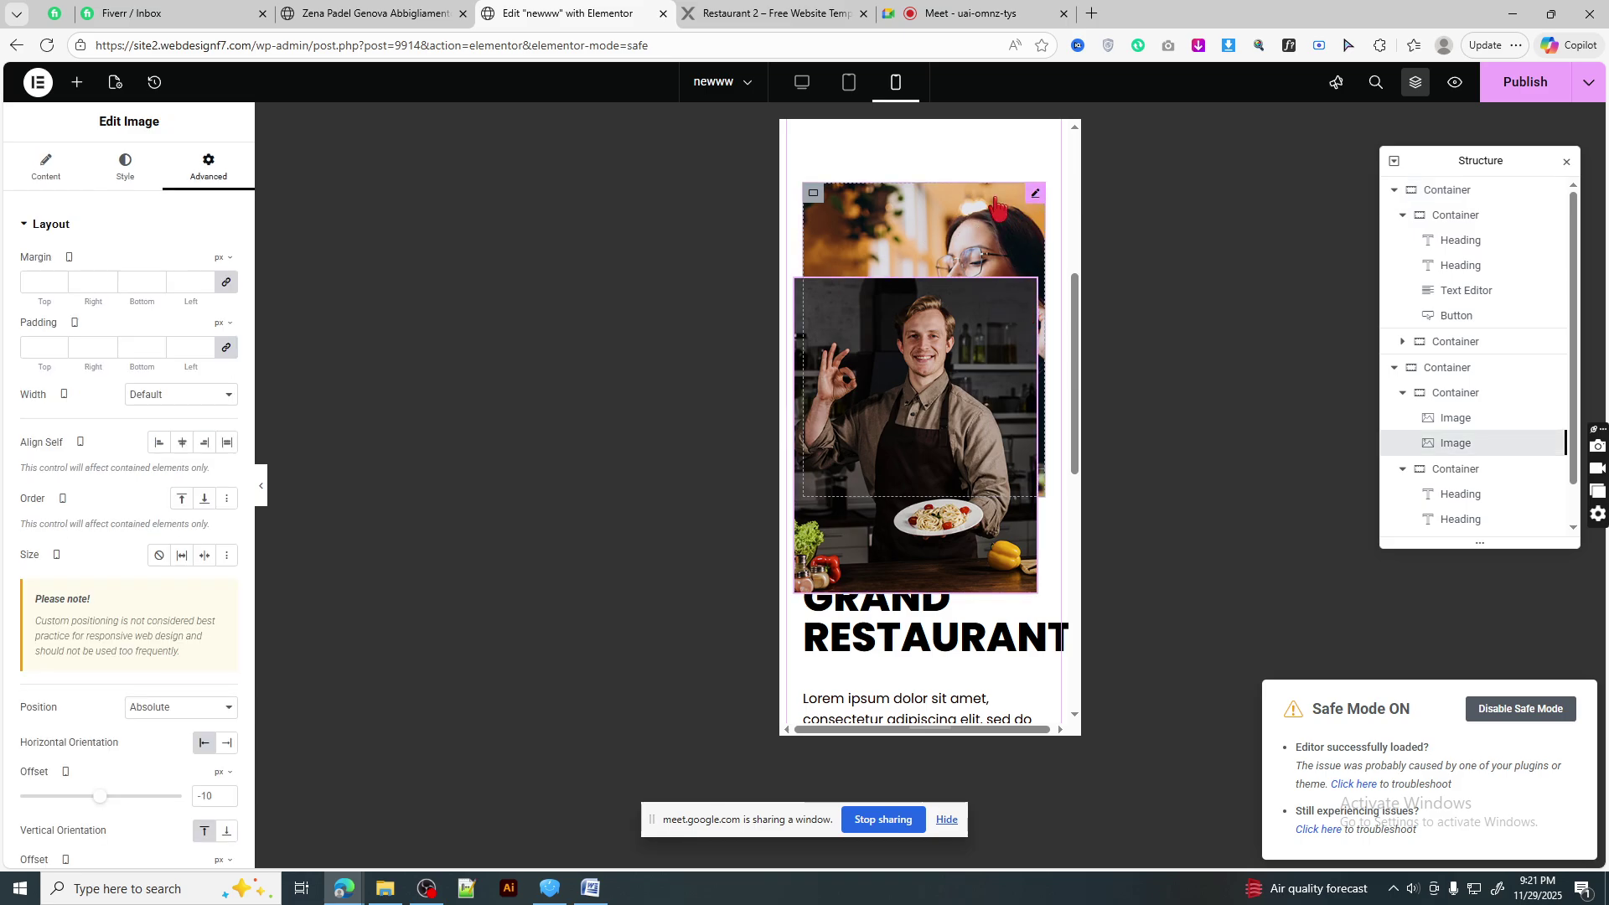
{"action": "left_click", "coordinate": [125, 166]}
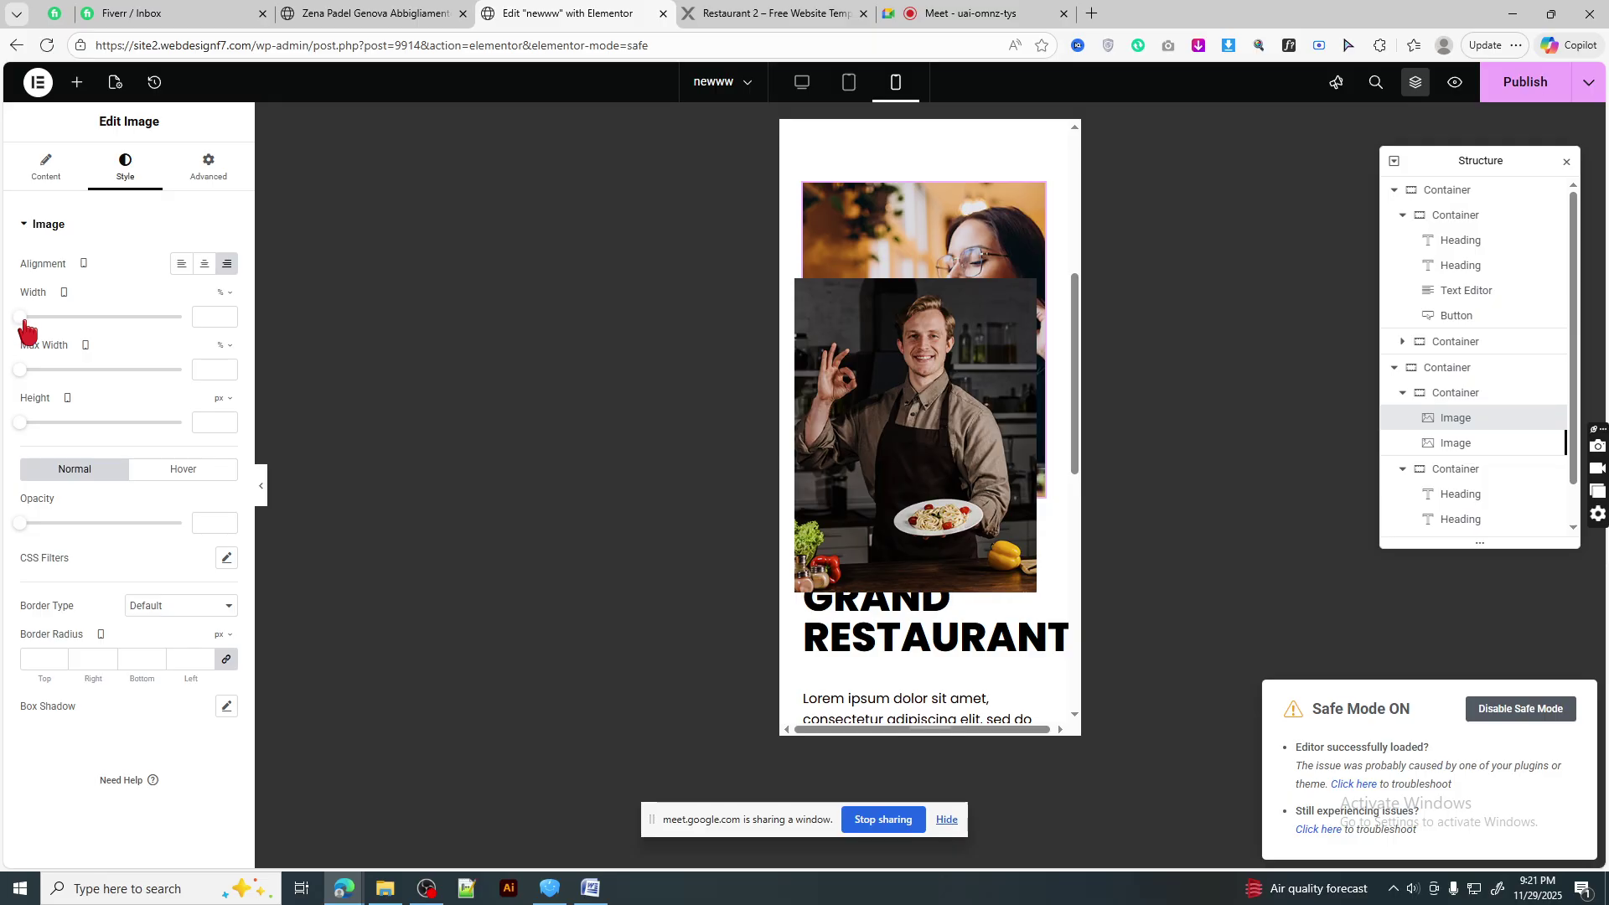
{"action": "left_click_drag", "start_coordinate": [23, 322], "coordinate": [151, 328]}
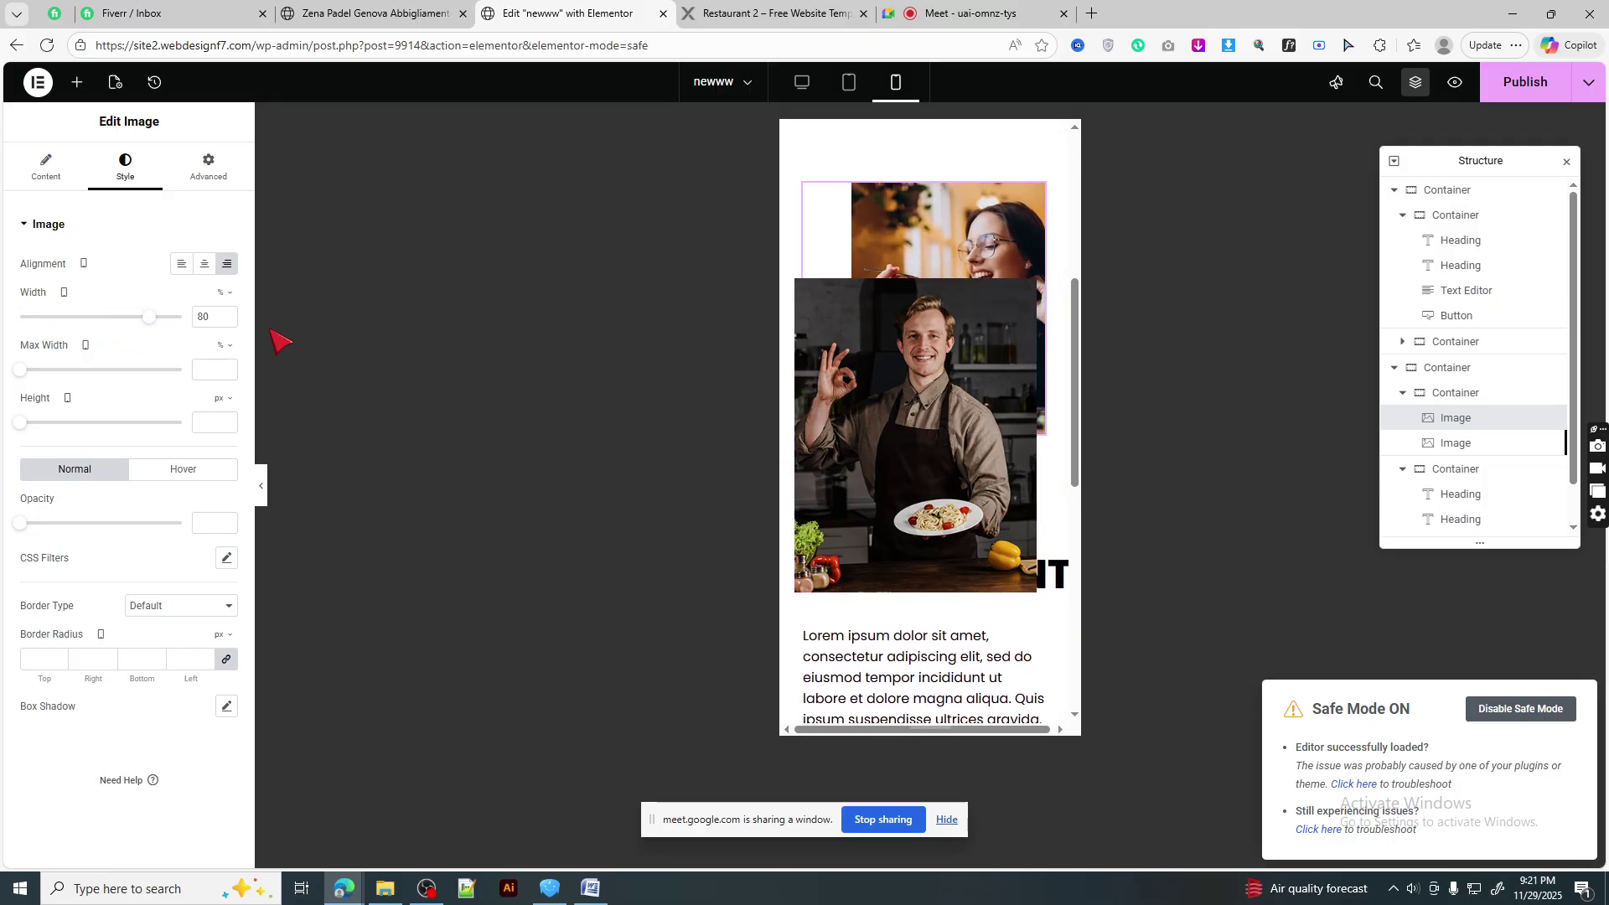
- Set the mobile width of the overlapping chef photo to 80%
{"action": "left_click", "coordinate": [142, 184]}
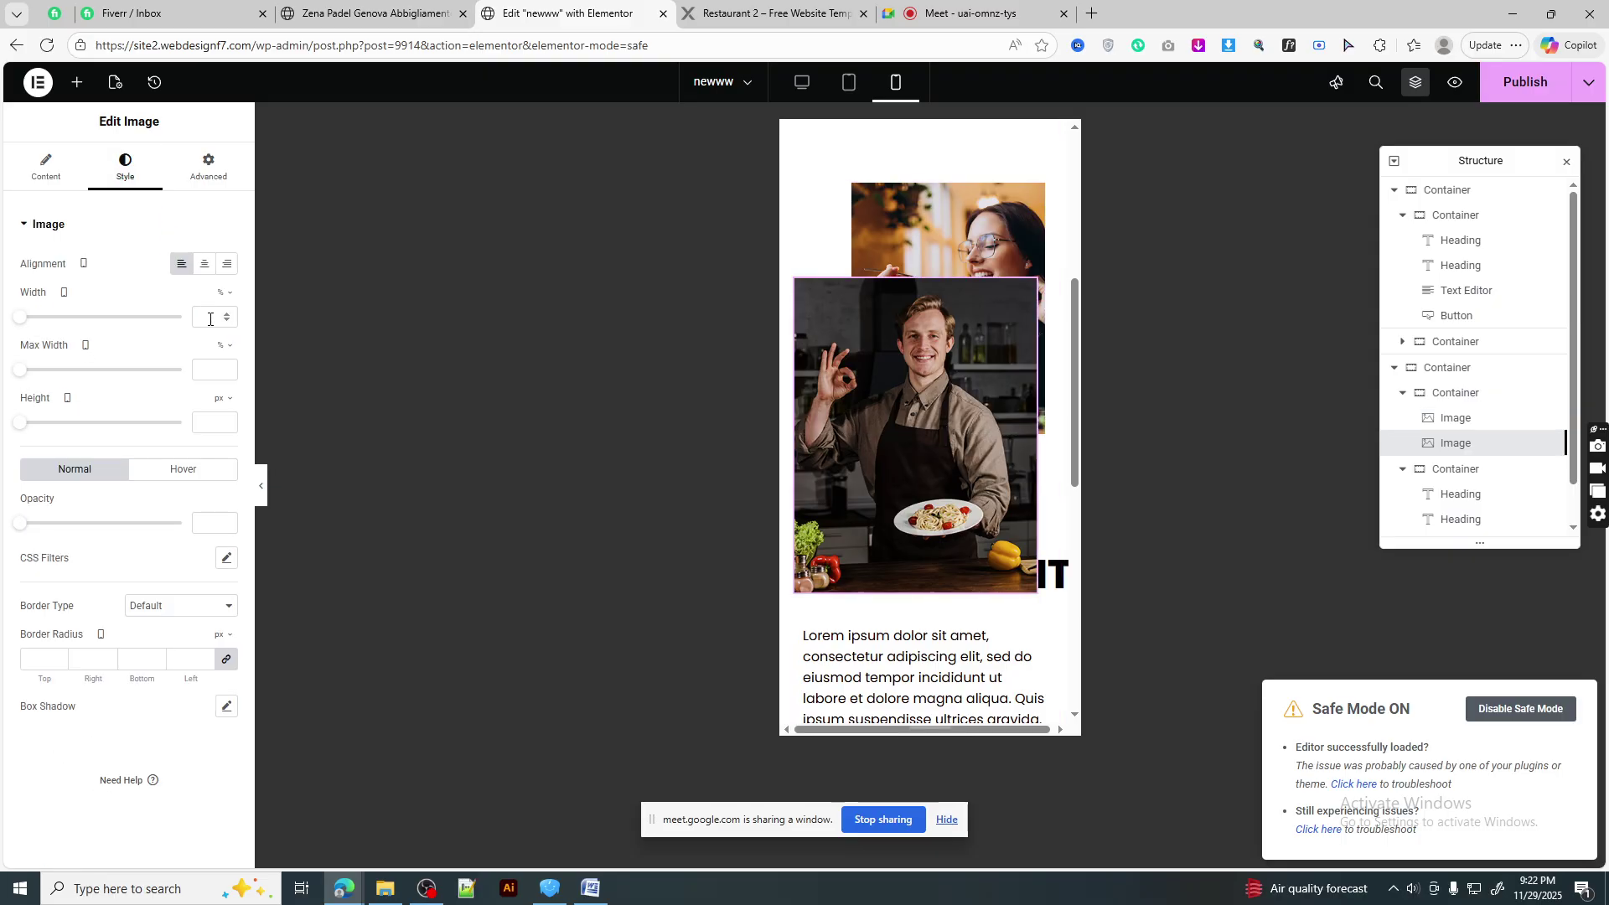
{"action": "left_click", "coordinate": [204, 319]}
{"action": "type", "text": "80"}
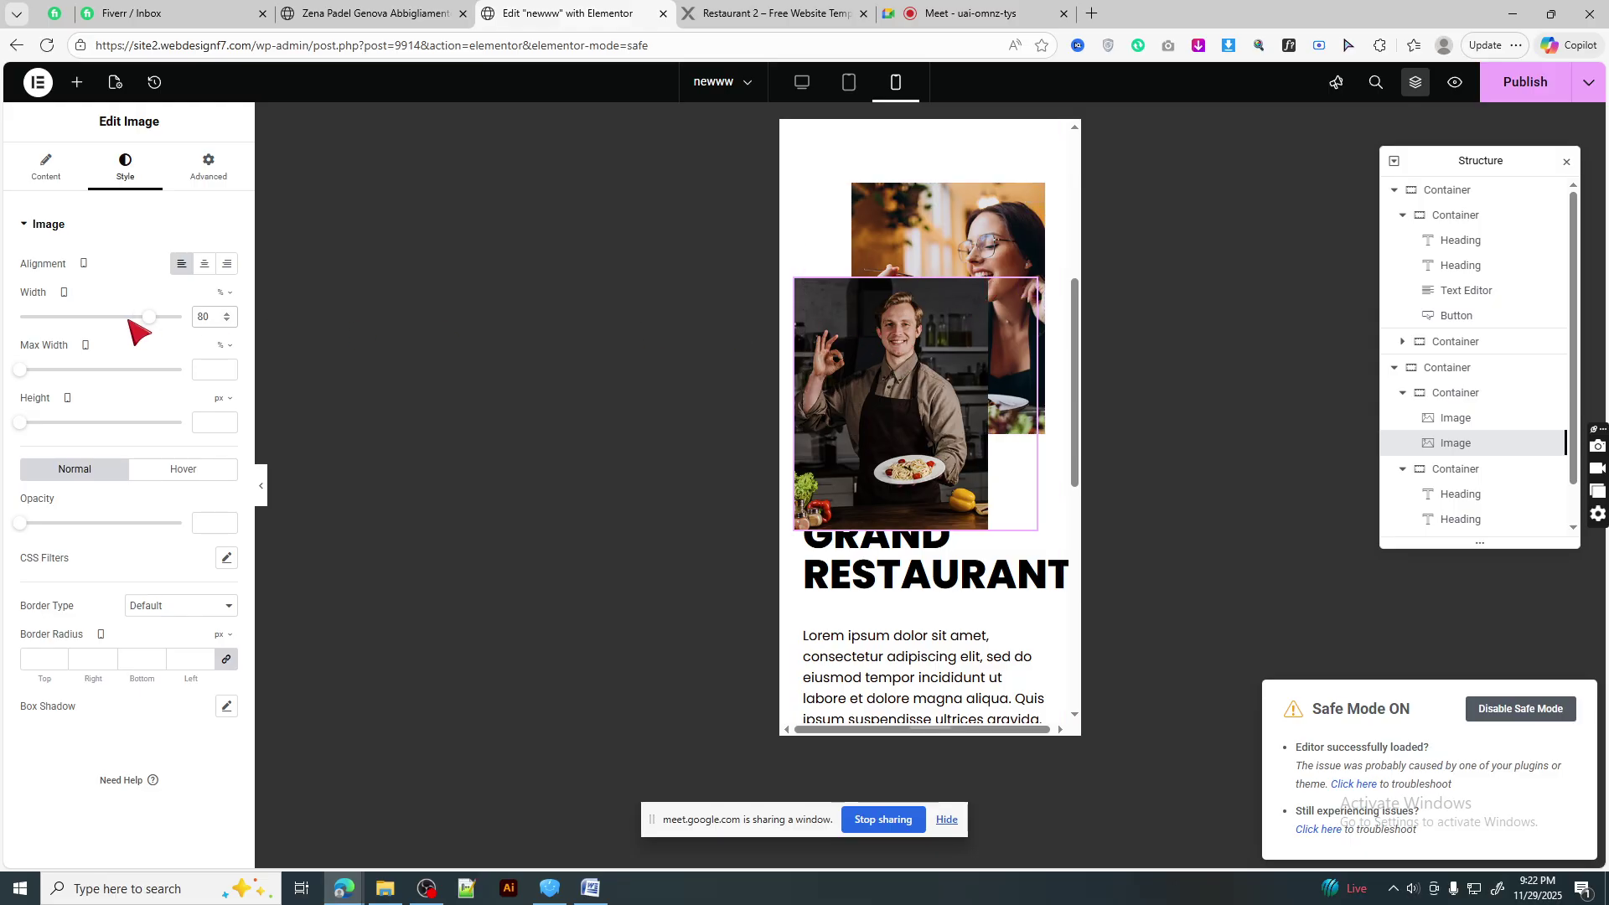
- Move the chef photo up on mobile by reducing its vertical offset to 73 px
{"action": "left_click", "coordinate": [211, 172]}
{"action": "scroll", "coordinate": [178, 490], "scroll_direction": "down", "scroll_amount": 1}
{"action": "scroll", "coordinate": [170, 484], "scroll_direction": "down", "scroll_amount": 7}
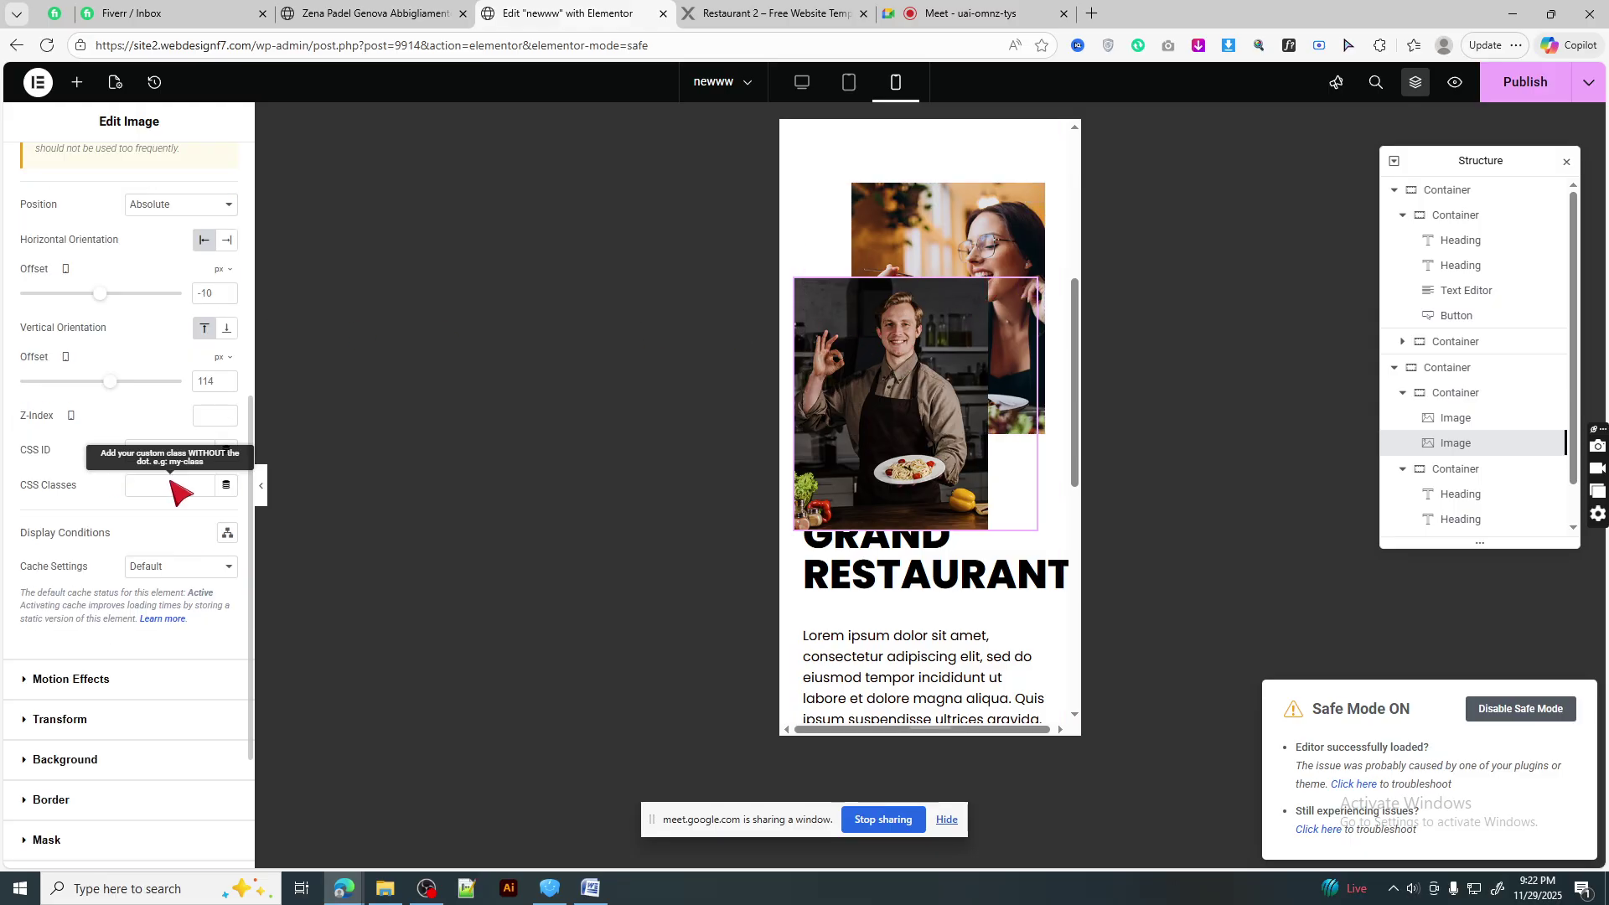
{"action": "scroll", "coordinate": [168, 471], "scroll_direction": "up", "scroll_amount": 3}
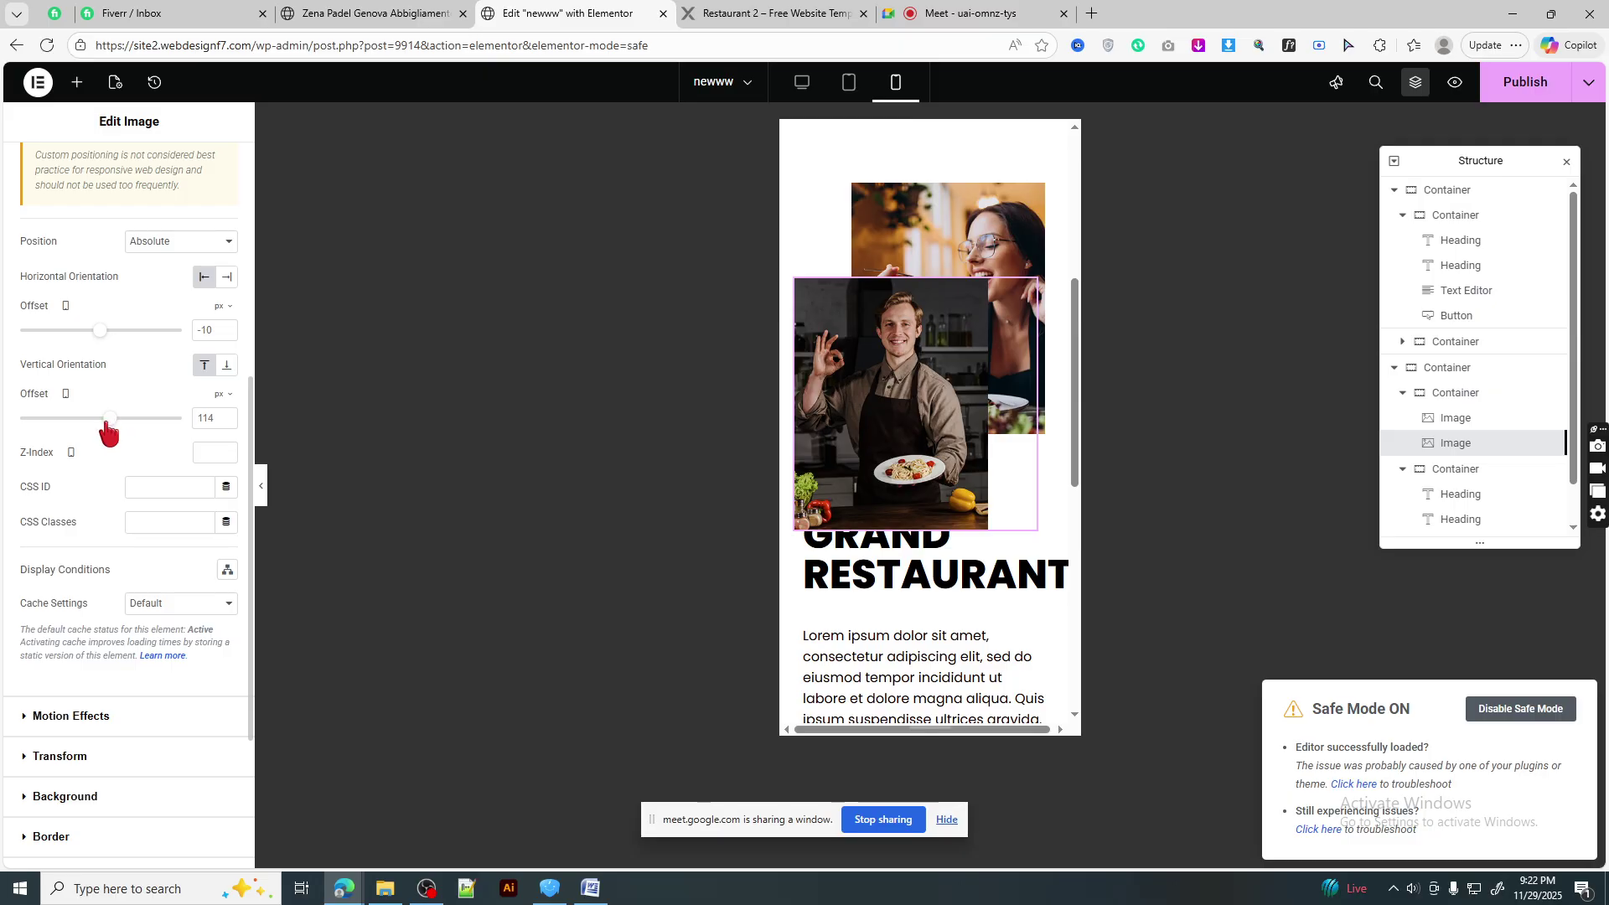
{"action": "mouse_move", "coordinate": [109, 421]}
{"action": "left_mouse_down"}
{"action": "mouse_move", "coordinate": [95, 423]}
{"action": "mouse_move", "coordinate": [109, 432]}
{"action": "left_mouse_up"}
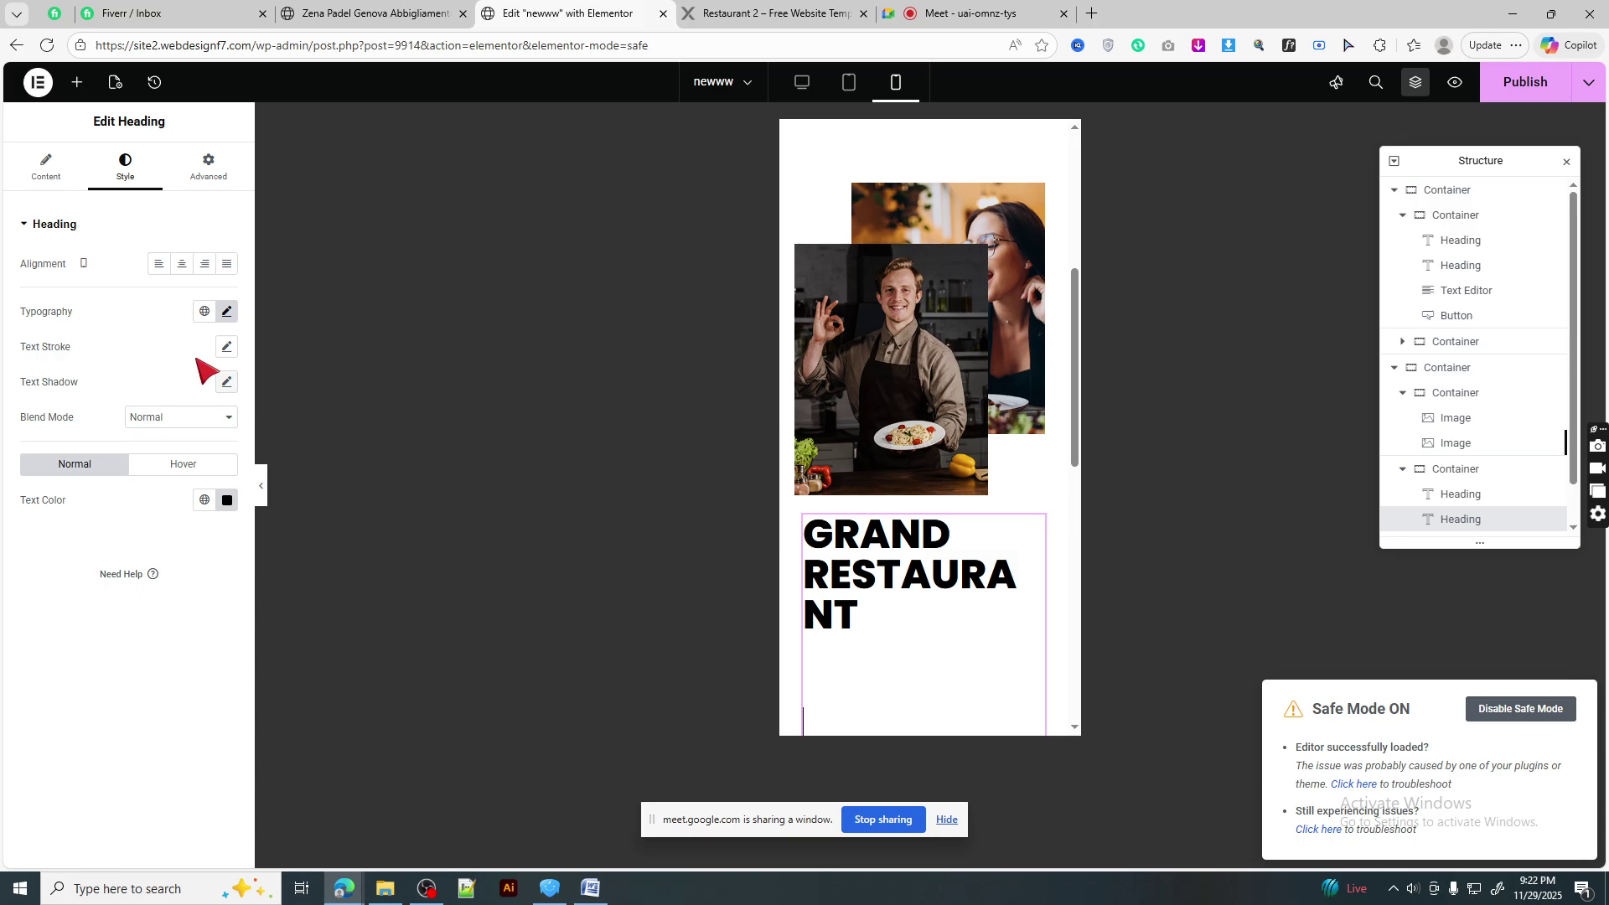
{"action": "left_click", "coordinate": [228, 313]}
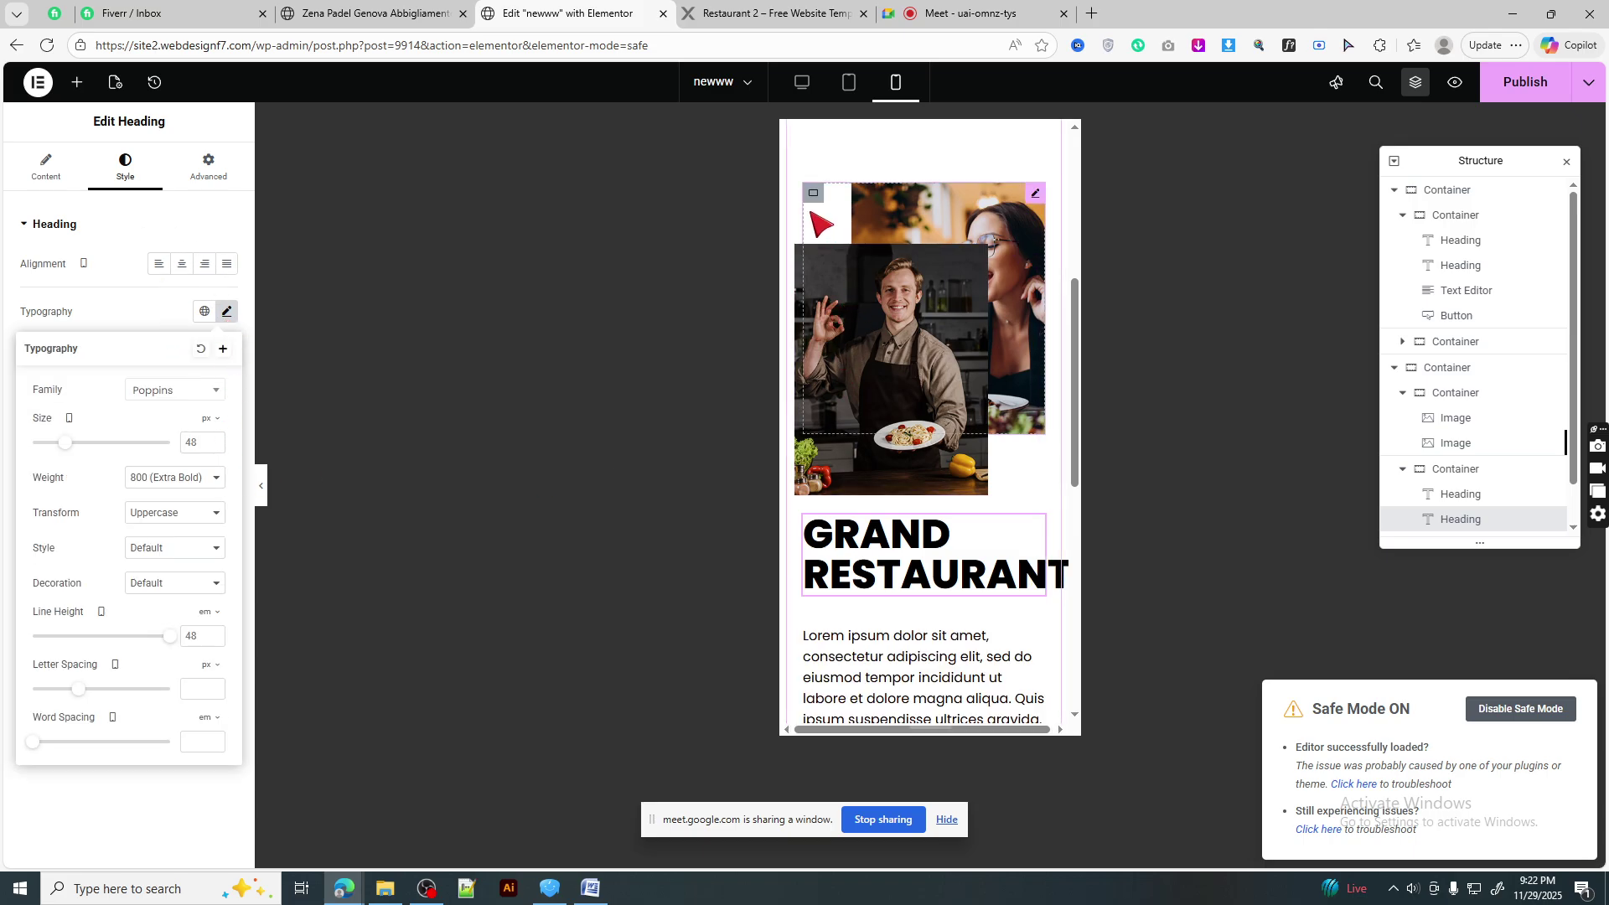
{"action": "scroll", "coordinate": [876, 436], "scroll_direction": "up", "scroll_amount": 4}
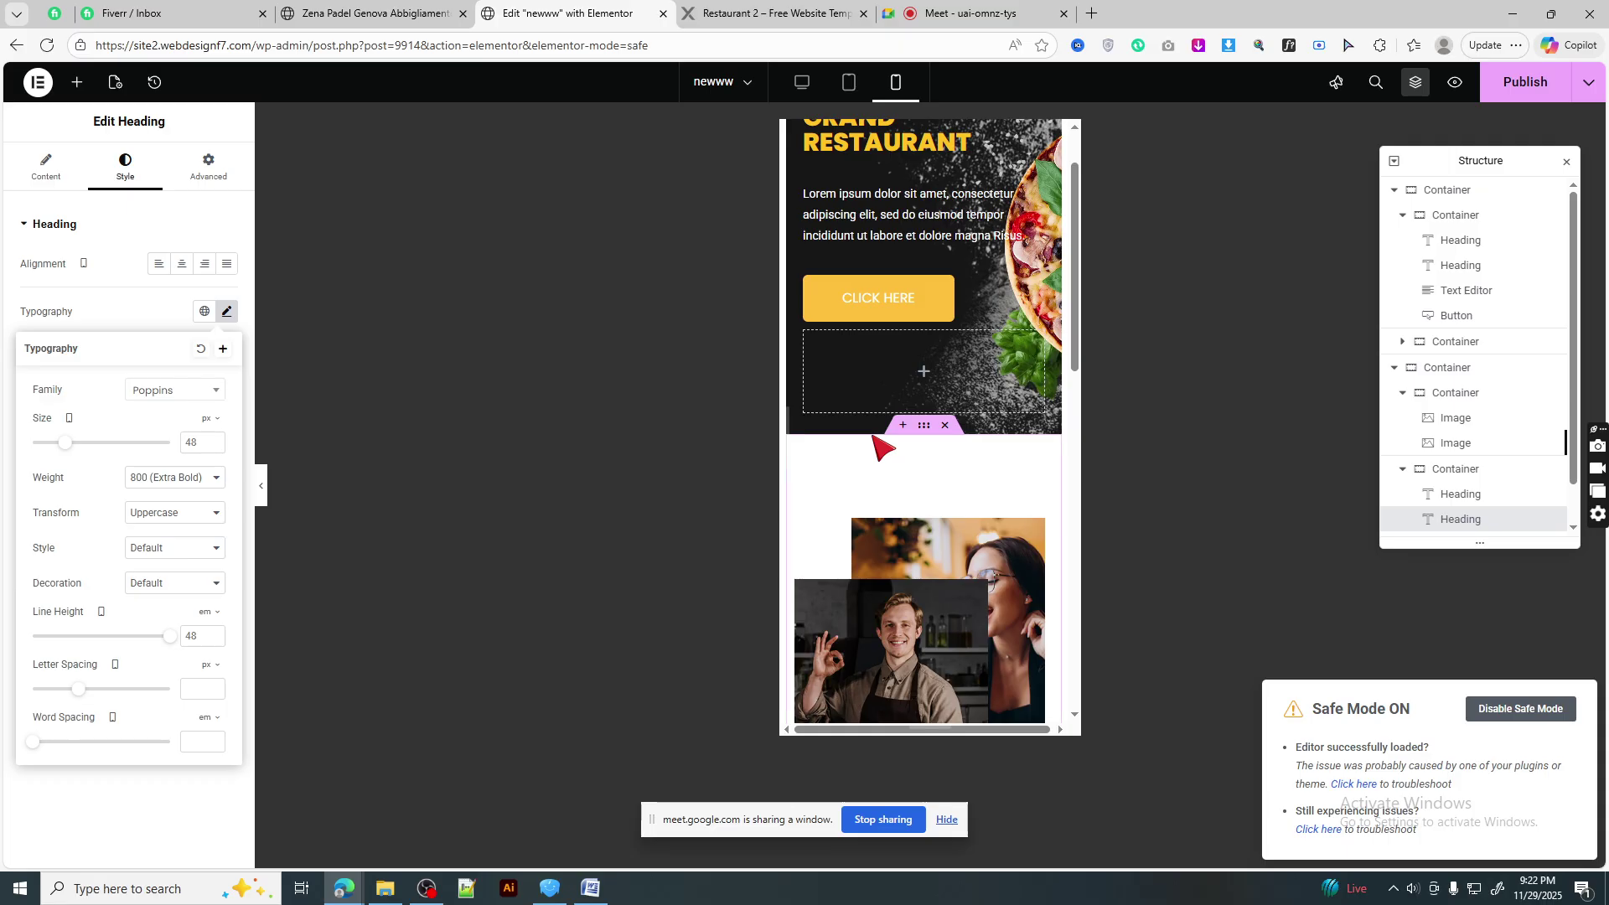
{"action": "scroll", "coordinate": [875, 436], "scroll_direction": "down", "scroll_amount": 2}
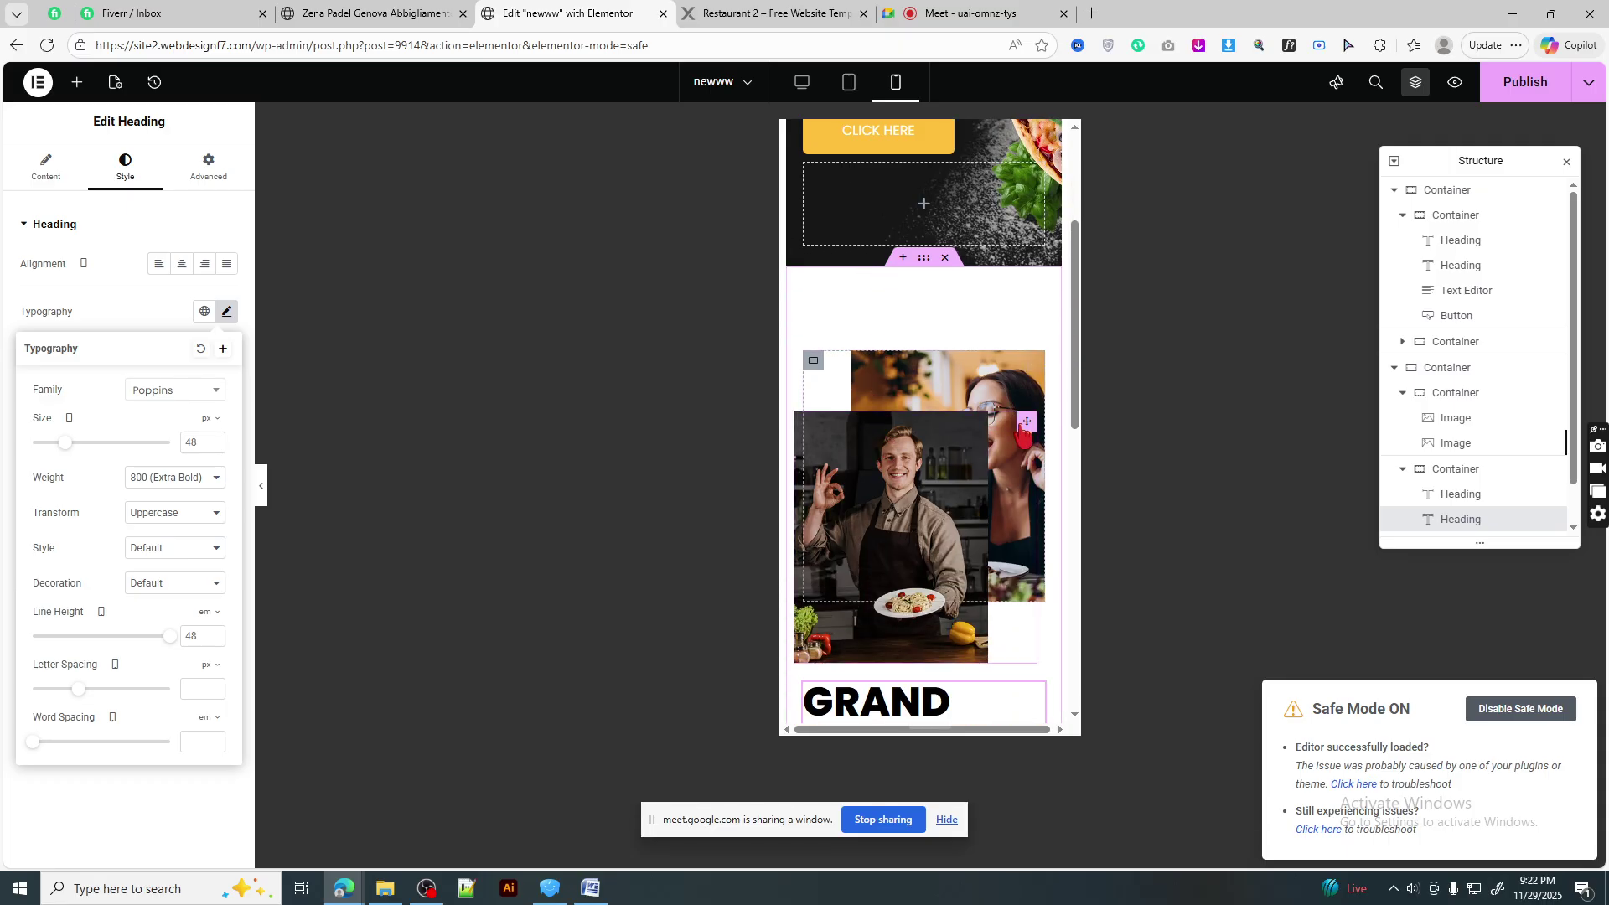
- Reduce the mobile width of the woman's photo behind the chef to 76%
{"action": "left_click", "coordinate": [986, 381]}
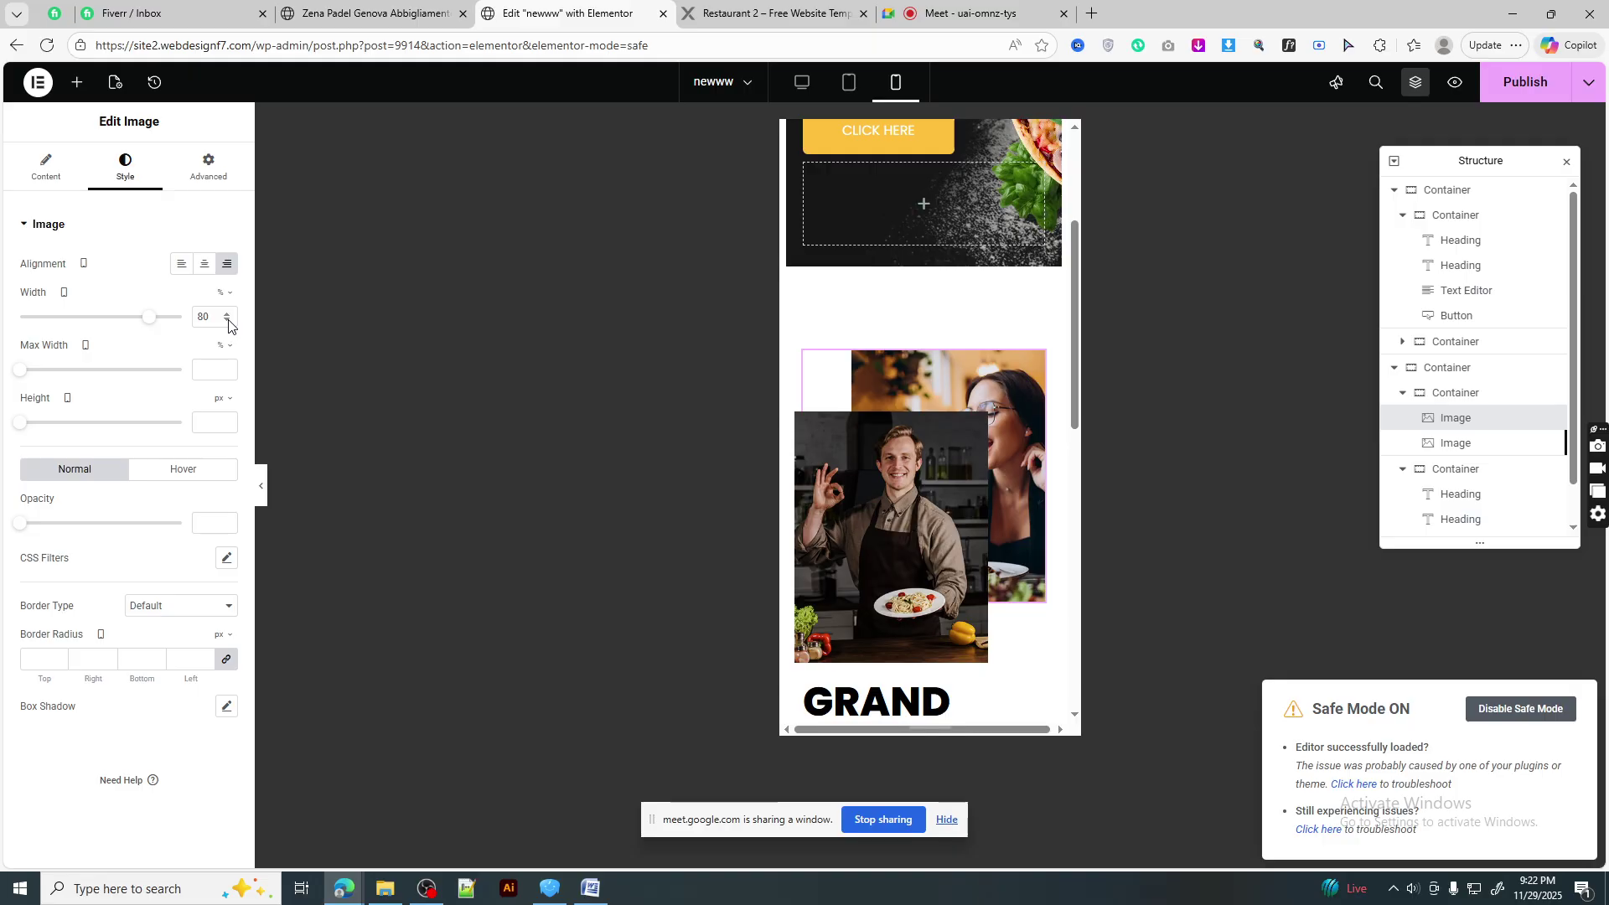
{"action": "left_click", "coordinate": [227, 322]}
{"action": "left_click", "coordinate": [228, 322]}
{"action": "left_click", "coordinate": [227, 322]}
{"action": "left_click", "coordinate": [227, 322]}
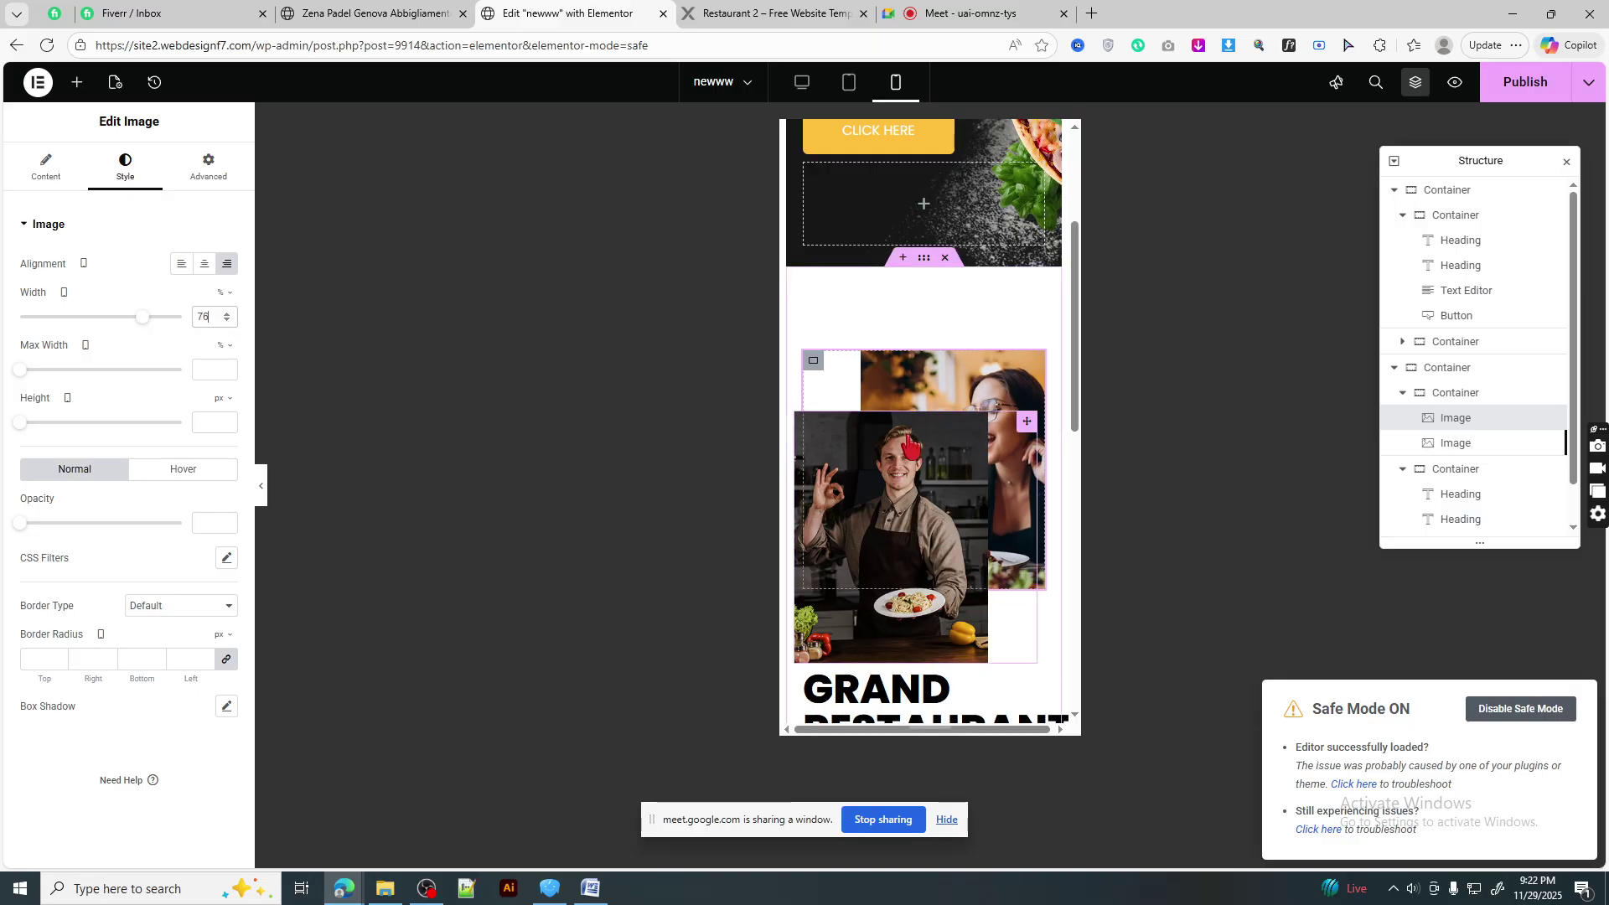
- Reduce the mobile width of the overlapping chef photo to 76% to match the photo behind it
{"action": "left_click", "coordinate": [142, 186]}
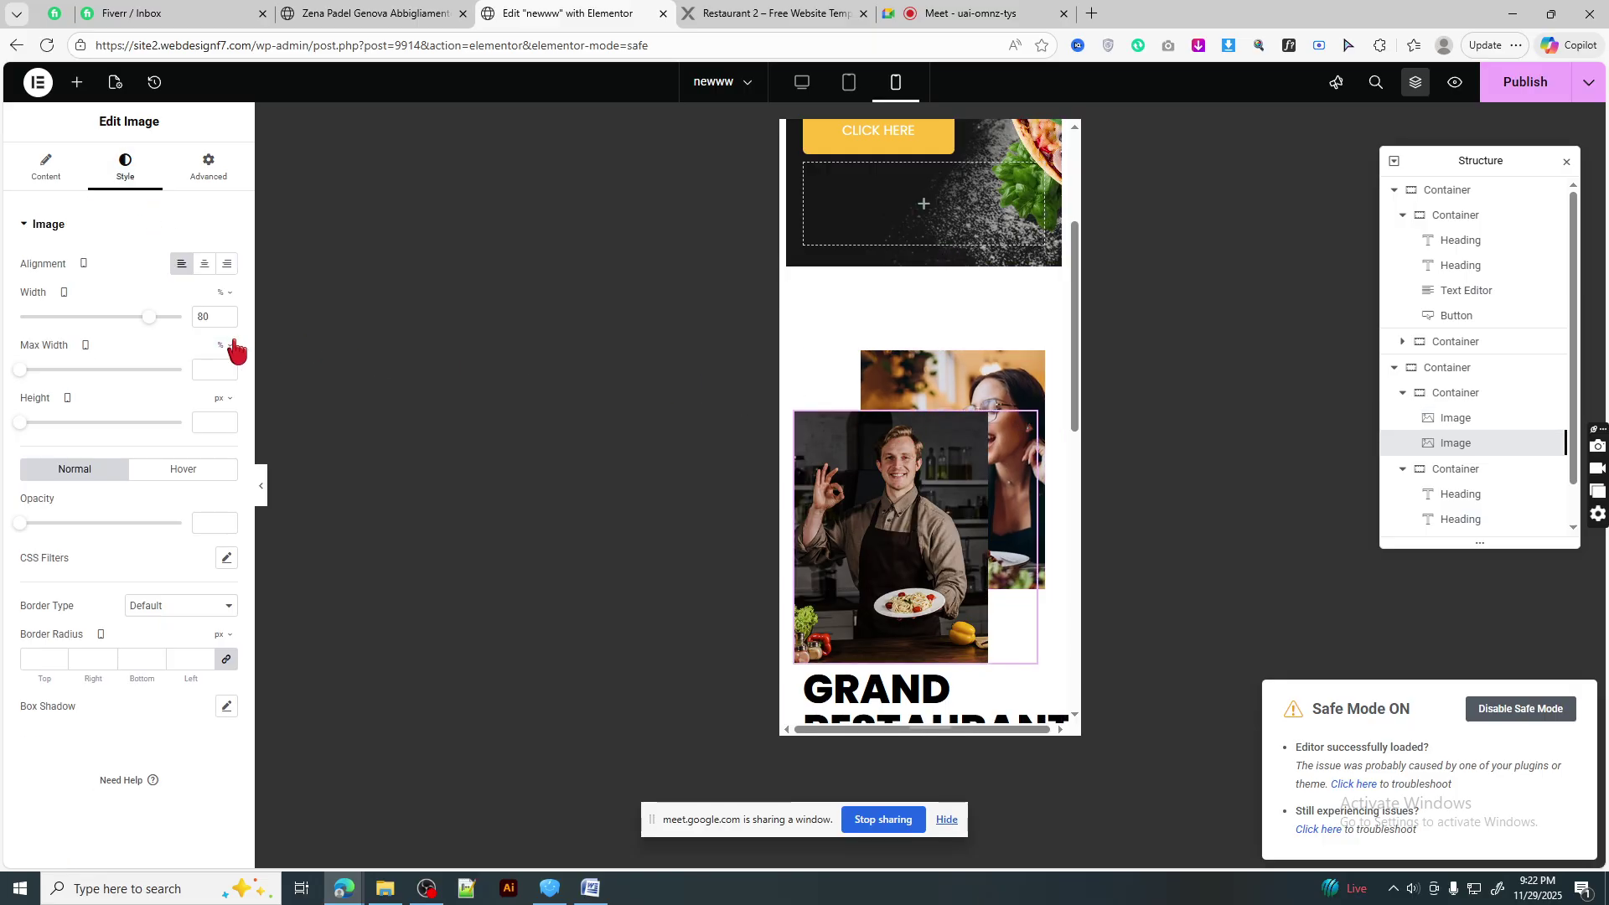
{"action": "left_click", "coordinate": [228, 322]}
{"action": "left_click", "coordinate": [227, 321]}
{"action": "left_click", "coordinate": [227, 322]}
{"action": "left_click", "coordinate": [228, 322]}
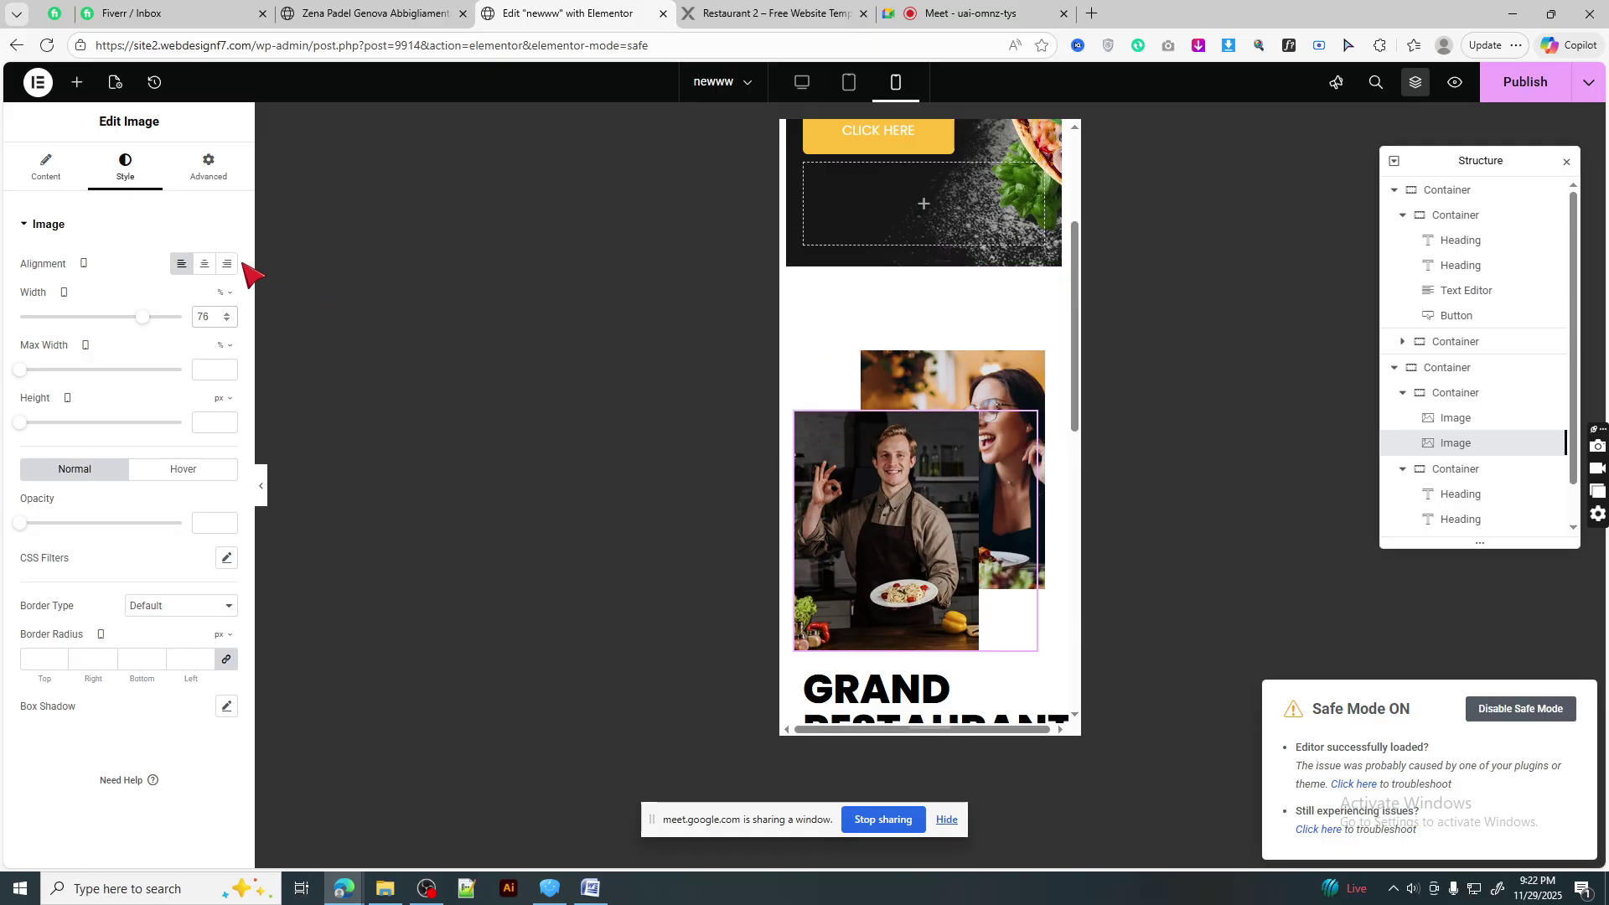
- Shift the chef photo sideways on mobile by setting its horizontal offset to 2 px
{"action": "left_click", "coordinate": [208, 167]}
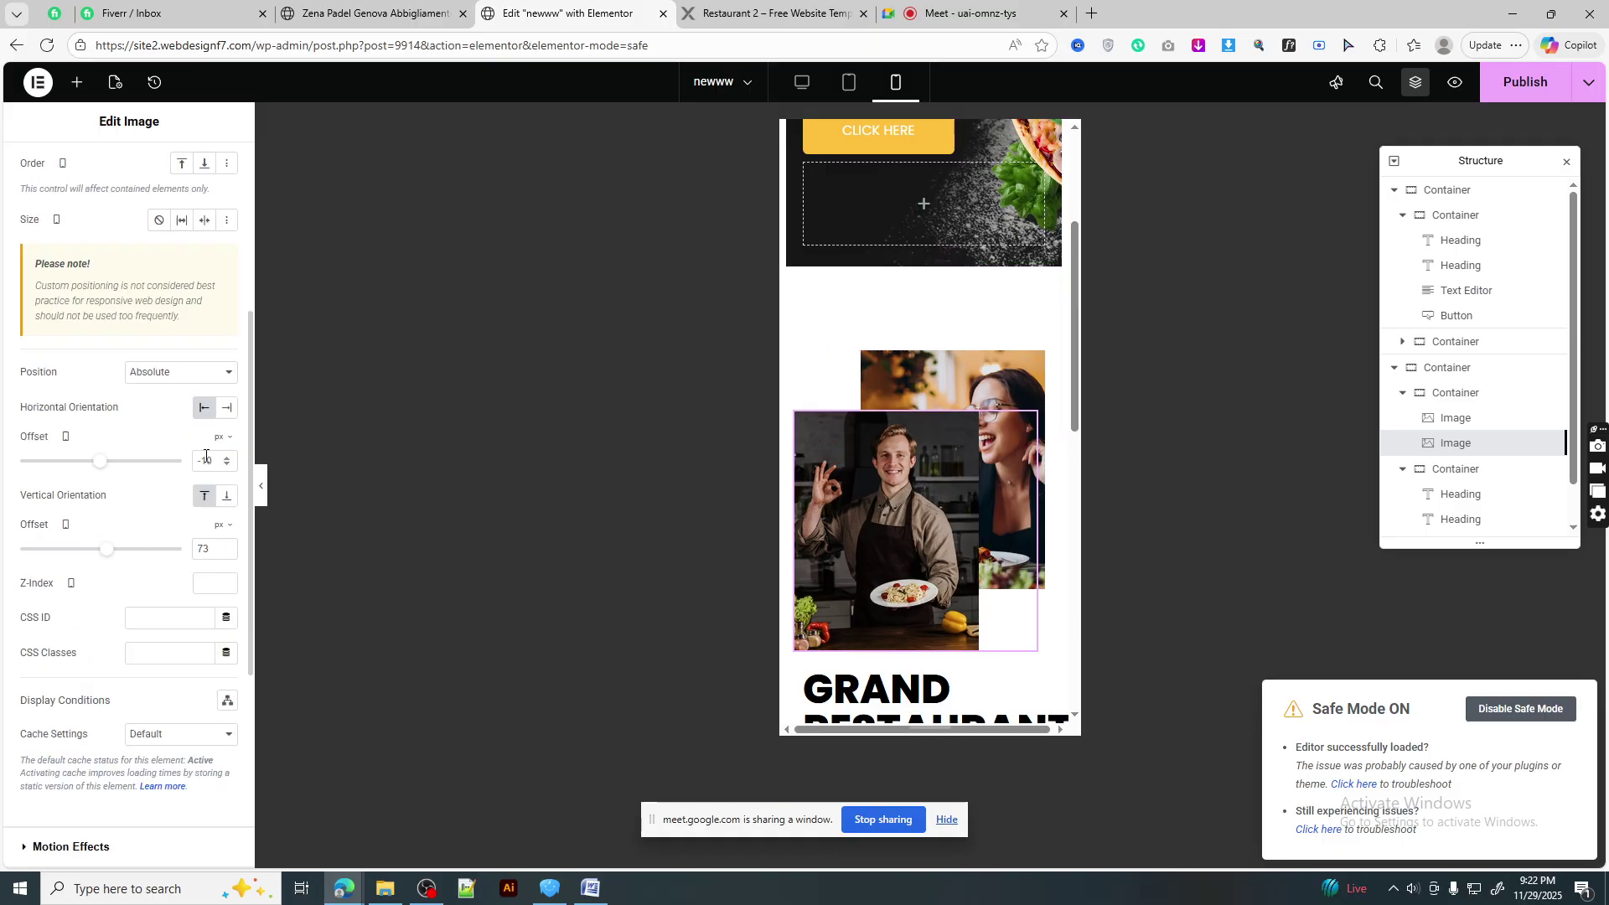
{"action": "scroll", "coordinate": [147, 361], "scroll_direction": "down", "scroll_amount": 3}
{"action": "left_click_drag", "start_coordinate": [99, 294], "coordinate": [102, 294]}
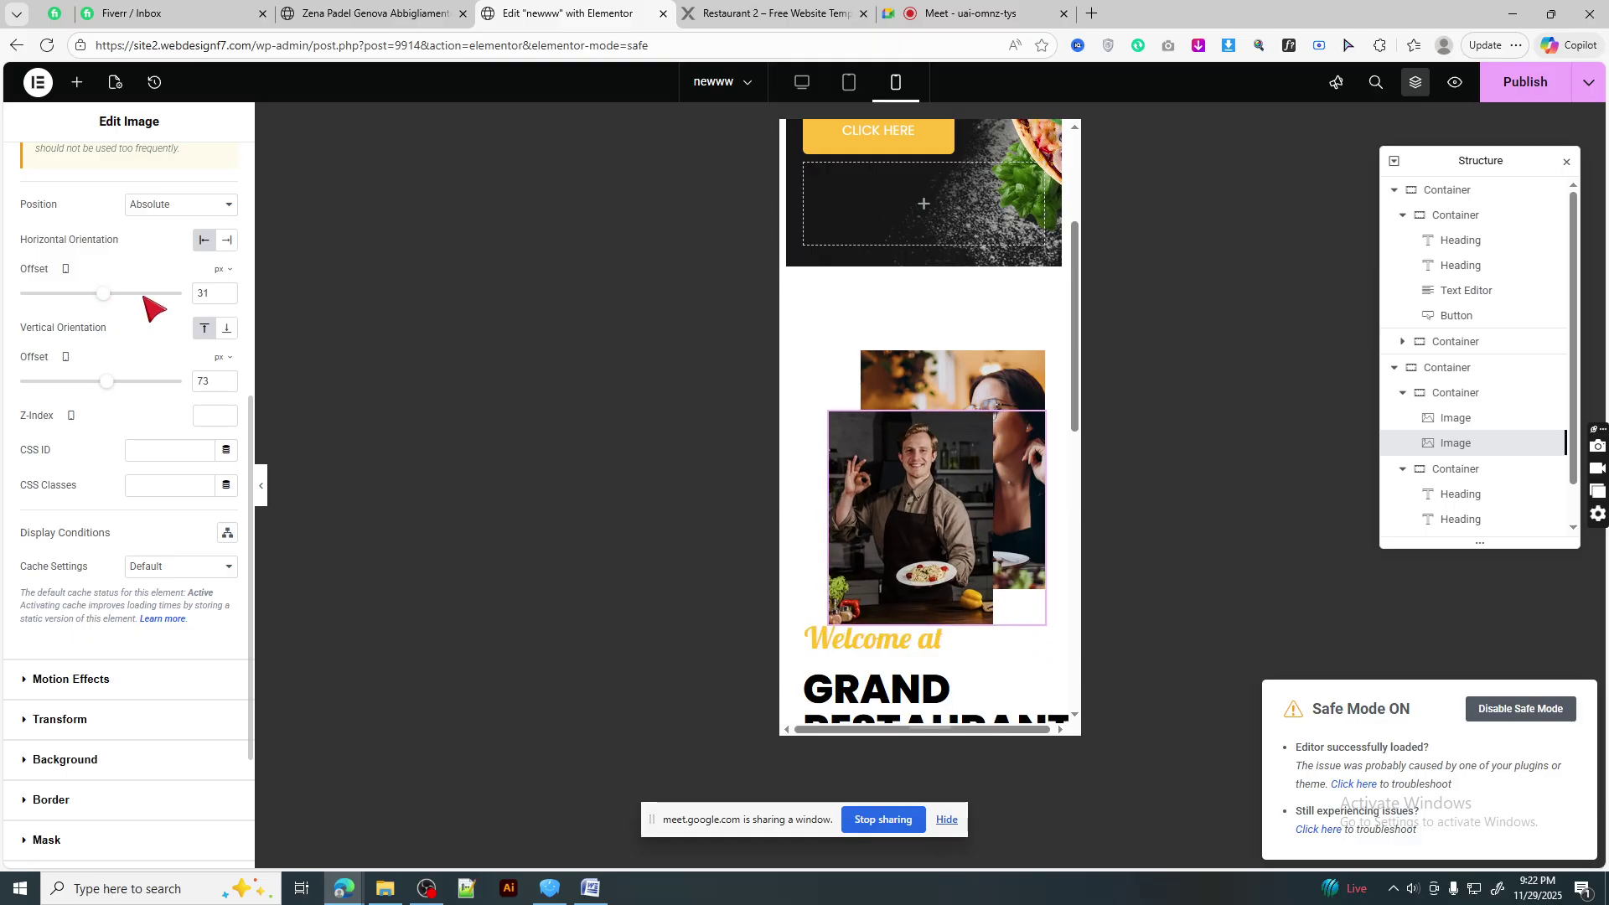
{"action": "key", "text": "Up"}
{"action": "key", "text": "Up"}
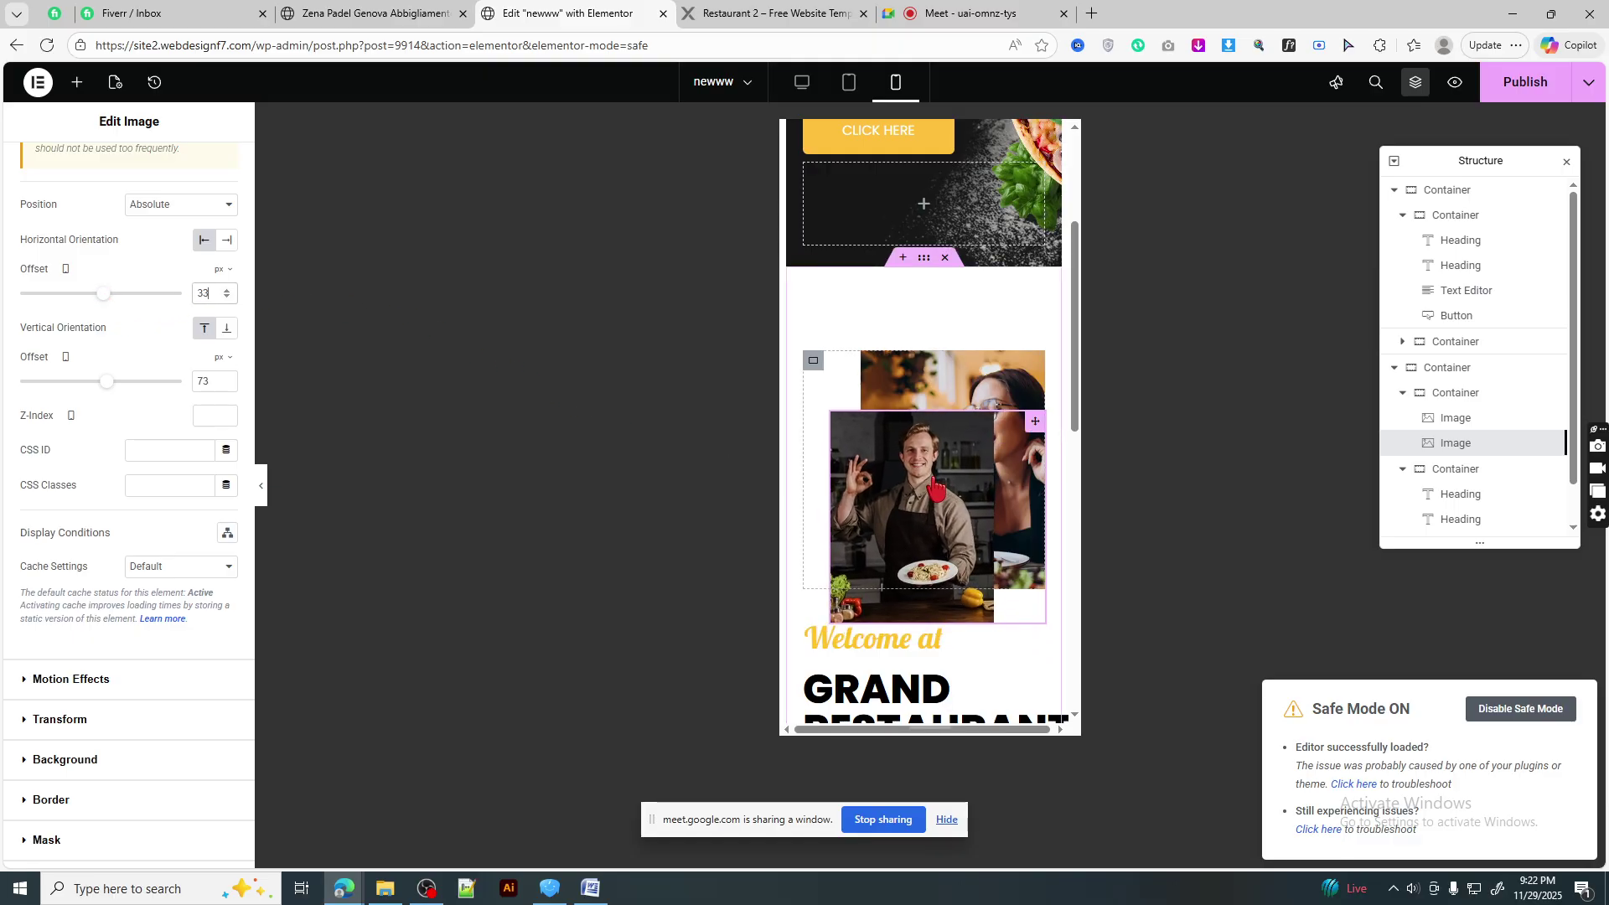
{"action": "key", "text": "BackSpace"}
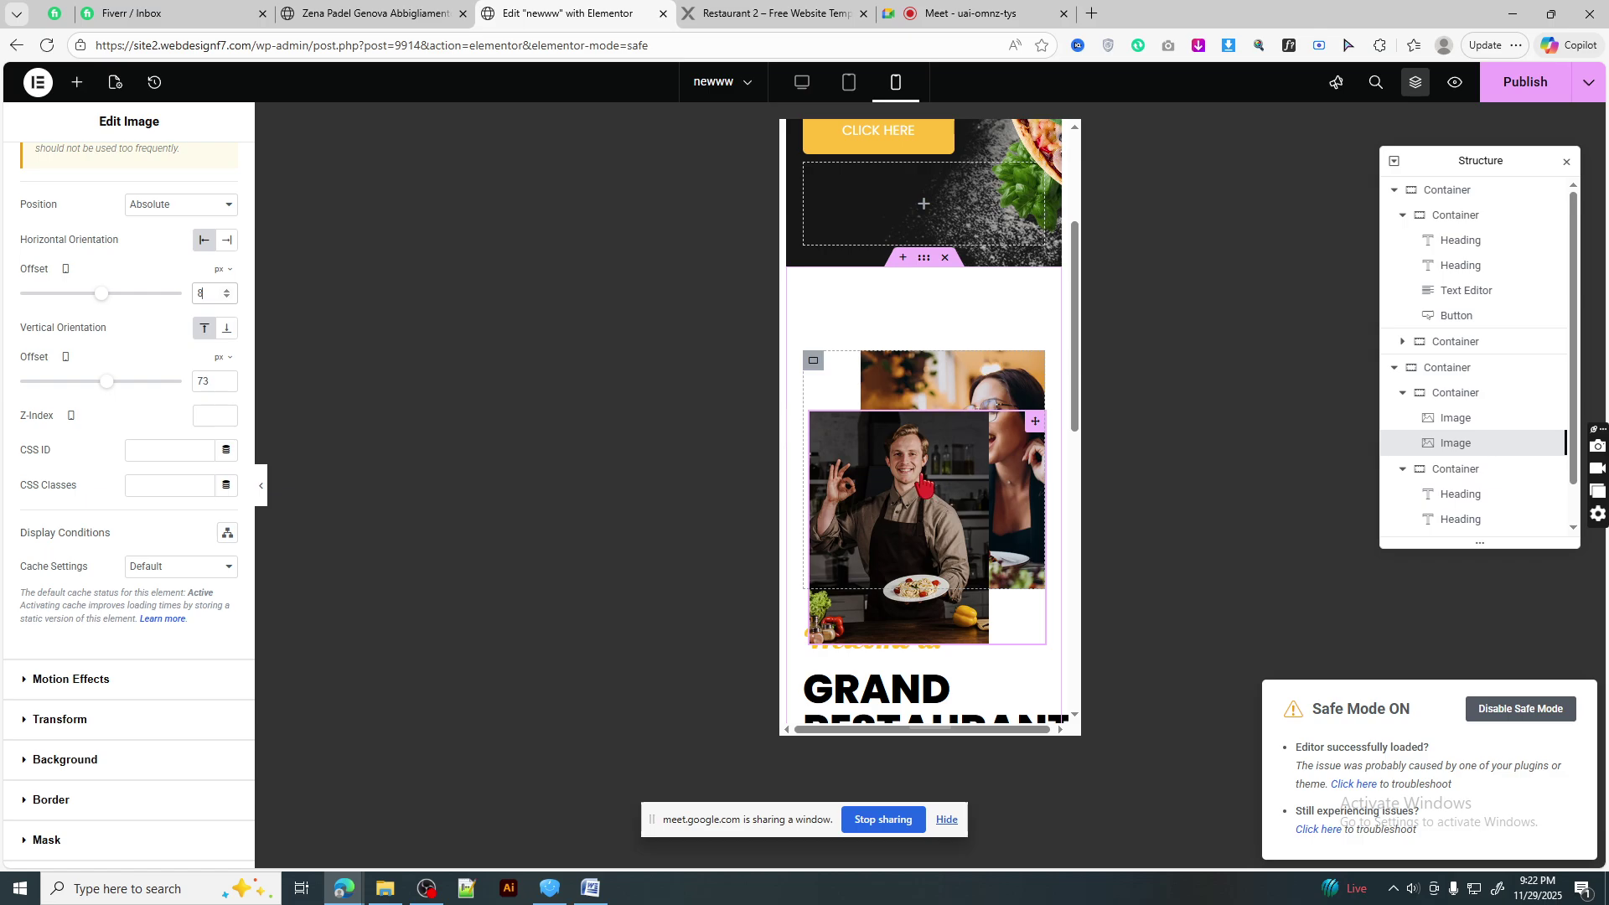
{"action": "key", "text": "Down"}
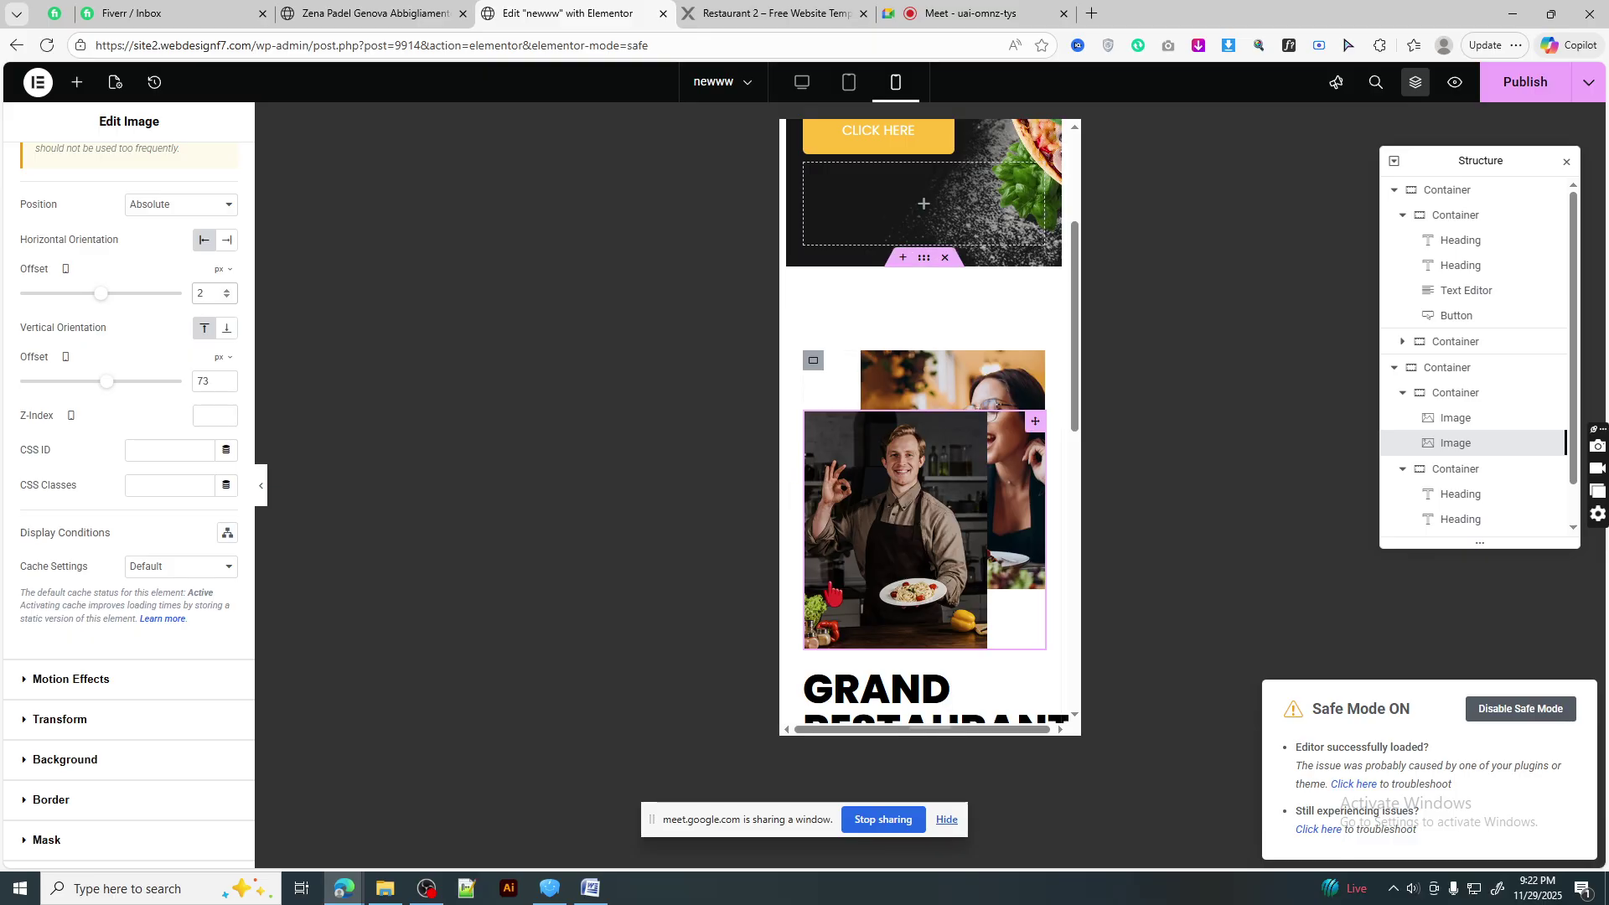
- Set the welcome section's GRAND RESTAURANT heading to a 30 px mobile font size and a 35 px line height, switching the line-height unit from em to px
{"action": "scroll", "coordinate": [813, 536], "scroll_direction": "down", "scroll_amount": 2}
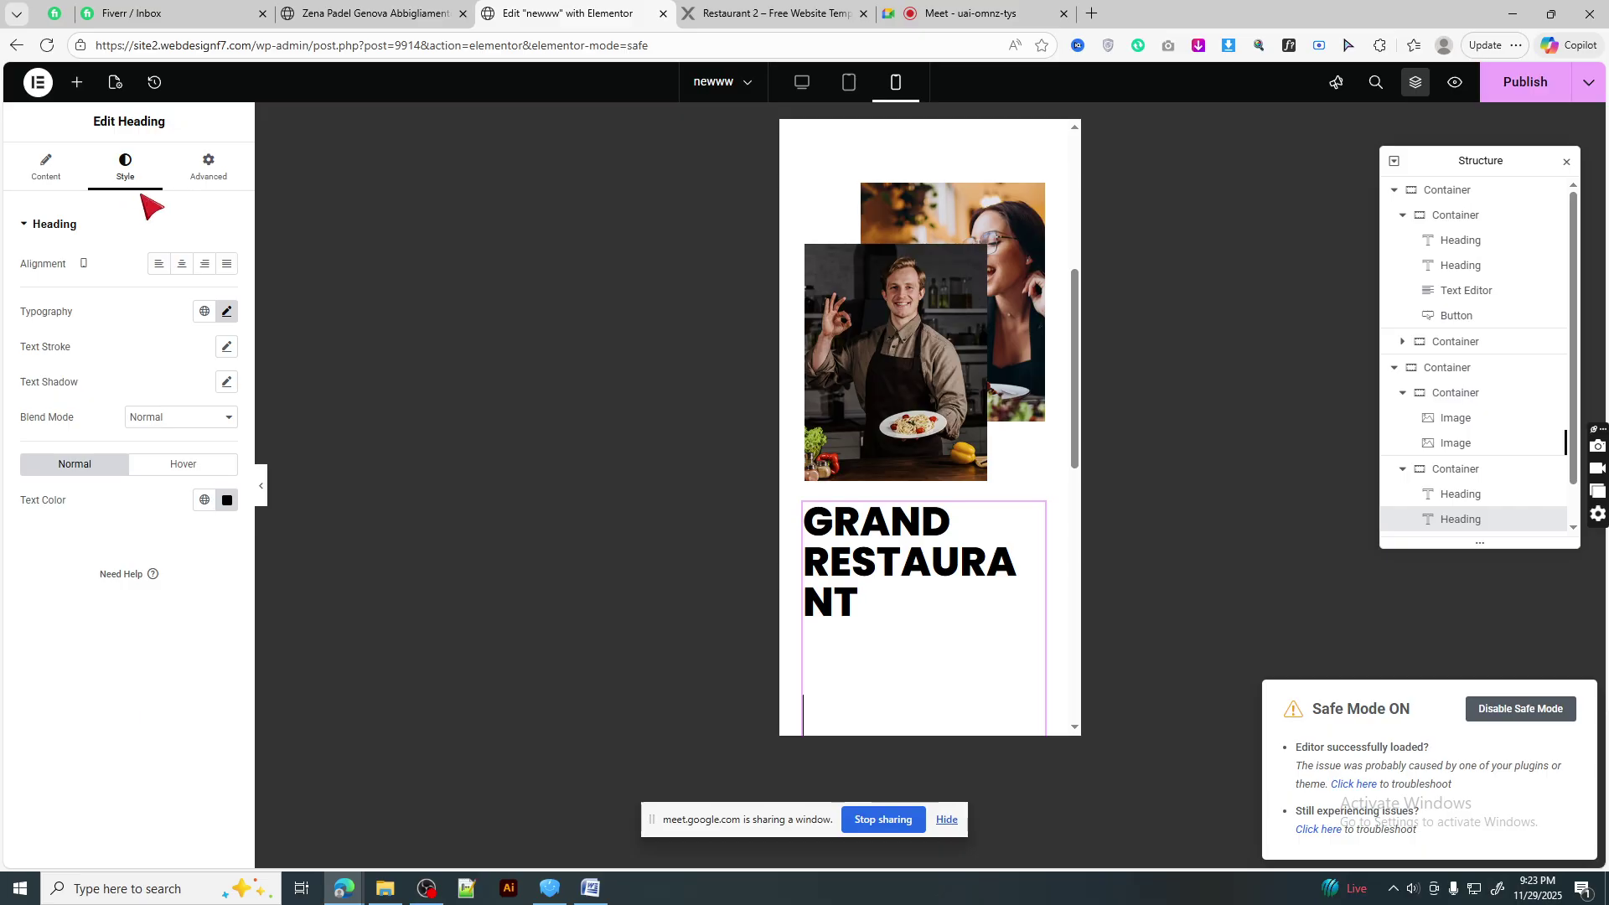
{"action": "left_click", "coordinate": [227, 312]}
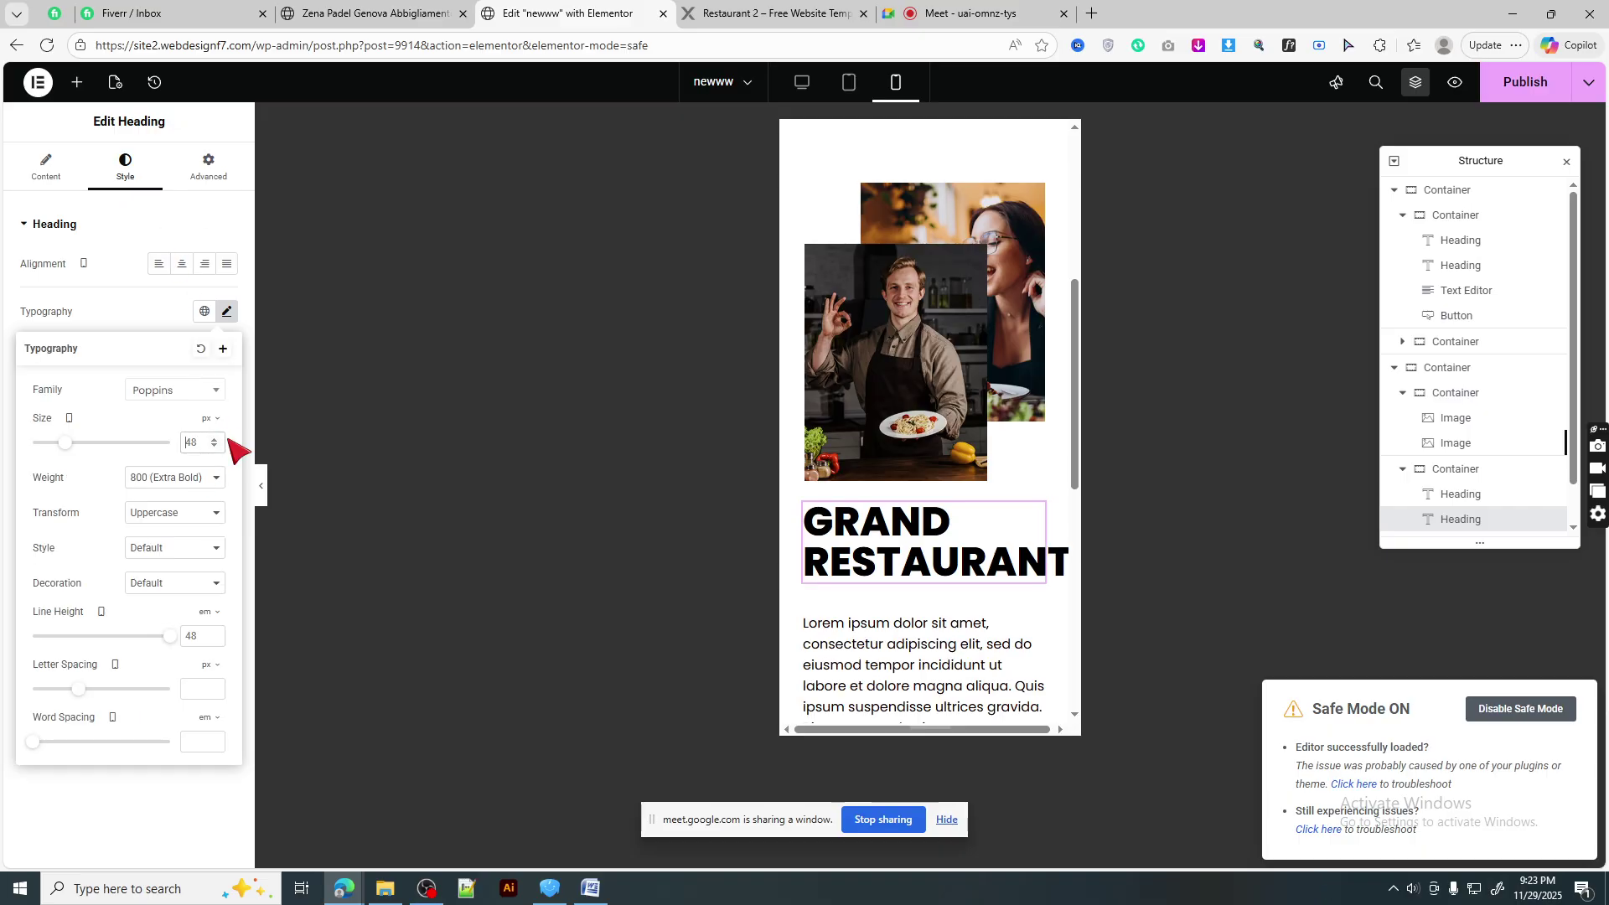
{"action": "type", "text": "30"}
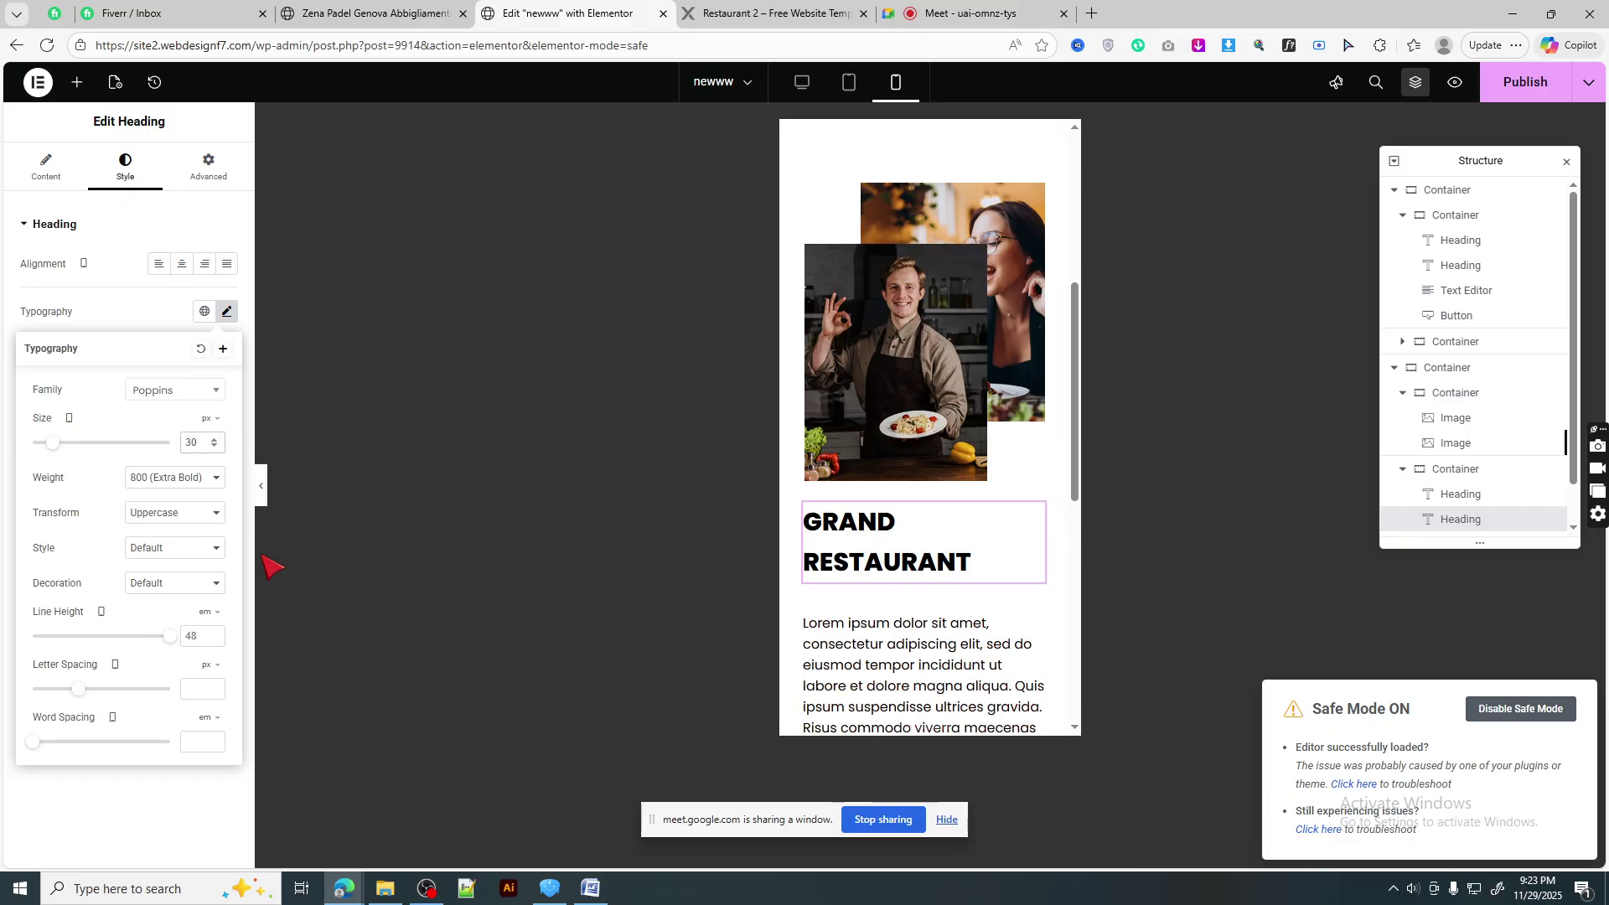
{"action": "left_click", "coordinate": [212, 620]}
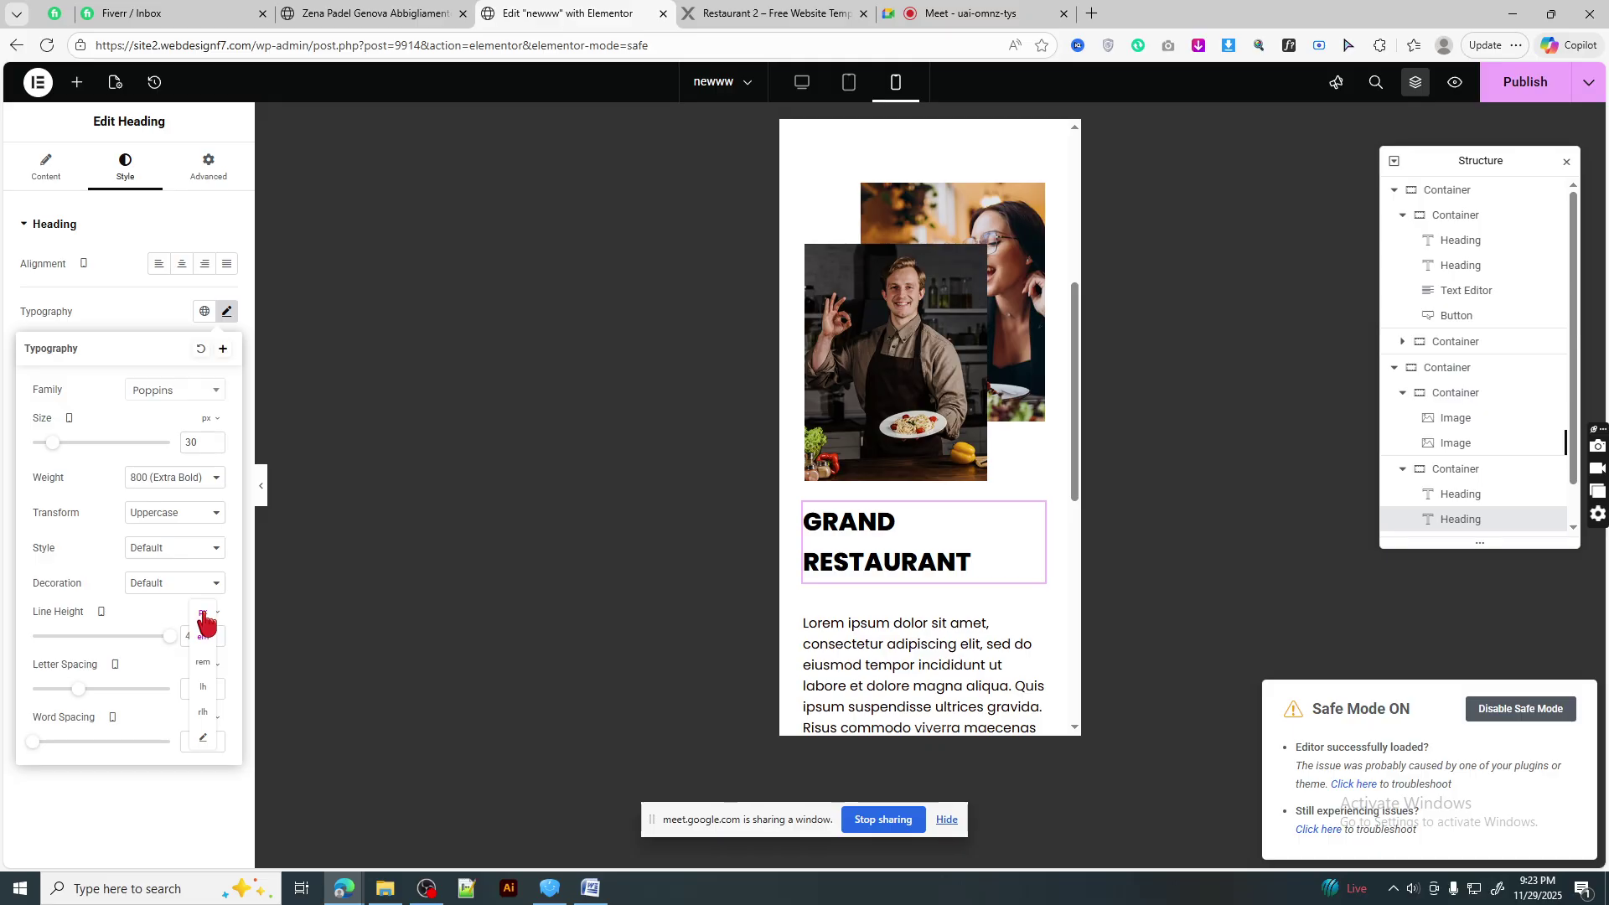
{"action": "left_click", "coordinate": [201, 639]}
{"action": "type", "text": "35"}
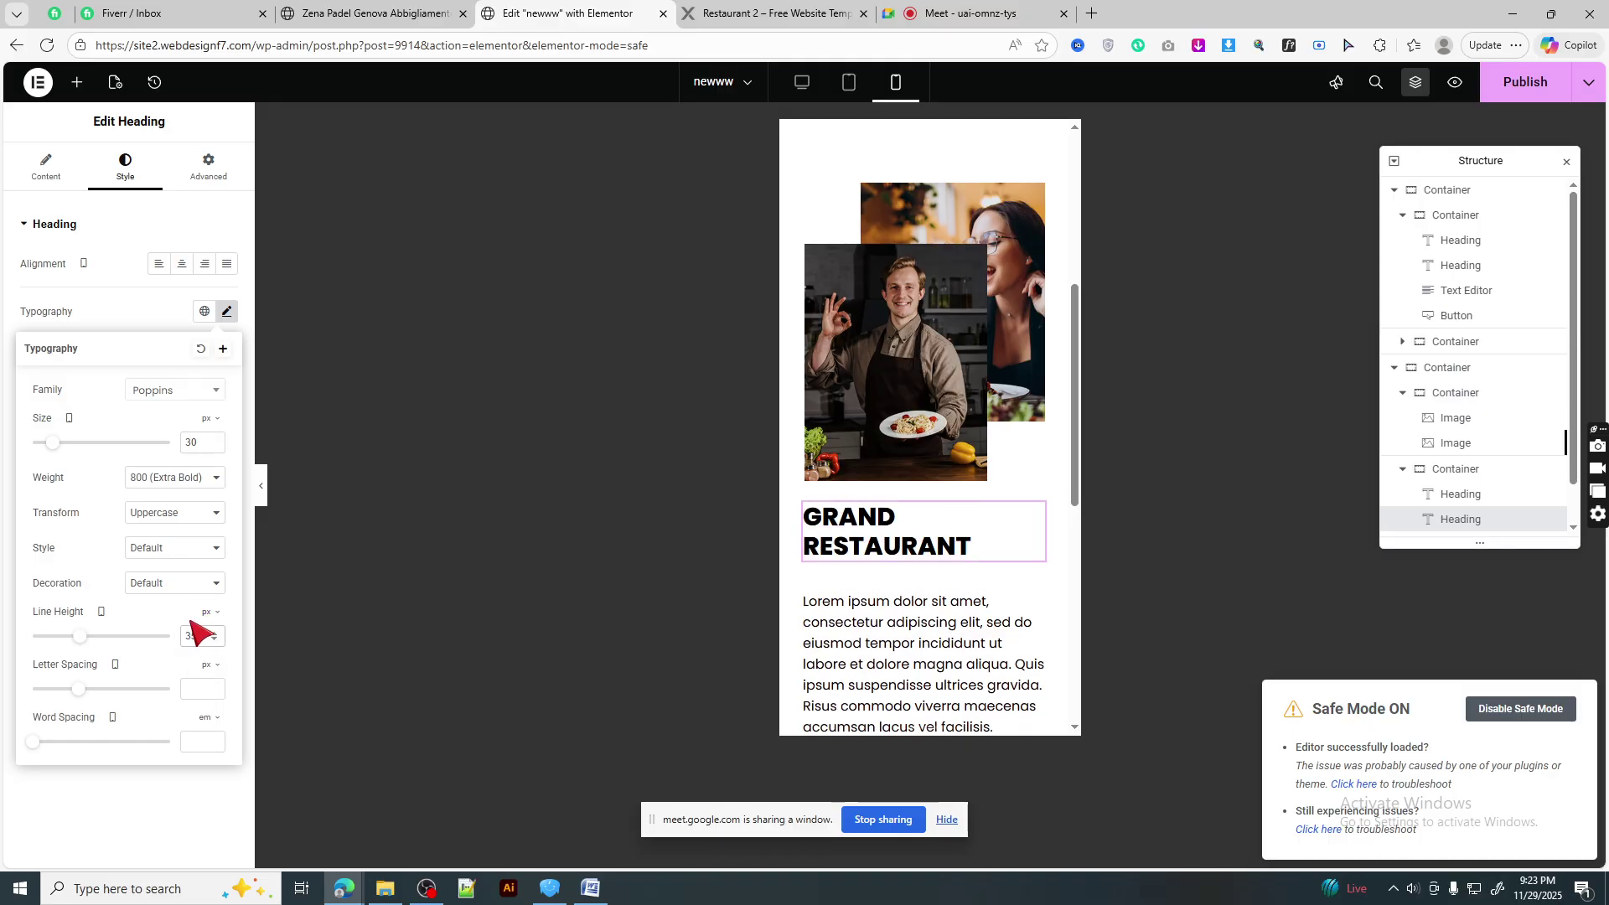
- Set the mobile font size of the welcome section's lorem ipsum text to 15 px after trying 14 px
{"action": "scroll", "coordinate": [930, 578], "scroll_direction": "down", "scroll_amount": 2}
{"action": "left_click", "coordinate": [926, 477]}
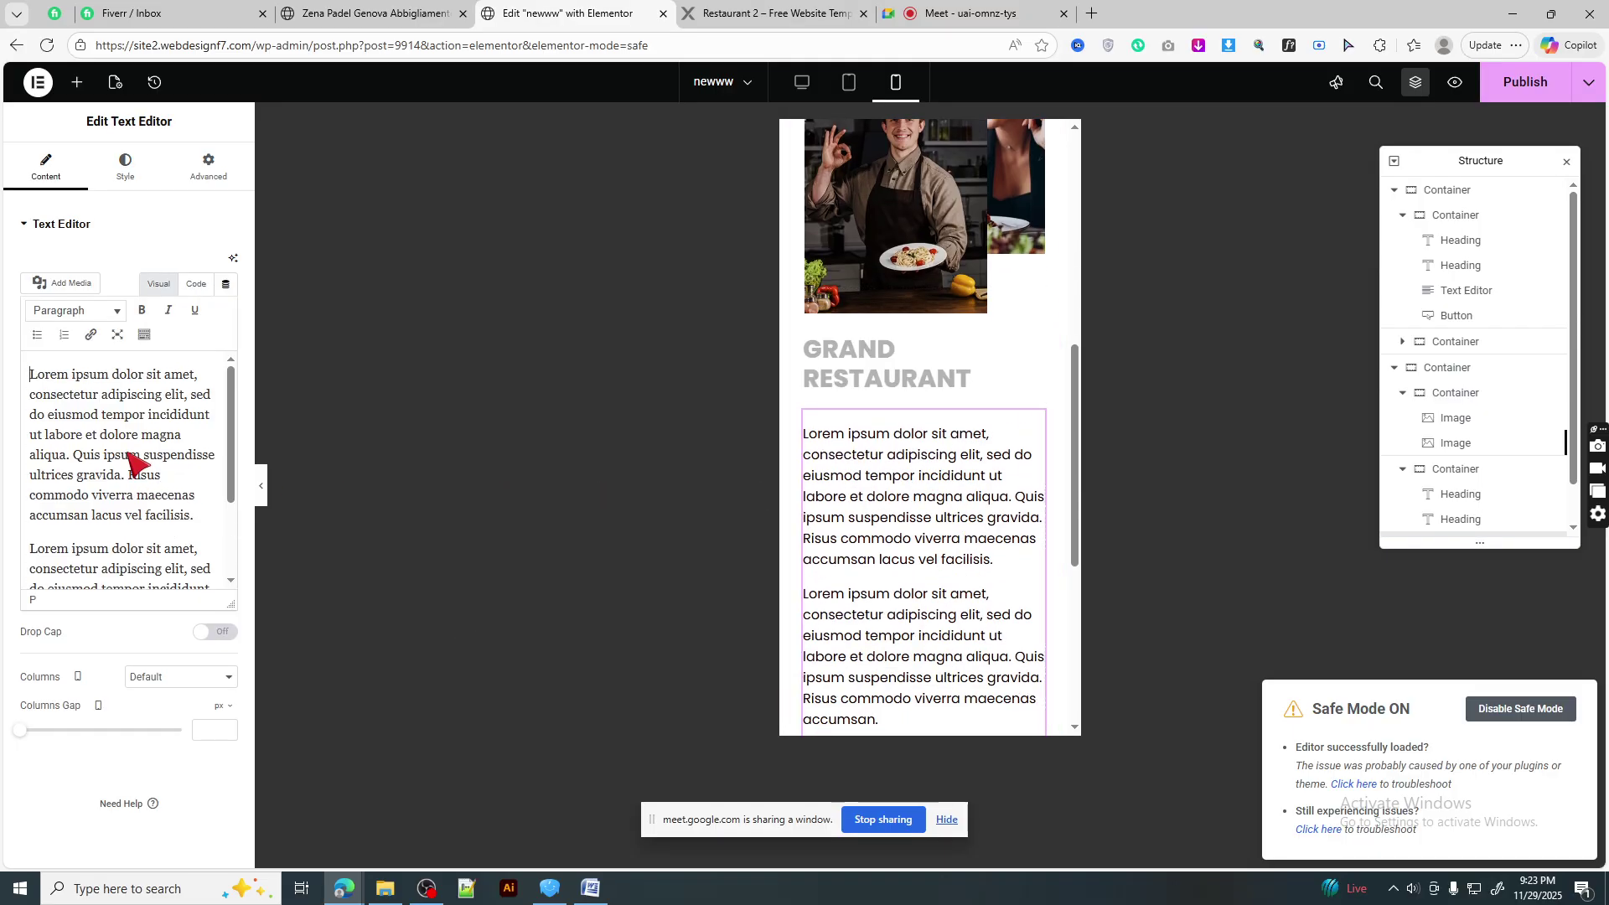
{"action": "left_click", "coordinate": [125, 172]}
{"action": "left_click", "coordinate": [225, 312]}
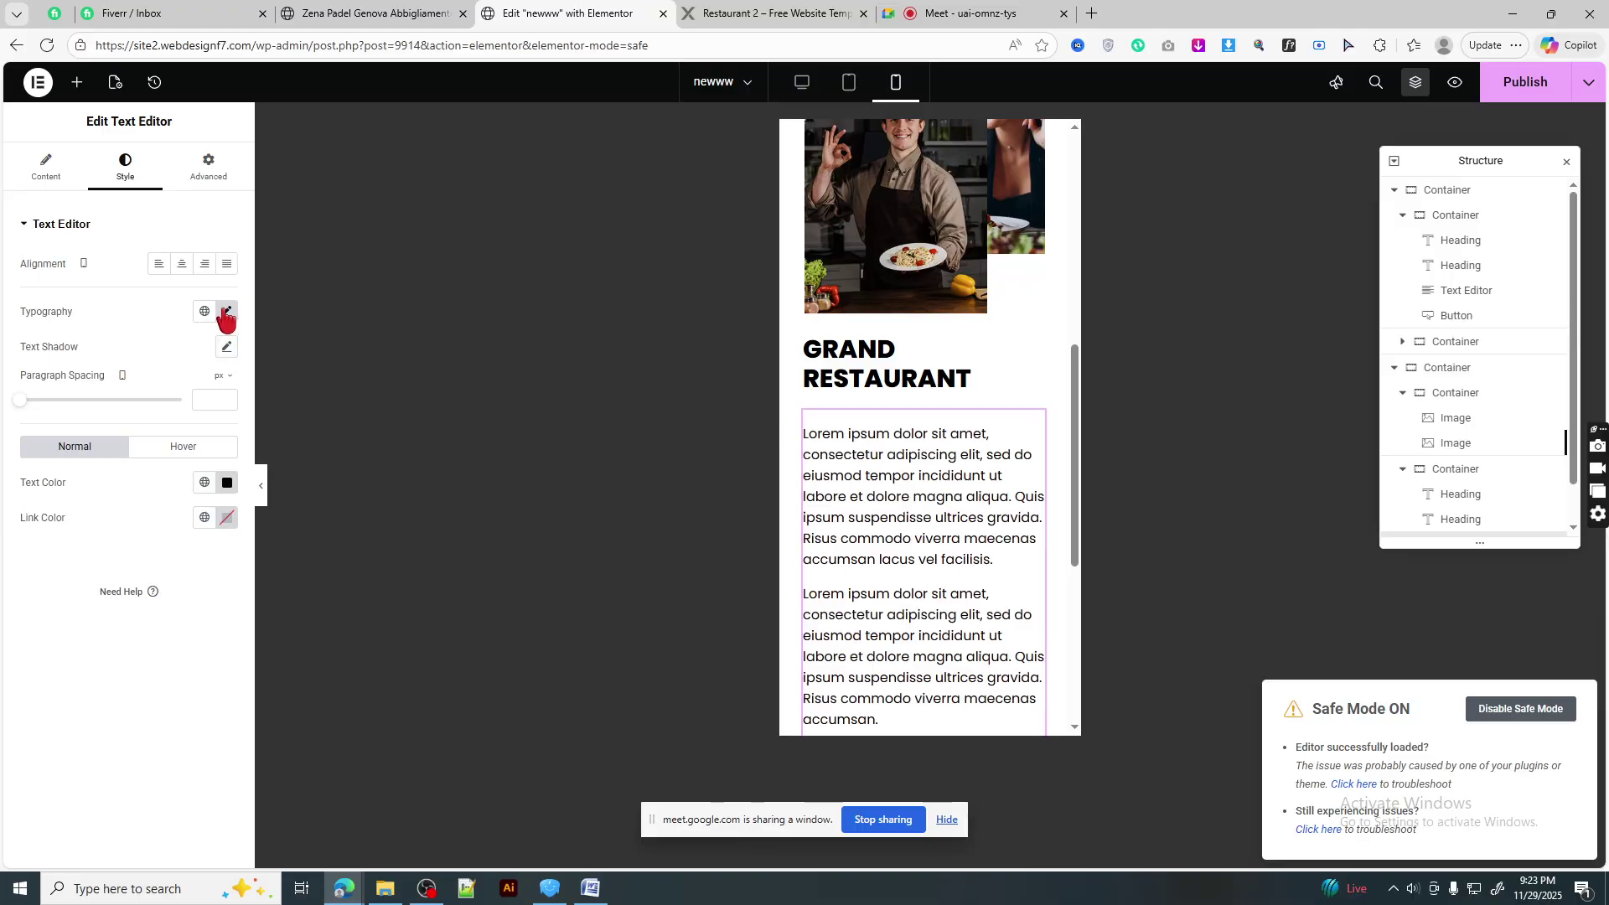
{"action": "type", "text": "14"}
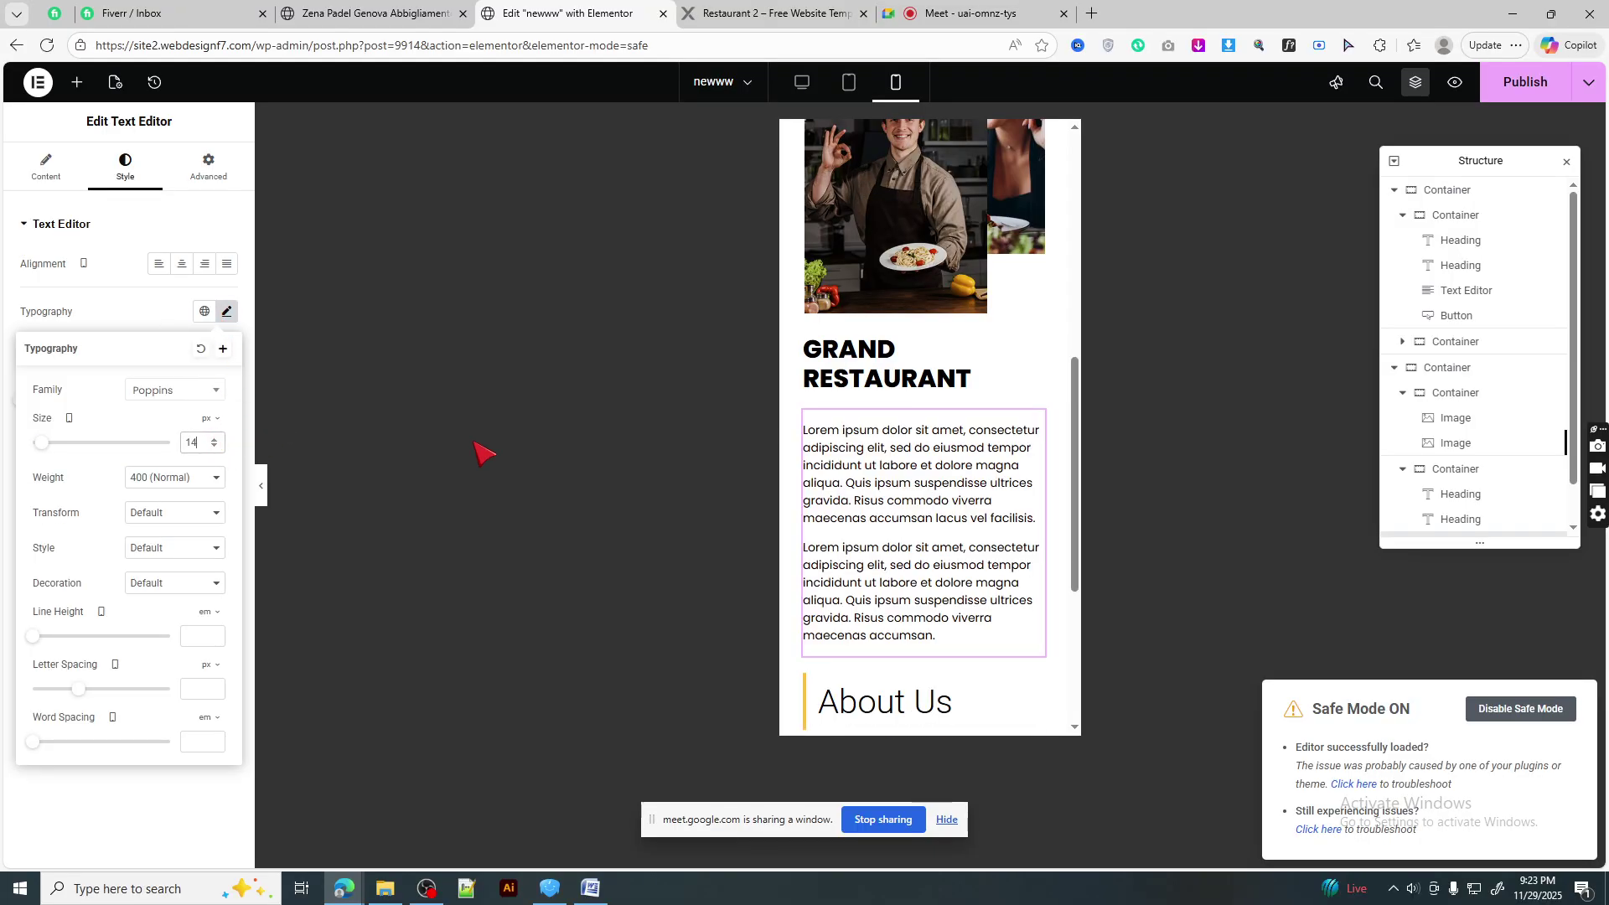
{"action": "scroll", "coordinate": [899, 496], "scroll_direction": "down", "scroll_amount": 4}
{"action": "scroll", "coordinate": [891, 496], "scroll_direction": "up", "scroll_amount": 4}
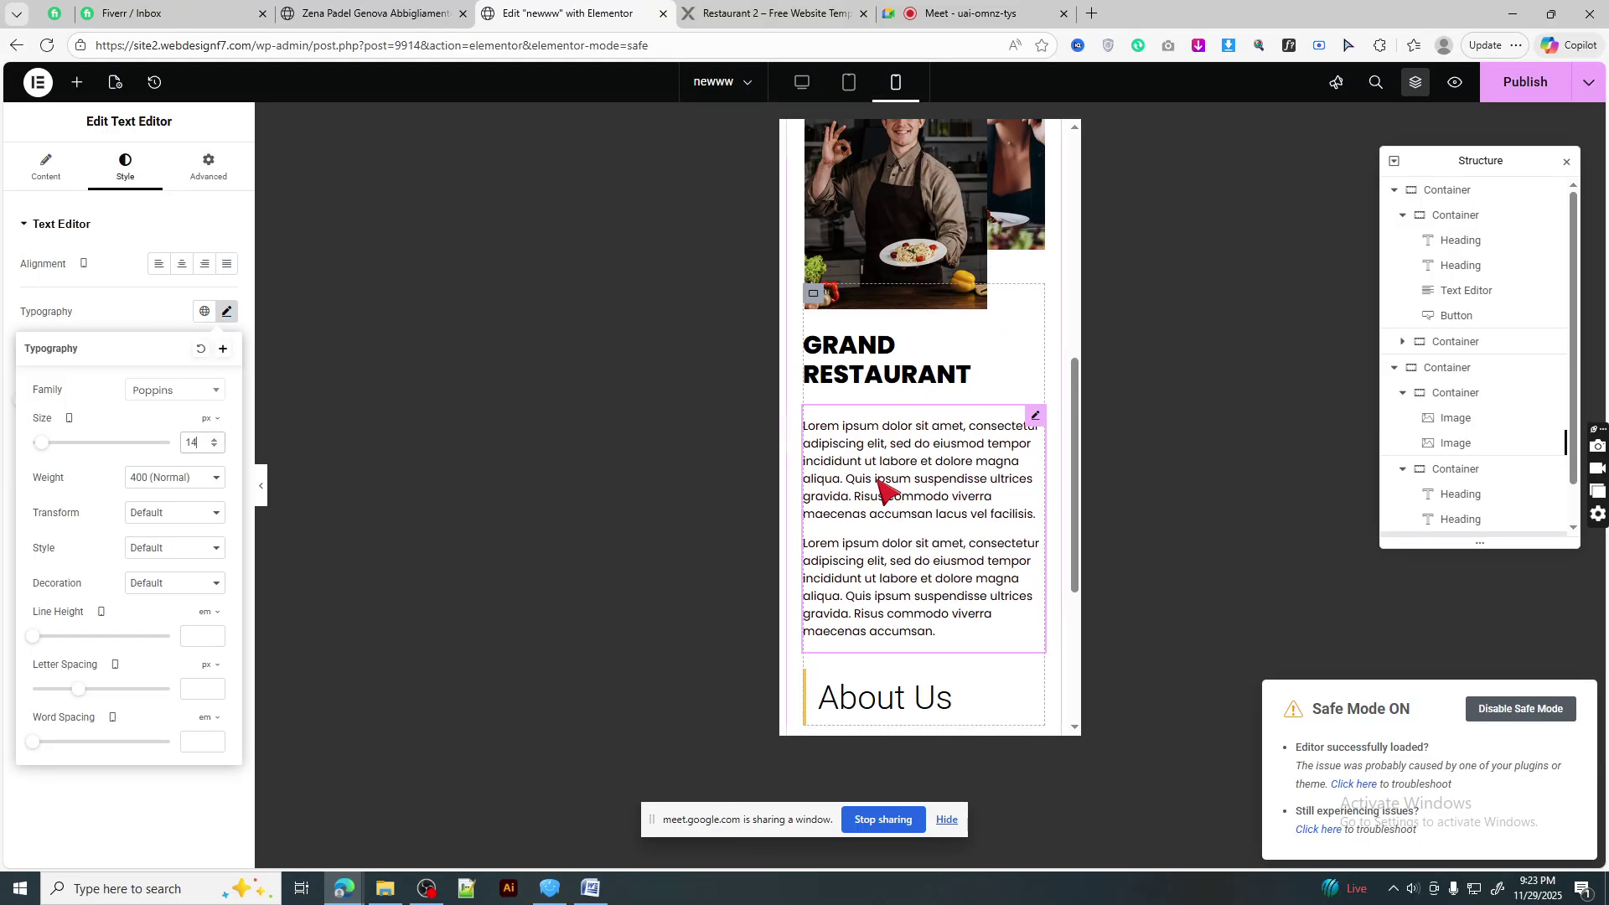
{"action": "key", "text": "Up"}
- Set the mobile font size of the About Us heading to 25 px
{"action": "scroll", "coordinate": [922, 519], "scroll_direction": "down", "scroll_amount": 4}
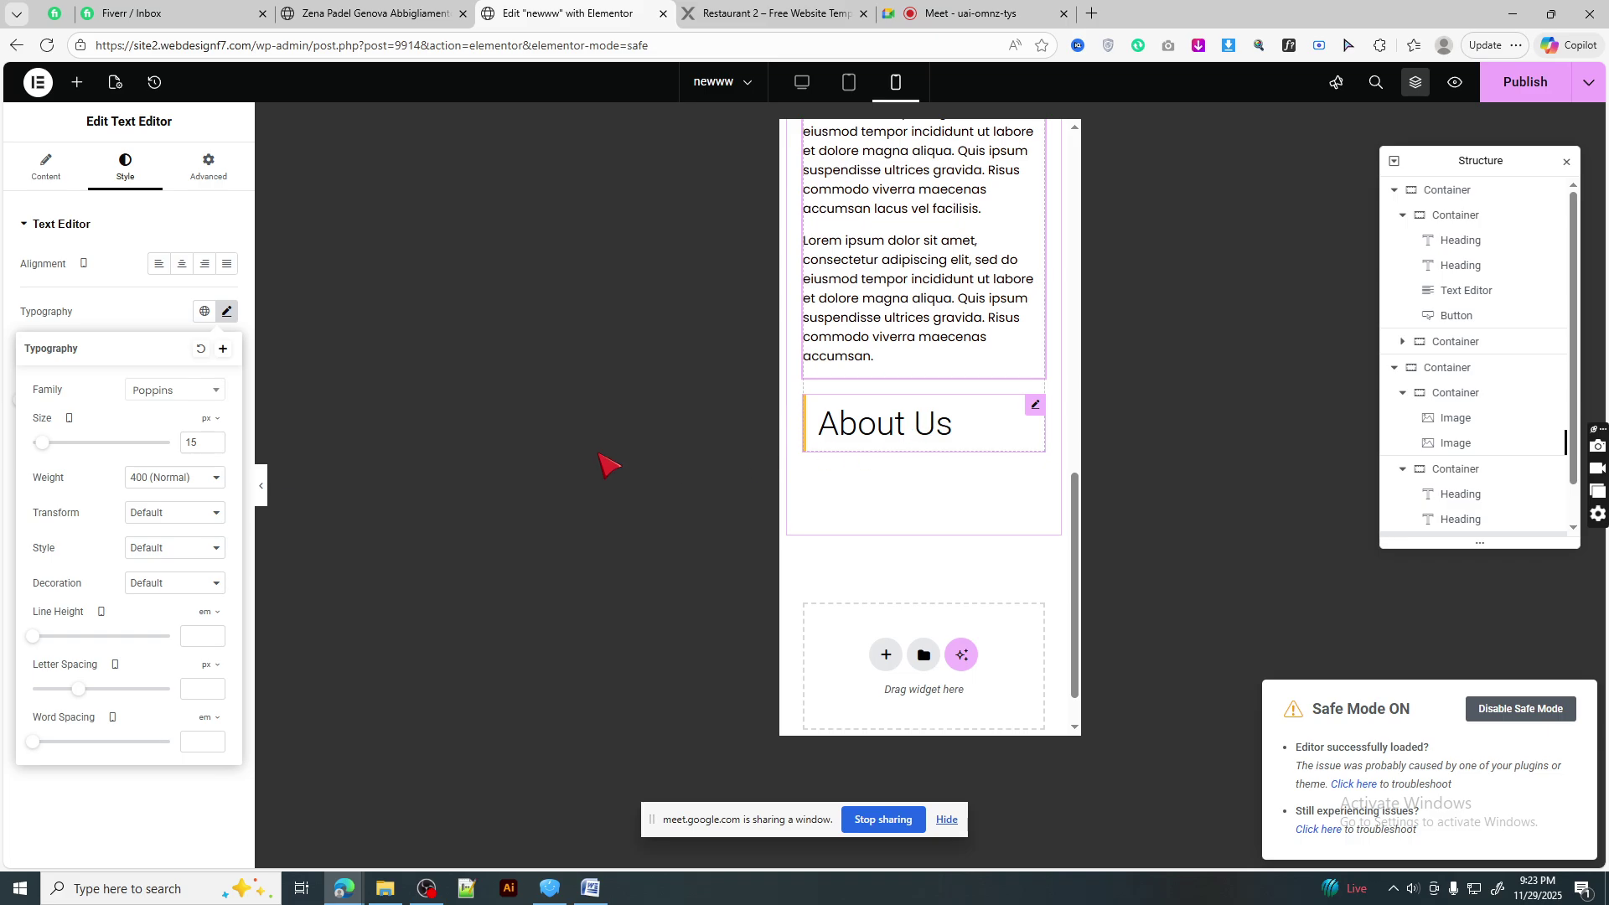
{"action": "left_click", "coordinate": [885, 424]}
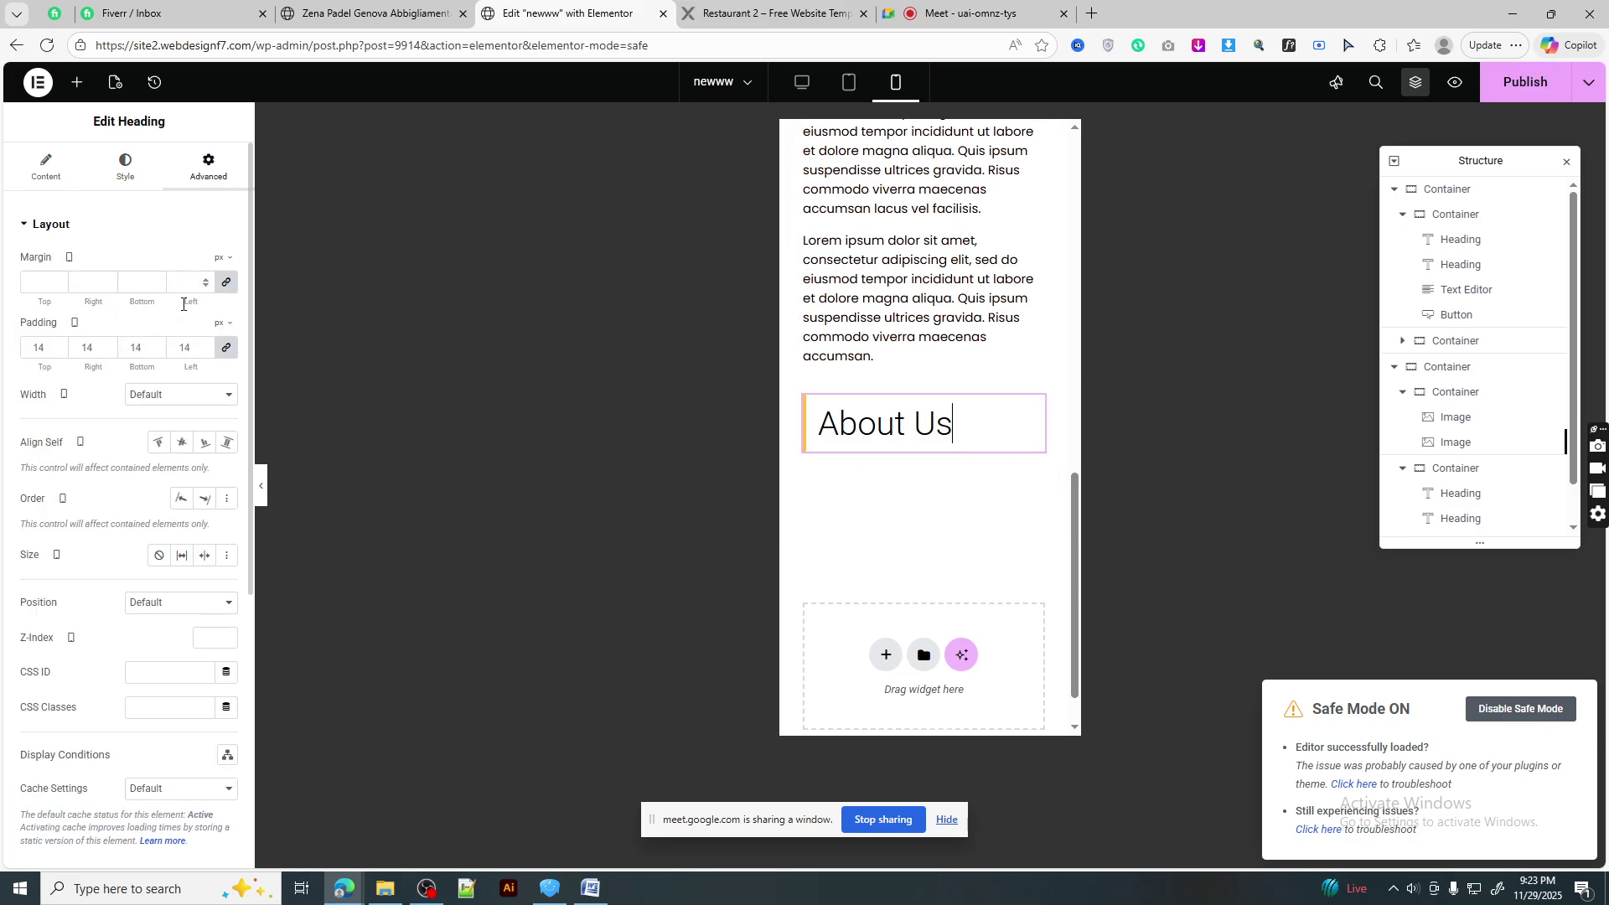
{"action": "left_click", "coordinate": [126, 170]}
{"action": "left_click", "coordinate": [226, 311]}
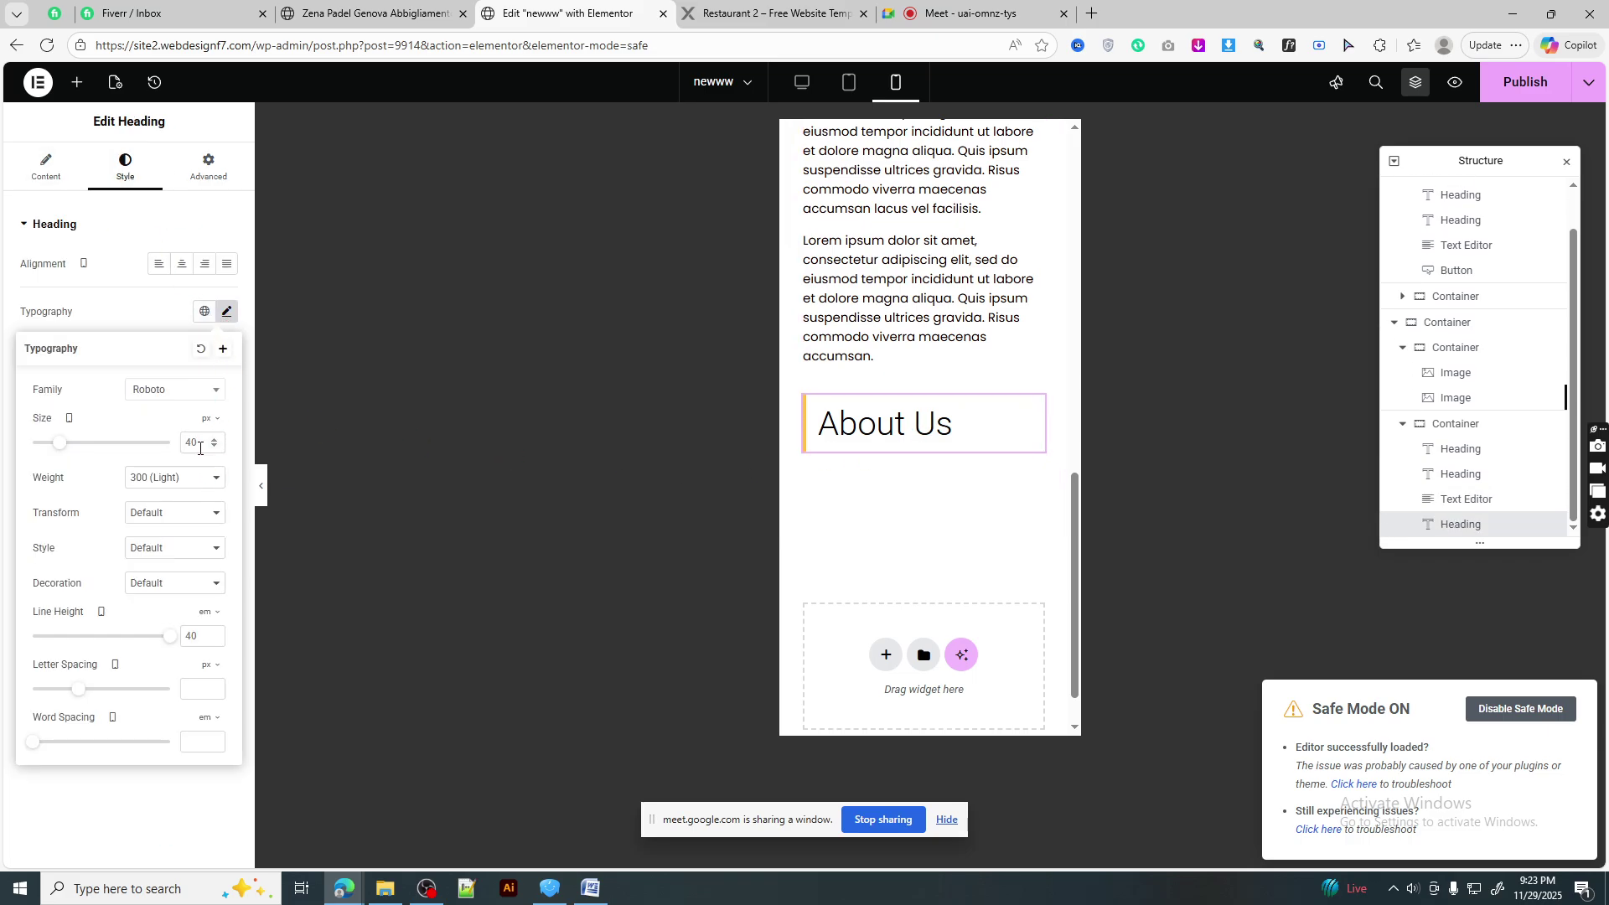
{"action": "double_click", "coordinate": [203, 434]}
{"action": "type", "text": "25"}
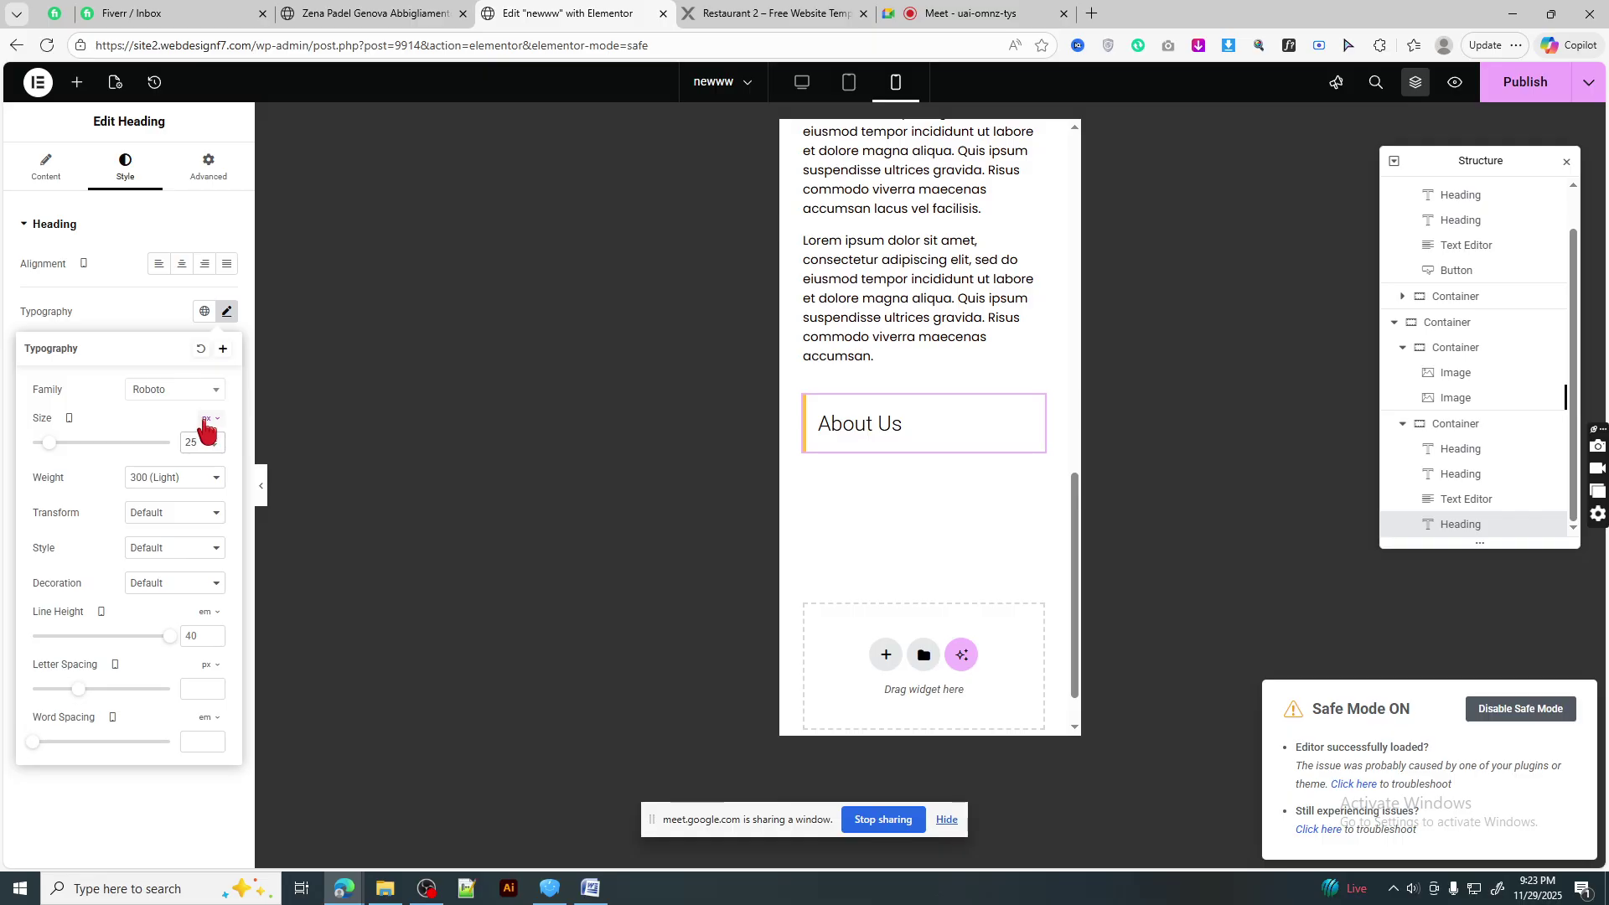
- Set the About Us heading's mobile padding to 10 px and publish the page
{"action": "left_click", "coordinate": [201, 172]}
{"action": "double_click", "coordinate": [176, 347]}
{"action": "type", "text": "10"}
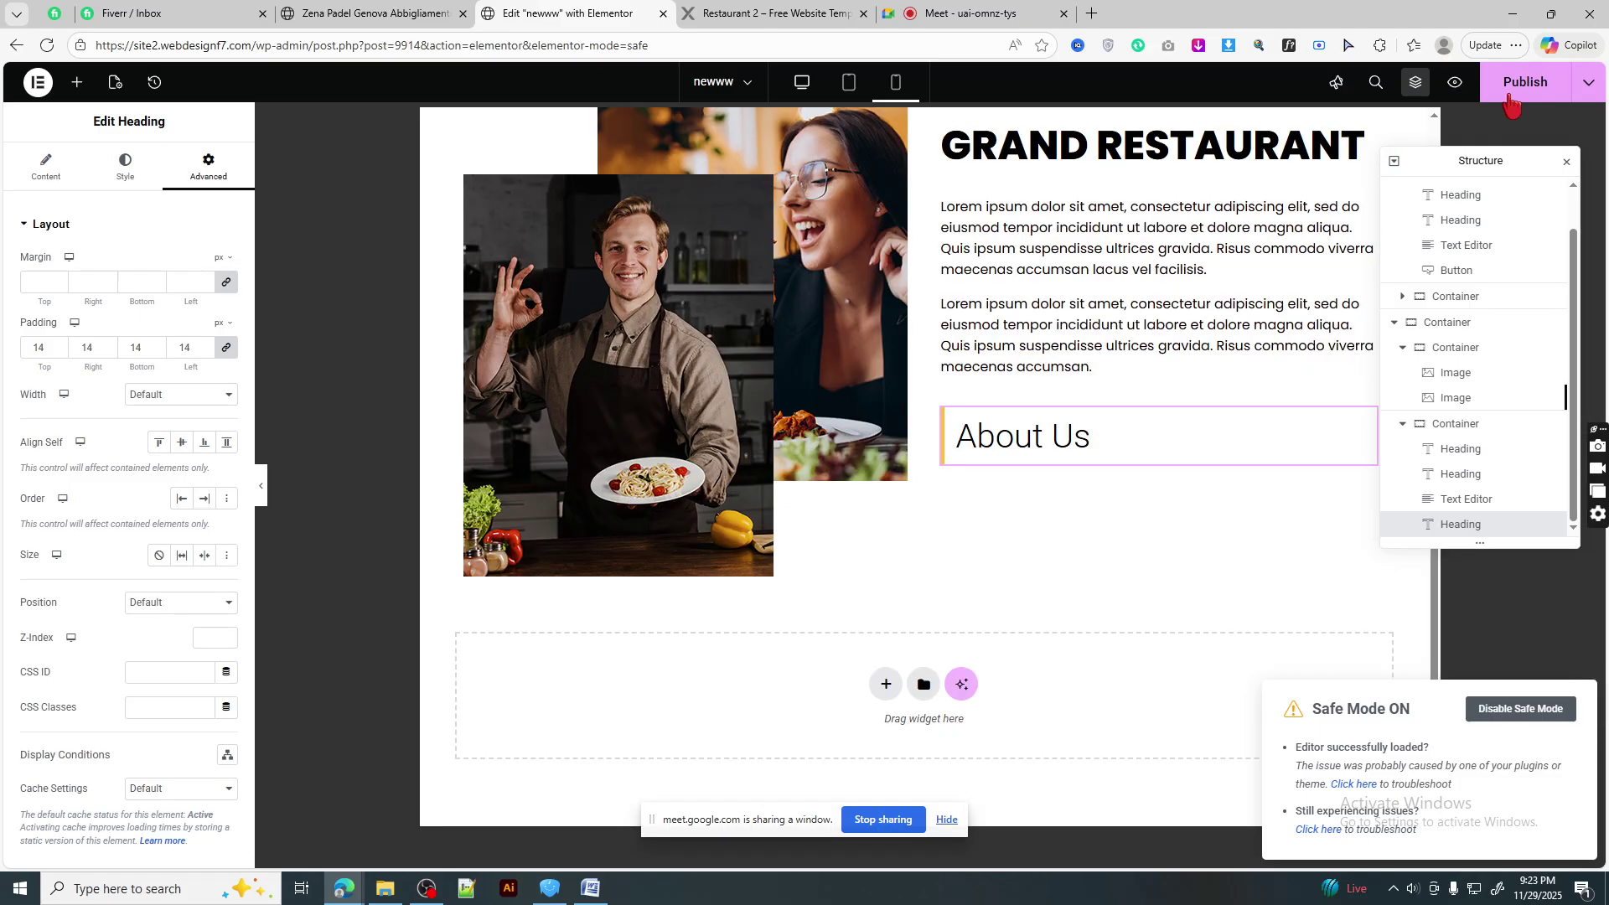
{"action": "left_click", "coordinate": [1508, 89]}
{"action": "scroll", "coordinate": [890, 475], "scroll_direction": "up", "scroll_amount": 6}
{"action": "scroll", "coordinate": [892, 484], "scroll_direction": "up", "scroll_amount": 3}
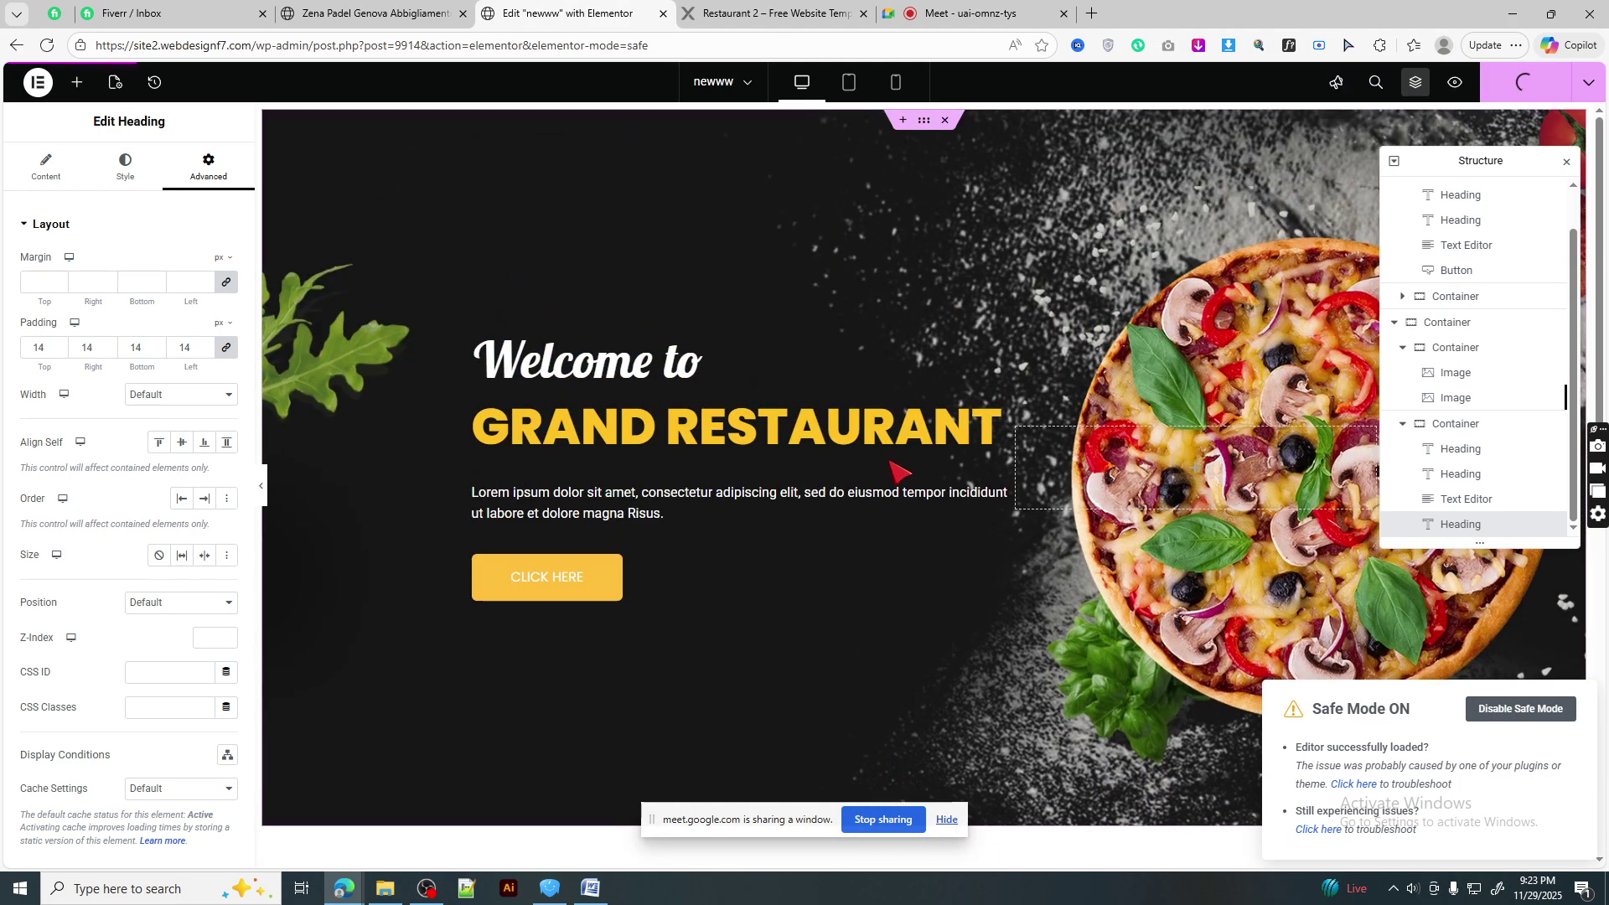
{"action": "scroll", "coordinate": [972, 469], "scroll_direction": "down", "scroll_amount": 5}
- Copy the "Chef Recommended" heading text from the Restaurant 2 template page
{"action": "left_click", "coordinate": [773, 10]}
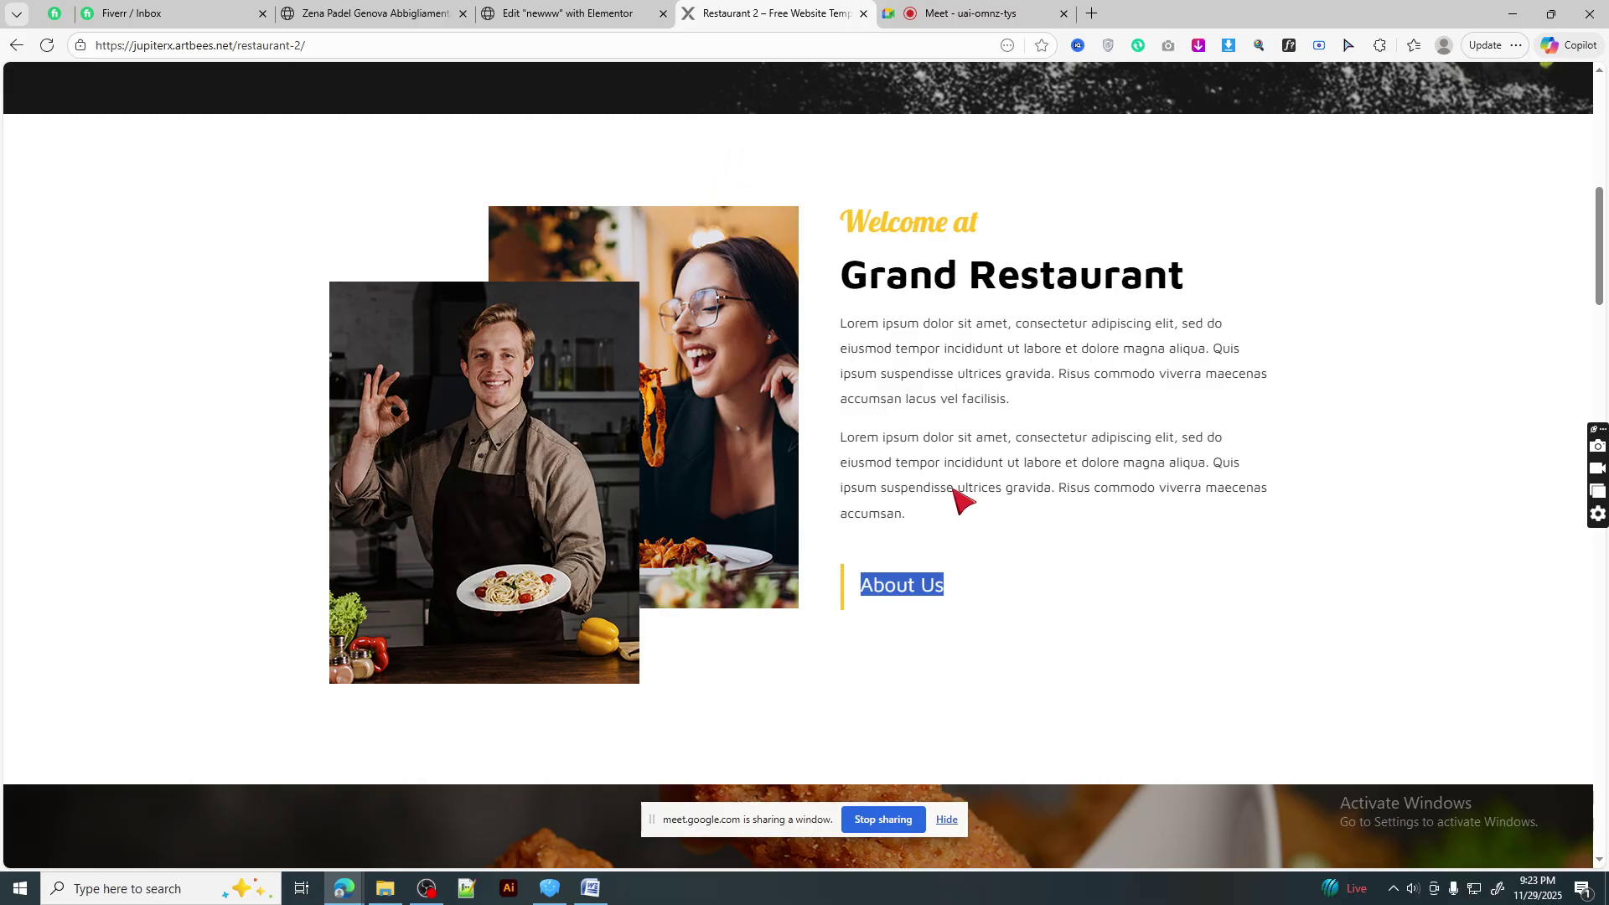
{"action": "scroll", "coordinate": [1030, 494], "scroll_direction": "down", "scroll_amount": 15}
{"action": "scroll", "coordinate": [1259, 586], "scroll_direction": "up", "scroll_amount": 10}
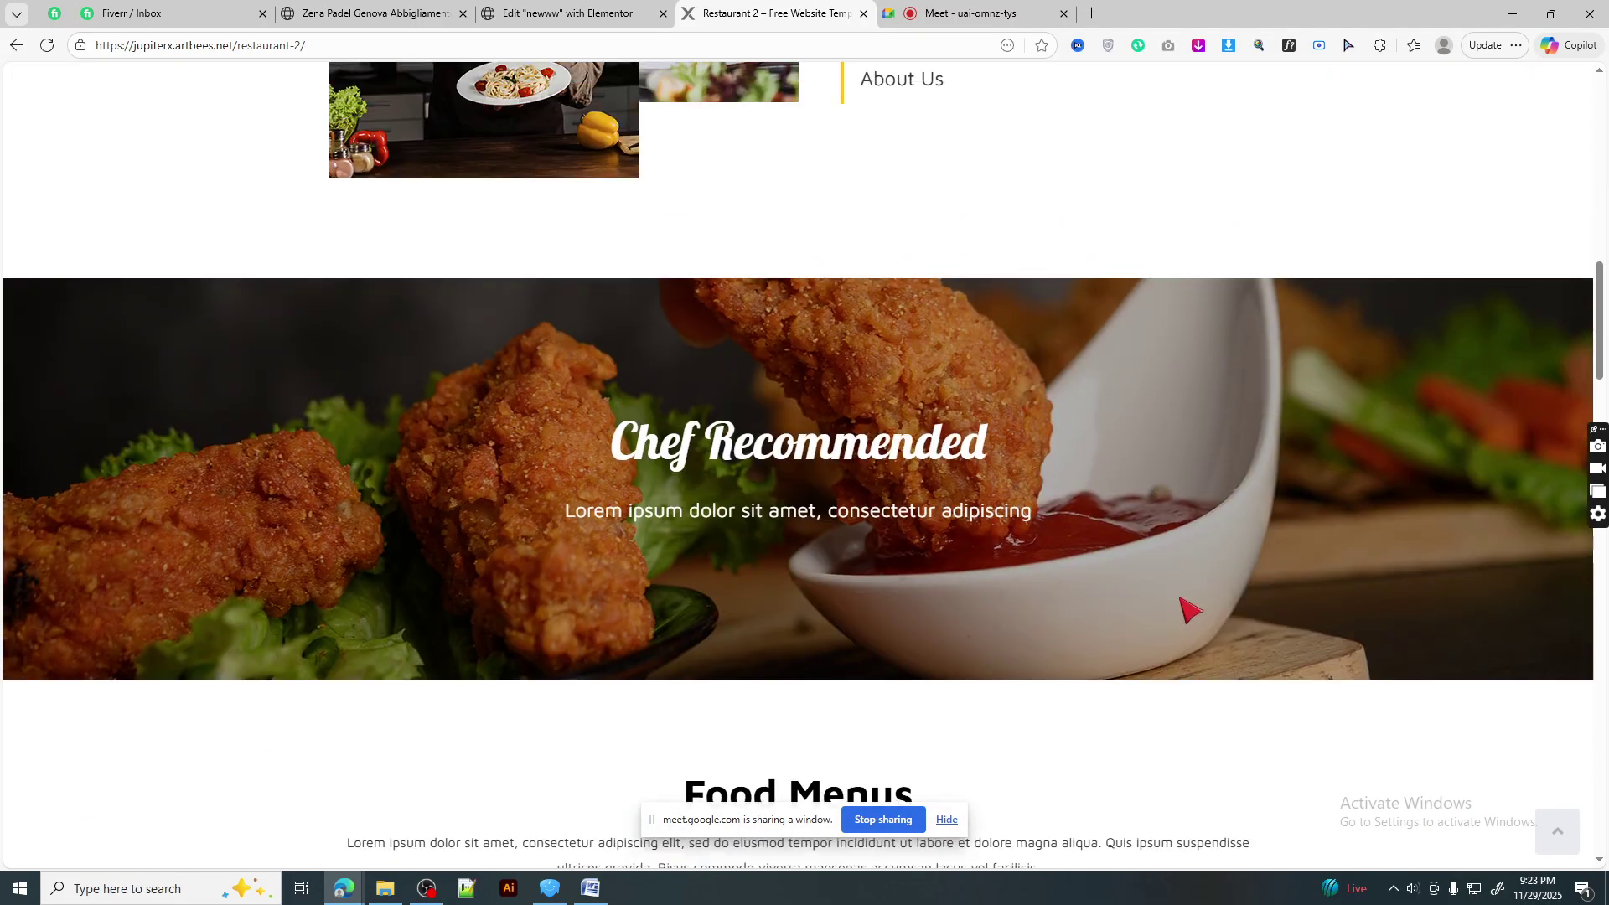
{"action": "triple_click", "coordinate": [754, 455]}
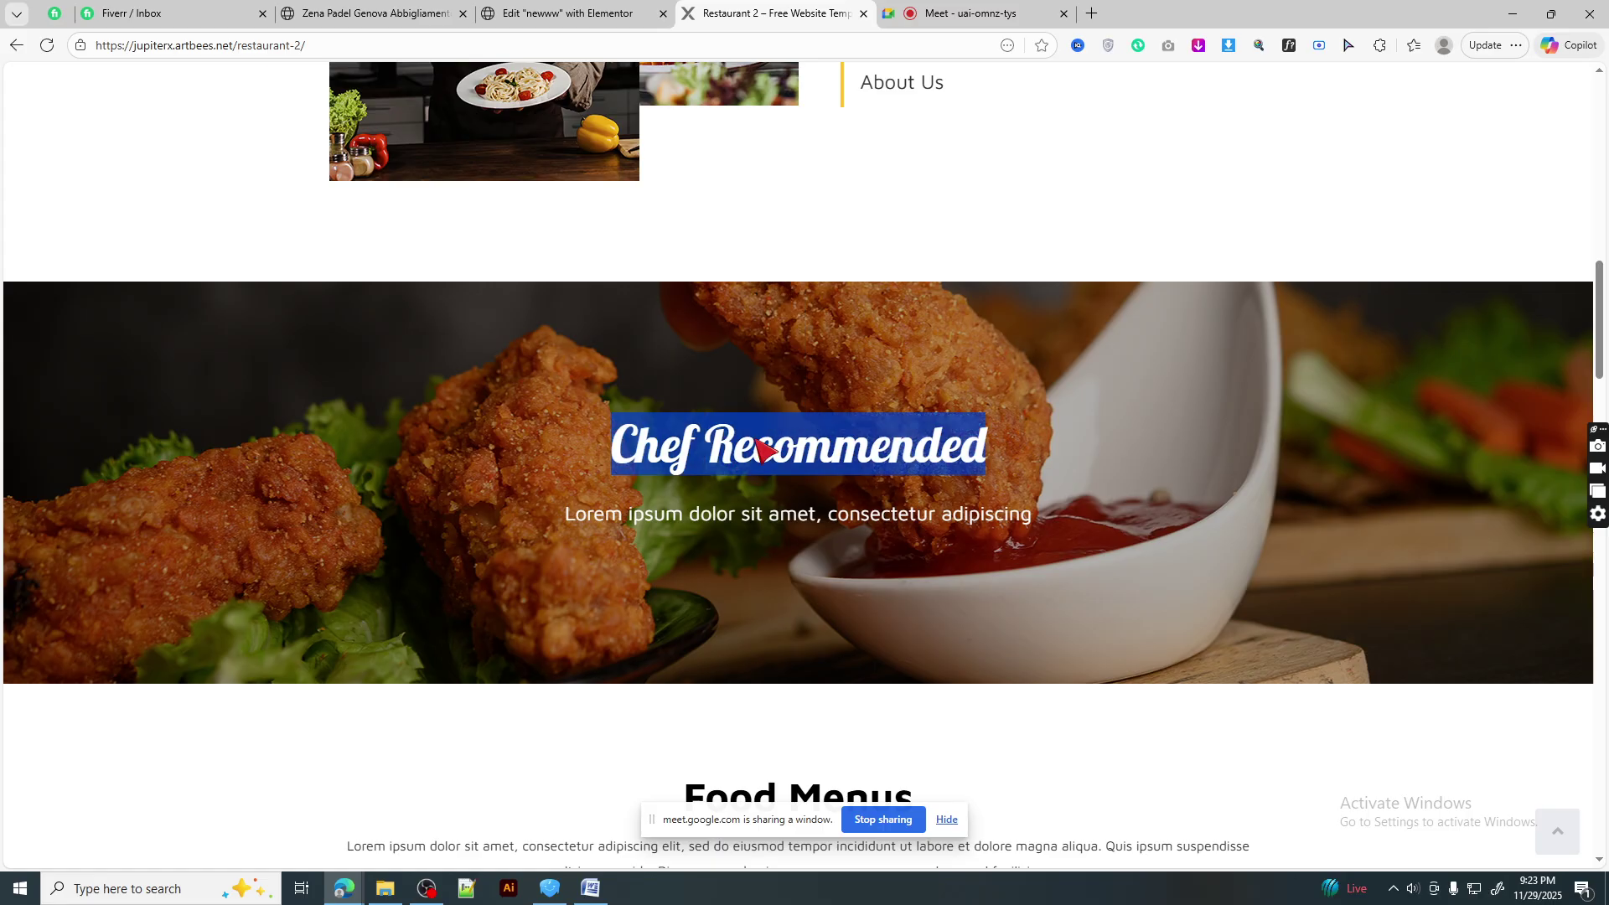
- In the Elementor page, add a new single-column container below the welcome section and give it a 100 px top margin
{"action": "left_click", "coordinate": [672, 4]}
{"action": "scroll", "coordinate": [901, 612], "scroll_direction": "down", "scroll_amount": 3}
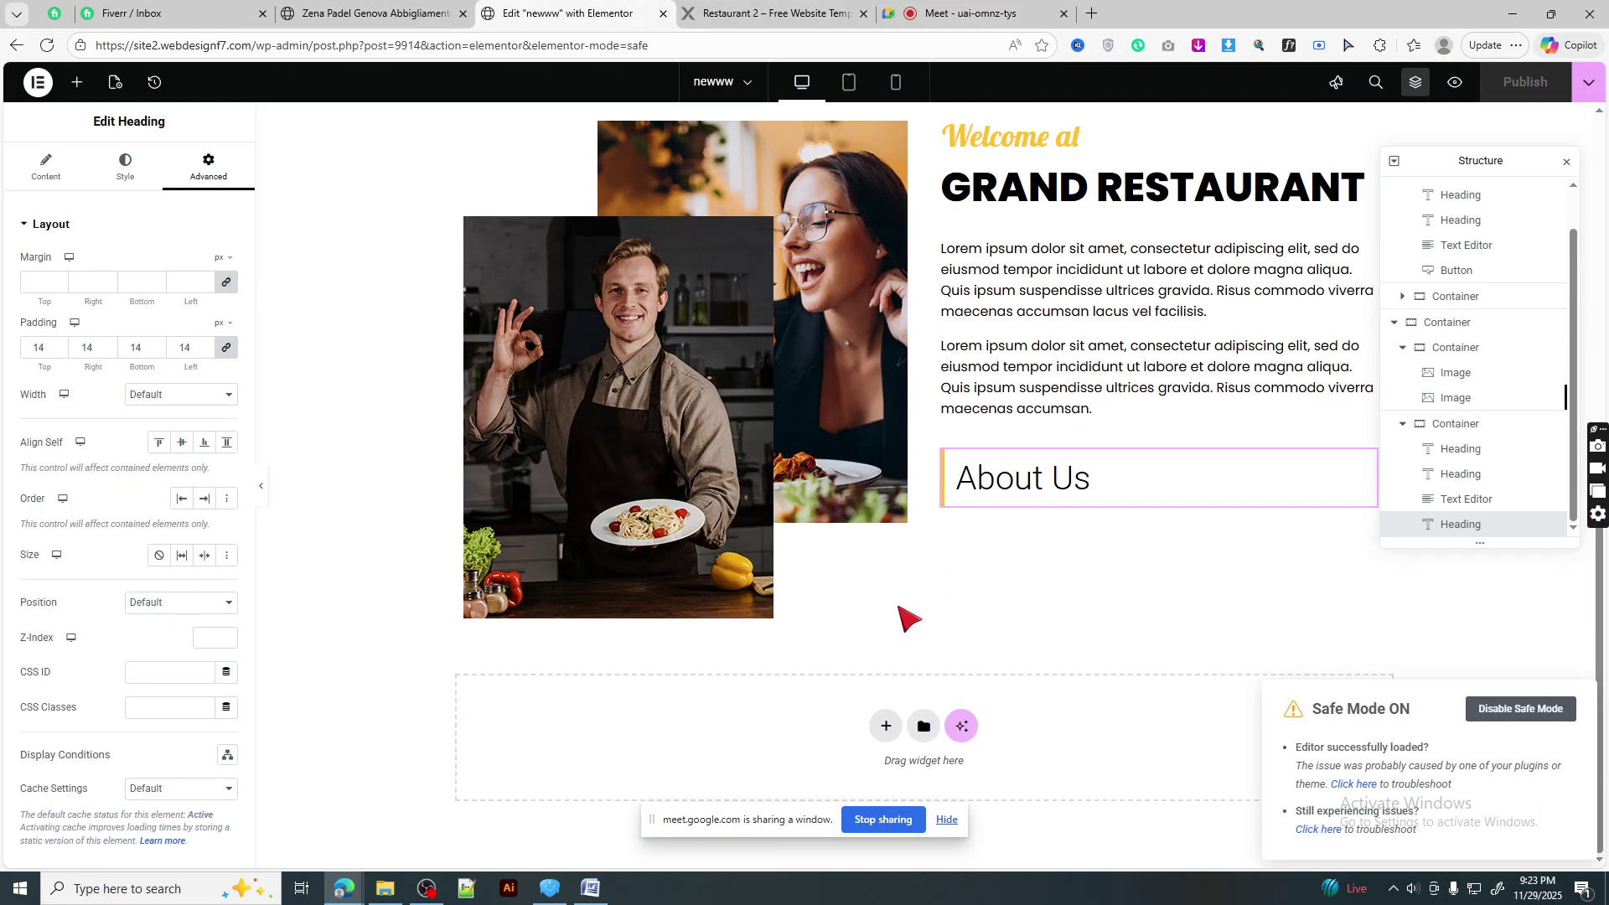
{"action": "left_click", "coordinate": [884, 728]}
{"action": "left_click", "coordinate": [830, 764]}
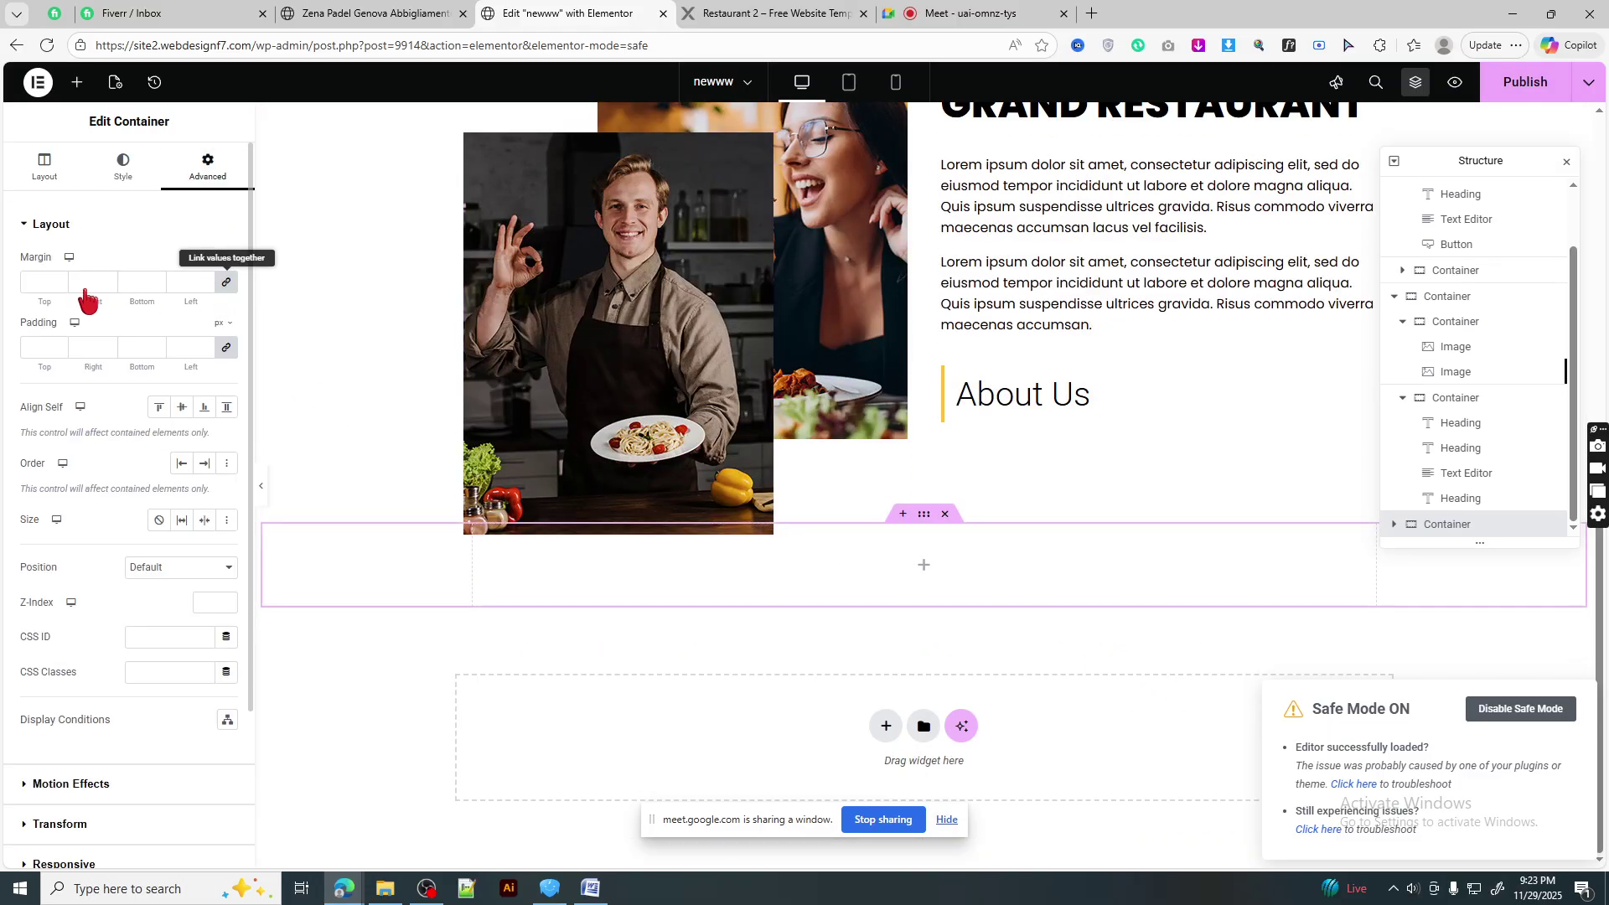
{"action": "type", "text": "100"}
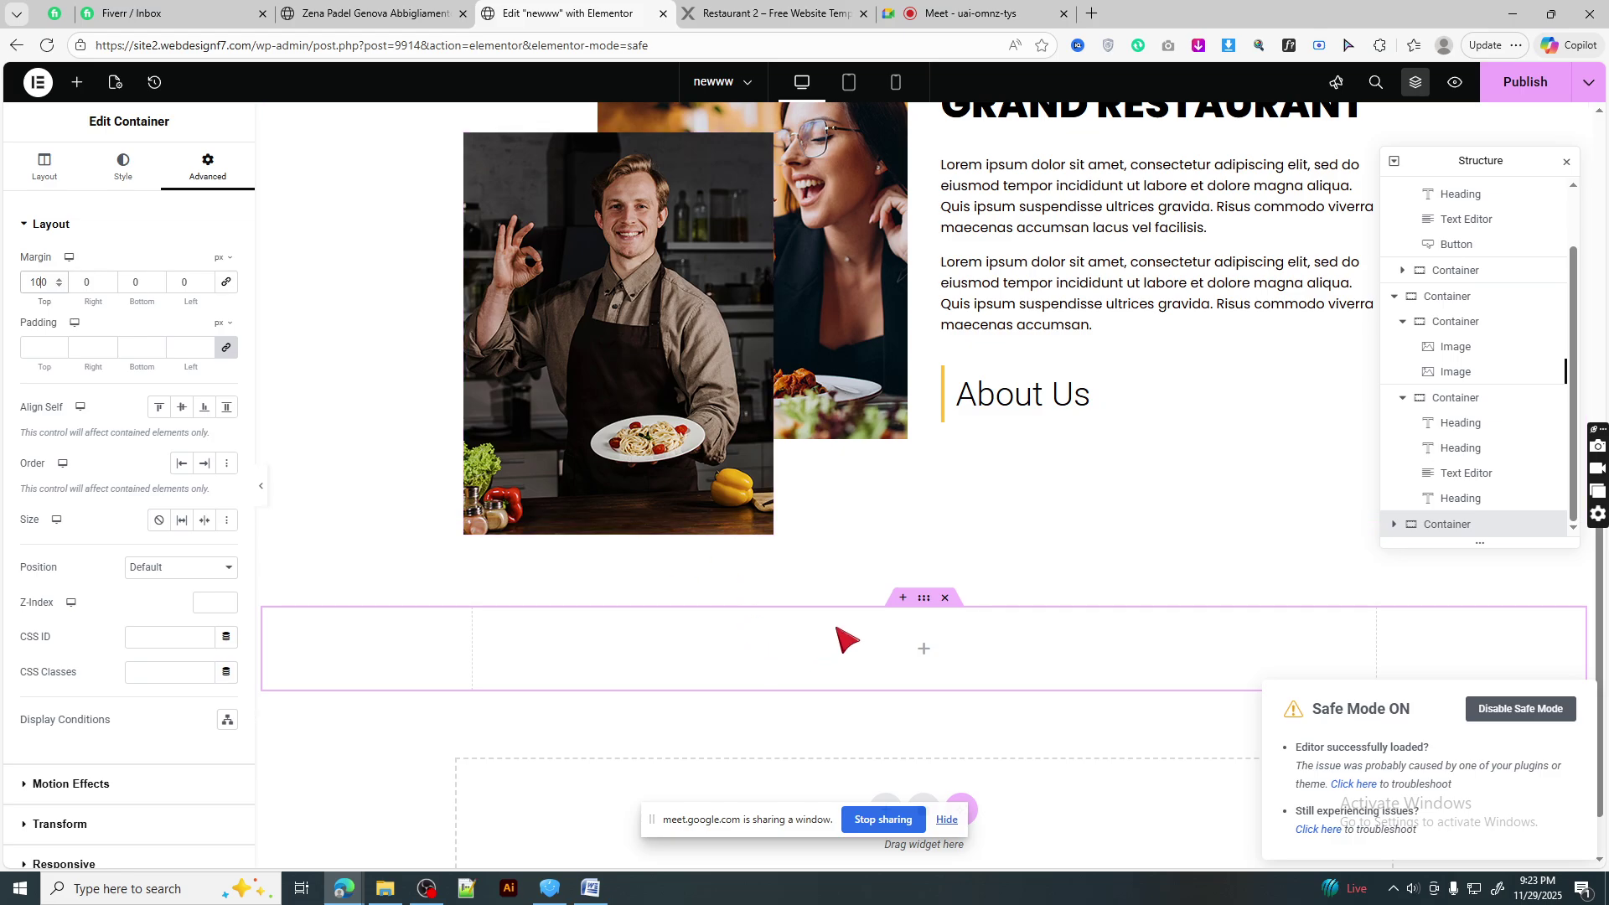
{"action": "scroll", "coordinate": [926, 550], "scroll_direction": "down", "scroll_amount": 1}
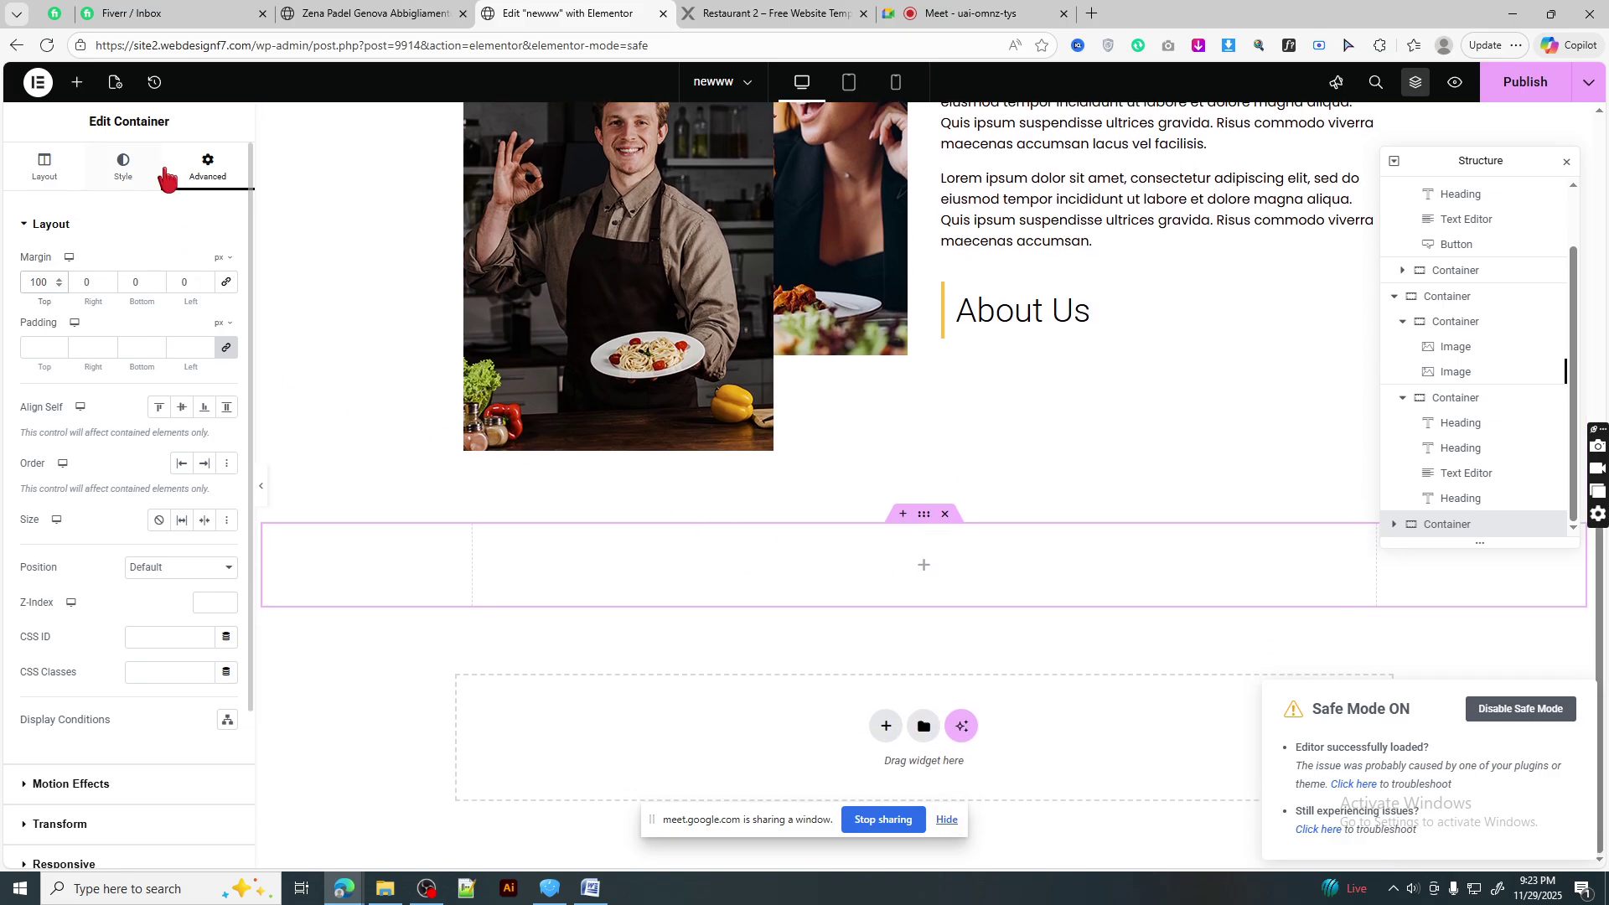
- Give the new container a classic background with the fried chicken image from the media library
{"action": "left_click", "coordinate": [779, 13]}
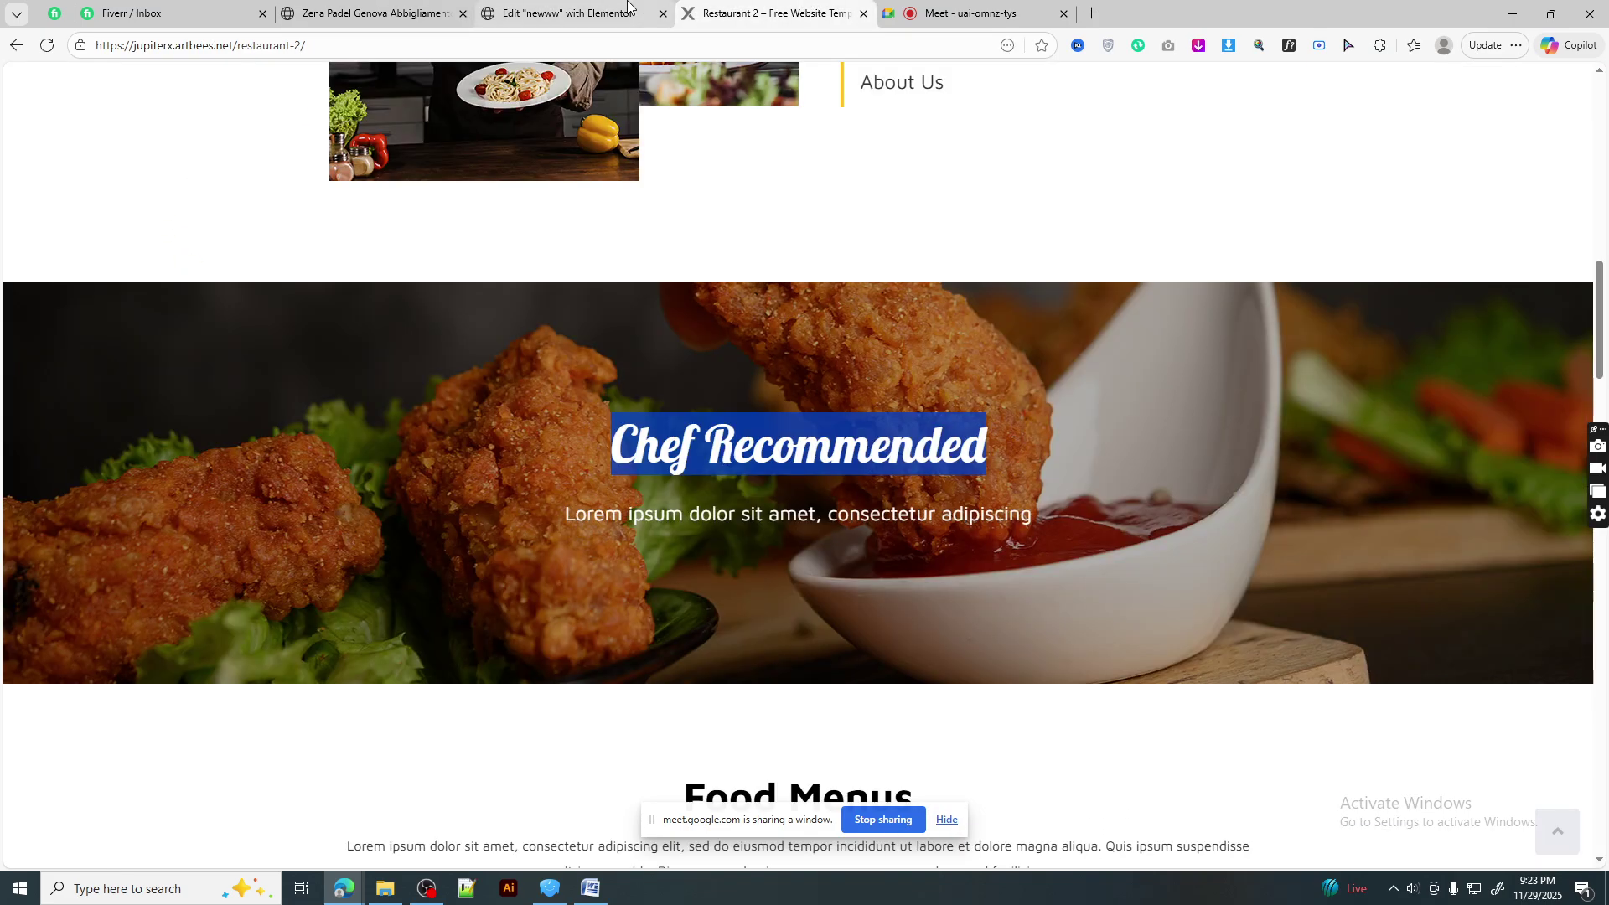
{"action": "left_click", "coordinate": [628, 10]}
{"action": "left_click", "coordinate": [124, 163]}
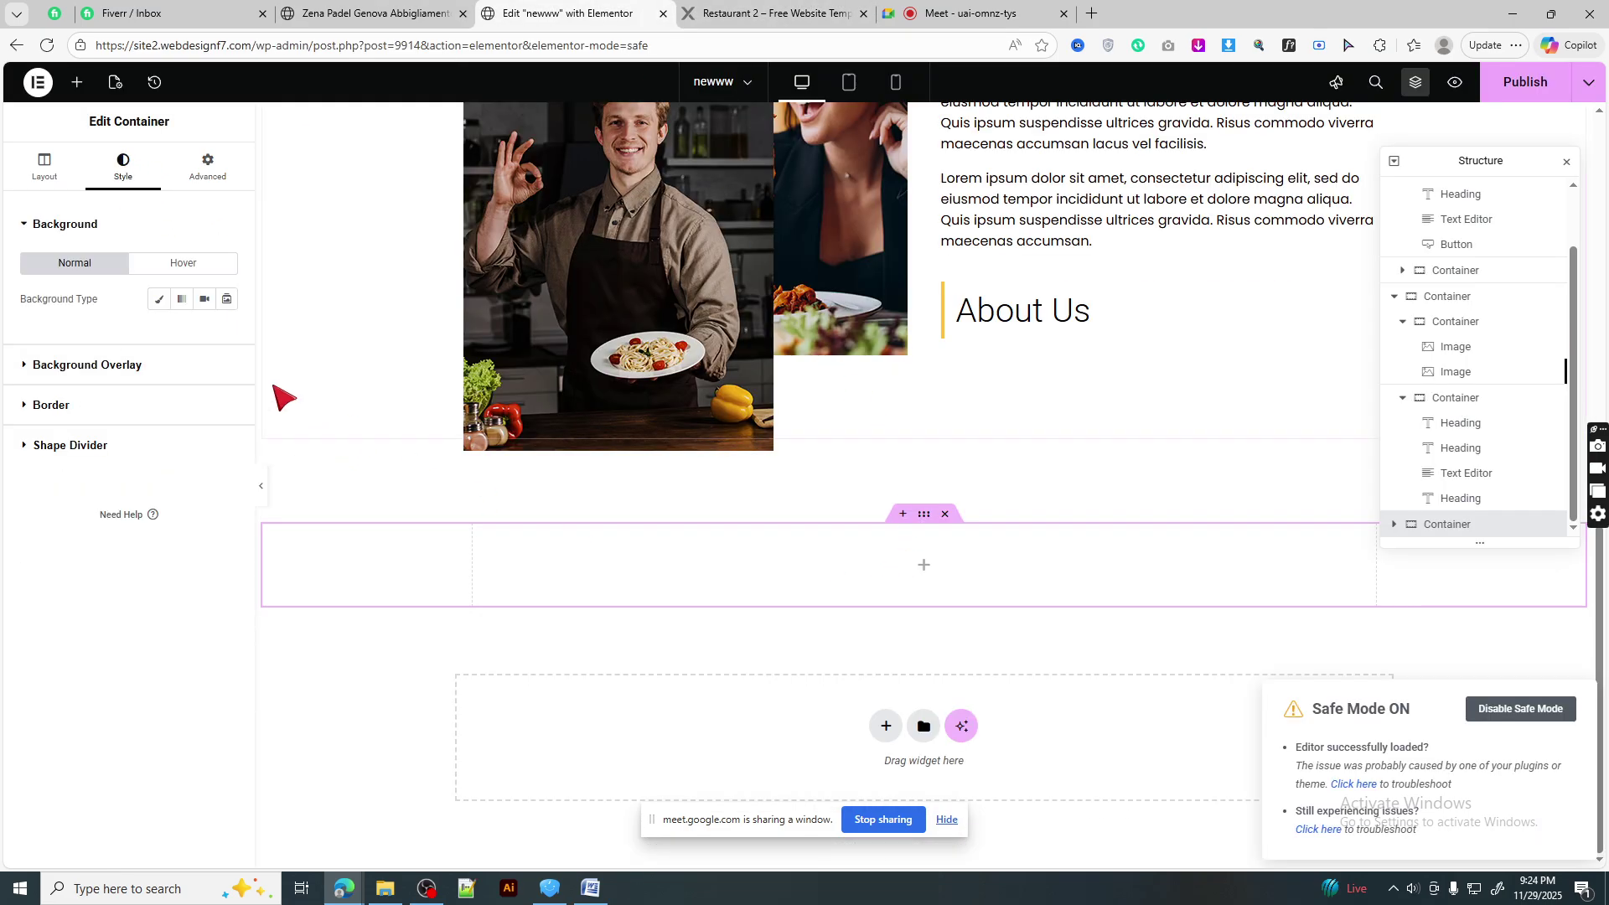
{"action": "left_click", "coordinate": [160, 299]}
{"action": "left_click", "coordinate": [142, 419]}
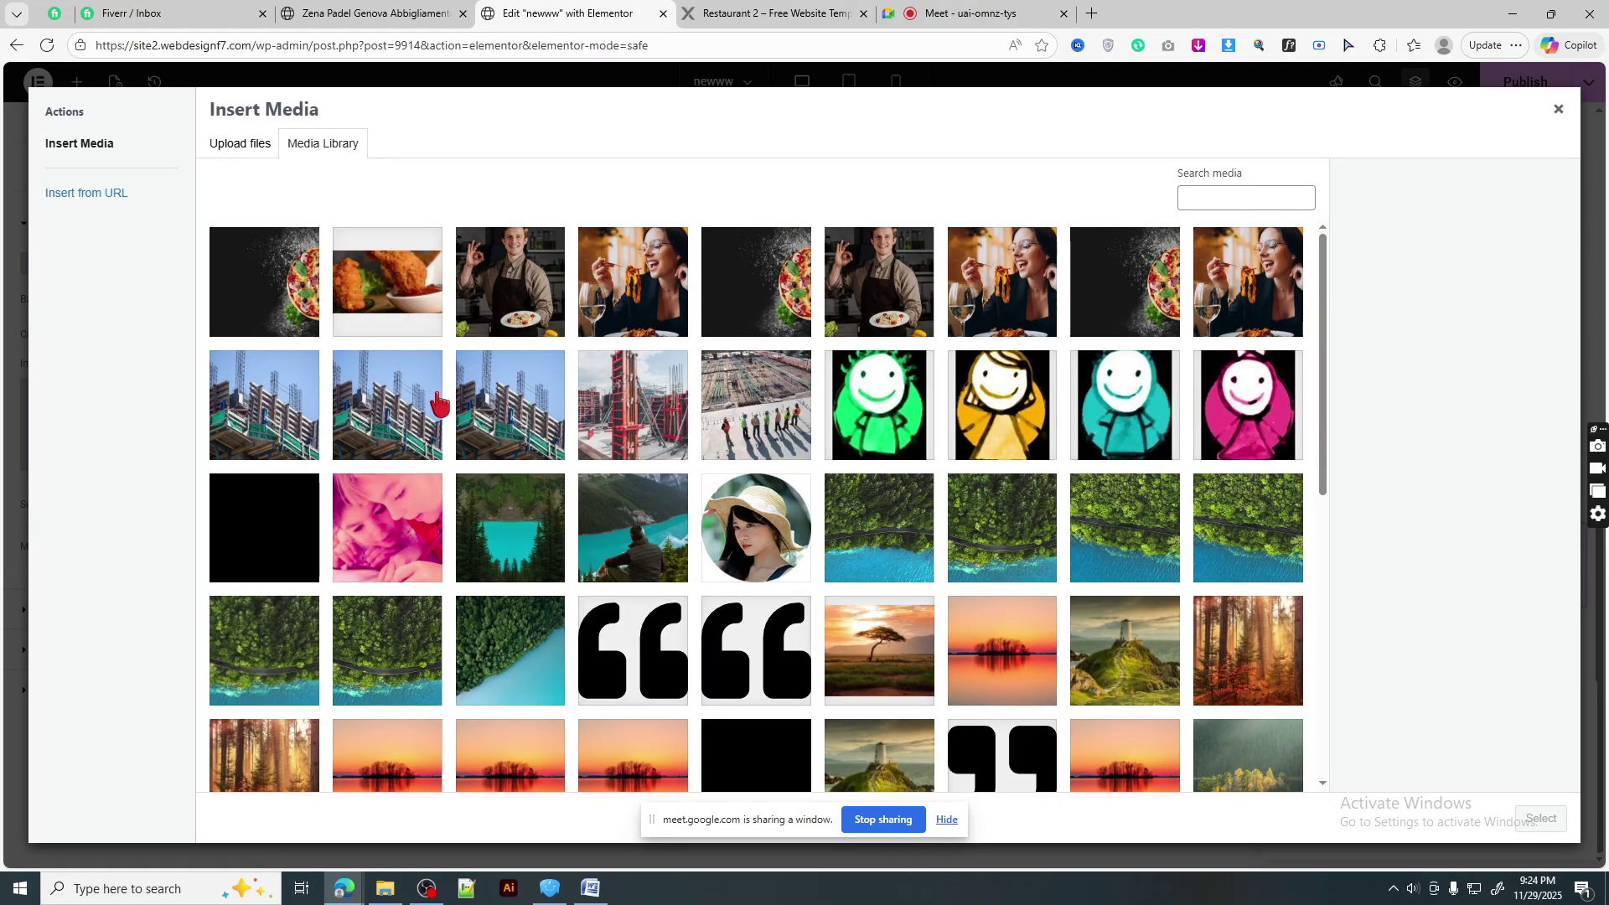
{"action": "left_click", "coordinate": [412, 298]}
{"action": "left_click", "coordinate": [1539, 818]}
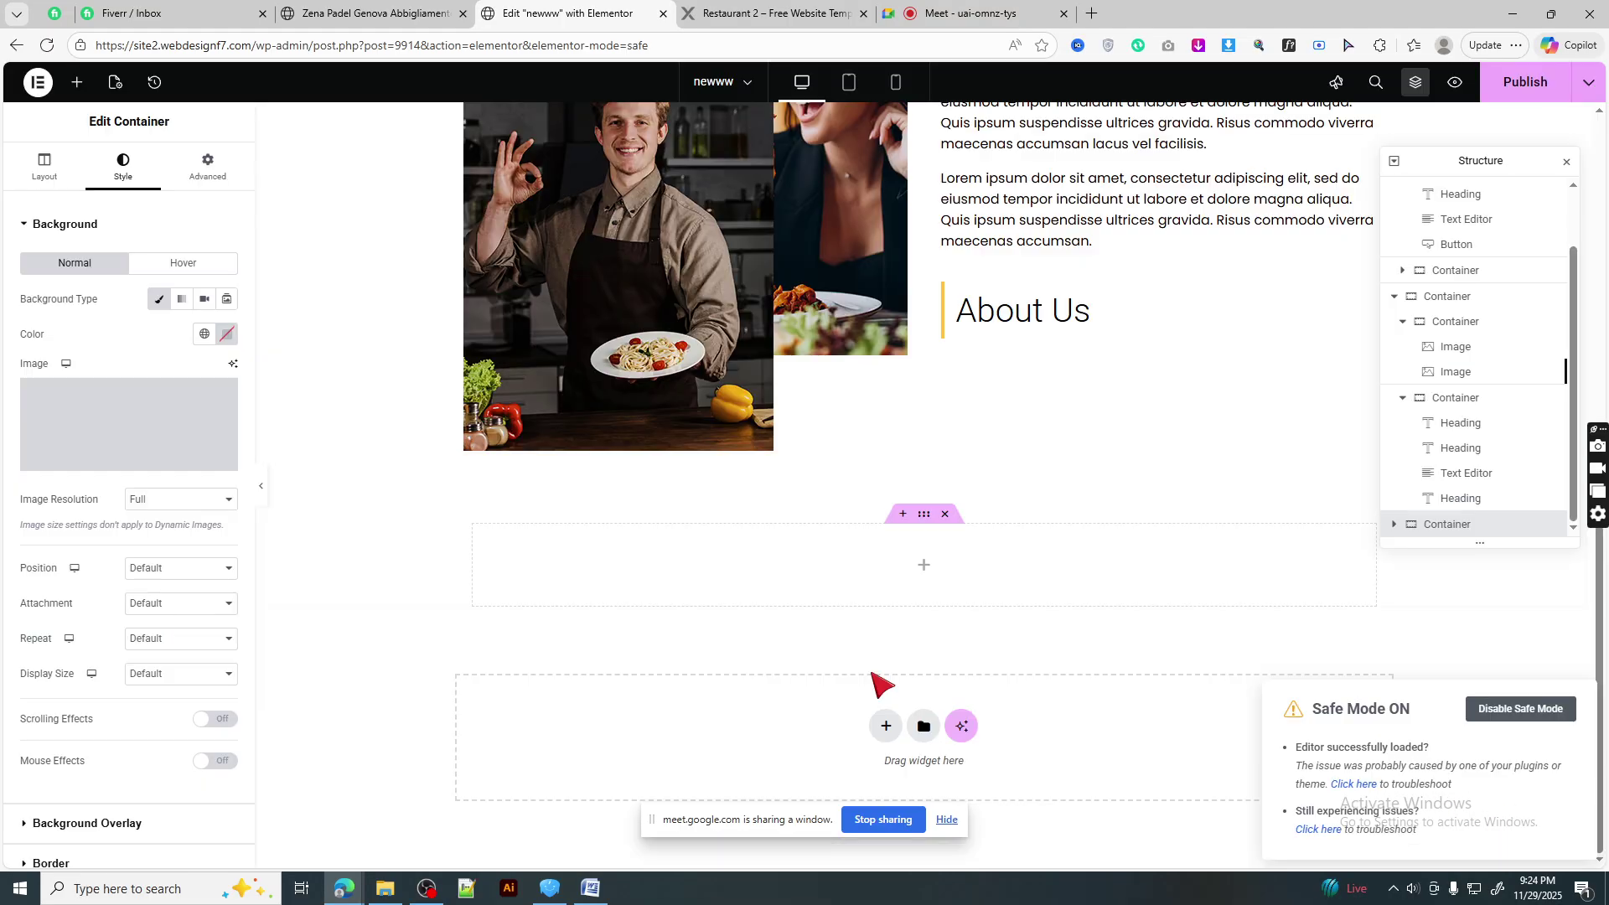
- Set the background image to Center Center position and Cover display size, and the container's minimum height to 402 px
{"action": "left_click", "coordinate": [151, 575]}
{"action": "left_click", "coordinate": [158, 594]}
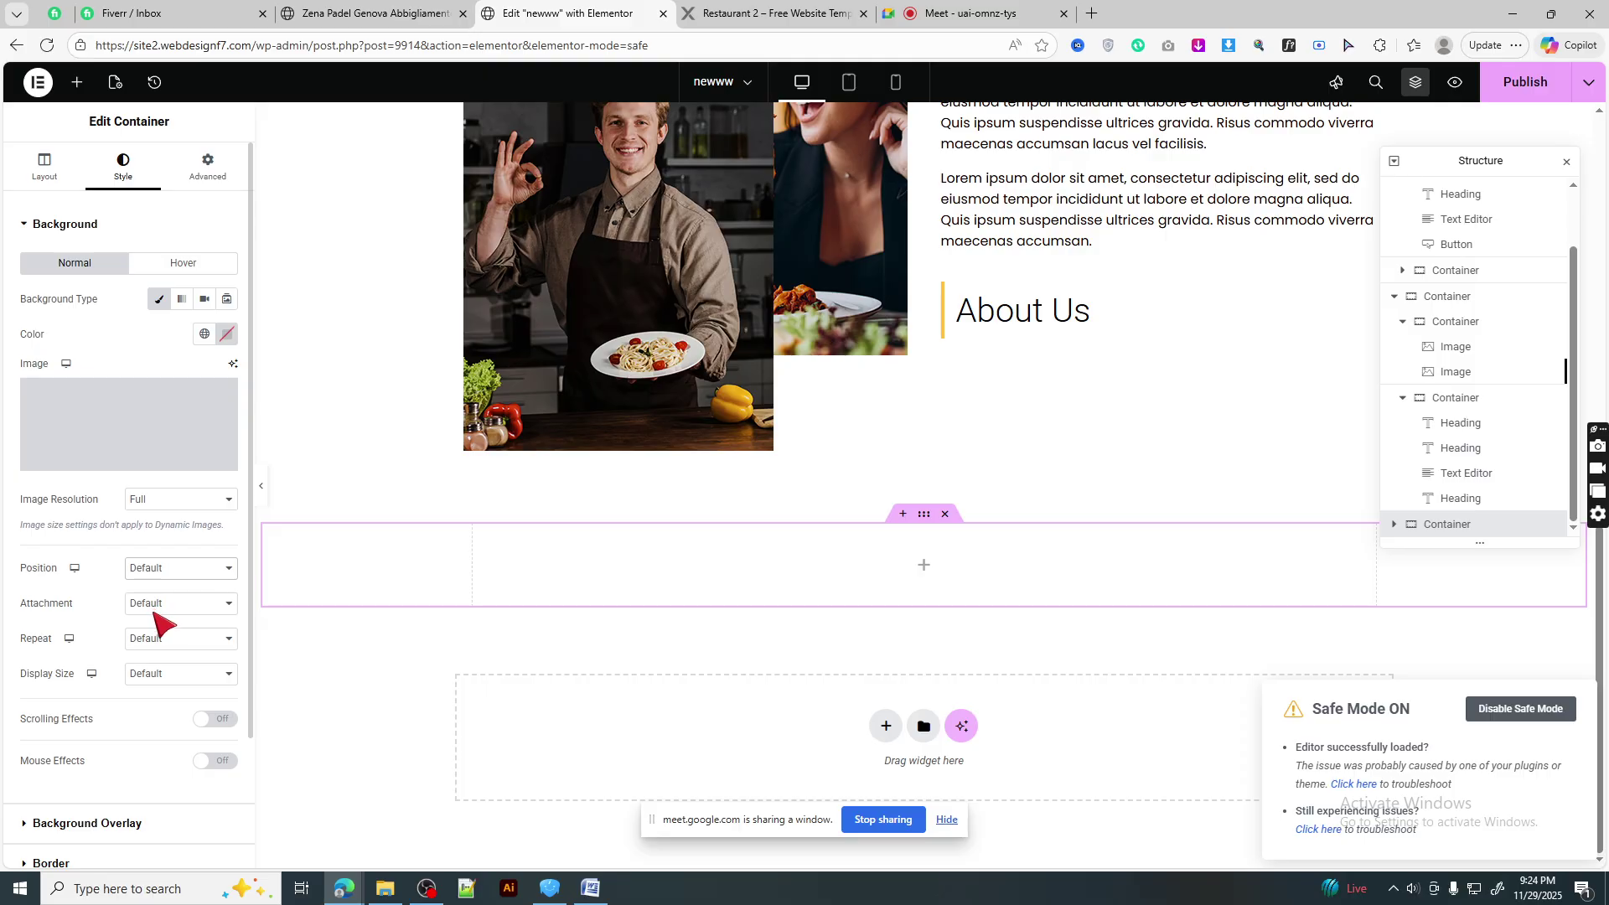
{"action": "left_click", "coordinate": [186, 676]}
{"action": "left_click", "coordinate": [181, 739]}
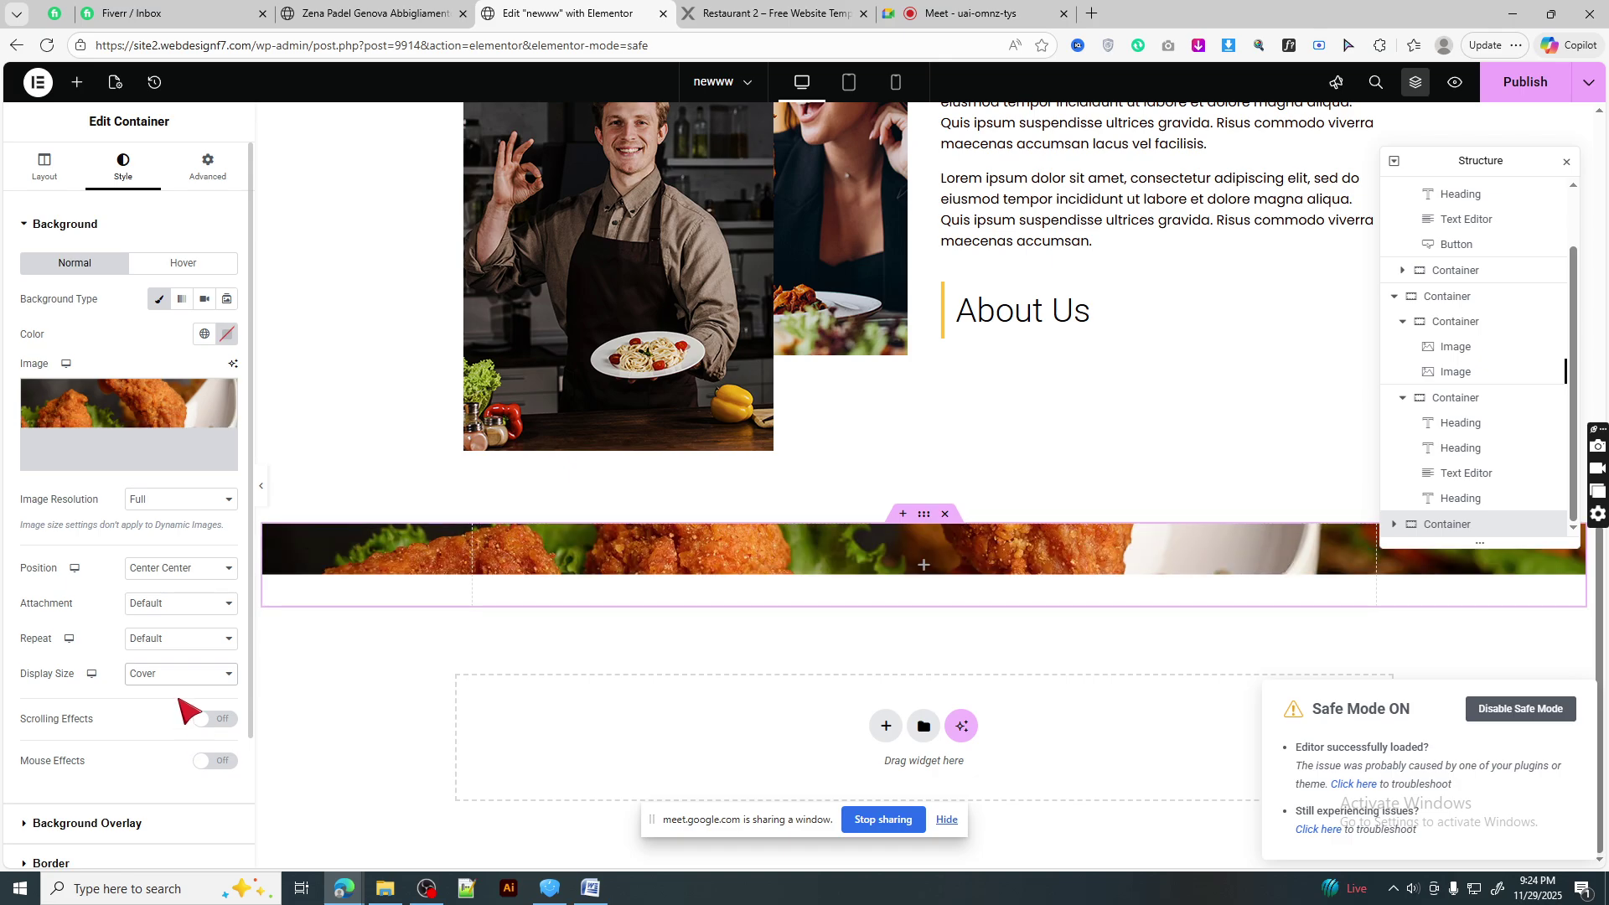
{"action": "left_click", "coordinate": [26, 158]}
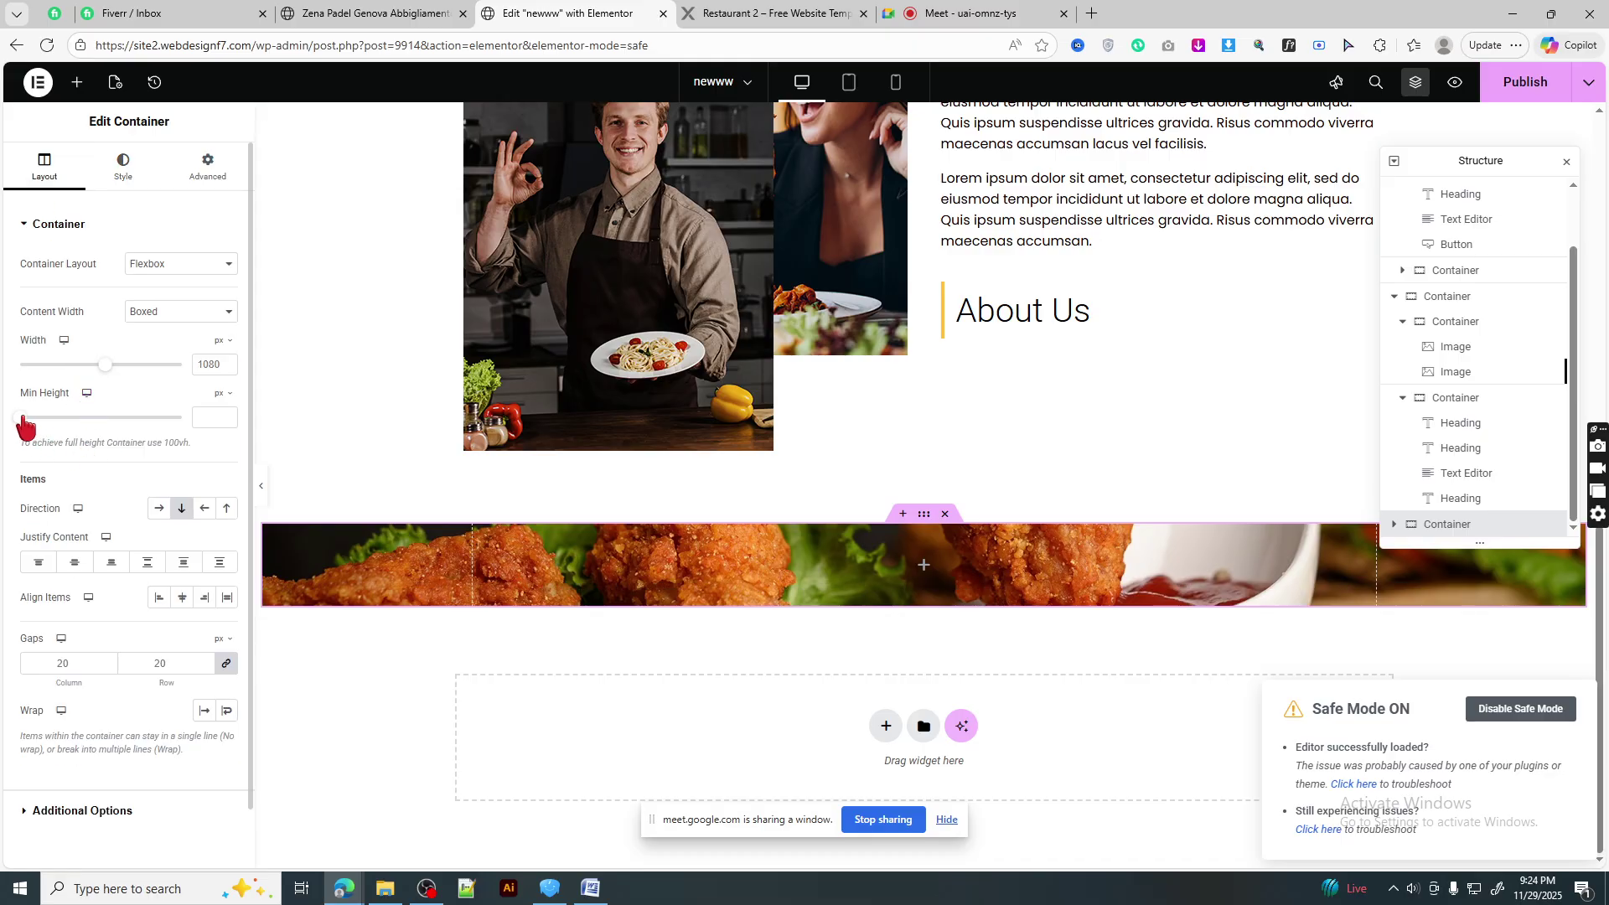
{"action": "left_click_drag", "start_coordinate": [24, 418], "coordinate": [73, 427]}
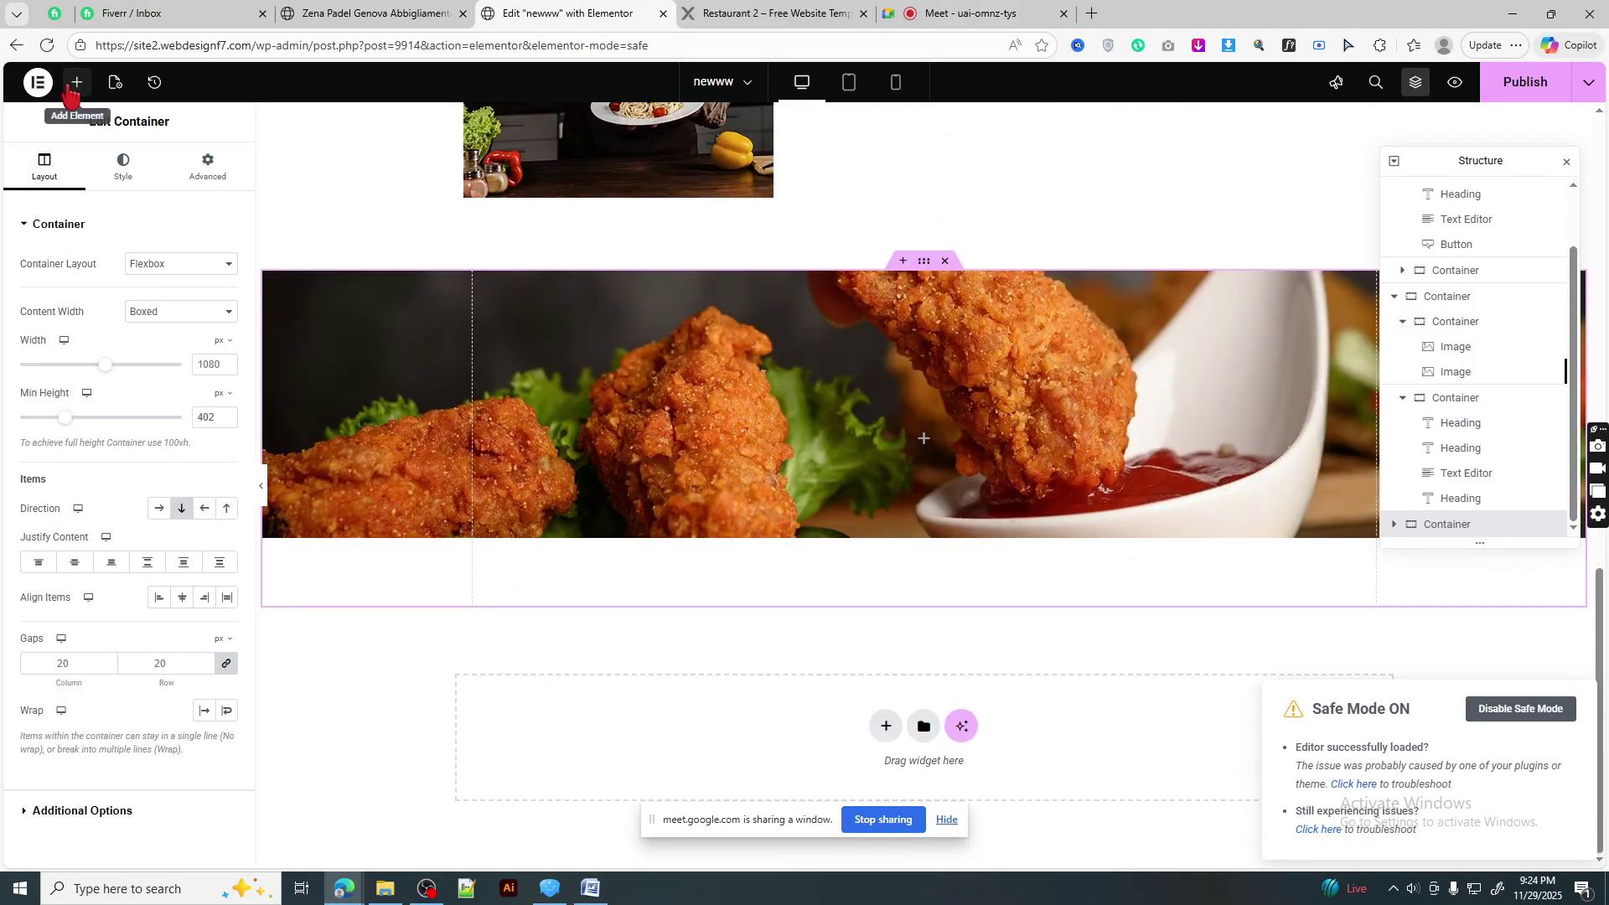
- Add a heading to the fried chicken banner and replace its title with the copied text "Chef Recommended"
{"action": "left_click", "coordinate": [73, 87]}
{"action": "left_click_drag", "start_coordinate": [109, 578], "coordinate": [979, 412]}
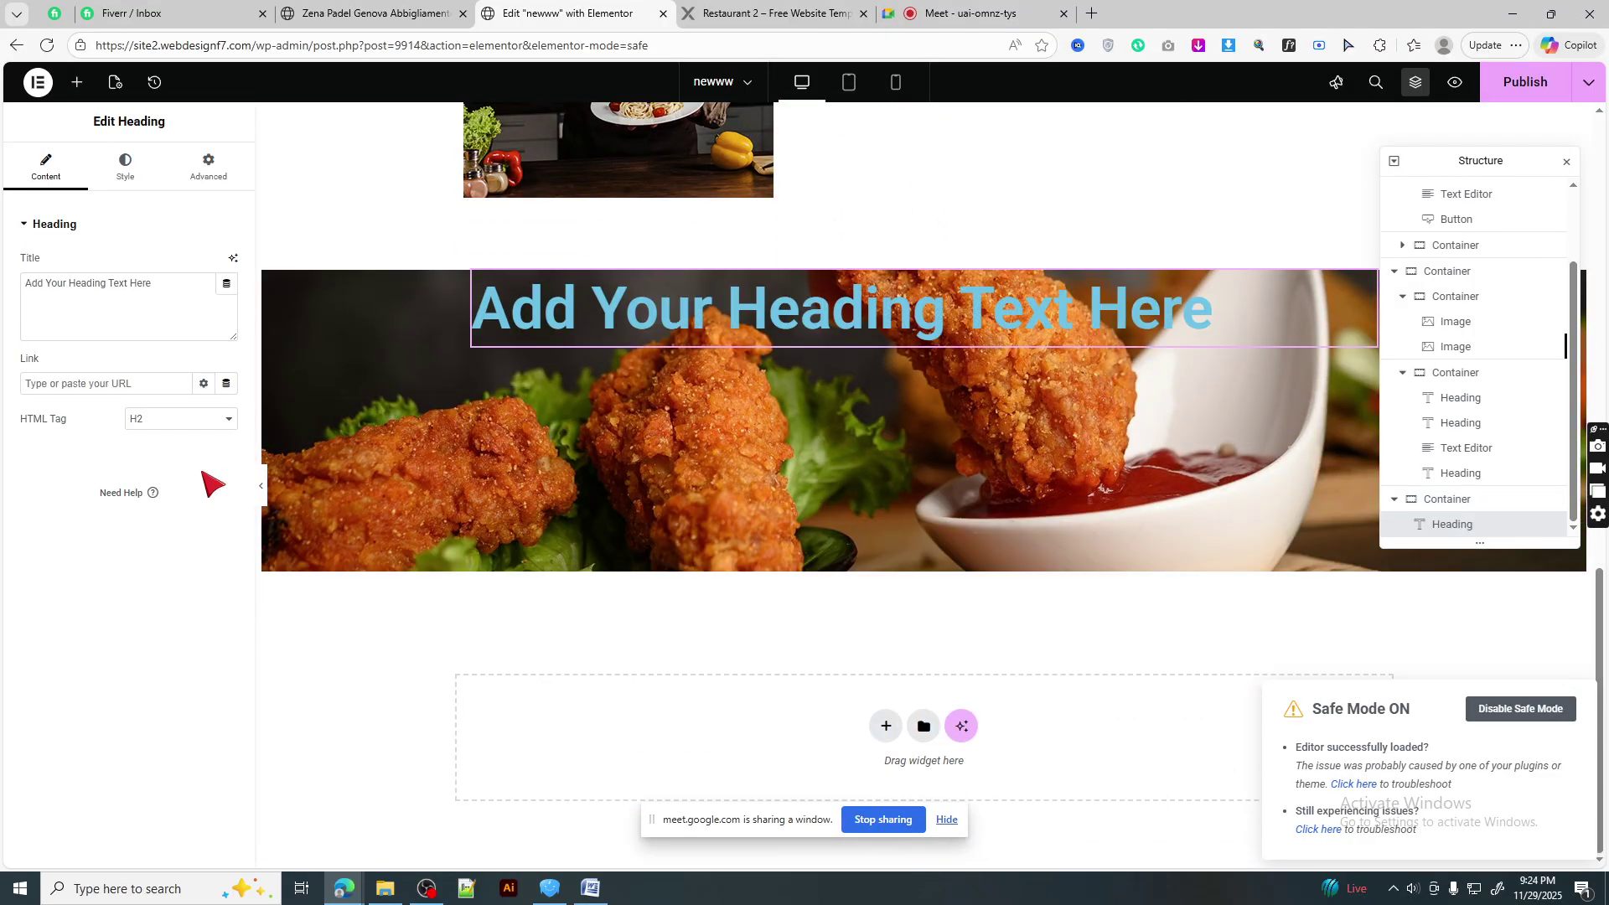
{"action": "triple_click", "coordinate": [69, 288]}
{"action": "right_click", "coordinate": [71, 288]}
{"action": "left_click", "coordinate": [126, 409]}
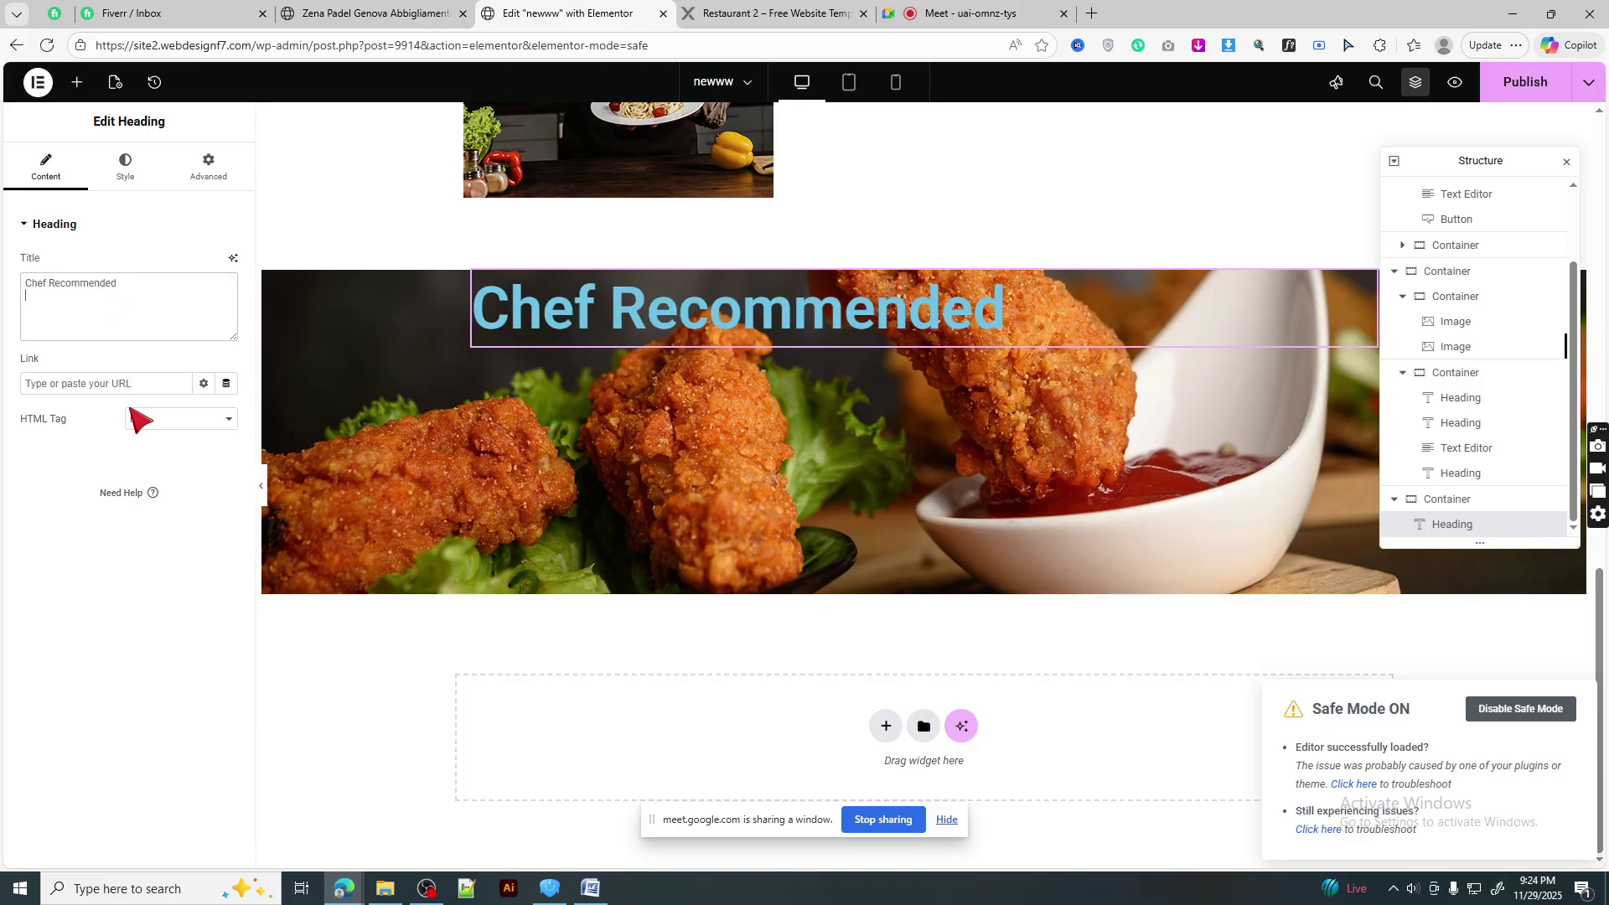
- Center-align the Chef Recommended heading and justify the banner container's content to the center
{"action": "left_click", "coordinate": [125, 180]}
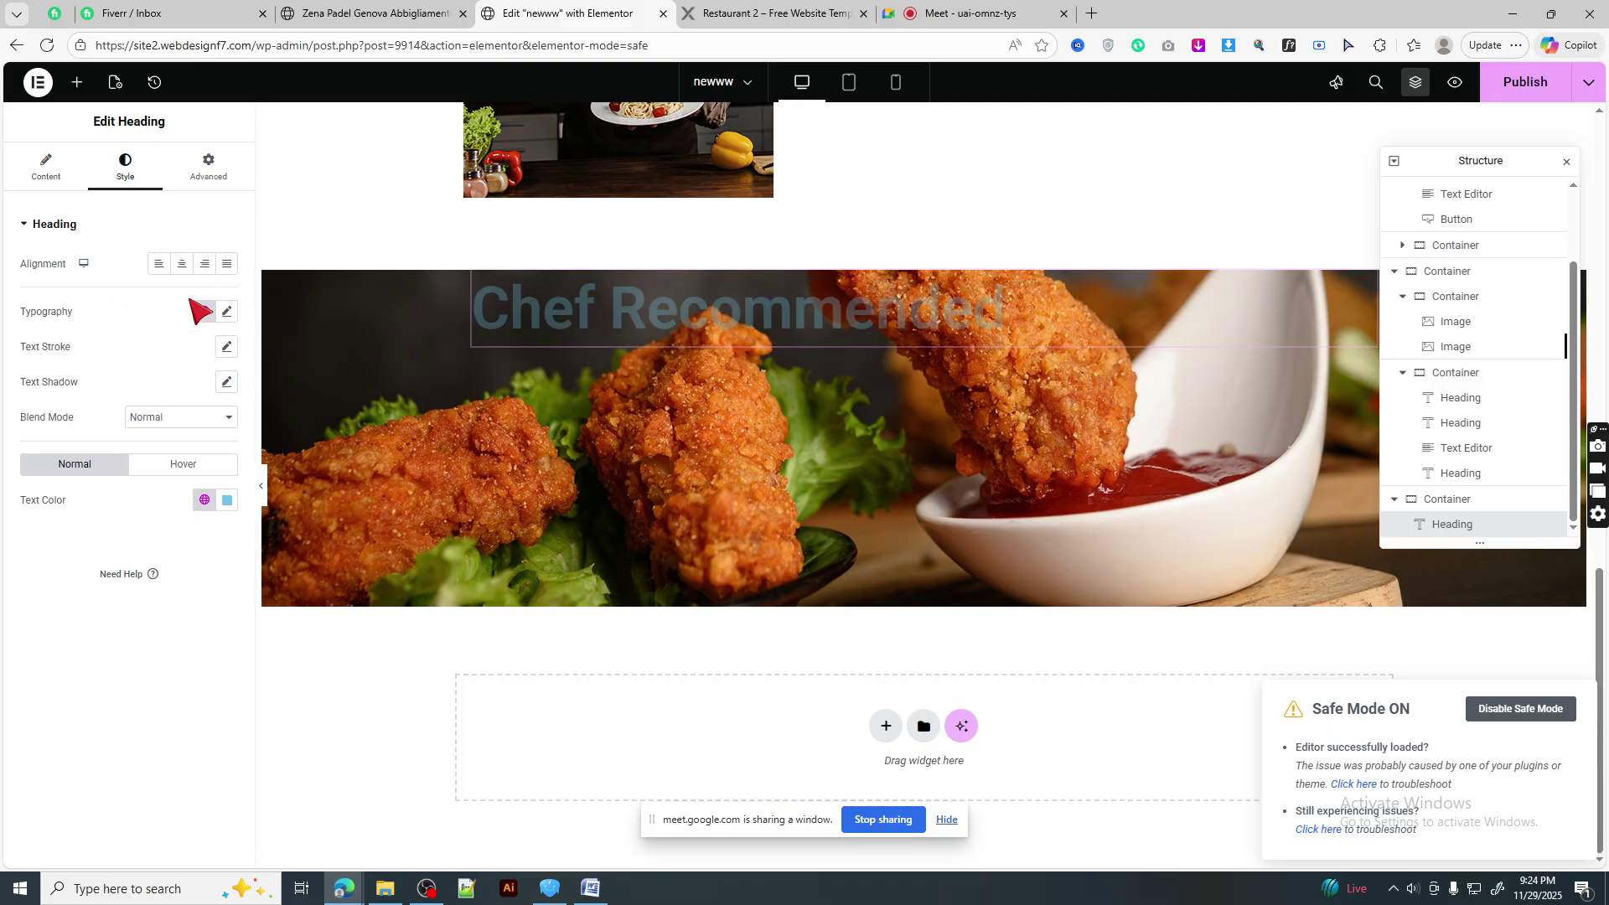
{"action": "left_click", "coordinate": [182, 266]}
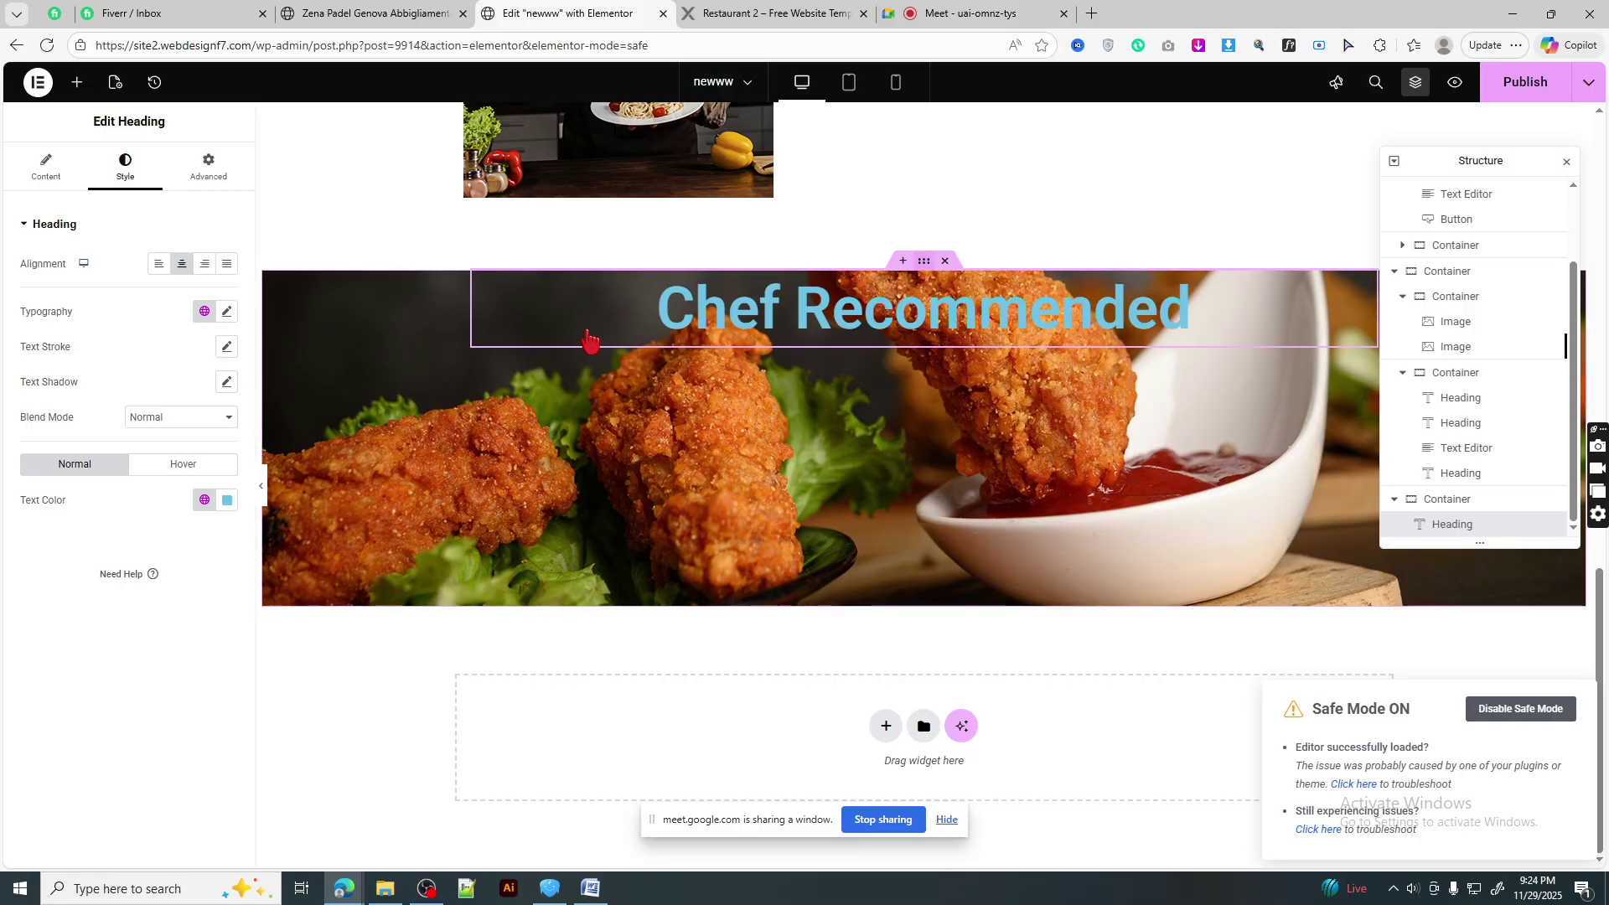
{"action": "left_click", "coordinate": [590, 355]}
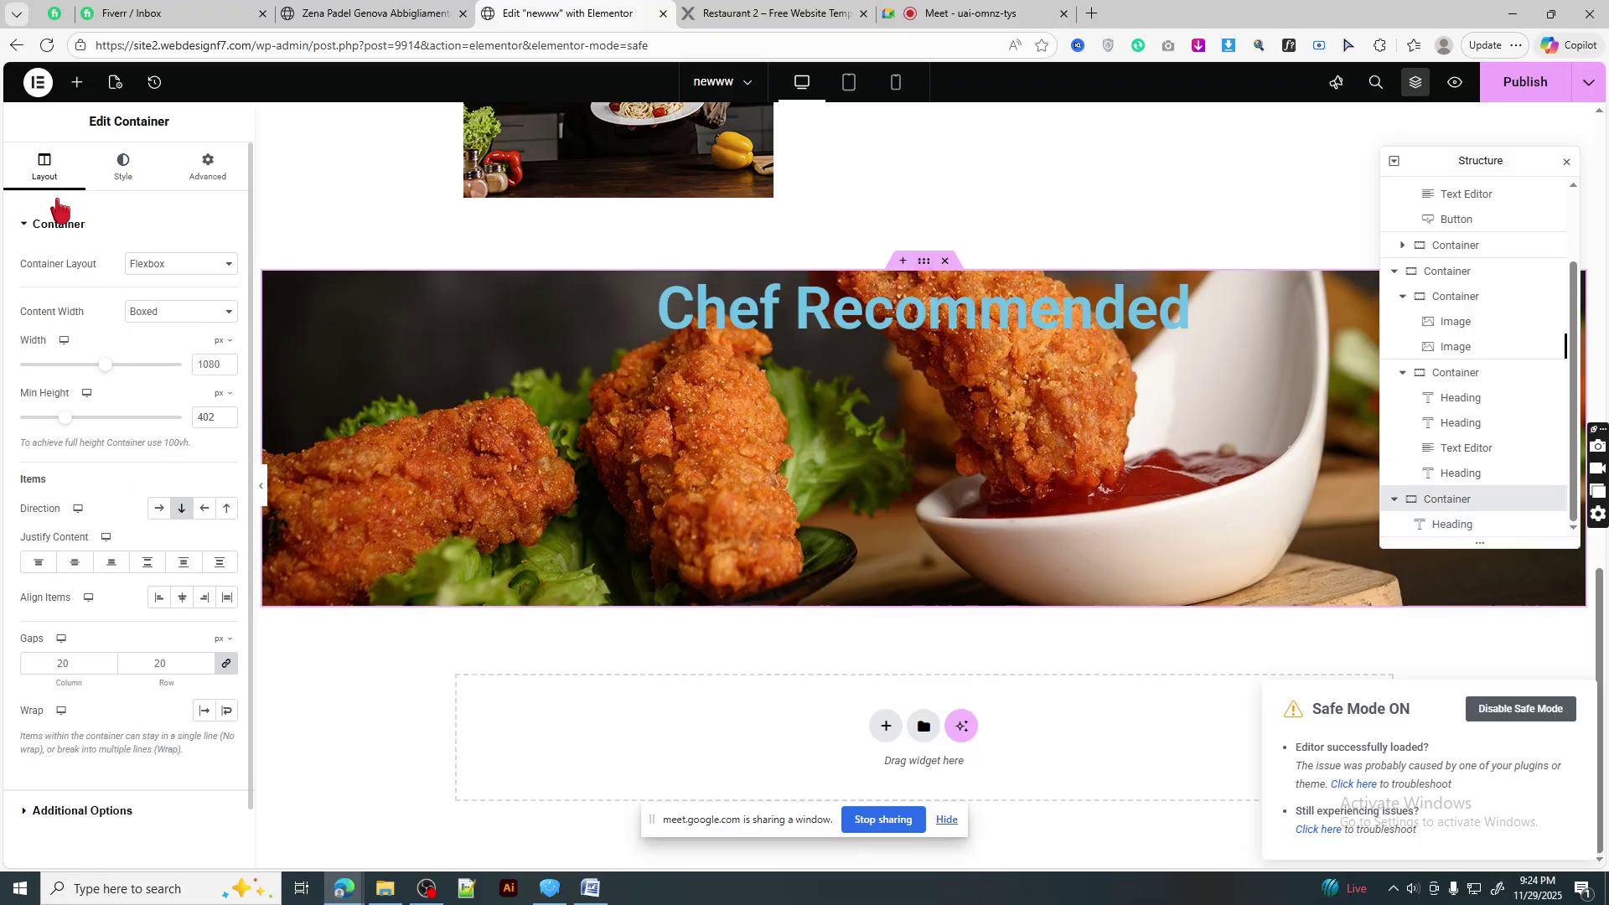
{"action": "left_click", "coordinate": [70, 565]}
- Copy the style of the hero's "Welcome to" heading onto the Chef Recommended heading and center-align it again
{"action": "scroll", "coordinate": [964, 486], "scroll_direction": "up", "scroll_amount": 15}
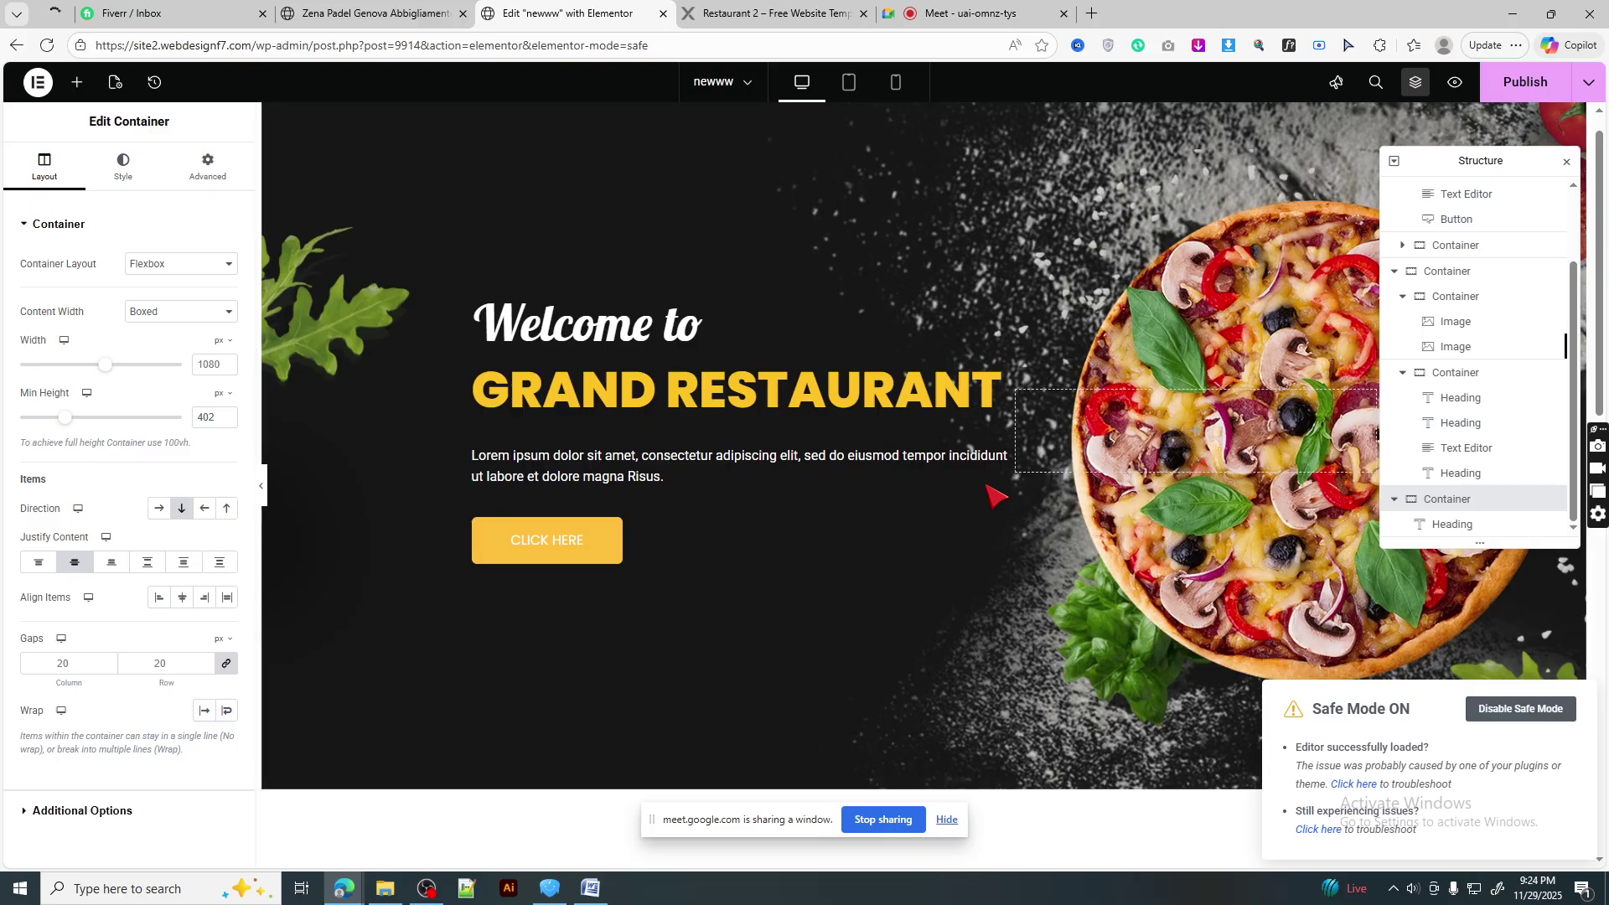
{"action": "right_click", "coordinate": [662, 374]}
{"action": "left_click", "coordinate": [639, 414]}
{"action": "left_click", "coordinate": [766, 13]}
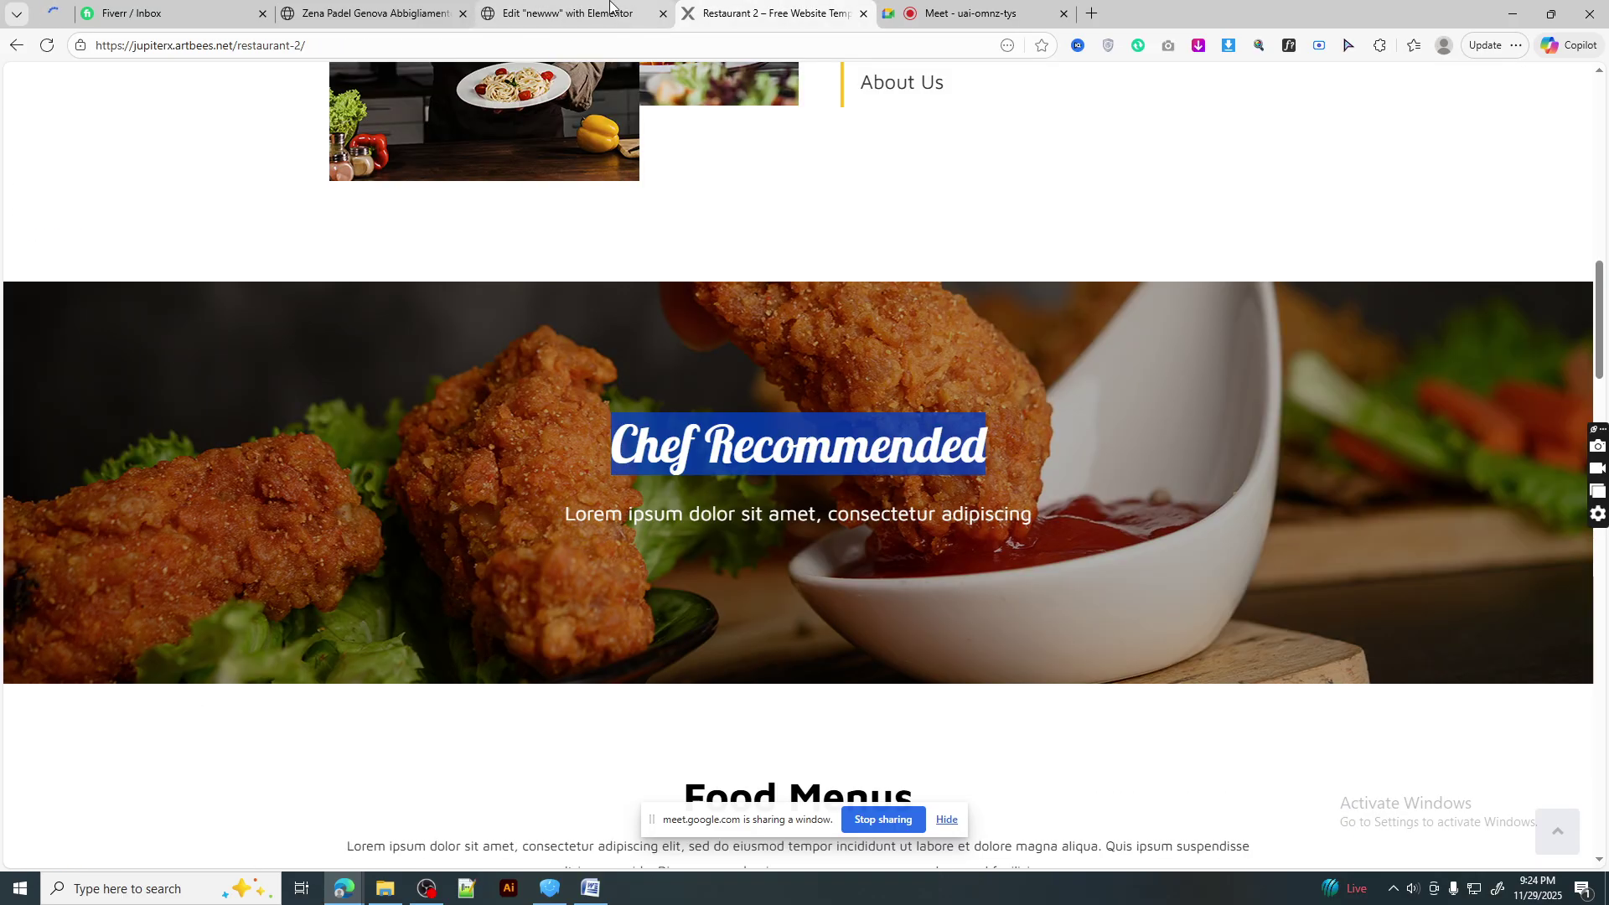
{"action": "left_click", "coordinate": [609, 11]}
{"action": "scroll", "coordinate": [952, 496], "scroll_direction": "down", "scroll_amount": 15}
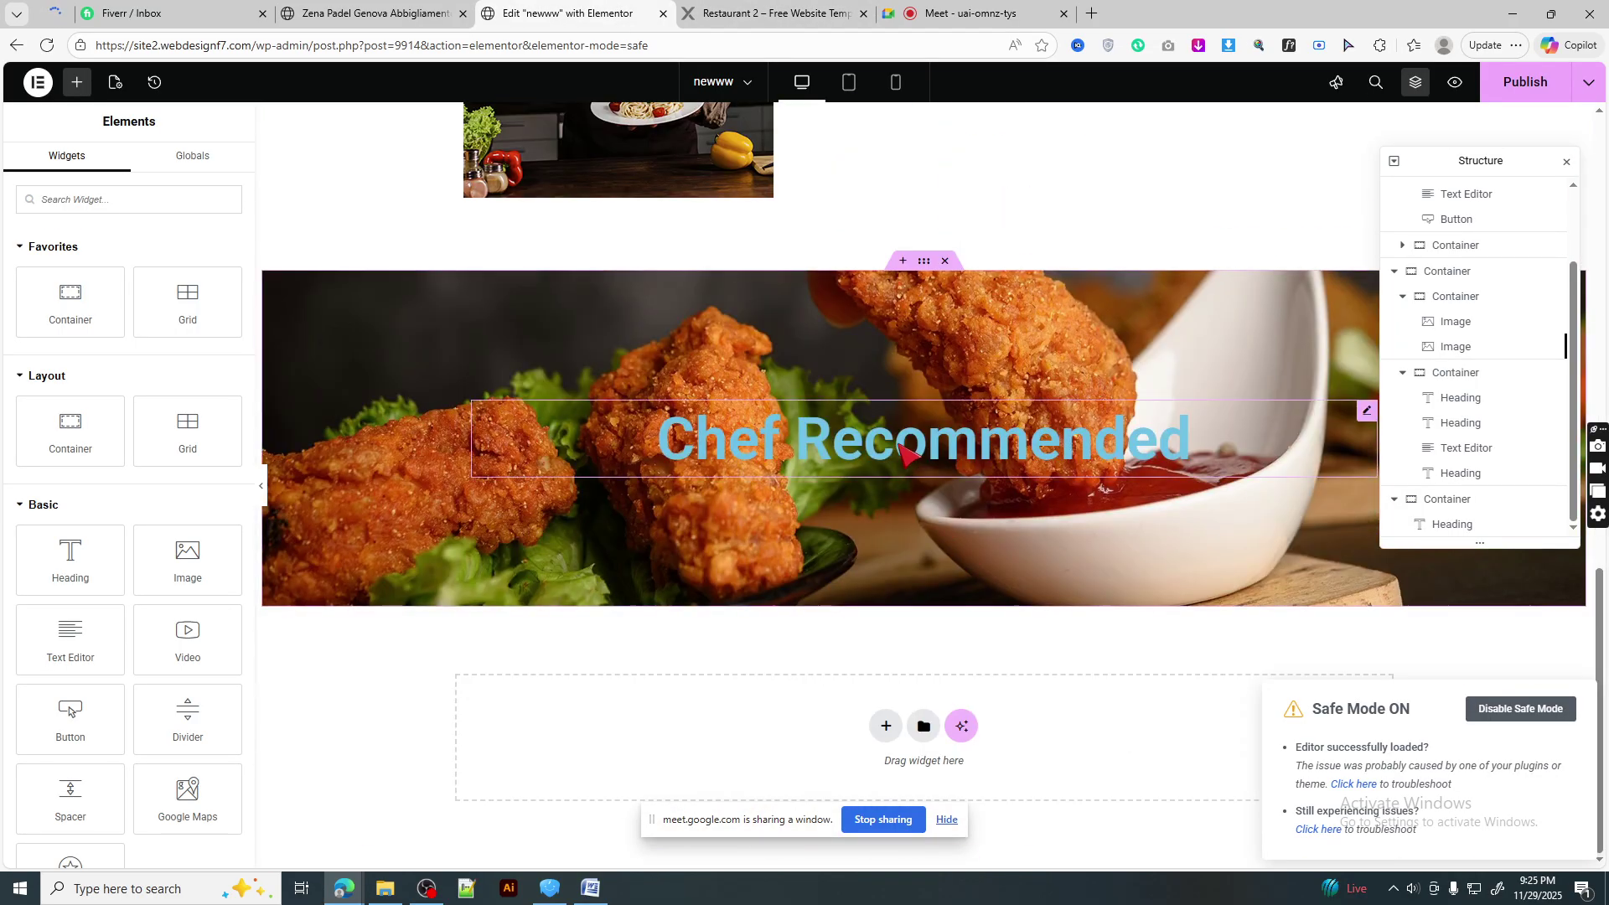
{"action": "right_click", "coordinate": [905, 441]}
{"action": "left_click", "coordinate": [965, 578]}
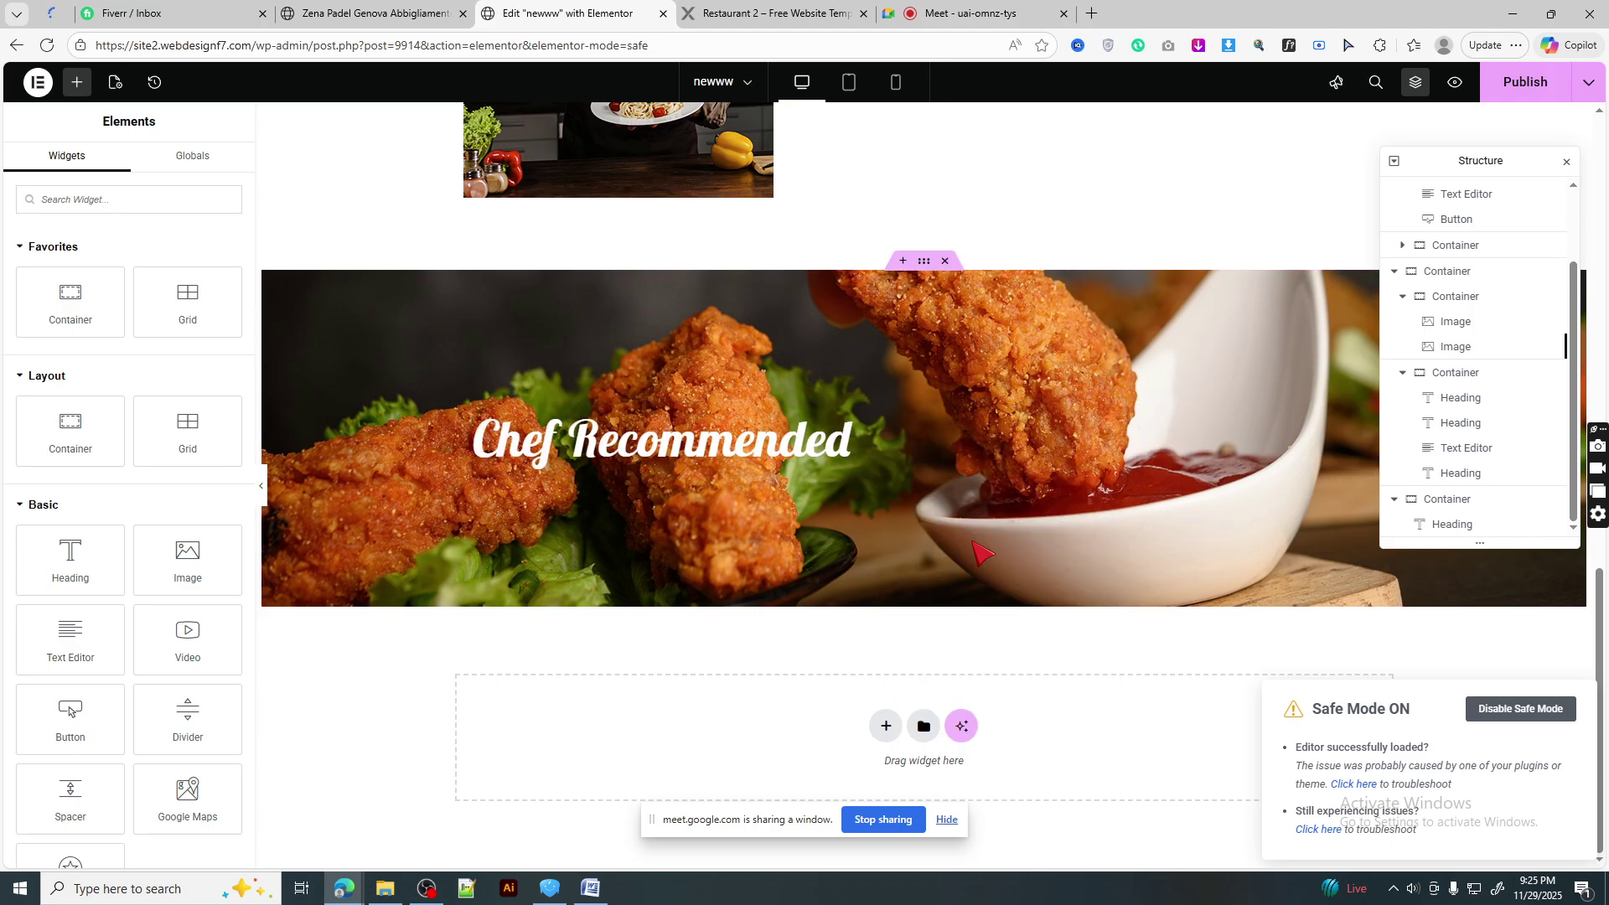
{"action": "left_click", "coordinate": [555, 425]}
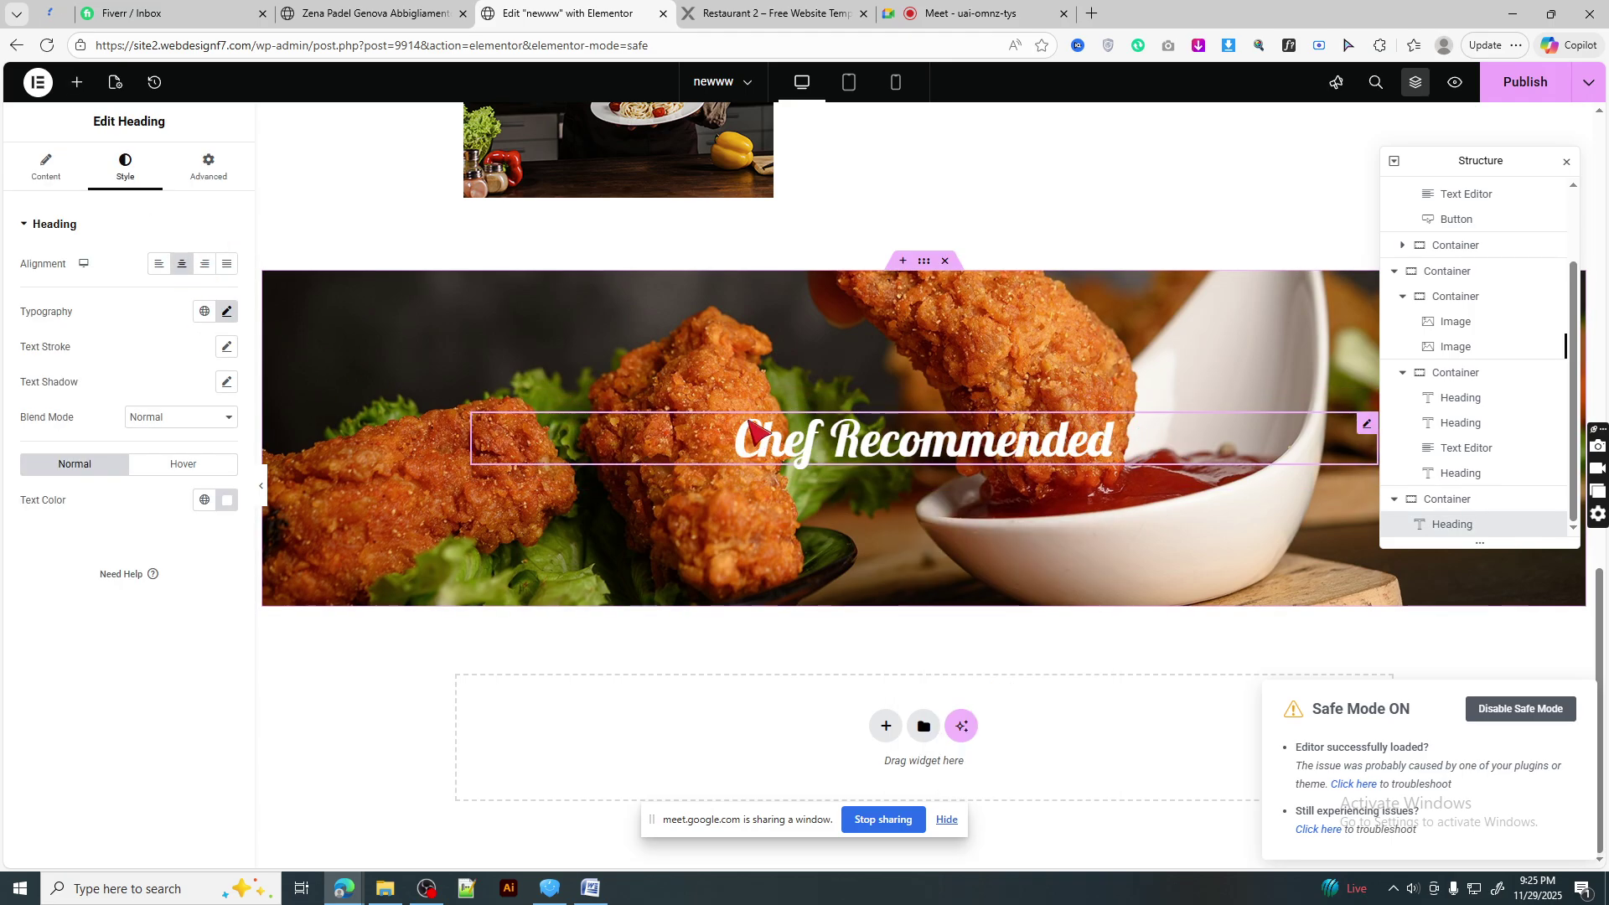
- Copy the line "Lorem ipsum dolor sit amet, consectetur adipiscing" from the template page's Chef Recommended banner
{"action": "left_click", "coordinate": [472, 8]}
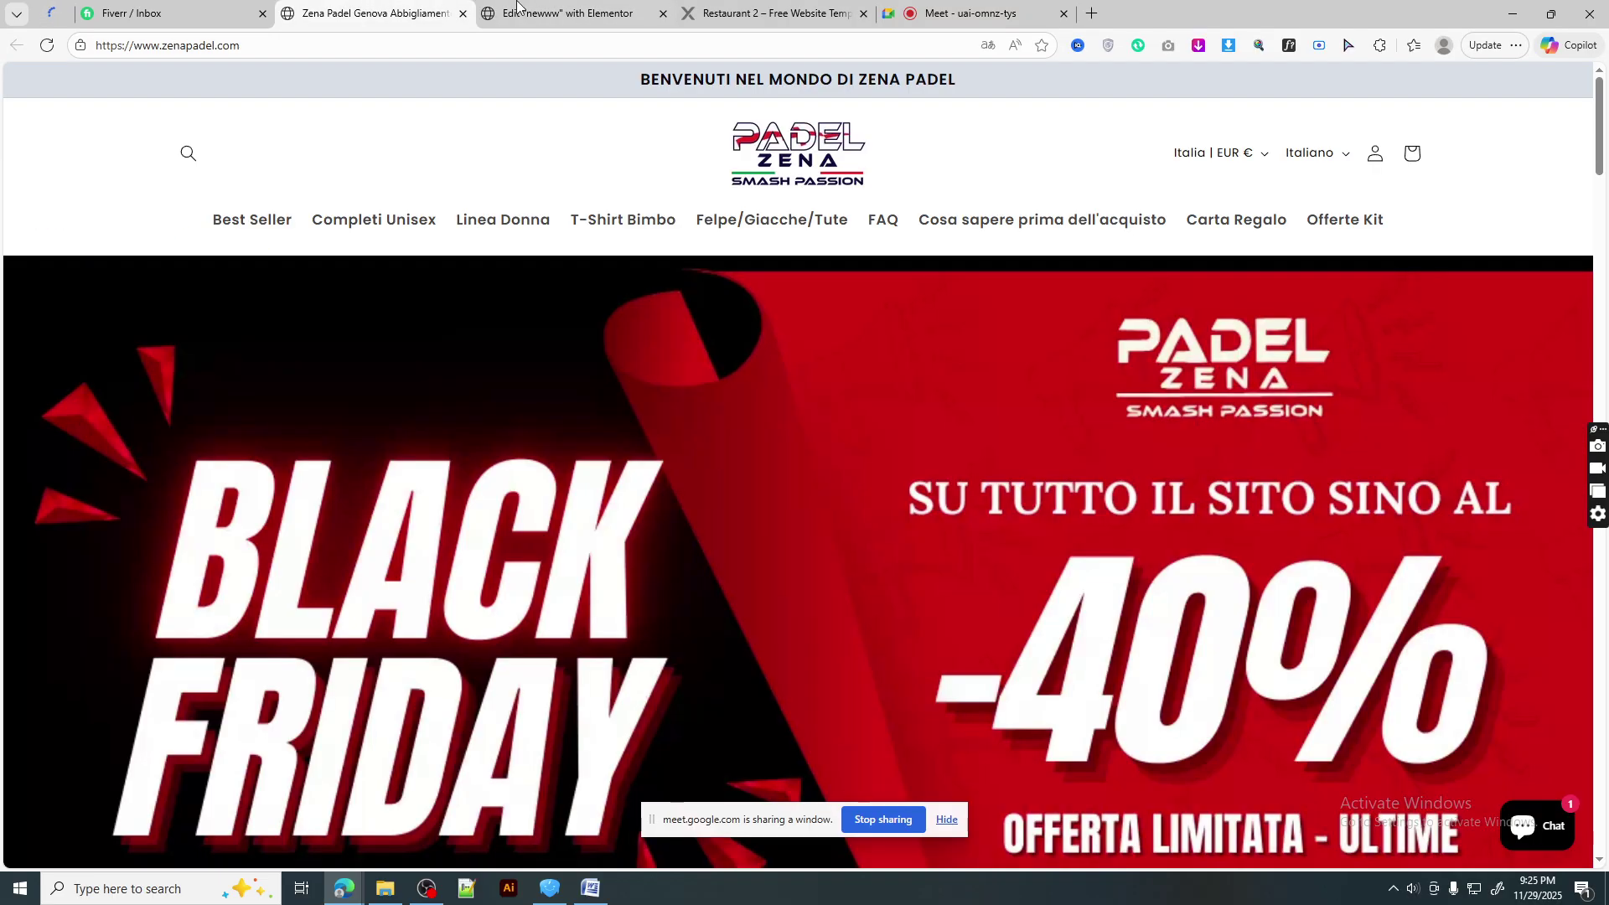
{"action": "left_click", "coordinate": [755, 13]}
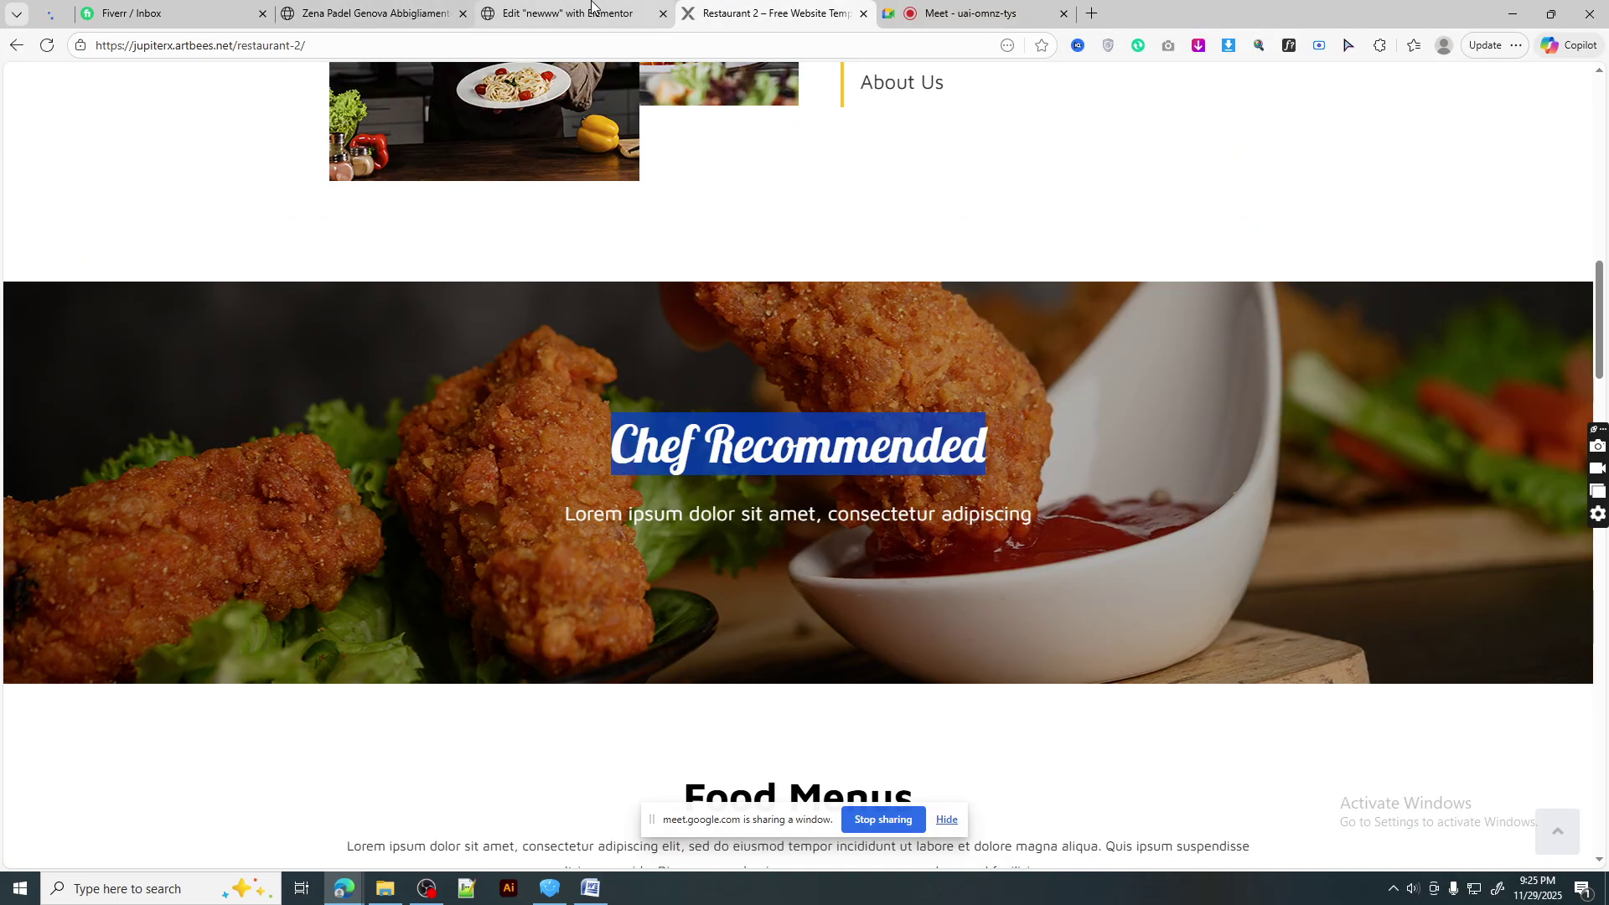
{"action": "triple_click", "coordinate": [778, 518]}
{"action": "right_click", "coordinate": [771, 516]}
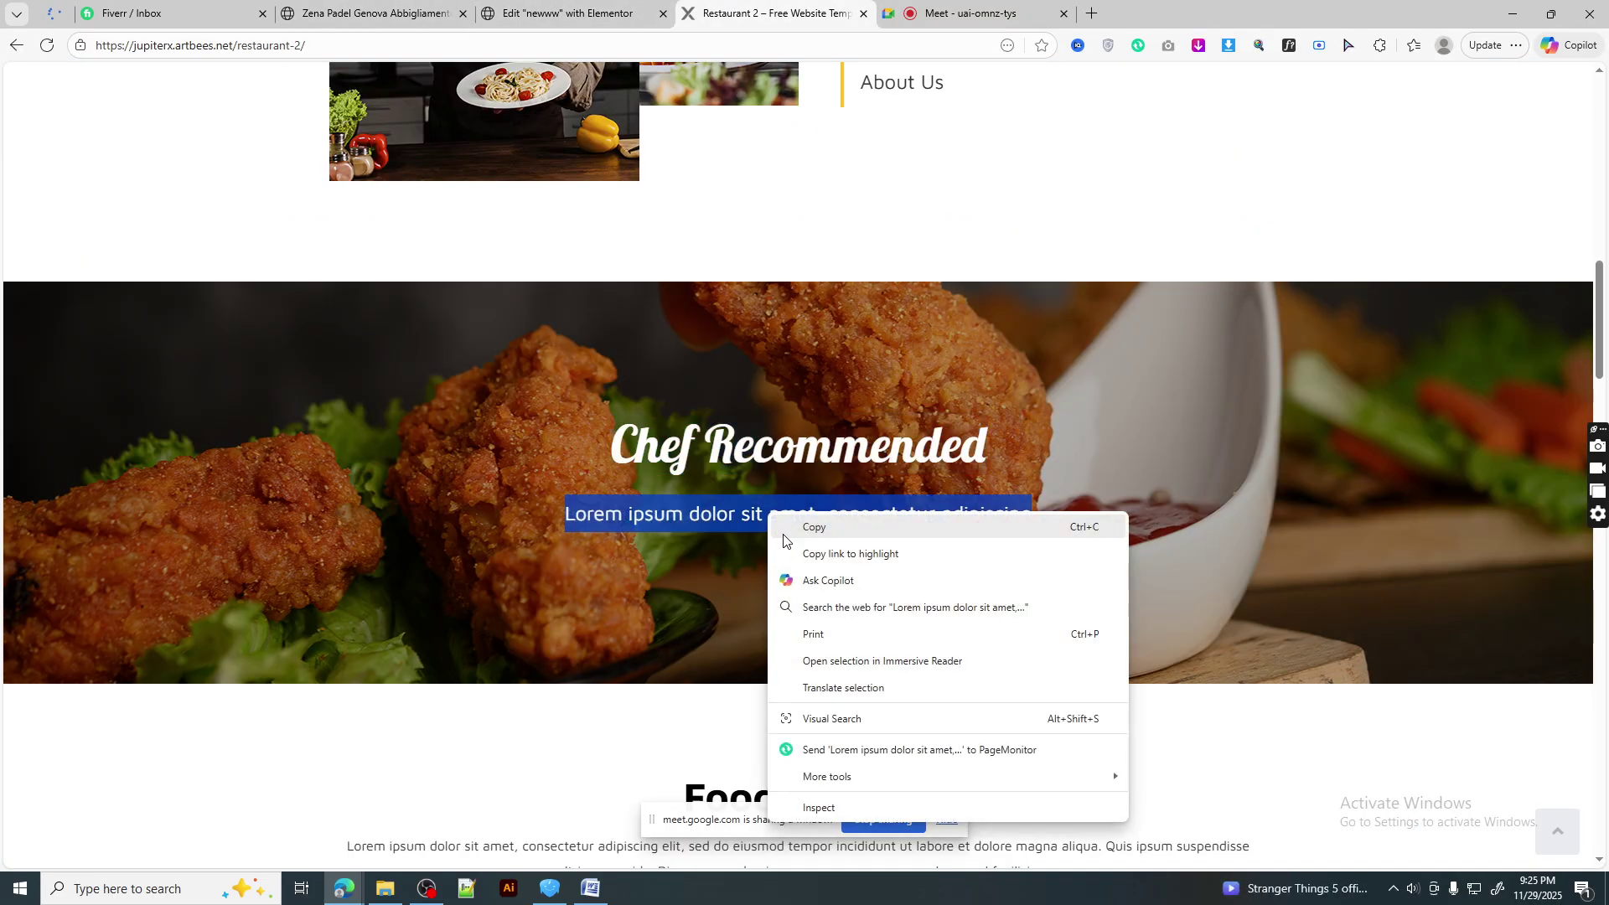
{"action": "left_click", "coordinate": [817, 530]}
- Add a second heading under Chef Recommended in the Elementor page, titled with the copied "Lorem ipsum dolor sit amet, consectetur adipiscing"
{"action": "left_click", "coordinate": [579, 14]}
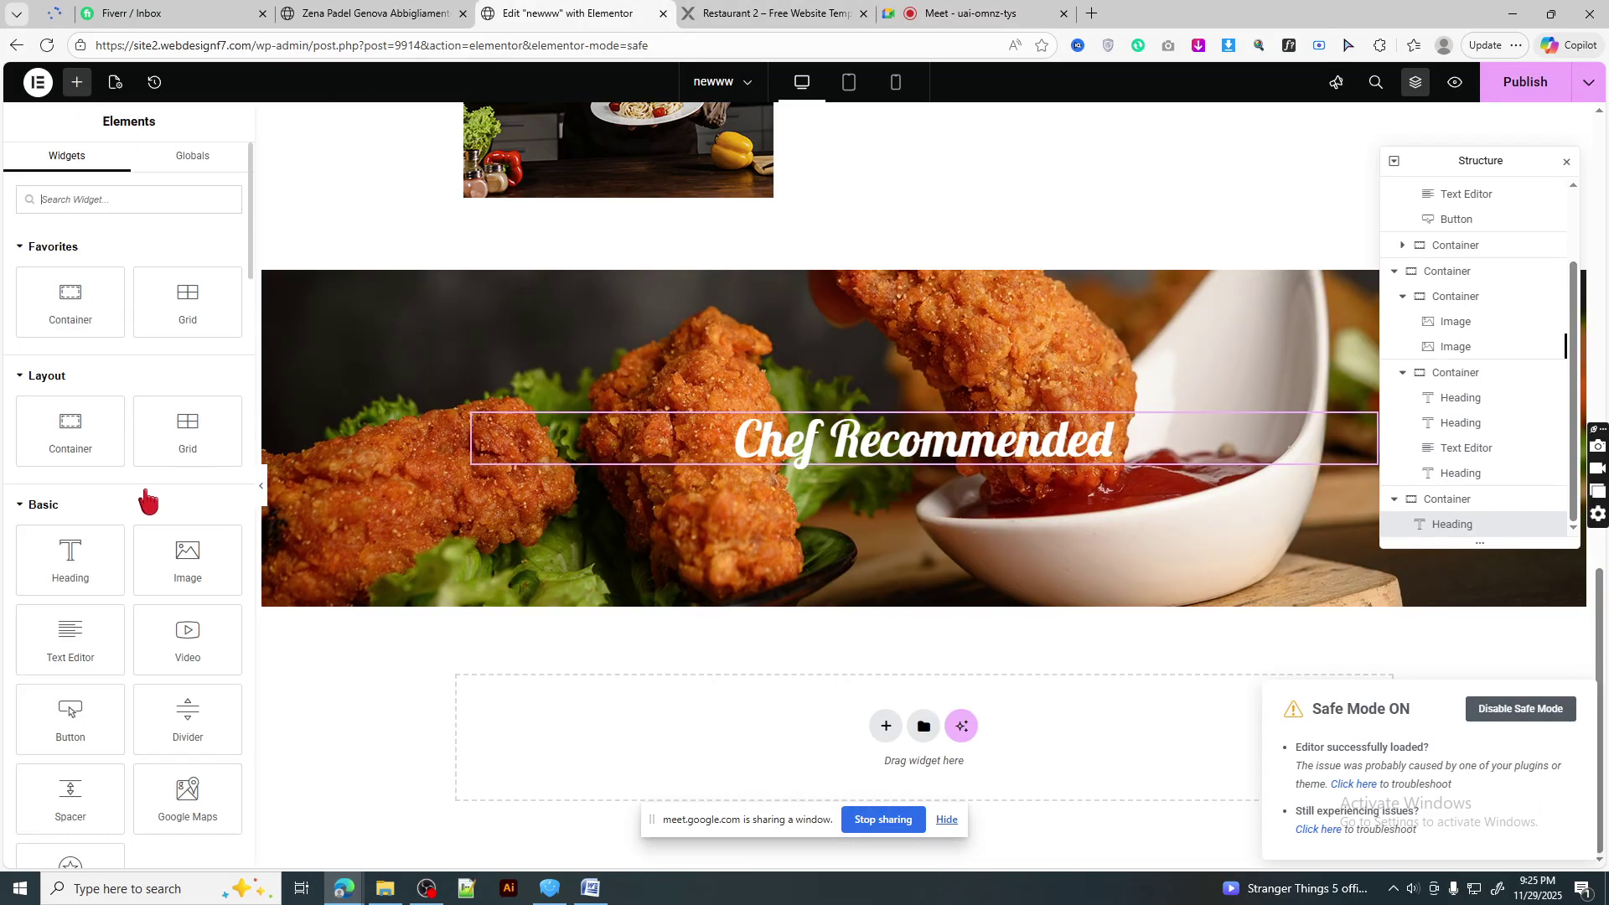
{"action": "left_click_drag", "start_coordinate": [92, 558], "coordinate": [937, 469]}
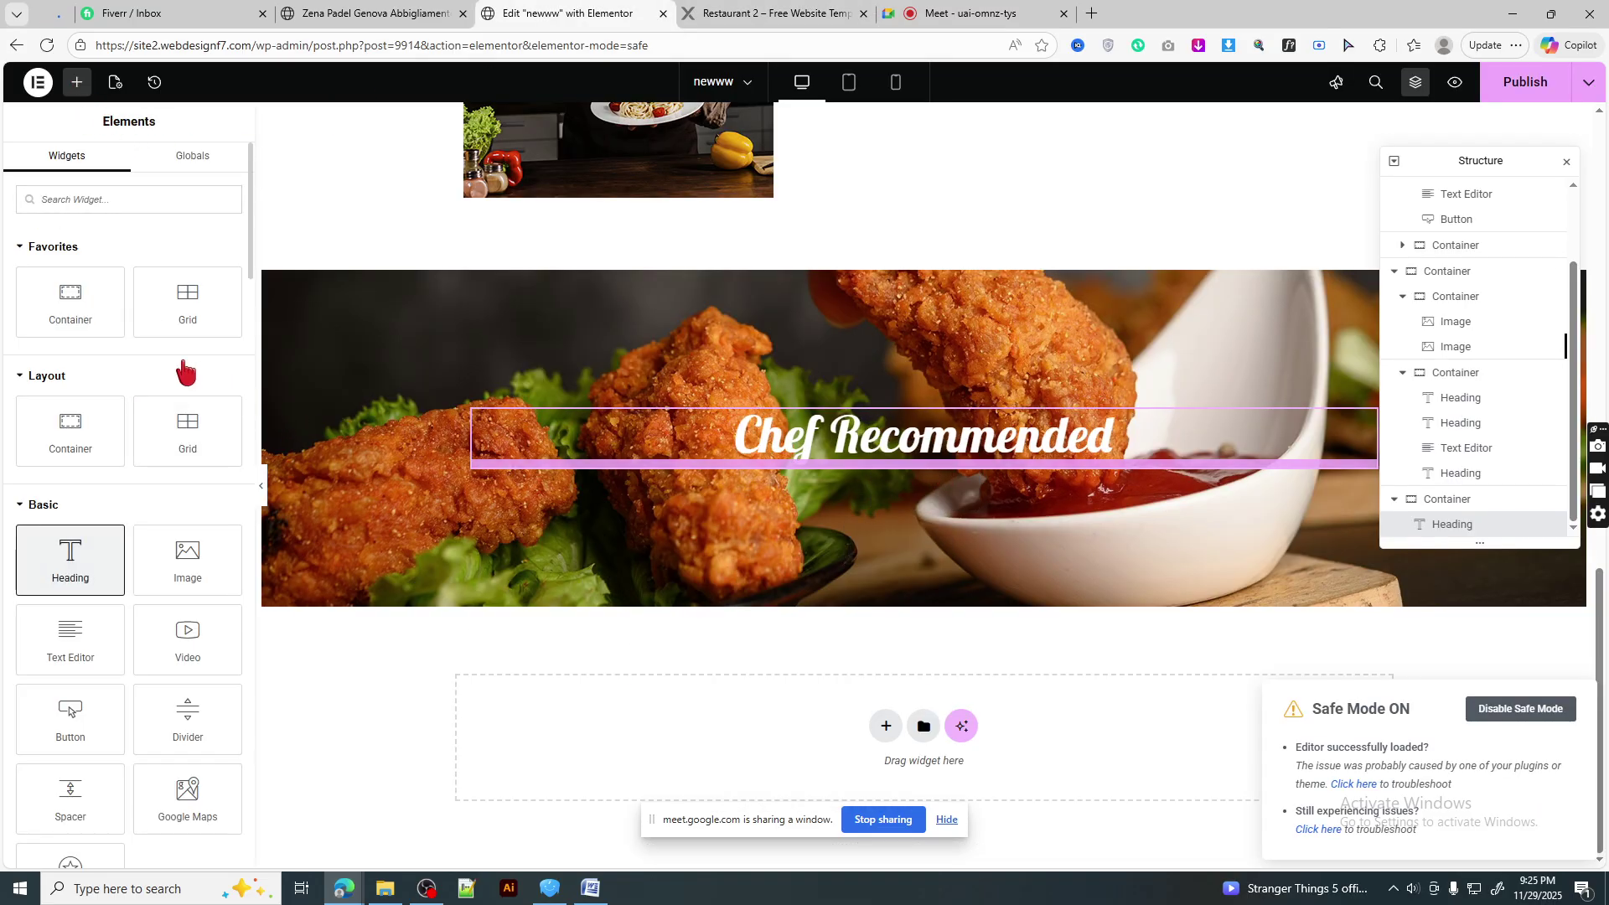
{"action": "triple_click", "coordinate": [88, 284]}
{"action": "right_click", "coordinate": [96, 283]}
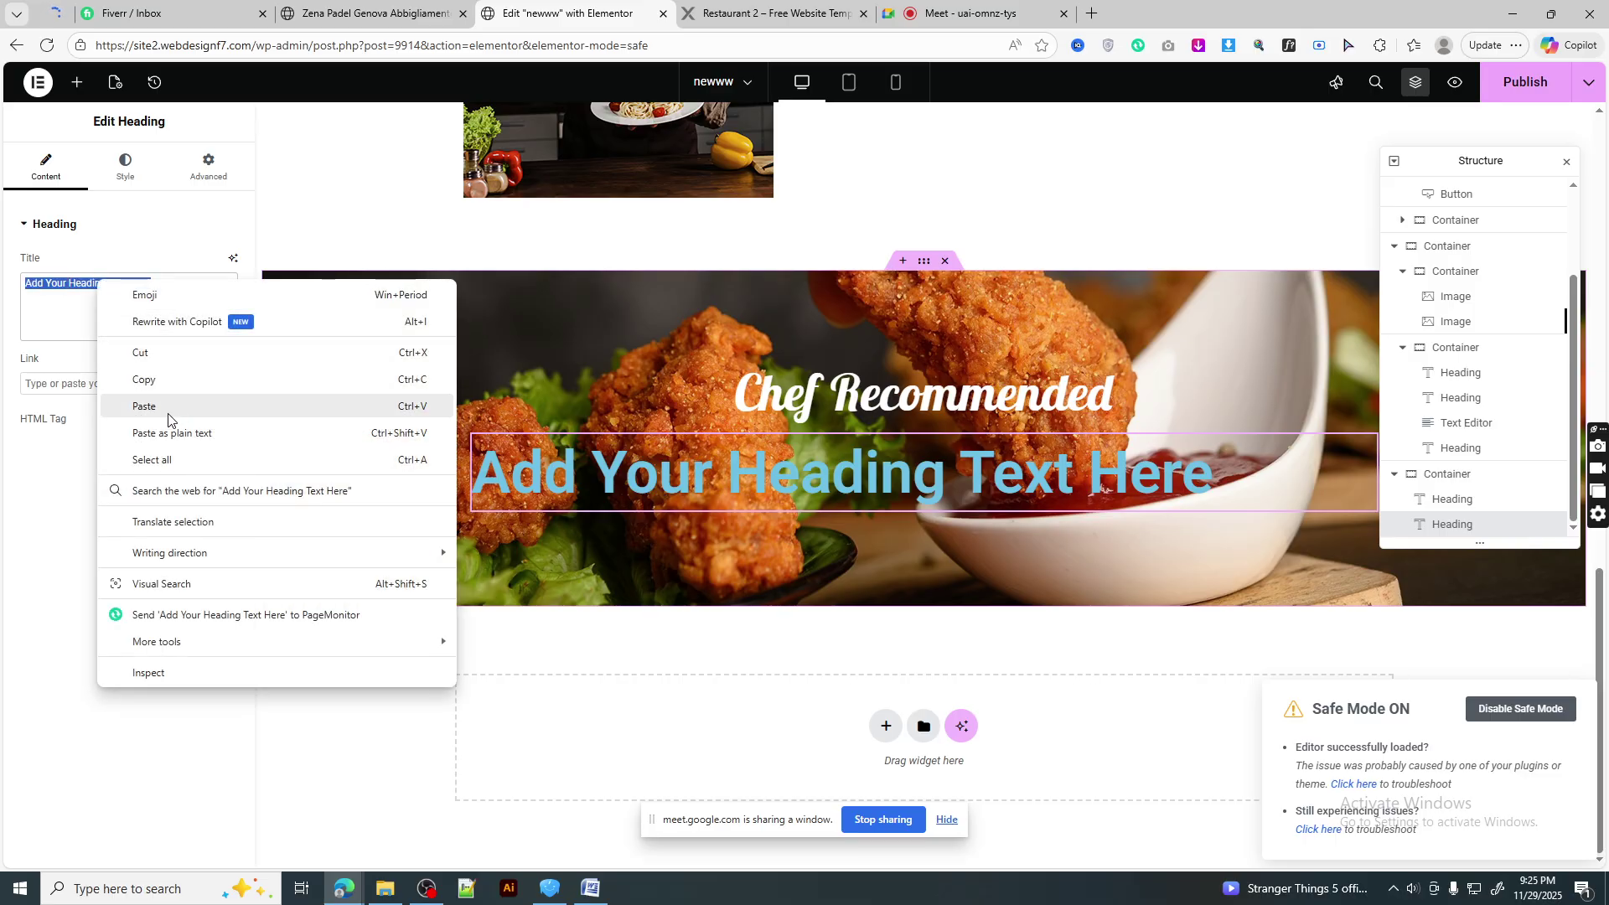
{"action": "left_click", "coordinate": [165, 417]}
- Center-align the "Lorem ipsum dolor sit amet, consectetur adipiscing" heading and set its font family to Poppins
{"action": "left_click", "coordinate": [125, 167]}
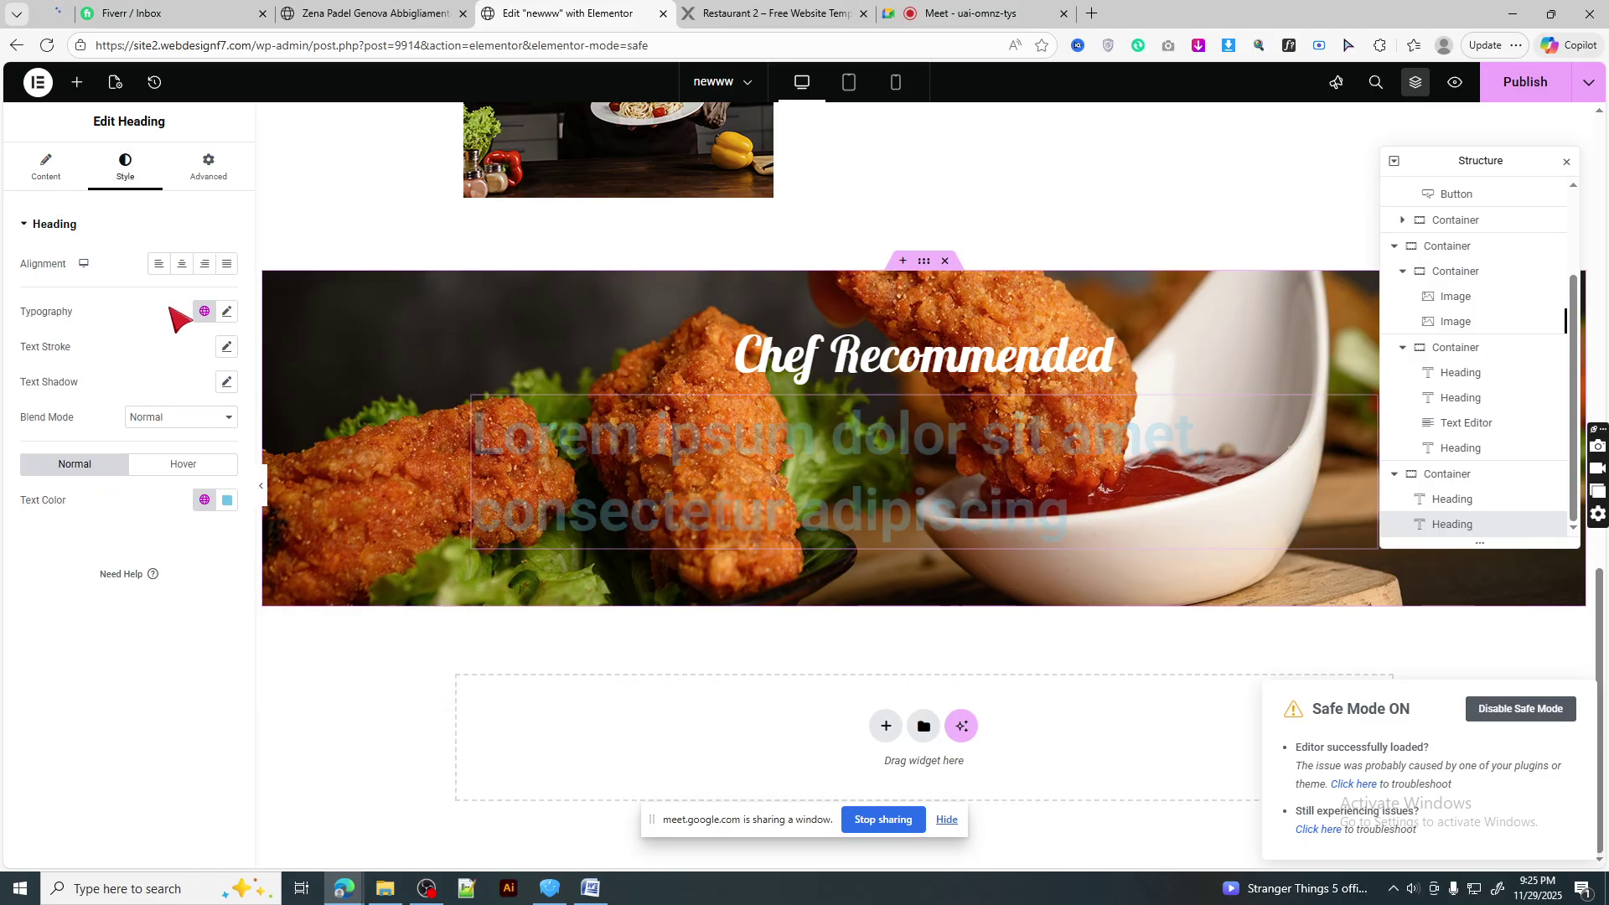
{"action": "left_click", "coordinate": [181, 263]}
{"action": "left_click", "coordinate": [227, 311]}
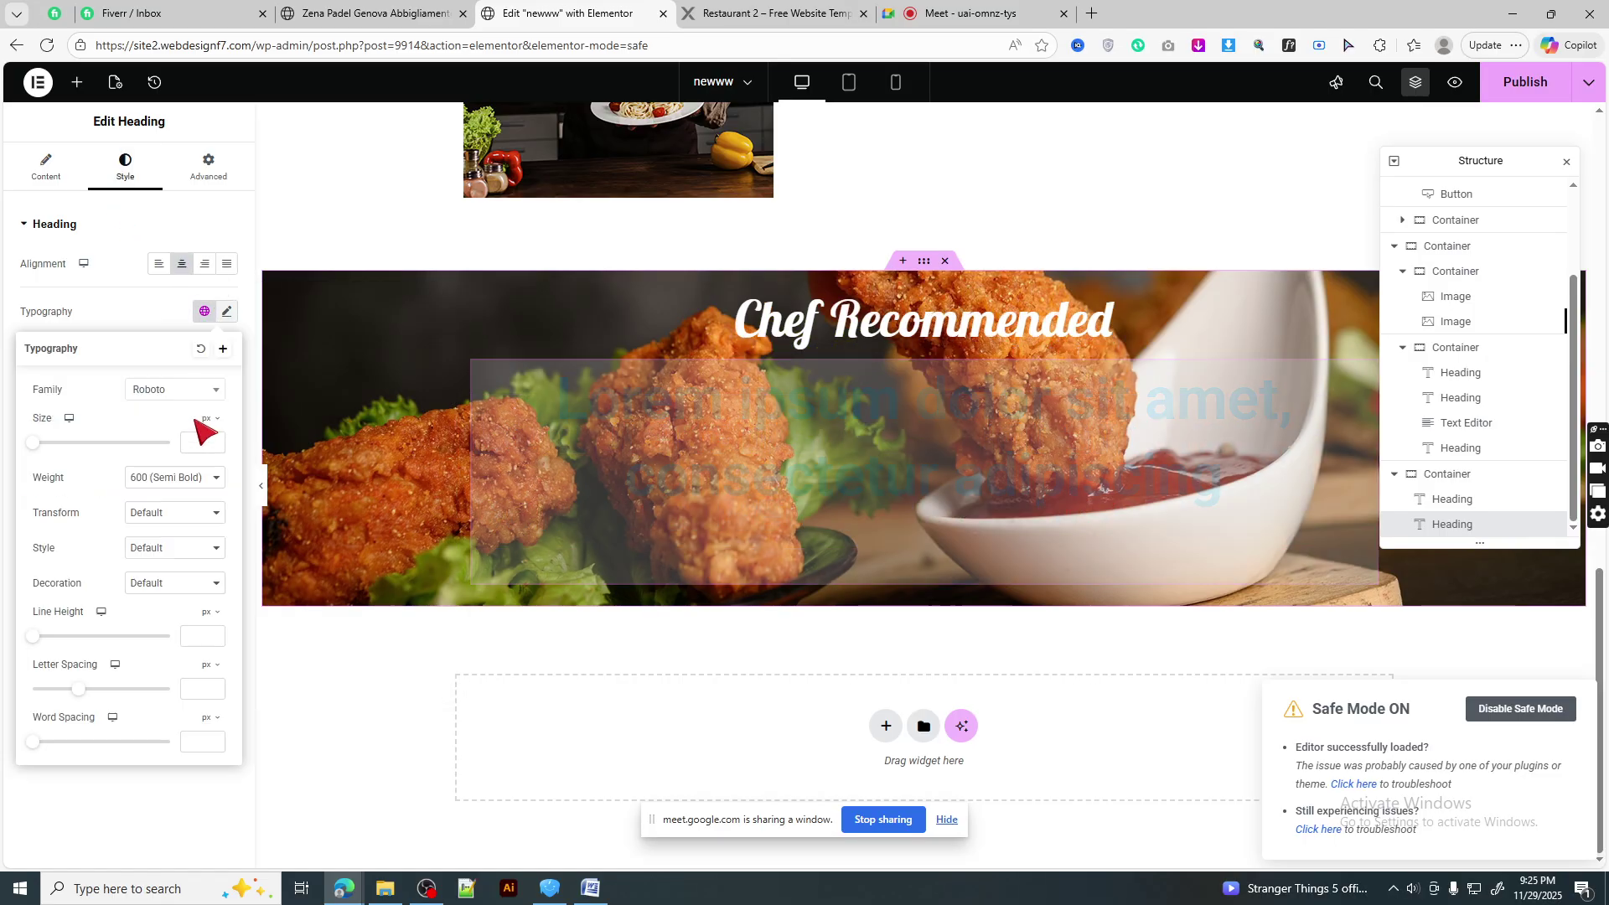
{"action": "left_click", "coordinate": [186, 391]}
{"action": "type", "text": "poppins"}
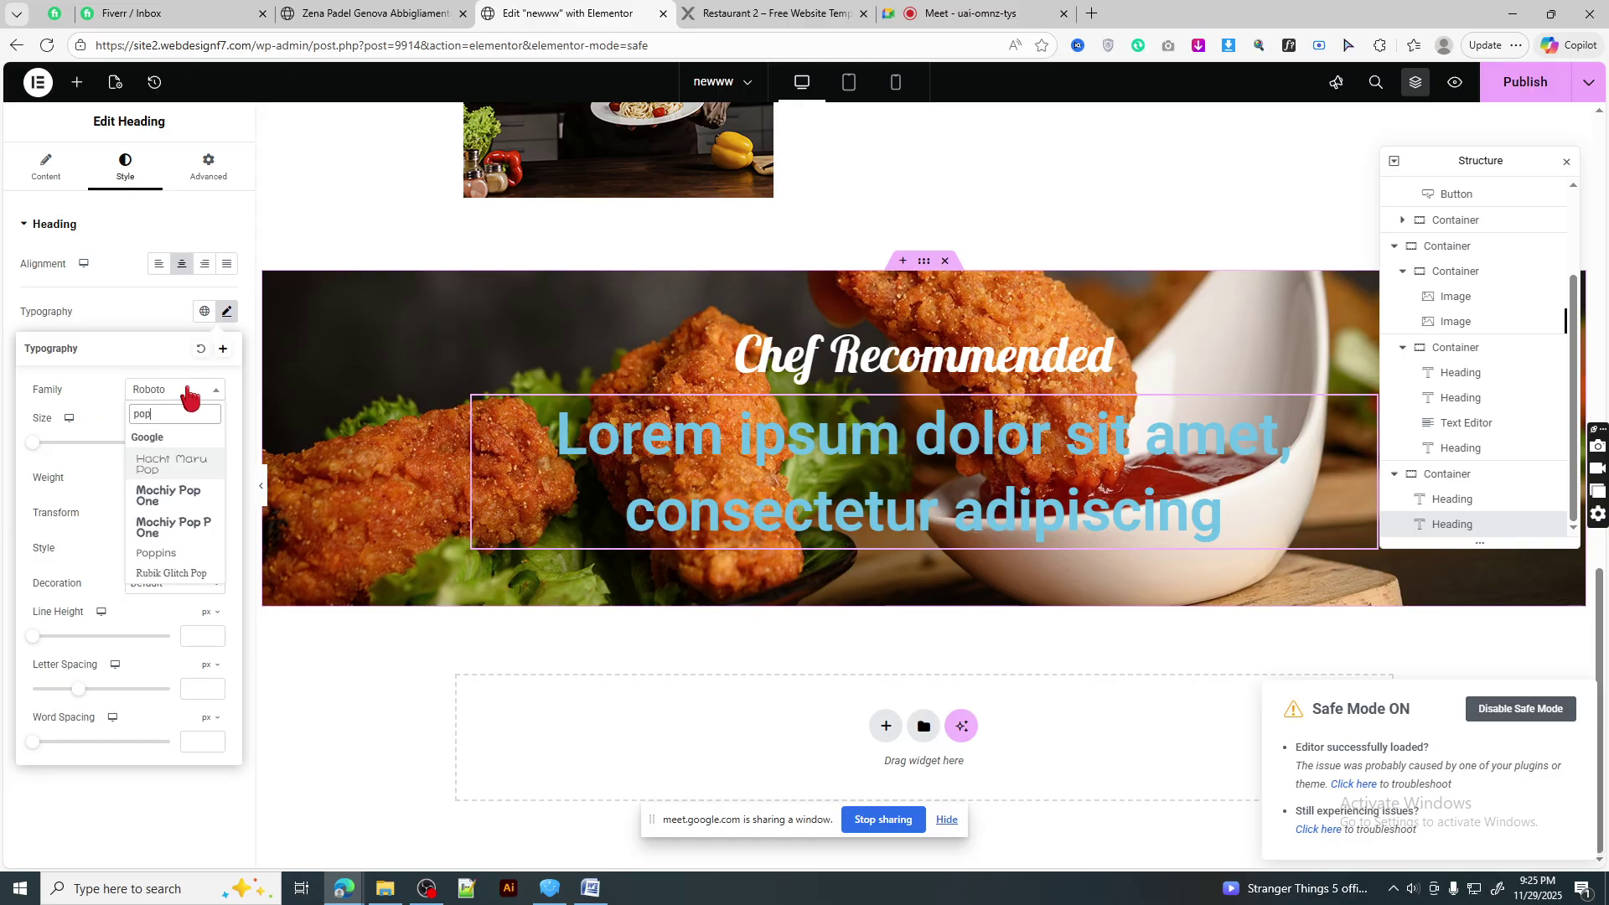
{"action": "key", "text": "Return"}
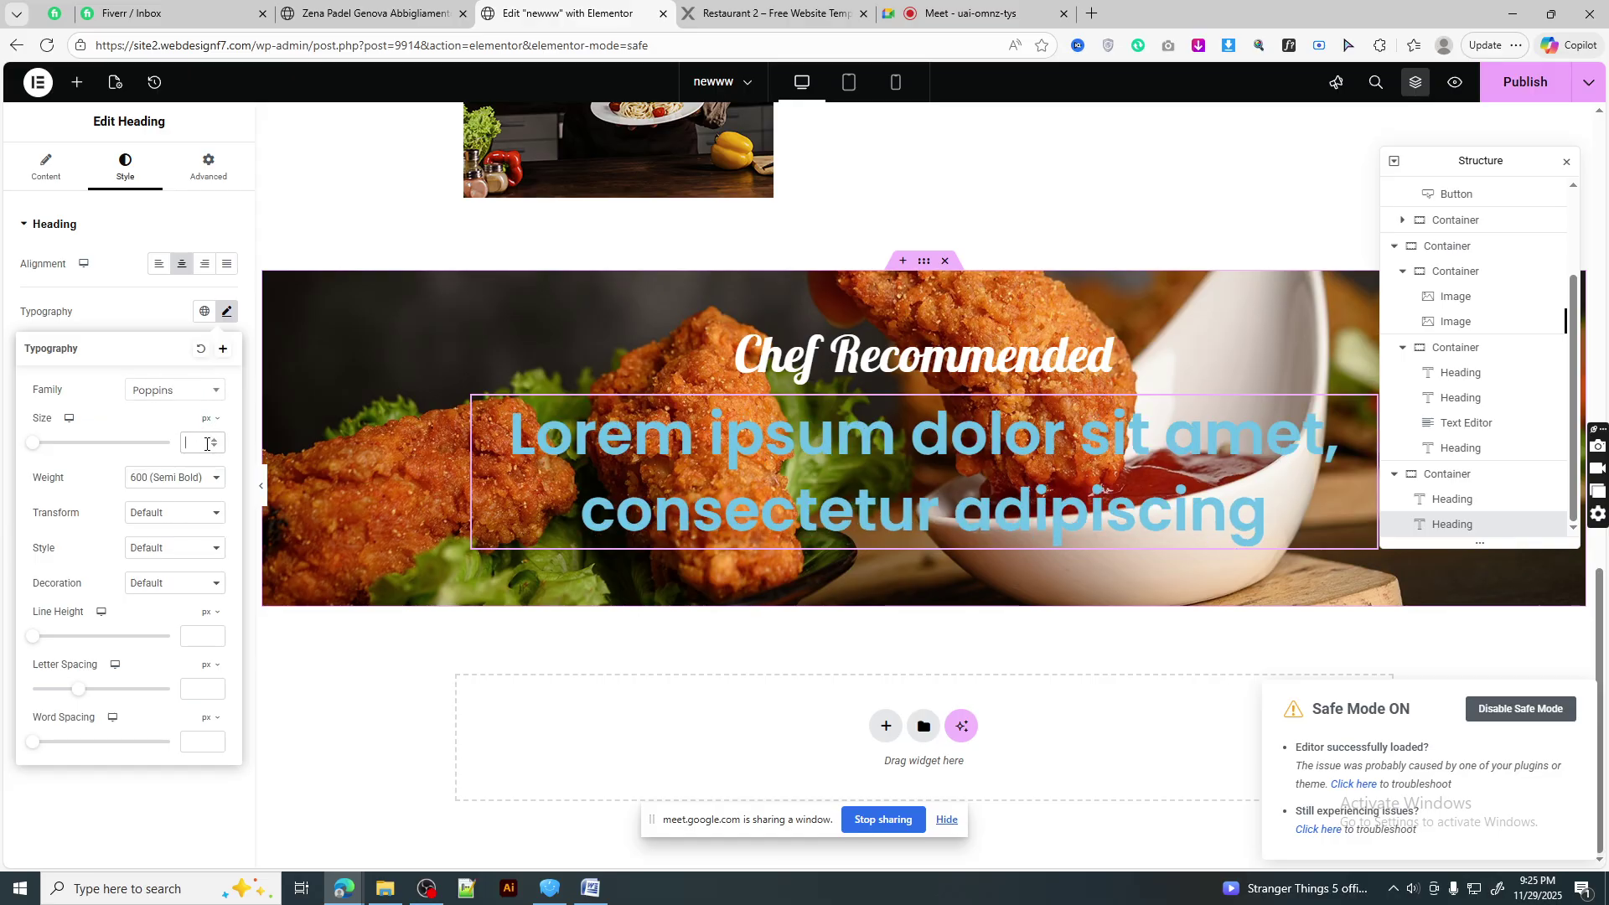
- Set the Lorem ipsum heading's font size to 28 px and its weight to 400 (Normal)
{"action": "type", "text": "20"}
{"action": "key", "text": "Up"}
{"action": "key", "text": "Up"}
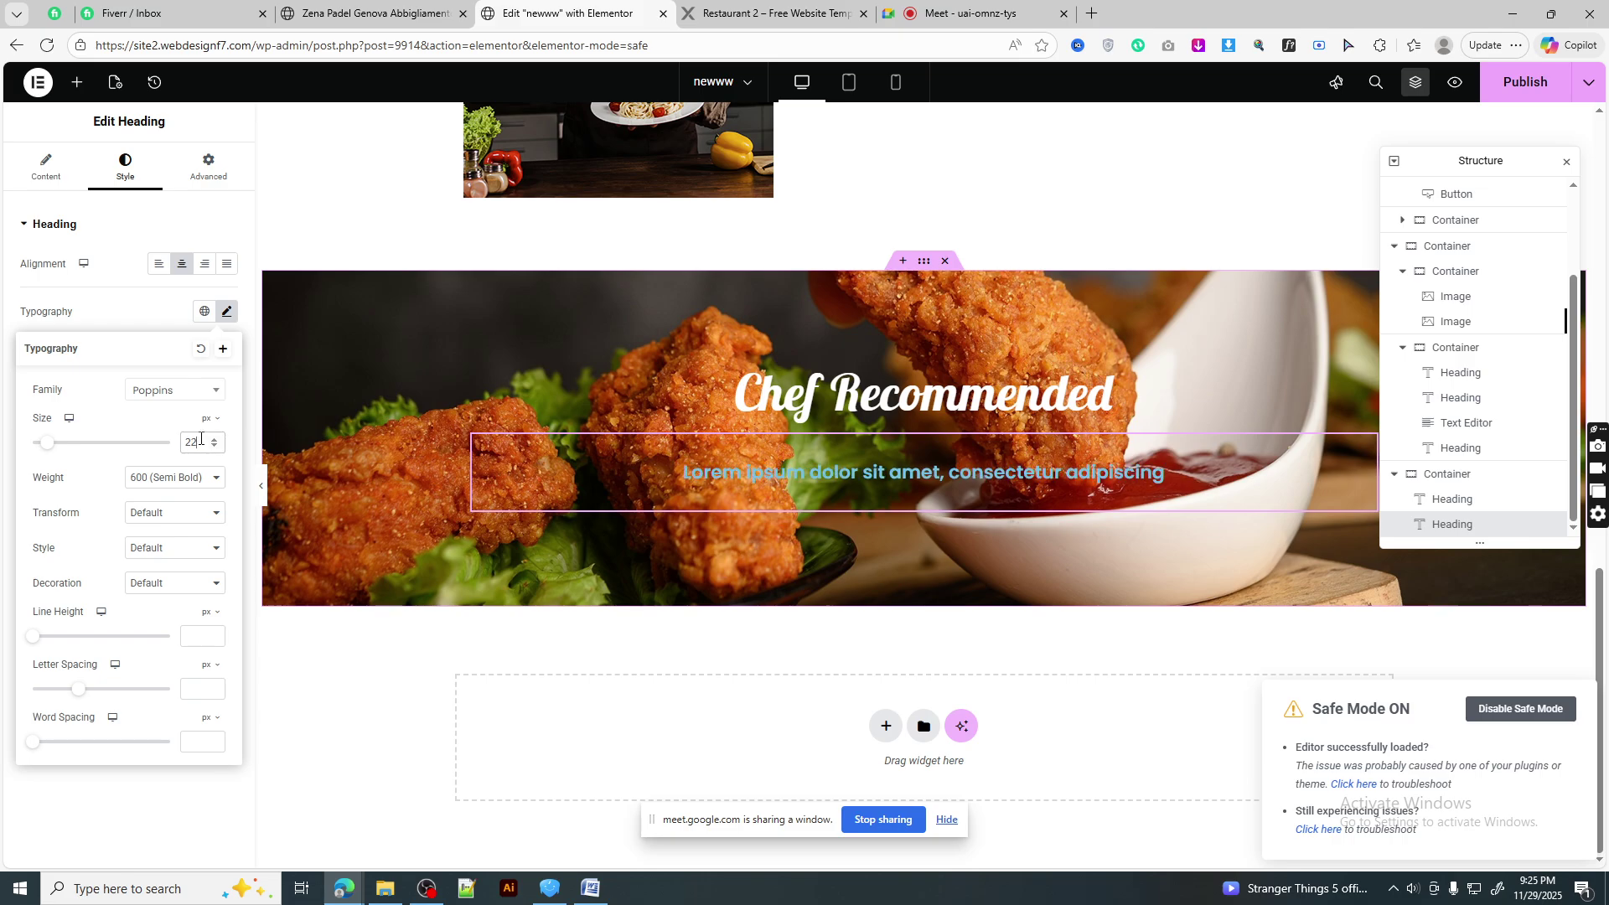
{"action": "key", "text": "Up"}
{"action": "key", "text": "Up"}
{"action": "key", "text": "Up"}
{"action": "key", "text": "Up"}
{"action": "key", "text": "Up"}
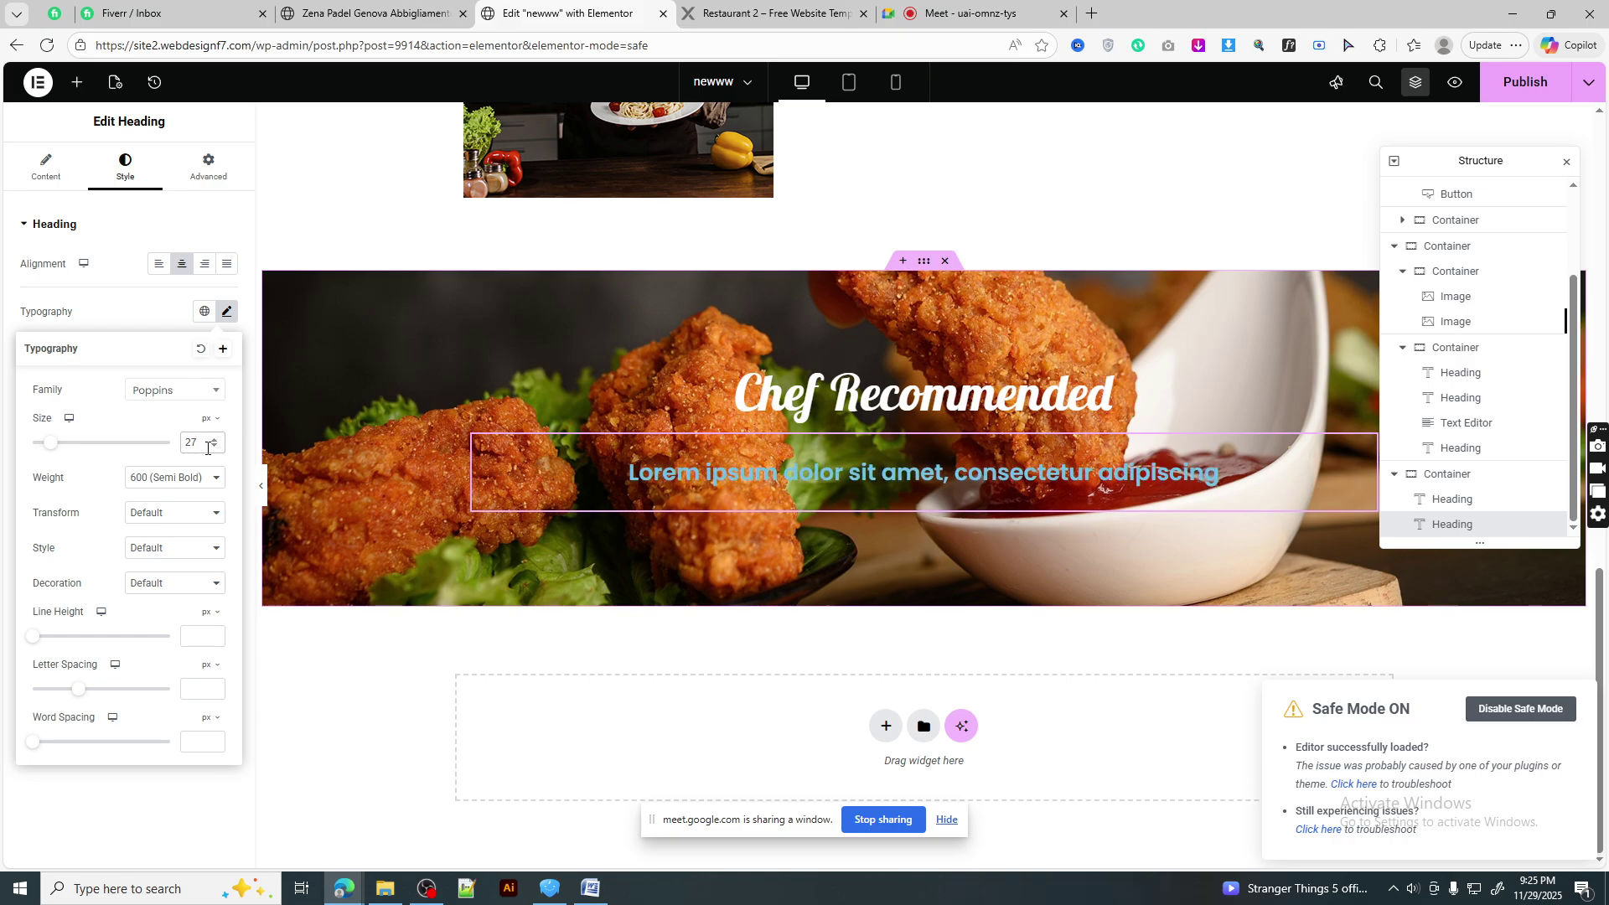
{"action": "left_click", "coordinate": [186, 482]}
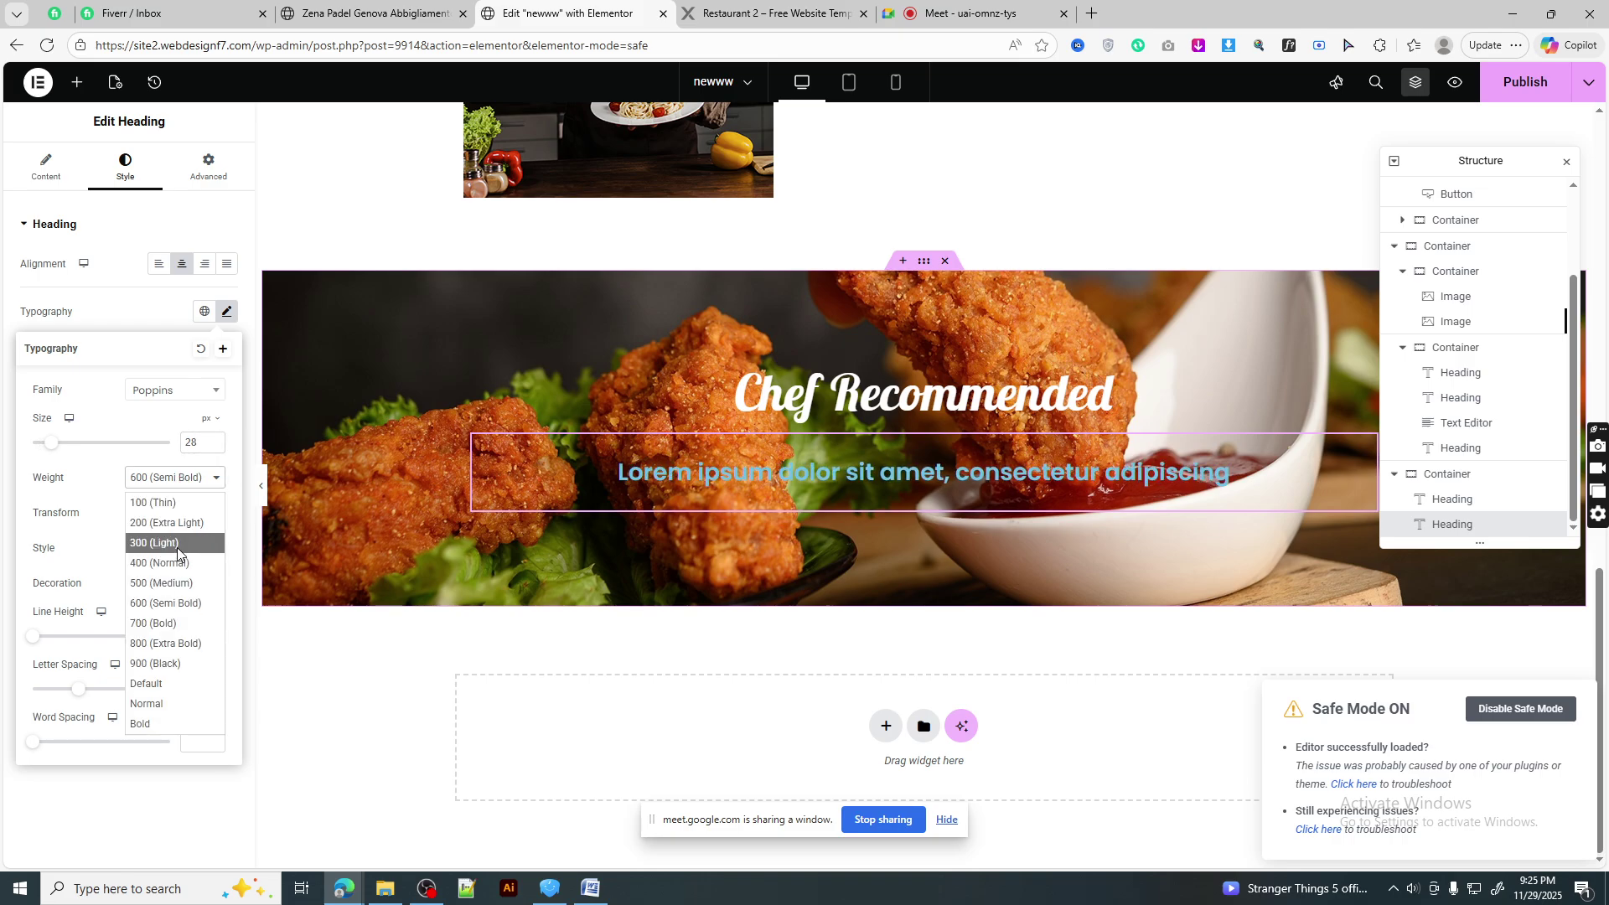
{"action": "left_click", "coordinate": [180, 575]}
{"action": "left_click", "coordinate": [227, 310]}
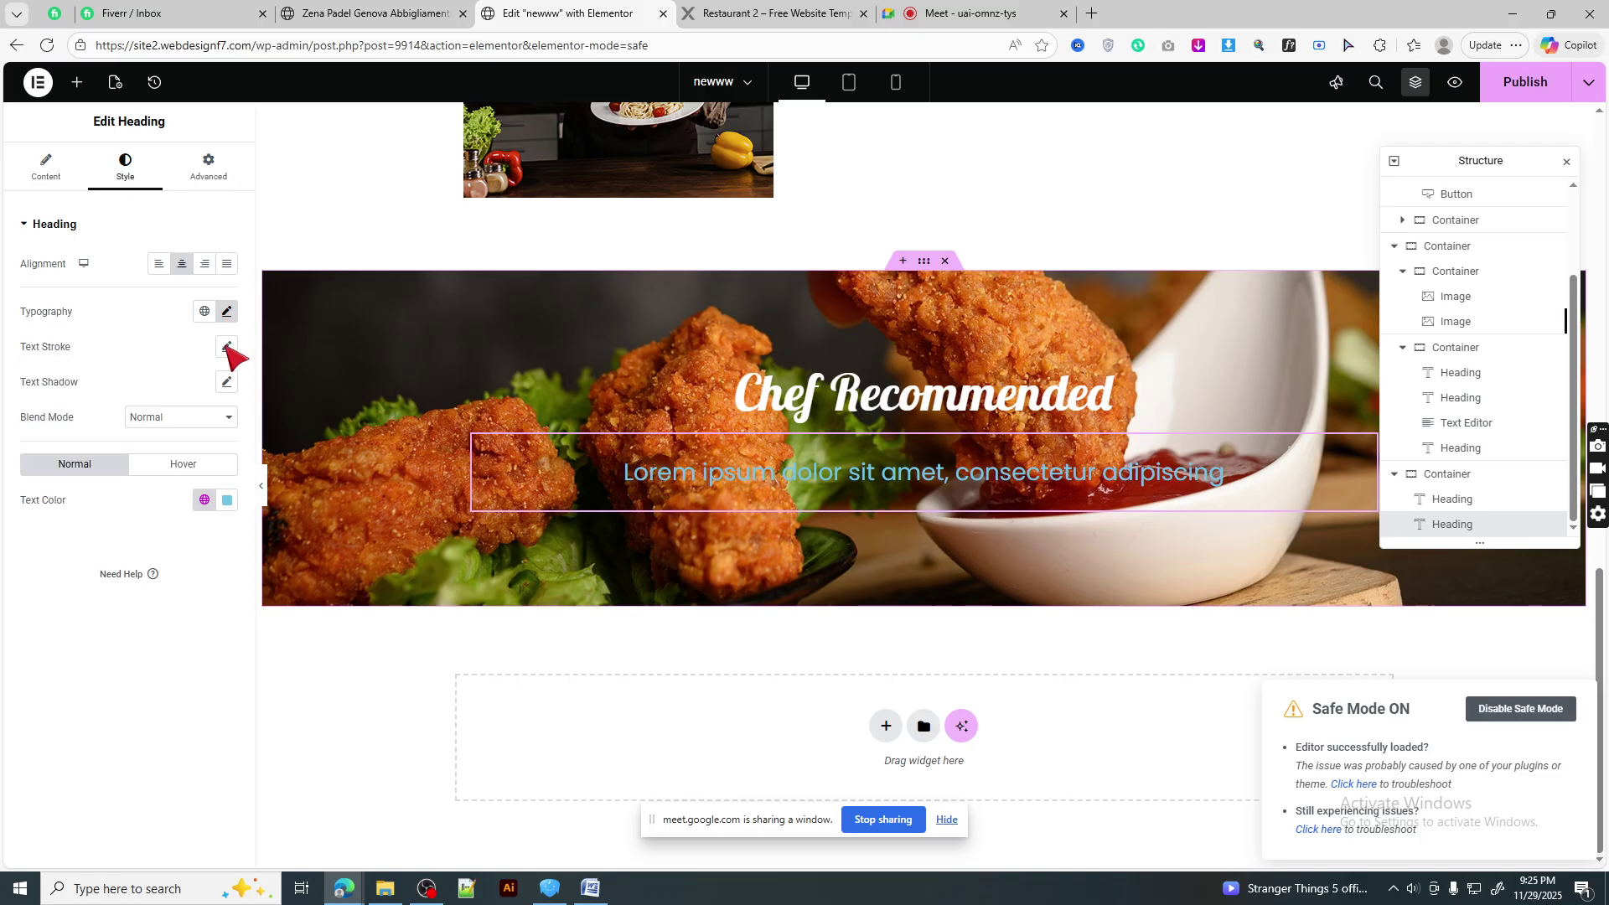
- Change the Lorem ipsum heading's text color to white (#FFFFFF)
{"action": "left_click", "coordinate": [226, 500]}
{"action": "left_click_drag", "start_coordinate": [209, 575], "coordinate": [126, 562]}
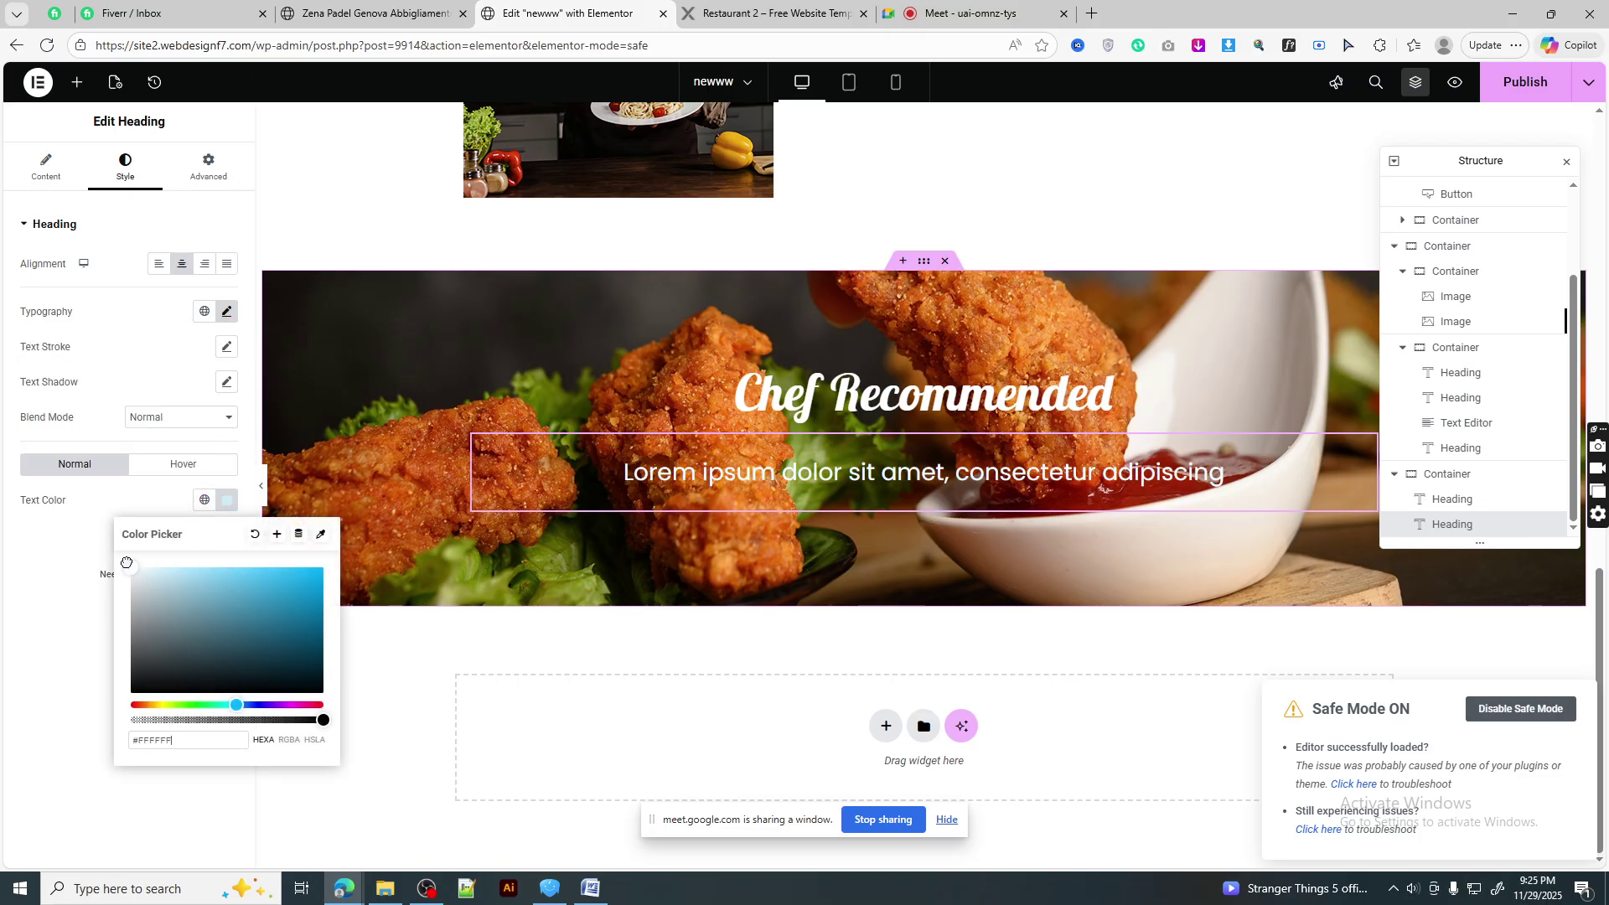
{"action": "left_click", "coordinate": [227, 501]}
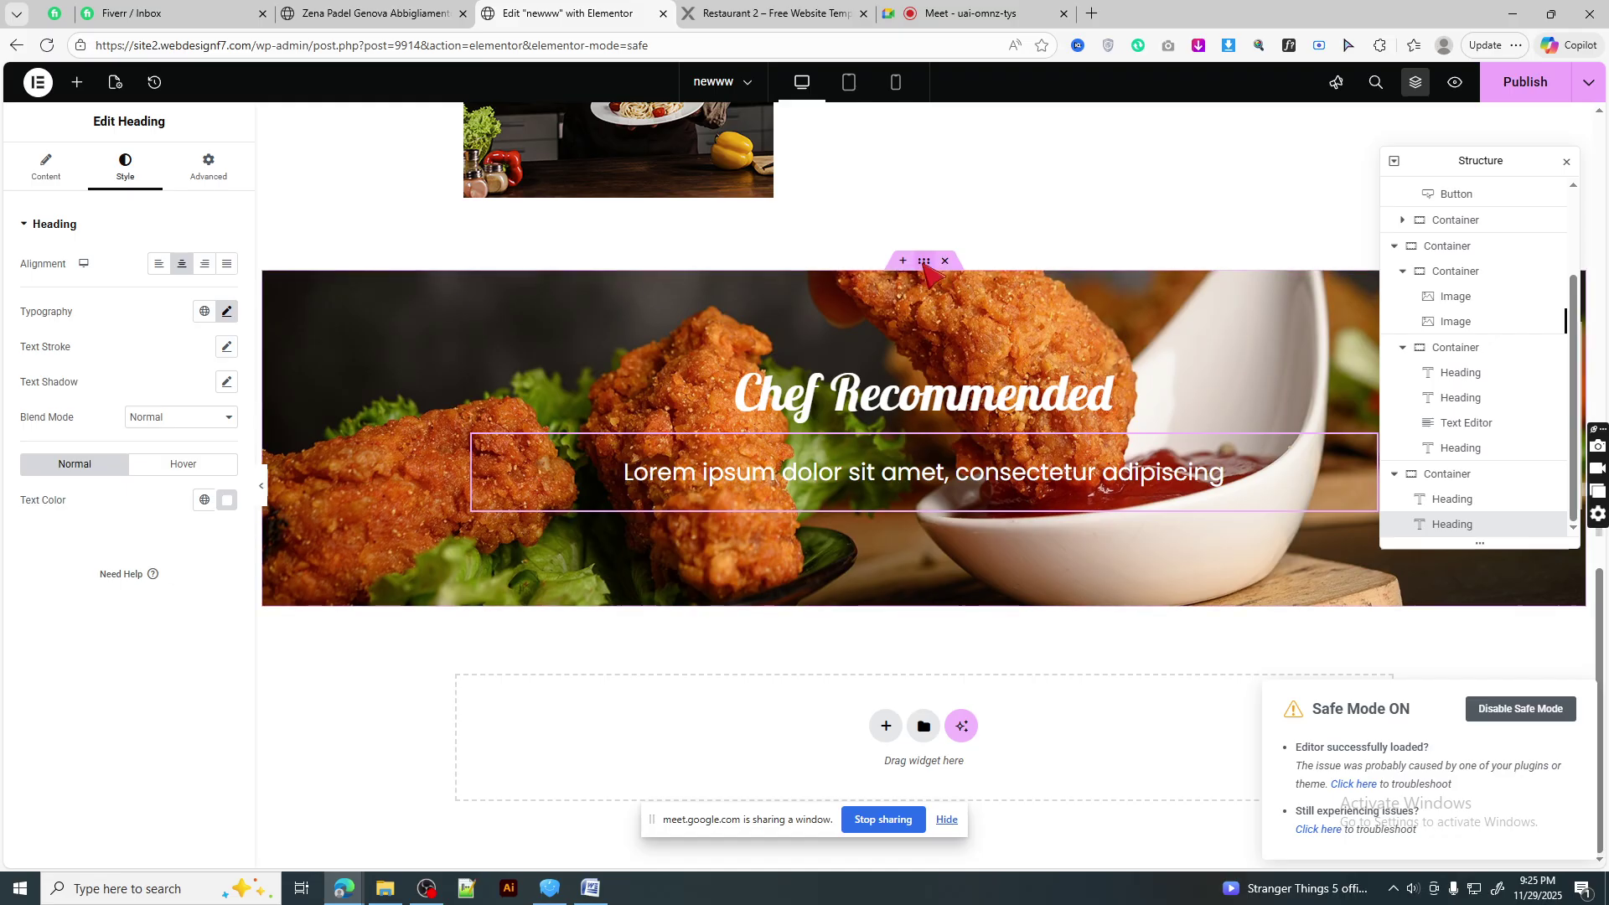
{"action": "left_click_drag", "start_coordinate": [924, 266], "coordinate": [932, 269]}
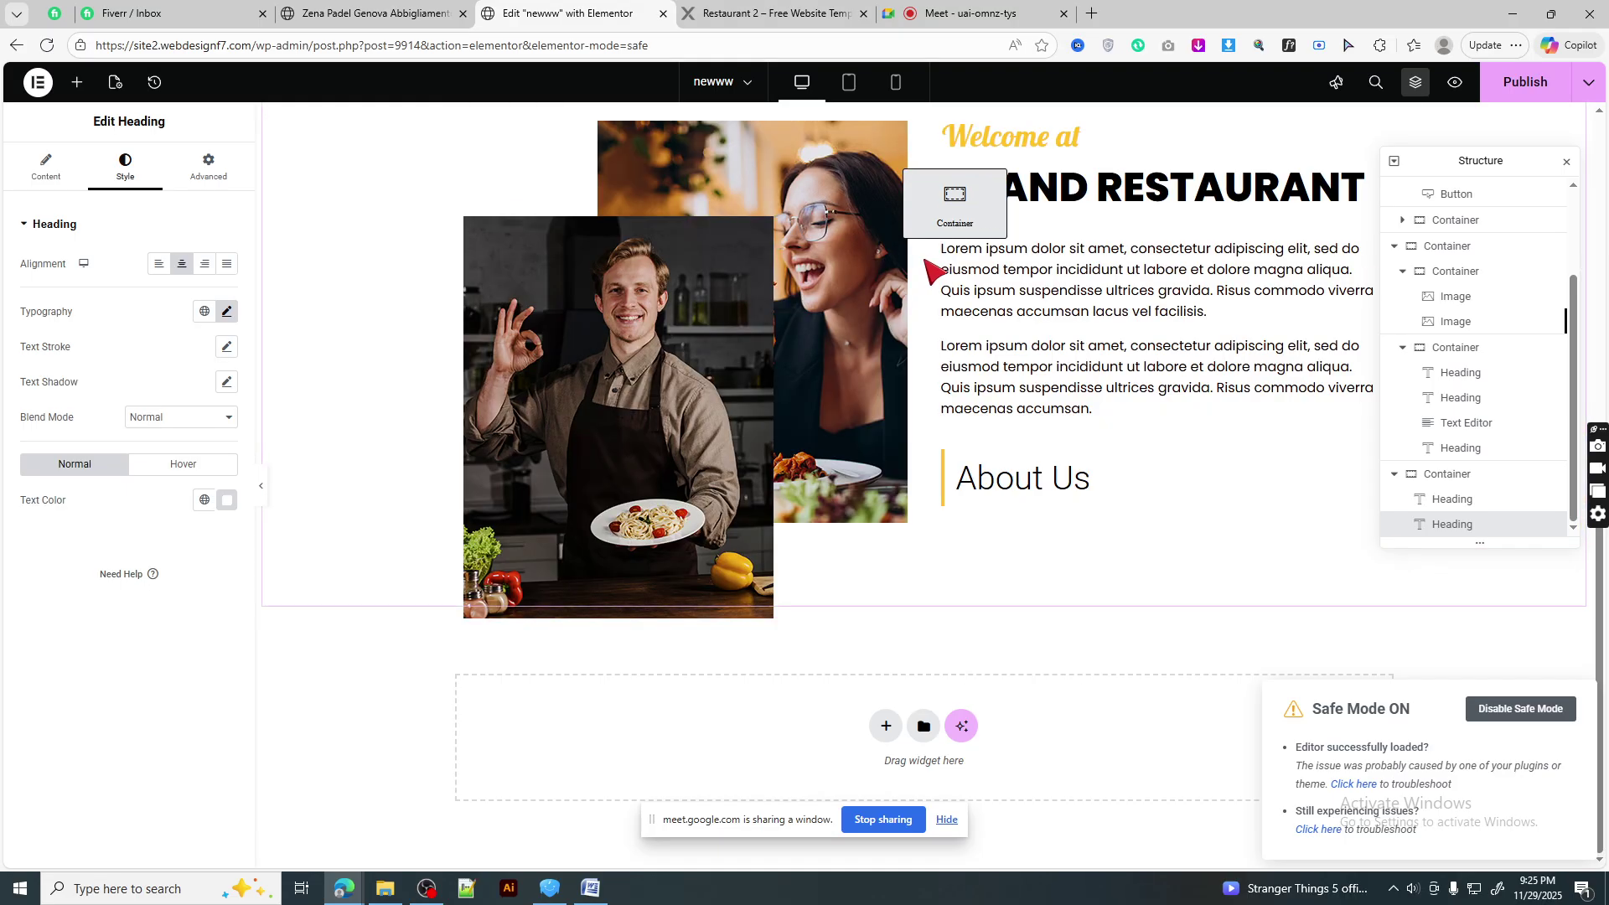
{"action": "left_click_drag", "start_coordinate": [877, 419], "coordinate": [266, 201]}
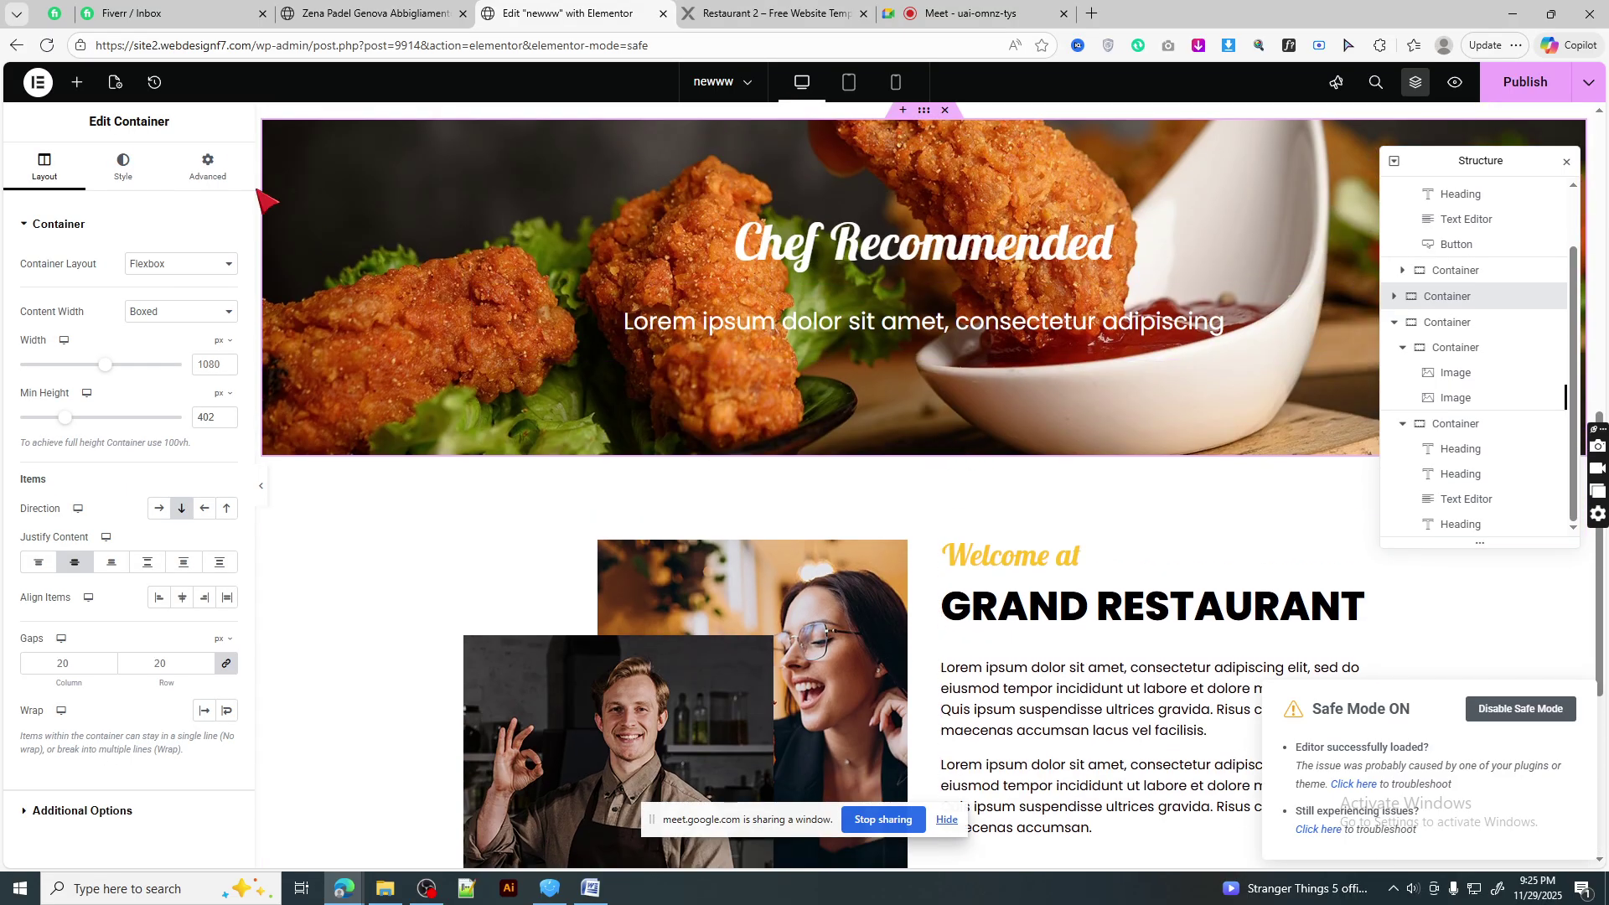
{"action": "left_click", "coordinate": [155, 84]}
{"action": "left_click", "coordinate": [220, 261]}
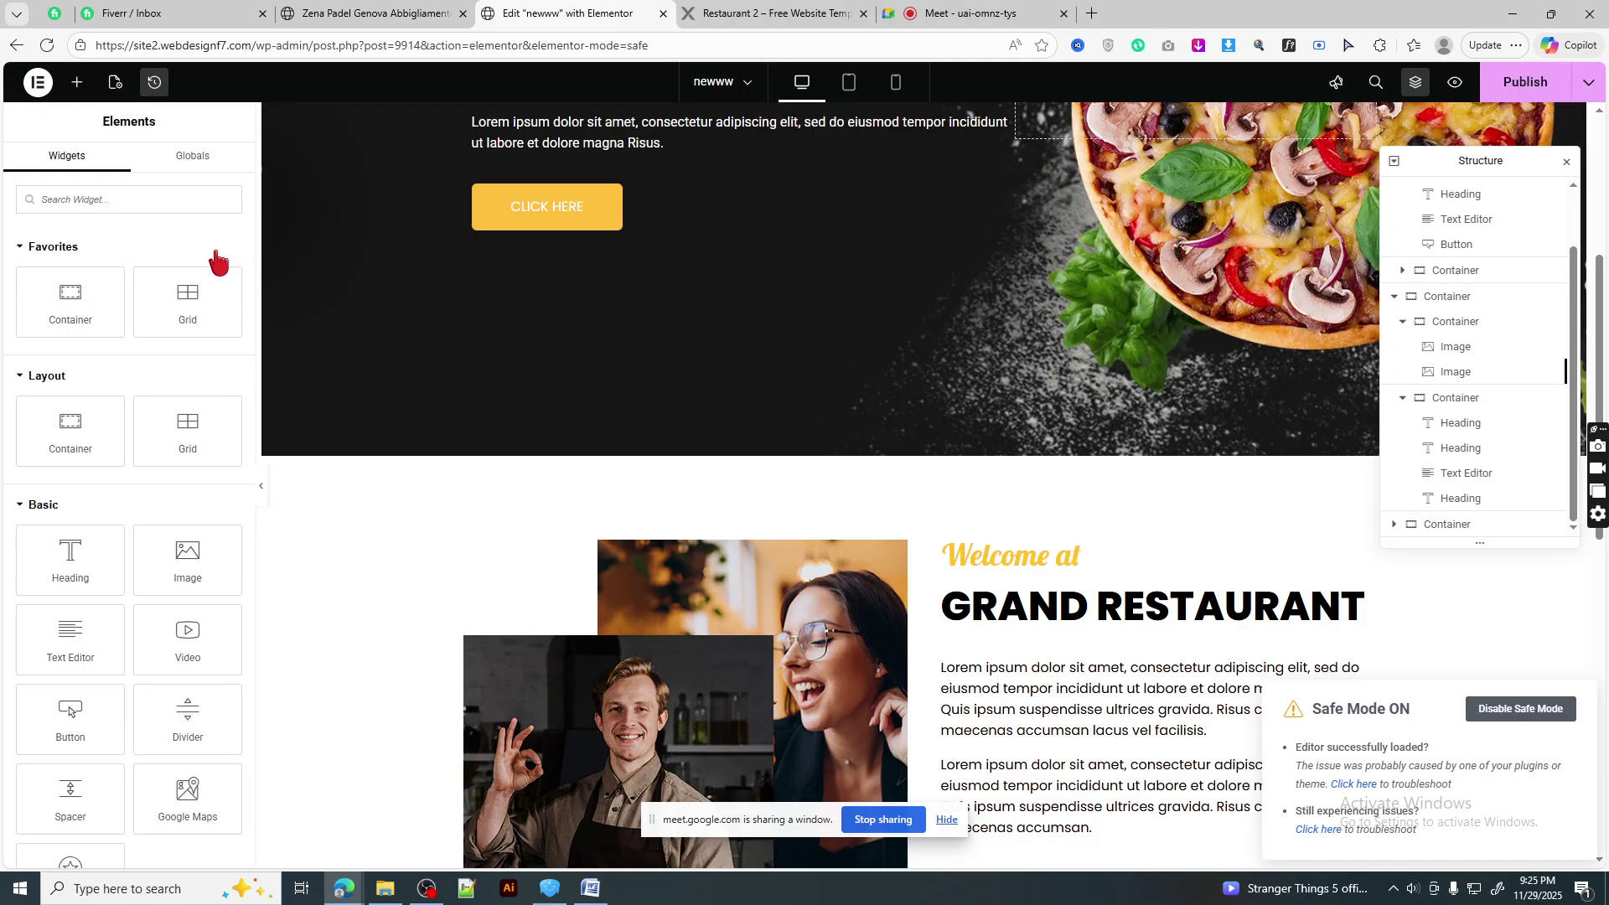
- Add a classic background overlay in black (#000000) to the Chef Recommended banner container
{"action": "scroll", "coordinate": [984, 438], "scroll_direction": "down", "scroll_amount": 2}
{"action": "scroll", "coordinate": [947, 554], "scroll_direction": "down", "scroll_amount": 5}
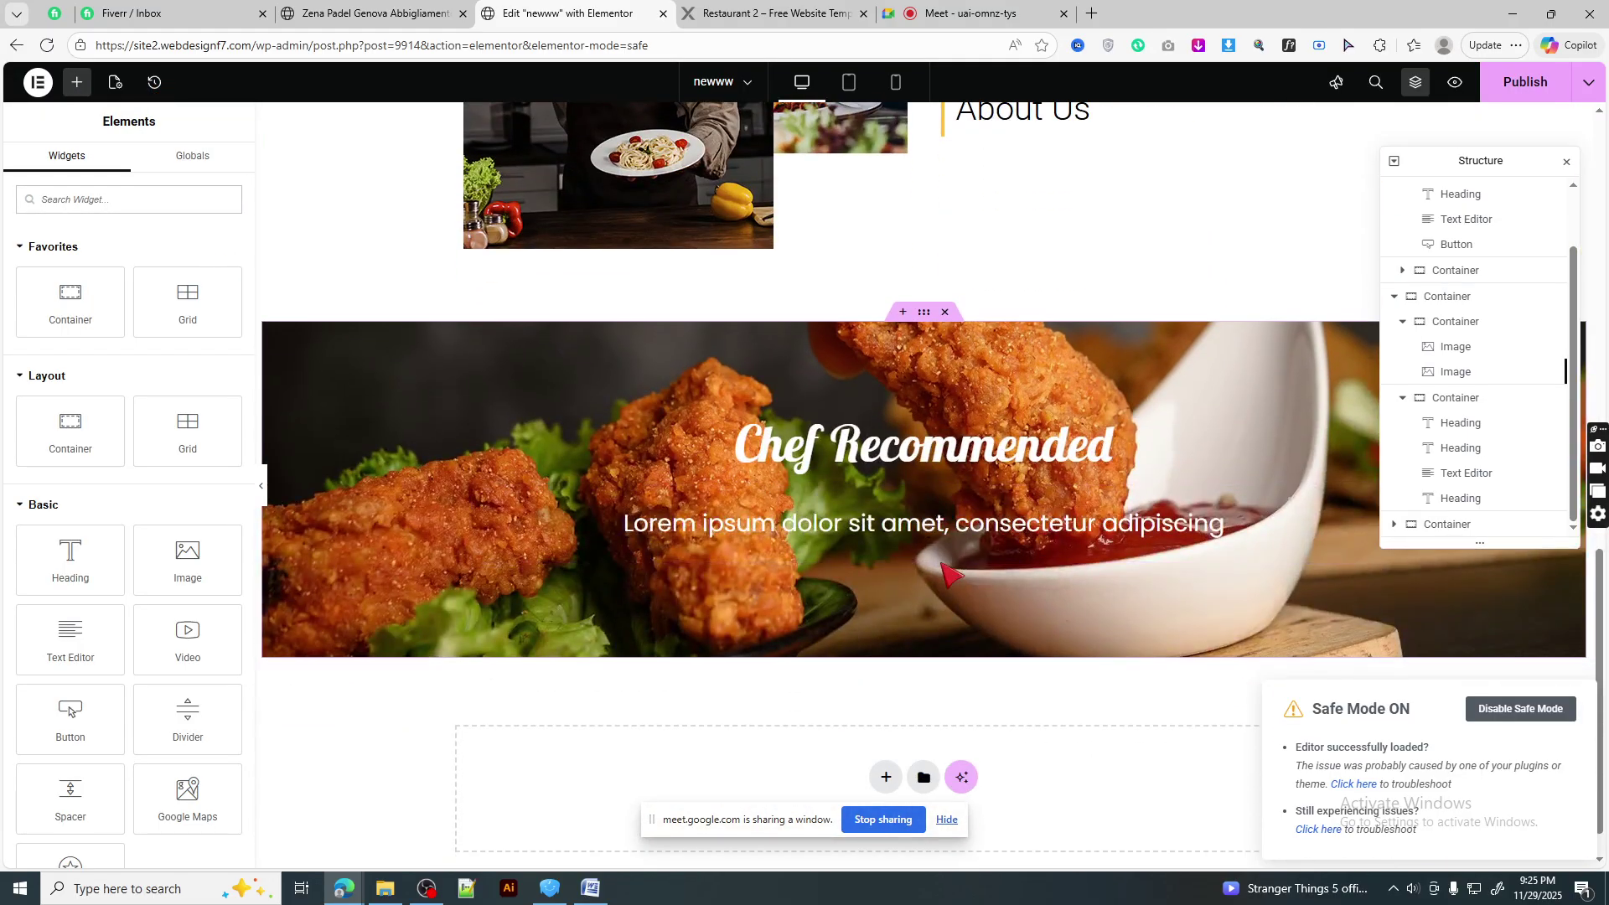
{"action": "left_click", "coordinate": [927, 317]}
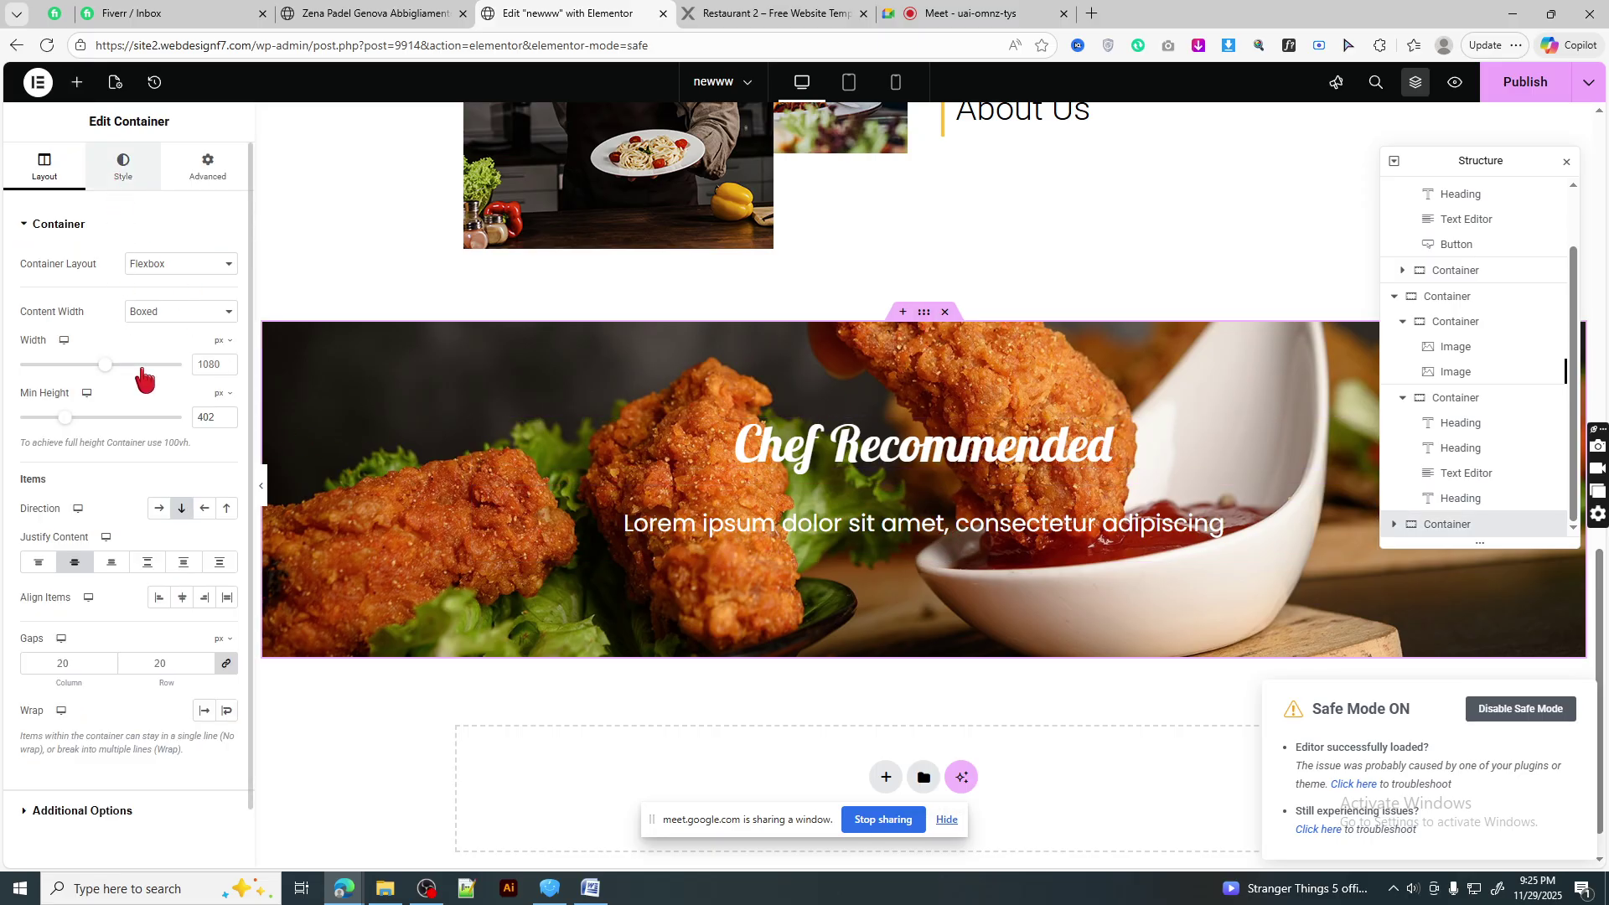
{"action": "left_click", "coordinate": [124, 166]}
{"action": "scroll", "coordinate": [155, 498], "scroll_direction": "down", "scroll_amount": 3}
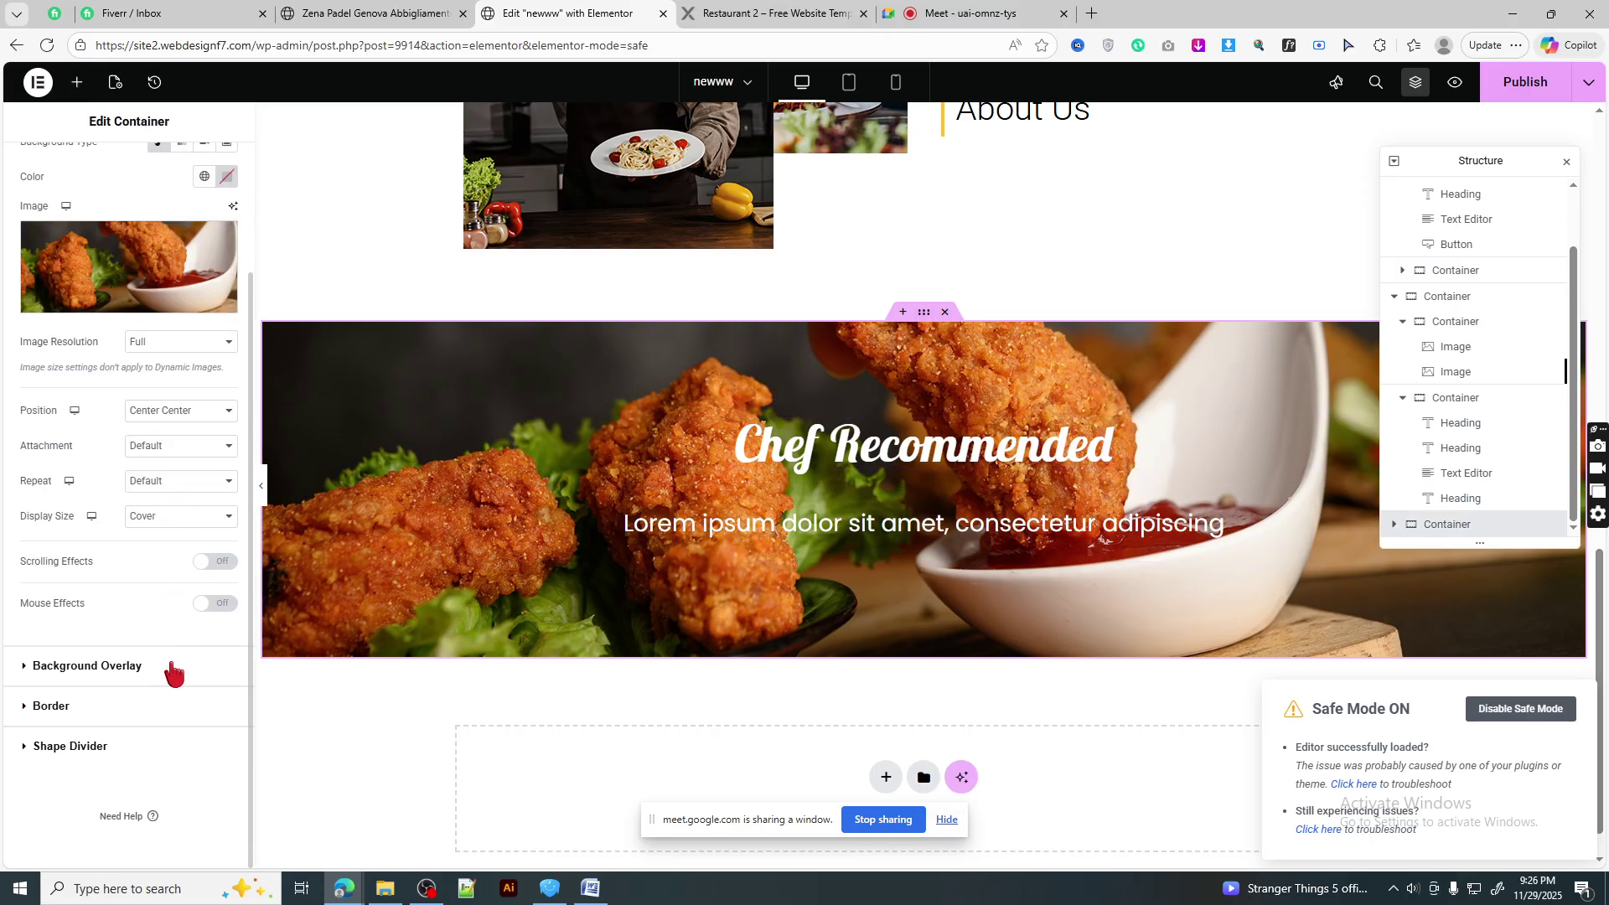
{"action": "left_click", "coordinate": [87, 666]}
{"action": "left_click", "coordinate": [201, 339]}
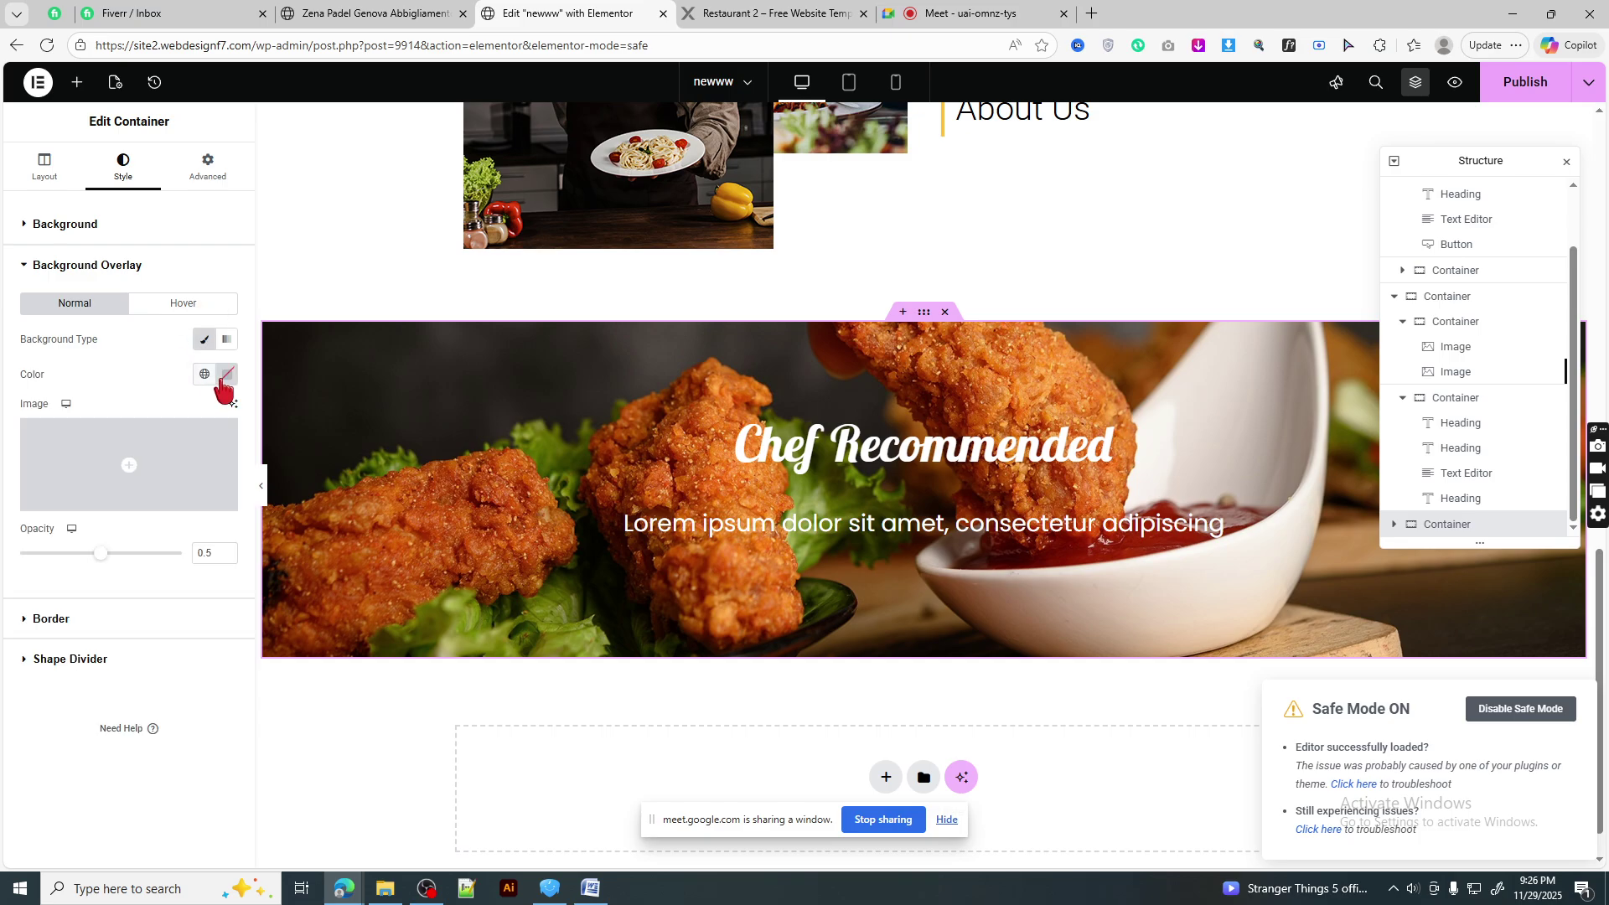
{"action": "left_click", "coordinate": [227, 374]}
{"action": "left_click", "coordinate": [321, 562]}
{"action": "left_click_drag", "start_coordinate": [324, 563], "coordinate": [334, 572]}
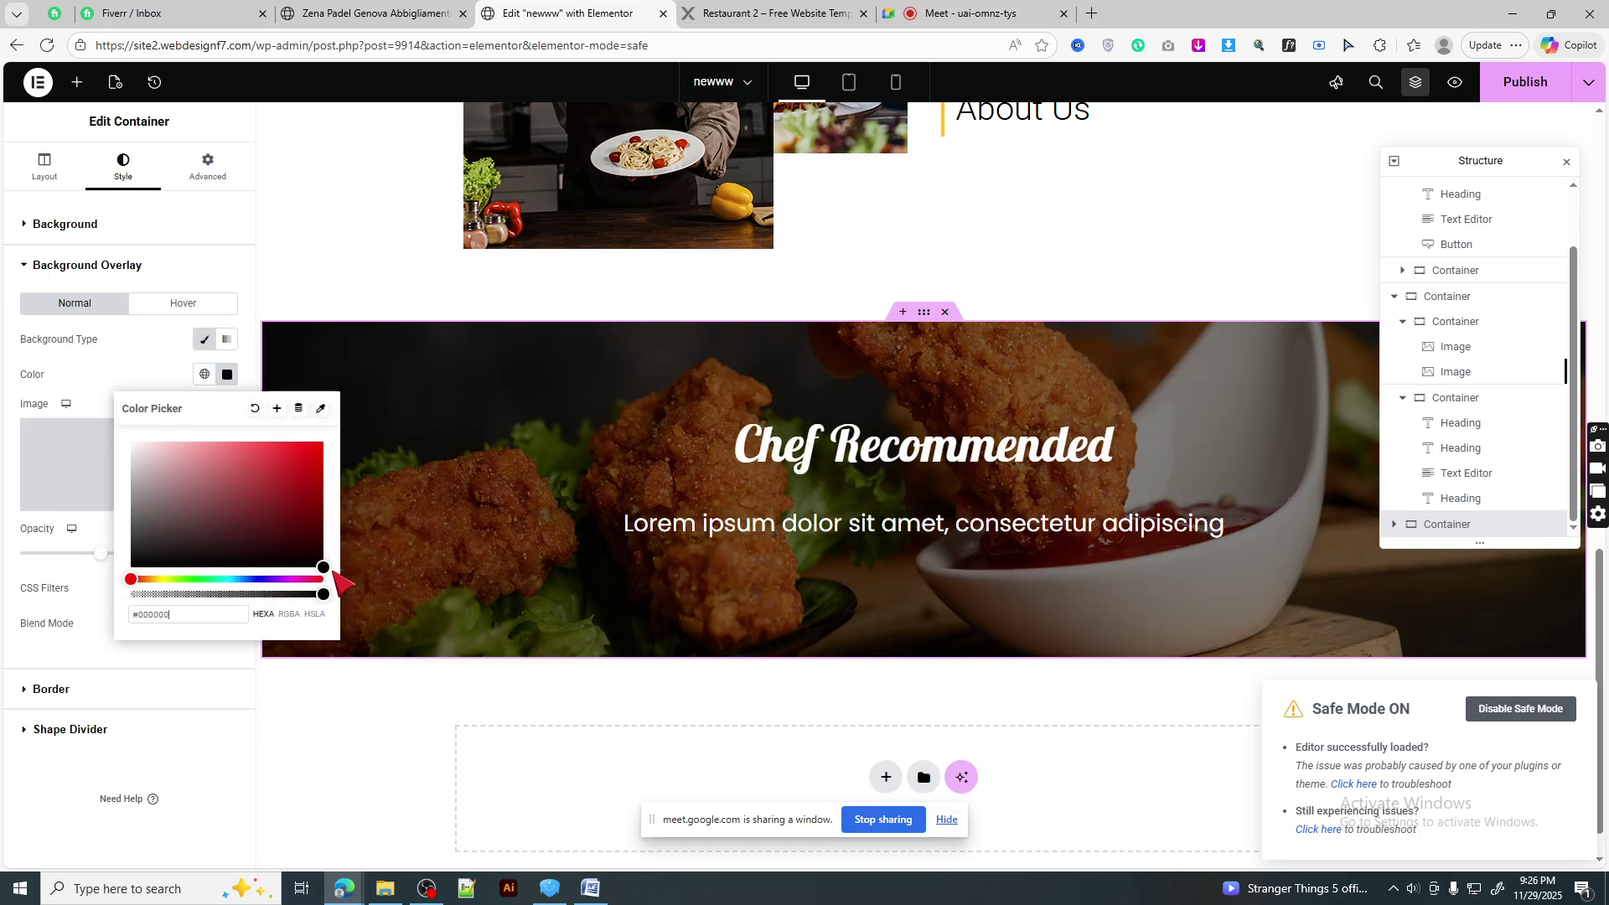
{"action": "left_click", "coordinate": [227, 377]}
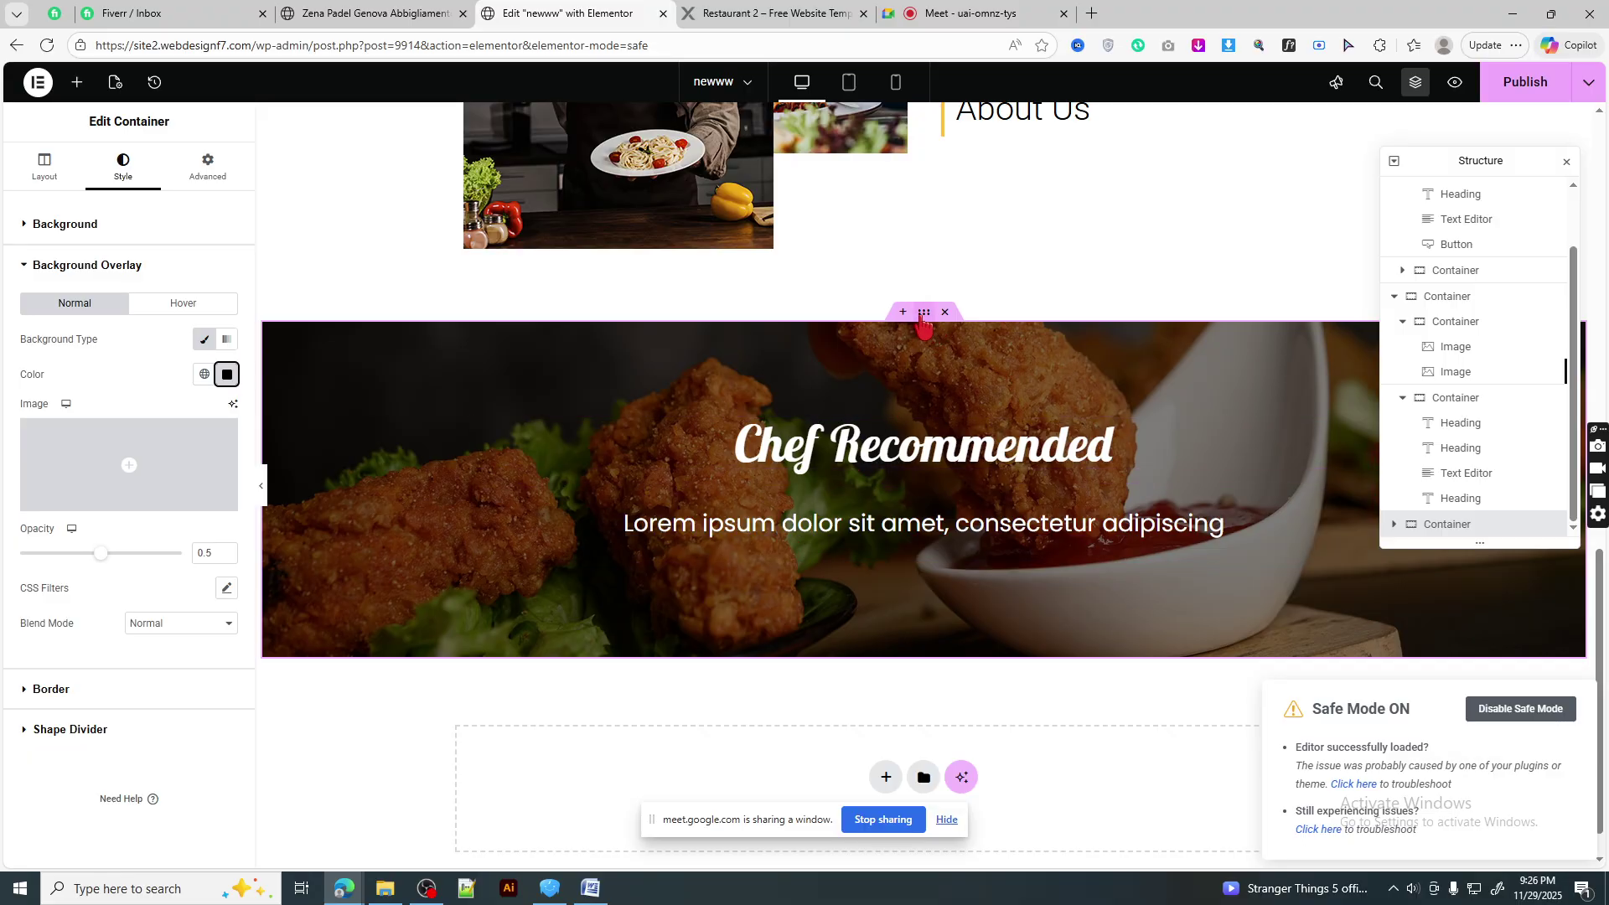
{"action": "left_click_drag", "start_coordinate": [923, 323], "coordinate": [377, 334]}
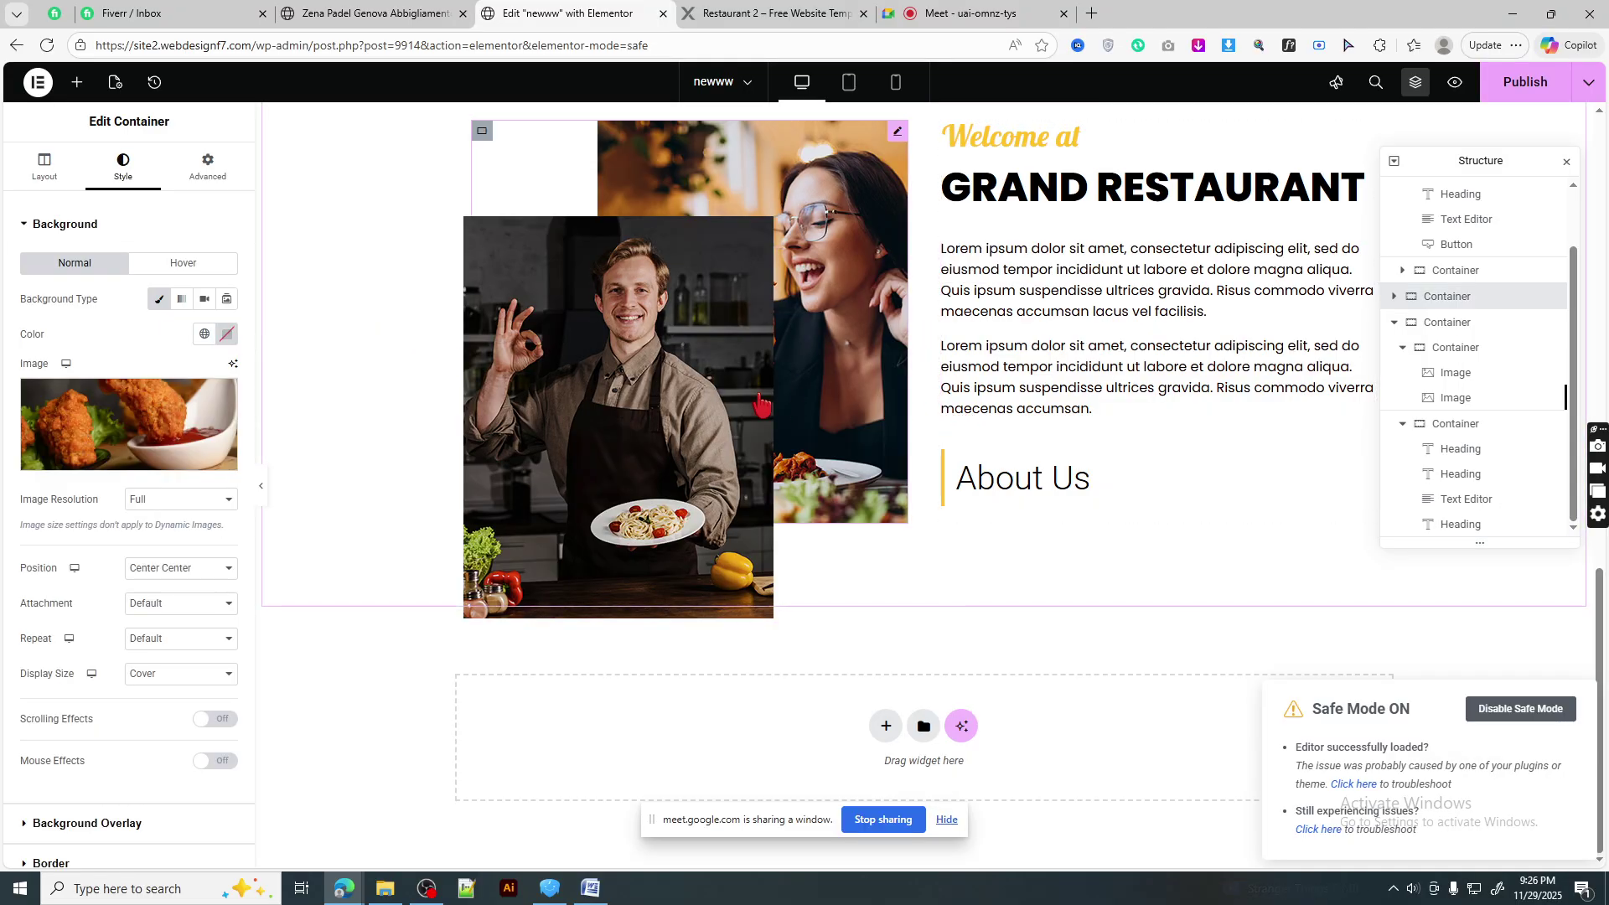
{"action": "scroll", "coordinate": [1035, 515], "scroll_direction": "up", "scroll_amount": 7}
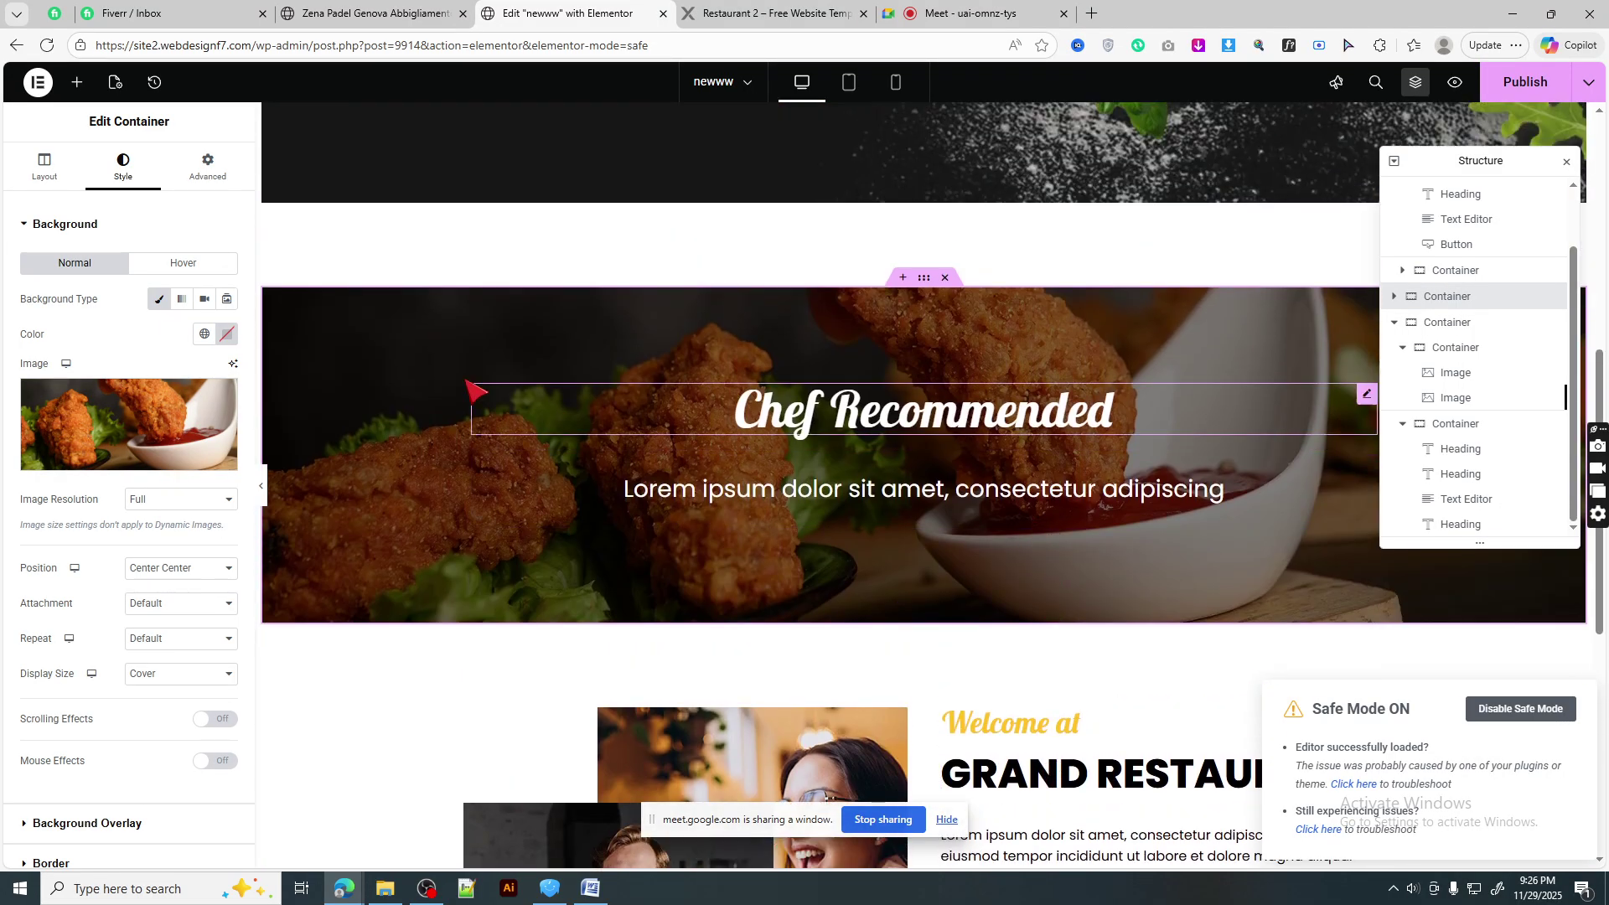
{"action": "left_click", "coordinate": [154, 81]}
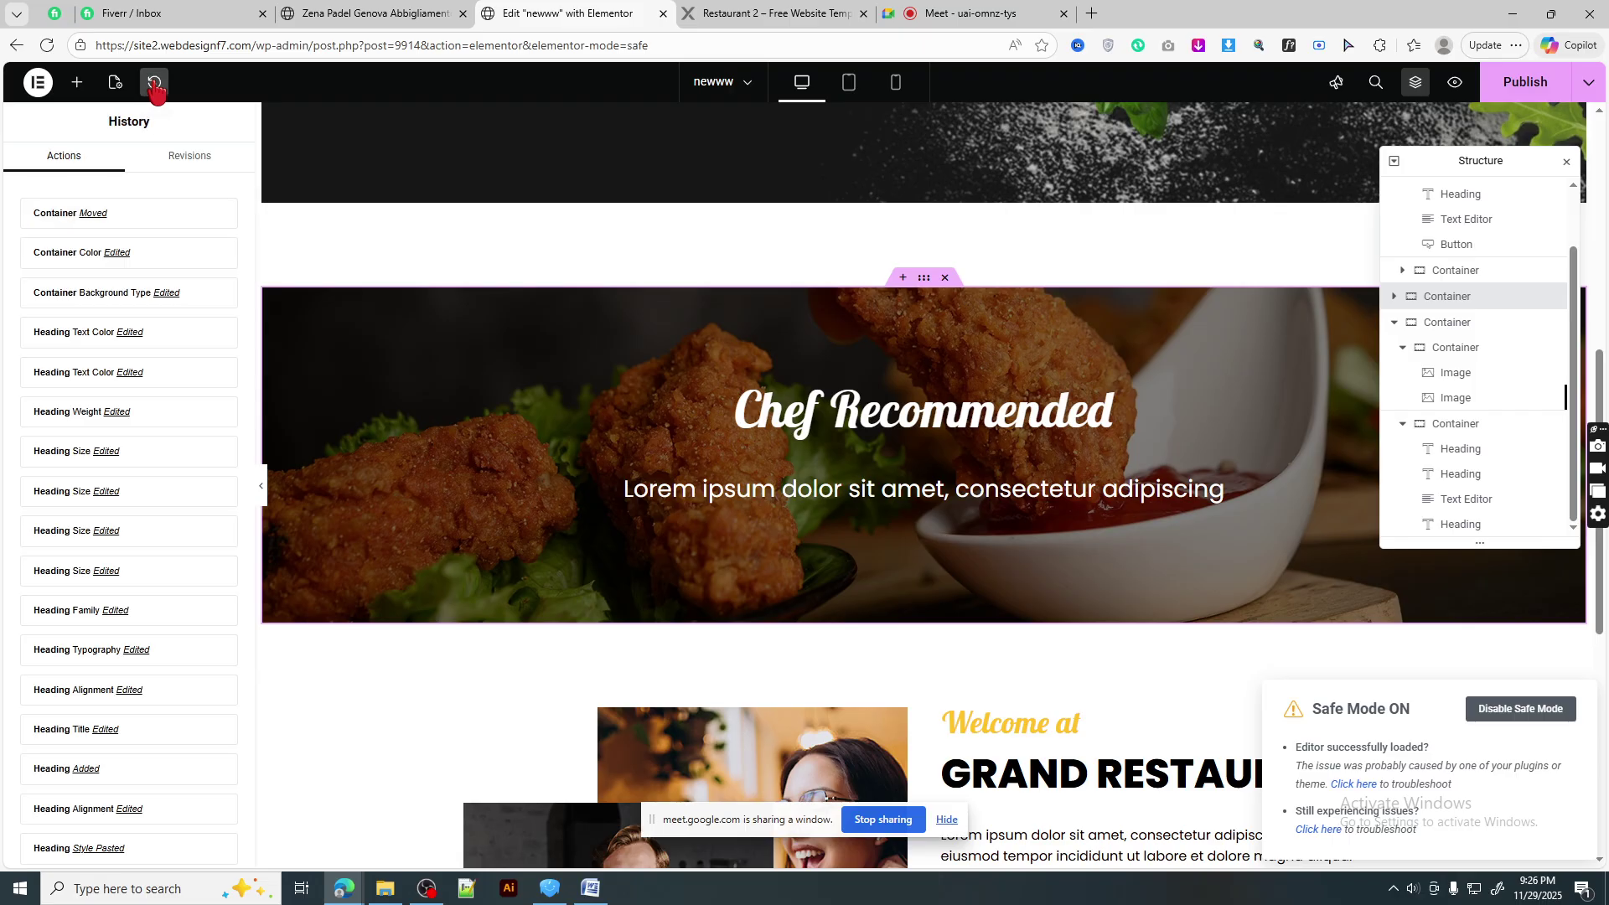
{"action": "left_click", "coordinate": [220, 250]}
- Set the line height of the Lorem ipsum heading under Chef Recommended to 35 px and publish the page
{"action": "scroll", "coordinate": [1006, 444], "scroll_direction": "down", "scroll_amount": 7}
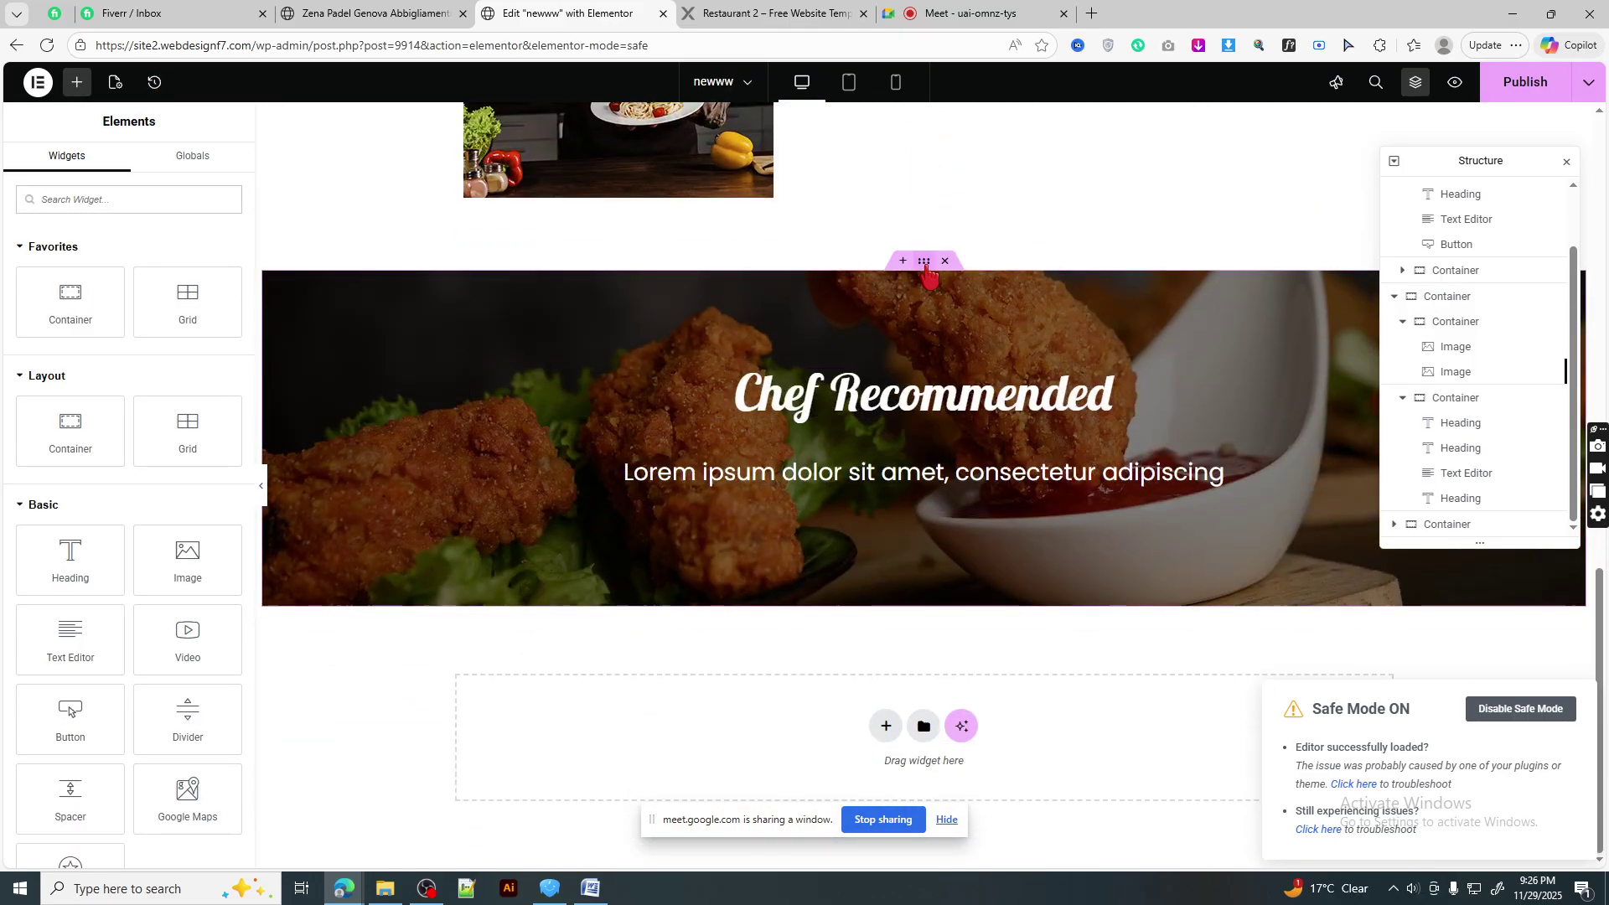
{"action": "left_click", "coordinate": [925, 270]}
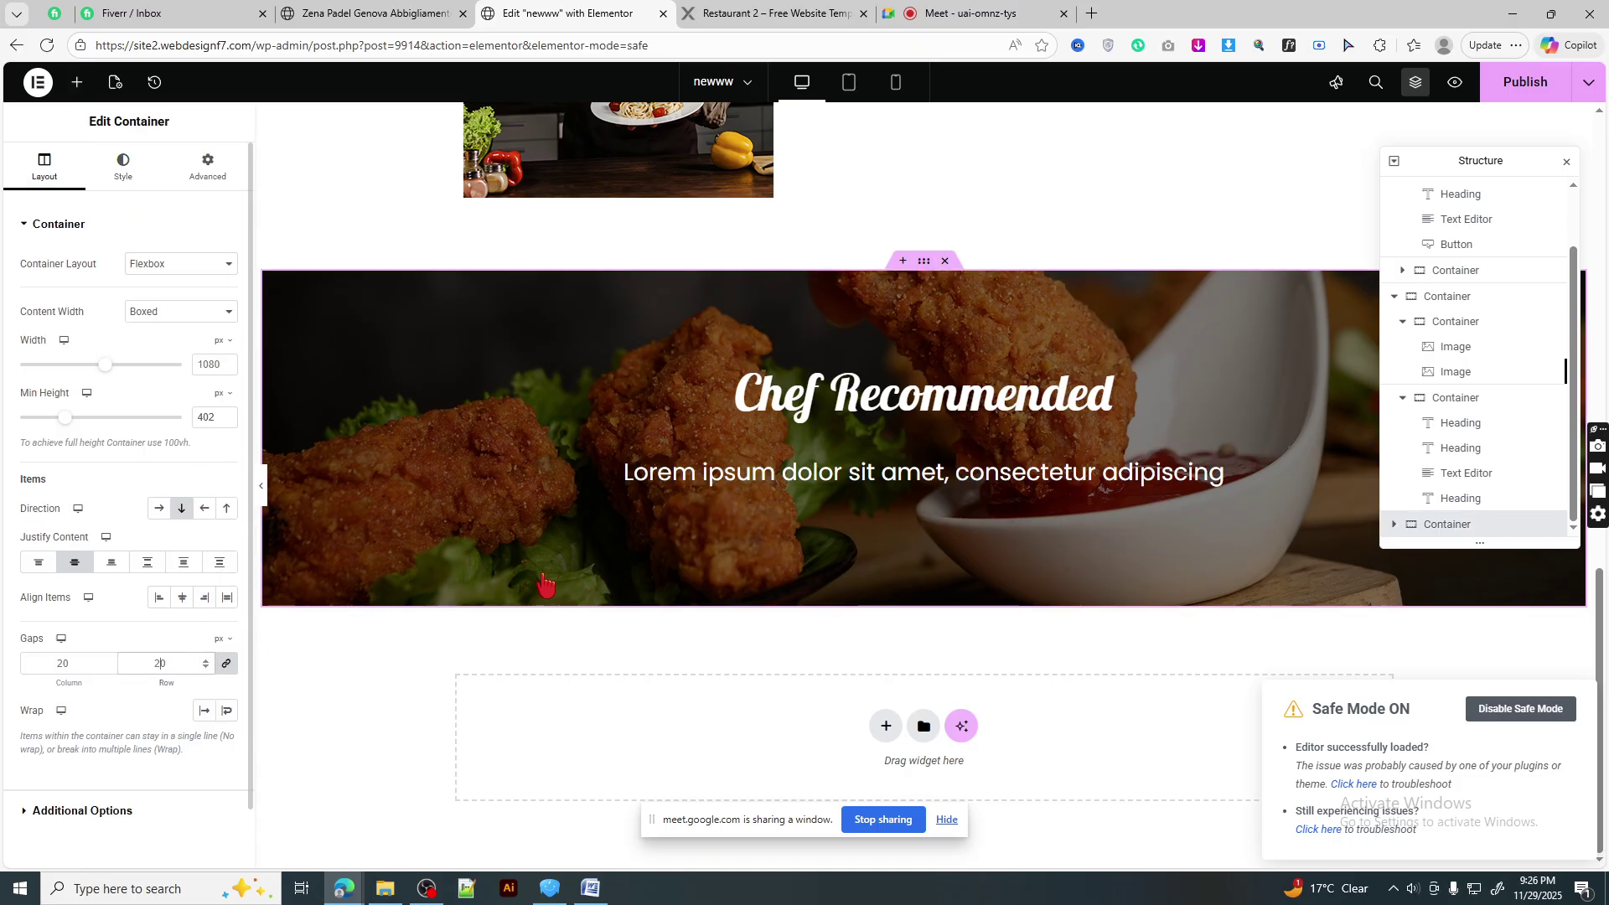
{"action": "left_click", "coordinate": [811, 504]}
{"action": "left_click", "coordinate": [225, 312]}
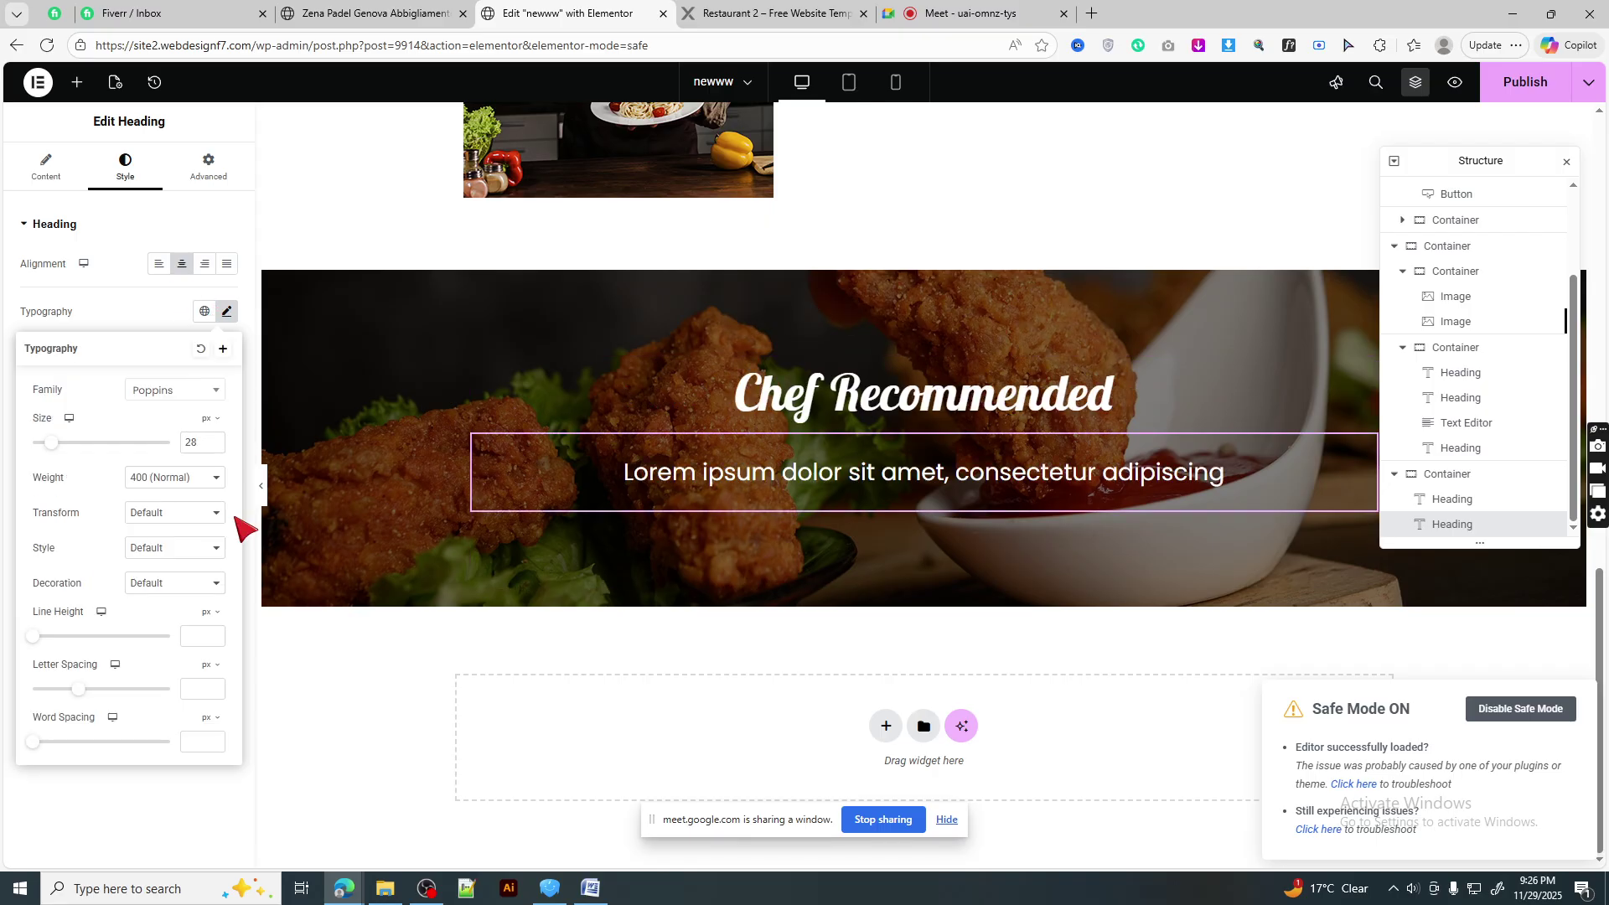
{"action": "left_click", "coordinate": [205, 619]}
{"action": "left_click", "coordinate": [191, 629]}
{"action": "type", "text": "35"}
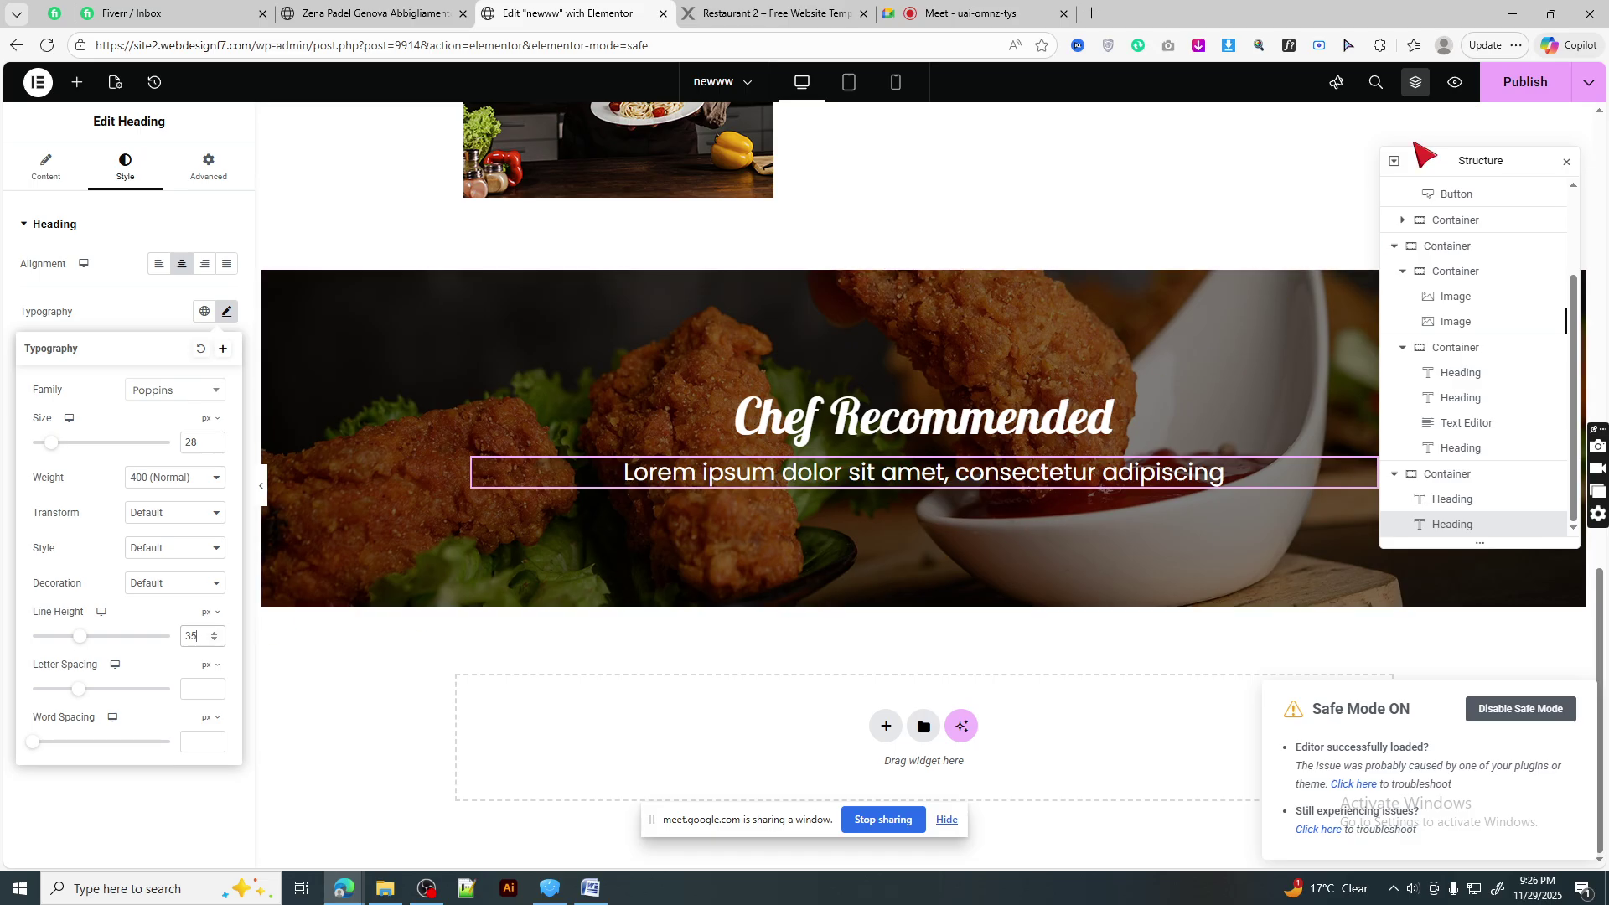
{"action": "scroll", "coordinate": [709, 407], "scroll_direction": "up", "scroll_amount": 15}
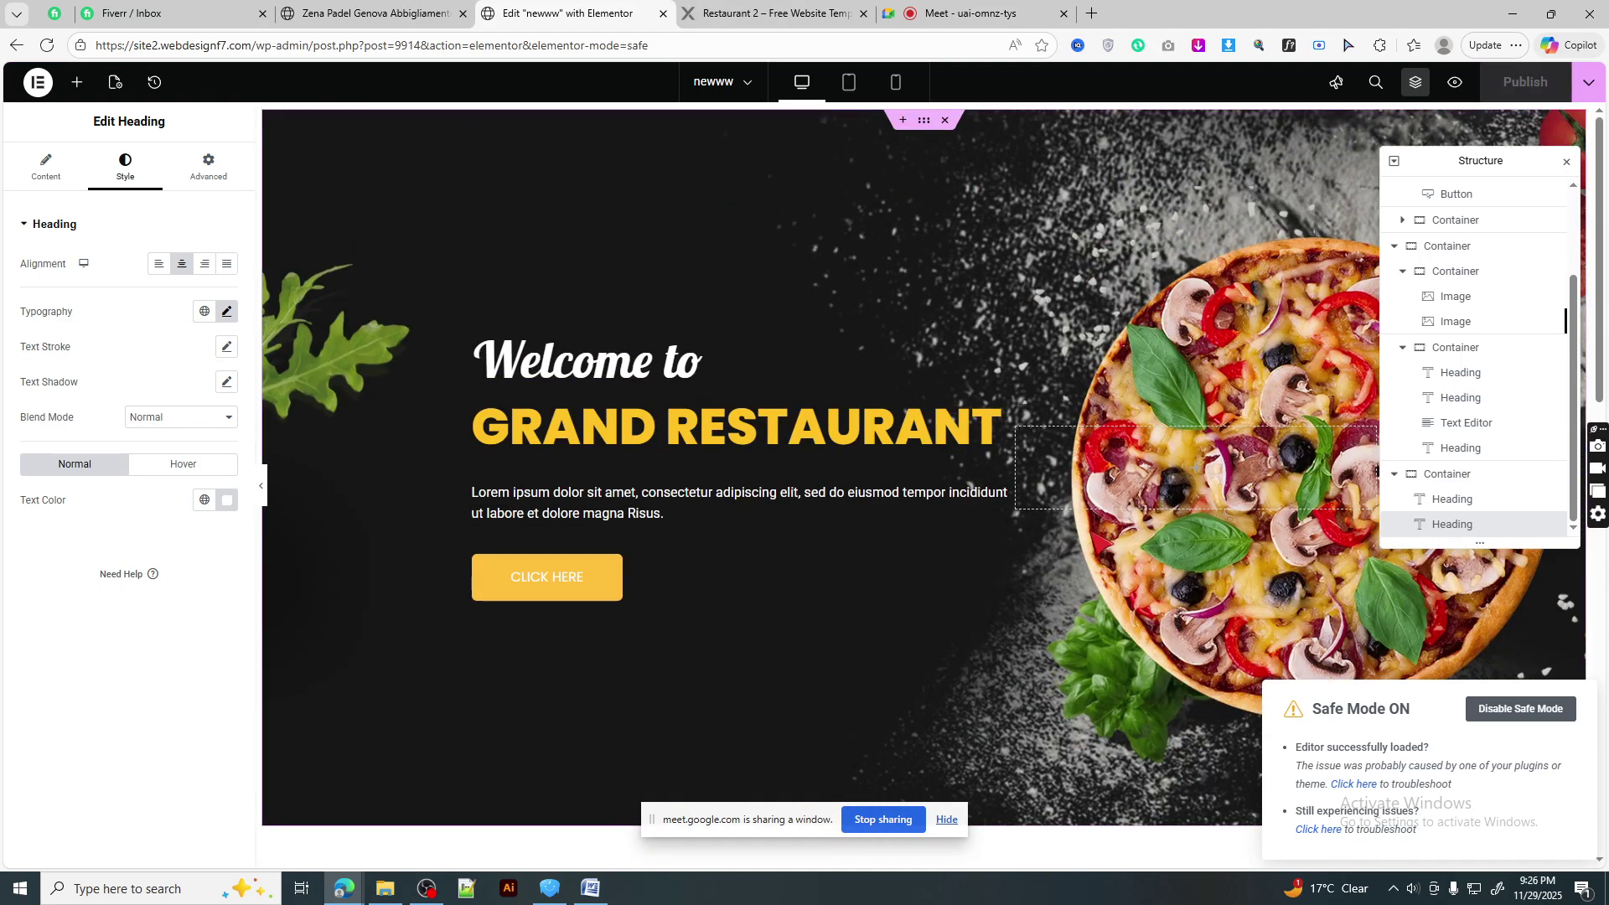
{"action": "left_click", "coordinate": [916, 7]}
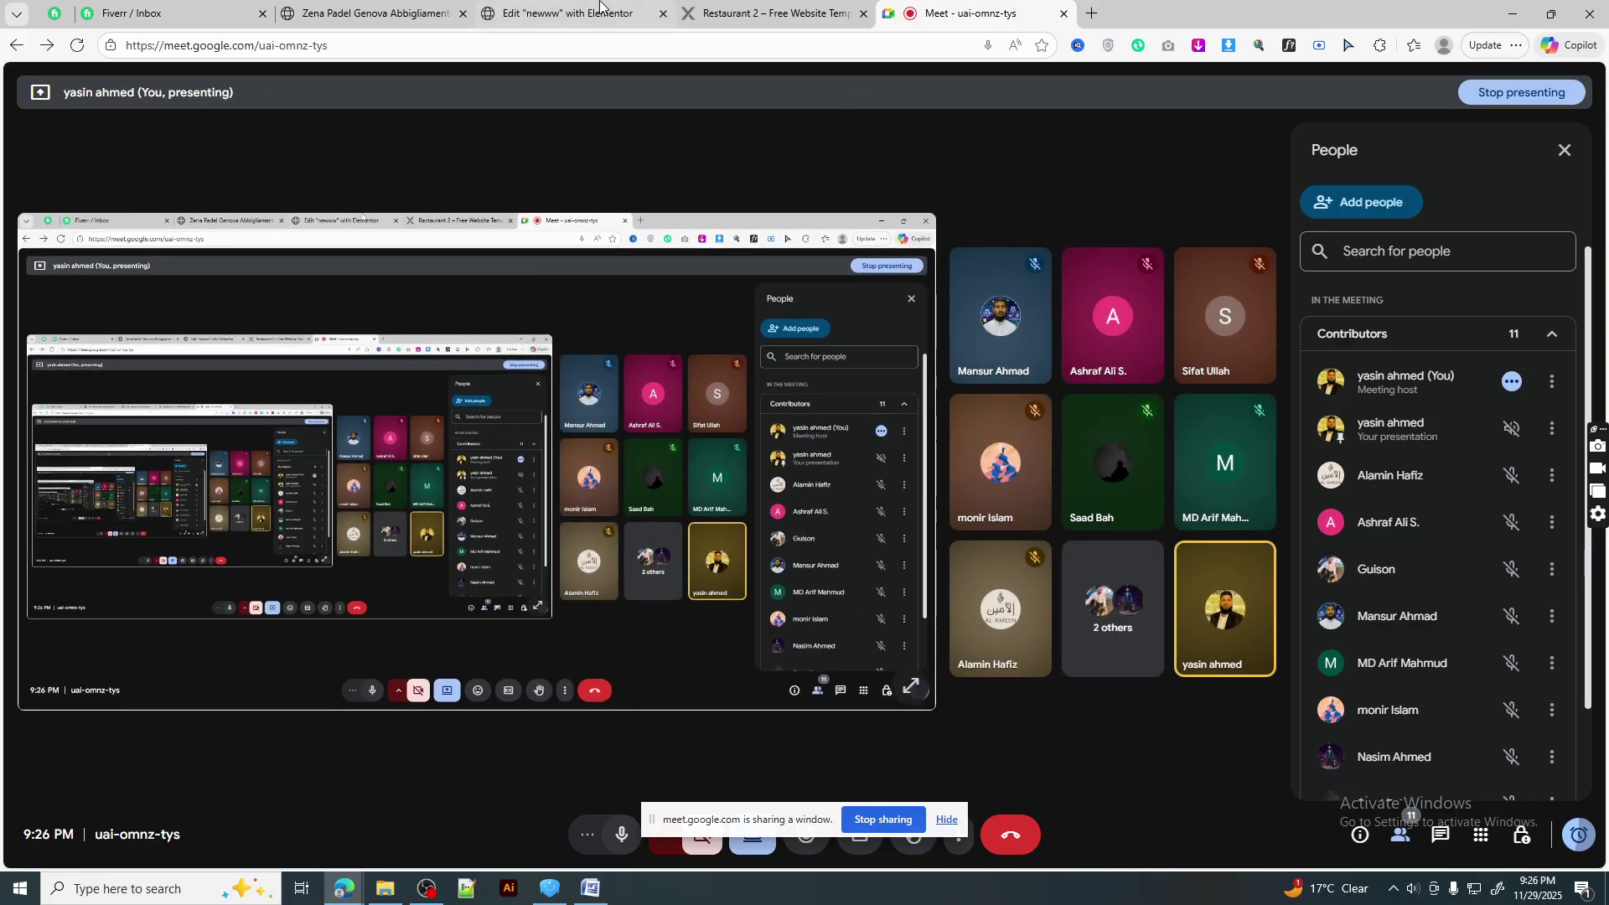
{"action": "left_click", "coordinate": [569, 12]}
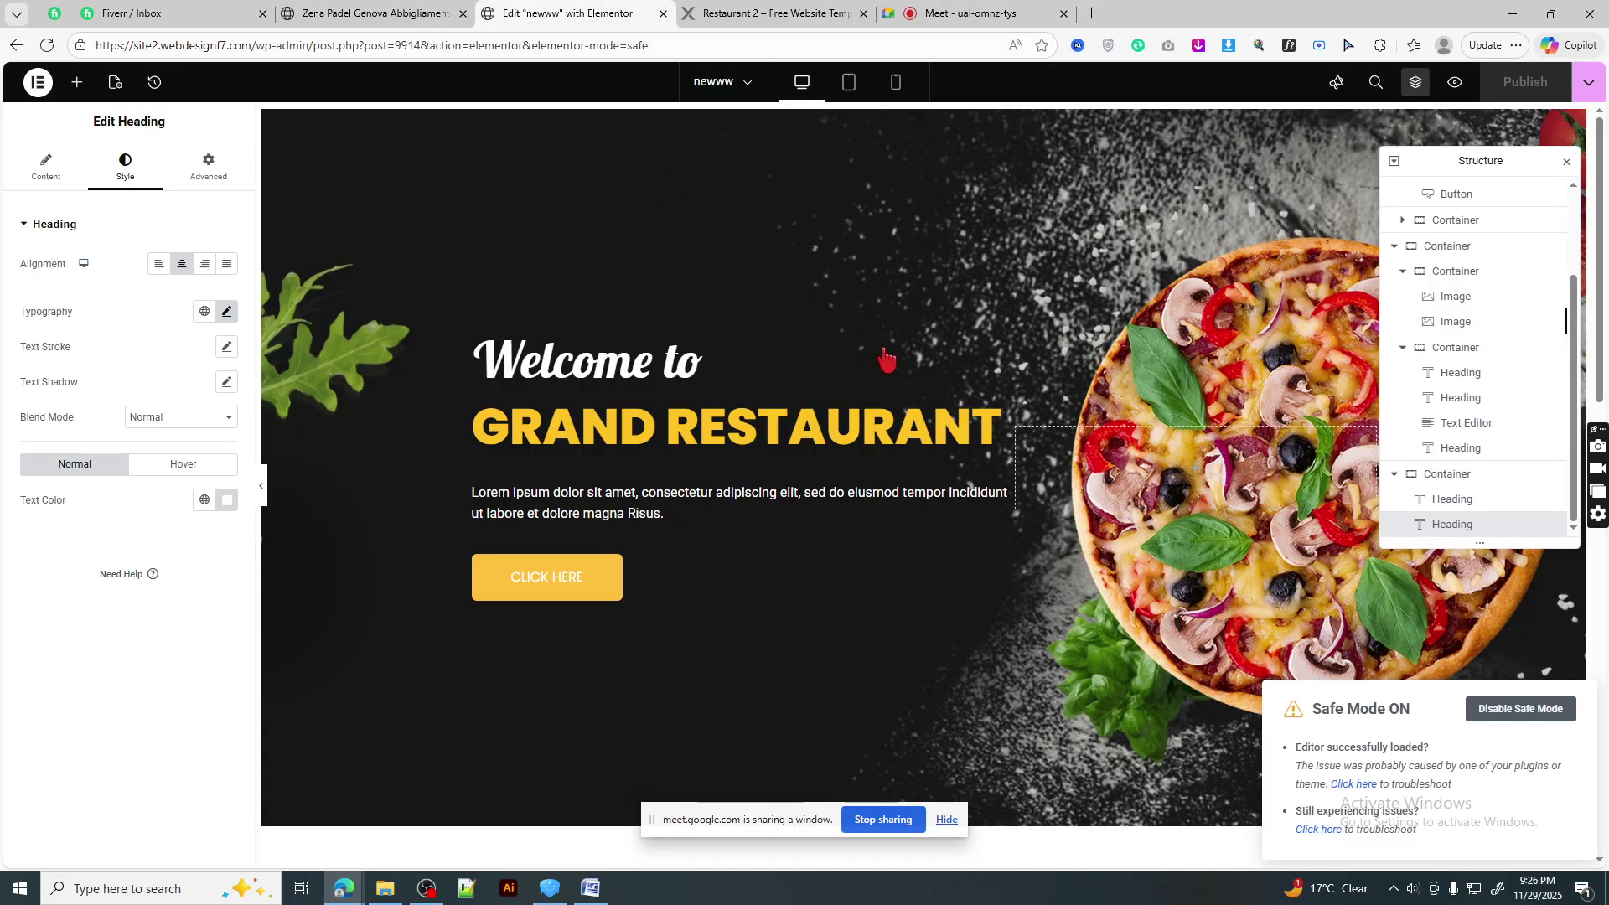
- Check the reference template's Food Menus section and add a new Flexbox container below the Chef Recommended banner
{"action": "scroll", "coordinate": [922, 469], "scroll_direction": "down", "scroll_amount": 10}
{"action": "left_click", "coordinate": [754, 13]}
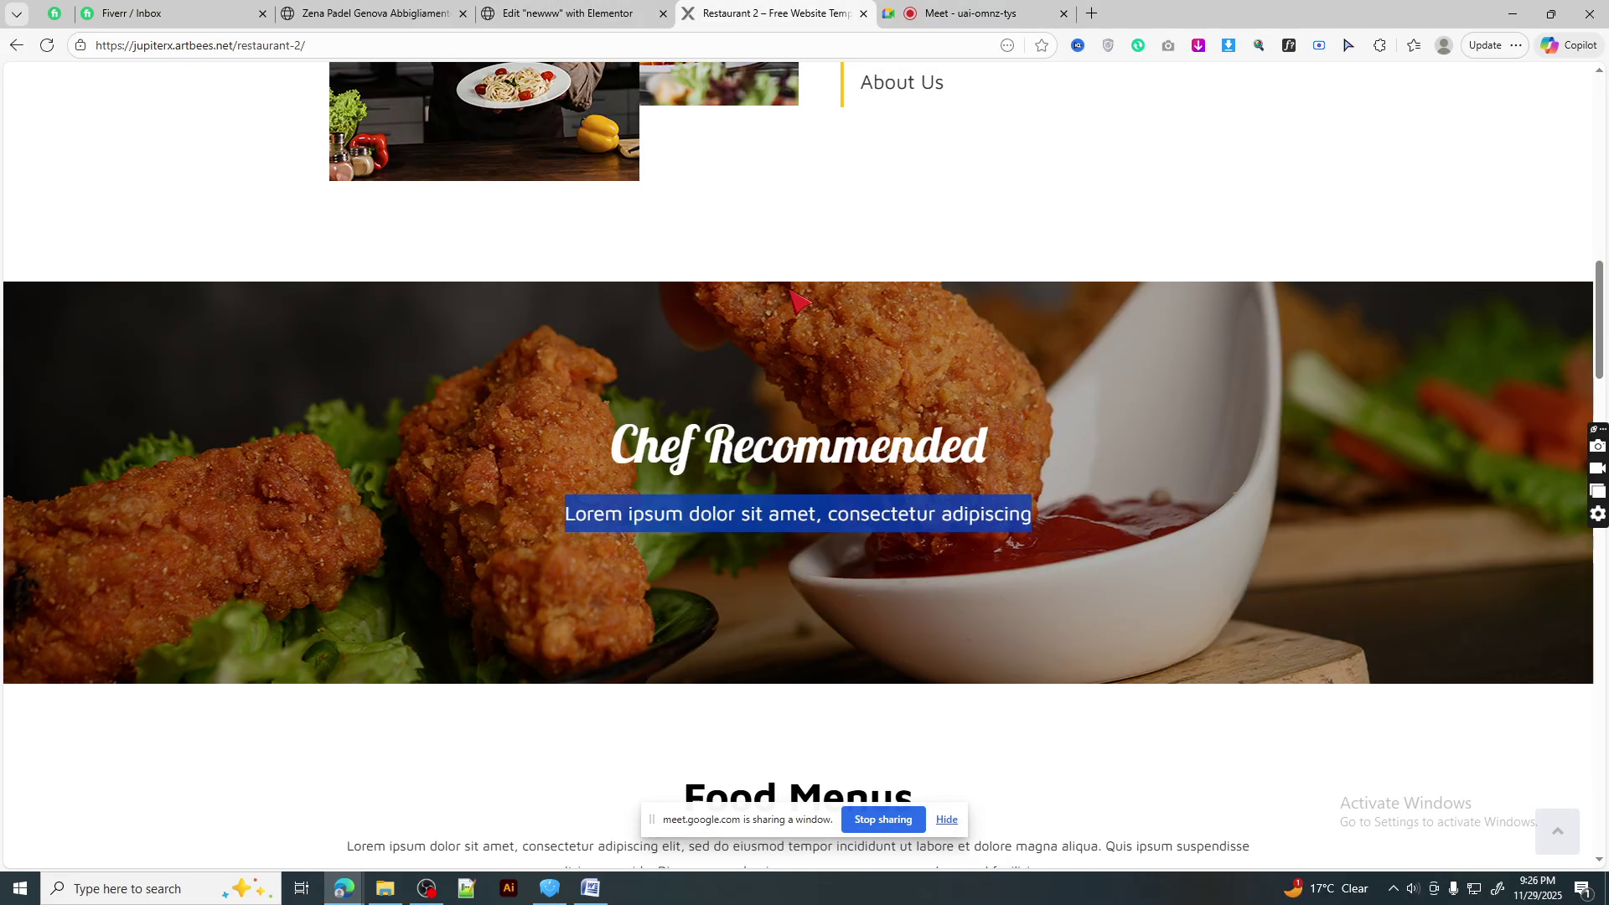
{"action": "scroll", "coordinate": [1098, 377], "scroll_direction": "down", "scroll_amount": 6}
{"action": "scroll", "coordinate": [1257, 352], "scroll_direction": "down", "scroll_amount": 2}
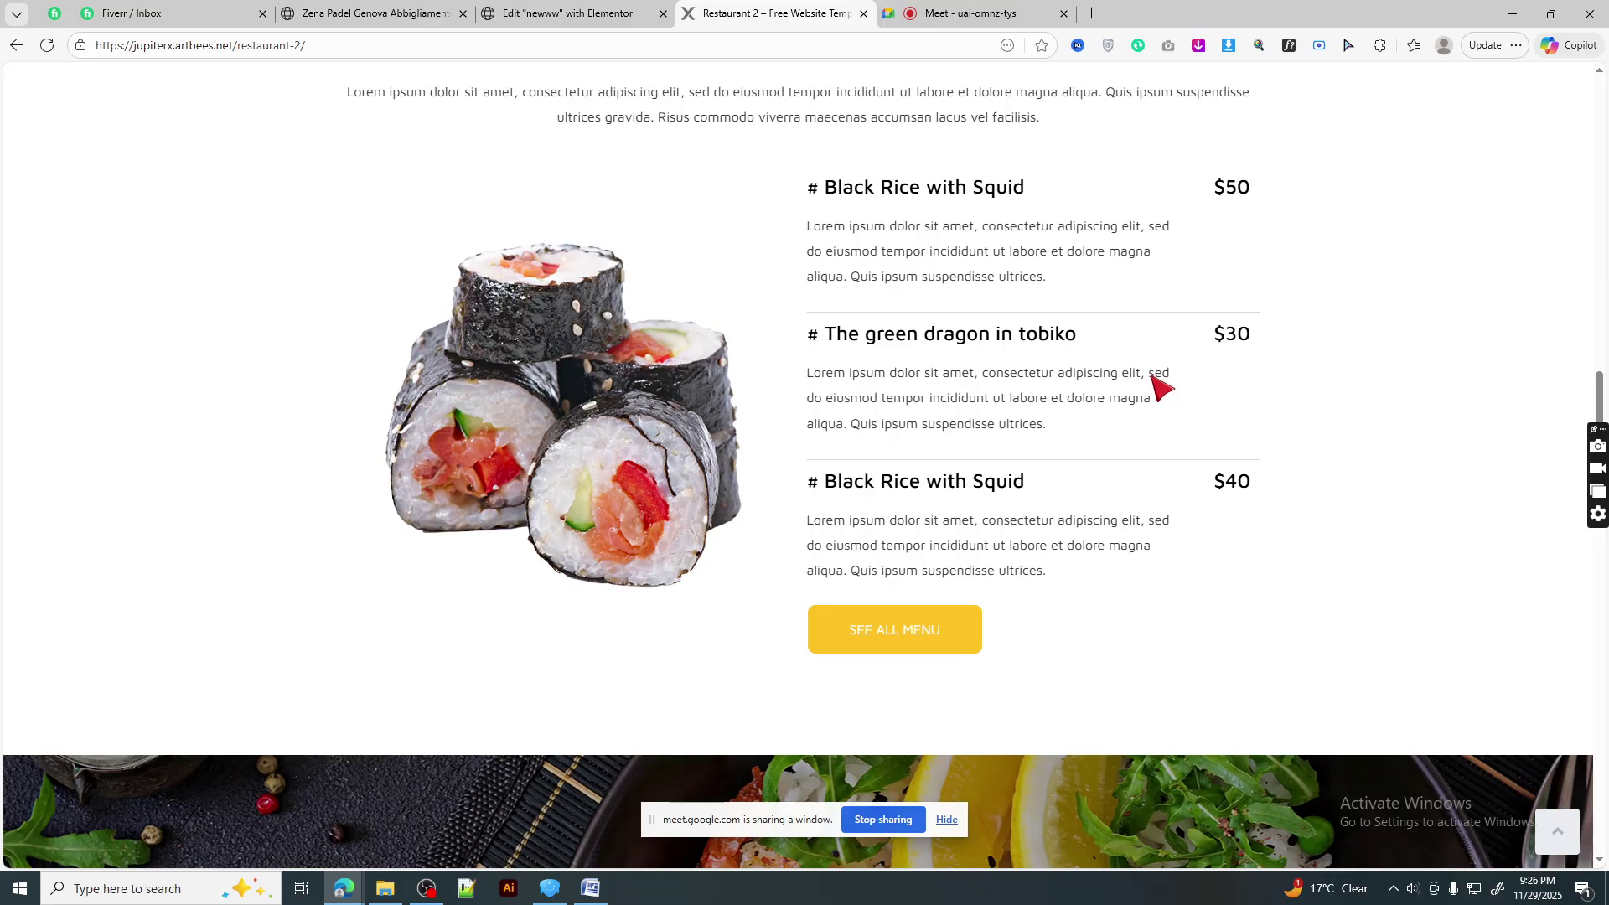
{"action": "scroll", "coordinate": [1159, 384], "scroll_direction": "up", "scroll_amount": 4}
{"action": "left_click", "coordinate": [570, 13]}
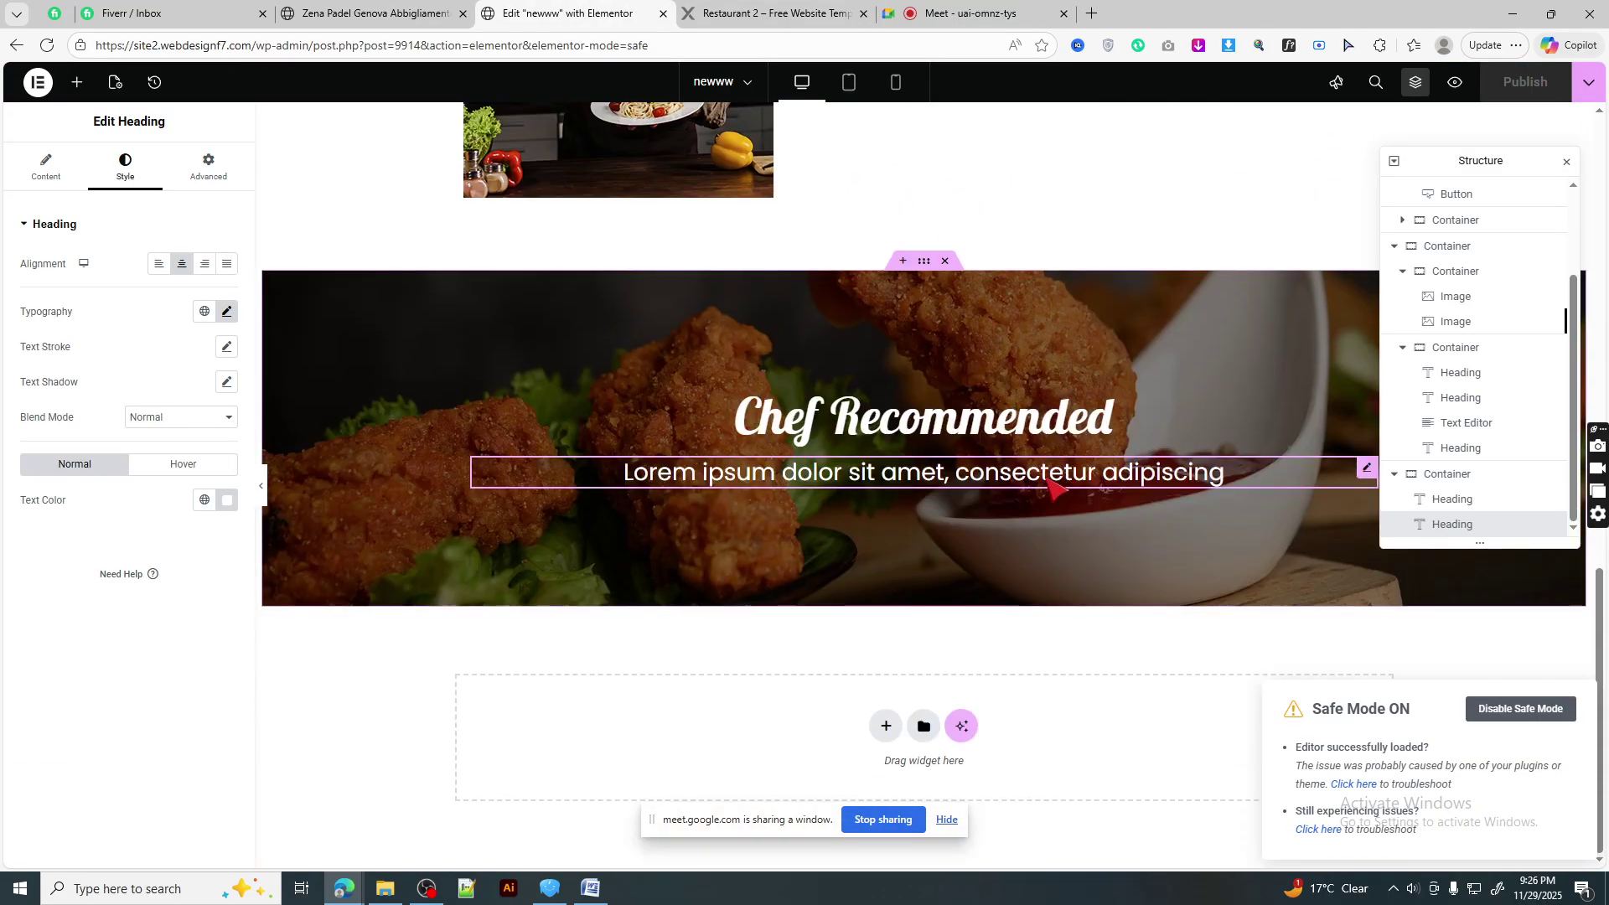
{"action": "left_click", "coordinate": [886, 726]}
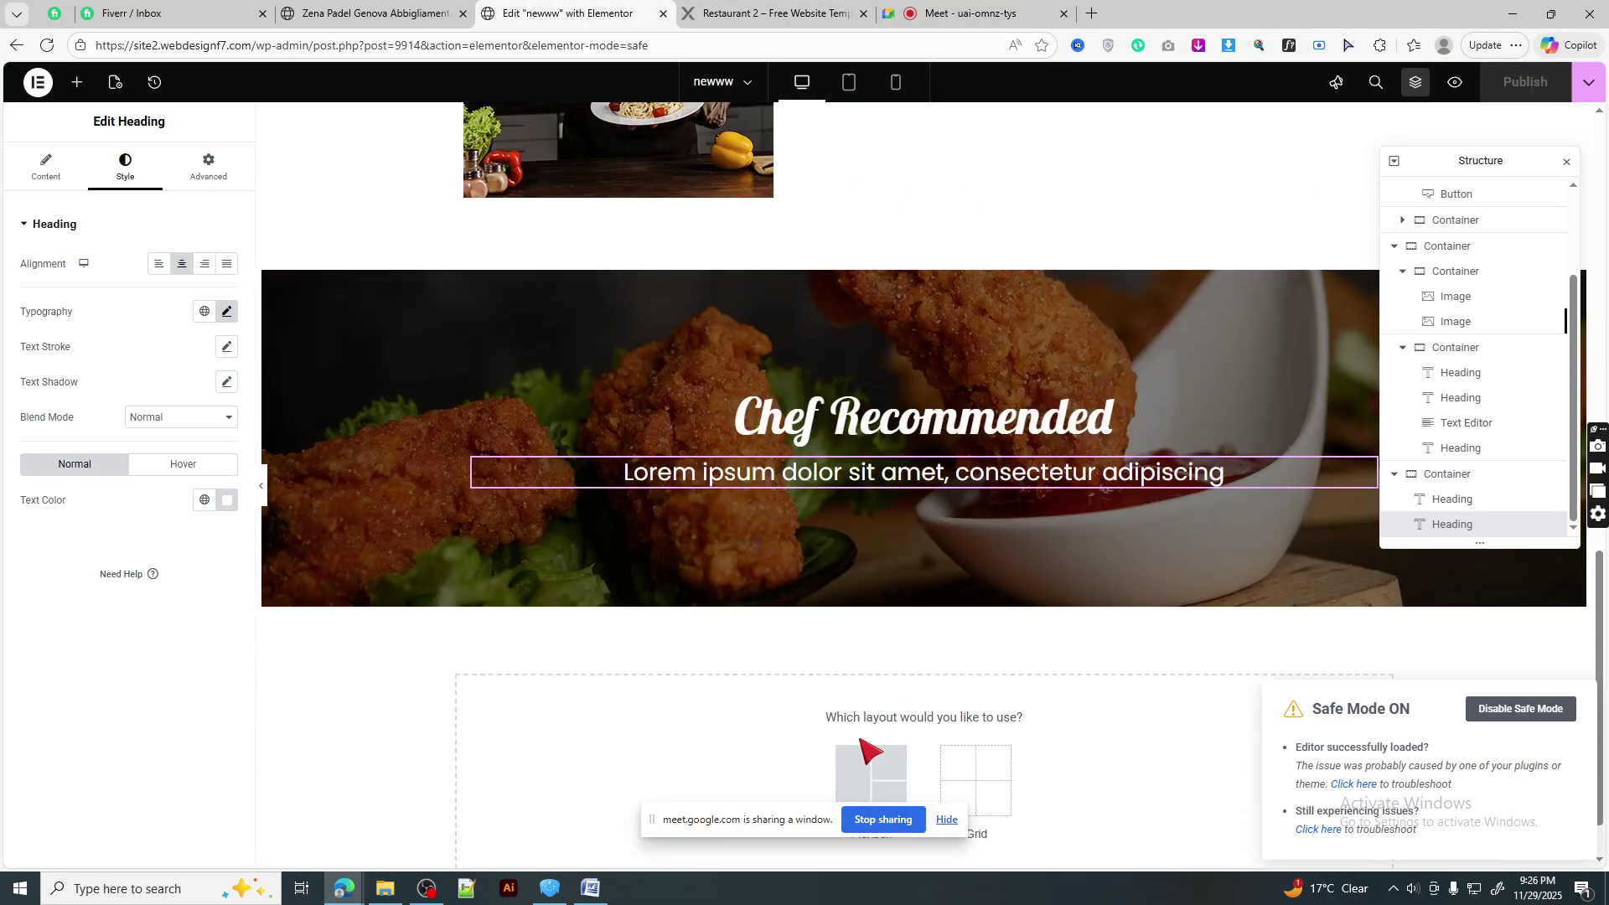
{"action": "left_click", "coordinate": [856, 769]}
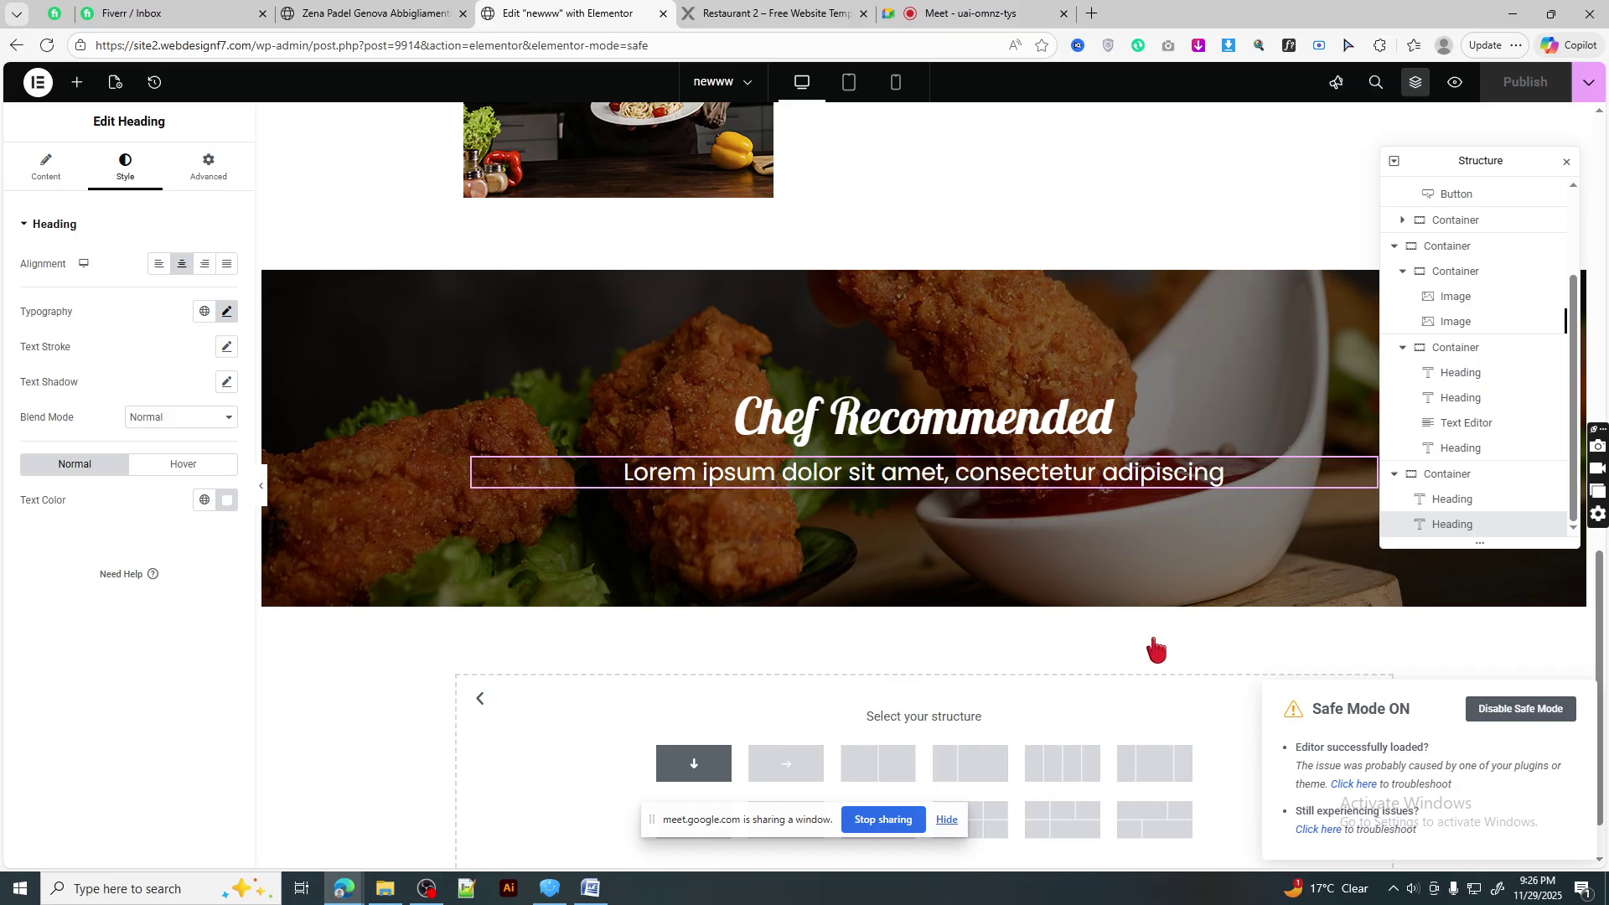
- Copy the "Food Menus" title from the reference template and return to the Elementor page
{"action": "left_click", "coordinate": [711, 14]}
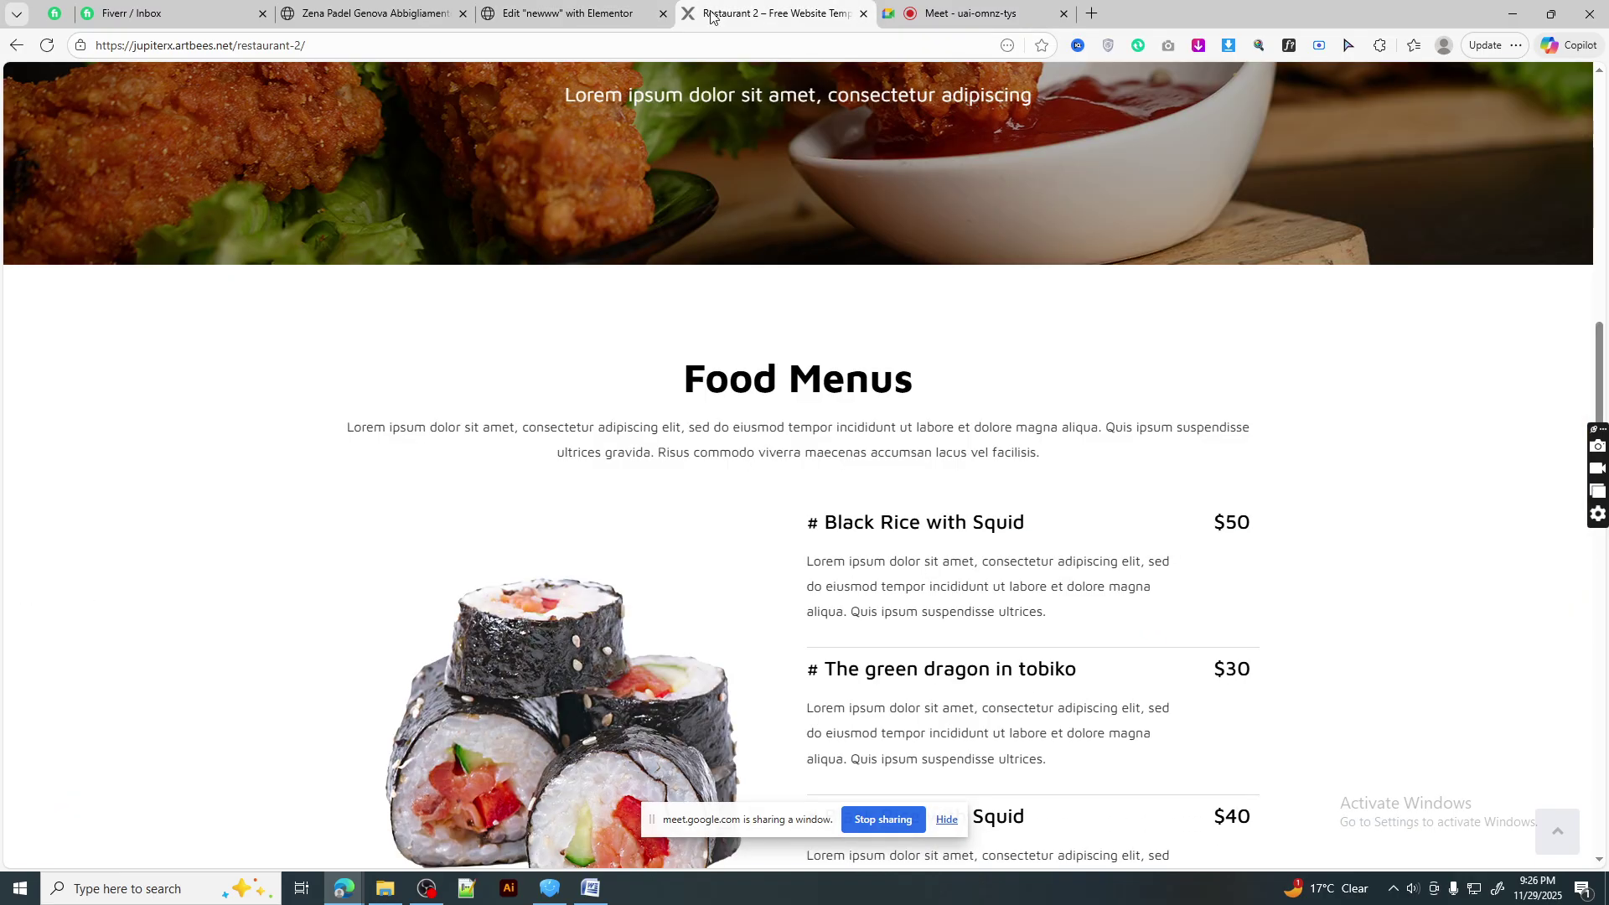
{"action": "triple_click", "coordinate": [778, 384]}
{"action": "right_click", "coordinate": [764, 375]}
{"action": "left_click", "coordinate": [838, 394]}
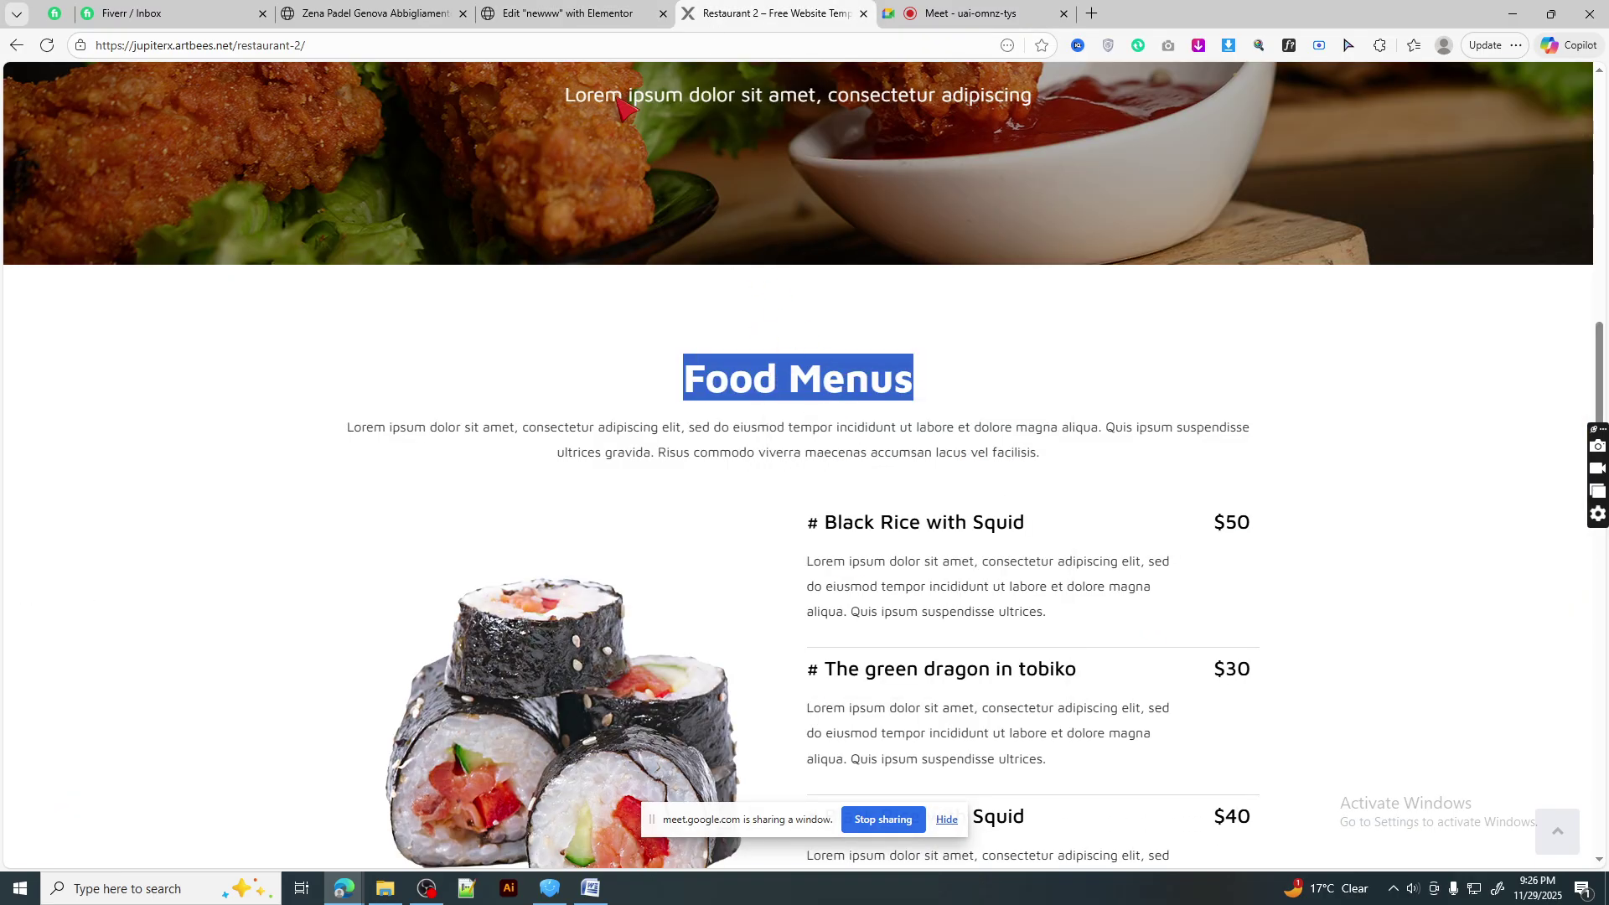
{"action": "key", "text": "ctrl+shift+Tab"}
{"action": "key", "text": "ctrl+shift+Tab"}
{"action": "scroll", "coordinate": [921, 402], "scroll_direction": "down", "scroll_amount": 5}
{"action": "left_click", "coordinate": [570, 13]}
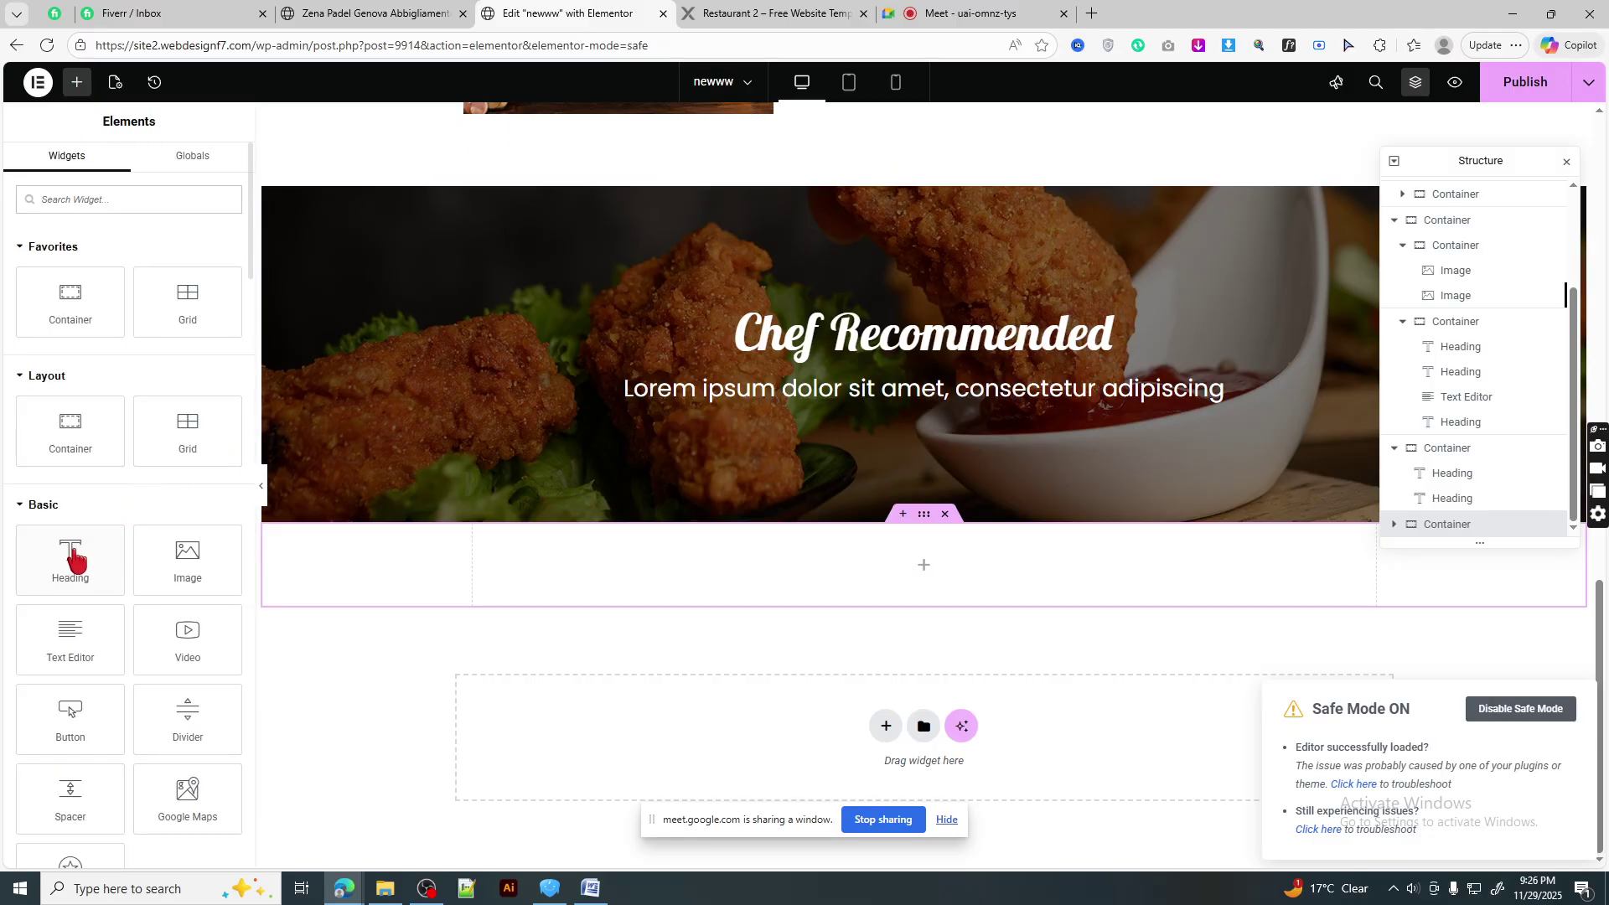
- Add a Heading widget to the new container and replace its title with "Food Menus"
{"action": "left_click_drag", "start_coordinate": [72, 555], "coordinate": [318, 460]}
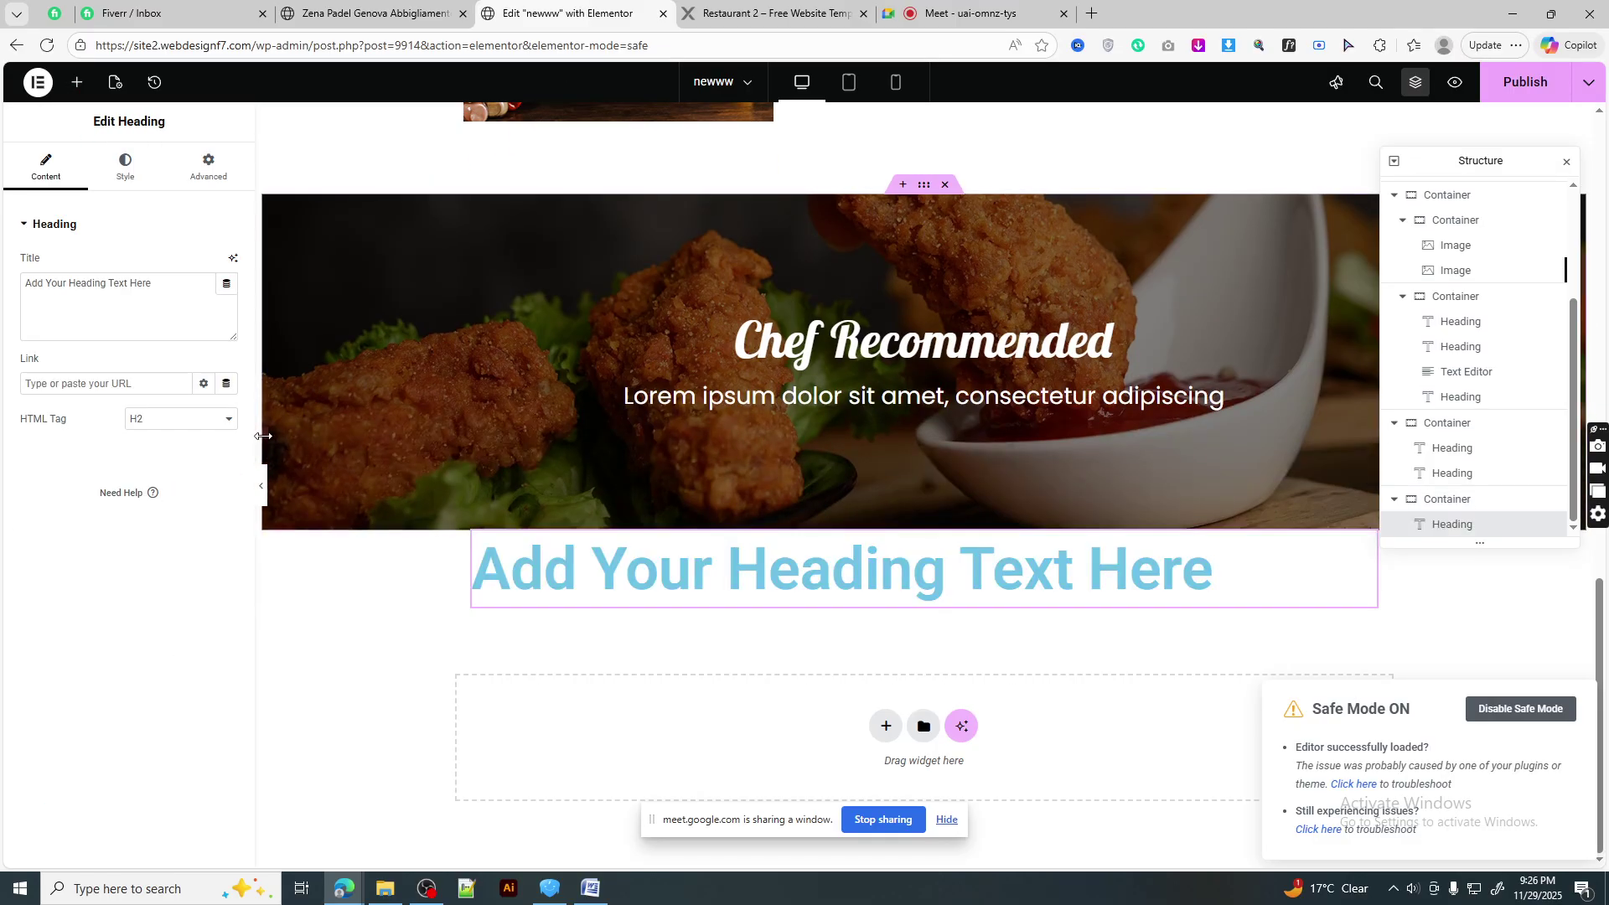
{"action": "triple_click", "coordinate": [88, 283]}
{"action": "right_click", "coordinate": [88, 285]}
{"action": "left_click", "coordinate": [134, 410]}
- Copy the black GRAND RESTAURANT heading in the about section and paste its style onto the Food Menus heading
{"action": "scroll", "coordinate": [783, 524], "scroll_direction": "up", "scroll_amount": 6}
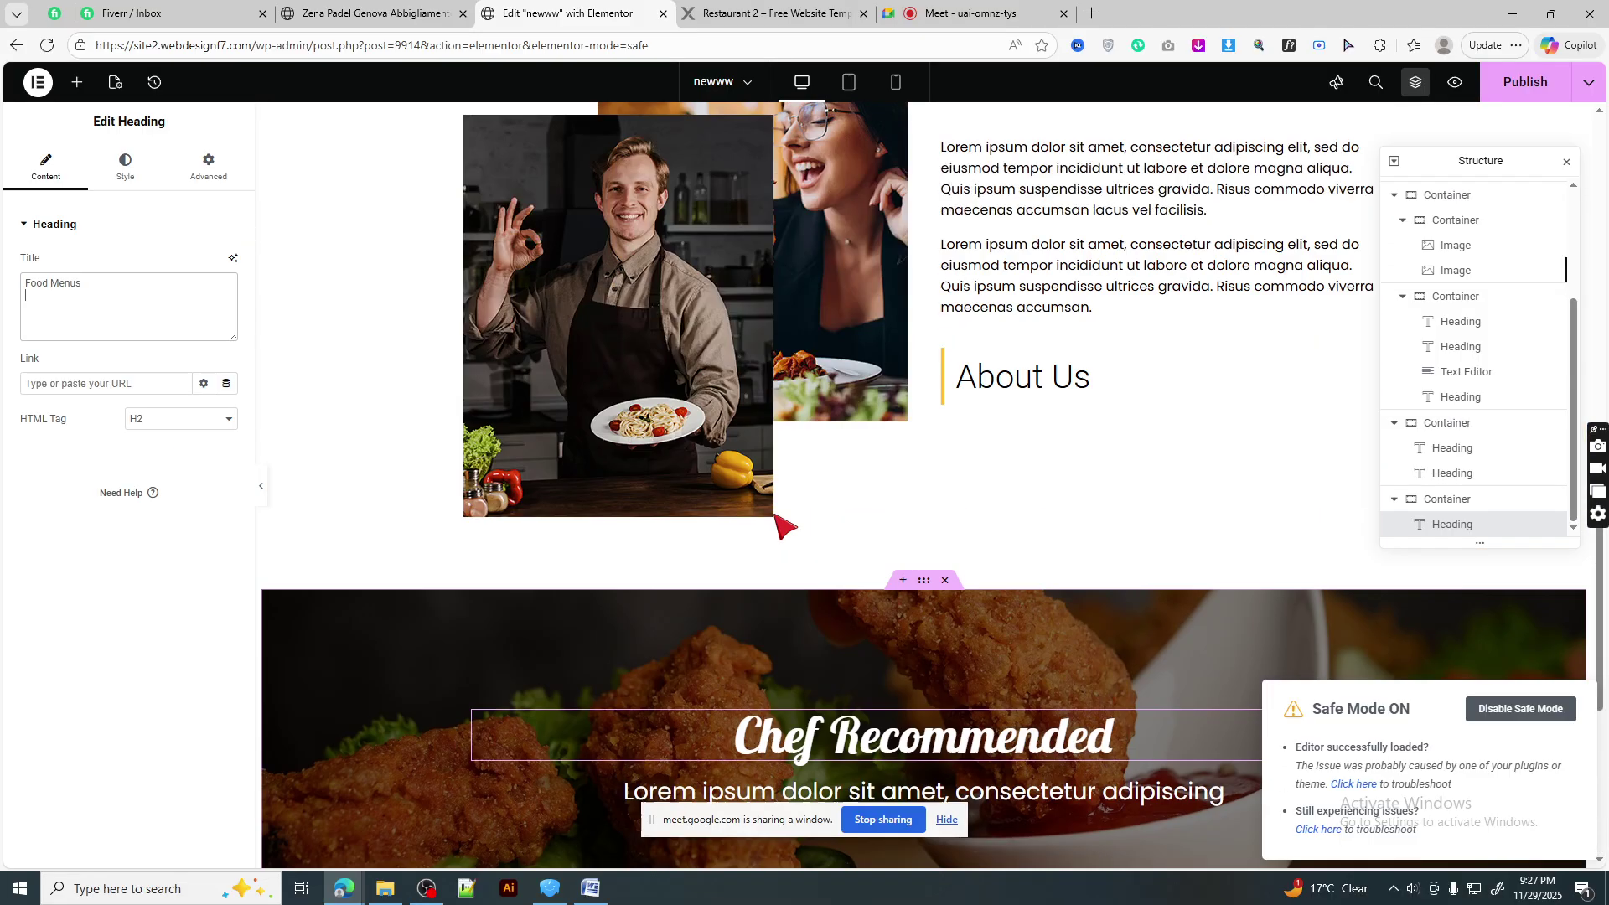
{"action": "right_click", "coordinate": [1085, 241]}
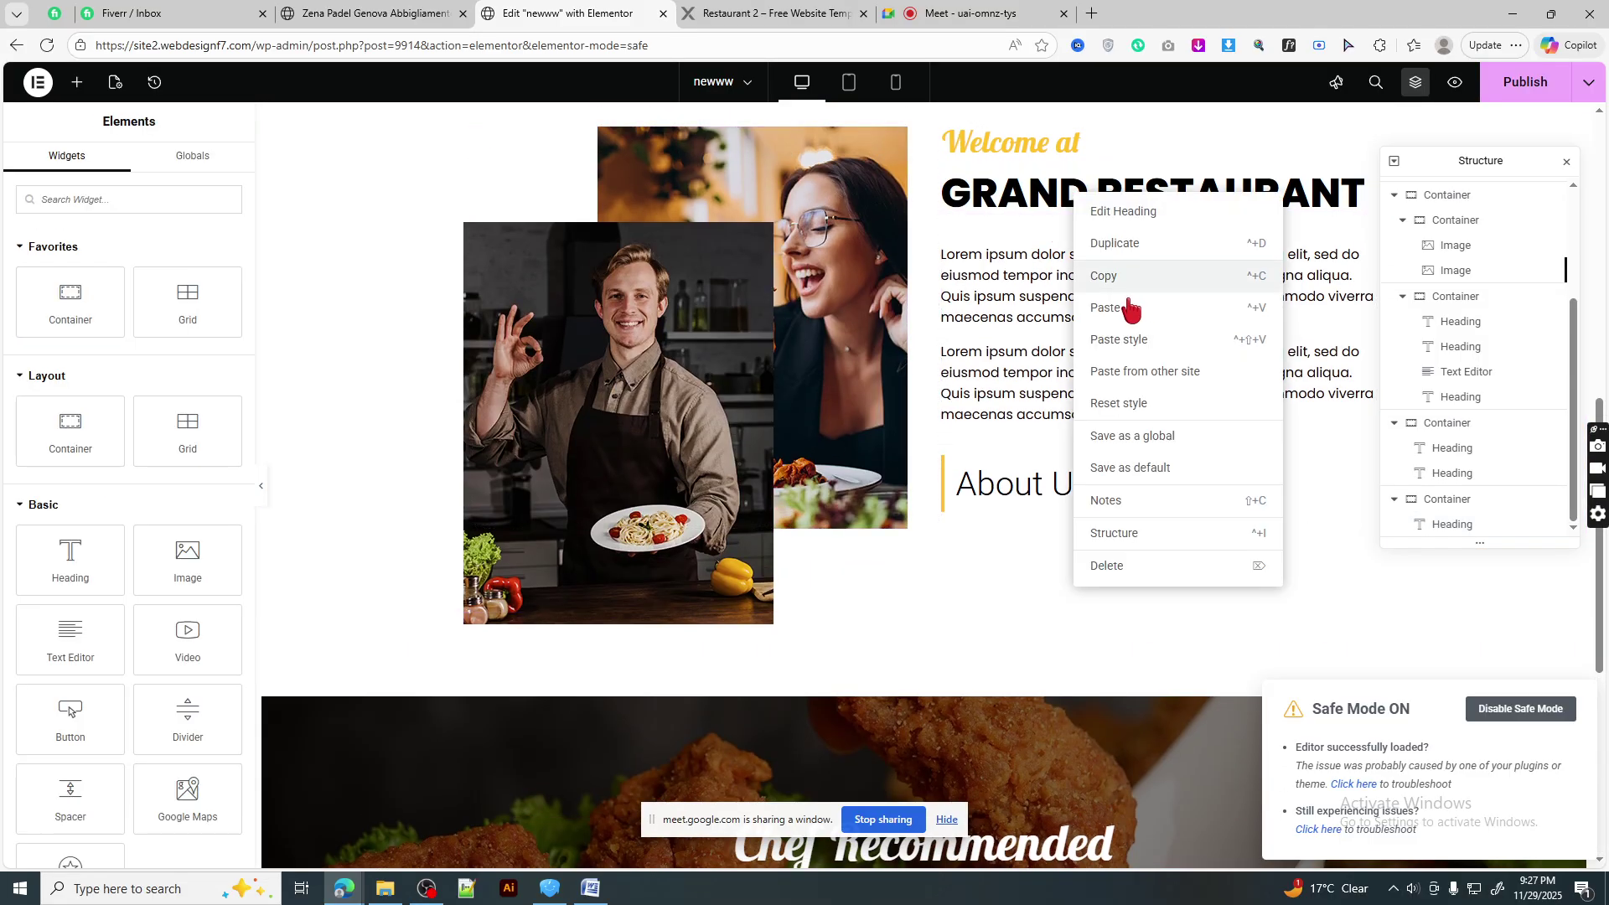
{"action": "left_click", "coordinate": [874, 509]}
{"action": "scroll", "coordinate": [874, 510], "scroll_direction": "down", "scroll_amount": 6}
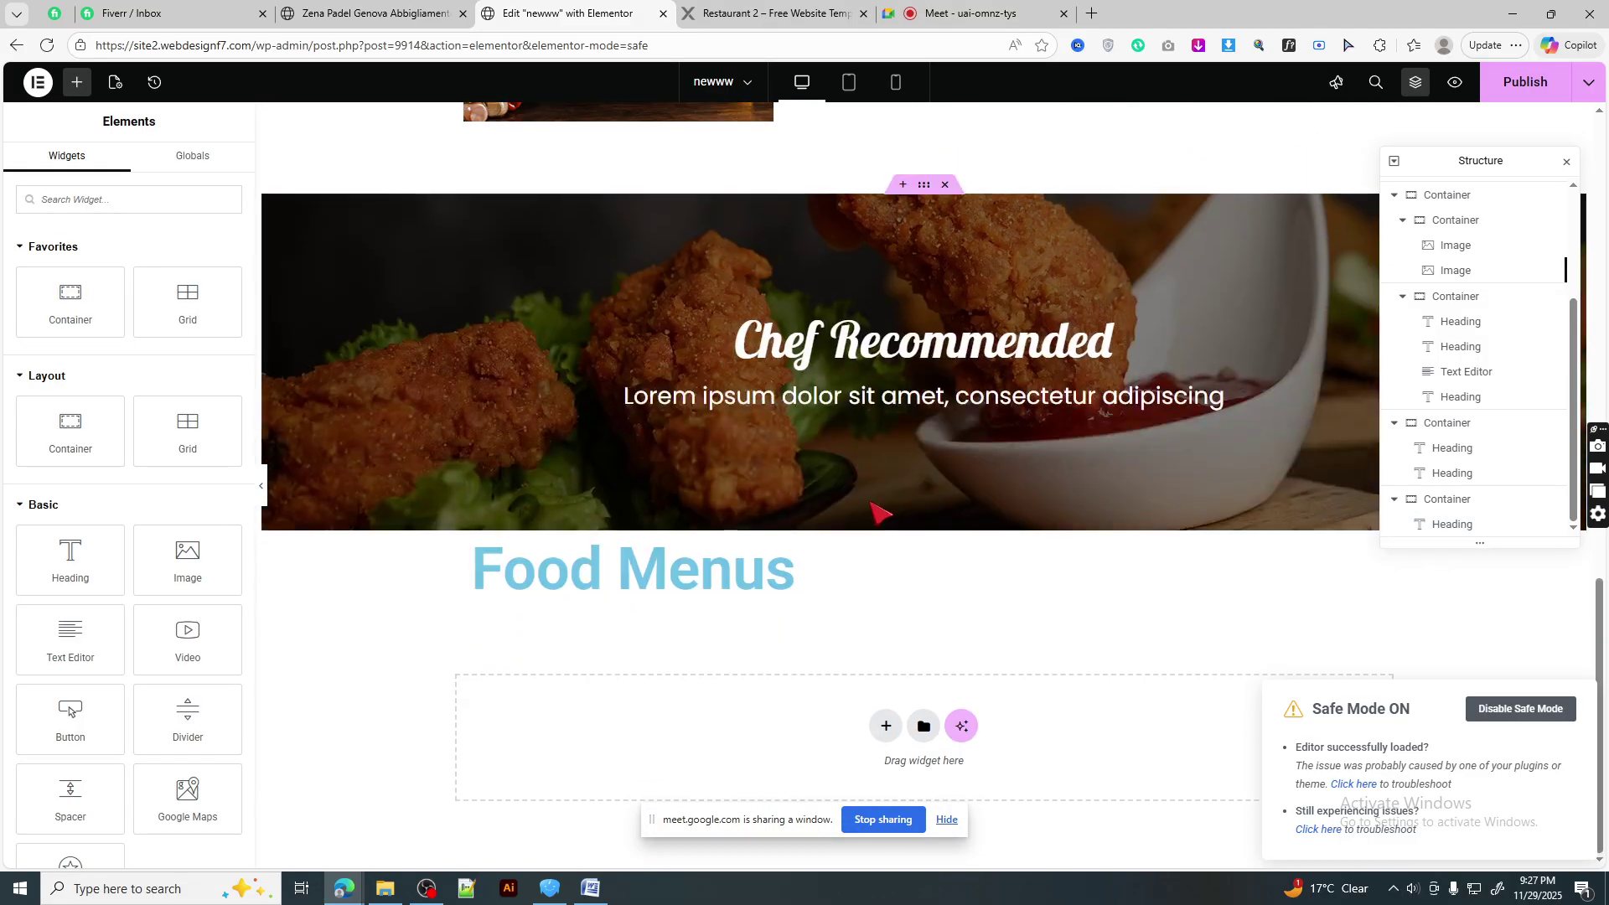
{"action": "right_click", "coordinate": [644, 552]}
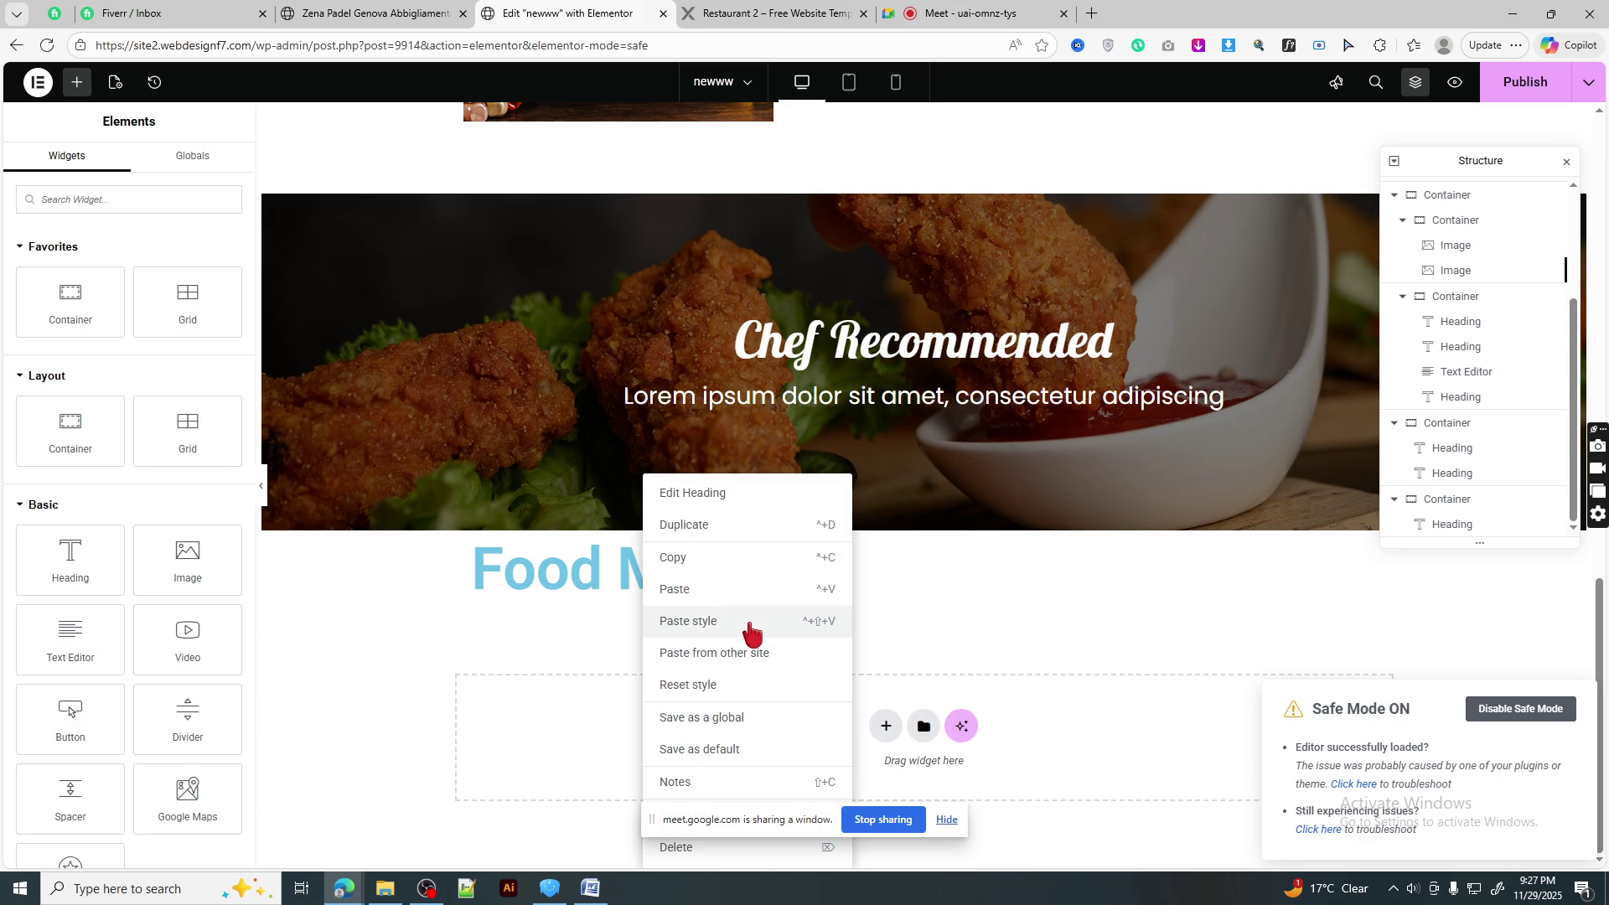
{"action": "left_click", "coordinate": [750, 624]}
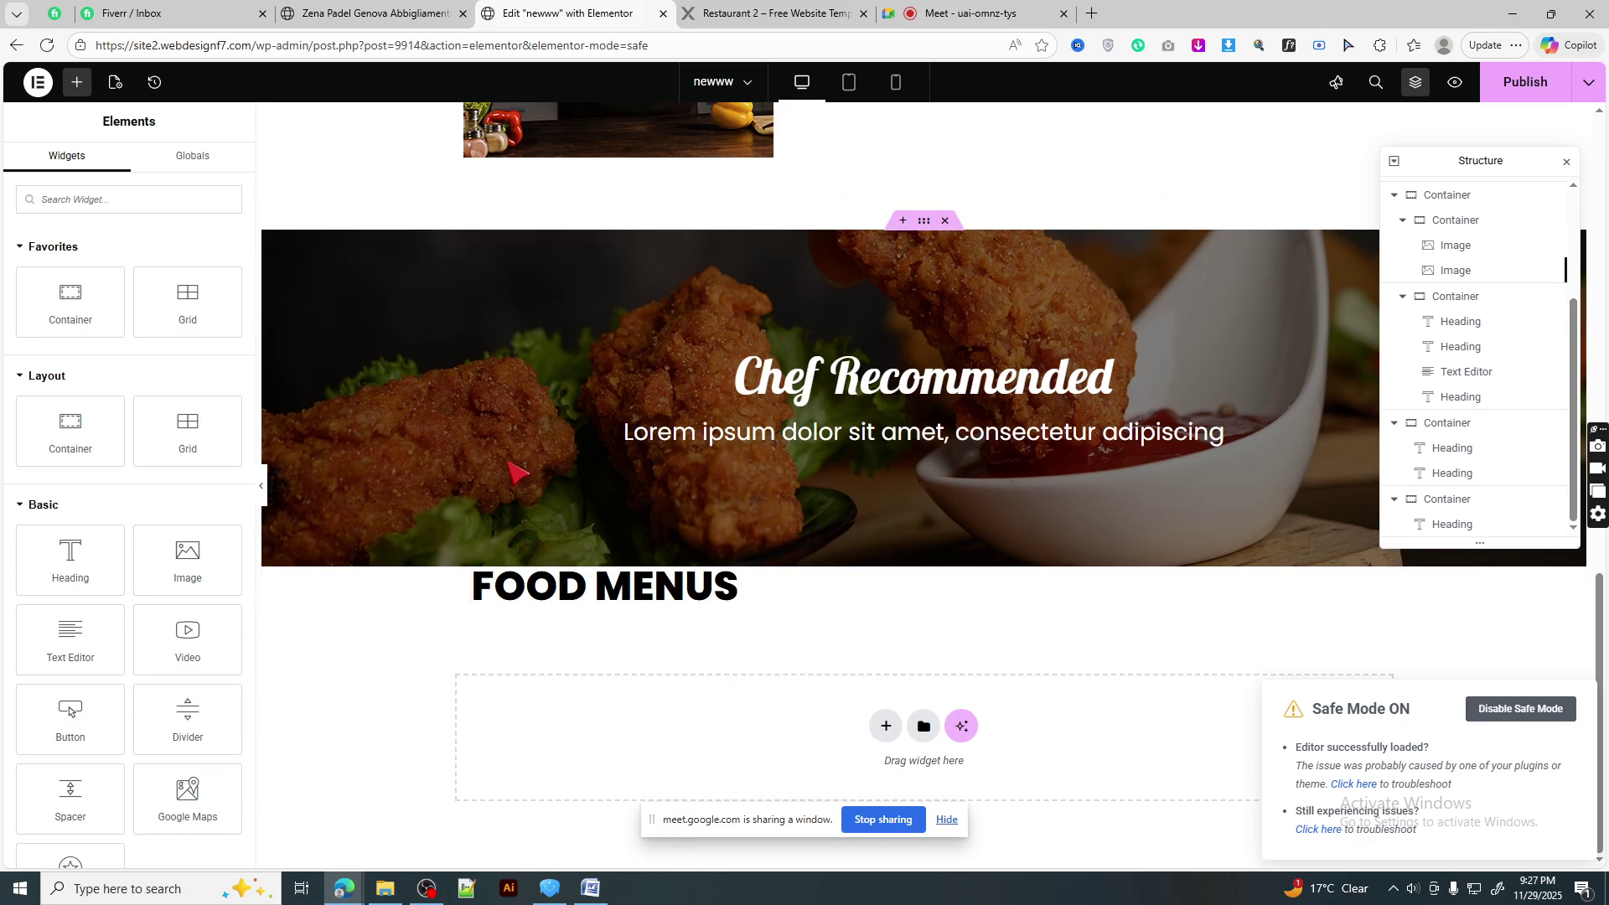
{"action": "left_click", "coordinate": [925, 560]}
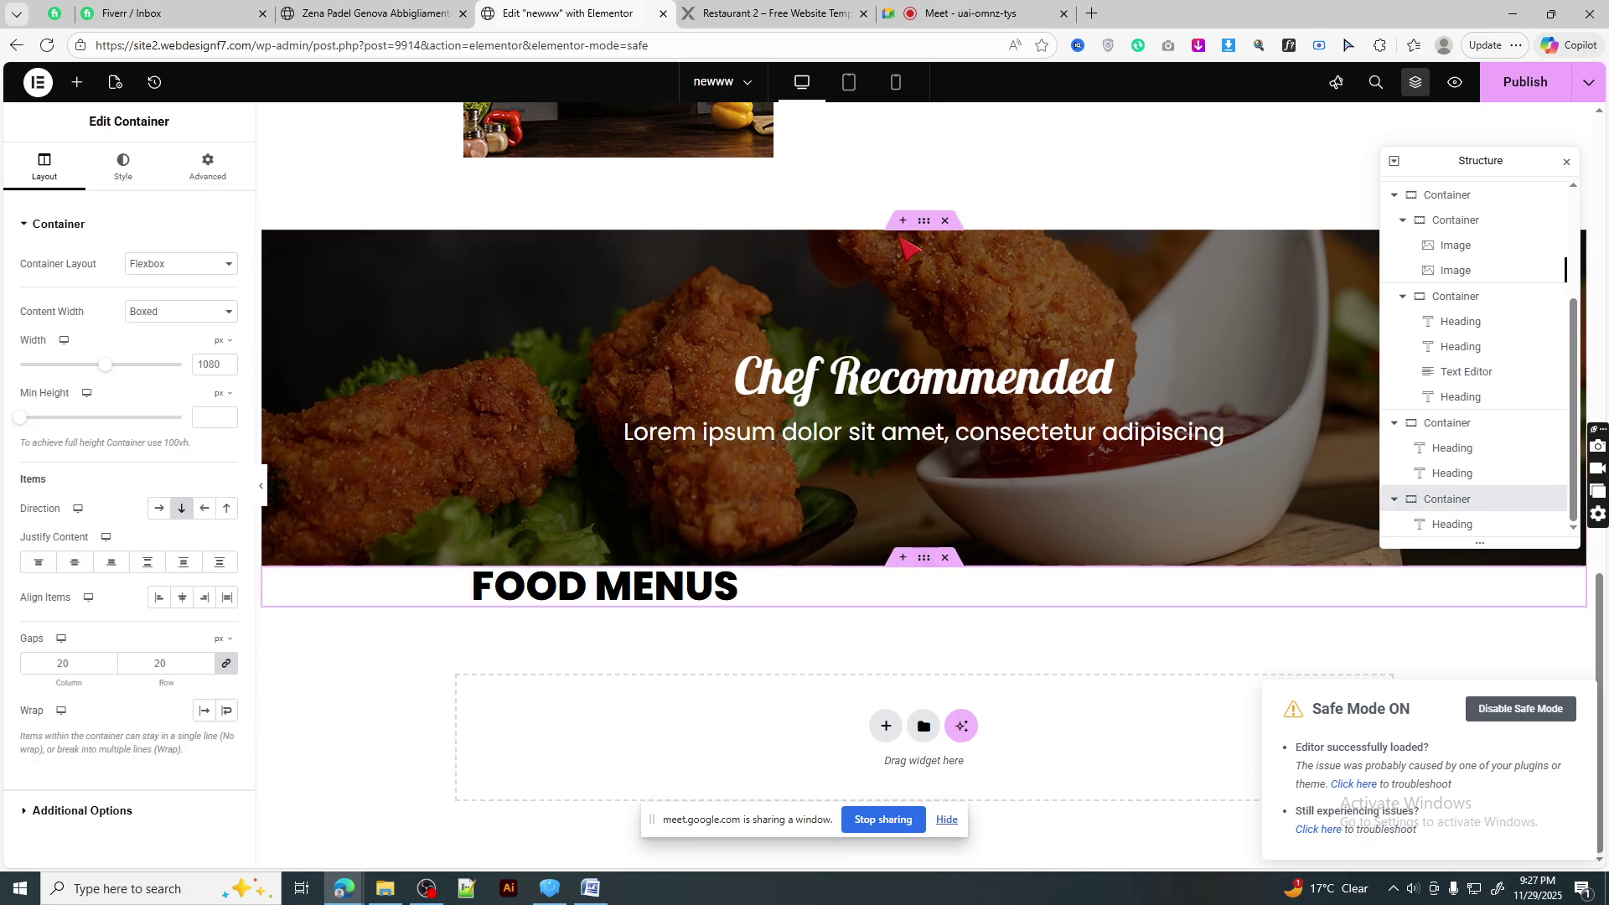
{"action": "left_click", "coordinate": [333, 277]}
{"action": "left_click", "coordinate": [208, 168]}
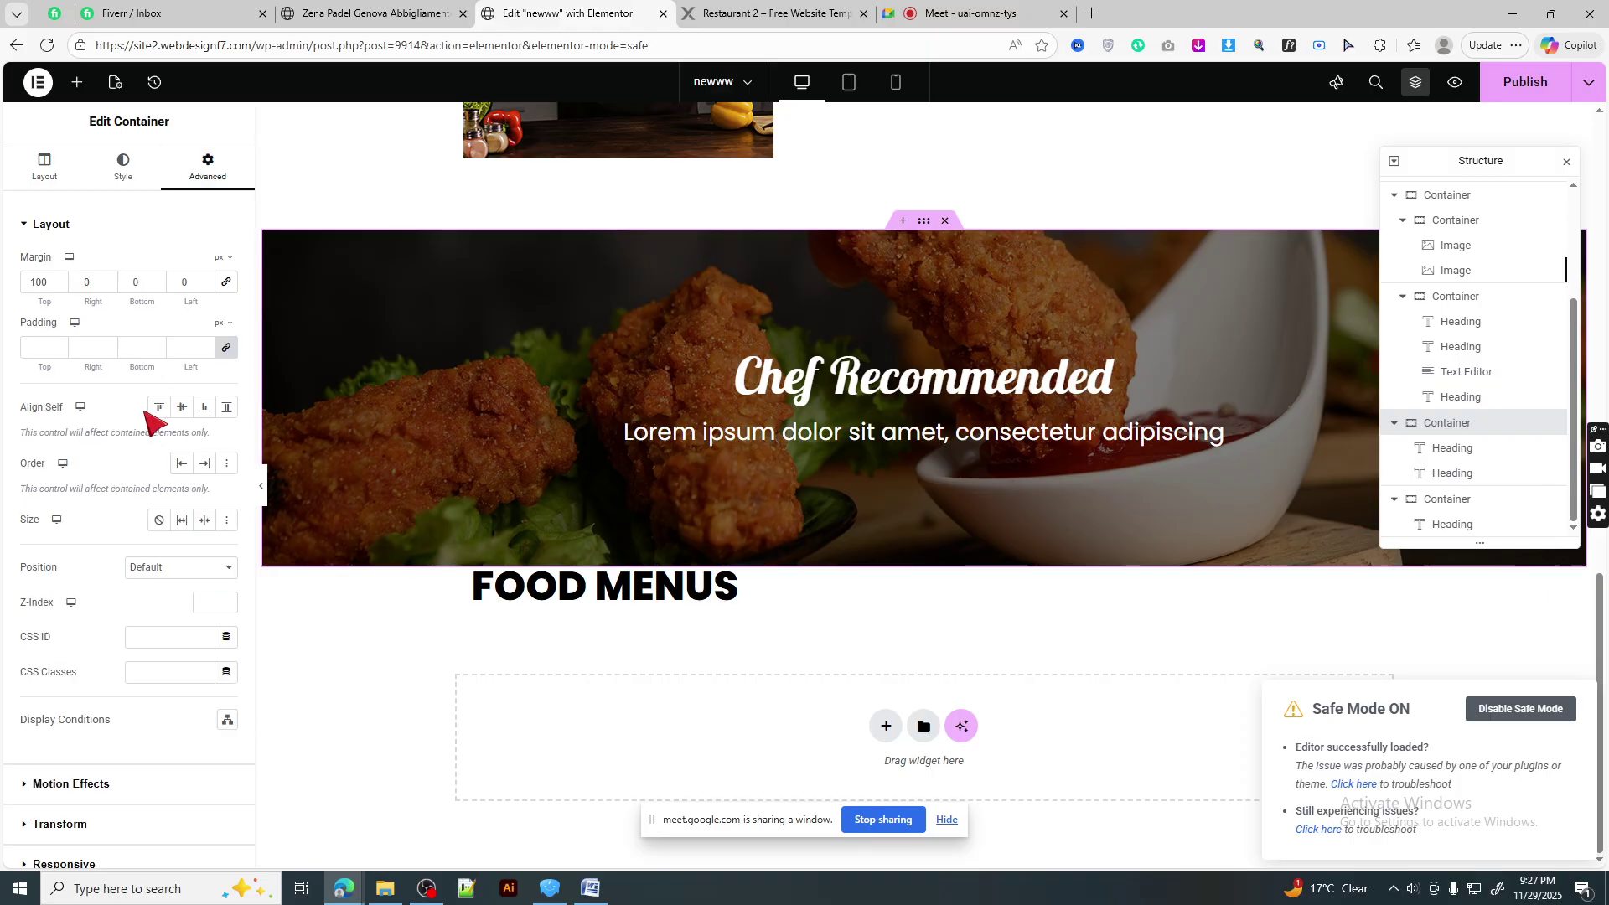
{"action": "left_click", "coordinate": [167, 349]}
{"action": "type", "text": "20"}
- Set the Food Menus container's padding to 100 px top and bottom and 20 px left and right
{"action": "left_click", "coordinate": [924, 557]}
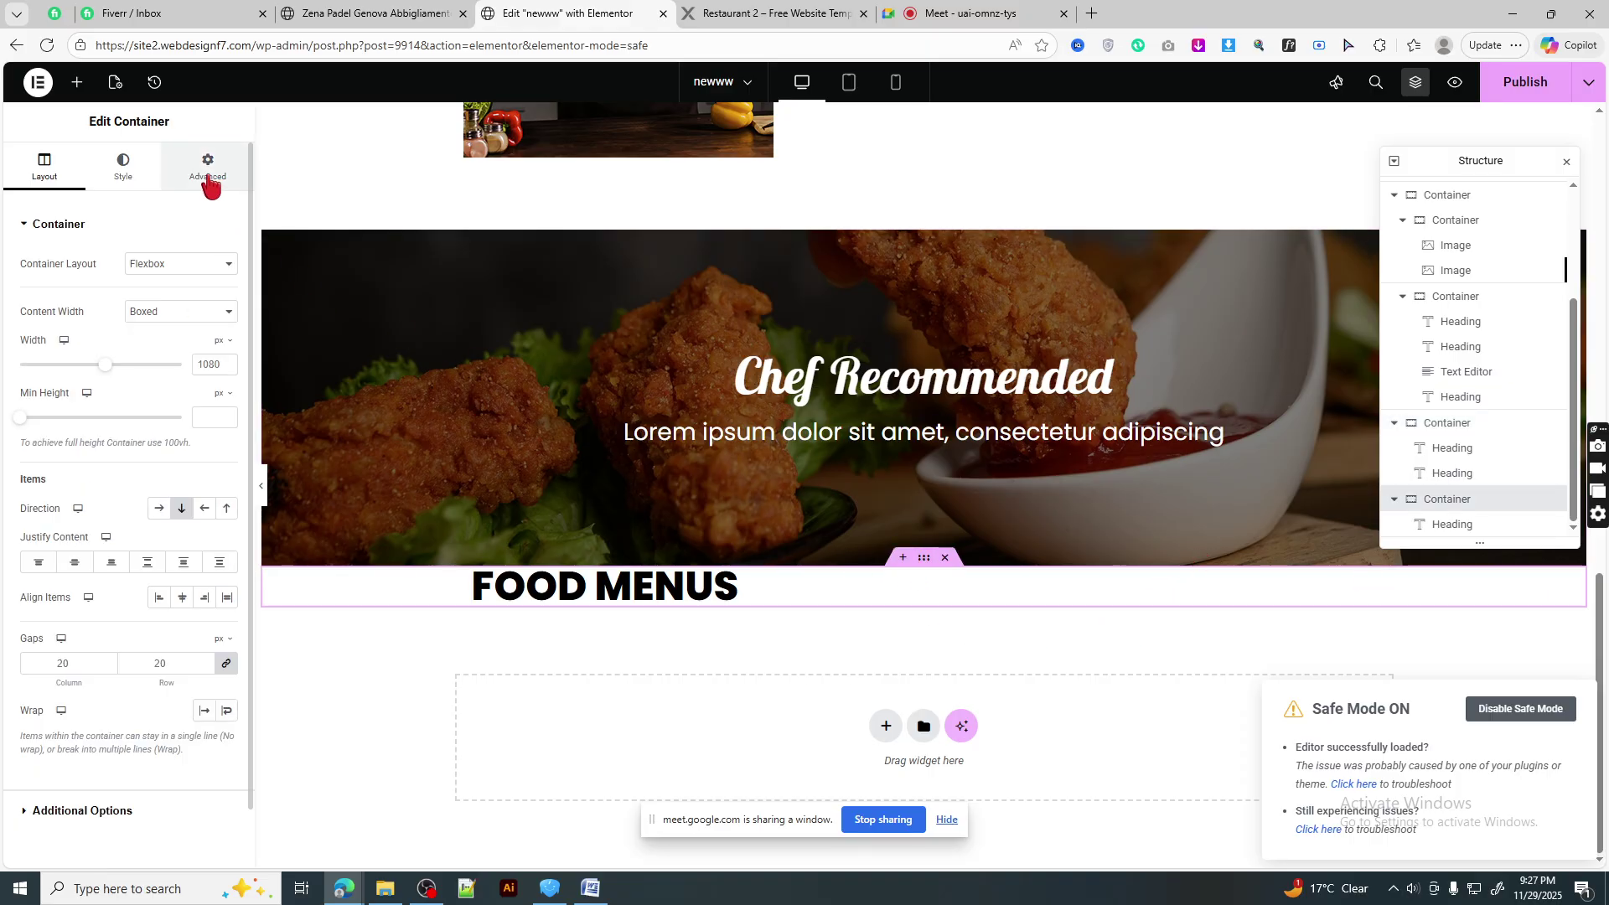
{"action": "left_click", "coordinate": [208, 168]}
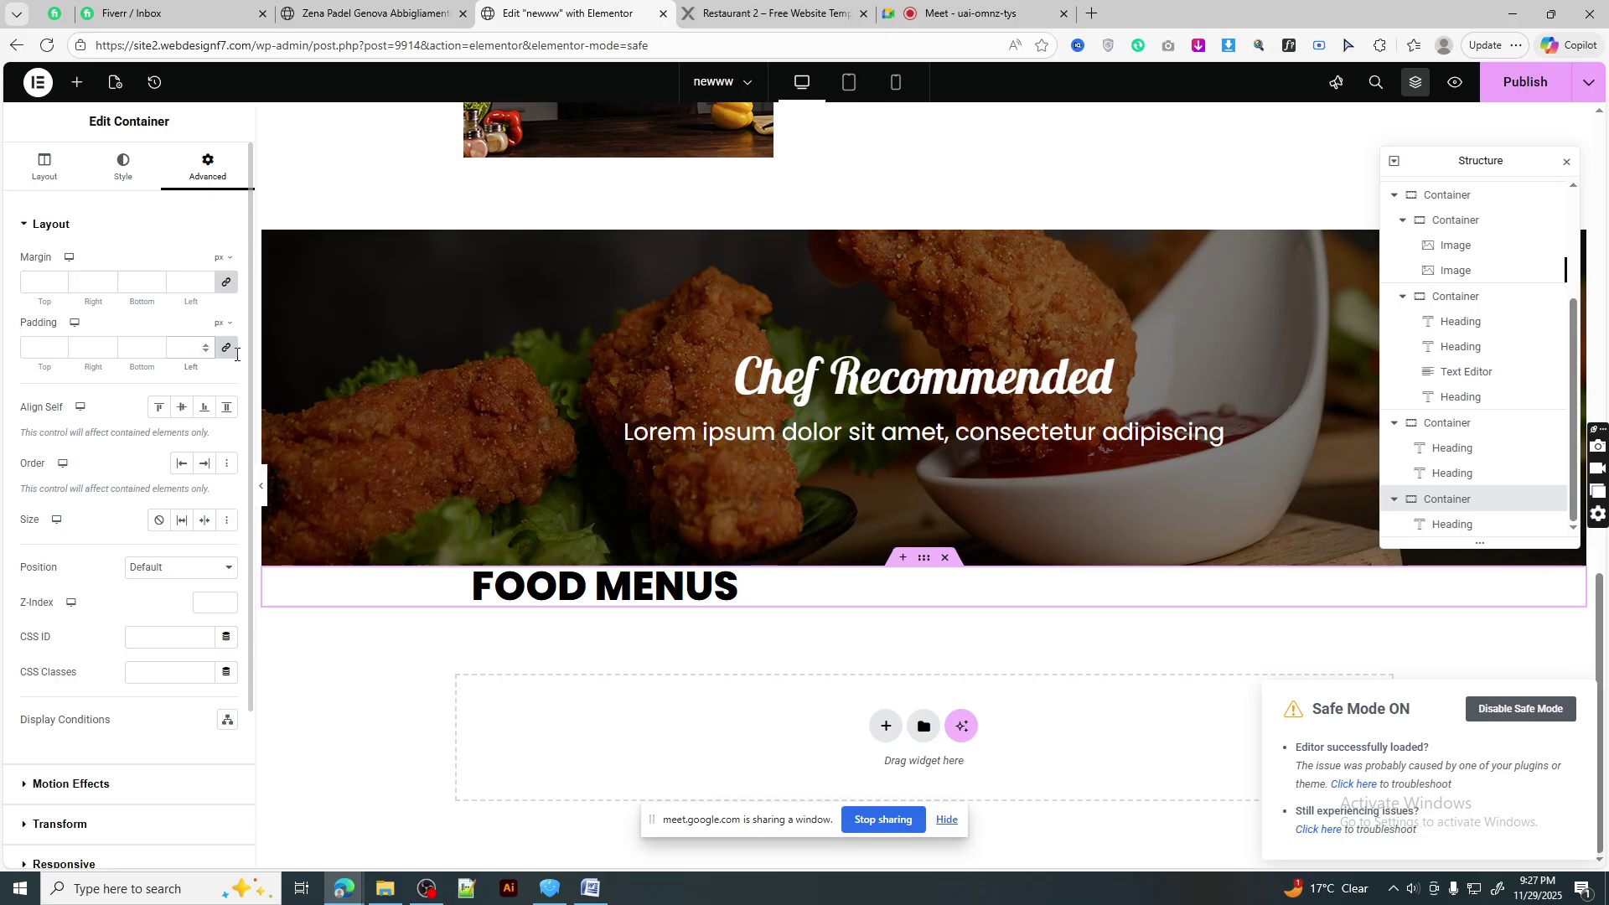
{"action": "type", "text": "20"}
{"action": "left_click", "coordinate": [231, 352]}
{"action": "left_click_drag", "start_coordinate": [48, 351], "coordinate": [32, 350]}
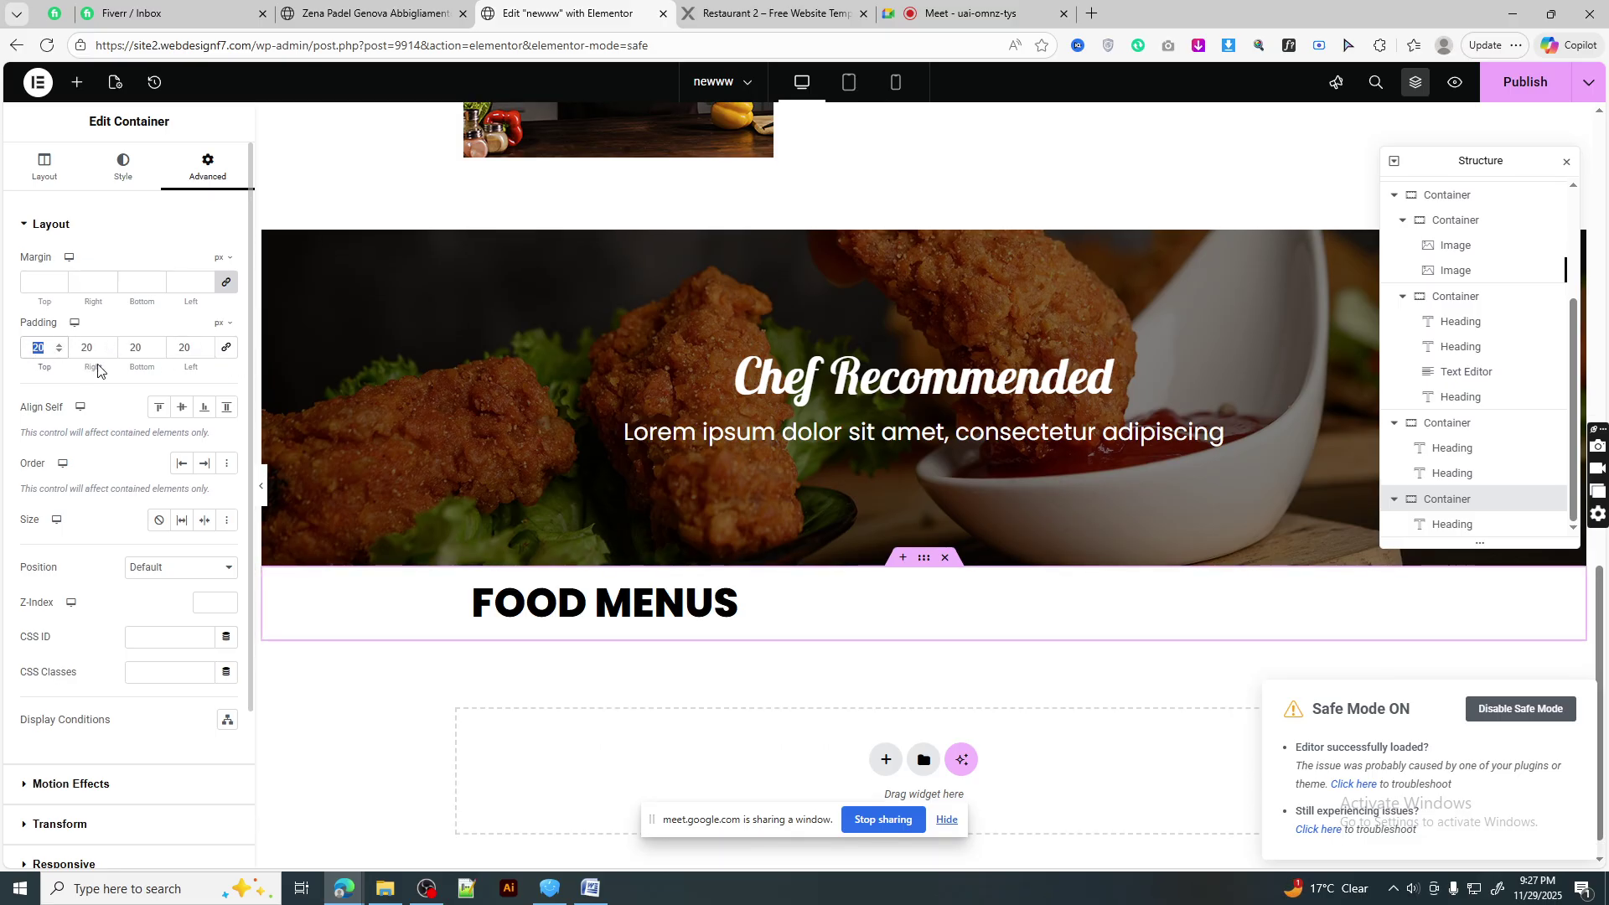
{"action": "type", "text": "100100"}
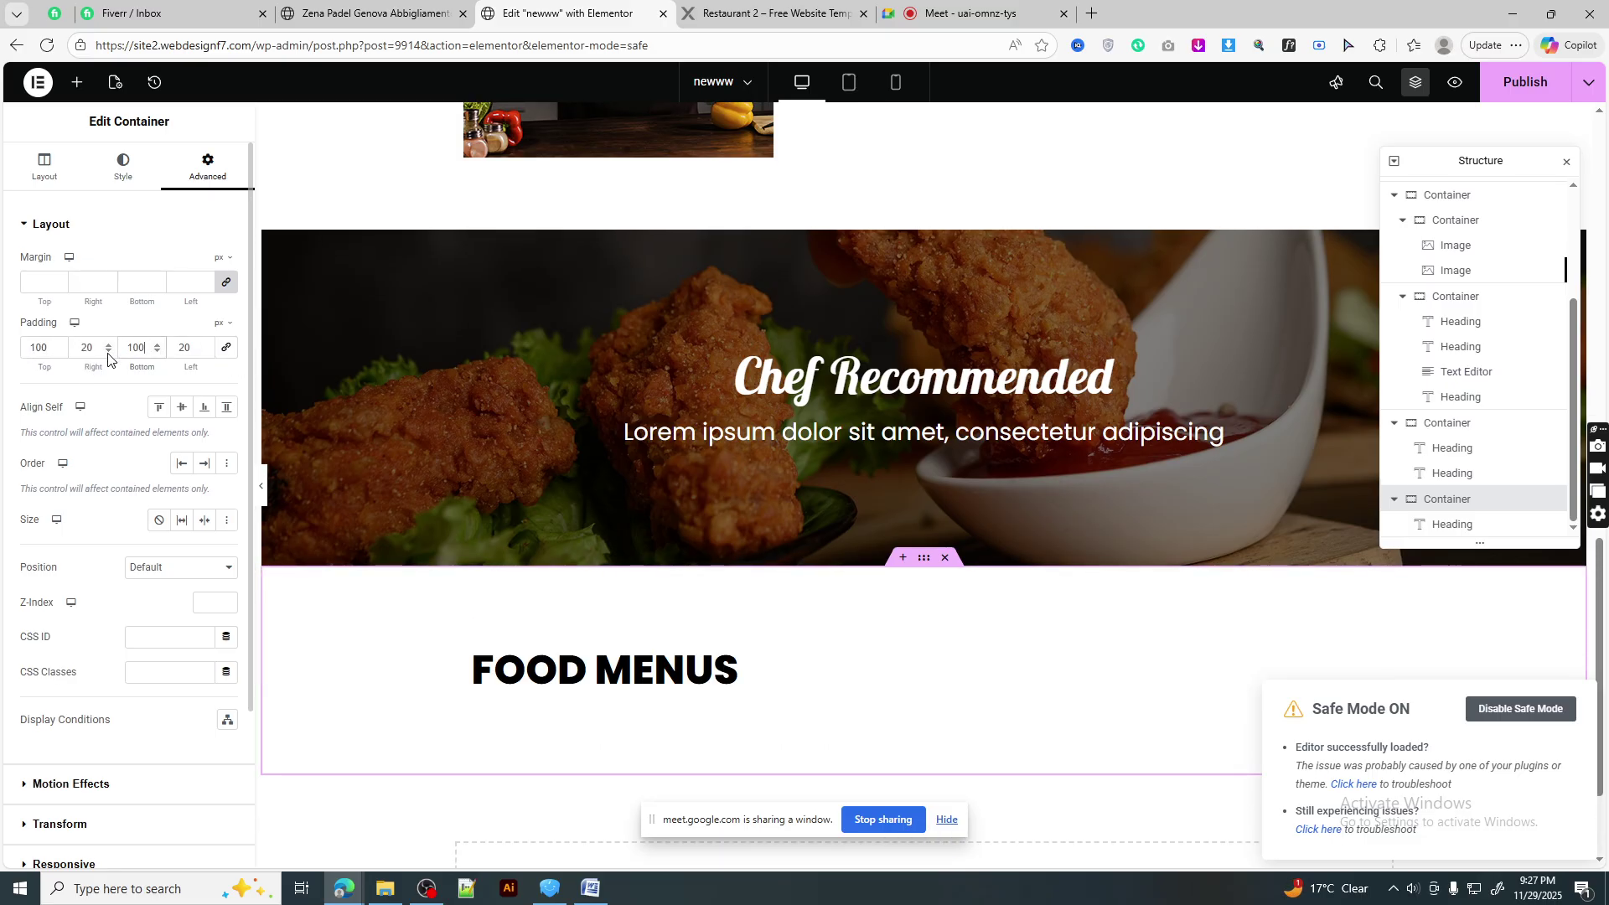
- Center the Food Menus container's contents with both Align Items and Justify Content
{"action": "left_click", "coordinate": [42, 183]}
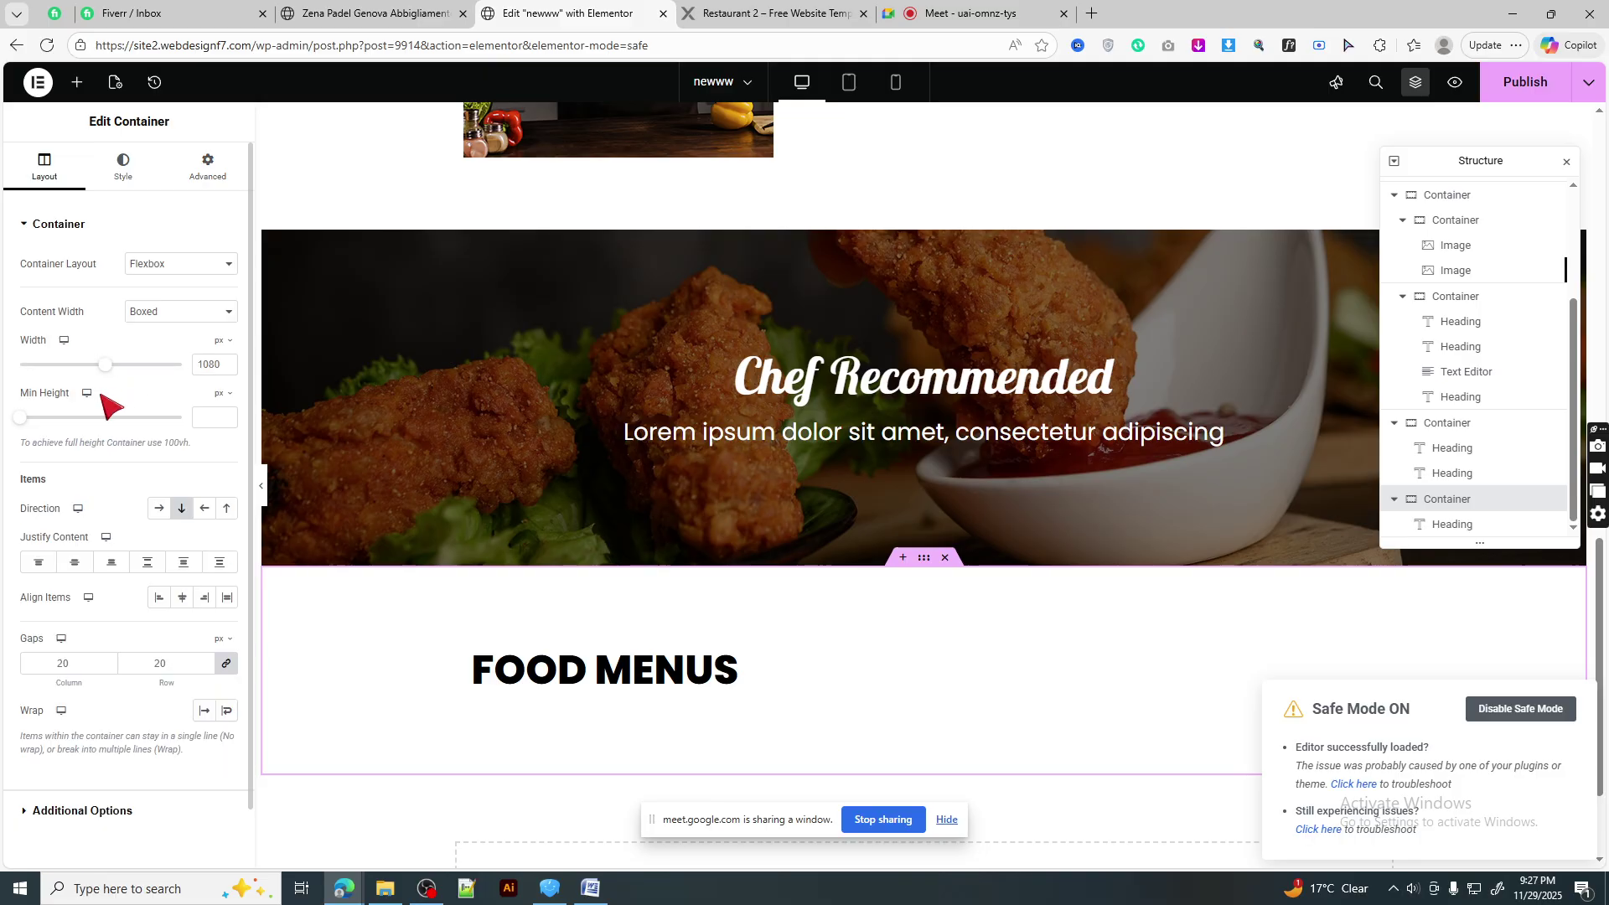
{"action": "left_click", "coordinate": [182, 597]}
{"action": "left_click", "coordinate": [75, 562]}
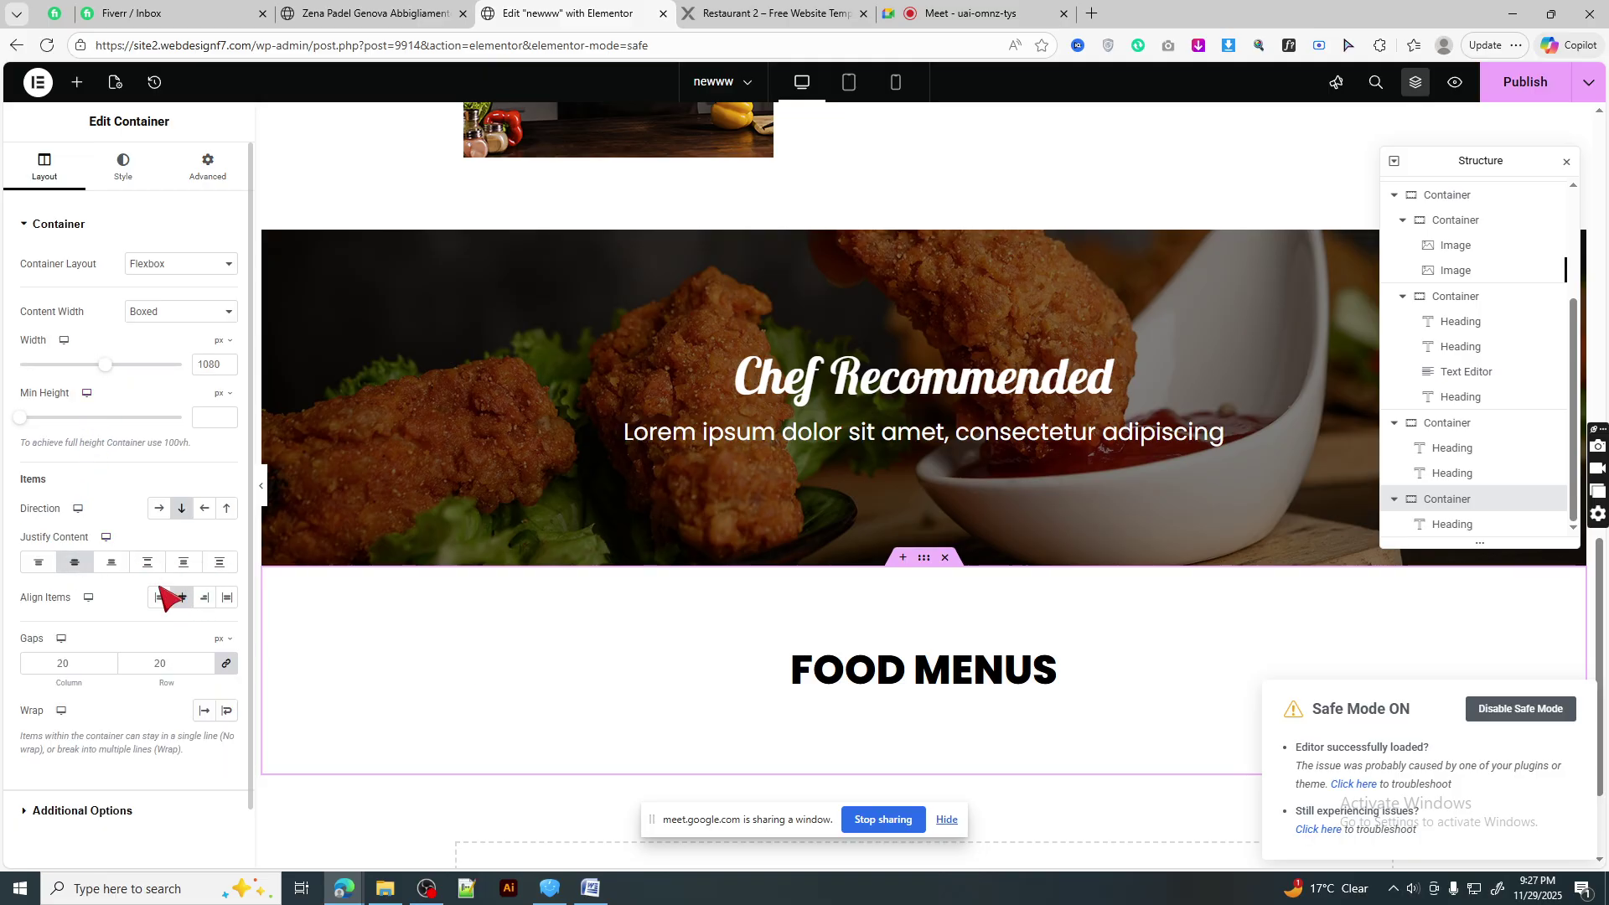
- Copy the Lorem ipsum paragraph under the reference template's Food Menus title and return to the Elementor page
{"action": "left_click", "coordinate": [727, 12]}
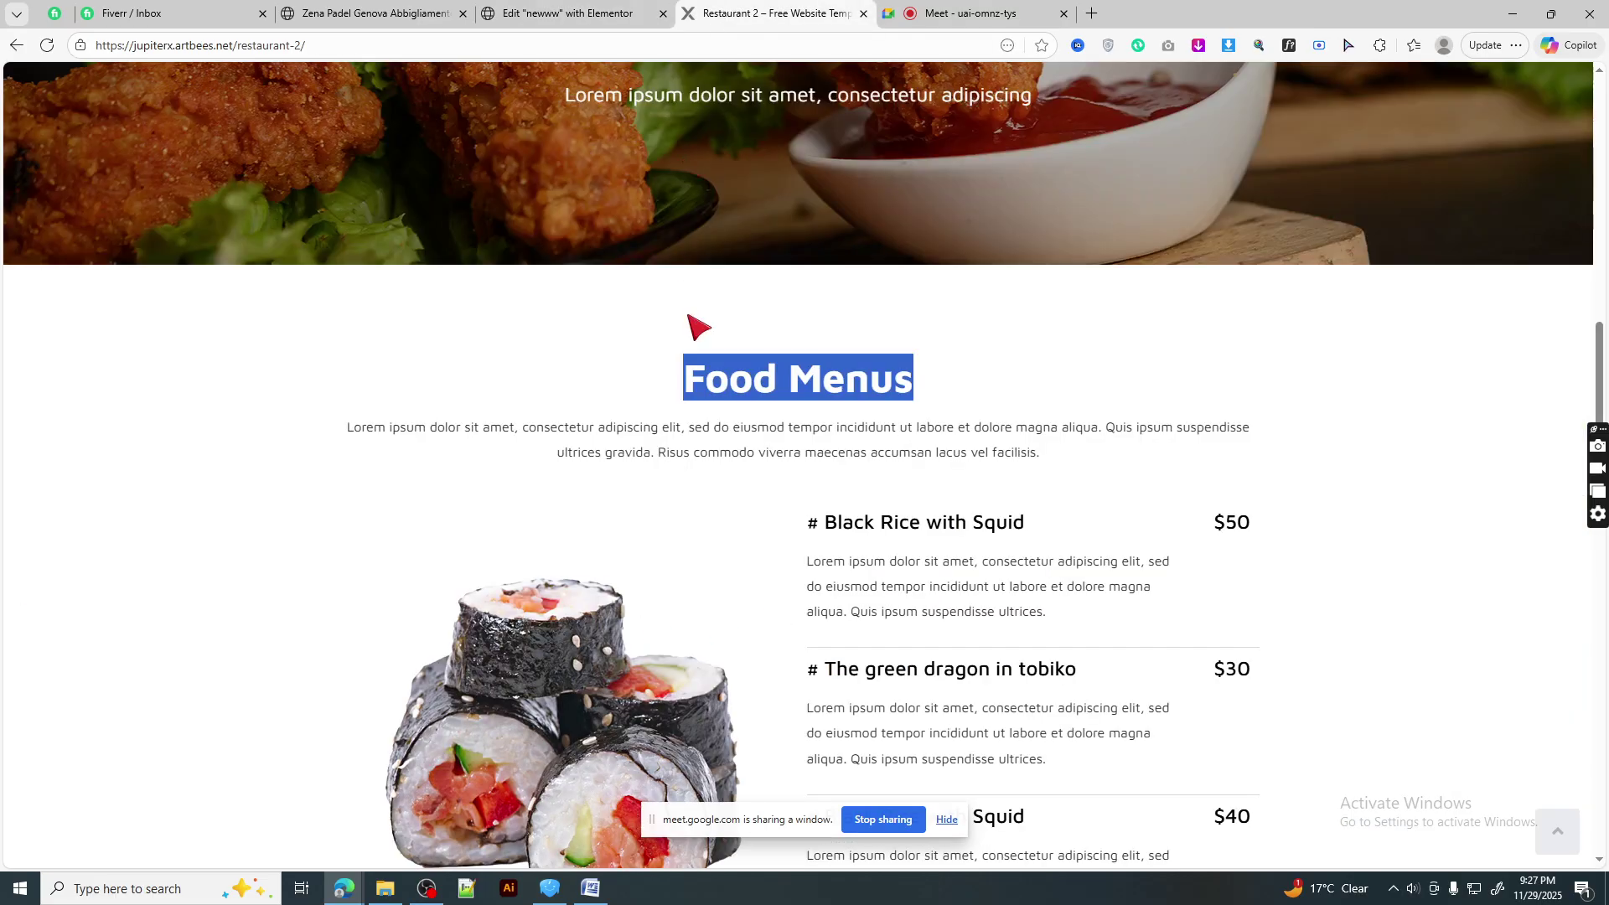
{"action": "triple_click", "coordinate": [804, 360]}
{"action": "key", "text": "ctrl+c"}
{"action": "right_click", "coordinate": [808, 362]}
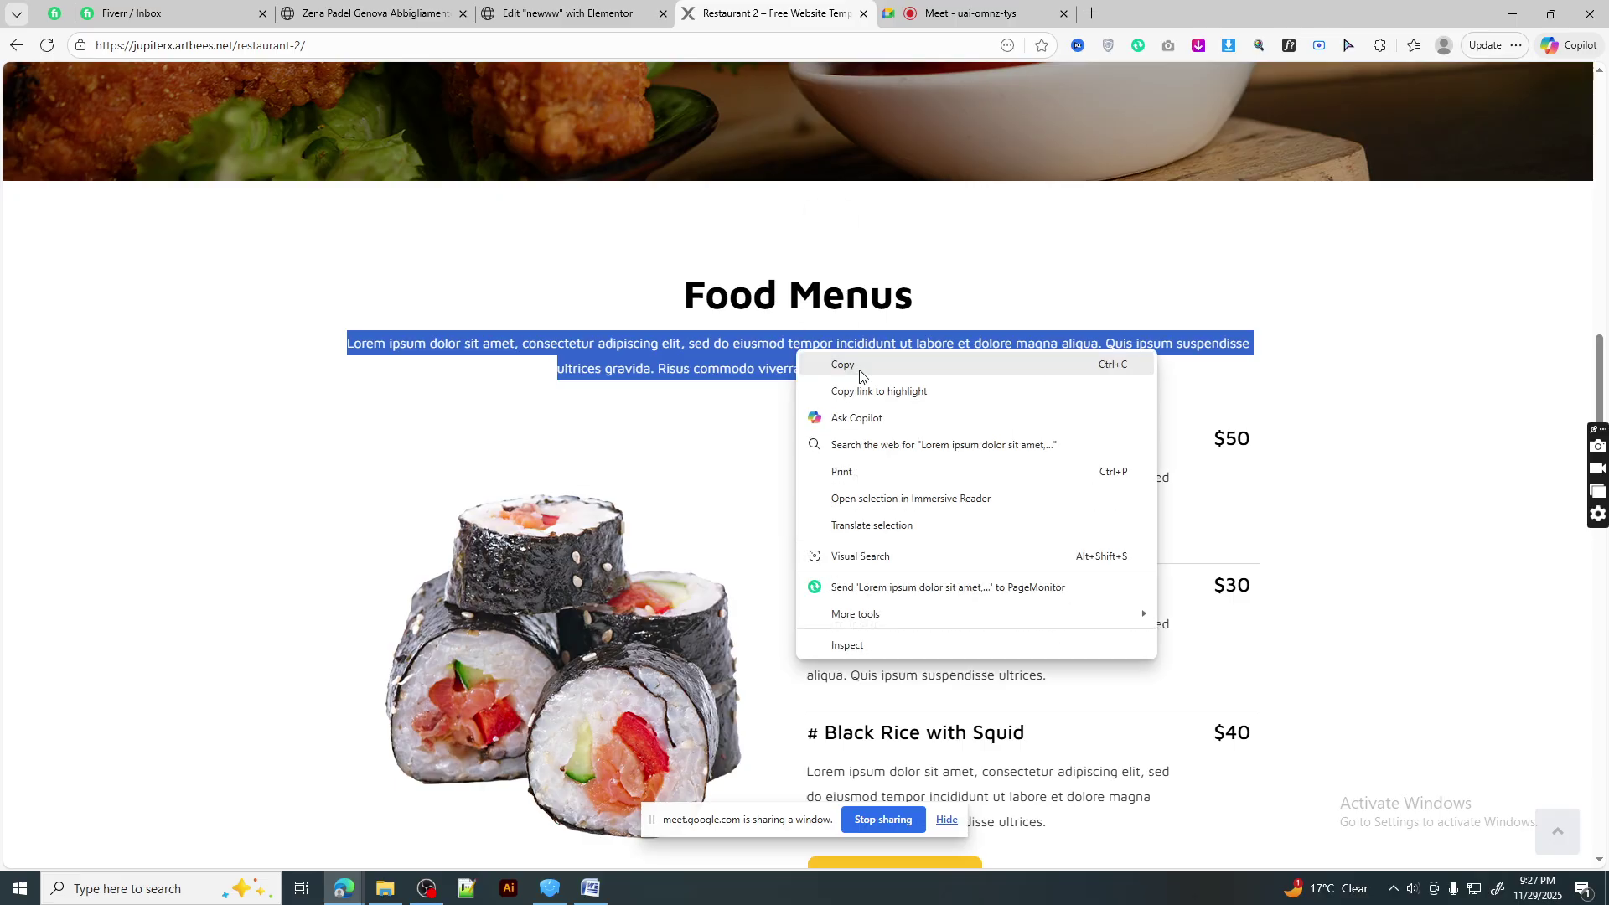
{"action": "left_click", "coordinate": [842, 367]}
{"action": "key", "text": "ctrl+shift+Tab"}
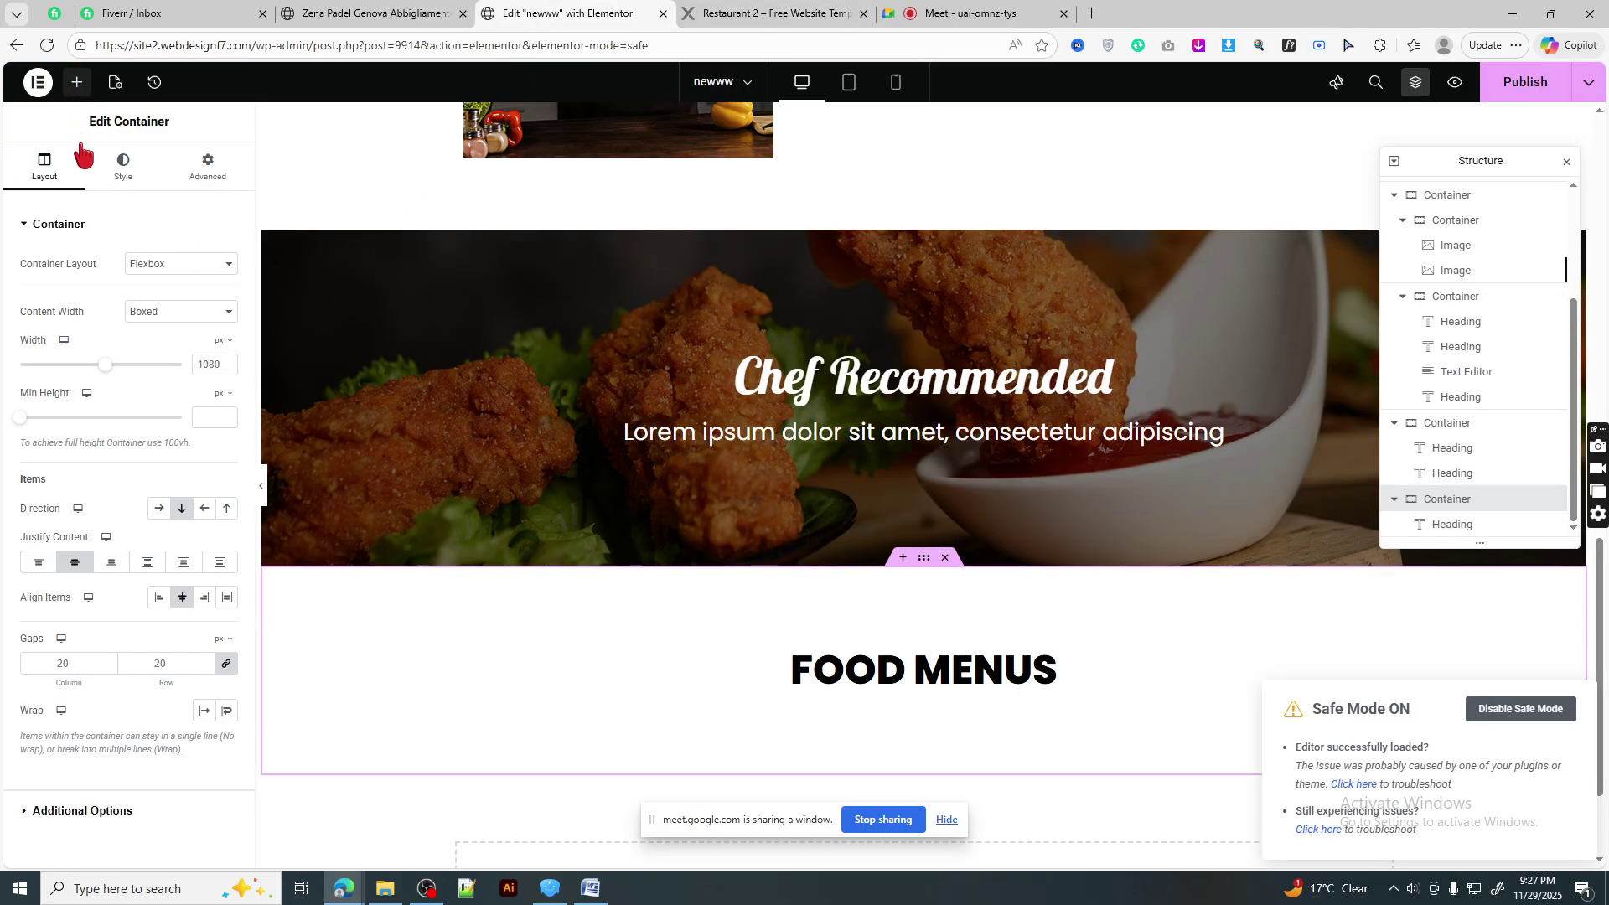
- Add a Text Editor widget below the Food Menus heading and replace its placeholder text with the copied paragraph
{"action": "left_click_drag", "start_coordinate": [84, 635], "coordinate": [980, 700]}
{"action": "key", "text": "ctrl+a"}
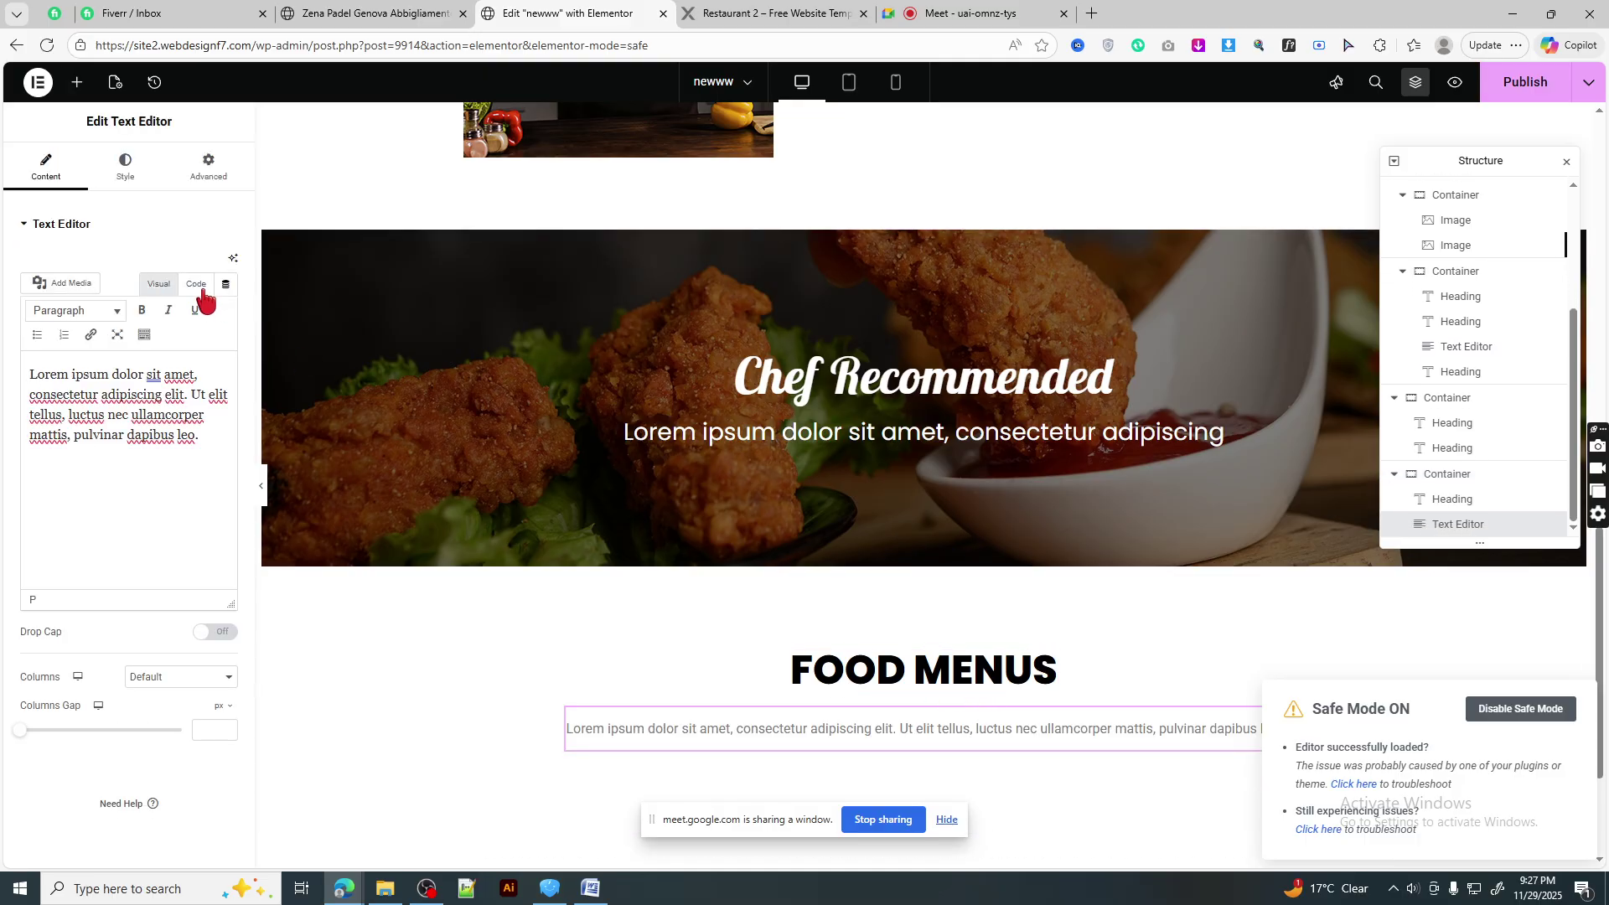
{"action": "left_click", "coordinate": [197, 284]}
{"action": "key", "text": "ctrl+a"}
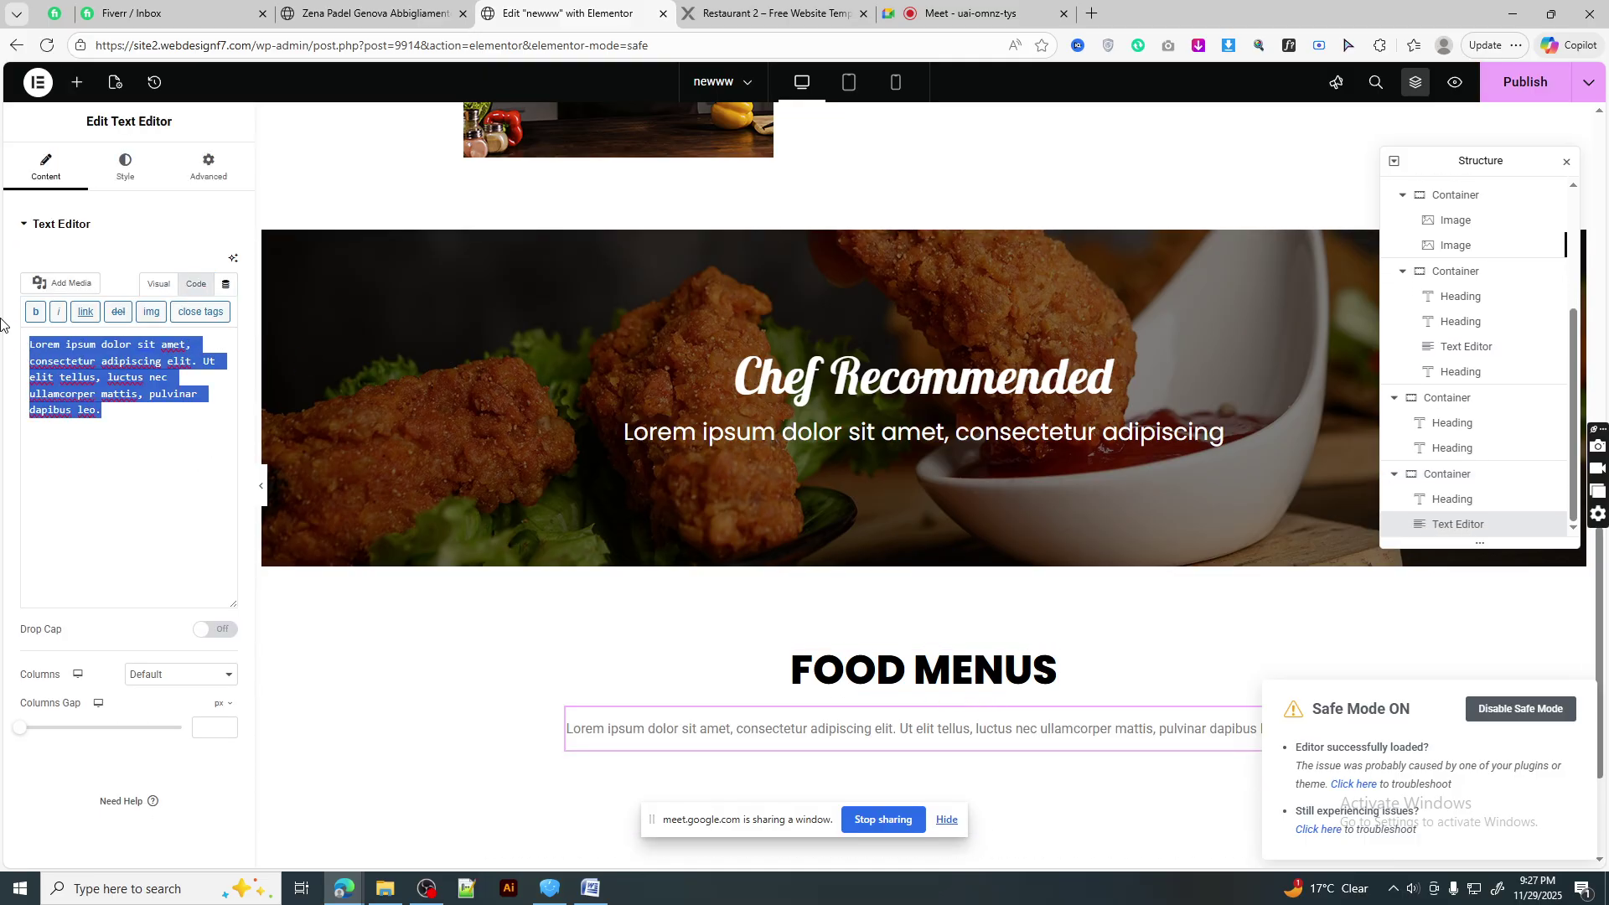
{"action": "key", "text": "ctrl+v"}
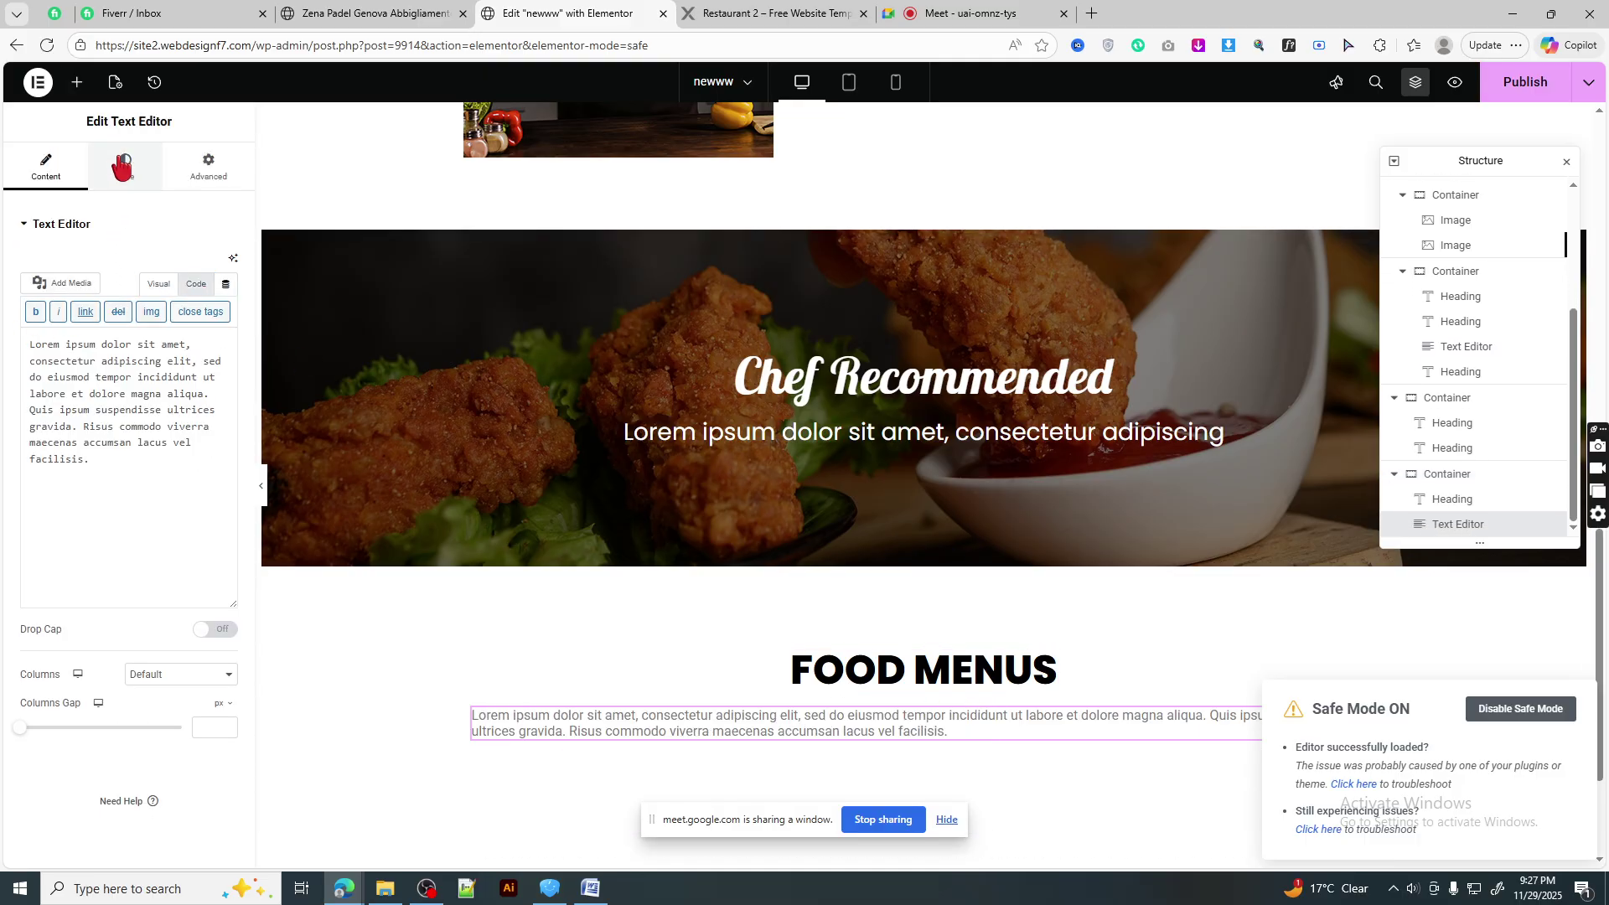
- Center-align the Food Menus paragraph and set its typography to Poppins at 16 px
{"action": "left_click", "coordinate": [181, 263]}
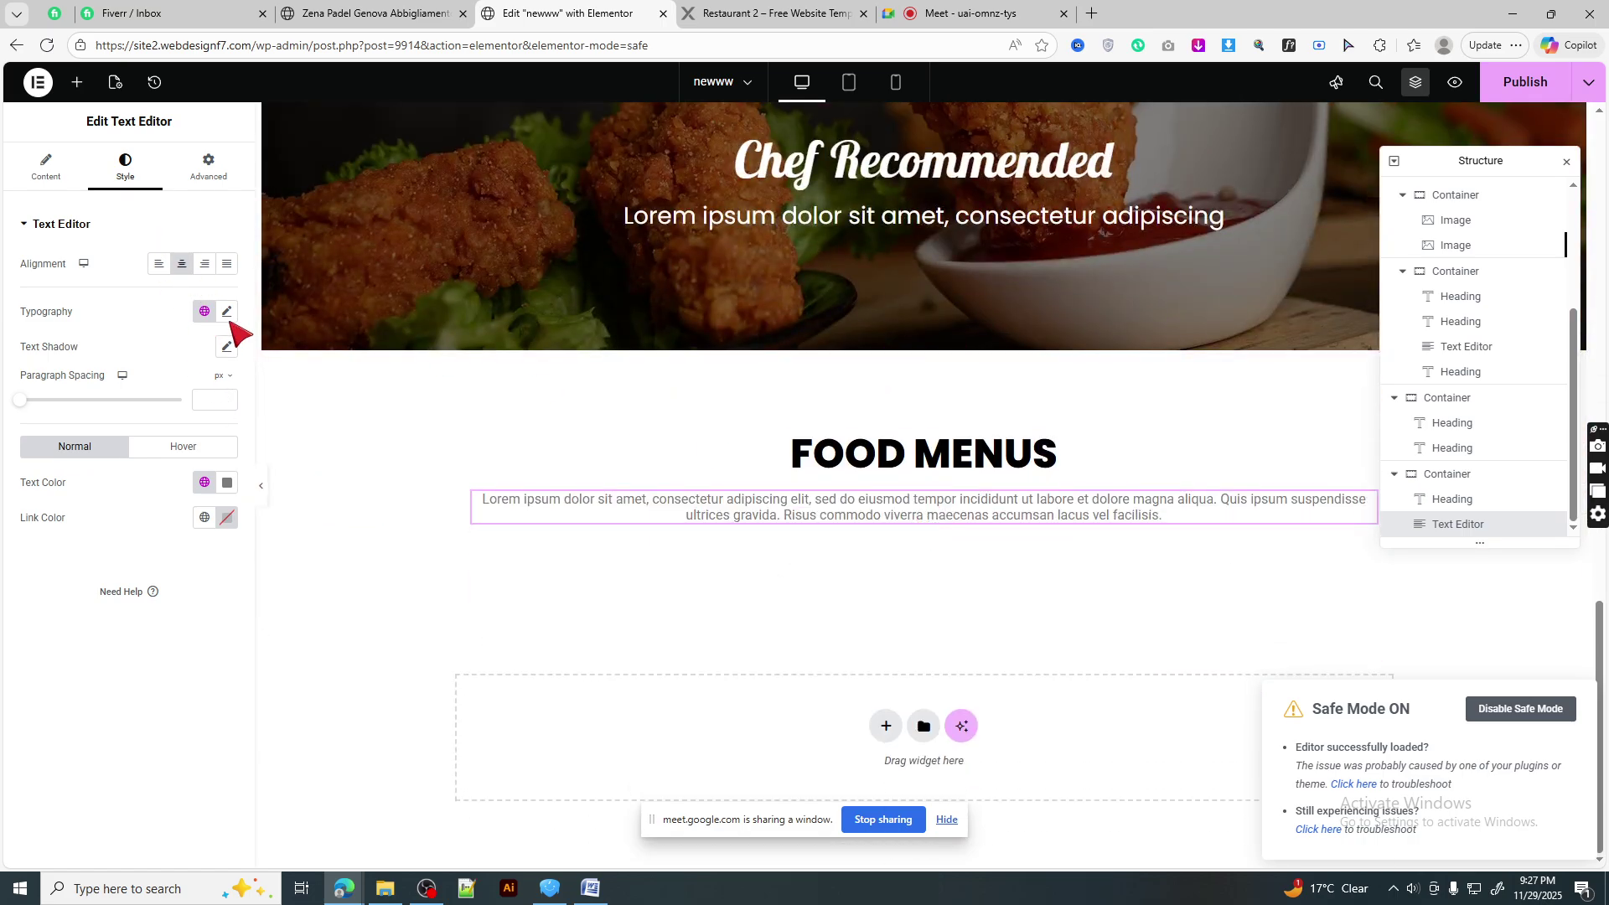
{"action": "left_click", "coordinate": [226, 311]}
{"action": "left_click", "coordinate": [172, 390]}
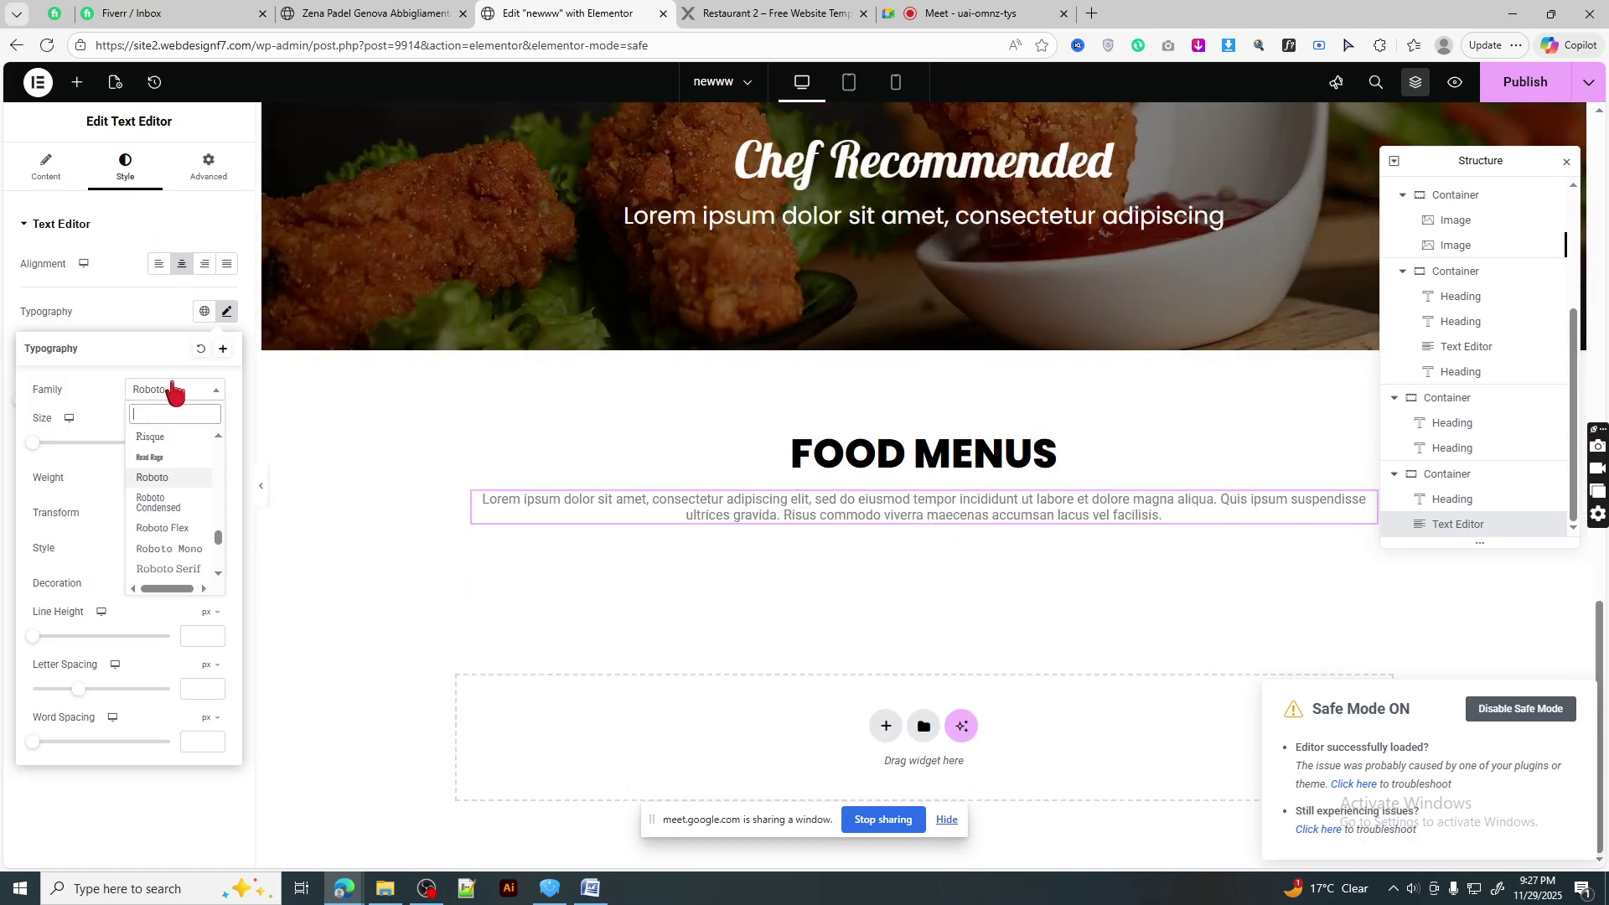
{"action": "type", "text": "popp"}
{"action": "left_click", "coordinate": [182, 457]}
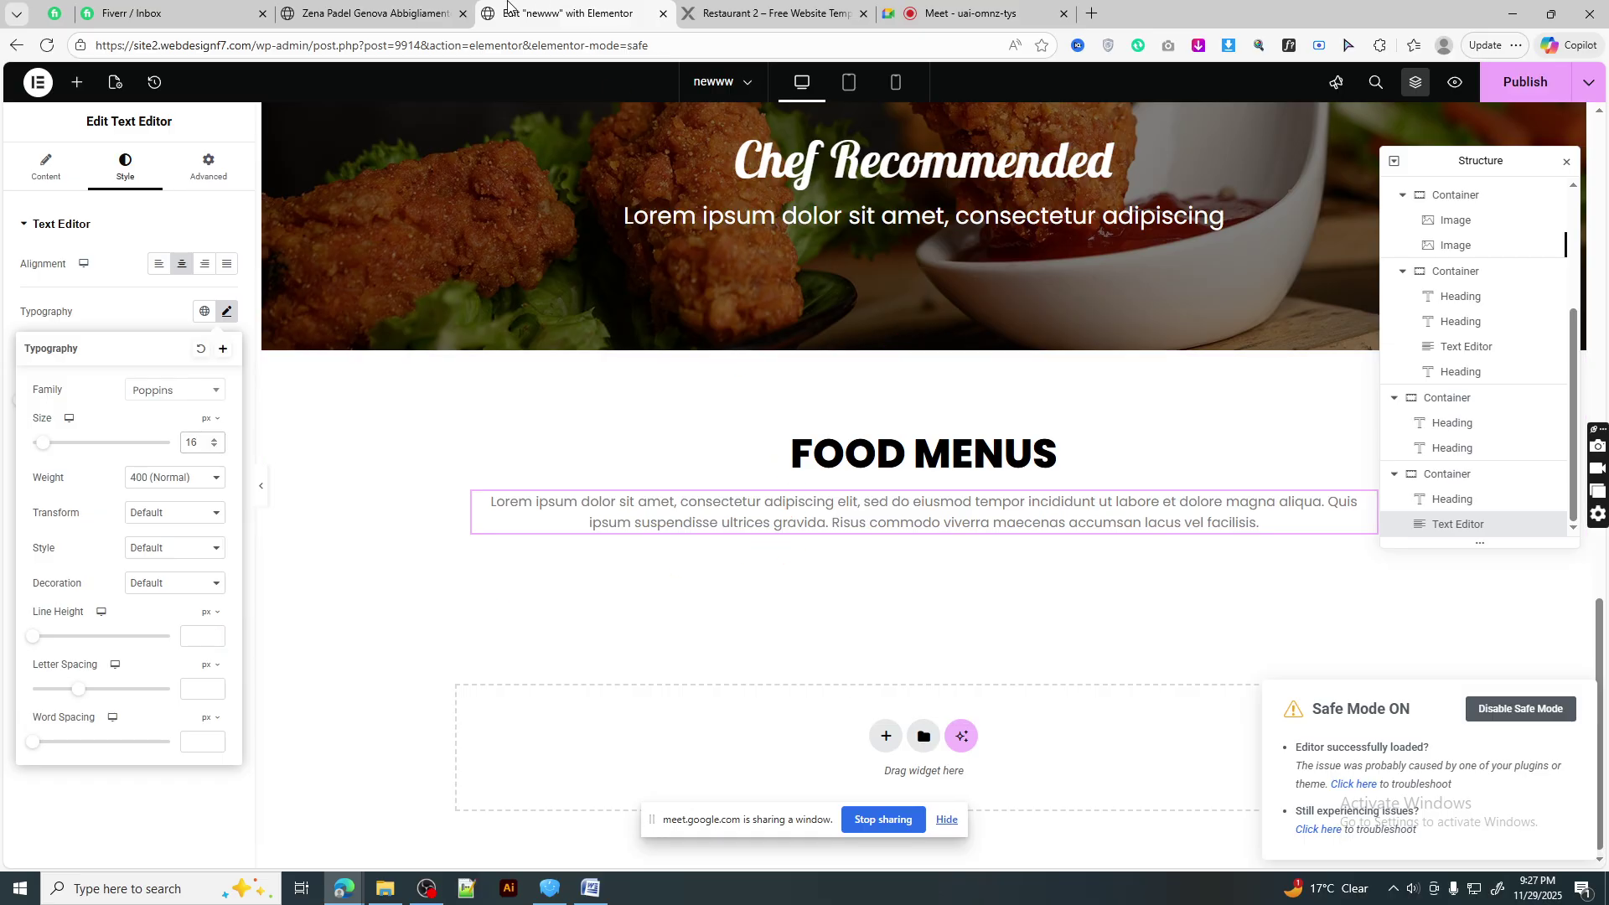
- Examine the reference template's Food Menus layout, including the sushi image, dish list, prices, dividers and SEE ALL MENU button
{"action": "left_click", "coordinate": [754, 13]}
{"action": "left_click", "coordinate": [729, 388]}
{"action": "scroll", "coordinate": [1060, 513], "scroll_direction": "down", "scroll_amount": 2}
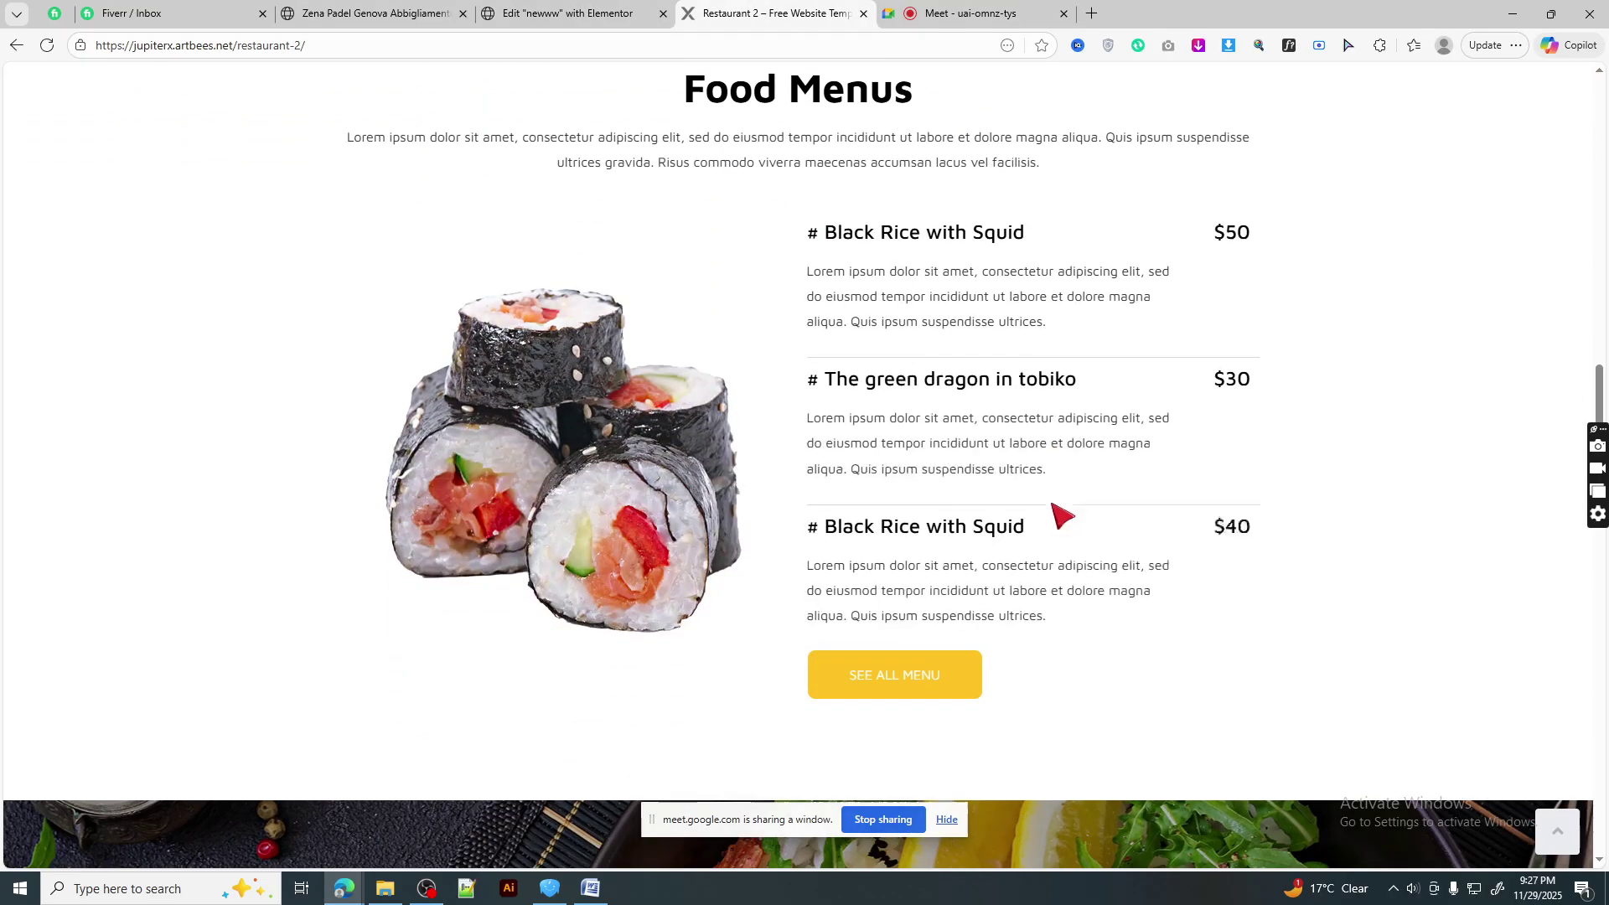
{"action": "scroll", "coordinate": [1060, 512], "scroll_direction": "down", "scroll_amount": 1}
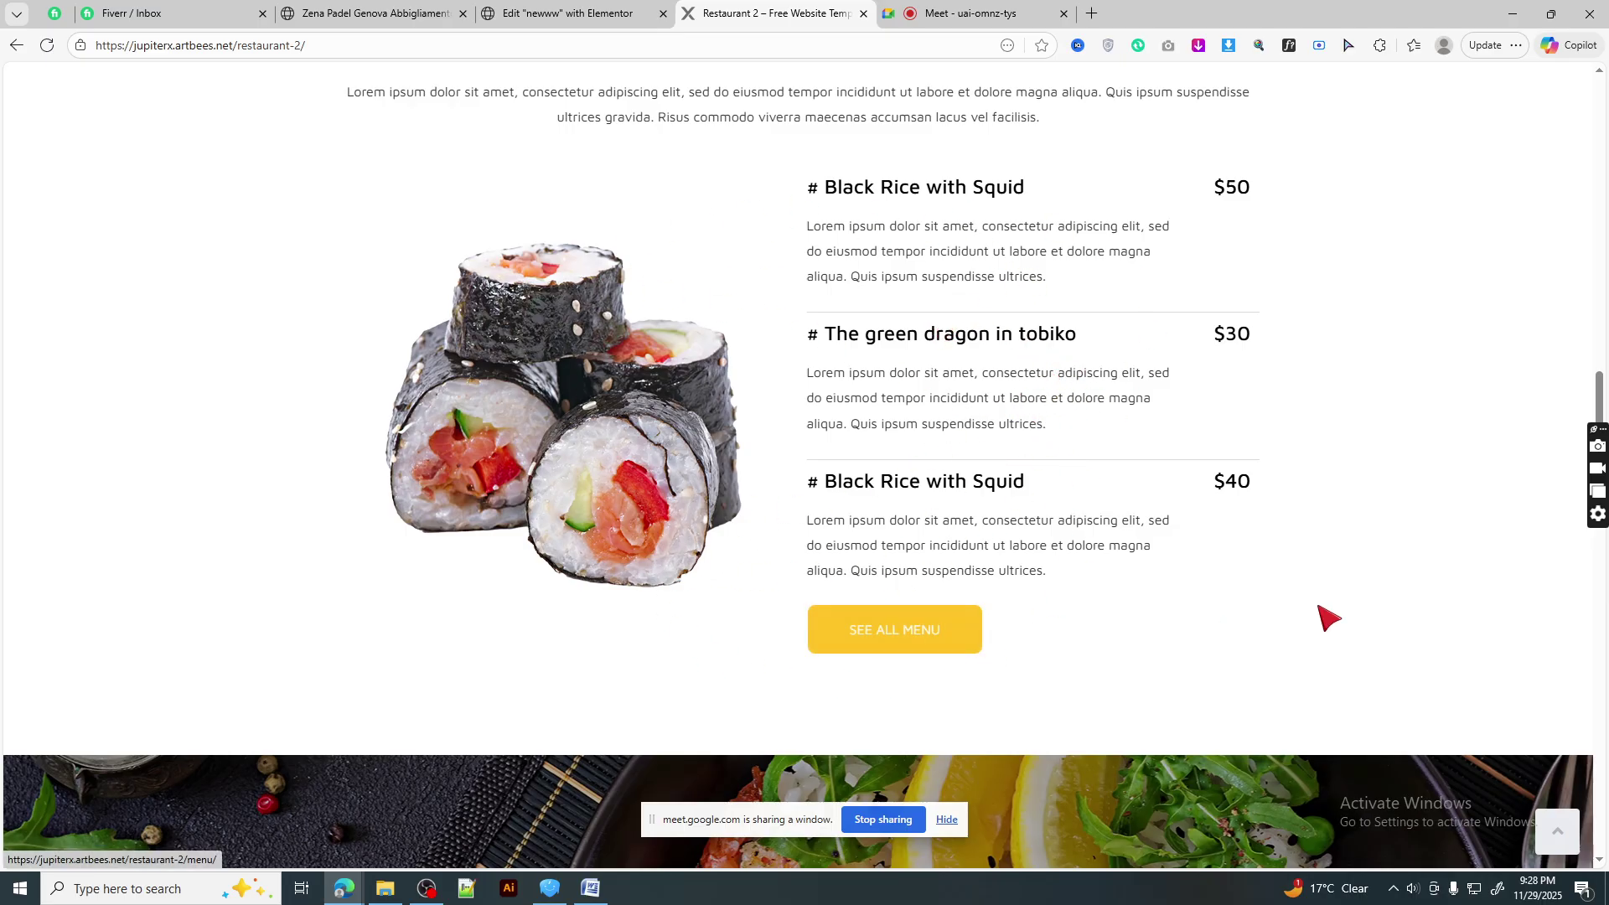
{"action": "left_click_drag", "start_coordinate": [1211, 485], "coordinate": [1372, 478]}
{"action": "left_click", "coordinate": [1223, 498]}
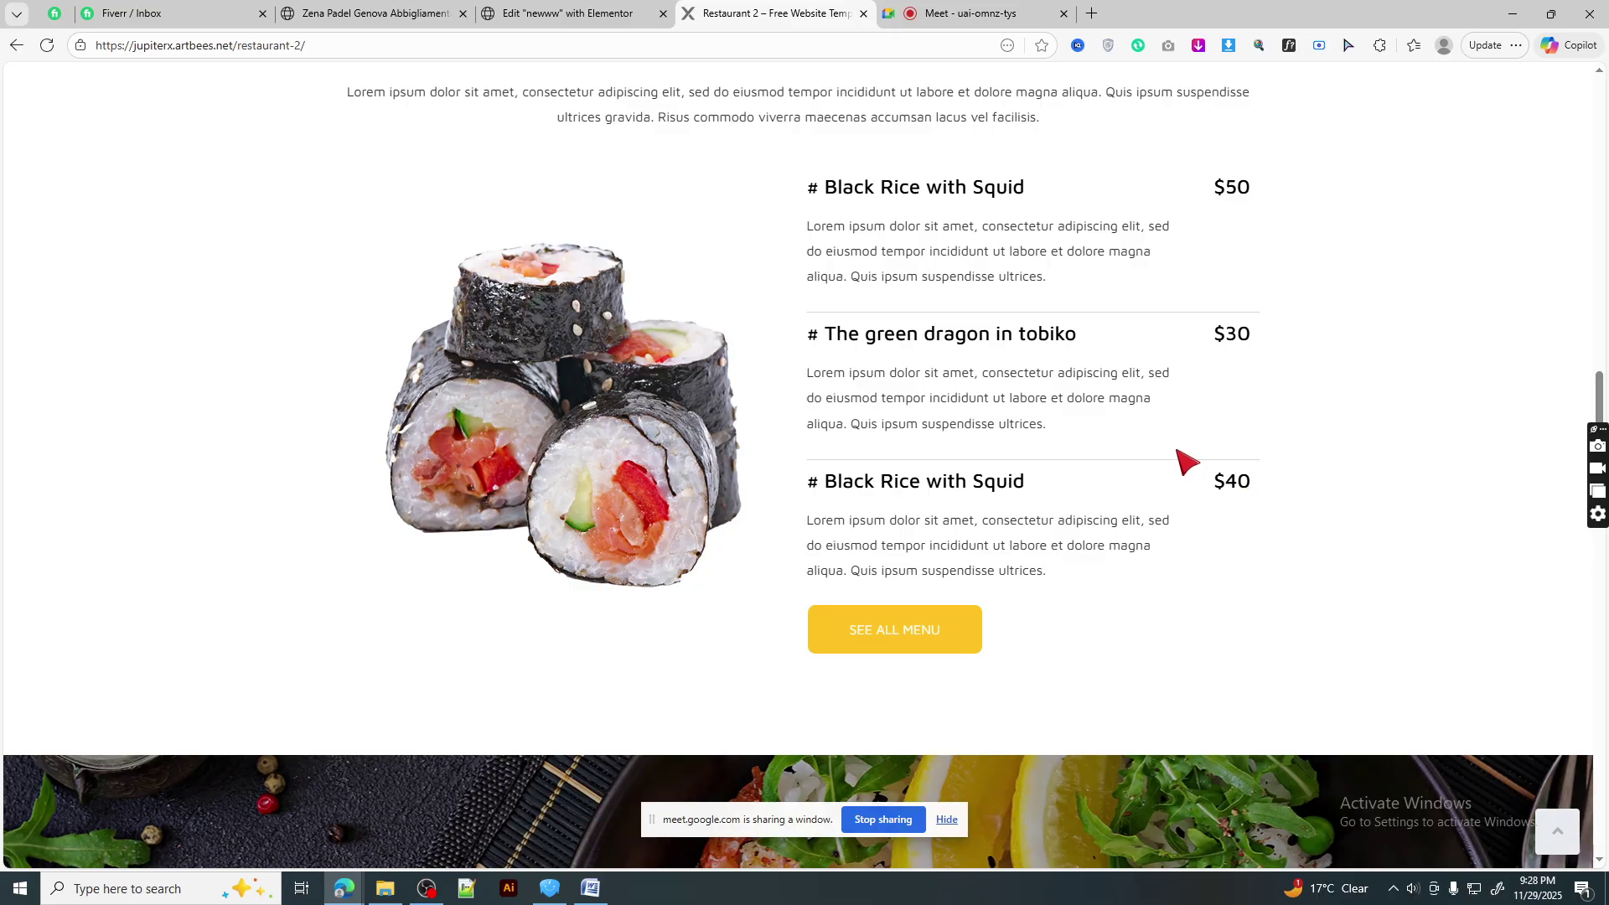
{"action": "scroll", "coordinate": [1193, 514], "scroll_direction": "up", "scroll_amount": 4}
{"action": "scroll", "coordinate": [1214, 589], "scroll_direction": "down", "scroll_amount": 3}
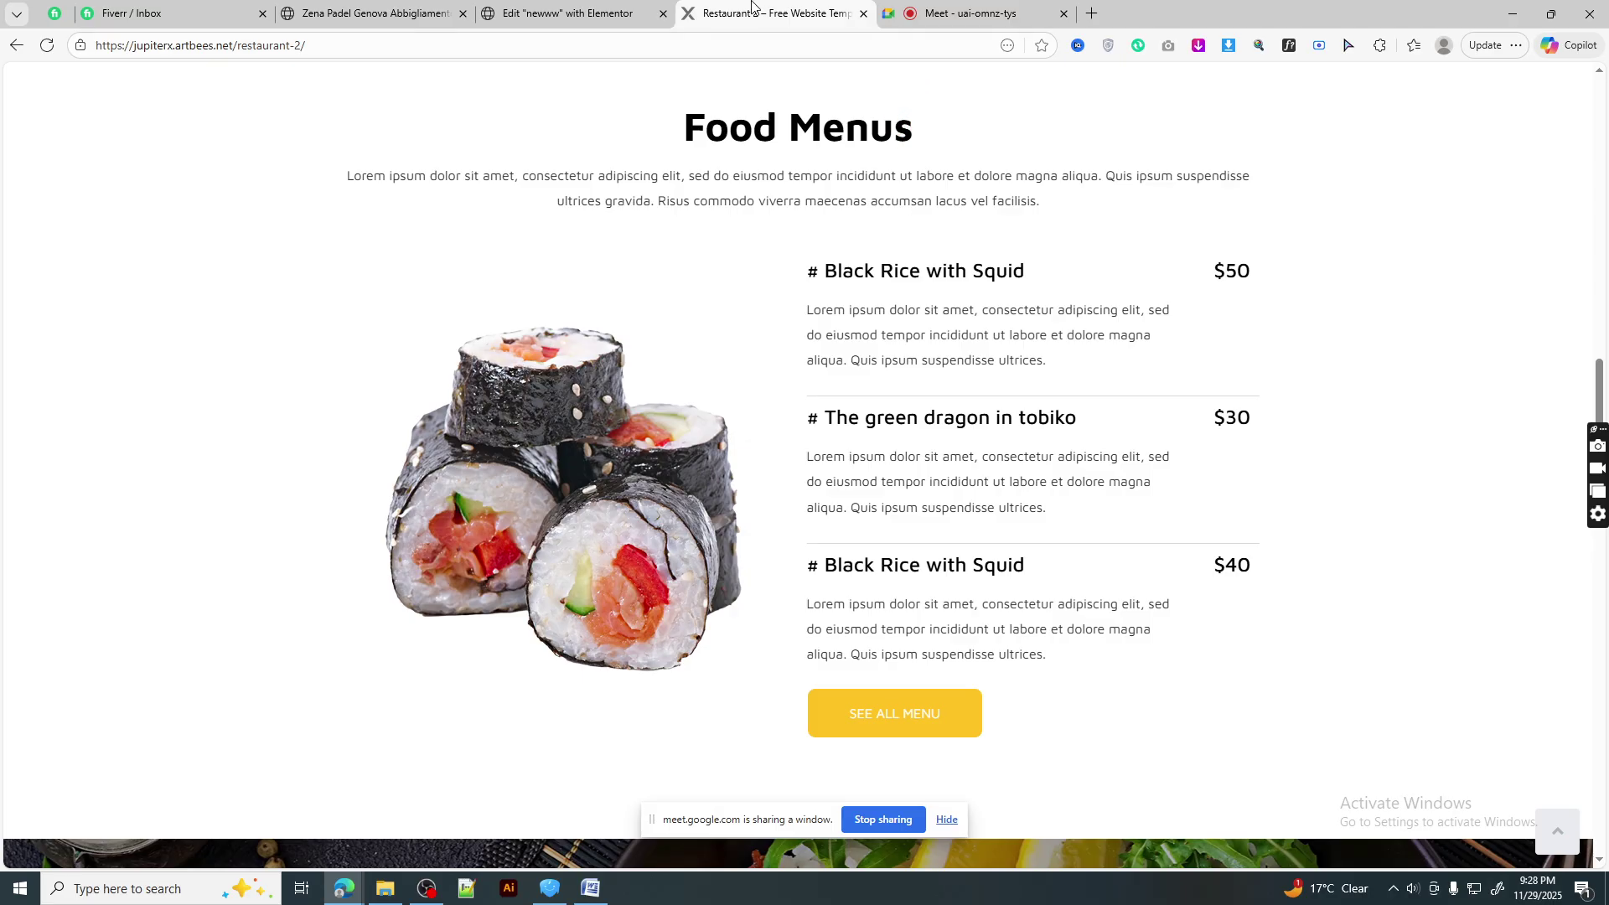
- Examine the prices beside the three dishes in the reference template's Food Menus list
{"action": "left_click", "coordinate": [968, 13]}
{"action": "left_click", "coordinate": [776, 13]}
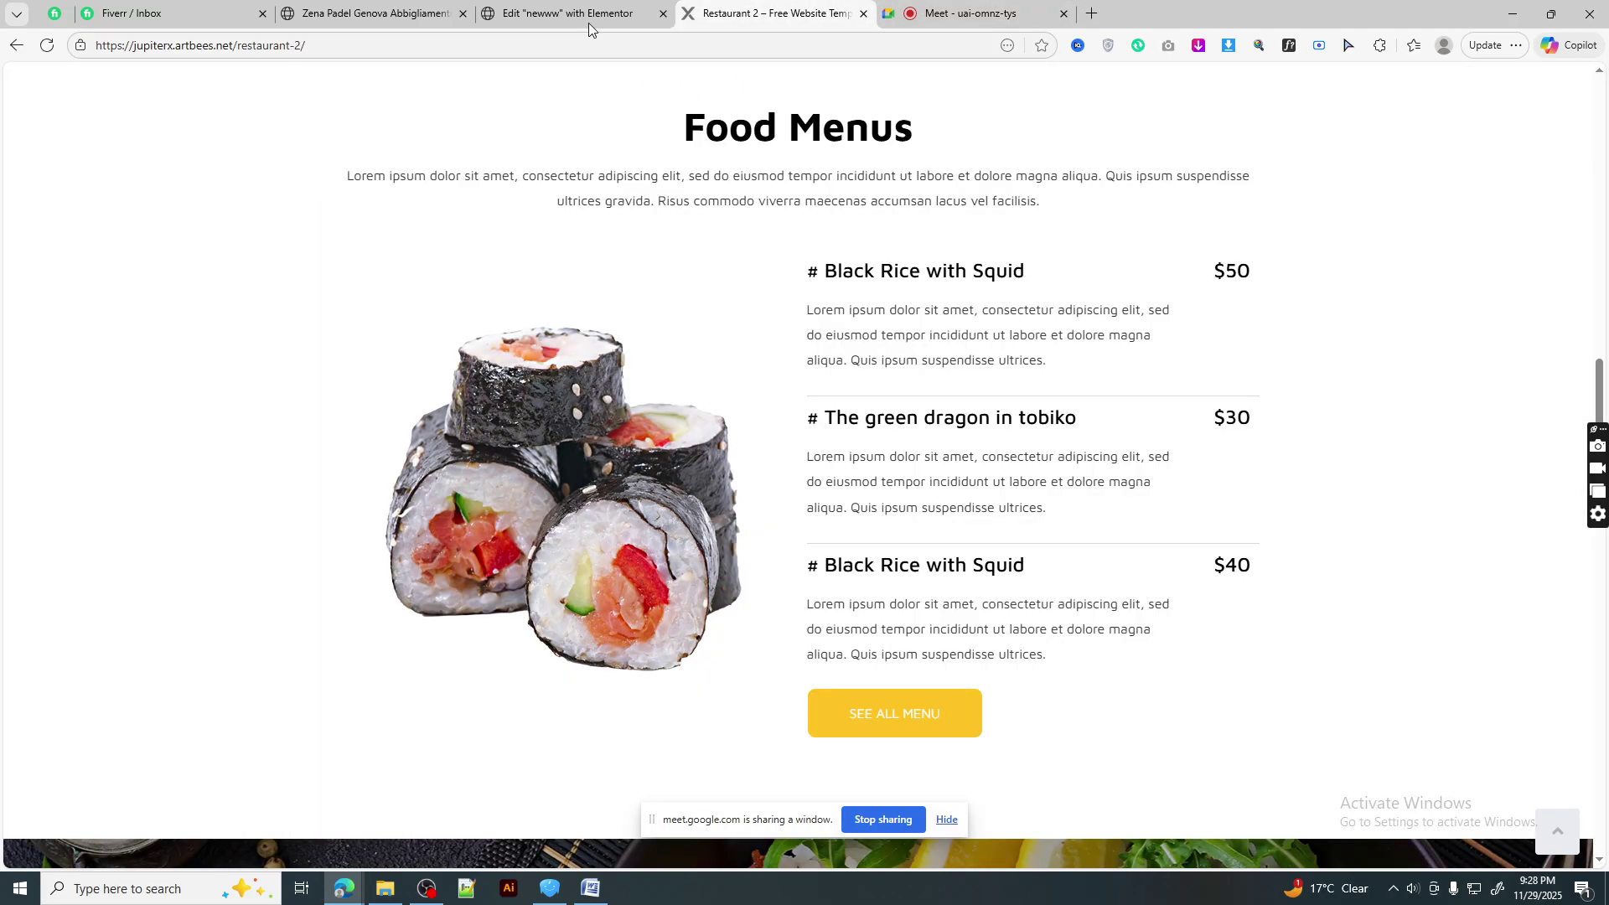
{"action": "mouse_move", "coordinate": [588, 8]}
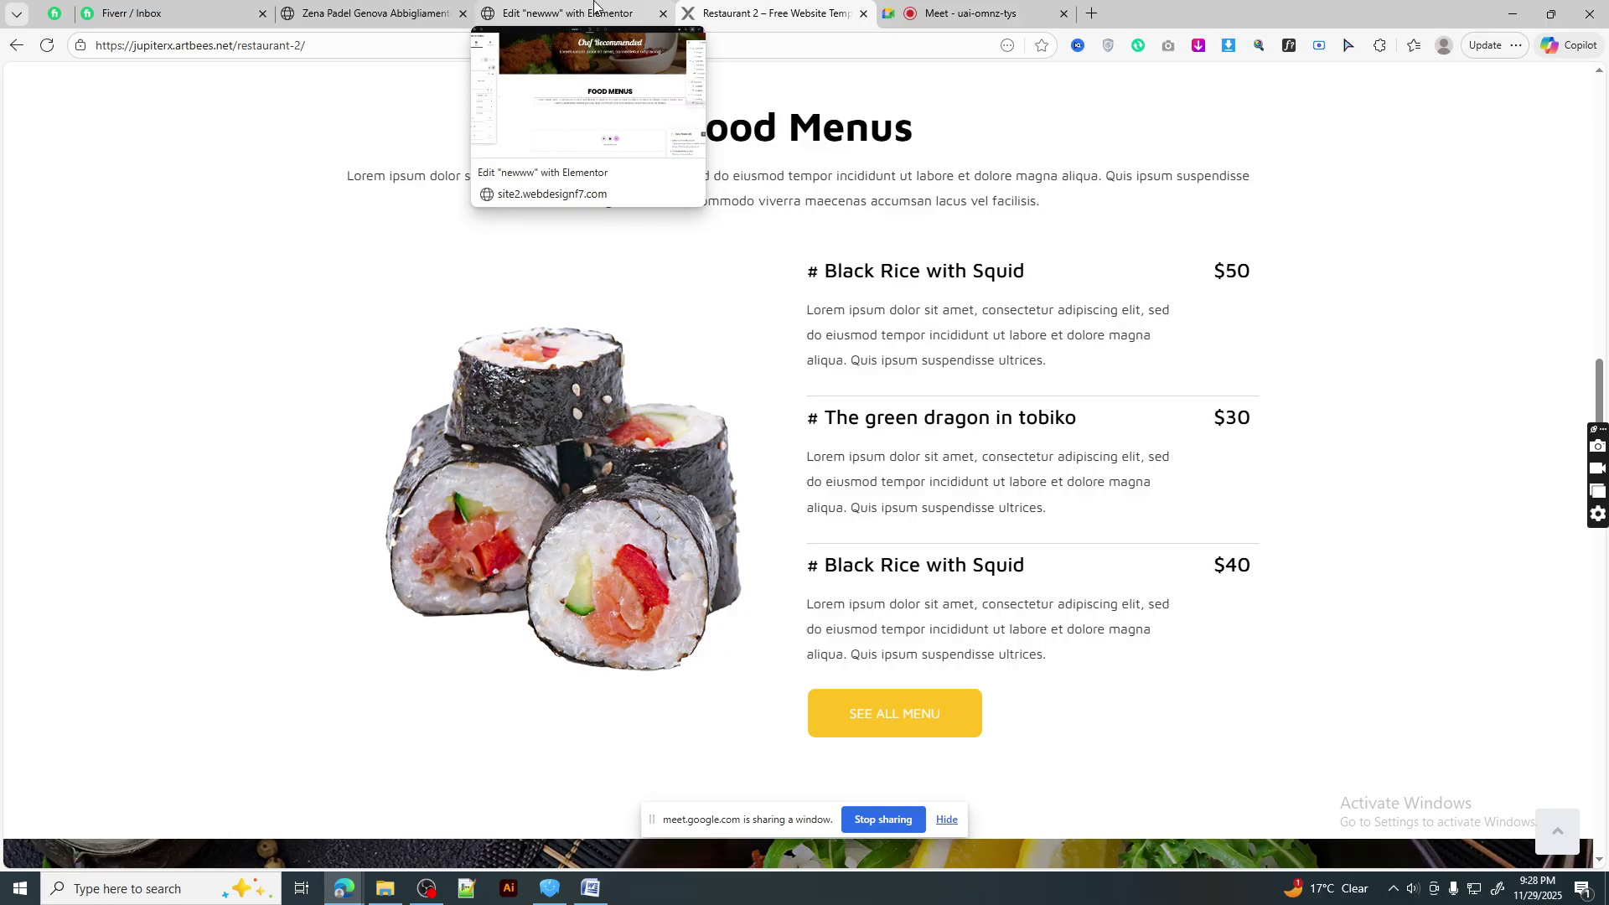
{"action": "left_click_drag", "start_coordinate": [1215, 272], "coordinate": [1251, 278]}
{"action": "left_click", "coordinate": [1233, 271]}
{"action": "left_click_drag", "start_coordinate": [1215, 419], "coordinate": [1275, 422]}
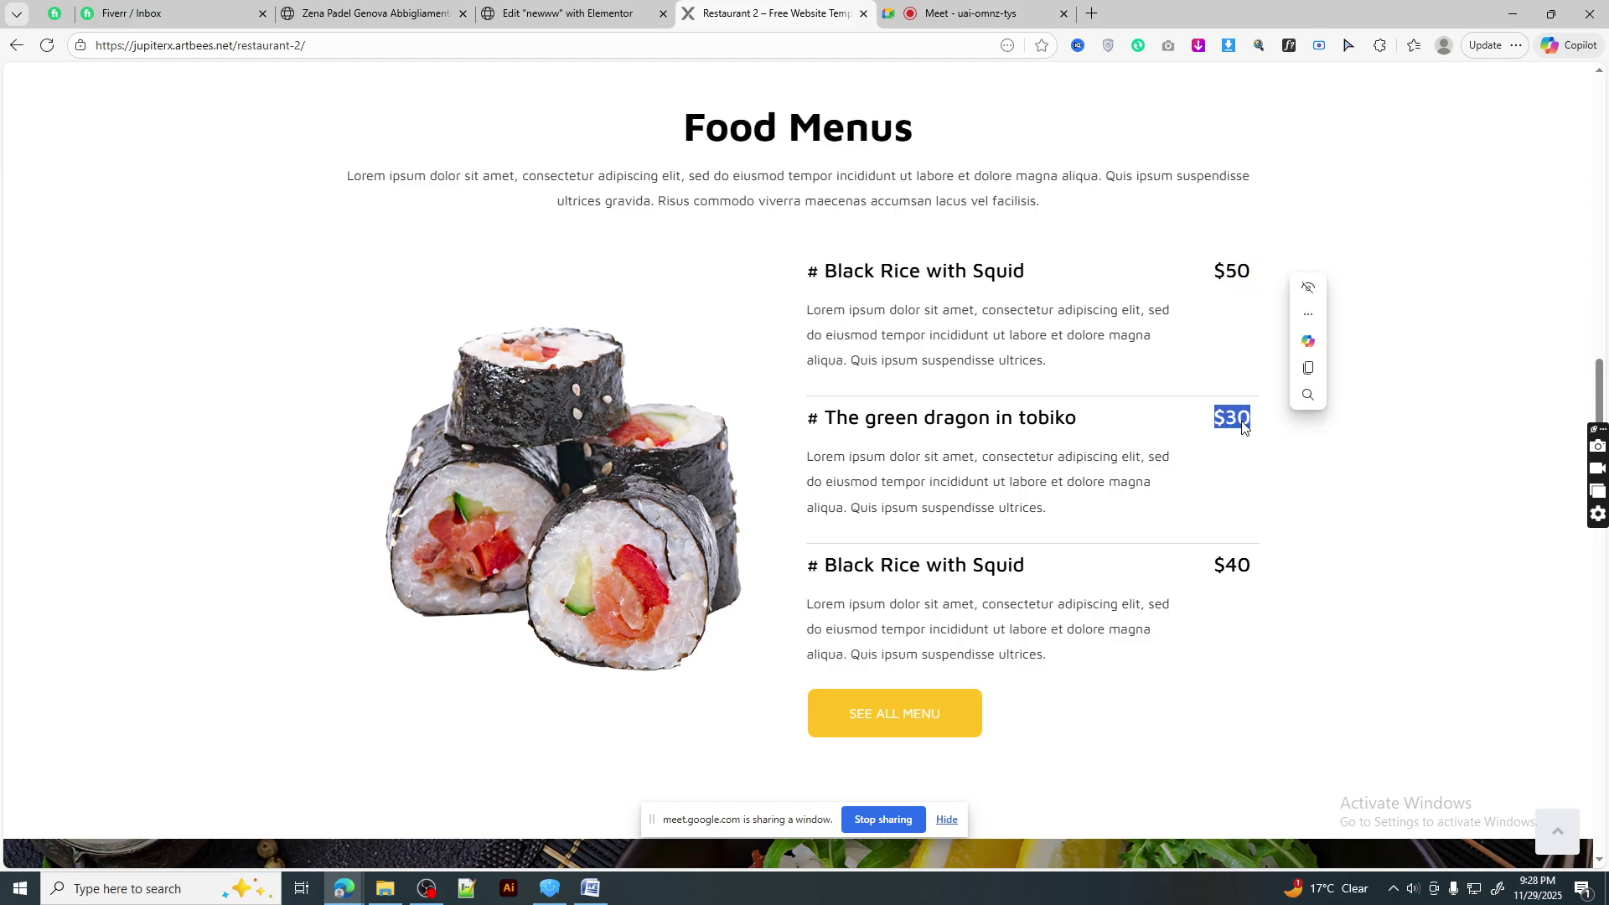
{"action": "left_click", "coordinate": [1244, 420]}
{"action": "left_click_drag", "start_coordinate": [1216, 572], "coordinate": [1282, 579]}
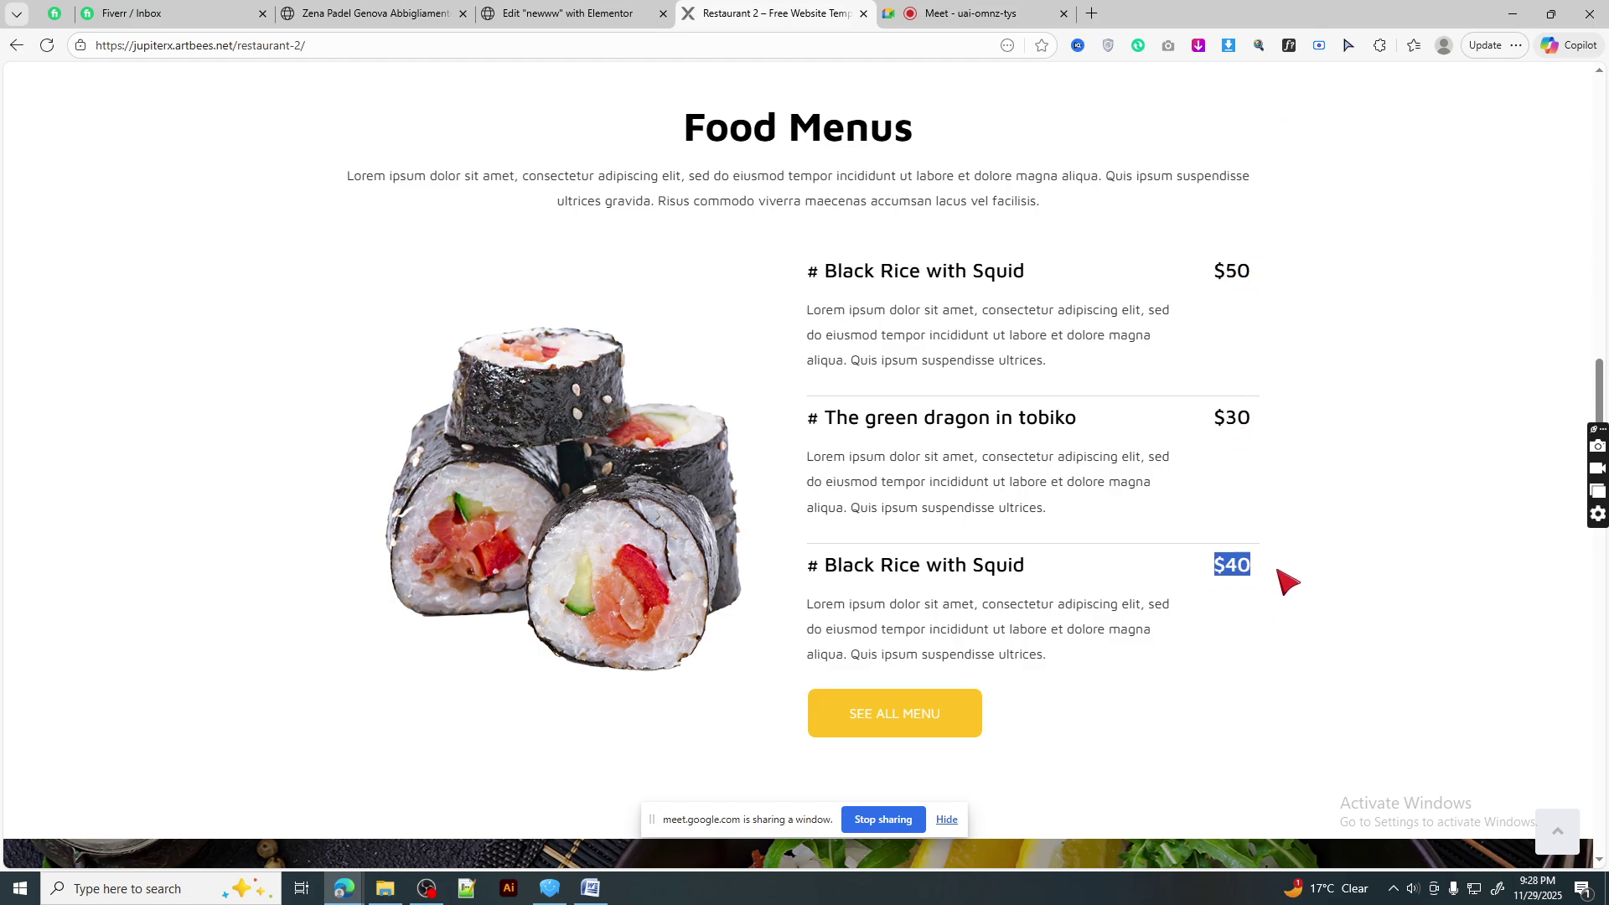
{"action": "left_click", "coordinate": [1232, 569]}
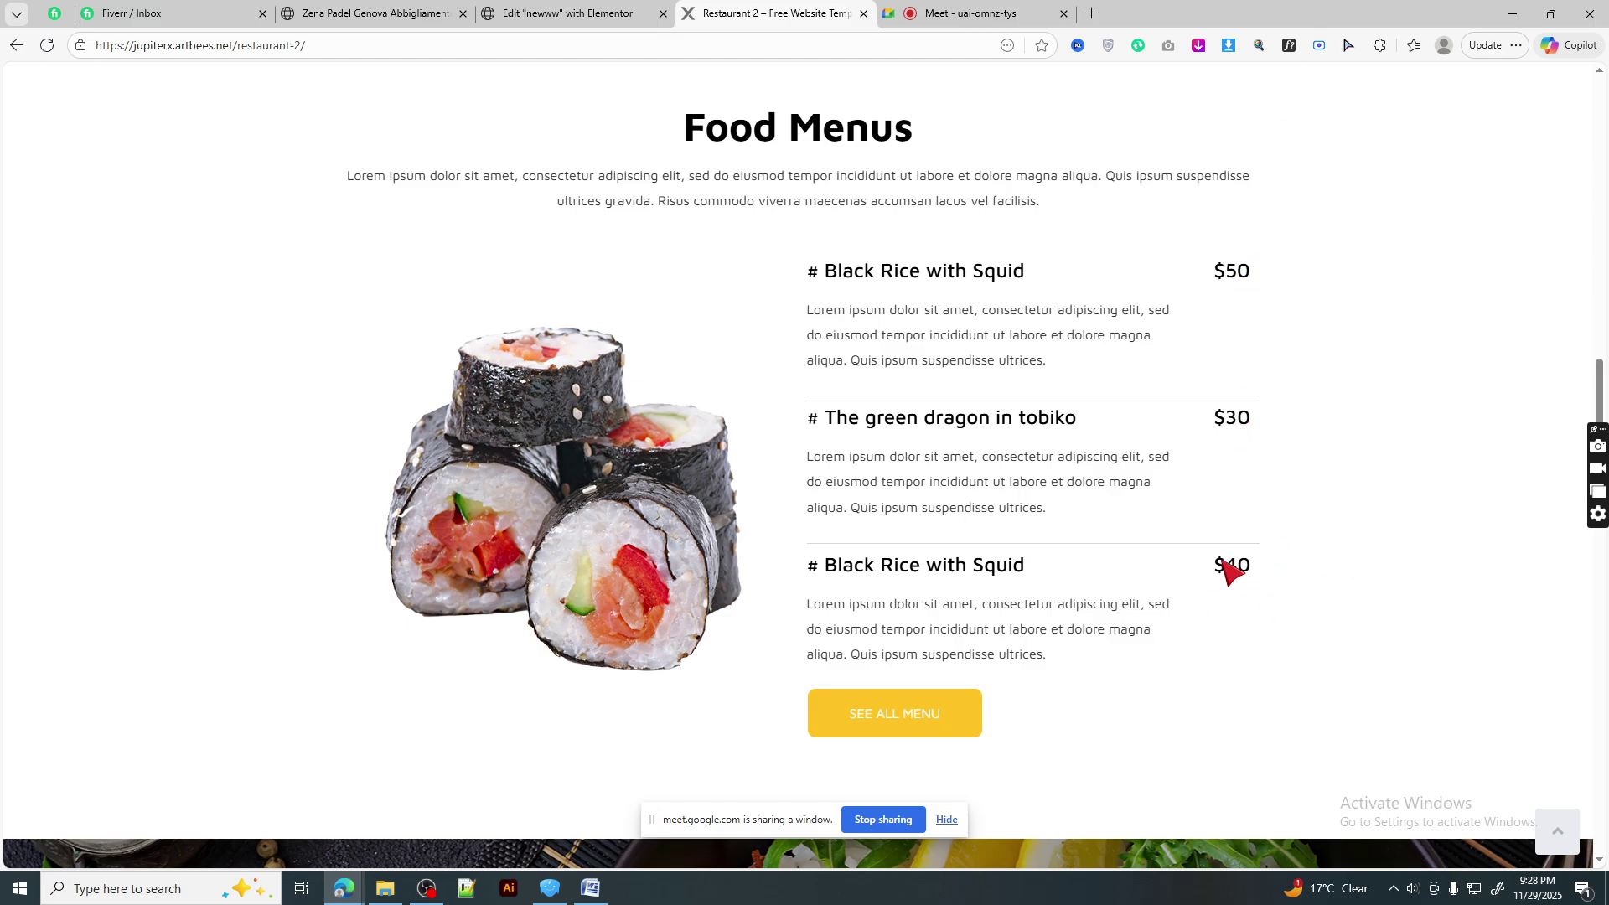
- On the Elementor page, add a container below the Food Menus paragraph and nest a second container inside it
{"action": "left_click", "coordinate": [613, 10]}
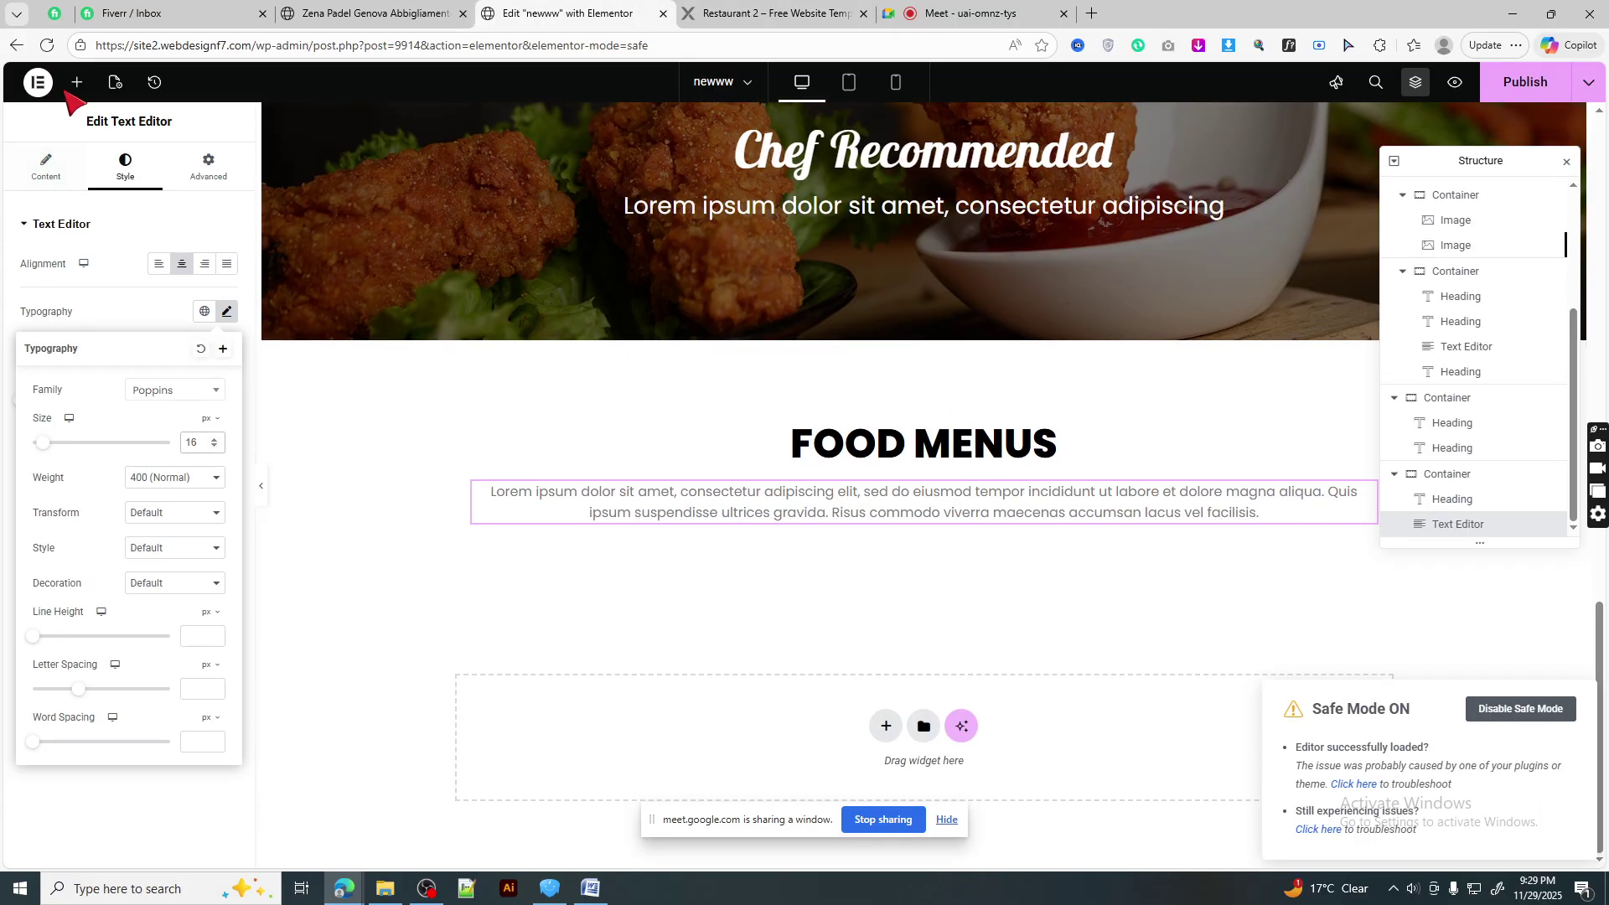
{"action": "left_click_drag", "start_coordinate": [68, 422], "coordinate": [928, 510]}
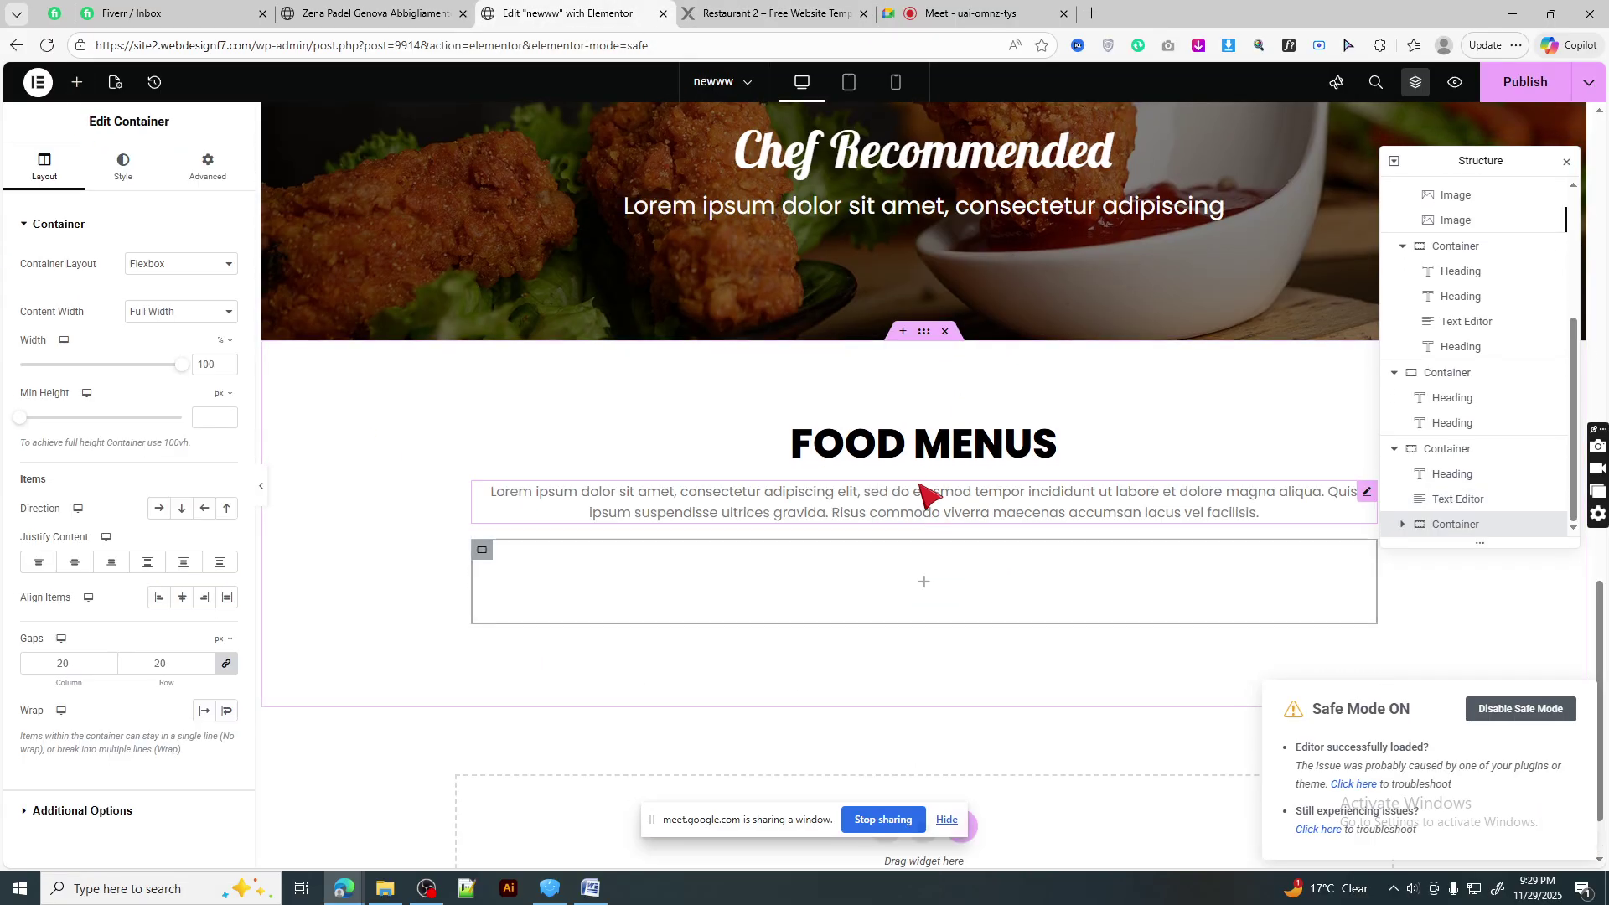
{"action": "scroll", "coordinate": [930, 507], "scroll_direction": "down", "scroll_amount": 1}
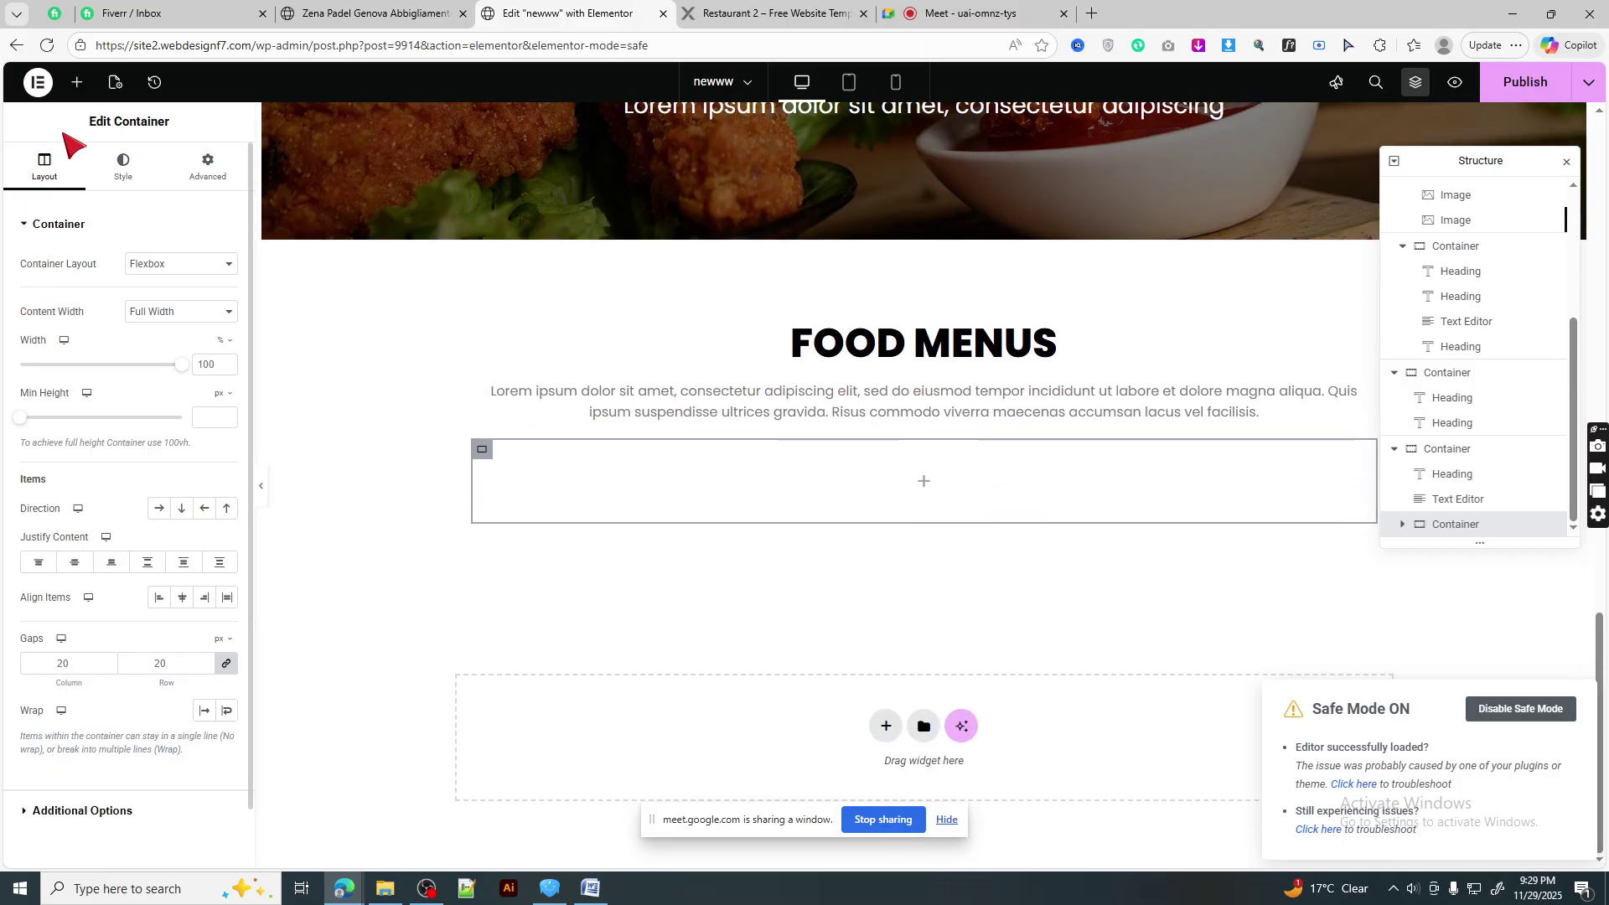
{"action": "left_click", "coordinate": [75, 83]}
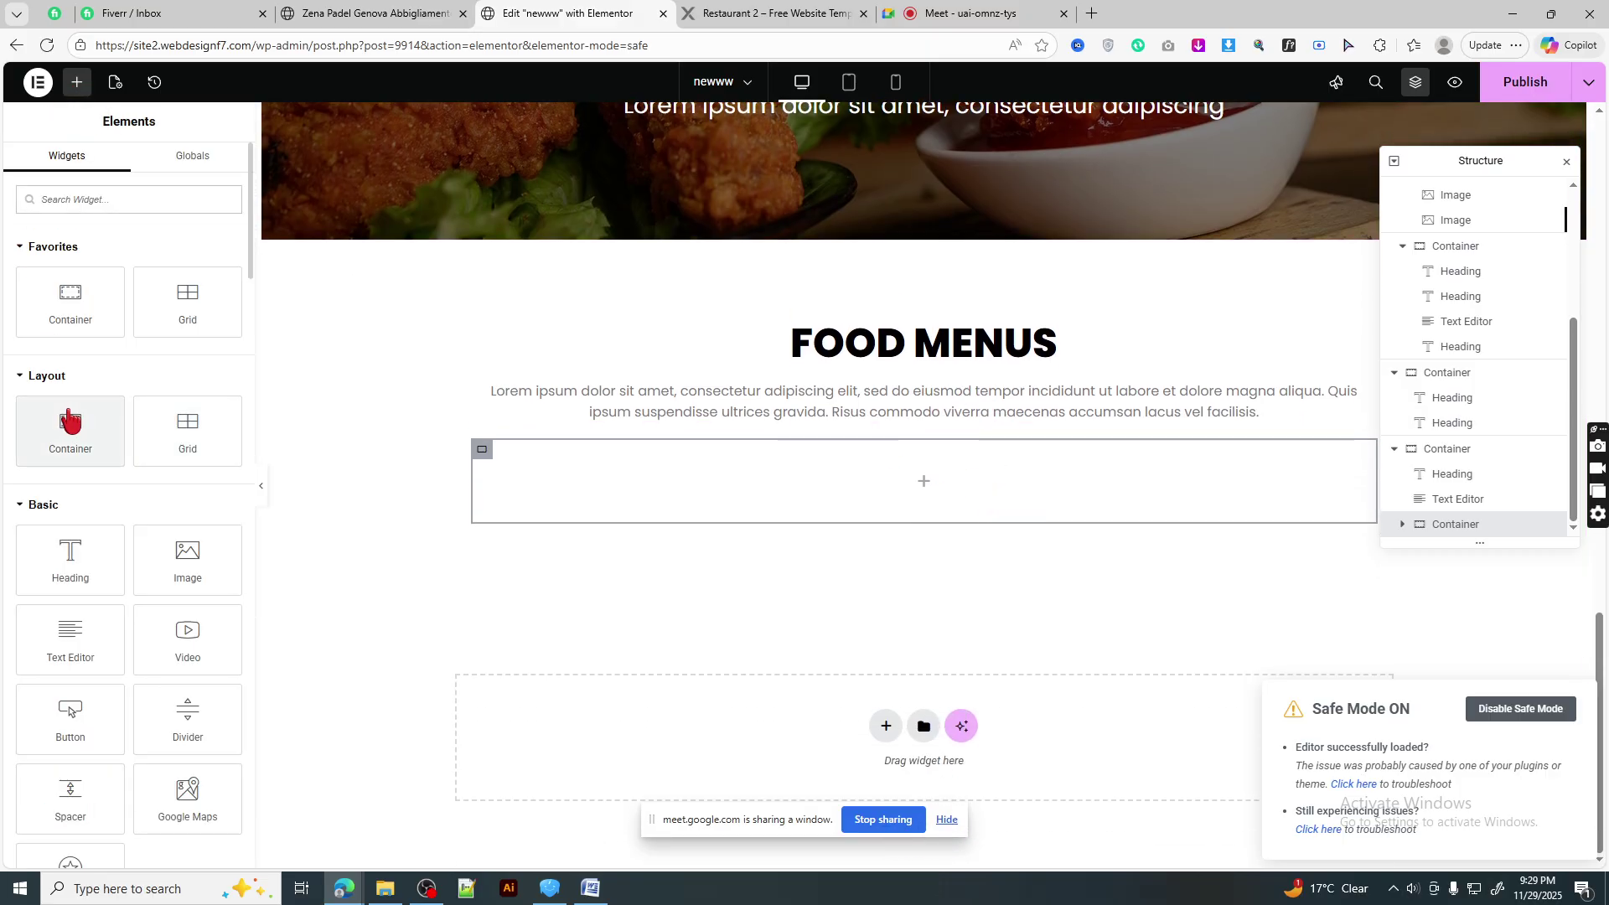
{"action": "left_click_drag", "start_coordinate": [70, 427], "coordinate": [792, 509]}
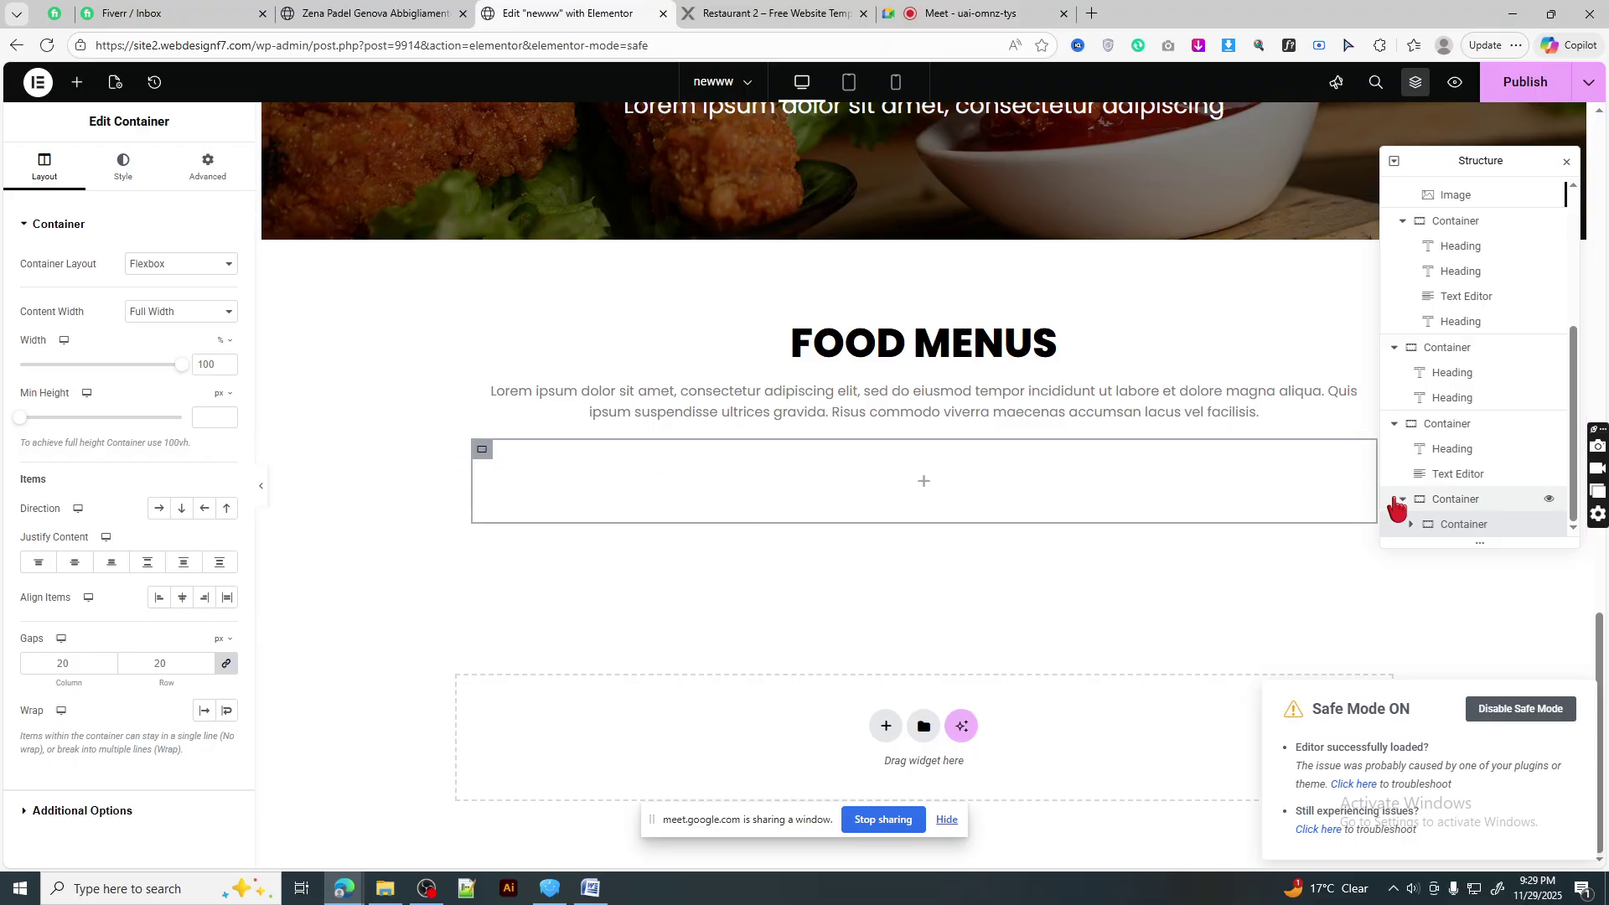
- Duplicate the nested container and set the parent container's direction to Row - horizontal
{"action": "left_click", "coordinate": [1443, 511]}
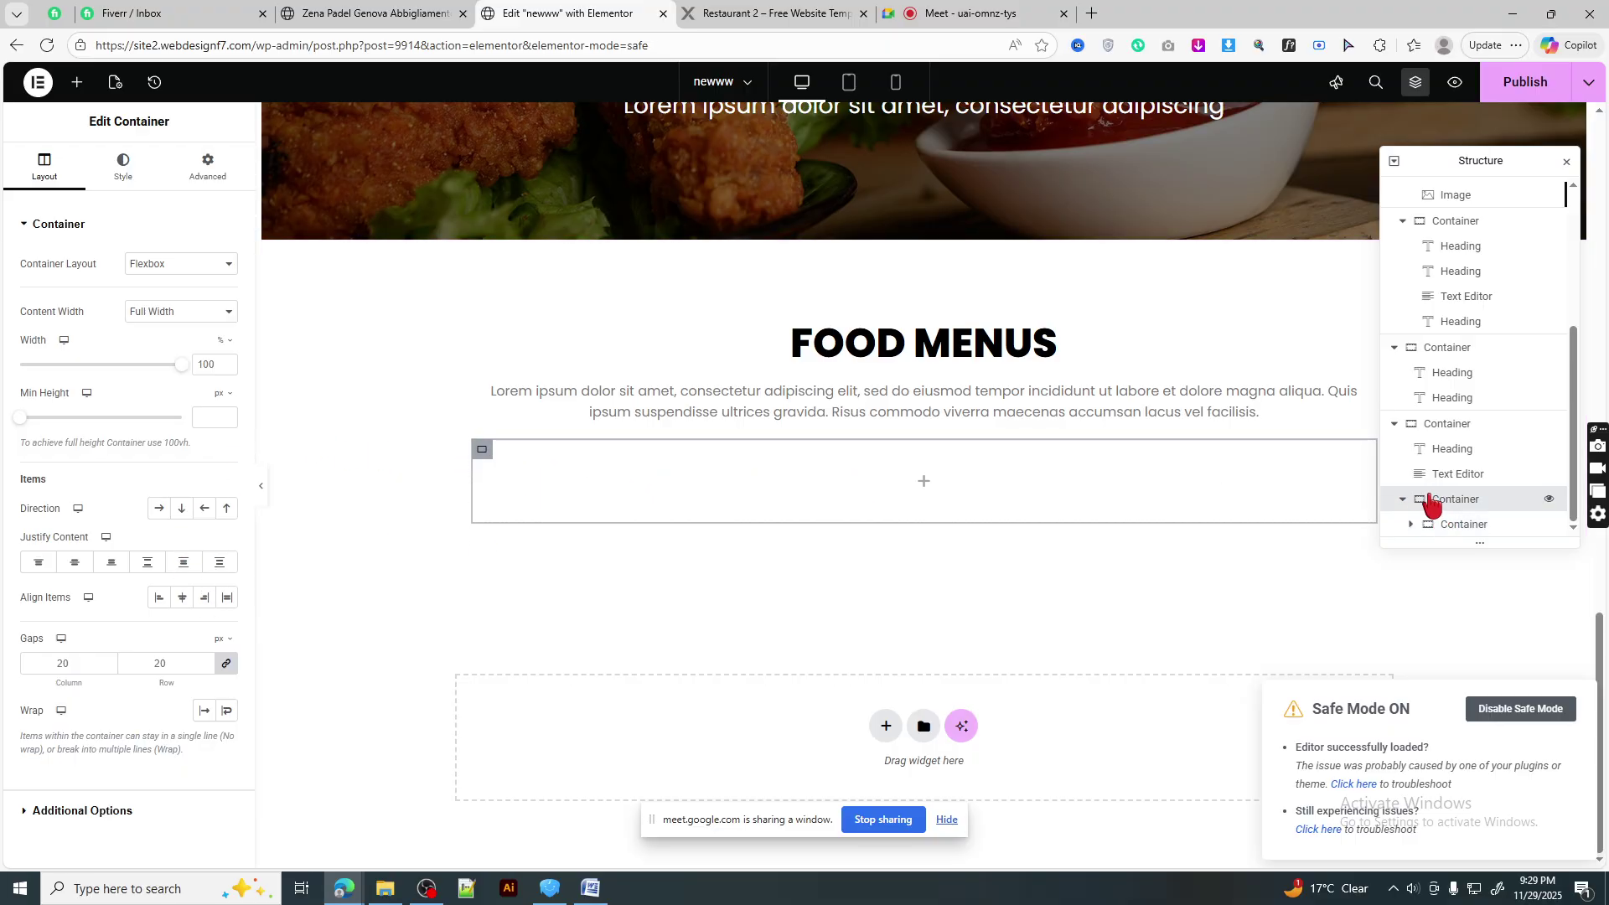
{"action": "right_click", "coordinate": [1493, 530]}
{"action": "left_click", "coordinate": [1443, 461]}
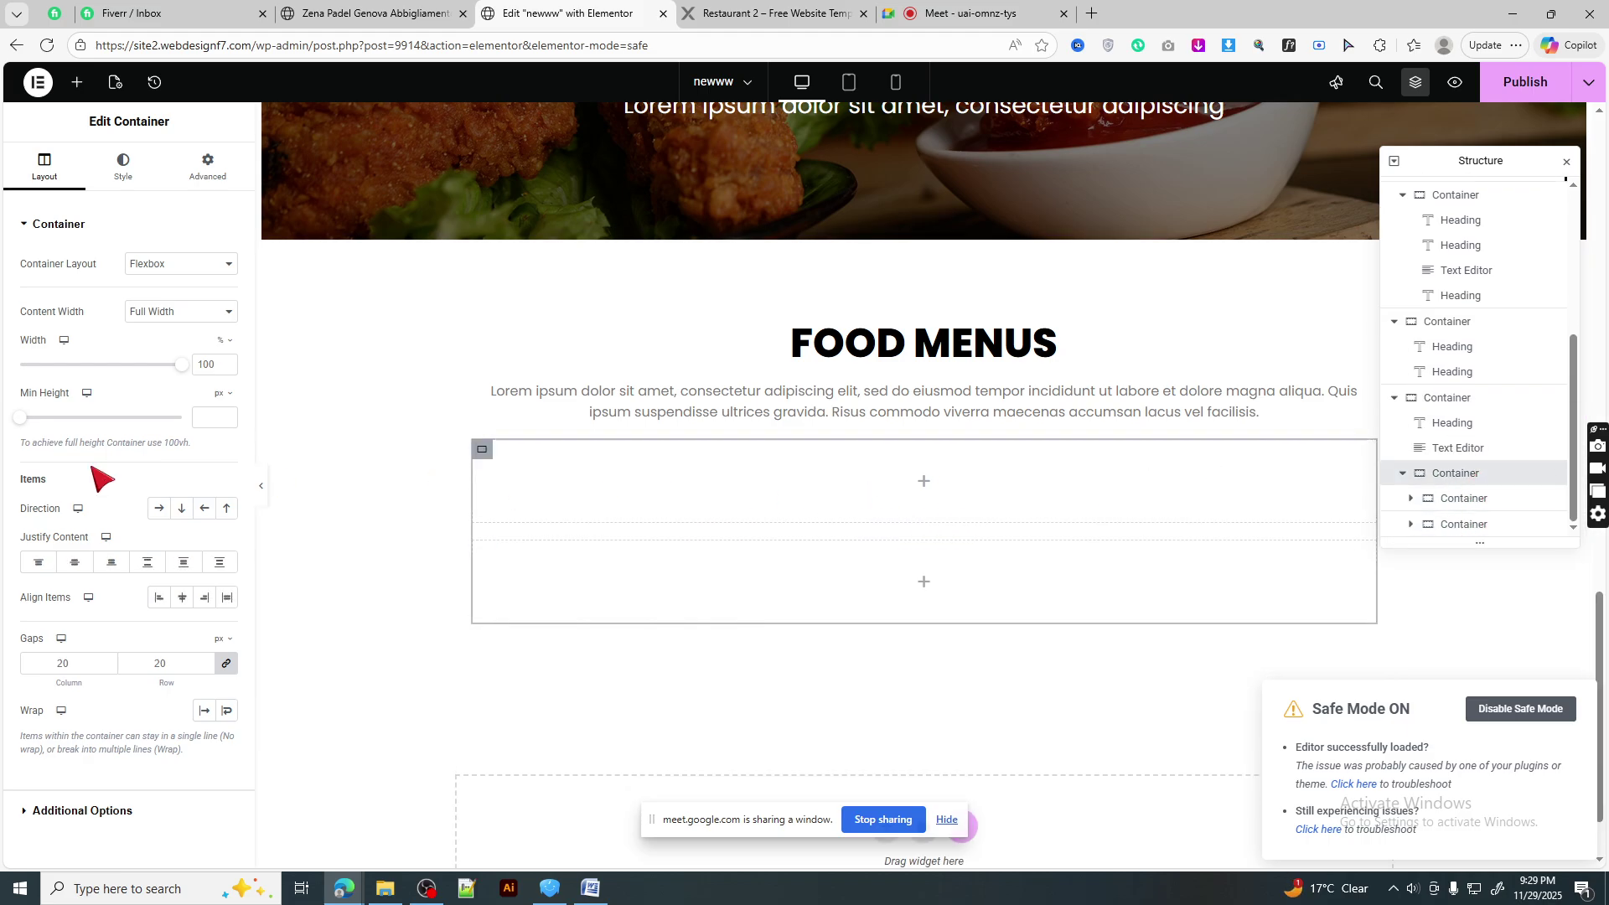
{"action": "left_click", "coordinate": [159, 509]}
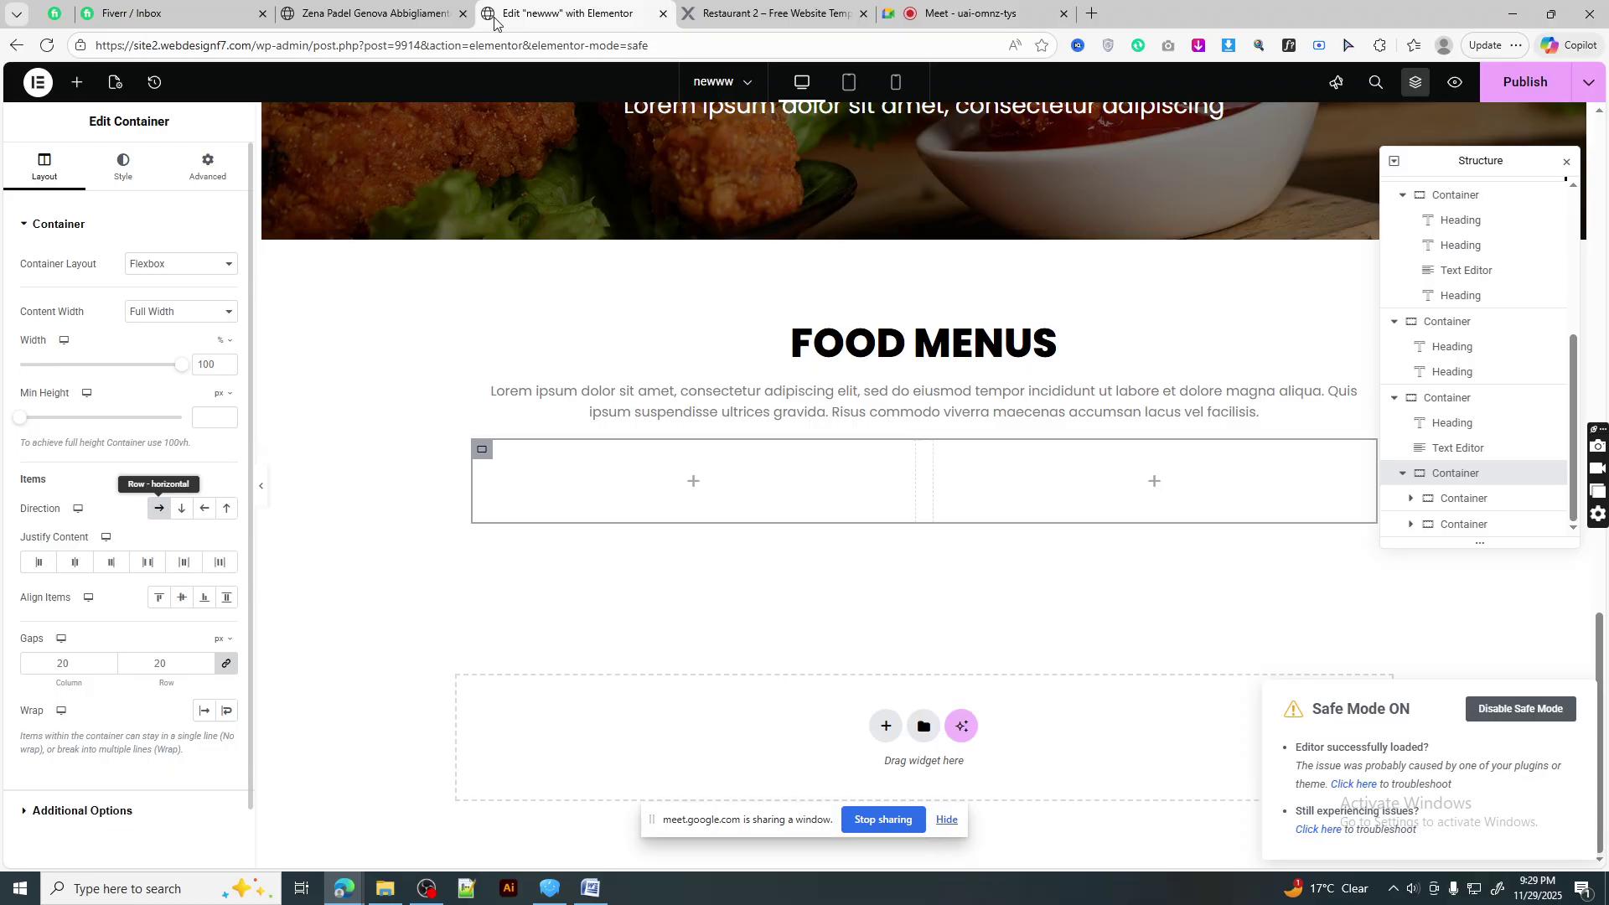
- Download the 425x411 sushi image from the reference template's Food Menus section with the Imageye image downloader
{"action": "left_click", "coordinate": [719, 23]}
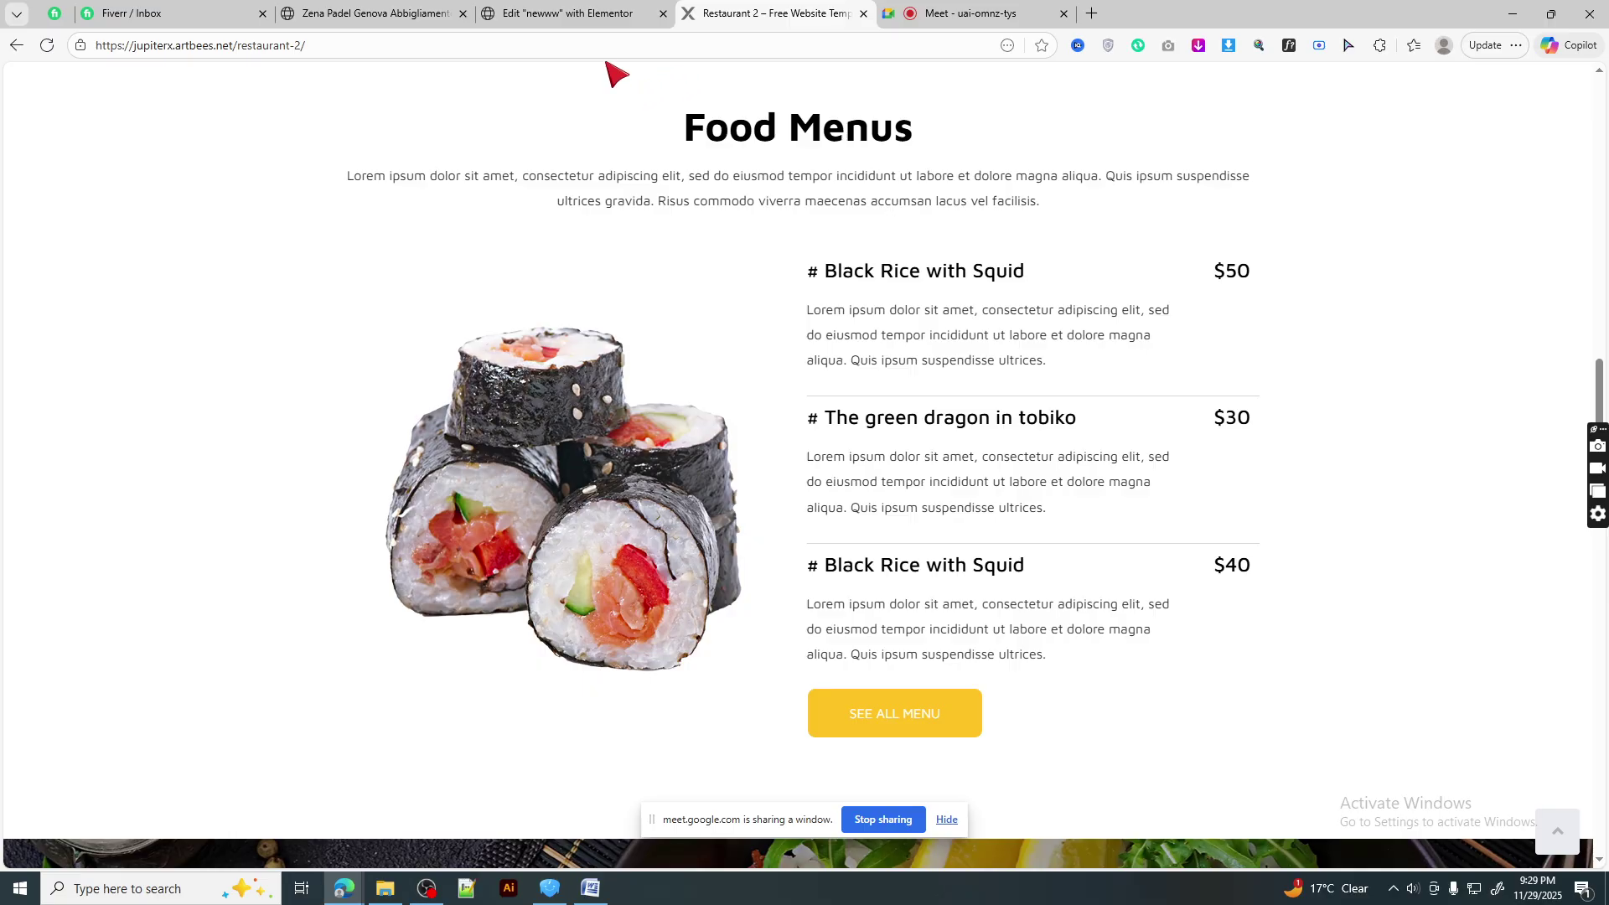
{"action": "left_click", "coordinate": [577, 14]}
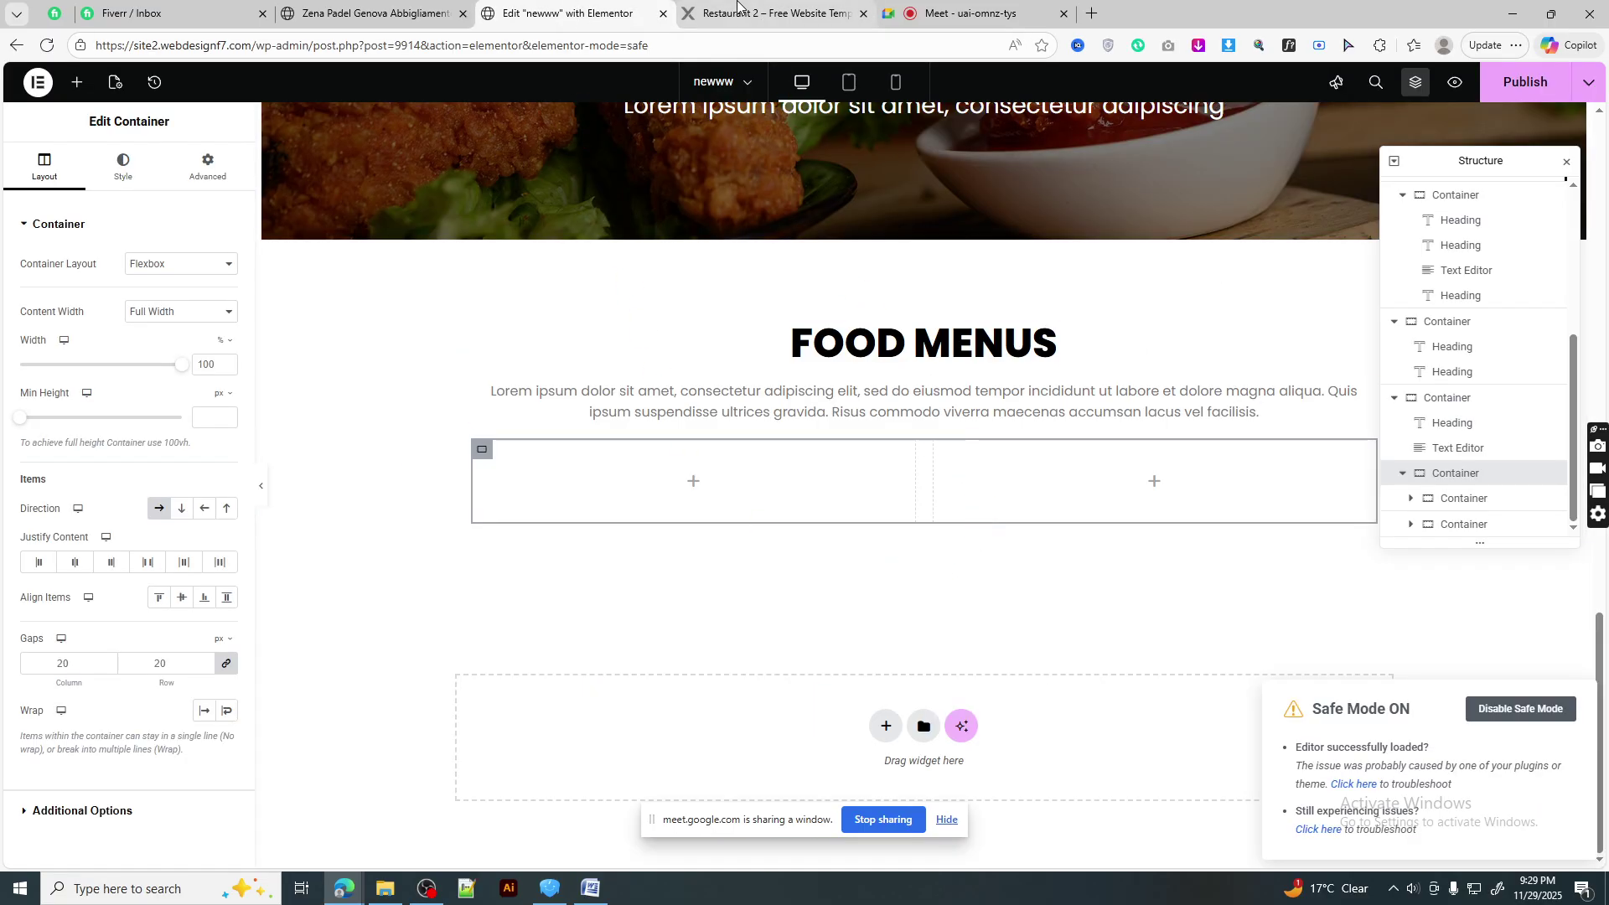
{"action": "left_click", "coordinate": [763, 13]}
{"action": "right_click", "coordinate": [529, 495]}
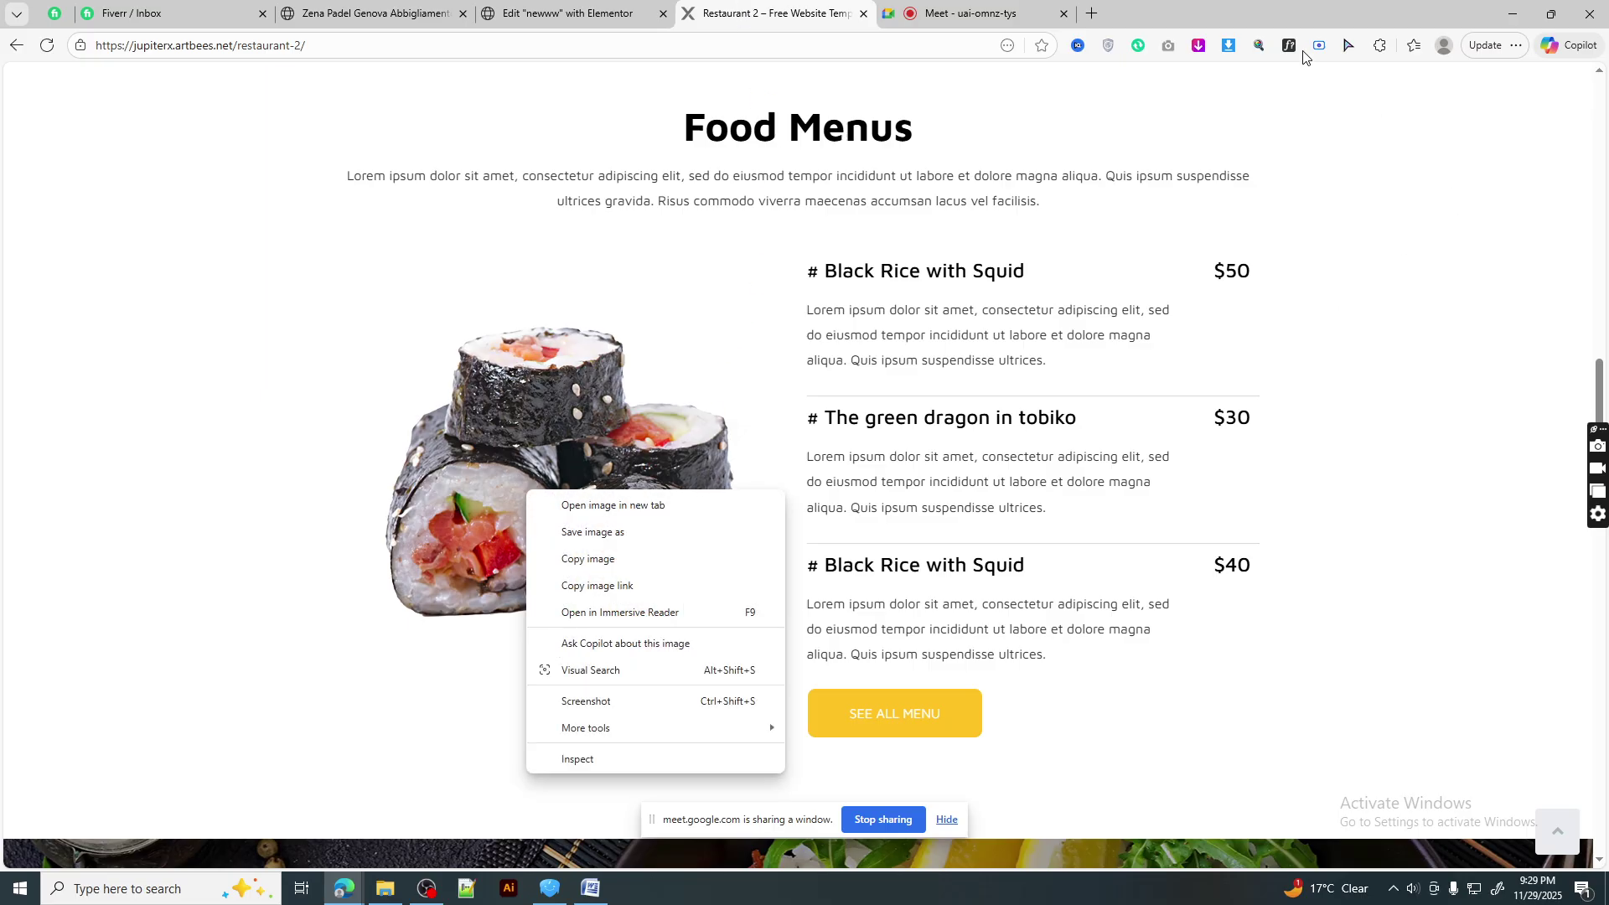
{"action": "left_click", "coordinate": [1198, 45]}
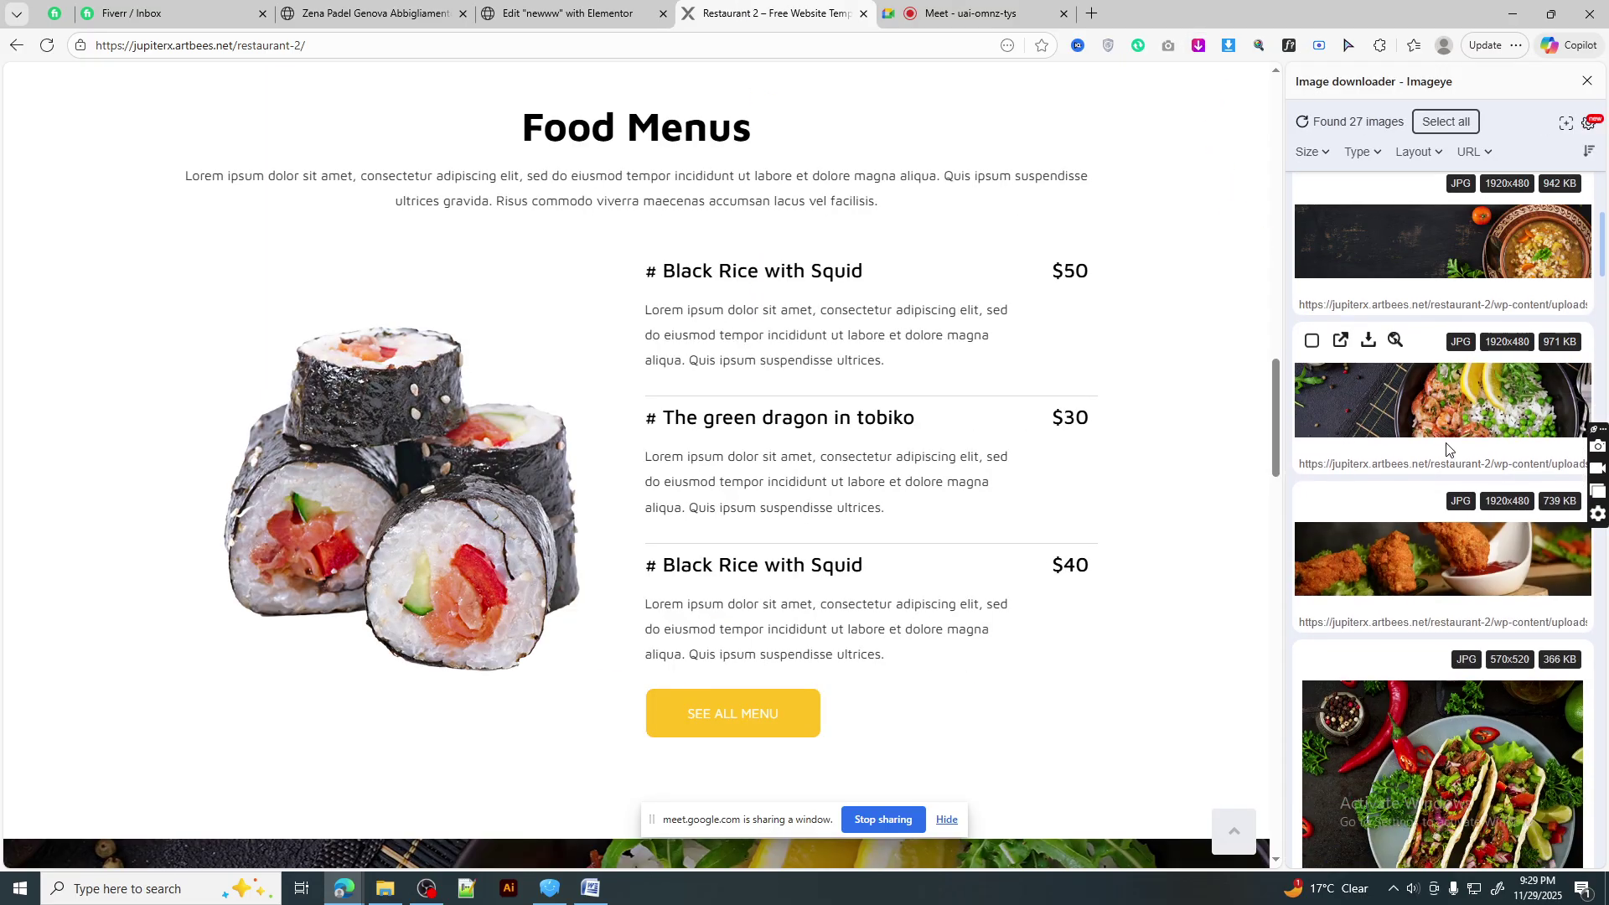
{"action": "scroll", "coordinate": [1497, 463], "scroll_direction": "down", "scroll_amount": 10}
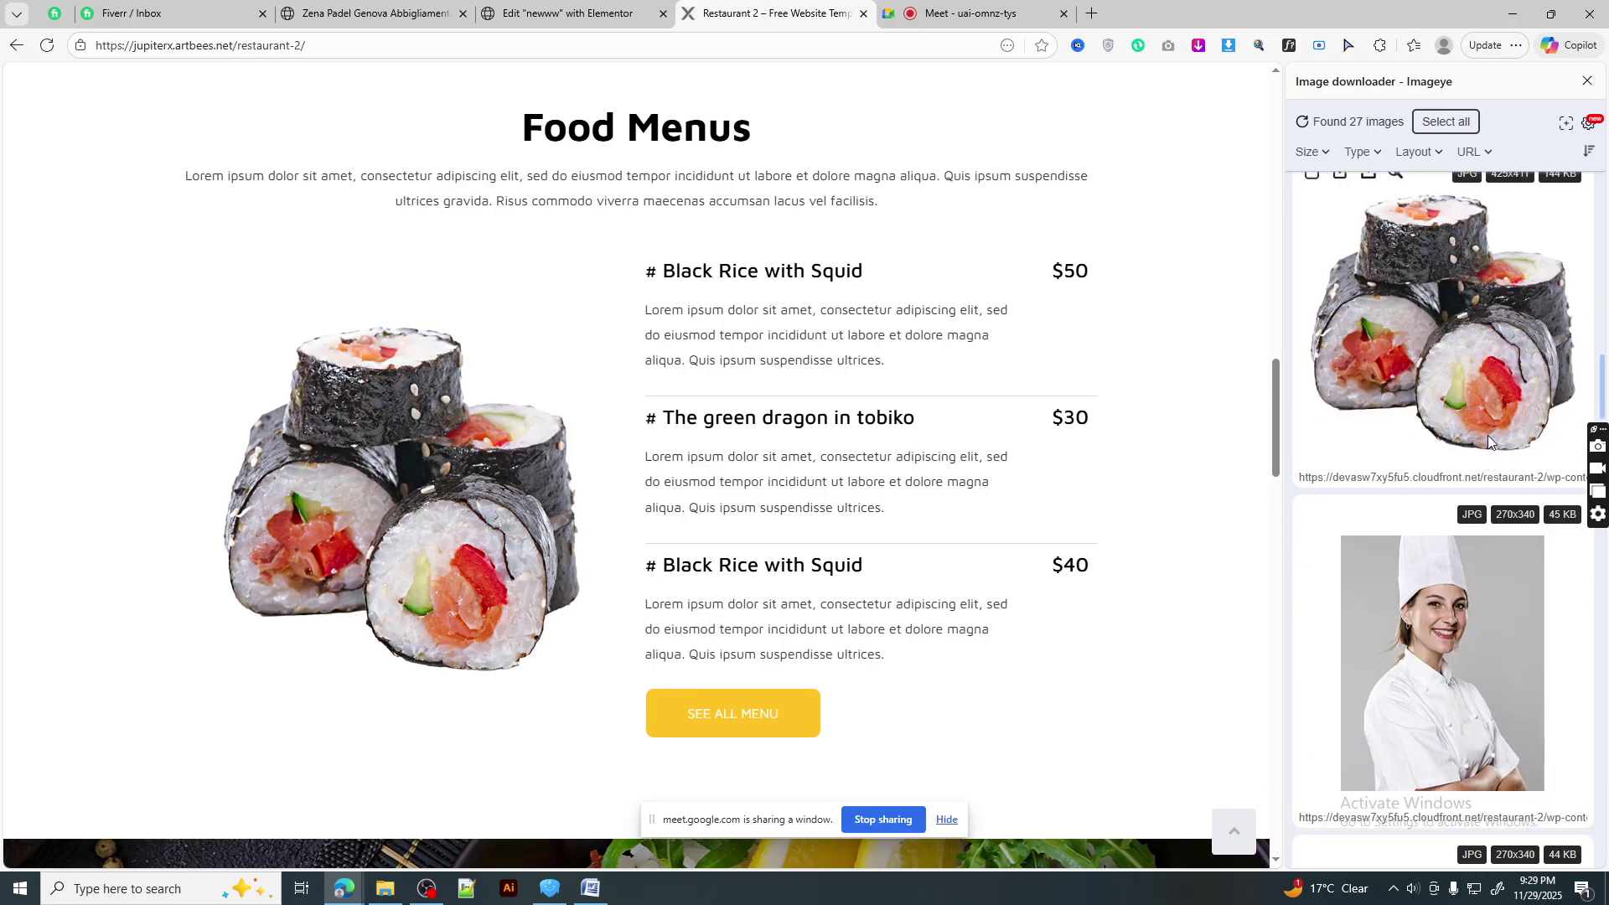
{"action": "scroll", "coordinate": [1458, 369], "scroll_direction": "up", "scroll_amount": 1}
{"action": "left_click", "coordinate": [1371, 259]}
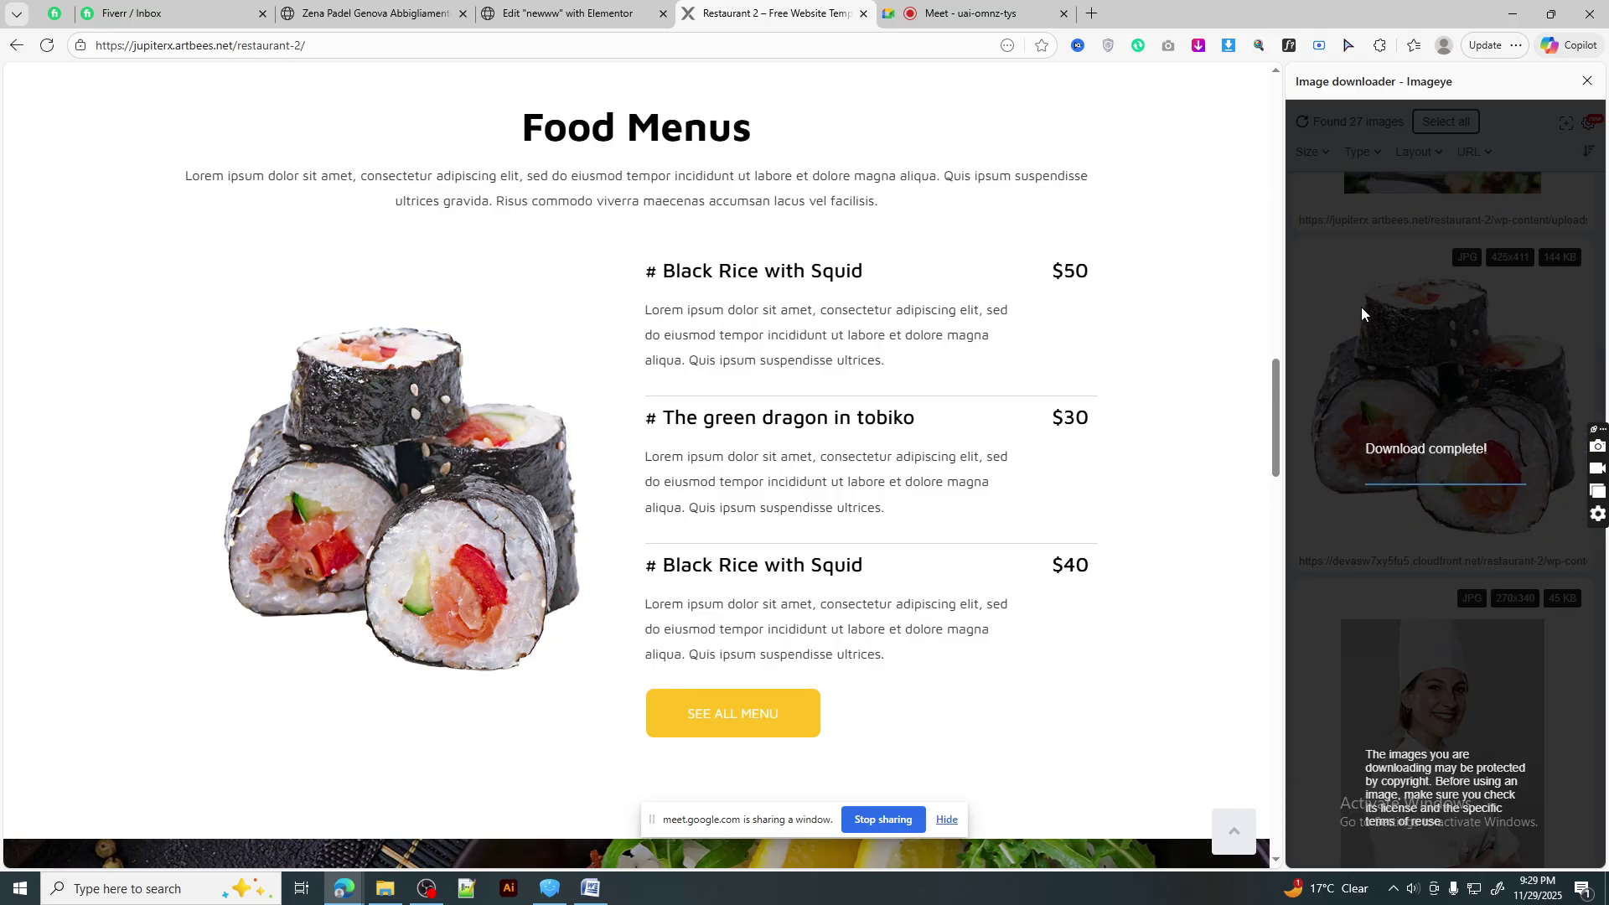
- Add an Image widget to the first inner container on the Elementor page and upload the downloaded sushi picture into it
{"action": "left_click", "coordinate": [620, 16]}
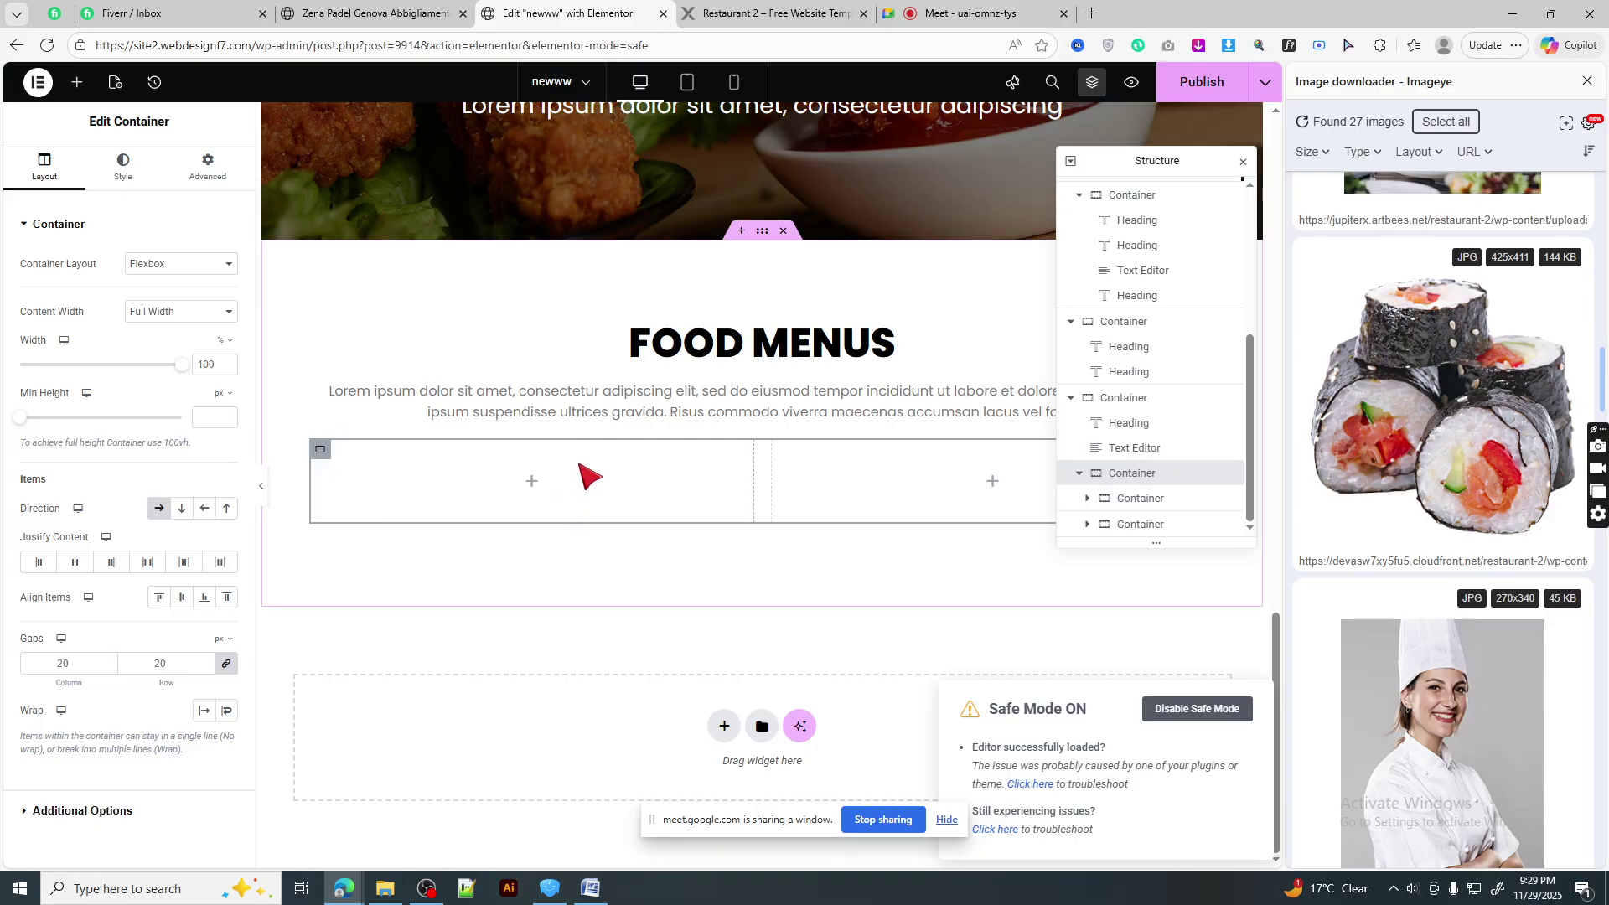
{"action": "left_click", "coordinate": [532, 483]}
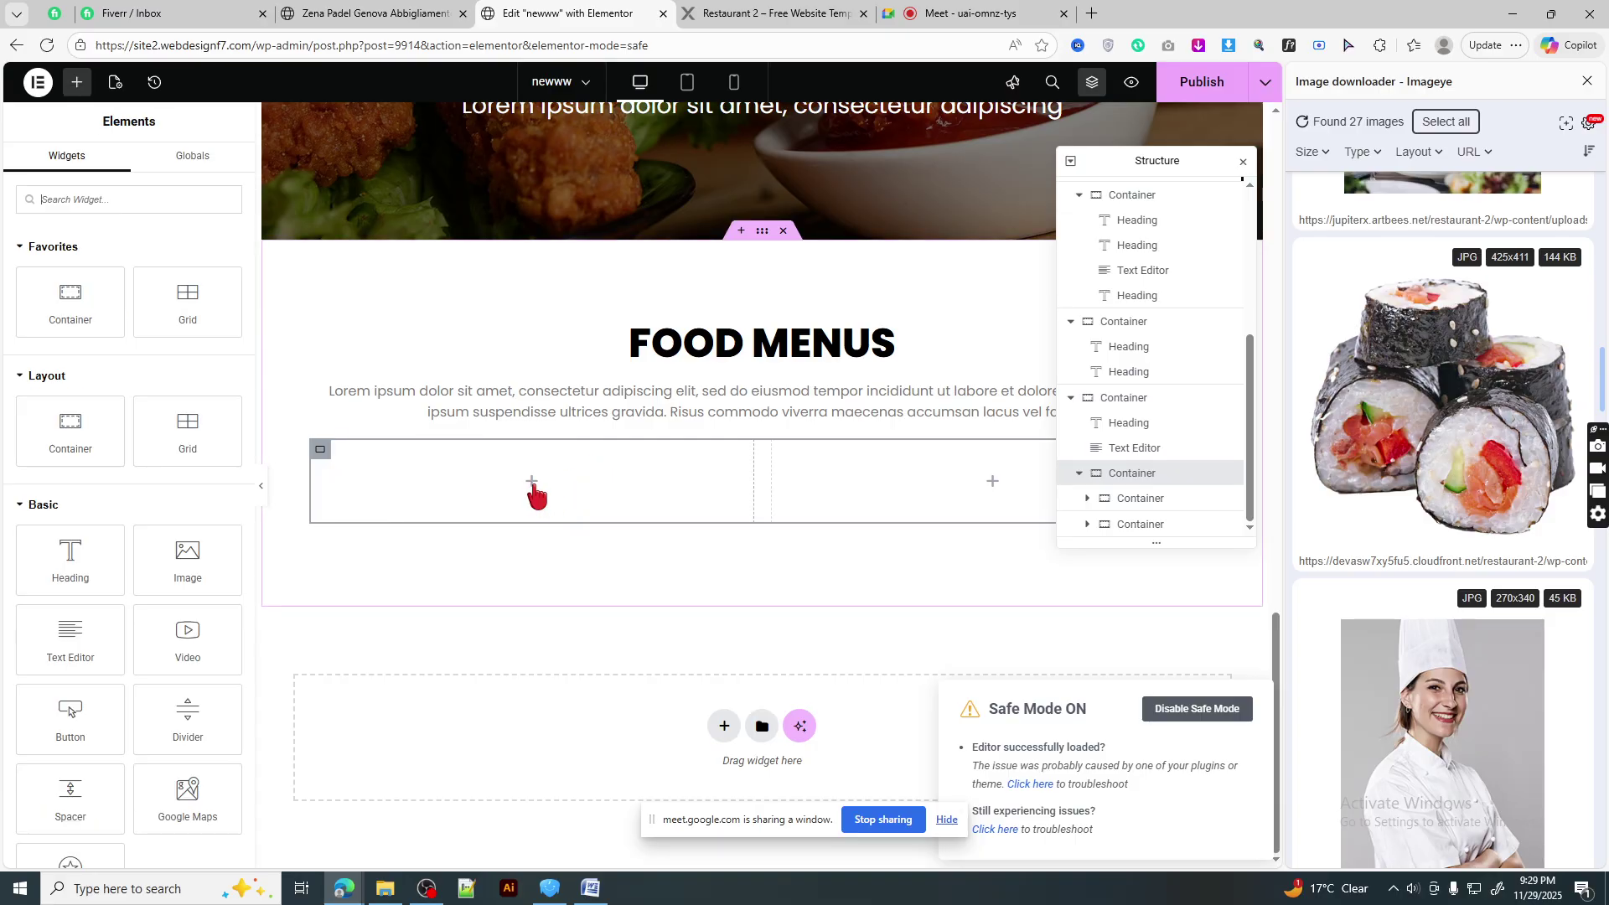
{"action": "left_click_drag", "start_coordinate": [190, 557], "coordinate": [543, 480]}
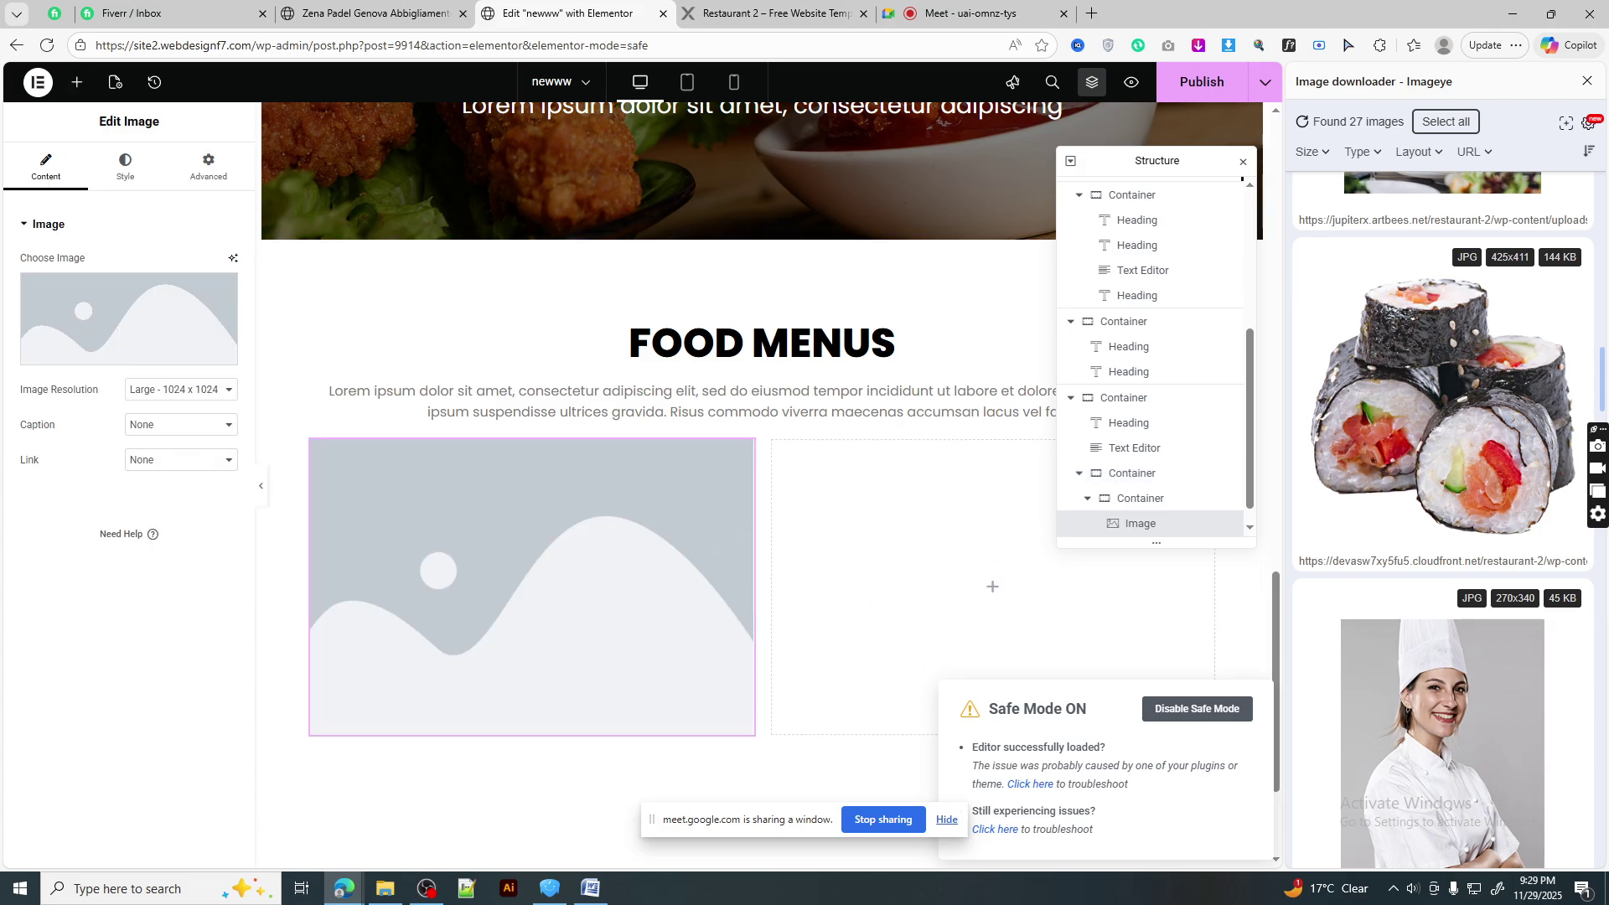
{"action": "left_click", "coordinate": [384, 888]}
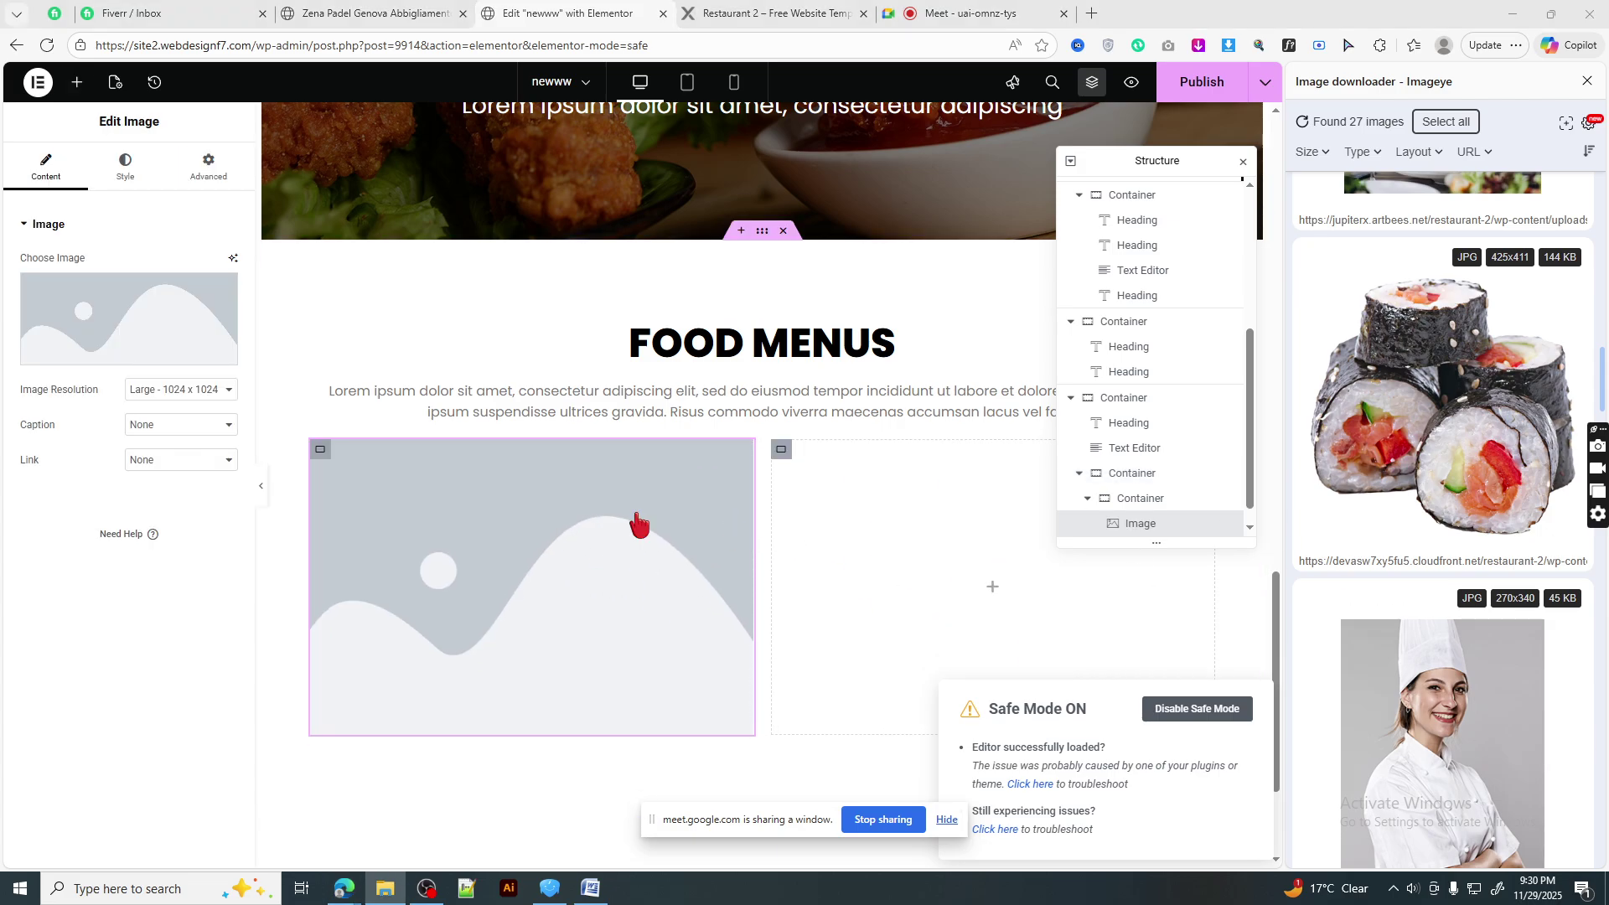
{"action": "left_click", "coordinate": [34, 303]}
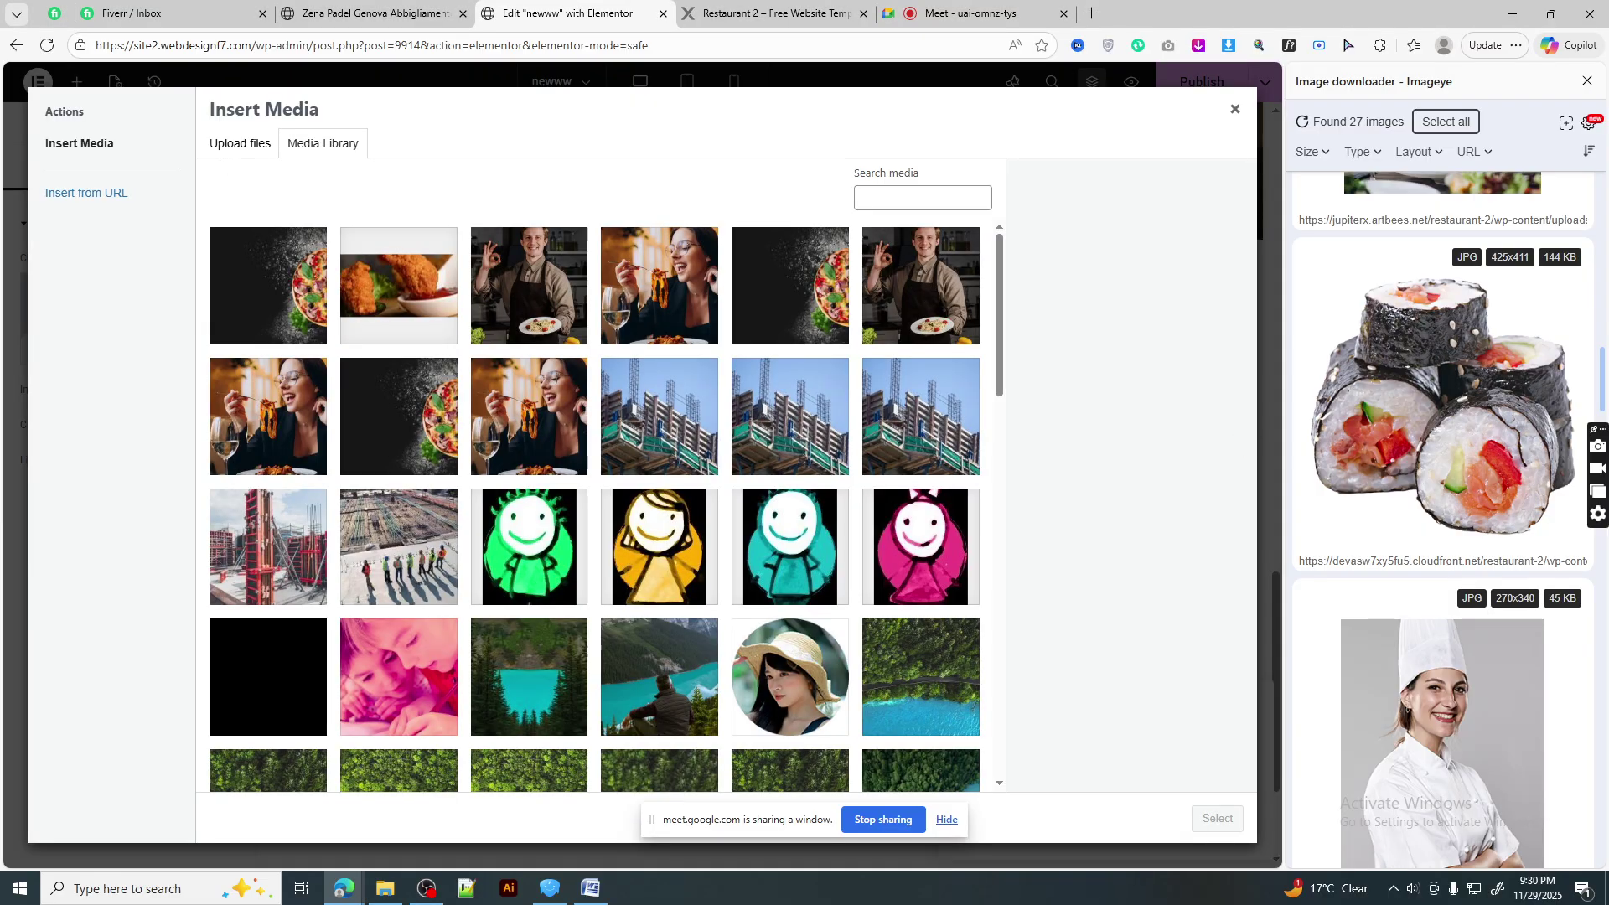
{"action": "left_click_drag", "start_coordinate": [1441, 183], "coordinate": [683, 419]}
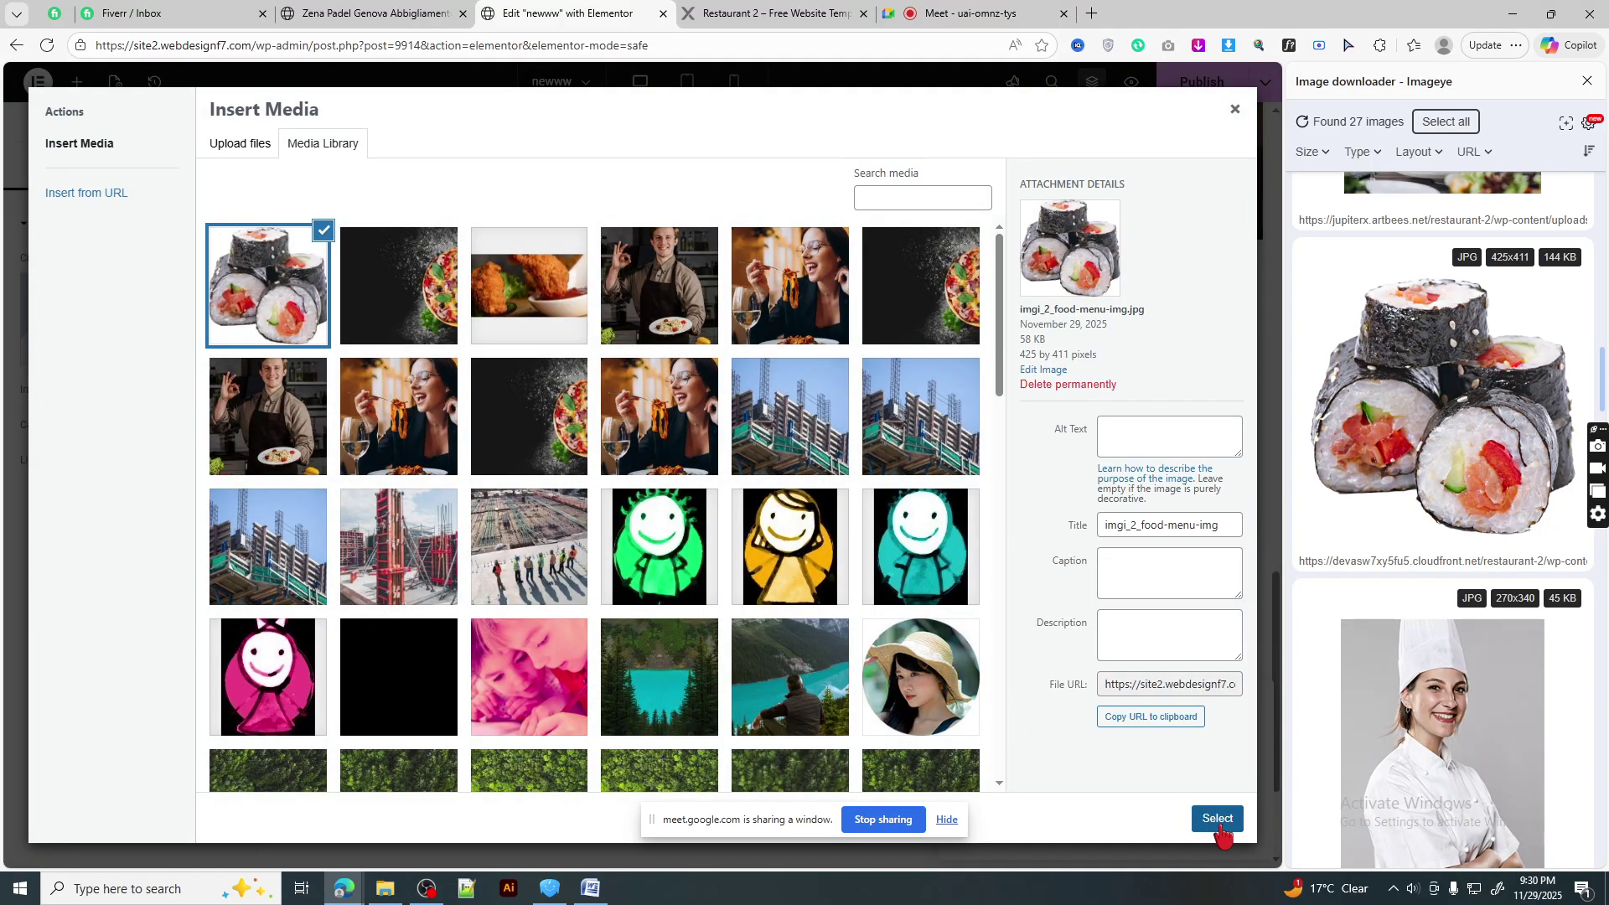
{"action": "left_click", "coordinate": [1218, 819]}
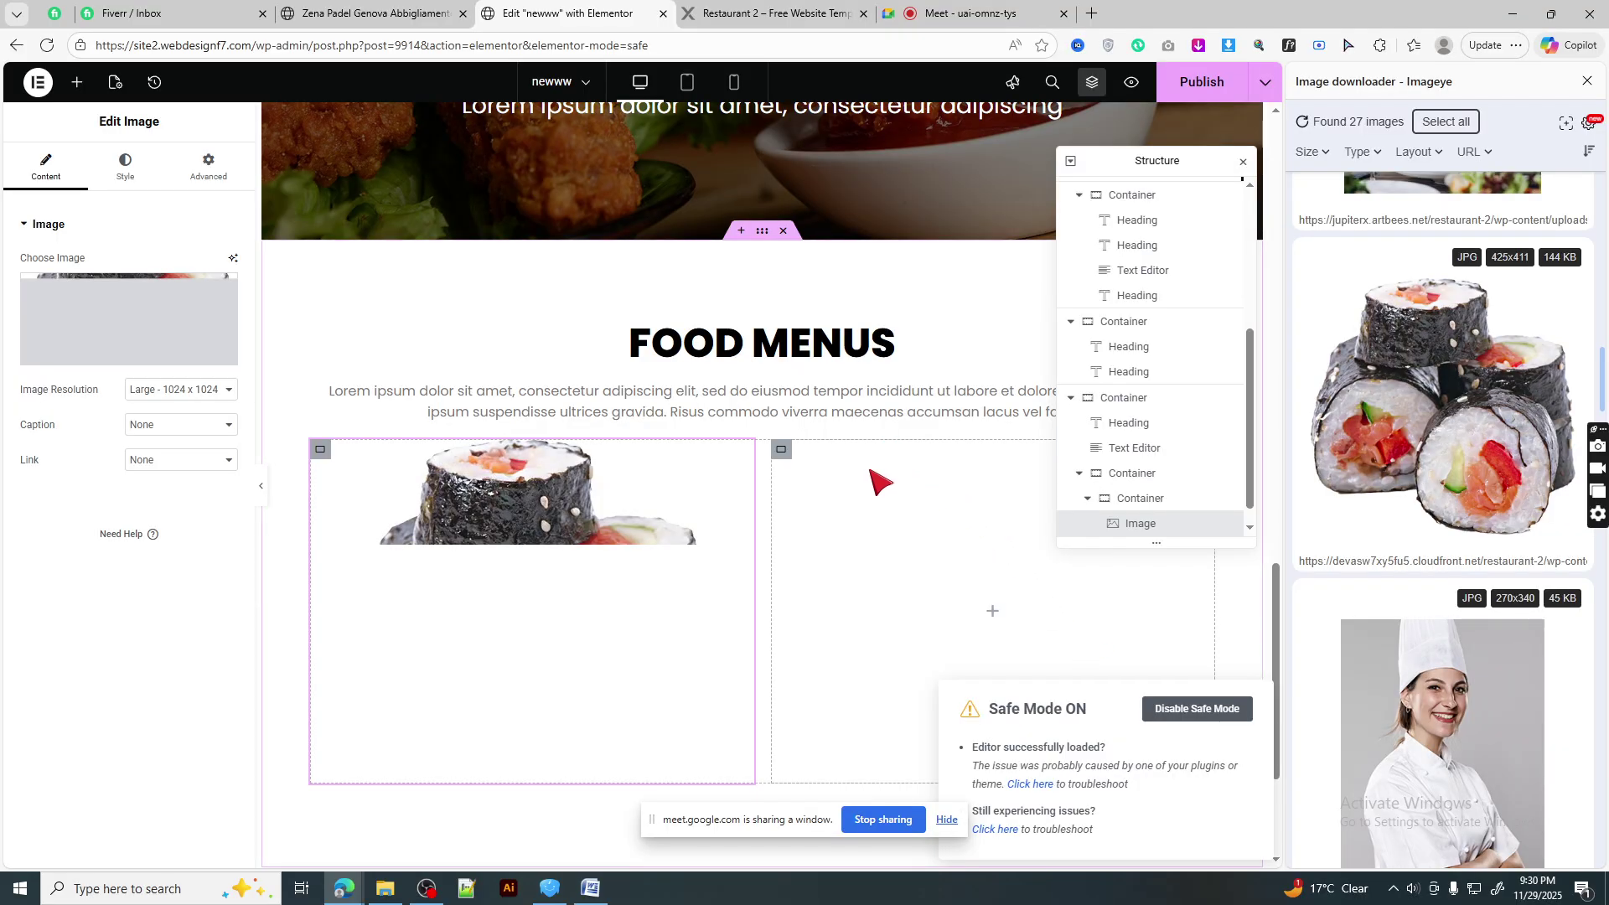
- Compare the placed sushi image with the reference template and close the Imageye image downloader on the Elementor page
{"action": "left_click", "coordinate": [717, 12]}
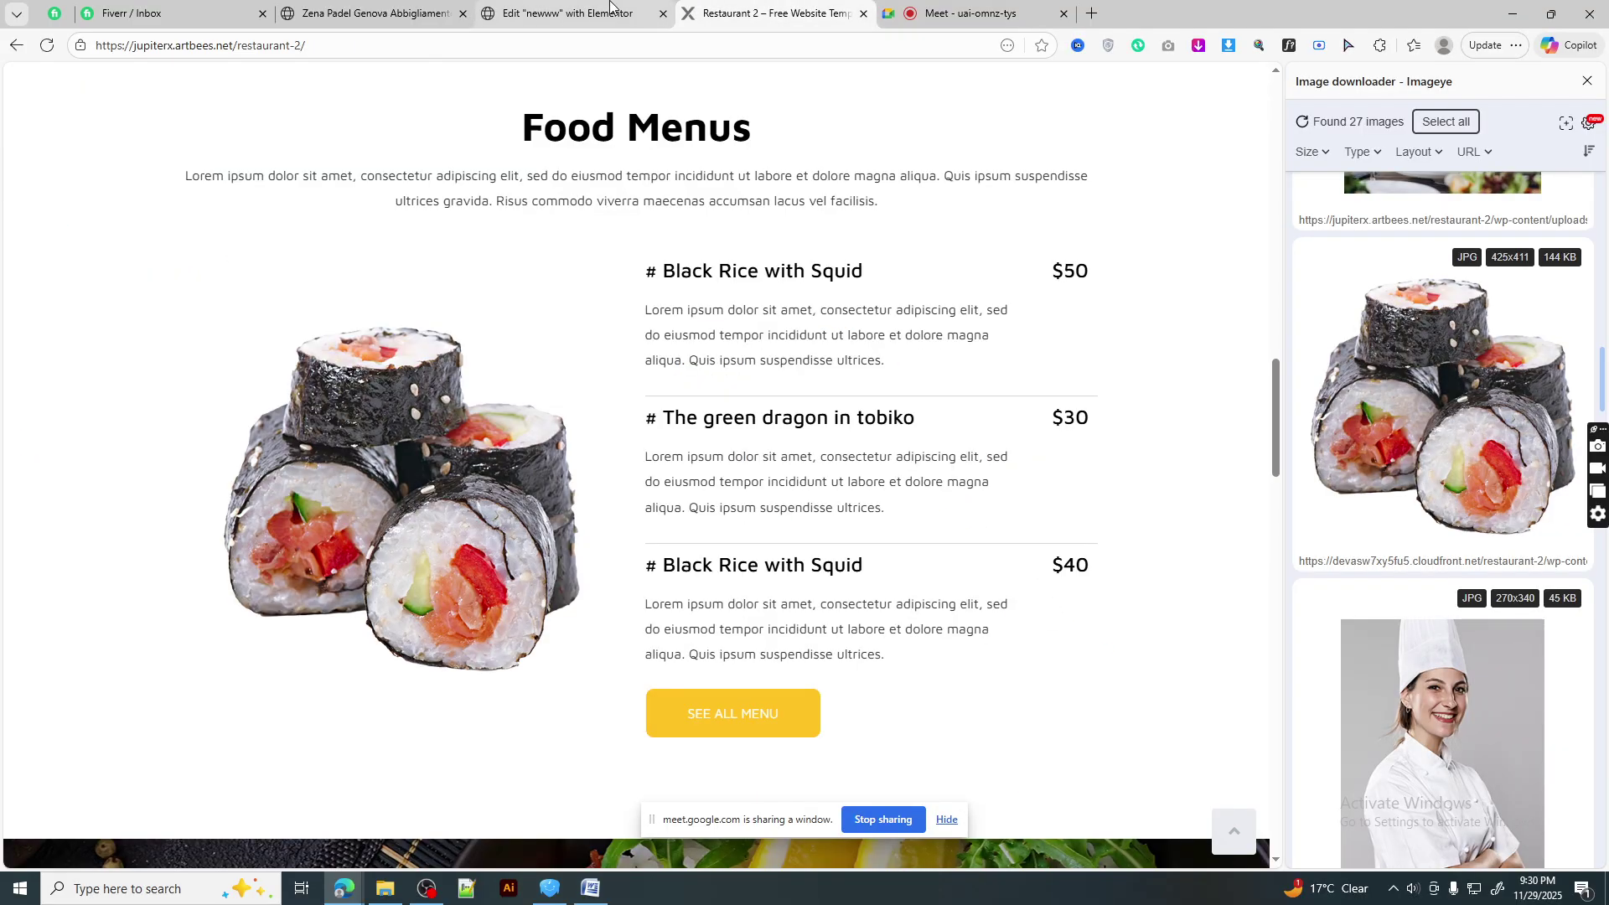
{"action": "left_click", "coordinate": [610, 10]}
{"action": "left_click", "coordinate": [759, 8]}
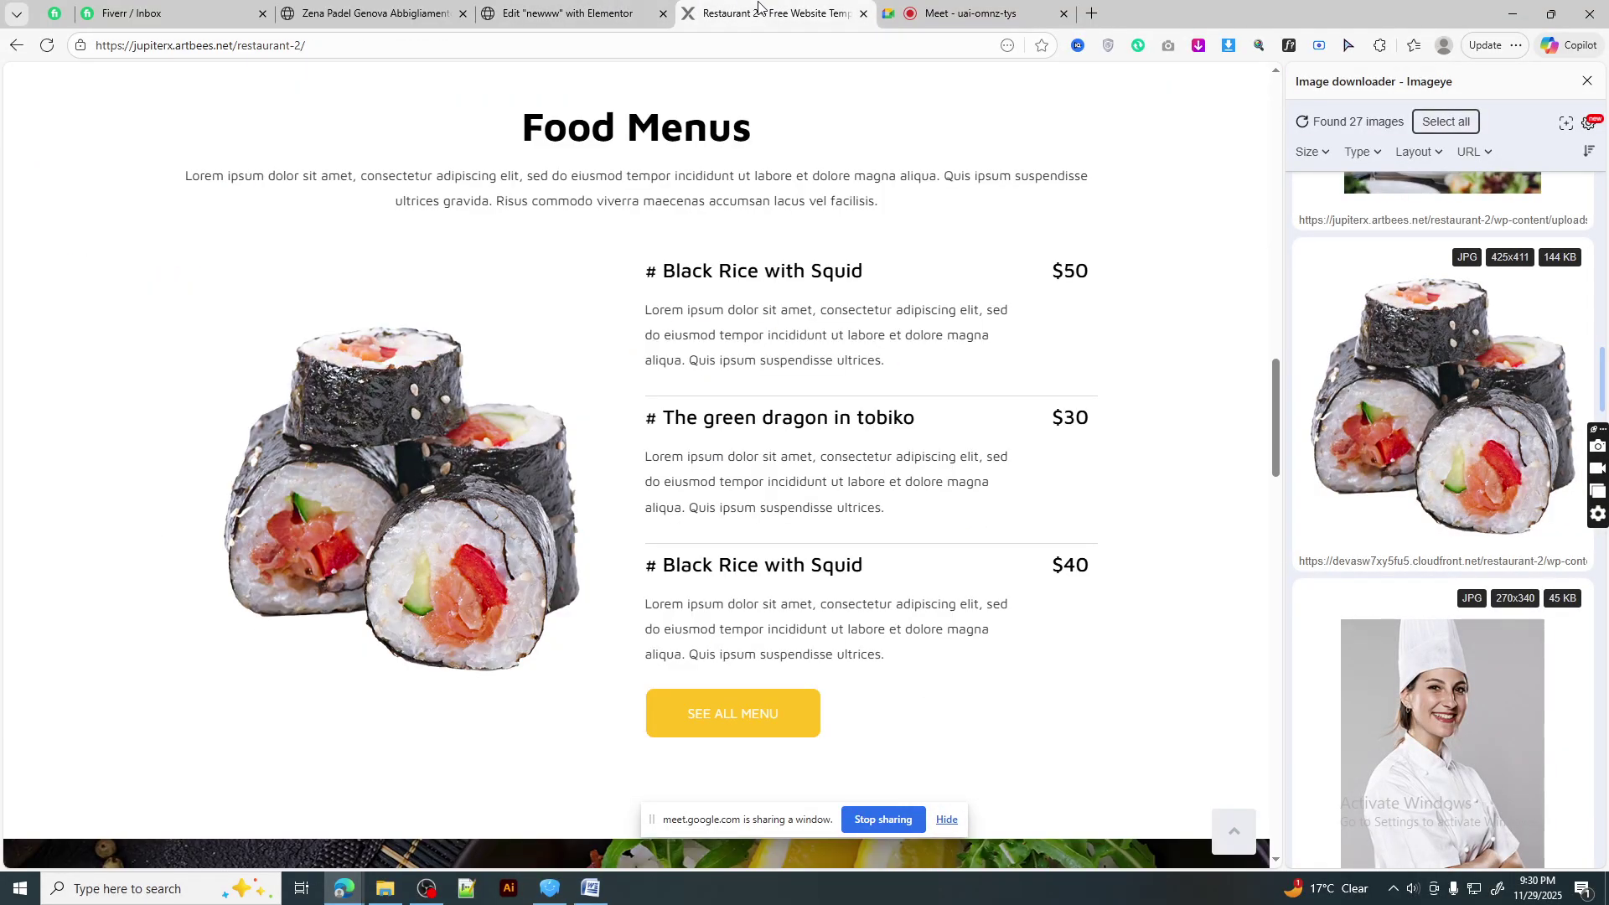
{"action": "left_click", "coordinate": [615, 12]}
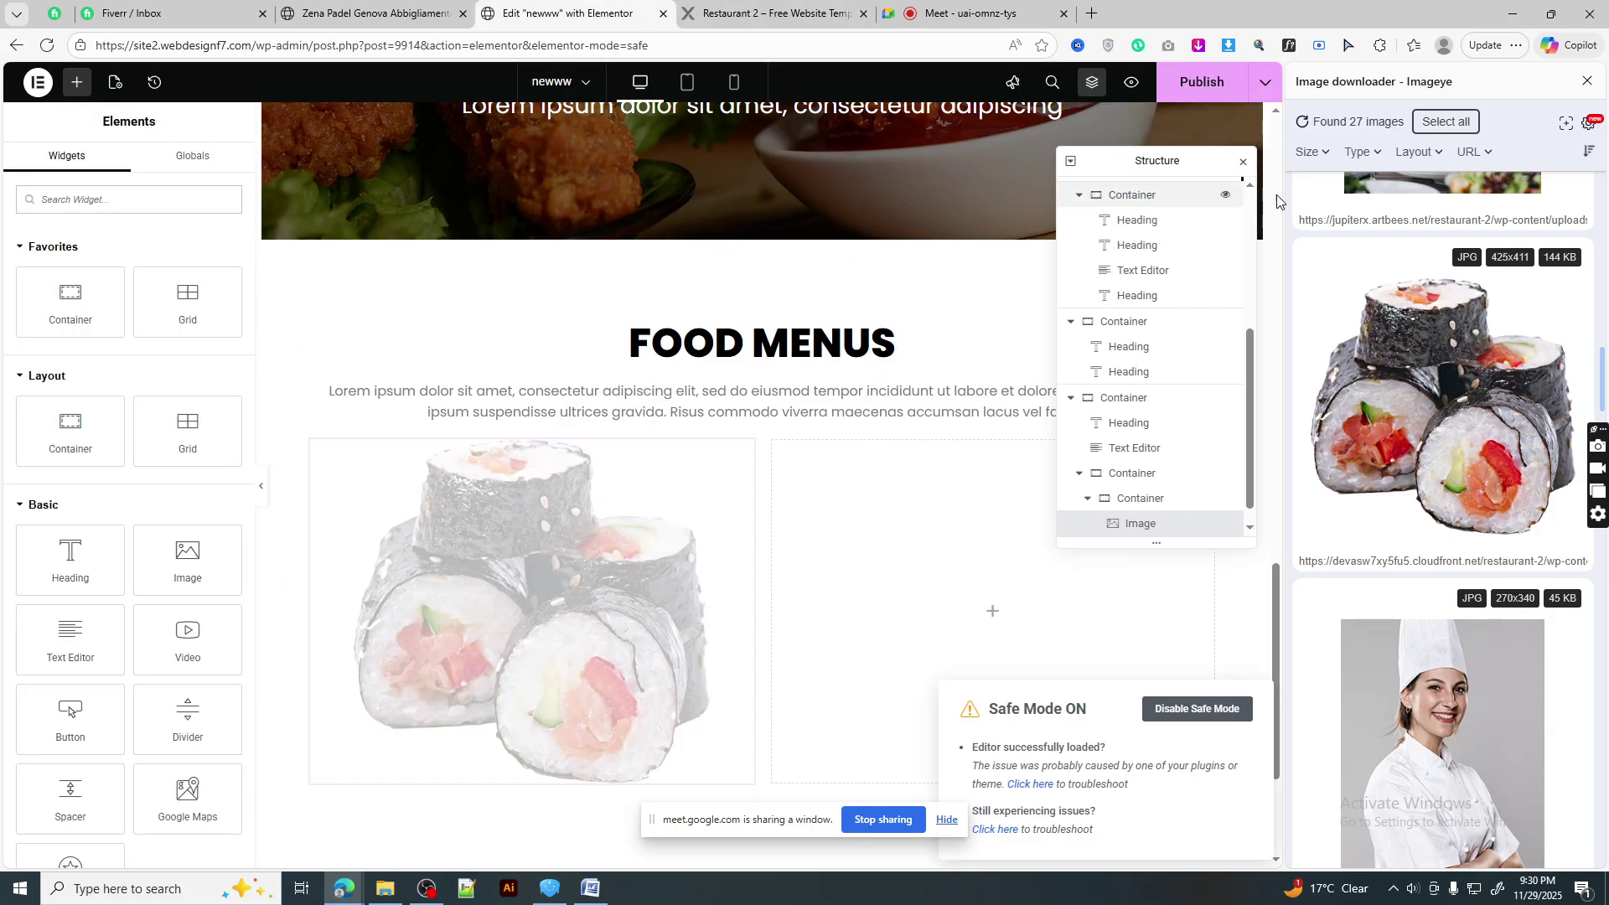
{"action": "left_click", "coordinate": [1587, 82]}
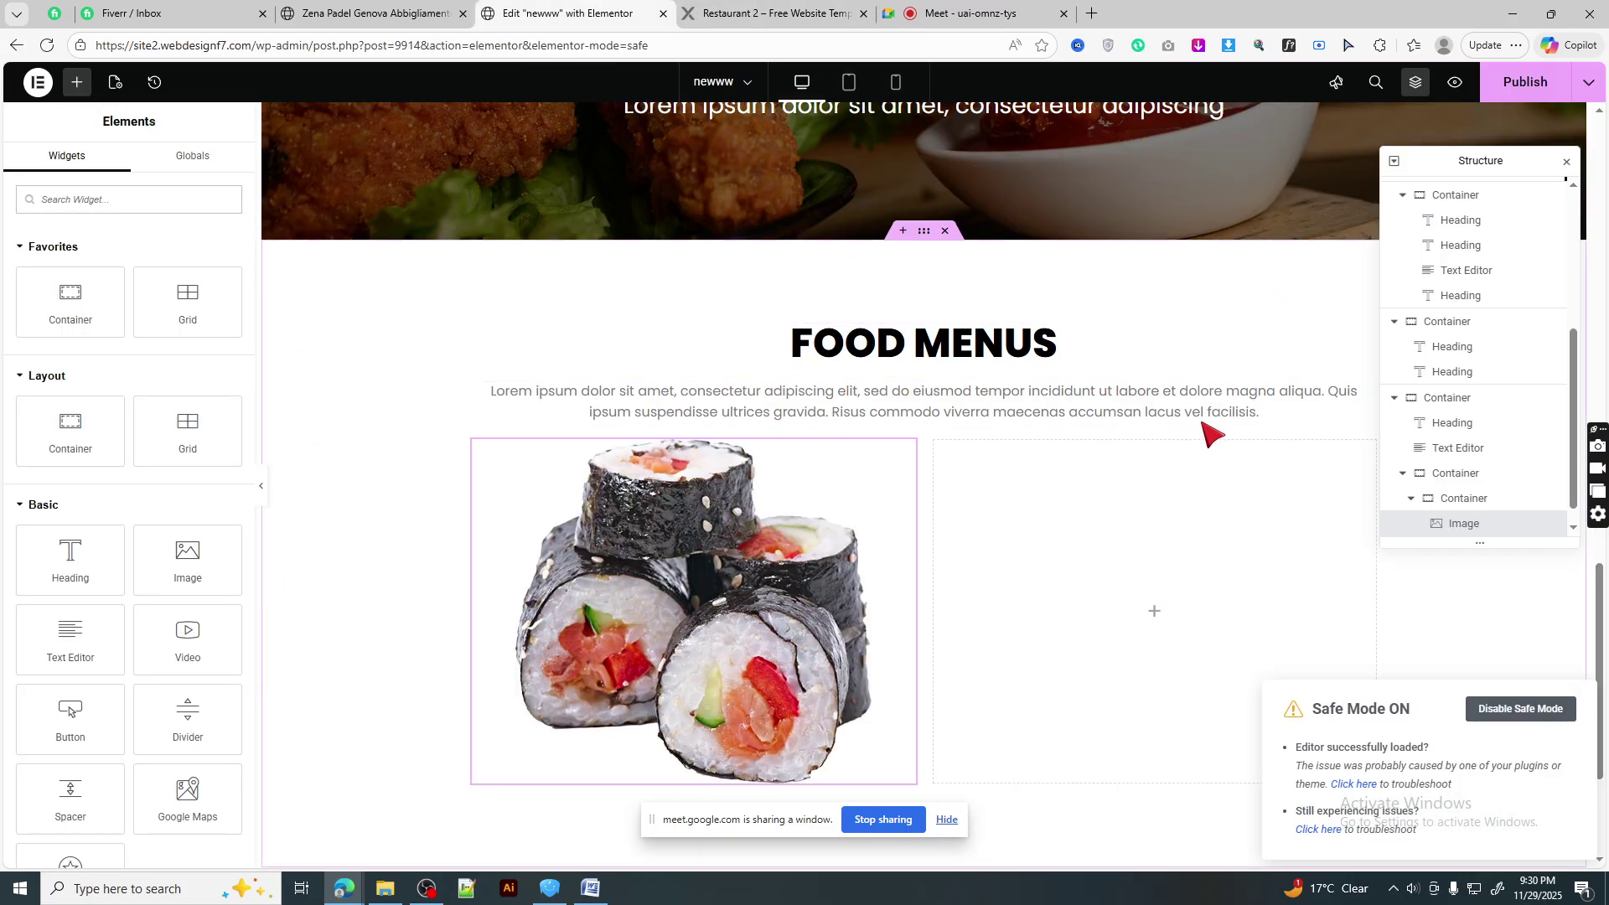
- Examine how the reference template arranges the first dish's title, description and price beside the sushi image
{"action": "scroll", "coordinate": [1089, 411], "scroll_direction": "down", "scroll_amount": 1}
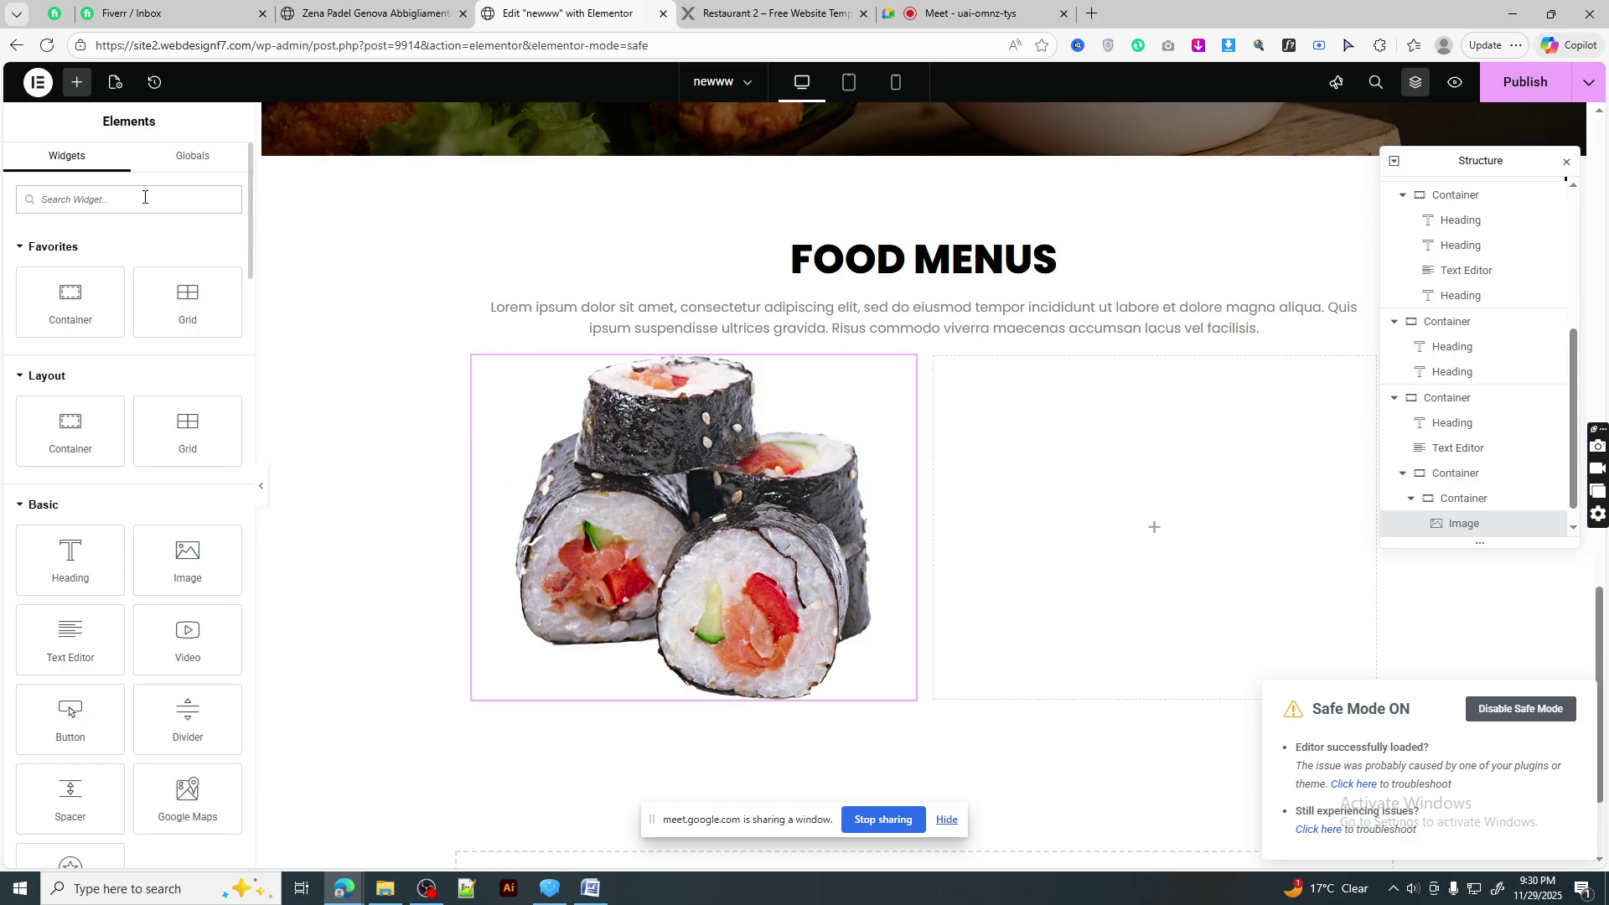
{"action": "left_click", "coordinate": [771, 13]}
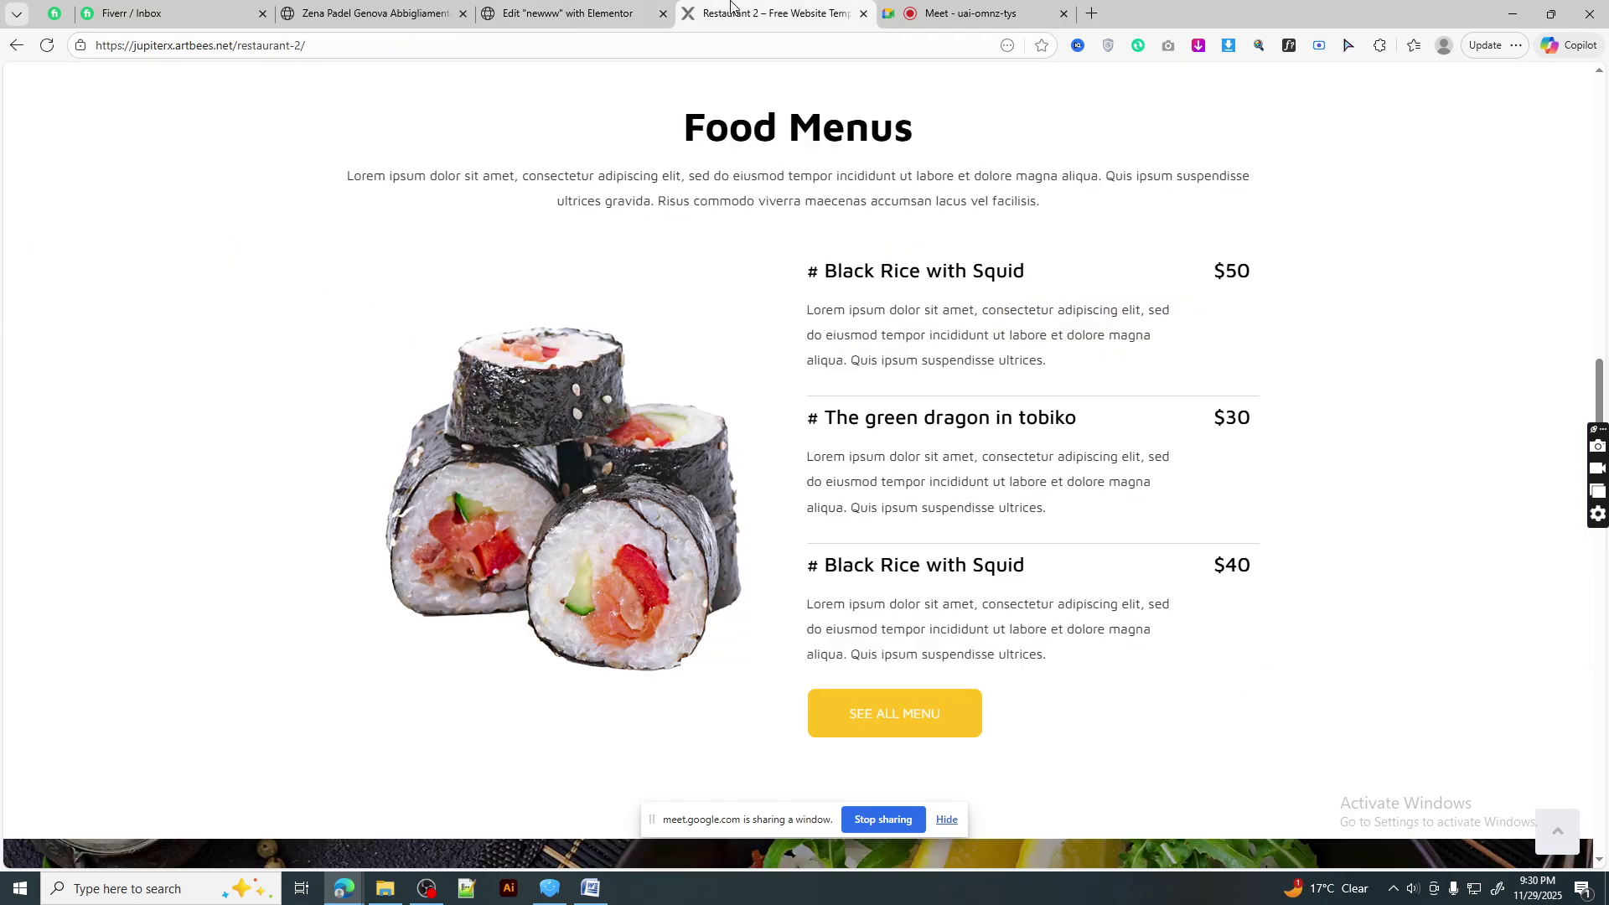
{"action": "left_click", "coordinate": [604, 10]}
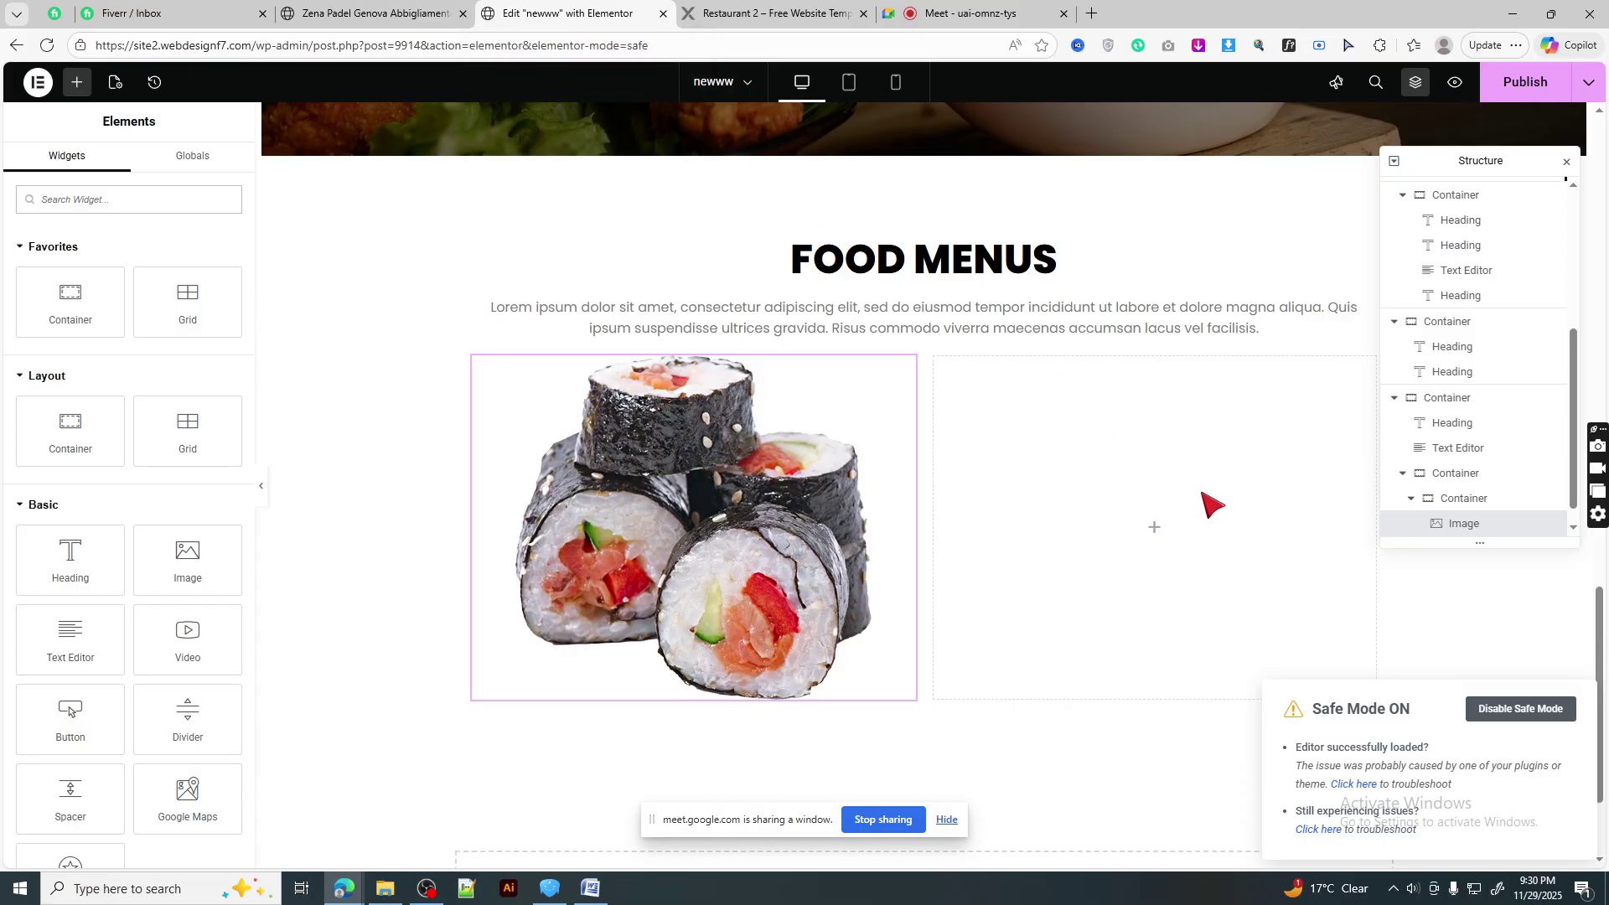
{"action": "left_click_drag", "start_coordinate": [64, 293], "coordinate": [144, 269]}
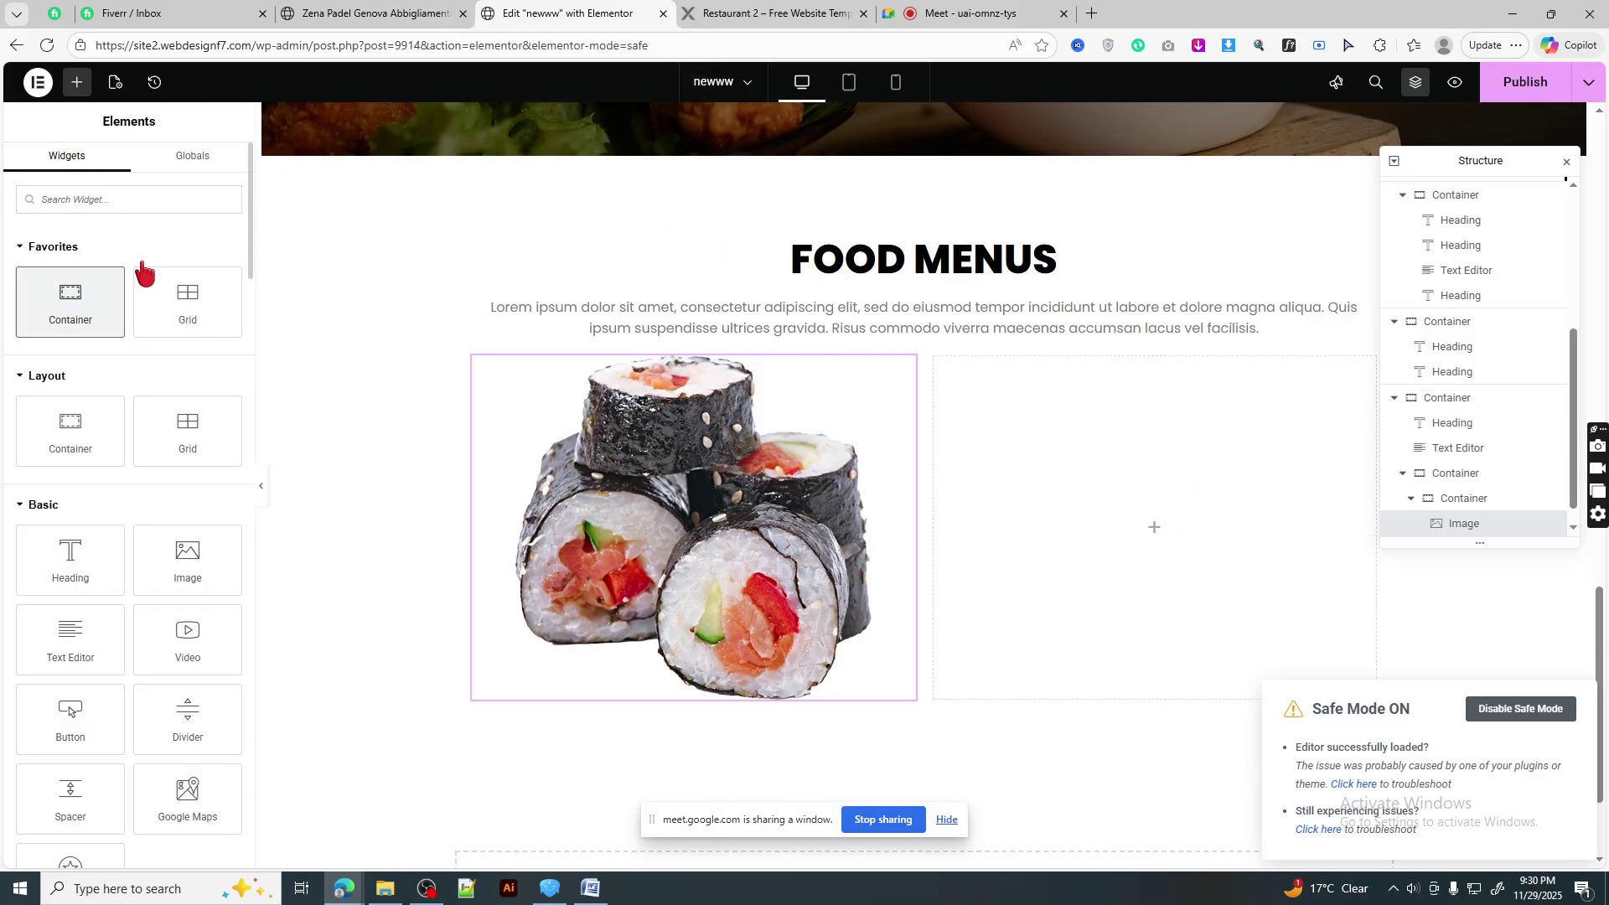
{"action": "left_click", "coordinate": [754, 12]}
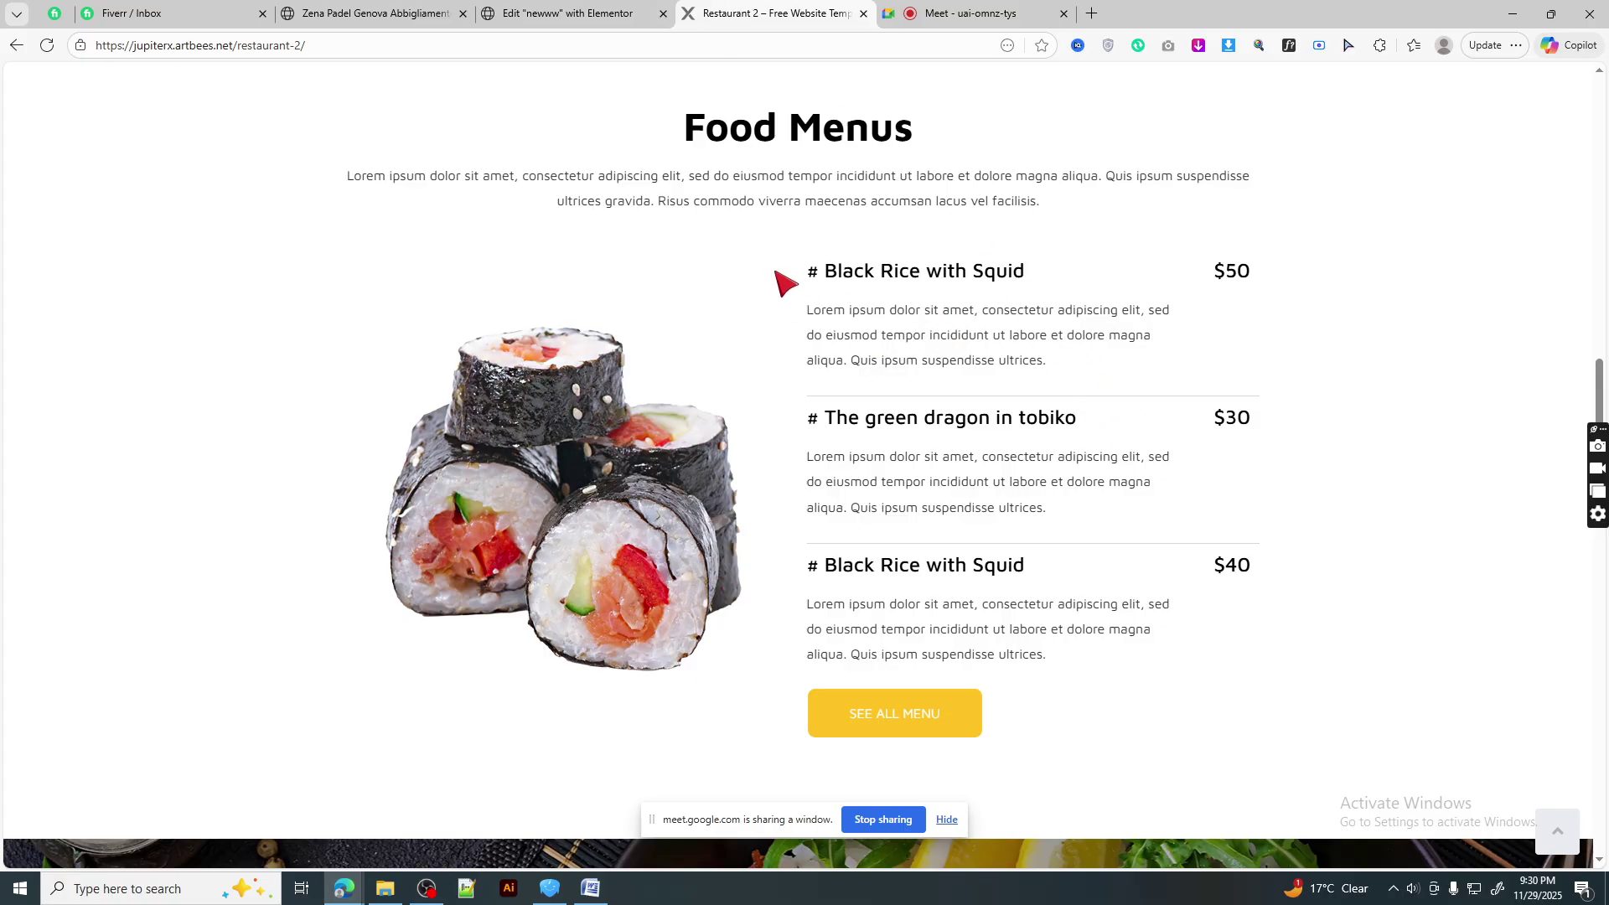
{"action": "left_click_drag", "start_coordinate": [782, 276], "coordinate": [1000, 344]}
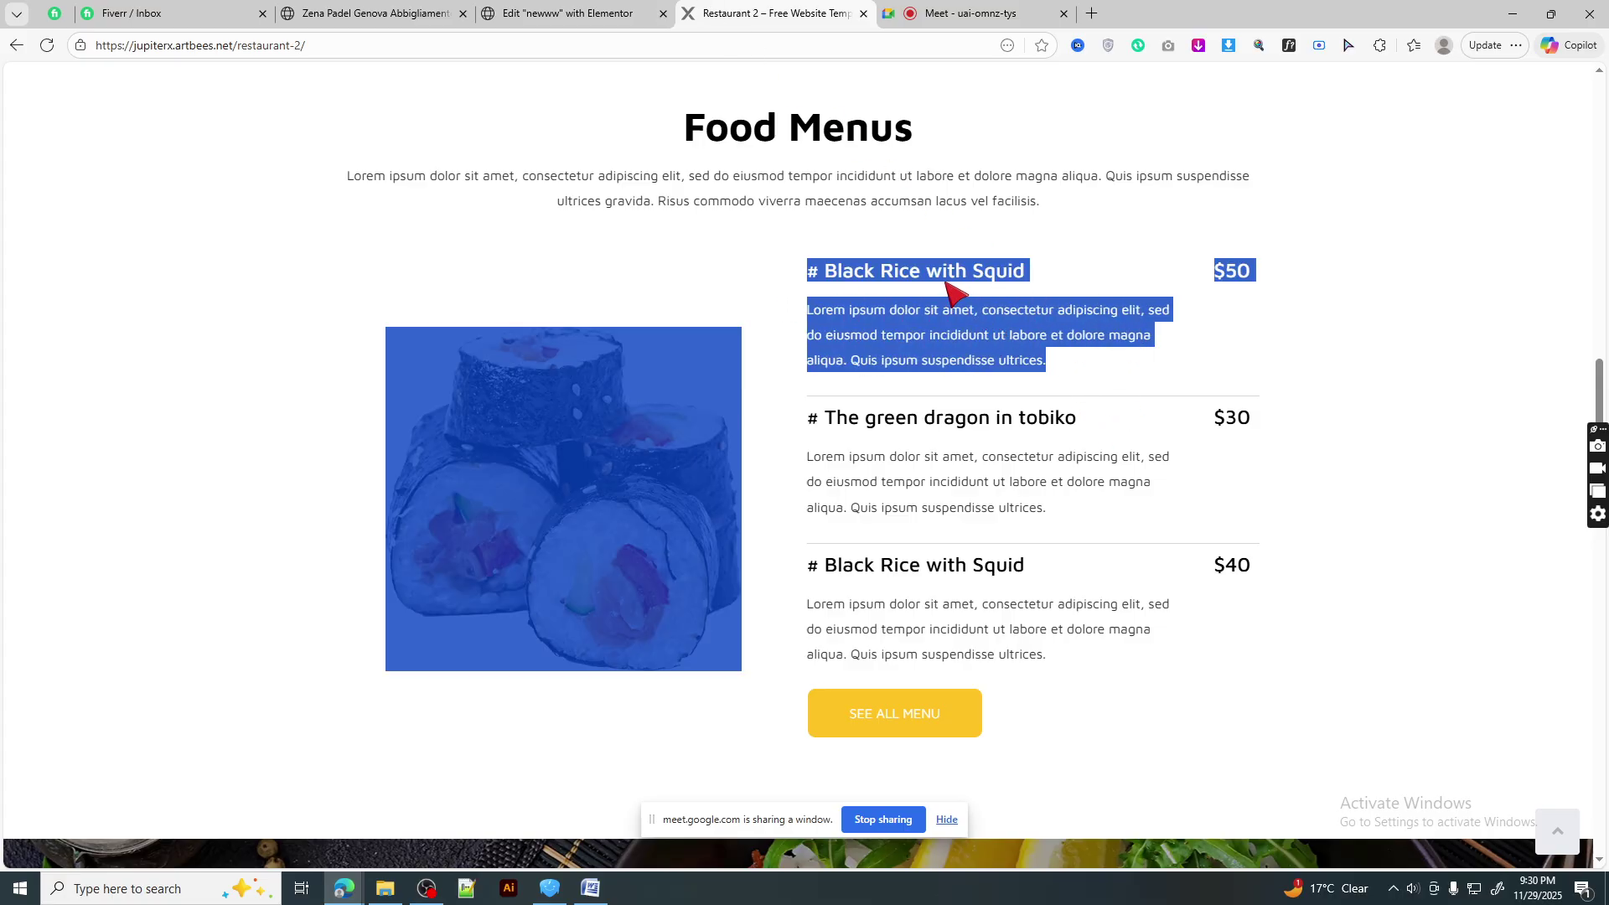
{"action": "left_click", "coordinate": [832, 279]}
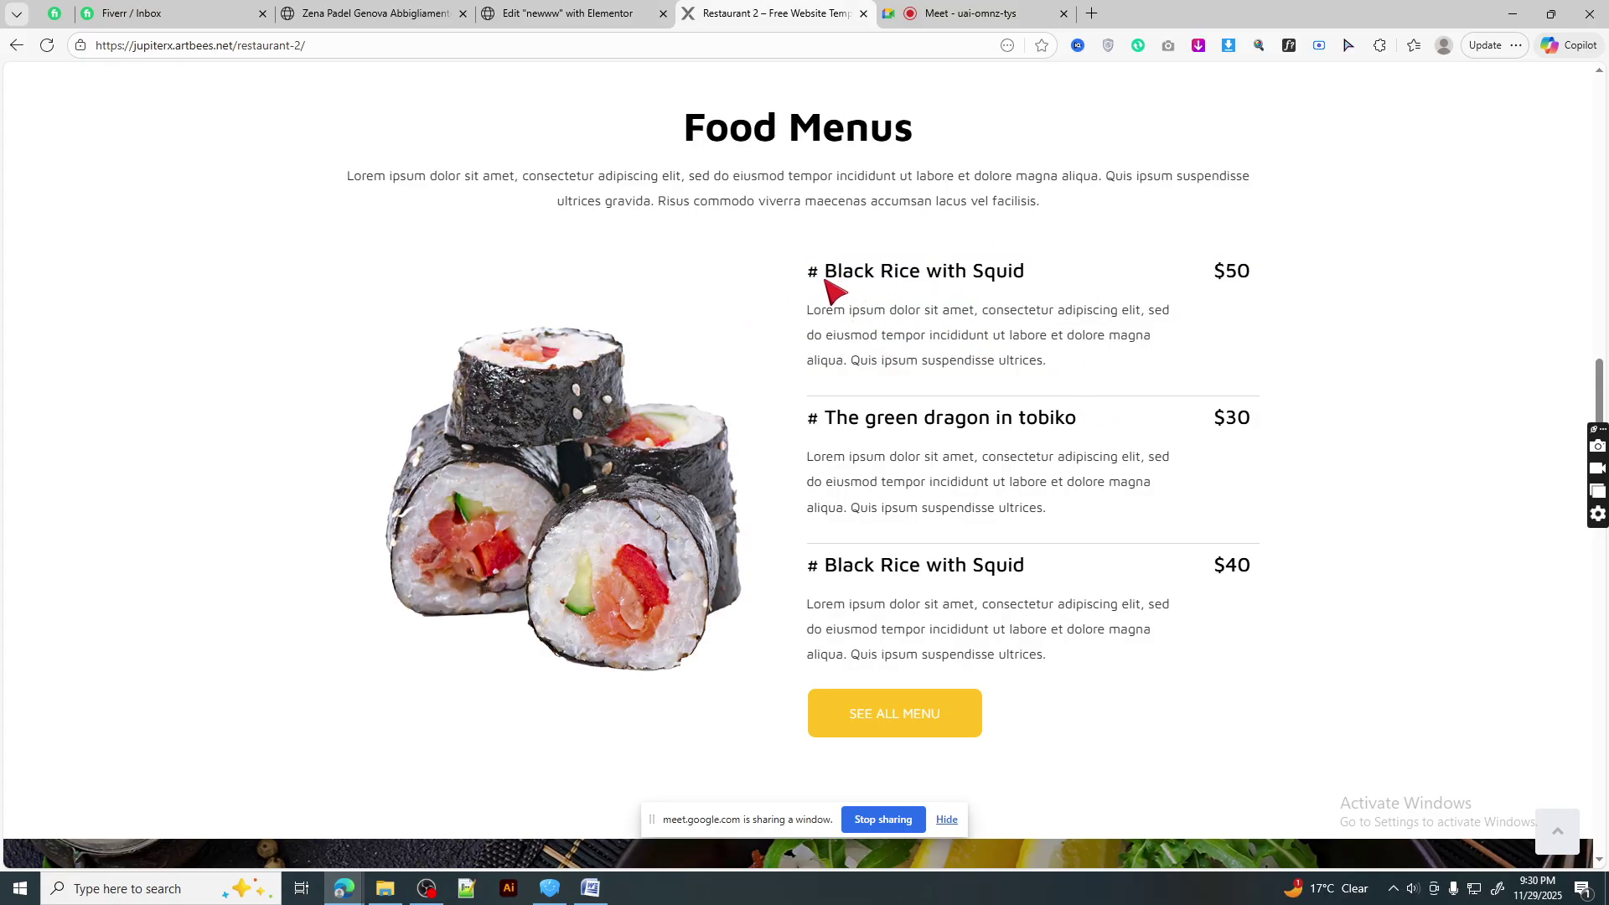
{"action": "left_click_drag", "start_coordinate": [840, 276], "coordinate": [962, 275]}
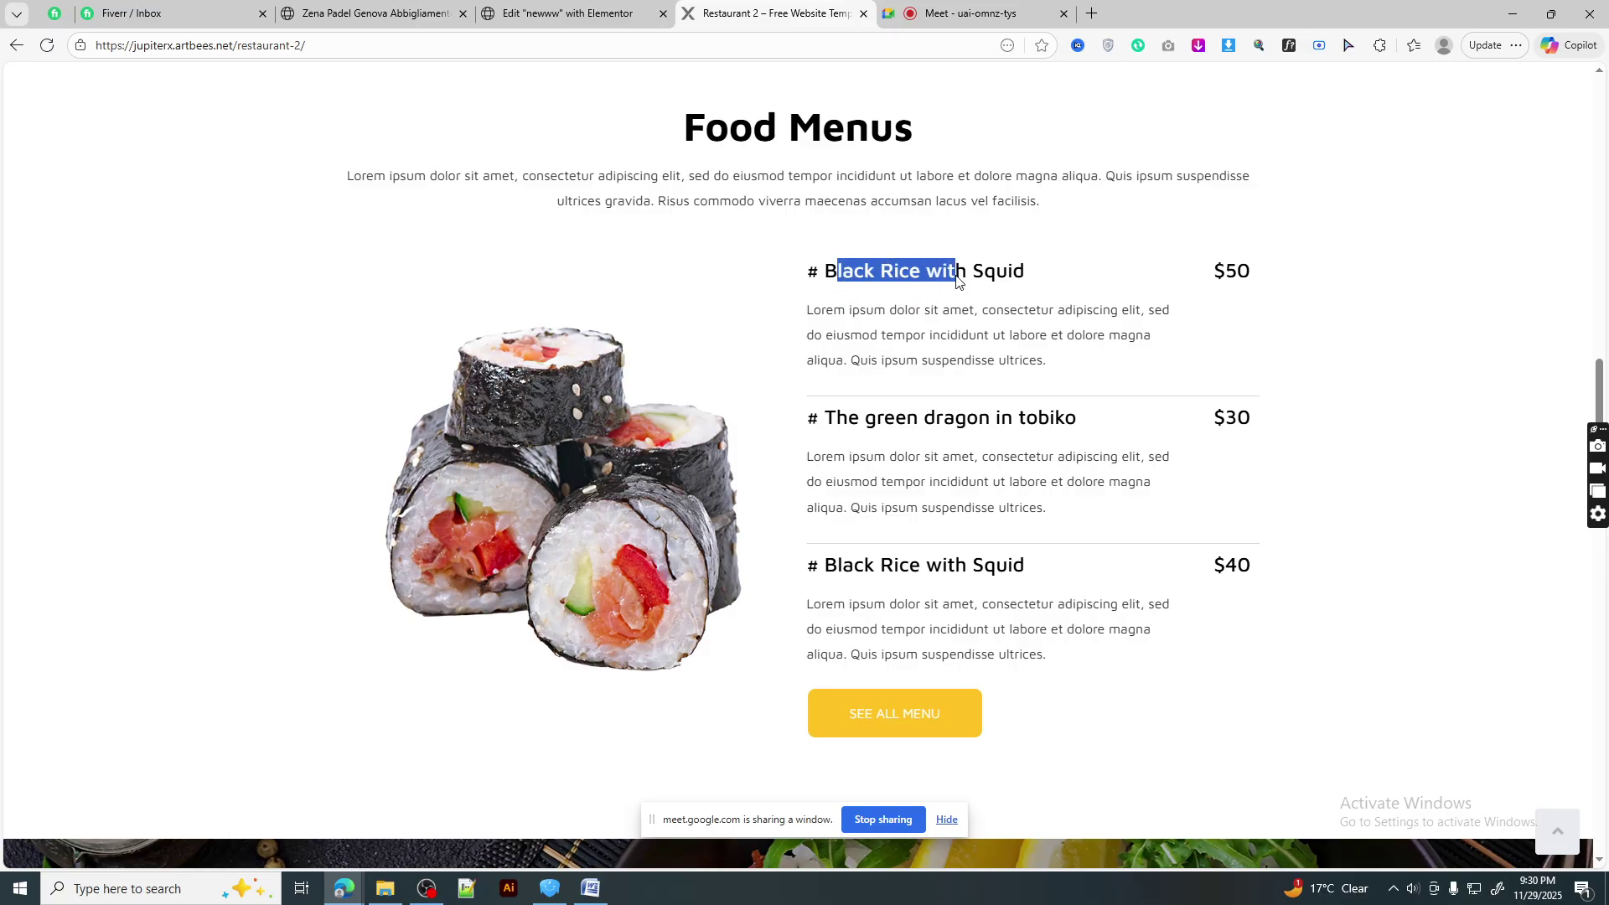
{"action": "left_click", "coordinate": [901, 294]}
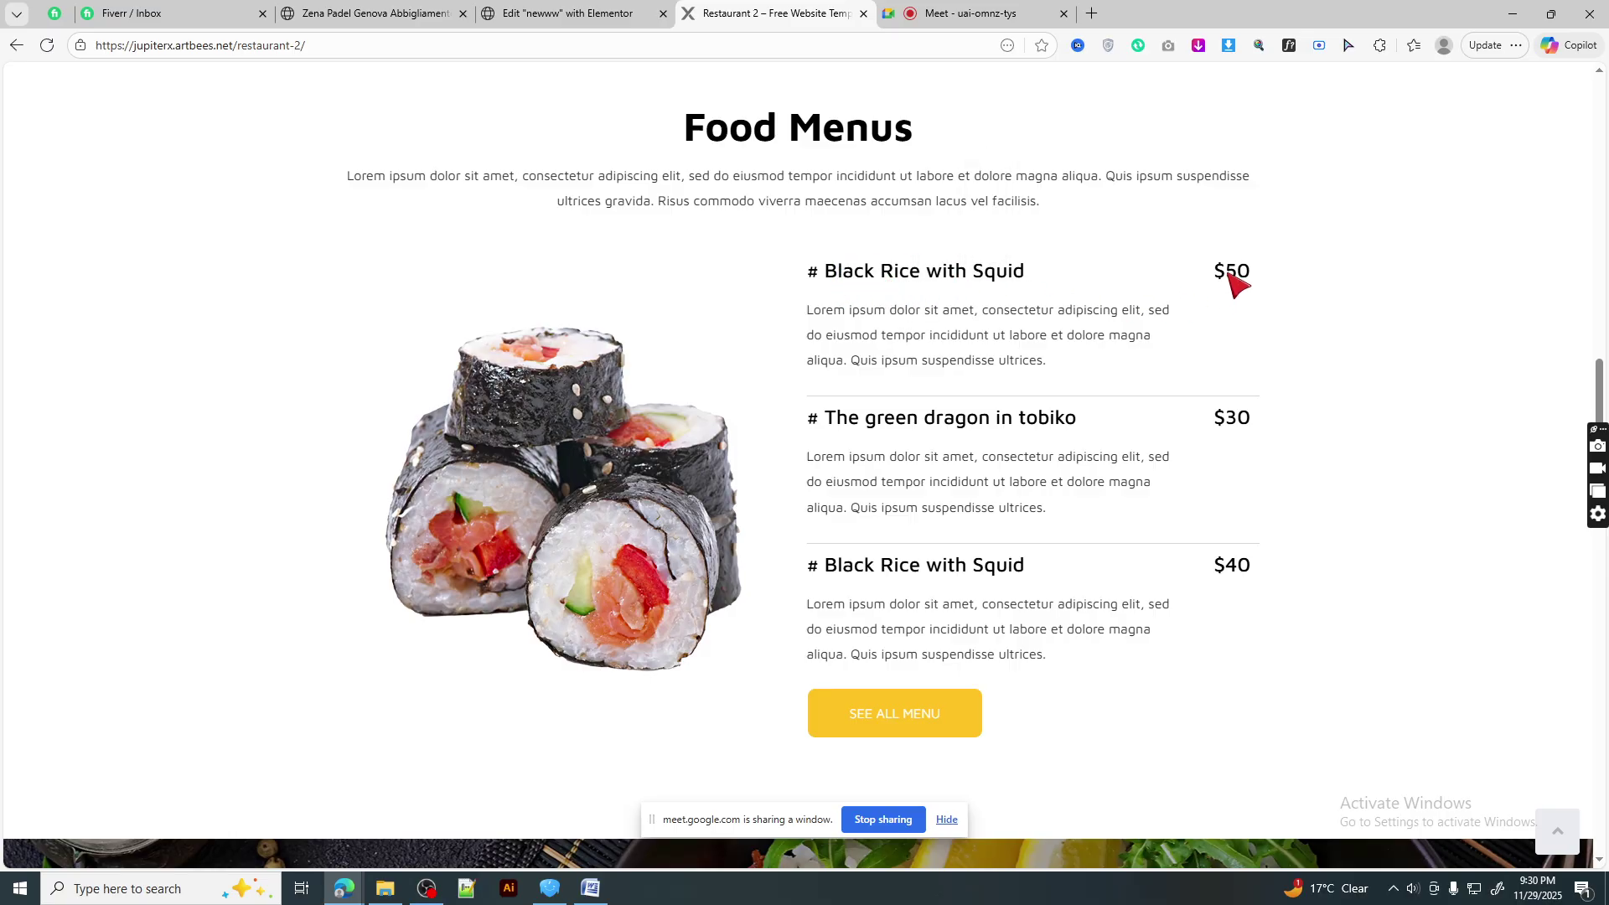
{"action": "left_click_drag", "start_coordinate": [1217, 277], "coordinate": [1267, 277]}
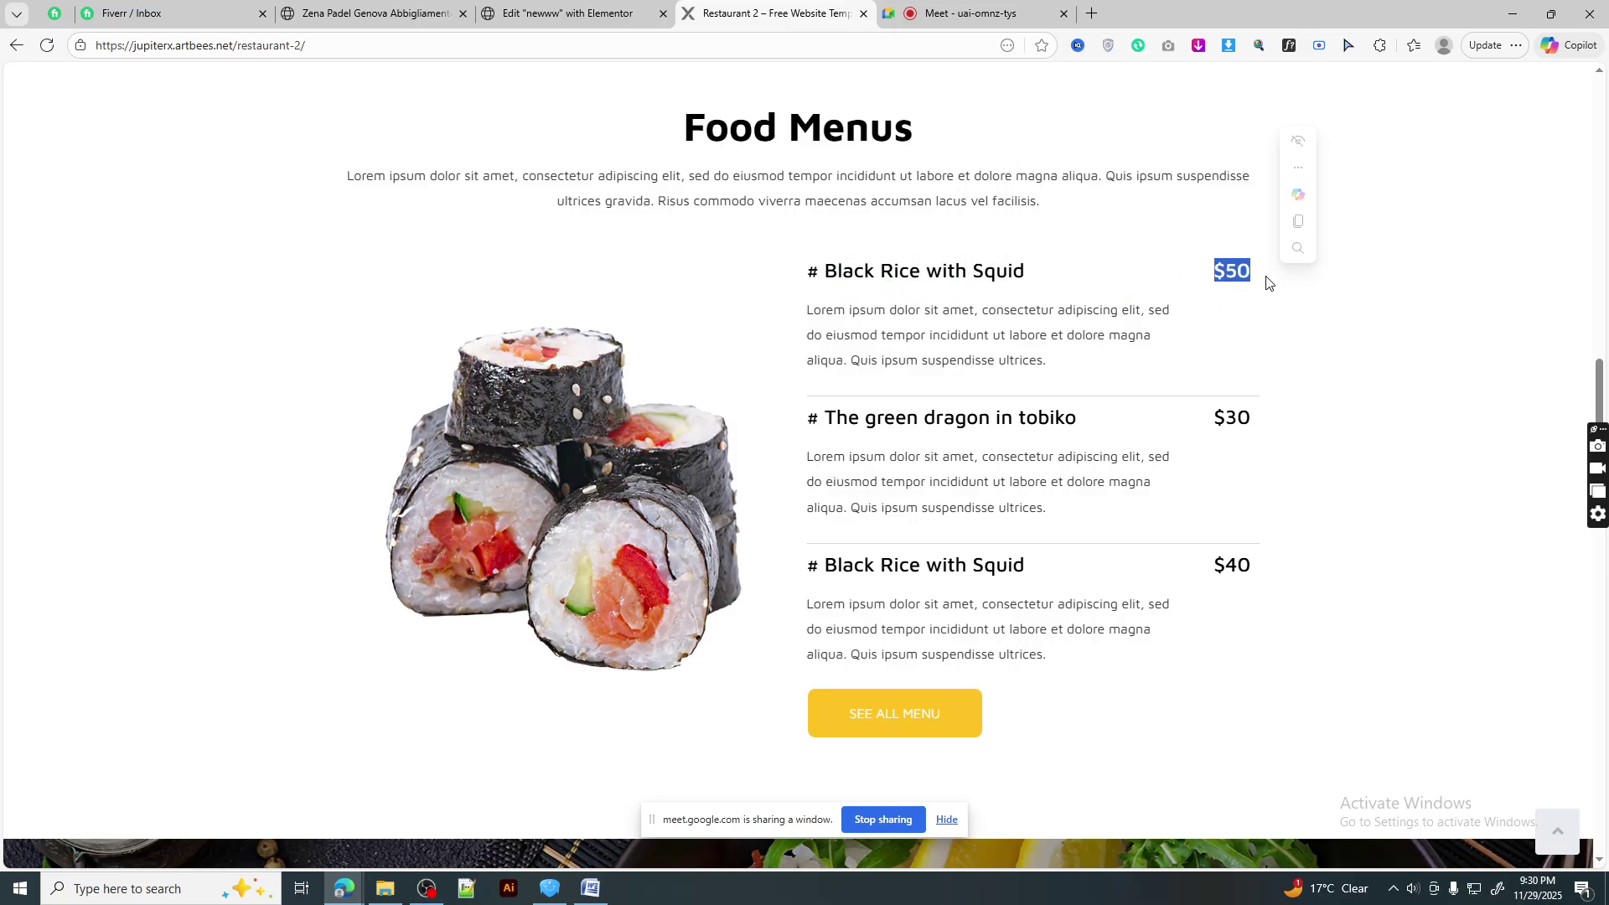
- In the Elementor editor tab, add a container to the column beside the sushi image and duplicate it twice
{"action": "left_click", "coordinate": [895, 278]}
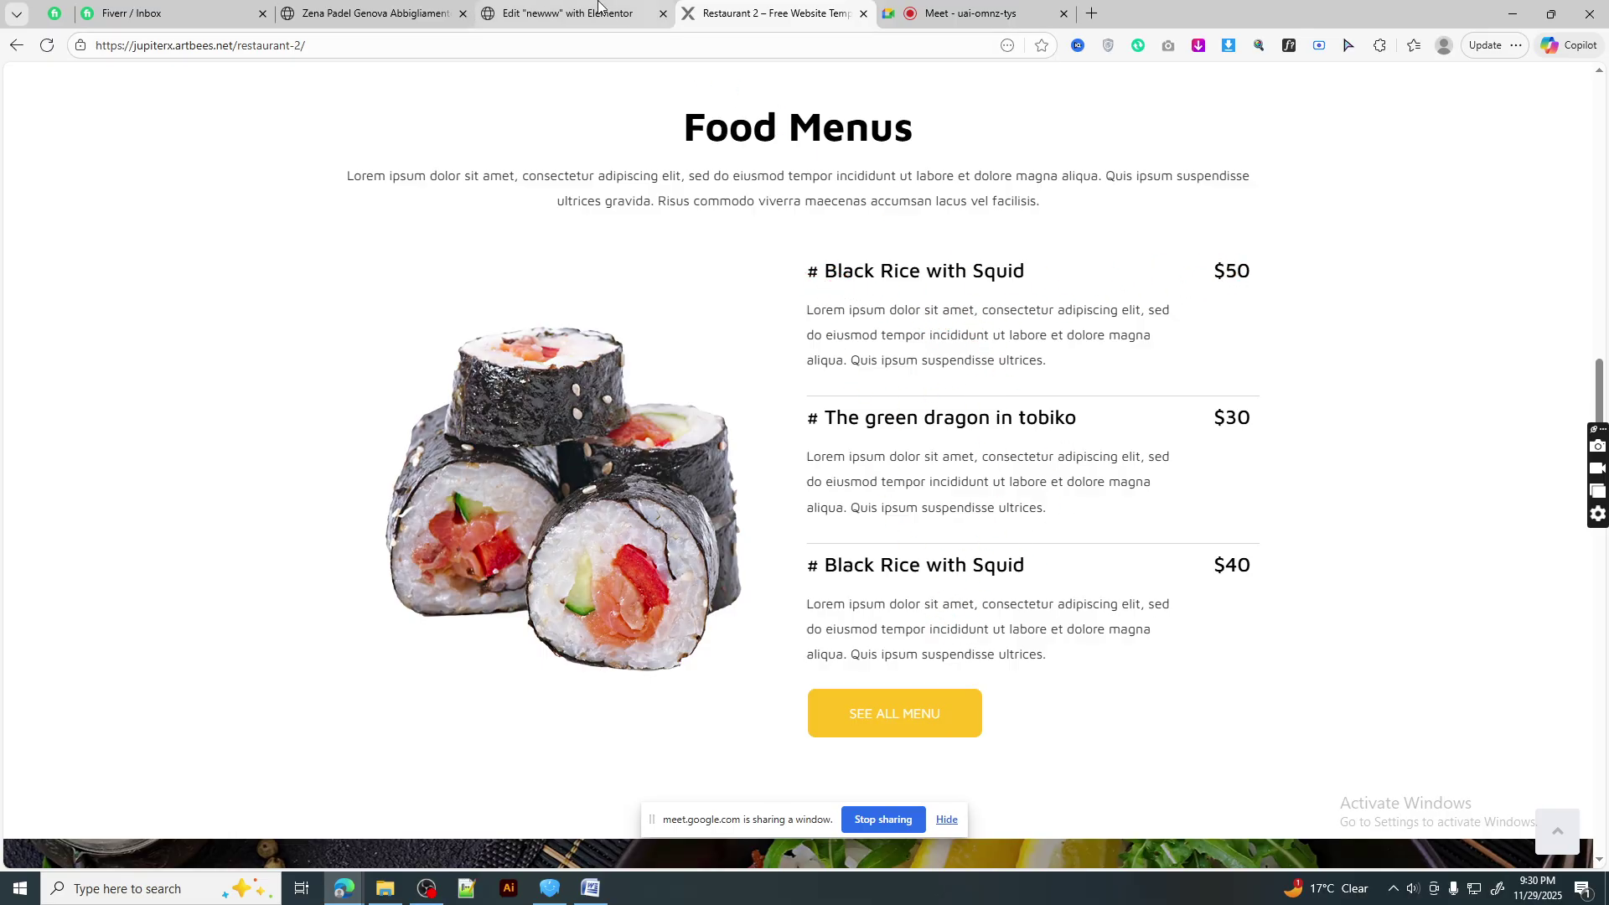
{"action": "left_click", "coordinate": [570, 14]}
{"action": "left_click_drag", "start_coordinate": [101, 309], "coordinate": [964, 411]}
{"action": "right_click", "coordinate": [946, 368]}
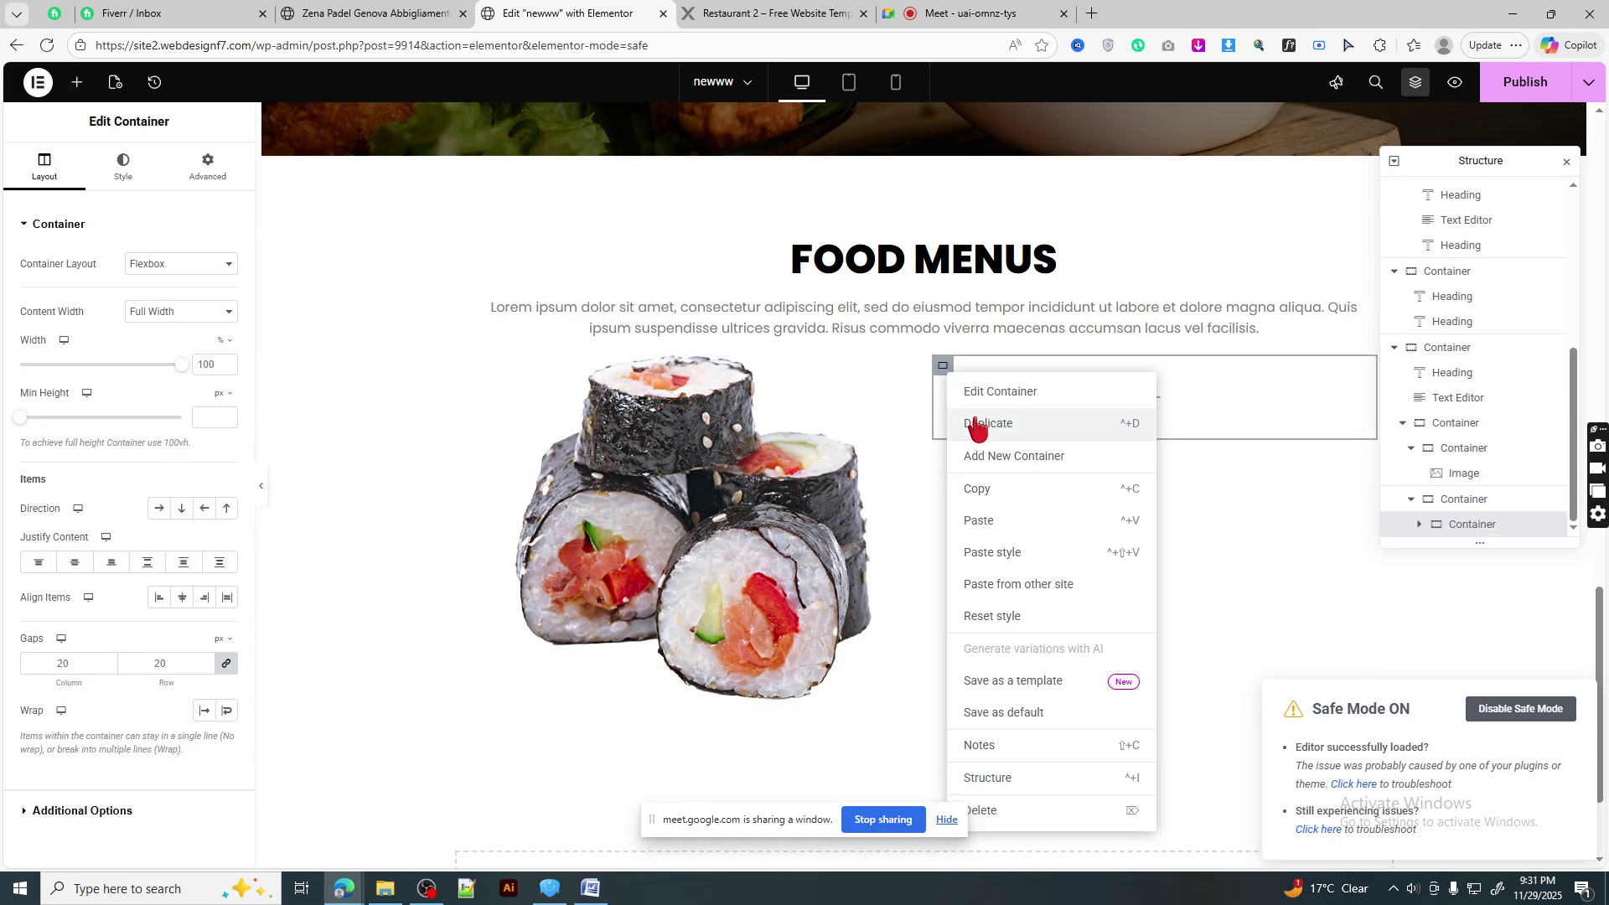
{"action": "left_click", "coordinate": [974, 421]}
{"action": "right_click", "coordinate": [944, 368]}
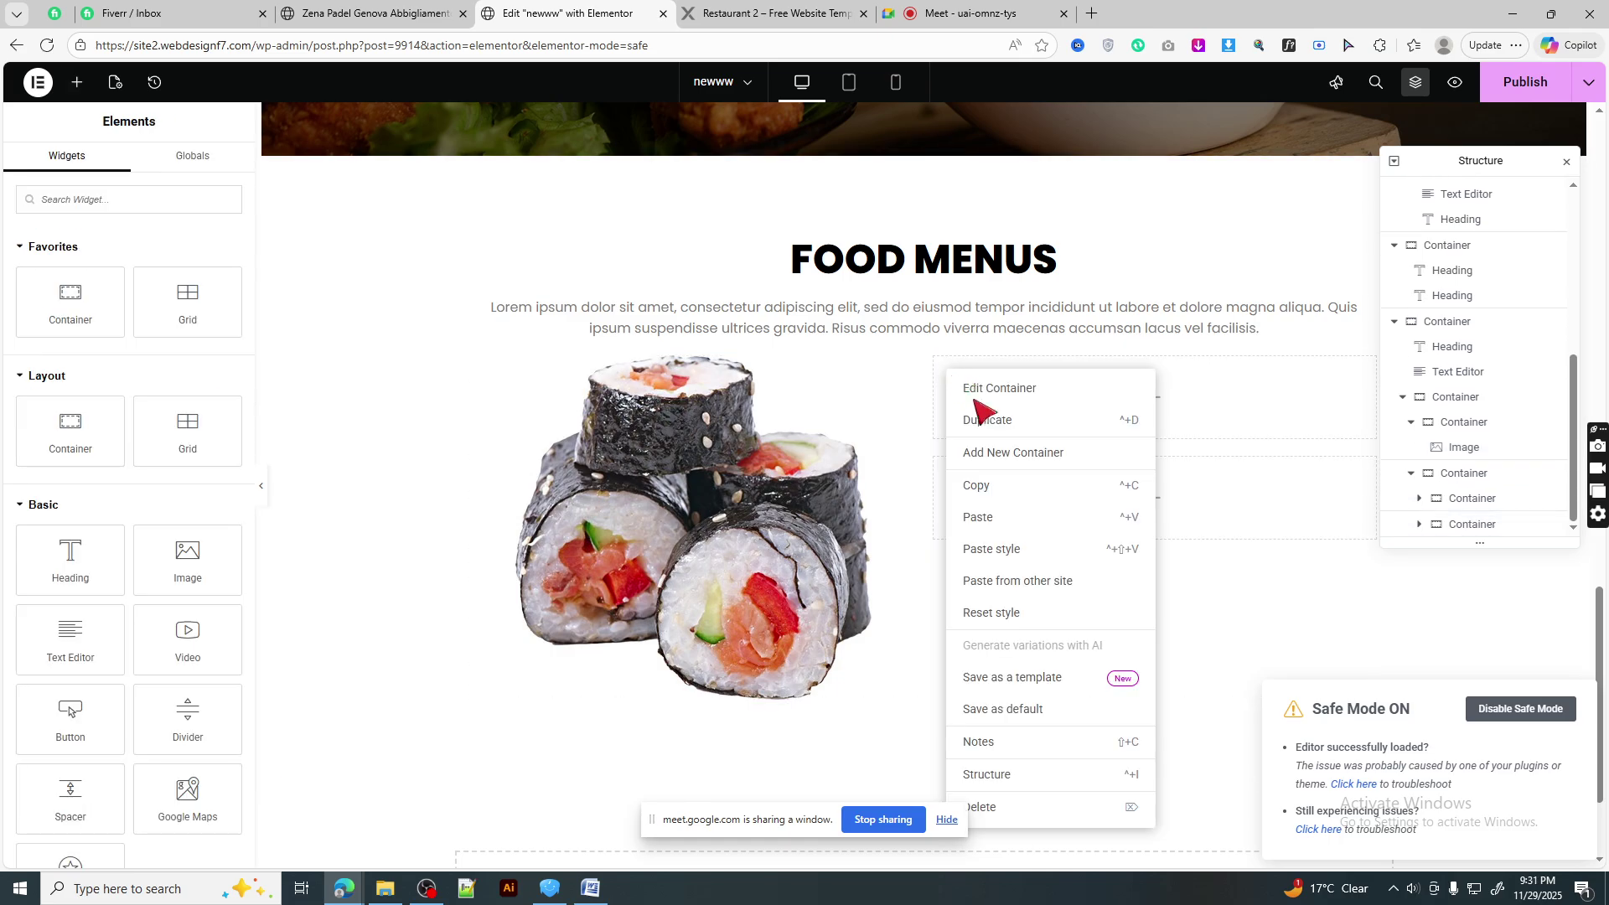
{"action": "left_click", "coordinate": [974, 422]}
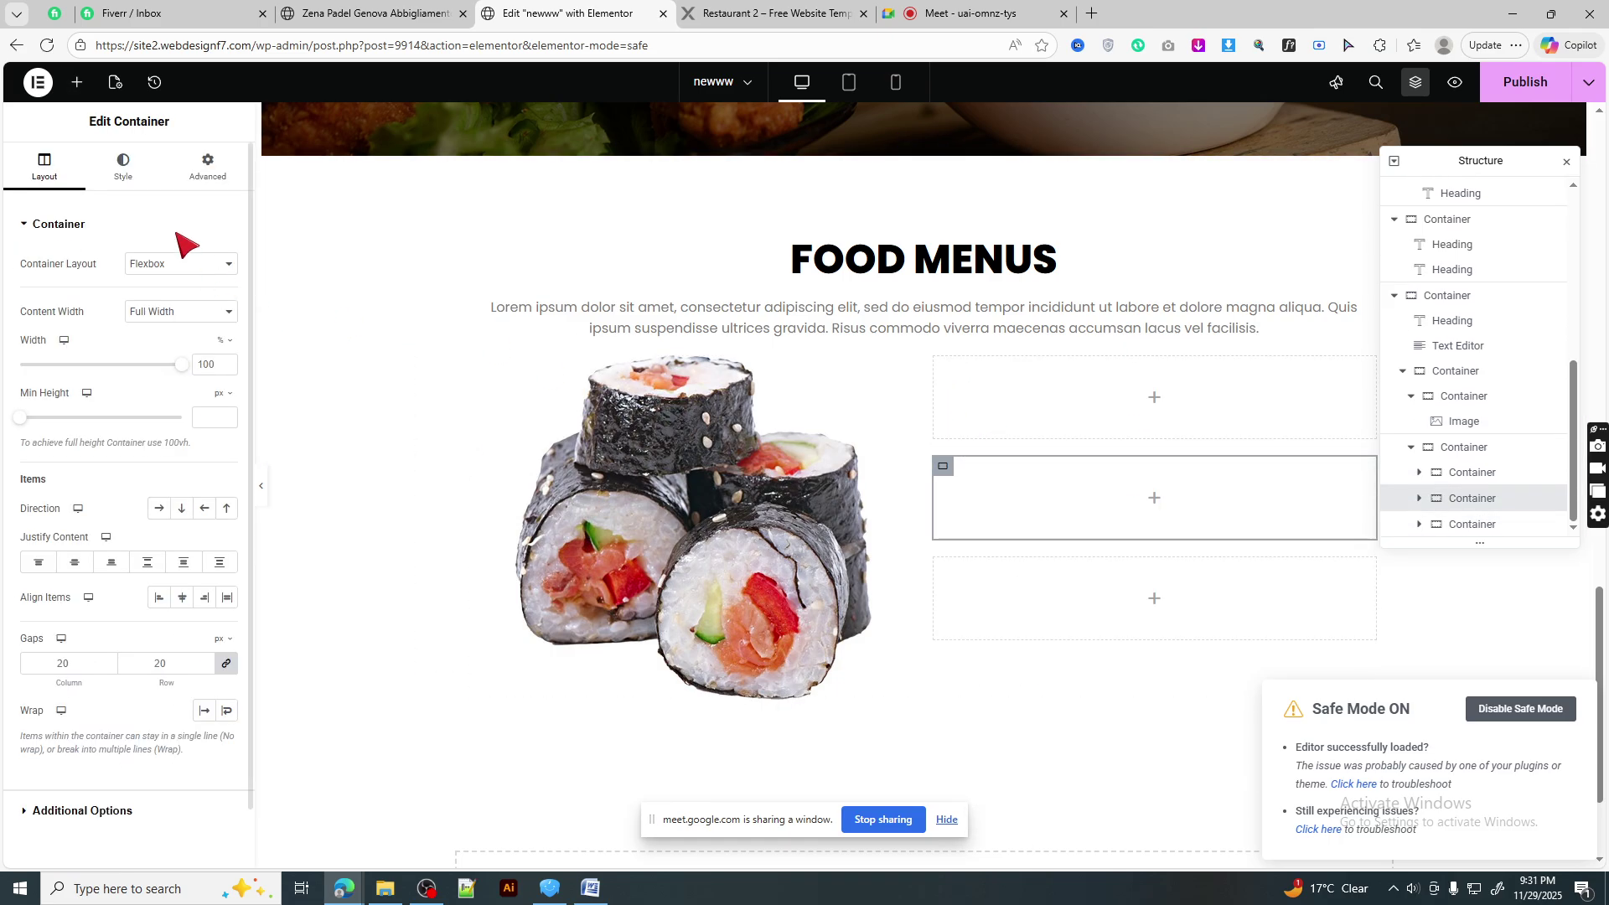
- Find the Image Box widget and place it in the first of the three stacked containers
{"action": "left_click", "coordinate": [75, 83]}
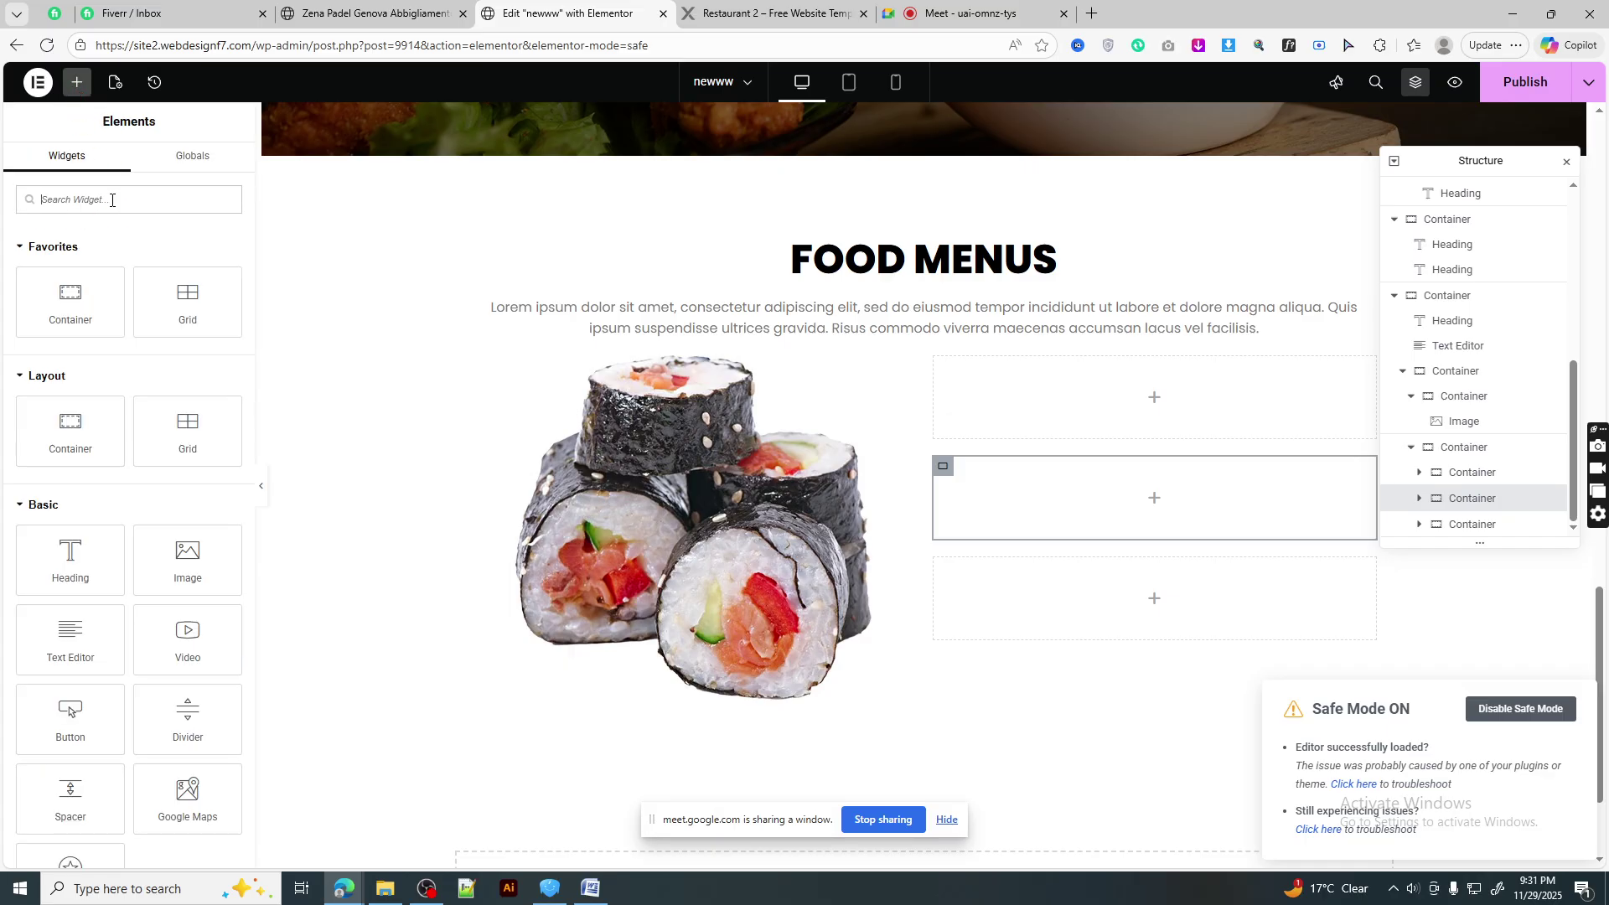
{"action": "type", "text": "box"}
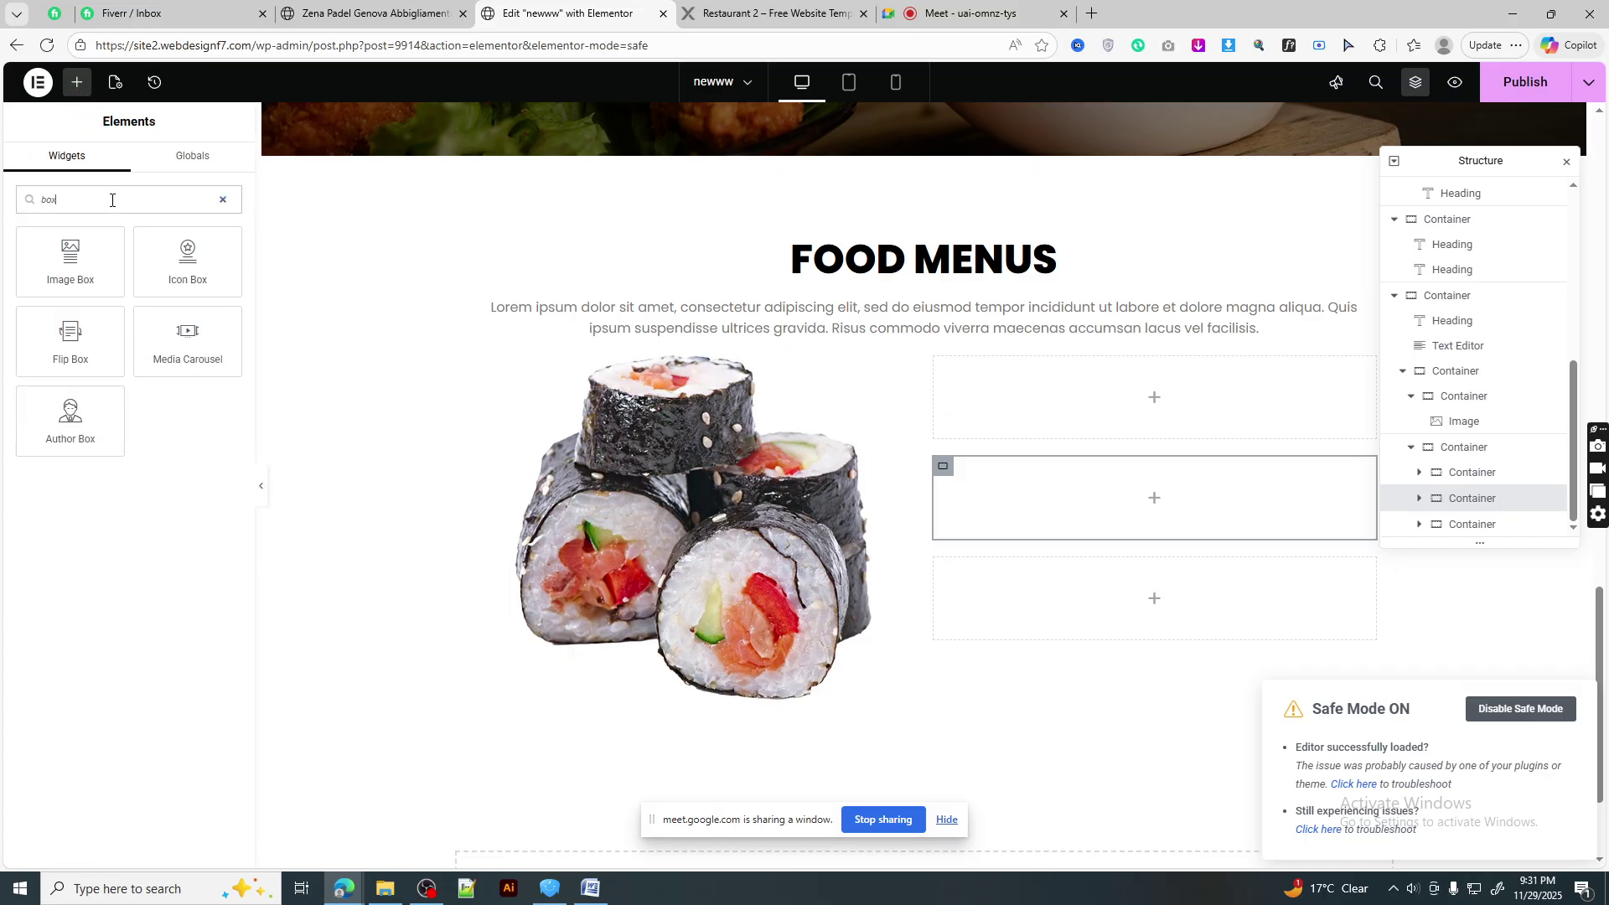
{"action": "left_click_drag", "start_coordinate": [72, 269], "coordinate": [1114, 404]}
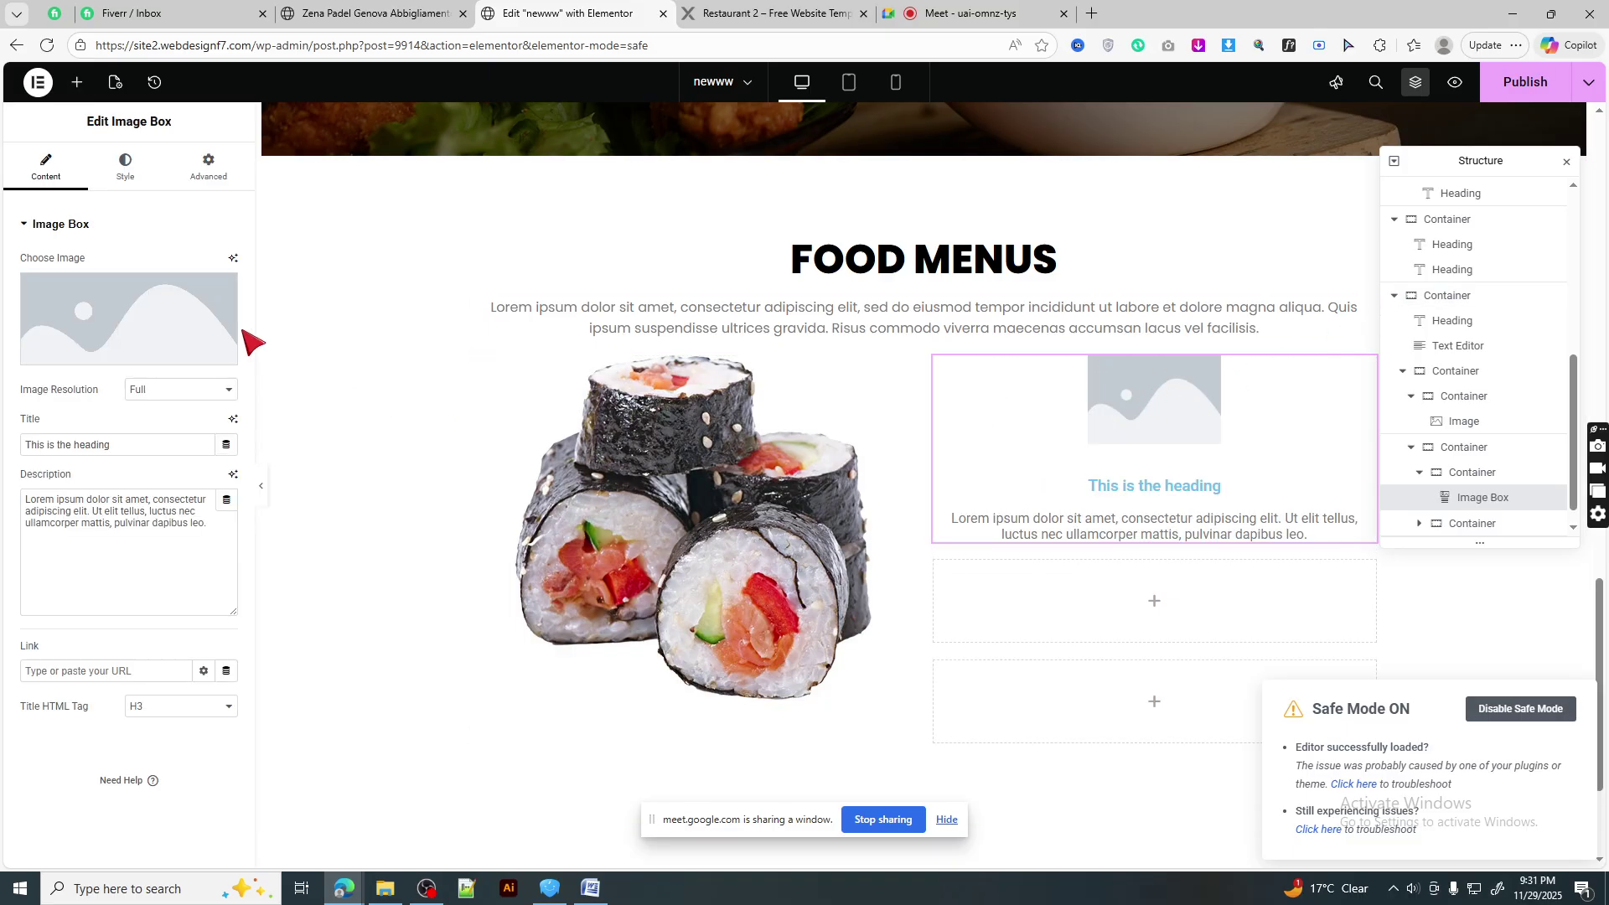
- Remove the image box's placeholder image and align its content to the left
{"action": "left_click", "coordinate": [223, 295]}
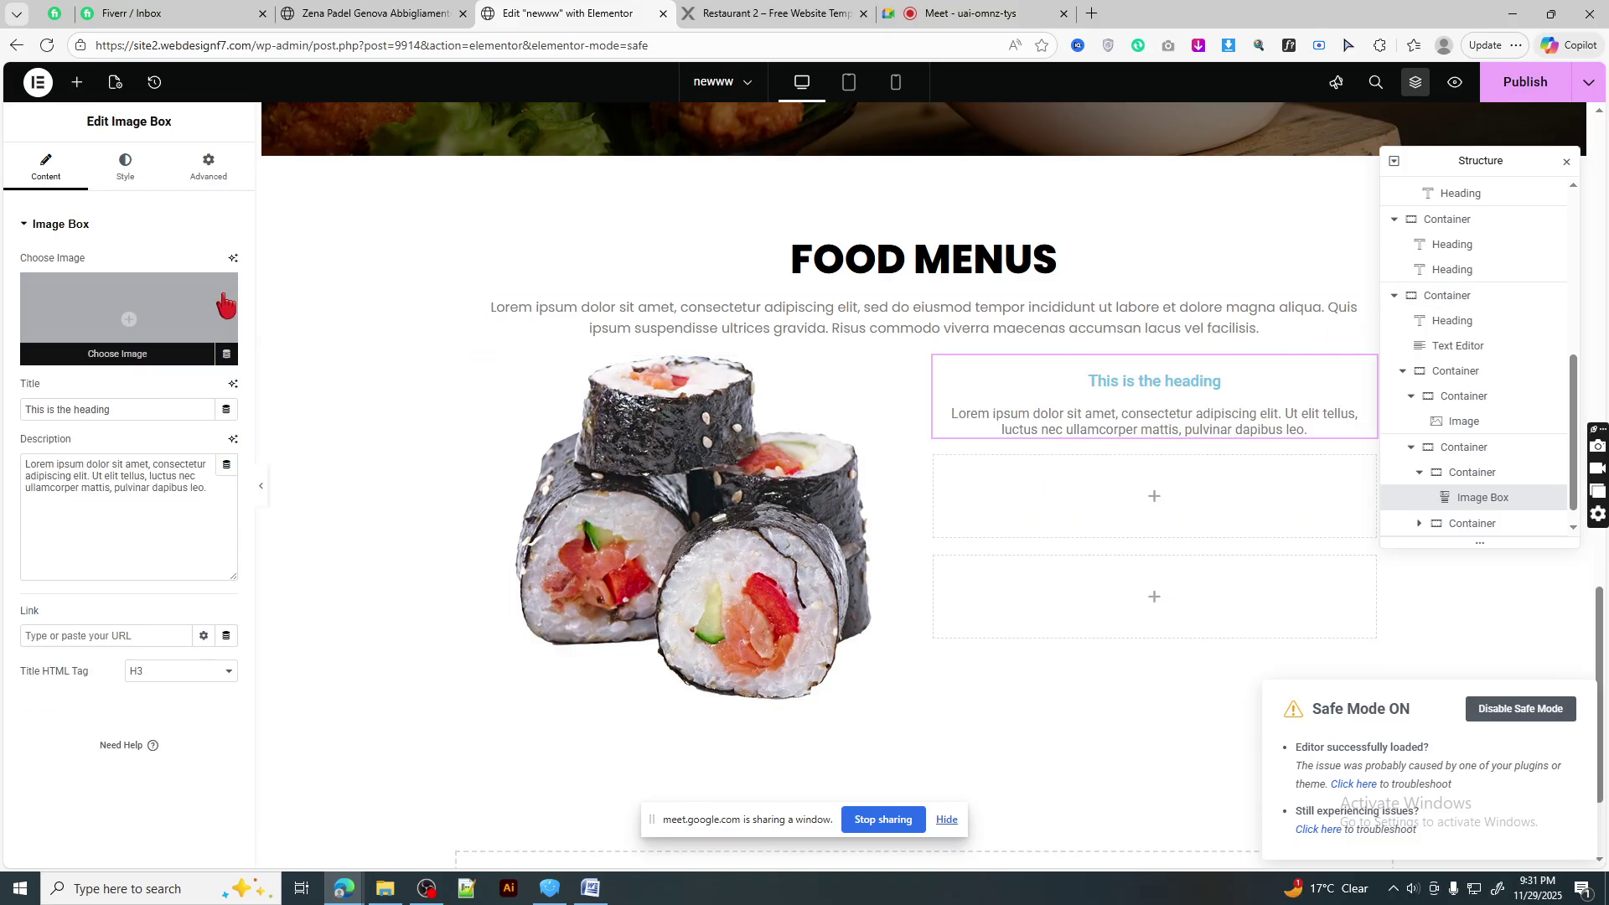
{"action": "left_click", "coordinate": [128, 179]}
{"action": "left_click", "coordinate": [158, 264]}
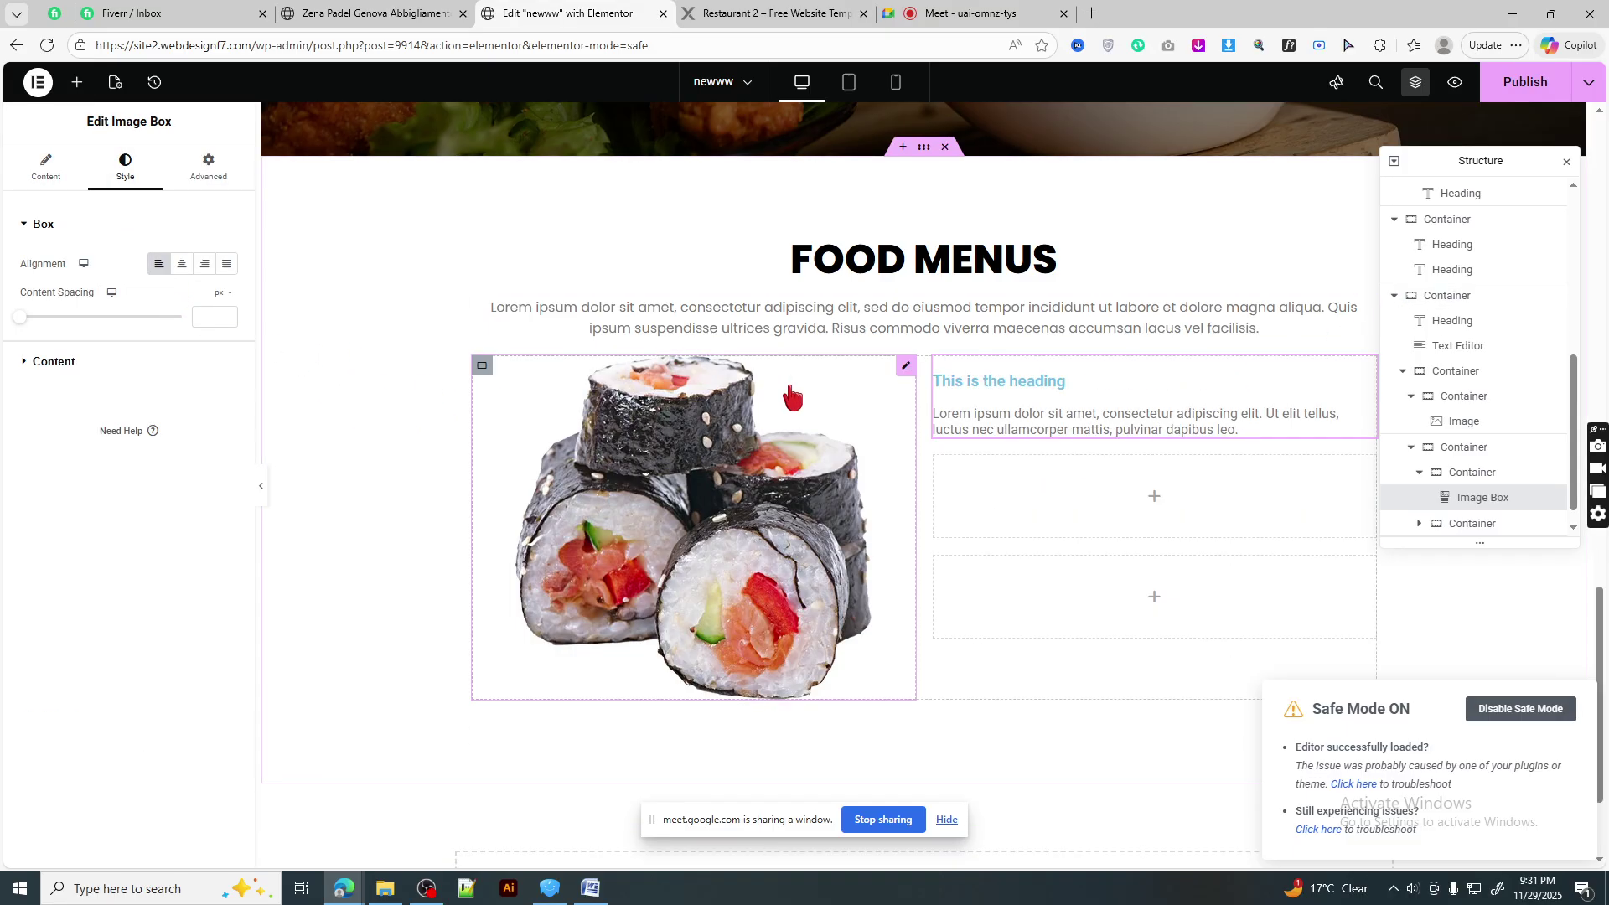
- Add a Heading widget below the image box and set its title to "$50"
{"action": "left_click", "coordinate": [76, 83]}
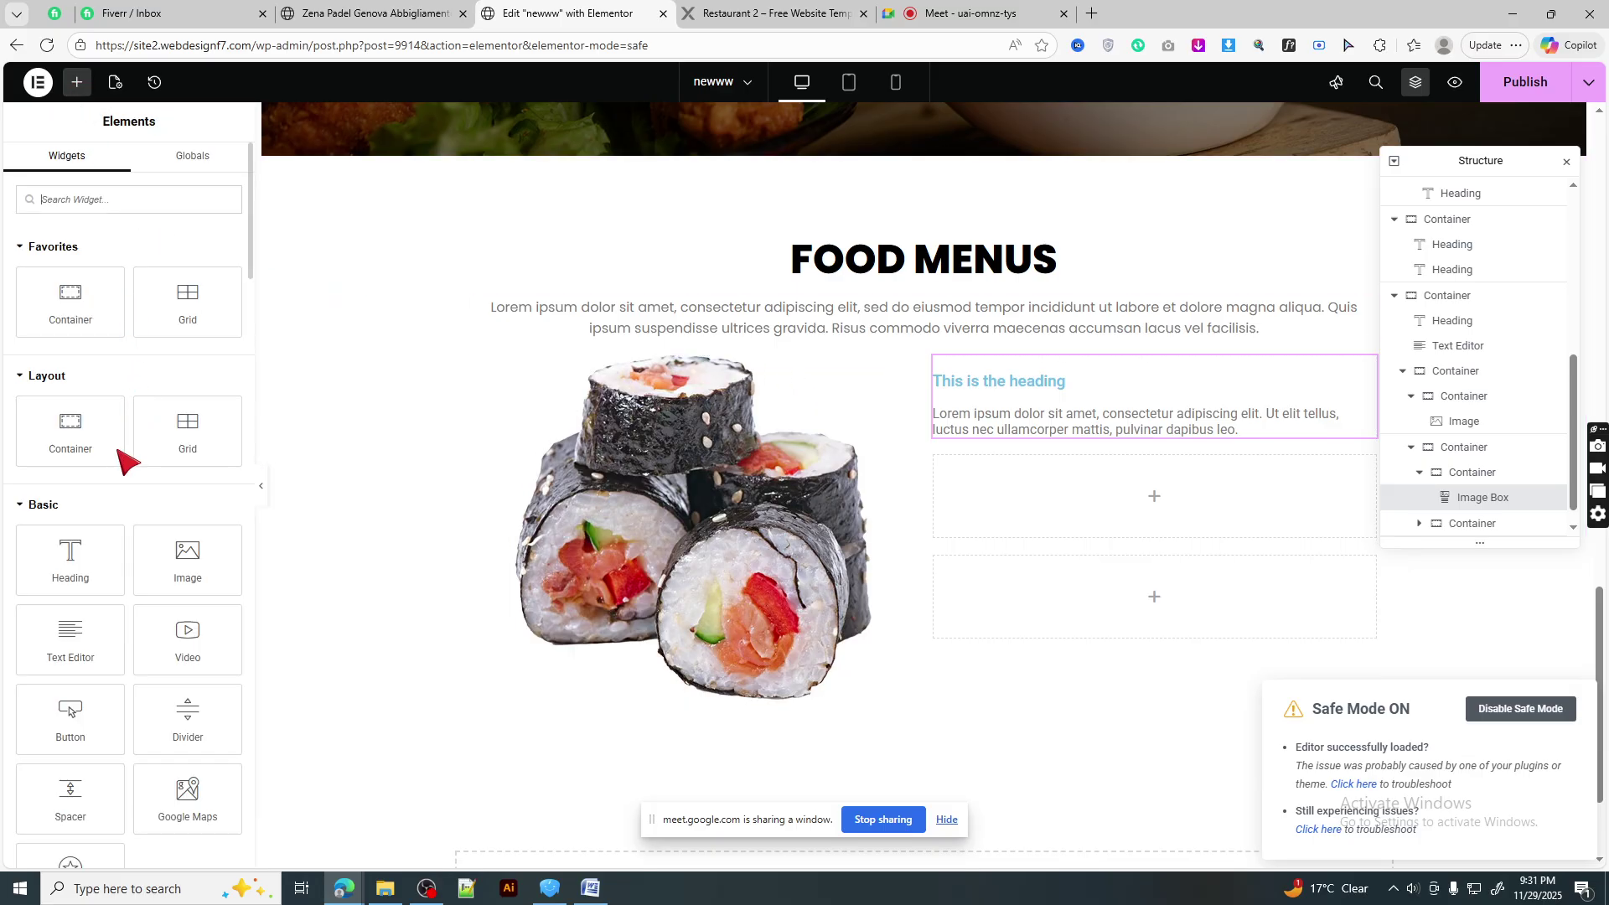
{"action": "left_click_drag", "start_coordinate": [100, 554], "coordinate": [1106, 429]}
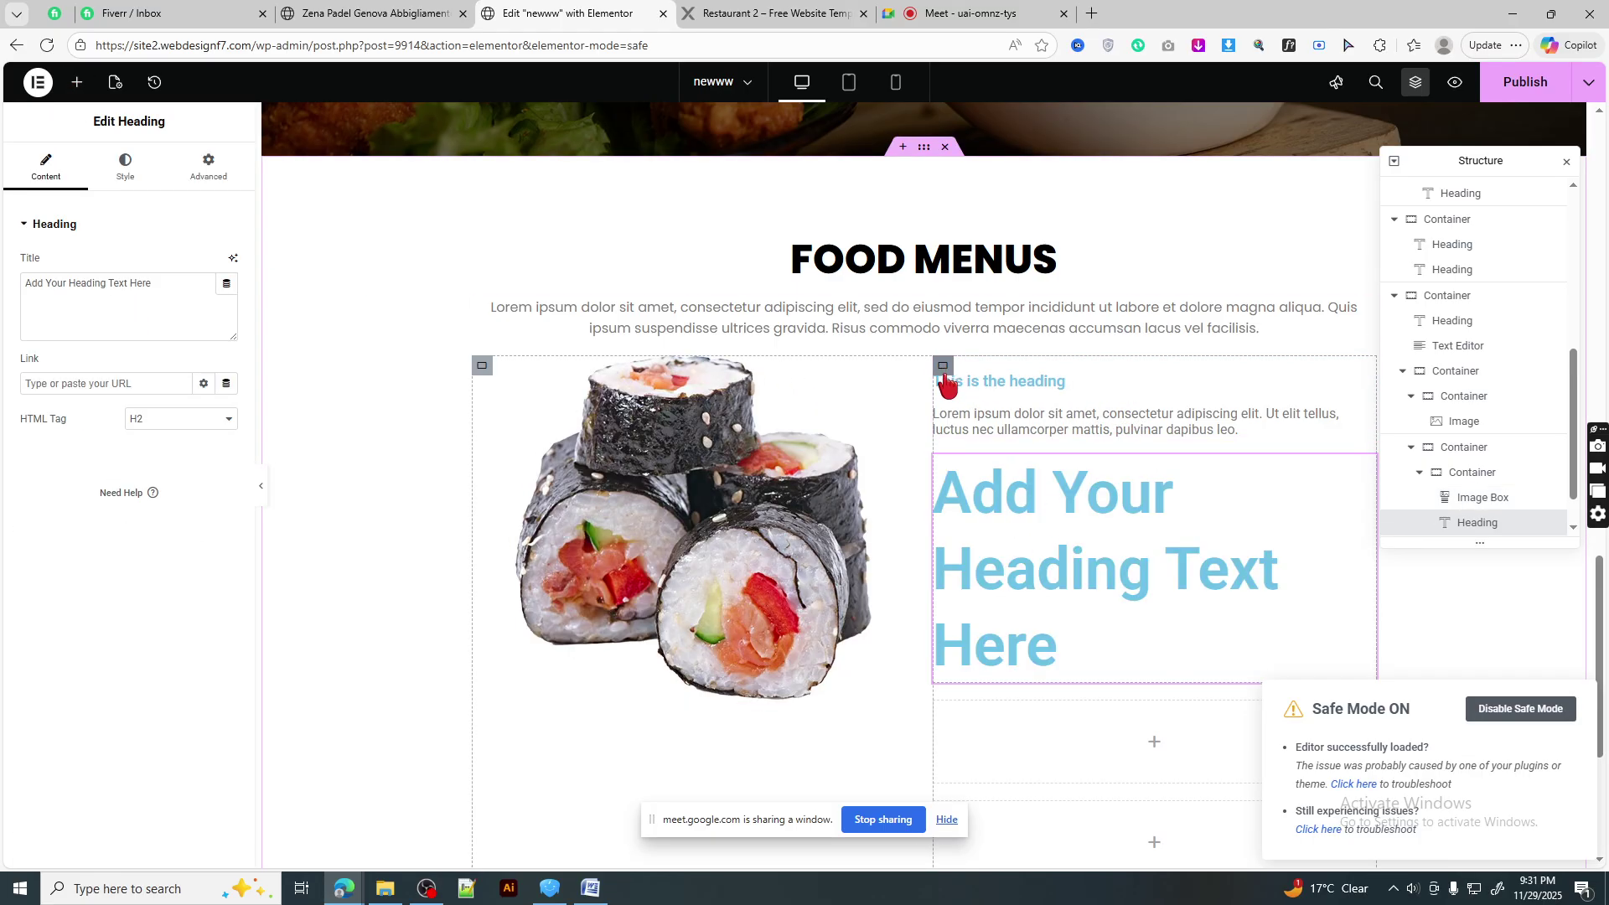
{"action": "left_click", "coordinate": [1004, 436]}
{"action": "left_click", "coordinate": [758, 14]}
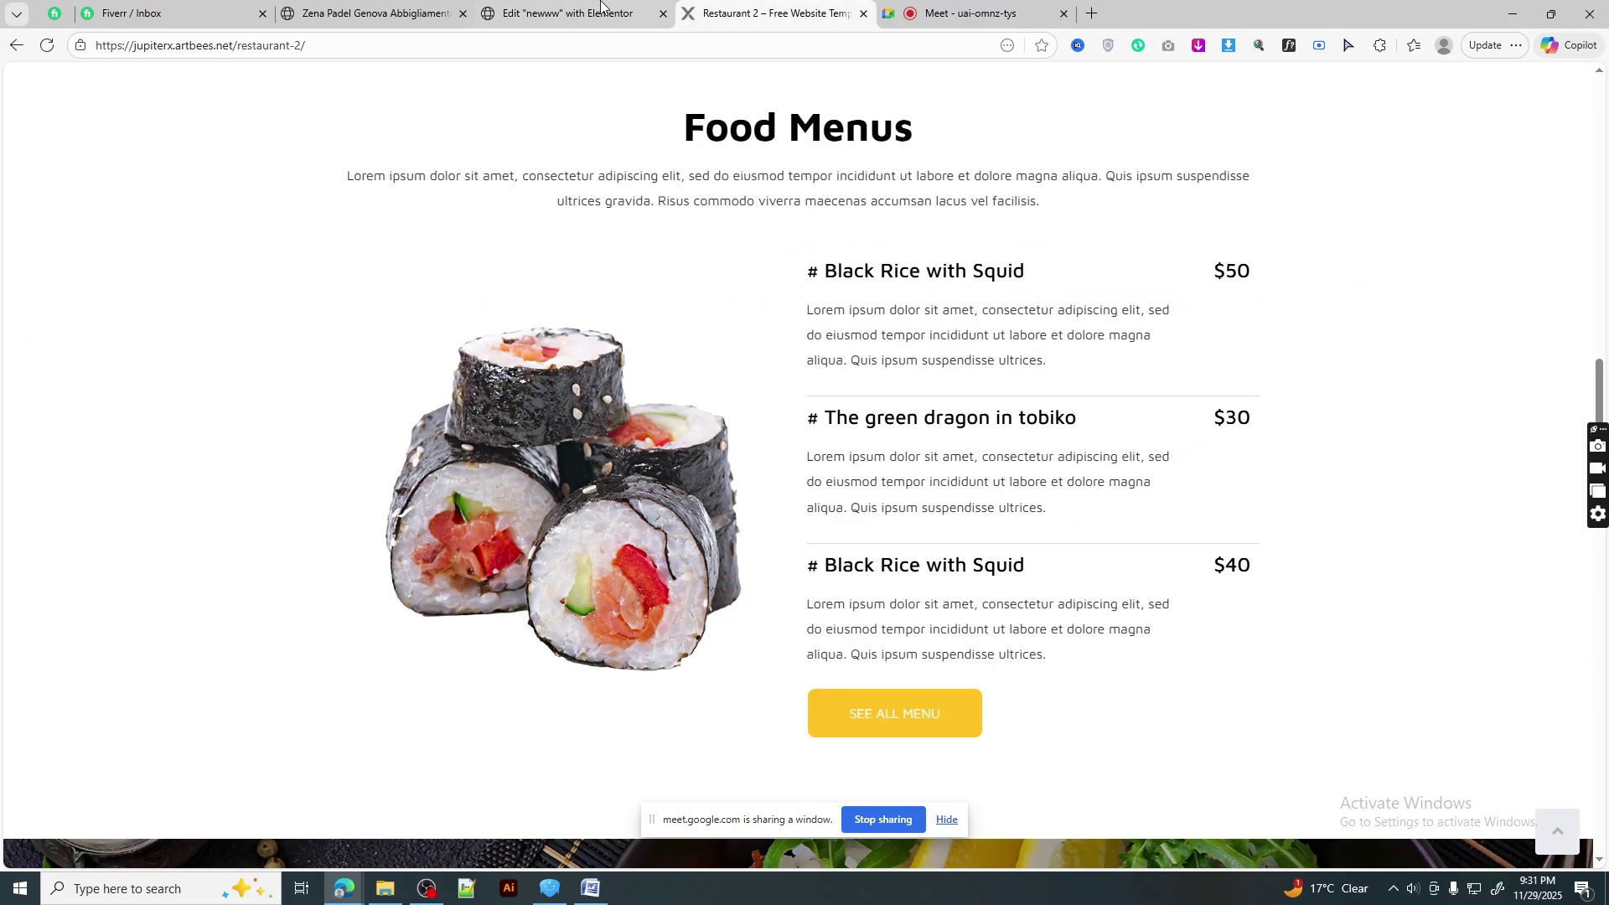
{"action": "left_click", "coordinate": [578, 11]}
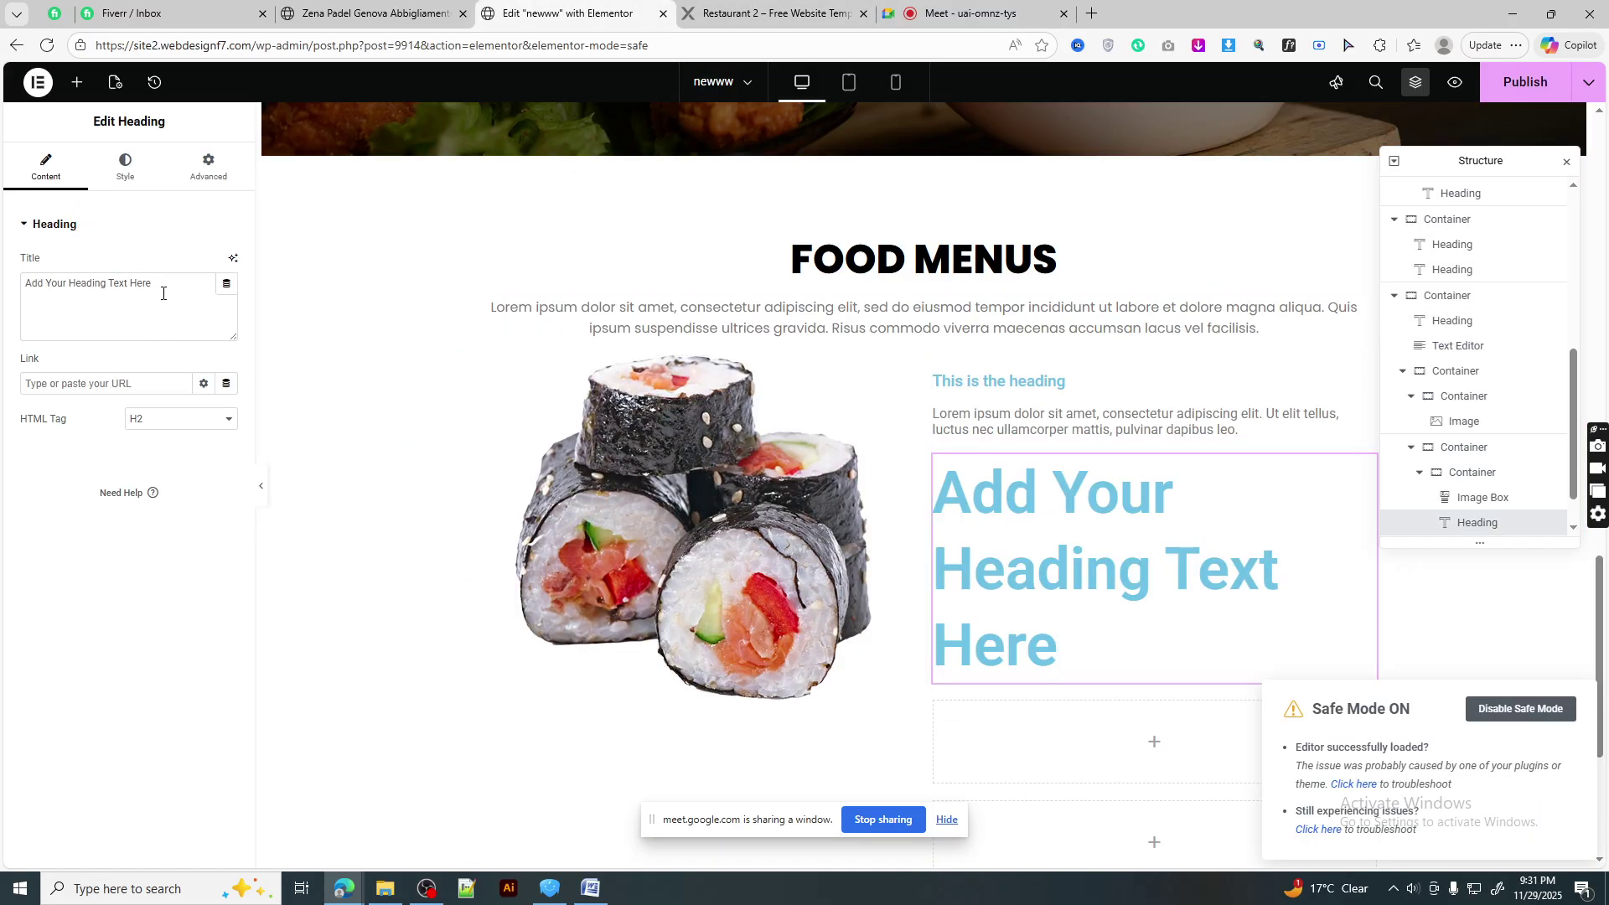
{"action": "left_click_drag", "start_coordinate": [168, 287], "coordinate": [2, 277]}
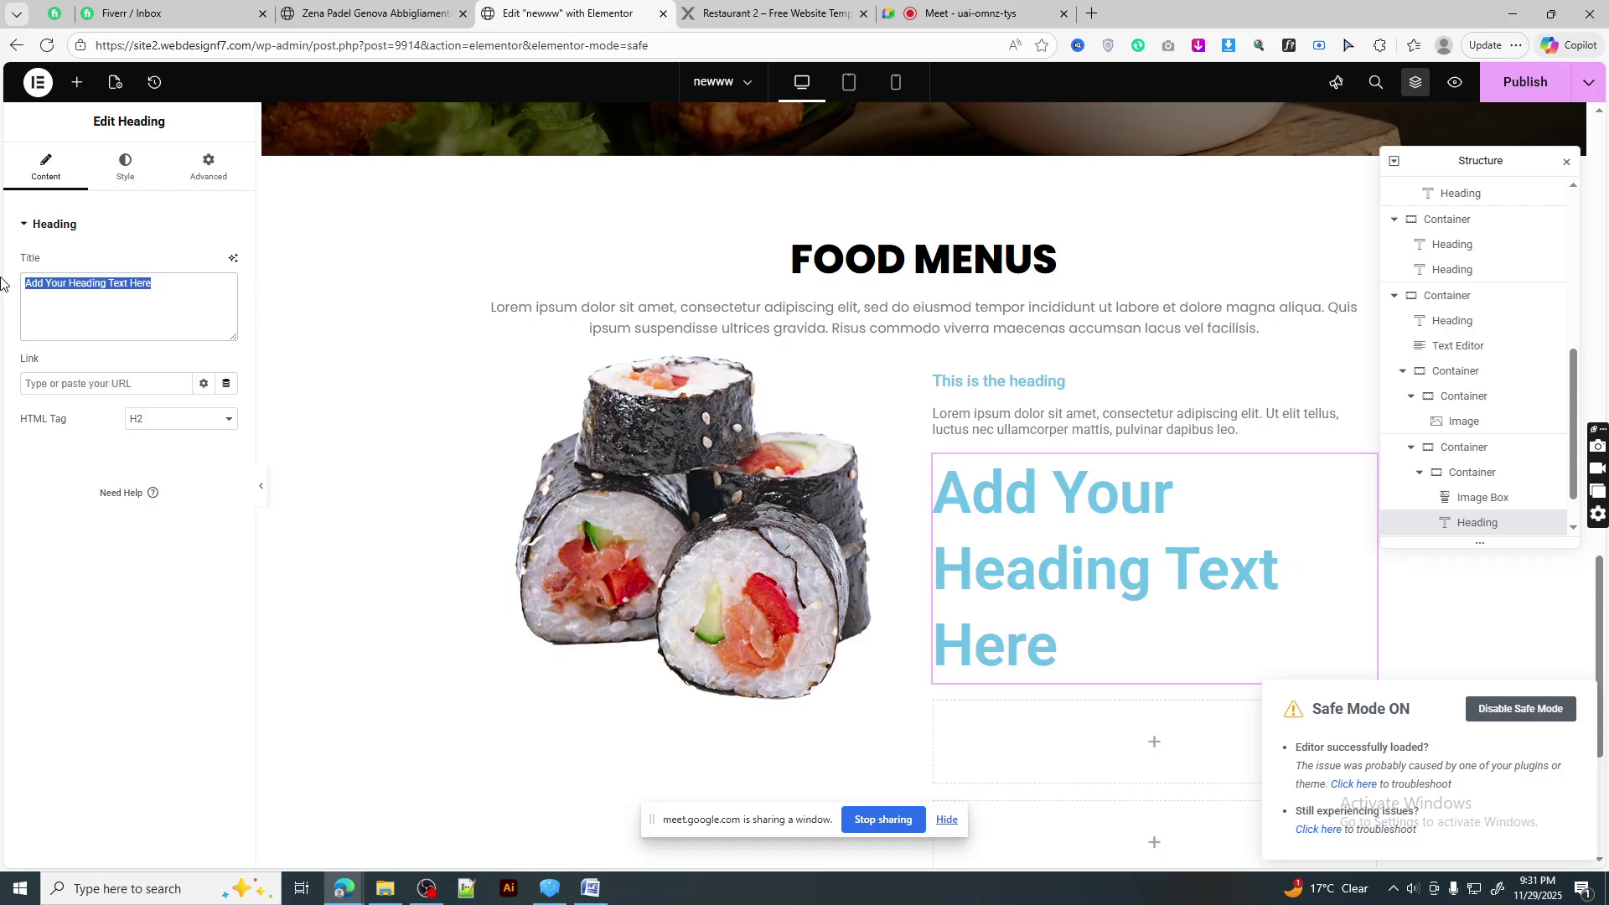
{"action": "type", "text": "$"}
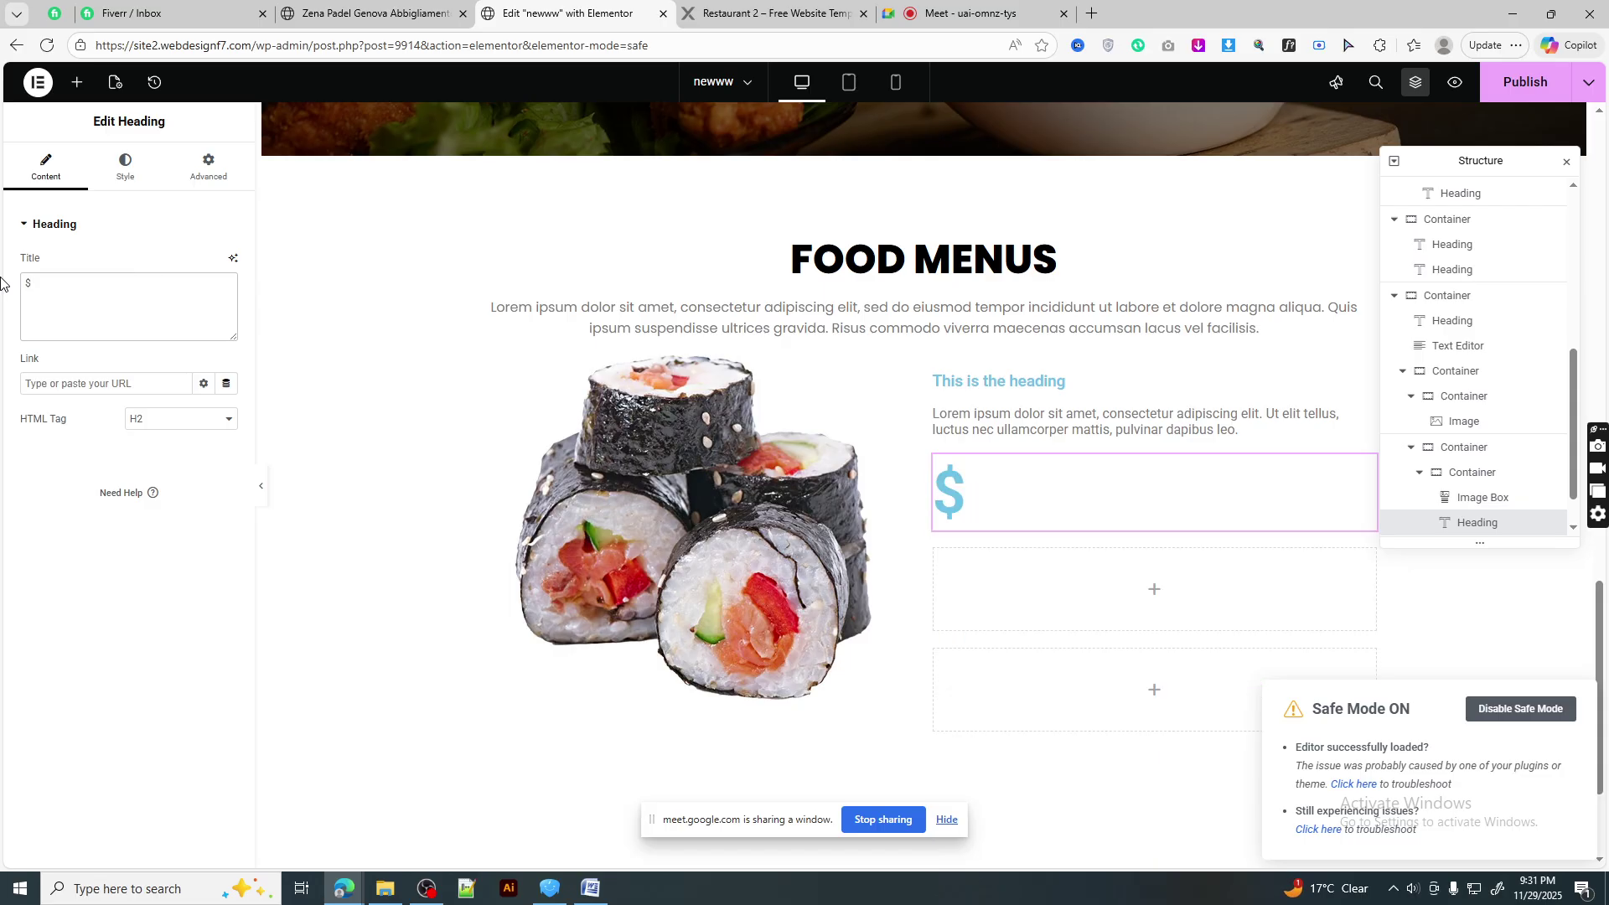
{"action": "type", "text": "50"}
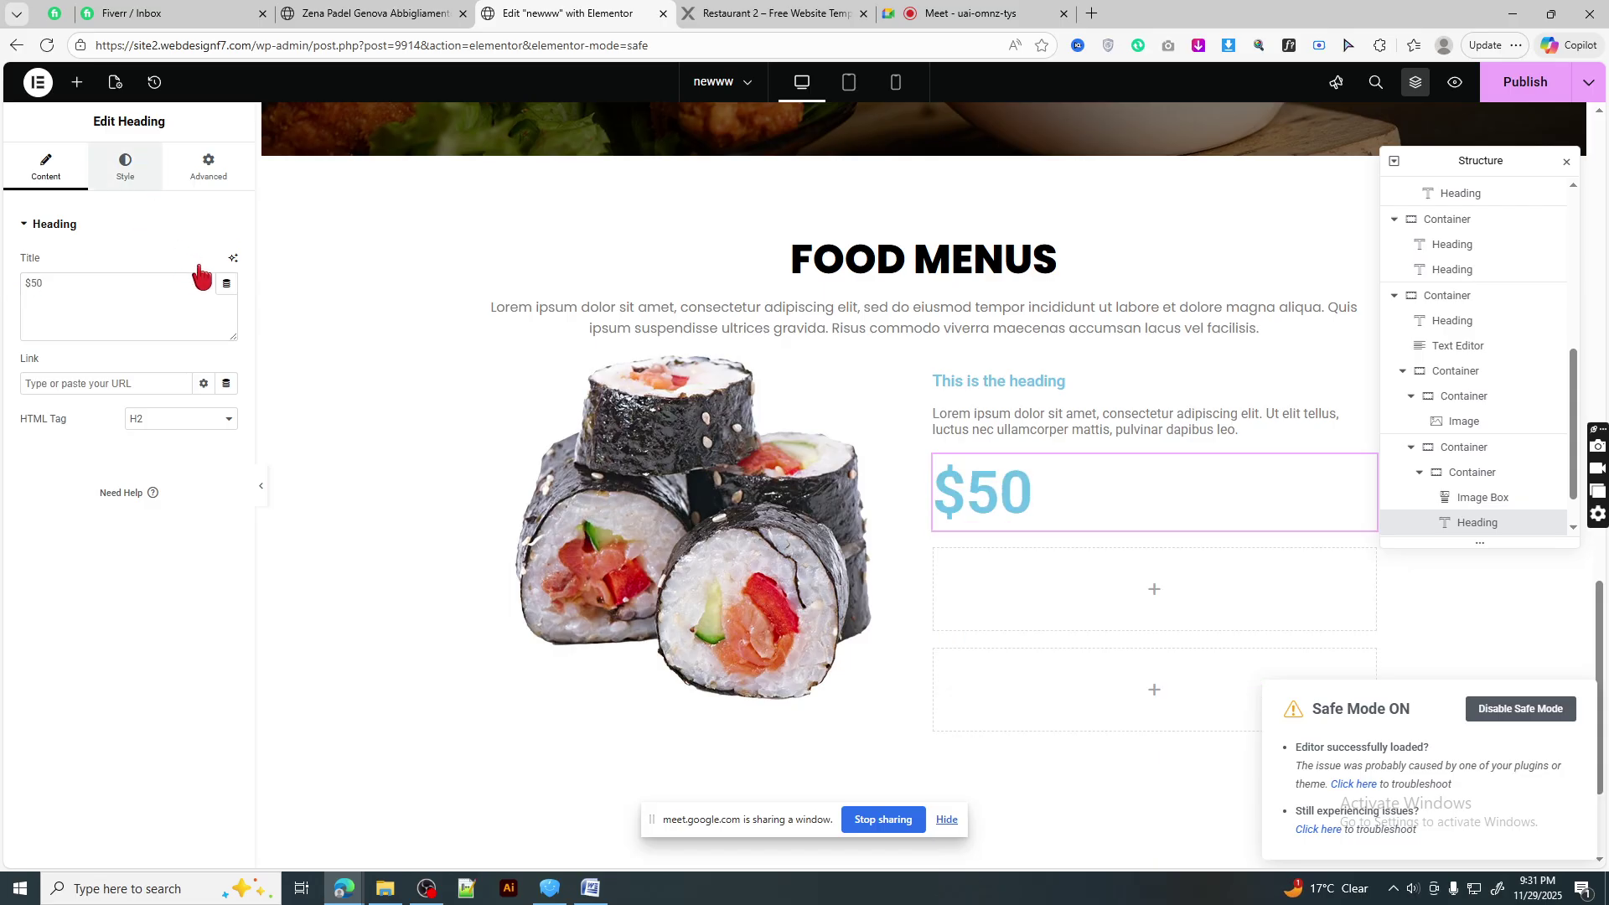
- Set the $50 heading's font size to 40 px and its text color to black, #000000
{"action": "left_click", "coordinate": [126, 167]}
{"action": "left_click", "coordinate": [226, 313]}
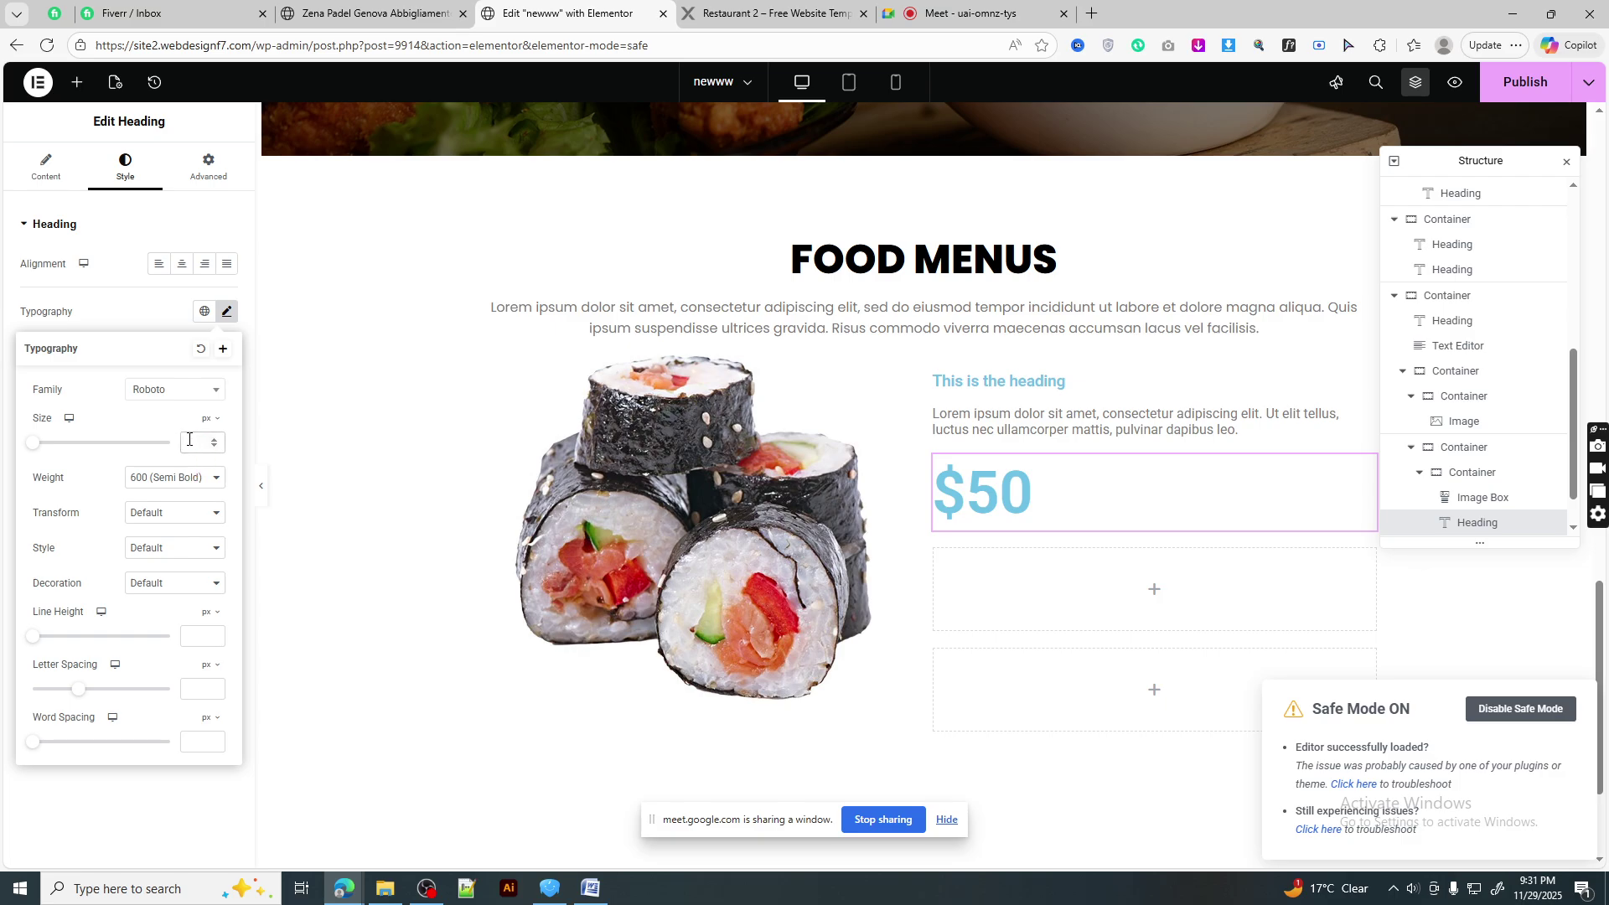
{"action": "left_click", "coordinate": [190, 439]}
{"action": "type", "text": "45"}
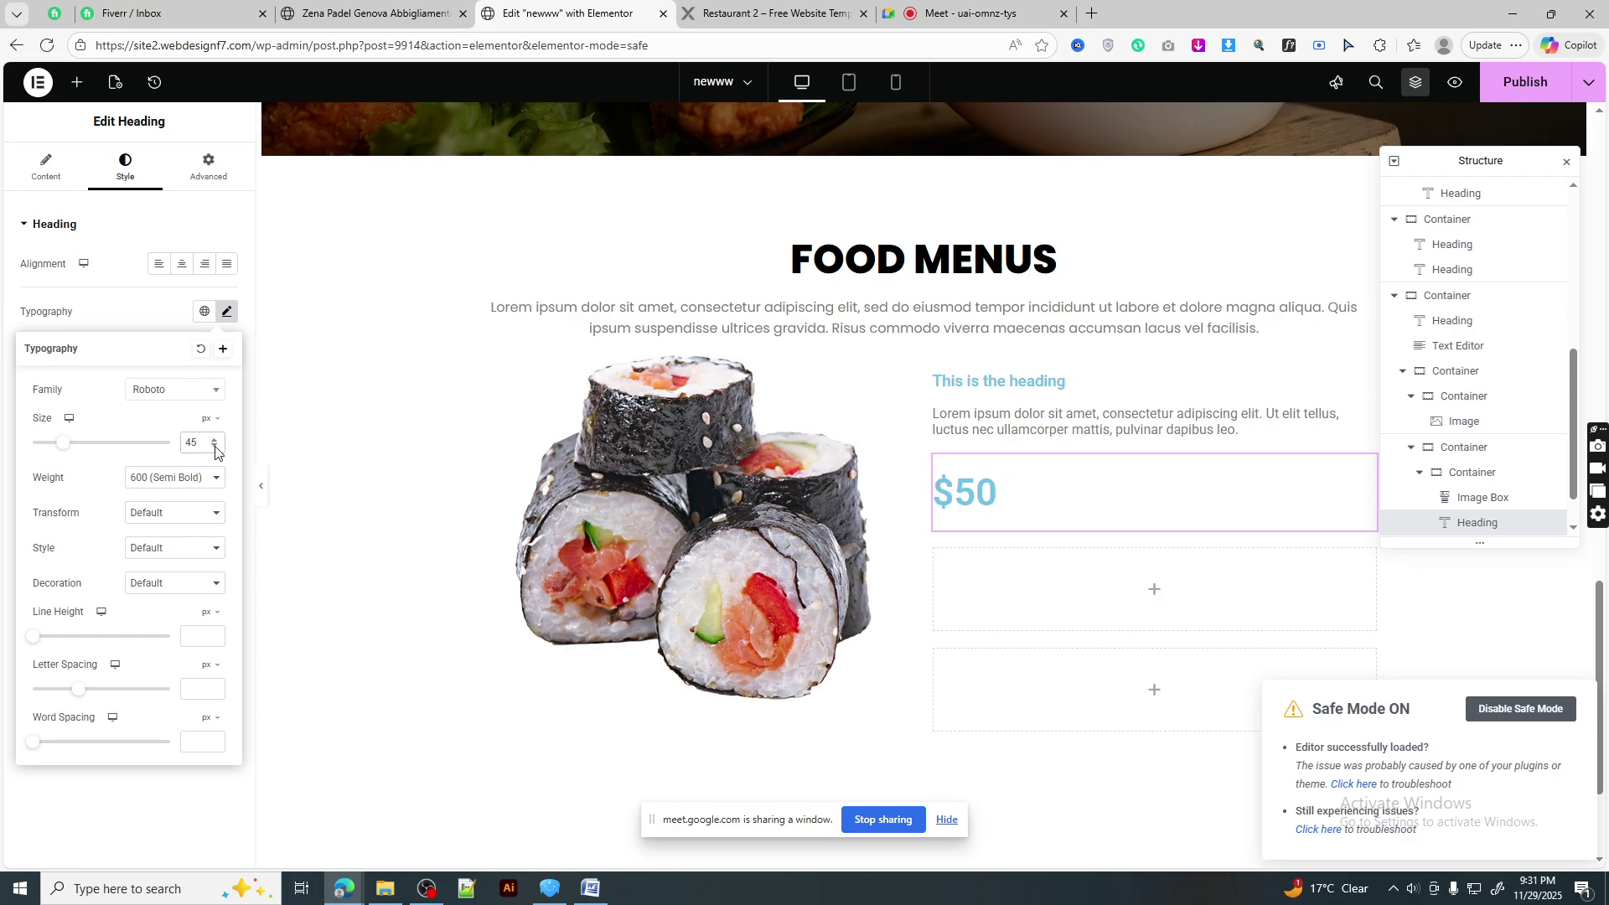
{"action": "left_click", "coordinate": [216, 446]}
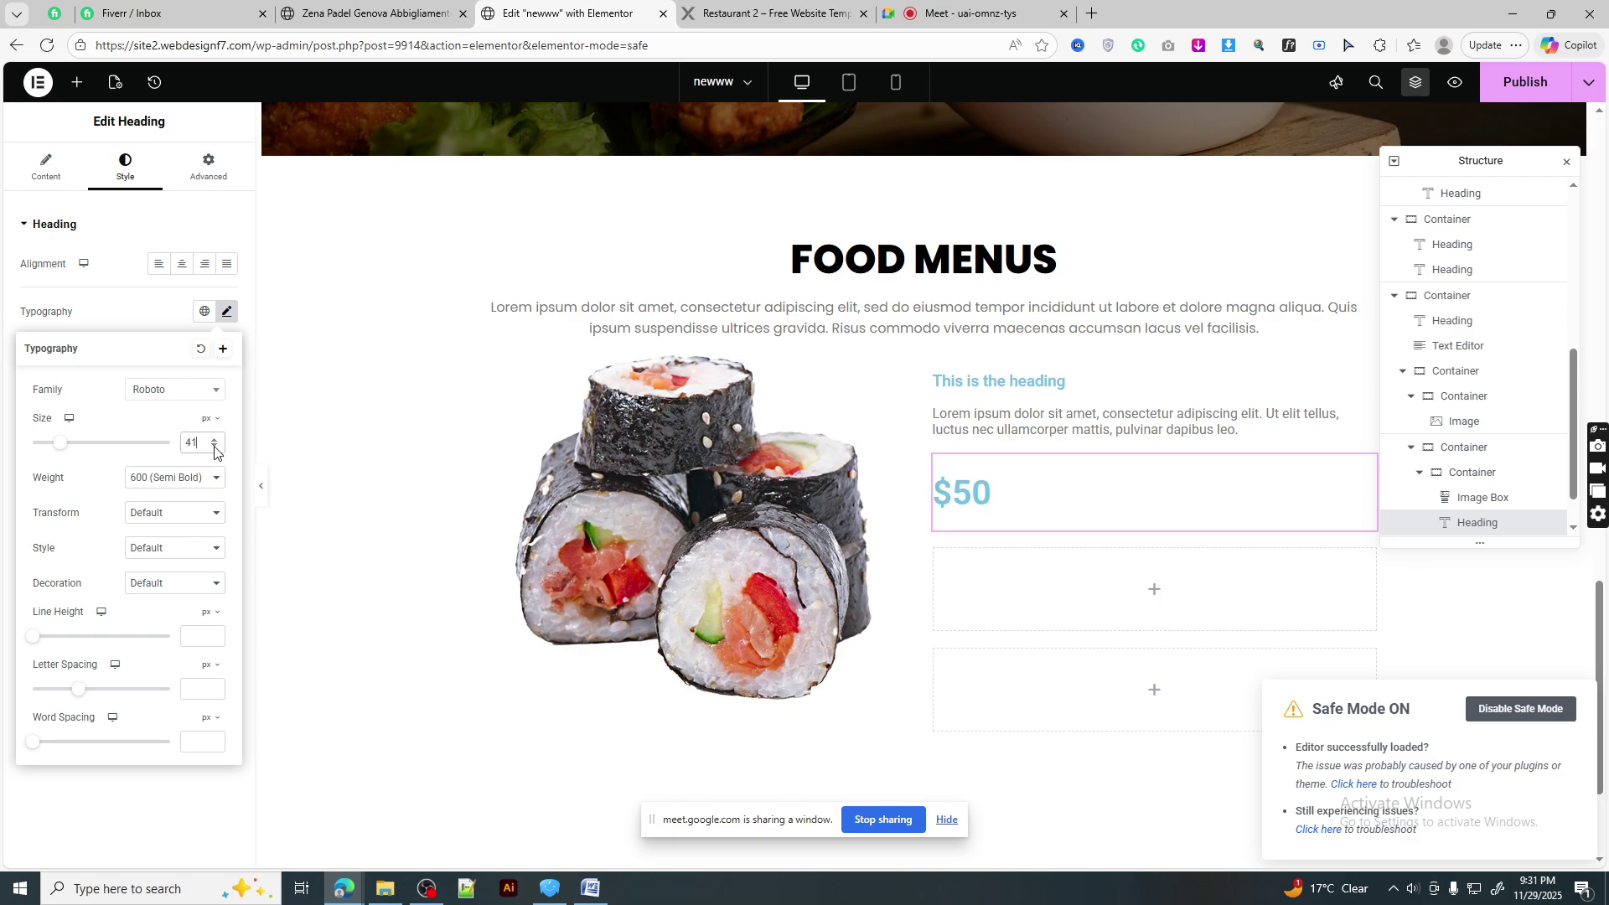
{"action": "left_click", "coordinate": [207, 288]}
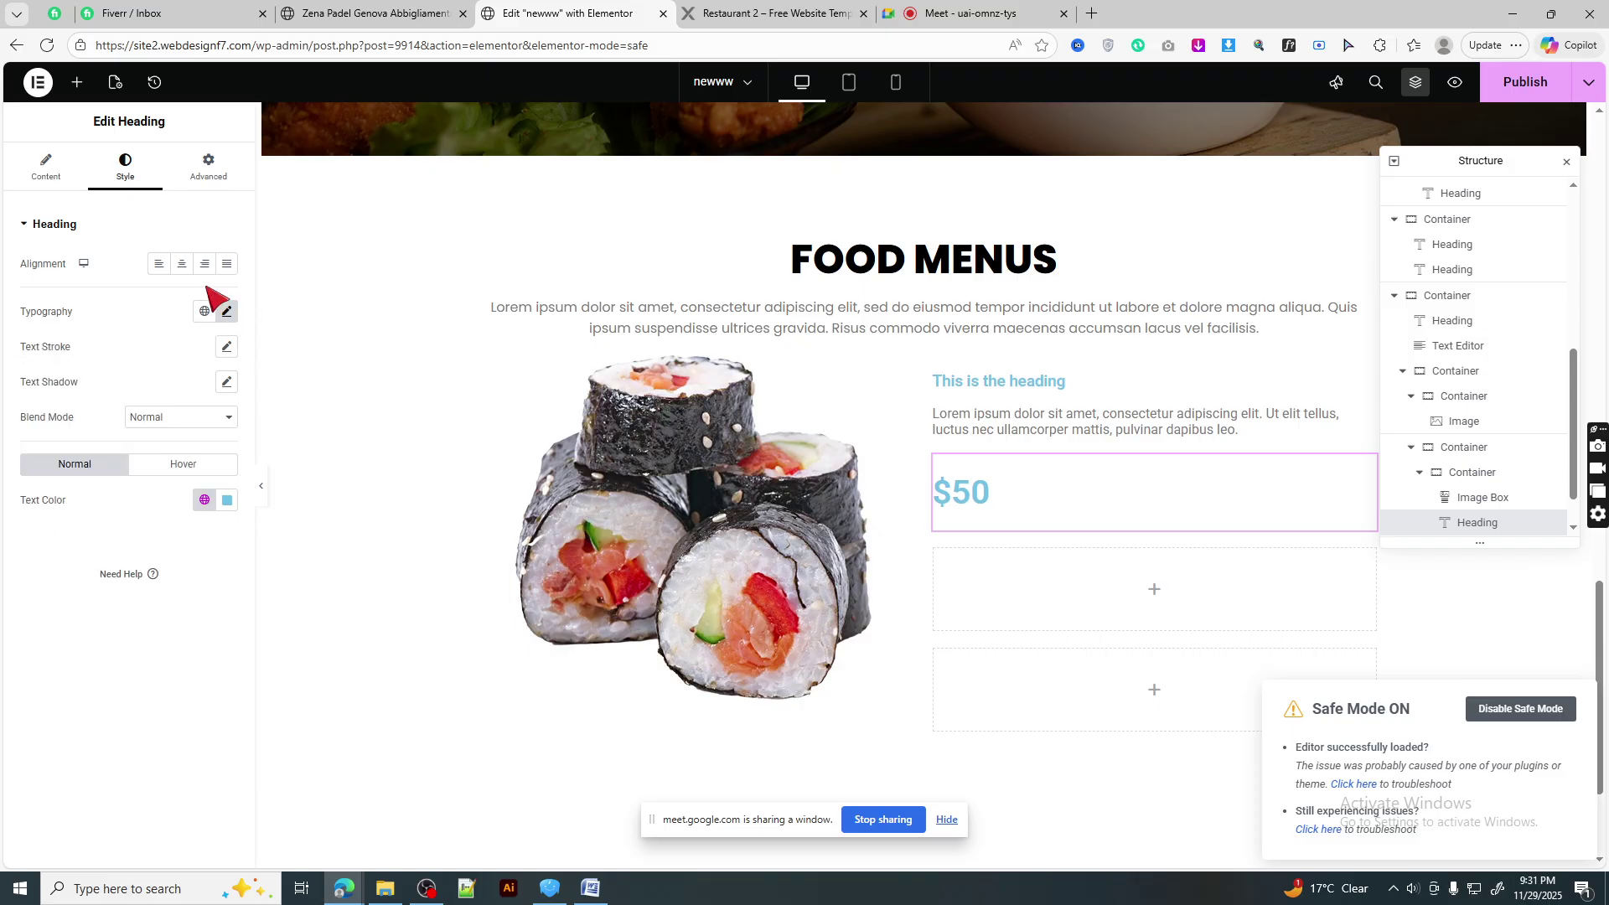
{"action": "left_click", "coordinate": [227, 500]}
{"action": "left_click", "coordinate": [323, 694]}
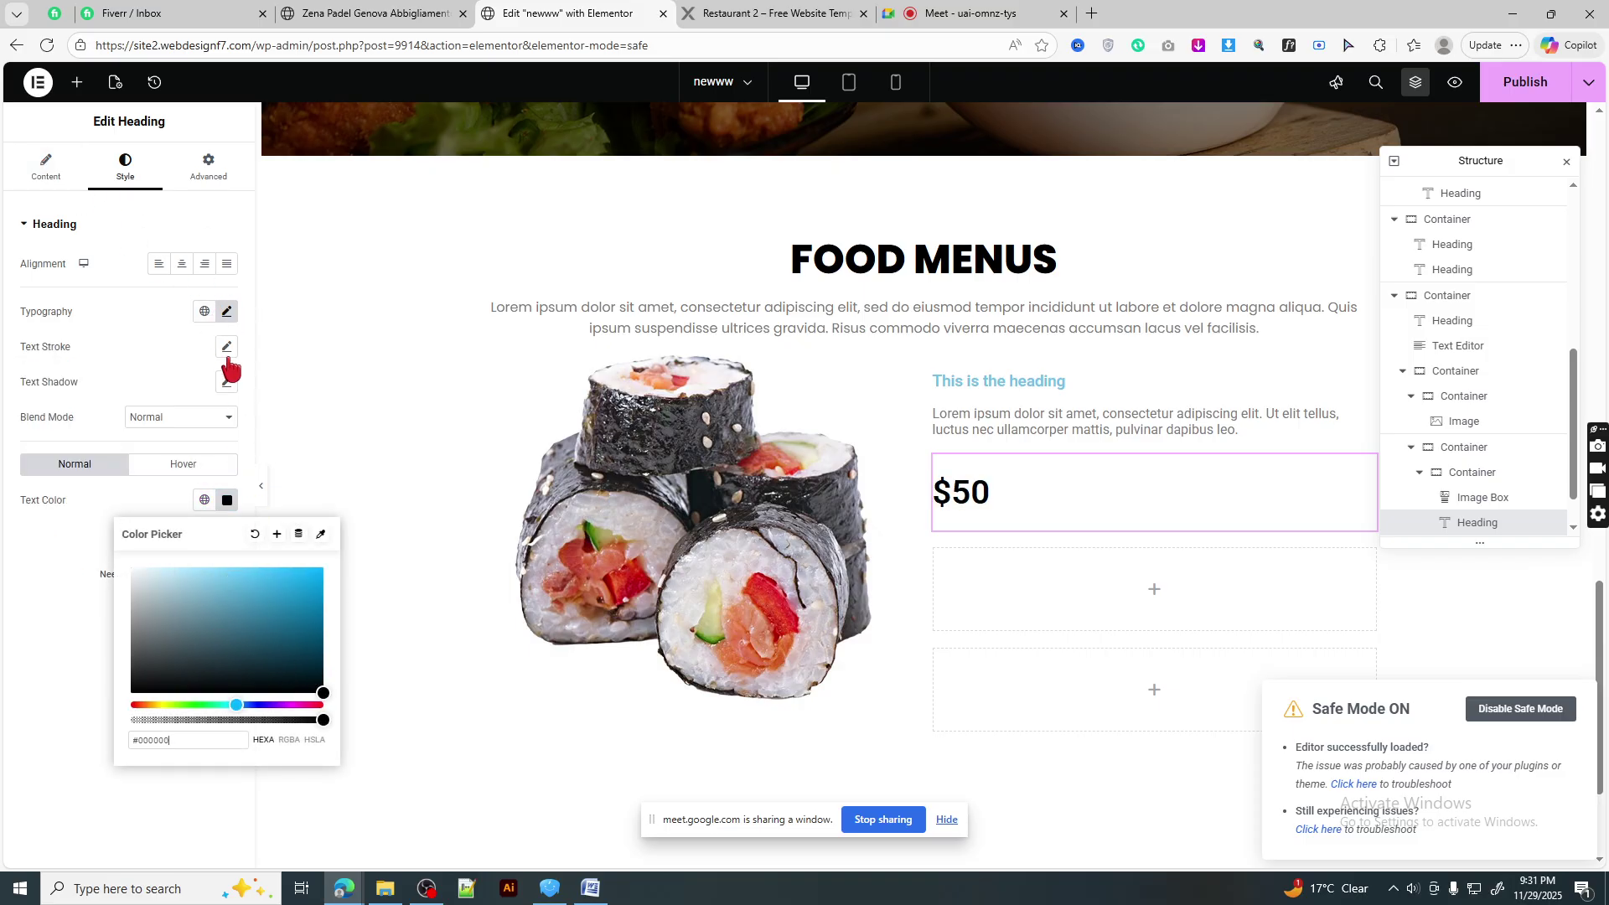
- Set the $50 heading's font weight to 400 (Normal) and its size to 35 px
{"action": "left_click", "coordinate": [227, 311]}
{"action": "left_click", "coordinate": [188, 478]}
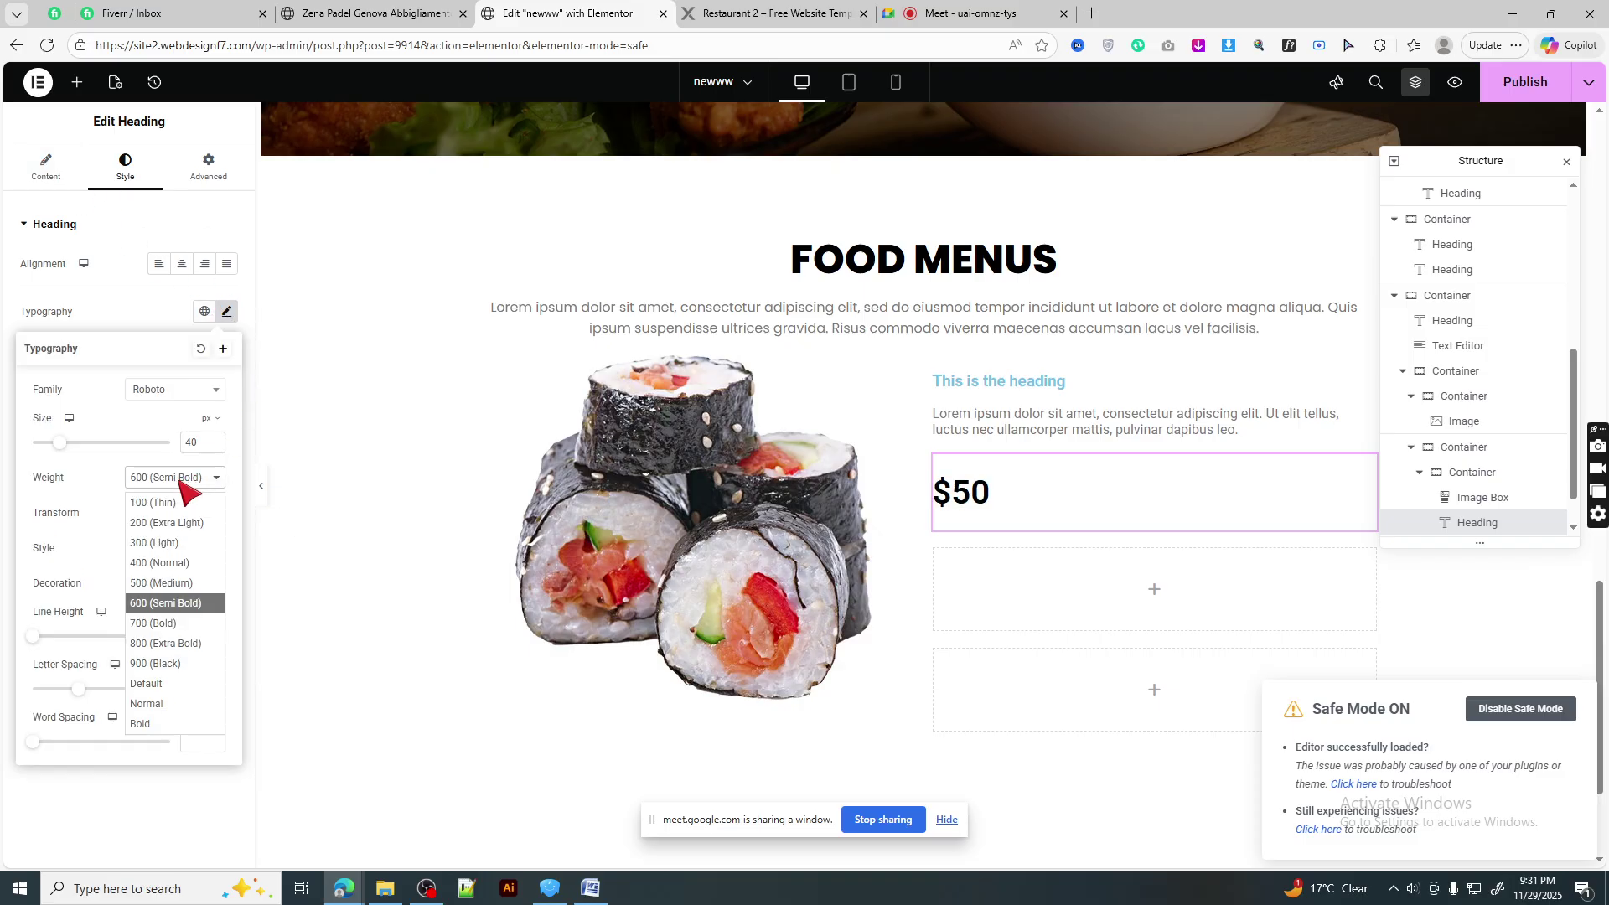
{"action": "left_click", "coordinate": [162, 583]}
{"action": "left_click", "coordinate": [176, 480]}
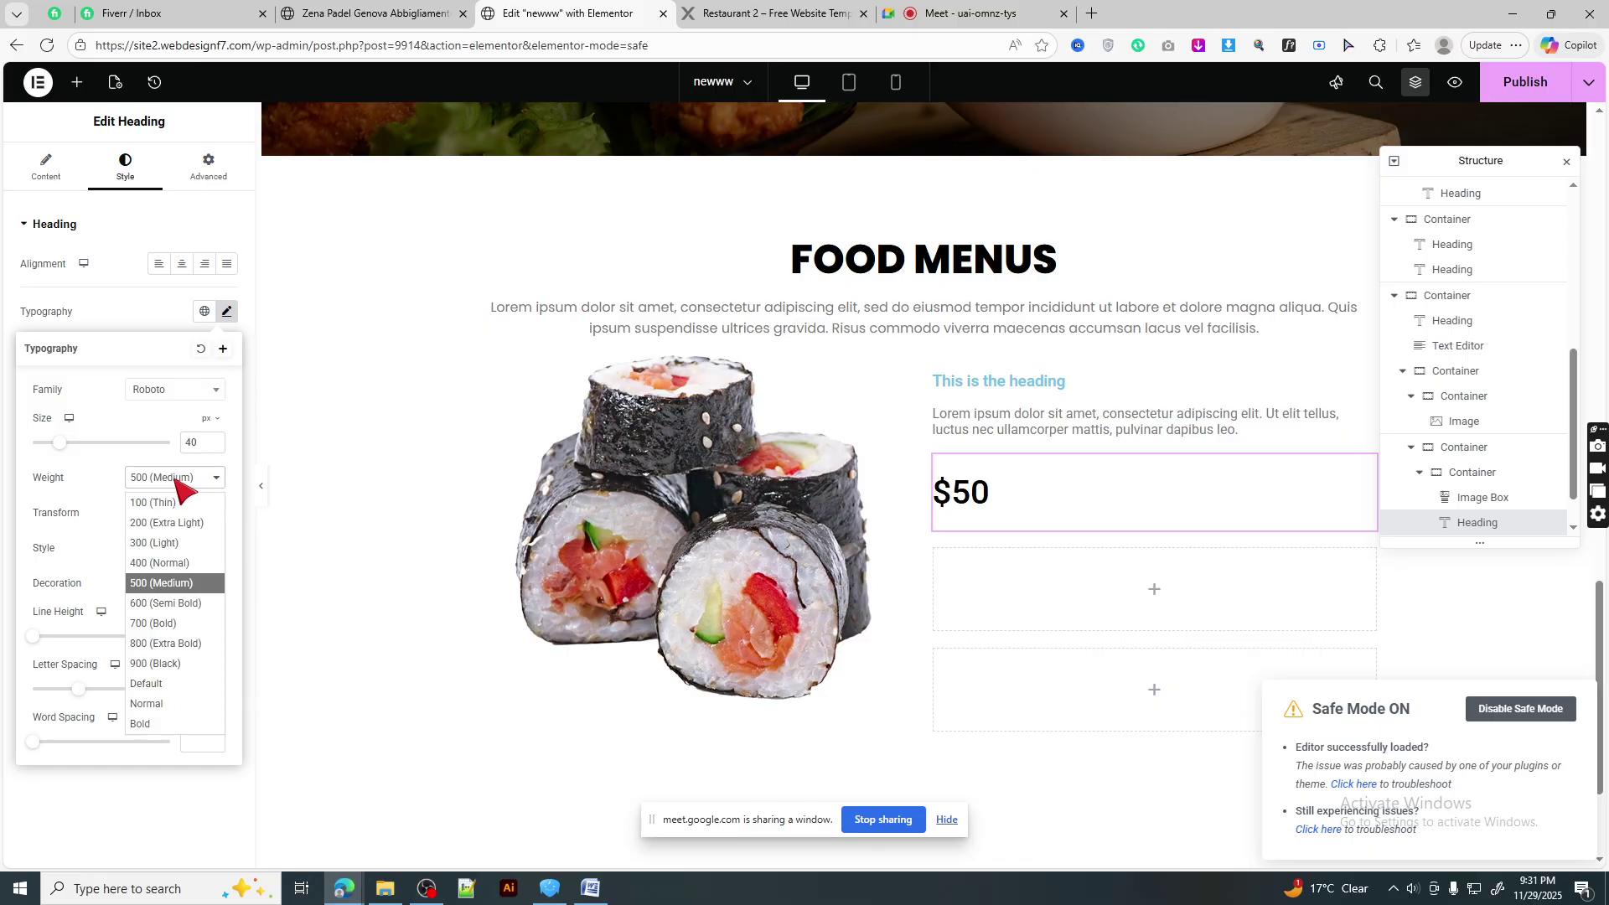
{"action": "left_click", "coordinate": [176, 563]}
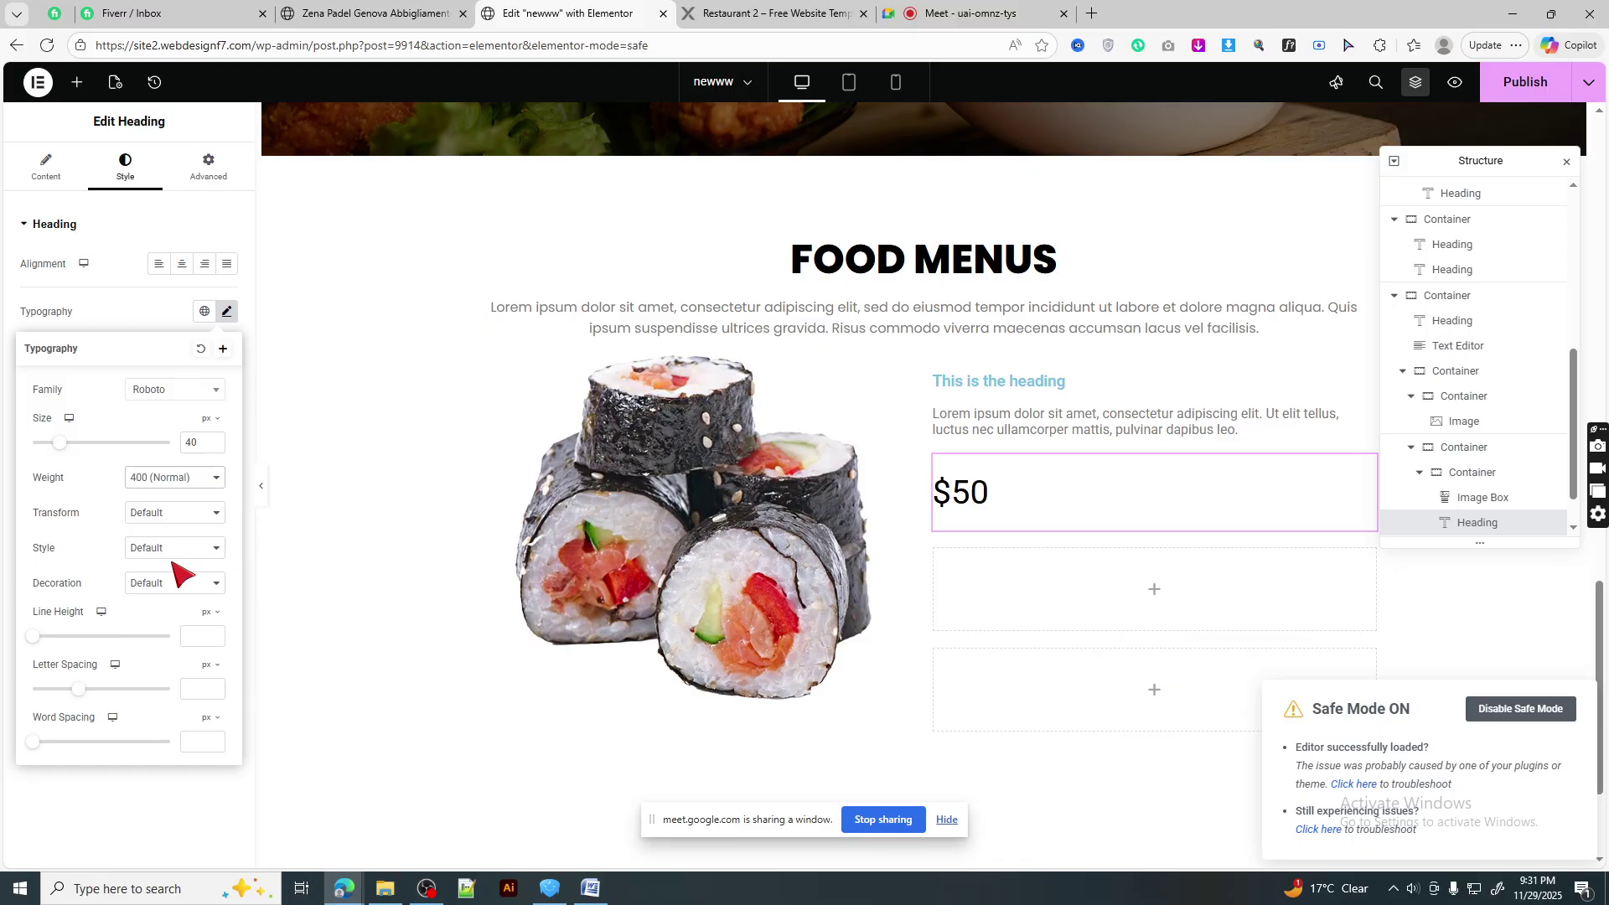
{"action": "left_click", "coordinate": [226, 311]}
{"action": "left_click", "coordinate": [226, 310]}
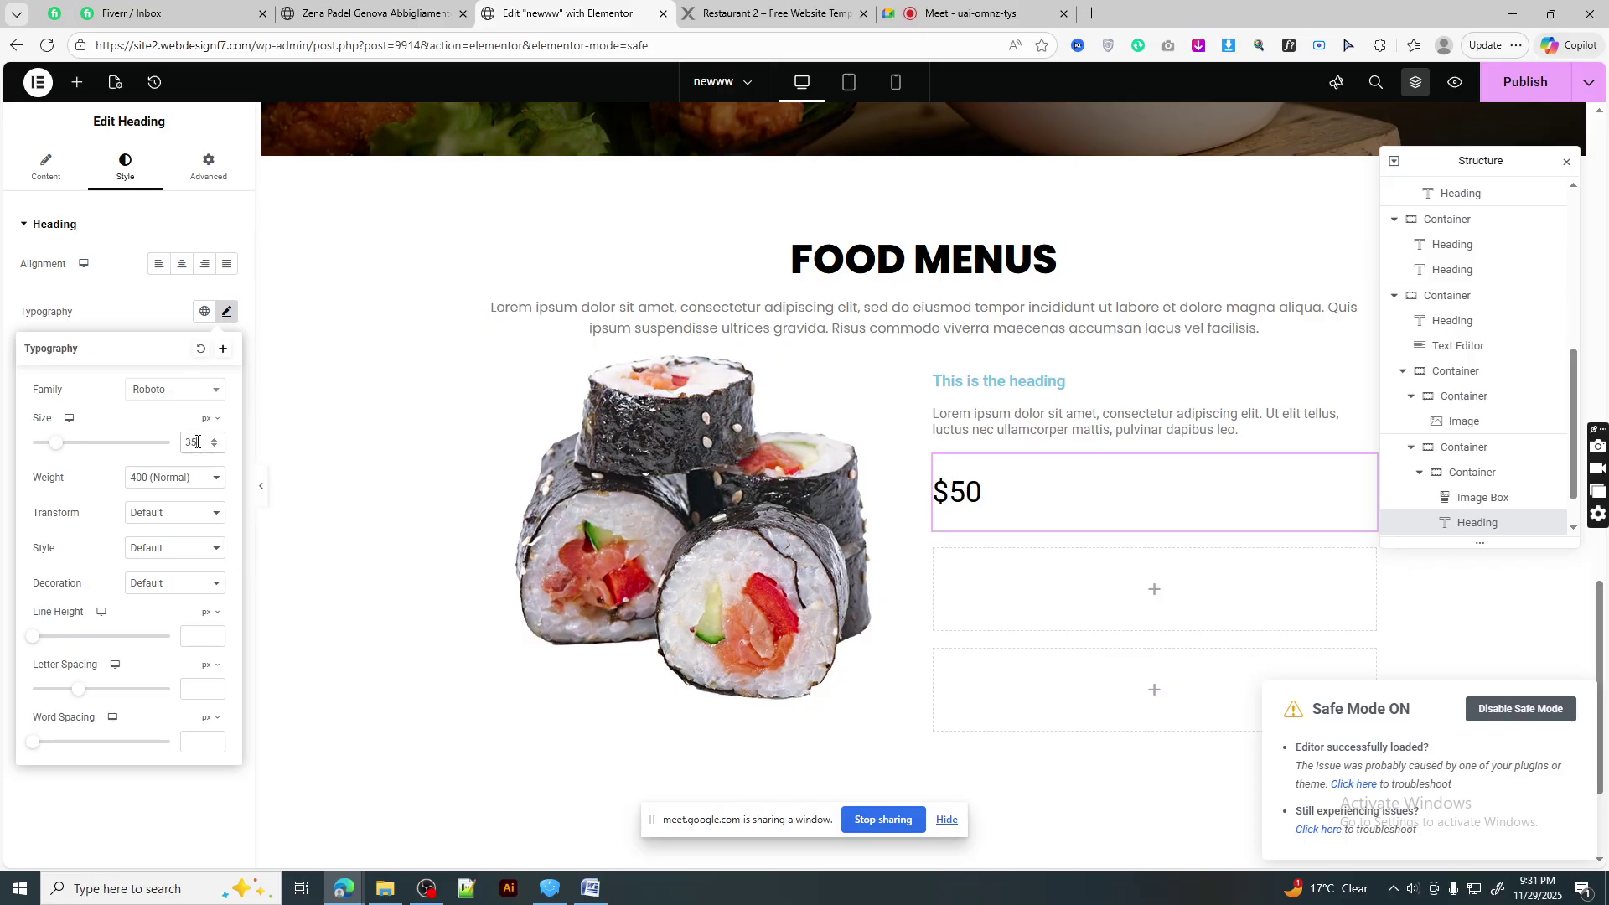
- Replace the image box title with "# Black Rice with Squid" copied from the reference restaurant page
{"action": "key", "text": "ctrl+Tab"}
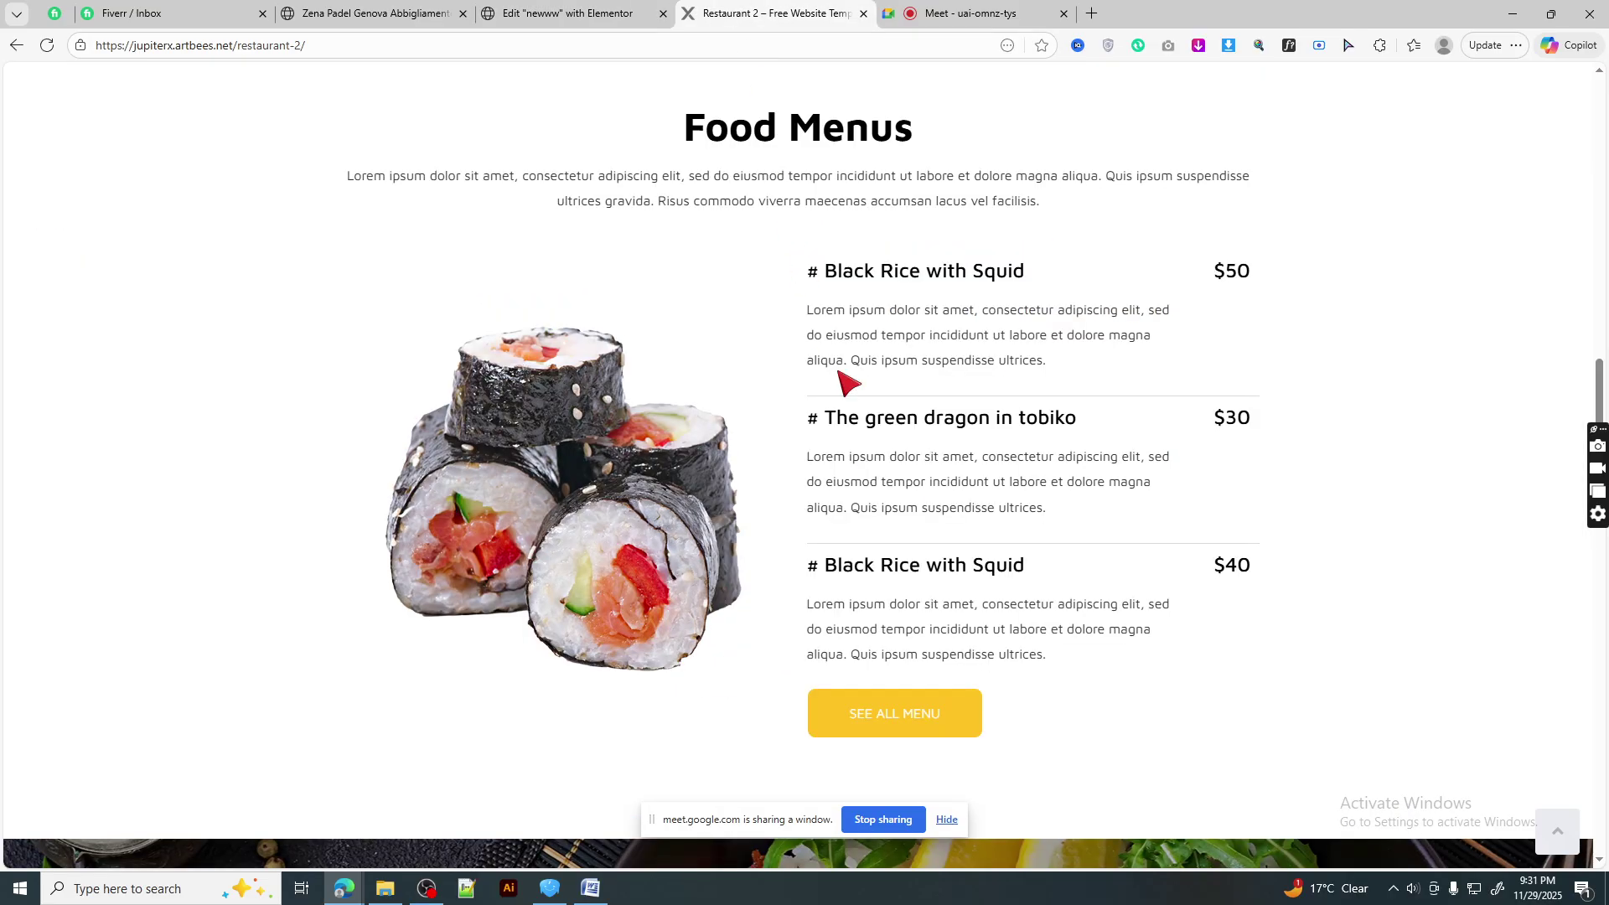
{"action": "triple_click", "coordinate": [923, 278]}
{"action": "right_click", "coordinate": [925, 280]}
{"action": "left_click", "coordinate": [951, 294]}
{"action": "key", "text": "ctrl+shift+Tab"}
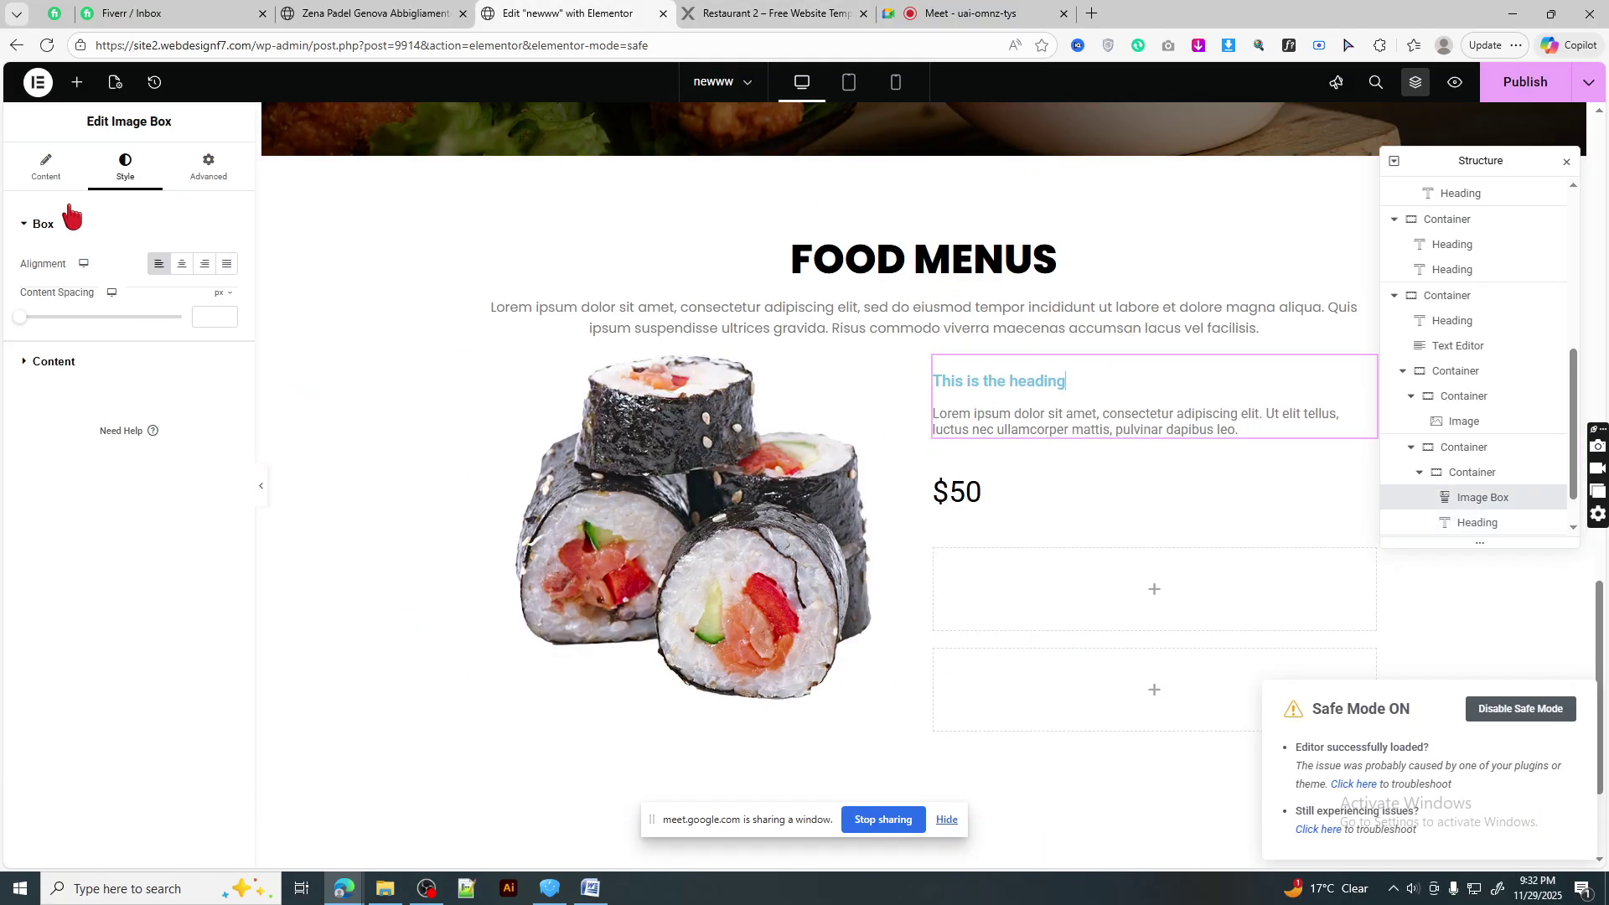
{"action": "left_click", "coordinate": [44, 177]}
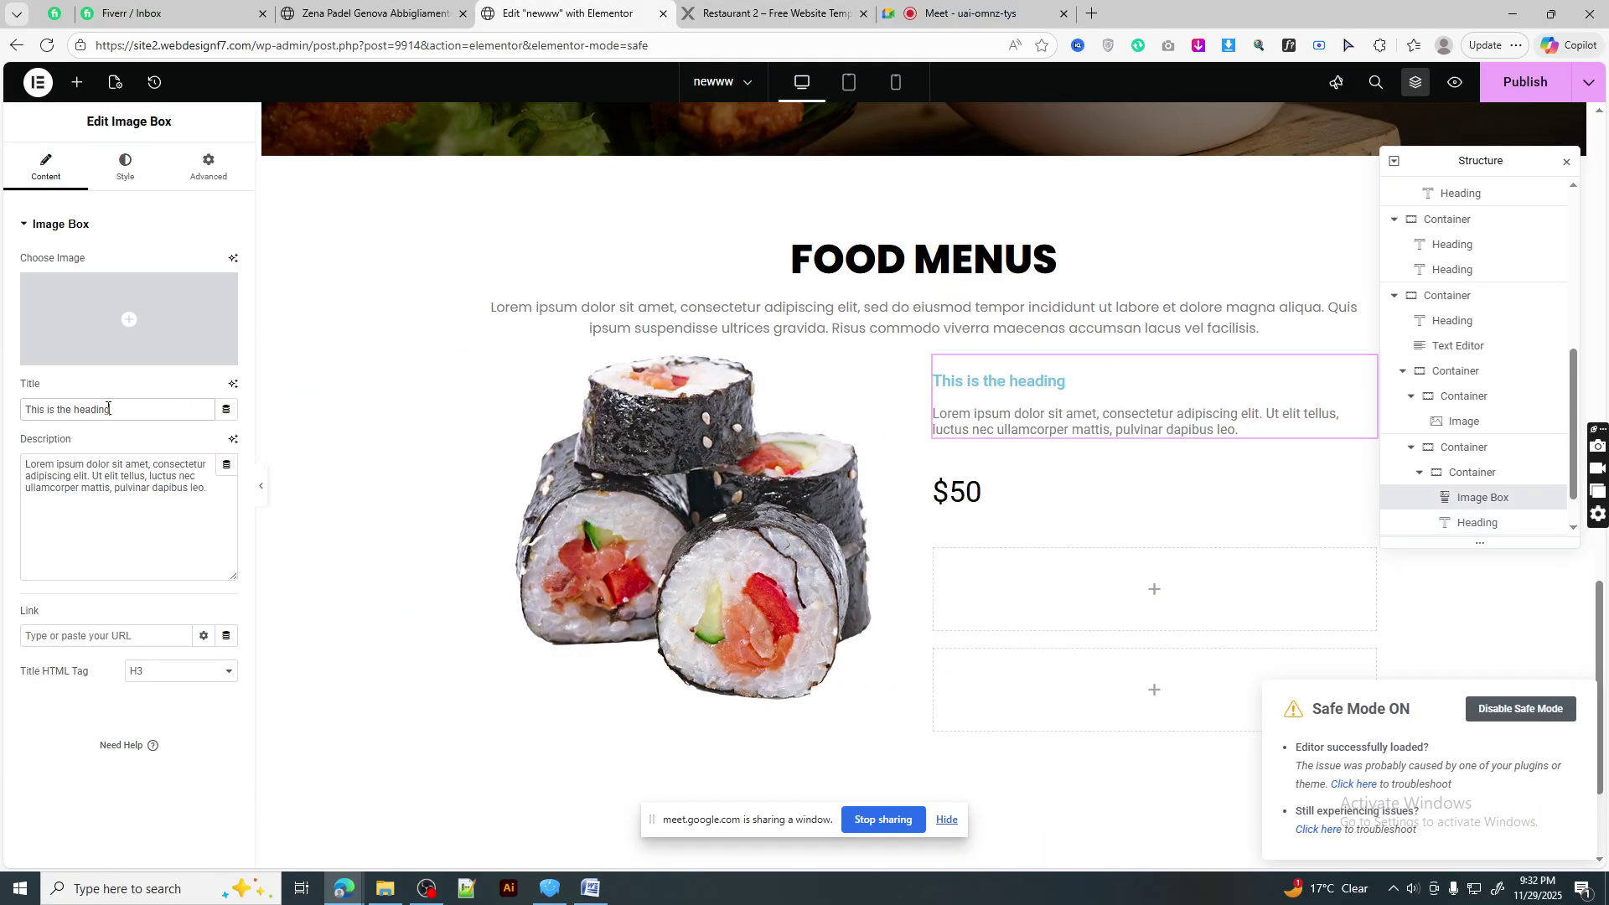
{"action": "triple_click", "coordinate": [66, 407]}
{"action": "right_click", "coordinate": [66, 409]}
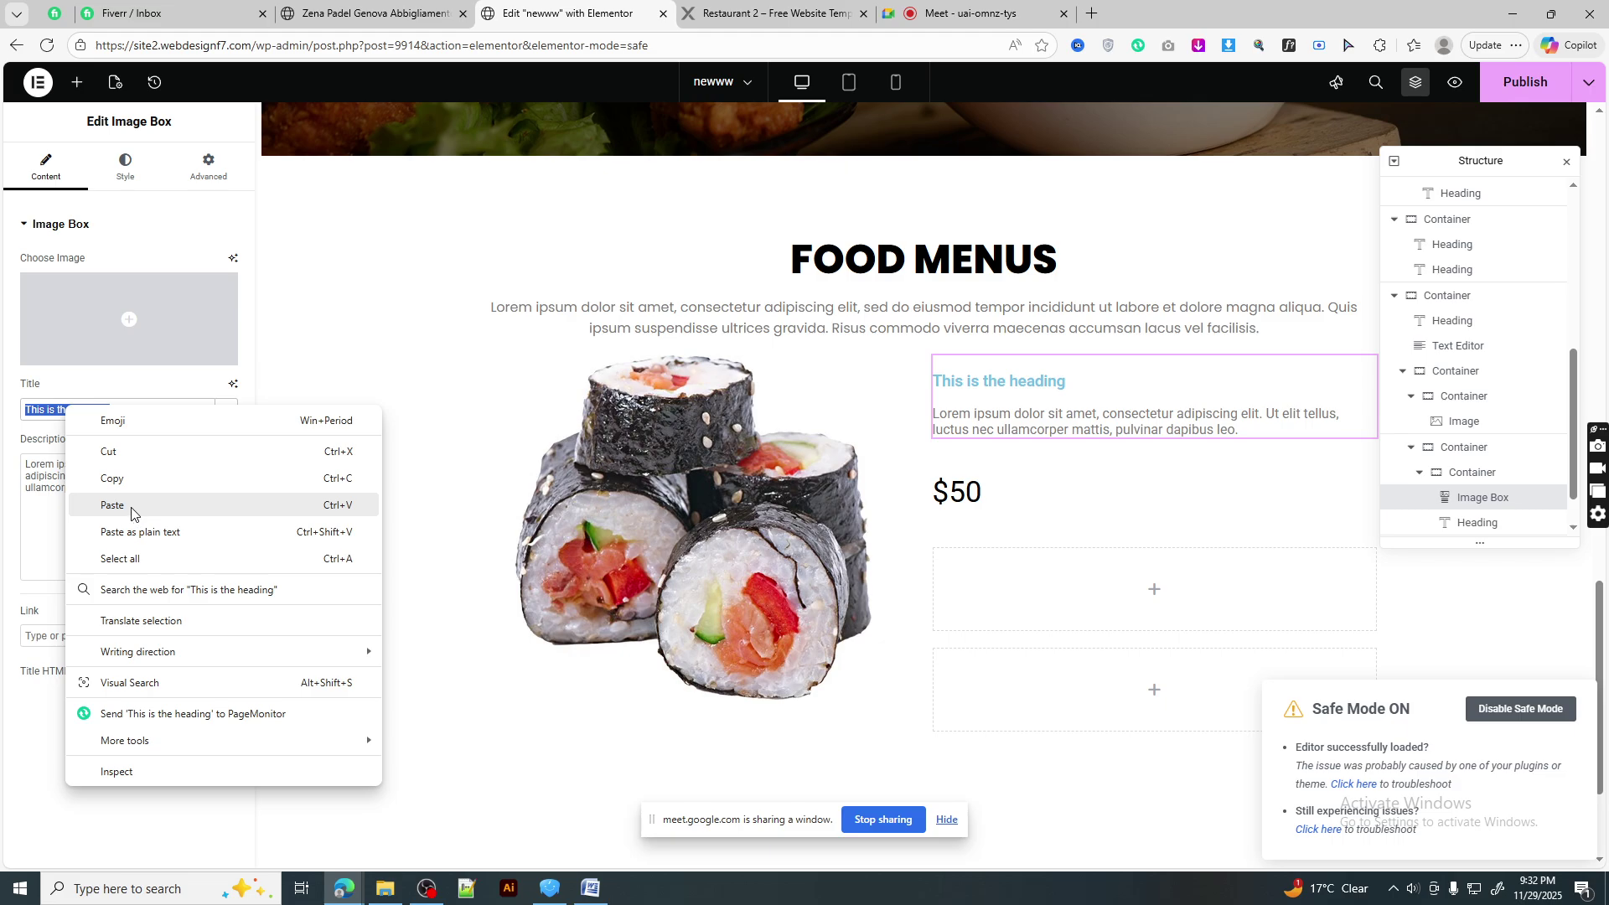
{"action": "left_click", "coordinate": [132, 506]}
- Replace the image box description with the Lorem ipsum text copied from the reference page's first menu item
{"action": "left_click", "coordinate": [758, 13]}
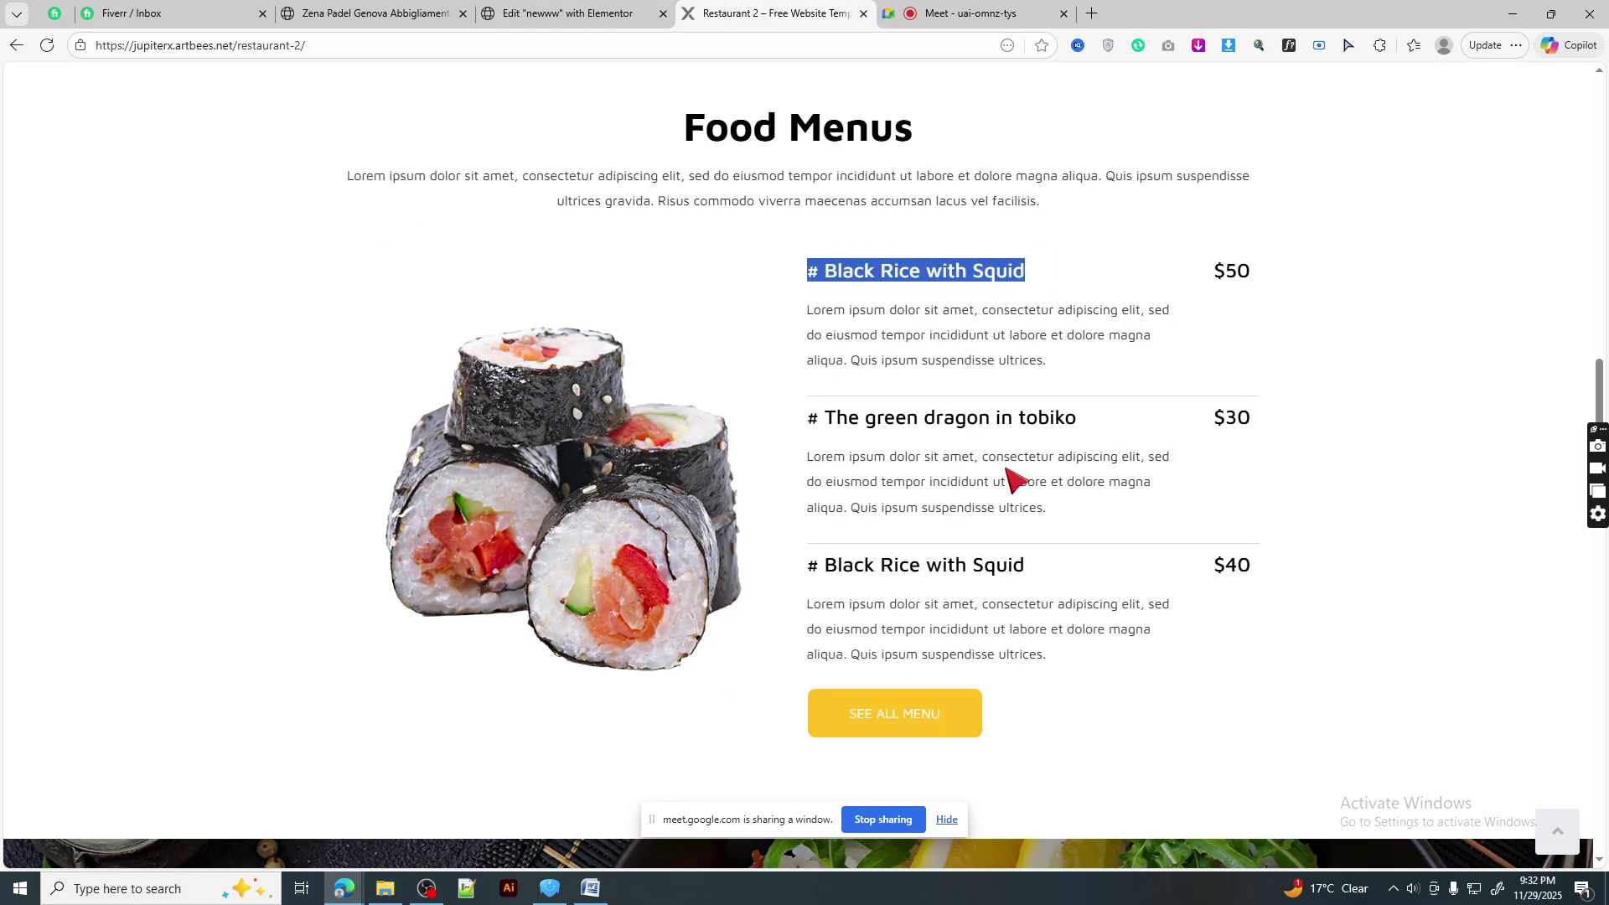
{"action": "triple_click", "coordinate": [921, 335]}
{"action": "right_click", "coordinate": [922, 335]}
{"action": "left_click", "coordinate": [985, 350]}
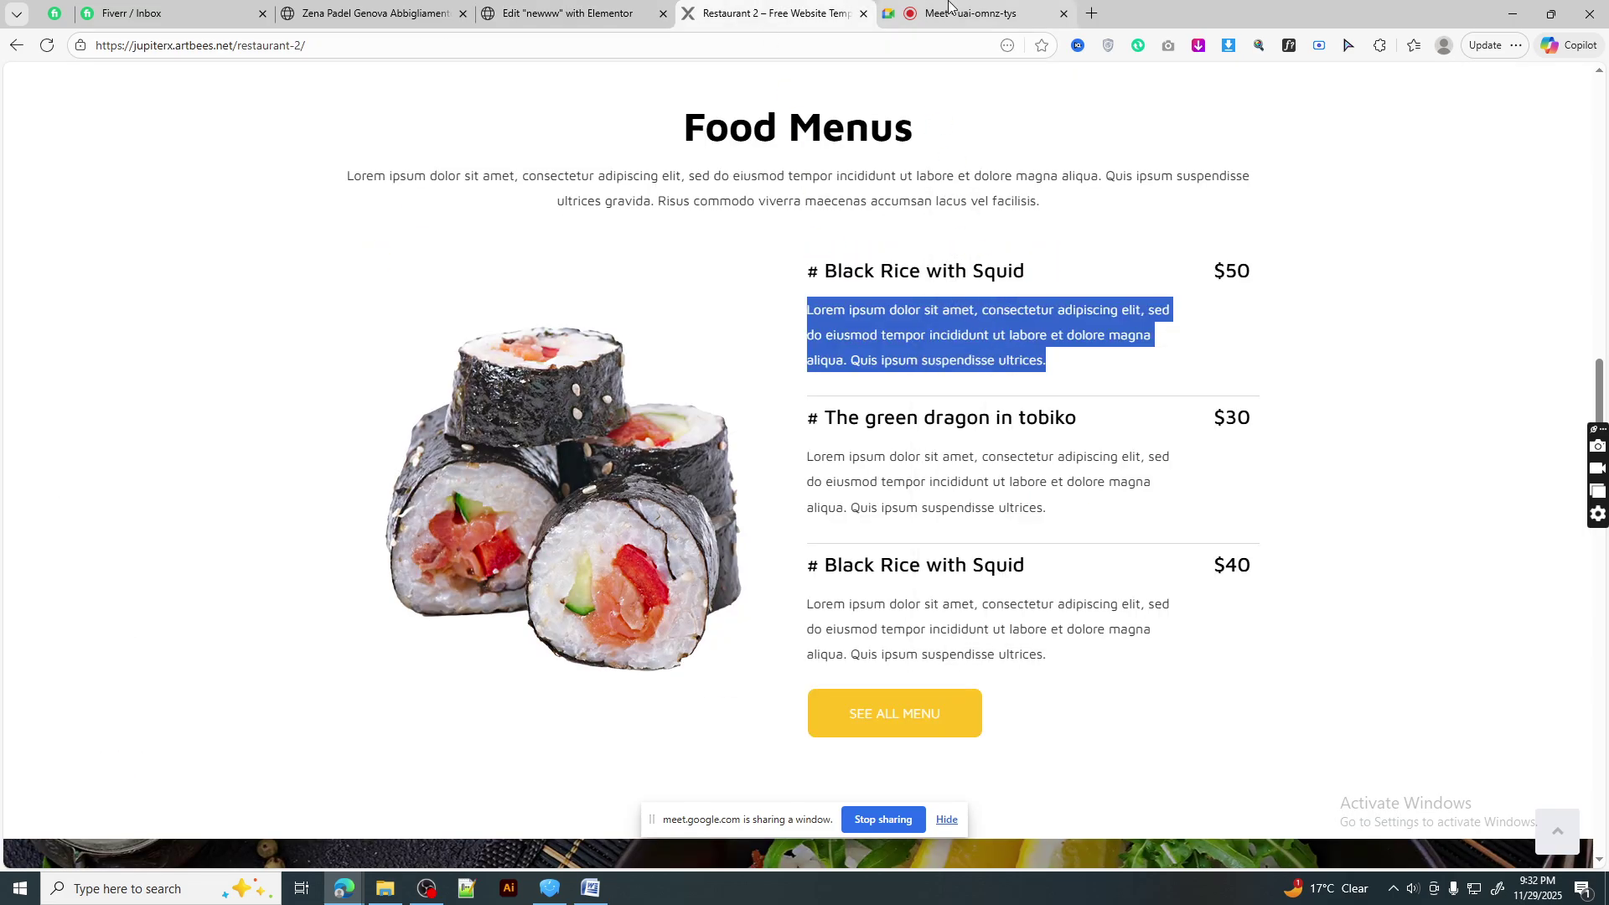
{"action": "left_click", "coordinate": [570, 13]}
{"action": "left_click_drag", "start_coordinate": [203, 509], "coordinate": [3, 436]}
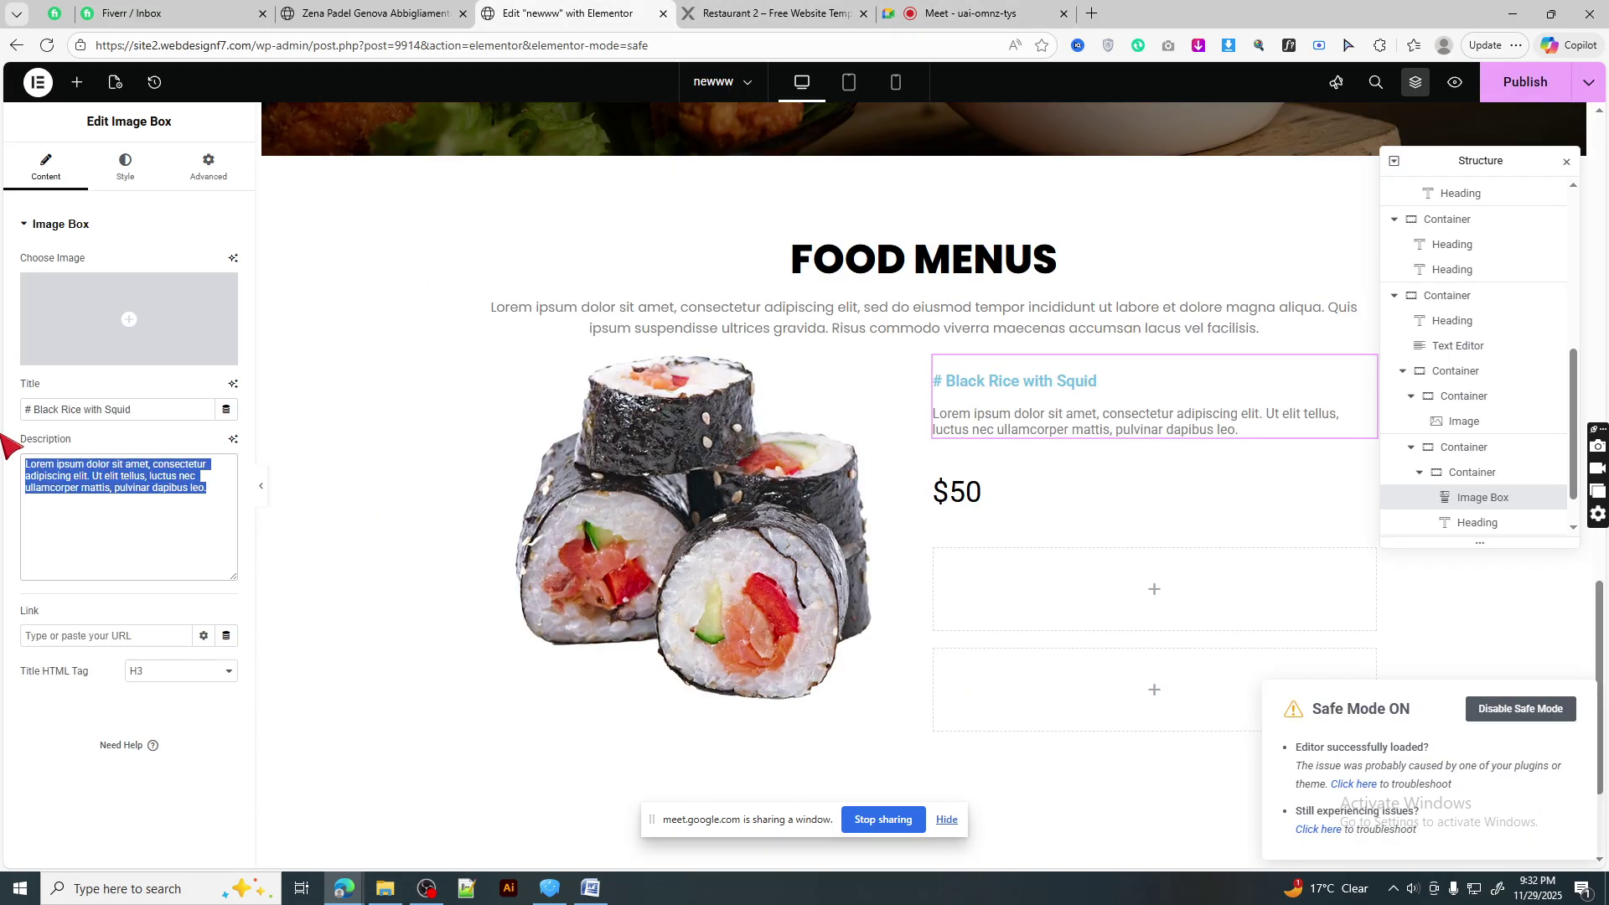
{"action": "right_click", "coordinate": [74, 476]}
{"action": "left_click", "coordinate": [73, 635]}
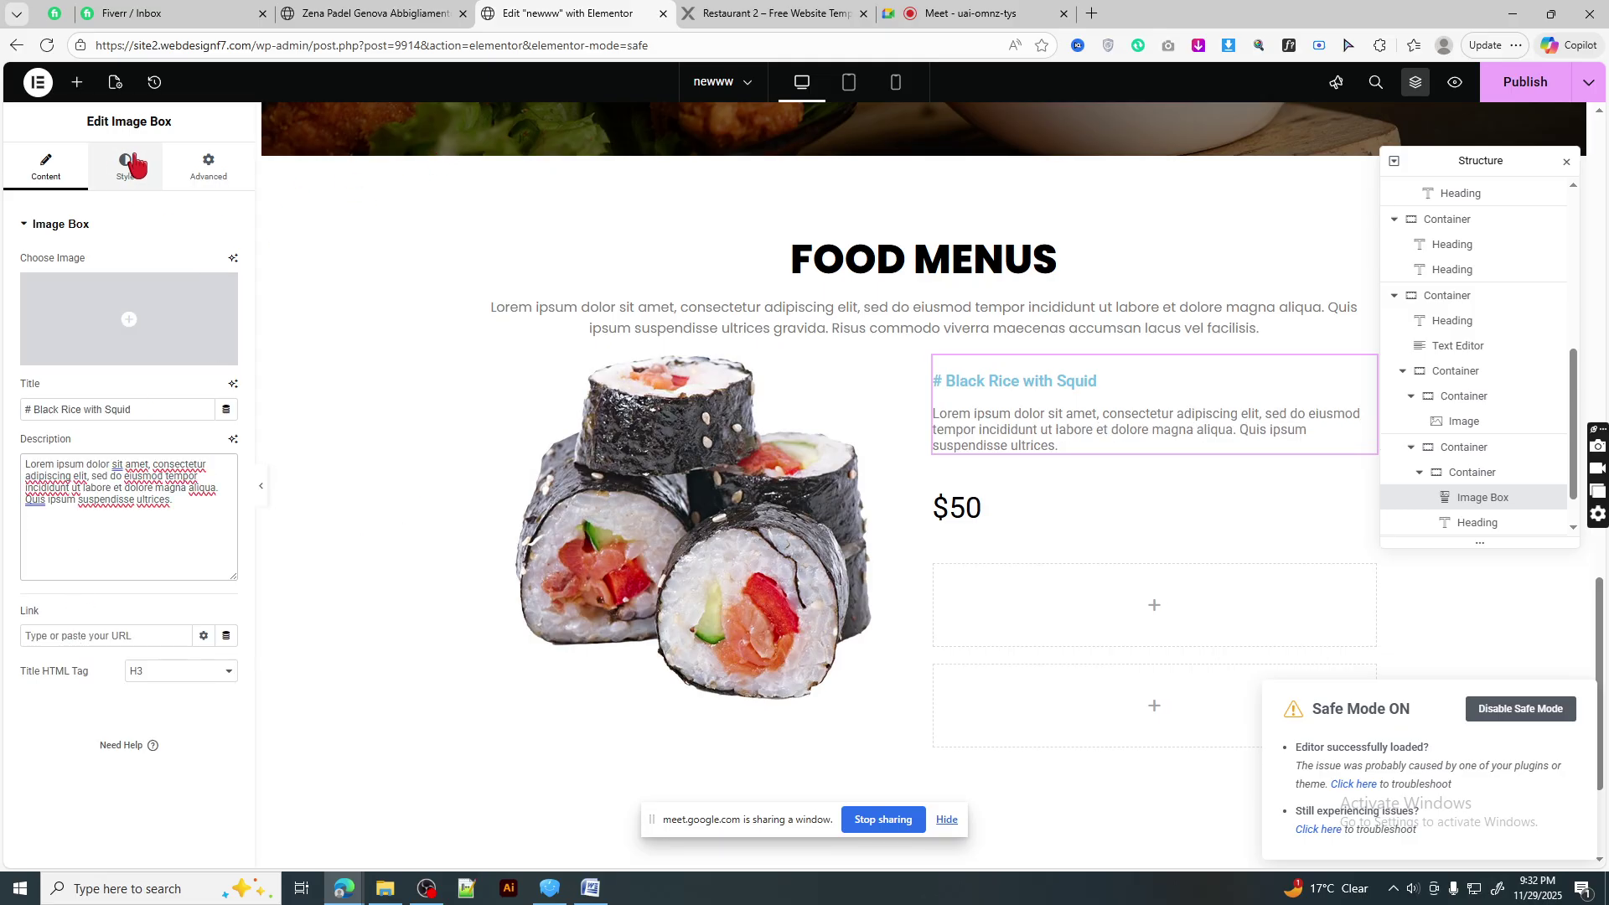
- Set the image box title's color to black for both the normal and hover states
{"action": "left_click", "coordinate": [126, 166]}
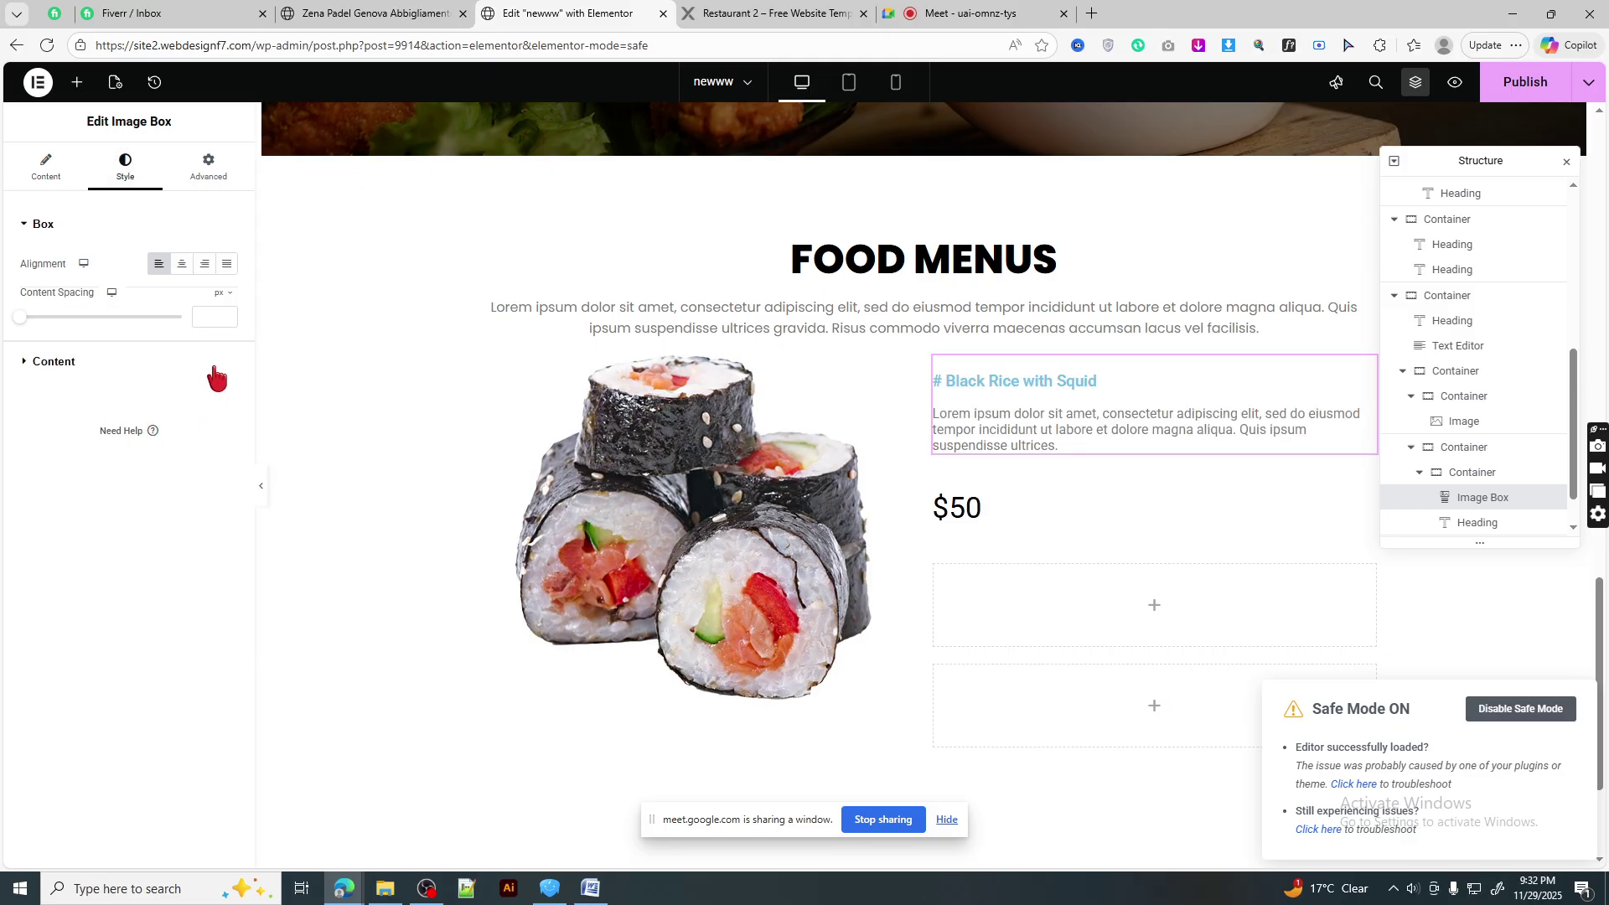
{"action": "left_click", "coordinate": [215, 365]}
{"action": "left_click", "coordinate": [226, 481]}
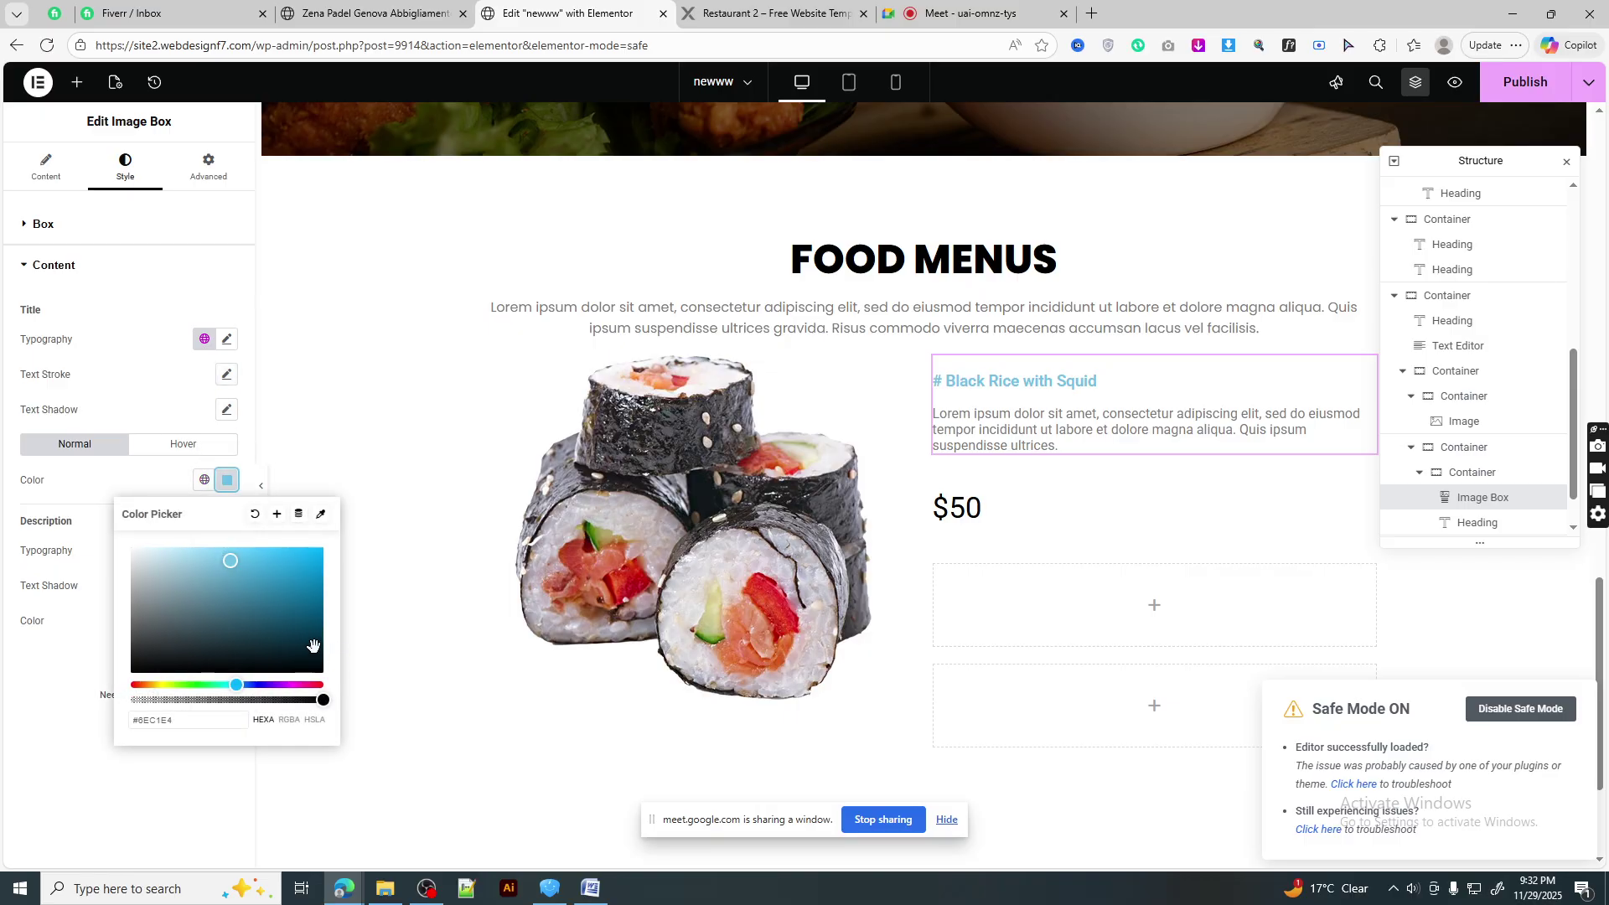
{"action": "left_click", "coordinate": [324, 673]}
{"action": "left_click", "coordinate": [183, 444]}
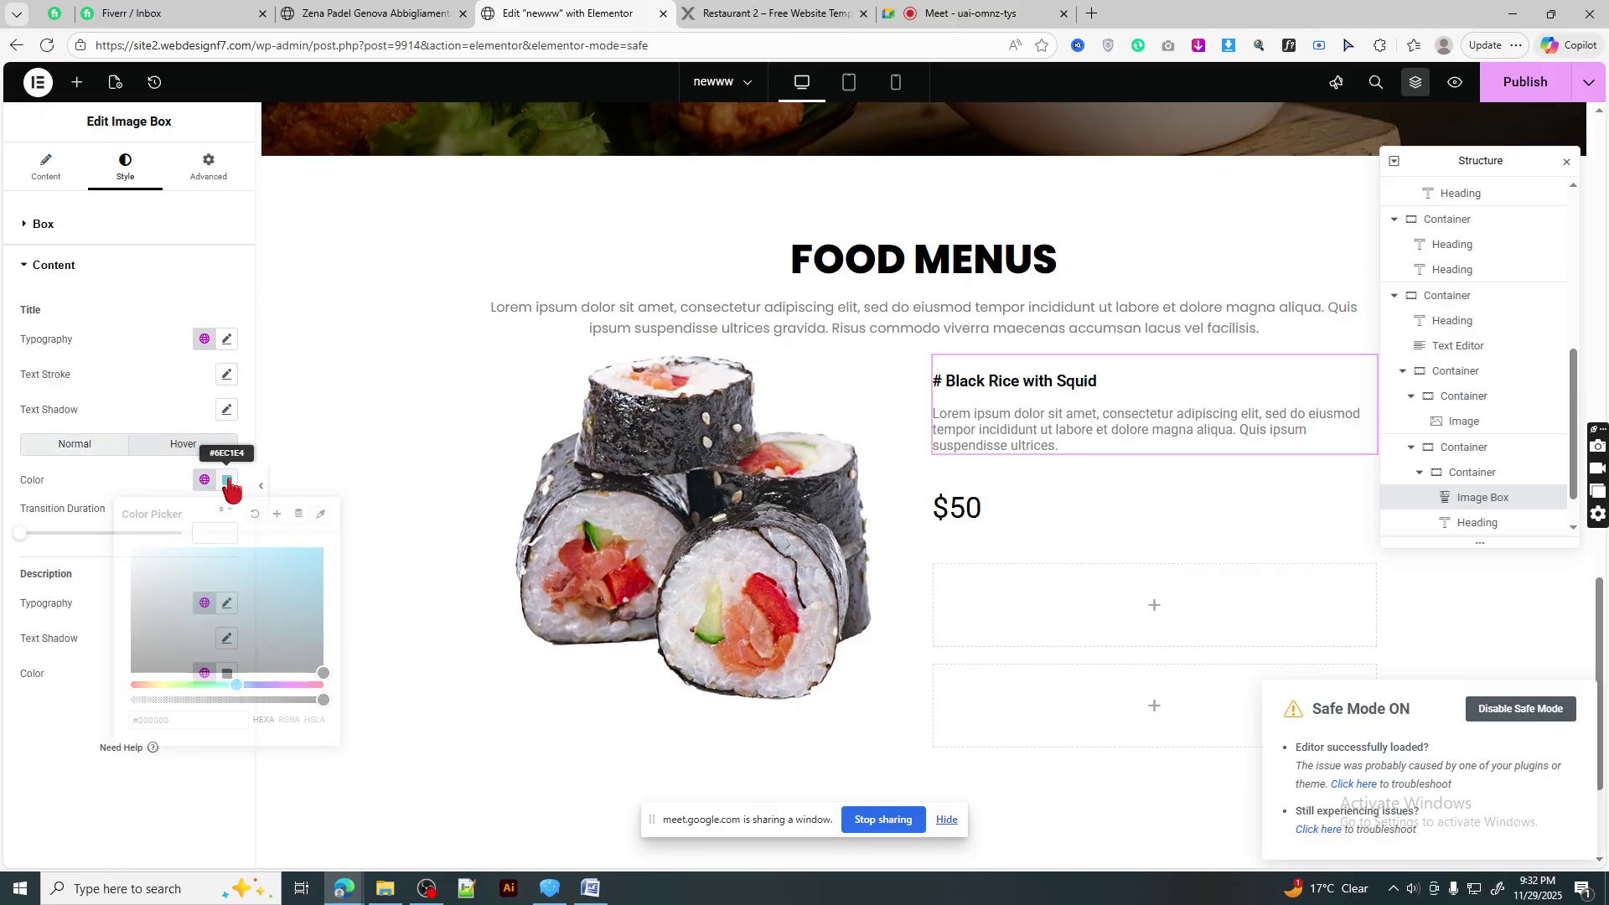
{"action": "left_click", "coordinate": [226, 480]}
{"action": "left_click", "coordinate": [306, 656]}
{"action": "left_click_drag", "start_coordinate": [306, 655], "coordinate": [319, 675]}
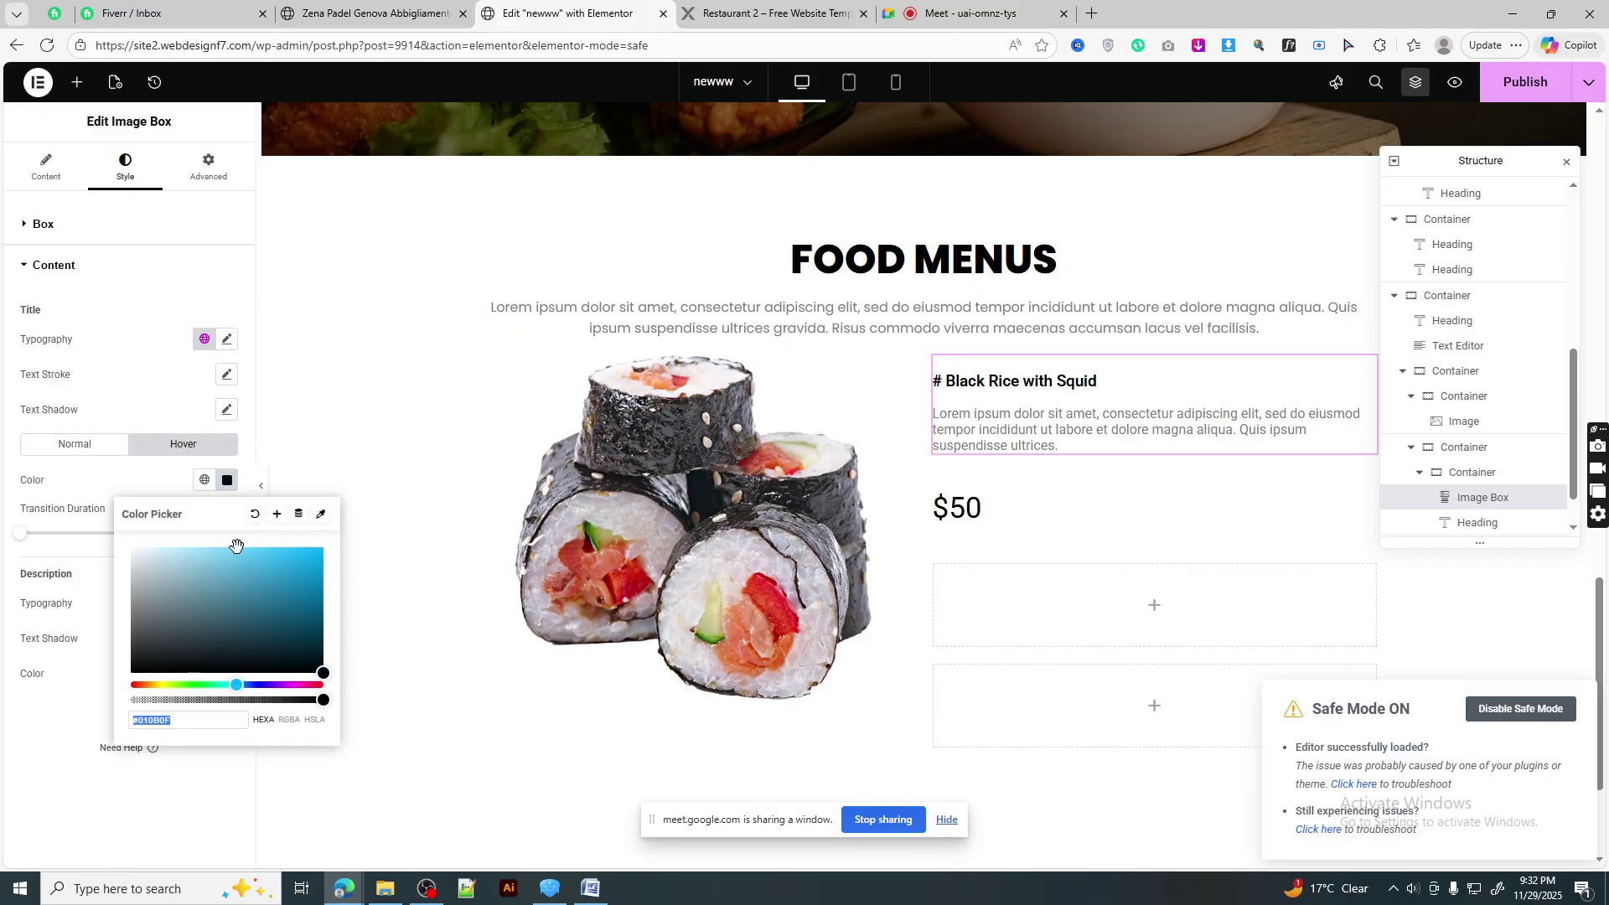
{"action": "left_click", "coordinate": [227, 481]}
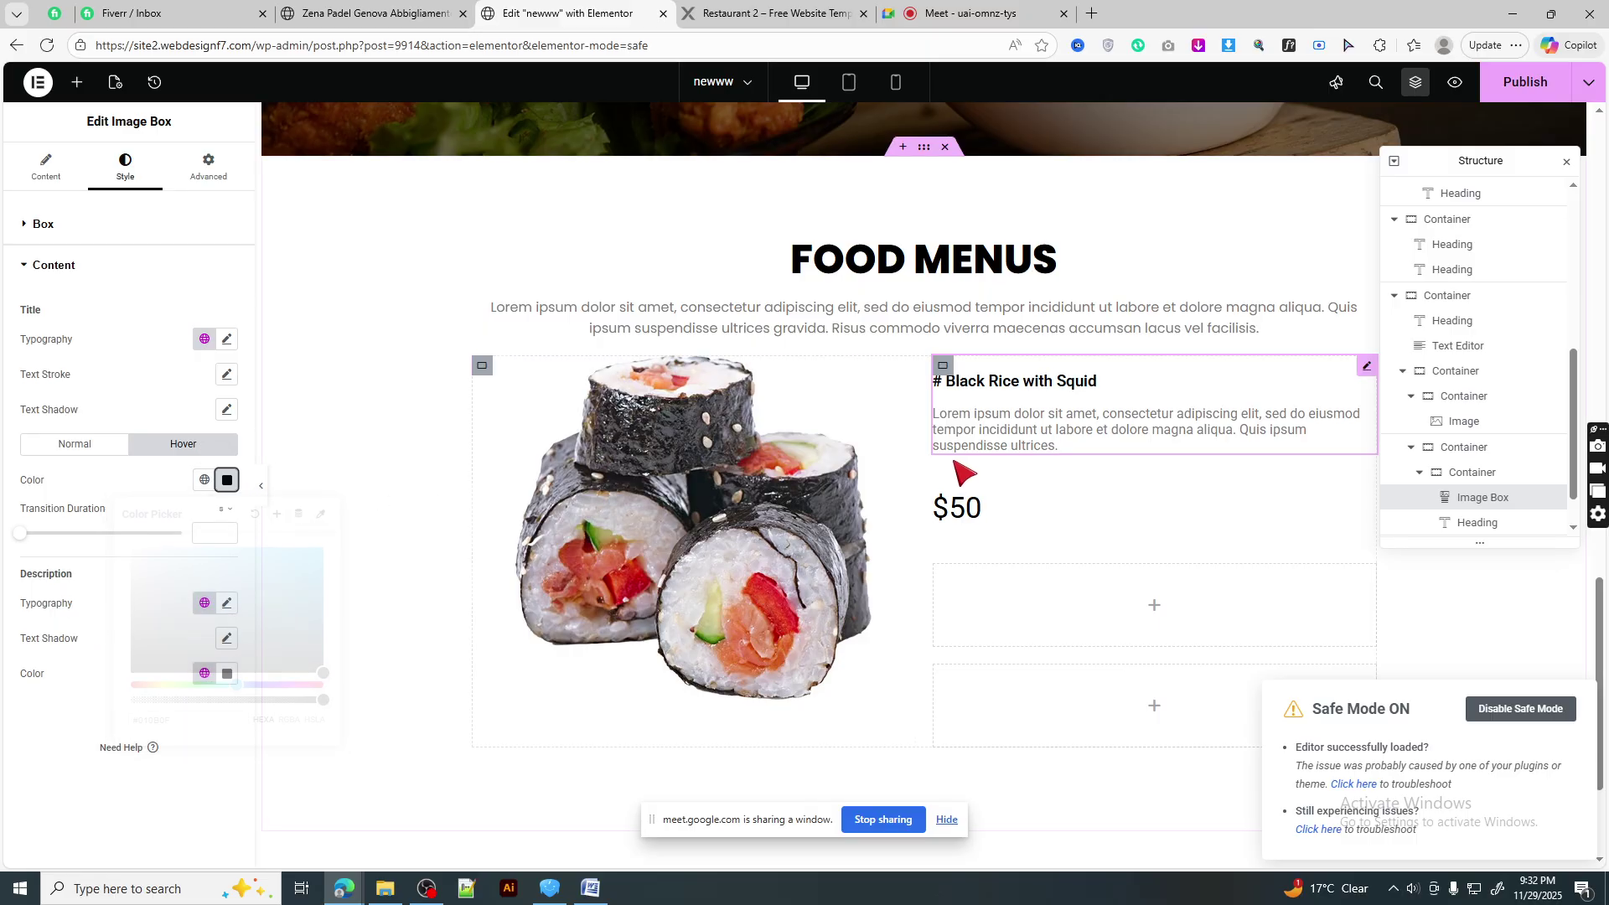
- Arrange the first menu item's container as a horizontal row and narrow the image box so the $50 price fits inside
{"action": "left_click", "coordinate": [944, 367]}
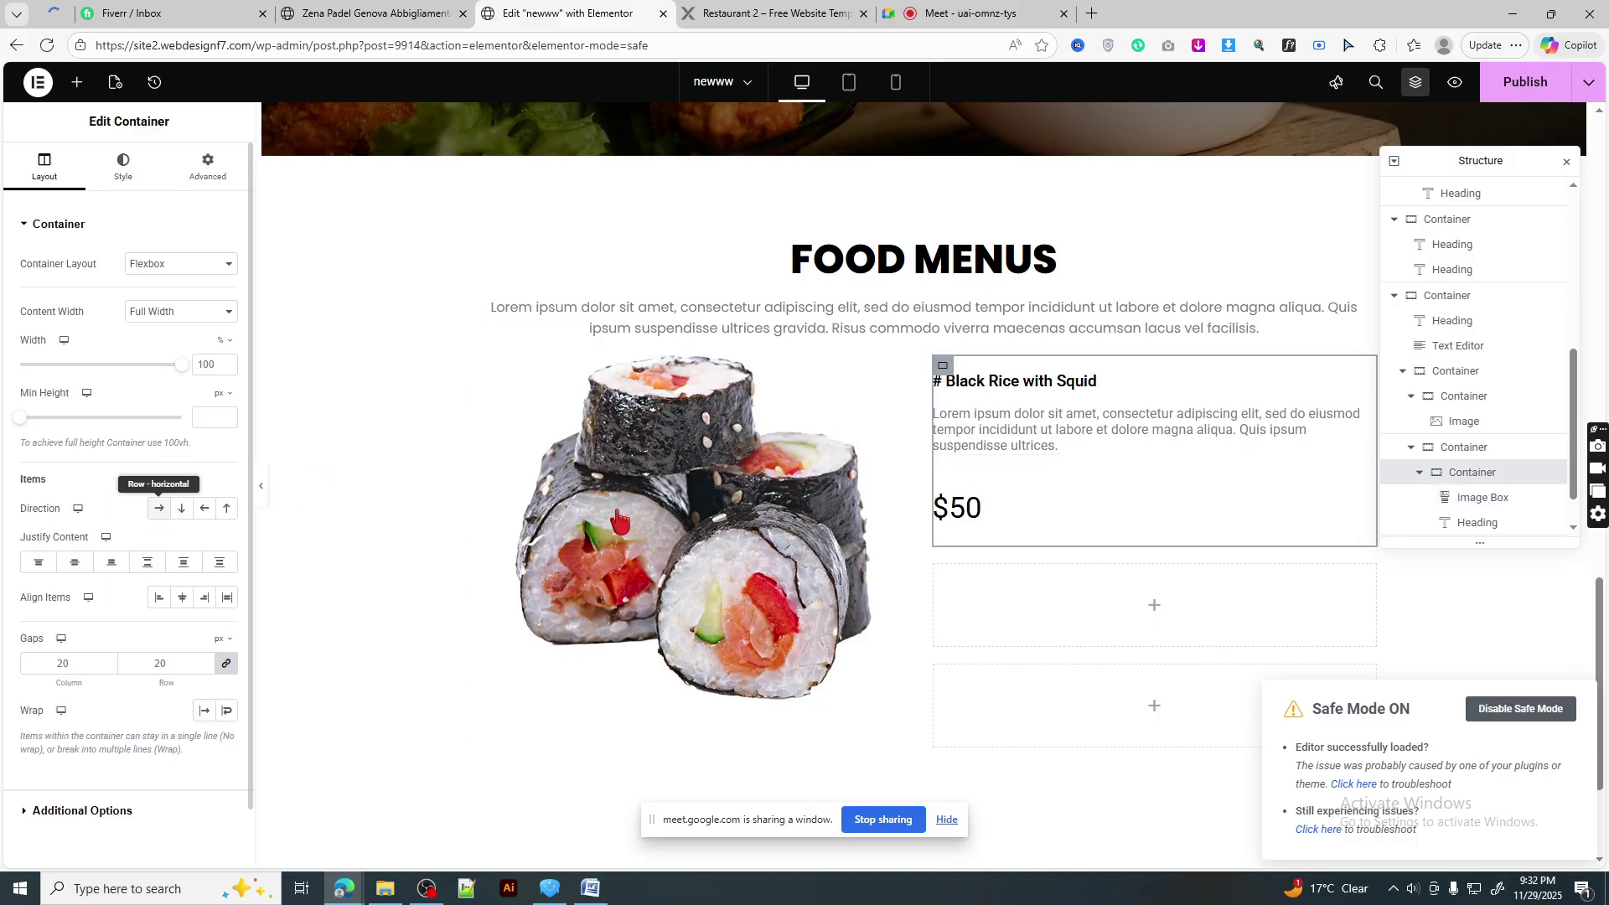
{"action": "left_click_drag", "start_coordinate": [1360, 289], "coordinate": [491, 315]}
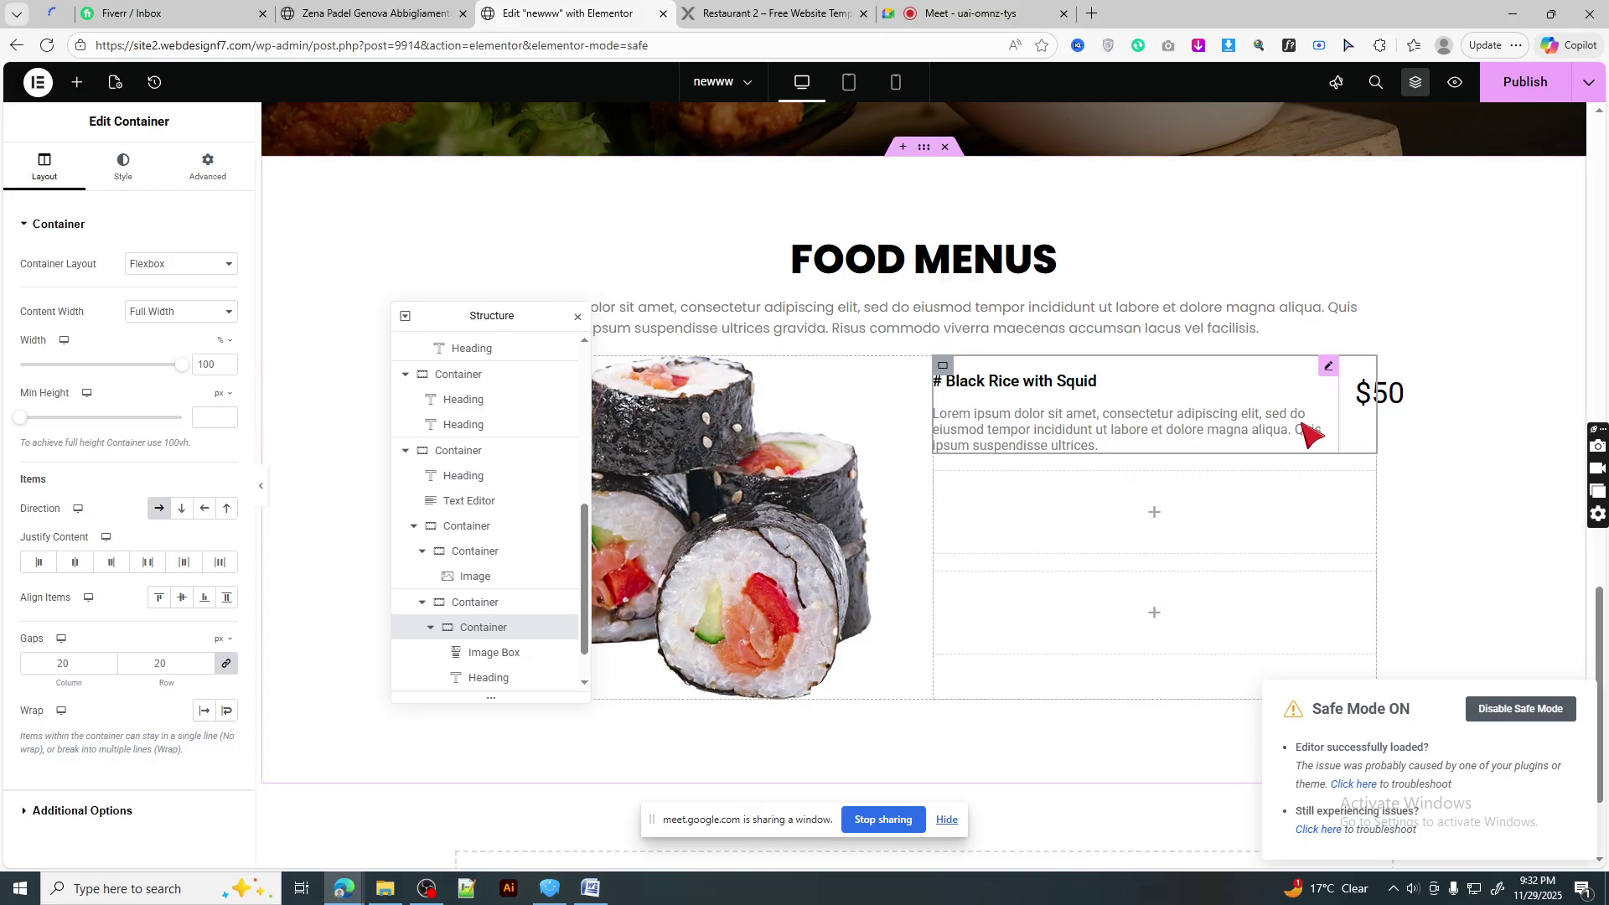
{"action": "left_click_drag", "start_coordinate": [1335, 383], "coordinate": [1296, 387]}
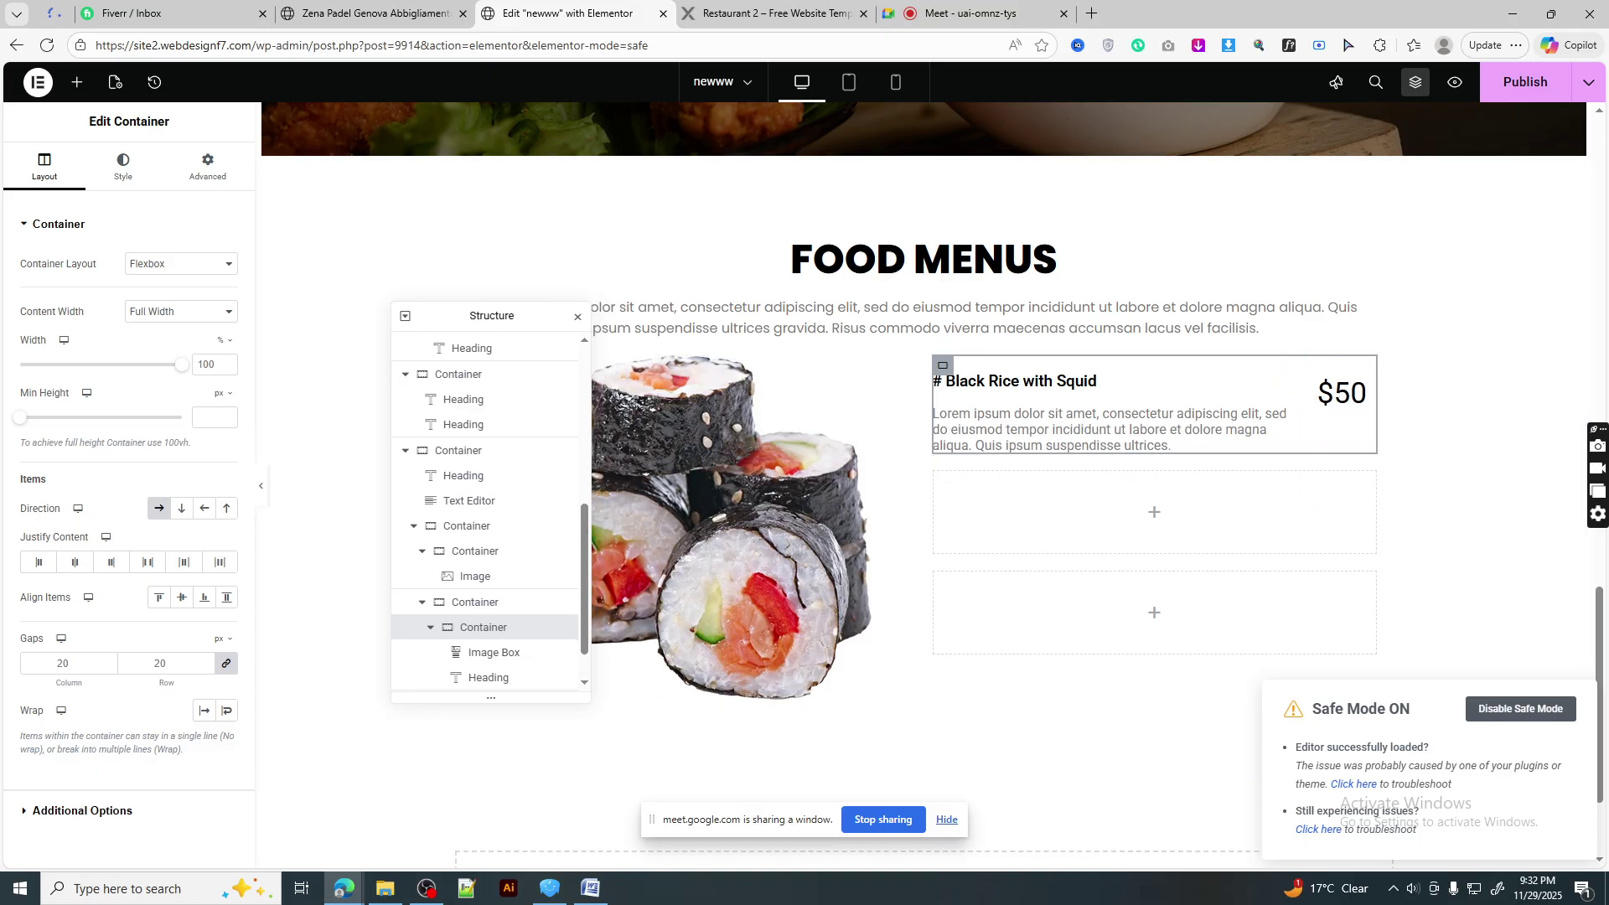
- Set the image box title's font family to Poppins and enlarge its font size slightly
{"action": "left_click", "coordinate": [1024, 453]}
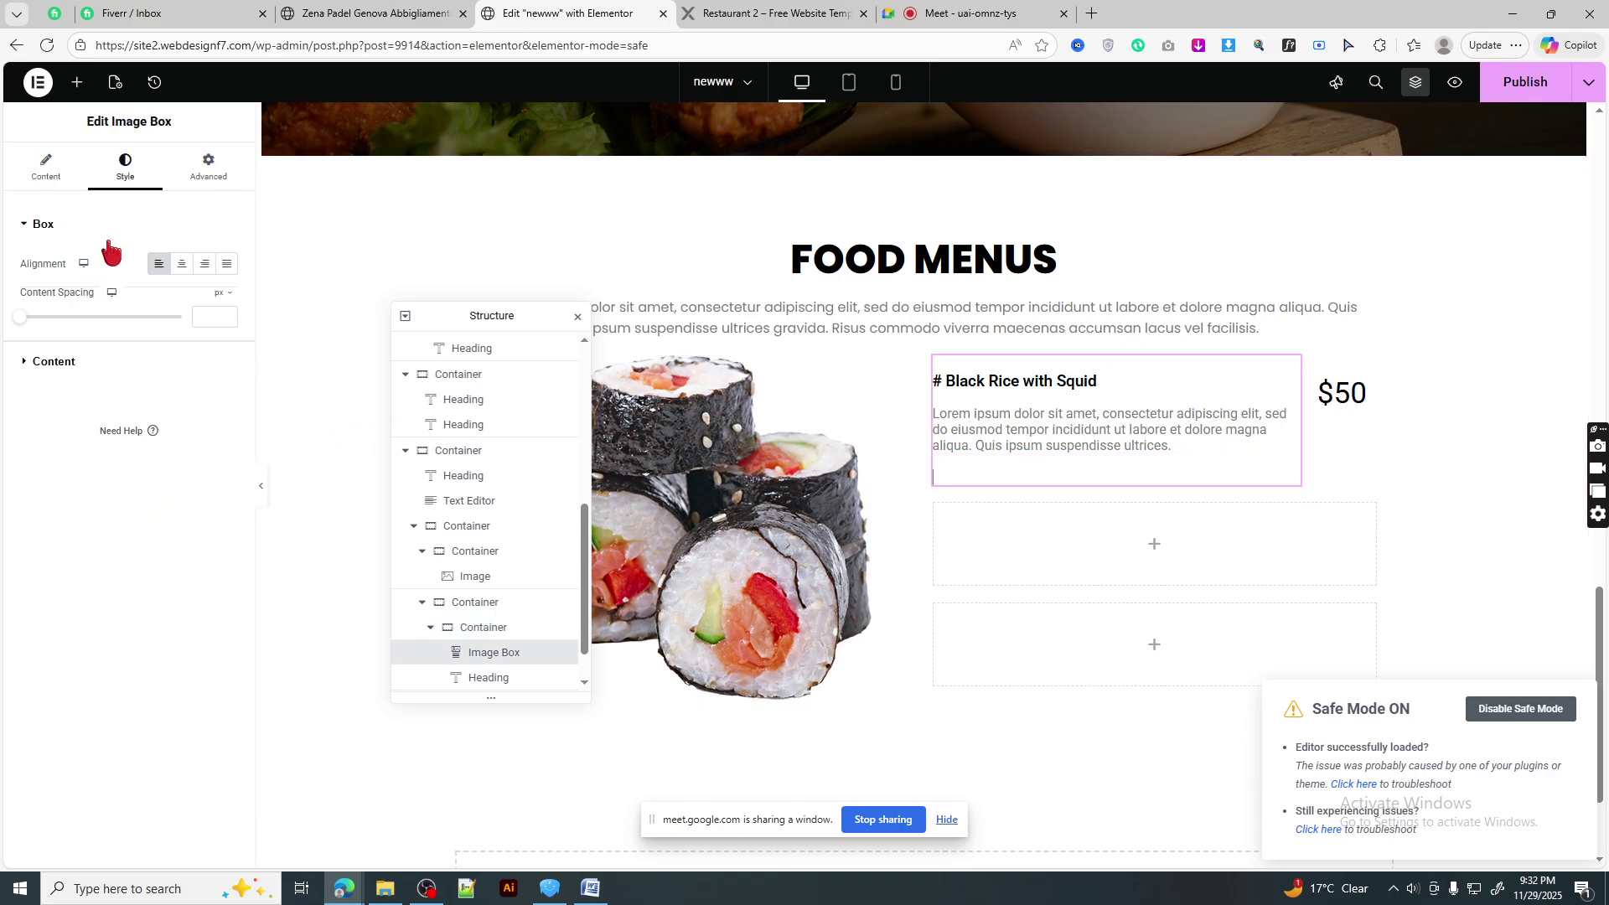
{"action": "left_click", "coordinate": [221, 361]}
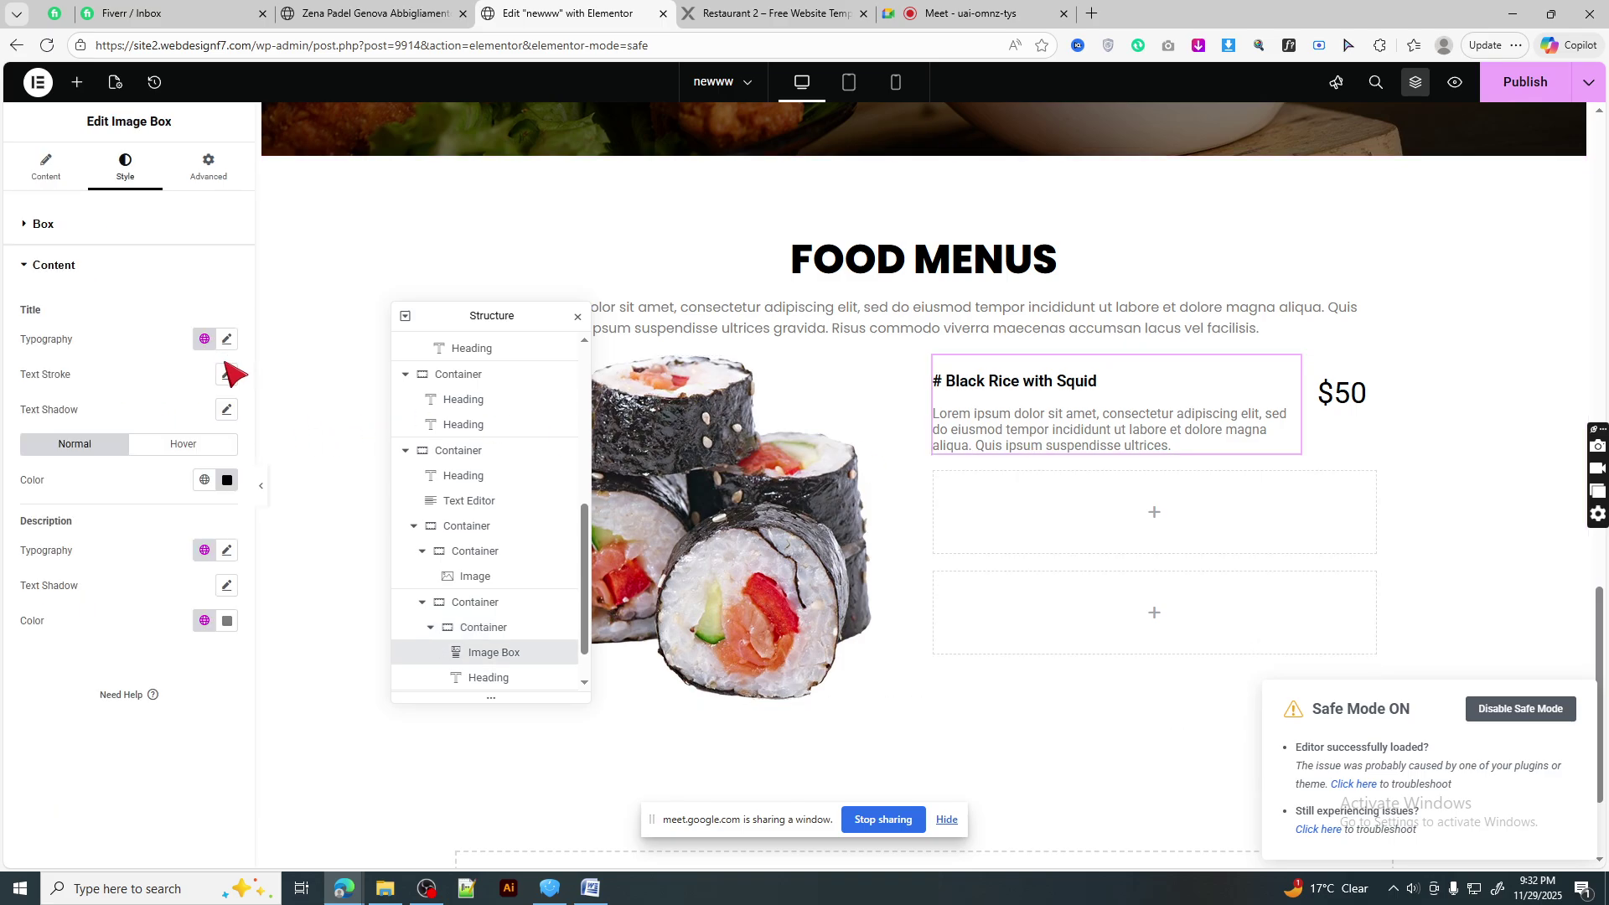
{"action": "left_click", "coordinate": [226, 340]}
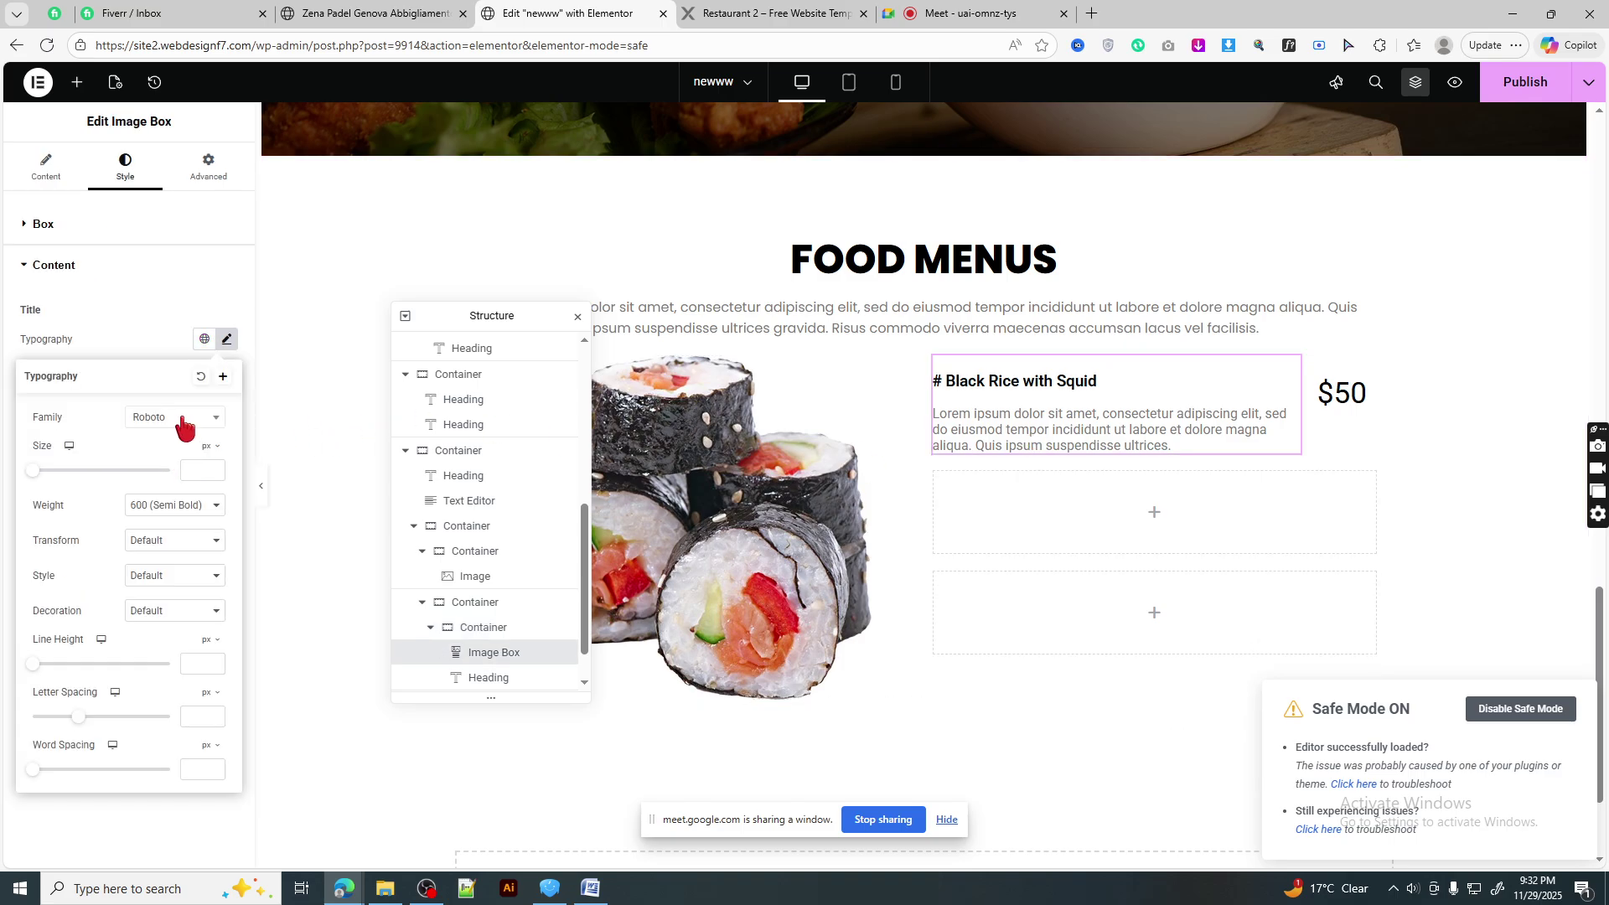
{"action": "left_click", "coordinate": [176, 418]}
{"action": "type", "text": "poppins"}
{"action": "key", "text": "Return"}
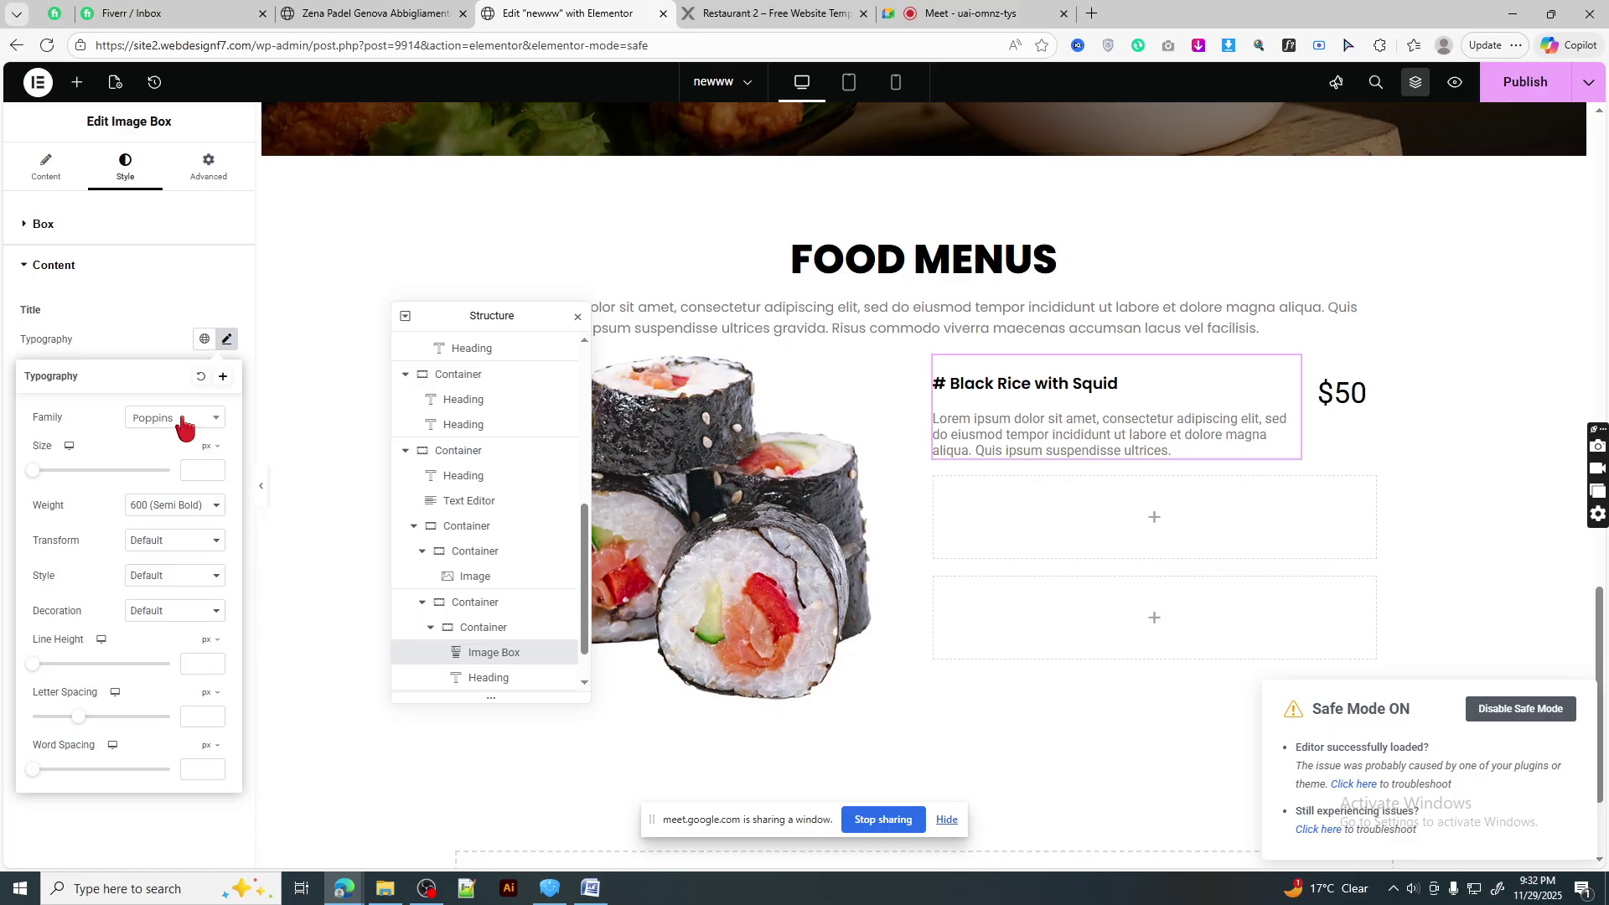
{"action": "left_click", "coordinate": [191, 472]}
{"action": "type", "text": "16"}
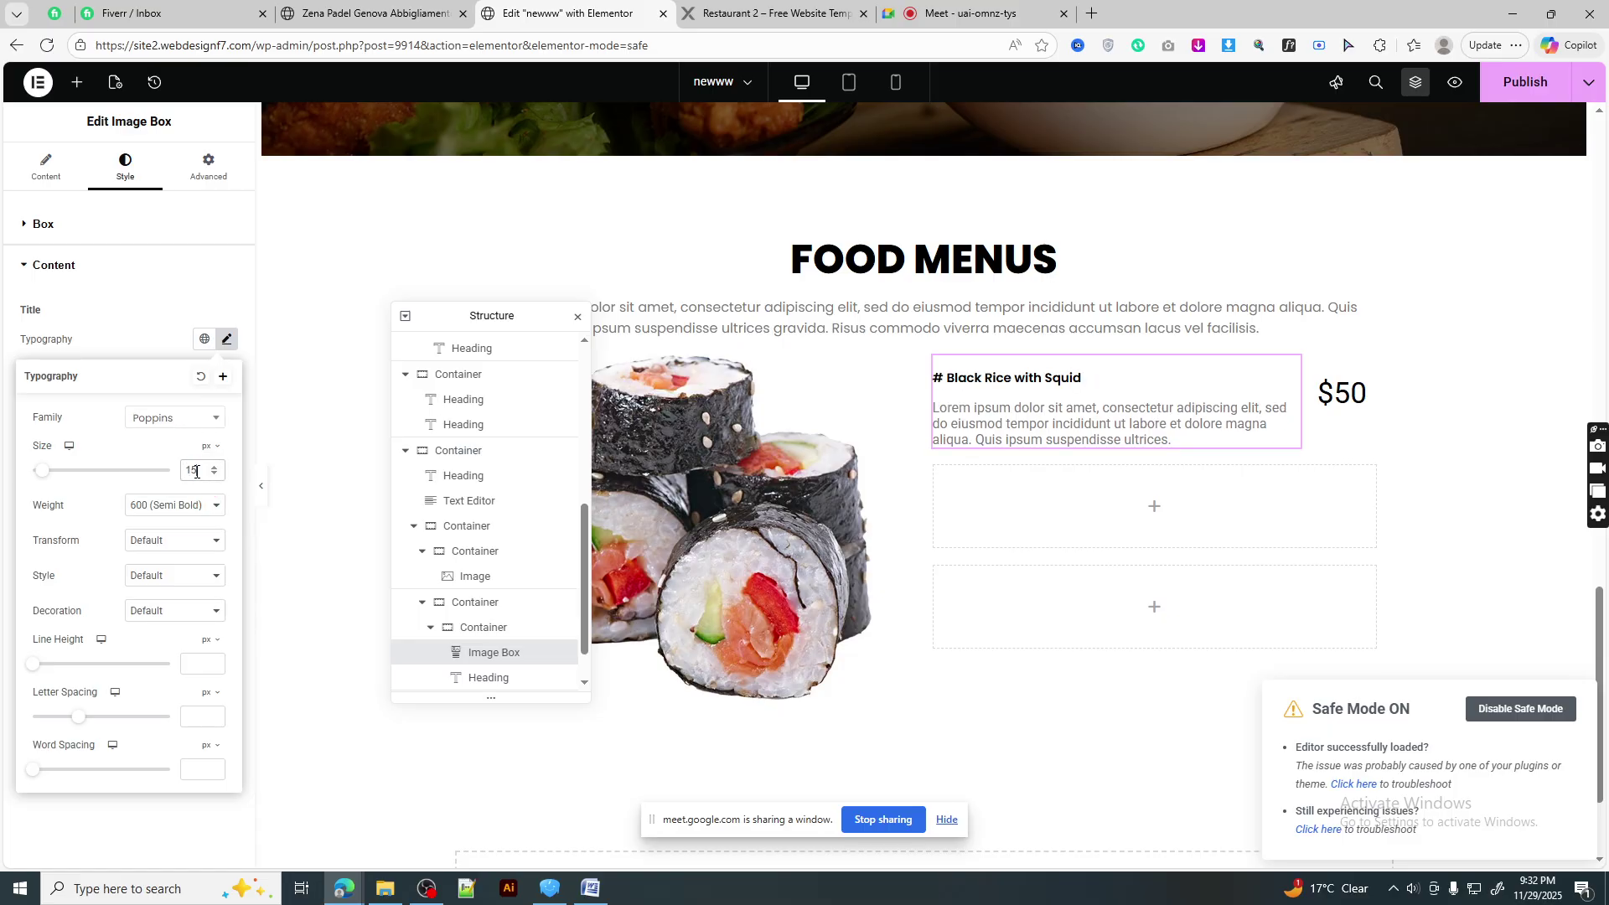
{"action": "scroll", "coordinate": [196, 472], "scroll_direction": "up", "scroll_amount": 4}
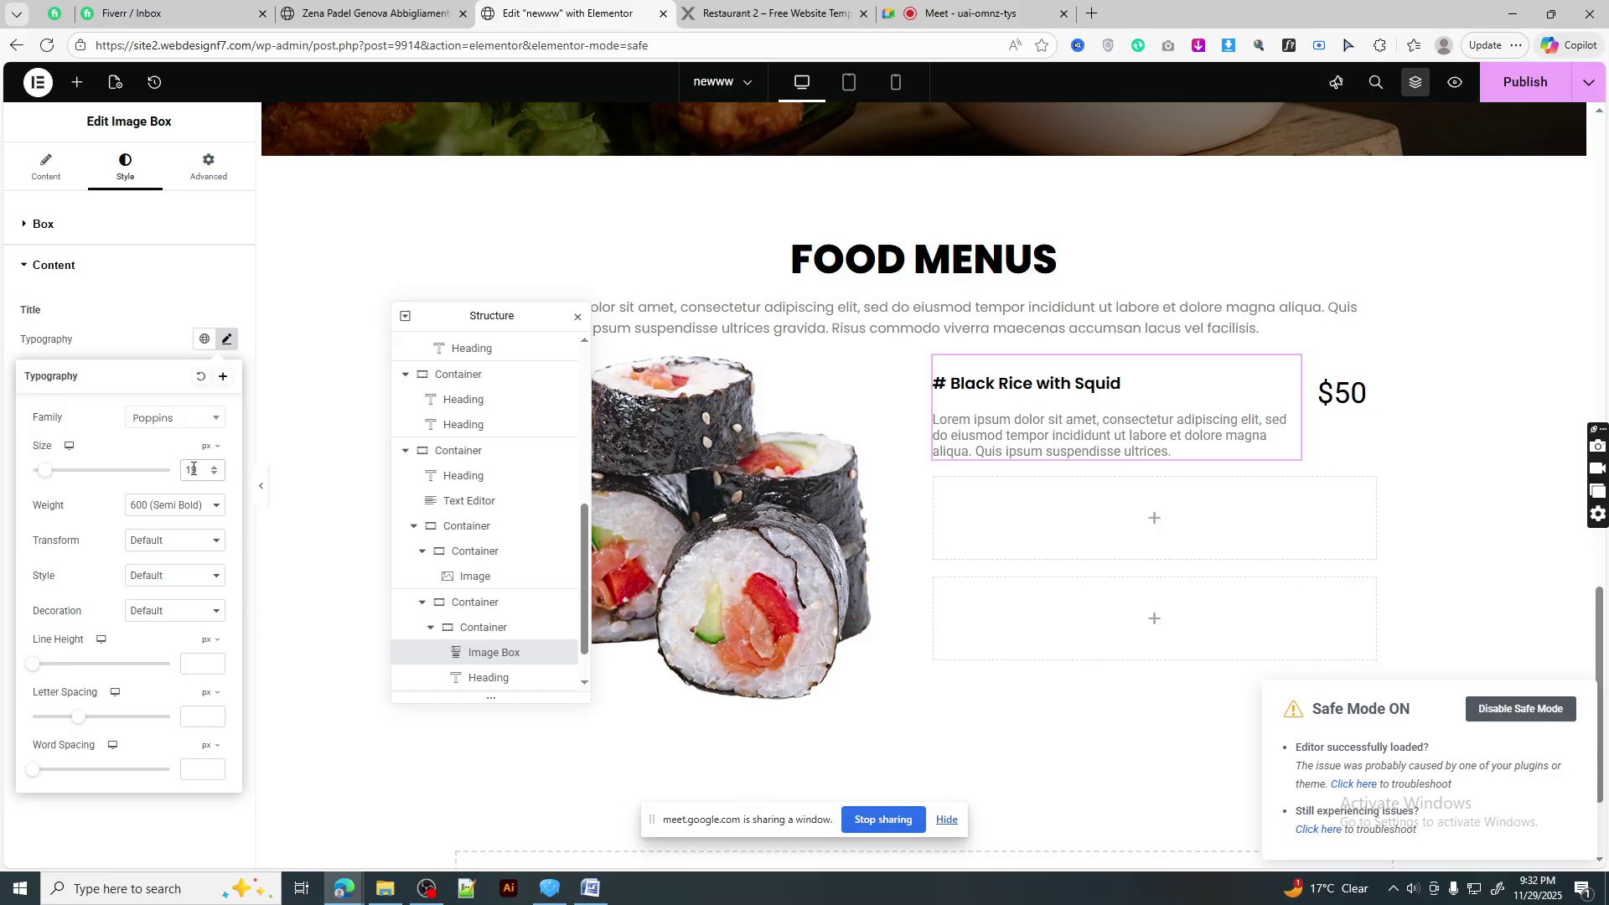
{"action": "left_click", "coordinate": [226, 338]}
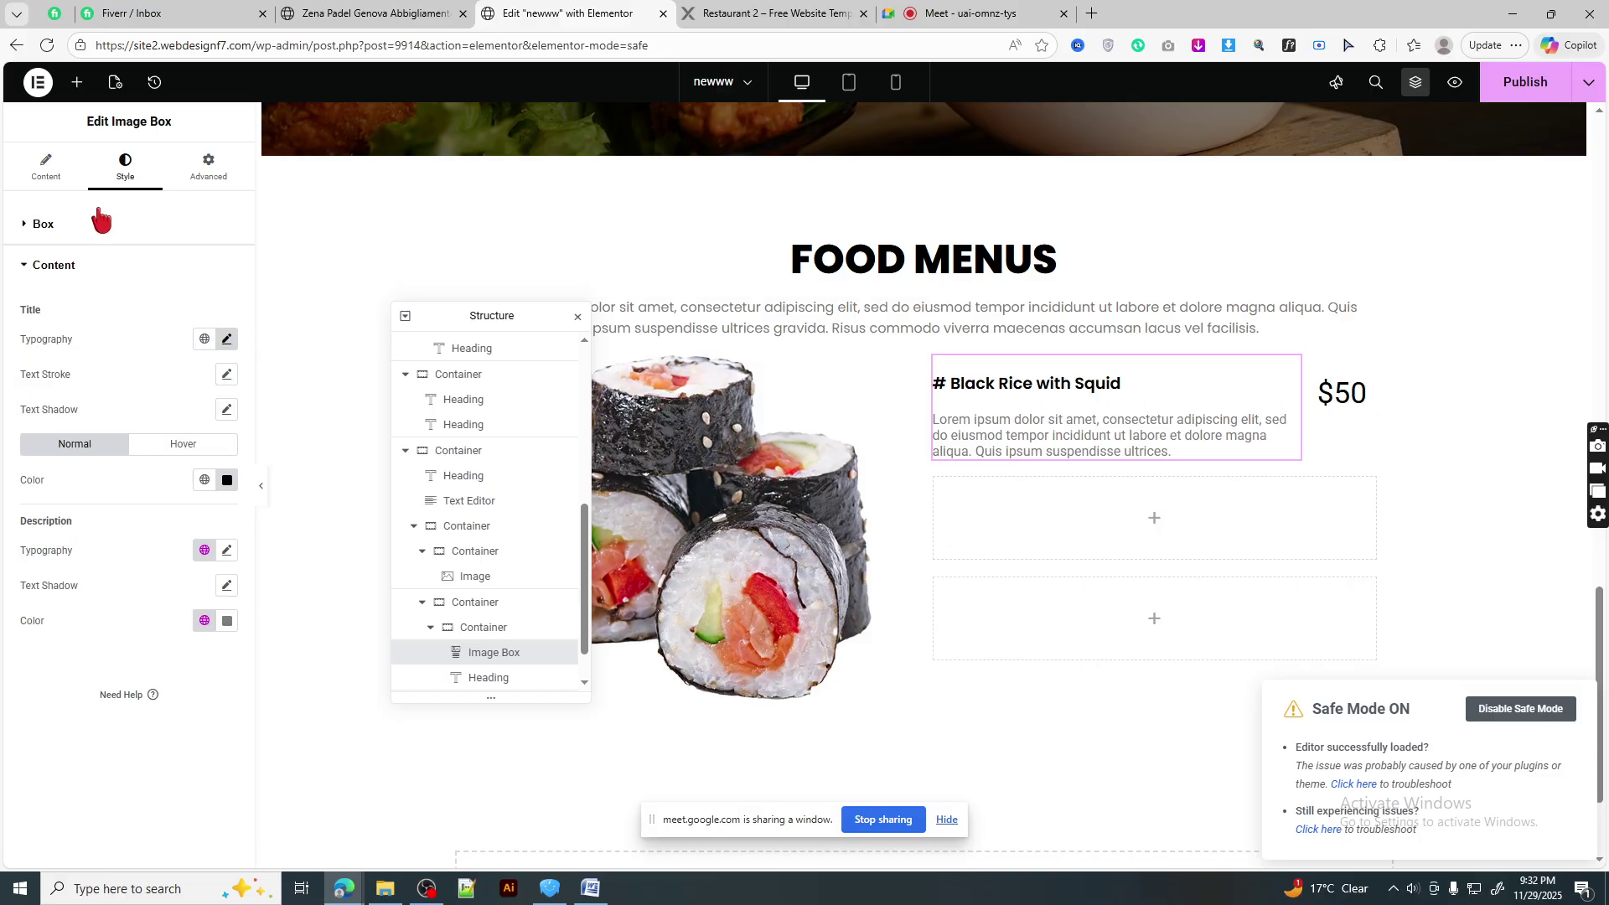
- Set the image box's content spacing to 7 px and its description text color to black
{"action": "left_click", "coordinate": [99, 222]}
{"action": "left_click_drag", "start_coordinate": [21, 319], "coordinate": [31, 318]}
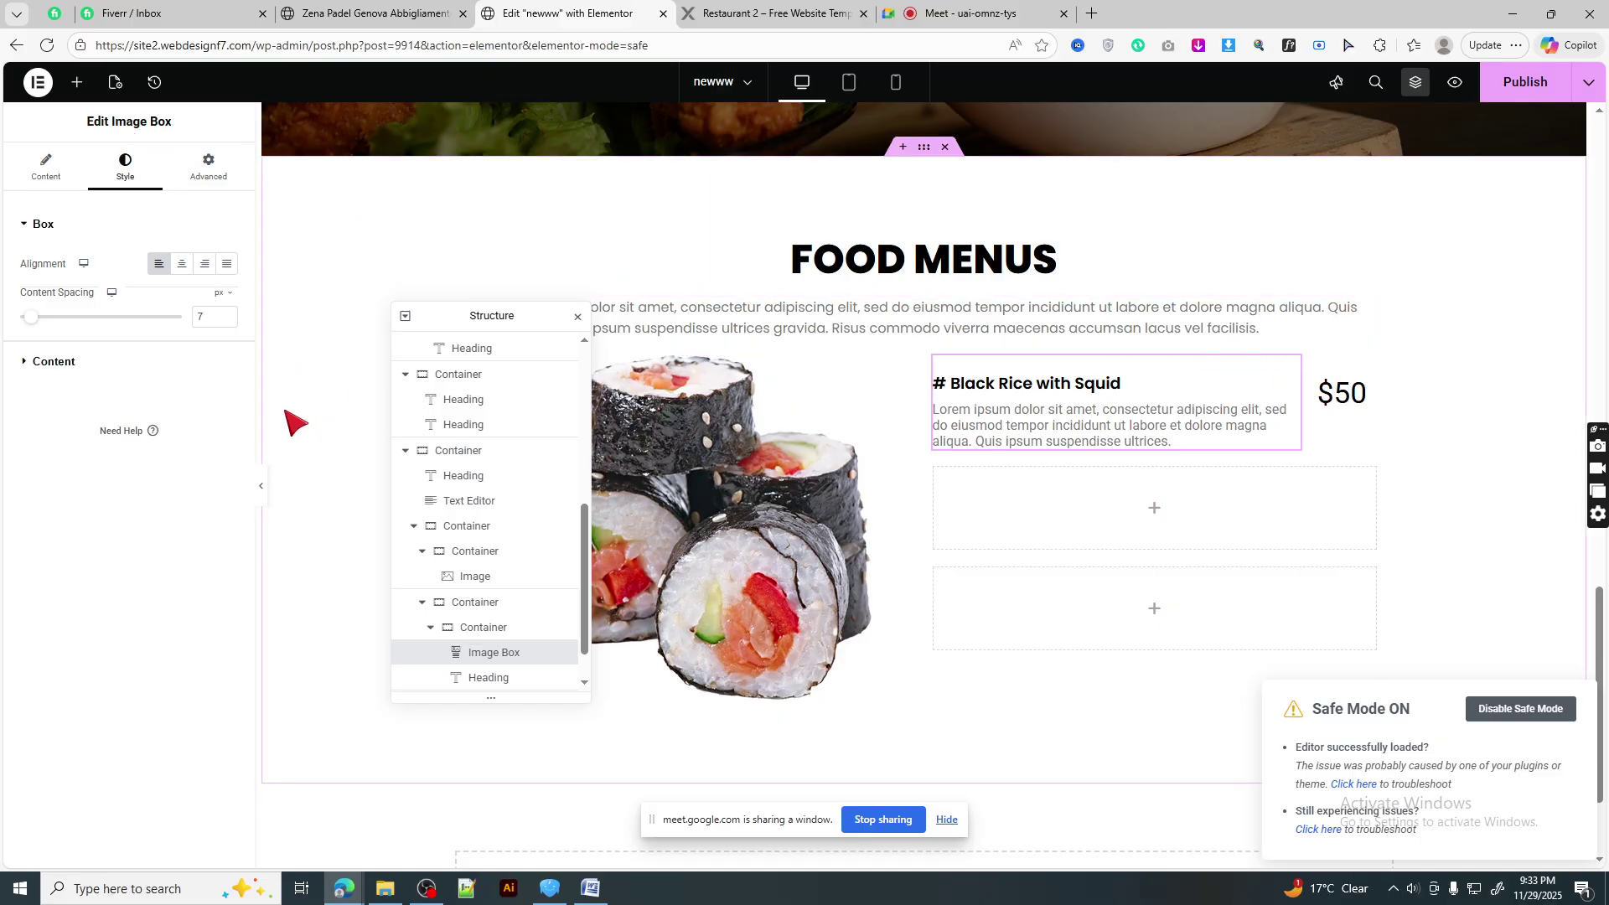
{"action": "left_click", "coordinate": [142, 368]}
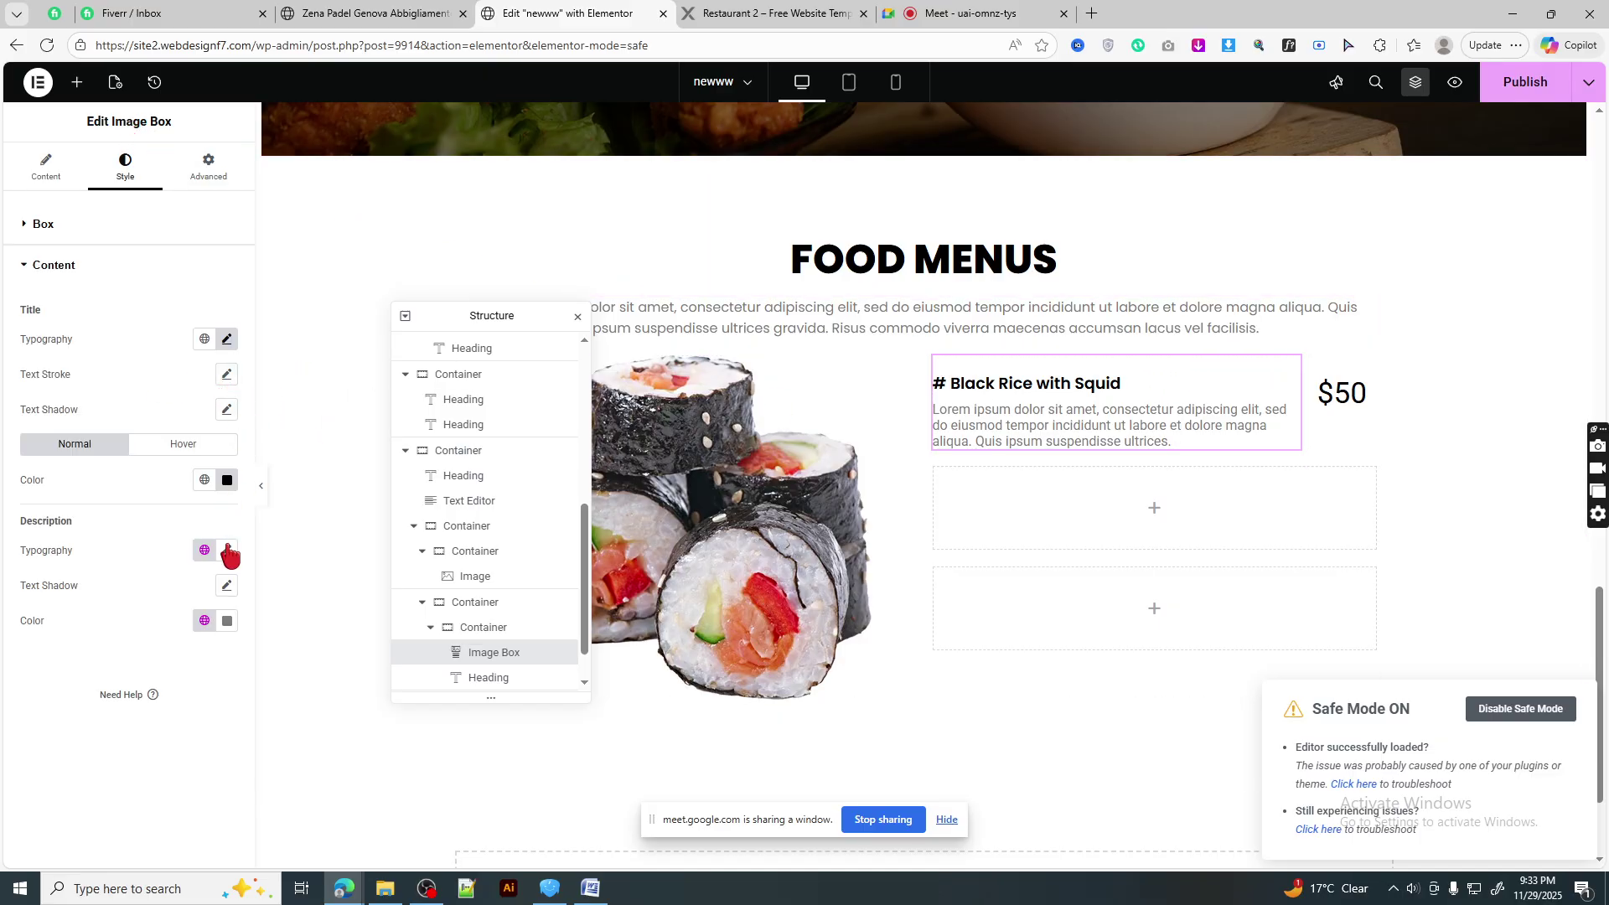
{"action": "left_click", "coordinate": [227, 621]}
{"action": "left_click_drag", "start_coordinate": [319, 498], "coordinate": [325, 530]}
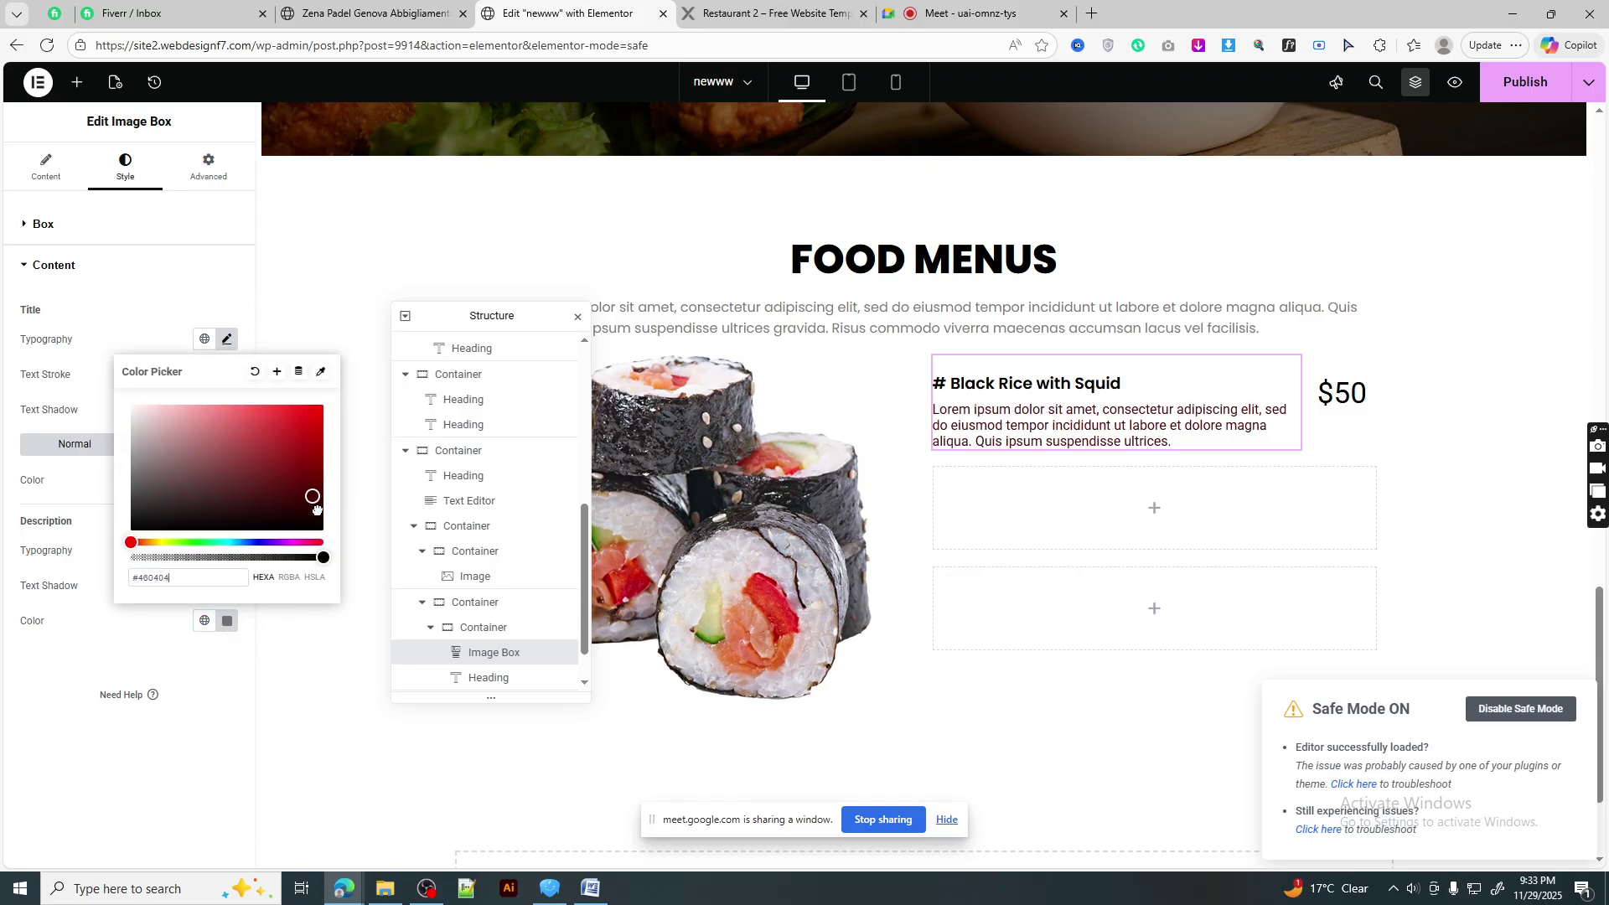
{"action": "left_click", "coordinate": [226, 621]}
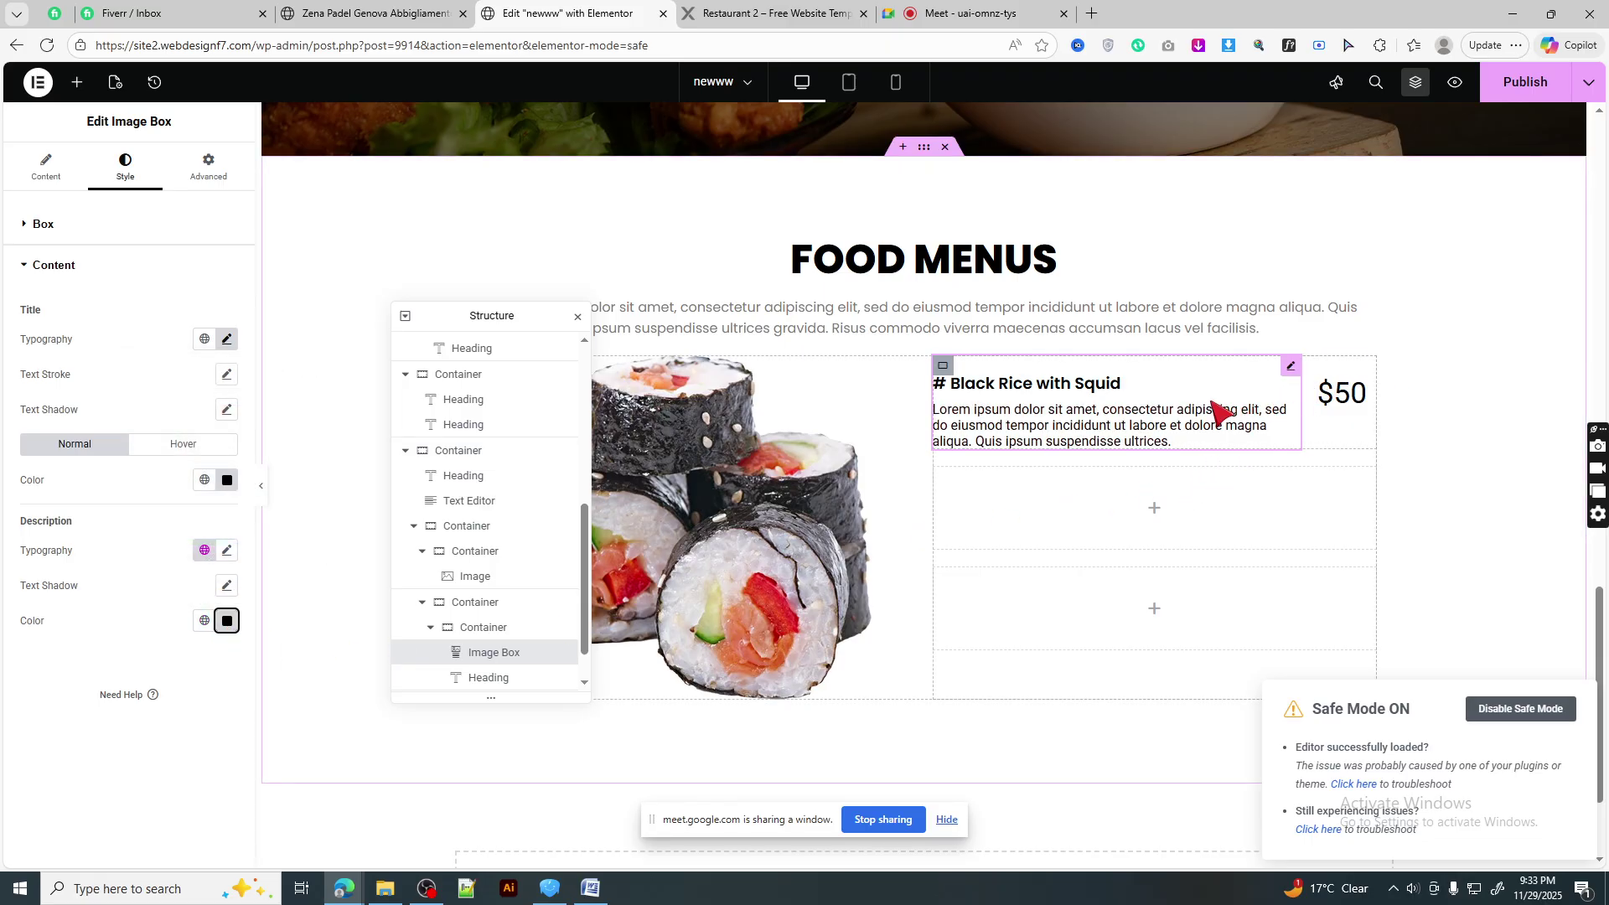
- Try 0 px gaps with a wider image box in the first menu item's container, and return the gaps to 20 px
{"action": "left_click", "coordinate": [943, 366]}
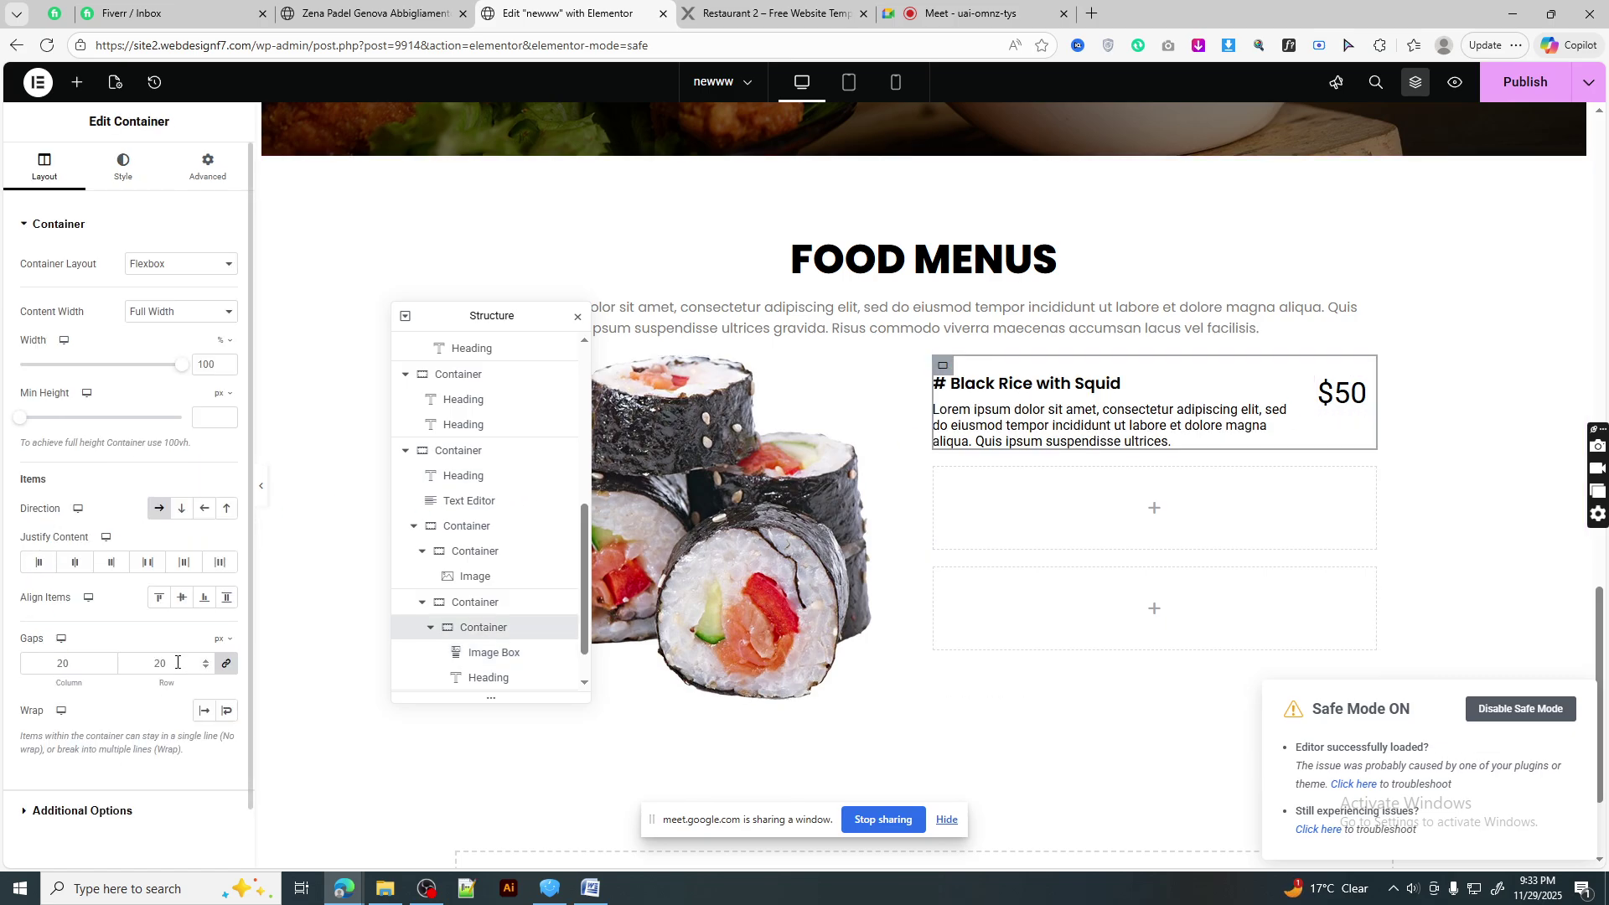
{"action": "type", "text": "0"}
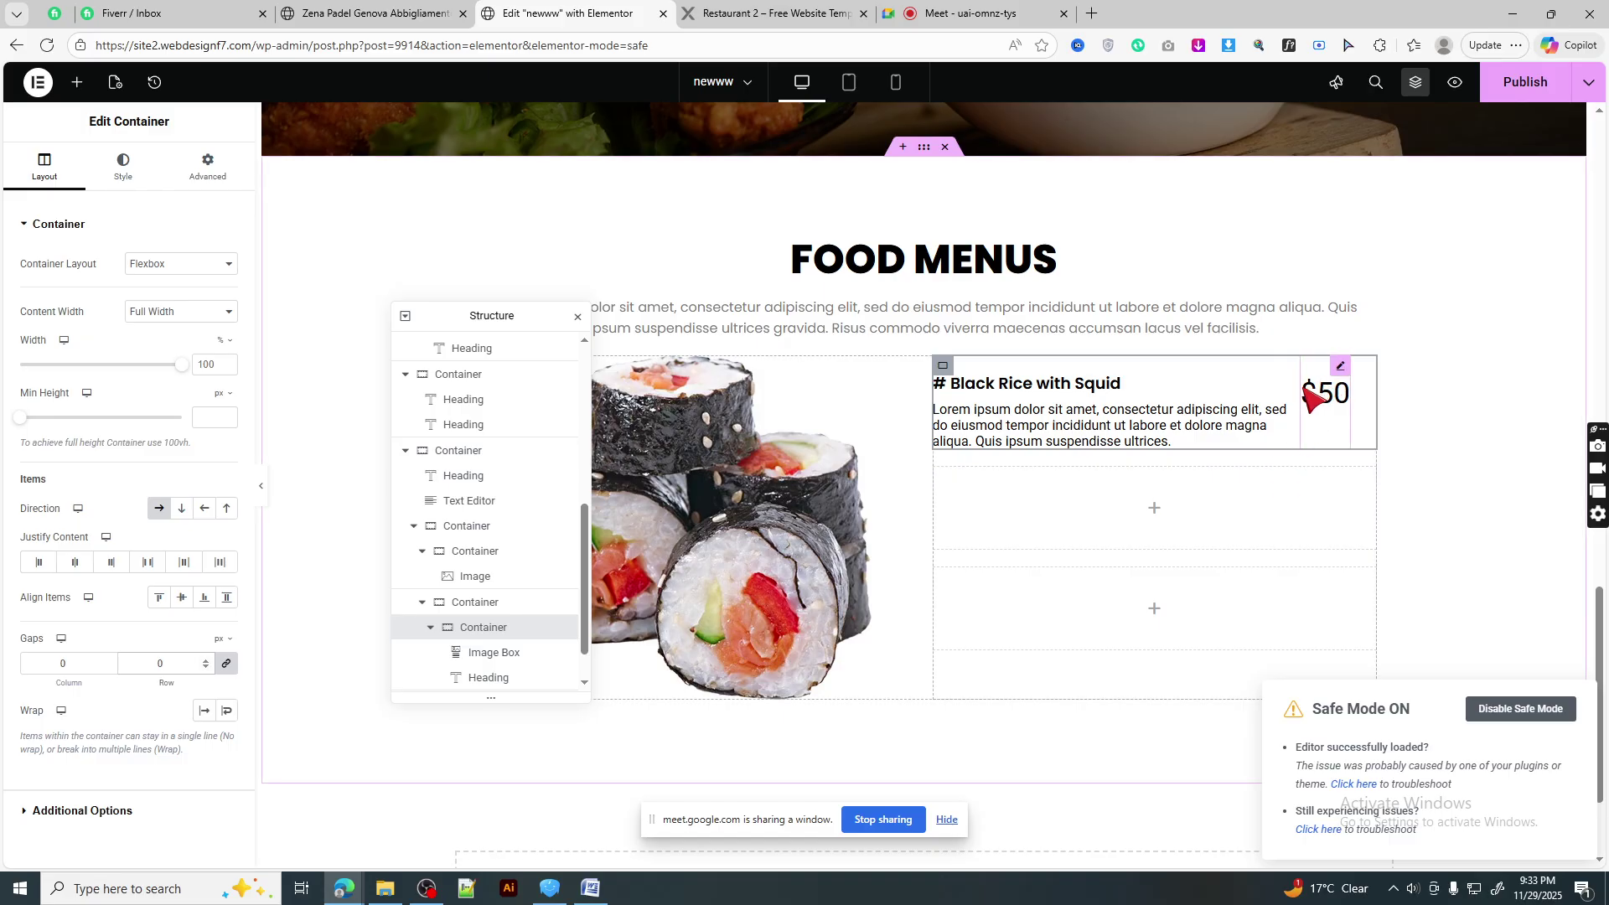
{"action": "left_click_drag", "start_coordinate": [1295, 391], "coordinate": [1314, 394]}
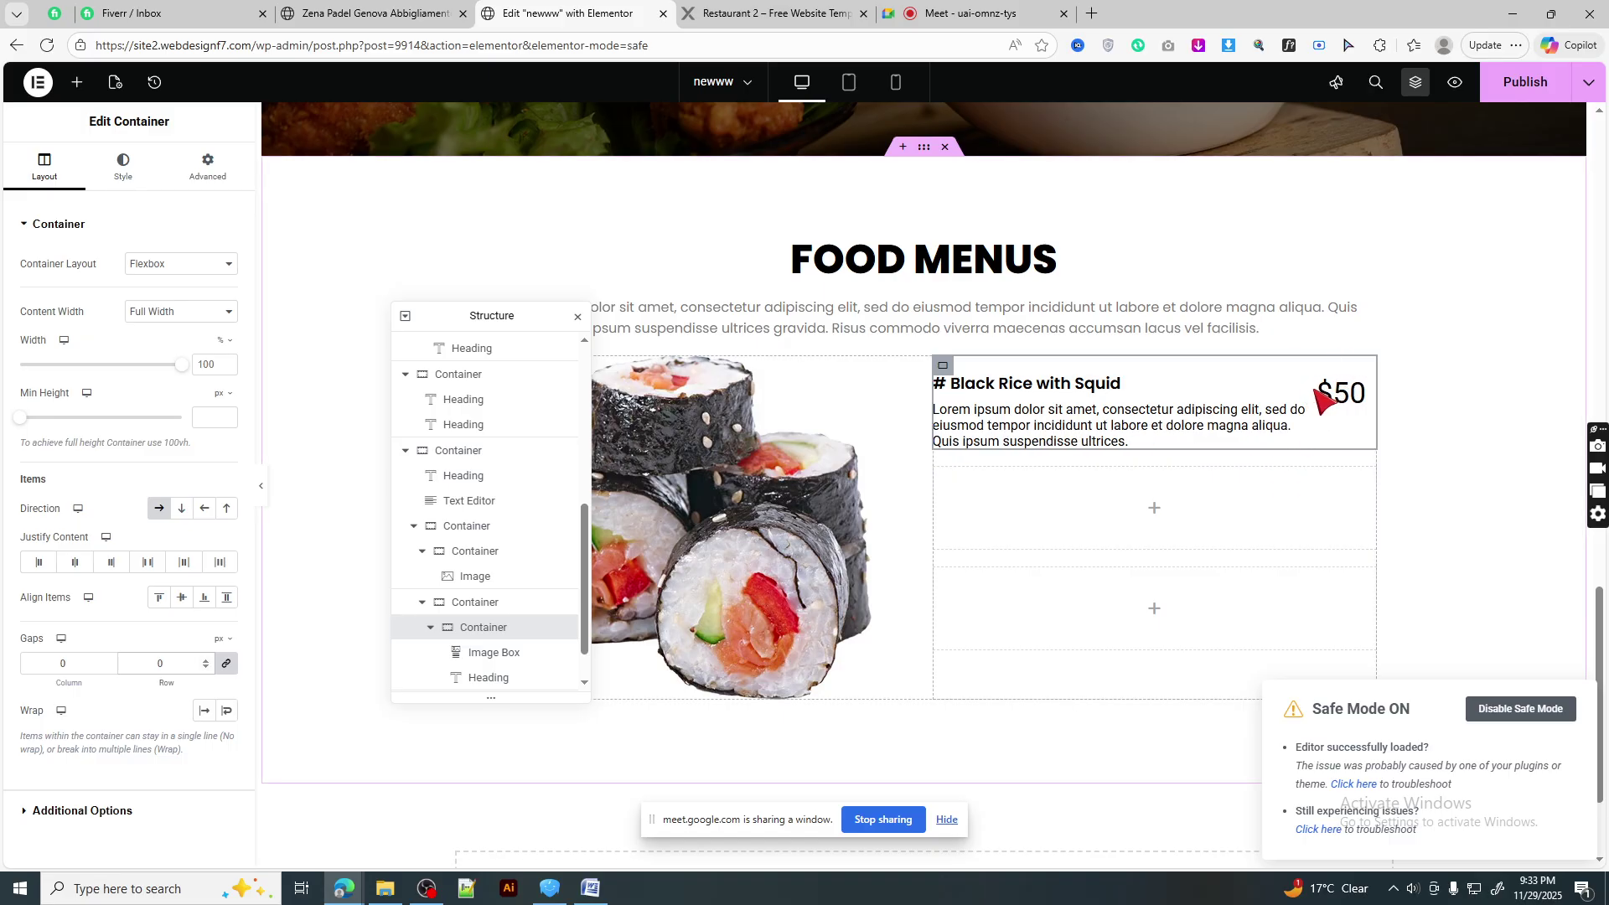
{"action": "left_click", "coordinate": [696, 11]}
{"action": "left_click", "coordinate": [601, 10]}
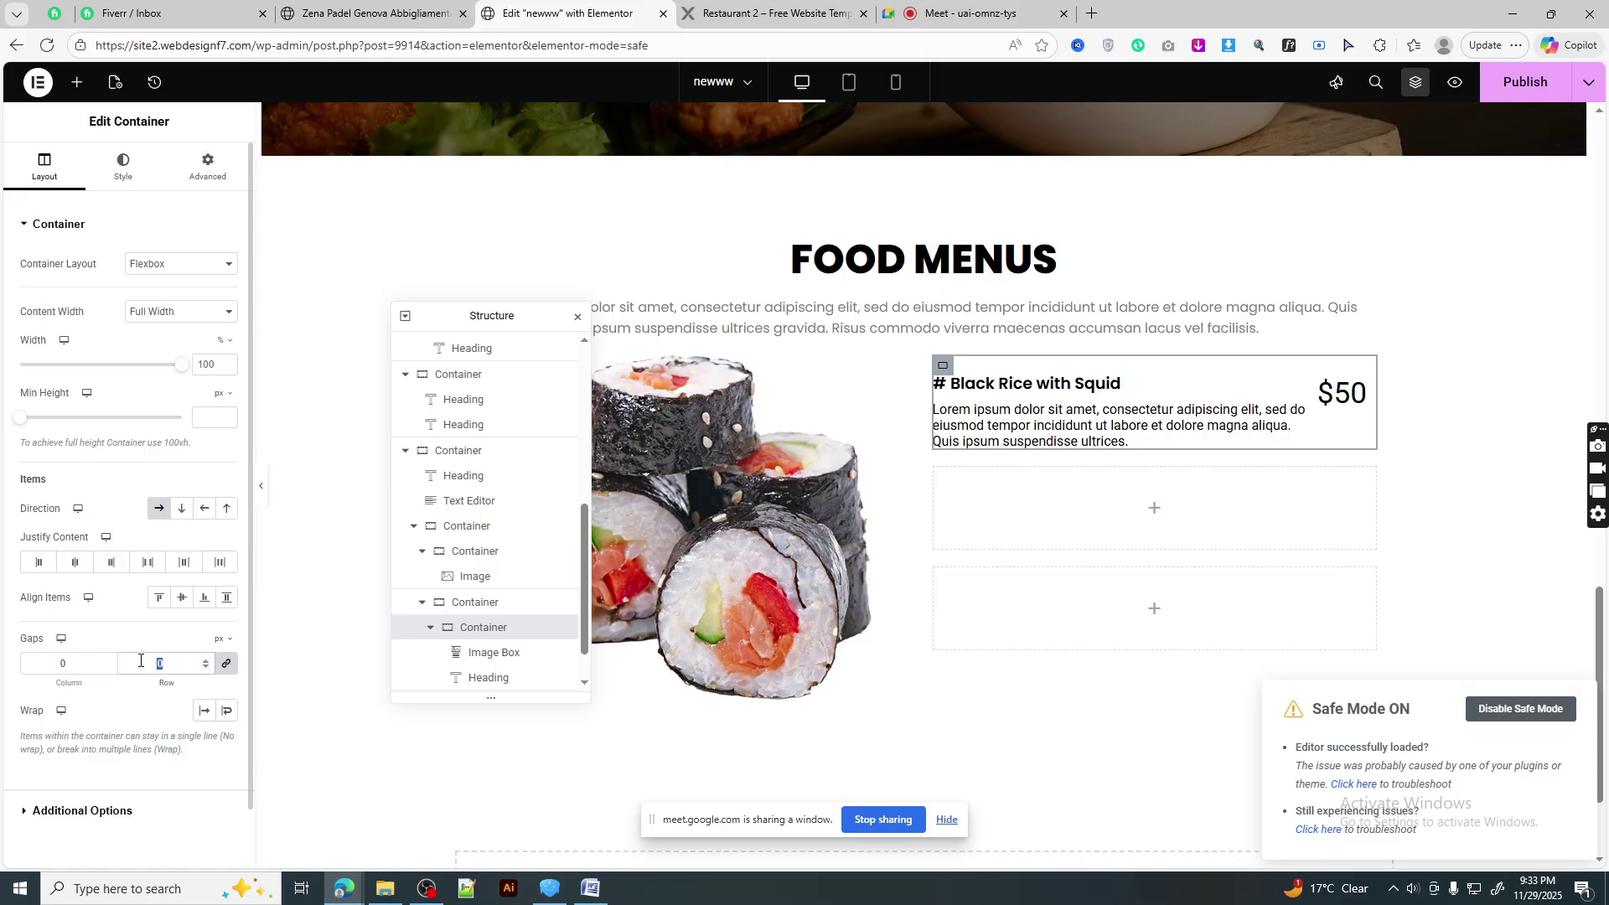
{"action": "type", "text": "20"}
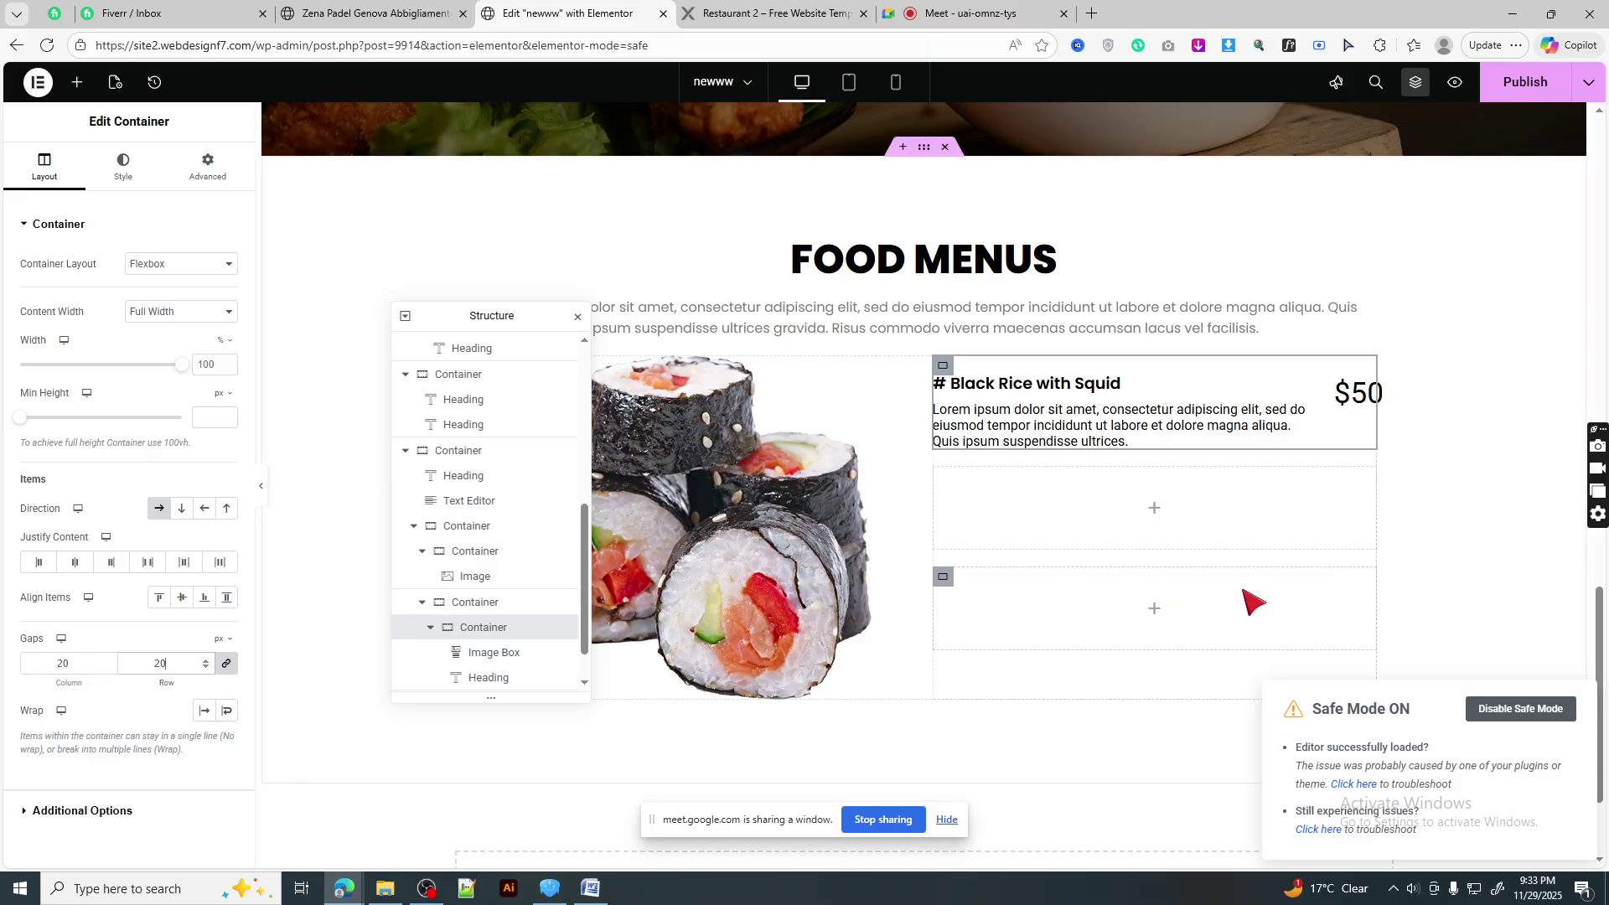
{"action": "left_click_drag", "start_coordinate": [1313, 424], "coordinate": [1300, 424]}
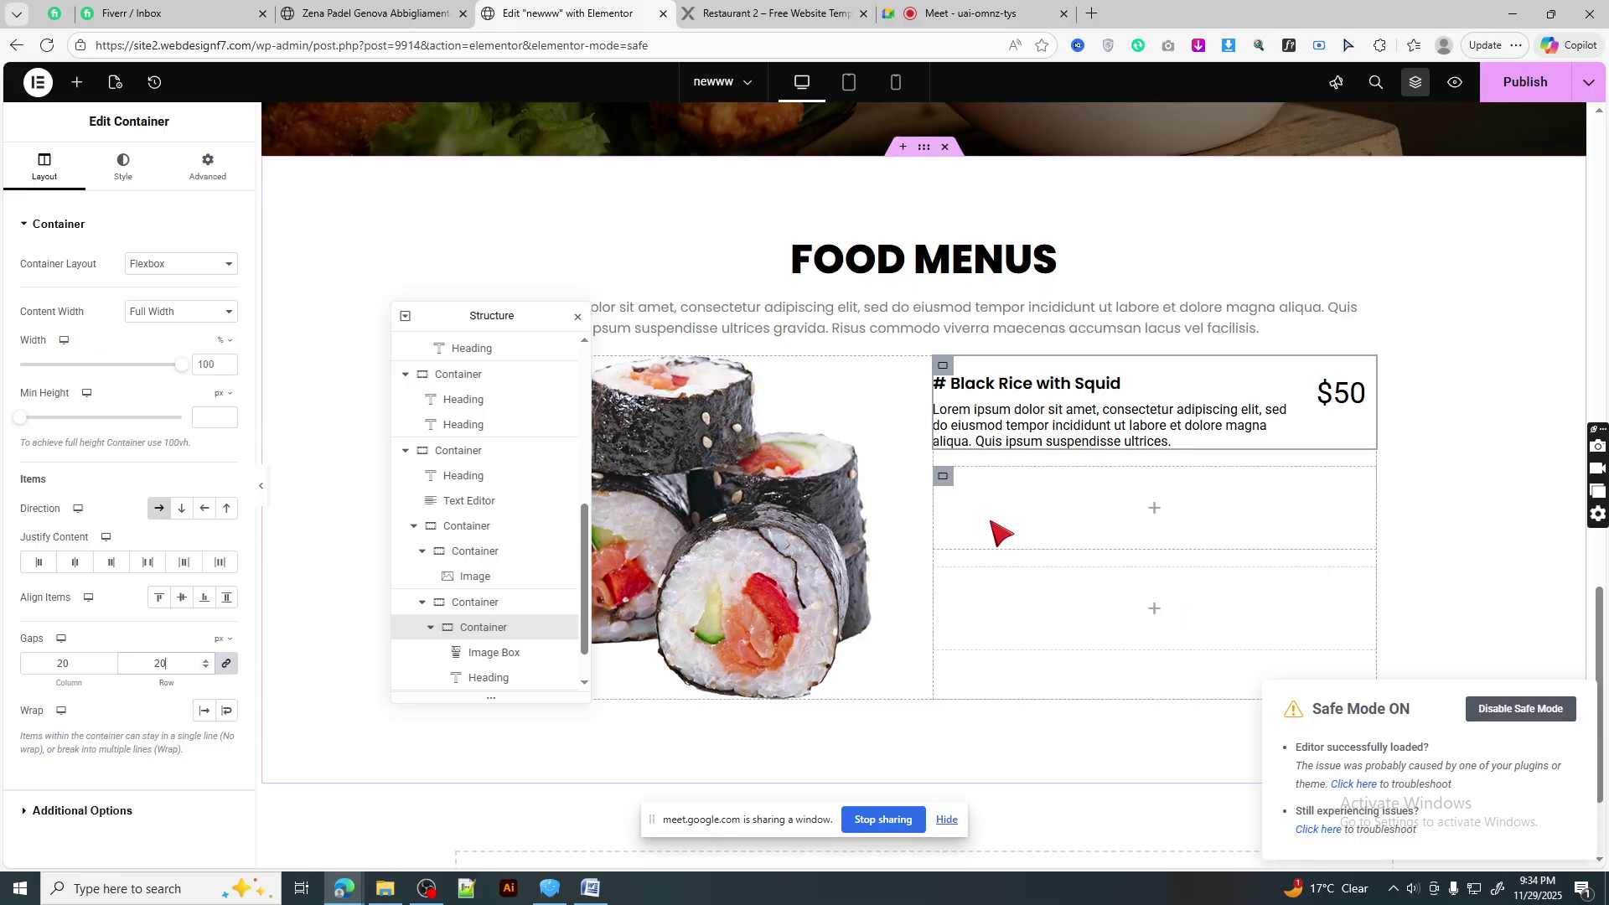
- Try a vertical direction for the first menu item's container and return it to a horizontal row
{"action": "left_click", "coordinate": [945, 479]}
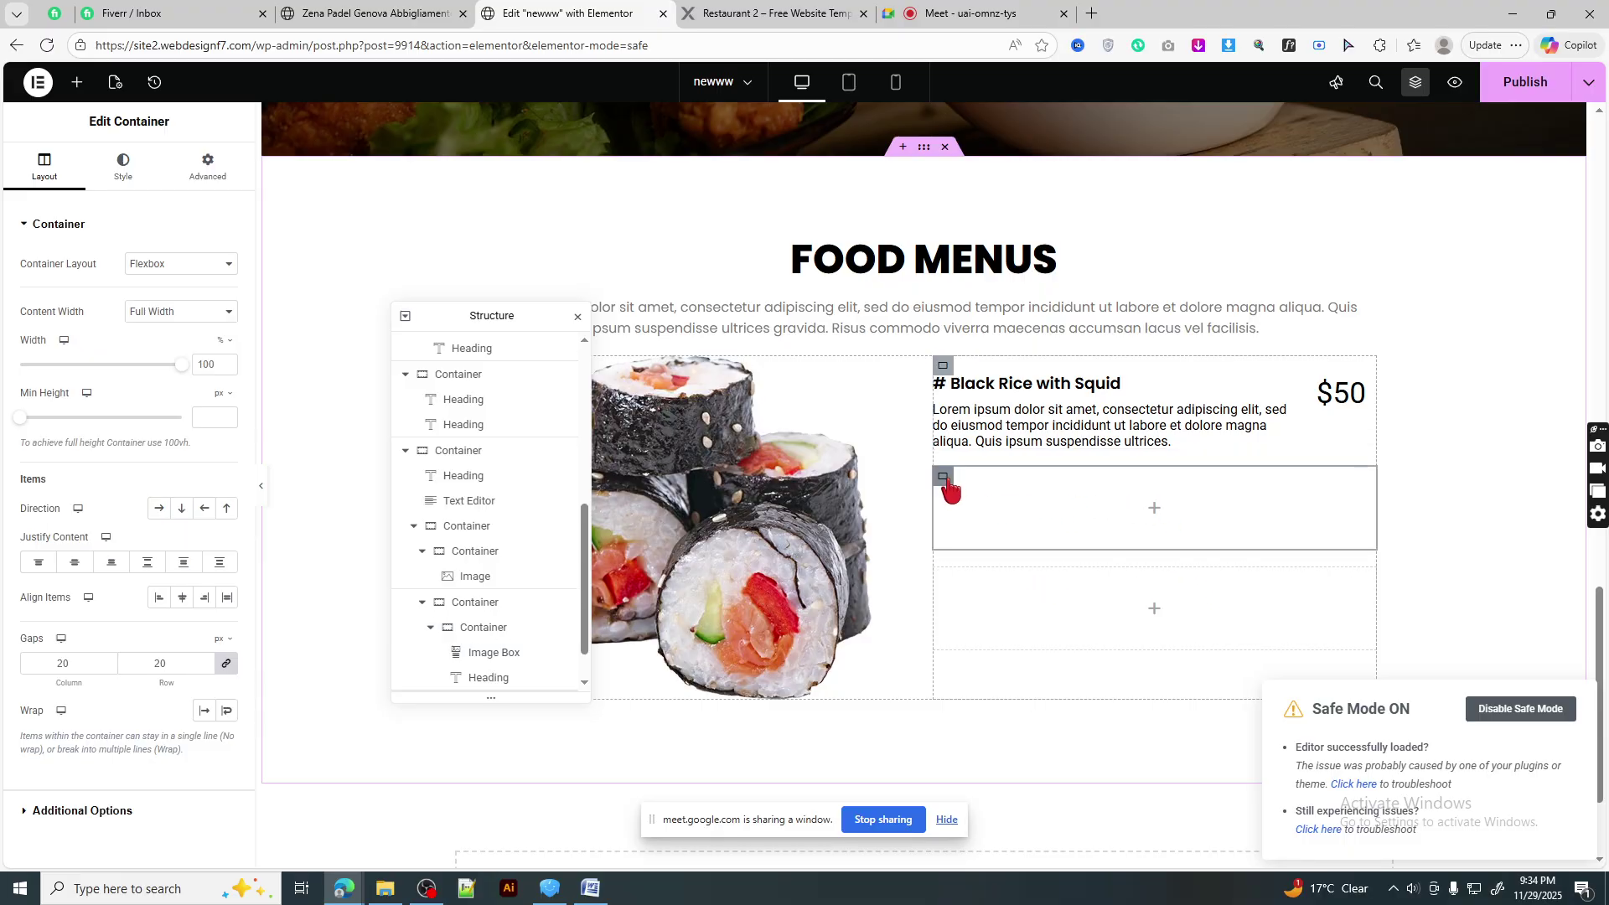
{"action": "left_click", "coordinate": [1043, 413]}
{"action": "left_click", "coordinate": [125, 168]}
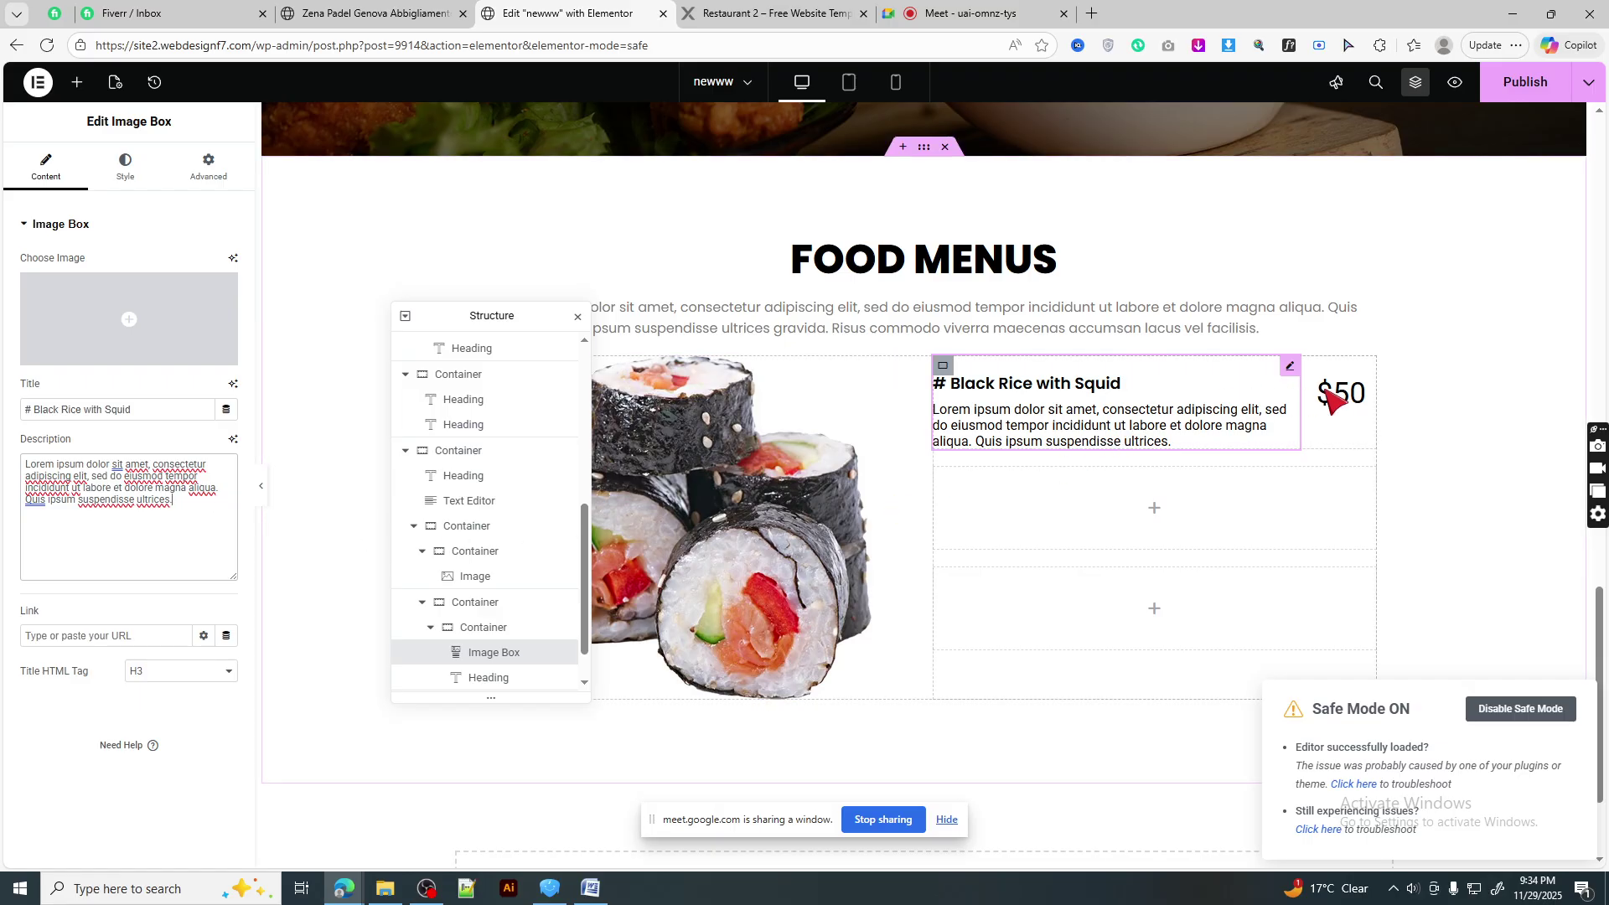
{"action": "left_click", "coordinate": [1358, 379]}
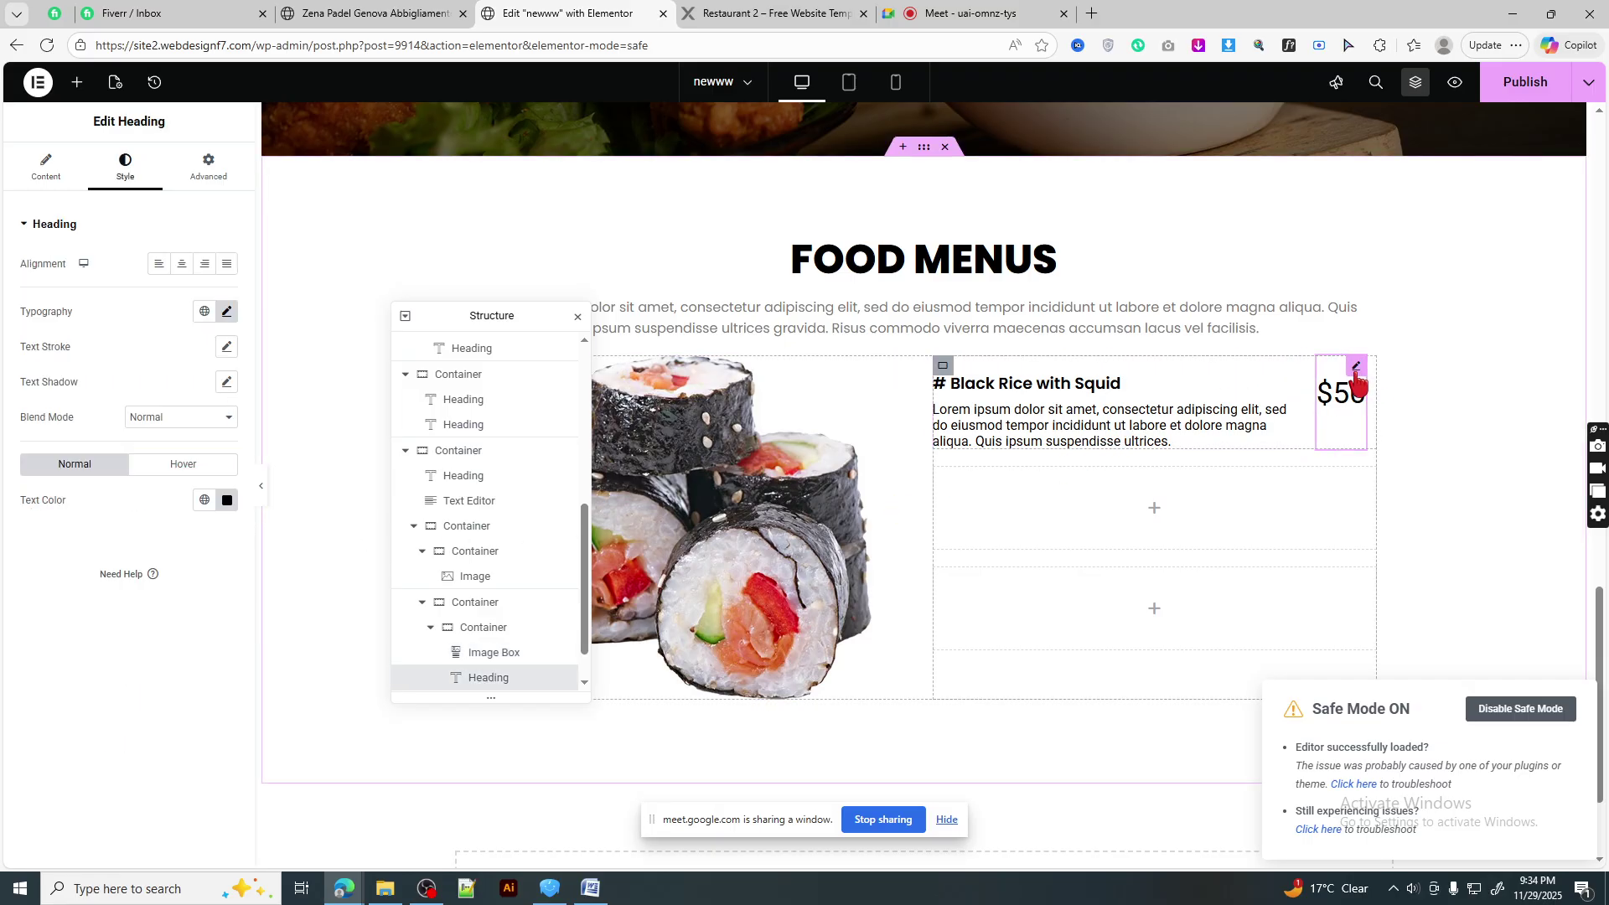
{"action": "left_click", "coordinate": [943, 367]}
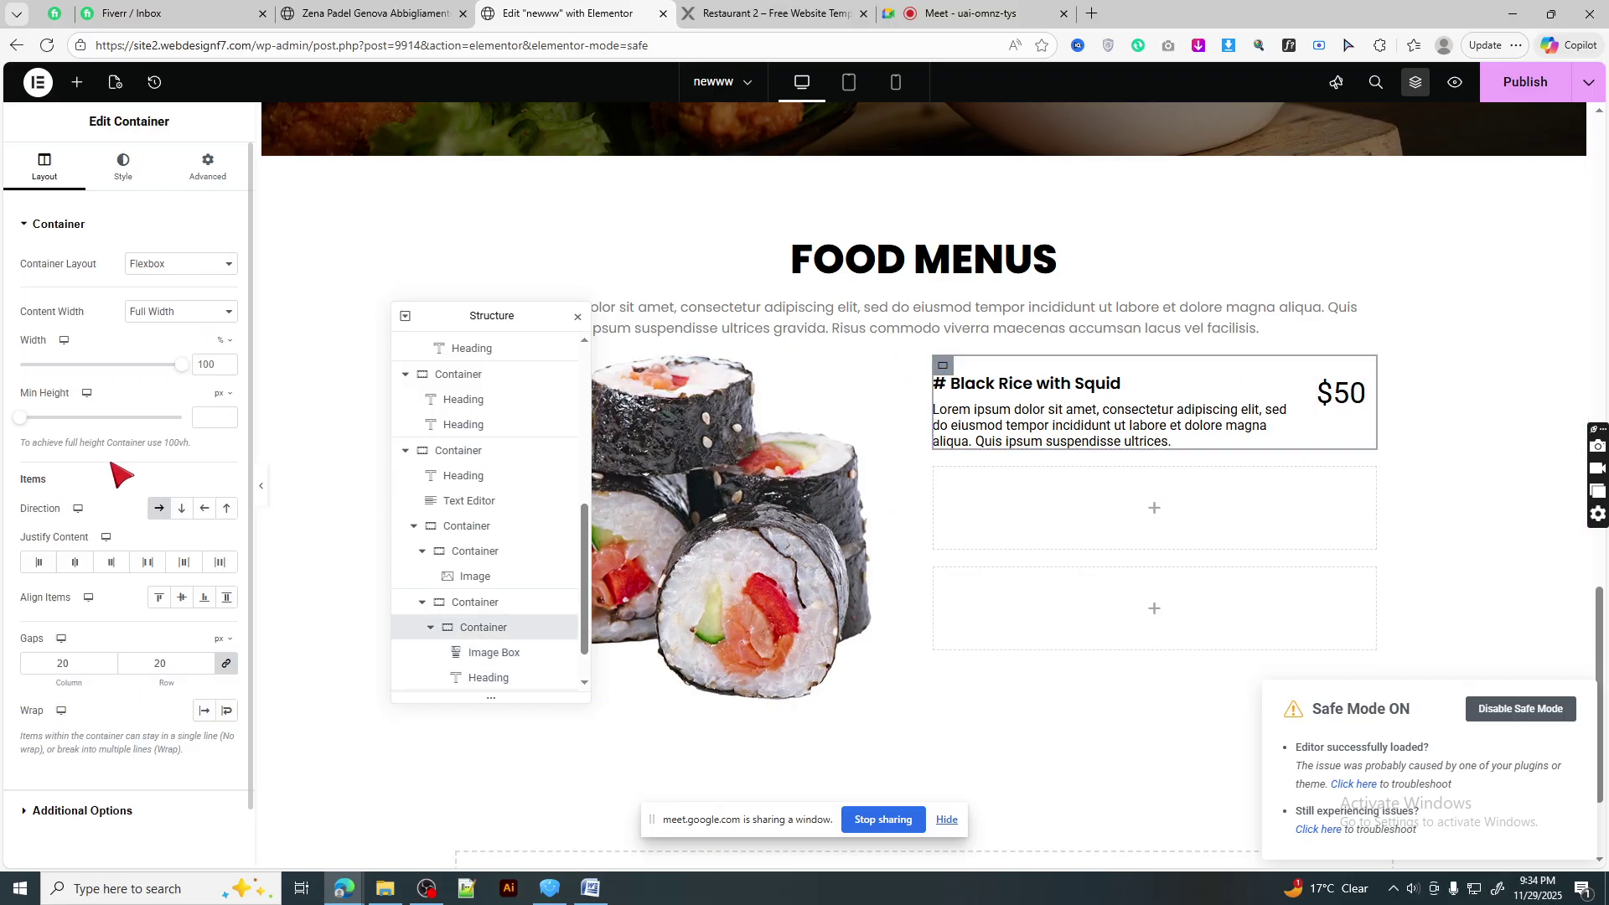
{"action": "left_click", "coordinate": [181, 509]}
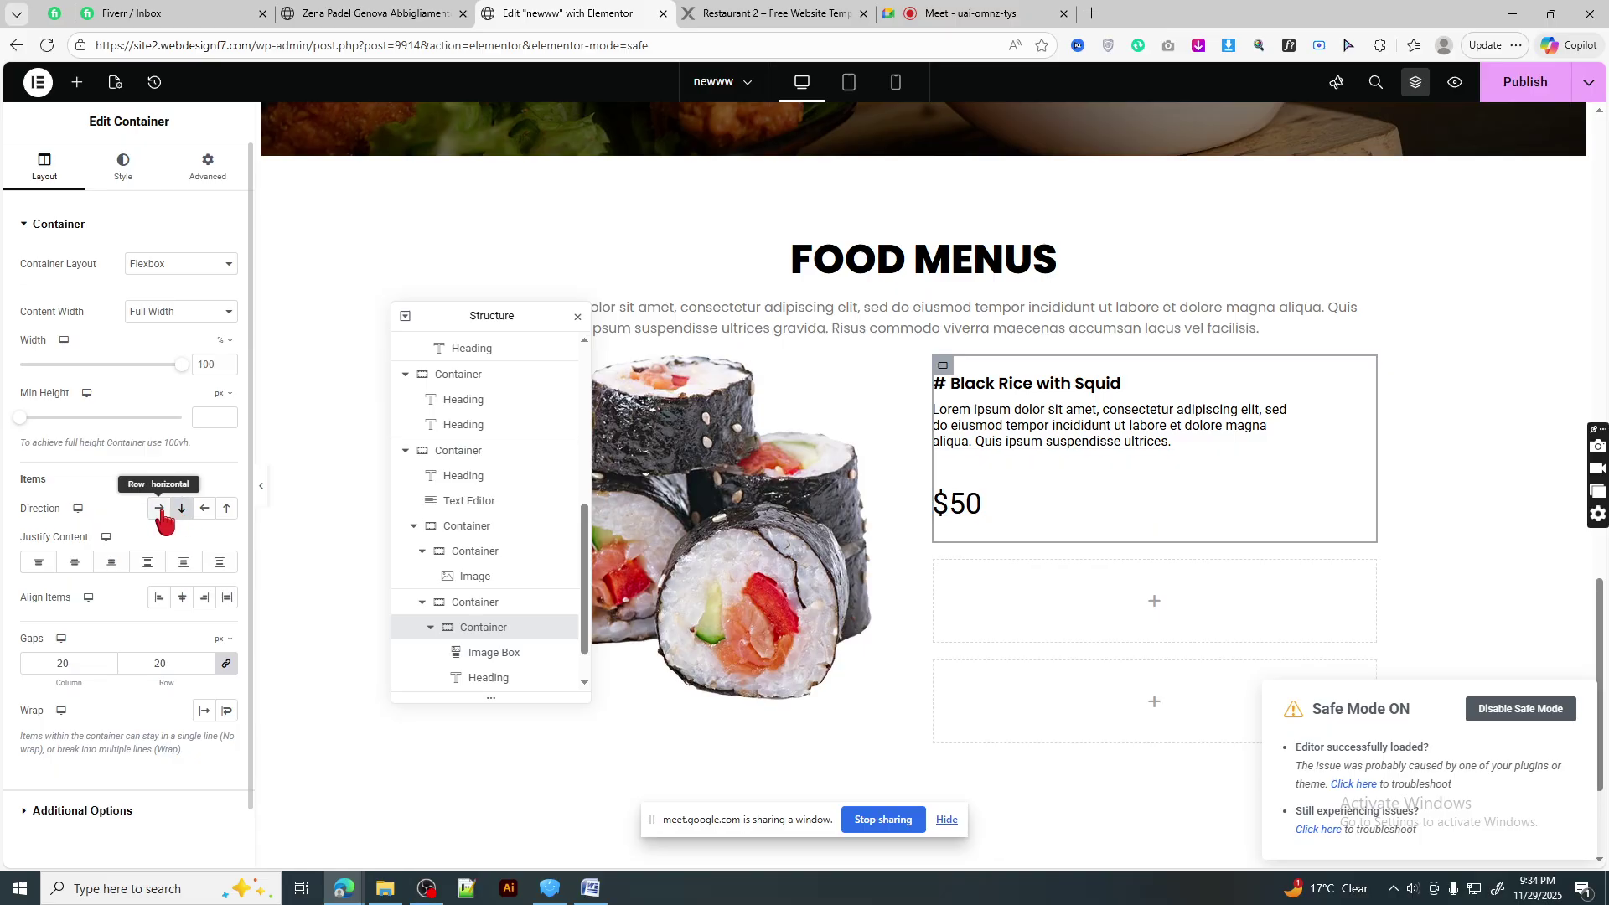
{"action": "left_click", "coordinate": [159, 509]}
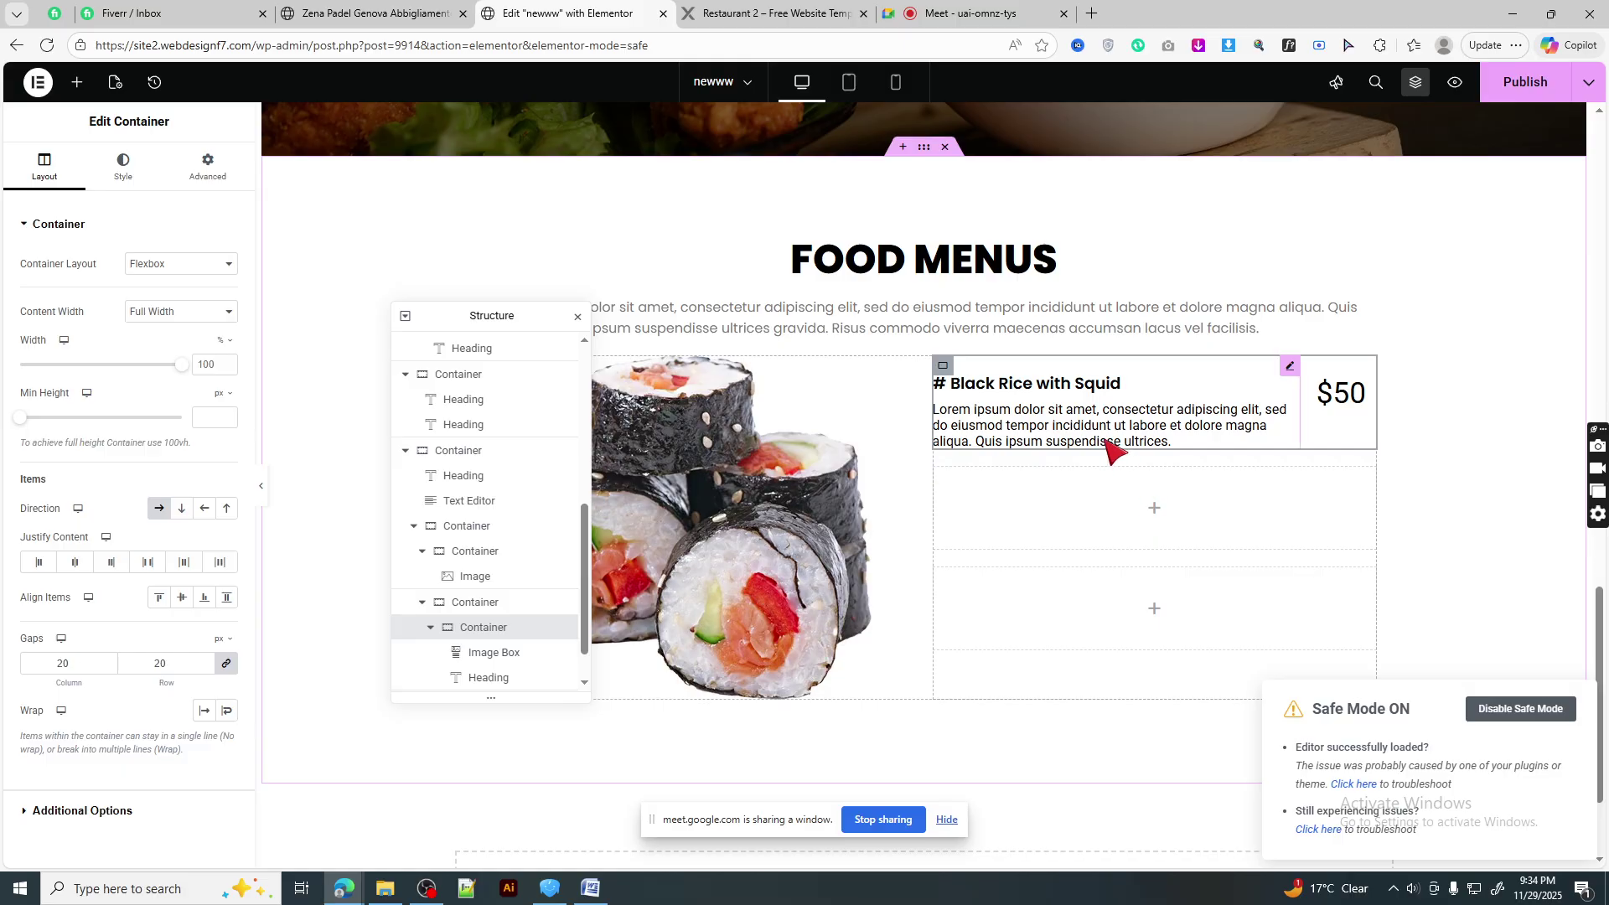
- Copy the "# Black Rice with Squid" image box and paste it into the empty container directly below
{"action": "scroll", "coordinate": [1114, 467], "scroll_direction": "down", "scroll_amount": 1}
{"action": "right_click", "coordinate": [1114, 316]}
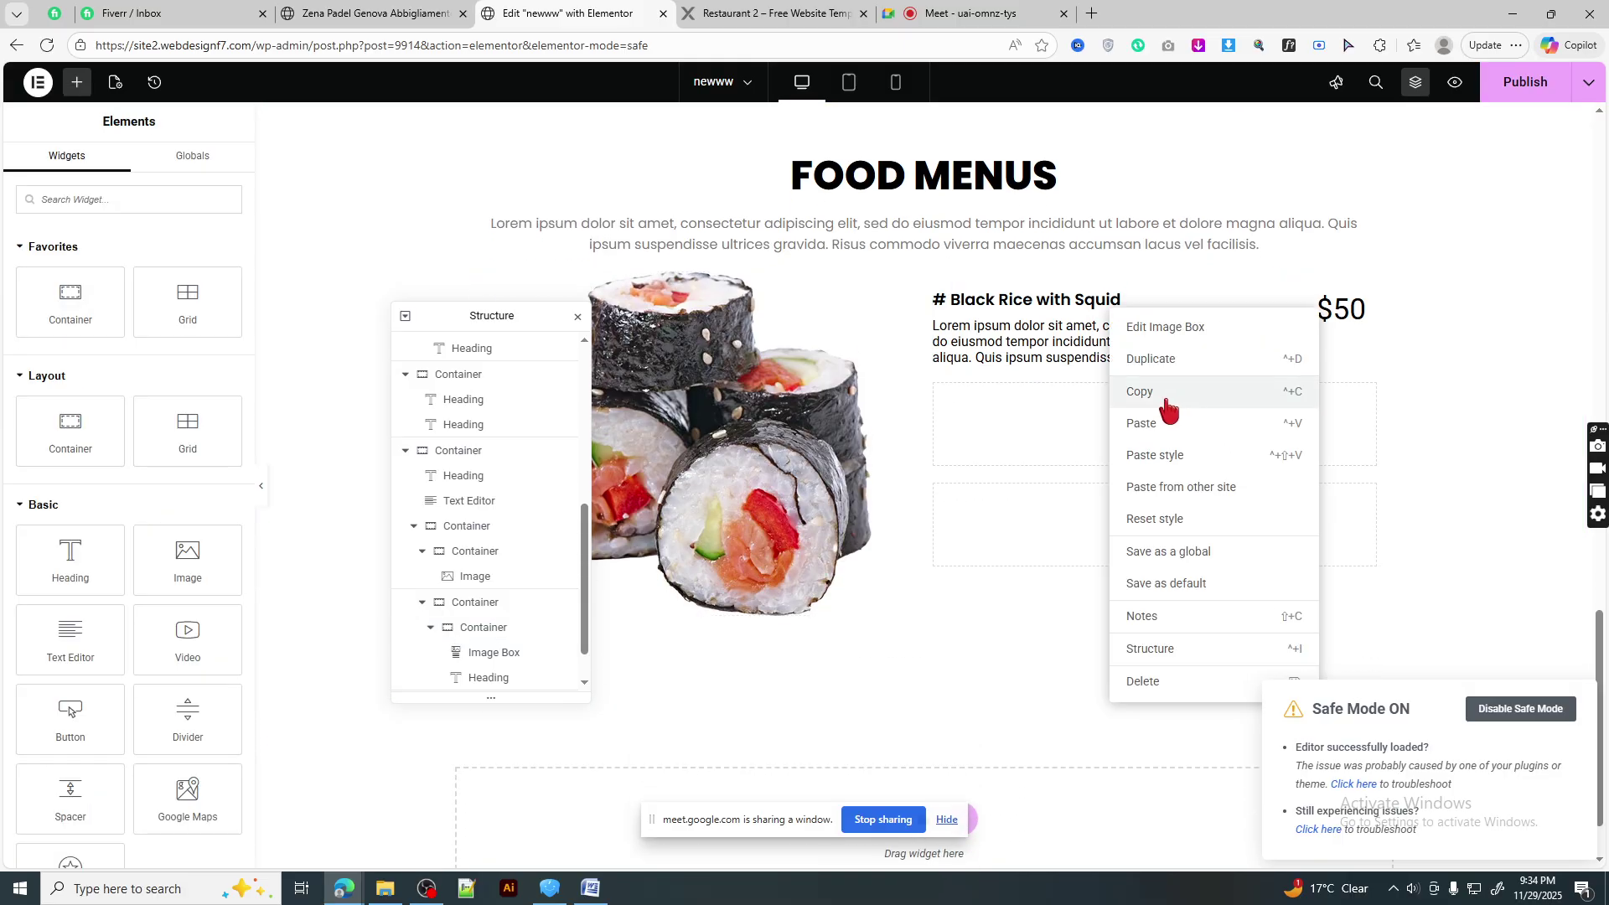
{"action": "left_click", "coordinate": [1170, 402]}
{"action": "right_click", "coordinate": [1015, 414]}
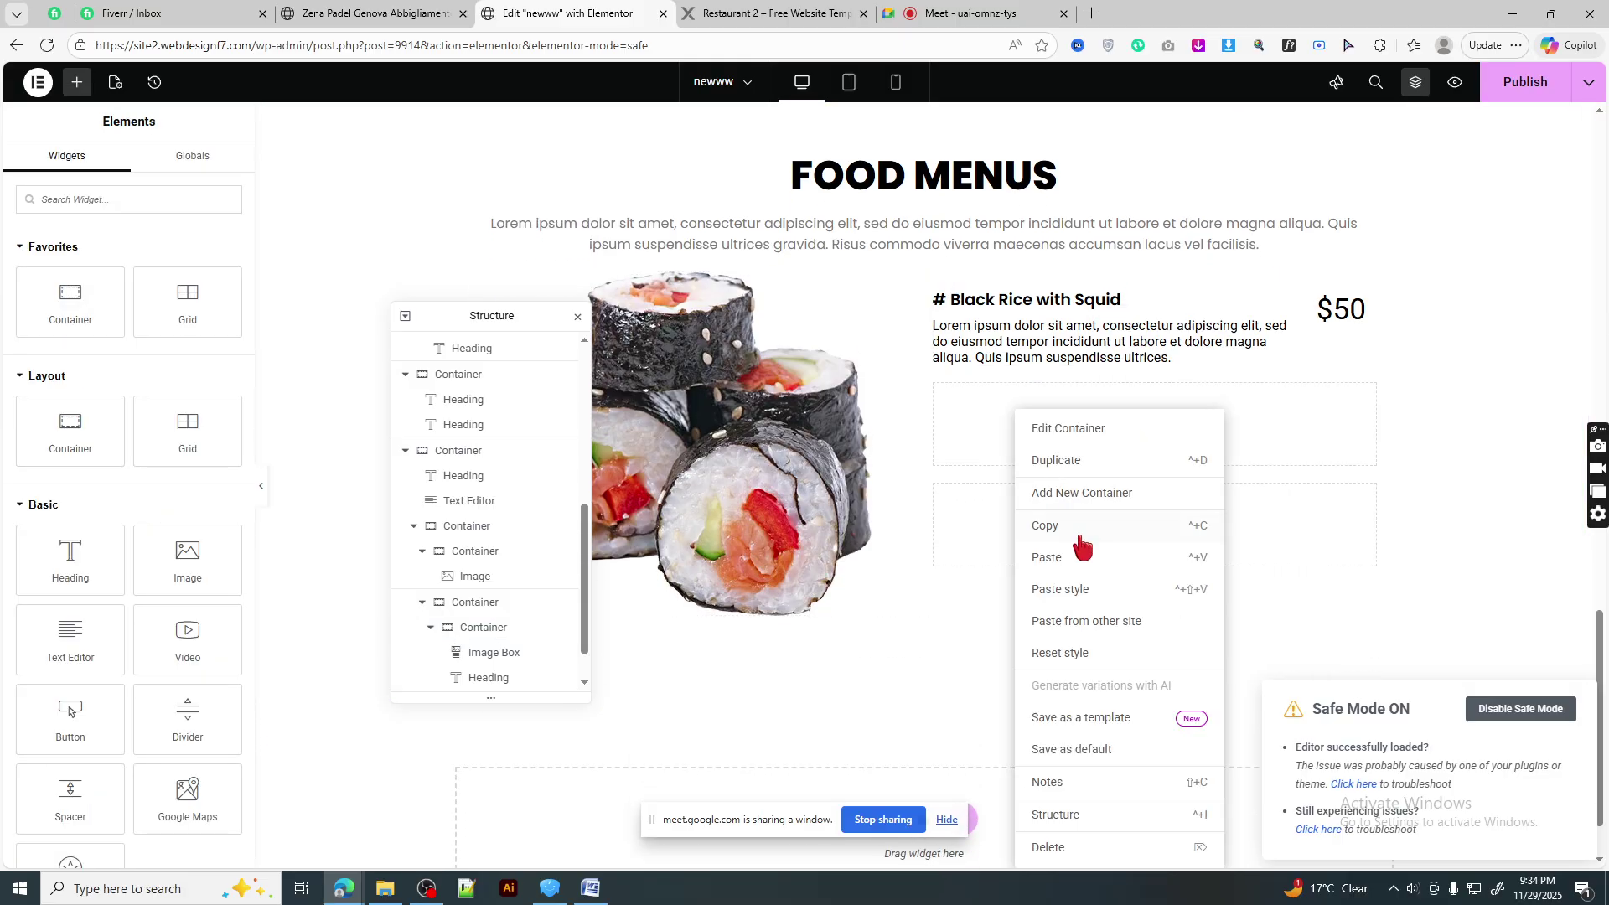
{"action": "left_click", "coordinate": [1048, 557]}
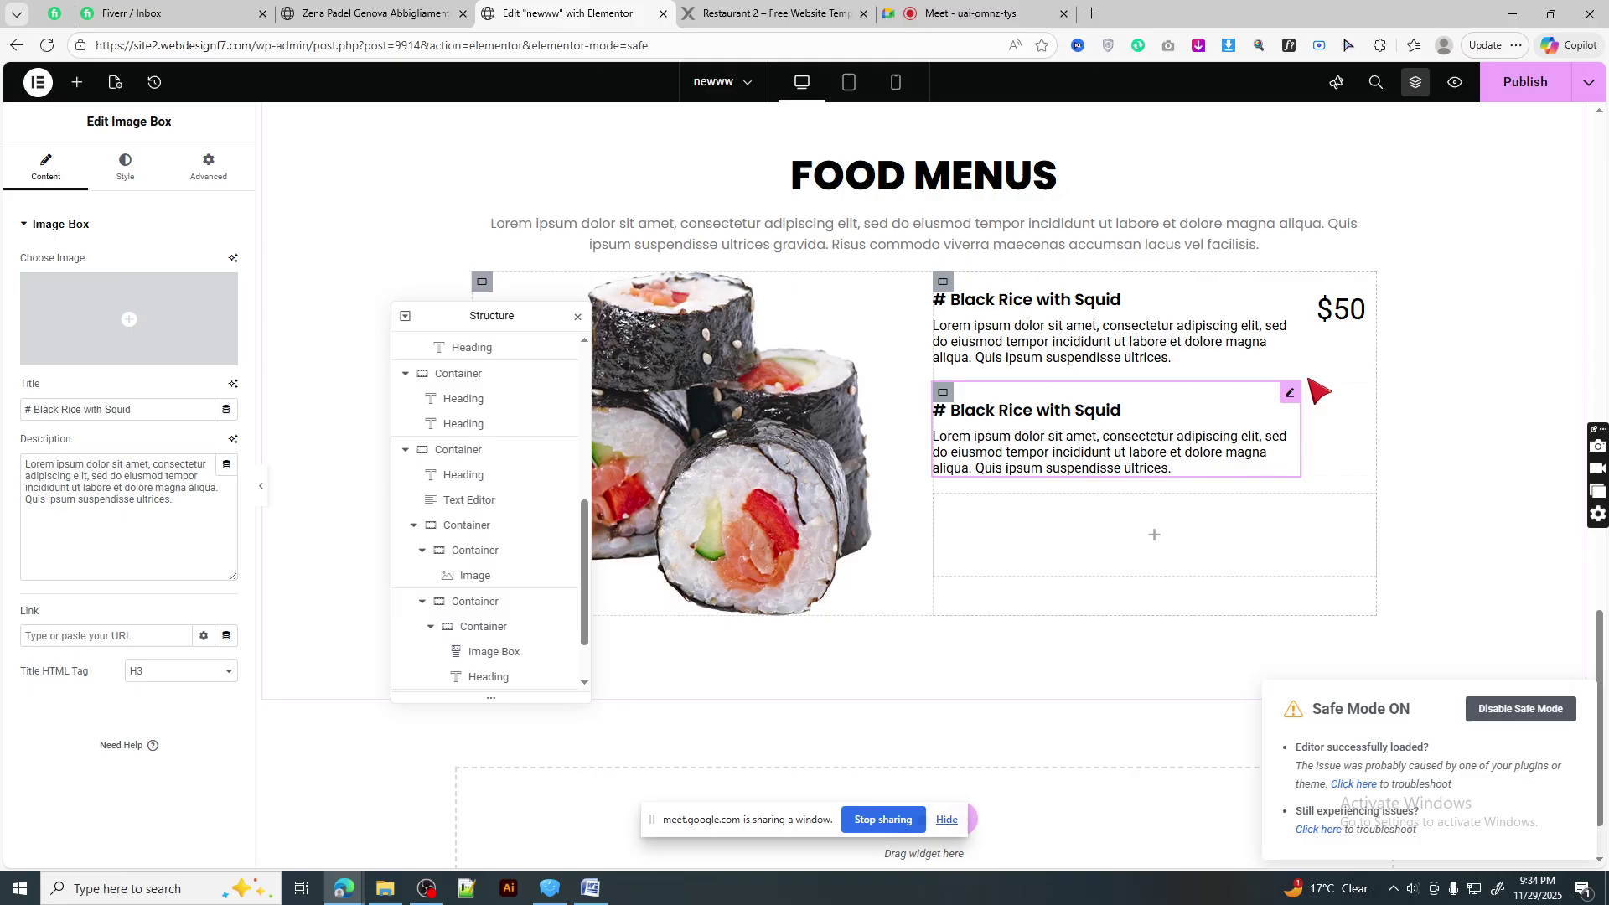
- Copy the "$50" heading into the second menu item's container and set that container's direction to a horizontal row
{"action": "right_click", "coordinate": [1355, 298]}
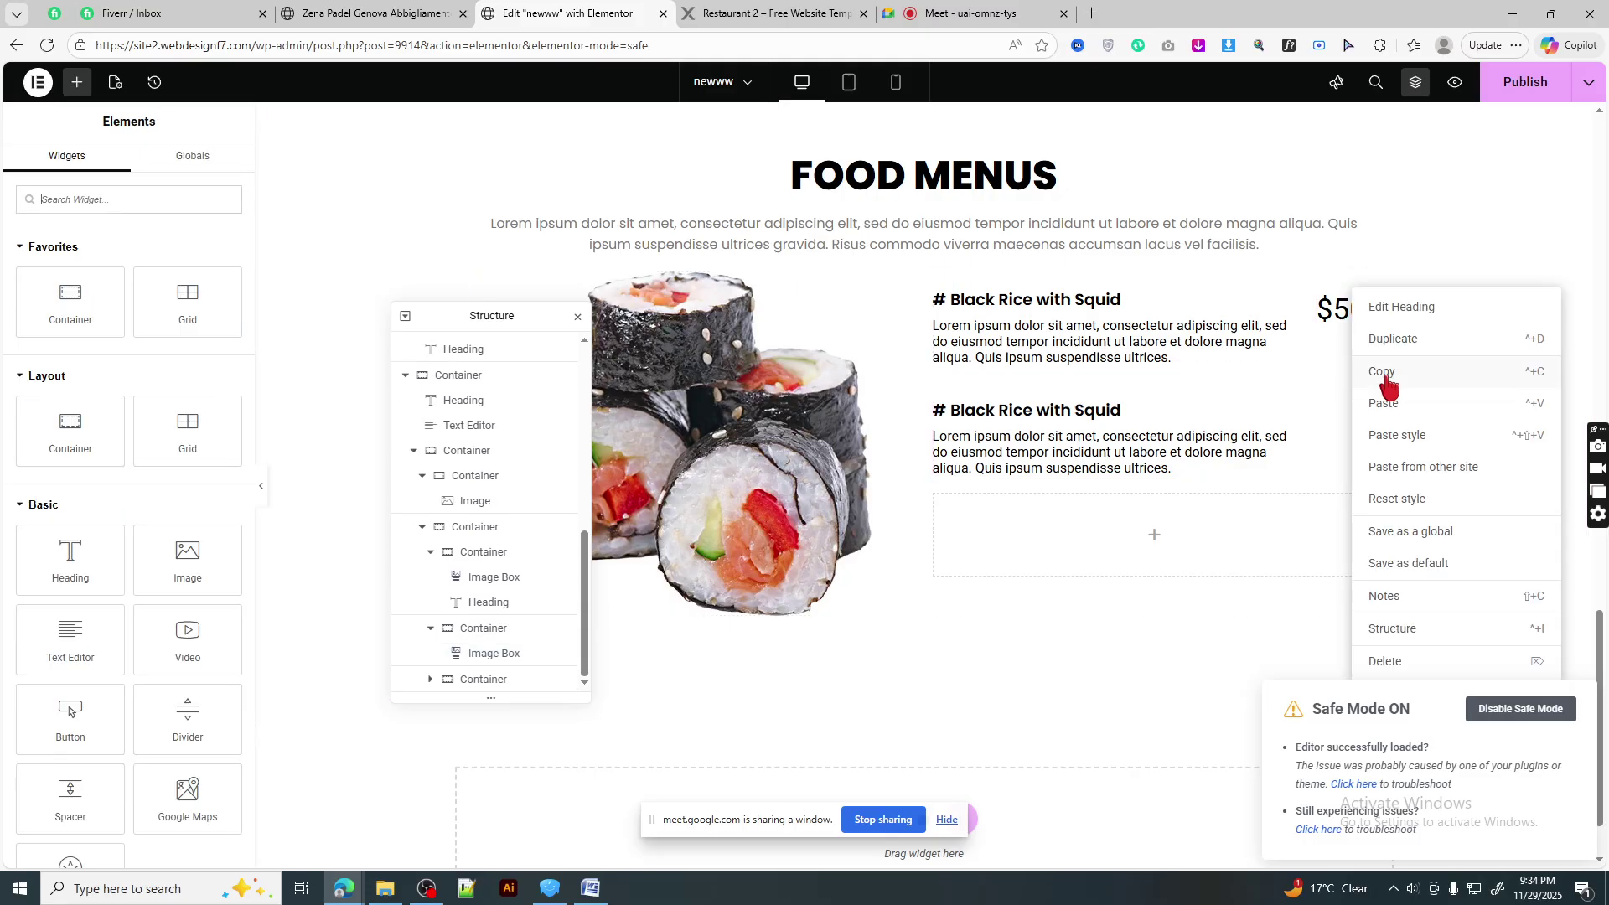
{"action": "left_click", "coordinate": [1381, 382]}
{"action": "right_click", "coordinate": [1104, 452]}
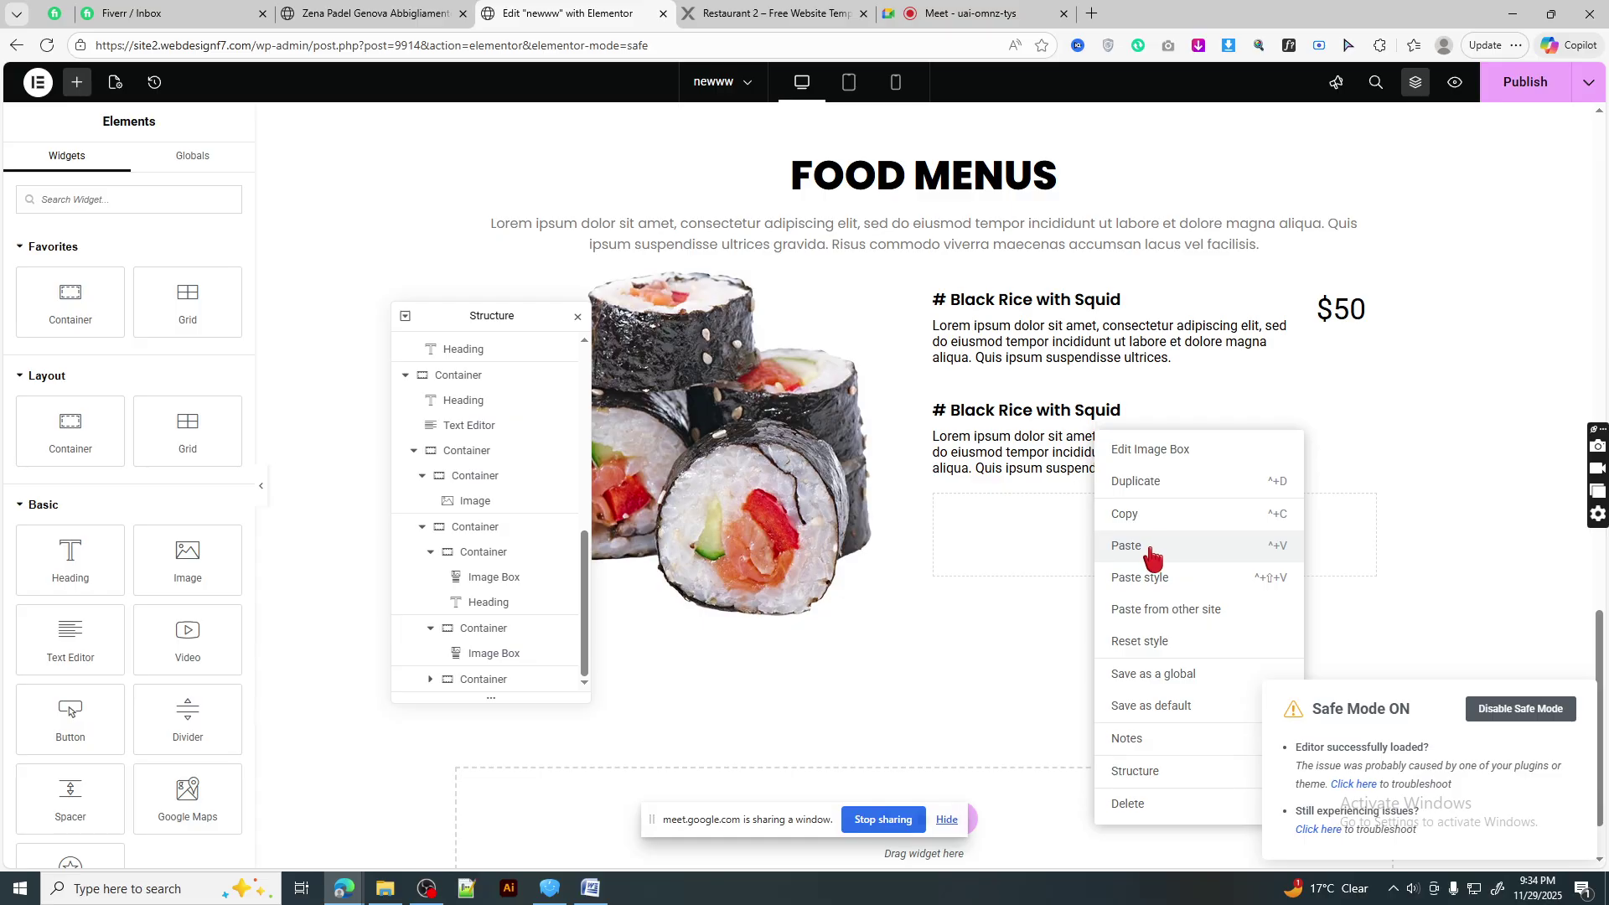
{"action": "left_click", "coordinate": [1153, 555]}
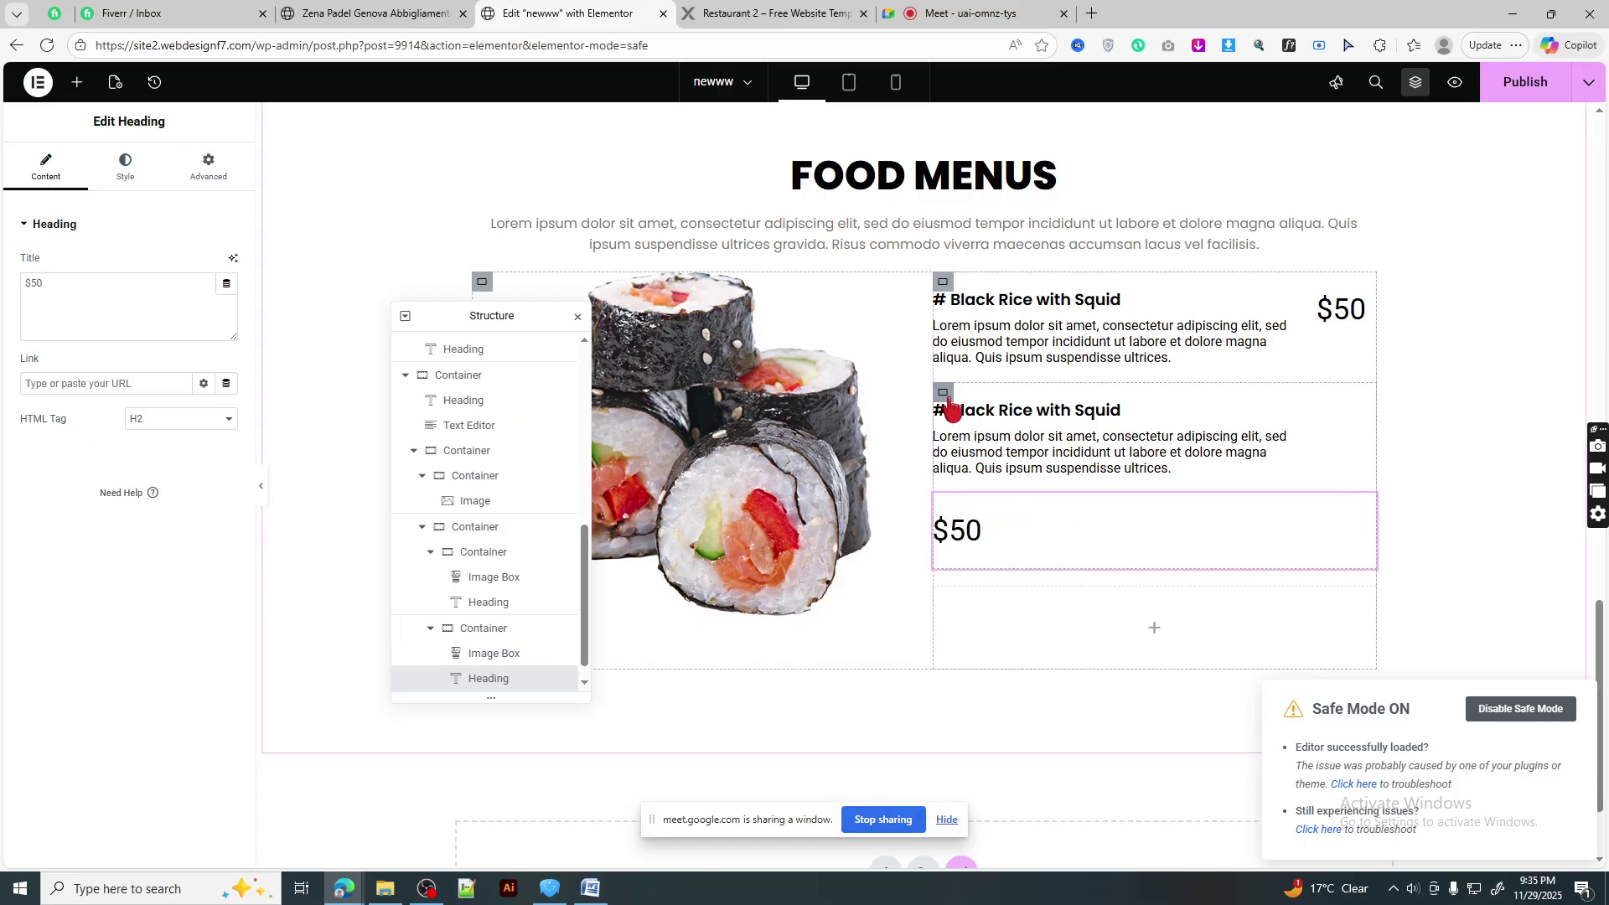
{"action": "left_click", "coordinate": [943, 393]}
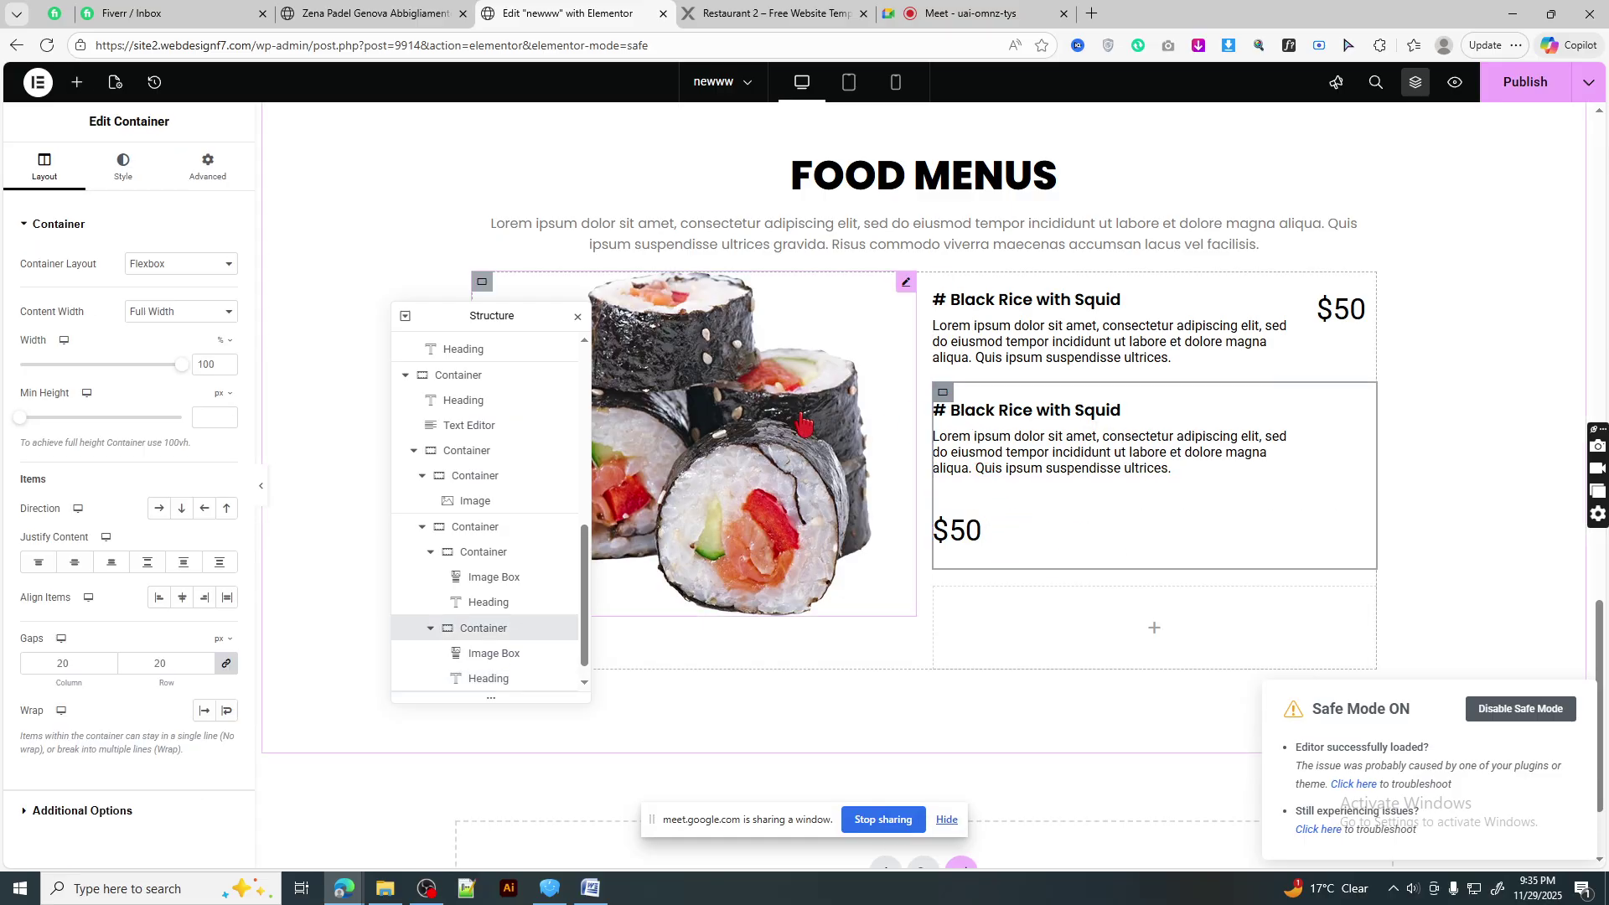
{"action": "left_click", "coordinate": [158, 508]}
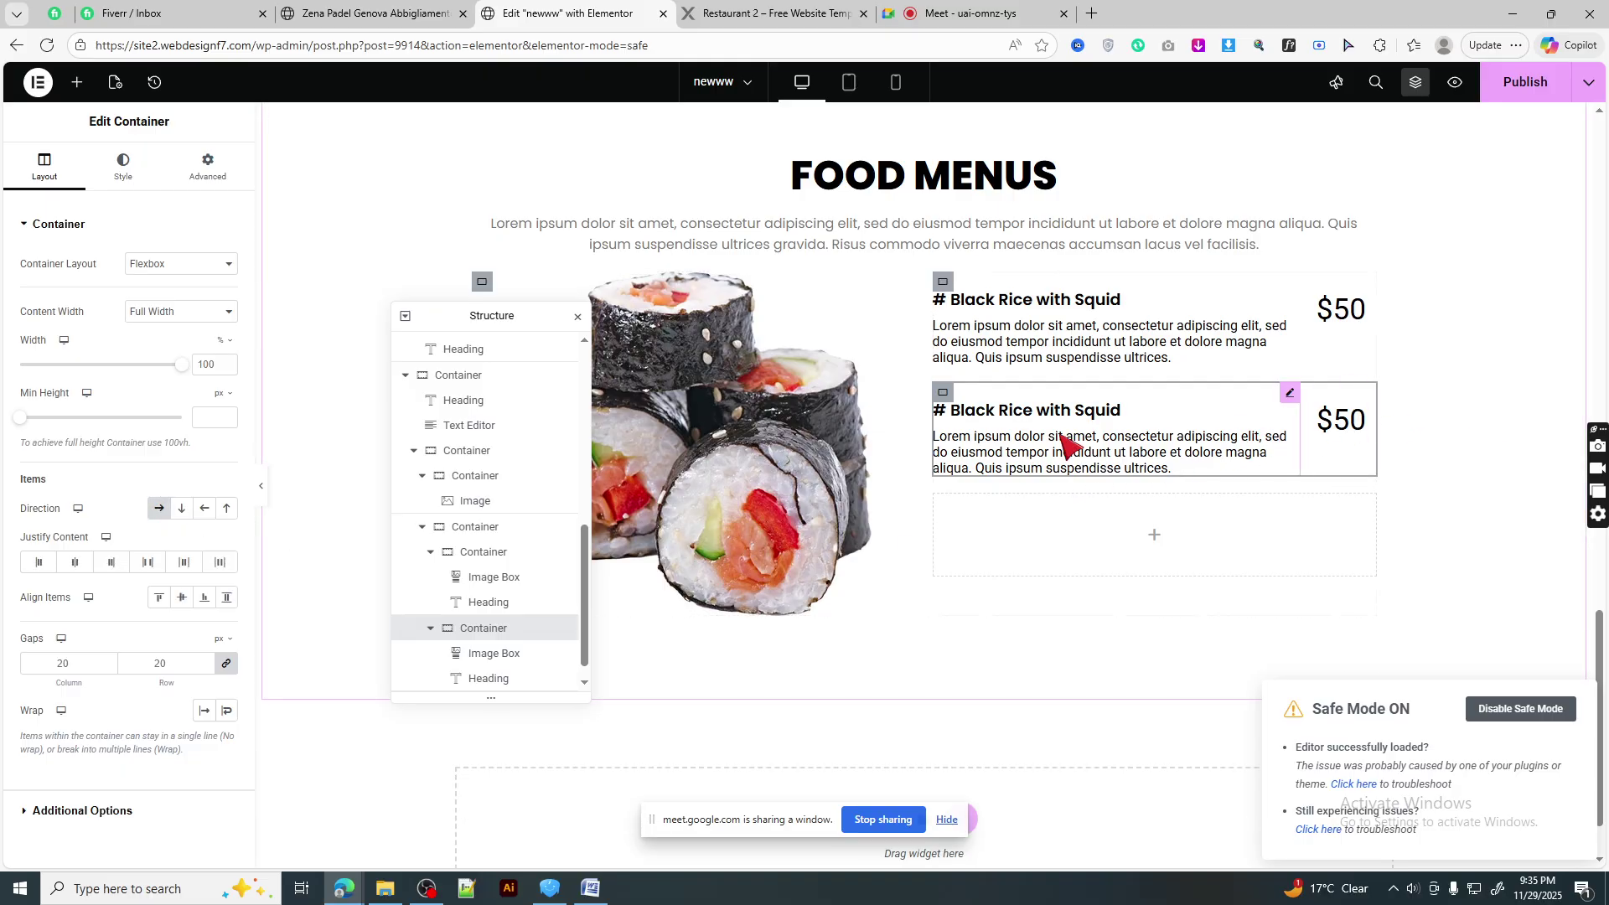
- Copy the second "# Black Rice with Squid" image box and paste it into the empty third container
{"action": "right_click", "coordinate": [1130, 508]}
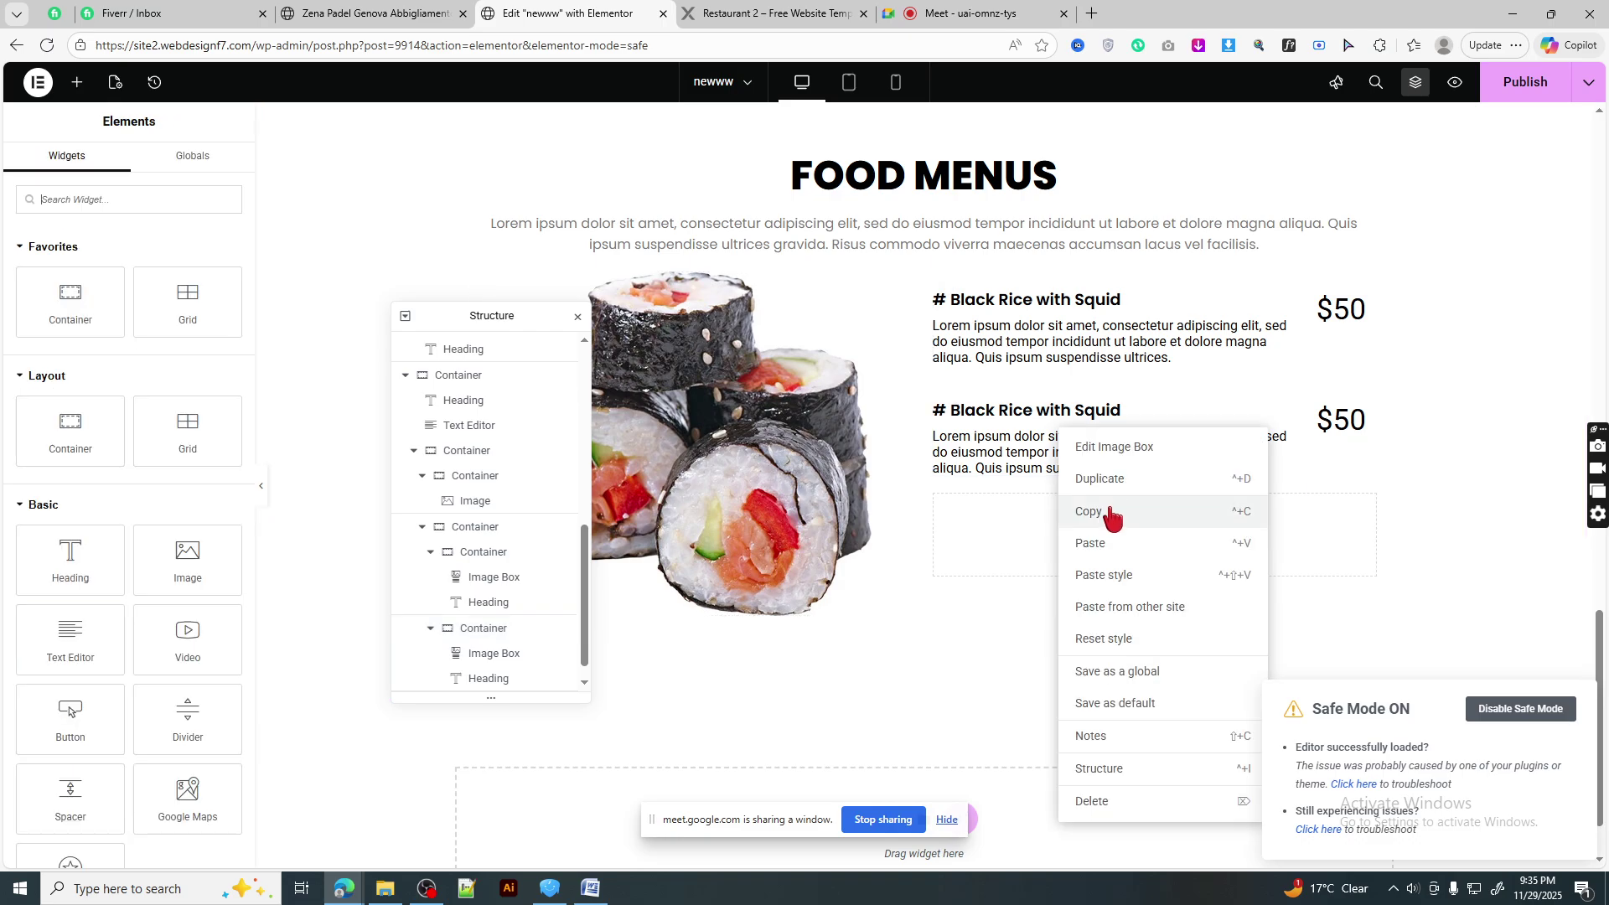
{"action": "left_click", "coordinate": [1089, 534]}
{"action": "right_click", "coordinate": [1063, 526]}
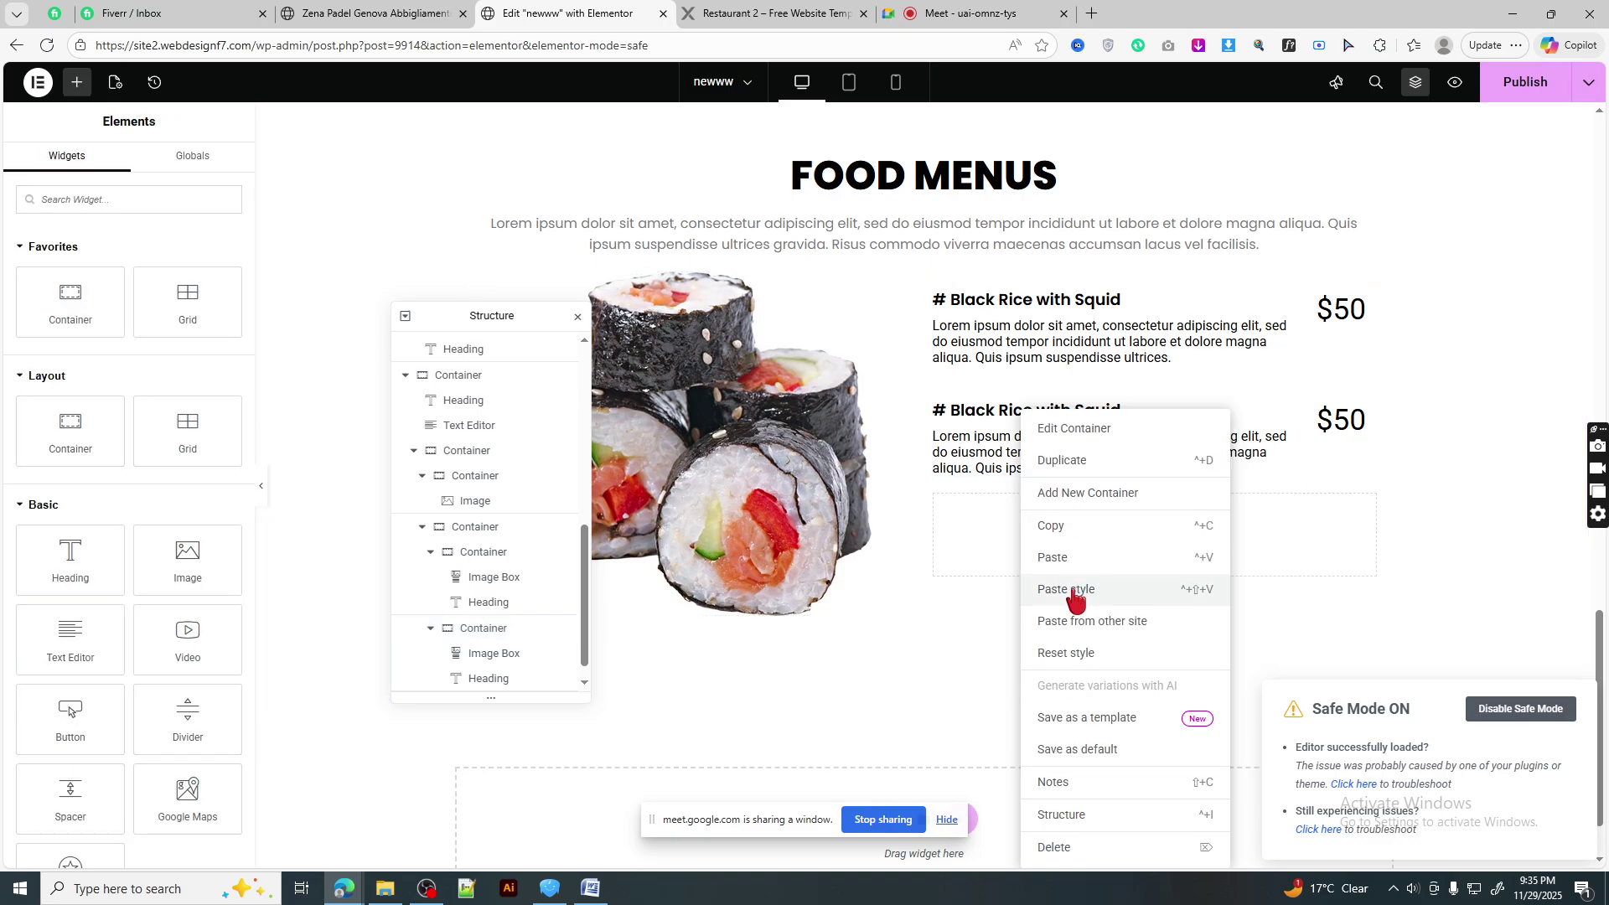
{"action": "left_click", "coordinate": [1073, 567]}
- Copy the "$50" heading into the third menu item's container and arrange that container as a horizontal row
{"action": "right_click", "coordinate": [1356, 433]}
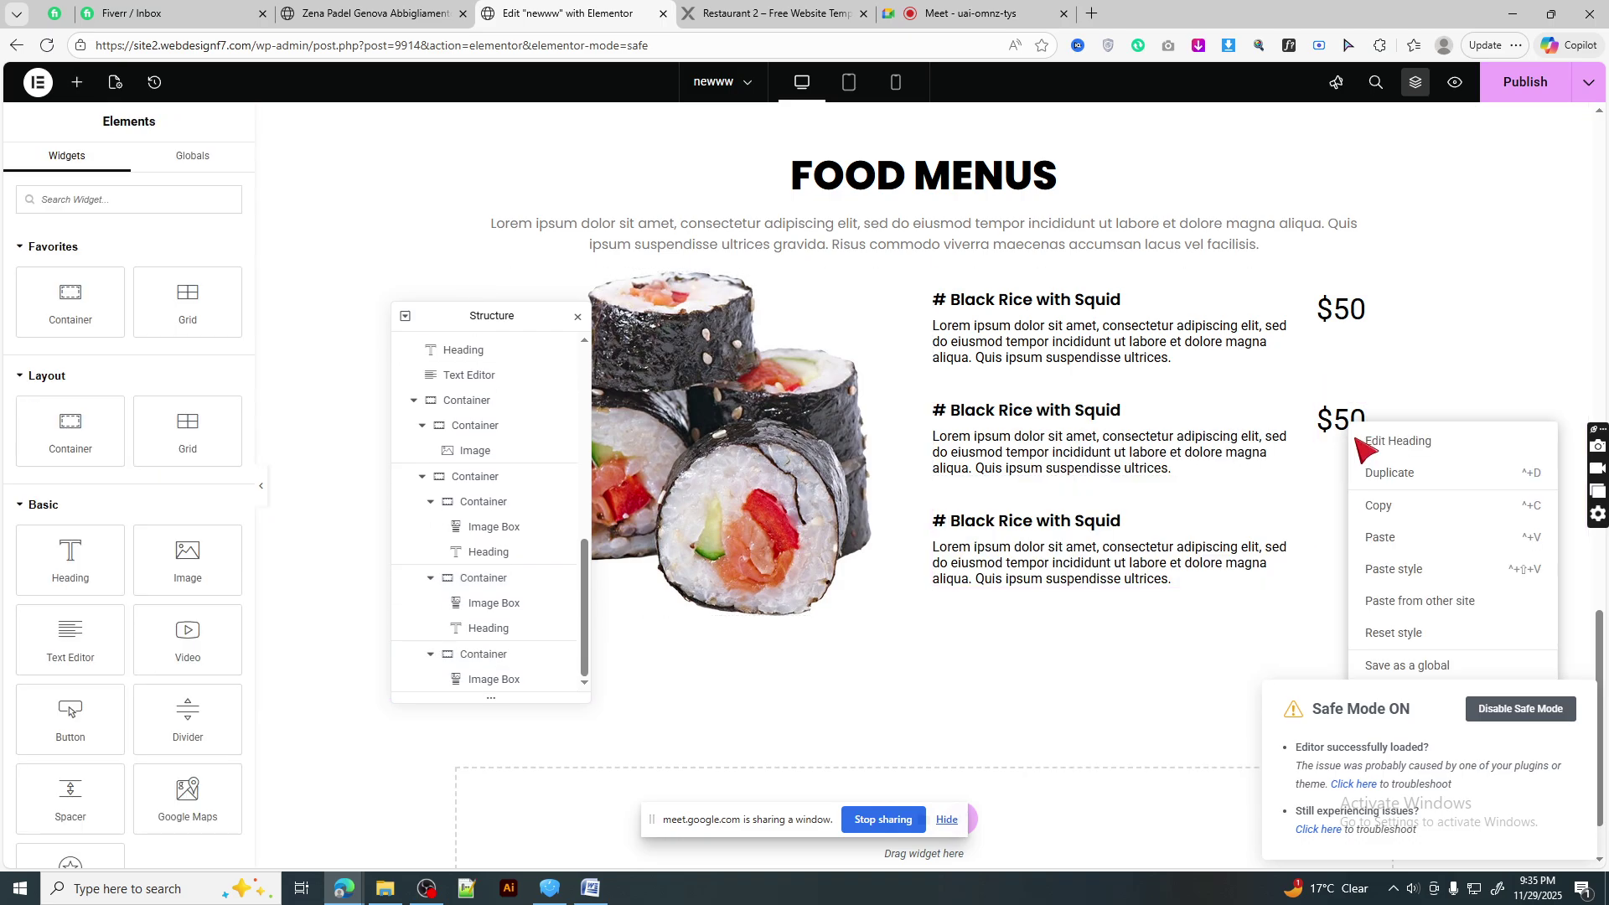
{"action": "right_click", "coordinate": [1066, 550]}
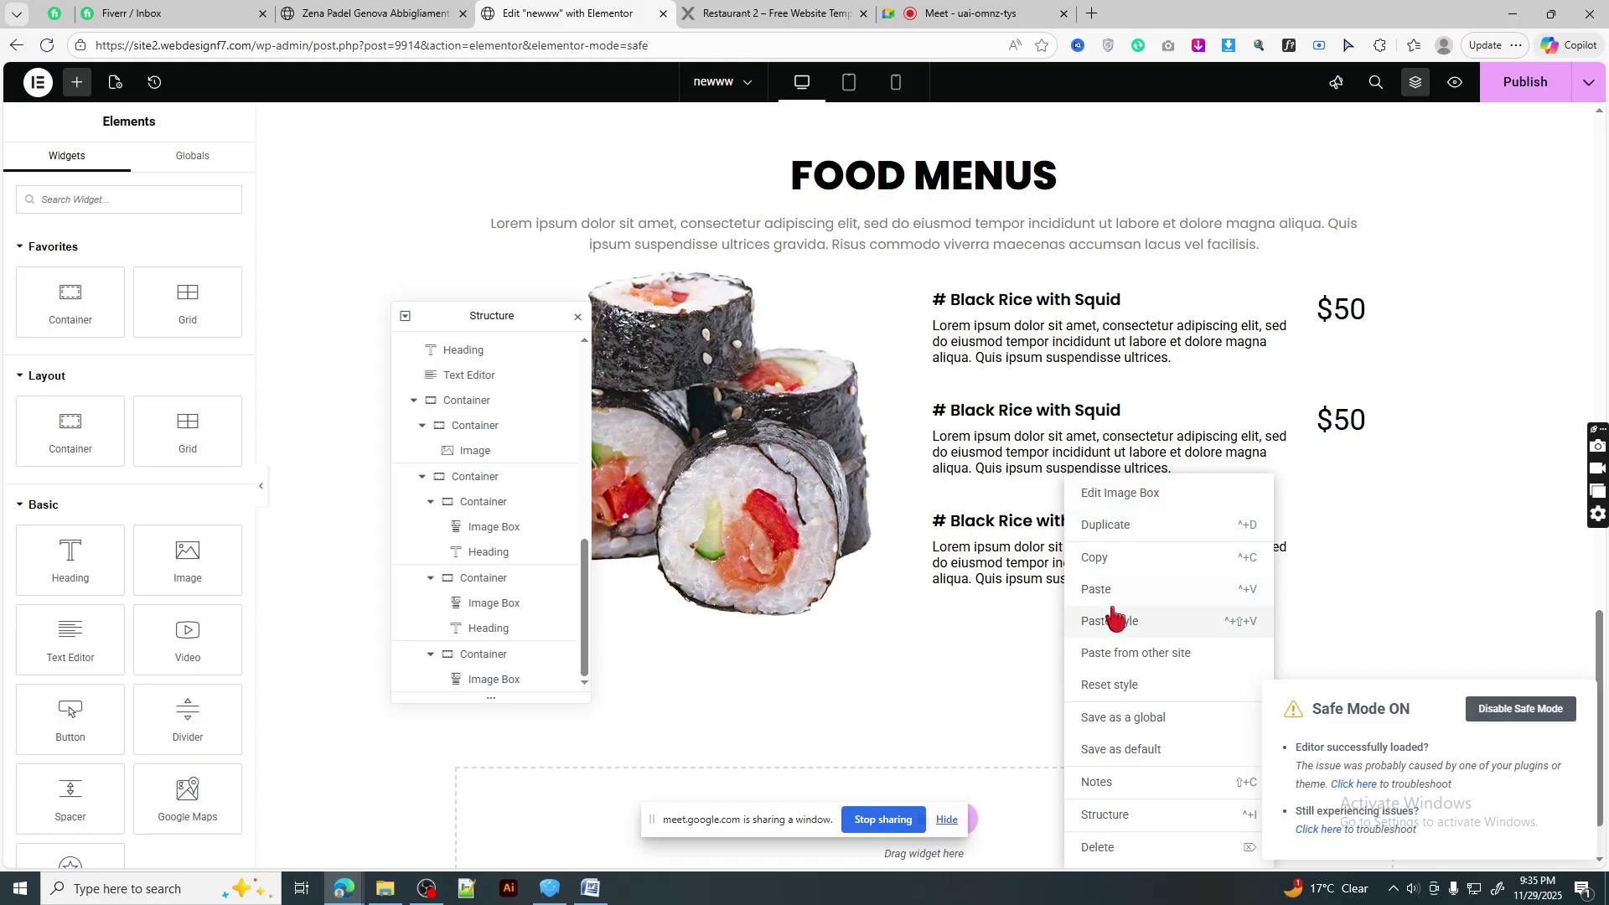
{"action": "key", "text": "ctrl+v"}
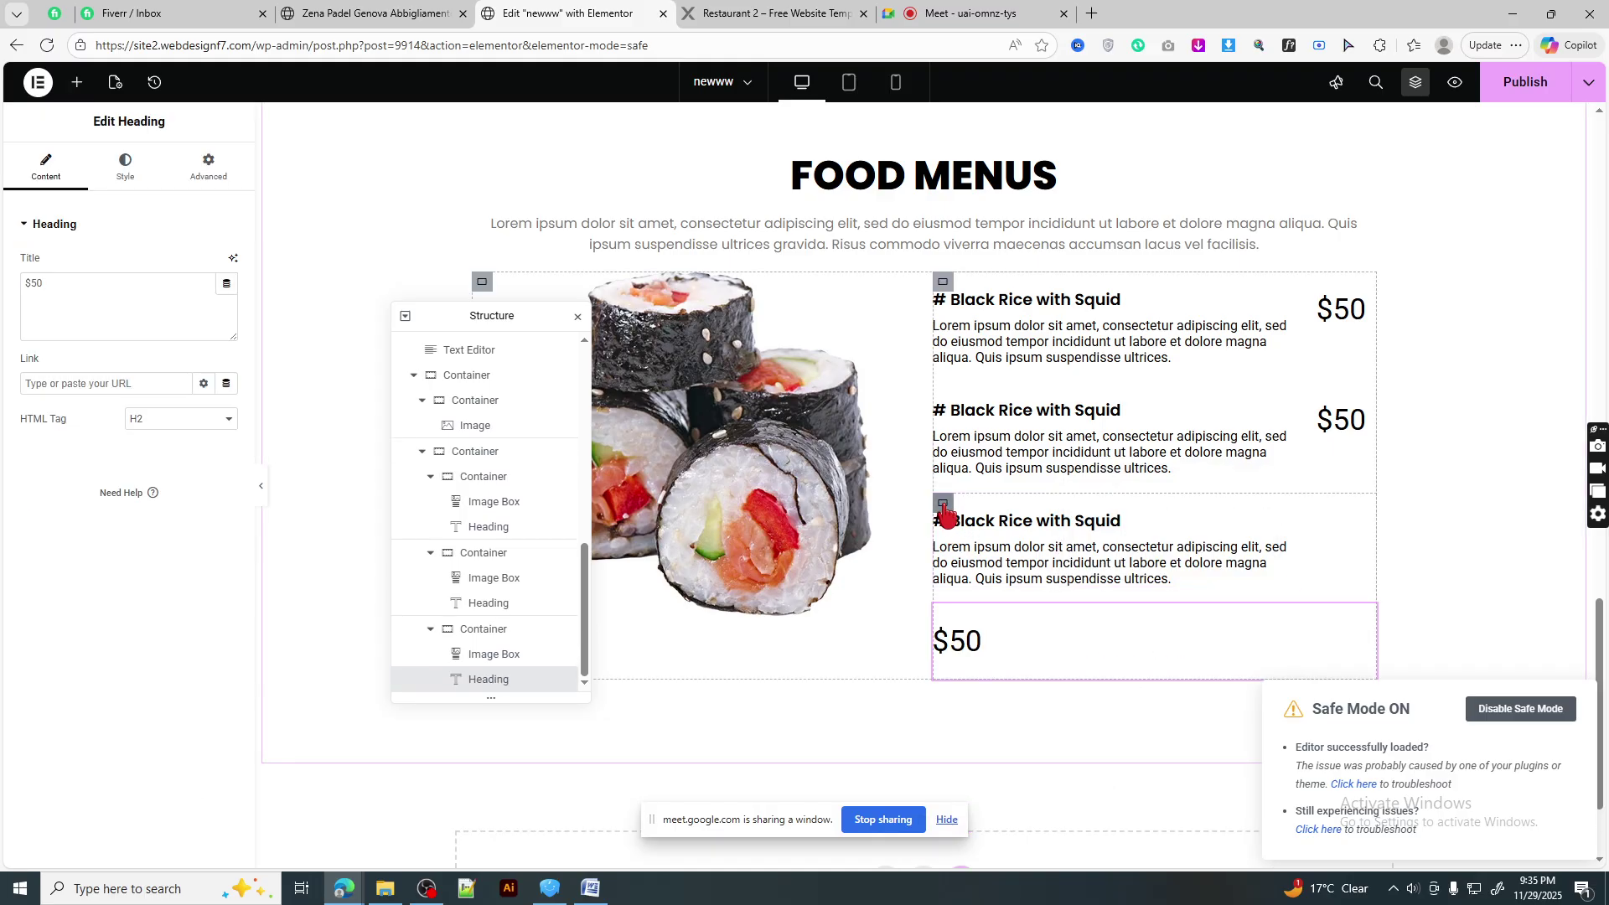
{"action": "left_click", "coordinate": [942, 504]}
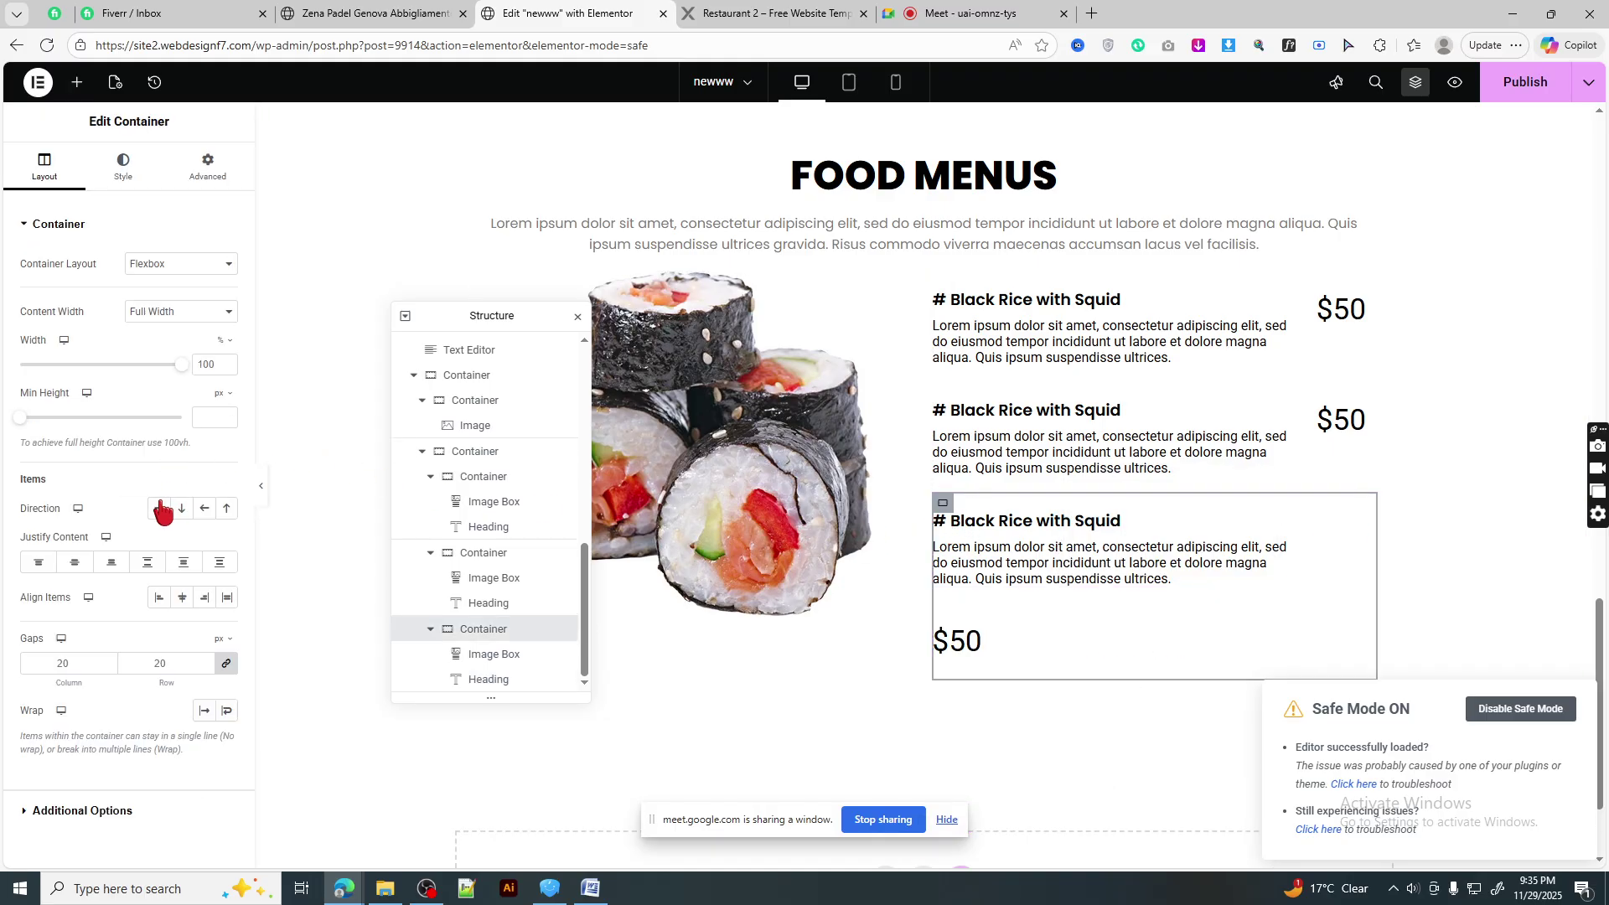
{"action": "left_click", "coordinate": [160, 509]}
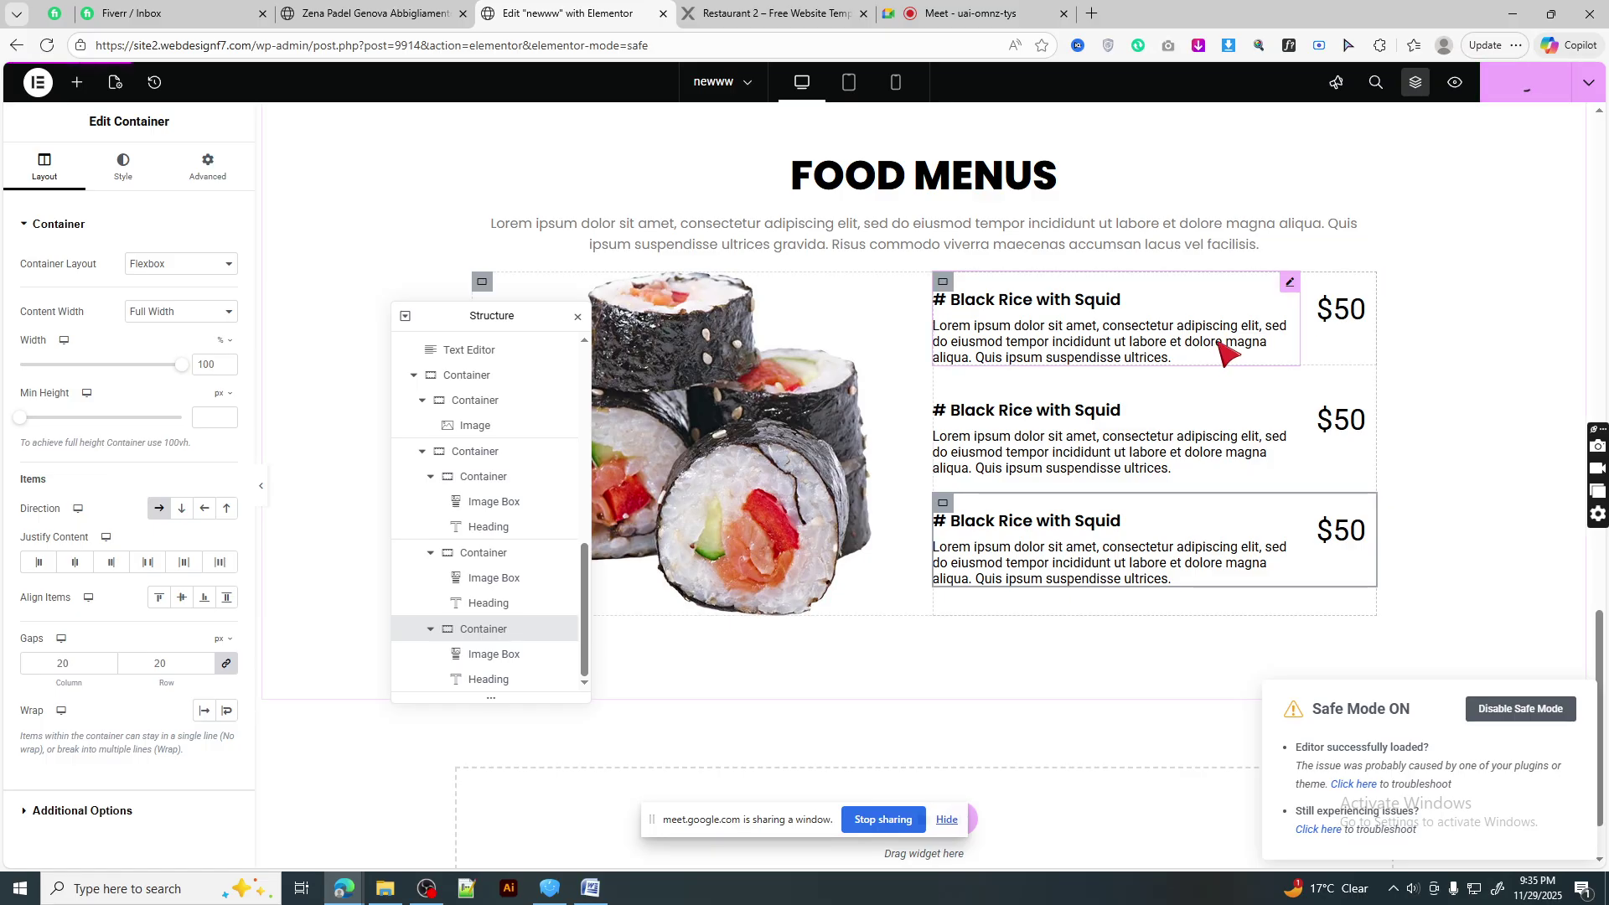
- Check the reference menu's description text and set the first image box's description font size to 16 px
{"action": "left_click", "coordinate": [766, 13]}
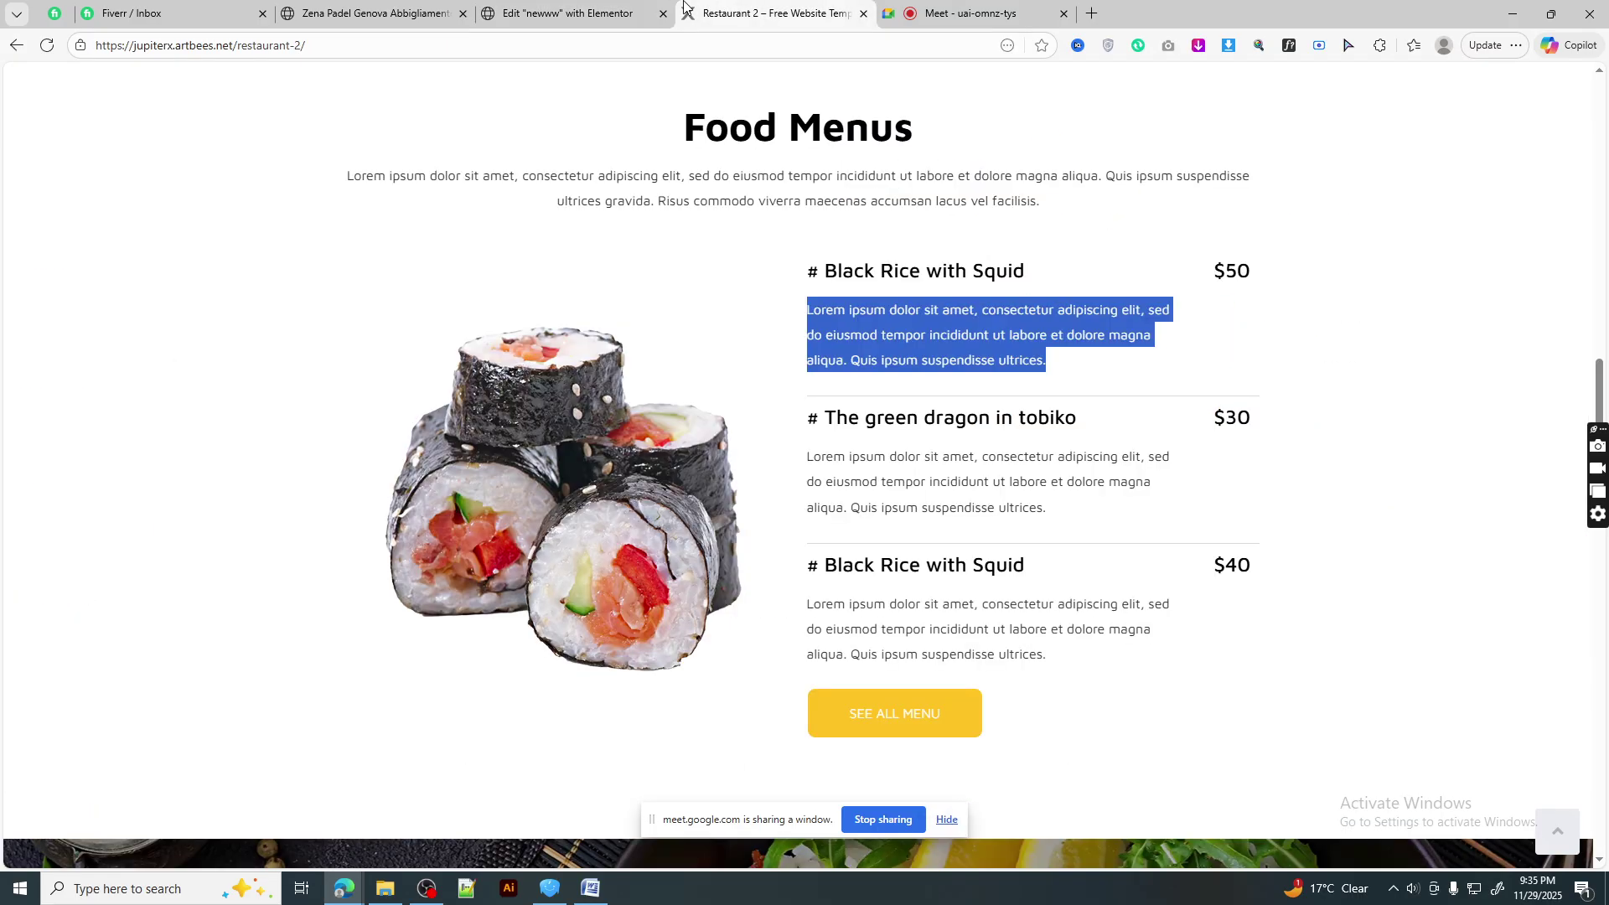
{"action": "left_click", "coordinate": [613, 8]}
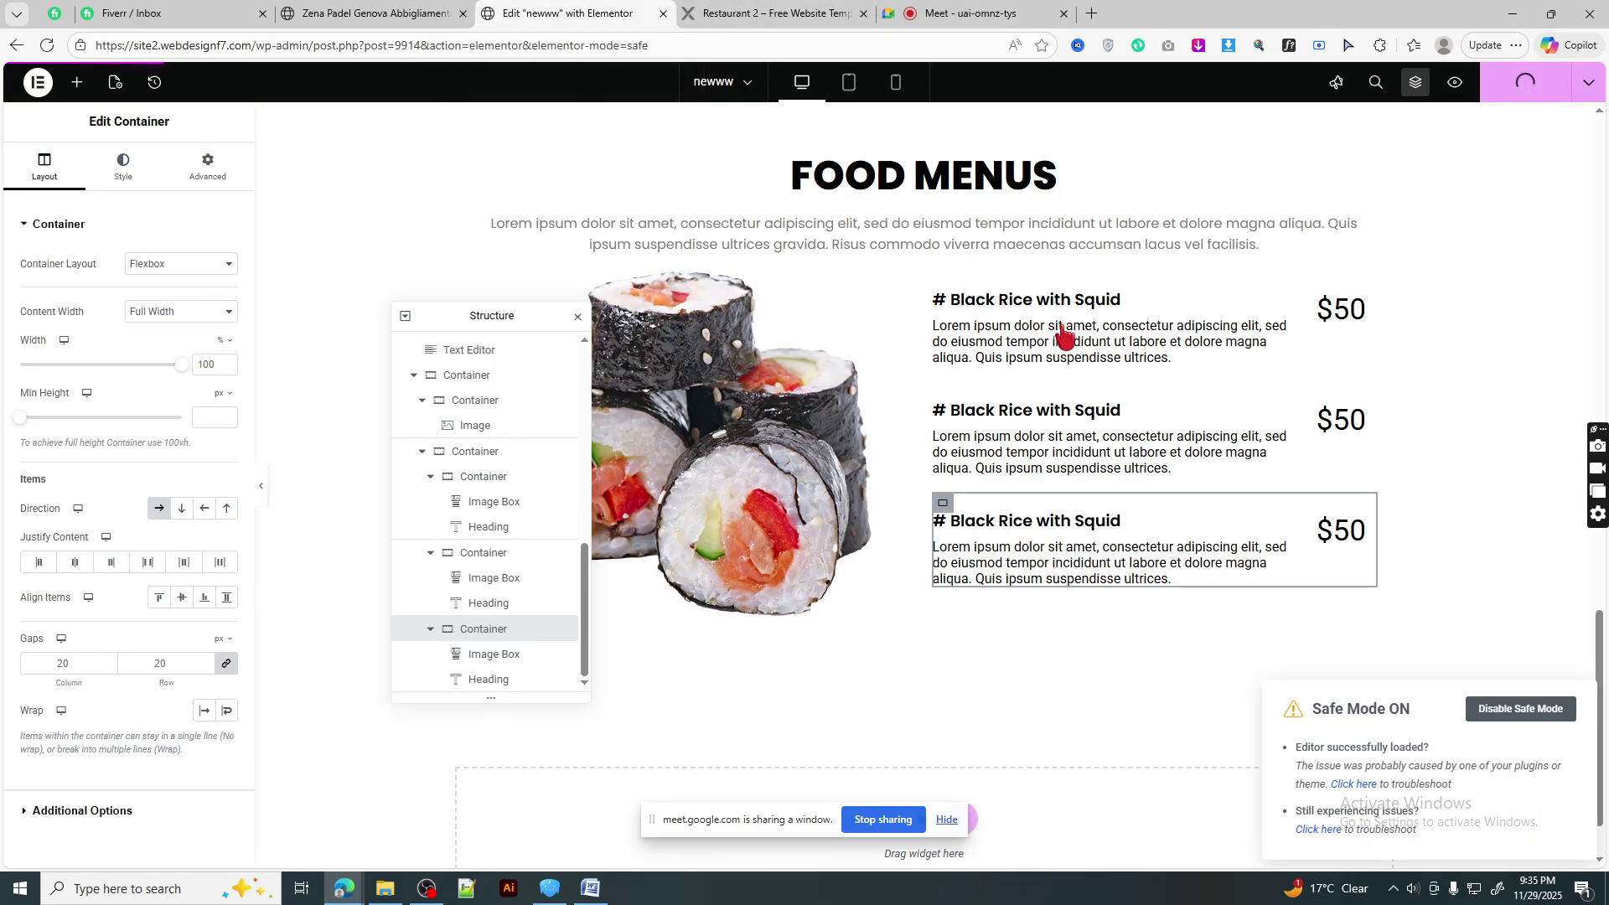
{"action": "left_click", "coordinate": [1024, 432]}
{"action": "left_click", "coordinate": [1017, 336]}
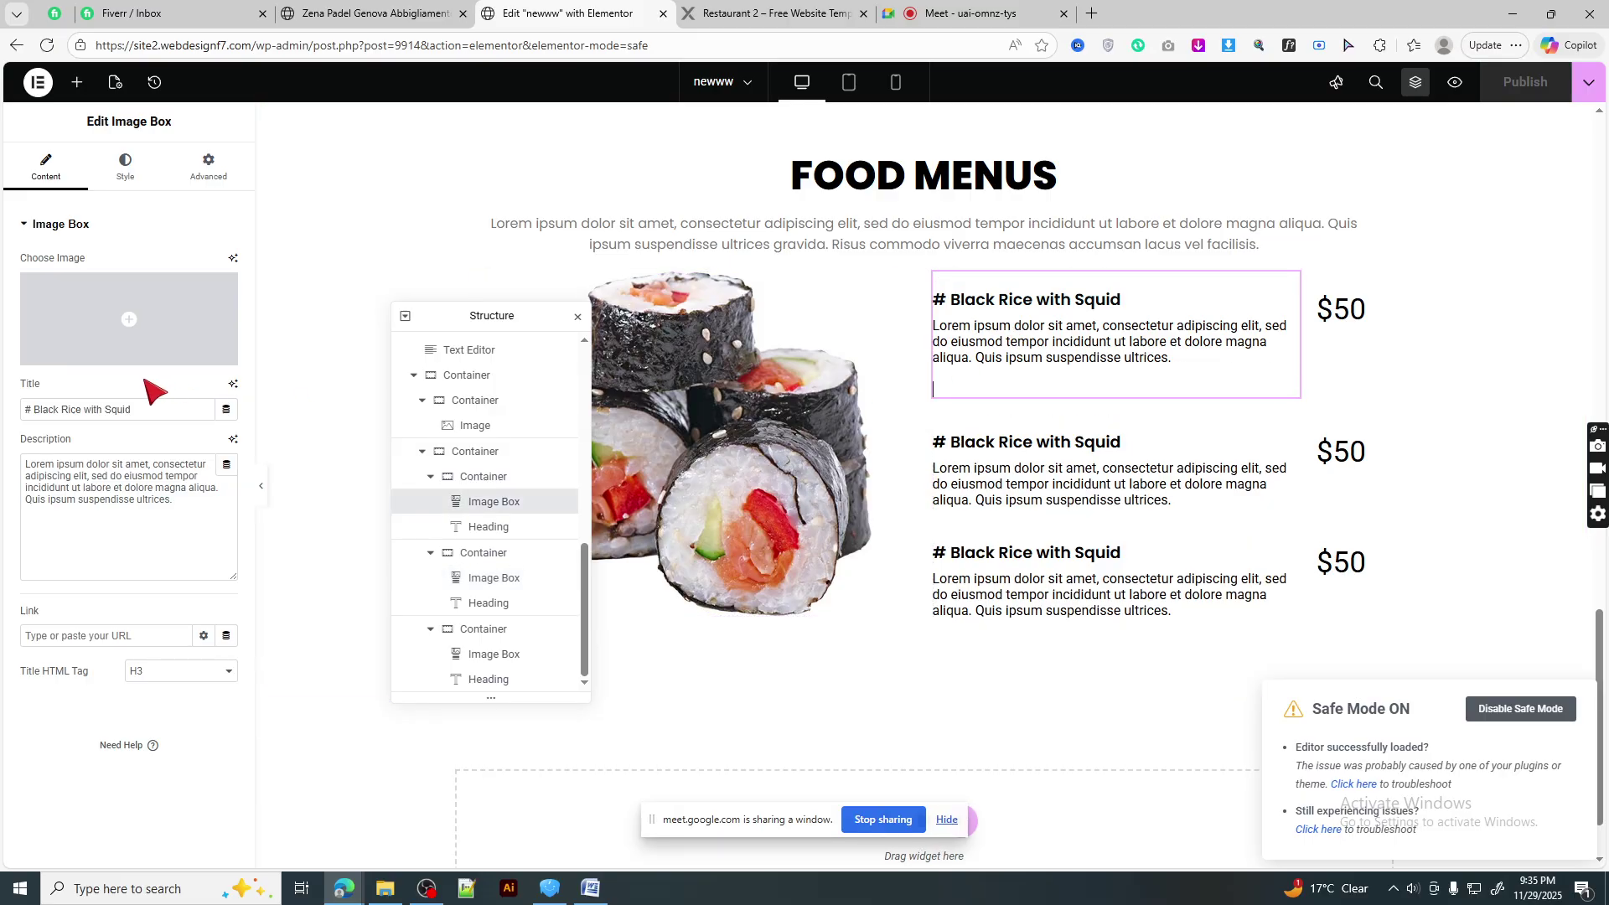
{"action": "left_click", "coordinate": [128, 165]}
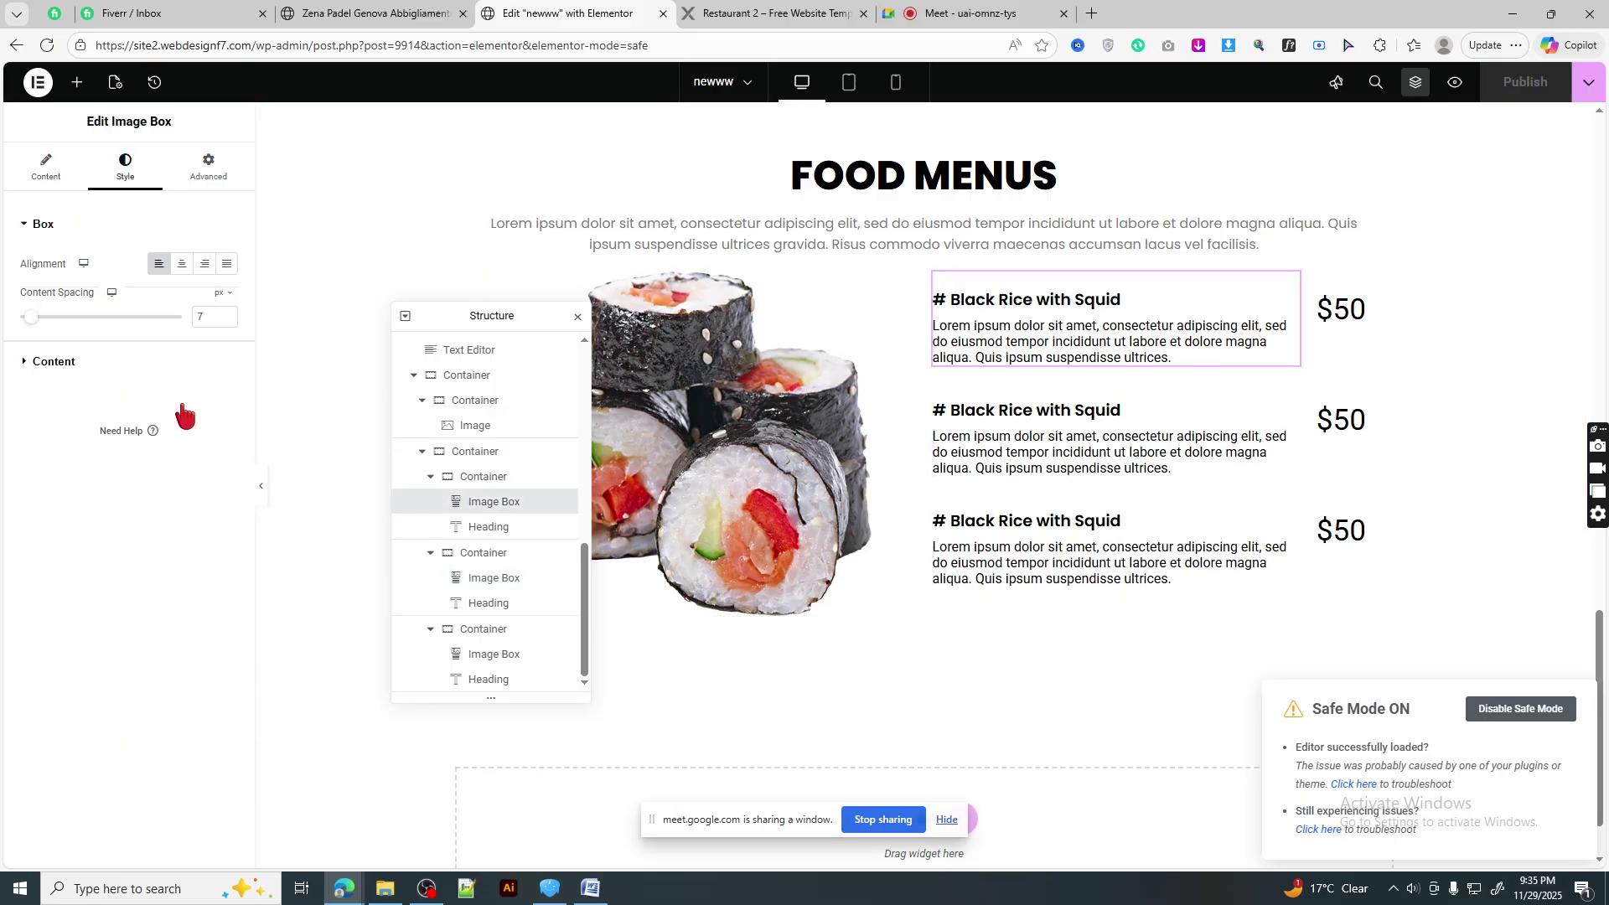
{"action": "left_click", "coordinate": [218, 367]}
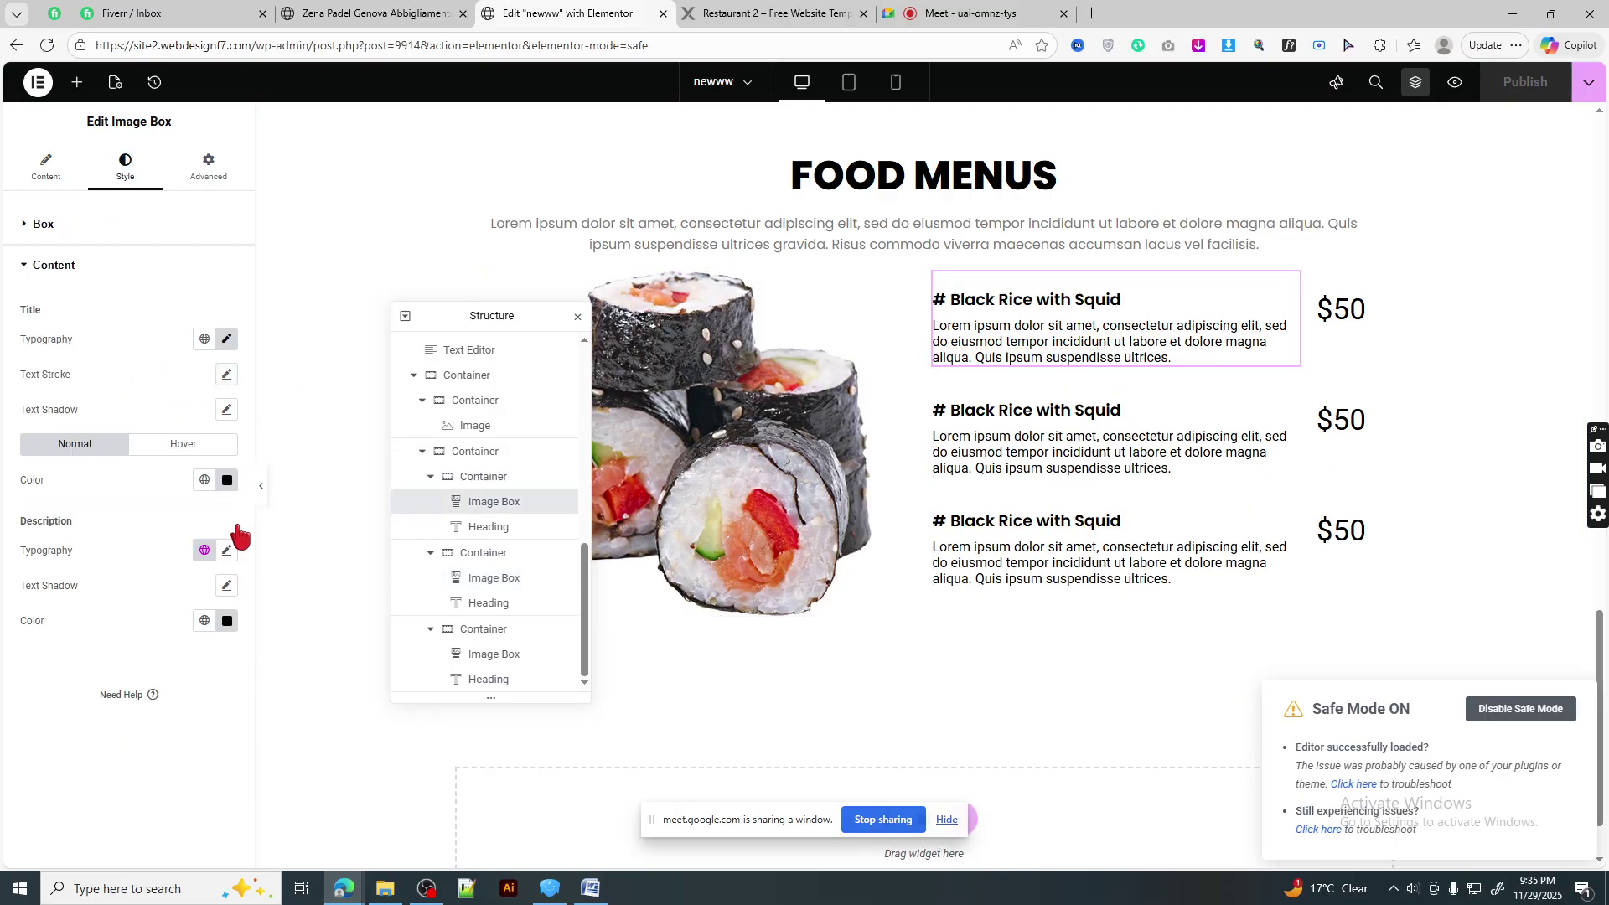
{"action": "left_click", "coordinate": [227, 551]}
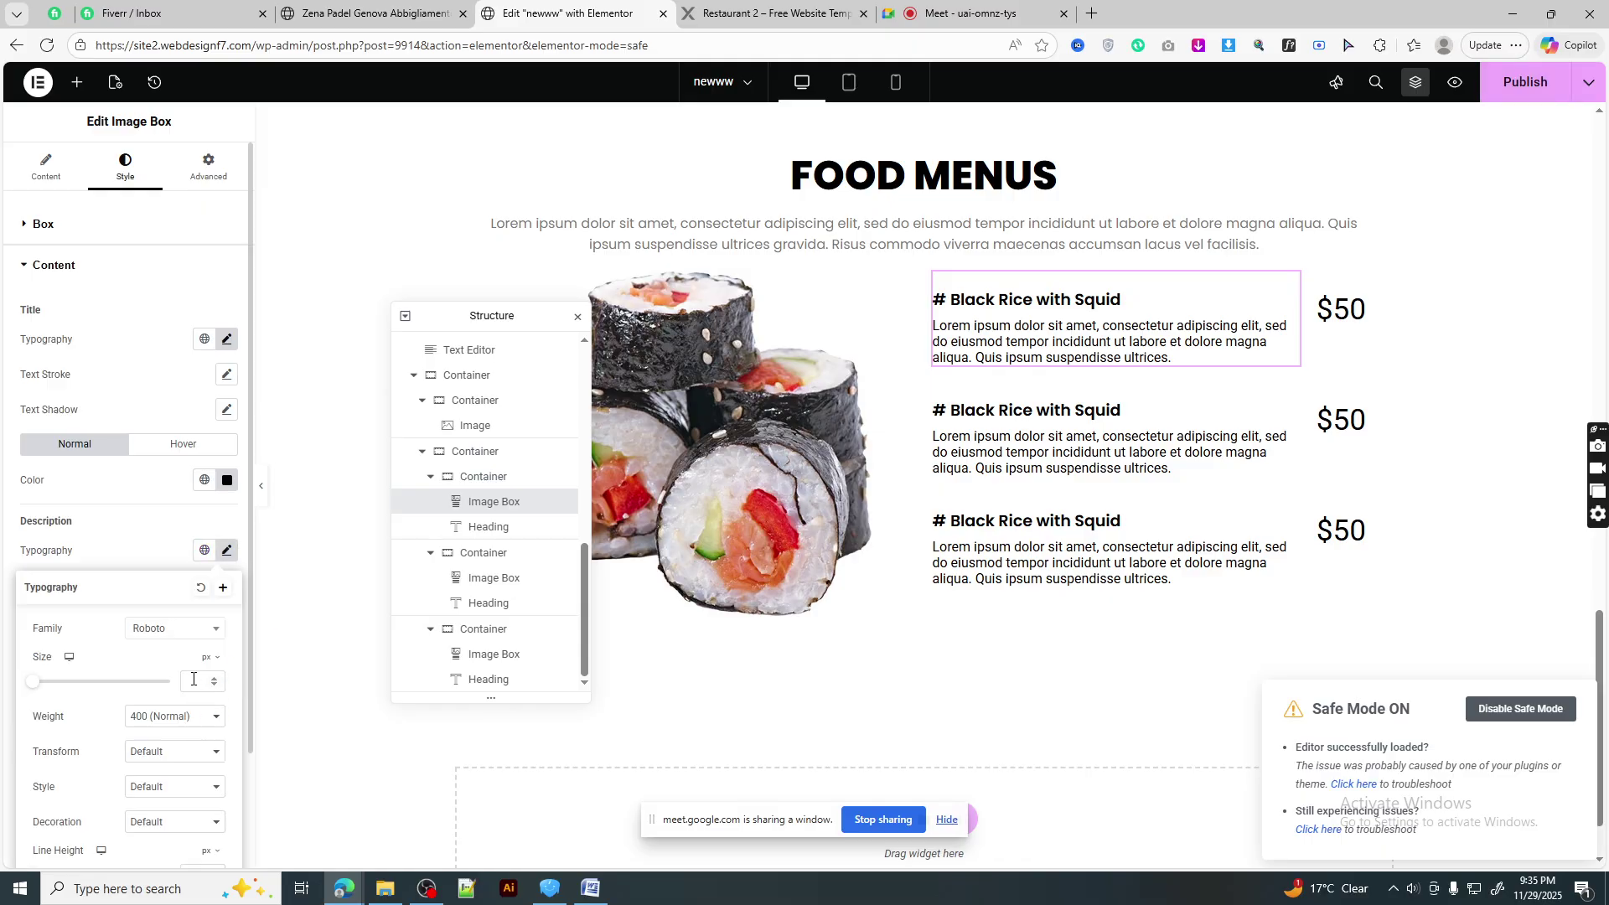
{"action": "left_click", "coordinate": [195, 679]}
{"action": "type", "text": "15"}
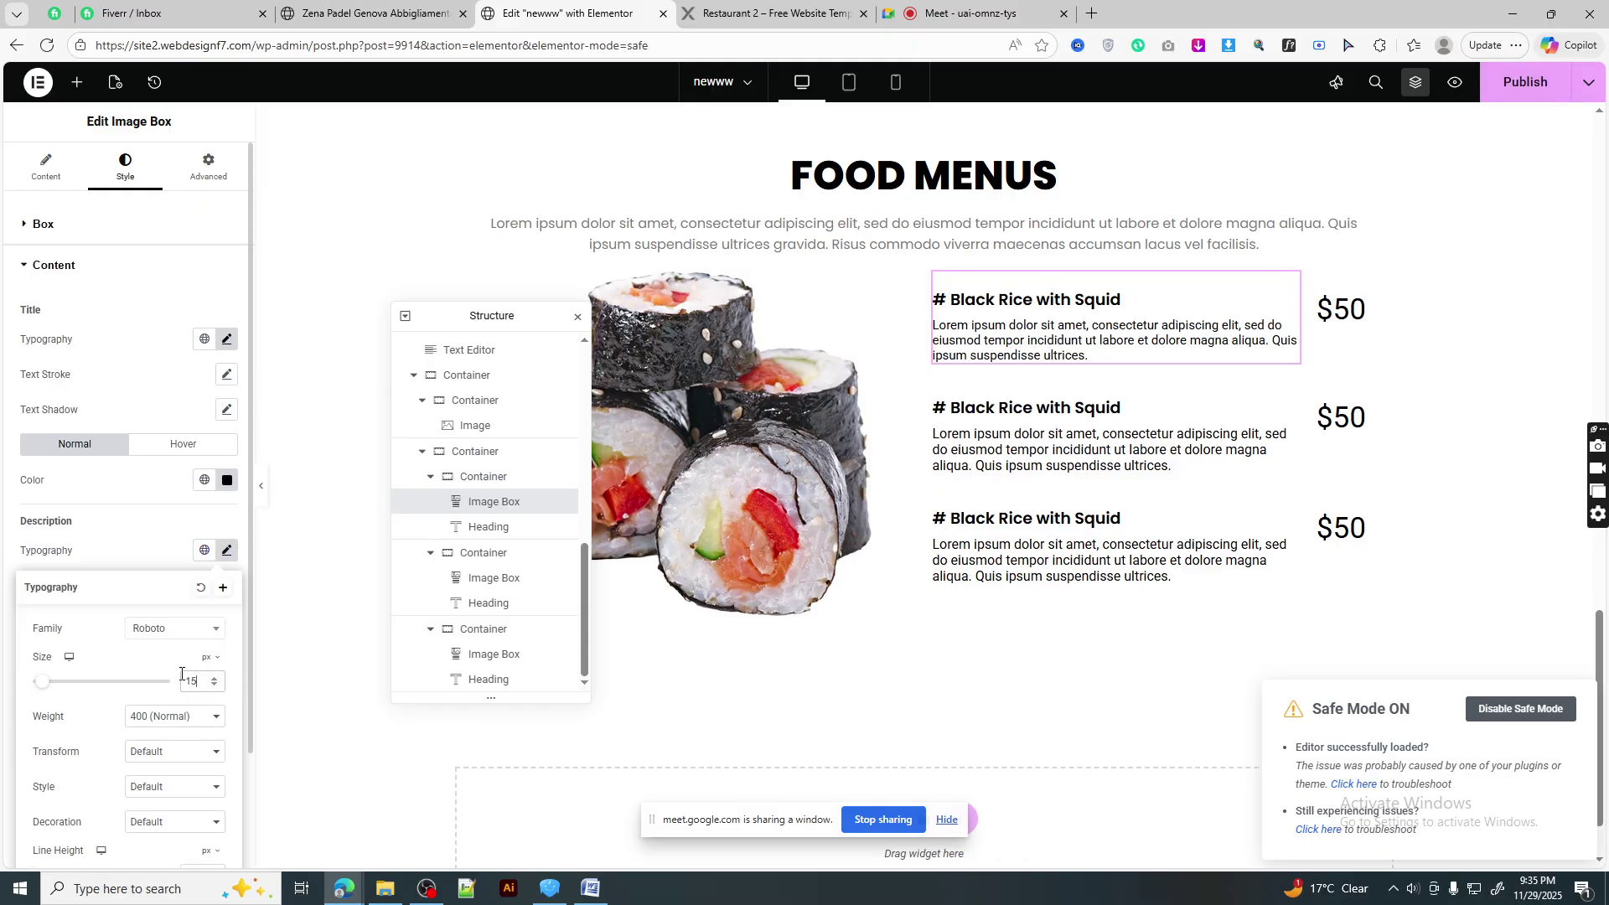
{"action": "scroll", "coordinate": [199, 670], "scroll_direction": "down", "scroll_amount": 2}
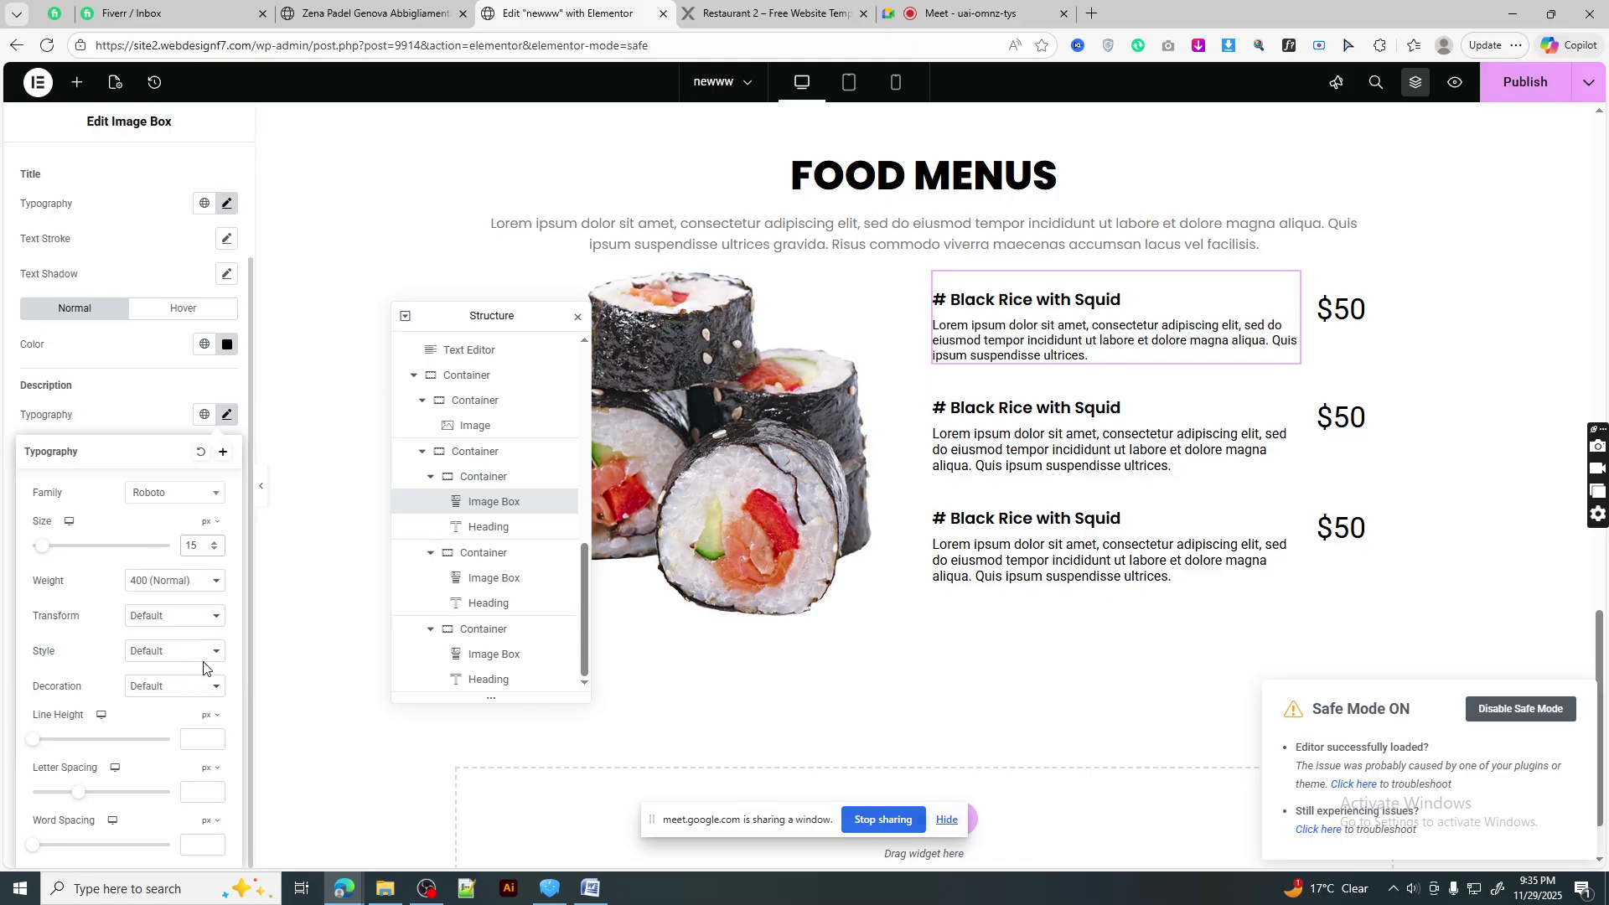
{"action": "key", "text": "Up"}
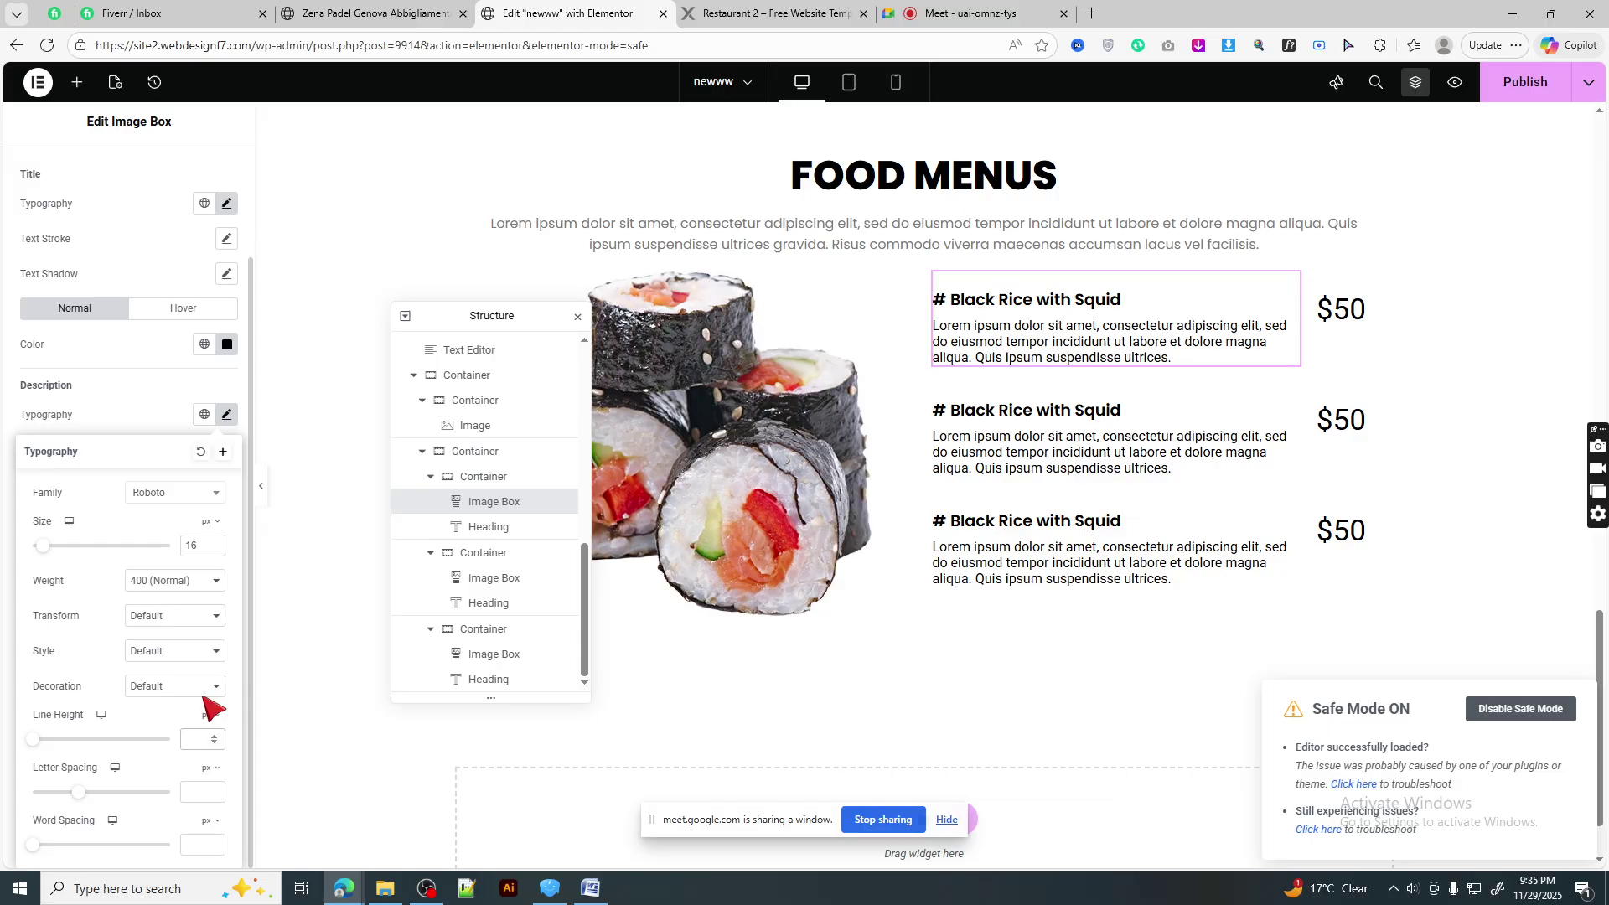
- Set the line height of the first image box's description to 28 px
{"action": "type", "text": "25"}
{"action": "key", "text": "Up"}
{"action": "key", "text": "Up"}
{"action": "key", "text": "Up"}
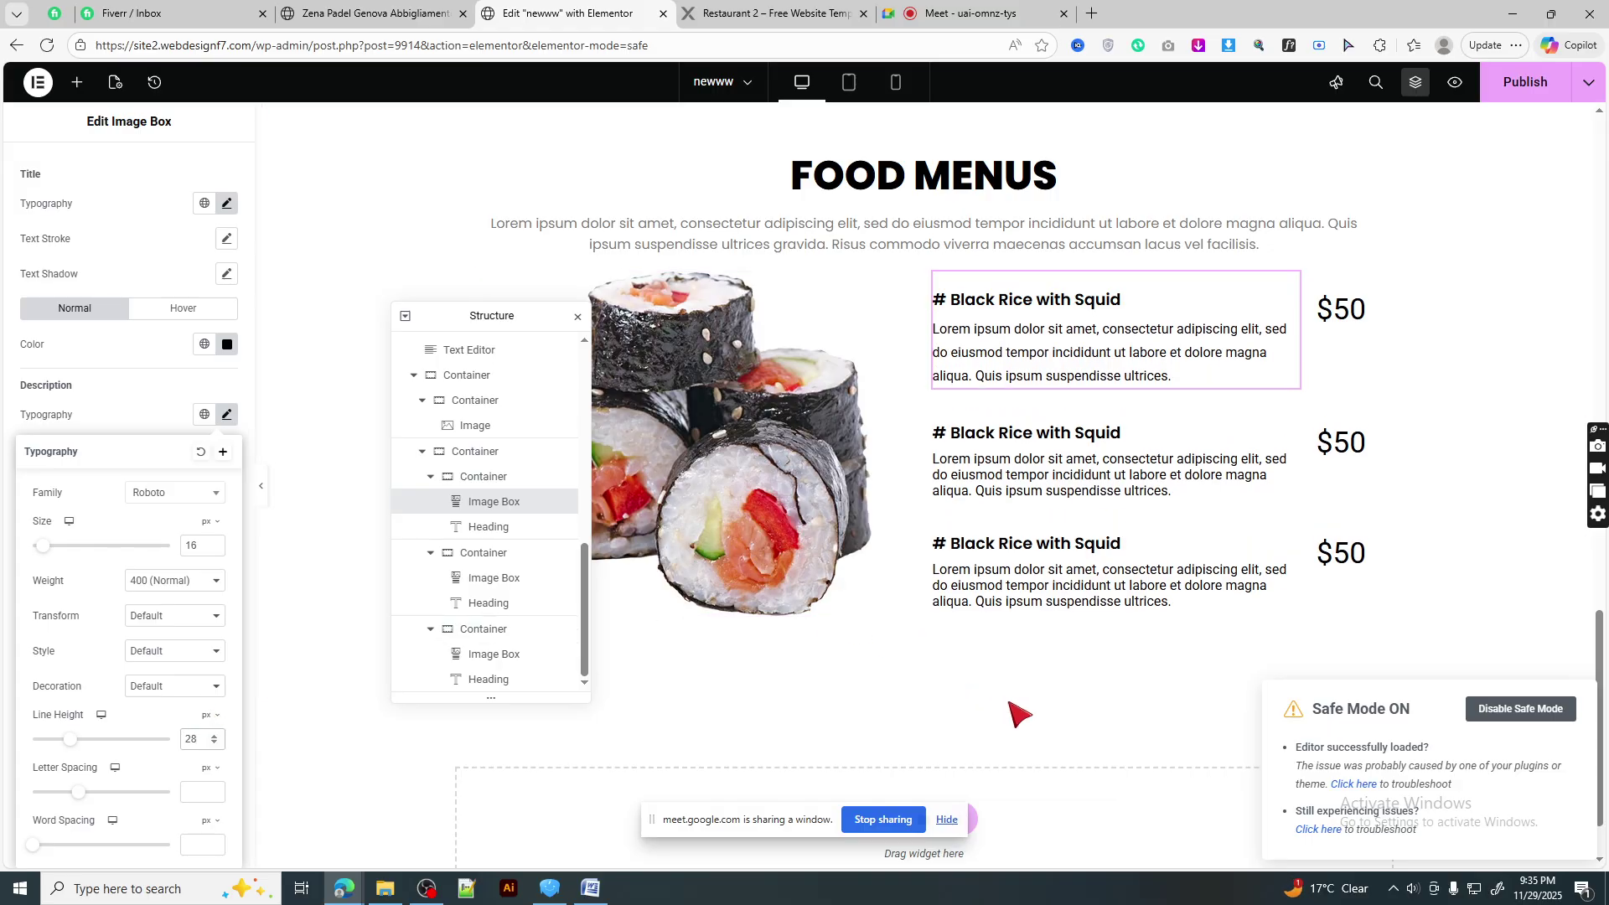
- Copy the first image box's style and apply it to the second and third image boxes
{"action": "right_click", "coordinate": [1103, 420]}
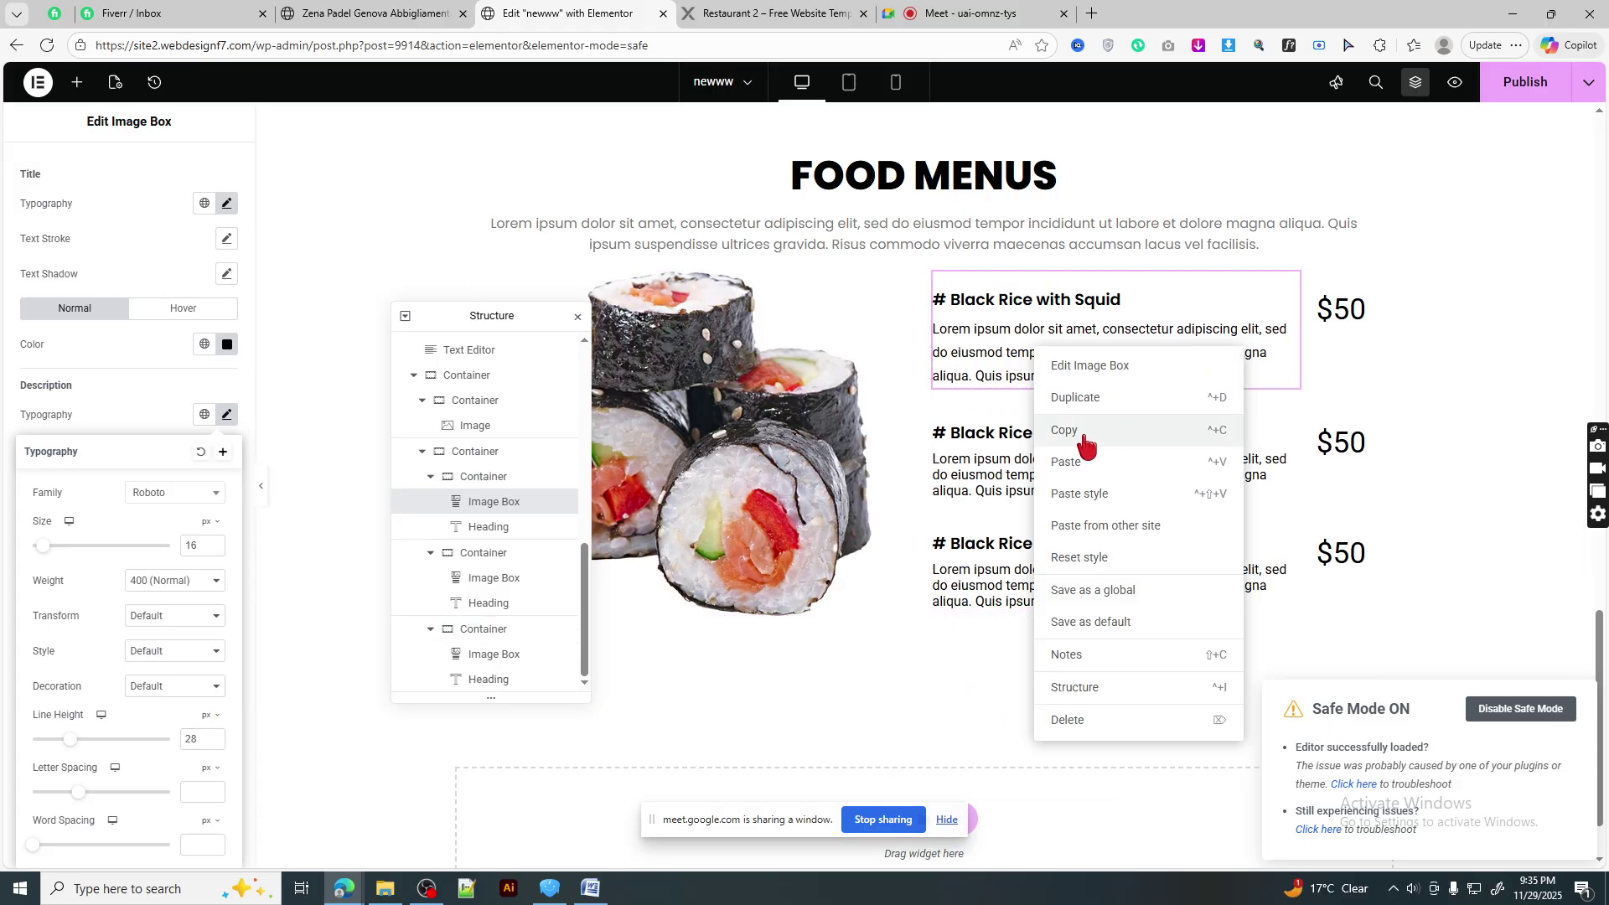
{"action": "left_click", "coordinate": [1019, 485]}
{"action": "right_click", "coordinate": [1020, 486]}
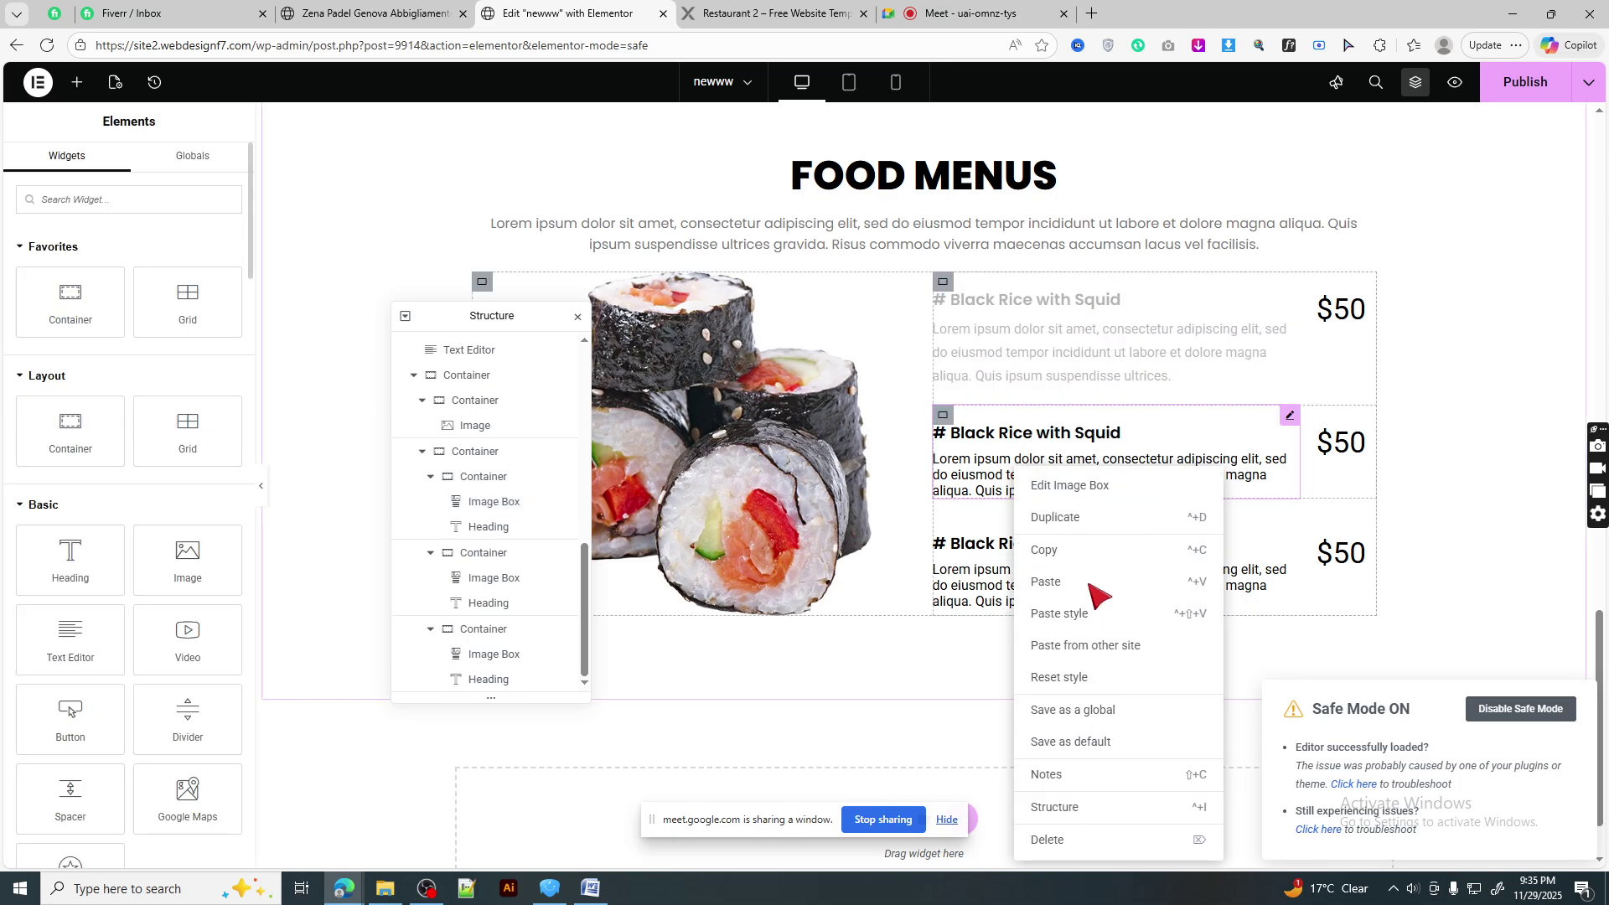
{"action": "left_click", "coordinate": [1078, 618]}
{"action": "right_click", "coordinate": [1004, 585]}
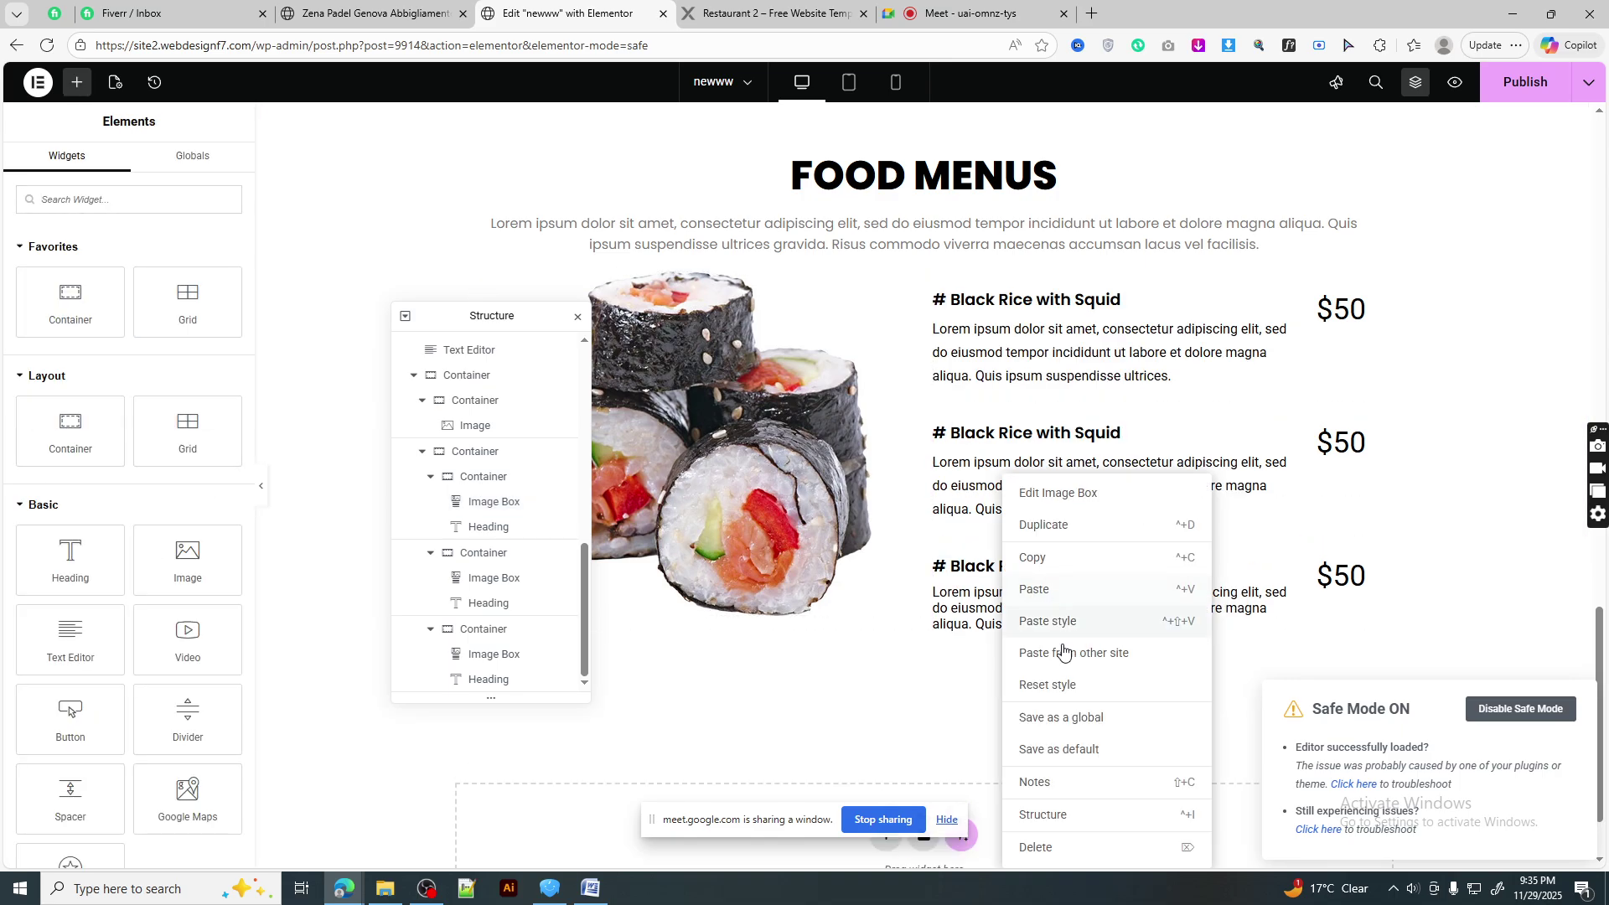
{"action": "left_click", "coordinate": [1076, 624]}
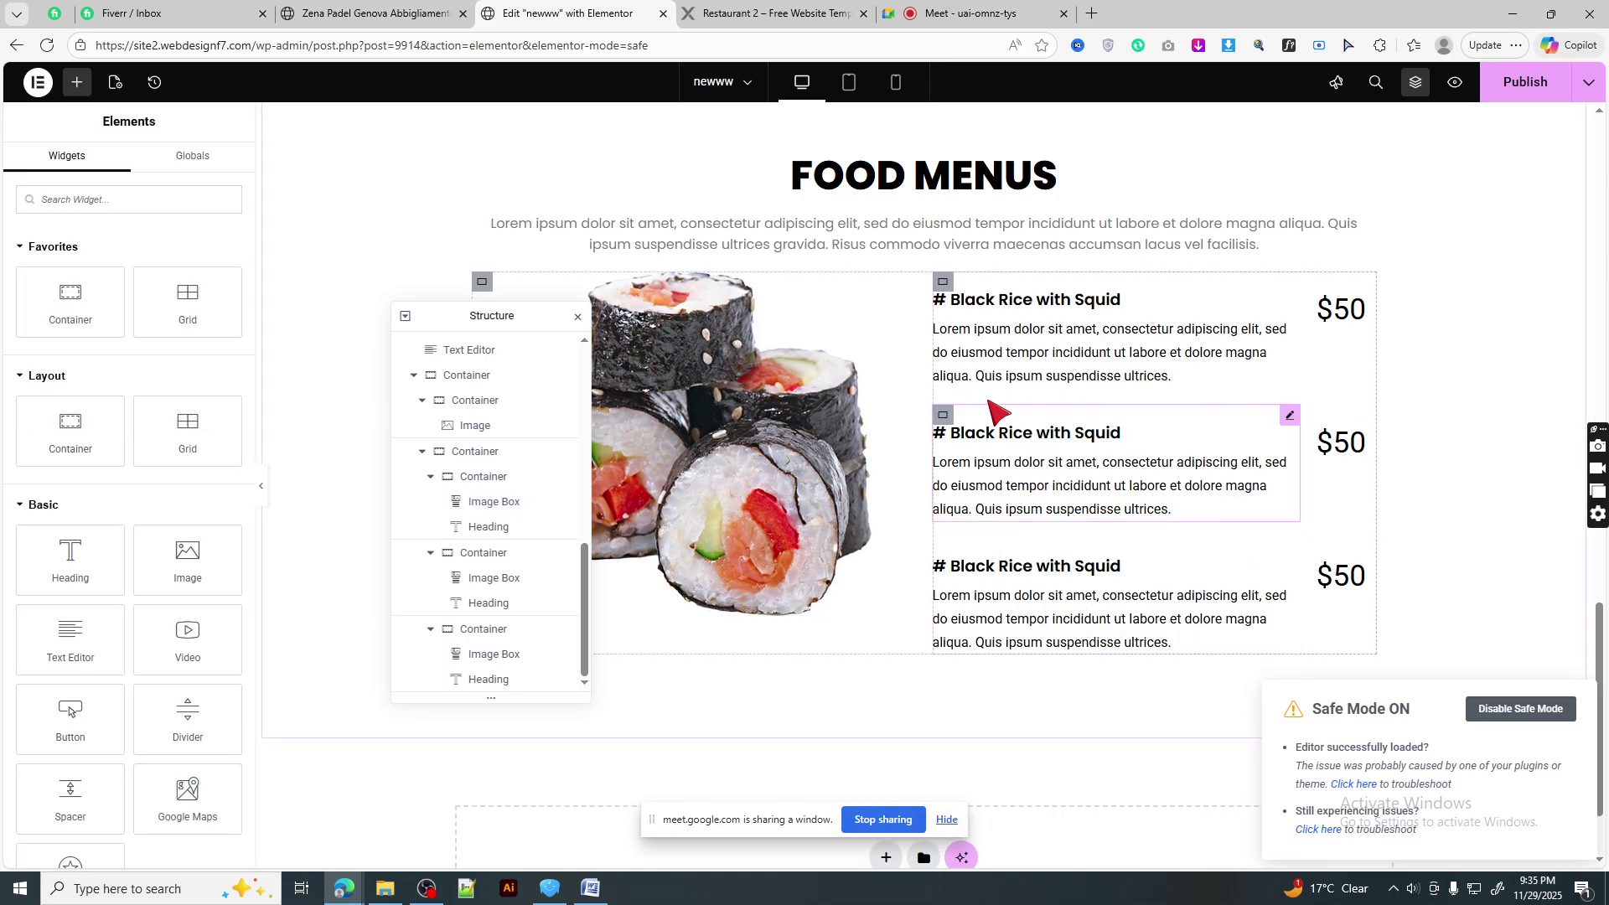
- Compare the row separators on the reference page and give the first menu item's container unlinked padding with 14 px at the bottom
{"action": "left_click", "coordinate": [943, 285]}
{"action": "left_click", "coordinate": [767, 14]}
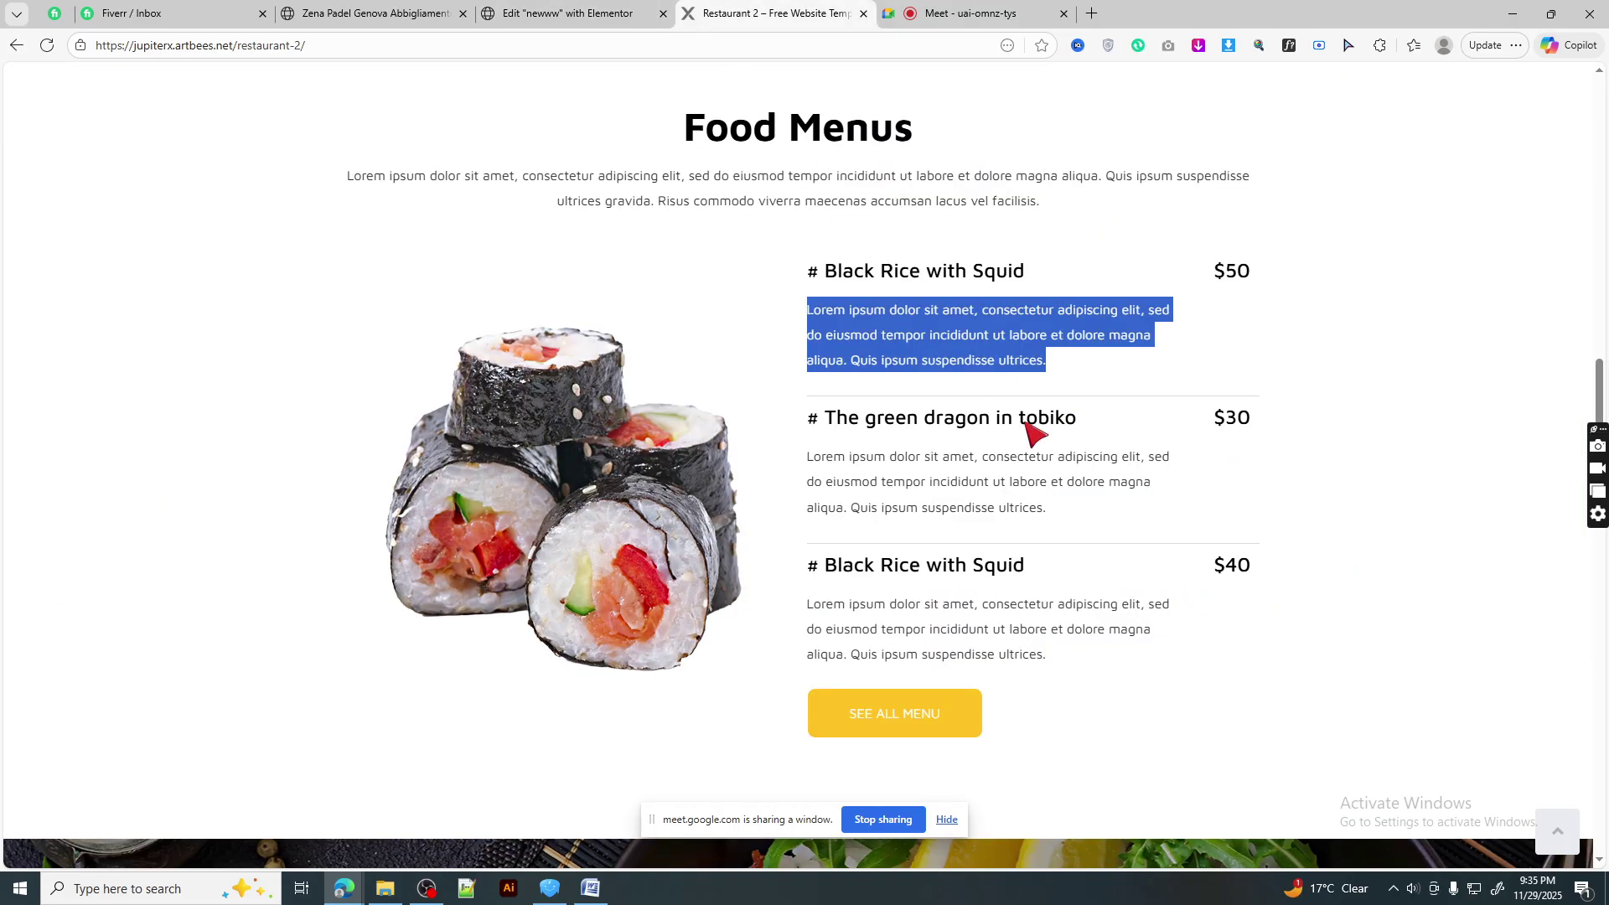
{"action": "left_click", "coordinate": [1092, 253]}
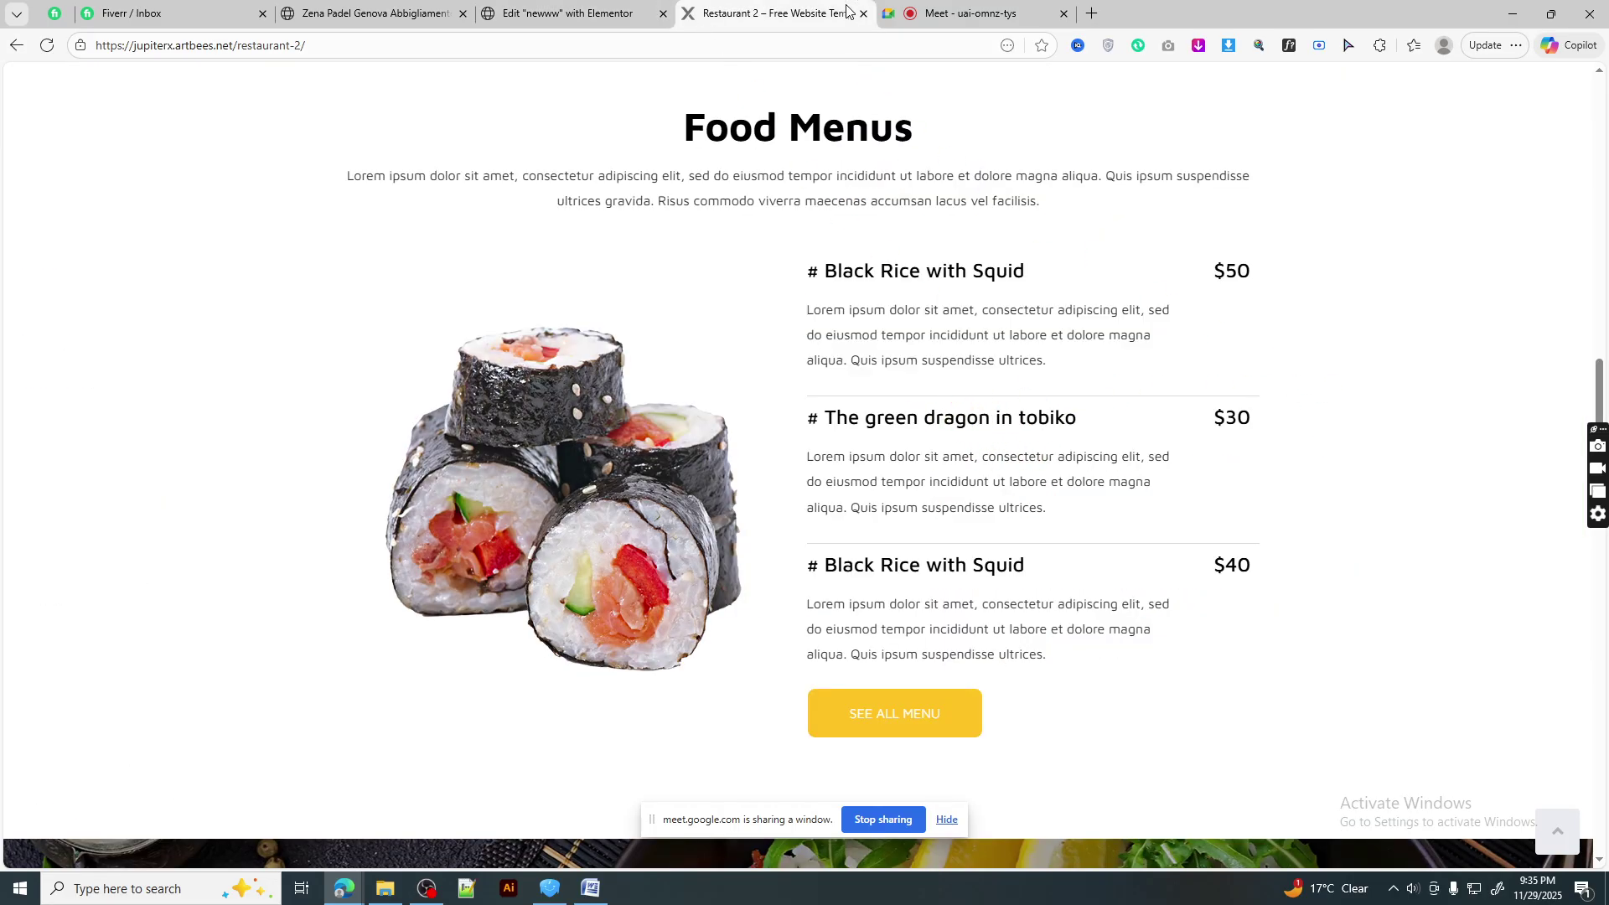
{"action": "left_click", "coordinate": [622, 8]}
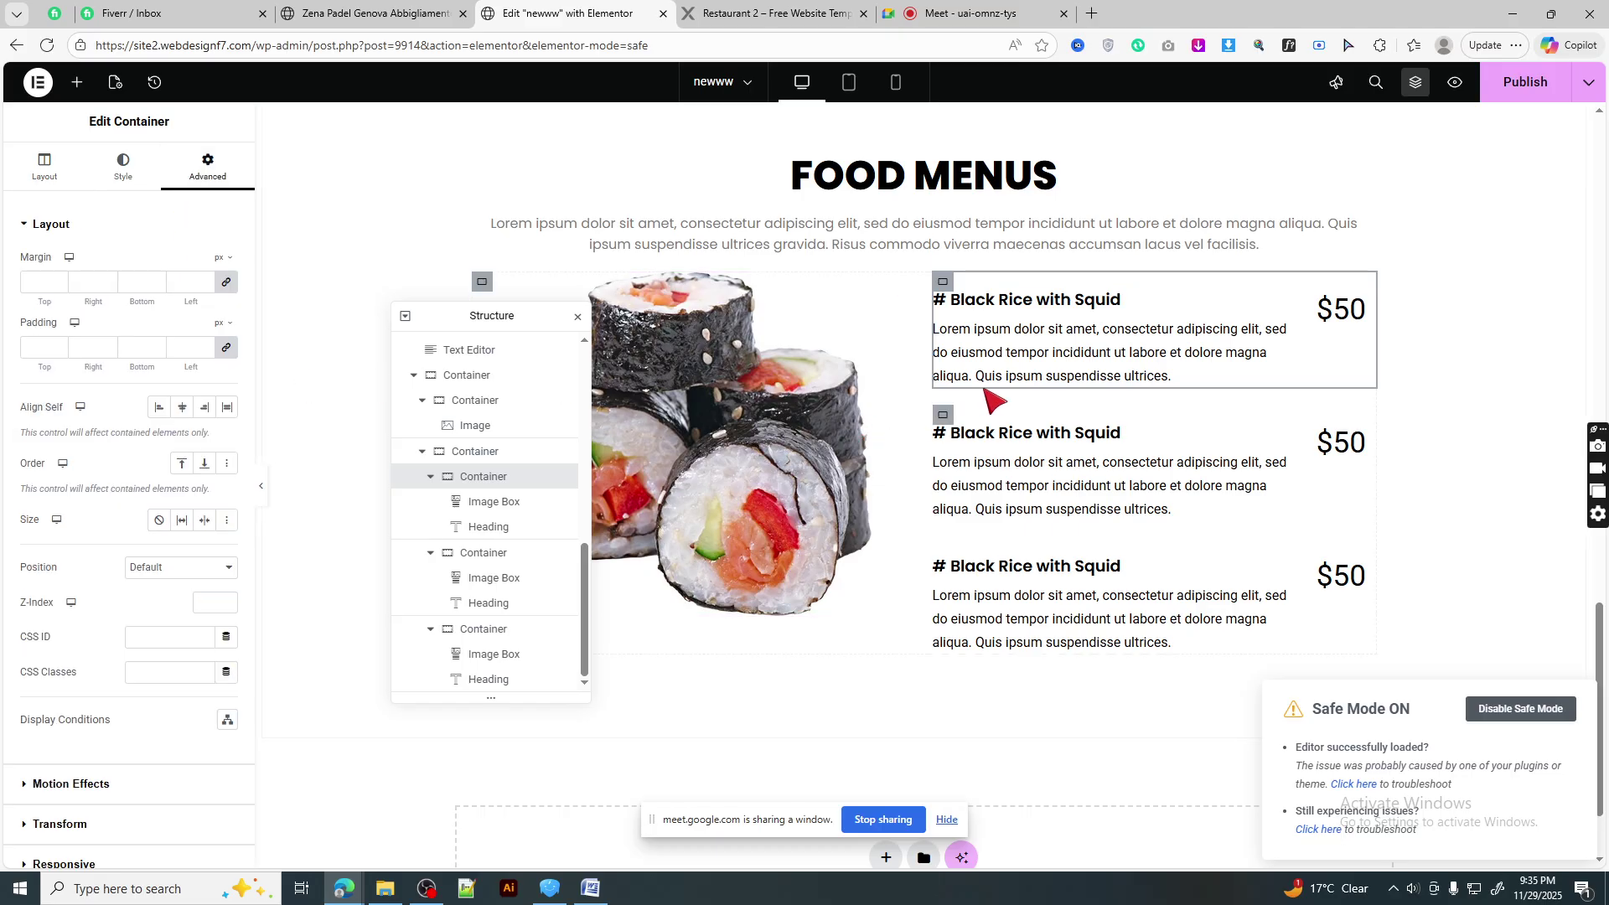
{"action": "left_click", "coordinate": [227, 350]}
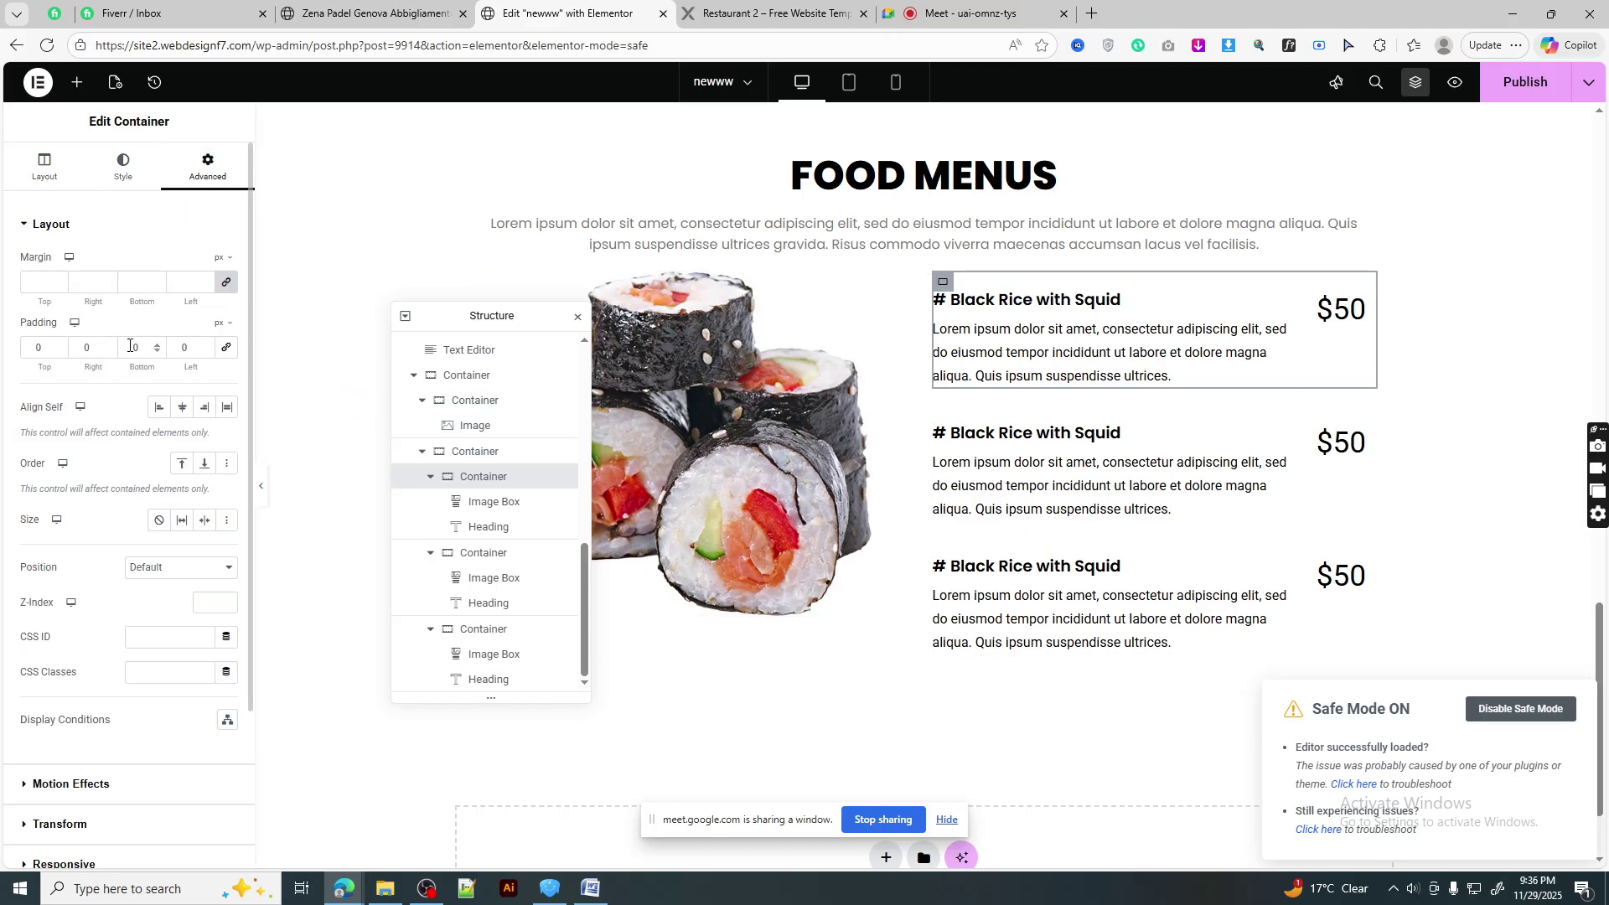
{"action": "type", "text": "1"}
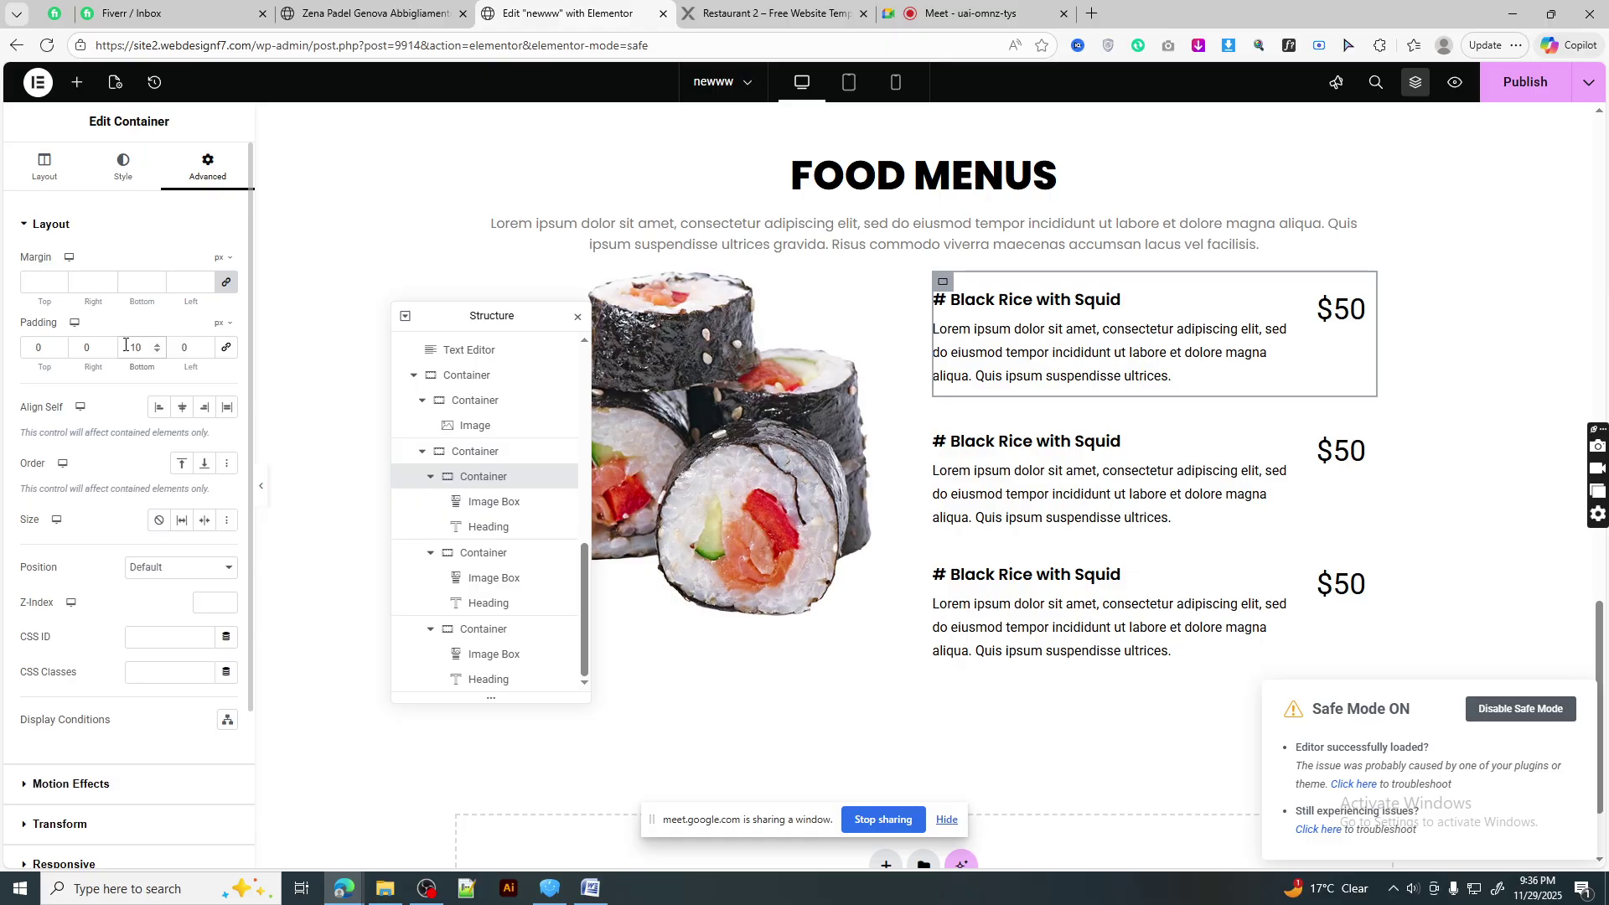
{"action": "key", "text": "Up"}
{"action": "key", "text": "Up"}
{"action": "key", "text": "Up"}
{"action": "key", "text": "Up"}
- Give the first menu item's container a solid gray border with 1 px at the bottom only, and preview the separator line
{"action": "left_click", "coordinate": [123, 168]}
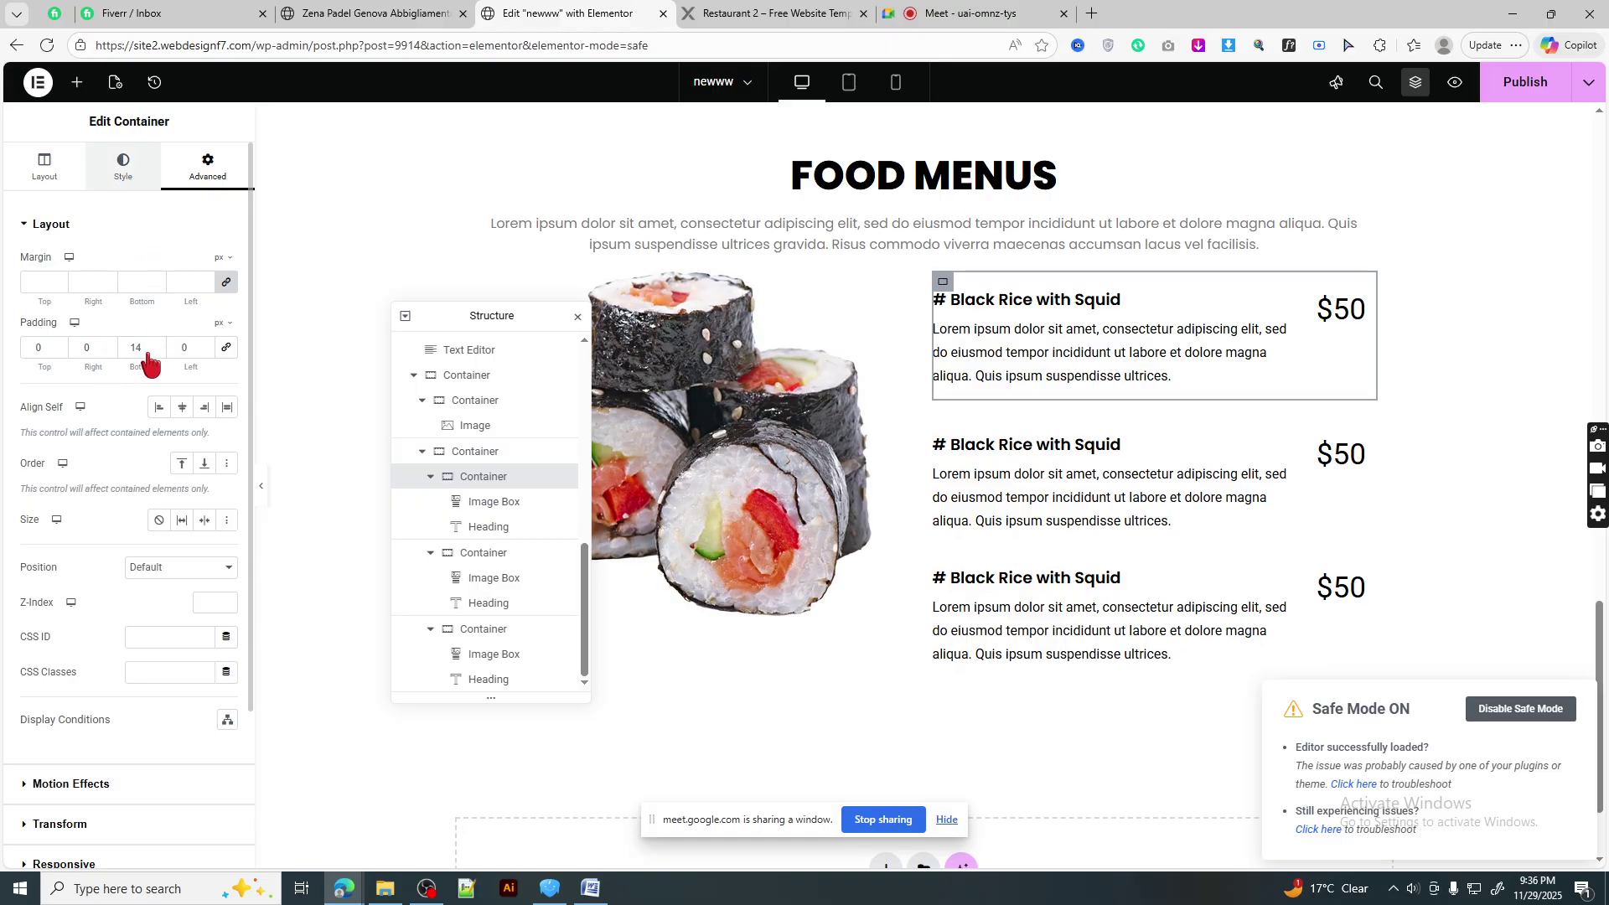
{"action": "left_click", "coordinate": [137, 406]}
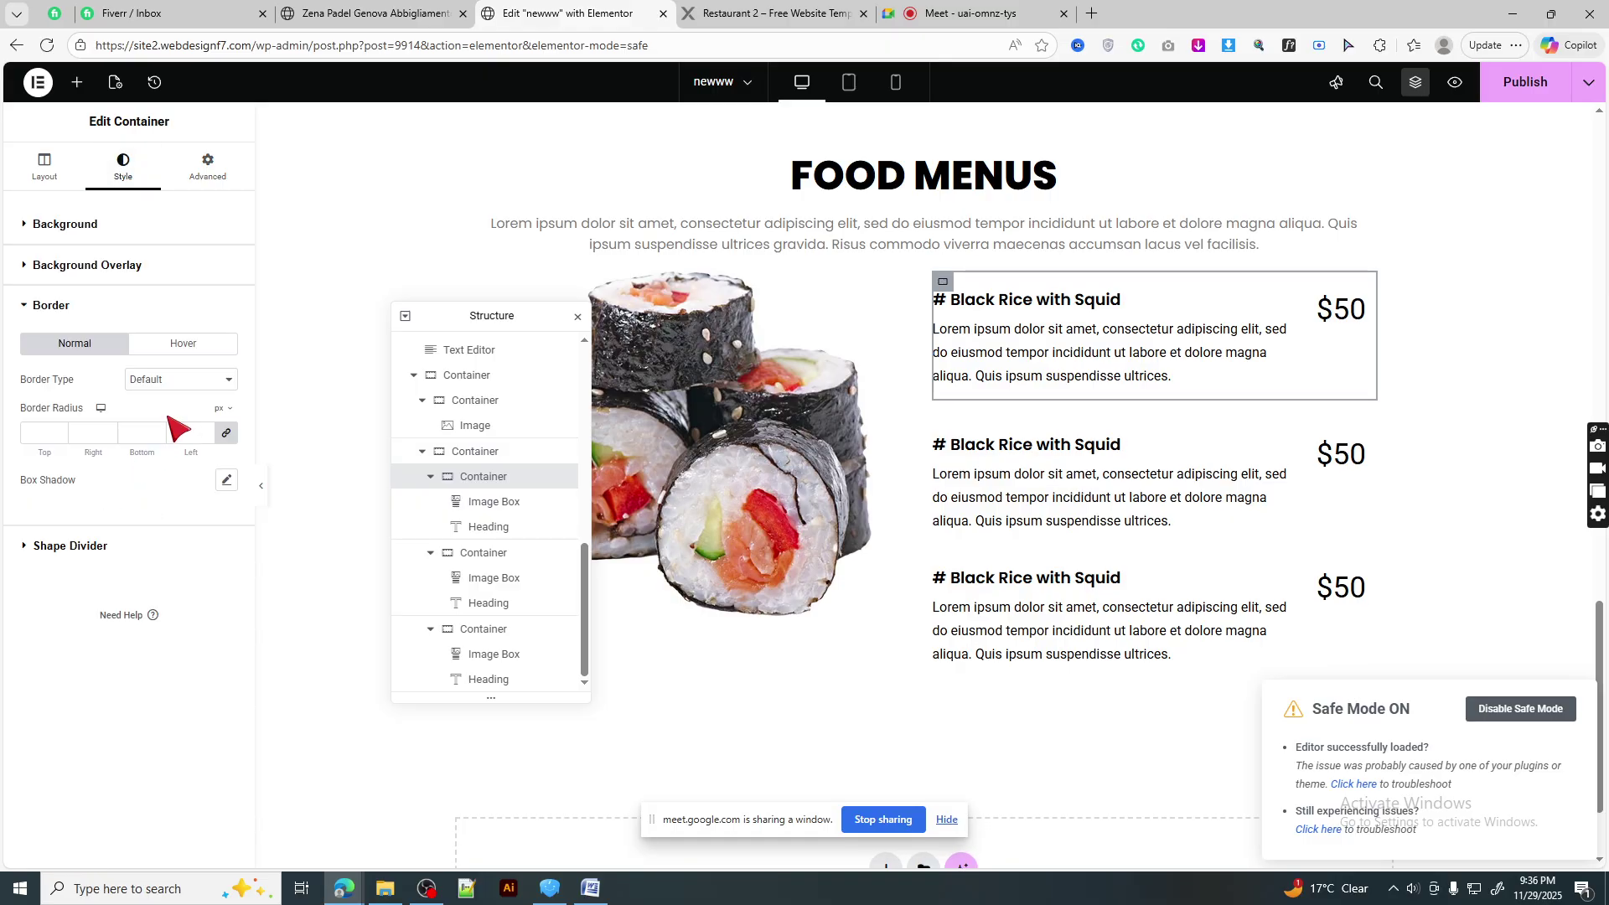
{"action": "left_click", "coordinate": [182, 380]}
{"action": "left_click", "coordinate": [179, 445]}
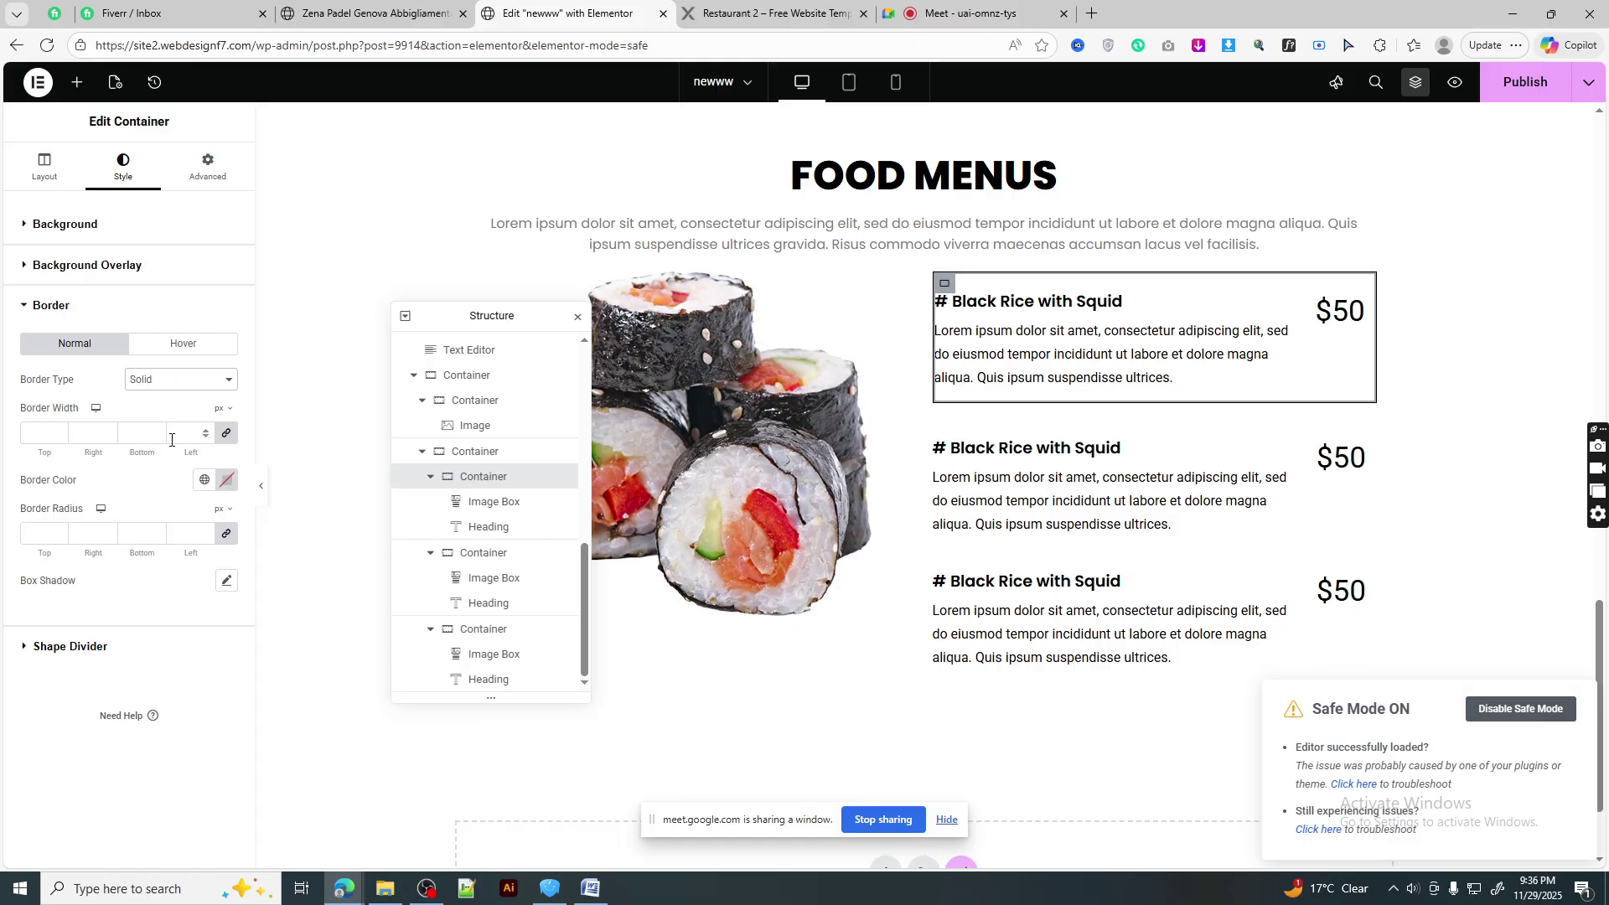
{"action": "left_click", "coordinate": [226, 433]}
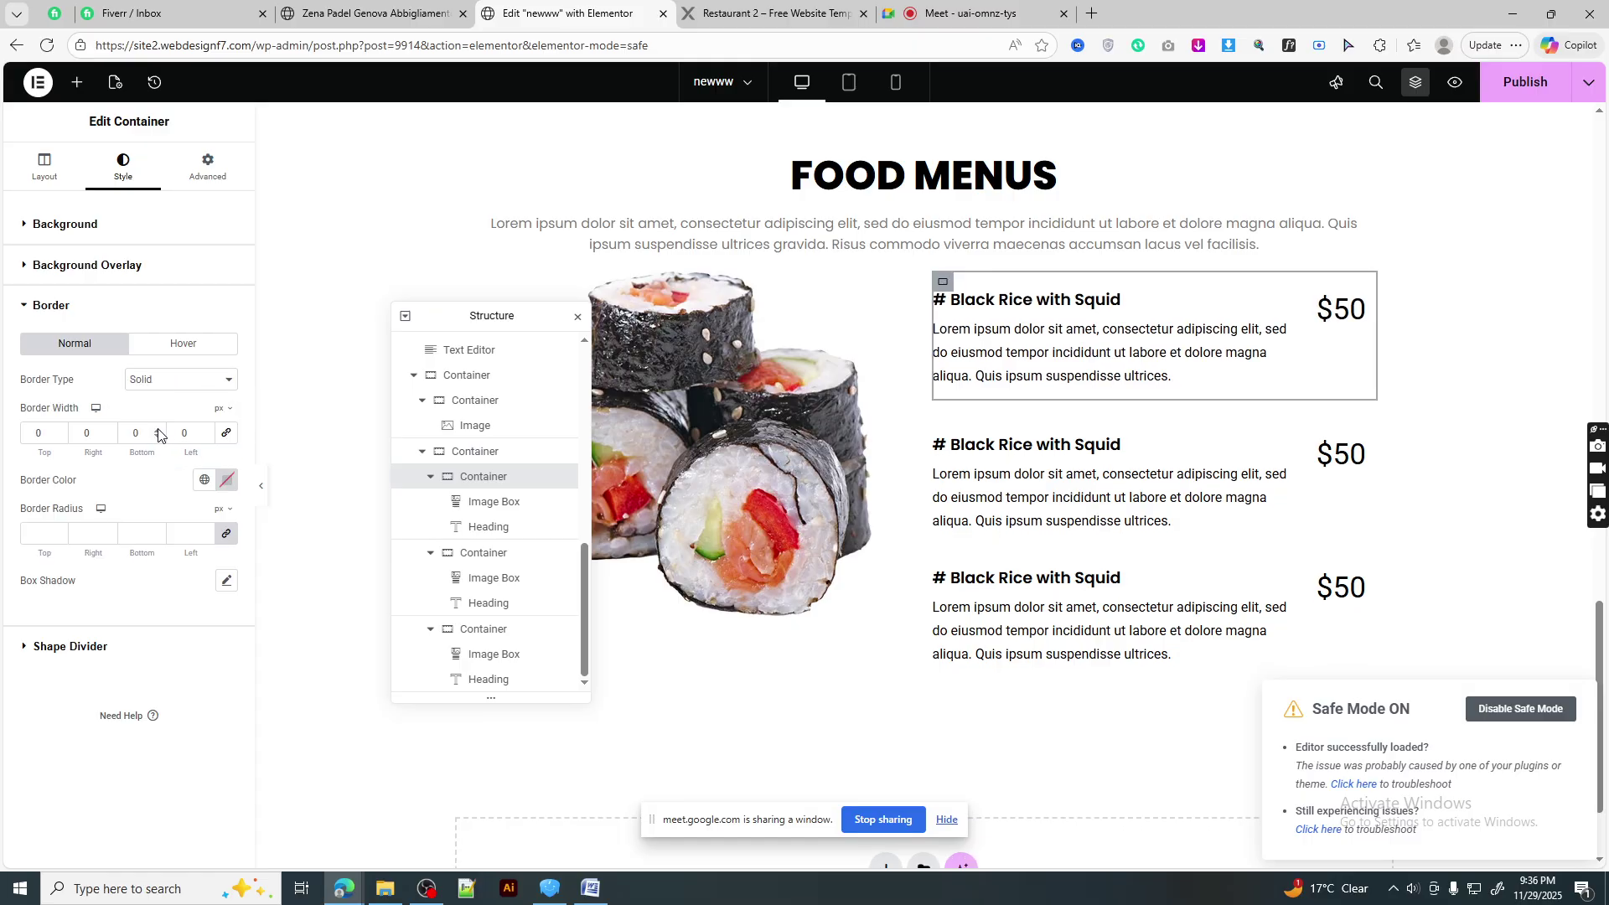
{"action": "left_click", "coordinate": [159, 430]}
{"action": "left_click", "coordinate": [227, 481]}
{"action": "left_click_drag", "start_coordinate": [155, 586], "coordinate": [124, 591]}
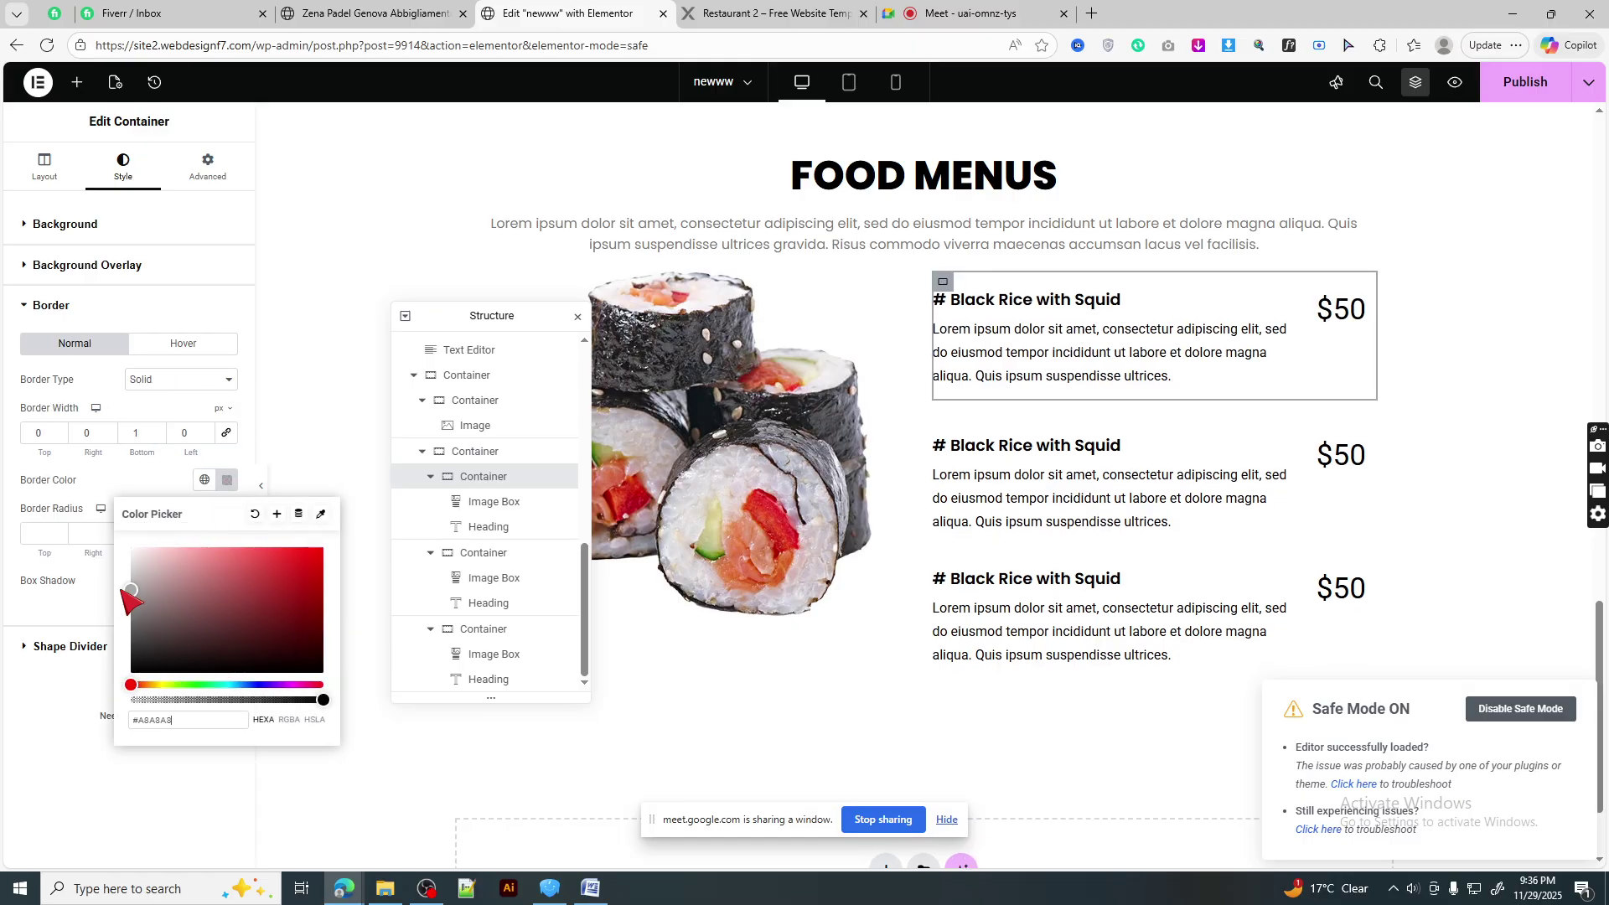
{"action": "left_click", "coordinate": [260, 485]}
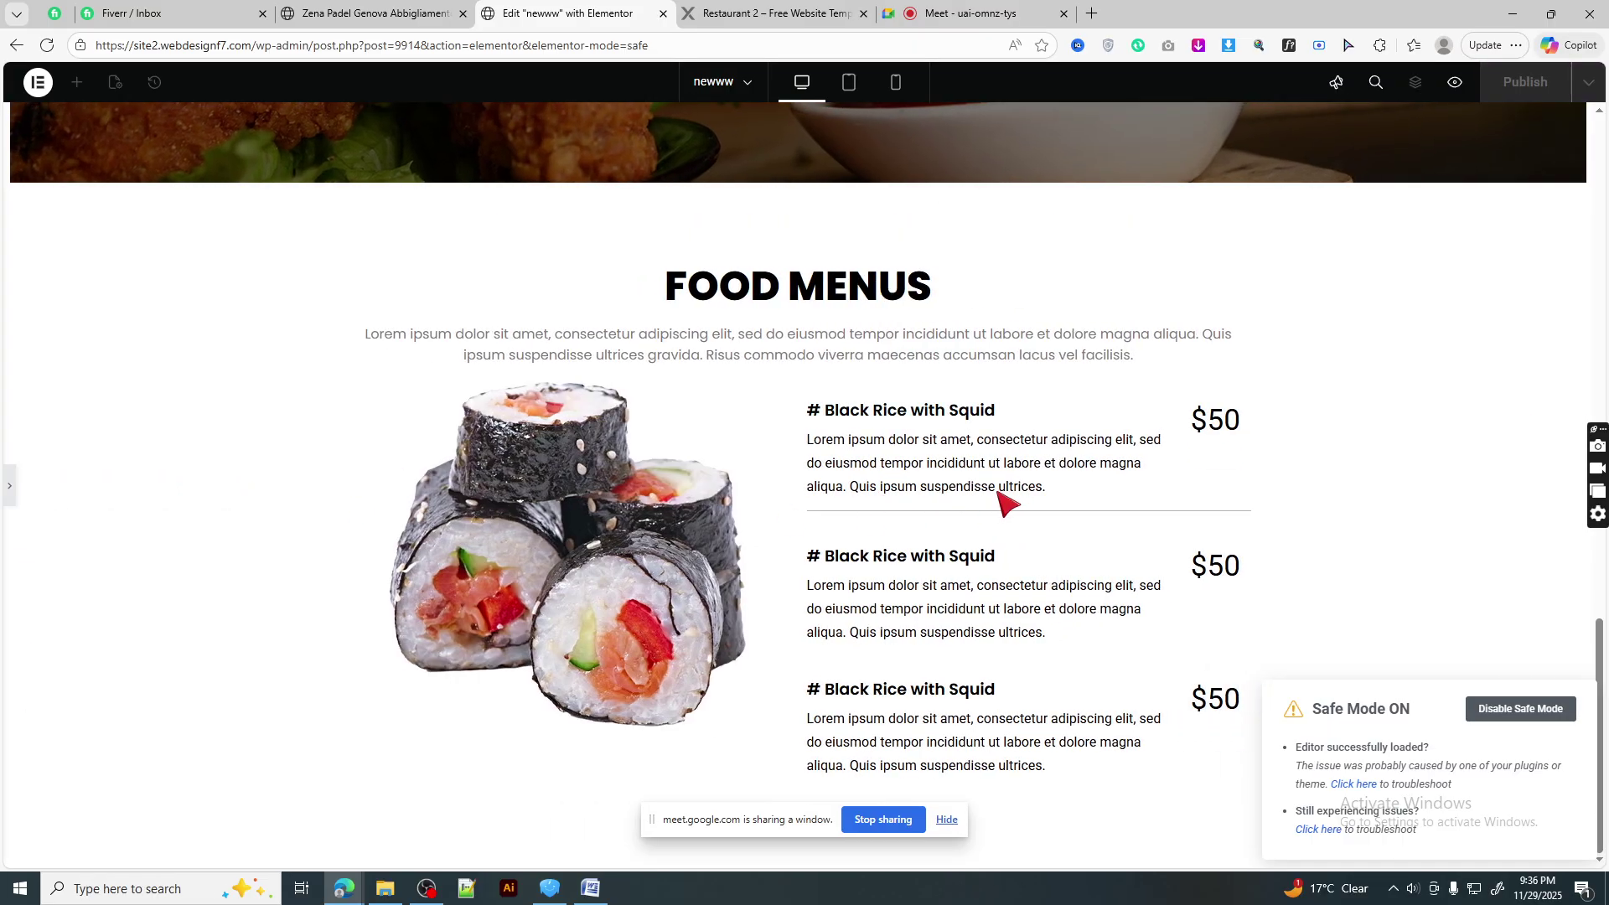
{"action": "left_click", "coordinate": [10, 486]}
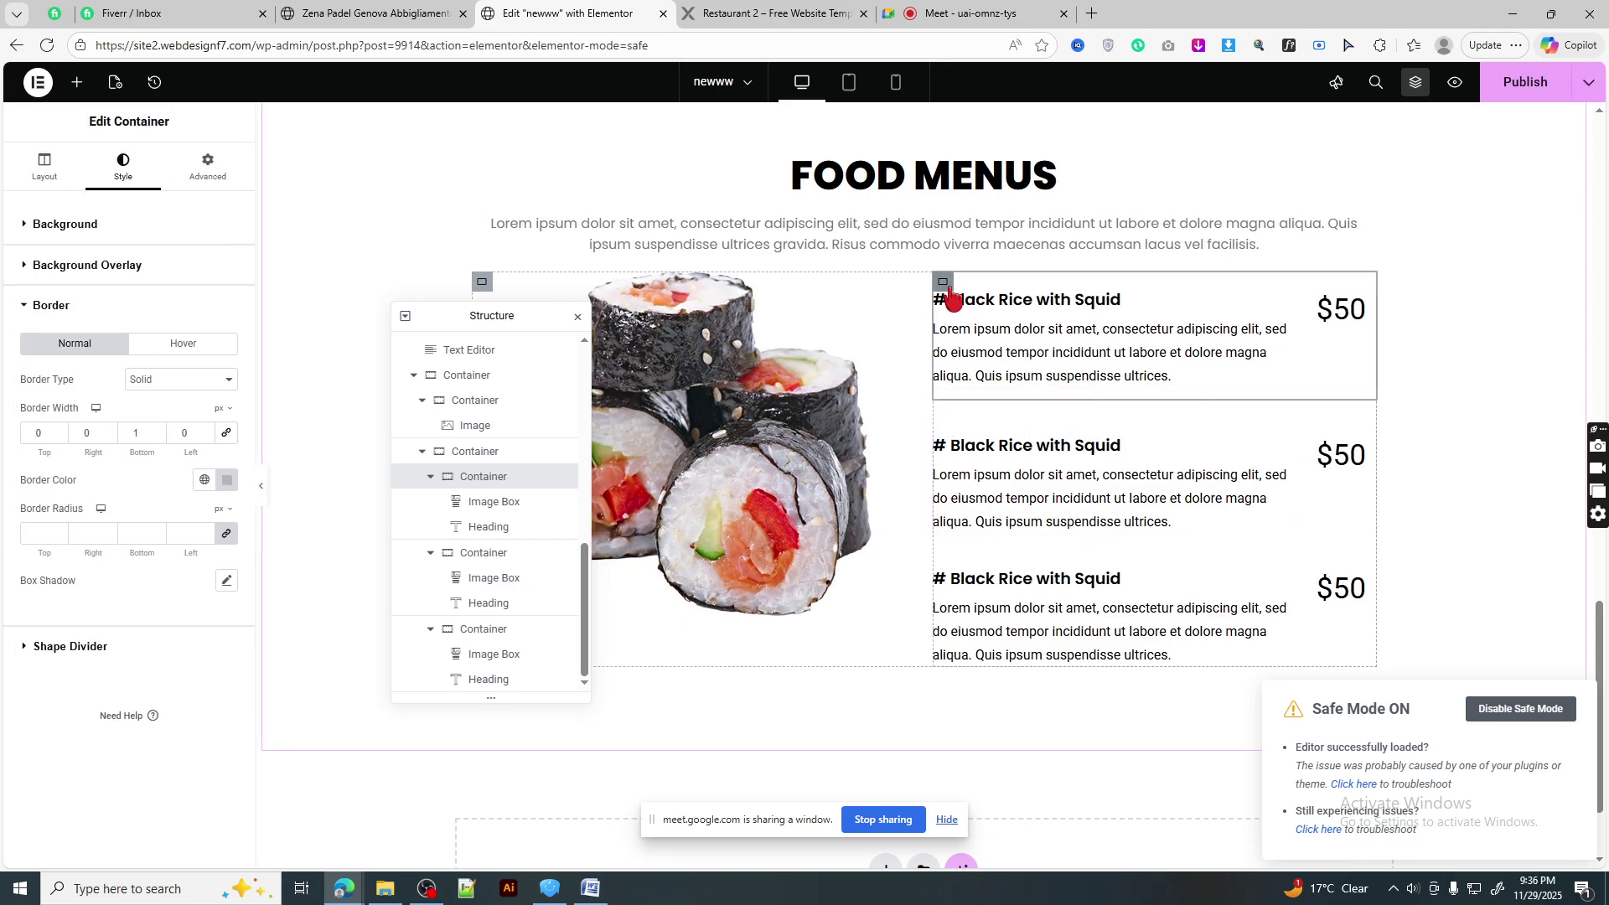
- Copy the first menu item container's style and apply it to the second and third menu item containers
{"action": "right_click", "coordinate": [948, 289]}
{"action": "left_click", "coordinate": [977, 405]}
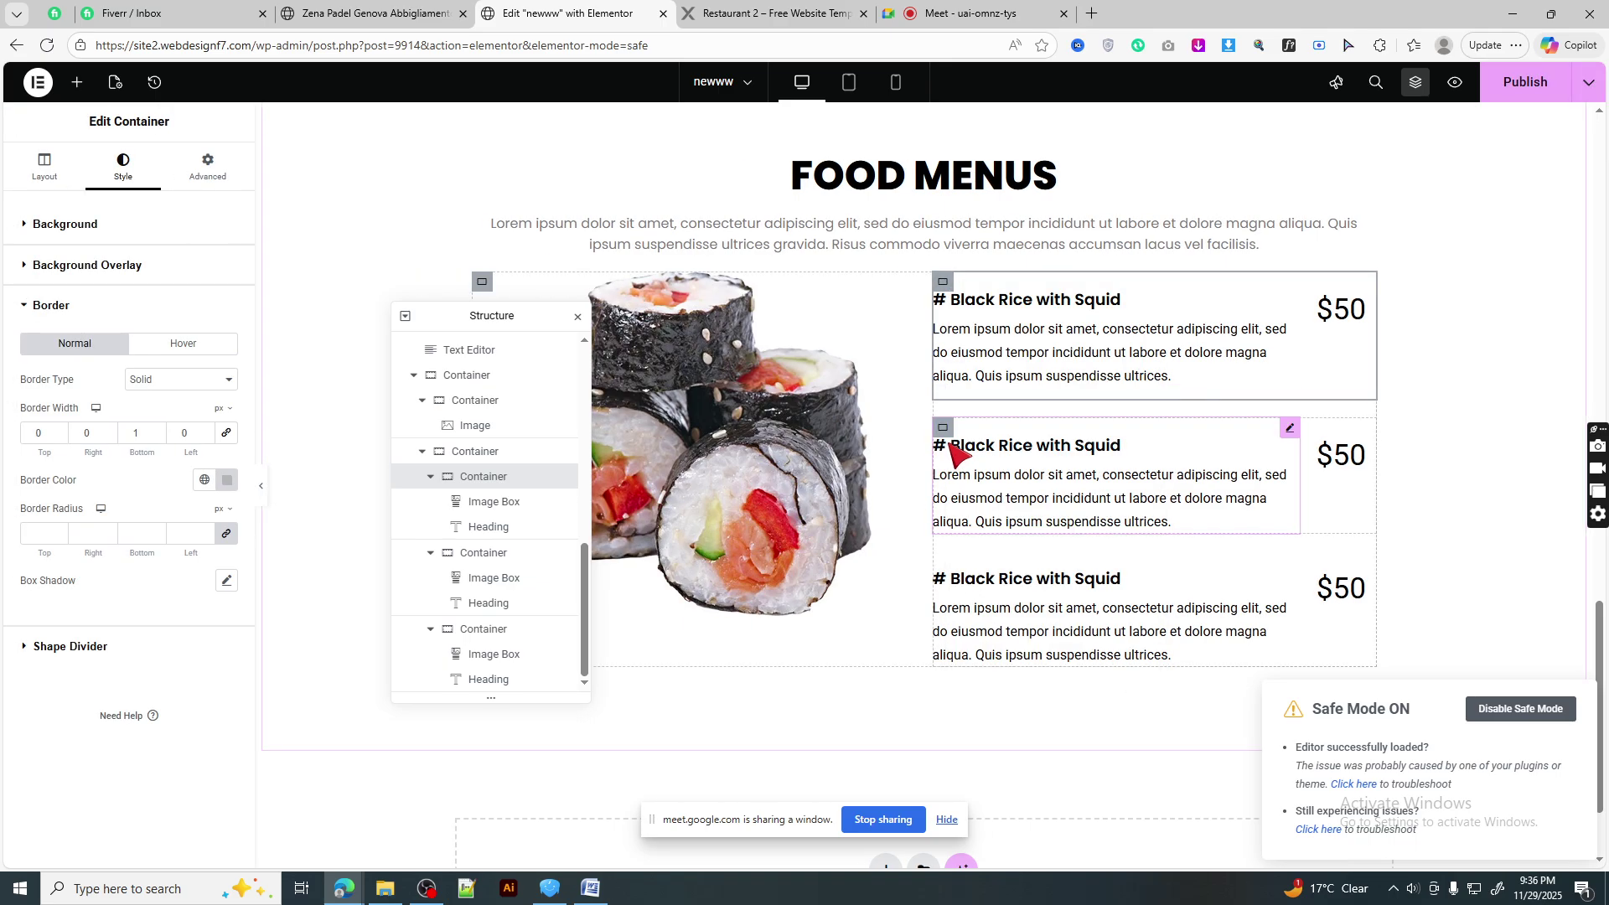
{"action": "right_click", "coordinate": [945, 448]}
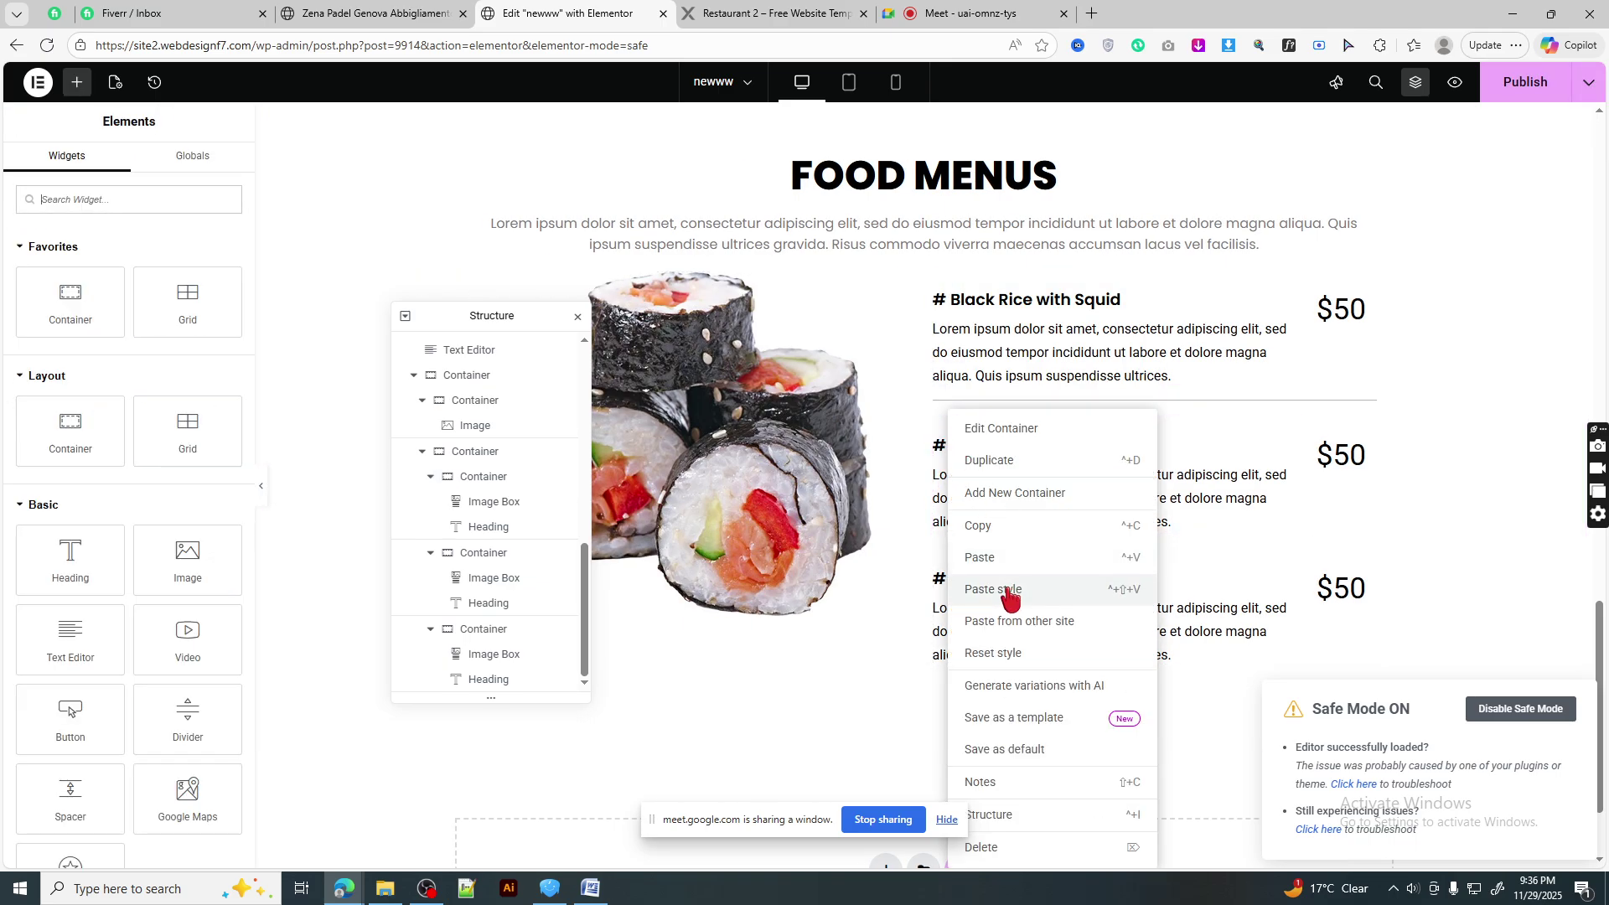
{"action": "left_click", "coordinate": [1016, 595]}
{"action": "scroll", "coordinate": [1031, 570], "scroll_direction": "down", "scroll_amount": 2}
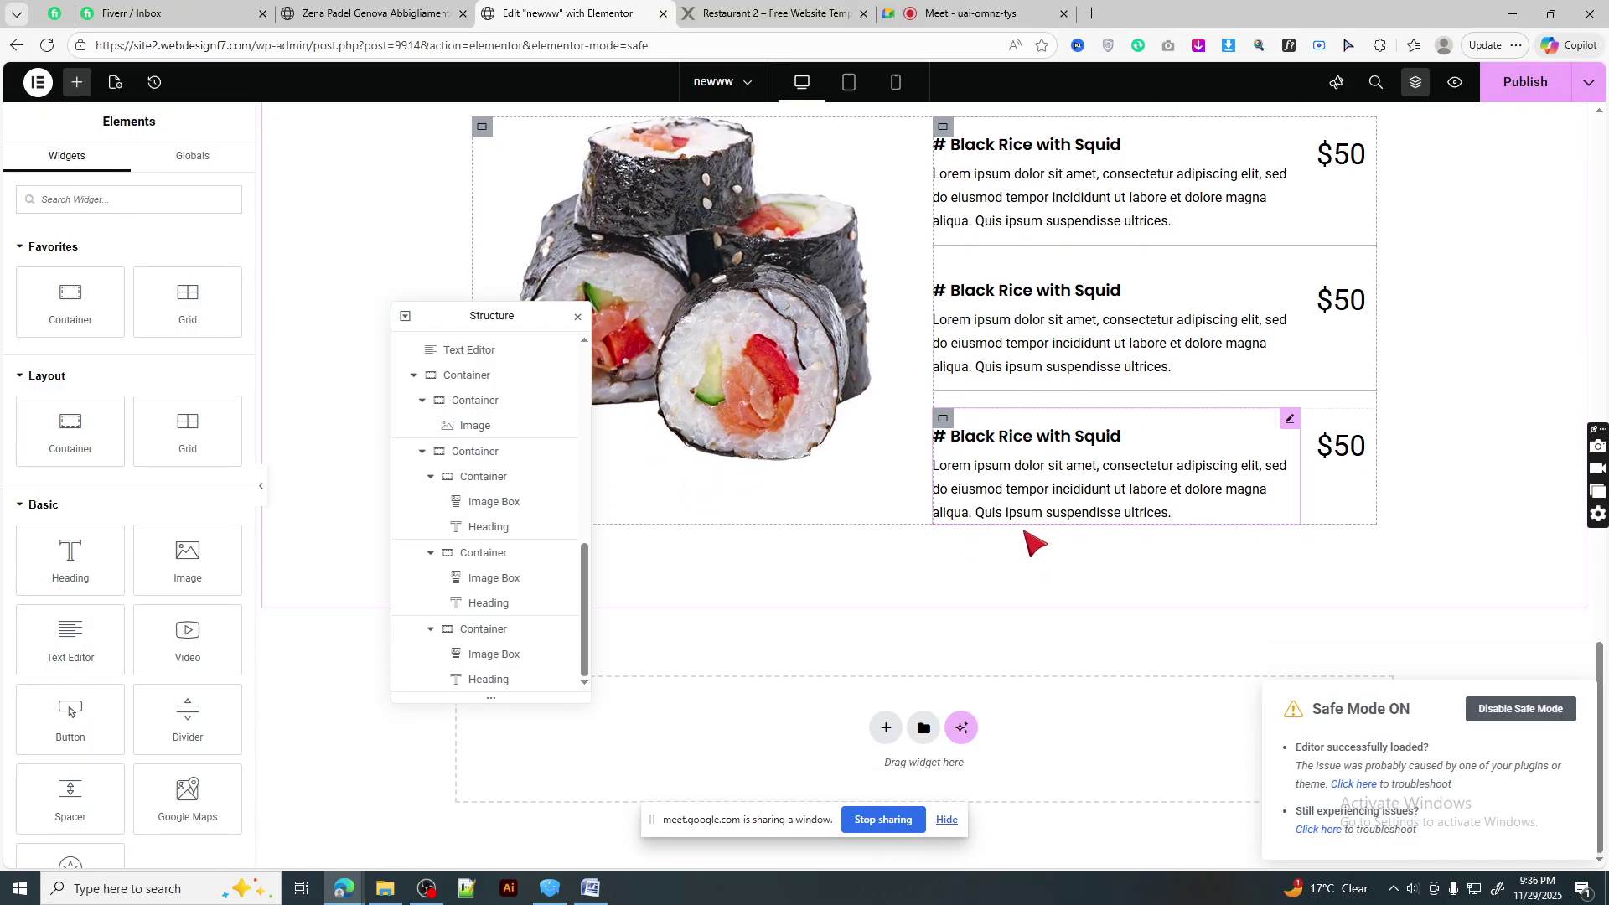
{"action": "right_click", "coordinate": [945, 415]}
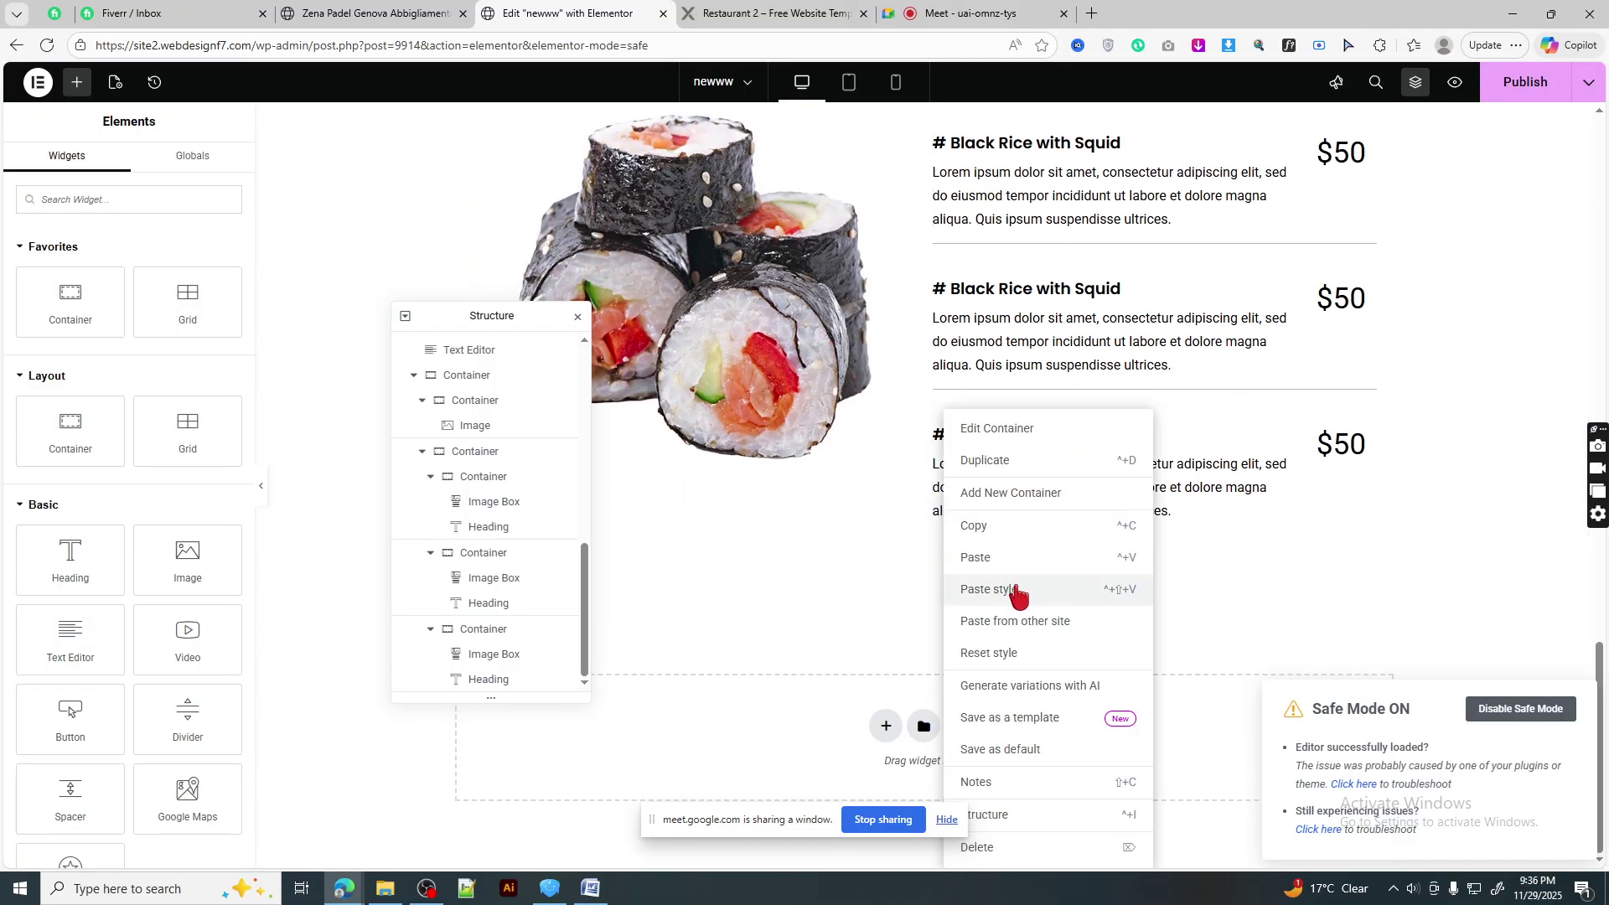
{"action": "left_click", "coordinate": [1016, 591]}
- Preview the Food Menus section at full width and compare its layout with the reference restaurant page
{"action": "left_click", "coordinate": [262, 490]}
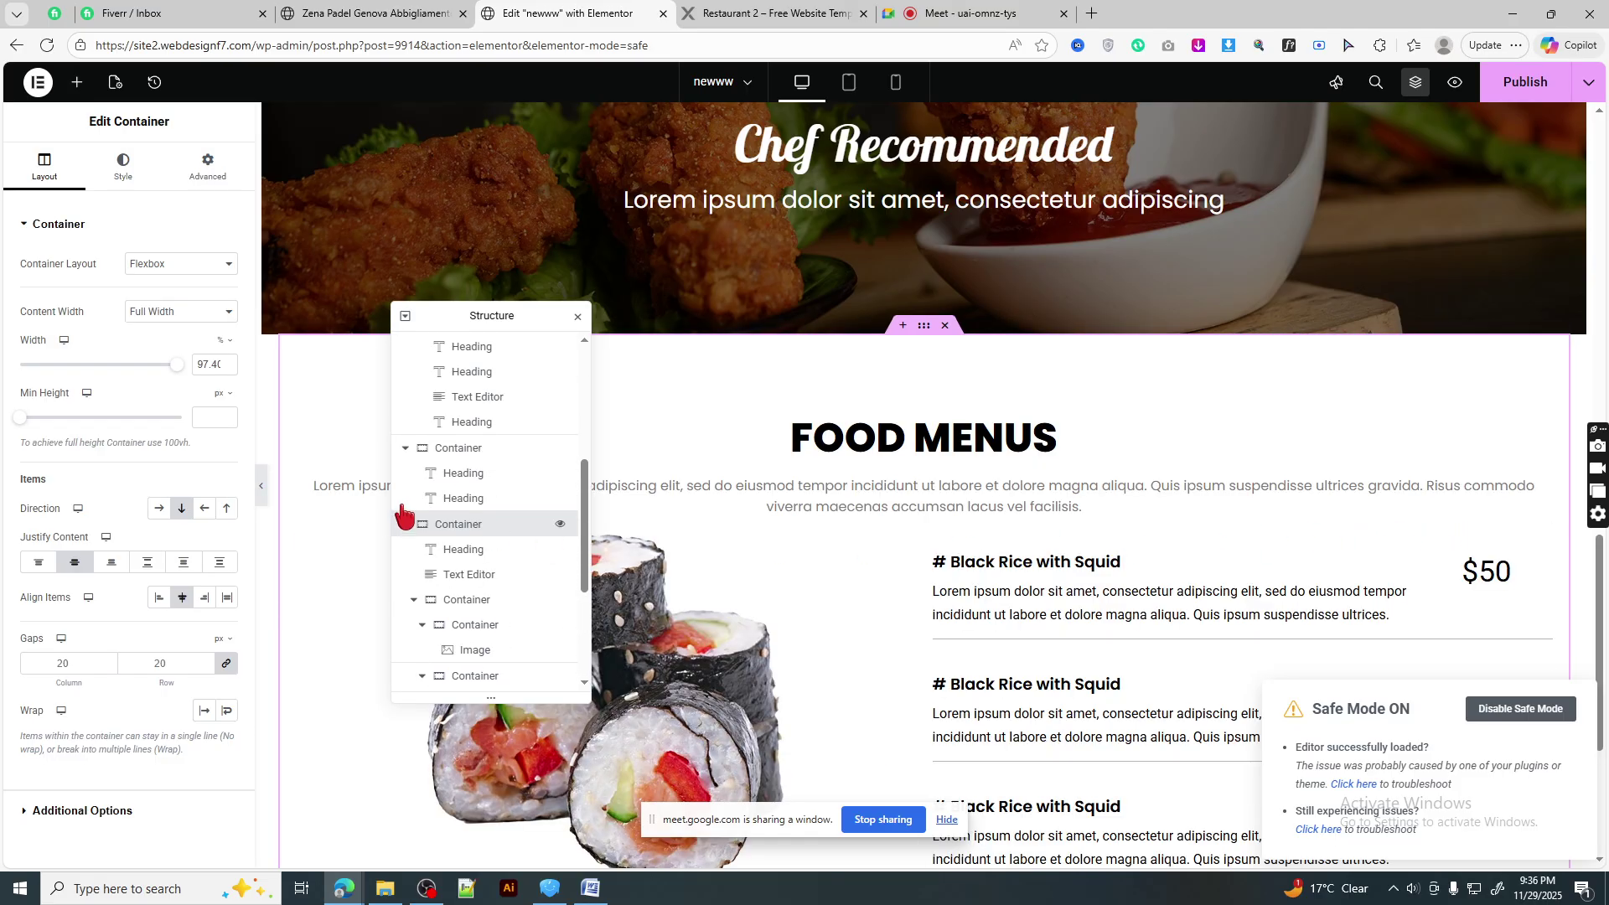
{"action": "scroll", "coordinate": [1275, 520], "scroll_direction": "down", "scroll_amount": 4}
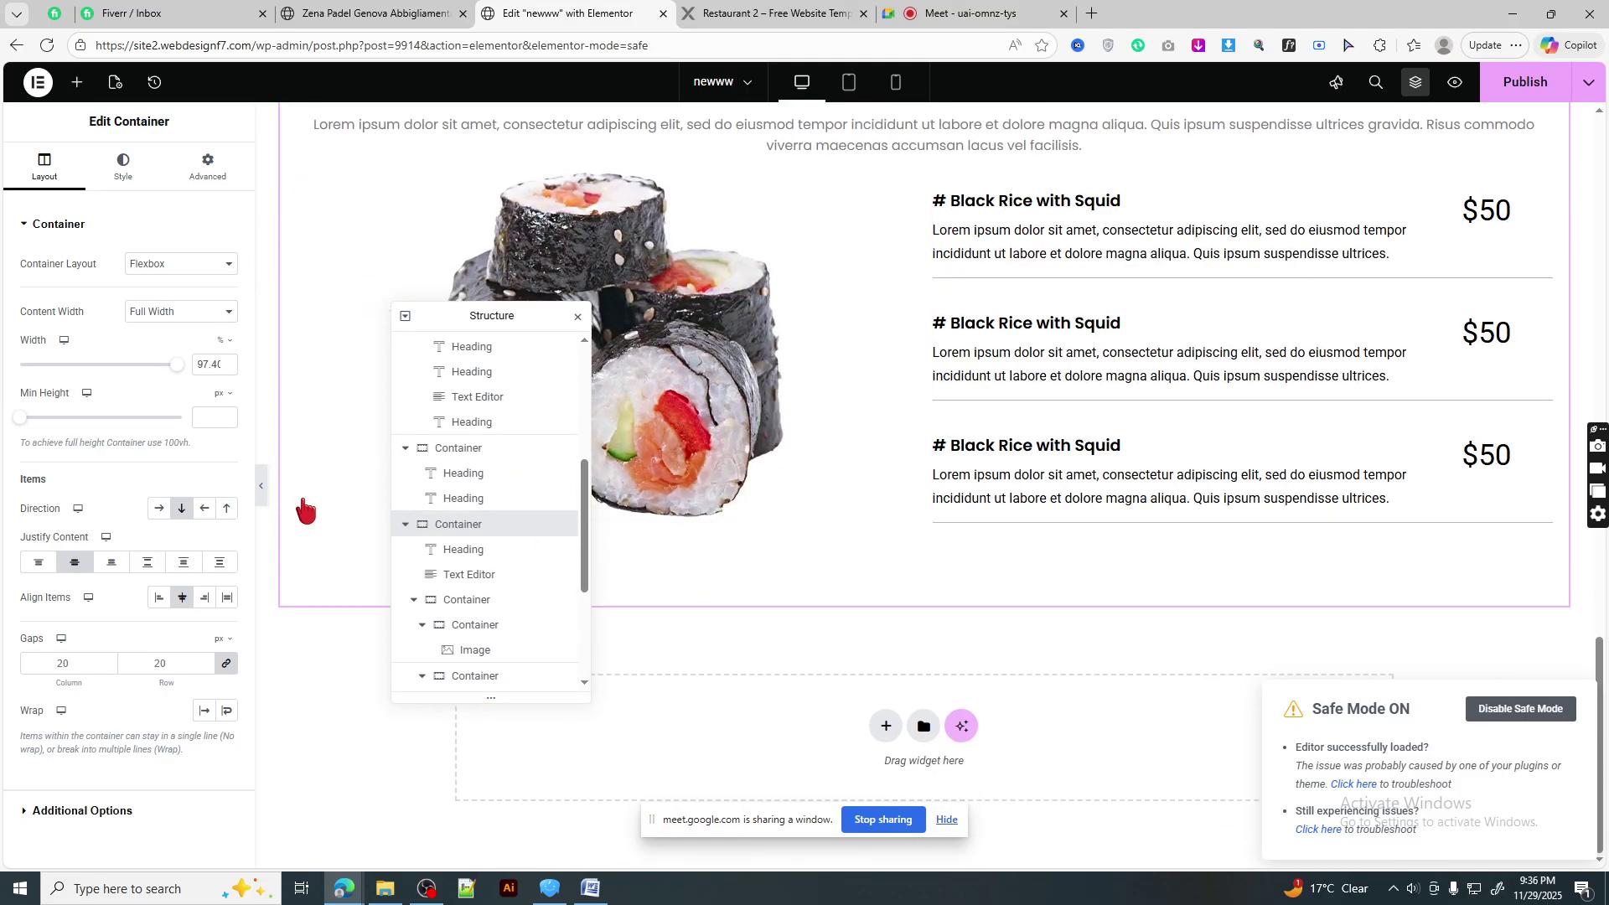
{"action": "key", "text": "ctrl+p"}
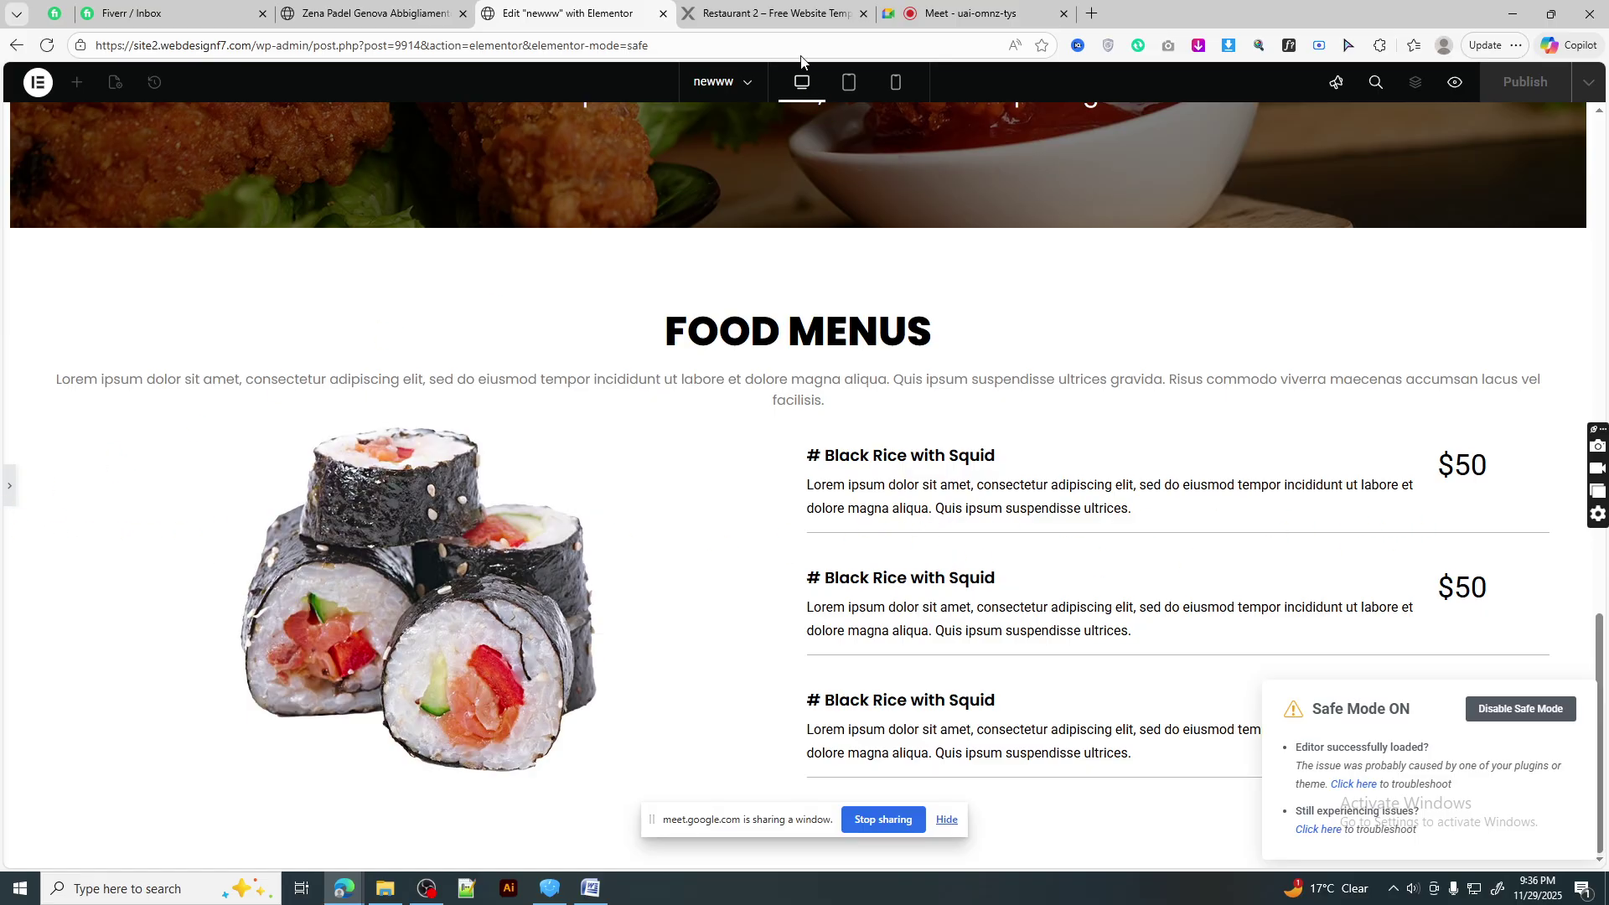
{"action": "left_click", "coordinate": [781, 13]}
{"action": "left_click", "coordinate": [578, 13]}
{"action": "key", "text": "ctrl+p"}
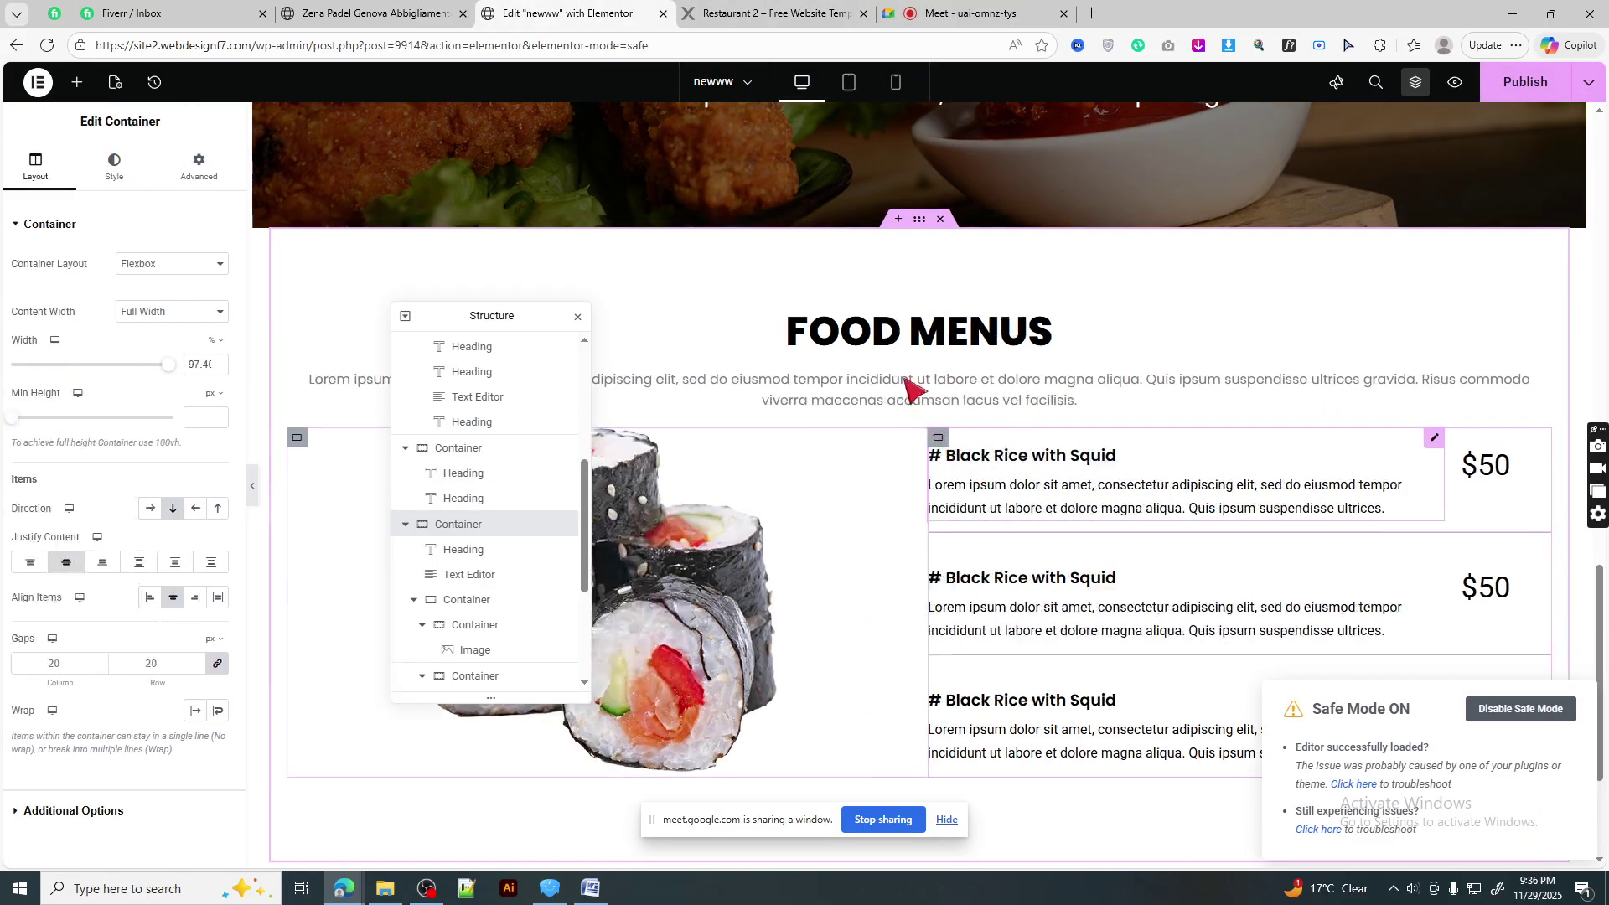
- Set the Food Menus section container's content width to Boxed and preview the section
{"action": "left_click", "coordinate": [193, 314]}
{"action": "left_click", "coordinate": [186, 325]}
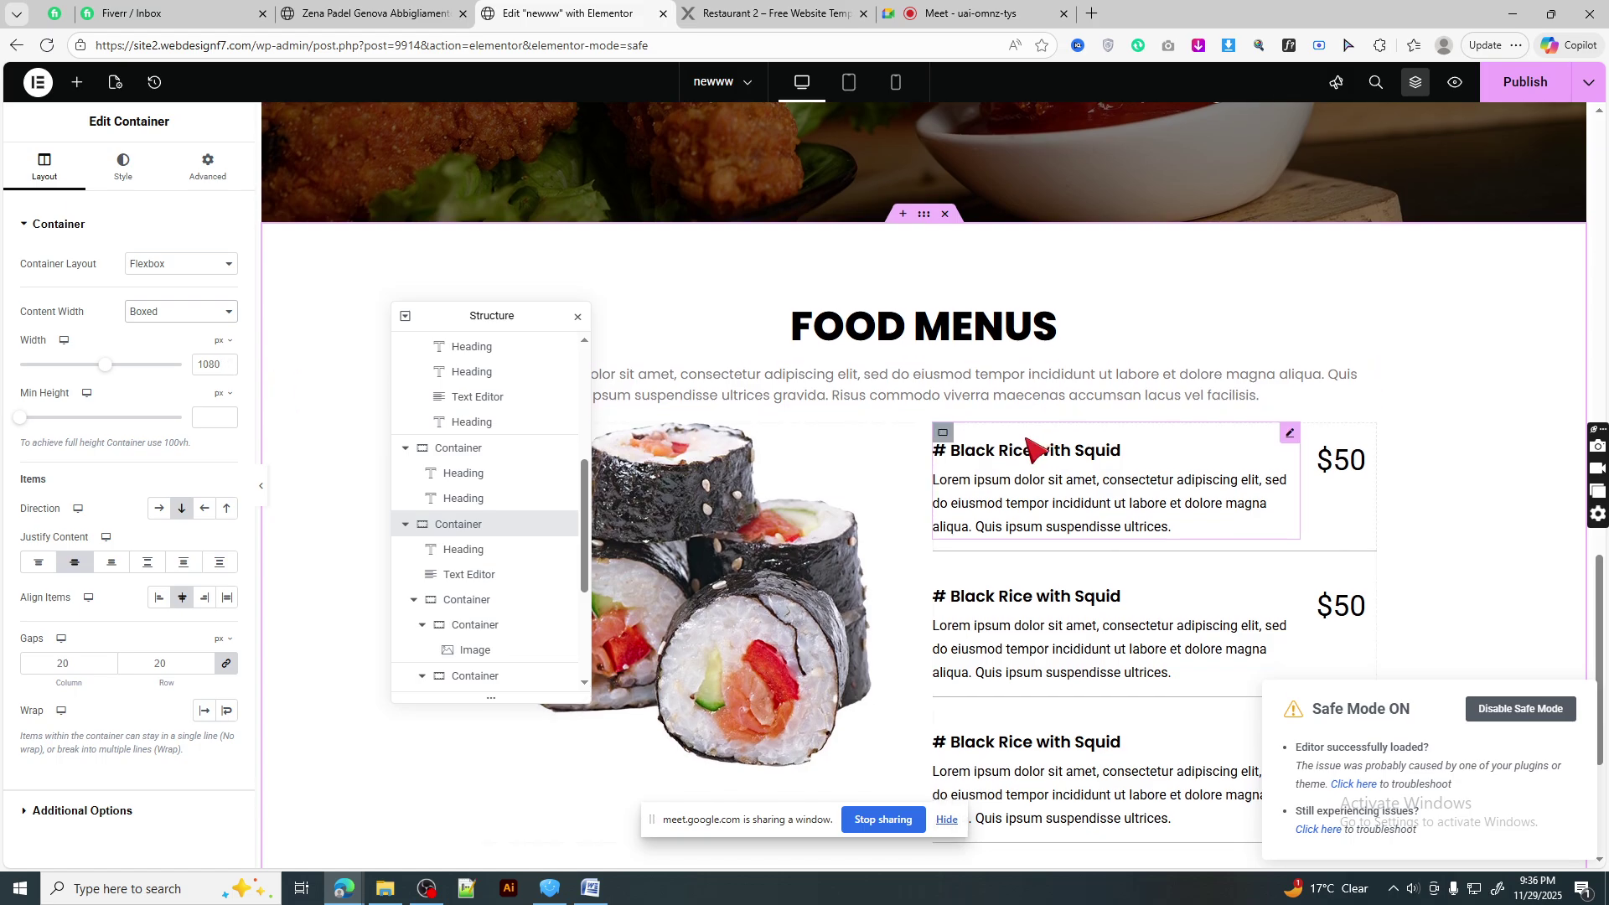
{"action": "scroll", "coordinate": [1035, 444], "scroll_direction": "down", "scroll_amount": 4}
{"action": "scroll", "coordinate": [1064, 444], "scroll_direction": "up", "scroll_amount": 1}
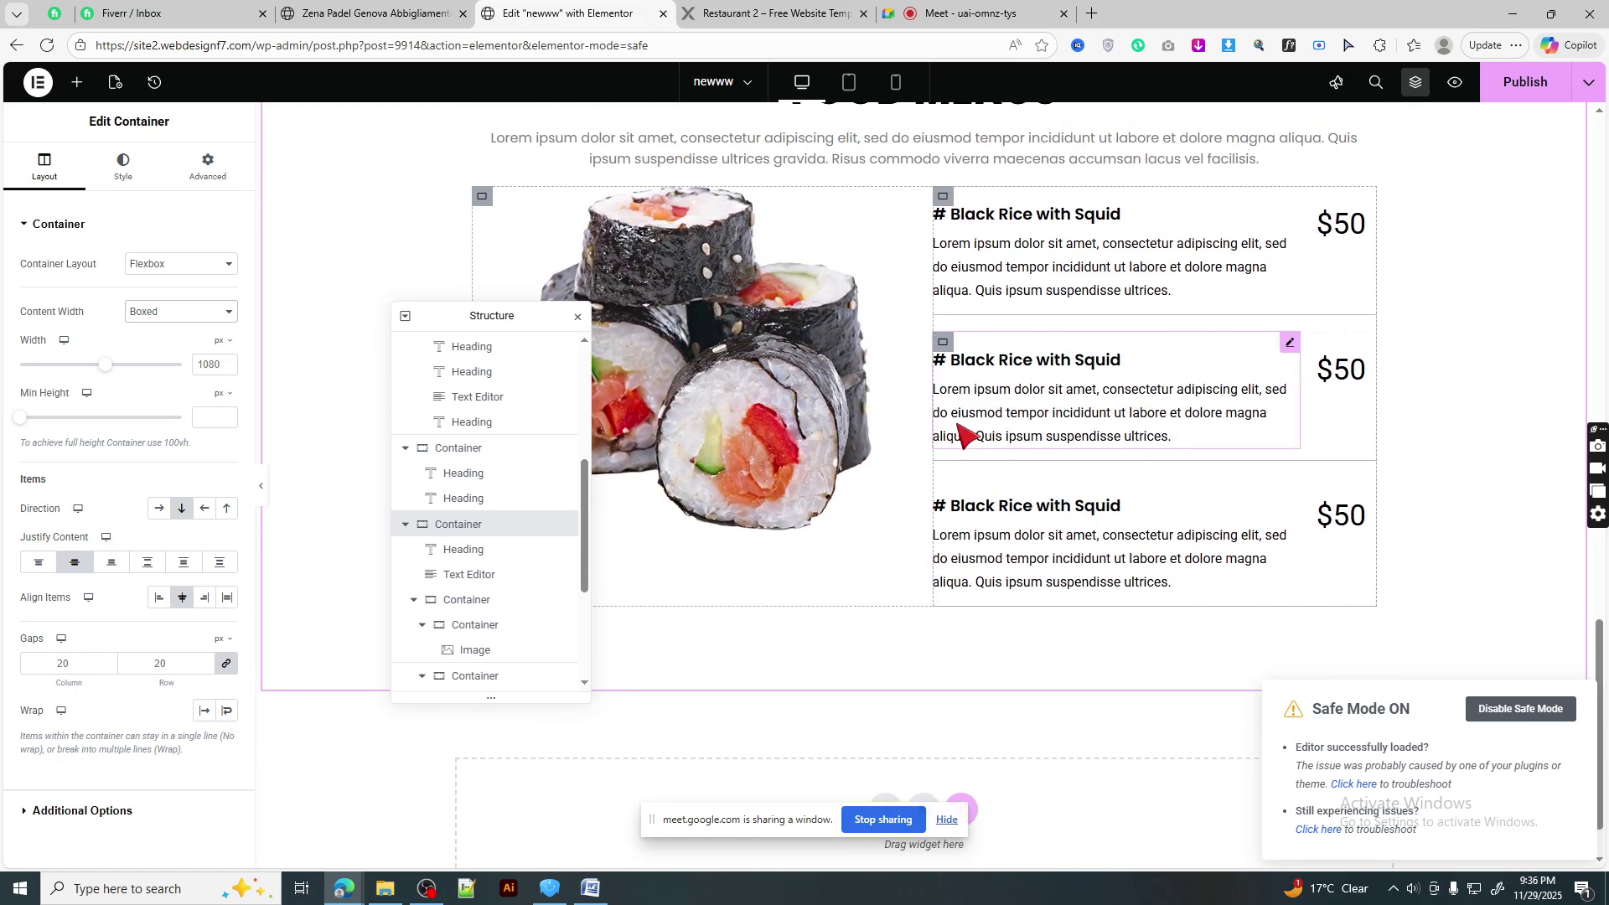
{"action": "left_click", "coordinate": [260, 486]}
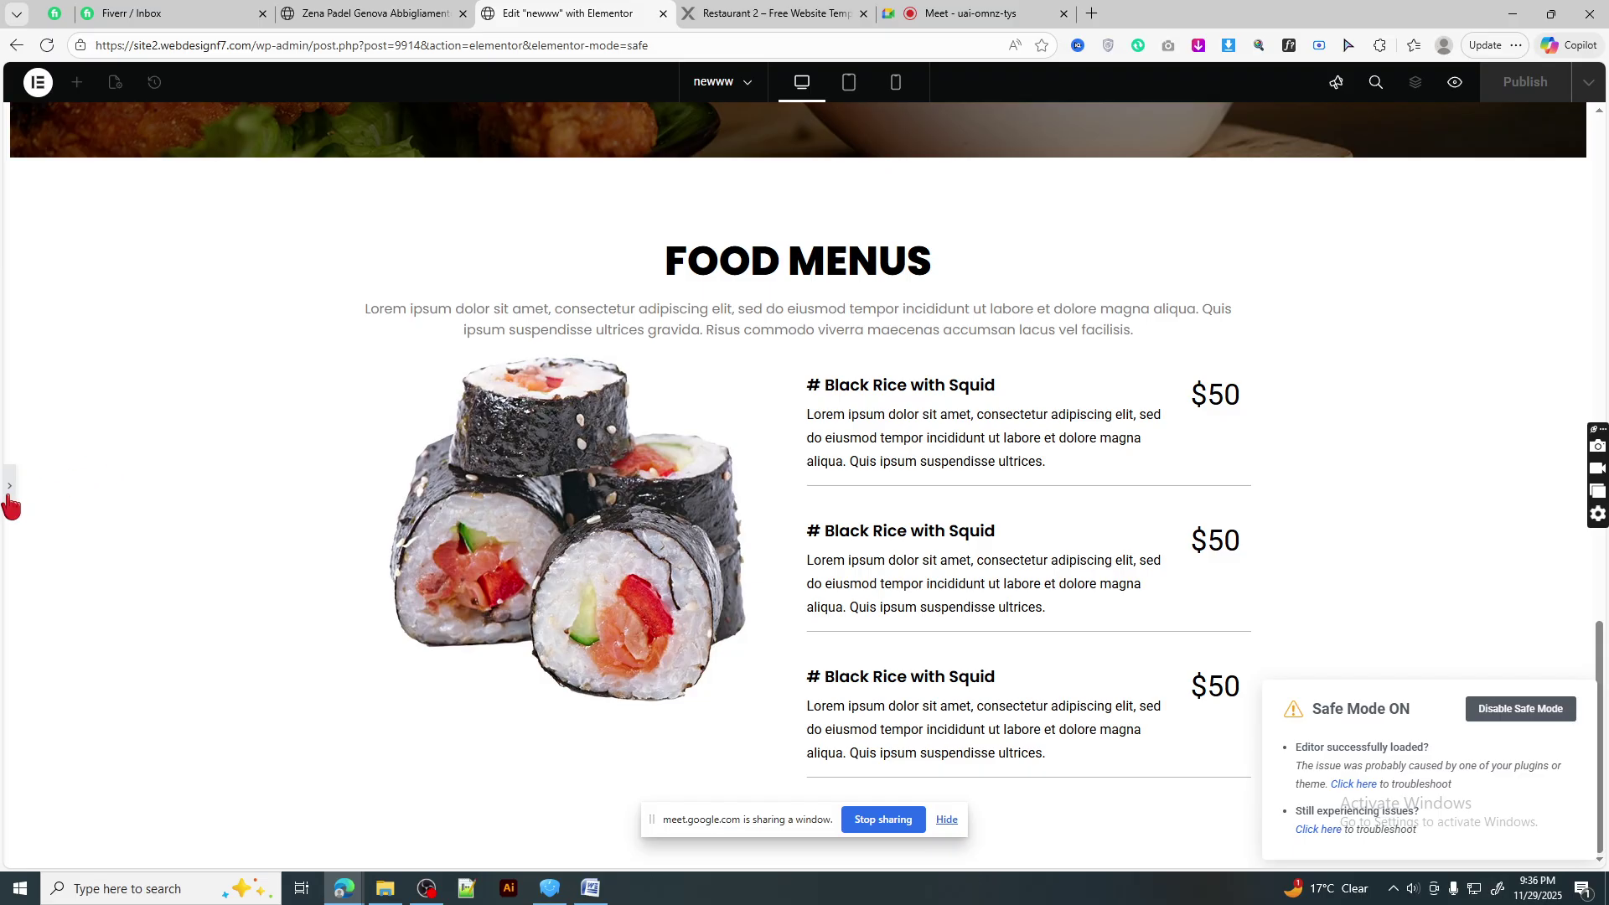
{"action": "left_click", "coordinate": [10, 495]}
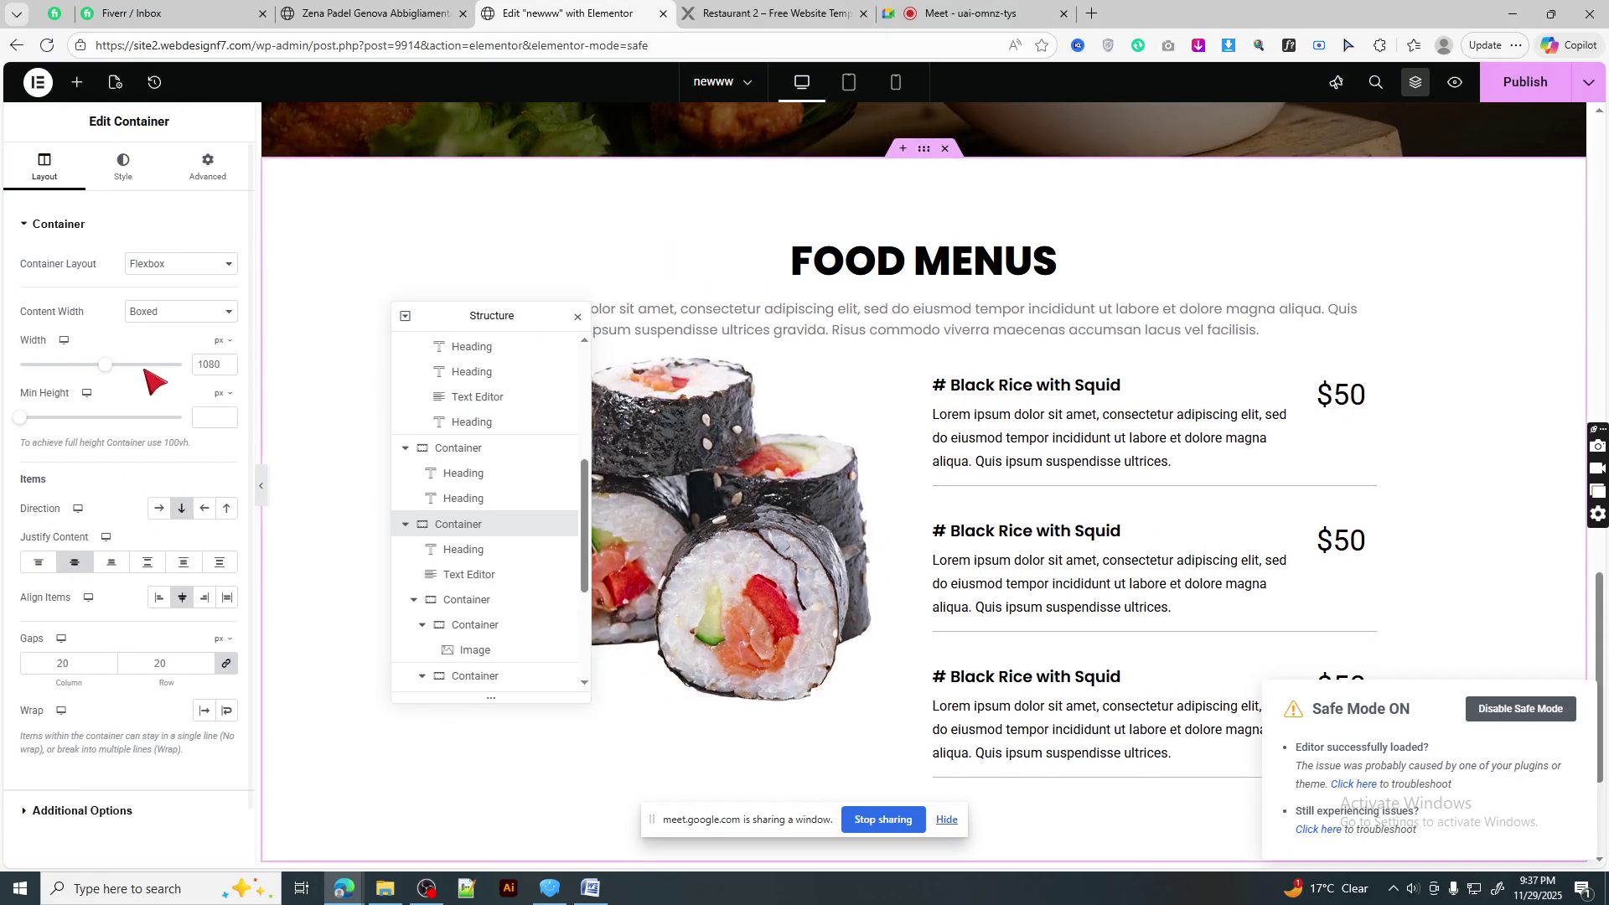
- Set the Food Menus section container's boxed width to 1200 px and compare it with the reference page
{"action": "double_click", "coordinate": [208, 364]}
{"action": "type", "text": "1200"}
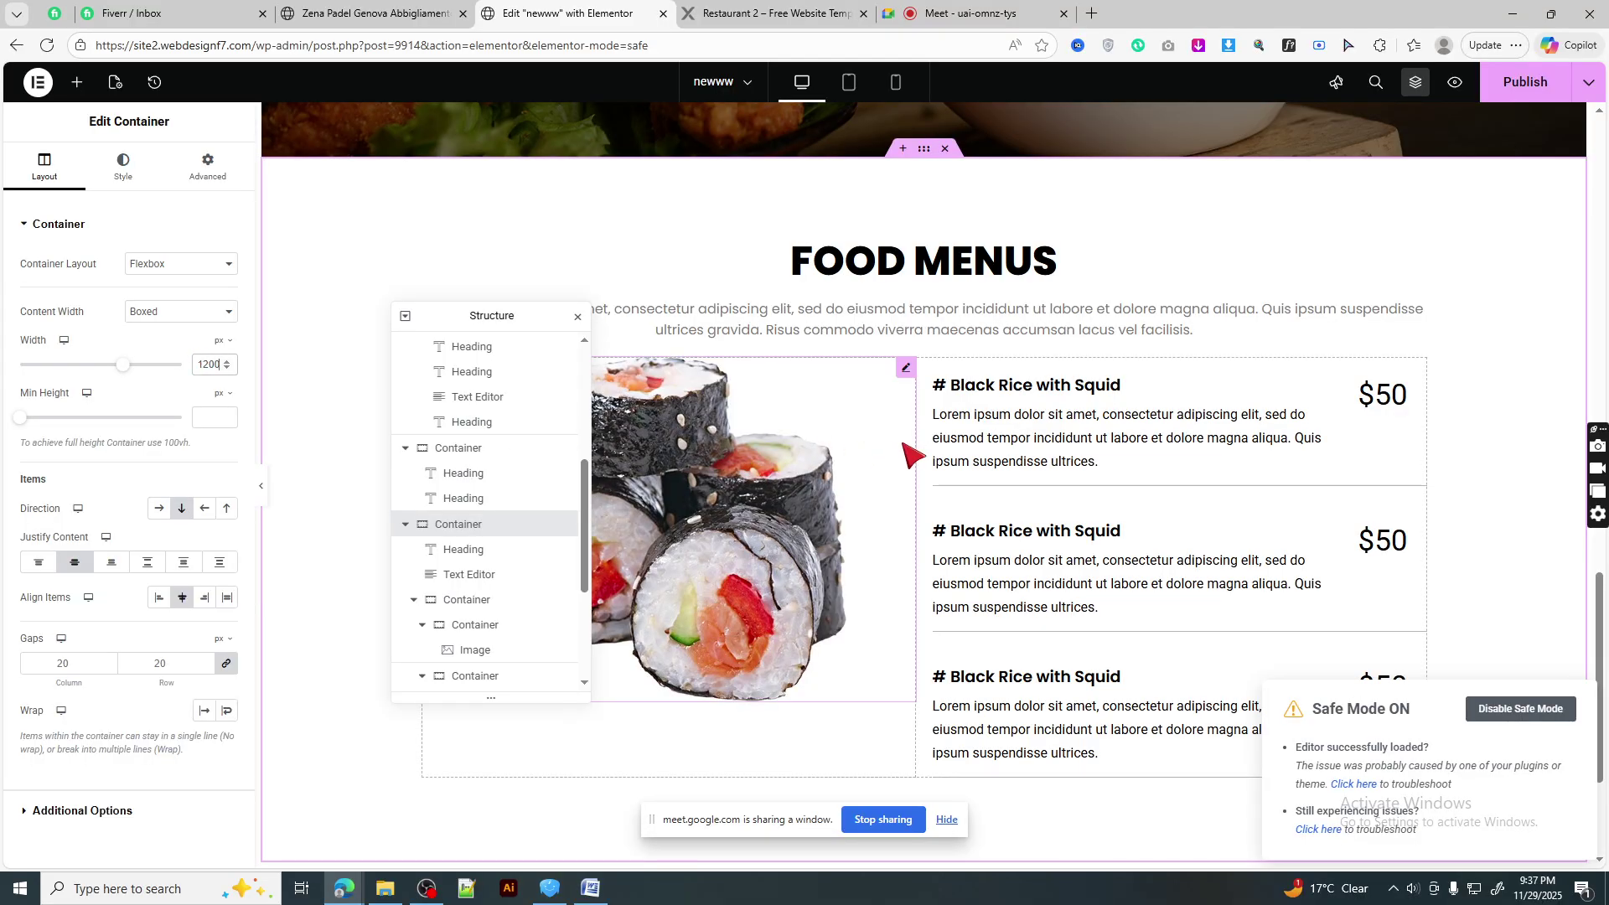
{"action": "key", "text": "ctrl+Tab"}
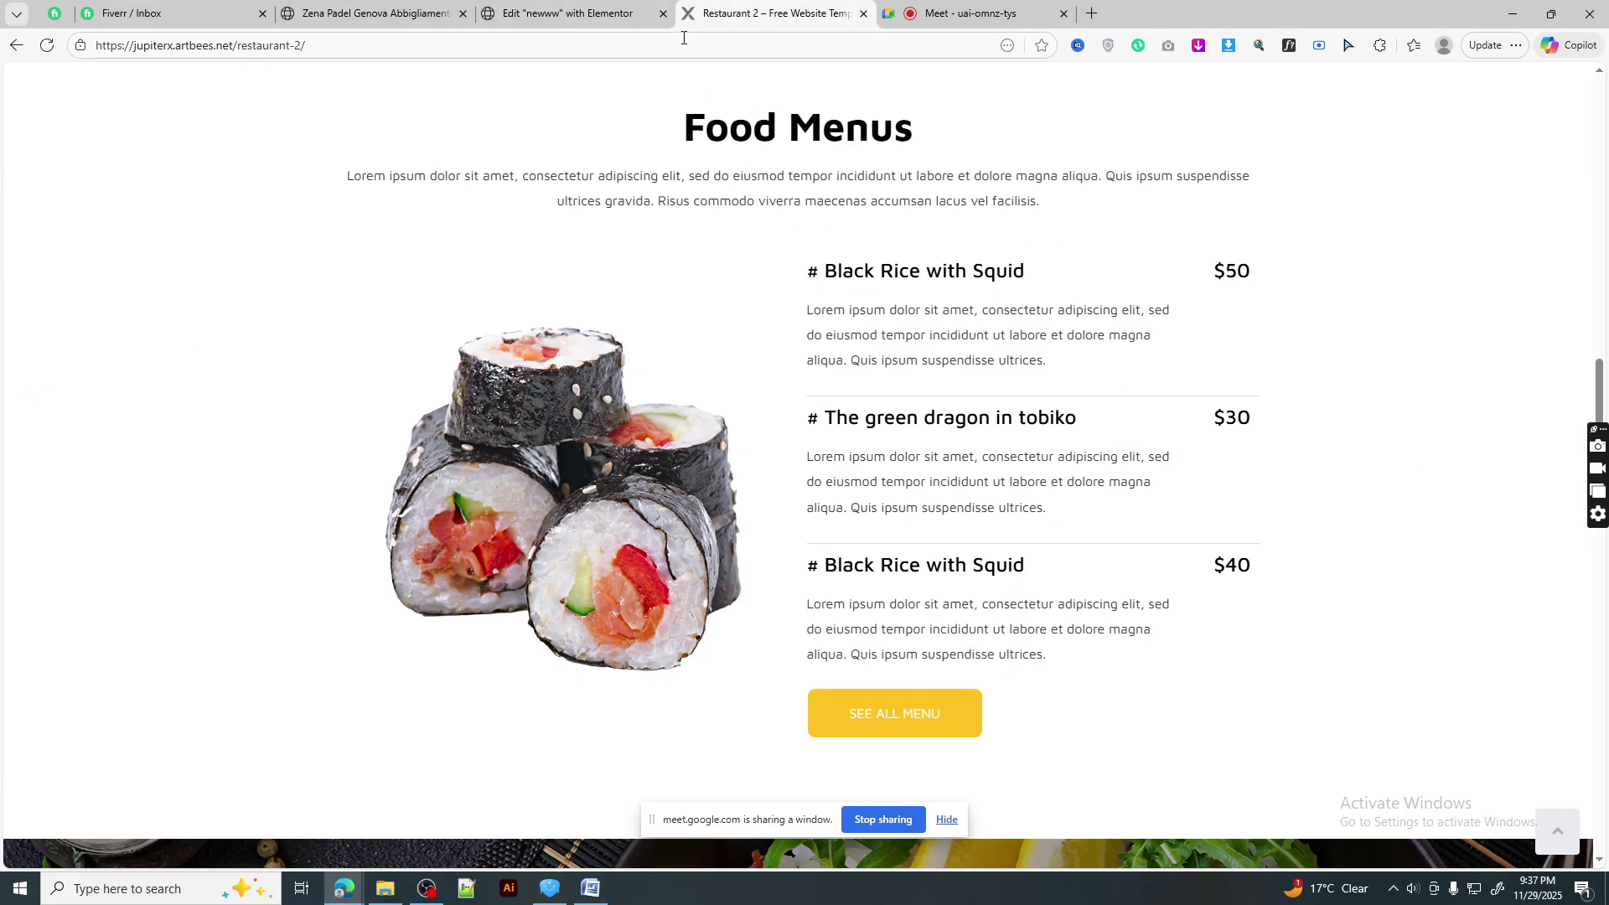
{"action": "left_click", "coordinate": [620, 12]}
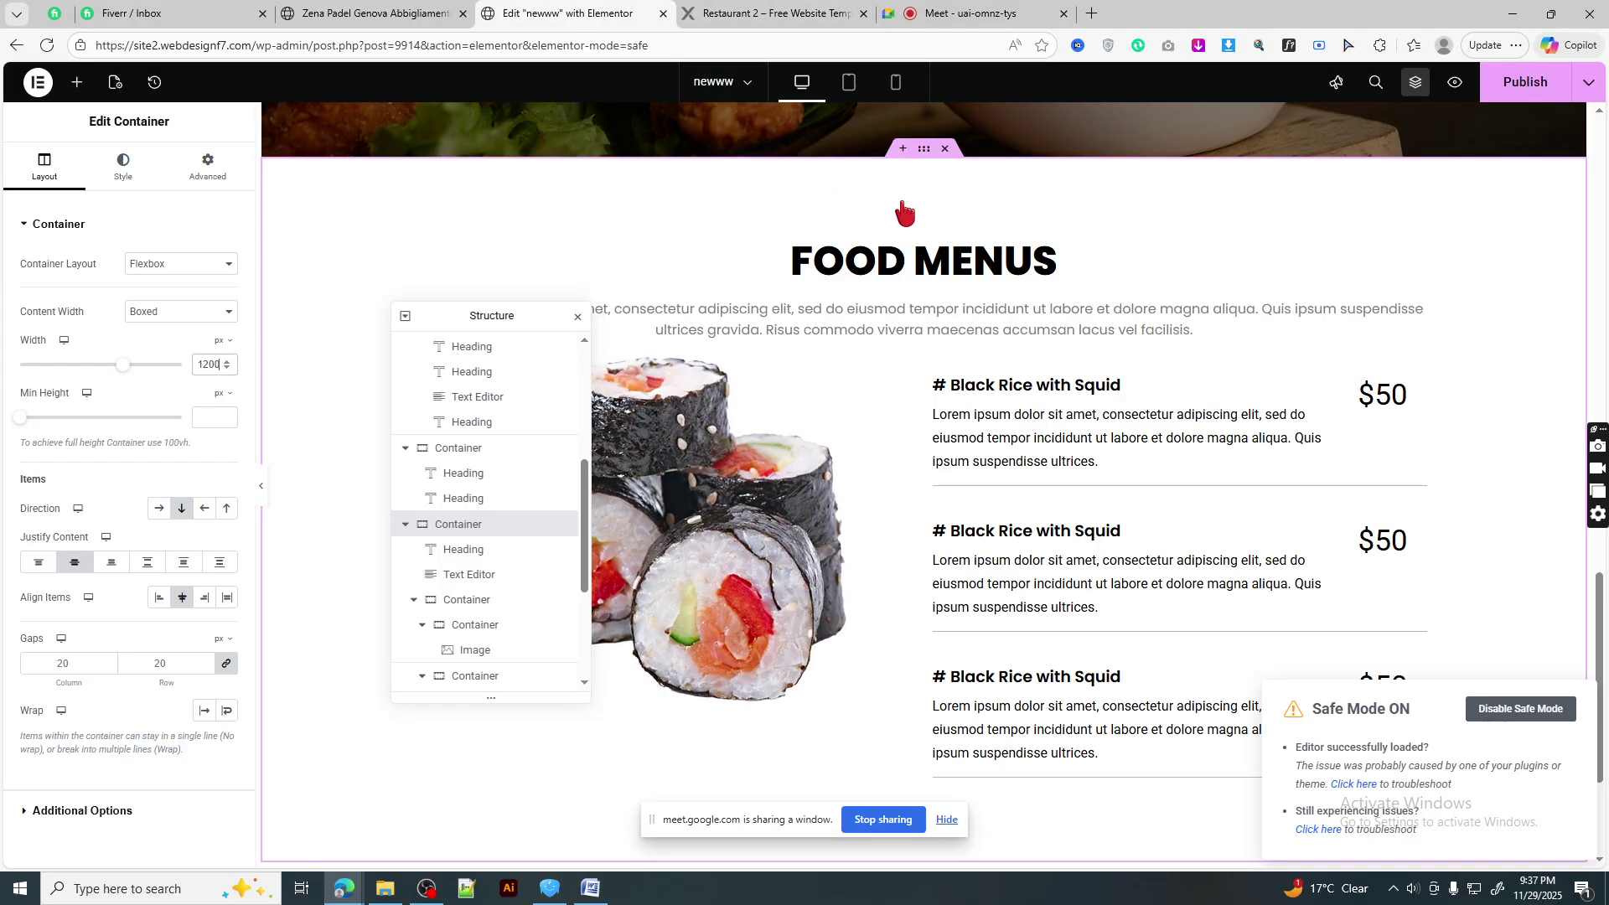
- In the tablet view, set the direction of the container holding the sushi image and the menu rows to column
{"action": "left_click", "coordinate": [848, 99]}
{"action": "scroll", "coordinate": [1010, 428], "scroll_direction": "down", "scroll_amount": 2}
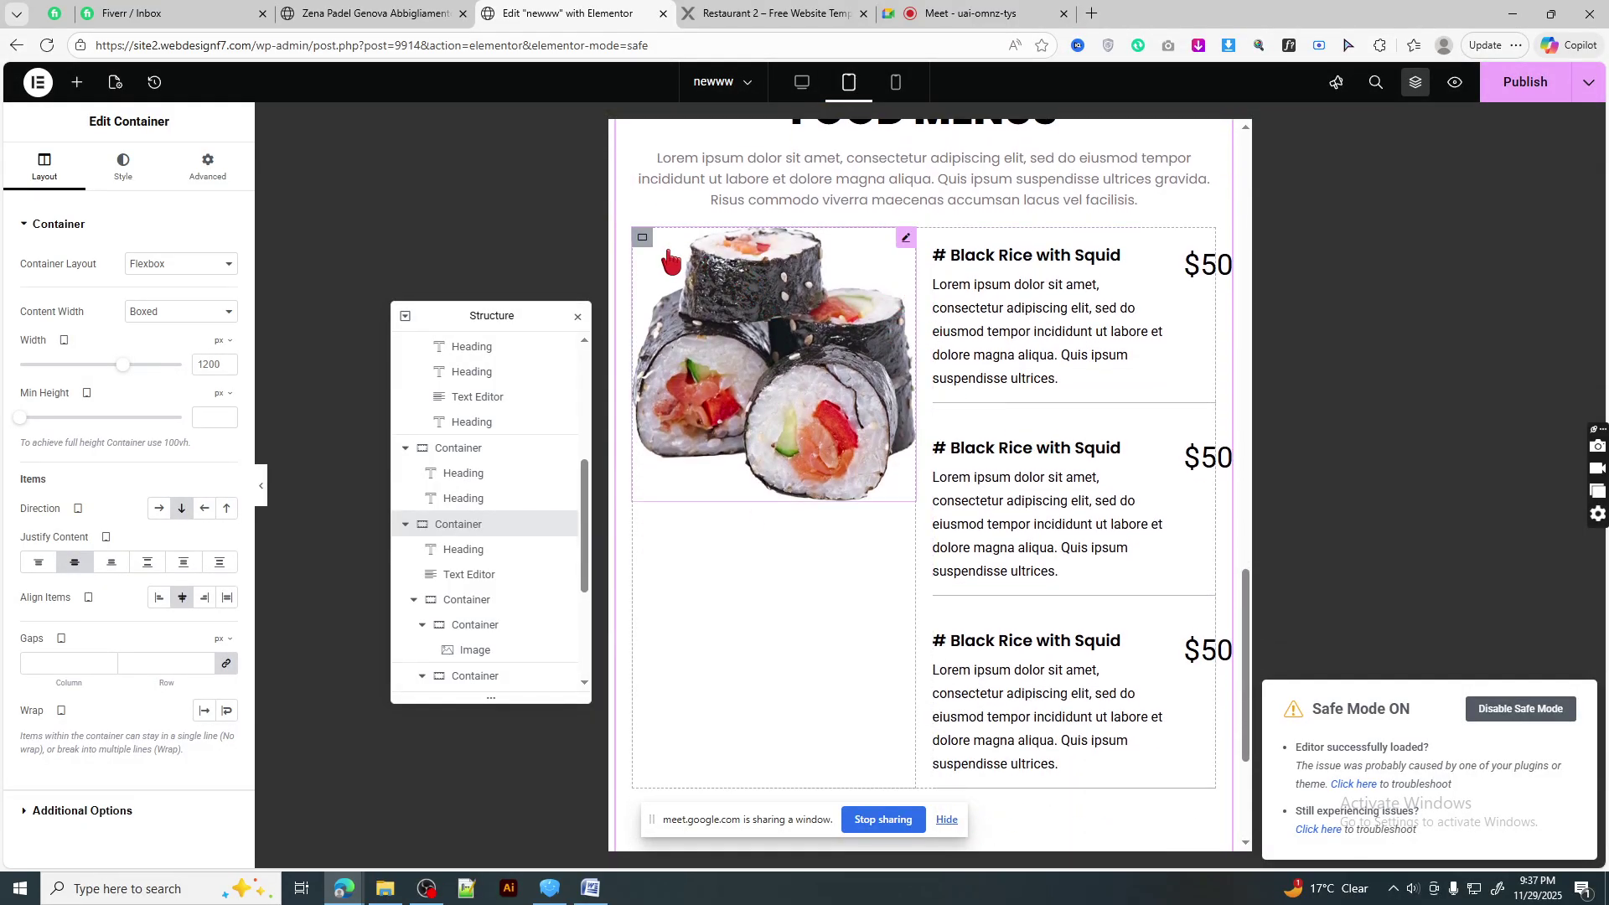
{"action": "left_click", "coordinate": [782, 332]}
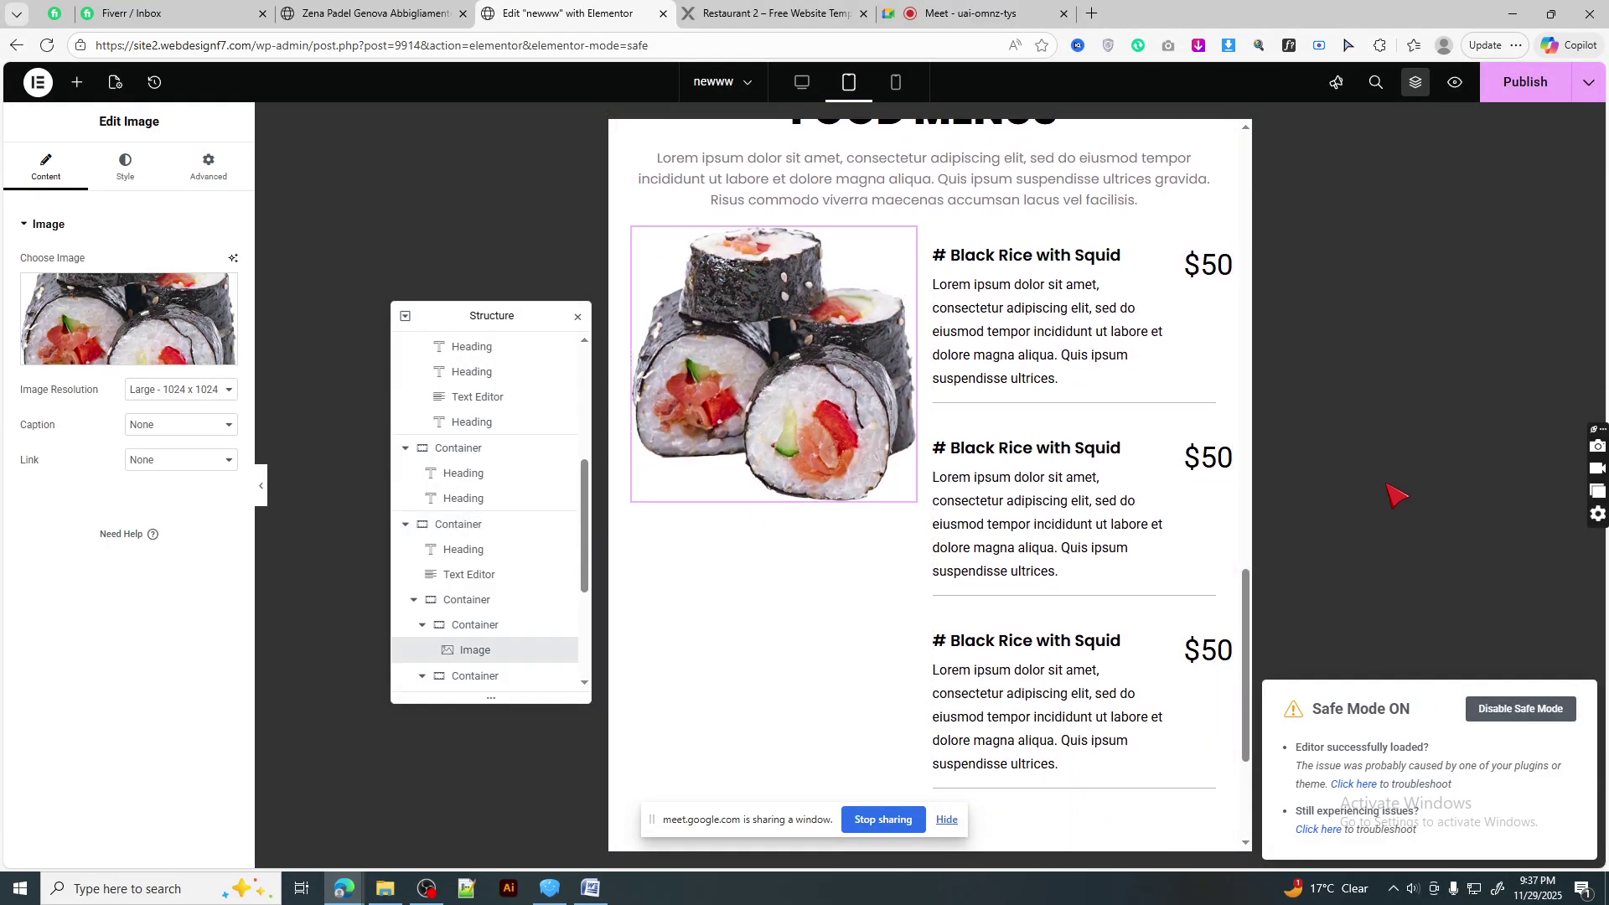
{"action": "left_click", "coordinate": [499, 601]}
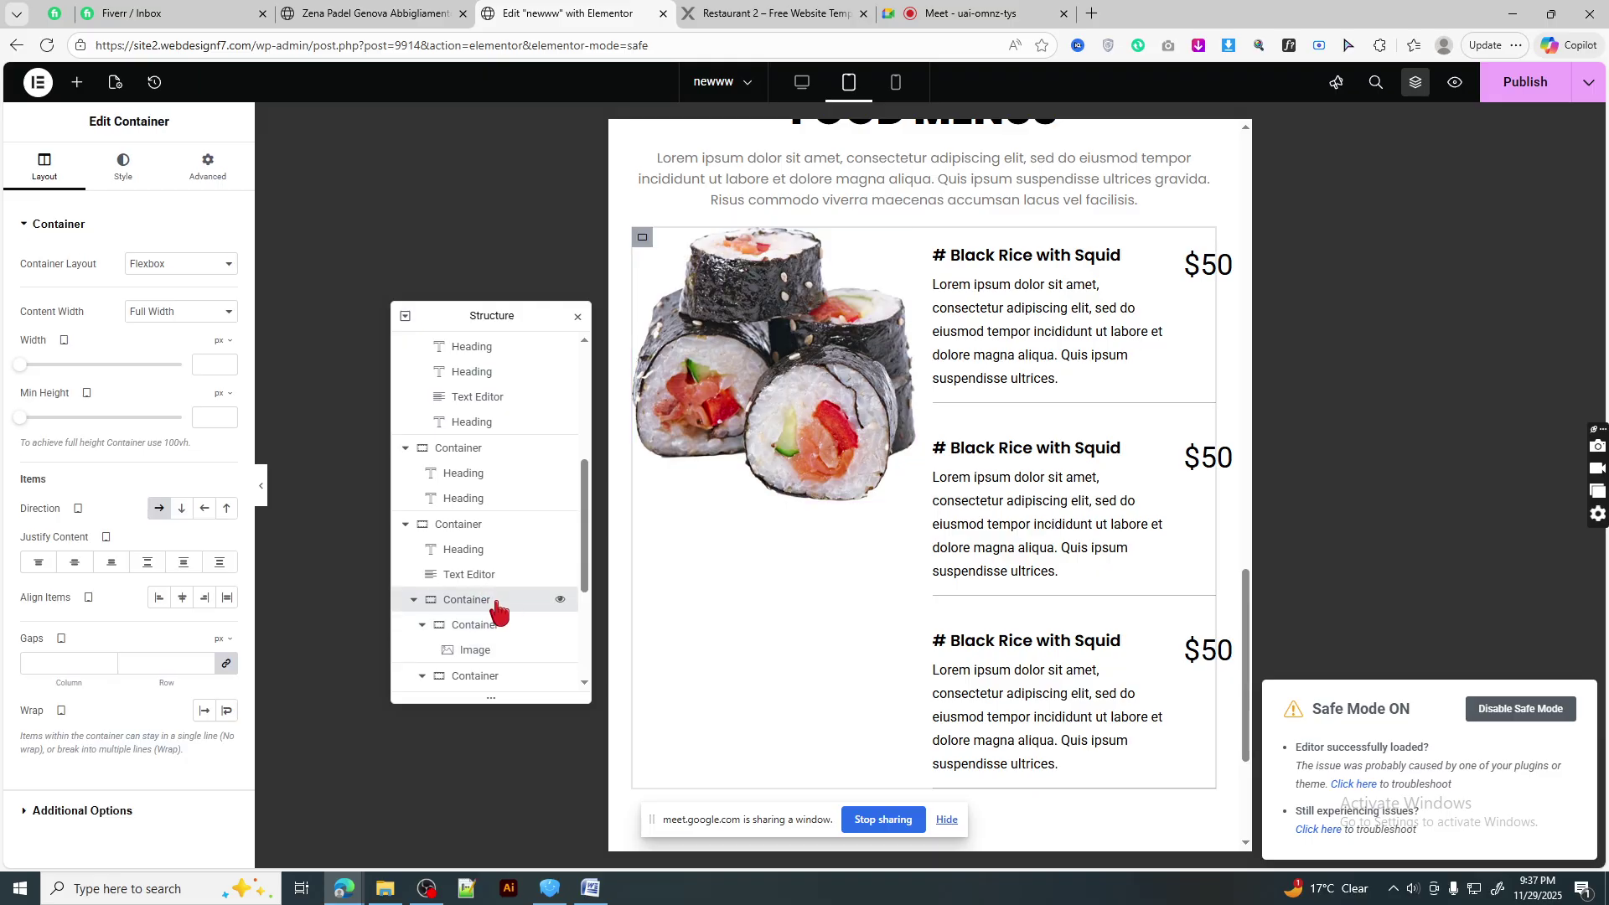
{"action": "left_click", "coordinate": [182, 508]}
{"action": "scroll", "coordinate": [1058, 513], "scroll_direction": "down", "scroll_amount": 5}
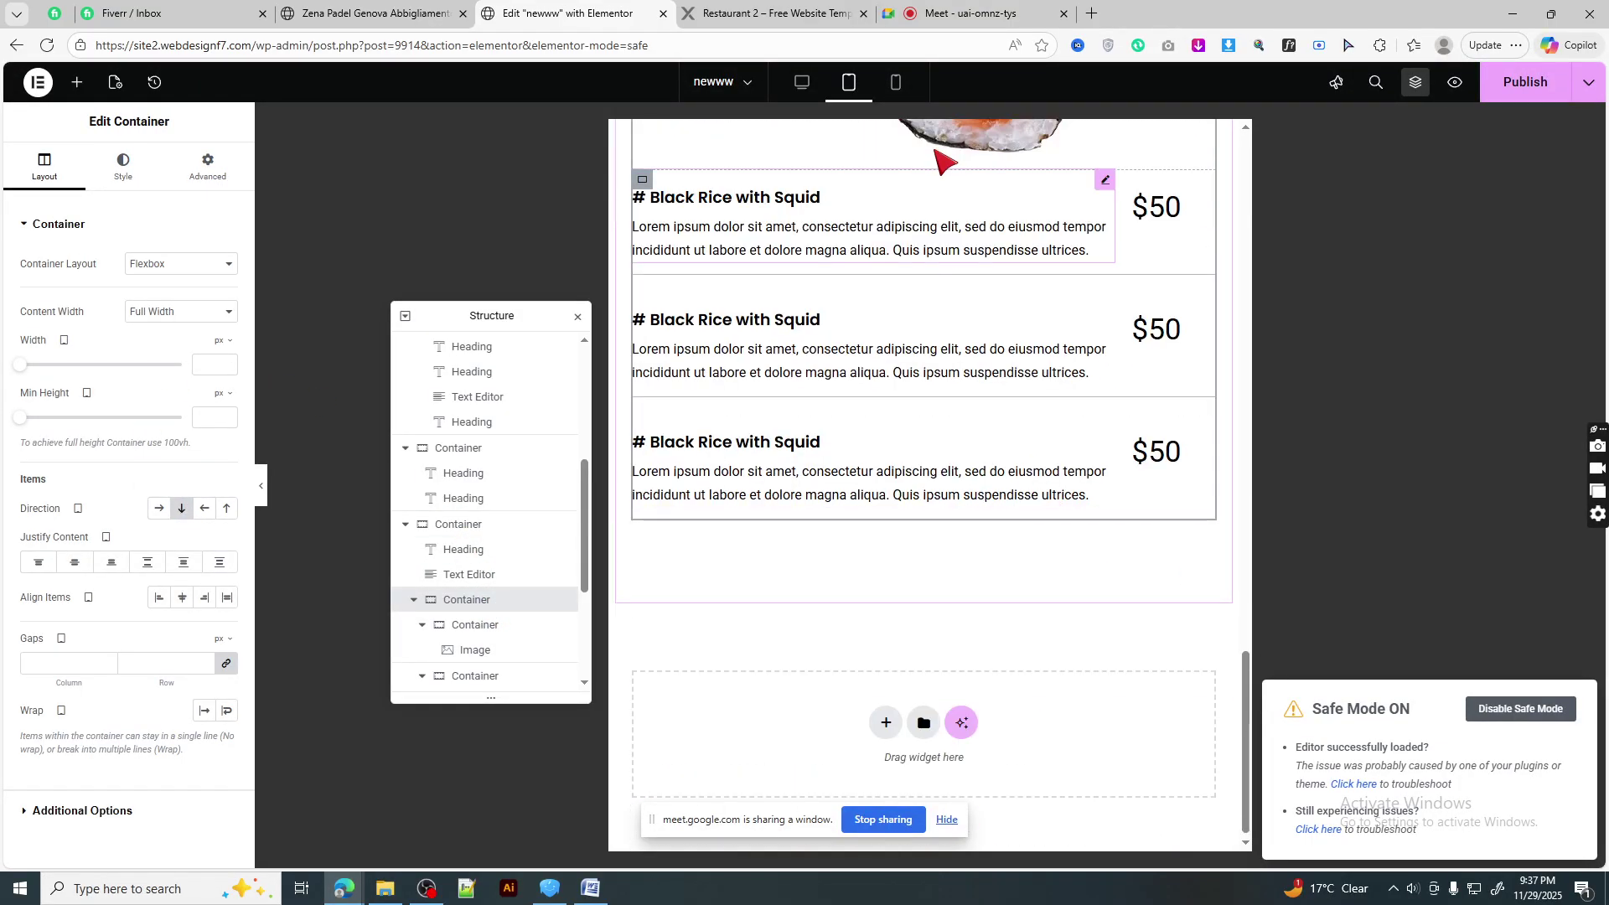
- In the mobile view, set the first menu item container's direction to row reversed and its content justification to center
{"action": "left_click", "coordinate": [896, 82]}
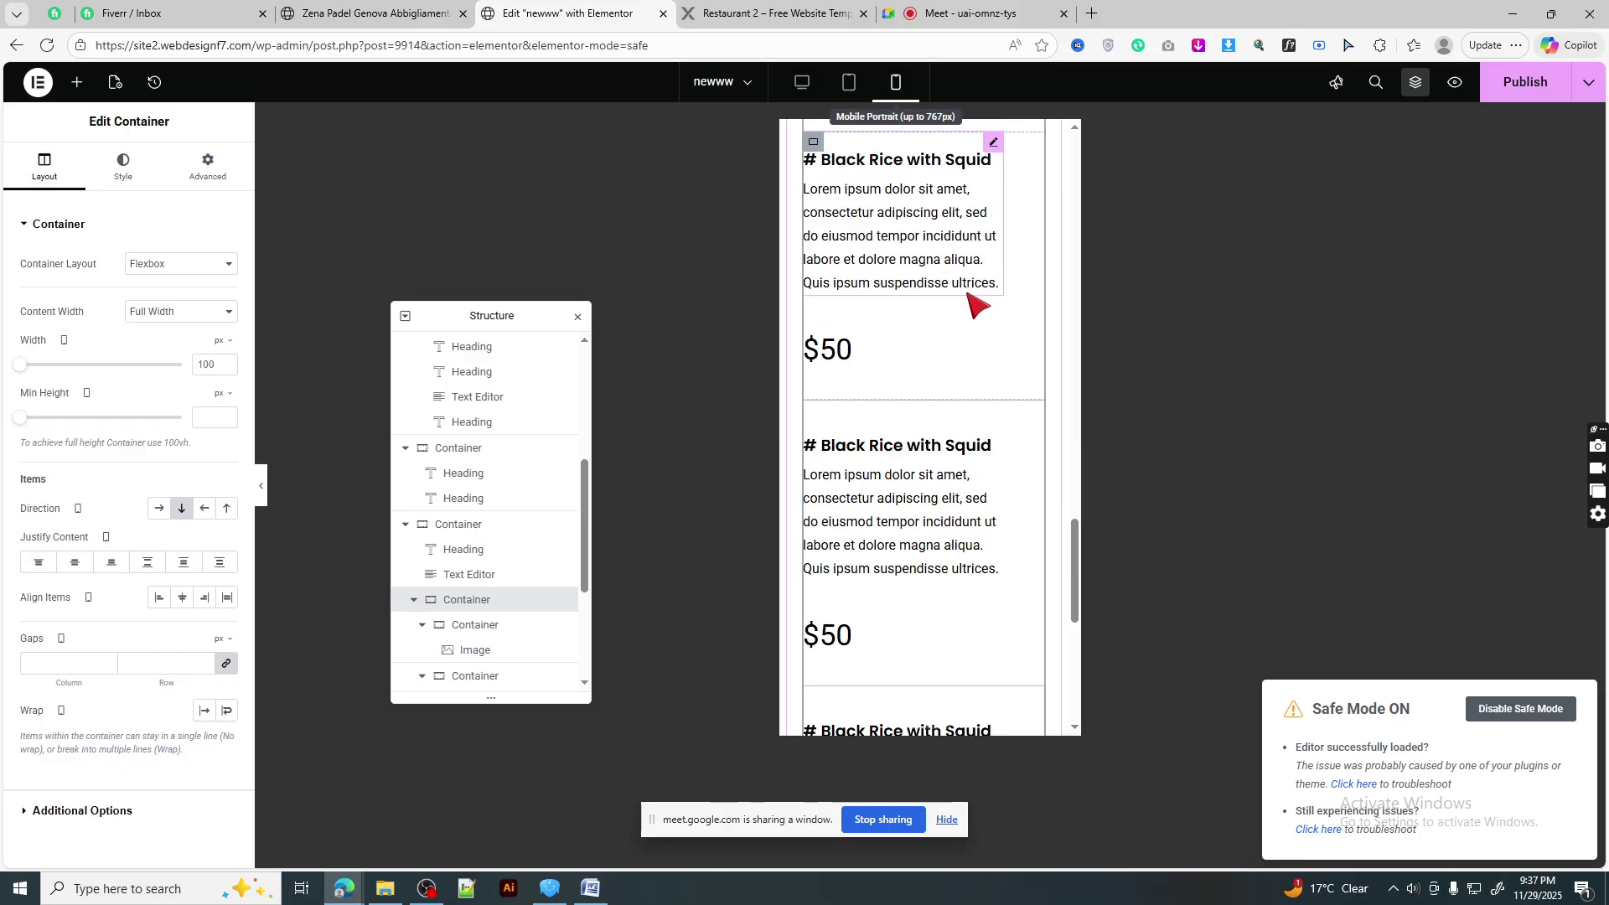
{"action": "scroll", "coordinate": [972, 384], "scroll_direction": "up", "scroll_amount": 3}
{"action": "scroll", "coordinate": [977, 403], "scroll_direction": "up", "scroll_amount": 3}
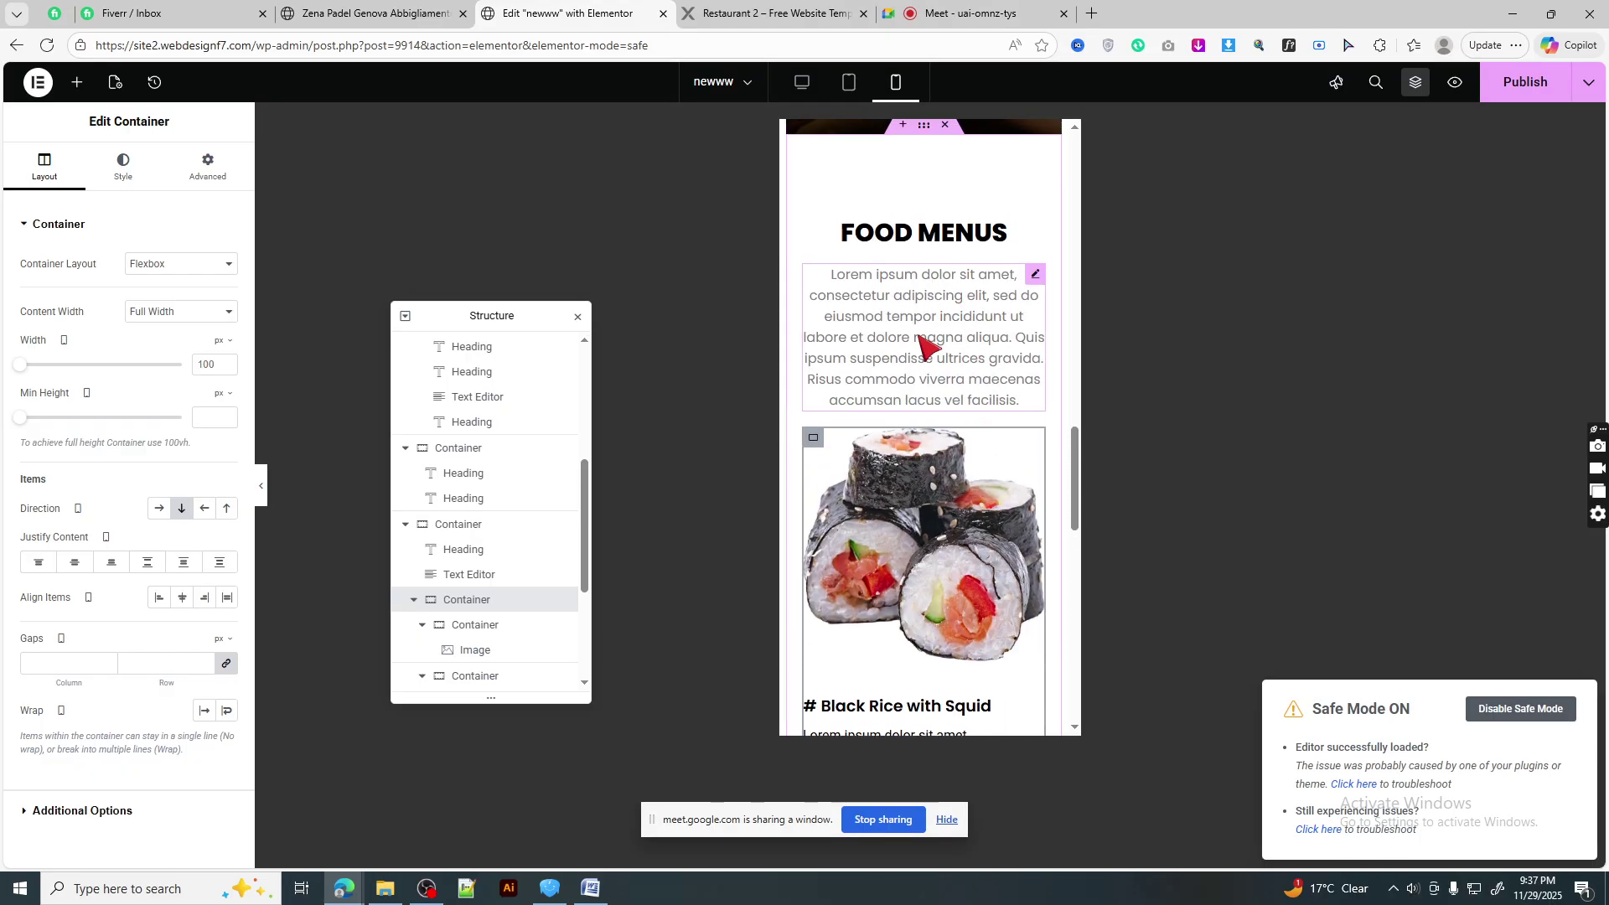
{"action": "scroll", "coordinate": [960, 419], "scroll_direction": "down", "scroll_amount": 5}
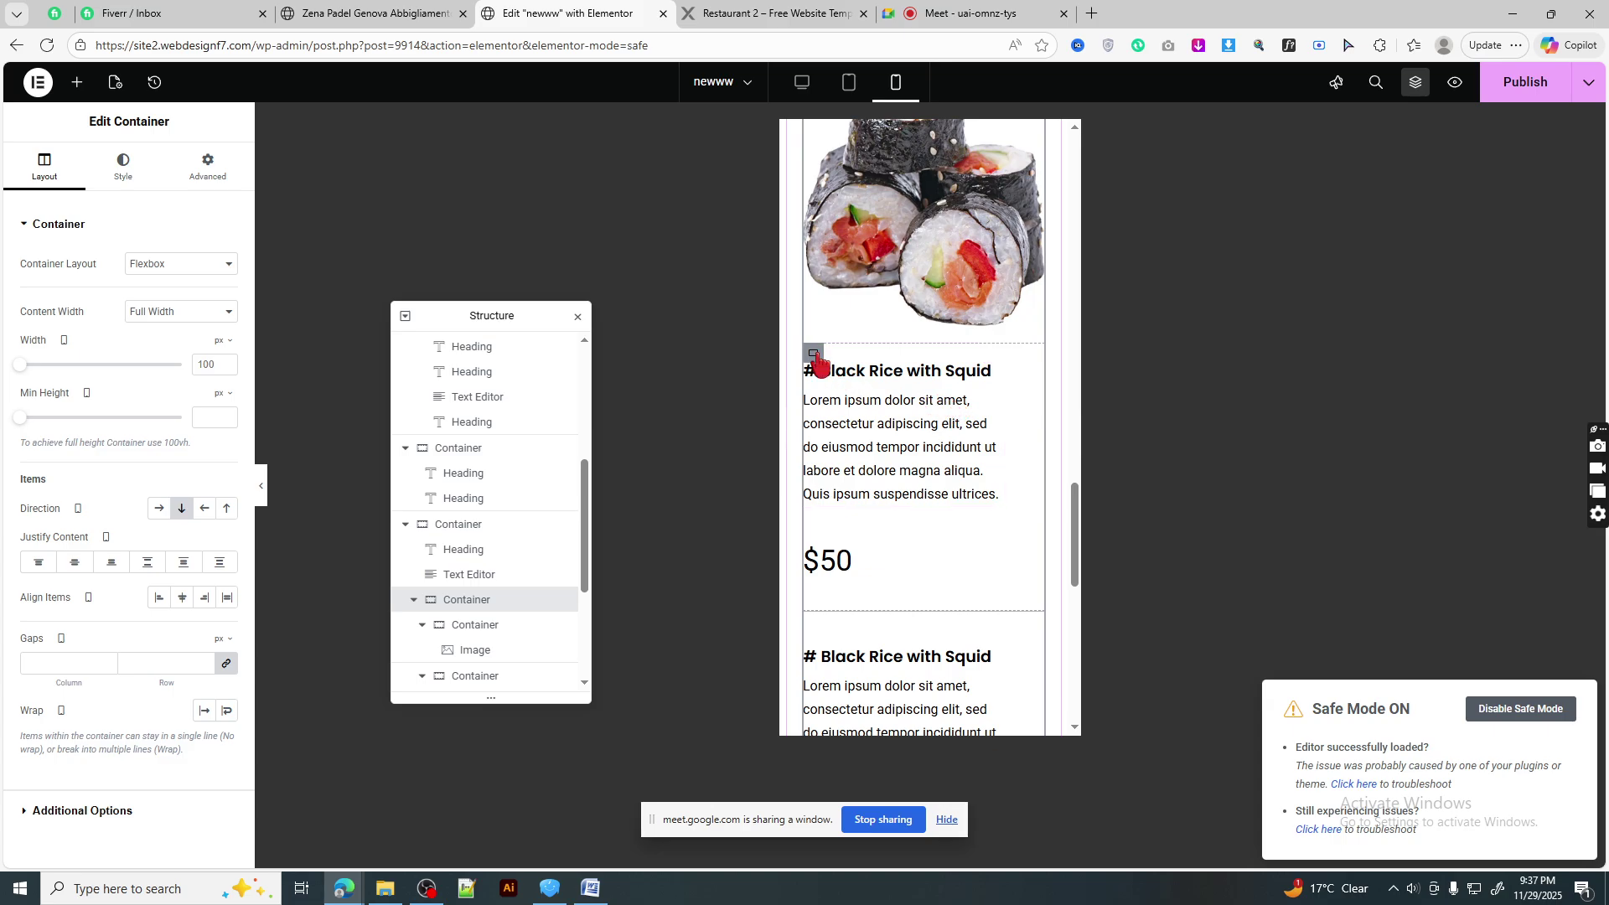
{"action": "left_click", "coordinate": [868, 614]}
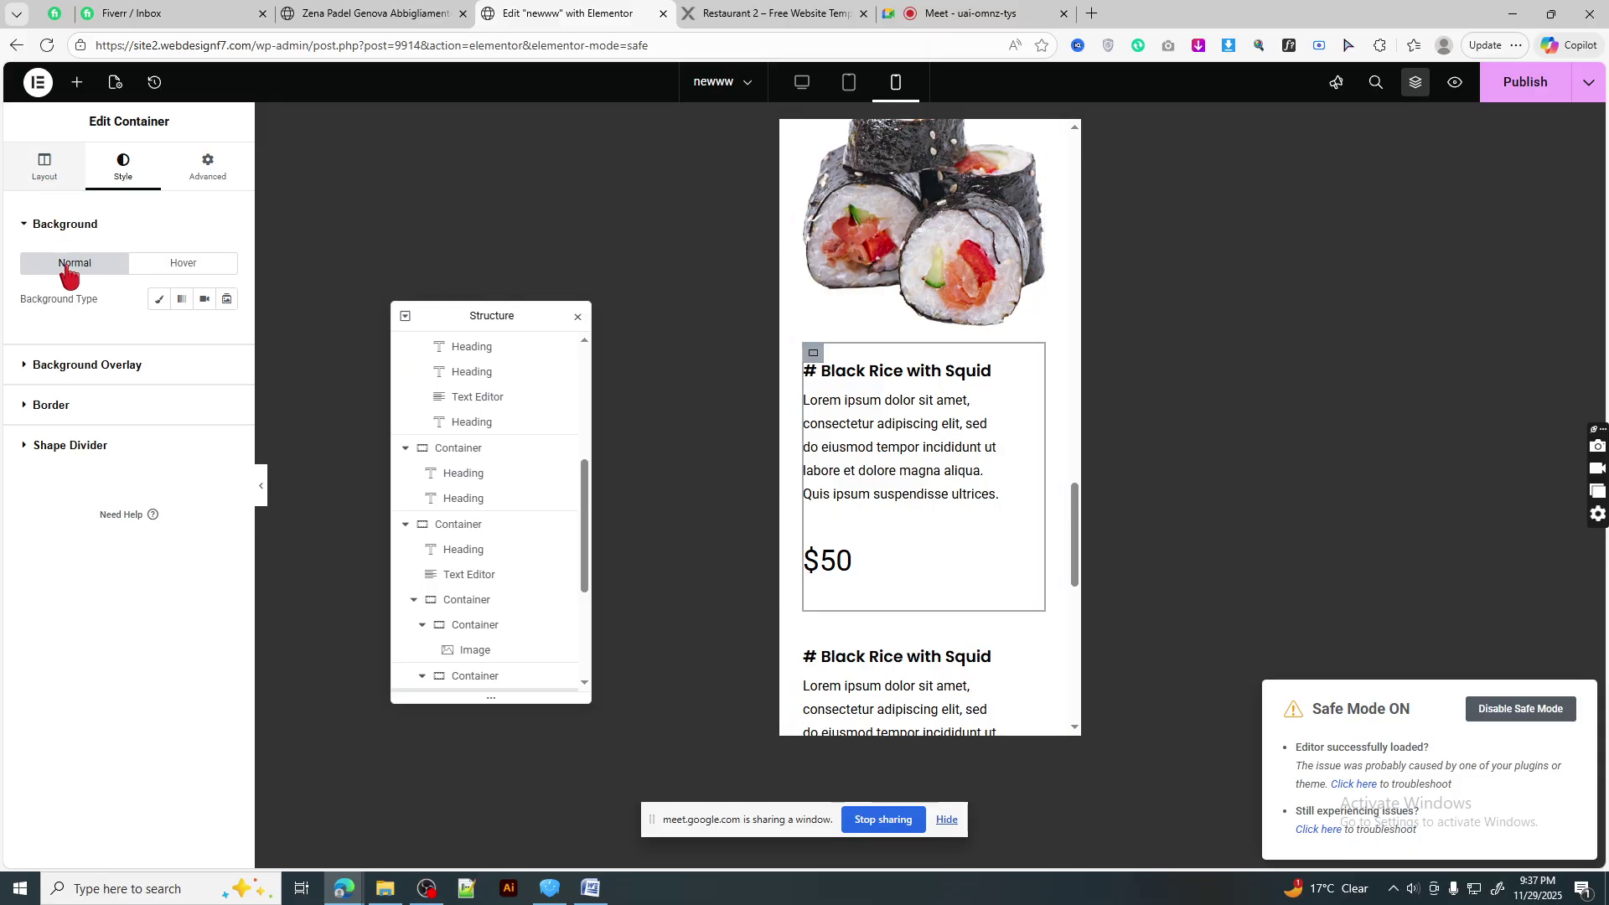
{"action": "left_click", "coordinate": [44, 165]}
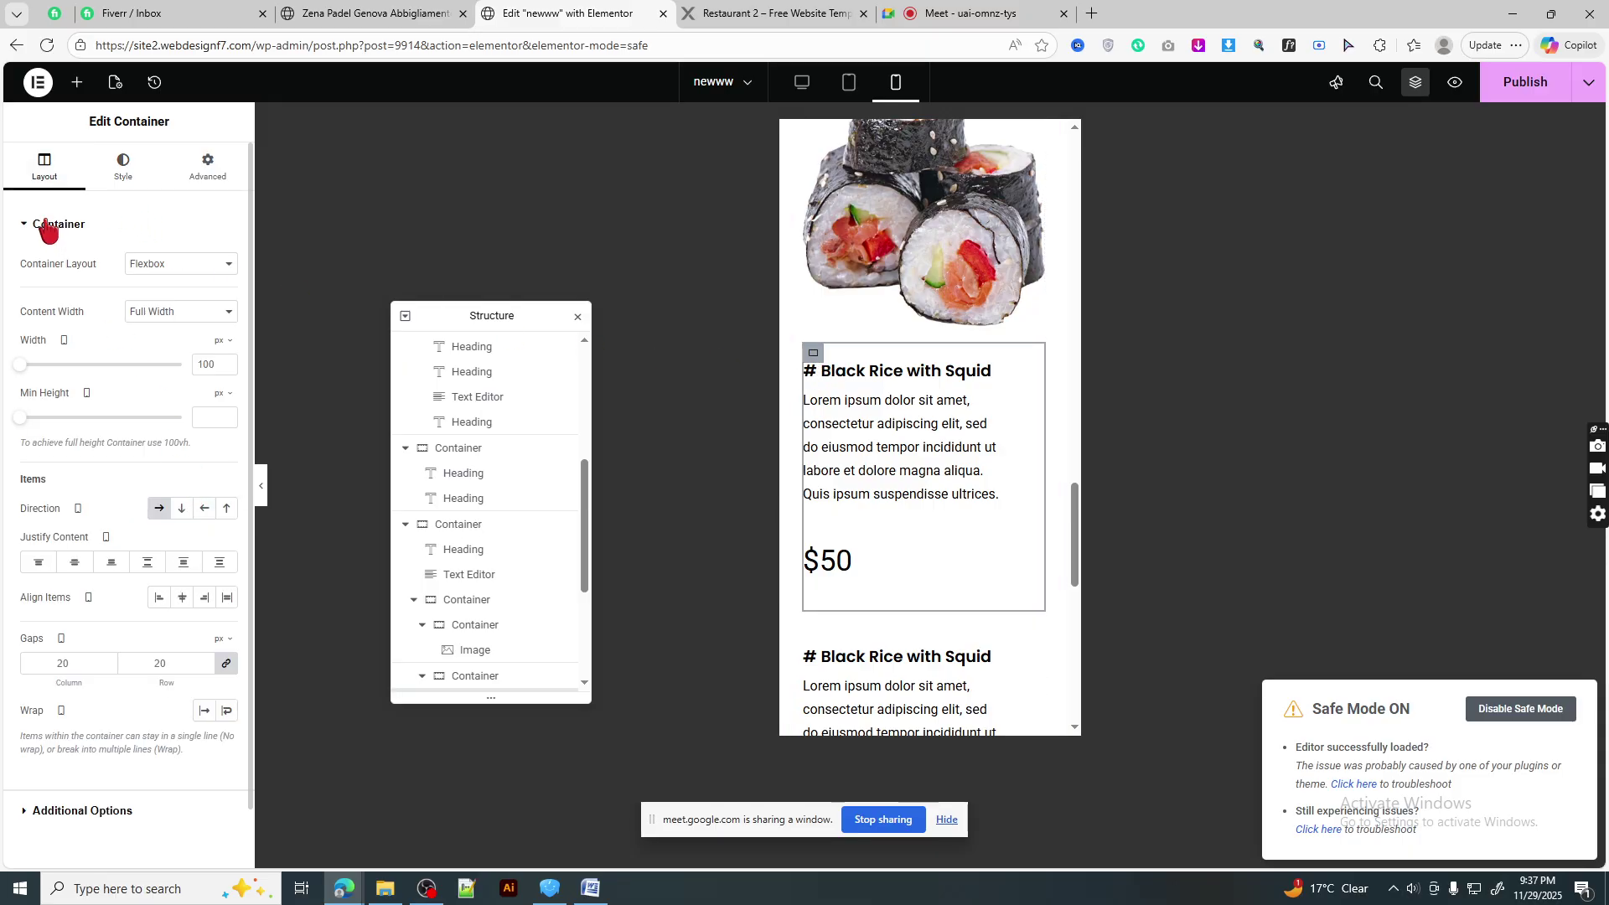
{"action": "left_click", "coordinate": [205, 510]}
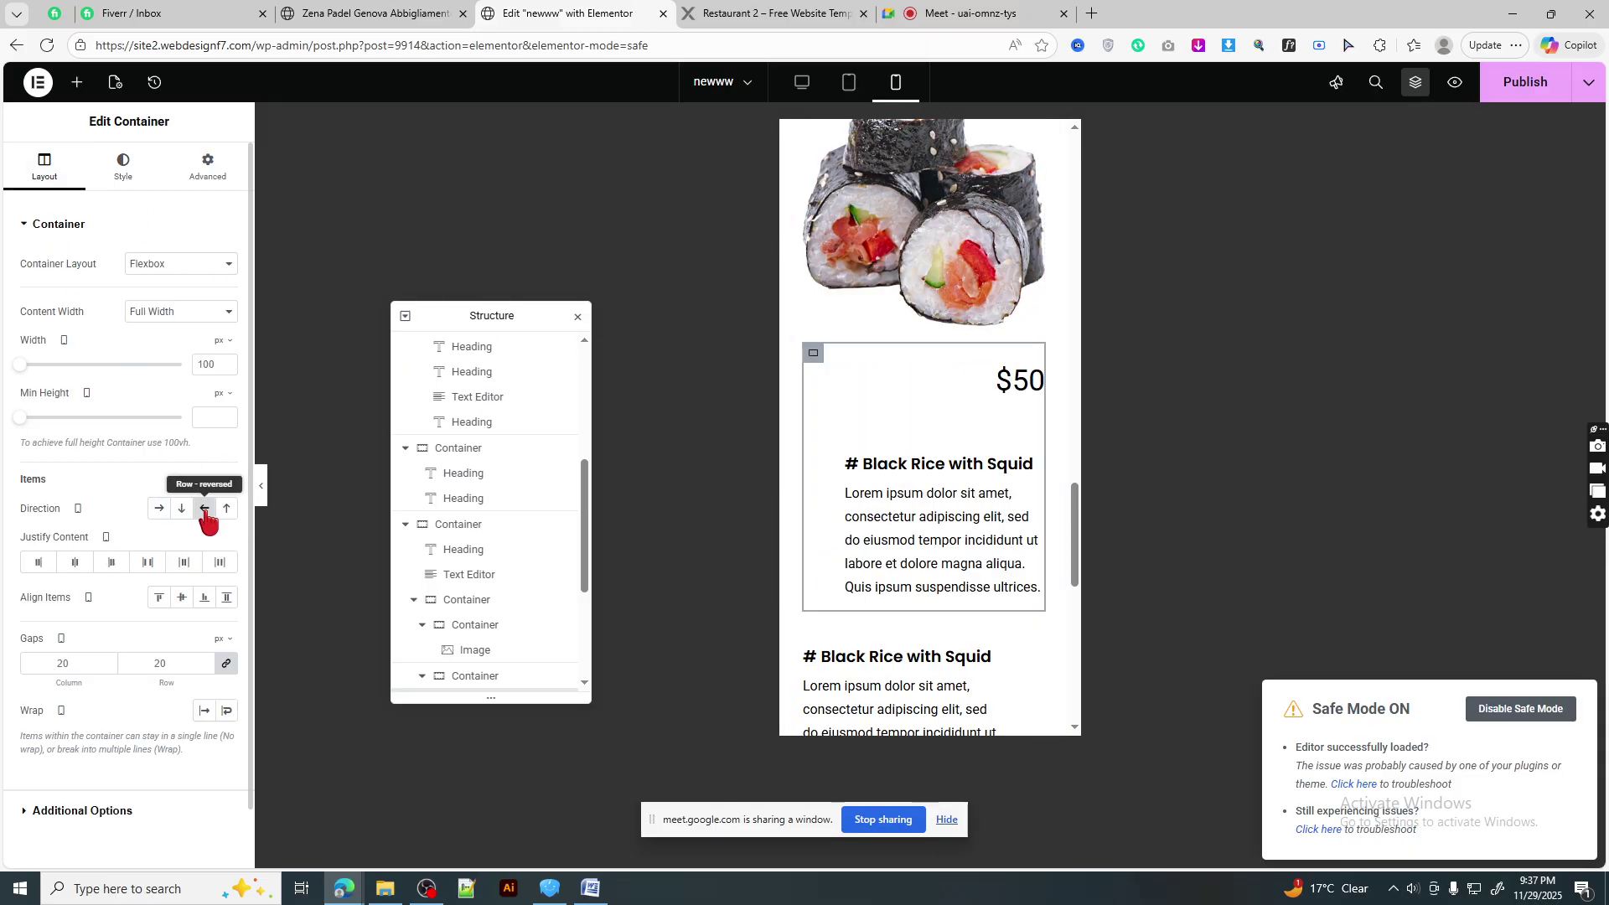
{"action": "left_click", "coordinate": [76, 563]}
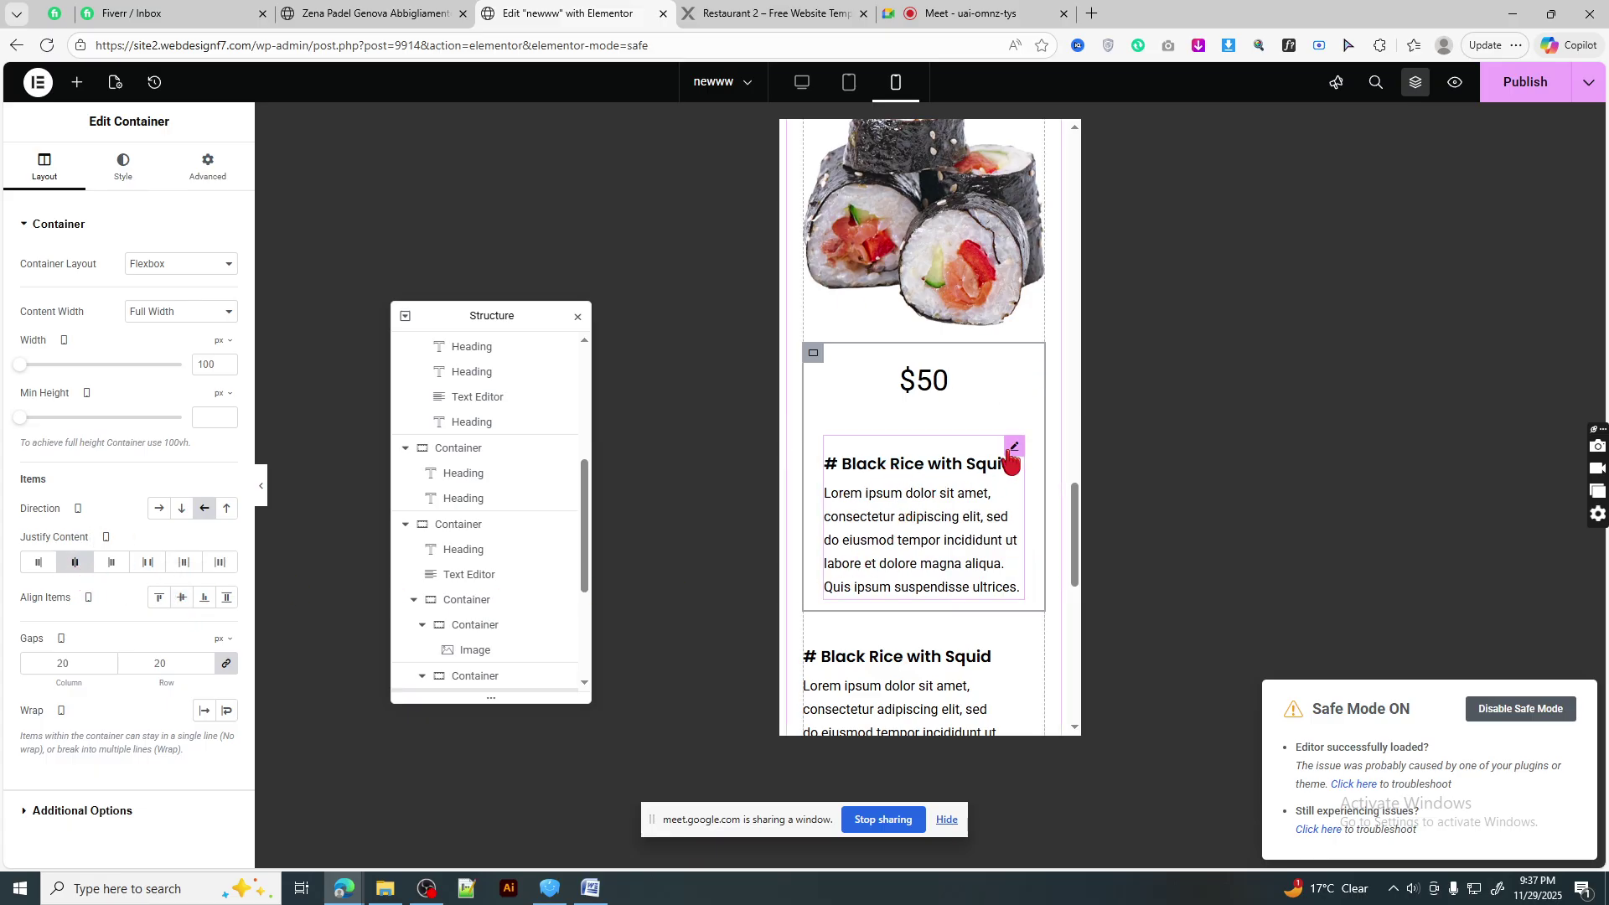
- In the mobile view, set the first menu item's image box custom width to 100%
{"action": "left_click", "coordinate": [1005, 459]}
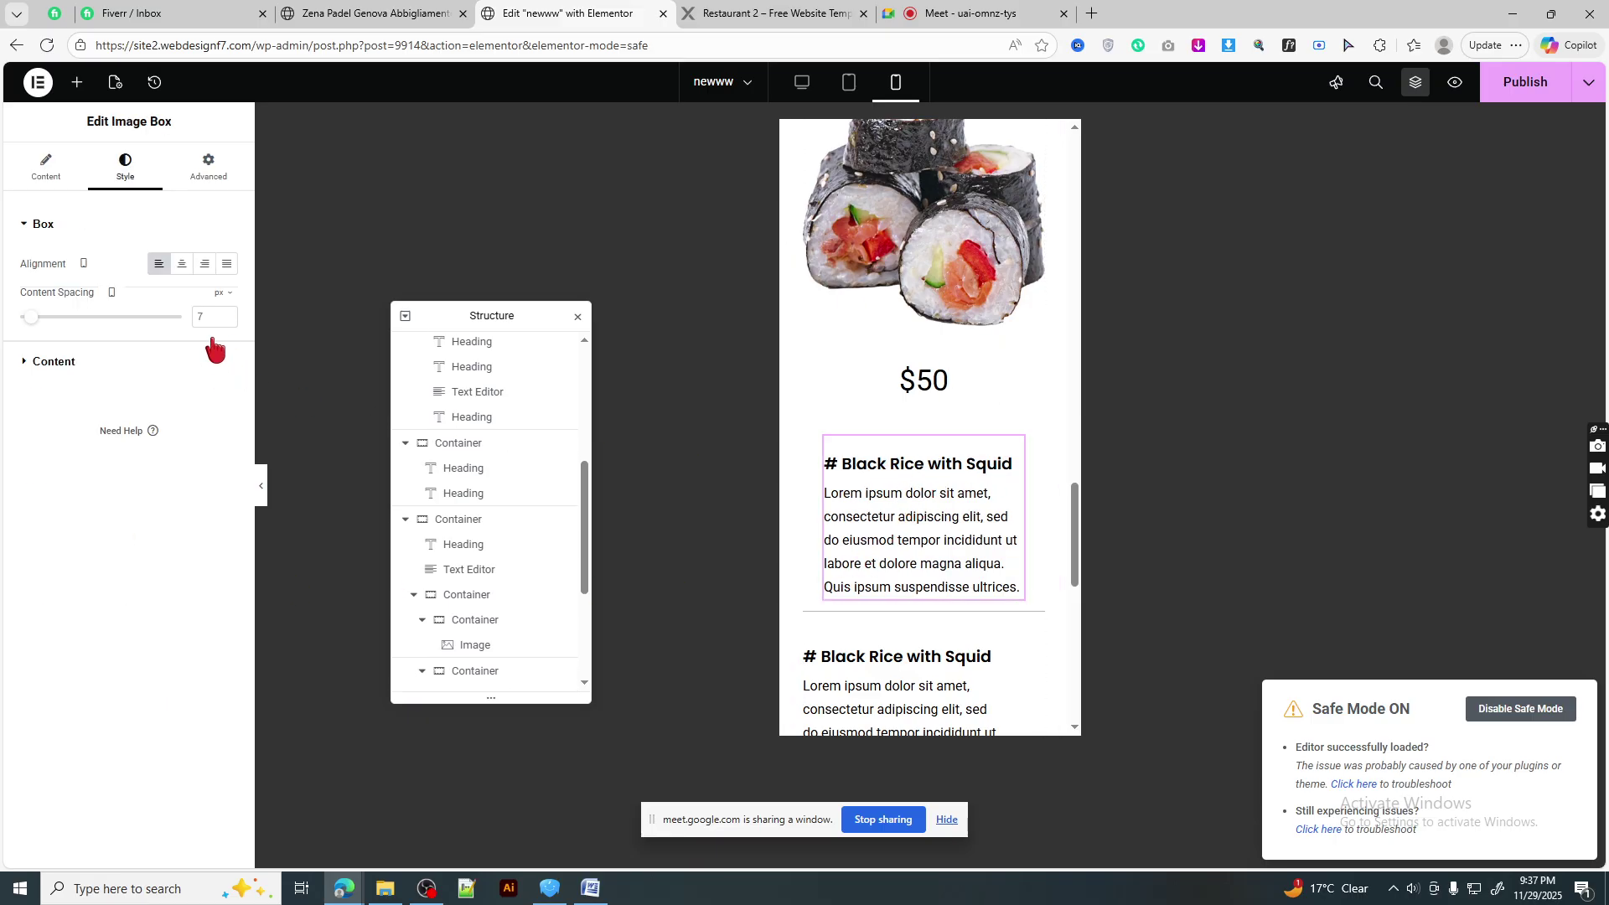
{"action": "left_click", "coordinate": [209, 168]}
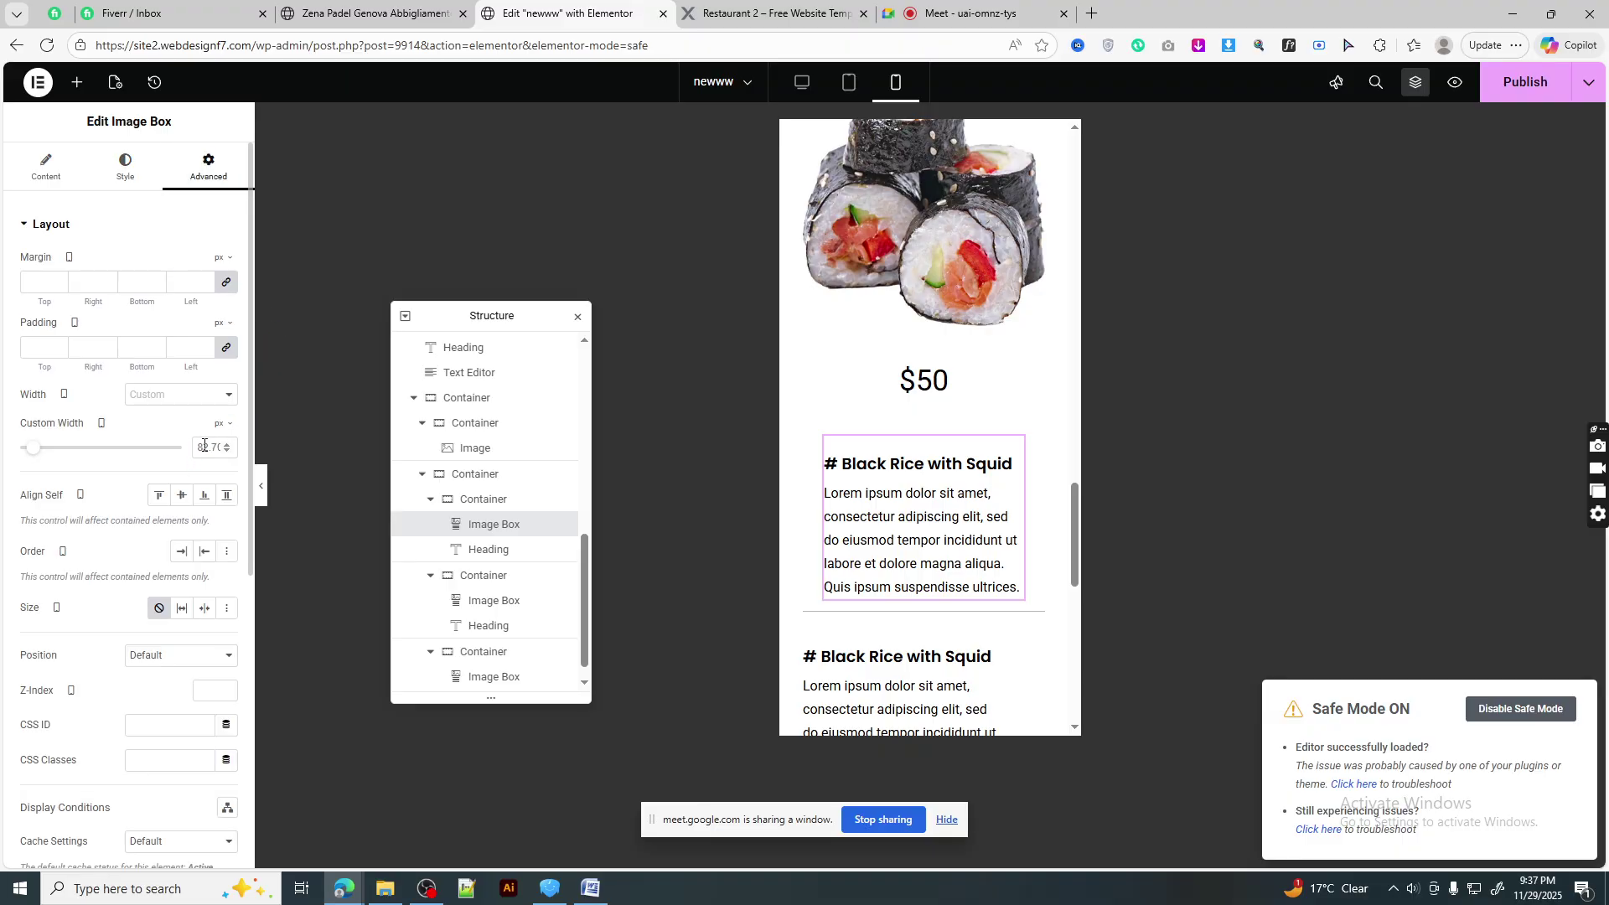
{"action": "left_click", "coordinate": [220, 424]}
{"action": "left_click", "coordinate": [203, 447]}
{"action": "double_click", "coordinate": [204, 446]}
{"action": "type", "text": "100"}
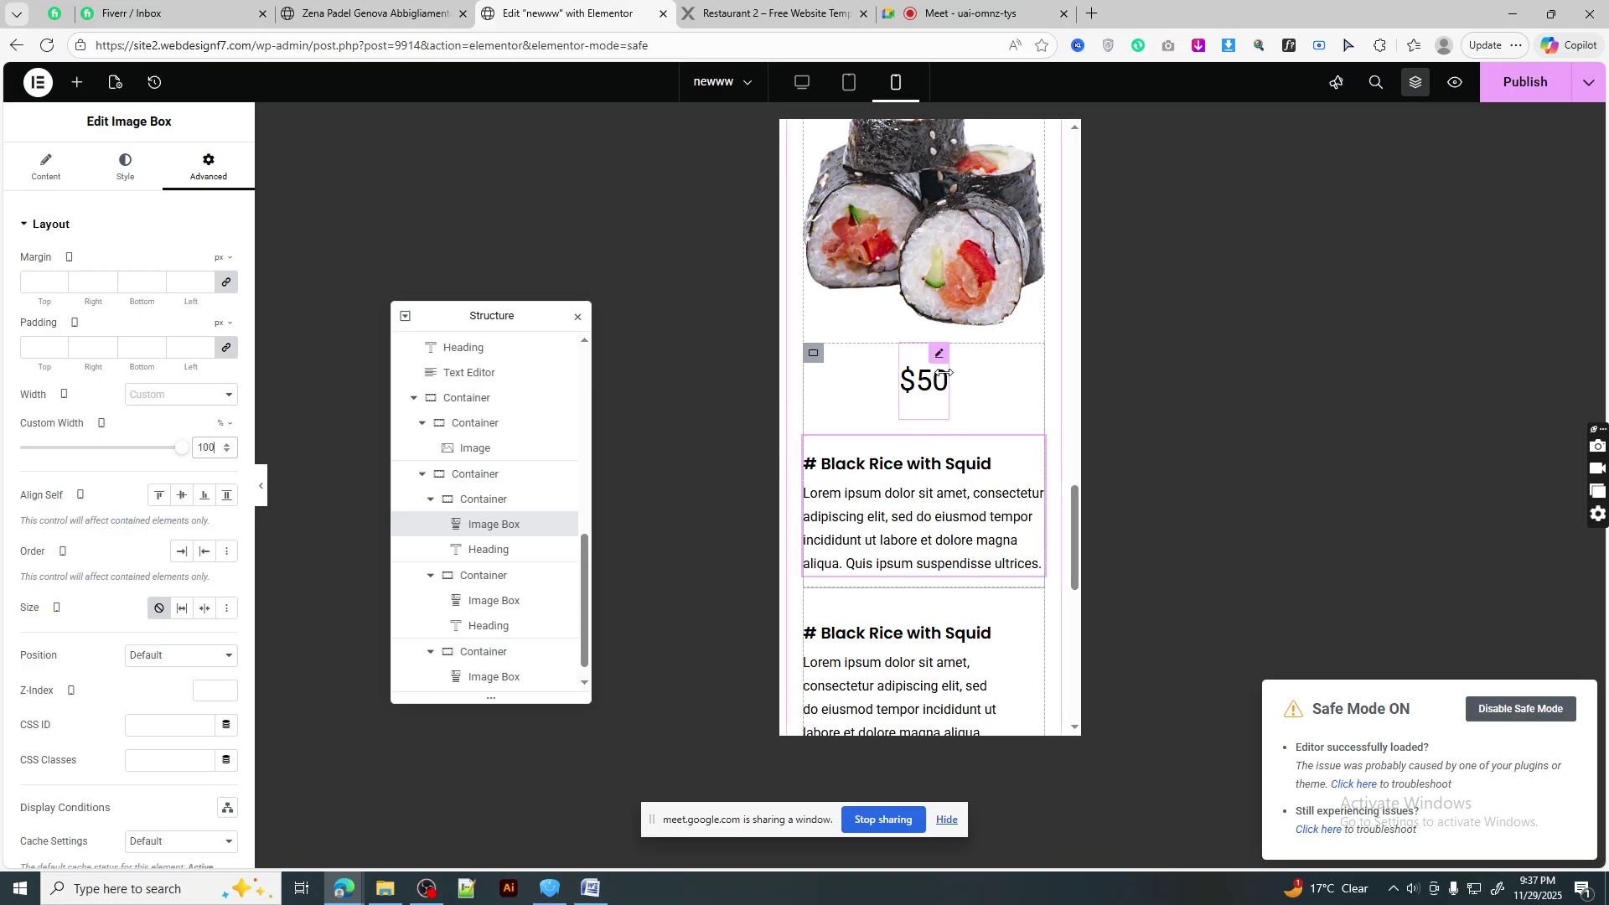
- Set the line height of the first menu item's $50 price heading to 35 px
{"action": "left_click", "coordinate": [117, 170]}
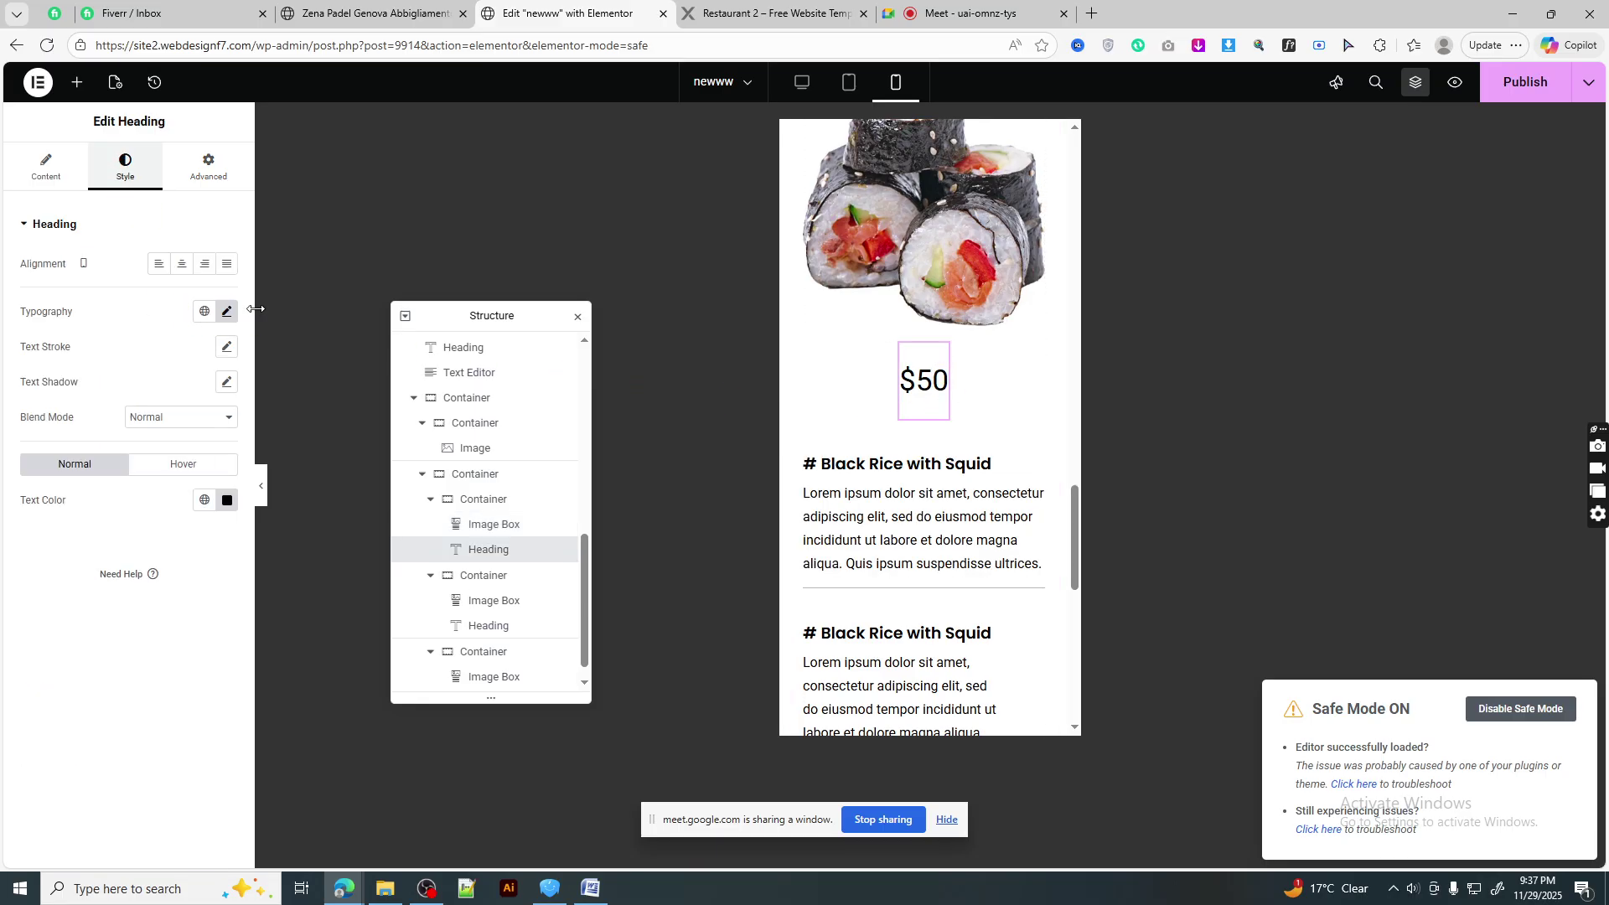
{"action": "left_click", "coordinate": [226, 313]}
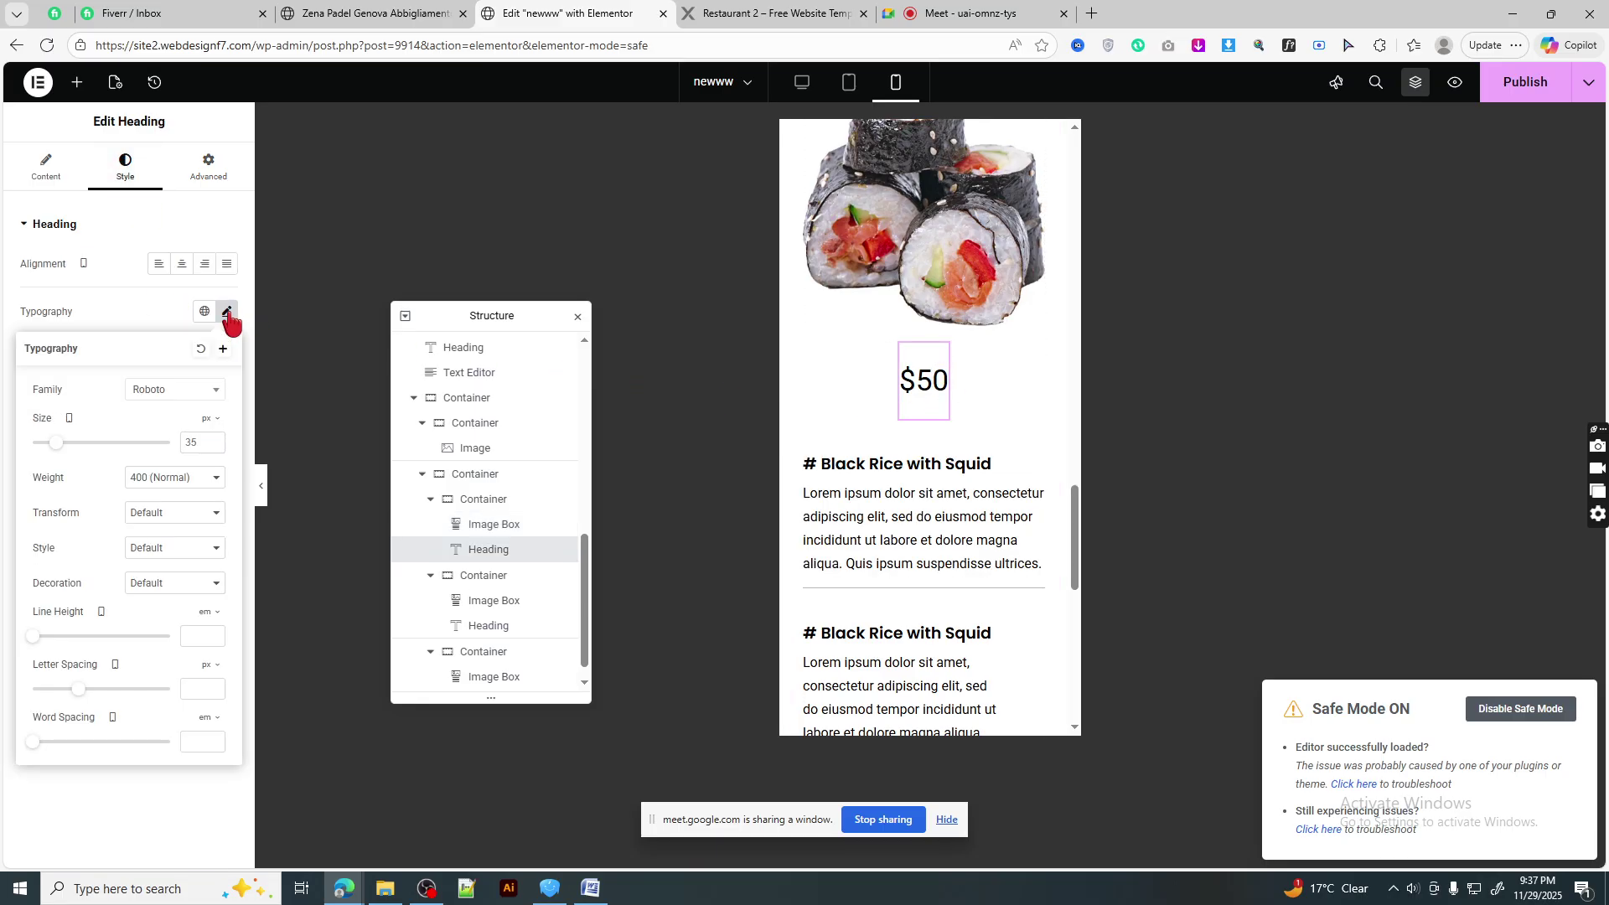
{"action": "left_click", "coordinate": [207, 613]}
{"action": "left_click", "coordinate": [200, 642]}
{"action": "type", "text": "35"}
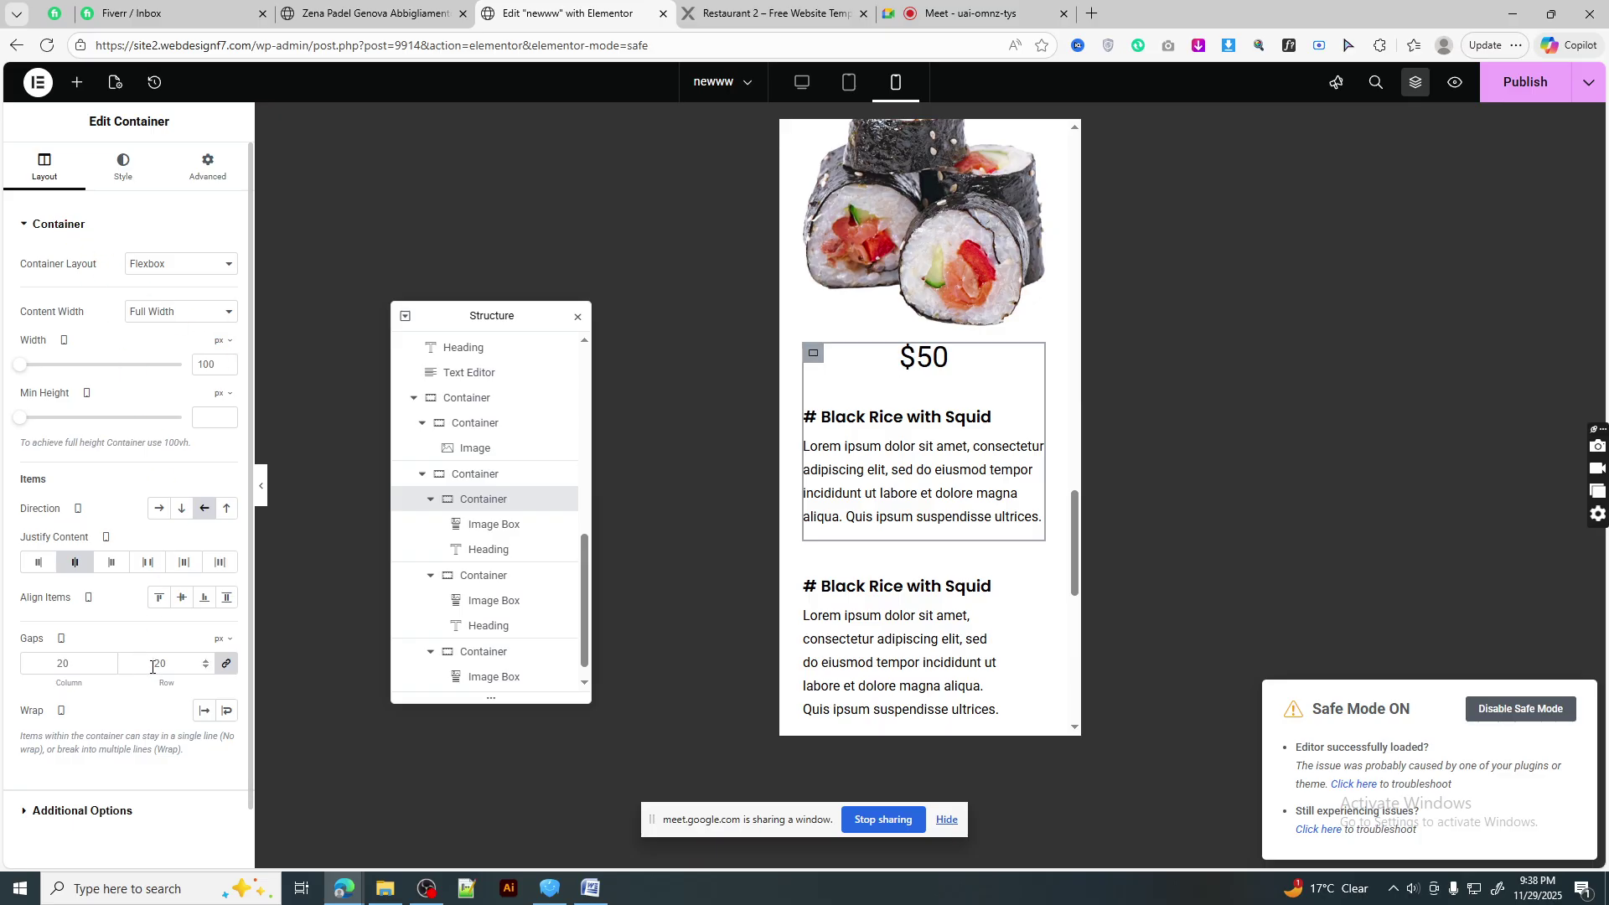
- Set the first menu item container's gaps to 10 px and center-align its image box content
{"action": "type", "text": "10"}
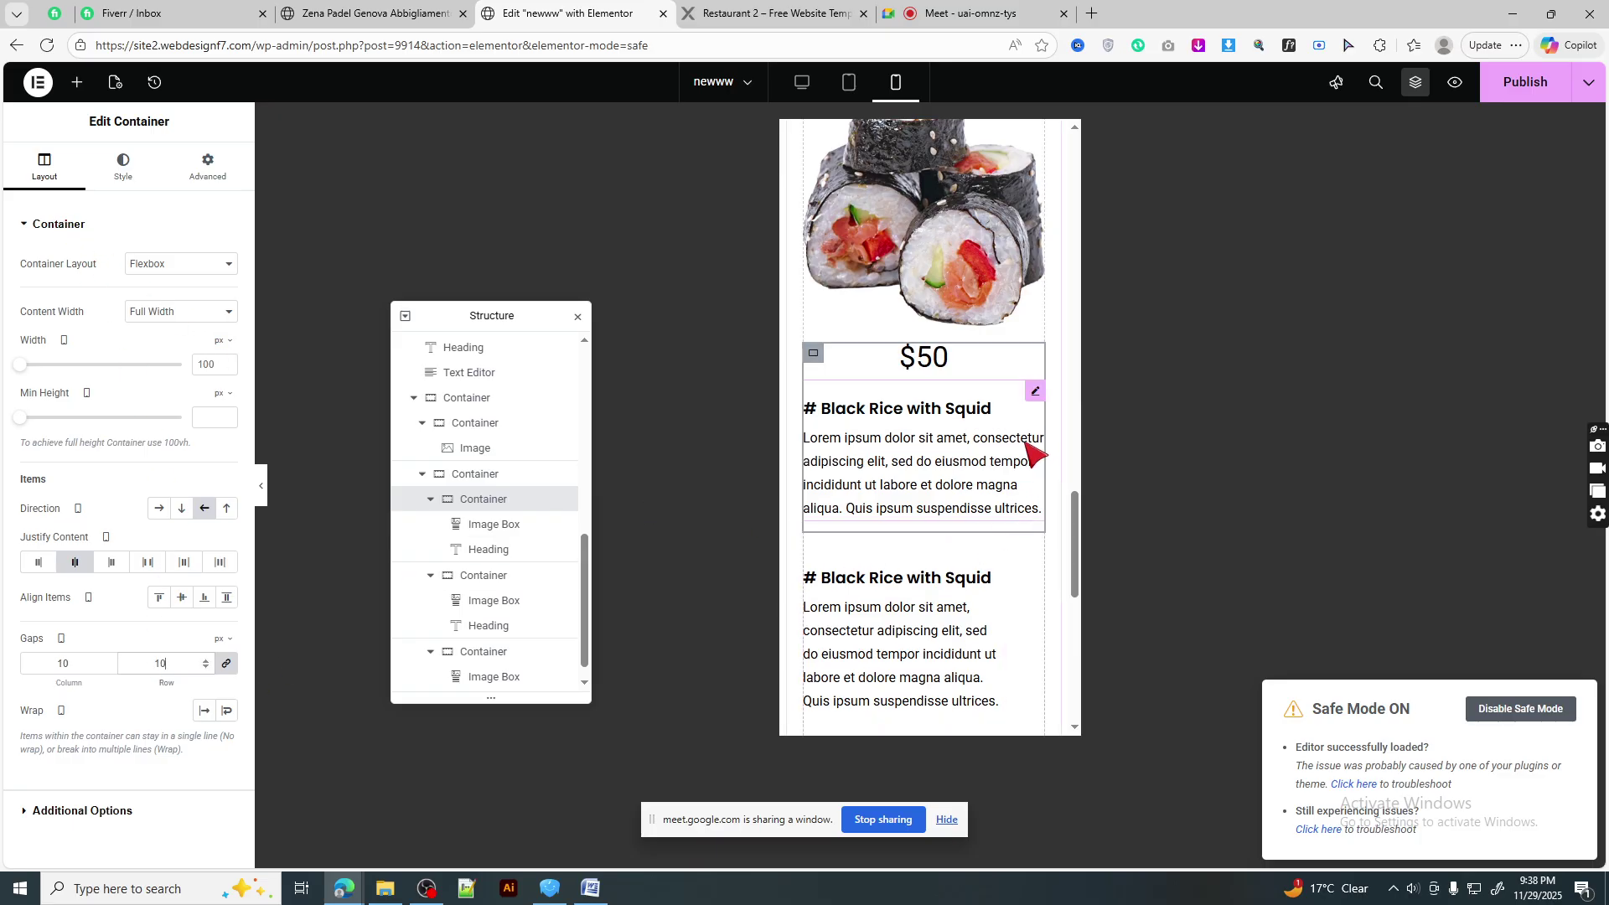
{"action": "left_click", "coordinate": [927, 475]}
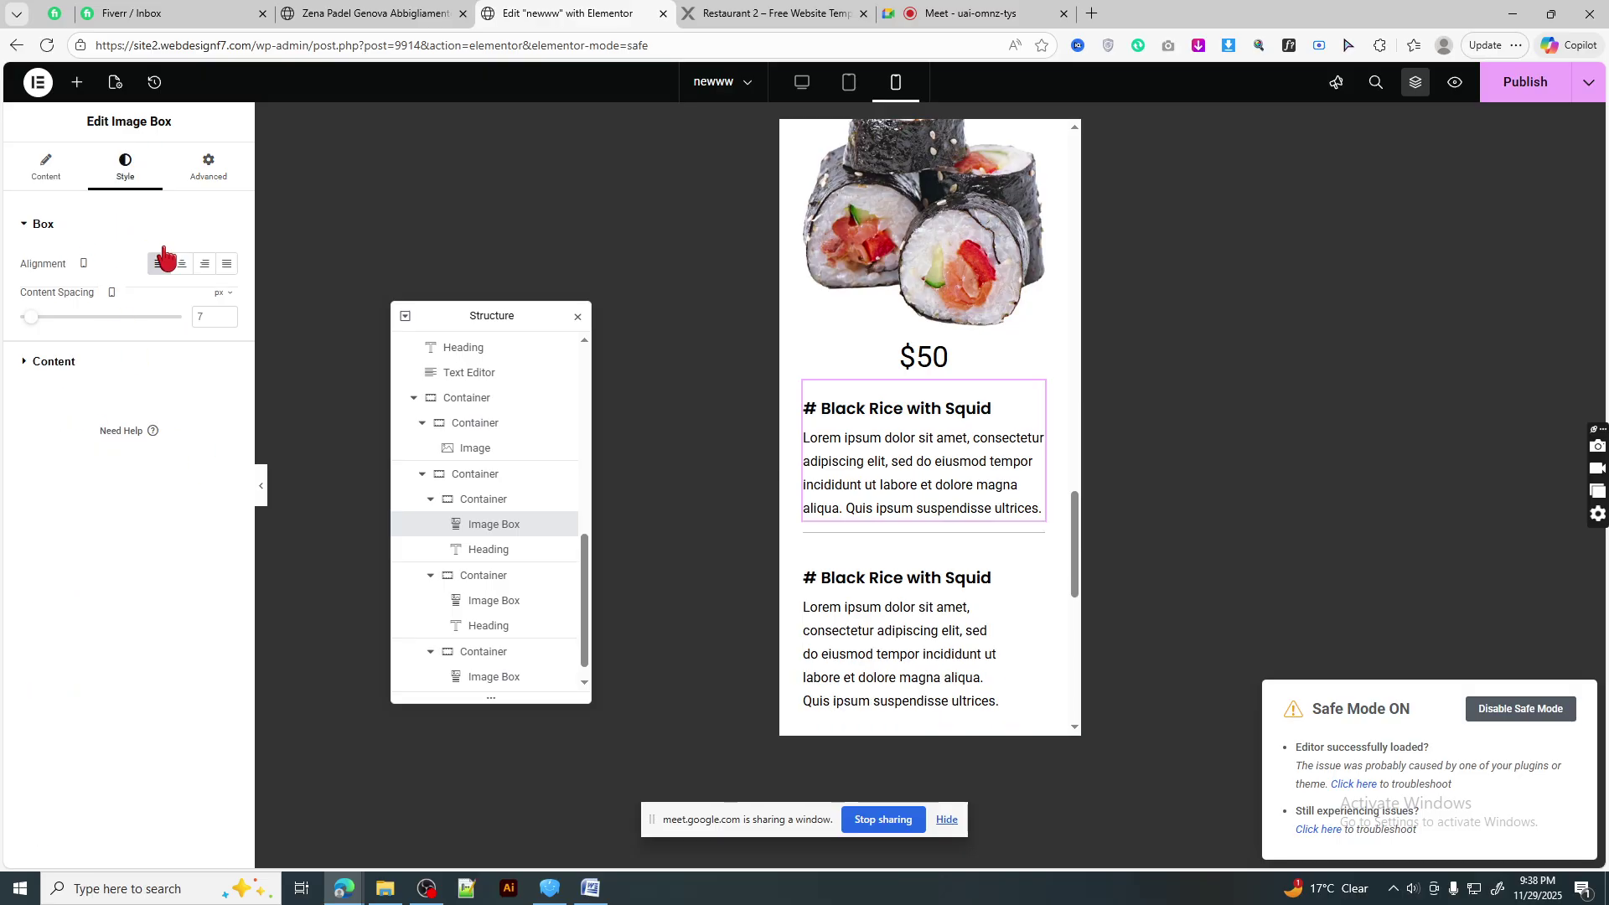
{"action": "left_click", "coordinate": [181, 264]}
- Examine how the reference page lays out its Food Menus section at mobile size, and return to the editor
{"action": "key", "text": "ctrl+Tab"}
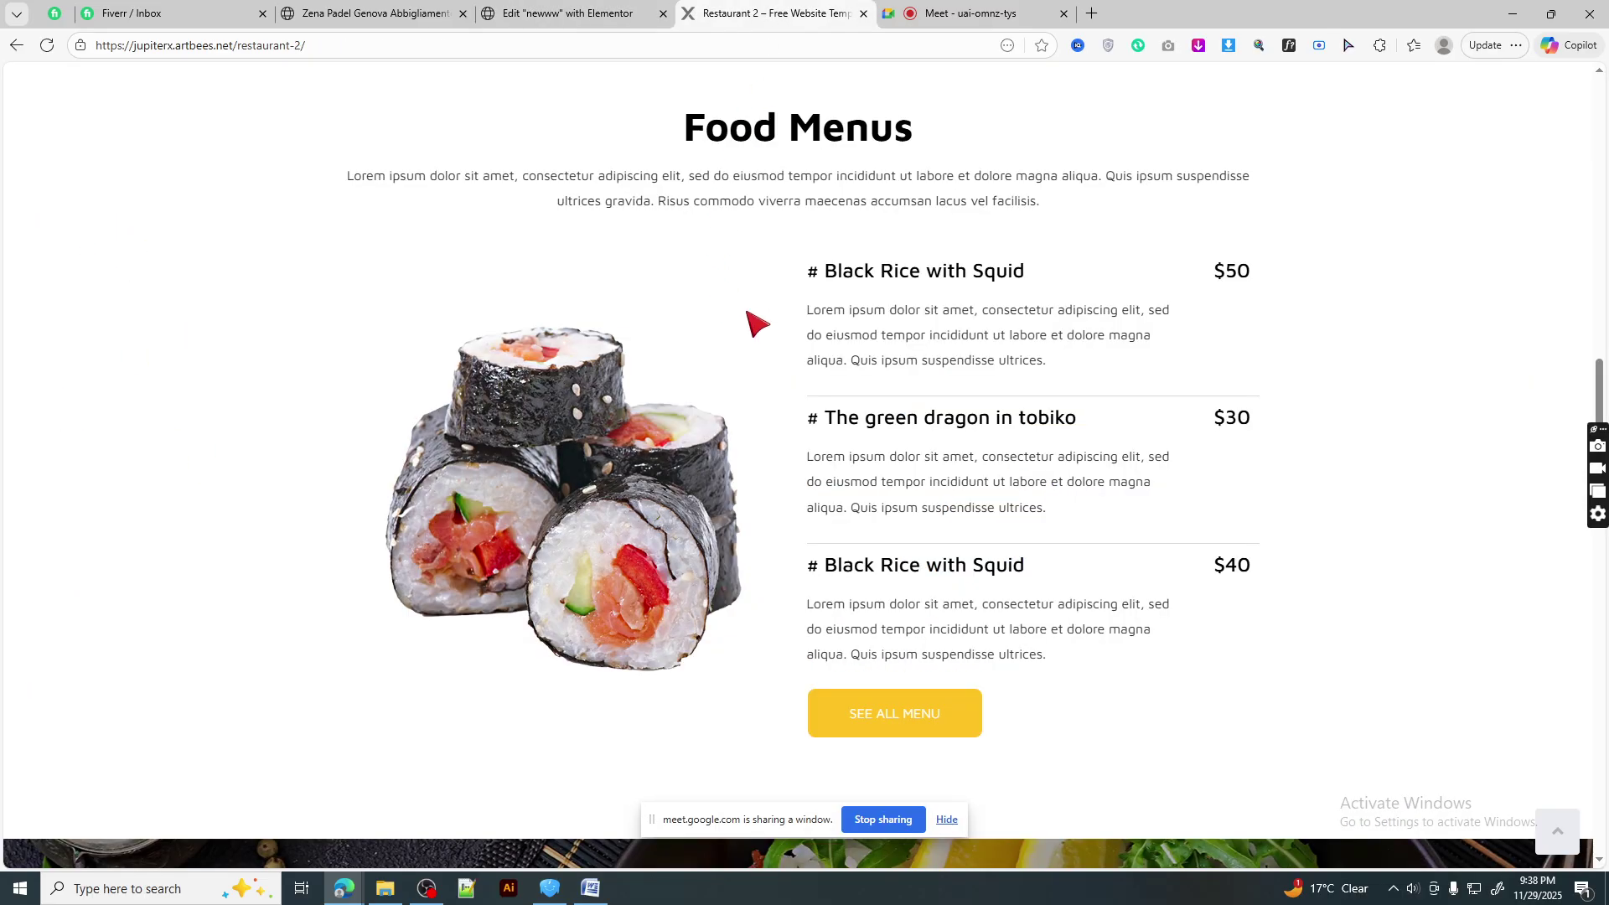
{"action": "key", "text": "F12"}
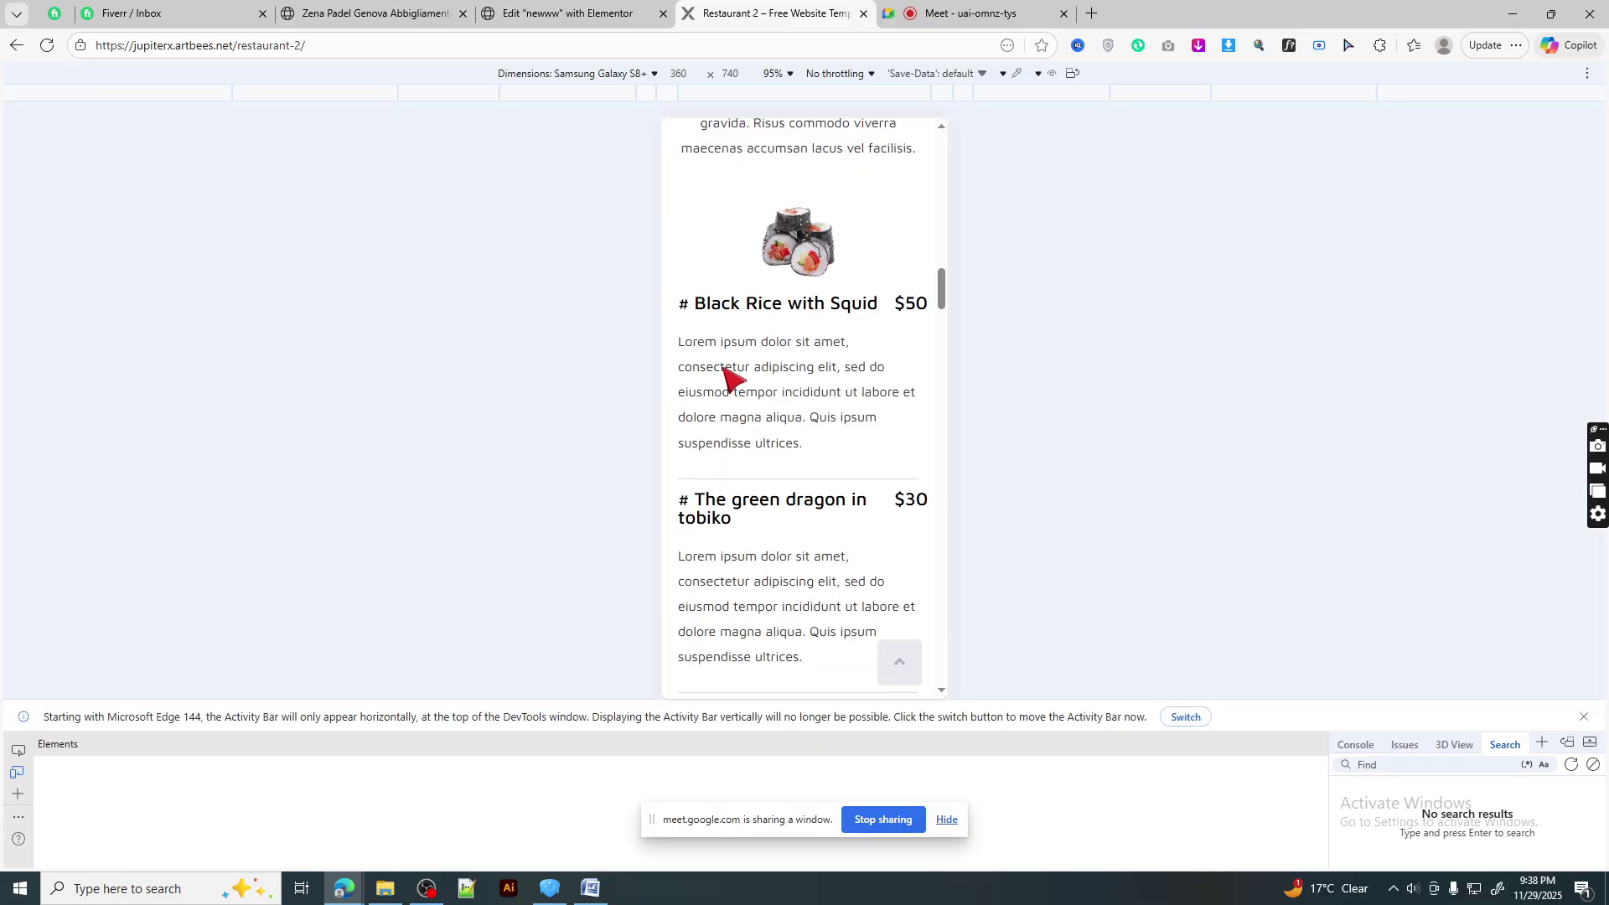
{"action": "scroll", "coordinate": [784, 535], "scroll_direction": "up", "scroll_amount": 2}
{"action": "scroll", "coordinate": [784, 469], "scroll_direction": "down", "scroll_amount": 10}
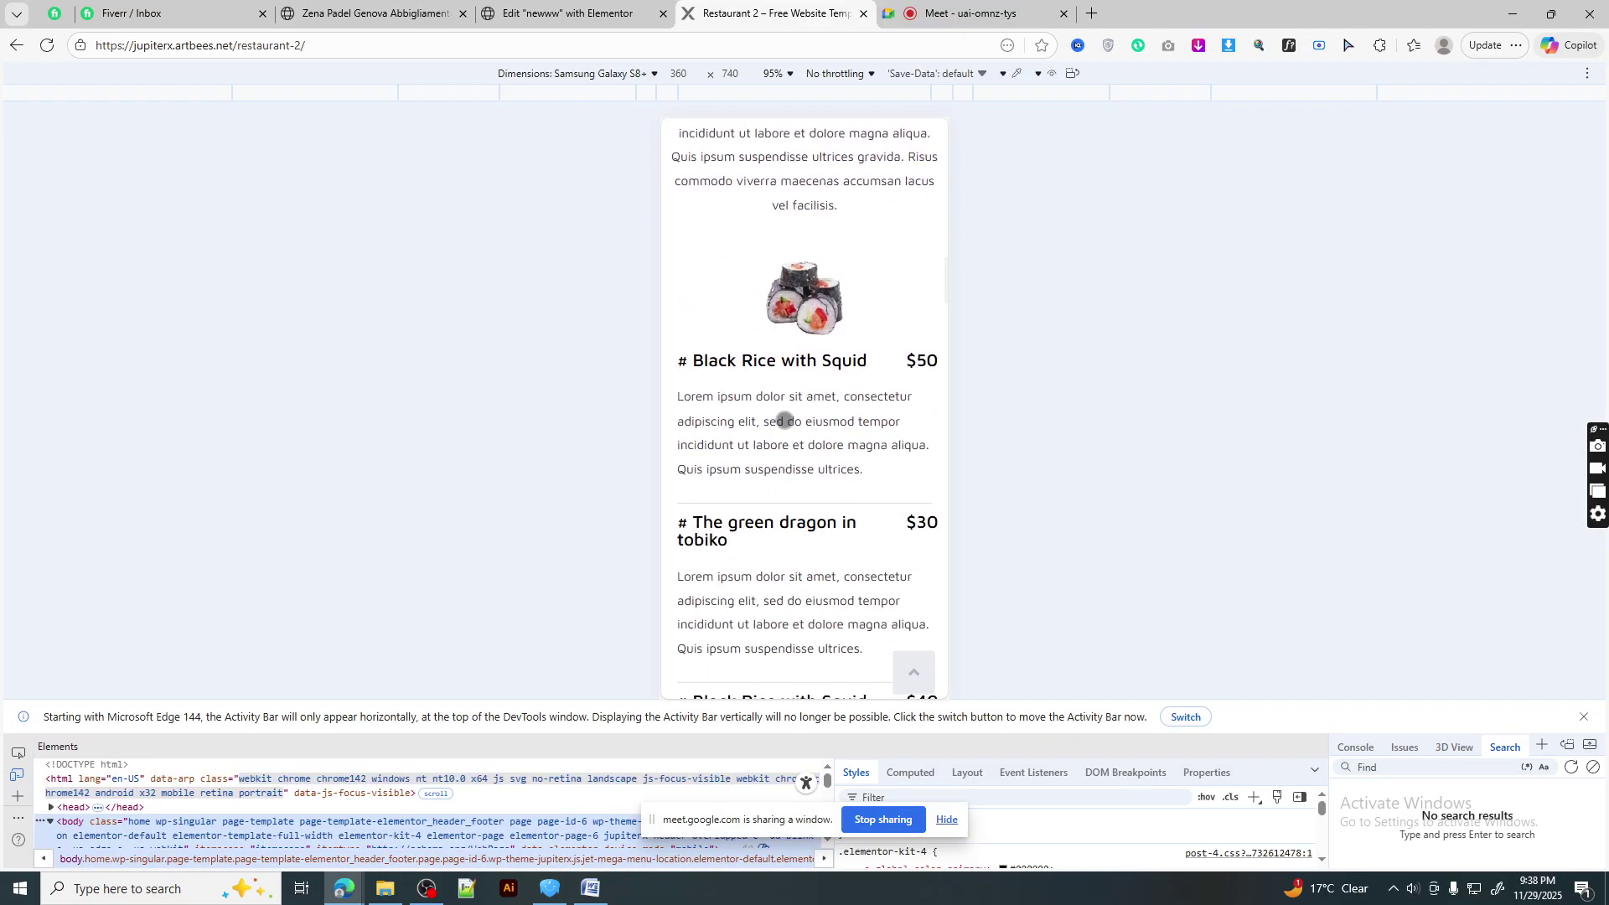
{"action": "left_click", "coordinate": [1583, 716]}
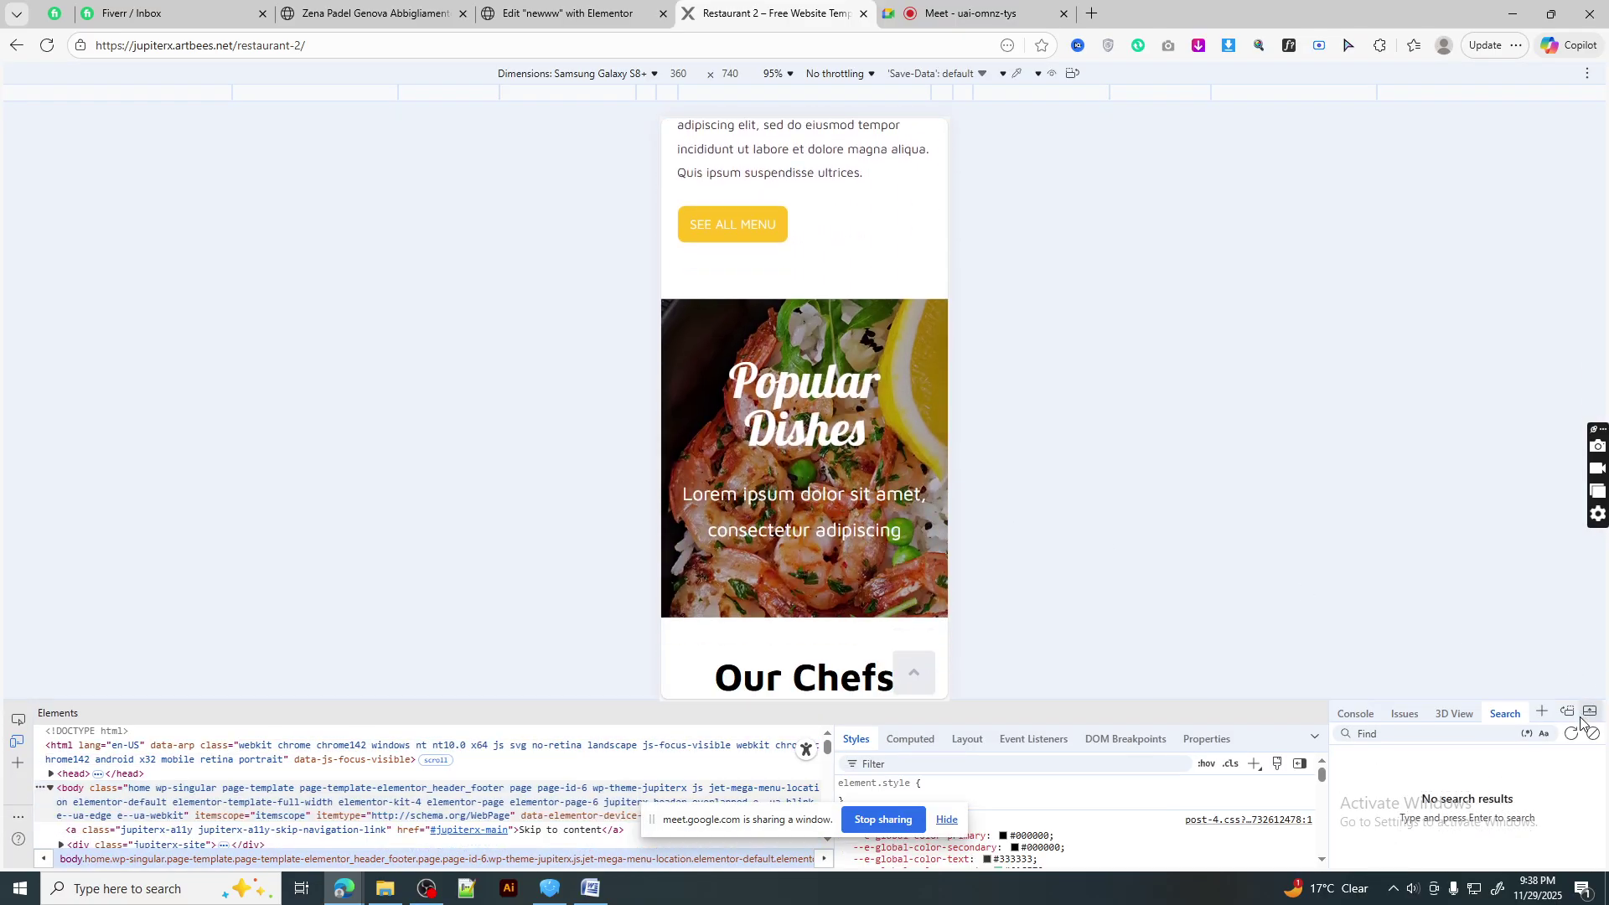
{"action": "left_click", "coordinate": [1590, 712]}
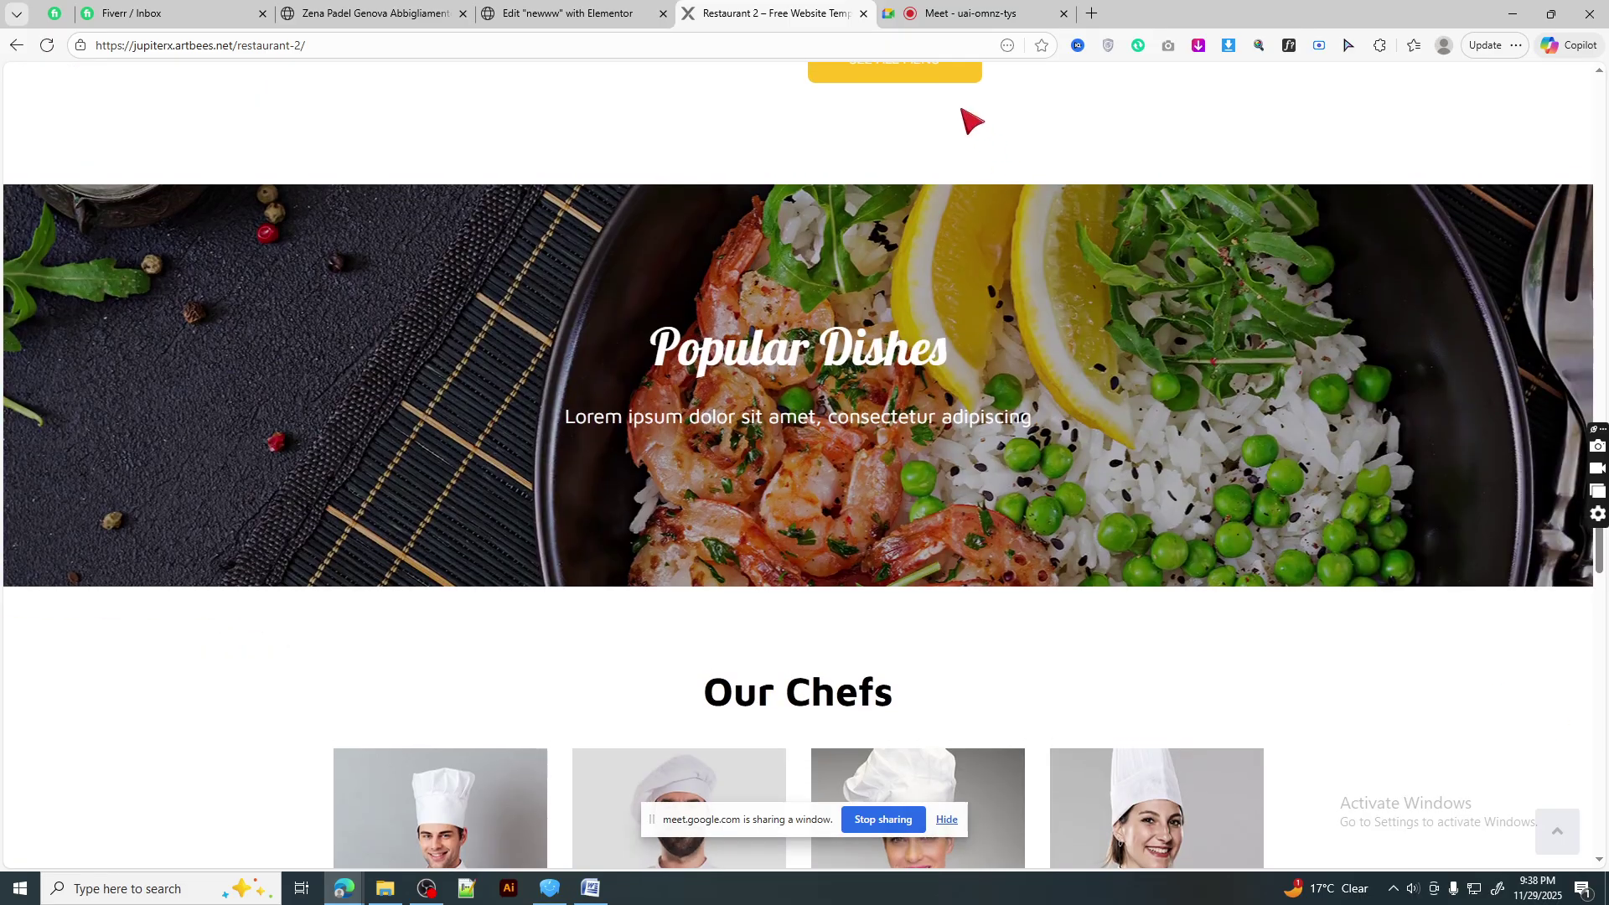
{"action": "left_click", "coordinate": [646, 10]}
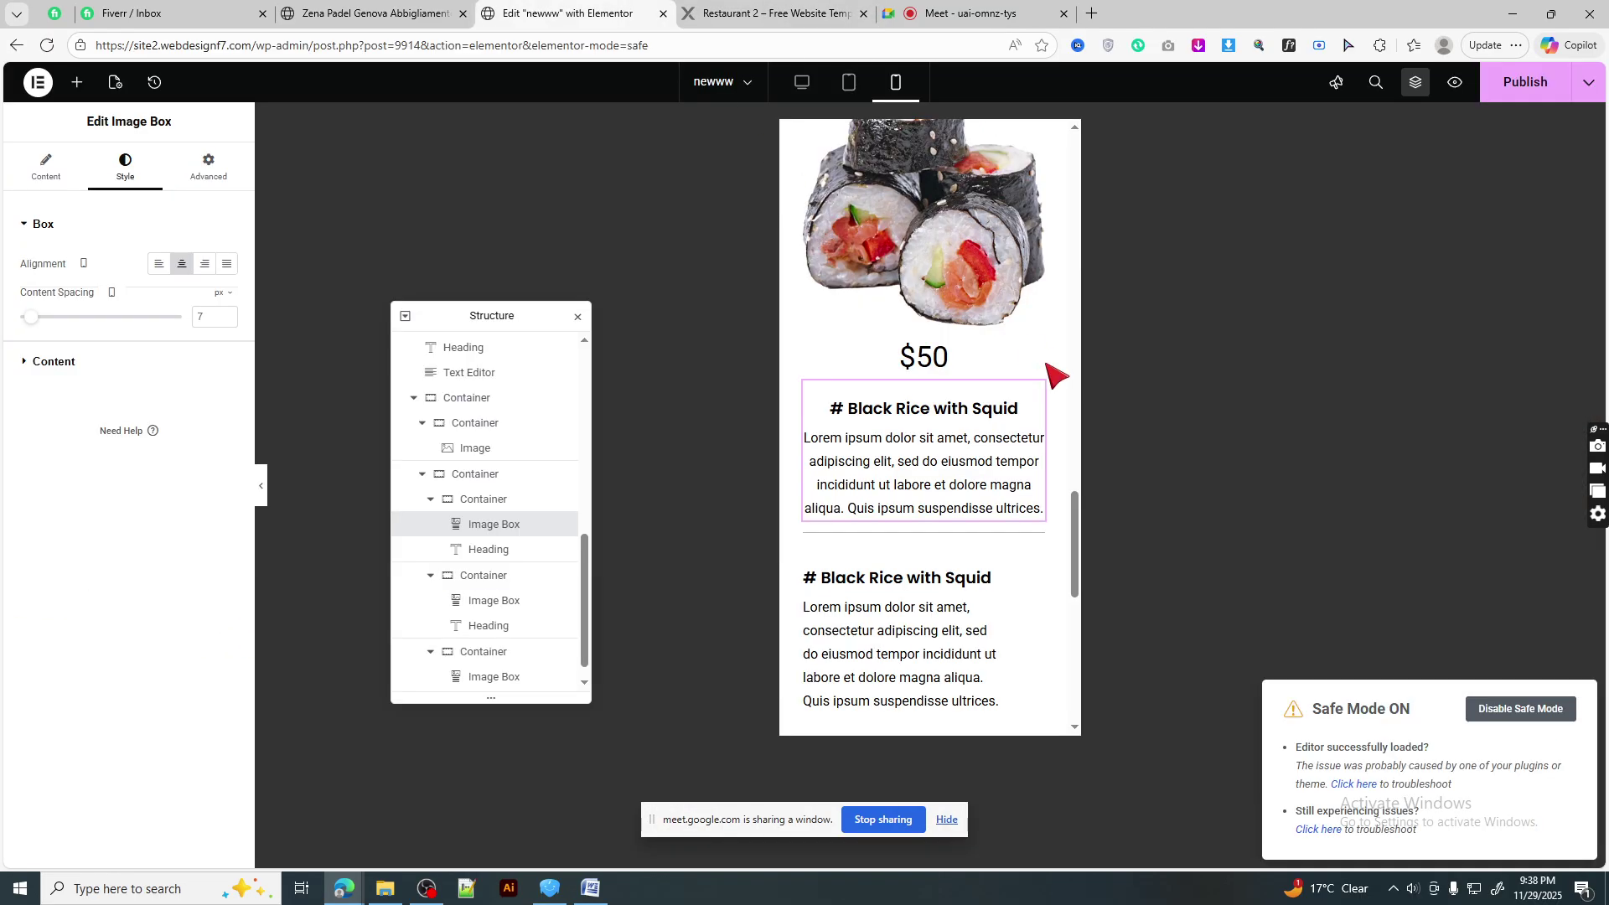
- Copy the first menu item's image box and paste its style onto the second and third image boxes
{"action": "right_click", "coordinate": [953, 482]}
{"action": "left_click", "coordinate": [989, 504]}
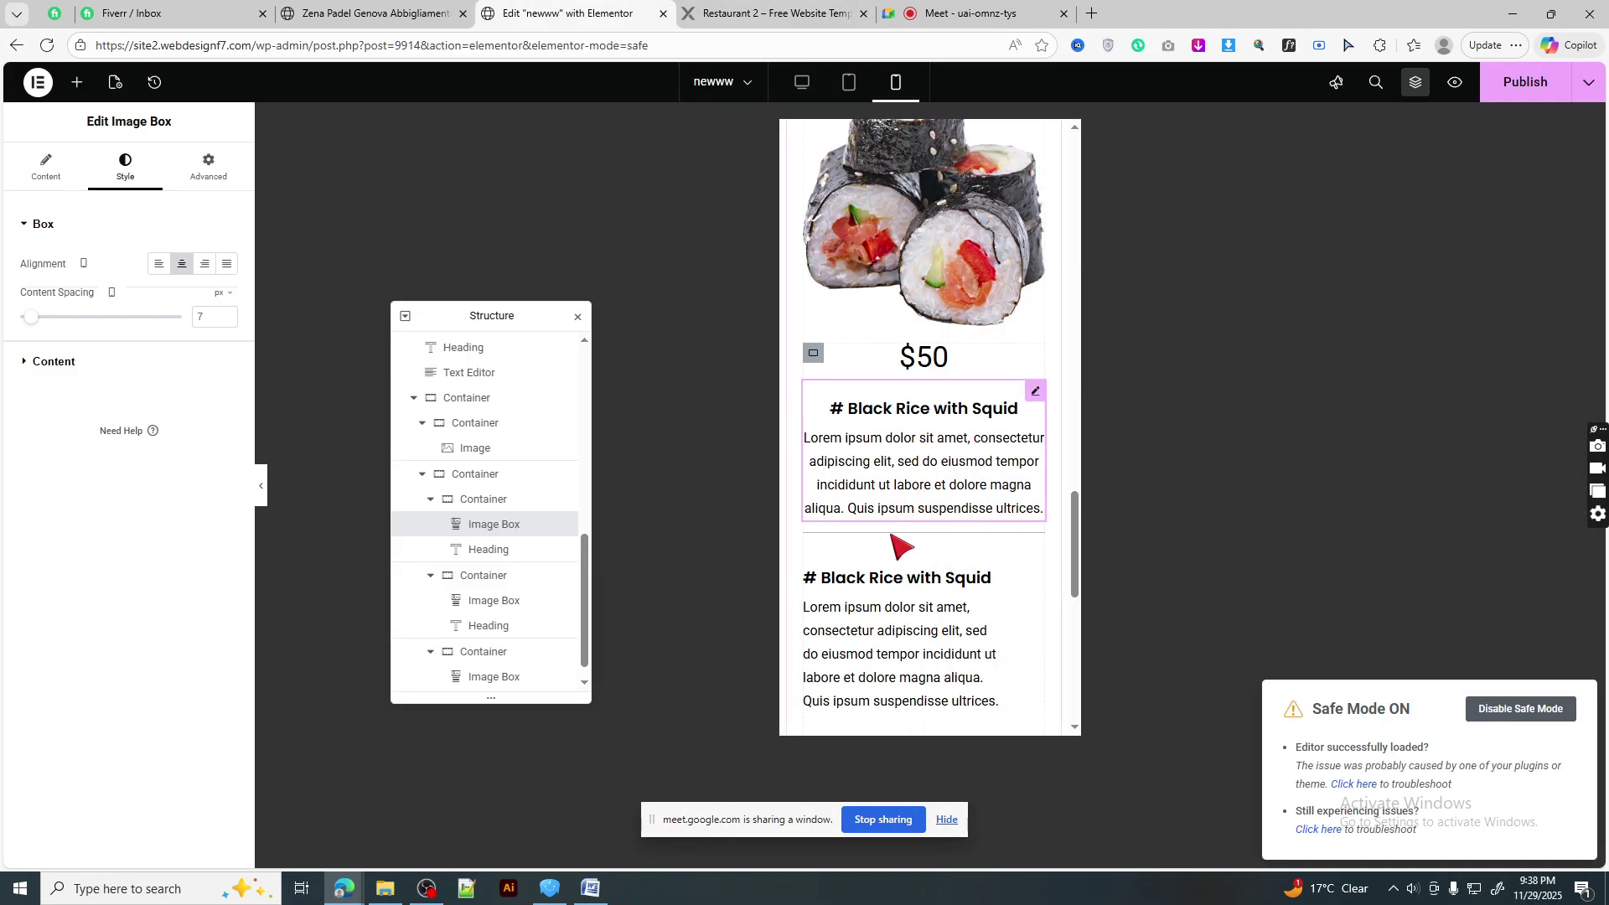
{"action": "scroll", "coordinate": [894, 541], "scroll_direction": "down", "scroll_amount": 4}
{"action": "right_click", "coordinate": [892, 332]}
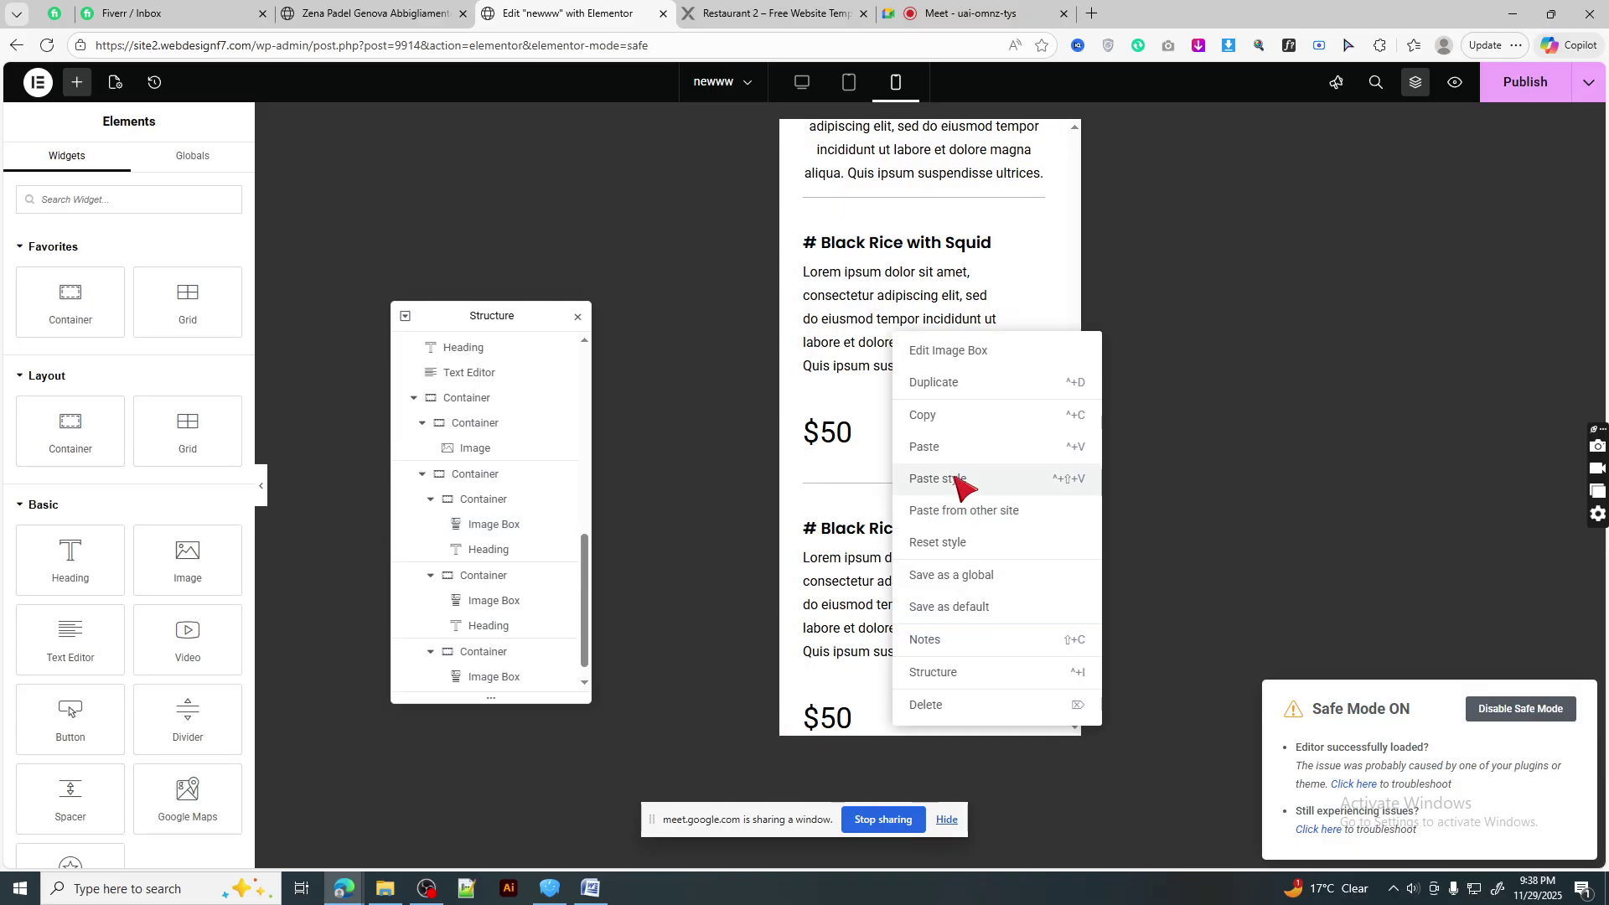
{"action": "left_click", "coordinate": [960, 479]}
{"action": "right_click", "coordinate": [932, 537]}
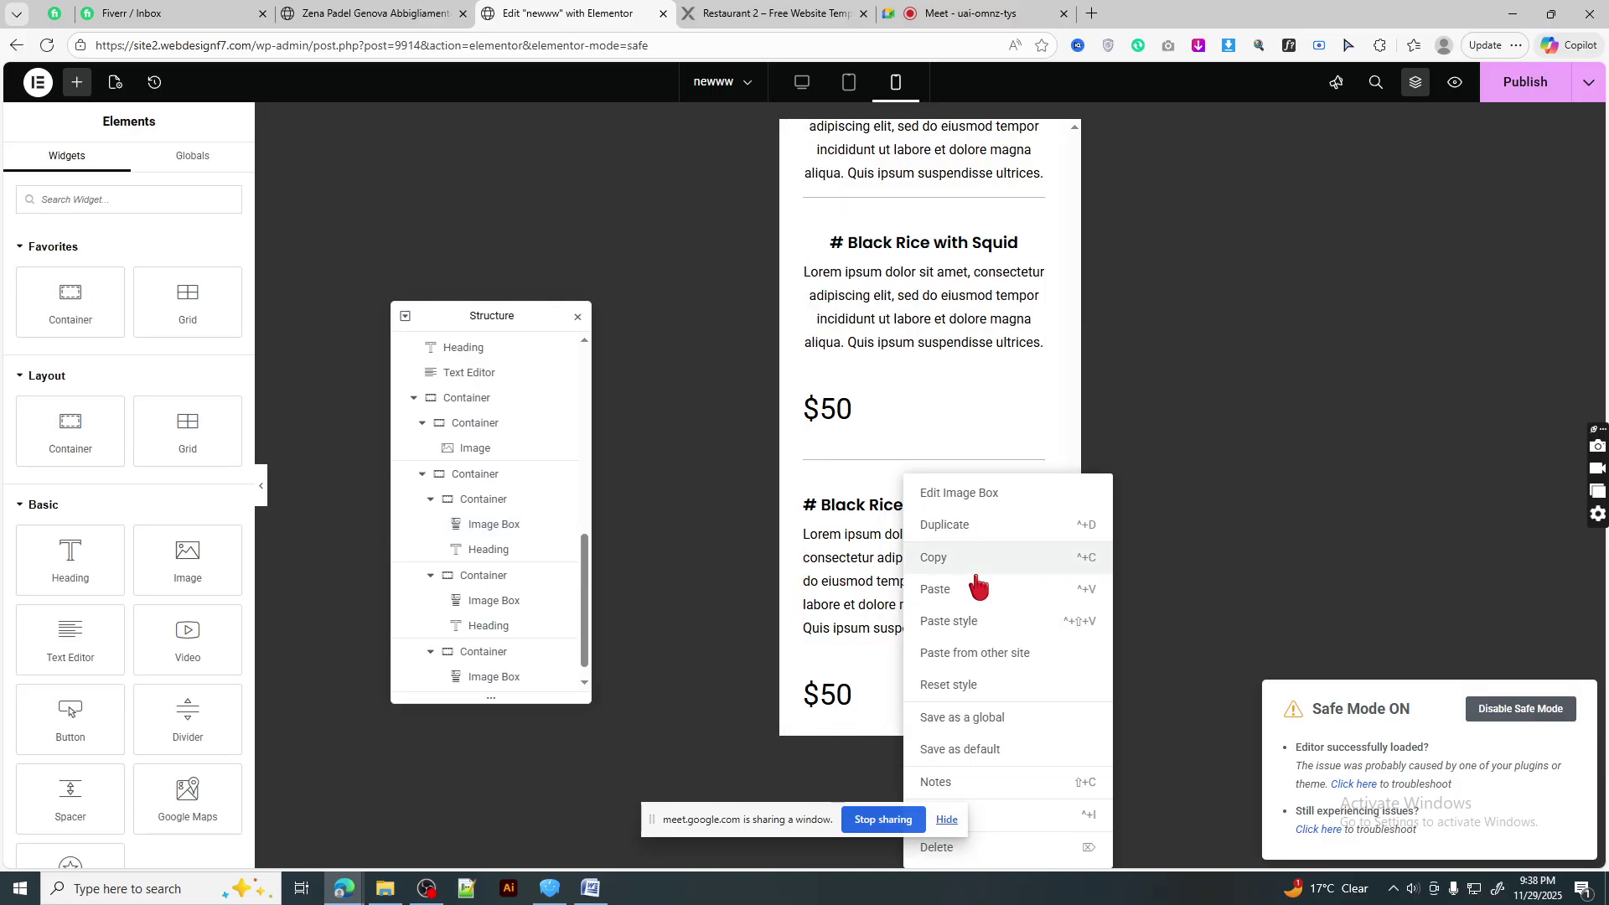
{"action": "left_click", "coordinate": [987, 622]}
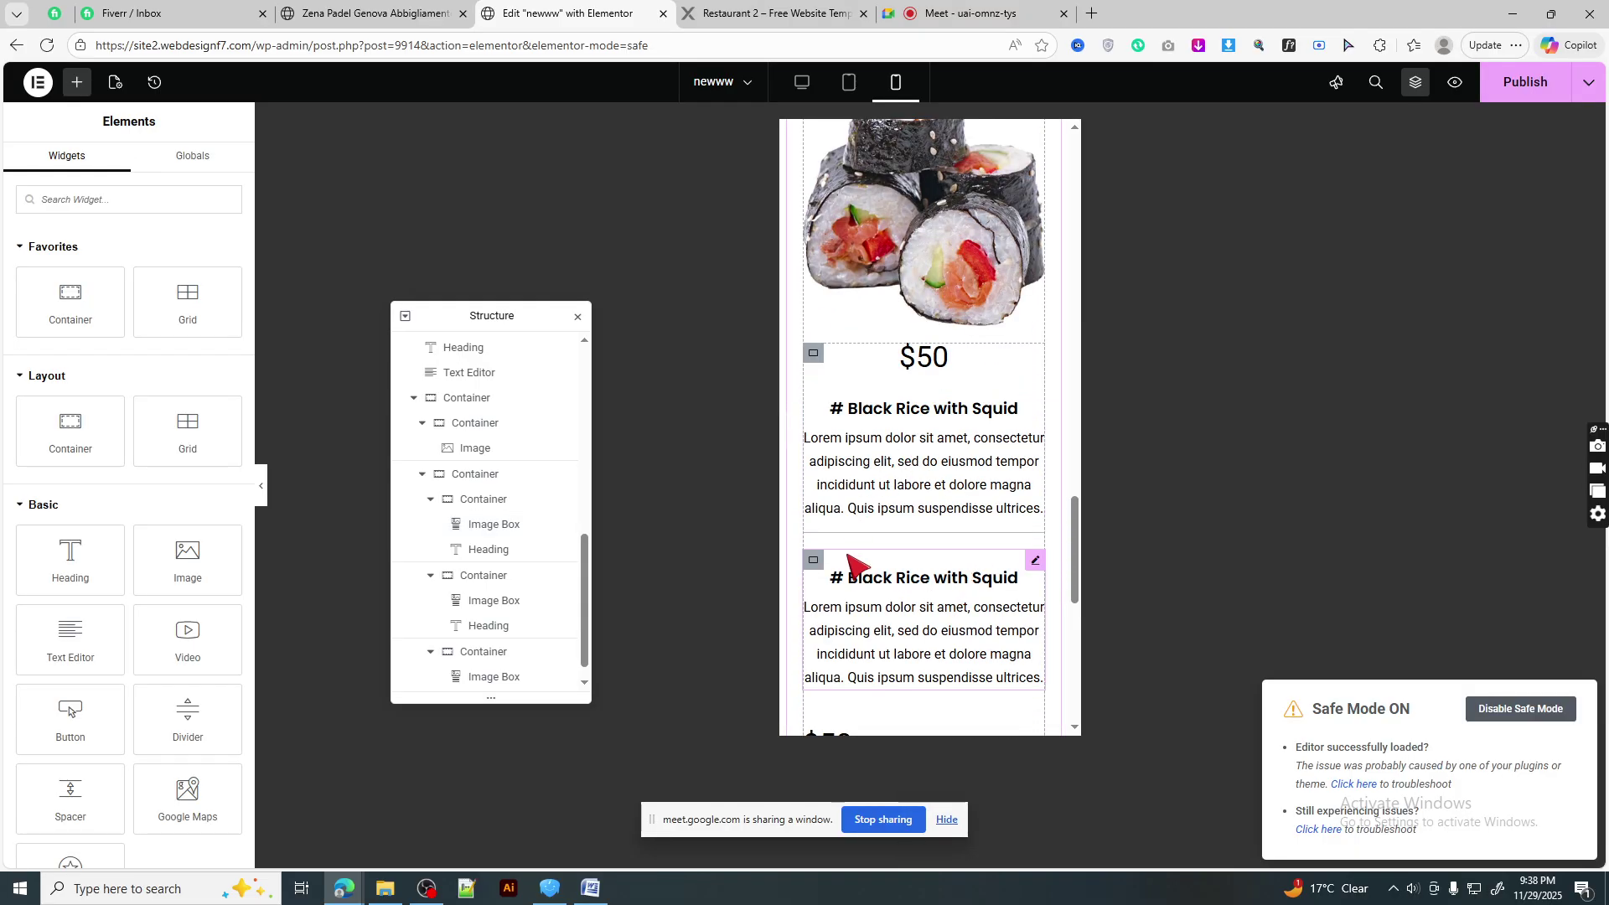
- Copy the first menu item's container and paste its style onto the second and third item containers
{"action": "left_click", "coordinate": [813, 559]}
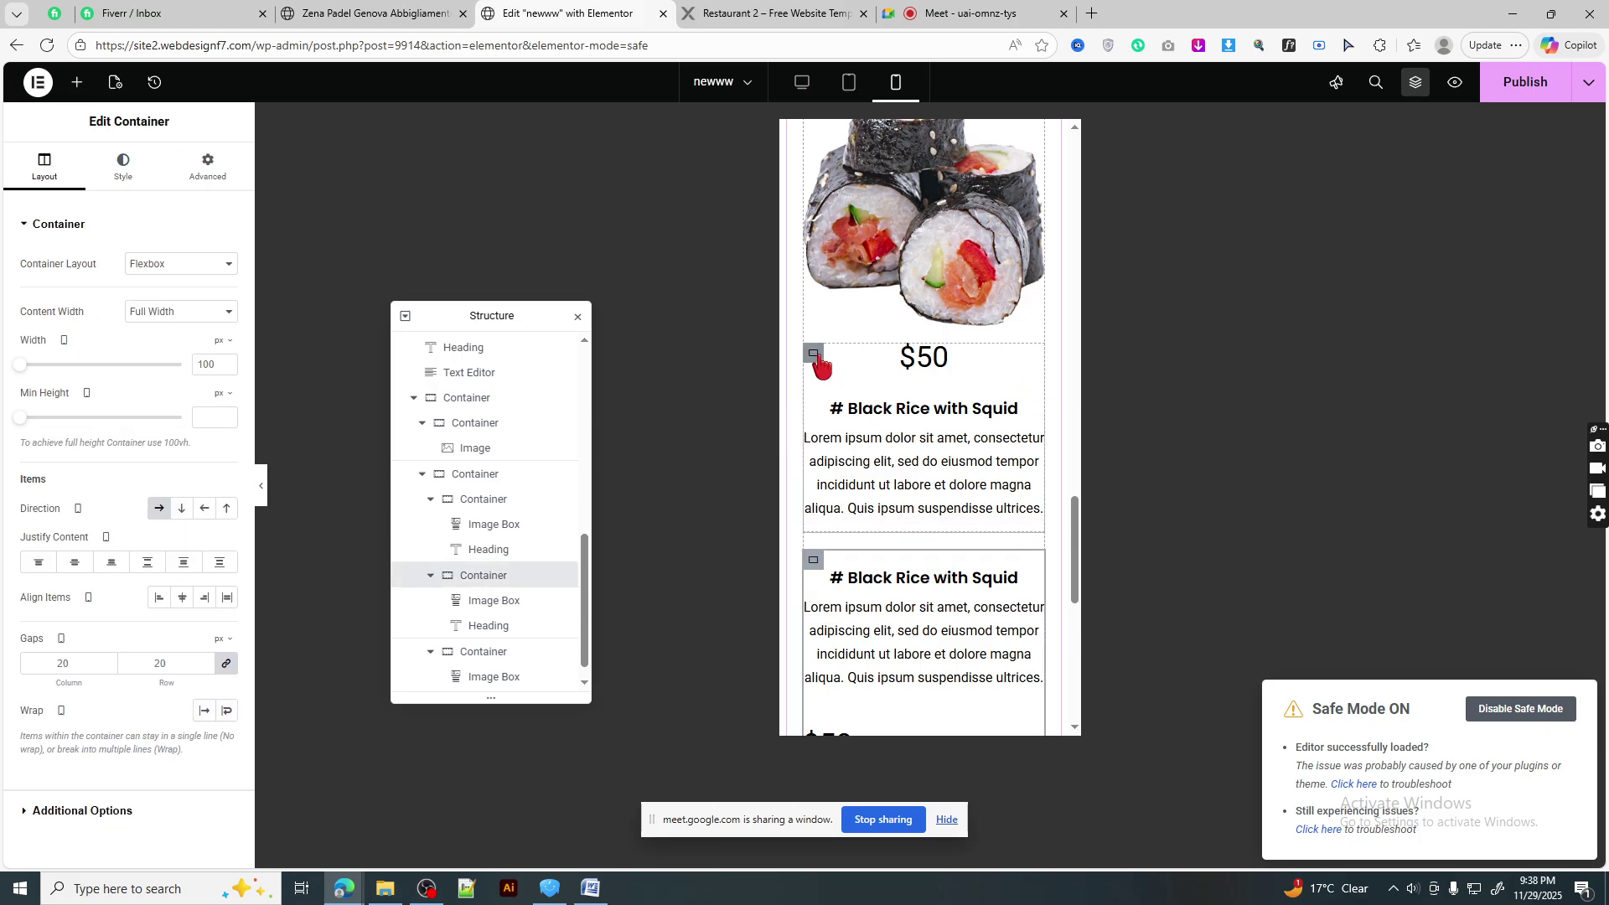
{"action": "right_click", "coordinate": [893, 442]}
{"action": "left_click", "coordinate": [872, 476]}
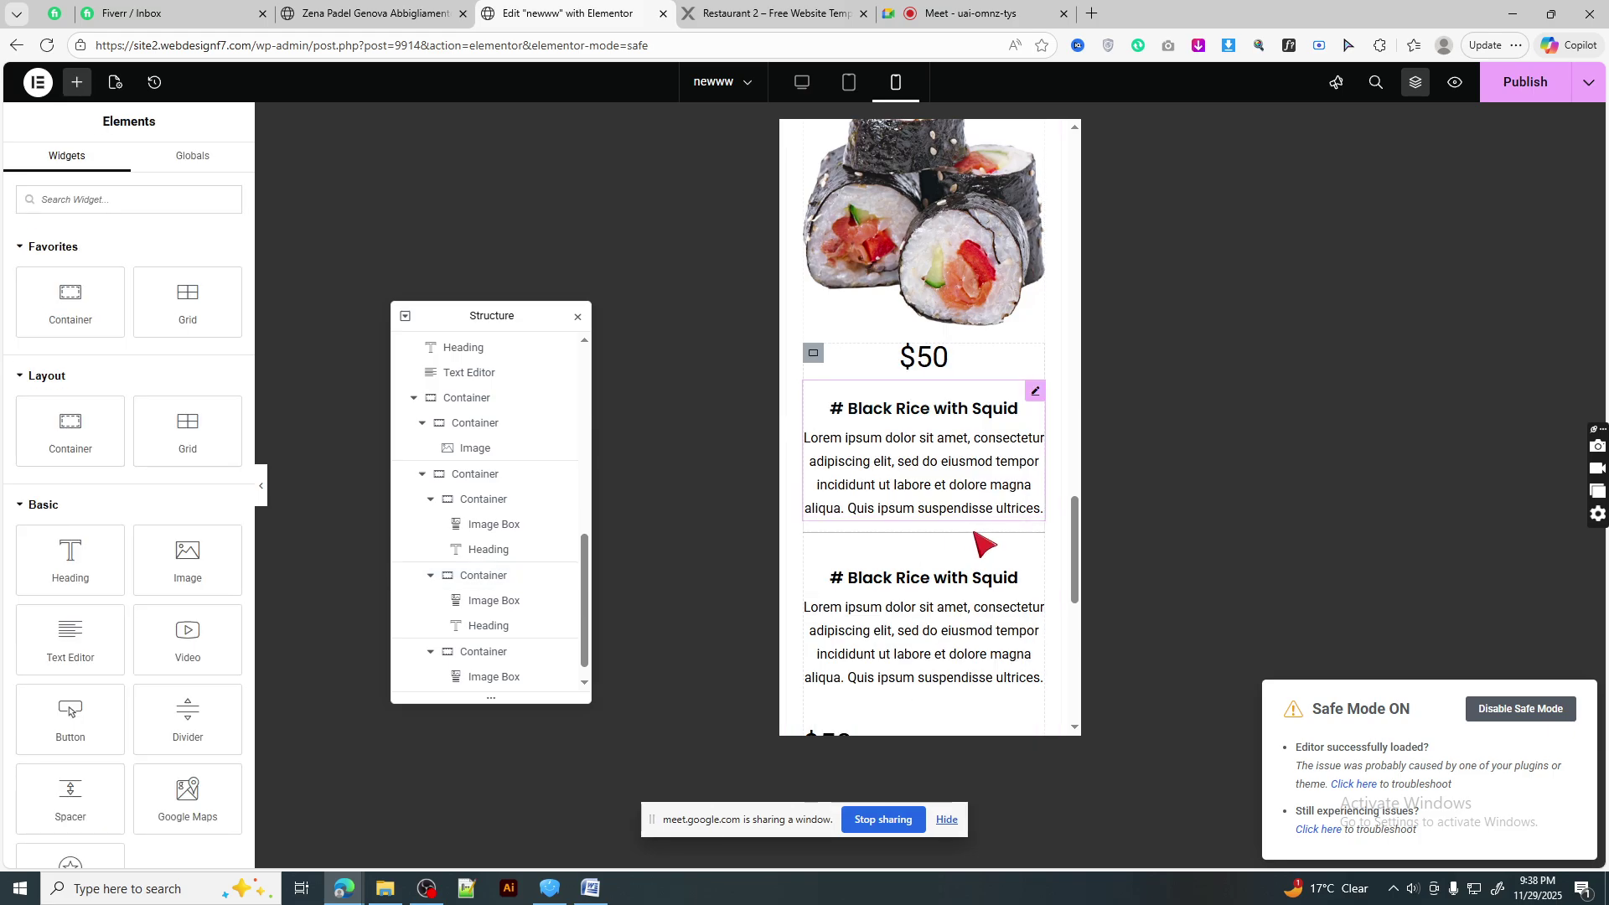
{"action": "right_click", "coordinate": [879, 477]}
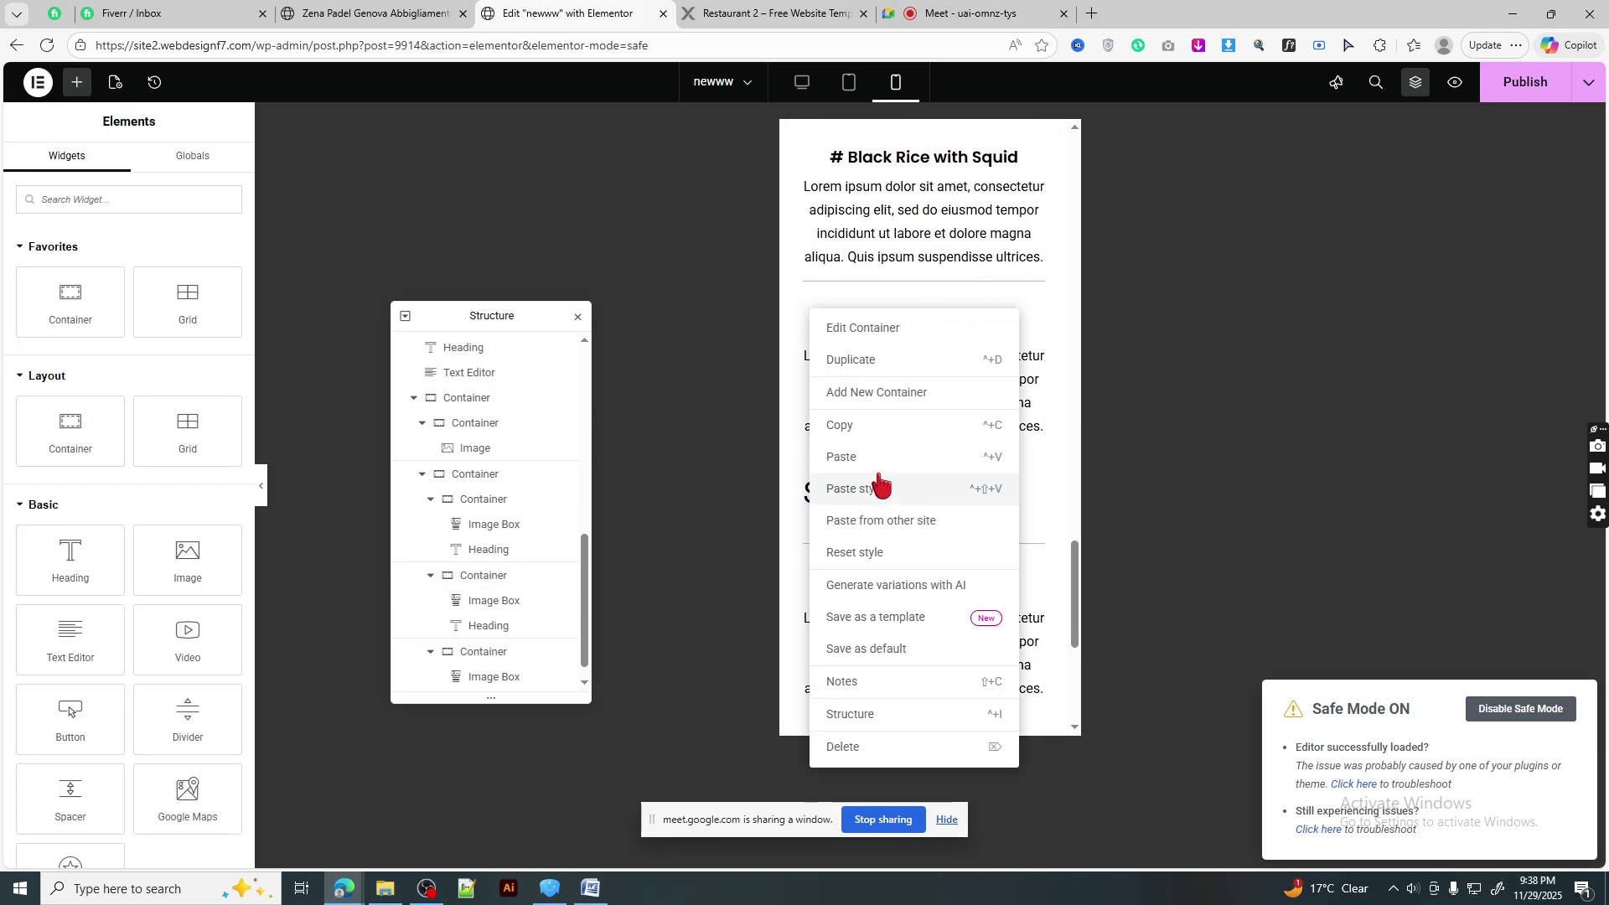
{"action": "left_click", "coordinate": [880, 494]}
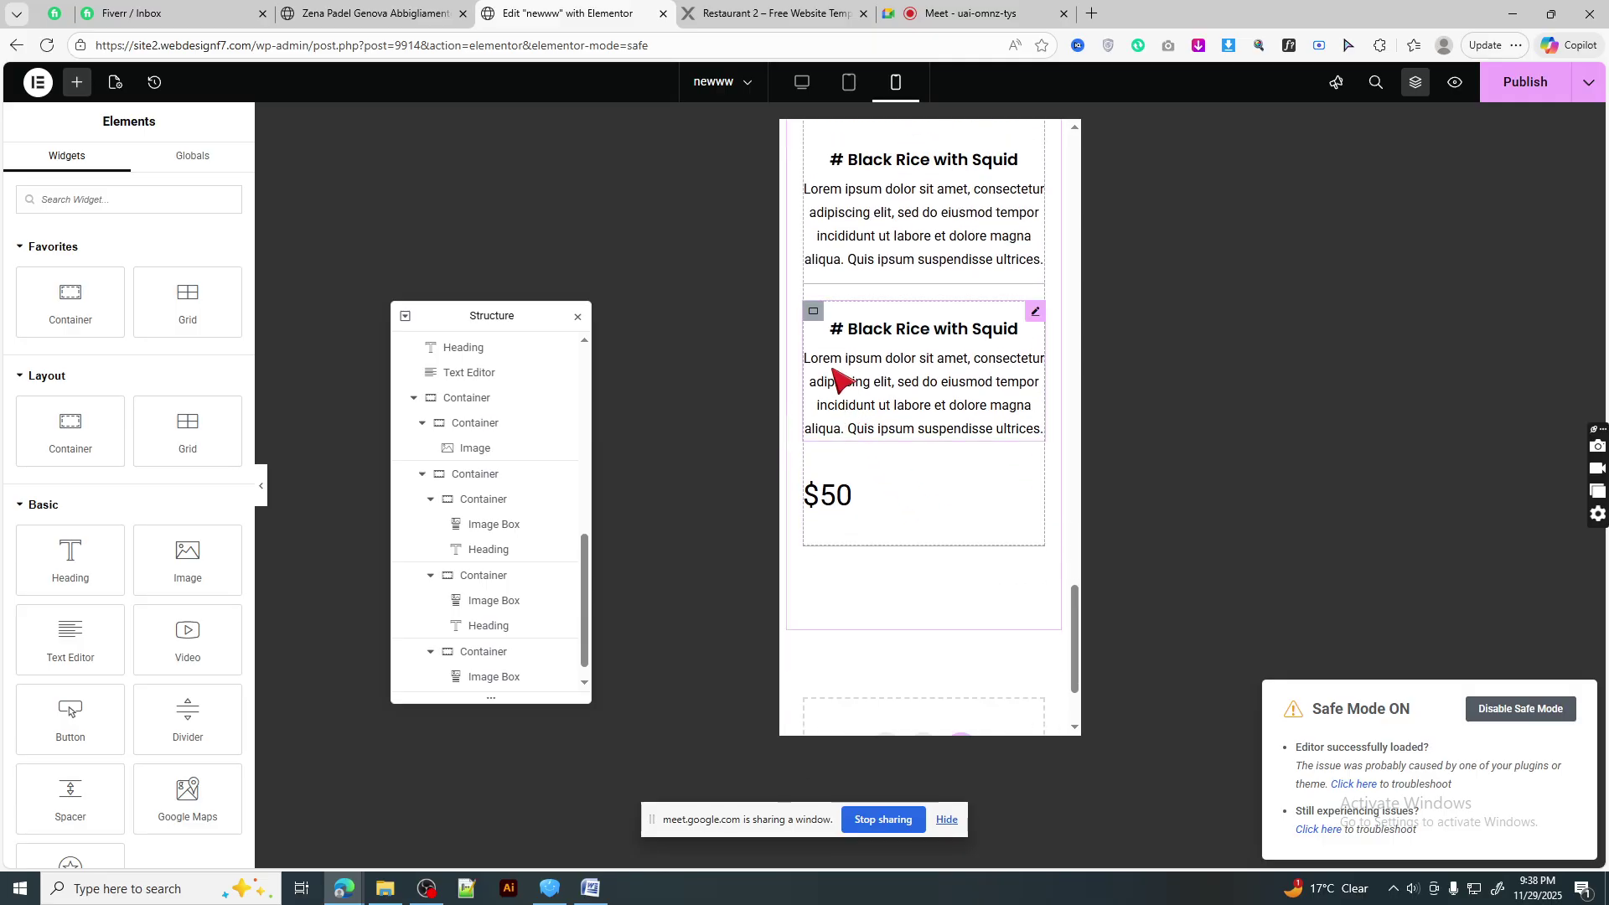
{"action": "right_click", "coordinate": [817, 321]}
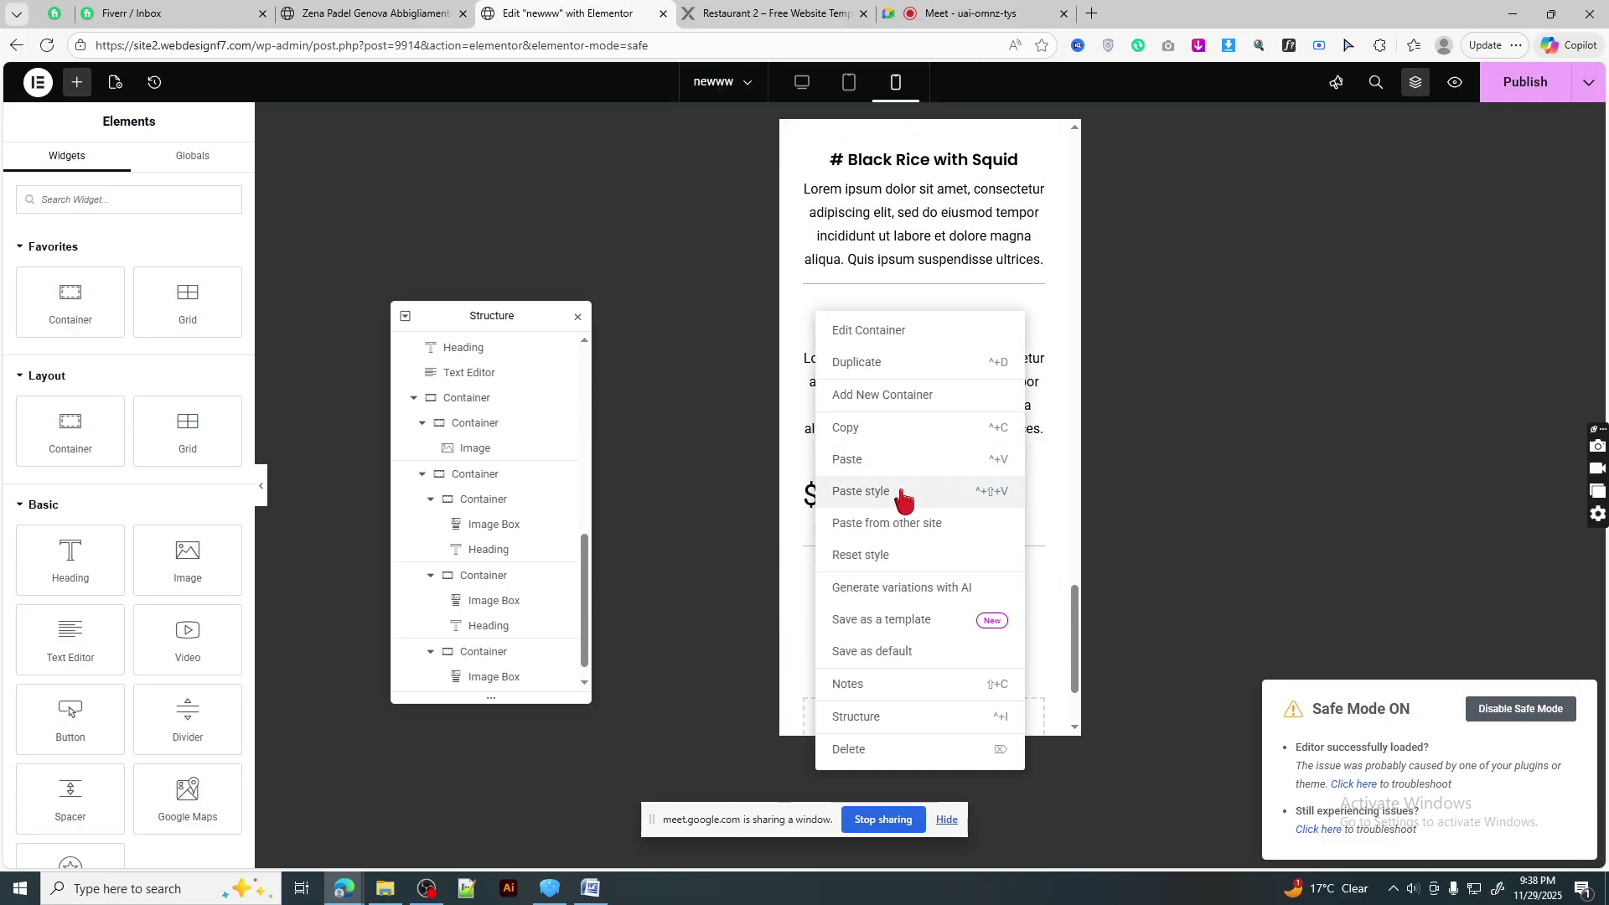
{"action": "left_click", "coordinate": [911, 465]}
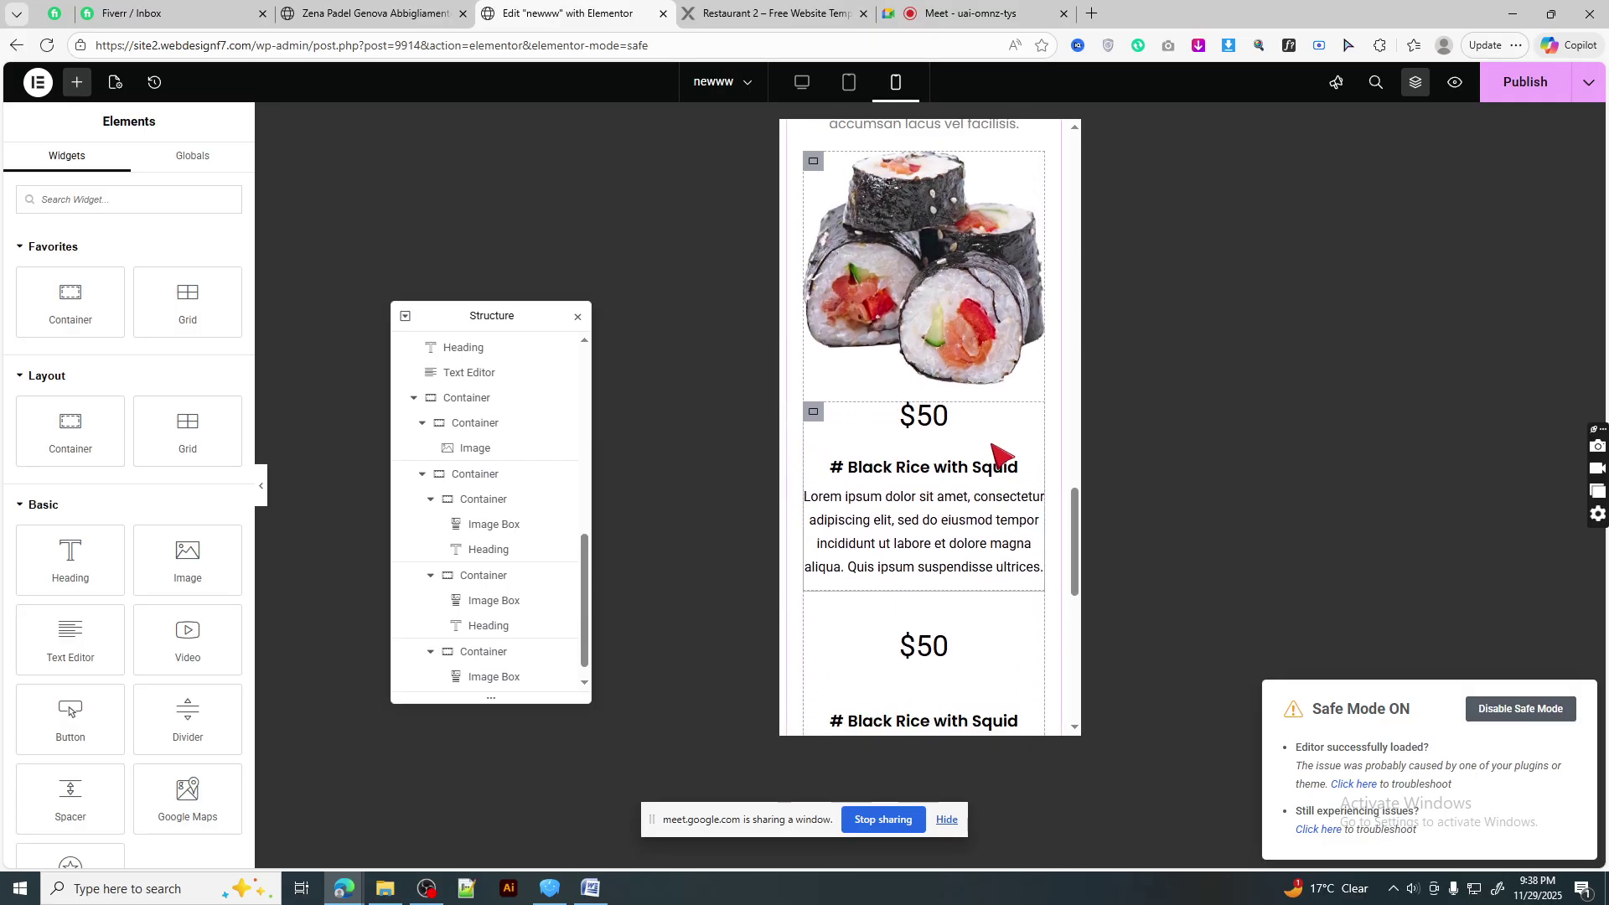
- Copy the first $50 price heading and paste its style onto the second and third price headings
{"action": "scroll", "coordinate": [939, 495], "scroll_direction": "down", "scroll_amount": 3}
{"action": "scroll", "coordinate": [947, 482], "scroll_direction": "down", "scroll_amount": 2}
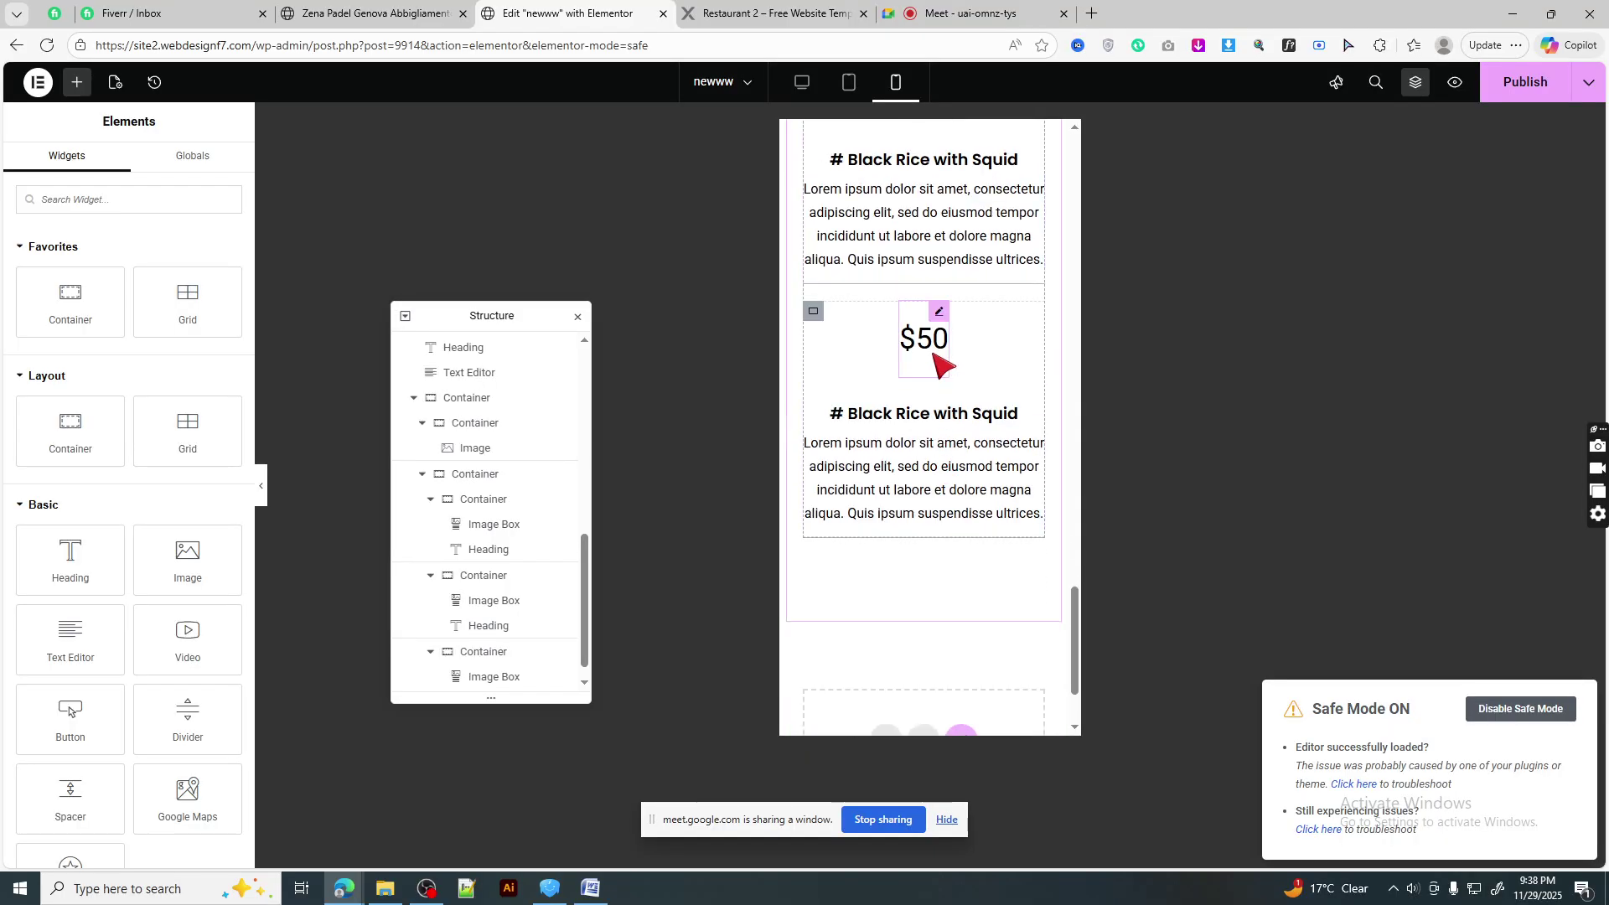
{"action": "scroll", "coordinate": [937, 350], "scroll_direction": "up", "scroll_amount": 2}
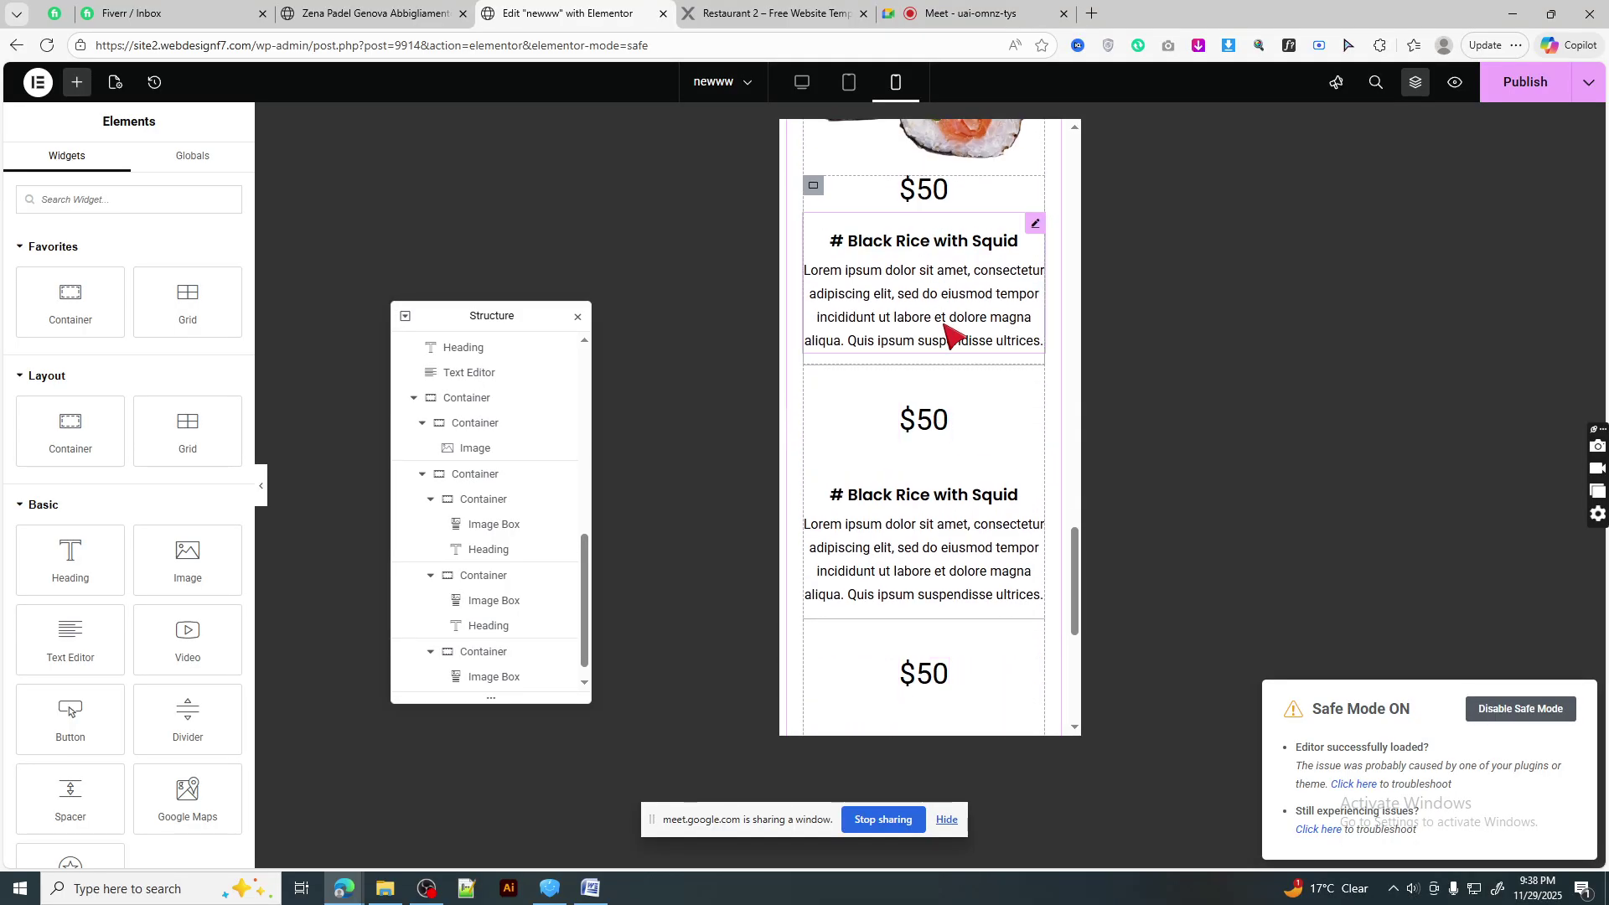
{"action": "left_click", "coordinate": [943, 419]}
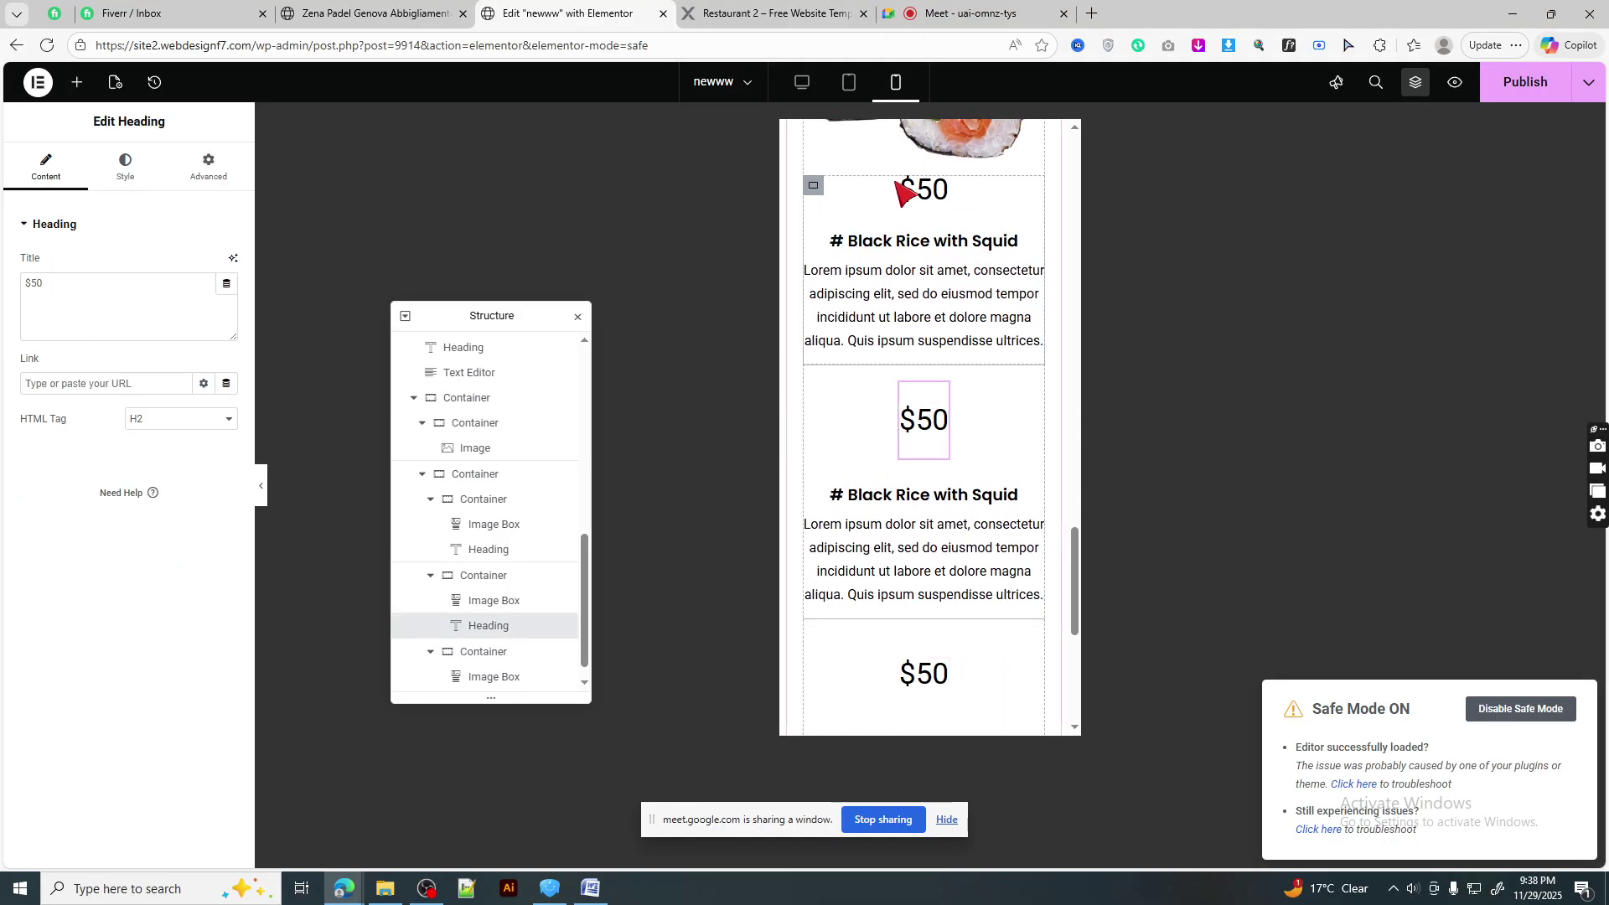
{"action": "right_click", "coordinate": [925, 195]}
{"action": "left_click", "coordinate": [853, 223]}
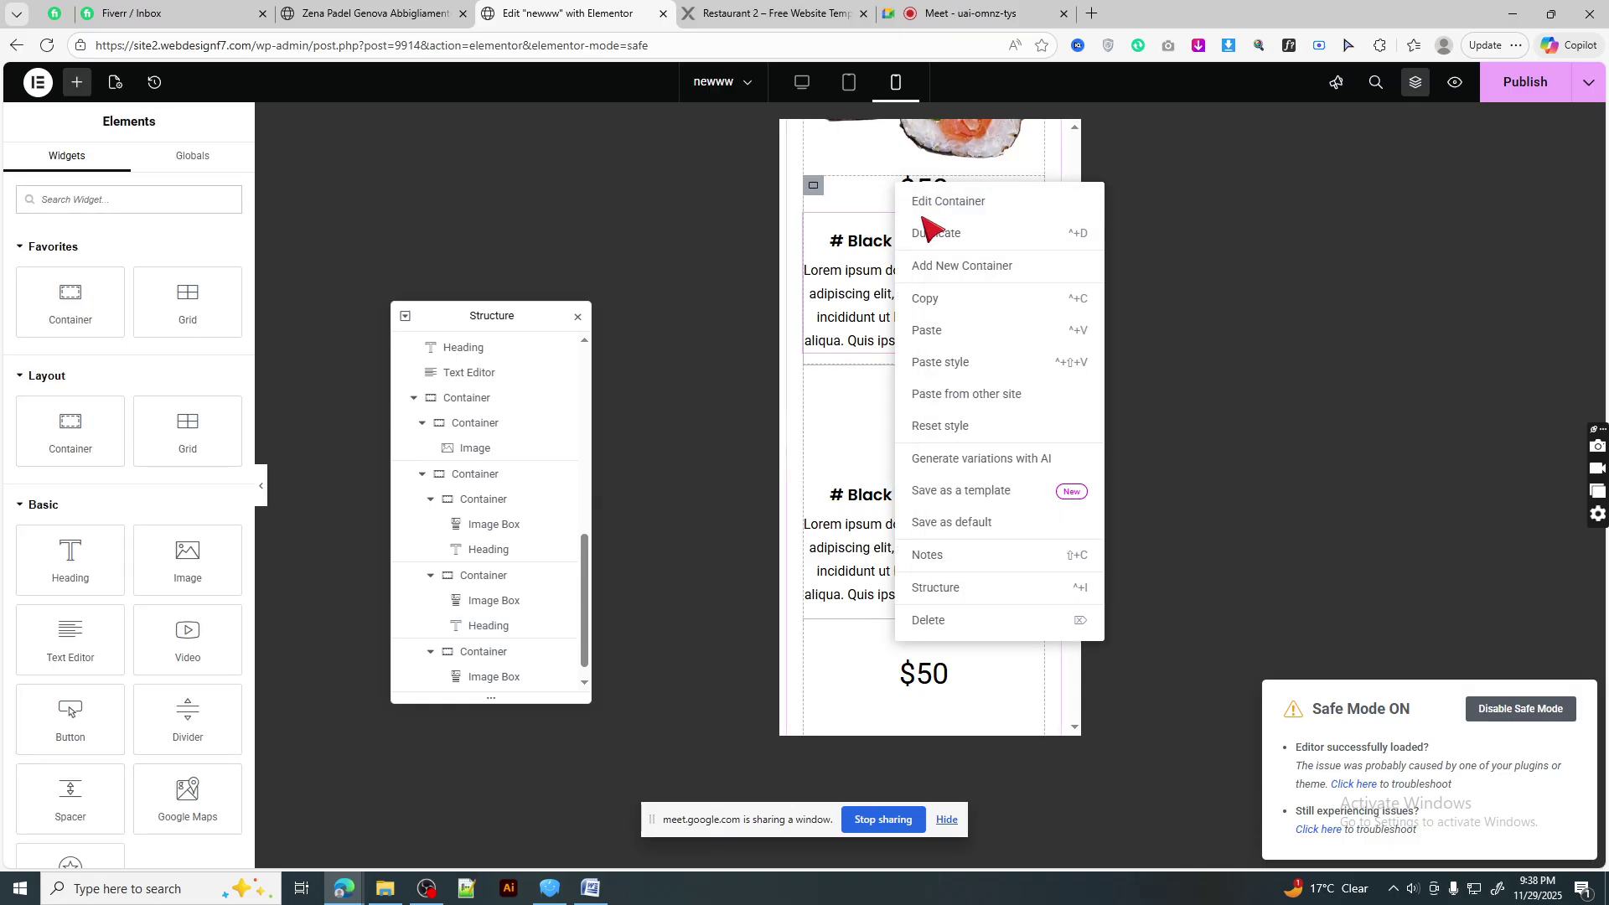
{"action": "right_click", "coordinate": [926, 189]}
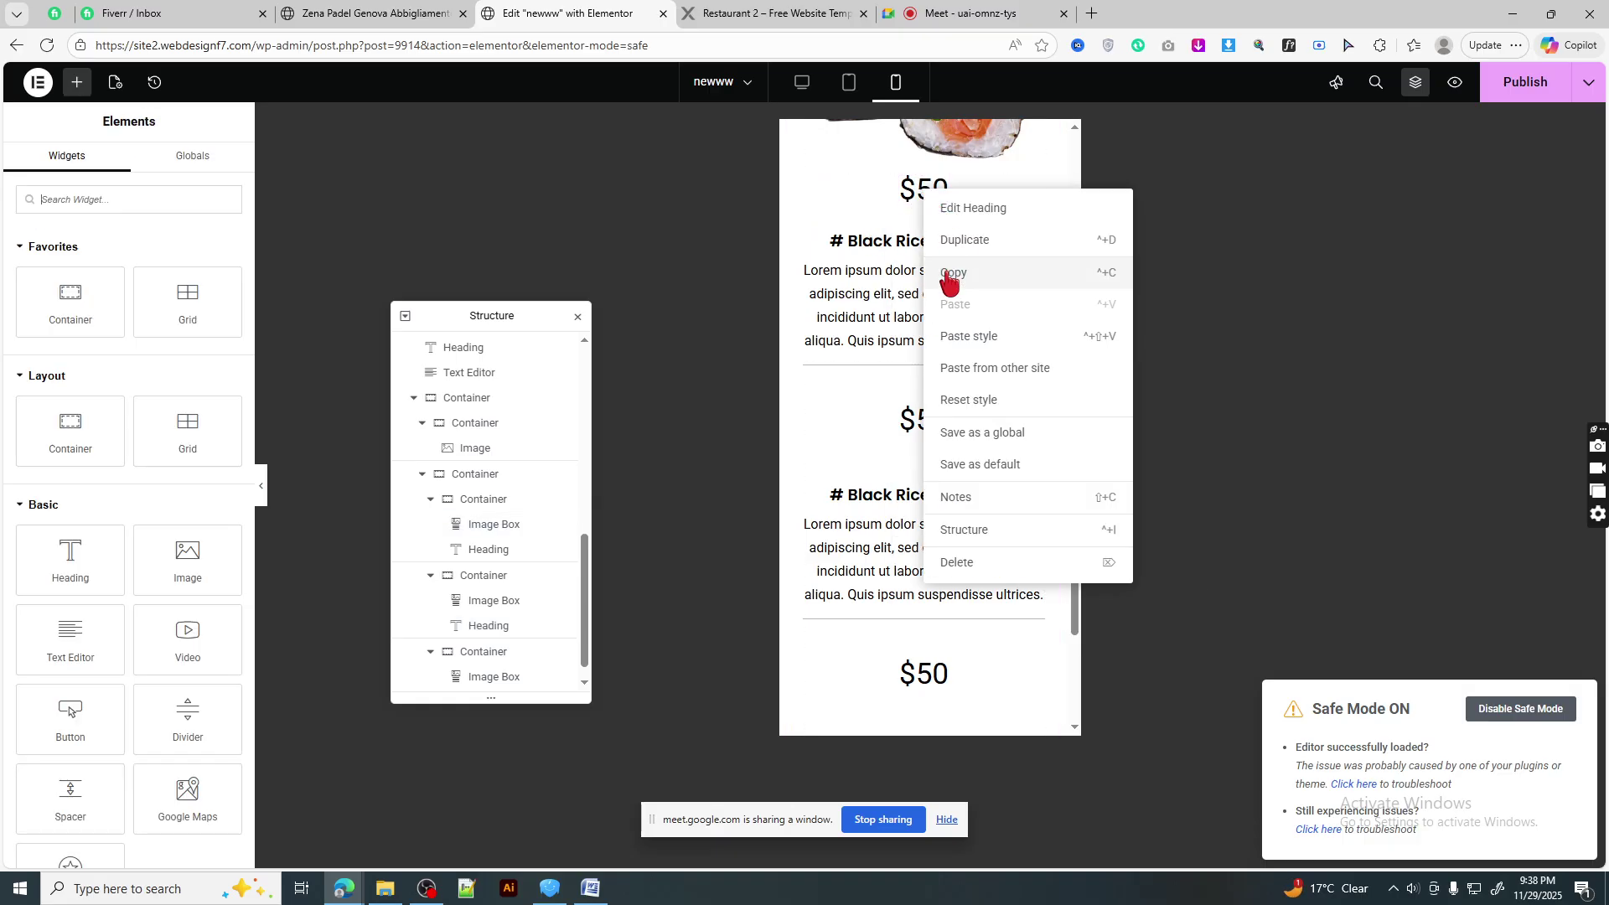
{"action": "left_click", "coordinate": [937, 273]}
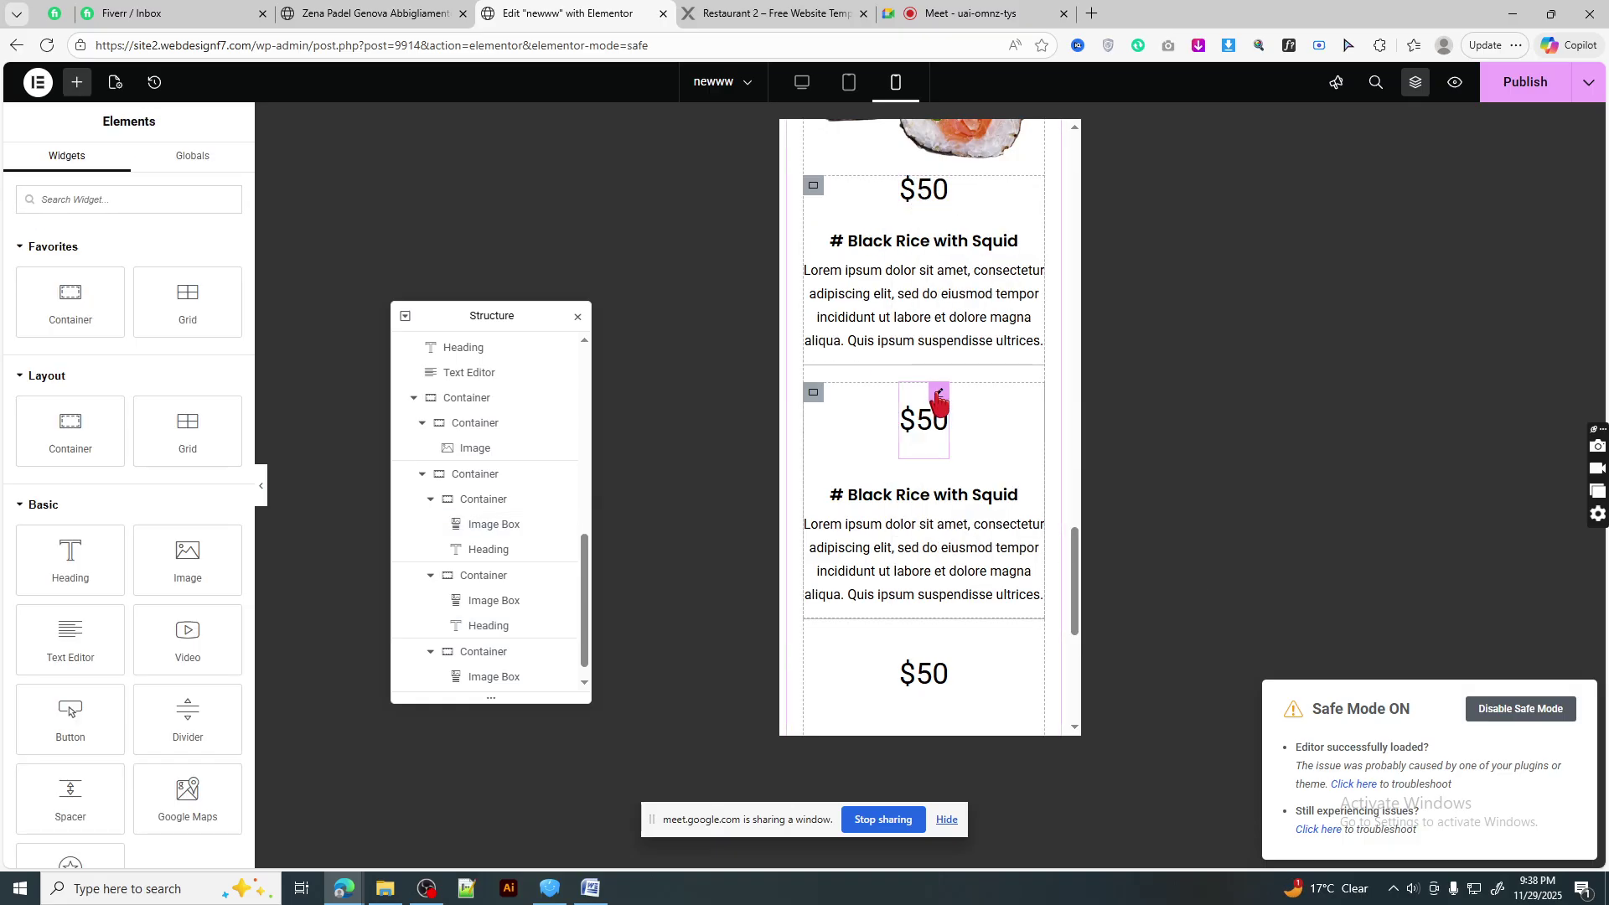
{"action": "right_click", "coordinate": [938, 402]}
{"action": "left_click", "coordinate": [980, 546]}
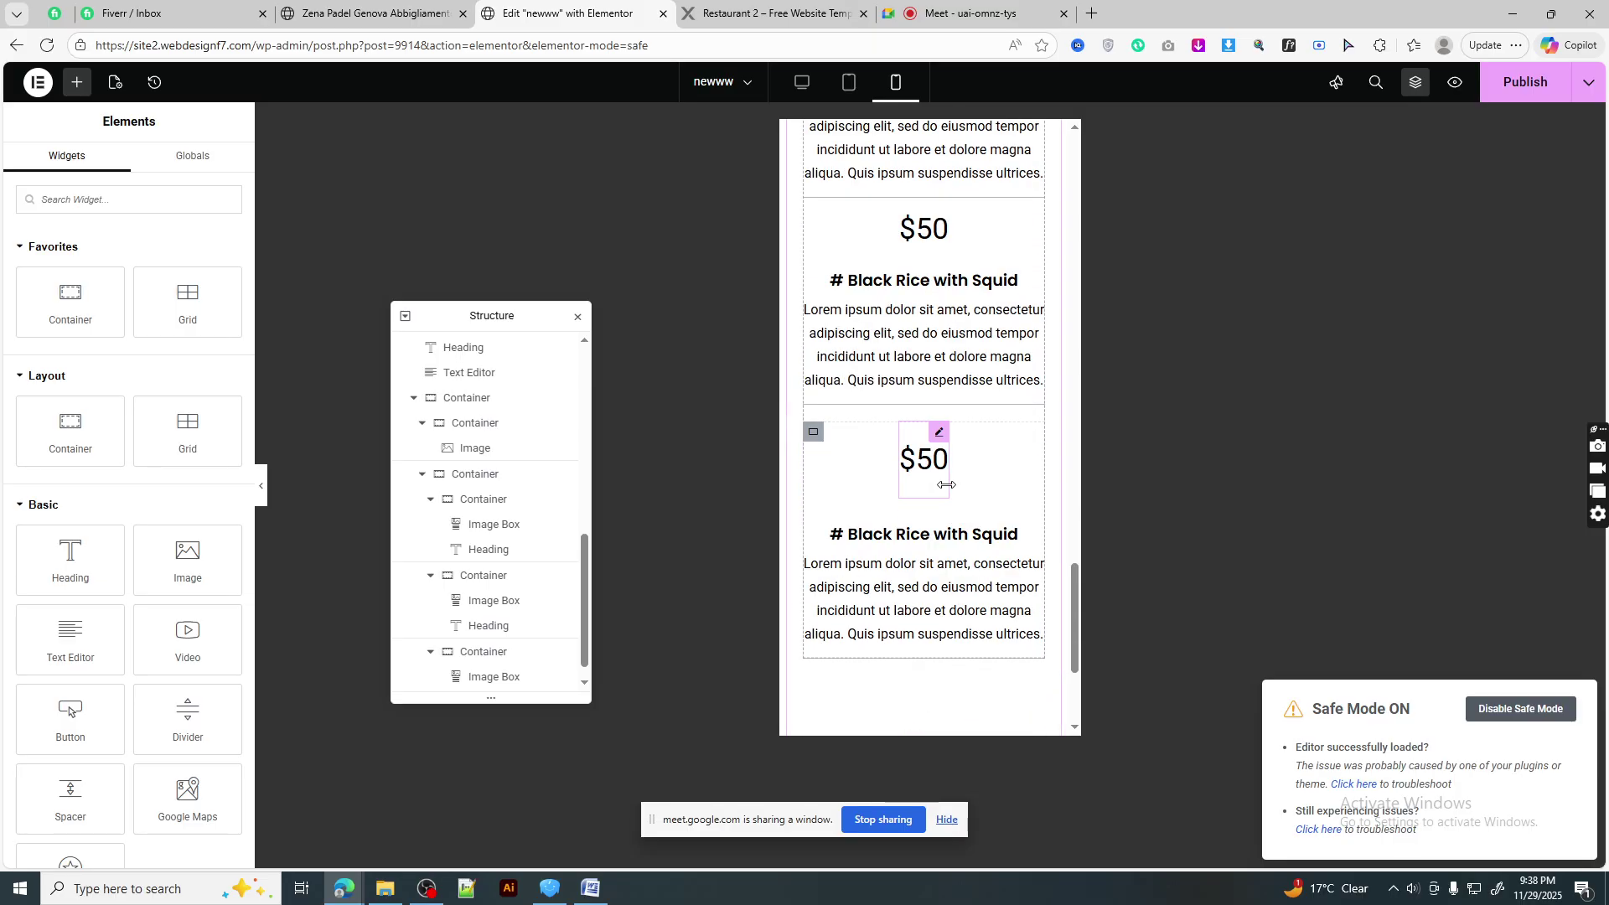
{"action": "right_click", "coordinate": [999, 549]}
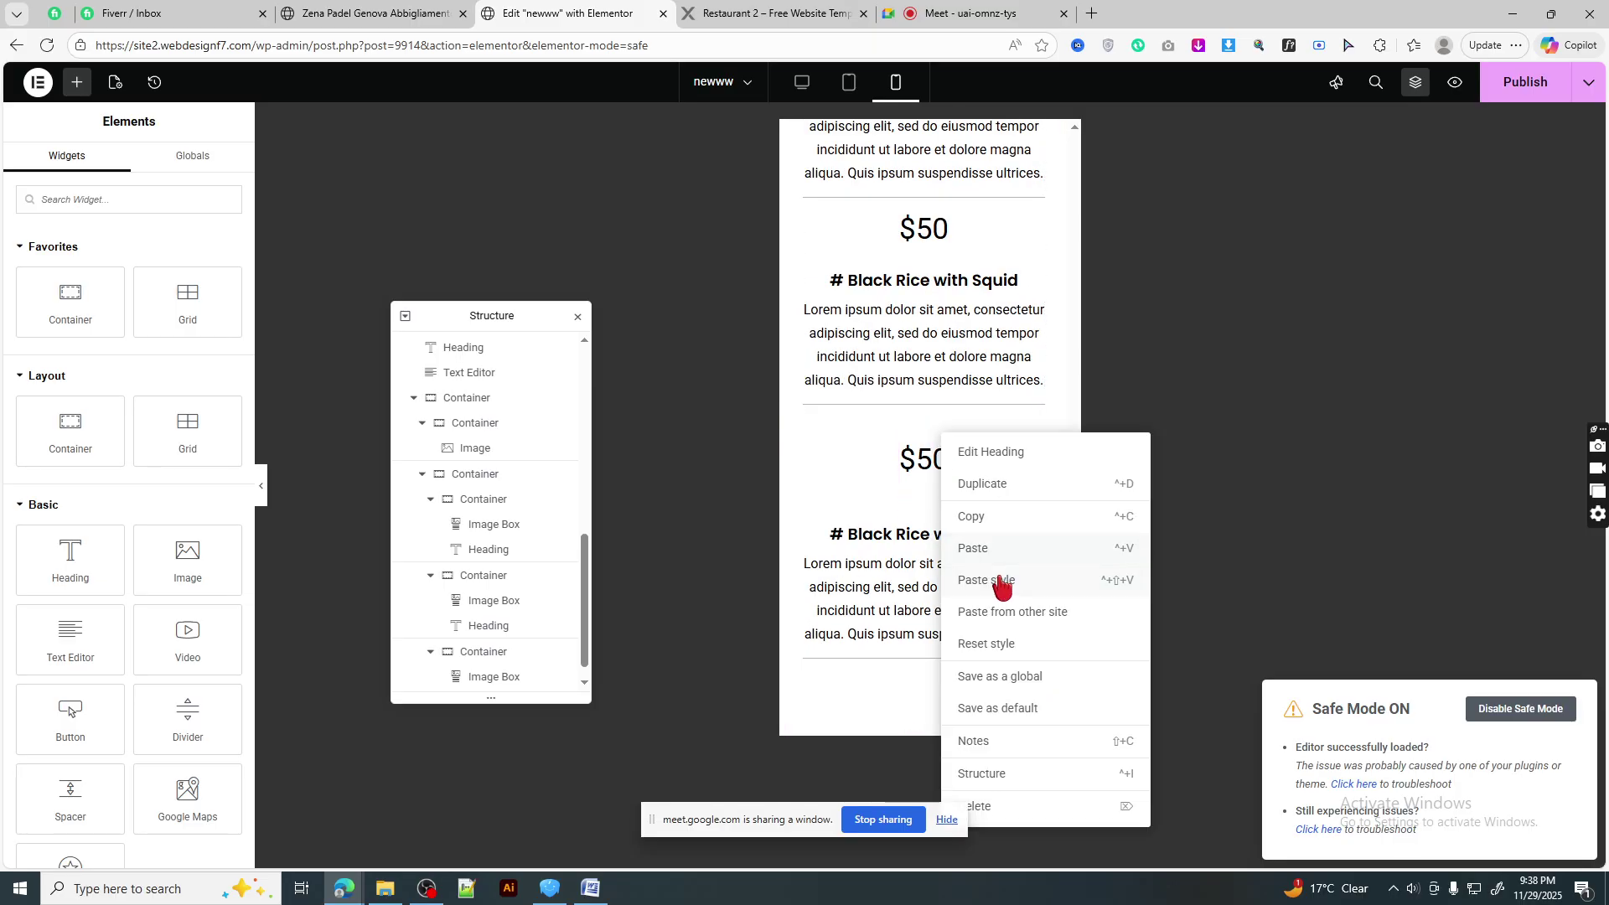
{"action": "left_click", "coordinate": [988, 578]}
- Publish the page with the editor returned to desktop view, and switch to the Fiverr inbox
{"action": "left_click", "coordinate": [1513, 91]}
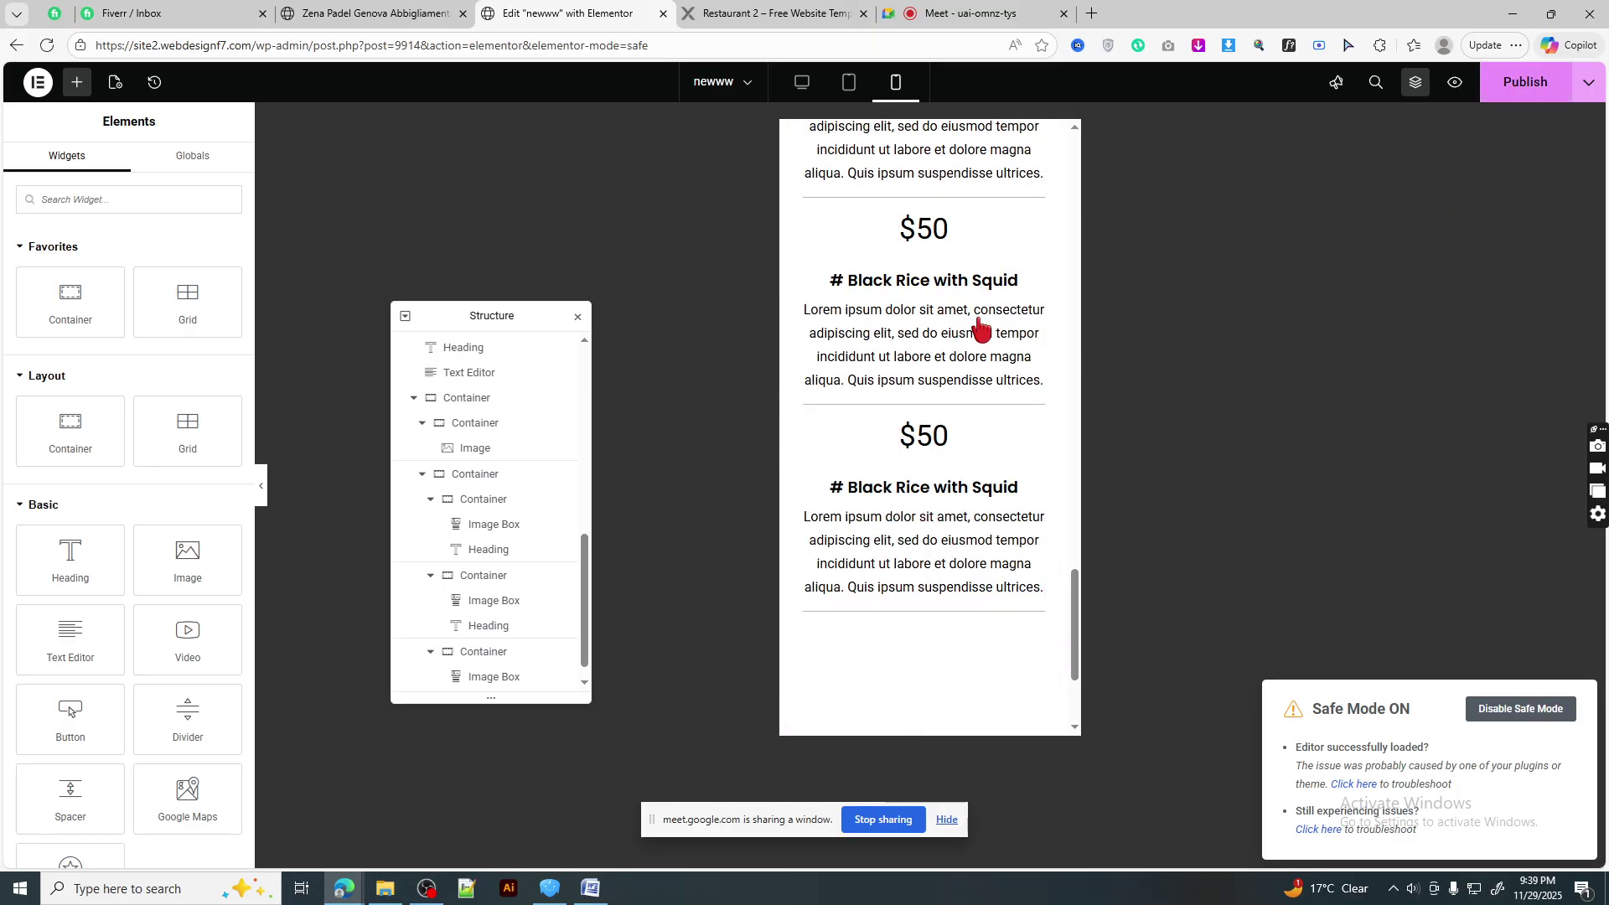
{"action": "left_click", "coordinate": [802, 81]}
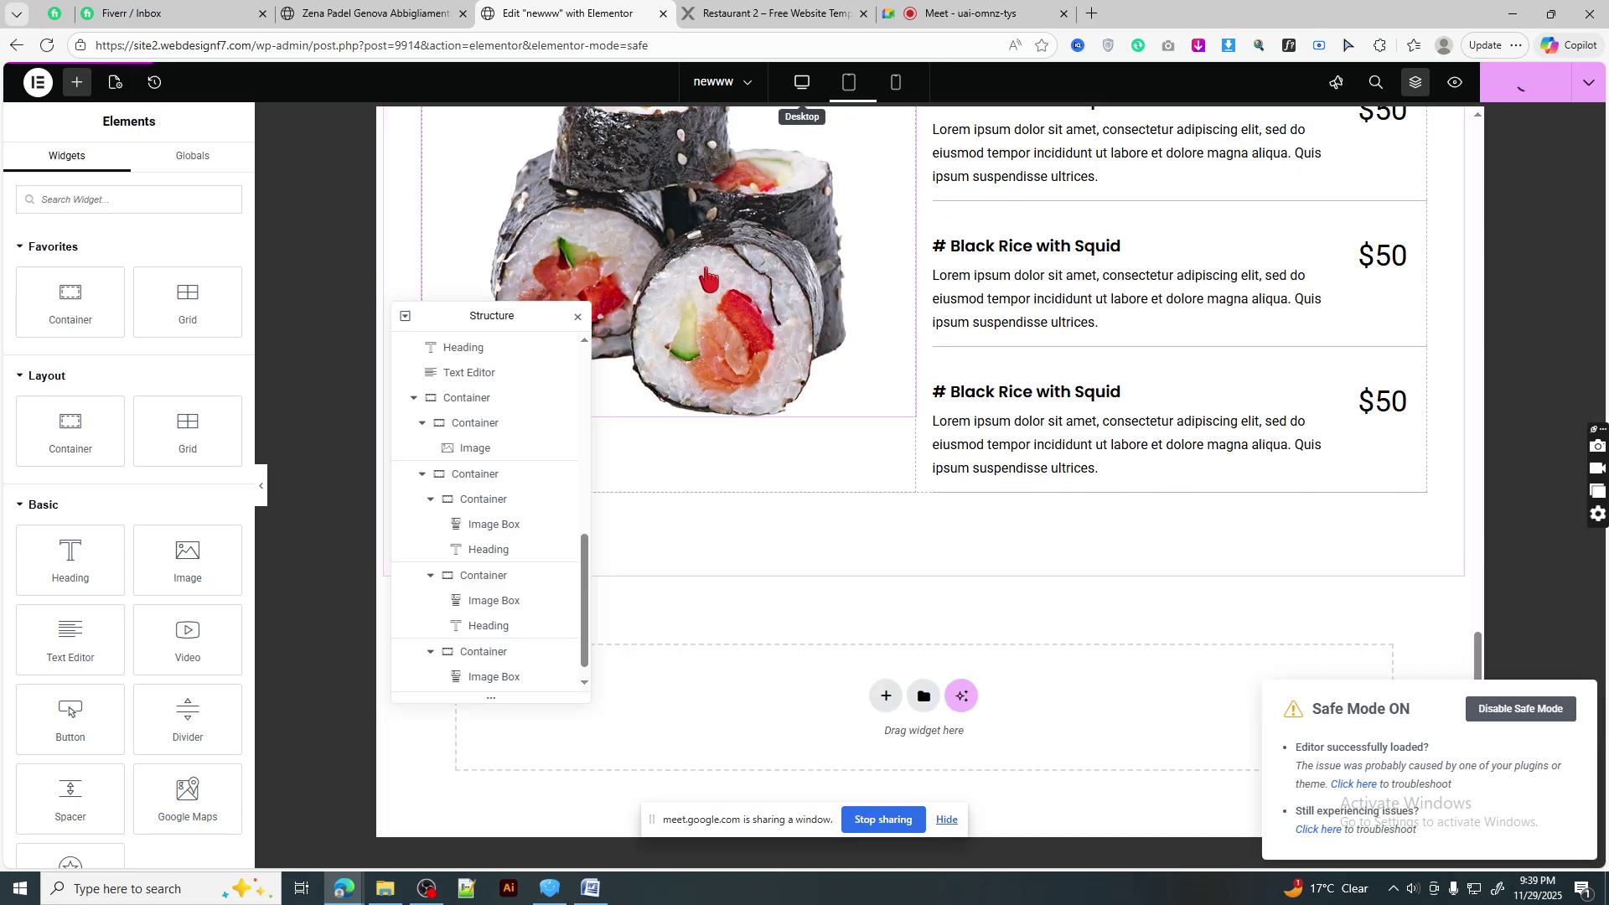
{"action": "key", "text": "ctrl+shift+Tab"}
{"action": "key", "text": "ctrl+shift+Tab"}
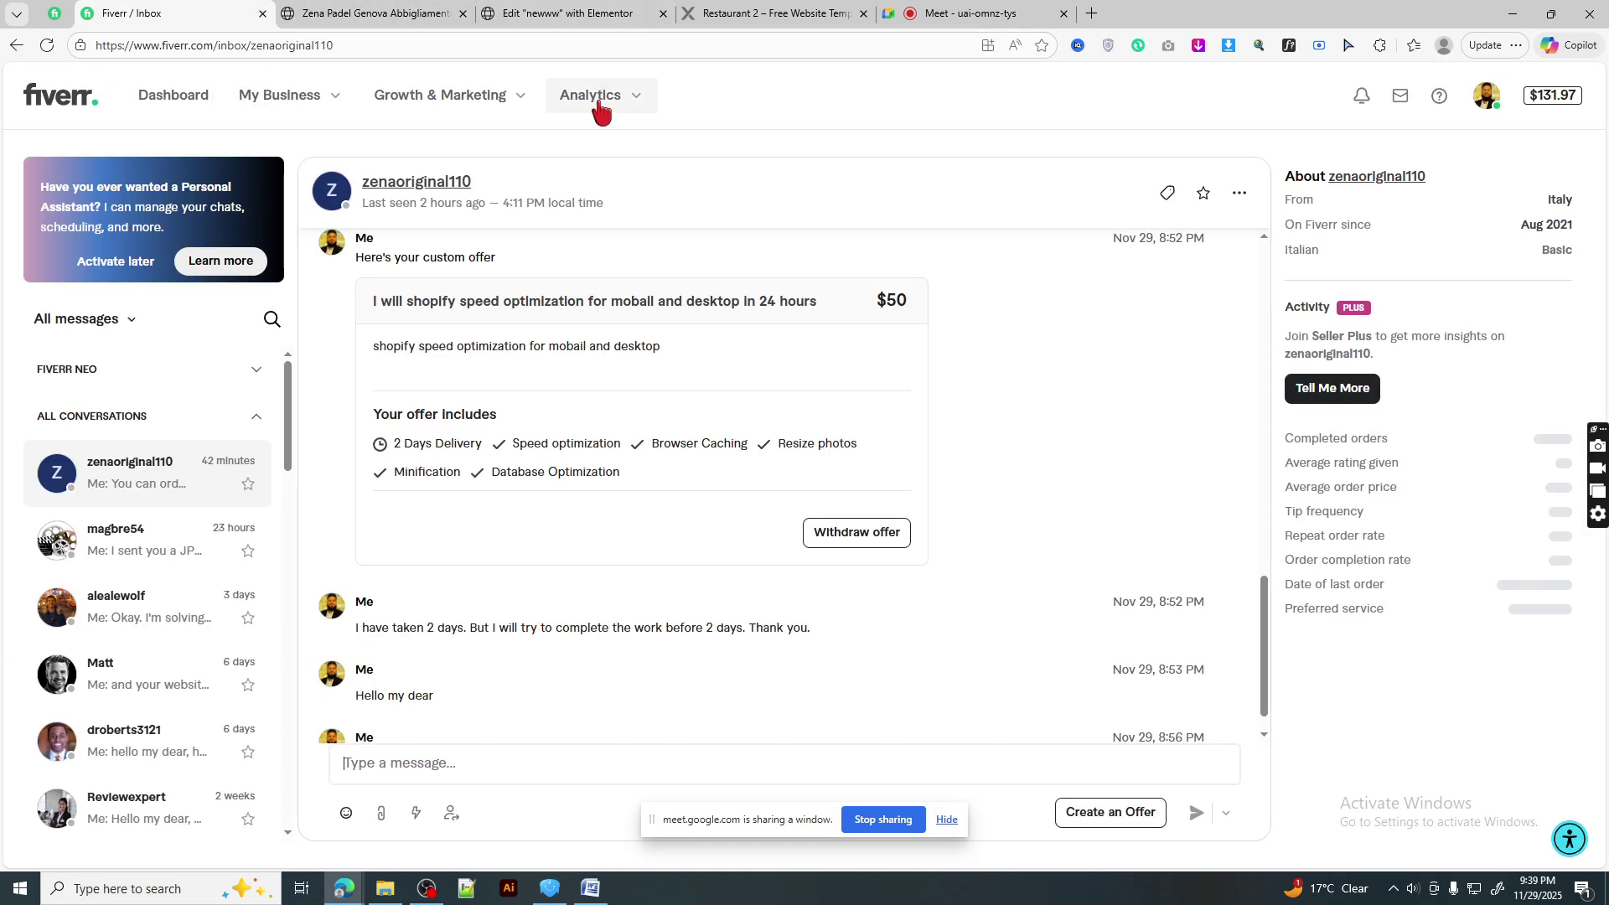
- Check the reference page's Popular Dishes banner, then copy the Chef Recommended banner container and paste it below the Food Menus section
{"action": "key", "text": "ctrl+Tab"}
{"action": "left_click", "coordinate": [731, 7]}
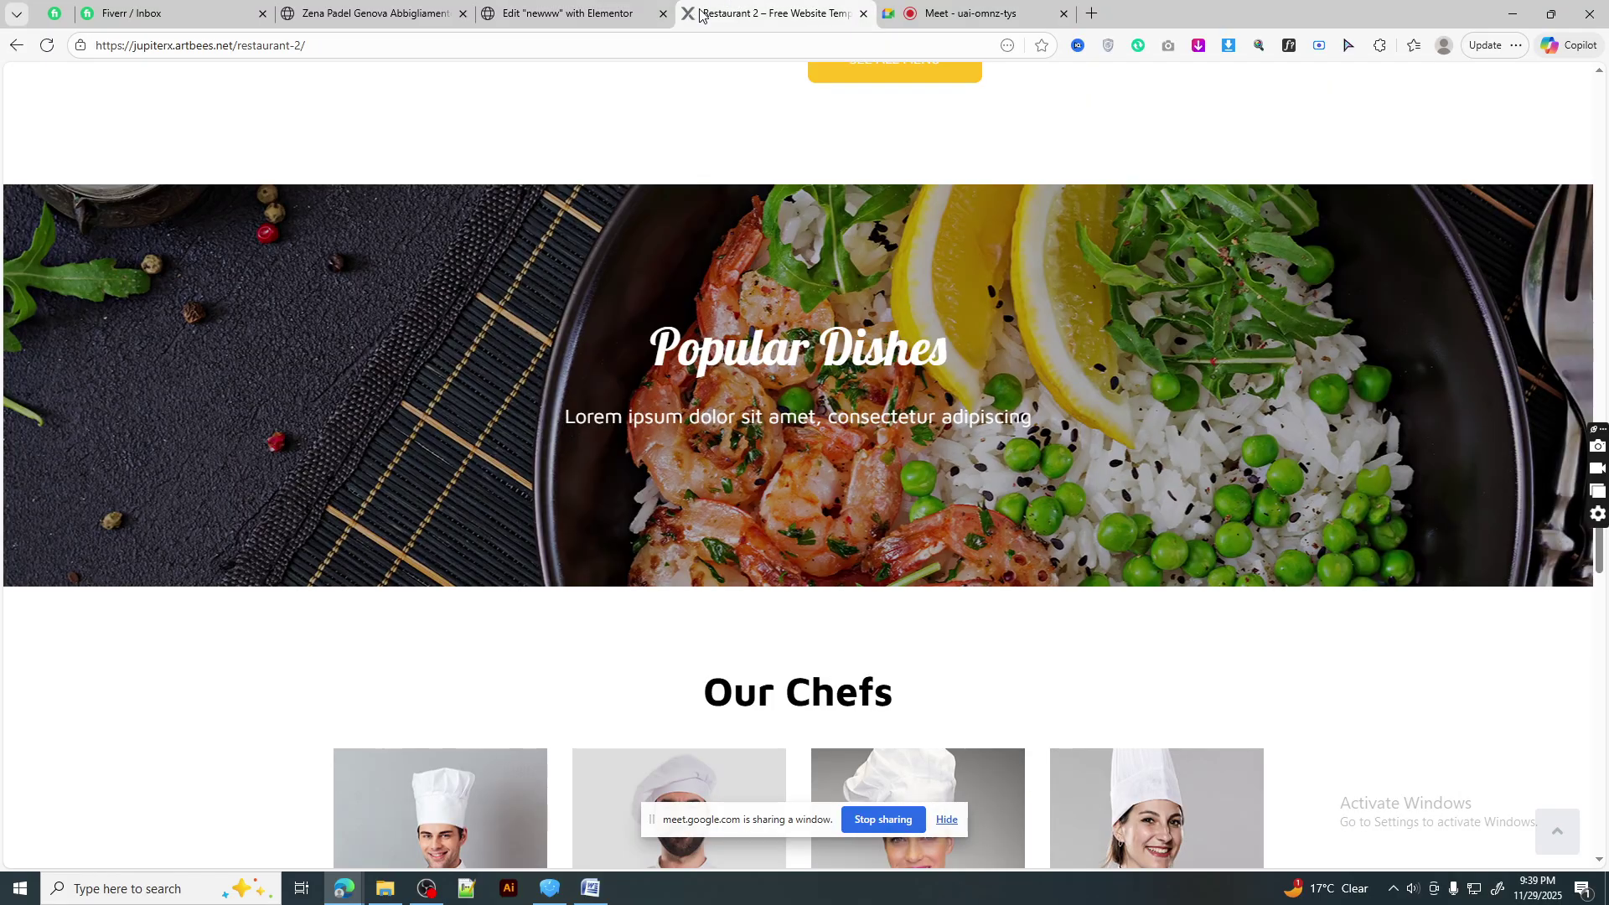
{"action": "scroll", "coordinate": [942, 442], "scroll_direction": "down", "scroll_amount": 8}
{"action": "scroll", "coordinate": [975, 478], "scroll_direction": "up", "scroll_amount": 5}
{"action": "scroll", "coordinate": [975, 478], "scroll_direction": "up", "scroll_amount": 10}
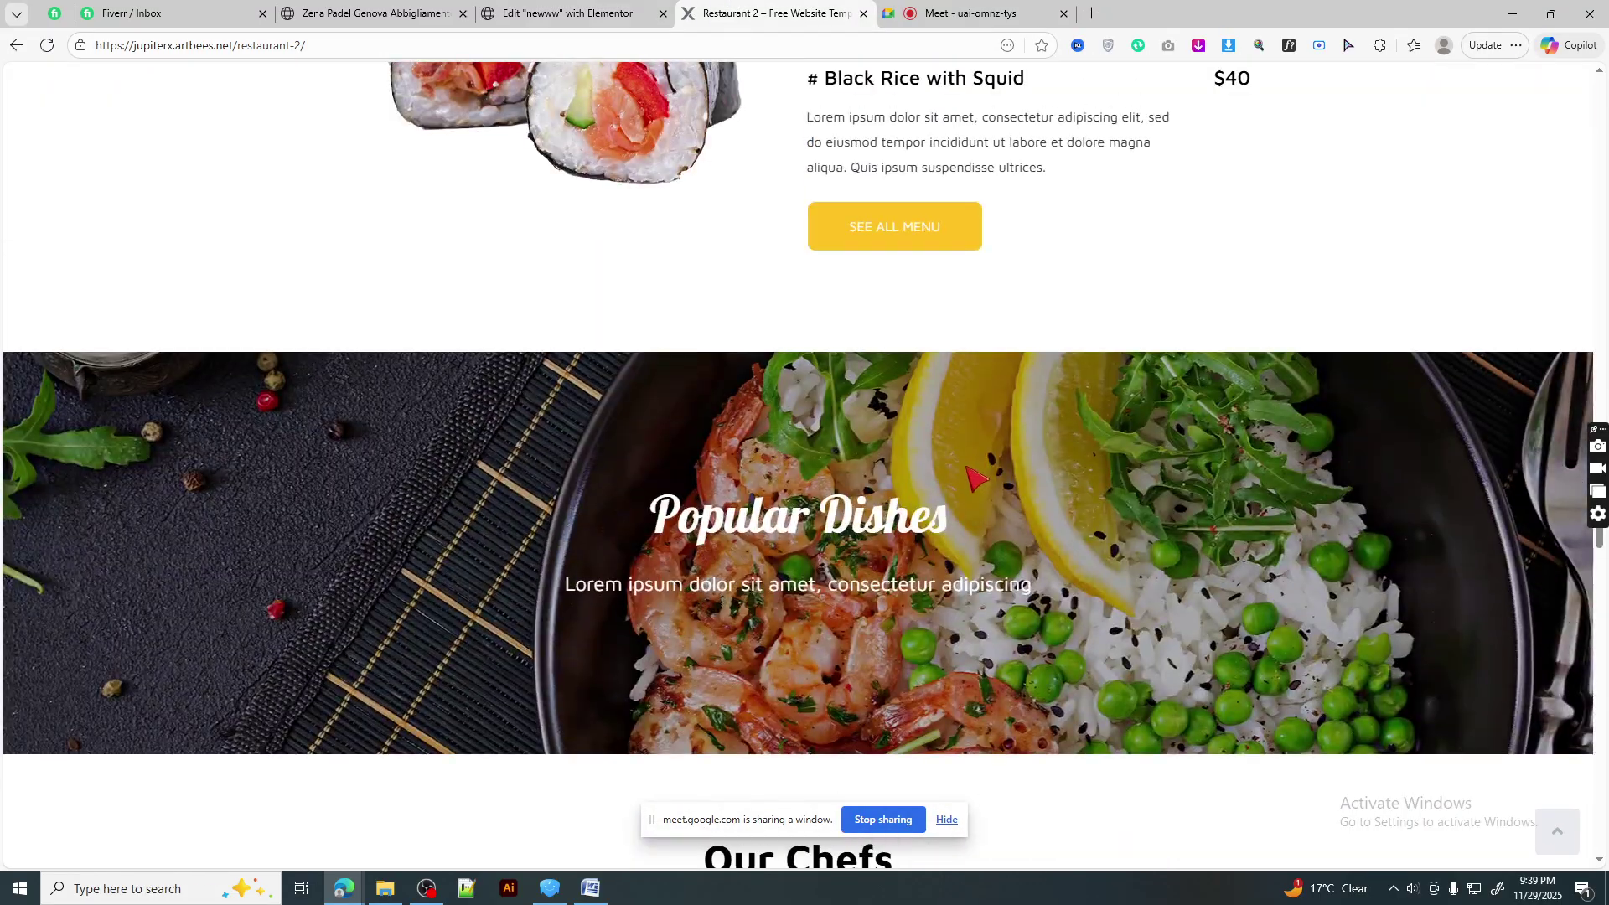
{"action": "scroll", "coordinate": [970, 474], "scroll_direction": "down", "scroll_amount": 7}
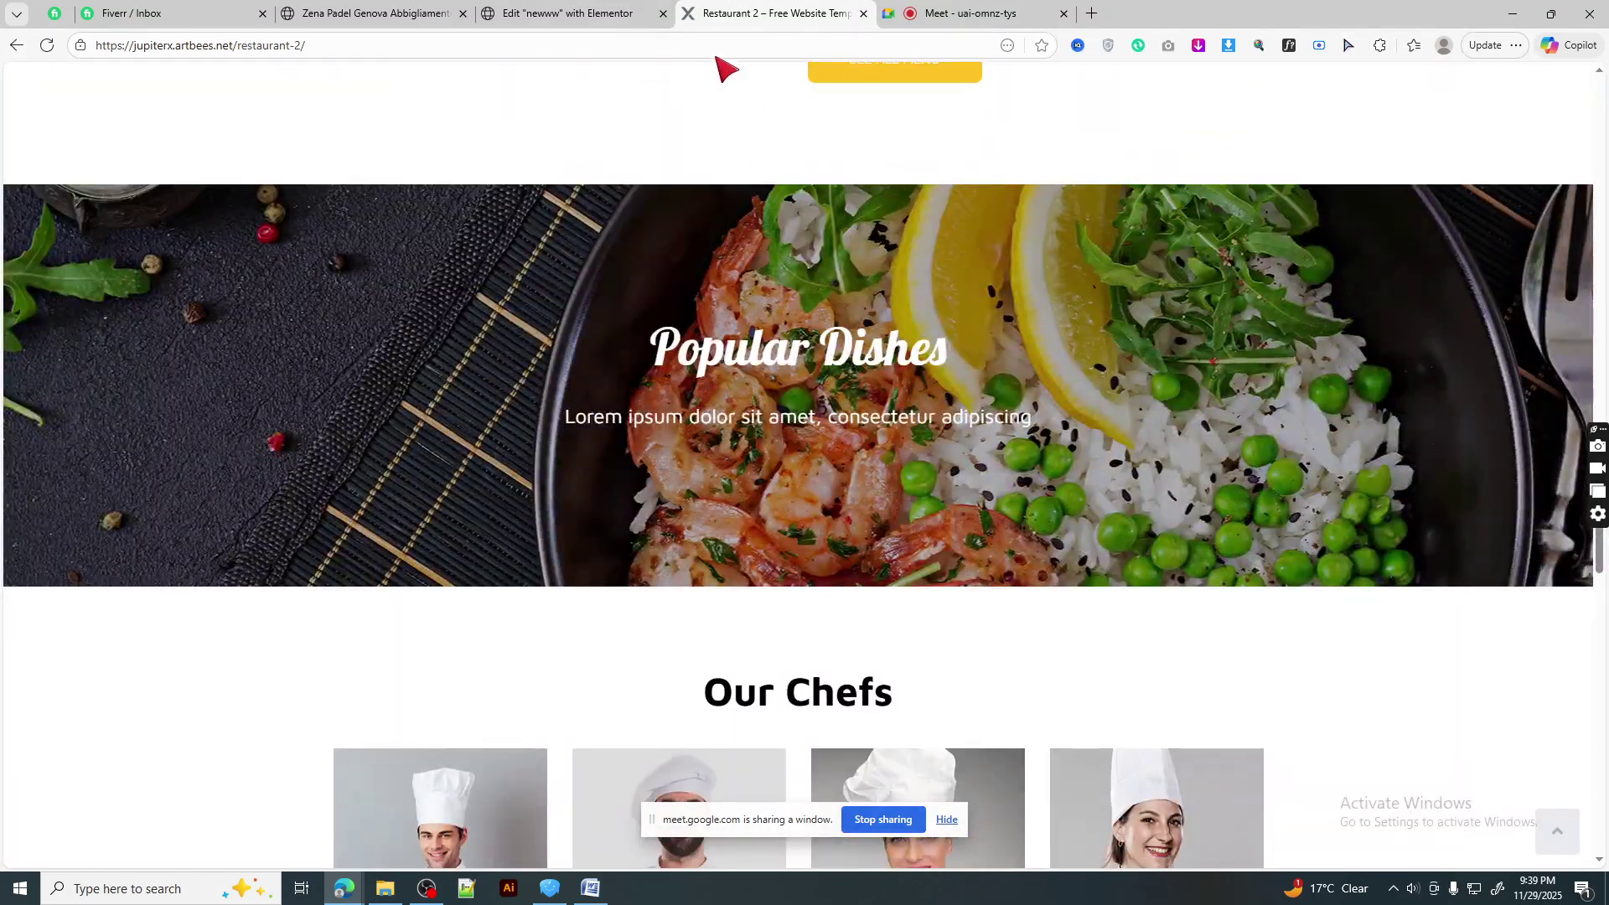
{"action": "left_click", "coordinate": [570, 13]}
{"action": "scroll", "coordinate": [1023, 262], "scroll_direction": "up", "scroll_amount": 5}
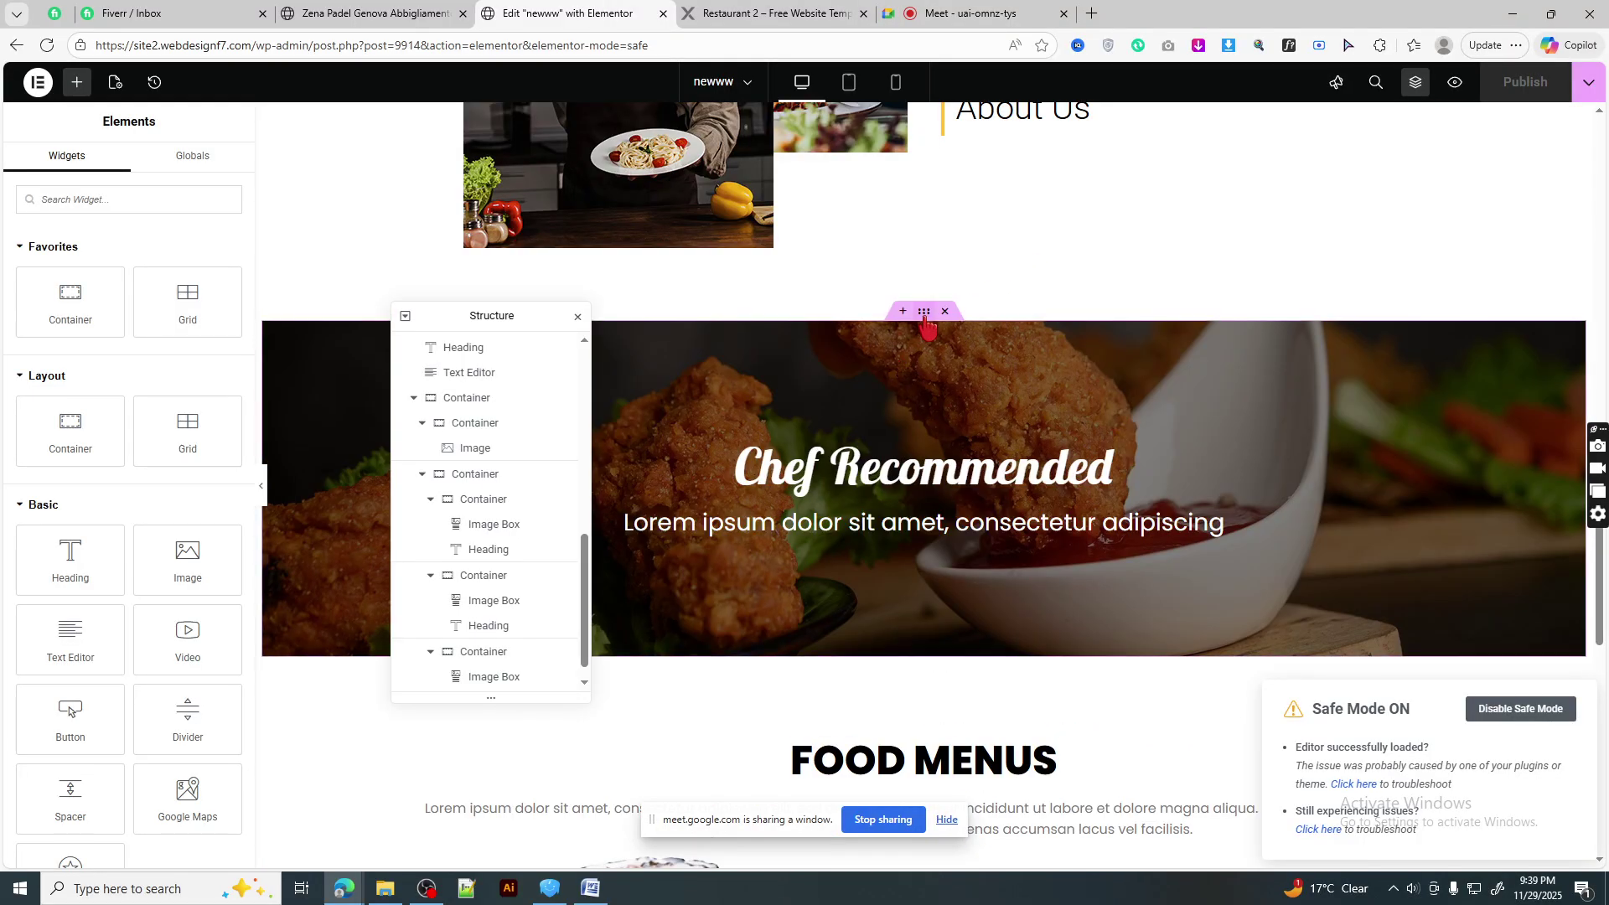
{"action": "right_click", "coordinate": [968, 423]}
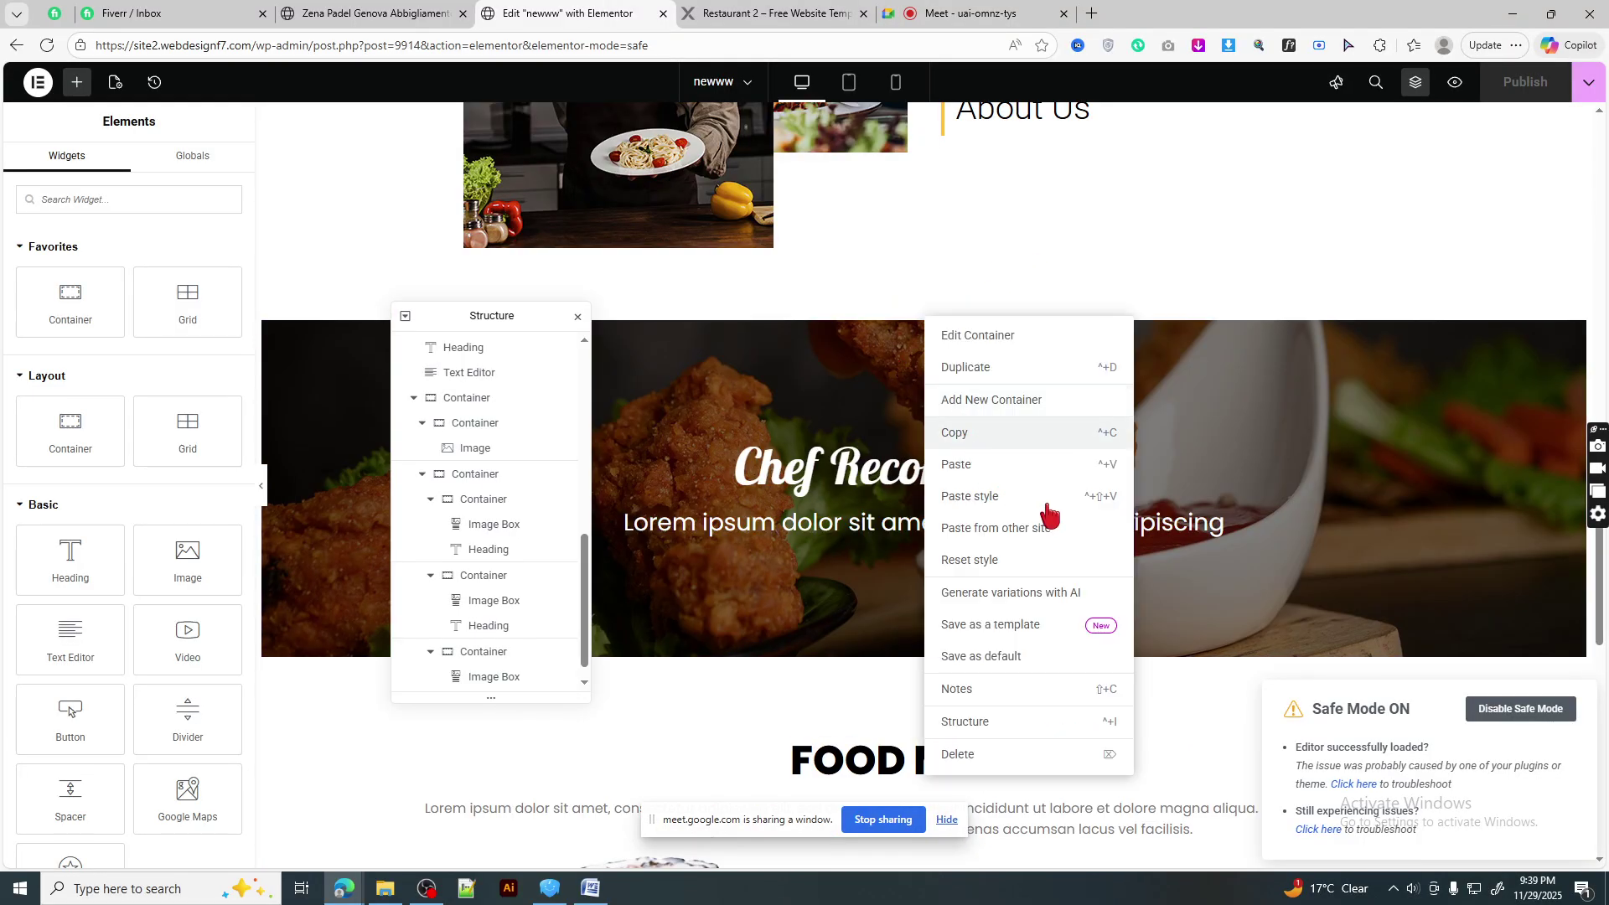
{"action": "scroll", "coordinate": [1047, 515], "scroll_direction": "down", "scroll_amount": 10}
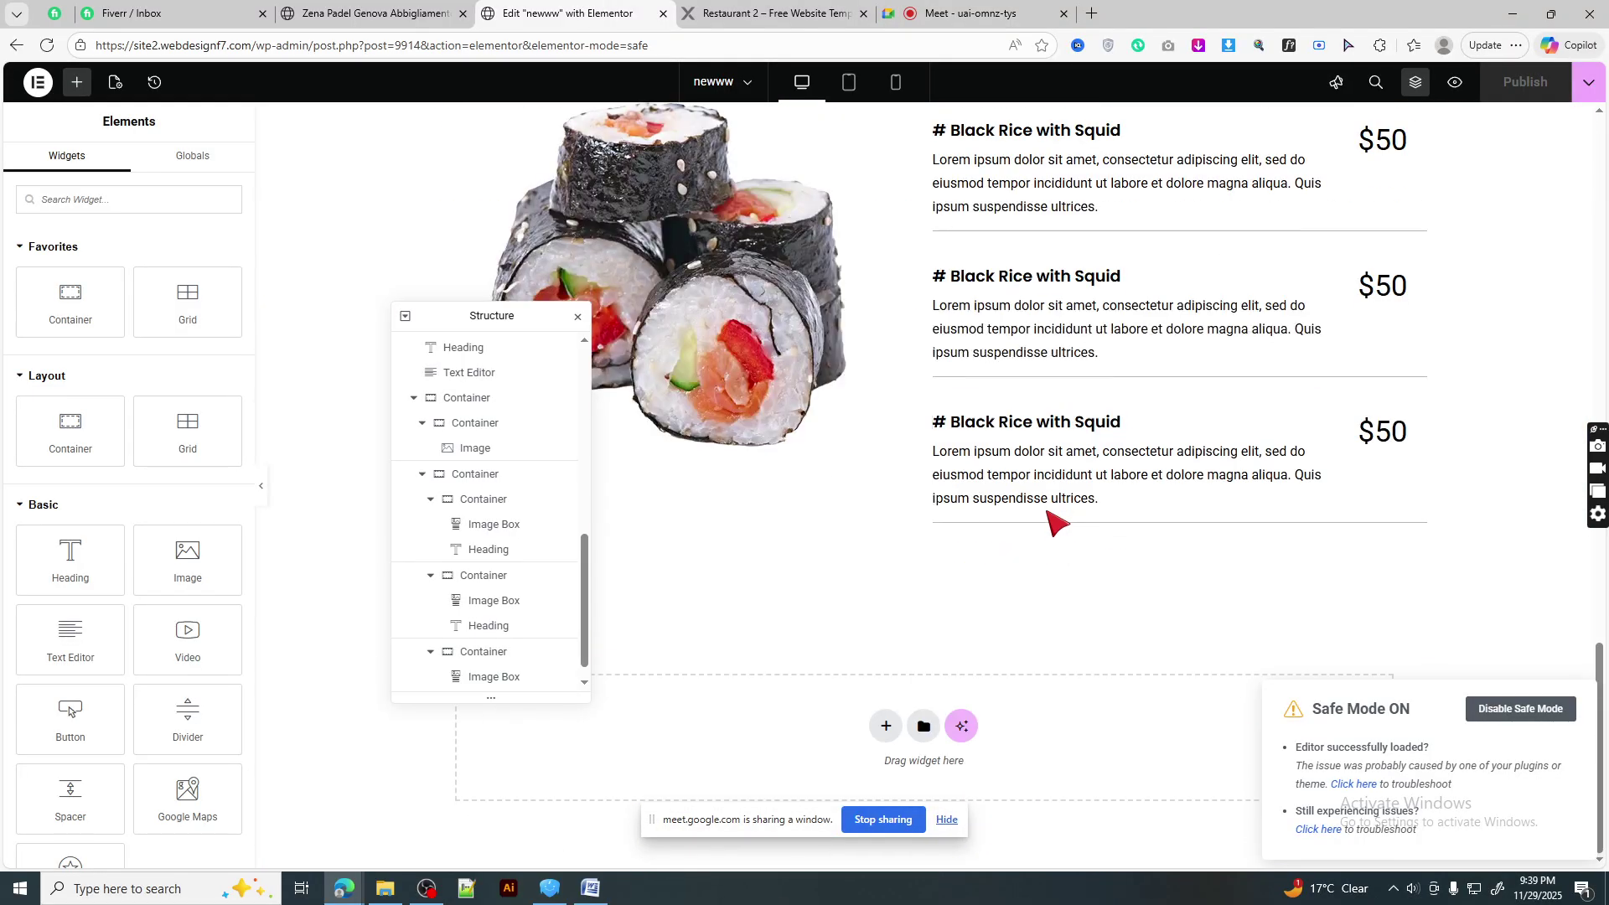
{"action": "right_click", "coordinate": [765, 703]}
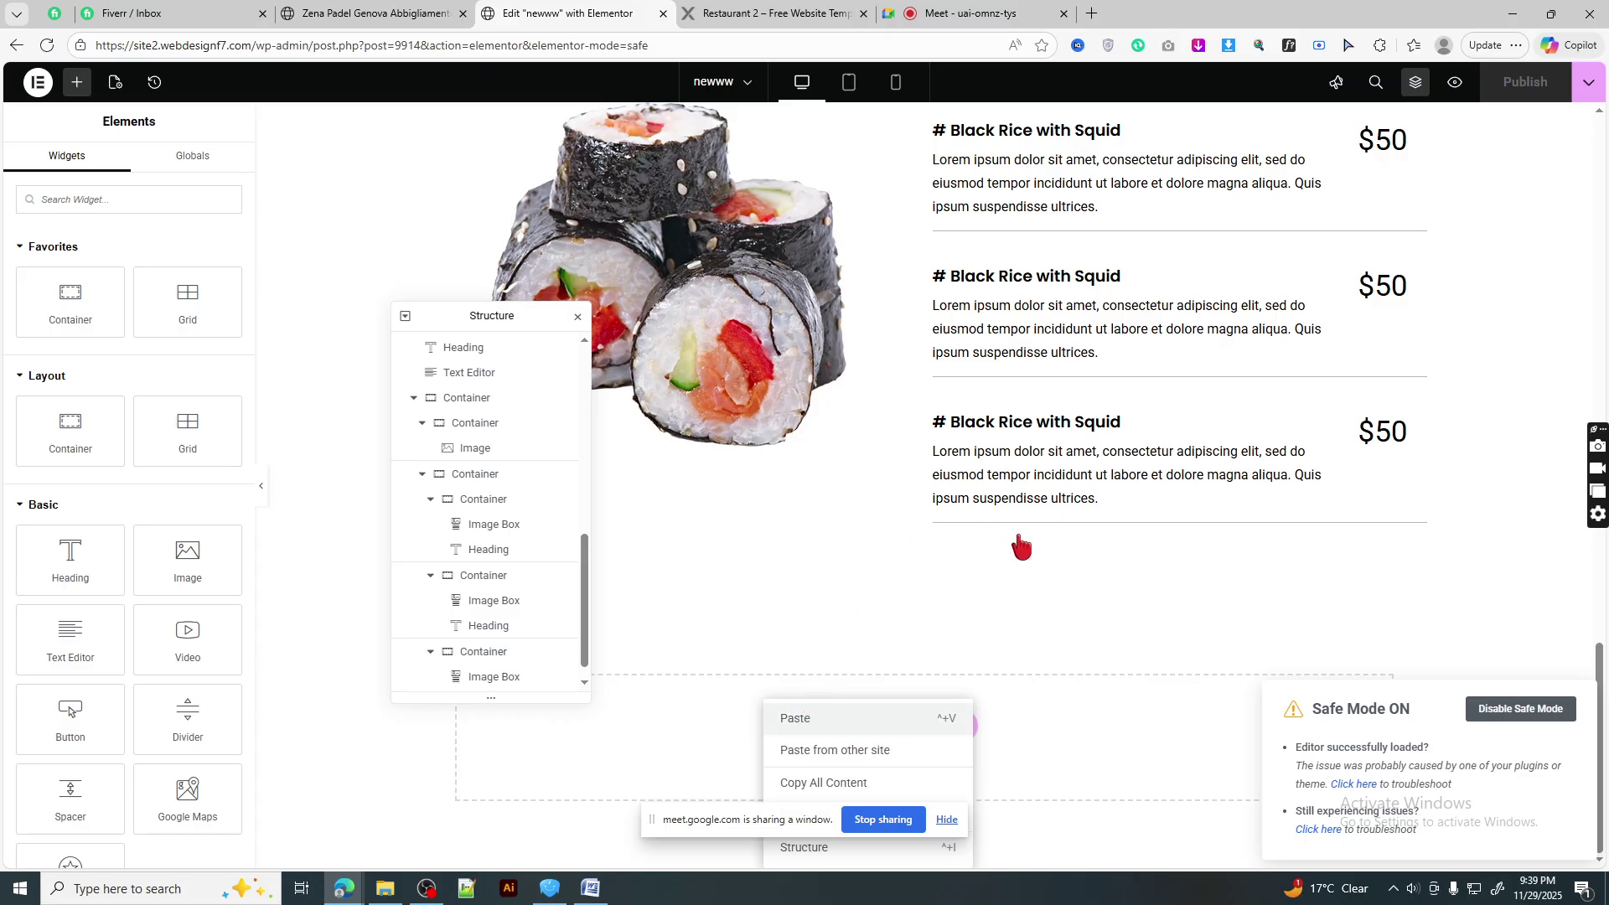
{"action": "key", "text": "ctrl+v"}
- Check the reference page's Our Chefs section and copy the Food Menus section's heading in the Elementor page
{"action": "left_click", "coordinate": [759, 13]}
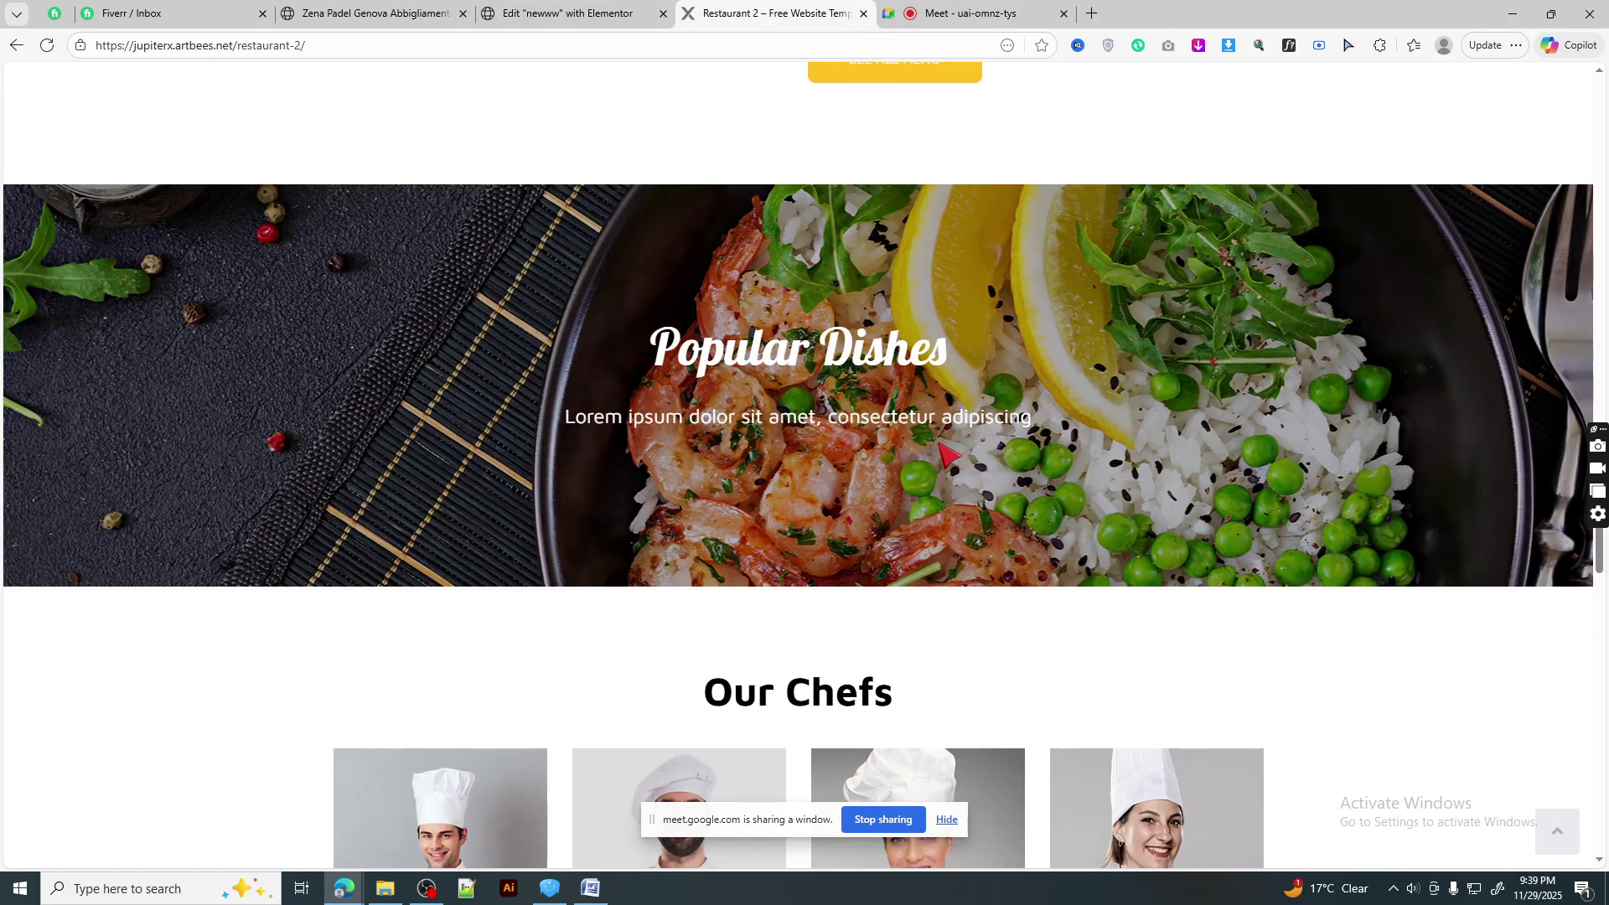
{"action": "scroll", "coordinate": [1073, 540], "scroll_direction": "down", "scroll_amount": 9}
{"action": "scroll", "coordinate": [1073, 540], "scroll_direction": "up", "scroll_amount": 2}
{"action": "scroll", "coordinate": [1073, 541], "scroll_direction": "up", "scroll_amount": 2}
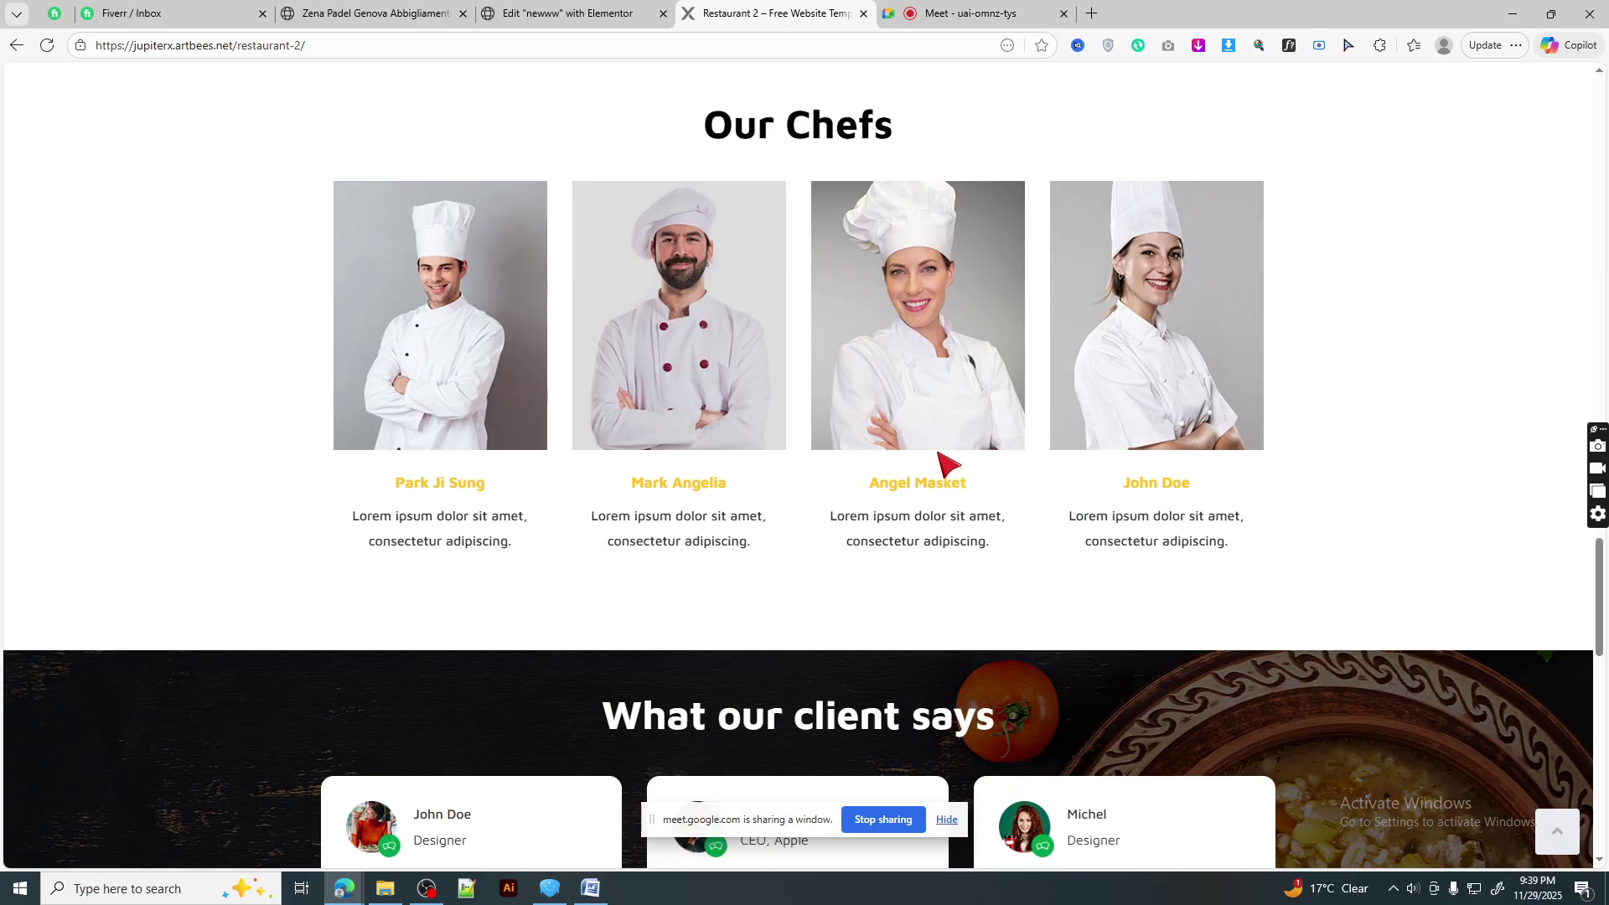
{"action": "left_click", "coordinate": [570, 14]}
{"action": "scroll", "coordinate": [1038, 484], "scroll_direction": "up", "scroll_amount": 3}
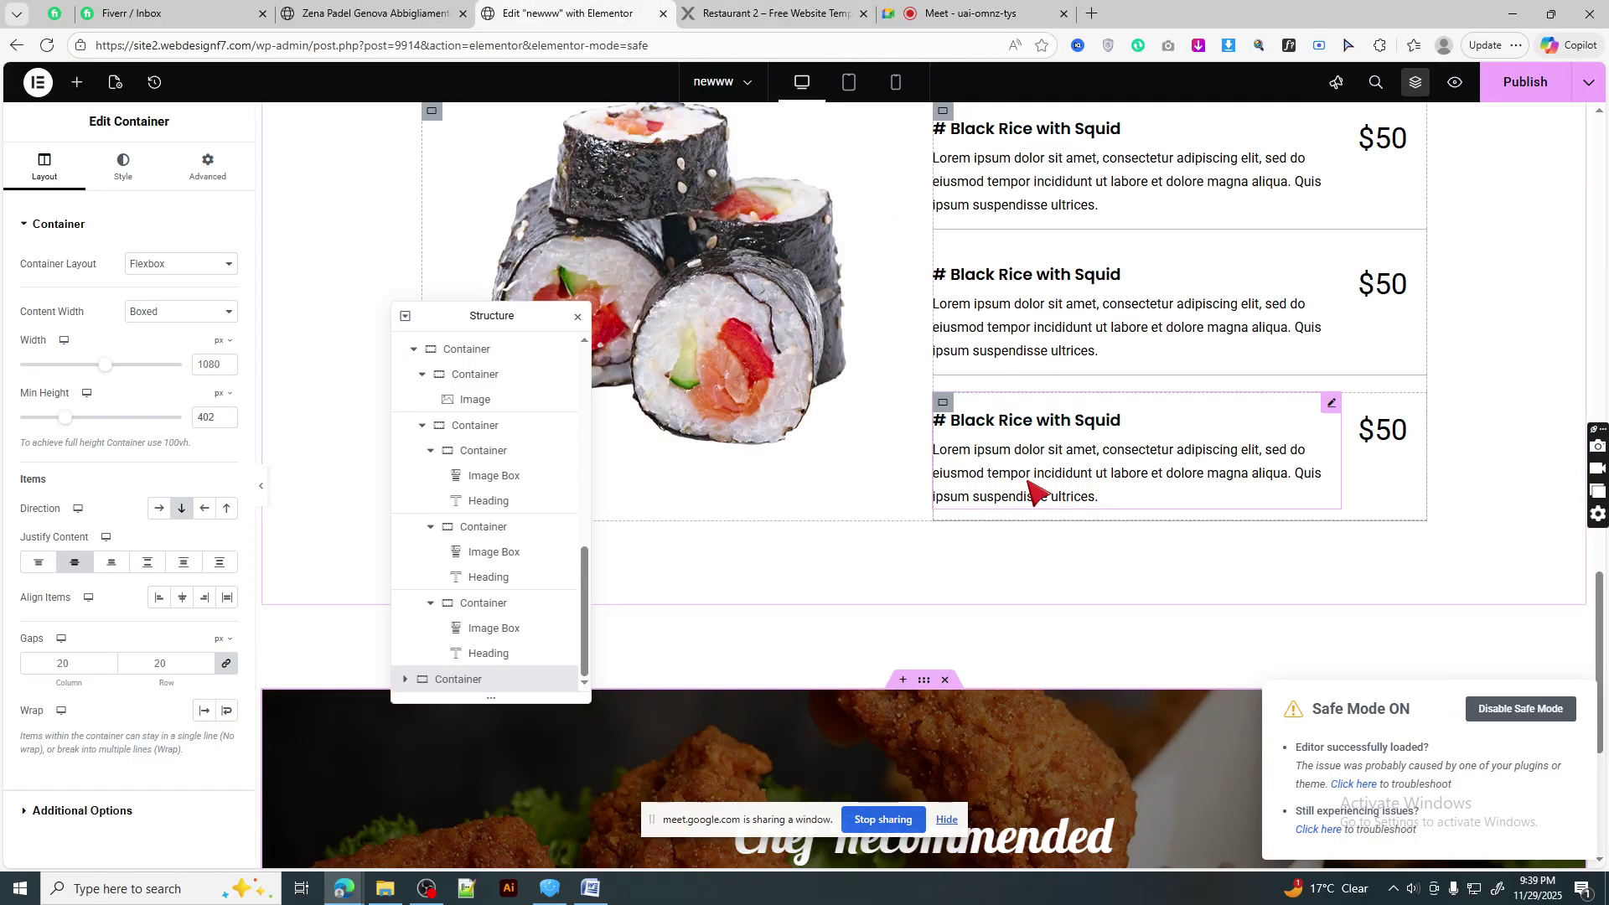
{"action": "scroll", "coordinate": [1038, 485], "scroll_direction": "up", "scroll_amount": 5}
{"action": "right_click", "coordinate": [939, 408]}
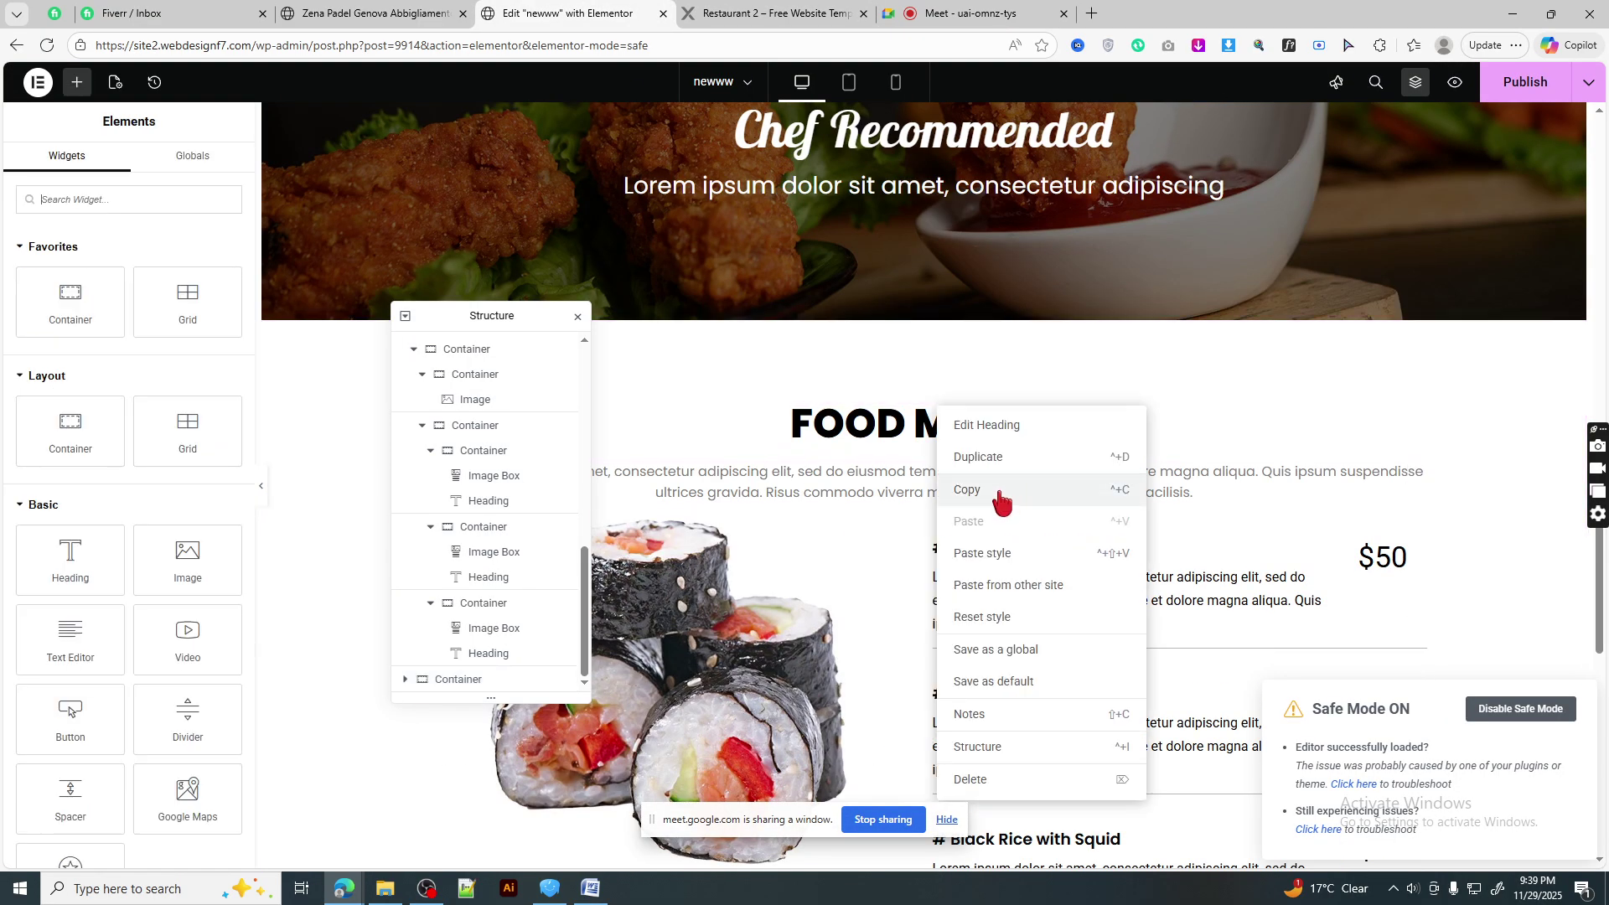
{"action": "left_click", "coordinate": [1001, 493]}
- Add a new container below the second Chef Recommended banner and paste the copied heading into it
{"action": "scroll", "coordinate": [921, 612], "scroll_direction": "down", "scroll_amount": 10}
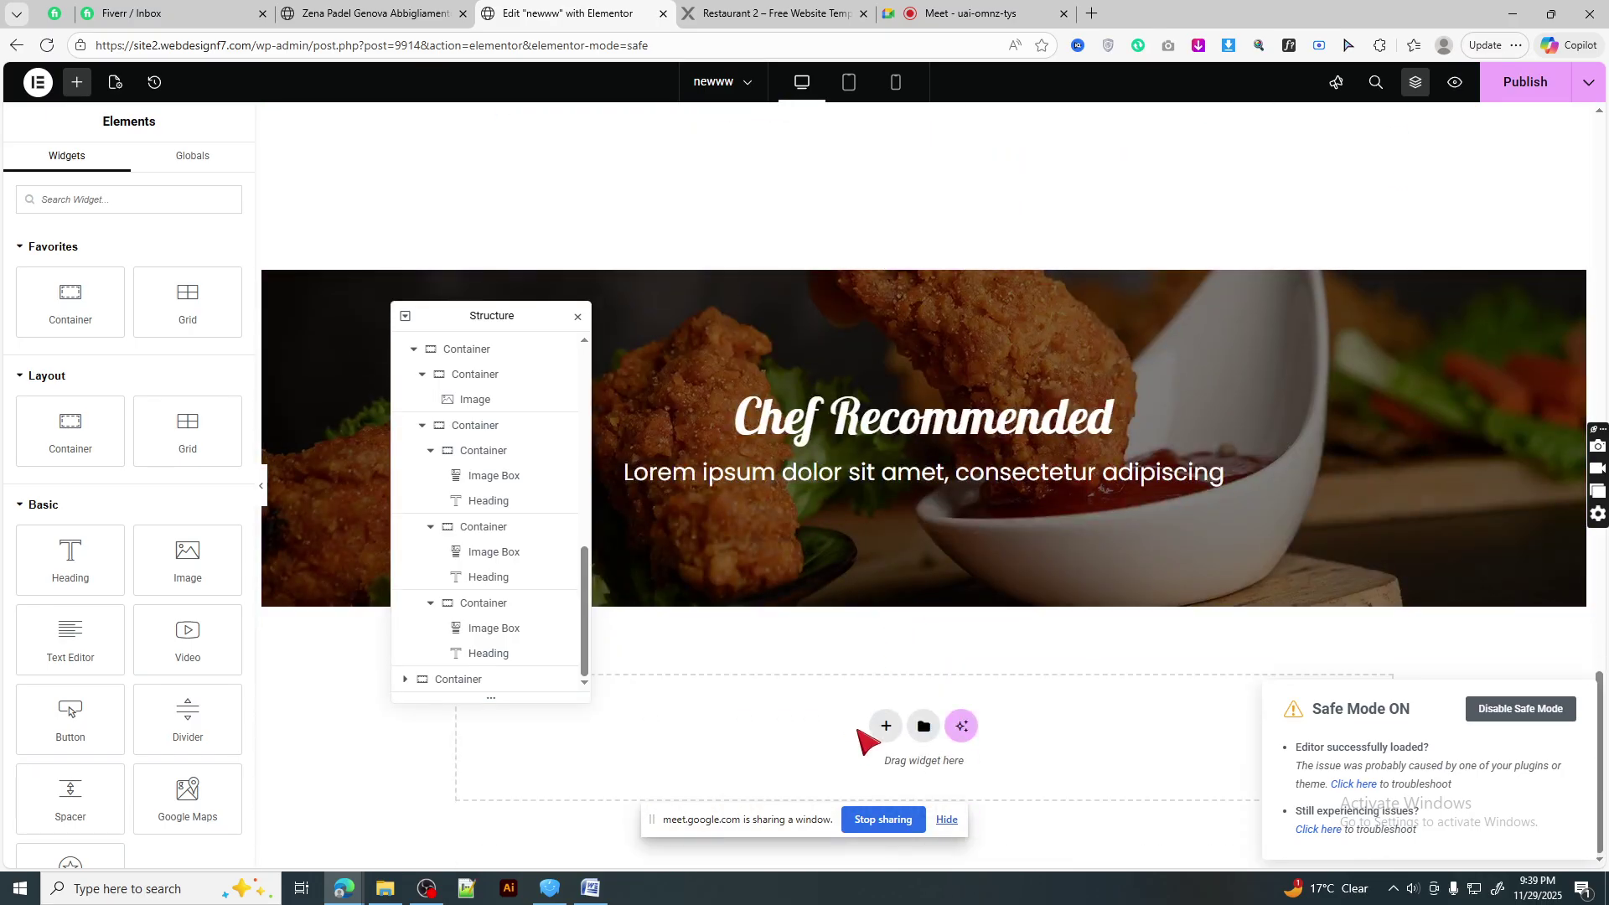
{"action": "left_click", "coordinate": [881, 728]}
{"action": "left_click", "coordinate": [834, 764]}
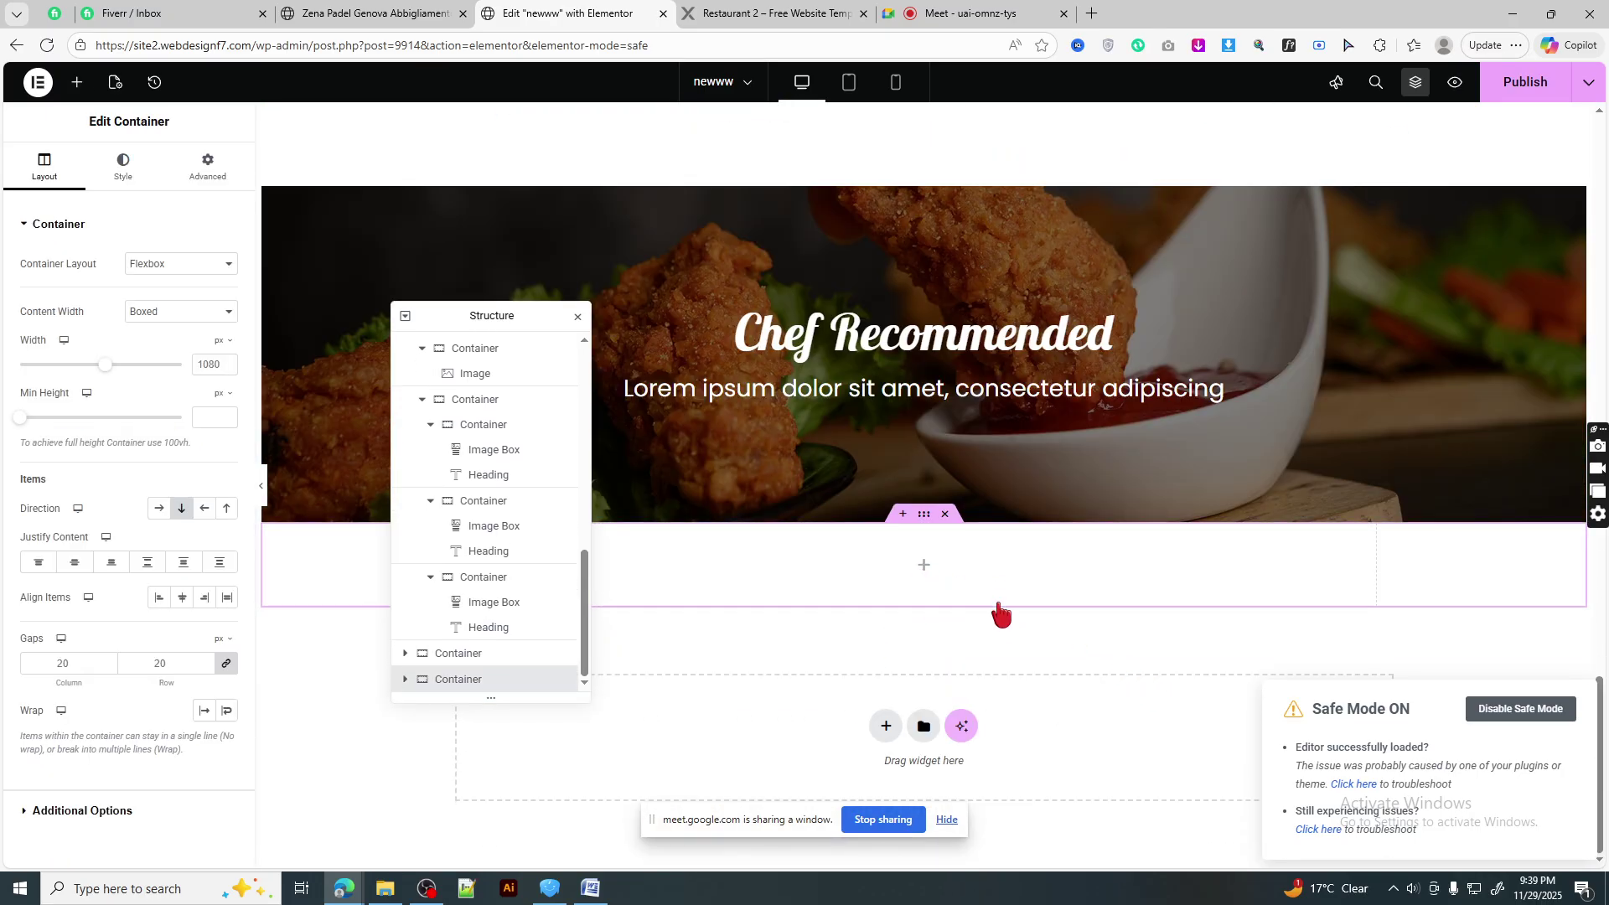
{"action": "right_click", "coordinate": [923, 595]}
{"action": "left_click", "coordinate": [1006, 560]}
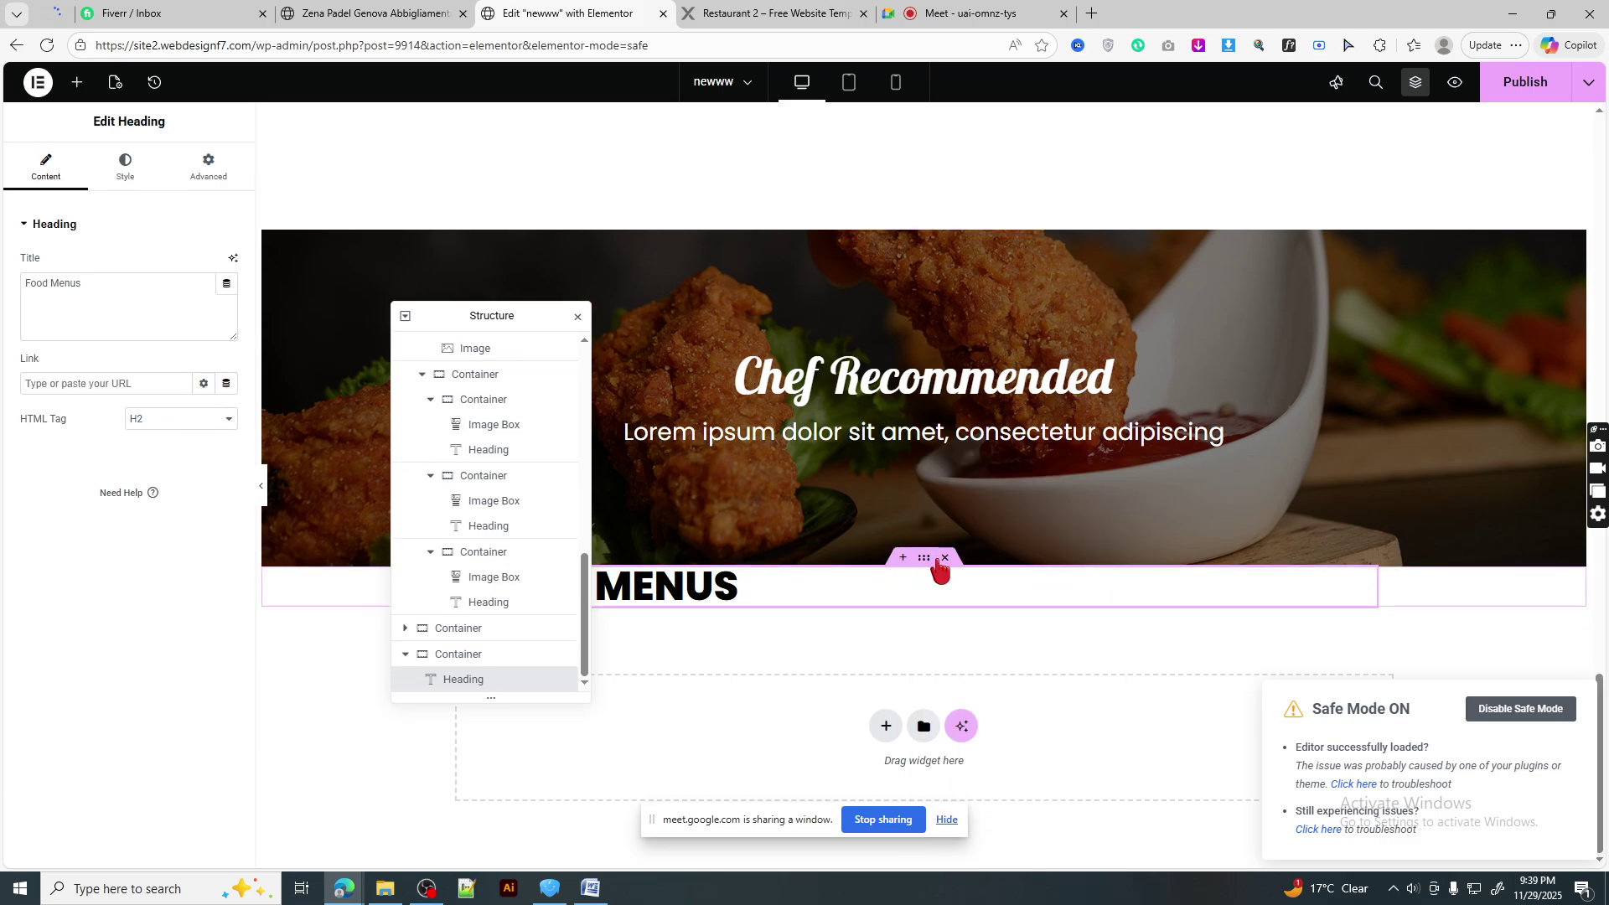
- Center the new container's items and set its padding to 100 px top and bottom and 20 px on both sides
{"action": "left_click", "coordinate": [911, 568]}
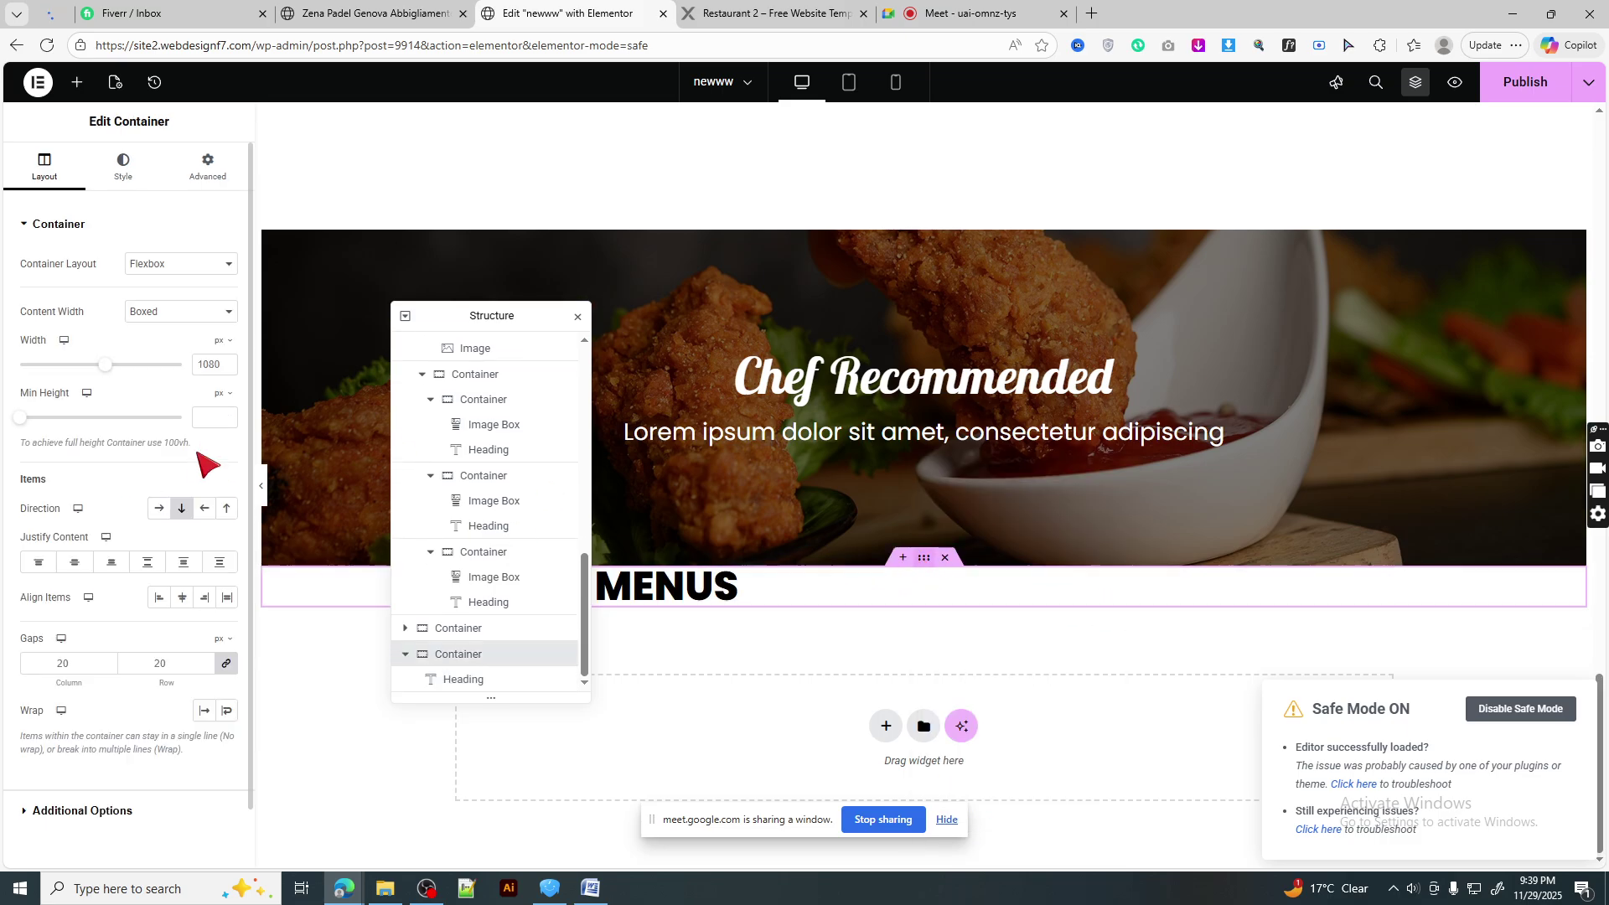
{"action": "left_click", "coordinate": [183, 596]}
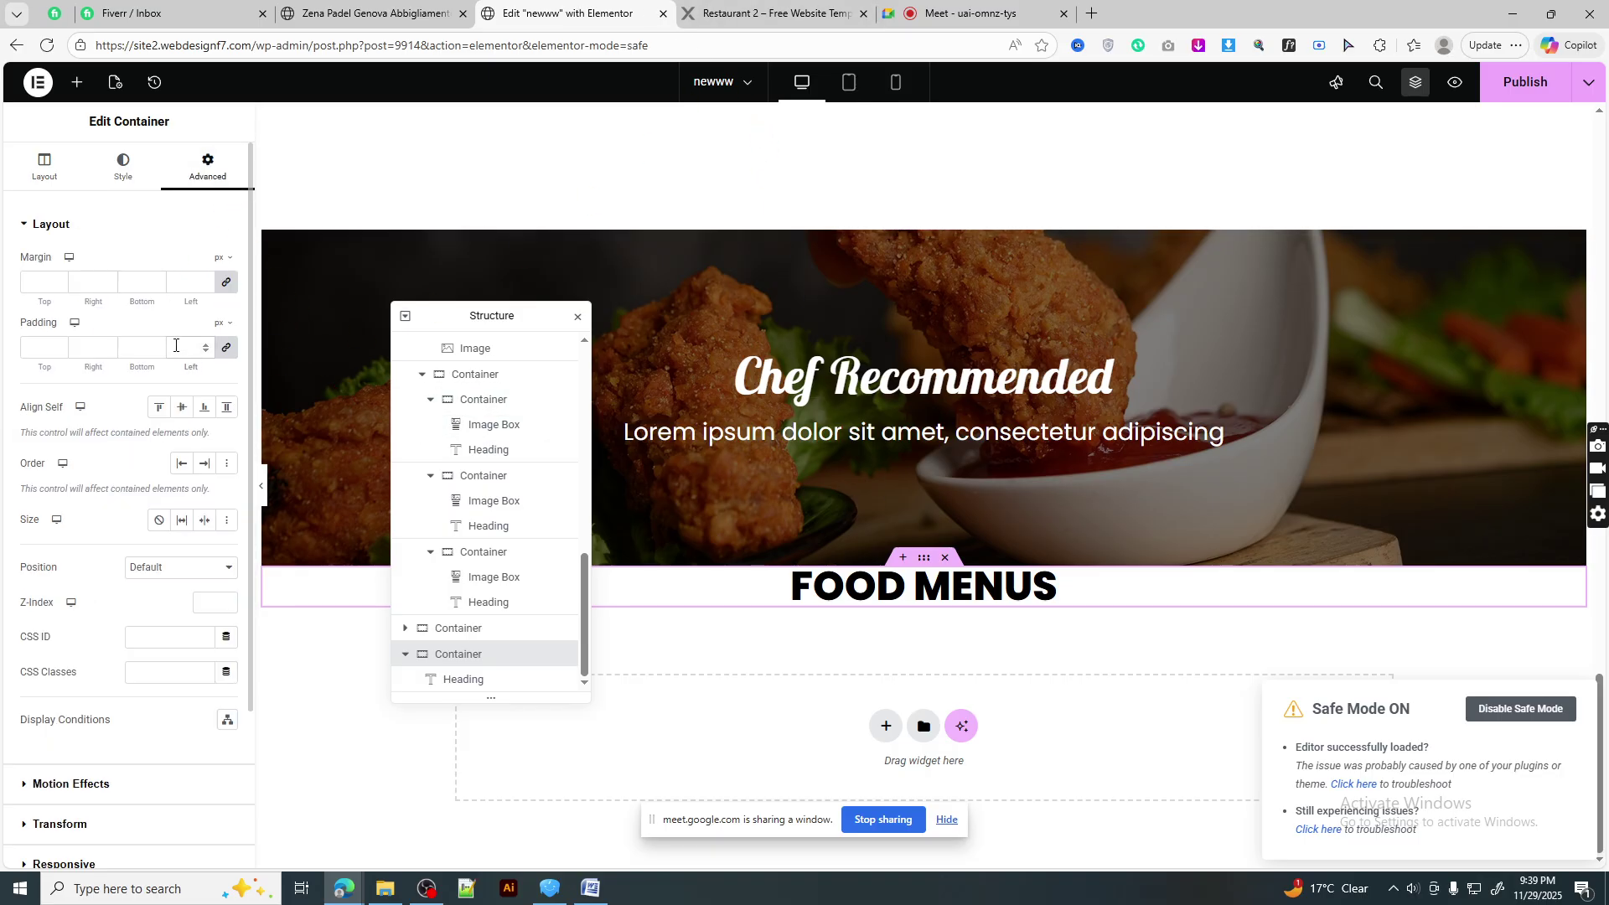
{"action": "left_click", "coordinate": [176, 345]}
{"action": "type", "text": "20"}
{"action": "left_click", "coordinate": [223, 350]}
{"action": "left_click_drag", "start_coordinate": [47, 348], "coordinate": [5, 353]}
{"action": "type", "text": "1"}
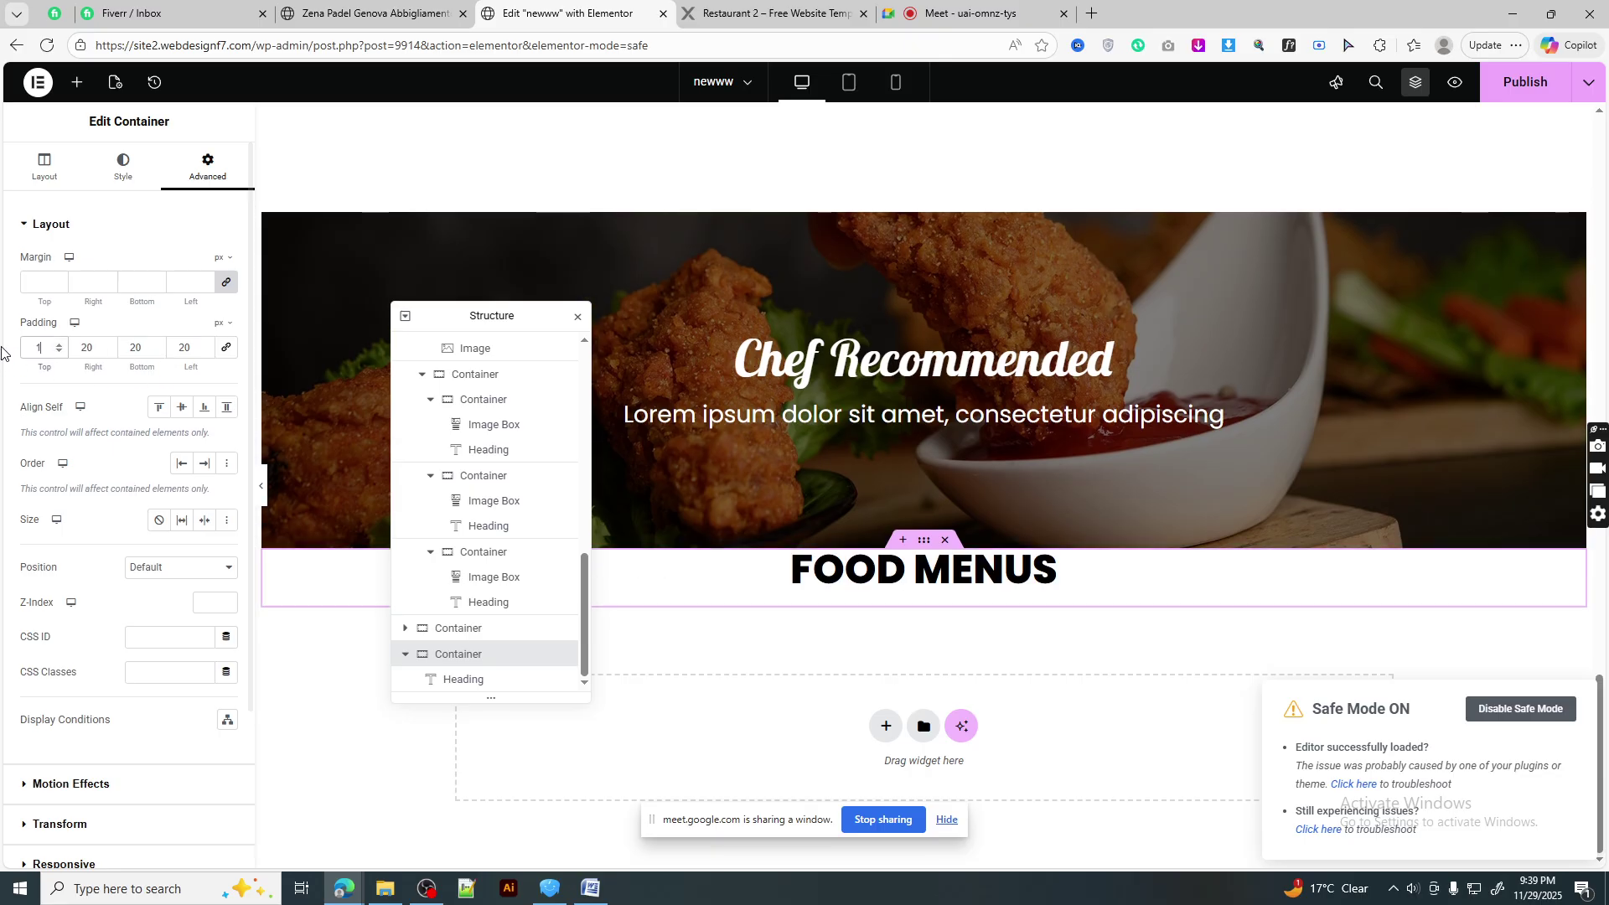
{"action": "type", "text": "00100"}
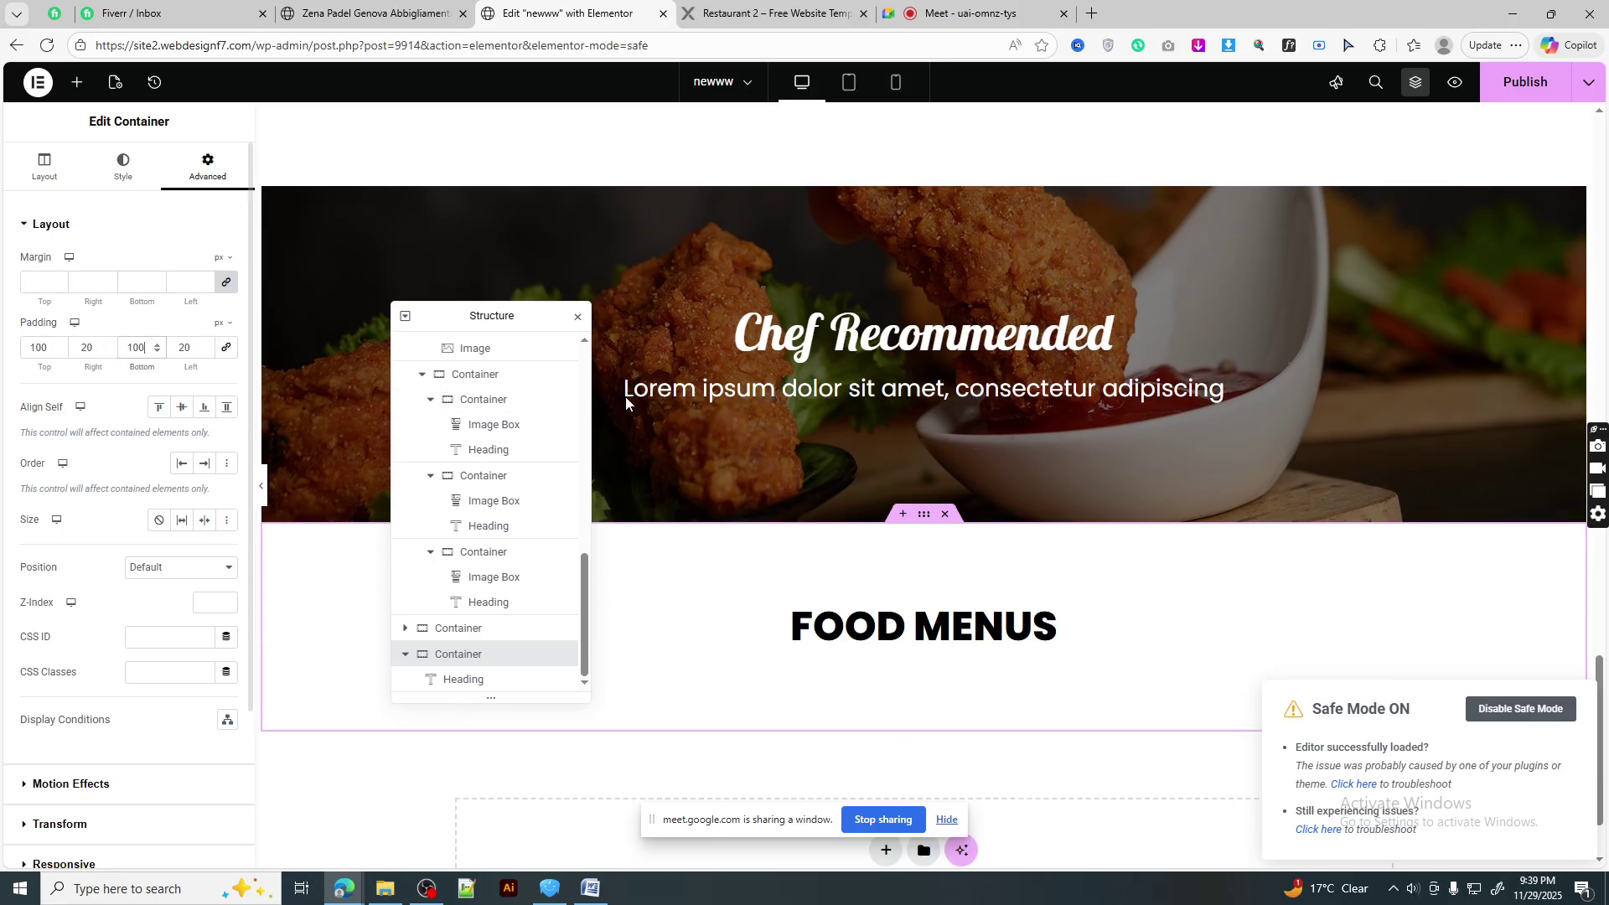
- Compare with the reference's chef row and add an inner container below the pasted heading
{"action": "scroll", "coordinate": [916, 492], "scroll_direction": "down", "scroll_amount": 2}
{"action": "left_click", "coordinate": [755, 12]}
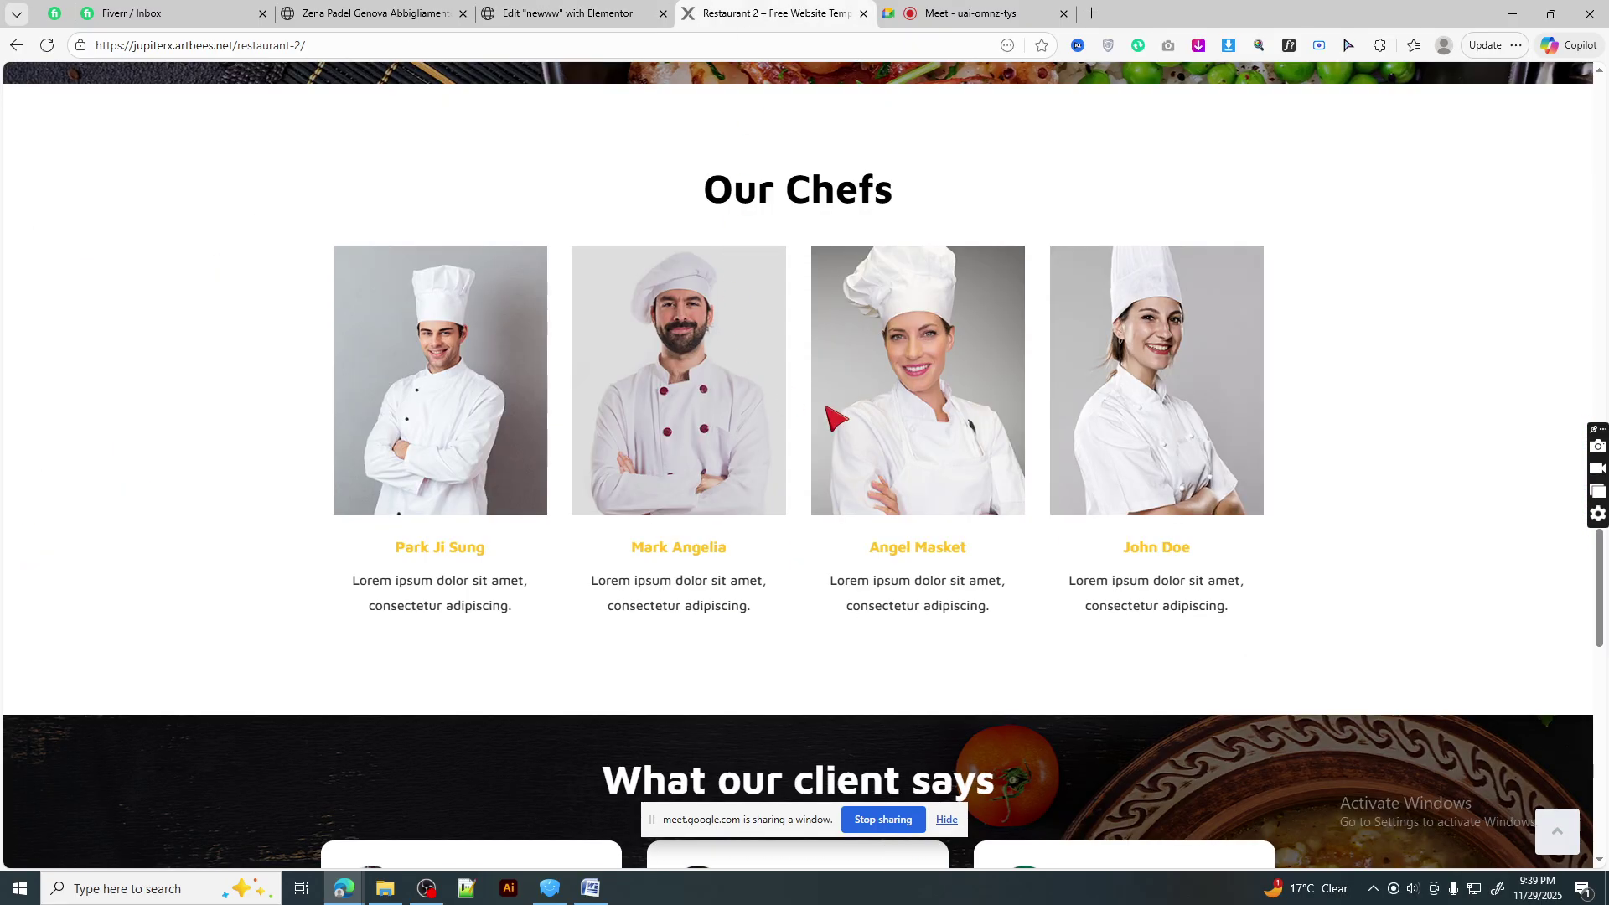
{"action": "scroll", "coordinate": [927, 449], "scroll_direction": "down", "scroll_amount": 1}
{"action": "left_click", "coordinate": [553, 13]}
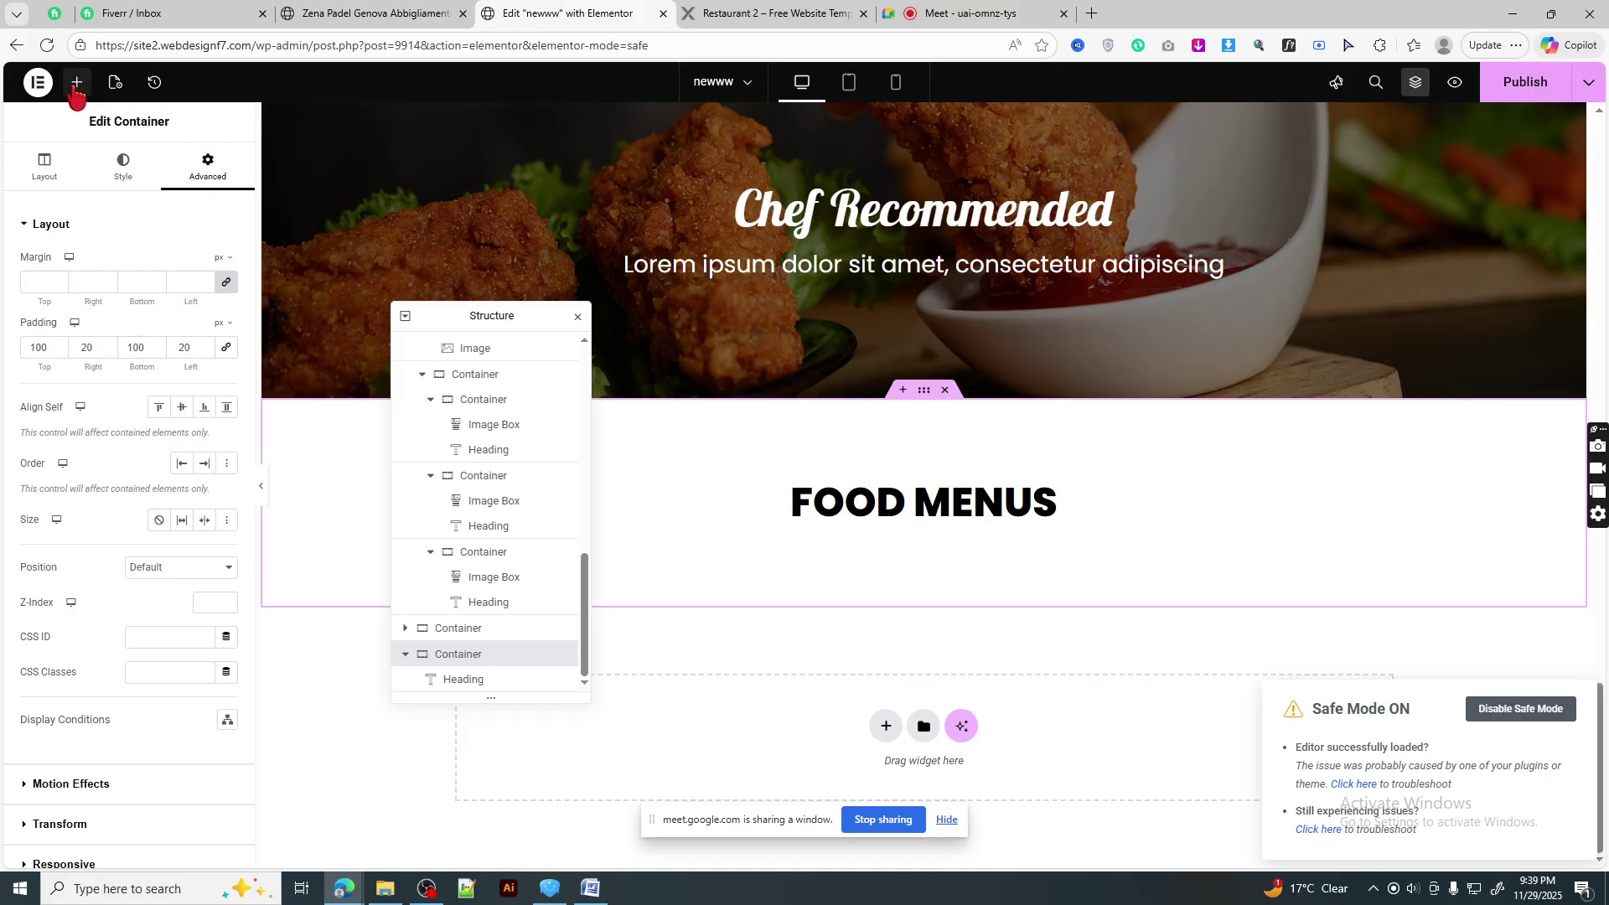
{"action": "left_click_drag", "start_coordinate": [71, 297], "coordinate": [924, 513]}
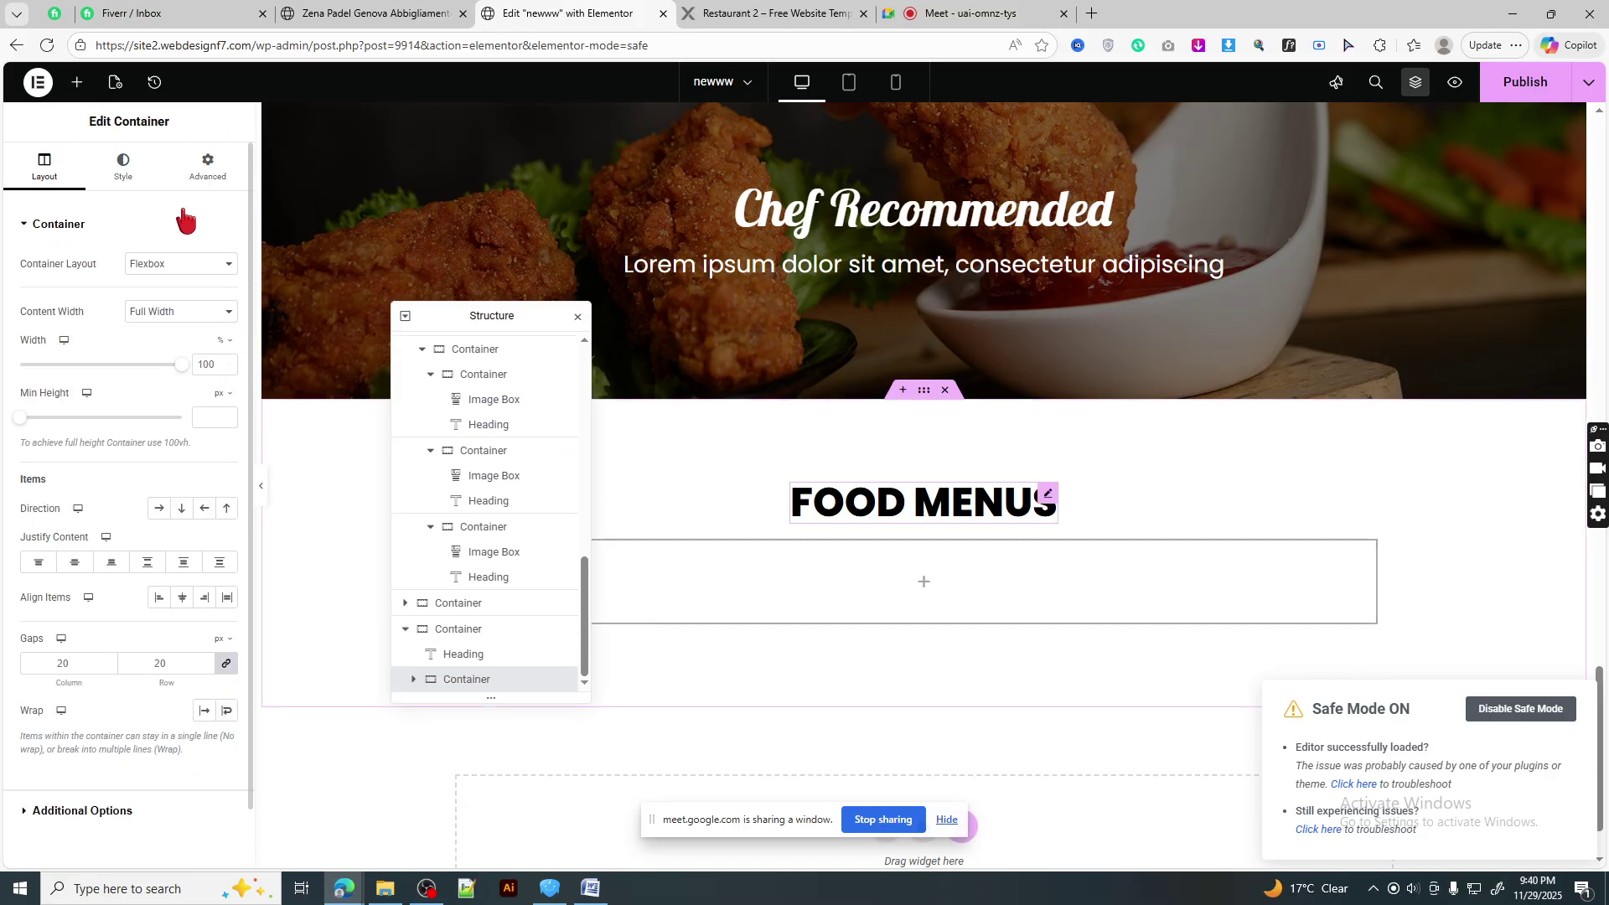
- Find the Image Box widget, place it in the inner container, and duplicate it once
{"action": "left_click", "coordinate": [76, 83]}
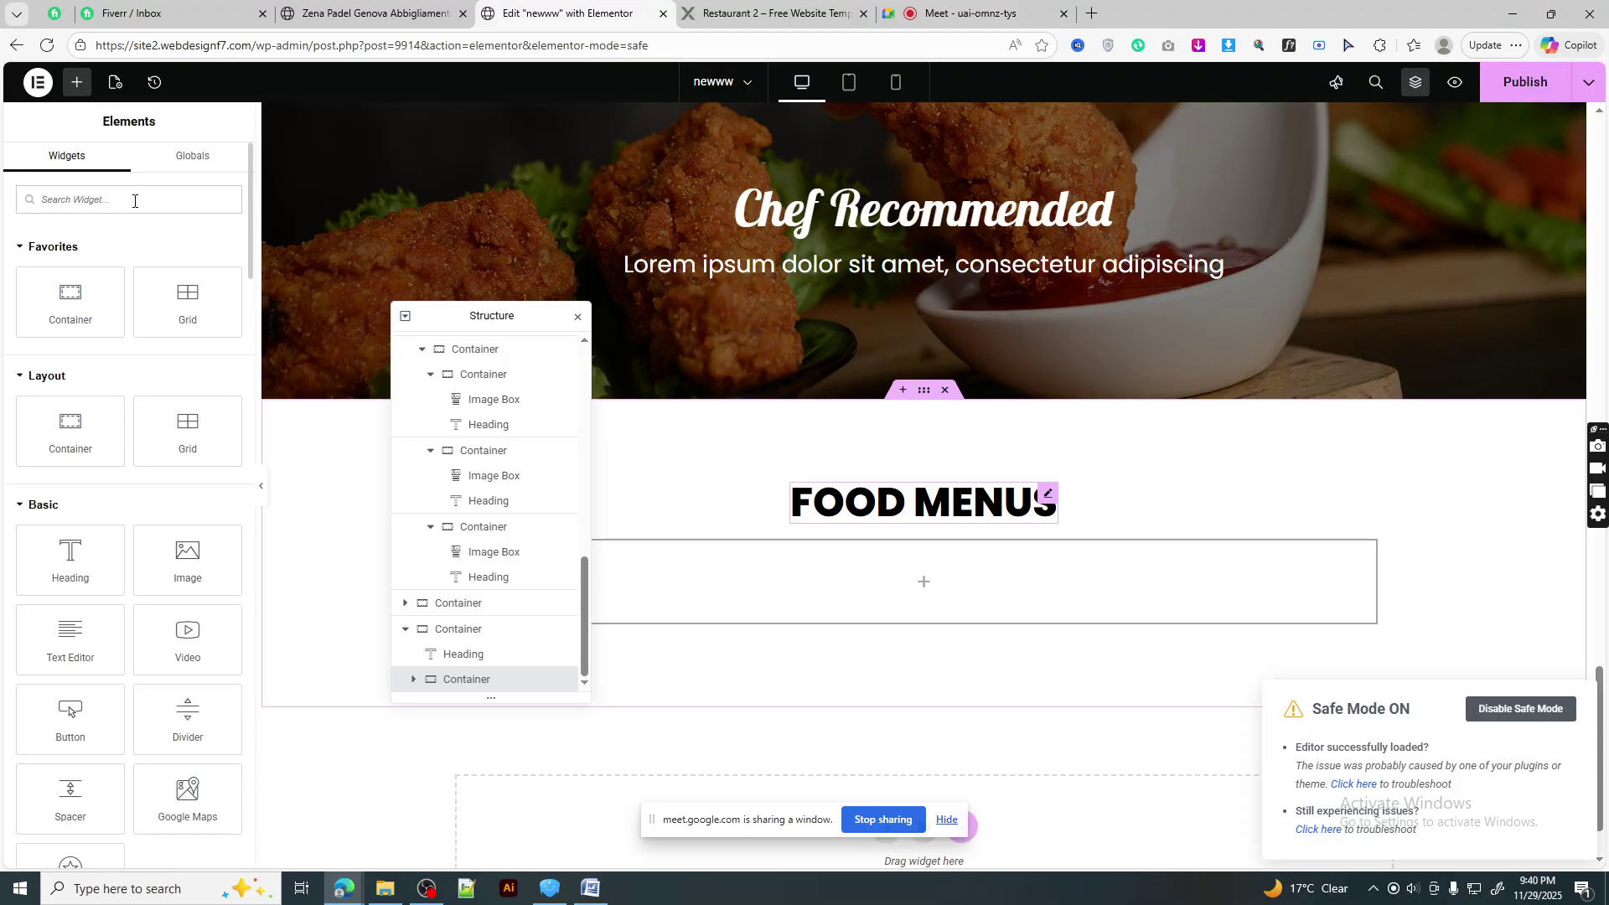
{"action": "left_click", "coordinate": [136, 199]}
{"action": "type", "text": "box"}
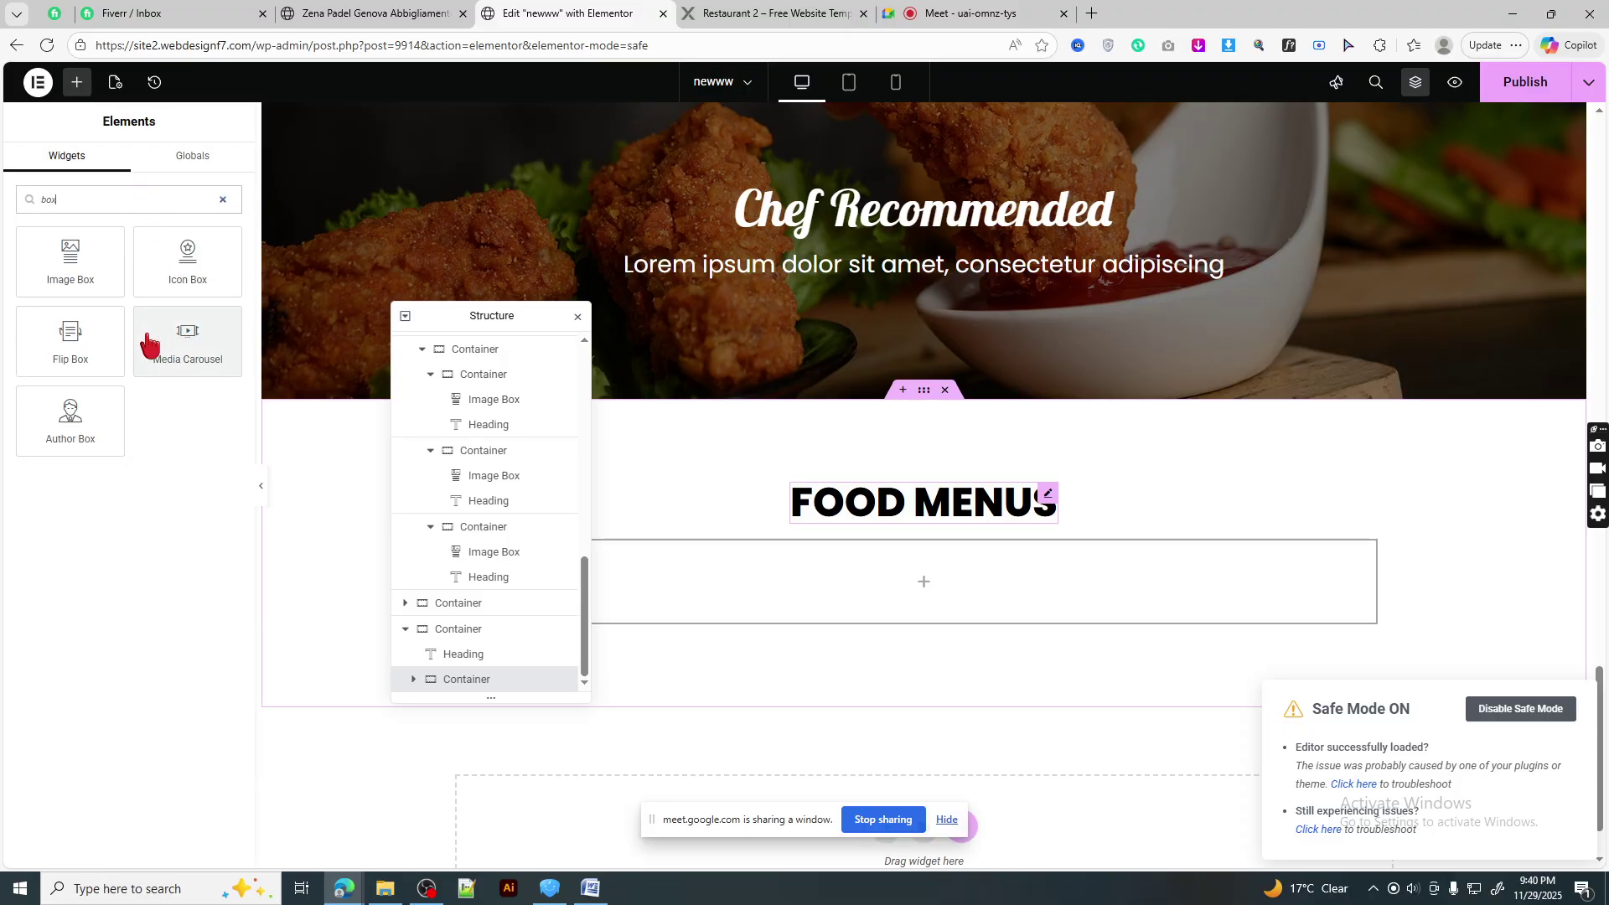
{"action": "left_click_drag", "start_coordinate": [70, 259], "coordinate": [983, 574]}
{"action": "left_click_drag", "start_coordinate": [507, 316], "coordinate": [407, 217]}
{"action": "scroll", "coordinate": [1005, 545], "scroll_direction": "down", "scroll_amount": 3}
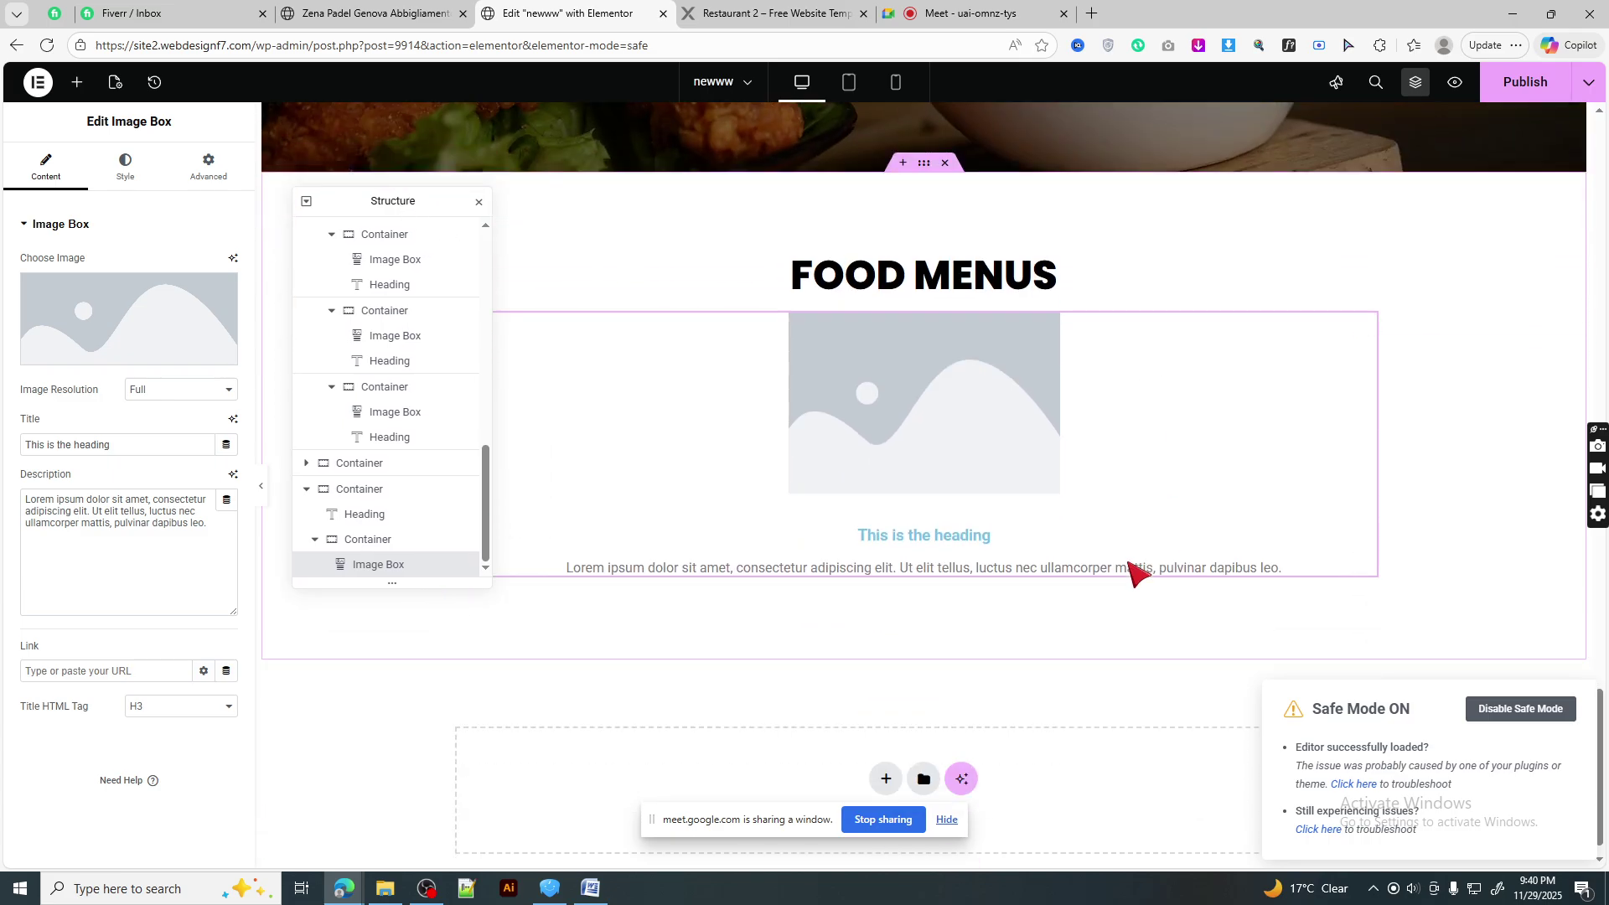
{"action": "right_click", "coordinate": [903, 405]}
{"action": "left_click", "coordinate": [941, 452]}
{"action": "scroll", "coordinate": [927, 342], "scroll_direction": "up", "scroll_amount": 2}
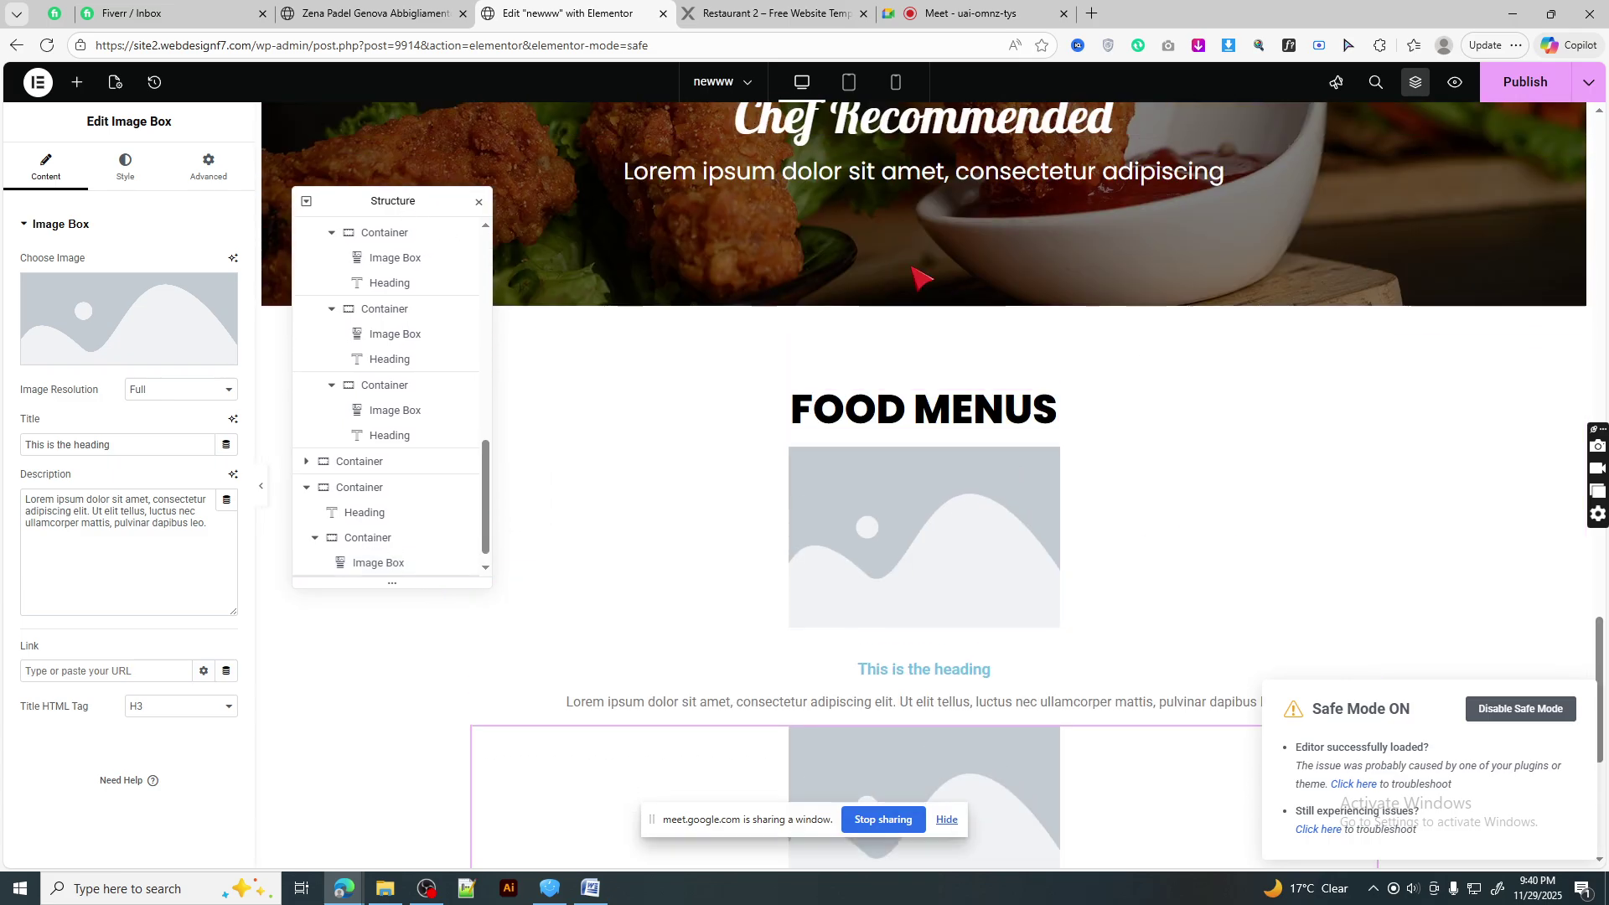
- Set the boxed width of the new section's outer container to 1200 px
{"action": "left_click", "coordinate": [924, 306]}
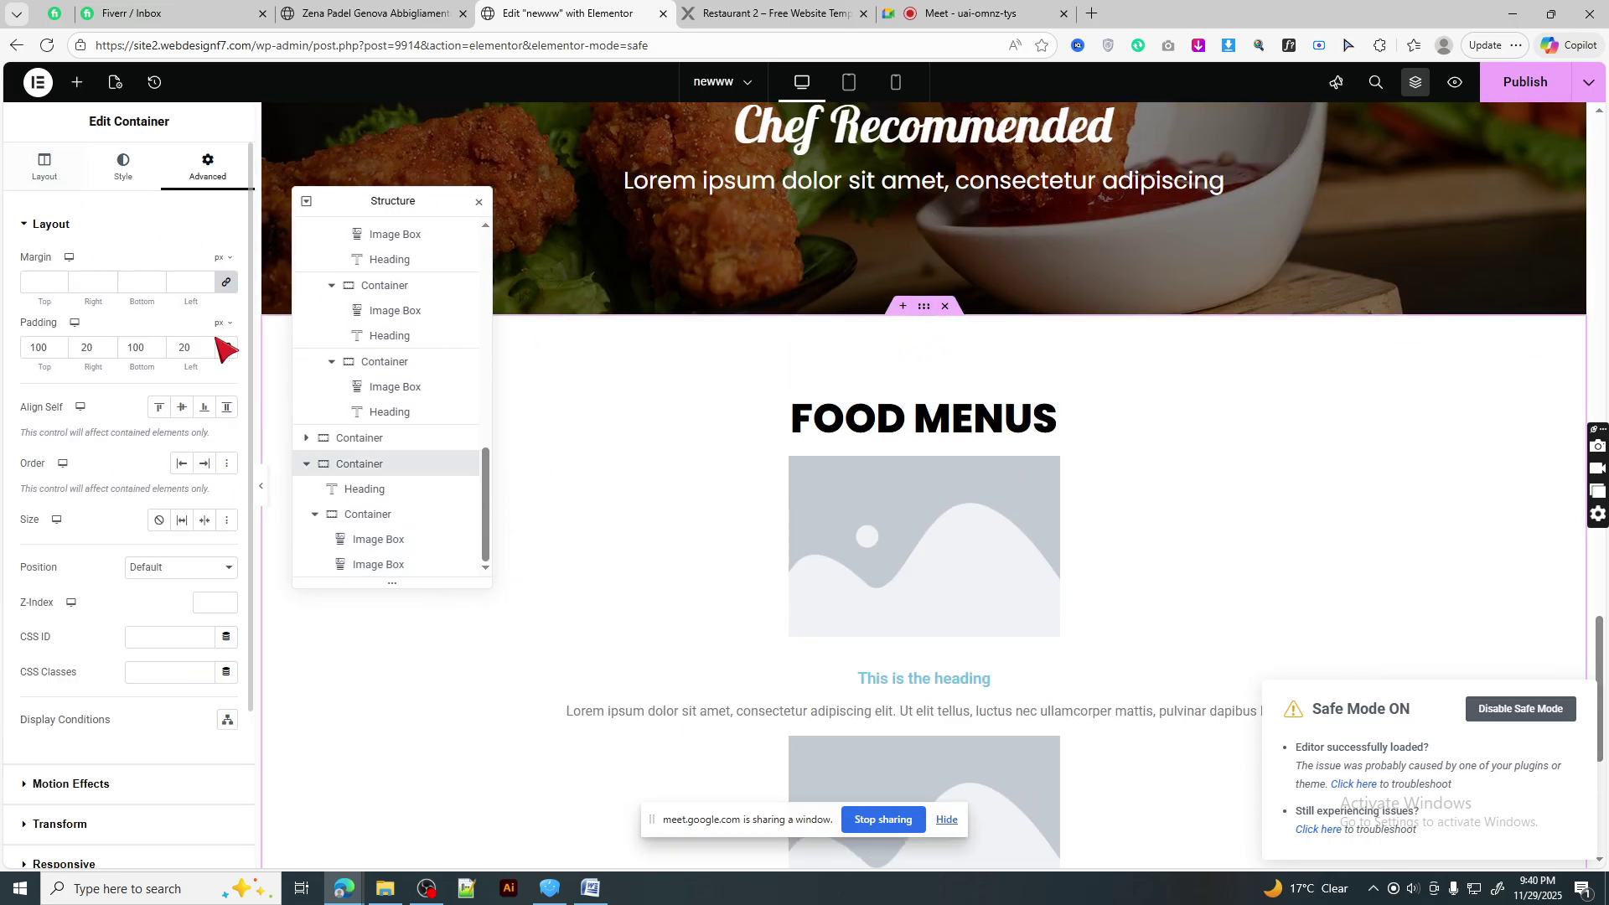
{"action": "left_click", "coordinate": [58, 183]}
{"action": "left_click", "coordinate": [206, 363]}
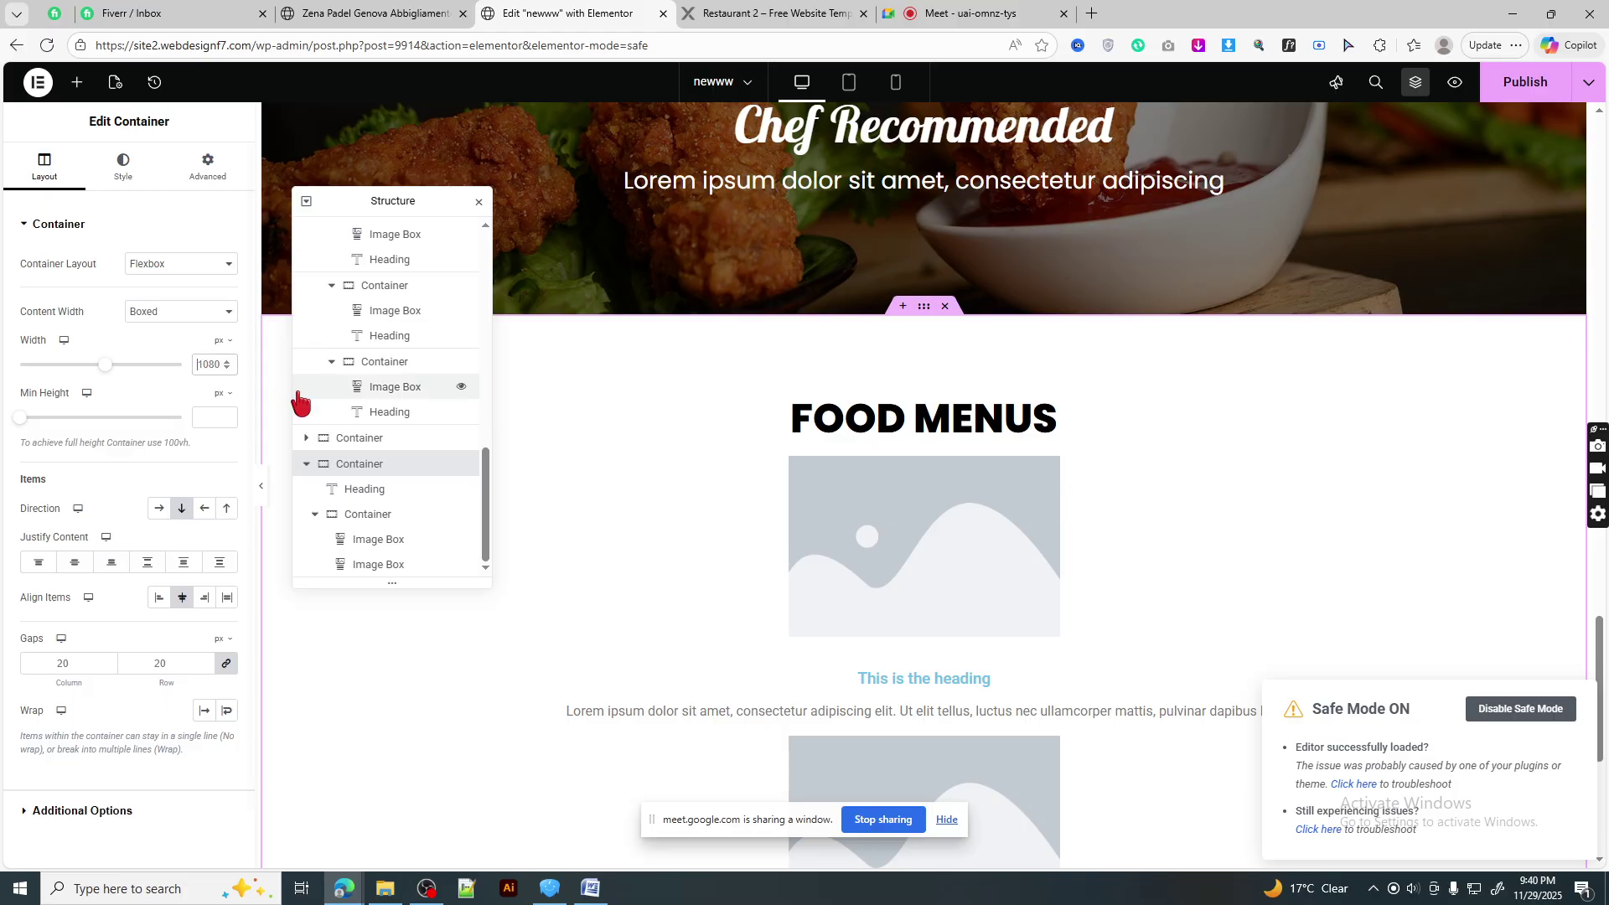
{"action": "key", "text": "ctrl+a"}
{"action": "type", "text": "1200"}
{"action": "scroll", "coordinate": [1150, 476], "scroll_direction": "down", "scroll_amount": 5}
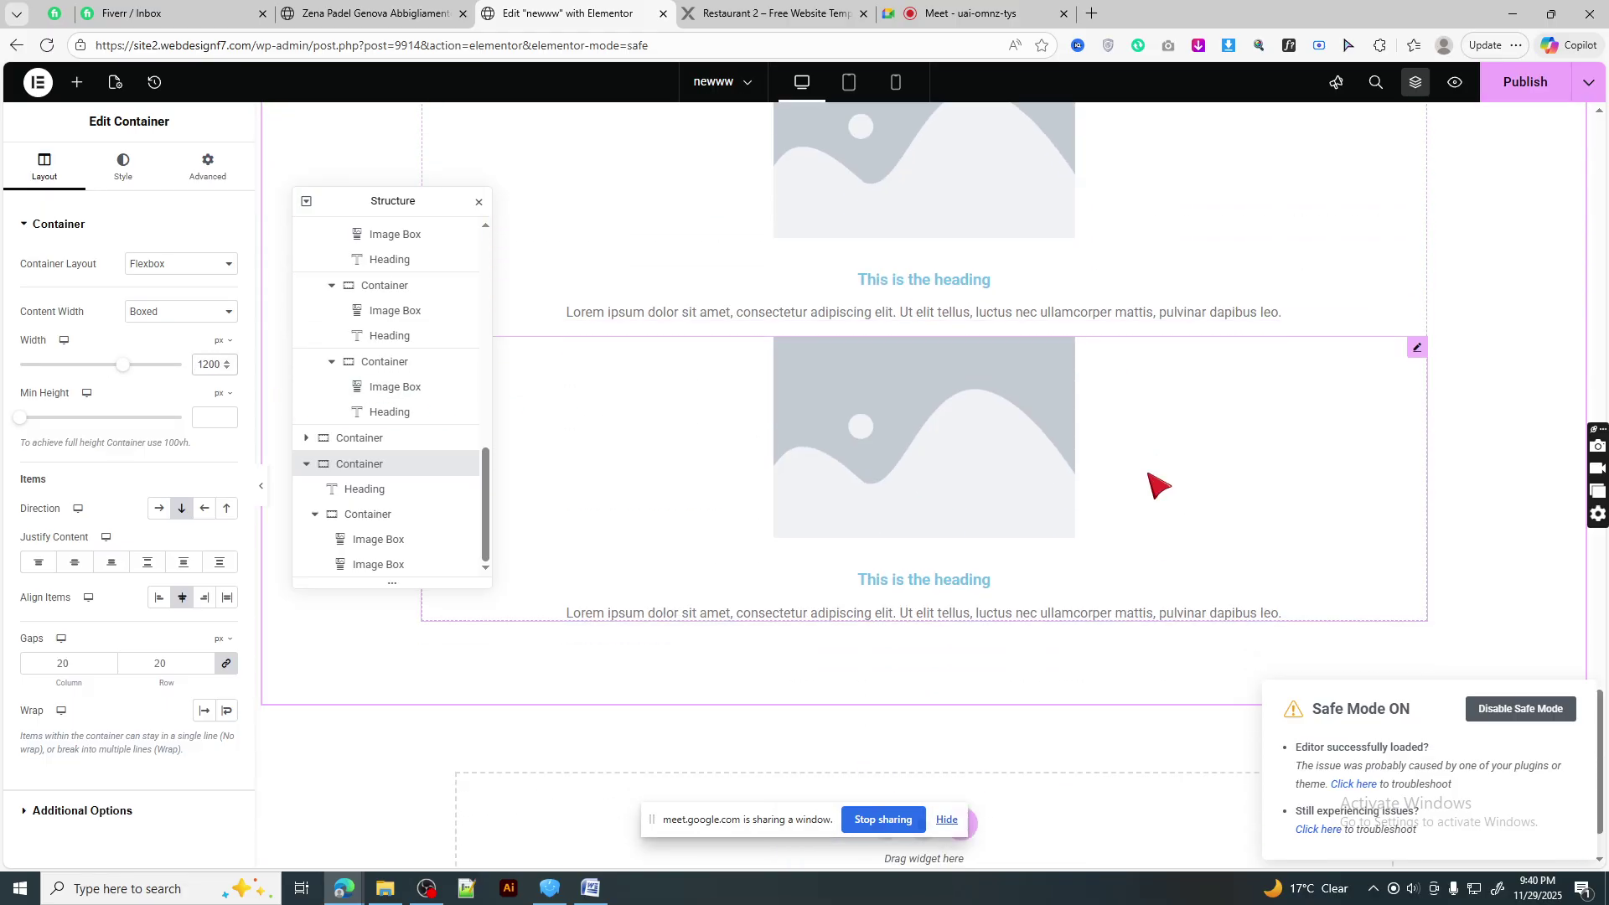
- Duplicate the image box until there are four, and set the inner container's direction to a horizontal row
{"action": "right_click", "coordinate": [1021, 484]}
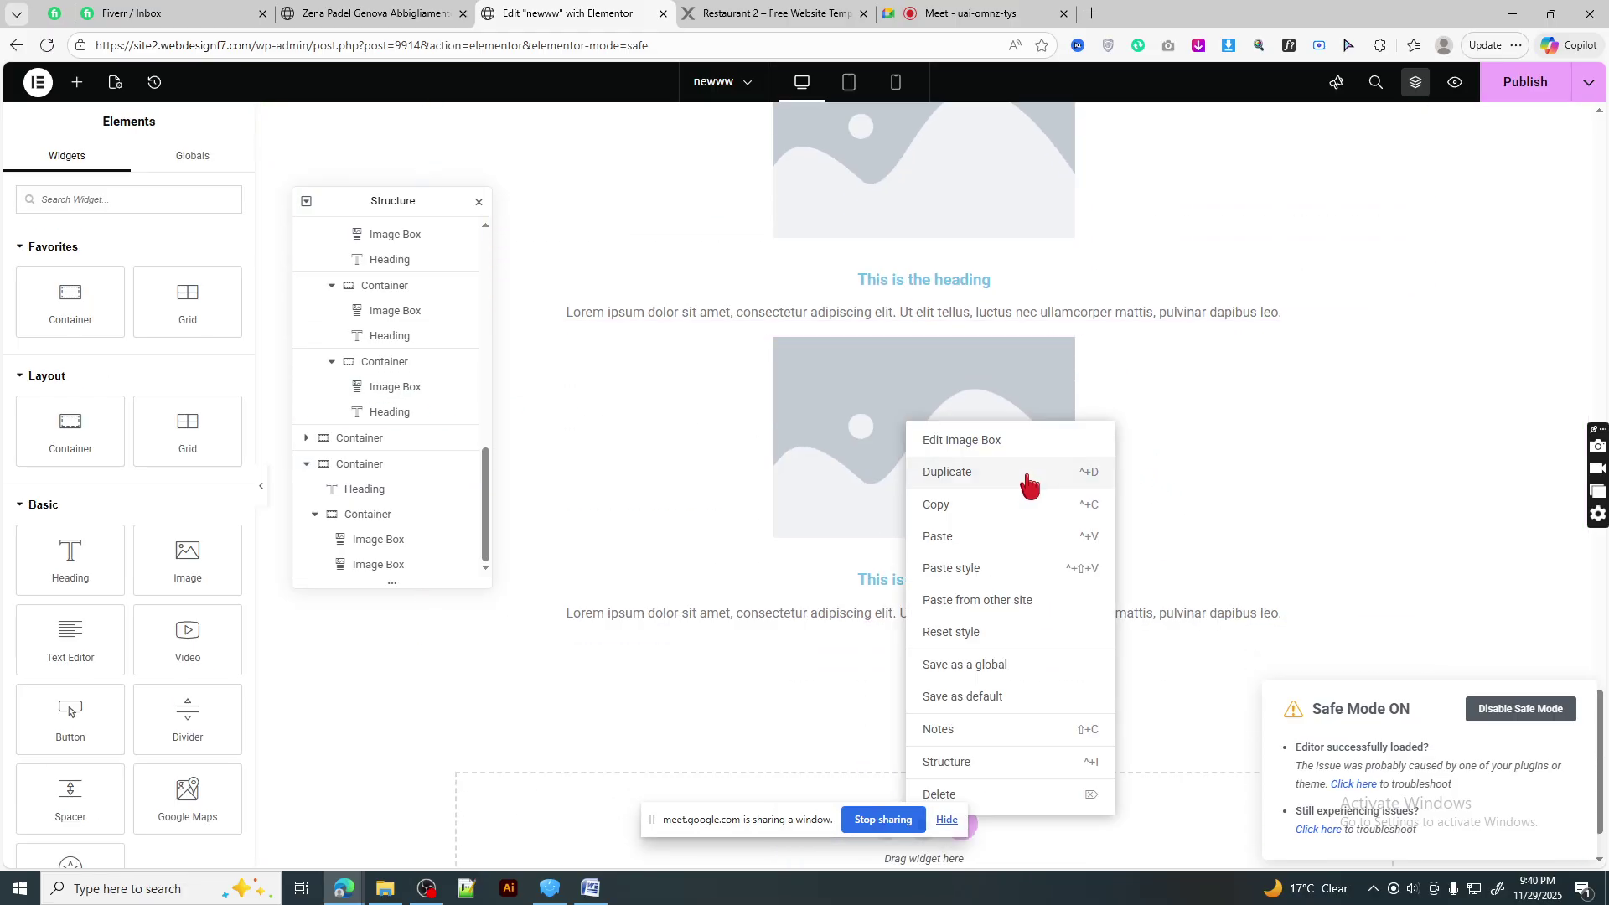
{"action": "left_click", "coordinate": [986, 455]}
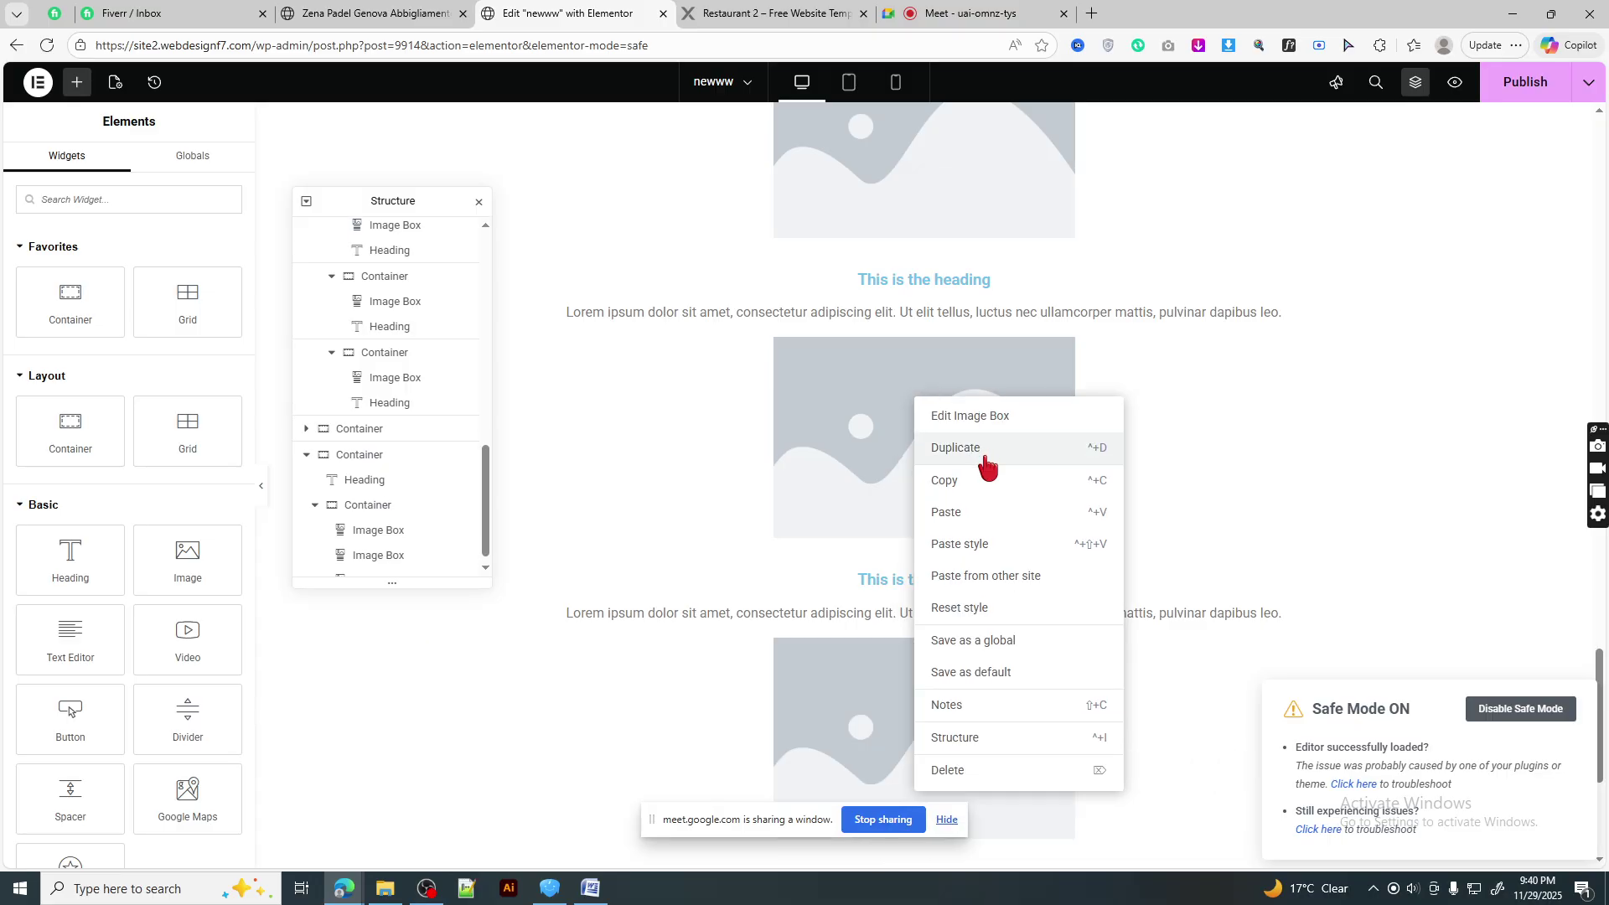
{"action": "scroll", "coordinate": [975, 510], "scroll_direction": "up", "scroll_amount": 5}
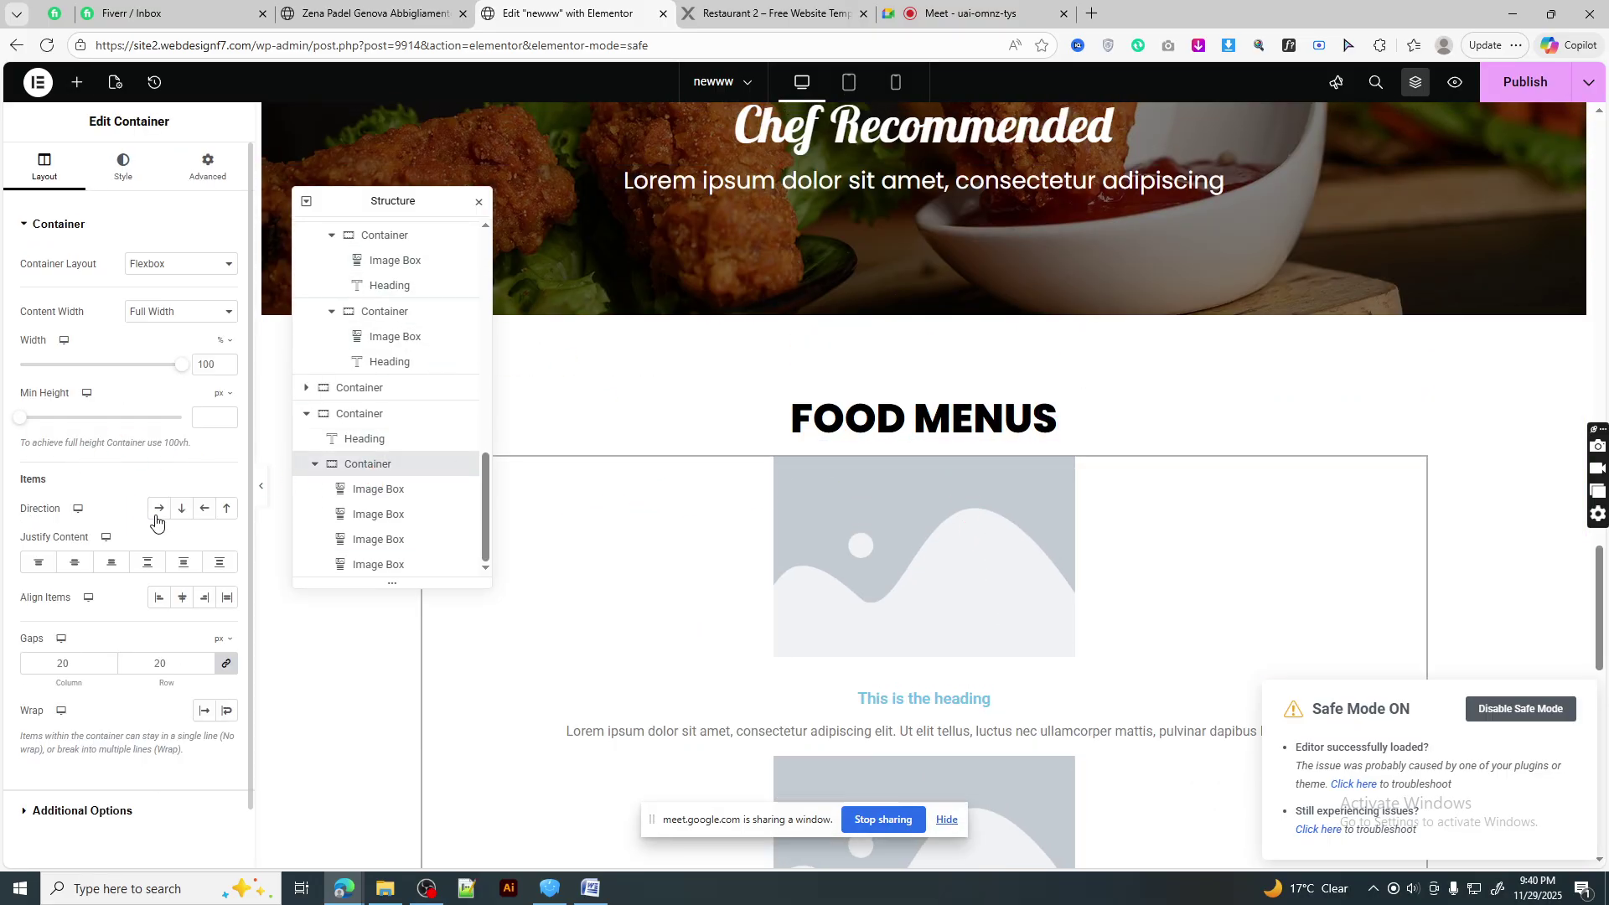
{"action": "left_click", "coordinate": [159, 508]}
{"action": "left_click_drag", "start_coordinate": [384, 201], "coordinate": [1221, 242]}
- On the reference restaurant page, scan for images with the Imageye downloader and download the fourth chef's portrait
{"action": "left_click", "coordinate": [734, 12]}
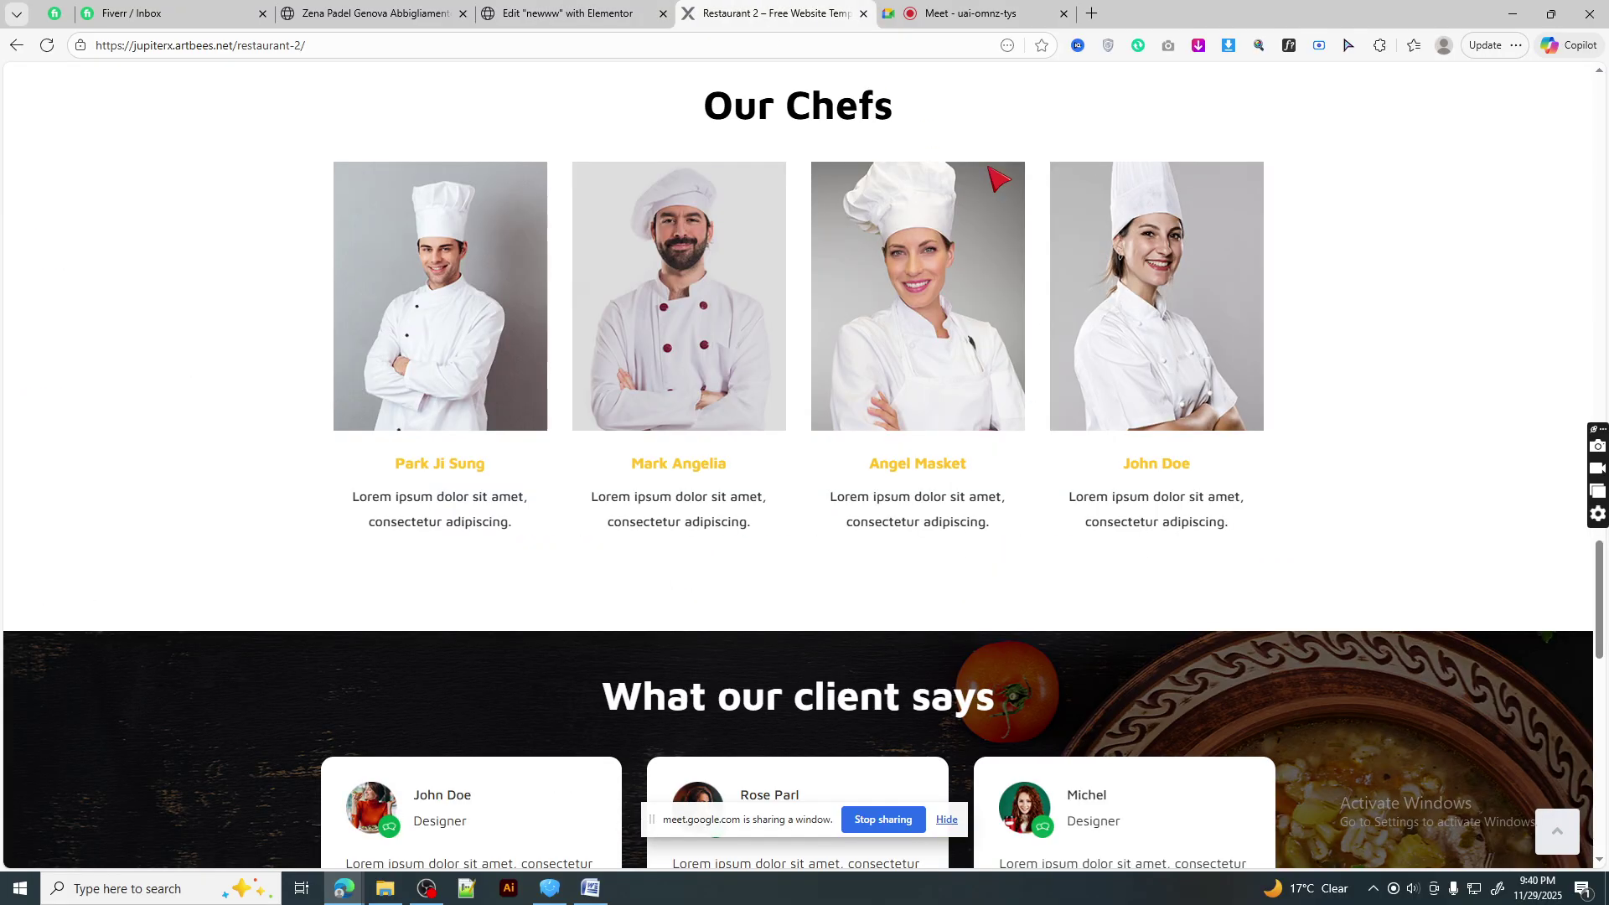
{"action": "left_click", "coordinate": [1199, 47]}
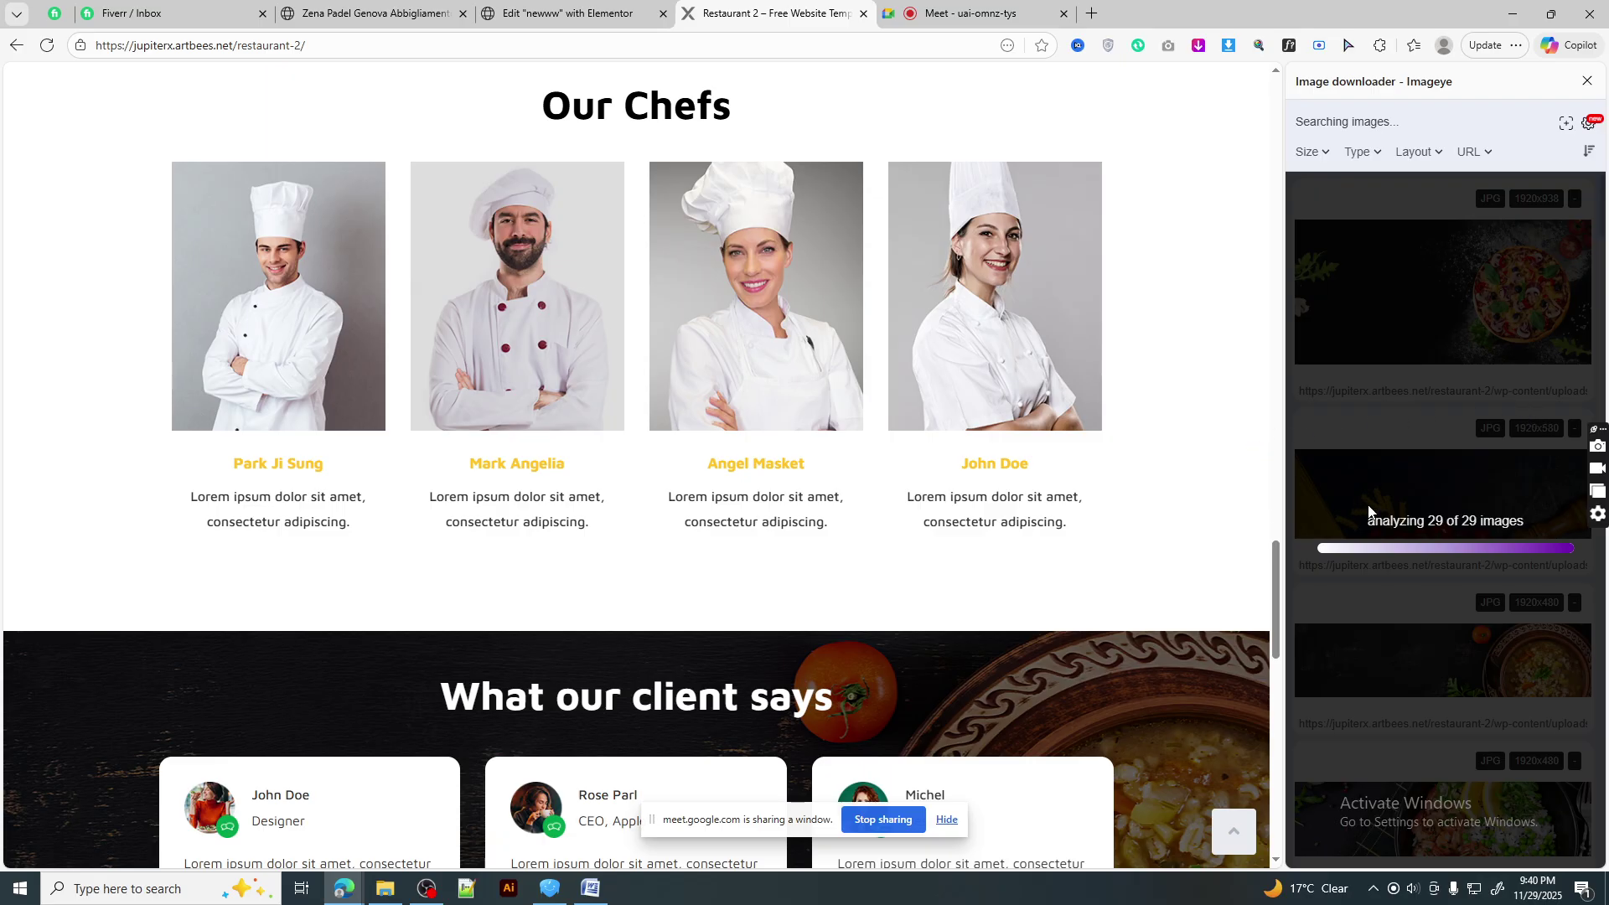
{"action": "scroll", "coordinate": [1433, 486], "scroll_direction": "down", "scroll_amount": 10}
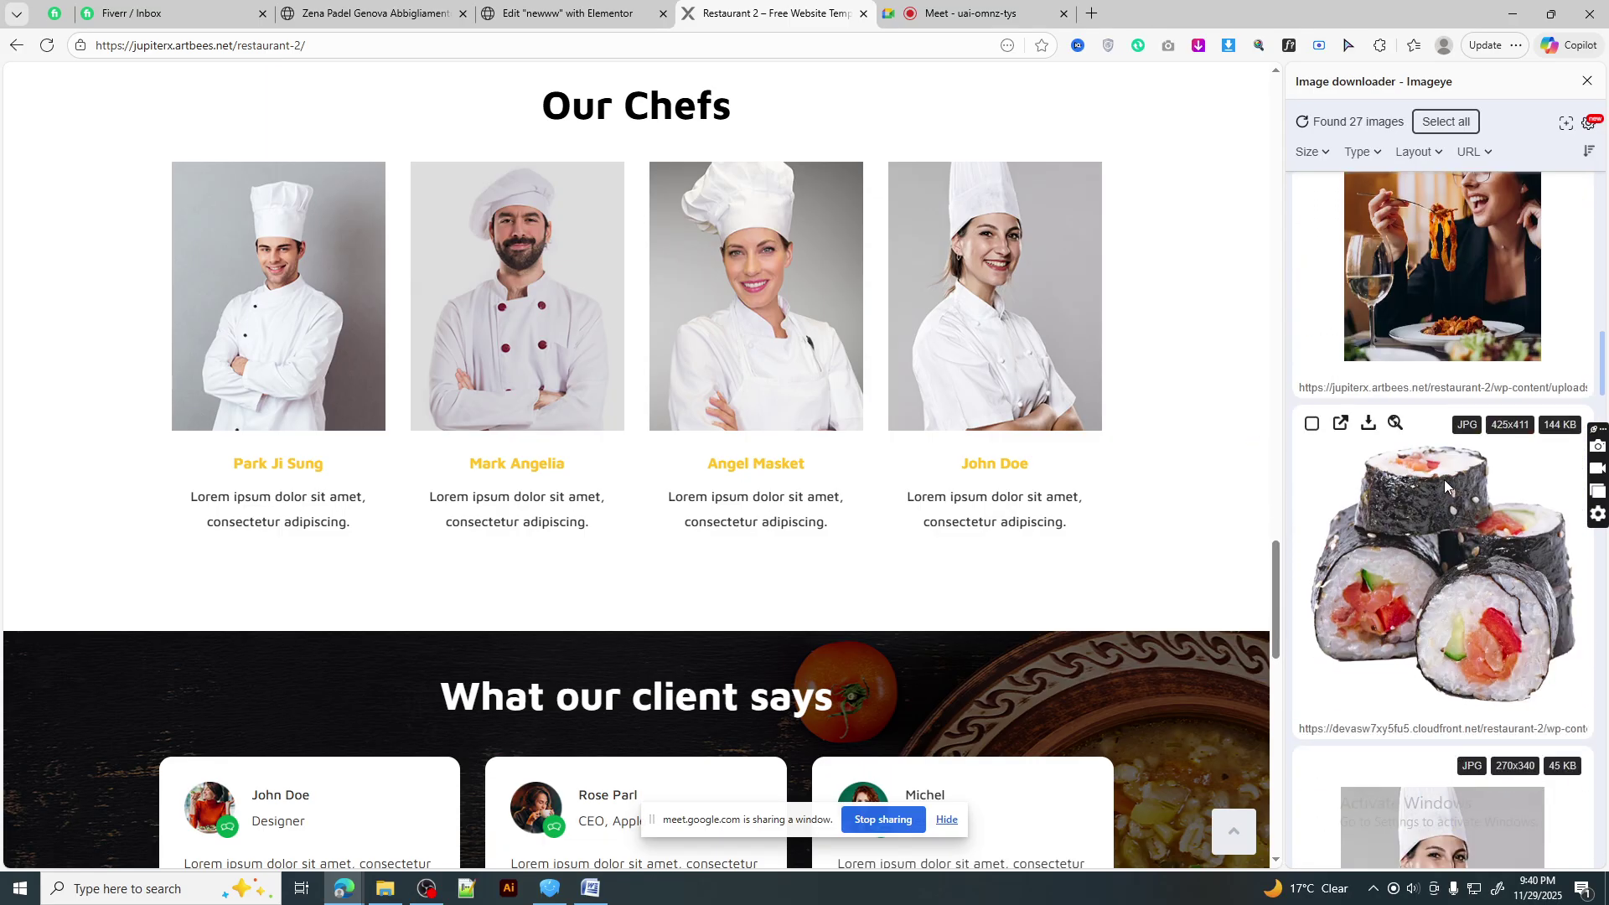
{"action": "scroll", "coordinate": [1445, 479], "scroll_direction": "down", "scroll_amount": 4}
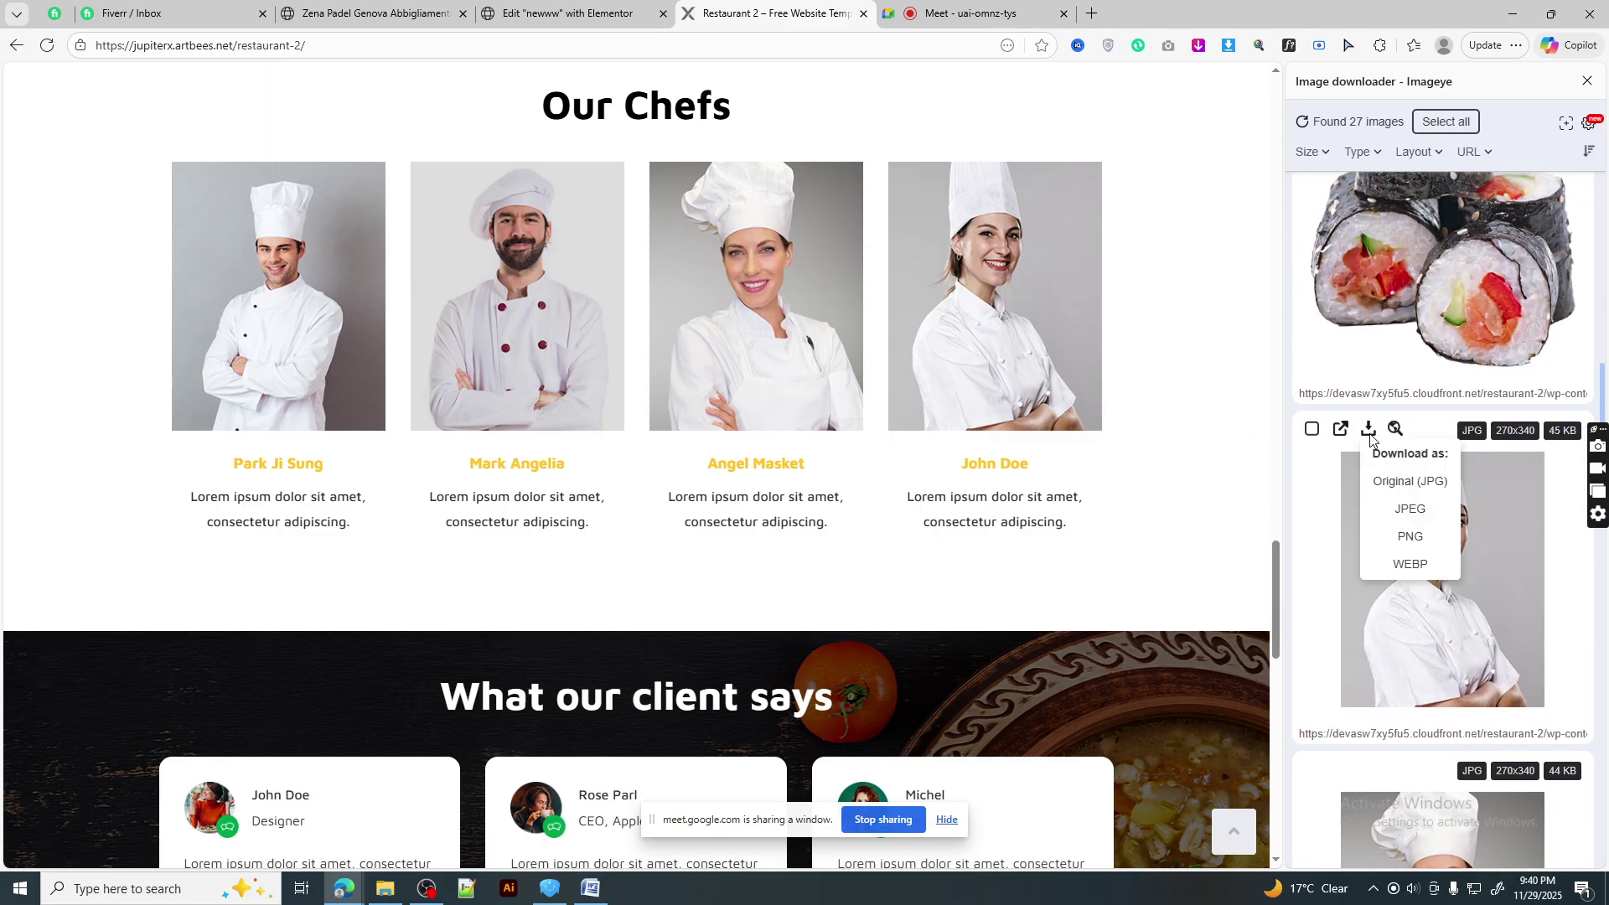
{"action": "left_click", "coordinate": [1367, 431]}
{"action": "scroll", "coordinate": [1458, 629], "scroll_direction": "down", "scroll_amount": 4}
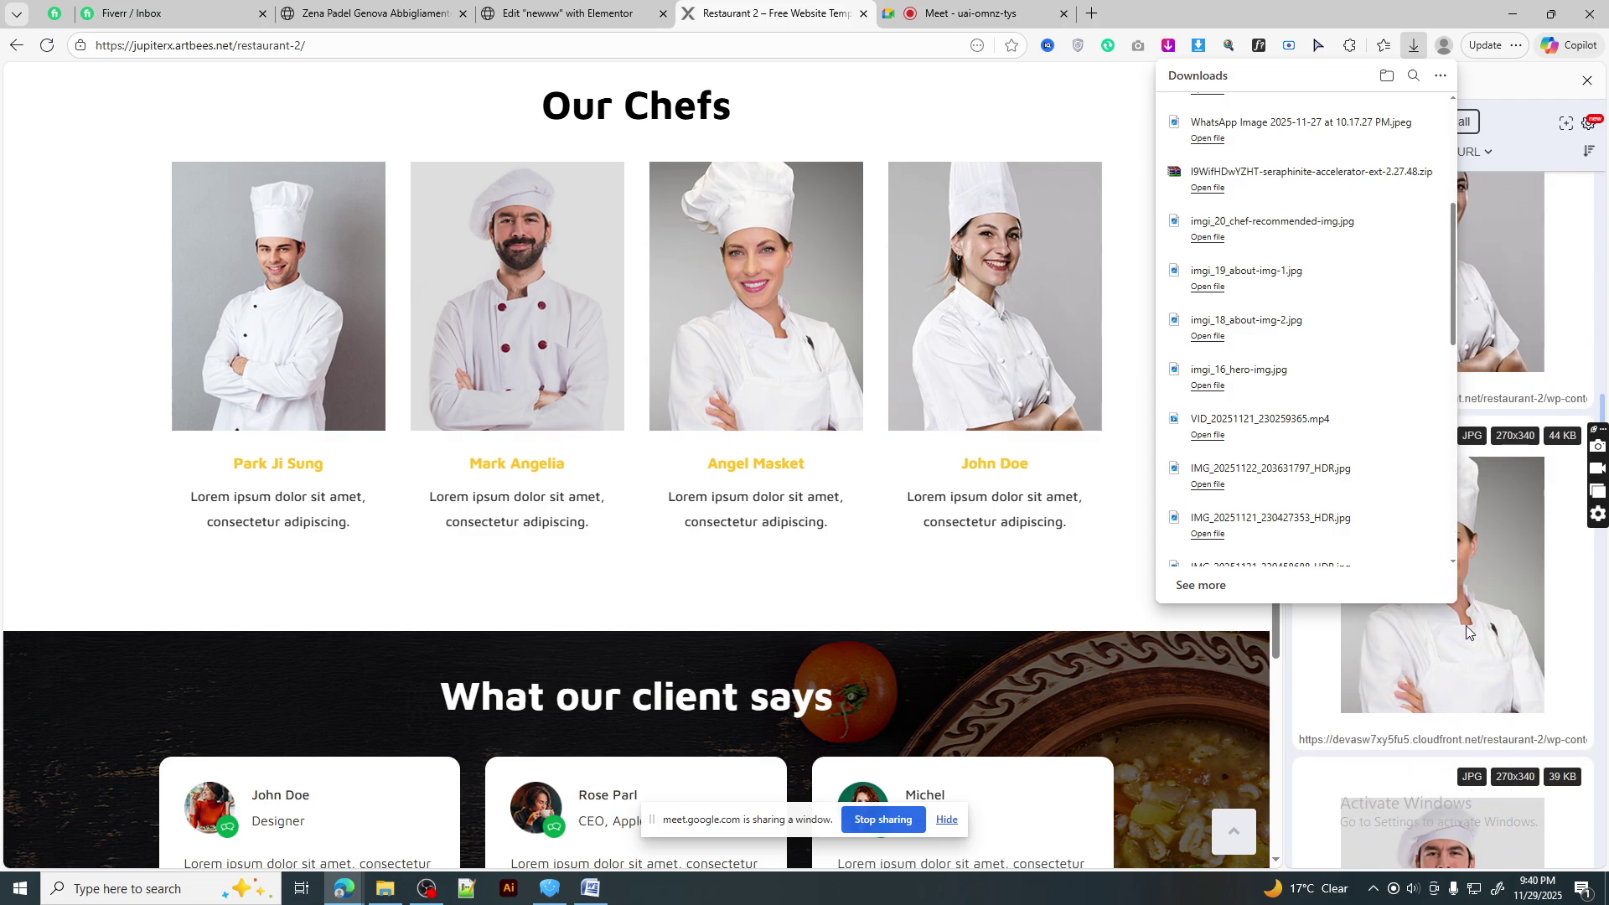
{"action": "left_click", "coordinate": [1498, 94]}
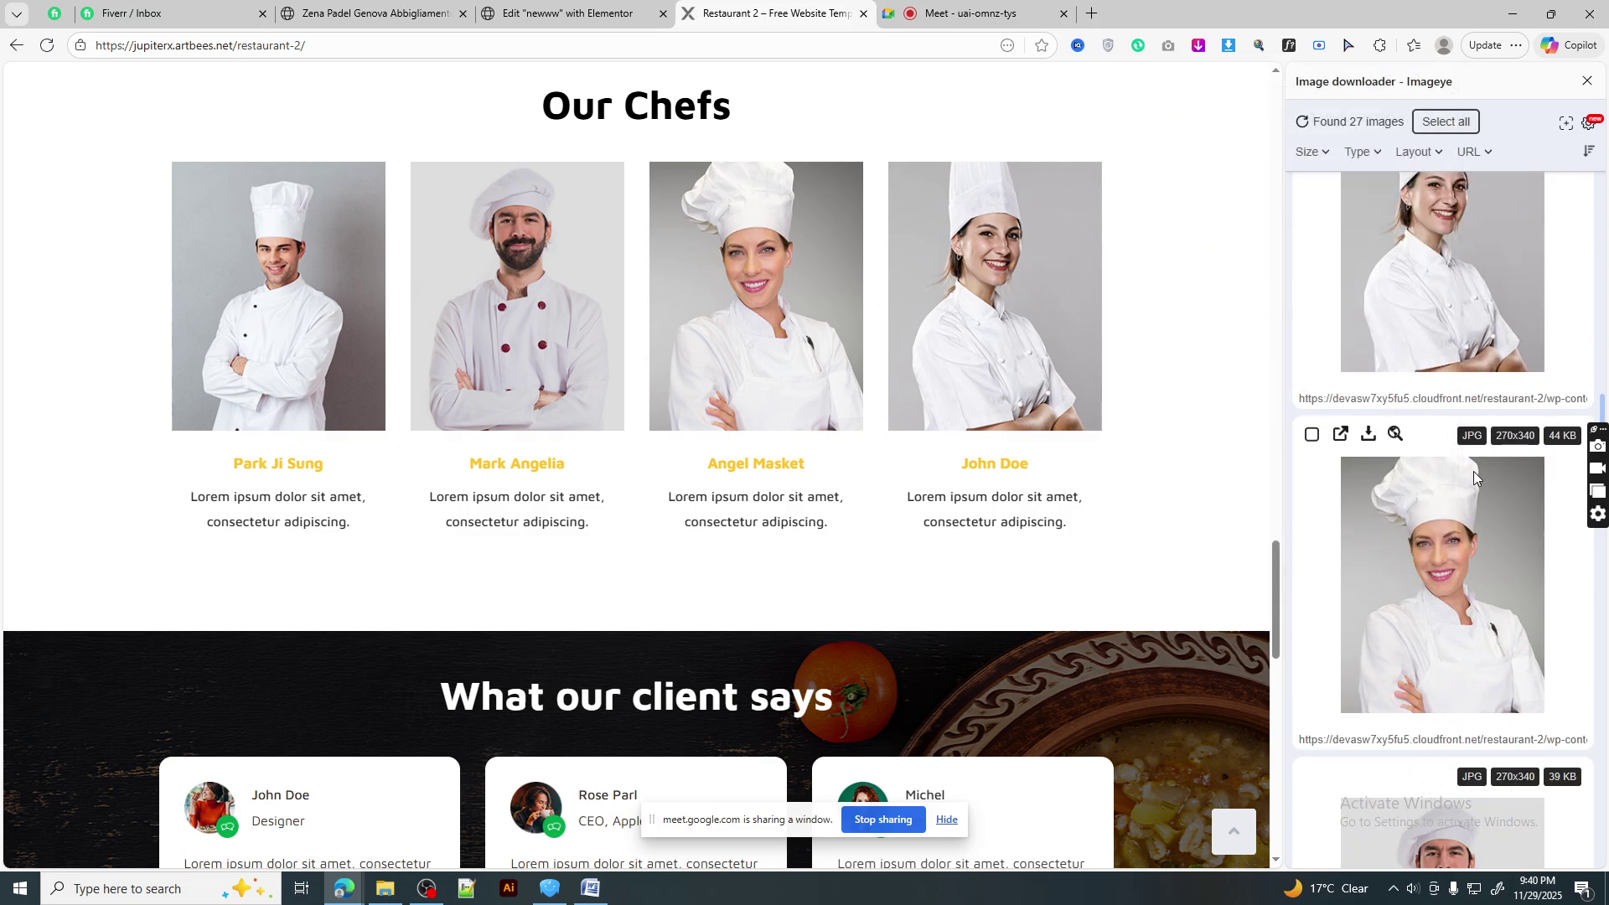
- Download the remaining three chef portraits from the reference page, then return to the Elementor editor and close the image downloader
{"action": "scroll", "coordinate": [1466, 505], "scroll_direction": "up", "scroll_amount": 2}
{"action": "scroll", "coordinate": [1462, 505], "scroll_direction": "down", "scroll_amount": 2}
{"action": "left_click", "coordinate": [1368, 436]}
{"action": "scroll", "coordinate": [1391, 575], "scroll_direction": "down", "scroll_amount": 2}
{"action": "left_click", "coordinate": [1368, 607]}
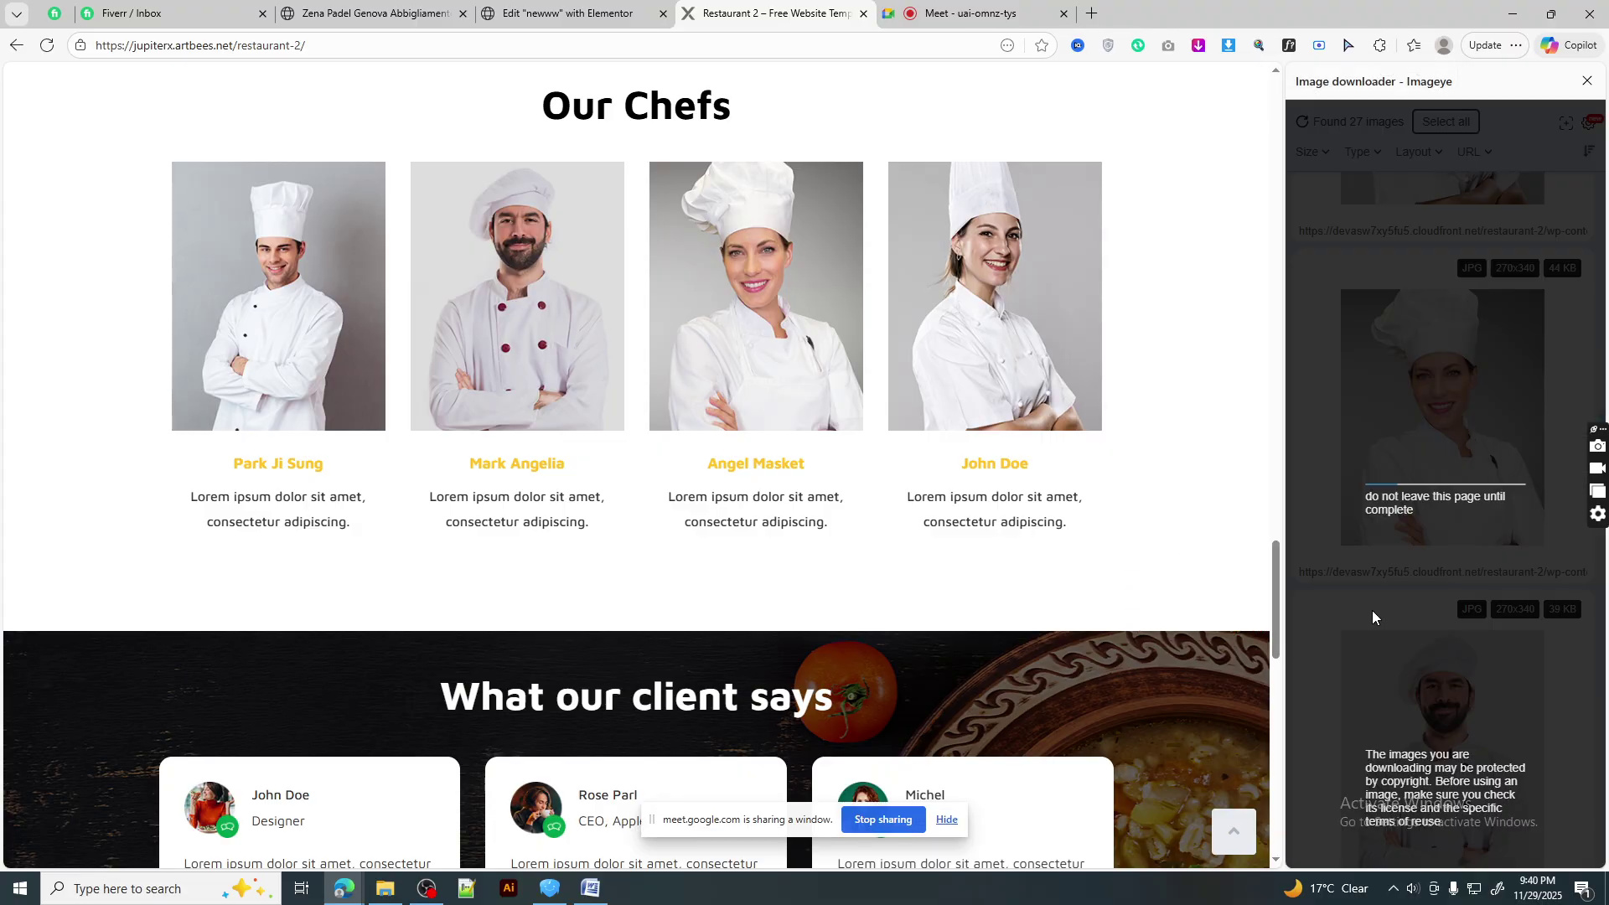
{"action": "scroll", "coordinate": [1142, 574], "scroll_direction": "down", "scroll_amount": 2}
{"action": "scroll", "coordinate": [1362, 579], "scroll_direction": "down", "scroll_amount": 4}
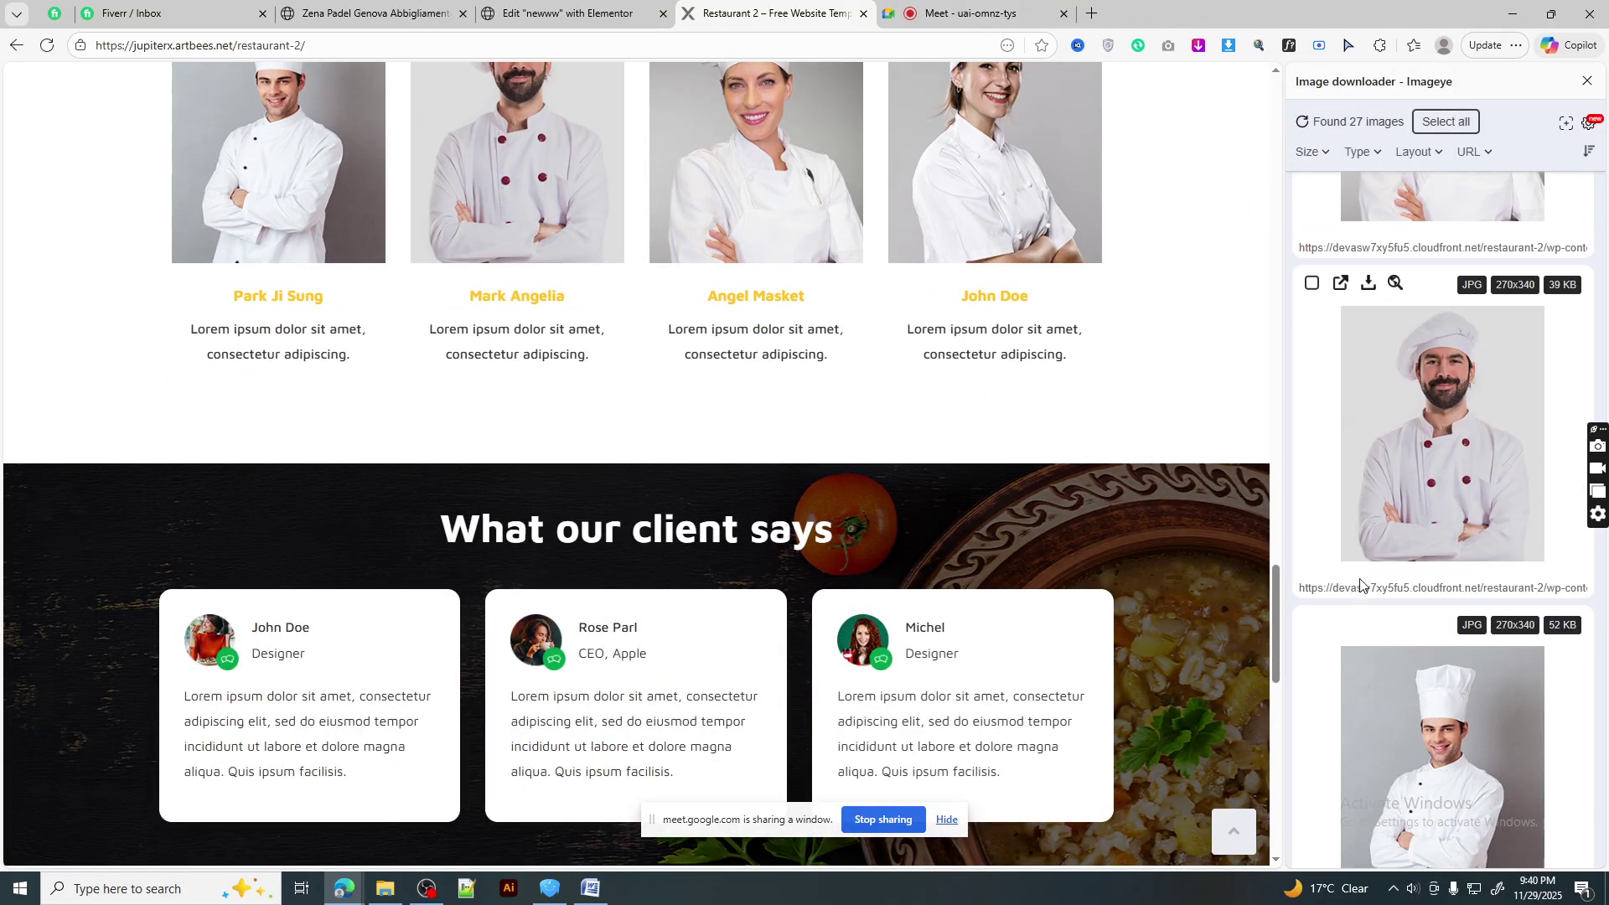
{"action": "left_click", "coordinate": [1368, 620]}
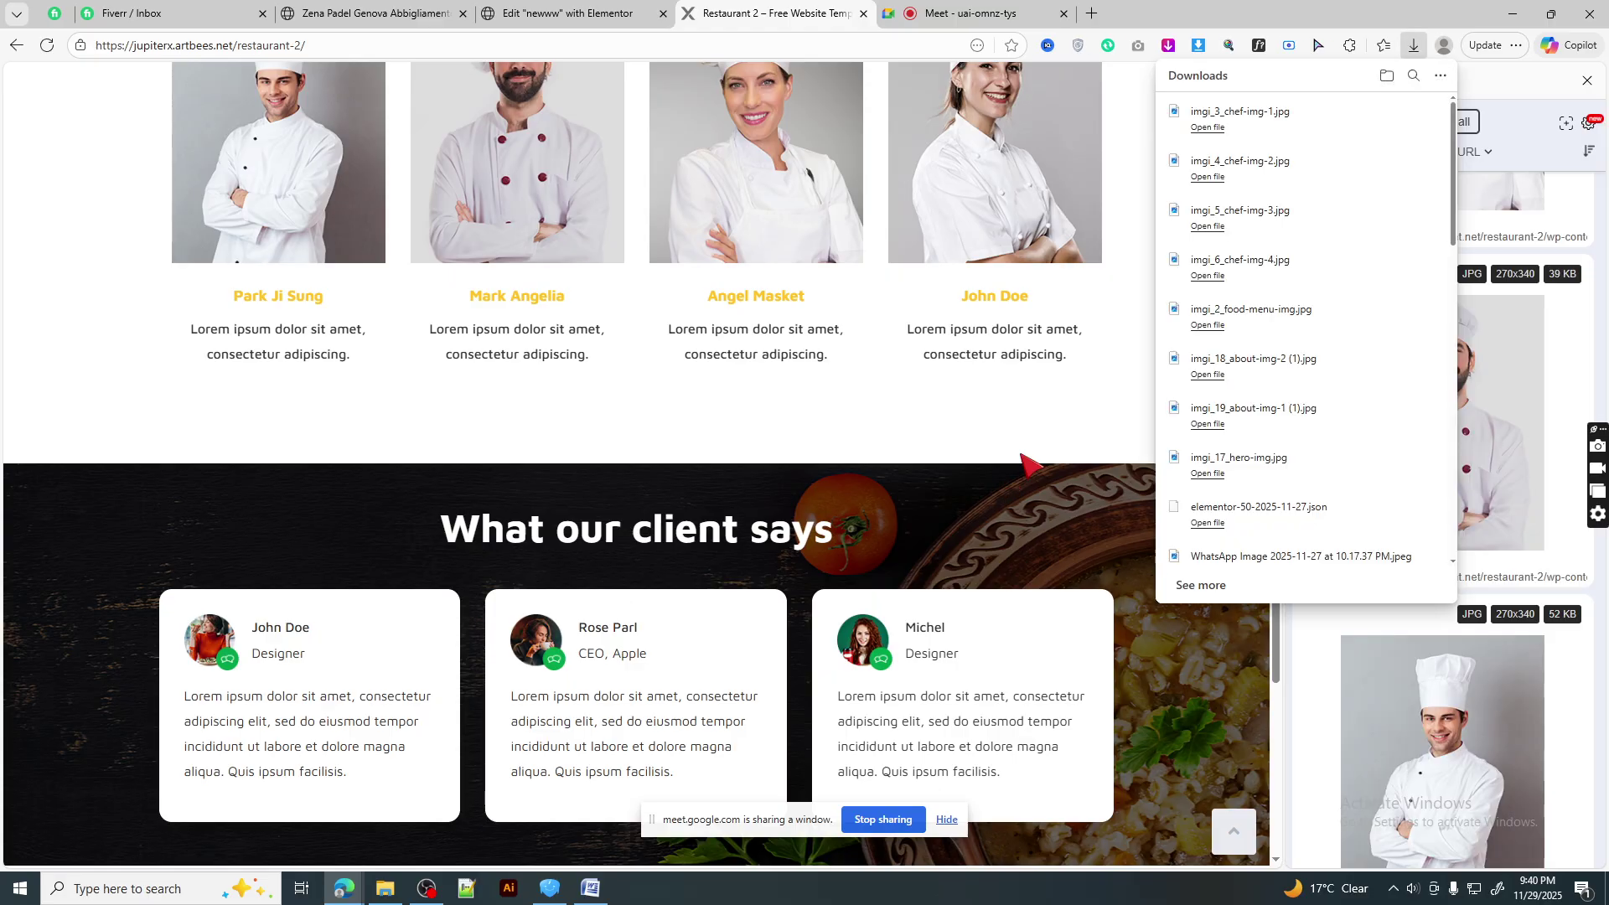
{"action": "scroll", "coordinate": [1090, 469], "scroll_direction": "down", "scroll_amount": 5}
{"action": "scroll", "coordinate": [1089, 471], "scroll_direction": "up", "scroll_amount": 5}
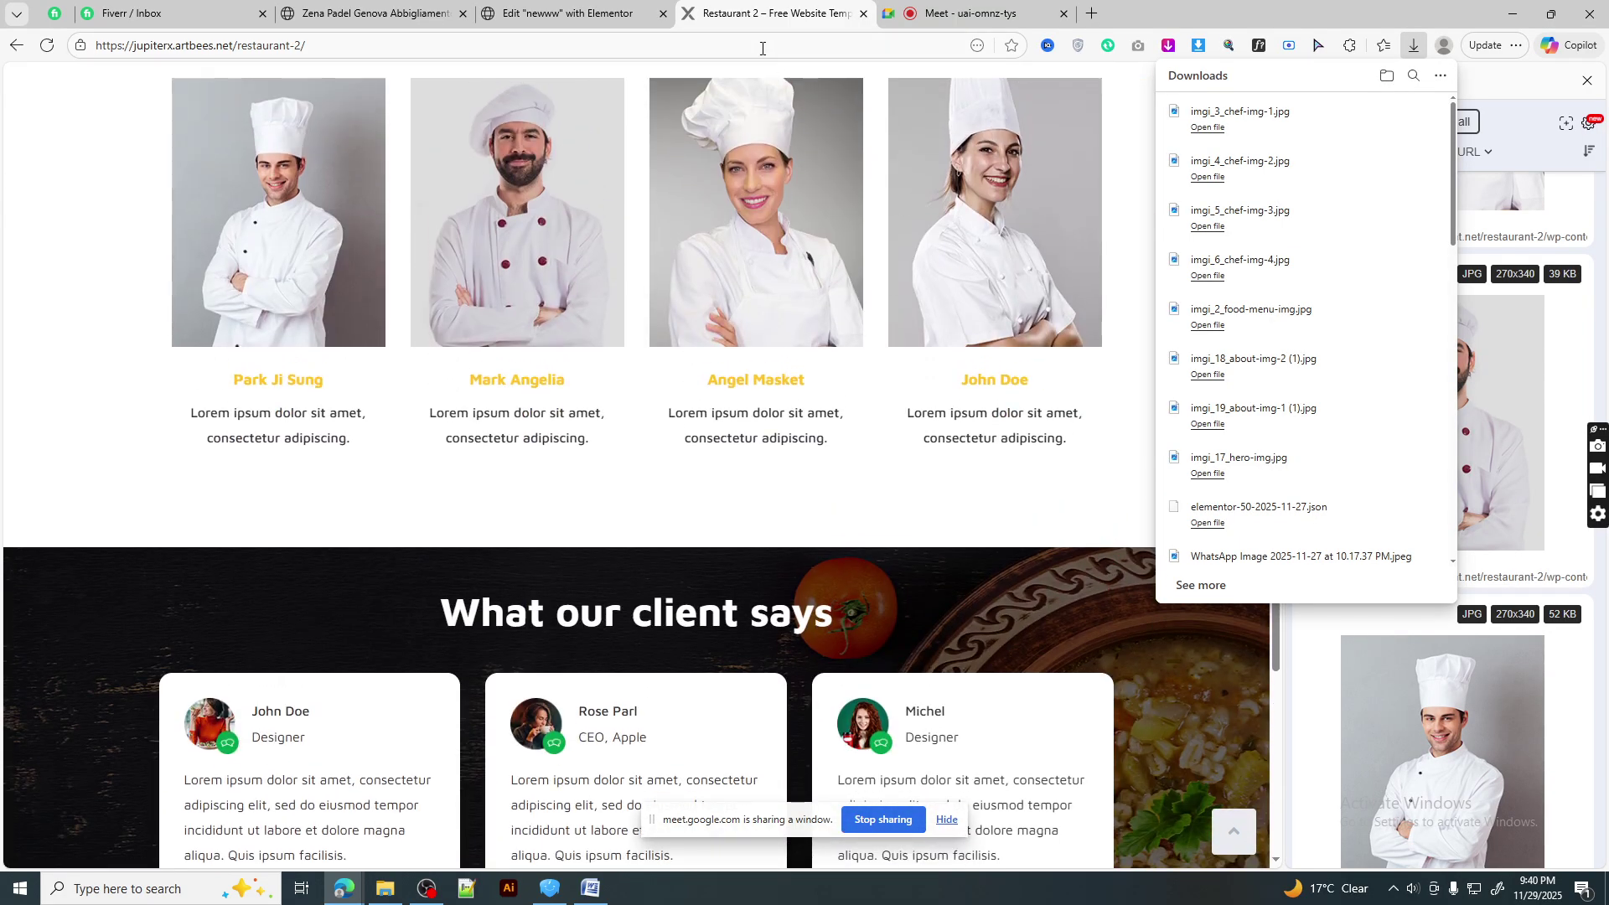
{"action": "key", "text": "ctrl+shift+Tab"}
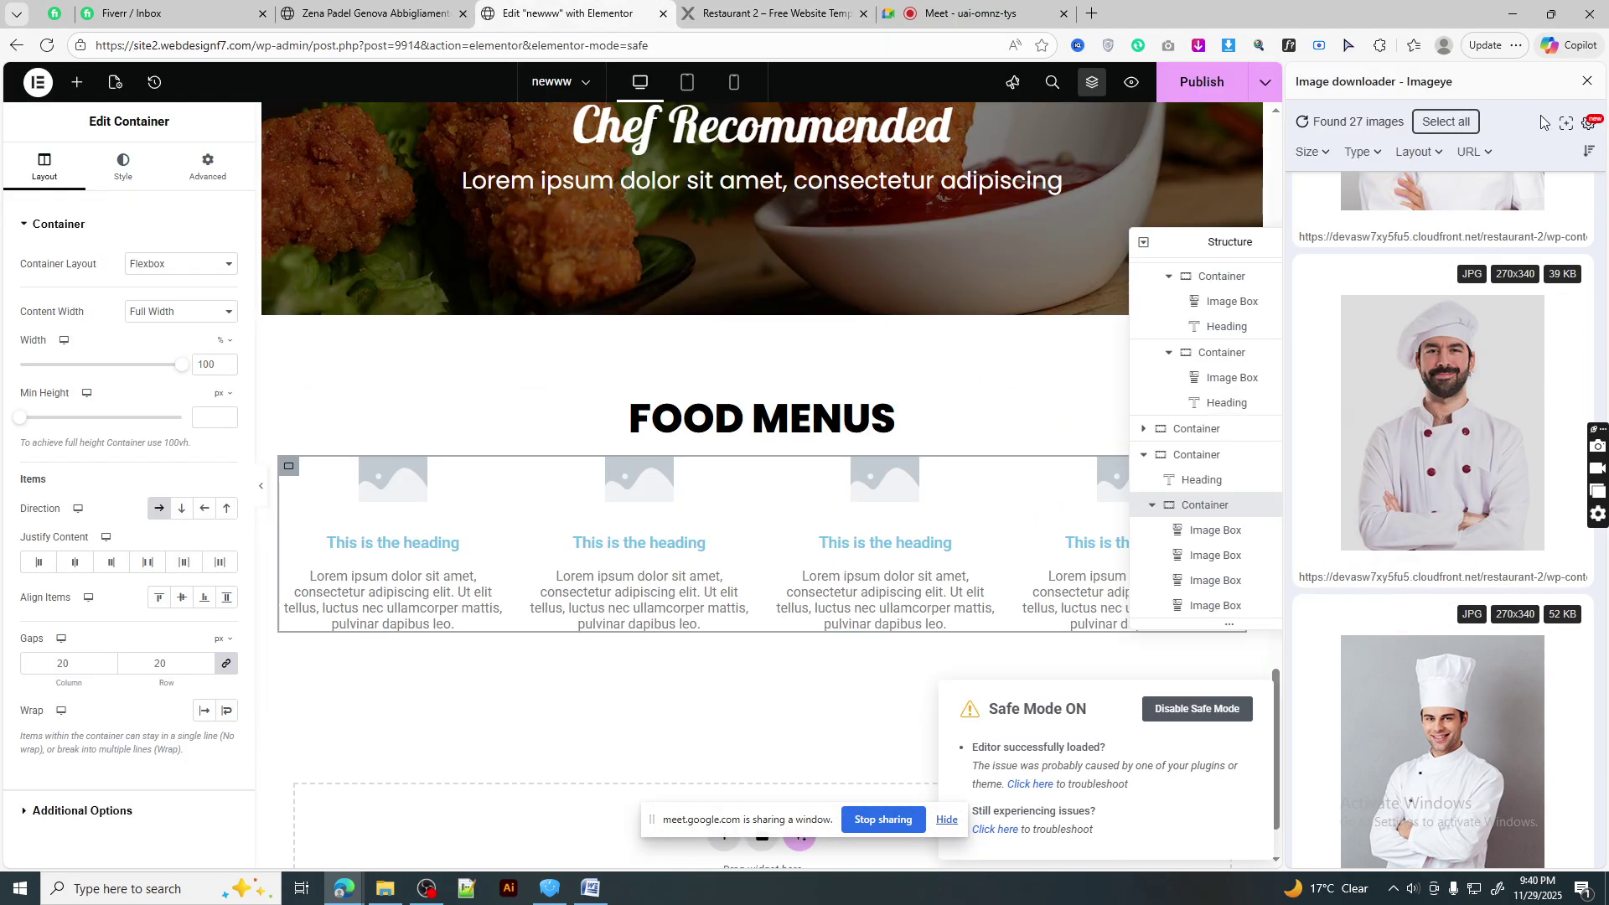
{"action": "left_click", "coordinate": [1587, 81]}
- Compare the alignment of dish titles and prices in the reference's Food Menus section with the Elementor version
{"action": "left_click", "coordinate": [775, 14]}
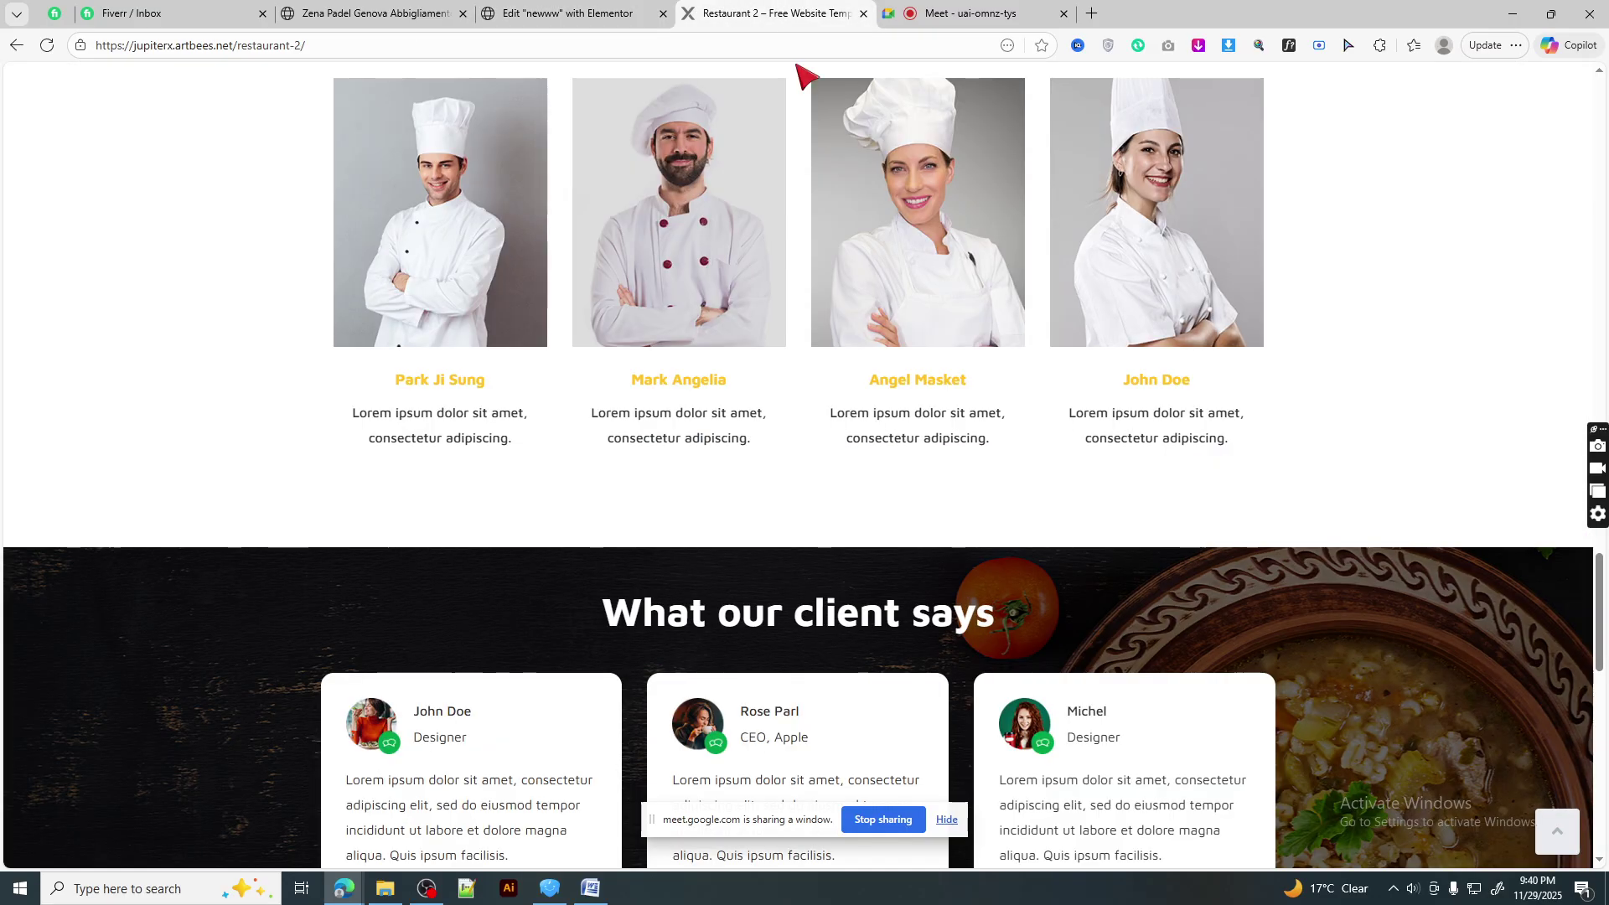
{"action": "scroll", "coordinate": [1136, 515], "scroll_direction": "up", "scroll_amount": 15}
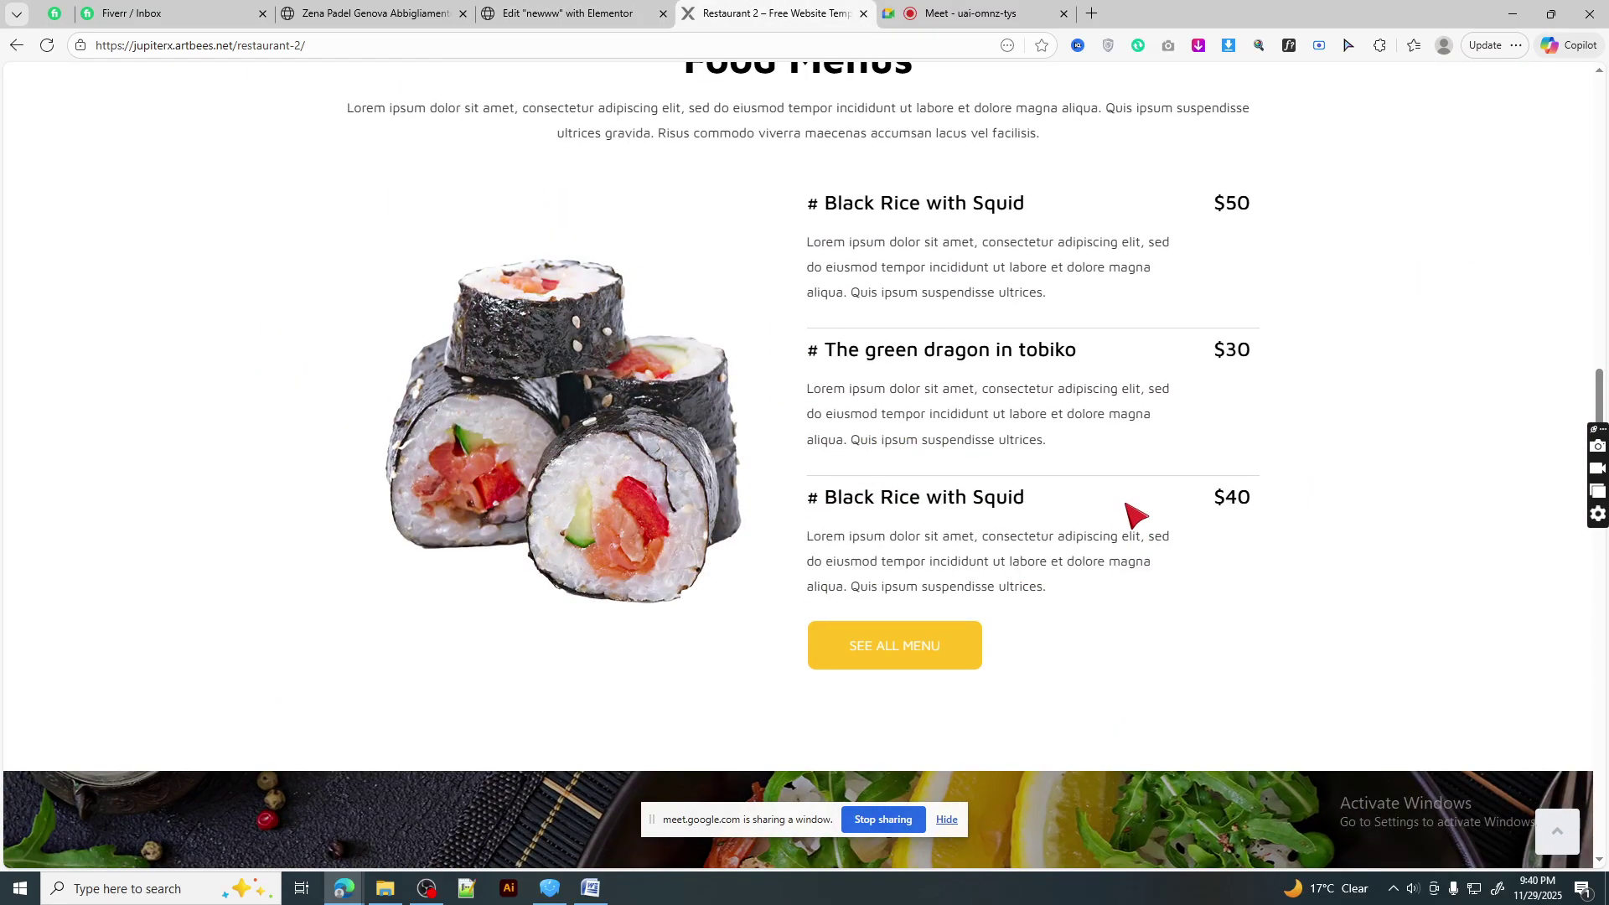
{"action": "left_click", "coordinate": [568, 13]}
{"action": "scroll", "coordinate": [984, 423], "scroll_direction": "up", "scroll_amount": 5}
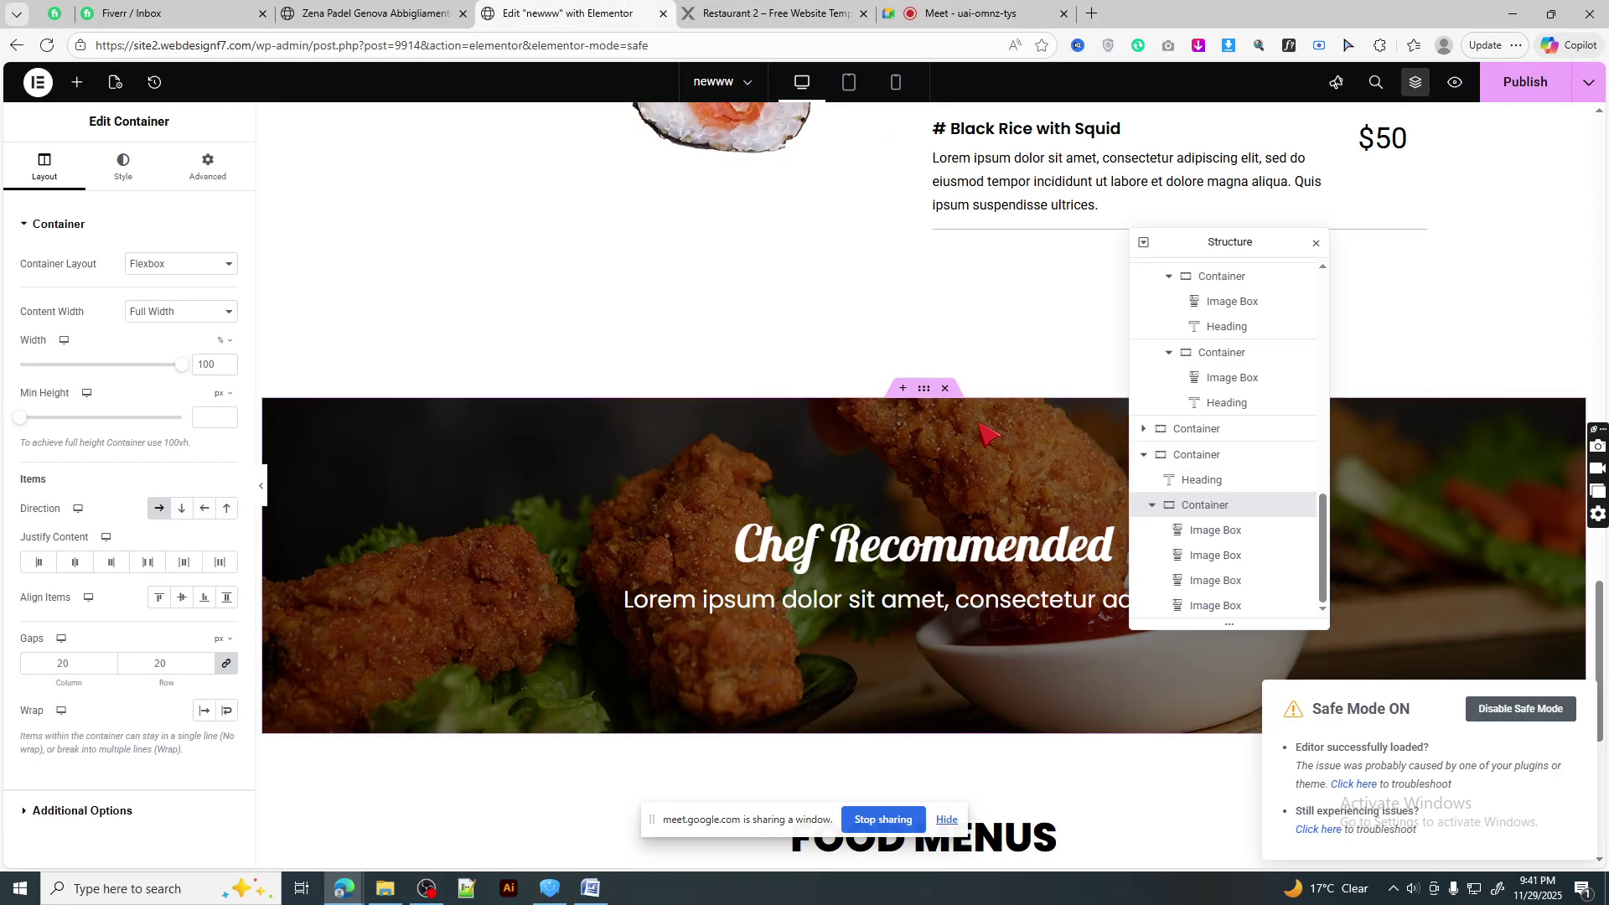
{"action": "scroll", "coordinate": [984, 431], "scroll_direction": "down", "scroll_amount": 5}
{"action": "left_click_drag", "start_coordinate": [881, 291], "coordinate": [568, 312]}
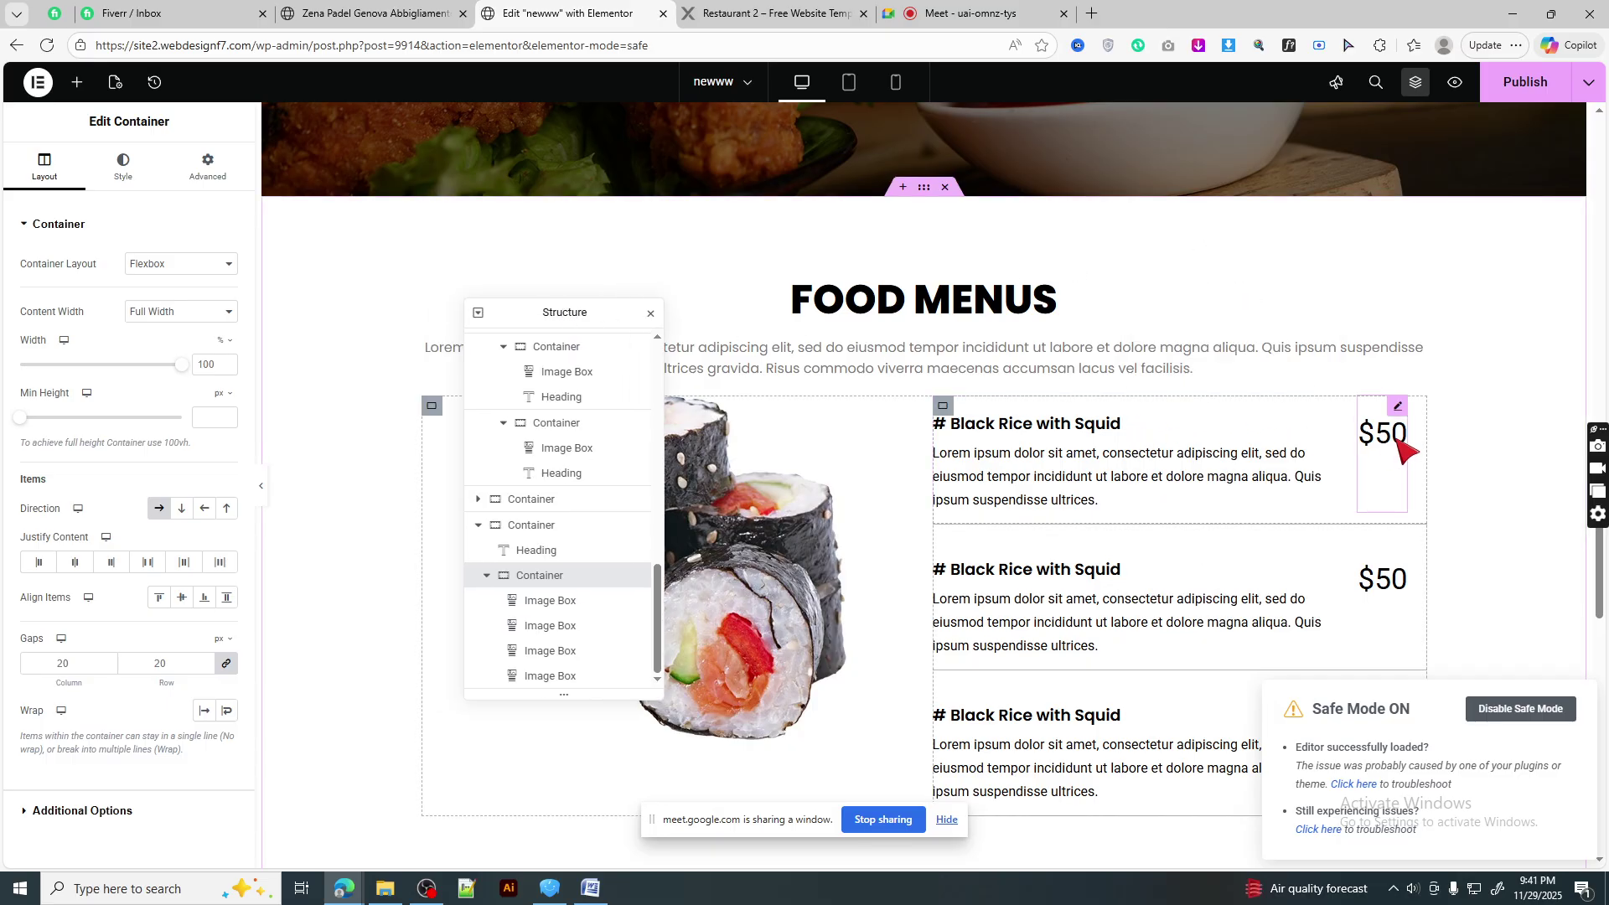
{"action": "left_click", "coordinate": [728, 7]}
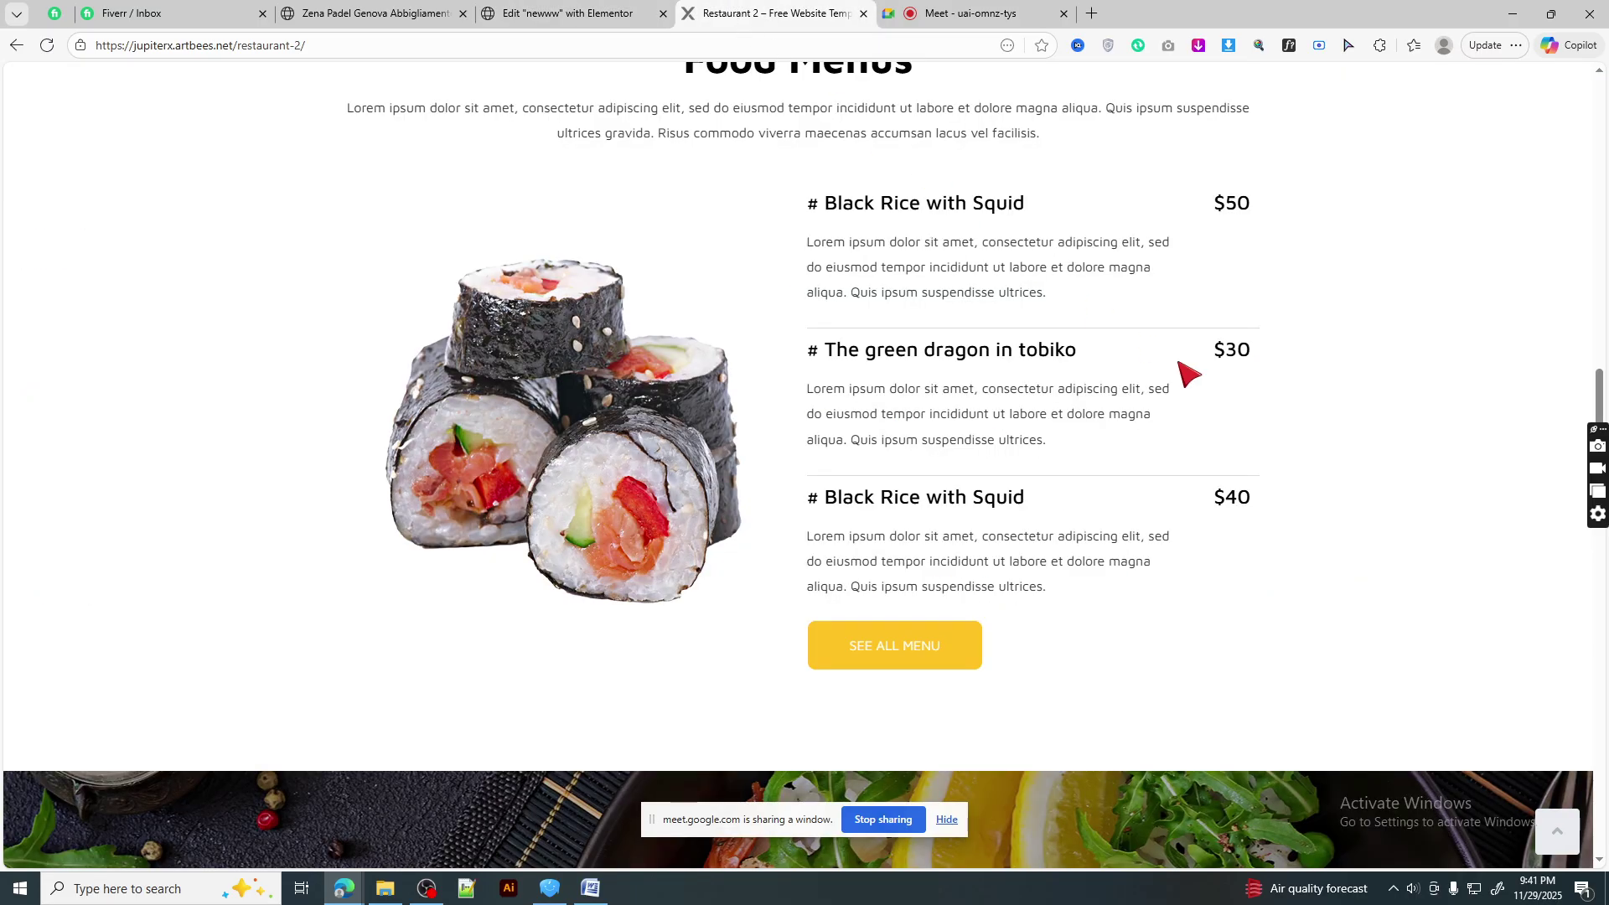
{"action": "scroll", "coordinate": [1305, 460], "scroll_direction": "up", "scroll_amount": 3}
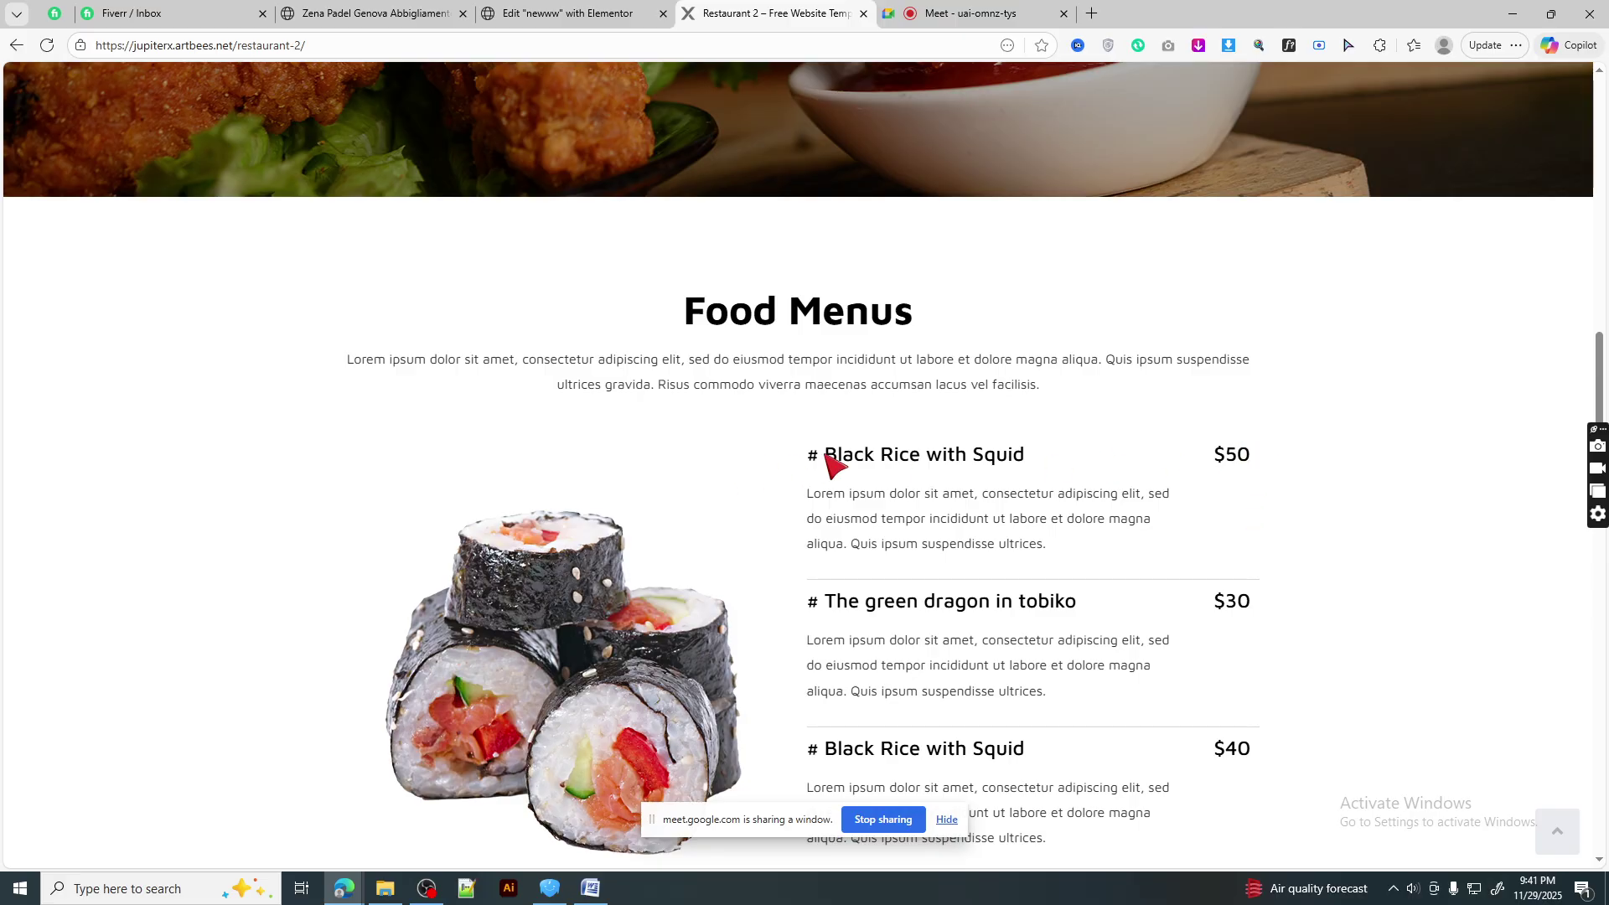
{"action": "left_click_drag", "start_coordinate": [829, 458], "coordinate": [1287, 453]}
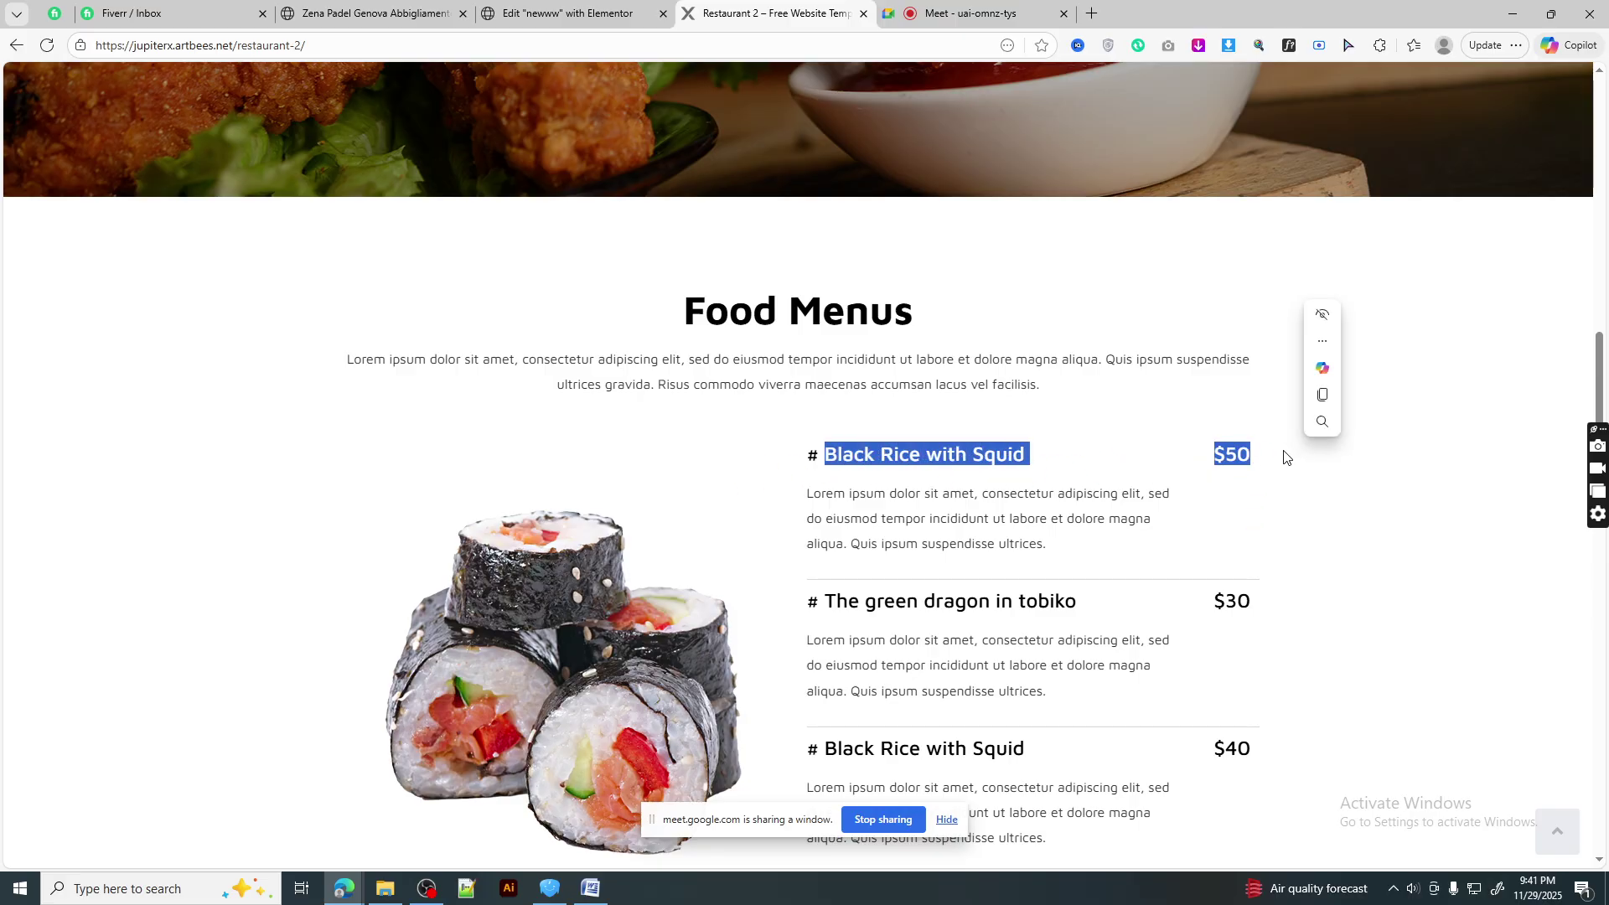
{"action": "left_click", "coordinate": [1115, 455]}
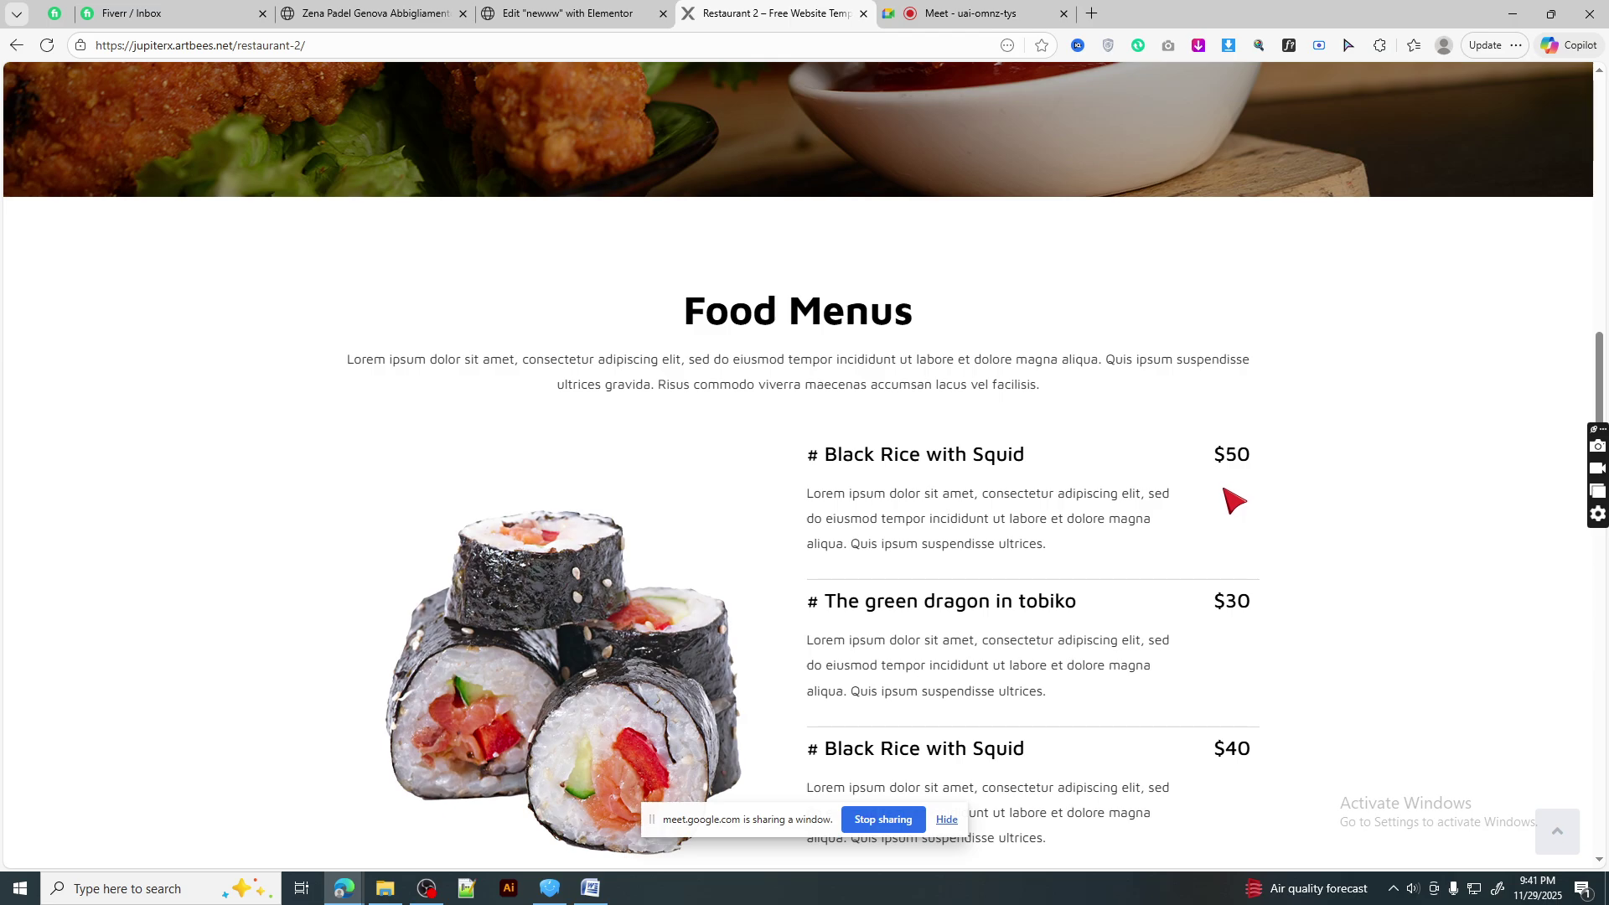
{"action": "scroll", "coordinate": [1232, 506], "scroll_direction": "down", "scroll_amount": 5}
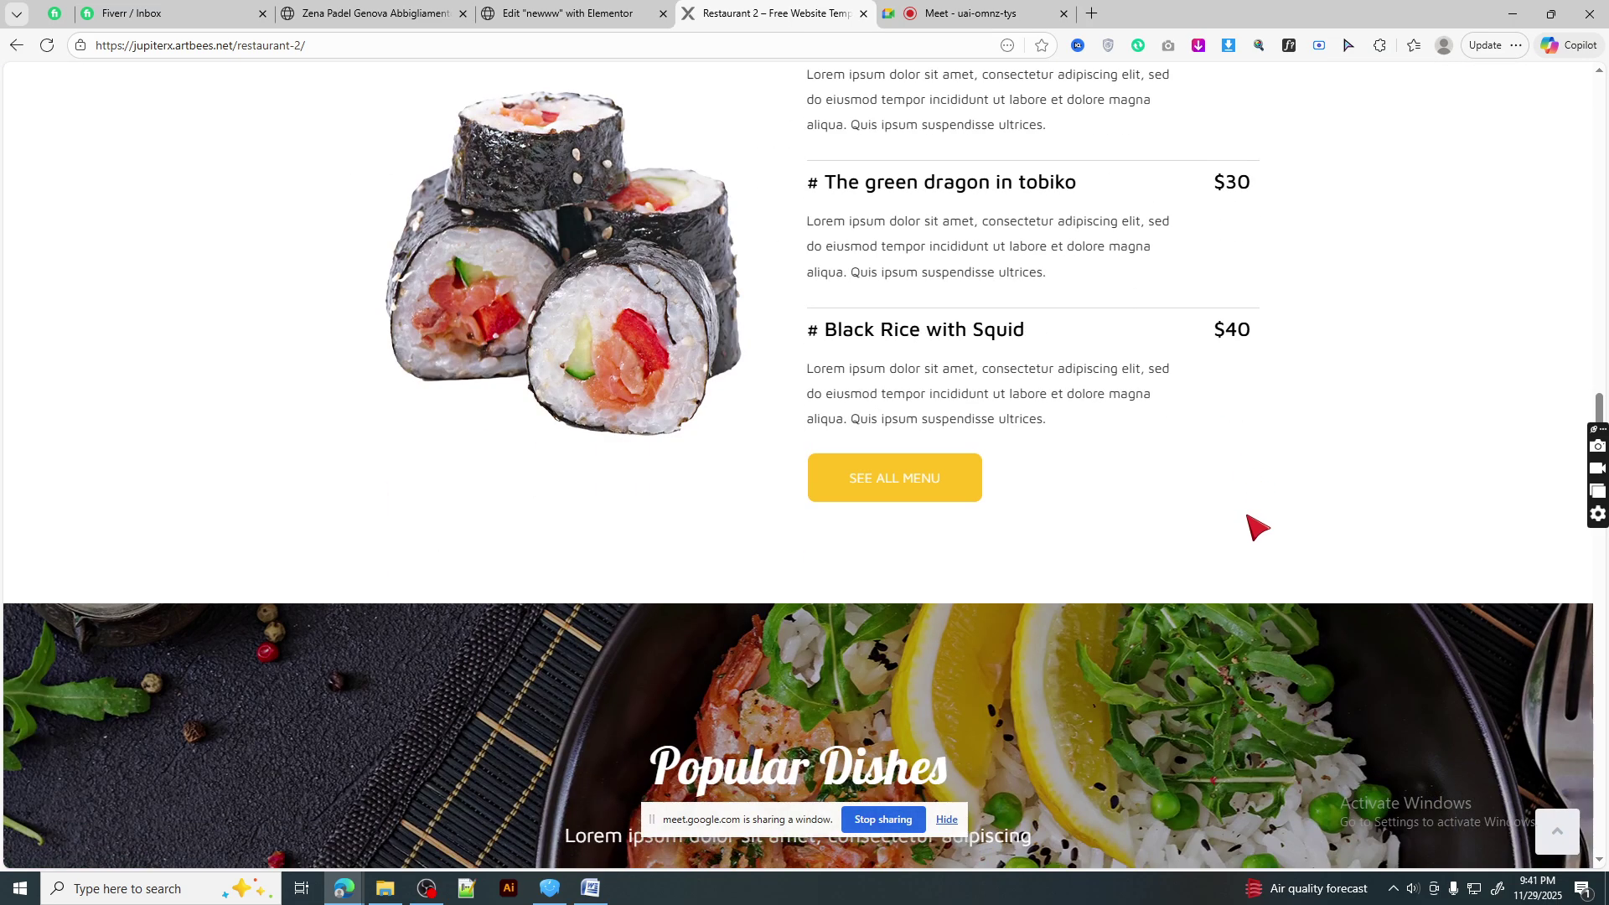
{"action": "scroll", "coordinate": [1252, 515], "scroll_direction": "up", "scroll_amount": 5}
{"action": "left_click", "coordinate": [564, 13]}
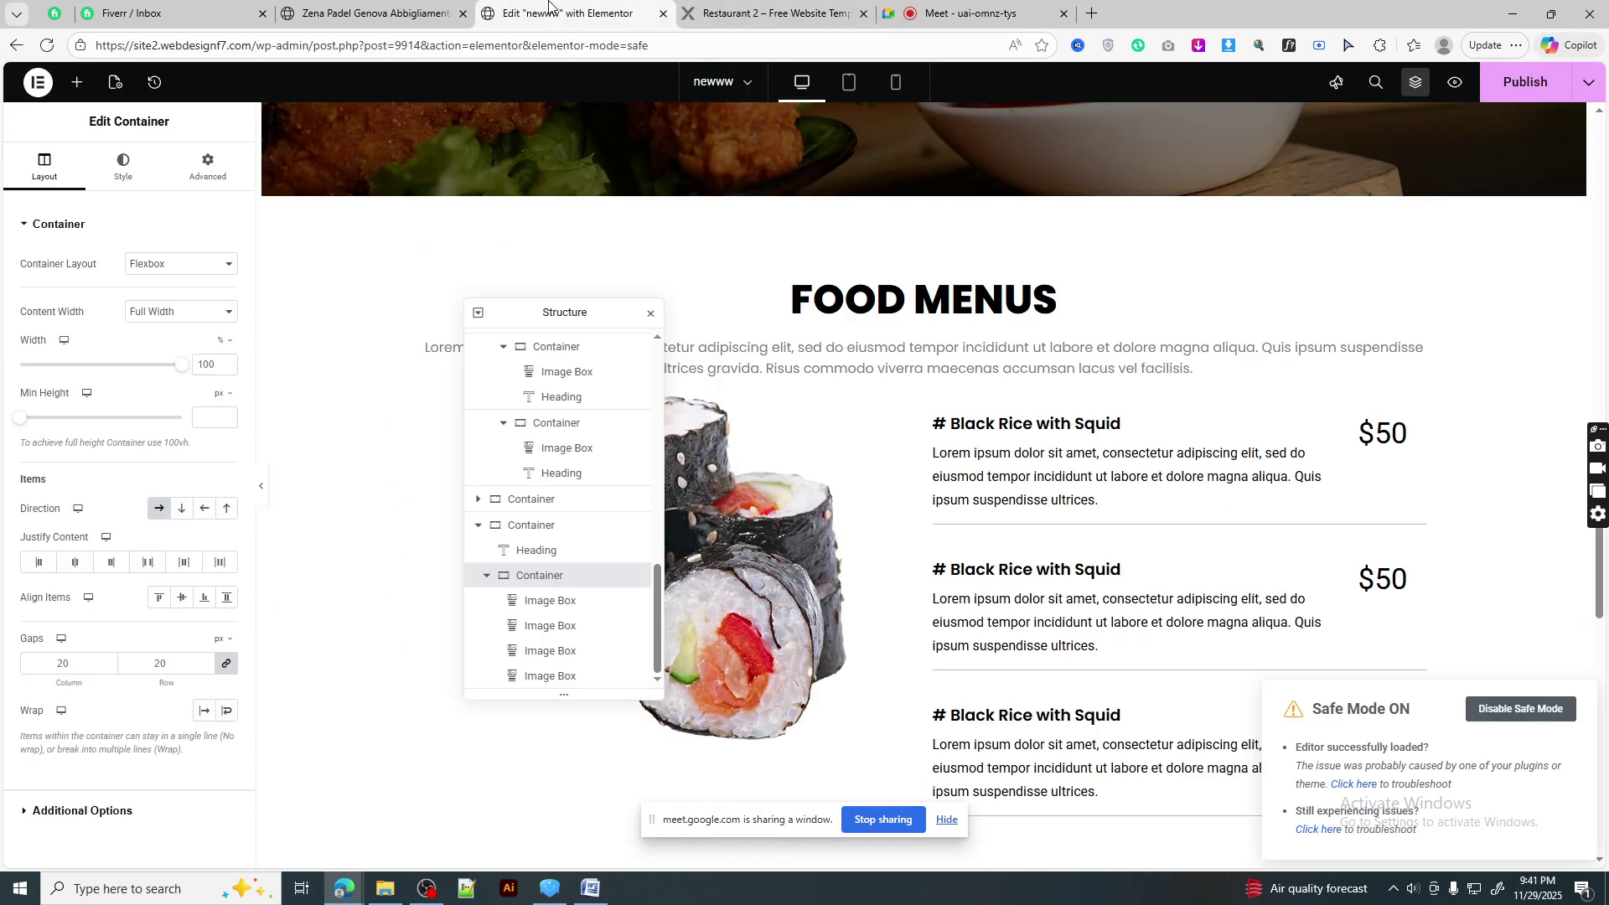
- Set the line height of the first $50 price heading in the Food Menus section to 63 px
{"action": "left_click", "coordinate": [1397, 424]}
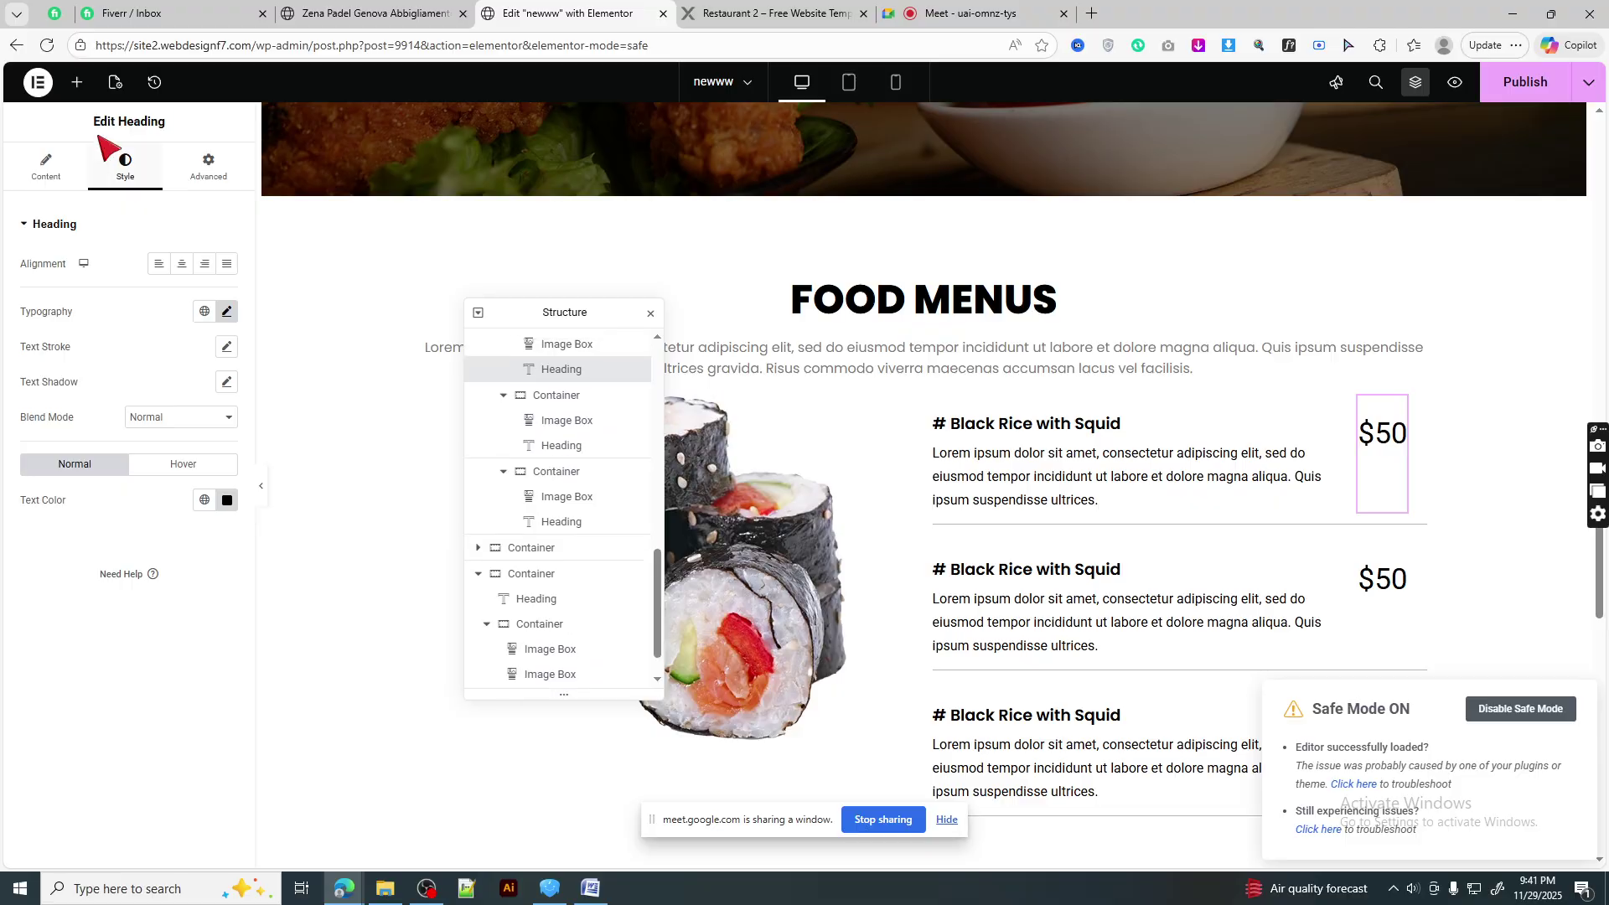
{"action": "left_click", "coordinate": [227, 311]}
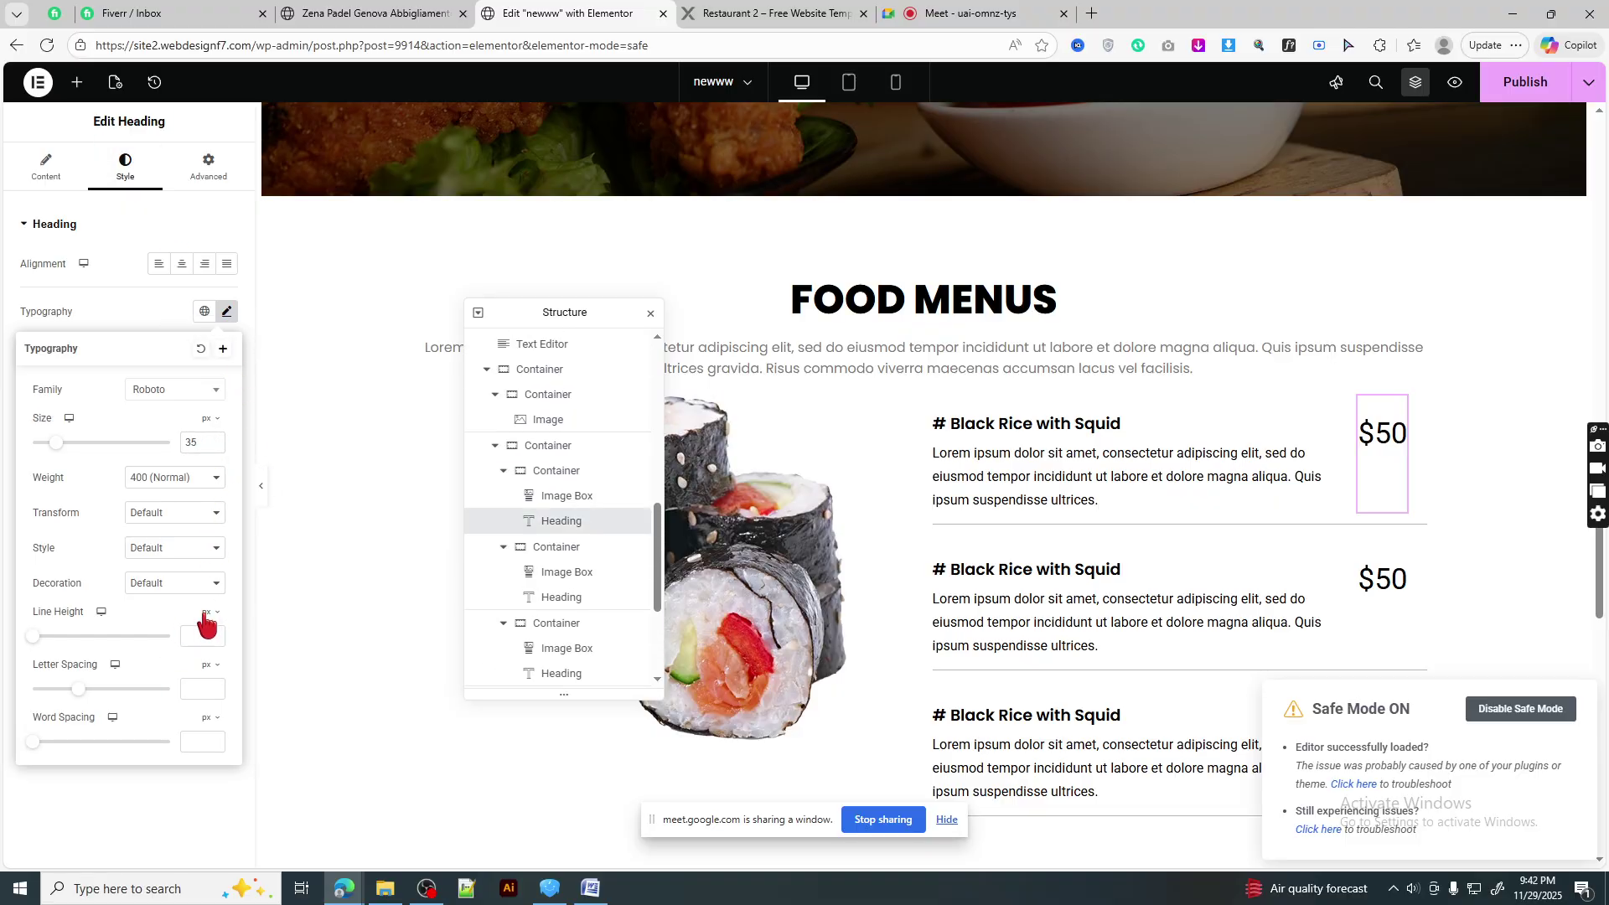
{"action": "left_click_drag", "start_coordinate": [47, 639], "coordinate": [118, 639]}
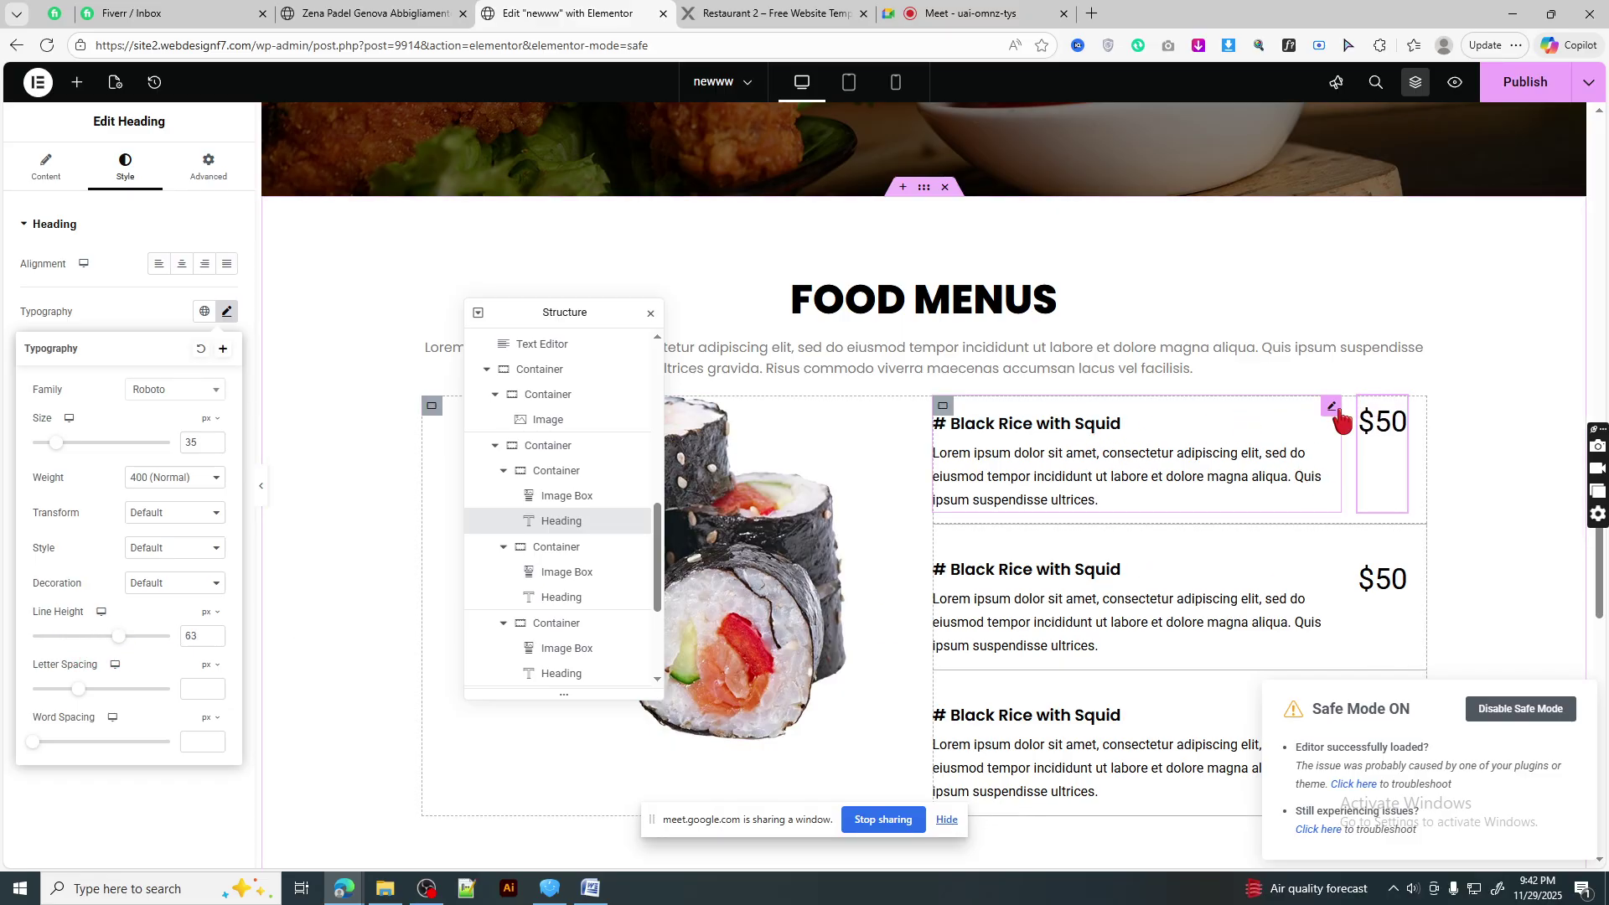
- Check the title and description typography settings of the first Food Menus image box
{"action": "left_click", "coordinate": [1328, 412]}
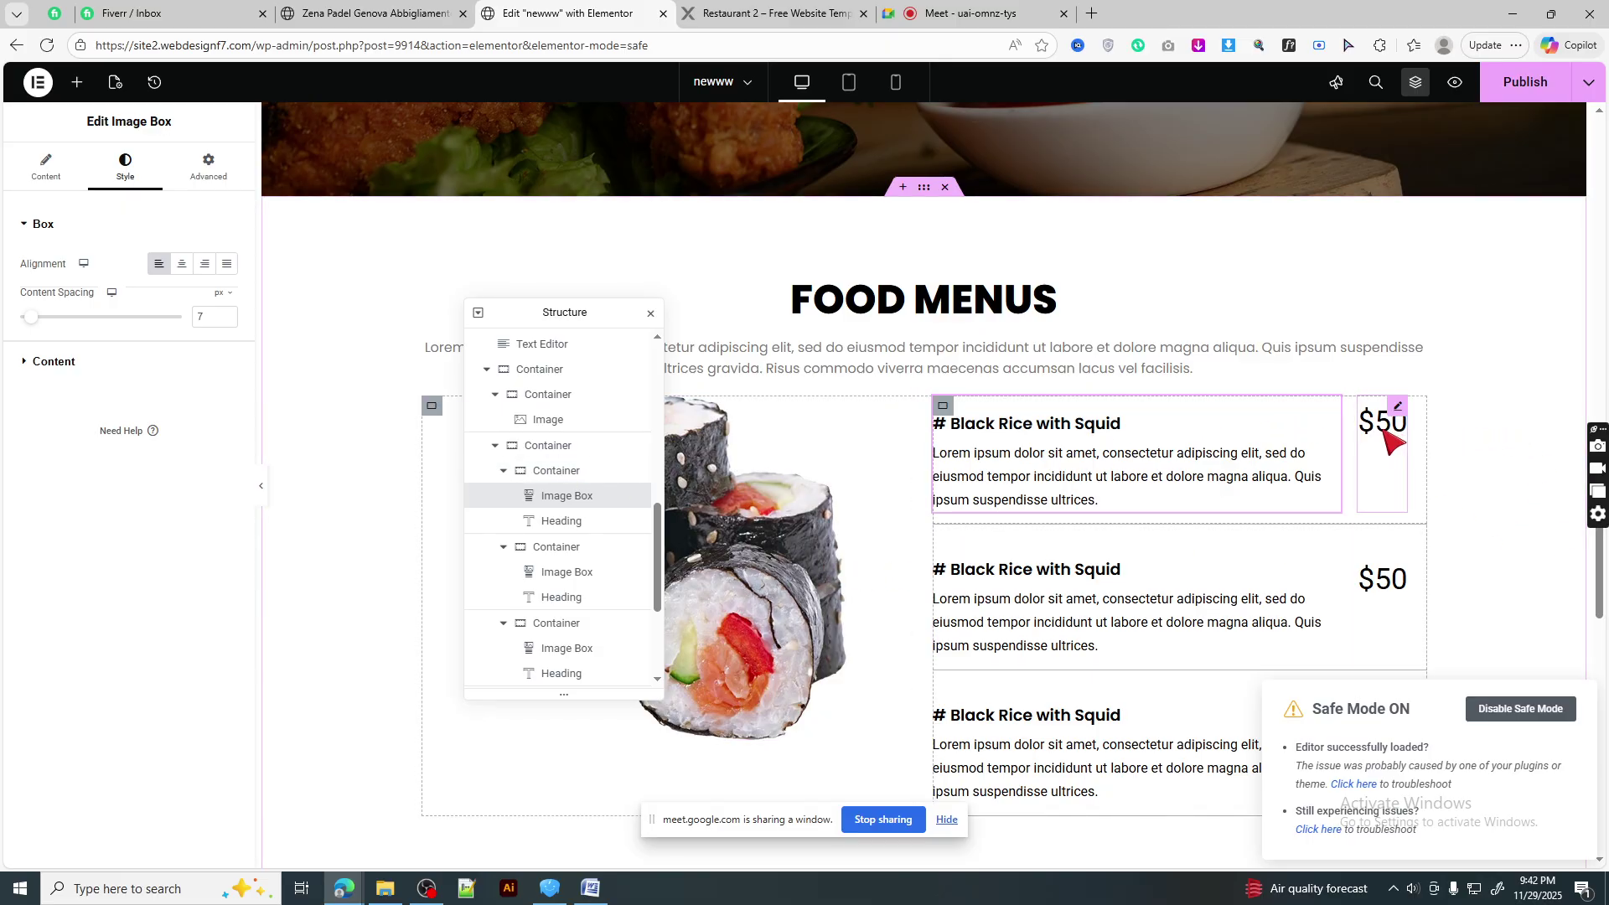
{"action": "left_click", "coordinate": [1027, 467]}
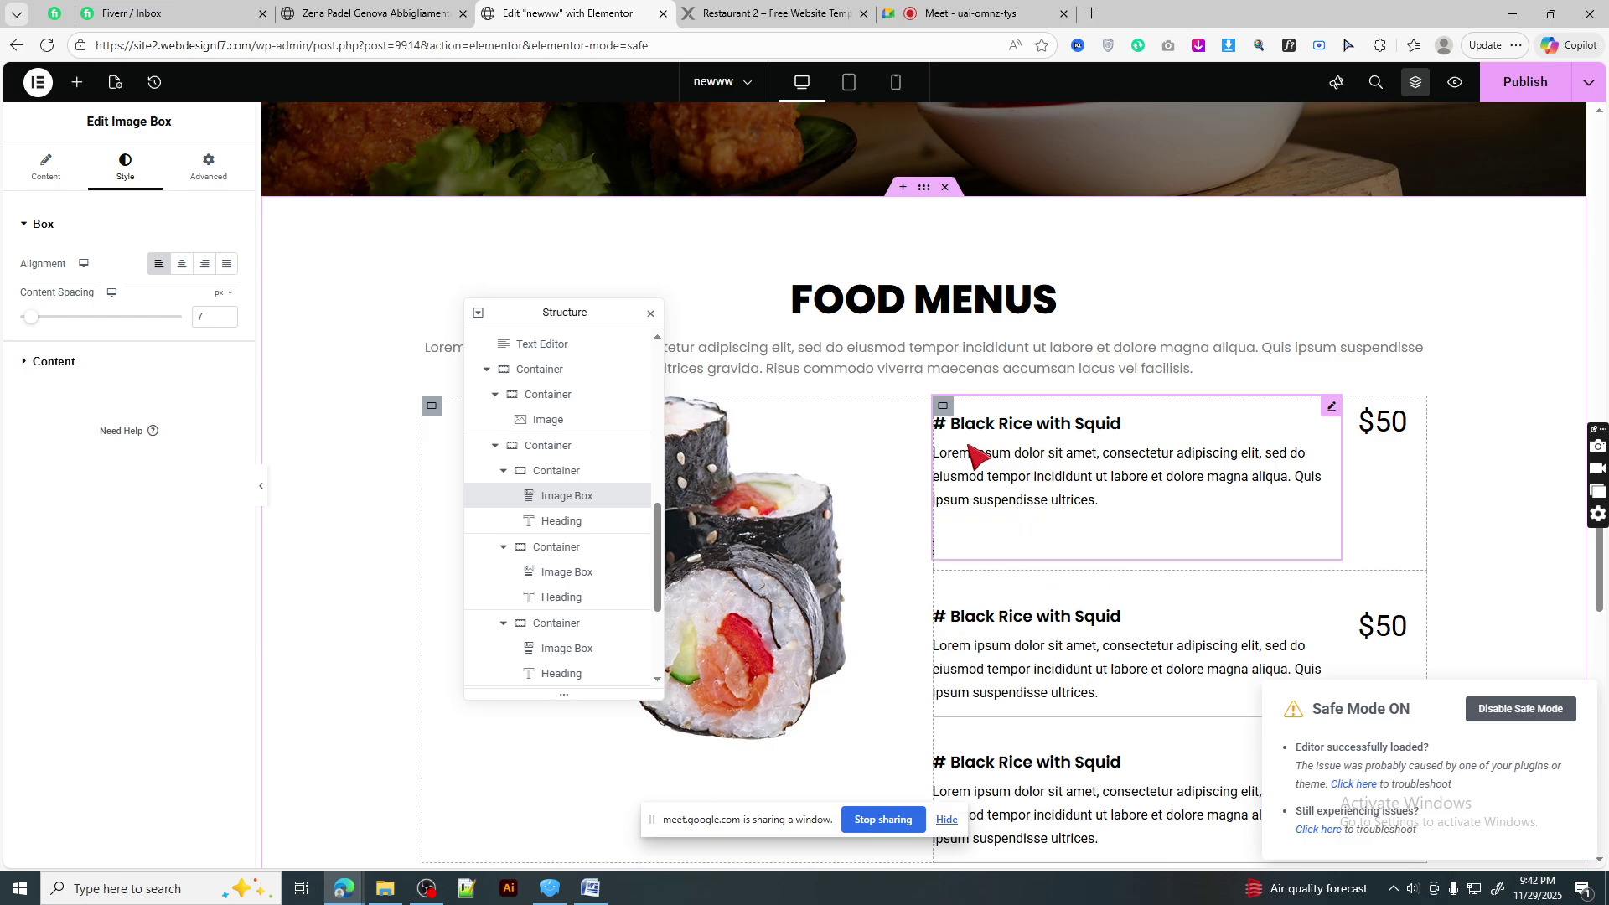
{"action": "left_click", "coordinate": [122, 367]}
{"action": "left_click", "coordinate": [227, 339]}
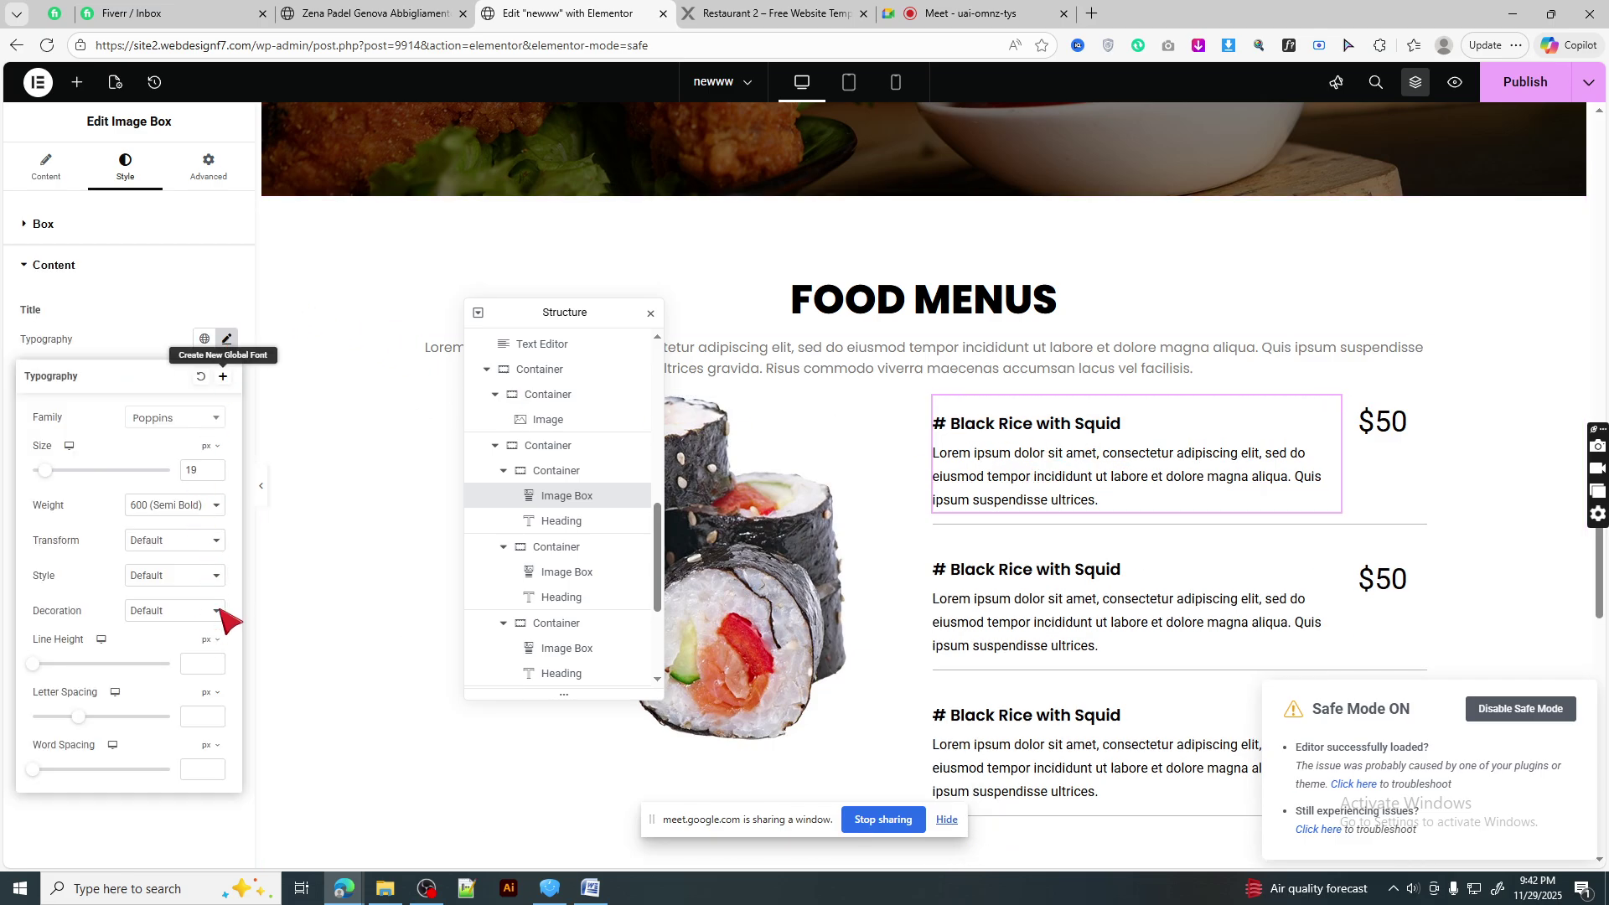
{"action": "left_click", "coordinate": [226, 338]}
{"action": "left_click", "coordinate": [228, 553]}
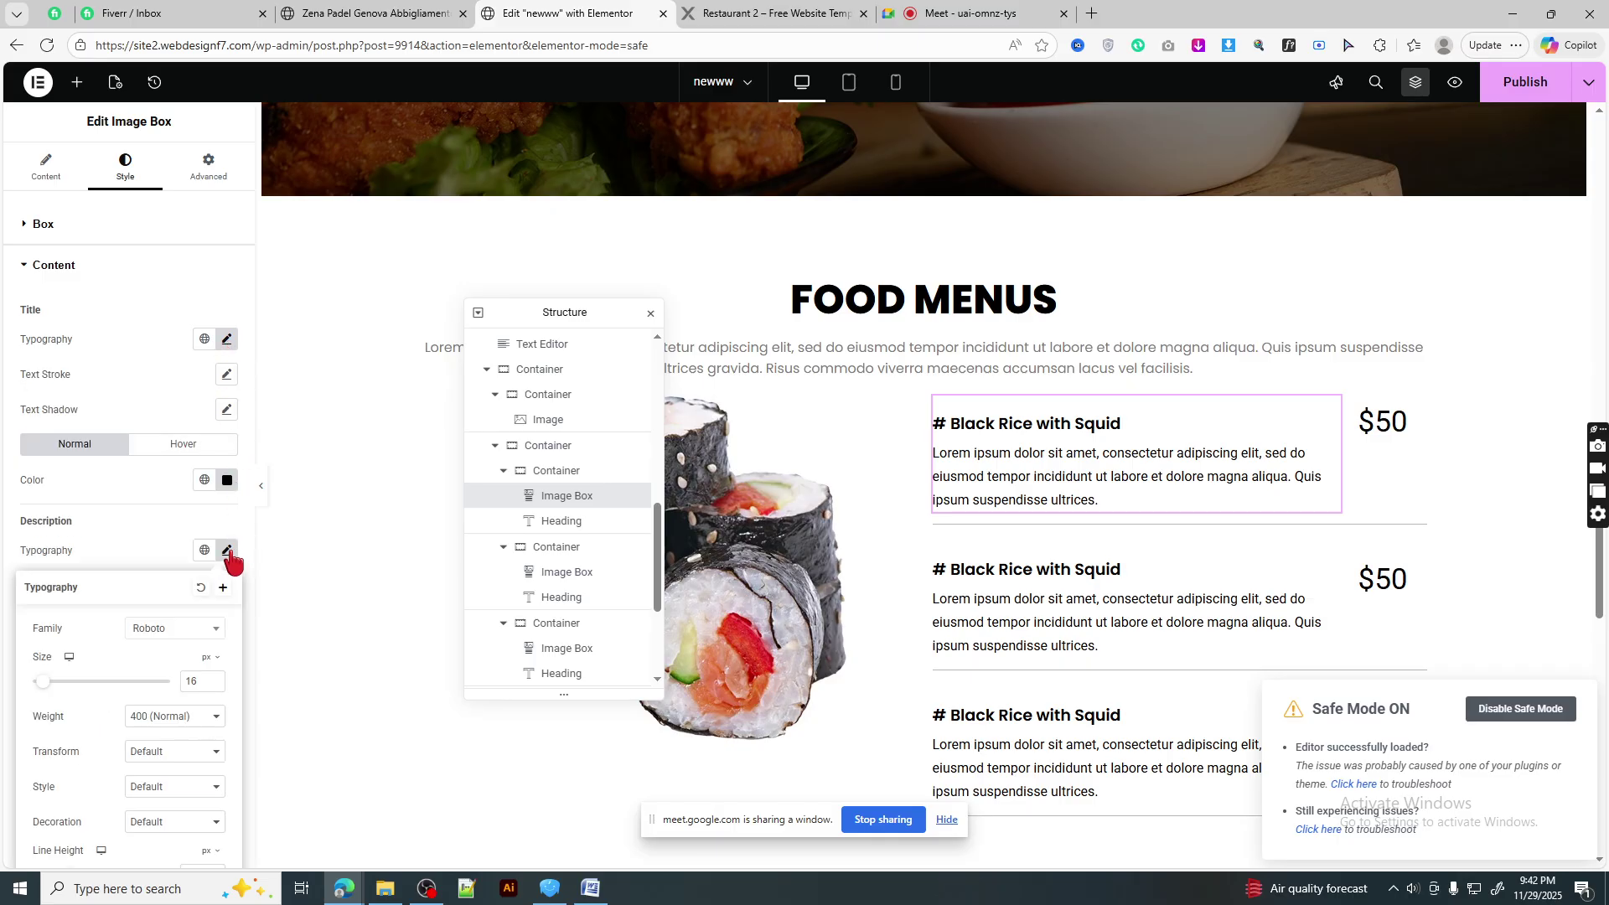
{"action": "scroll", "coordinate": [223, 771], "scroll_direction": "down", "scroll_amount": 2}
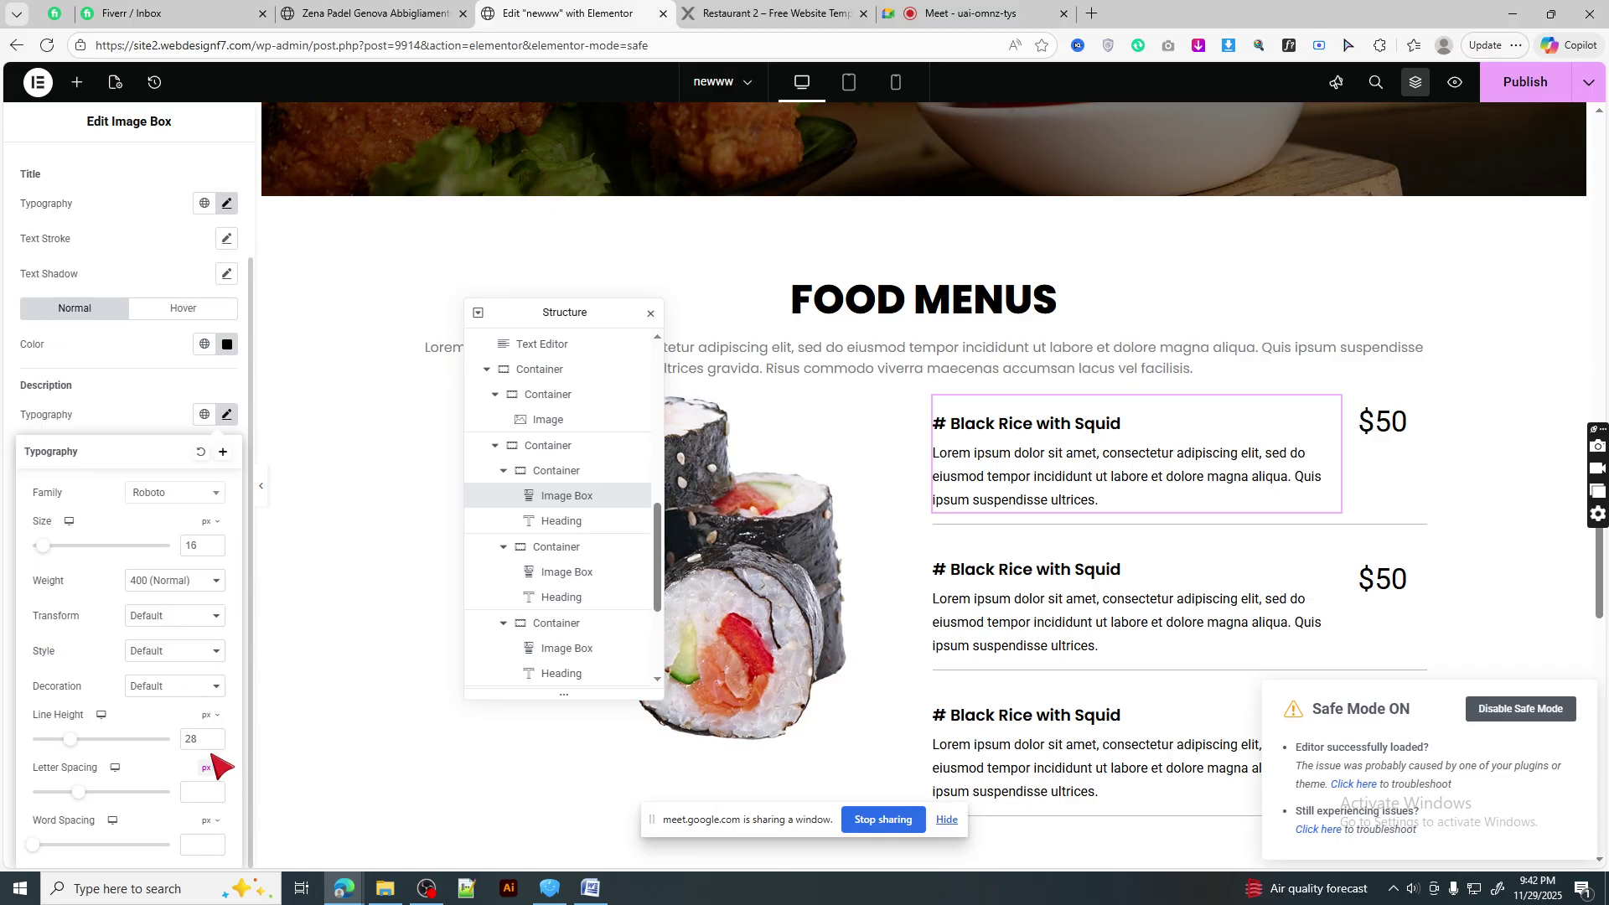
{"action": "left_click", "coordinate": [226, 414]}
{"action": "left_click", "coordinate": [1391, 419]}
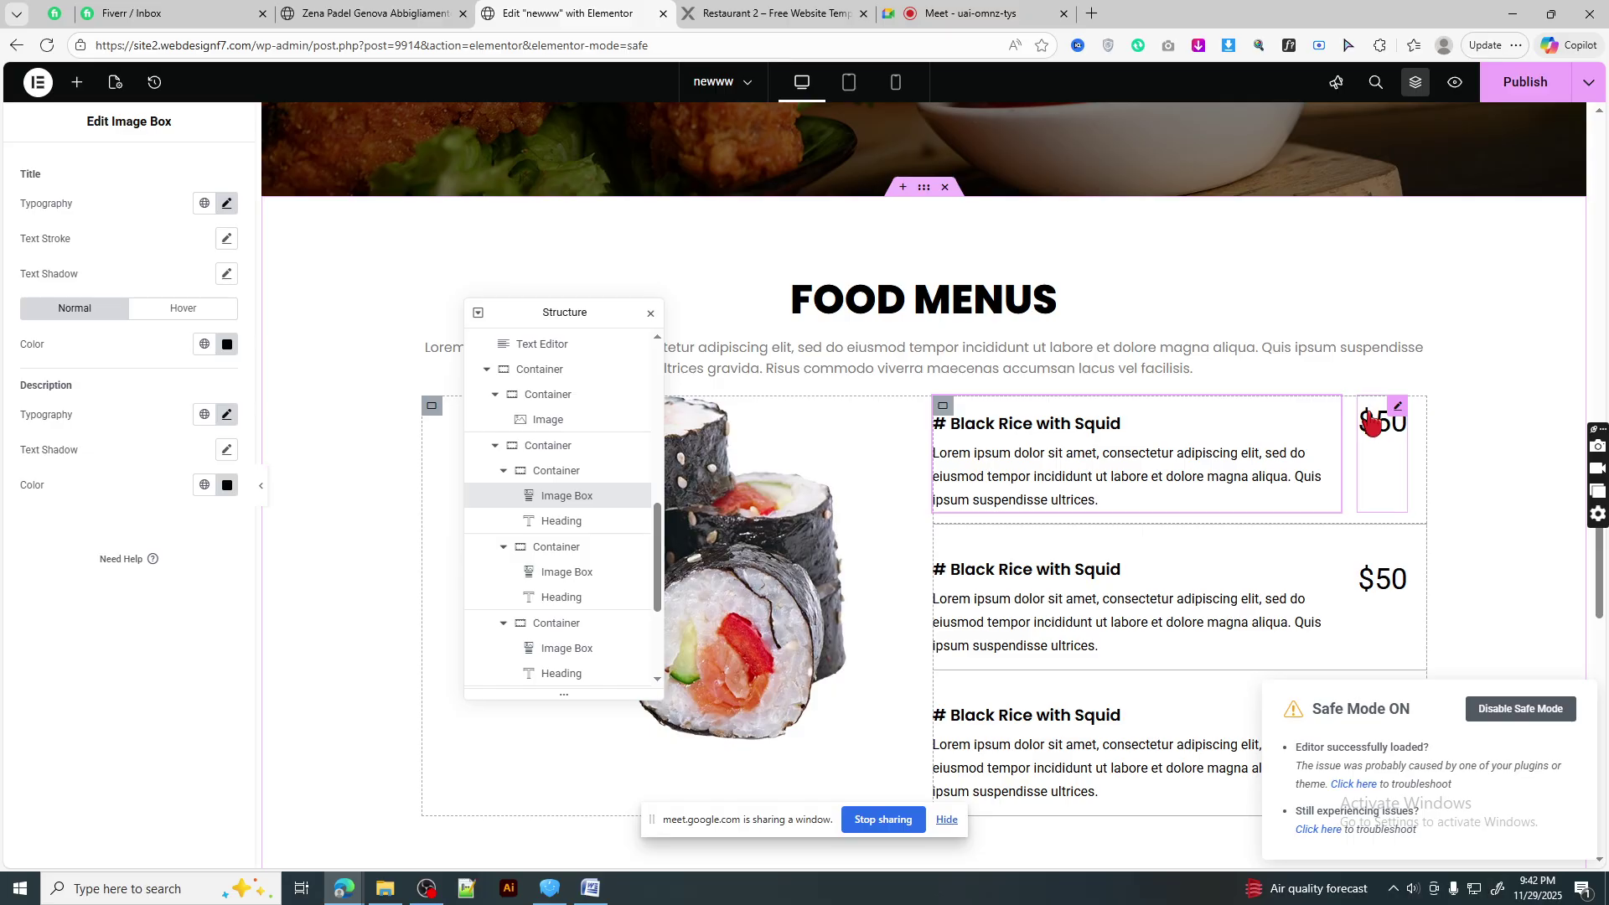
- Set the title line height of the first Food Menus image box to 29 px and reopen its box settings
{"action": "left_click", "coordinate": [1098, 458]}
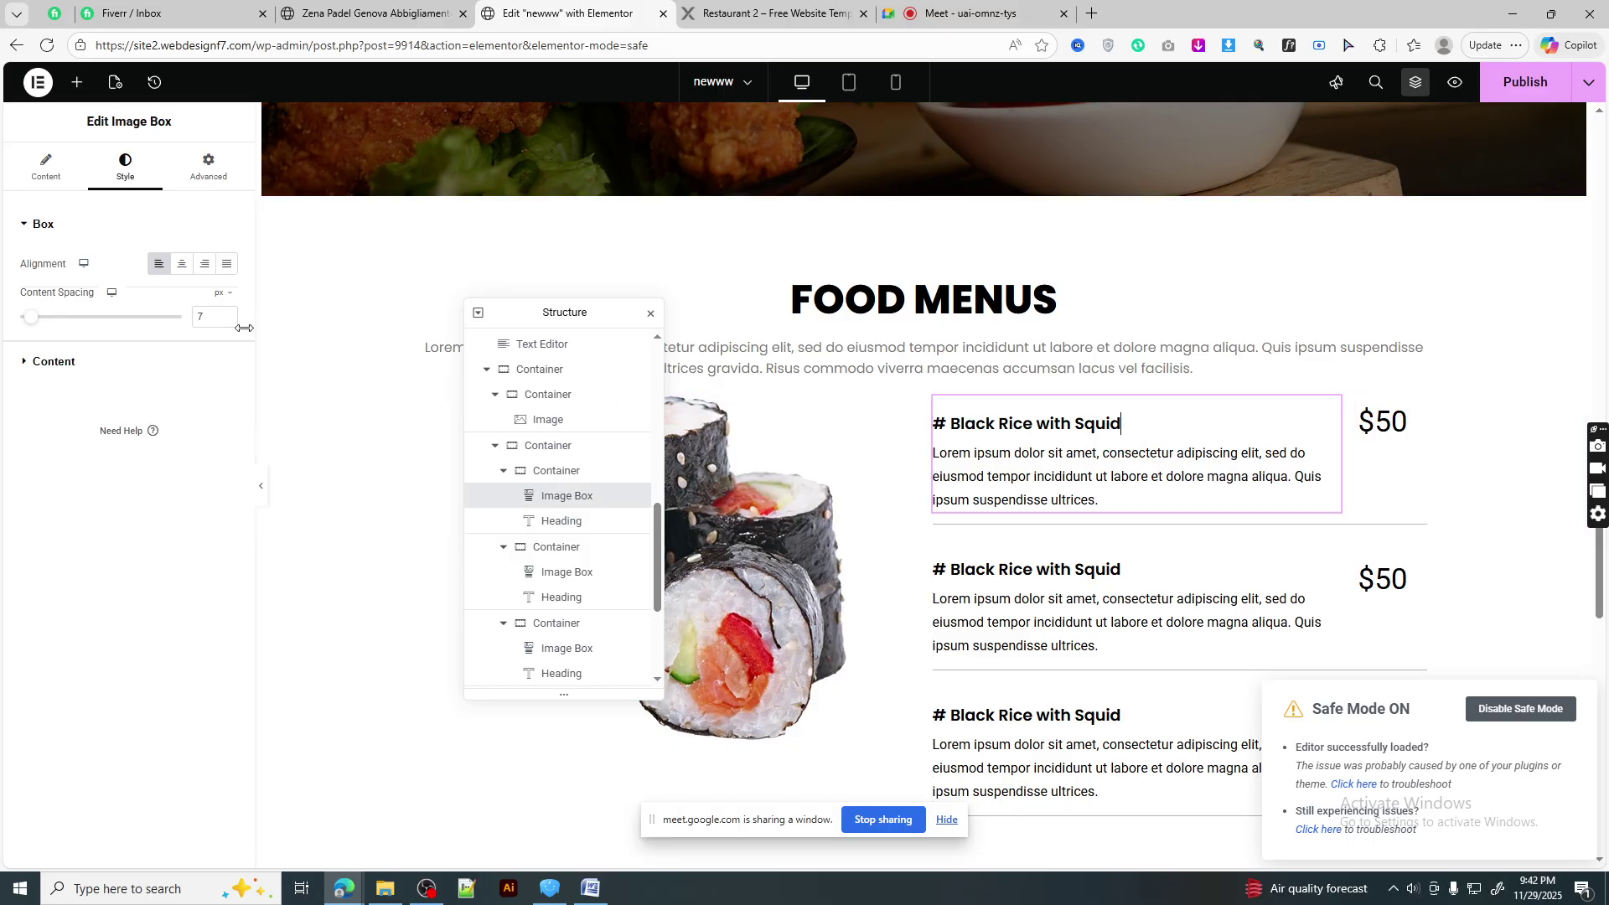
{"action": "left_click", "coordinate": [88, 363]}
{"action": "left_click", "coordinate": [227, 340]}
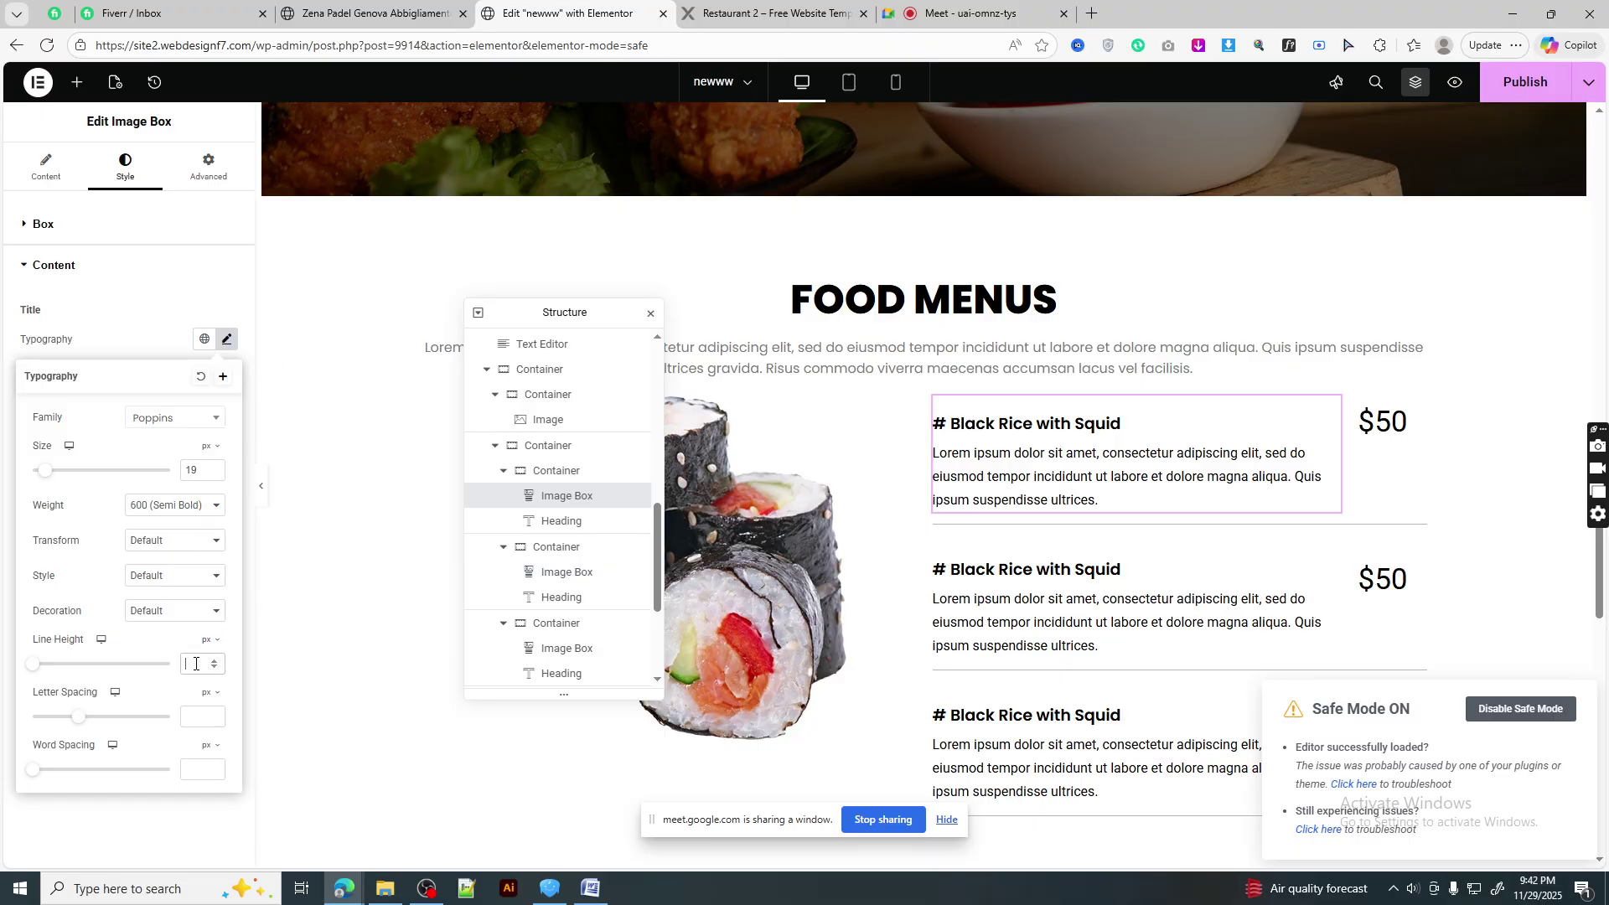
{"action": "type", "text": "25"}
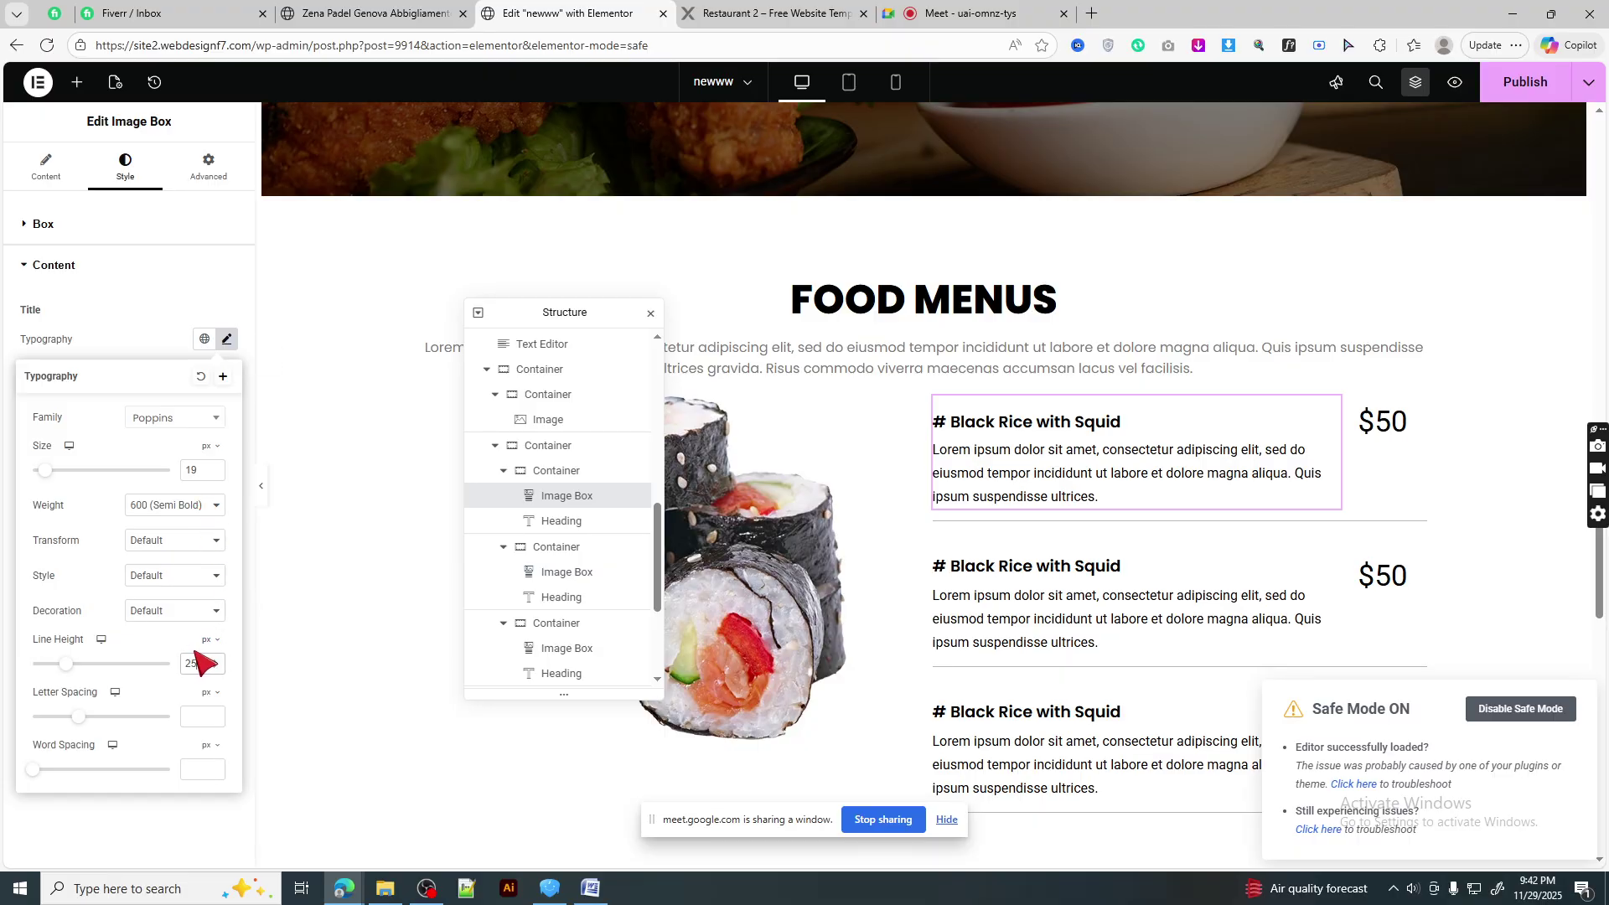
{"action": "key", "text": "BackSpace"}
{"action": "type", "text": "9"}
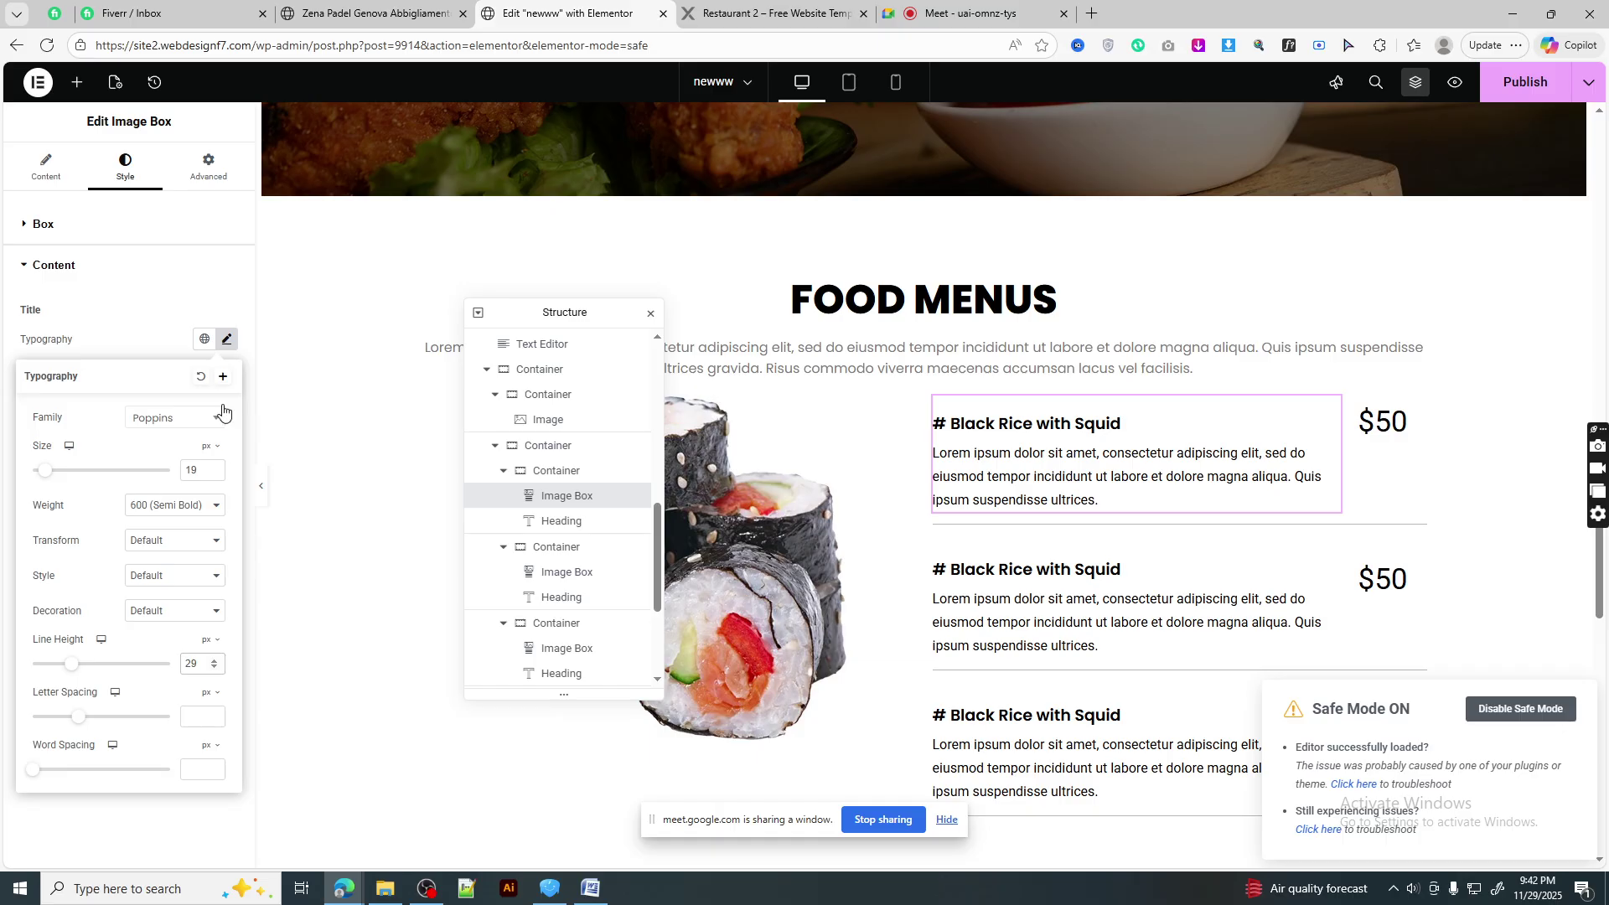
{"action": "left_click", "coordinate": [227, 340]}
{"action": "left_click", "coordinate": [105, 226]}
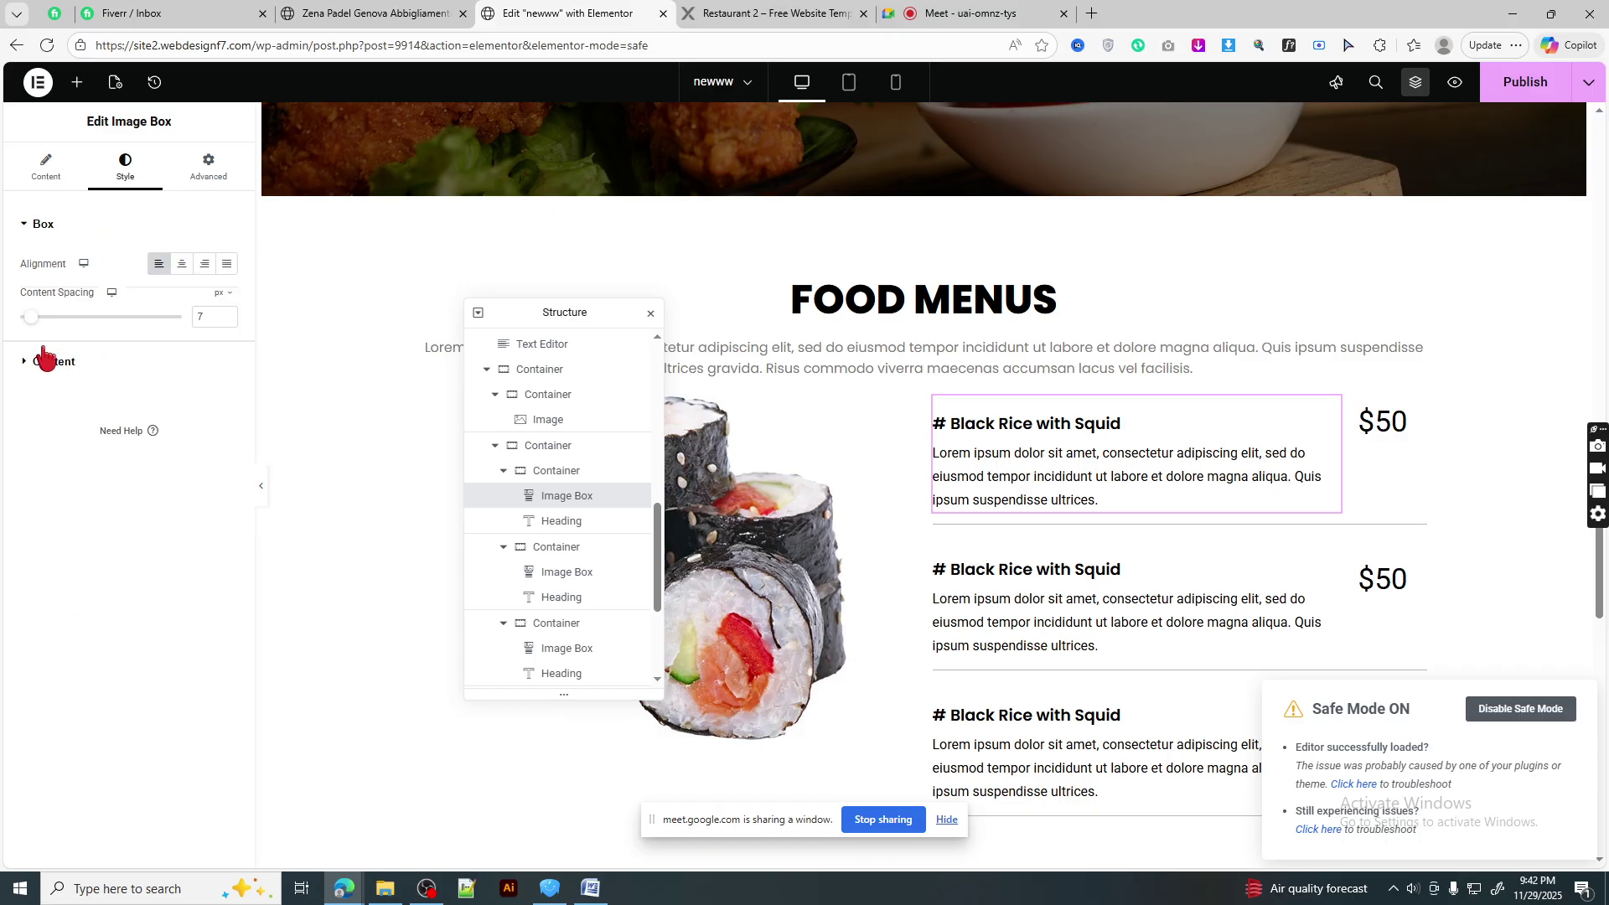
- Increase the content spacing of the first Food Menus image box to widen the gap between its title and description
{"action": "mouse_move", "coordinate": [32, 325]}
{"action": "left_mouse_down"}
{"action": "mouse_move", "coordinate": [17, 324]}
{"action": "mouse_move", "coordinate": [47, 323]}
{"action": "left_mouse_up"}
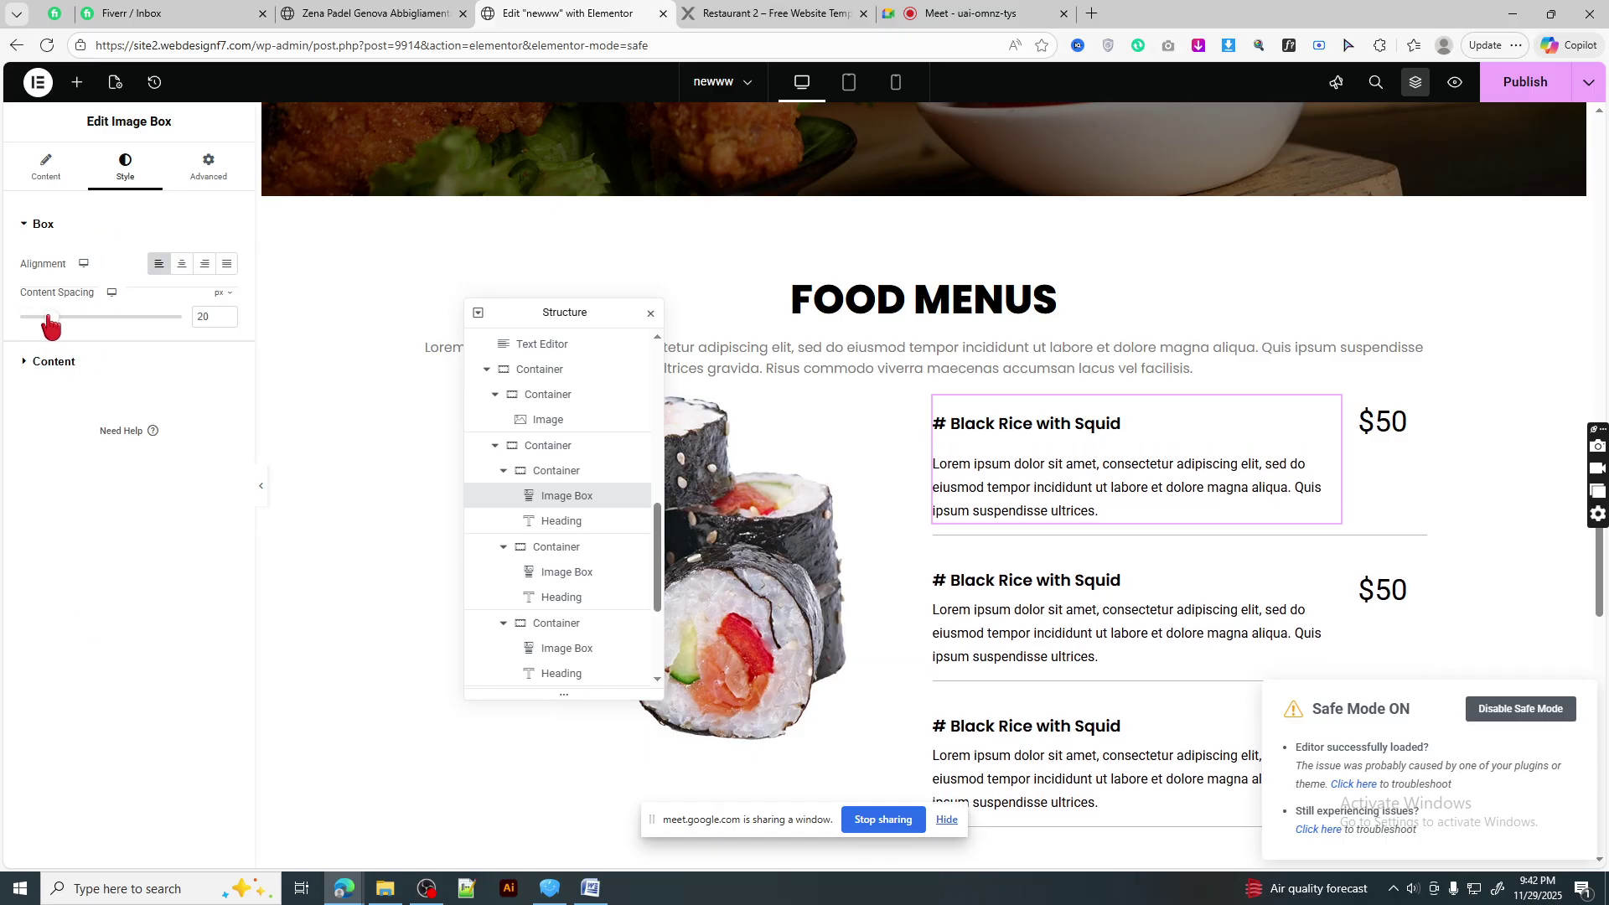
{"action": "left_click", "coordinate": [43, 183]}
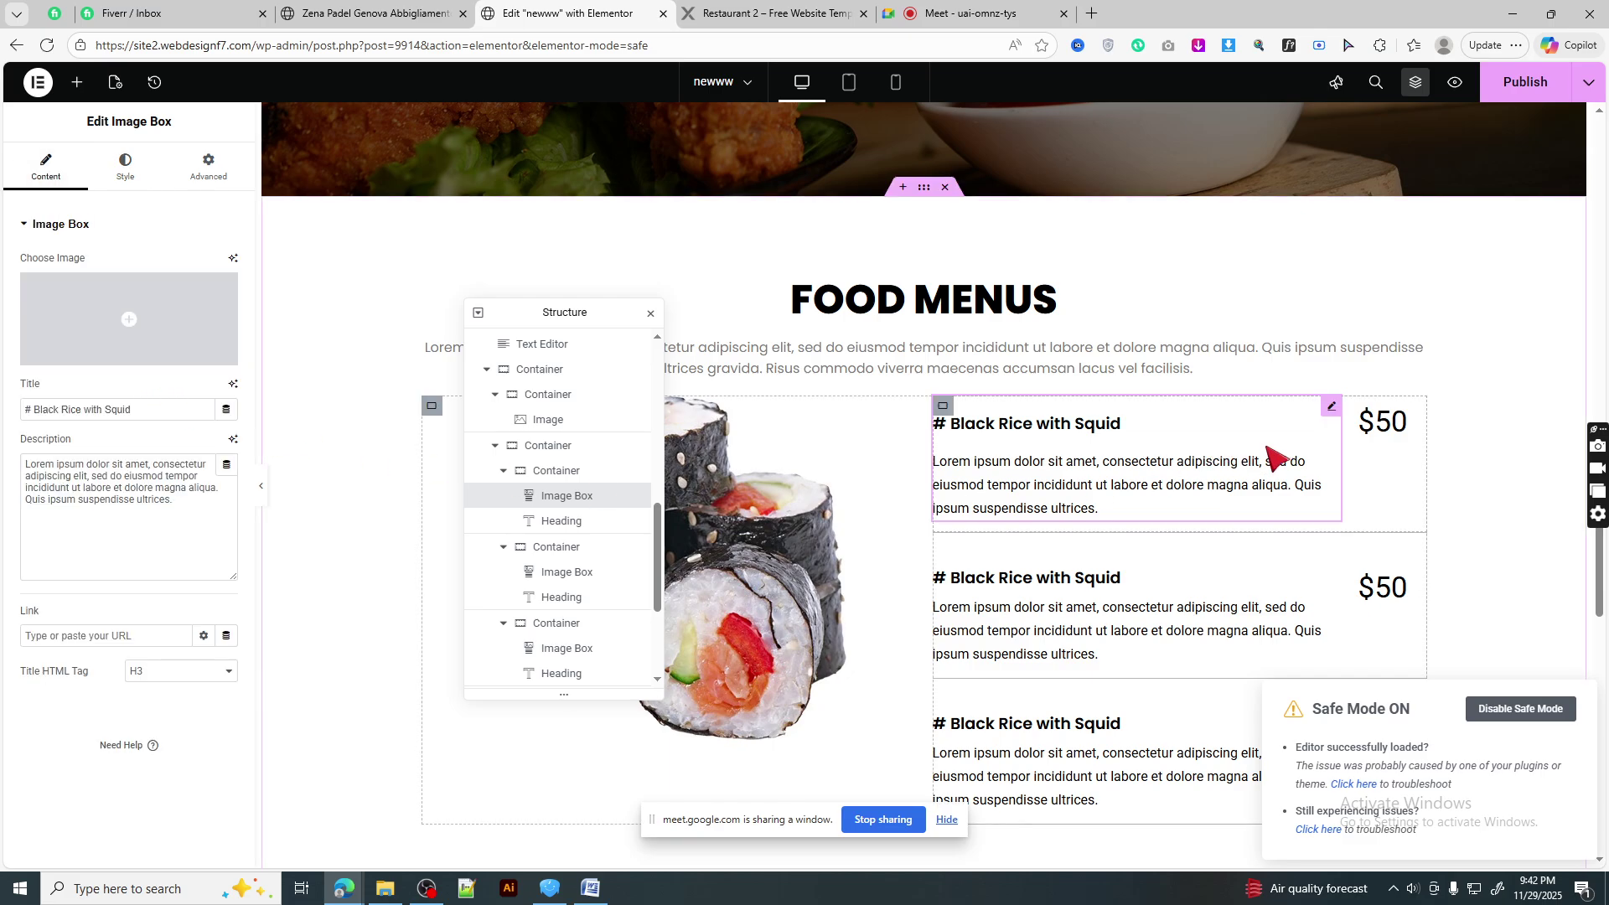
- Open the media library to choose an image for the first placeholder image box in the four-box row
{"action": "scroll", "coordinate": [1047, 461], "scroll_direction": "down", "scroll_amount": 12}
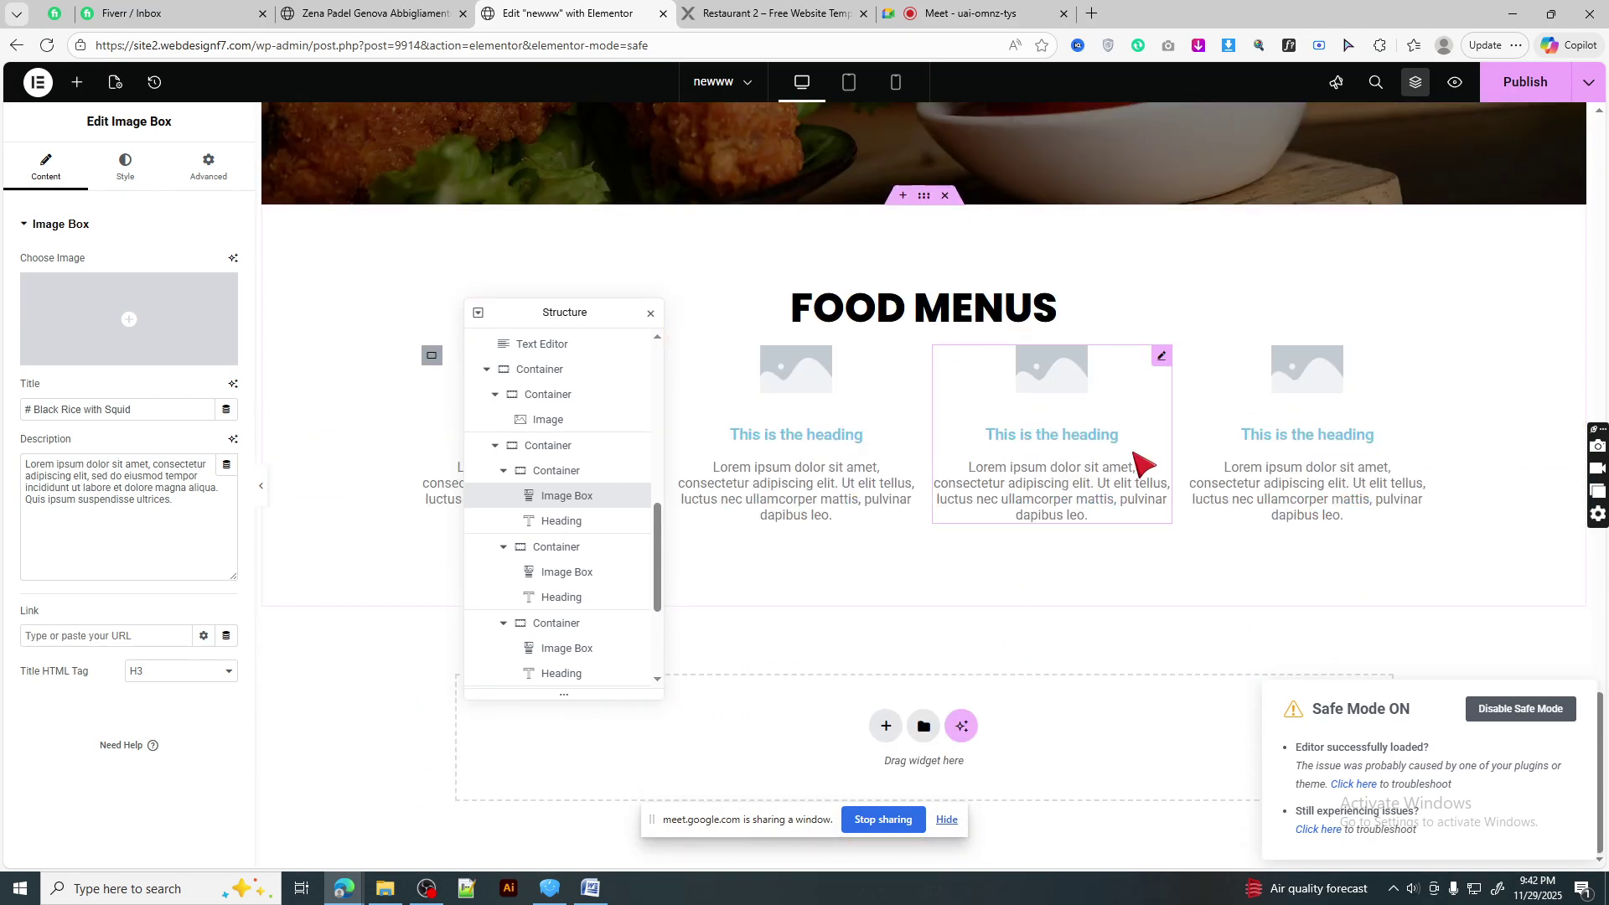
{"action": "left_click_drag", "start_coordinate": [591, 315], "coordinate": [983, 321]}
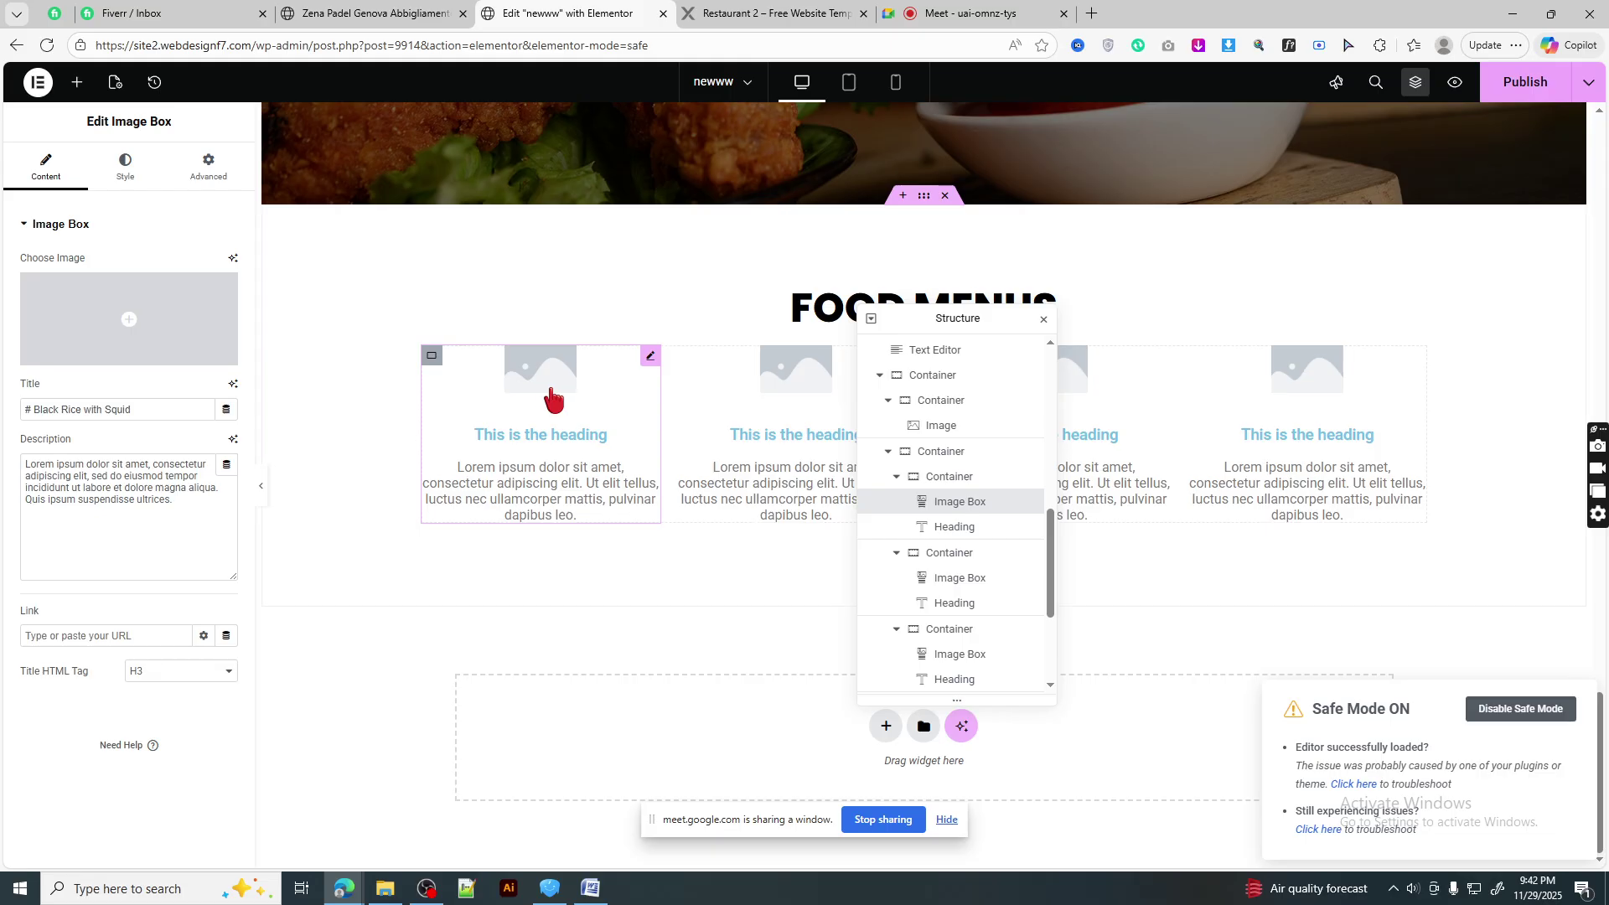
{"action": "left_click", "coordinate": [150, 317]}
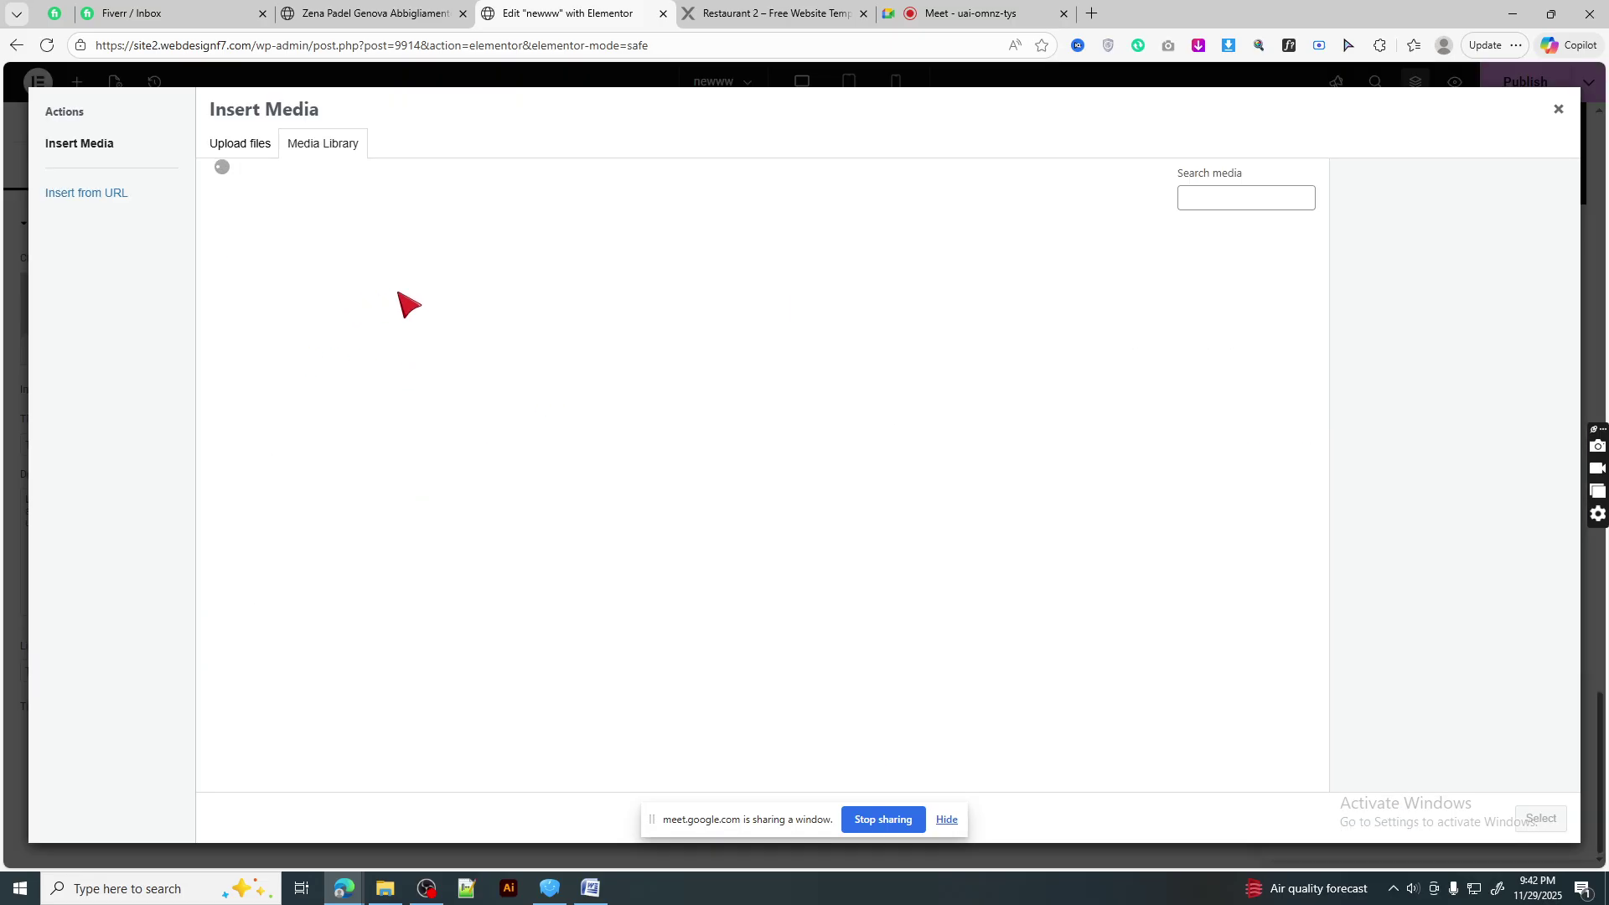
{"action": "scroll", "coordinate": [817, 456], "scroll_direction": "down", "scroll_amount": 1}
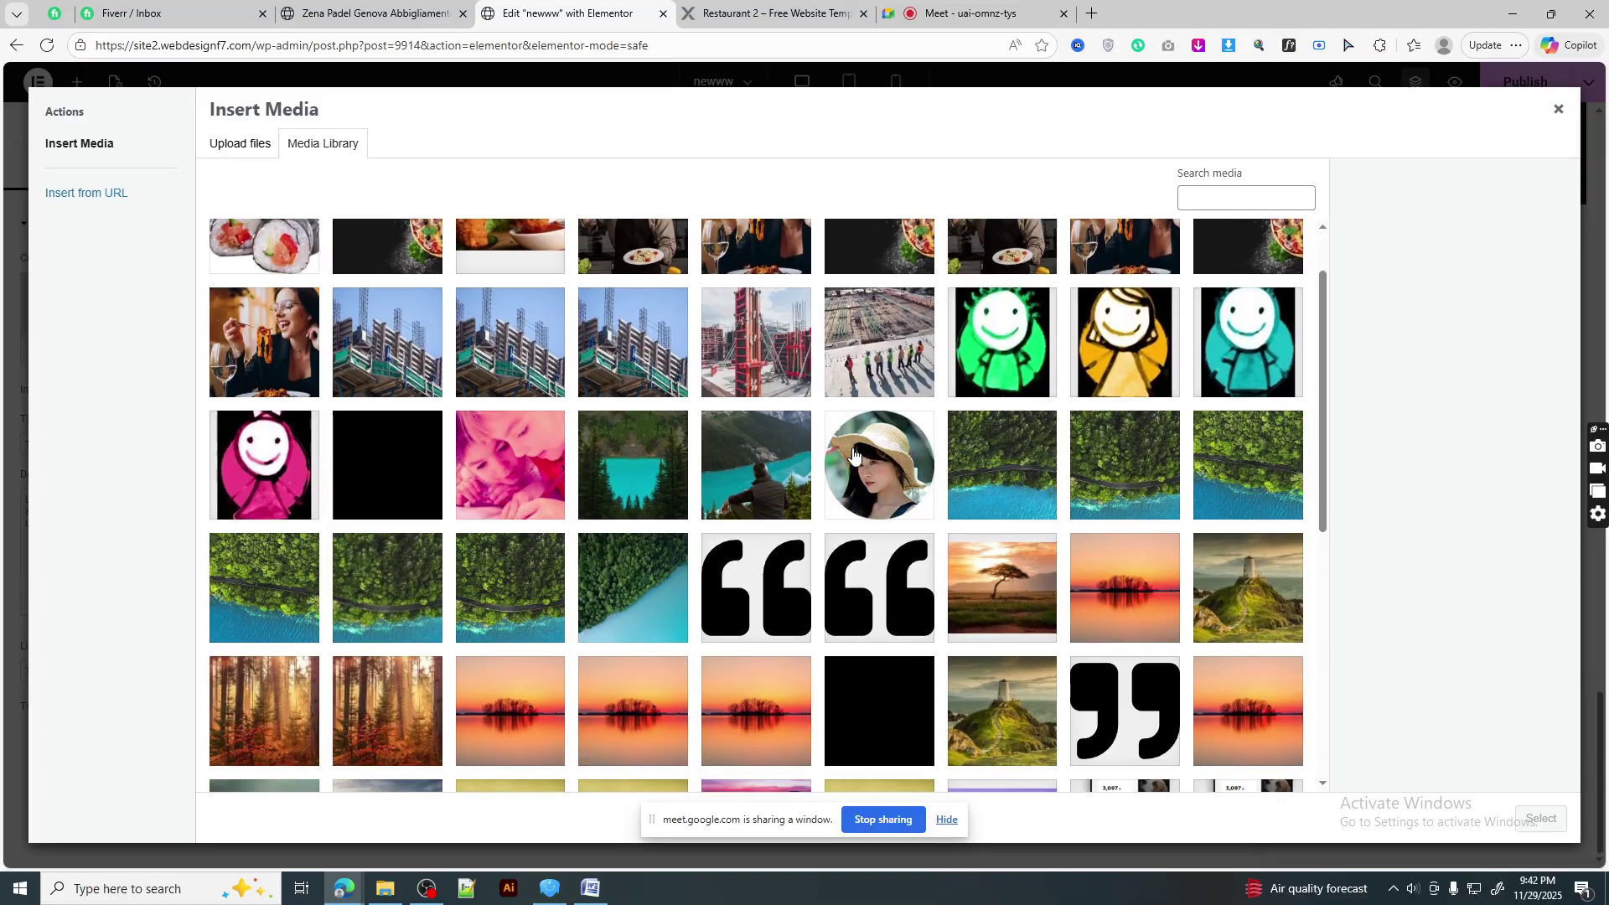
{"action": "scroll", "coordinate": [850, 305], "scroll_direction": "up", "scroll_amount": 1}
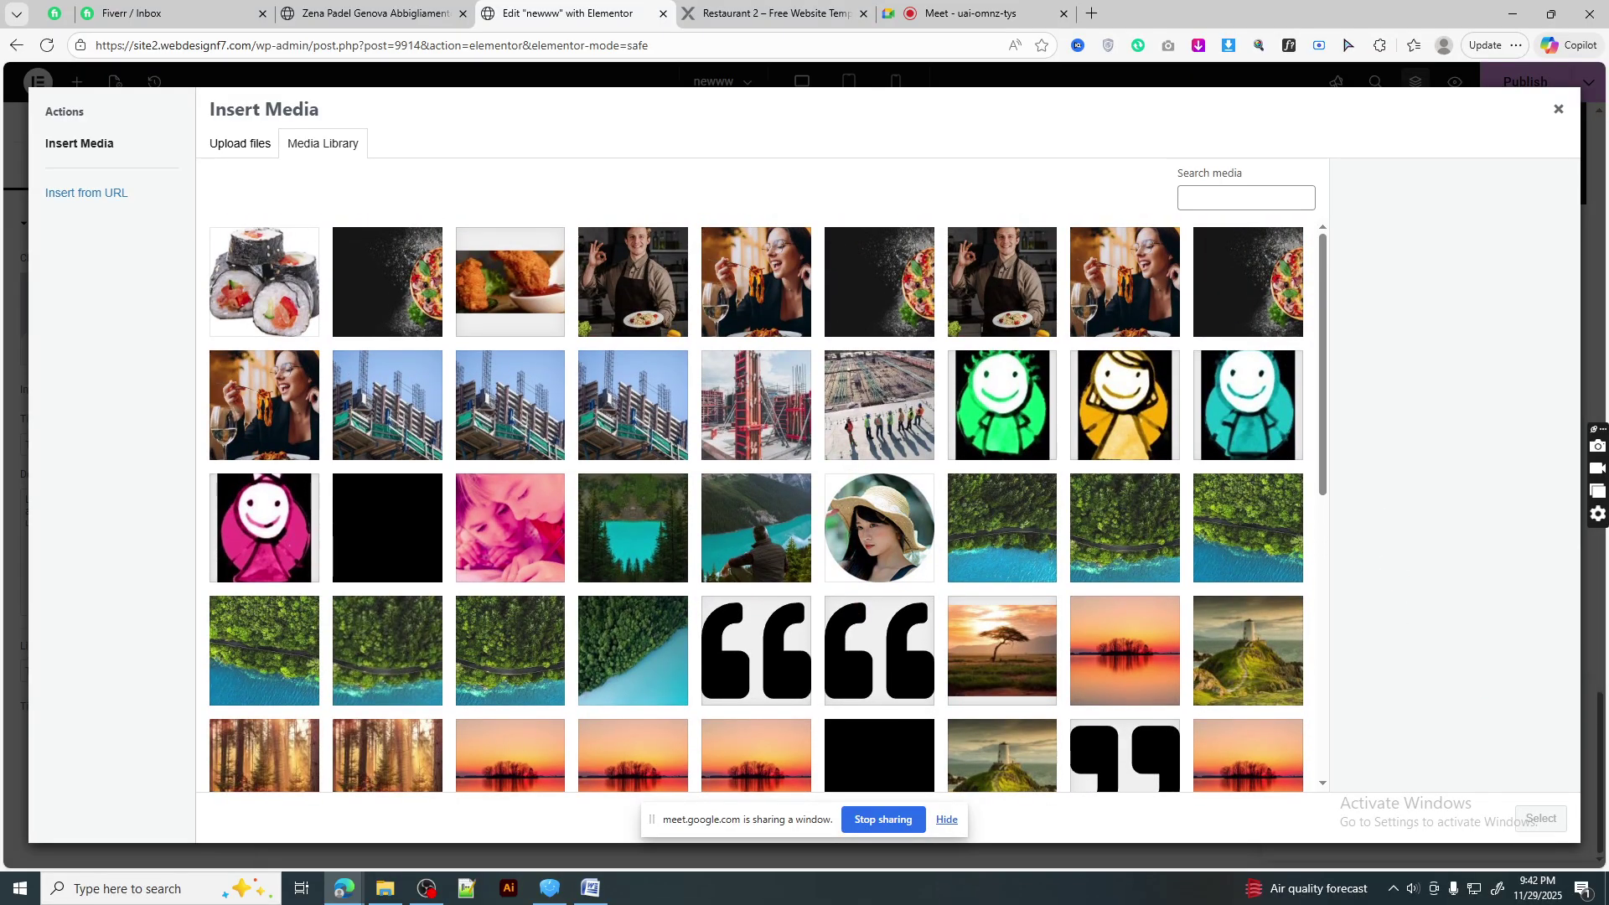
- Look over the chef photos in the reference page's Our Chefs section and return to the media library
{"action": "key", "text": "super+e"}
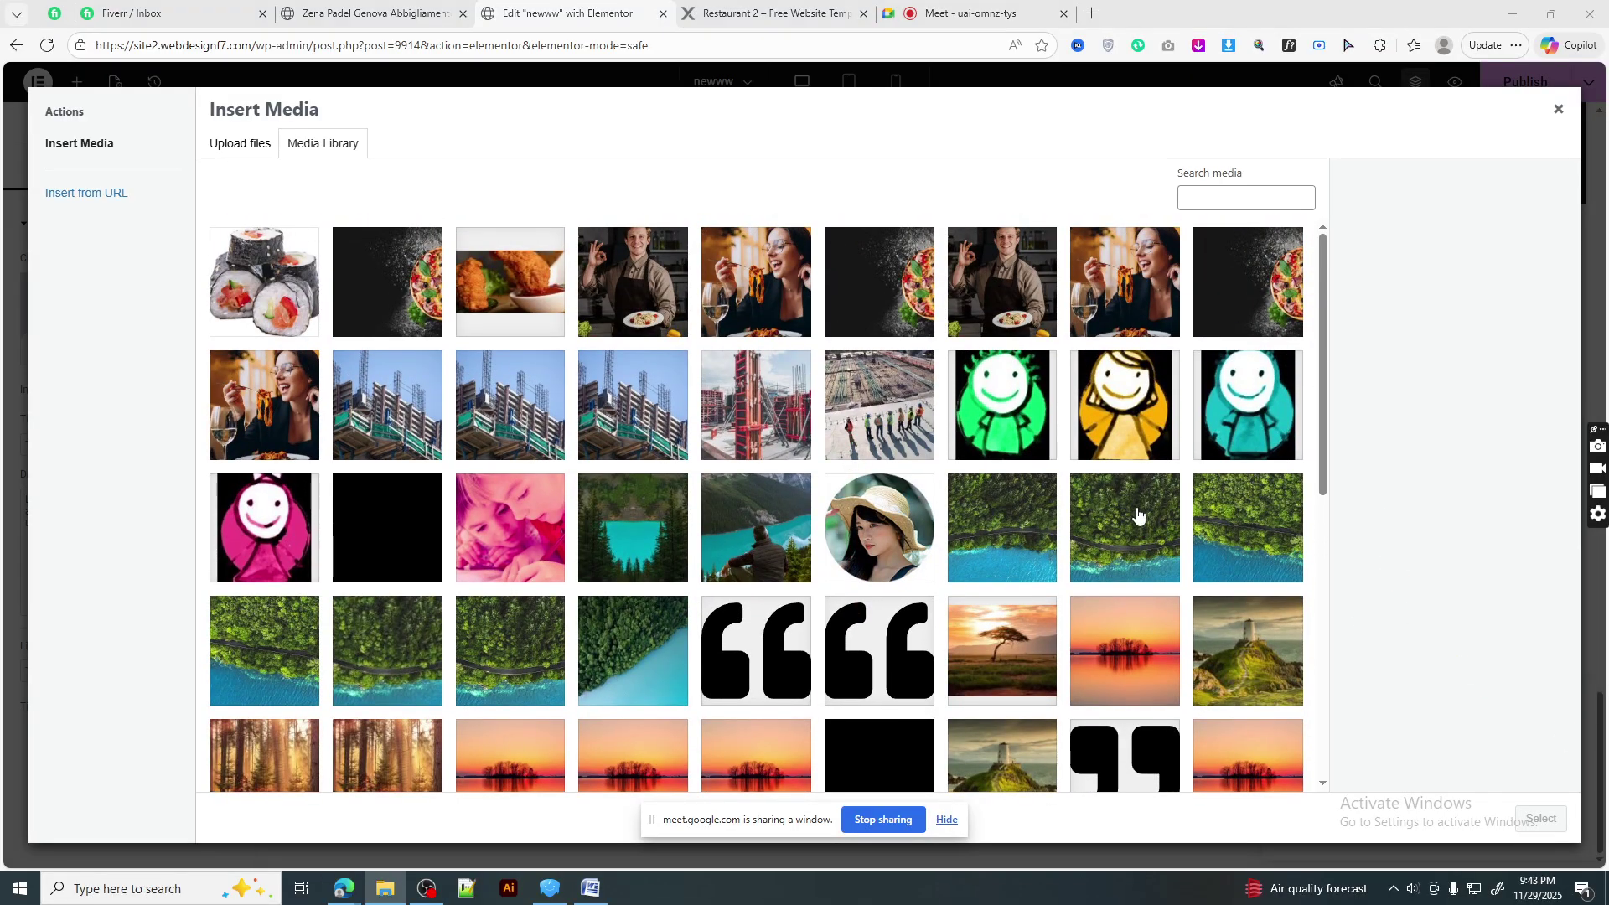
{"action": "left_click", "coordinate": [239, 11]}
{"action": "left_click", "coordinate": [771, 12]}
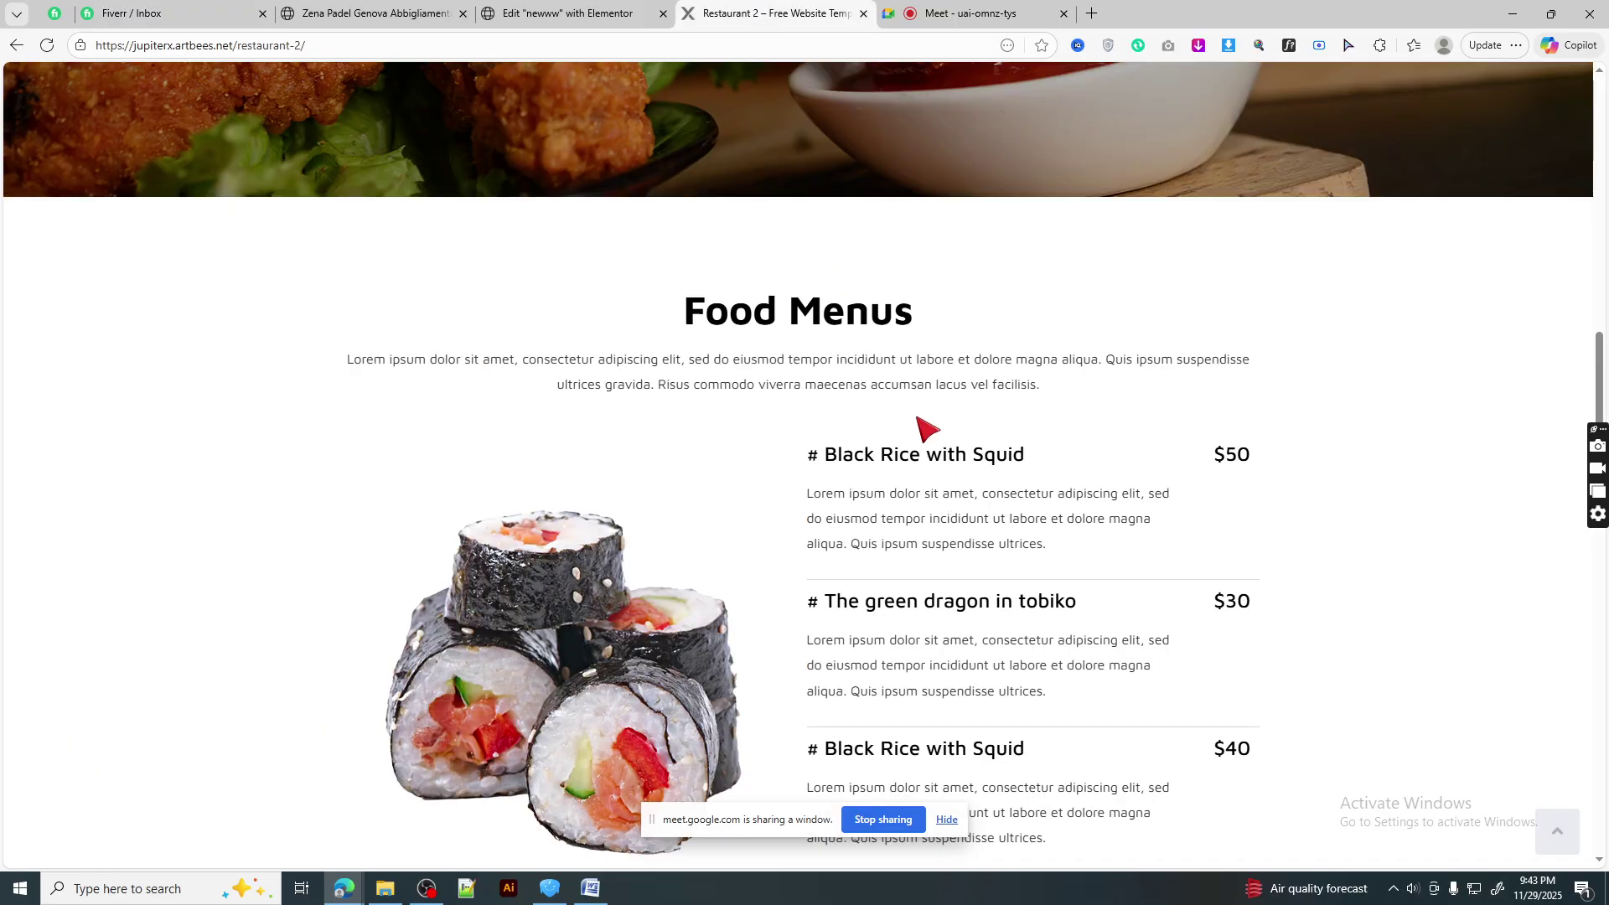
{"action": "scroll", "coordinate": [980, 565], "scroll_direction": "down", "scroll_amount": 5}
{"action": "scroll", "coordinate": [981, 565], "scroll_direction": "down", "scroll_amount": 10}
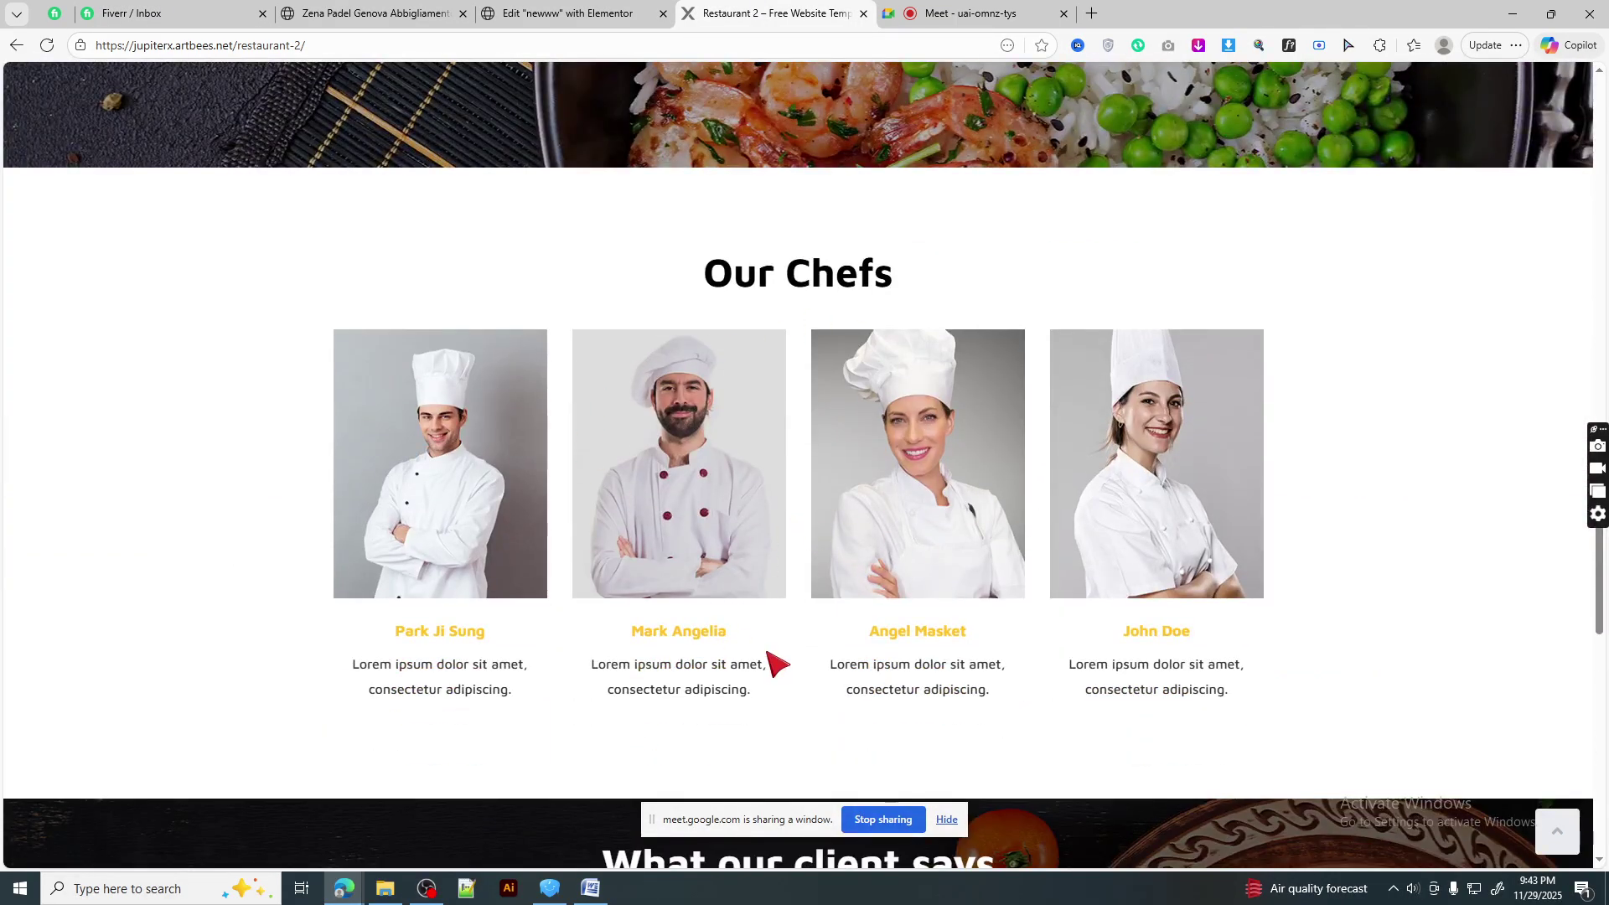
{"action": "left_click", "coordinate": [402, 13]}
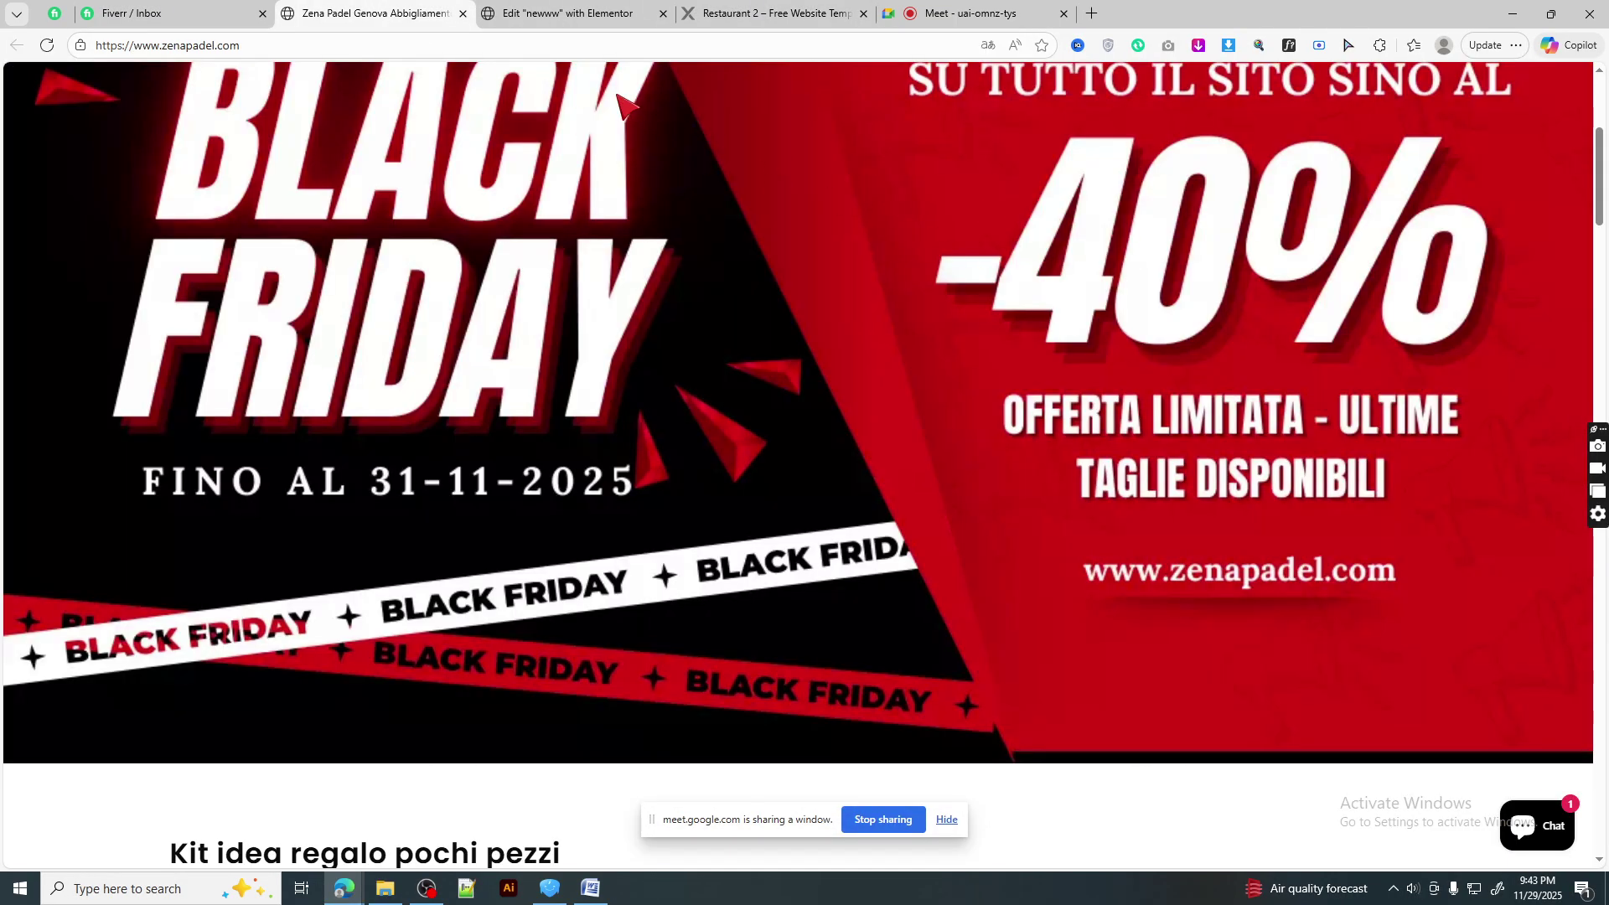
{"action": "left_click", "coordinate": [543, 12]}
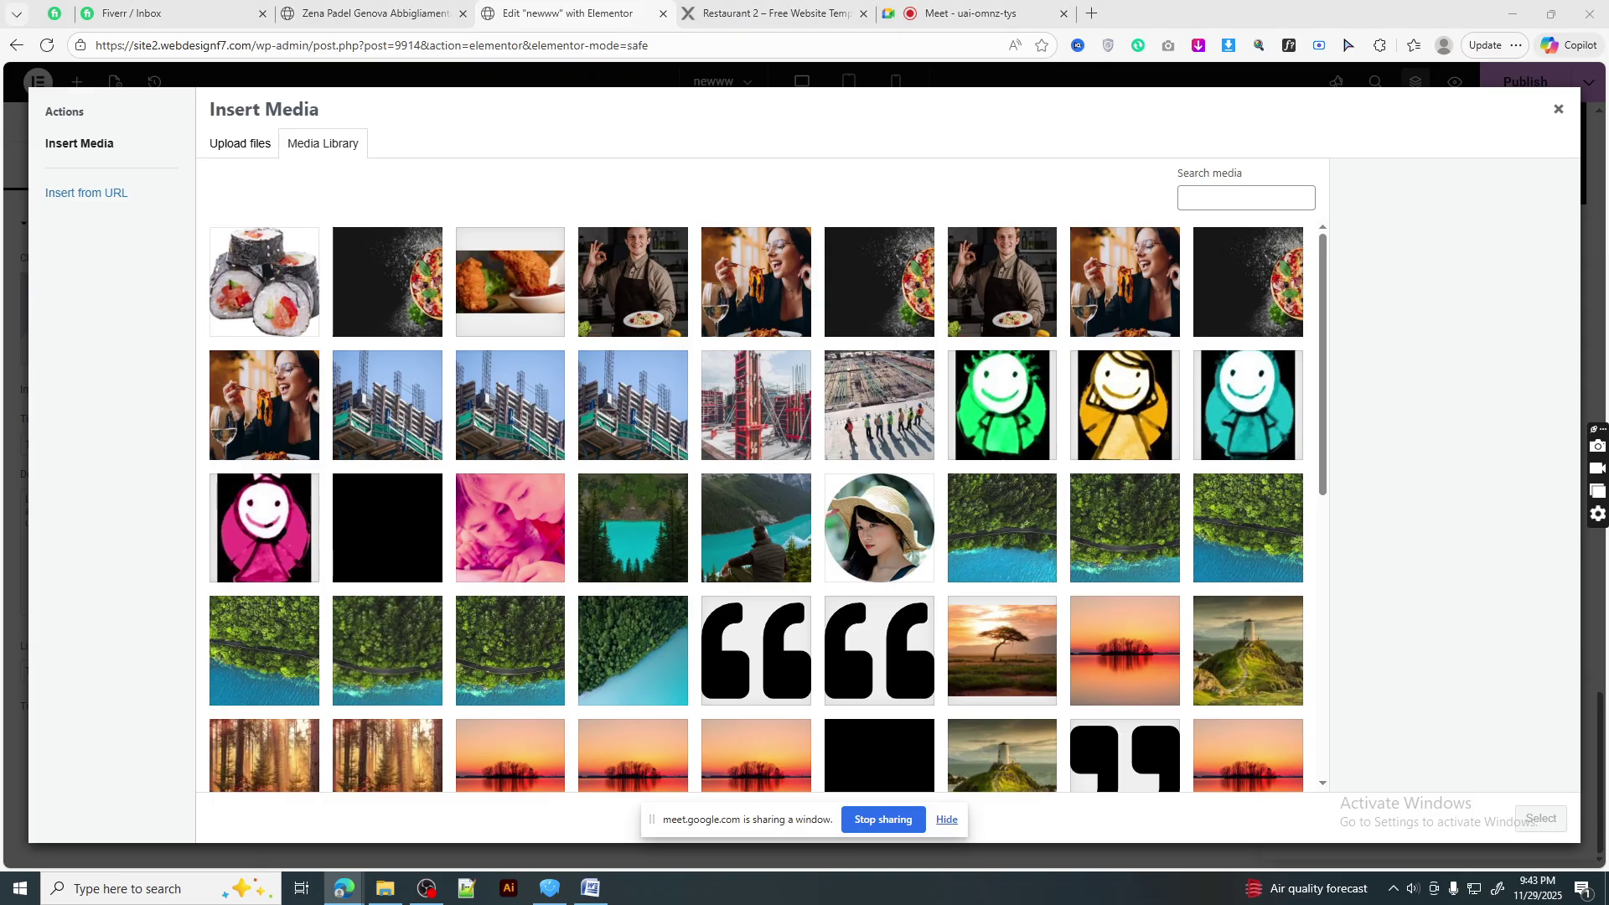
- Upload the four chef images to the media library and insert the photo of the woman in a tall chef hat
{"action": "left_click_drag", "start_coordinate": [343, 886], "coordinate": [647, 494]}
{"action": "left_click_drag", "start_coordinate": [892, 597], "coordinate": [893, 598]}
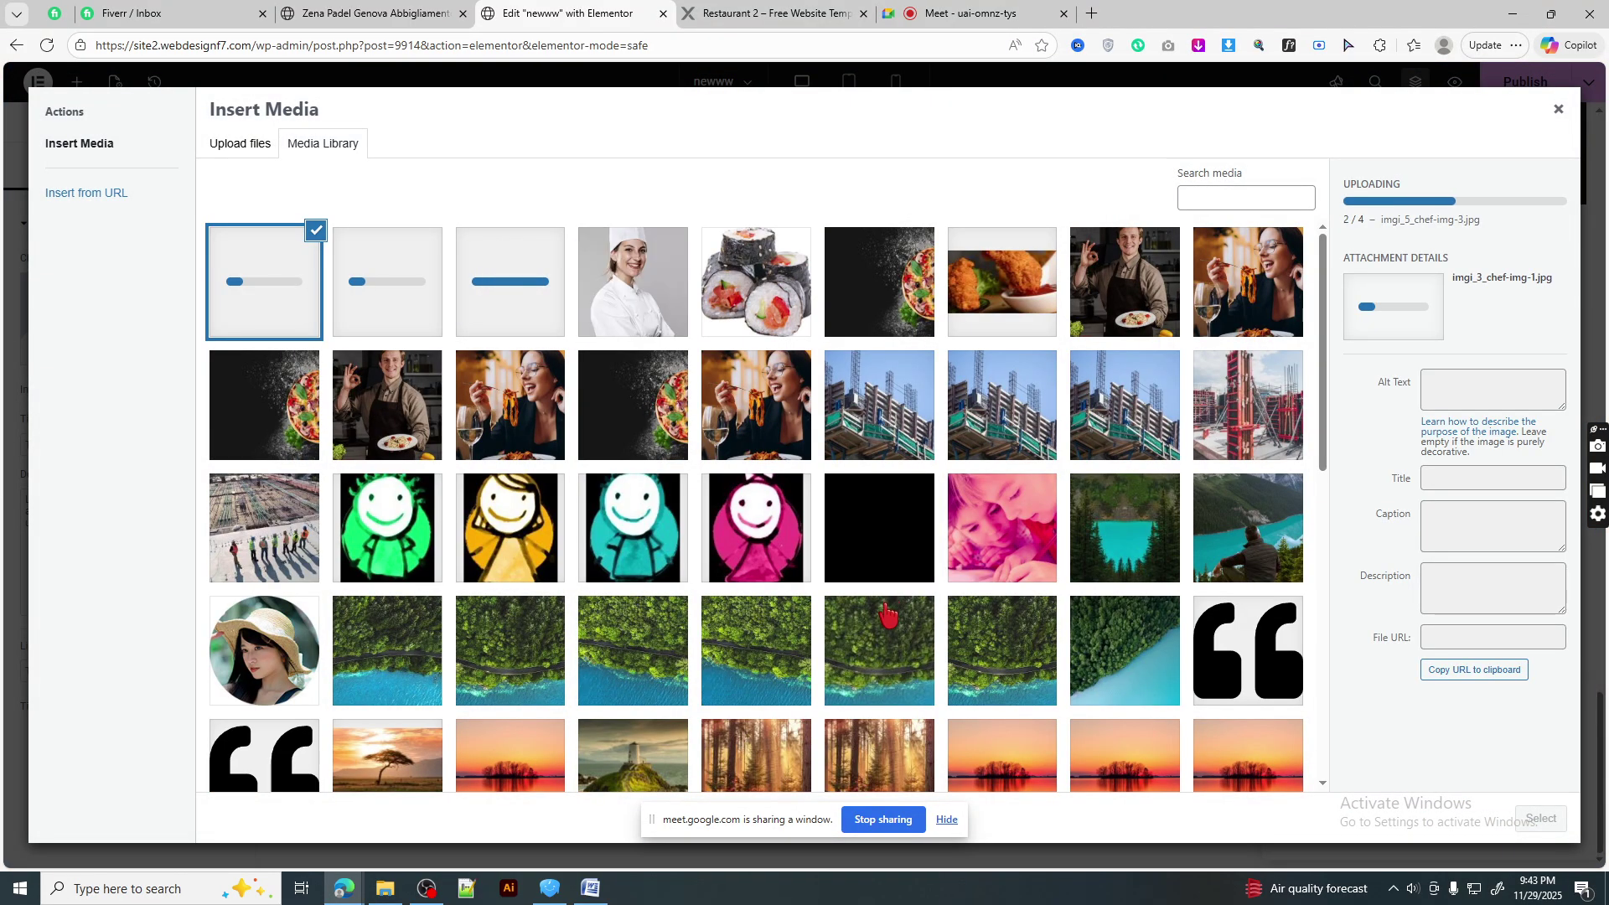
{"action": "left_click", "coordinate": [629, 323]}
{"action": "left_click", "coordinate": [1540, 818]}
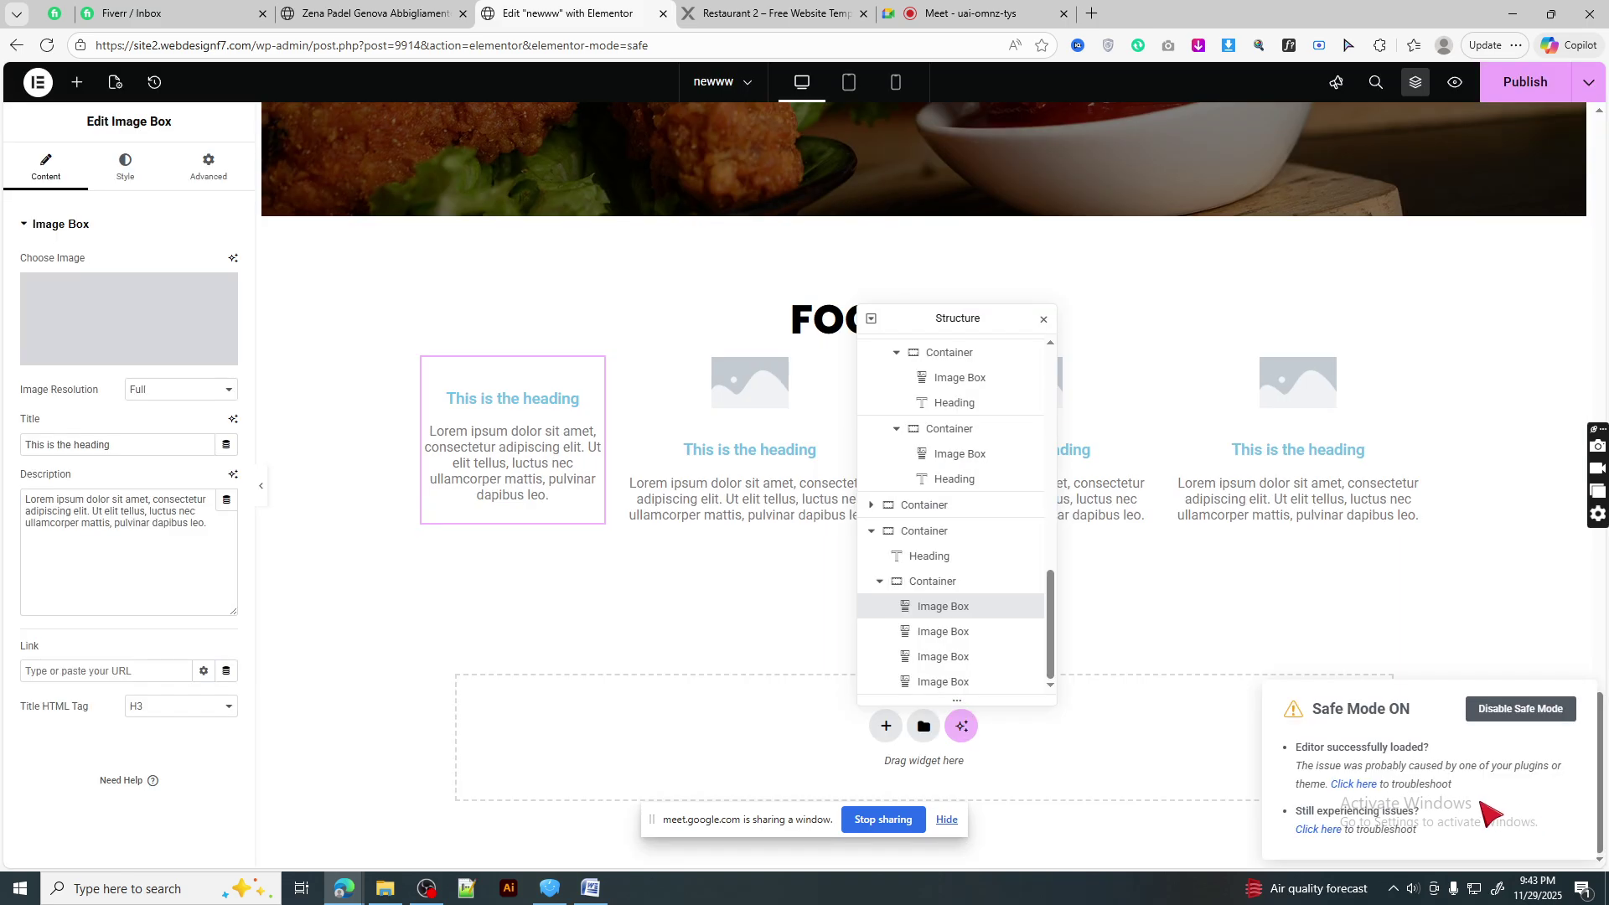
- Set the image width of the first chef image box to 100%
{"action": "left_click", "coordinate": [126, 170]}
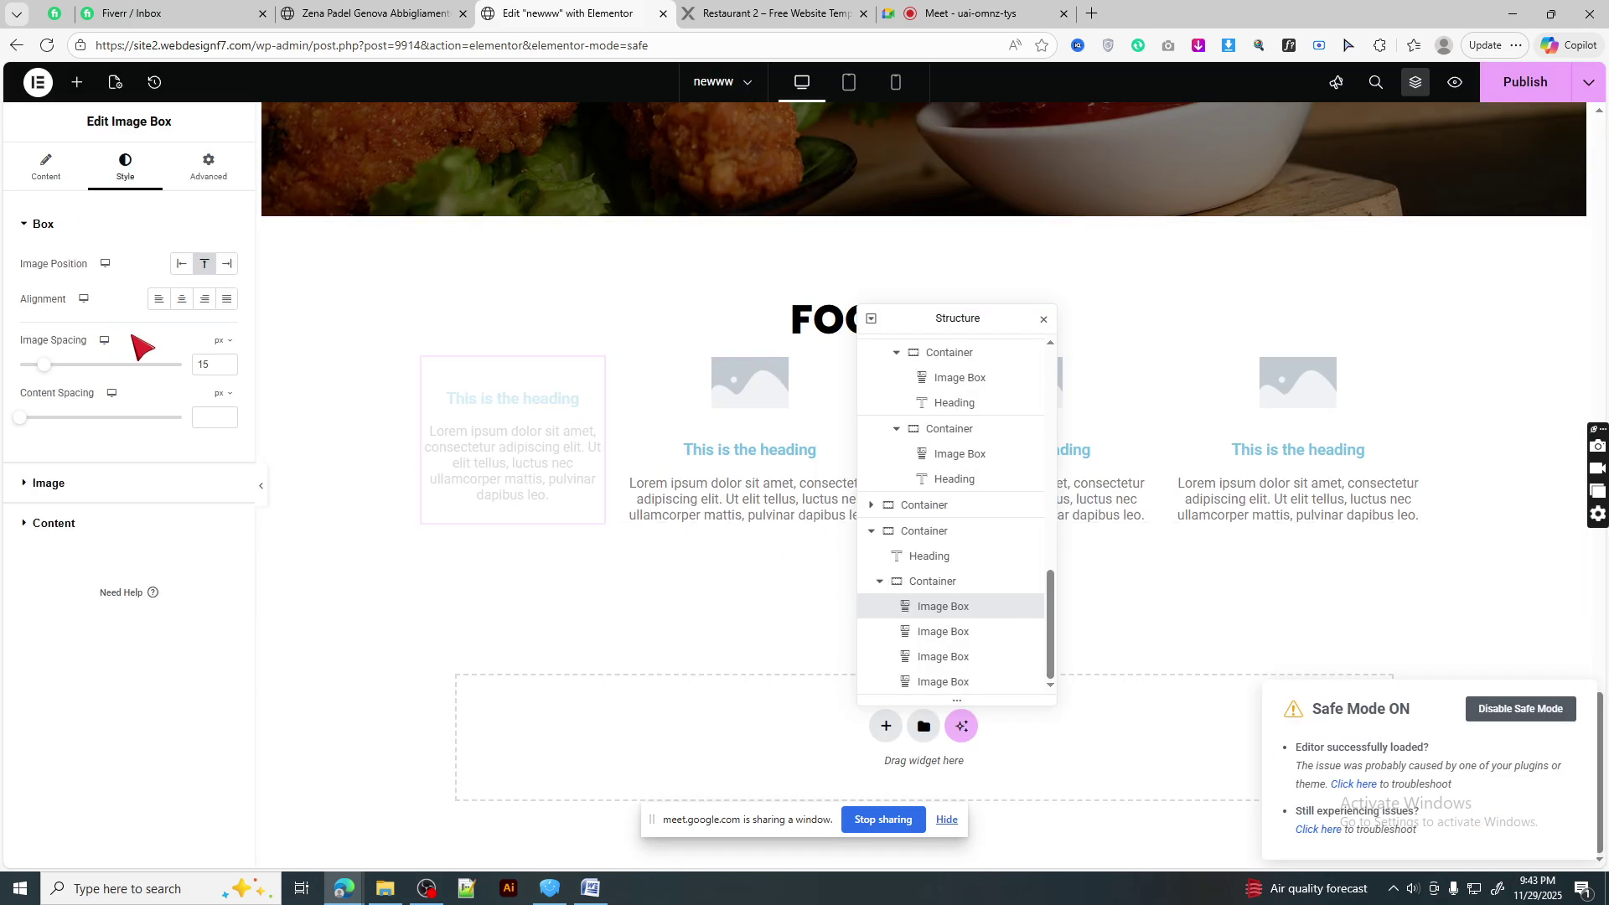
{"action": "left_click", "coordinate": [113, 488]}
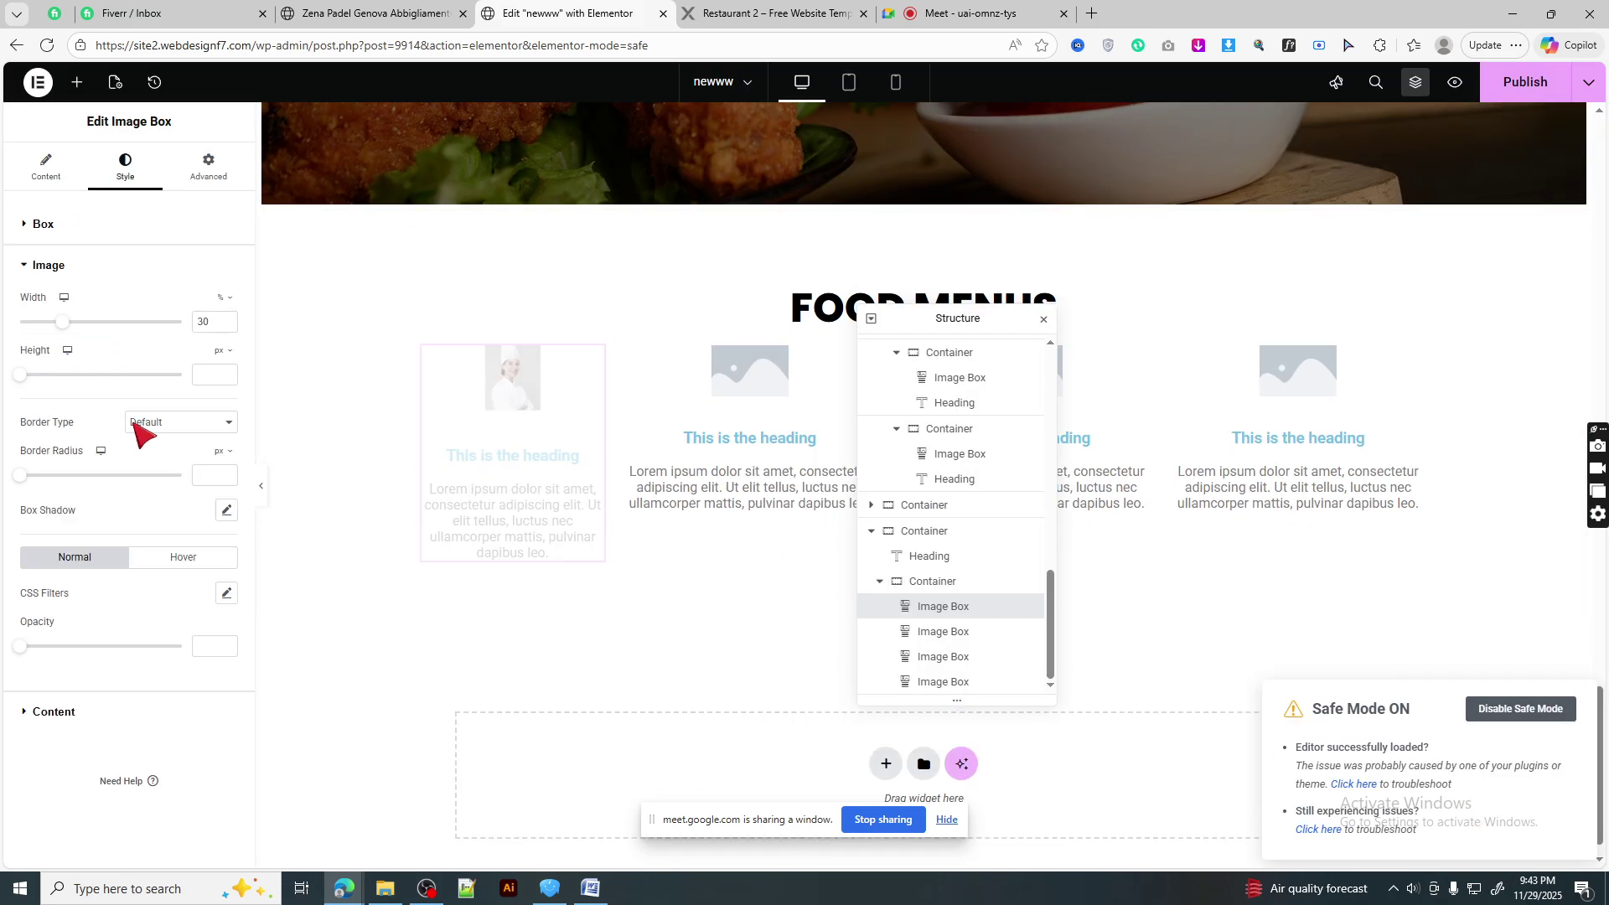
{"action": "left_click_drag", "start_coordinate": [63, 322], "coordinate": [201, 322]}
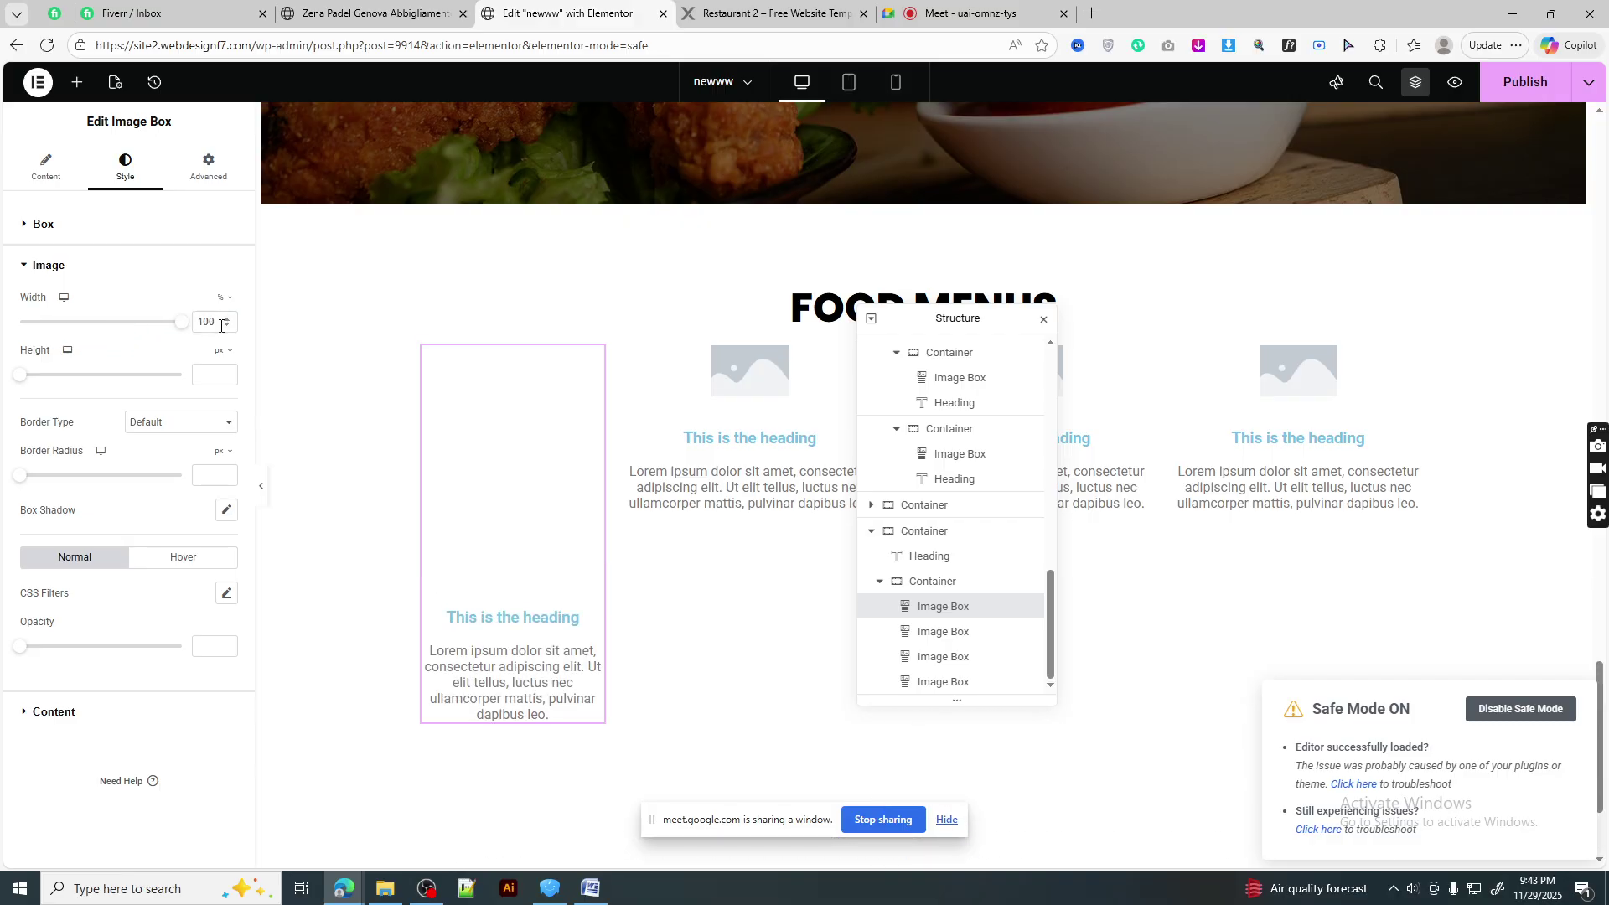
- Copy the first chef's name from the reference page's Our Chefs section into the image box title
{"action": "left_click", "coordinate": [771, 14]}
{"action": "left_click_drag", "start_coordinate": [506, 631], "coordinate": [352, 627]}
{"action": "key", "text": "ctrl+c"}
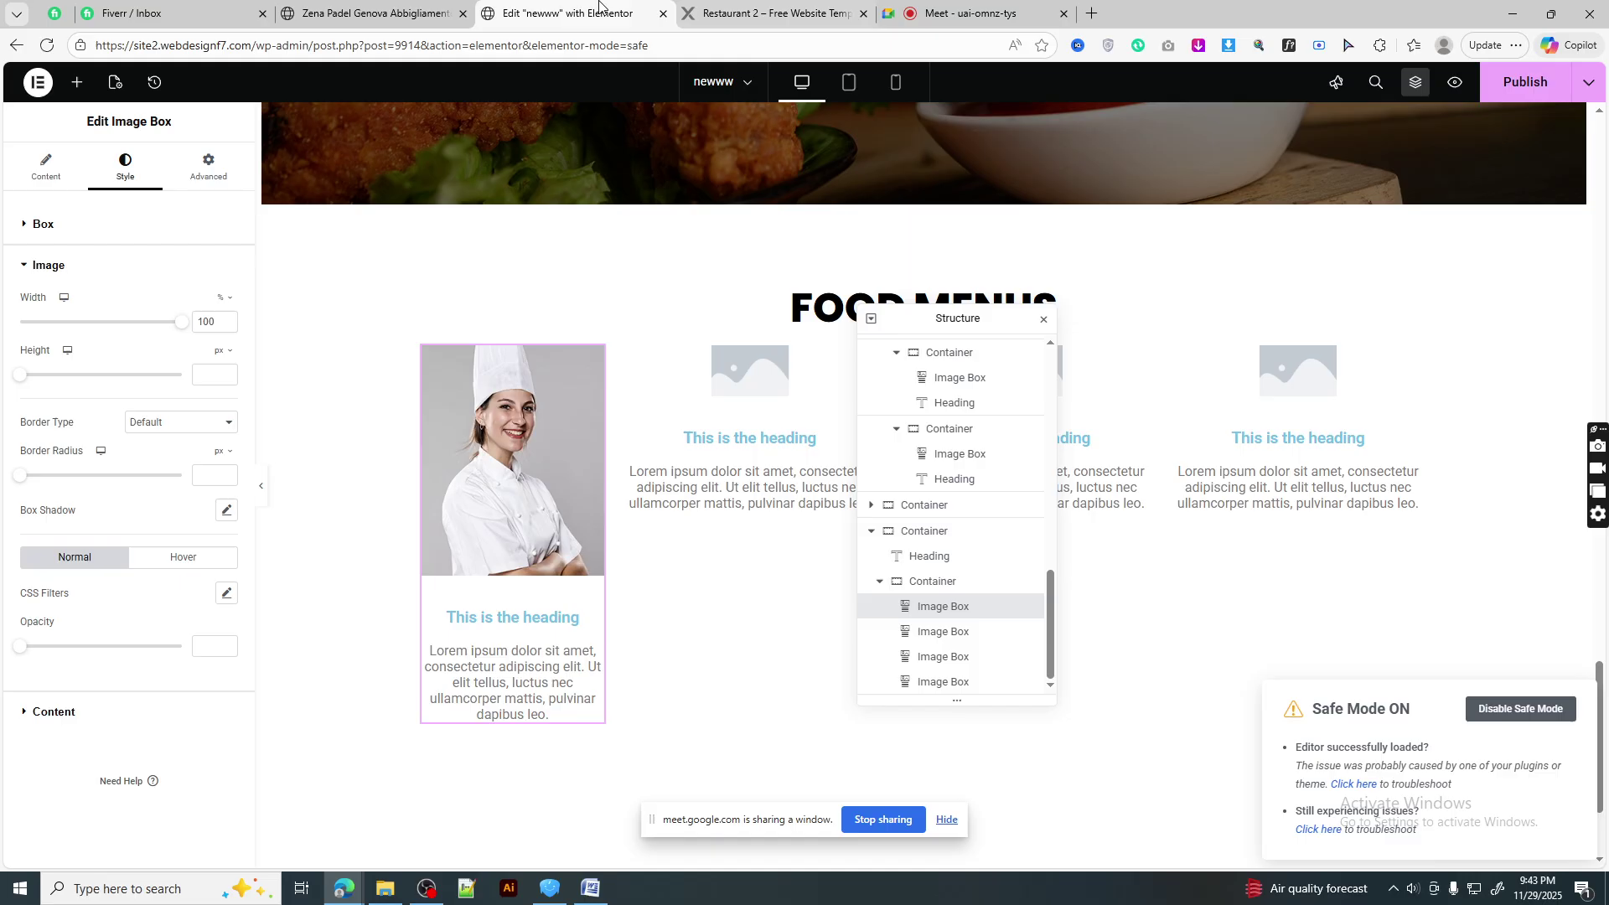
{"action": "left_click", "coordinate": [603, 11]}
{"action": "left_click", "coordinate": [48, 181]}
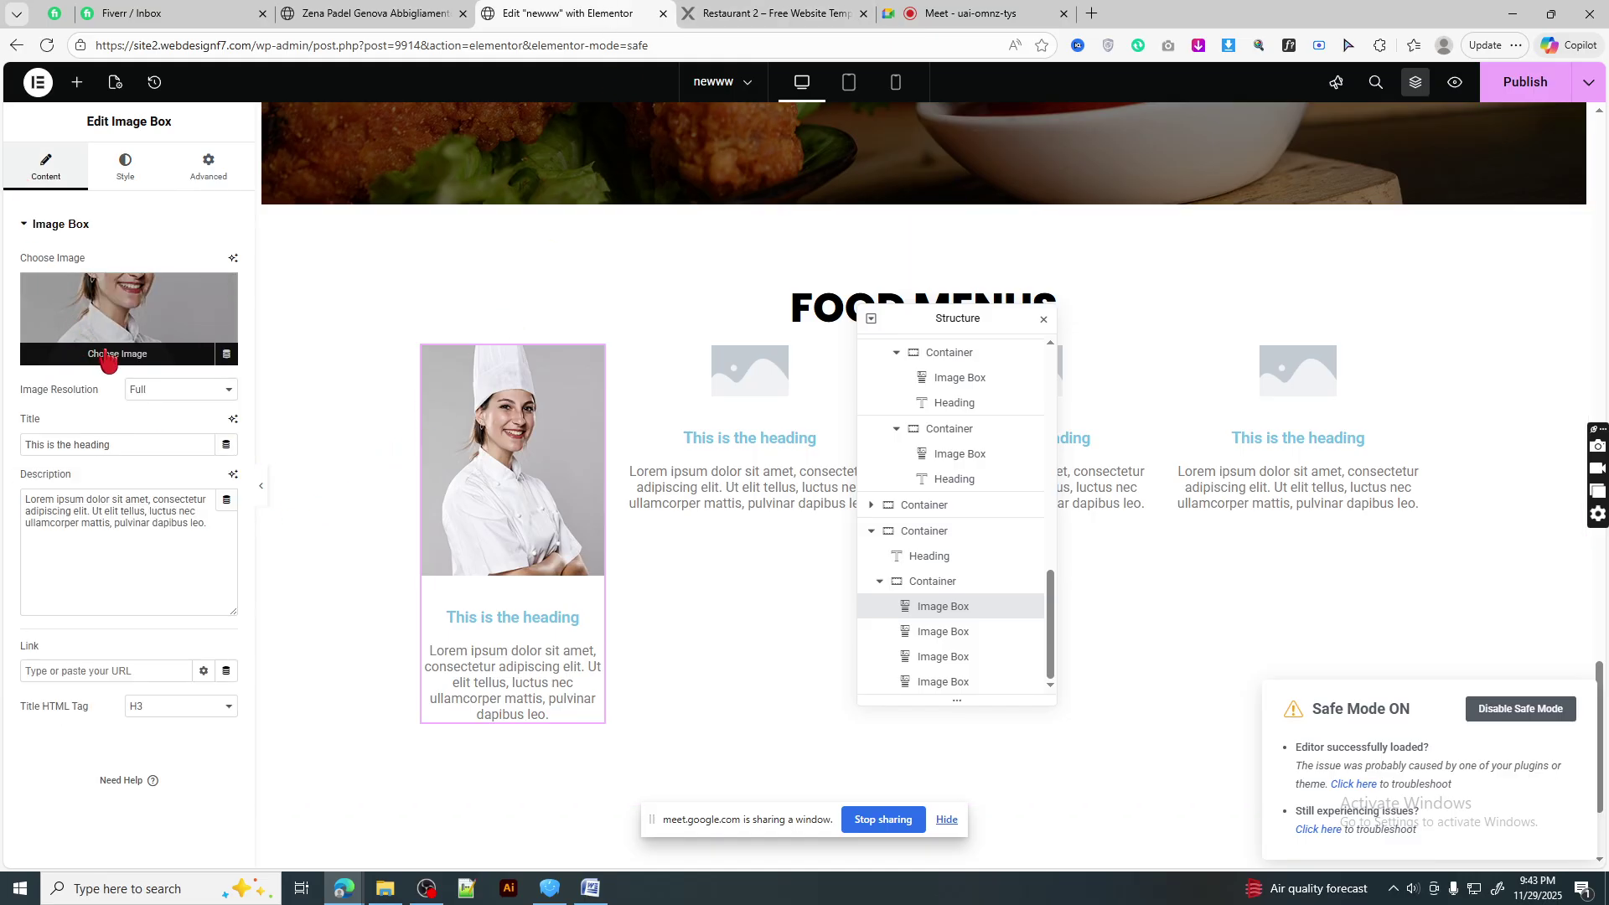
{"action": "triple_click", "coordinate": [130, 437]}
{"action": "key", "text": "ctrl+v"}
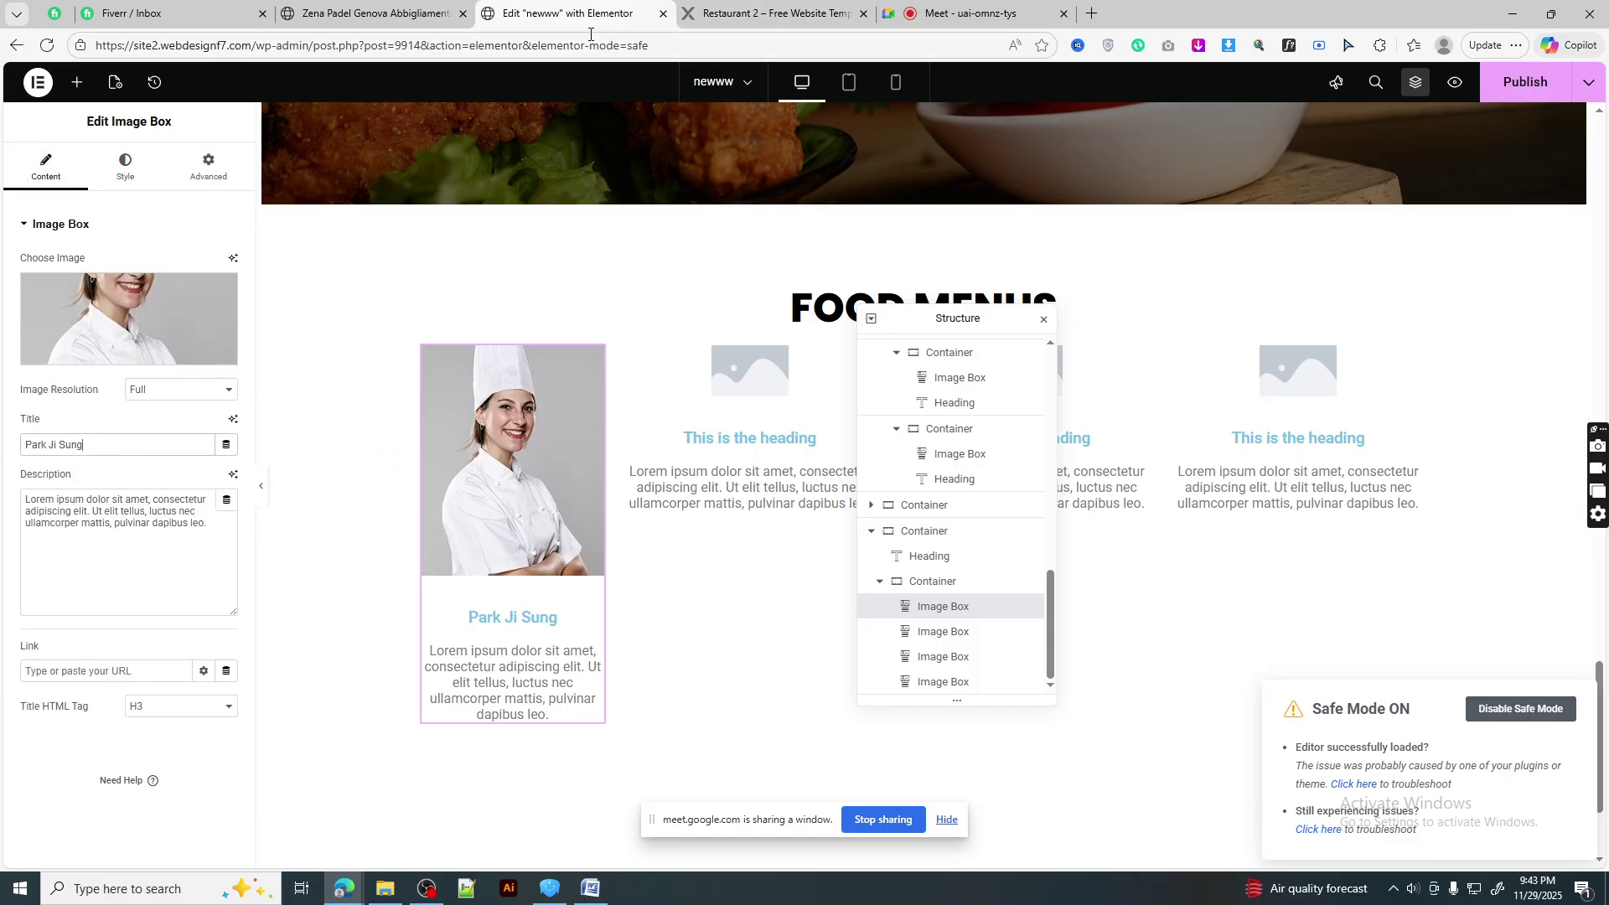
- Replace the image box description with the reference text "Lorem ipsum dolor sit amet, consectetur adipiscing."
{"action": "left_click", "coordinate": [704, 7]}
{"action": "left_click_drag", "start_coordinate": [546, 700], "coordinate": [287, 657]}
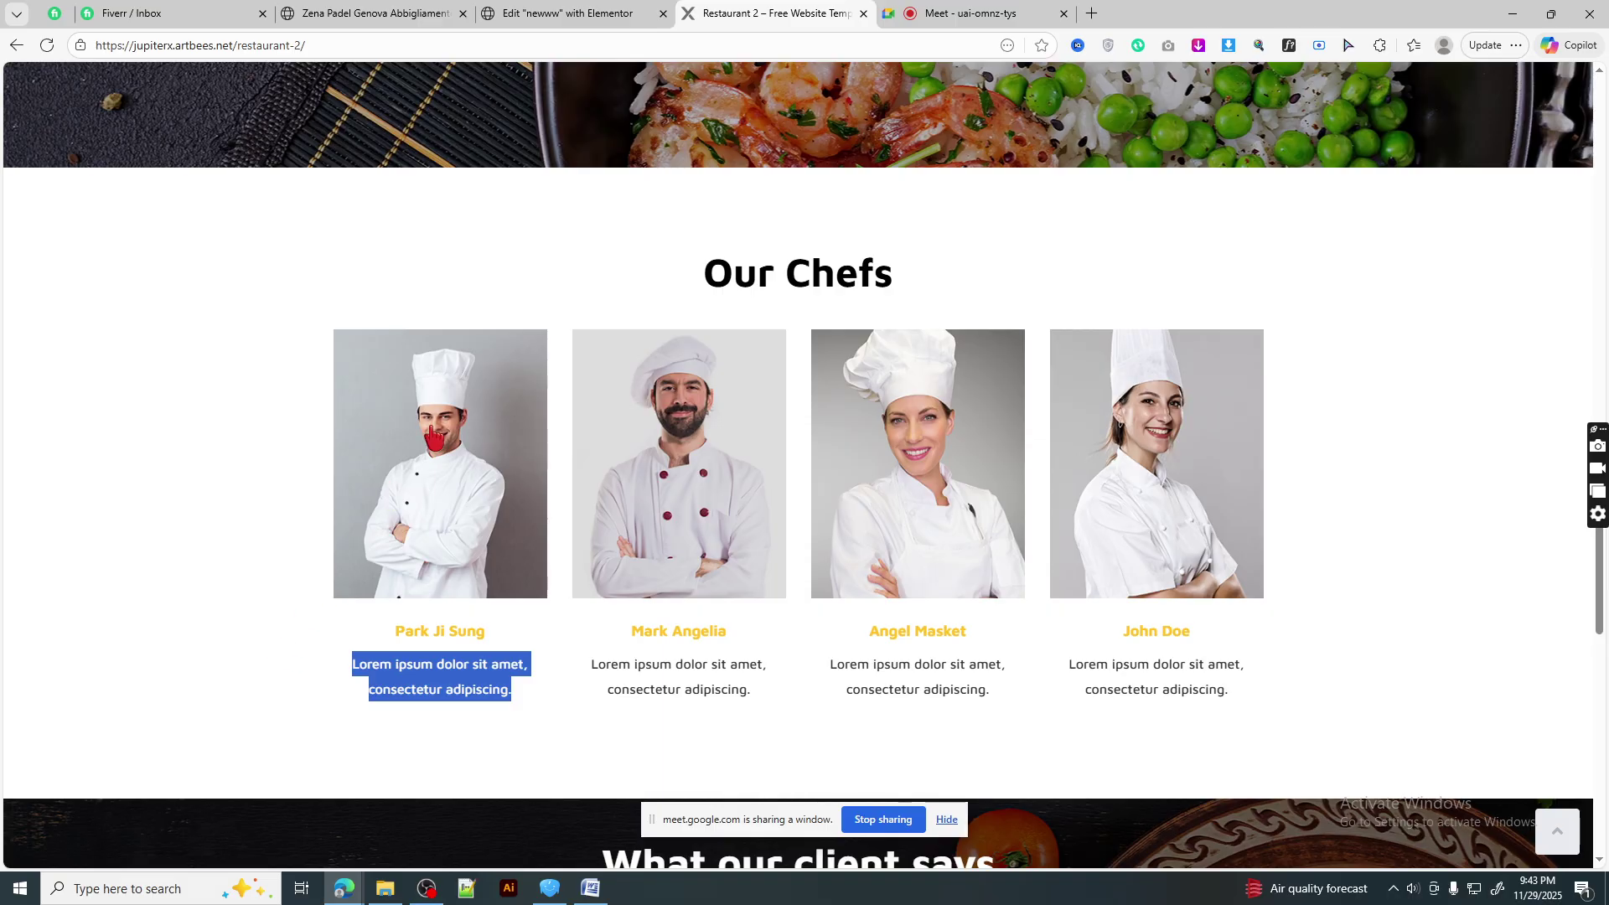
{"action": "key", "text": "ctrl+c"}
{"action": "left_click", "coordinate": [570, 13]}
{"action": "left_click_drag", "start_coordinate": [223, 540], "coordinate": [0, 464]}
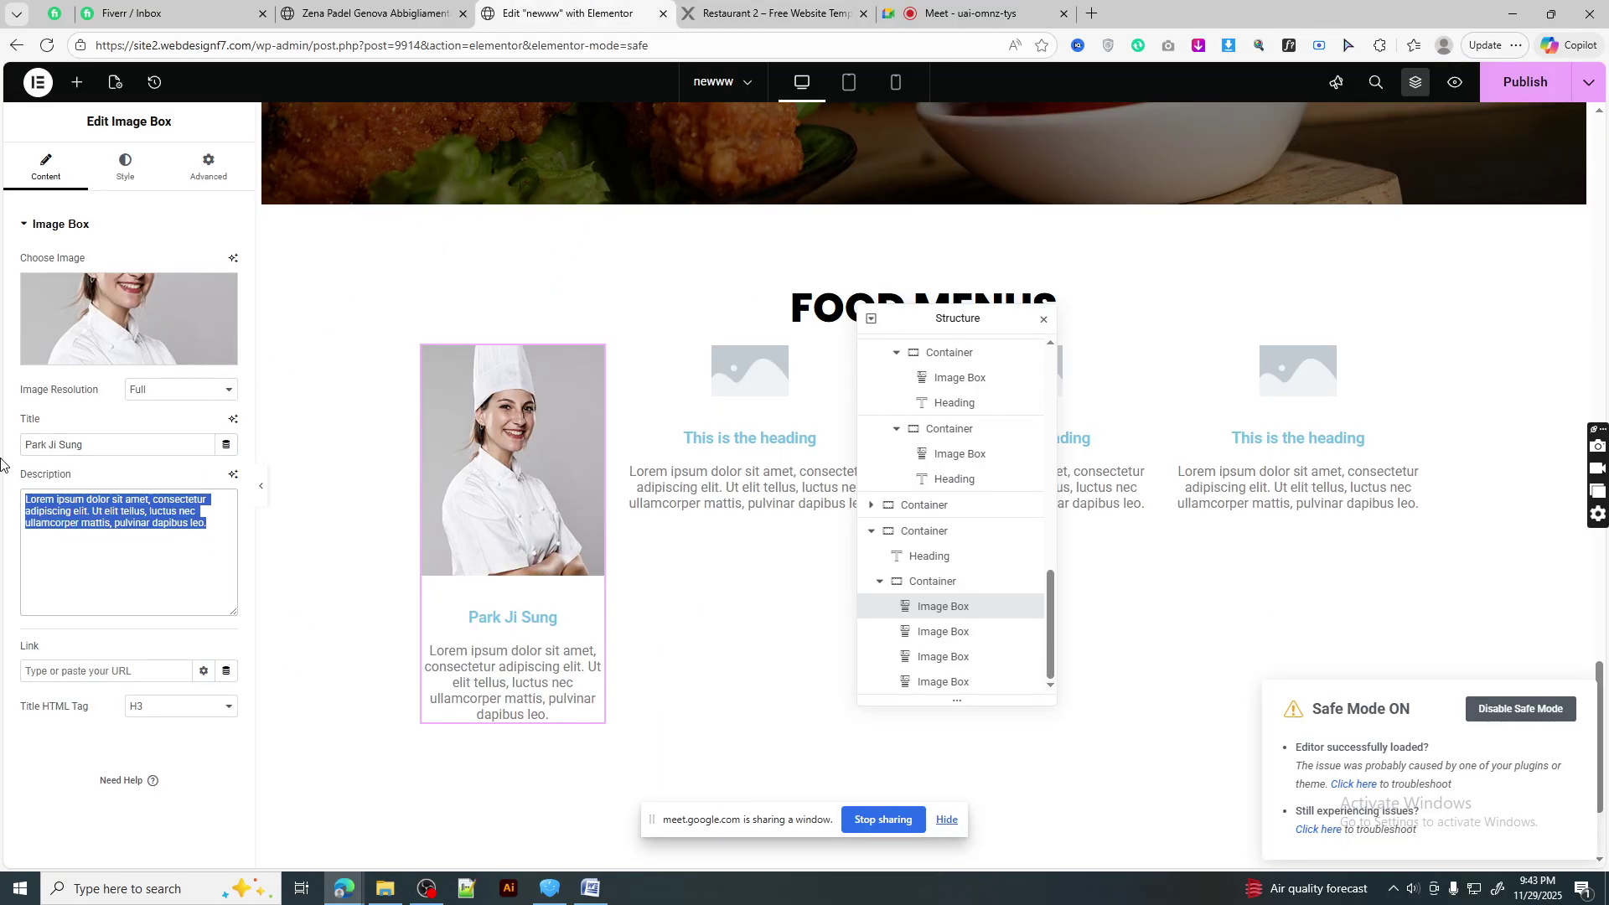
{"action": "key", "text": "ctrl+v"}
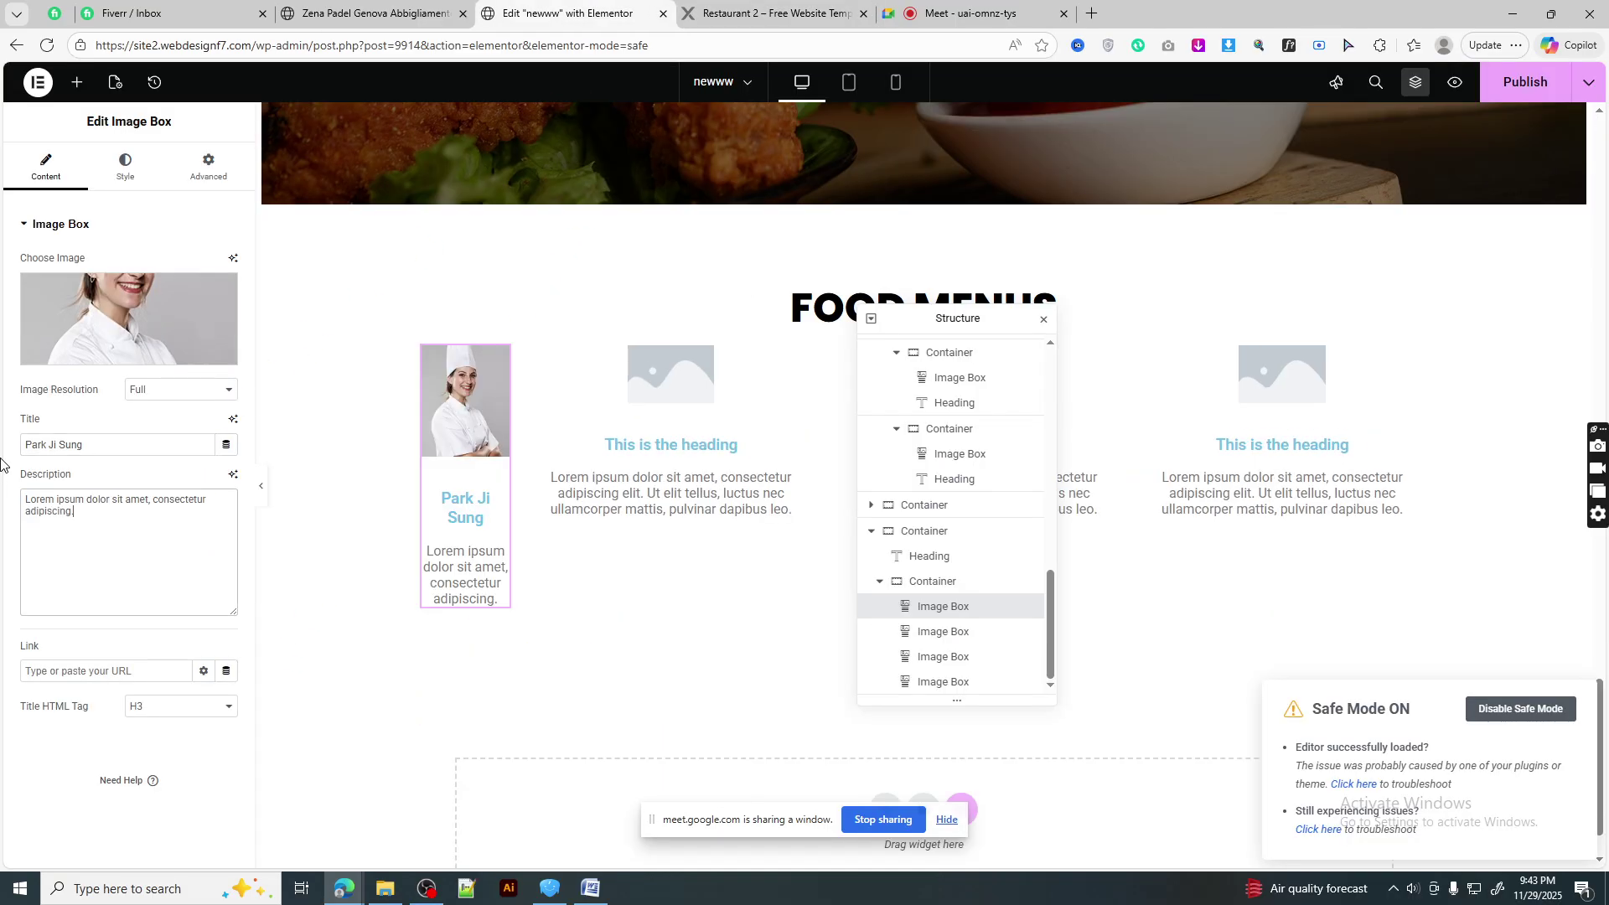
- Delete the three remaining placeholder image boxes beside the finished chef box
{"action": "right_click", "coordinate": [633, 377]}
{"action": "left_click", "coordinate": [683, 759]}
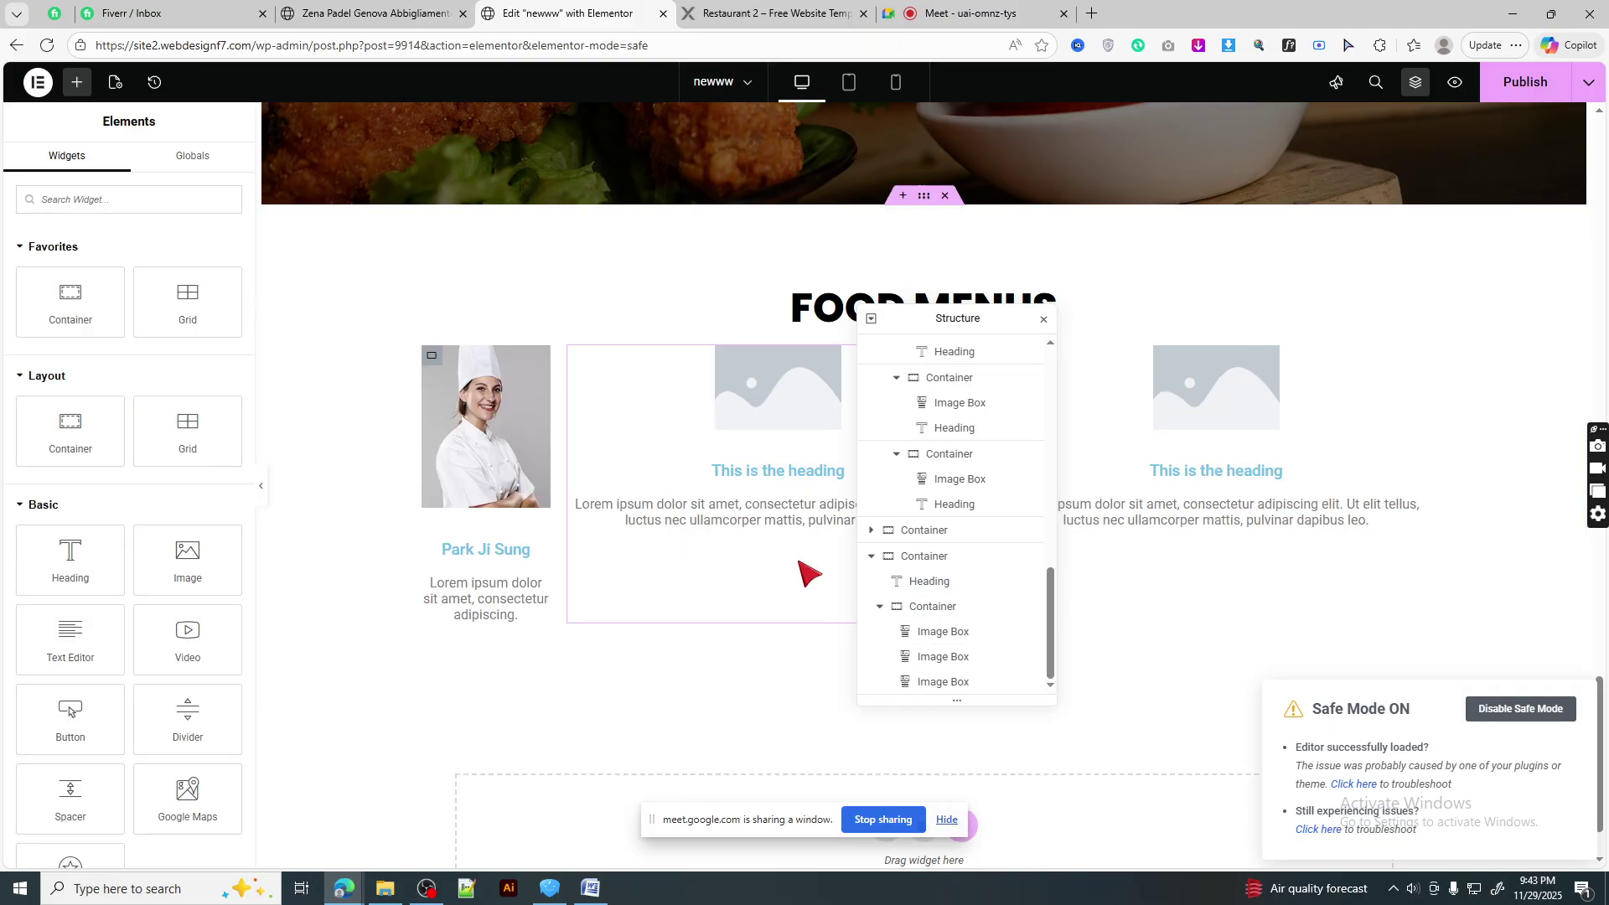
{"action": "right_click", "coordinate": [704, 558]}
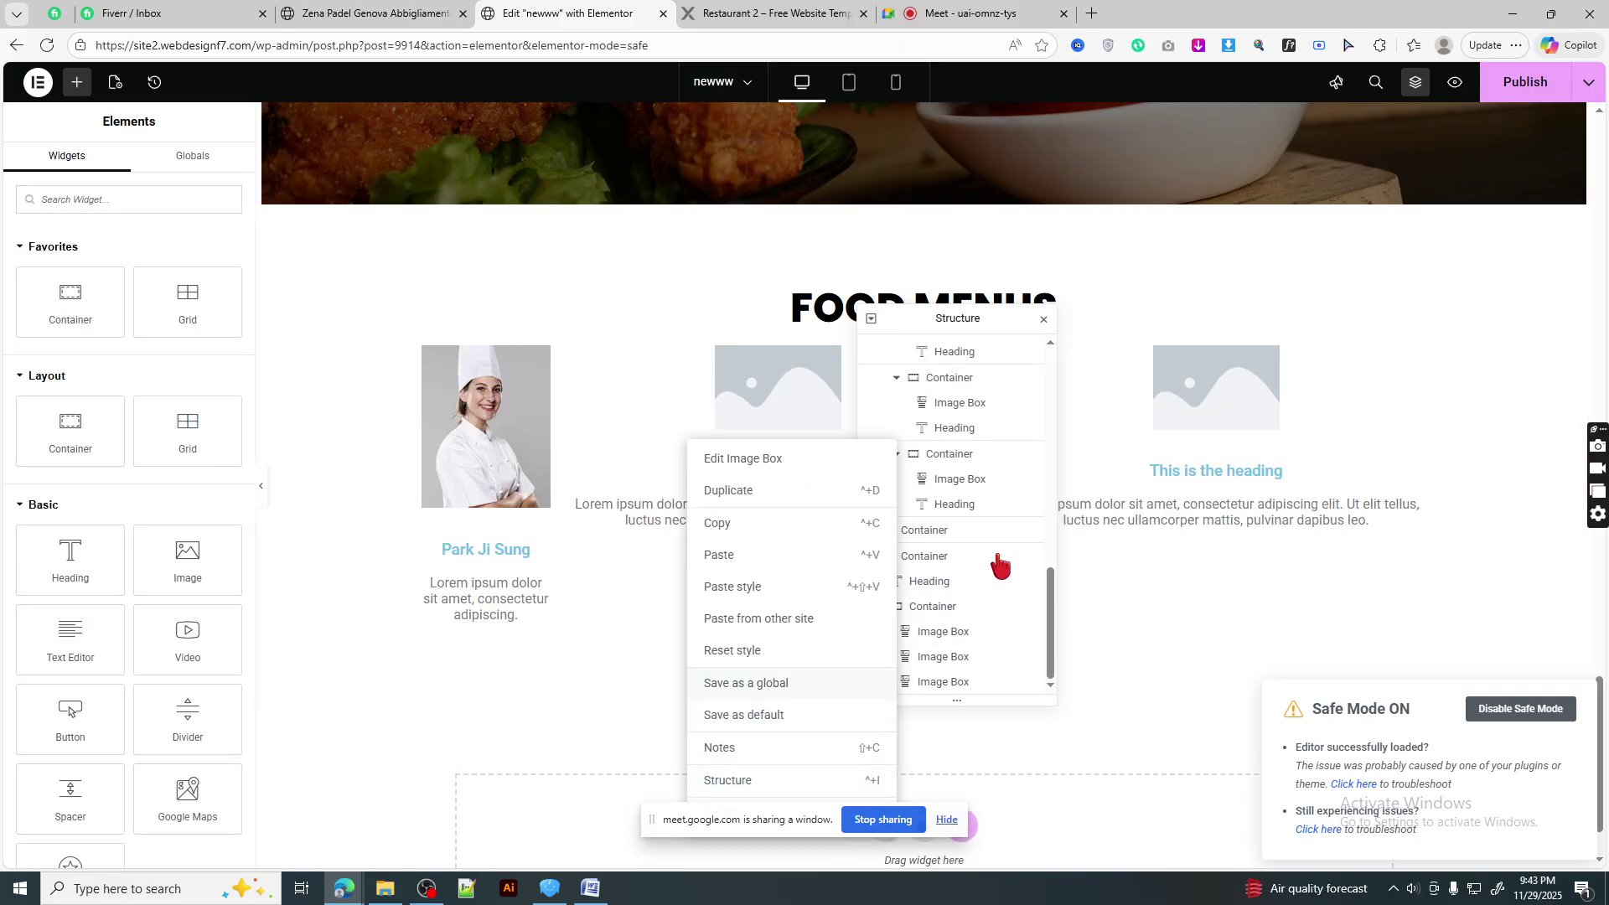
{"action": "right_click", "coordinate": [1213, 622]}
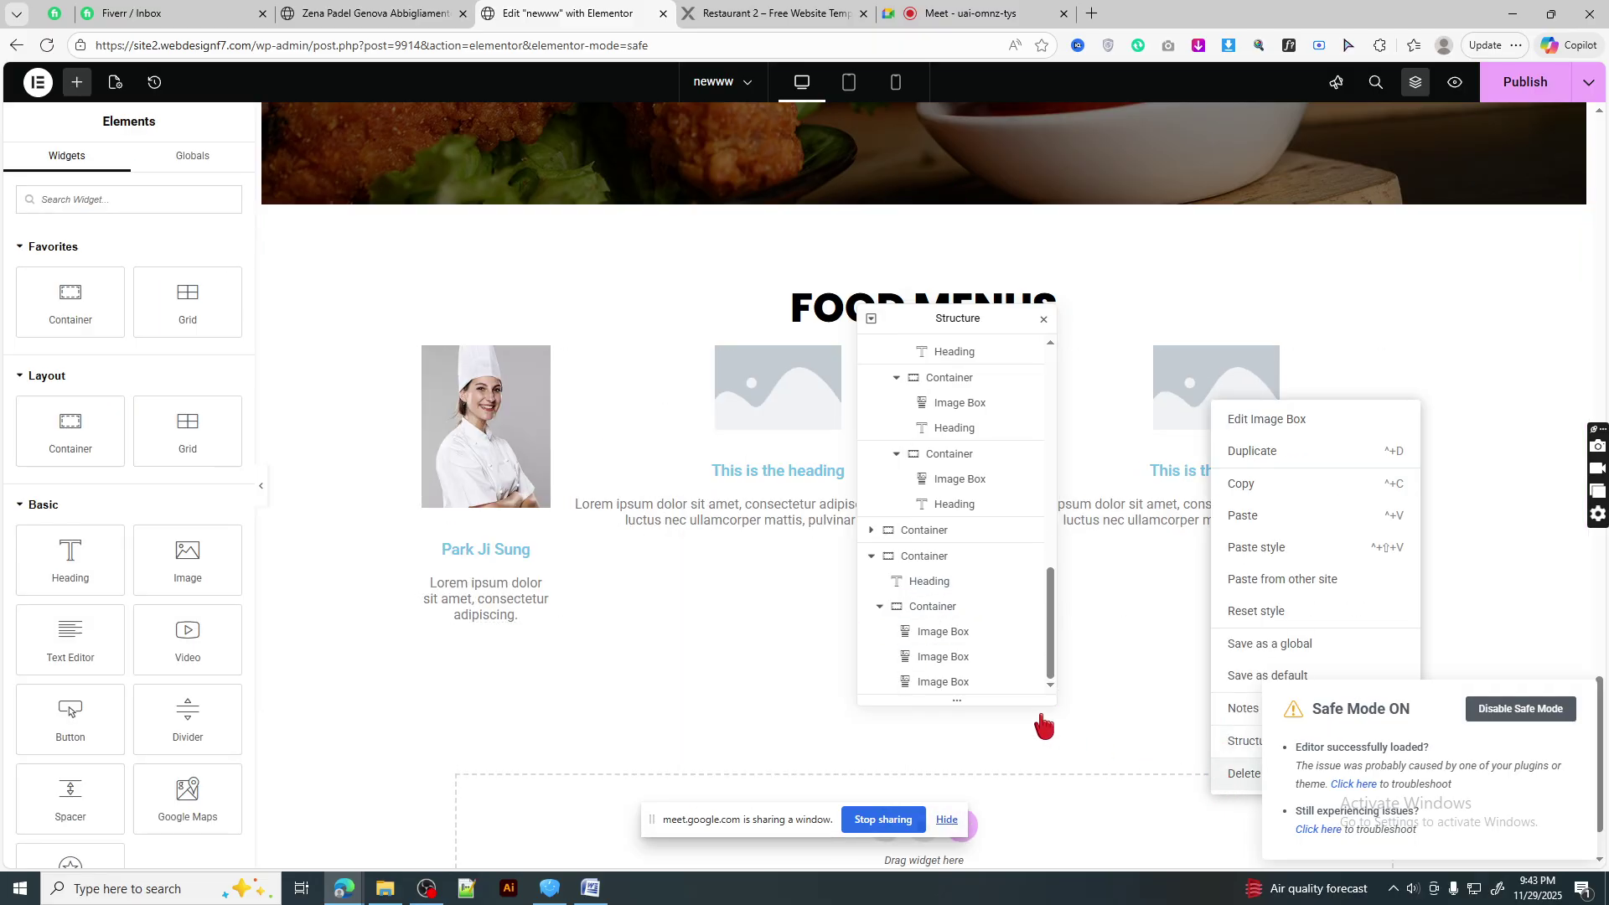
{"action": "key", "text": "Delete"}
{"action": "right_click", "coordinate": [722, 383]}
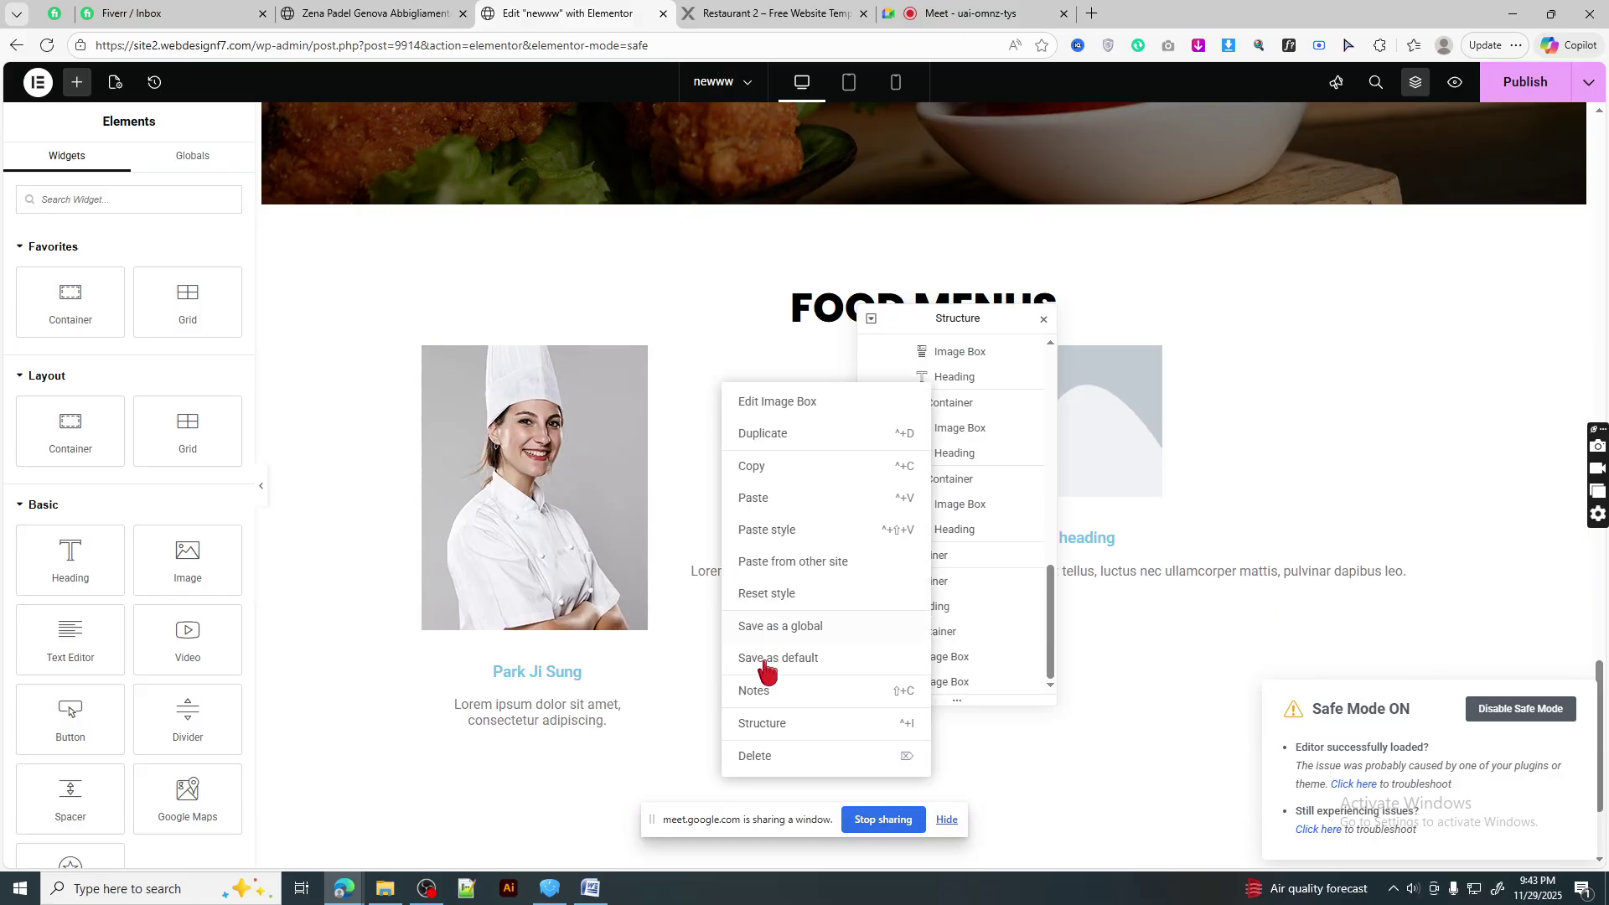
{"action": "left_click", "coordinate": [596, 482]}
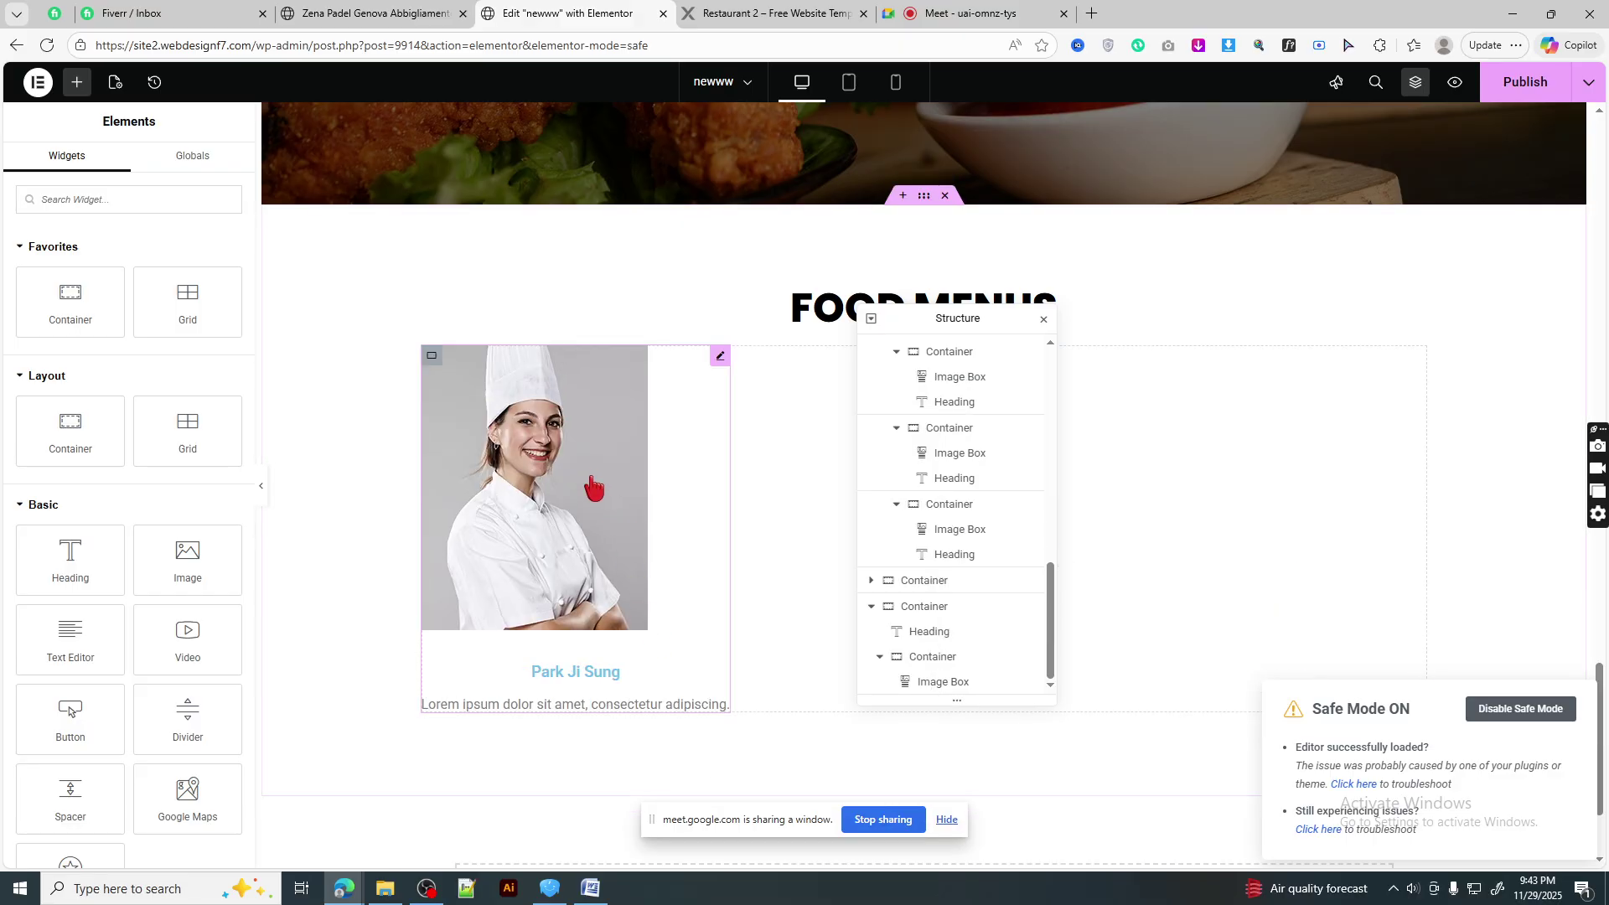
- Duplicate the finished chef image box three times to make a row of four
{"action": "right_click", "coordinate": [603, 500]}
{"action": "key", "text": "ctrl+d"}
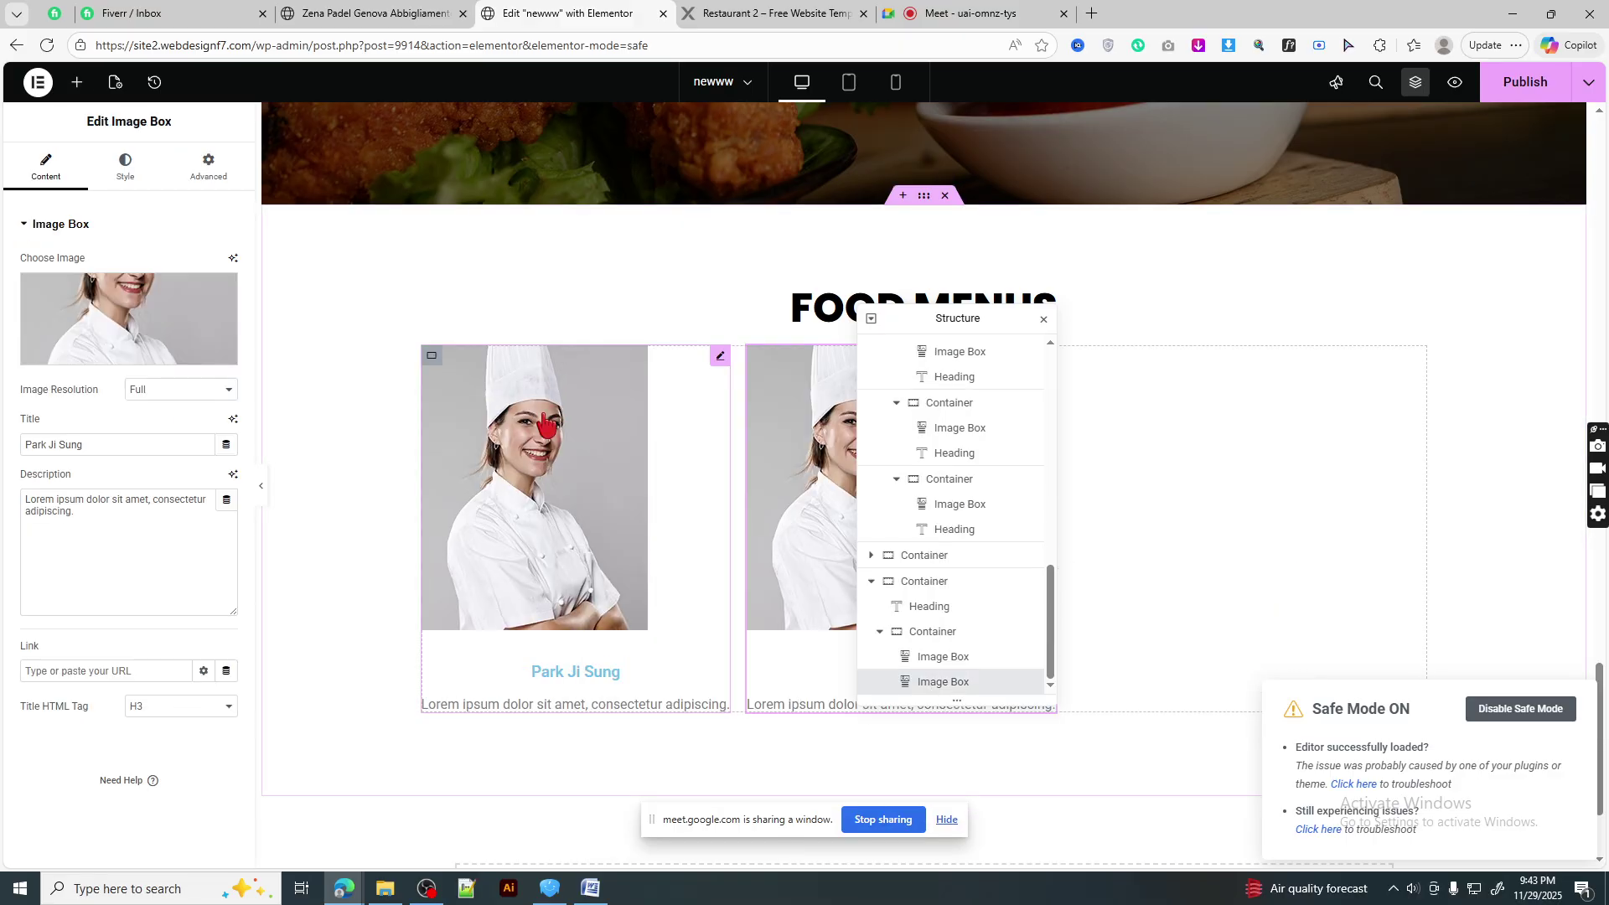
{"action": "right_click", "coordinate": [575, 466]}
{"action": "key", "text": "ctrl+d"}
{"action": "right_click", "coordinate": [543, 415]}
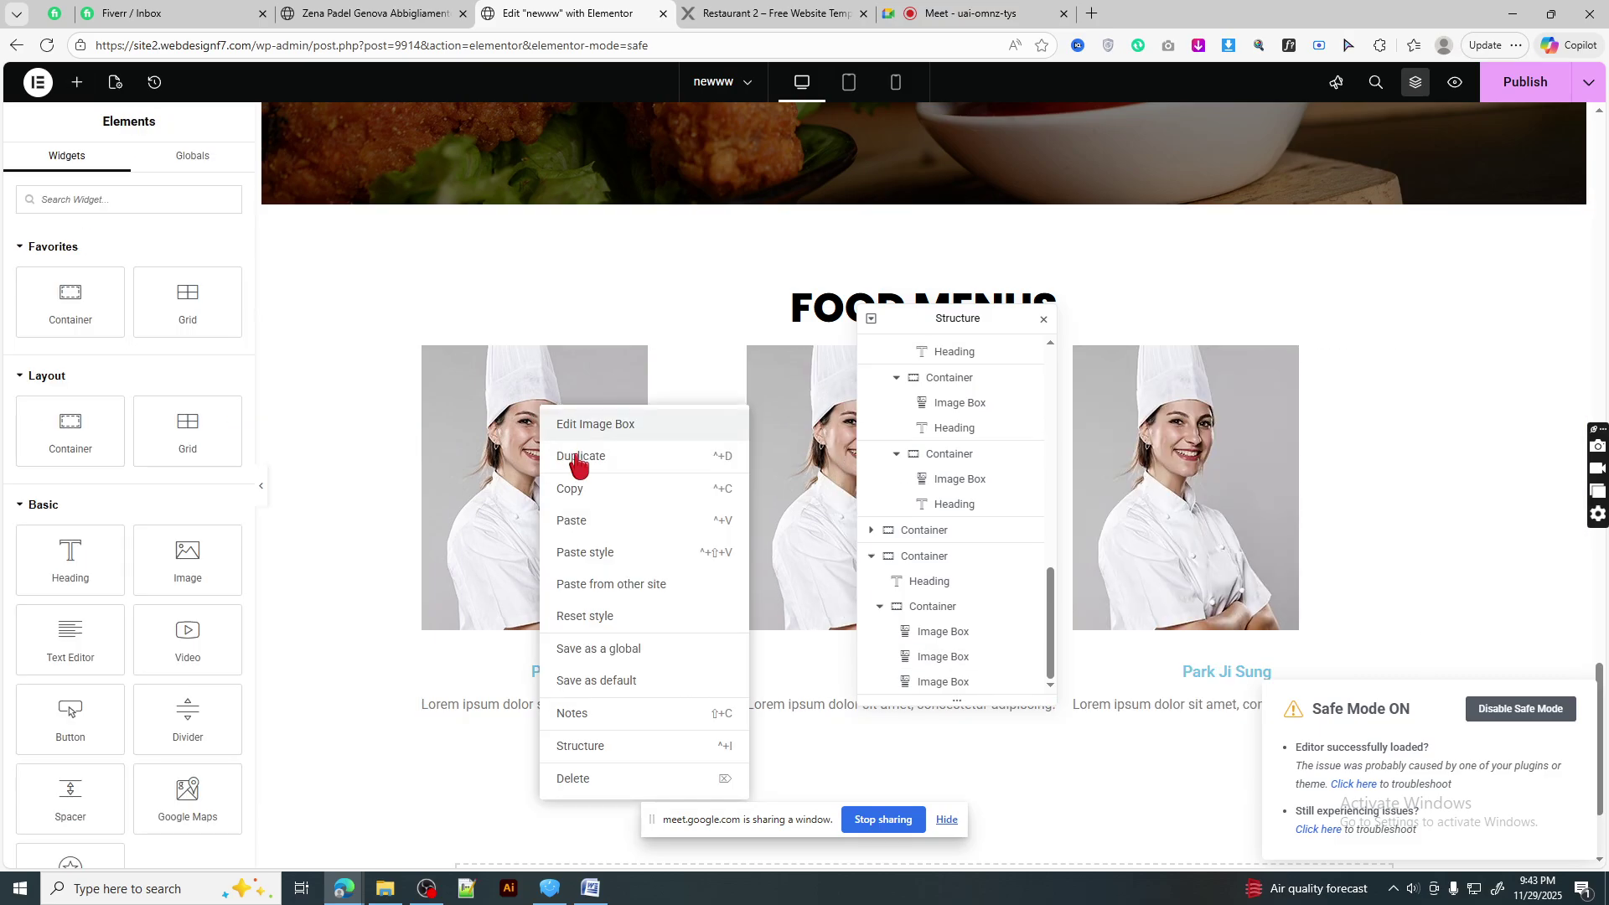
{"action": "left_click", "coordinate": [566, 456]}
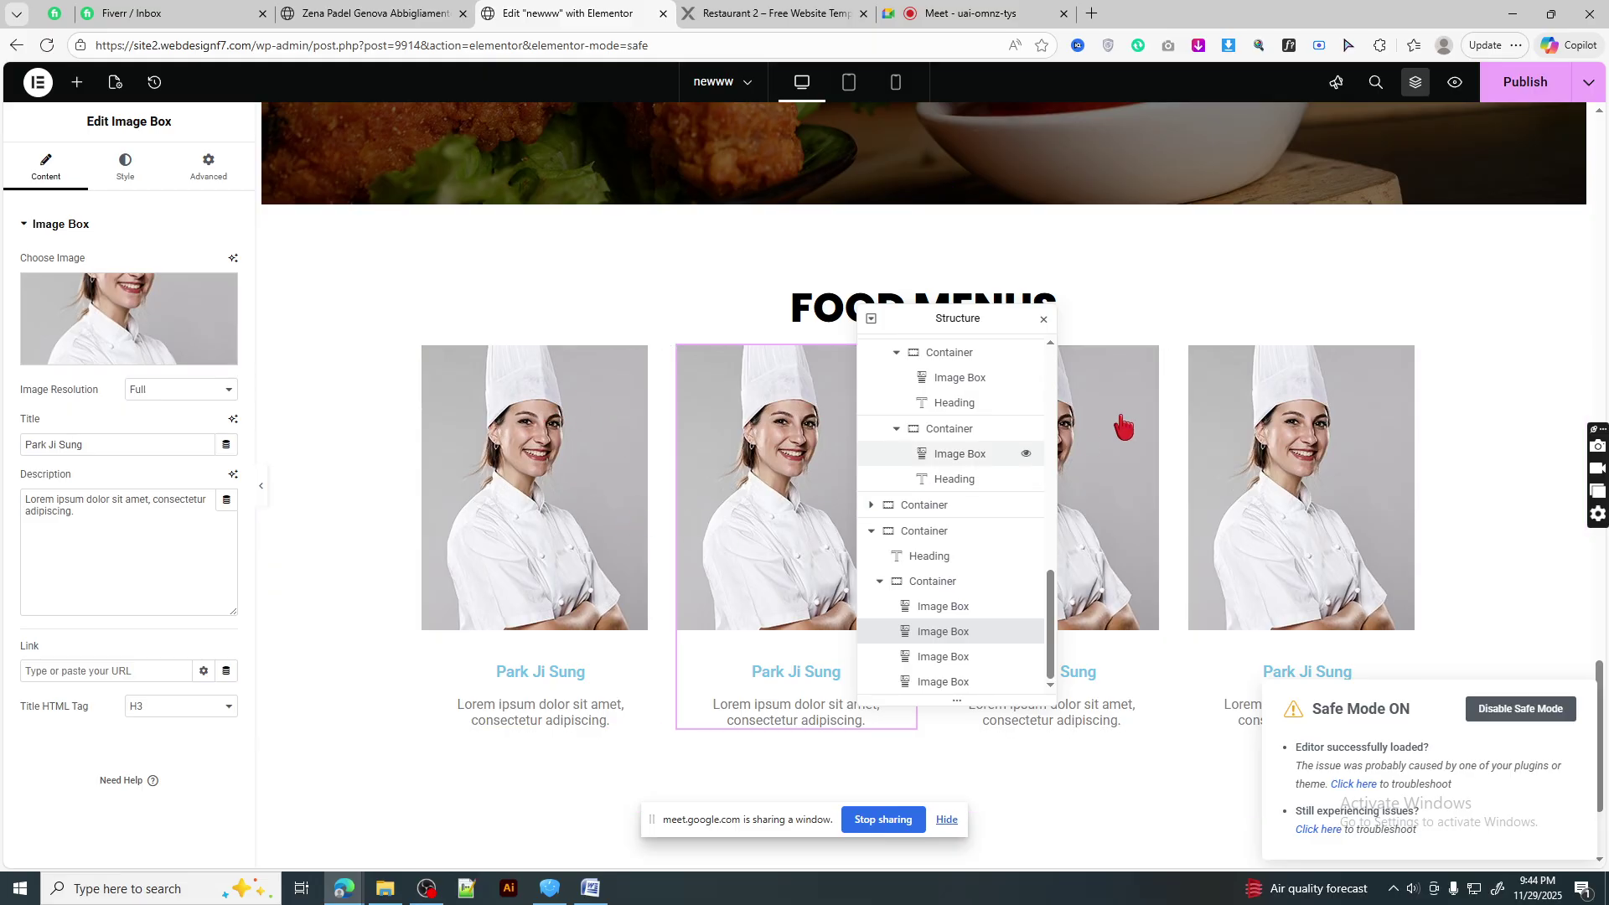
- Check the new row of chef boxes on the page and publish the changes
{"action": "scroll", "coordinate": [819, 545], "scroll_direction": "down", "scroll_amount": 3}
{"action": "scroll", "coordinate": [495, 427], "scroll_direction": "up", "scroll_amount": 5}
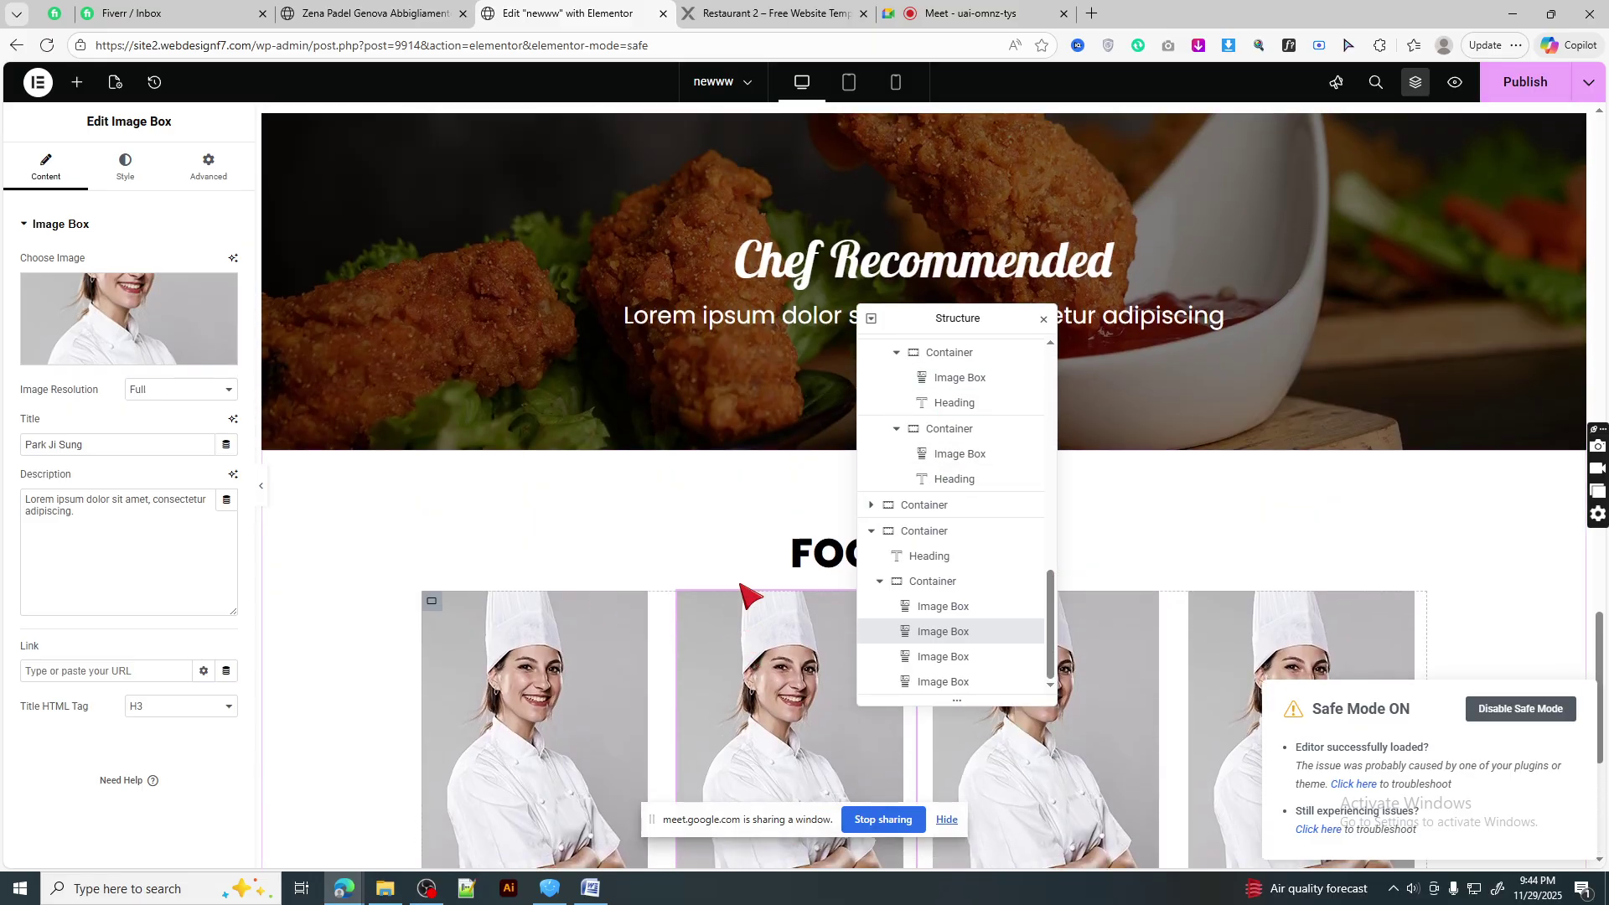
{"action": "scroll", "coordinate": [746, 583], "scroll_direction": "down", "scroll_amount": 3}
{"action": "left_click", "coordinate": [1508, 92]}
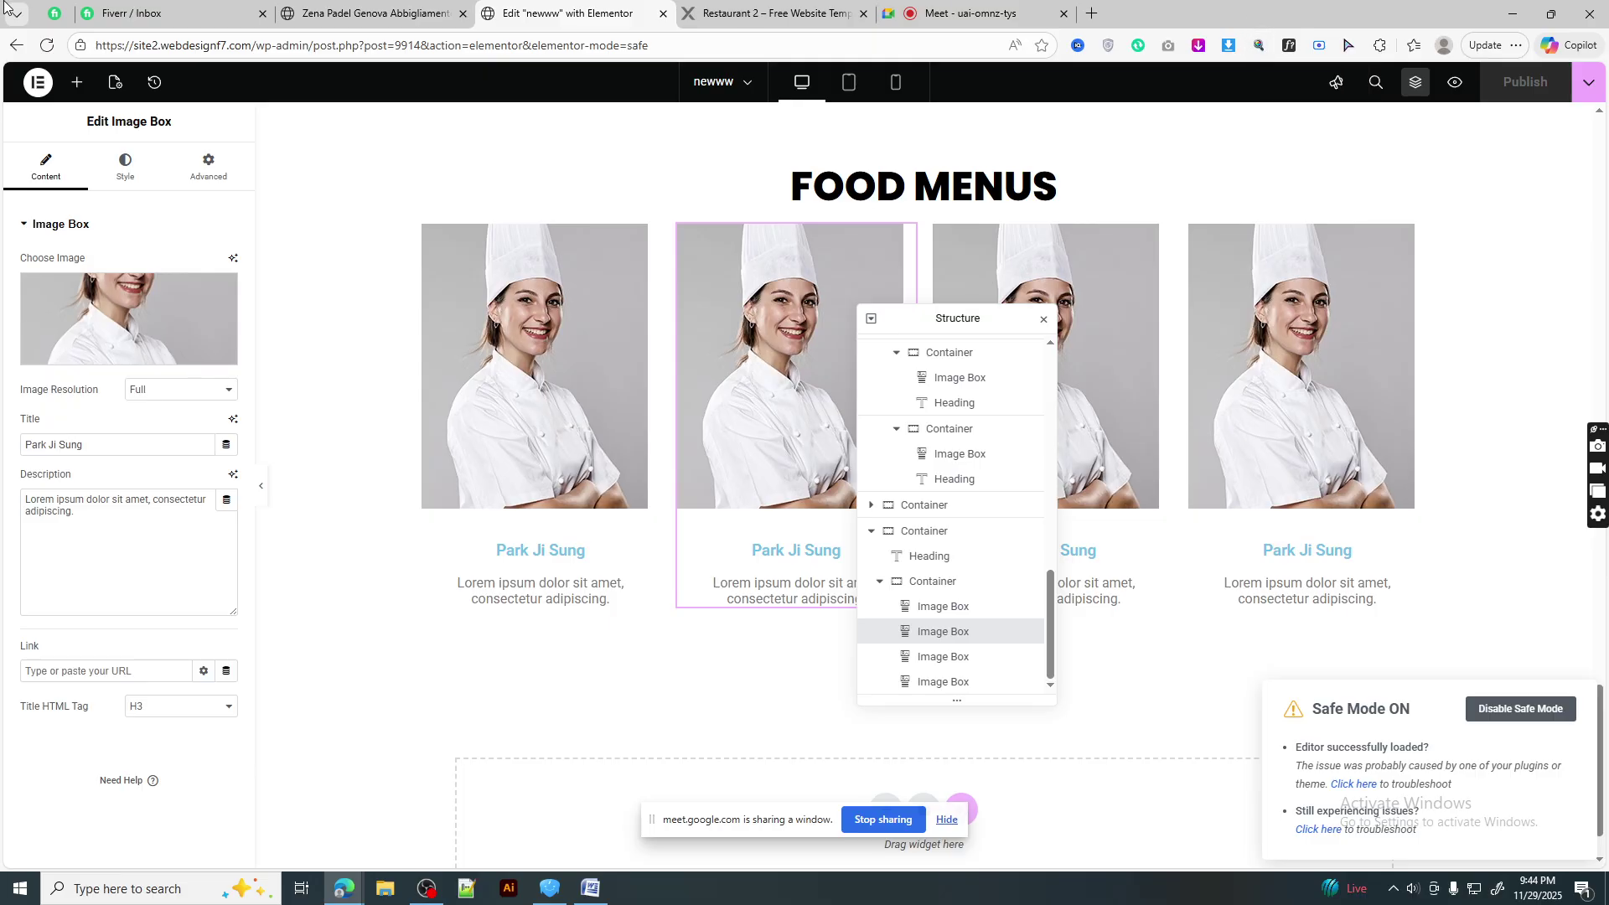
- Go back to the Our Chefs section of the reference restaurant page
{"action": "left_click", "coordinate": [176, 9]}
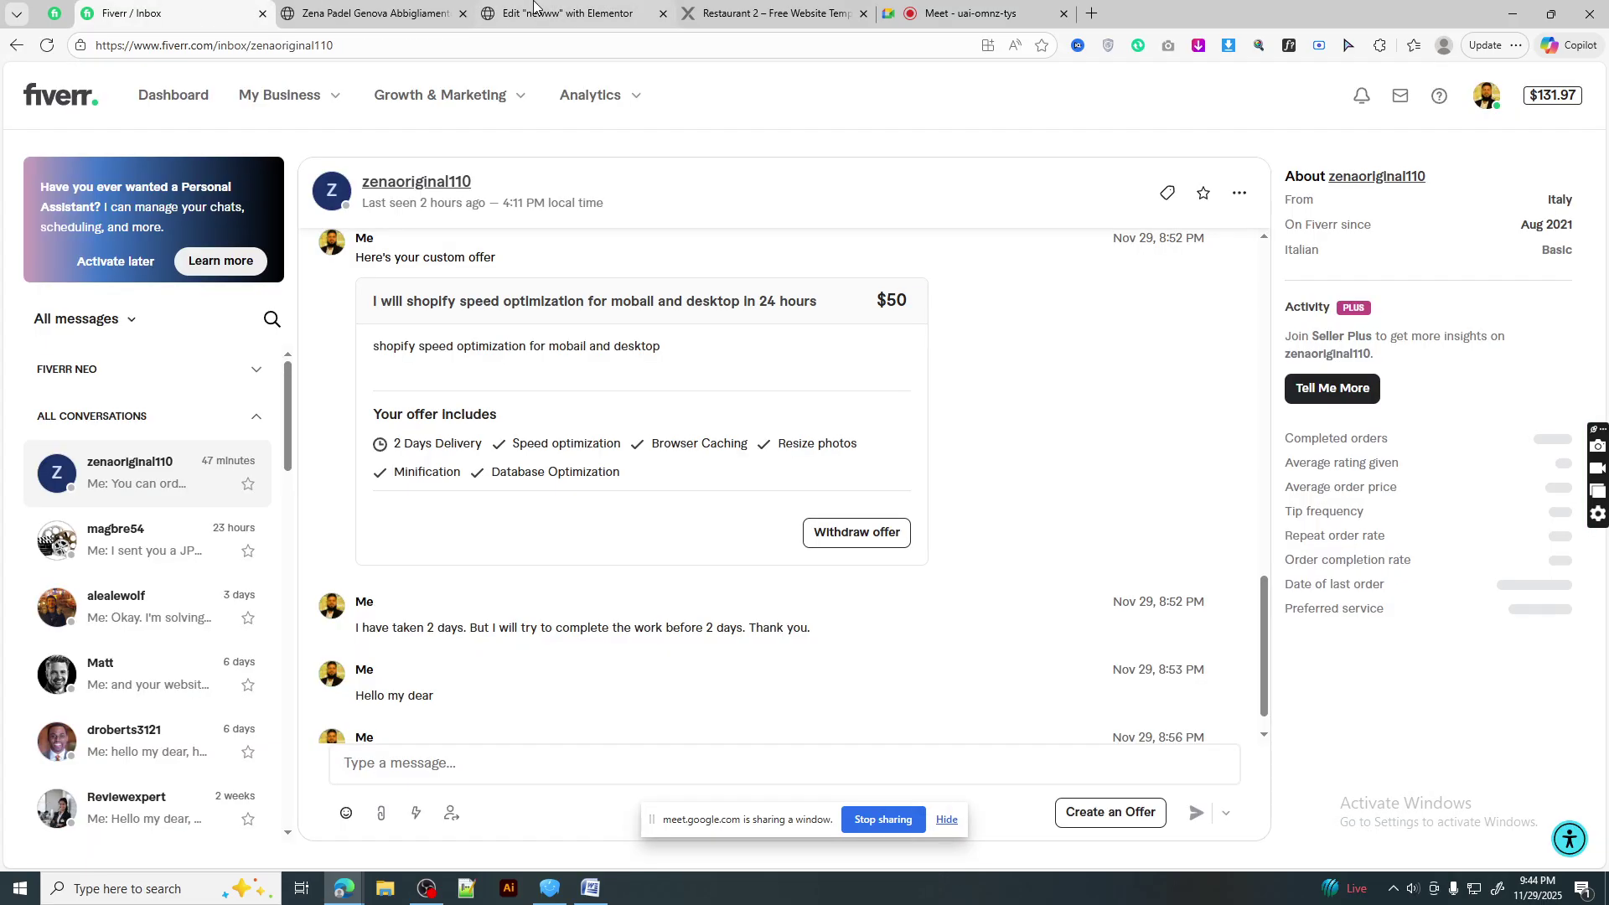
{"action": "left_click", "coordinate": [779, 11]}
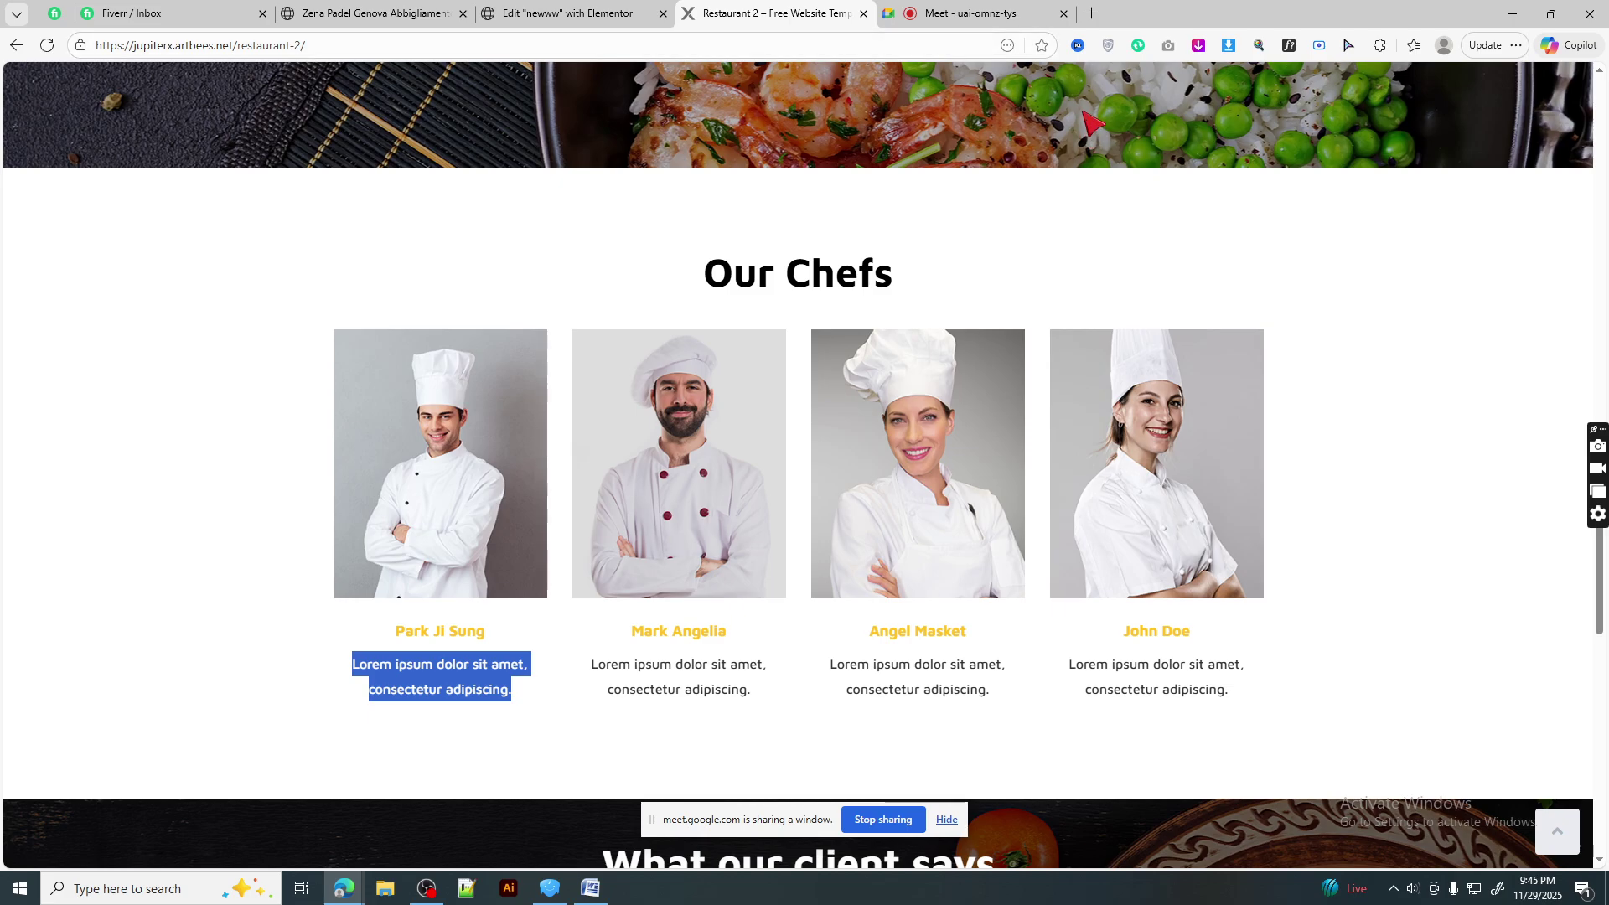
- Switch to the Google Meet call and leave the meeting
{"action": "left_click", "coordinate": [953, 5]}
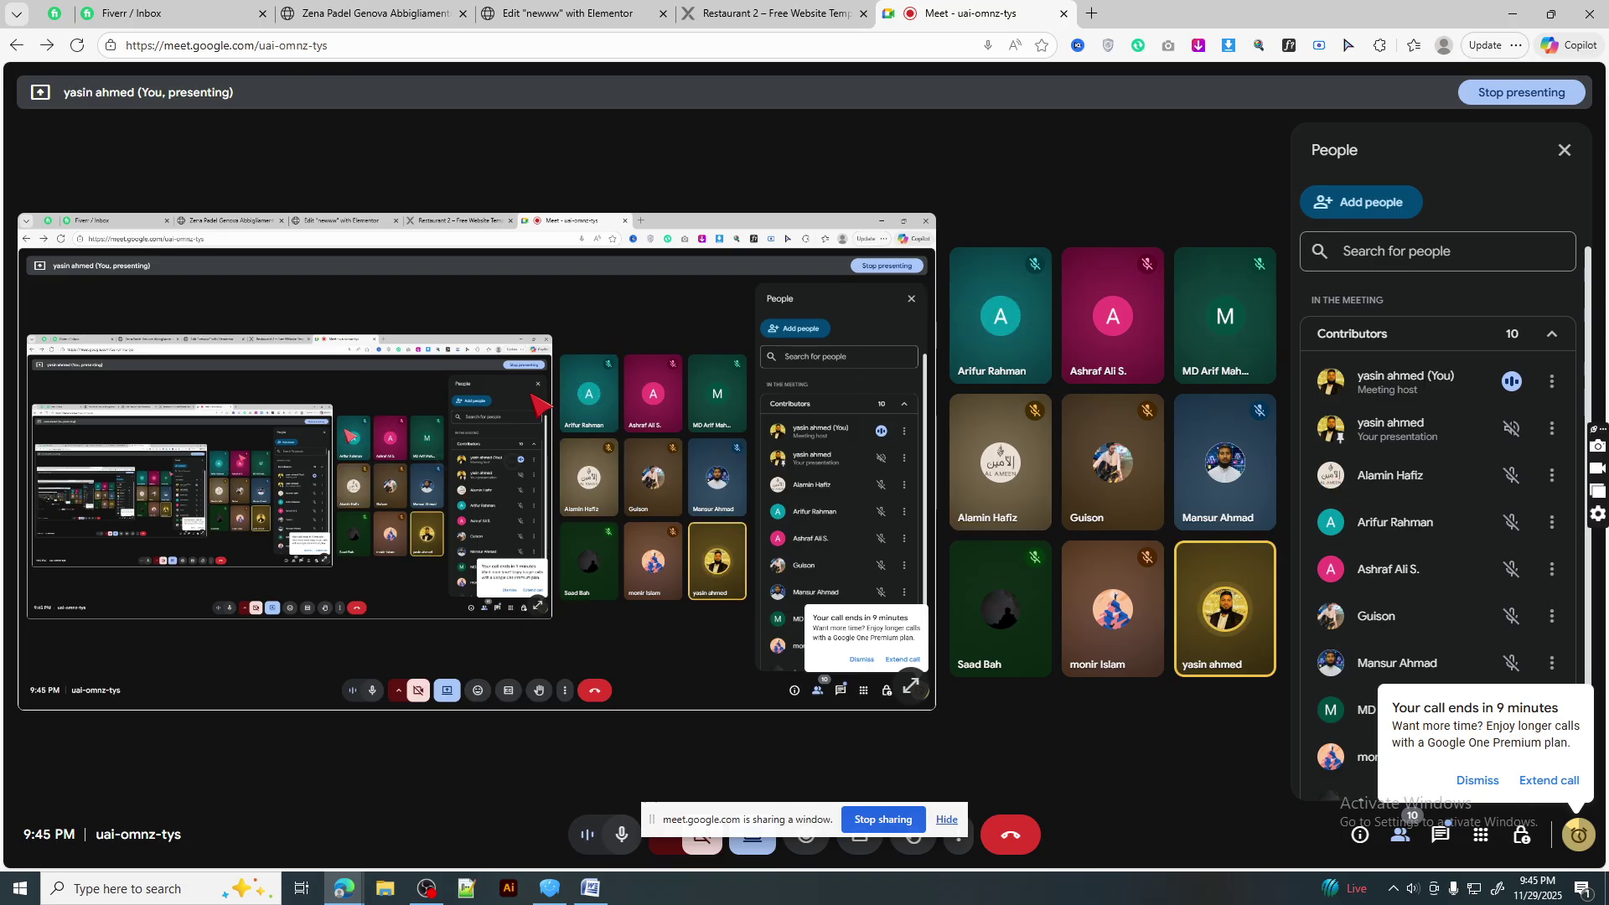
{"action": "mouse_move", "coordinate": [1117, 647]}
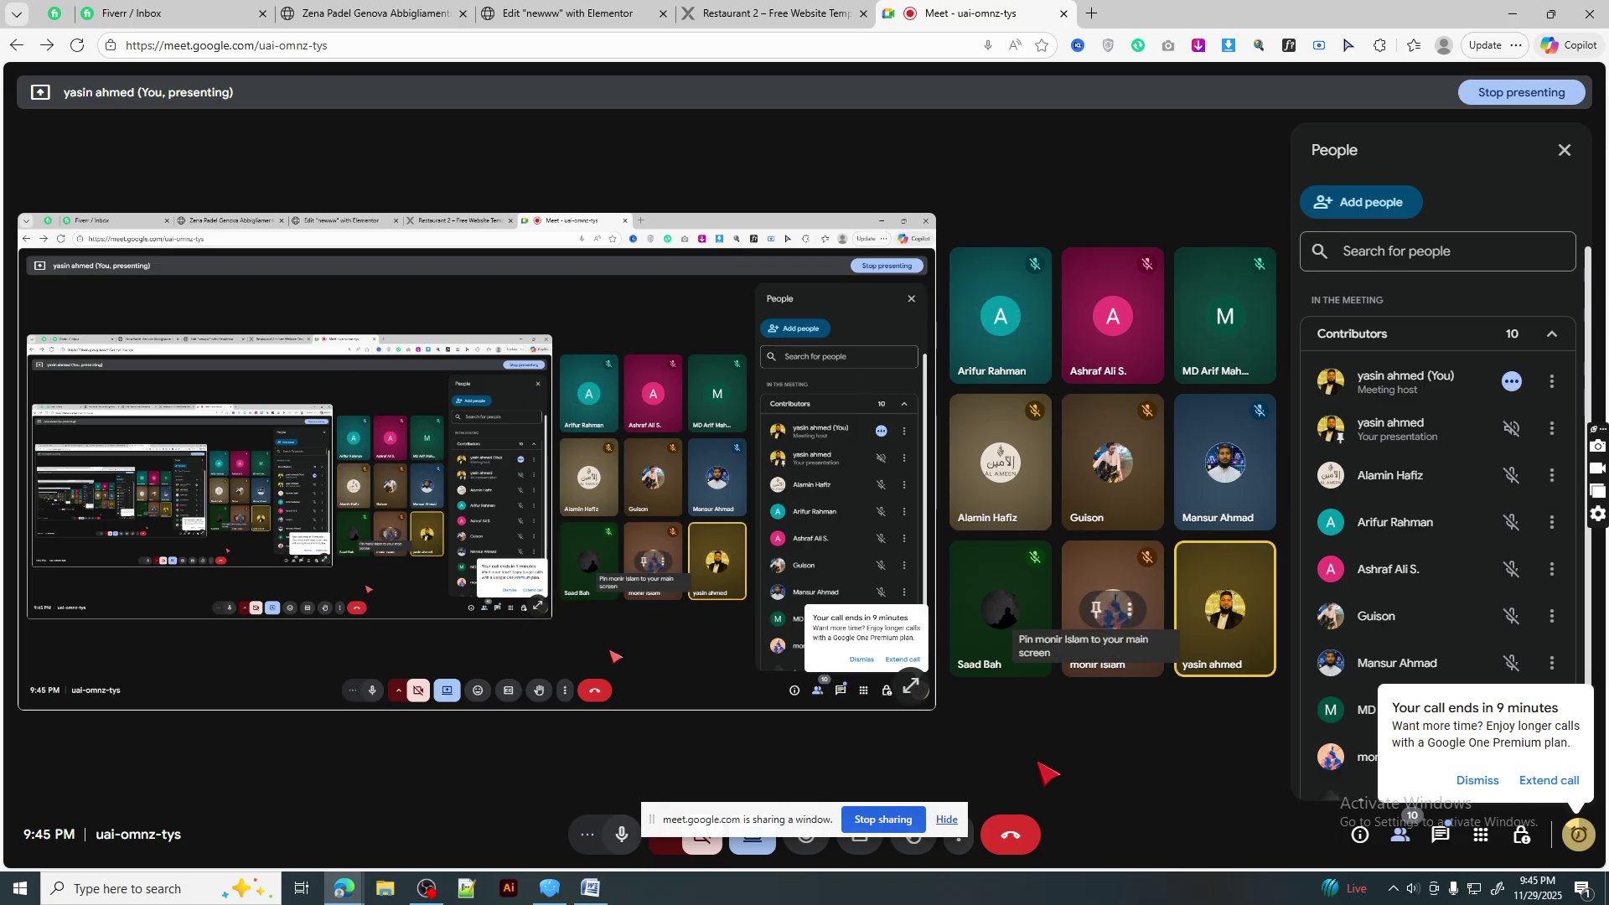
{"action": "left_click", "coordinate": [1012, 838]}
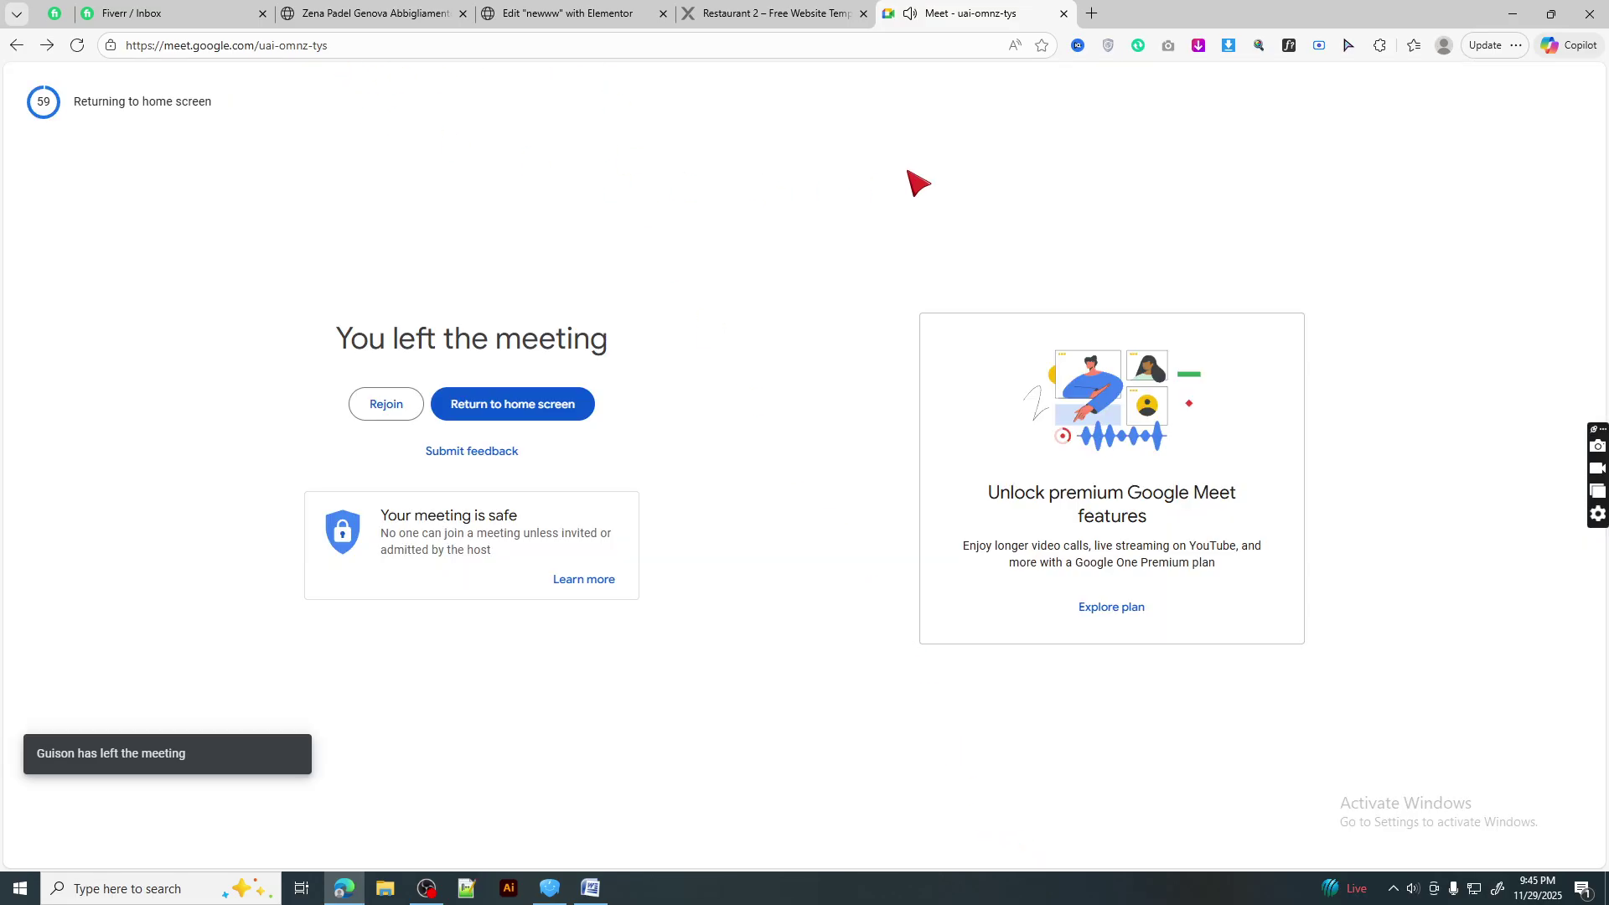
- Switch to the Fiverr inbox and send the message "hello sir" in the open client conversation
{"action": "left_click", "coordinate": [377, 13]}
{"action": "left_click", "coordinate": [159, 13]}
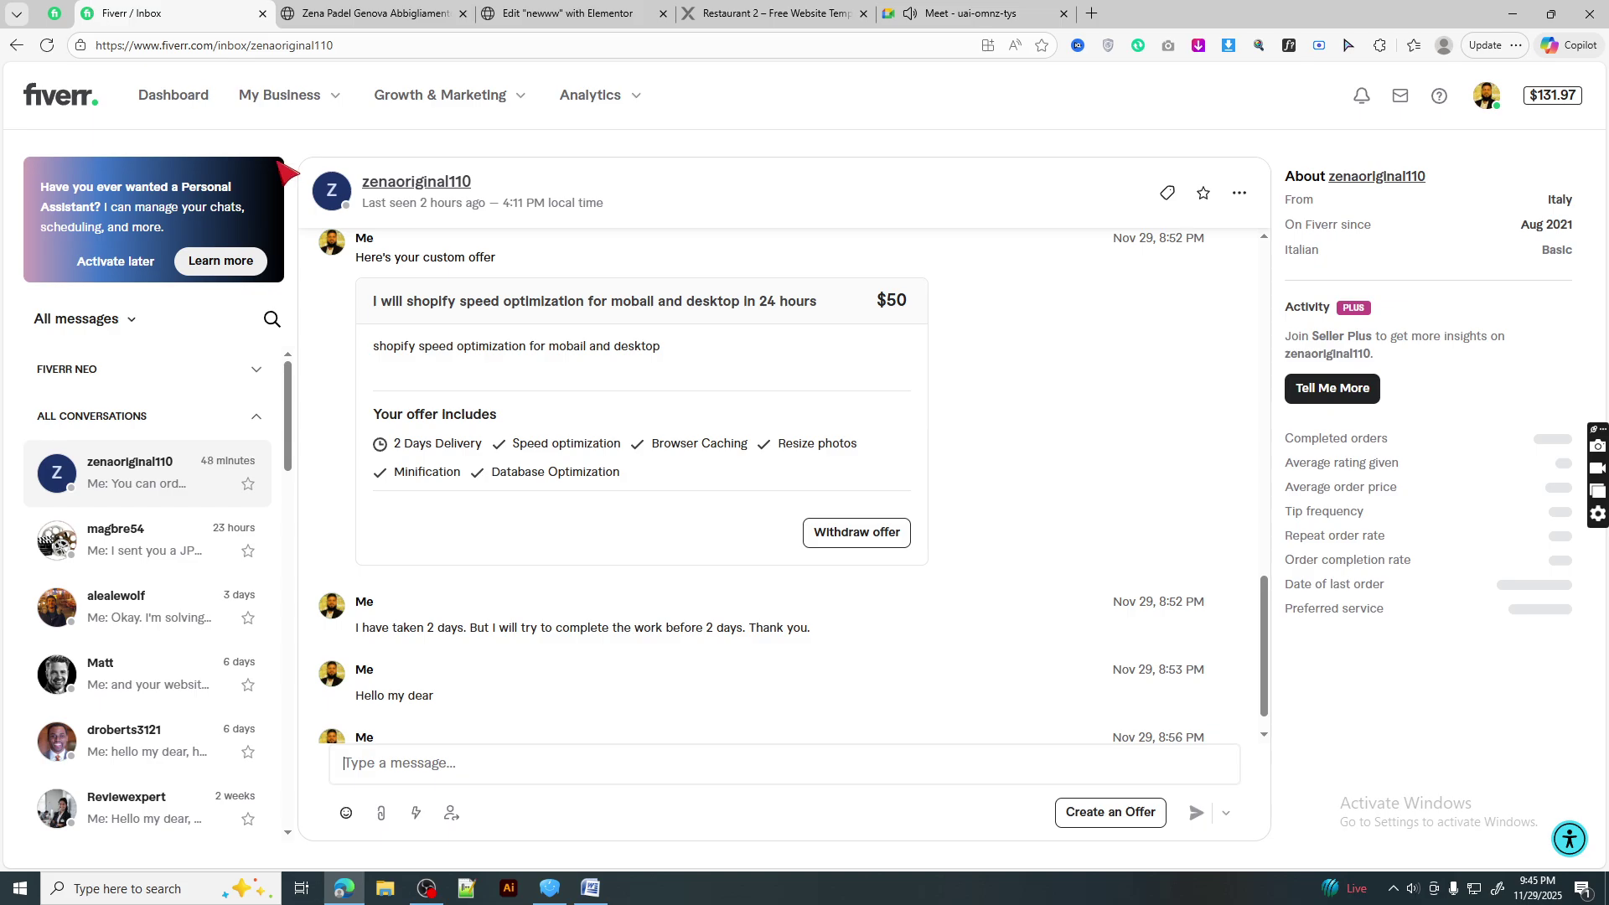
{"action": "scroll", "coordinate": [554, 662], "scroll_direction": "down", "scroll_amount": 1}
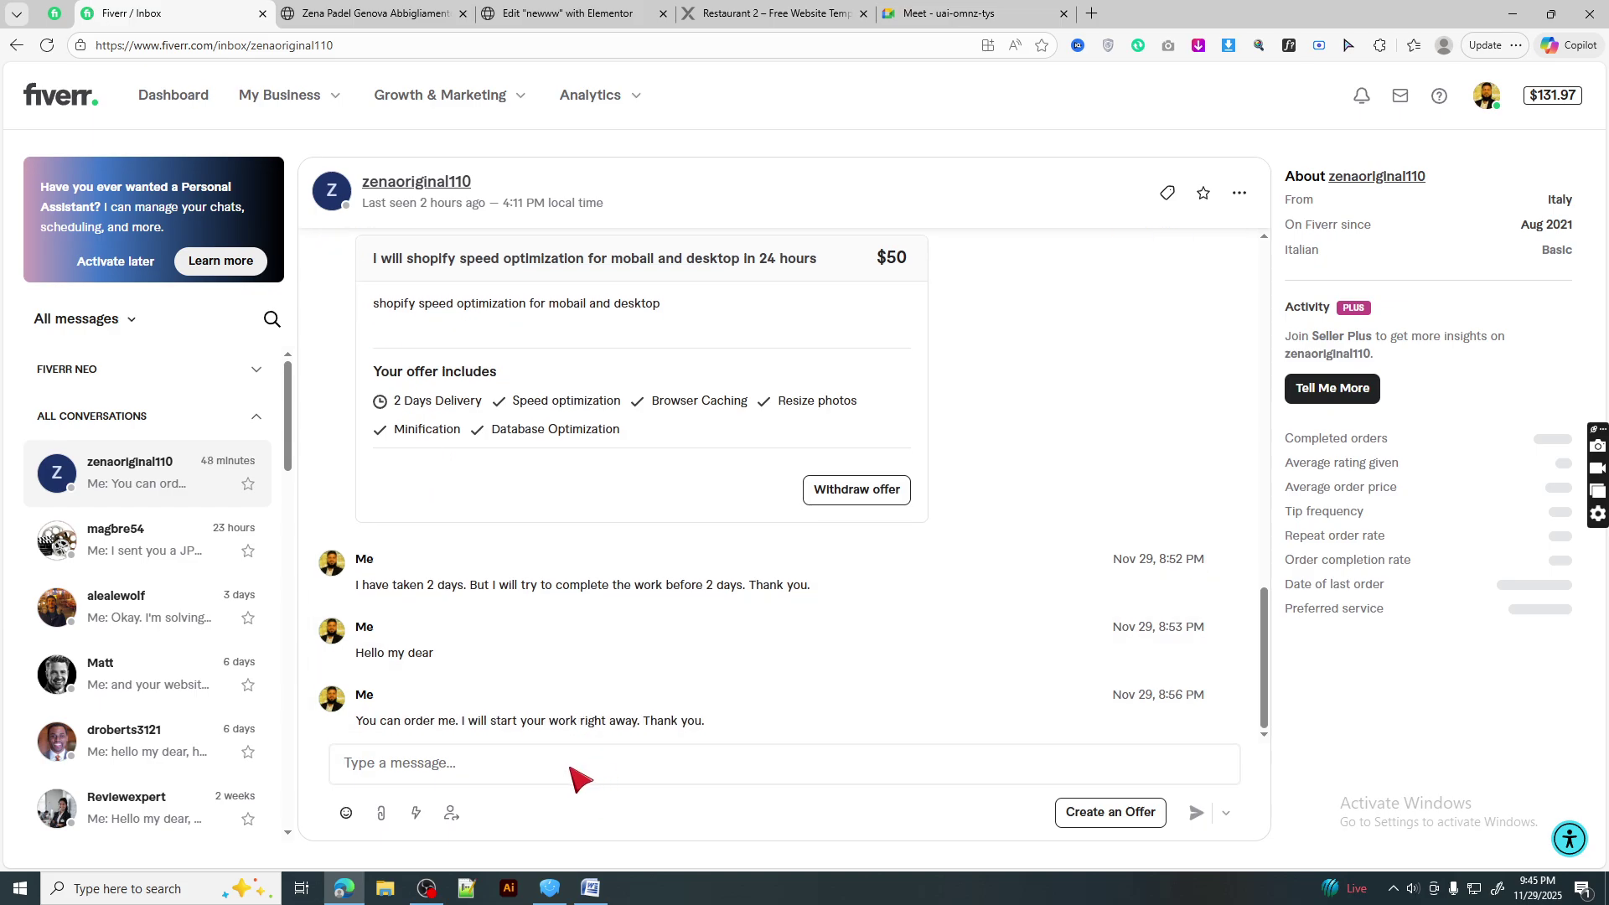
{"action": "left_click", "coordinate": [571, 764]}
{"action": "type", "text": "he"}
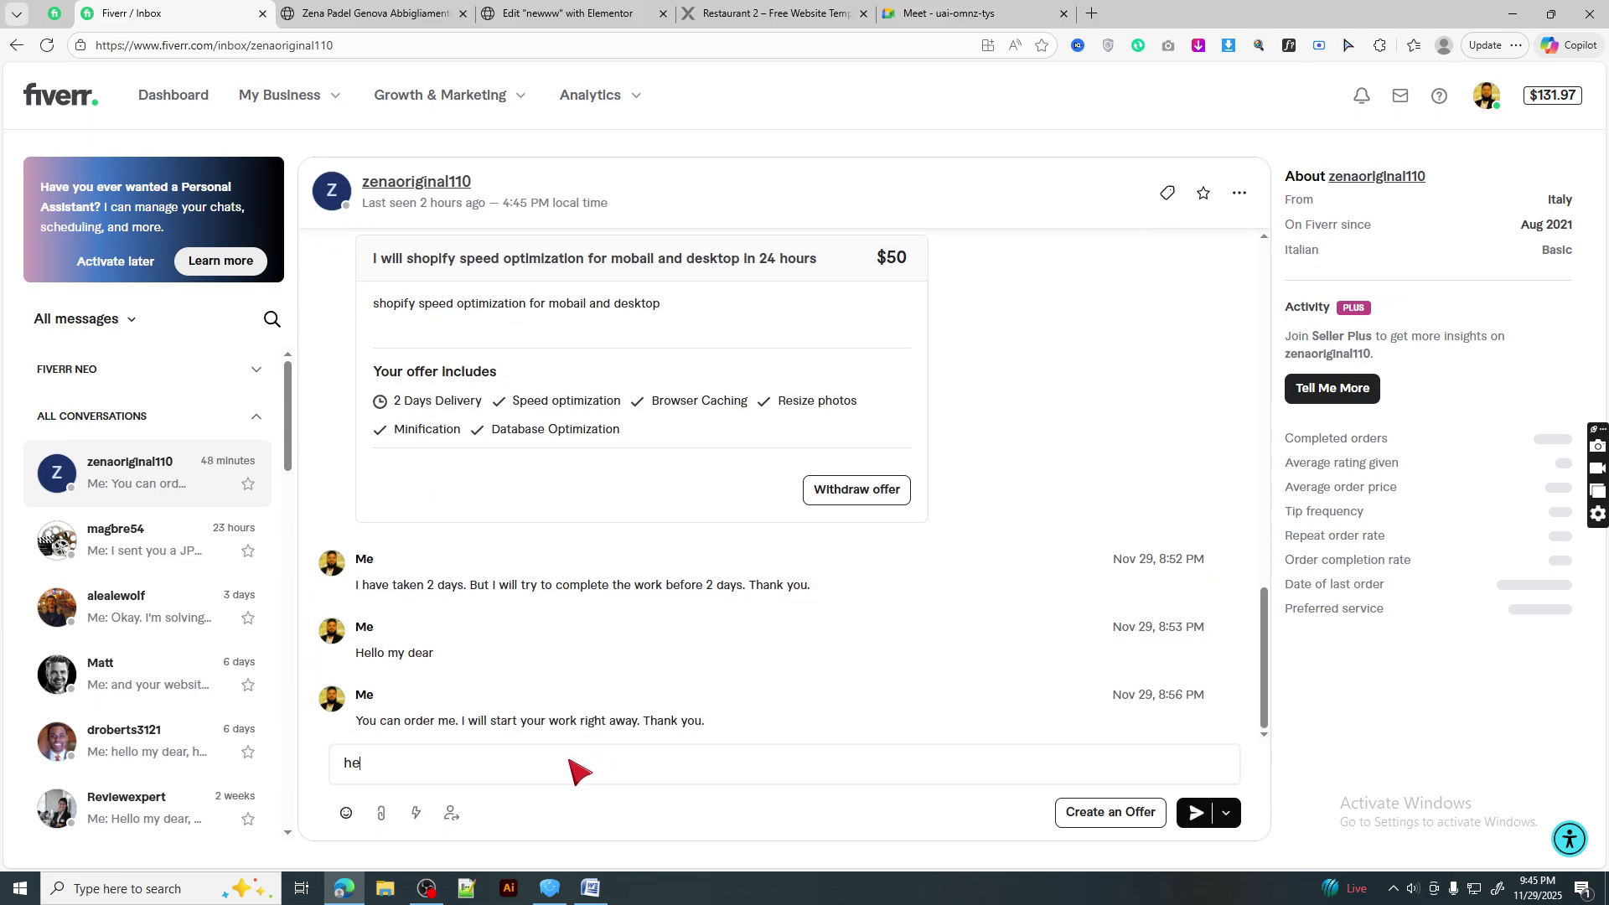
{"action": "type", "text": "llo sir"}
{"action": "key", "text": "Return"}
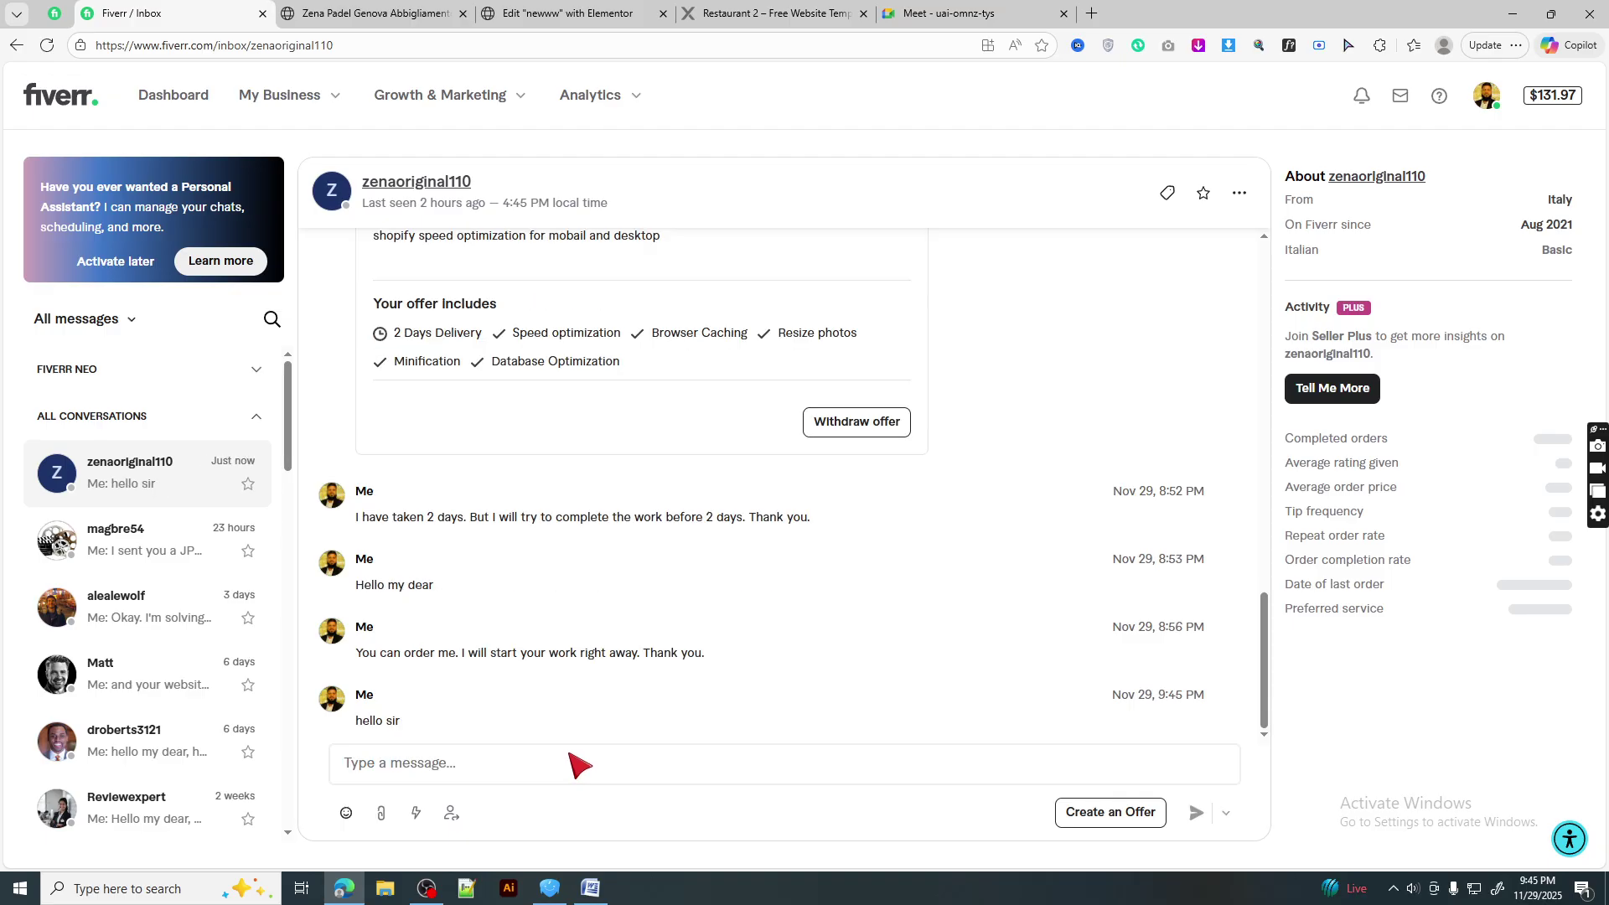